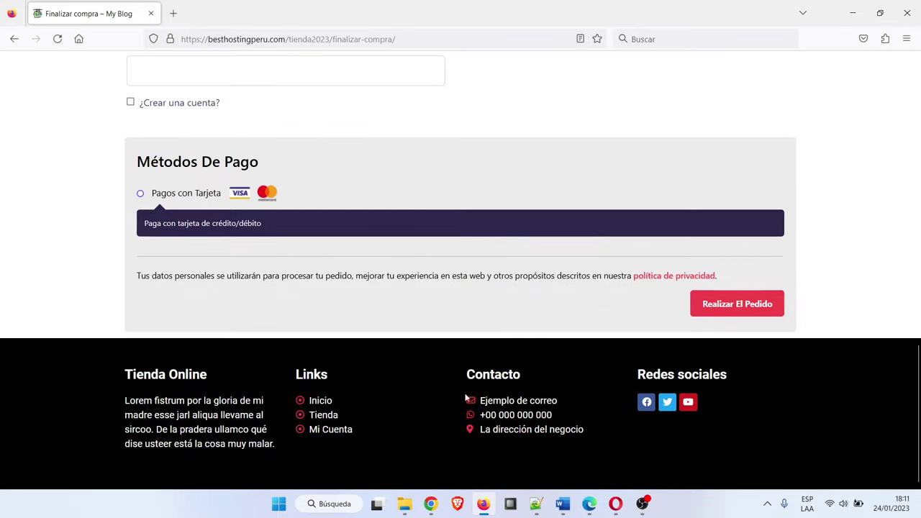
Step: Move from checkout to the Tienda page and scroll through its 10-product grid
{"action": "scroll", "coordinate": [764, 314], "scroll_direction": "up", "scroll_amount": 14}
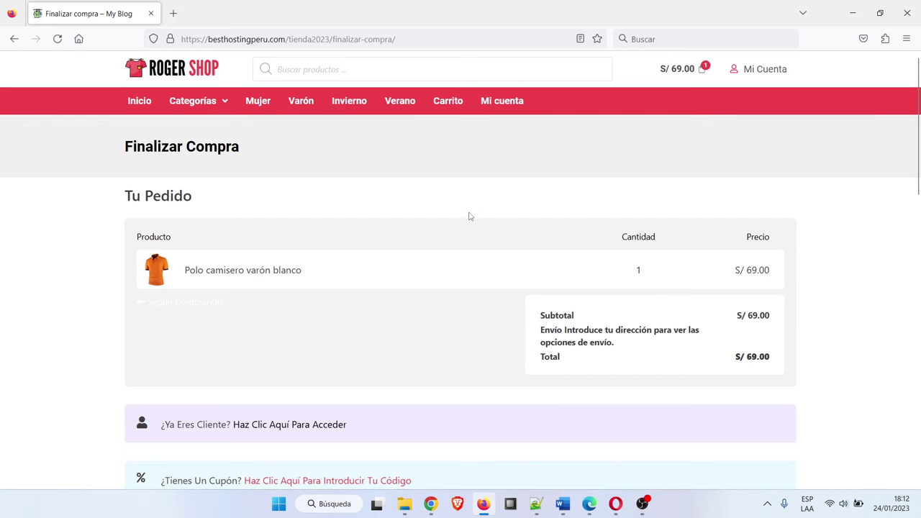
{"action": "left_click", "coordinate": [193, 106]}
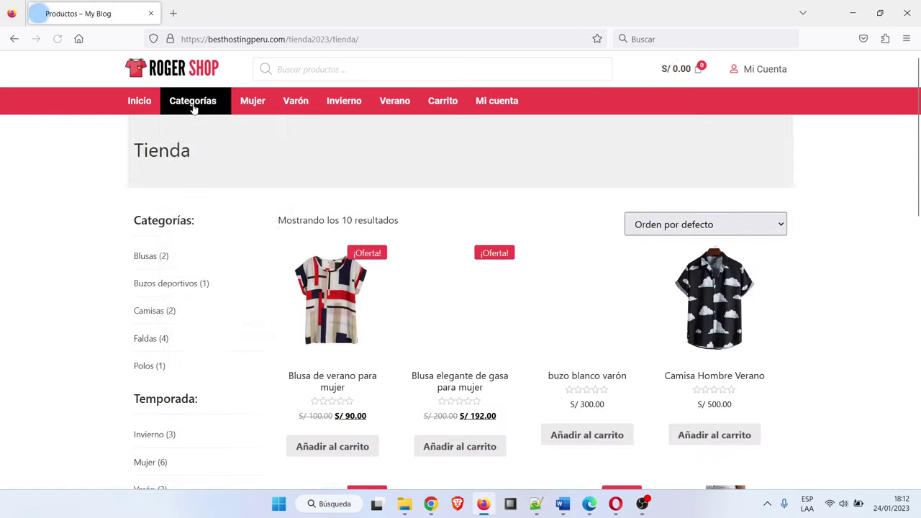
{"action": "scroll", "coordinate": [862, 239], "scroll_direction": "down", "scroll_amount": 3}
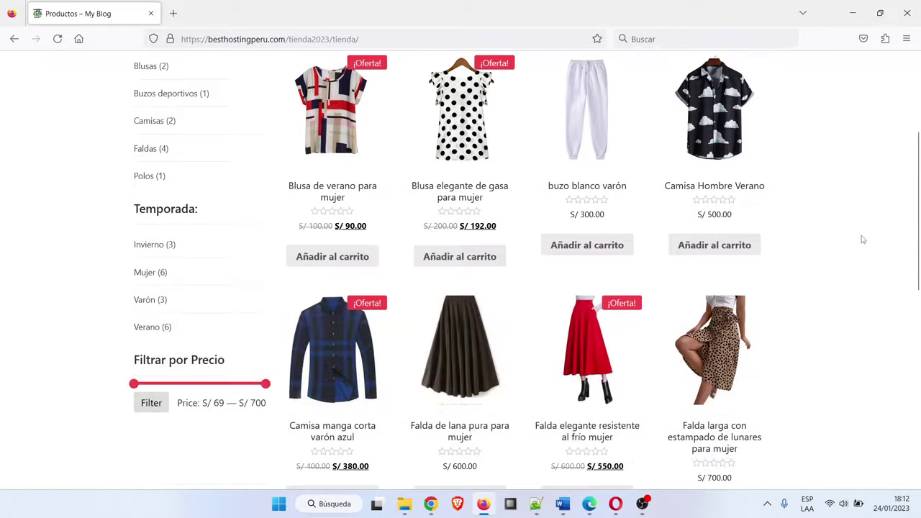
{"action": "scroll", "coordinate": [863, 239], "scroll_direction": "down", "scroll_amount": 2}
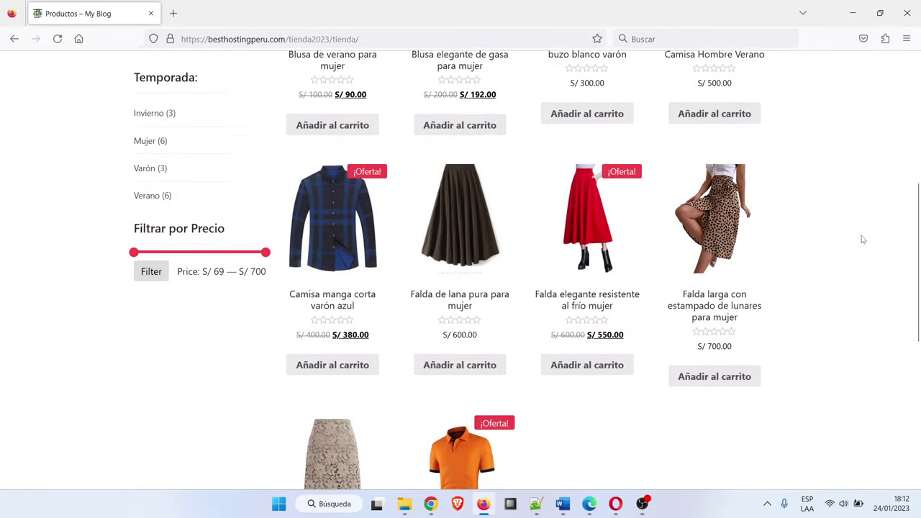
{"action": "scroll", "coordinate": [863, 239], "scroll_direction": "down", "scroll_amount": 4}
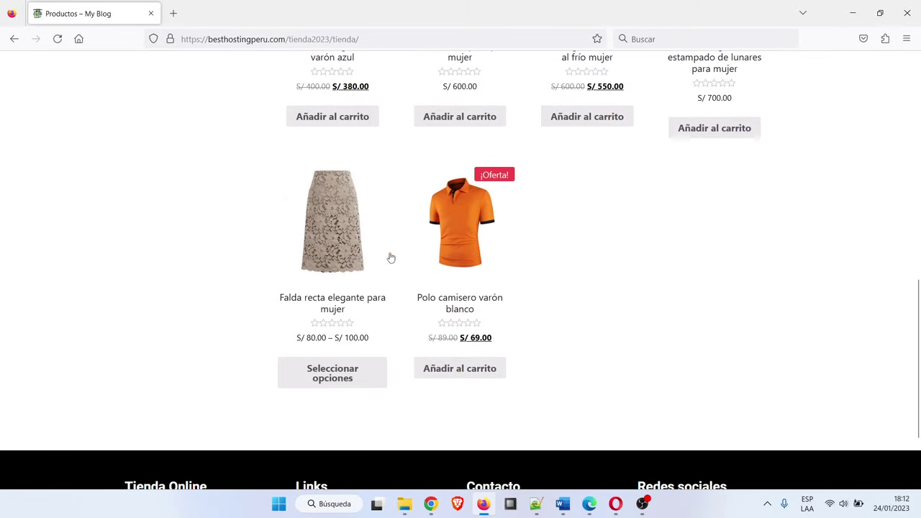
Step: Open Falda recta elegante para mujer and try the Azul, Rosado colours with sizes M and L
{"action": "left_click", "coordinate": [333, 226]}
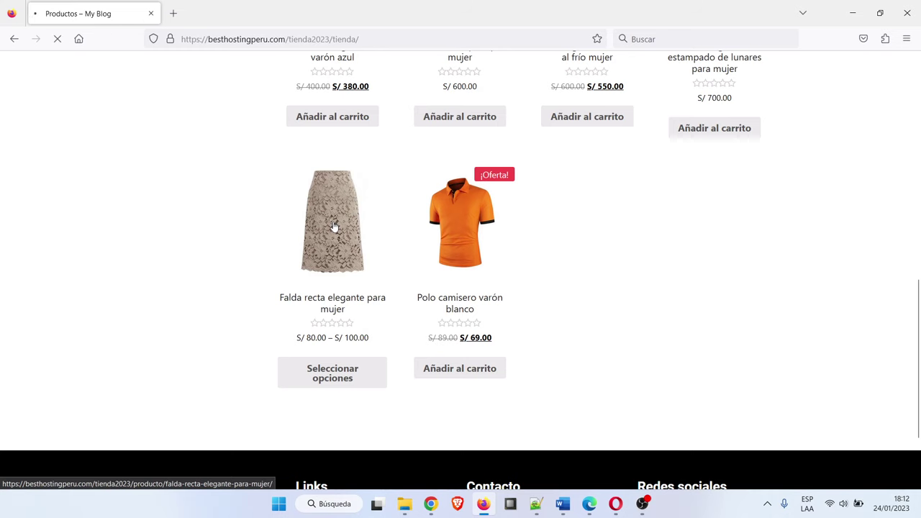
{"action": "scroll", "coordinate": [752, 235], "scroll_direction": "down", "scroll_amount": 1}
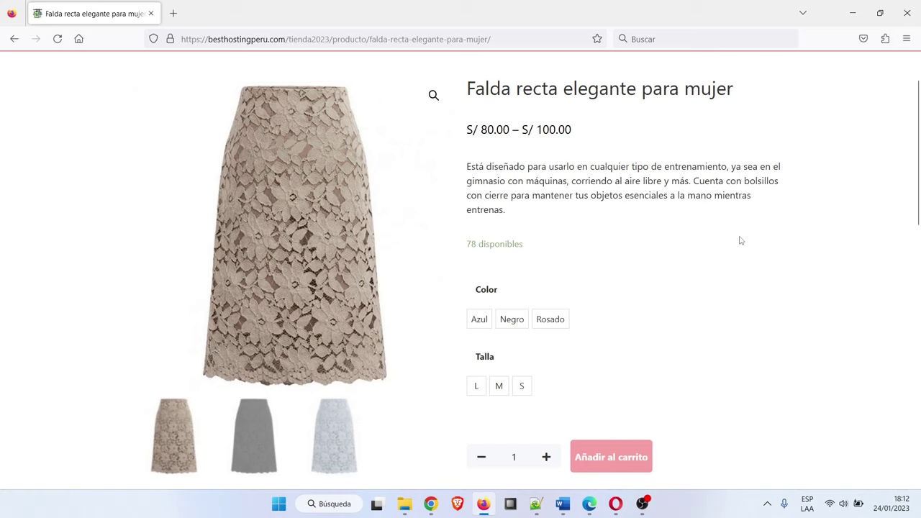
{"action": "left_click", "coordinate": [480, 326]}
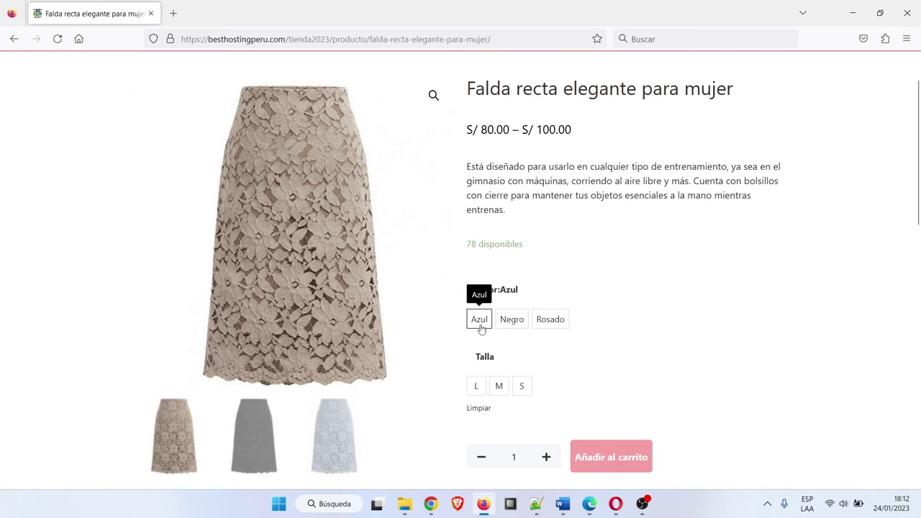
{"action": "left_click", "coordinate": [500, 387]}
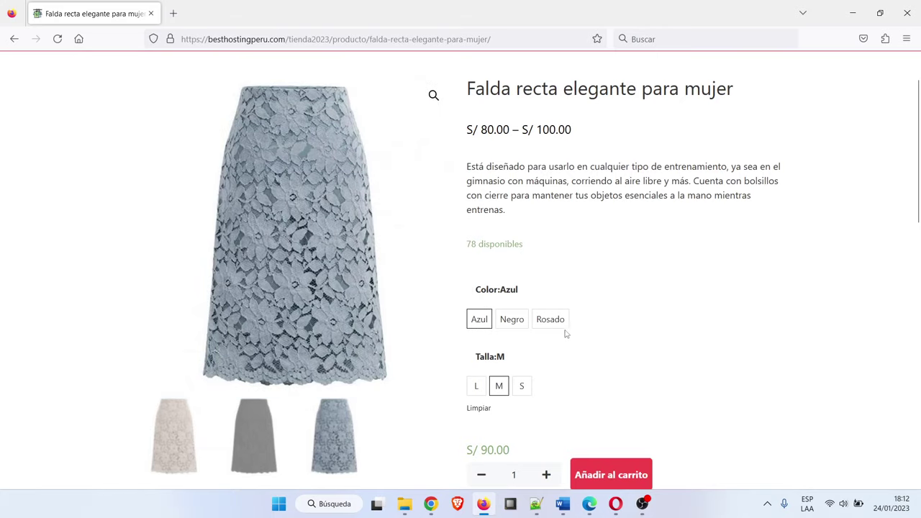
{"action": "left_click", "coordinate": [559, 324]}
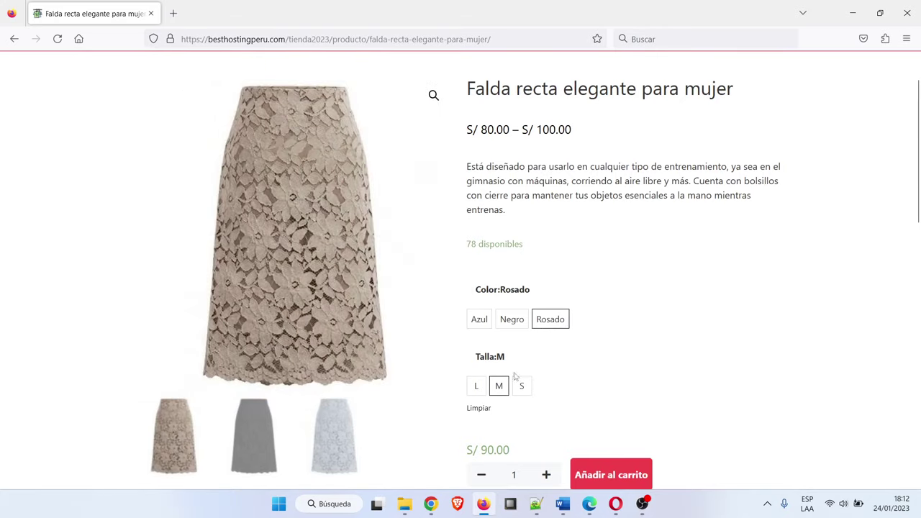
{"action": "scroll", "coordinate": [643, 306], "scroll_direction": "down", "scroll_amount": 1}
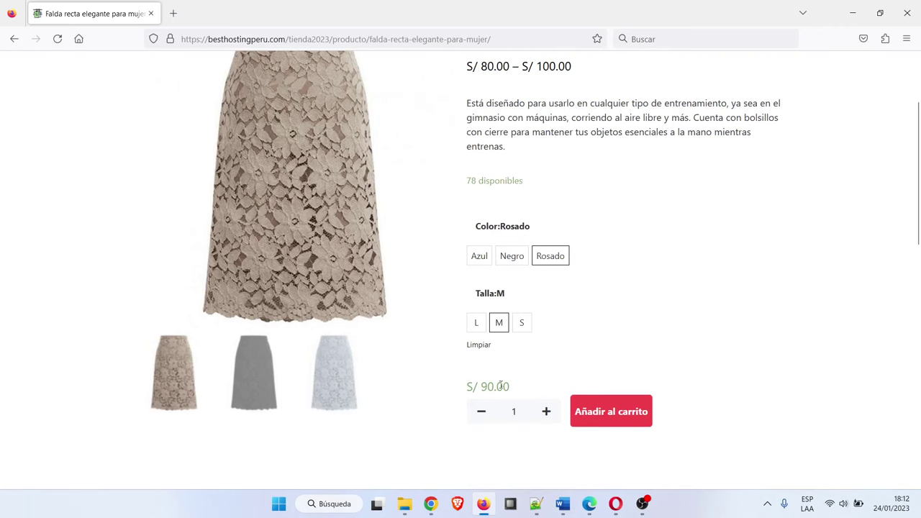
{"action": "scroll", "coordinate": [489, 187], "scroll_direction": "up", "scroll_amount": 1}
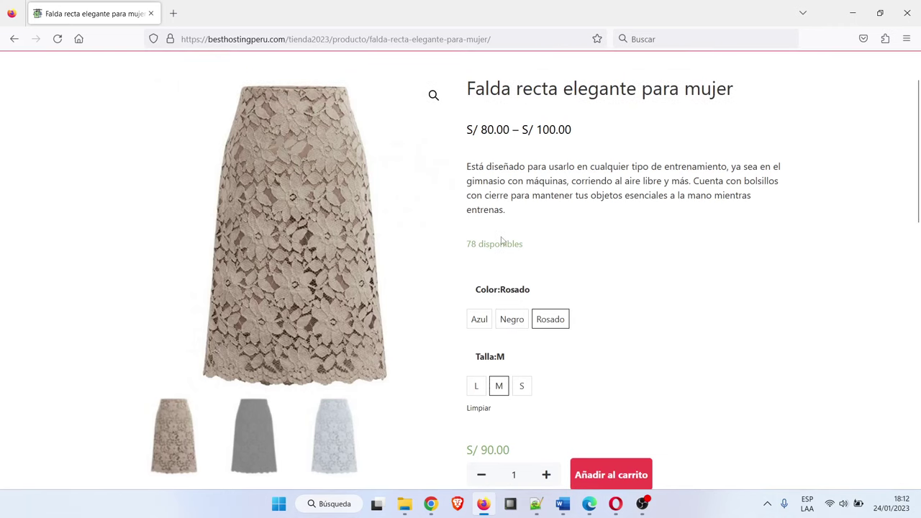
{"action": "left_click", "coordinate": [482, 322]}
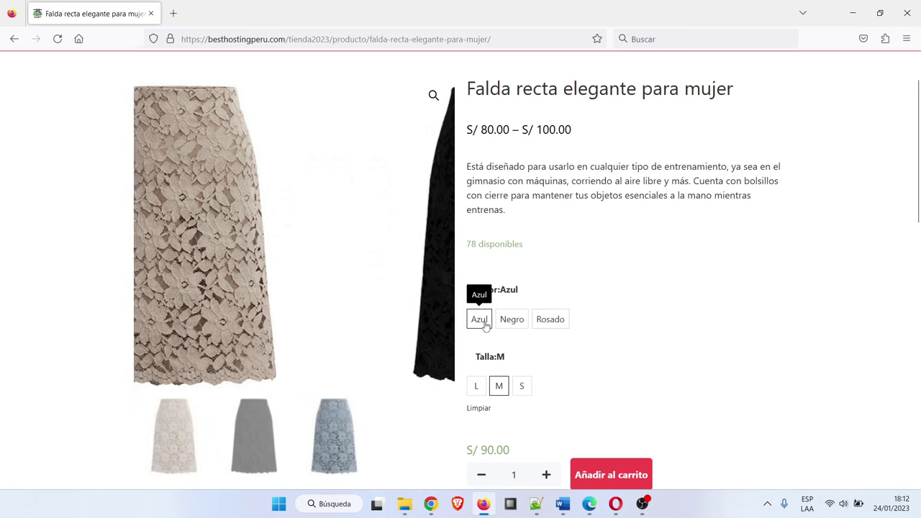
{"action": "left_click", "coordinate": [476, 387]}
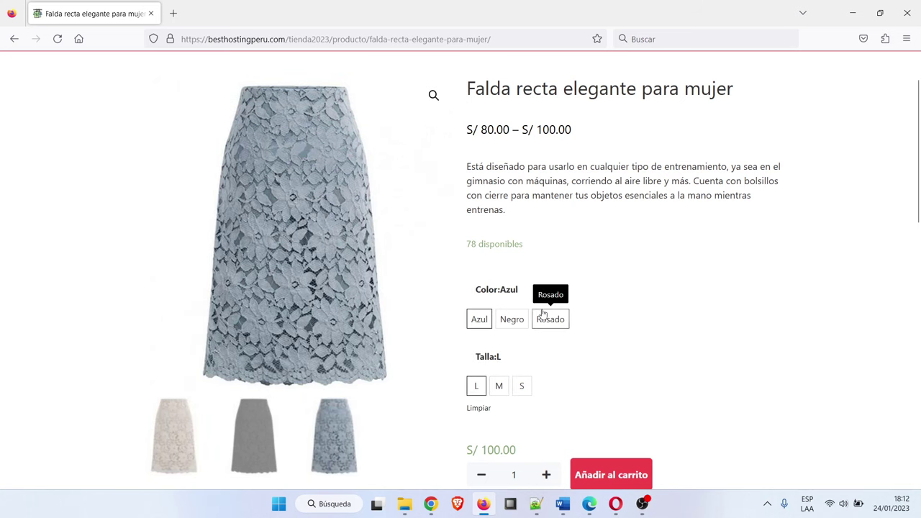
Step: Try Negro and Rosado variants, then settle on Azul in size S at S/ 80.00
{"action": "left_click", "coordinate": [502, 325]}
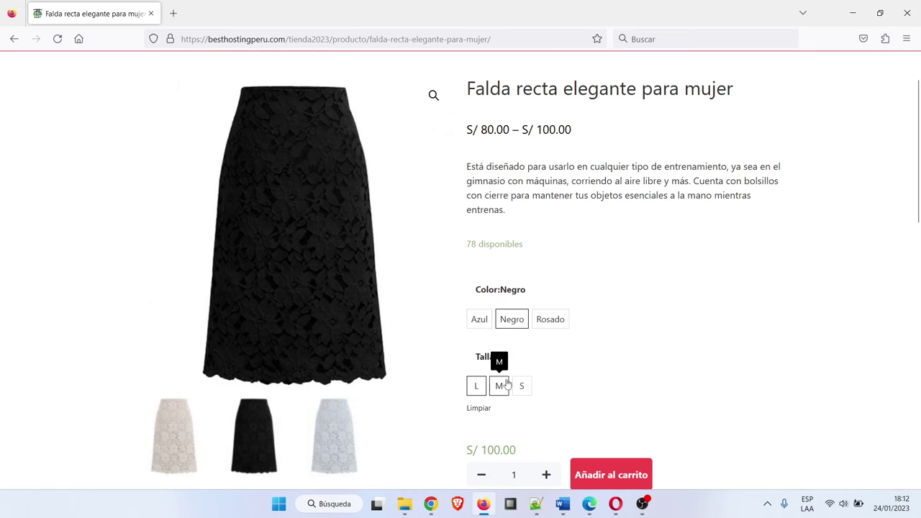
{"action": "left_click", "coordinate": [506, 386]}
{"action": "left_click", "coordinate": [482, 322]}
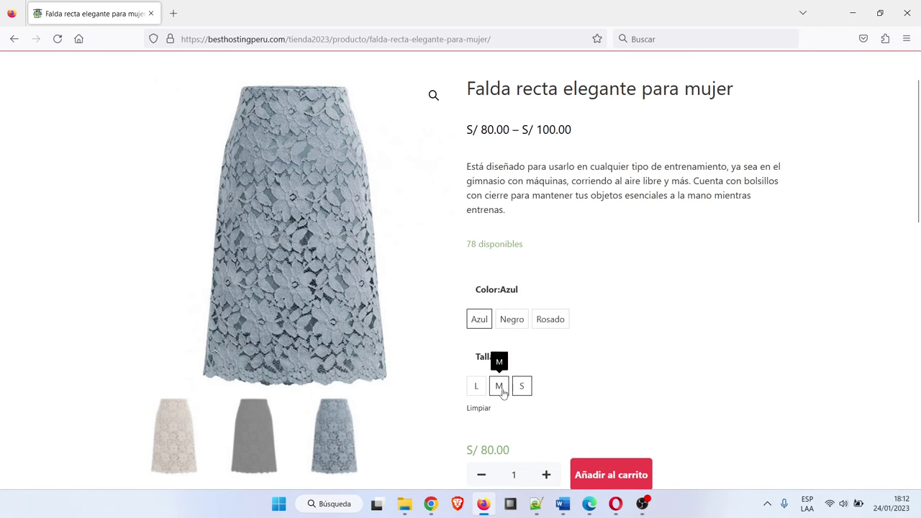
{"action": "scroll", "coordinate": [499, 366], "scroll_direction": "down", "scroll_amount": 2}
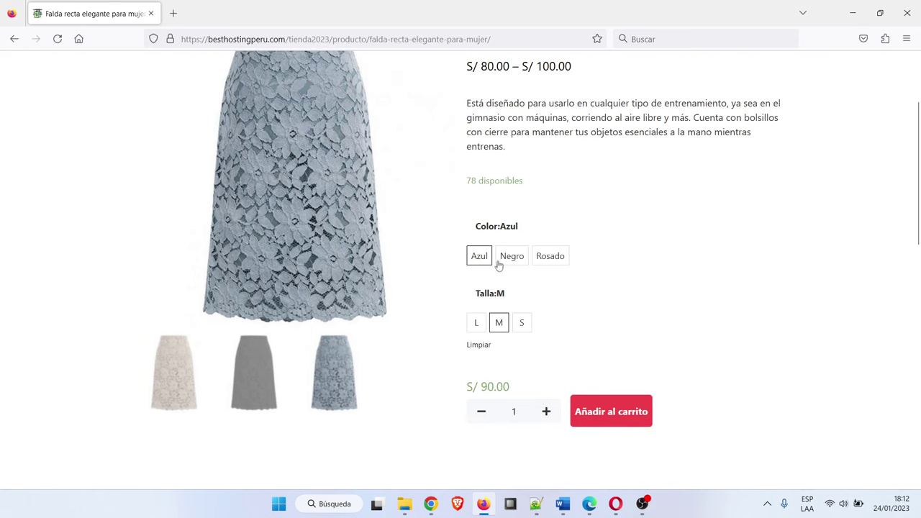
{"action": "left_click", "coordinate": [563, 256]}
{"action": "left_click", "coordinate": [472, 325]}
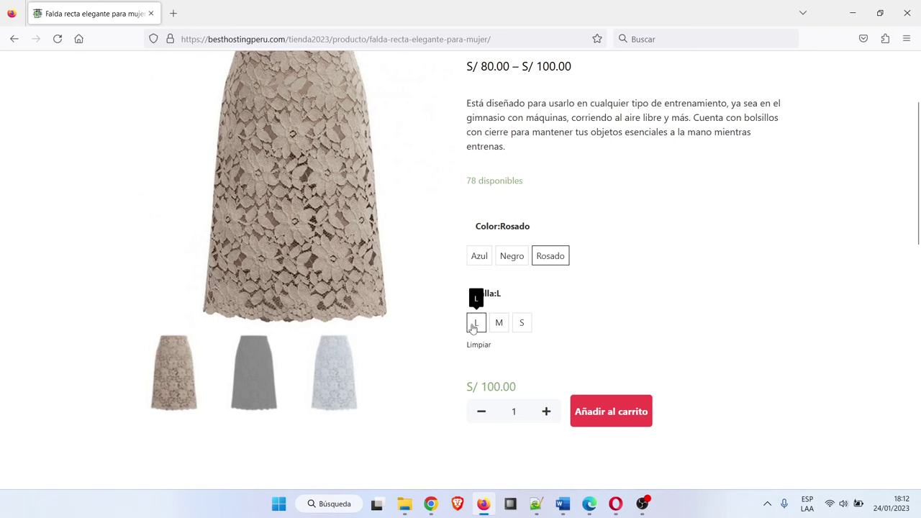
{"action": "left_click", "coordinate": [469, 264]}
{"action": "left_click", "coordinate": [522, 322]}
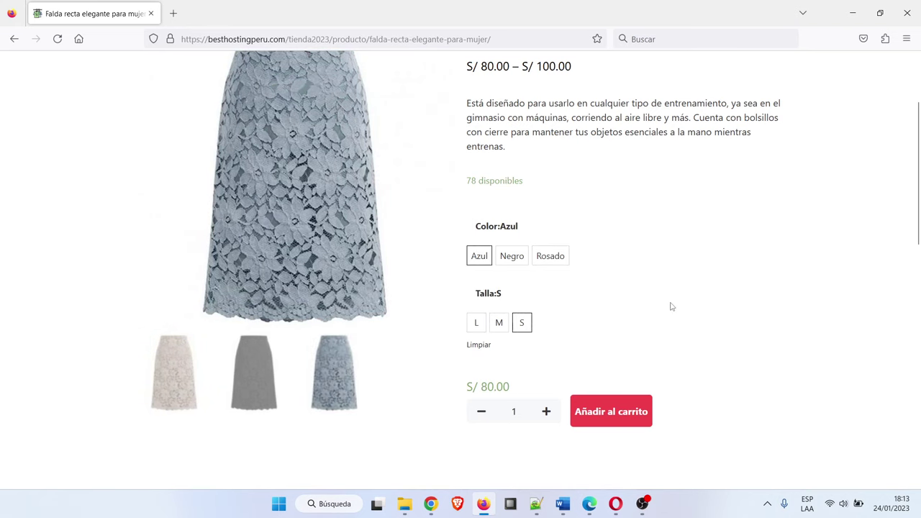
{"action": "scroll", "coordinate": [670, 306], "scroll_direction": "down", "scroll_amount": 7}
{"action": "scroll", "coordinate": [918, 407], "scroll_direction": "down", "scroll_amount": 1}
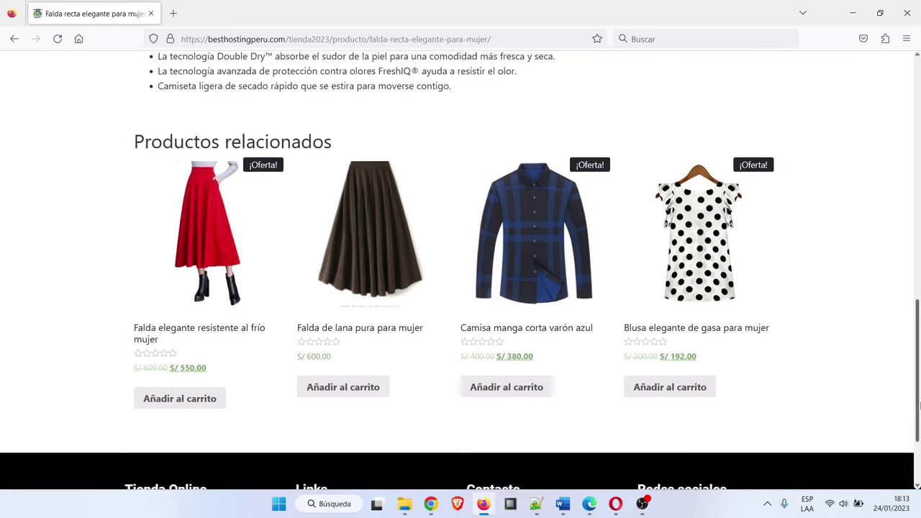
{"action": "left_click_drag", "start_coordinate": [918, 406], "coordinate": [880, 180]}
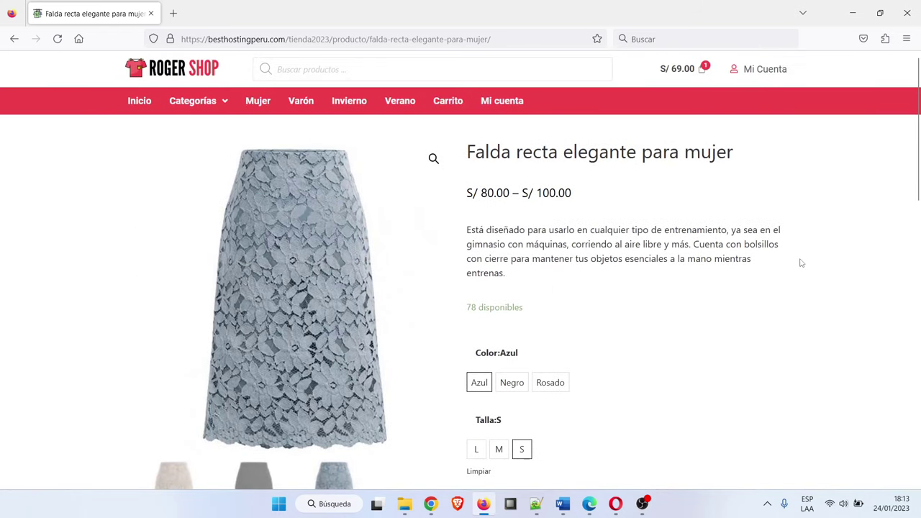
Step: Return to the SiteGround page in Opera and choose the StartUp plan at $2,99 USD/mes
{"action": "left_click", "coordinate": [611, 505]}
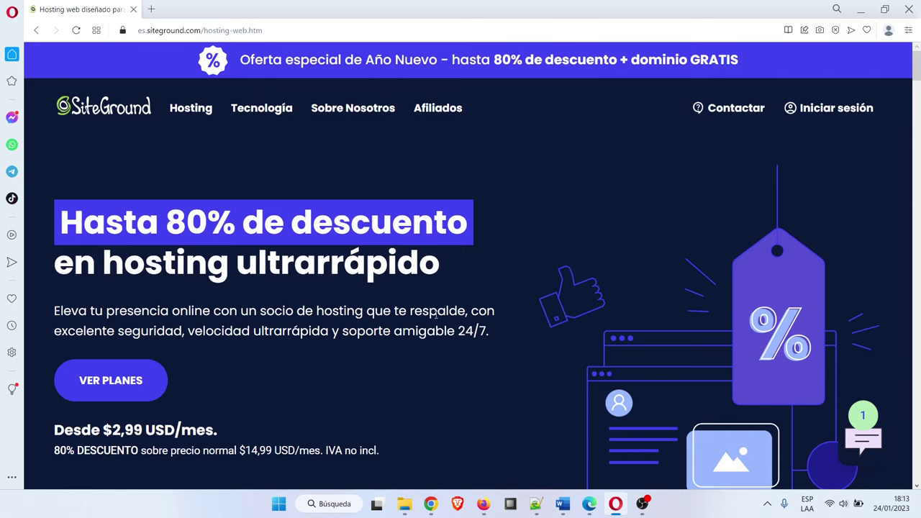
{"action": "scroll", "coordinate": [437, 318], "scroll_direction": "down", "scroll_amount": 2}
{"action": "scroll", "coordinate": [438, 323], "scroll_direction": "up", "scroll_amount": 2}
{"action": "scroll", "coordinate": [438, 326], "scroll_direction": "down", "scroll_amount": 2}
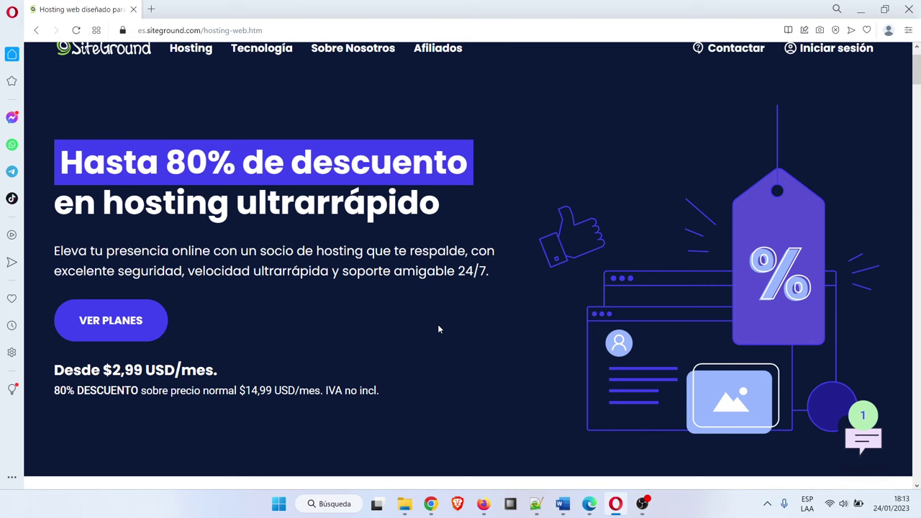
{"action": "left_click", "coordinate": [105, 329]}
{"action": "scroll", "coordinate": [128, 339], "scroll_direction": "down", "scroll_amount": 2}
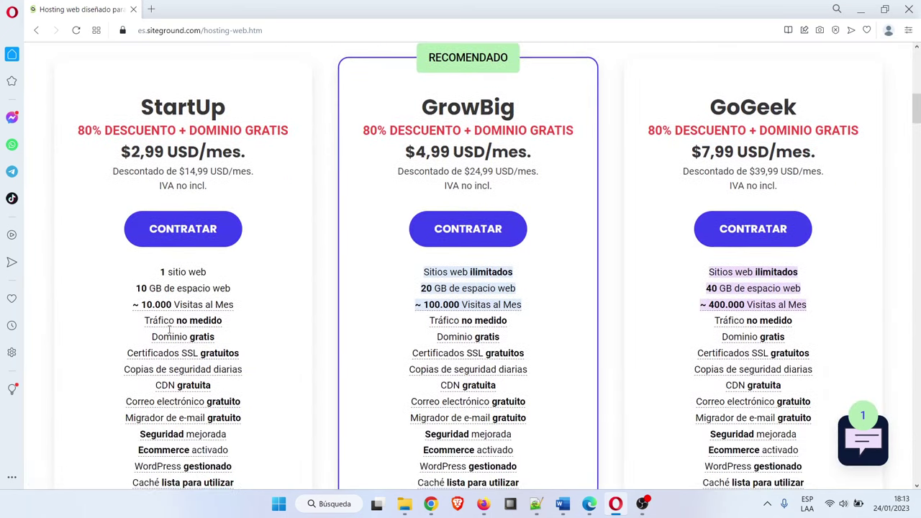
{"action": "left_click", "coordinate": [188, 241]}
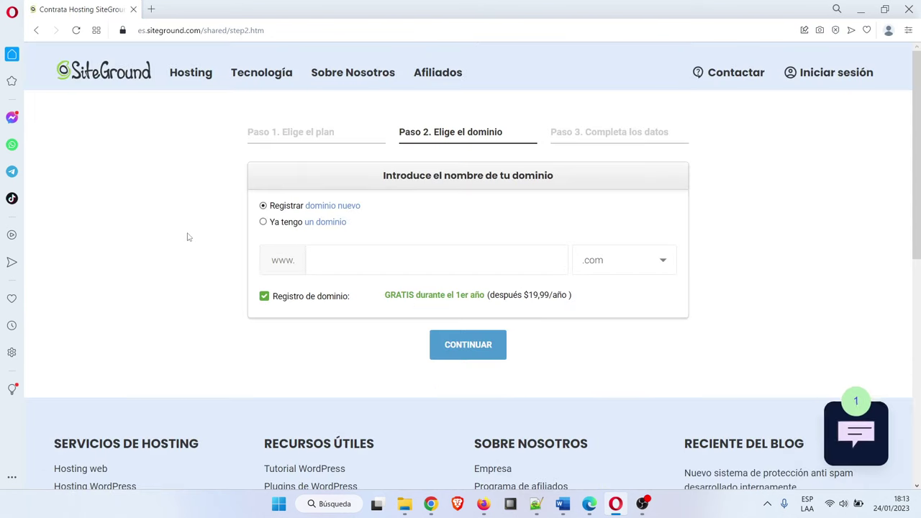
Step: Enter rogerdigital as the new domain name
{"action": "left_click", "coordinate": [354, 251]}
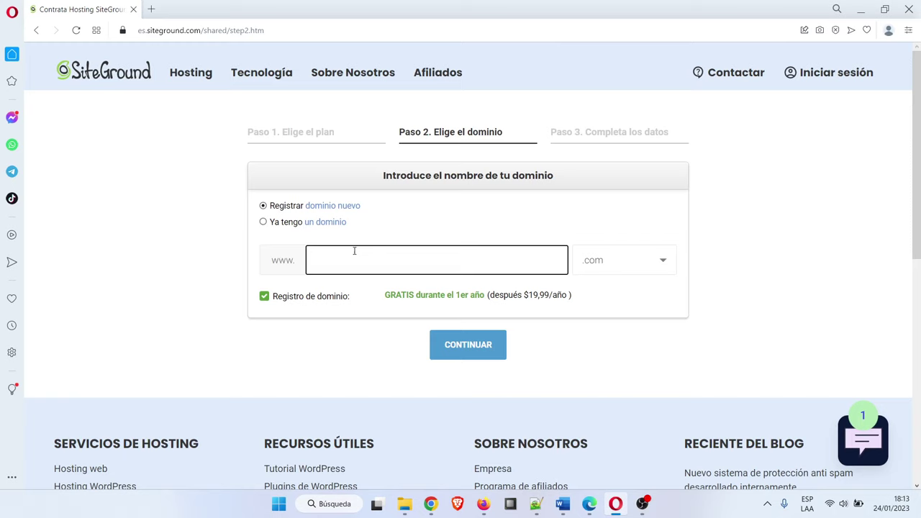
{"action": "type", "text": "rogerdigital"}
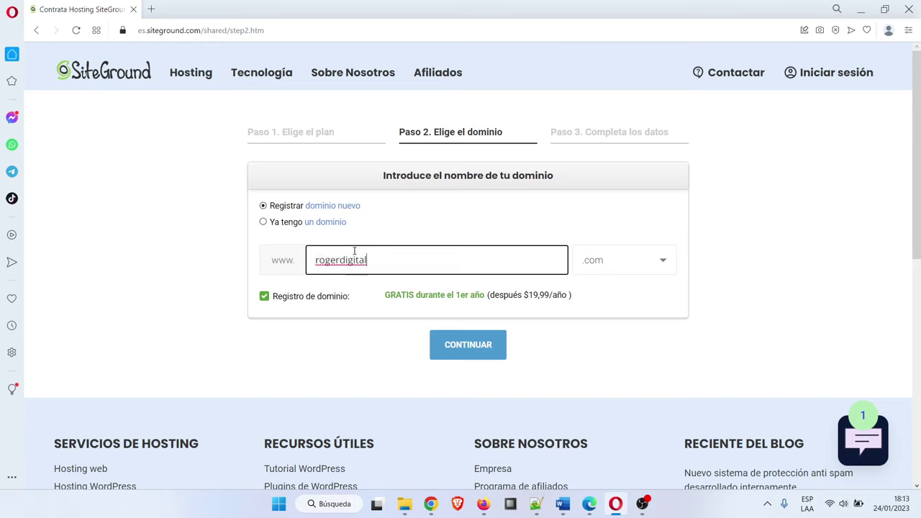
{"action": "key", "text": "BackSpace"}
{"action": "key", "text": "BackSpace"}
{"action": "key", "text": "BackSpace"}
{"action": "key", "text": "BackSpace"}
{"action": "key", "text": "BackSpace"}
{"action": "key", "text": "BackSpace"}
{"action": "key", "text": "BackSpace"}
{"action": "key", "text": "BackSpace"}
{"action": "key", "text": "BackSpace"}
{"action": "key", "text": "BackSpace"}
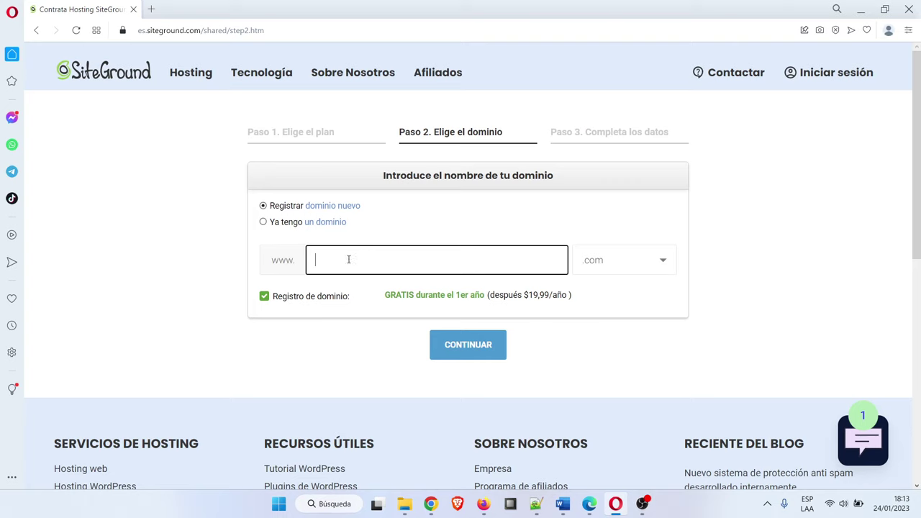
{"action": "type", "text": "rogerdigital"}
Step: Switch the domain extension from .nl to .com and continue to account details
{"action": "left_click", "coordinate": [615, 267]}
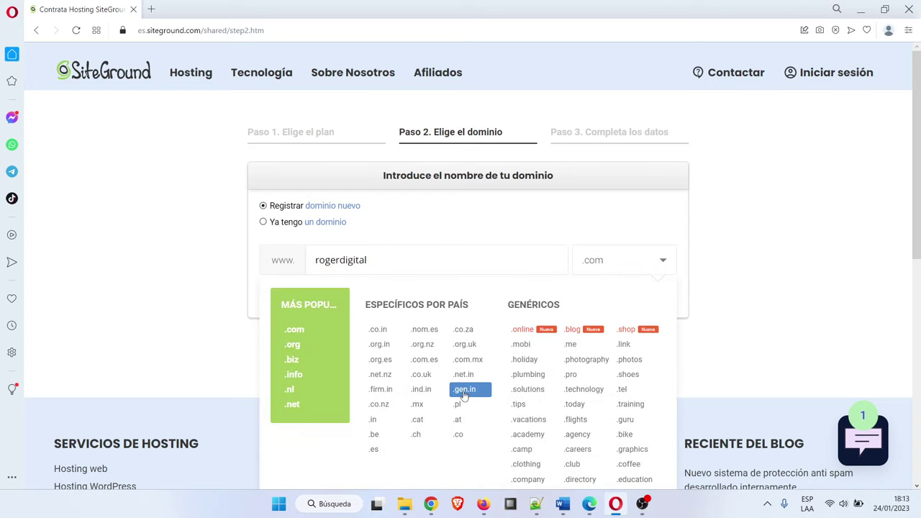
{"action": "scroll", "coordinate": [464, 396], "scroll_direction": "down", "scroll_amount": 2}
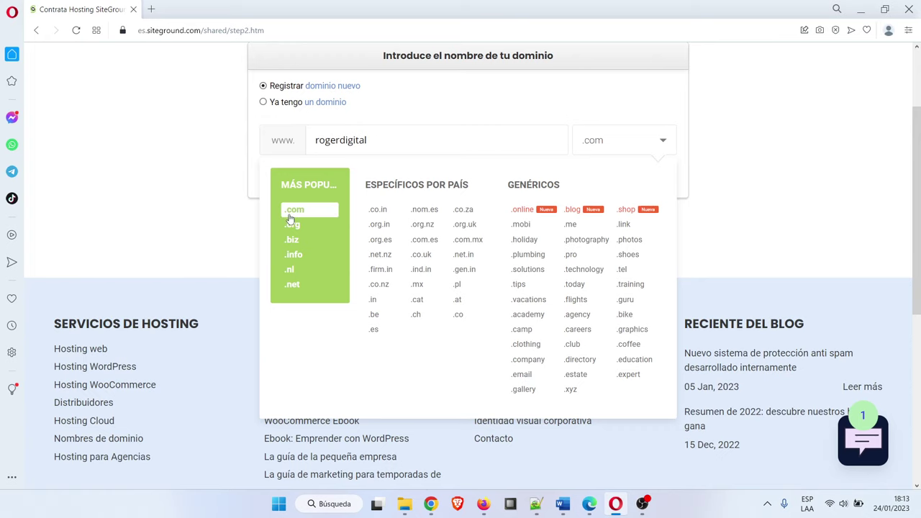
{"action": "left_click", "coordinate": [289, 270]}
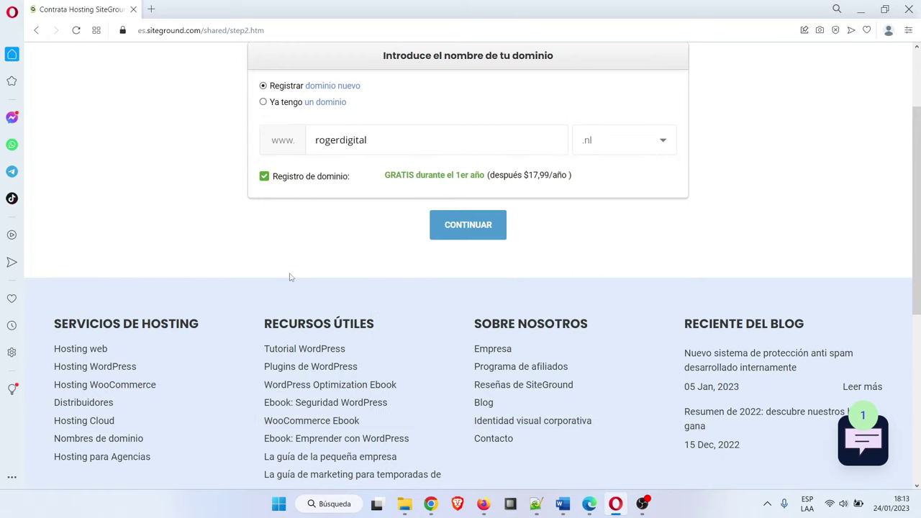
{"action": "left_click", "coordinate": [647, 134]}
{"action": "left_click", "coordinate": [291, 208]}
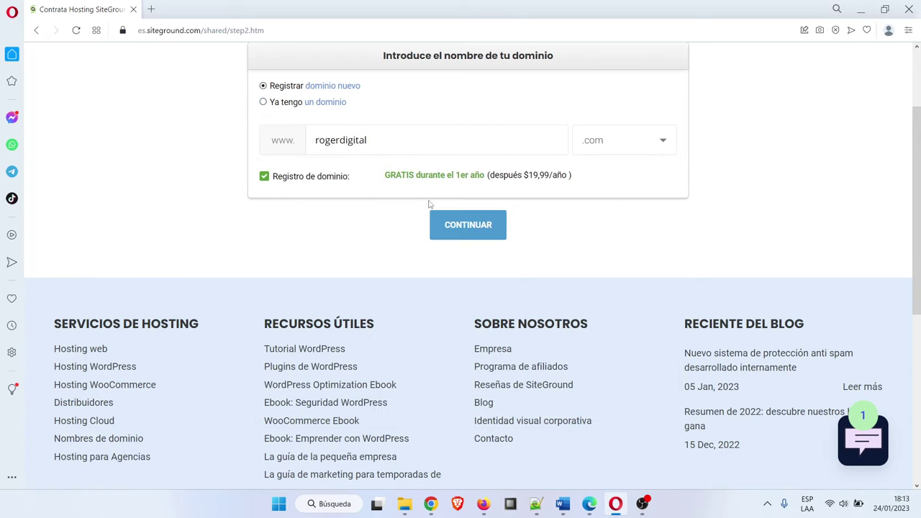
{"action": "left_click", "coordinate": [470, 225]}
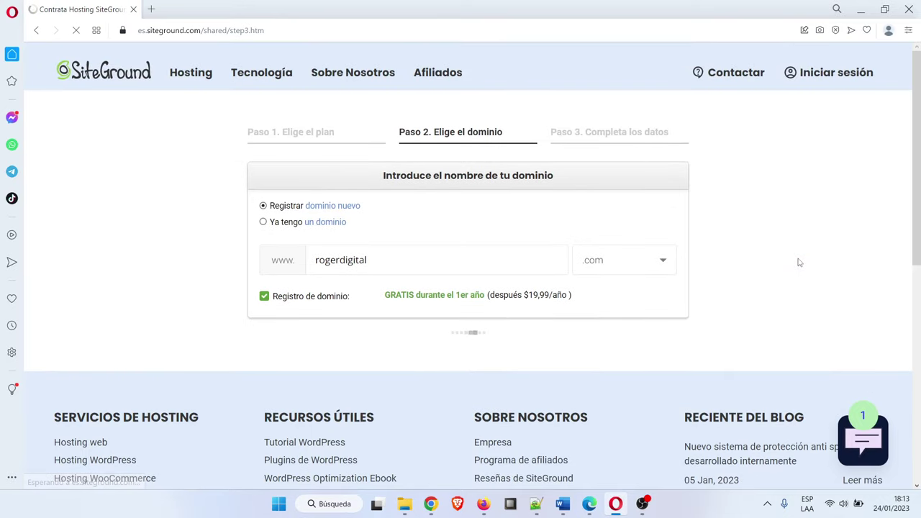
Step: On the 35.88 USD StartUp order form, tick the terms checkbox and the service-update emails option
{"action": "scroll", "coordinate": [798, 262], "scroll_direction": "down", "scroll_amount": 1}
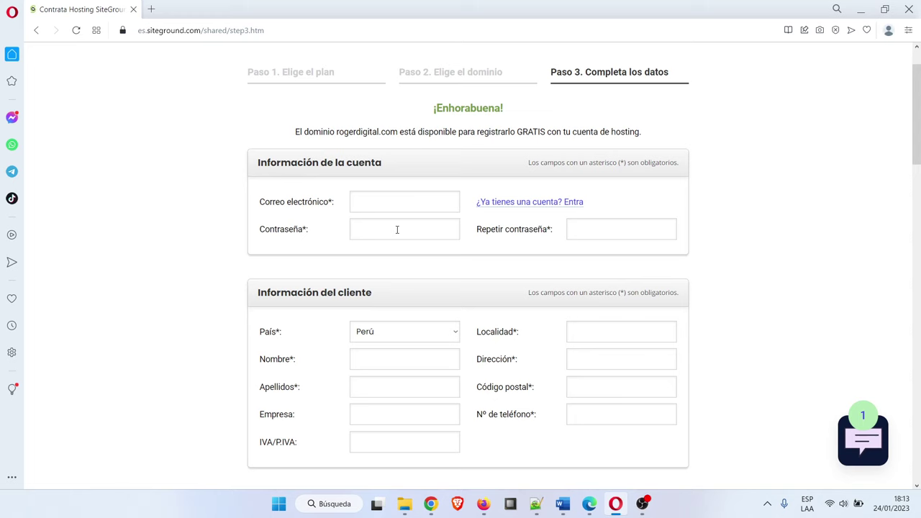
{"action": "scroll", "coordinate": [396, 228], "scroll_direction": "down", "scroll_amount": 1}
{"action": "scroll", "coordinate": [396, 276], "scroll_direction": "down", "scroll_amount": 1}
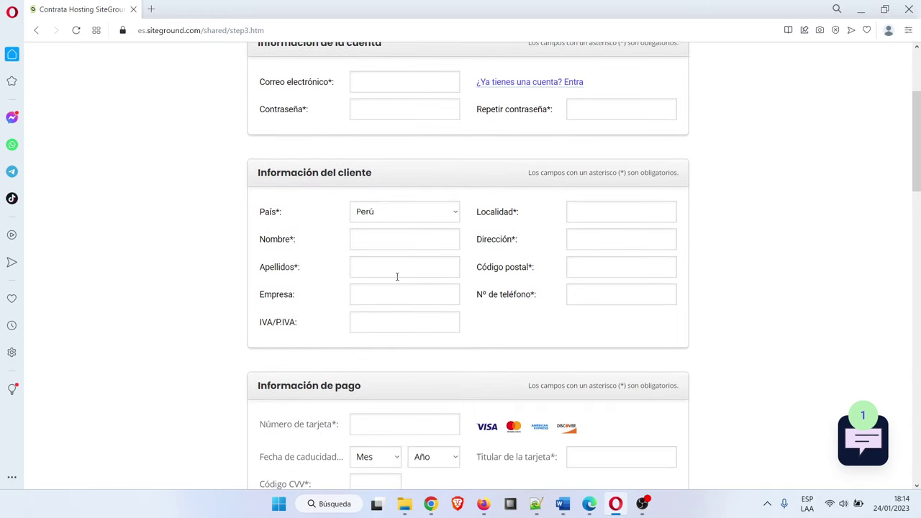
{"action": "scroll", "coordinate": [621, 242], "scroll_direction": "down", "scroll_amount": 2}
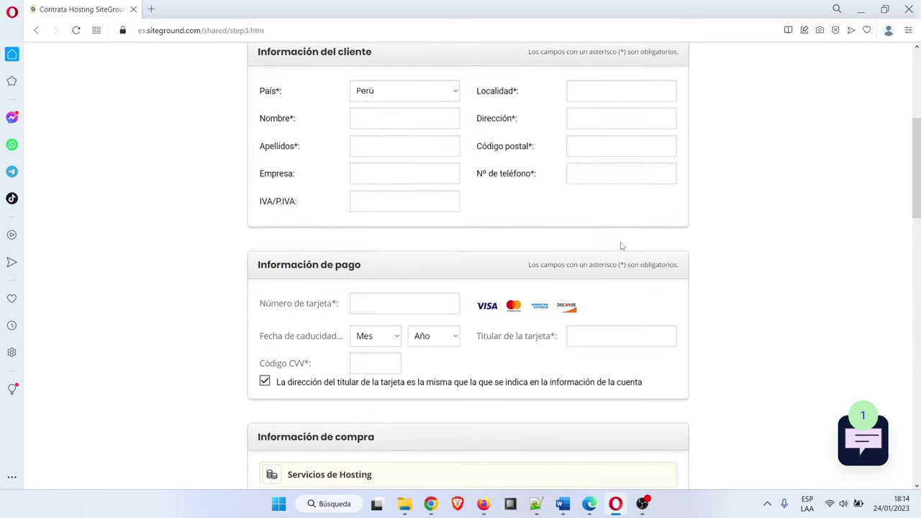
{"action": "scroll", "coordinate": [622, 246], "scroll_direction": "down", "scroll_amount": 1}
{"action": "scroll", "coordinate": [481, 290], "scroll_direction": "down", "scroll_amount": 1}
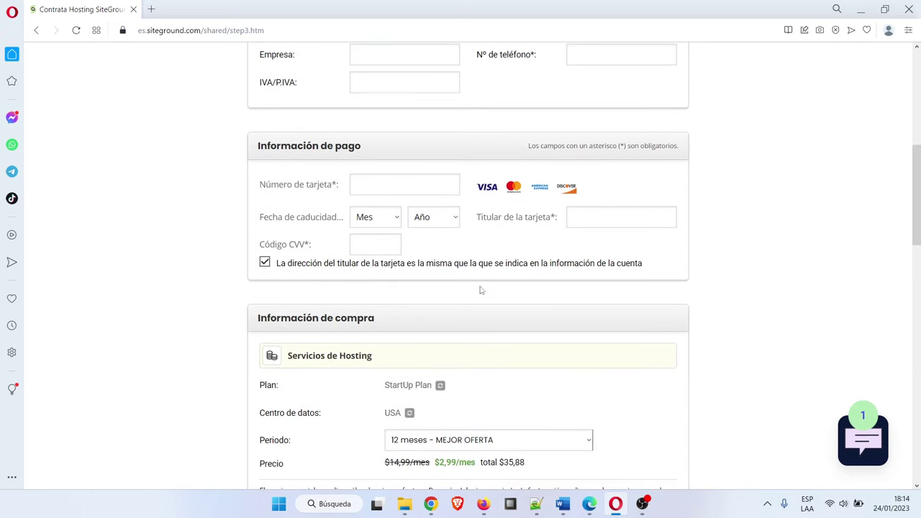
{"action": "scroll", "coordinate": [481, 291], "scroll_direction": "down", "scroll_amount": 4}
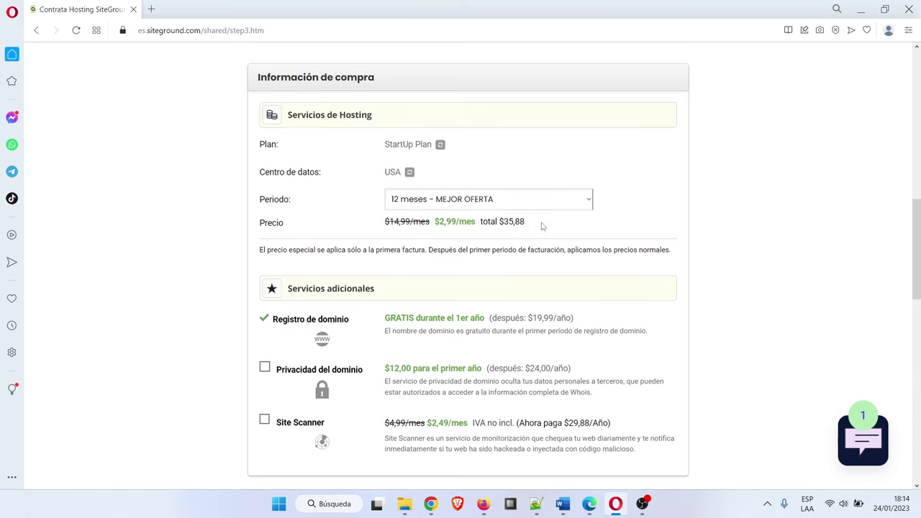
{"action": "scroll", "coordinate": [542, 226], "scroll_direction": "down", "scroll_amount": 6}
{"action": "left_click", "coordinate": [264, 180]}
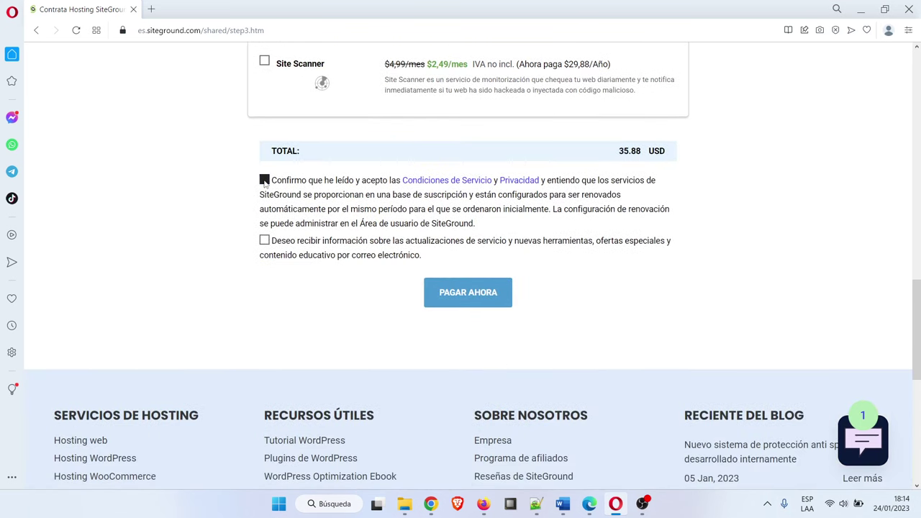
{"action": "left_click", "coordinate": [264, 241]}
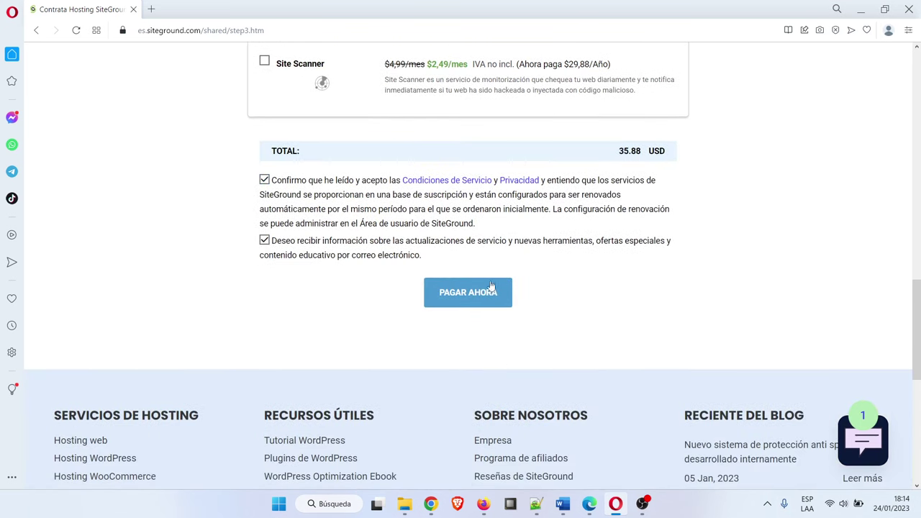
Step: Pay for the StartUp hosting order and switch to the SiteGround client area in Edge
{"action": "left_click", "coordinate": [482, 299]}
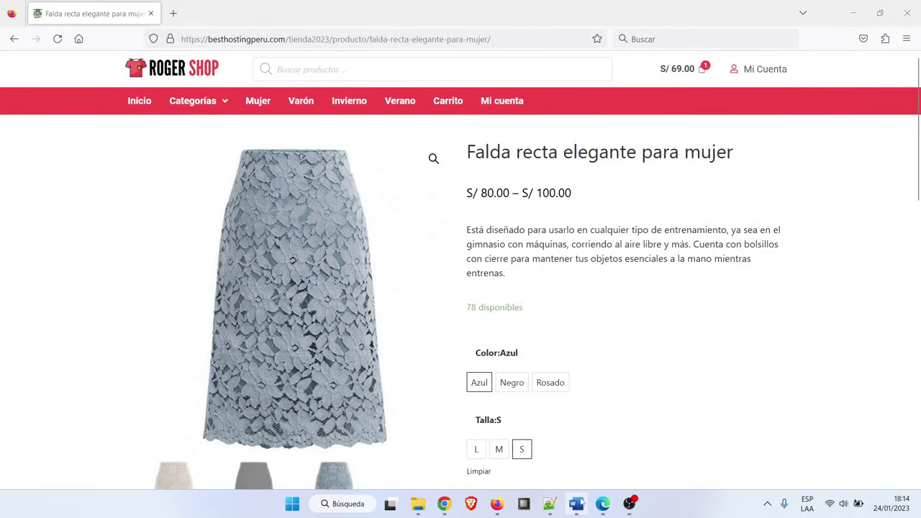
{"action": "left_click", "coordinate": [602, 504]}
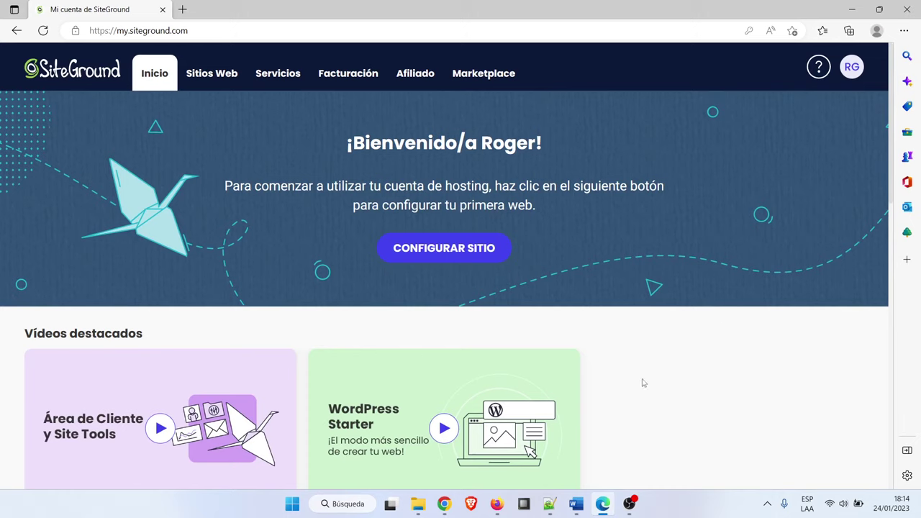
Step: Create a new website under Sitios Web using the existing domain rogerdigital.ga, then continue
{"action": "left_click", "coordinate": [215, 81]}
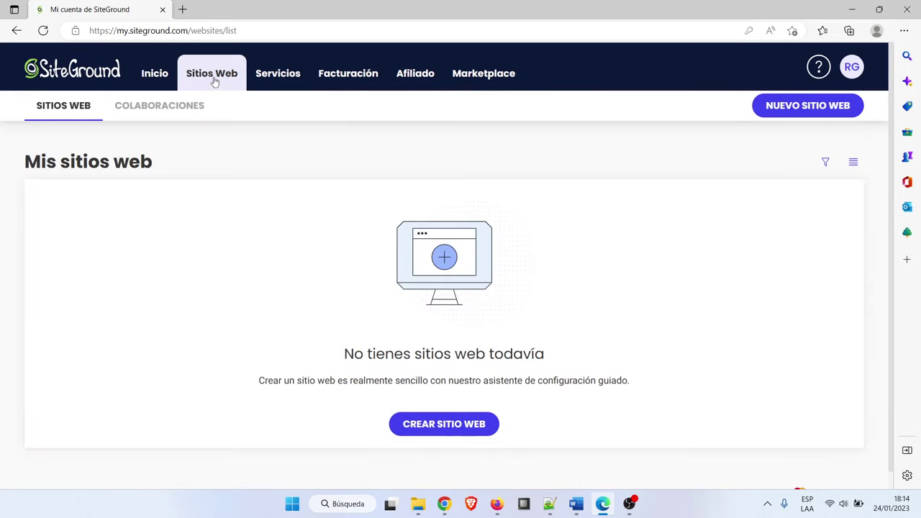
{"action": "left_click", "coordinate": [459, 430]}
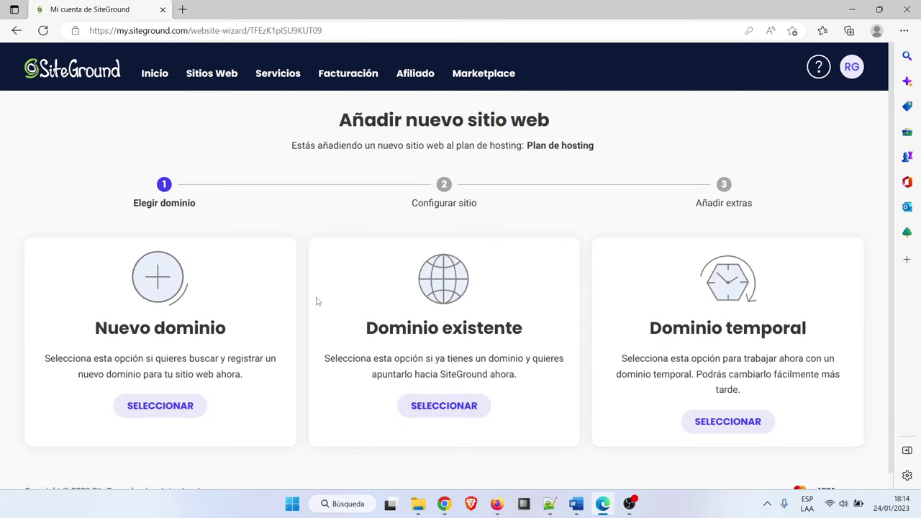
{"action": "scroll", "coordinate": [313, 303], "scroll_direction": "down", "scroll_amount": 1}
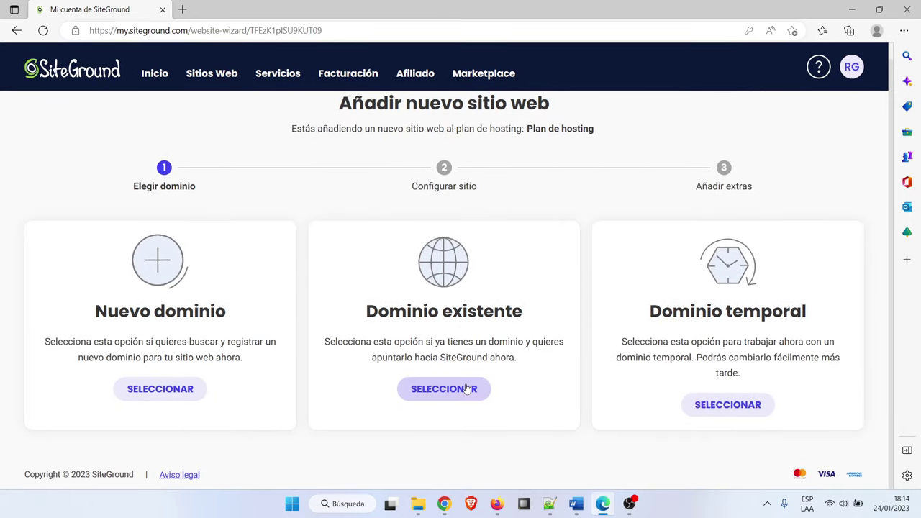
{"action": "left_click", "coordinate": [466, 389]}
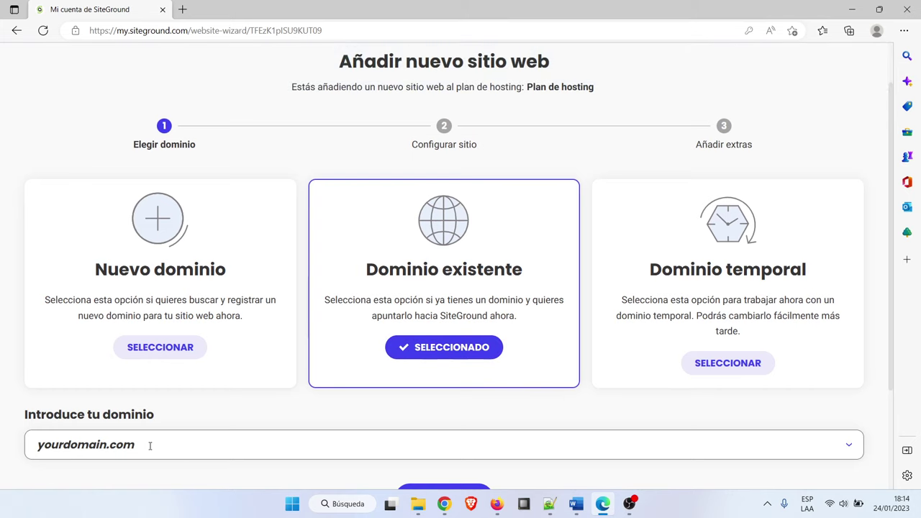
{"action": "type", "text": "rogerdigital.ga"}
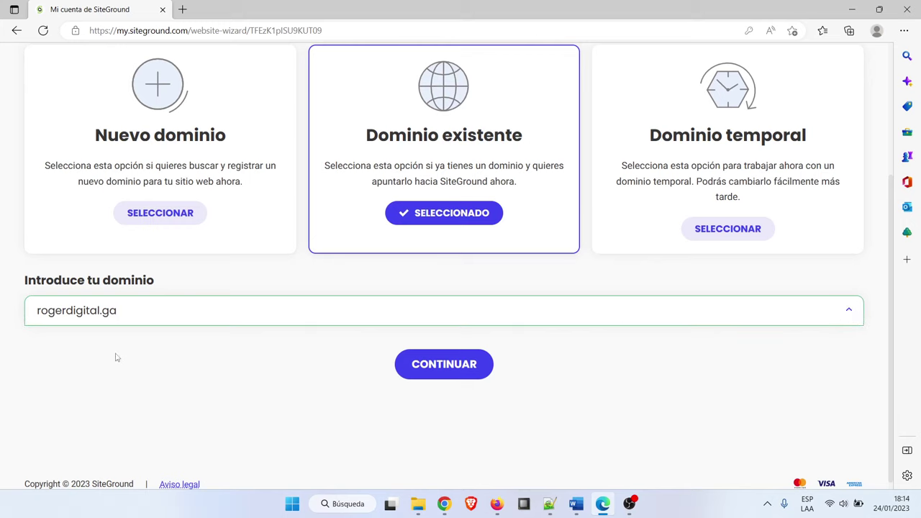
{"action": "left_click", "coordinate": [75, 311]}
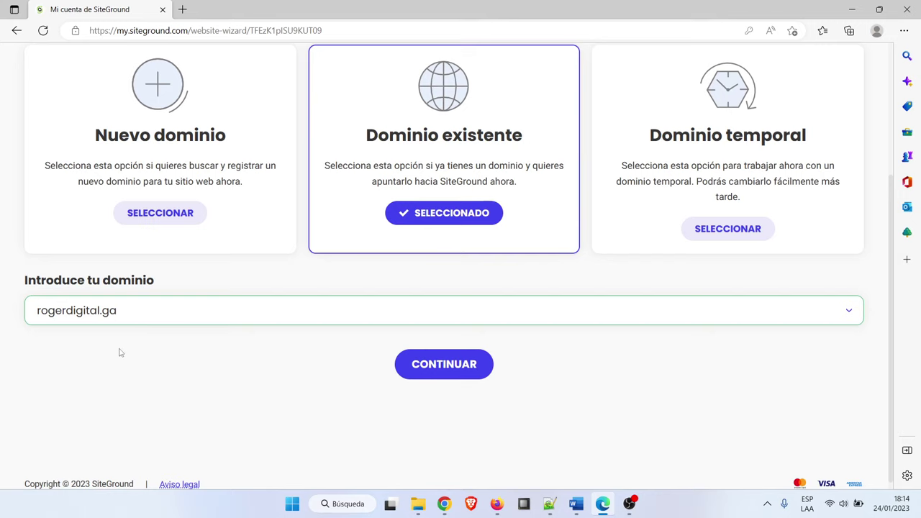
{"action": "left_click", "coordinate": [439, 365]}
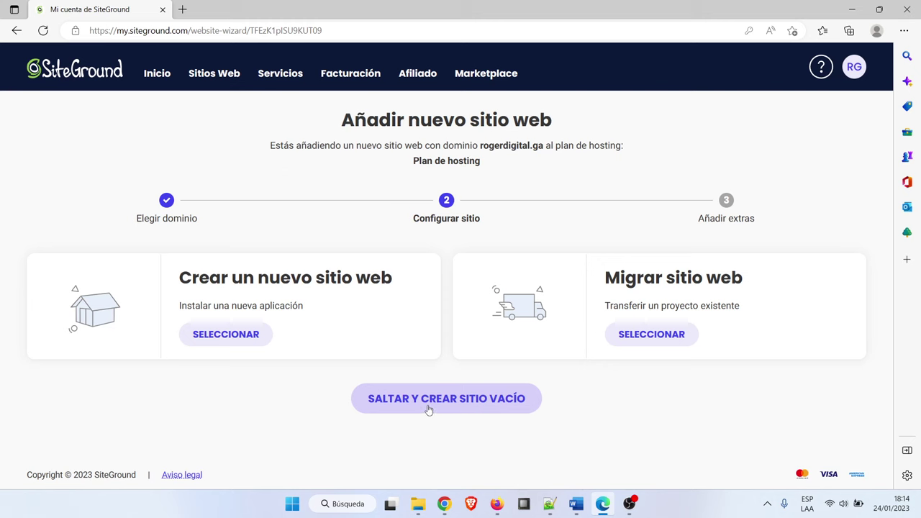
Step: Skip app installation, finish rogerdigital.ga as an empty site with no extras, and go to Sitios Web
{"action": "left_click", "coordinate": [453, 400]}
{"action": "scroll", "coordinate": [458, 394], "scroll_direction": "down", "scroll_amount": 3}
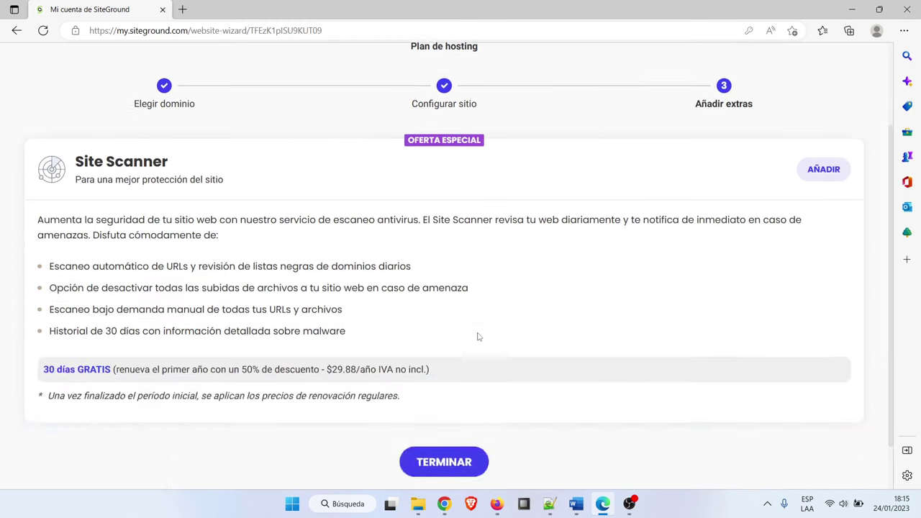
{"action": "left_click", "coordinate": [445, 412]}
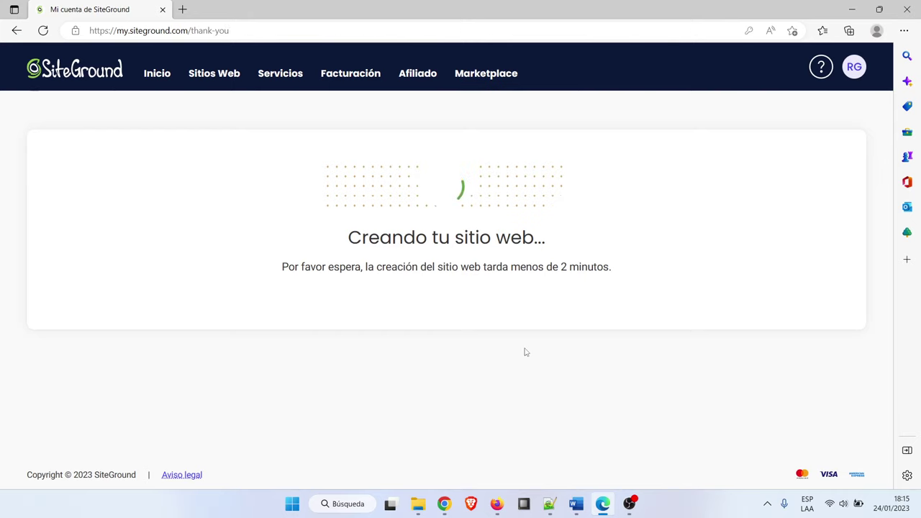
{"action": "scroll", "coordinate": [447, 280], "scroll_direction": "down", "scroll_amount": 1}
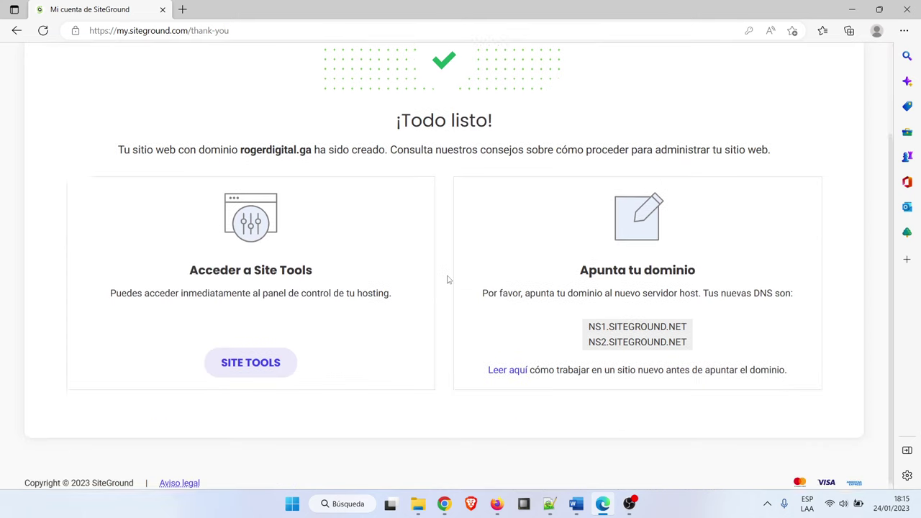
{"action": "scroll", "coordinate": [447, 279], "scroll_direction": "up", "scroll_amount": 2}
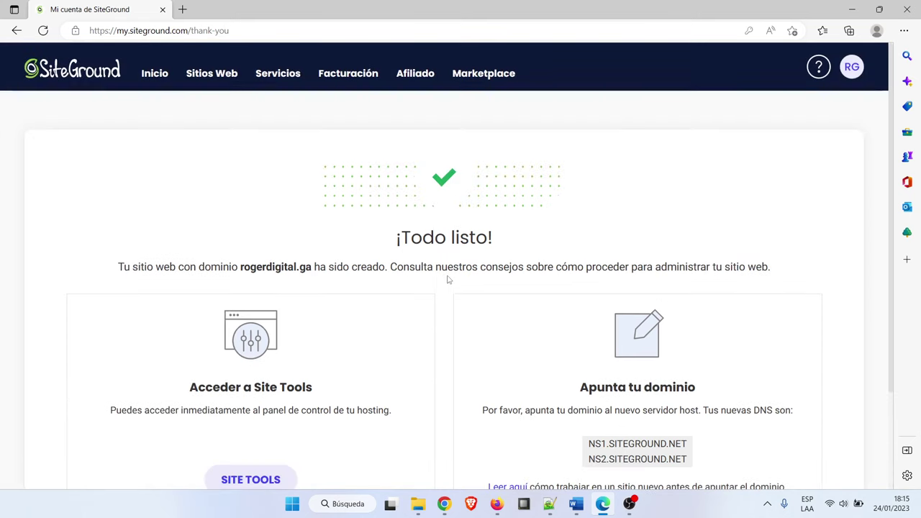
{"action": "left_click", "coordinate": [212, 81]}
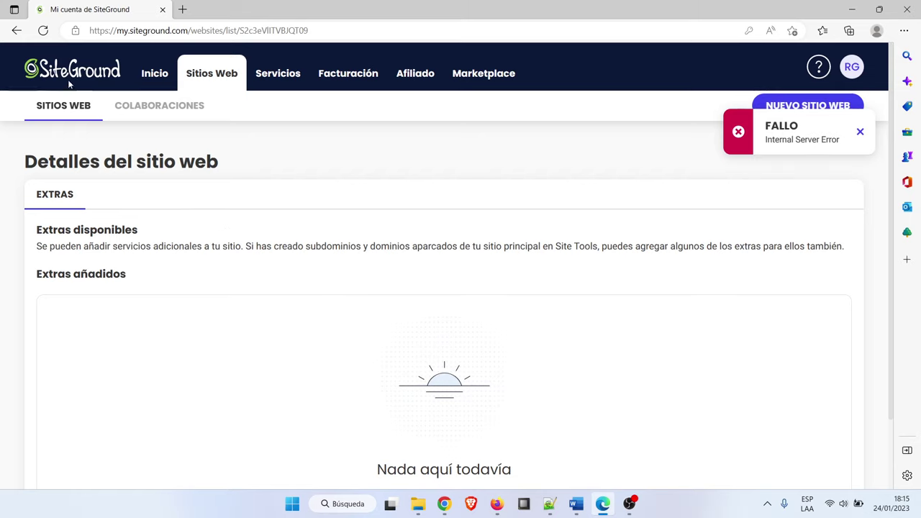
Step: Reload the page, open Site Tools for rogerdigital.ga, and go to Seguridad > Gestor SSL
{"action": "key", "text": "F5"}
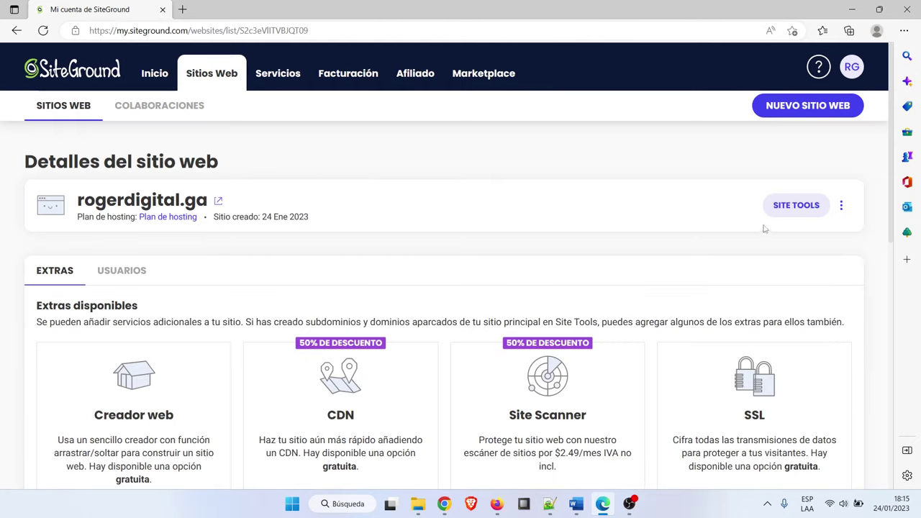
{"action": "left_click", "coordinate": [788, 216]}
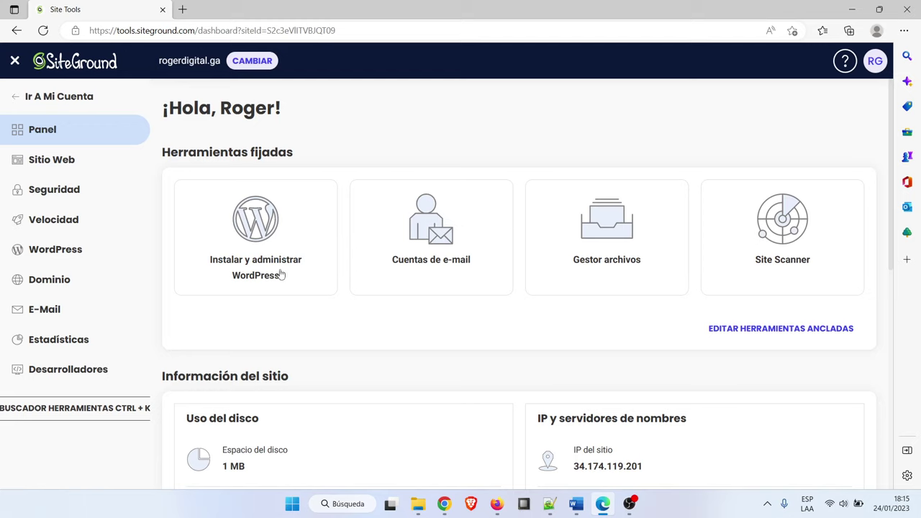
{"action": "left_click", "coordinate": [76, 31]}
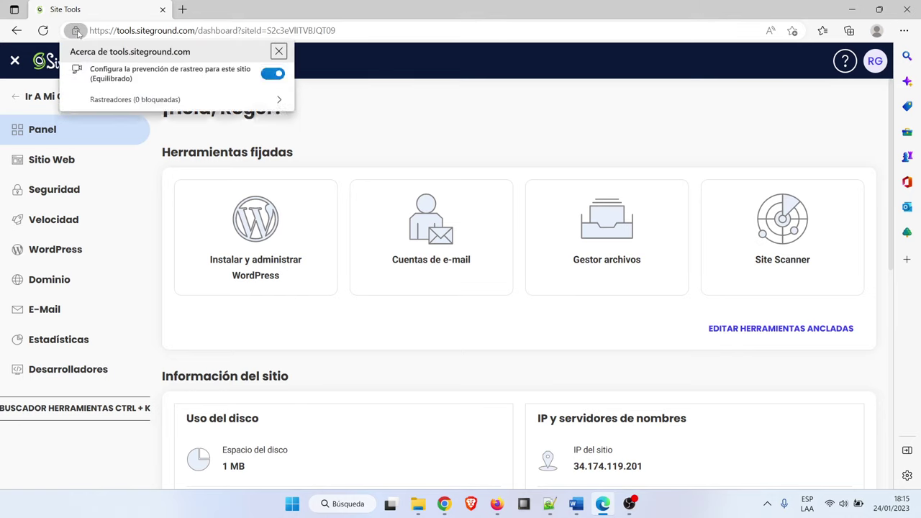
{"action": "left_click", "coordinate": [76, 32]}
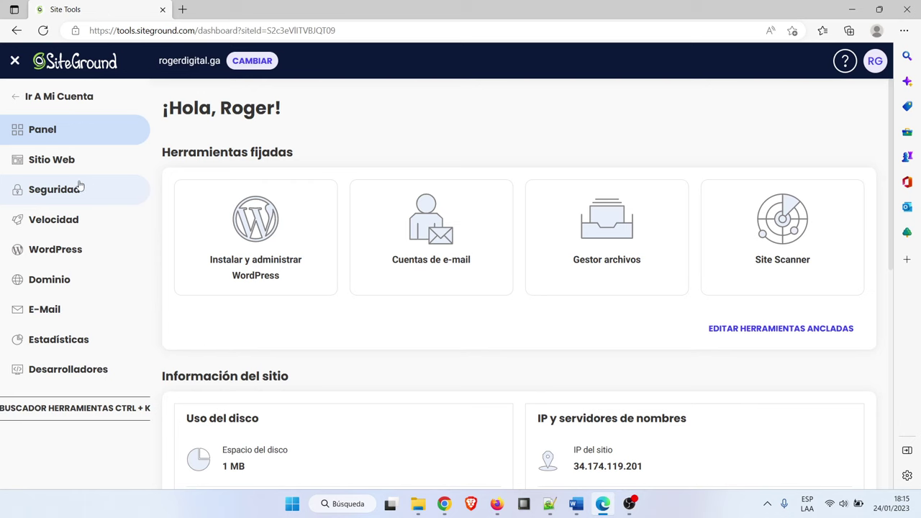
{"action": "left_click", "coordinate": [56, 197]}
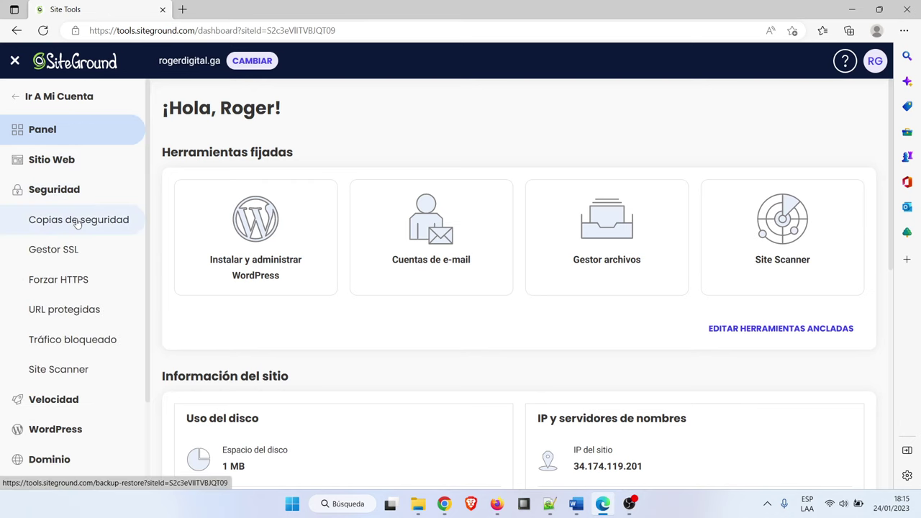
{"action": "left_click", "coordinate": [51, 258]}
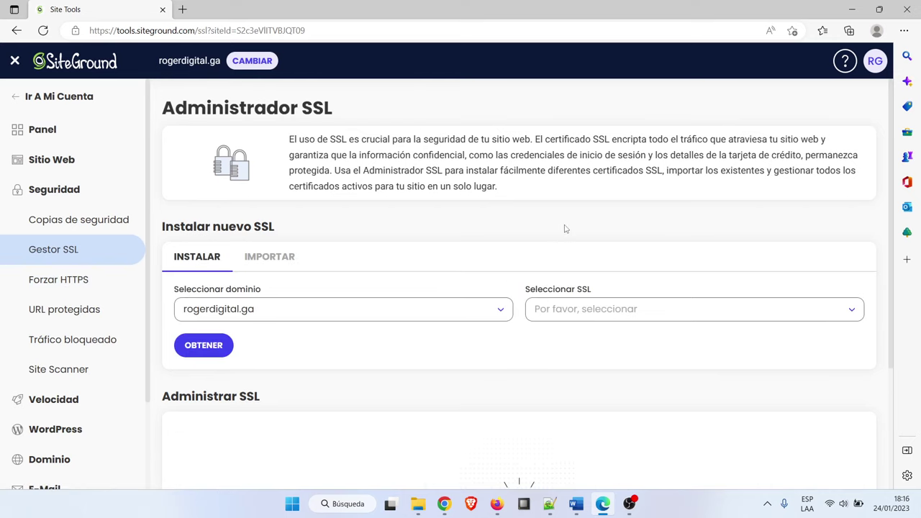
Step: Request a Let's Encrypt SSL certificate for rogerdigital.ga
{"action": "left_click", "coordinate": [389, 311]}
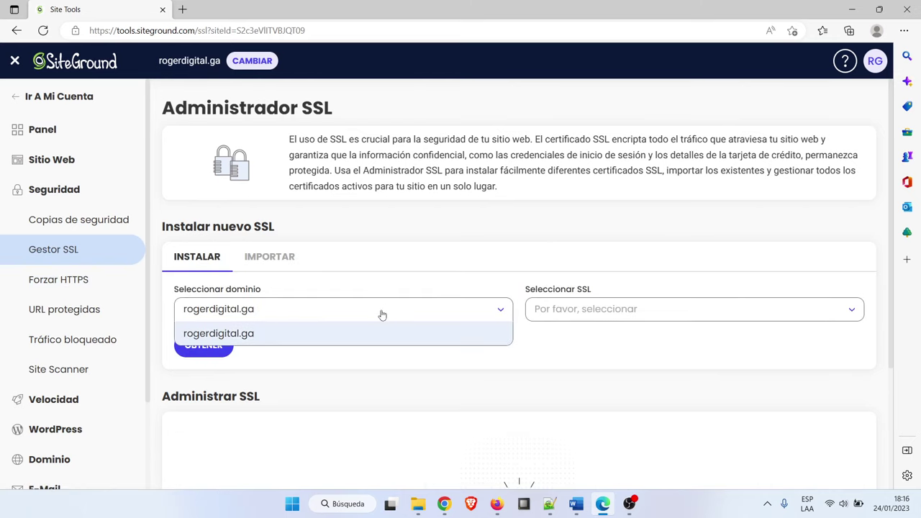
{"action": "left_click", "coordinate": [567, 310]}
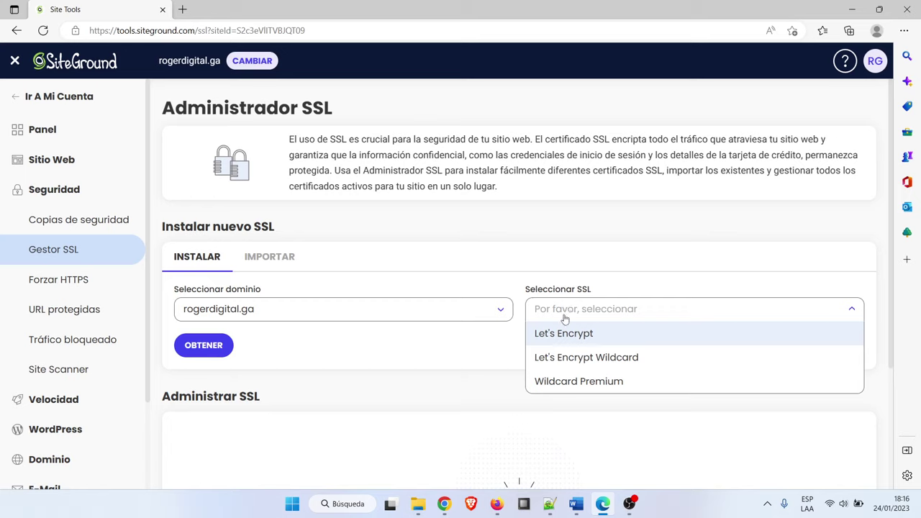
{"action": "left_click", "coordinate": [566, 334]}
{"action": "left_click", "coordinate": [204, 346]}
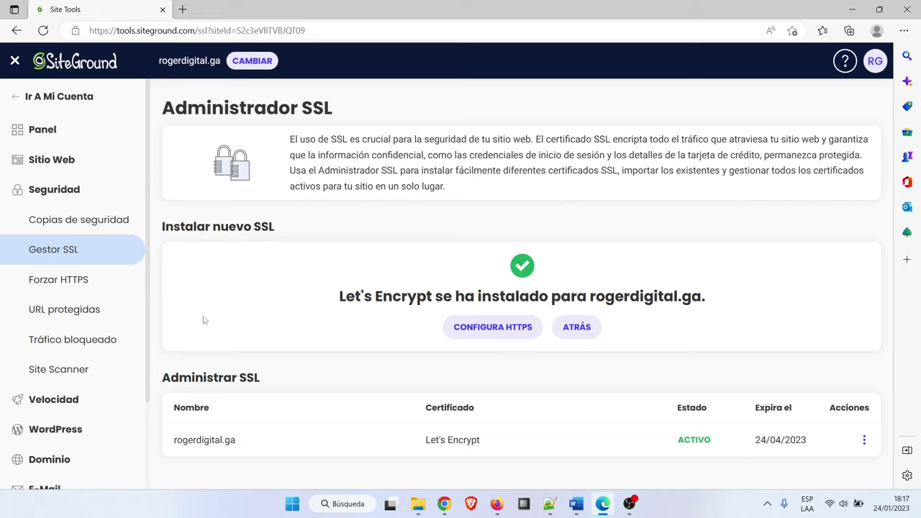
Step: Turn on Forzar HTTPS for rogerdigital.ga, then go to Instalar y administrar WordPress
{"action": "left_click", "coordinate": [865, 441]}
{"action": "left_click", "coordinate": [790, 378]}
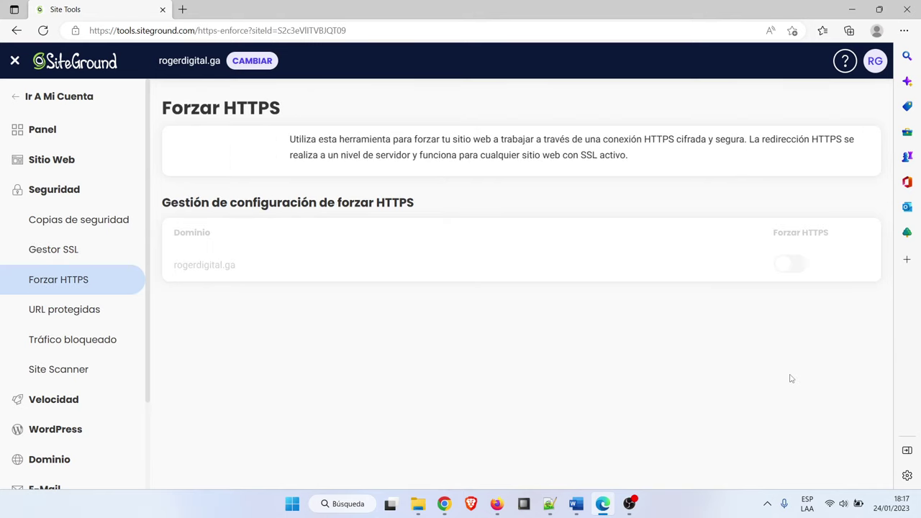
{"action": "left_click", "coordinate": [789, 264]}
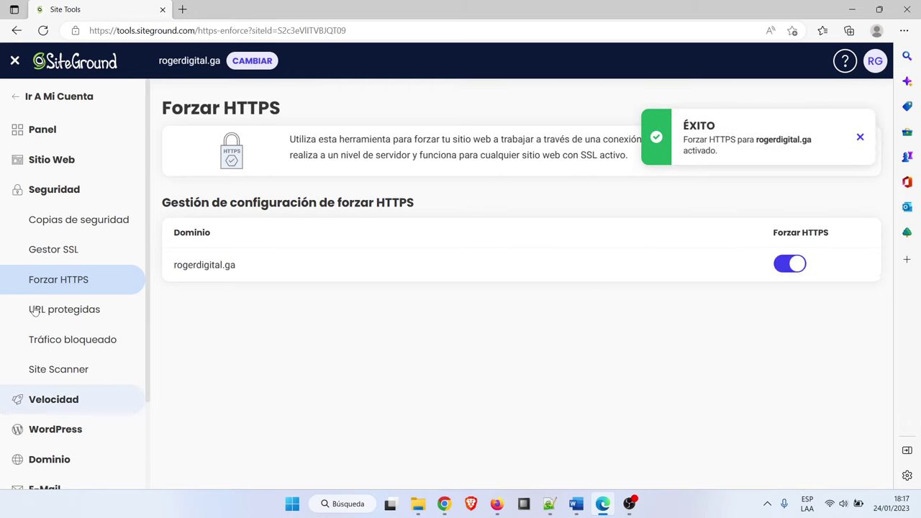
{"action": "left_click", "coordinate": [52, 136]}
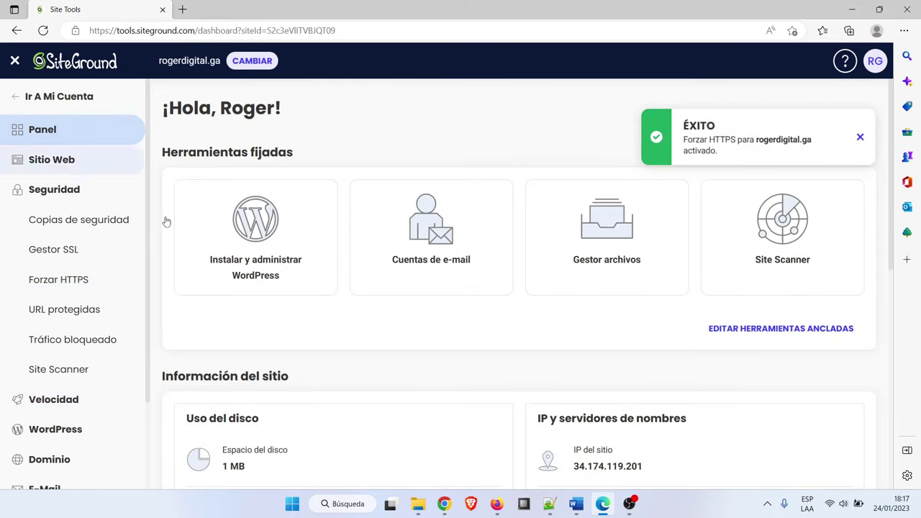
{"action": "left_click", "coordinate": [273, 271]}
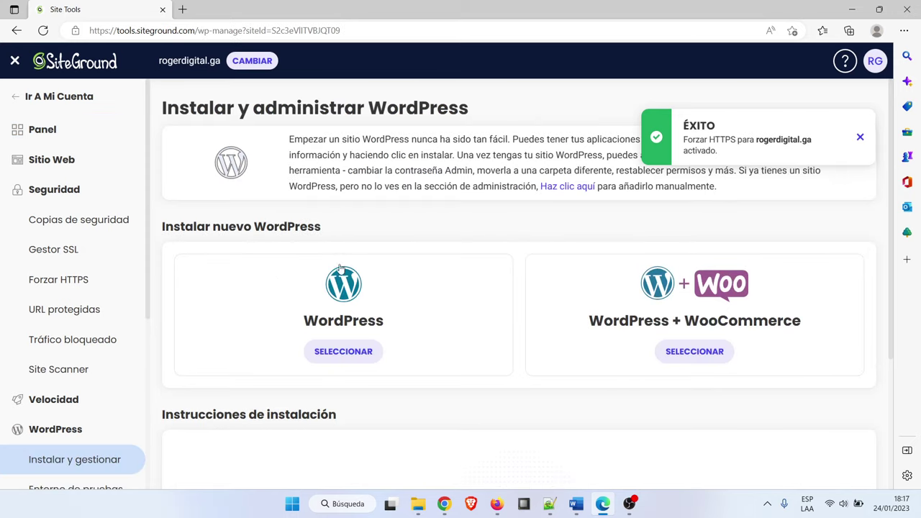
Step: Choose a plain WordPress install and enter the admin username and a strong password
{"action": "left_click", "coordinate": [332, 363]}
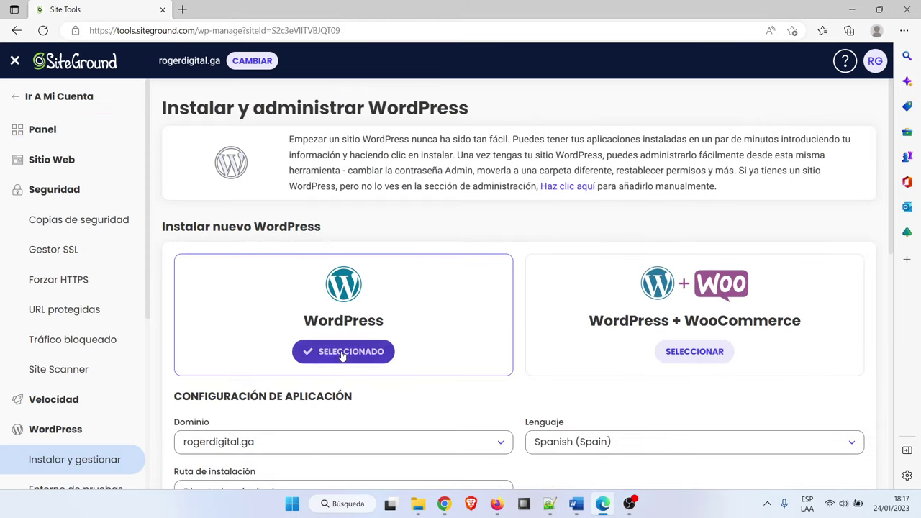
{"action": "scroll", "coordinate": [342, 355], "scroll_direction": "down", "scroll_amount": 2}
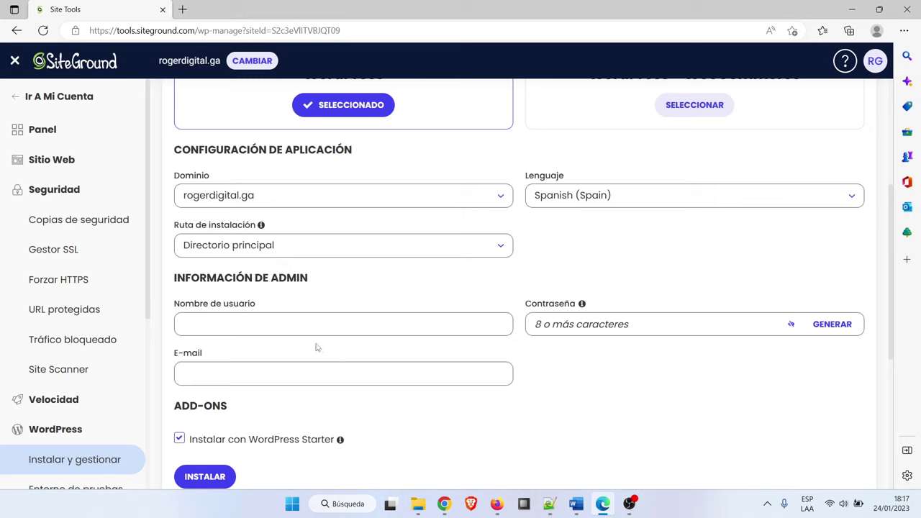
{"action": "left_click", "coordinate": [255, 326]}
{"action": "type", "text": "roger"}
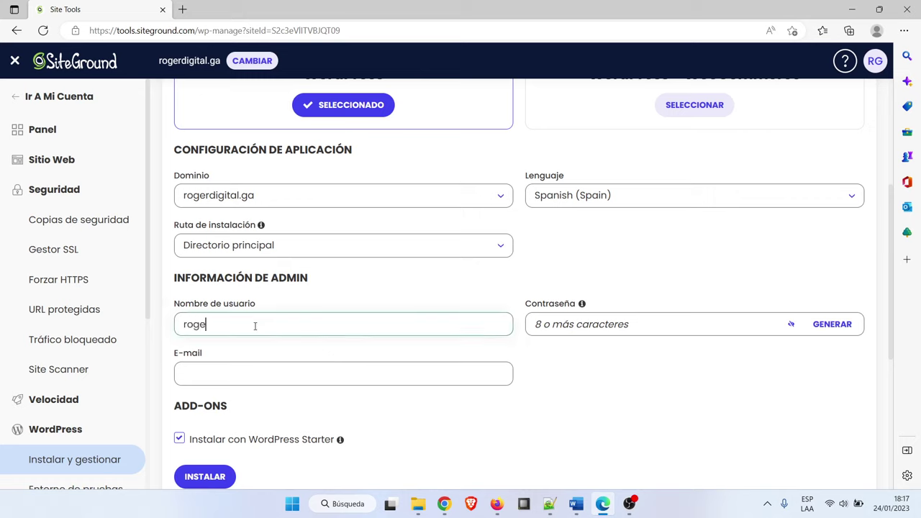
{"action": "left_click", "coordinate": [545, 324]}
{"action": "key", "text": "BackSpace"}
{"action": "key", "text": "BackSpace"}
{"action": "key", "text": "BackSpace"}
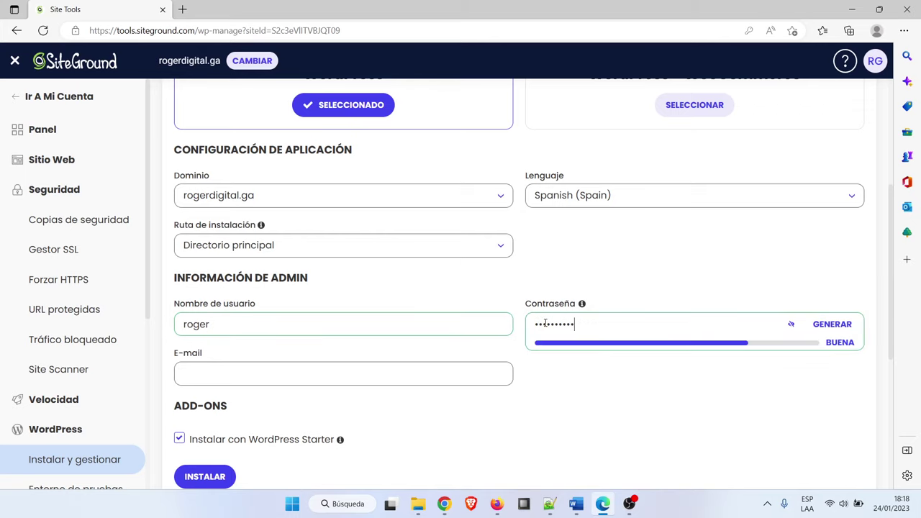
Step: Fill in the admin e-mail from a saved entry and turn off WordPress Starter
{"action": "left_click", "coordinate": [311, 375]}
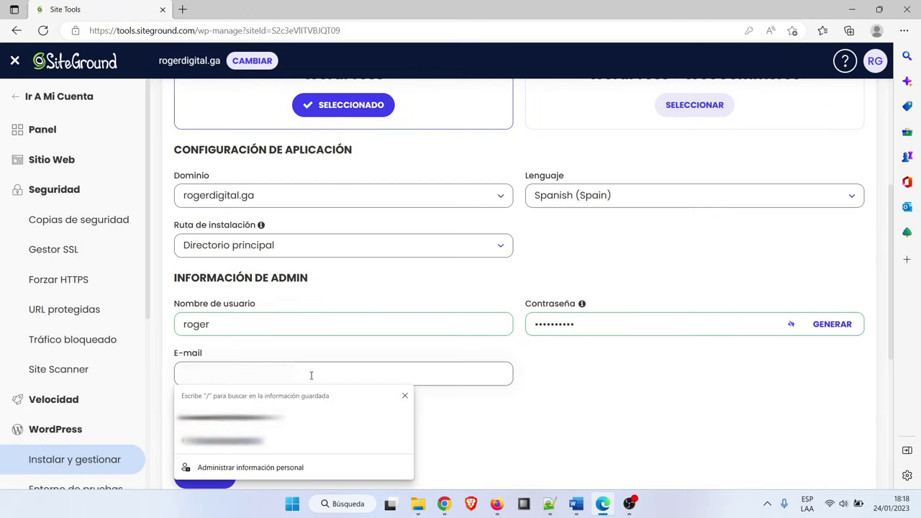
{"action": "type", "text": "r"}
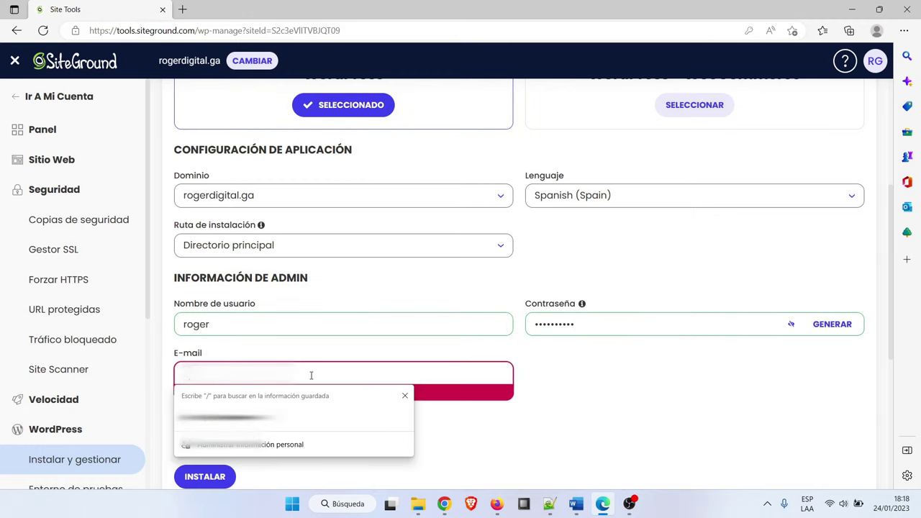
{"action": "left_click", "coordinate": [323, 416]}
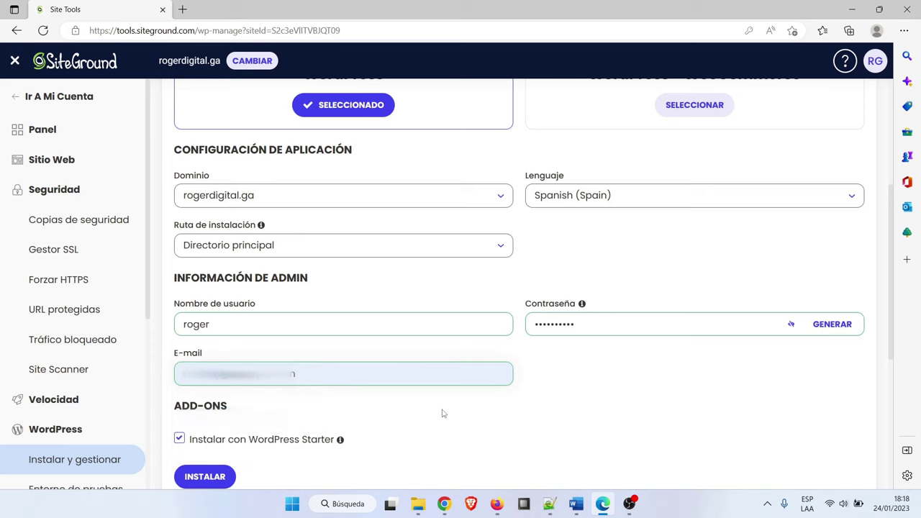
{"action": "scroll", "coordinate": [273, 446], "scroll_direction": "down", "scroll_amount": 1}
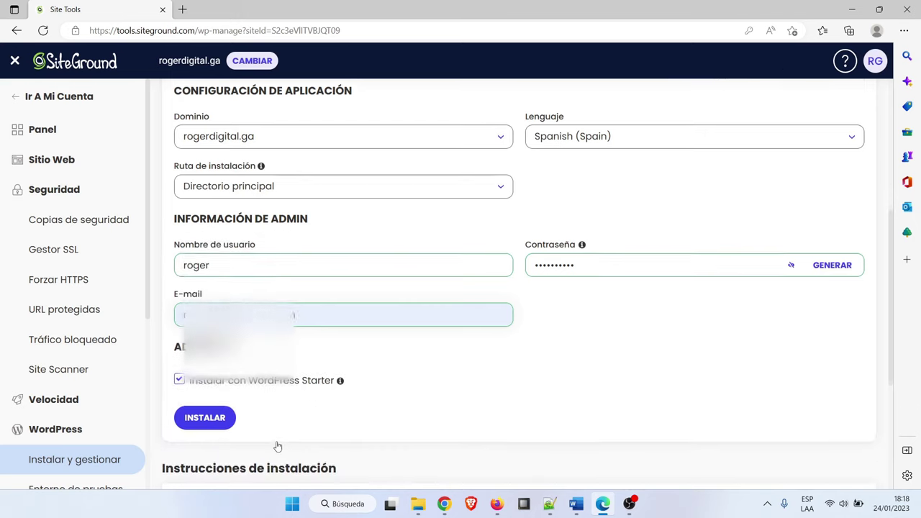
{"action": "scroll", "coordinate": [277, 446], "scroll_direction": "up", "scroll_amount": 1}
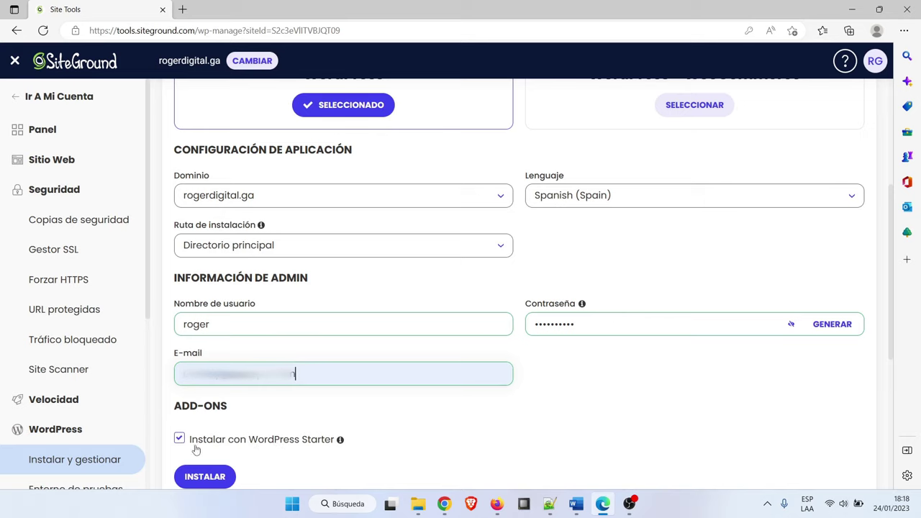
{"action": "left_click", "coordinate": [179, 439]}
Step: Run the WordPress install, decline saving the password in Edge, and open the admin dashboard
{"action": "left_click", "coordinate": [212, 476]}
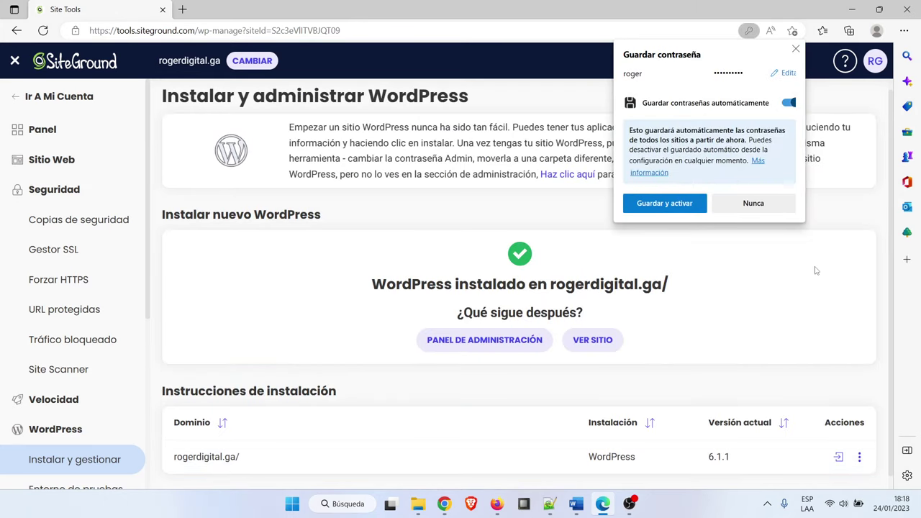
{"action": "left_click", "coordinate": [753, 203]}
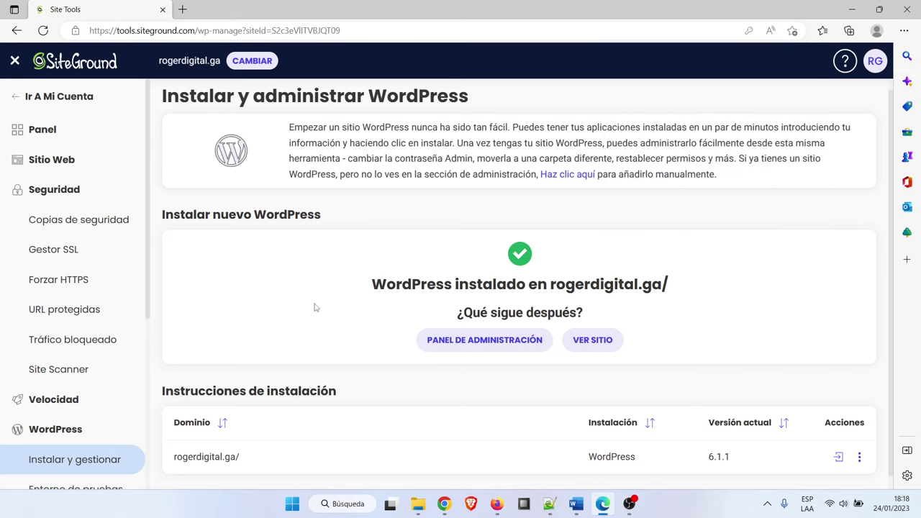
{"action": "scroll", "coordinate": [315, 307], "scroll_direction": "down", "scroll_amount": 1}
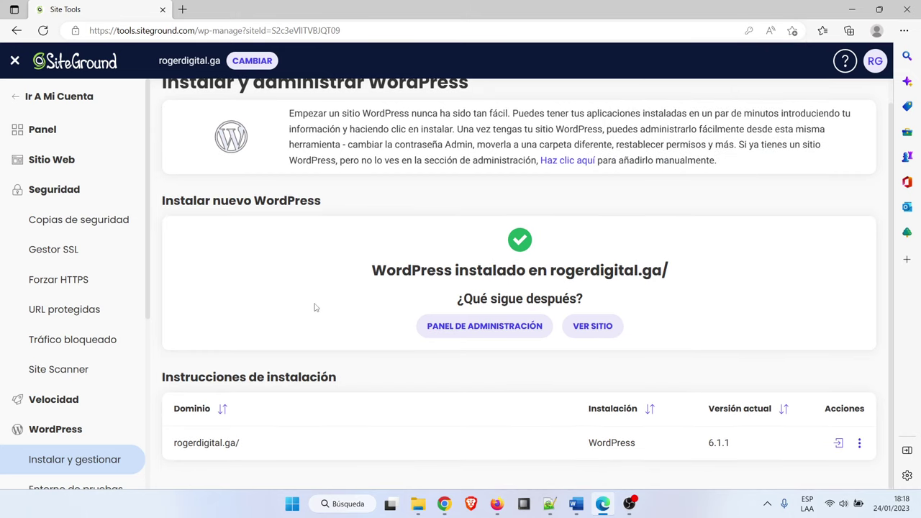
{"action": "left_click", "coordinate": [471, 333]}
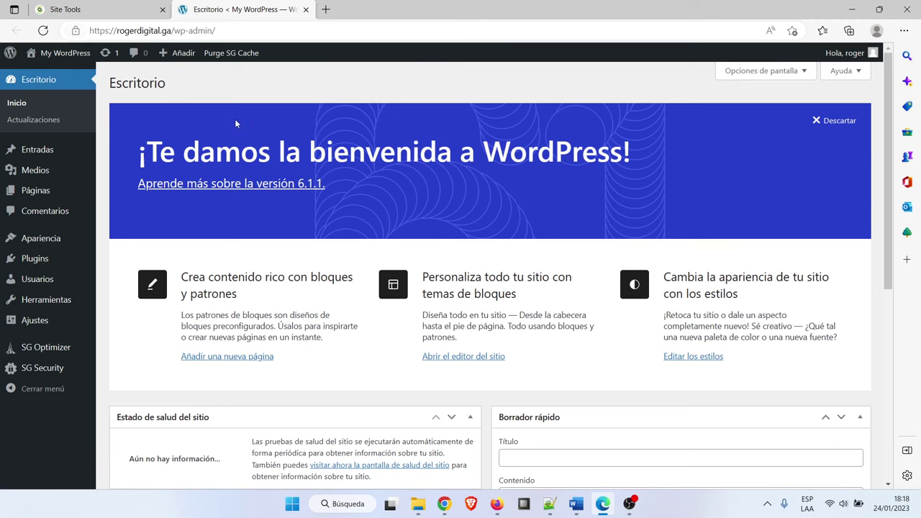
Step: Open the live rogerdigital.ga site in a new tab, check its connection security, then show Temario.txt
{"action": "mouse_move", "coordinate": [64, 55]}
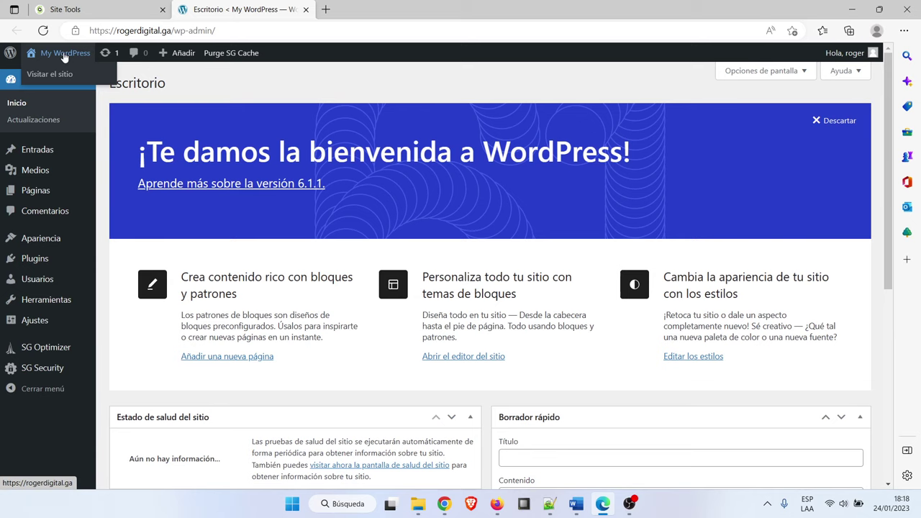
{"action": "right_click", "coordinate": [64, 55]}
{"action": "left_click", "coordinate": [88, 63]}
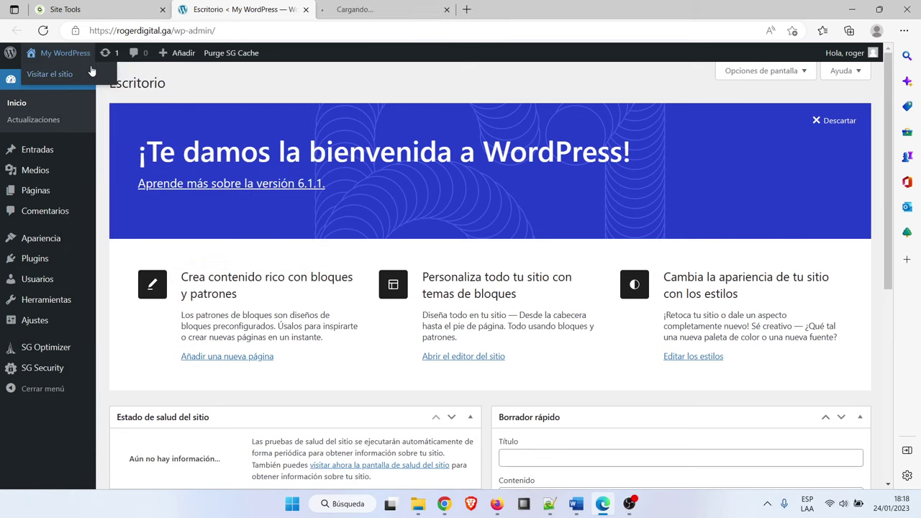
{"action": "left_click", "coordinate": [394, 7]}
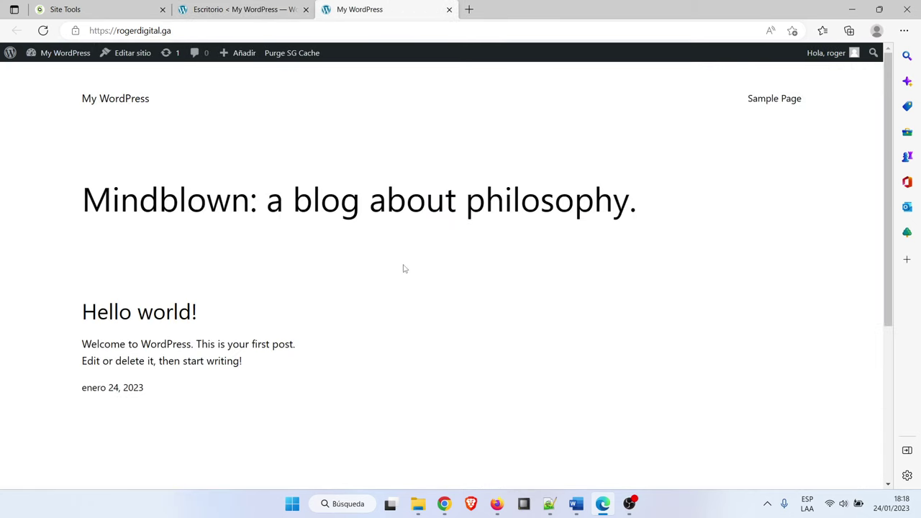
{"action": "scroll", "coordinate": [413, 345], "scroll_direction": "down", "scroll_amount": 3}
{"action": "scroll", "coordinate": [412, 345], "scroll_direction": "up", "scroll_amount": 3}
{"action": "left_click", "coordinate": [75, 30]}
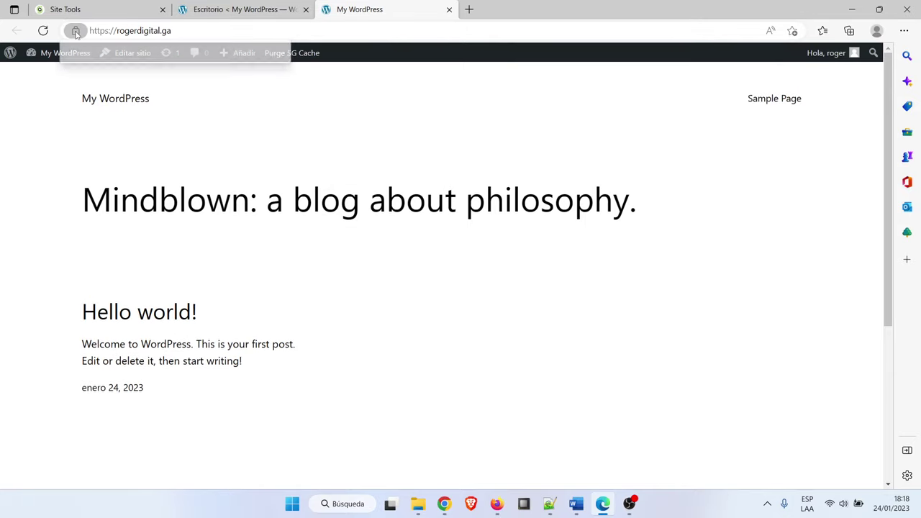
{"action": "left_click", "coordinate": [18, 171]}
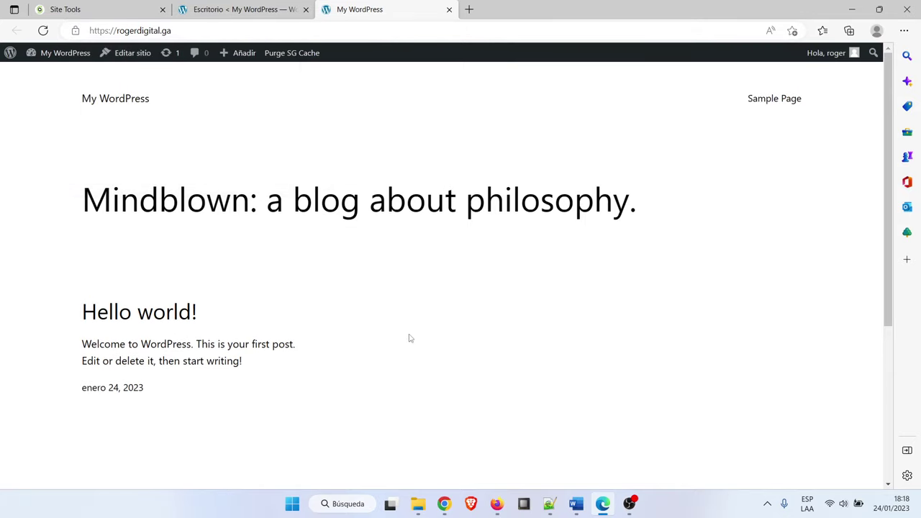
{"action": "left_click", "coordinate": [549, 506]}
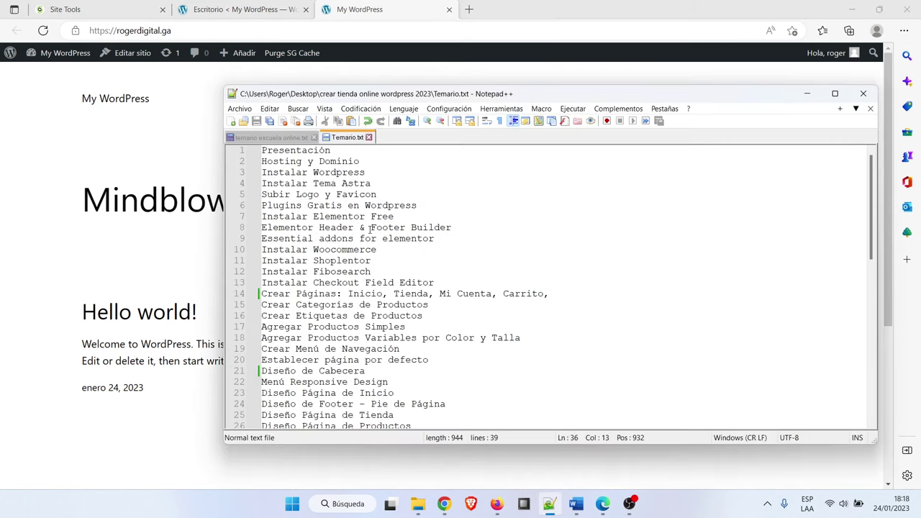
Step: Replace 'Astra' with 'Hello' on line 4 of Temario.txt and return to the WordPress dashboard
{"action": "double_click", "coordinate": [367, 182]}
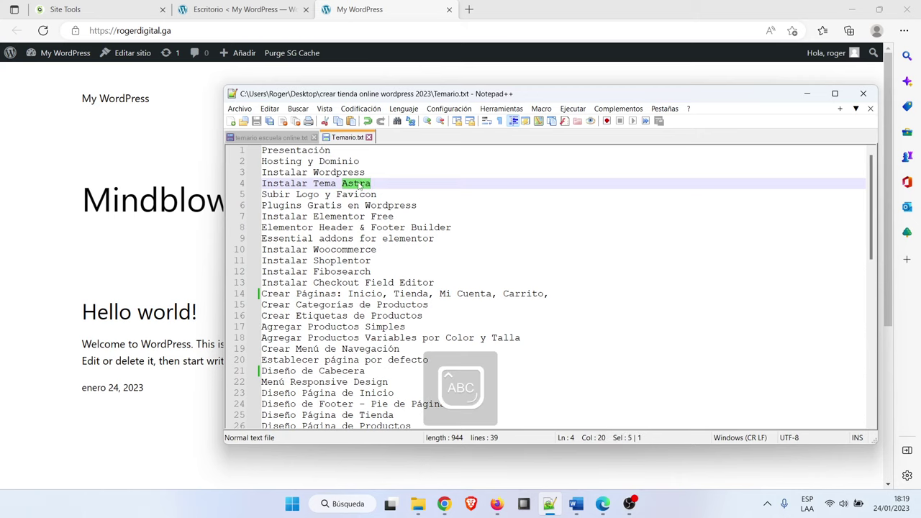
{"action": "type", "text": "Hello"}
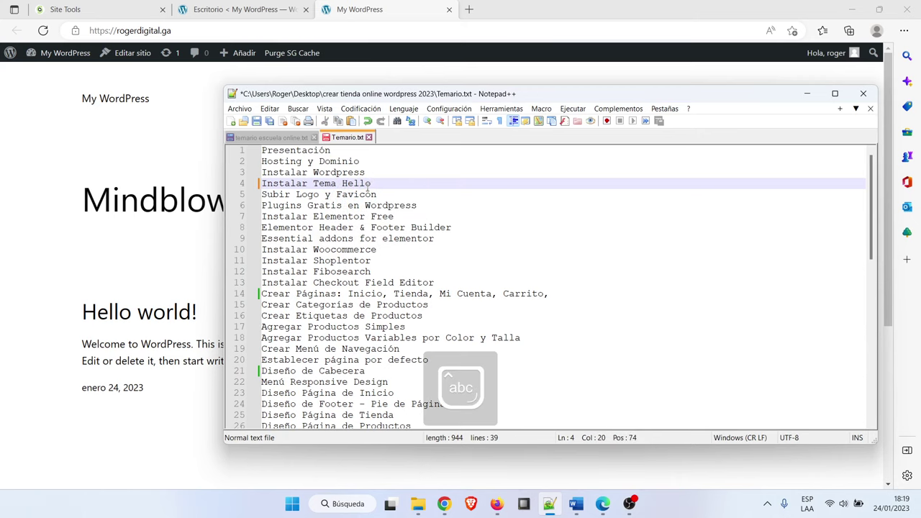
{"action": "left_click", "coordinate": [389, 197]}
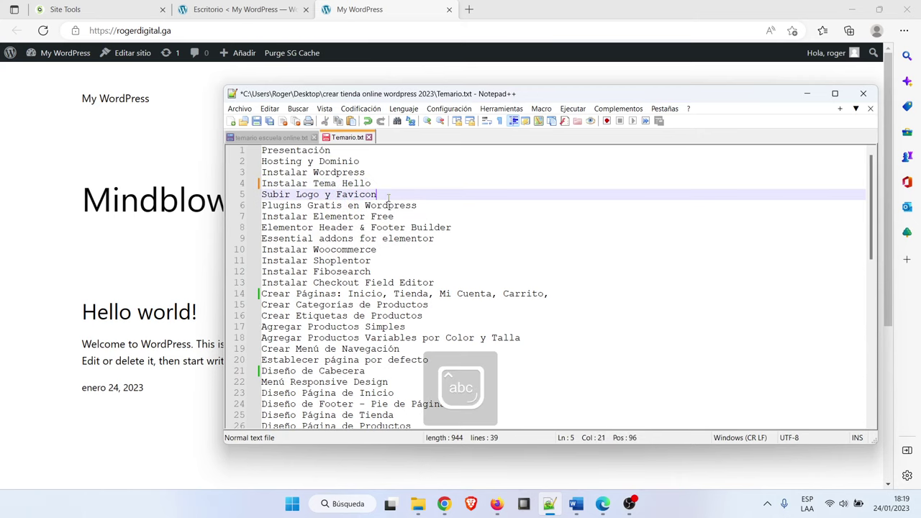
{"action": "left_click", "coordinate": [256, 6]}
Step: Search the theme directory for 'hello', then install and activate Hello Elementor
{"action": "mouse_move", "coordinate": [41, 248]}
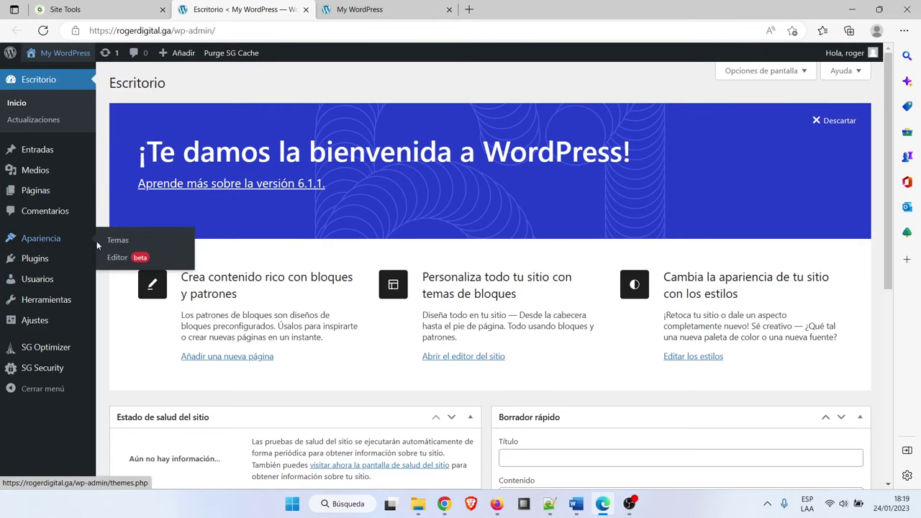
{"action": "left_click", "coordinate": [119, 239]}
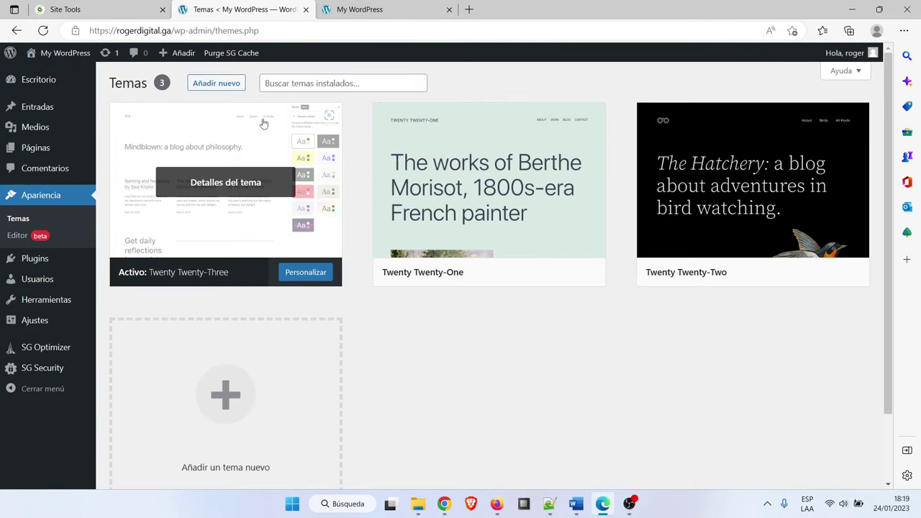
{"action": "left_click", "coordinate": [216, 82]}
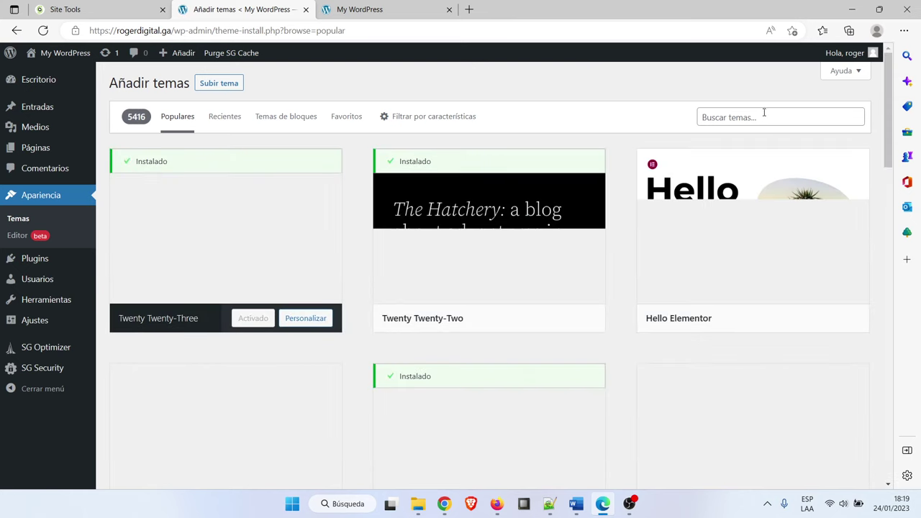
{"action": "left_click", "coordinate": [764, 115]}
{"action": "type", "text": "hello"}
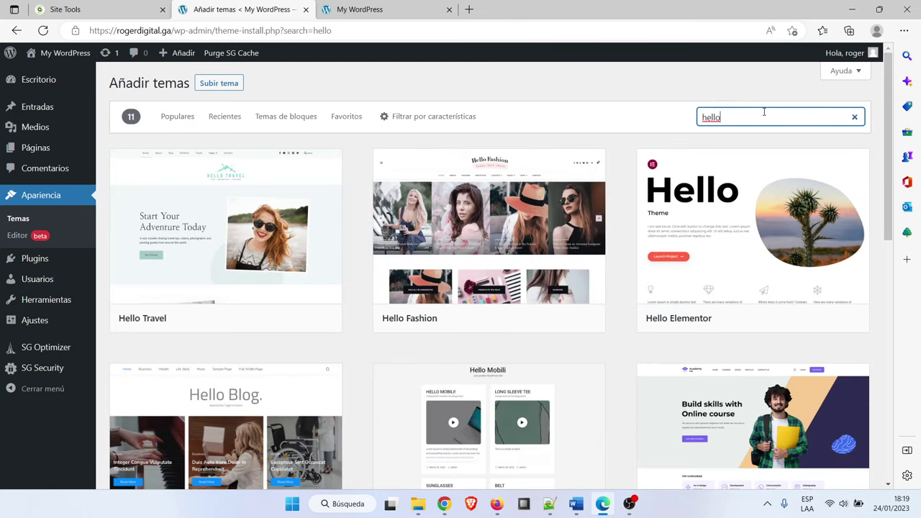
{"action": "left_click", "coordinate": [767, 318]}
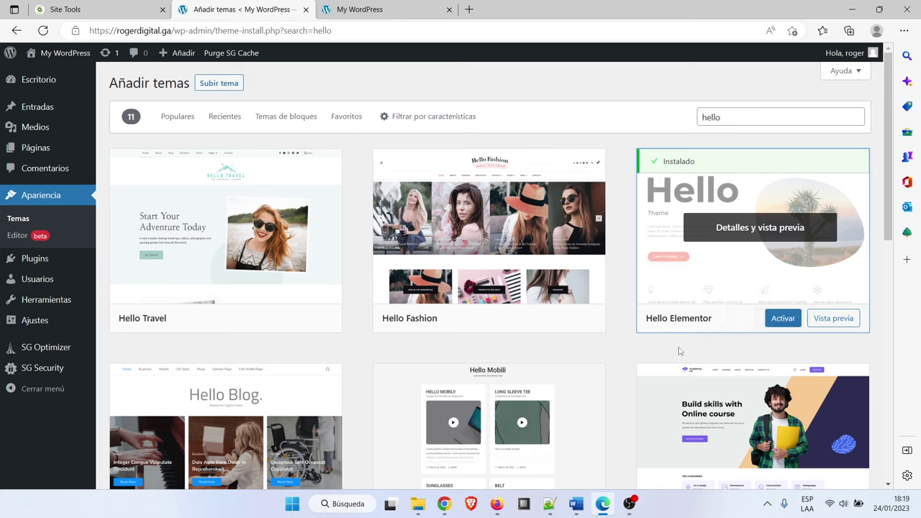
{"action": "left_click", "coordinate": [795, 318]}
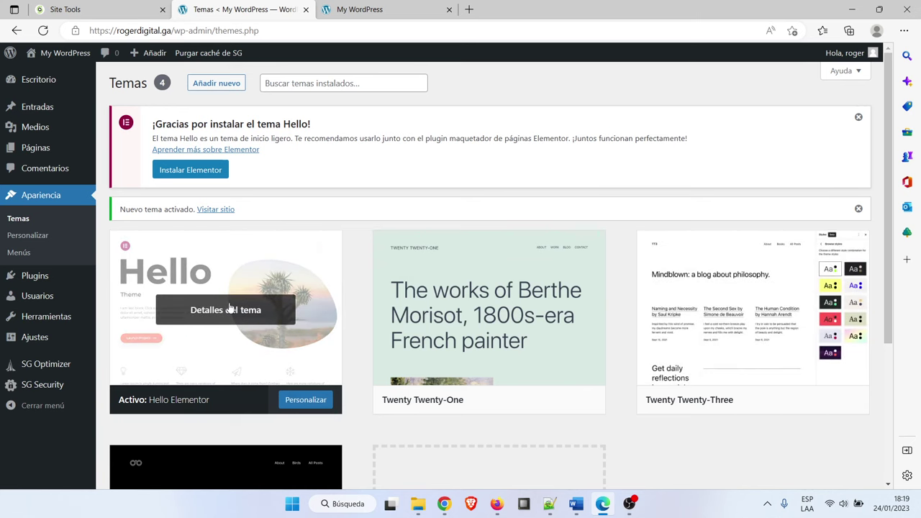
Step: View the restyled live site, then open the Customizer for Hello Elementor
{"action": "left_click", "coordinate": [359, 9]}
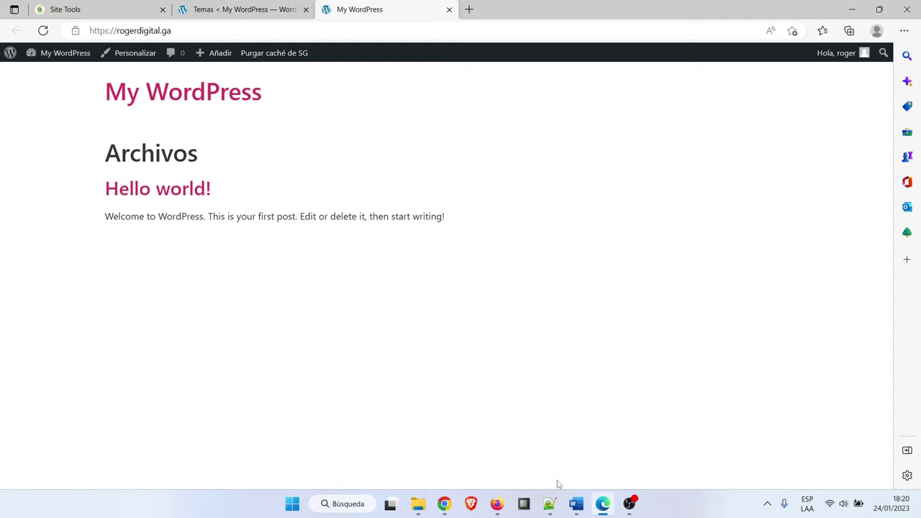
{"action": "left_click", "coordinate": [263, 9]}
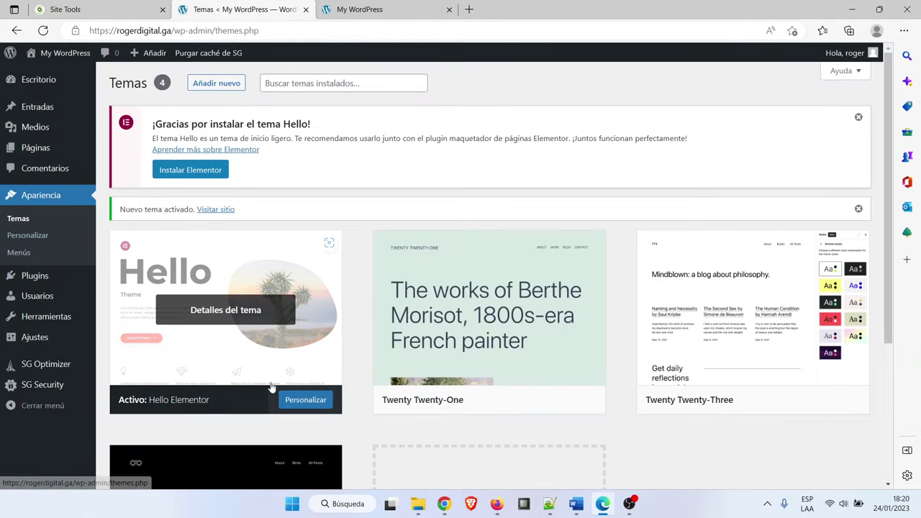
{"action": "left_click", "coordinate": [293, 403]}
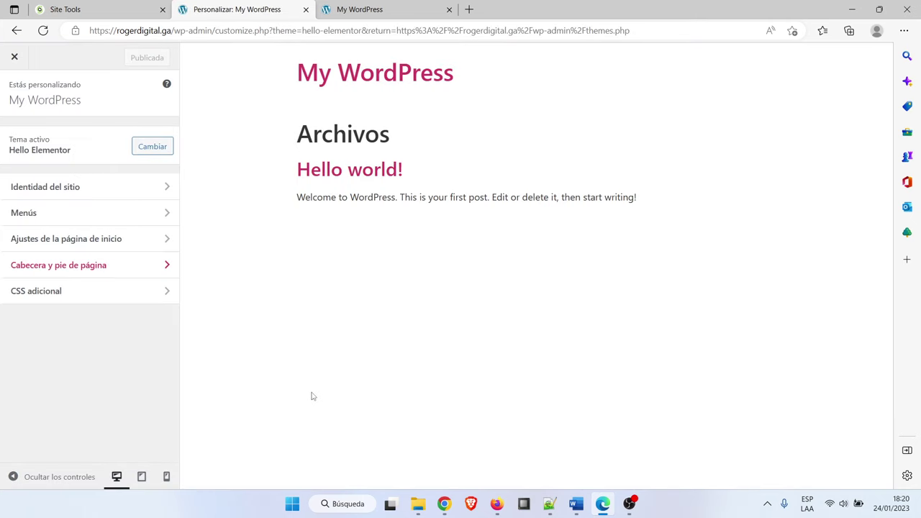
Step: Upload the Roger Shop image as the uncropped site logo with alt text 'Logo Roger Shop'
{"action": "left_click", "coordinate": [76, 187]}
{"action": "left_click", "coordinate": [106, 158]}
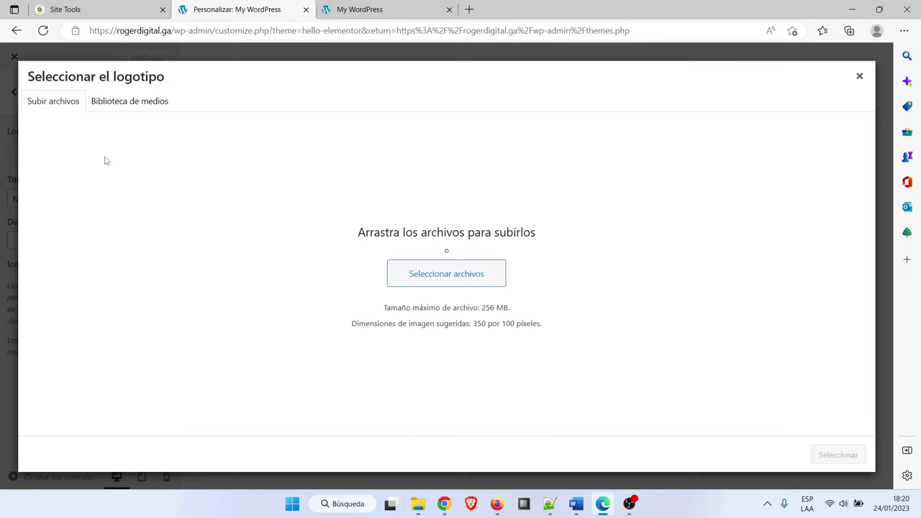
{"action": "left_click", "coordinate": [442, 272]}
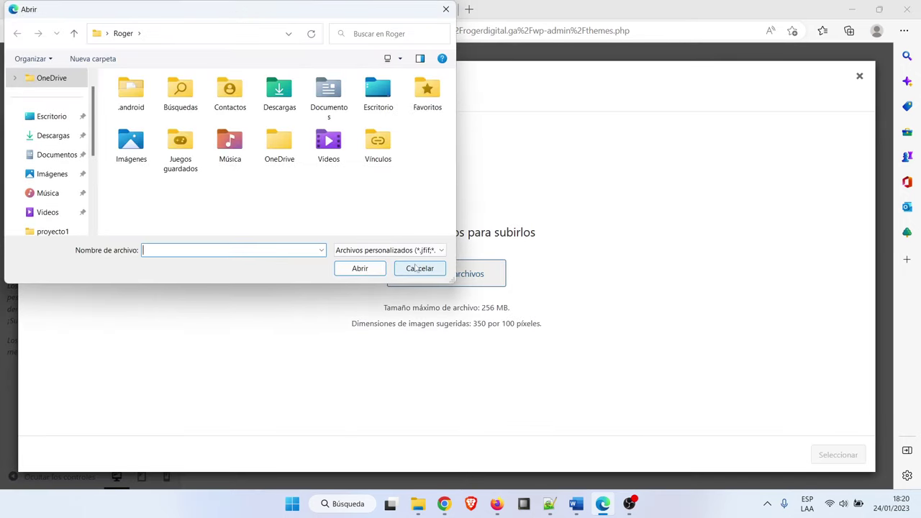
{"action": "left_click", "coordinate": [51, 116]}
{"action": "double_click", "coordinate": [139, 100]}
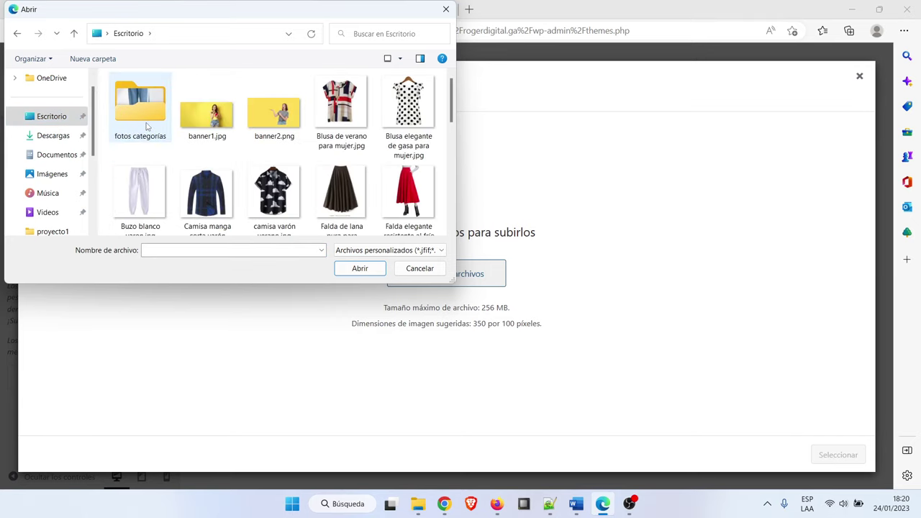
{"action": "scroll", "coordinate": [273, 143], "scroll_direction": "down", "scroll_amount": 10}
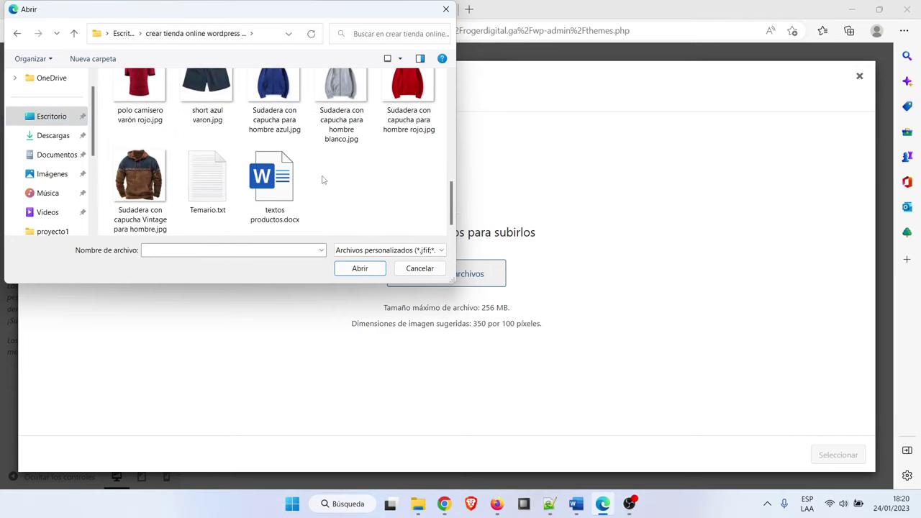
{"action": "scroll", "coordinate": [153, 152], "scroll_direction": "up", "scroll_amount": 3}
{"action": "double_click", "coordinate": [153, 152]}
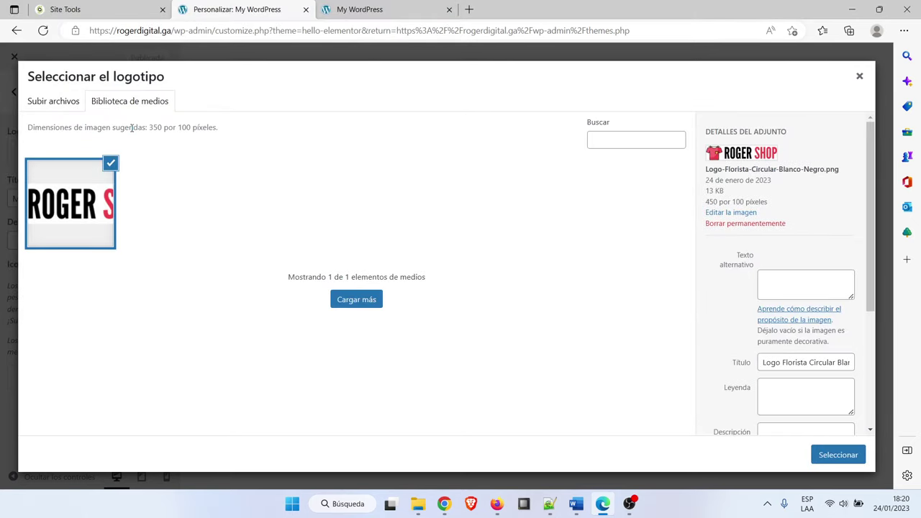
{"action": "triple_click", "coordinate": [818, 362]}
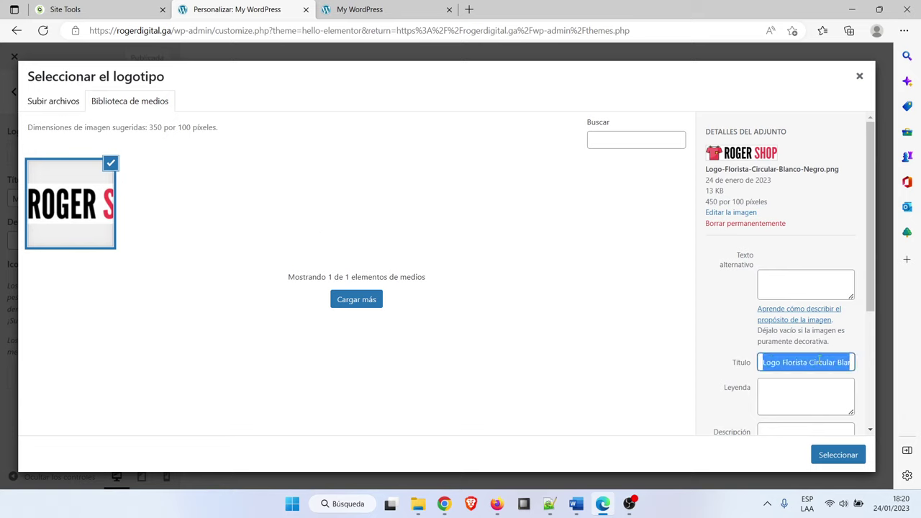
{"action": "left_click", "coordinate": [765, 280]}
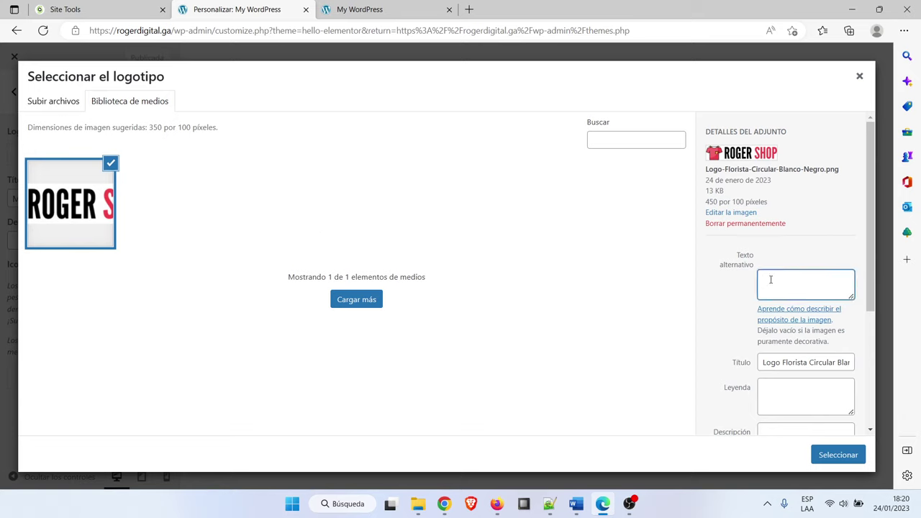
{"action": "type", "text": "Logo R"}
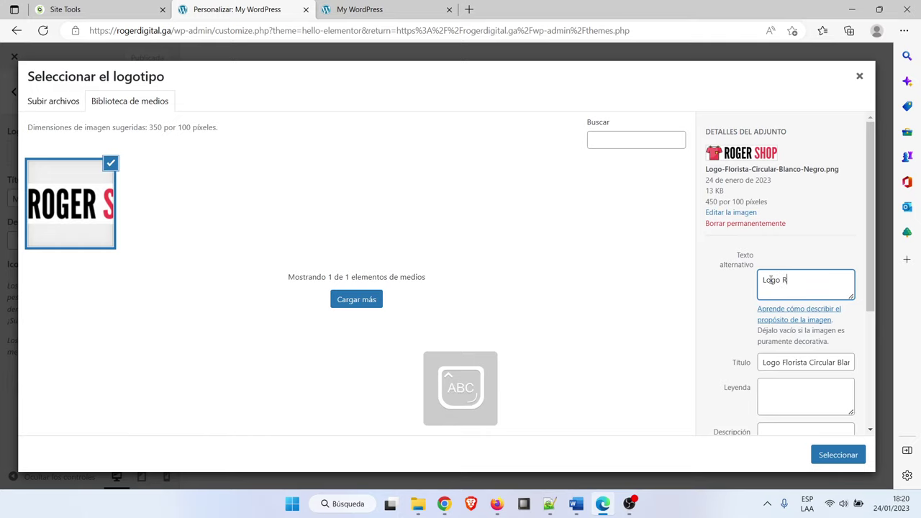
{"action": "type", "text": "oger Shop"}
{"action": "left_click", "coordinate": [838, 453]}
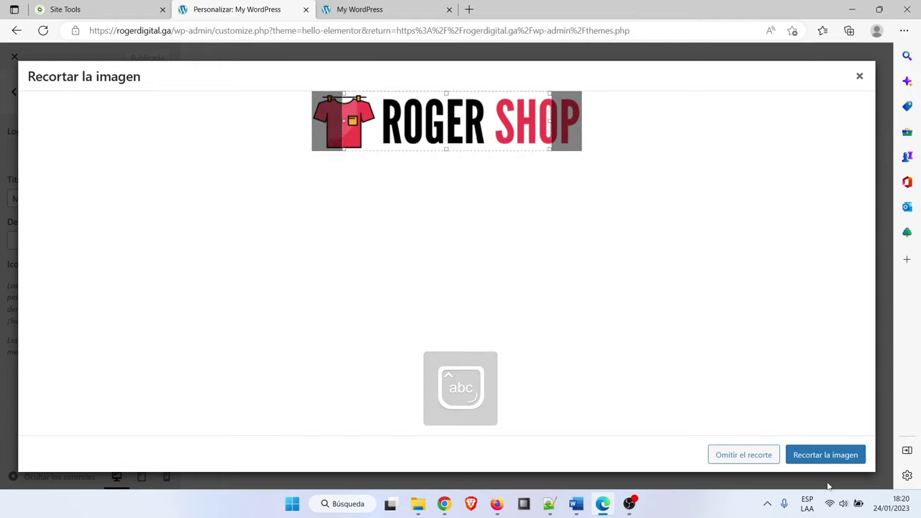
{"action": "left_click", "coordinate": [748, 453]}
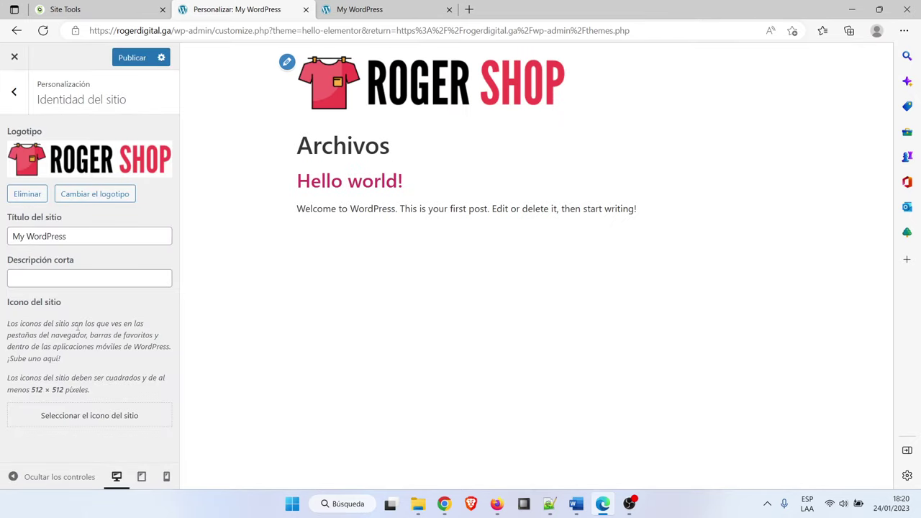
Step: Upload favicon.png as the uncropped site icon, then view the live site
{"action": "left_click", "coordinate": [72, 427]}
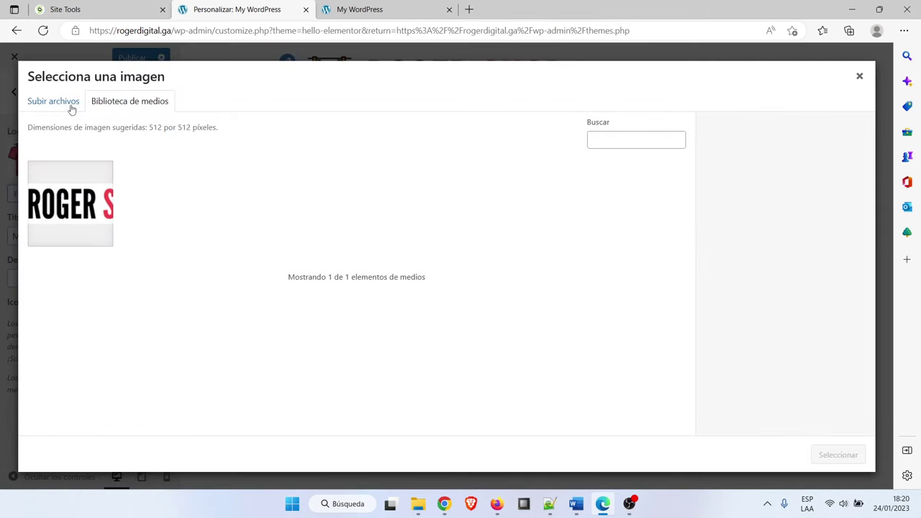
{"action": "left_click", "coordinate": [71, 107]}
{"action": "left_click", "coordinate": [444, 268]}
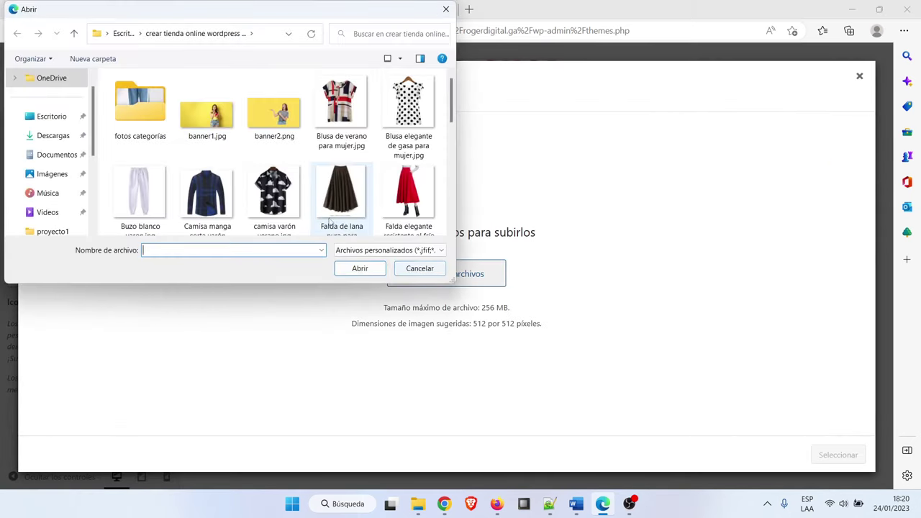
{"action": "scroll", "coordinate": [309, 202], "scroll_direction": "down", "scroll_amount": 5}
{"action": "scroll", "coordinate": [309, 202], "scroll_direction": "down", "scroll_amount": 3}
{"action": "scroll", "coordinate": [310, 201], "scroll_direction": "up", "scroll_amount": 5}
{"action": "scroll", "coordinate": [310, 201], "scroll_direction": "down", "scroll_amount": 5}
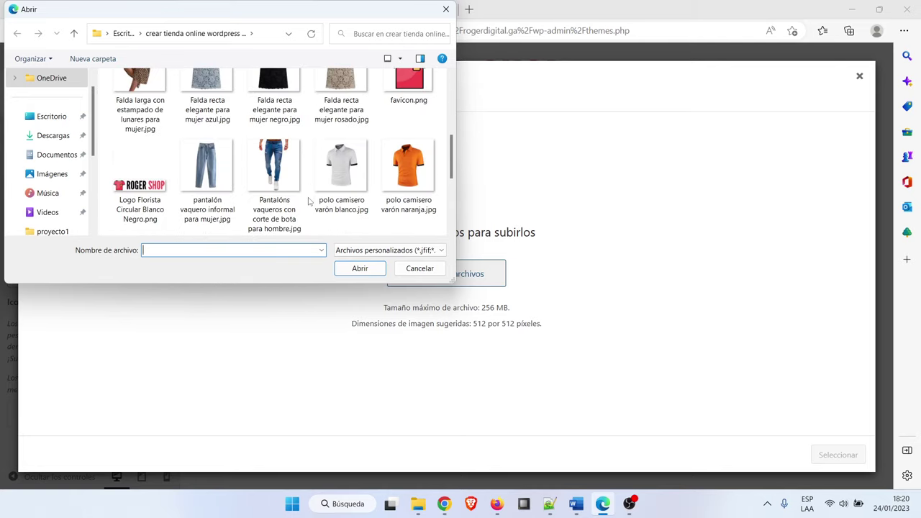
{"action": "scroll", "coordinate": [309, 201], "scroll_direction": "up", "scroll_amount": 10}
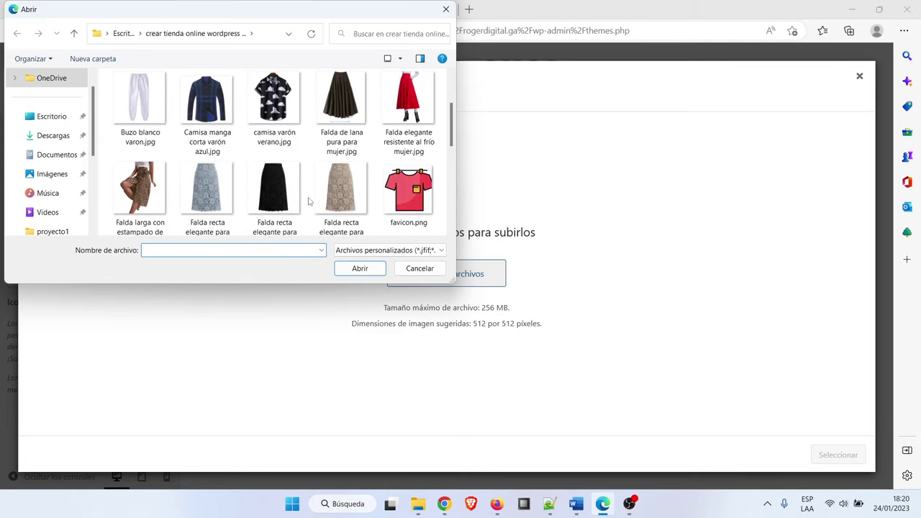
{"action": "scroll", "coordinate": [310, 201], "scroll_direction": "down", "scroll_amount": 1}
{"action": "double_click", "coordinate": [408, 174]}
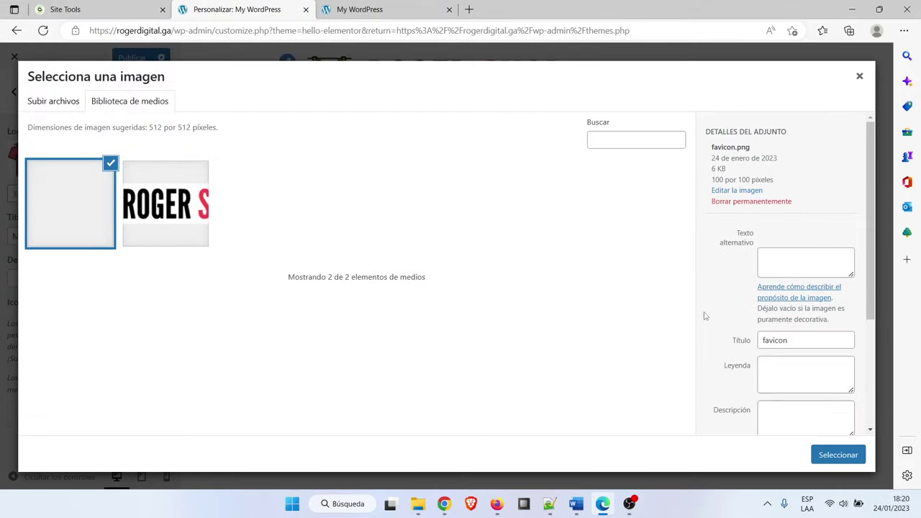
{"action": "left_click", "coordinate": [849, 455]}
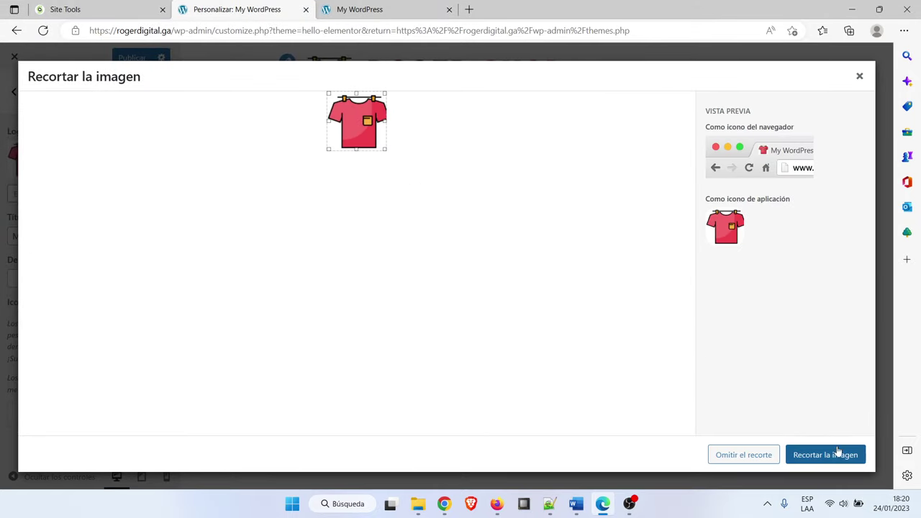
{"action": "left_click", "coordinate": [727, 459]}
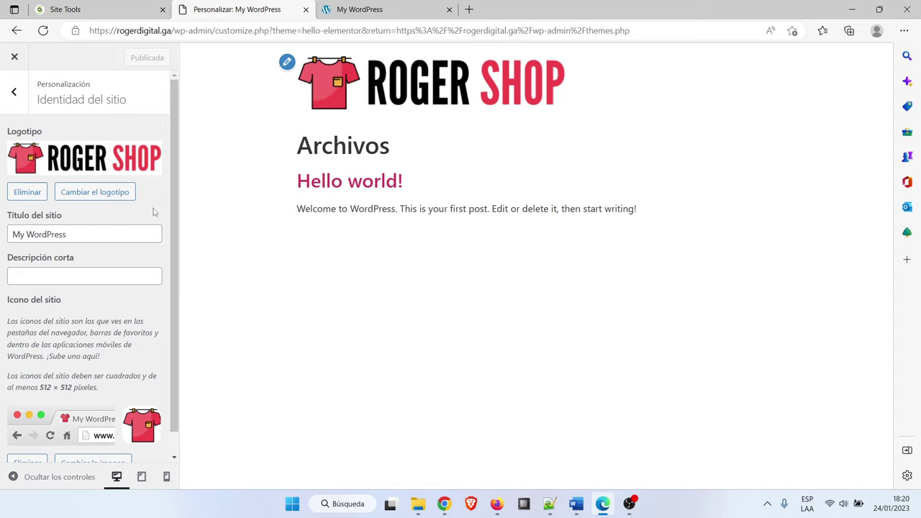
{"action": "left_click", "coordinate": [360, 9]}
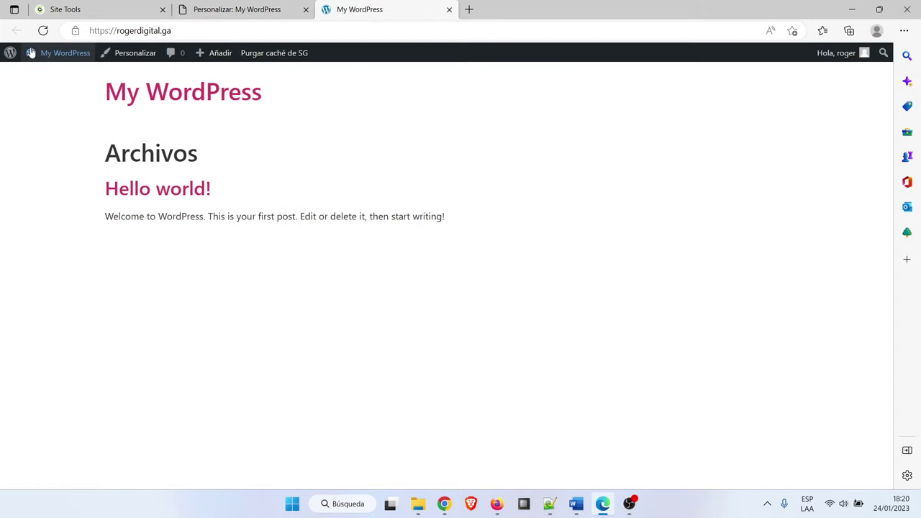
Step: Reload the front page to confirm the Roger Shop logo, then close the Customizer
{"action": "left_click", "coordinate": [43, 30]}
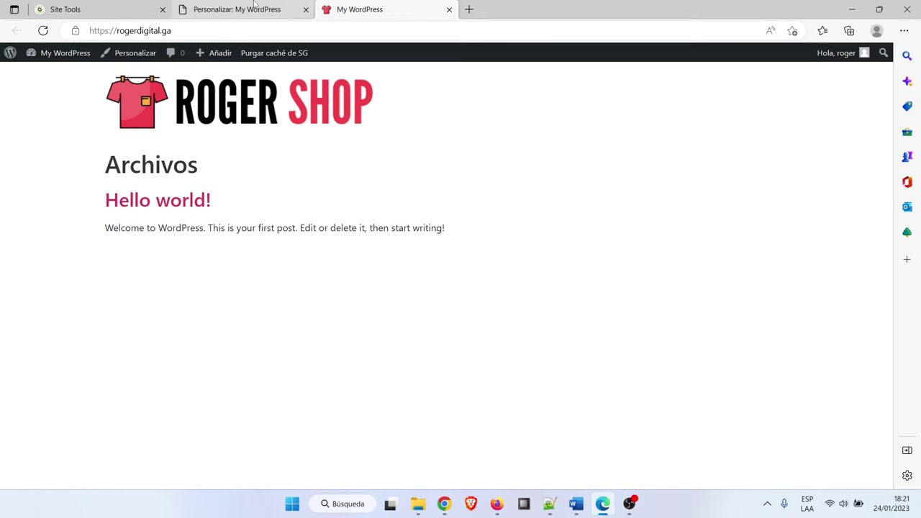
{"action": "left_click", "coordinate": [253, 3]}
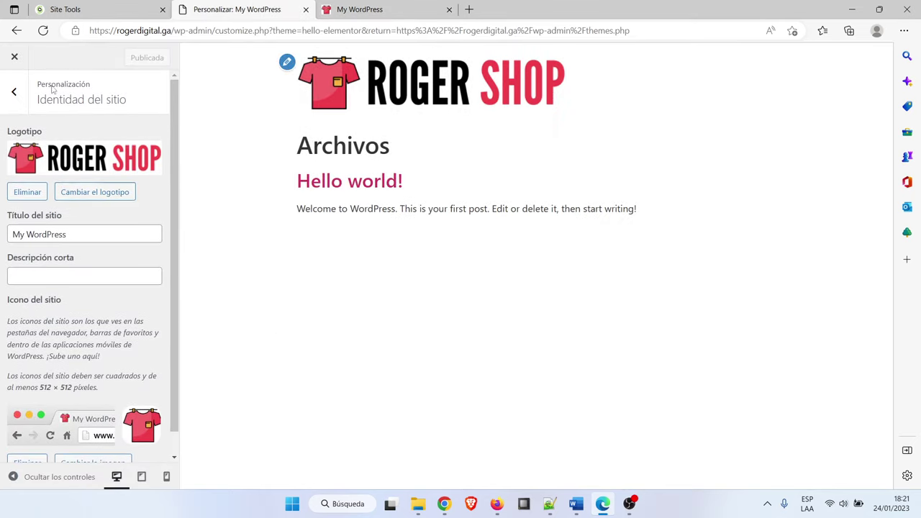
{"action": "left_click", "coordinate": [15, 56]}
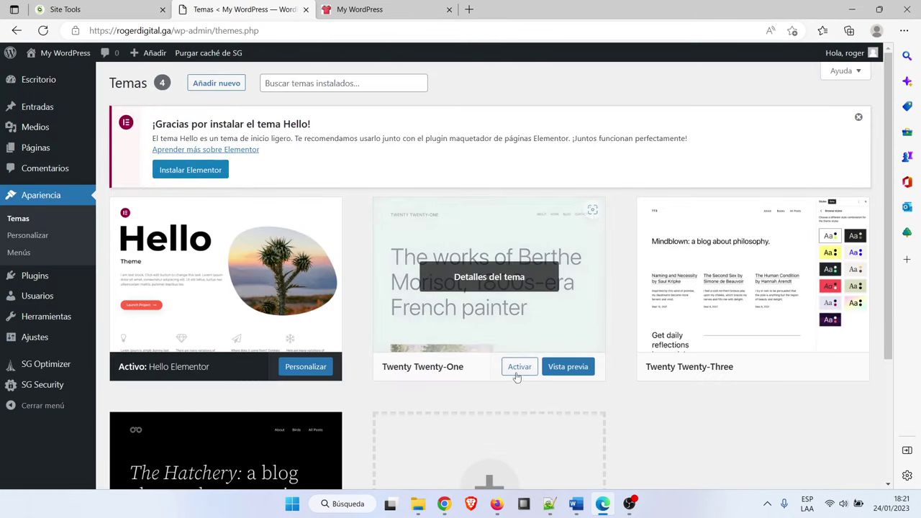
Step: Review the next topics in the Temario.txt outline and go to the Plugins page
{"action": "left_click", "coordinate": [549, 503]}
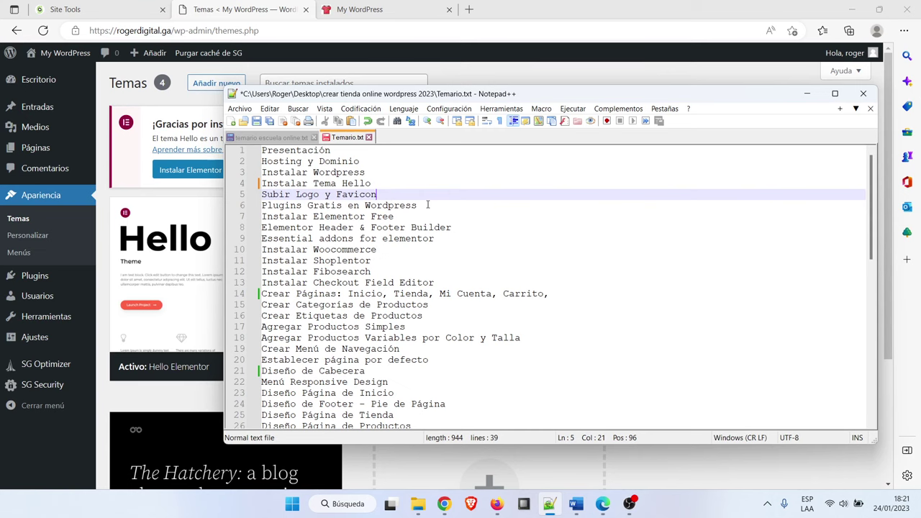
{"action": "left_click_drag", "start_coordinate": [416, 205], "coordinate": [366, 212]}
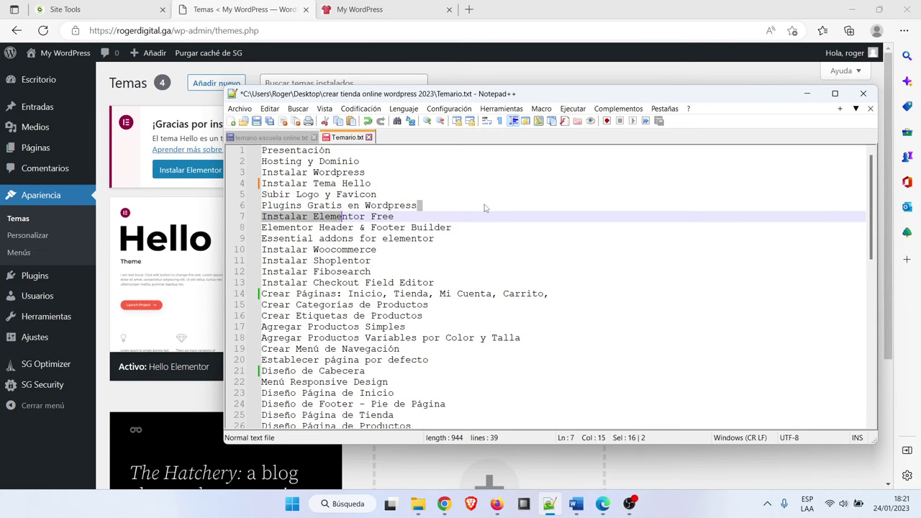
{"action": "left_click", "coordinate": [485, 205]}
{"action": "left_click", "coordinate": [282, 5]}
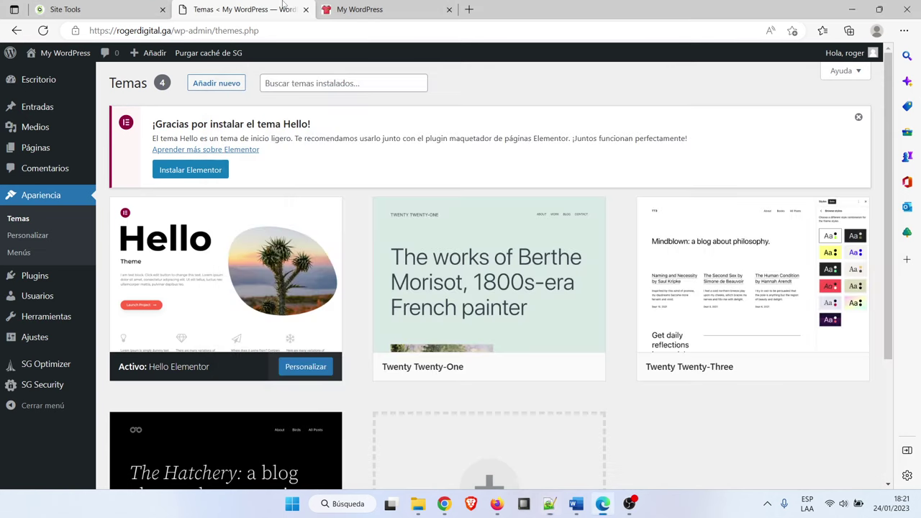
{"action": "left_click", "coordinate": [44, 276]}
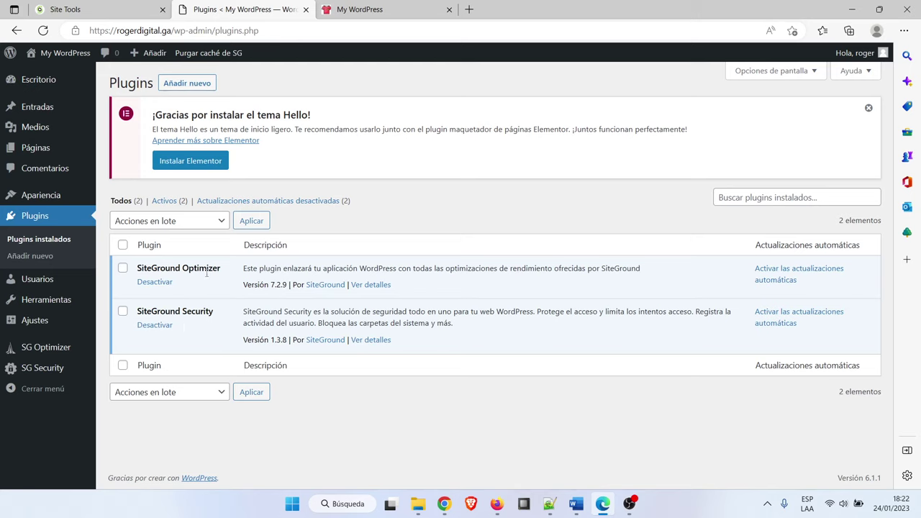
Step: Deactivate SiteGround Optimizer and SiteGround Security, check the outline, and return to Plugins
{"action": "left_click", "coordinate": [161, 284]}
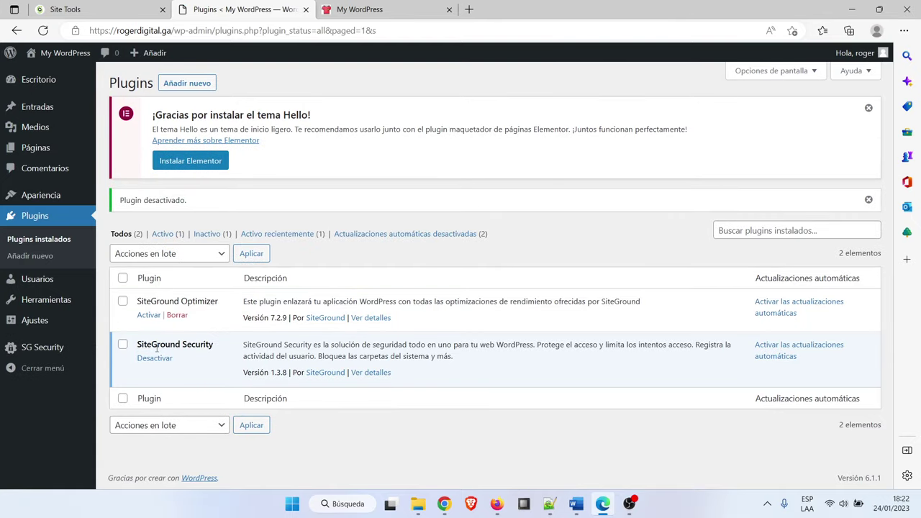
{"action": "left_click", "coordinate": [155, 358]}
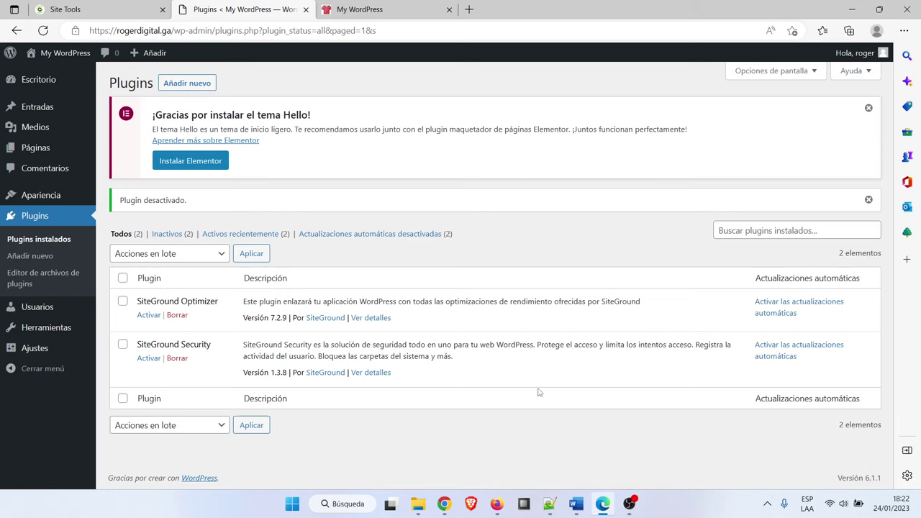
{"action": "left_click", "coordinate": [558, 508]}
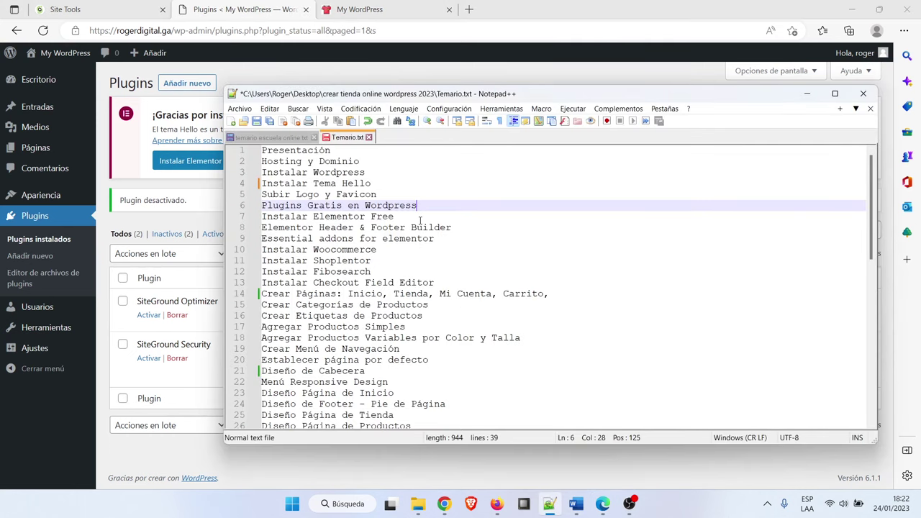
{"action": "left_click", "coordinate": [282, 5]}
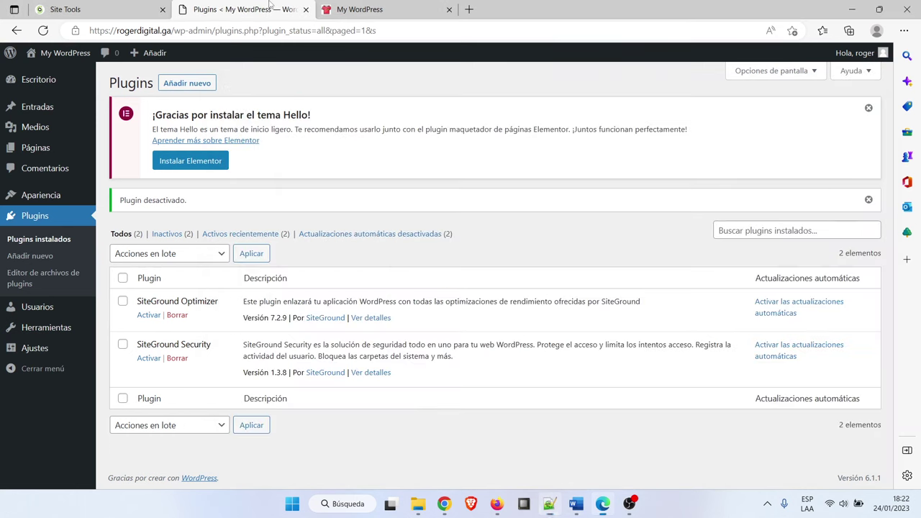
Step: Search 'elementor', install and activate Elementor Website Builder, and close its getting-started screen
{"action": "left_click", "coordinate": [194, 85]}
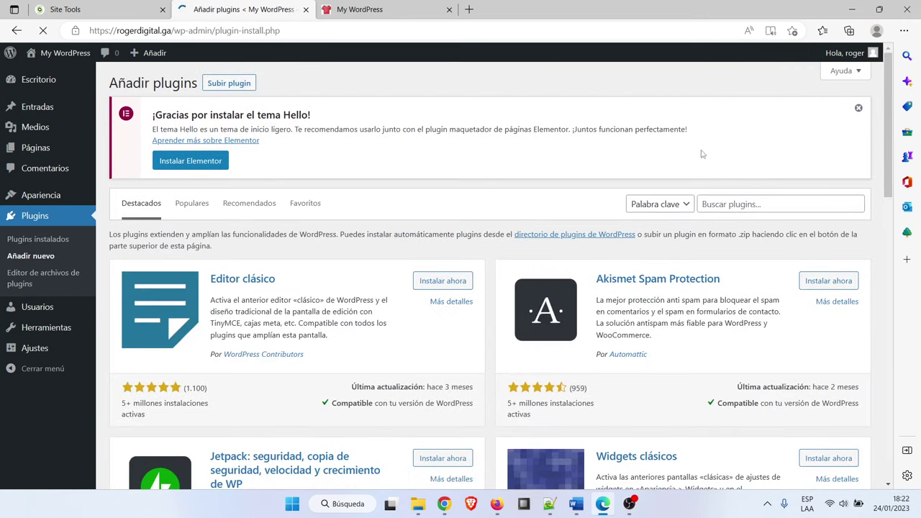
{"action": "left_click", "coordinate": [728, 205]}
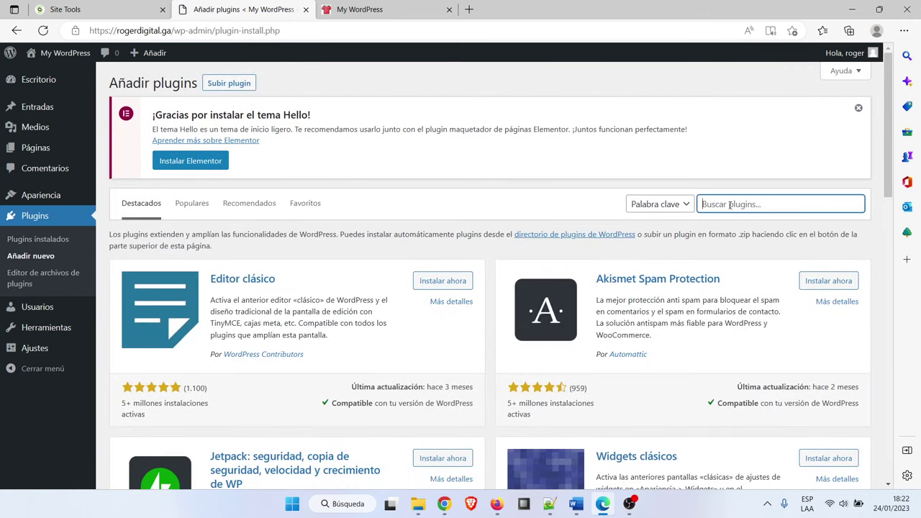
{"action": "type", "text": "elementor"}
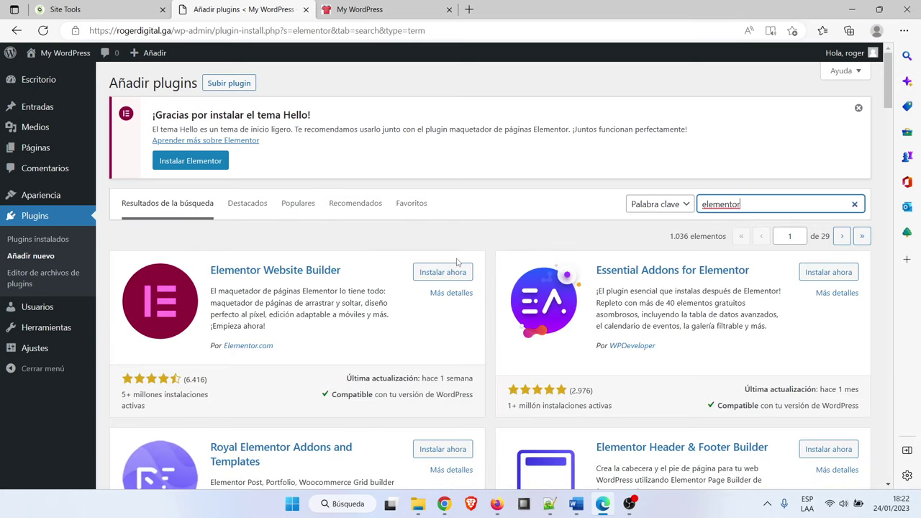
{"action": "left_click", "coordinate": [458, 271]}
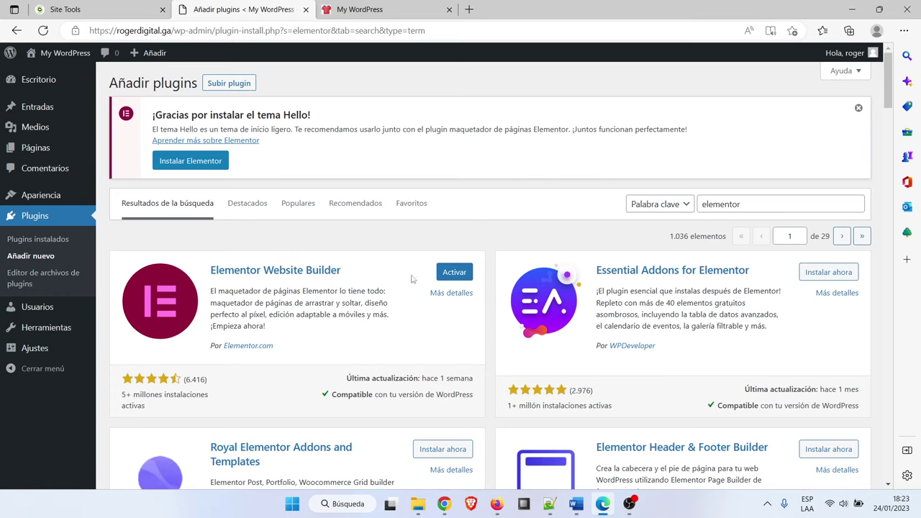
{"action": "left_click", "coordinate": [454, 277]}
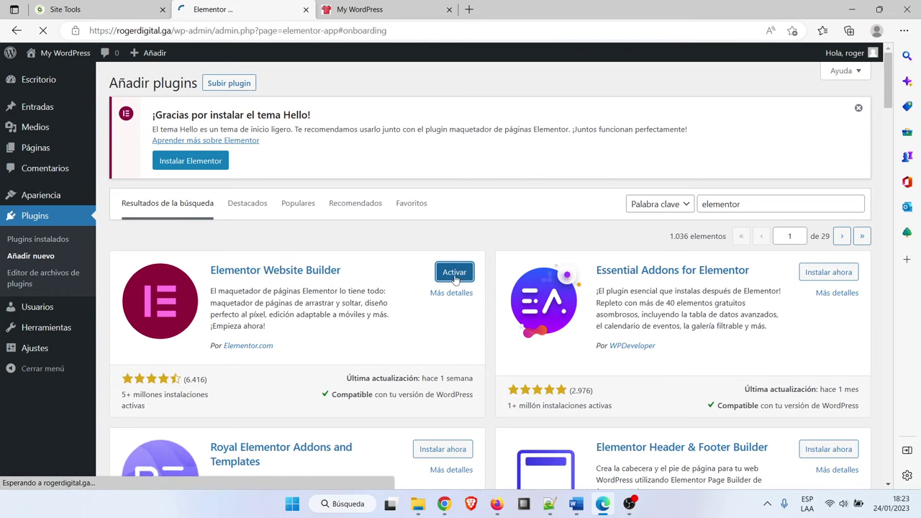
{"action": "scroll", "coordinate": [355, 372], "scroll_direction": "down", "scroll_amount": 1}
{"action": "scroll", "coordinate": [356, 372], "scroll_direction": "up", "scroll_amount": 1}
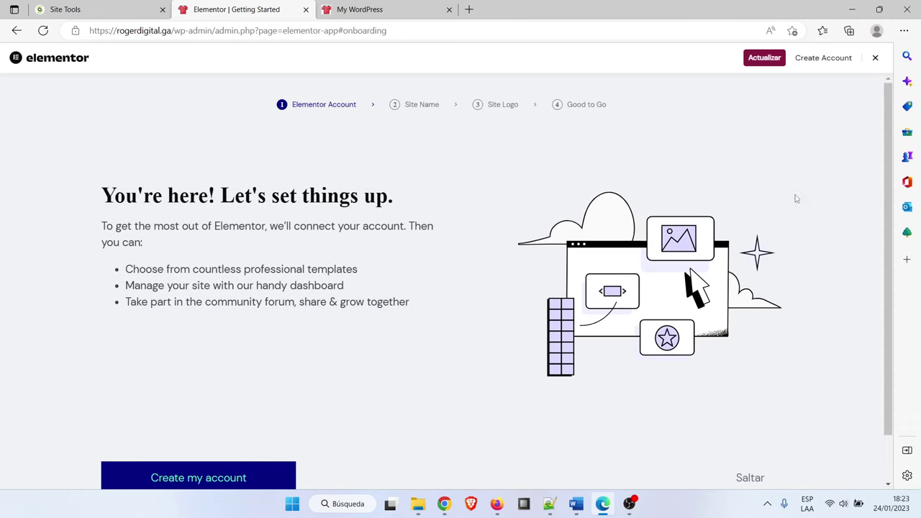
{"action": "left_click", "coordinate": [873, 62]}
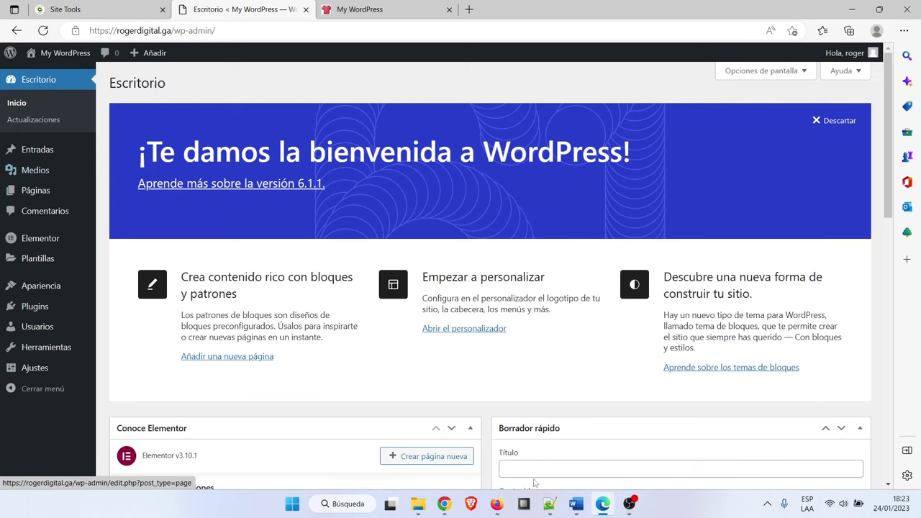
Step: Mark the Header & Footer Builder step in the outline, then go to Plugins > Añadir nuevo
{"action": "left_click", "coordinate": [549, 504]}
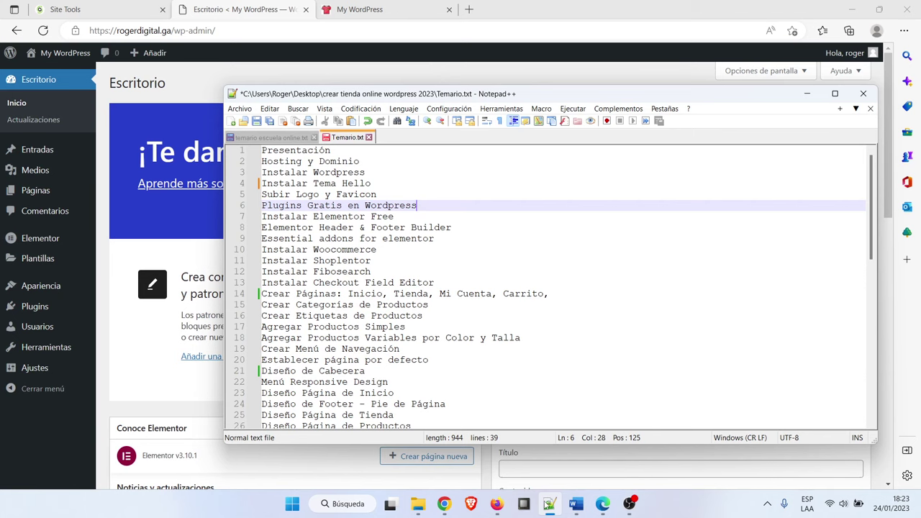
{"action": "double_click", "coordinate": [431, 228]}
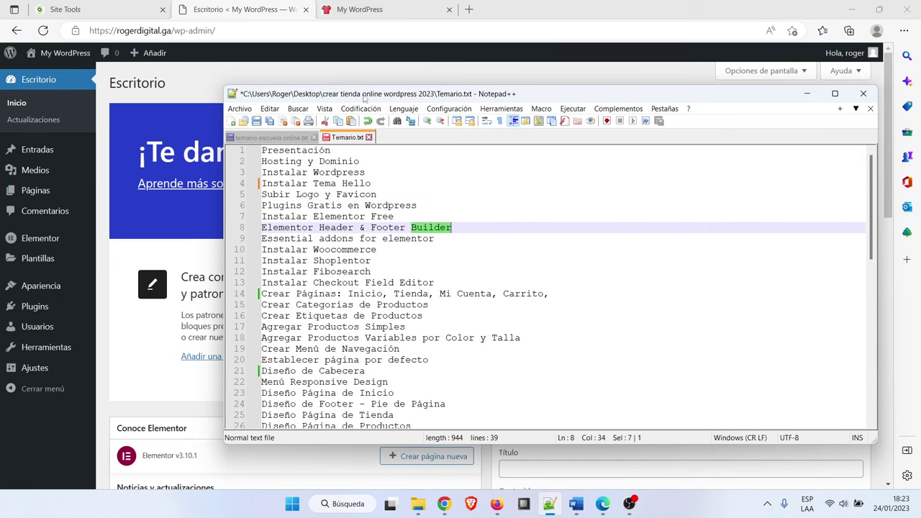
{"action": "left_click", "coordinate": [365, 79]}
{"action": "mouse_move", "coordinate": [43, 307]}
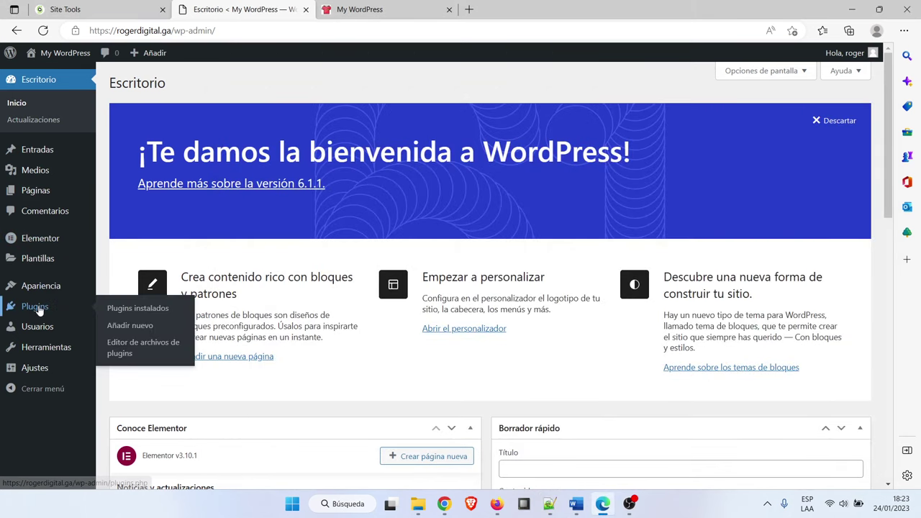
{"action": "left_click", "coordinate": [130, 326]}
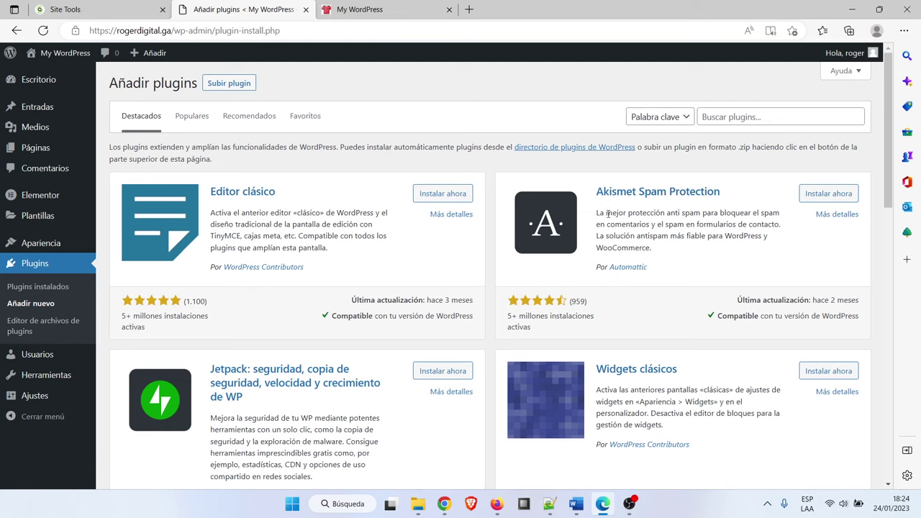
Step: Search 'header', install Elementor Header & Footer Builder, then bring up the Roger Shop site in Firefox
{"action": "left_click", "coordinate": [745, 117]}
{"action": "type", "text": "header"}
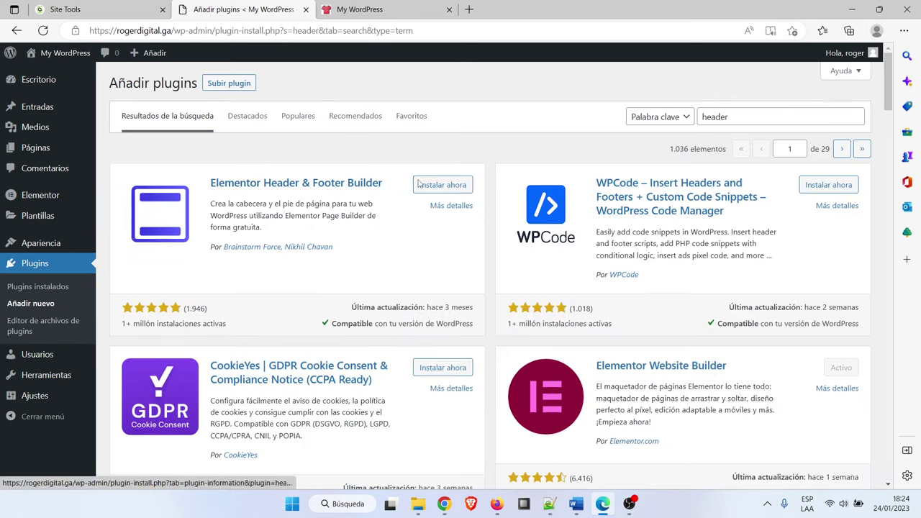
{"action": "left_click", "coordinate": [442, 185]}
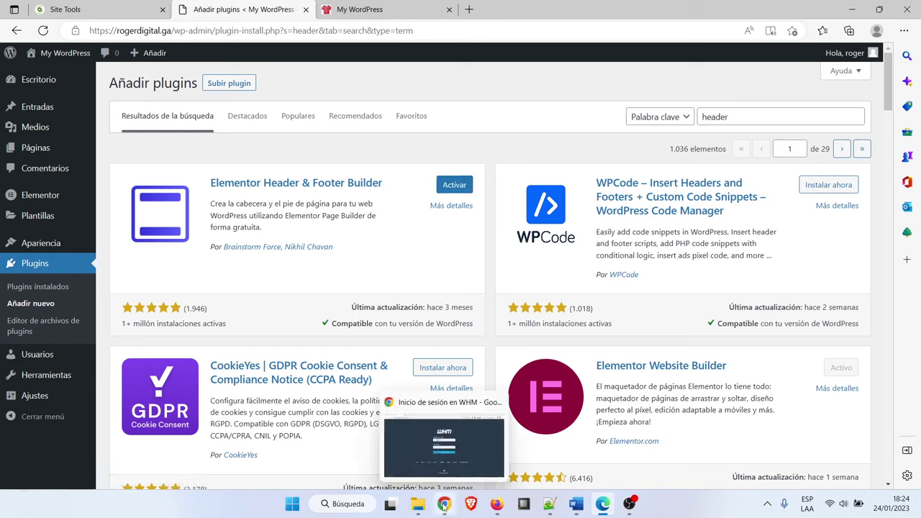
{"action": "left_click", "coordinate": [495, 503]}
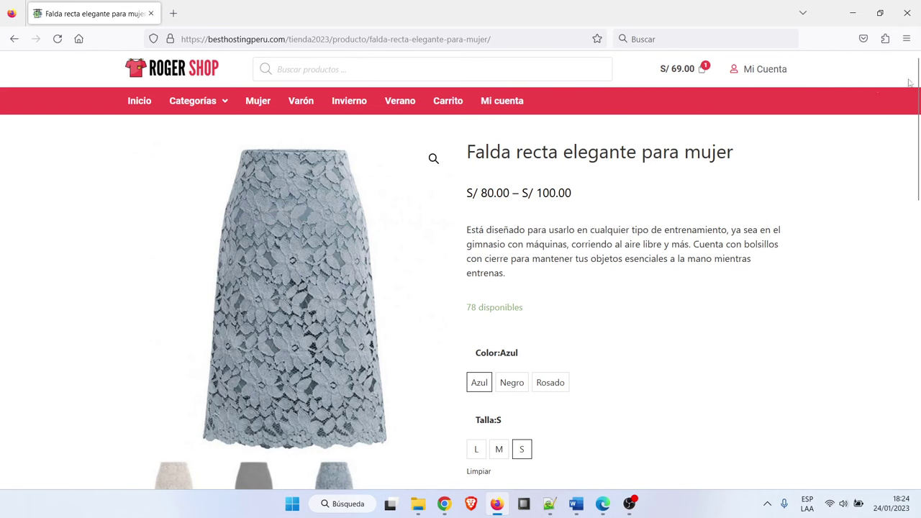
Step: Scroll the Falda recta elegante para mujer page down to its footer and back up
{"action": "left_click_drag", "start_coordinate": [918, 76], "coordinate": [914, 420]}
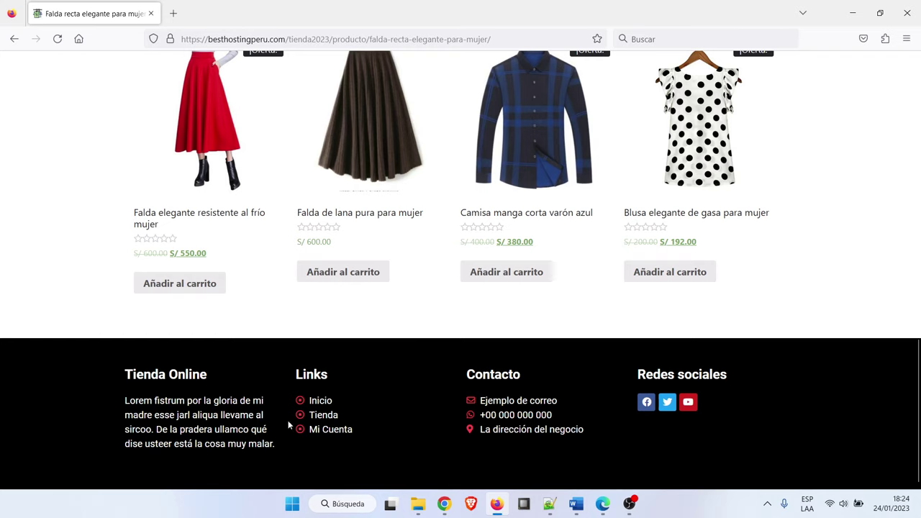
{"action": "scroll", "coordinate": [640, 407], "scroll_direction": "up", "scroll_amount": 20}
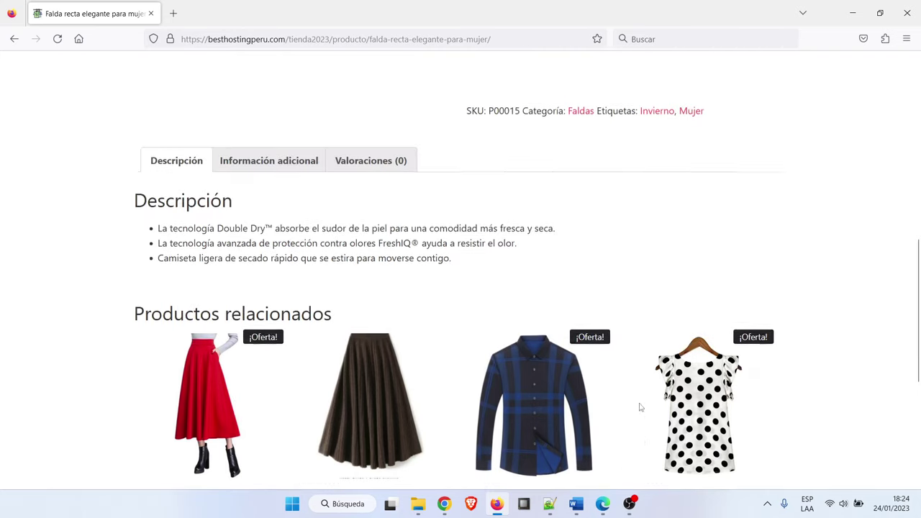
Step: Back in WordPress, activate the Elementor Header & Footer Builder plugin
{"action": "left_click", "coordinate": [849, 11]}
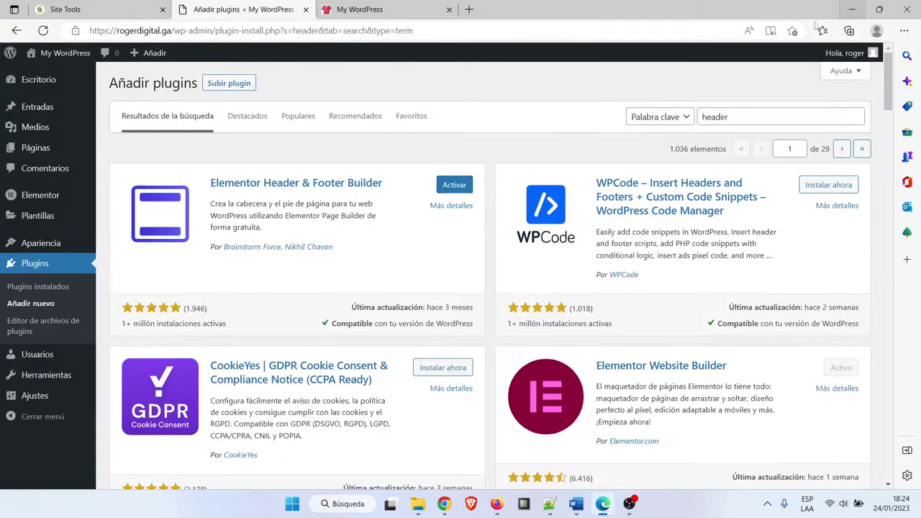
{"action": "left_click", "coordinate": [446, 185]}
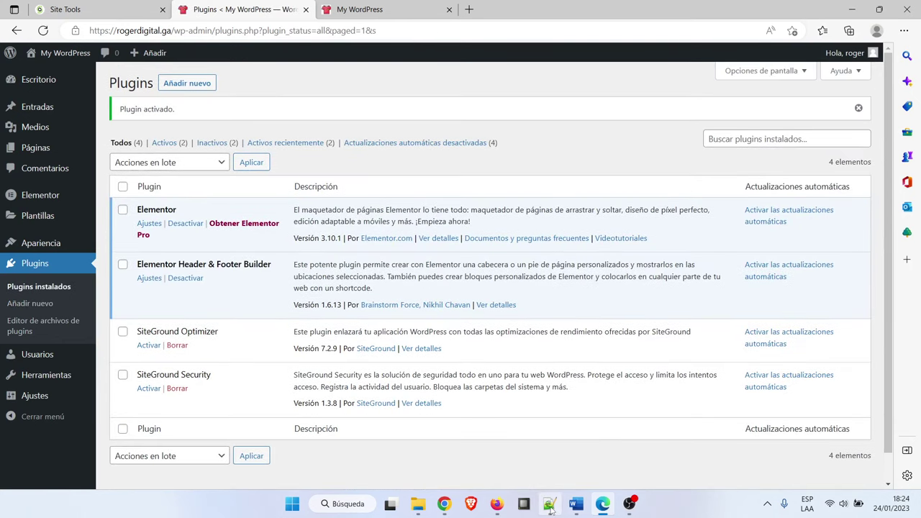
{"action": "left_click", "coordinate": [549, 505]}
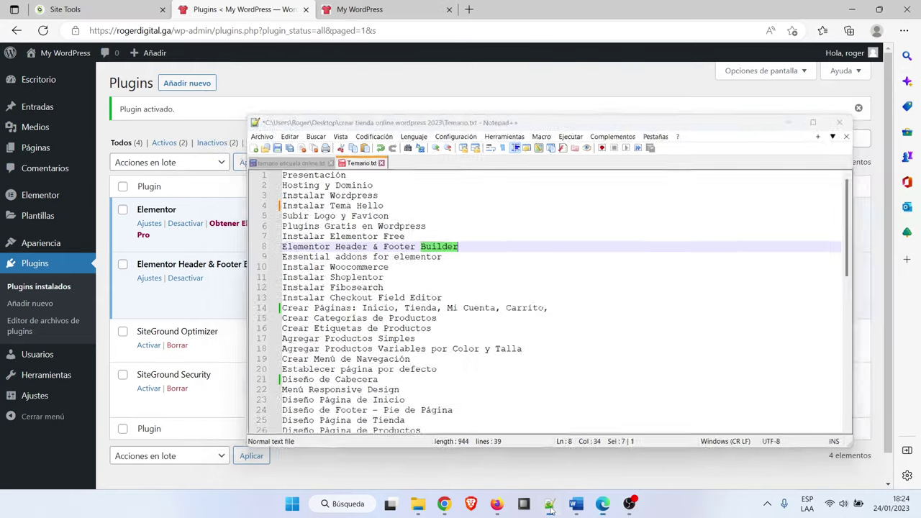
{"action": "left_click", "coordinate": [549, 505]}
Step: Search 'essential' in Añadir nuevo, then install and activate Essential Addons for Elementor
{"action": "left_click", "coordinate": [191, 85]}
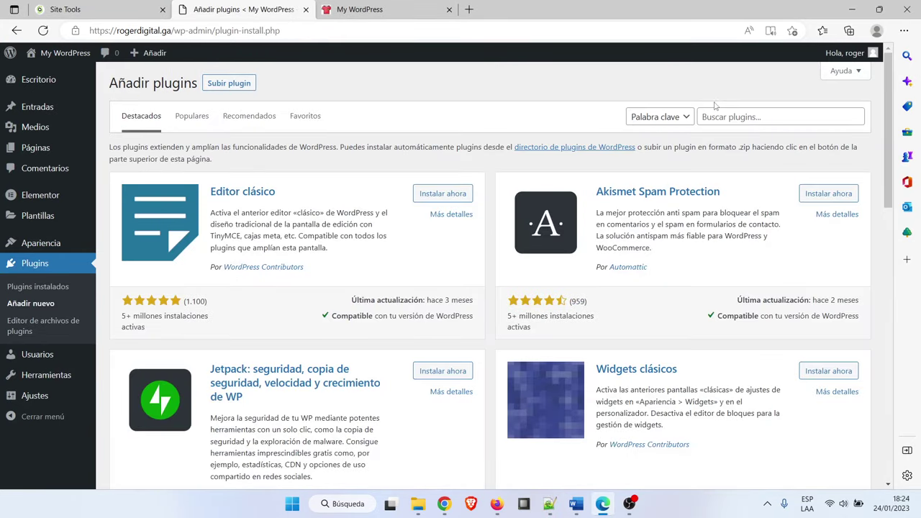
{"action": "left_click", "coordinate": [726, 117]}
{"action": "type", "text": "essential"}
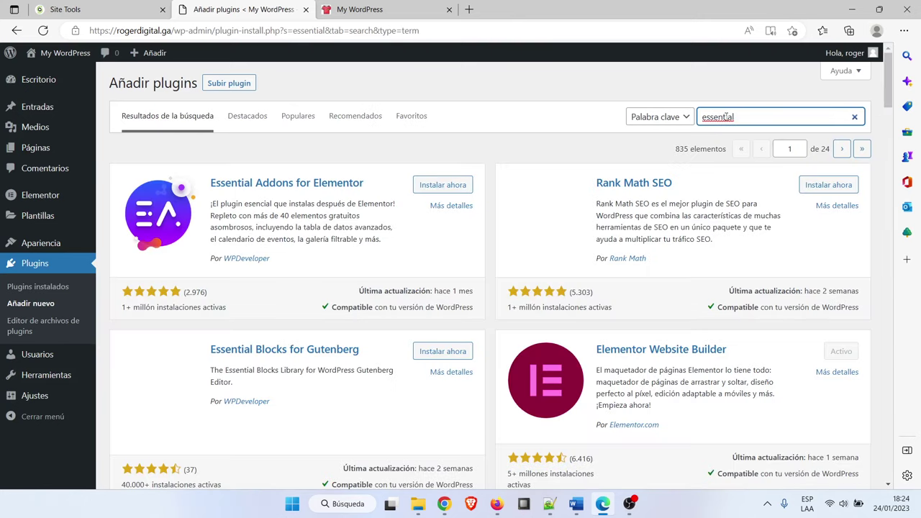
{"action": "left_click", "coordinate": [423, 185]}
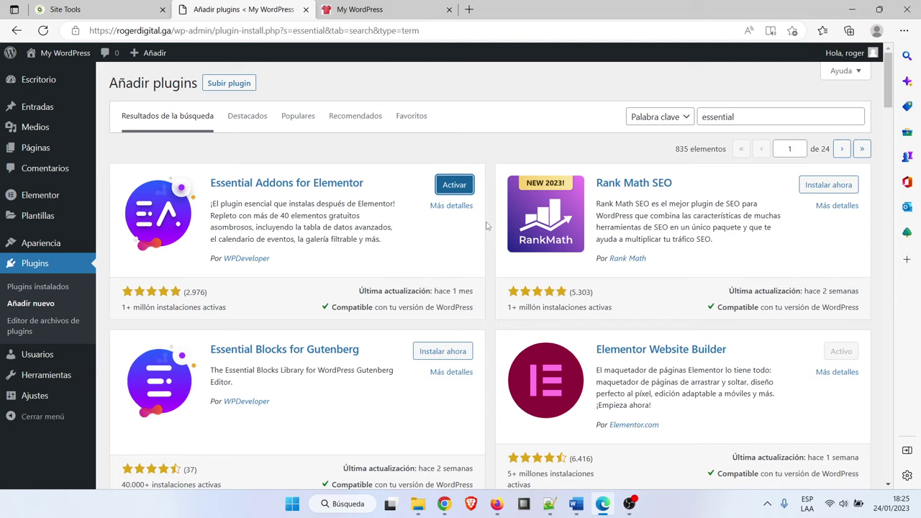
{"action": "left_click", "coordinate": [467, 187]}
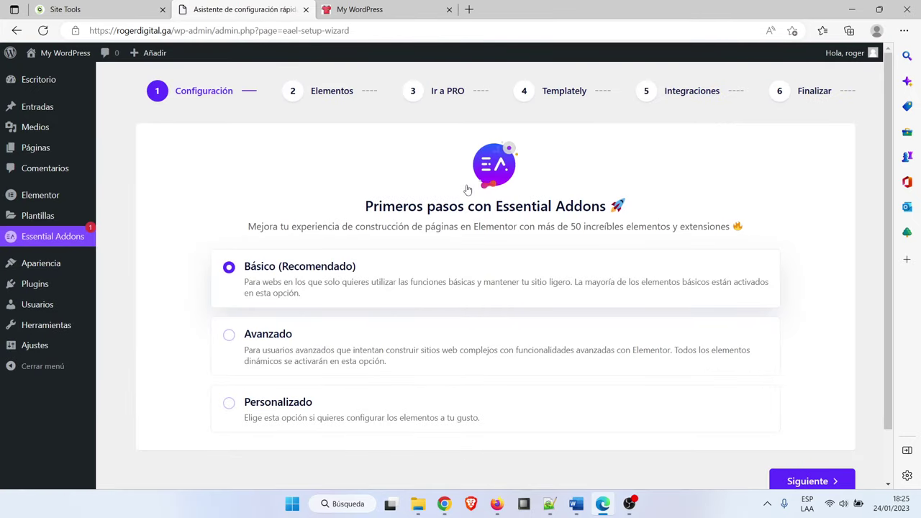
Step: Choose the custom setup configuration and show all Essential Addons elements
{"action": "left_click", "coordinate": [252, 400]}
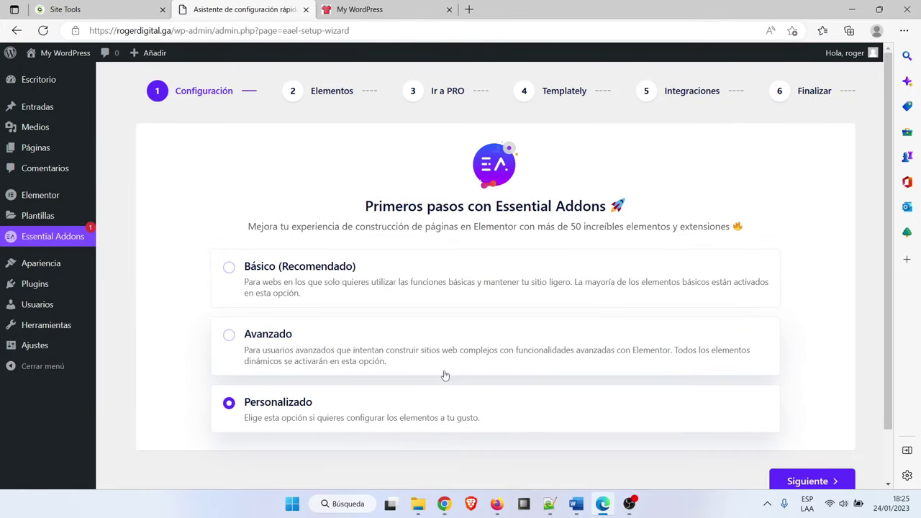
{"action": "scroll", "coordinate": [803, 443], "scroll_direction": "down", "scroll_amount": 1}
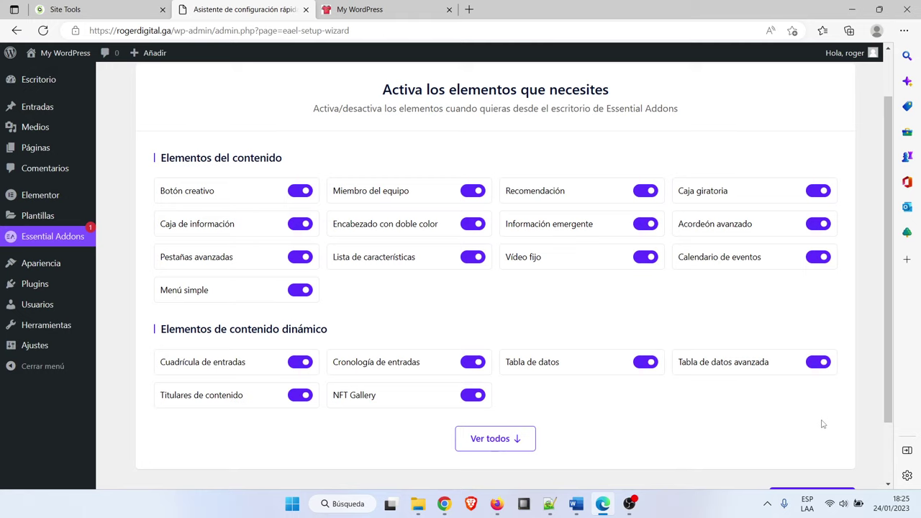
{"action": "left_click", "coordinate": [510, 446]}
{"action": "scroll", "coordinate": [539, 419], "scroll_direction": "down", "scroll_amount": 5}
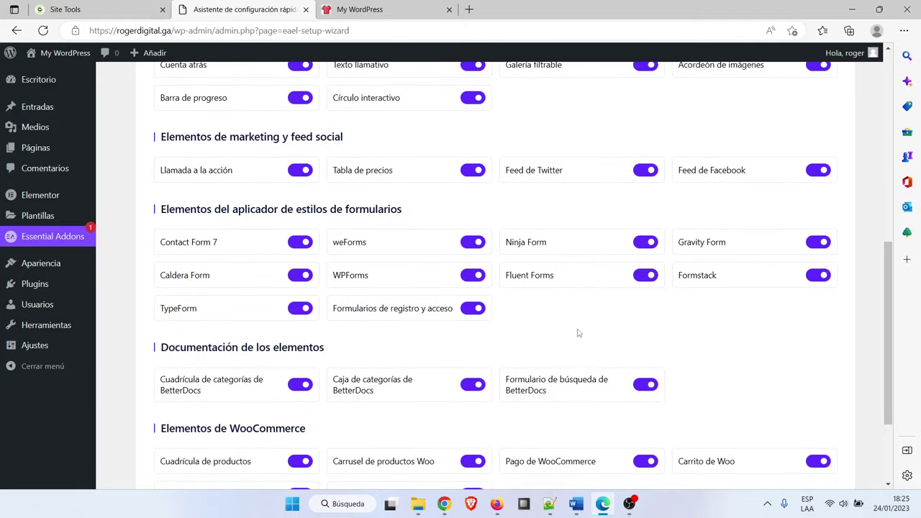
{"action": "scroll", "coordinate": [482, 320], "scroll_direction": "down", "scroll_amount": 3}
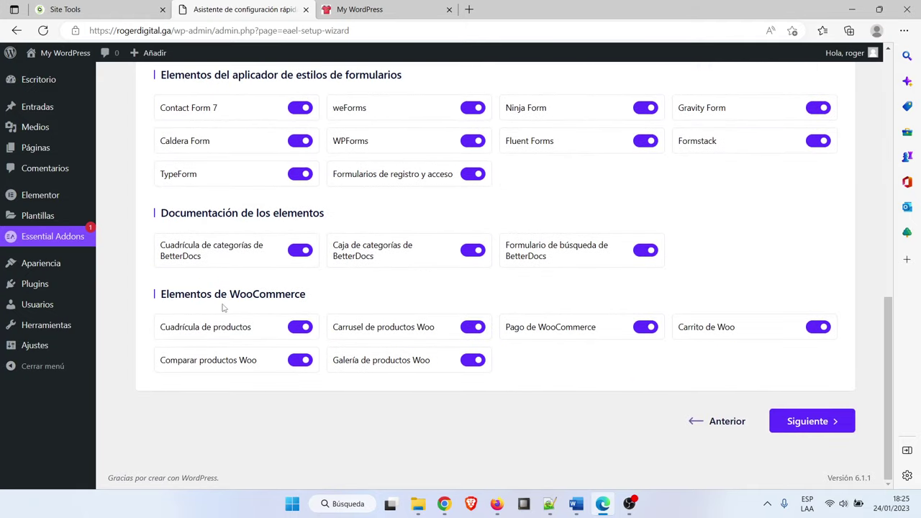
{"action": "left_click_drag", "start_coordinate": [213, 301], "coordinate": [281, 301]}
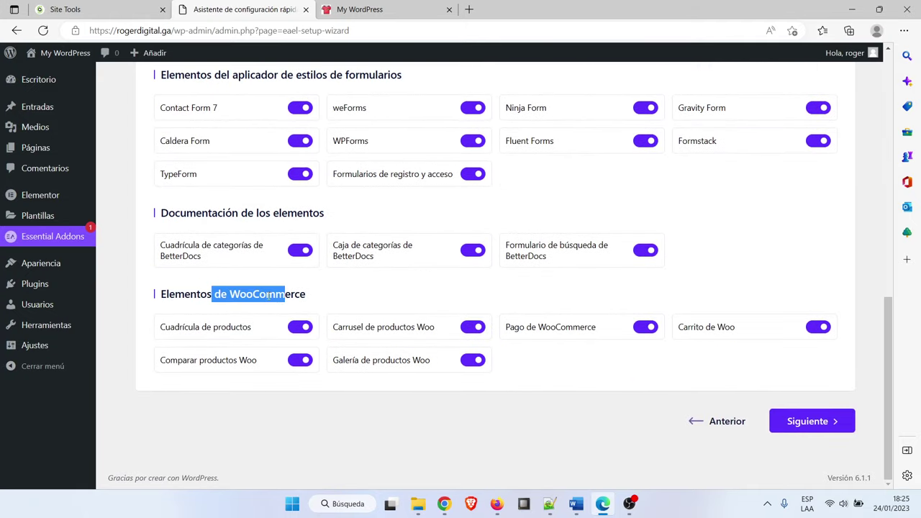
{"action": "left_click", "coordinate": [268, 296]}
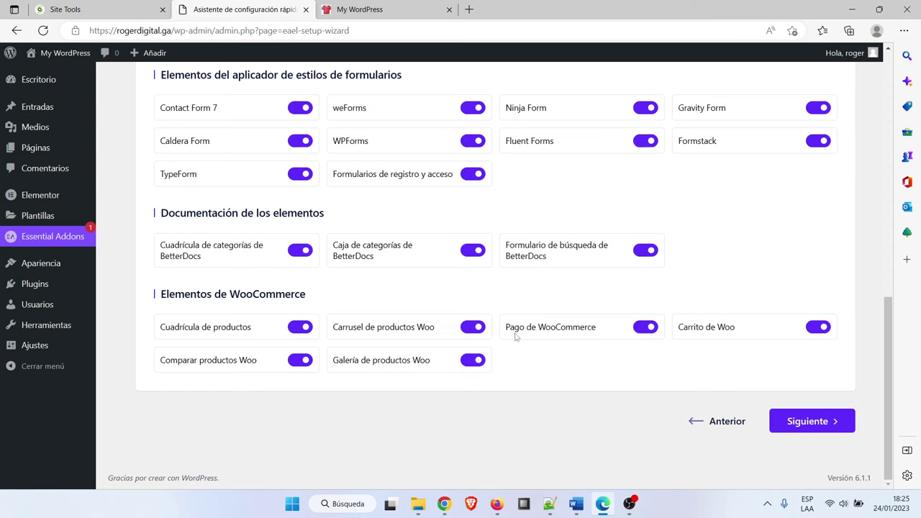
Step: Advance past the PRO, Templately and integrations steps, answering 'No, Gracias' to data sharing
{"action": "left_click", "coordinate": [837, 421]}
{"action": "left_click", "coordinate": [833, 421]}
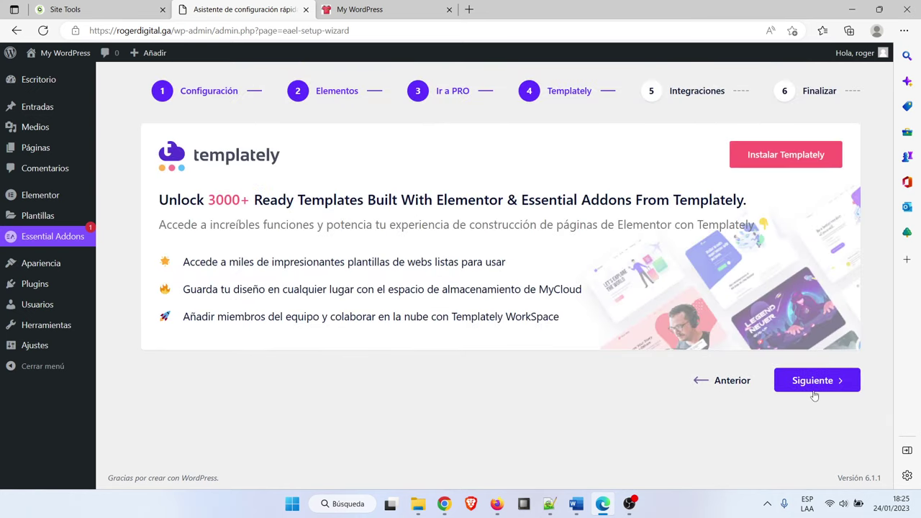
{"action": "left_click", "coordinate": [814, 388]}
{"action": "scroll", "coordinate": [799, 393], "scroll_direction": "down", "scroll_amount": 3}
{"action": "left_click", "coordinate": [813, 424]}
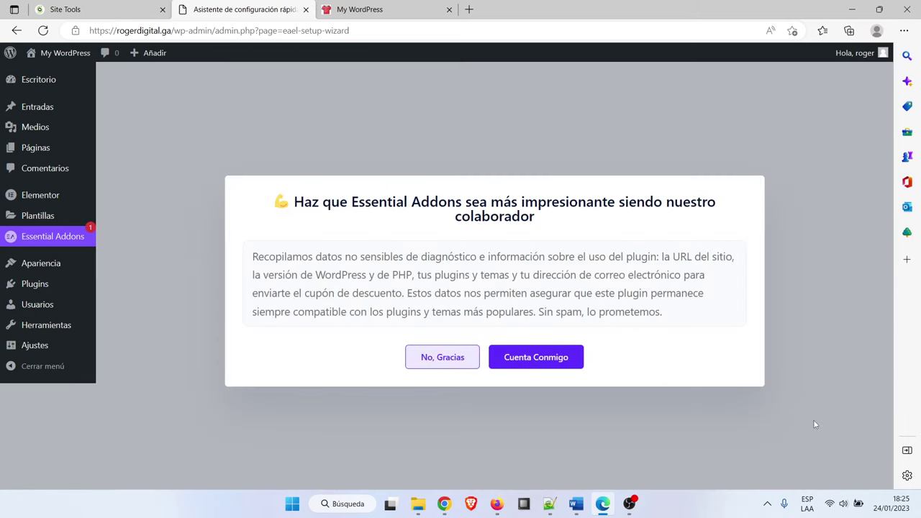
{"action": "left_click", "coordinate": [430, 365]}
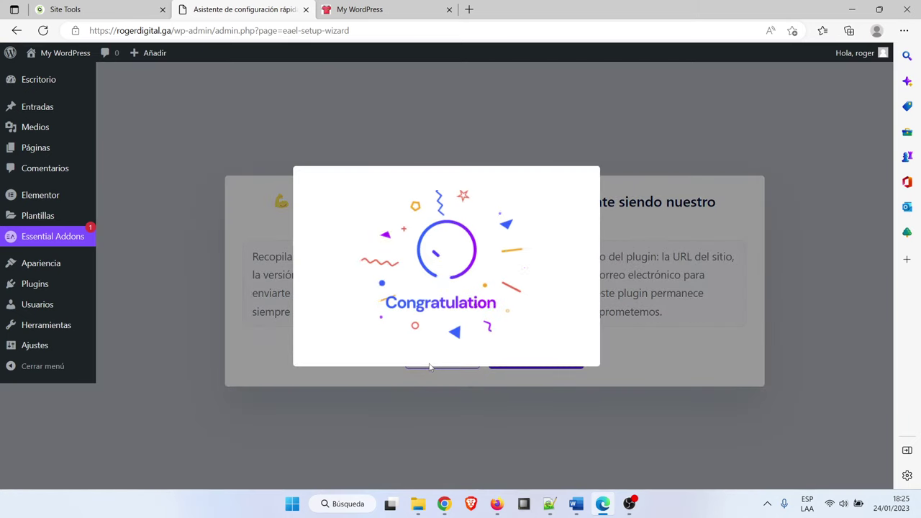
{"action": "left_click", "coordinate": [549, 505]}
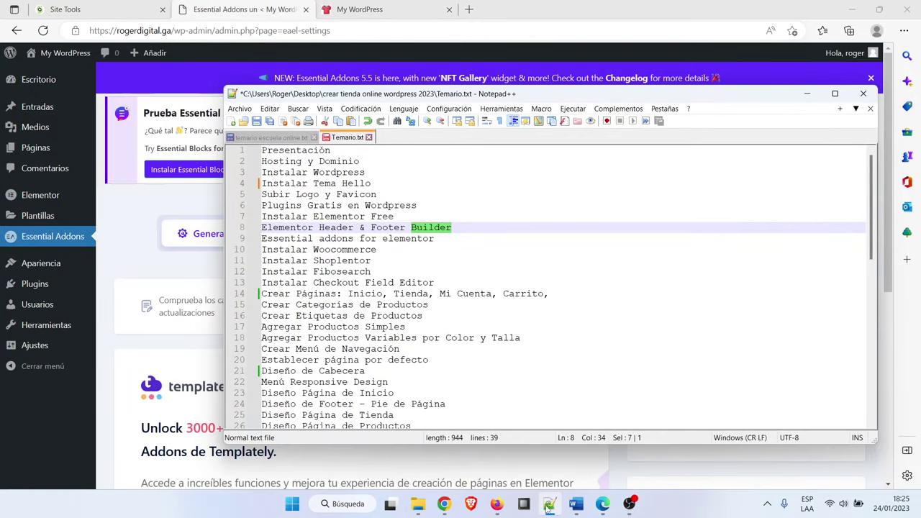
Step: Search 'woocommerce' in Plugins > Añadir nuevo, then install and activate WooCommerce
{"action": "left_click", "coordinate": [548, 504]}
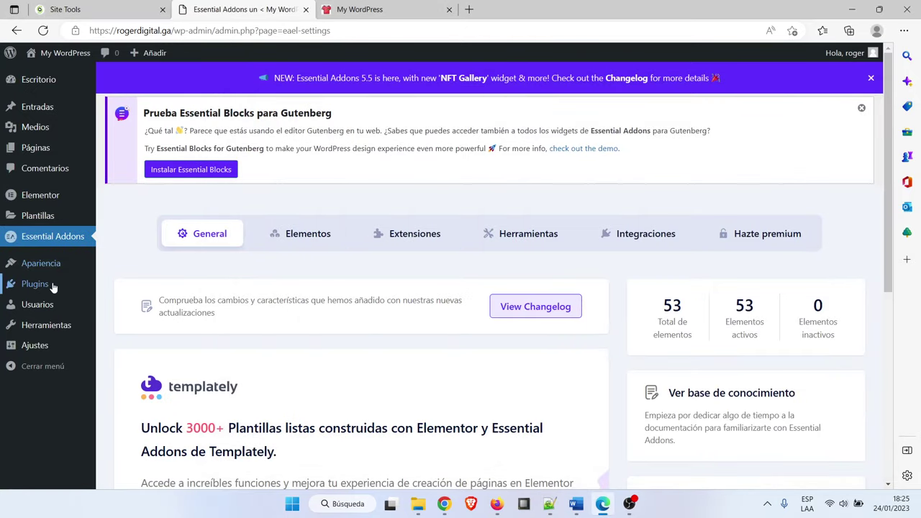
{"action": "mouse_move", "coordinate": [85, 292]}
{"action": "left_click", "coordinate": [117, 303]}
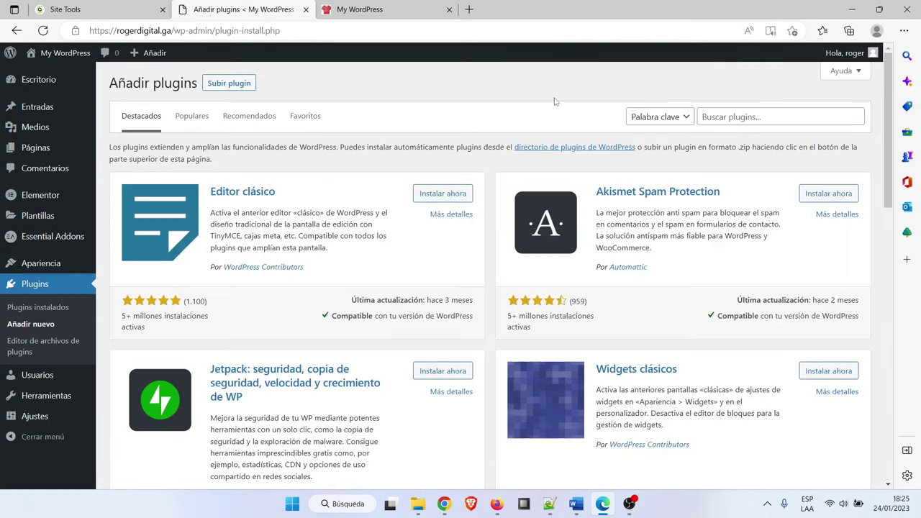
{"action": "left_click", "coordinate": [750, 118]}
{"action": "type", "text": "woocommerce"}
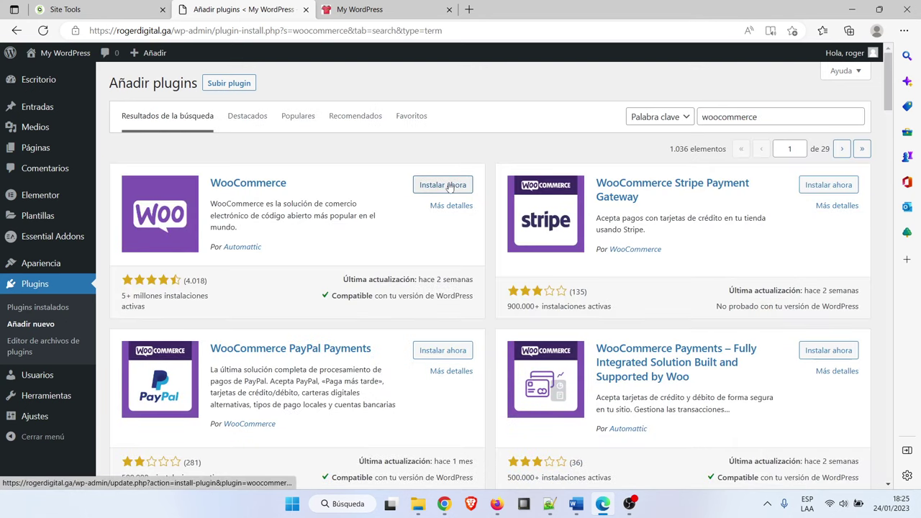
{"action": "left_click", "coordinate": [448, 186]}
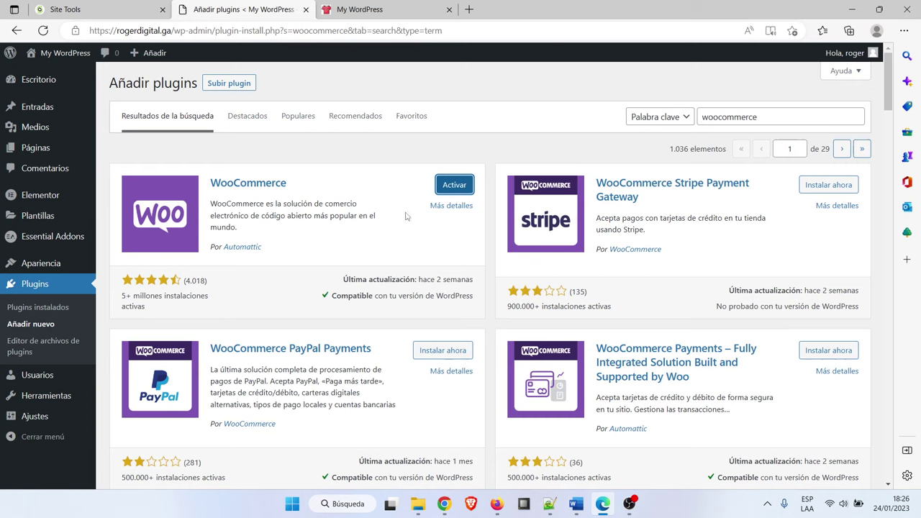
{"action": "left_click", "coordinate": [460, 185]}
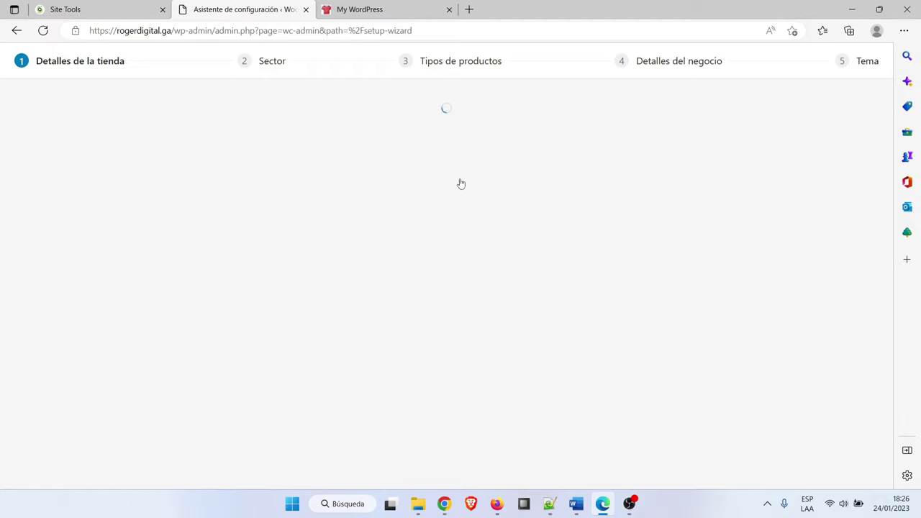
Step: Set the store region to Perú — Municipalidad Metropolitana de Lima
{"action": "left_click", "coordinate": [384, 193]}
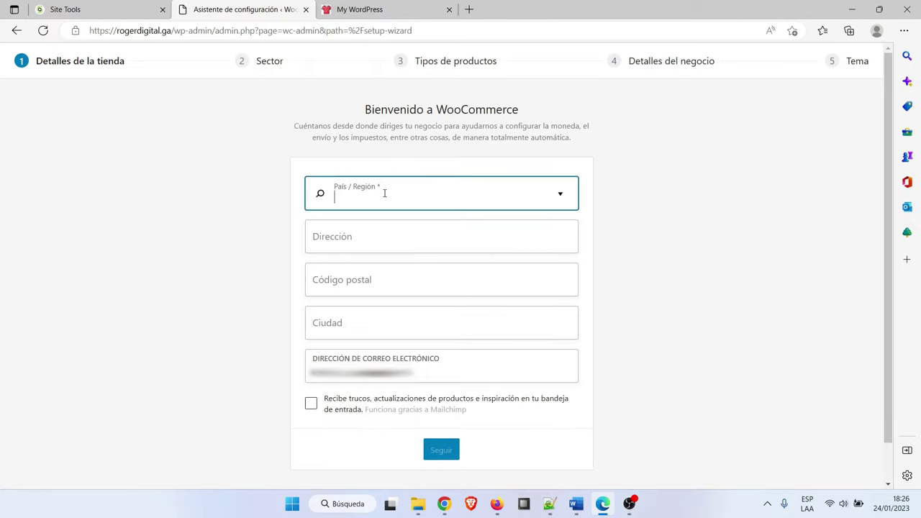
{"action": "type", "text": "peru"}
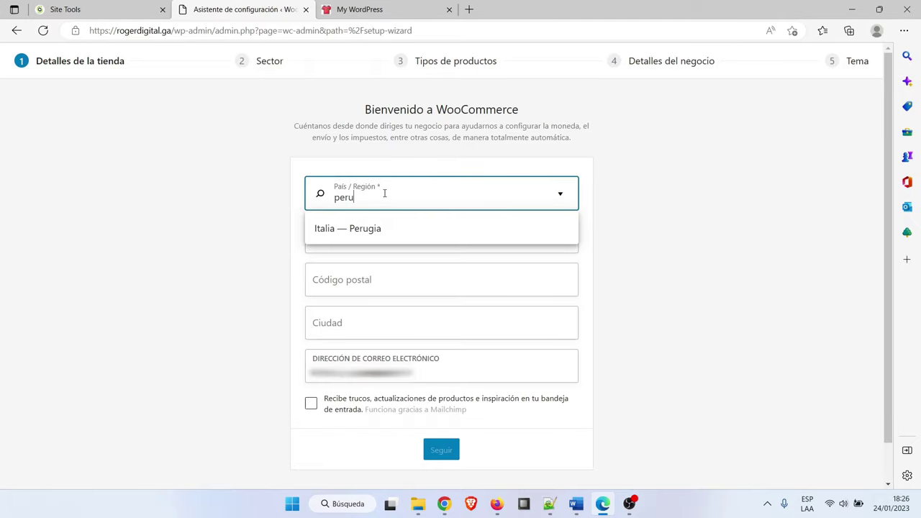
{"action": "key", "text": "BackSpace"}
{"action": "type", "text": "ú"}
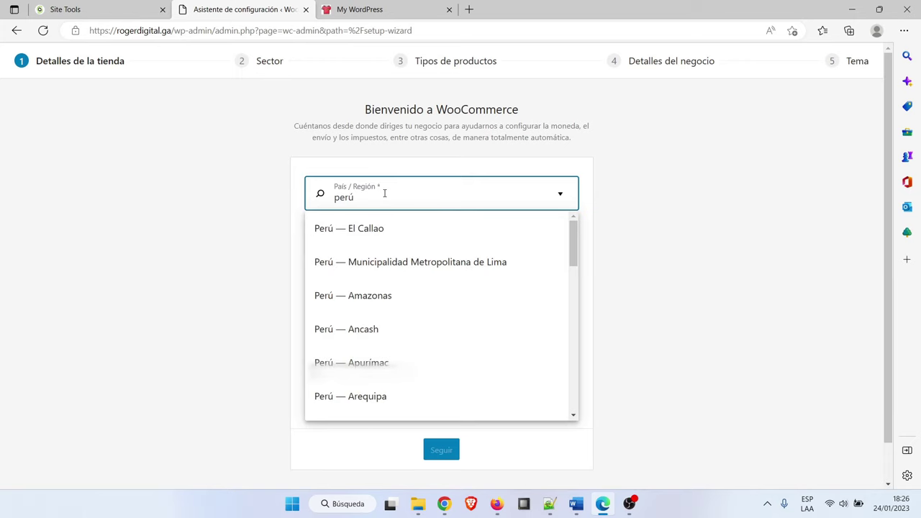
{"action": "left_click", "coordinate": [411, 264]}
Step: Enter Lima as the address, postal code and city, then submit the store details
{"action": "left_click", "coordinate": [339, 244]}
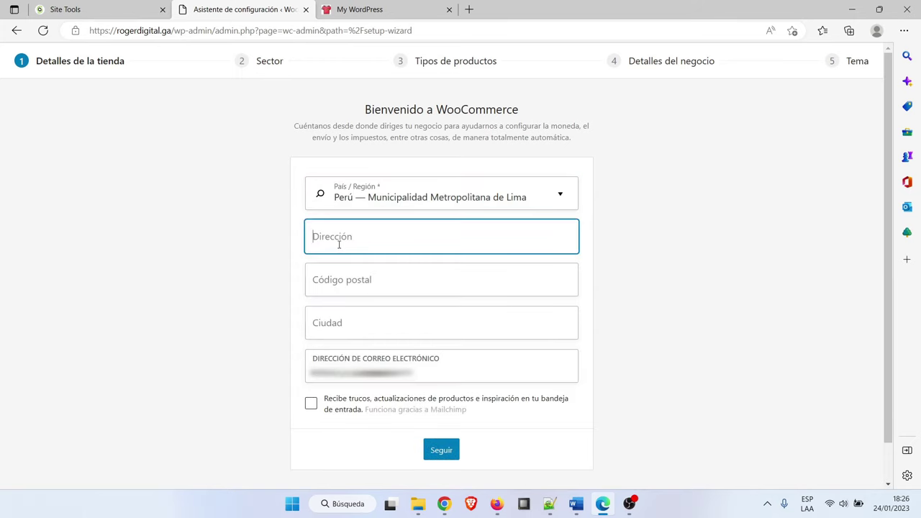
{"action": "type", "text": "Lima"}
{"action": "key", "text": "Tab"}
{"action": "type", "text": "L"}
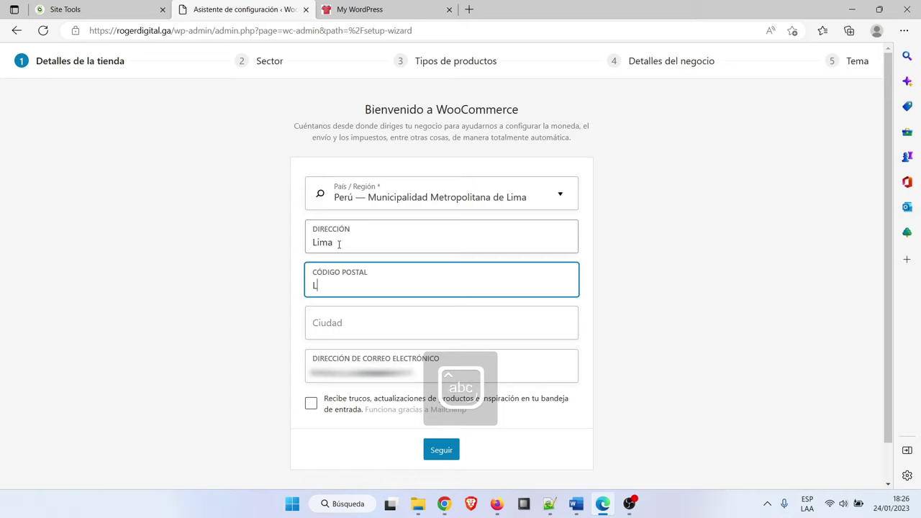
{"action": "key", "text": "Tab"}
{"action": "type", "text": "Li"}
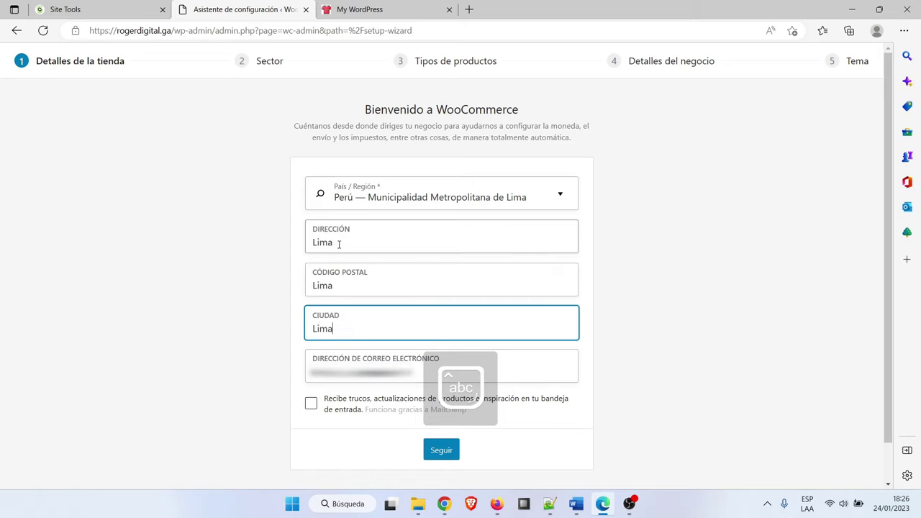
{"action": "left_click", "coordinate": [179, 333]}
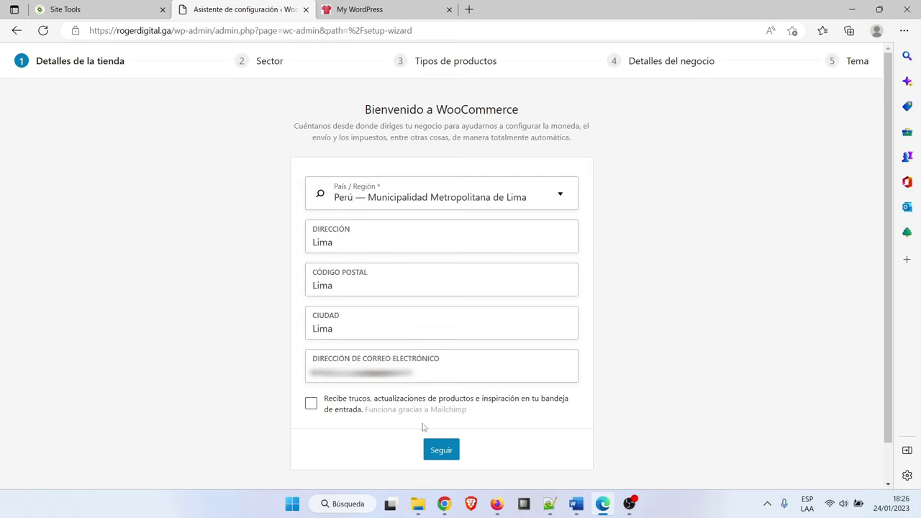
{"action": "left_click", "coordinate": [442, 458]}
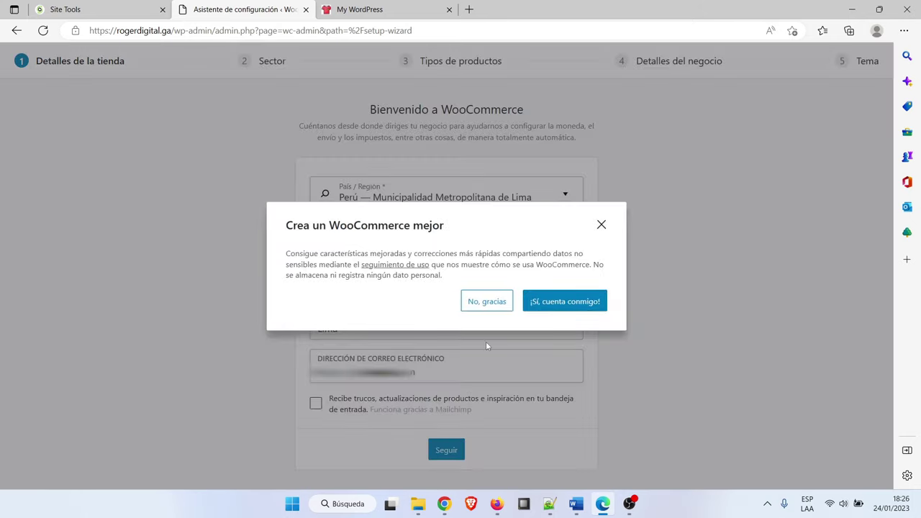
Step: Decline usage tracking, choose the Moda industry, and keep physical products
{"action": "left_click", "coordinate": [487, 301]}
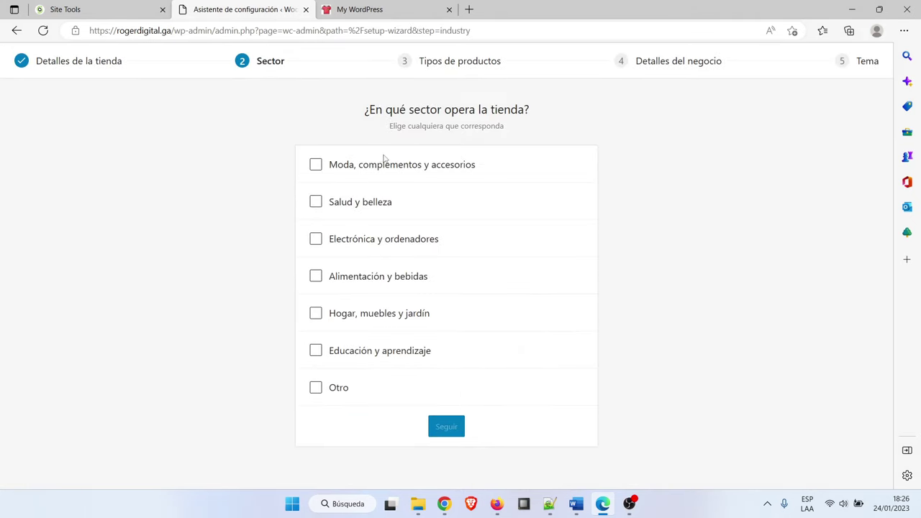
{"action": "left_click", "coordinate": [370, 174]}
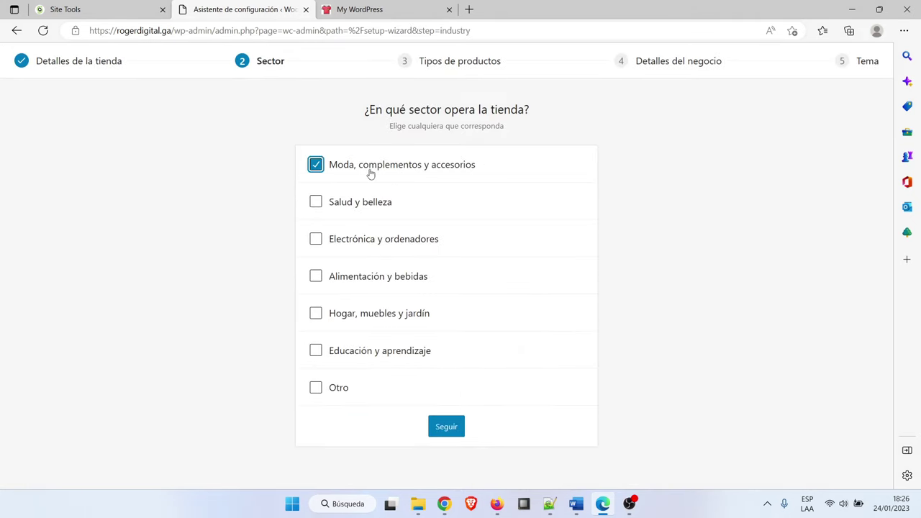
{"action": "left_click", "coordinate": [451, 424]}
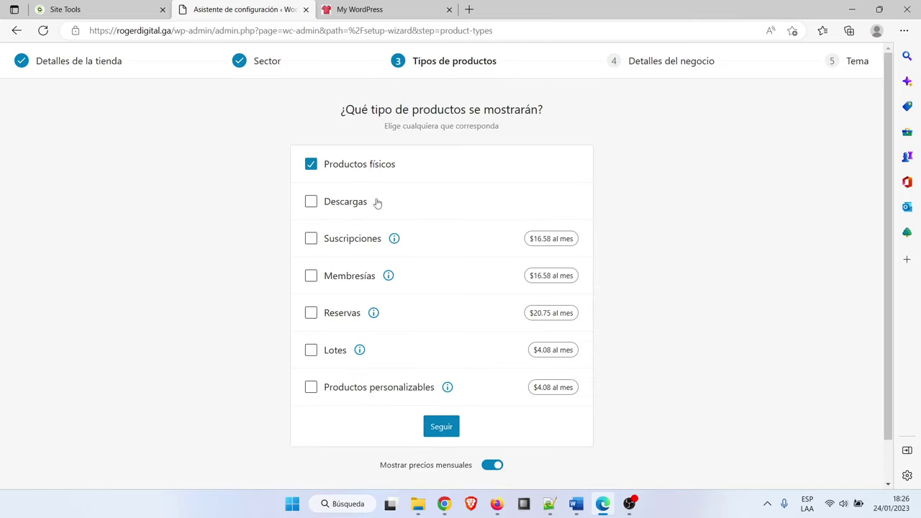
{"action": "left_click", "coordinate": [441, 428]}
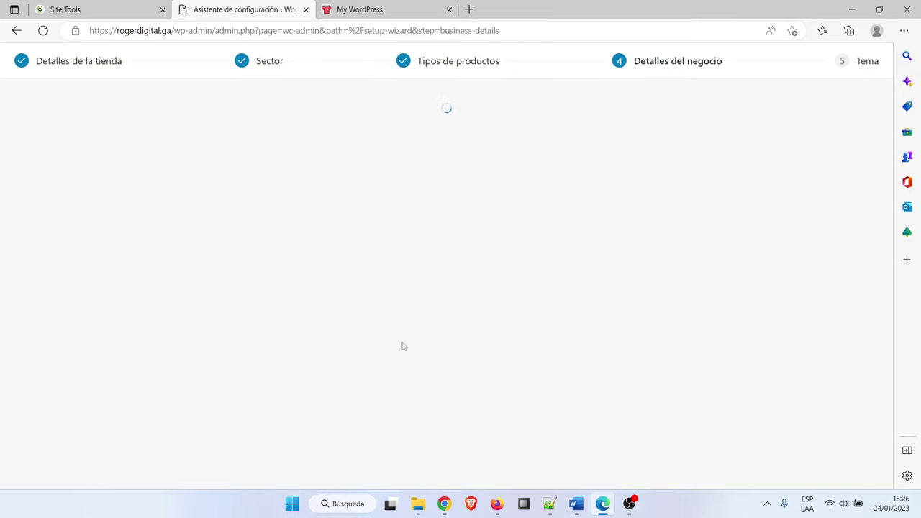
Step: Choose 11 - 100 products, answer No to selling elsewhere, skip extra features, keep the active theme
{"action": "left_click", "coordinate": [447, 230]}
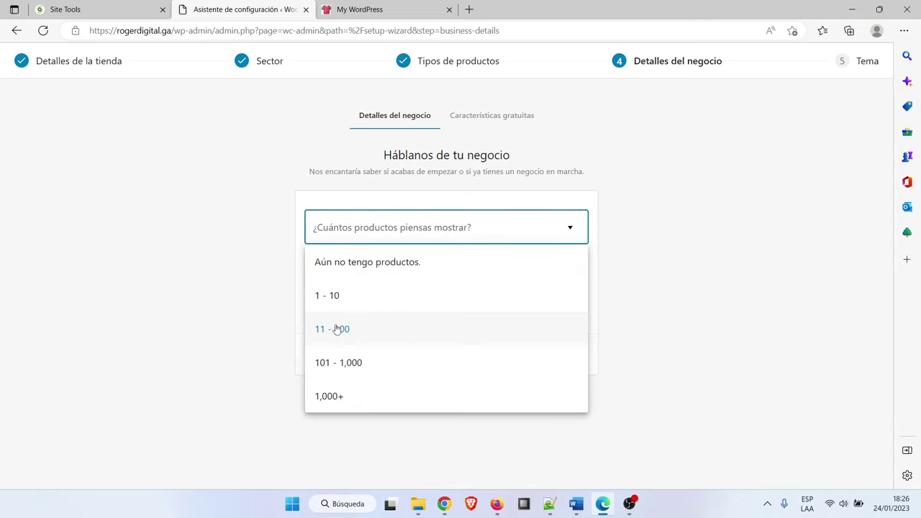
{"action": "left_click", "coordinate": [337, 328]}
{"action": "left_click", "coordinate": [361, 282]}
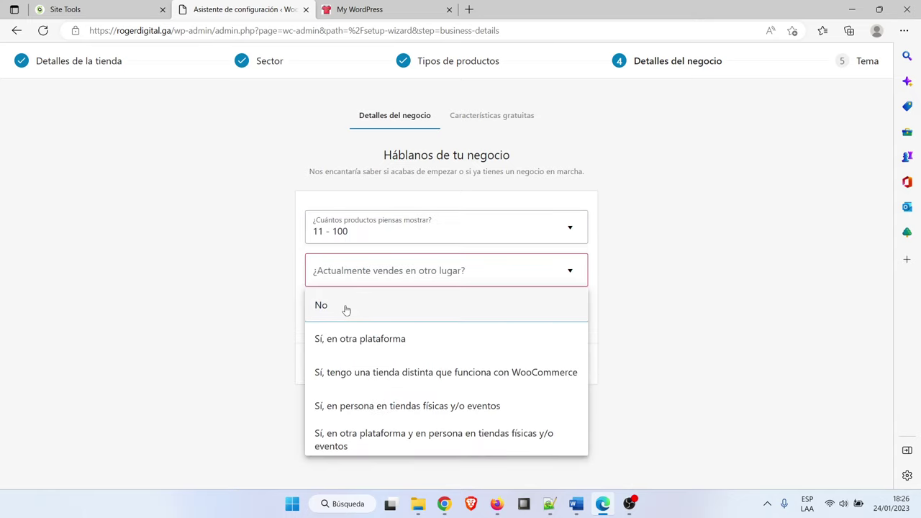
{"action": "left_click", "coordinate": [345, 309]}
{"action": "left_click", "coordinate": [437, 358]}
{"action": "left_click", "coordinate": [317, 352]}
{"action": "left_click", "coordinate": [446, 395]}
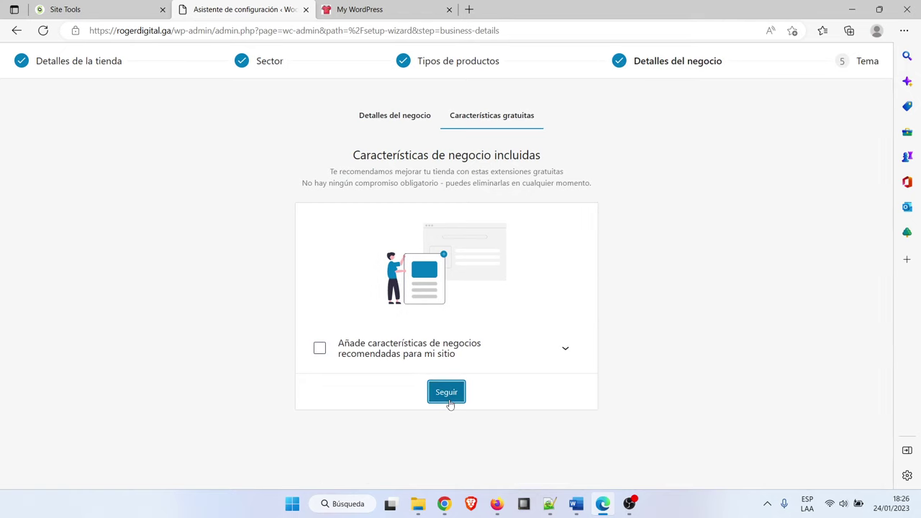
{"action": "left_click", "coordinate": [281, 450]}
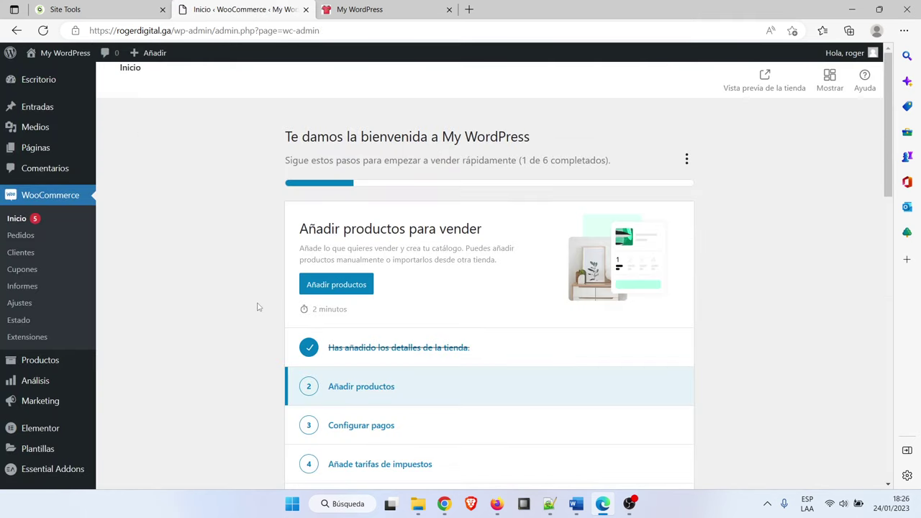
Step: Mark the Instalar Shoplentor topic in the course notes and return to the WordPress dashboard
{"action": "left_click", "coordinate": [550, 505]}
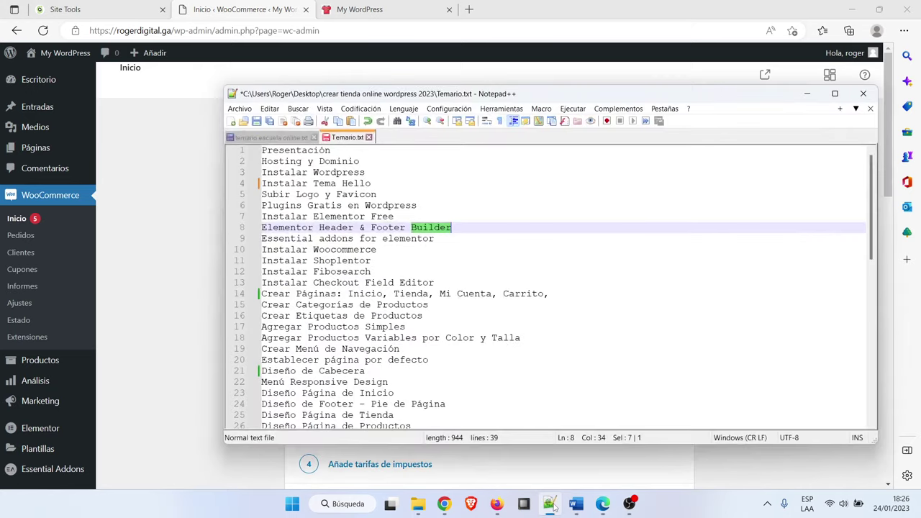
{"action": "left_click", "coordinate": [388, 260]}
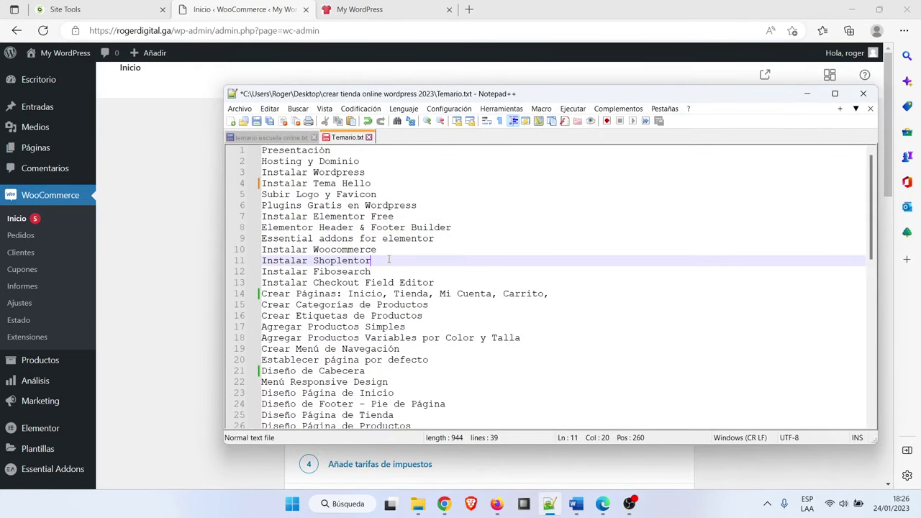
{"action": "left_click", "coordinate": [192, 276]}
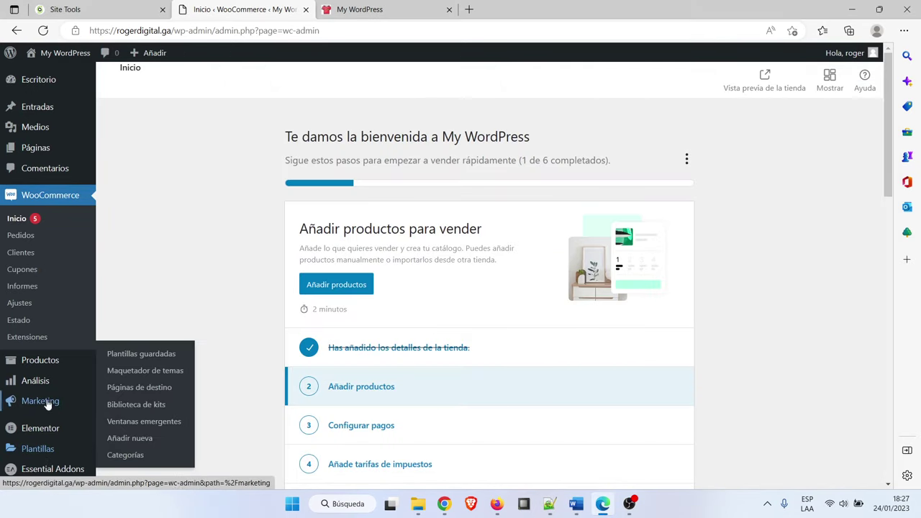
{"action": "scroll", "coordinate": [45, 404], "scroll_direction": "down", "scroll_amount": 2}
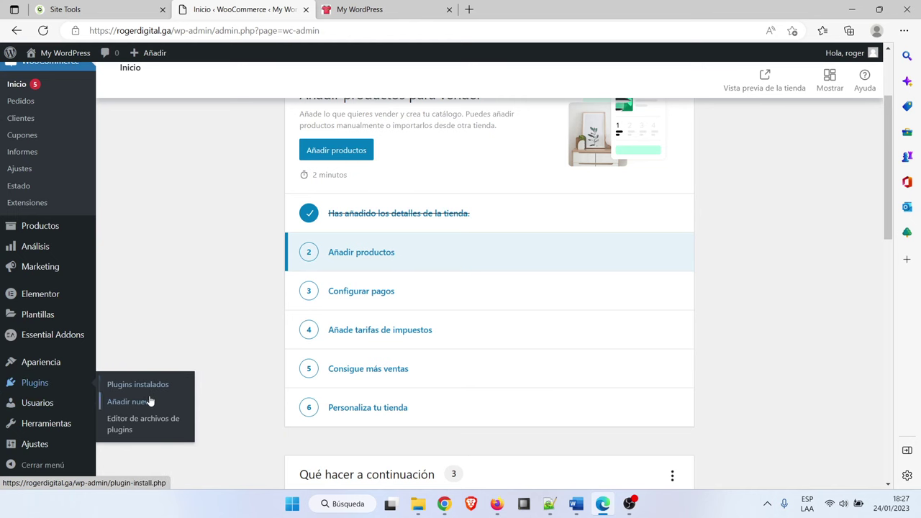
Step: Search 'shoplentor', start installing ShopLentor, then bring the Roger Shop storefront forward
{"action": "left_click", "coordinate": [149, 401]}
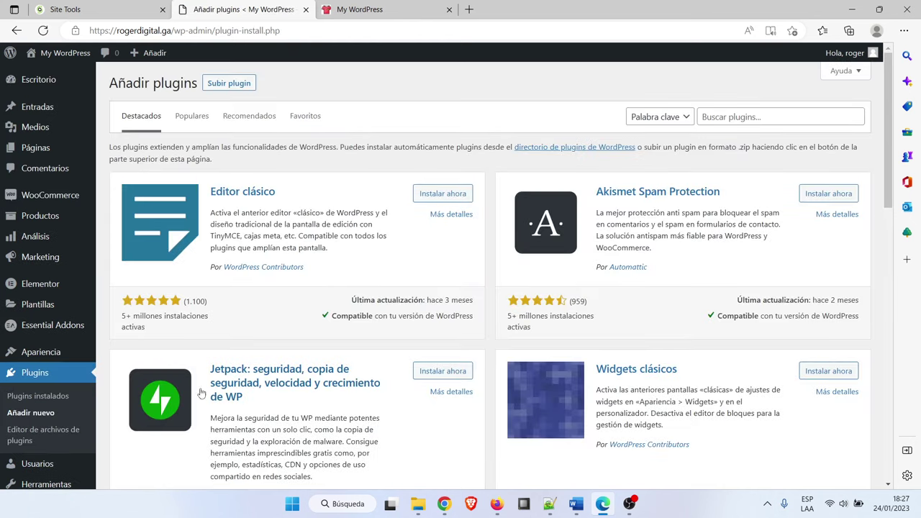
{"action": "left_click", "coordinate": [754, 121]}
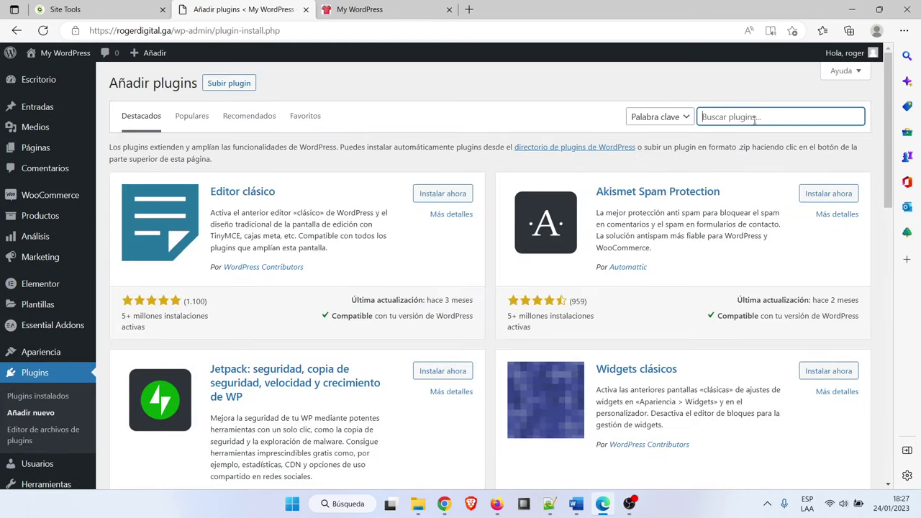
{"action": "type", "text": "shoplentor"}
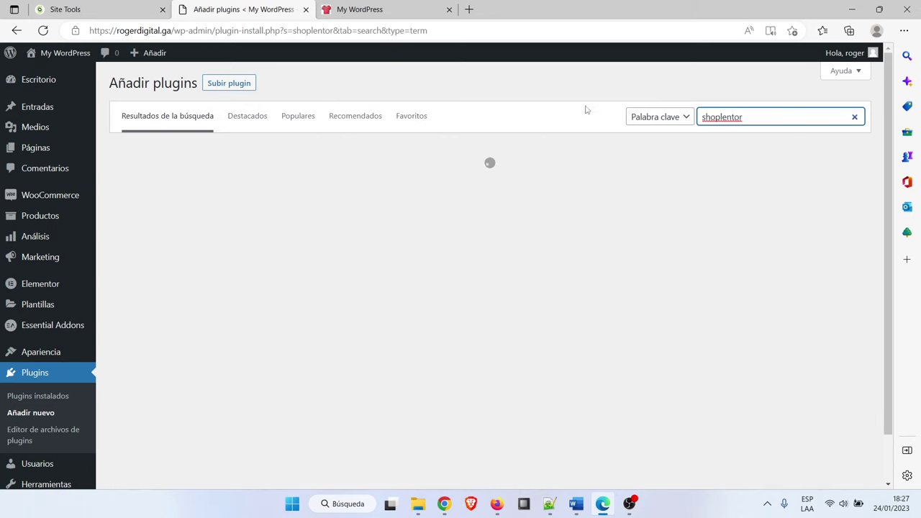
{"action": "left_click", "coordinate": [451, 182]}
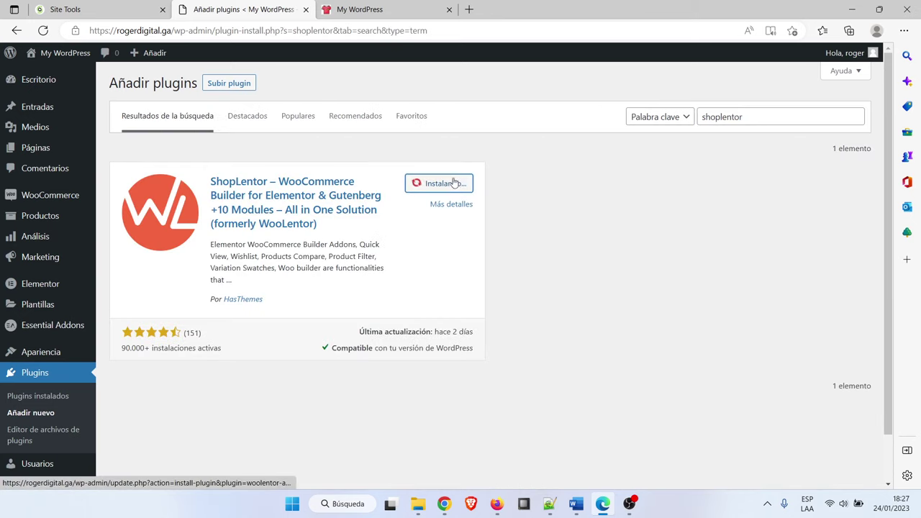
{"action": "left_click", "coordinate": [496, 503]}
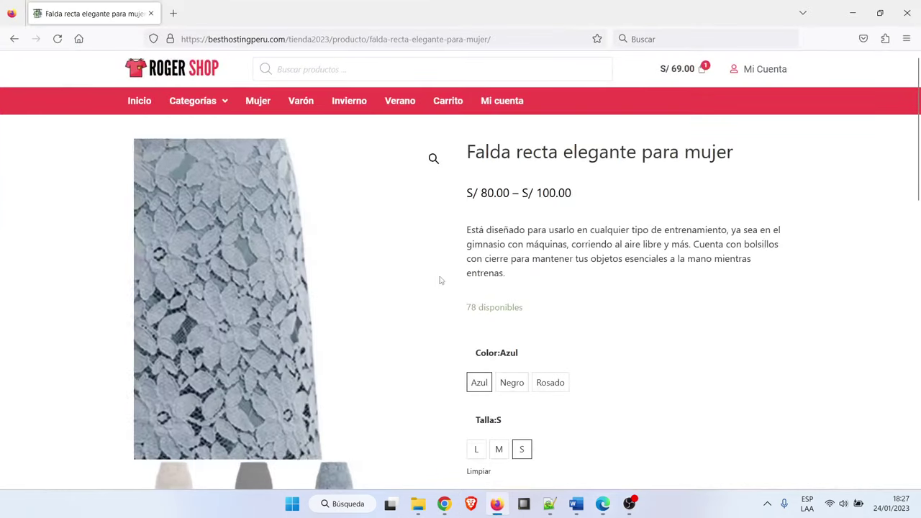
Step: Open the Tienda catalogue from Categorías and scroll through the products
{"action": "left_click", "coordinate": [193, 105]}
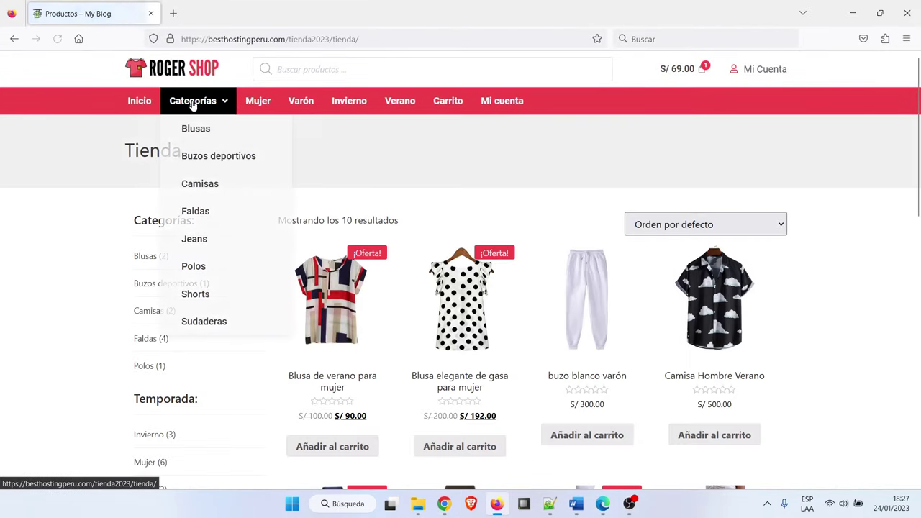
{"action": "scroll", "coordinate": [600, 282], "scroll_direction": "down", "scroll_amount": 2}
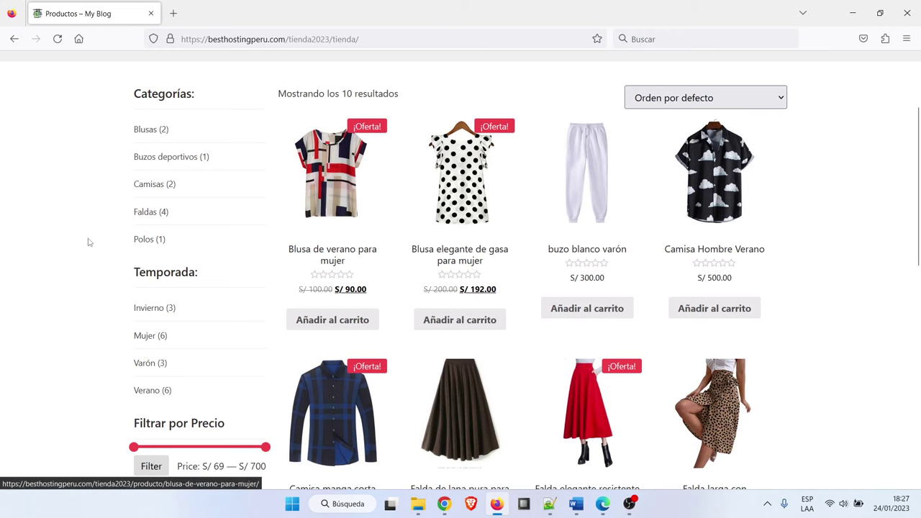
{"action": "scroll", "coordinate": [331, 216], "scroll_direction": "down", "scroll_amount": 1}
{"action": "scroll", "coordinate": [288, 219], "scroll_direction": "down", "scroll_amount": 2}
{"action": "scroll", "coordinate": [108, 216], "scroll_direction": "up", "scroll_amount": 4}
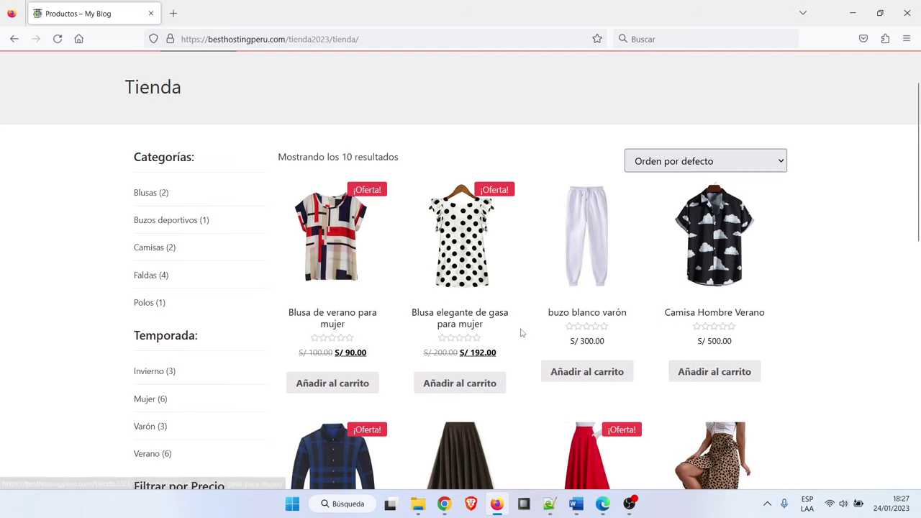
Step: Open Blusa de verano para mujer and look over its S/ 90.00 product page
{"action": "left_click", "coordinate": [343, 257]}
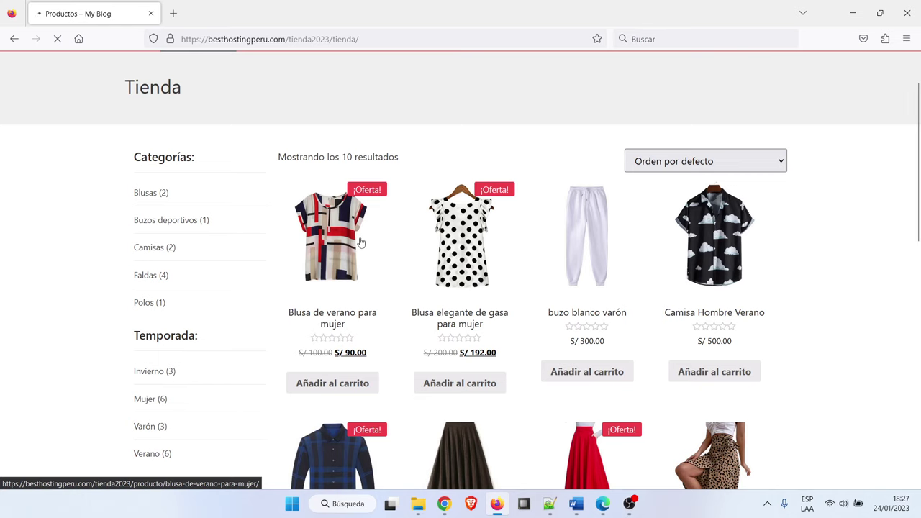
{"action": "scroll", "coordinate": [351, 252], "scroll_direction": "up", "scroll_amount": 1}
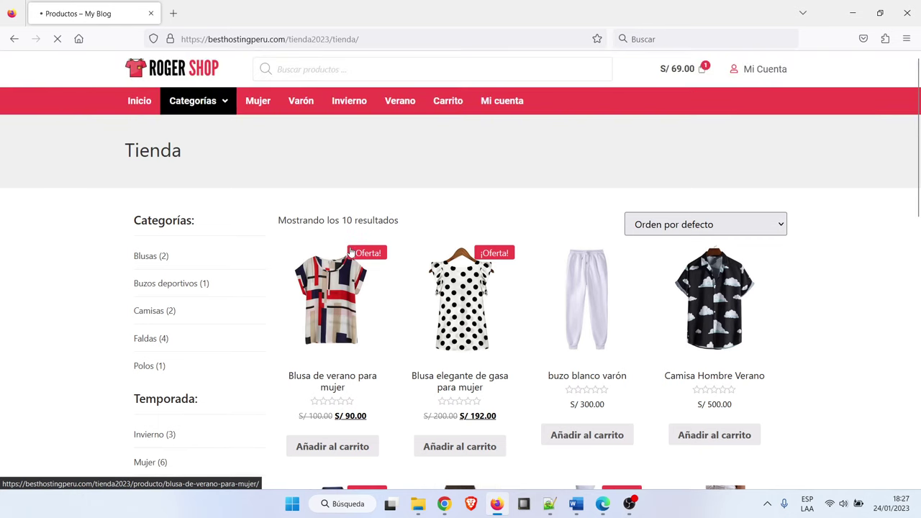
{"action": "scroll", "coordinate": [350, 252], "scroll_direction": "down", "scroll_amount": 4}
{"action": "scroll", "coordinate": [350, 252], "scroll_direction": "up", "scroll_amount": 4}
{"action": "scroll", "coordinate": [351, 252], "scroll_direction": "down", "scroll_amount": 3}
{"action": "scroll", "coordinate": [309, 256], "scroll_direction": "up", "scroll_amount": 3}
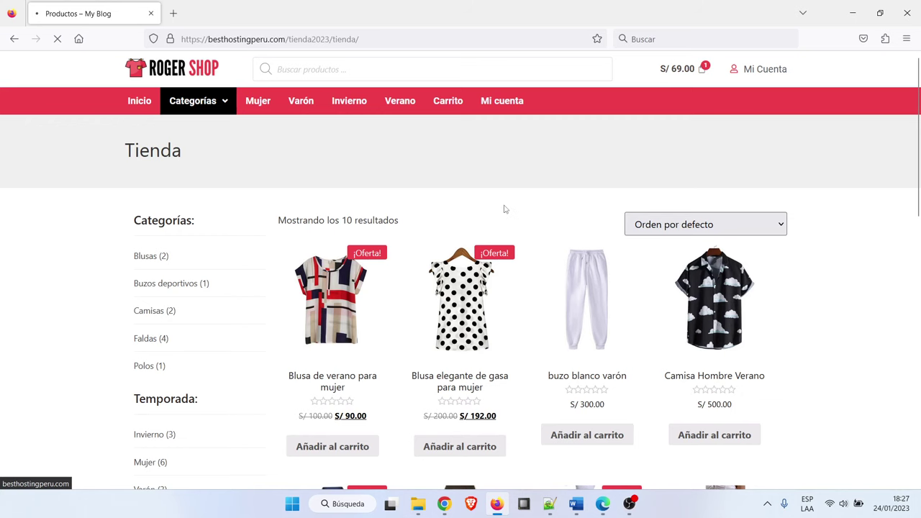
{"action": "scroll", "coordinate": [787, 267], "scroll_direction": "down", "scroll_amount": 8}
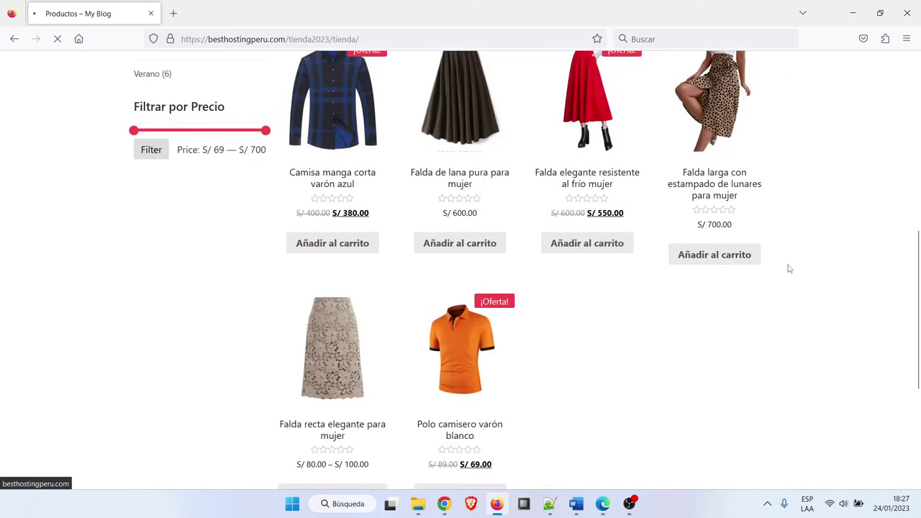
{"action": "scroll", "coordinate": [755, 267], "scroll_direction": "up", "scroll_amount": 1}
{"action": "scroll", "coordinate": [397, 343], "scroll_direction": "down", "scroll_amount": 2}
{"action": "right_click", "coordinate": [339, 282]}
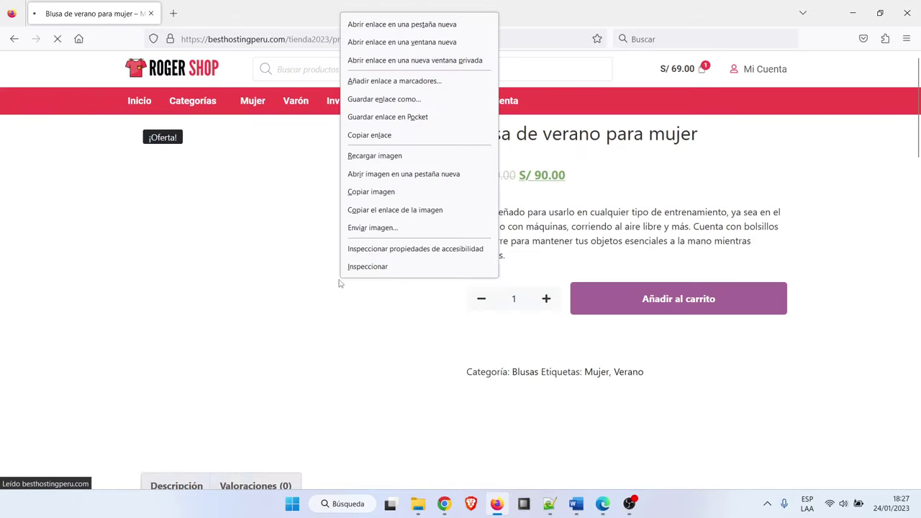
{"action": "left_click", "coordinate": [6, 295]}
{"action": "scroll", "coordinate": [7, 295], "scroll_direction": "down", "scroll_amount": 4}
{"action": "scroll", "coordinate": [6, 298], "scroll_direction": "up", "scroll_amount": 5}
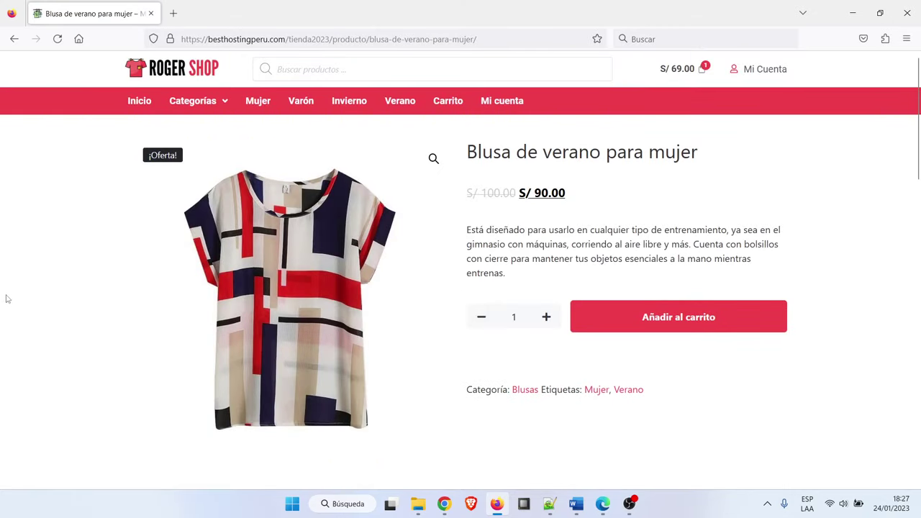
{"action": "scroll", "coordinate": [863, 260], "scroll_direction": "down", "scroll_amount": 2}
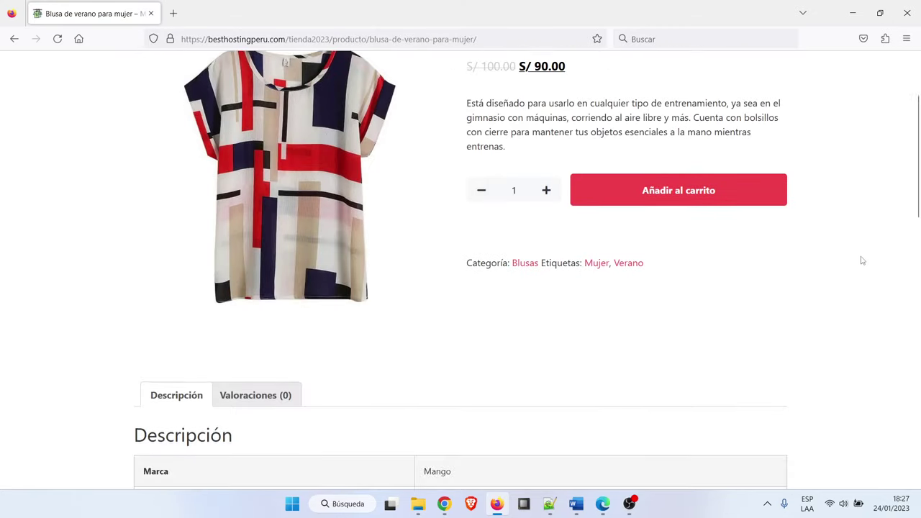
{"action": "scroll", "coordinate": [862, 260], "scroll_direction": "down", "scroll_amount": 10}
{"action": "scroll", "coordinate": [833, 296], "scroll_direction": "up", "scroll_amount": 12}
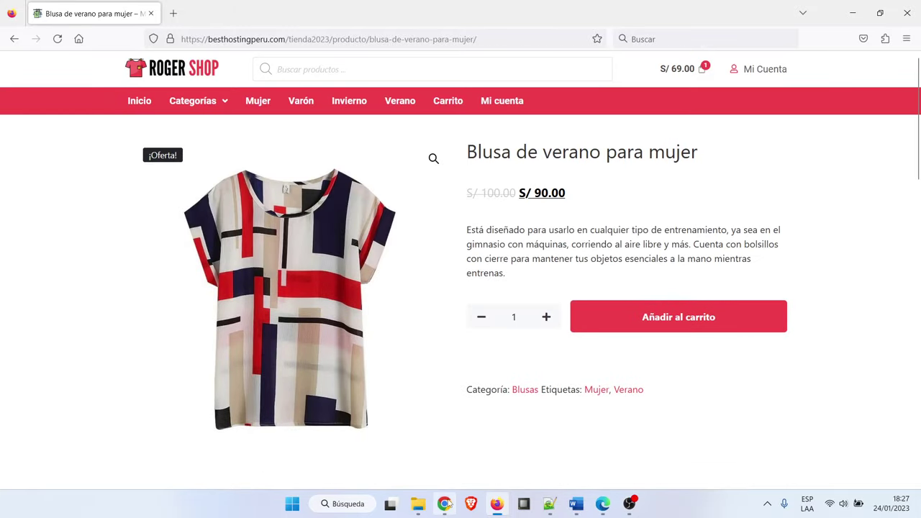
Step: Activate ShopLentor and mark Instalar Fibosearch as the current step in the notes
{"action": "left_click", "coordinate": [600, 503]}
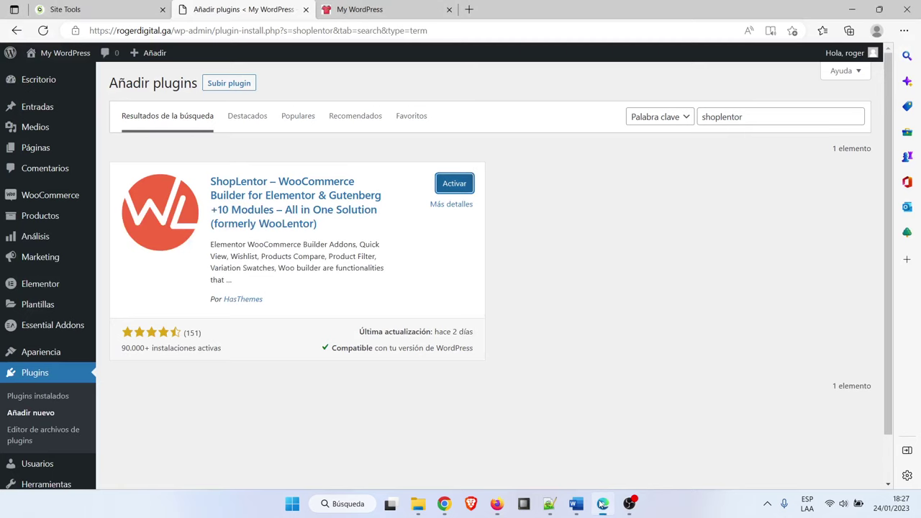
{"action": "left_click", "coordinate": [453, 188]}
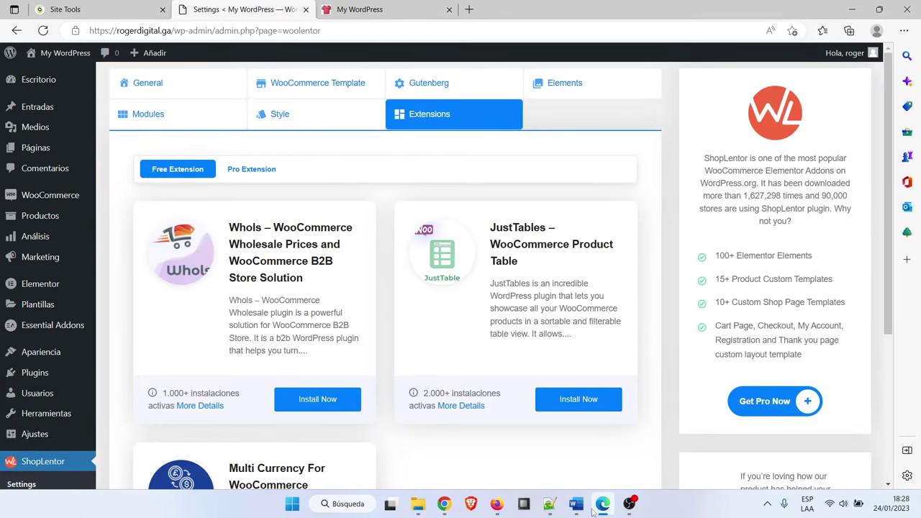
{"action": "left_click", "coordinate": [549, 503]}
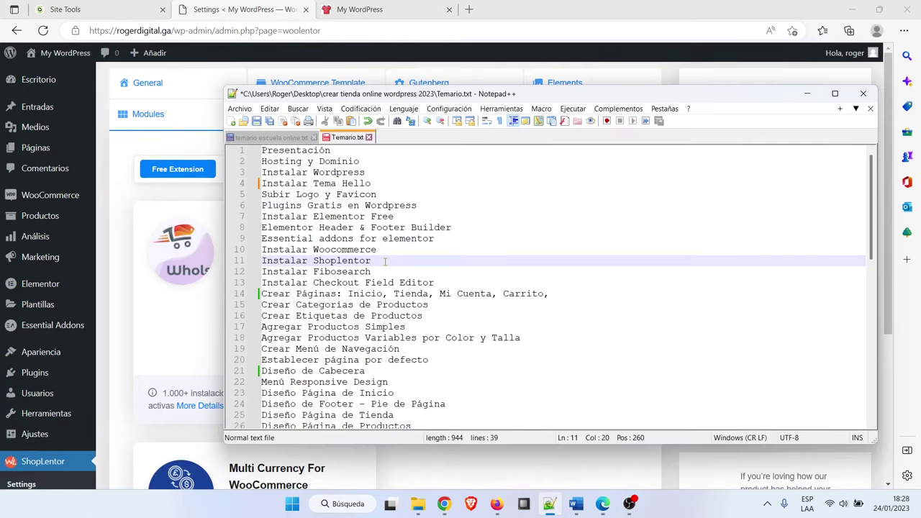
{"action": "left_click", "coordinate": [382, 268]}
{"action": "left_click", "coordinate": [187, 338]}
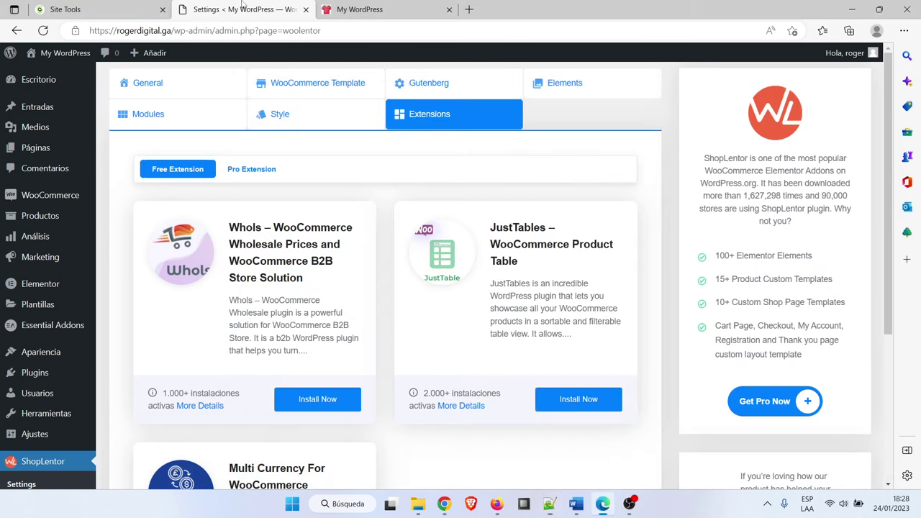
Step: Search 'fibosearch' in Añadir nuevo and install FiboSearch – Ajax Search for WooCommerce
{"action": "mouse_move", "coordinate": [68, 376]}
{"action": "left_click", "coordinate": [128, 392]}
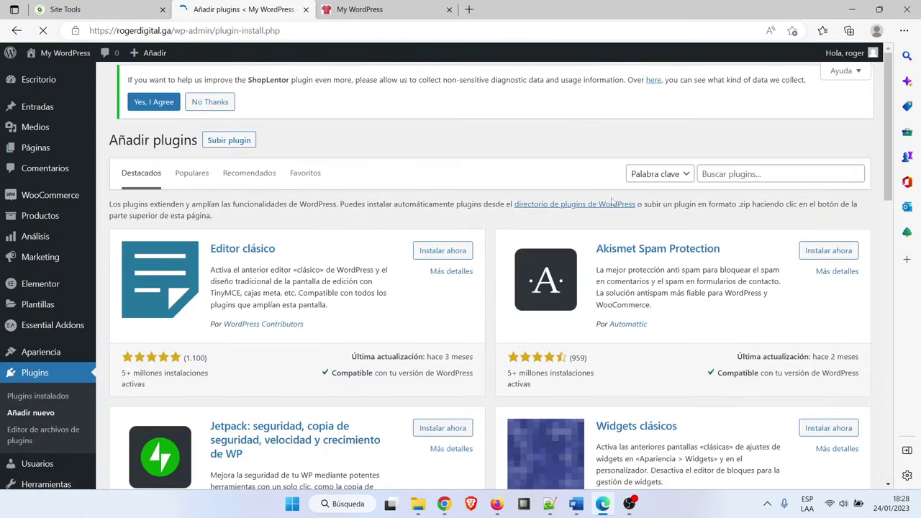
{"action": "left_click", "coordinate": [750, 176]}
{"action": "type", "text": "fib"}
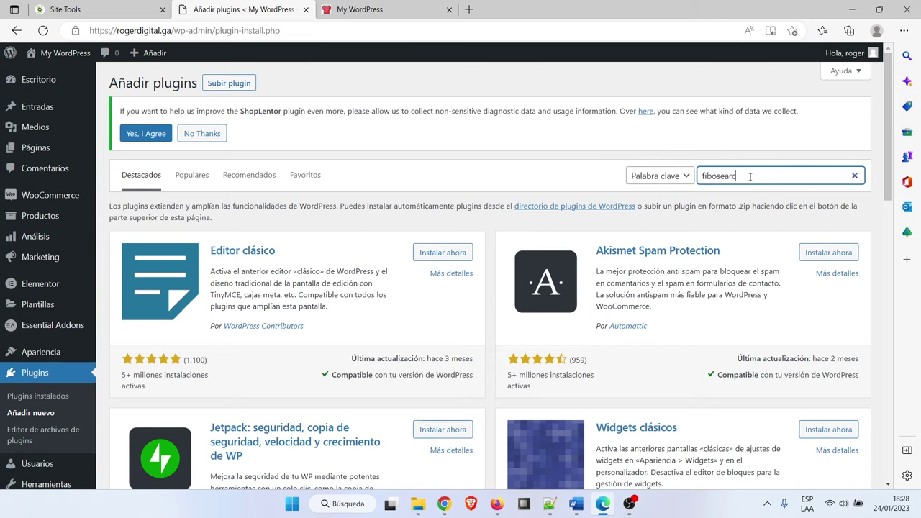
{"action": "type", "text": "osearch"}
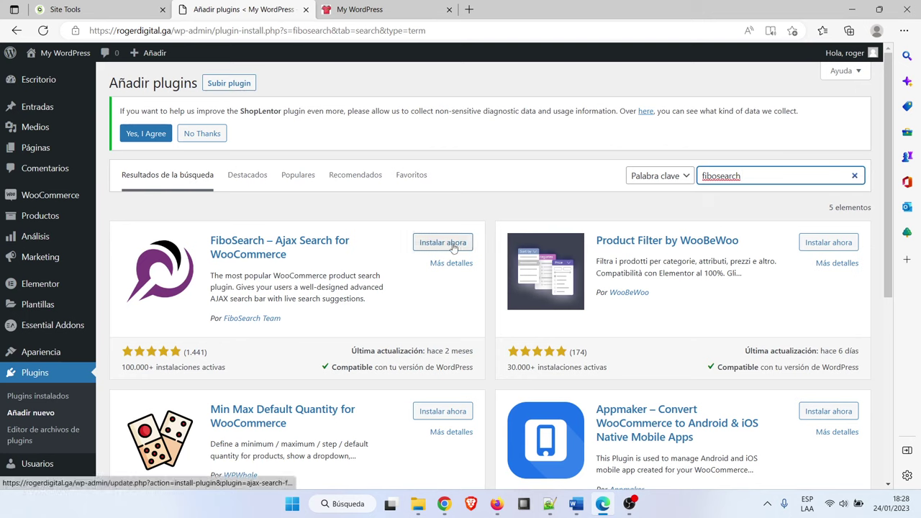
{"action": "left_click", "coordinate": [450, 243]}
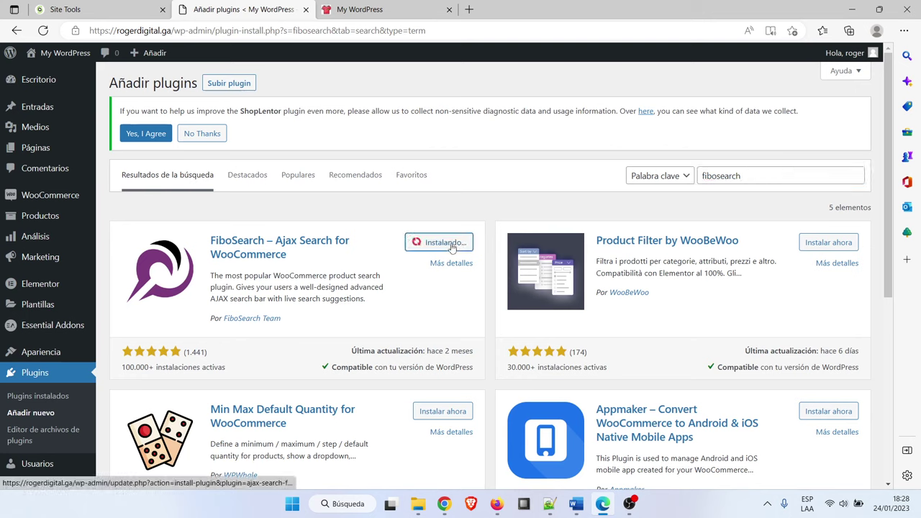
{"action": "left_click", "coordinate": [496, 504]}
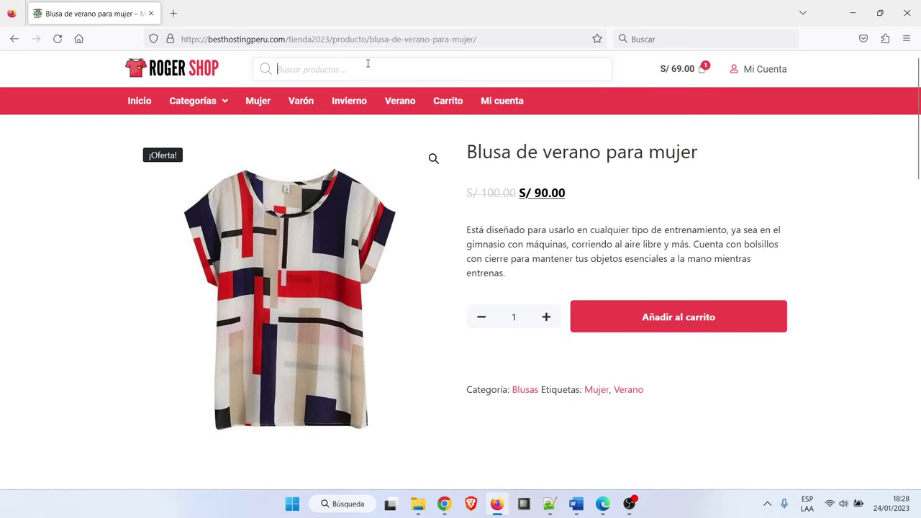
{"action": "left_click", "coordinate": [852, 13]}
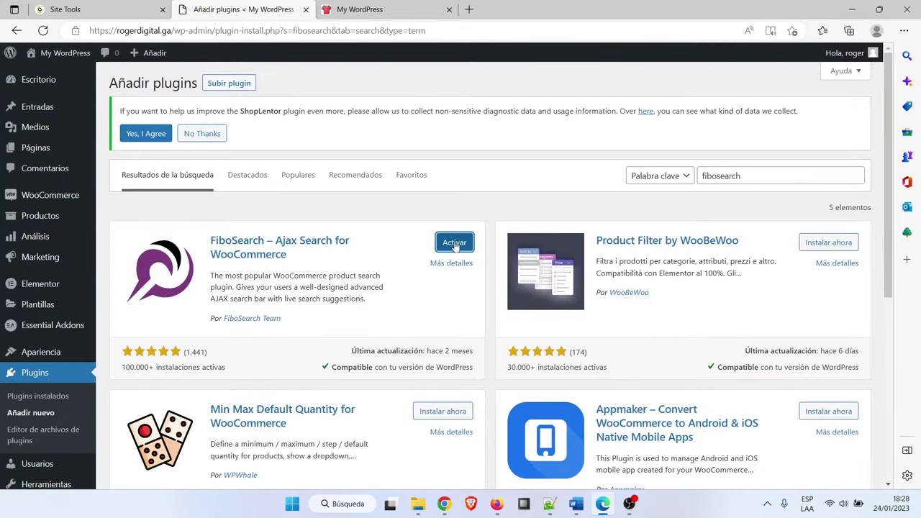
Step: Check the Checkout Field Editor entry in the course notes, then skip FiboSearch's update opt-in
{"action": "left_click", "coordinate": [550, 504]}
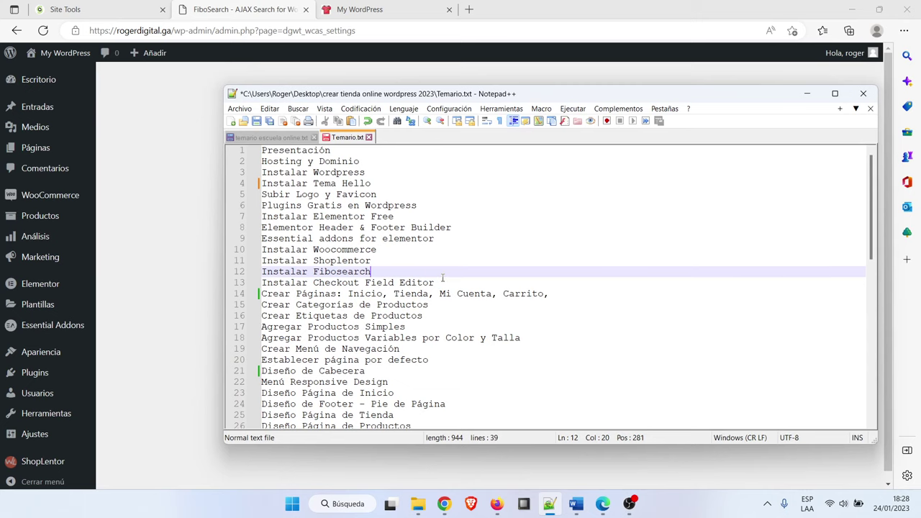
{"action": "left_click", "coordinate": [449, 285]}
{"action": "left_click", "coordinate": [252, 6]}
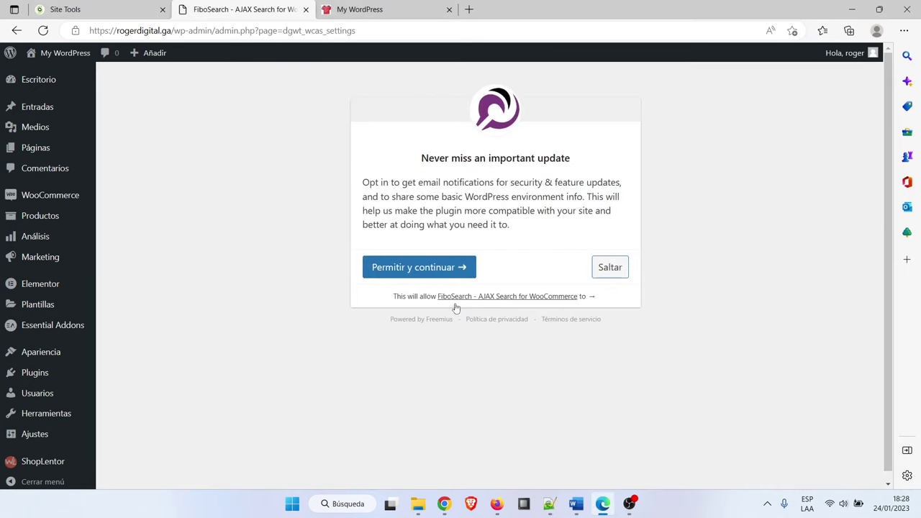
{"action": "left_click", "coordinate": [610, 267]}
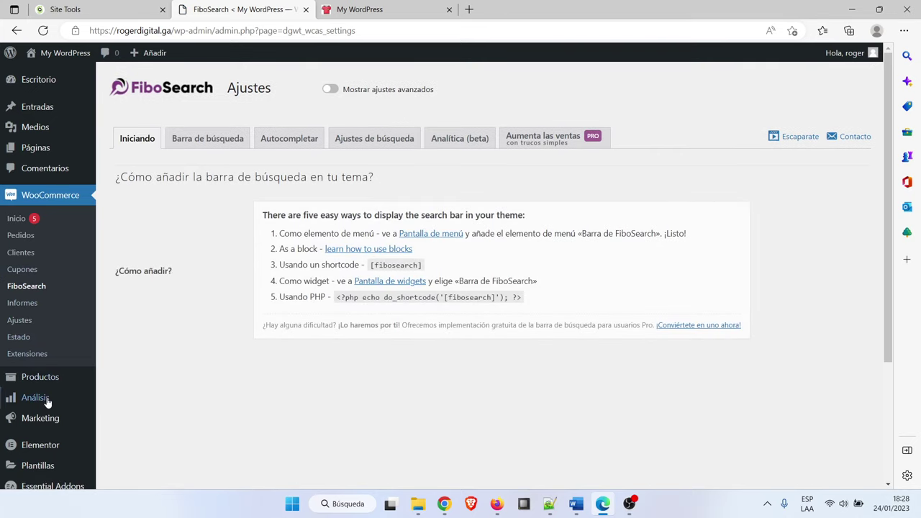
Step: Go to the Añadir plugins page
{"action": "scroll", "coordinate": [43, 374], "scroll_direction": "down", "scroll_amount": 3}
{"action": "mouse_move", "coordinate": [52, 400]}
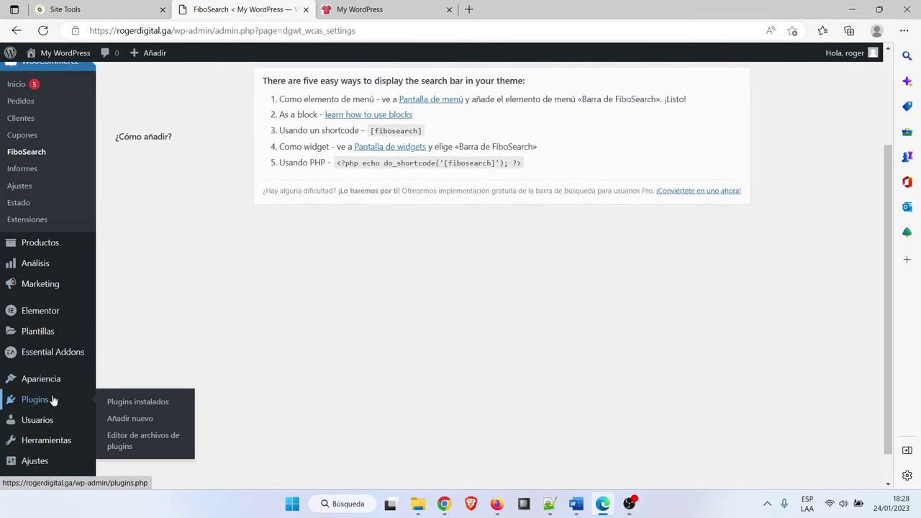
{"action": "left_click", "coordinate": [144, 419]}
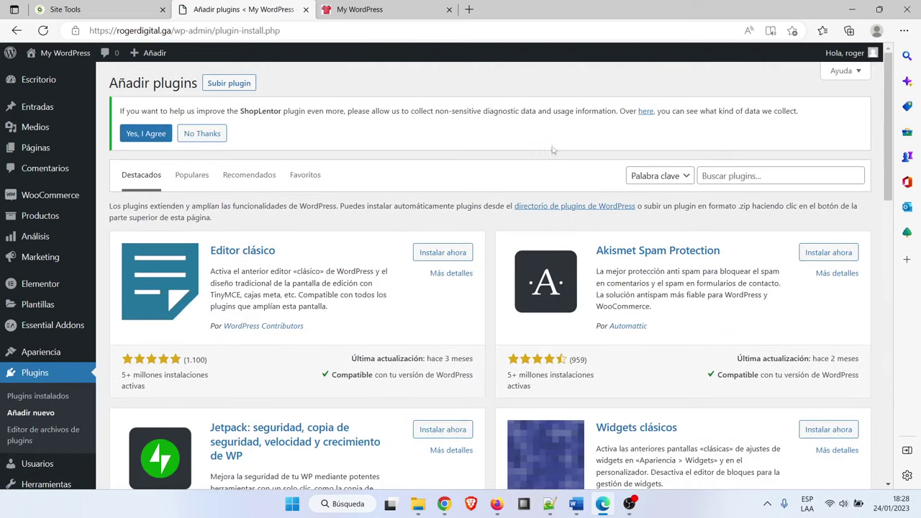
Step: Correct the plugin search to 'checkout', then install and activate Checkout Field Editor for WooCommerce
{"action": "left_click", "coordinate": [723, 173]}
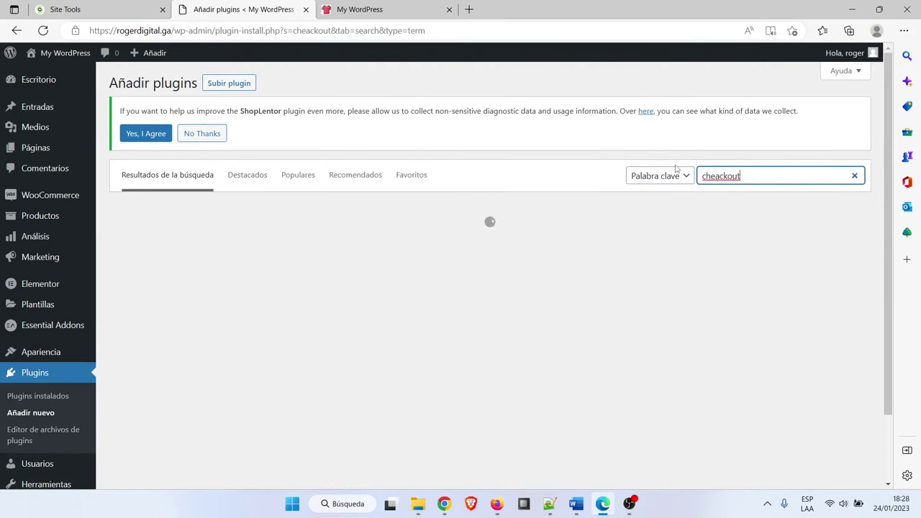
{"action": "right_click", "coordinate": [721, 180]}
{"action": "left_click", "coordinate": [721, 180]}
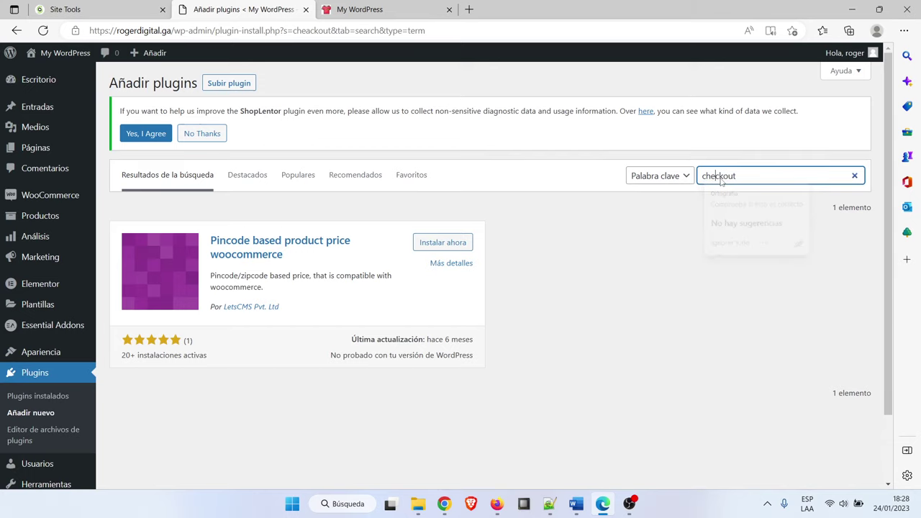
{"action": "key", "text": "BackSpace"}
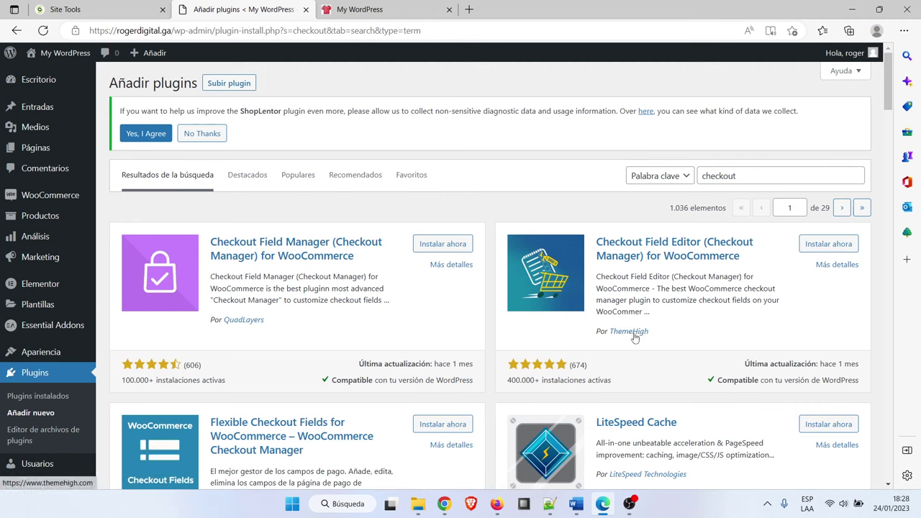
{"action": "left_click", "coordinate": [821, 248]}
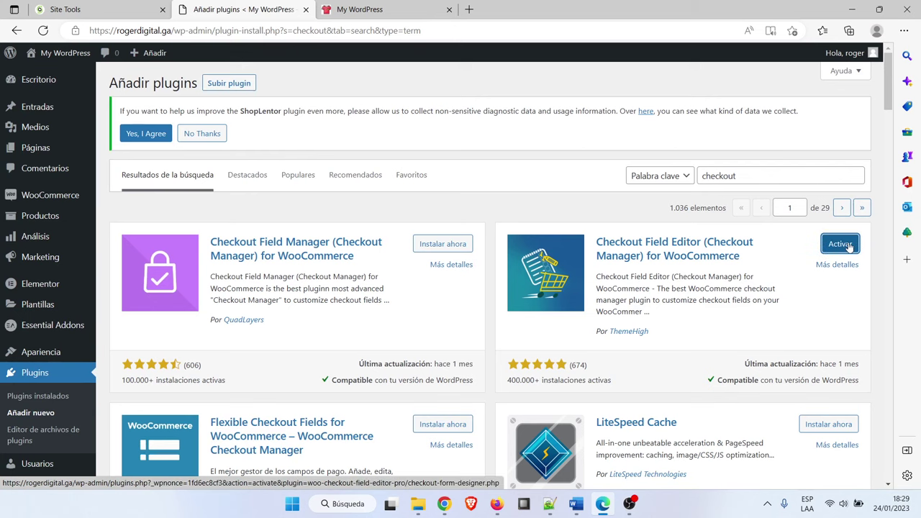
{"action": "left_click", "coordinate": [848, 245]}
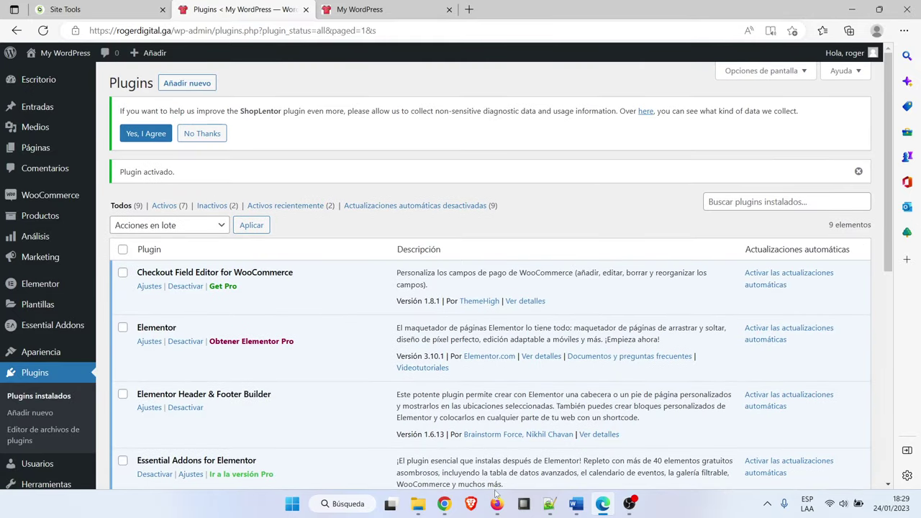
Step: Review the Roger Shop demo's cart and Finalizar compra billing fields, then minimise Firefox
{"action": "left_click", "coordinate": [497, 502]}
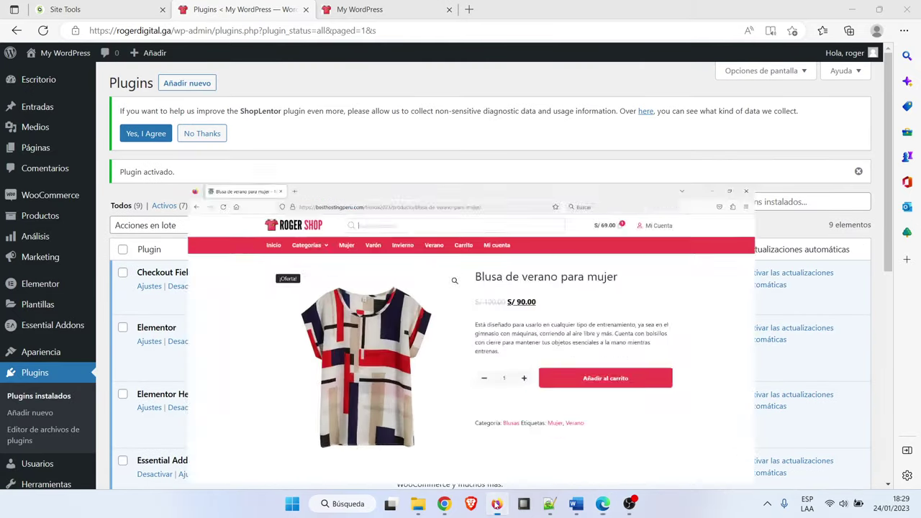
{"action": "left_click", "coordinate": [690, 69]}
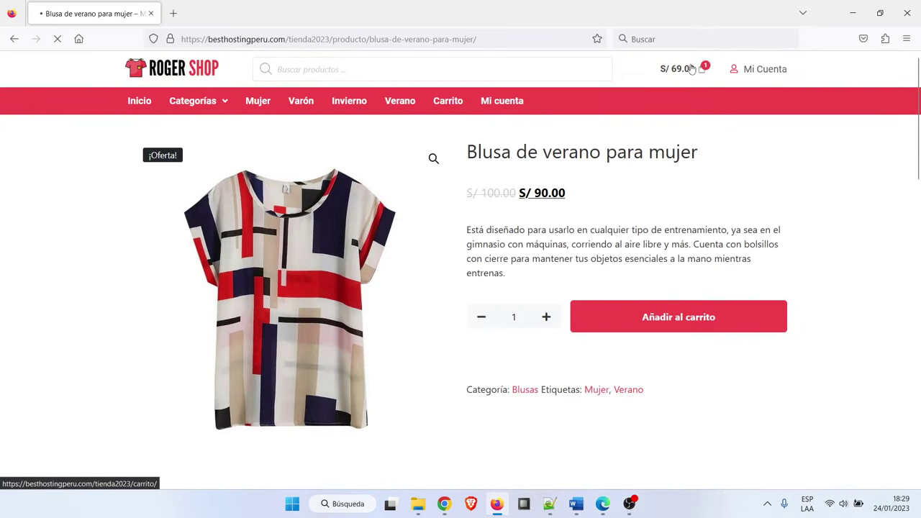
{"action": "scroll", "coordinate": [319, 242], "scroll_direction": "down", "scroll_amount": 3}
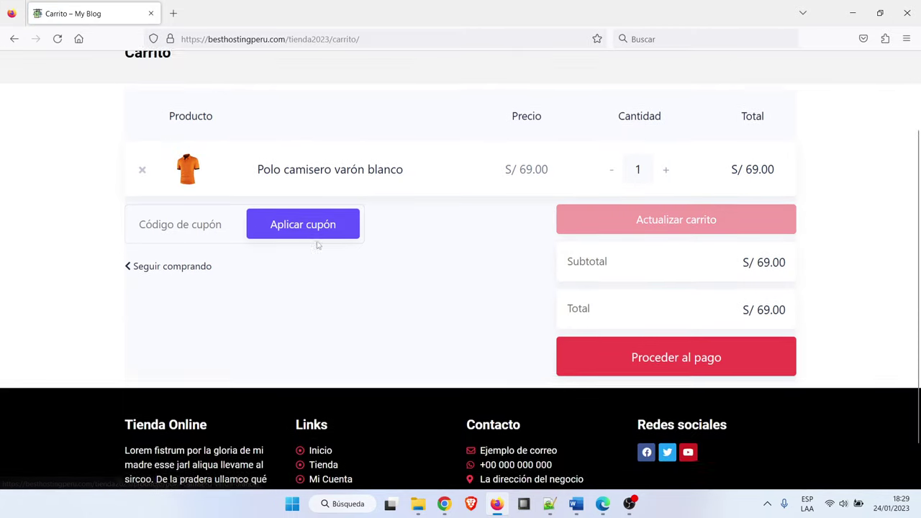
{"action": "scroll", "coordinate": [453, 173], "scroll_direction": "up", "scroll_amount": 2}
{"action": "left_click", "coordinate": [612, 449]}
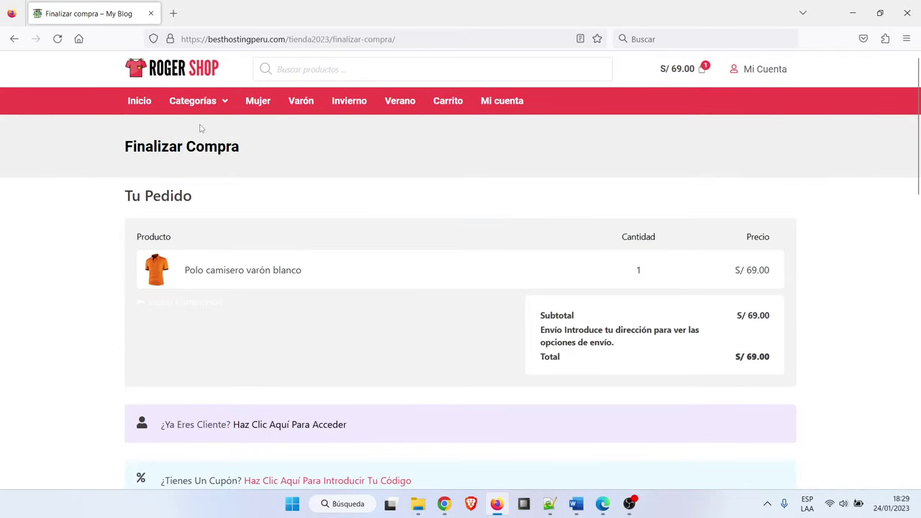
{"action": "scroll", "coordinate": [69, 255], "scroll_direction": "down", "scroll_amount": 7}
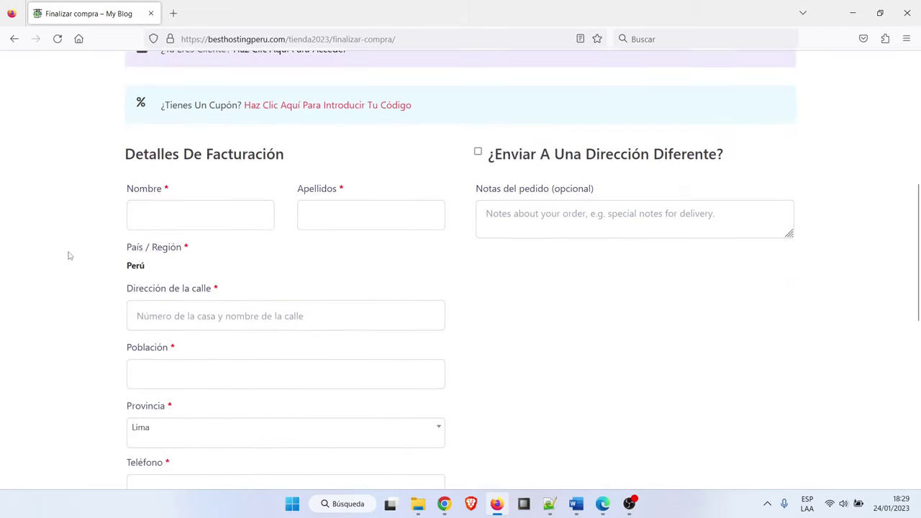
{"action": "scroll", "coordinate": [69, 256], "scroll_direction": "down", "scroll_amount": 3}
{"action": "scroll", "coordinate": [67, 255], "scroll_direction": "up", "scroll_amount": 2}
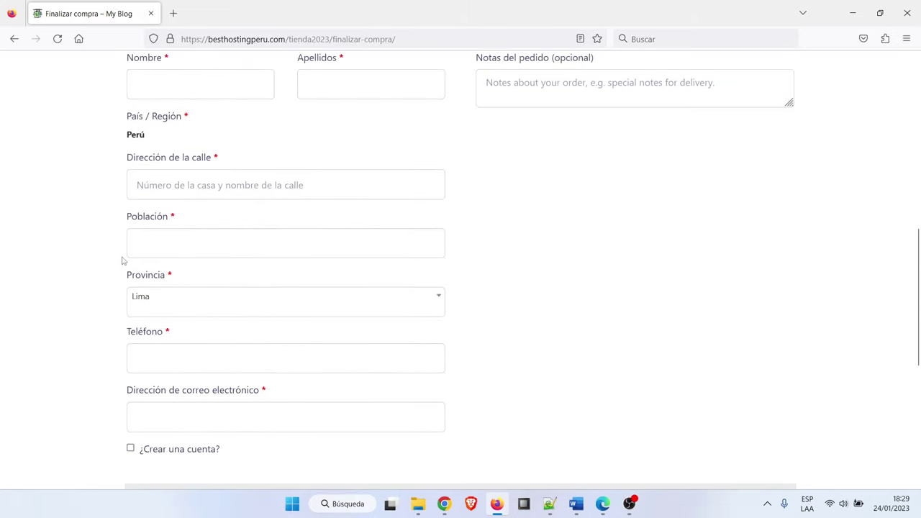
{"action": "left_click", "coordinate": [211, 246]}
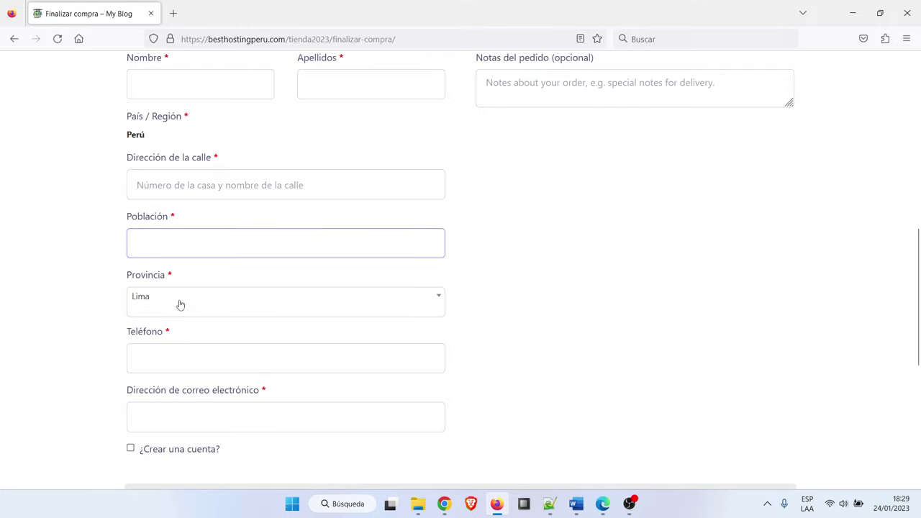
{"action": "scroll", "coordinate": [225, 249], "scroll_direction": "up", "scroll_amount": 2}
{"action": "scroll", "coordinate": [226, 250], "scroll_direction": "down", "scroll_amount": 2}
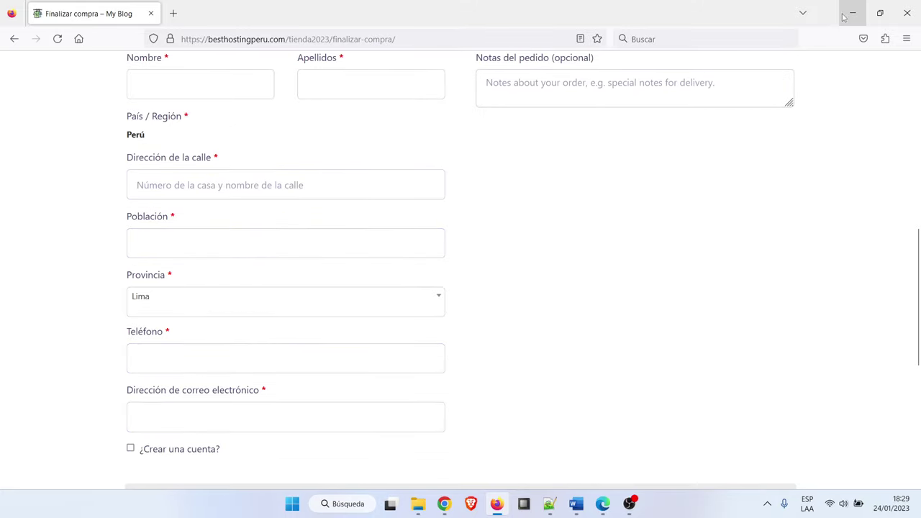
{"action": "left_click", "coordinate": [851, 13]}
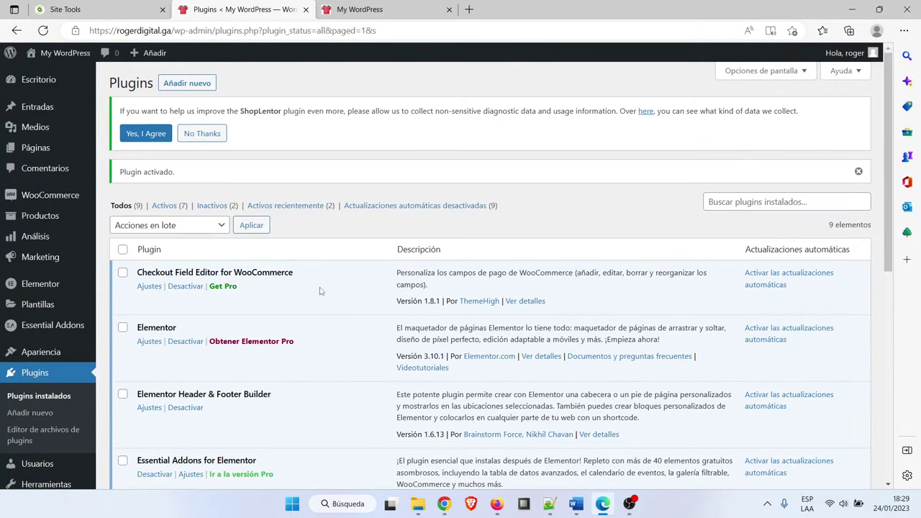
Step: Select the Crear Páginas line in the course notes, then open the admin Páginas list
{"action": "left_click", "coordinate": [549, 503]}
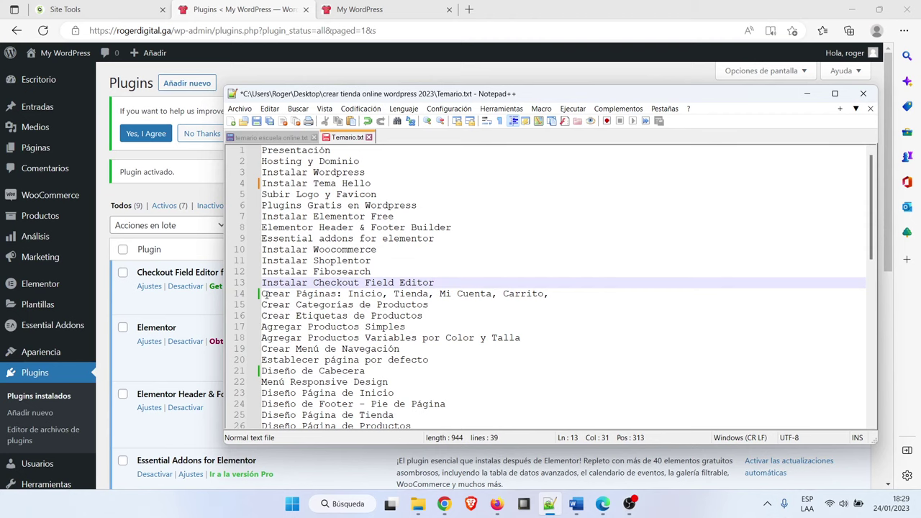
{"action": "triple_click", "coordinate": [571, 292]}
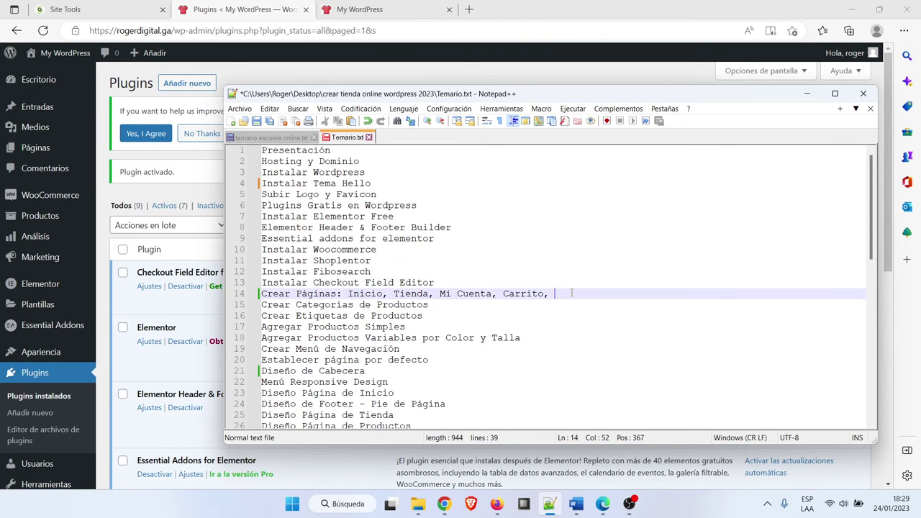
{"action": "key", "text": "alt+Tab"}
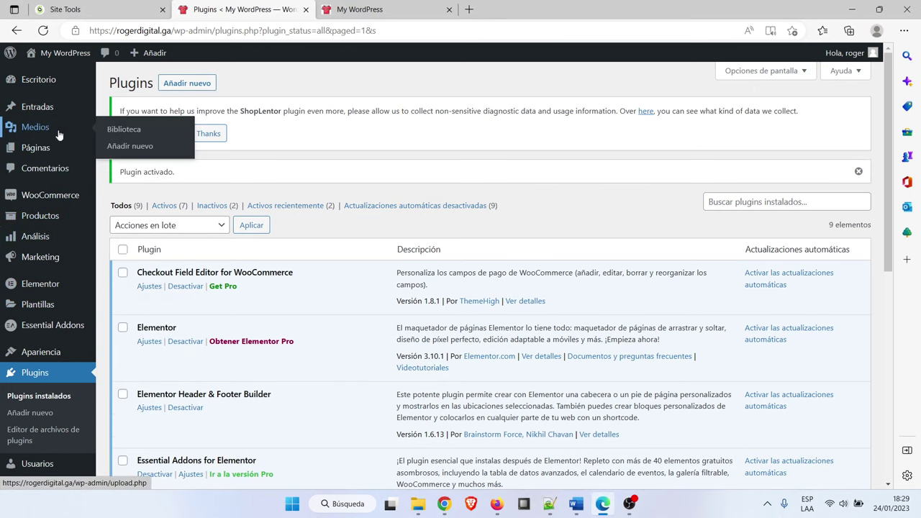
{"action": "left_click", "coordinate": [53, 145]}
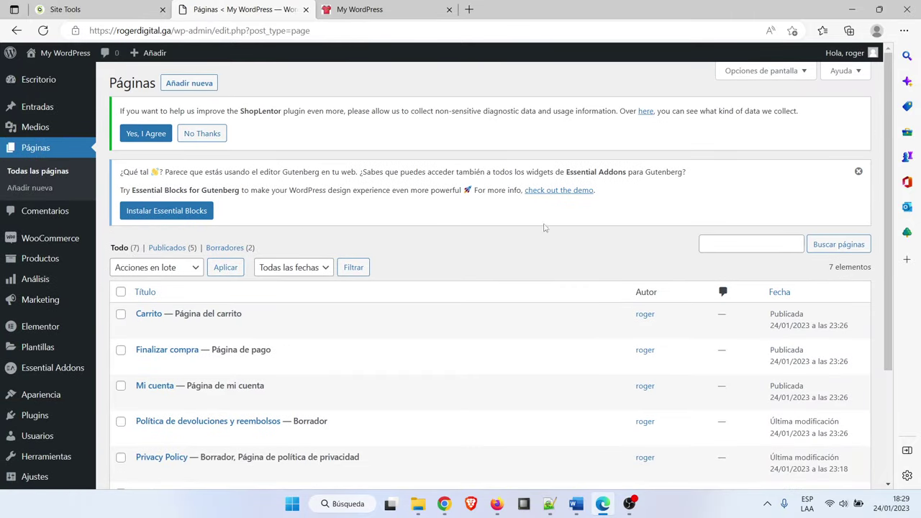
Step: Close the ShopLentor and Essential Addons notices, and send Sample Page to the trash
{"action": "left_click", "coordinate": [207, 136]}
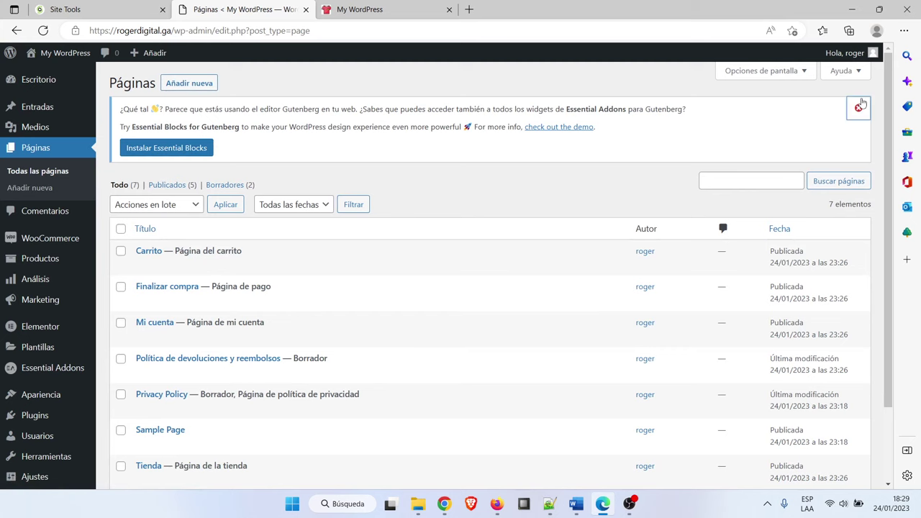
{"action": "left_click", "coordinate": [859, 108]}
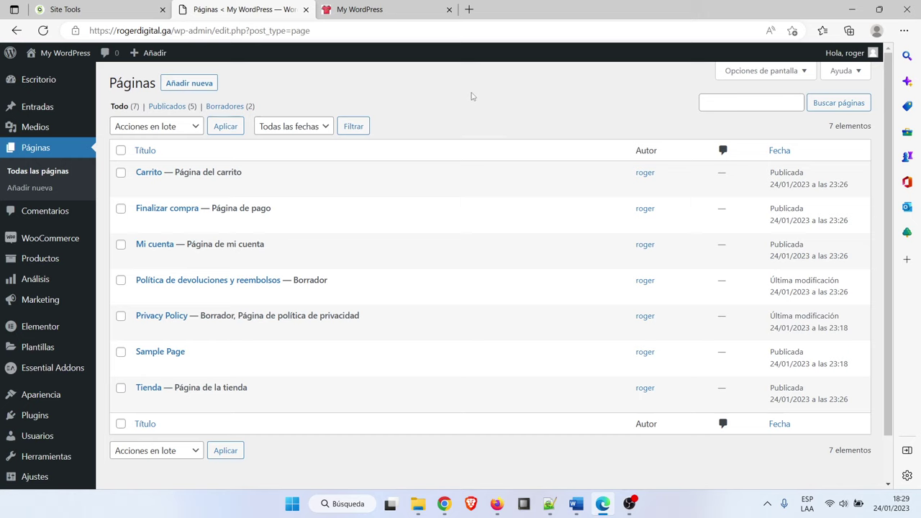
{"action": "mouse_move", "coordinate": [158, 351]}
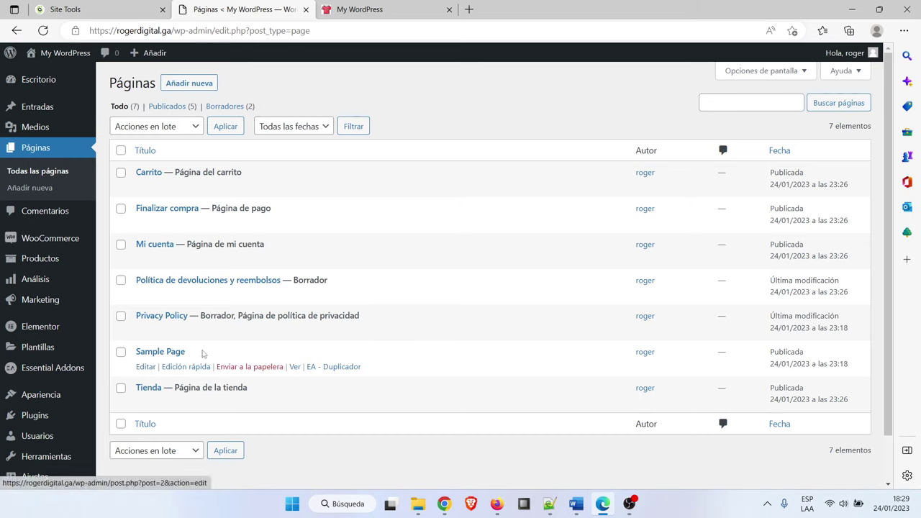
{"action": "left_click", "coordinate": [245, 371]}
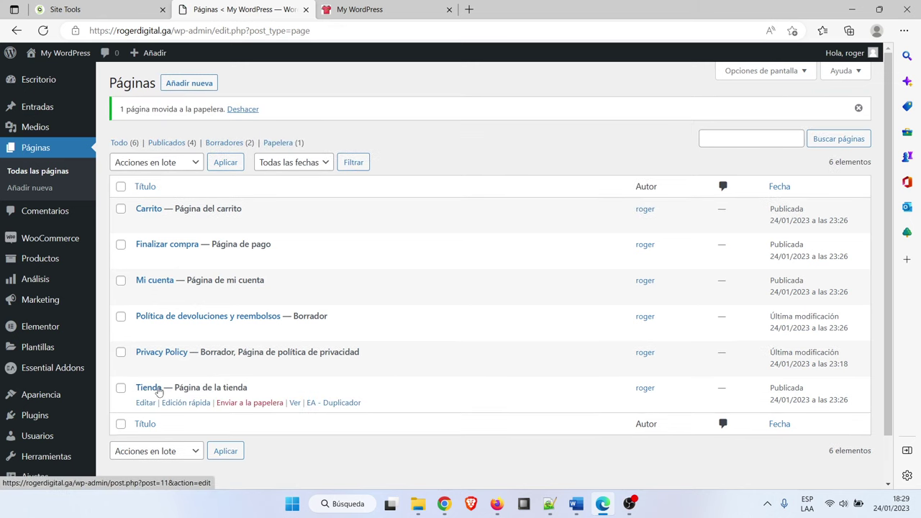
{"action": "mouse_move", "coordinate": [164, 352]}
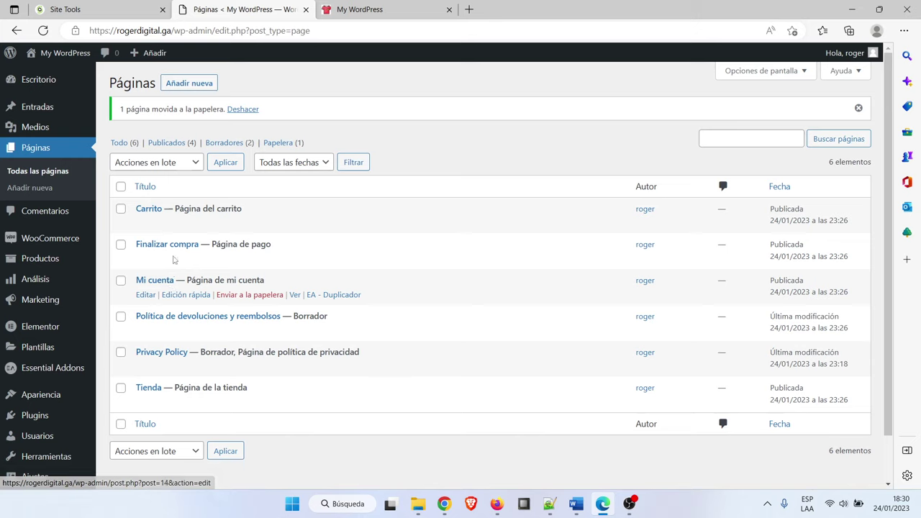
{"action": "mouse_move", "coordinate": [164, 260]}
{"action": "mouse_move", "coordinate": [162, 211]}
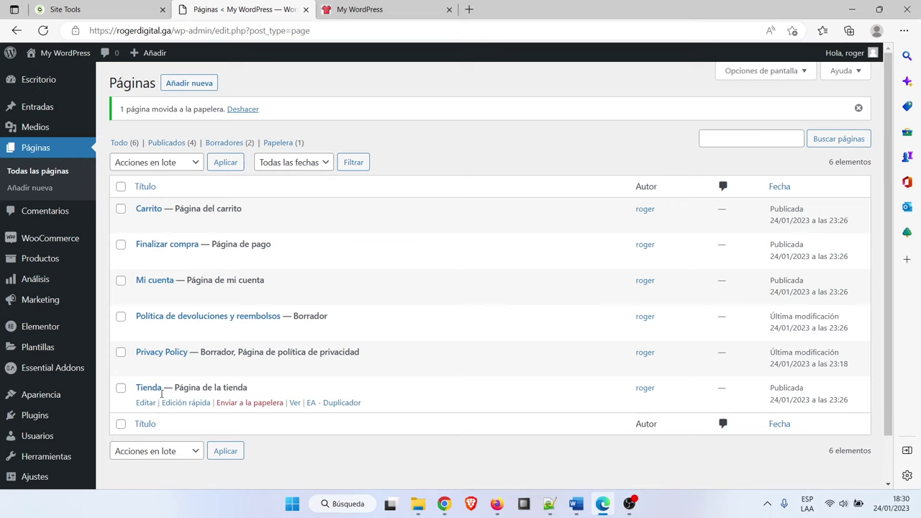
Step: Create and publish a new page titled 'Inicio'
{"action": "left_click", "coordinate": [187, 87]}
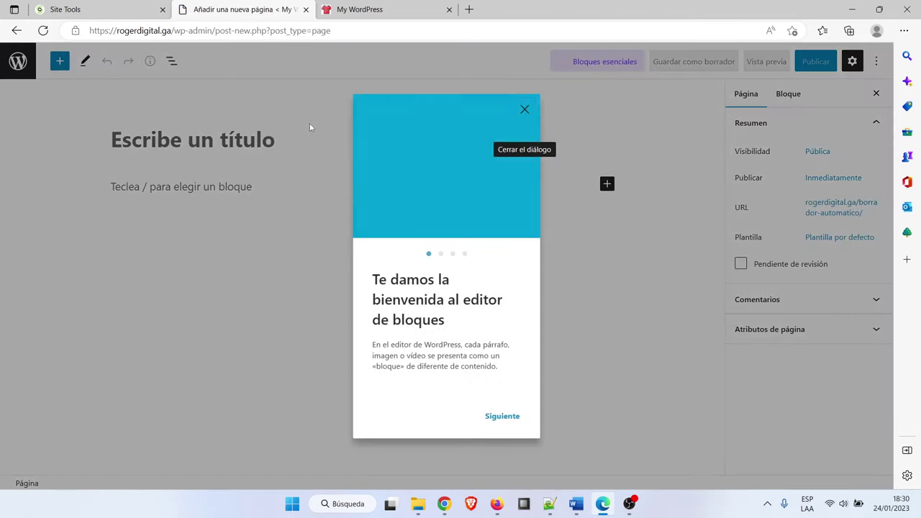
{"action": "left_click", "coordinate": [523, 110]}
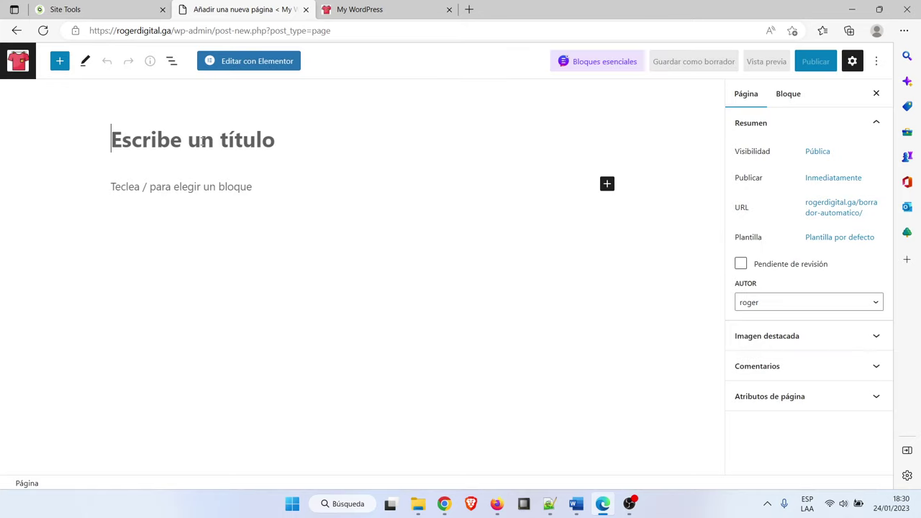
{"action": "type", "text": "Inicio"}
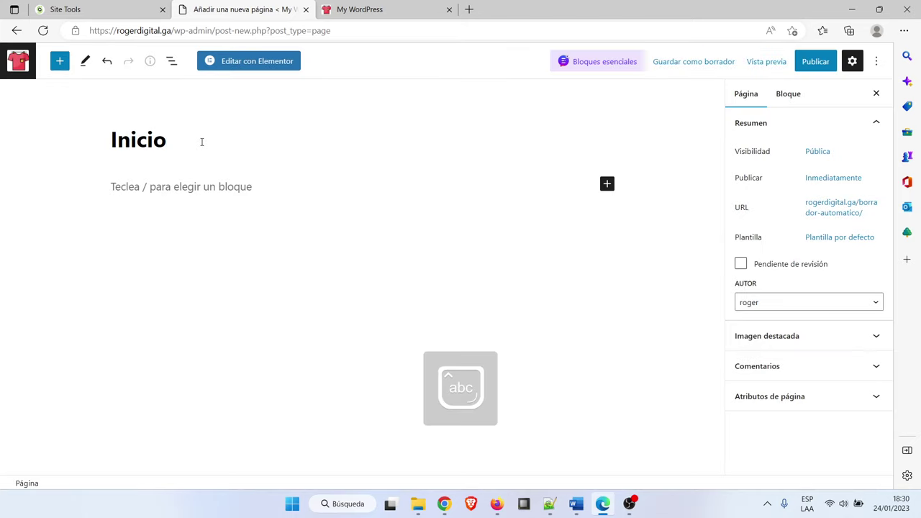
{"action": "left_click", "coordinate": [815, 62]}
{"action": "left_click", "coordinate": [777, 64]}
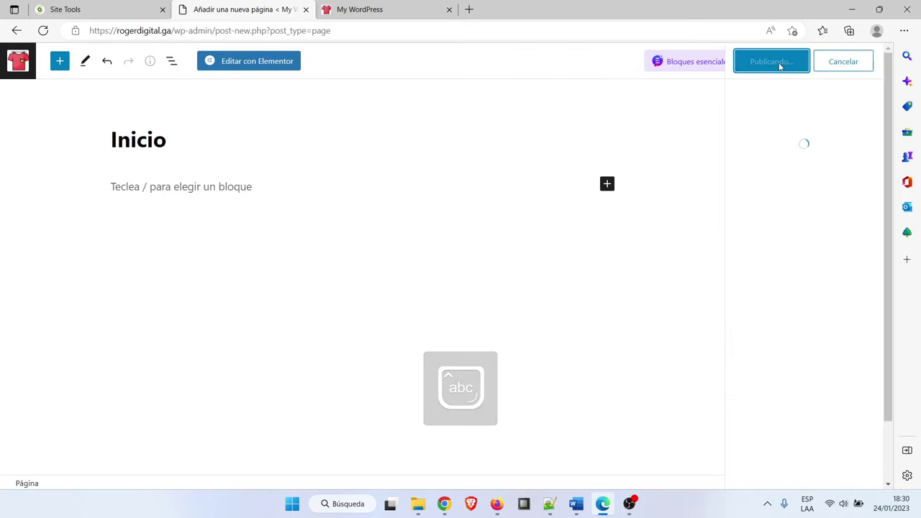
Step: Check the Tienda and Cuenta pages in the course notes, then return to the Páginas list
{"action": "left_click", "coordinate": [549, 505]}
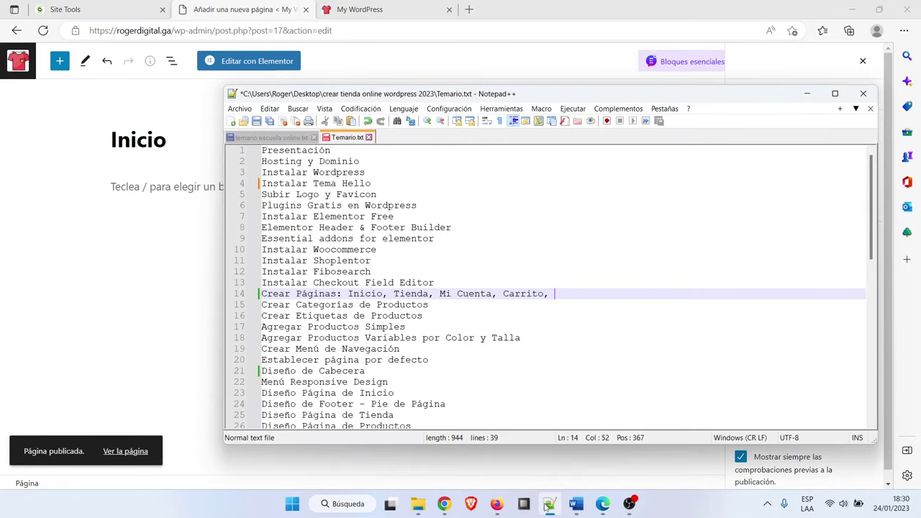
{"action": "double_click", "coordinate": [407, 297]}
{"action": "double_click", "coordinate": [471, 295]}
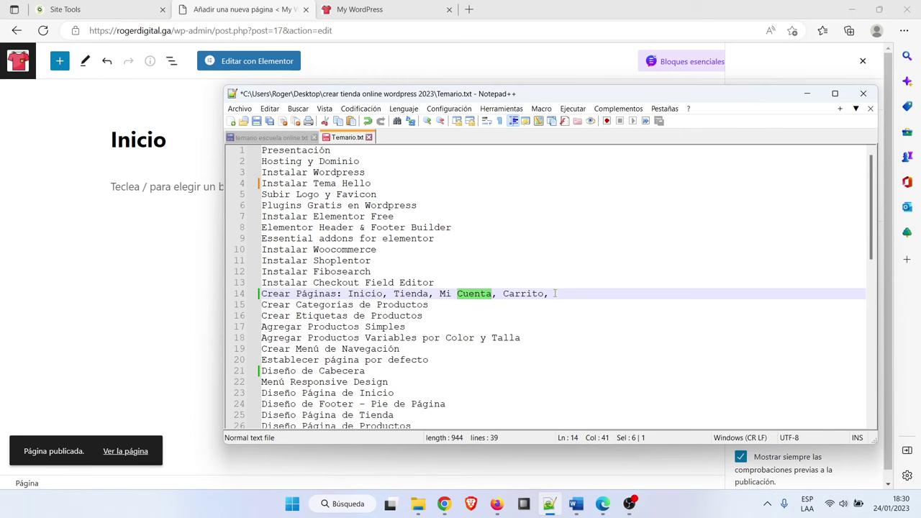
{"action": "left_click", "coordinate": [554, 293]}
{"action": "left_click", "coordinate": [286, 8]}
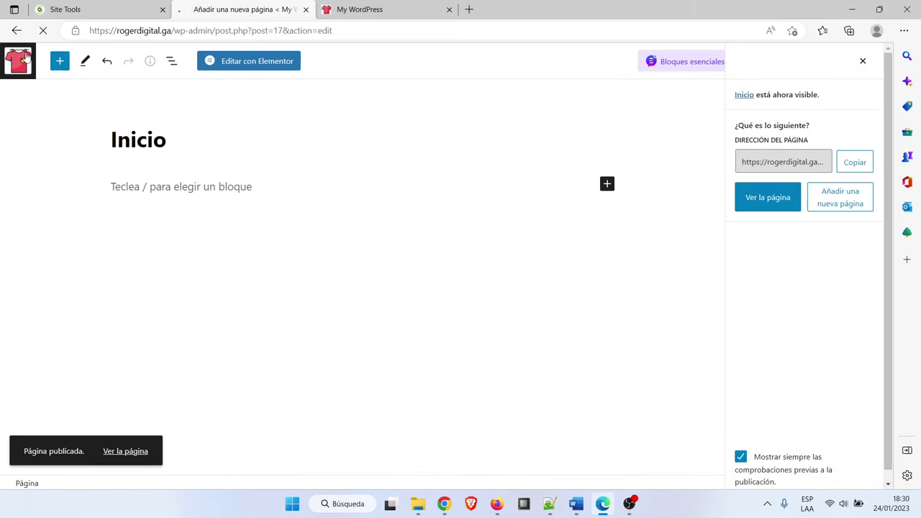
{"action": "left_click", "coordinate": [18, 62]}
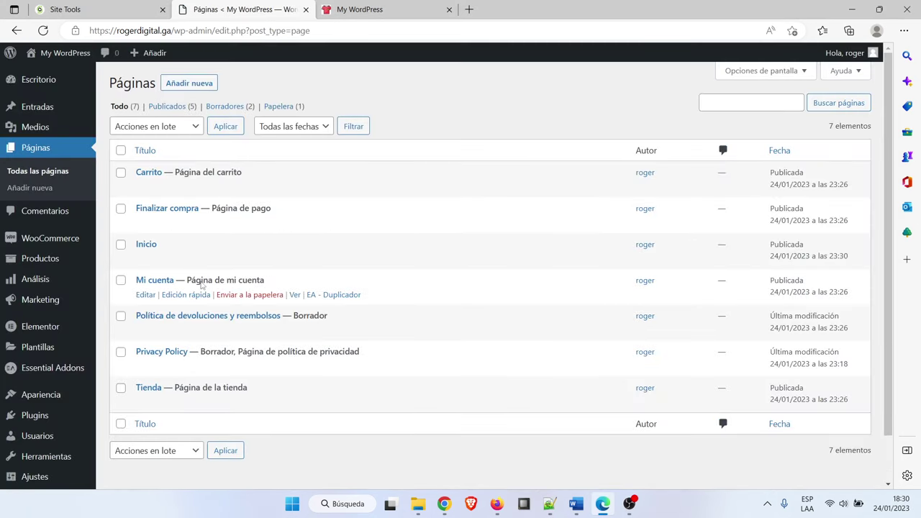
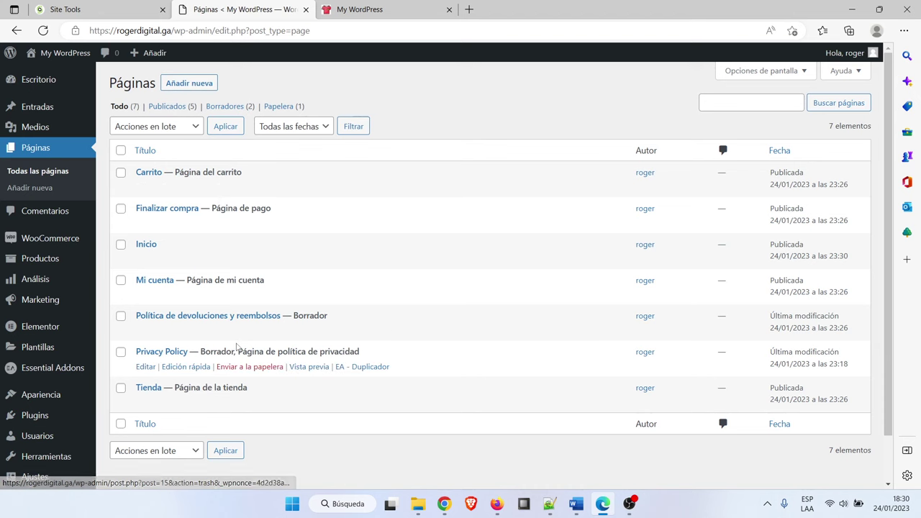
Step: Mark 'Crear Categorías de Productos' in Temario.txt, then go to Productos > Categorías in WordPress
{"action": "left_click", "coordinate": [549, 506]}
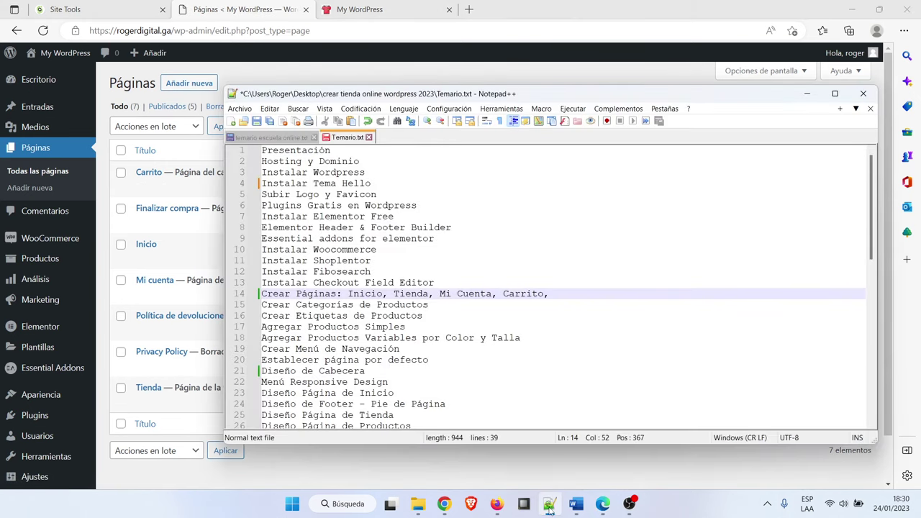
{"action": "left_click", "coordinate": [440, 304]}
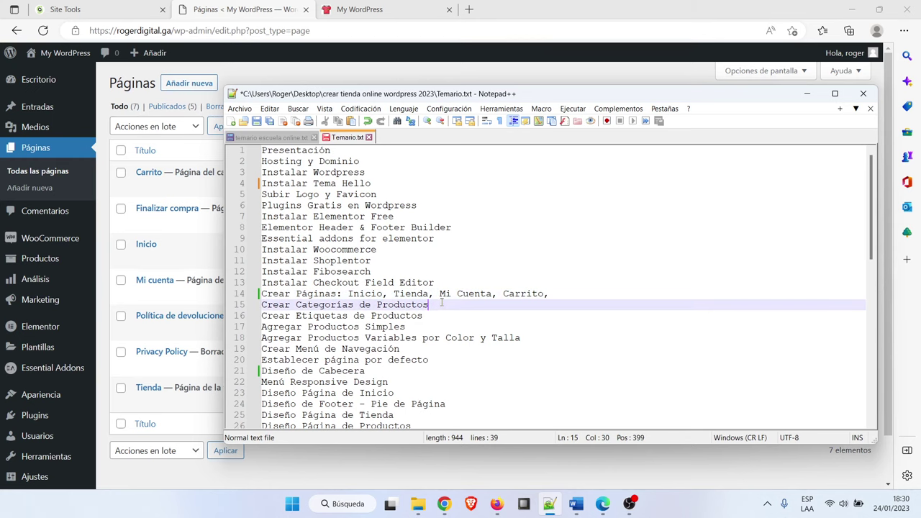
{"action": "left_click", "coordinate": [257, 5]}
{"action": "mouse_move", "coordinate": [38, 257]}
{"action": "left_click", "coordinate": [149, 294]}
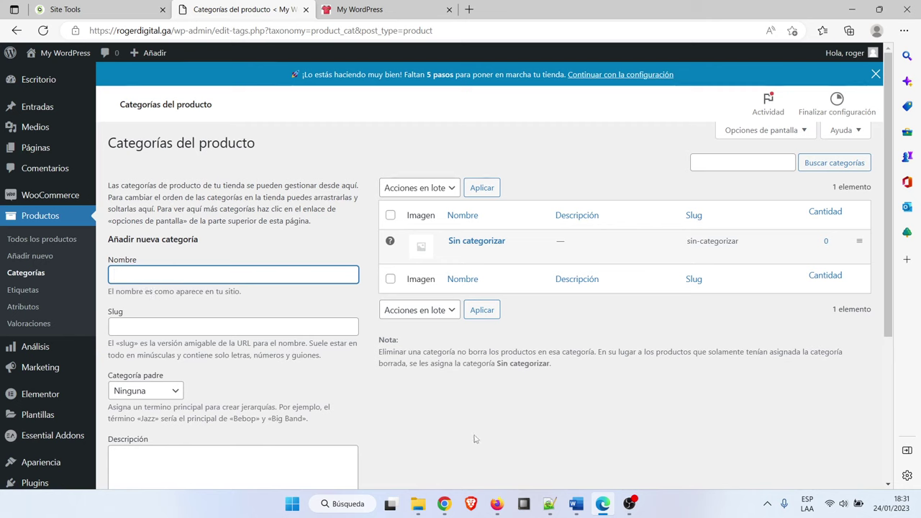
Step: Open the fotos categorías folder in File Explorer, then return to the categories page
{"action": "left_click", "coordinate": [418, 503]}
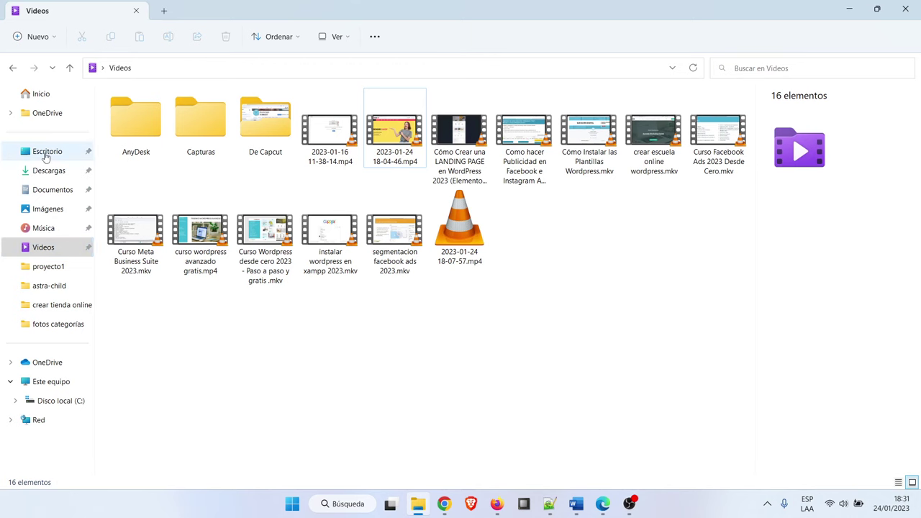
{"action": "left_click", "coordinate": [46, 156]}
{"action": "double_click", "coordinate": [109, 146]}
{"action": "double_click", "coordinate": [131, 143]}
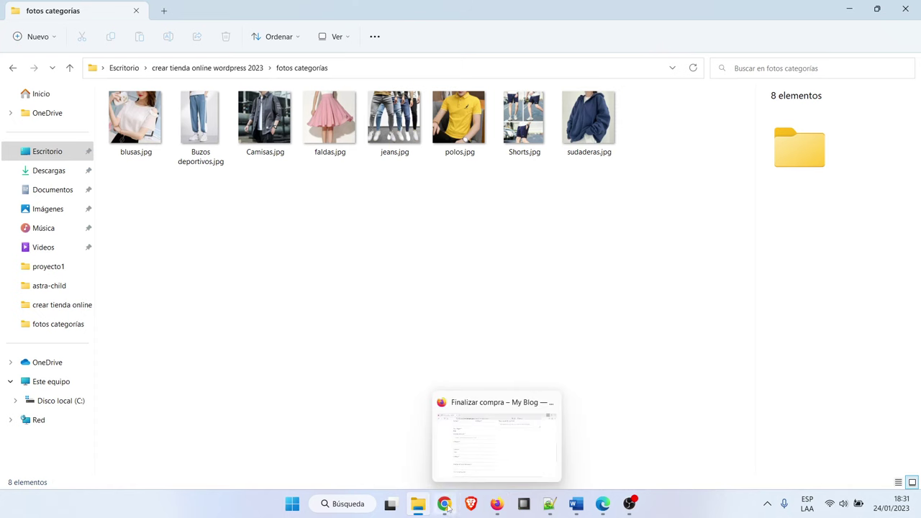
{"action": "left_click", "coordinate": [596, 505]}
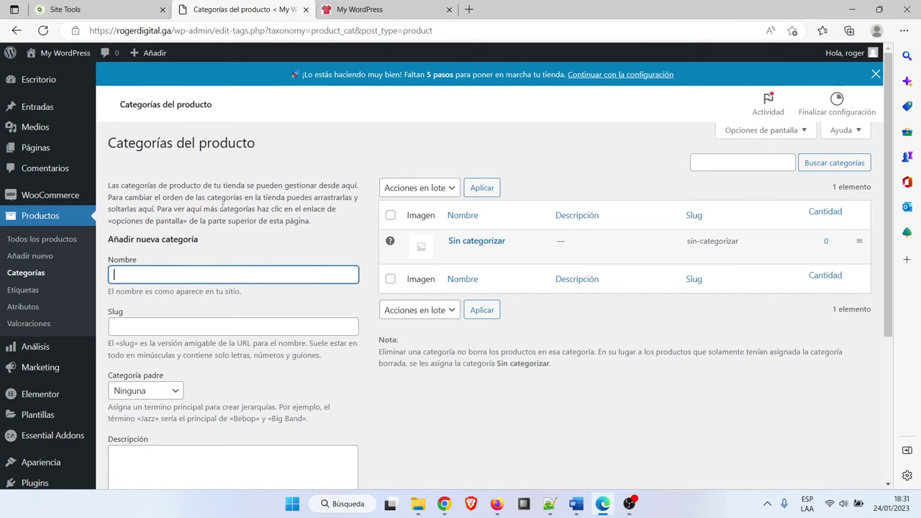
Step: Name the new category Blusas and upload blusas.jpg as its thumbnail
{"action": "type", "text": "Blusas"}
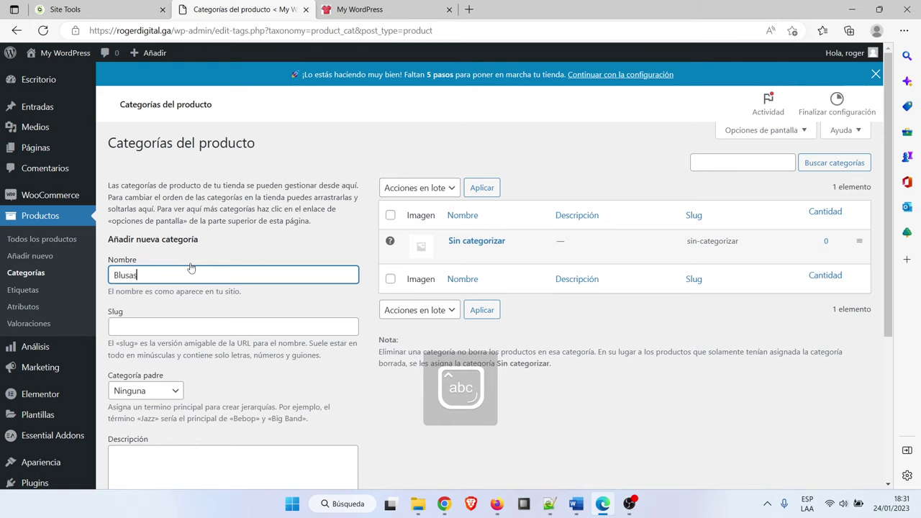
{"action": "scroll", "coordinate": [190, 288], "scroll_direction": "down", "scroll_amount": 4}
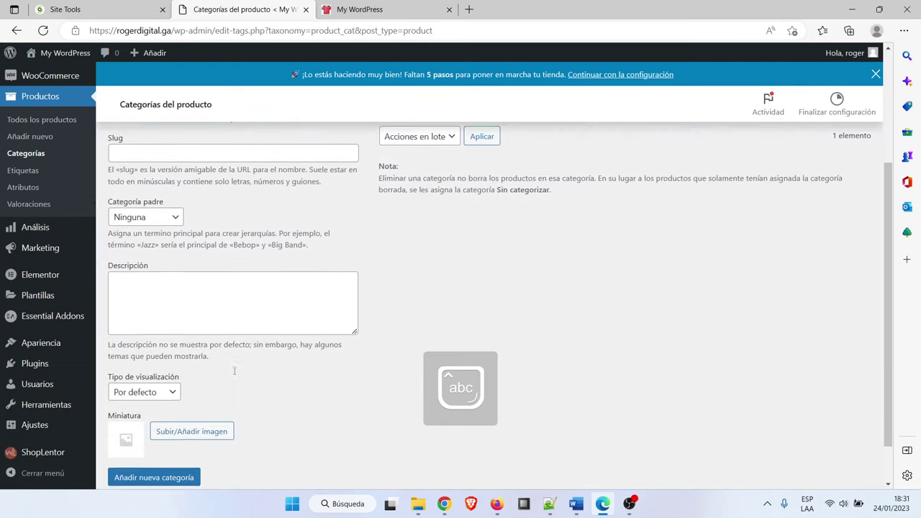
{"action": "left_click", "coordinate": [207, 376]}
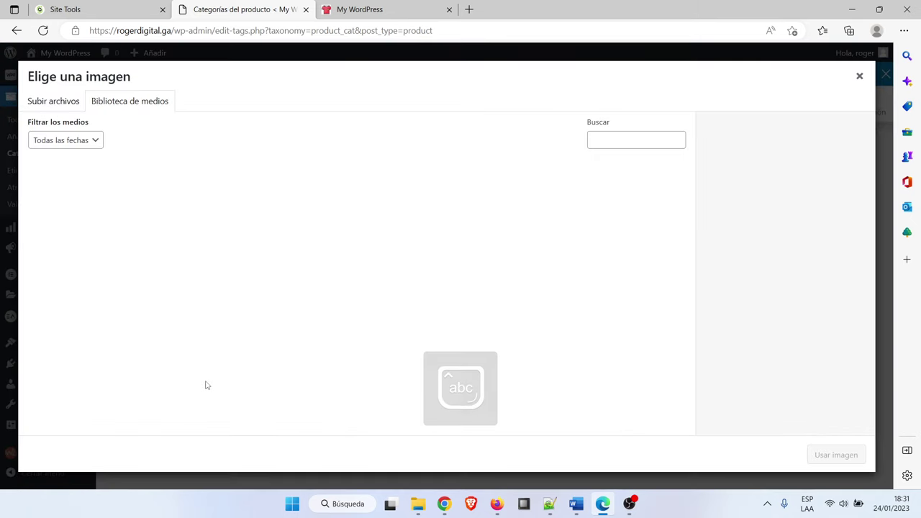
{"action": "left_click", "coordinate": [55, 102]}
{"action": "left_click", "coordinate": [467, 274]}
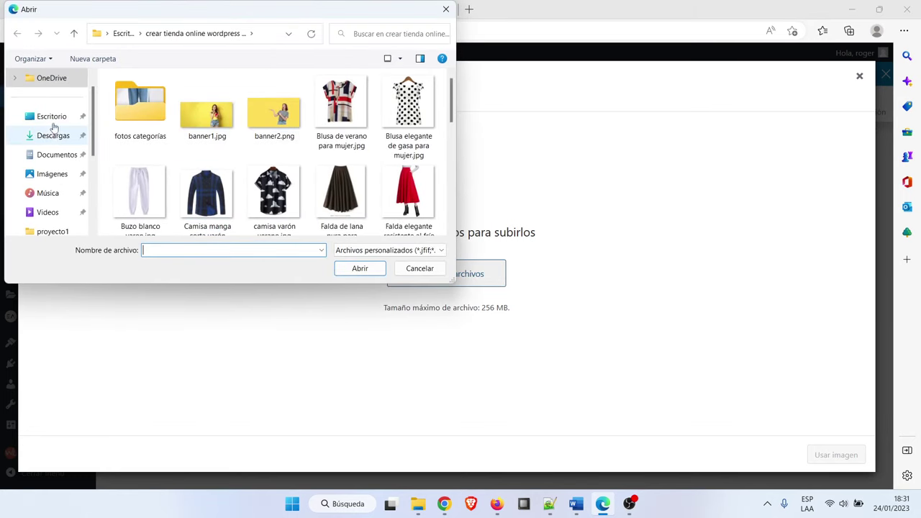
{"action": "left_click", "coordinate": [52, 116]}
{"action": "double_click", "coordinate": [155, 128]}
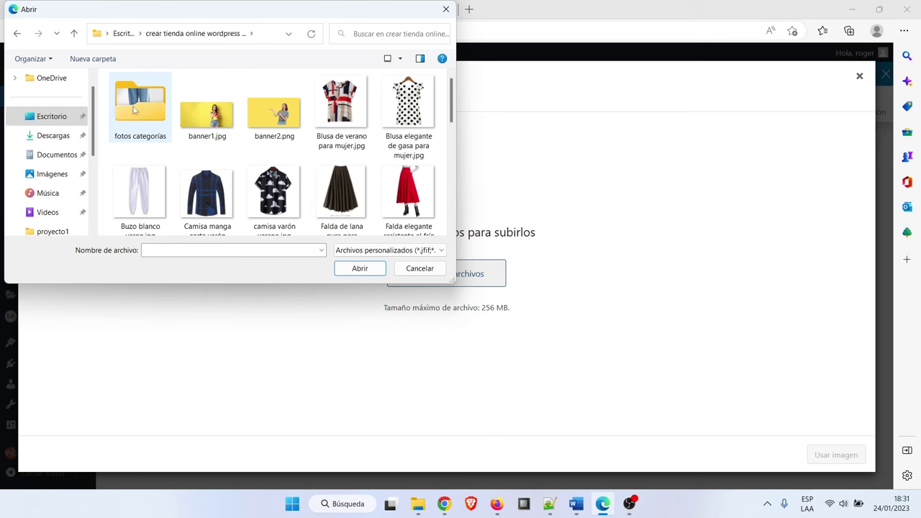
{"action": "double_click", "coordinate": [133, 109]}
{"action": "double_click", "coordinate": [139, 102]}
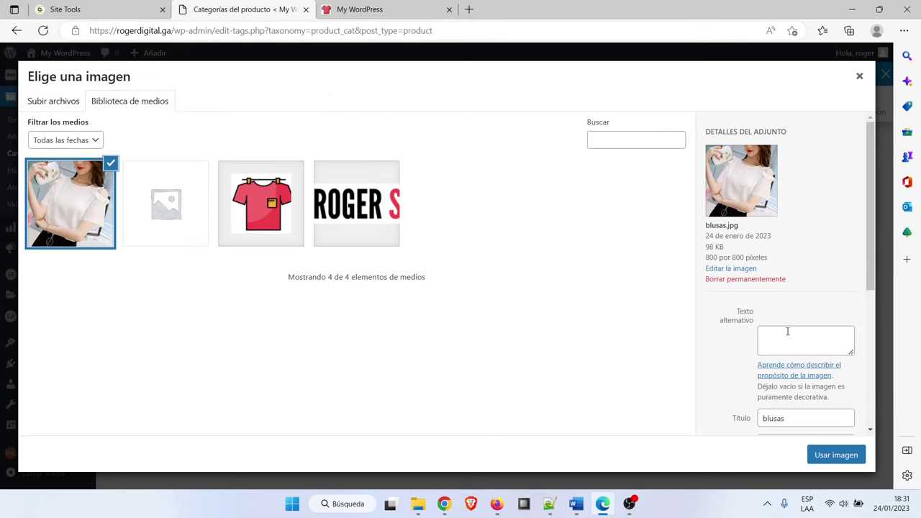
{"action": "left_click", "coordinate": [787, 331]}
{"action": "scroll", "coordinate": [788, 331], "scroll_direction": "down", "scroll_amount": 1}
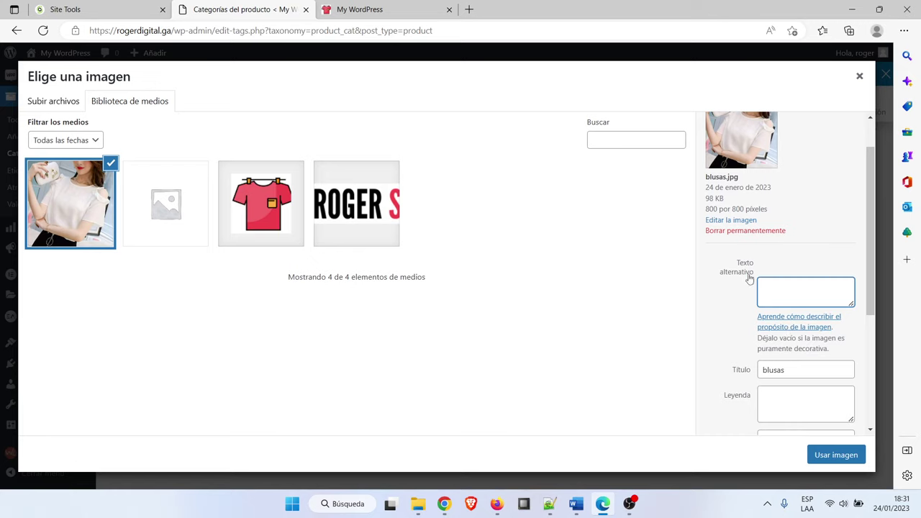
{"action": "left_click", "coordinate": [846, 460]}
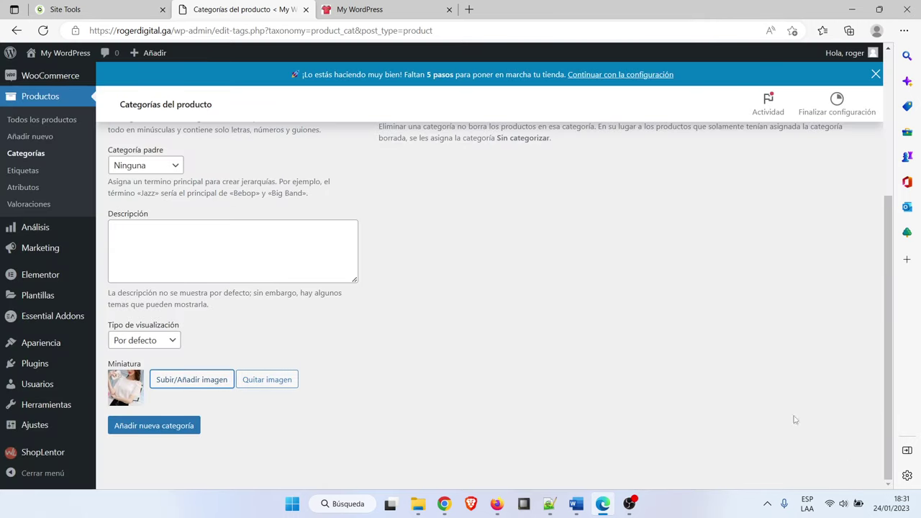
Step: Add the description 'Lo mejor de blusas en algodón' and create the Blusas category
{"action": "scroll", "coordinate": [469, 403], "scroll_direction": "up", "scroll_amount": 3}
{"action": "scroll", "coordinate": [468, 402], "scroll_direction": "down", "scroll_amount": 2}
{"action": "left_click", "coordinate": [205, 328]}
{"action": "type", "text": "Lo me"}
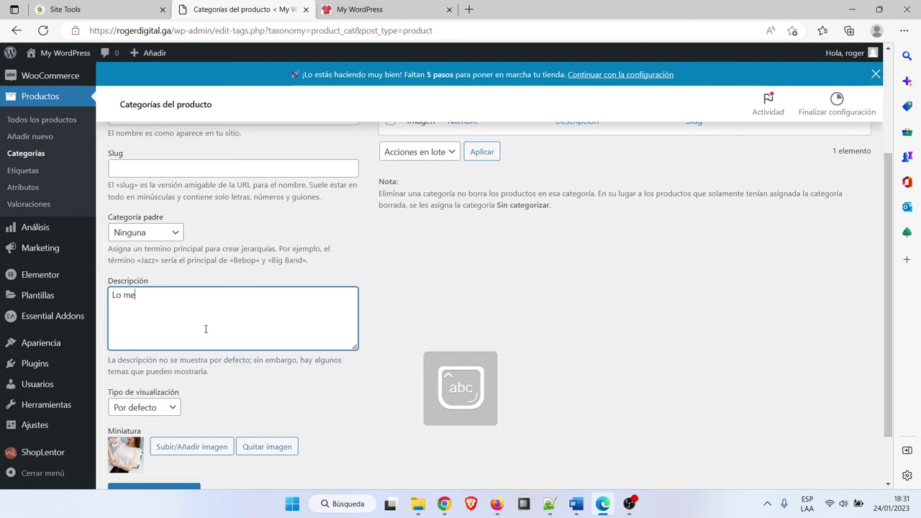
{"action": "type", "text": "jor de bl"}
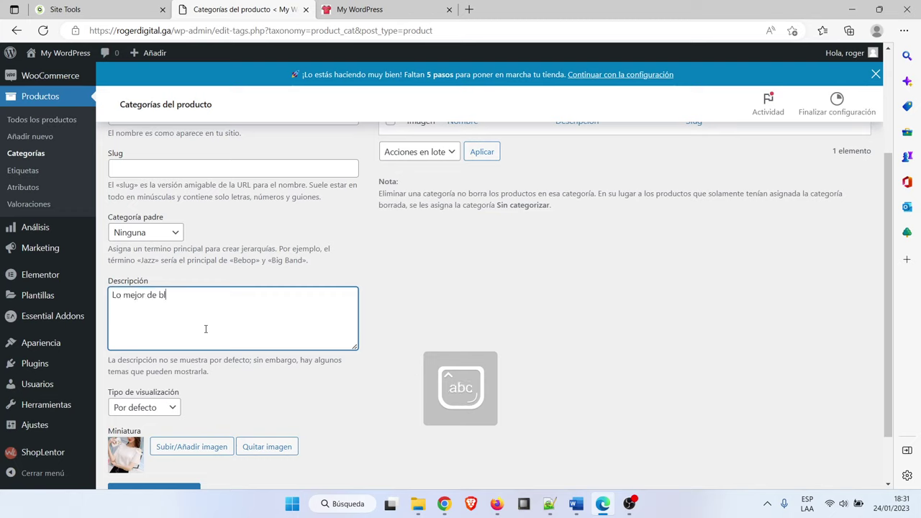
{"action": "type", "text": "usas en "}
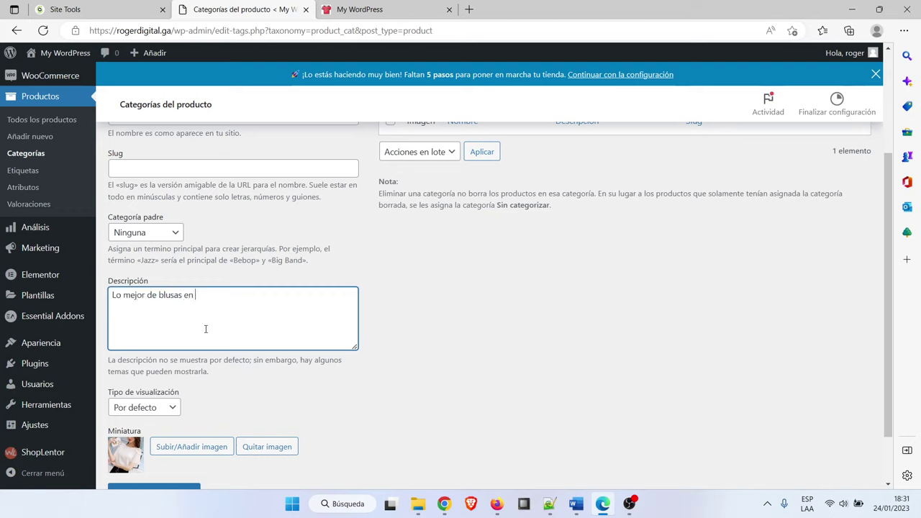
{"action": "type", "text": "algodón"}
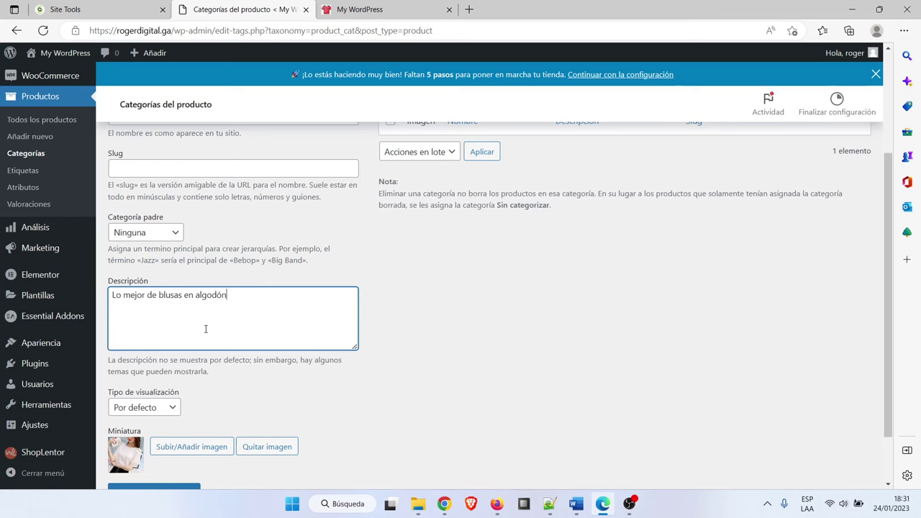
{"action": "scroll", "coordinate": [209, 327], "scroll_direction": "up", "scroll_amount": 1}
{"action": "scroll", "coordinate": [360, 323], "scroll_direction": "down", "scroll_amount": 2}
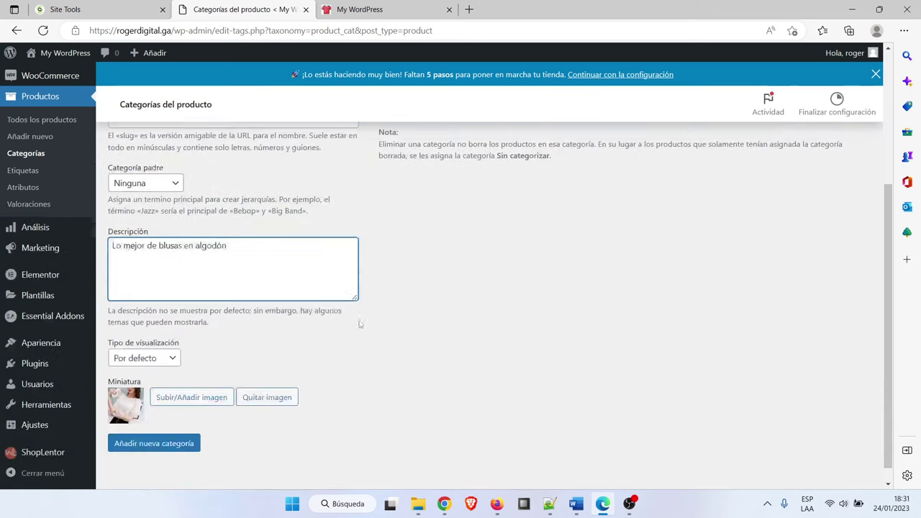
{"action": "left_click", "coordinate": [172, 425]}
{"action": "scroll", "coordinate": [349, 416], "scroll_direction": "up", "scroll_amount": 3}
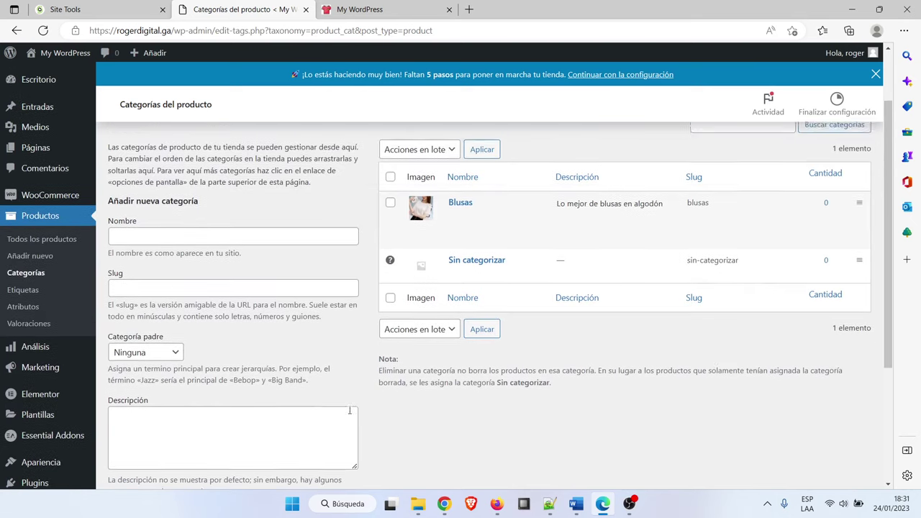
{"action": "scroll", "coordinate": [476, 234], "scroll_direction": "down", "scroll_amount": 2}
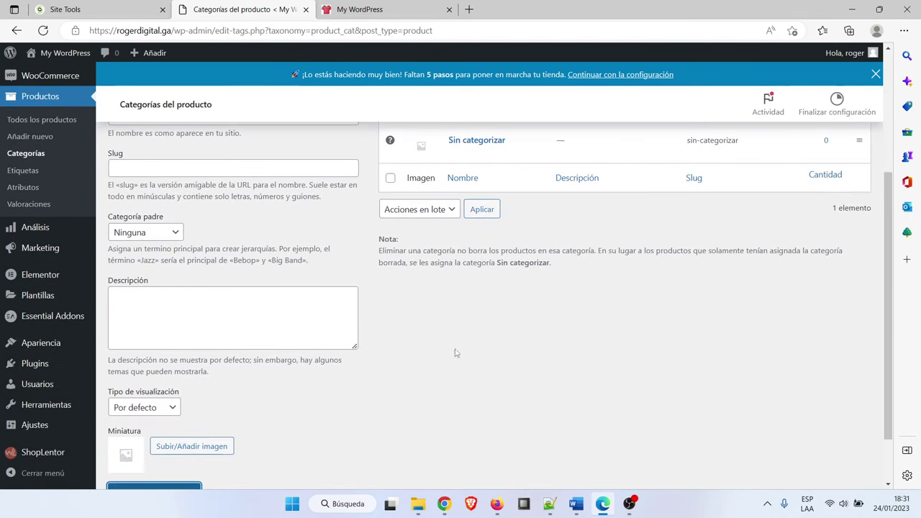
{"action": "left_click", "coordinate": [417, 503]}
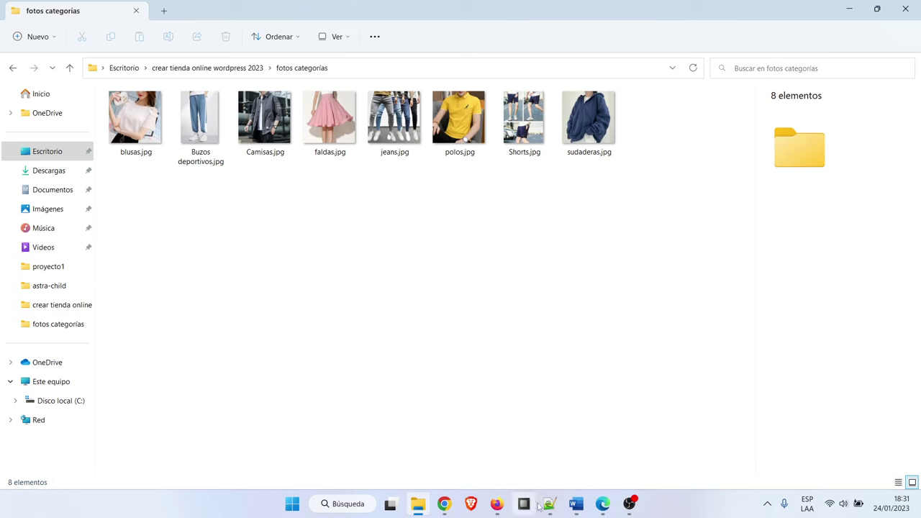
{"action": "left_click", "coordinate": [603, 504]}
Step: Name the category 'Buzos deportivos' with description 'Realiza tus ejercicios de forma cómoda'
{"action": "scroll", "coordinate": [165, 163], "scroll_direction": "up", "scroll_amount": 3}
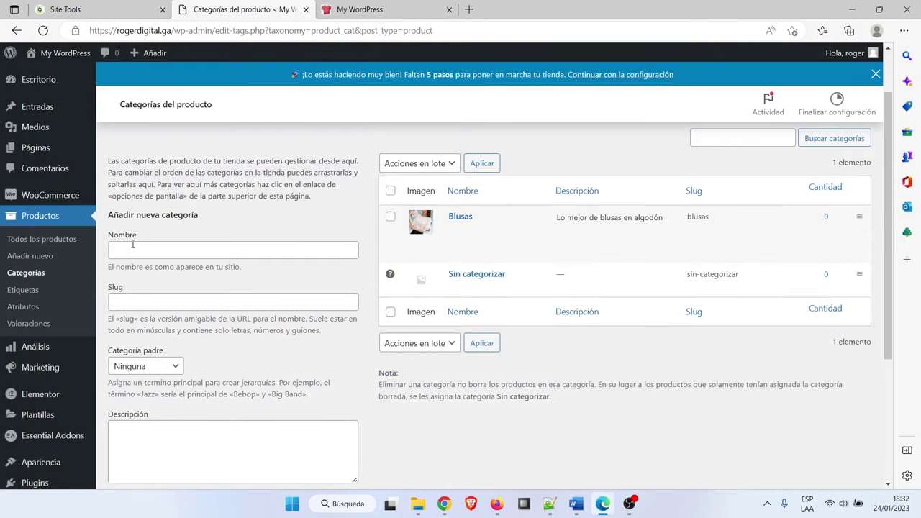
{"action": "left_click", "coordinate": [133, 252]}
{"action": "key", "text": "Caps_Lock"}
{"action": "type", "text": "B"}
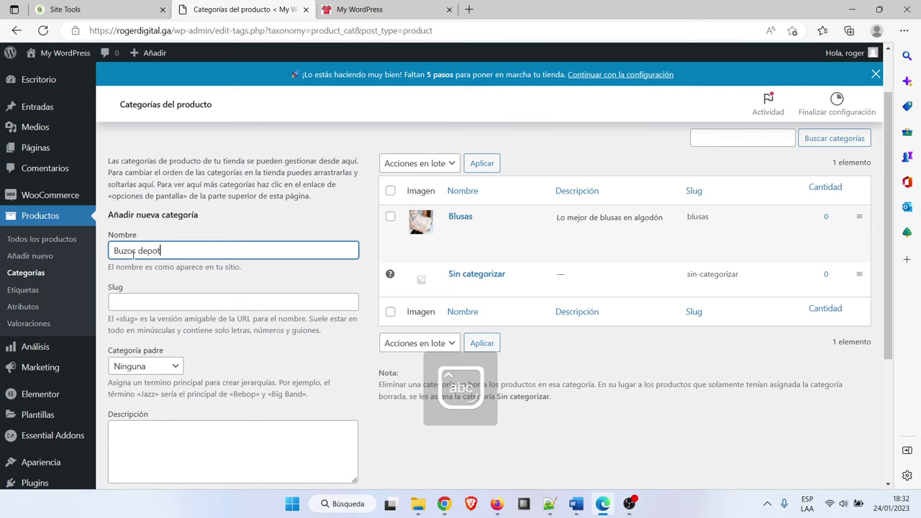
{"action": "type", "text": "uzos deportivos"}
{"action": "scroll", "coordinate": [154, 297], "scroll_direction": "down", "scroll_amount": 3}
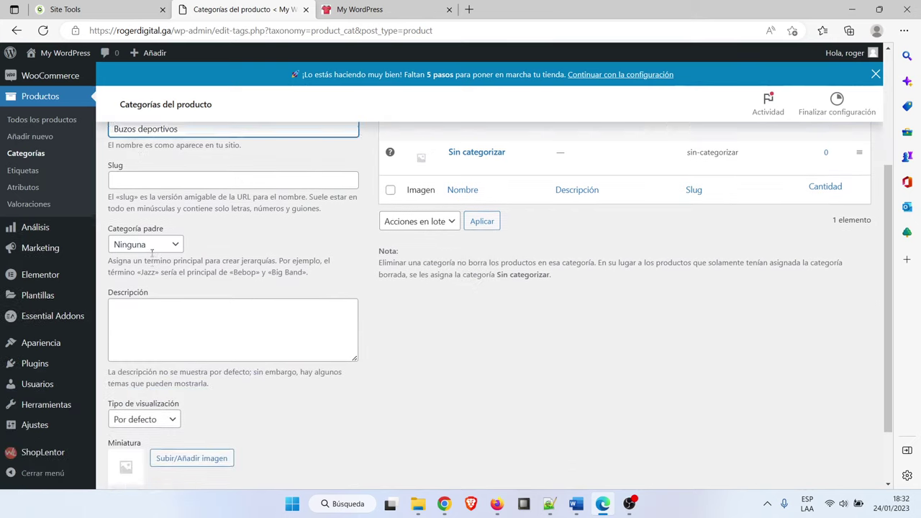
{"action": "left_click", "coordinate": [153, 305]}
{"action": "key", "text": "Caps_Lock"}
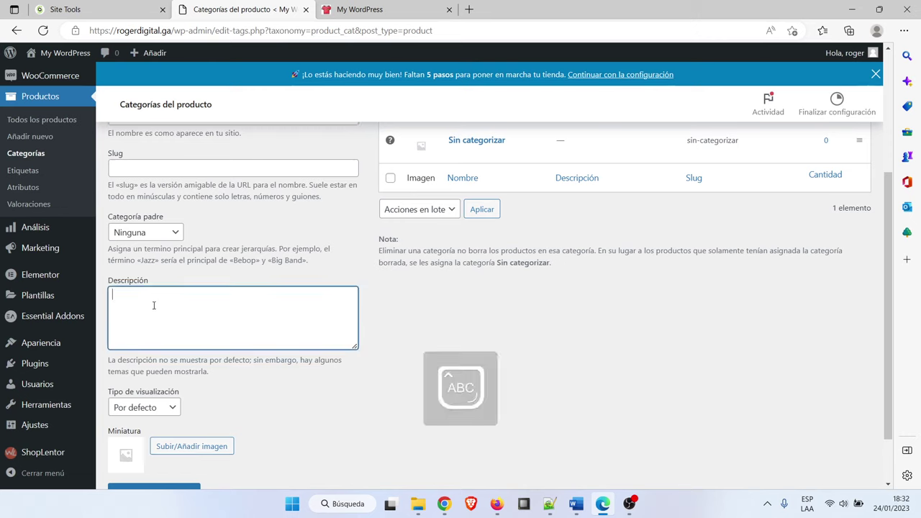
{"action": "key", "text": "Caps_Lock"}
{"action": "type", "text": "Realiza tu"}
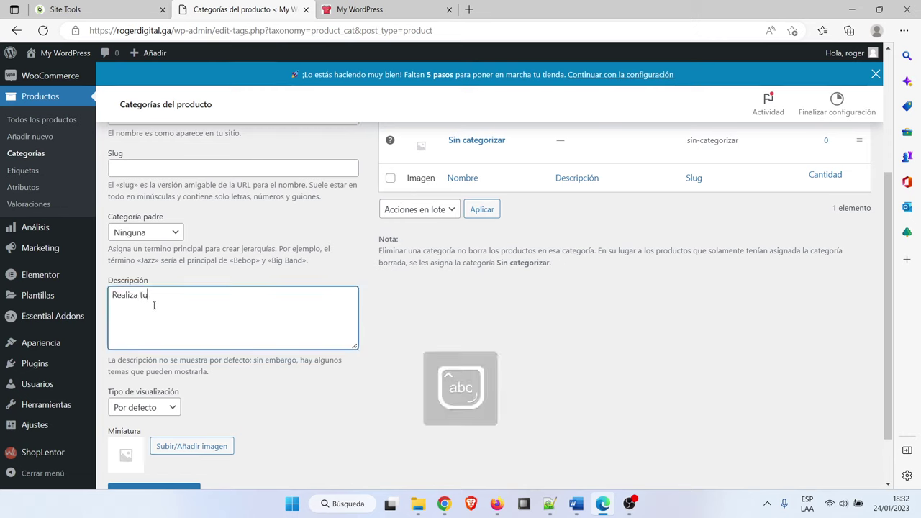
{"action": "type", "text": "s ejercicios de"}
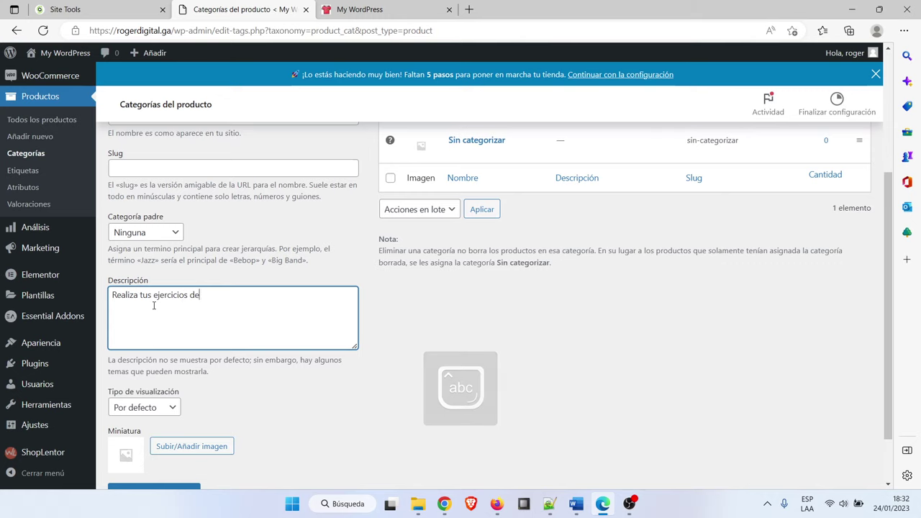
{"action": "type", "text": " forma "}
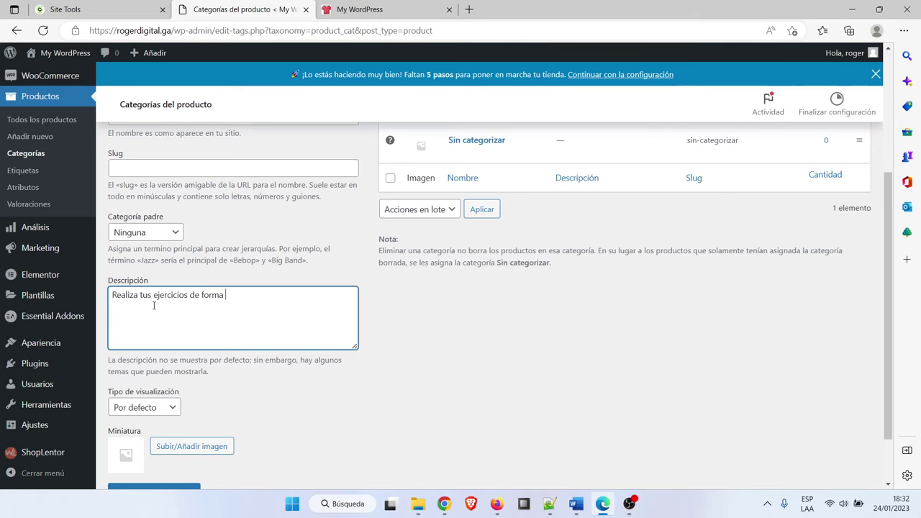
{"action": "type", "text": "cómoda"}
Step: Upload Buzos deportivos.jpg as the thumbnail and save the category
{"action": "scroll", "coordinate": [154, 308], "scroll_direction": "down", "scroll_amount": 2}
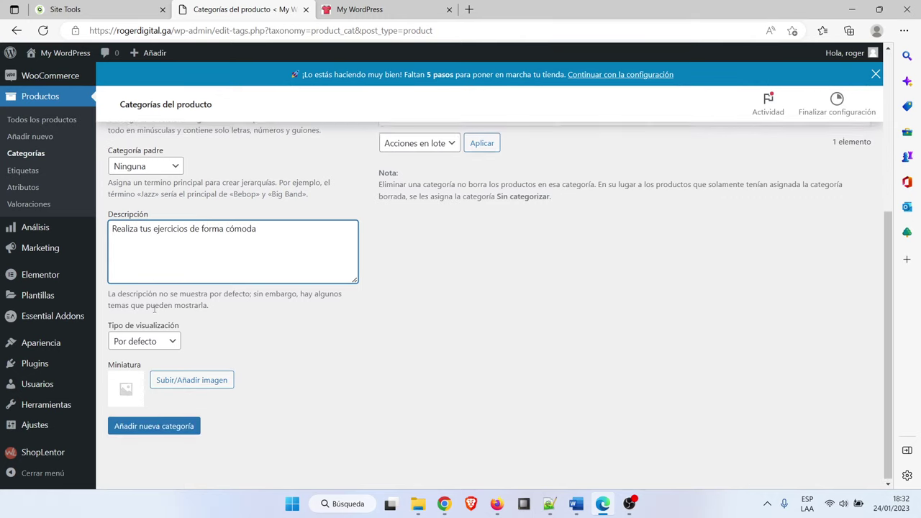
{"action": "left_click", "coordinate": [188, 379]}
{"action": "left_click", "coordinate": [53, 101]}
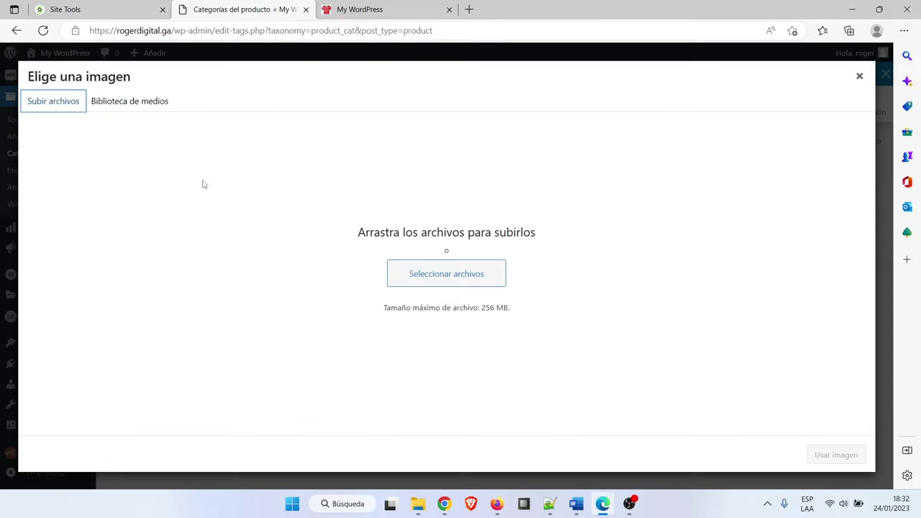
{"action": "left_click", "coordinate": [442, 264]}
{"action": "double_click", "coordinate": [215, 110]}
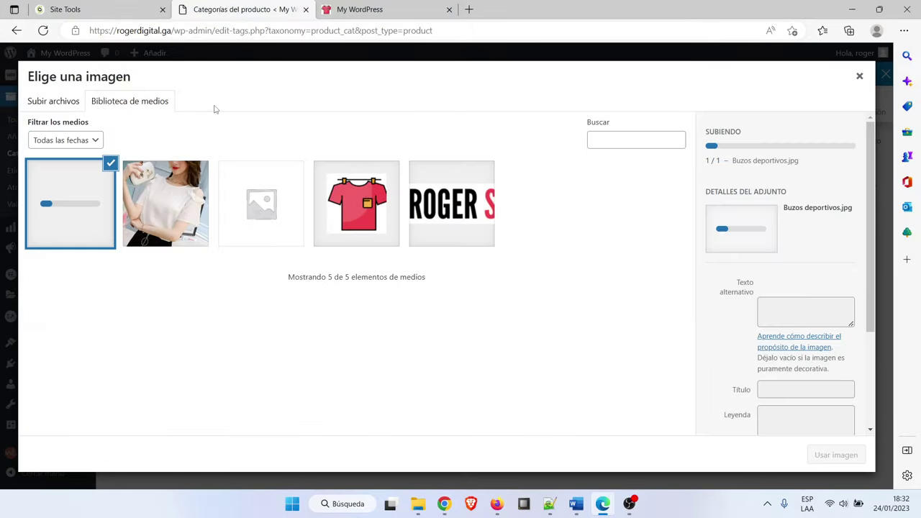
{"action": "left_click", "coordinate": [833, 454]}
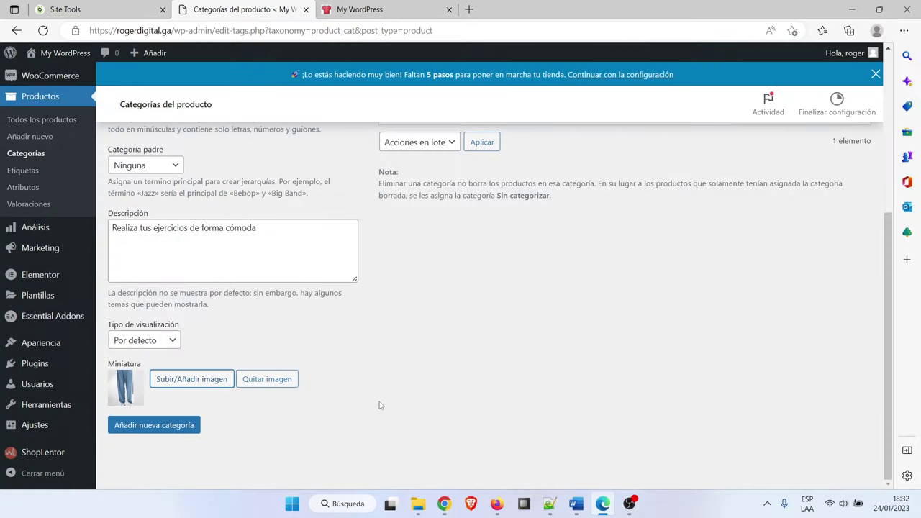
{"action": "left_click", "coordinate": [189, 424]}
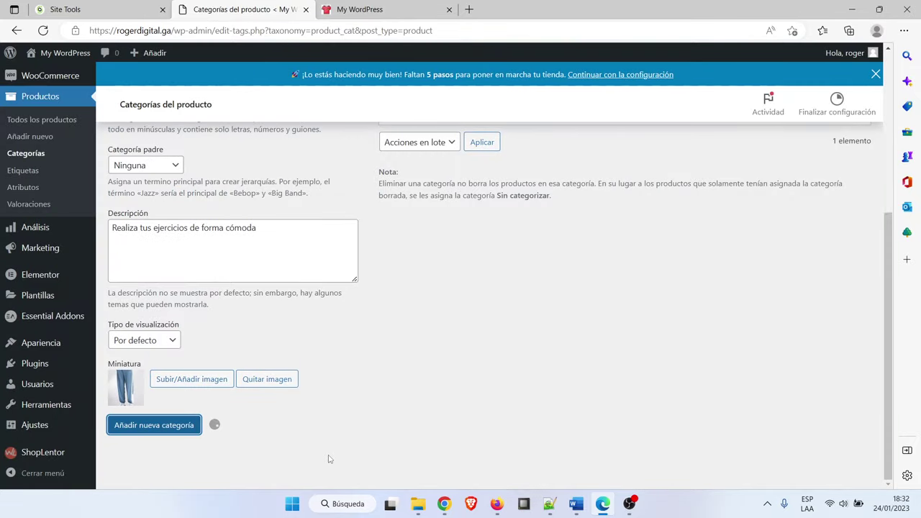
Step: Check the category photos folder, then return to the Nombre field for the next category
{"action": "left_click", "coordinate": [418, 505]}
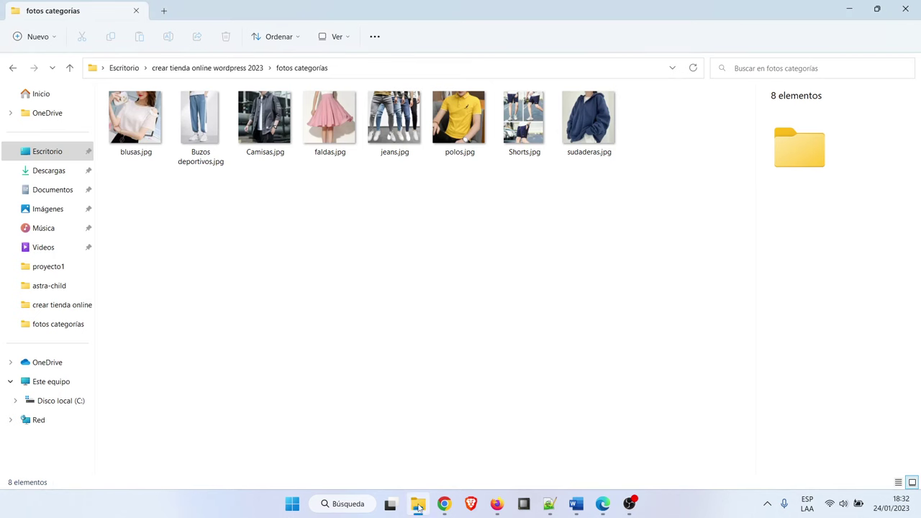
{"action": "left_click", "coordinate": [418, 505]}
{"action": "scroll", "coordinate": [218, 250], "scroll_direction": "up", "scroll_amount": 4}
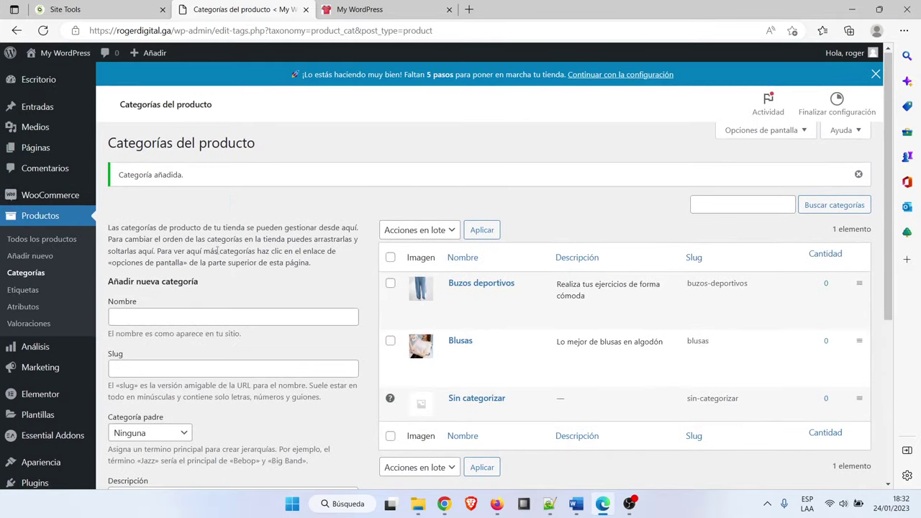
{"action": "left_click", "coordinate": [175, 317]}
Step: Enter Camisas as the name with description 'Elegante y casual con nuestras camisas exclusivas'
{"action": "type", "text": "Camia"}
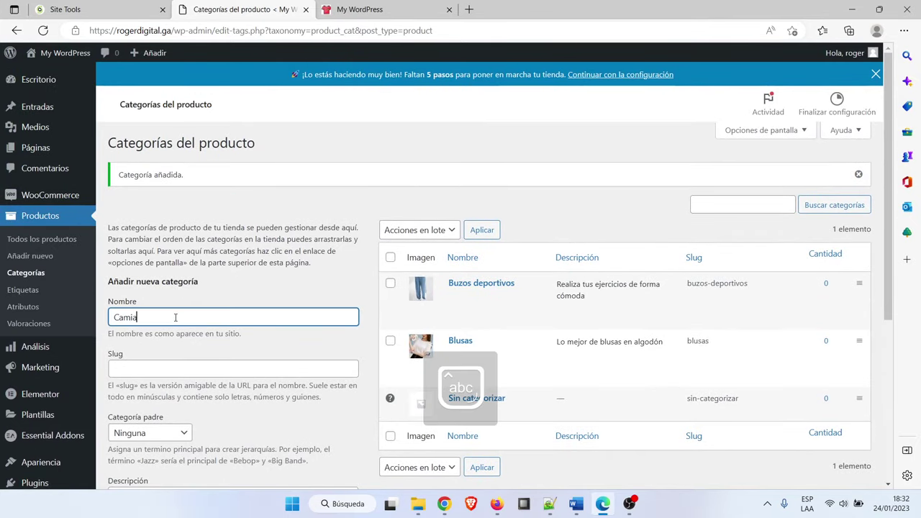
{"action": "type", "text": "sas"}
{"action": "scroll", "coordinate": [175, 317], "scroll_direction": "down", "scroll_amount": 3}
{"action": "left_click", "coordinate": [175, 317]}
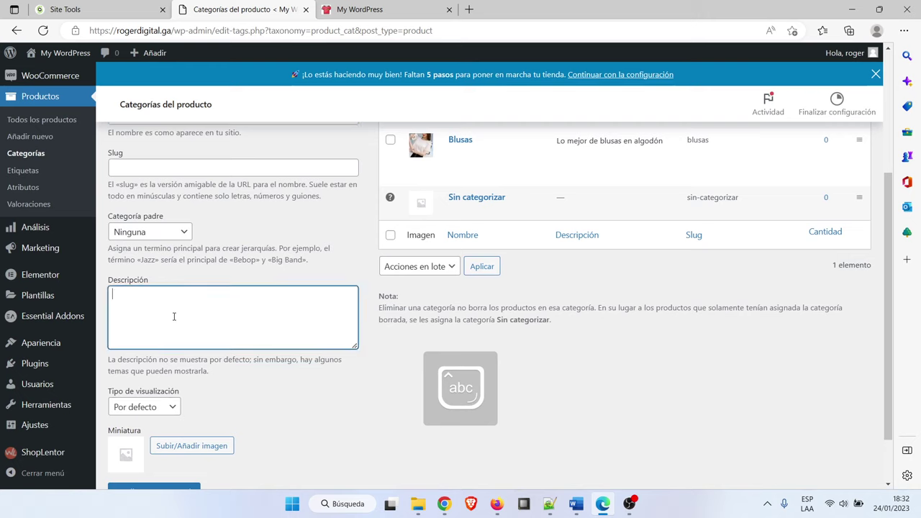
{"action": "key", "text": "Caps_Lock"}
{"action": "type", "text": "Elegante y casual con nuestras camisas e"}
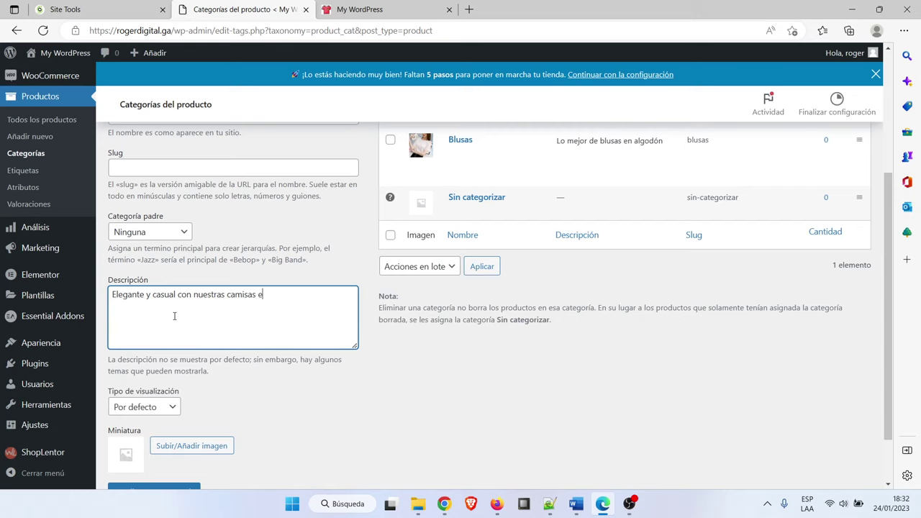
{"action": "type", "text": "xclusivas"}
Step: Upload Camisas.jpg as the thumbnail and save the Camisas category
{"action": "scroll", "coordinate": [175, 314], "scroll_direction": "down", "scroll_amount": 2}
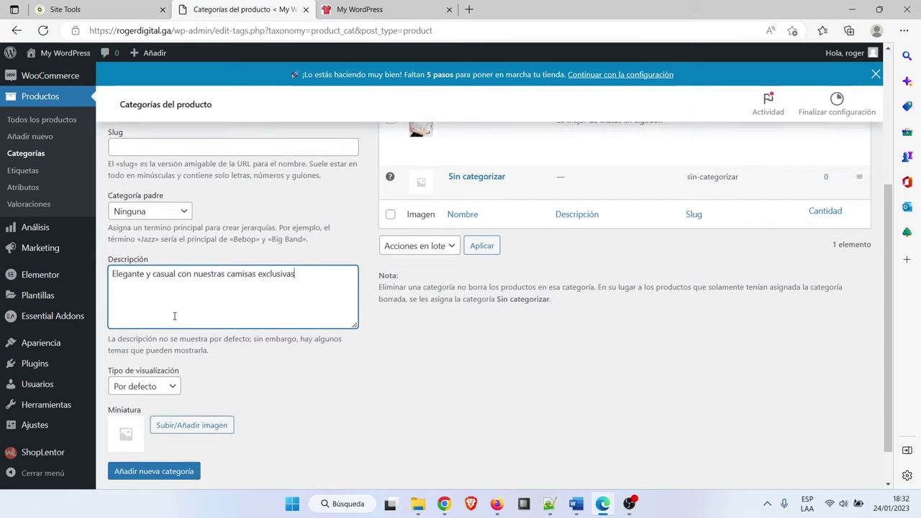
{"action": "left_click", "coordinate": [190, 381]}
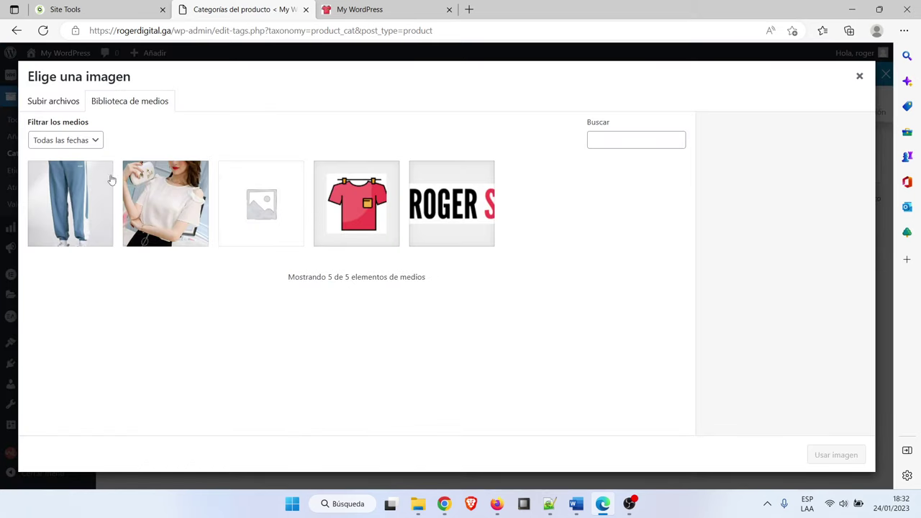
{"action": "left_click", "coordinate": [55, 100]}
{"action": "left_click", "coordinate": [446, 276]}
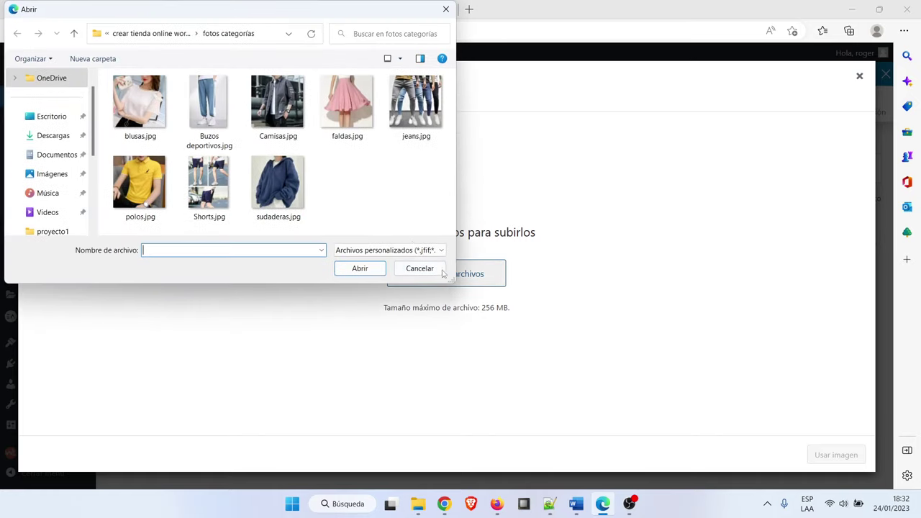
{"action": "double_click", "coordinate": [277, 104]}
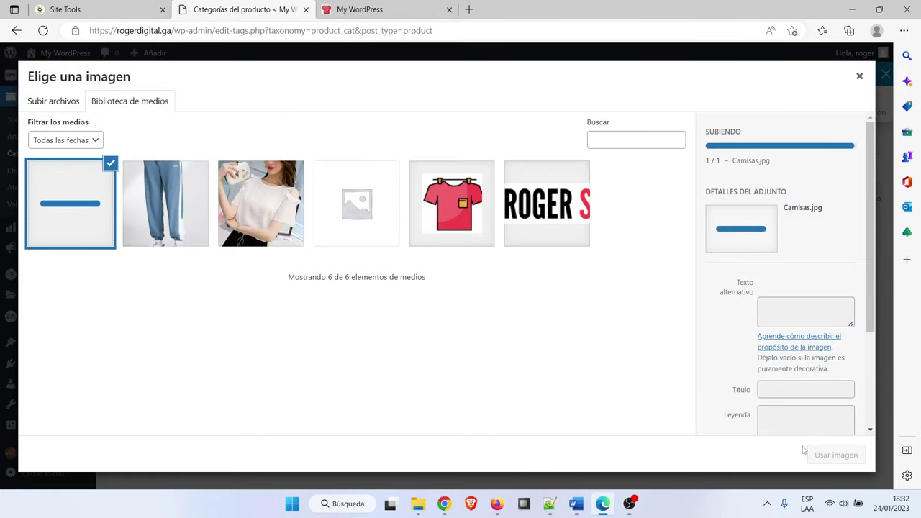
{"action": "left_click", "coordinate": [837, 456]}
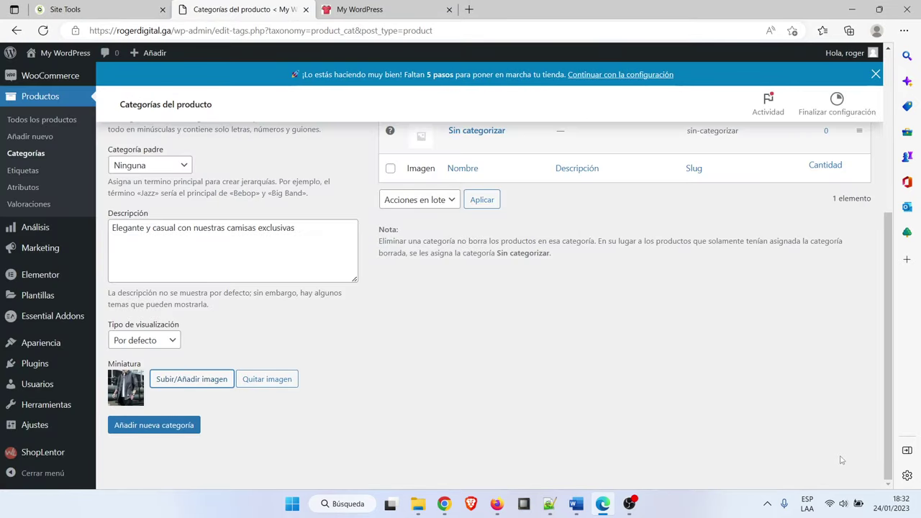
{"action": "left_click", "coordinate": [193, 423]}
{"action": "left_click", "coordinate": [419, 504]}
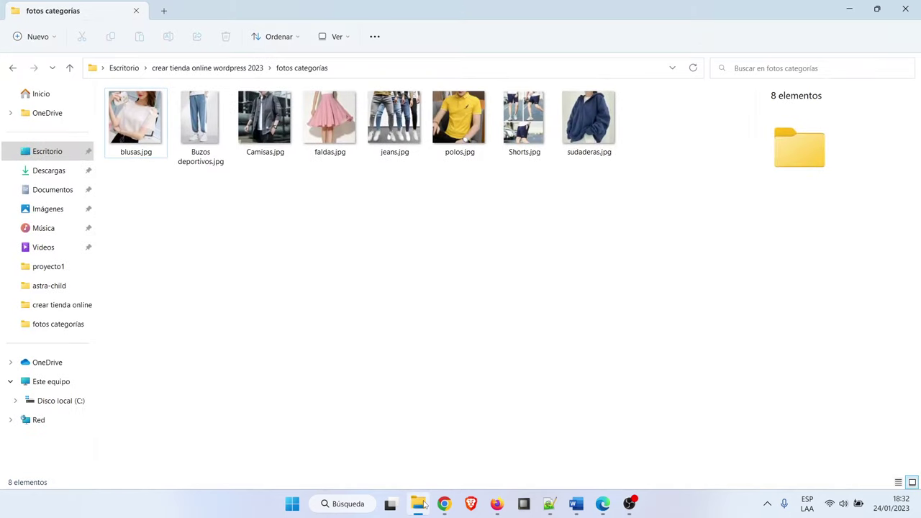
{"action": "left_click", "coordinate": [419, 504]}
Step: Name the category Faldas with description 'Disfruta tu comodidad y combina tus outfits'
{"action": "left_click", "coordinate": [225, 320]}
{"action": "type", "text": "Faldas"}
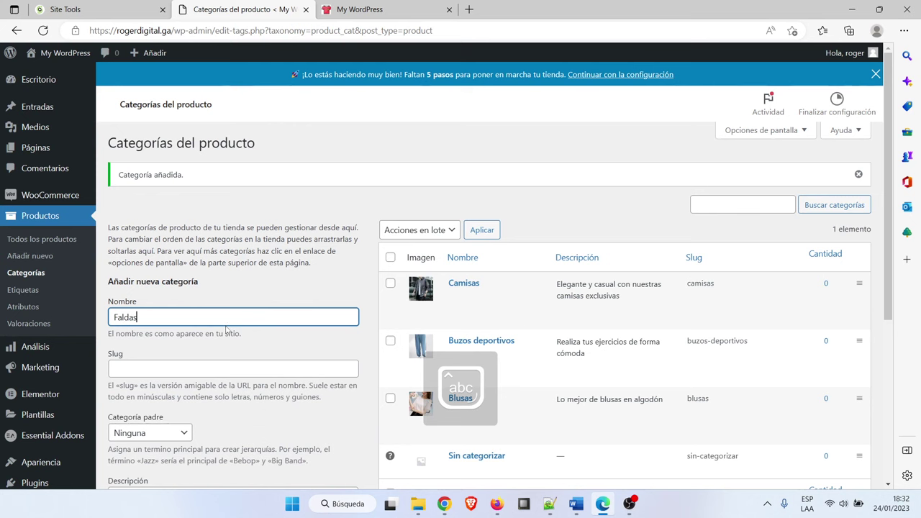
{"action": "scroll", "coordinate": [225, 330], "scroll_direction": "down", "scroll_amount": 3}
{"action": "left_click", "coordinate": [225, 324]}
{"action": "type", "text": "Dis"}
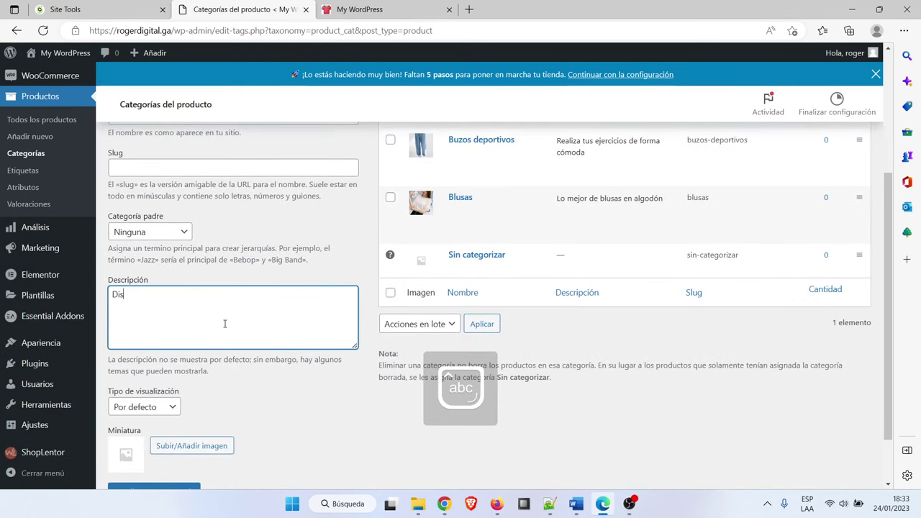
{"action": "type", "text": "fruta tu"}
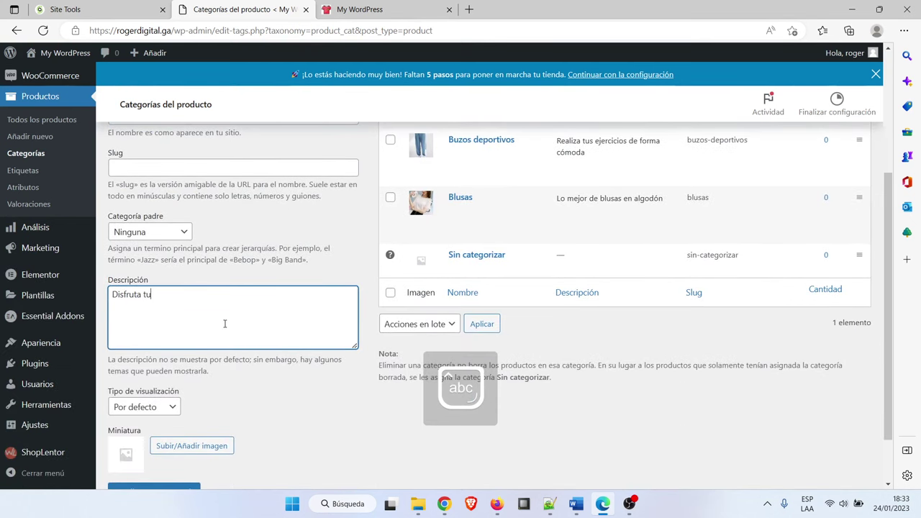
{"action": "type", "text": " comodidad y sien"}
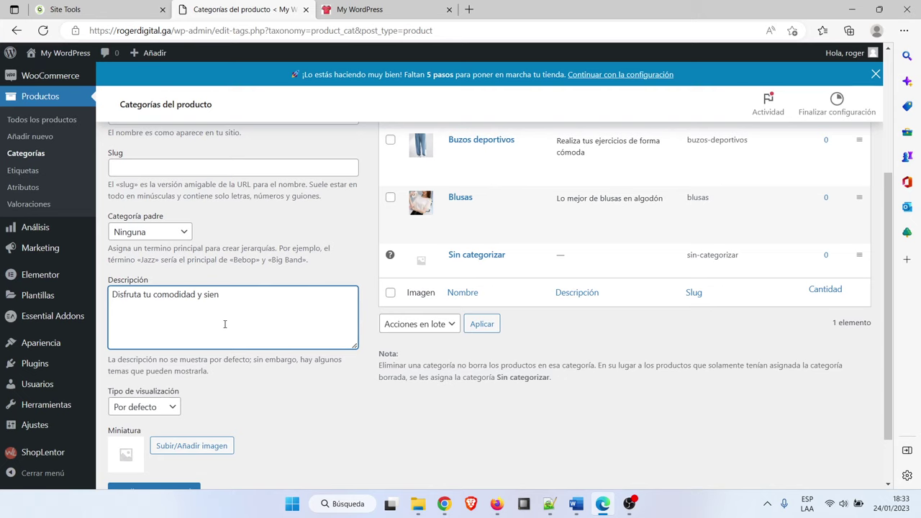
{"action": "key", "text": "BackSpace"}
{"action": "key", "text": "BackSpace"}
{"action": "key", "text": "BackSpace"}
{"action": "key", "text": "BackSpace"}
{"action": "type", "text": "y combina tus outfits"}
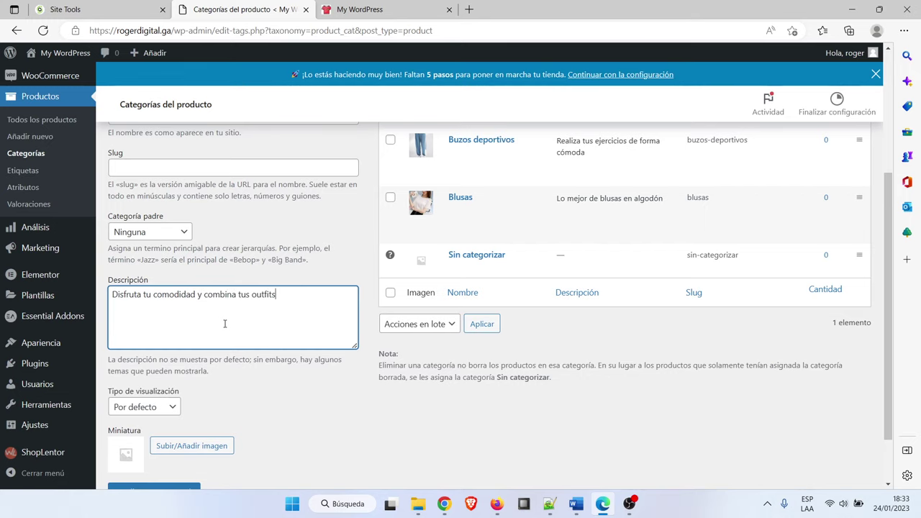
Step: Upload faldas.jpg as the thumbnail and save the Faldas category
{"action": "scroll", "coordinate": [191, 385], "scroll_direction": "down", "scroll_amount": 1}
{"action": "left_click", "coordinate": [190, 382]}
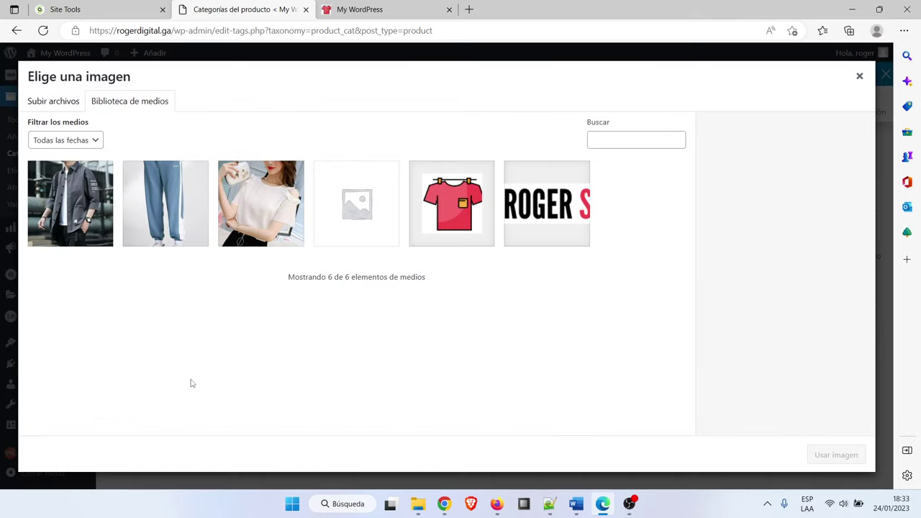
{"action": "left_click", "coordinate": [64, 102]}
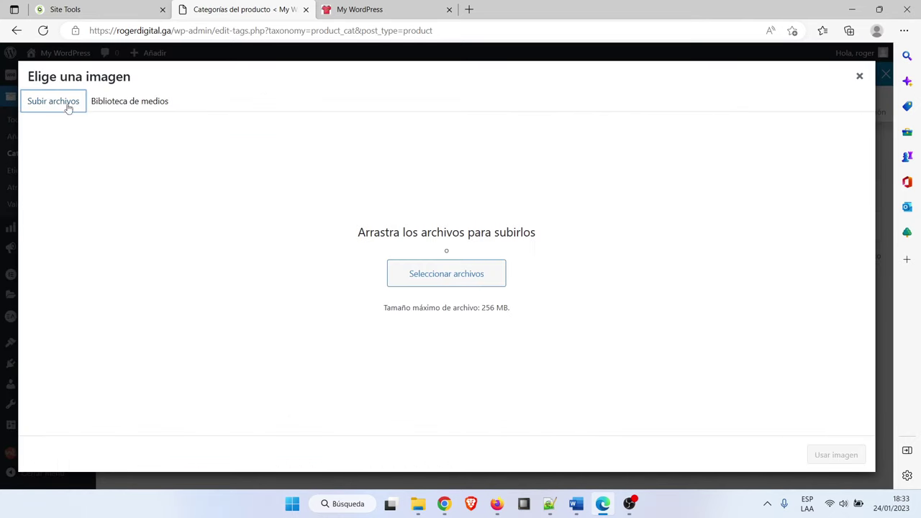
{"action": "left_click", "coordinate": [440, 267]}
{"action": "double_click", "coordinate": [346, 100]}
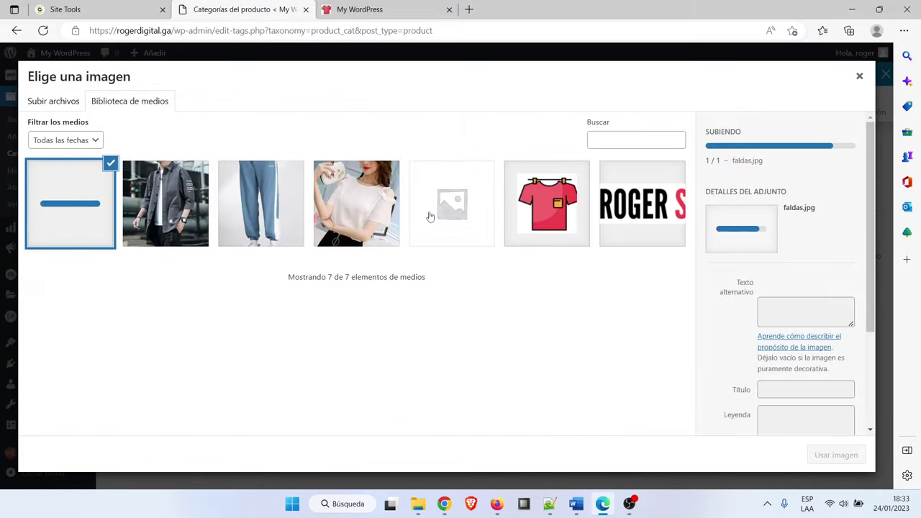
{"action": "left_click", "coordinate": [824, 453]}
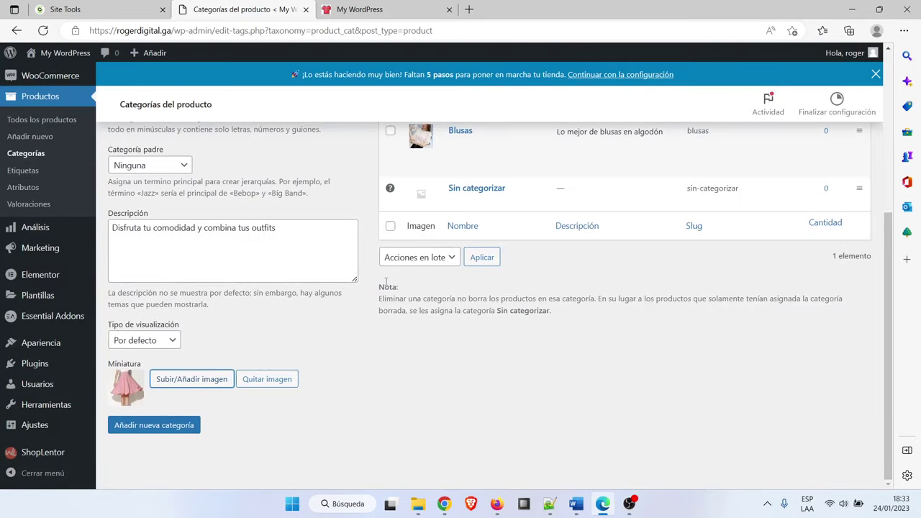
{"action": "left_click", "coordinate": [169, 429]}
{"action": "scroll", "coordinate": [362, 427], "scroll_direction": "up", "scroll_amount": 4}
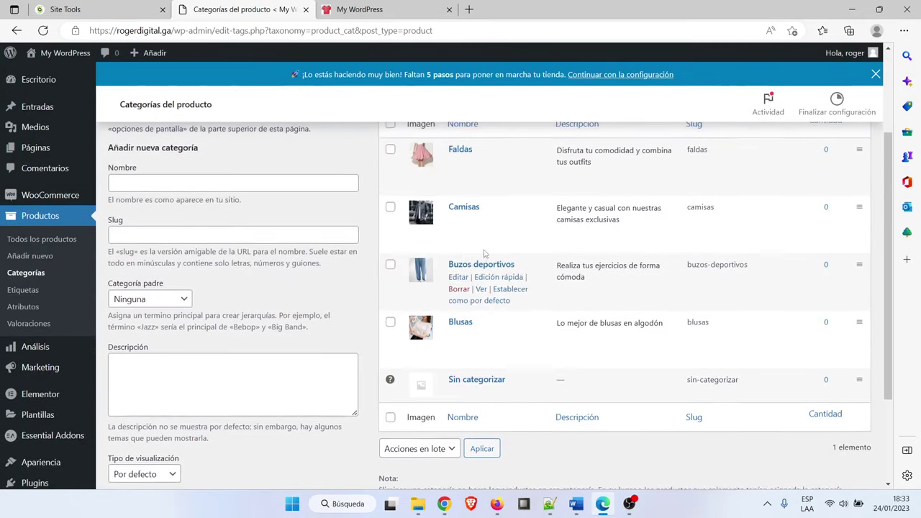
{"action": "scroll", "coordinate": [479, 320], "scroll_direction": "down", "scroll_amount": 2}
{"action": "scroll", "coordinate": [478, 320], "scroll_direction": "up", "scroll_amount": 2}
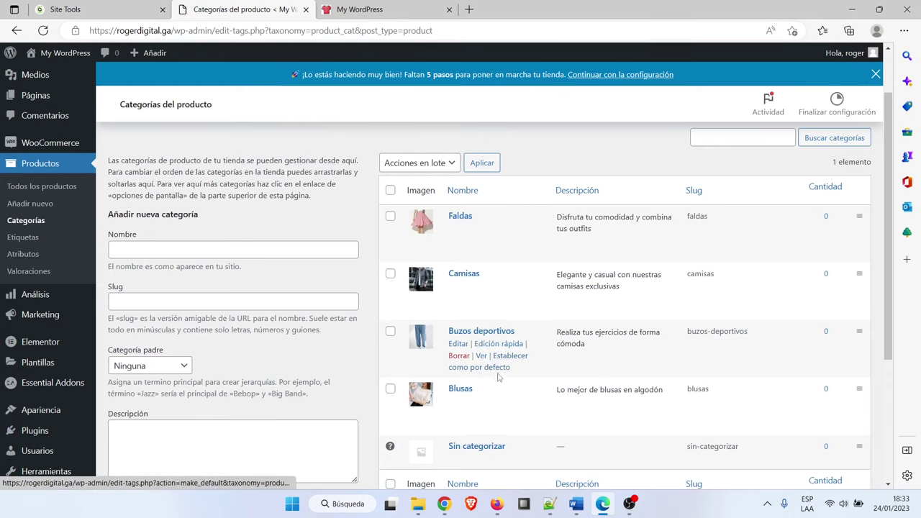
{"action": "scroll", "coordinate": [480, 349], "scroll_direction": "down", "scroll_amount": 2}
{"action": "left_click", "coordinate": [418, 503]}
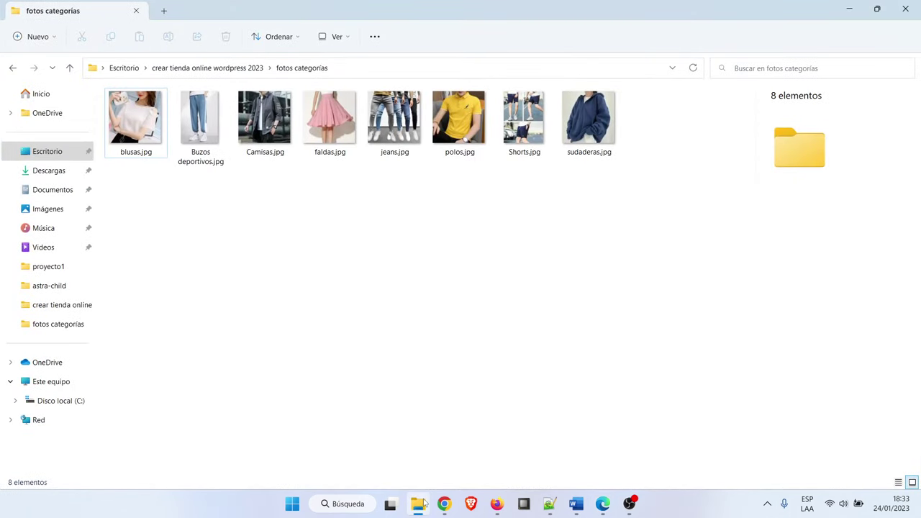
Step: Name the category Jeans and upload jeans.jpg as its thumbnail
{"action": "left_click", "coordinate": [423, 503]}
{"action": "scroll", "coordinate": [211, 223], "scroll_direction": "up", "scroll_amount": 2}
{"action": "left_click", "coordinate": [194, 321]}
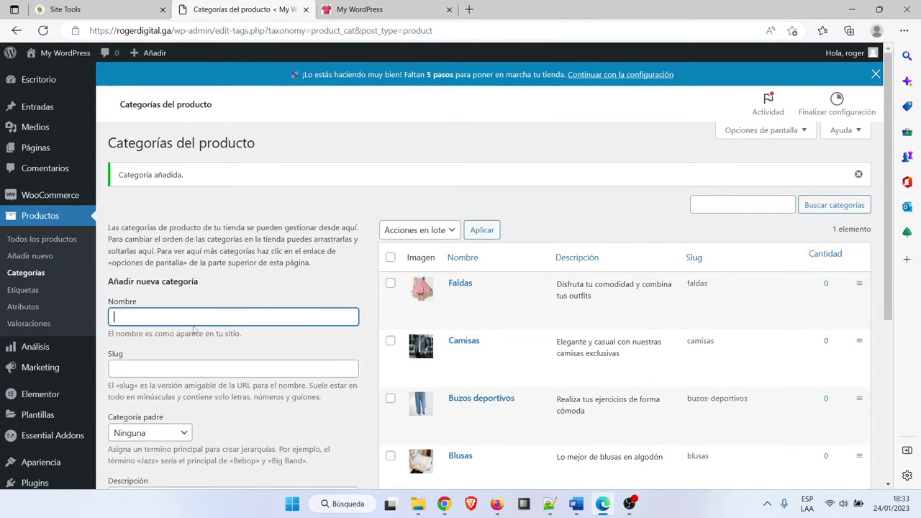
{"action": "key", "text": "Caps_Lock"}
{"action": "type", "text": "Jeans"}
{"action": "scroll", "coordinate": [193, 330], "scroll_direction": "down", "scroll_amount": 4}
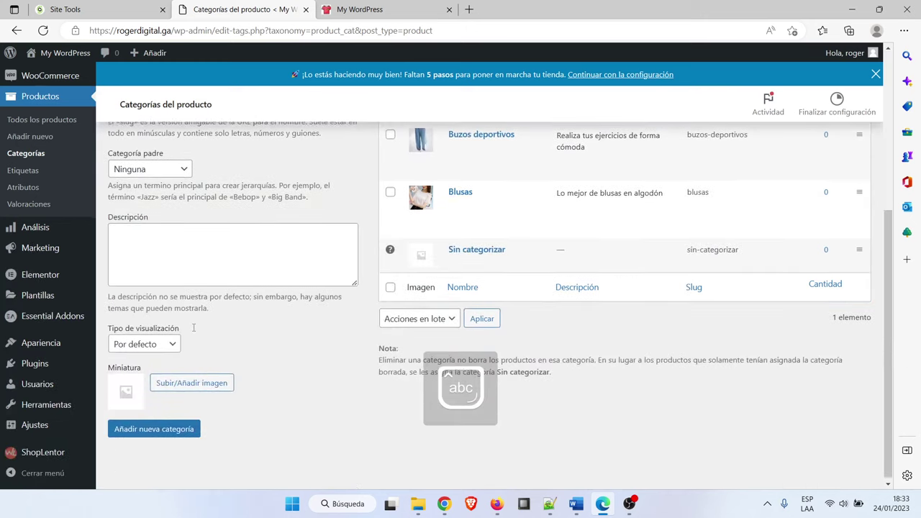
{"action": "left_click", "coordinate": [185, 378]}
{"action": "left_click", "coordinate": [54, 100]}
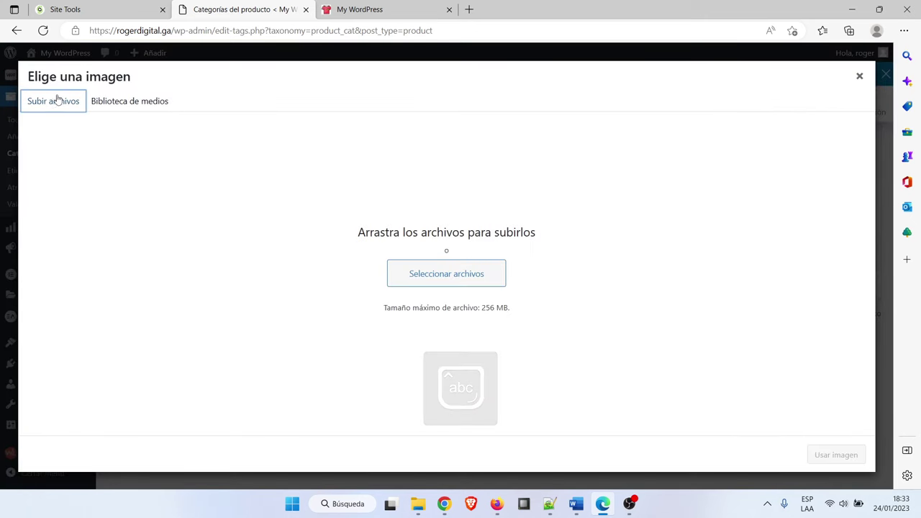
{"action": "left_click", "coordinate": [432, 281]}
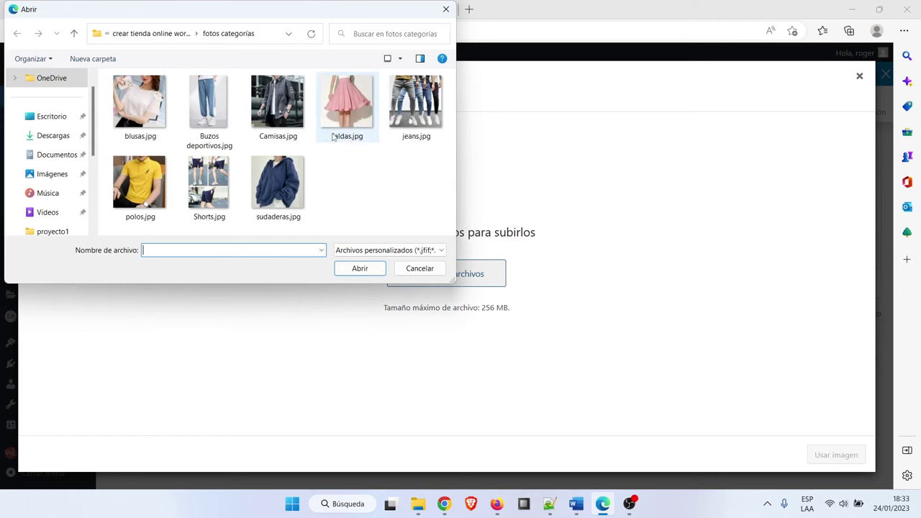
{"action": "double_click", "coordinate": [414, 102]}
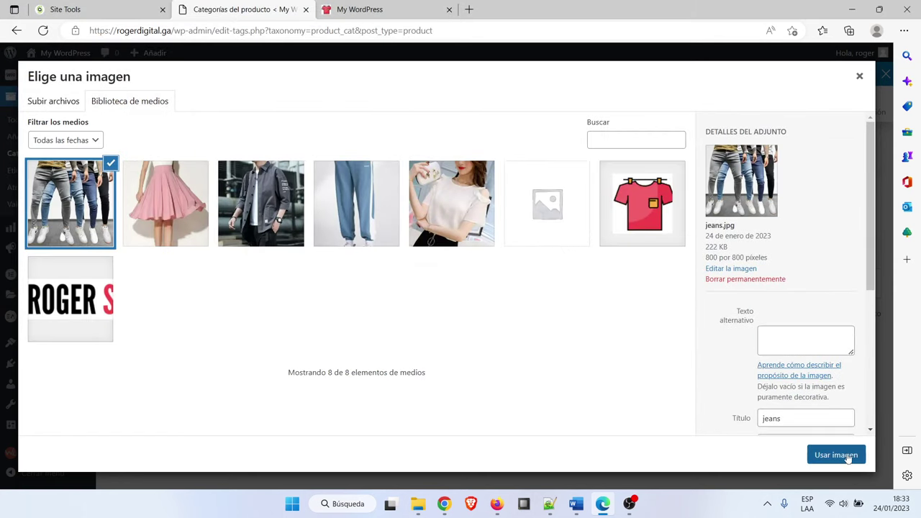
{"action": "left_click", "coordinate": [831, 456]}
Step: Describe it as 'Los mejores jeans para hombres y mujeres' and save the Jeans category
{"action": "left_click", "coordinate": [279, 237]}
{"action": "type", "text": "Los mejores jeans para a"}
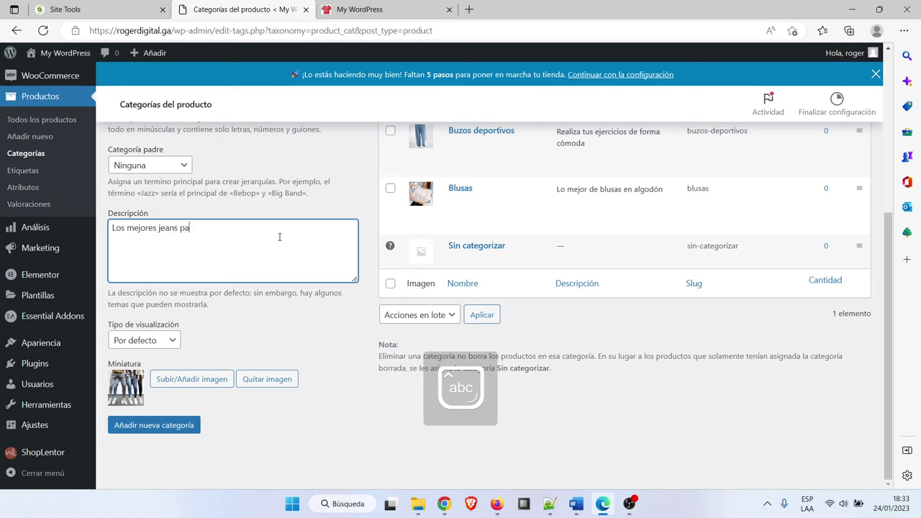
{"action": "key", "text": "BackSpace"}
{"action": "type", "text": "hombr"}
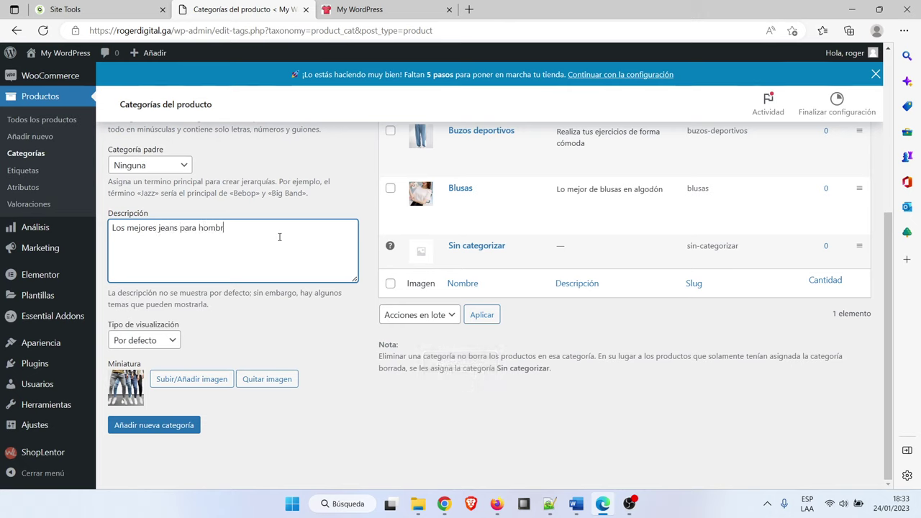
{"action": "type", "text": "es y mujeres"}
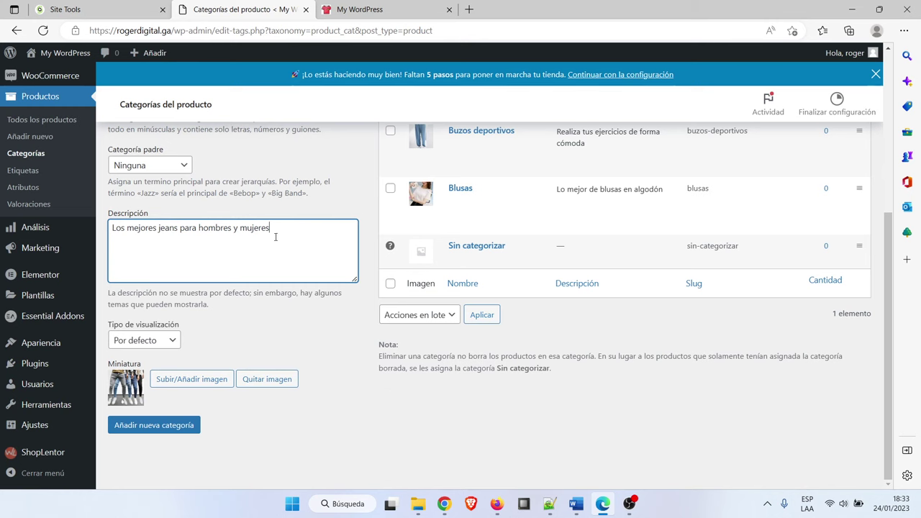
{"action": "left_click", "coordinate": [171, 425]}
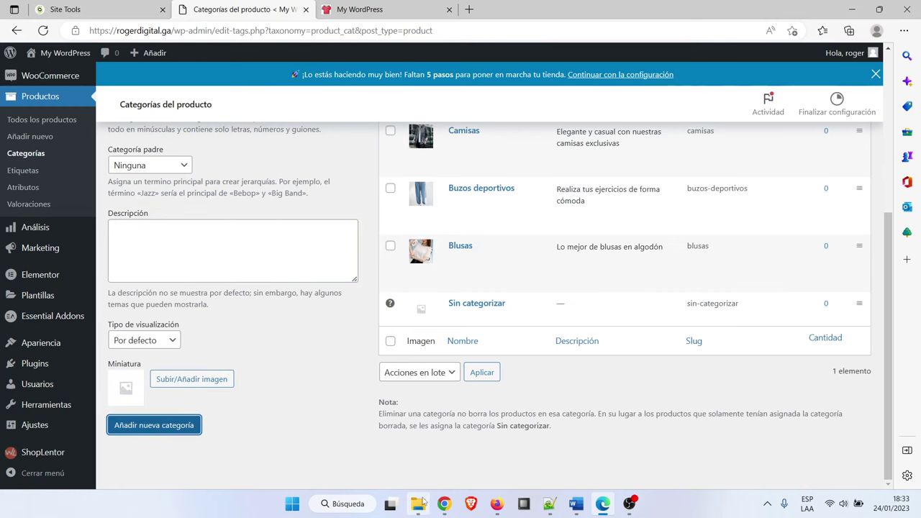
{"action": "left_click", "coordinate": [419, 503]}
Step: Name the category Polos with description 'Polos de manga corta, larga y camisero'
{"action": "left_click", "coordinate": [419, 503]}
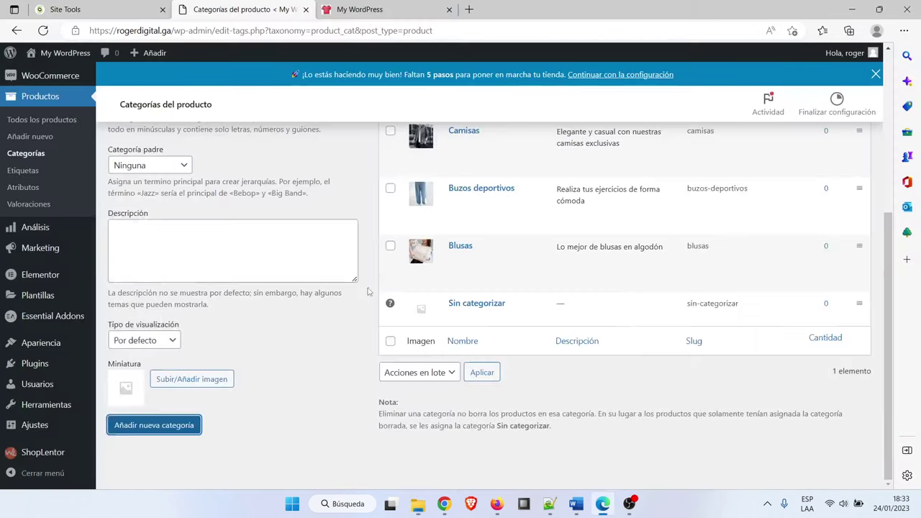
{"action": "scroll", "coordinate": [276, 241], "scroll_direction": "up", "scroll_amount": 5}
{"action": "left_click", "coordinate": [208, 250]}
{"action": "type", "text": "Po"}
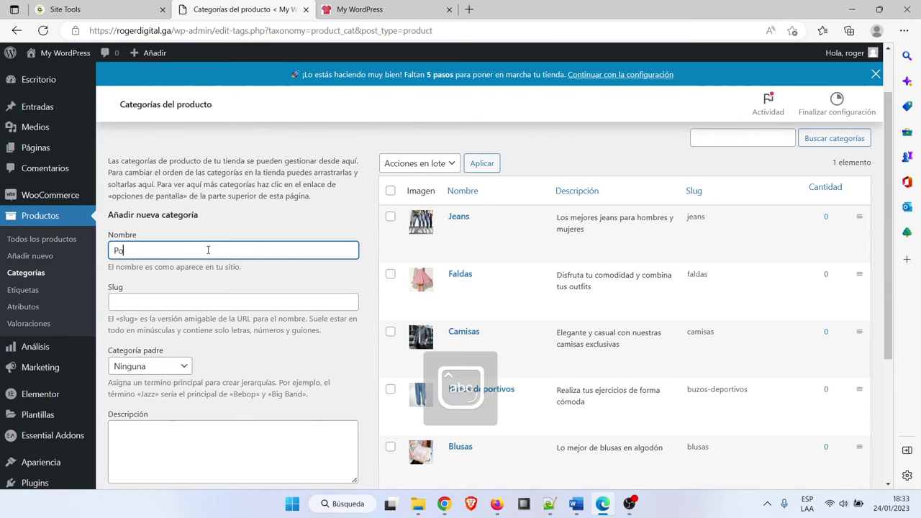
{"action": "type", "text": "los"}
{"action": "scroll", "coordinate": [208, 250], "scroll_direction": "down", "scroll_amount": 3}
{"action": "left_click", "coordinate": [207, 251]}
{"action": "type", "text": "Polos de manga"}
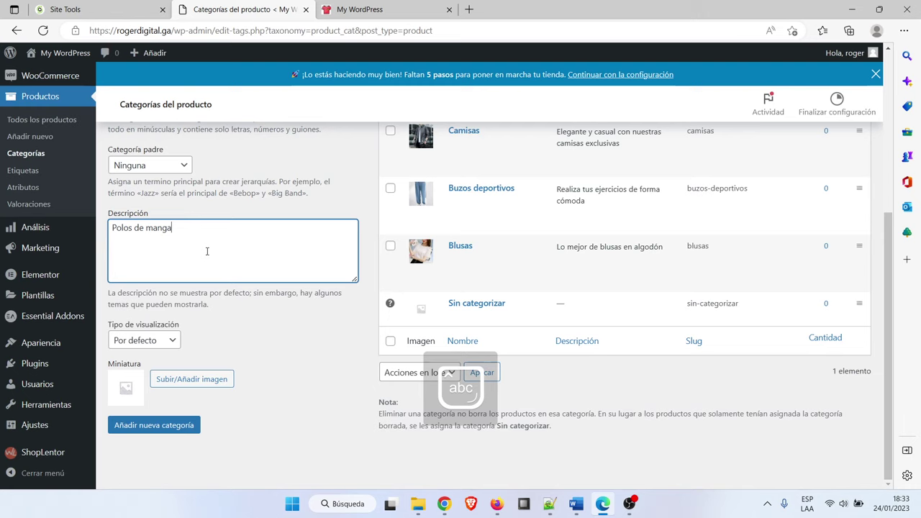
{"action": "type", "text": " corta, larga y camis"}
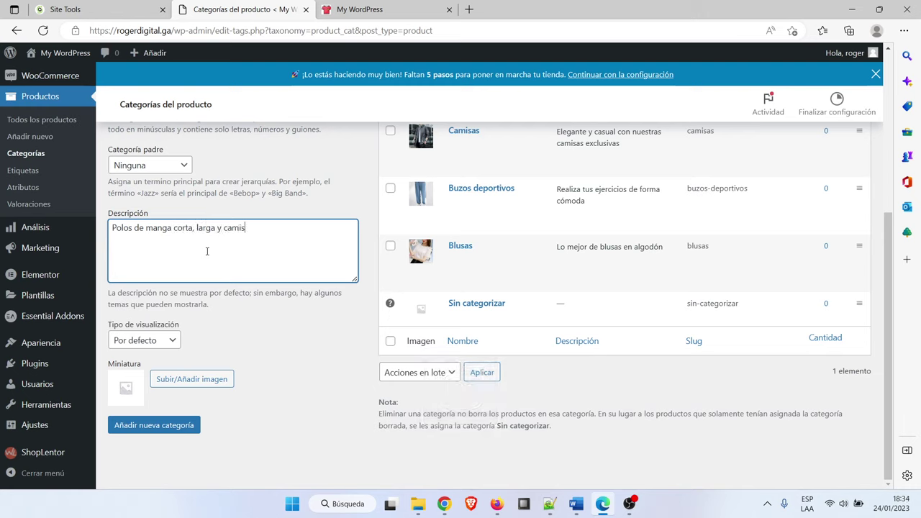
{"action": "type", "text": "ero"}
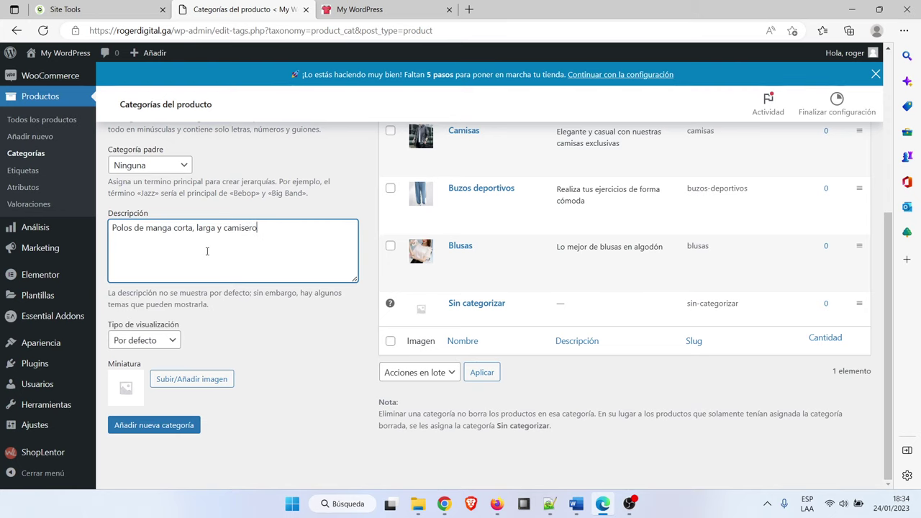
Step: Upload polos.jpg as the thumbnail and save the Polos category
{"action": "left_click", "coordinate": [199, 377]}
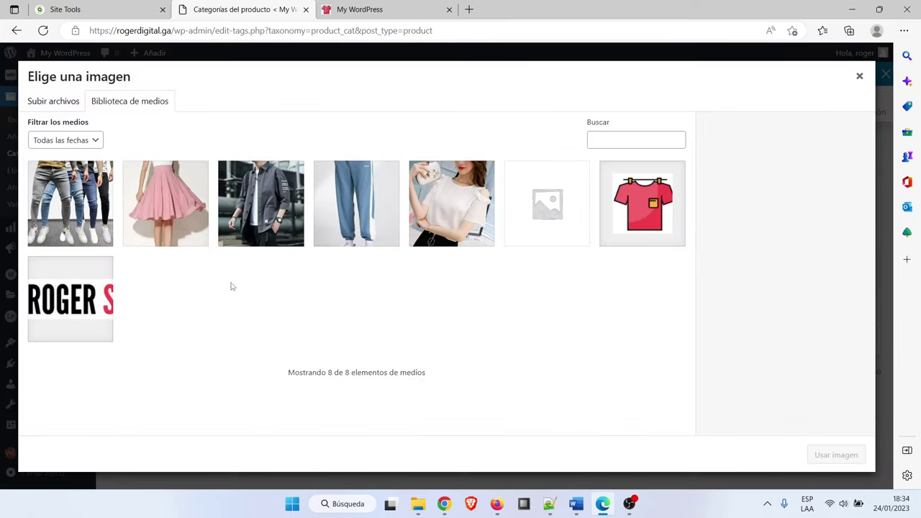
{"action": "left_click", "coordinate": [72, 103]}
{"action": "left_click", "coordinate": [427, 273]}
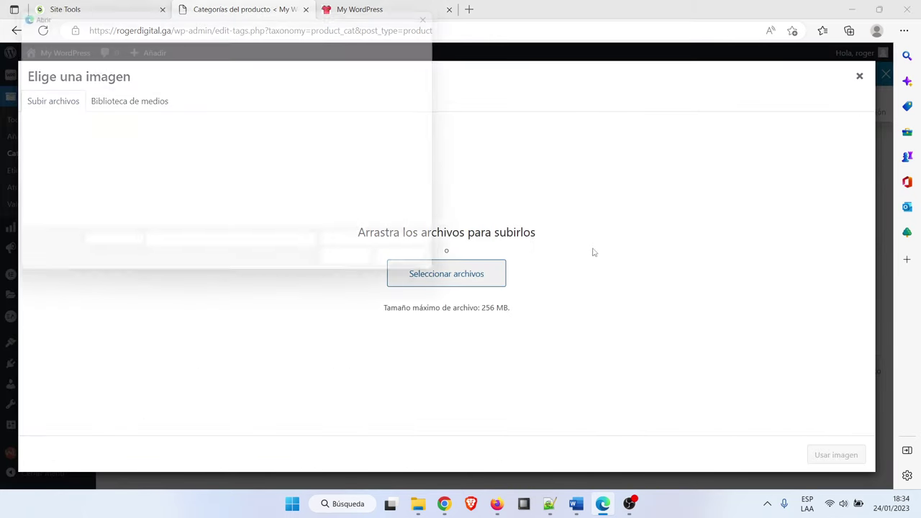
{"action": "double_click", "coordinate": [139, 181]}
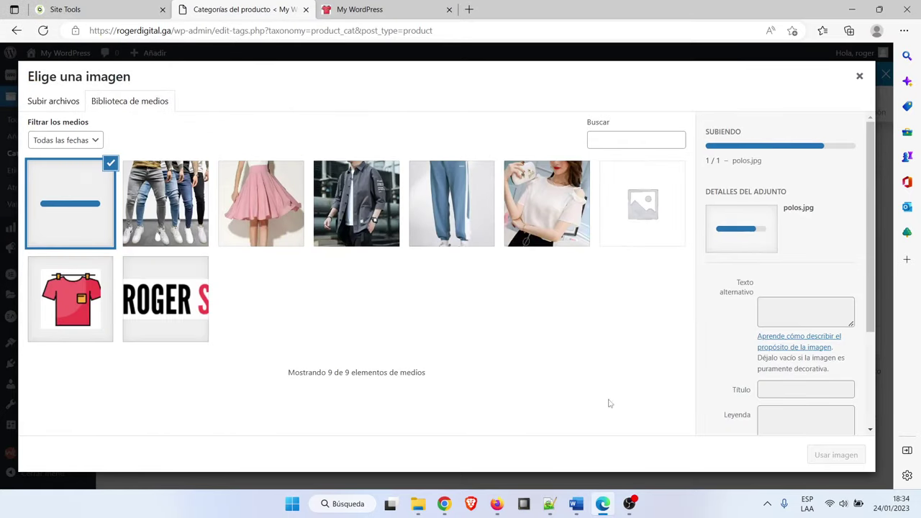
{"action": "left_click", "coordinate": [835, 455]}
{"action": "left_click", "coordinate": [186, 430]}
{"action": "scroll", "coordinate": [191, 216], "scroll_direction": "up", "scroll_amount": 2}
{"action": "left_click", "coordinate": [176, 182]}
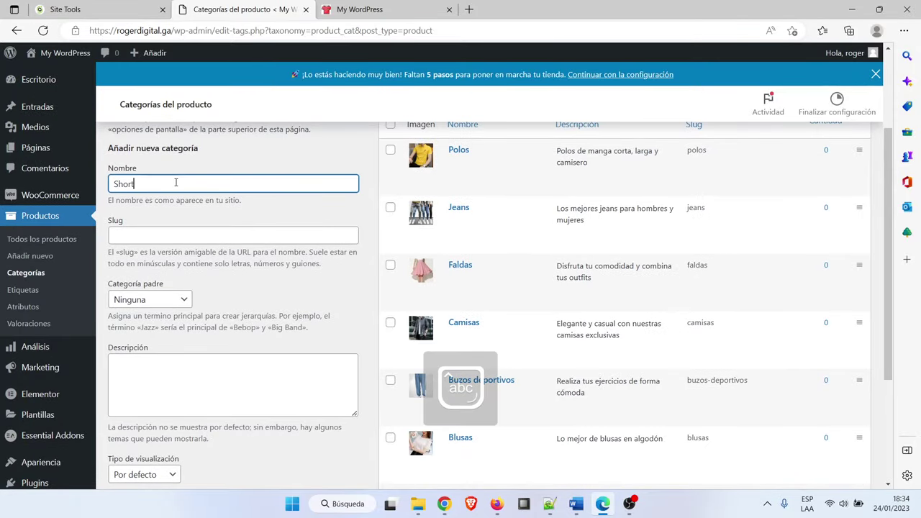
Step: Describe the Shorts category as 'Disfruta el verano con shorts de algodon y tela'
{"action": "scroll", "coordinate": [175, 182], "scroll_direction": "down", "scroll_amount": 1}
{"action": "scroll", "coordinate": [164, 321], "scroll_direction": "up", "scroll_amount": 2}
{"action": "scroll", "coordinate": [172, 287], "scroll_direction": "down", "scroll_amount": 3}
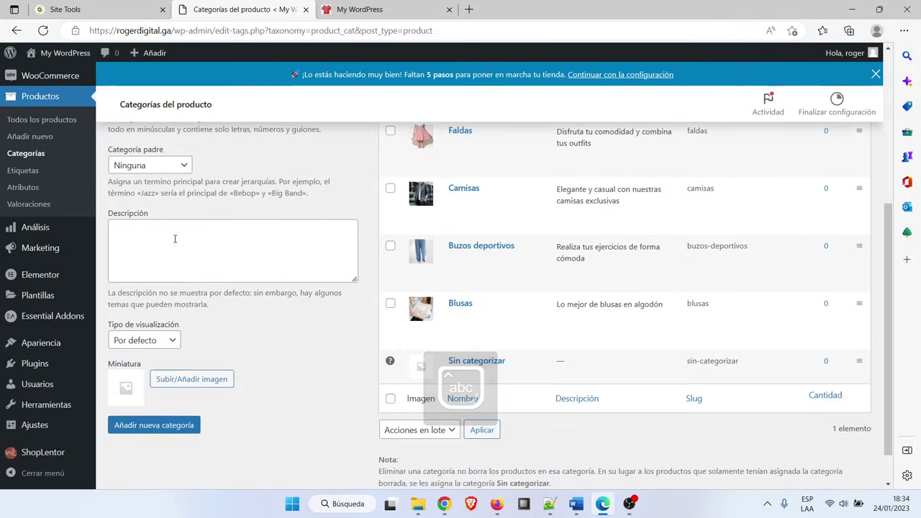
{"action": "left_click", "coordinate": [172, 223]}
{"action": "type", "text": "DiS"}
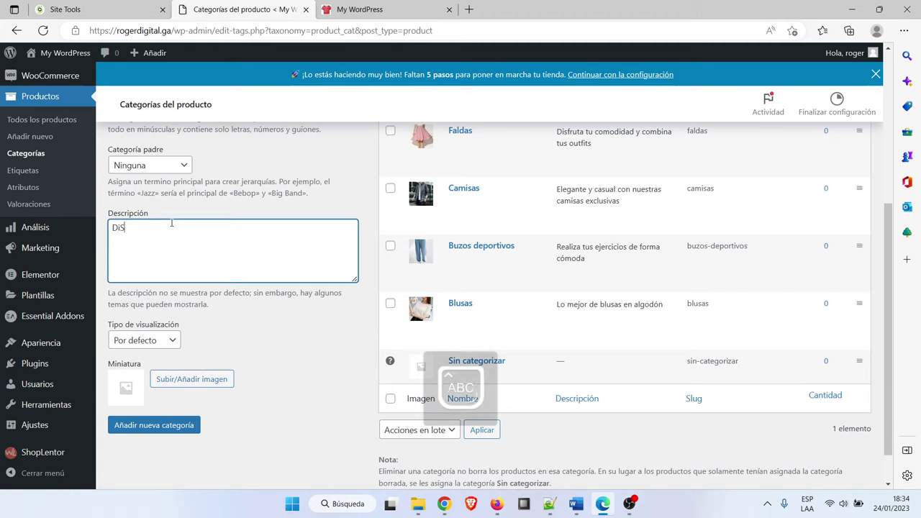
{"action": "type", "text": "fruta el va"}
{"action": "type", "text": "erano "}
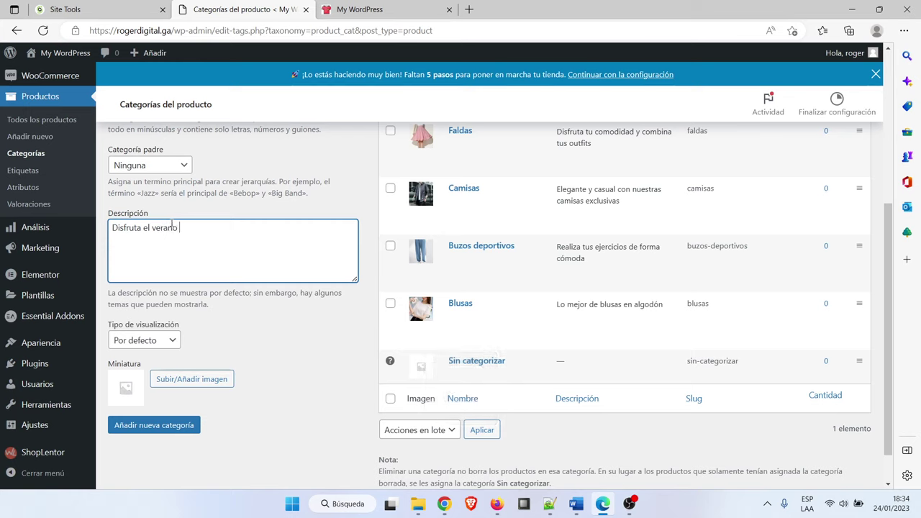
{"action": "type", "text": "con"}
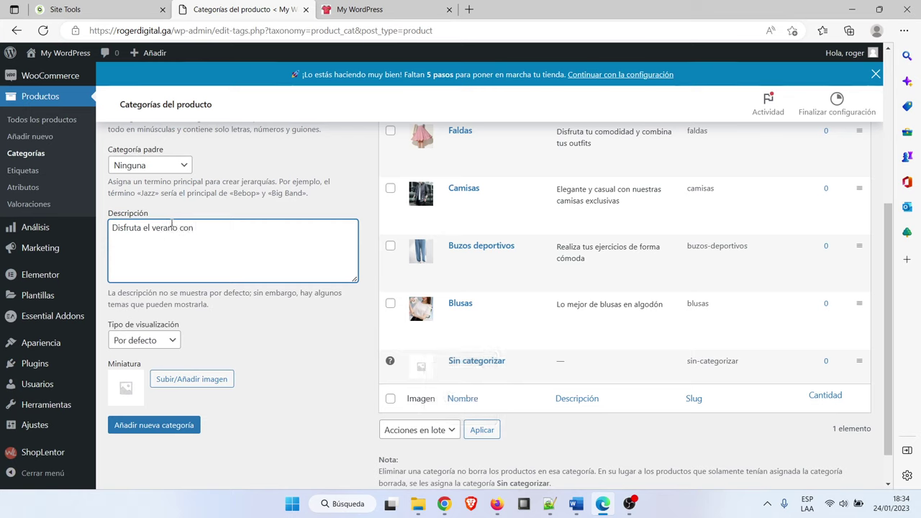
{"action": "type", "text": " shorts de alg"}
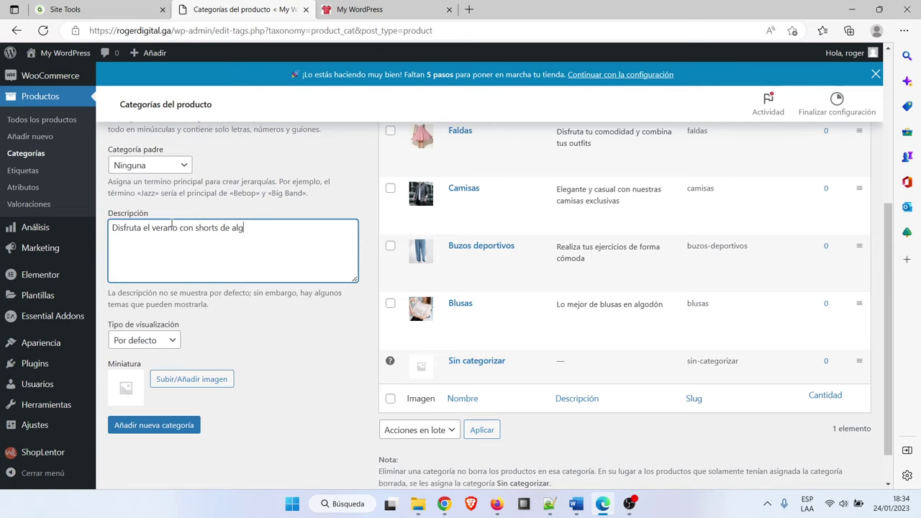
{"action": "type", "text": "odon y tela."}
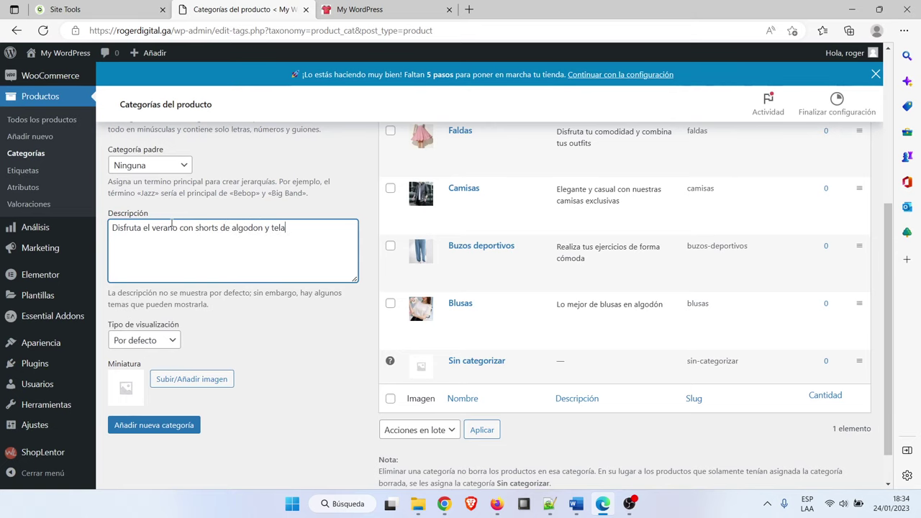
Step: Upload Shorts.jpg as the thumbnail and save the Shorts category
{"action": "left_click", "coordinate": [188, 380]}
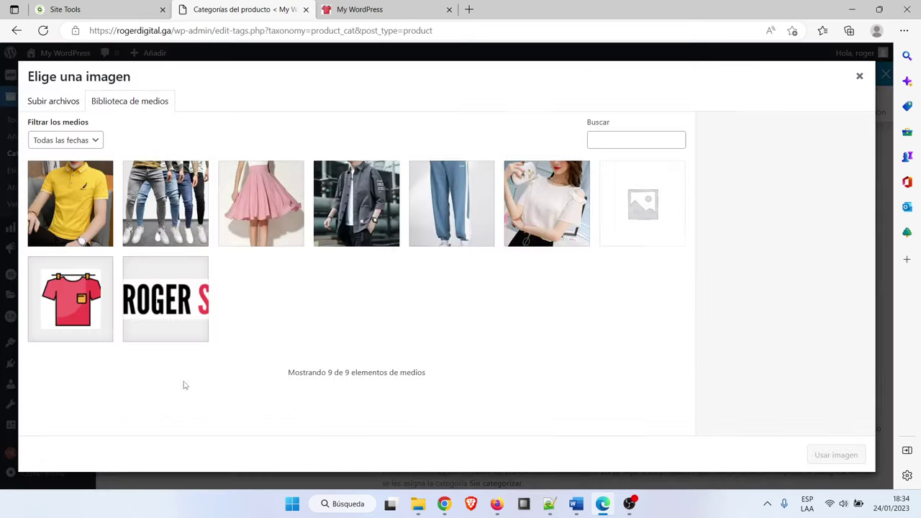
{"action": "left_click", "coordinate": [57, 102]}
{"action": "left_click", "coordinate": [436, 283]}
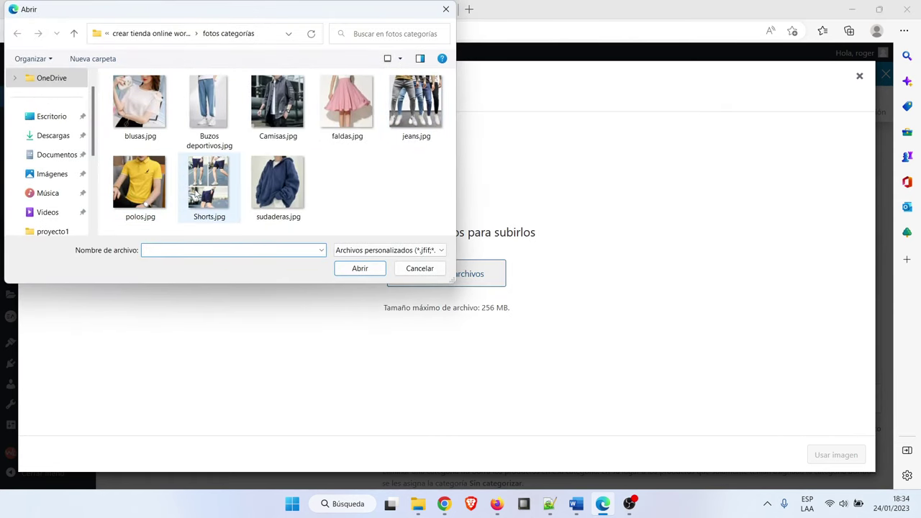
{"action": "double_click", "coordinate": [198, 188]}
{"action": "left_click", "coordinate": [836, 455]}
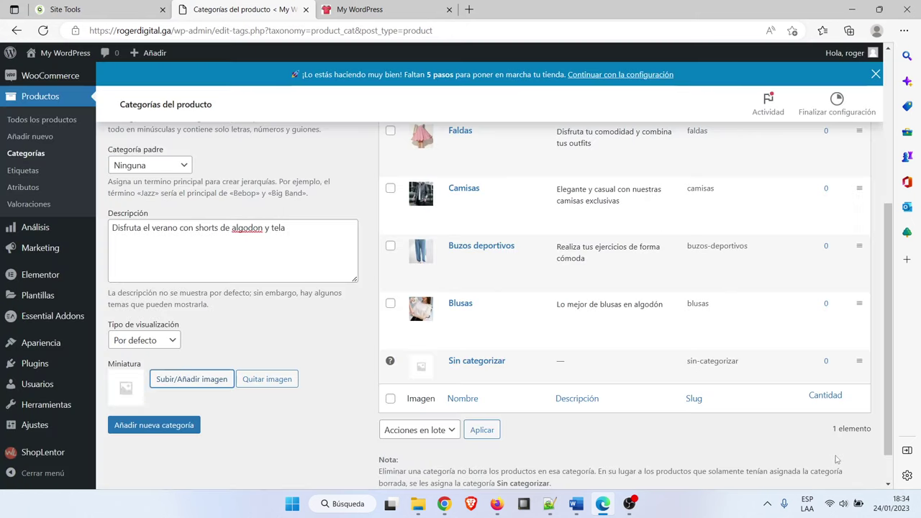
{"action": "left_click", "coordinate": [183, 425]}
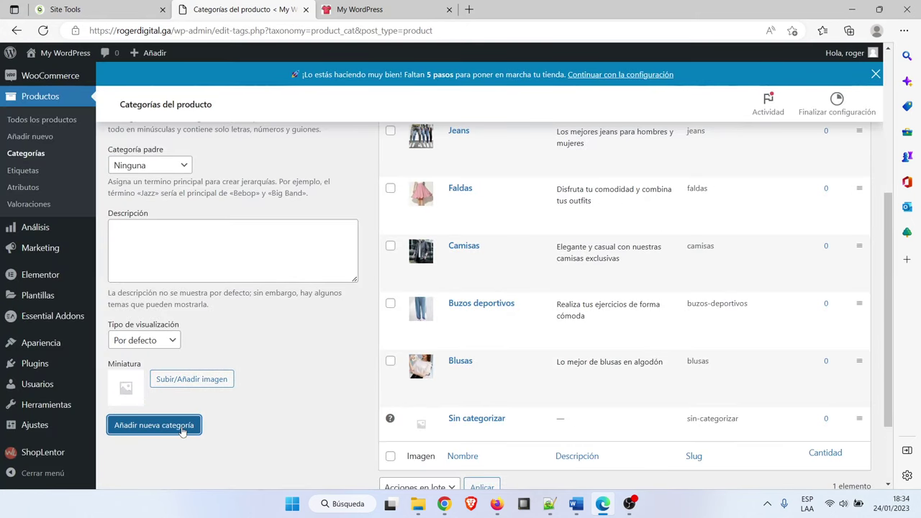
{"action": "scroll", "coordinate": [228, 360], "scroll_direction": "up", "scroll_amount": 2}
{"action": "scroll", "coordinate": [228, 360], "scroll_direction": "down", "scroll_amount": 1}
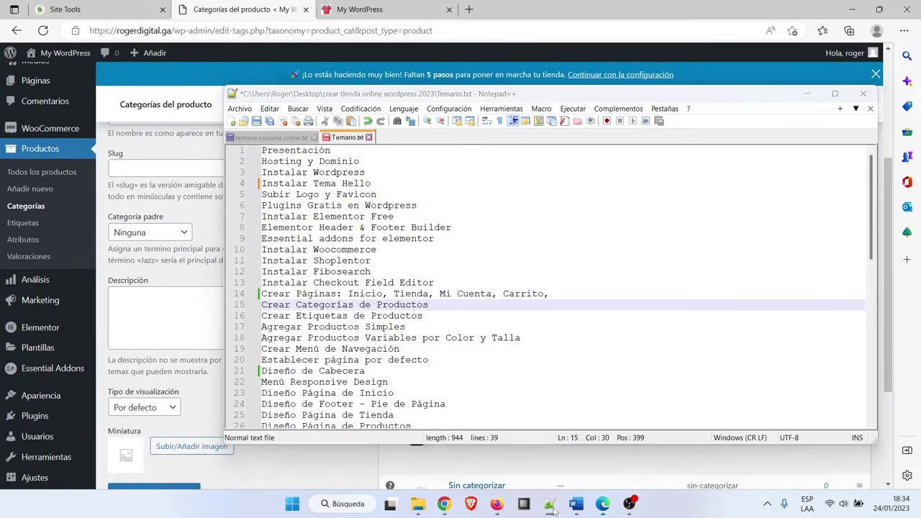
{"action": "left_click", "coordinate": [419, 506]}
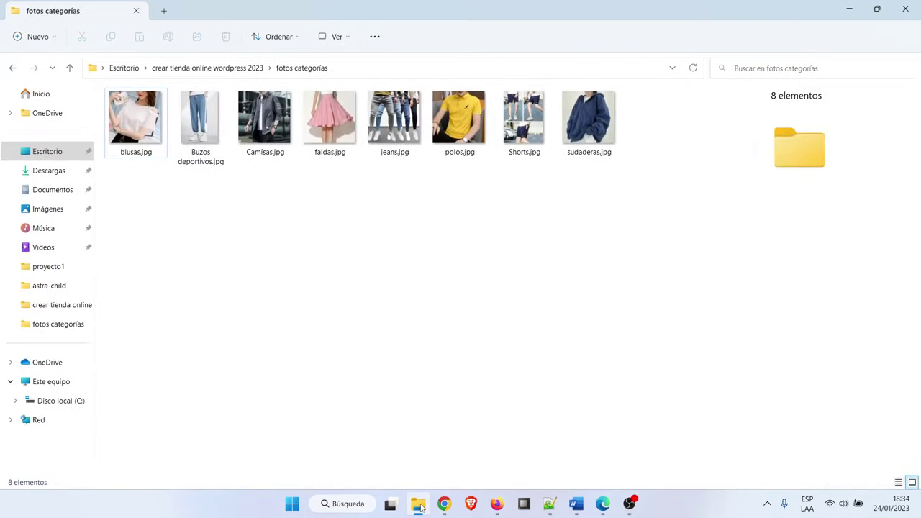
{"action": "left_click", "coordinate": [420, 506]}
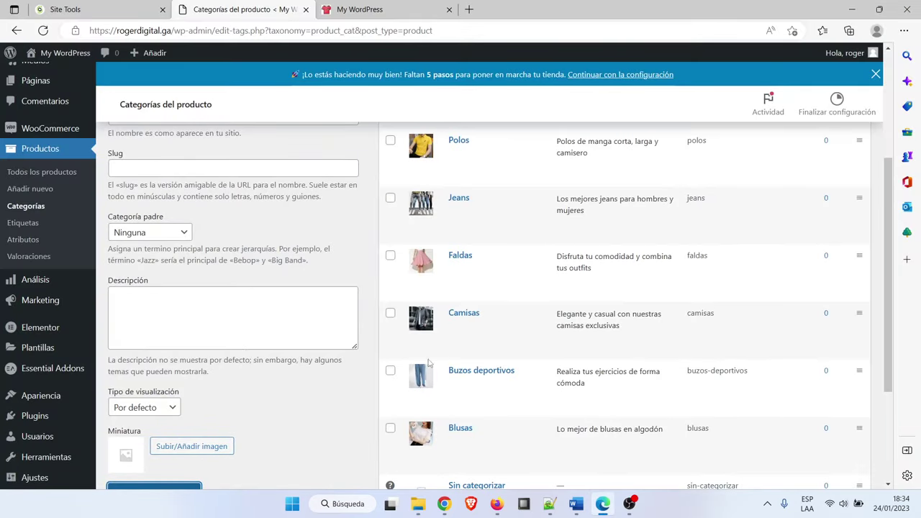
Step: Name the category Sudaderas with the description 'El invierno no será un problema para ti con nuestras sudaderas con capucha'
{"action": "scroll", "coordinate": [435, 356], "scroll_direction": "up", "scroll_amount": 1}
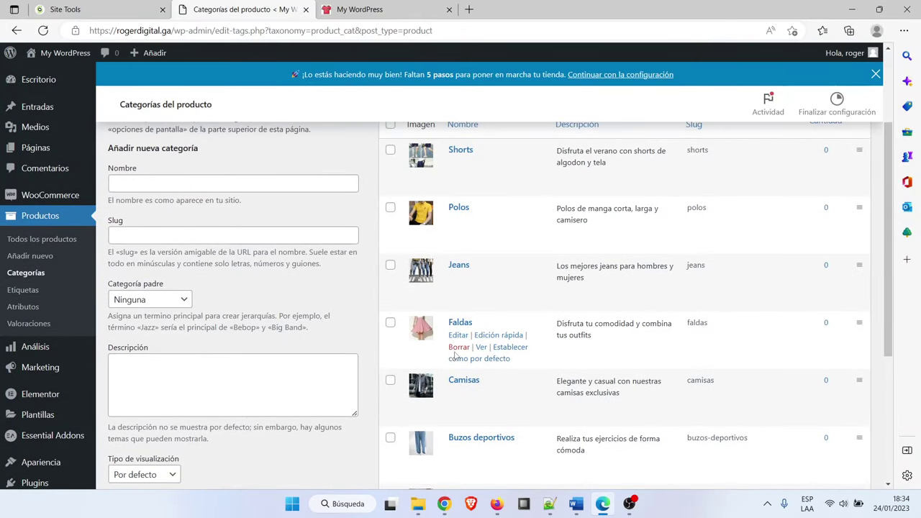
{"action": "left_click", "coordinate": [216, 184]}
{"action": "type", "text": "Sudaderas"}
{"action": "left_click", "coordinate": [222, 367]}
{"action": "type", "text": "El inviern"}
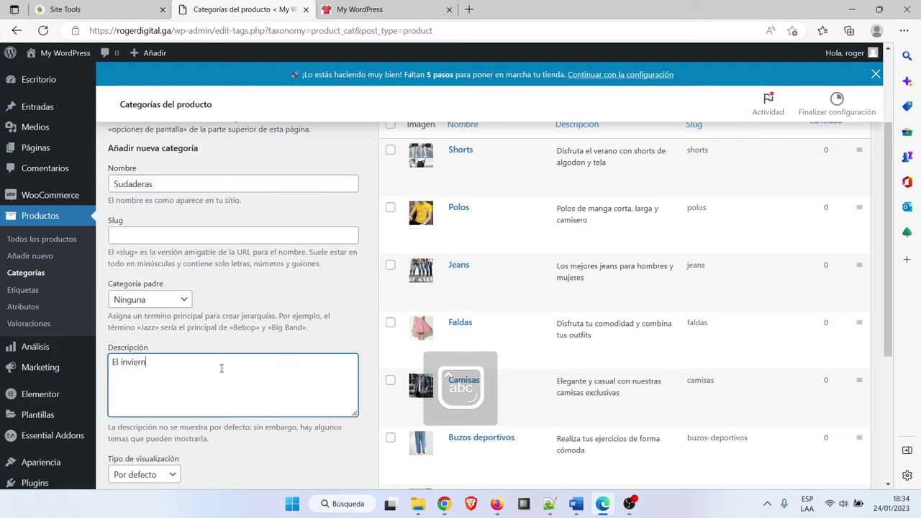
{"action": "type", "text": "o no será u"}
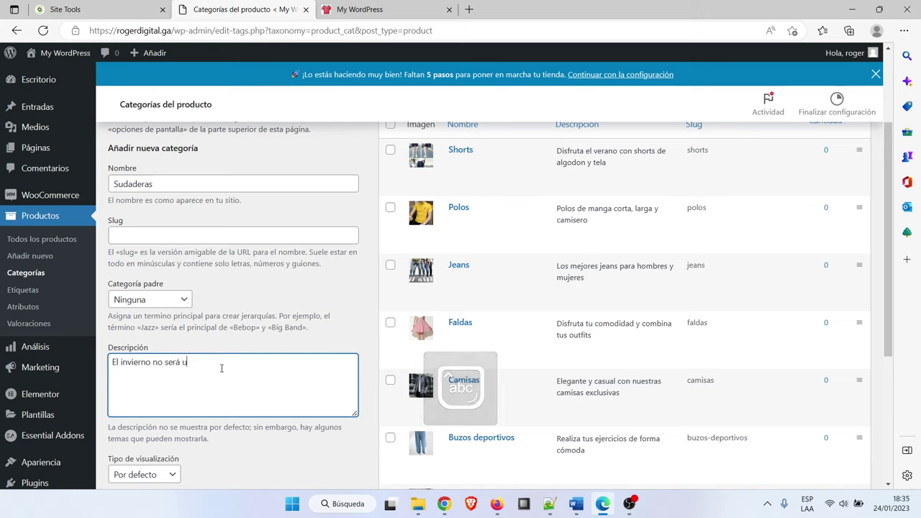
{"action": "type", "text": "n problema para "}
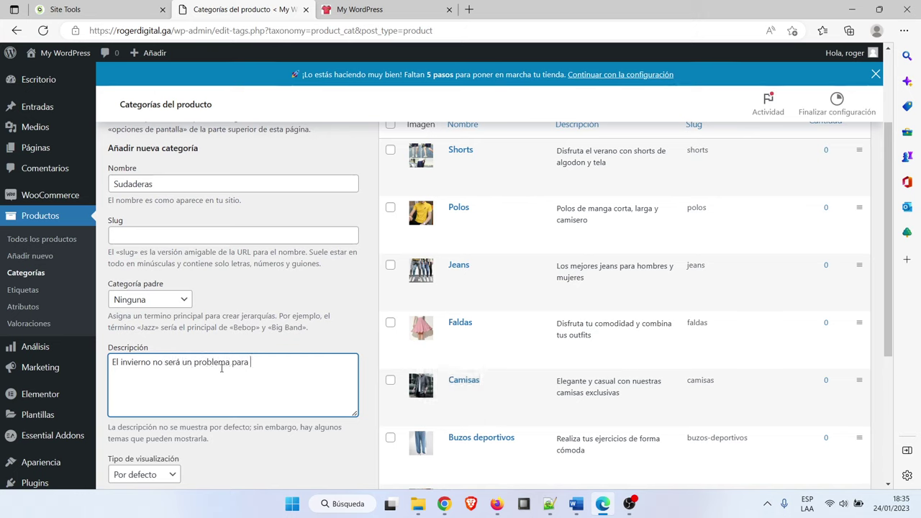
{"action": "type", "text": "ti con nuestr"}
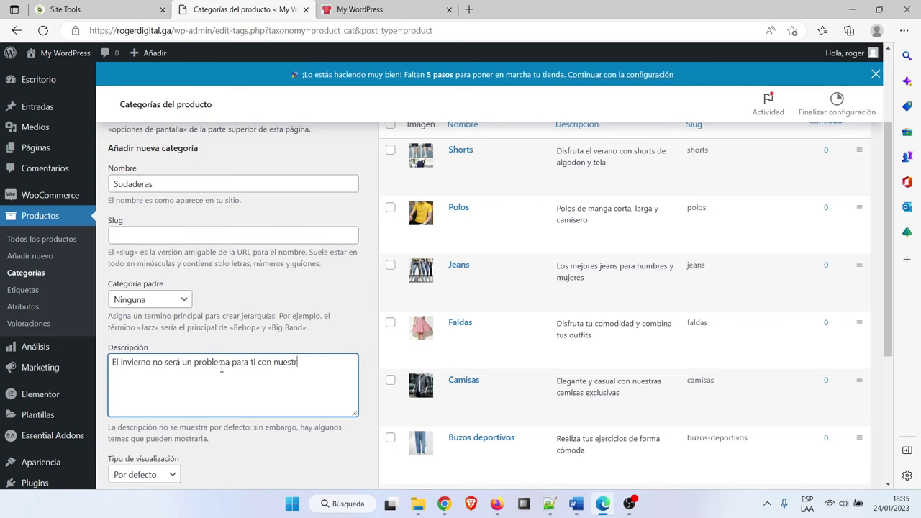
{"action": "type", "text": "as sudaderas"}
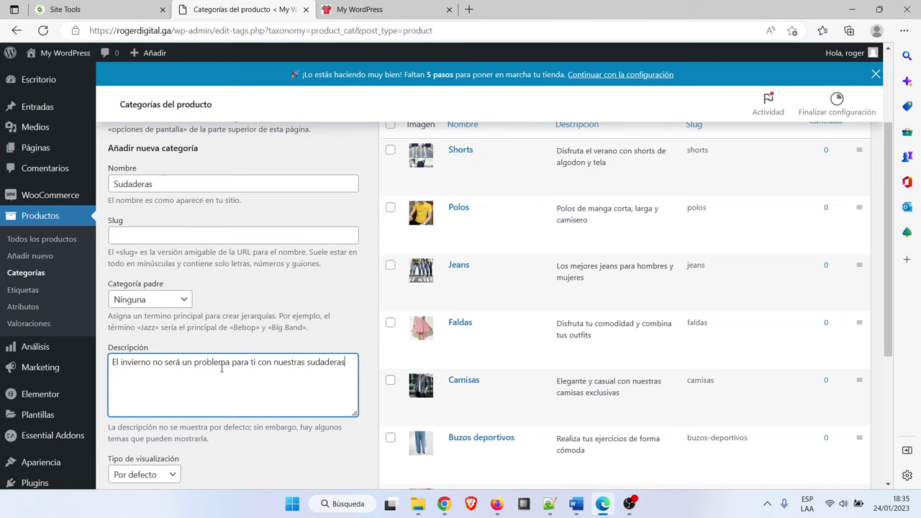
{"action": "type", "text": " con capucha"}
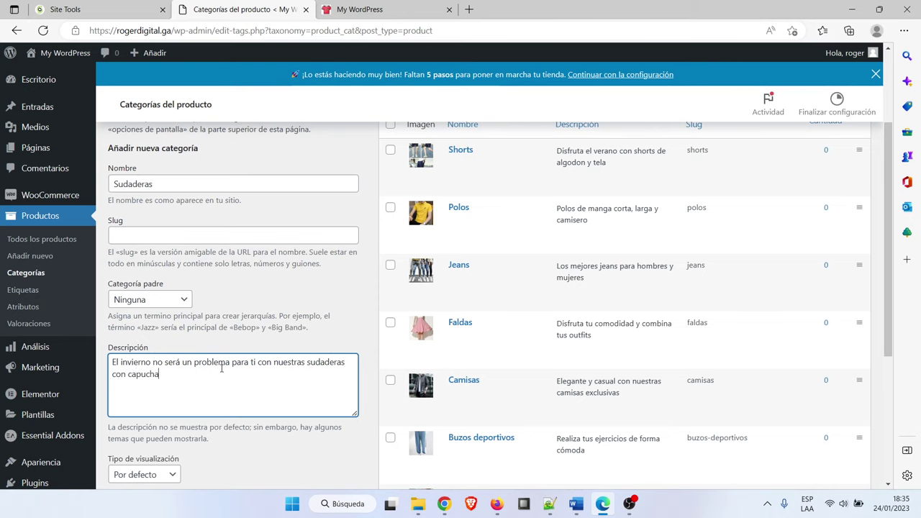
Step: Upload sudaderas.jpg as the category thumbnail and add the Sudaderas category
{"action": "scroll", "coordinate": [221, 369], "scroll_direction": "down", "scroll_amount": 2}
{"action": "left_click", "coordinate": [214, 375]}
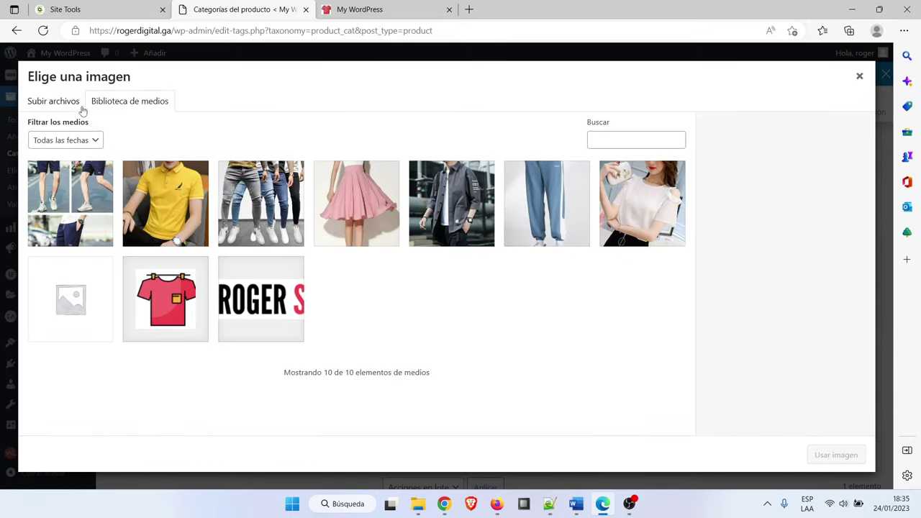
{"action": "left_click", "coordinate": [54, 102]}
{"action": "left_click", "coordinate": [419, 275]}
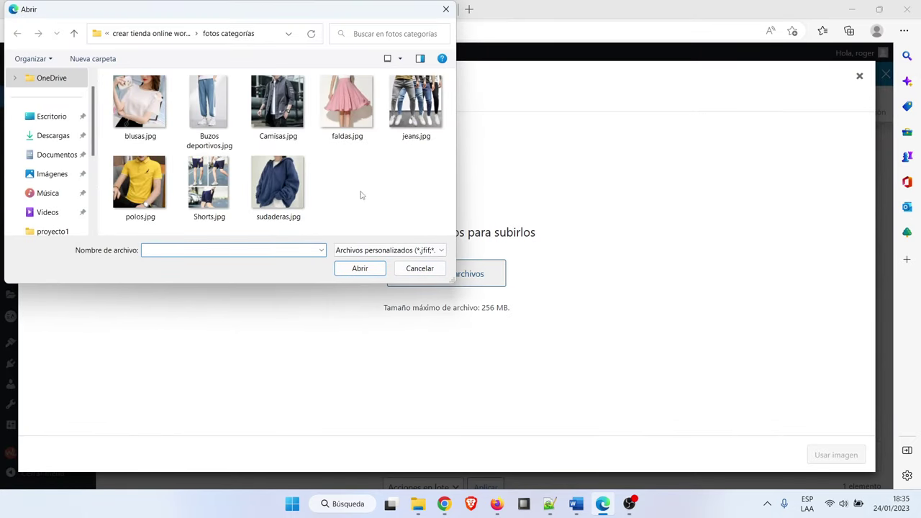
{"action": "double_click", "coordinate": [286, 205]}
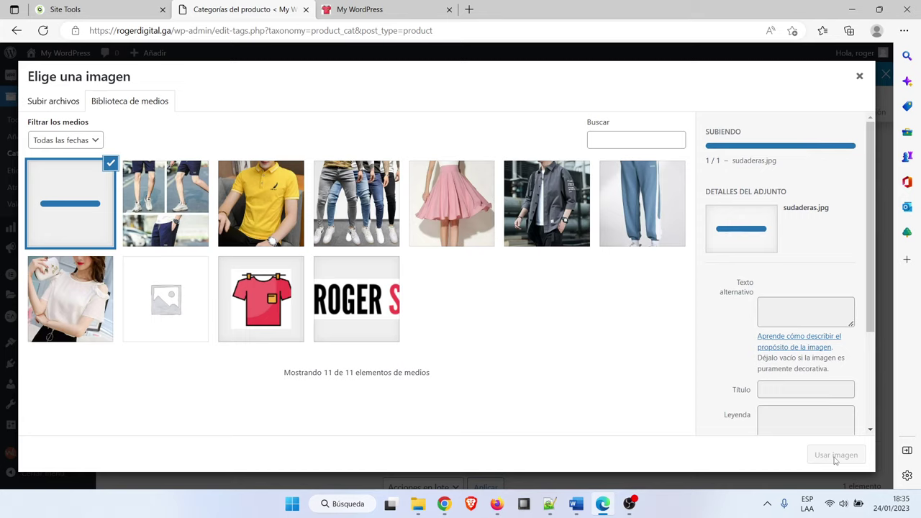
{"action": "left_click", "coordinate": [834, 454]}
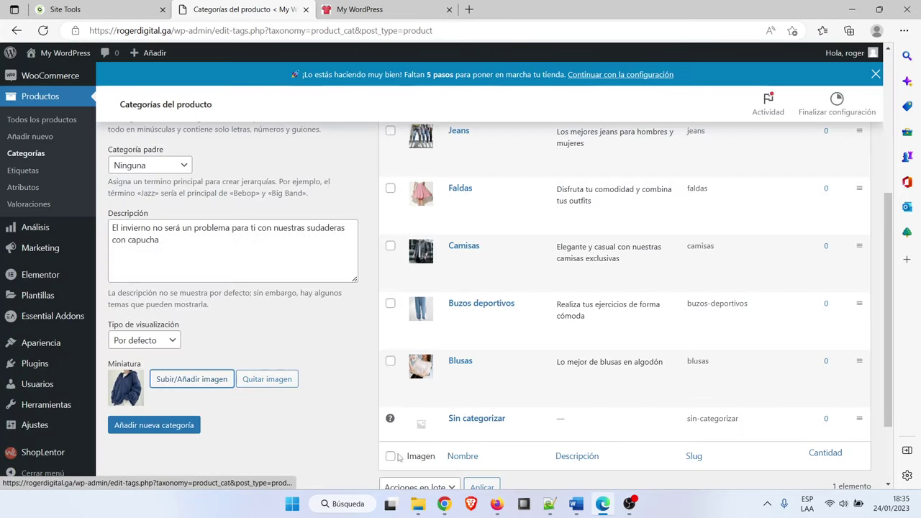
{"action": "left_click", "coordinate": [193, 426]}
{"action": "scroll", "coordinate": [352, 369], "scroll_direction": "up", "scroll_amount": 2}
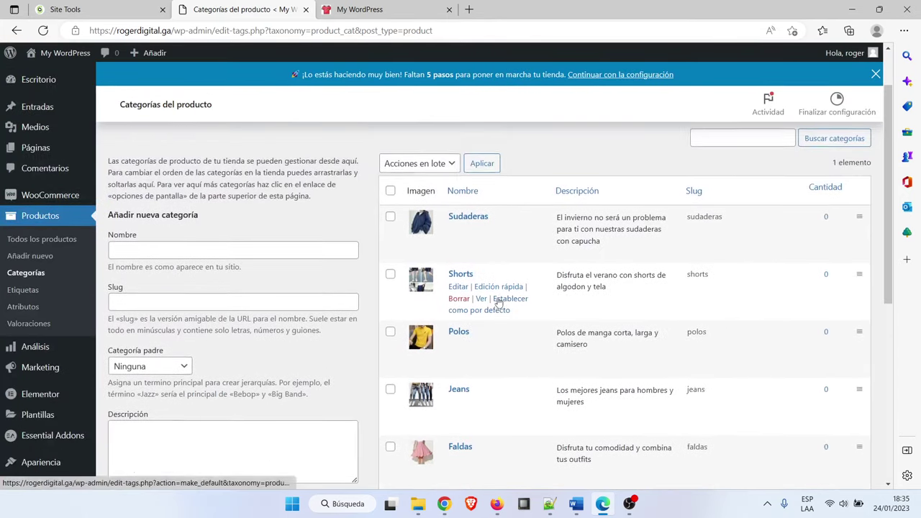
{"action": "scroll", "coordinate": [495, 303], "scroll_direction": "down", "scroll_amount": 2}
{"action": "scroll", "coordinate": [480, 329], "scroll_direction": "down", "scroll_amount": 2}
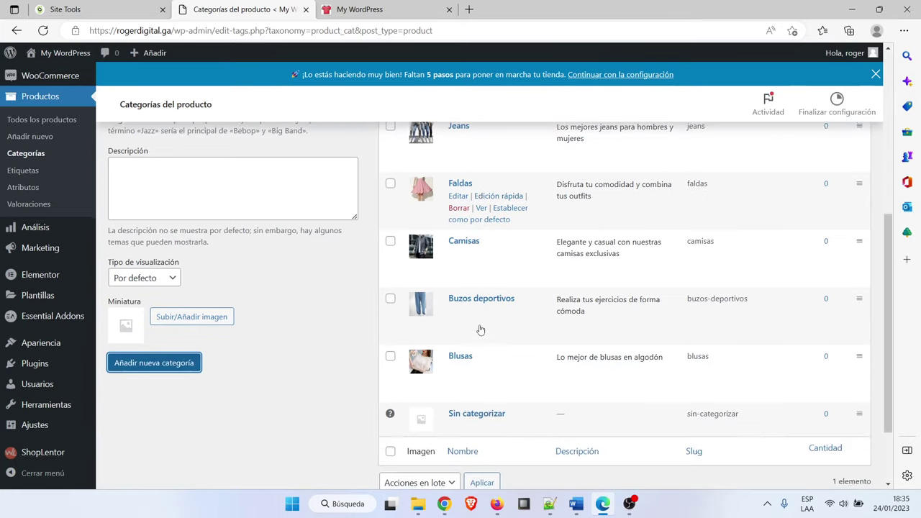
{"action": "scroll", "coordinate": [480, 329], "scroll_direction": "up", "scroll_amount": 4}
{"action": "scroll", "coordinate": [480, 329], "scroll_direction": "down", "scroll_amount": 3}
{"action": "scroll", "coordinate": [480, 329], "scroll_direction": "down", "scroll_amount": 2}
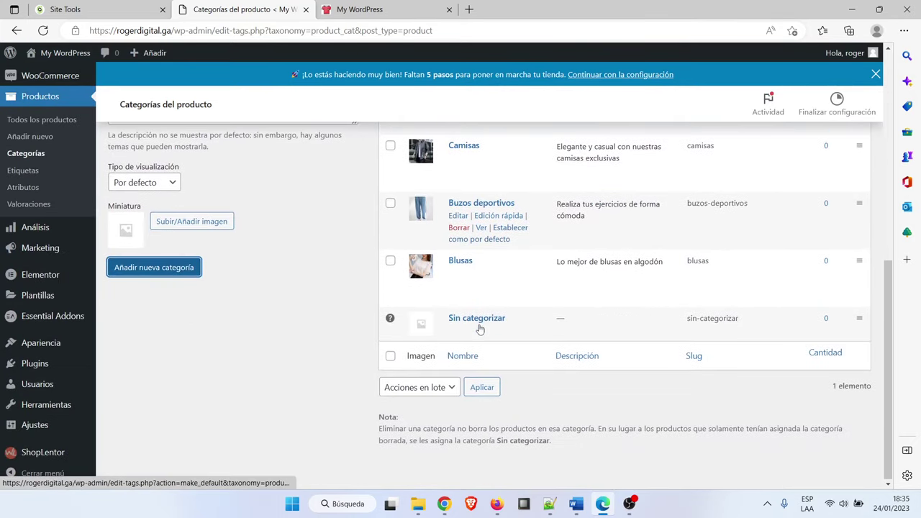
{"action": "scroll", "coordinate": [479, 323], "scroll_direction": "up", "scroll_amount": 5}
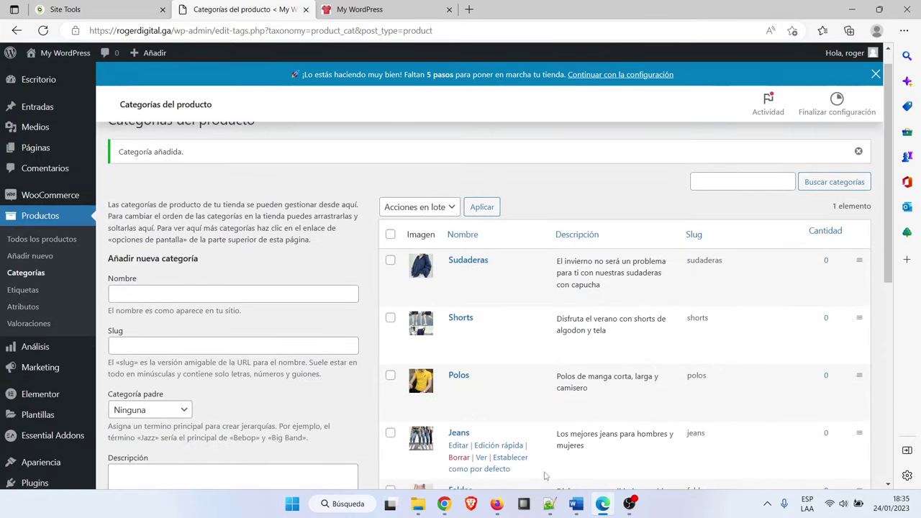
{"action": "left_click", "coordinate": [549, 504]}
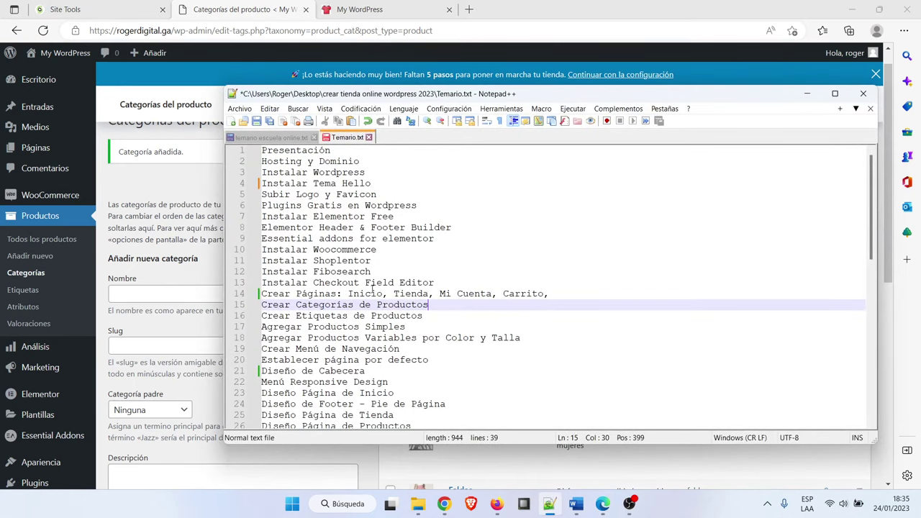
{"action": "left_click", "coordinate": [440, 315]}
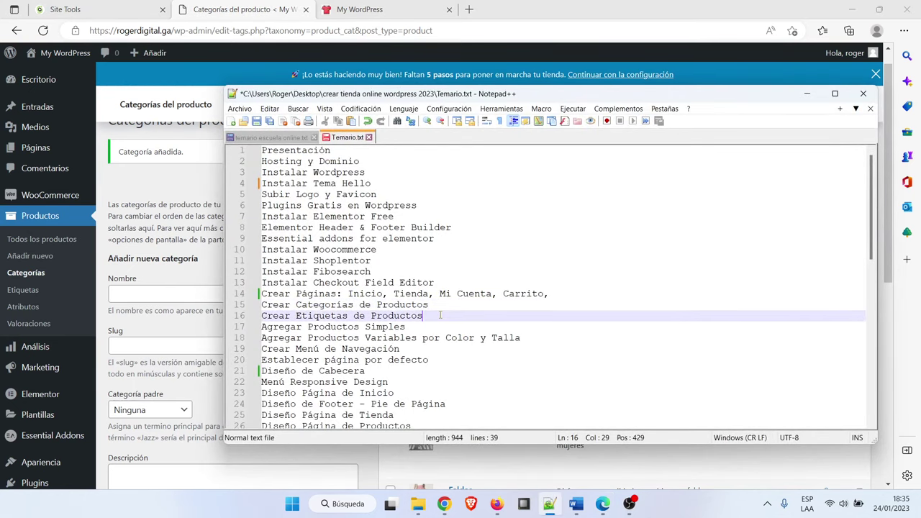
{"action": "left_click", "coordinate": [273, 7]}
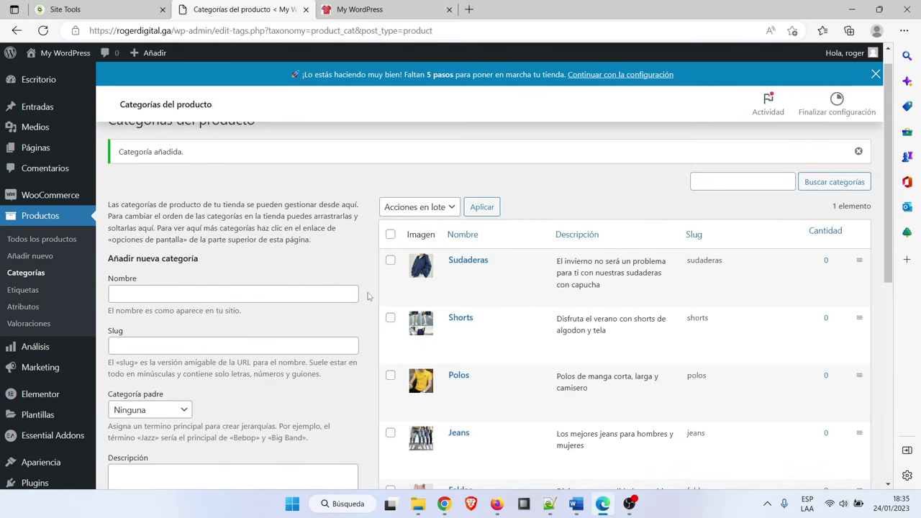
Step: On the product tags page, add tag Varón described 'Lo mejor de ropa para varones'
{"action": "left_click", "coordinate": [37, 295]}
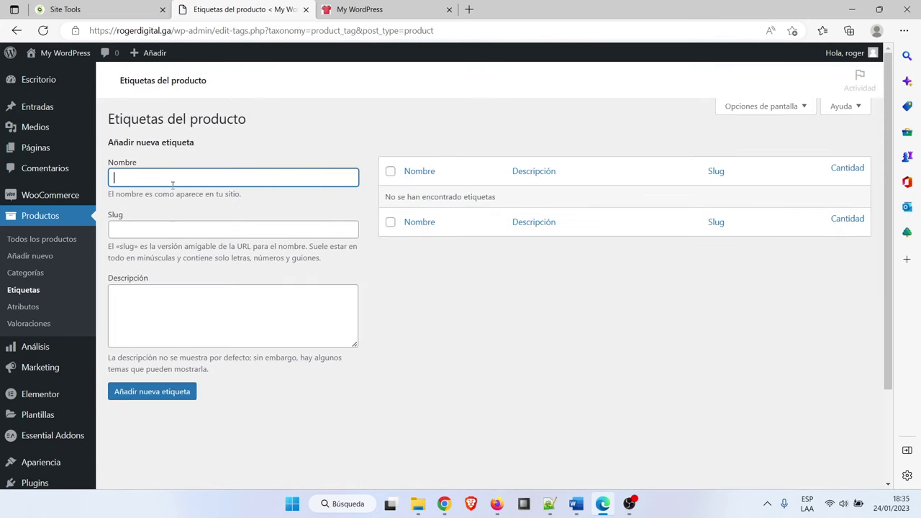
{"action": "type", "text": "Va"}
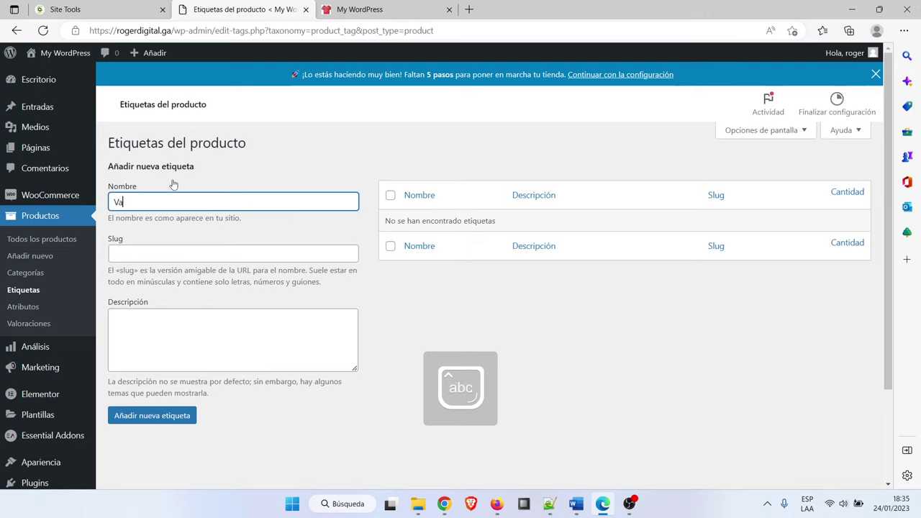
{"action": "type", "text": "rón"}
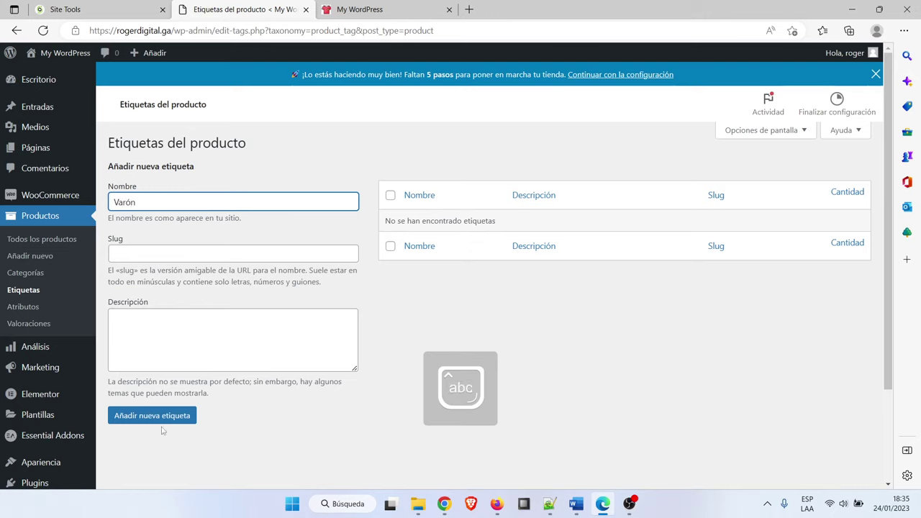
{"action": "left_click", "coordinate": [193, 357]}
{"action": "key", "text": "Caps_Lock"}
{"action": "type", "text": "L"}
{"action": "key", "text": "Caps_Lock"}
{"action": "type", "text": "o mejor de ro"}
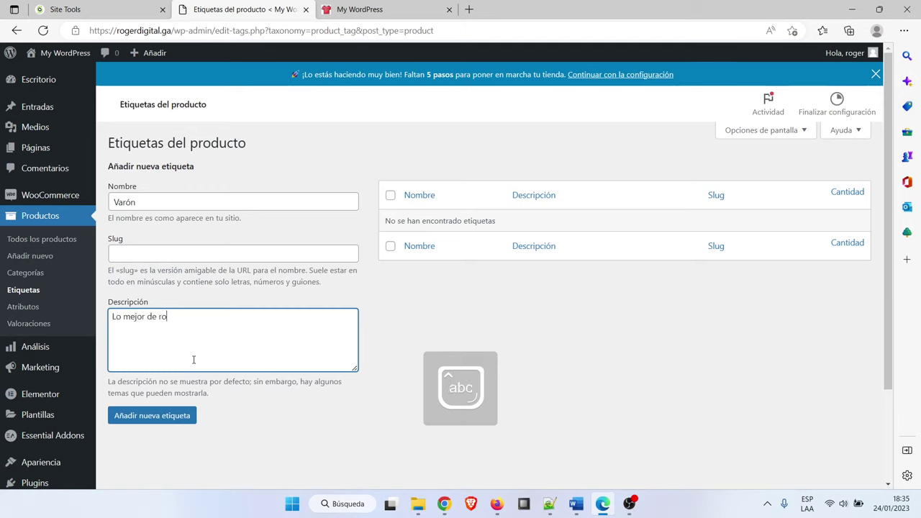
{"action": "type", "text": "pa para varones"}
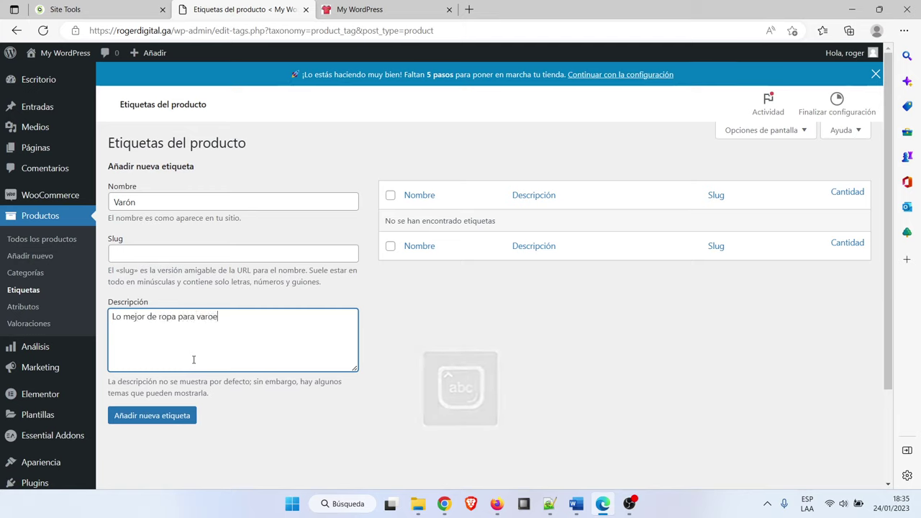
{"action": "left_click", "coordinate": [165, 417]}
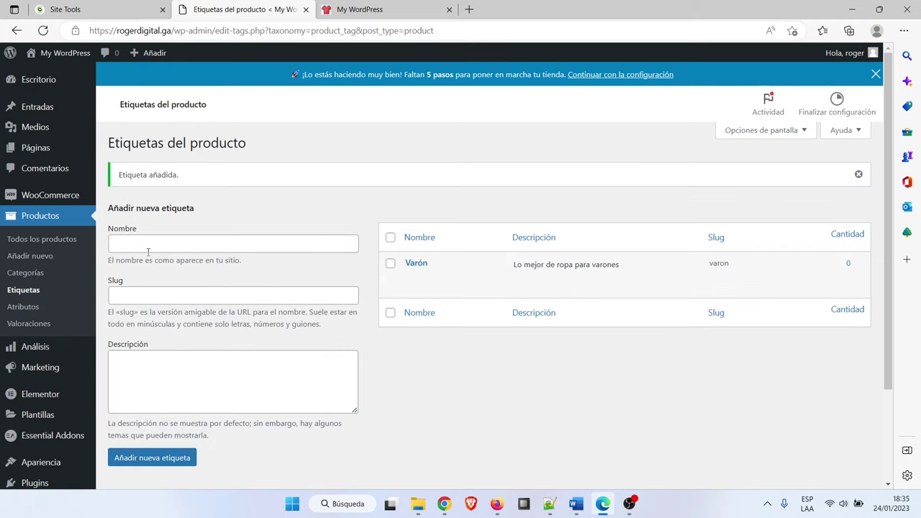
Step: Add tag Mujer described 'Lo mejor de ropa para mujeres'
{"action": "left_click", "coordinate": [149, 246]}
{"action": "type", "text": "Mujer"}
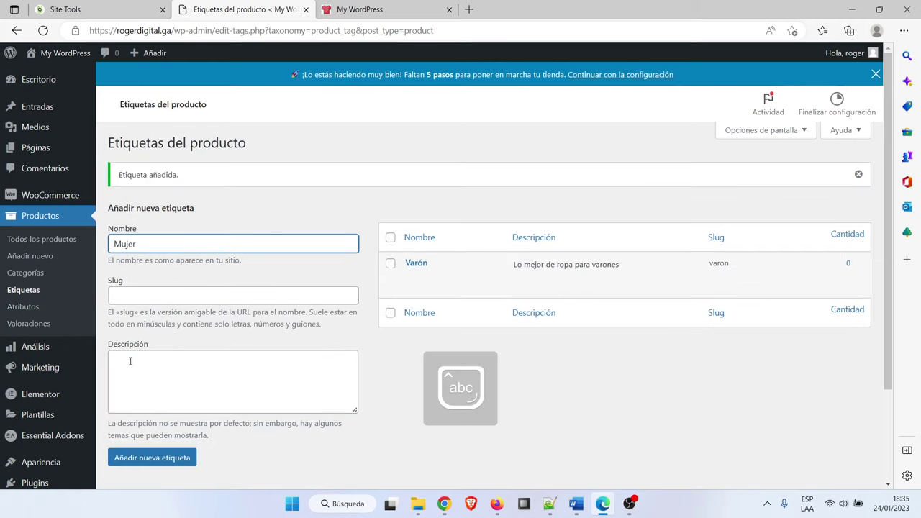
{"action": "left_click", "coordinate": [130, 362]}
{"action": "type", "text": "Lo mejor de ropa para mujetes"}
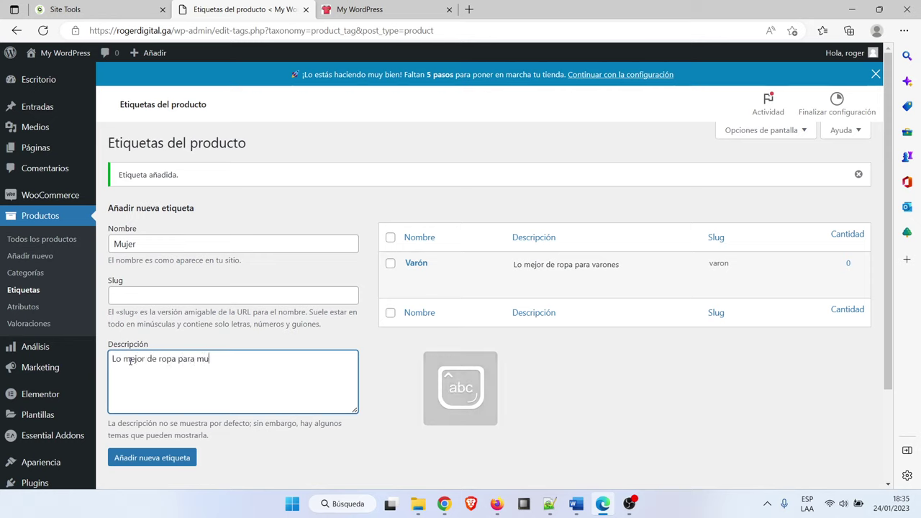
{"action": "key", "text": "BackSpace"}
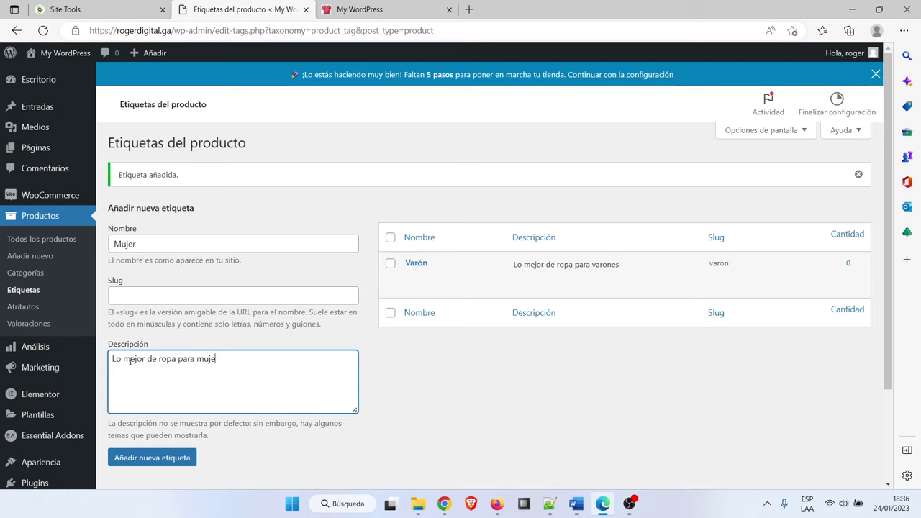
{"action": "type", "text": "eres"}
{"action": "left_click", "coordinate": [141, 459]}
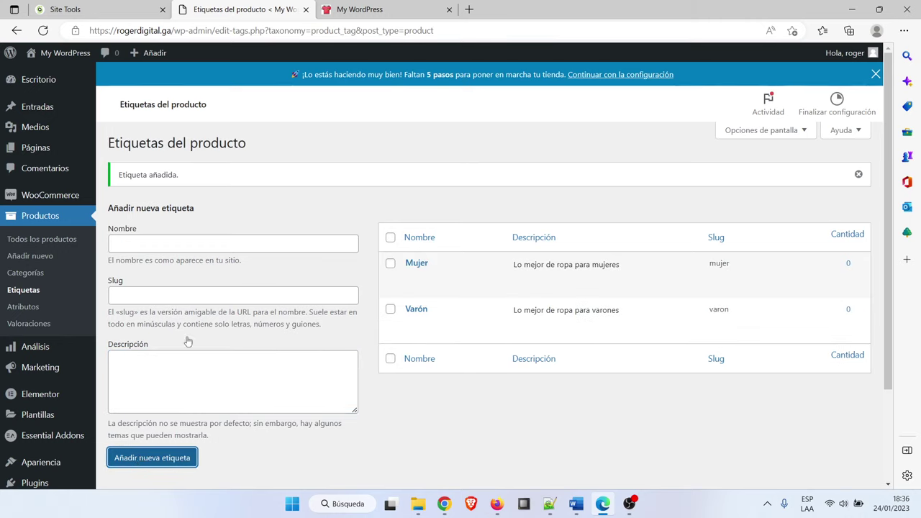
Step: Add tag Verano described 'Lo mejor de ropa para el verano'
{"action": "left_click", "coordinate": [173, 248]}
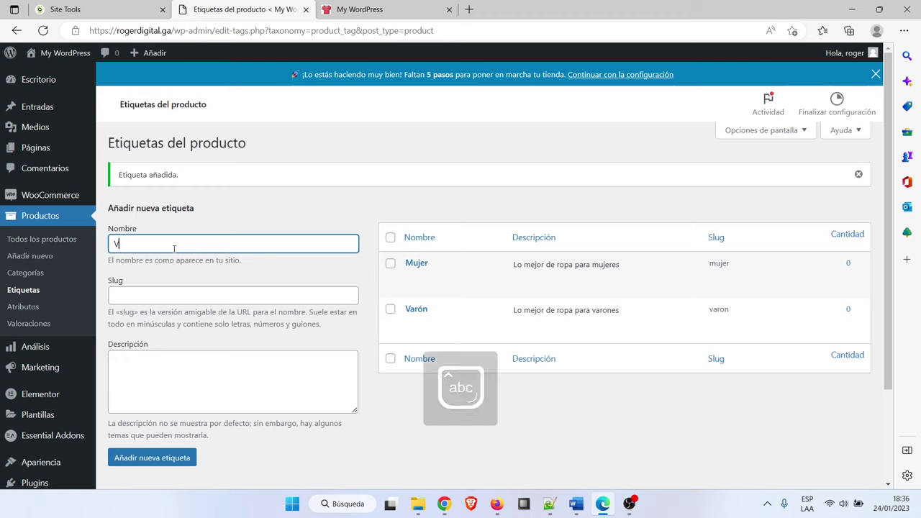
{"action": "type", "text": "Verano"}
{"action": "left_click", "coordinate": [146, 376]}
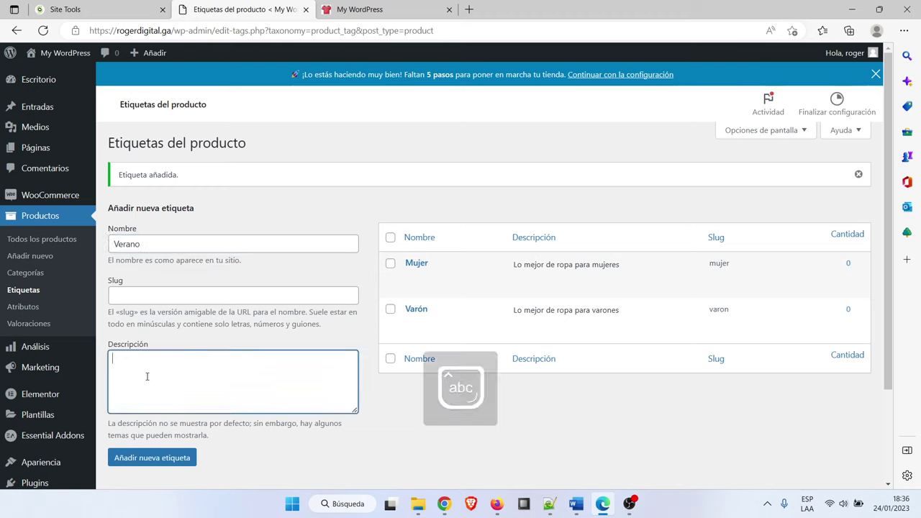
{"action": "type", "text": "Lo mejor de ropa para e"}
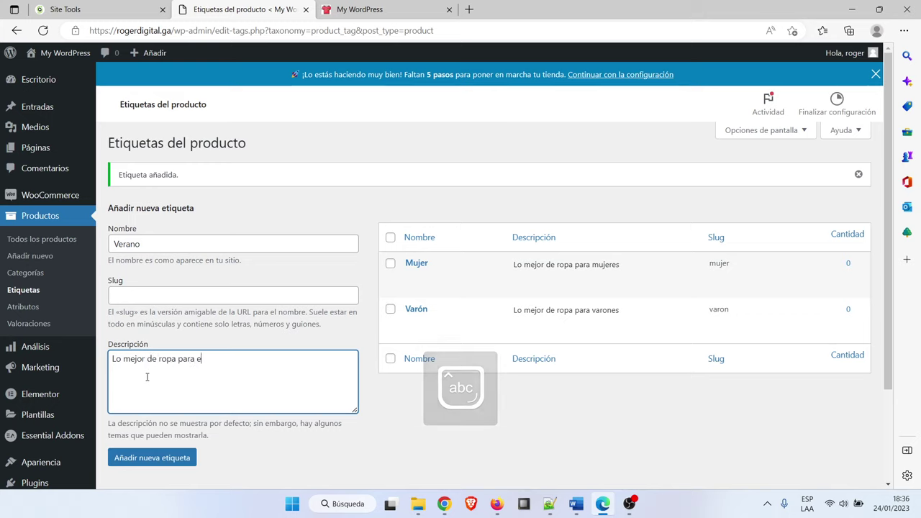
{"action": "type", "text": "l verano"}
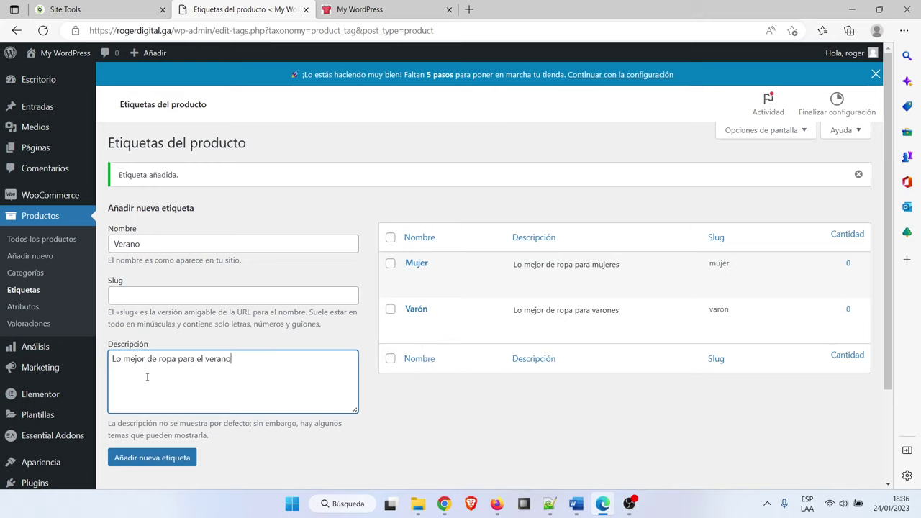
{"action": "triple_click", "coordinate": [147, 376]}
{"action": "key", "text": "ctrl+c"}
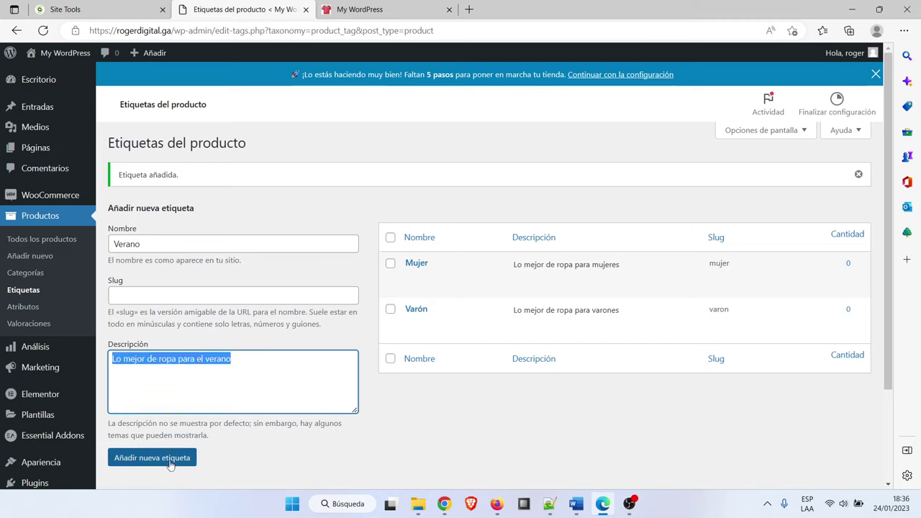
{"action": "left_click", "coordinate": [180, 458]}
Step: Add tag Invierno described 'Lo mejor de ropa para el invierno'
{"action": "left_click", "coordinate": [156, 243]}
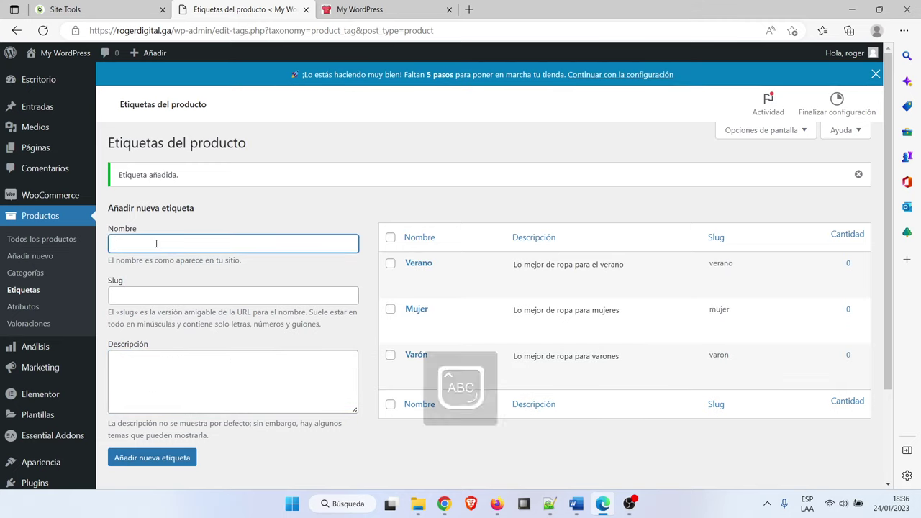
{"action": "type", "text": "Invierno"}
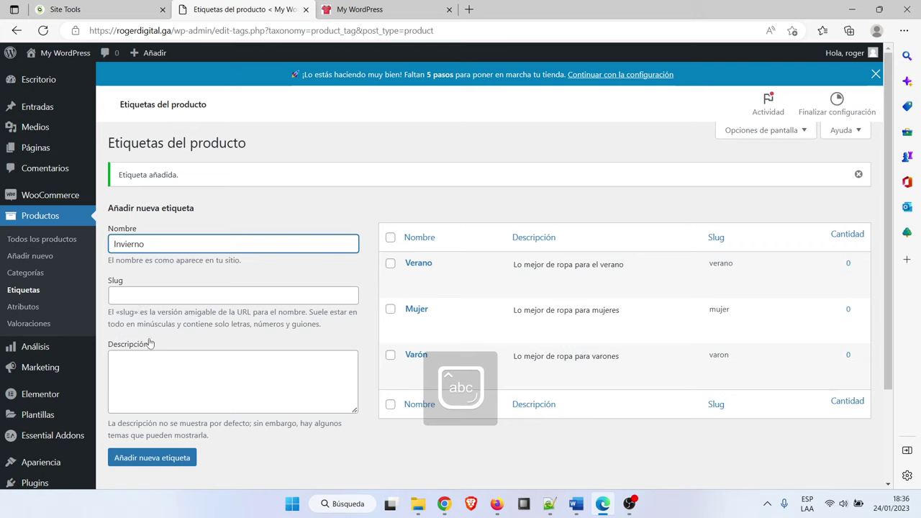
{"action": "left_click", "coordinate": [147, 368]}
{"action": "key", "text": "ctrl+v"}
{"action": "double_click", "coordinate": [220, 362]}
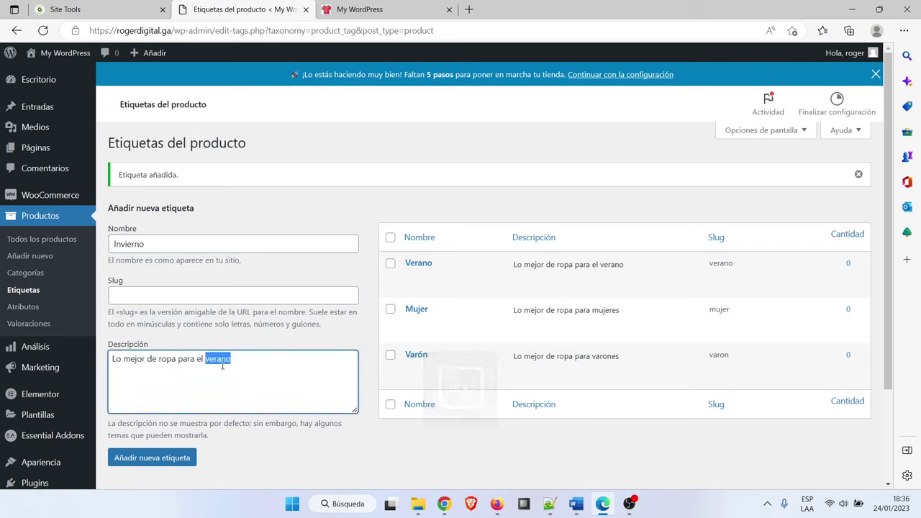
{"action": "type", "text": "invierno"}
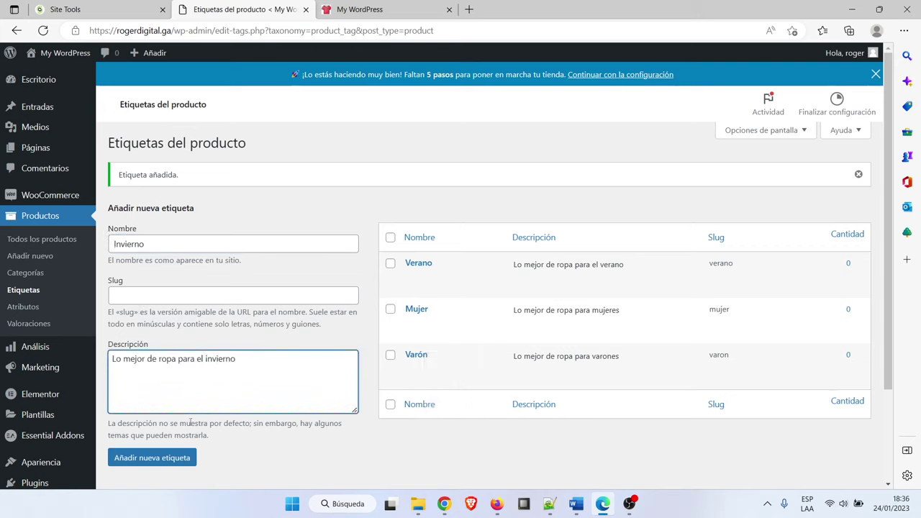
{"action": "left_click", "coordinate": [176, 457]}
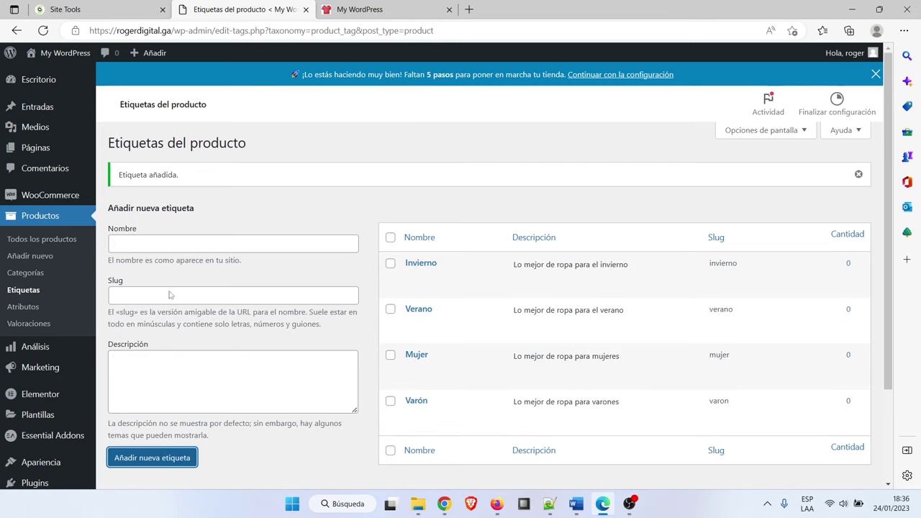
Step: Check the product categories list, then return to the product tags page
{"action": "left_click", "coordinate": [33, 272]}
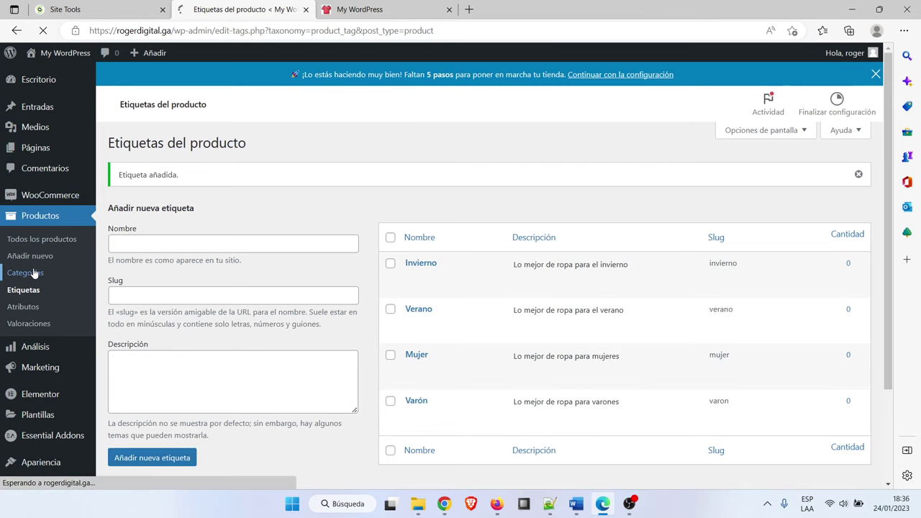
{"action": "scroll", "coordinate": [479, 323], "scroll_direction": "down", "scroll_amount": 3}
{"action": "scroll", "coordinate": [479, 323], "scroll_direction": "up", "scroll_amount": 3}
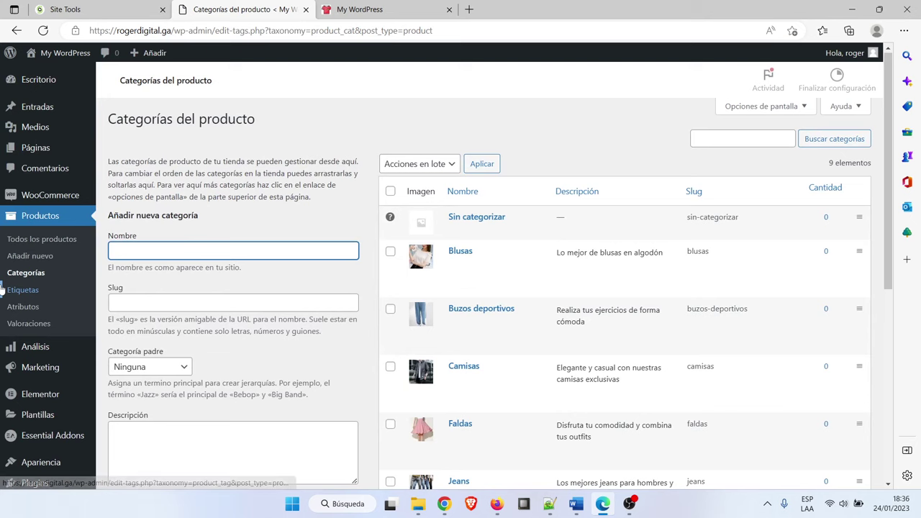
{"action": "left_click", "coordinate": [29, 290]}
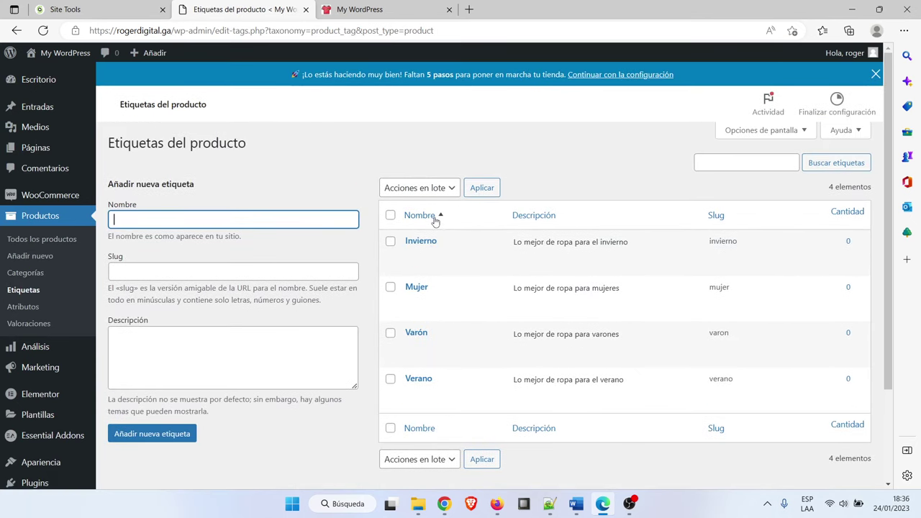
{"action": "left_click", "coordinate": [354, 163]}
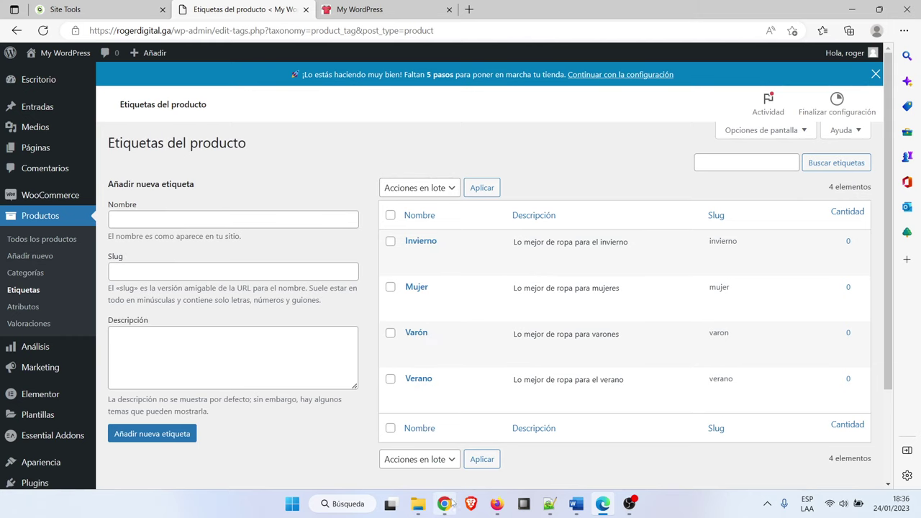
{"action": "left_click", "coordinate": [497, 504]}
{"action": "scroll", "coordinate": [244, 194], "scroll_direction": "up", "scroll_amount": 10}
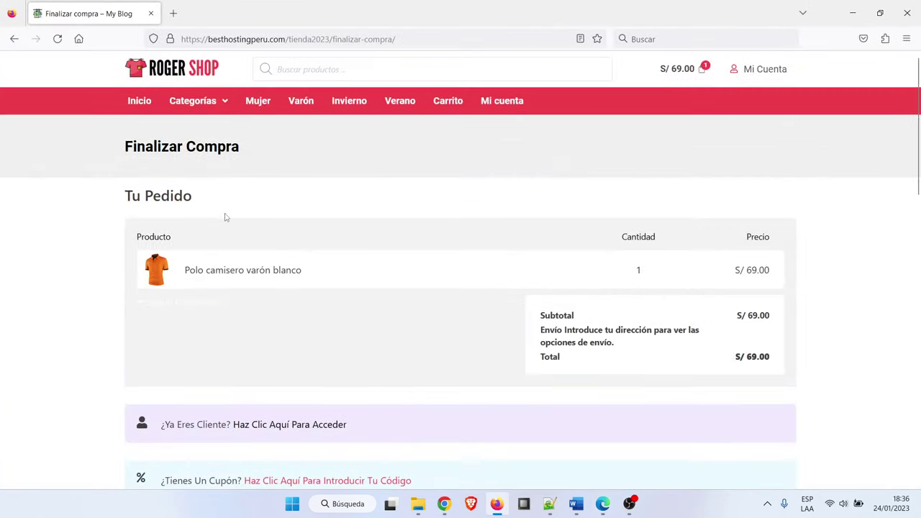
{"action": "mouse_move", "coordinate": [208, 108]}
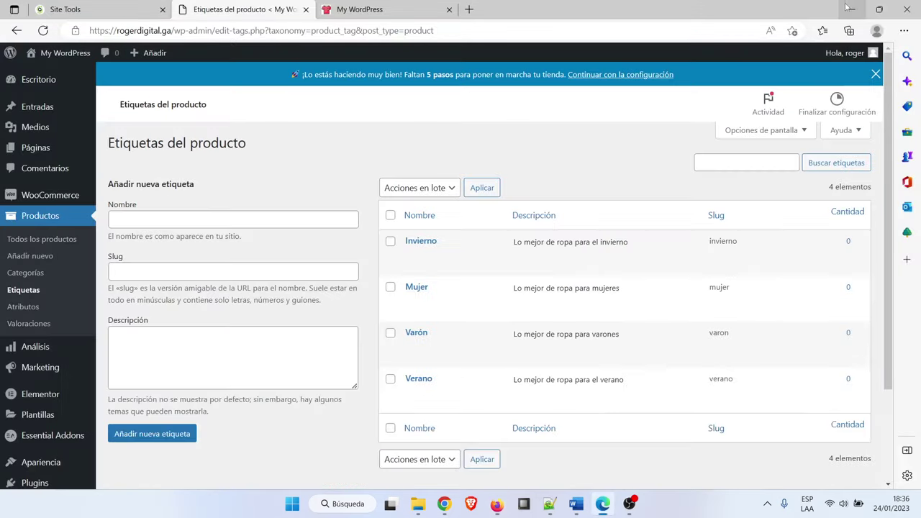
{"action": "left_click", "coordinate": [851, 13]}
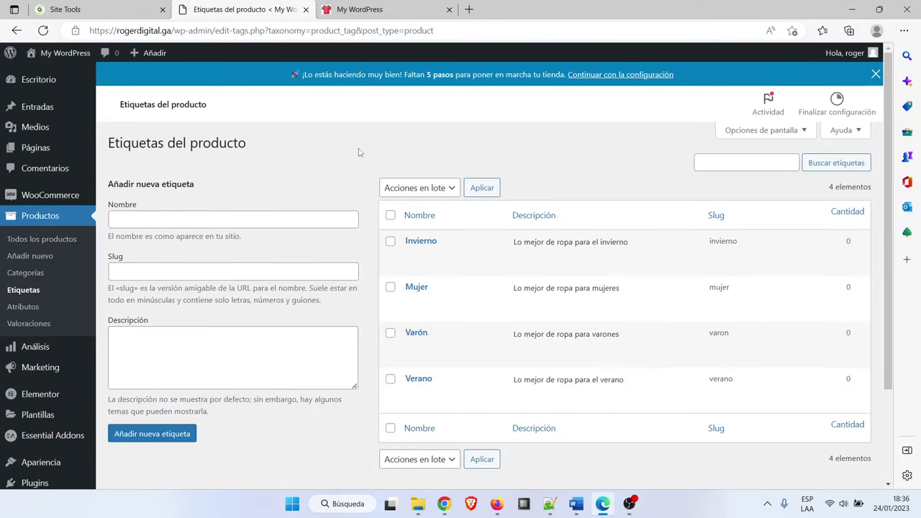
Step: Review the Agregar Productos Simples topic in Temario.txt and reload the storefront
{"action": "left_click", "coordinate": [551, 505]}
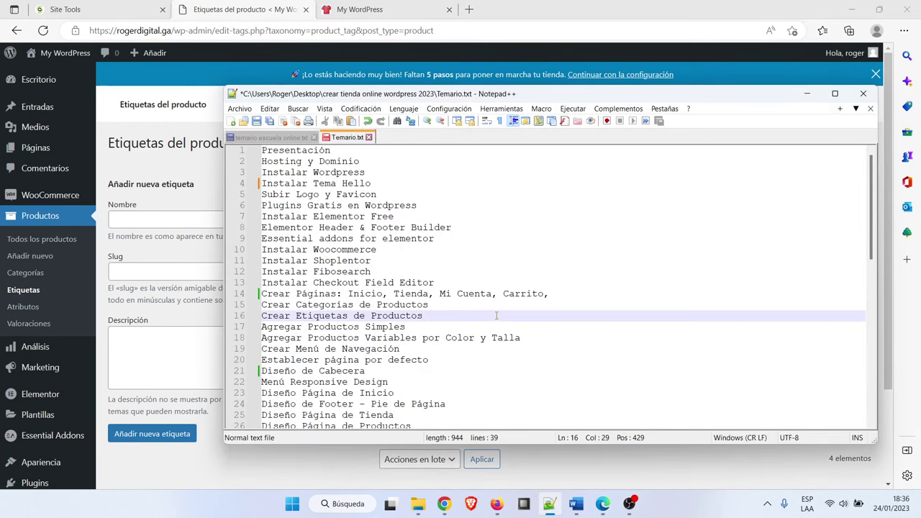
{"action": "left_click", "coordinate": [423, 329]}
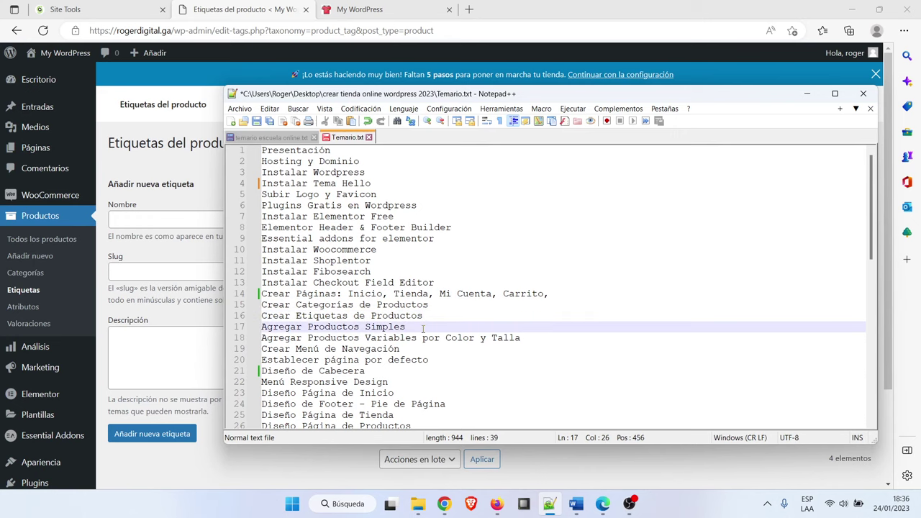
{"action": "left_click", "coordinate": [249, 5]}
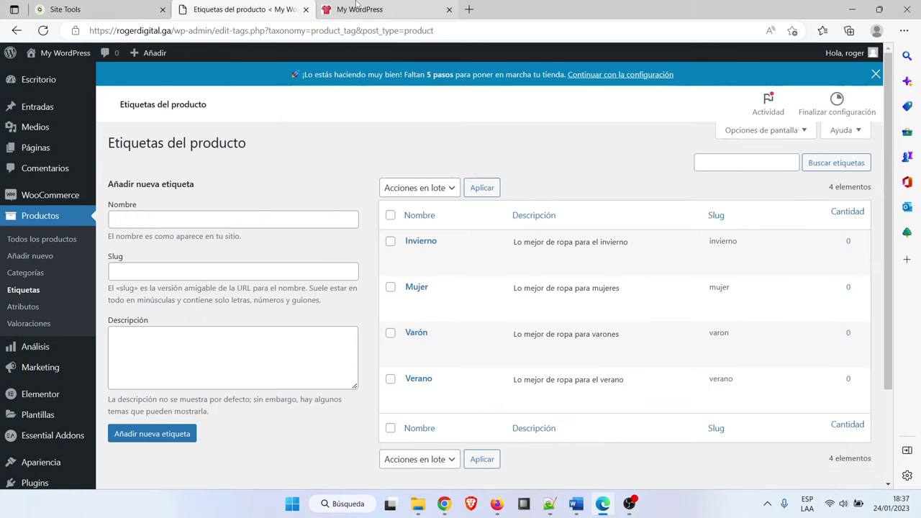
{"action": "left_click", "coordinate": [357, 6]}
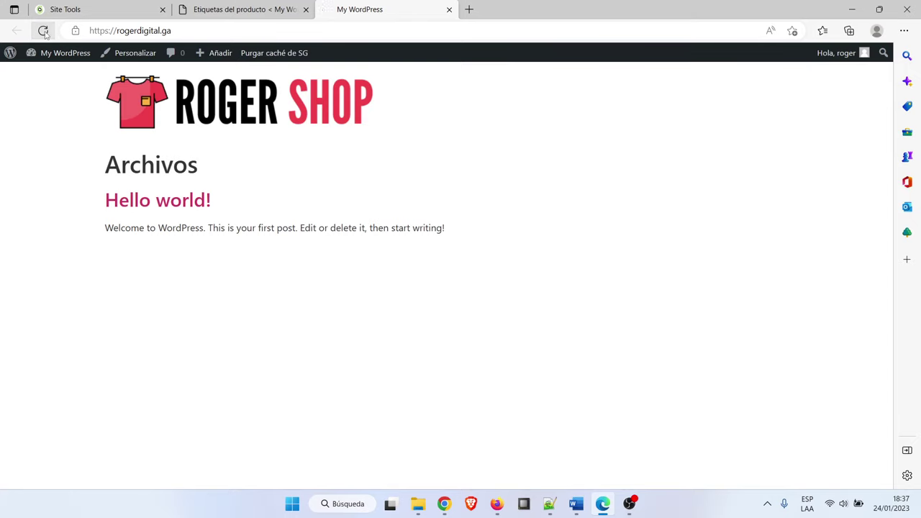
{"action": "left_click", "coordinate": [44, 31]}
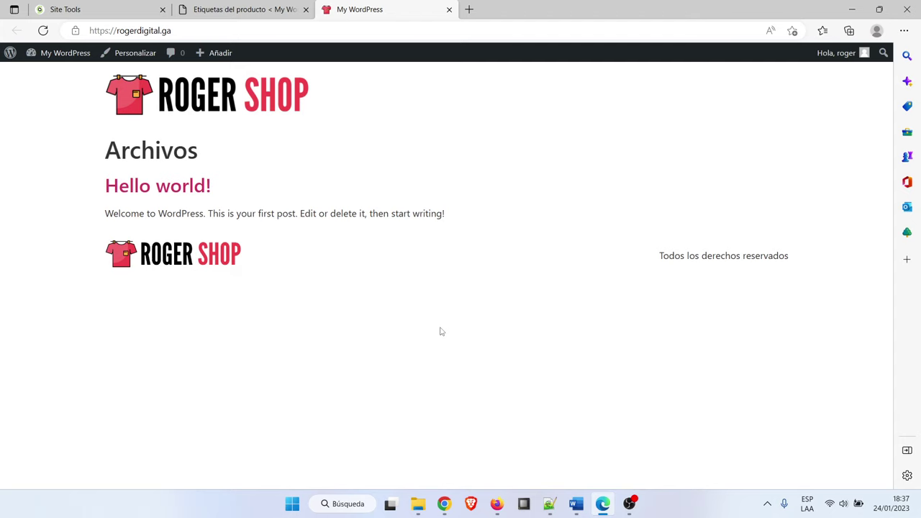
Step: Open the empty product list and start creating a new product
{"action": "left_click", "coordinate": [300, 6]}
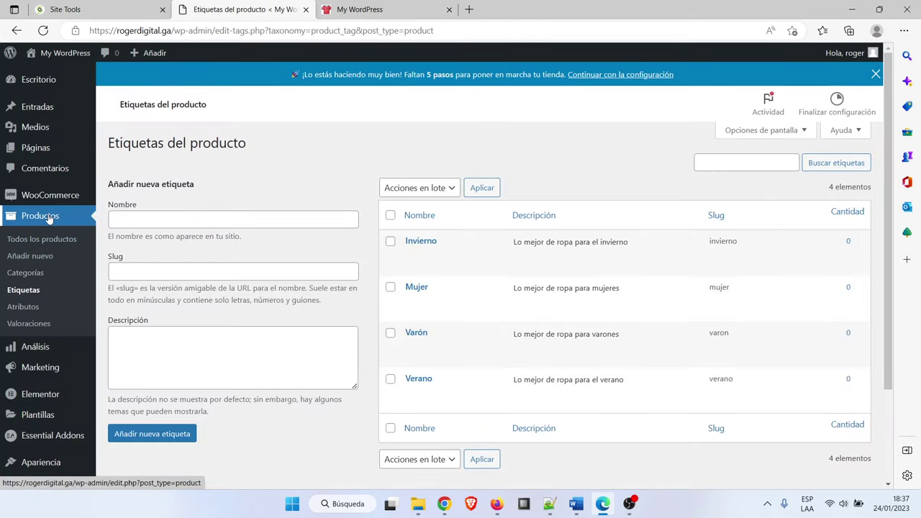
{"action": "left_click", "coordinate": [38, 240]}
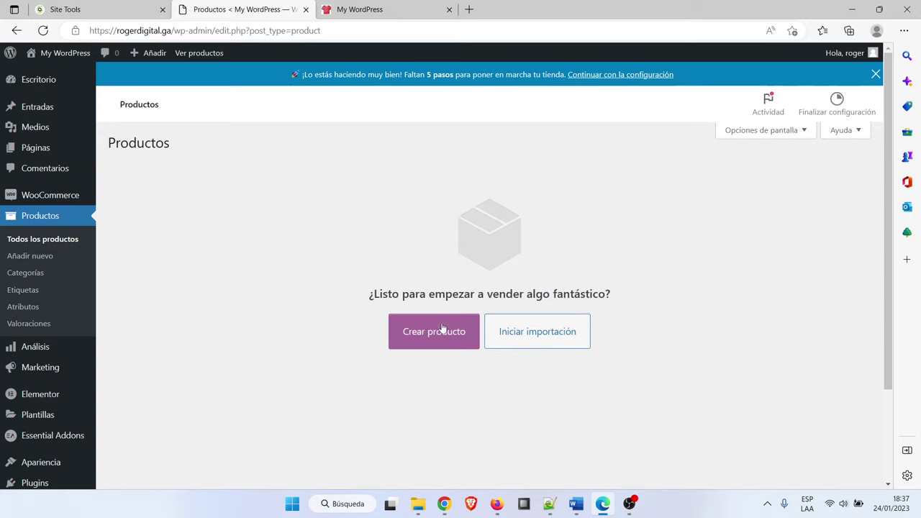
{"action": "left_click", "coordinate": [416, 323]}
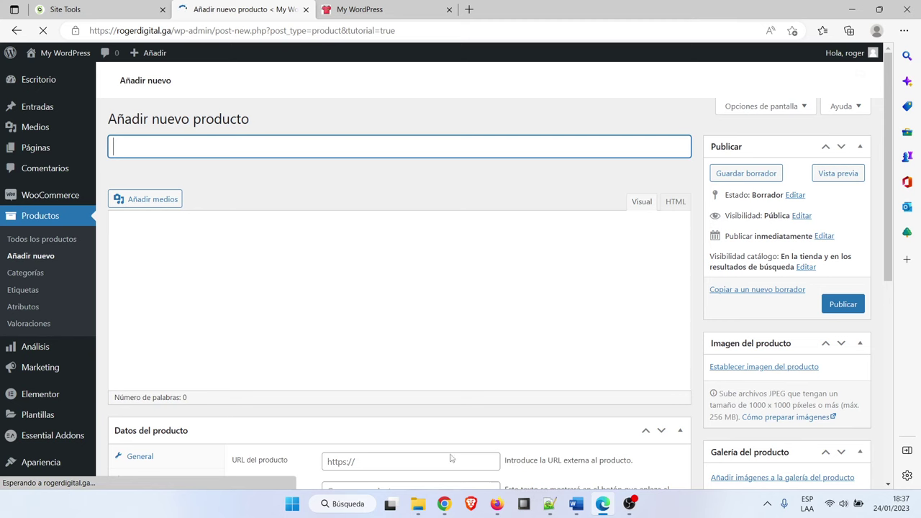
Step: In File Explorer, locate the Blusa de verano para mujer image and select its file name
{"action": "left_click", "coordinate": [418, 503]}
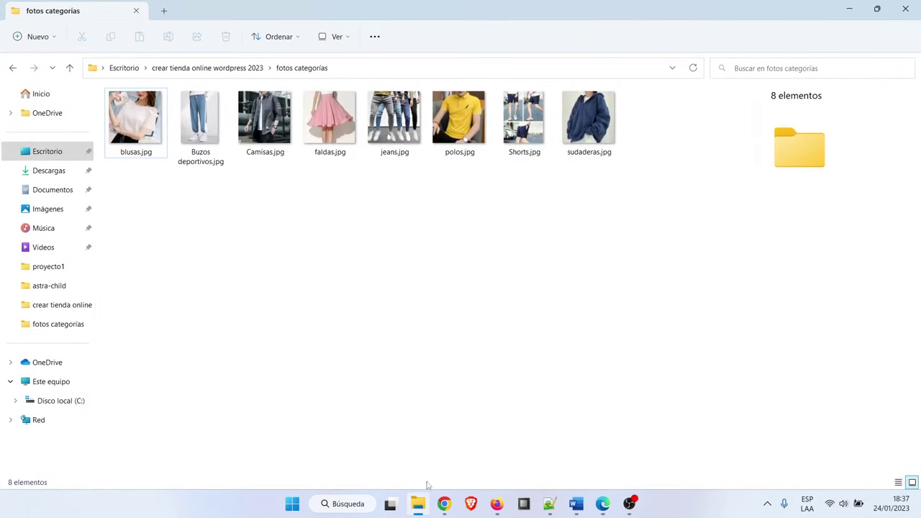
{"action": "left_click", "coordinate": [229, 67]}
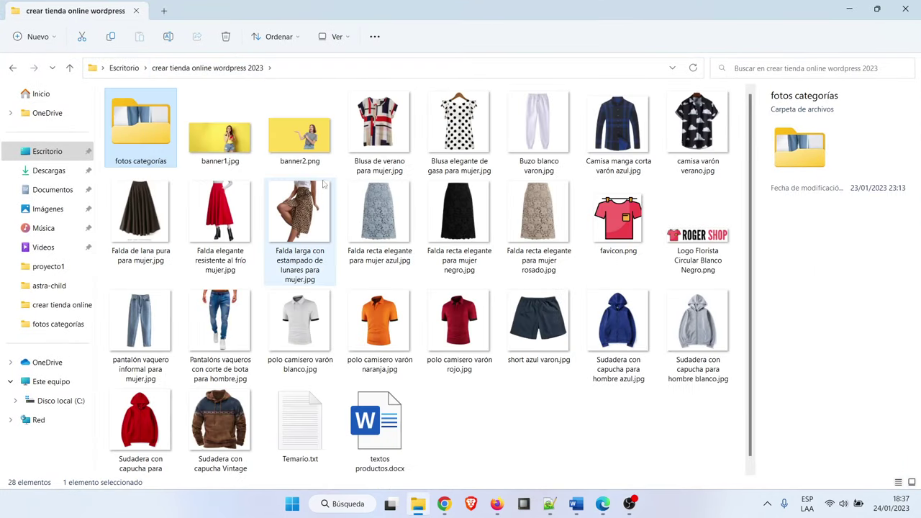
{"action": "left_click", "coordinate": [385, 172]}
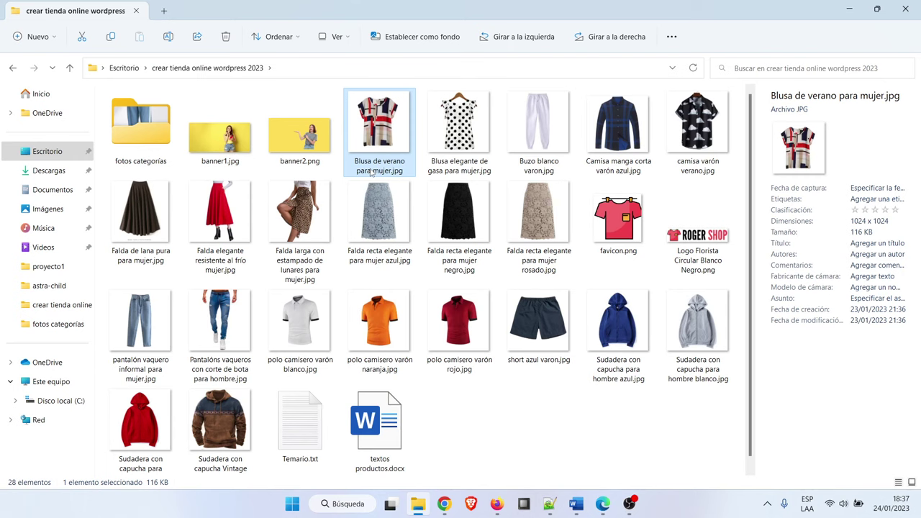
{"action": "left_click", "coordinate": [371, 173]}
{"action": "key", "text": "ctrl+c"}
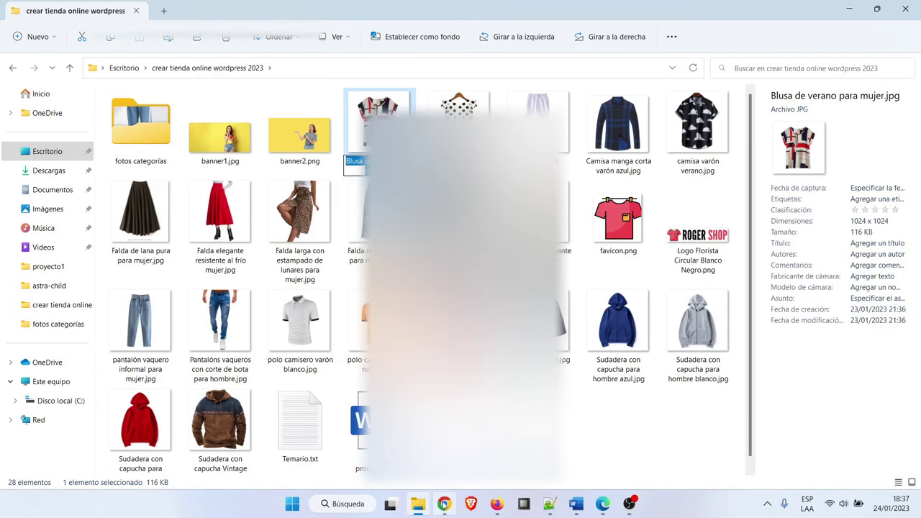
Step: Switch between browser windows back to WordPress's new-product page
{"action": "left_click", "coordinate": [444, 503]}
{"action": "left_click", "coordinate": [444, 504]}
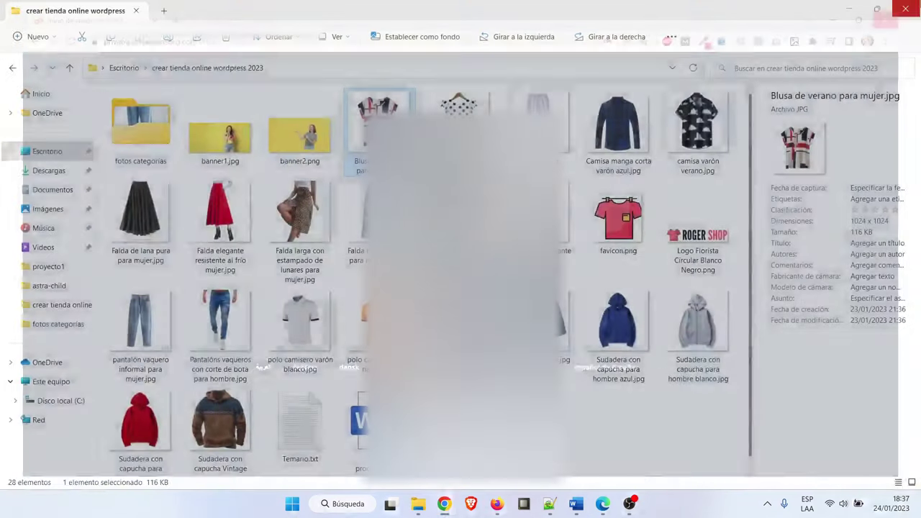
{"action": "left_click", "coordinate": [496, 504]}
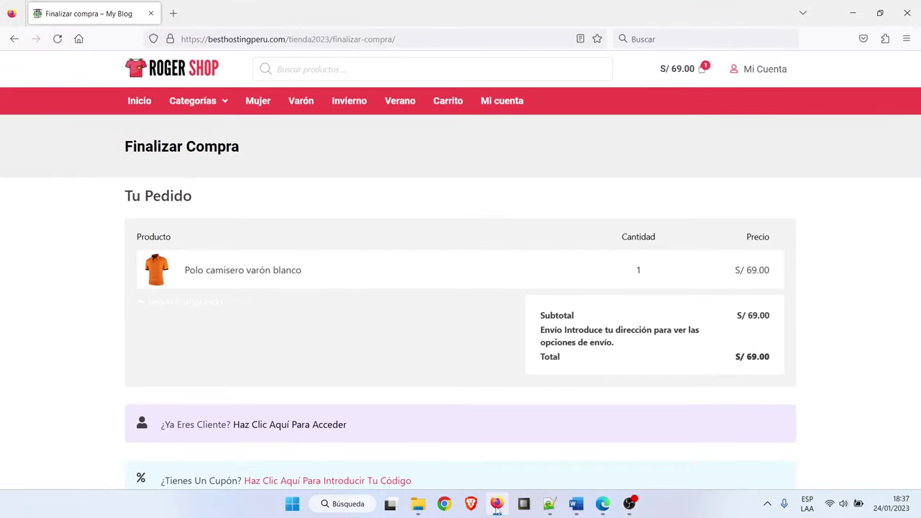
{"action": "left_click", "coordinate": [604, 503]}
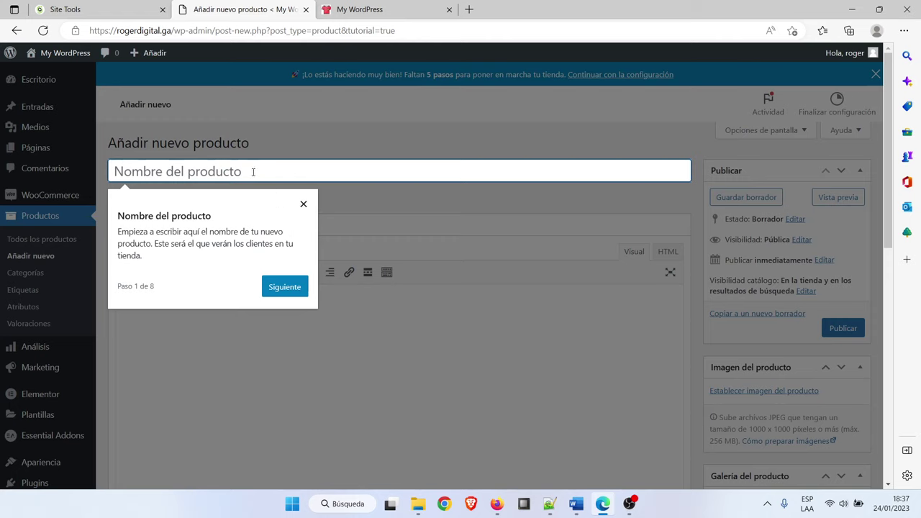
Step: Name the product 'Blusa de verano para mujer' and dismiss the tutorial tip
{"action": "key", "text": "ctrl+v"}
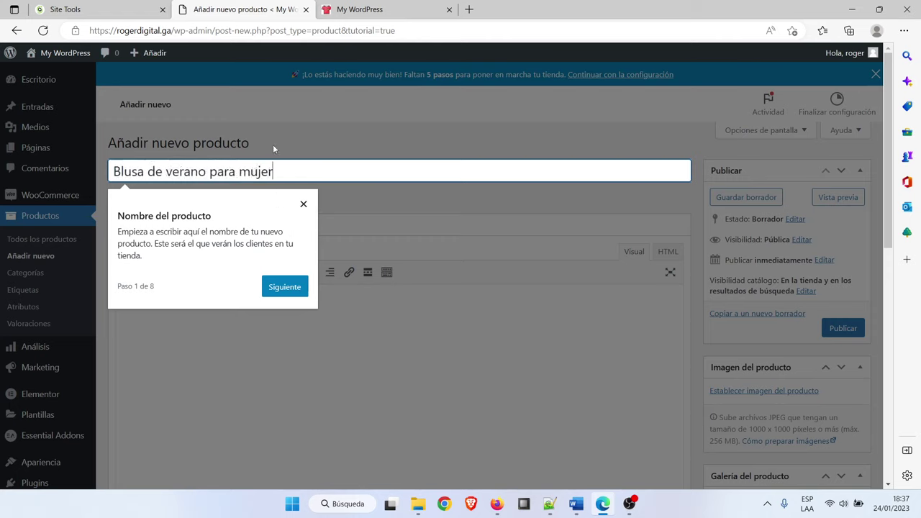
{"action": "left_click", "coordinate": [303, 204]}
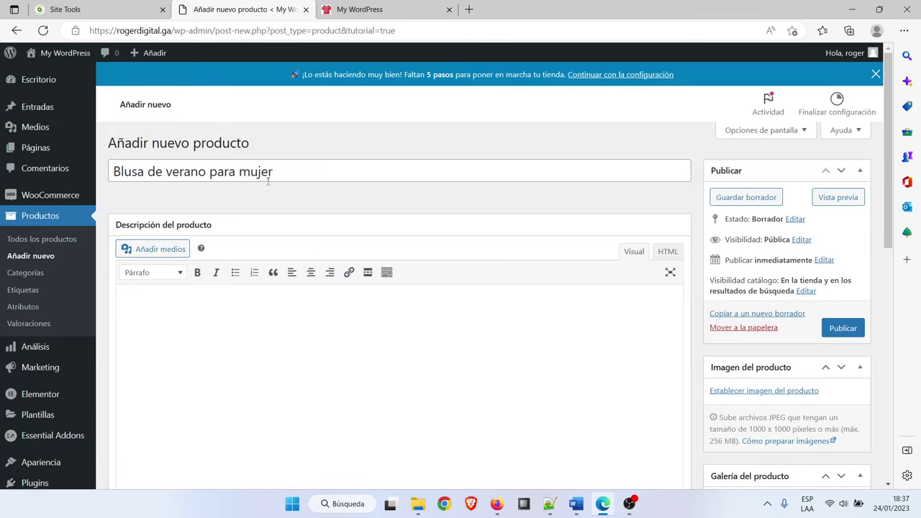
{"action": "scroll", "coordinate": [303, 342], "scroll_direction": "down", "scroll_amount": 1}
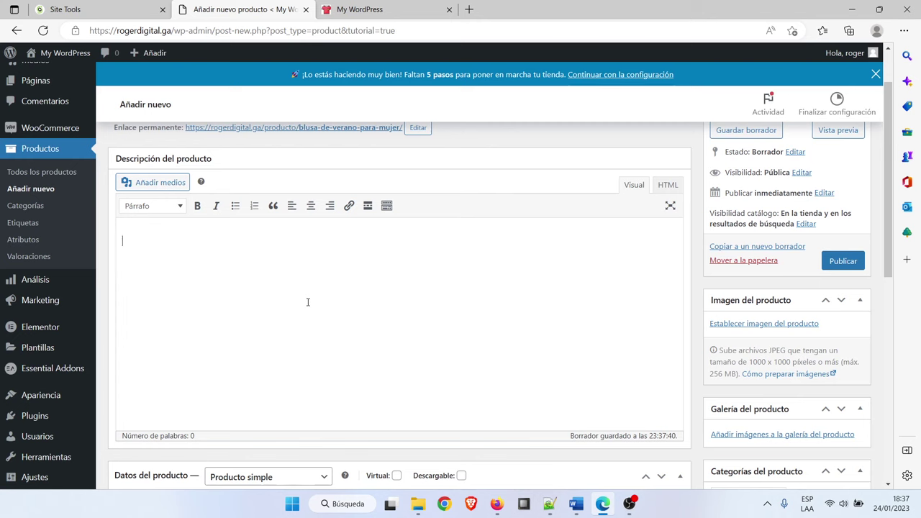
Step: Copy the spec table and feature bullets from Word into the product description
{"action": "left_click", "coordinate": [577, 505]}
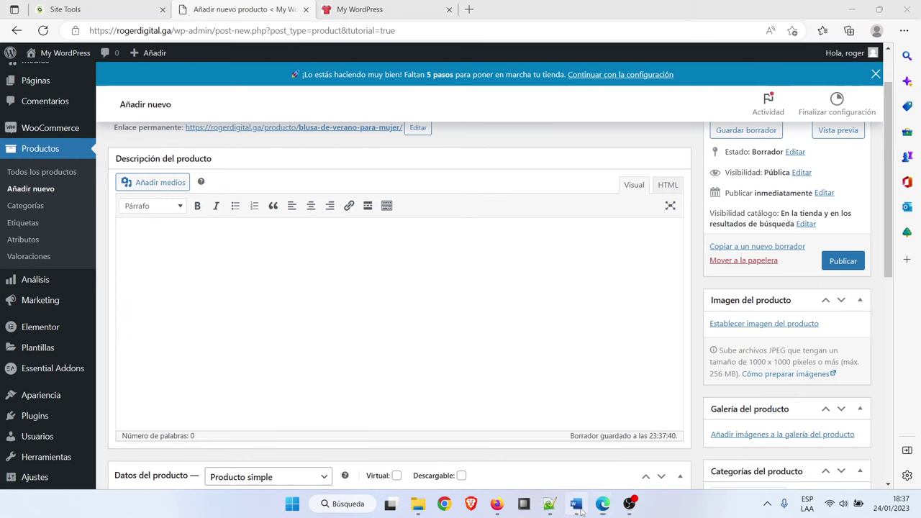
{"action": "scroll", "coordinate": [498, 307], "scroll_direction": "up", "scroll_amount": 1}
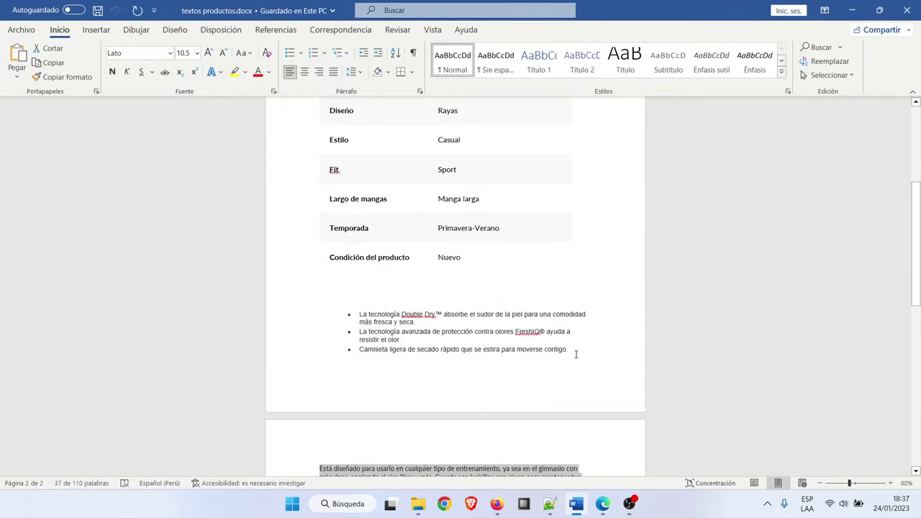
{"action": "left_click_drag", "start_coordinate": [576, 353], "coordinate": [317, 145]}
{"action": "key", "text": "ctrl+c"}
{"action": "scroll", "coordinate": [359, 351], "scroll_direction": "up", "scroll_amount": 1}
{"action": "scroll", "coordinate": [335, 276], "scroll_direction": "up", "scroll_amount": 3}
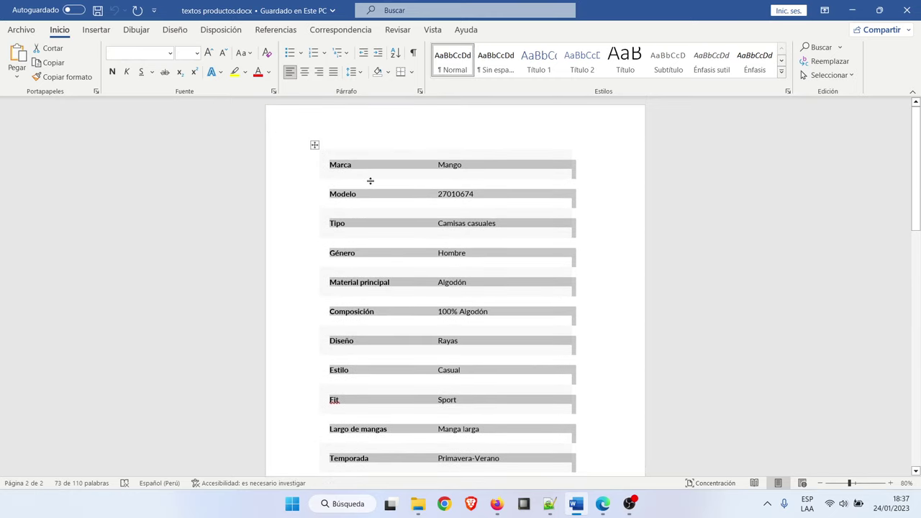
{"action": "left_click", "coordinate": [498, 505]}
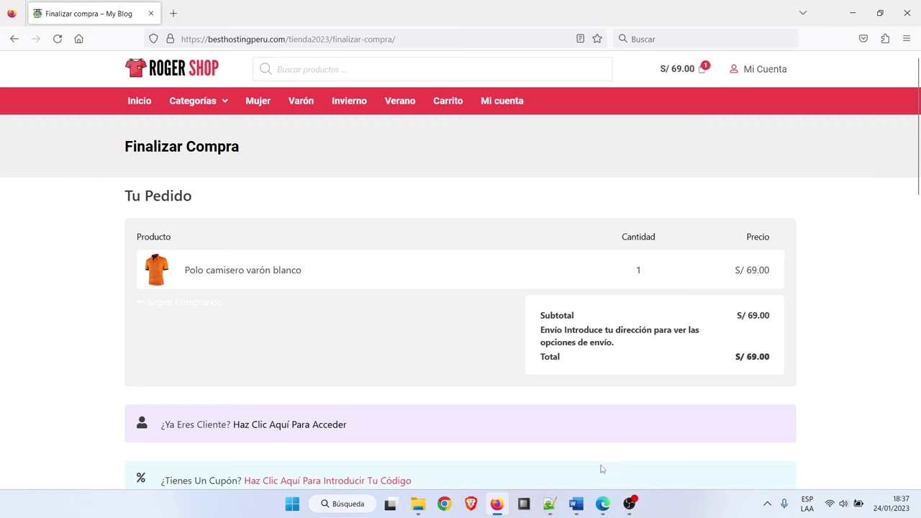
{"action": "left_click", "coordinate": [602, 504]}
{"action": "key", "text": "ctrl+v"}
{"action": "scroll", "coordinate": [353, 294], "scroll_direction": "up", "scroll_amount": 10}
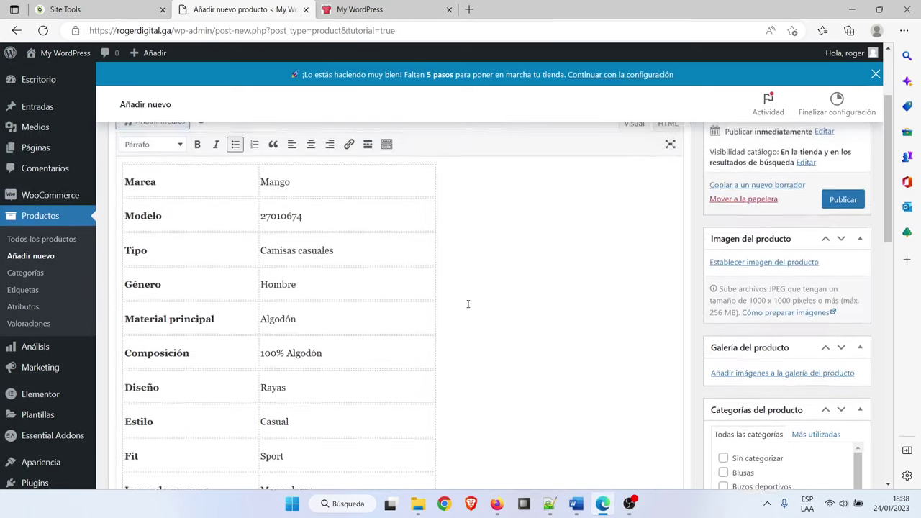
{"action": "scroll", "coordinate": [353, 291], "scroll_direction": "down", "scroll_amount": 3}
{"action": "scroll", "coordinate": [353, 291], "scroll_direction": "down", "scroll_amount": 3}
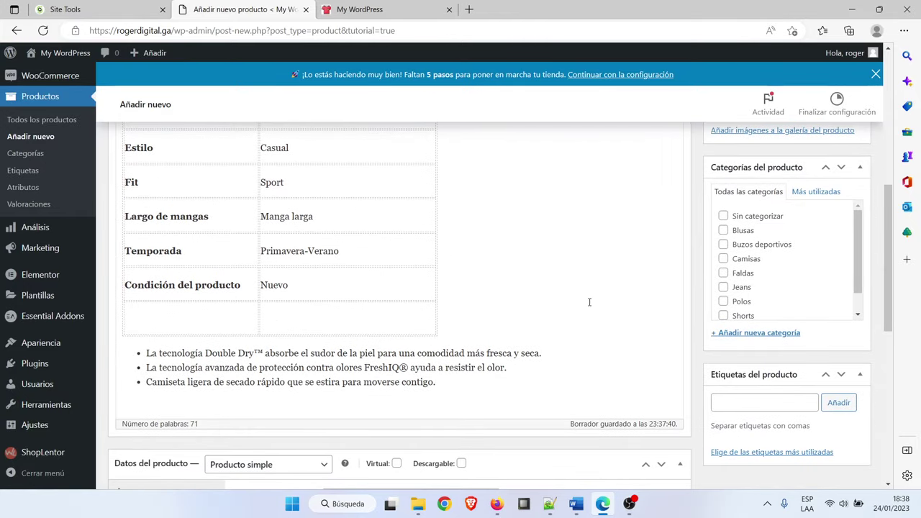
{"action": "scroll", "coordinate": [589, 306], "scroll_direction": "down", "scroll_amount": 2}
{"action": "left_click", "coordinate": [349, 364]}
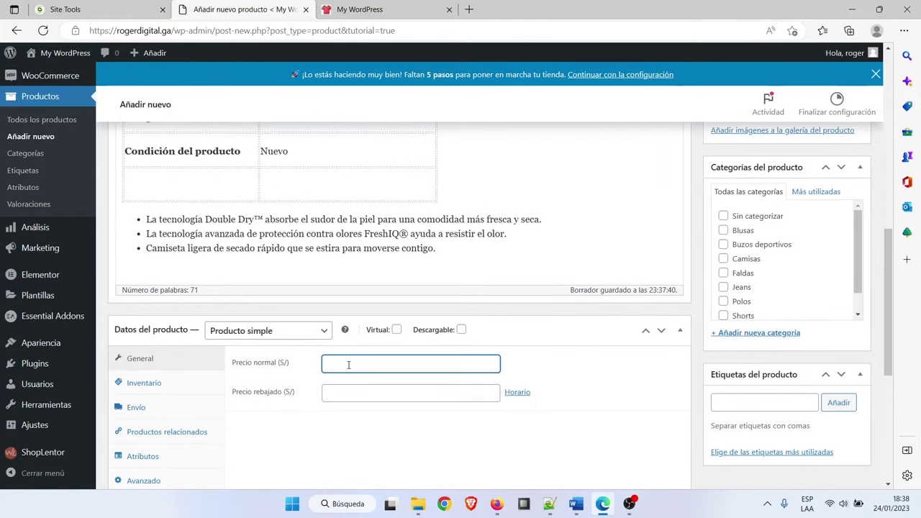
Step: Set the regular price to 100 and the sale price to 91
{"action": "type", "text": "100"}
{"action": "left_click", "coordinate": [353, 393]}
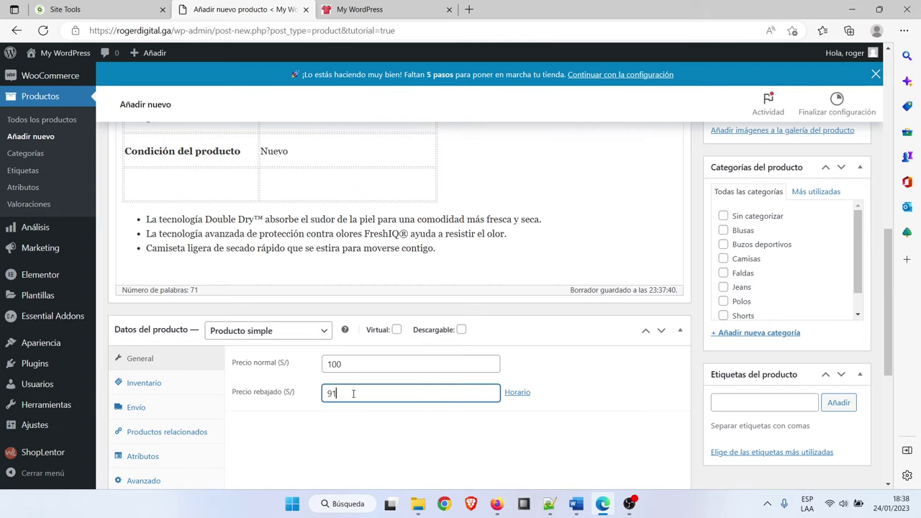
{"action": "type", "text": "91"}
Step: In Inventario, set SKU P00001 and manage stock with a quantity of 10
{"action": "scroll", "coordinate": [351, 392], "scroll_direction": "down", "scroll_amount": 1}
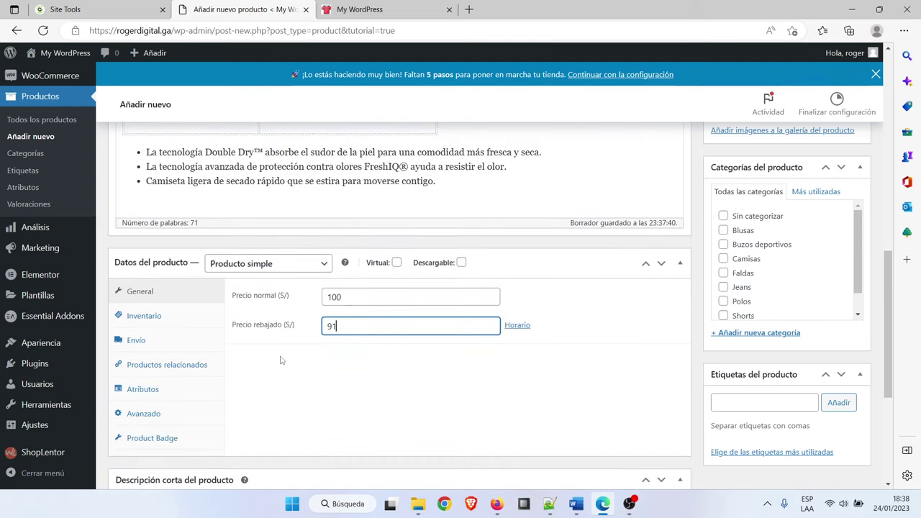
{"action": "left_click", "coordinate": [184, 322]}
{"action": "left_click", "coordinate": [342, 289]}
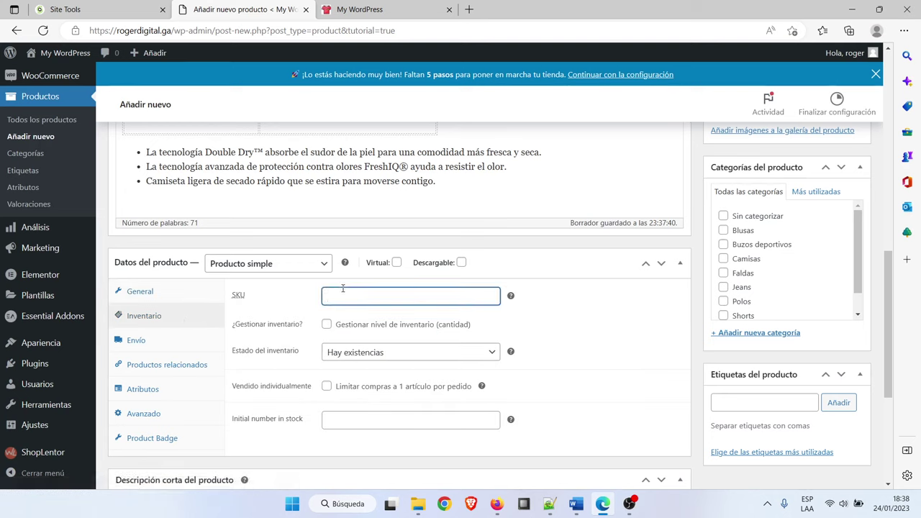
{"action": "type", "text": "P00001"}
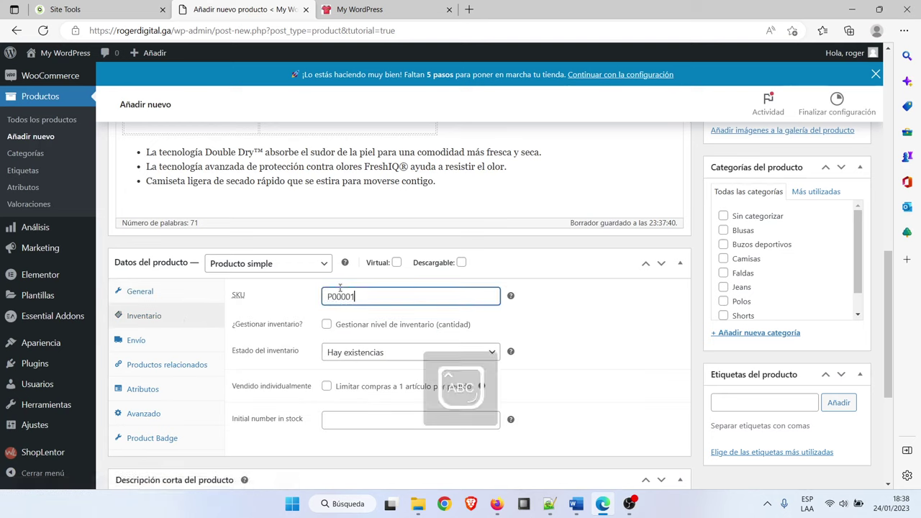
{"action": "left_click", "coordinate": [326, 325]}
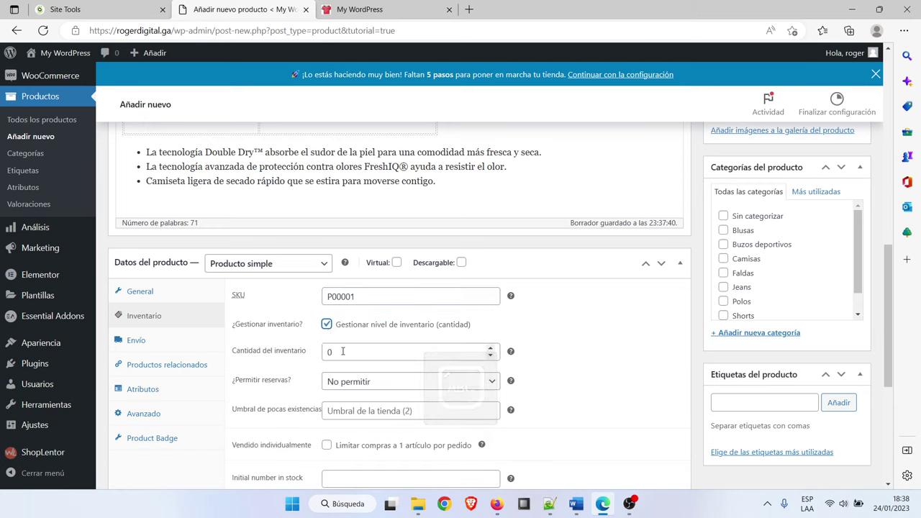
{"action": "double_click", "coordinate": [335, 351]}
{"action": "type", "text": "11"}
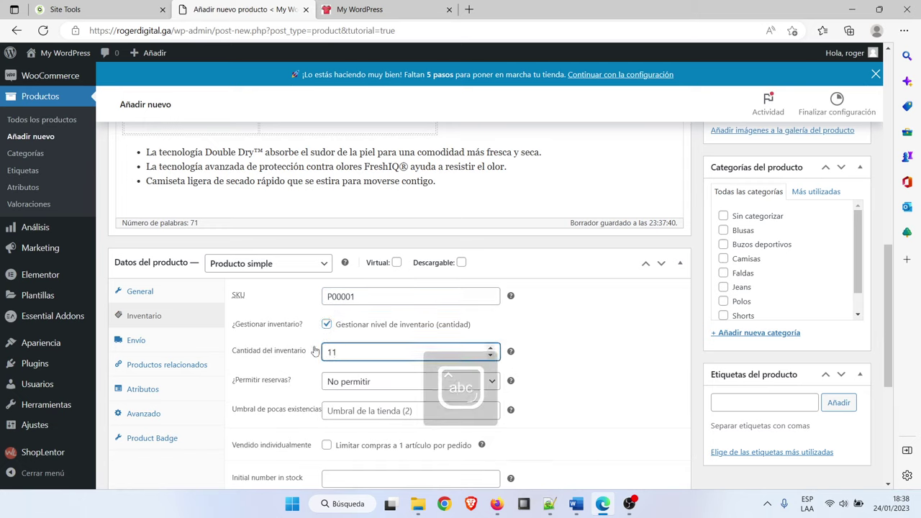
{"action": "key", "text": "BackSpace"}
{"action": "type", "text": "0"}
{"action": "scroll", "coordinate": [329, 346], "scroll_direction": "down", "scroll_amount": 3}
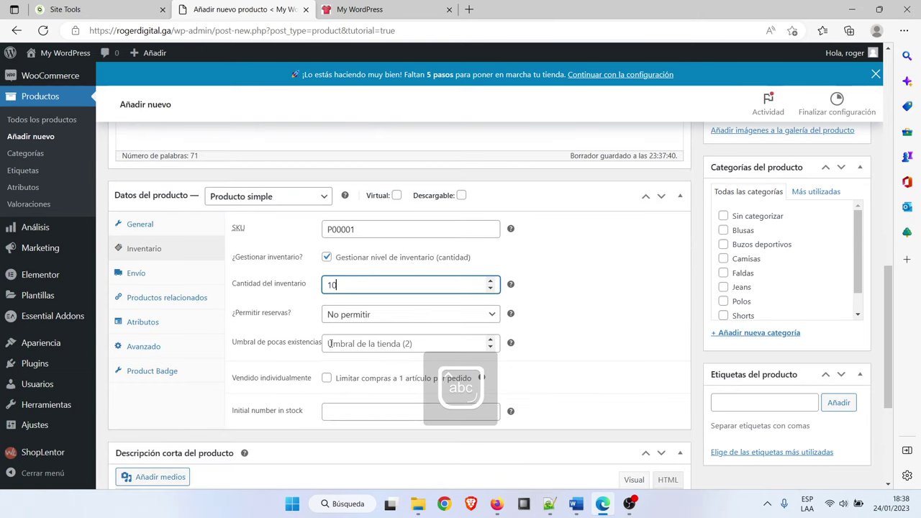
{"action": "scroll", "coordinate": [331, 343], "scroll_direction": "down", "scroll_amount": 2}
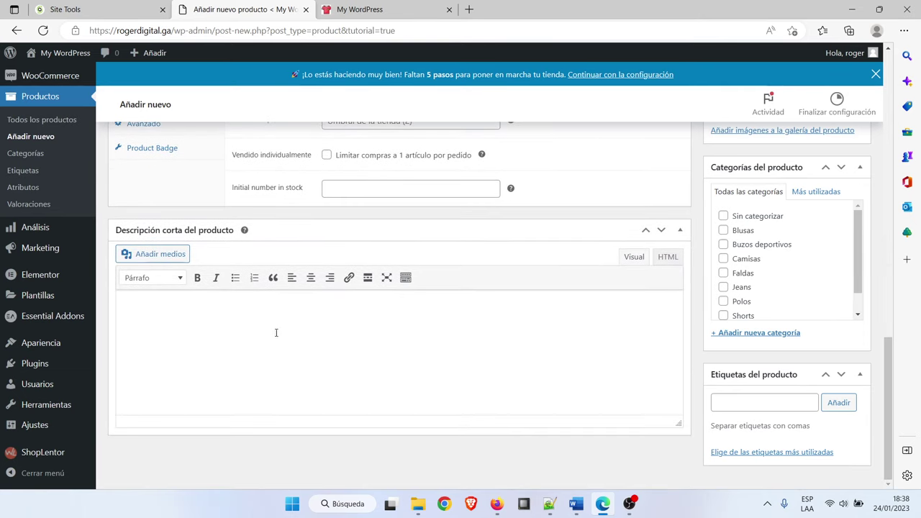
Step: Copy the short description paragraph from Word into the product's short description
{"action": "left_click", "coordinate": [576, 503]}
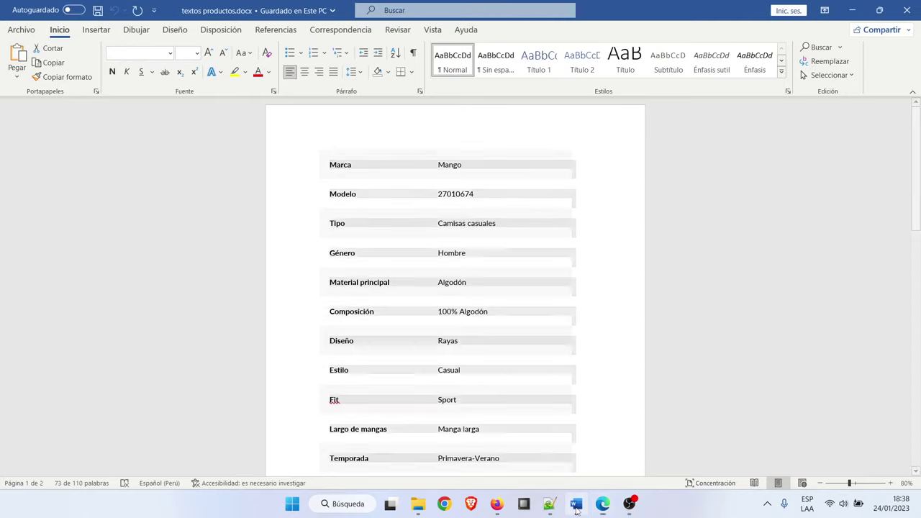
{"action": "scroll", "coordinate": [496, 425], "scroll_direction": "down", "scroll_amount": 3}
{"action": "scroll", "coordinate": [496, 423], "scroll_direction": "down", "scroll_amount": 3}
{"action": "triple_click", "coordinate": [437, 331]}
{"action": "key", "text": "ctrl+c"}
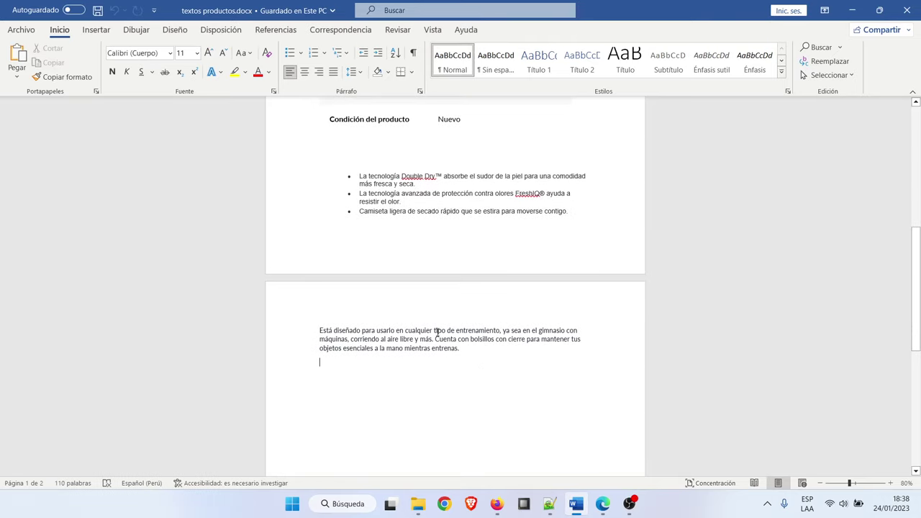
{"action": "left_click", "coordinate": [576, 504]}
{"action": "left_click", "coordinate": [275, 328]}
{"action": "key", "text": "ctrl+v"}
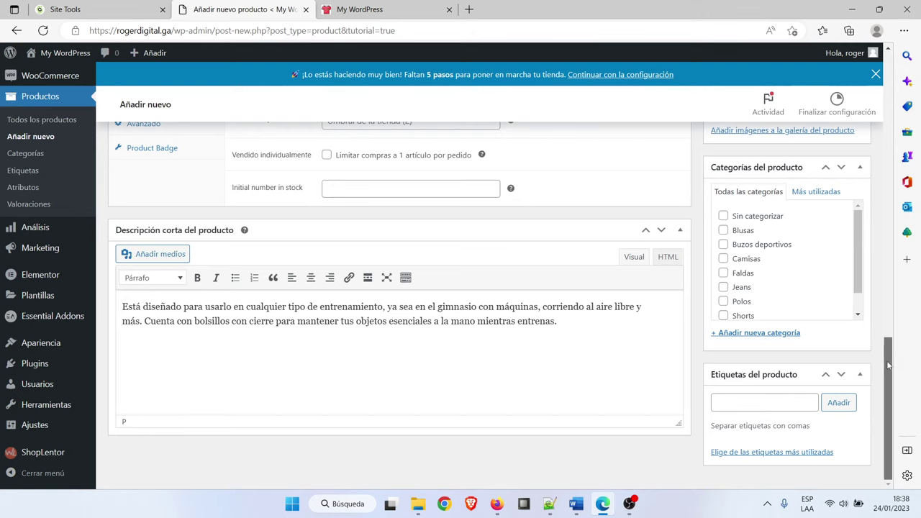
Step: Tag the product Mujer and Verano
{"action": "left_click_drag", "start_coordinate": [889, 360], "coordinate": [884, 80]}
{"action": "scroll", "coordinate": [811, 257], "scroll_direction": "down", "scroll_amount": 15}
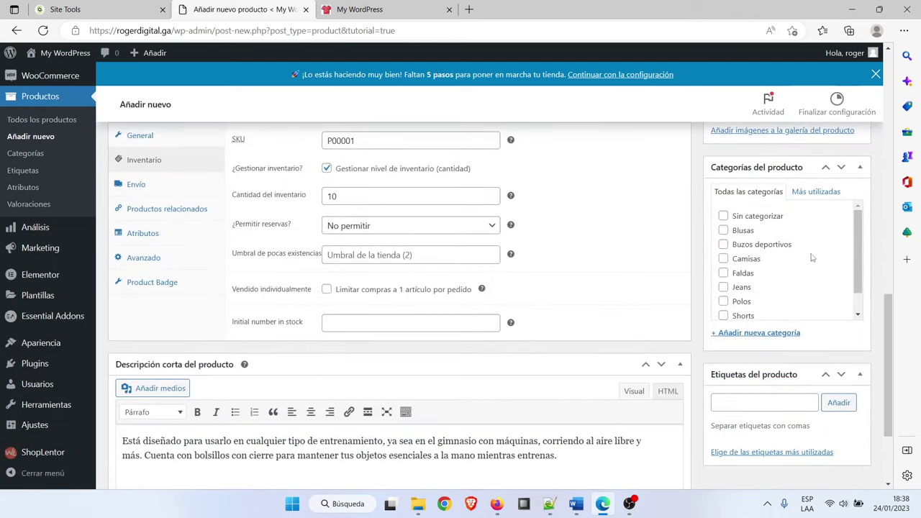
{"action": "left_click", "coordinate": [747, 400]}
{"action": "type", "text": "mujer"}
{"action": "left_click", "coordinate": [733, 420]}
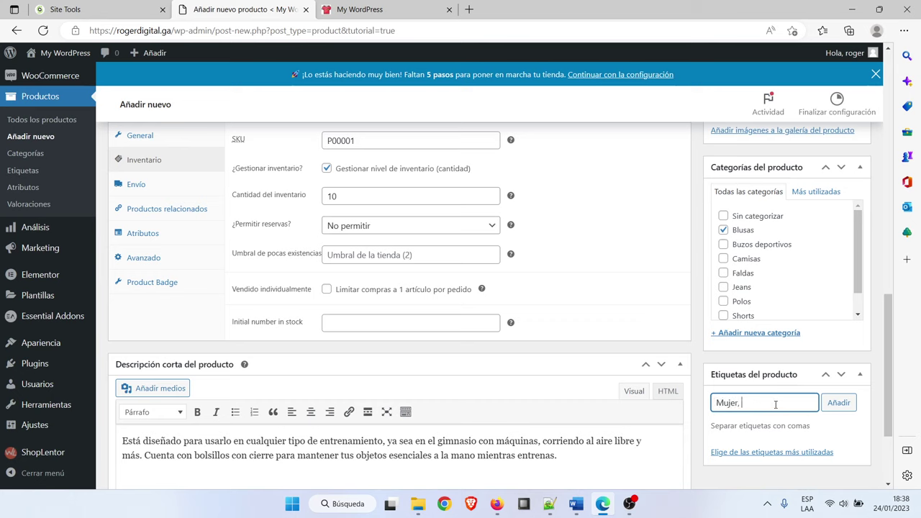
{"action": "type", "text": "vern"}
{"action": "left_click", "coordinate": [758, 420]}
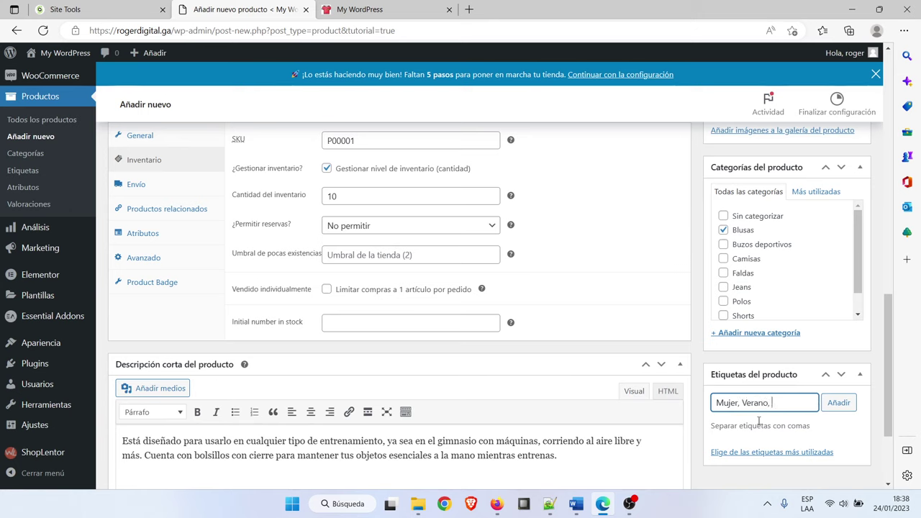
{"action": "left_click", "coordinate": [833, 404]}
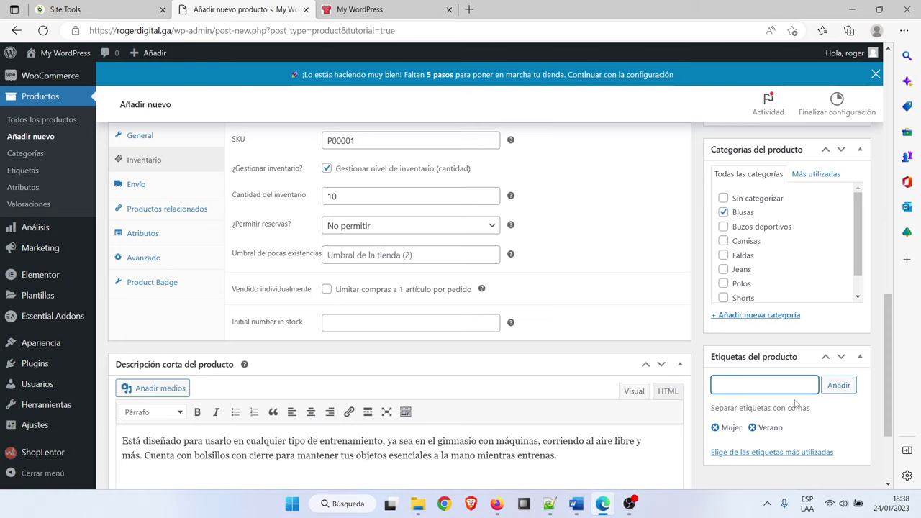
Step: Open the product image window on its Subir archivos tab
{"action": "scroll", "coordinate": [804, 403], "scroll_direction": "up", "scroll_amount": 2}
{"action": "scroll", "coordinate": [804, 404], "scroll_direction": "up", "scroll_amount": 8}
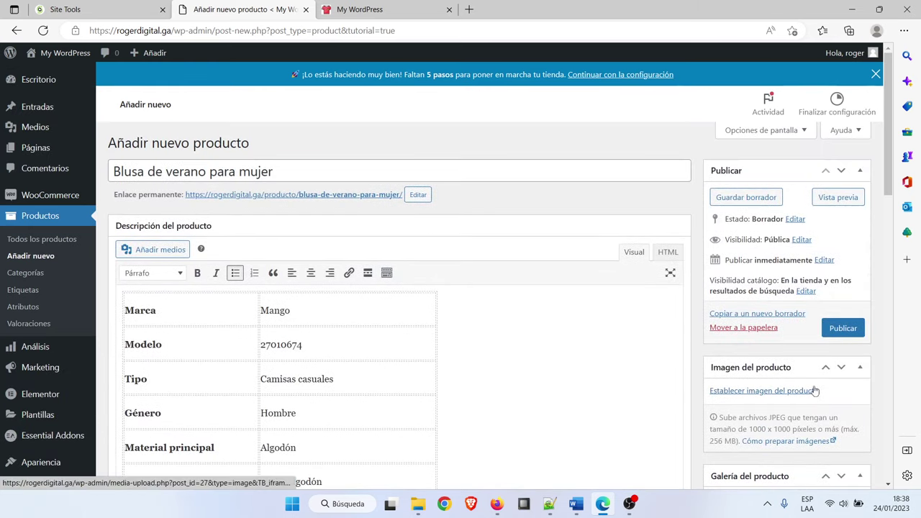
{"action": "scroll", "coordinate": [811, 315], "scroll_direction": "down", "scroll_amount": 2}
{"action": "left_click", "coordinate": [764, 257]}
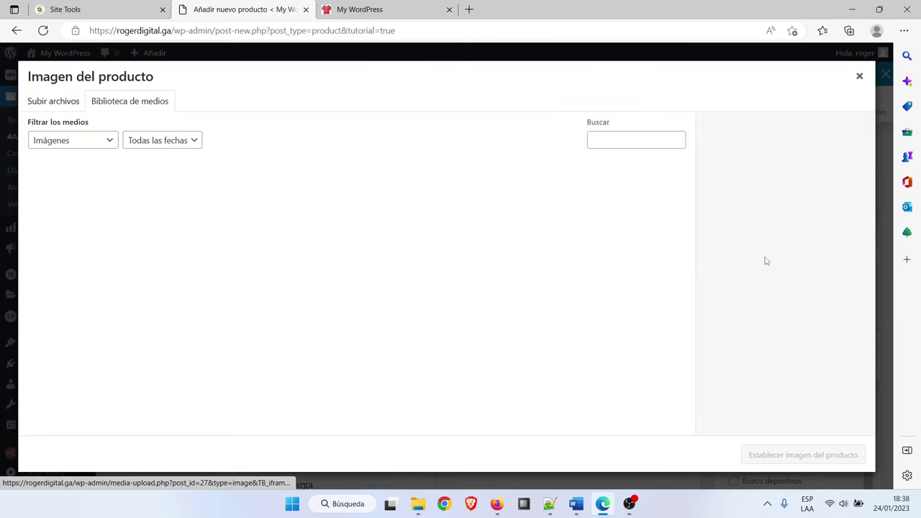
{"action": "left_click", "coordinate": [63, 101]}
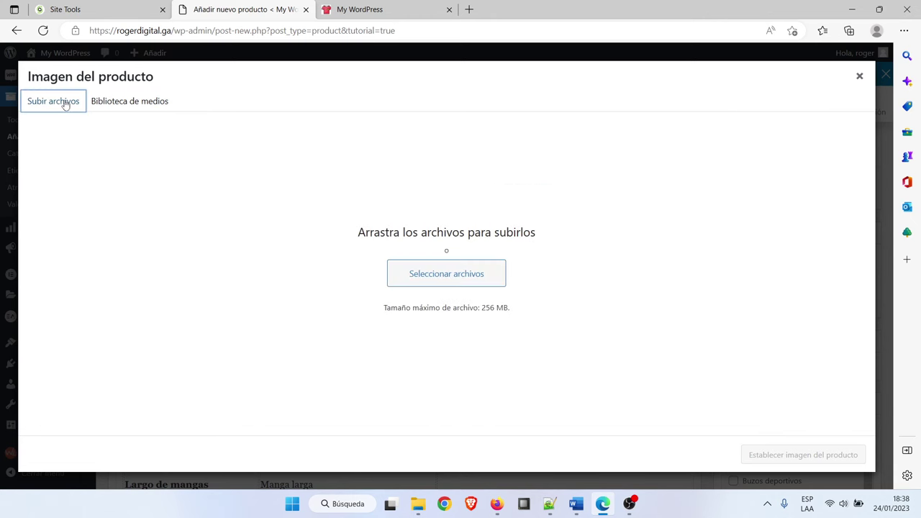
Step: Upload the Blusa de verano para mujer photo from the store materials folder
{"action": "left_click", "coordinate": [470, 273]}
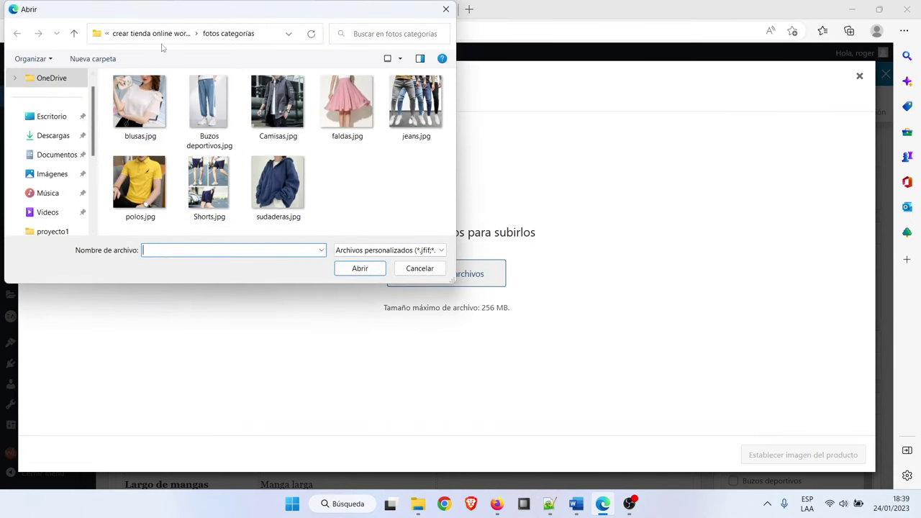
{"action": "left_click", "coordinate": [152, 33]}
{"action": "double_click", "coordinate": [338, 115]}
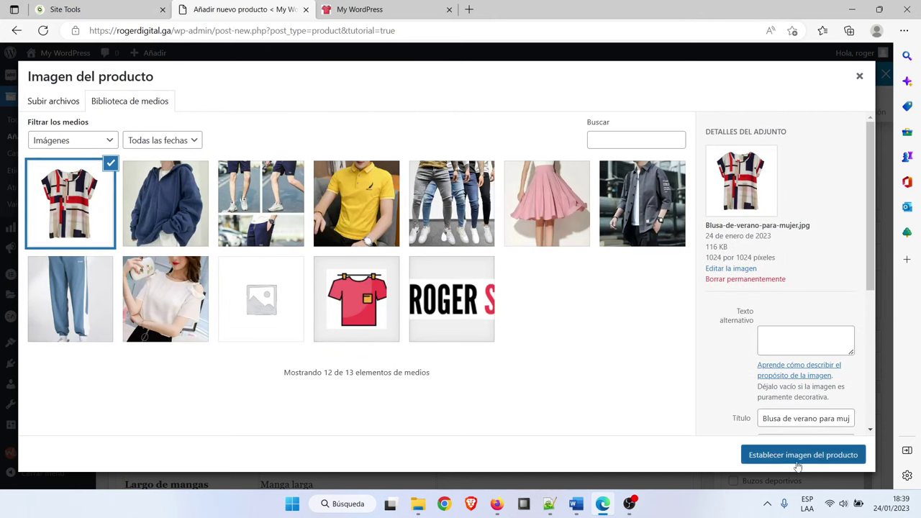
Step: Copy the image title into the photo's alternative text field
{"action": "left_click", "coordinate": [795, 330]}
{"action": "left_click", "coordinate": [788, 417]}
{"action": "triple_click", "coordinate": [788, 418]}
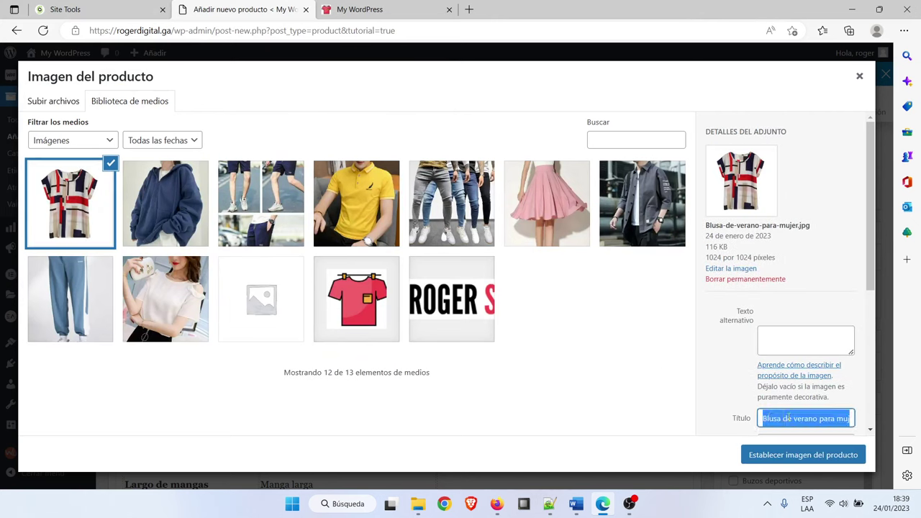
{"action": "left_click", "coordinate": [831, 340]}
{"action": "left_click", "coordinate": [743, 341]}
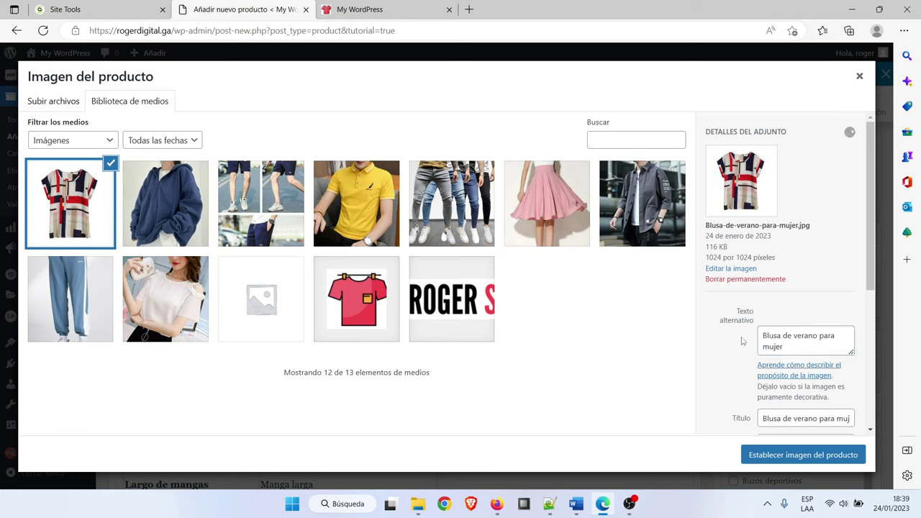
{"action": "left_click_drag", "start_coordinate": [808, 341], "coordinate": [794, 333]}
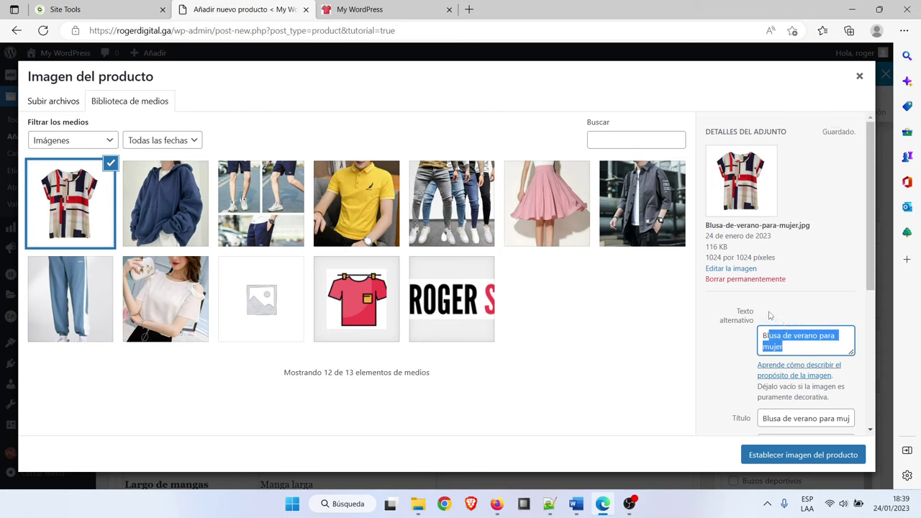
{"action": "left_click", "coordinate": [773, 317]}
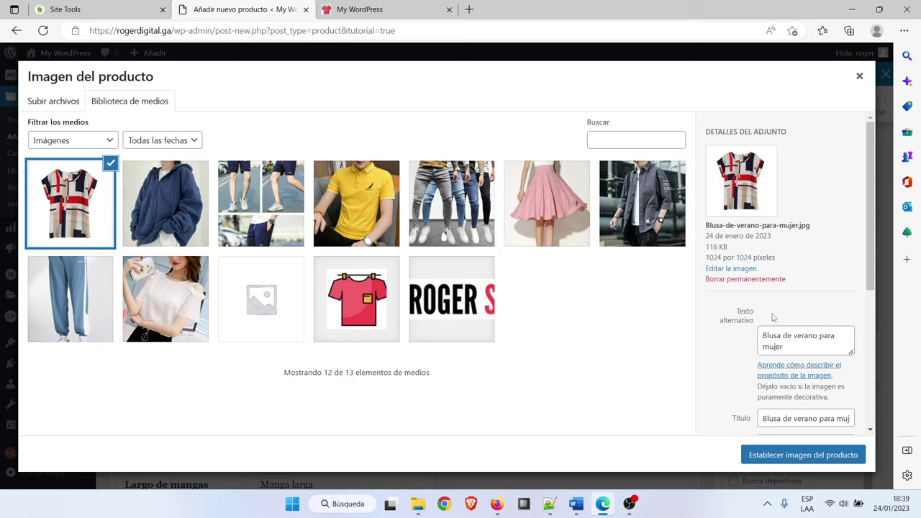
{"action": "left_click_drag", "start_coordinate": [784, 347], "coordinate": [769, 335]}
{"action": "left_click", "coordinate": [799, 349]}
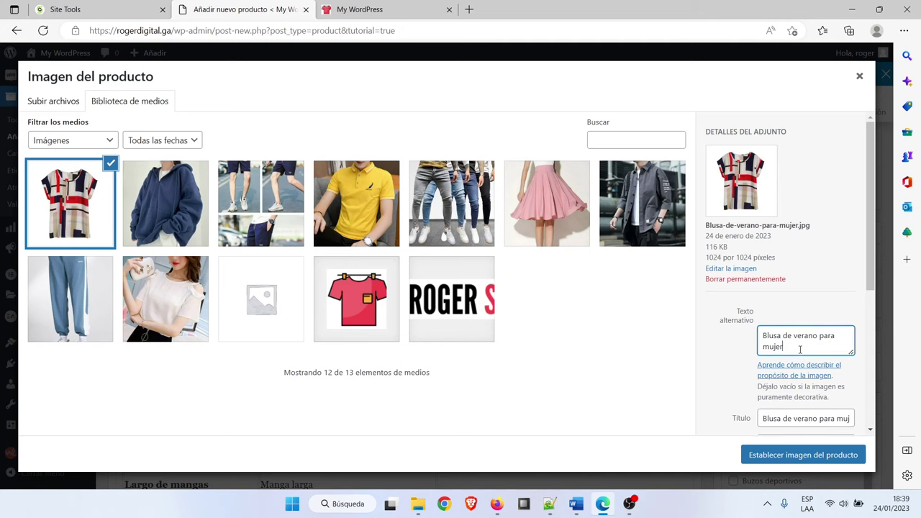
Step: Set the photo as the product image and publish the blouse
{"action": "left_click", "coordinate": [801, 457]}
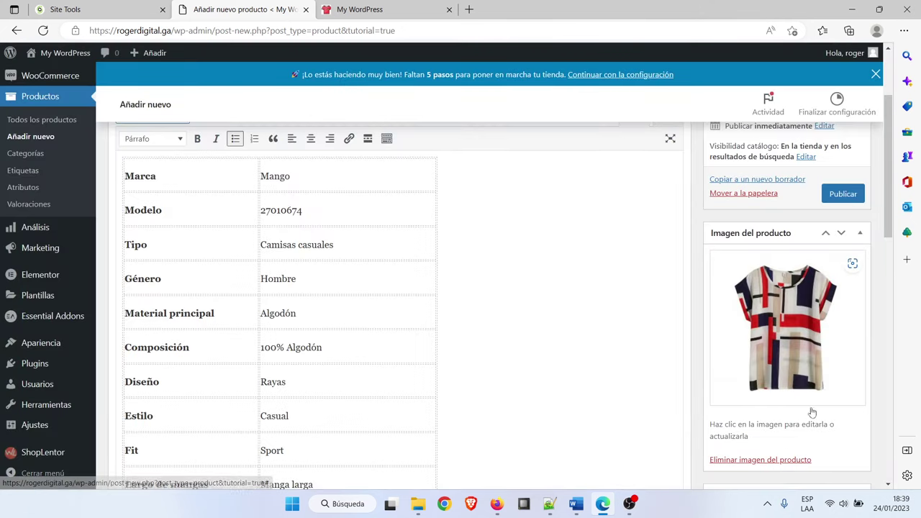
{"action": "scroll", "coordinate": [840, 360], "scroll_direction": "up", "scroll_amount": 1}
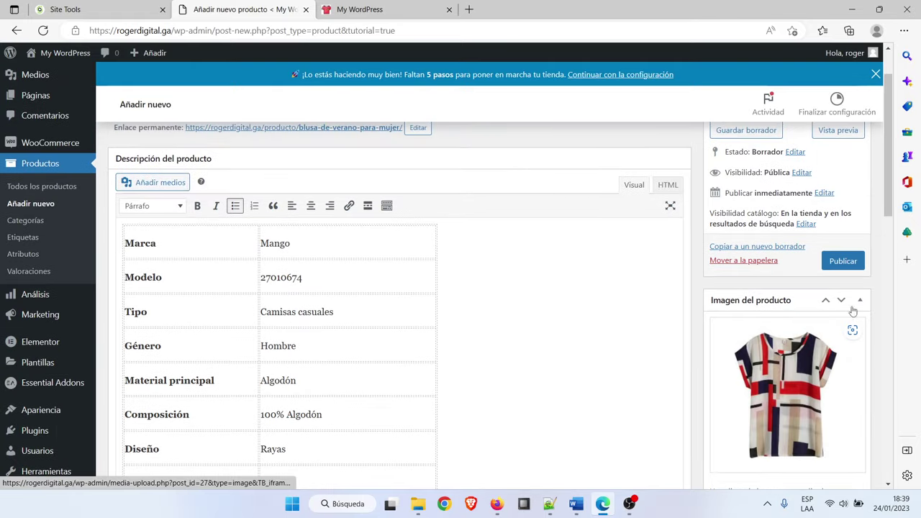
{"action": "left_click", "coordinate": [846, 263]}
{"action": "scroll", "coordinate": [846, 288], "scroll_direction": "up", "scroll_amount": 1}
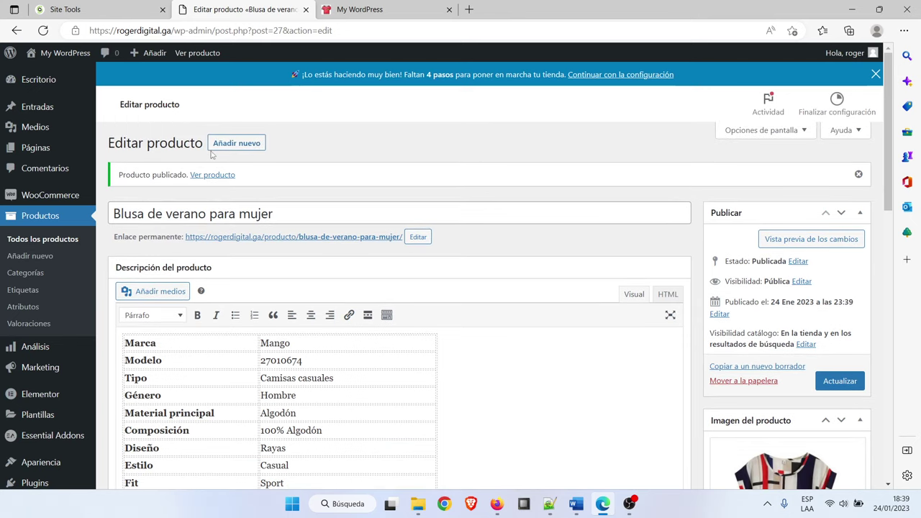
Step: Open the Blusa de verano para mujer product page in a new browser tab
{"action": "right_click", "coordinate": [212, 174]}
{"action": "left_click", "coordinate": [244, 186]}
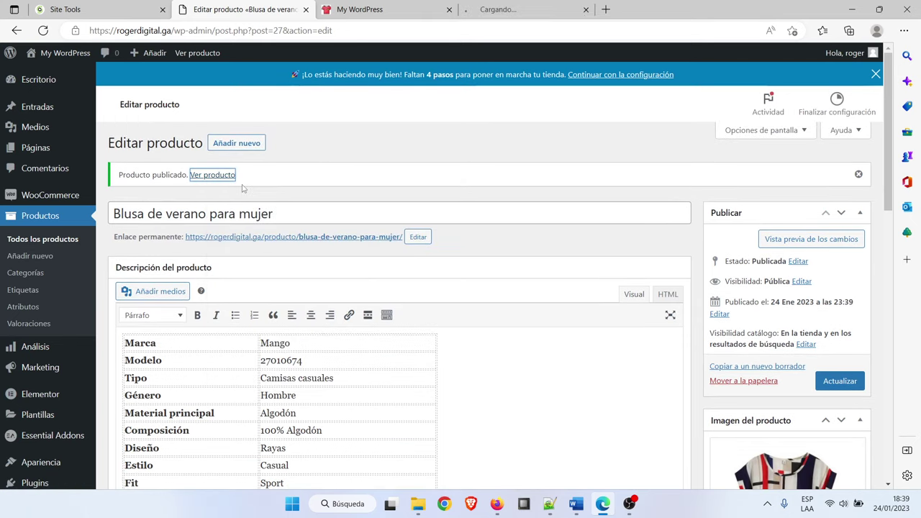
{"action": "left_click", "coordinate": [468, 9]}
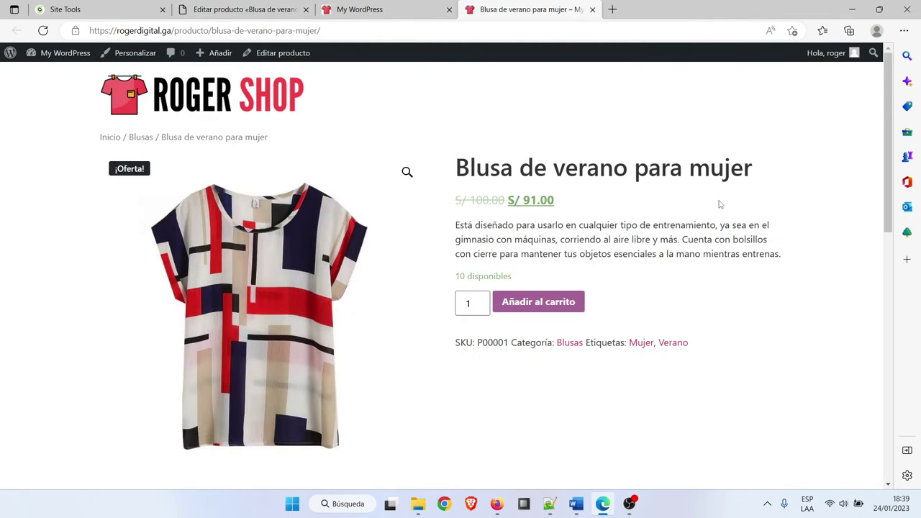
Step: Review the live page's image, S/ 91.00 sale price, 10 in stock, and Descripción/Valoraciones tabs
{"action": "scroll", "coordinate": [736, 261], "scroll_direction": "down", "scroll_amount": 3}
{"action": "scroll", "coordinate": [736, 261], "scroll_direction": "up", "scroll_amount": 3}
{"action": "scroll", "coordinate": [736, 261], "scroll_direction": "down", "scroll_amount": 8}
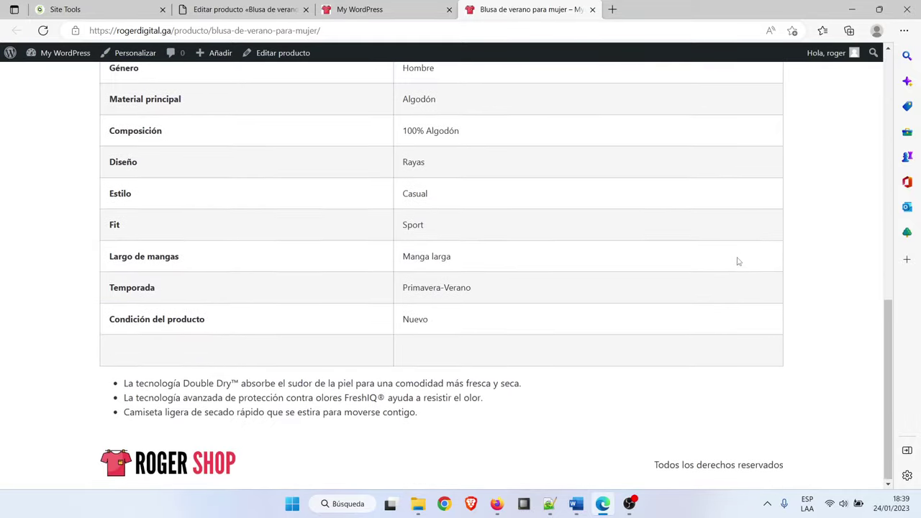
{"action": "scroll", "coordinate": [738, 261], "scroll_direction": "up", "scroll_amount": 5}
{"action": "left_click", "coordinate": [232, 232]}
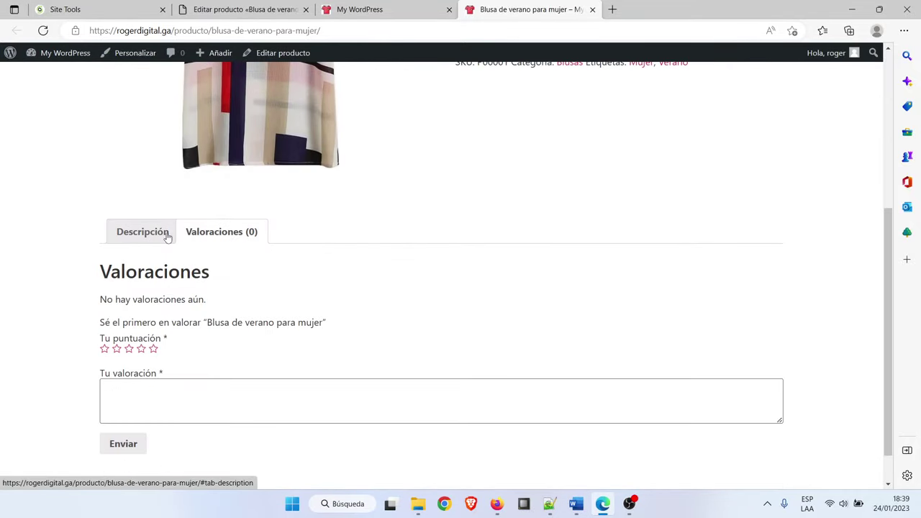
{"action": "left_click", "coordinate": [164, 232]}
{"action": "scroll", "coordinate": [357, 323], "scroll_direction": "down", "scroll_amount": 4}
{"action": "left_click_drag", "start_coordinate": [218, 397], "coordinate": [328, 411]}
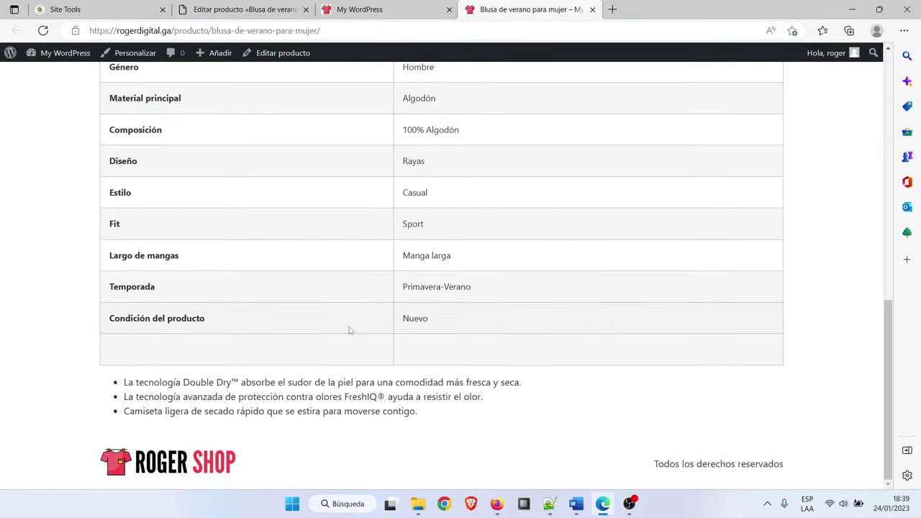
{"action": "scroll", "coordinate": [635, 269], "scroll_direction": "up", "scroll_amount": 5}
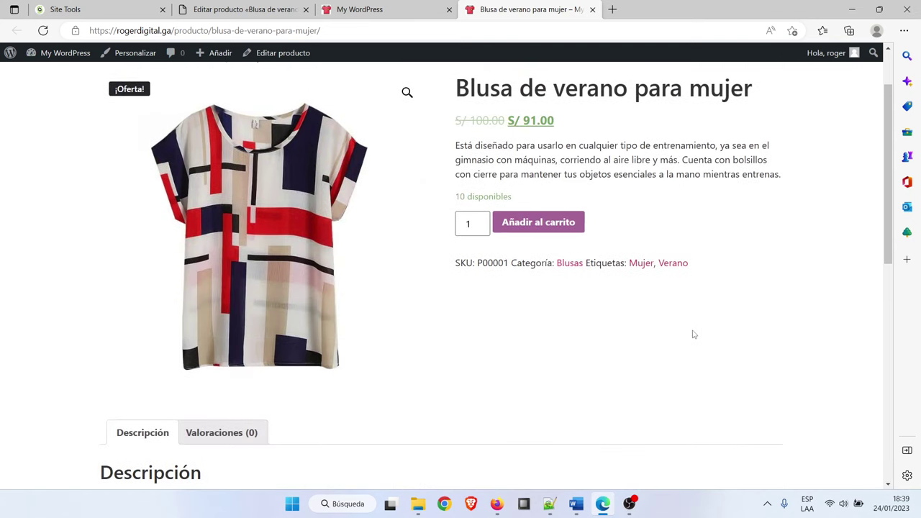
{"action": "scroll", "coordinate": [564, 302], "scroll_direction": "up", "scroll_amount": 2}
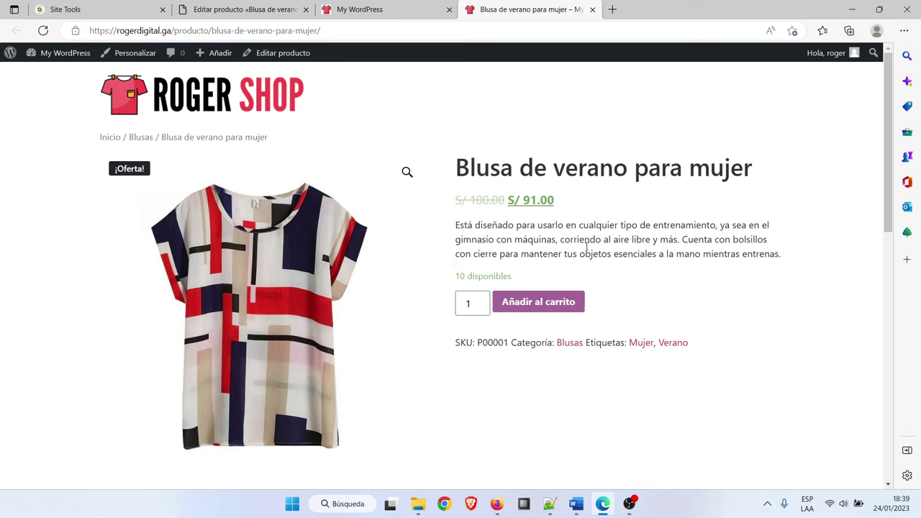
{"action": "mouse_move", "coordinate": [554, 237]}
{"action": "left_mouse_down"}
{"action": "mouse_move", "coordinate": [569, 226]}
{"action": "mouse_move", "coordinate": [553, 225]}
{"action": "left_mouse_up"}
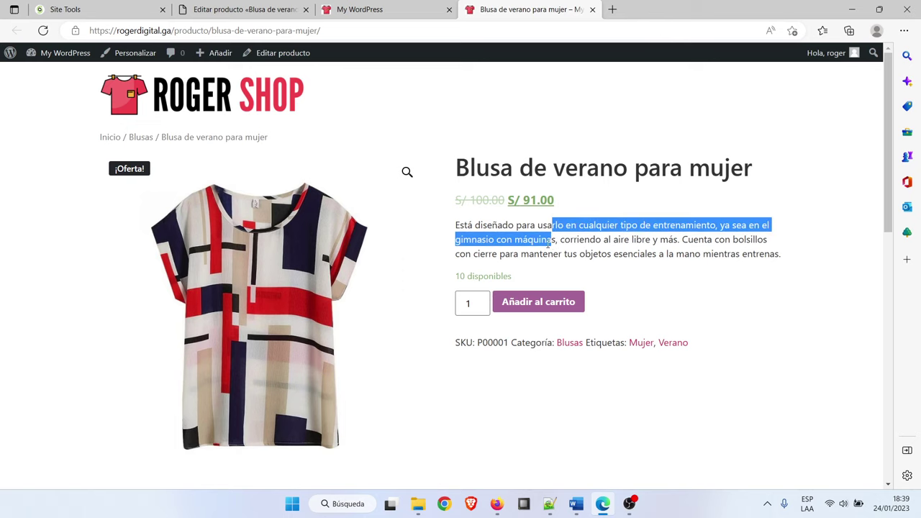
{"action": "left_click", "coordinate": [596, 248]}
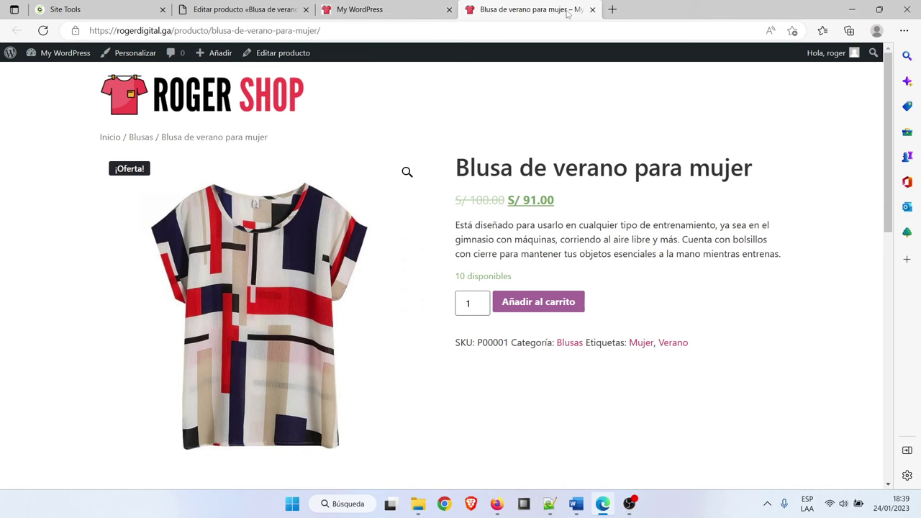
Step: Title the new product 'Blusa elegante de gasa para mujer' using the photo's copied file name
{"action": "left_click", "coordinate": [592, 10]}
{"action": "left_click", "coordinate": [288, 9]}
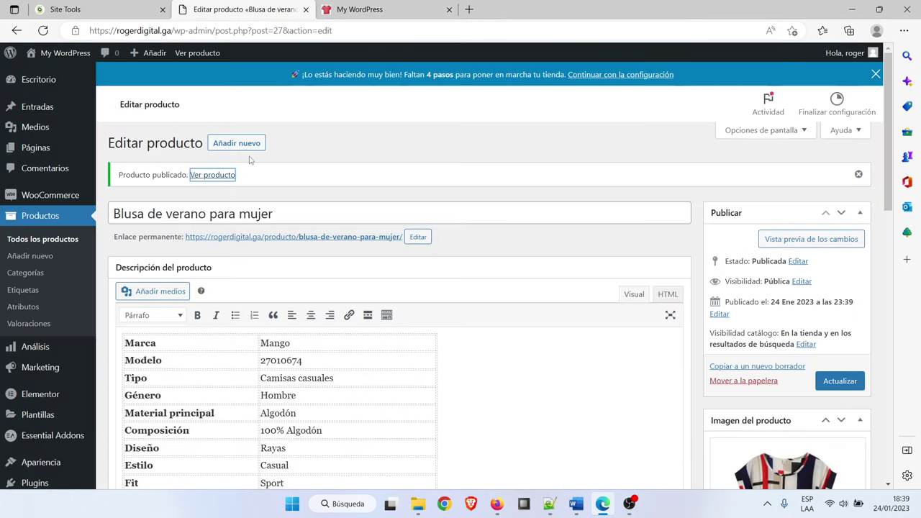
{"action": "left_click", "coordinate": [418, 503]}
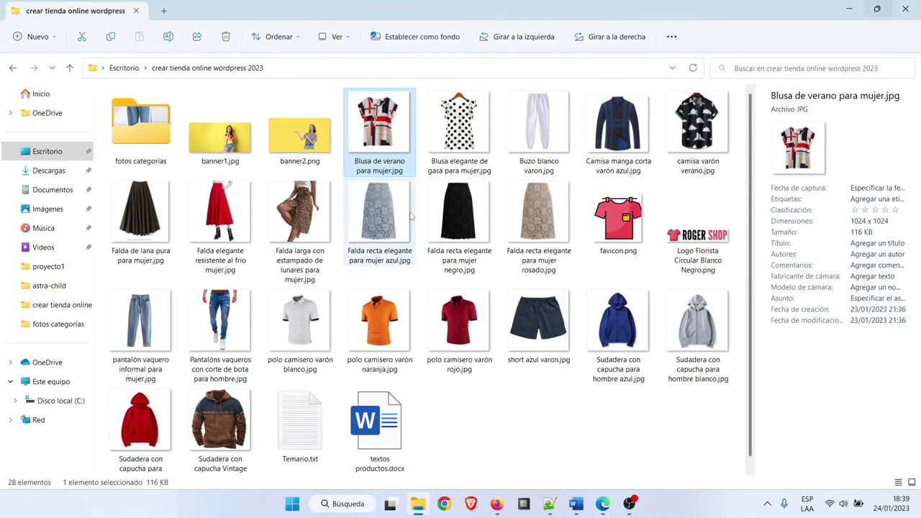
{"action": "left_click", "coordinate": [469, 165]}
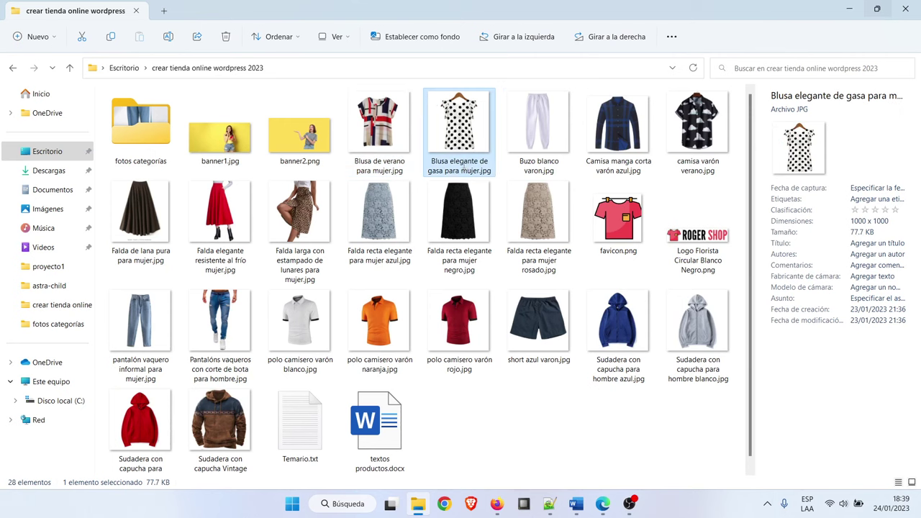
{"action": "left_click", "coordinate": [466, 170]}
{"action": "key", "text": "ctrl+c"}
{"action": "mouse_move", "coordinate": [431, 501]}
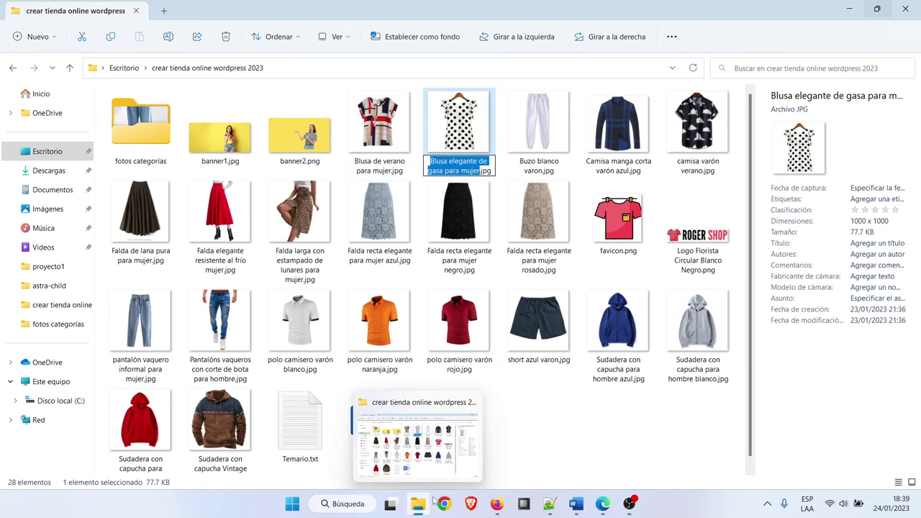
{"action": "left_click", "coordinate": [849, 8]}
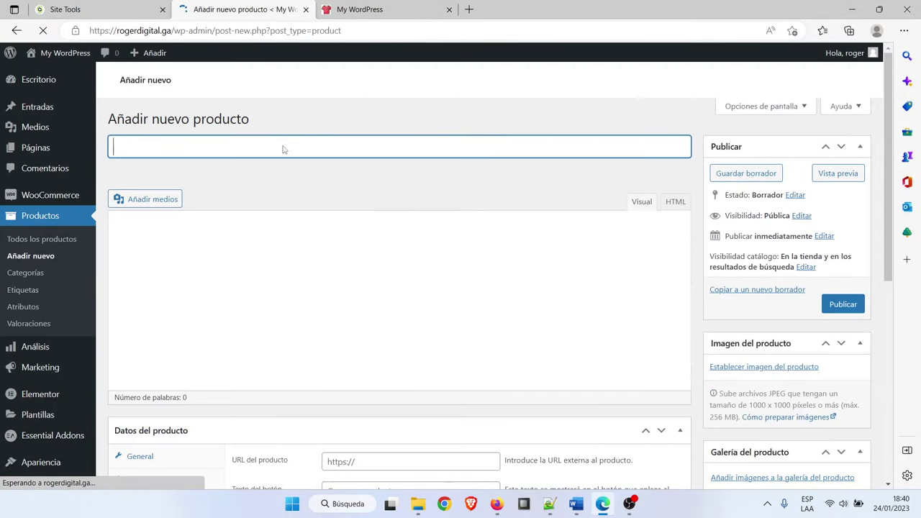
{"action": "key", "text": "ctrl+v"}
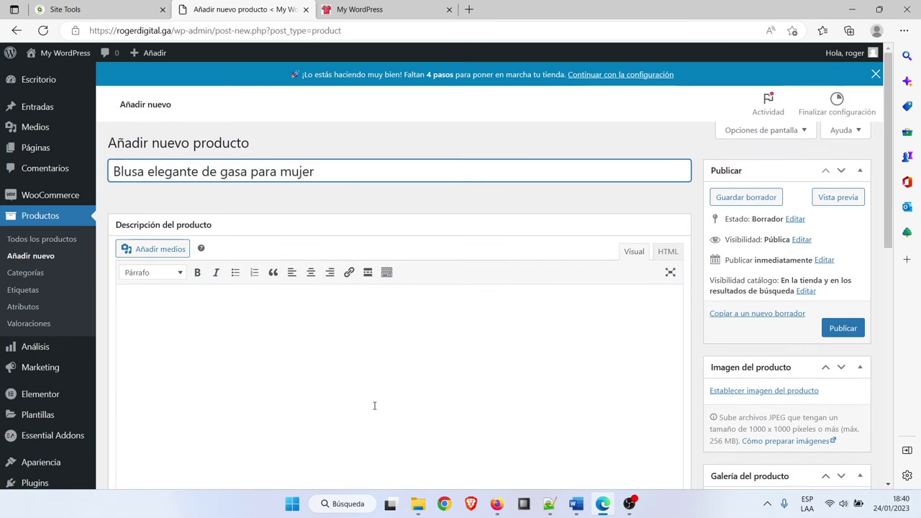
Step: Paste the training paragraph from the Word document into the product description
{"action": "left_click", "coordinate": [385, 371]}
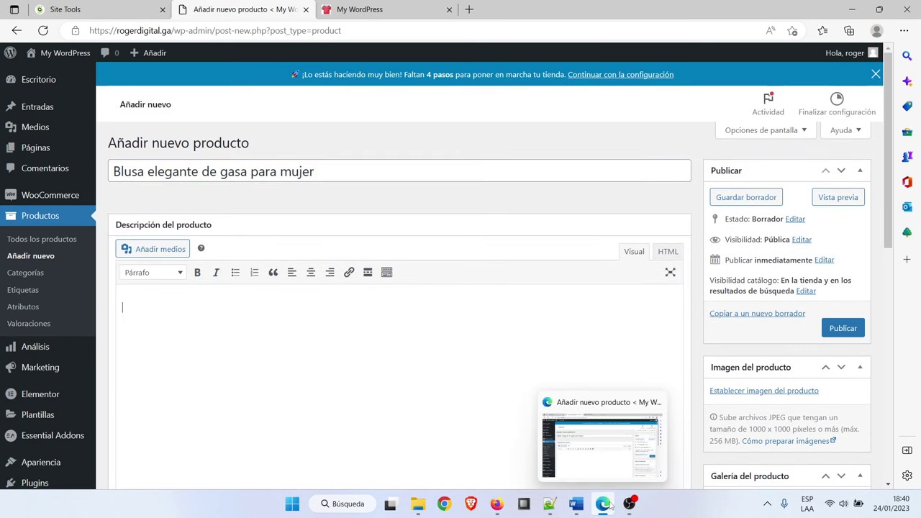
{"action": "left_click", "coordinate": [576, 503]}
{"action": "left_click", "coordinate": [445, 351]}
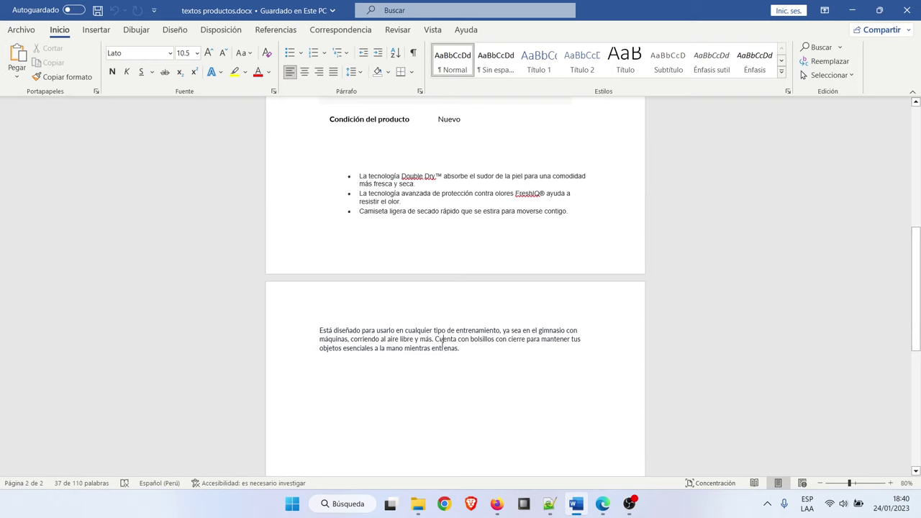
{"action": "triple_click", "coordinate": [445, 351]}
{"action": "key", "text": "ctrl+c"}
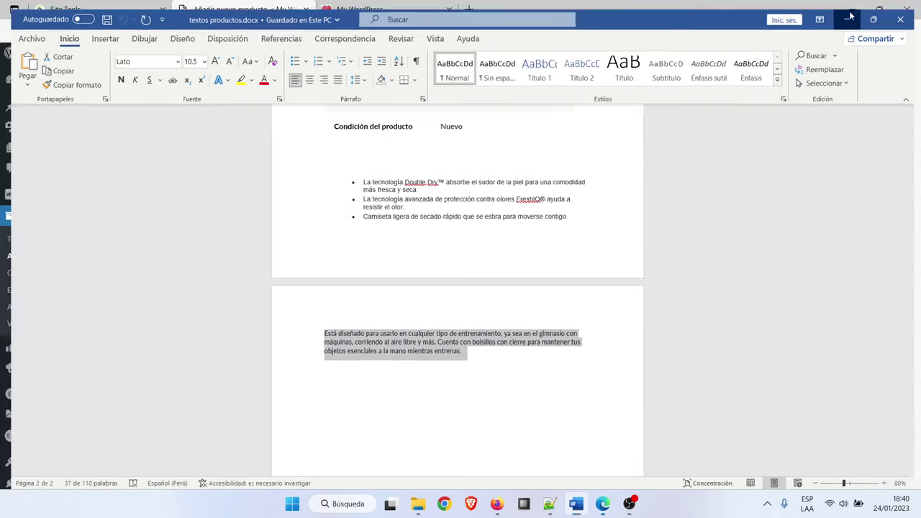
{"action": "key", "text": "alt+Tab"}
{"action": "key", "text": "ctrl+v"}
{"action": "key", "text": "ctrl+v"}
{"action": "key", "text": "ctrl+v"}
{"action": "key", "text": "ctrl+v"}
{"action": "key", "text": "ctrl+v"}
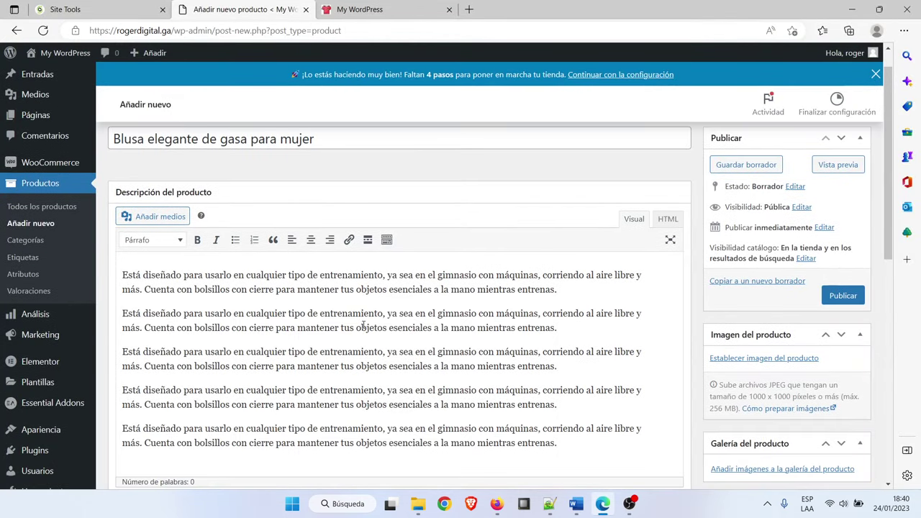
{"action": "scroll", "coordinate": [363, 326], "scroll_direction": "down", "scroll_amount": 1}
{"action": "scroll", "coordinate": [375, 301], "scroll_direction": "down", "scroll_amount": 3}
Step: Set the regular price to 200 and paste the paragraph as the short description
{"action": "left_click", "coordinate": [370, 287]}
{"action": "type", "text": "200"}
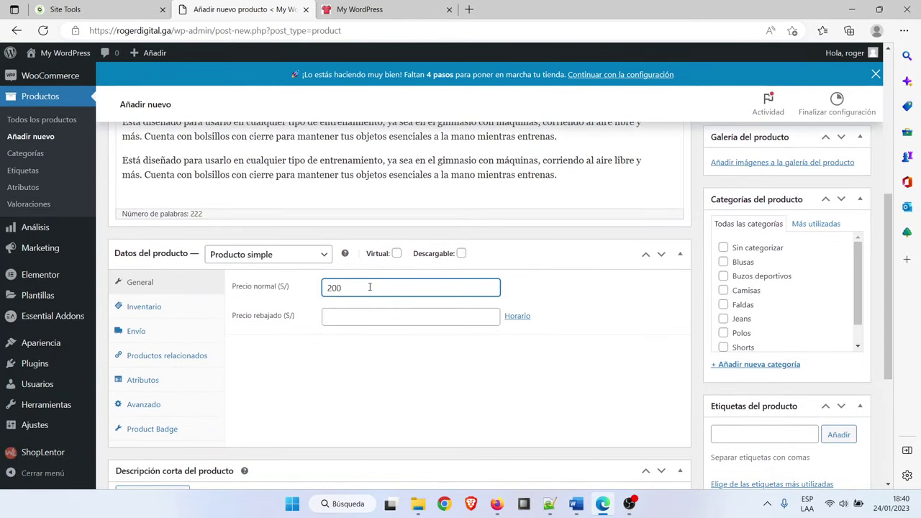
{"action": "scroll", "coordinate": [369, 287], "scroll_direction": "down", "scroll_amount": 2}
{"action": "left_click", "coordinate": [250, 454]}
{"action": "key", "text": "ctrl+v"}
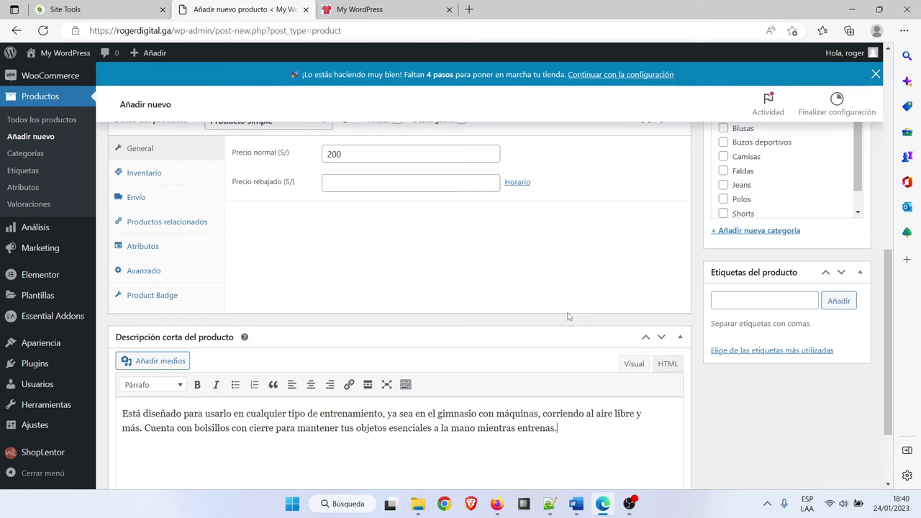
{"action": "scroll", "coordinate": [676, 386], "scroll_direction": "up", "scroll_amount": 1}
Step: Add the tags Mujer and Verano and file the product under Blusas
{"action": "left_click", "coordinate": [750, 369]}
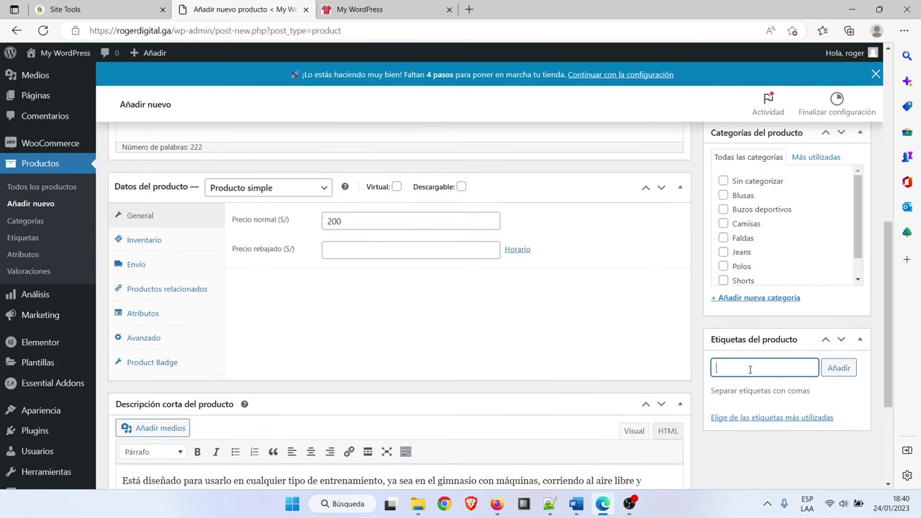
{"action": "type", "text": "muj"}
{"action": "left_click", "coordinate": [752, 384]}
{"action": "type", "text": "ver"}
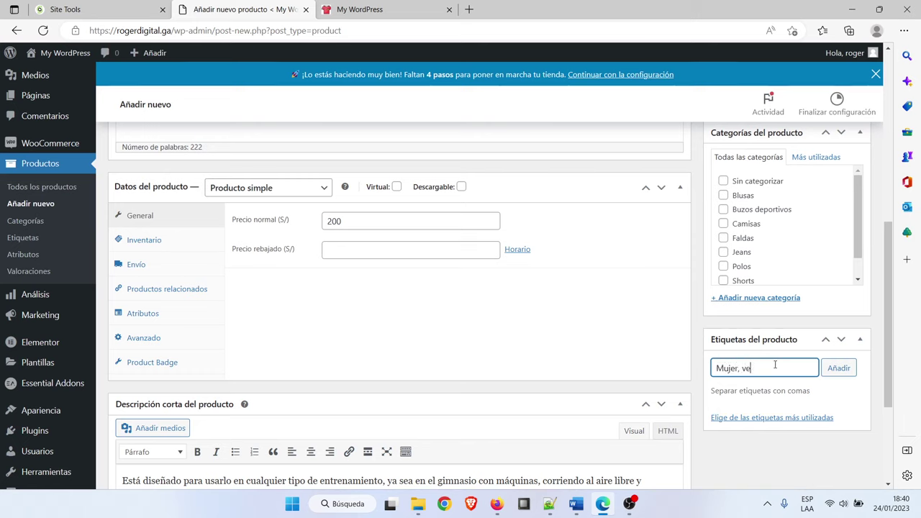
{"action": "left_click", "coordinate": [754, 385]}
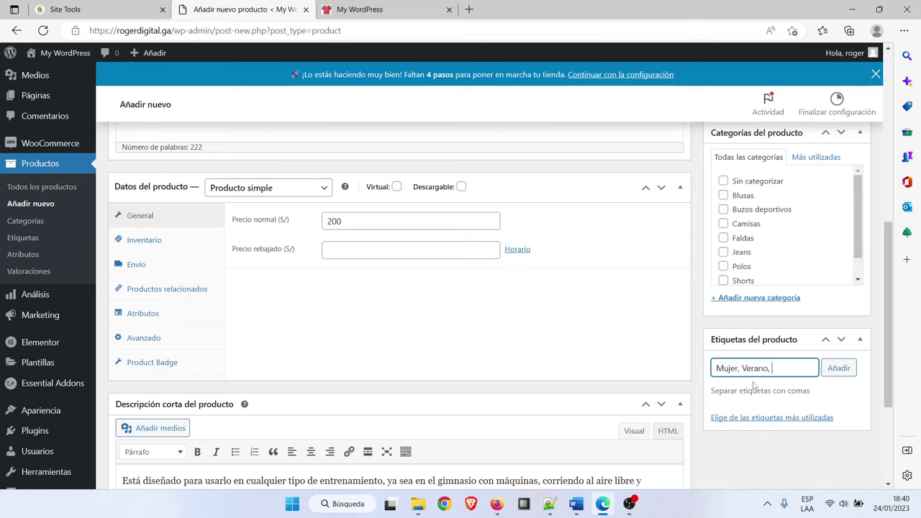
{"action": "left_click", "coordinate": [723, 195]}
Step: Upload the polka-dot blouse photo as the product image and publish the product
{"action": "scroll", "coordinate": [792, 288], "scroll_direction": "up", "scroll_amount": 4}
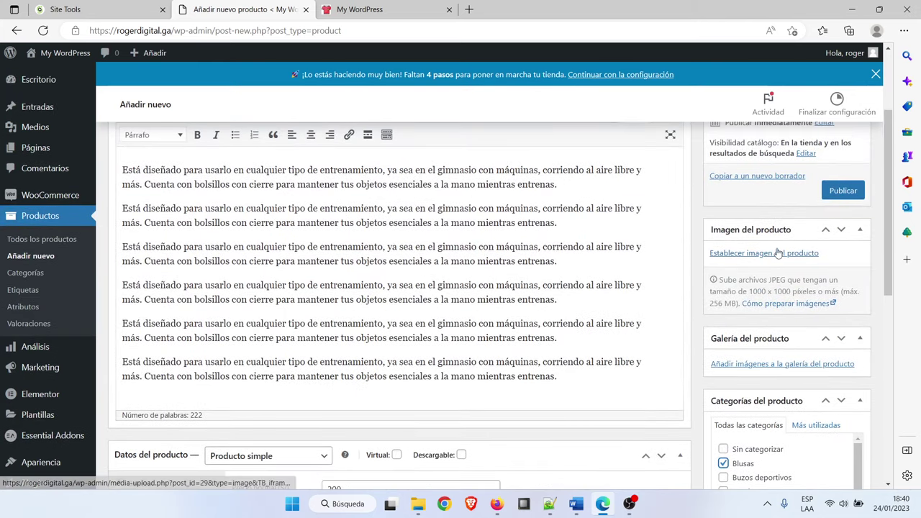
{"action": "left_click", "coordinate": [764, 253]}
{"action": "left_click_drag", "start_coordinate": [68, 117], "coordinate": [66, 103]}
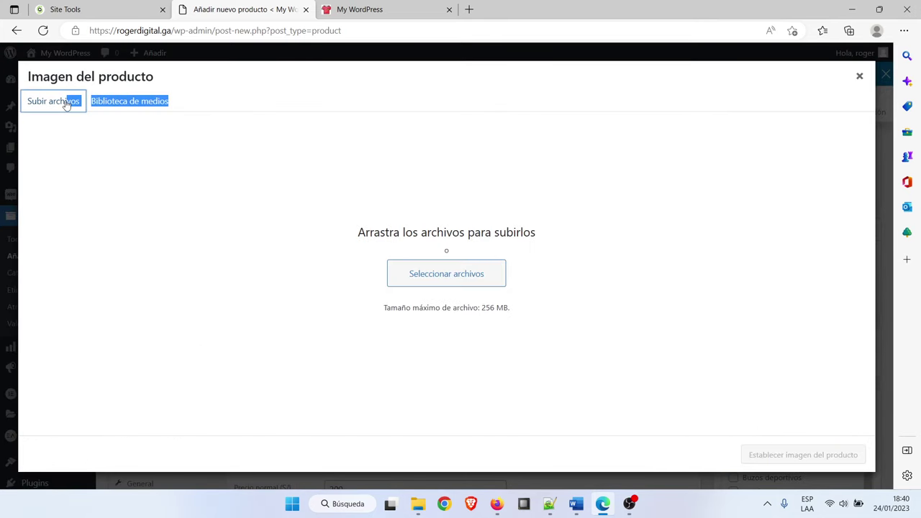
{"action": "left_click", "coordinate": [427, 282]}
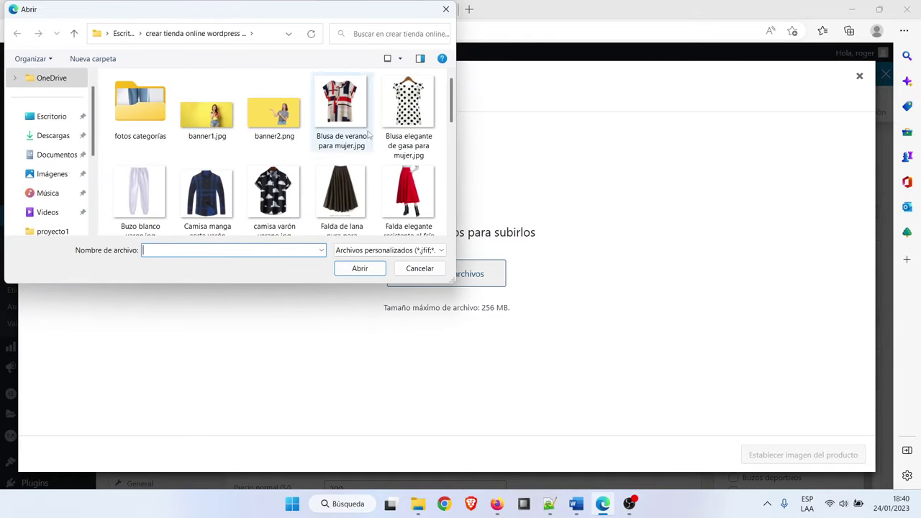
{"action": "double_click", "coordinate": [397, 120]}
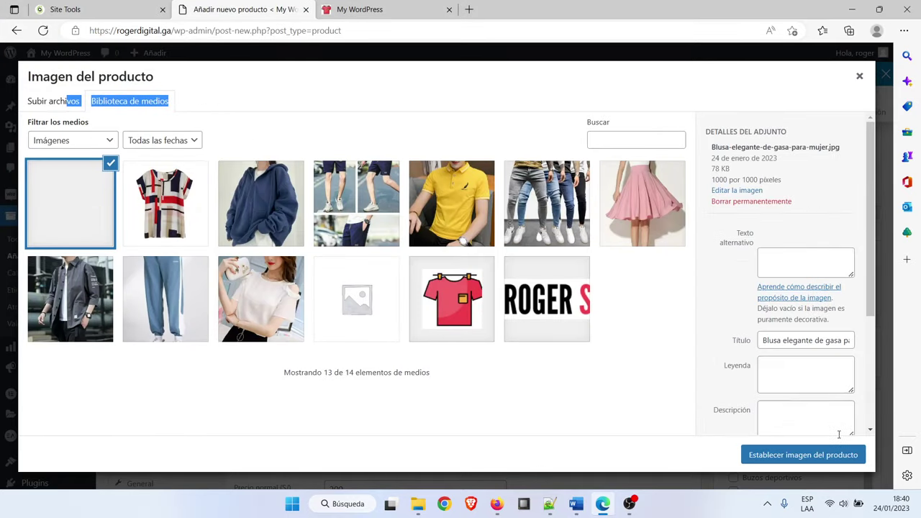
{"action": "left_click", "coordinate": [816, 456]}
{"action": "left_click", "coordinate": [840, 191]}
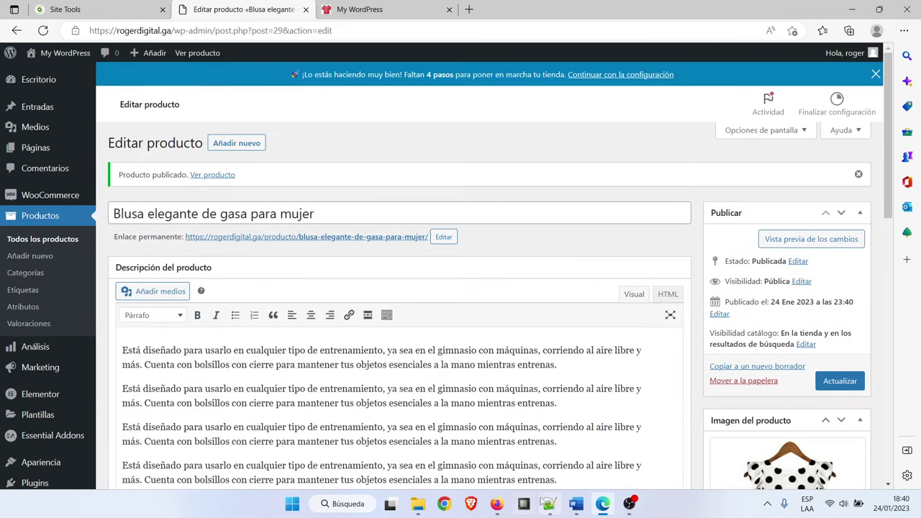
Step: Start a new product titled with the copied file name 'Buzo blanco varon'
{"action": "left_click", "coordinate": [417, 503]}
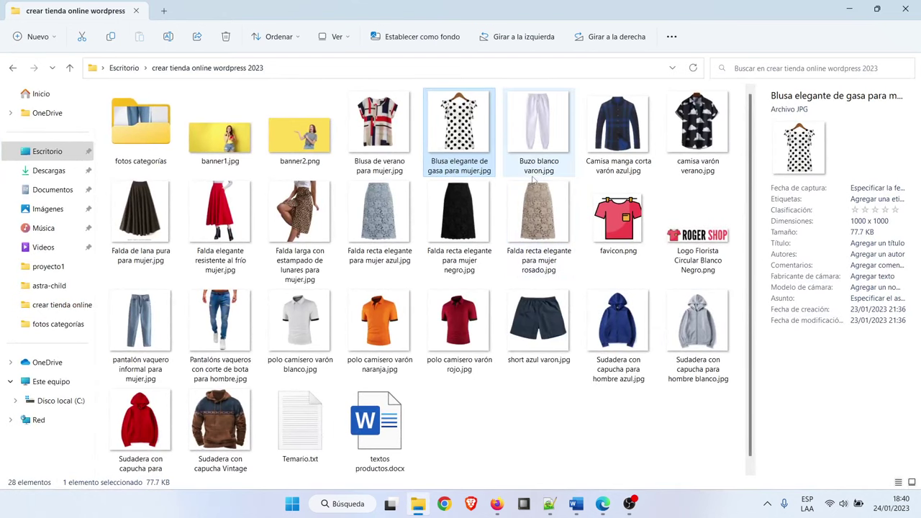
{"action": "left_click", "coordinate": [538, 167]}
{"action": "left_click", "coordinate": [538, 167]}
{"action": "key", "text": "ctrl+c"}
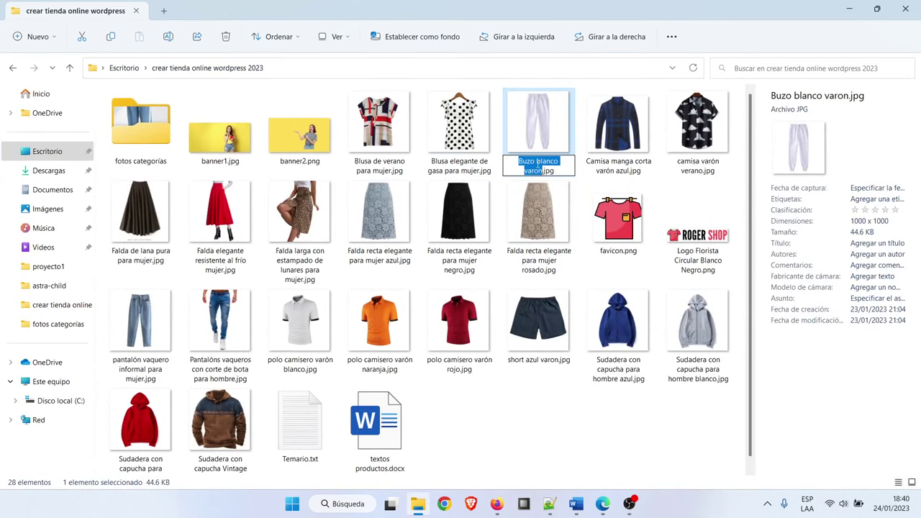
{"action": "left_click", "coordinate": [848, 13]}
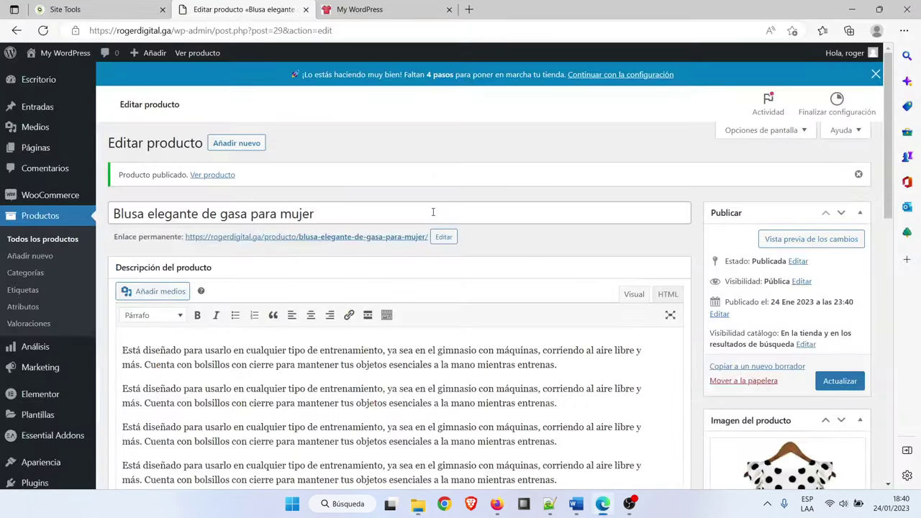
{"action": "left_click", "coordinate": [256, 144]}
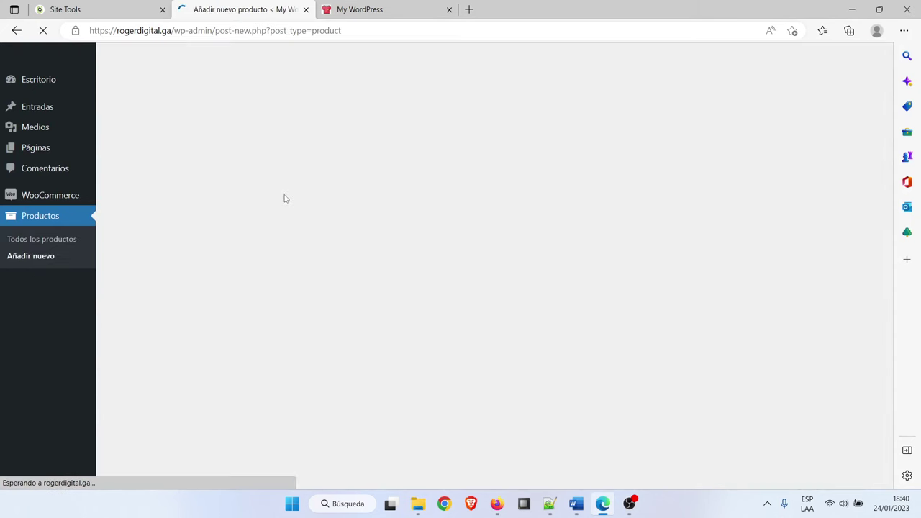
{"action": "key", "text": "ctrl+v"}
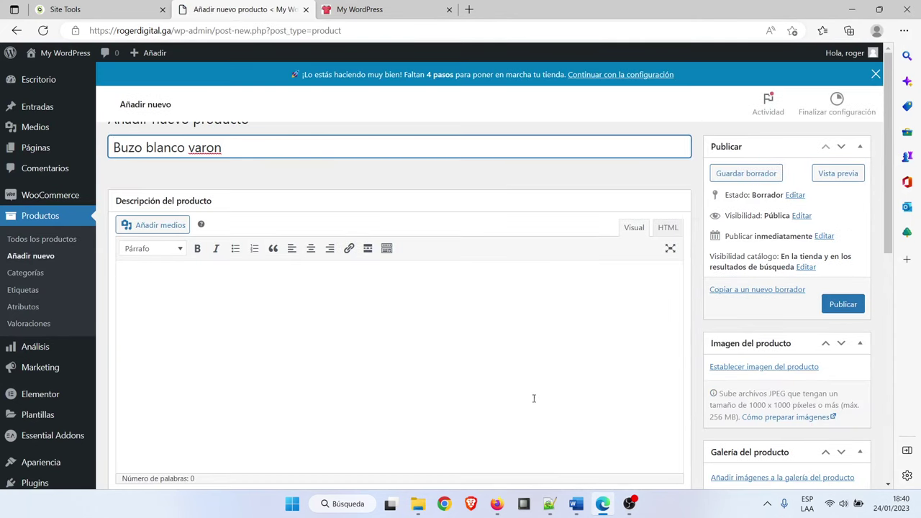
Step: Paste the Word training paragraph twice into the product description
{"action": "left_click", "coordinate": [577, 504]}
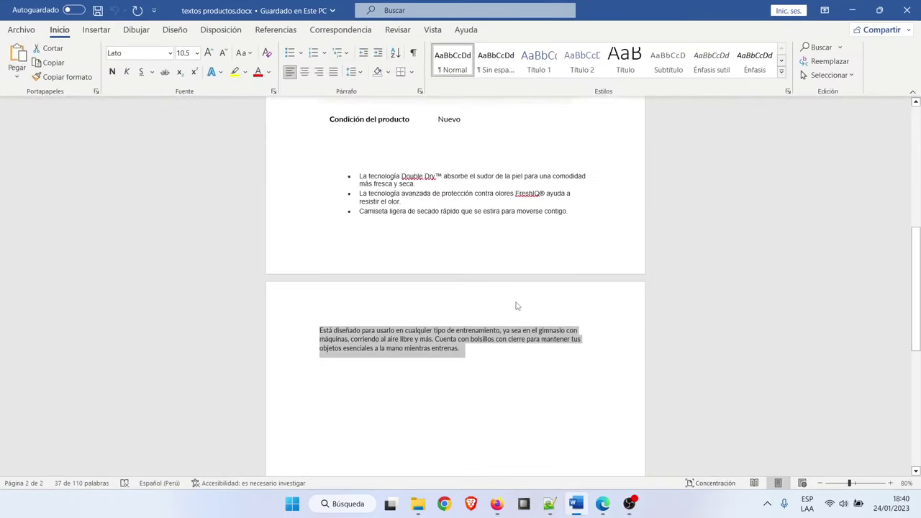
{"action": "right_click", "coordinate": [499, 332]}
{"action": "left_click", "coordinate": [525, 136]}
{"action": "left_click", "coordinate": [860, 5]}
{"action": "left_click", "coordinate": [334, 346]}
{"action": "type", "text": "Está diseñado para usarlo en cualquier tipo de entrenamiento, ya sea en el gimnasio con máquinas, corriendo al aire libre y más. Cuenta con bolsillos con cierre para mantener tus objetos esenciales a la mano mientras entrenas."}
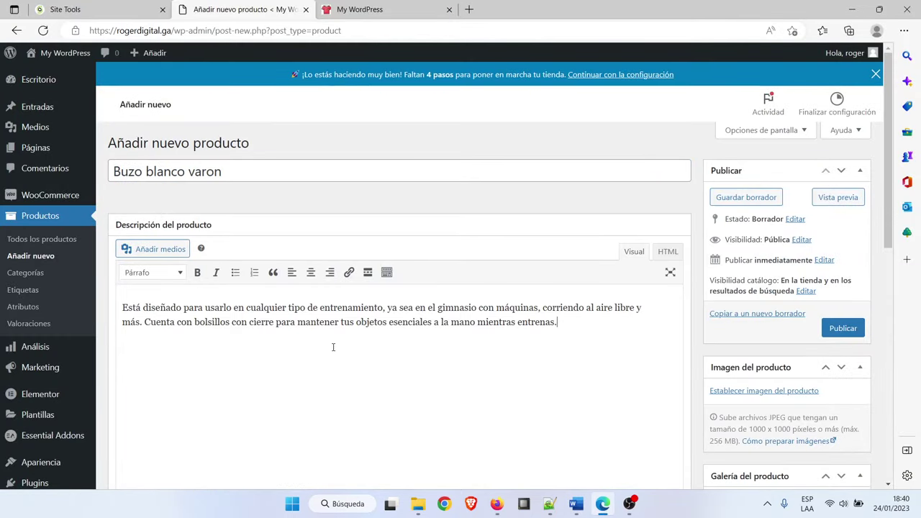
{"action": "key", "text": "ctrl+v"}
{"action": "key", "text": "ctrl+v"}
{"action": "key", "text": "ctrl+v"}
{"action": "key", "text": "ctrl+v"}
Step: Correct the title to 'Buzo blanco varón' with the accented ó
{"action": "left_click", "coordinate": [190, 139]}
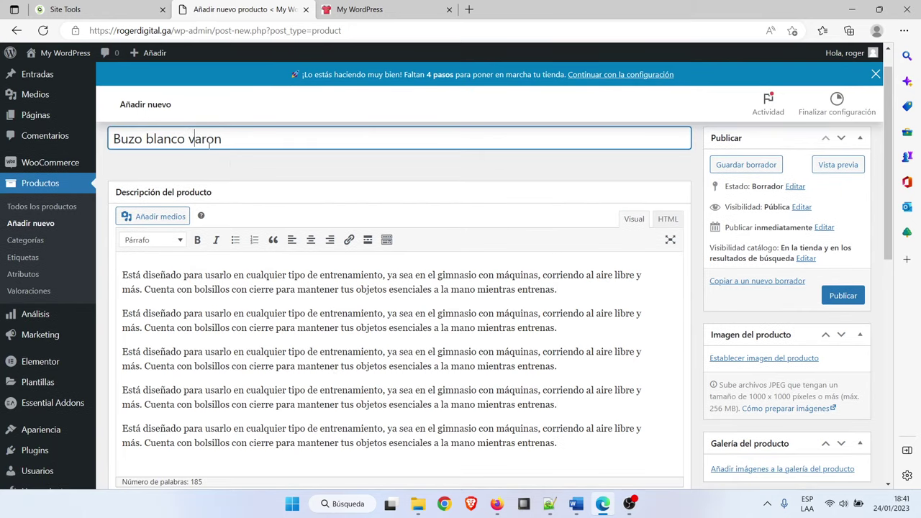
{"action": "scroll", "coordinate": [230, 179], "scroll_direction": "up", "scroll_amount": 1}
{"action": "left_click", "coordinate": [213, 172]}
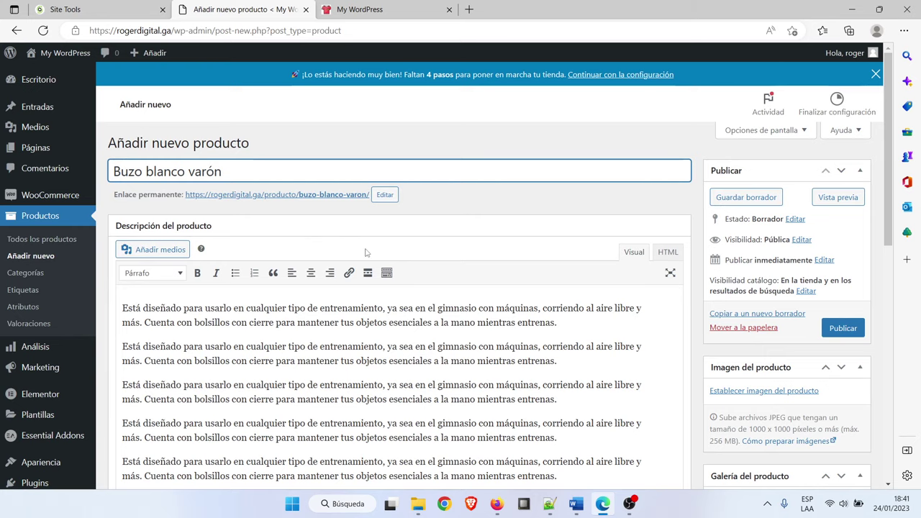
{"action": "scroll", "coordinate": [359, 251], "scroll_direction": "down", "scroll_amount": 4}
Step: Set regular price 300, enter 1 as sale price, and paste the short description
{"action": "left_click", "coordinate": [325, 321]}
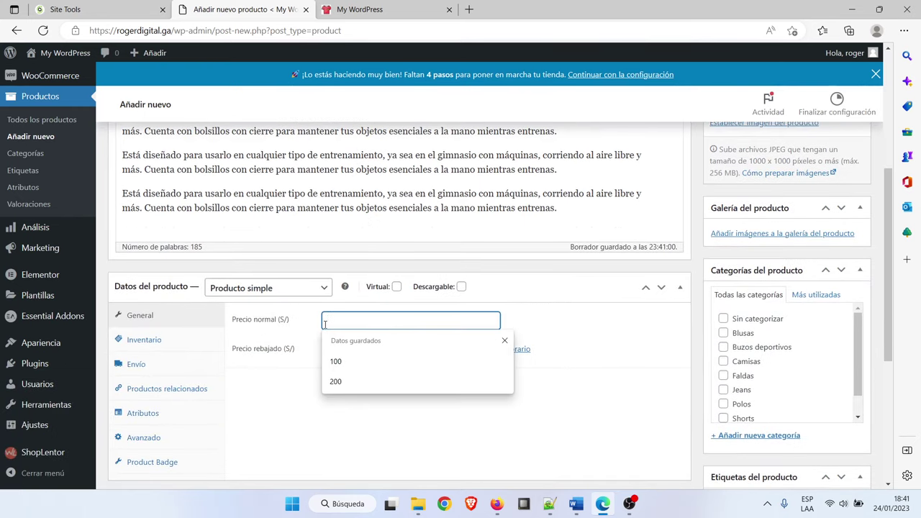
{"action": "type", "text": "300"}
{"action": "left_click", "coordinate": [357, 349]}
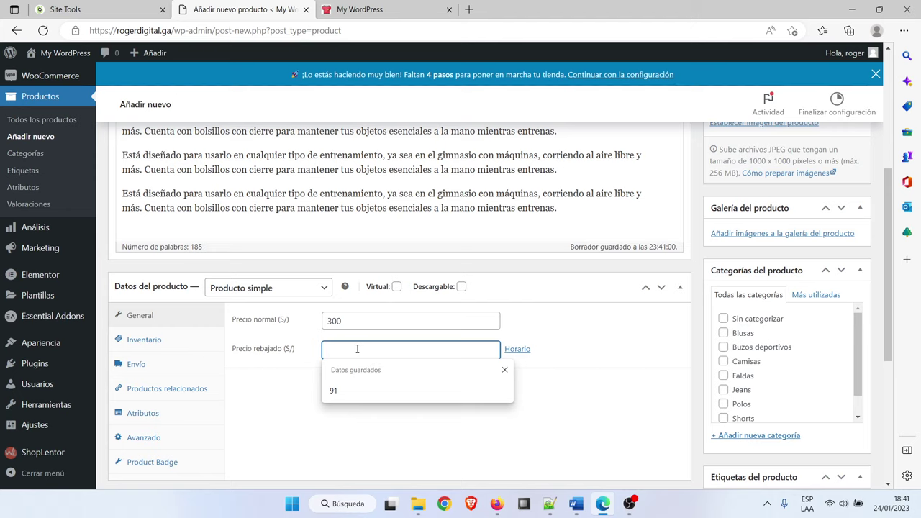
{"action": "type", "text": "1"}
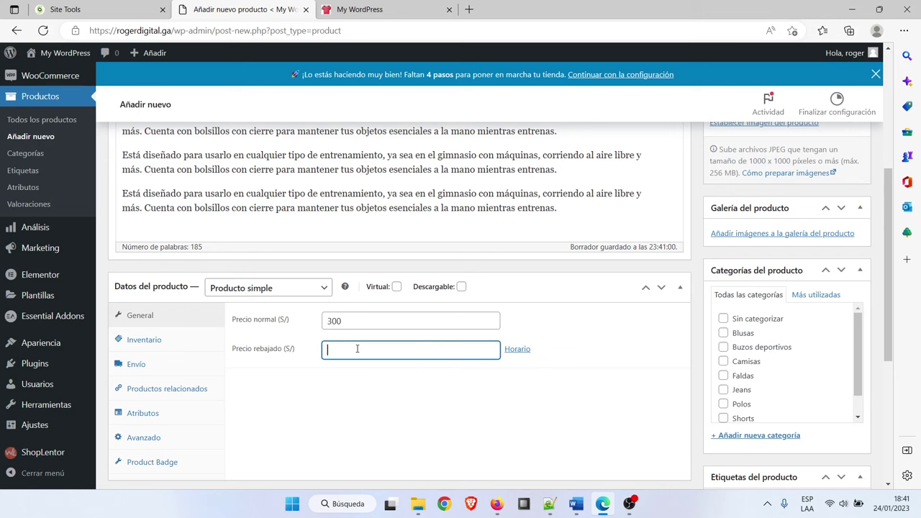
{"action": "scroll", "coordinate": [356, 348], "scroll_direction": "down", "scroll_amount": 1}
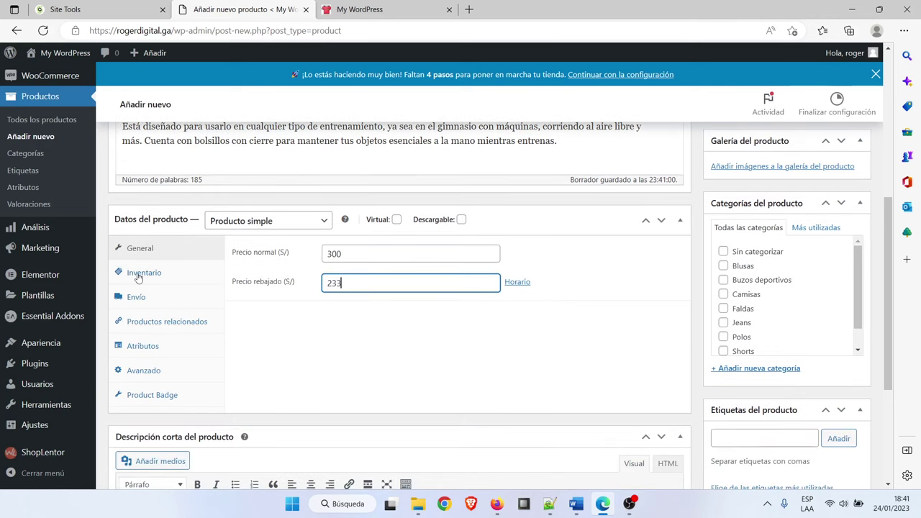
{"action": "left_click", "coordinate": [139, 275]}
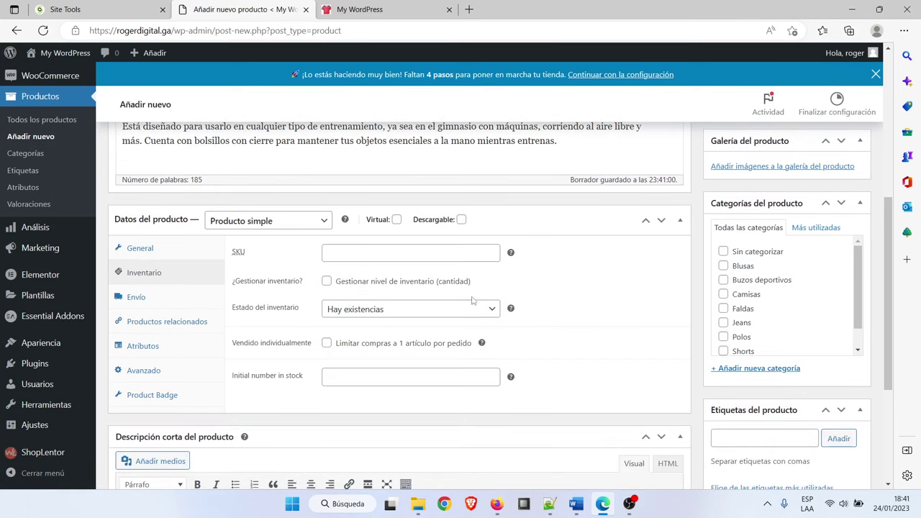
{"action": "scroll", "coordinate": [559, 344], "scroll_direction": "down", "scroll_amount": 3}
{"action": "left_click", "coordinate": [240, 412]}
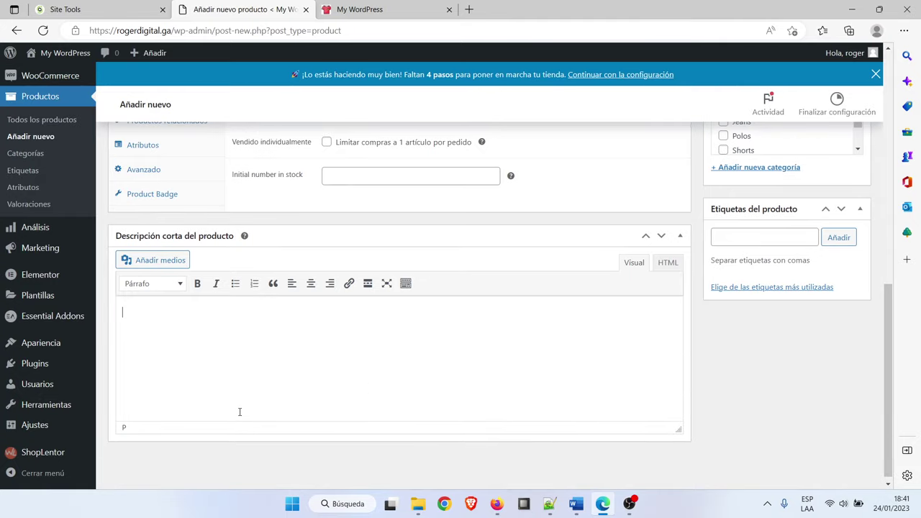
{"action": "type", "text": "Está diseñado para usarlo en cualquier tipo de entrenamiento, ya sea en el gimnasio con máquinas, corriendo al aire libre y más. Cuenta con bolsillos con cierre para mantener tus objetos esenciales a la mano mientras entrenas."}
{"action": "scroll", "coordinate": [551, 391], "scroll_direction": "up", "scroll_amount": 2}
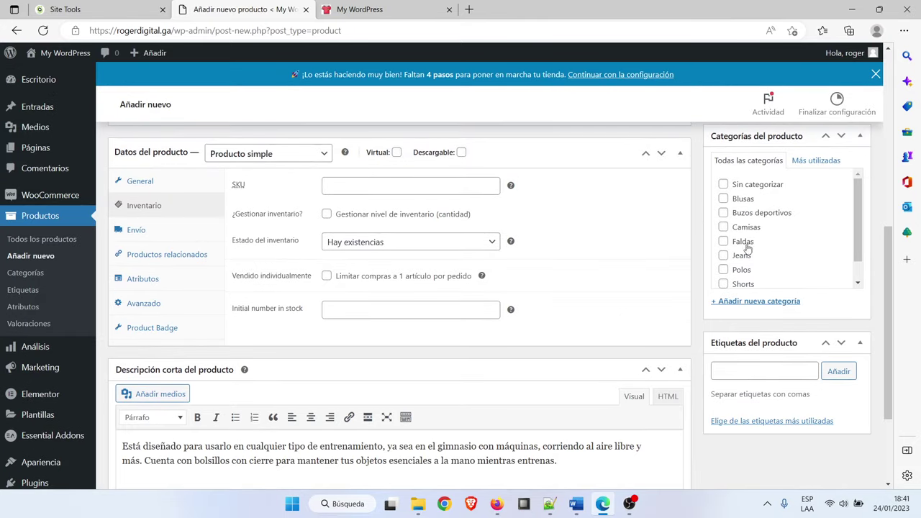
Step: File the product under Buzos deportivos and tag it Varón and Invierno
{"action": "left_click", "coordinate": [748, 215]}
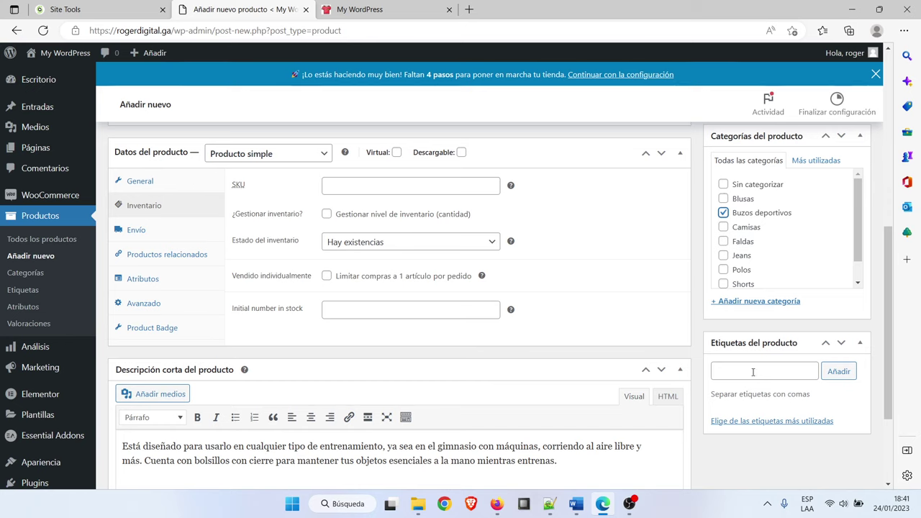
{"action": "left_click", "coordinate": [752, 372]}
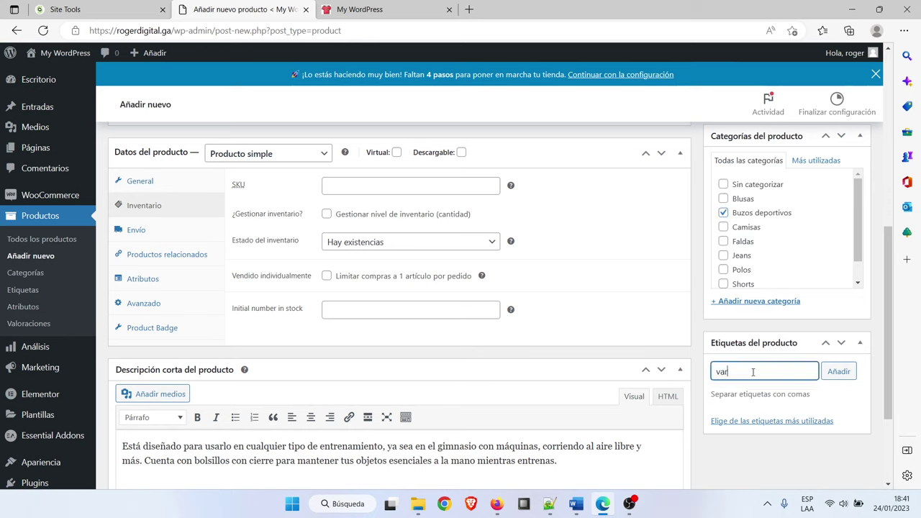
{"action": "type", "text": "var"}
{"action": "key", "text": "Down"}
{"action": "key", "text": "Return"}
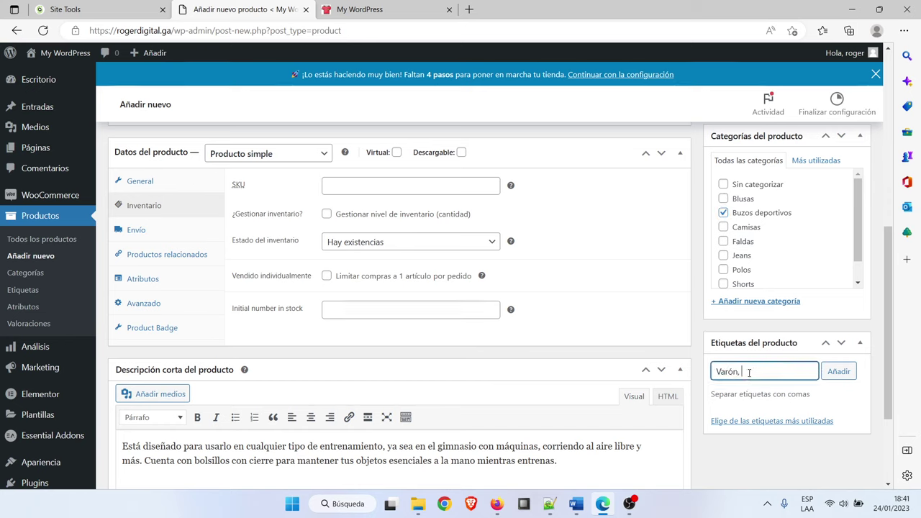
{"action": "type", "text": "invi"}
{"action": "key", "text": "Down"}
{"action": "key", "text": "Return"}
{"action": "left_click", "coordinate": [838, 371]}
Step: Upload Buzo blanco varon.jpg as the product image and publish the product
{"action": "scroll", "coordinate": [846, 388], "scroll_direction": "up", "scroll_amount": 5}
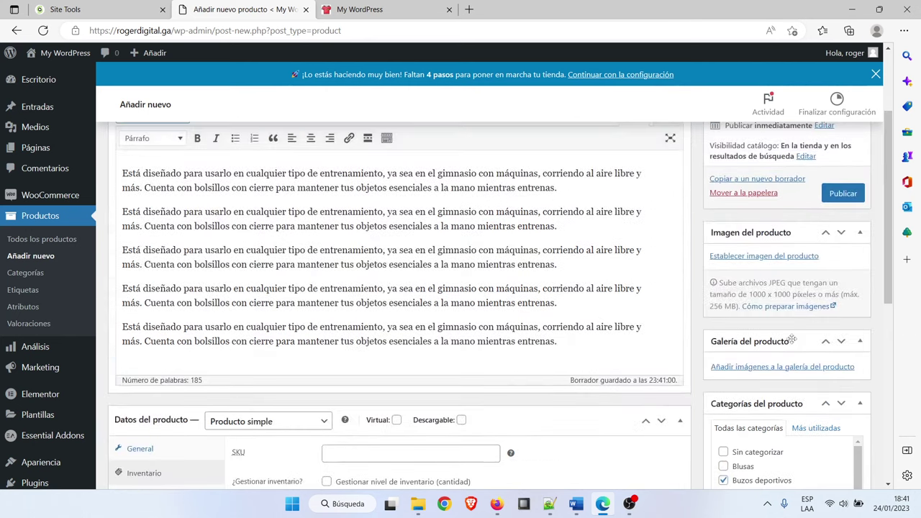
{"action": "left_click", "coordinate": [756, 253]}
{"action": "left_click", "coordinate": [72, 104]}
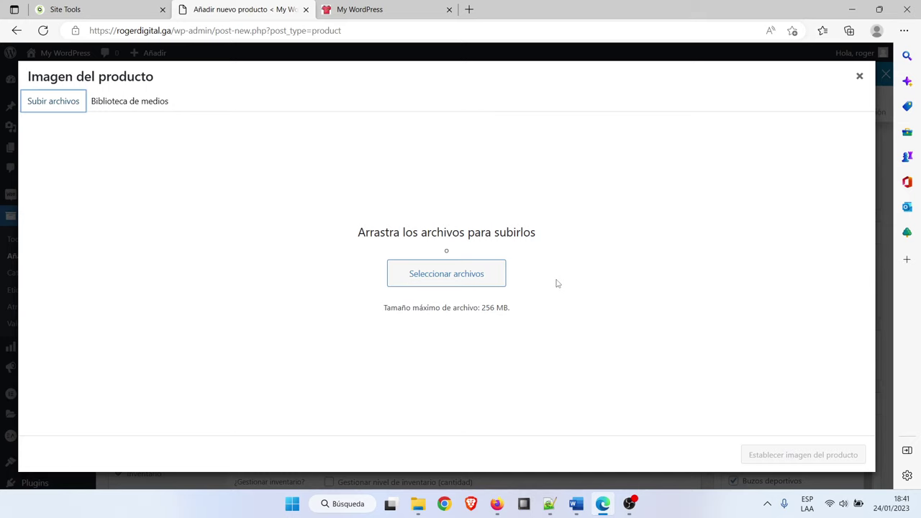
{"action": "left_click", "coordinate": [457, 282]}
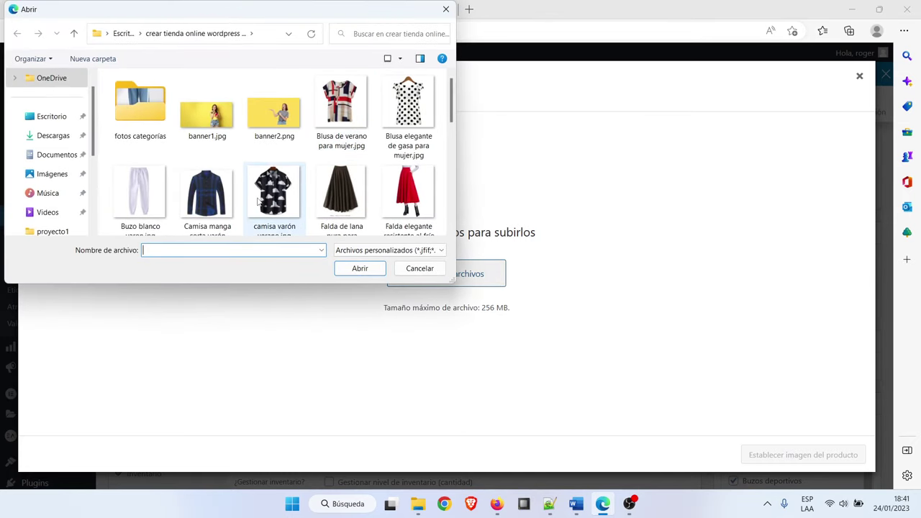
{"action": "scroll", "coordinate": [273, 194], "scroll_direction": "down", "scroll_amount": 1}
{"action": "double_click", "coordinate": [140, 184]}
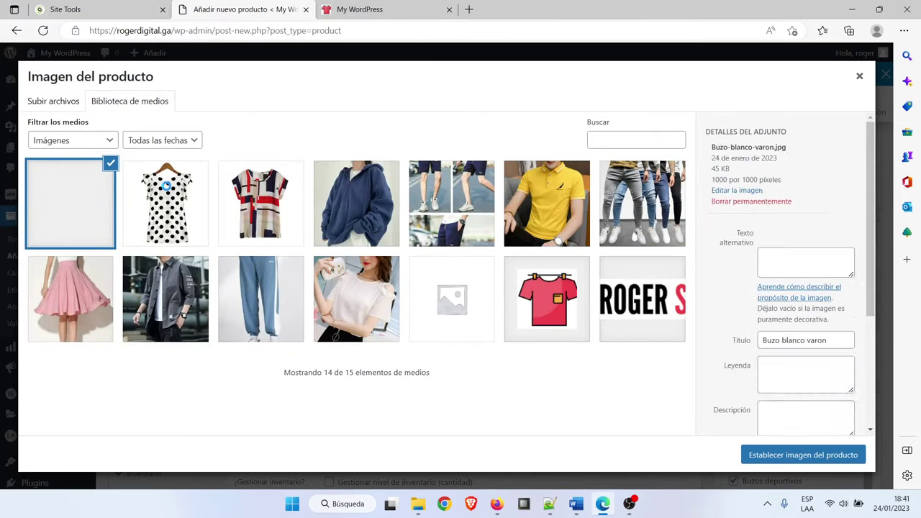
{"action": "left_click", "coordinate": [801, 457]}
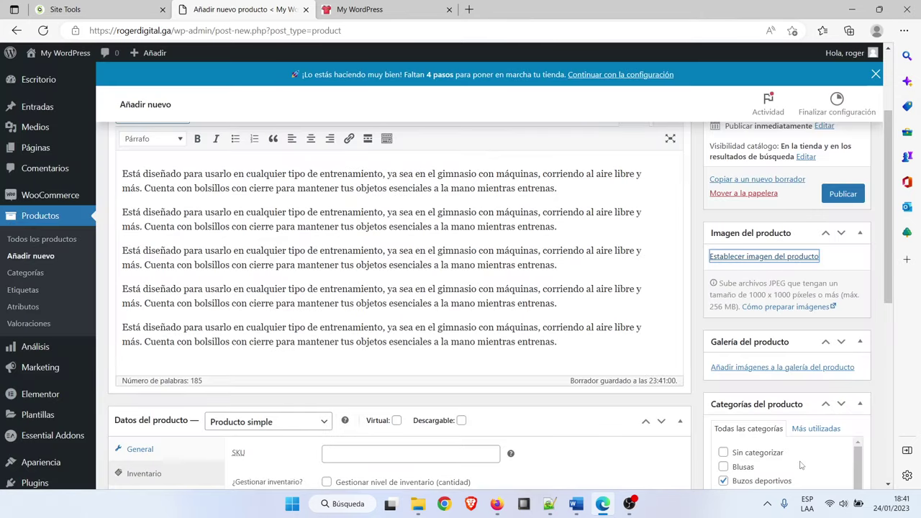
{"action": "scroll", "coordinate": [856, 317], "scroll_direction": "down", "scroll_amount": 3}
{"action": "scroll", "coordinate": [861, 318], "scroll_direction": "up", "scroll_amount": 5}
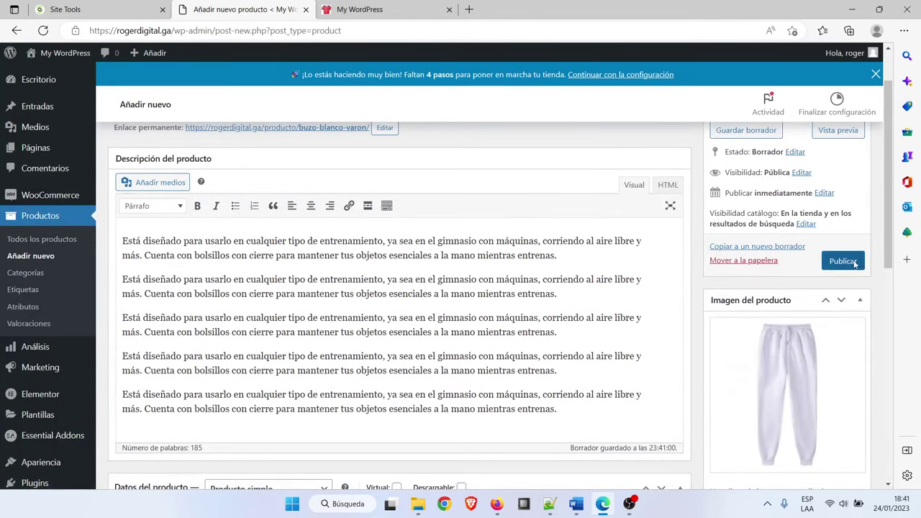
{"action": "left_click", "coordinate": [840, 261]}
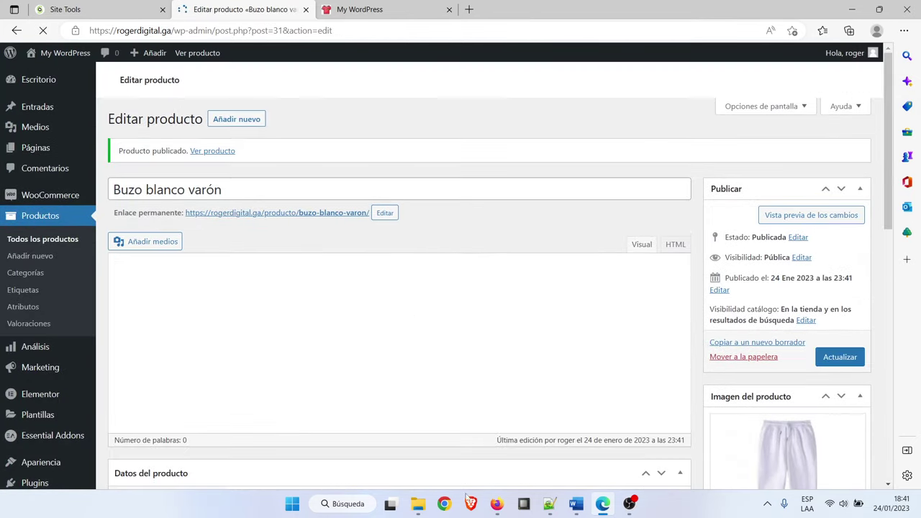
Step: Copy the file name 'Camisa manga corta varón azul' from the photo folder and start a new product
{"action": "left_click", "coordinate": [418, 506]}
{"action": "left_click", "coordinate": [626, 168]}
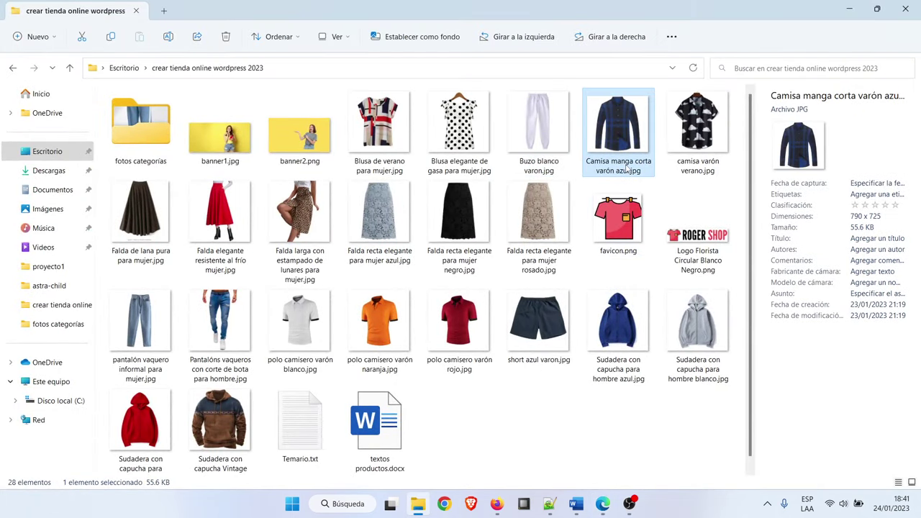
{"action": "left_click", "coordinate": [626, 167]}
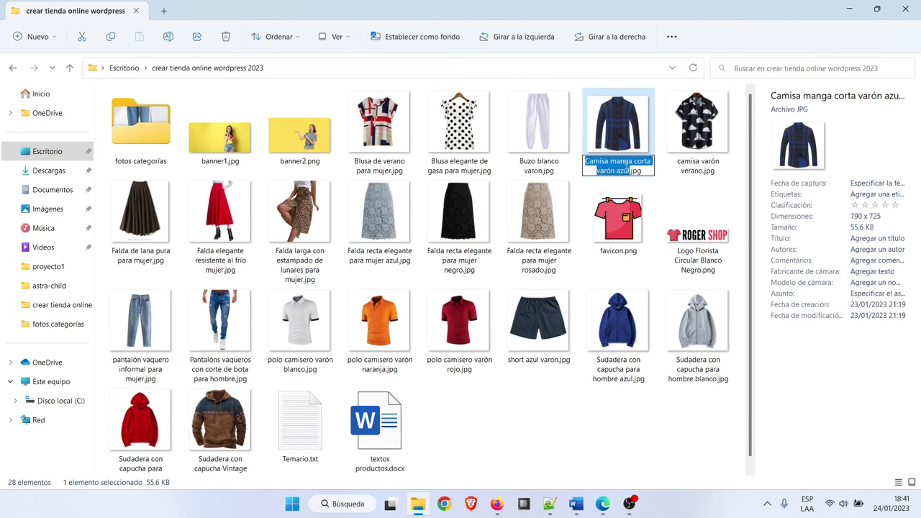
{"action": "left_click", "coordinate": [848, 14]}
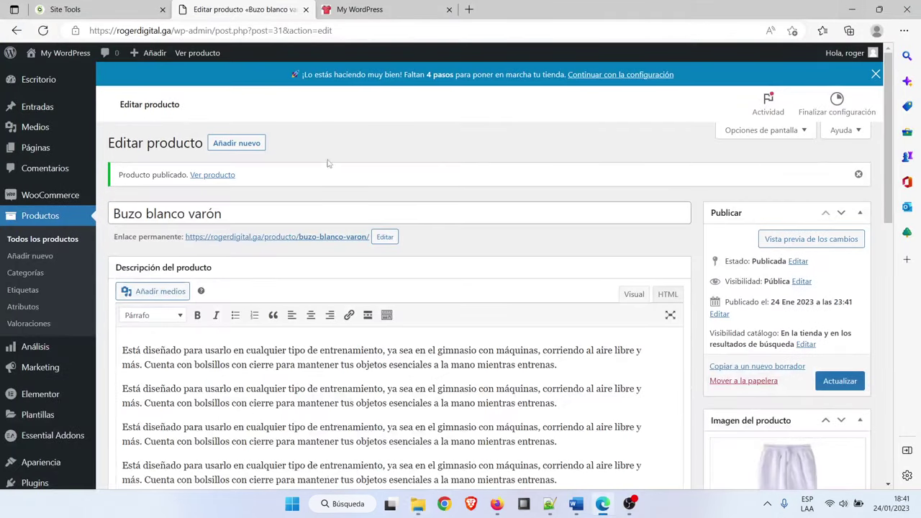
{"action": "left_click", "coordinate": [237, 143]}
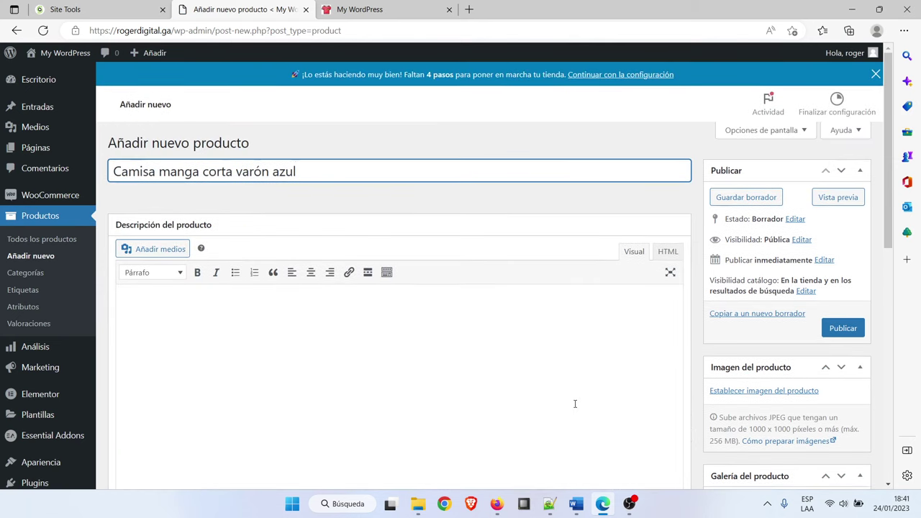
Step: Paste the training-wear paragraph from Word into the product description
{"action": "left_click", "coordinate": [575, 503]}
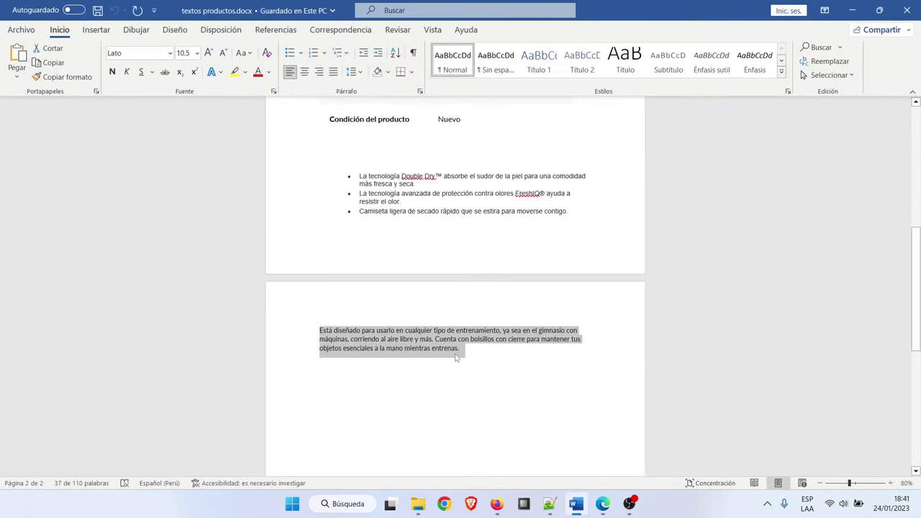
{"action": "right_click", "coordinate": [433, 344]}
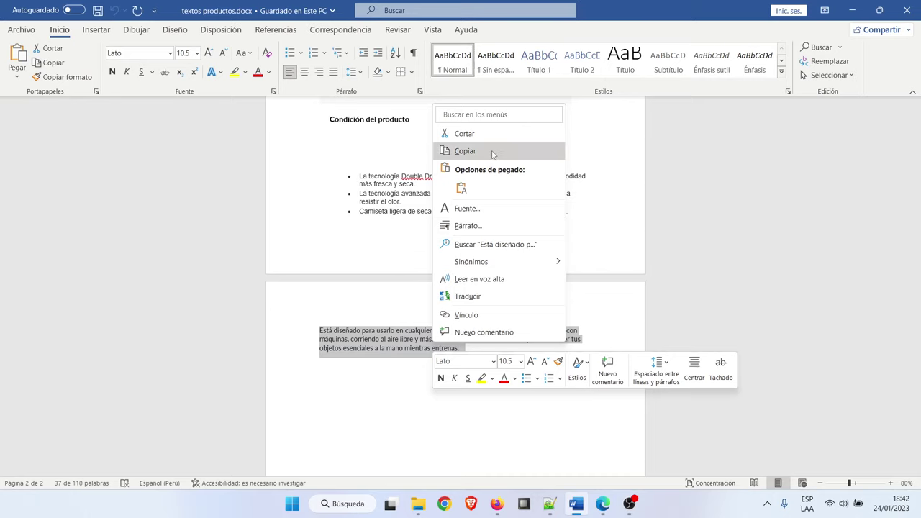
{"action": "left_click", "coordinate": [465, 151]}
{"action": "left_click", "coordinate": [852, 10]}
{"action": "left_click", "coordinate": [216, 341]}
{"action": "type", "text": "Está diseñado para usarlo en cualquier tipo de entrenamiento, ya sea en el gimnasio con máquinas, corriendo al aire libre y más. Cuenta con bolsillos con cierre para mantener tus objetos esenciales a la mano mientras entrenas. Está diseñado para usarlo en cualquier tipo de entrenamiento, ya sea en el gimnasio con máquinas, corriendo al aire libre y más. Cuenta con bolsillos con cierre para mantener tus objetos esenciales a la mano mientras entrenas."}
{"action": "scroll", "coordinate": [380, 375], "scroll_direction": "down", "scroll_amount": 4}
Step: Set the regular price to 500 and the sale price to 450
{"action": "scroll", "coordinate": [380, 375], "scroll_direction": "down", "scroll_amount": 2}
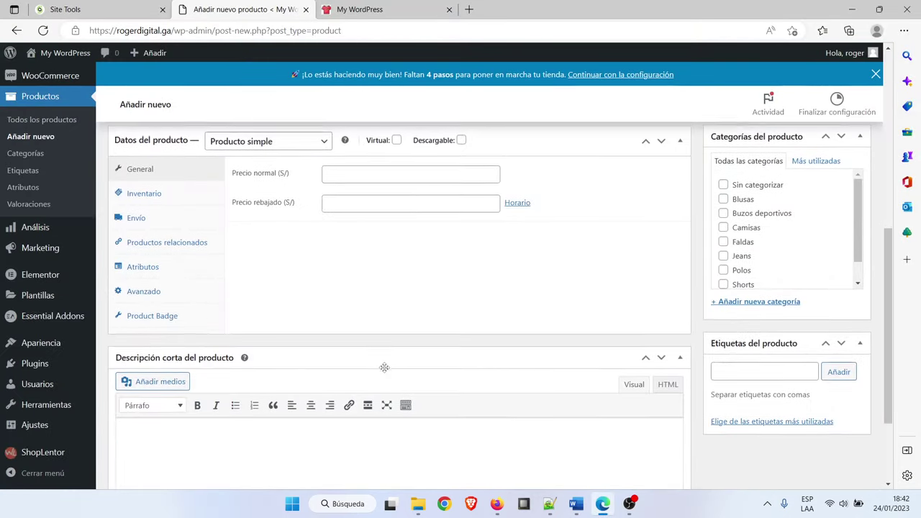
{"action": "left_click", "coordinate": [366, 176]}
{"action": "type", "text": "500"}
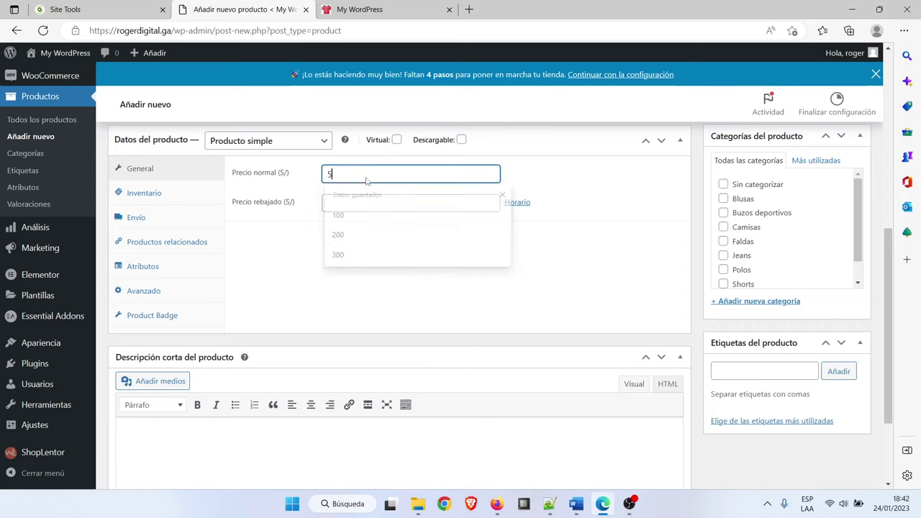
{"action": "left_click", "coordinate": [346, 209]}
{"action": "type", "text": "4"}
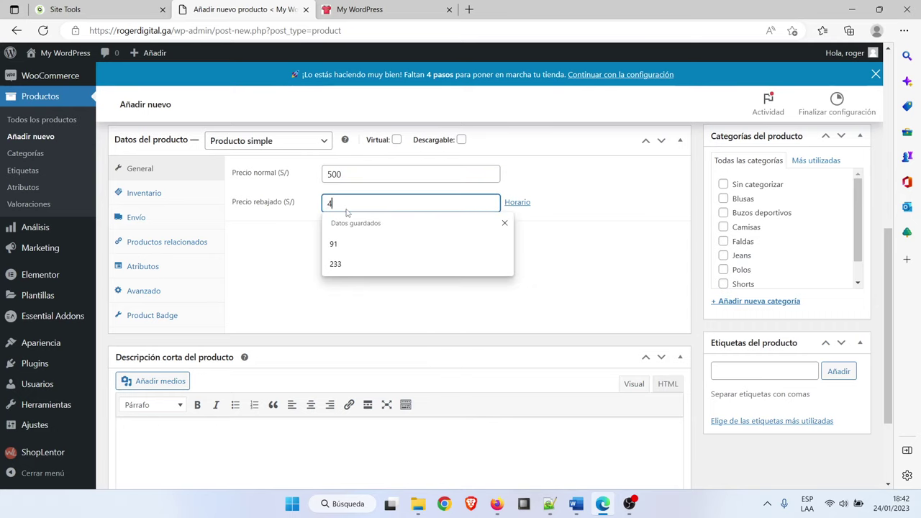
{"action": "type", "text": "50"}
Step: In Inventario, set SKU p00005, enable stock tracking, and set quantity 50
{"action": "left_click", "coordinate": [145, 191]}
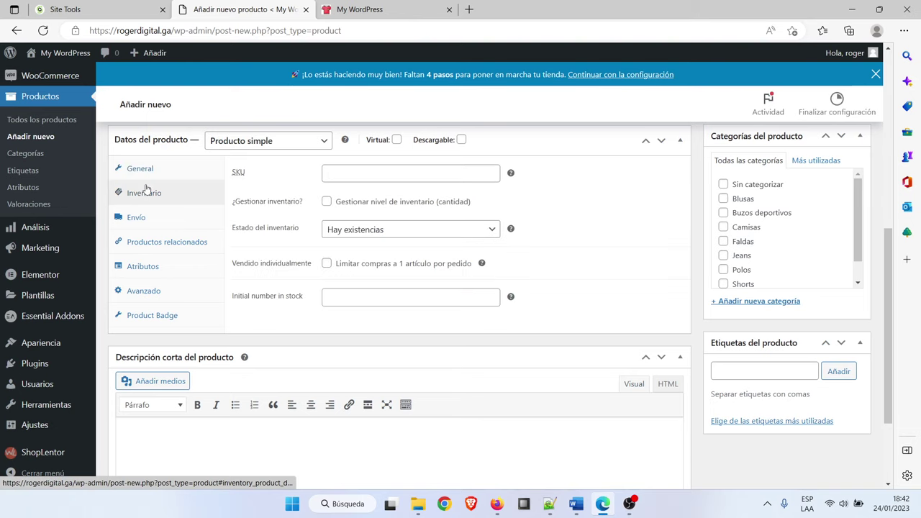
{"action": "left_click", "coordinate": [335, 170]}
{"action": "type", "text": "p00005"}
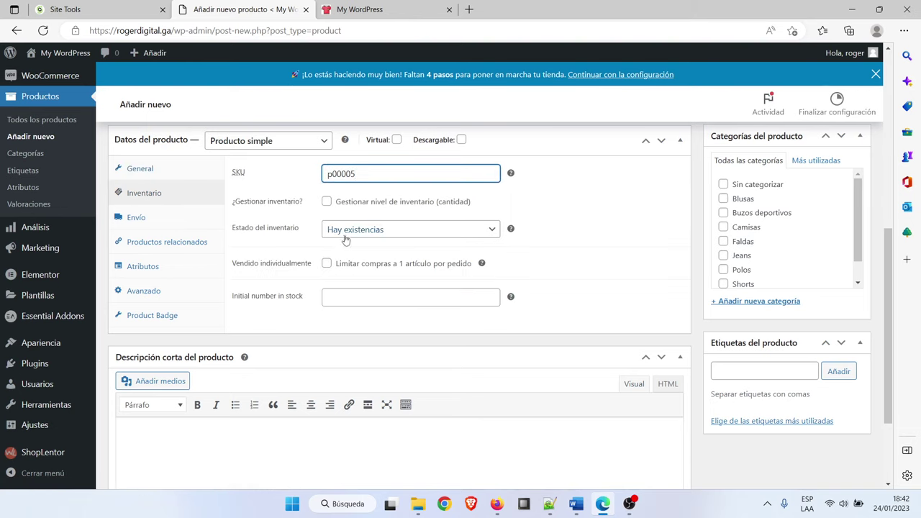
{"action": "left_click", "coordinate": [361, 202]}
{"action": "left_click", "coordinate": [338, 202]}
{"action": "double_click", "coordinate": [325, 230]}
{"action": "type", "text": "50"}
Step: Paste the short description and add the tags Varón and Invierno
{"action": "scroll", "coordinate": [316, 249], "scroll_direction": "down", "scroll_amount": 1}
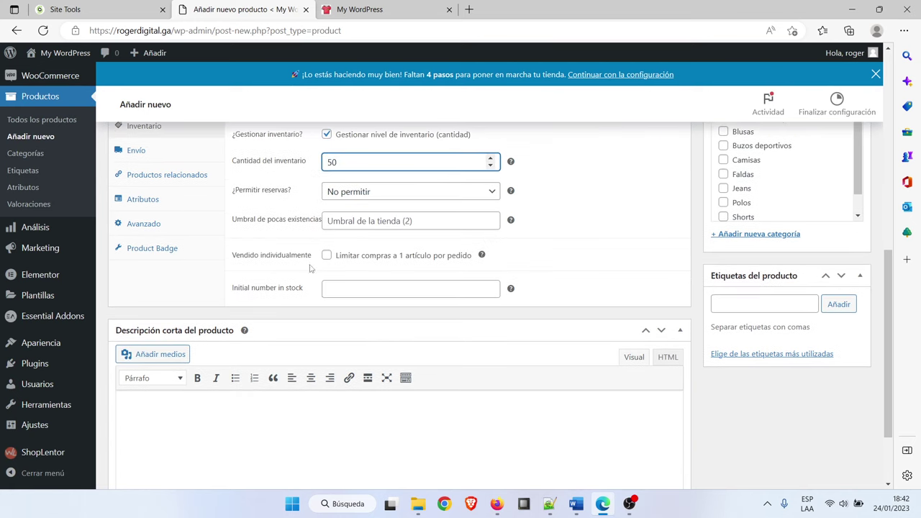
{"action": "left_click", "coordinate": [222, 436]}
{"action": "type", "text": "Está diseñado para usarlo en cualquier tipo de entrenamiento, ya sea en el gimnasio con máquinas, corriendo al aire libre y más. Cuenta con bolsillos con cierre para mantener tus objetos esenciales a la mano mientras entrenas."}
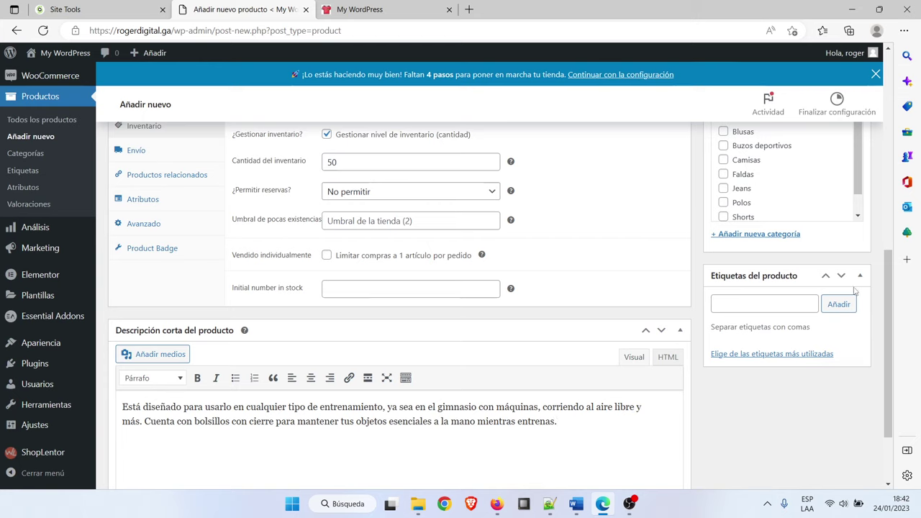
{"action": "left_click", "coordinate": [742, 305]}
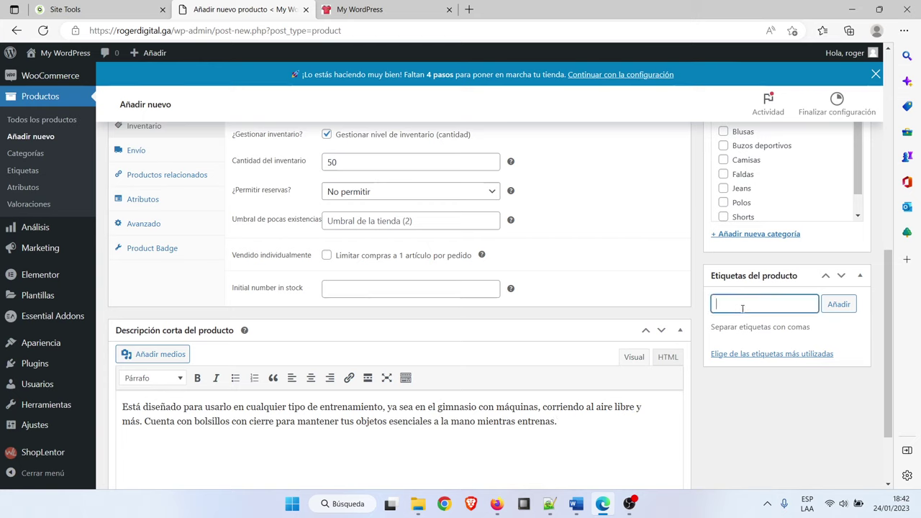
{"action": "type", "text": "var"}
{"action": "left_click", "coordinate": [725, 323]}
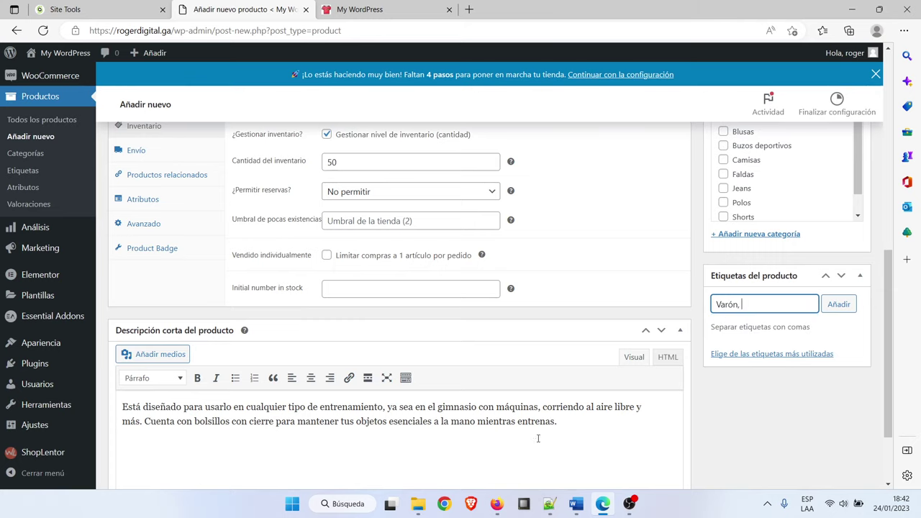
{"action": "left_click", "coordinate": [419, 505]}
{"action": "left_click", "coordinate": [421, 506]}
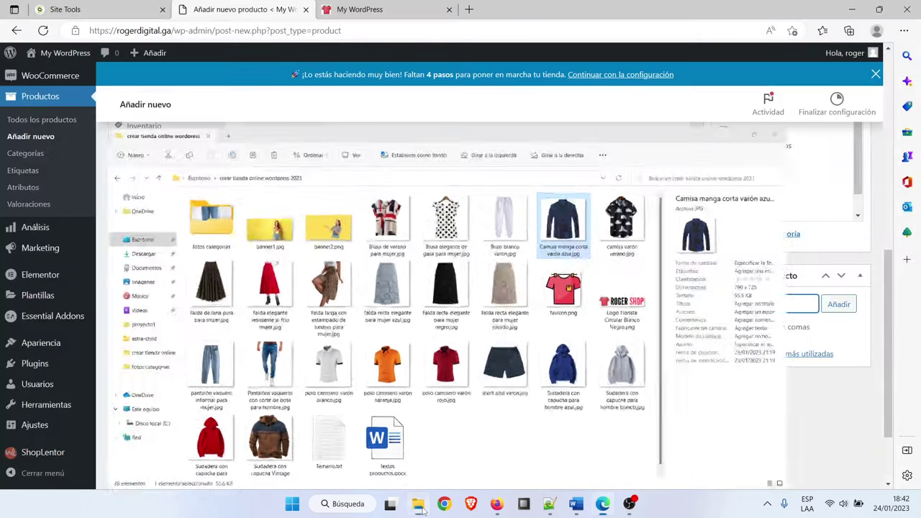
{"action": "type", "text": "inv"}
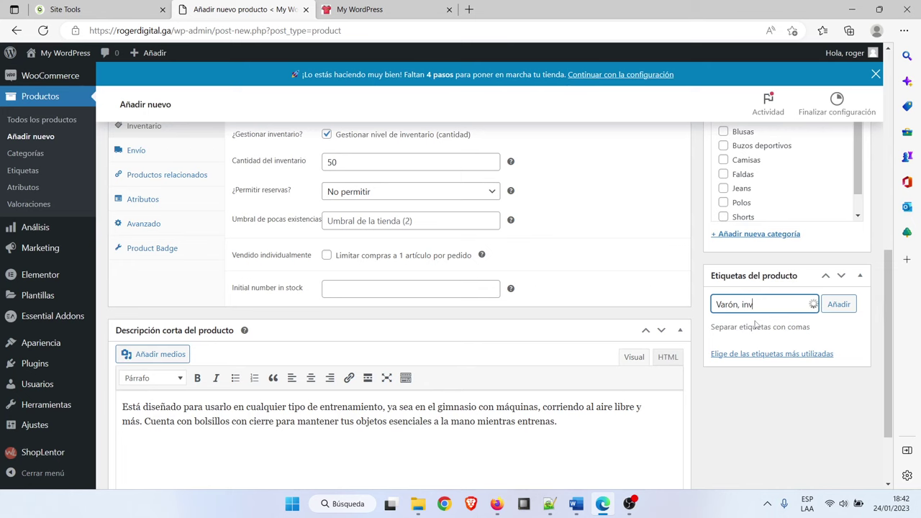
{"action": "left_click", "coordinate": [754, 318]}
{"action": "left_click", "coordinate": [838, 305]}
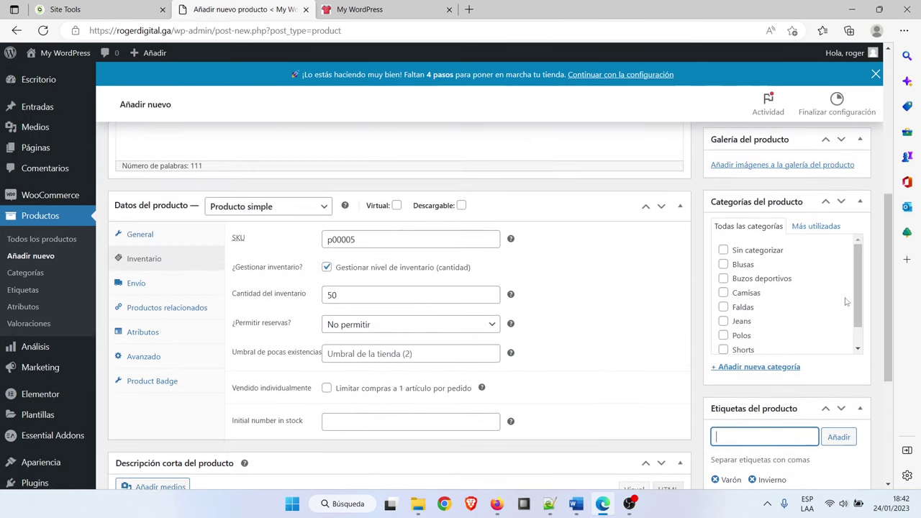
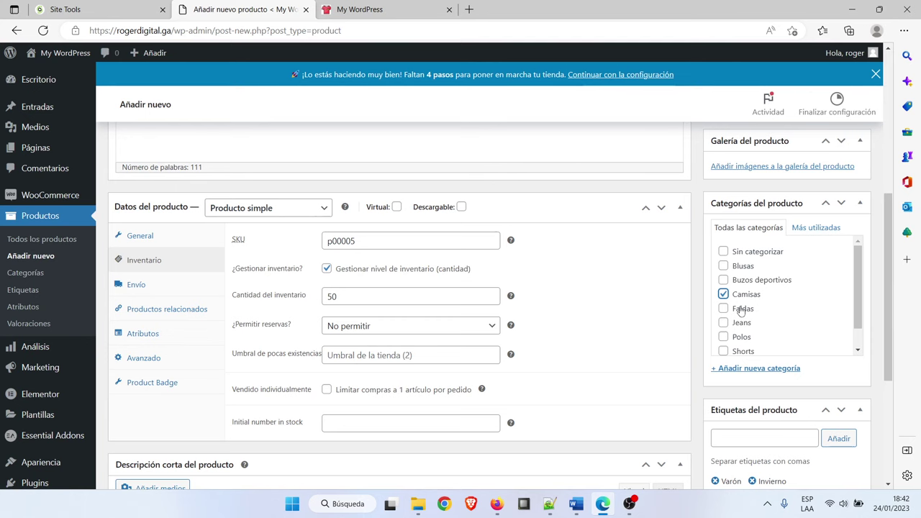
Step: Upload the blue shirt photo and set it as the Camisa manga corta varón azul product image
{"action": "scroll", "coordinate": [741, 310], "scroll_direction": "up", "scroll_amount": 2}
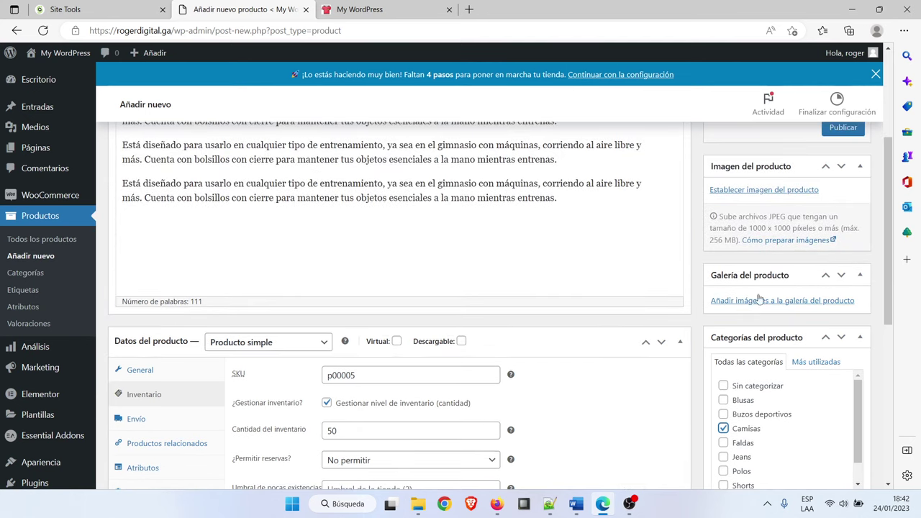
{"action": "left_click", "coordinate": [764, 190]}
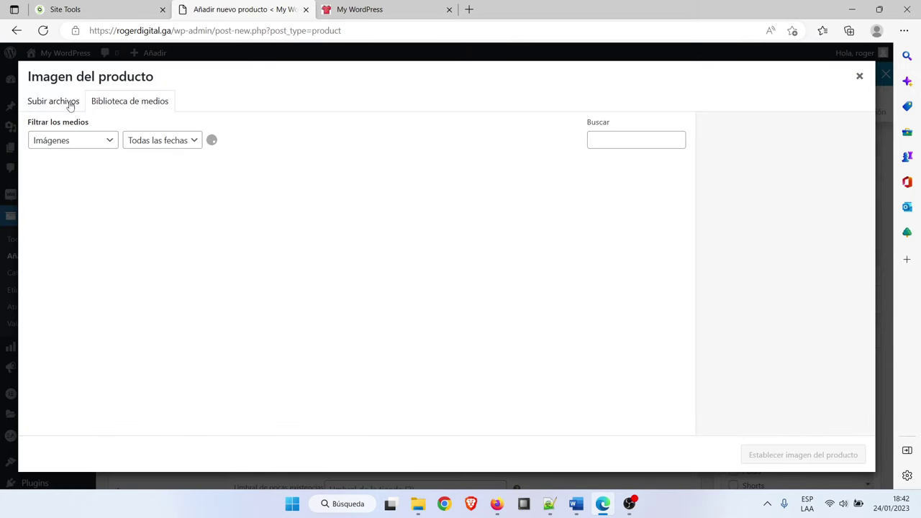
{"action": "left_click", "coordinate": [67, 103]}
{"action": "left_click", "coordinate": [468, 262]}
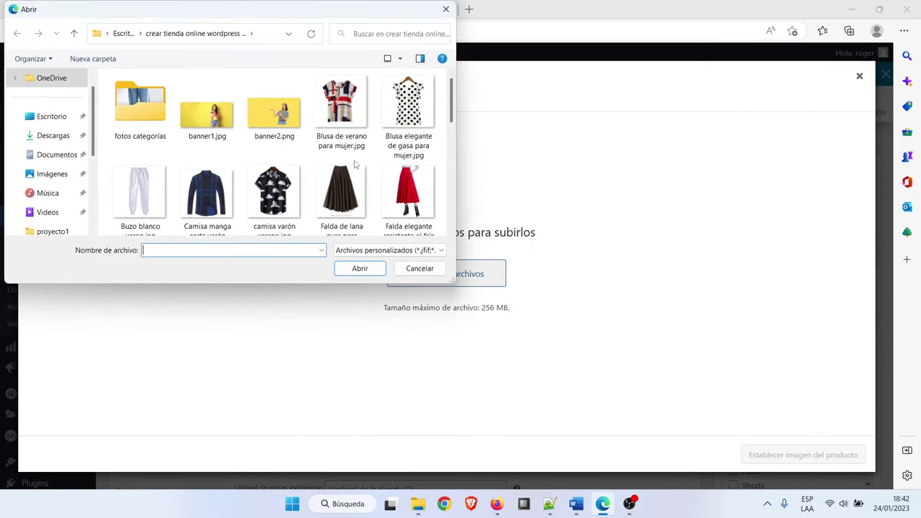
{"action": "double_click", "coordinate": [202, 193]}
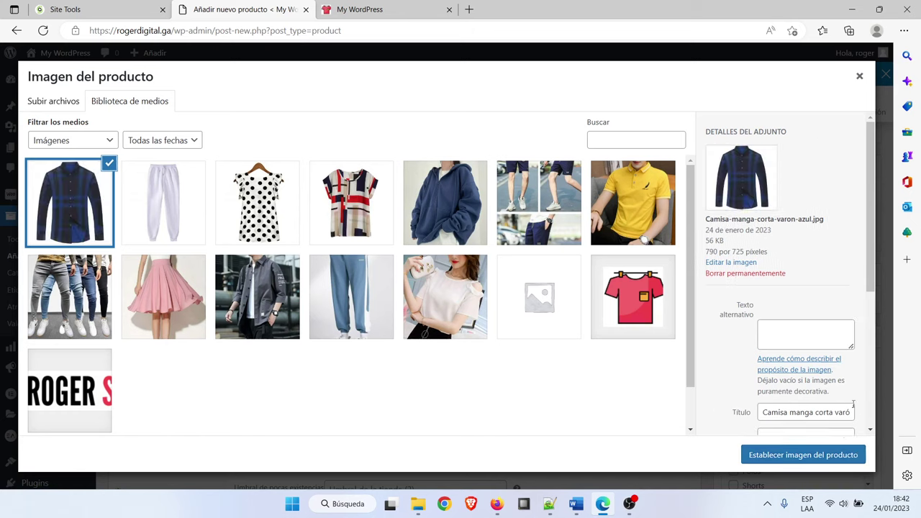
{"action": "left_click", "coordinate": [832, 454]}
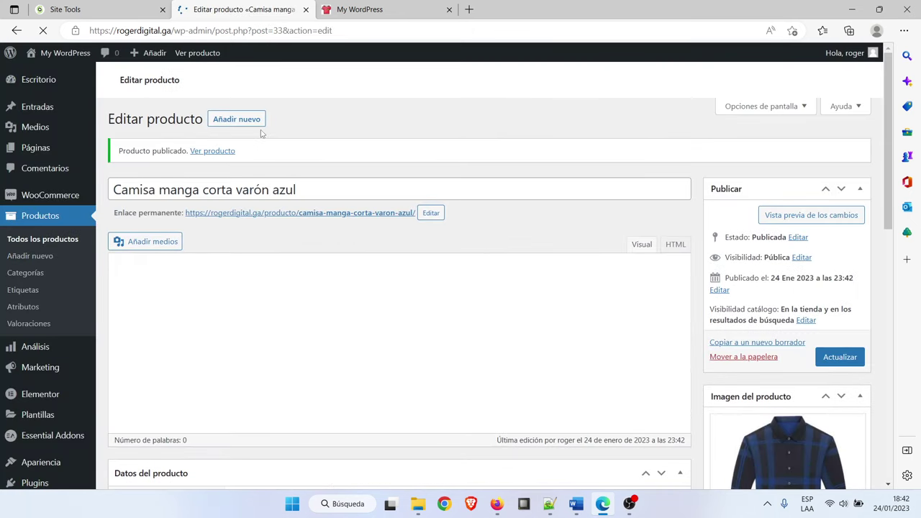
Step: Start a new product titled 'Camisa varón verano', copied from the photo's file name and capitalised
{"action": "left_click", "coordinate": [237, 120]}
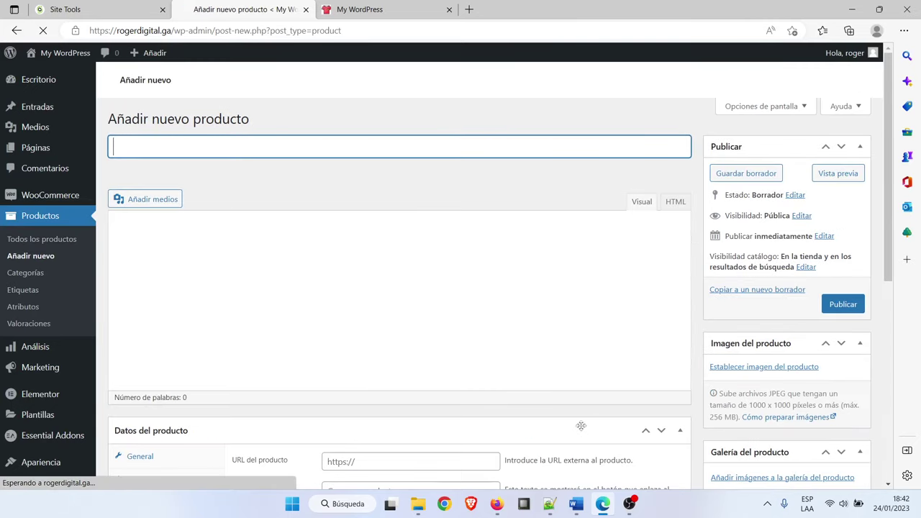
{"action": "left_click", "coordinate": [418, 504]}
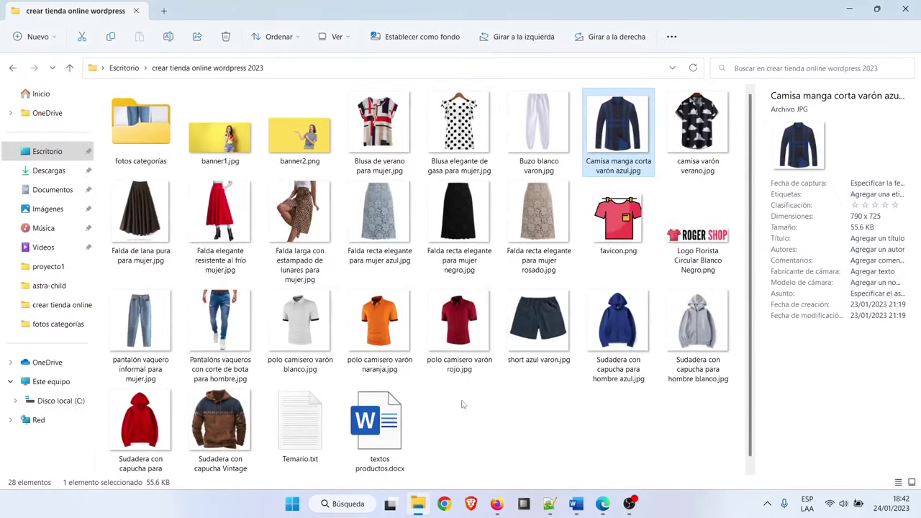
{"action": "left_click", "coordinate": [696, 170]}
{"action": "left_click", "coordinate": [688, 171]}
{"action": "key", "text": "ctrl+c"}
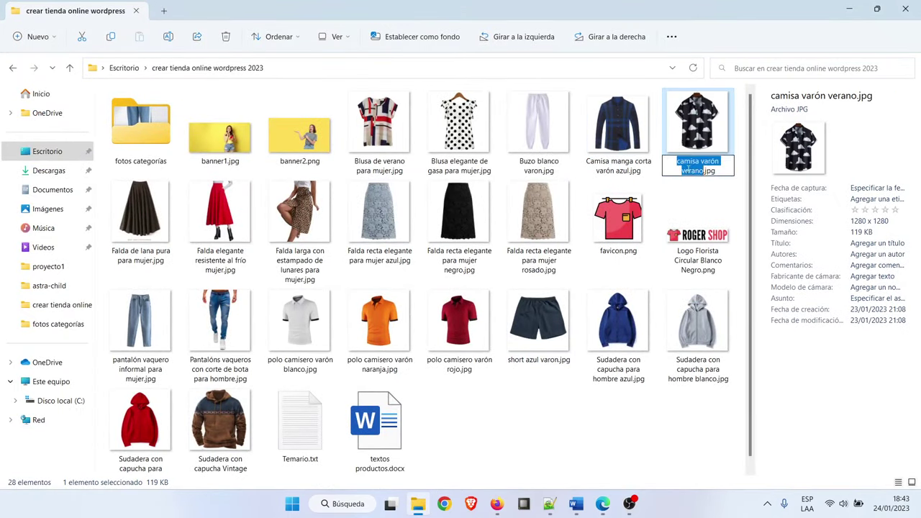
{"action": "left_click", "coordinate": [849, 9]}
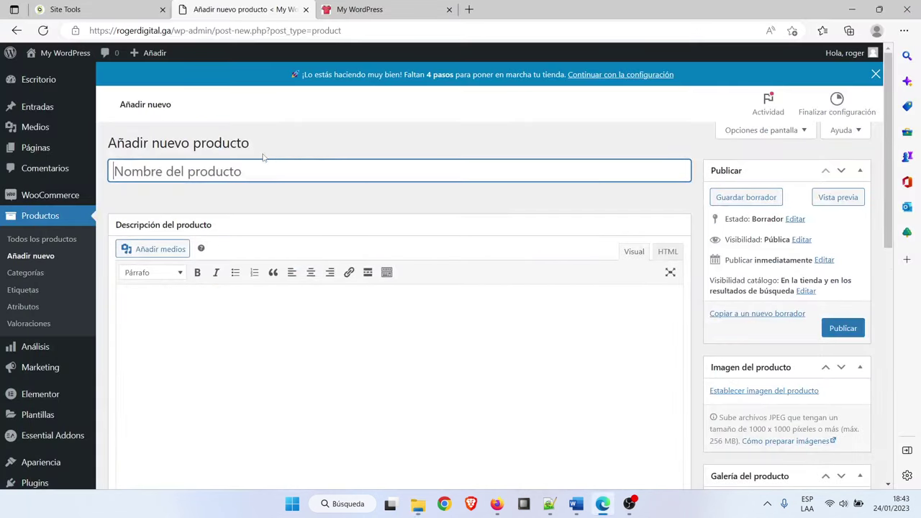
{"action": "key", "text": "ctrl+v"}
{"action": "key", "text": "Home"}
{"action": "key", "text": "shift+Right"}
{"action": "key", "text": "Caps_Lock"}
{"action": "type", "text": "C"}
Step: Paste the product text from the document into the main description
{"action": "left_click", "coordinate": [576, 503]}
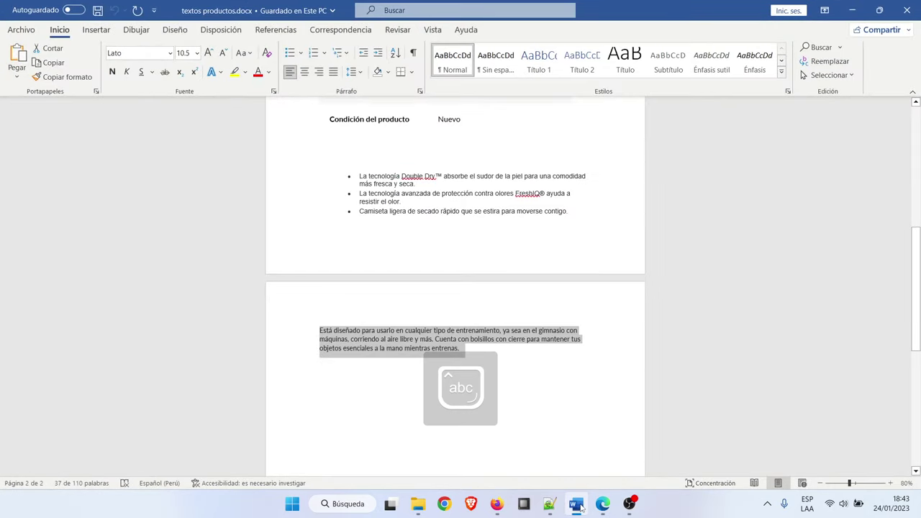
{"action": "left_click", "coordinate": [576, 504]}
{"action": "left_click", "coordinate": [312, 329]}
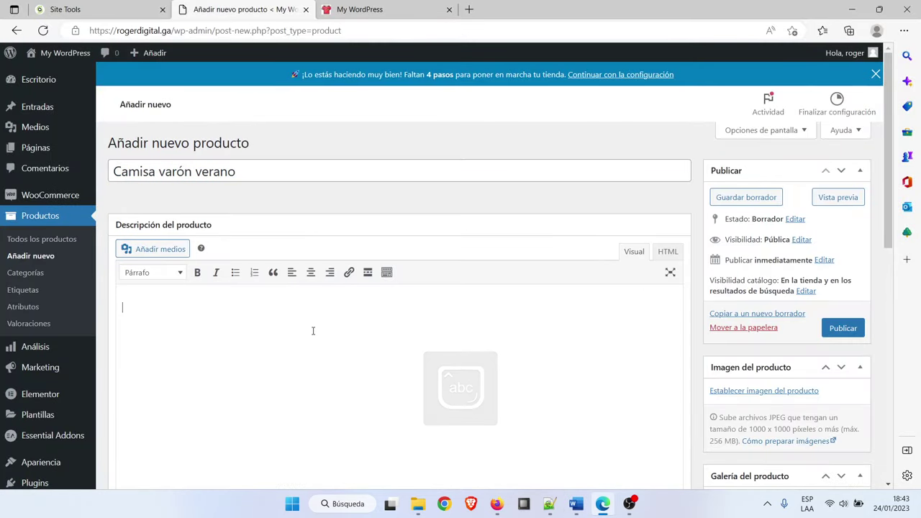
{"action": "type", "text": "Está diseñado para usarlo en cualquier tipo de entrenamiento, ya sea en el gimnasio con máquinas, corriendo al aire libre y más. Cuenta con bolsillos con cierre para mantener tus objetos esenciales a la mano mientras entrenas."}
{"action": "key", "text": "ctrl+v"}
{"action": "key", "text": "ctrl+v"}
Step: Enter regular price 99 and sale price 70, and paste the short description
{"action": "scroll", "coordinate": [312, 331], "scroll_direction": "down", "scroll_amount": 2}
{"action": "left_click", "coordinate": [373, 377]}
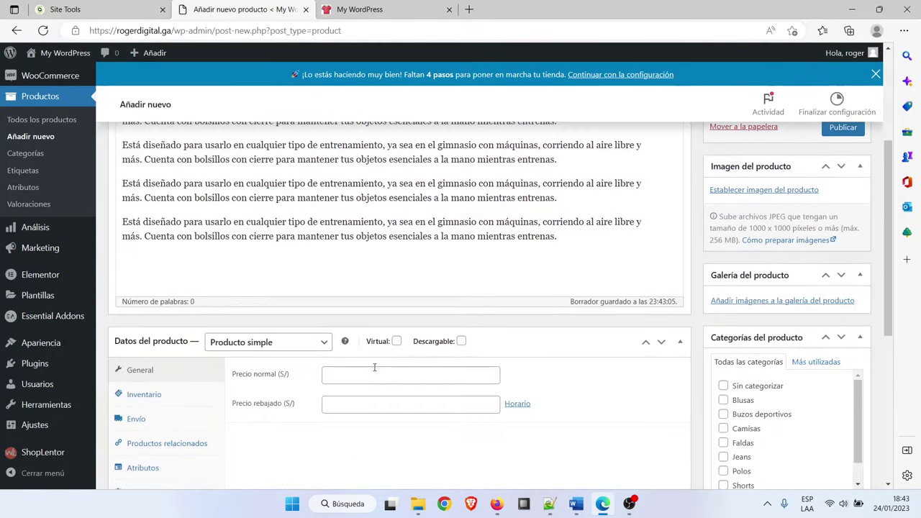
{"action": "type", "text": "99"}
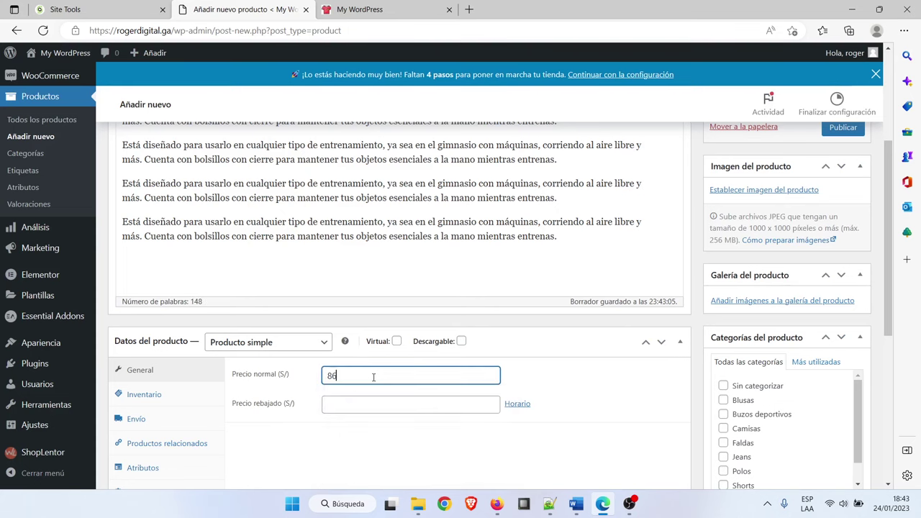
{"action": "left_click", "coordinate": [363, 404]}
{"action": "type", "text": "7"}
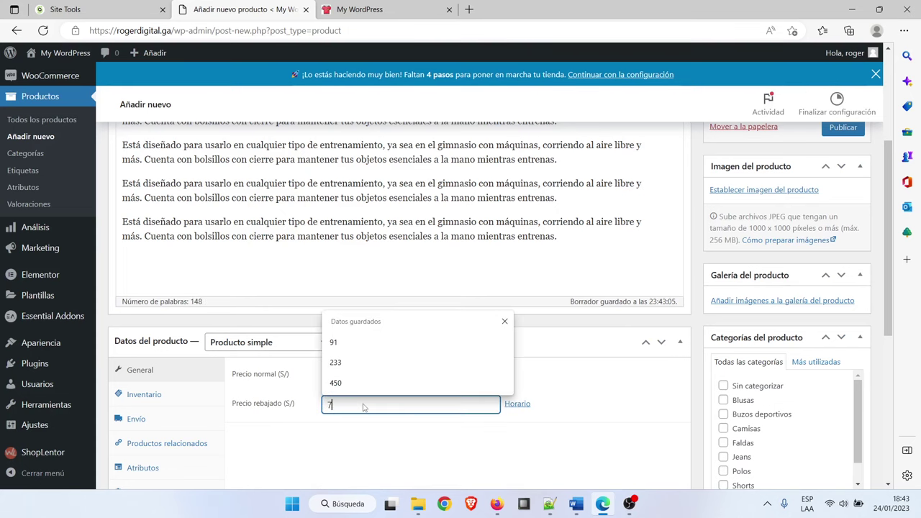
{"action": "type", "text": "0"}
{"action": "scroll", "coordinate": [363, 407], "scroll_direction": "down", "scroll_amount": 3}
{"action": "left_click", "coordinate": [369, 433]}
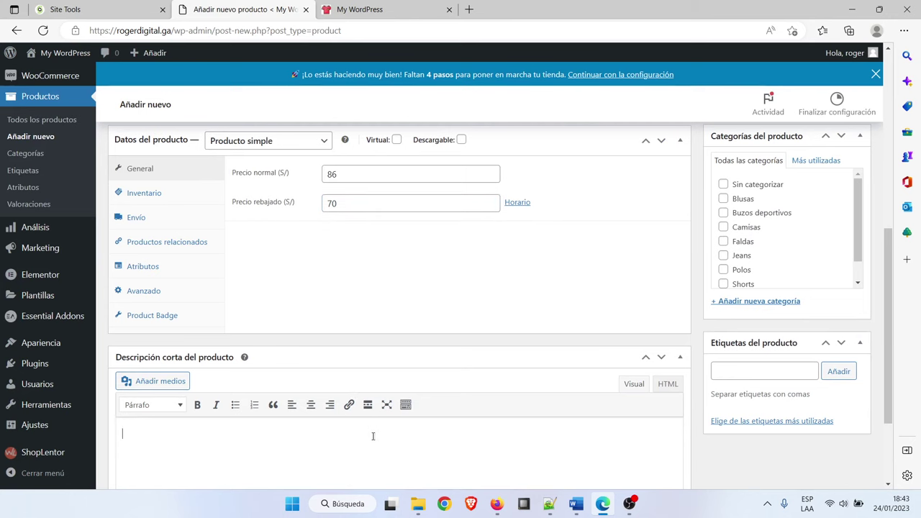
{"action": "type", "text": "Está diseñado para usarlo en cualquier tipo de entrenamiento, ya sea en el gimnasio con máquinas, corriendo al aire libre y más. Cuenta con bolsillos con cierre para mantener tus objetos esenciales a la mano mientras entrenas."}
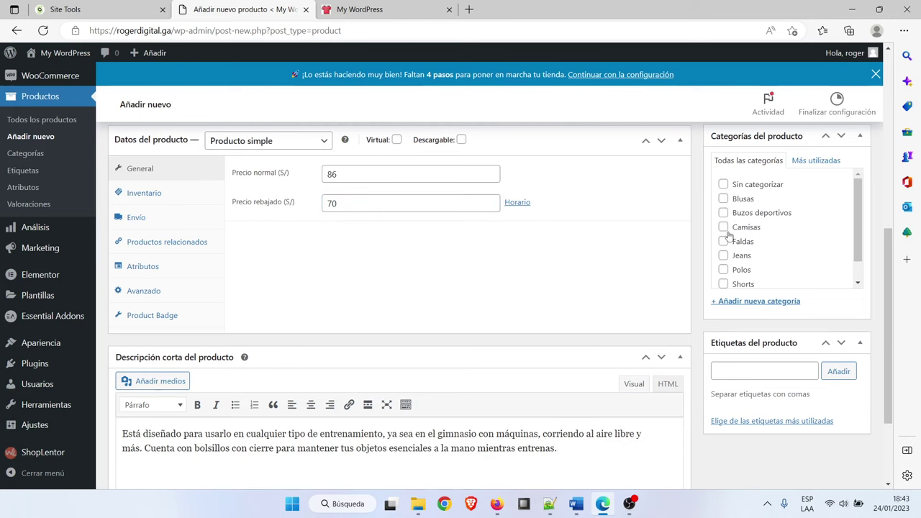
Step: Add the product tags Verano and Varón
{"action": "left_click", "coordinate": [722, 373]}
{"action": "type", "text": "ver"}
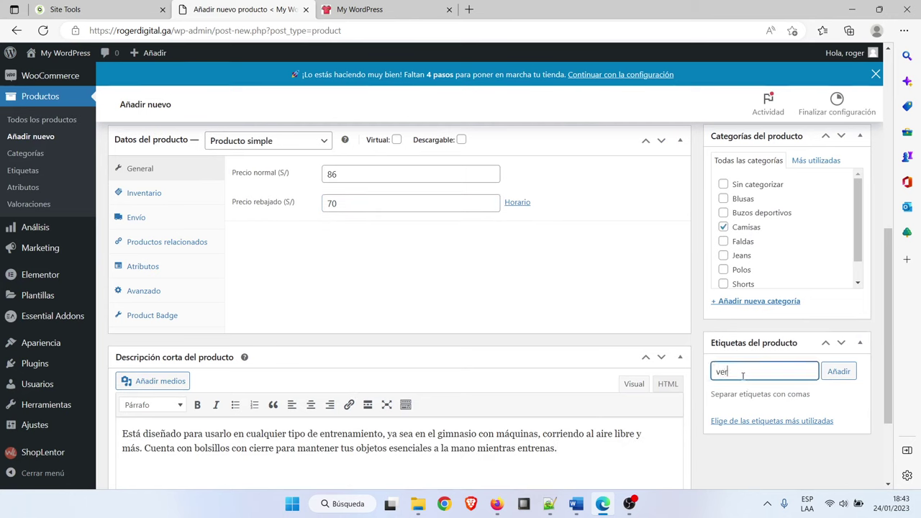
{"action": "left_click_drag", "start_coordinate": [743, 369], "coordinate": [709, 379]}
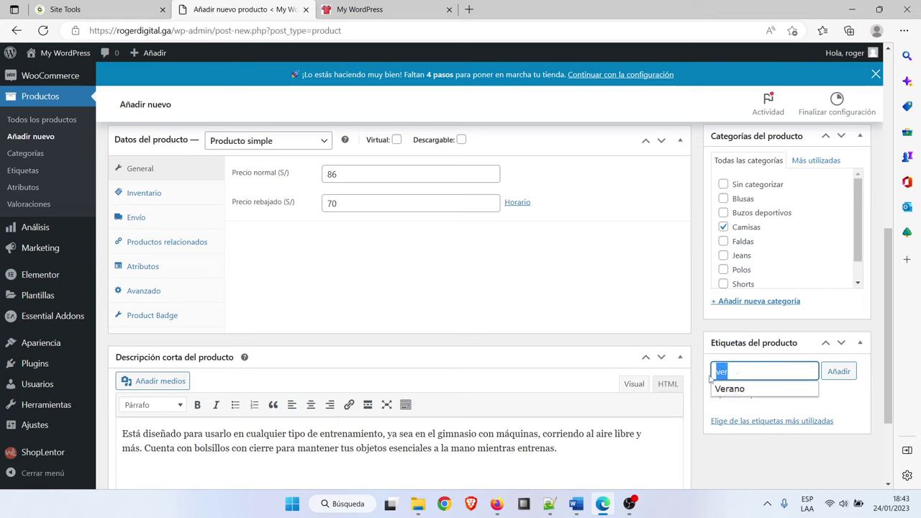
{"action": "left_click", "coordinate": [739, 387]}
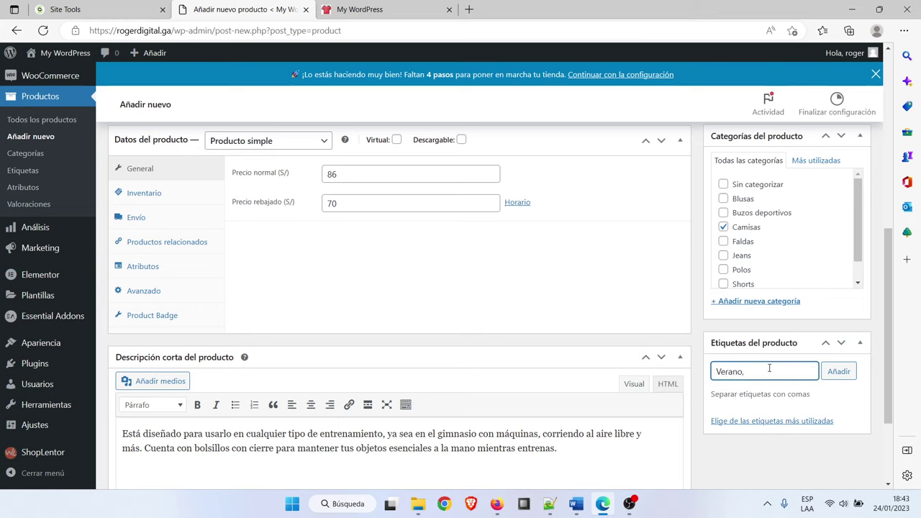
{"action": "type", "text": "var"}
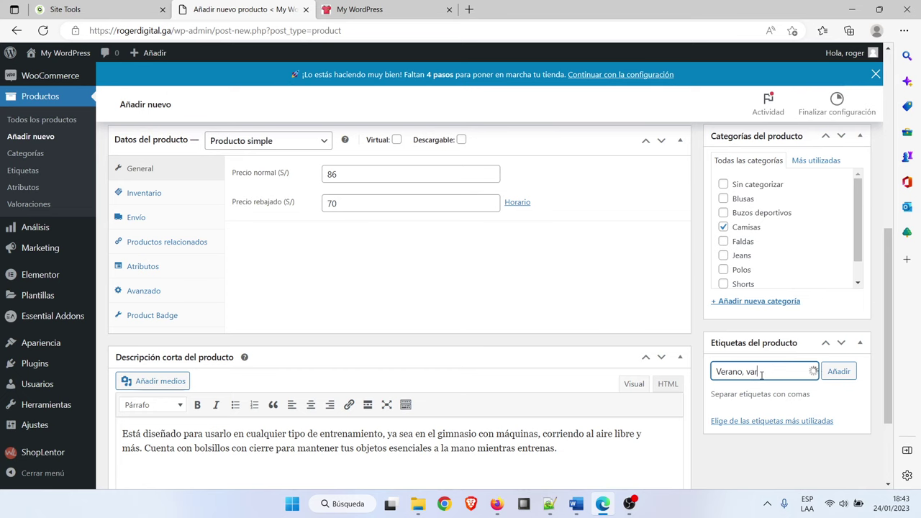
{"action": "left_click", "coordinate": [741, 389]}
{"action": "left_click", "coordinate": [838, 371]}
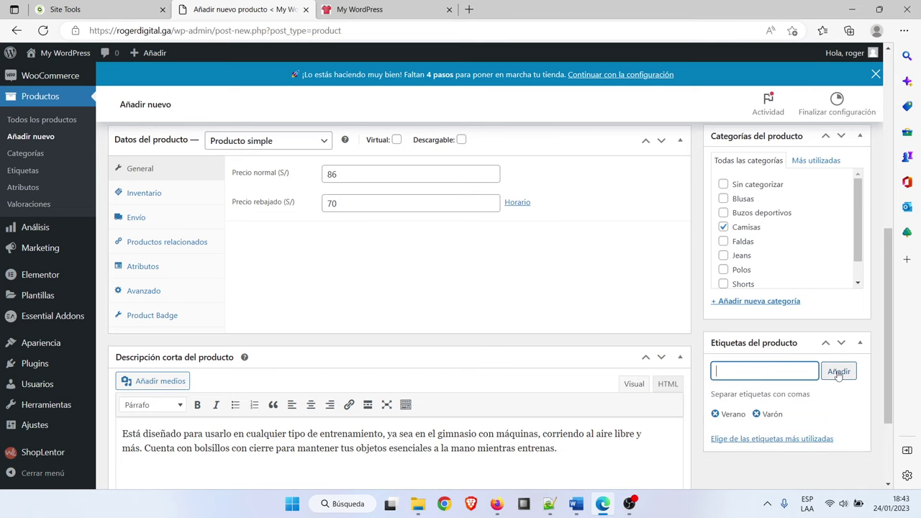
Step: Upload the summer shirt photo as the product image and publish the product
{"action": "scroll", "coordinate": [791, 302], "scroll_direction": "up", "scroll_amount": 4}
{"action": "left_click", "coordinate": [764, 256]}
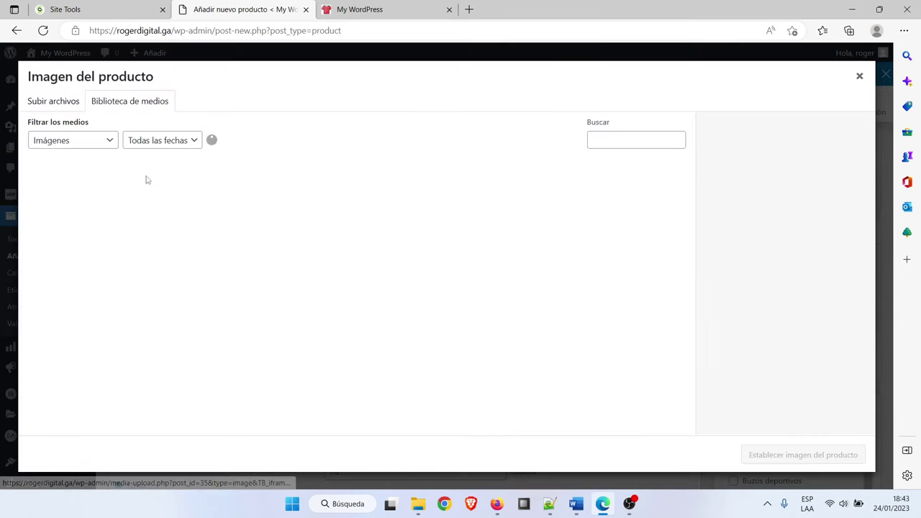
{"action": "left_click", "coordinate": [64, 105]}
{"action": "left_click", "coordinate": [472, 282]}
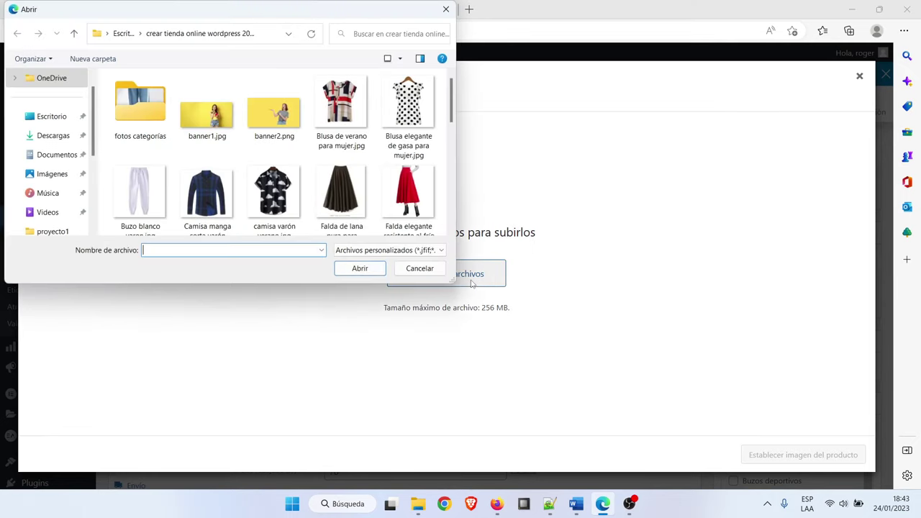
{"action": "left_click", "coordinate": [268, 207]}
{"action": "double_click", "coordinate": [268, 206]}
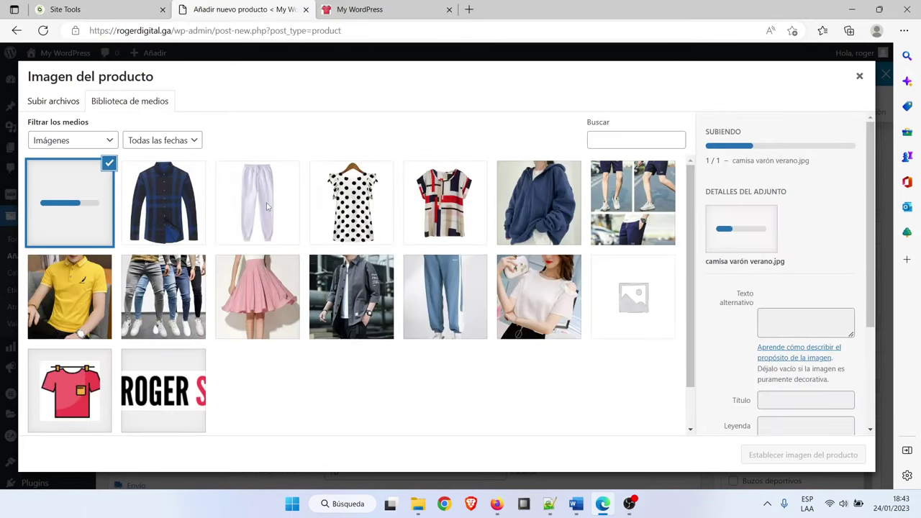
{"action": "left_click", "coordinate": [822, 454]}
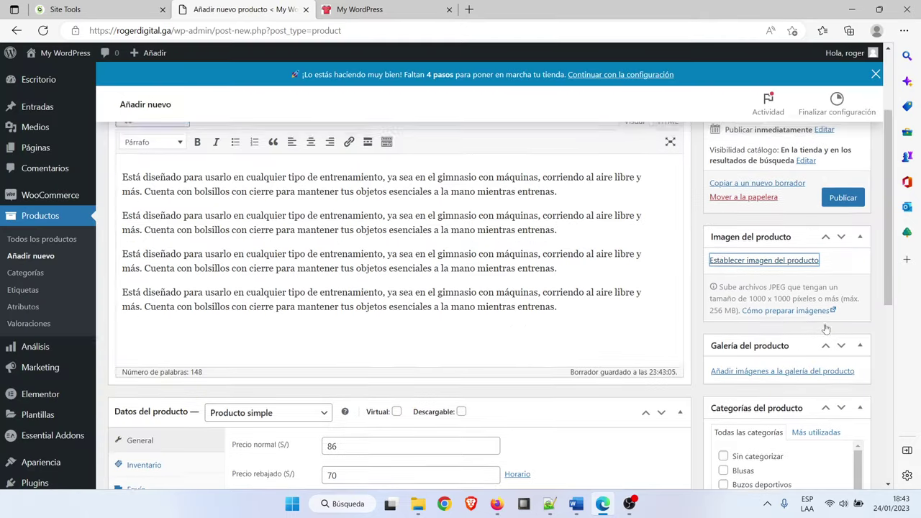
{"action": "scroll", "coordinate": [842, 360], "scroll_direction": "up", "scroll_amount": 1}
{"action": "left_click", "coordinate": [843, 327]}
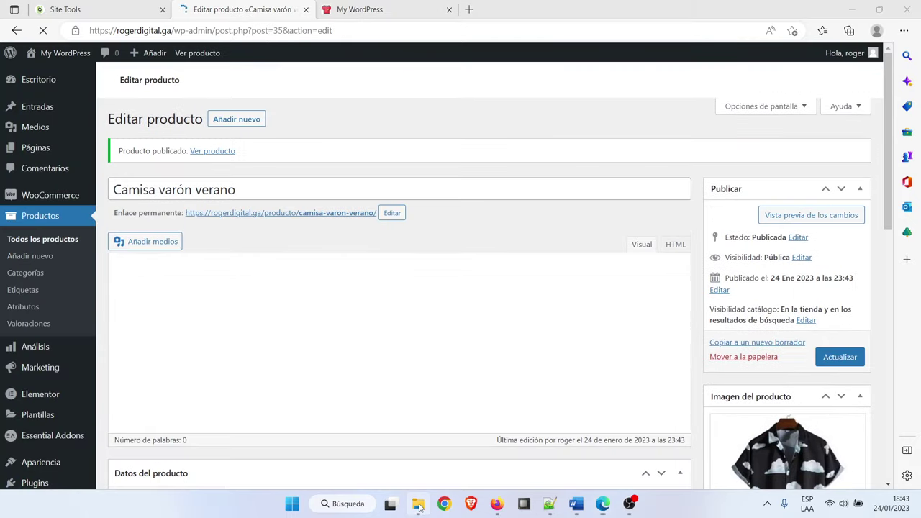
Step: Start a new product titled 'Falda de lana pura para mujer' from the photo's file name
{"action": "left_click", "coordinate": [417, 503]}
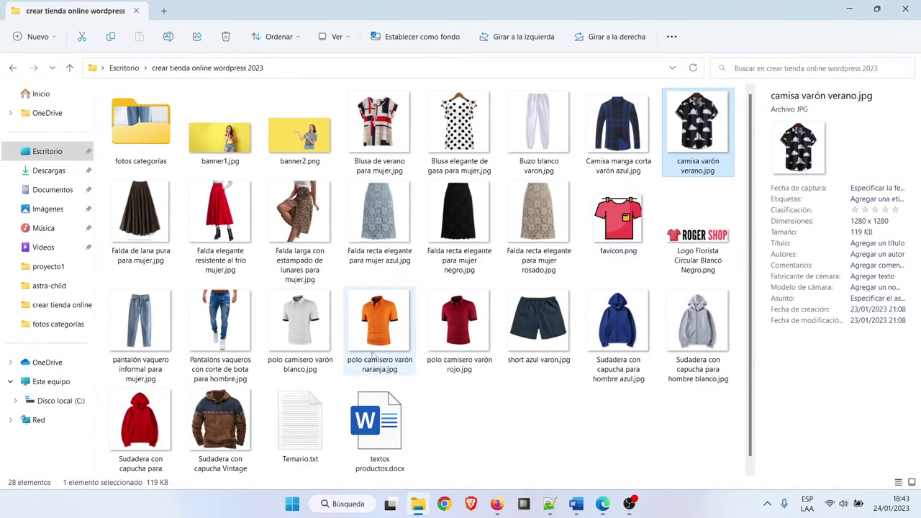
{"action": "left_click", "coordinate": [126, 251]}
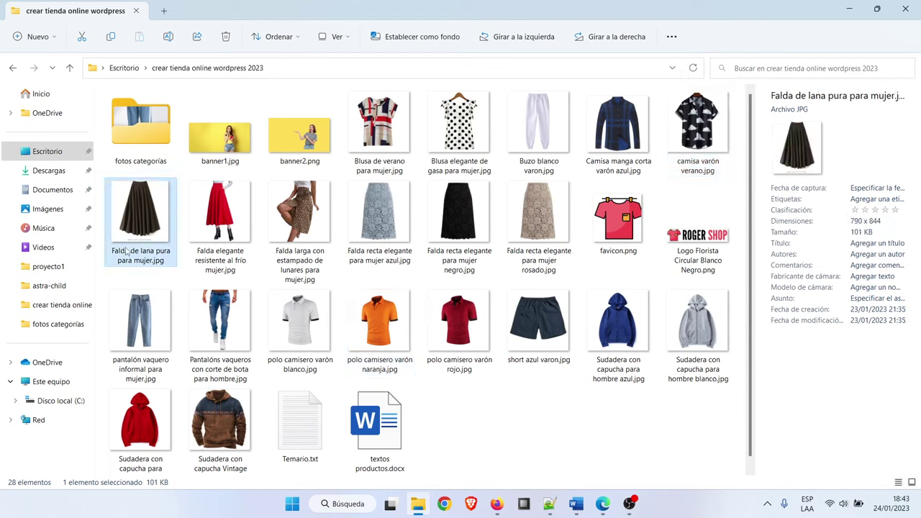
{"action": "left_click", "coordinate": [126, 251]}
{"action": "key", "text": "ctrl+c"}
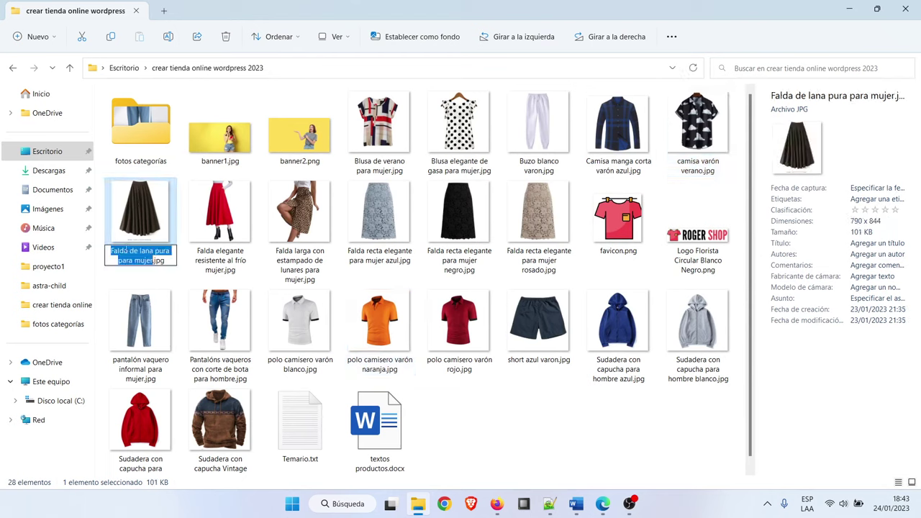
{"action": "left_click", "coordinate": [504, 512]}
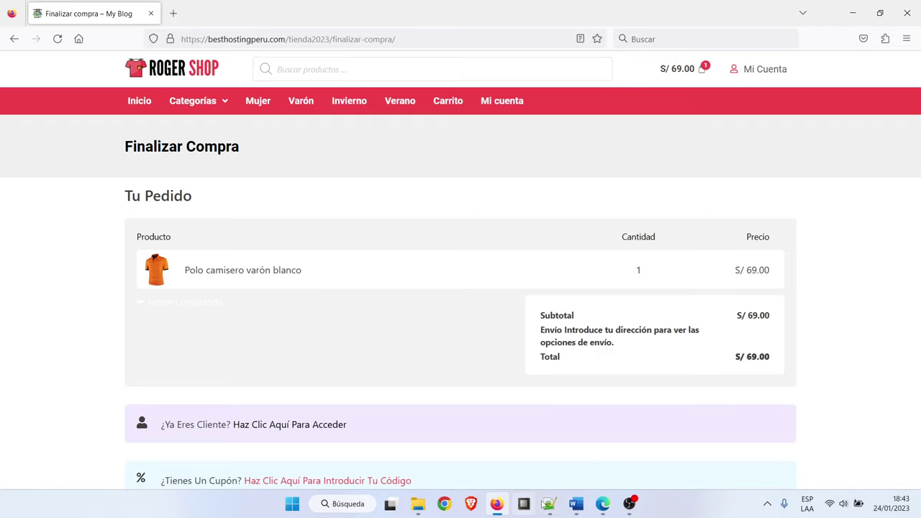
{"action": "left_click", "coordinate": [602, 503]}
{"action": "left_click", "coordinate": [250, 147]}
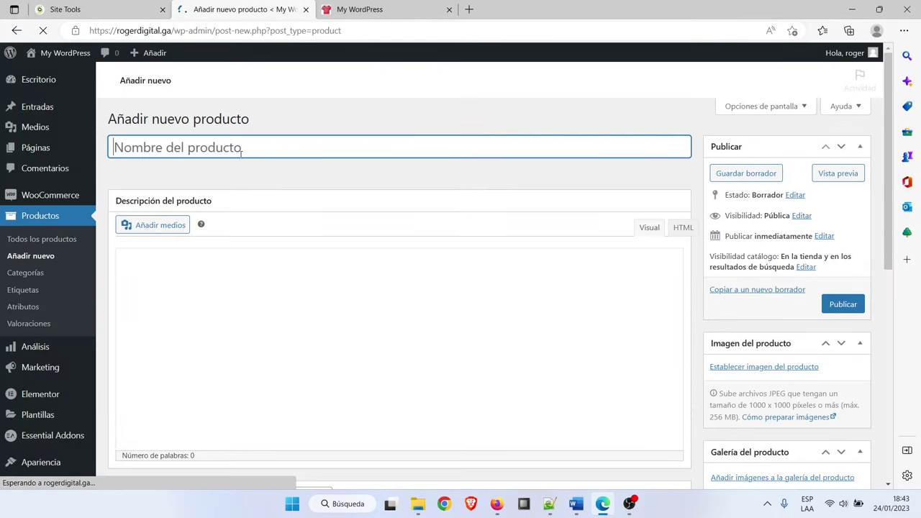
{"action": "key", "text": "ctrl+v"}
Step: Paste the wool skirt text from the document into the description
{"action": "left_click", "coordinate": [584, 510]}
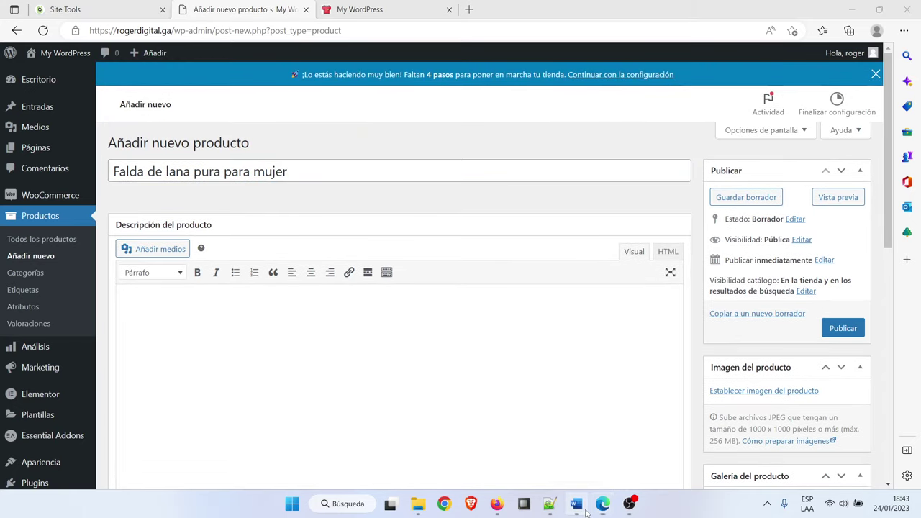
{"action": "left_click", "coordinate": [584, 509]}
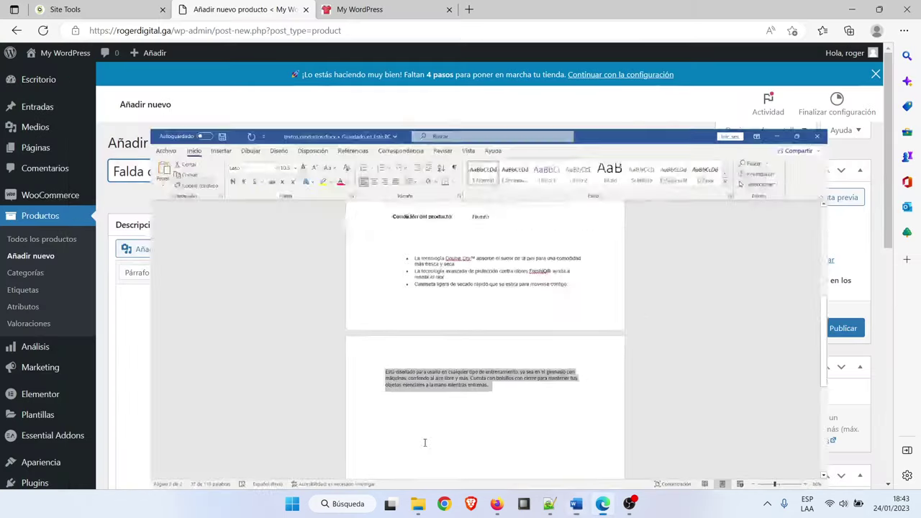
{"action": "left_click", "coordinate": [257, 318]}
{"action": "key", "text": "ctrl+v"}
{"action": "key", "text": "ctrl+v"}
{"action": "key", "text": "ctrl+v"}
{"action": "key", "text": "ctrl+v"}
Step: Set the regular price to 69 and the sale price to 52
{"action": "scroll", "coordinate": [420, 354], "scroll_direction": "down", "scroll_amount": 4}
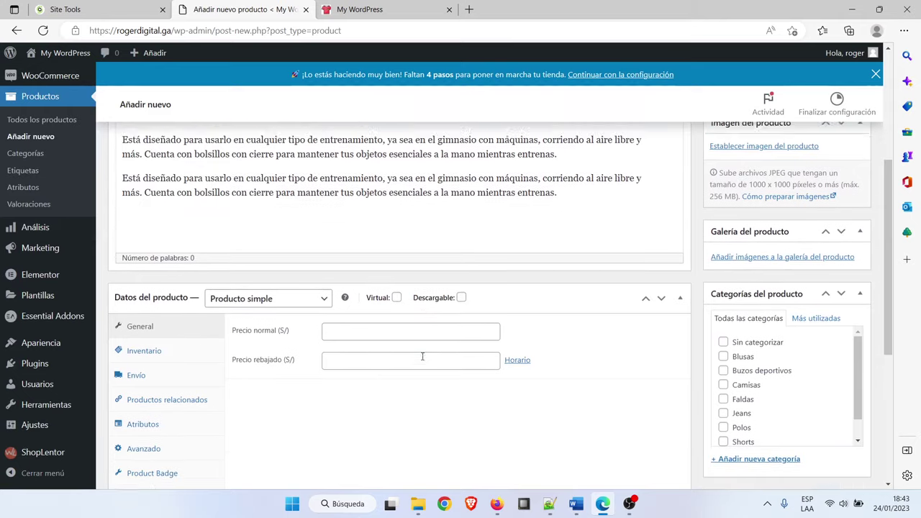
{"action": "left_click", "coordinate": [360, 309]}
{"action": "key", "text": "Escape"}
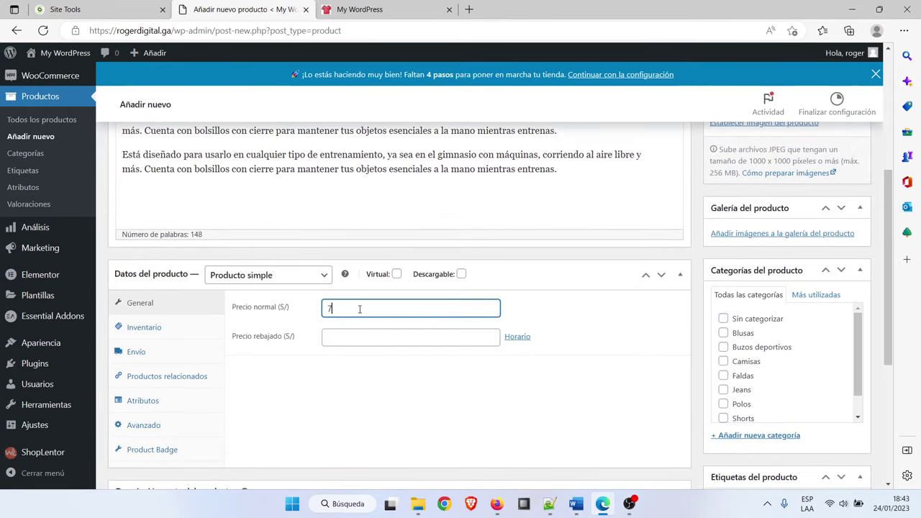
{"action": "left_click", "coordinate": [348, 341]}
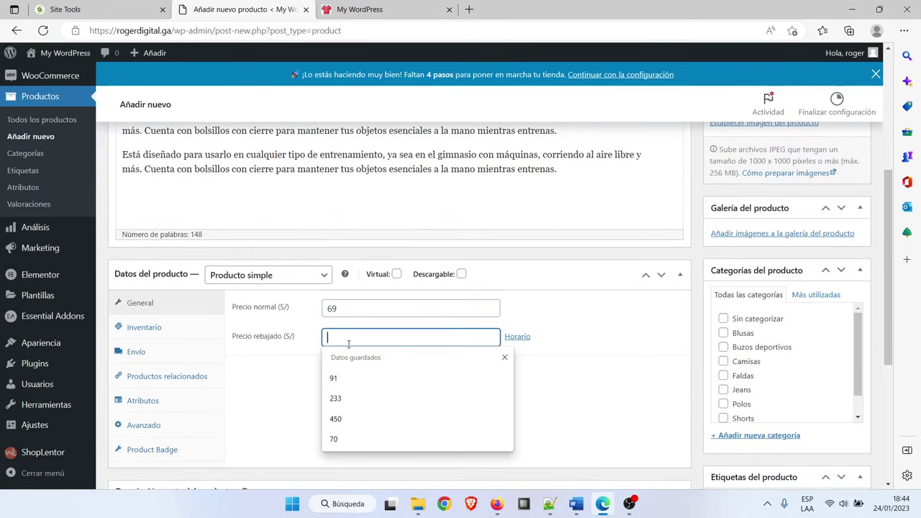
{"action": "type", "text": "52"}
{"action": "scroll", "coordinate": [349, 345], "scroll_direction": "down", "scroll_amount": 3}
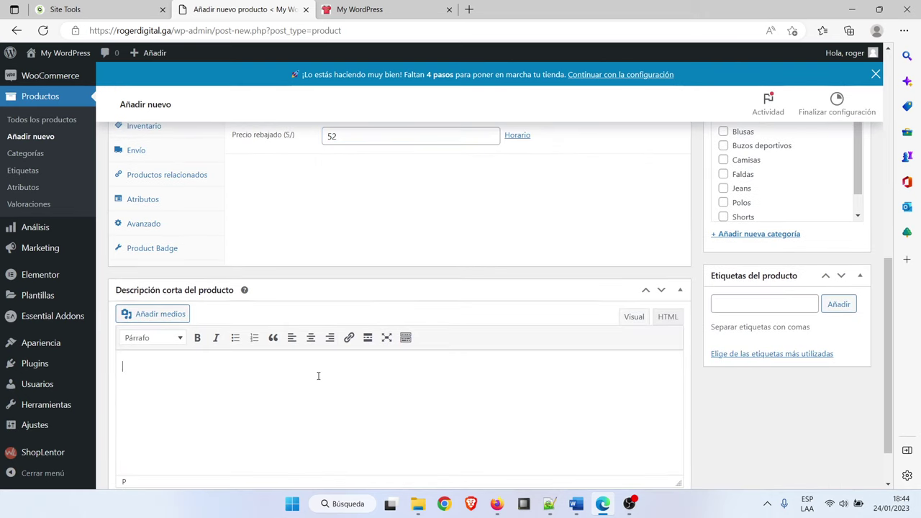
Step: Add the product tags Invierno and Mujer
{"action": "left_click", "coordinate": [780, 300]}
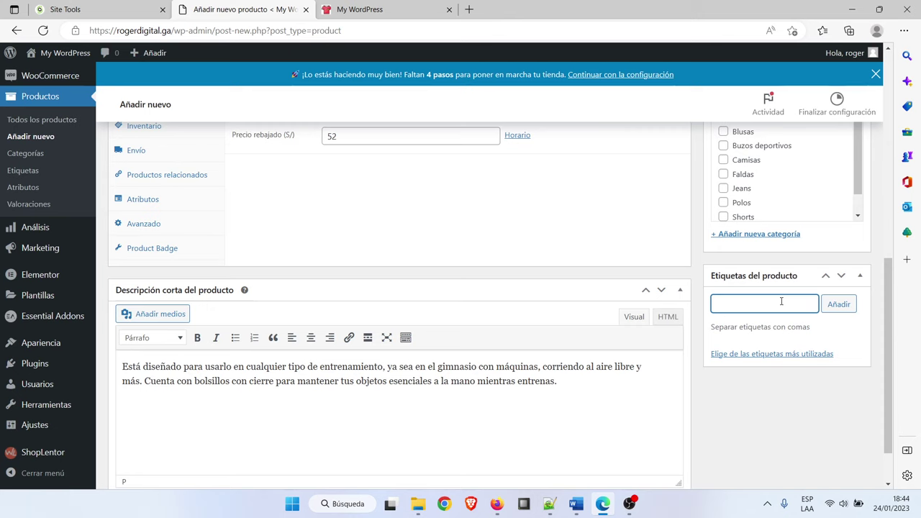
{"action": "type", "text": "in"}
{"action": "left_click", "coordinate": [756, 320]}
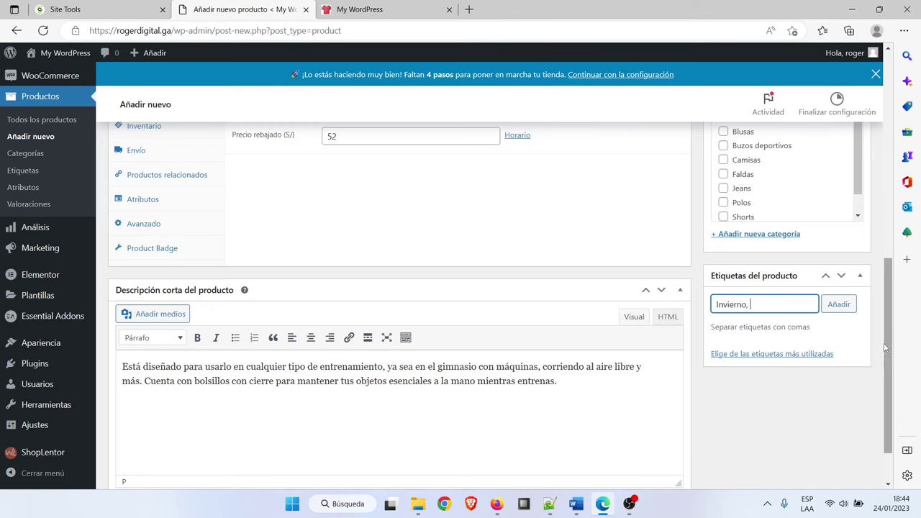
{"action": "left_click_drag", "start_coordinate": [885, 347], "coordinate": [868, 153]}
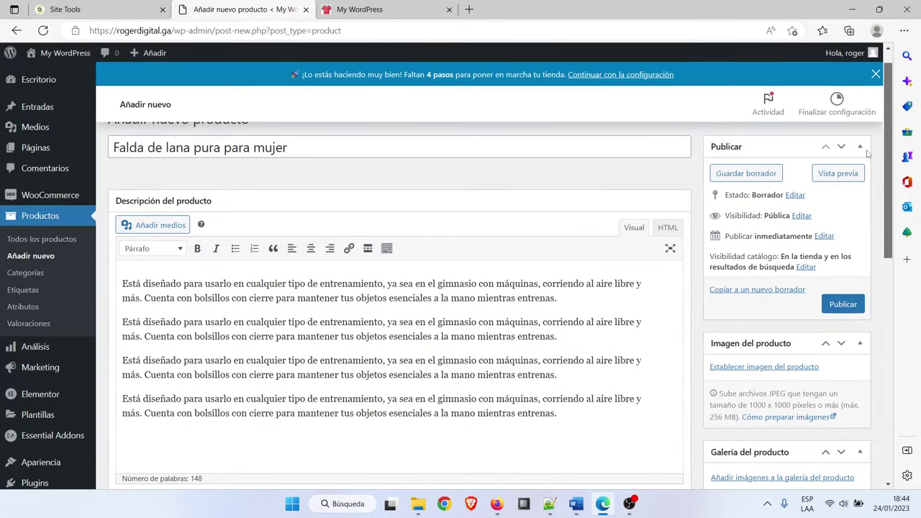
{"action": "scroll", "coordinate": [791, 252], "scroll_direction": "down", "scroll_amount": 10}
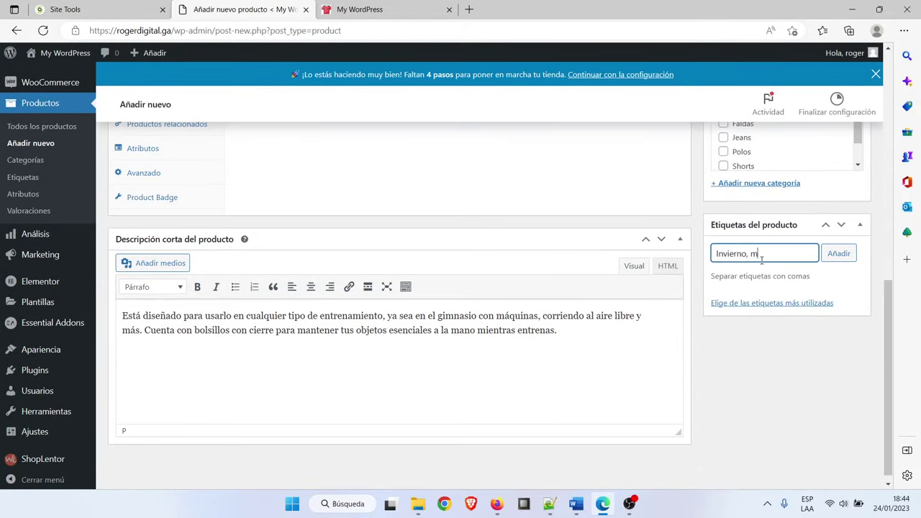
{"action": "type", "text": "muj"}
{"action": "left_click", "coordinate": [762, 269]}
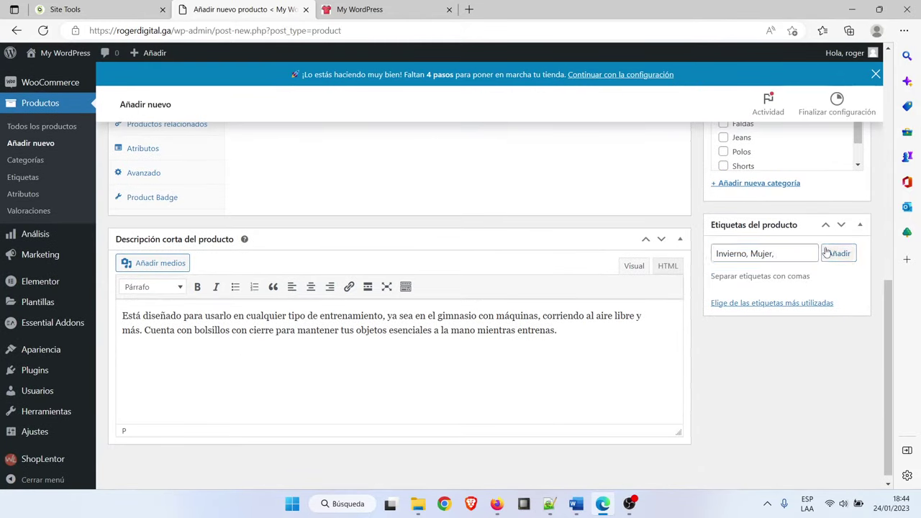
{"action": "key", "text": "Return"}
Step: Put the skirt in the Faldas category and publish it
{"action": "scroll", "coordinate": [748, 274], "scroll_direction": "up", "scroll_amount": 2}
{"action": "left_click", "coordinate": [723, 257]}
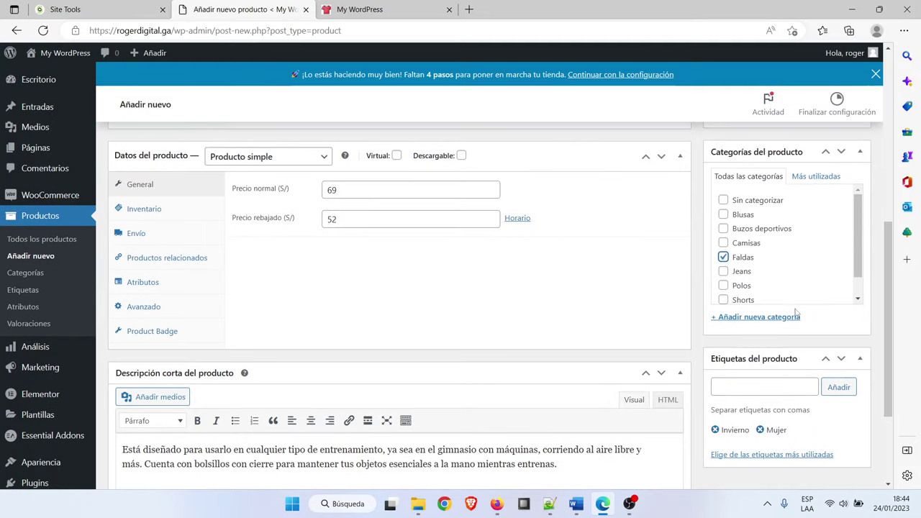
{"action": "scroll", "coordinate": [799, 315], "scroll_direction": "up", "scroll_amount": 3}
{"action": "left_click", "coordinate": [859, 150]}
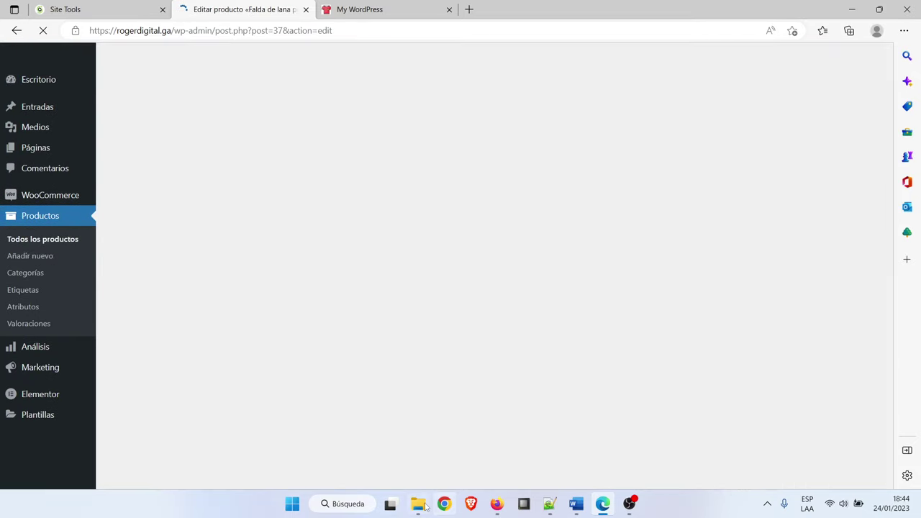
Step: Copy the red elegant skirt photo's file name and start another new product
{"action": "left_click", "coordinate": [425, 506]}
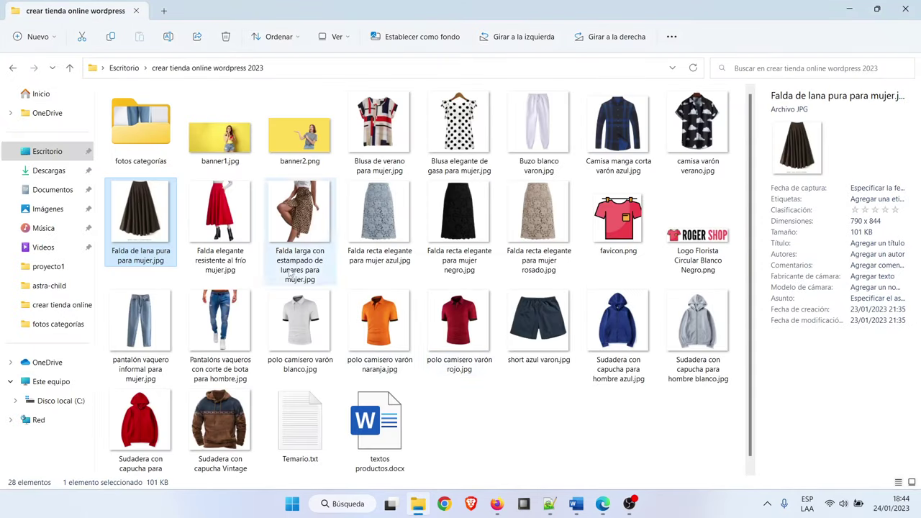
{"action": "left_click", "coordinate": [229, 257]}
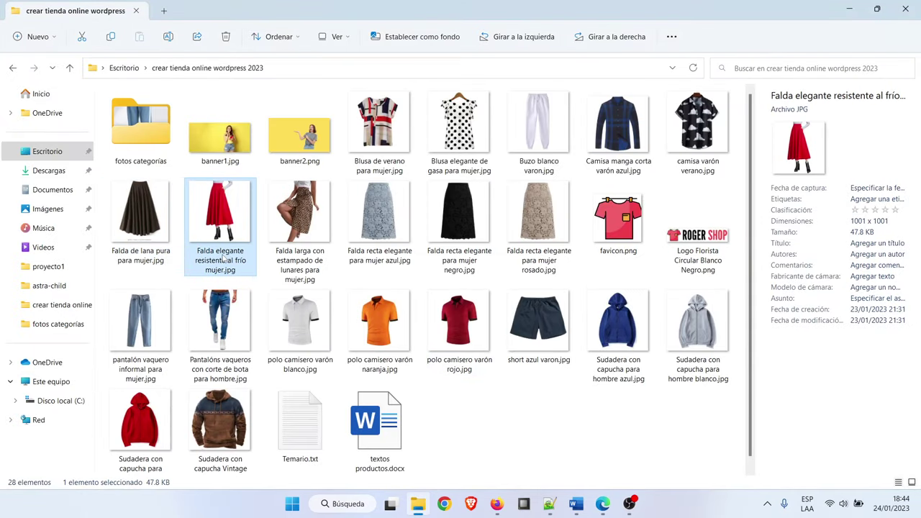
{"action": "left_click", "coordinate": [224, 257]}
{"action": "key", "text": "ctrl+c"}
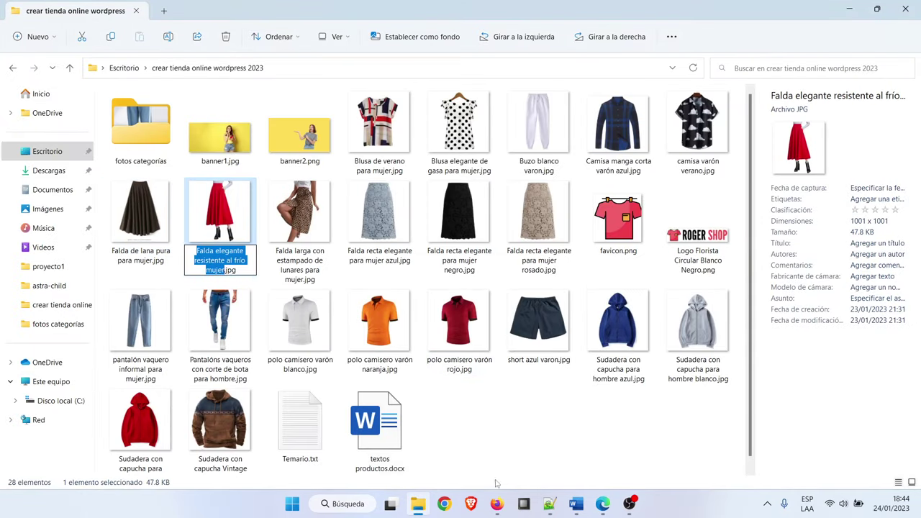
{"action": "left_click", "coordinate": [497, 505]}
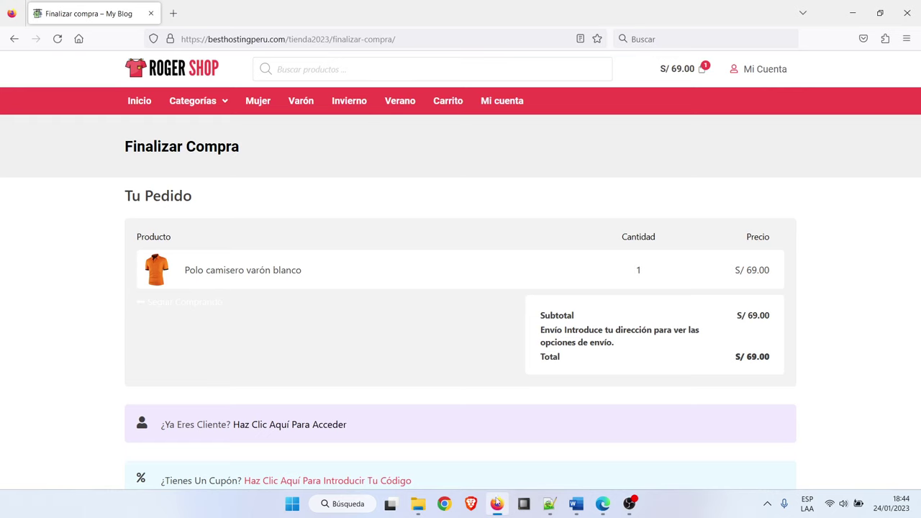
{"action": "left_click", "coordinate": [599, 506]}
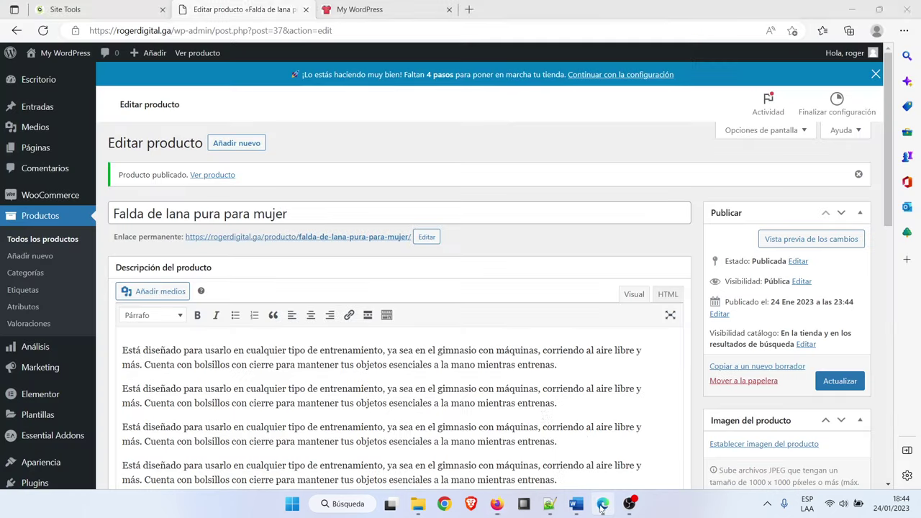
{"action": "left_click", "coordinate": [248, 147]}
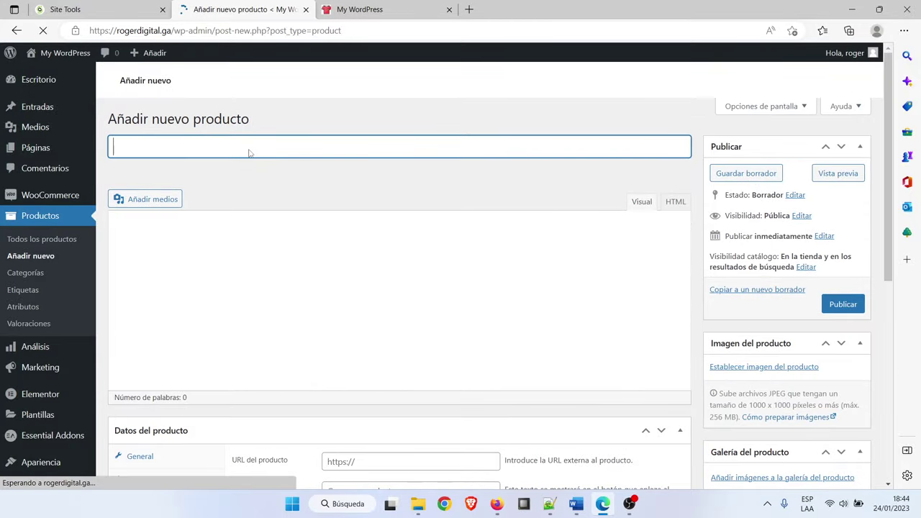
Step: Paste the title 'Falda elegante resistente al frío mujer' and its description paragraph
{"action": "key", "text": "ctrl+v"}
{"action": "left_click", "coordinate": [604, 505]}
{"action": "left_click", "coordinate": [576, 504]}
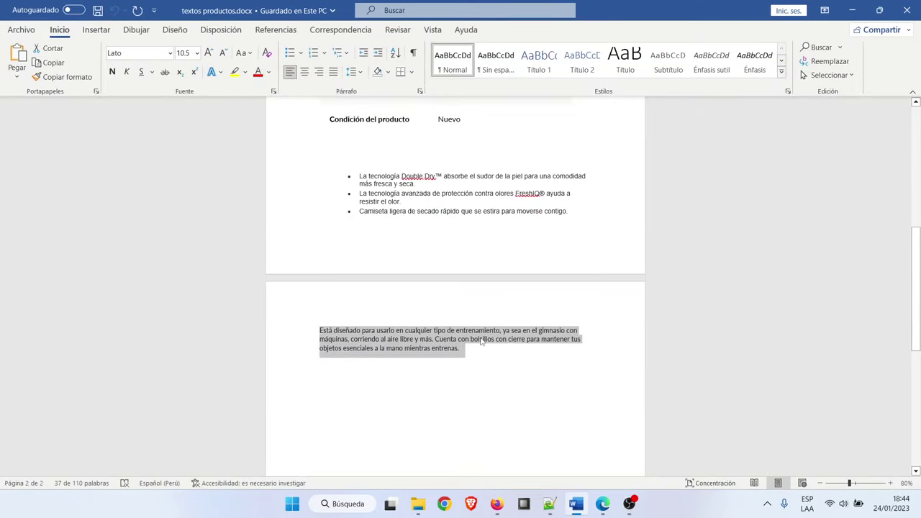
{"action": "left_click", "coordinate": [603, 503]}
{"action": "left_click", "coordinate": [286, 312]}
{"action": "key", "text": "ctrl+v"}
{"action": "key", "text": "ctrl+v"}
{"action": "key", "text": "ctrl+v"}
{"action": "key", "text": "ctrl+v"}
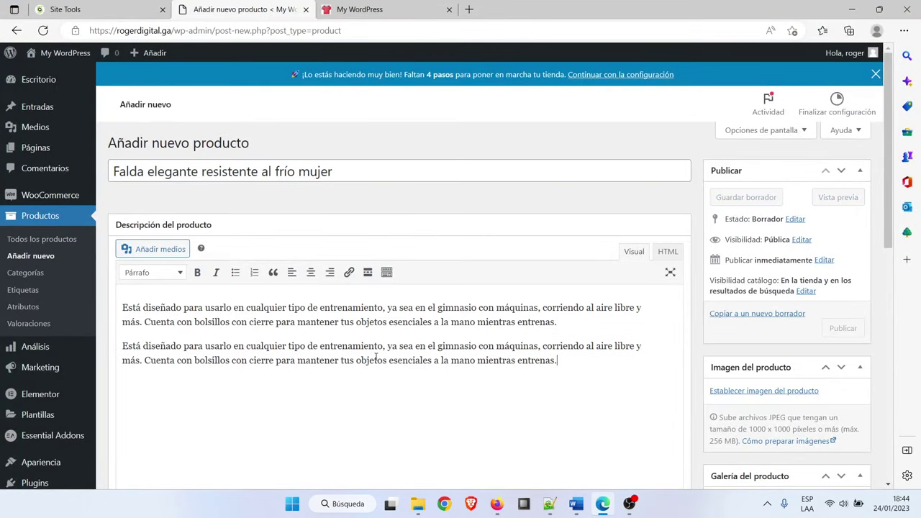
Step: Enter regular price 180 and sale price 160, and paste the short description
{"action": "scroll", "coordinate": [379, 356], "scroll_direction": "down", "scroll_amount": 3}
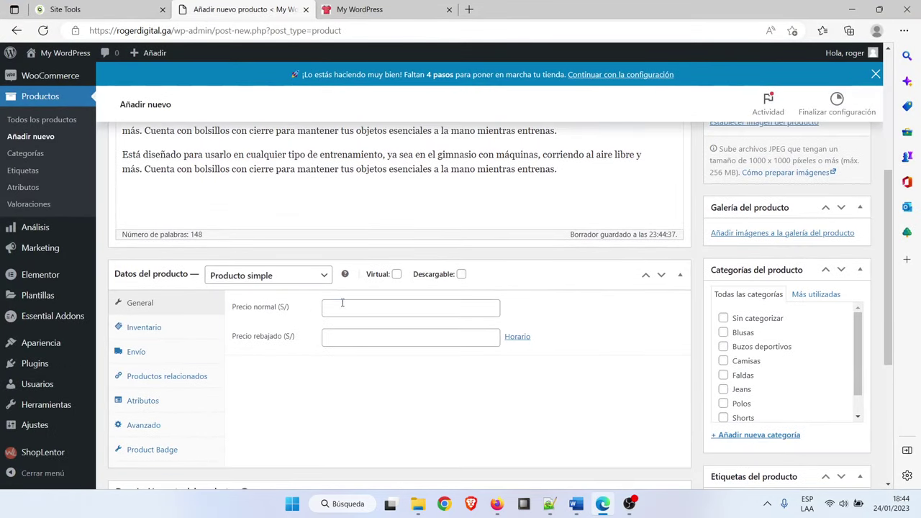
{"action": "left_click", "coordinate": [342, 308]}
{"action": "type", "text": "180"}
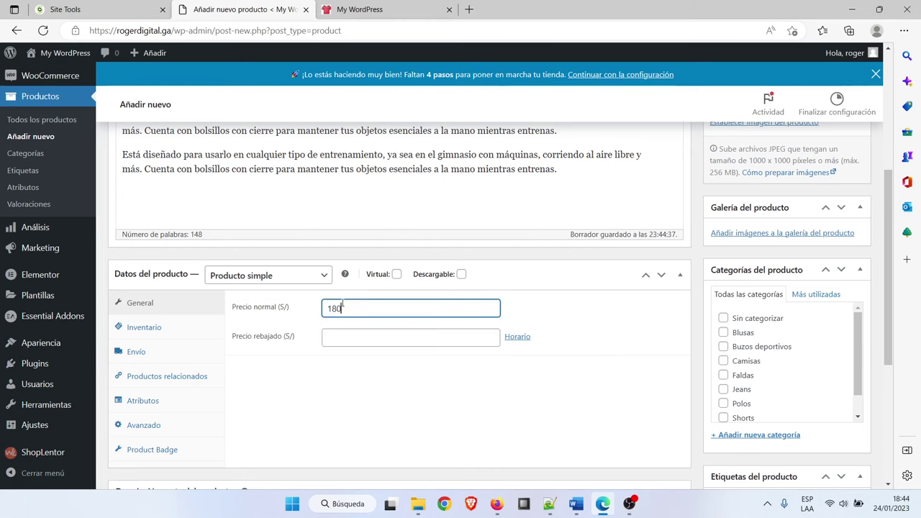
{"action": "key", "text": "Tab"}
{"action": "type", "text": "160"}
{"action": "scroll", "coordinate": [339, 302], "scroll_direction": "down", "scroll_amount": 3}
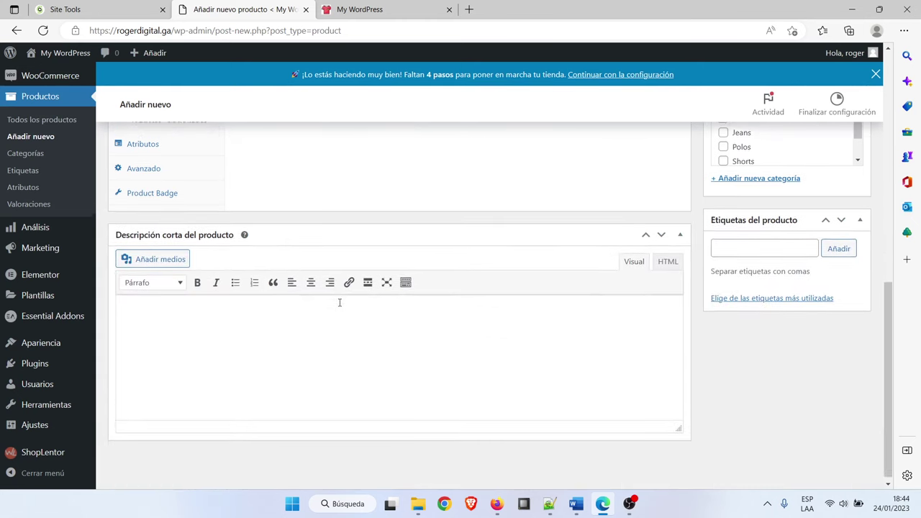
{"action": "left_click", "coordinate": [331, 308]}
{"action": "type", "text": "Está diseñado para usarlo en cualquier tipo de entrenamiento, ya sea en el gimnasio con máquinas, corriendo al aire libre y más. Cuenta con bolsillos con cierre para mantener tus objetos esenciales a la mano mientras entrenas."}
Step: Tag the skirt Invierno and Mujer and place it in the Faldas category
{"action": "scroll", "coordinate": [792, 420], "scroll_direction": "up", "scroll_amount": 2}
{"action": "left_click", "coordinate": [760, 380]}
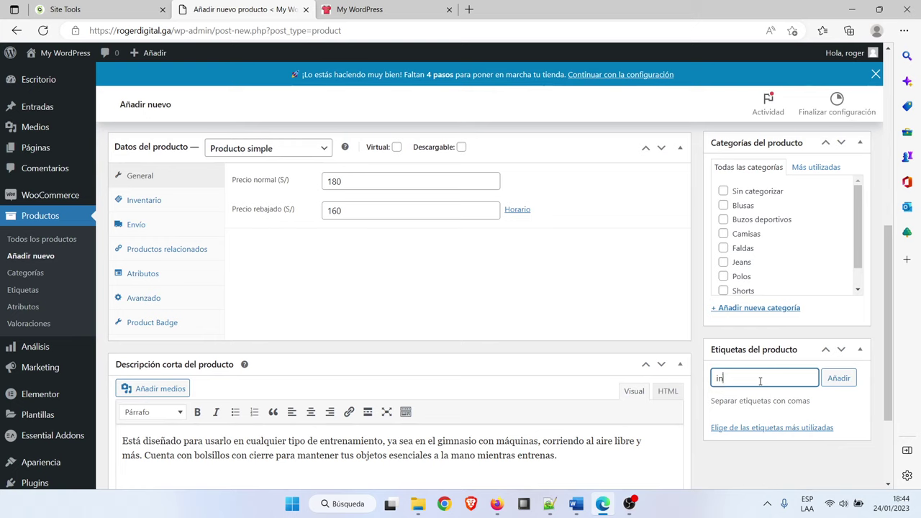
{"action": "type", "text": "in"}
{"action": "key", "text": "Down"}
{"action": "key", "text": "Return"}
{"action": "type", "text": "muj"}
{"action": "left_click", "coordinate": [767, 397]}
{"action": "left_click", "coordinate": [837, 379]}
{"action": "left_click", "coordinate": [723, 249]}
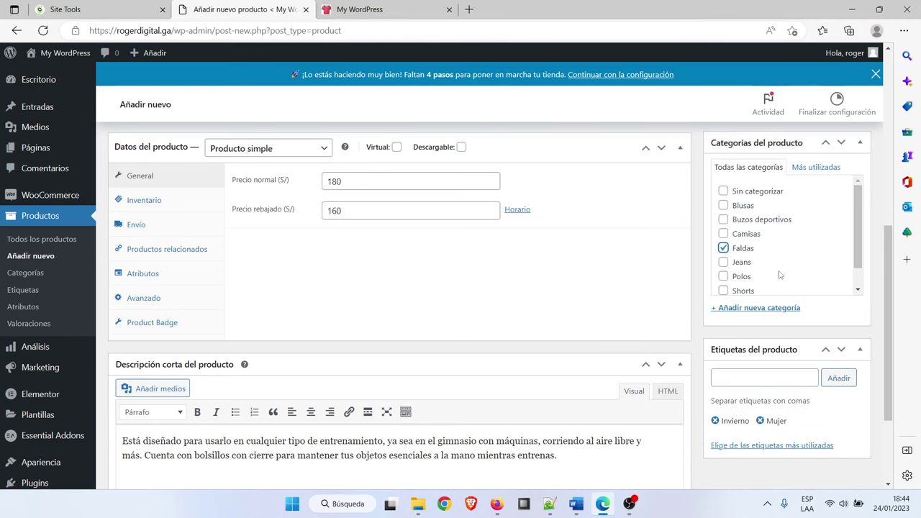
{"action": "scroll", "coordinate": [777, 273], "scroll_direction": "up", "scroll_amount": 5}
{"action": "left_click", "coordinate": [773, 263]}
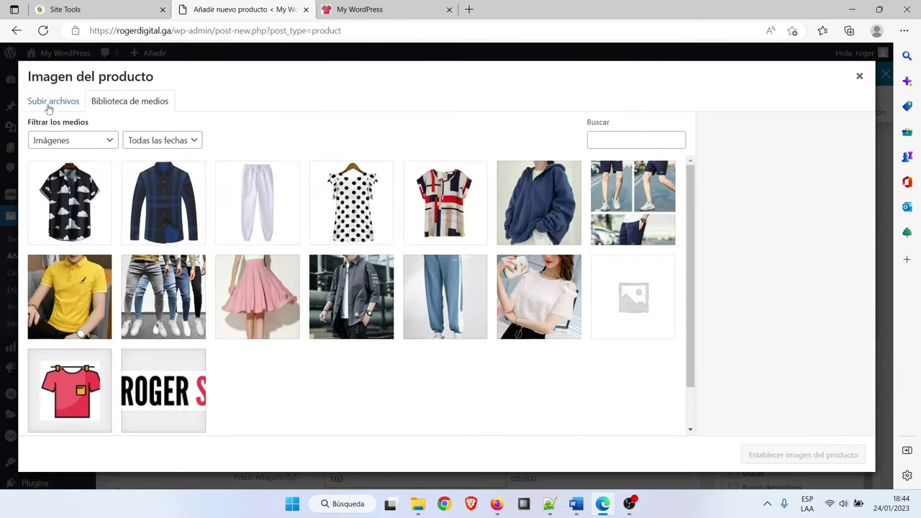
Step: Upload 'Falda de lana pura para mujer.jpg' as the product image and publish the skirt
{"action": "left_click", "coordinate": [53, 101]}
{"action": "left_click", "coordinate": [480, 280]}
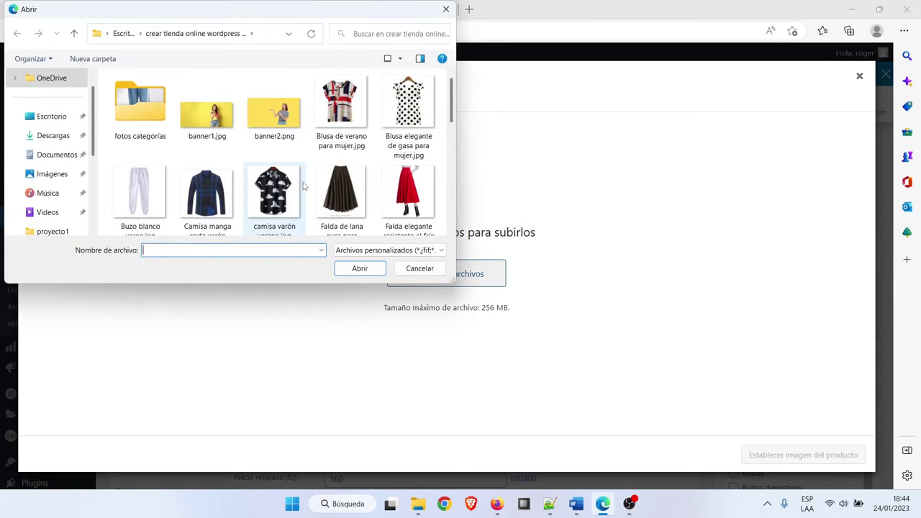
{"action": "scroll", "coordinate": [318, 203], "scroll_direction": "down", "scroll_amount": 1}
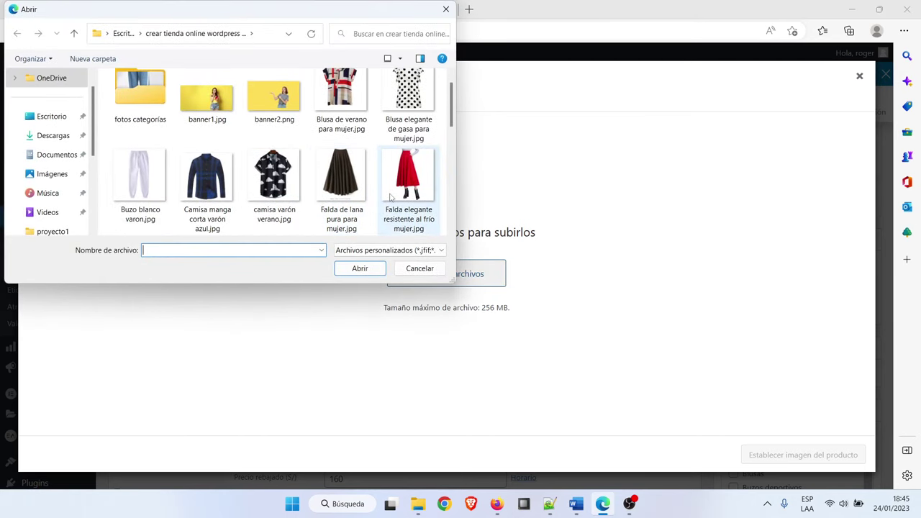
{"action": "left_click", "coordinate": [351, 201]}
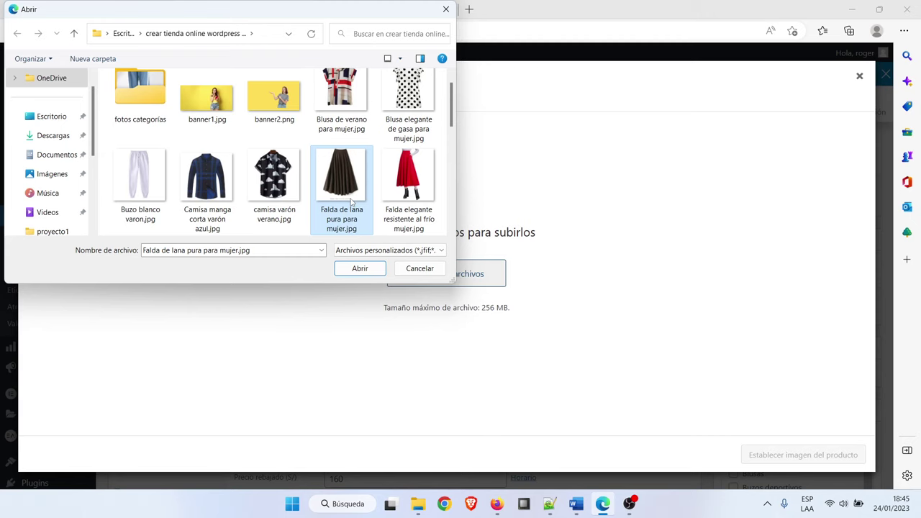
{"action": "double_click", "coordinate": [351, 202]}
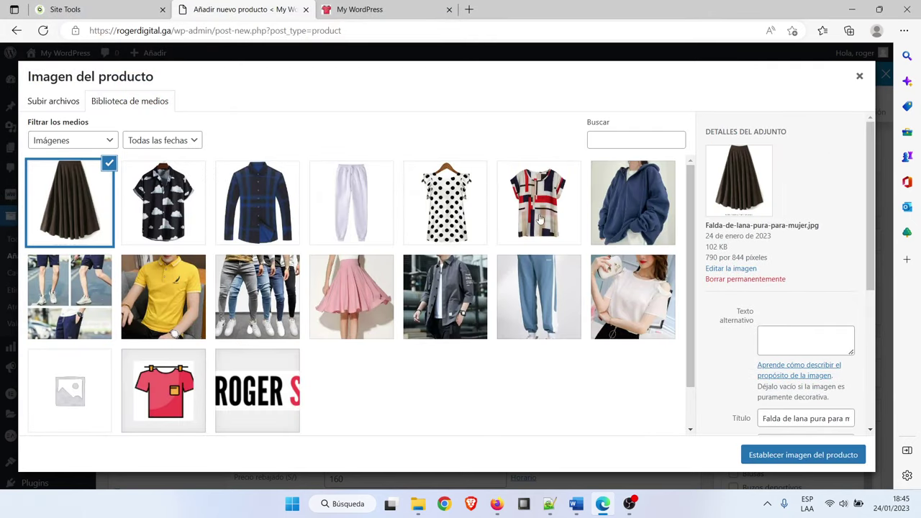
{"action": "left_click", "coordinate": [823, 459]}
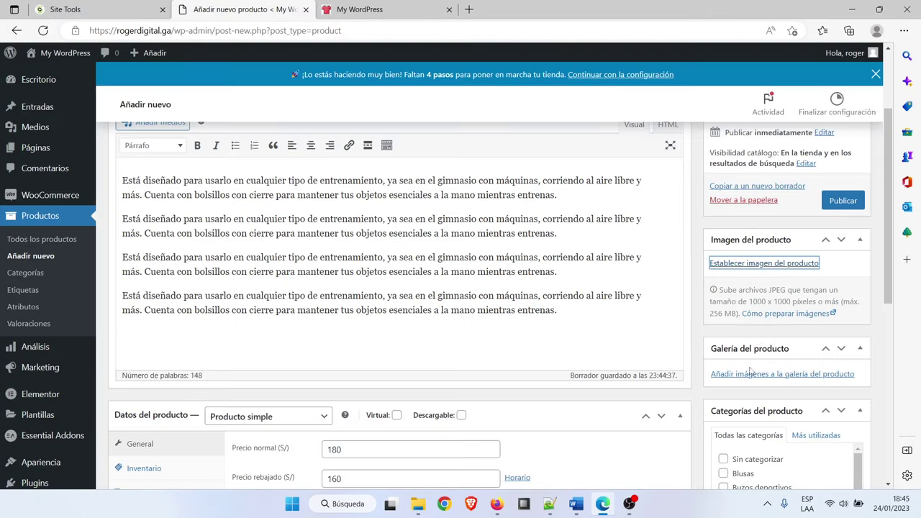
{"action": "left_click", "coordinate": [843, 202]}
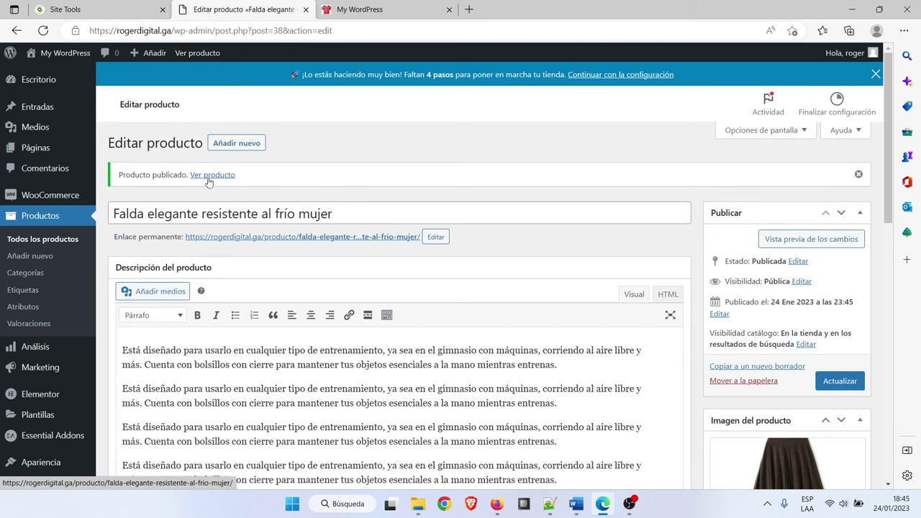
Step: Open the published product in a new tab, then load the shop's tienda page
{"action": "right_click", "coordinate": [208, 175]}
{"action": "left_click", "coordinate": [229, 186]}
{"action": "left_click", "coordinate": [524, 9]}
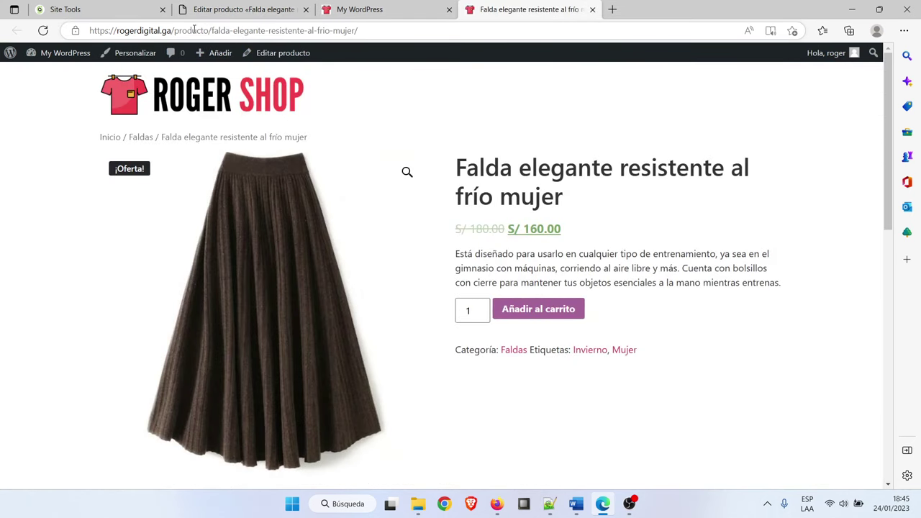
{"action": "left_click_drag", "start_coordinate": [175, 31], "coordinate": [380, 27]}
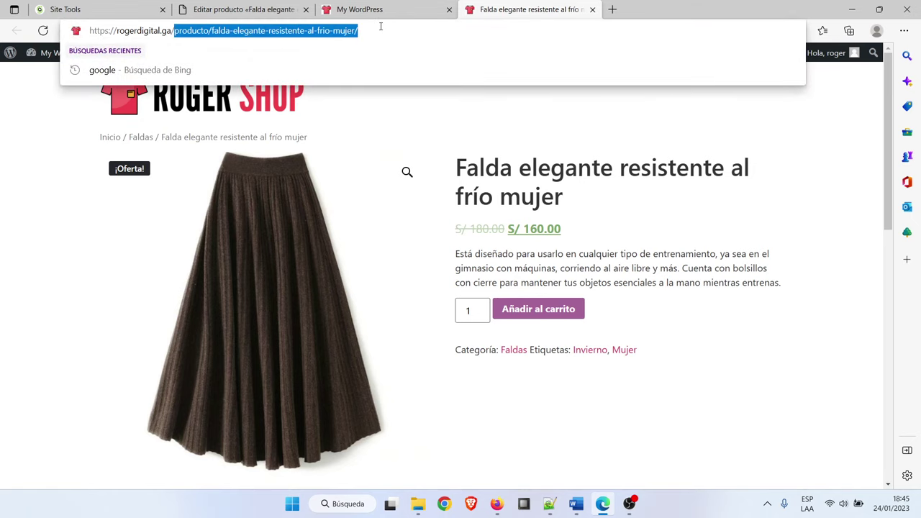
{"action": "key", "text": "BackSpace"}
{"action": "type", "text": "tienda"}
{"action": "key", "text": "Return"}
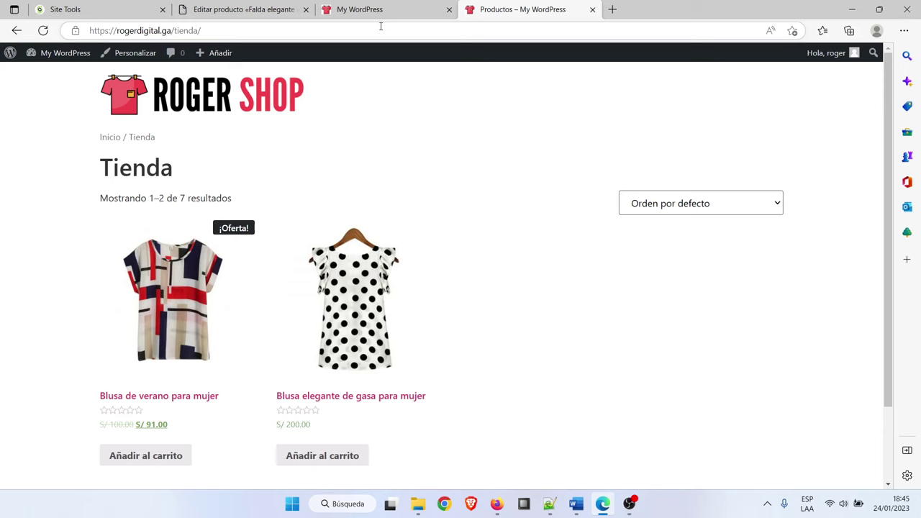
Step: Reload the shop and page forward through shop pages 2, 3 and 4
{"action": "scroll", "coordinate": [525, 300], "scroll_direction": "down", "scroll_amount": 1}
{"action": "scroll", "coordinate": [526, 296], "scroll_direction": "up", "scroll_amount": 1}
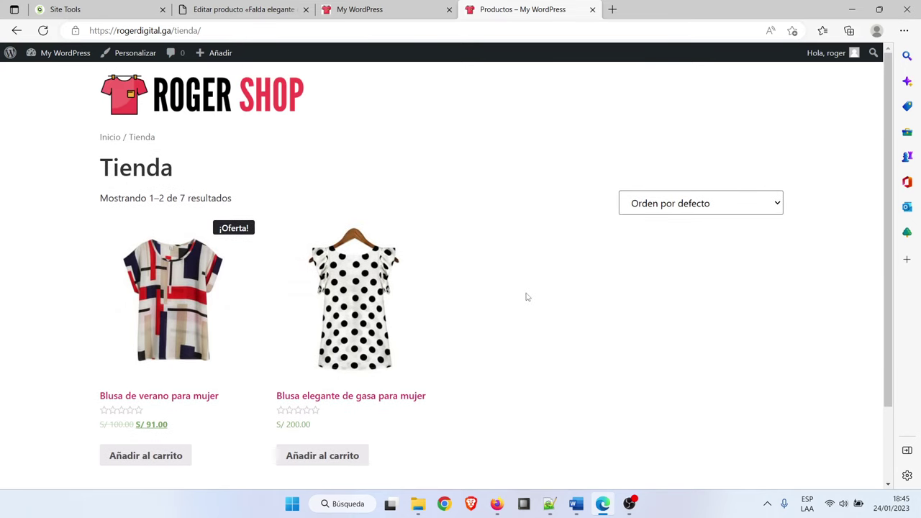
{"action": "left_click", "coordinate": [41, 36]}
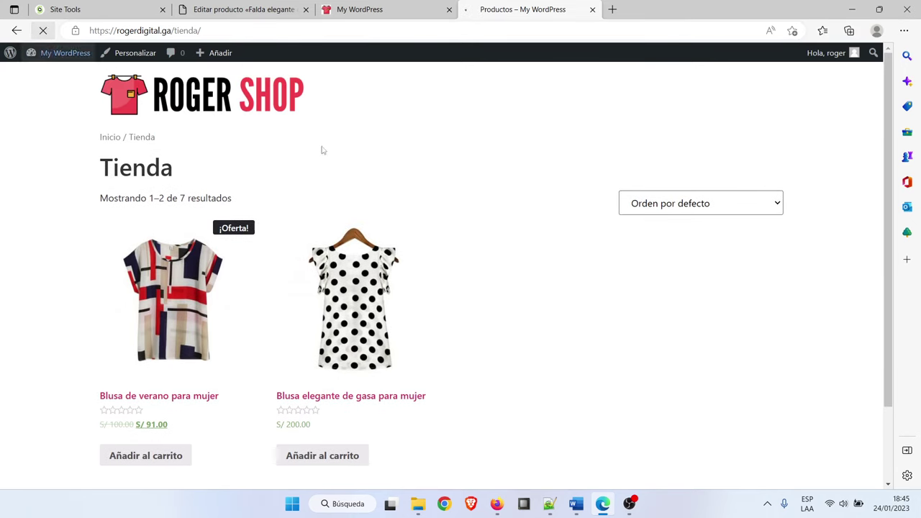
{"action": "scroll", "coordinate": [533, 283], "scroll_direction": "down", "scroll_amount": 1}
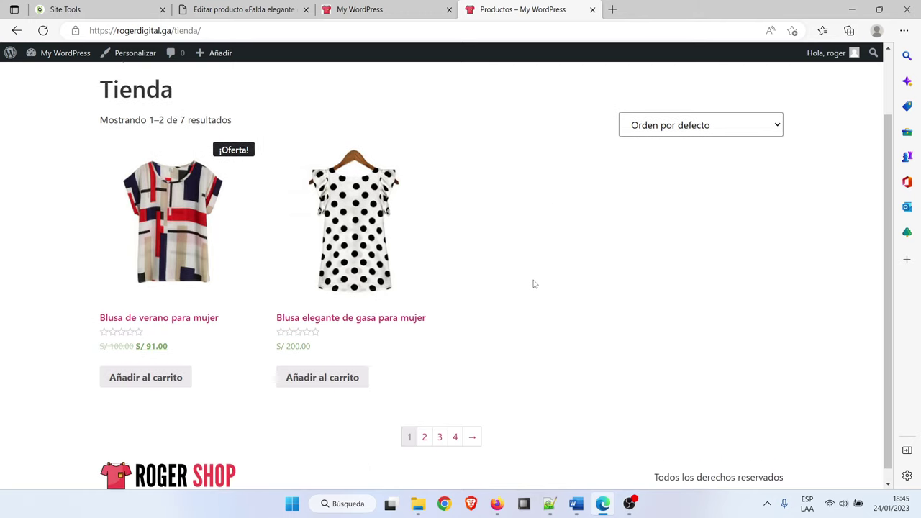
{"action": "scroll", "coordinate": [533, 284], "scroll_direction": "up", "scroll_amount": 1}
{"action": "scroll", "coordinate": [534, 284], "scroll_direction": "down", "scroll_amount": 1}
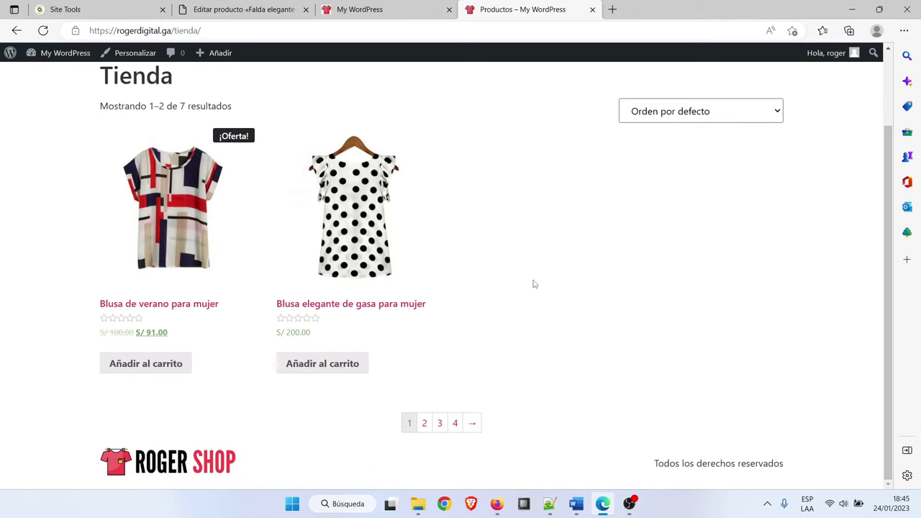
{"action": "left_click", "coordinate": [424, 423]}
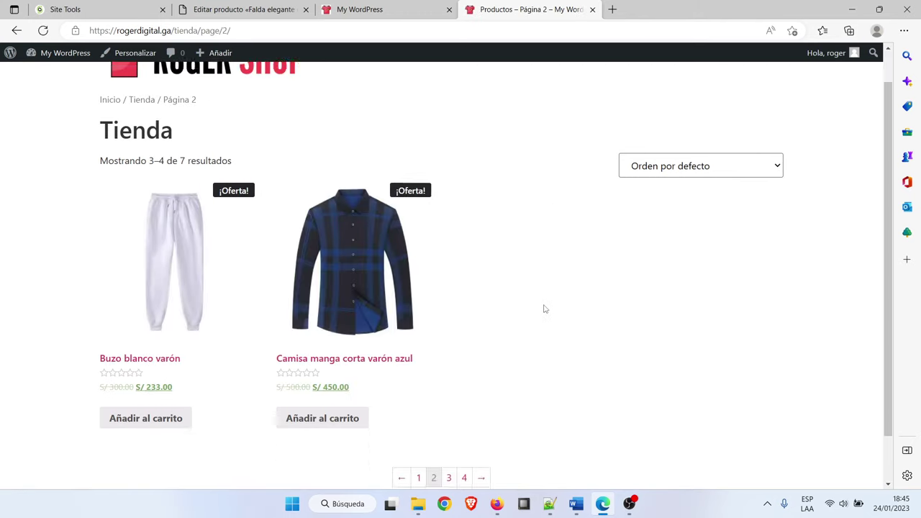
{"action": "scroll", "coordinate": [544, 309], "scroll_direction": "down", "scroll_amount": 1}
{"action": "left_click", "coordinate": [449, 423]}
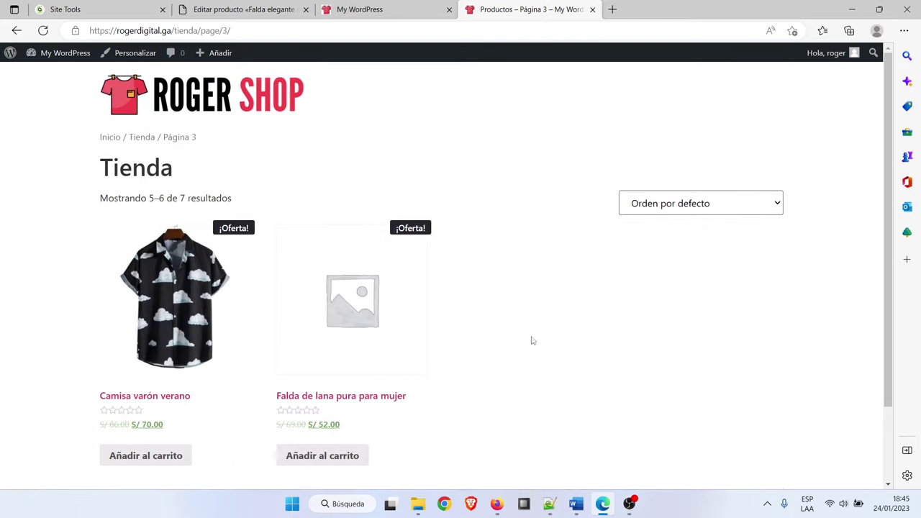
{"action": "scroll", "coordinate": [533, 340], "scroll_direction": "down", "scroll_amount": 1}
{"action": "left_click", "coordinate": [466, 419]}
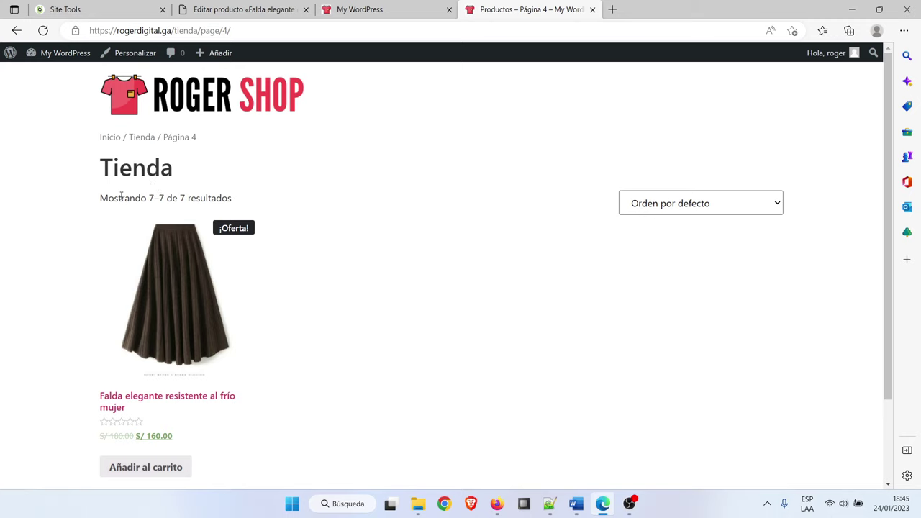
Step: Page back through shop pages 3, 2 and 1, reviewing the listing
{"action": "scroll", "coordinate": [495, 355], "scroll_direction": "down", "scroll_amount": 1}
{"action": "left_click", "coordinate": [458, 426]}
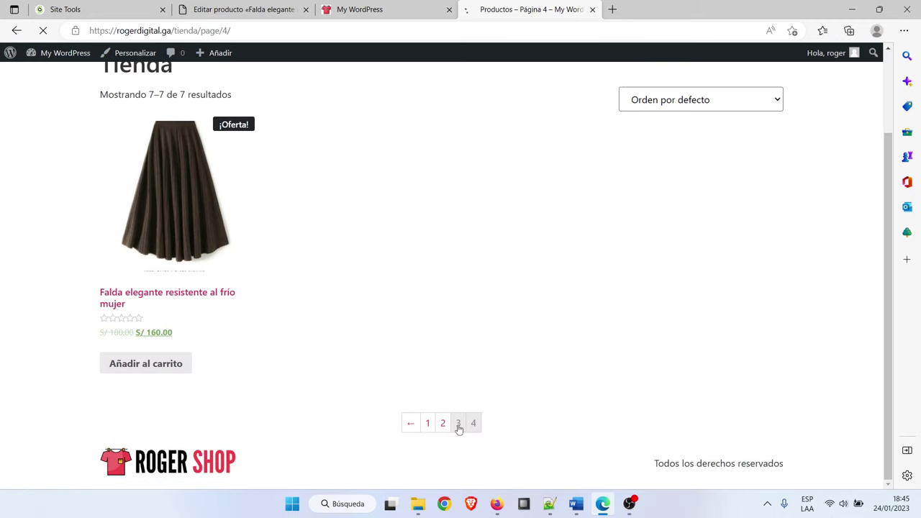
{"action": "scroll", "coordinate": [533, 300], "scroll_direction": "down", "scroll_amount": 1}
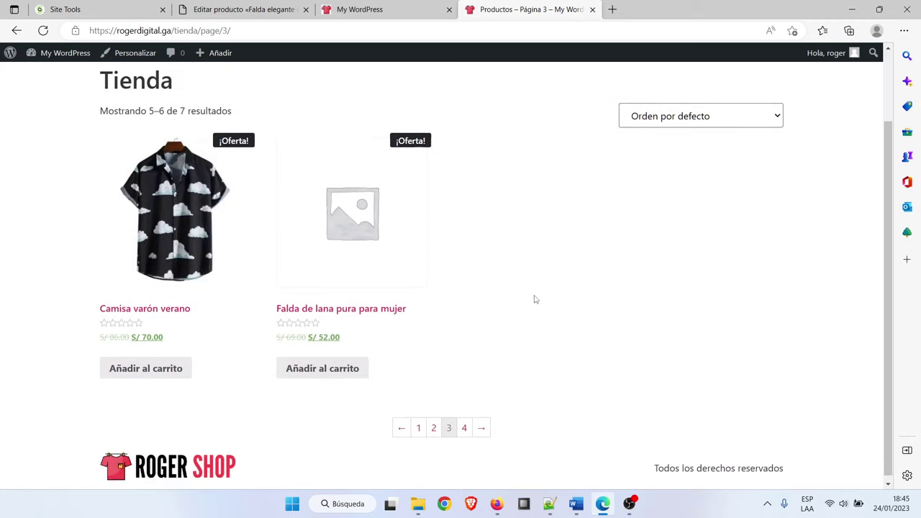
{"action": "left_click", "coordinate": [436, 424]}
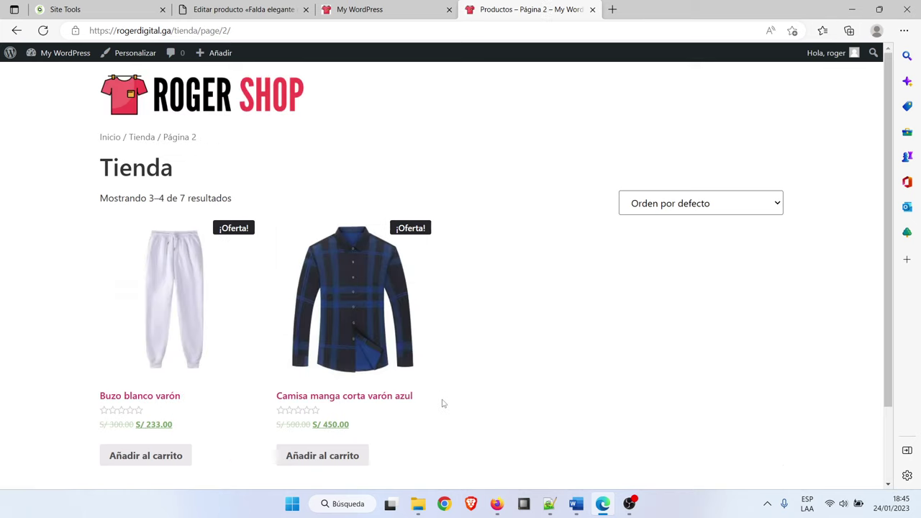
{"action": "scroll", "coordinate": [442, 403], "scroll_direction": "down", "scroll_amount": 1}
{"action": "left_click", "coordinate": [420, 423]}
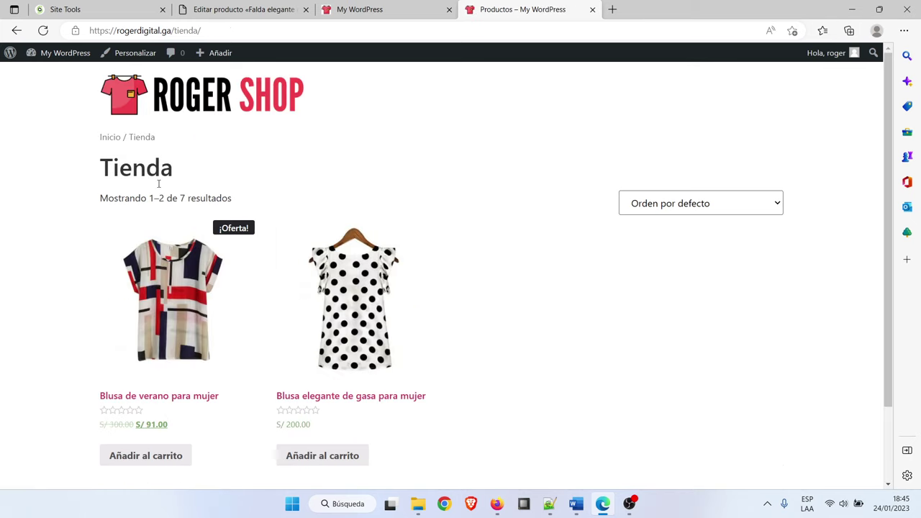
{"action": "scroll", "coordinate": [123, 323], "scroll_direction": "down", "scroll_amount": 1}
{"action": "scroll", "coordinate": [232, 372], "scroll_direction": "up", "scroll_amount": 1}
{"action": "scroll", "coordinate": [338, 156], "scroll_direction": "down", "scroll_amount": 1}
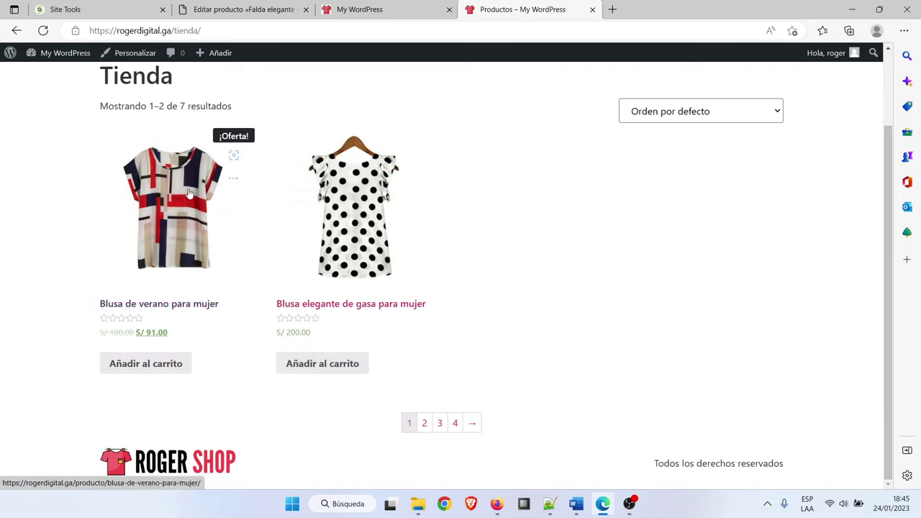
{"action": "scroll", "coordinate": [460, 323], "scroll_direction": "up", "scroll_amount": 2}
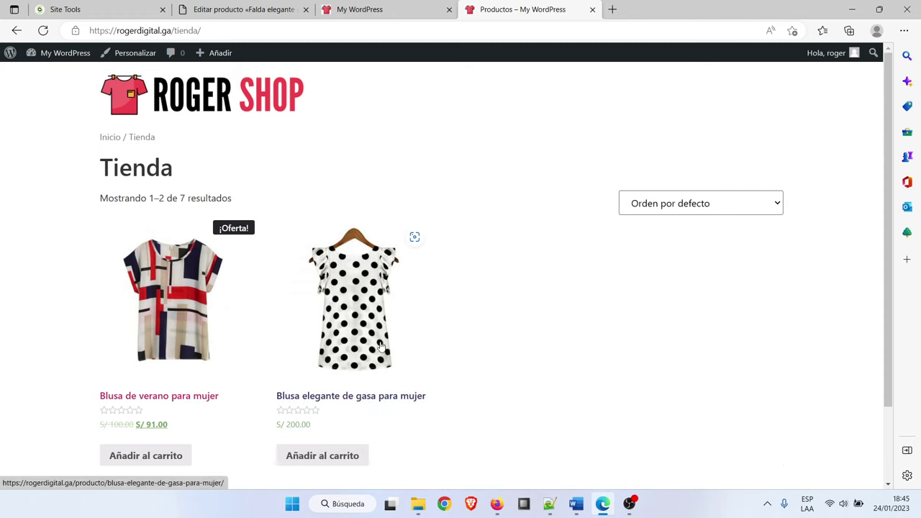
{"action": "scroll", "coordinate": [431, 353], "scroll_direction": "down", "scroll_amount": 2}
{"action": "scroll", "coordinate": [499, 362], "scroll_direction": "up", "scroll_amount": 2}
Step: Return to the product editing tab and briefly check the product photos folder
{"action": "left_click", "coordinate": [403, 8]}
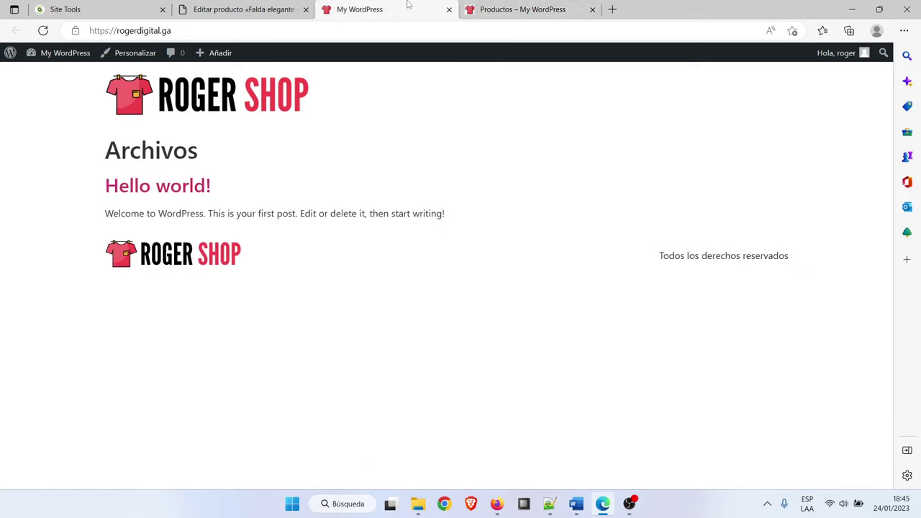
{"action": "left_click", "coordinate": [253, 8]}
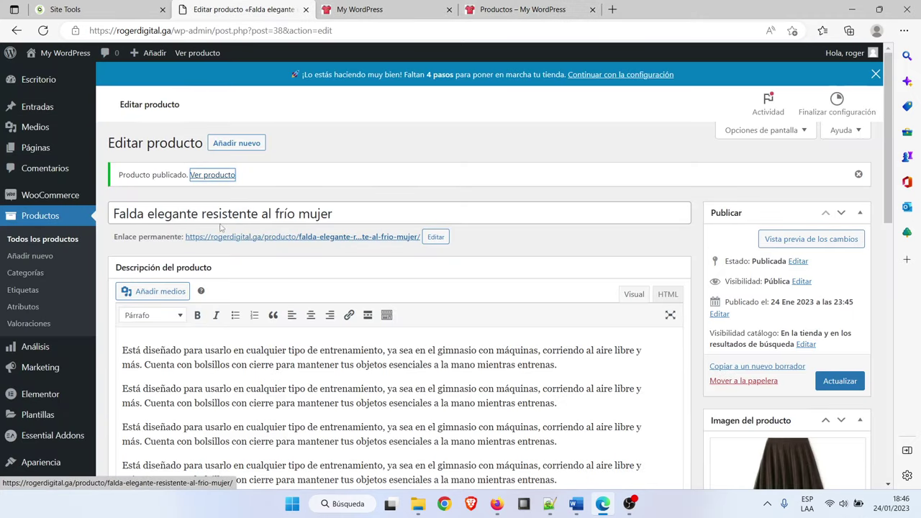
{"action": "left_click", "coordinate": [427, 503]}
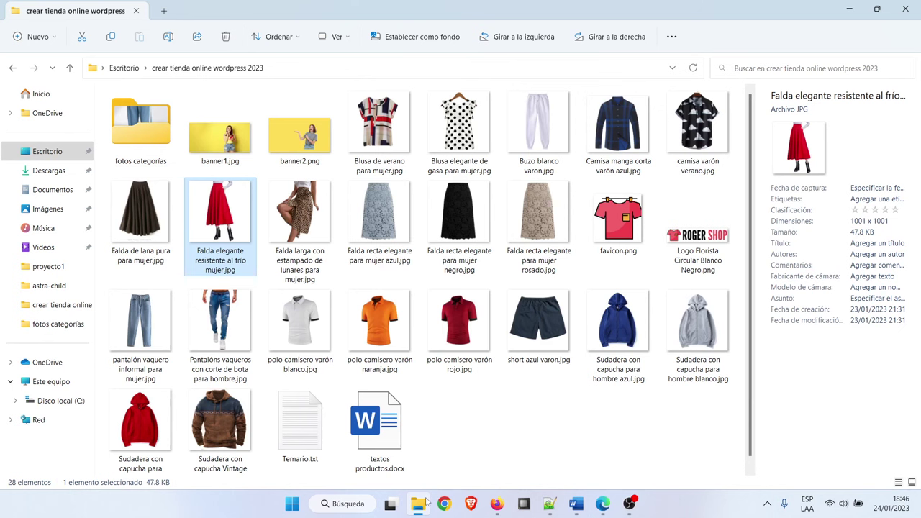
{"action": "left_click", "coordinate": [427, 502]}
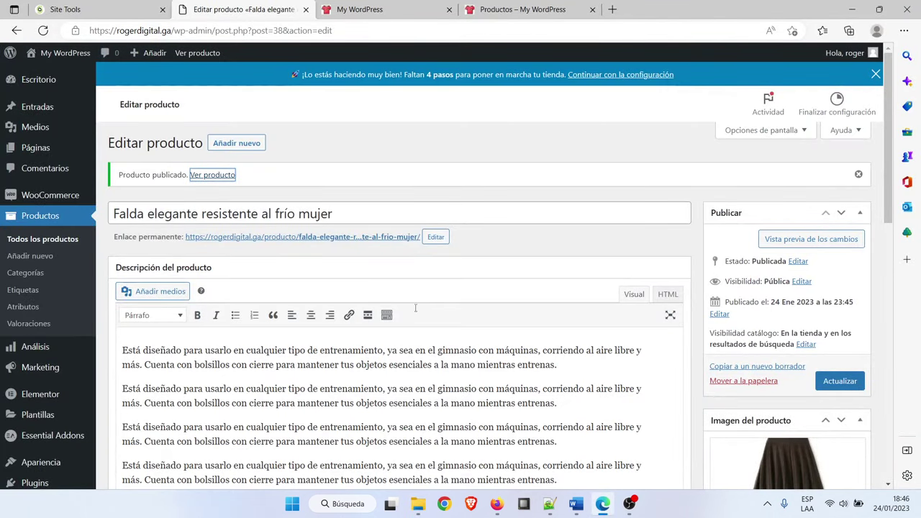
Step: Browse to shop page 4, open Falda elegante, then view the Faldas category page
{"action": "left_click", "coordinate": [522, 9]}
{"action": "scroll", "coordinate": [389, 316], "scroll_direction": "down", "scroll_amount": 2}
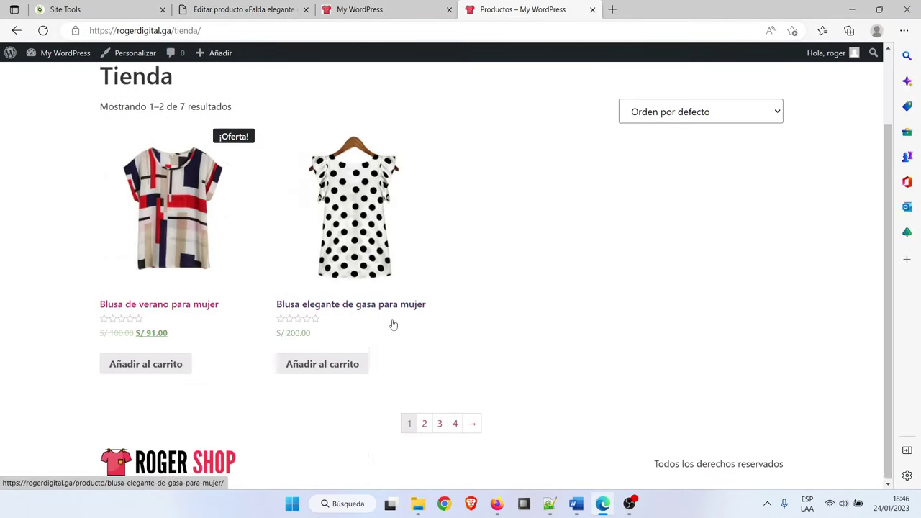
{"action": "left_click", "coordinate": [426, 427]}
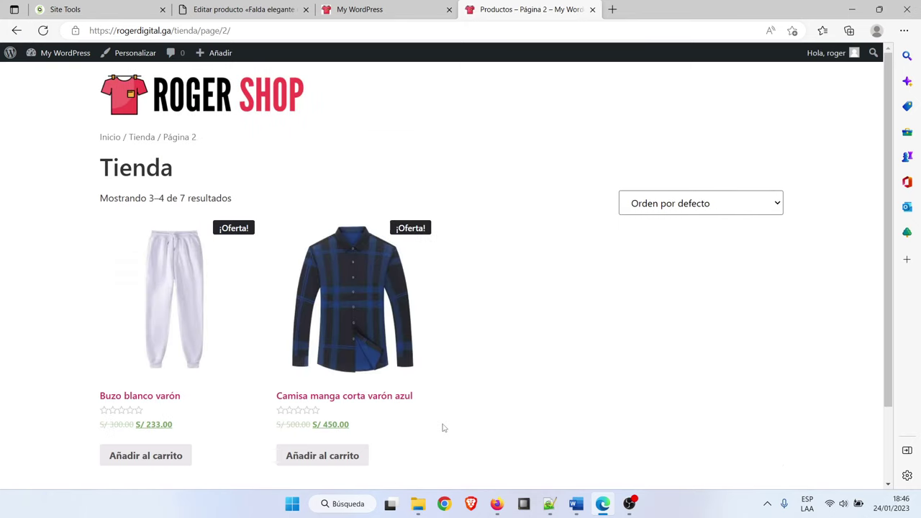
{"action": "scroll", "coordinate": [442, 426], "scroll_direction": "down", "scroll_amount": 2}
{"action": "left_click", "coordinate": [464, 423]}
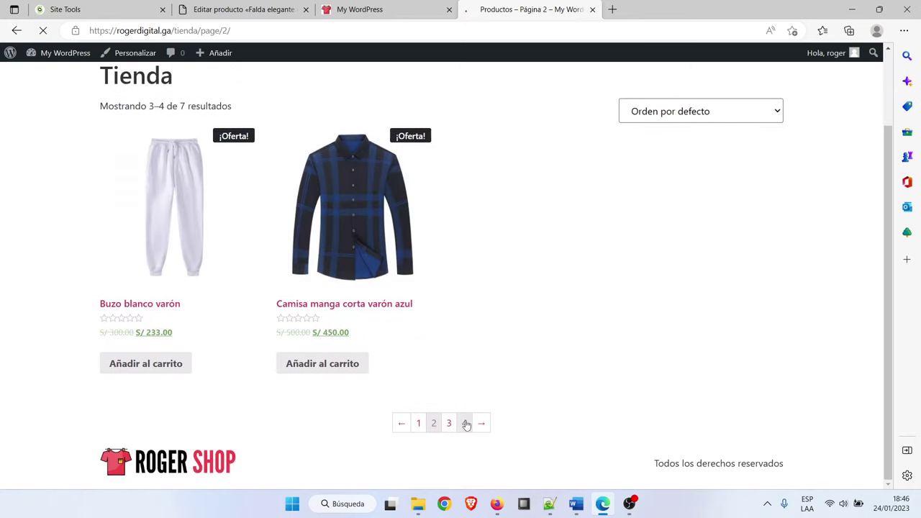
{"action": "left_click", "coordinate": [180, 310]}
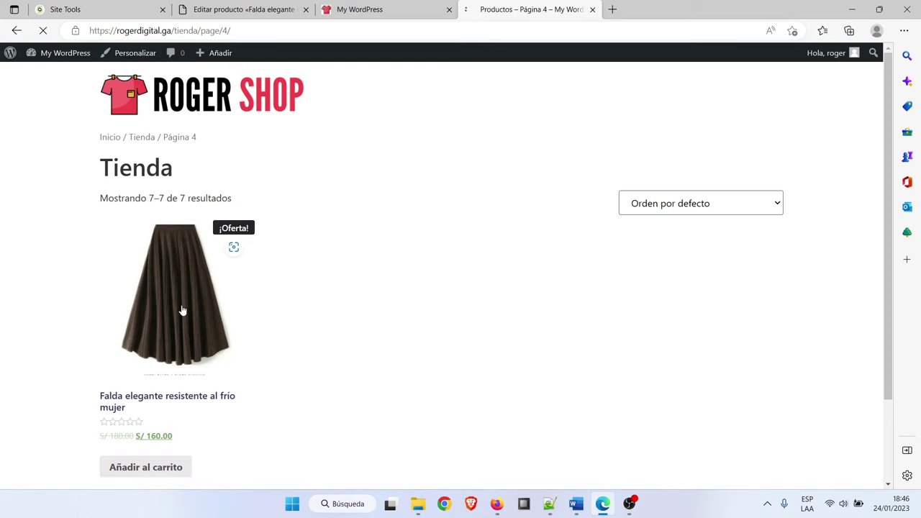
{"action": "left_click", "coordinate": [507, 353]}
{"action": "scroll", "coordinate": [508, 357], "scroll_direction": "down", "scroll_amount": 1}
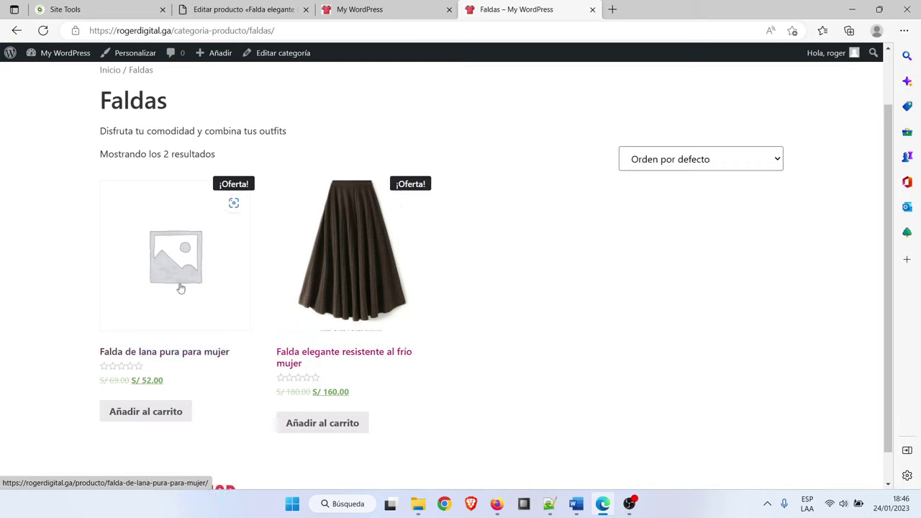
Step: Locate the Falda de lana pura para mujer photo, then open the admin list of all products
{"action": "left_click", "coordinate": [417, 503]}
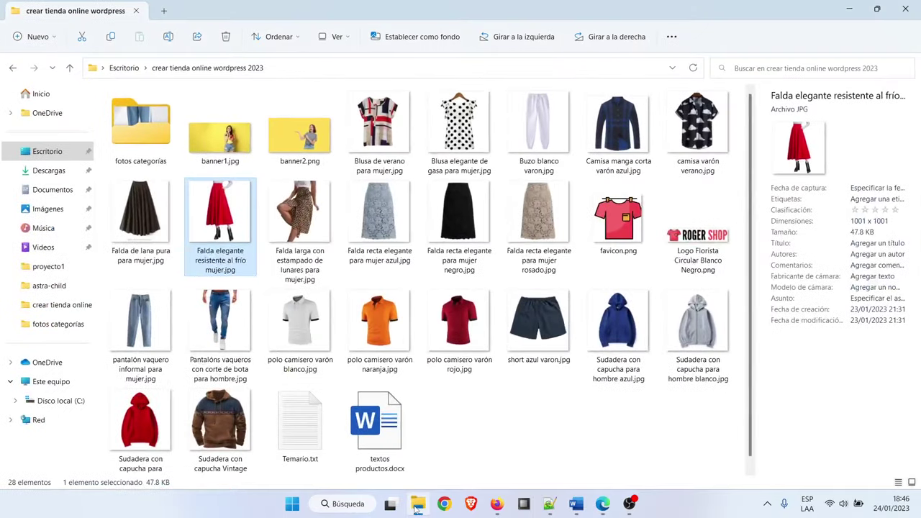
{"action": "left_click", "coordinate": [131, 241]}
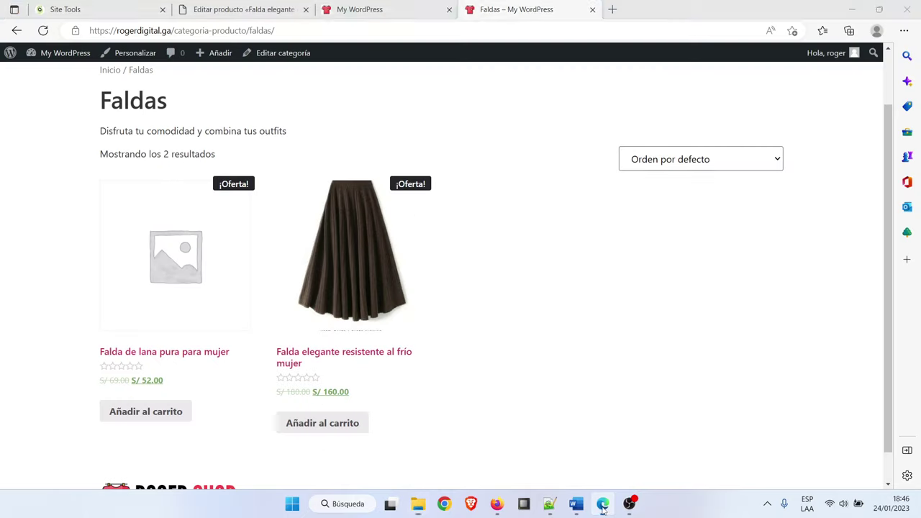
{"action": "left_click", "coordinate": [602, 504]}
{"action": "key", "text": "ctrl+shift+Tab"}
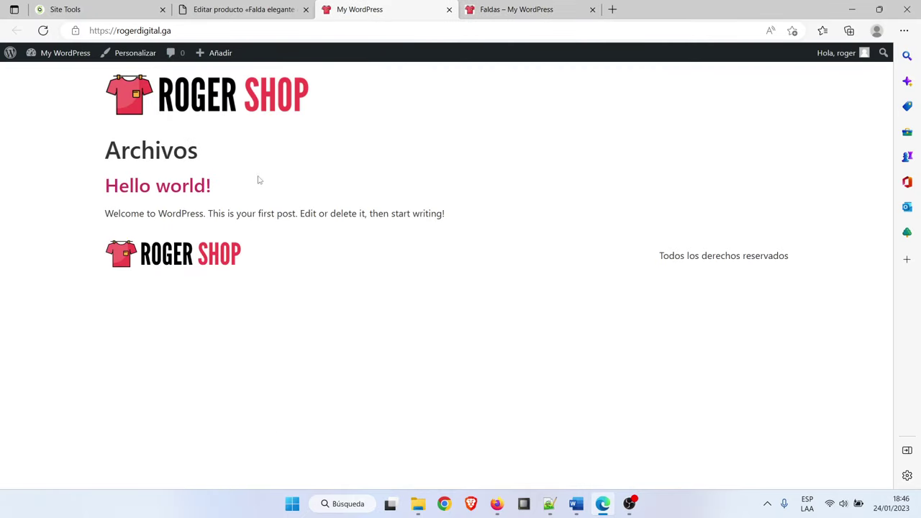
{"action": "key", "text": "ctrl+shift+Tab"}
{"action": "left_click", "coordinate": [53, 246]}
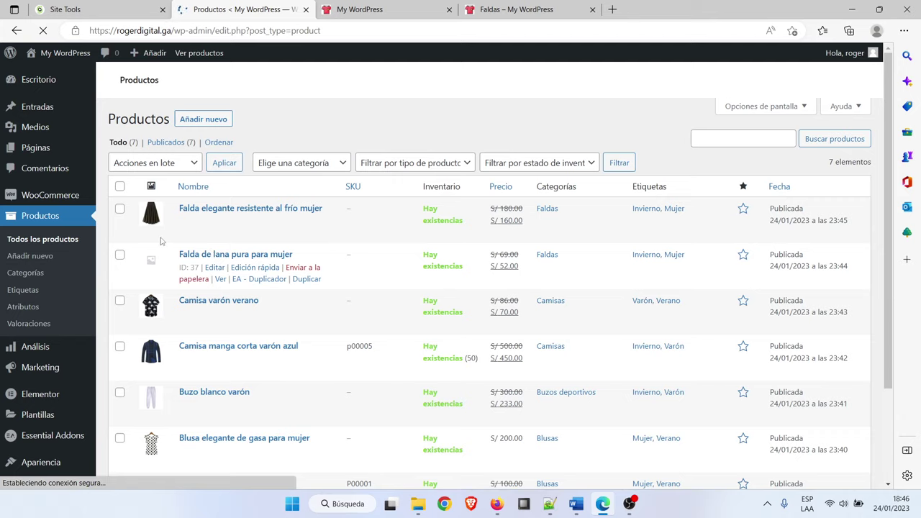
Step: Upload the red skirt photo as Falda de lana pura para mujer's product image and update it
{"action": "left_click", "coordinate": [237, 255]}
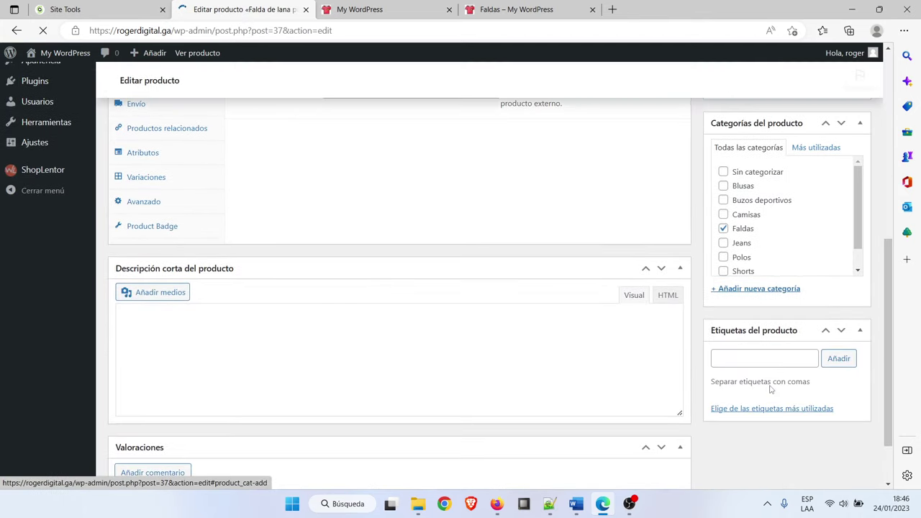
{"action": "scroll", "coordinate": [770, 388], "scroll_direction": "down", "scroll_amount": 3}
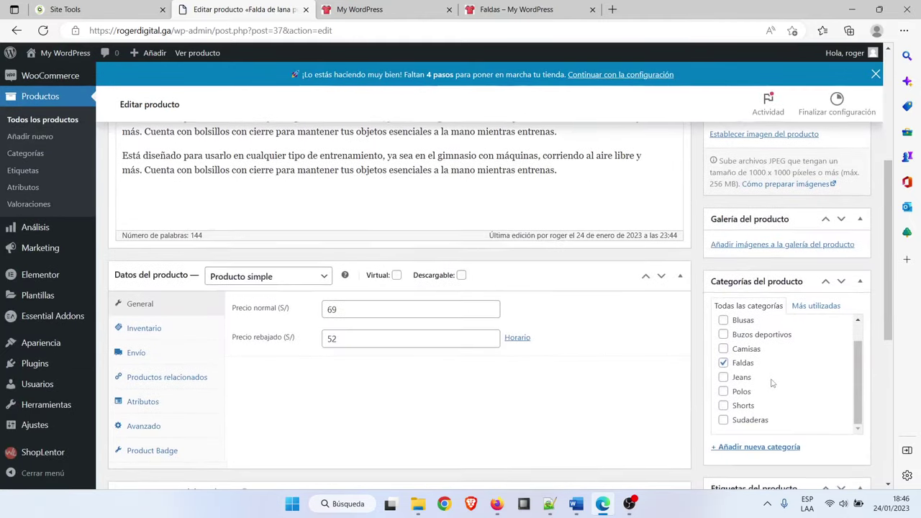
{"action": "left_click", "coordinate": [758, 200]}
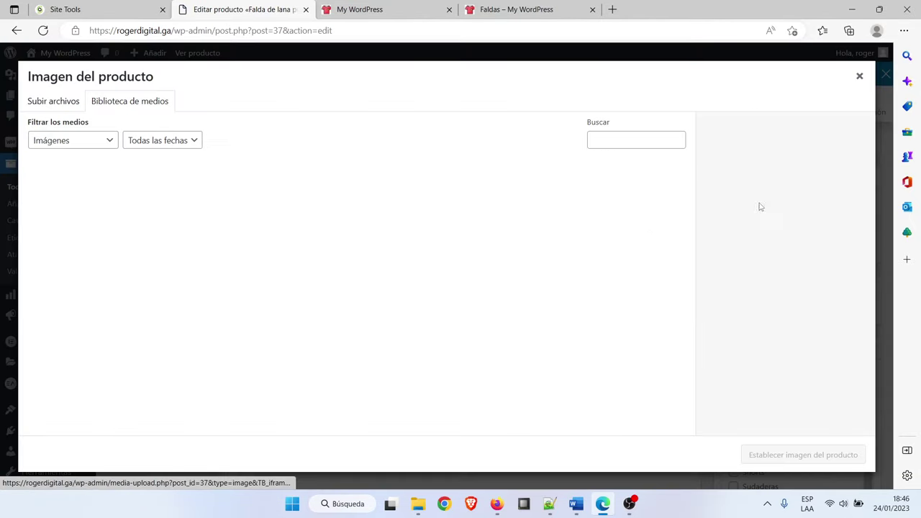
{"action": "left_click", "coordinate": [58, 101]}
{"action": "left_click", "coordinate": [444, 270]}
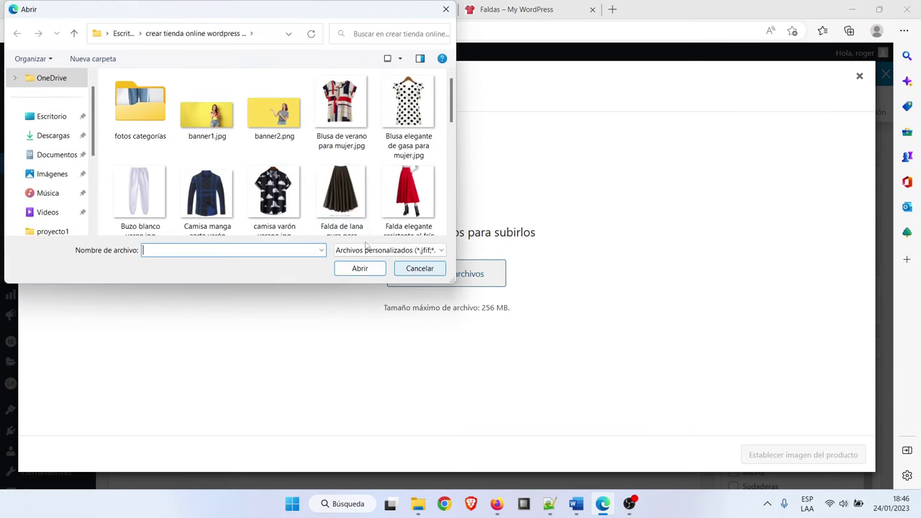
{"action": "scroll", "coordinate": [418, 201], "scroll_direction": "down", "scroll_amount": 1}
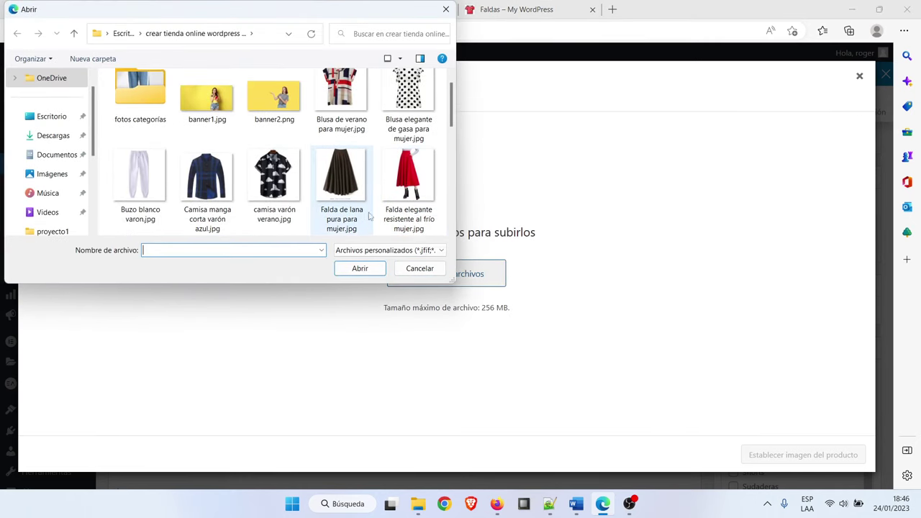
{"action": "left_click", "coordinate": [409, 176]}
{"action": "left_click", "coordinate": [360, 268]}
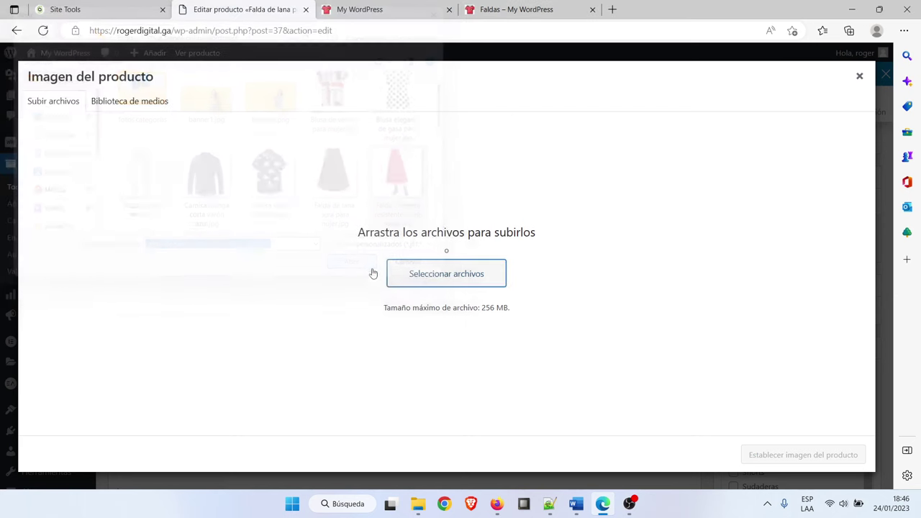
{"action": "left_click", "coordinate": [828, 459]}
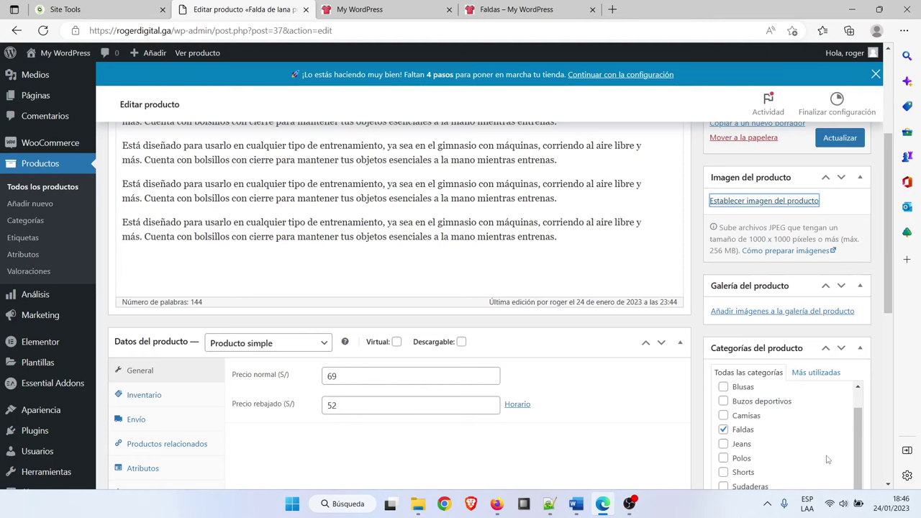
{"action": "left_click", "coordinate": [827, 138]}
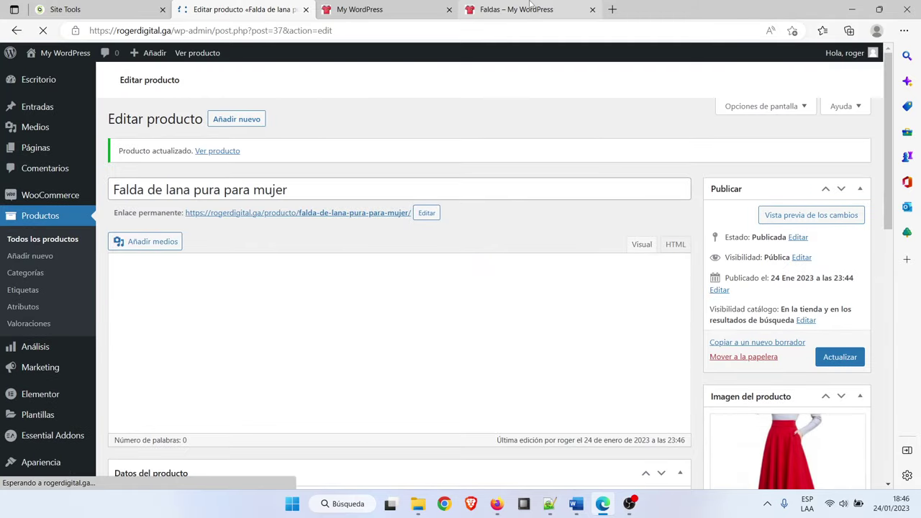
Step: Reload the Faldas storefront page to confirm the new image appears
{"action": "left_click", "coordinate": [531, 9]}
{"action": "key", "text": "F5"}
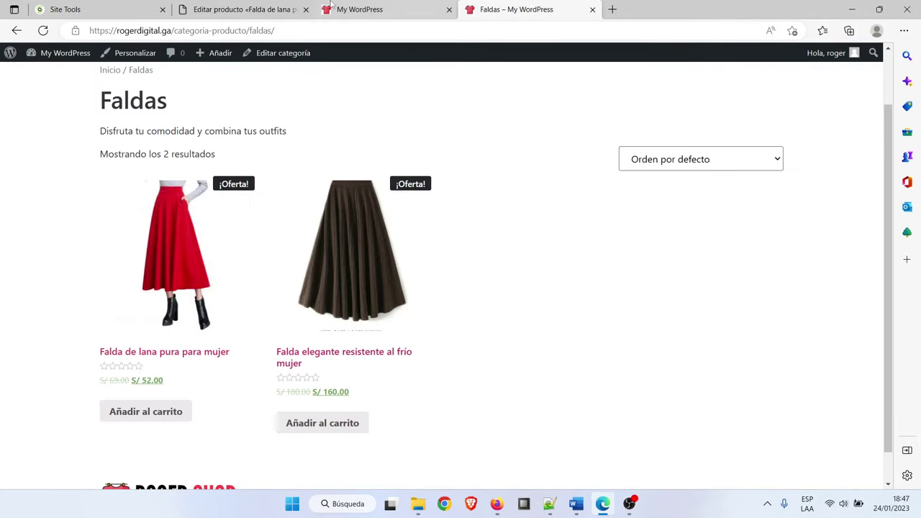
{"action": "left_click", "coordinate": [302, 10]}
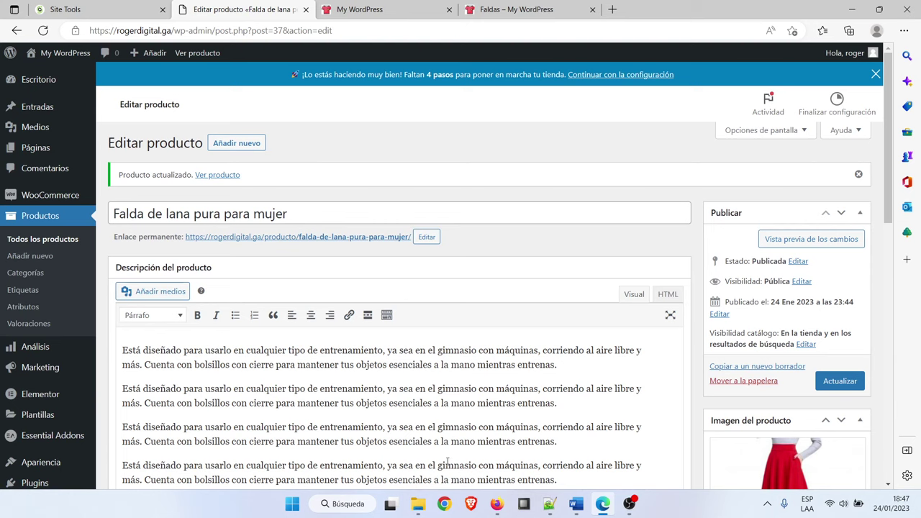
Step: Copy the polka-dot long skirt file name and paste it as a new product's title
{"action": "left_click", "coordinate": [418, 504]}
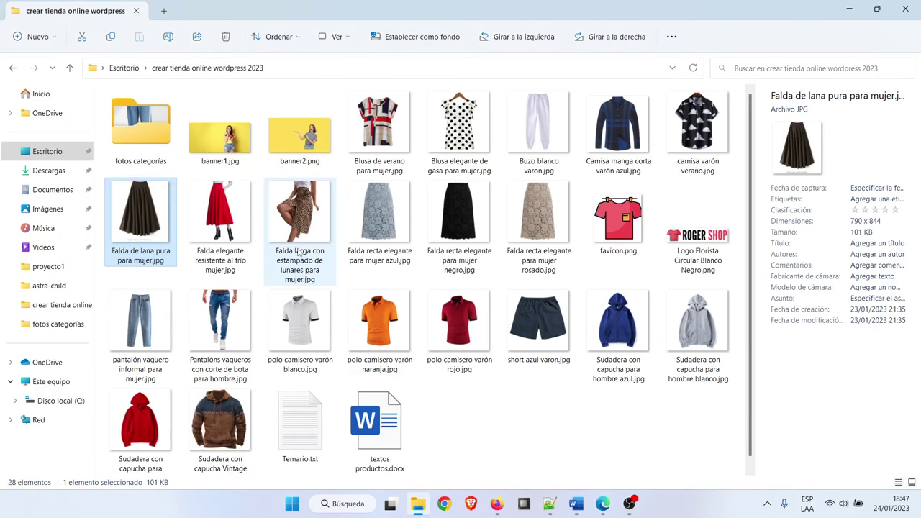
{"action": "left_click", "coordinate": [308, 240]}
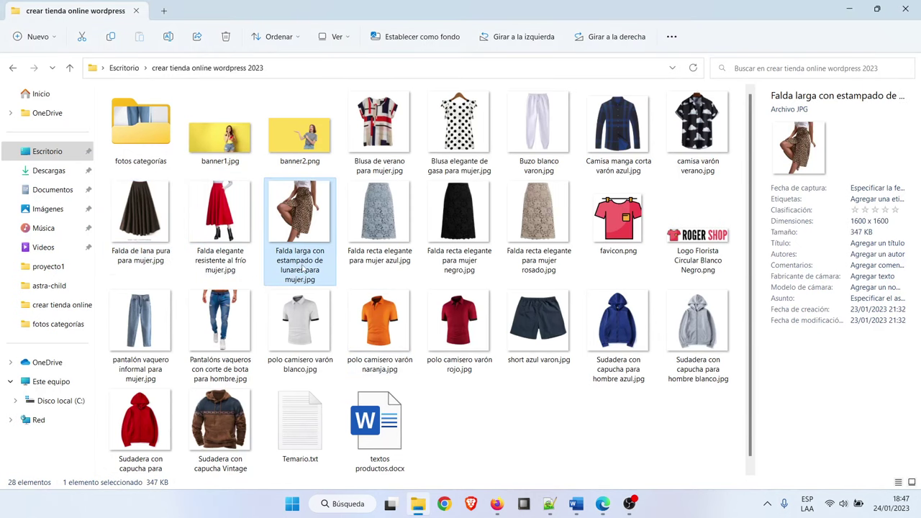
{"action": "left_click", "coordinate": [303, 269]}
{"action": "key", "text": "ctrl+c"}
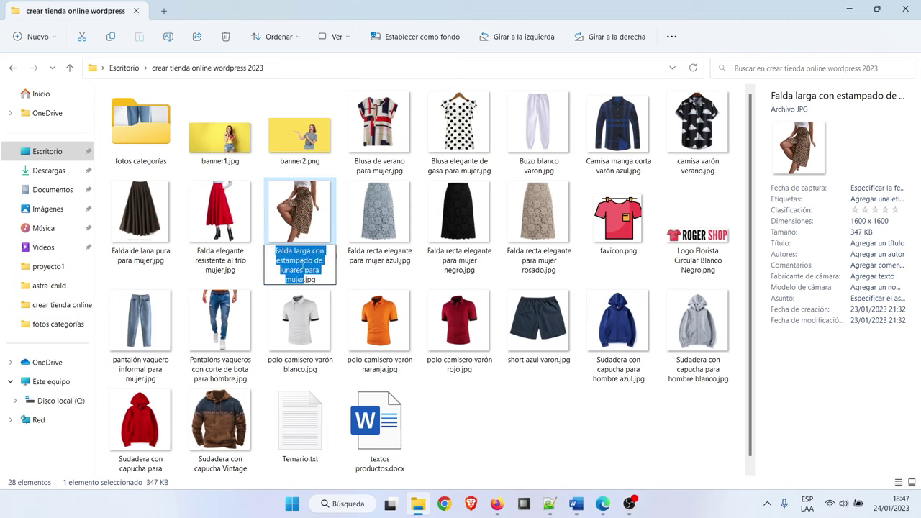
{"action": "left_click", "coordinate": [497, 503]}
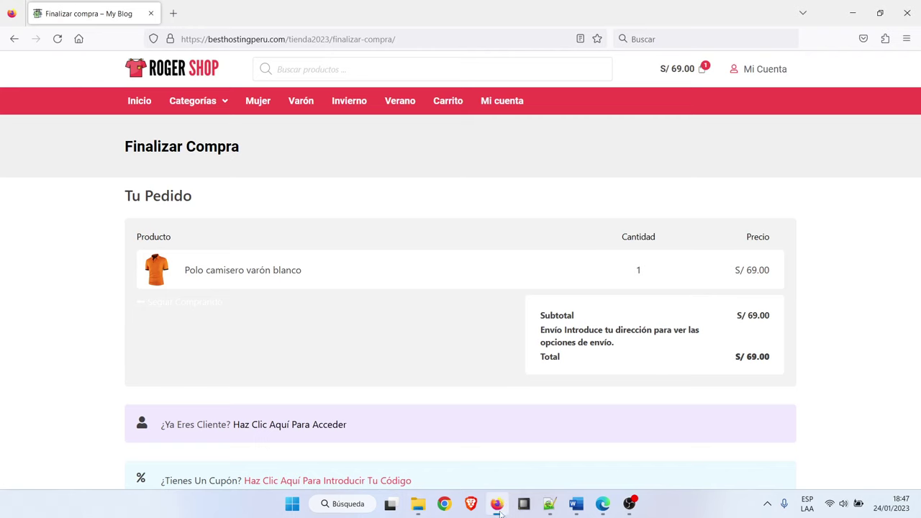
{"action": "left_click", "coordinate": [602, 507]}
{"action": "left_click", "coordinate": [245, 144]}
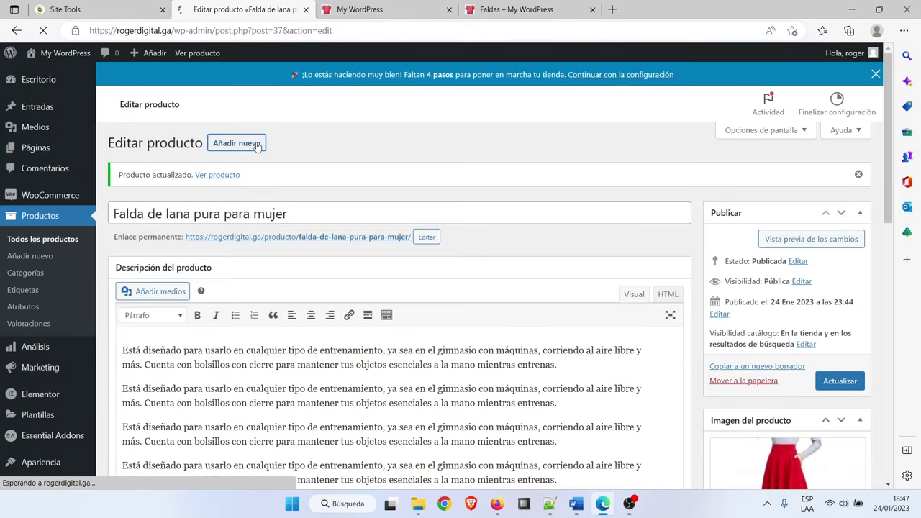
{"action": "key", "text": "ctrl+v"}
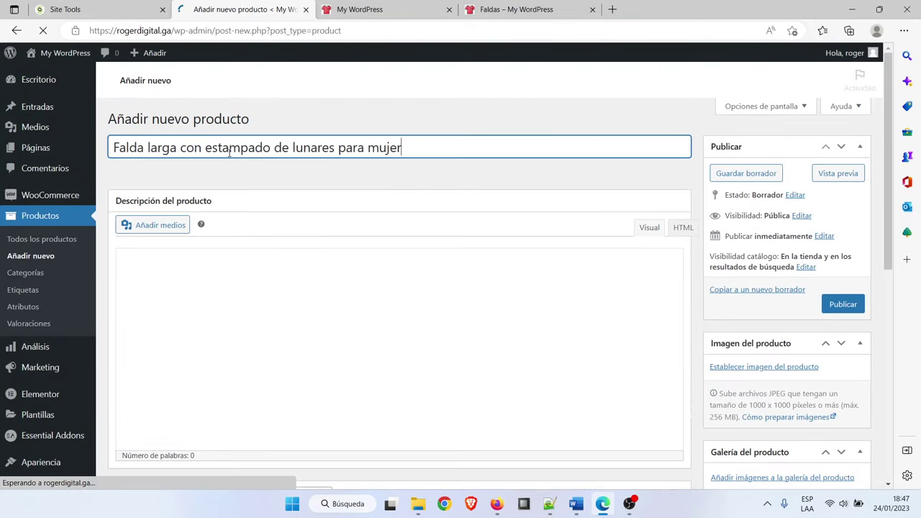
Step: Paste the product description paragraph from the Word document
{"action": "left_click", "coordinate": [575, 503]}
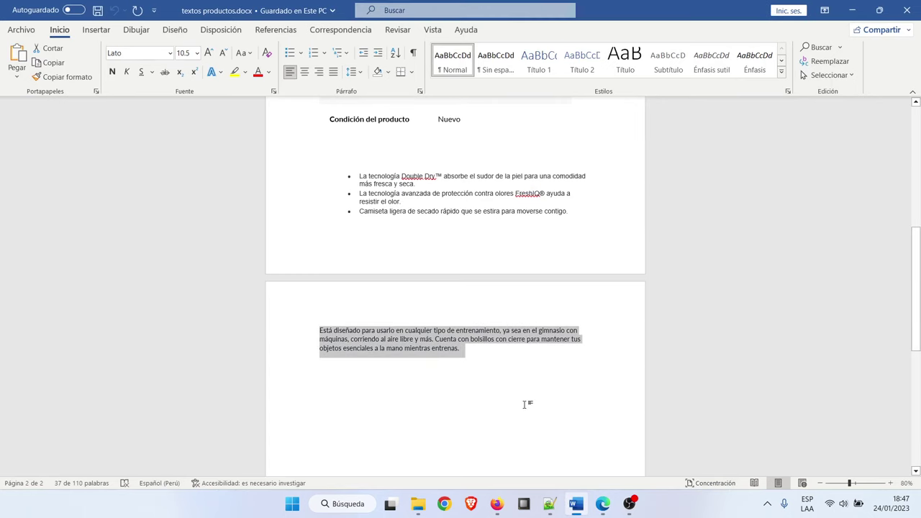
{"action": "left_click", "coordinate": [602, 504]}
{"action": "left_click", "coordinate": [366, 323]}
{"action": "type", "text": "Está diseñado para usarlo en cualquier tipo de entrenamiento, ya sea en el gimnasio con máquinas, corriendo al aire libre y más. Cuenta con bolsillos con cierre para mantener tus objetos esenciales a la mano mientras entrenas."}
{"action": "key", "text": "ctrl+v"}
{"action": "key", "text": "ctrl+v"}
{"action": "key", "text": "ctrl+v"}
{"action": "scroll", "coordinate": [366, 323], "scroll_direction": "down", "scroll_amount": 4}
Step: Set regular price 220 and sale price 200, and paste the short description
{"action": "left_click", "coordinate": [368, 313]}
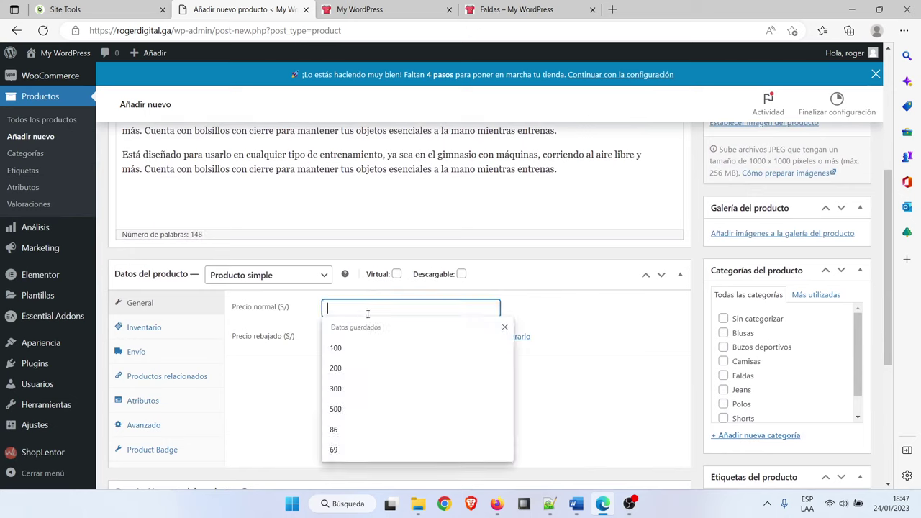
{"action": "type", "text": "220"}
{"action": "key", "text": "Tab"}
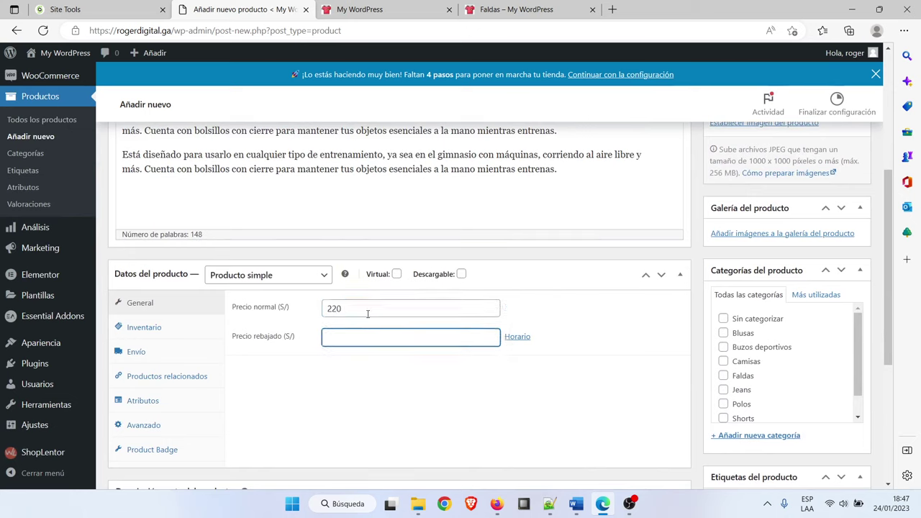
{"action": "type", "text": "200"}
{"action": "scroll", "coordinate": [368, 317], "scroll_direction": "down", "scroll_amount": 1}
{"action": "scroll", "coordinate": [367, 317], "scroll_direction": "down", "scroll_amount": 1}
{"action": "left_click", "coordinate": [309, 441]}
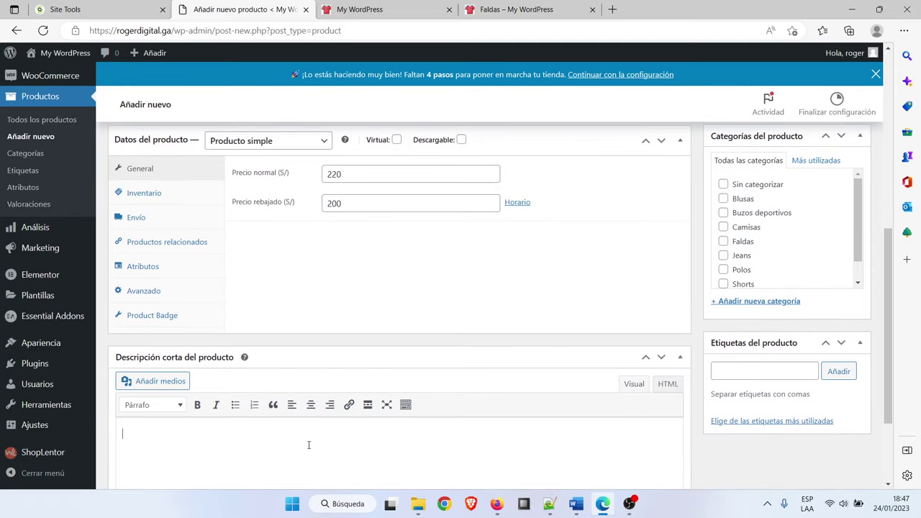
{"action": "type", "text": "Está diseñado para usarlo en cualquier tipo de entrenamiento, ya sea en el gimnasio con máquinas, corriendo al aire libre y más. Cuenta con bolsillos con cierre para mantener tus objetos esenciales a la mano mientras entrenas."}
Step: Add the tags Mujer and Verano and file the product under Faldas
{"action": "left_click", "coordinate": [752, 370]}
{"action": "type", "text": "m"}
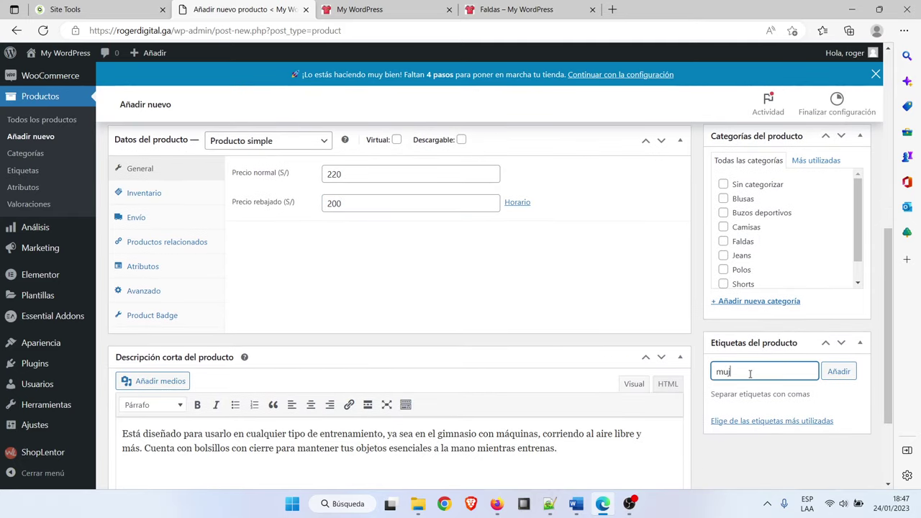
{"action": "type", "text": "uj"}
{"action": "left_click", "coordinate": [748, 387]}
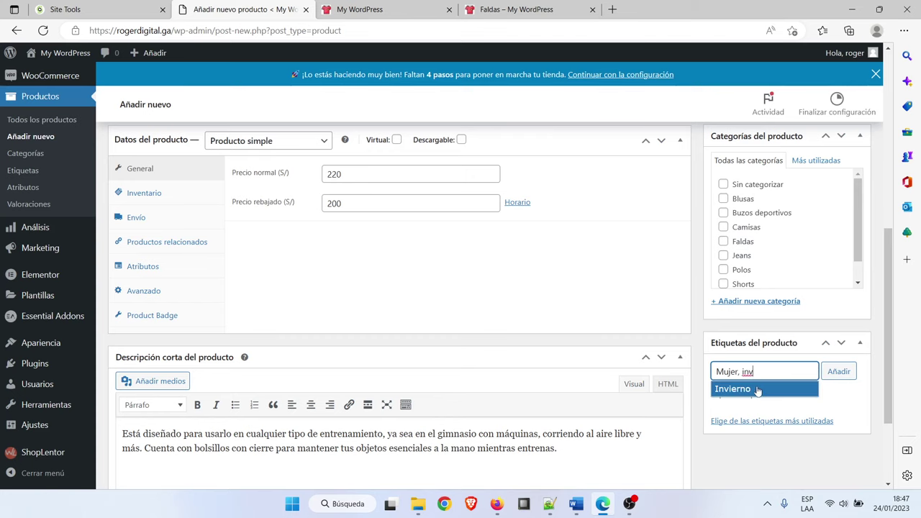
{"action": "type", "text": "inv"}
{"action": "key", "text": "BackSpace"}
{"action": "key", "text": "BackSpace"}
{"action": "key", "text": "BackSpace"}
{"action": "type", "text": "ve"}
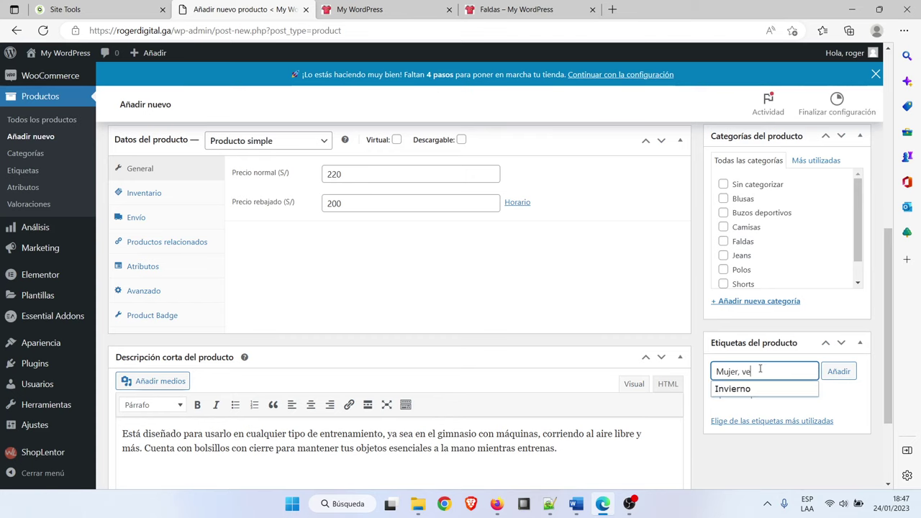
{"action": "left_click", "coordinate": [744, 389]}
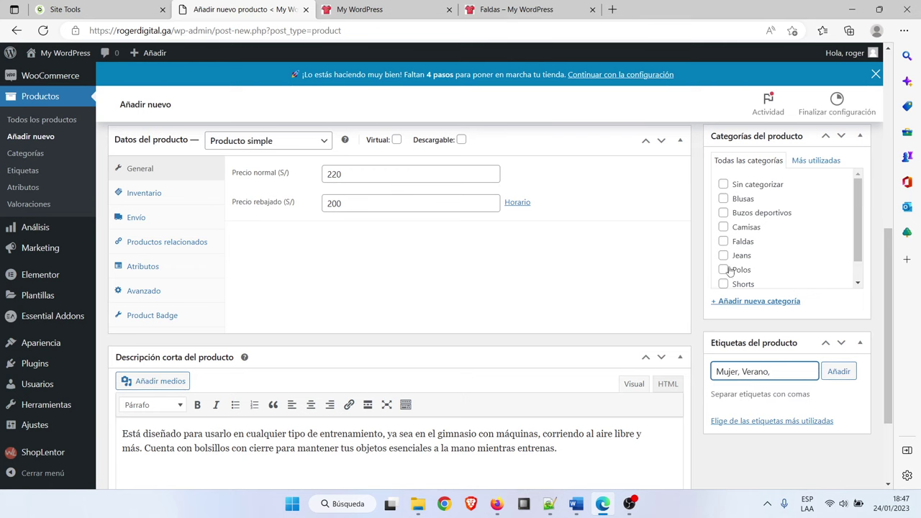
{"action": "left_click", "coordinate": [723, 241]}
{"action": "left_click", "coordinate": [837, 371]}
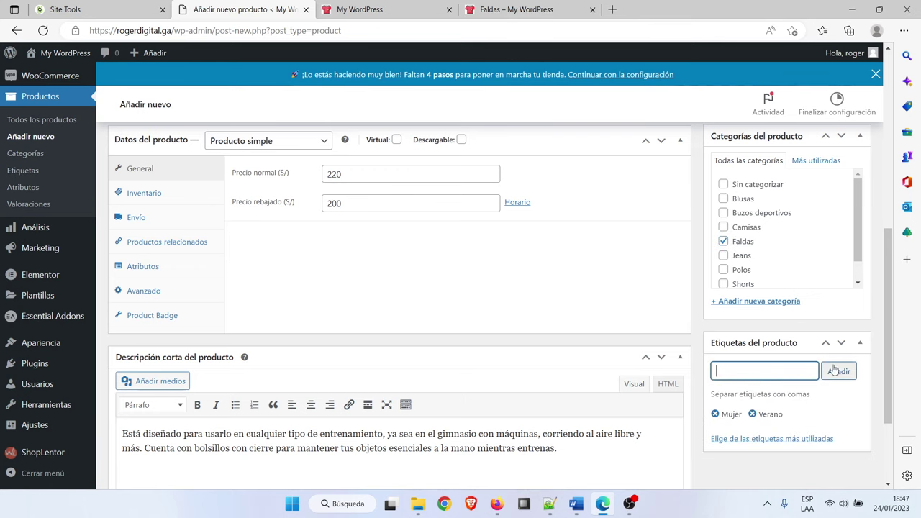
Step: Upload the polka-dot skirt photo as the product image and publish the product
{"action": "scroll", "coordinate": [832, 374], "scroll_direction": "up", "scroll_amount": 3}
{"action": "scroll", "coordinate": [831, 379], "scroll_direction": "up", "scroll_amount": 2}
{"action": "left_click", "coordinate": [763, 257]}
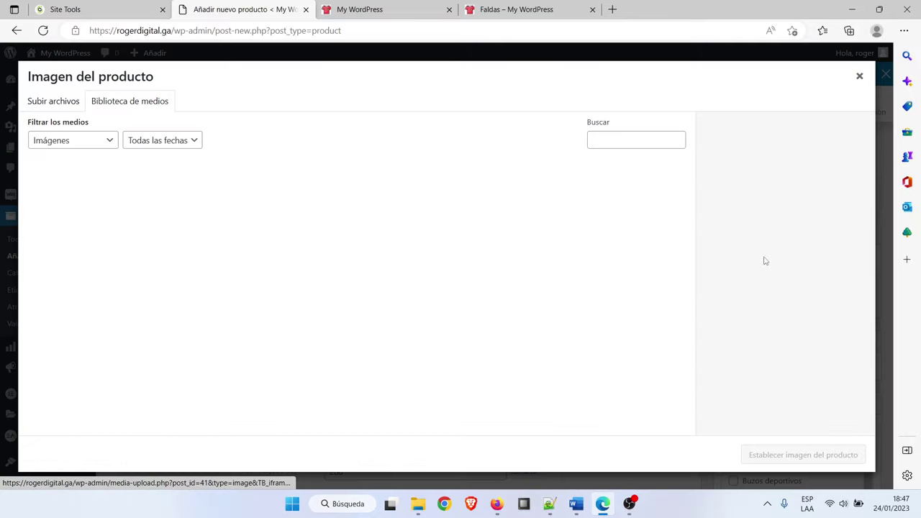
{"action": "left_click", "coordinate": [67, 105]}
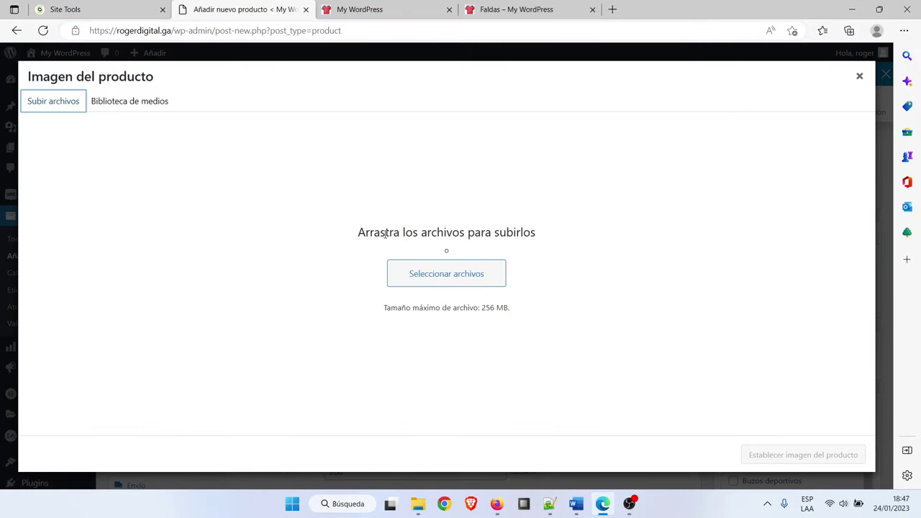
{"action": "left_click", "coordinate": [433, 265]}
{"action": "scroll", "coordinate": [338, 200], "scroll_direction": "down", "scroll_amount": 3}
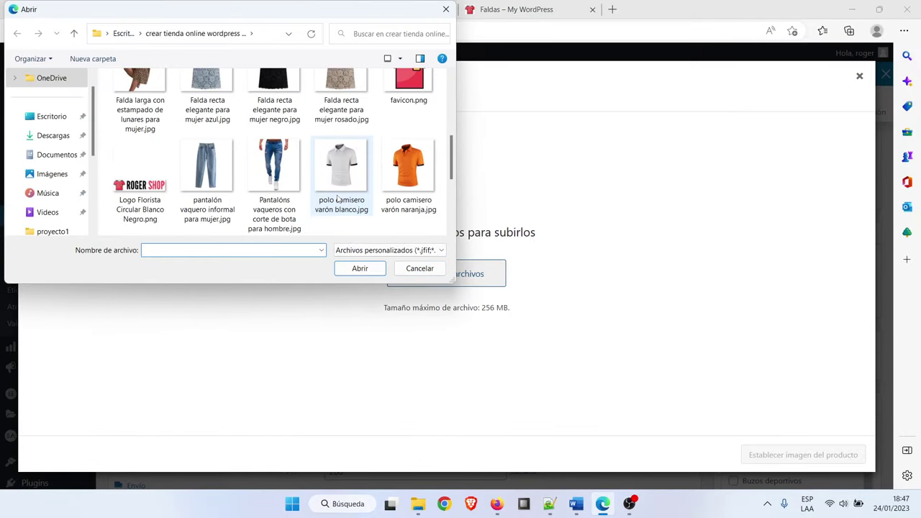
{"action": "scroll", "coordinate": [317, 195], "scroll_direction": "up", "scroll_amount": 2}
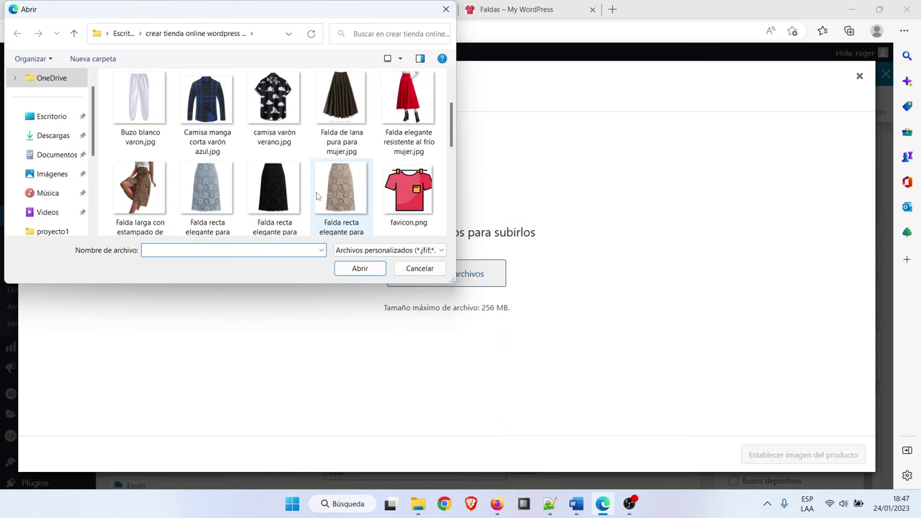
{"action": "left_click", "coordinate": [140, 194]}
{"action": "left_click", "coordinate": [358, 268]}
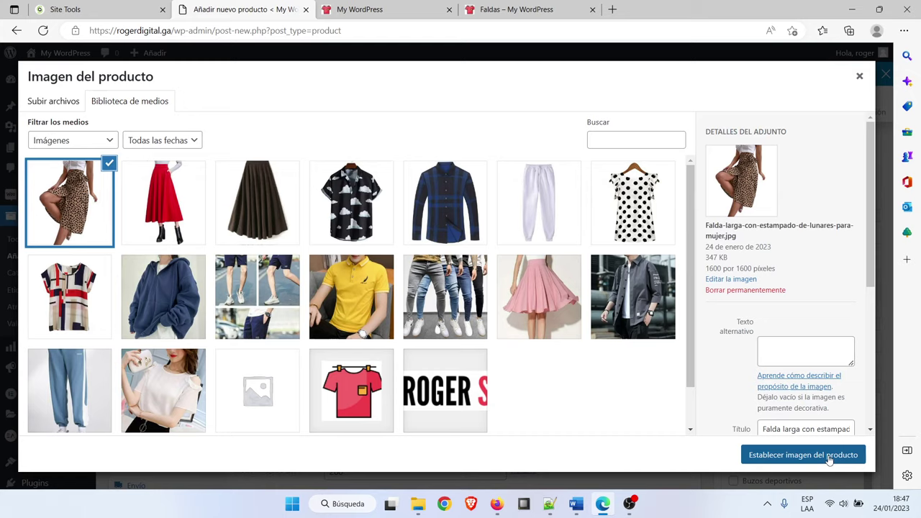
{"action": "left_click", "coordinate": [827, 455]}
{"action": "left_click", "coordinate": [848, 194]}
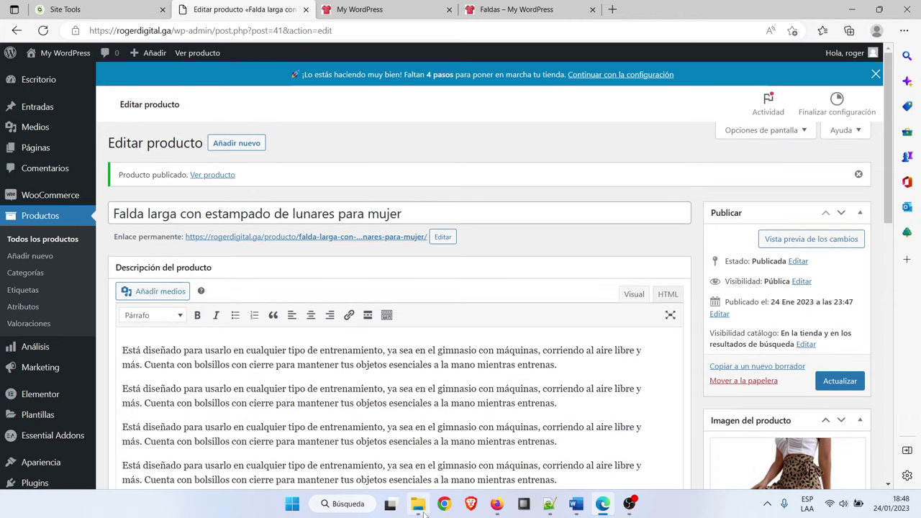
{"action": "mouse_move", "coordinate": [418, 504]}
{"action": "left_click", "coordinate": [419, 401]}
{"action": "left_click", "coordinate": [383, 232]}
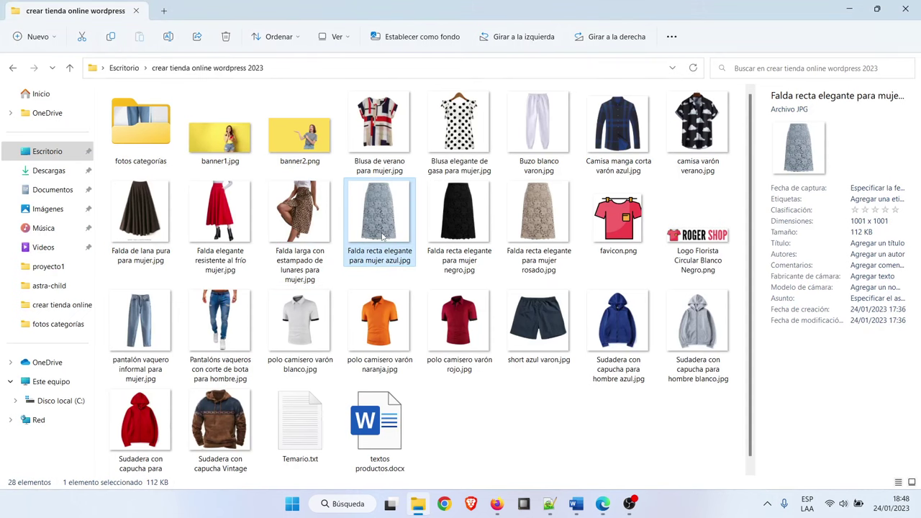
{"action": "left_click", "coordinate": [454, 231]}
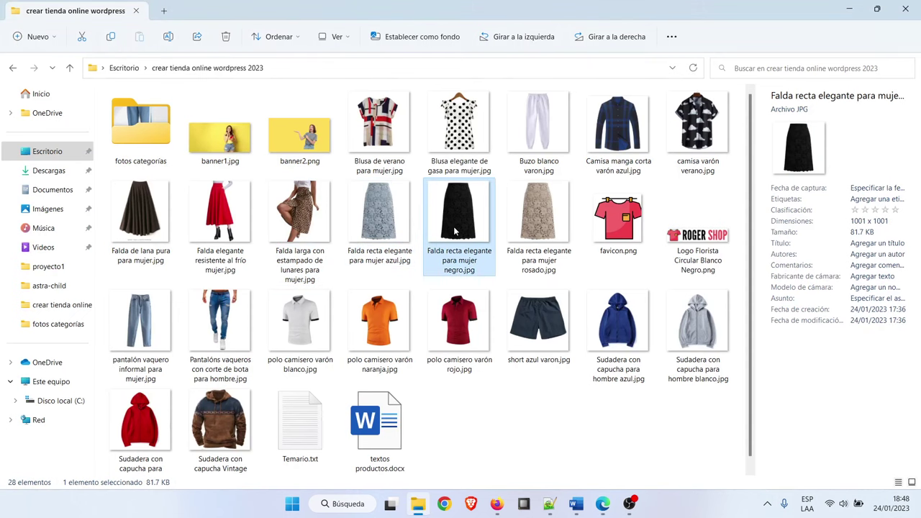
{"action": "left_click", "coordinate": [527, 228]}
{"action": "left_click", "coordinate": [398, 241]}
{"action": "left_click", "coordinate": [469, 227]}
{"action": "left_click", "coordinate": [390, 231]}
{"action": "left_click", "coordinate": [451, 230]}
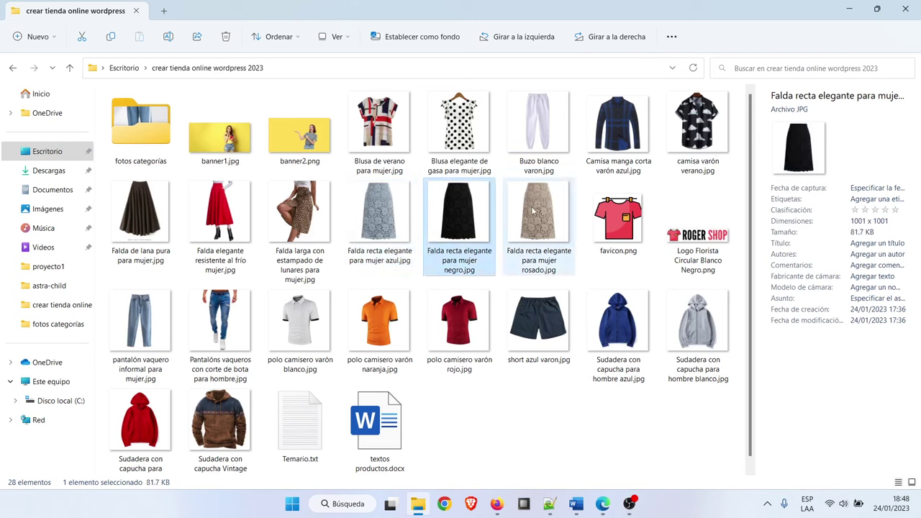
{"action": "left_click", "coordinate": [533, 210]}
{"action": "left_click", "coordinate": [461, 230]}
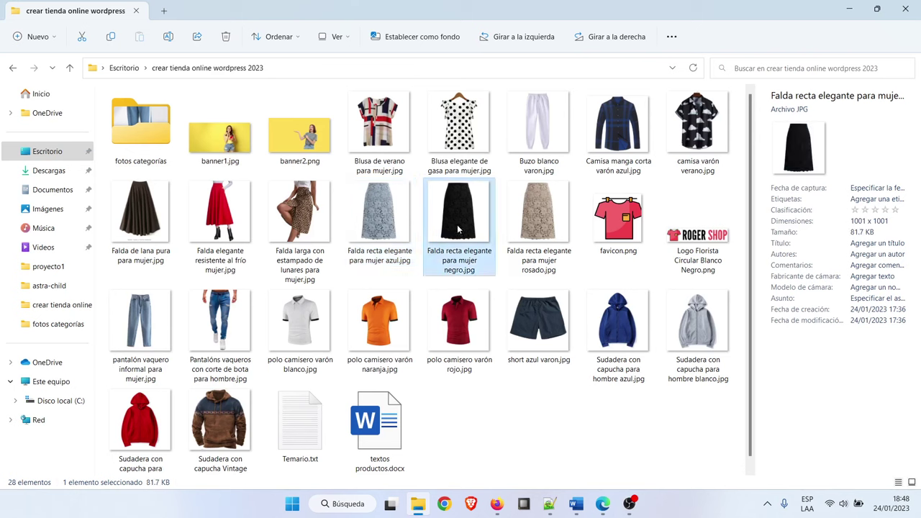
{"action": "left_click", "coordinate": [398, 234]}
{"action": "left_click", "coordinate": [460, 229]}
{"action": "left_click", "coordinate": [537, 215]}
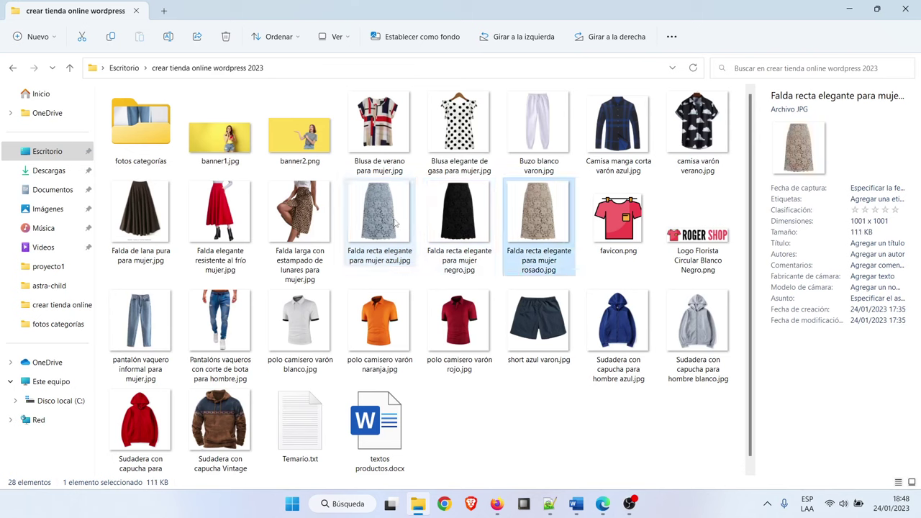
{"action": "left_click", "coordinate": [851, 7]}
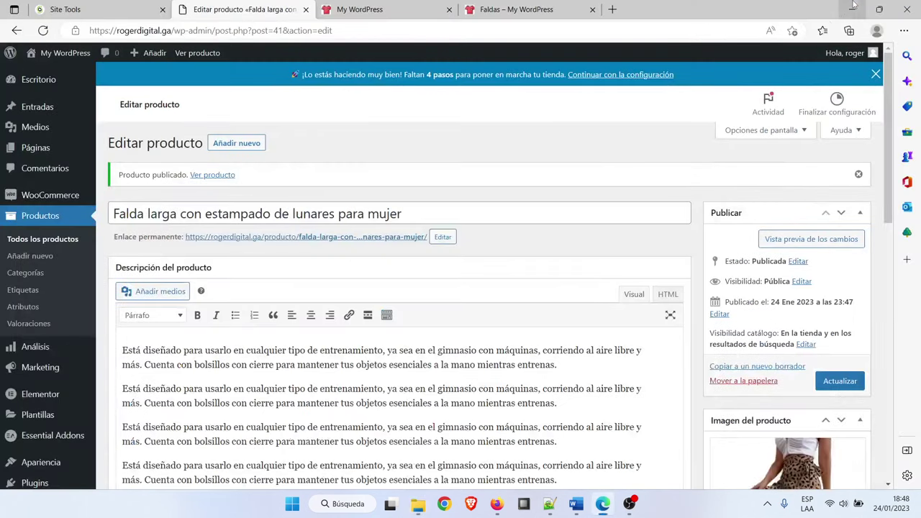
{"action": "left_click", "coordinate": [24, 308]}
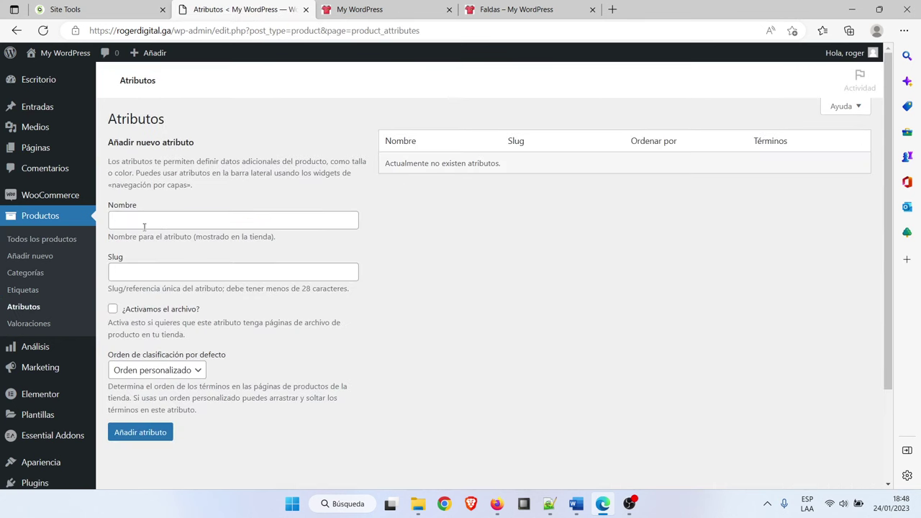
Step: Create the Color attribute and add Rosado as its first term
{"action": "left_click", "coordinate": [144, 226]}
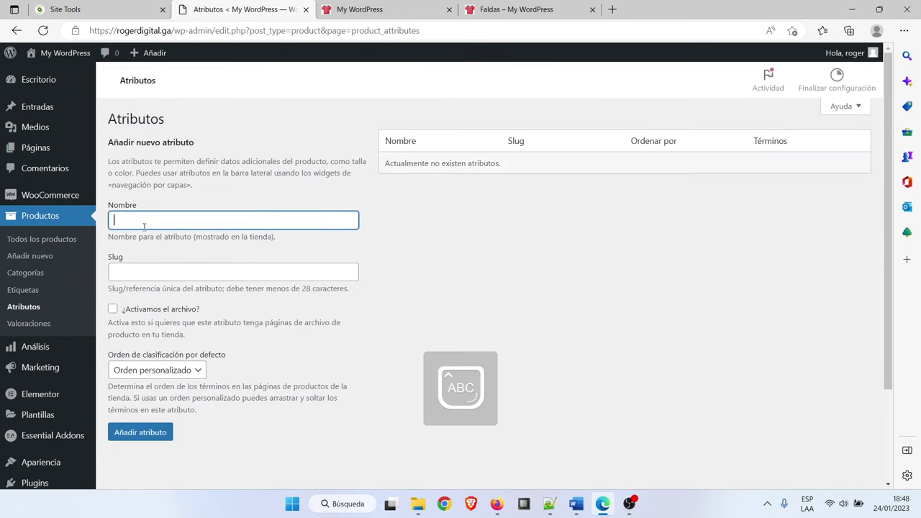
{"action": "type", "text": "Color"}
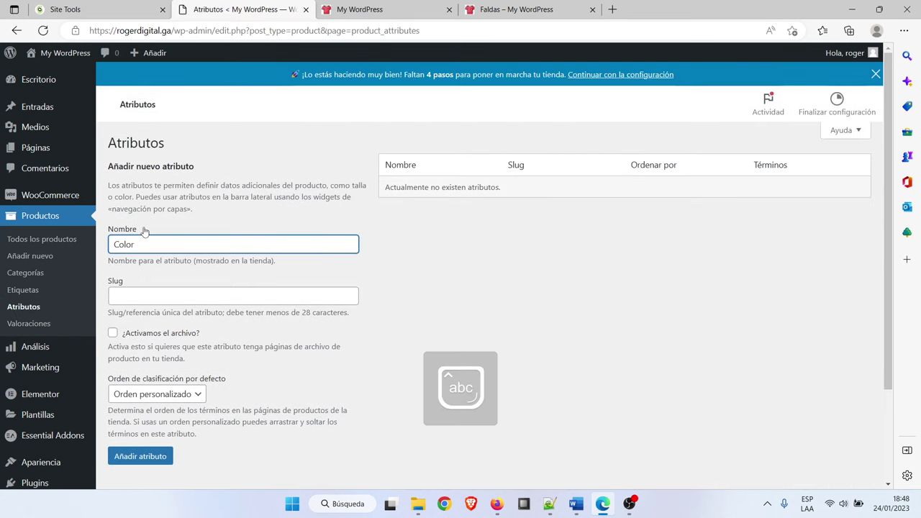
{"action": "left_click", "coordinate": [162, 462]}
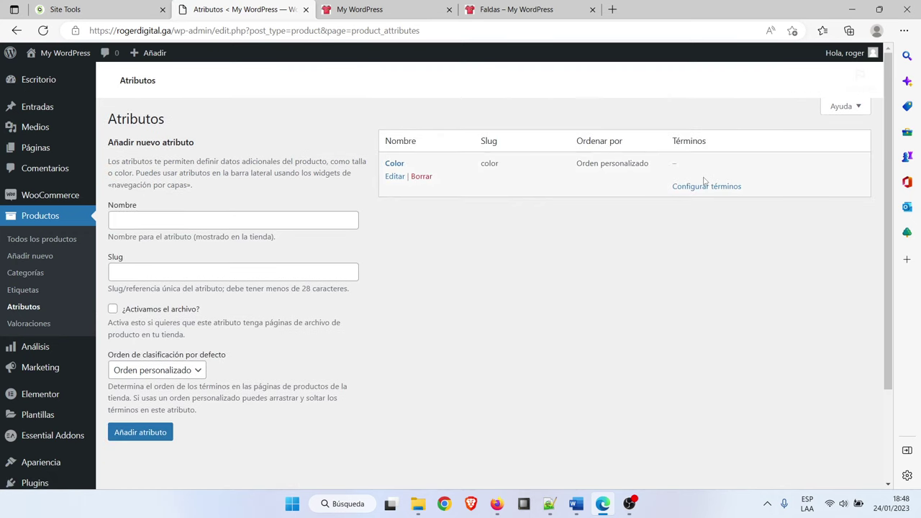
{"action": "left_click", "coordinate": [702, 188]}
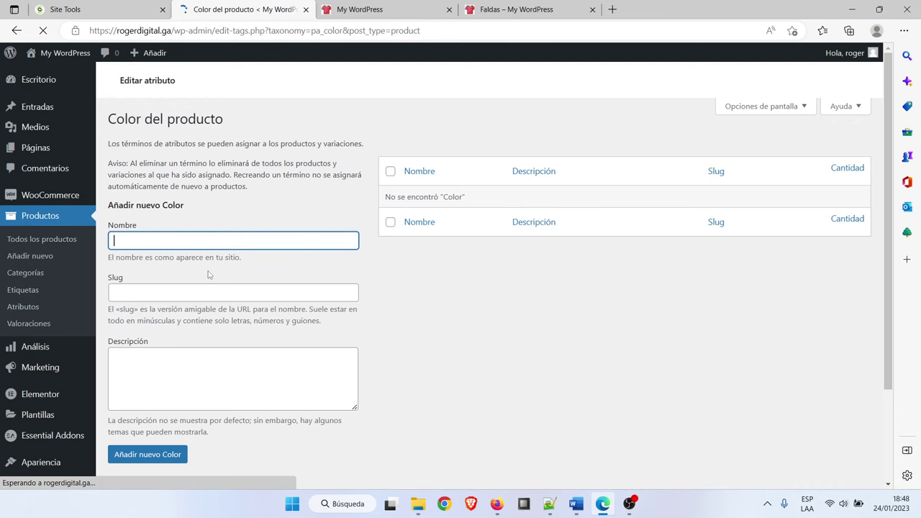
{"action": "type", "text": "Rosado"}
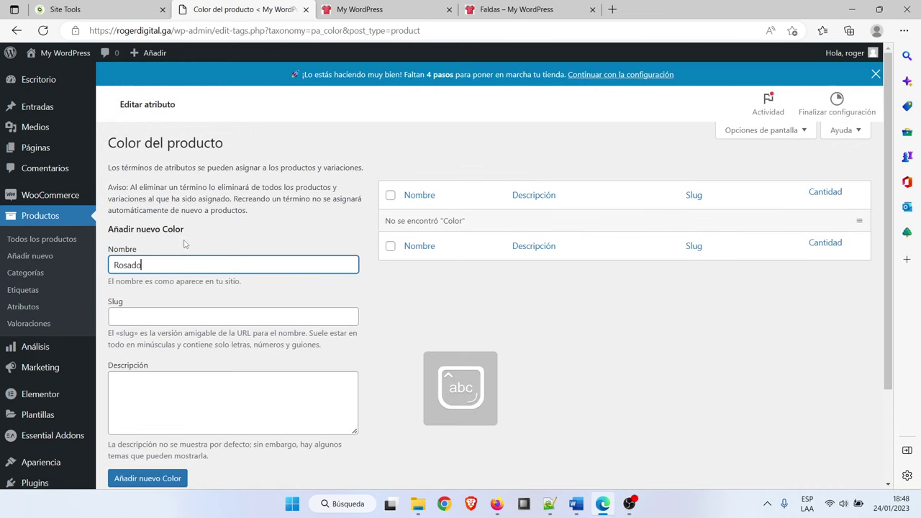
{"action": "scroll", "coordinate": [172, 338], "scroll_direction": "down", "scroll_amount": 1}
{"action": "left_click", "coordinate": [166, 411]}
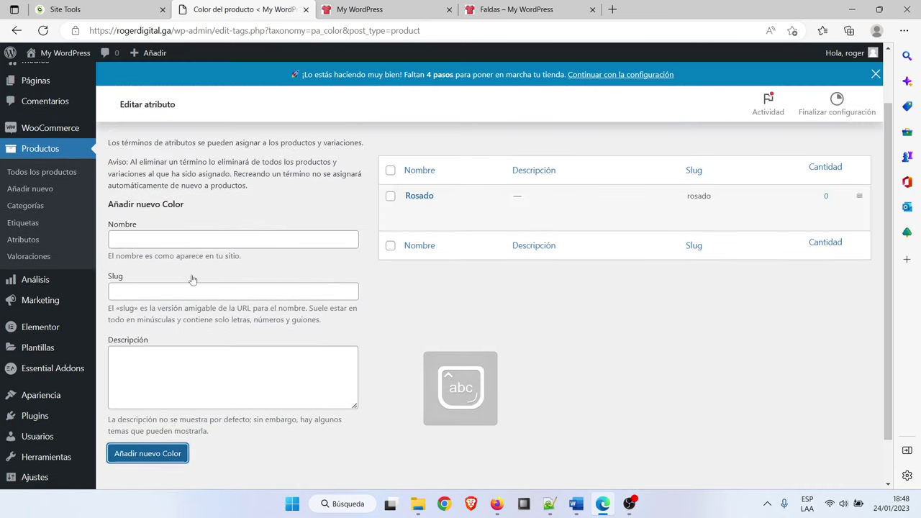
Step: Add Azul and Negro as further Color terms
{"action": "left_click", "coordinate": [171, 233]}
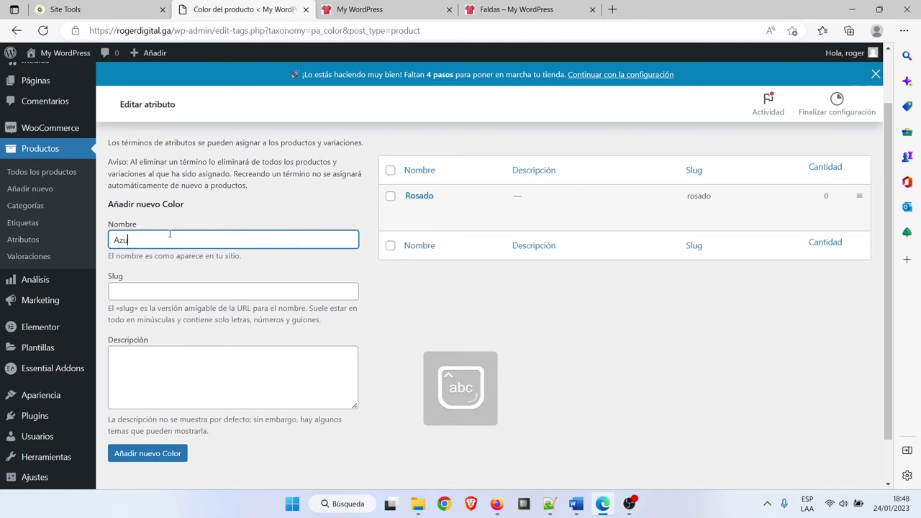
{"action": "left_click", "coordinate": [140, 454]}
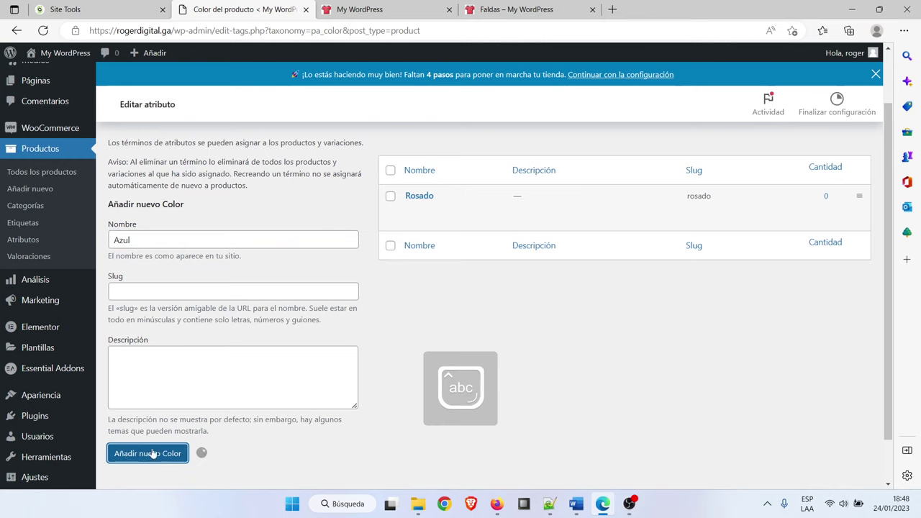
{"action": "left_click", "coordinate": [417, 504]}
{"action": "left_click", "coordinate": [418, 504]}
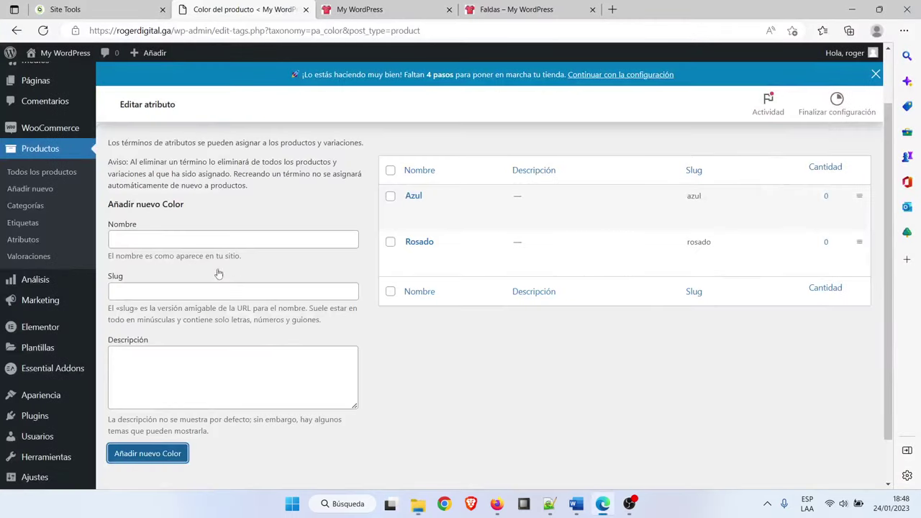
{"action": "left_click", "coordinate": [177, 241]}
{"action": "type", "text": "Negro"}
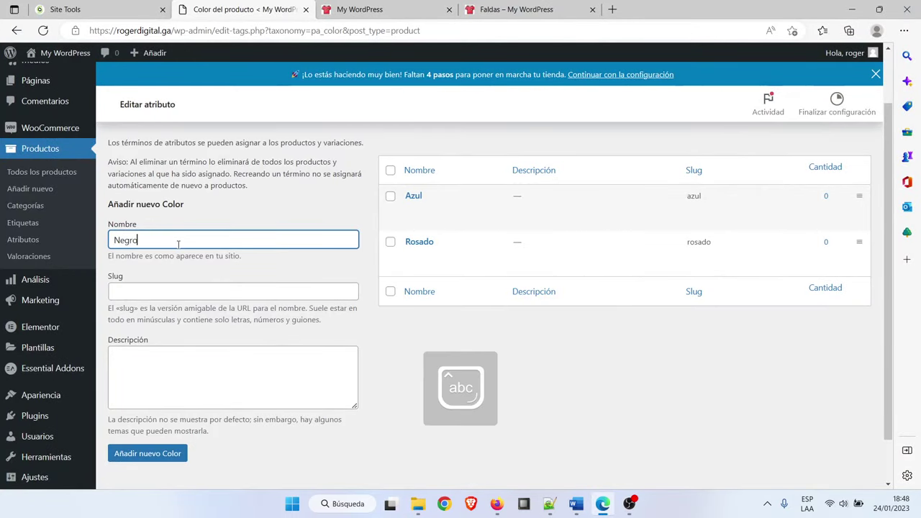
{"action": "left_click", "coordinate": [165, 451]}
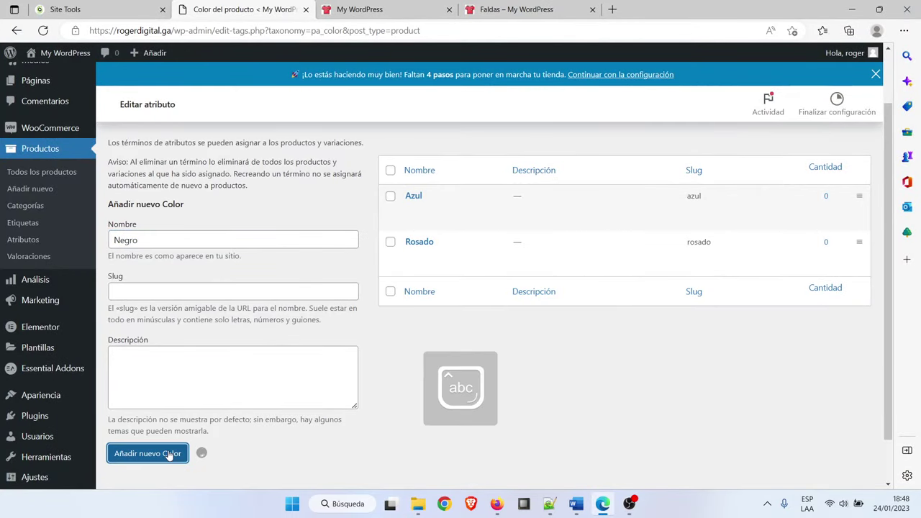
{"action": "left_click", "coordinate": [54, 174]}
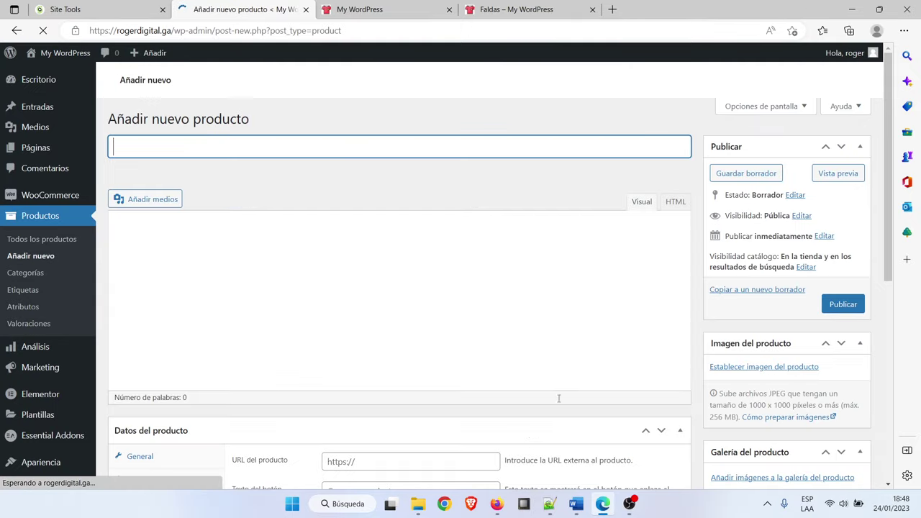
Step: Copy the blue skirt file name and title the product 'Falda recta elegante para mujer azul, negro y rosado'
{"action": "left_click", "coordinate": [423, 506]}
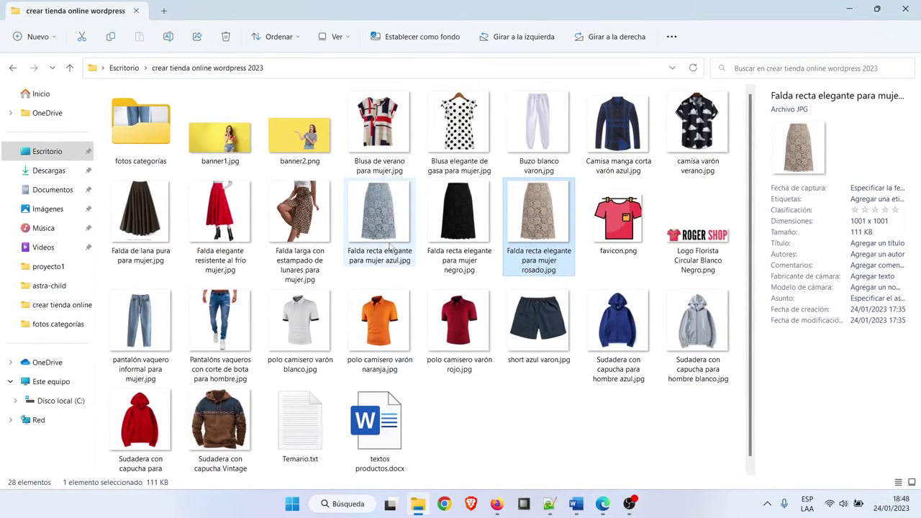
{"action": "left_click", "coordinate": [372, 259]}
{"action": "left_click", "coordinate": [373, 257]}
{"action": "key", "text": "ctrl+c"}
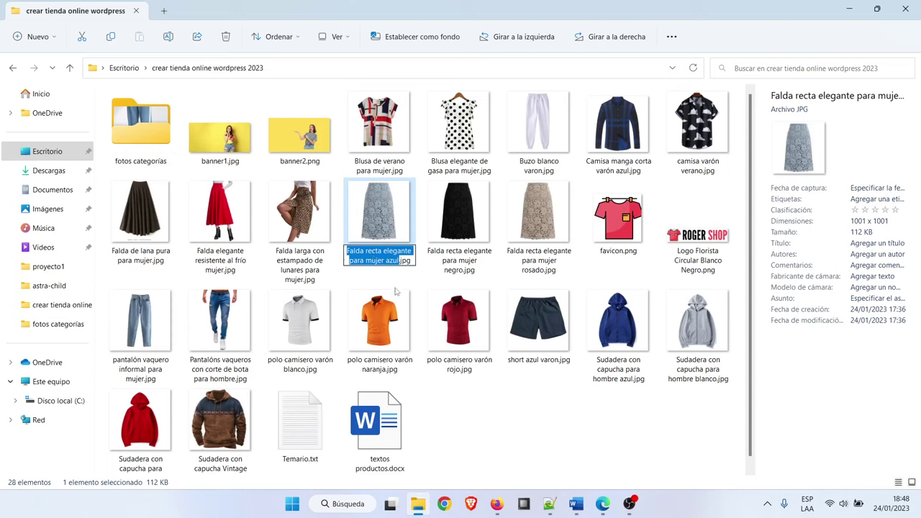
{"action": "left_click", "coordinate": [496, 504]}
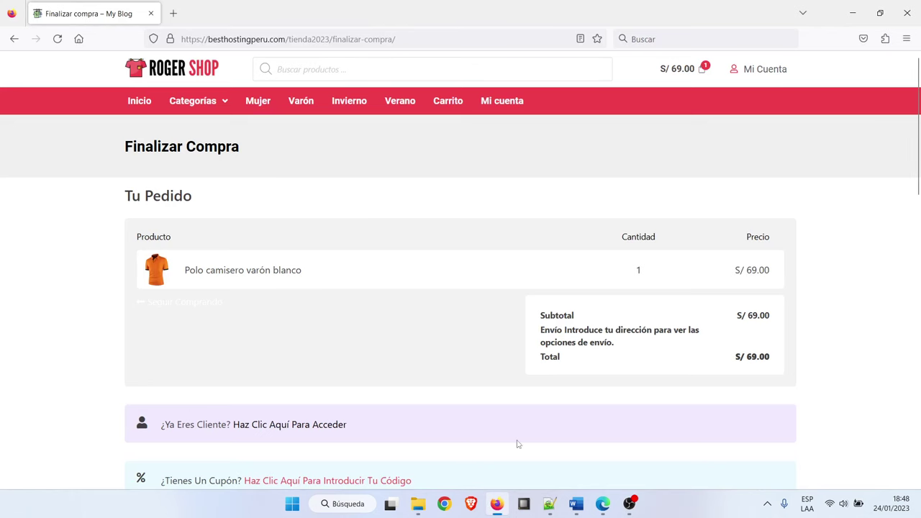
{"action": "left_click", "coordinate": [602, 504]}
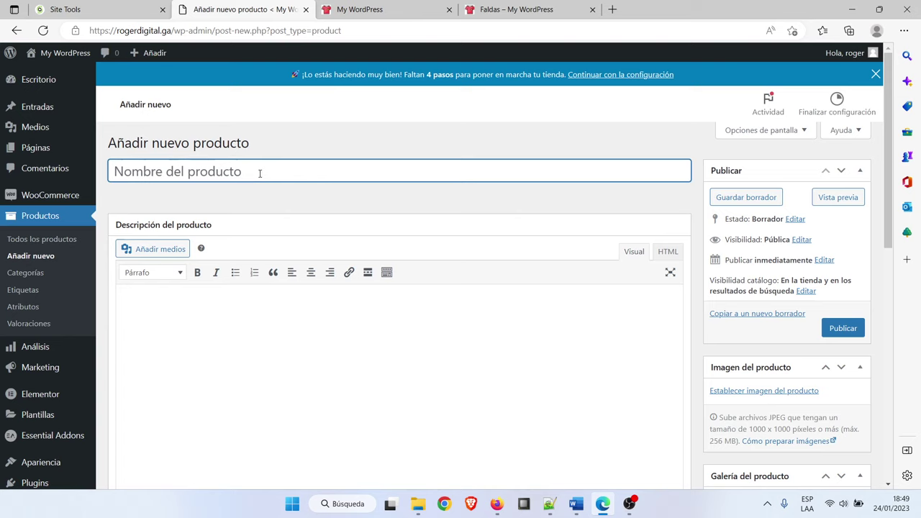
{"action": "key", "text": "ctrl+v"}
{"action": "type", "text": ", ne"}
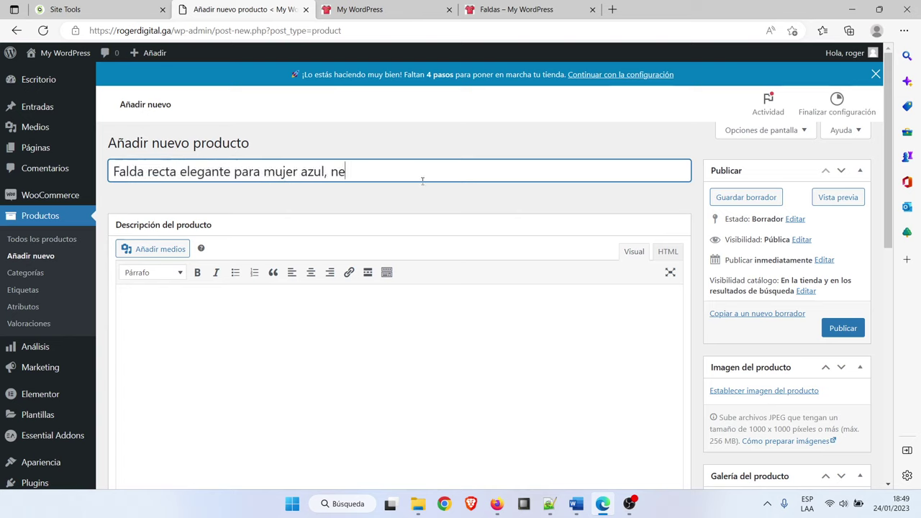
{"action": "type", "text": "gro y rosado"}
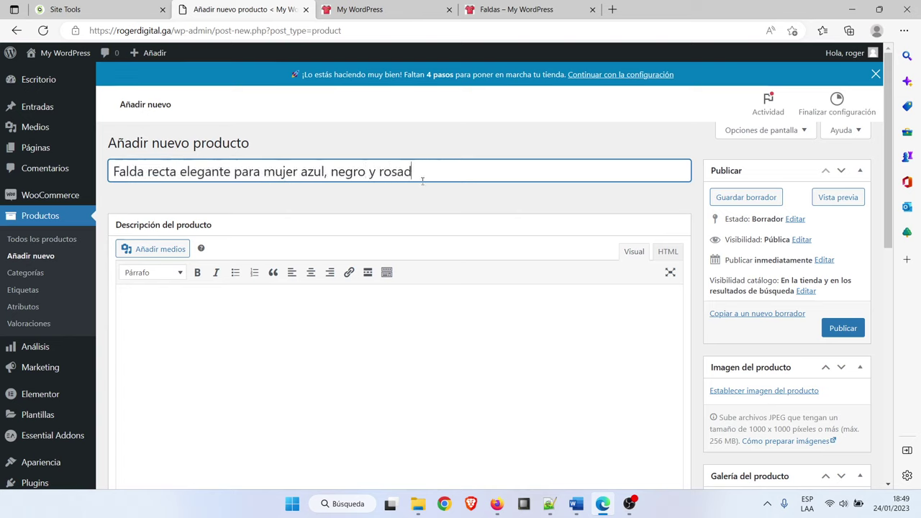
Step: Paste the Word paragraph into both the description and short description
{"action": "left_click", "coordinate": [586, 501]}
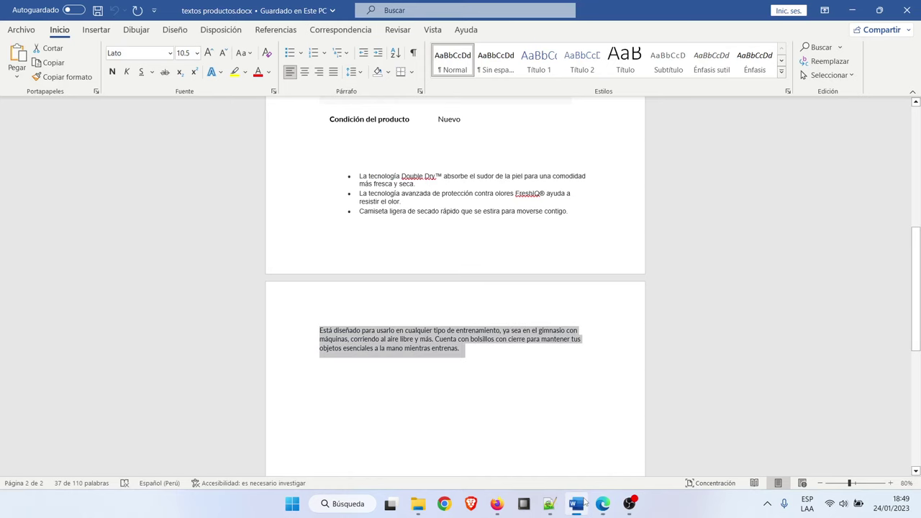
{"action": "left_click", "coordinate": [586, 503]}
{"action": "key", "text": "ctrl+v"}
{"action": "key", "text": "ctrl+v"}
{"action": "key", "text": "ctrl+v"}
{"action": "key", "text": "ctrl+v"}
{"action": "key", "text": "ctrl+v"}
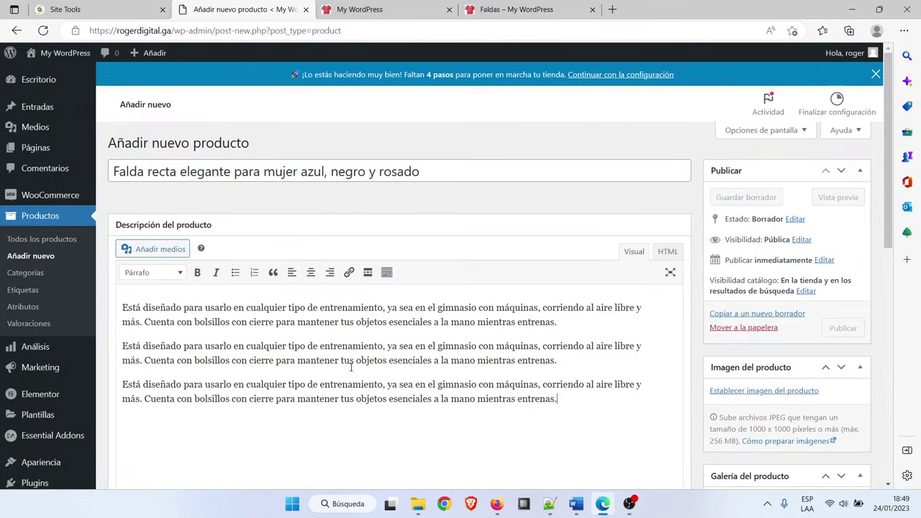
{"action": "scroll", "coordinate": [349, 371], "scroll_direction": "down", "scroll_amount": 7}
{"action": "left_click", "coordinate": [288, 362]}
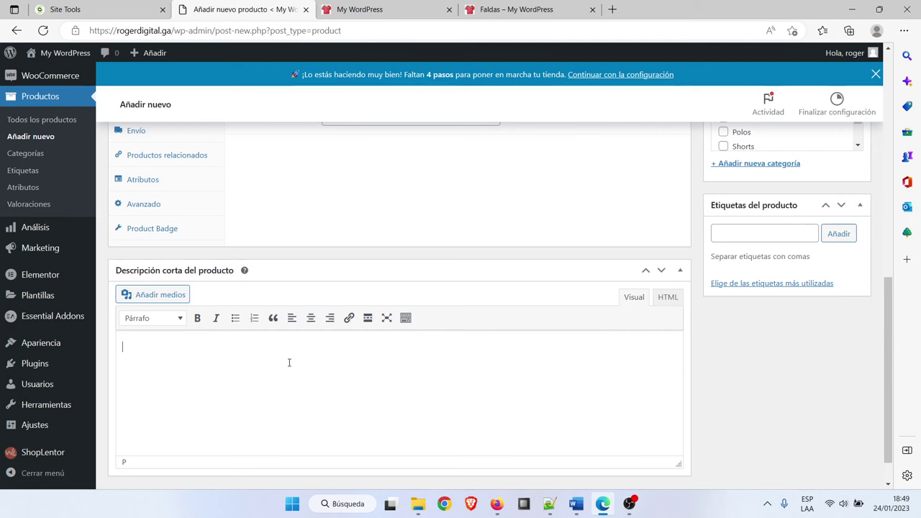
{"action": "type", "text": "Está diseñado para usarlo en cualquier tipo de entrenamiento, ya sea en el gimnasio con máquinas, corriendo al aire libre y más. Cuenta con bolsillos con cierre para mantener tus objetos esenciales a la mano mientras entrenas."}
{"action": "scroll", "coordinate": [741, 378], "scroll_direction": "up", "scroll_amount": 2}
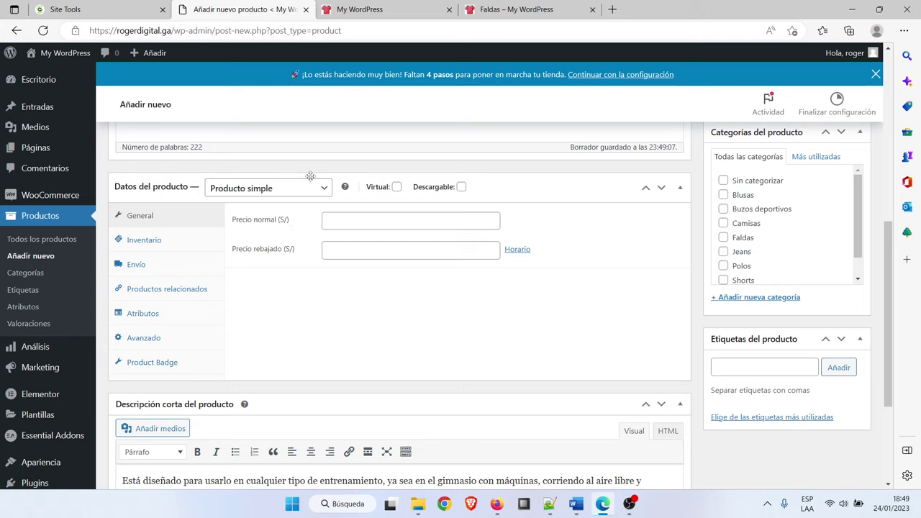
Step: Switch the skirt to Producto variable and add the Color attribute
{"action": "left_click", "coordinate": [265, 188]}
{"action": "left_click", "coordinate": [273, 253]}
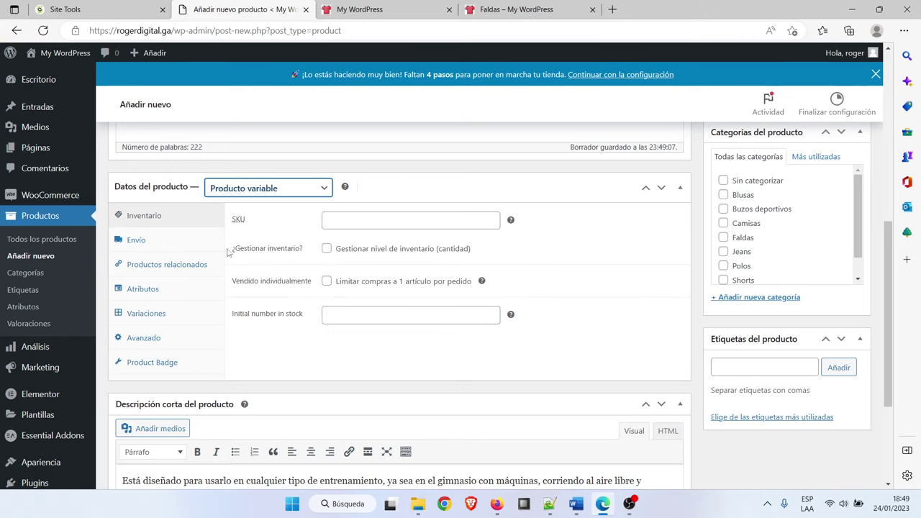
{"action": "left_click", "coordinate": [155, 290]}
{"action": "left_click", "coordinate": [305, 220]}
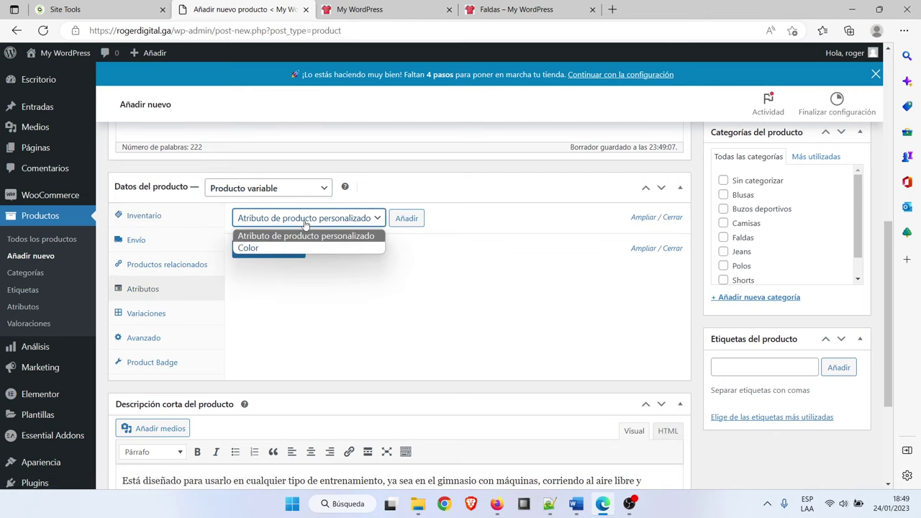
{"action": "left_click", "coordinate": [275, 247]}
{"action": "left_click", "coordinate": [405, 218]}
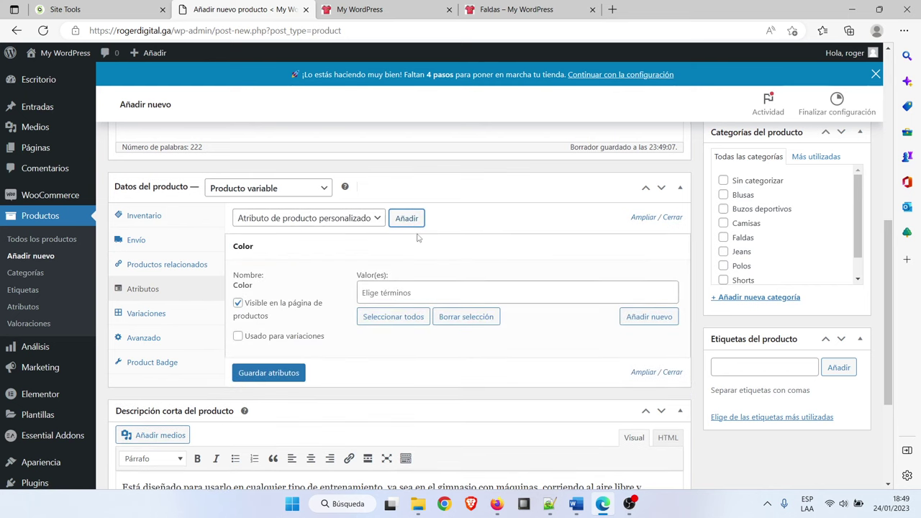
Step: Give Color the values Rosado, Negro and Azul, mark it for variations, and save attributes
{"action": "left_click", "coordinate": [383, 292]}
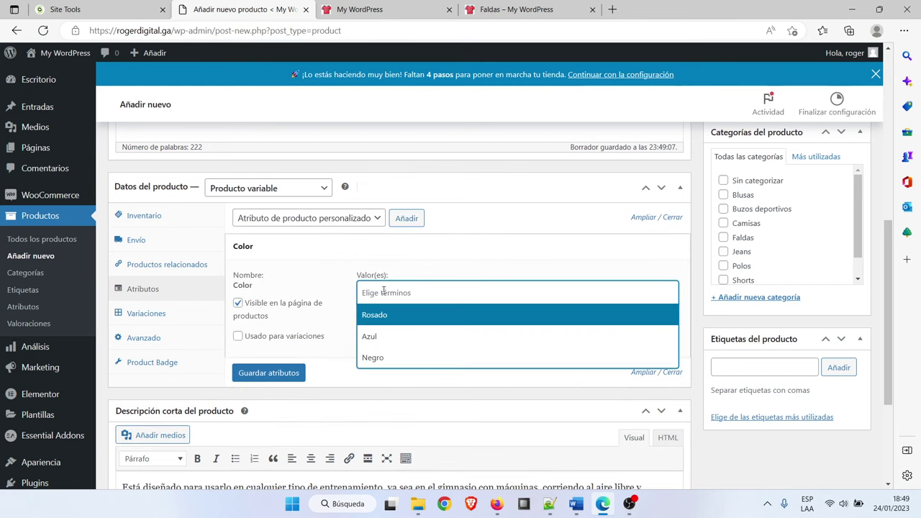
{"action": "left_click", "coordinate": [383, 317]}
{"action": "left_click", "coordinate": [427, 292]}
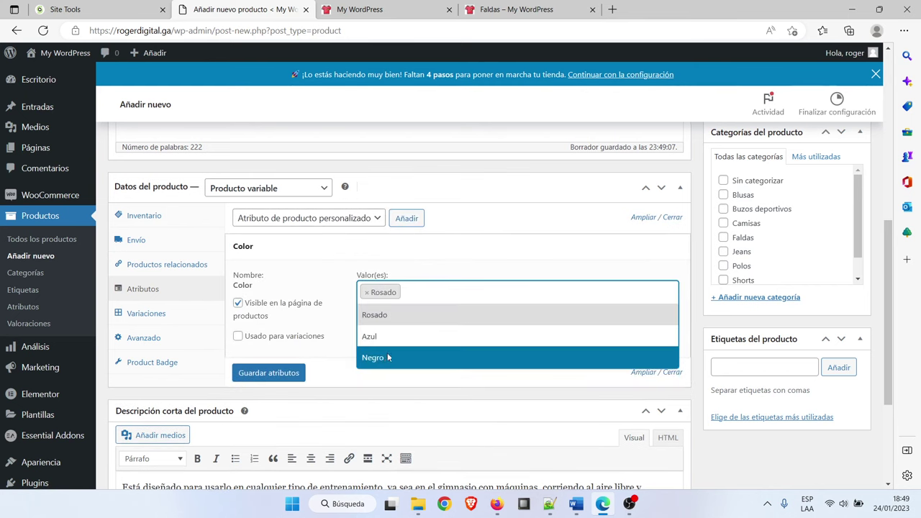
{"action": "left_click", "coordinate": [382, 356]}
{"action": "left_click", "coordinate": [464, 289]}
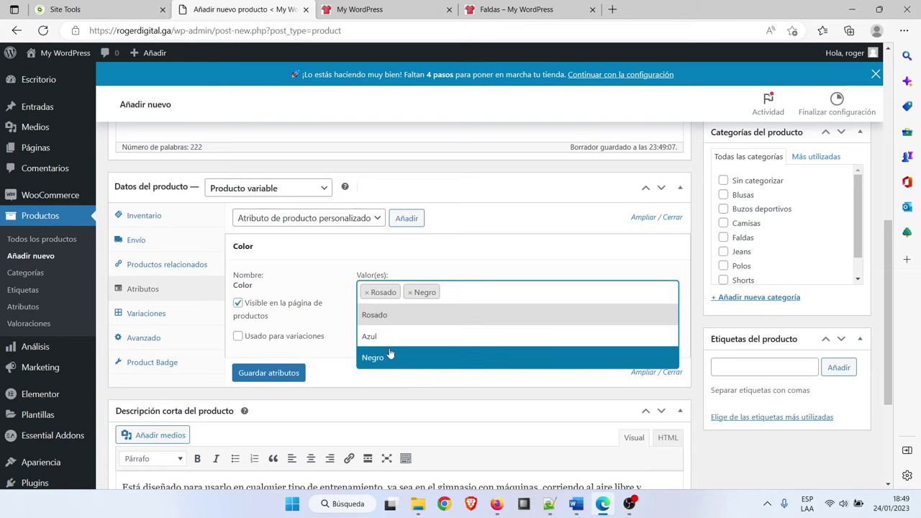
{"action": "left_click", "coordinate": [388, 342]}
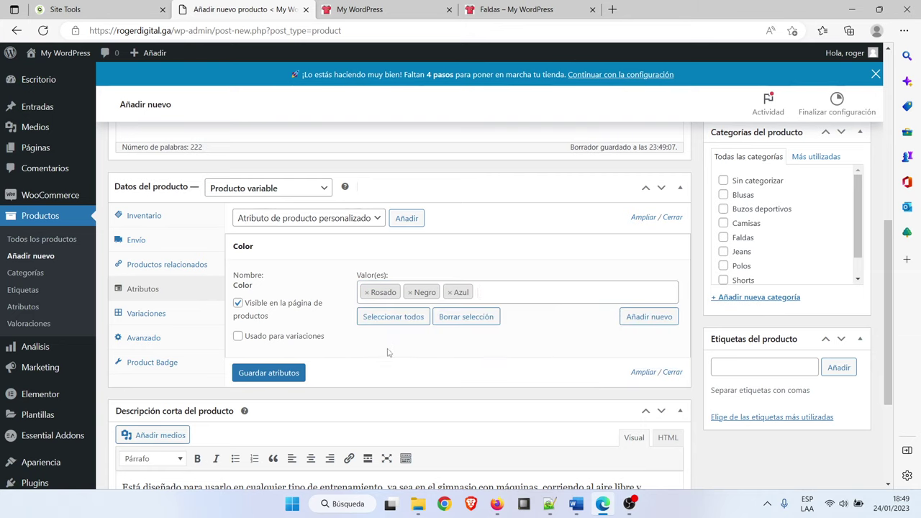
{"action": "left_click", "coordinate": [265, 341]}
{"action": "left_click", "coordinate": [267, 373]}
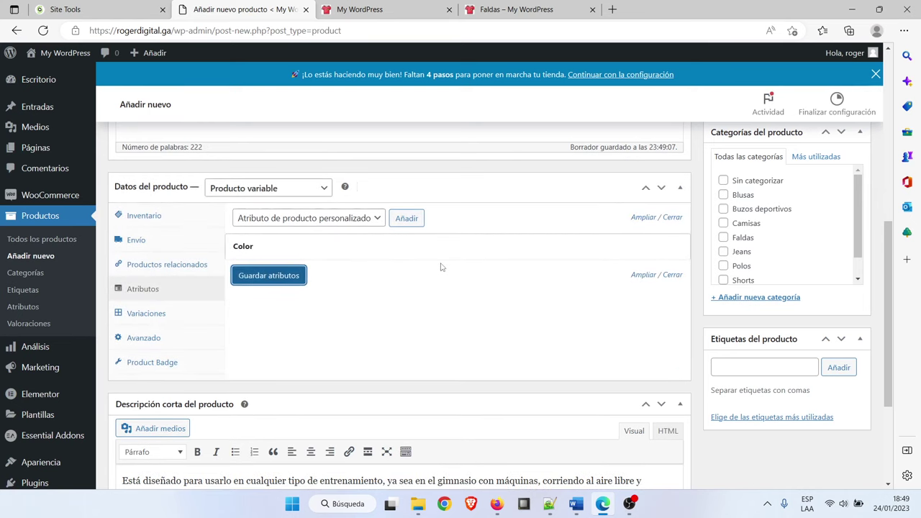
{"action": "left_click", "coordinate": [185, 314]}
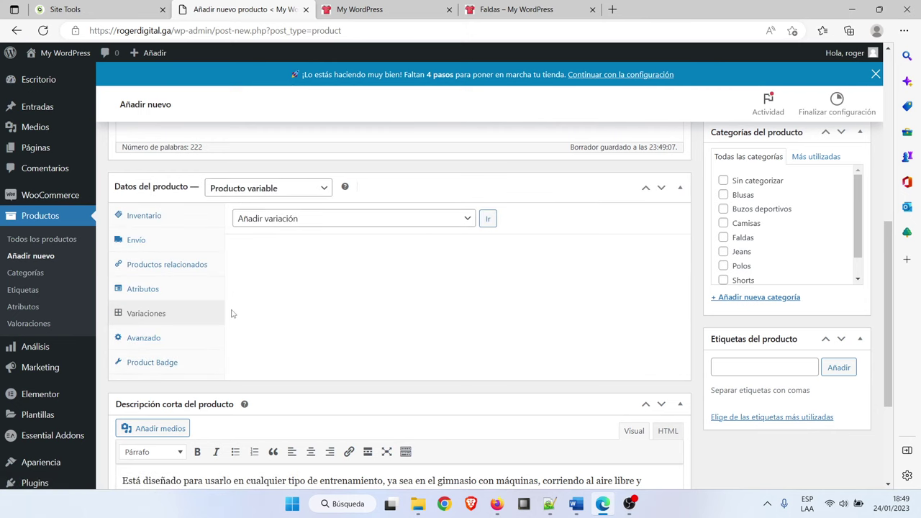
Step: Create variations from all attributes, producing the three Color variations
{"action": "left_click", "coordinate": [407, 221]}
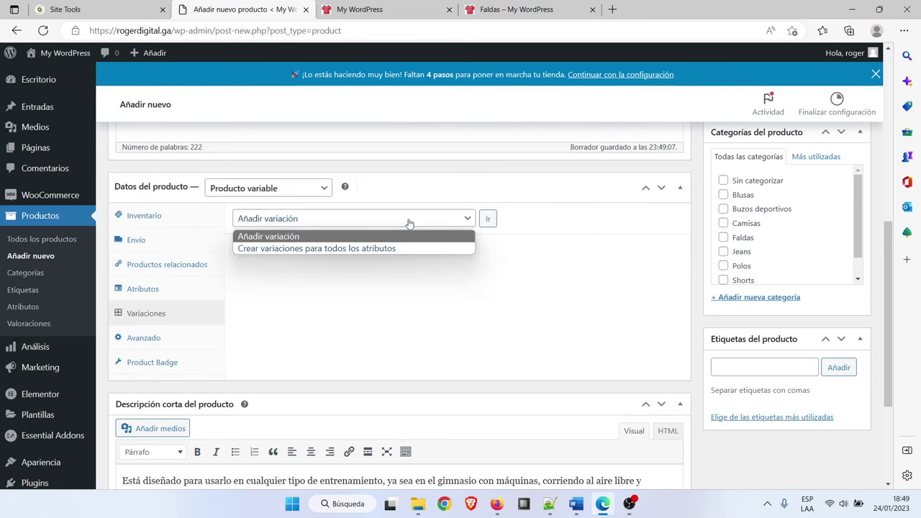
{"action": "left_click", "coordinate": [321, 248]}
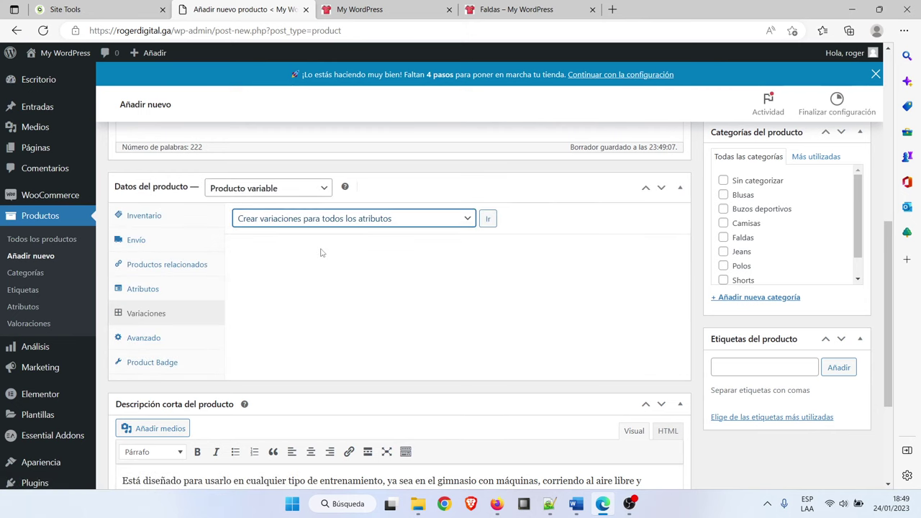
{"action": "left_click", "coordinate": [484, 221]}
{"action": "left_click", "coordinate": [495, 117]}
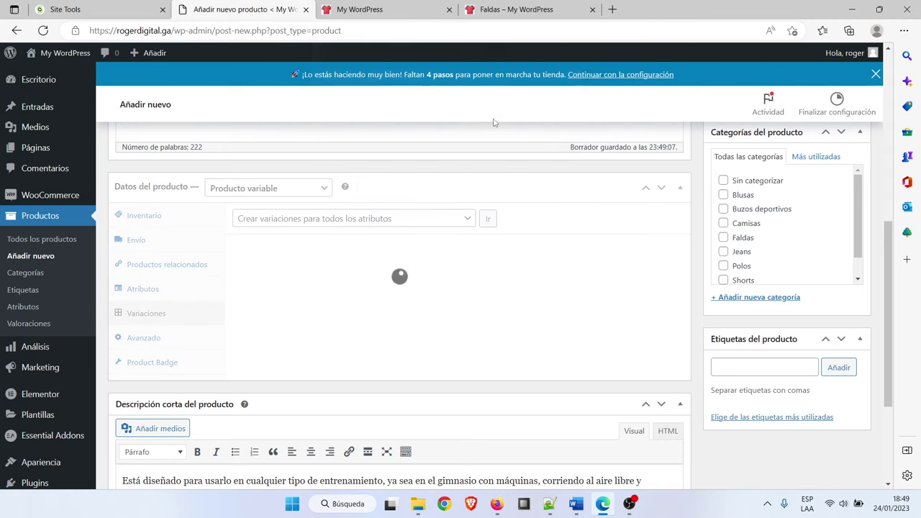
{"action": "left_click", "coordinate": [549, 97]}
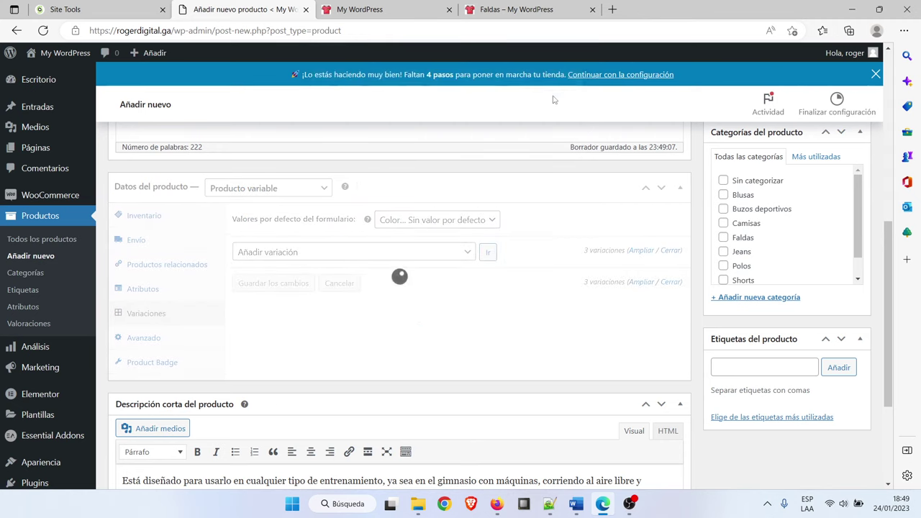
{"action": "scroll", "coordinate": [281, 265], "scroll_direction": "down", "scroll_amount": 1}
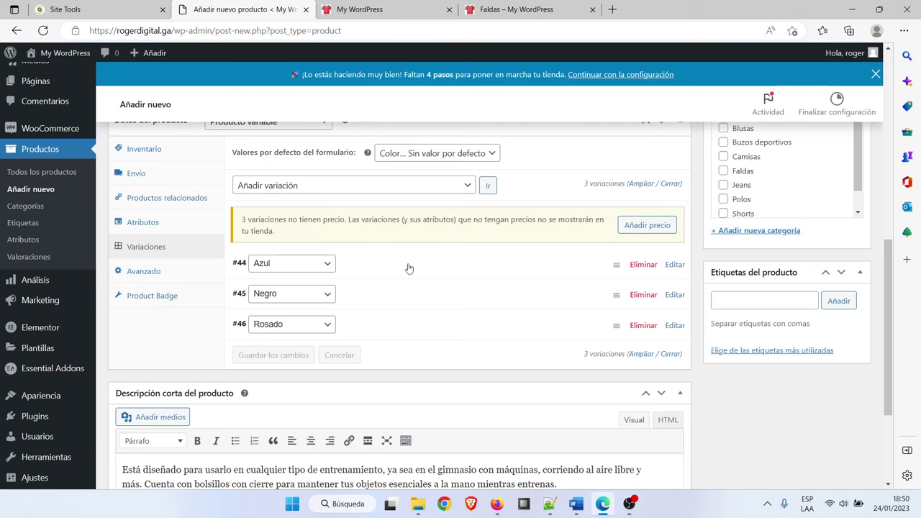
Step: Upload the blue skirt image as the Azul variation's image
{"action": "left_click", "coordinate": [408, 269]}
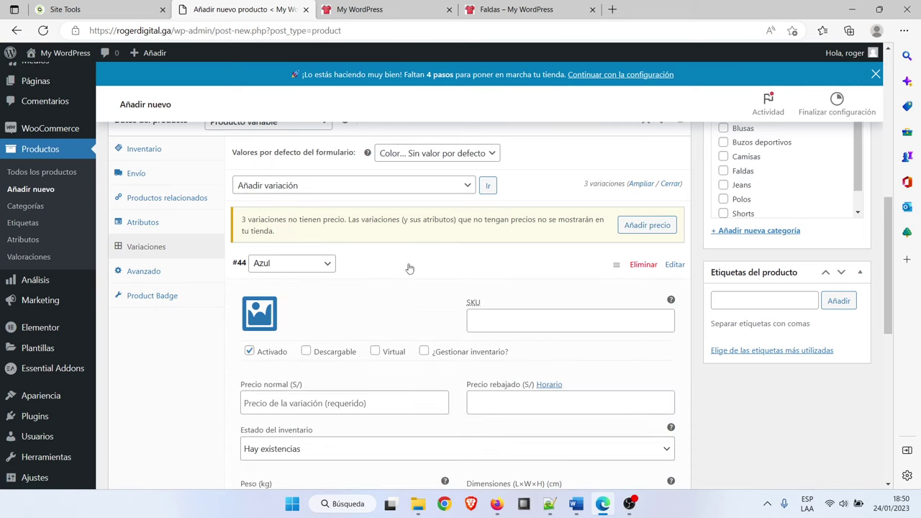
{"action": "left_click", "coordinate": [268, 318]}
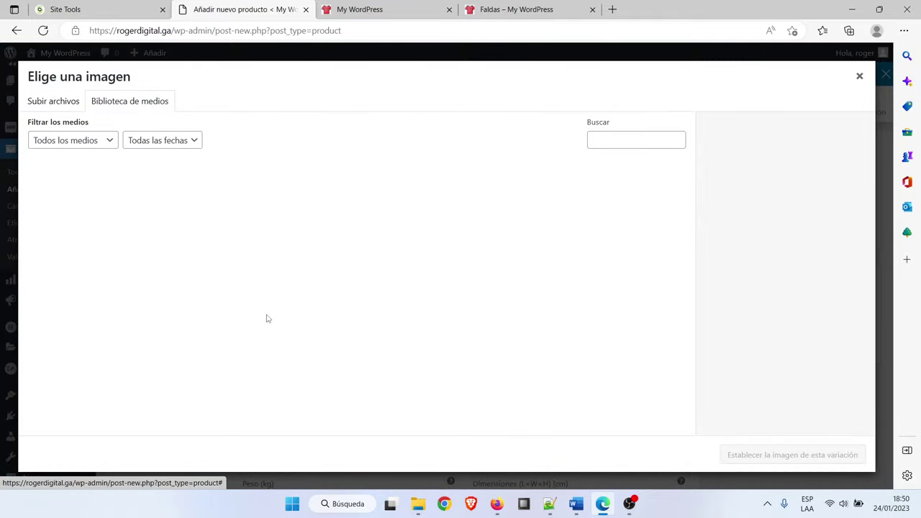
{"action": "left_click", "coordinate": [50, 103]}
{"action": "left_click", "coordinate": [473, 274]}
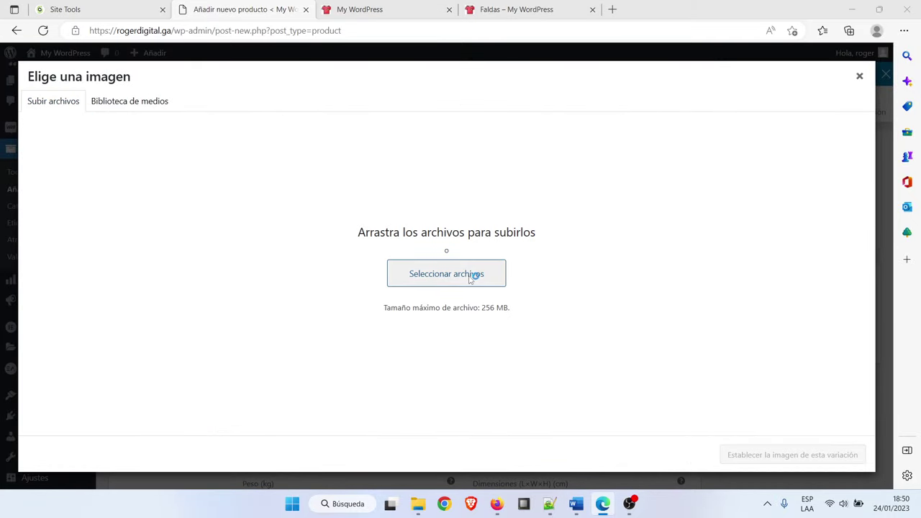
{"action": "scroll", "coordinate": [255, 208], "scroll_direction": "down", "scroll_amount": 3}
{"action": "scroll", "coordinate": [255, 209], "scroll_direction": "down", "scroll_amount": 4}
{"action": "scroll", "coordinate": [255, 209], "scroll_direction": "up", "scroll_amount": 1}
{"action": "double_click", "coordinate": [208, 97]}
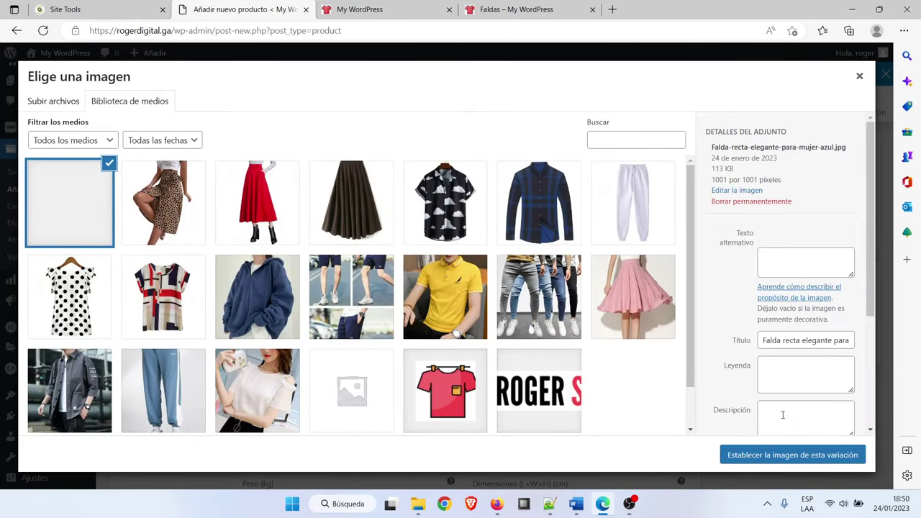
{"action": "left_click", "coordinate": [778, 455]}
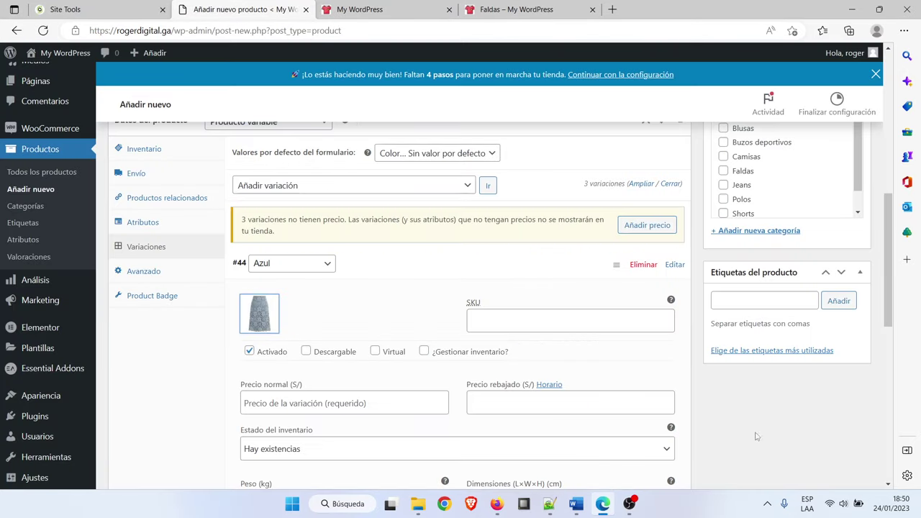
{"action": "scroll", "coordinate": [505, 256], "scroll_direction": "down", "scroll_amount": 1}
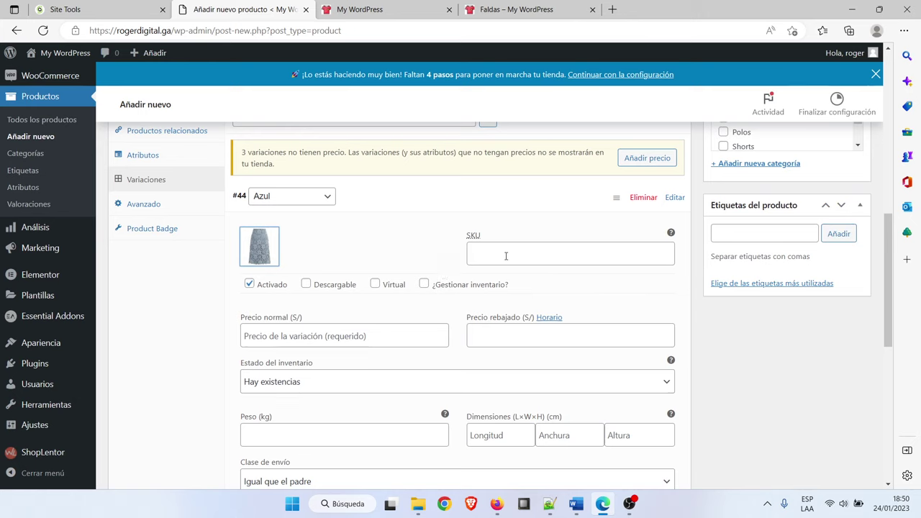
Step: Give the Azul variation regular price 100 and managed stock of 10
{"action": "left_click", "coordinate": [280, 336]}
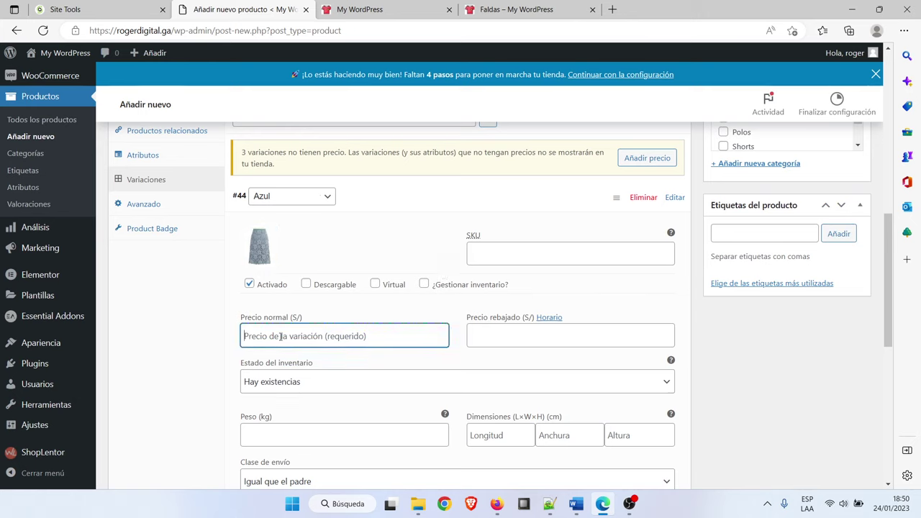
{"action": "type", "text": "100"}
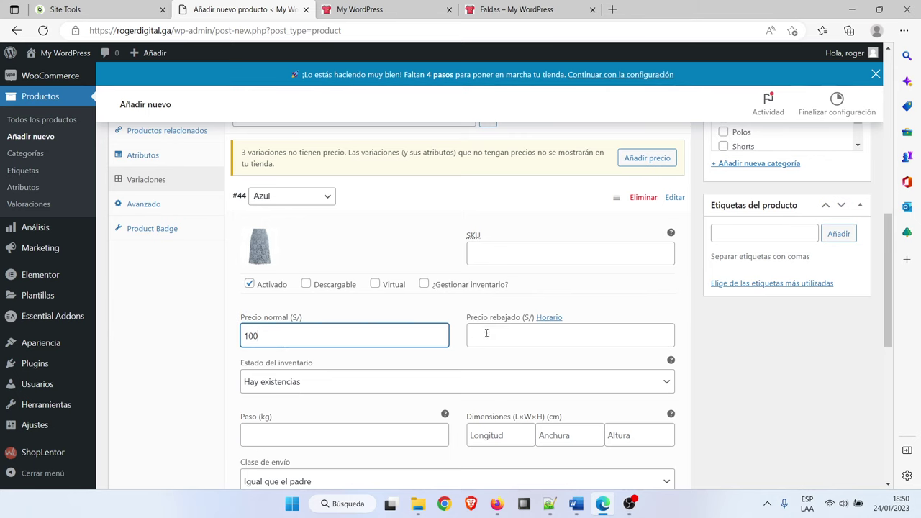
{"action": "scroll", "coordinate": [319, 376], "scroll_direction": "down", "scroll_amount": 1}
{"action": "scroll", "coordinate": [422, 319], "scroll_direction": "up", "scroll_amount": 1}
{"action": "left_click", "coordinate": [423, 285]}
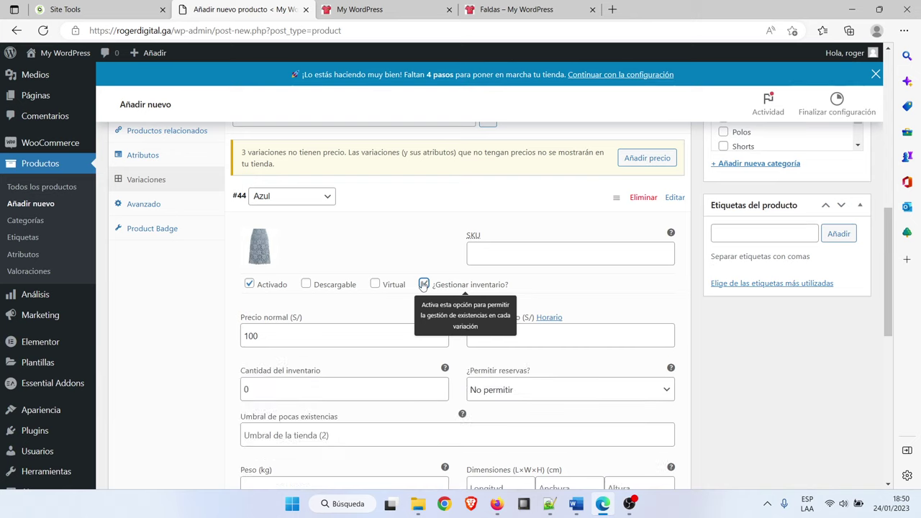
{"action": "left_click_drag", "start_coordinate": [266, 387], "coordinate": [237, 389]}
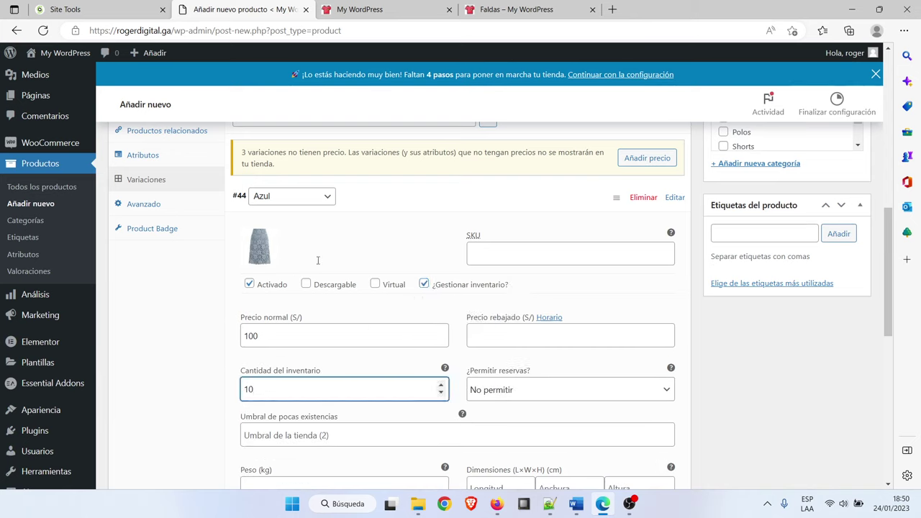
{"action": "type", "text": "10"}
{"action": "left_click", "coordinate": [430, 197]}
{"action": "left_click", "coordinate": [430, 197]}
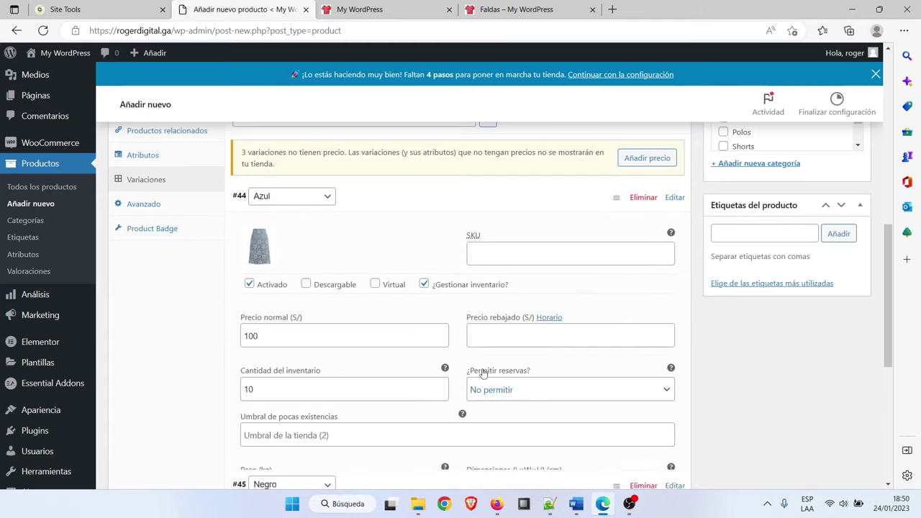
{"action": "scroll", "coordinate": [398, 226], "scroll_direction": "down", "scroll_amount": 3}
{"action": "scroll", "coordinate": [356, 309], "scroll_direction": "up", "scroll_amount": 2}
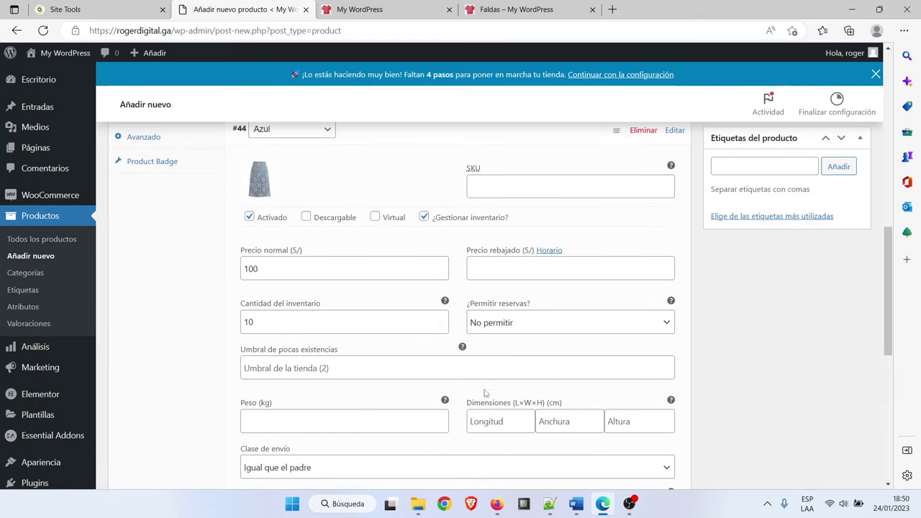
{"action": "scroll", "coordinate": [484, 392], "scroll_direction": "up", "scroll_amount": 2}
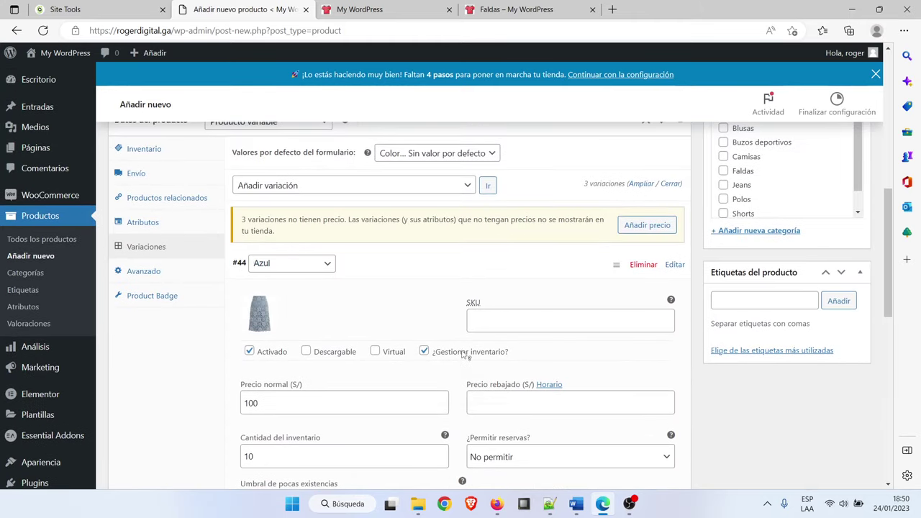
{"action": "left_click", "coordinate": [461, 262]}
Step: Enable stock tracking on the Negro variation and set its regular price to 200
{"action": "left_click", "coordinate": [396, 296]}
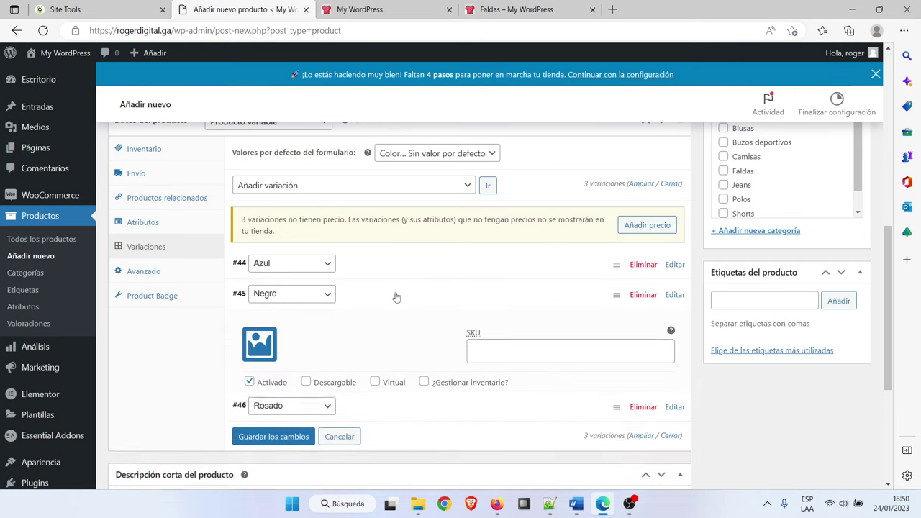
{"action": "scroll", "coordinate": [351, 354], "scroll_direction": "down", "scroll_amount": 1}
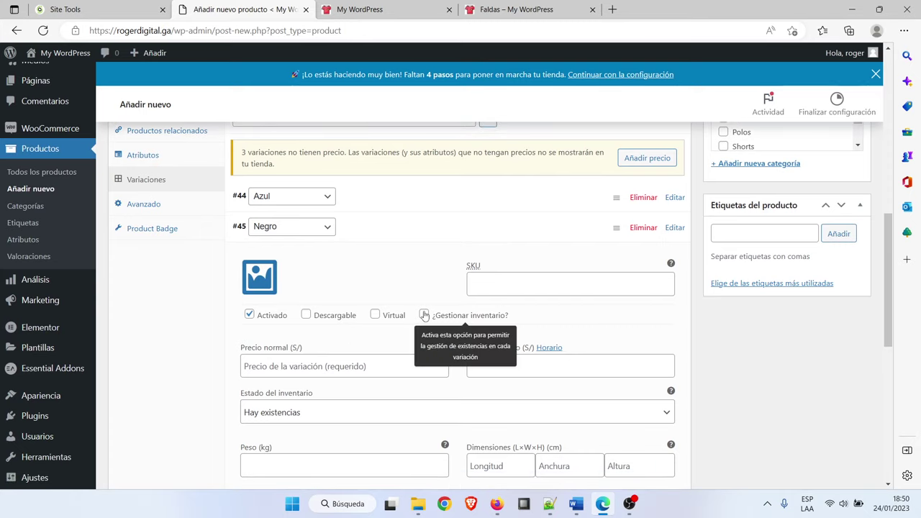
{"action": "left_click", "coordinate": [424, 315]}
{"action": "left_click", "coordinate": [285, 368]}
{"action": "type", "text": "200"}
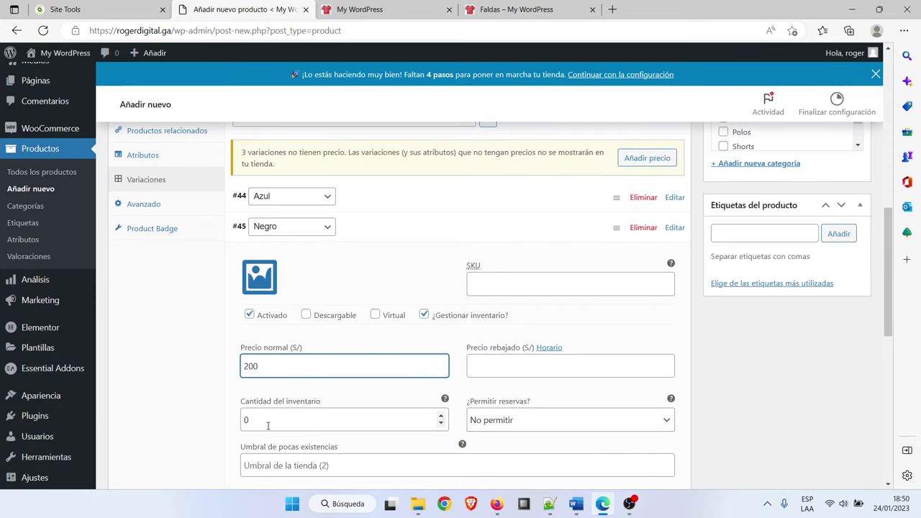
{"action": "key", "text": "Tab"}
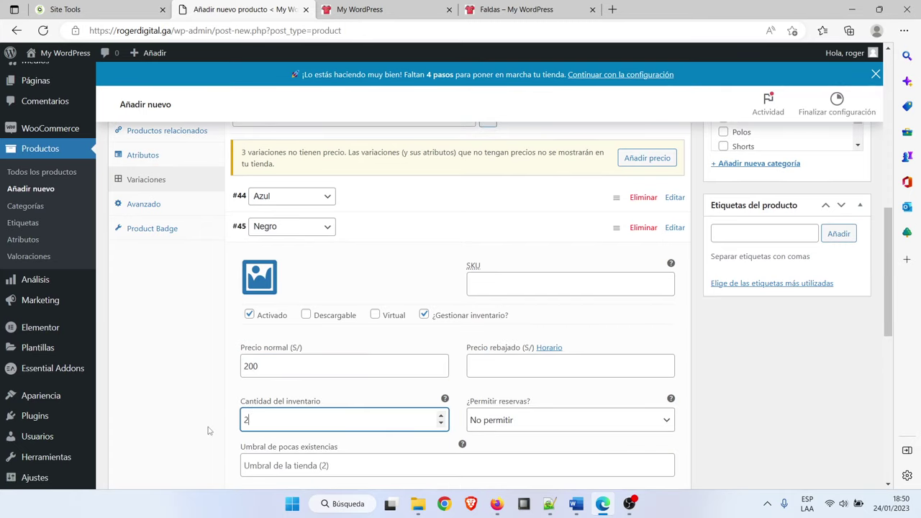
{"action": "left_click", "coordinate": [399, 229]}
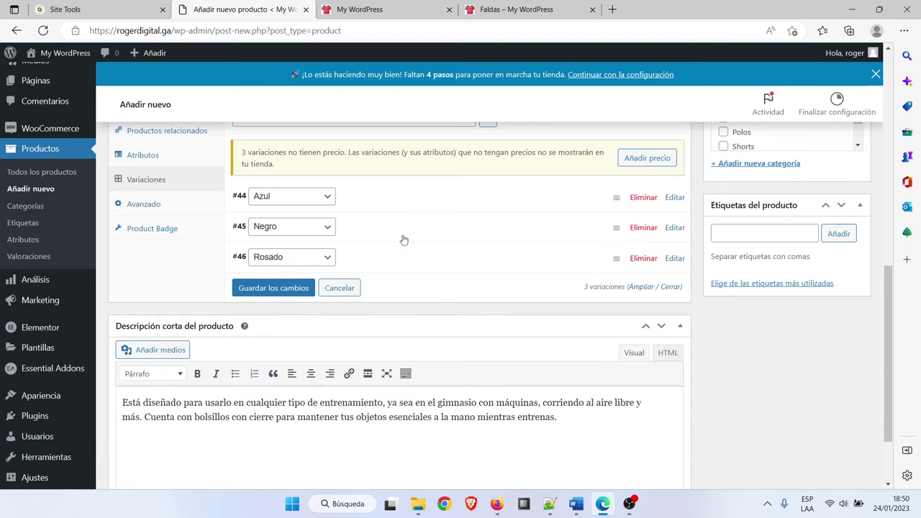
Step: Give Rosado price 300, stock 30 and sale price 280, then save the changes
{"action": "left_click", "coordinate": [411, 260]}
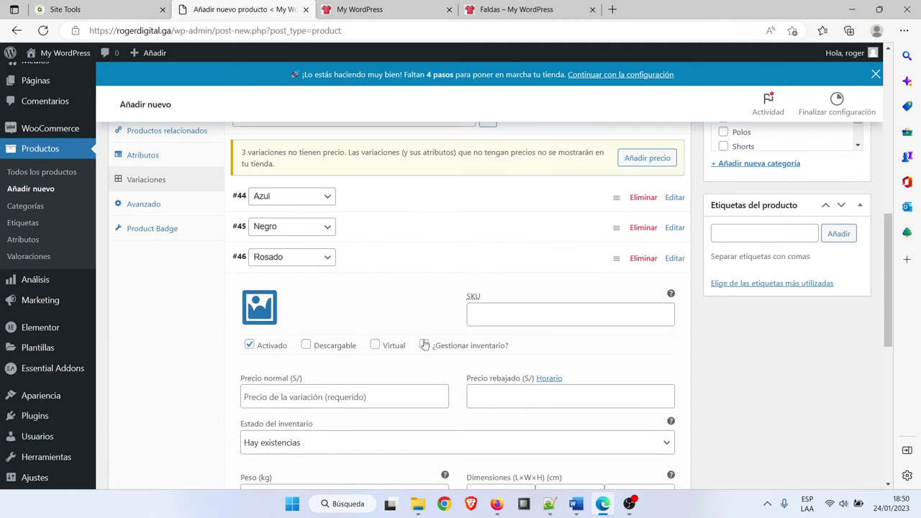
{"action": "left_click", "coordinate": [424, 345]}
{"action": "left_click", "coordinate": [330, 394]}
{"action": "type", "text": "300"}
{"action": "double_click", "coordinate": [246, 450]}
{"action": "type", "text": "30"}
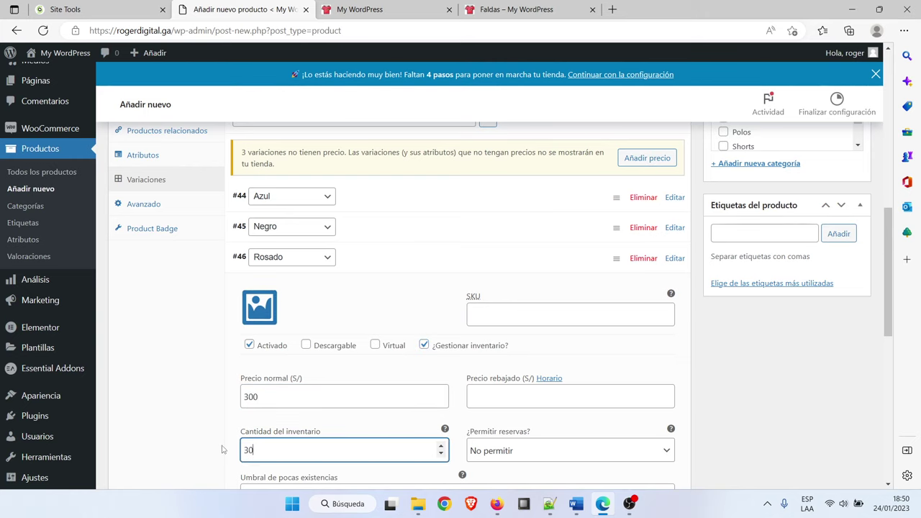
{"action": "scroll", "coordinate": [395, 372], "scroll_direction": "down", "scroll_amount": 3}
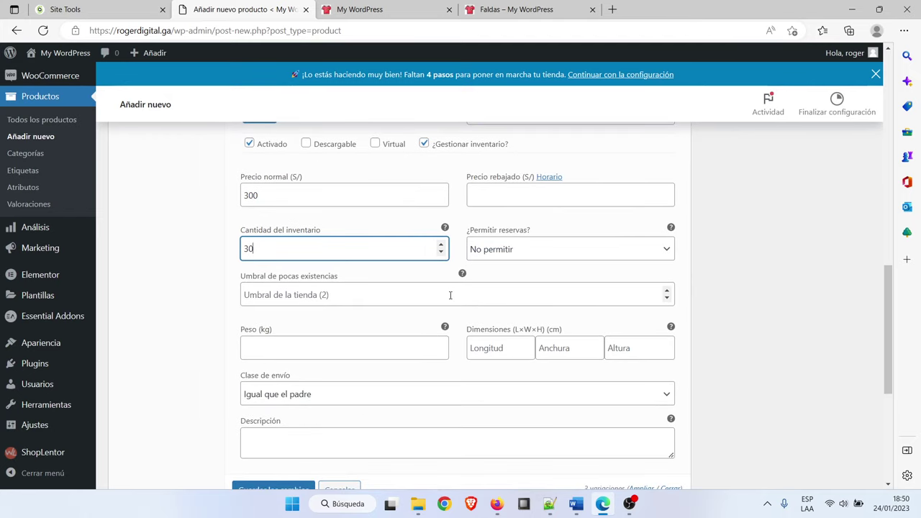
{"action": "scroll", "coordinate": [250, 220], "scroll_direction": "up", "scroll_amount": 2}
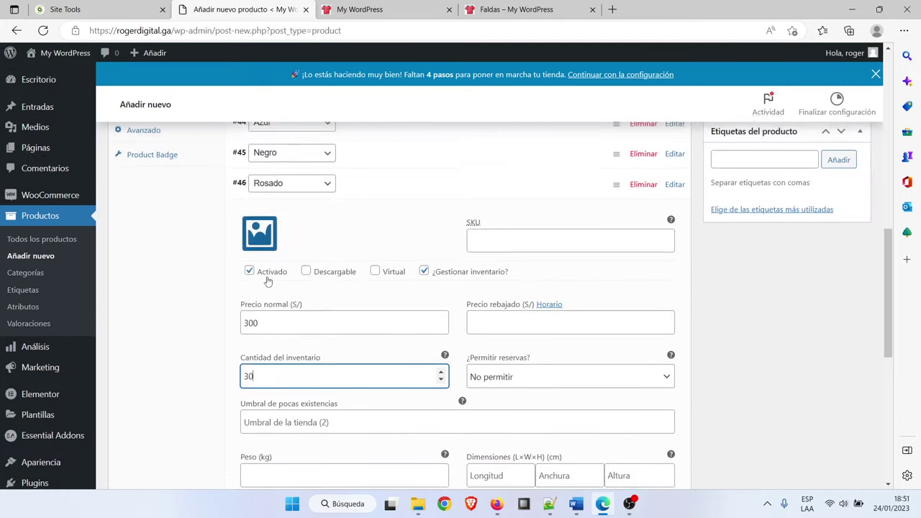
{"action": "left_click", "coordinate": [482, 332]}
{"action": "type", "text": "280"}
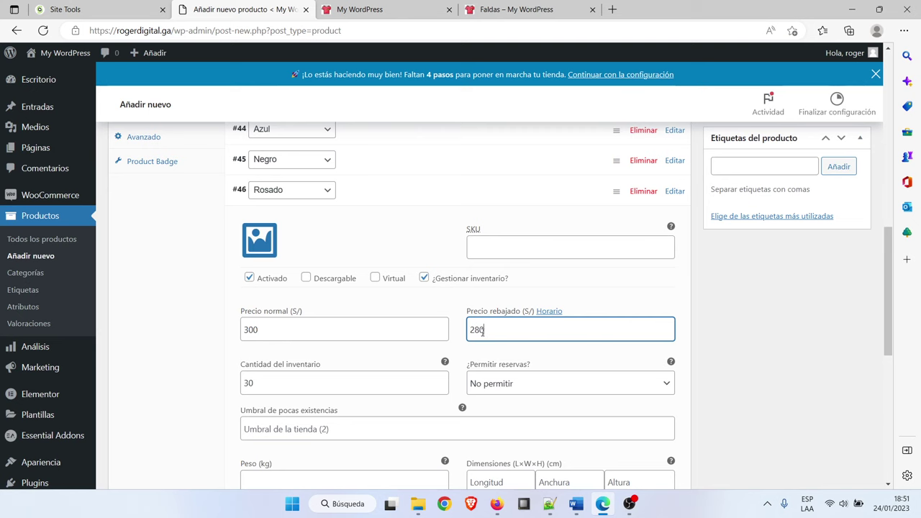
{"action": "scroll", "coordinate": [370, 338], "scroll_direction": "down", "scroll_amount": 3}
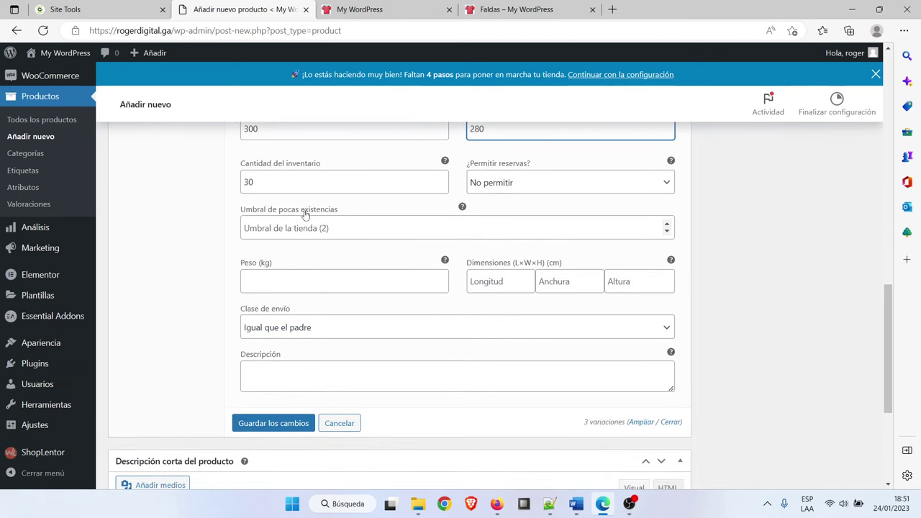
{"action": "left_click", "coordinate": [281, 425]}
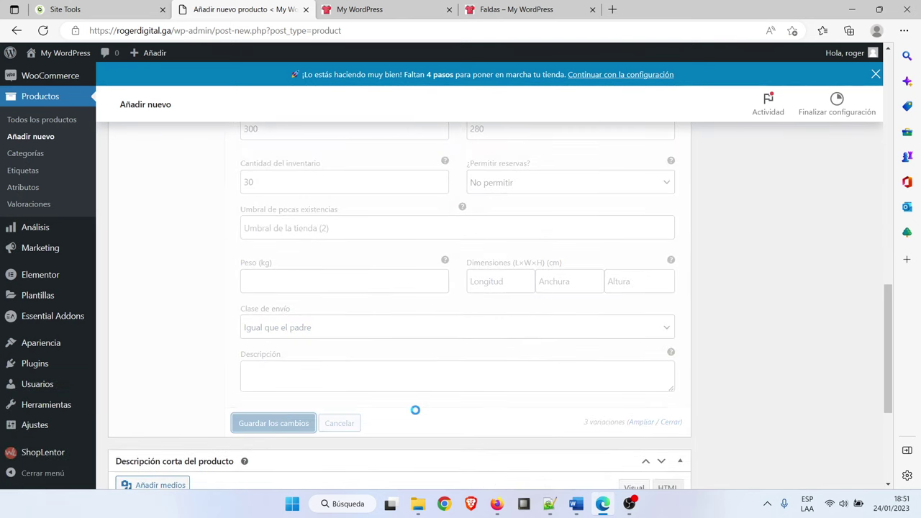
Step: Add the existing Invierno and Mujer tags and tick the Faldas category
{"action": "scroll", "coordinate": [635, 359], "scroll_direction": "up", "scroll_amount": 3}
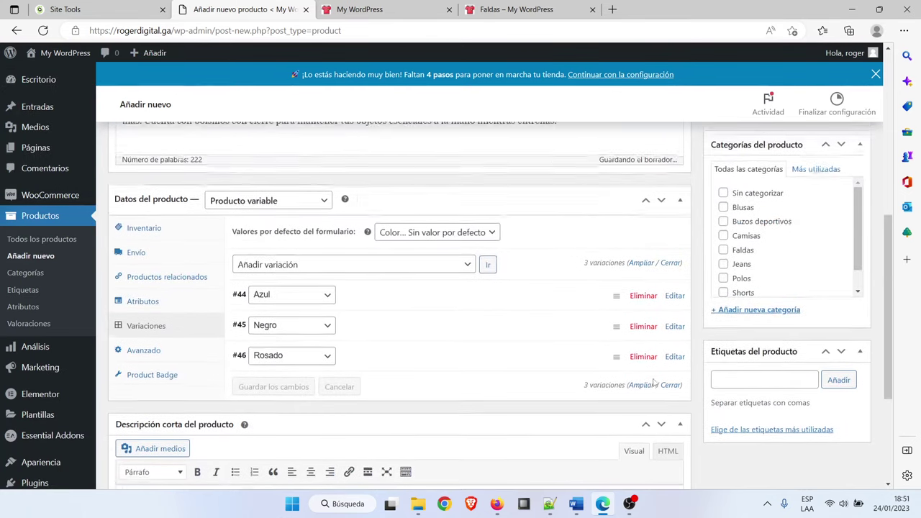
{"action": "left_click", "coordinate": [731, 385]}
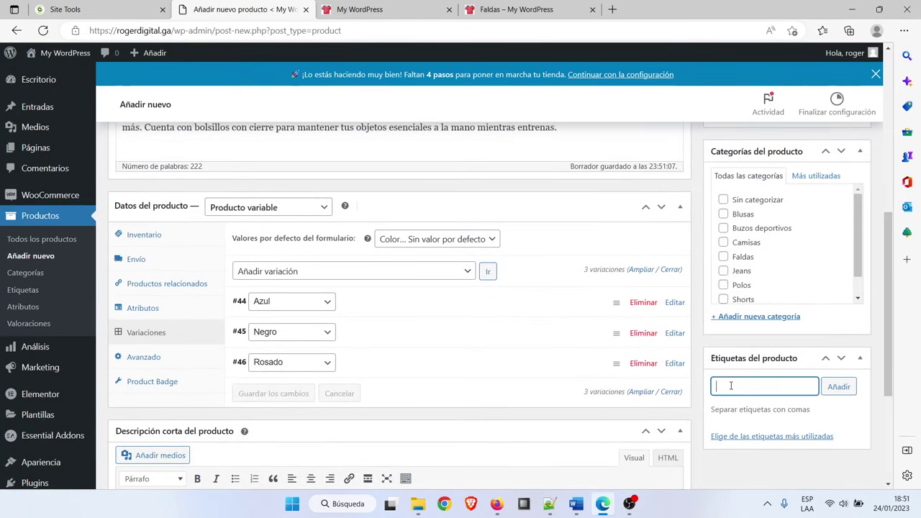
{"action": "type", "text": "inv"}
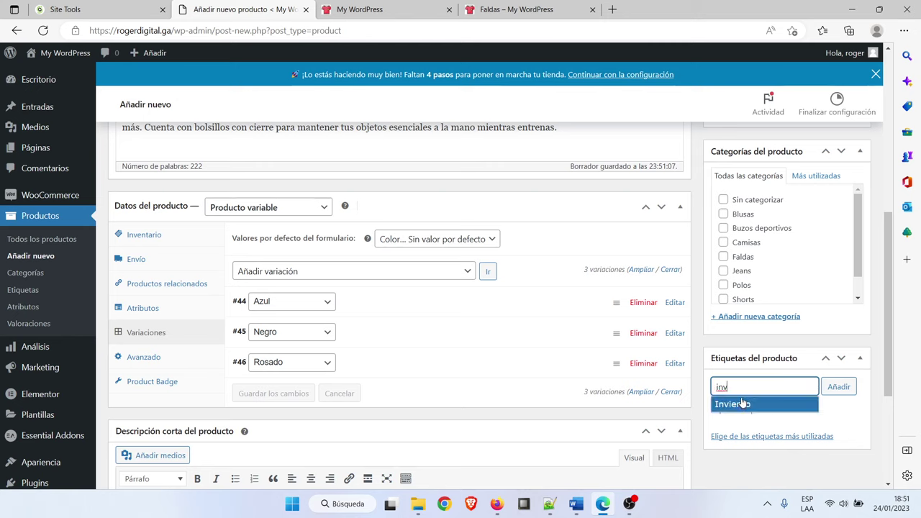
{"action": "left_click", "coordinate": [743, 402]}
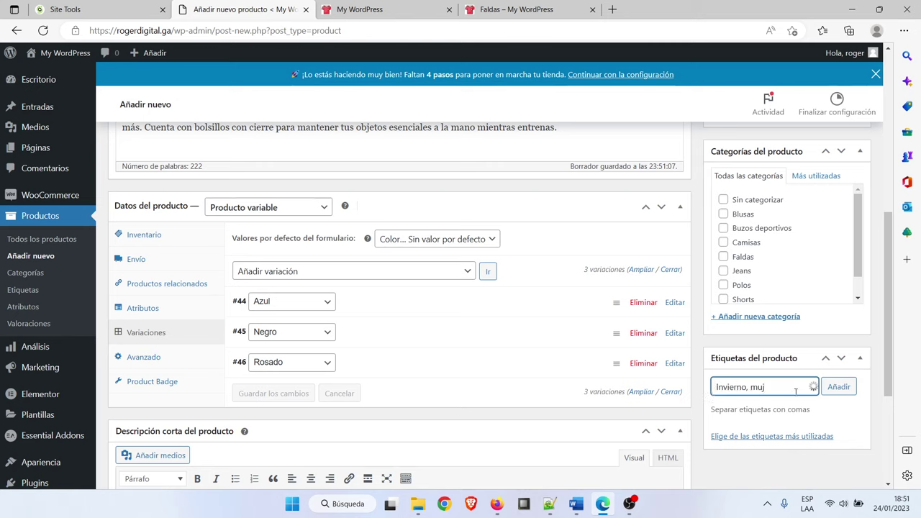
{"action": "type", "text": "muj"}
{"action": "left_click", "coordinate": [764, 402]}
{"action": "left_click", "coordinate": [832, 392]}
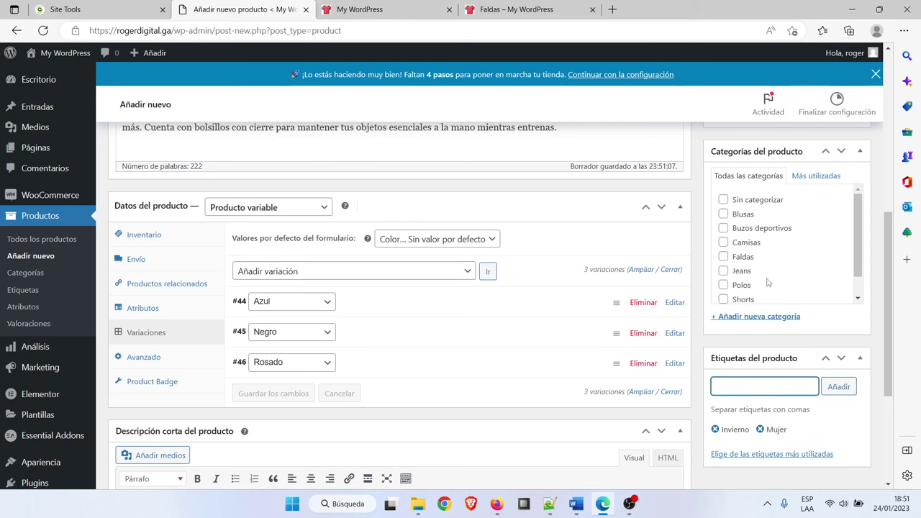
{"action": "left_click", "coordinate": [724, 257]}
{"action": "scroll", "coordinate": [797, 279], "scroll_direction": "up", "scroll_amount": 3}
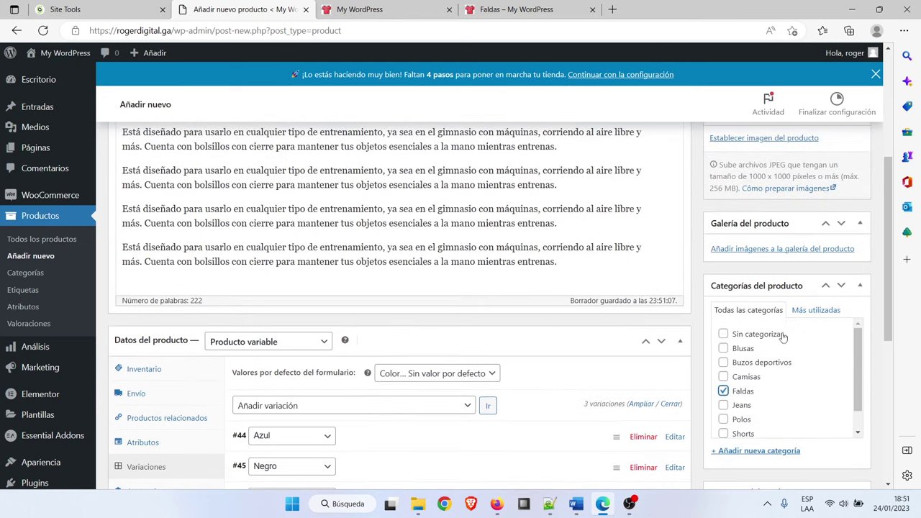
{"action": "left_click", "coordinate": [770, 206]}
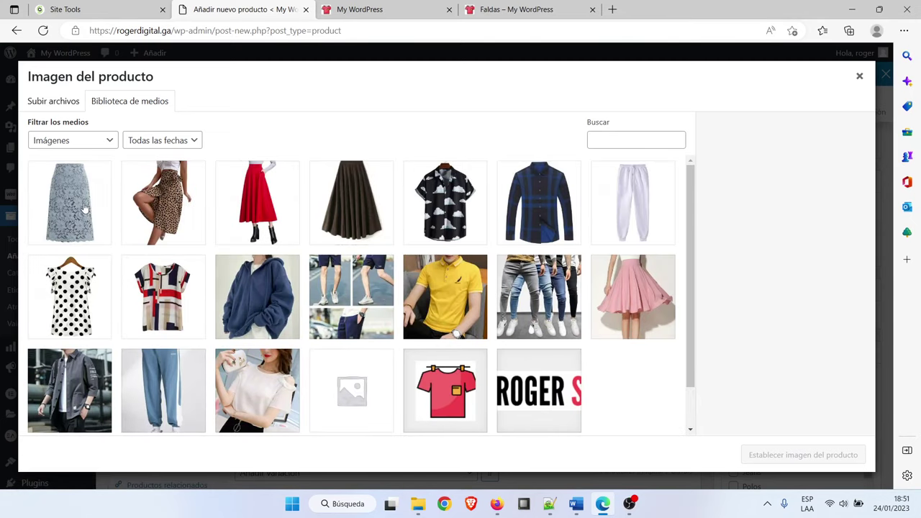
Step: Upload the black skirt photo as the Negro variation's image
{"action": "scroll", "coordinate": [108, 241], "scroll_direction": "down", "scroll_amount": 1}
{"action": "scroll", "coordinate": [120, 251], "scroll_direction": "up", "scroll_amount": 1}
{"action": "left_click", "coordinate": [858, 77]}
{"action": "scroll", "coordinate": [338, 421], "scroll_direction": "down", "scroll_amount": 3}
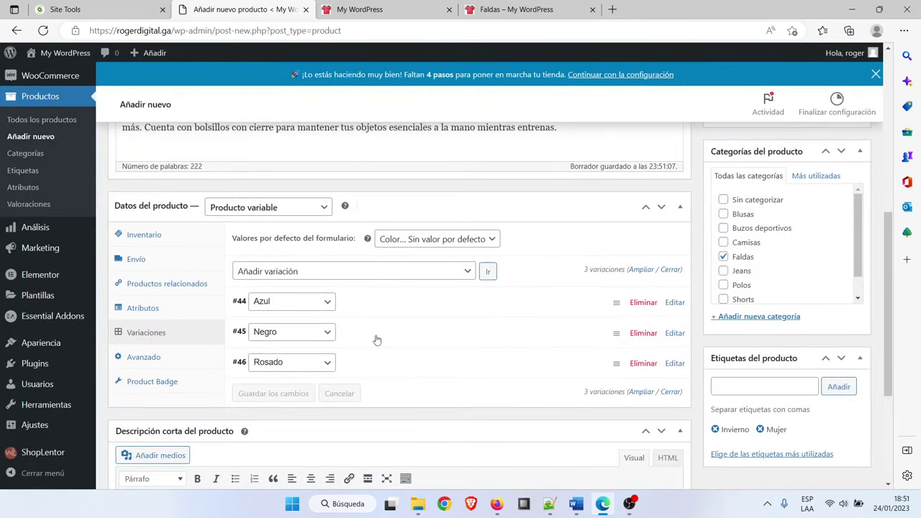
{"action": "left_click", "coordinate": [378, 309]}
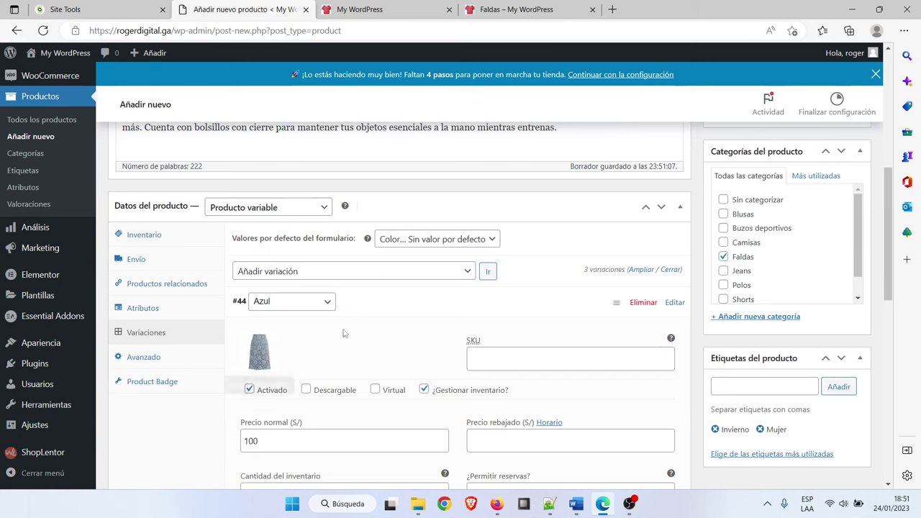
{"action": "left_click", "coordinate": [384, 311]}
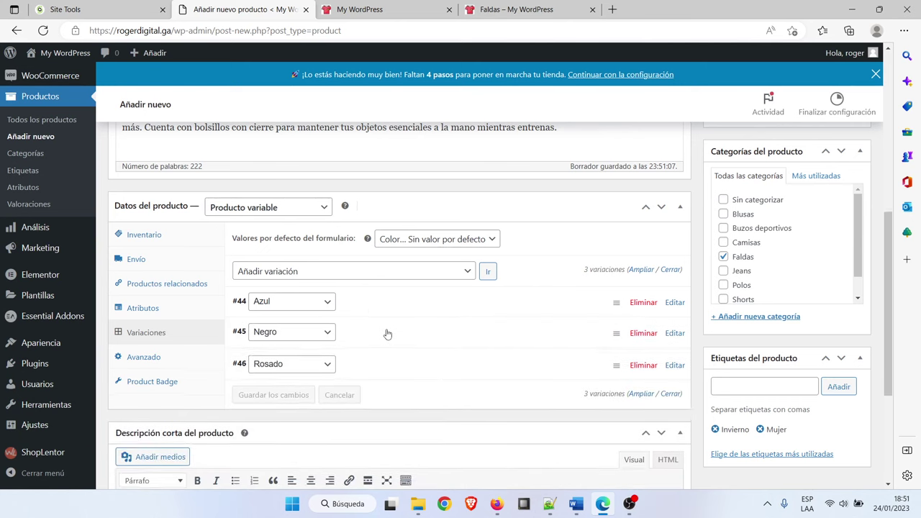
{"action": "left_click", "coordinate": [384, 331]}
{"action": "scroll", "coordinate": [316, 309], "scroll_direction": "down", "scroll_amount": 2}
{"action": "left_click", "coordinate": [258, 250]}
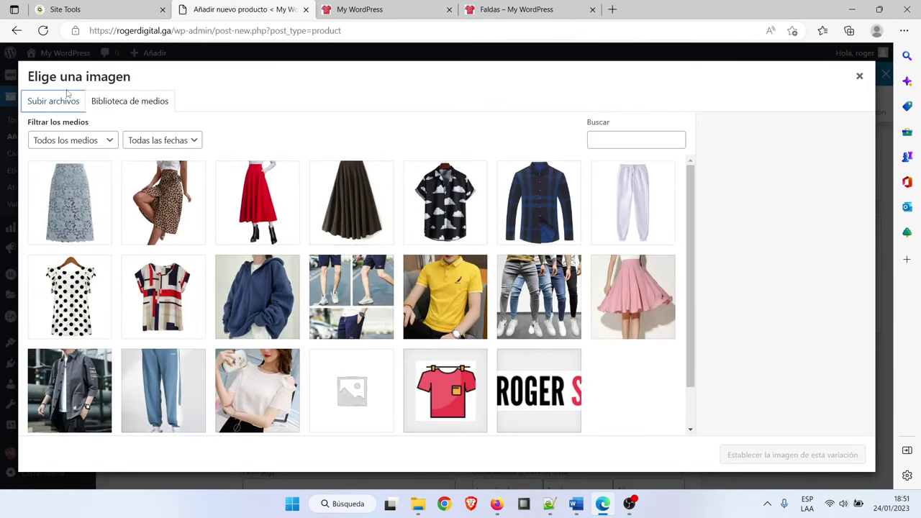
{"action": "left_click", "coordinate": [53, 102]}
{"action": "left_click", "coordinate": [424, 267]}
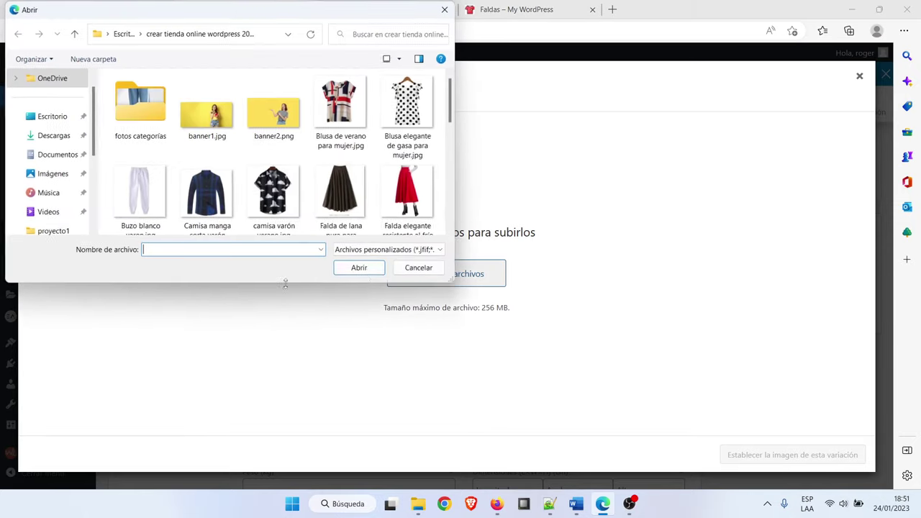
{"action": "scroll", "coordinate": [287, 191], "scroll_direction": "down", "scroll_amount": 3}
{"action": "double_click", "coordinate": [273, 187]}
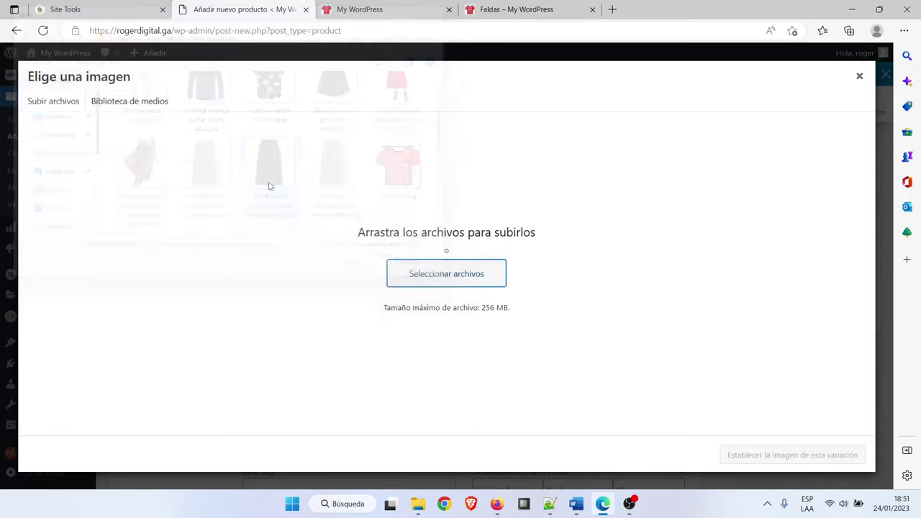
{"action": "left_click", "coordinate": [823, 461]}
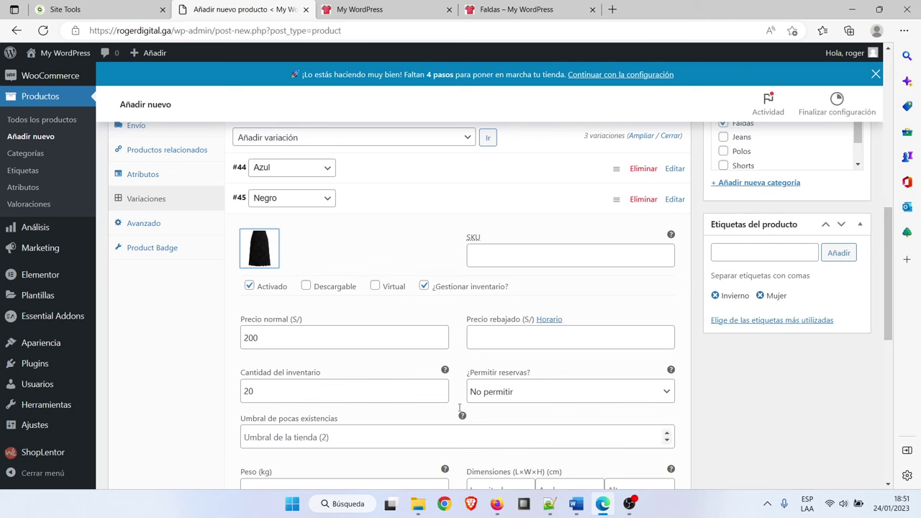
Step: Upload the rosado skirt photo as the Rosado variation's image
{"action": "left_click", "coordinate": [401, 195]}
{"action": "left_click", "coordinate": [404, 229]}
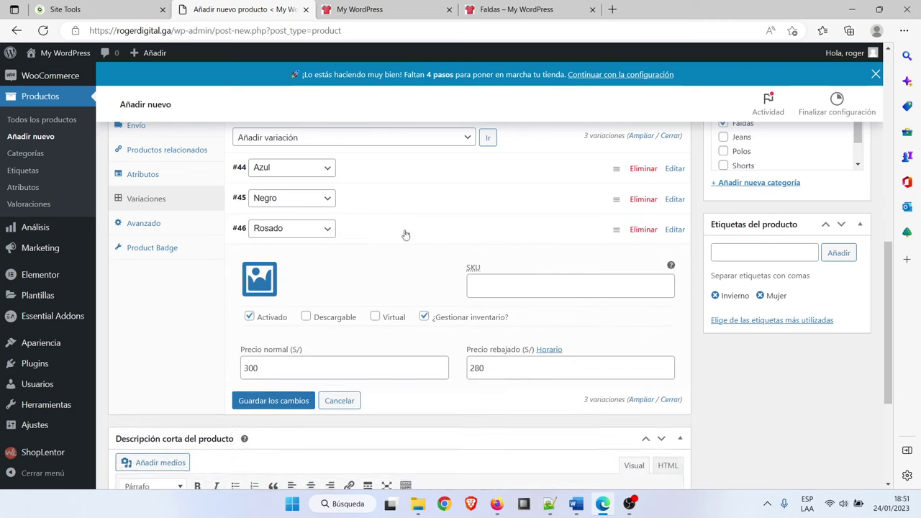
{"action": "left_click", "coordinate": [272, 267]}
{"action": "scroll", "coordinate": [361, 340], "scroll_direction": "down", "scroll_amount": 1}
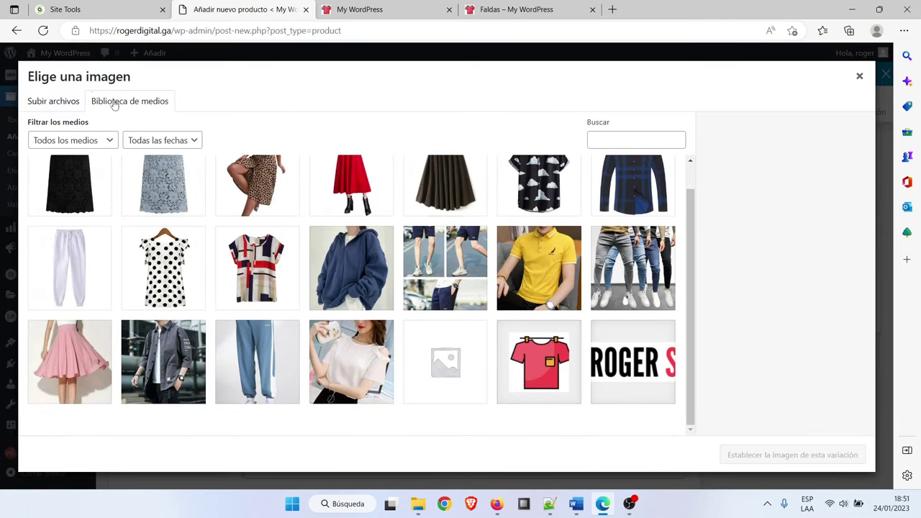
{"action": "left_click", "coordinate": [55, 100]}
{"action": "left_click", "coordinate": [418, 272]}
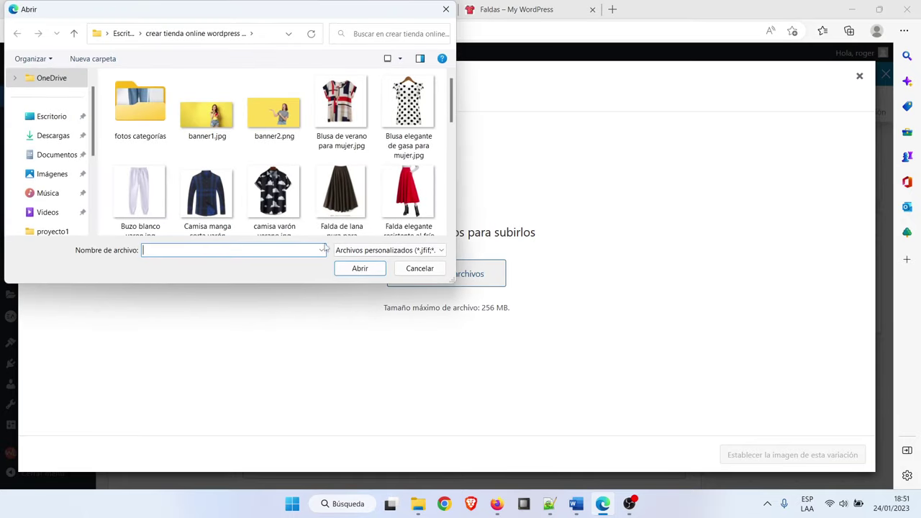
{"action": "scroll", "coordinate": [331, 187], "scroll_direction": "down", "scroll_amount": 2}
{"action": "double_click", "coordinate": [331, 178]}
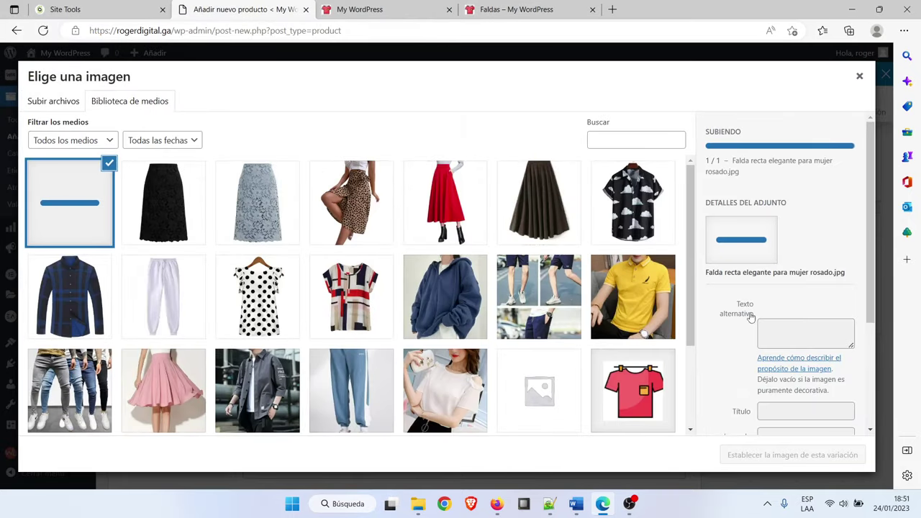
{"action": "left_click", "coordinate": [823, 460]}
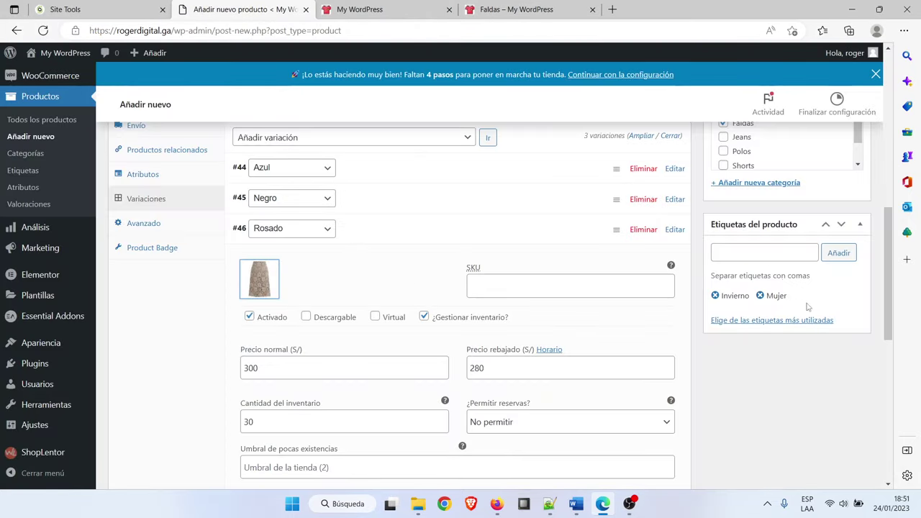
Step: Set the beige lace skirt from the library as product image and publish
{"action": "scroll", "coordinate": [808, 307], "scroll_direction": "up", "scroll_amount": 5}
{"action": "left_click", "coordinate": [779, 208]}
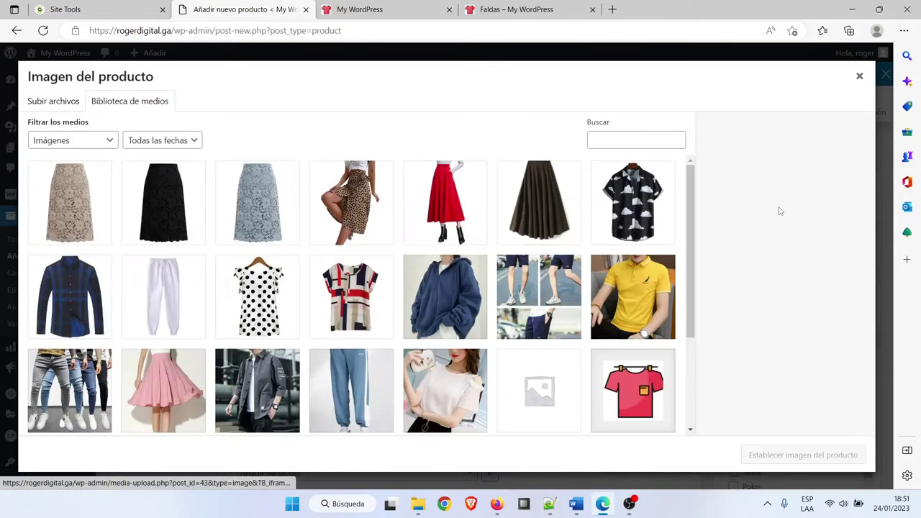
{"action": "left_click", "coordinate": [105, 201]}
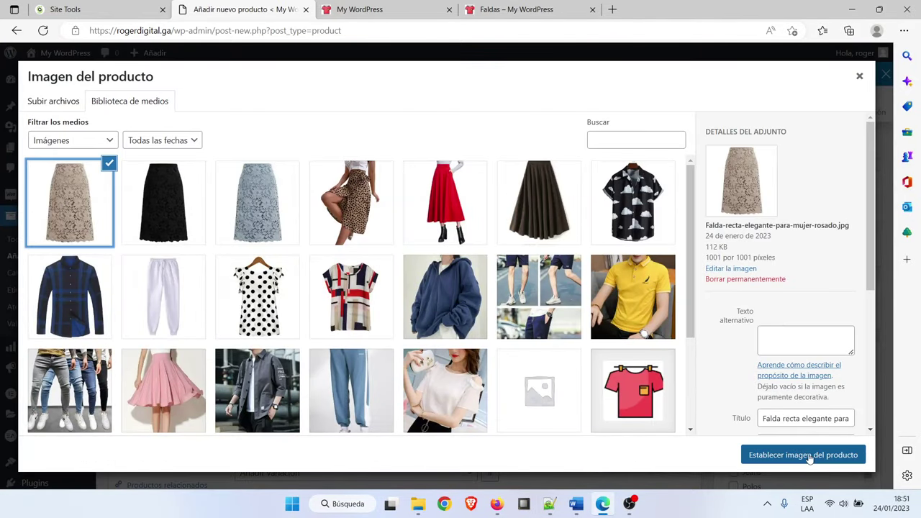
{"action": "left_click", "coordinate": [803, 455]}
{"action": "left_click", "coordinate": [851, 142]}
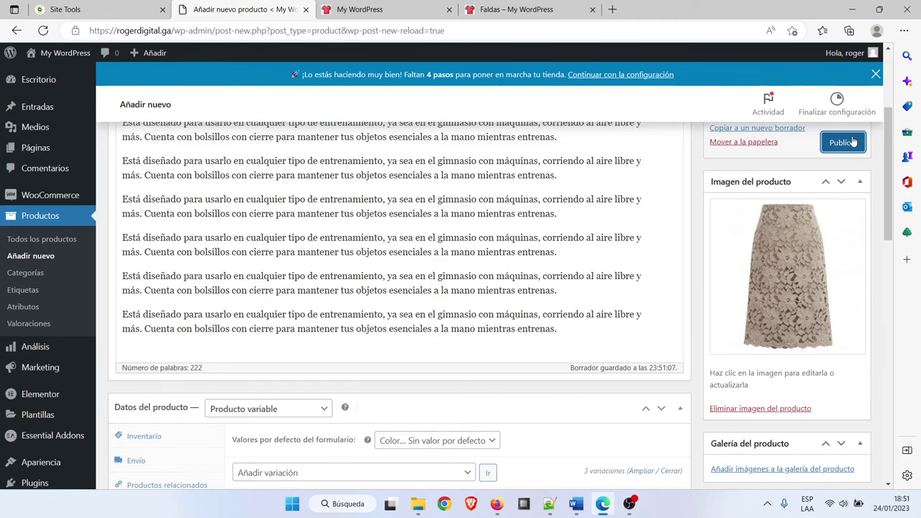
Step: Open the published skirt's storefront page in a new tab
{"action": "scroll", "coordinate": [362, 301], "scroll_direction": "up", "scroll_amount": 3}
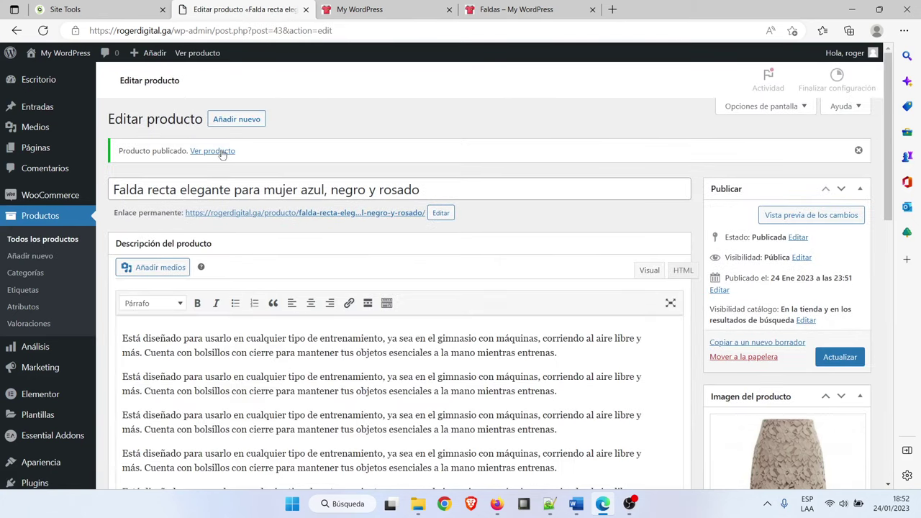
{"action": "right_click", "coordinate": [216, 150]}
{"action": "left_click", "coordinate": [288, 154]}
{"action": "left_click", "coordinate": [338, 10]}
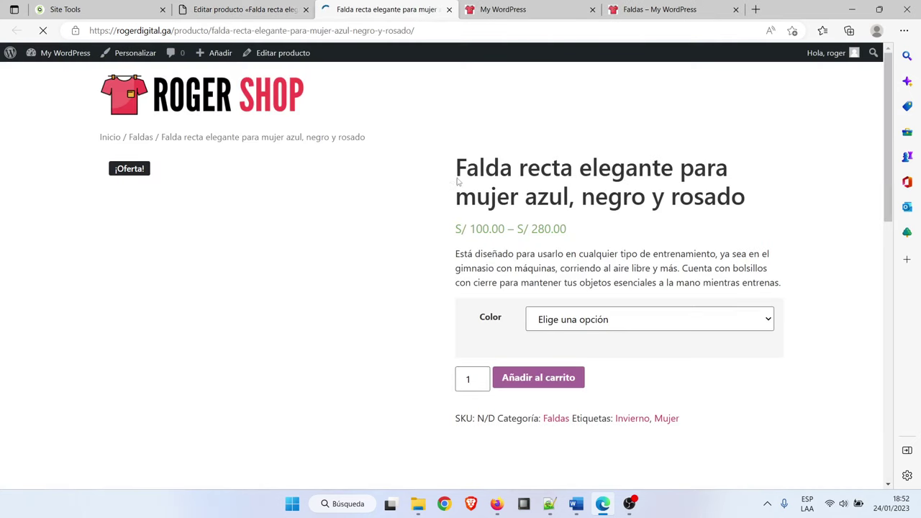
{"action": "scroll", "coordinate": [662, 214], "scroll_direction": "down", "scroll_amount": 2}
{"action": "scroll", "coordinate": [662, 214], "scroll_direction": "up", "scroll_amount": 2}
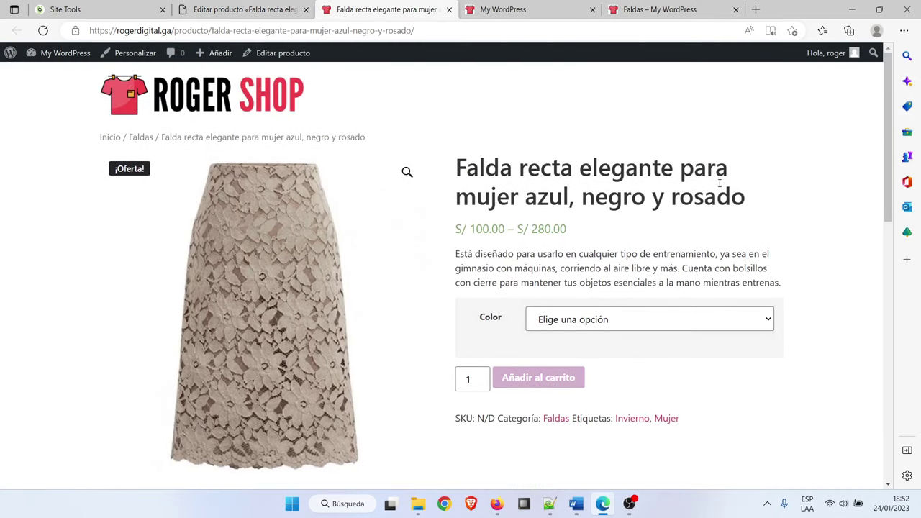
{"action": "scroll", "coordinate": [718, 184], "scroll_direction": "down", "scroll_amount": 1}
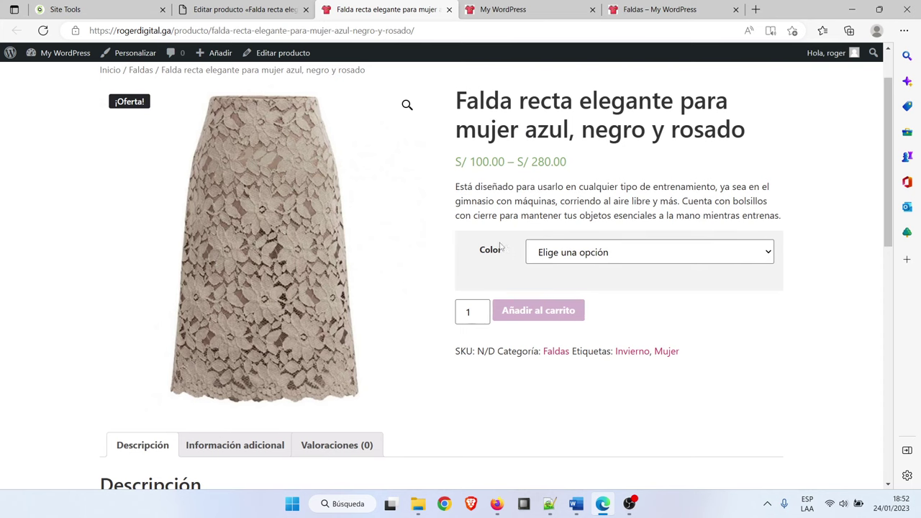
Step: Preview the Azul and Negro colour options, then return to the editor tab
{"action": "left_click", "coordinate": [585, 250]}
{"action": "left_click", "coordinate": [561, 285]}
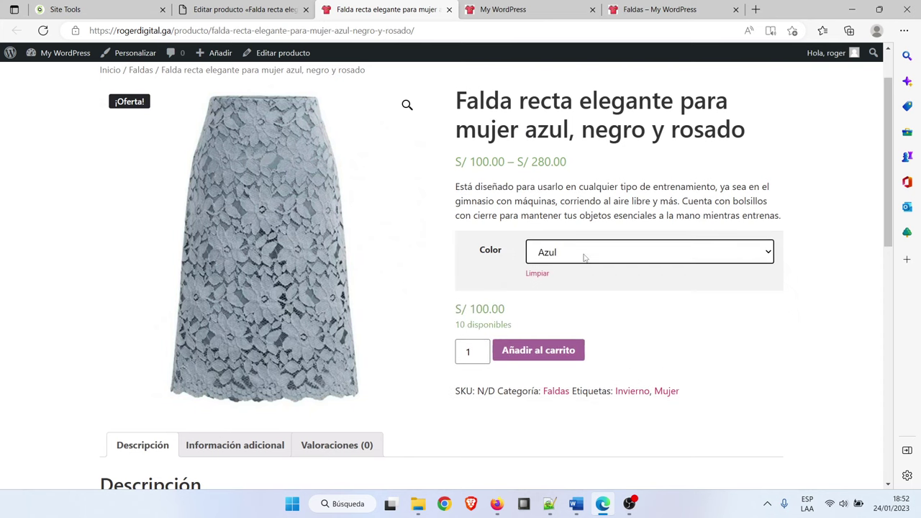
{"action": "left_click", "coordinate": [554, 250]}
{"action": "left_click", "coordinate": [569, 303]}
{"action": "scroll", "coordinate": [337, 386], "scroll_direction": "down", "scroll_amount": 1}
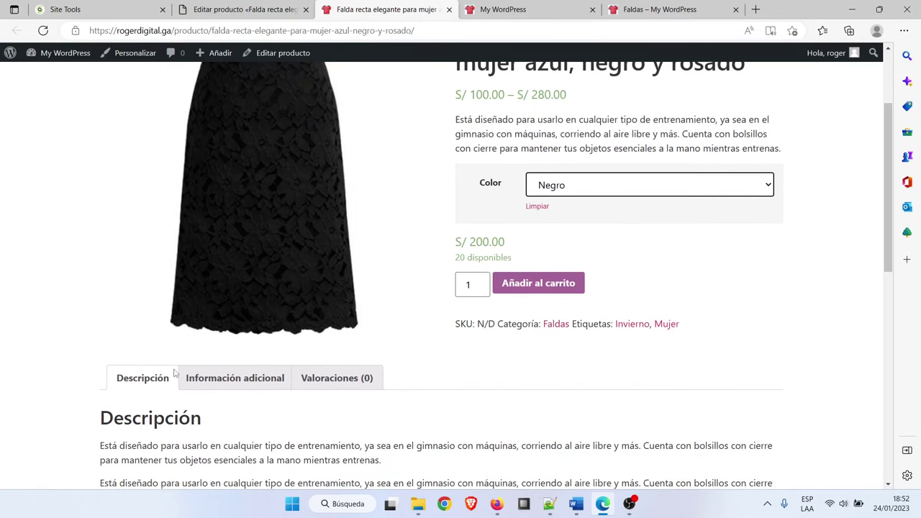
{"action": "scroll", "coordinate": [164, 398], "scroll_direction": "up", "scroll_amount": 2}
{"action": "left_click", "coordinate": [245, 10]}
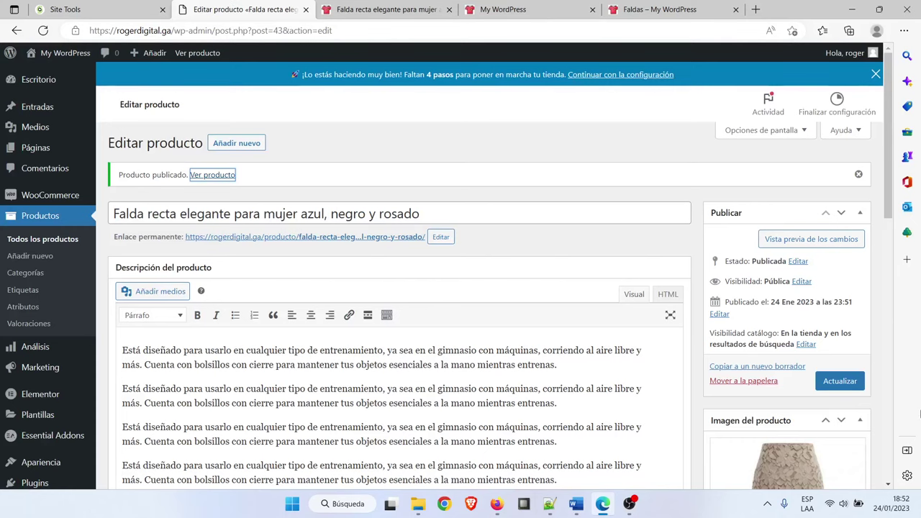
Step: Select the blue and black lace skirt photos for the gallery, then Actualizar the product
{"action": "scroll", "coordinate": [830, 388], "scroll_direction": "down", "scroll_amount": 1}
{"action": "scroll", "coordinate": [829, 387], "scroll_direction": "down", "scroll_amount": 4}
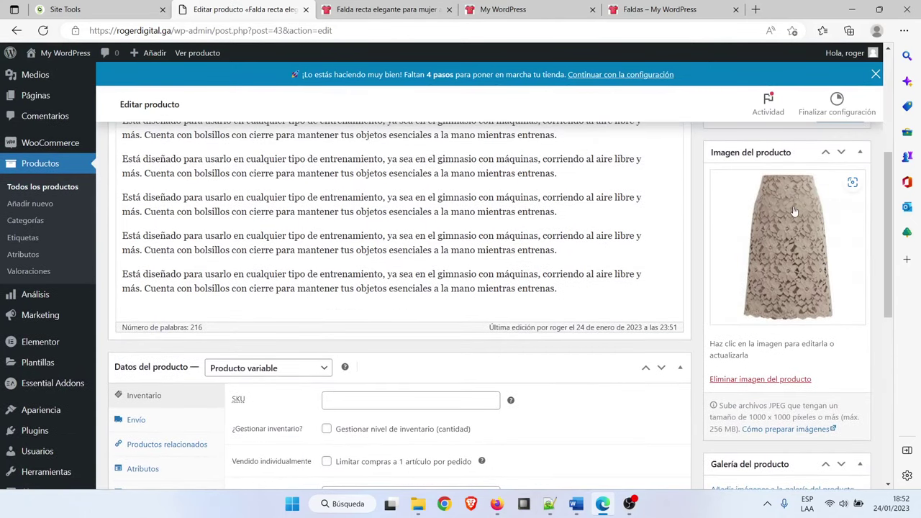
{"action": "scroll", "coordinate": [797, 271], "scroll_direction": "down", "scroll_amount": 1}
{"action": "left_click", "coordinate": [719, 423]}
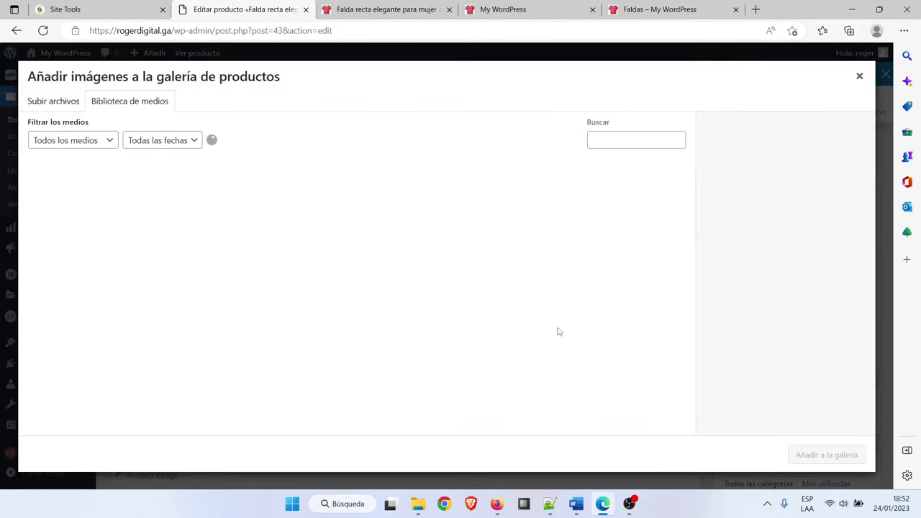
{"action": "left_click", "coordinate": [188, 206]}
{"action": "left_click", "coordinate": [238, 212]}
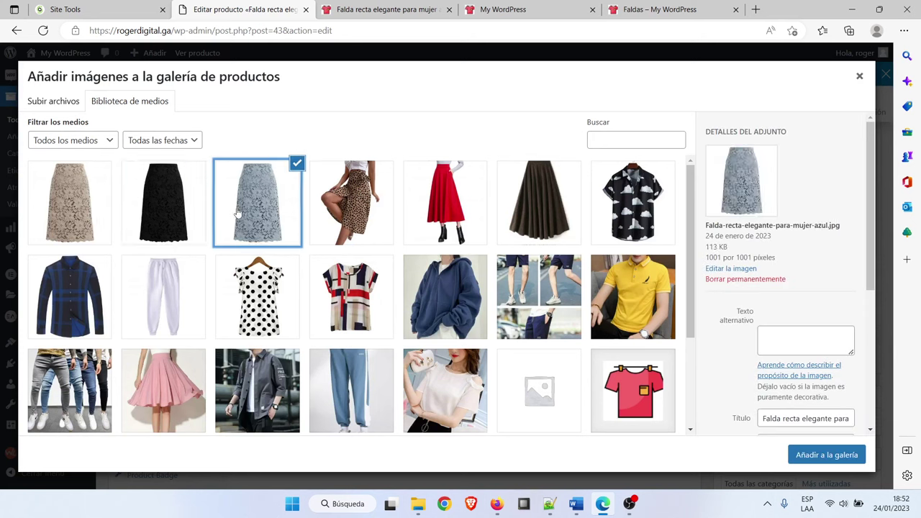
{"action": "left_click", "coordinate": [173, 200]}
{"action": "left_click", "coordinate": [268, 198]}
{"action": "left_click", "coordinate": [173, 200]}
{"action": "left_click", "coordinate": [233, 206]}
{"action": "left_click", "coordinate": [172, 207]}
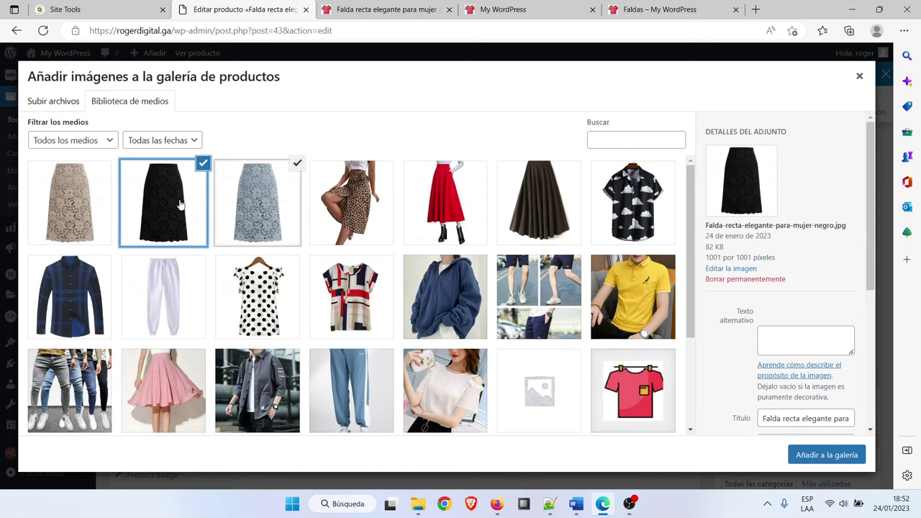
{"action": "left_click", "coordinate": [825, 455]}
{"action": "scroll", "coordinate": [834, 192], "scroll_direction": "up", "scroll_amount": 3}
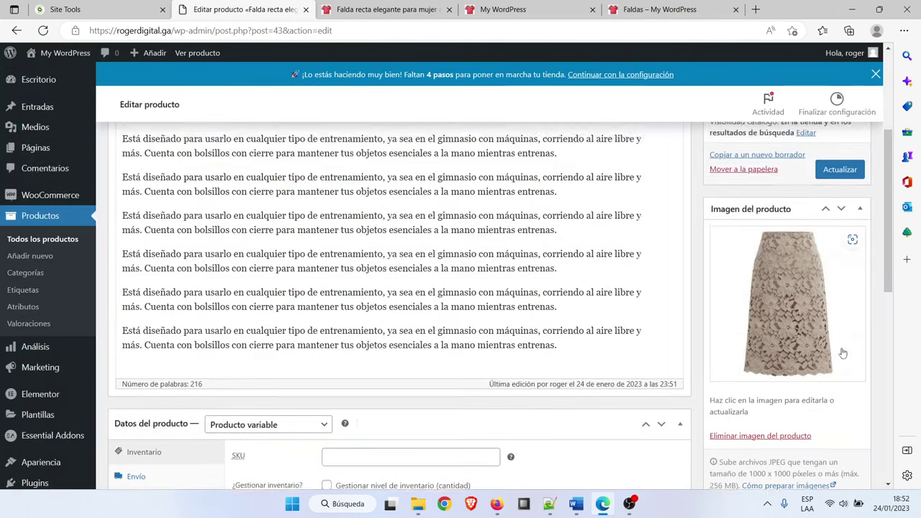
{"action": "left_click", "coordinate": [839, 181]}
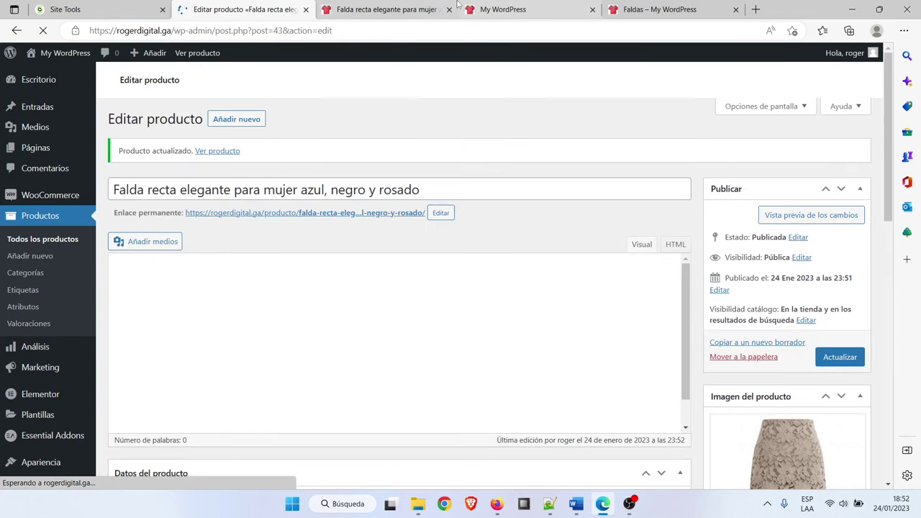
Step: On the skirt's shop page, switch the Color dropdown through Azul, Negro and Rosado
{"action": "left_click", "coordinate": [457, 6]}
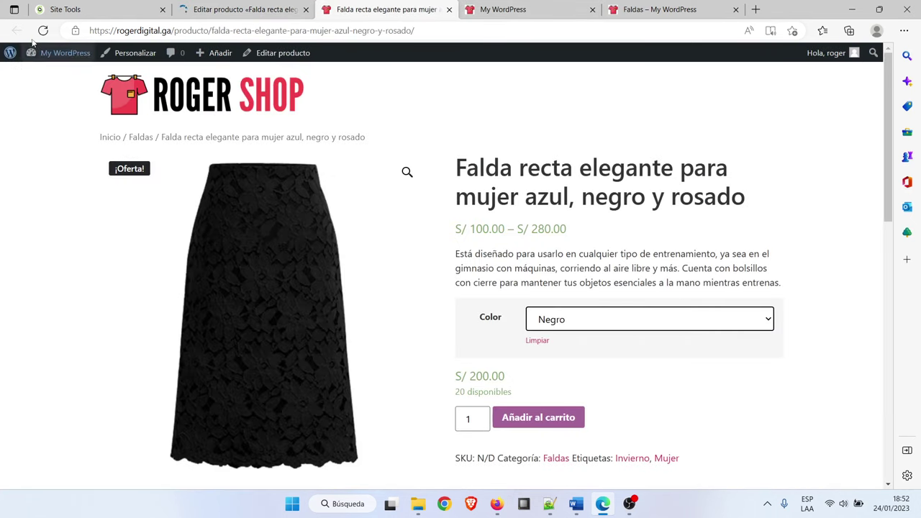
{"action": "left_click", "coordinate": [736, 8]}
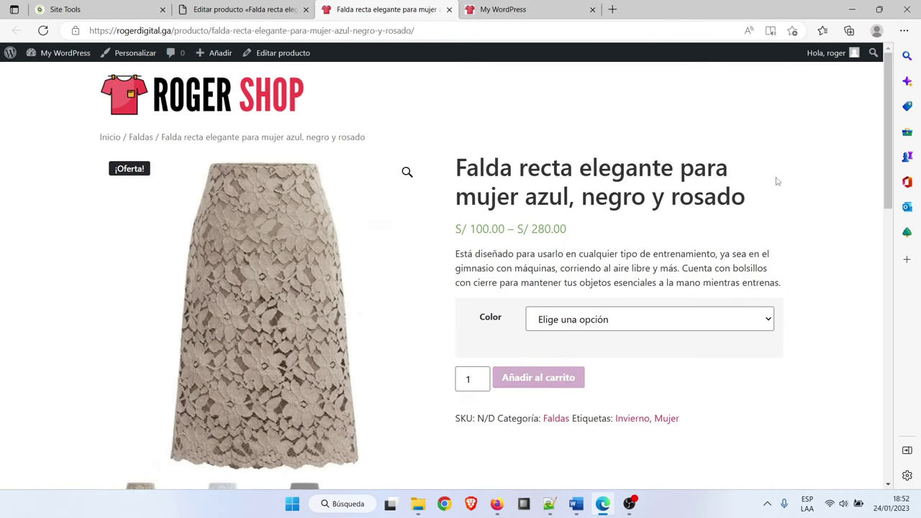
{"action": "scroll", "coordinate": [509, 419], "scroll_direction": "down", "scroll_amount": 3}
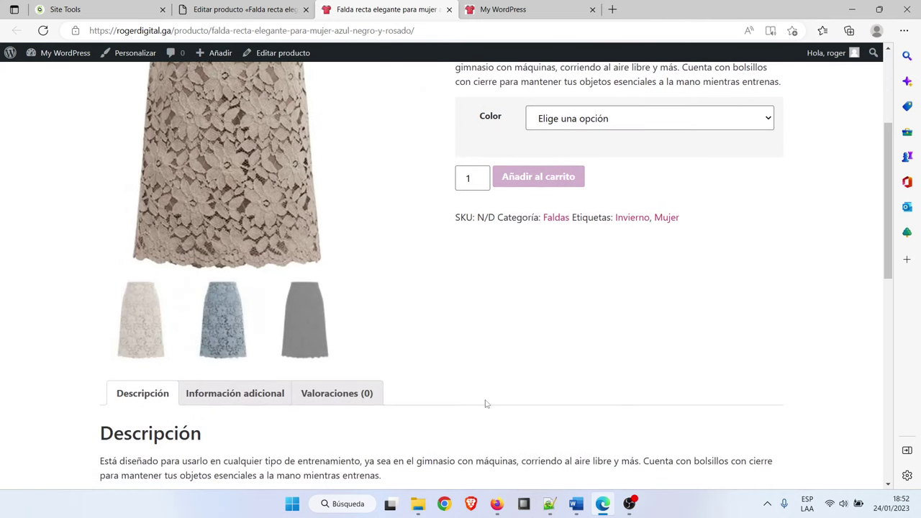
{"action": "scroll", "coordinate": [344, 418], "scroll_direction": "up", "scroll_amount": 1}
{"action": "scroll", "coordinate": [761, 395], "scroll_direction": "up", "scroll_amount": 1}
{"action": "left_click", "coordinate": [626, 253]}
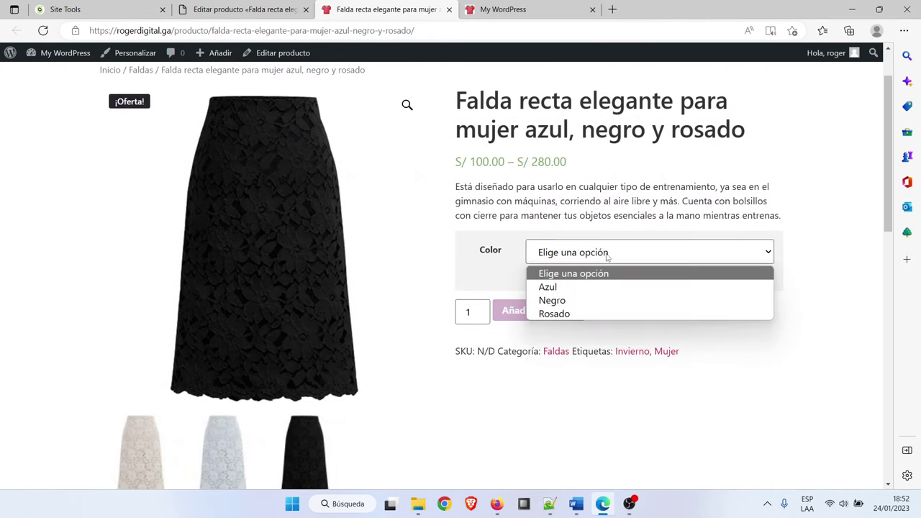
{"action": "left_click", "coordinate": [548, 287]}
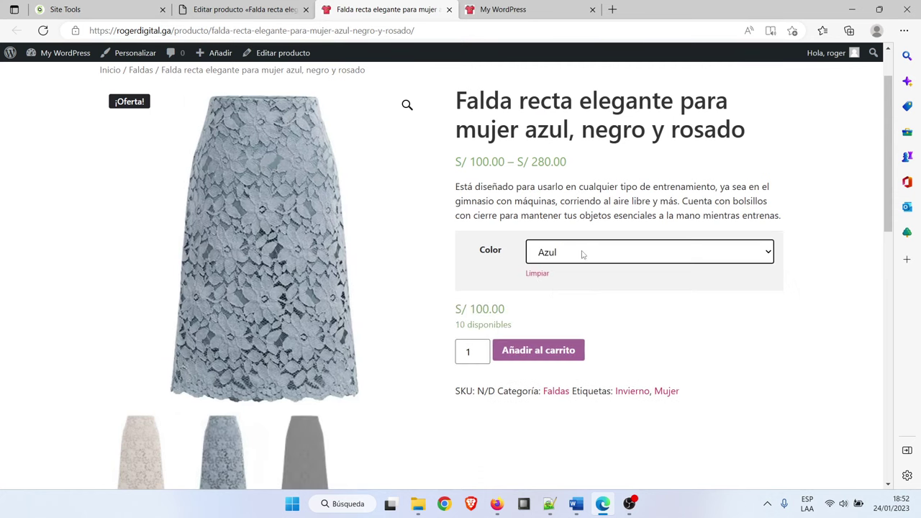
{"action": "left_click", "coordinate": [581, 254]}
{"action": "left_click", "coordinate": [552, 301]}
{"action": "left_click", "coordinate": [583, 252]}
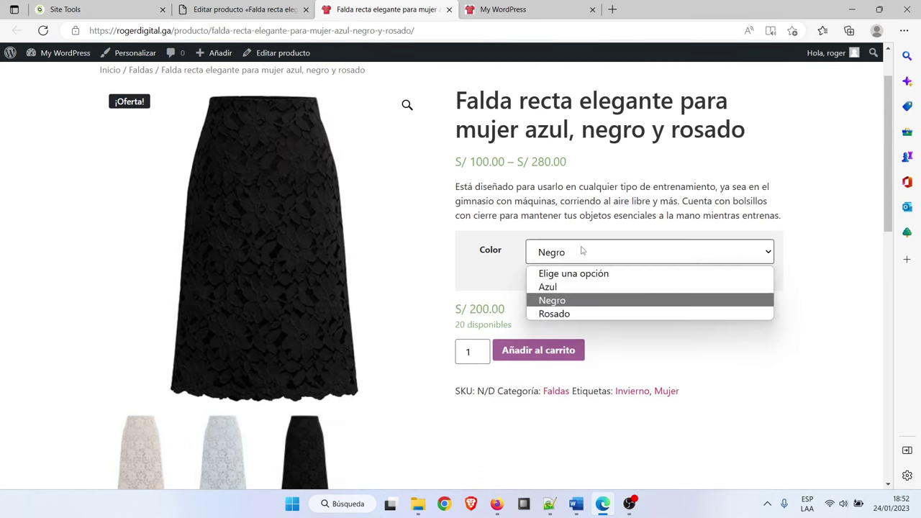
{"action": "left_click", "coordinate": [555, 314]}
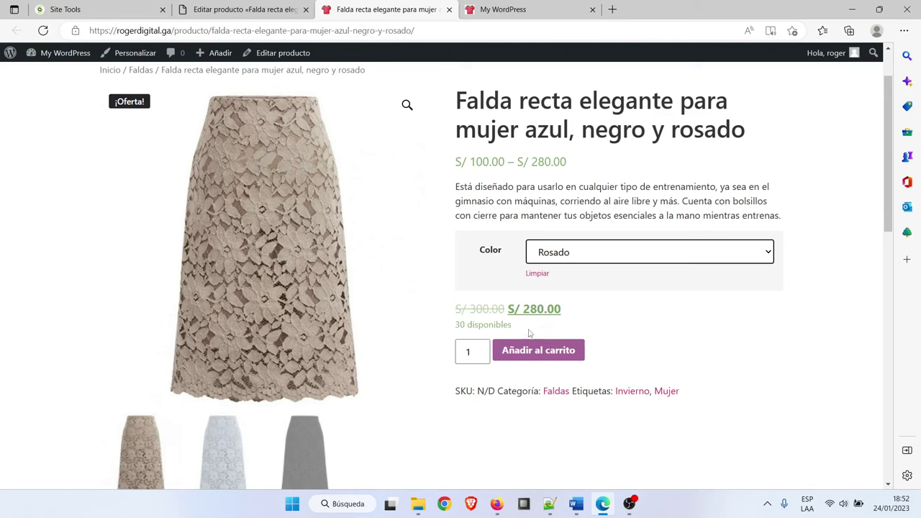
Step: Check the 30 disponibles stock, then cycle Azul, Negro and Rosado again comparing image and price
{"action": "left_click_drag", "start_coordinate": [521, 334], "coordinate": [457, 335]}
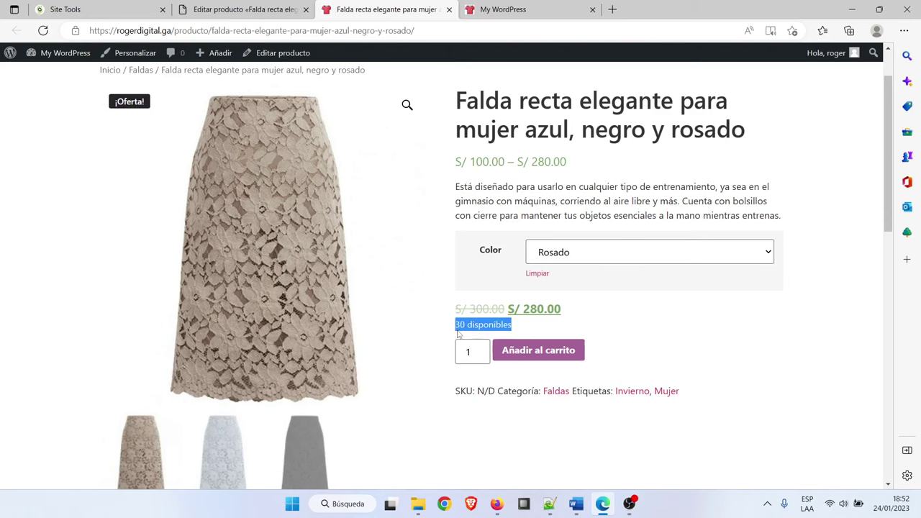
{"action": "left_click", "coordinate": [695, 320]}
{"action": "left_click", "coordinate": [574, 260]}
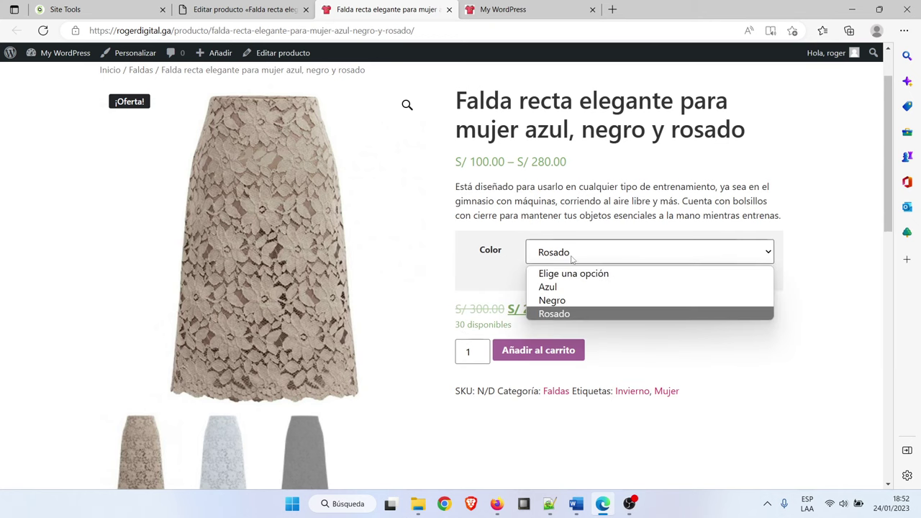
{"action": "left_click", "coordinate": [556, 288]}
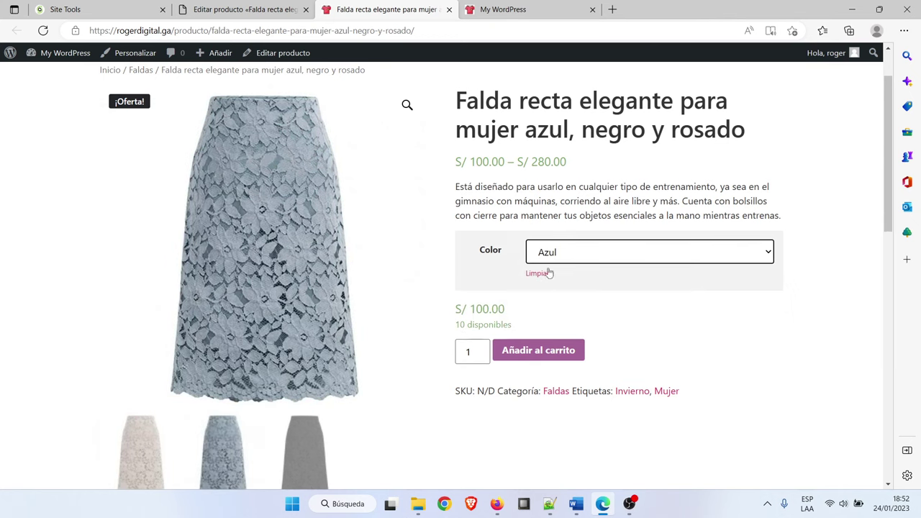
{"action": "left_click", "coordinate": [561, 261]}
{"action": "left_click", "coordinate": [554, 299]}
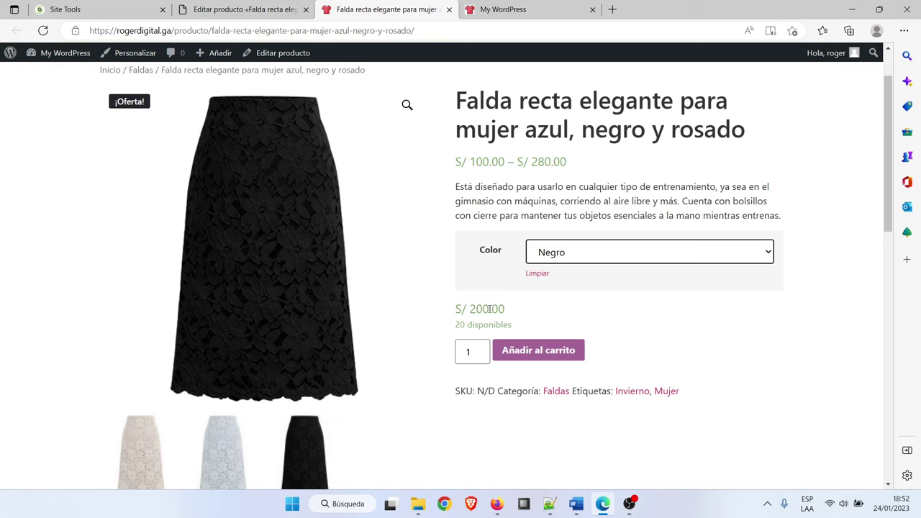
{"action": "left_click", "coordinate": [554, 262]}
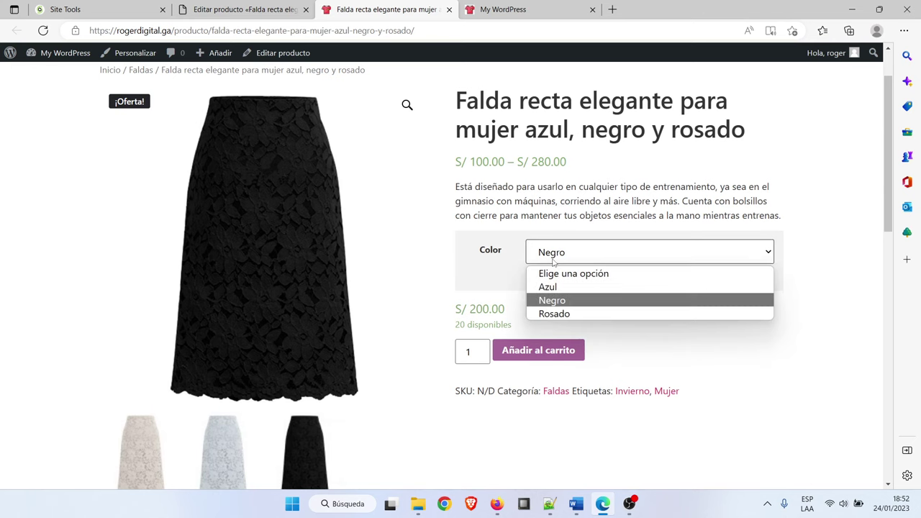
{"action": "left_click", "coordinate": [552, 315]}
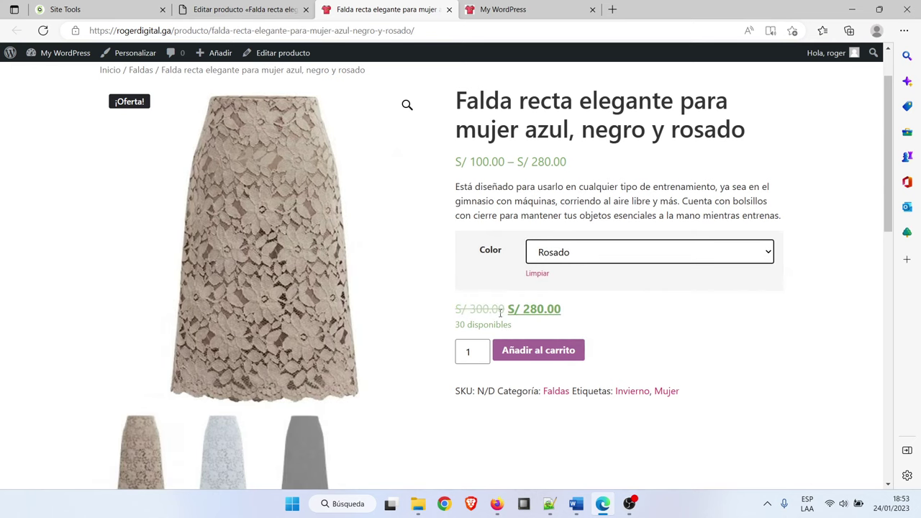
Step: Check the disponibles stock text, then go back to the skirt's Editar producto tab
{"action": "left_click", "coordinate": [488, 329]}
{"action": "double_click", "coordinate": [488, 327]}
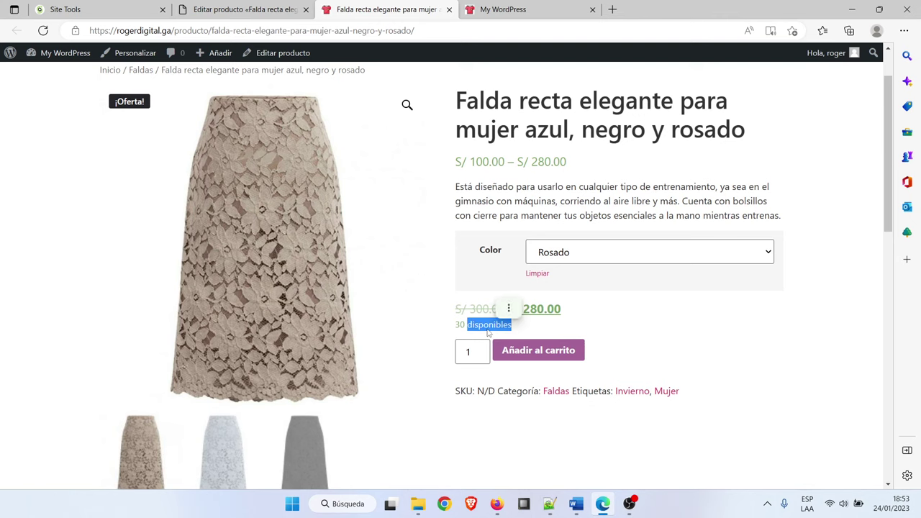
{"action": "left_click", "coordinate": [675, 325]}
{"action": "scroll", "coordinate": [676, 321], "scroll_direction": "up", "scroll_amount": 1}
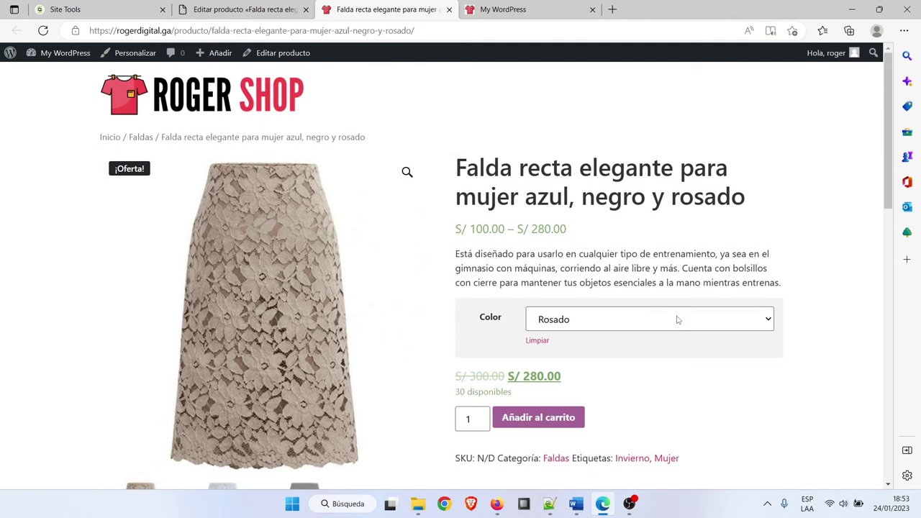
{"action": "left_click", "coordinate": [251, 5]}
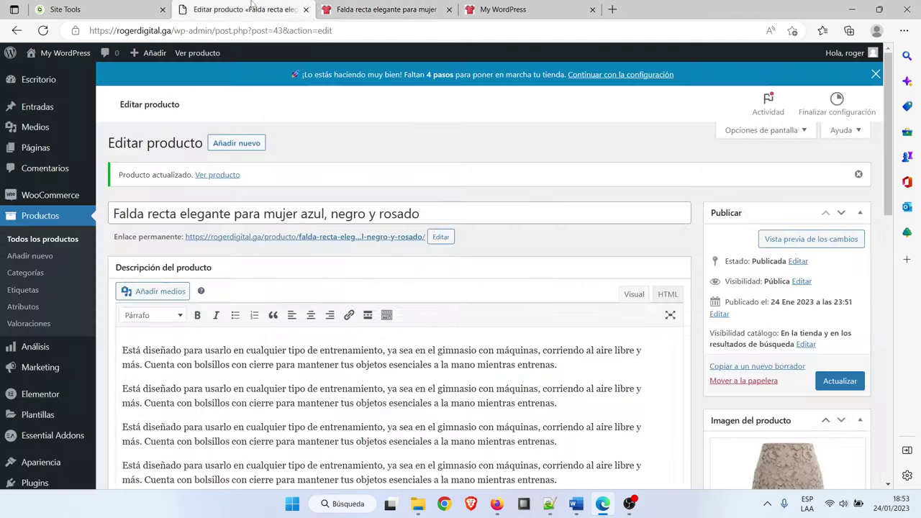
Step: Copy the file name of pantalón vaquero informal para mujer.jpg in File Explorer, then return to WordPress
{"action": "left_click", "coordinate": [418, 505]}
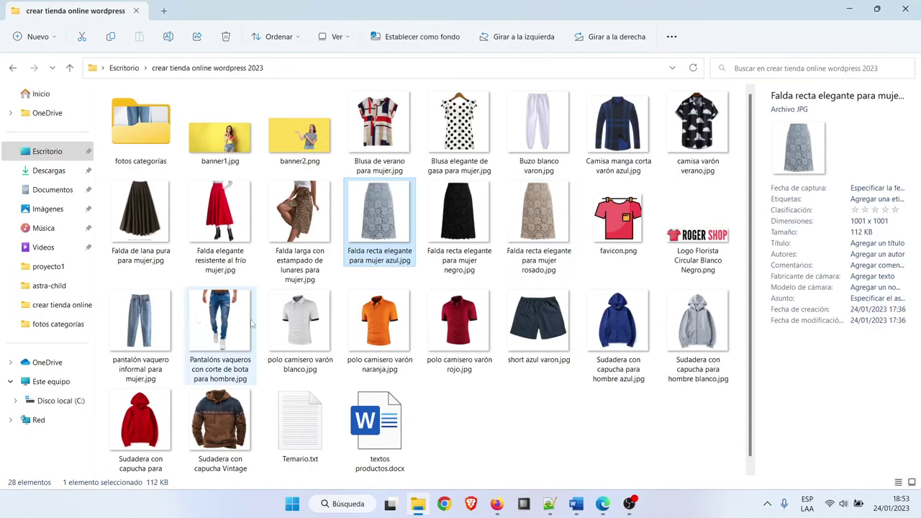
{"action": "left_click", "coordinate": [140, 367]}
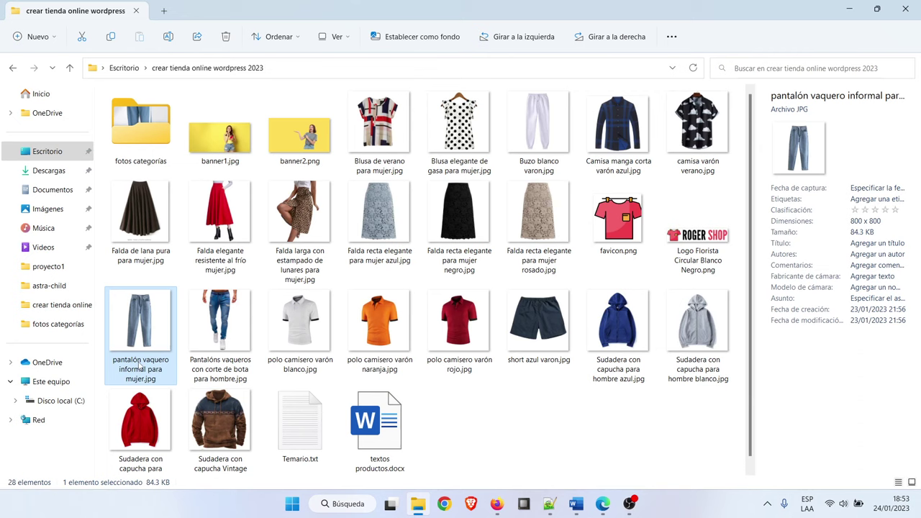
{"action": "left_click", "coordinate": [140, 367]}
{"action": "key", "text": "ctrl+c"}
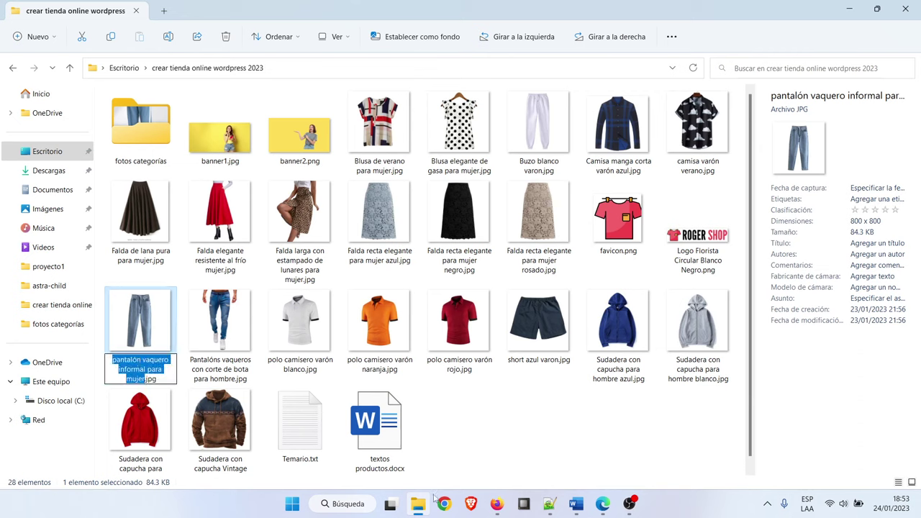
{"action": "left_click", "coordinate": [601, 504]}
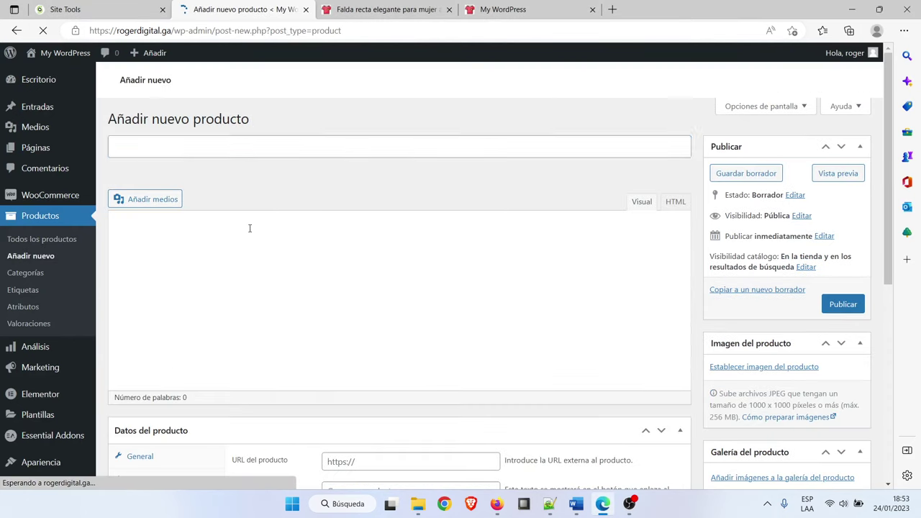
Step: Paste the title and capitalise it to 'Pantalón vaquero informal para mujer'
{"action": "key", "text": "ctrl+v"}
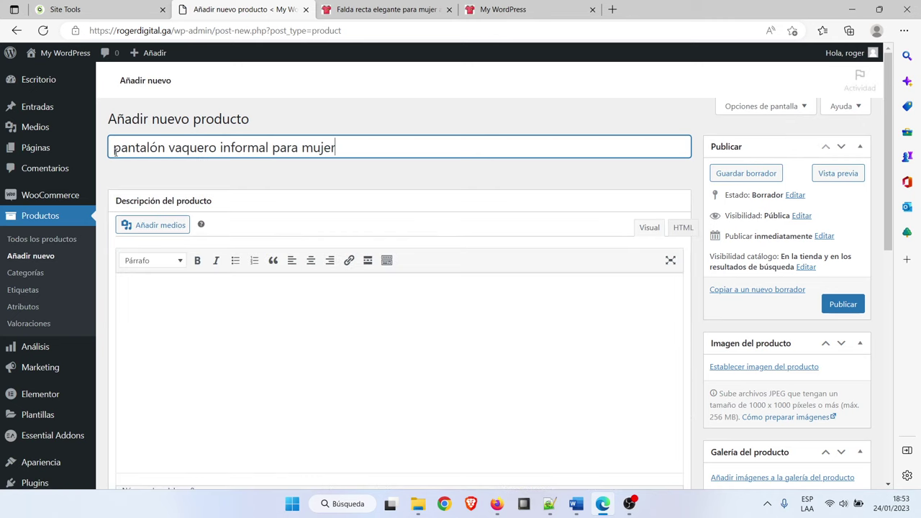
{"action": "left_click_drag", "start_coordinate": [112, 150], "coordinate": [110, 157]}
{"action": "key", "text": "Caps_Lock"}
{"action": "type", "text": "P"}
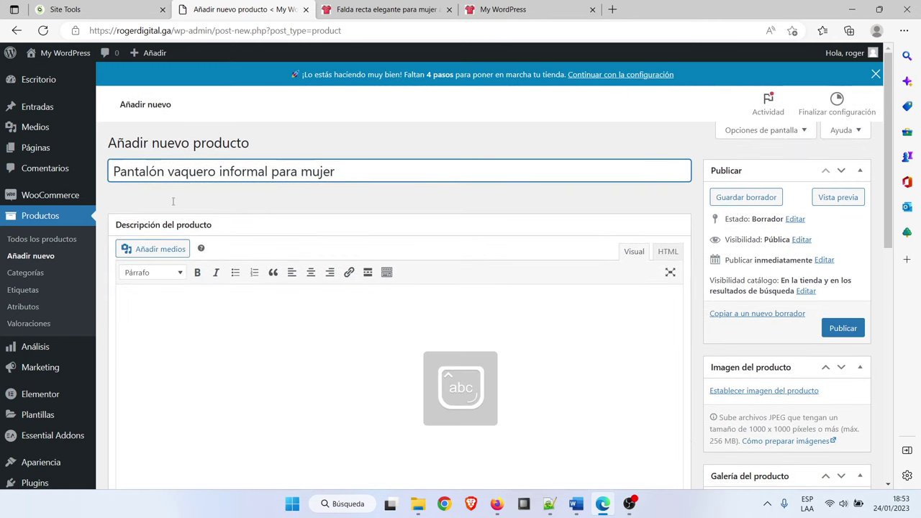
Step: Paste the jeans description copied from the Word document
{"action": "left_click", "coordinate": [581, 505]}
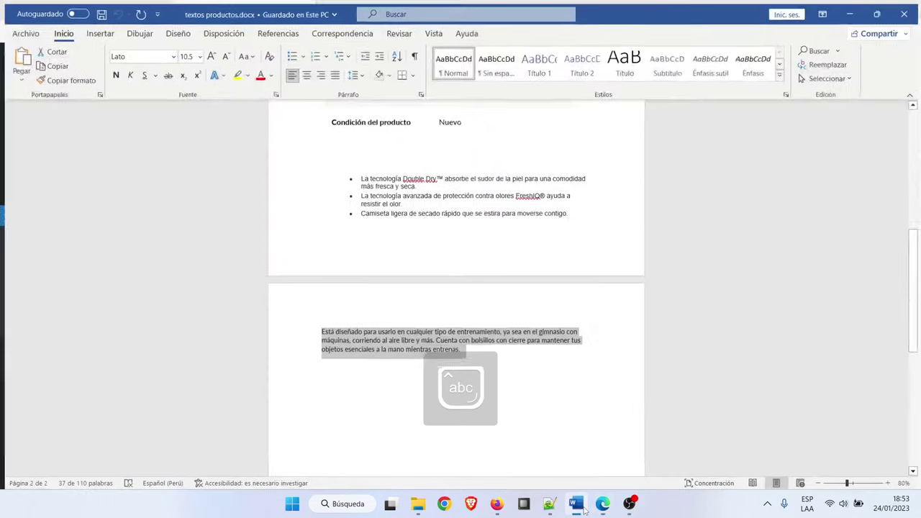
{"action": "left_click", "coordinate": [579, 505]}
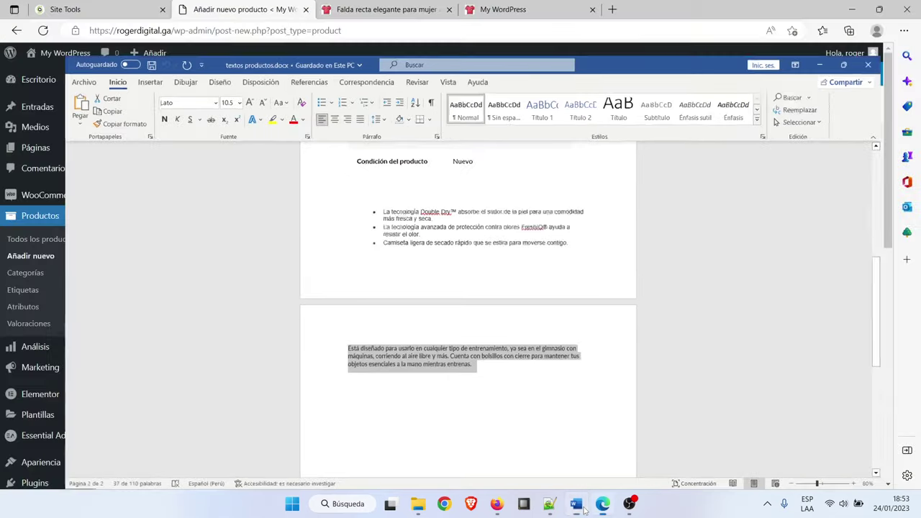
{"action": "type", "text": "Está diseñado para usarlo en cualquier tipo de entrenamiento, ya sea en el gimnasio con máquinas, corriendo al aire libre y más. Cuenta con bolsillos con cierre para mantener tus objetos esenciales a la mano mientras entrenas. Está diseñado para usarlo en cualquier tipo de entrenamiento, ya sea en el gimnasio con máquinas, corriendo al aire libre y más. Cuenta con bolsillos con cierre para mantener tus objetos esenciales a la mano mientras entrenas. Está diseñado para usarlo en cualquier tipo de entrenamiento, ya sea en el gimnasio con máquinas, corriendo al aire libre y más. Cuenta con bolsillos con cierre para mantener tus objetos esenciales a la mano mientras entrenas."}
Step: Set the regular price to 98 and the sale price to 90
{"action": "scroll", "coordinate": [385, 349], "scroll_direction": "down", "scroll_amount": 3}
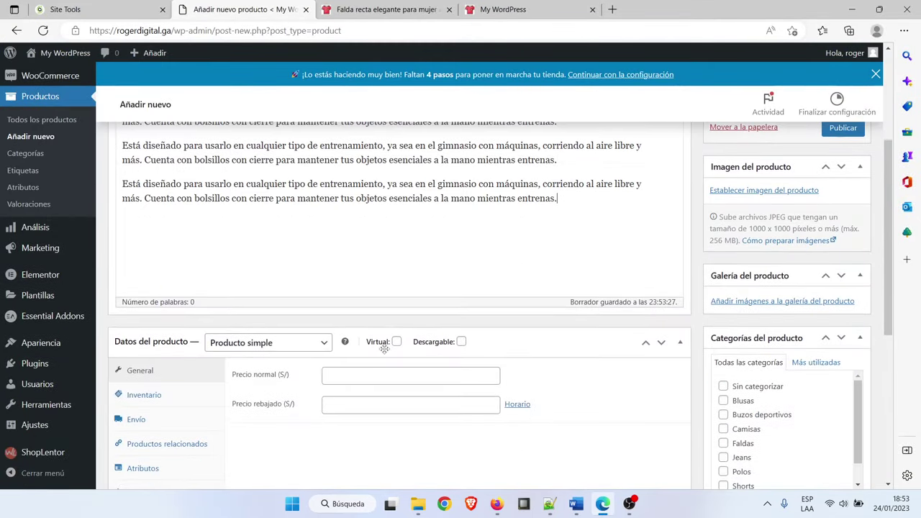
{"action": "left_click", "coordinate": [371, 374]}
{"action": "type", "text": "98"}
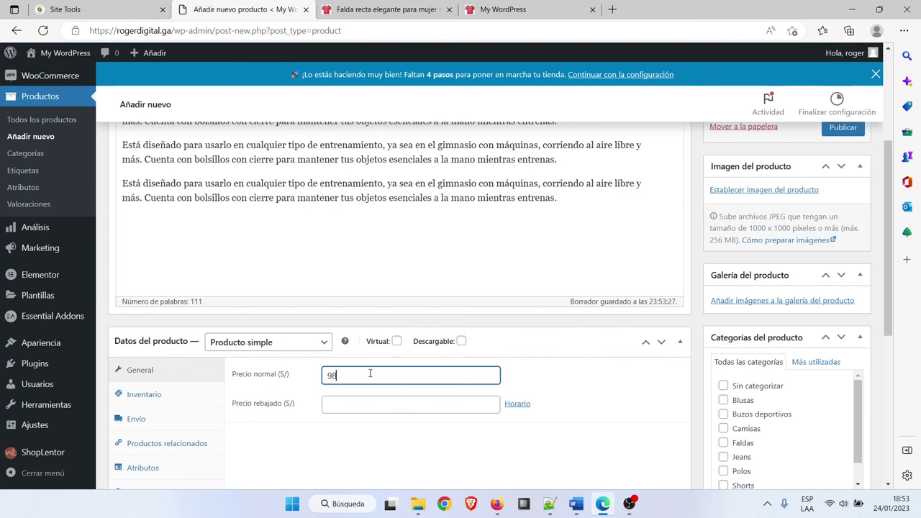
{"action": "scroll", "coordinate": [368, 359], "scroll_direction": "down", "scroll_amount": 2}
{"action": "left_click", "coordinate": [344, 268]}
{"action": "type", "text": "90"}
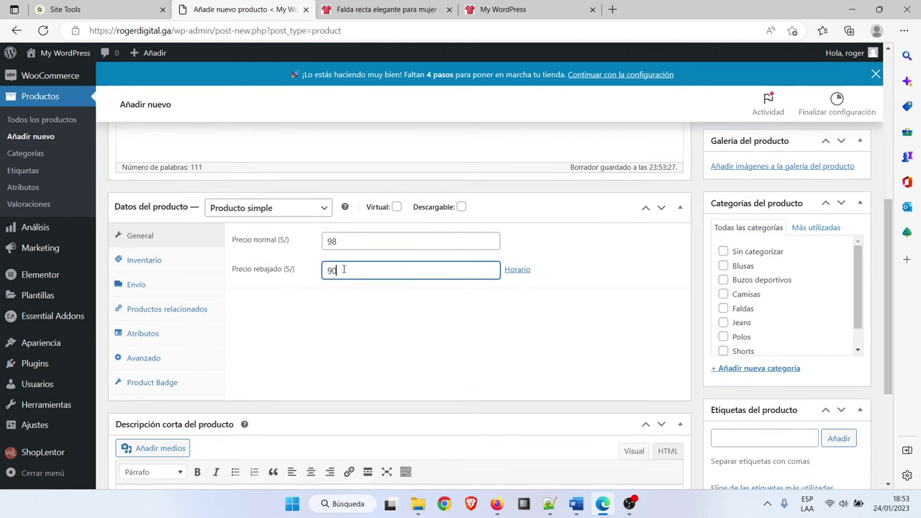
Step: Paste the copied text as the product's short description
{"action": "scroll", "coordinate": [321, 382], "scroll_direction": "down", "scroll_amount": 3}
{"action": "type", "text": "Está diseñado para usarlo en cualquier tipo de entrenamiento, ya sea en el gimnasio con máquinas, corriendo al aire libre y más. Cuenta con bolsillos con cierre para mantener tus objetos esenciales a la mano mientras entrenas."}
{"action": "scroll", "coordinate": [448, 339], "scroll_direction": "up", "scroll_amount": 2}
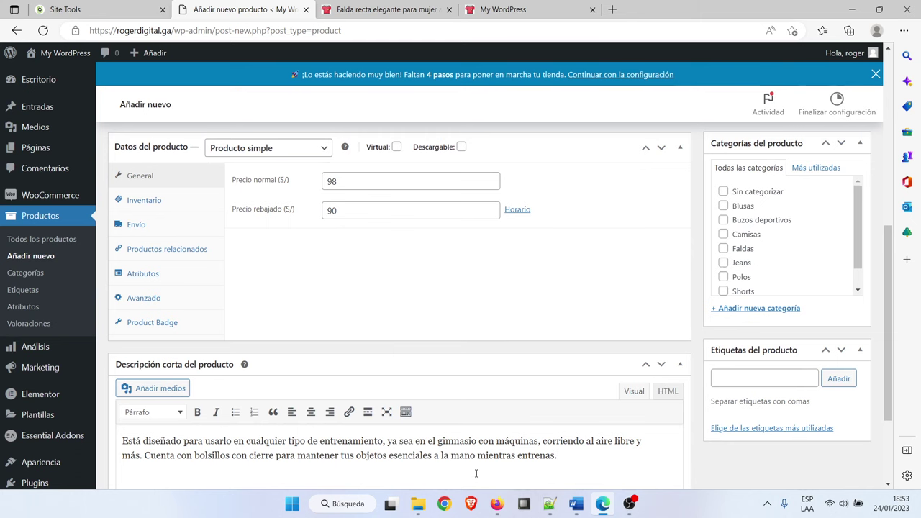
Step: Add the Invierno tag to the product
{"action": "left_click", "coordinate": [418, 503]}
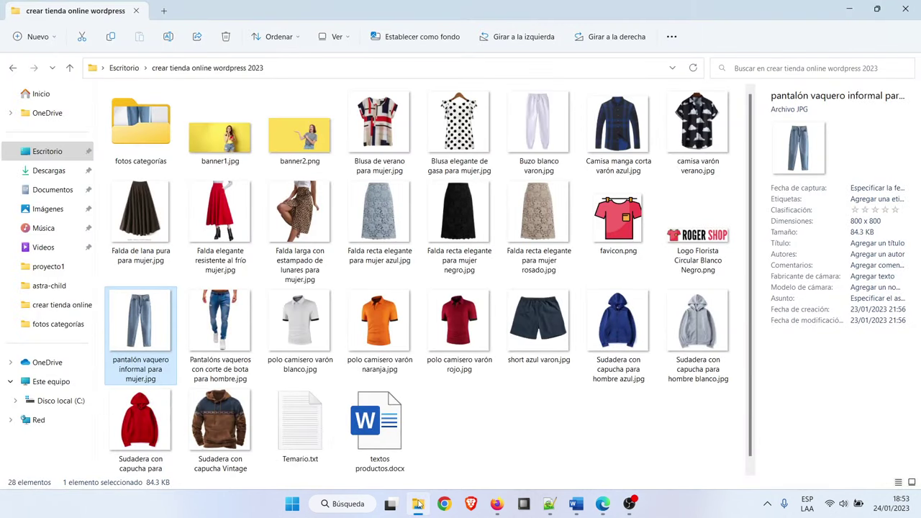
{"action": "left_click", "coordinate": [417, 504]}
{"action": "left_click", "coordinate": [727, 380]}
{"action": "type", "text": "inv"}
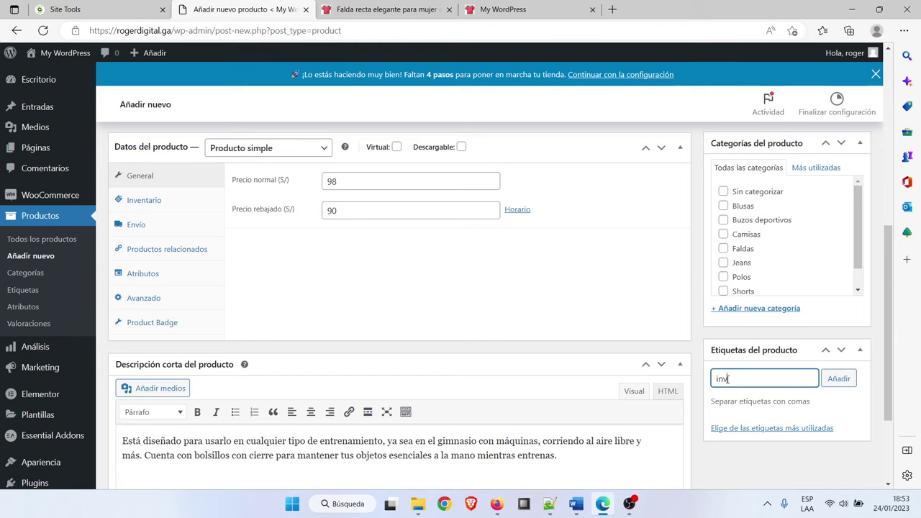
{"action": "type", "text": "i"}
{"action": "left_click", "coordinate": [734, 396]}
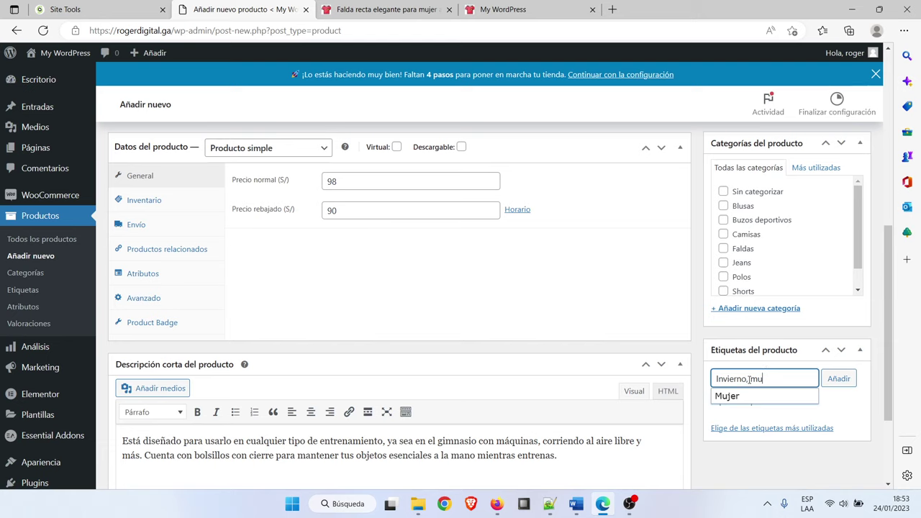
Step: Add Invierno and Mujer as tags on the jeans product
{"action": "key", "text": "Down"}
{"action": "key", "text": "Return"}
{"action": "left_click", "coordinate": [854, 379]}
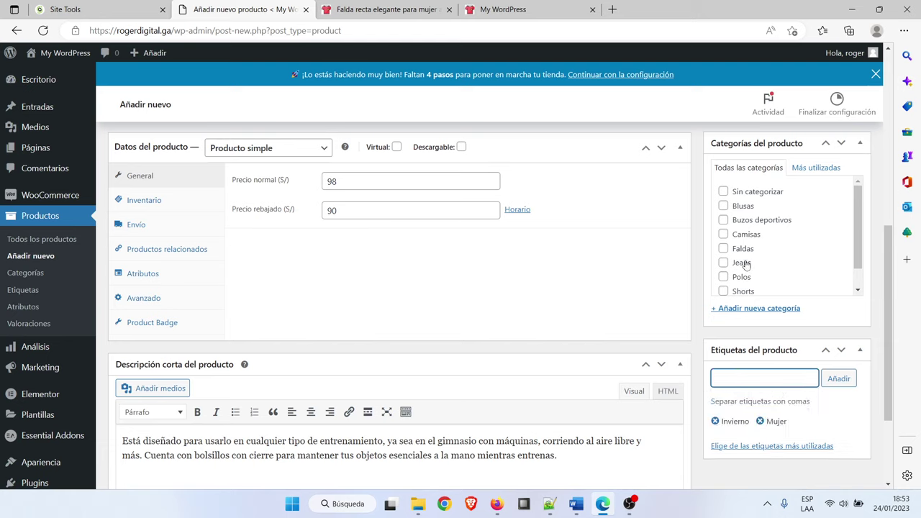
Step: Create a new Pantalones product category and assign it to the jeans product
{"action": "scroll", "coordinate": [738, 247], "scroll_direction": "down", "scroll_amount": 1}
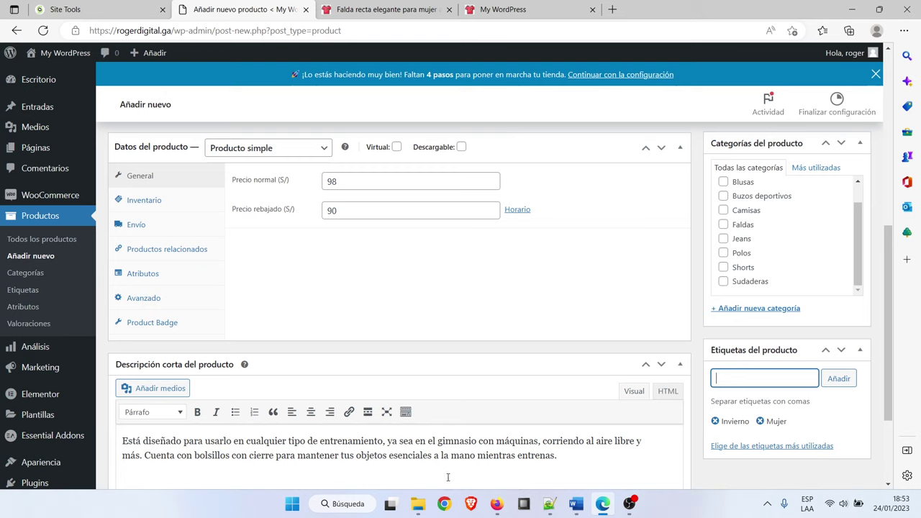
{"action": "left_click", "coordinate": [418, 505]}
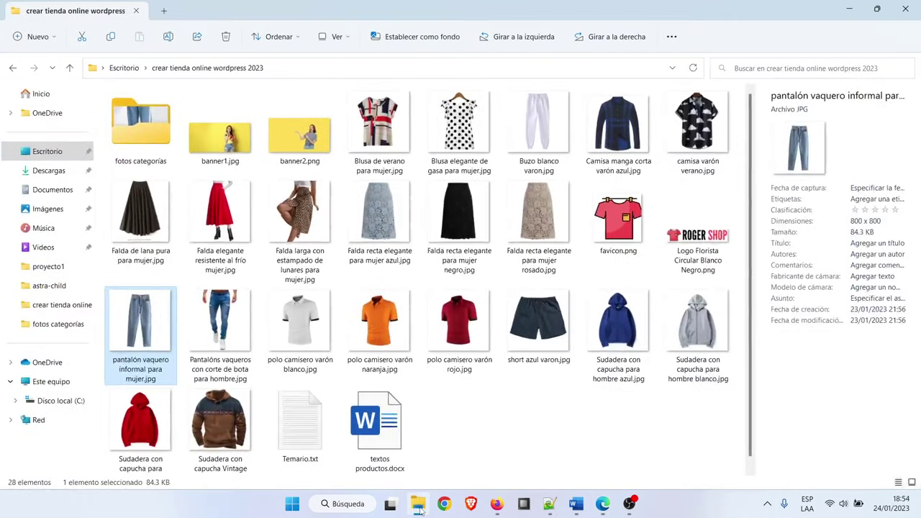
{"action": "left_click", "coordinate": [418, 505]}
{"action": "scroll", "coordinate": [780, 220], "scroll_direction": "up", "scroll_amount": 1}
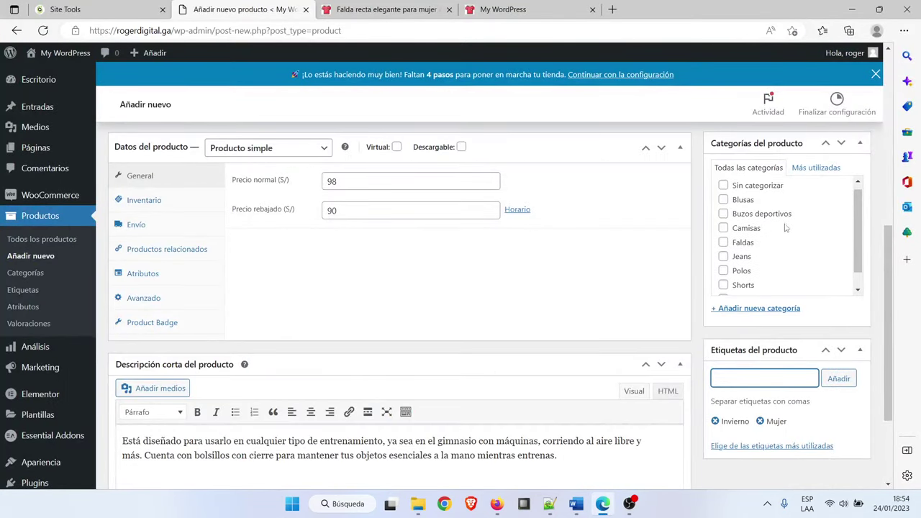
{"action": "scroll", "coordinate": [778, 217], "scroll_direction": "down", "scroll_amount": 1}
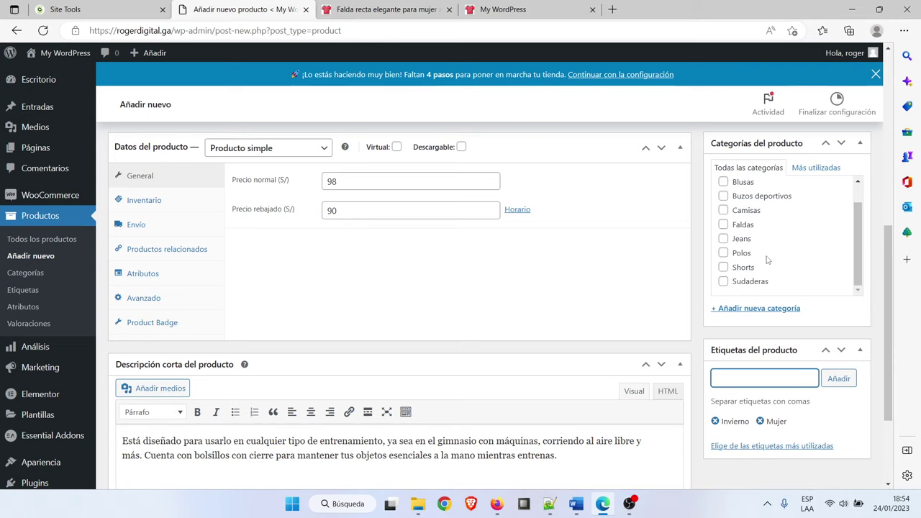
{"action": "scroll", "coordinate": [767, 260], "scroll_direction": "up", "scroll_amount": 1}
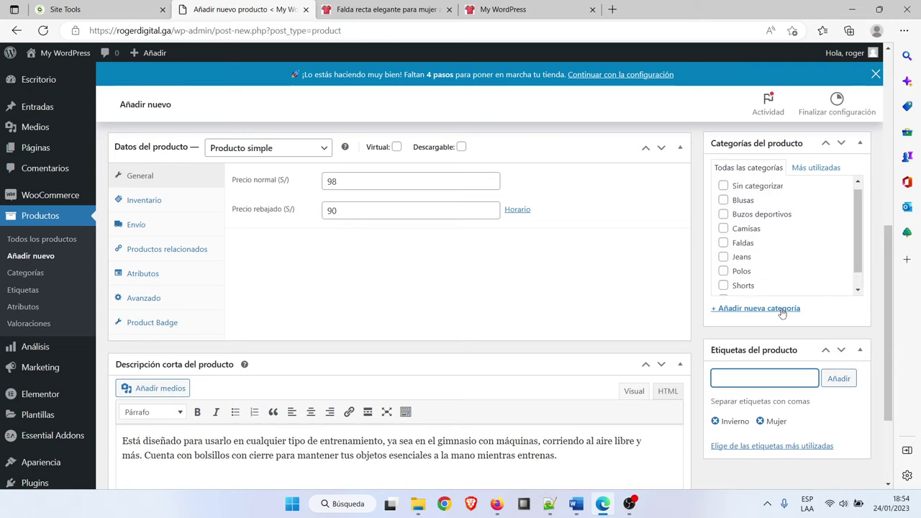
{"action": "scroll", "coordinate": [770, 238], "scroll_direction": "down", "scroll_amount": 1}
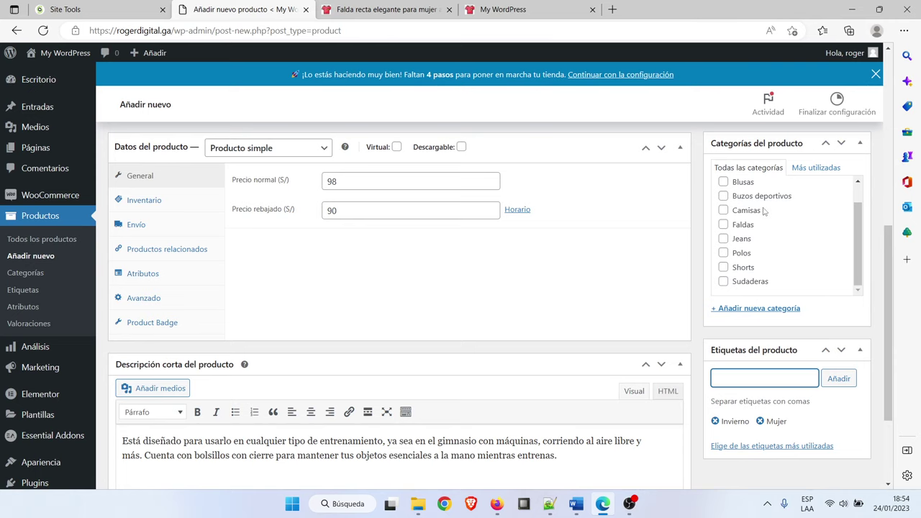
{"action": "left_click", "coordinate": [781, 312]}
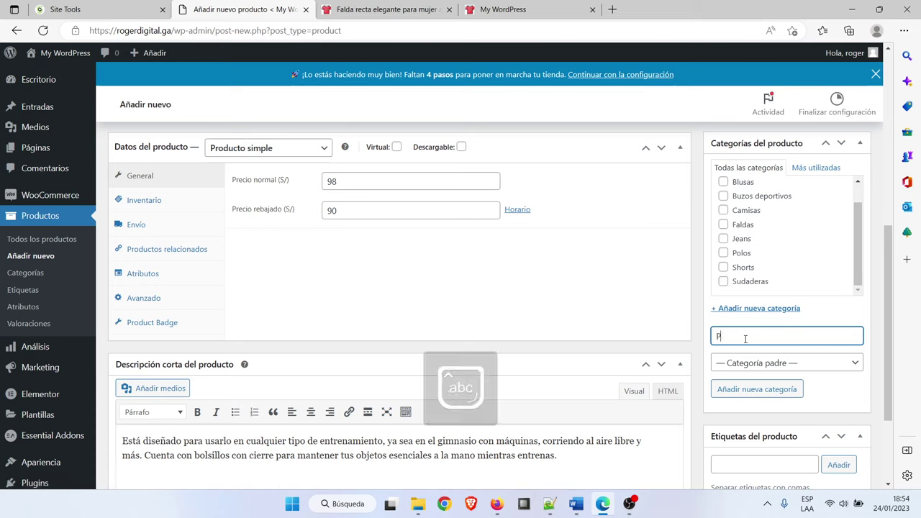
{"action": "left_click", "coordinate": [756, 389]}
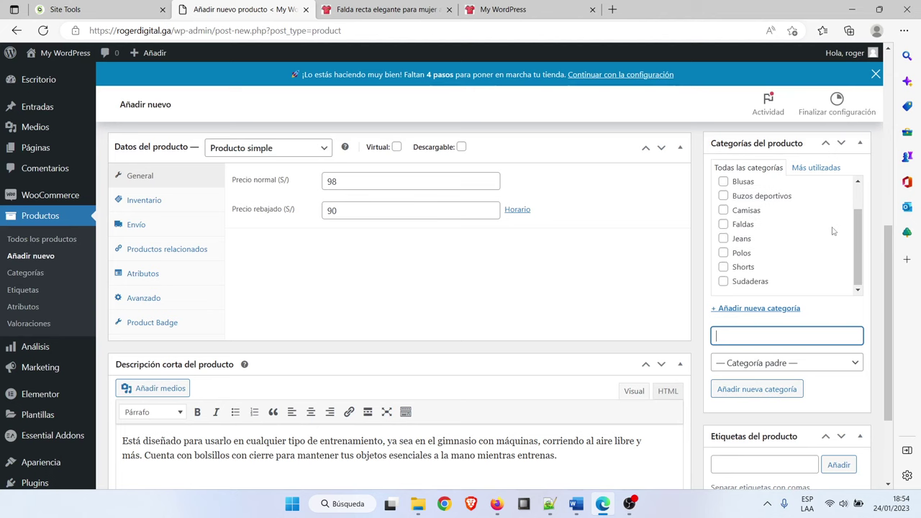
Step: Upload the women's casual jeans photo as the product image and publish the product
{"action": "scroll", "coordinate": [795, 245], "scroll_direction": "up", "scroll_amount": 5}
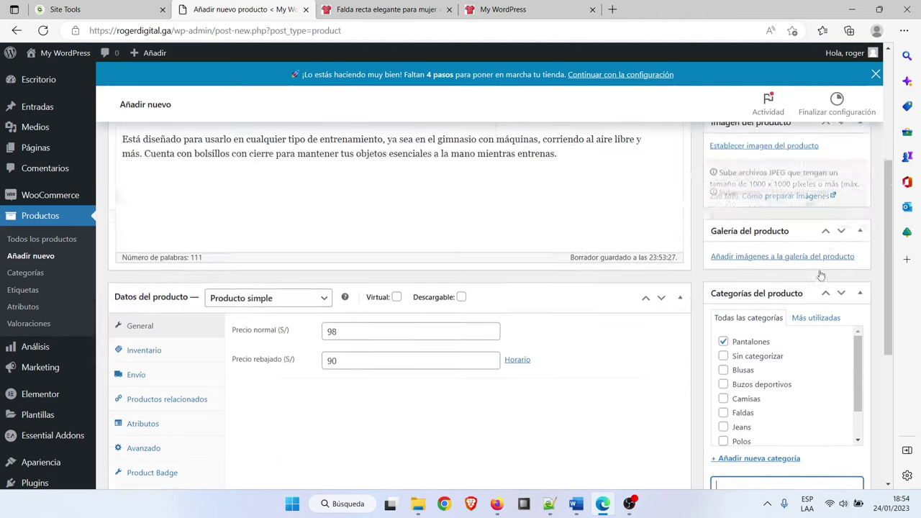
{"action": "left_click", "coordinate": [748, 253]}
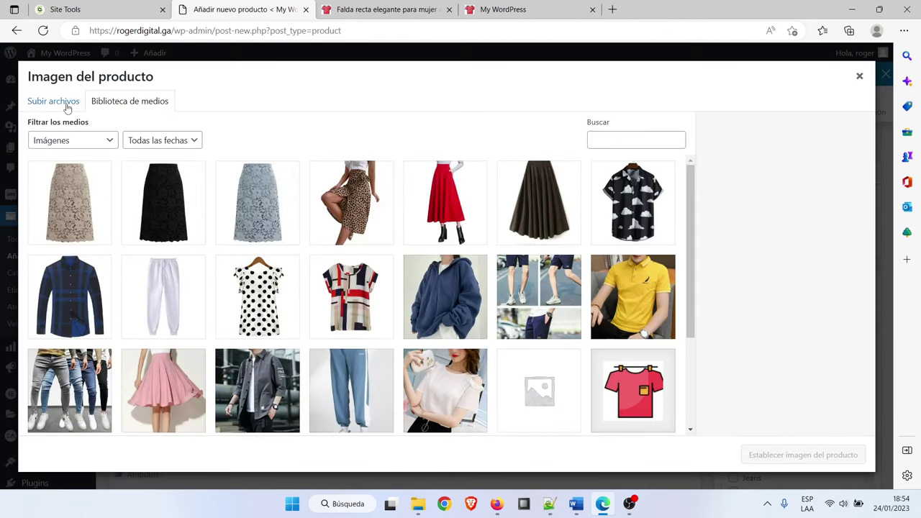
{"action": "left_click", "coordinate": [64, 105]}
{"action": "left_click", "coordinate": [435, 277]}
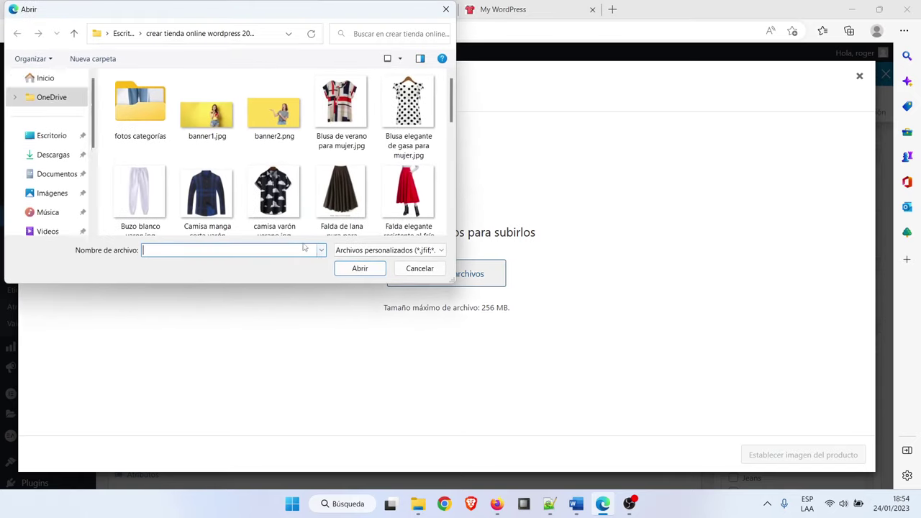
{"action": "scroll", "coordinate": [205, 180], "scroll_direction": "down", "scroll_amount": 3}
{"action": "scroll", "coordinate": [205, 205], "scroll_direction": "down", "scroll_amount": 2}
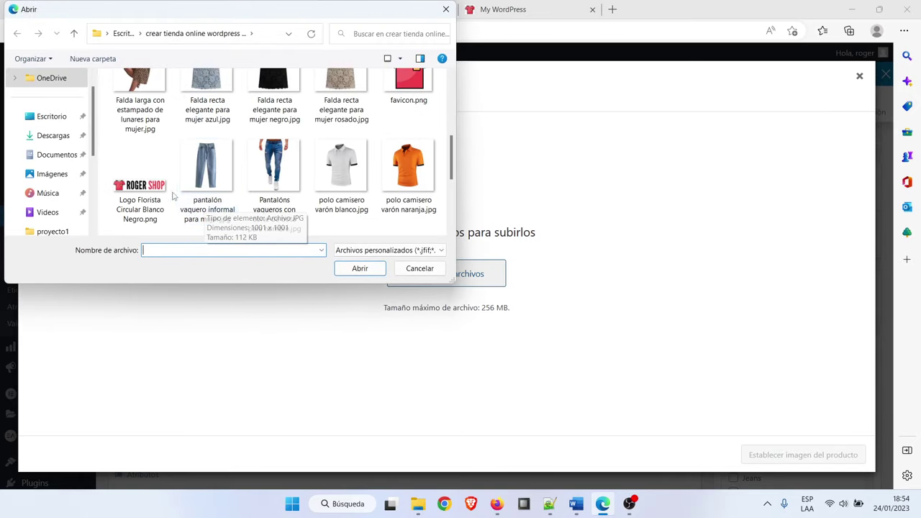
{"action": "double_click", "coordinate": [214, 167]}
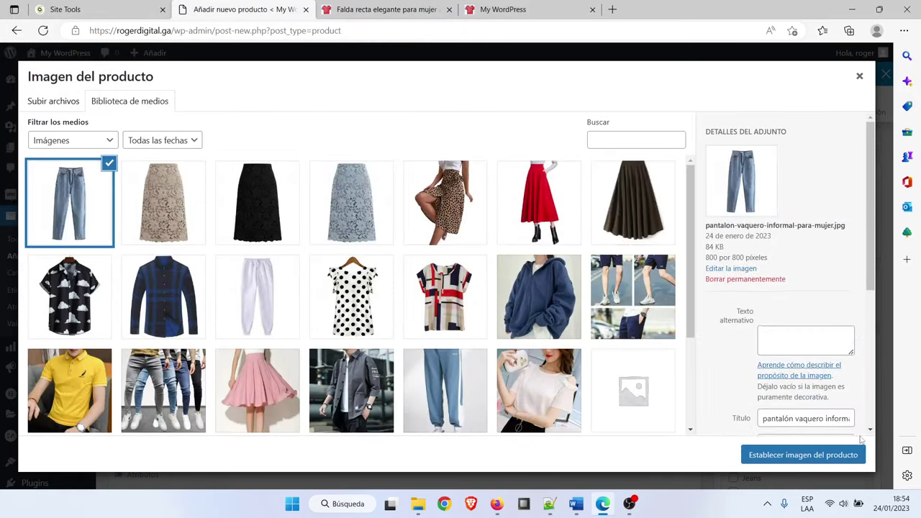
{"action": "left_click", "coordinate": [838, 454]}
{"action": "left_click", "coordinate": [834, 134]}
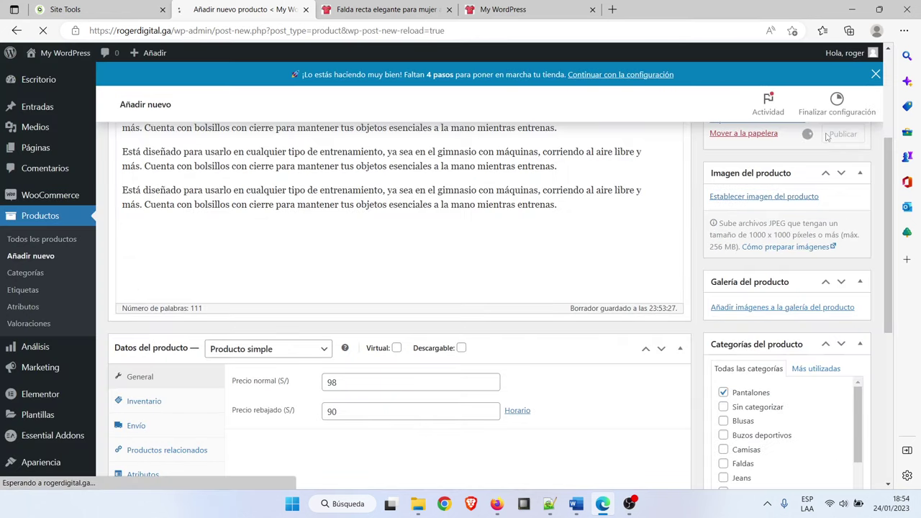
Step: Start a new product titled with the men's bootcut jeans file name, correcting Pantalóns to Pantalón
{"action": "left_click", "coordinate": [418, 503]}
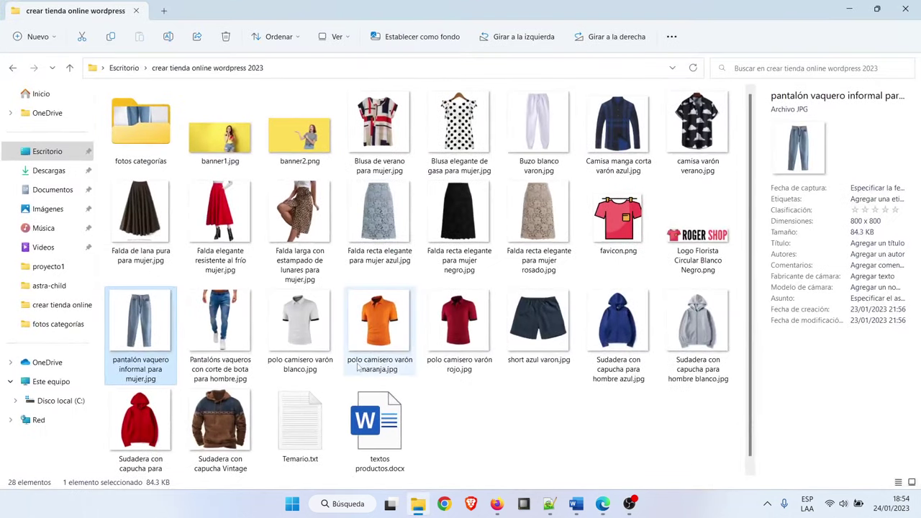
{"action": "left_click", "coordinate": [238, 349]}
{"action": "left_click", "coordinate": [223, 379]}
{"action": "key", "text": "ctrl+c"}
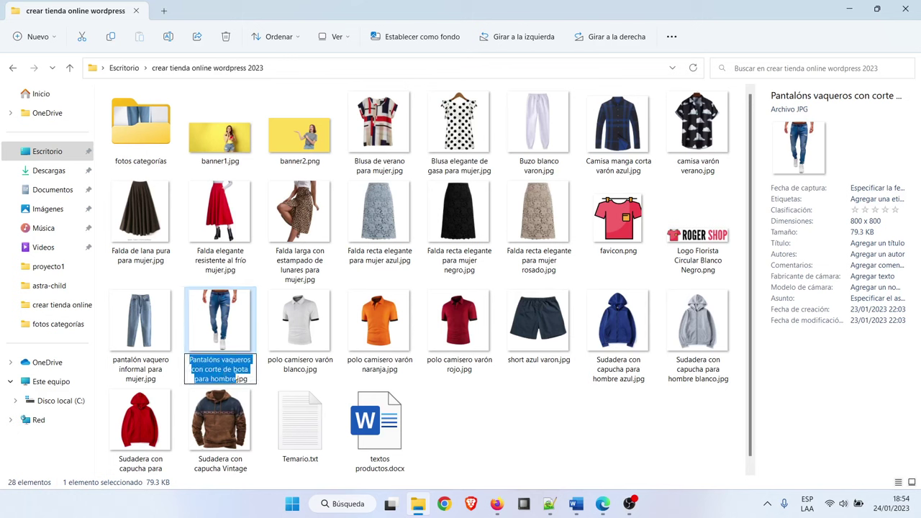
{"action": "left_click", "coordinate": [605, 504]}
{"action": "left_click", "coordinate": [238, 143]}
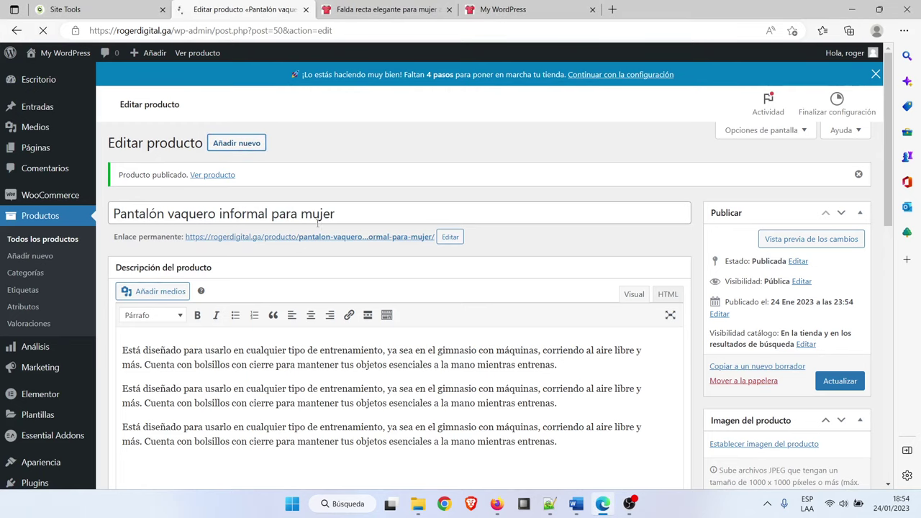
{"action": "key", "text": "ctrl+v"}
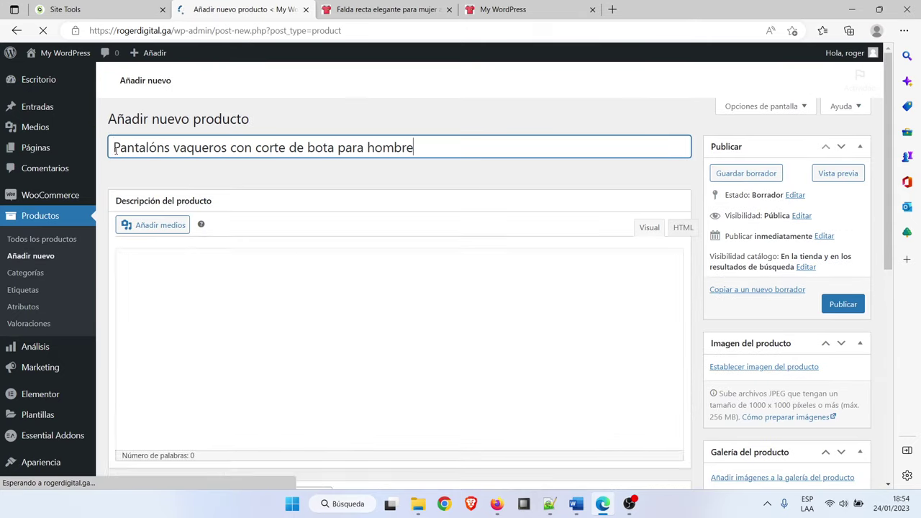
{"action": "scroll", "coordinate": [255, 316], "scroll_direction": "up", "scroll_amount": 1}
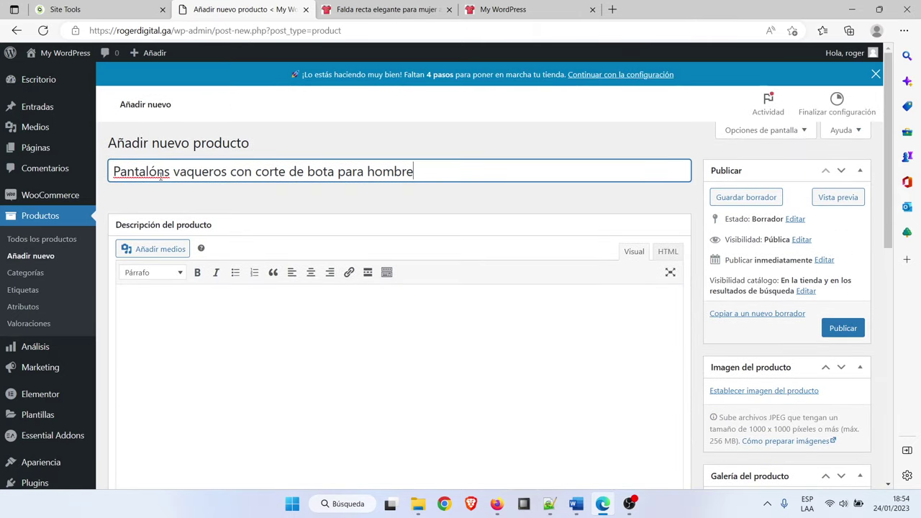
{"action": "right_click", "coordinate": [167, 172]}
{"action": "left_click", "coordinate": [154, 220]}
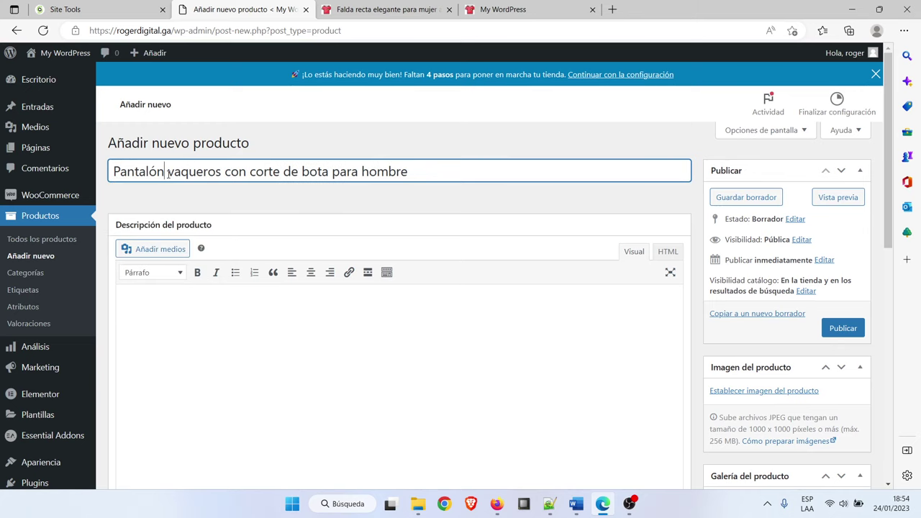
Step: Paste the copied product paragraph into the description
{"action": "left_click", "coordinate": [576, 504]}
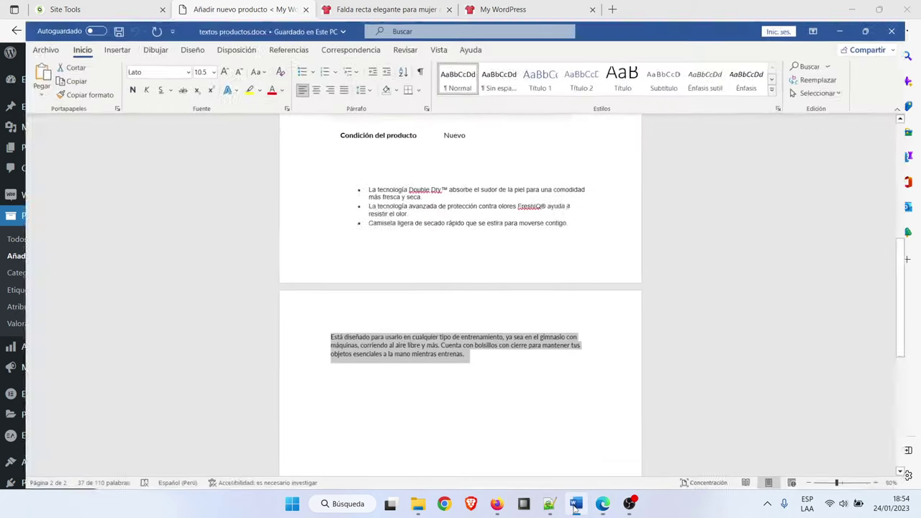
{"action": "left_click", "coordinate": [603, 503]}
{"action": "left_click", "coordinate": [286, 370]}
{"action": "type", "text": "Está diseñado para usarlo en cualquier tipo de entrenamiento, ya sea en el gimnasio con máquinas, corriendo al aire libre y más. Cuenta con bolsillos con cierre para mantener tus objetos esenciales a la mano mientras entrenas."}
{"action": "key", "text": "ctrl+v"}
{"action": "key", "text": "ctrl+v"}
{"action": "scroll", "coordinate": [286, 374], "scroll_direction": "down", "scroll_amount": 5}
Step: Set the regular price to 150 and the sale price to 145
{"action": "left_click", "coordinate": [354, 309]}
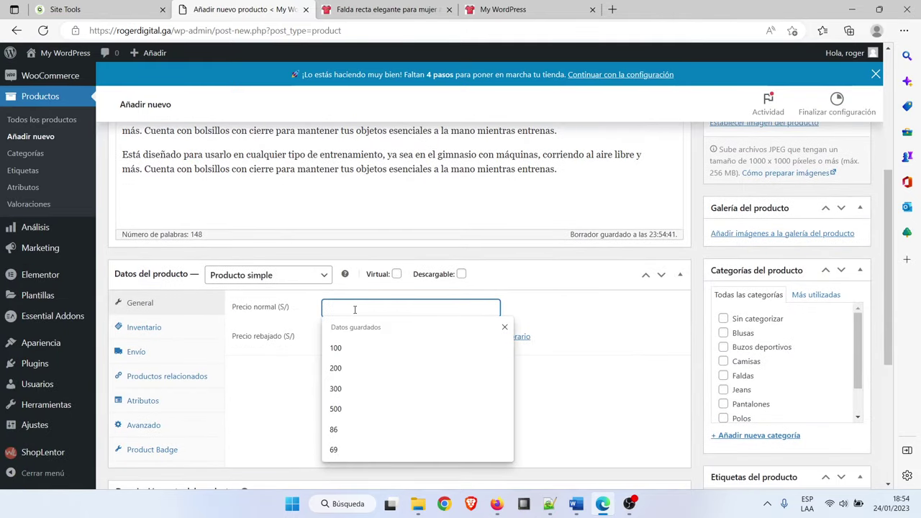
{"action": "type", "text": "150"}
{"action": "key", "text": "Tab"}
{"action": "type", "text": "145"}
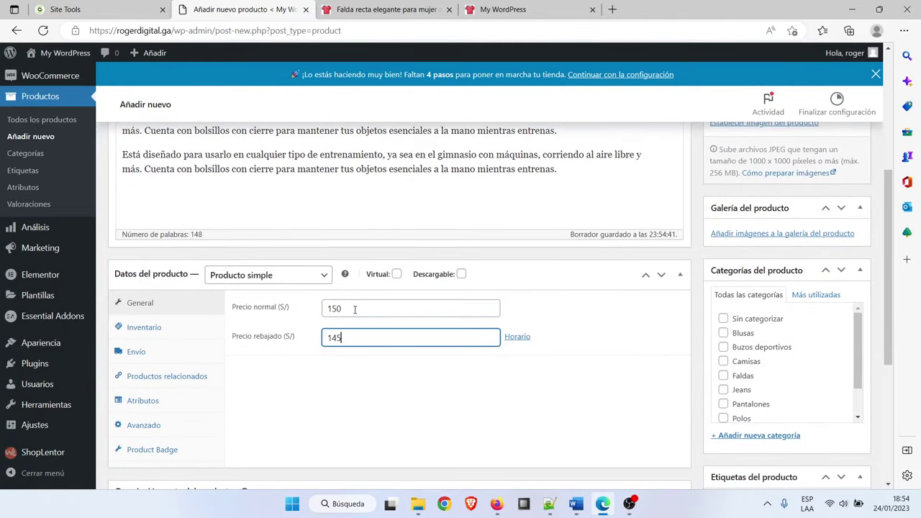
Step: Paste the same paragraph as the short description
{"action": "scroll", "coordinate": [353, 311], "scroll_direction": "down", "scroll_amount": 3}
{"action": "scroll", "coordinate": [335, 238], "scroll_direction": "up", "scroll_amount": 1}
{"action": "scroll", "coordinate": [352, 398], "scroll_direction": "down", "scroll_amount": 1}
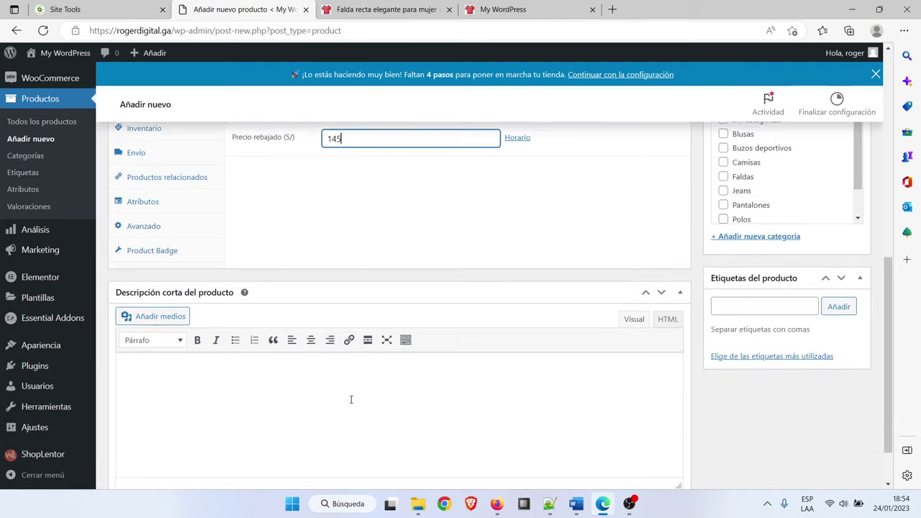
{"action": "left_click", "coordinate": [343, 398]}
{"action": "type", "text": "Está diseñado para usarlo en cualquier tipo de entrenamiento, ya sea en el gimnasio con máquinas, corriendo al aire libre y más. Cuenta con bolsillos con cierre para mantener tus objetos esenciales a la mano mientras entrenas."}
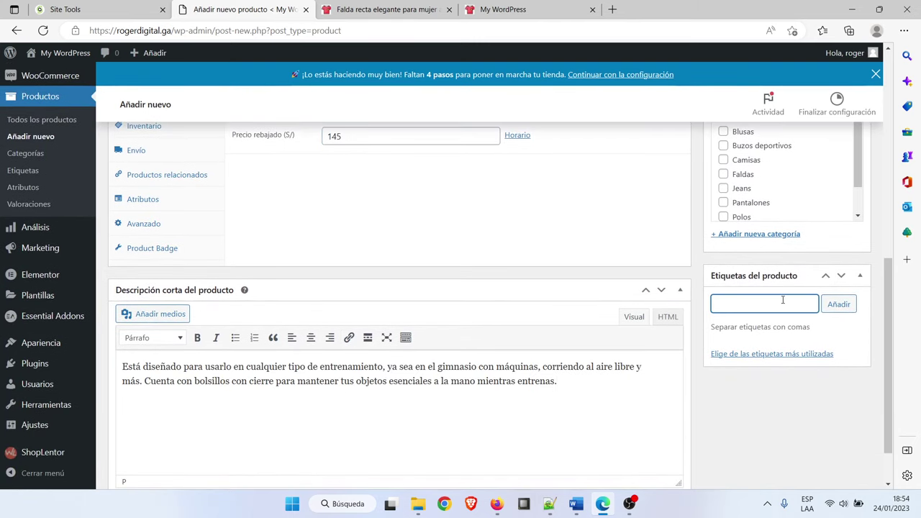
Step: Tag the product Invierno and Varón and assign it to the Pantalones category
{"action": "left_click", "coordinate": [781, 304]}
{"action": "type", "text": "inv"}
{"action": "left_click", "coordinate": [756, 323]}
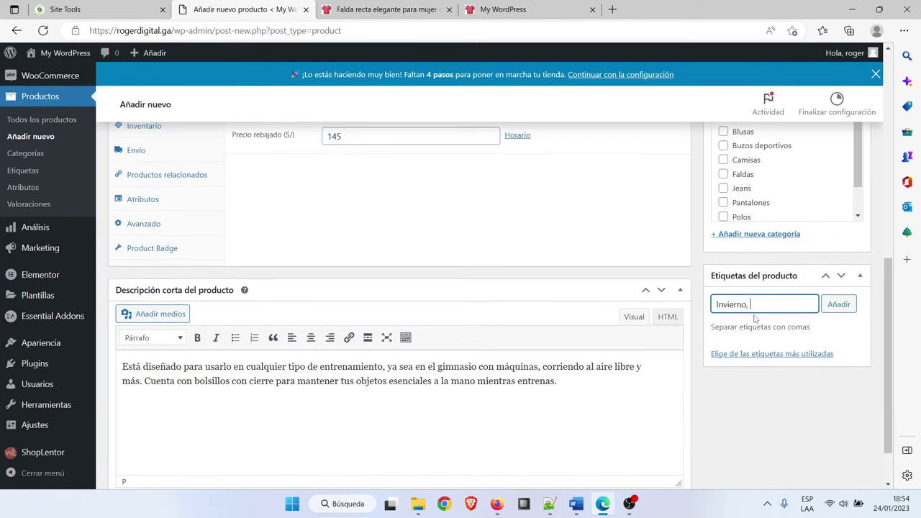
{"action": "type", "text": "va"}
{"action": "left_click", "coordinate": [756, 323]}
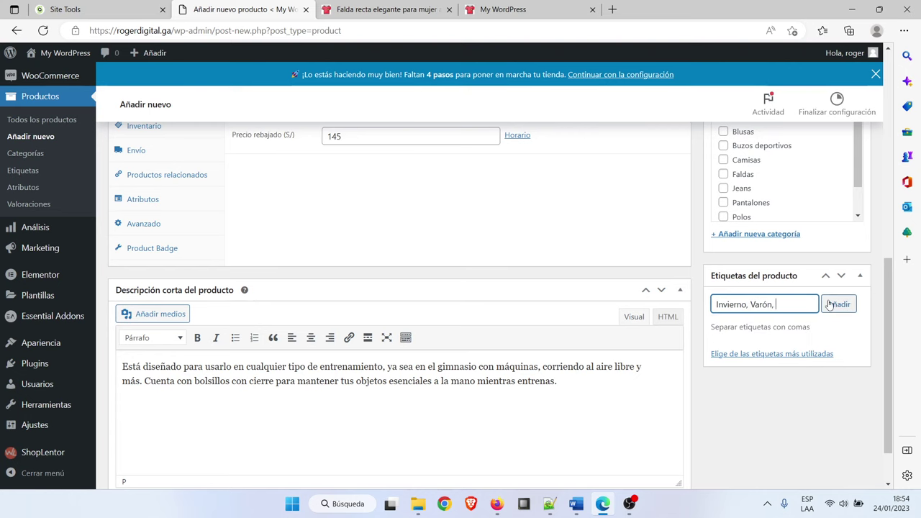
{"action": "left_click", "coordinate": [838, 304]}
{"action": "scroll", "coordinate": [741, 279], "scroll_direction": "up", "scroll_amount": 1}
{"action": "left_click", "coordinate": [741, 273]}
{"action": "scroll", "coordinate": [755, 230], "scroll_direction": "up", "scroll_amount": 4}
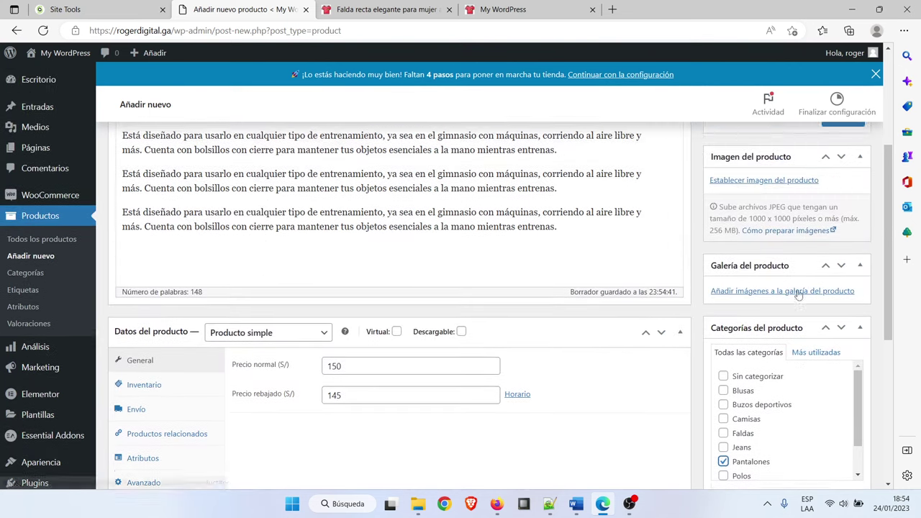
Step: Upload the boot-cut jeans photo and set it as the product image
{"action": "left_click", "coordinate": [764, 198]}
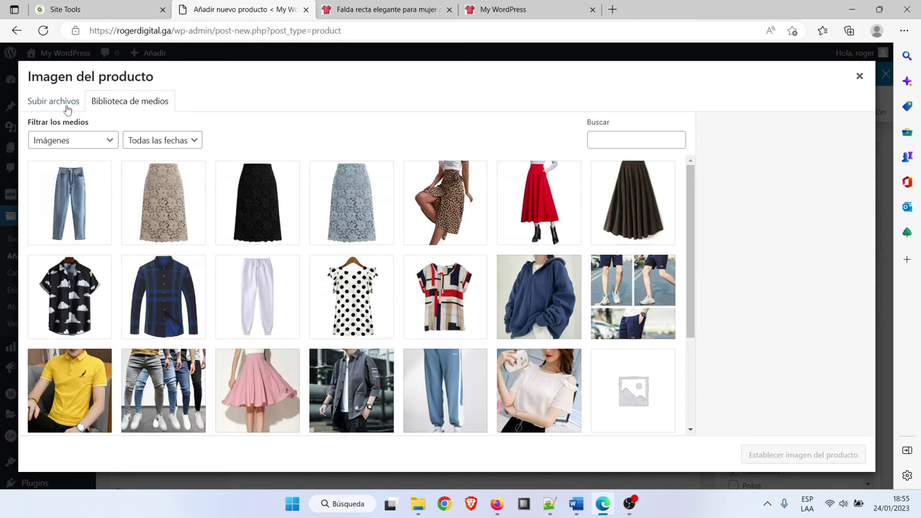
{"action": "left_click", "coordinate": [67, 108]}
{"action": "left_click", "coordinate": [461, 284]}
{"action": "scroll", "coordinate": [251, 167], "scroll_direction": "down", "scroll_amount": 2}
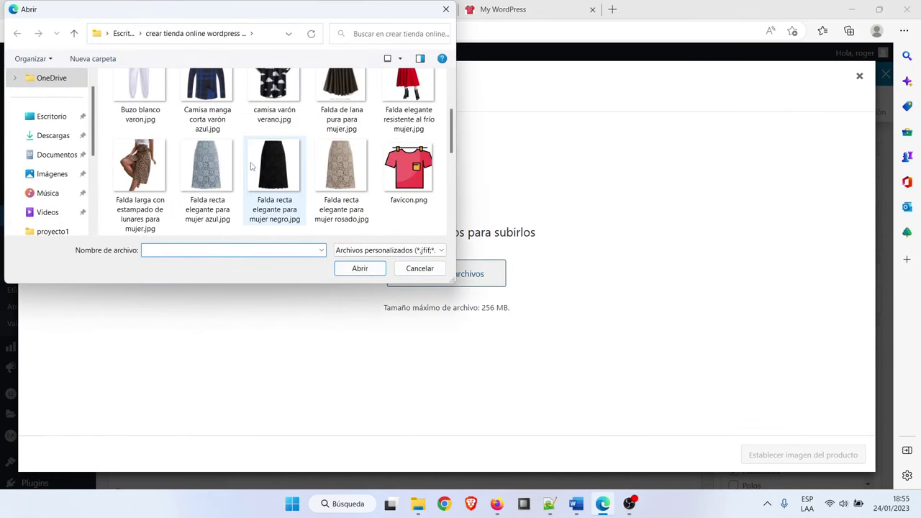
{"action": "scroll", "coordinate": [288, 198], "scroll_direction": "down", "scroll_amount": 3}
{"action": "scroll", "coordinate": [292, 194], "scroll_direction": "up", "scroll_amount": 1}
{"action": "left_click", "coordinate": [272, 114]}
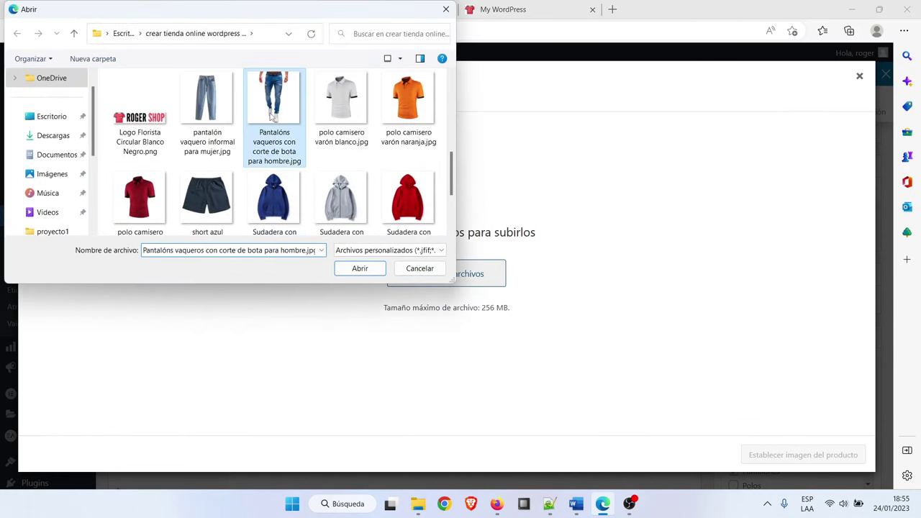
{"action": "double_click", "coordinate": [272, 114]}
{"action": "left_click", "coordinate": [823, 455]}
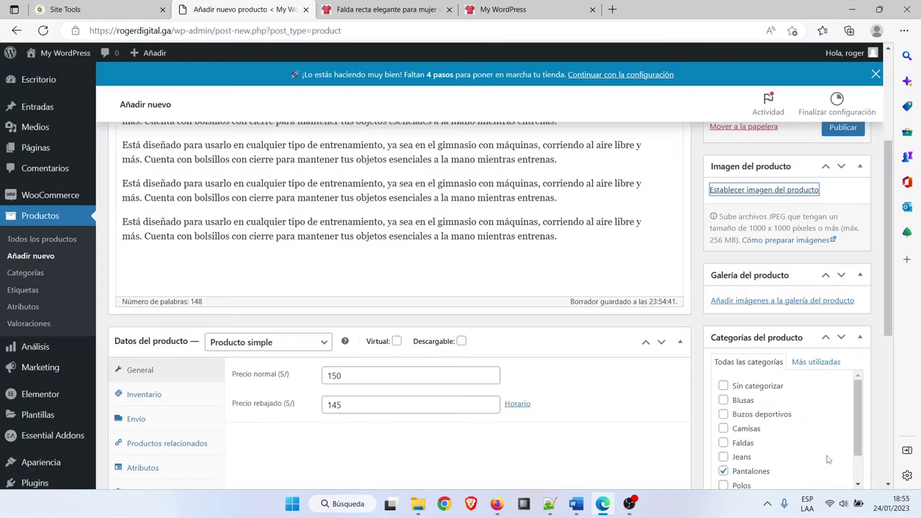
{"action": "left_click", "coordinate": [418, 505]}
Step: Copy the file name of 'polo camisero varón blanco.jpg' and go back to the browser
{"action": "left_click", "coordinate": [301, 366]}
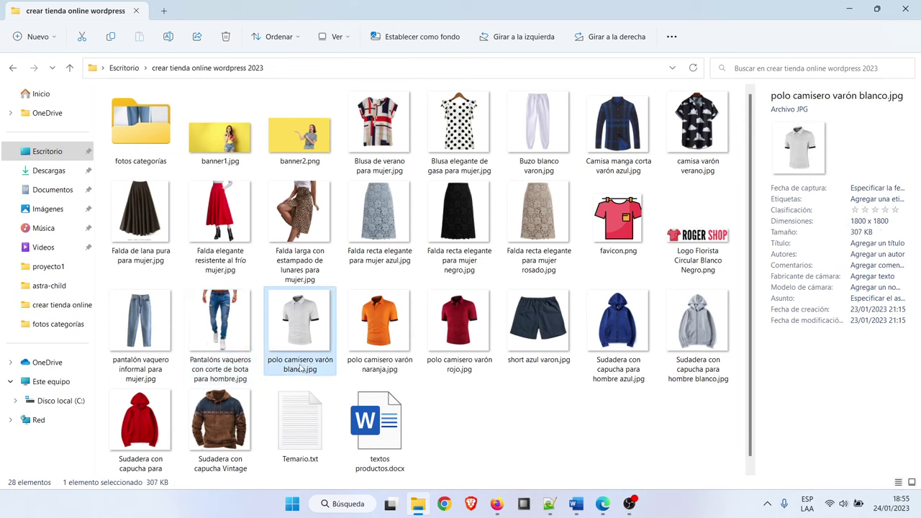
{"action": "left_click", "coordinate": [301, 367]}
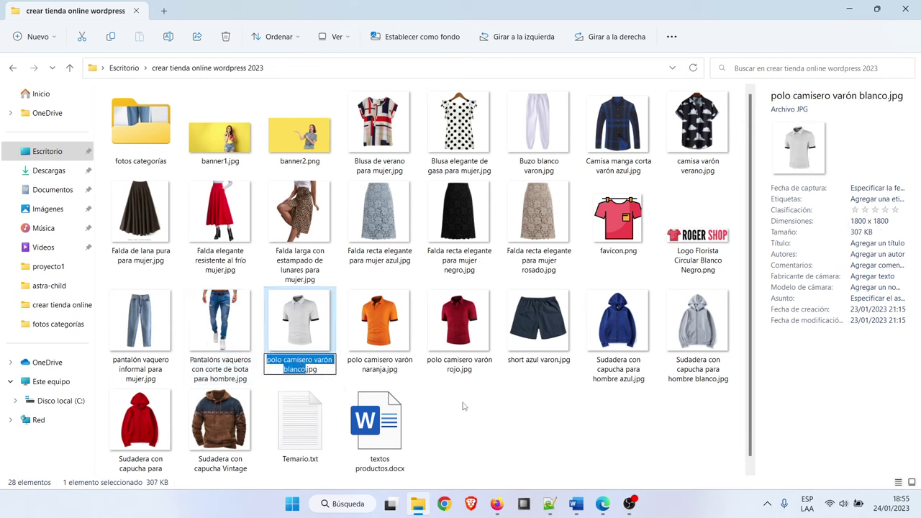
{"action": "key", "text": "Escape"}
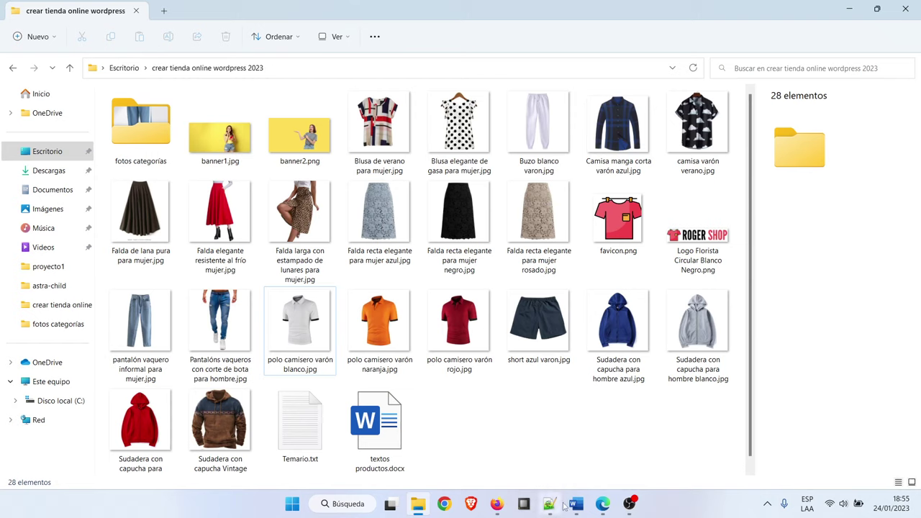
{"action": "left_click", "coordinate": [604, 505]}
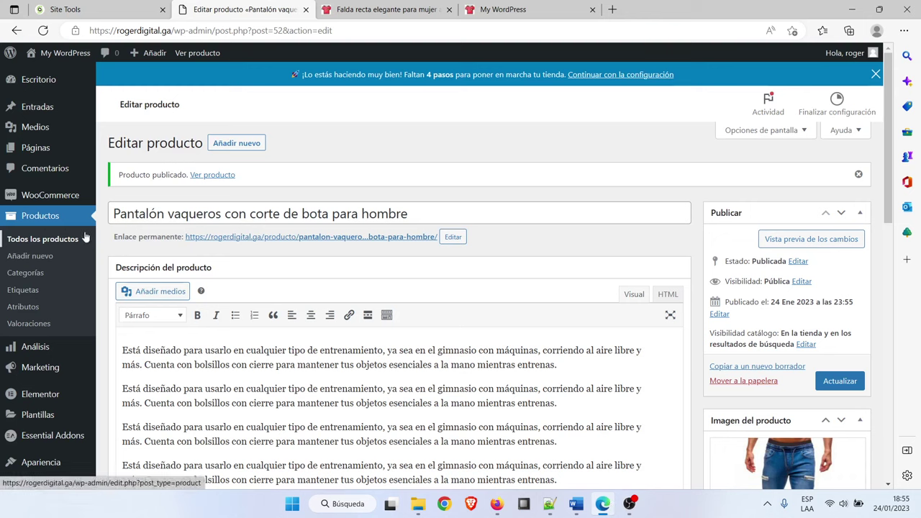
Step: On the product attributes page, add Blanco as a Color term
{"action": "left_click", "coordinate": [38, 305]}
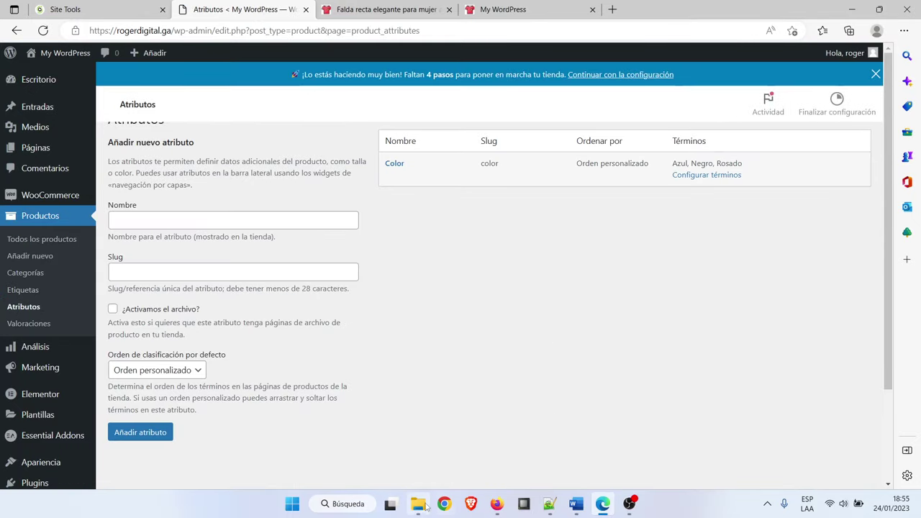
{"action": "left_click", "coordinate": [418, 503]}
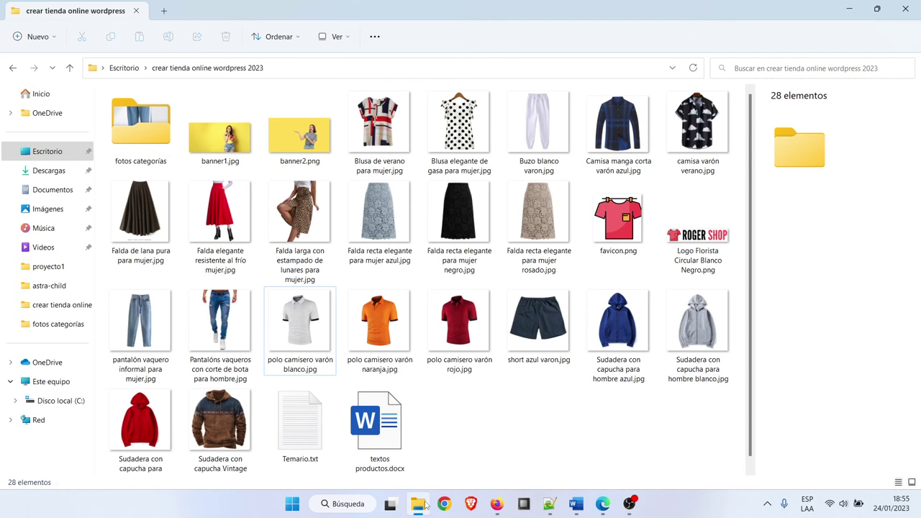
{"action": "left_click", "coordinate": [424, 505]}
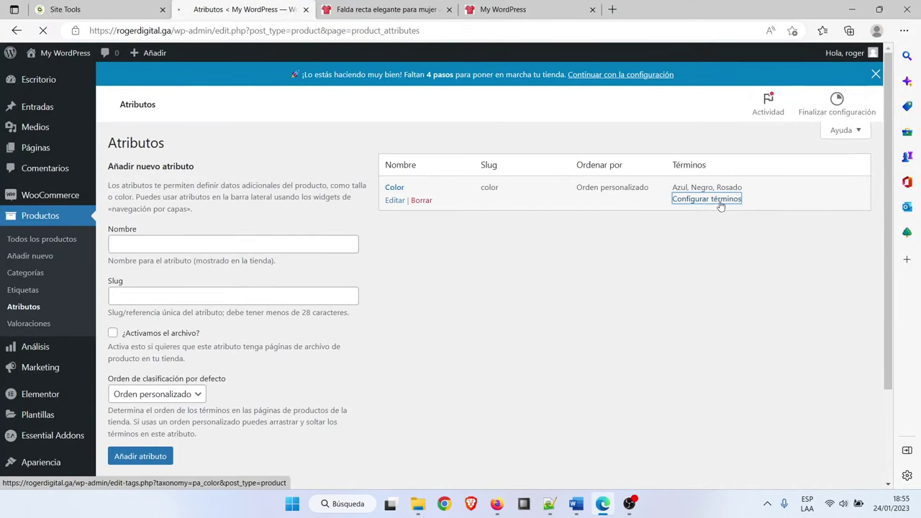
{"action": "key", "text": "Caps_Lock"}
{"action": "type", "text": "N"}
{"action": "key", "text": "BackSpace"}
{"action": "type", "text": "B"}
{"action": "key", "text": "Caps_Lock"}
{"action": "type", "text": "laa"}
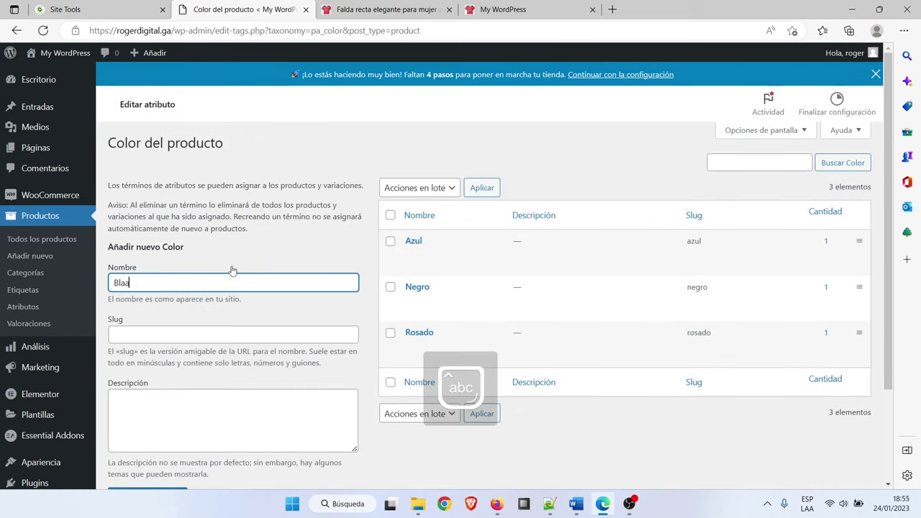
{"action": "type", "text": "c"}
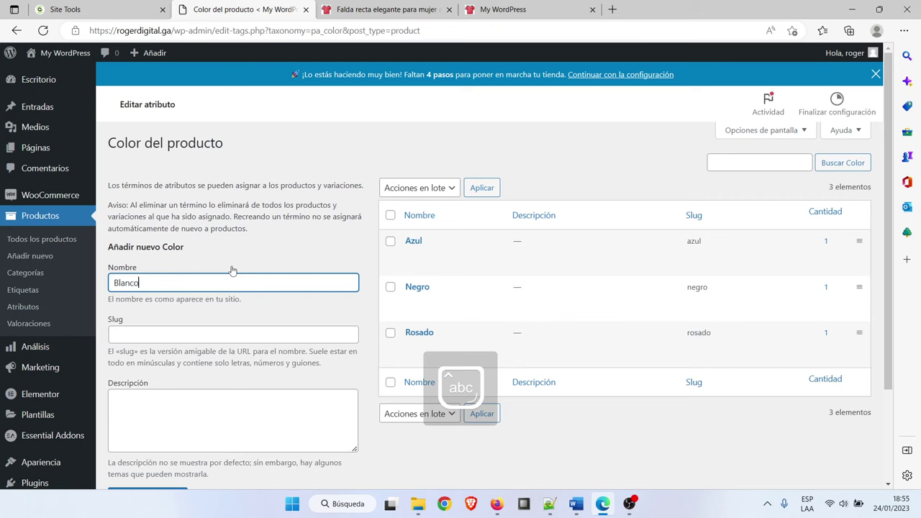
{"action": "type", "text": "o"}
{"action": "scroll", "coordinate": [232, 269], "scroll_direction": "down", "scroll_amount": 2}
{"action": "left_click", "coordinate": [142, 382]}
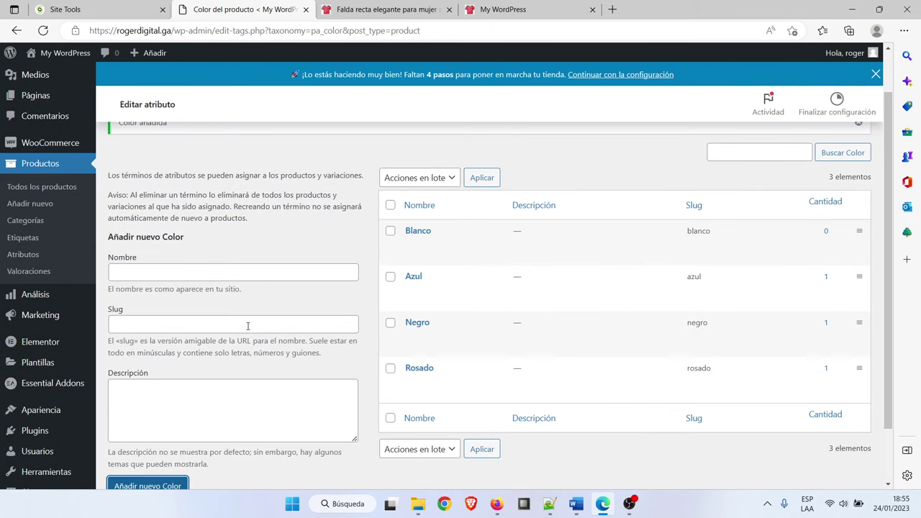
Step: Add Naranja and Rojo as further Color terms
{"action": "left_click", "coordinate": [166, 279]}
{"action": "type", "text": "N"}
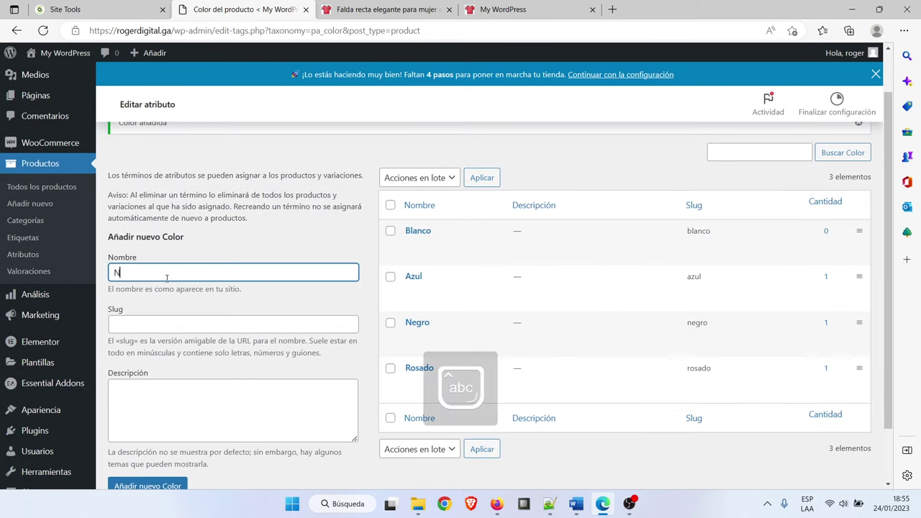
{"action": "type", "text": "er"}
{"action": "key", "text": "BackSpace"}
{"action": "type", "text": "ranja"}
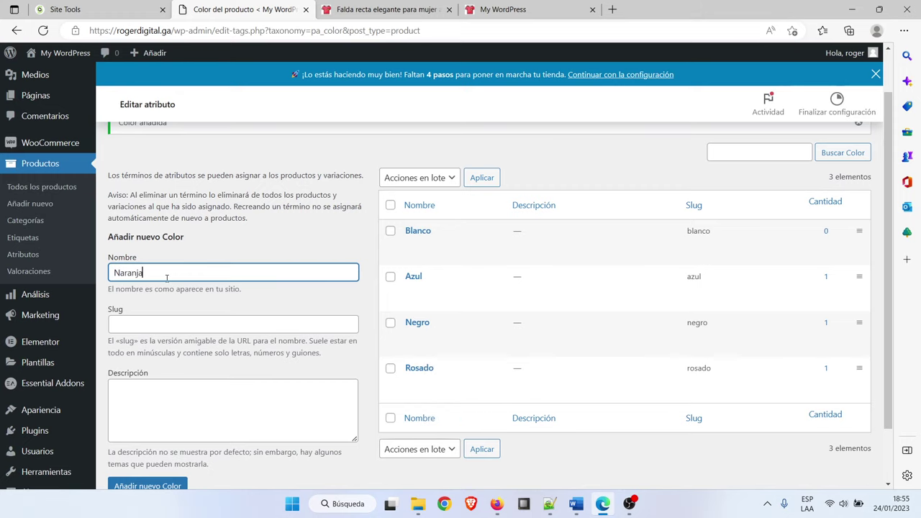
{"action": "scroll", "coordinate": [162, 457], "scroll_direction": "down", "scroll_amount": 1}
{"action": "left_click", "coordinate": [164, 420]}
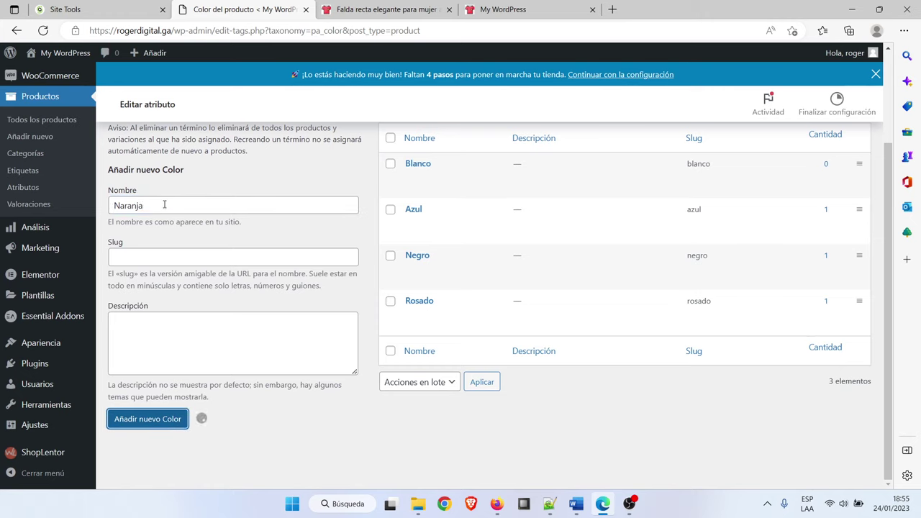
{"action": "type", "text": "Rojo"}
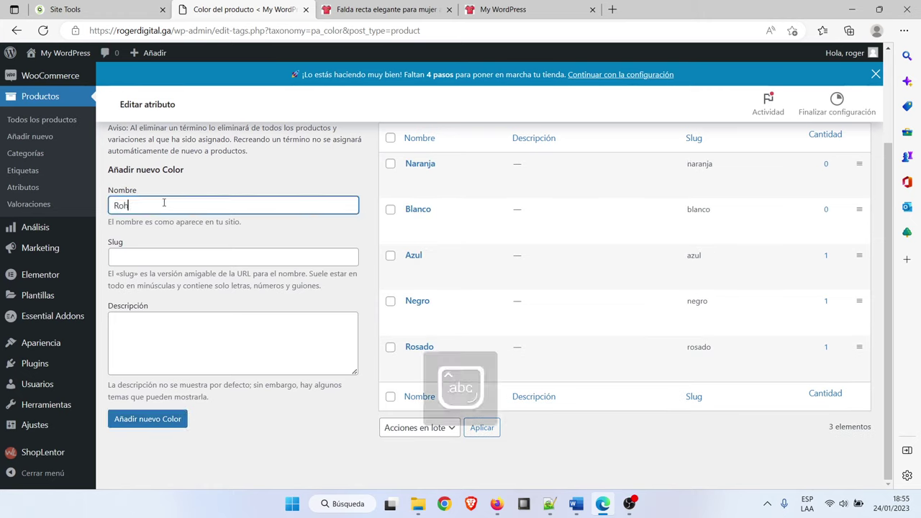
{"action": "left_click", "coordinate": [159, 421]}
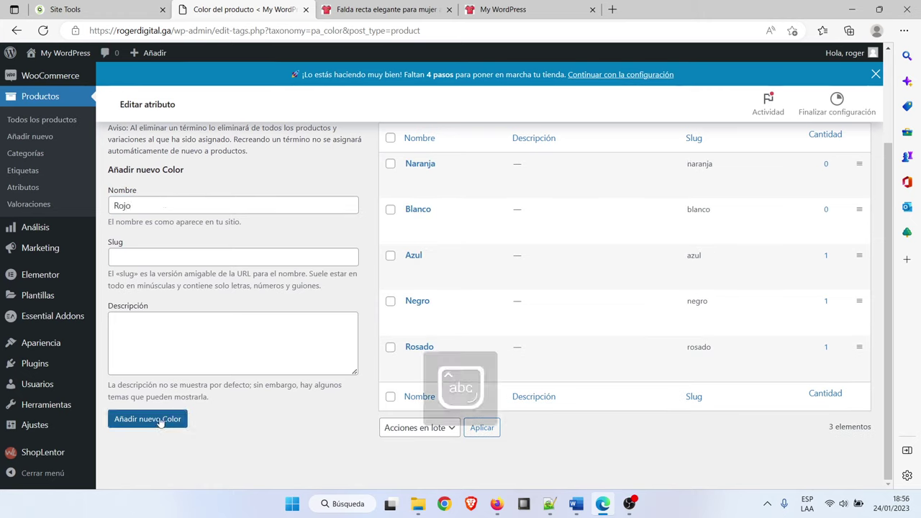
{"action": "scroll", "coordinate": [257, 323], "scroll_direction": "up", "scroll_amount": 2}
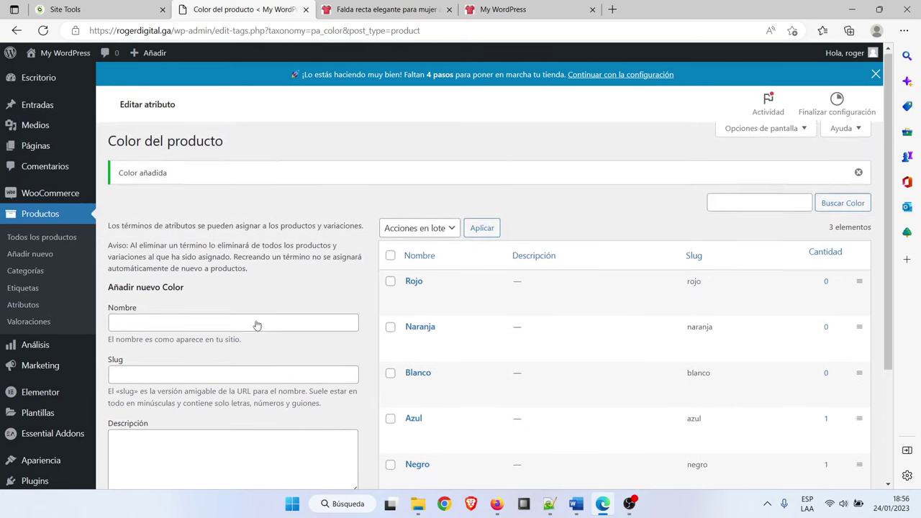
{"action": "scroll", "coordinate": [50, 362], "scroll_direction": "down", "scroll_amount": 1}
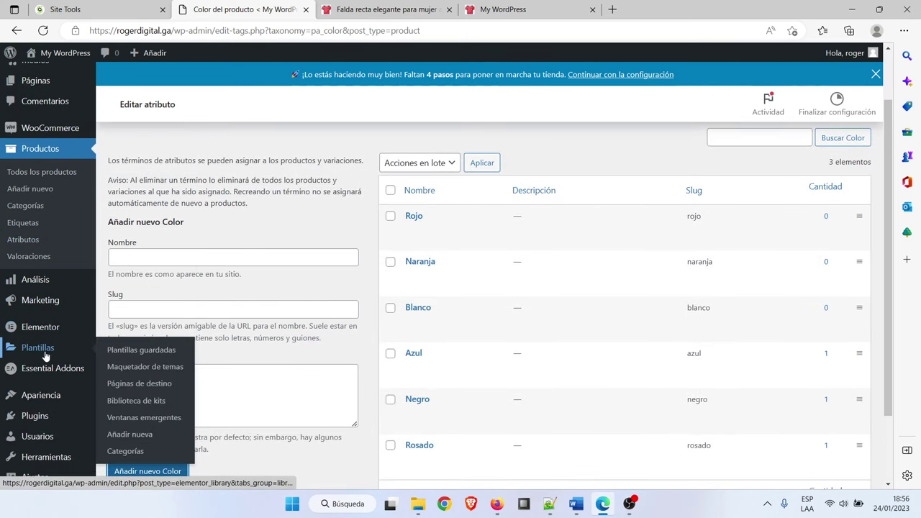
Step: Start a new product named 'Polo camisero varón blanco, rojo y naranja'
{"action": "left_click", "coordinate": [54, 178]}
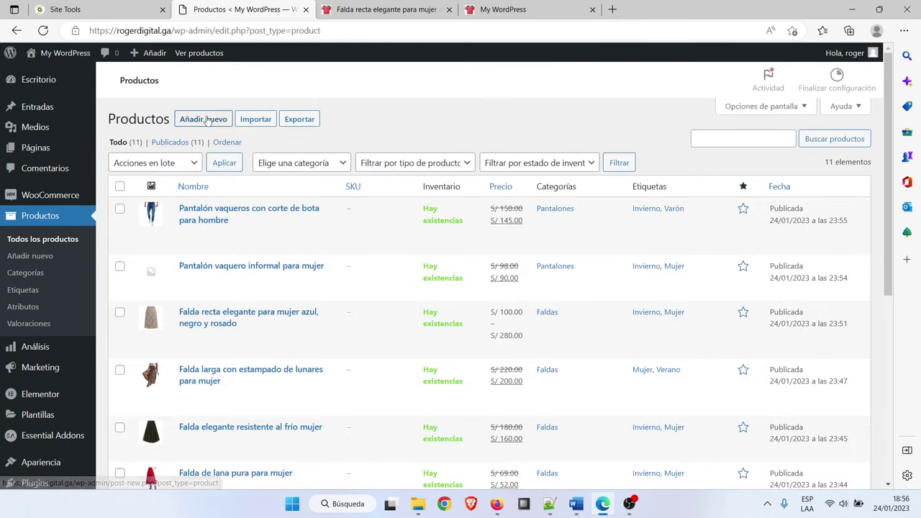
{"action": "left_click", "coordinate": [202, 144]}
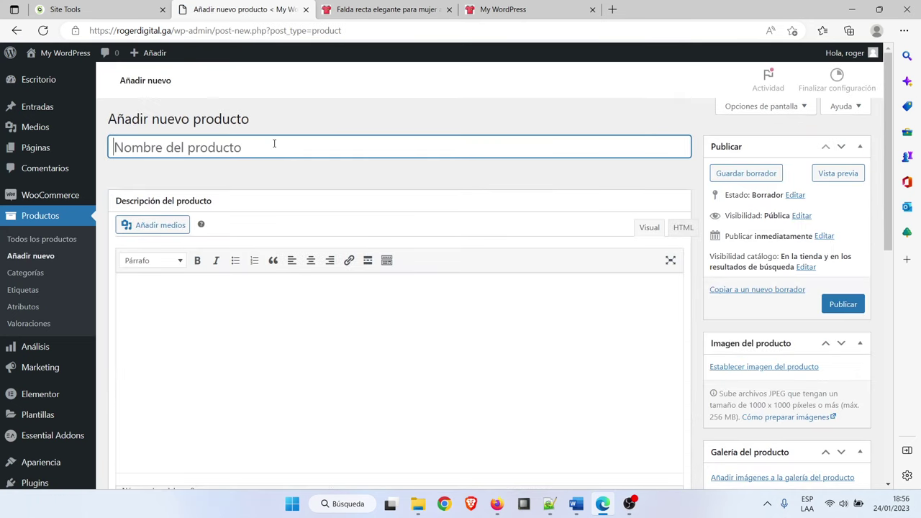
{"action": "type", "text": "polo camisero varón blanco"}
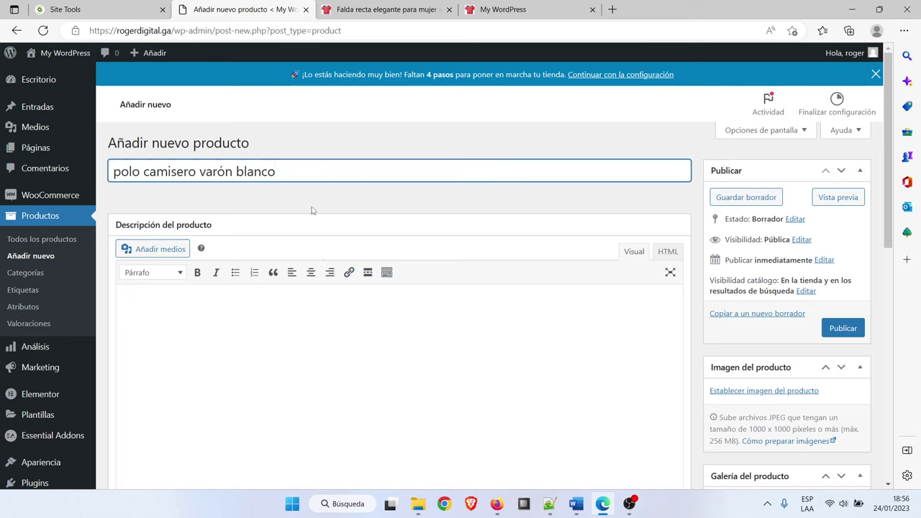
{"action": "key", "text": "Caps_Lock"}
{"action": "type", "text": "P"}
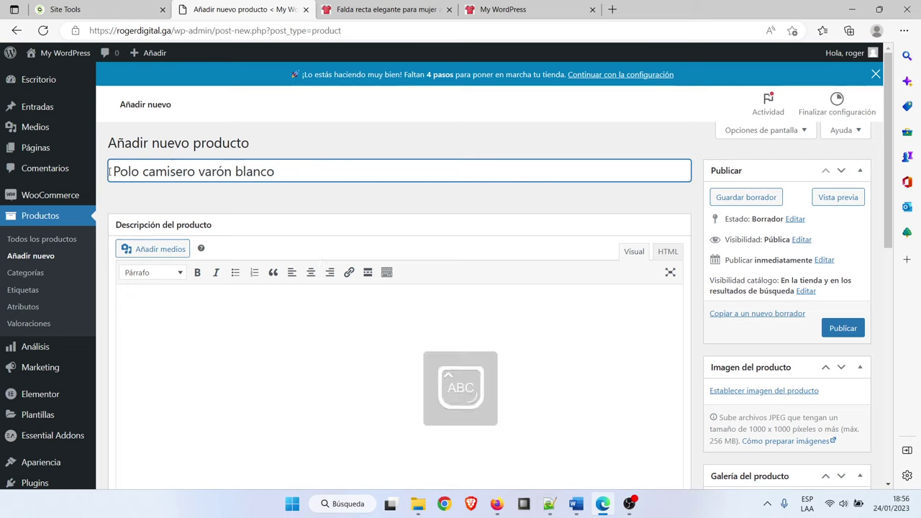
{"action": "type", "text": ","}
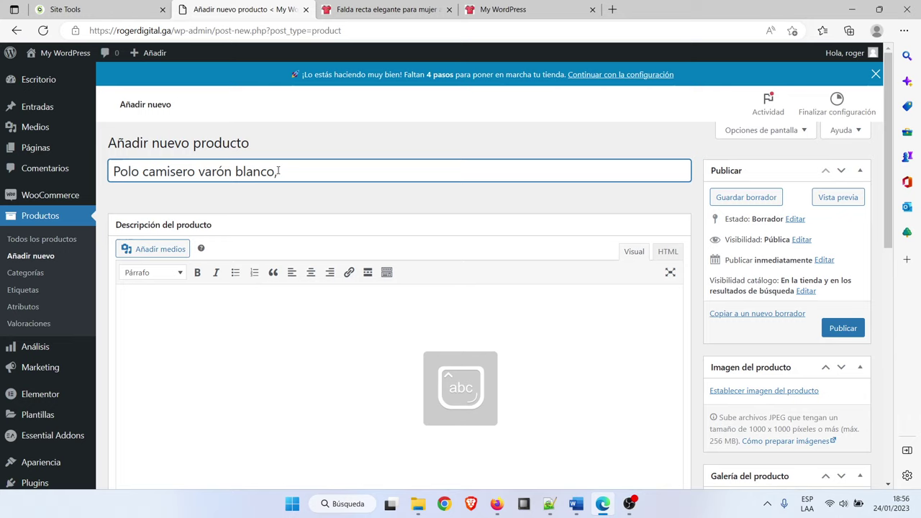
{"action": "type", "text": "rojo y n"}
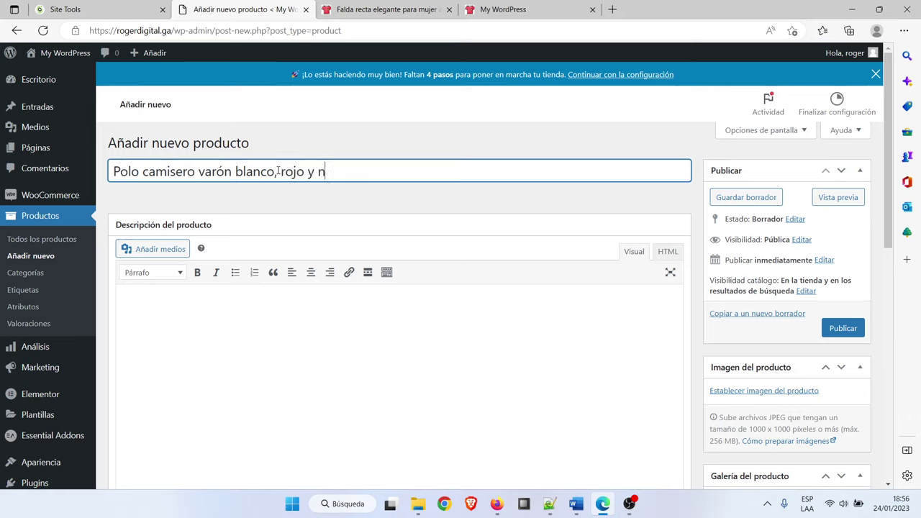
{"action": "type", "text": "aran"}
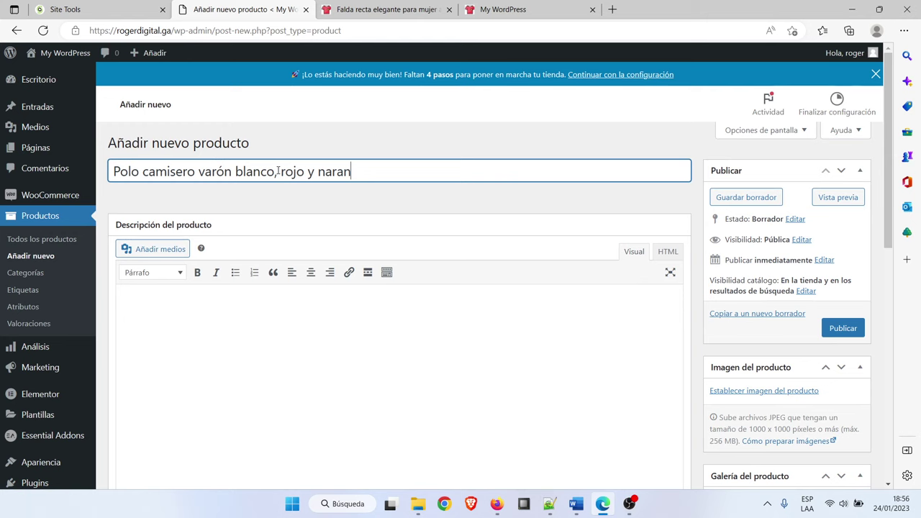
{"action": "type", "text": "ja"}
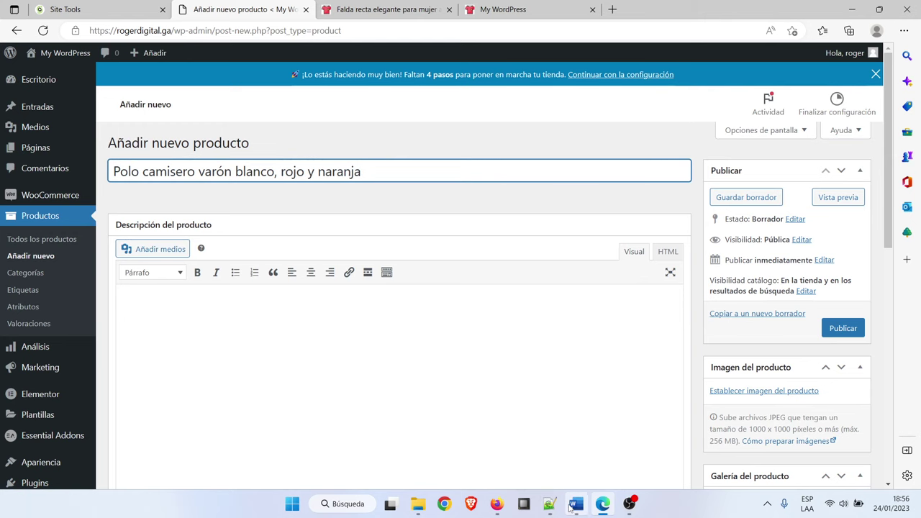
Step: Paste the training-use paragraph from the Word document into the product description
{"action": "left_click", "coordinate": [576, 503]}
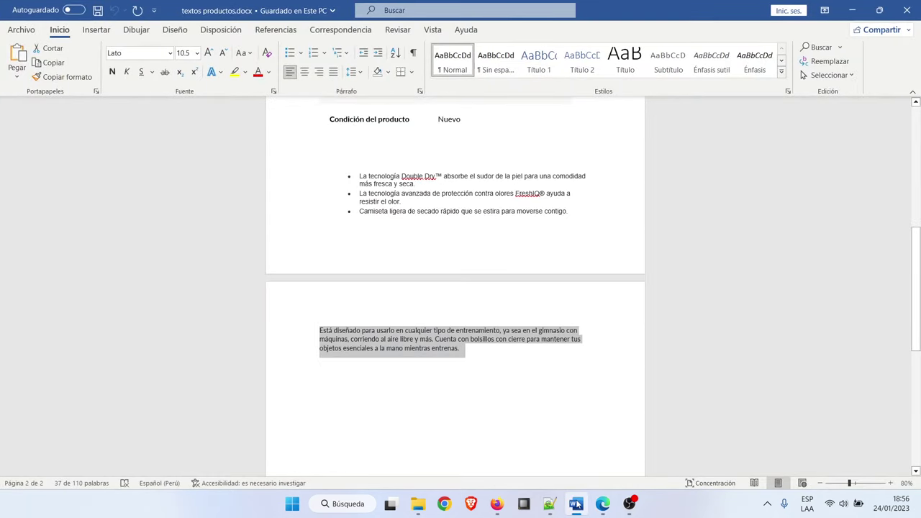
{"action": "left_click", "coordinate": [576, 504]}
{"action": "left_click", "coordinate": [372, 353]}
{"action": "type", "text": "Está diseñado para usarlo en cualquier tipo de entrenamiento, ya sea en el gimnasio con máquinas, corriendo al aire libre y más. Cuenta con bolsillos con cierre para mantener tus objetos esenciales a la mano mientras entrenas."}
{"action": "key", "text": "ctrl+v"}
{"action": "key", "text": "ctrl+v"}
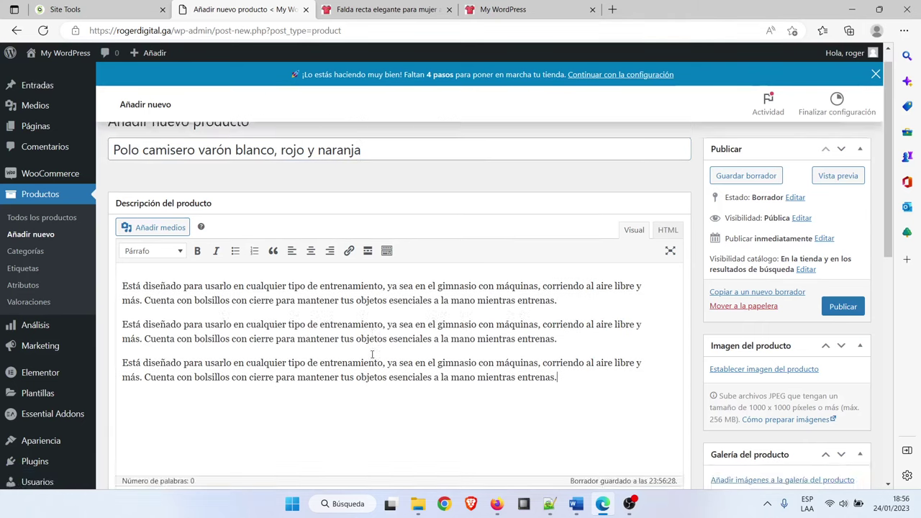
{"action": "scroll", "coordinate": [372, 353], "scroll_direction": "down", "scroll_amount": 3}
{"action": "left_click", "coordinate": [303, 343]}
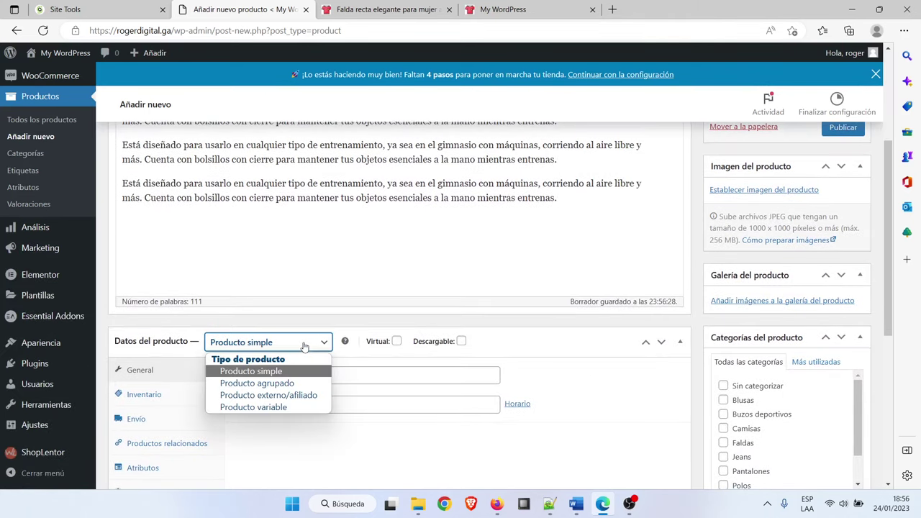
Step: Make the polo a variable product, check its attributes, then head to Productos > Atributos
{"action": "left_click", "coordinate": [262, 408]}
{"action": "scroll", "coordinate": [259, 401], "scroll_direction": "down", "scroll_amount": 2}
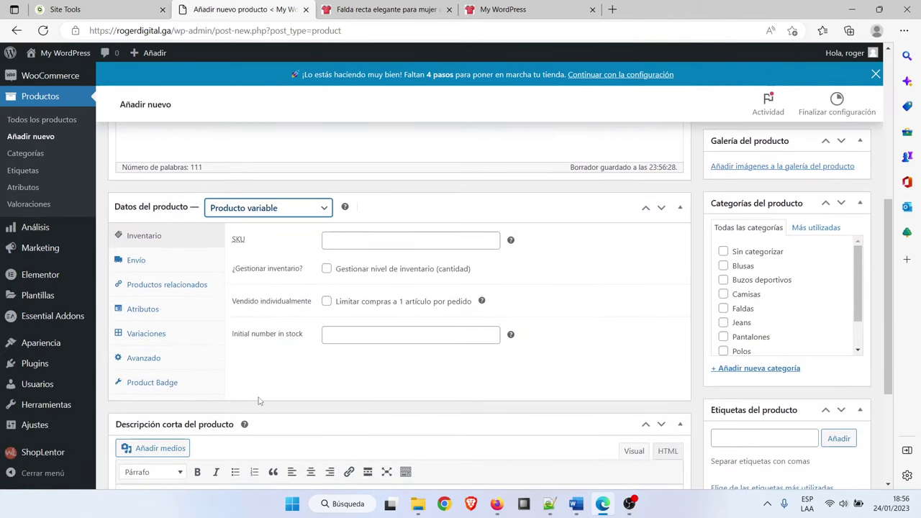
{"action": "left_click", "coordinate": [179, 313]}
{"action": "left_click", "coordinate": [359, 243]}
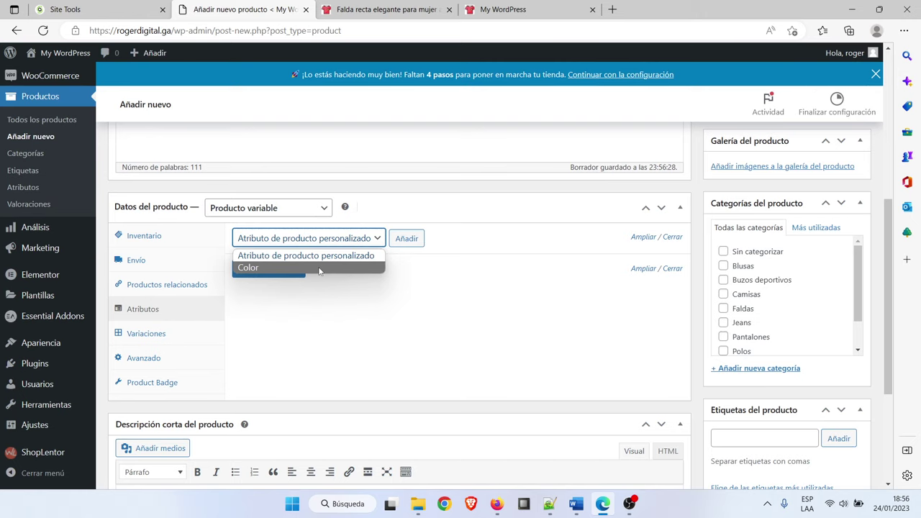
{"action": "left_click", "coordinate": [345, 326]}
{"action": "scroll", "coordinate": [345, 326], "scroll_direction": "up", "scroll_amount": 5}
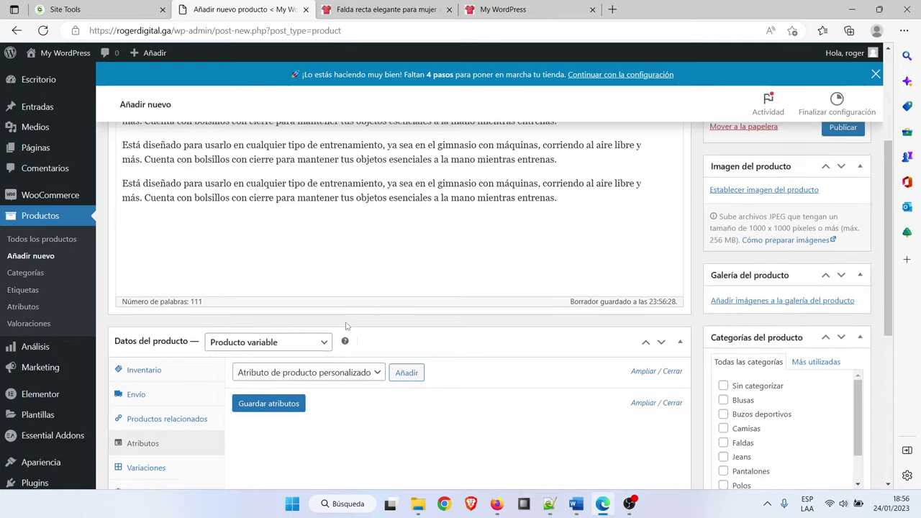
{"action": "scroll", "coordinate": [345, 326], "scroll_direction": "down", "scroll_amount": 4}
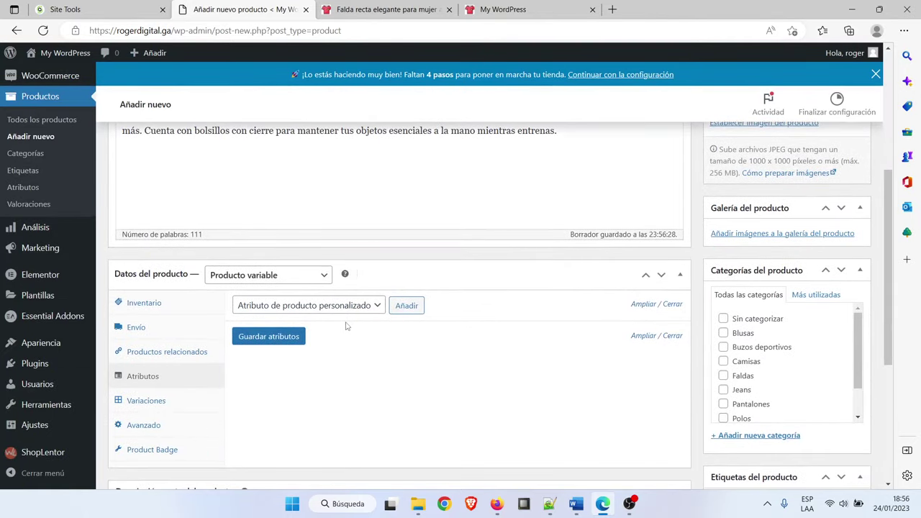
{"action": "scroll", "coordinate": [345, 324], "scroll_direction": "up", "scroll_amount": 4}
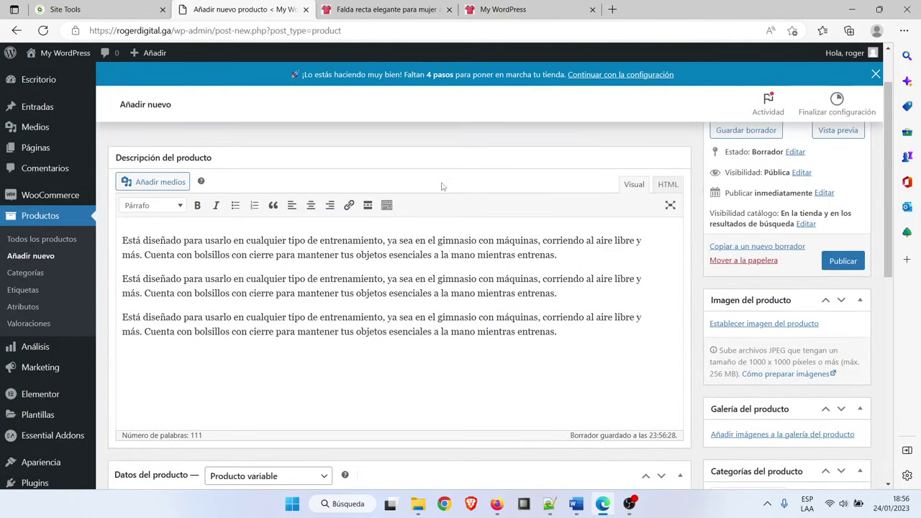
{"action": "left_click", "coordinate": [36, 307]}
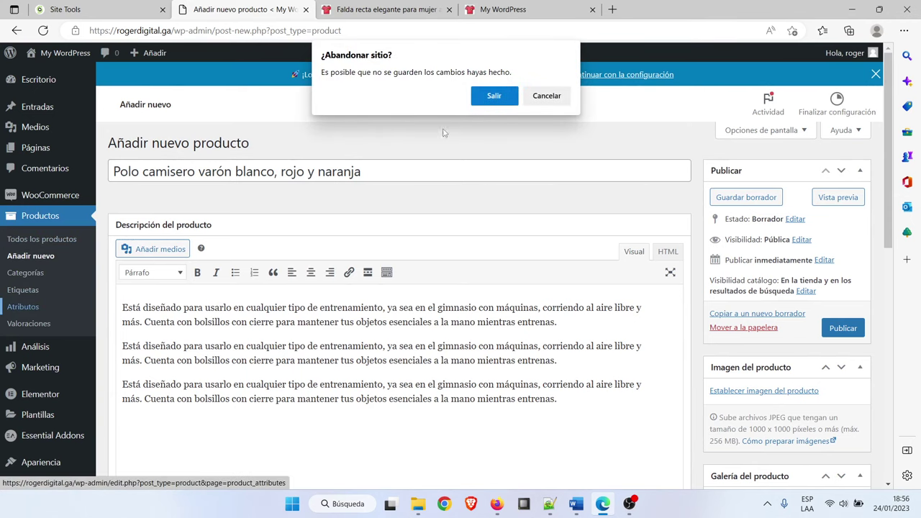
Step: Leave the unsaved draft and create the global attribute Talla
{"action": "left_click", "coordinate": [479, 95]}
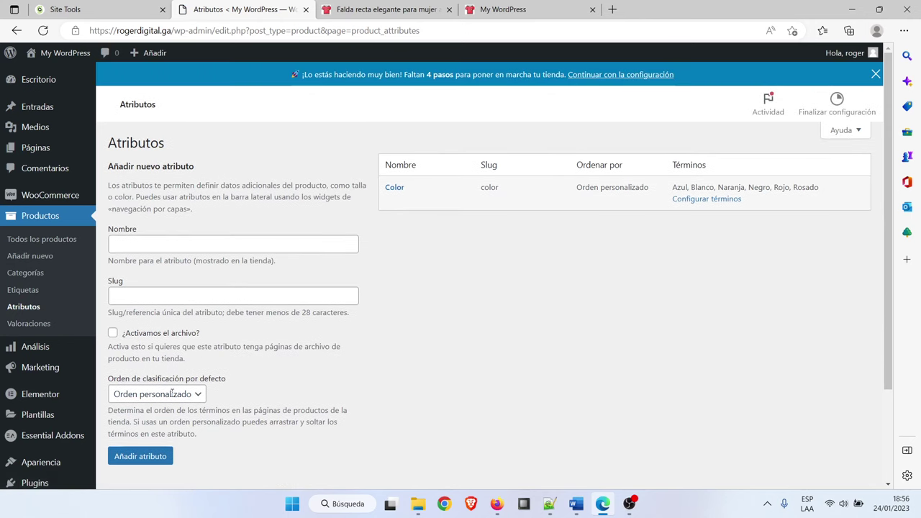
{"action": "left_click", "coordinate": [160, 250]}
{"action": "type", "text": "Talla"}
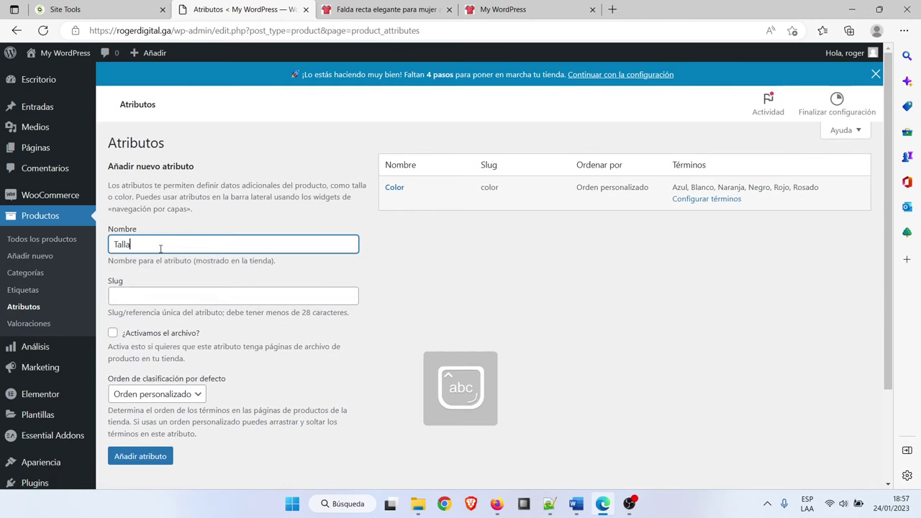
{"action": "scroll", "coordinate": [161, 249], "scroll_direction": "down", "scroll_amount": 2}
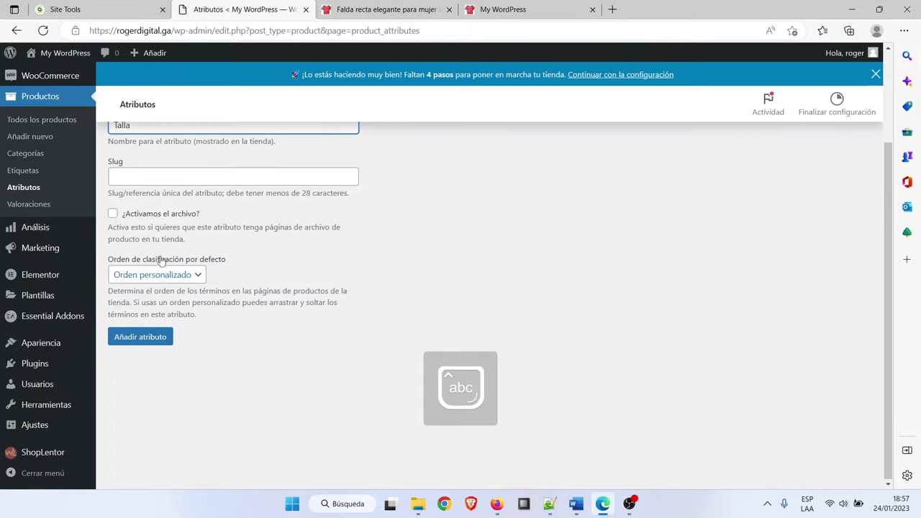
{"action": "left_click", "coordinate": [138, 337]}
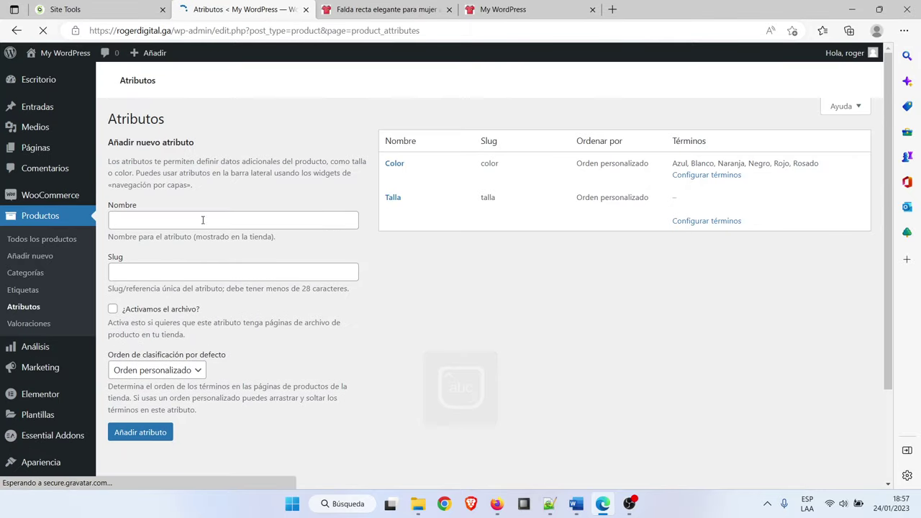
{"action": "left_click", "coordinate": [203, 219]}
{"action": "type", "text": "S"}
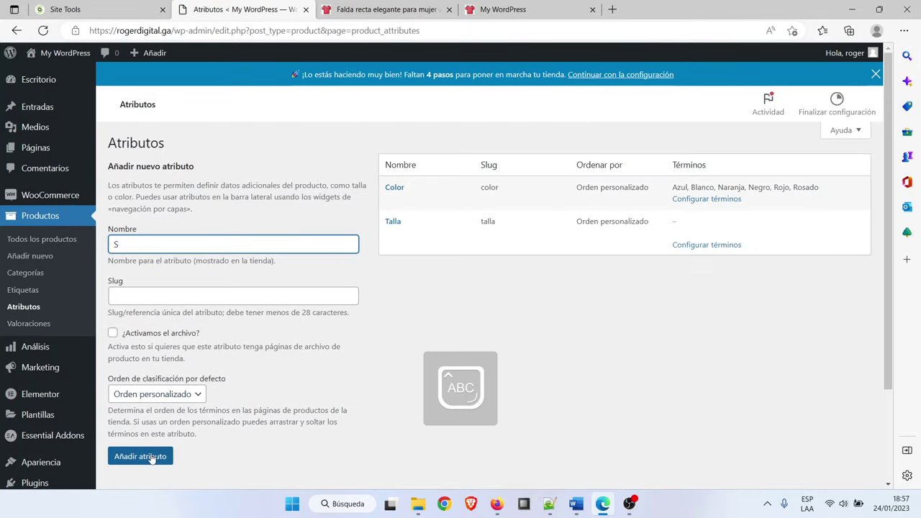
{"action": "left_click", "coordinate": [141, 456]}
{"action": "left_click", "coordinate": [164, 245]}
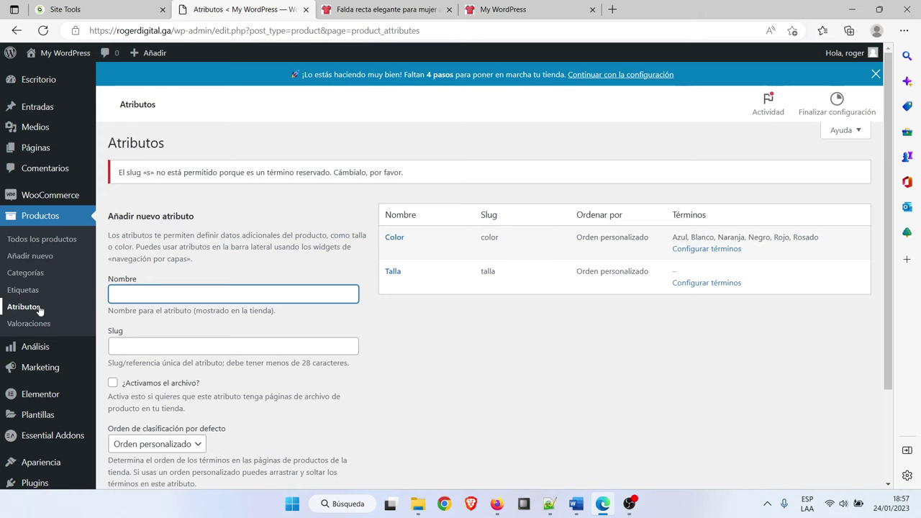
{"action": "left_click", "coordinate": [37, 307]}
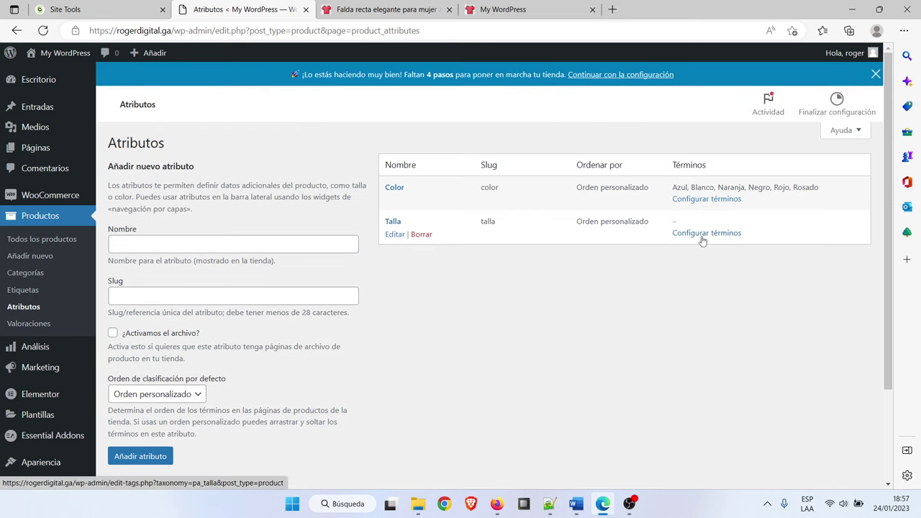
Step: Add sizes S, M and L as Talla terms
{"action": "left_click", "coordinate": [701, 235]}
{"action": "type", "text": "S"}
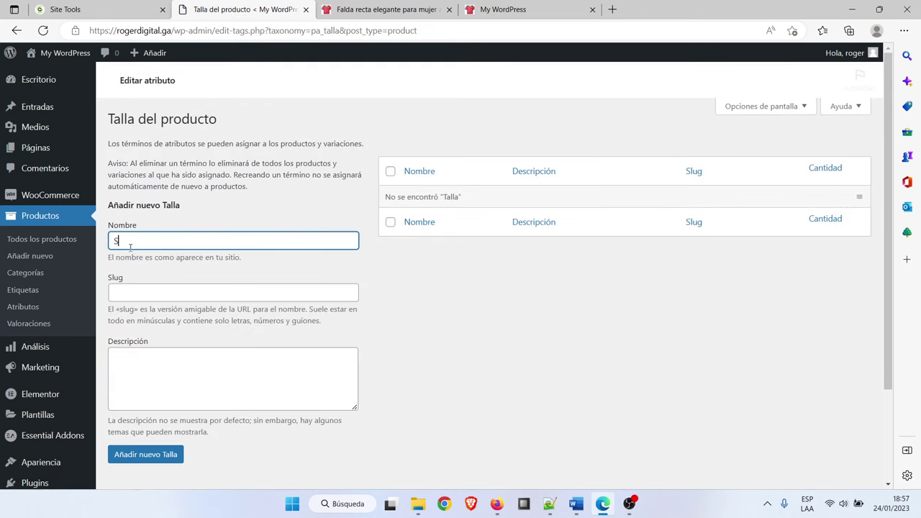
{"action": "left_click", "coordinate": [144, 455]}
{"action": "left_click_drag", "start_coordinate": [107, 323], "coordinate": [163, 317]}
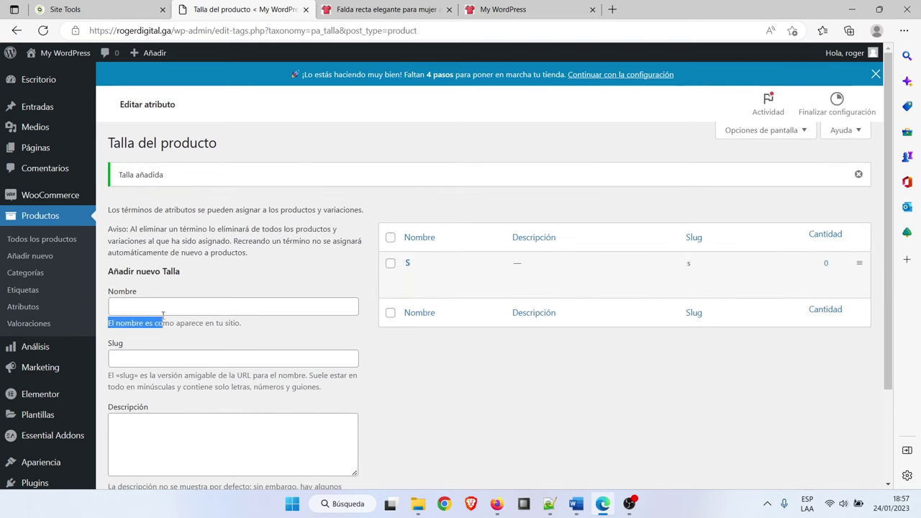
{"action": "left_click", "coordinate": [163, 309]}
{"action": "type", "text": "M"}
{"action": "scroll", "coordinate": [151, 374], "scroll_direction": "down", "scroll_amount": 2}
{"action": "left_click", "coordinate": [146, 400]}
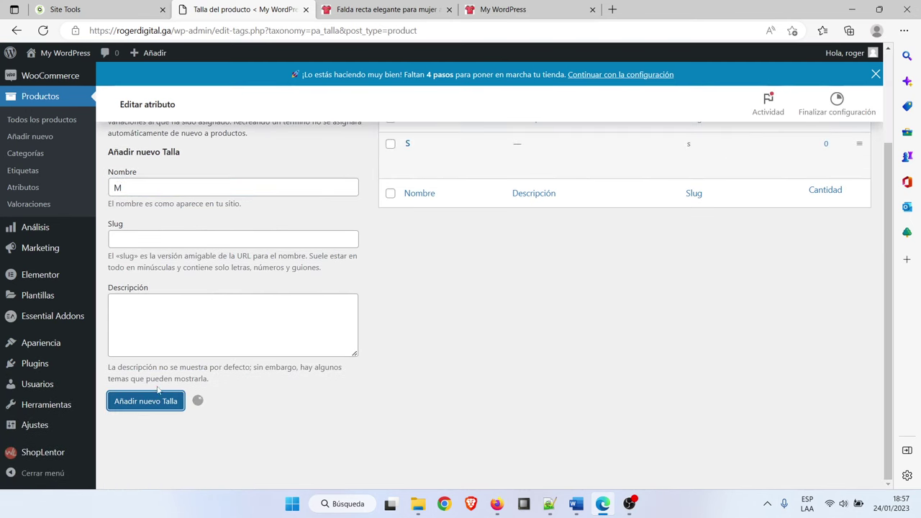
{"action": "left_click", "coordinate": [183, 191]}
{"action": "type", "text": "L"}
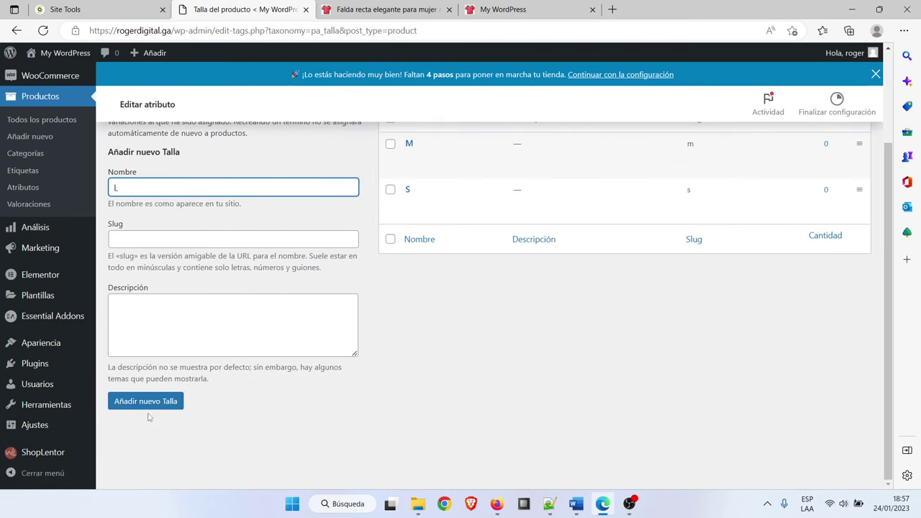
{"action": "left_click", "coordinate": [156, 401]}
{"action": "scroll", "coordinate": [532, 338], "scroll_direction": "up", "scroll_amount": 2}
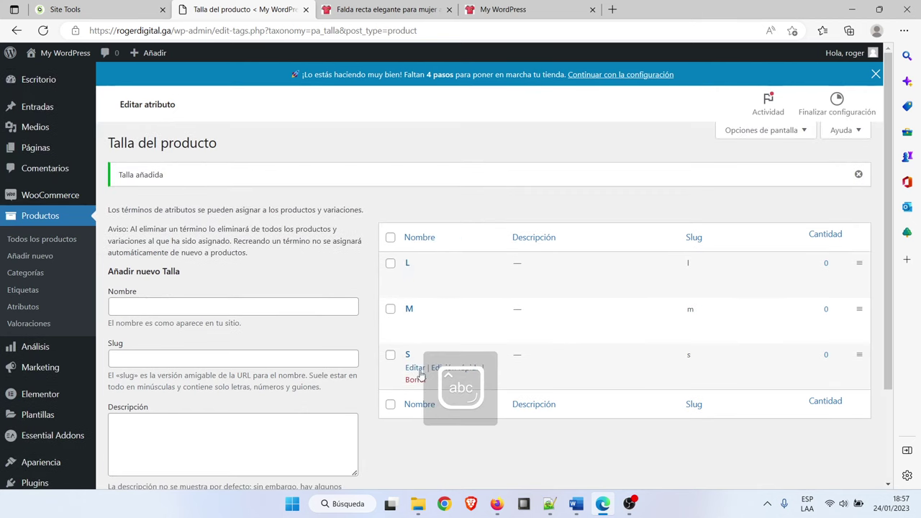
{"action": "left_click", "coordinate": [32, 243]}
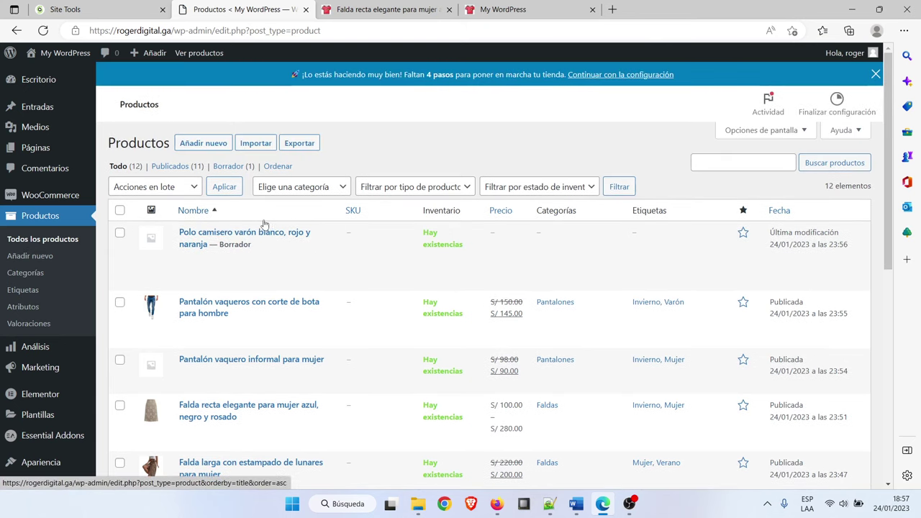
Step: Open the white, red and orange polo and paste its product description
{"action": "left_click", "coordinate": [276, 232]}
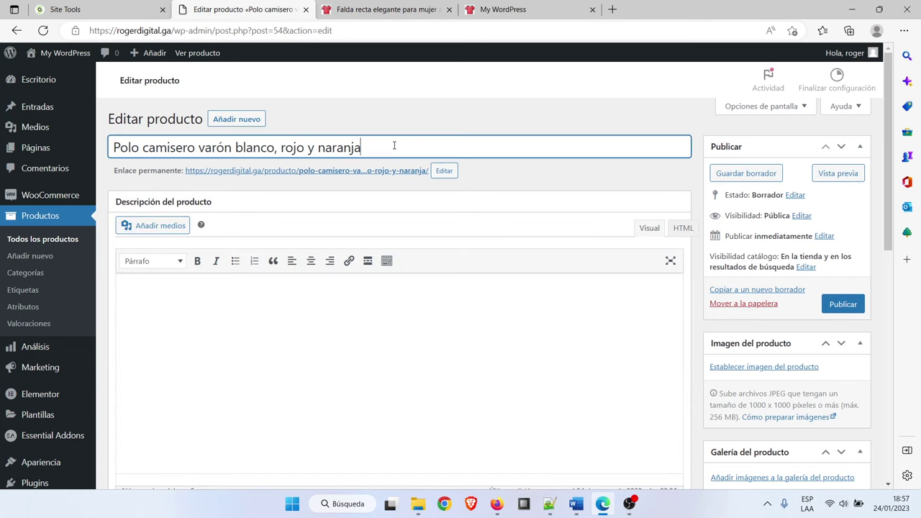
{"action": "left_click", "coordinate": [578, 502]}
{"action": "left_click", "coordinate": [577, 503]}
{"action": "left_click", "coordinate": [222, 387]}
{"action": "type", "text": "Está diseñado para usarlo en cualquier tipo de entrenamiento, ya sea en el gimnasio con máquinas, corriendo al aire libre y más. Cuenta con bolsillos con cierre para mantener tus objetos esenciales a la mano mientras entrenas."}
{"action": "scroll", "coordinate": [221, 388], "scroll_direction": "down", "scroll_amount": 1}
{"action": "type", "text": "Está diseñado para usarlo en cualquier tipo de entrenamiento, ya sea en el gimnasio con máquinas, corriendo al aire libre y más. Cuenta con bolsillos con cierre para mantener tus objetos esenciales a la mano mientras entrenas."}
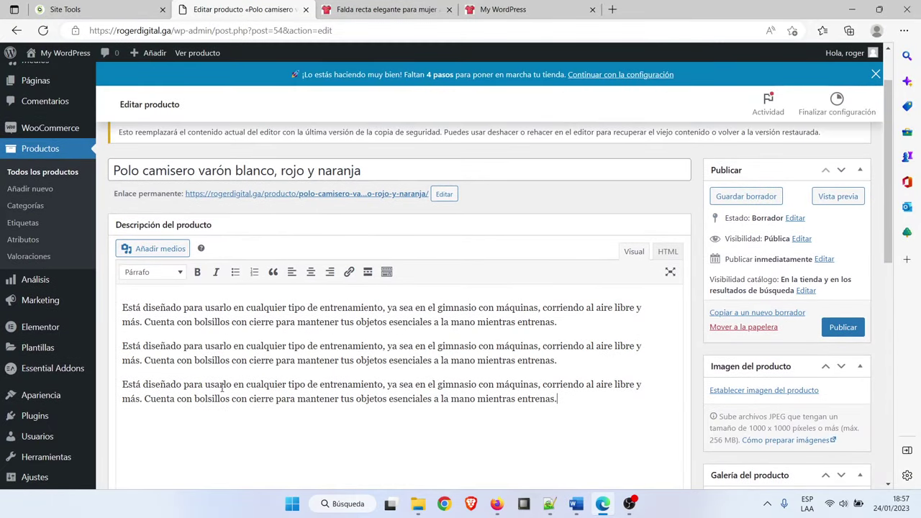
{"action": "scroll", "coordinate": [293, 363], "scroll_direction": "down", "scroll_amount": 4}
Step: Make the polo a variable product and add the Color attribute
{"action": "left_click", "coordinate": [259, 273]}
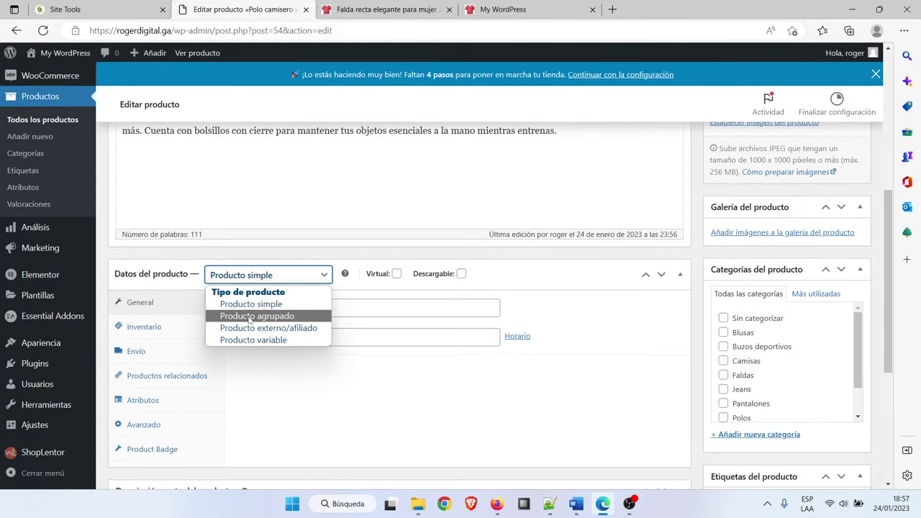
{"action": "left_click", "coordinate": [248, 340]}
{"action": "scroll", "coordinate": [245, 338], "scroll_direction": "down", "scroll_amount": 1}
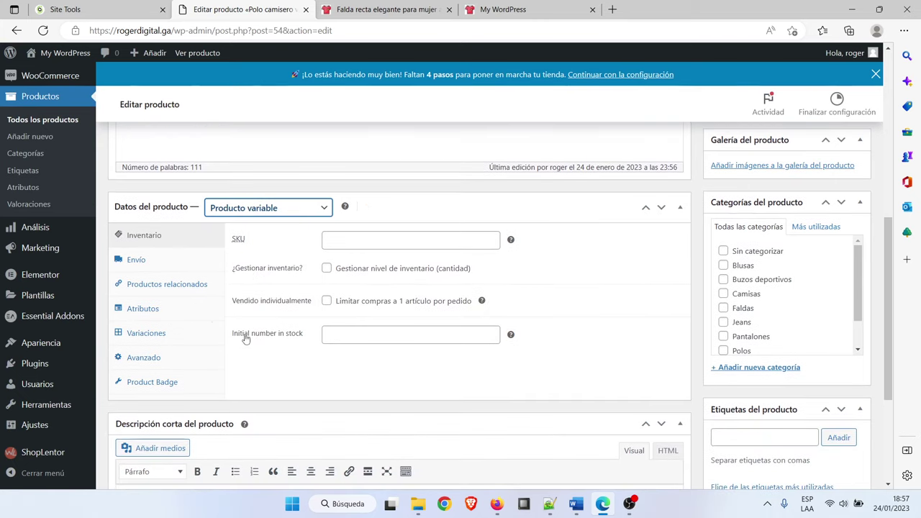
{"action": "left_click", "coordinate": [158, 309]}
{"action": "left_click", "coordinate": [336, 242]}
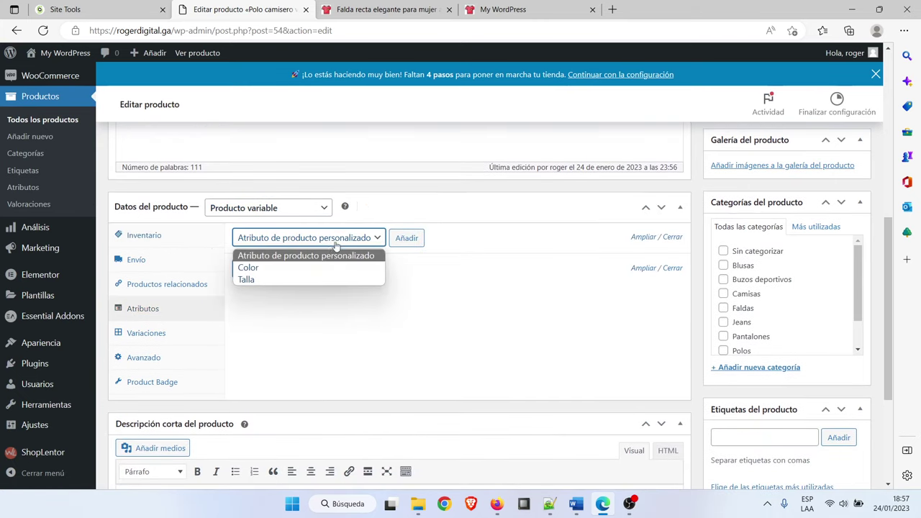
{"action": "left_click", "coordinate": [274, 267]}
{"action": "left_click", "coordinate": [406, 239]}
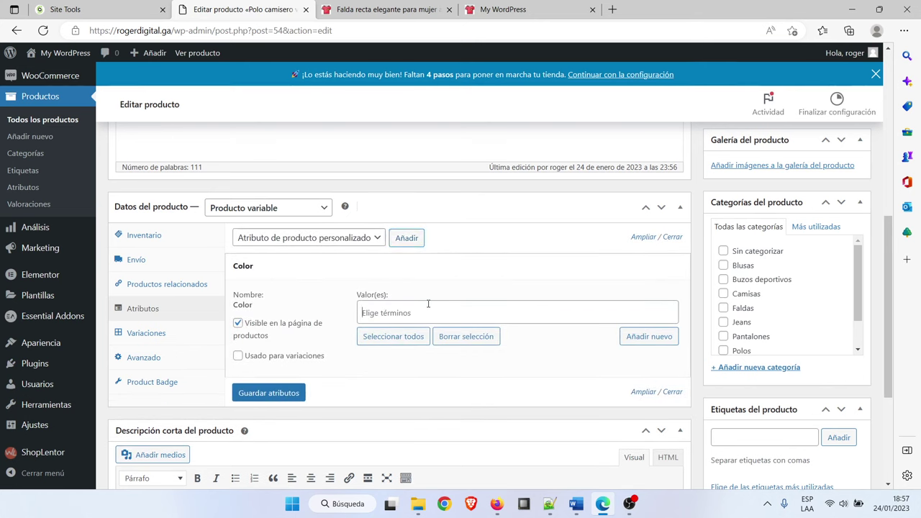
Step: Give the Color attribute the values Blanco, Naranja and Rojo
{"action": "left_click", "coordinate": [428, 305]}
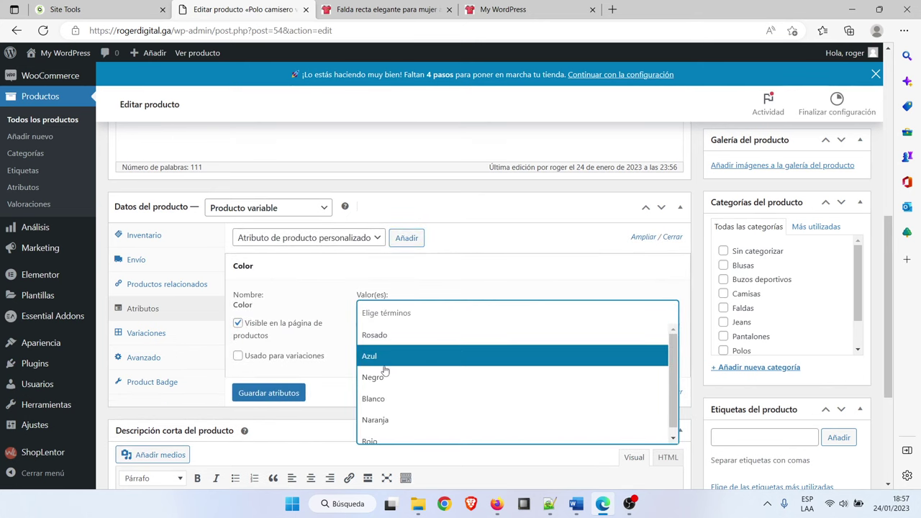
{"action": "left_click", "coordinate": [420, 505]}
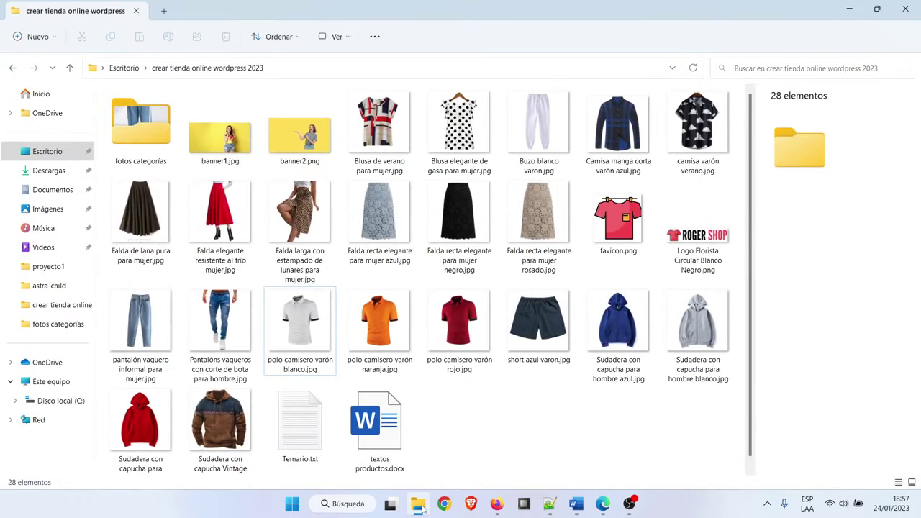
{"action": "left_click", "coordinate": [419, 506]}
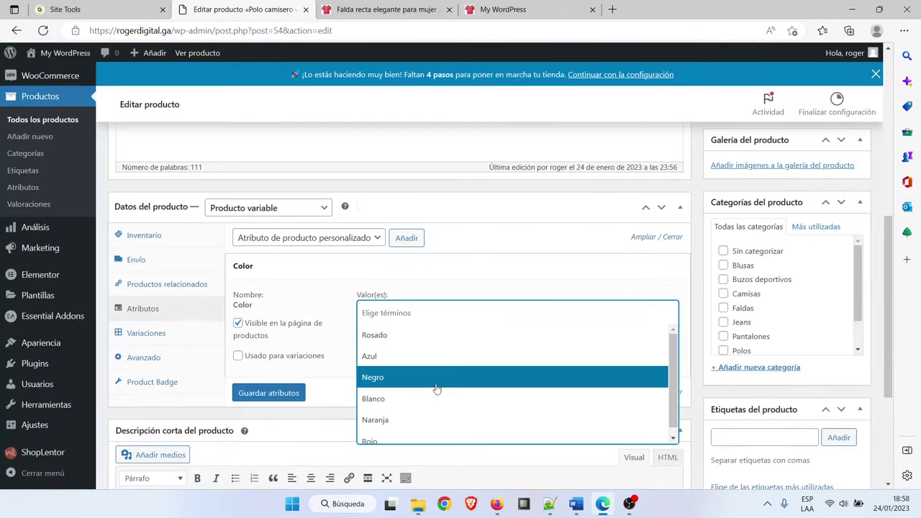
{"action": "left_click", "coordinate": [396, 399]}
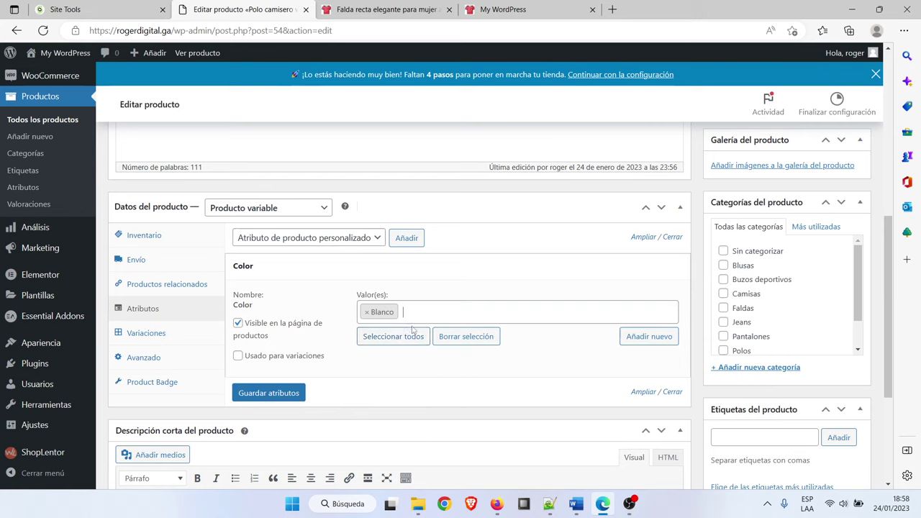
{"action": "left_click", "coordinate": [418, 305]}
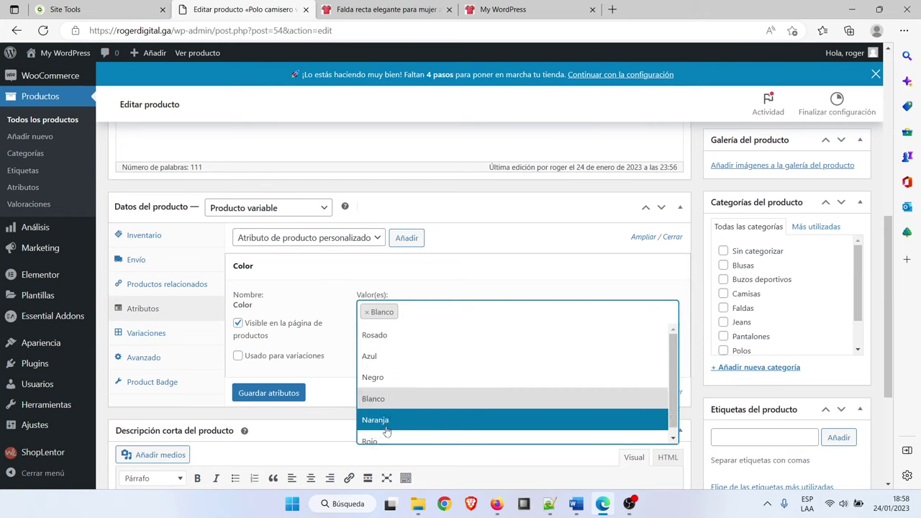
{"action": "left_click", "coordinate": [386, 430]}
{"action": "left_click", "coordinate": [460, 318]}
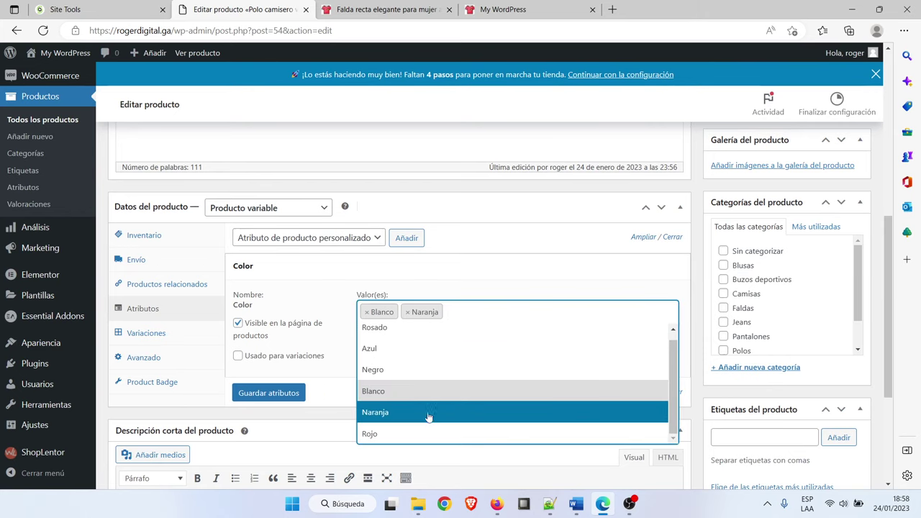
{"action": "left_click", "coordinate": [407, 433]}
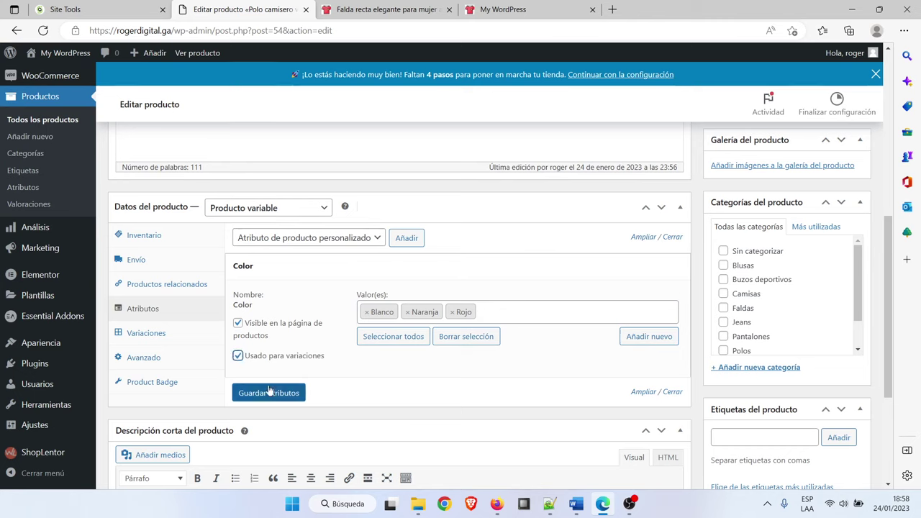
Step: Add the Talla attribute with sizes S, M and L, use it for variations, and save attributes
{"action": "left_click", "coordinate": [345, 243]}
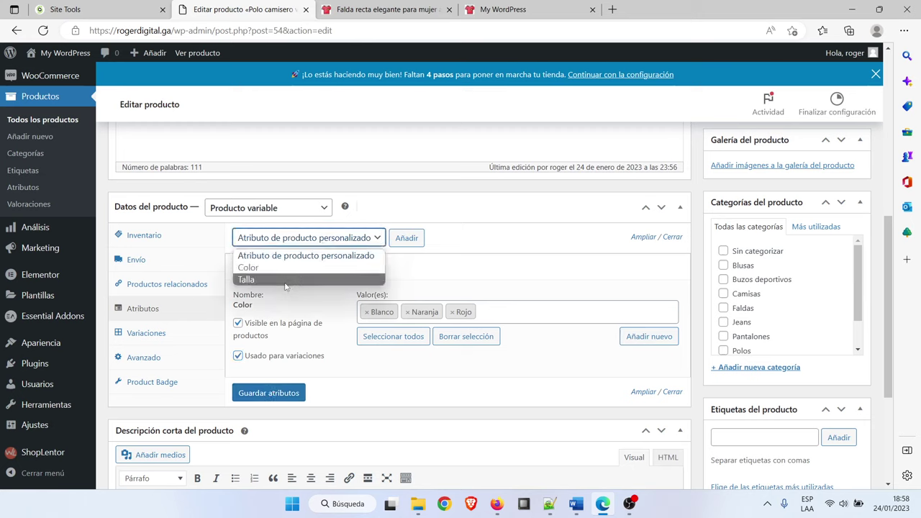
{"action": "left_click", "coordinate": [285, 280]}
{"action": "left_click", "coordinate": [400, 240]}
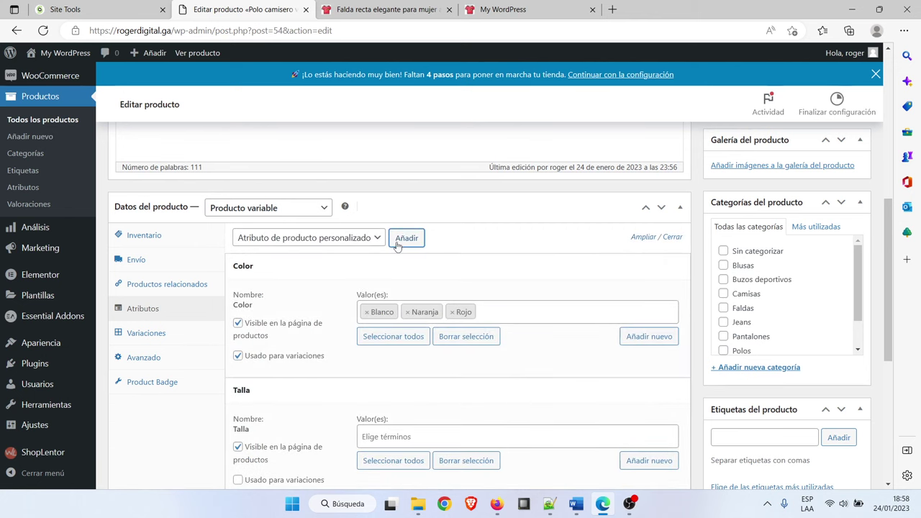
{"action": "scroll", "coordinate": [397, 288], "scroll_direction": "down", "scroll_amount": 1}
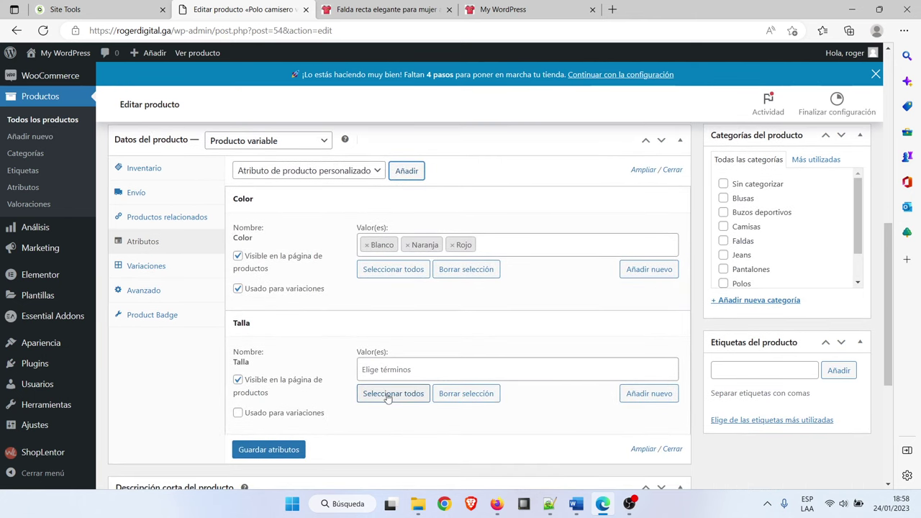
{"action": "left_click", "coordinate": [388, 397]}
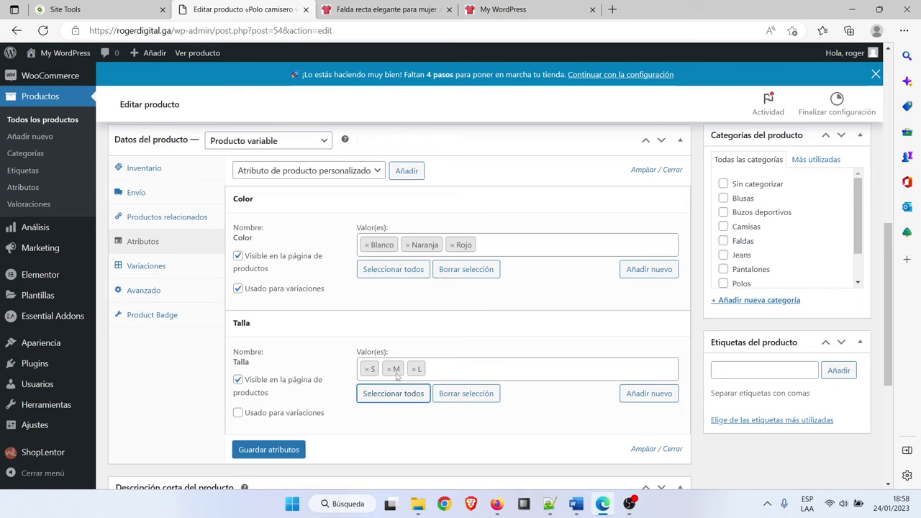
{"action": "left_click", "coordinate": [367, 370]}
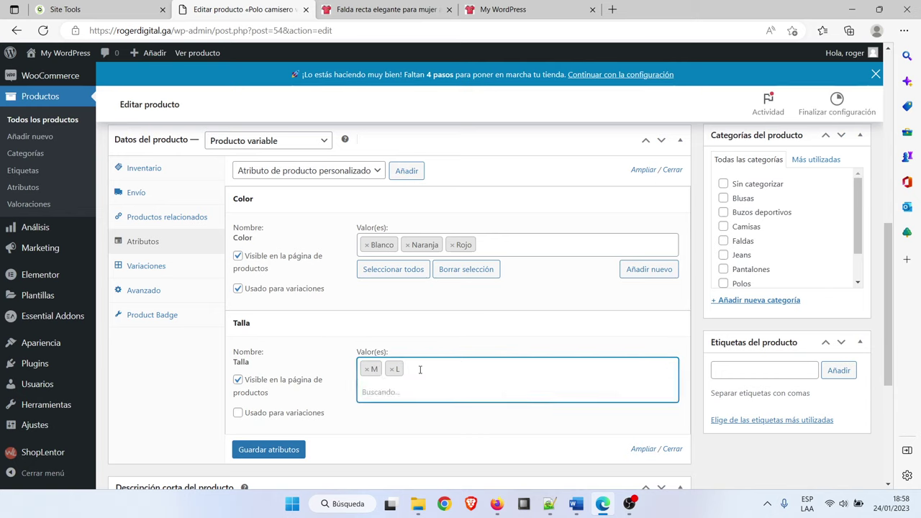
{"action": "key", "text": "Return"}
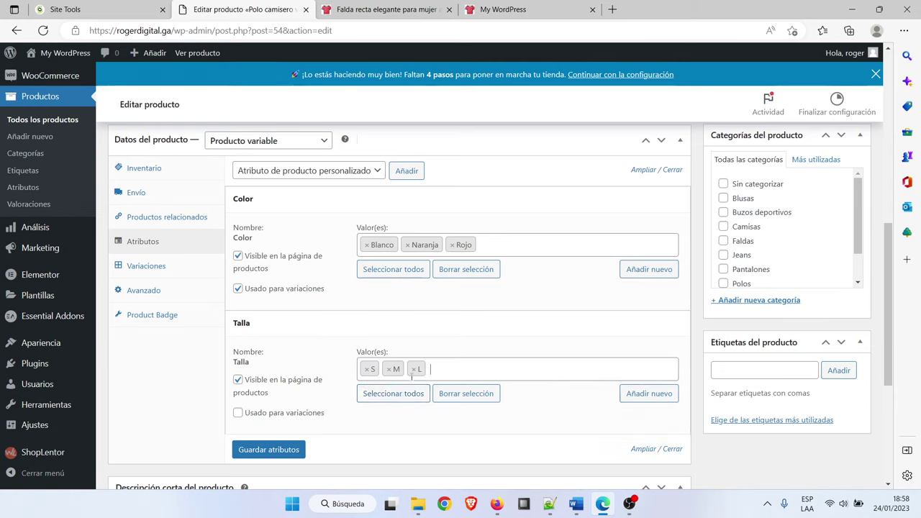
{"action": "left_click", "coordinate": [275, 415]}
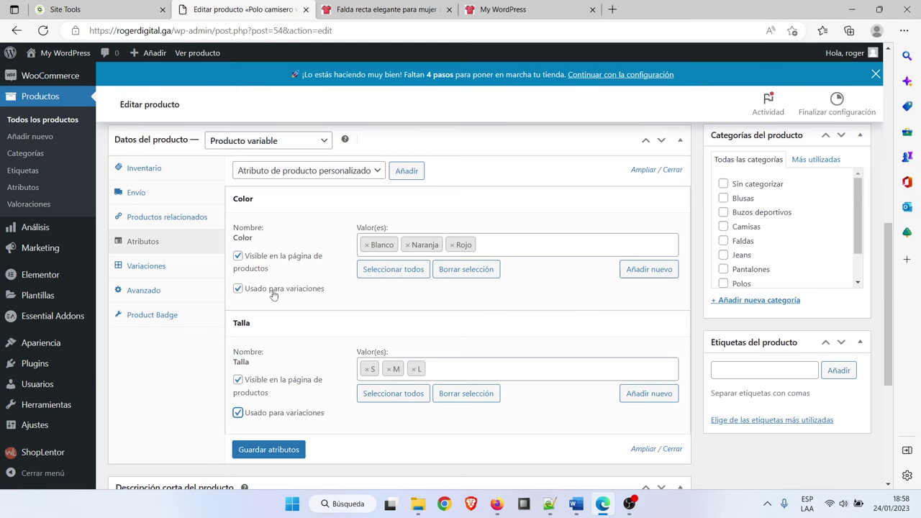
{"action": "scroll", "coordinate": [274, 293], "scroll_direction": "down", "scroll_amount": 1}
{"action": "left_click", "coordinate": [279, 384]}
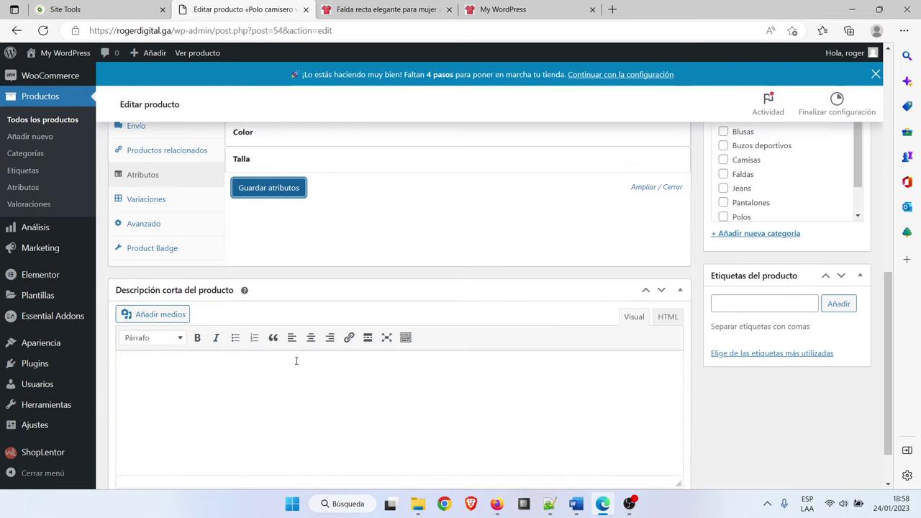
{"action": "scroll", "coordinate": [296, 360], "scroll_direction": "up", "scroll_amount": 2}
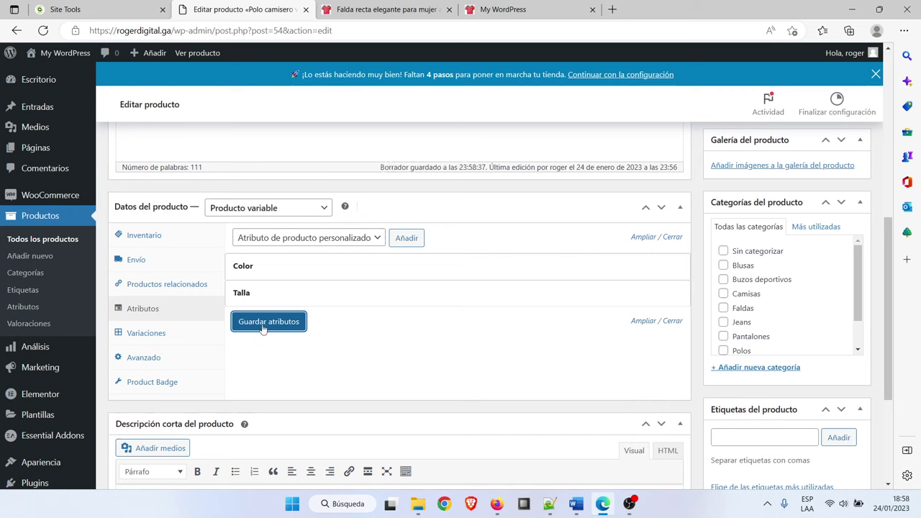
Step: Create variations for all attribute combinations, producing nine polo variations #55–#63
{"action": "left_click", "coordinate": [169, 333]}
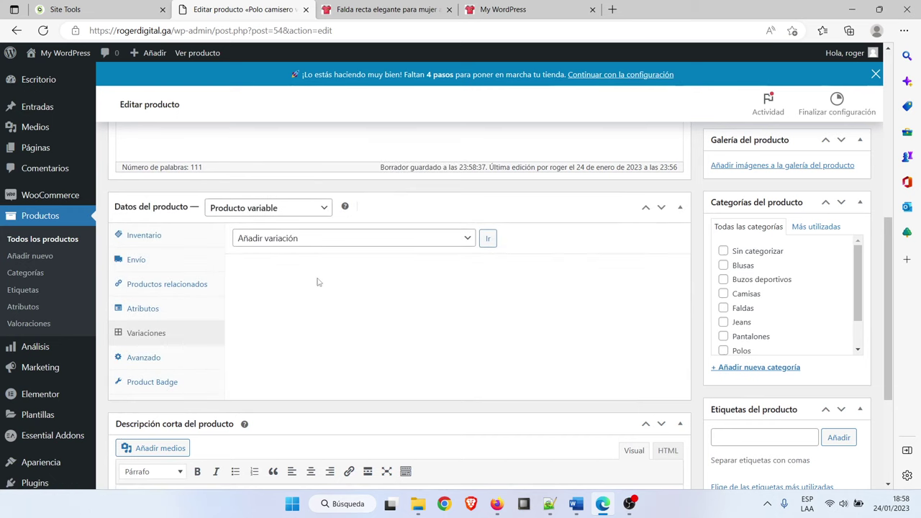
{"action": "left_click", "coordinate": [352, 245]}
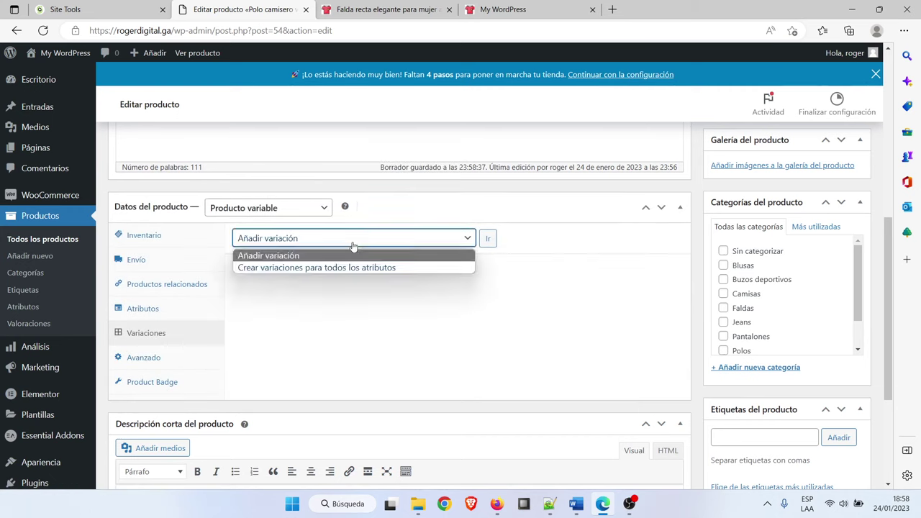
{"action": "left_click", "coordinate": [319, 268]}
{"action": "left_click", "coordinate": [487, 238]}
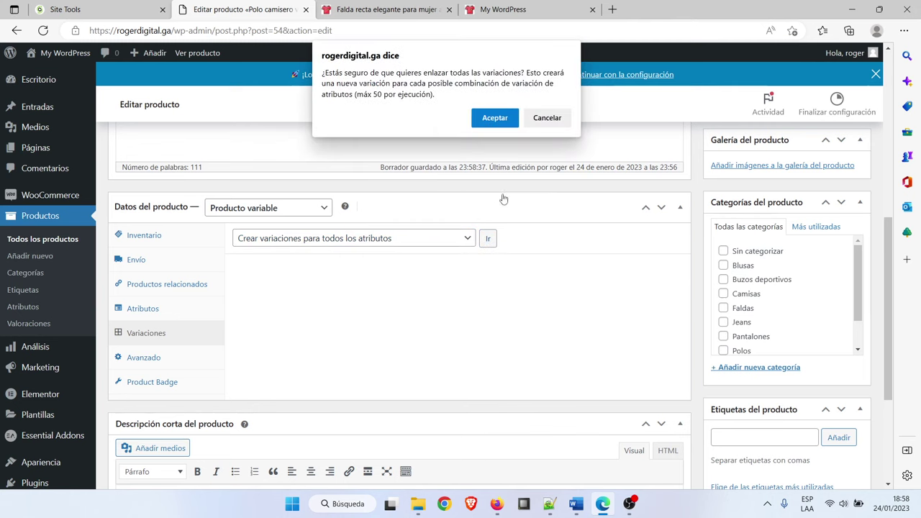
{"action": "left_click", "coordinate": [495, 119]}
{"action": "left_click", "coordinate": [547, 94]}
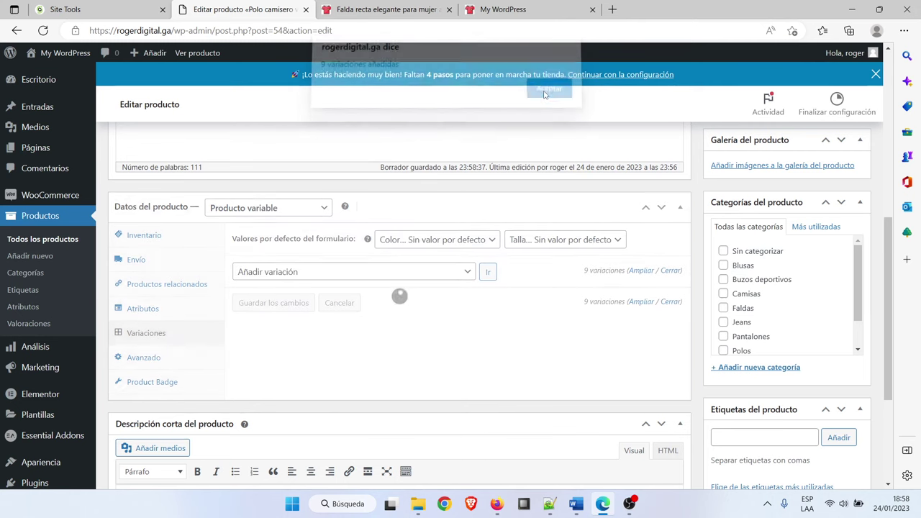
{"action": "scroll", "coordinate": [482, 345], "scroll_direction": "down", "scroll_amount": 1}
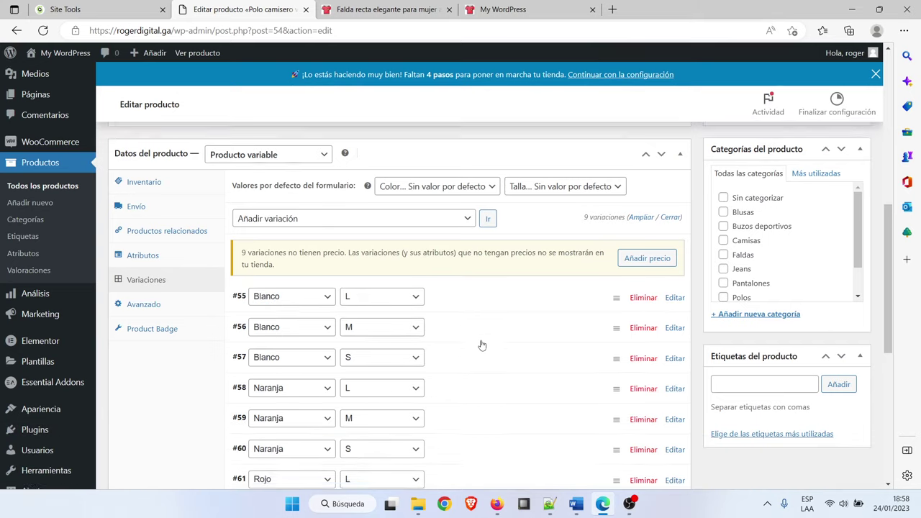
{"action": "scroll", "coordinate": [442, 347], "scroll_direction": "down", "scroll_amount": 2}
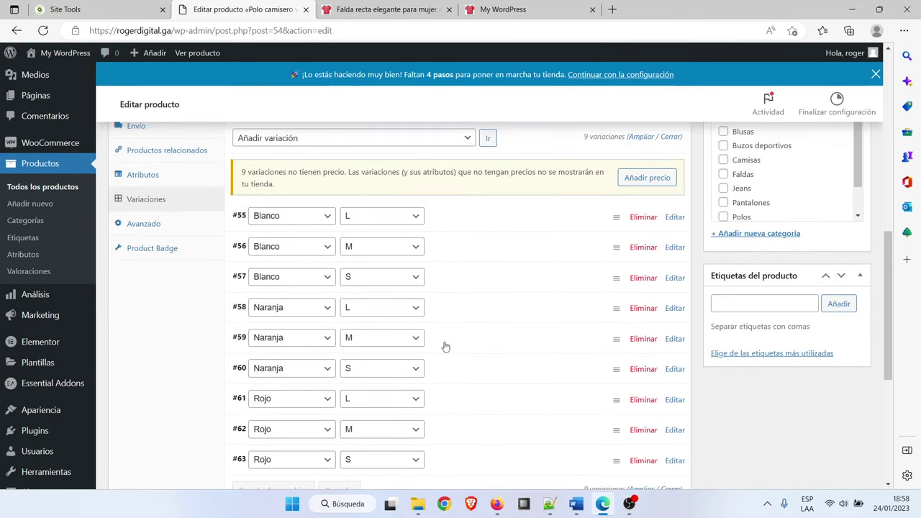
{"action": "left_click", "coordinate": [460, 219]}
Step: Upload 'polo camisero varón blanco.jpg' and set it as variation #55's image
{"action": "left_click", "coordinate": [253, 270]}
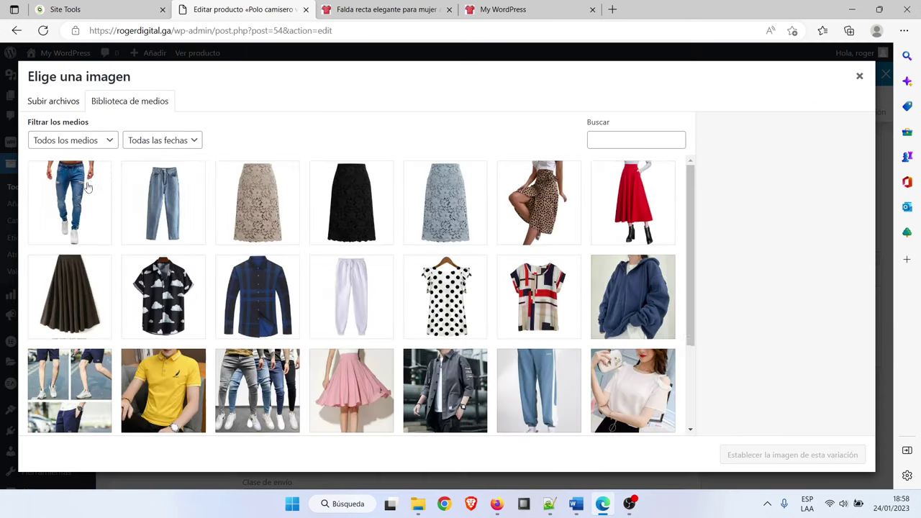
{"action": "left_click", "coordinate": [65, 104]}
{"action": "left_click", "coordinate": [425, 271]}
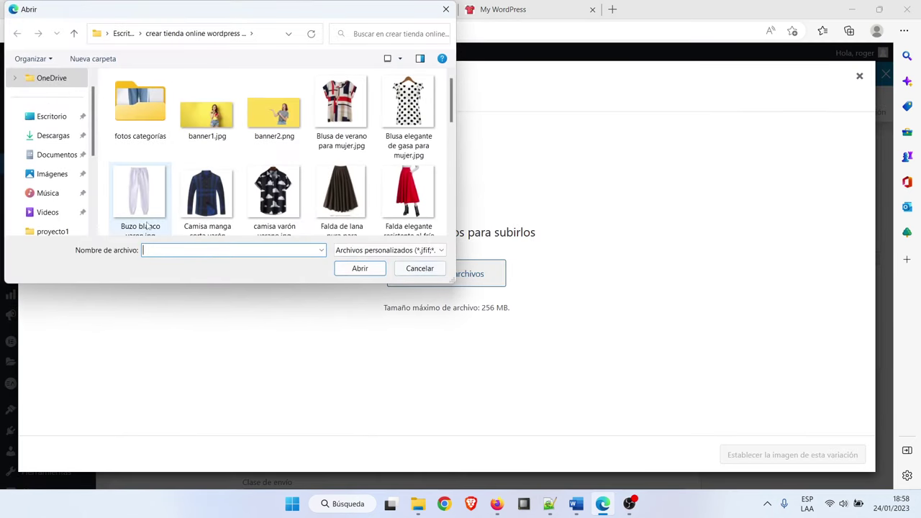
{"action": "scroll", "coordinate": [142, 205], "scroll_direction": "down", "scroll_amount": 10}
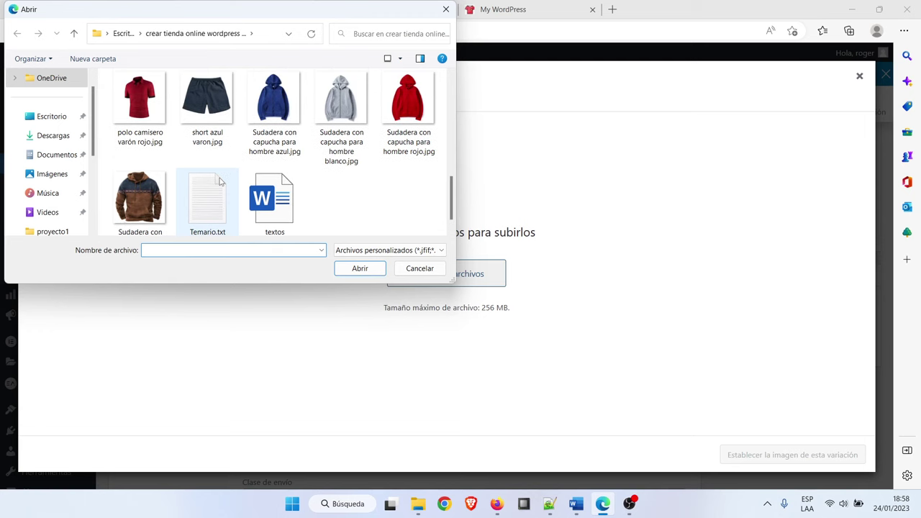
{"action": "scroll", "coordinate": [288, 159], "scroll_direction": "up", "scroll_amount": 3}
{"action": "scroll", "coordinate": [288, 158], "scroll_direction": "down", "scroll_amount": 1}
{"action": "scroll", "coordinate": [288, 158], "scroll_direction": "up", "scroll_amount": 1}
{"action": "left_click", "coordinate": [350, 115]}
{"action": "double_click", "coordinate": [351, 115]}
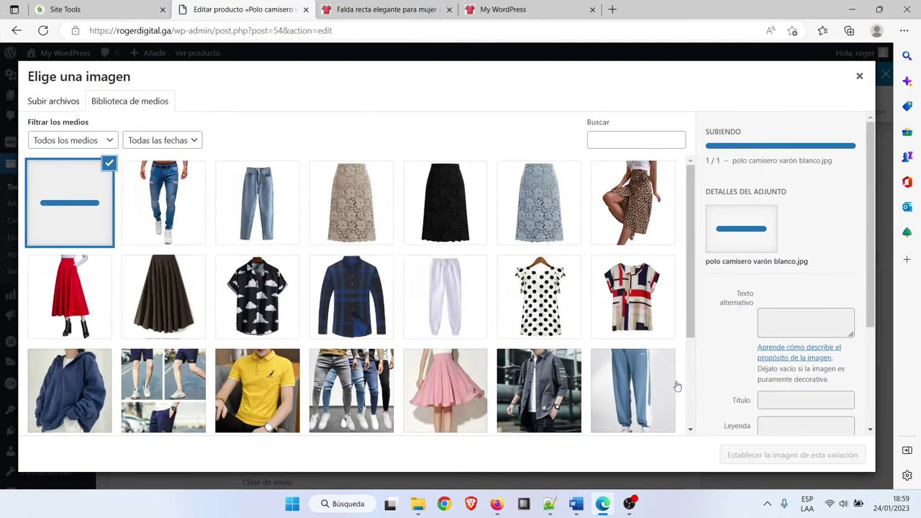
{"action": "left_click", "coordinate": [791, 455]}
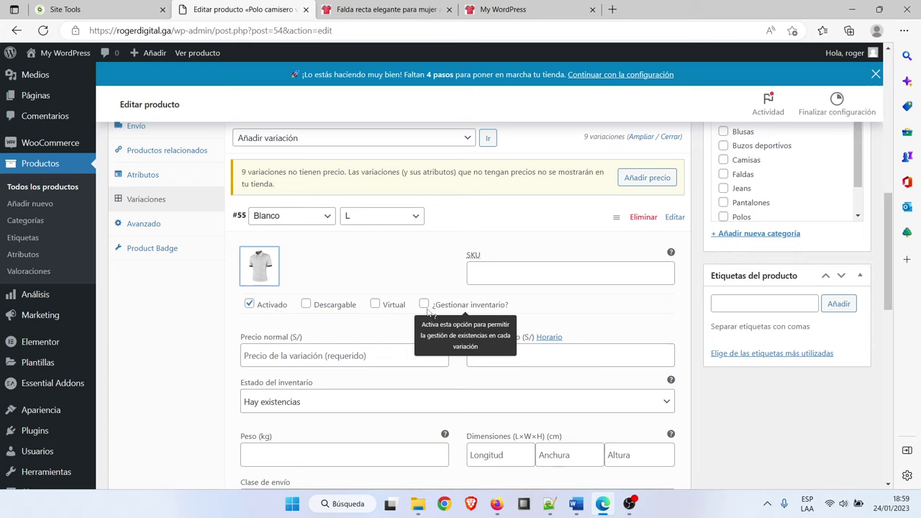
Step: Give variation #55 a regular price of 100 and managed stock of 10
{"action": "left_click", "coordinate": [310, 358]}
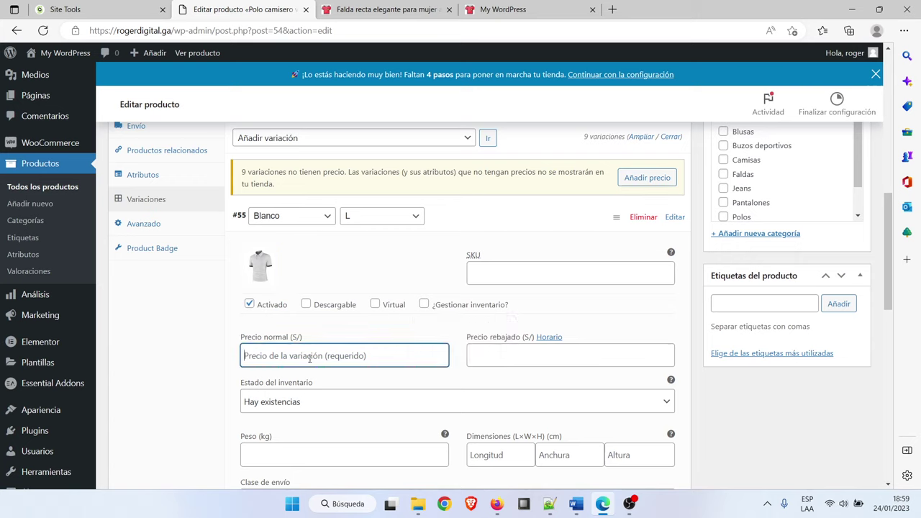
{"action": "type", "text": "100"}
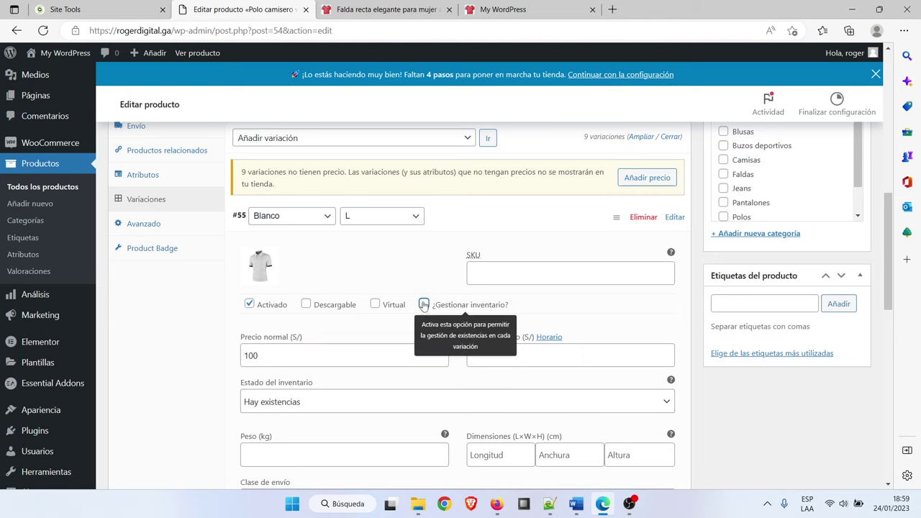
{"action": "left_click", "coordinate": [424, 305]}
{"action": "double_click", "coordinate": [248, 412]}
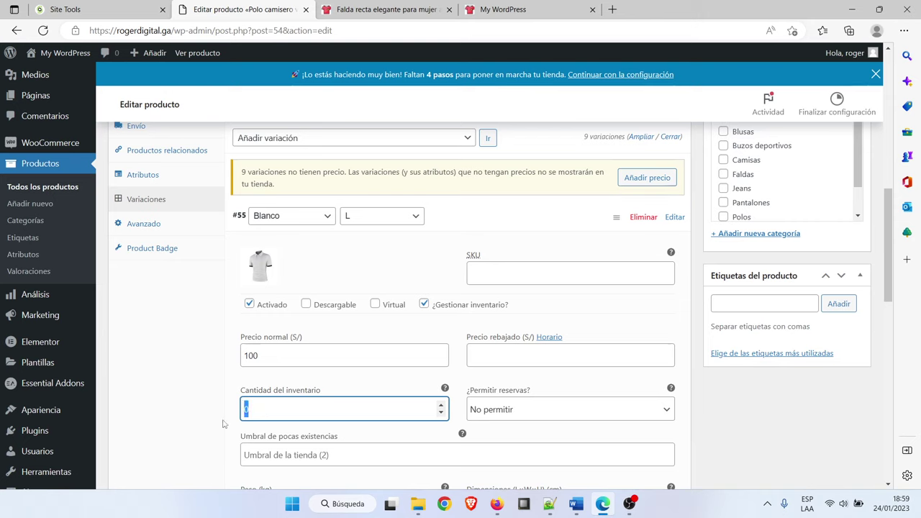
{"action": "type", "text": "10"}
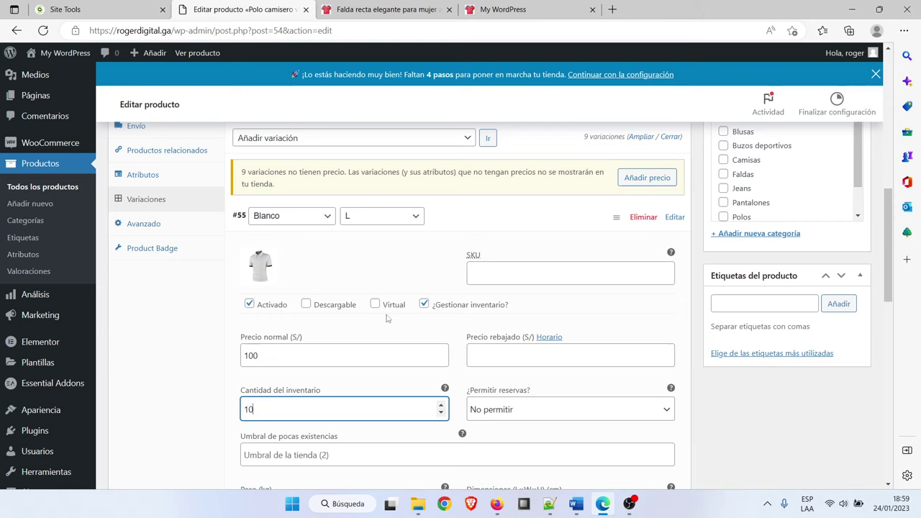
{"action": "left_click", "coordinate": [464, 228]}
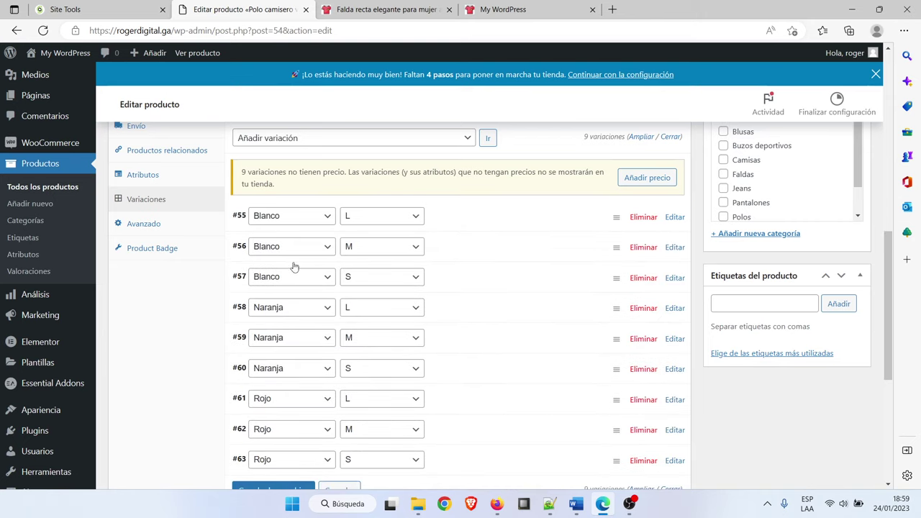
Step: Give variation #56 (Blanco M) the white polo image, price 90 and managed stock of 9
{"action": "left_click", "coordinate": [466, 249]}
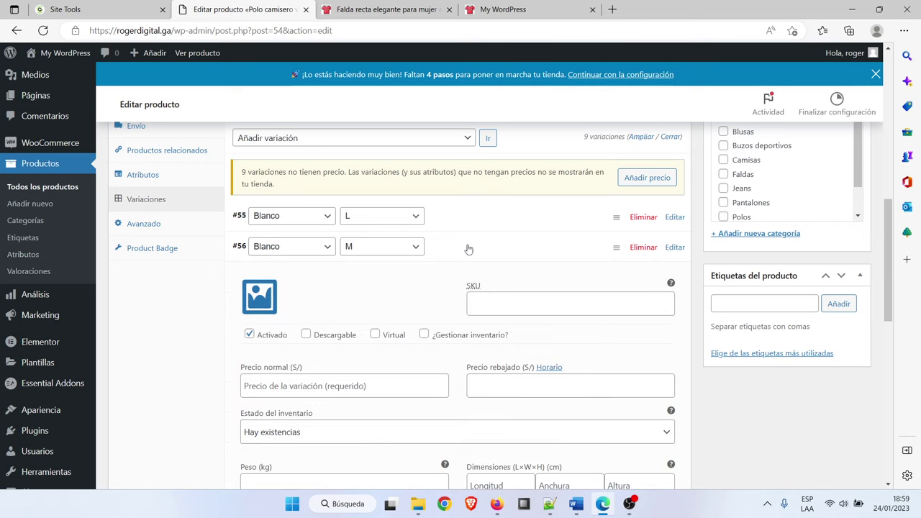
{"action": "left_click", "coordinate": [256, 302]}
{"action": "left_click", "coordinate": [63, 235]}
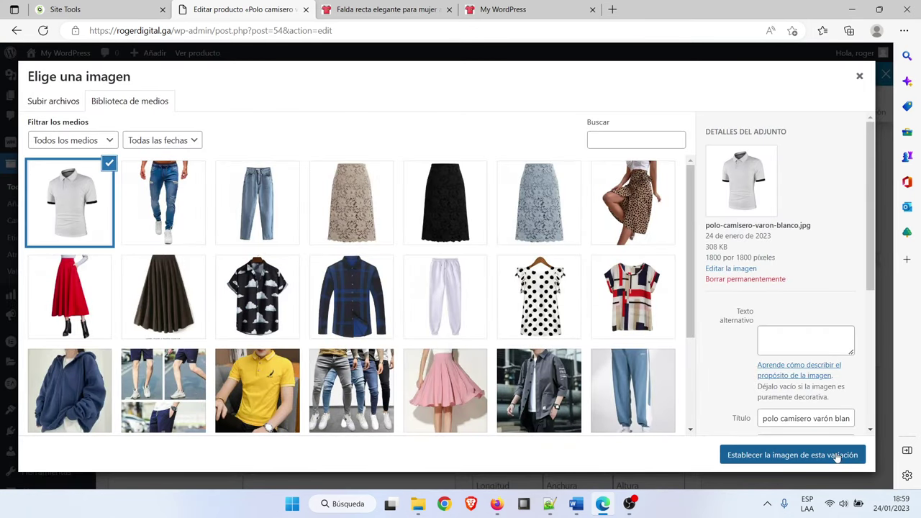
{"action": "left_click", "coordinate": [849, 454]}
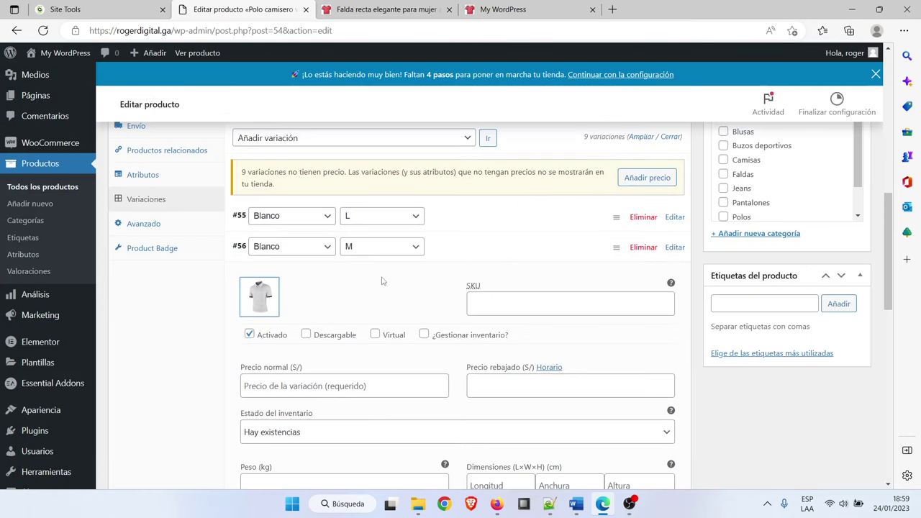
{"action": "scroll", "coordinate": [382, 281], "scroll_direction": "down", "scroll_amount": 1}
{"action": "left_click", "coordinate": [306, 321]}
{"action": "type", "text": "90"}
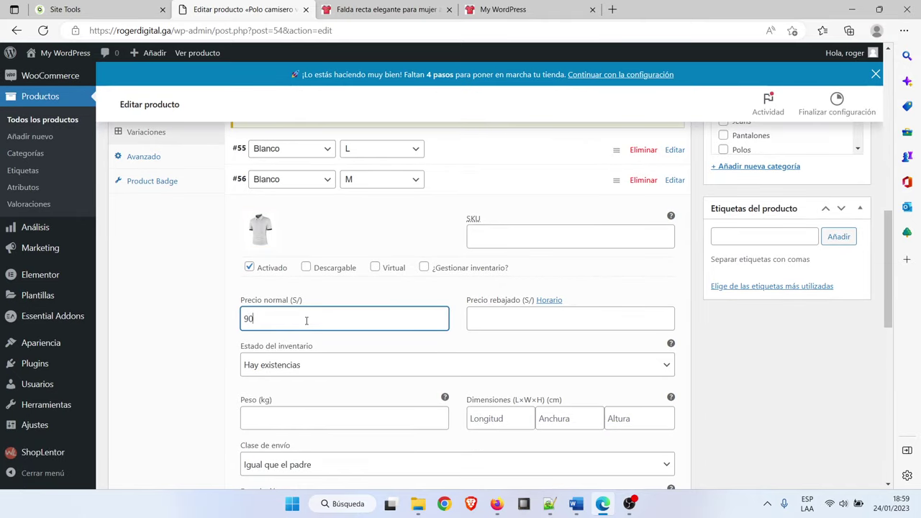
{"action": "left_click", "coordinate": [424, 267]}
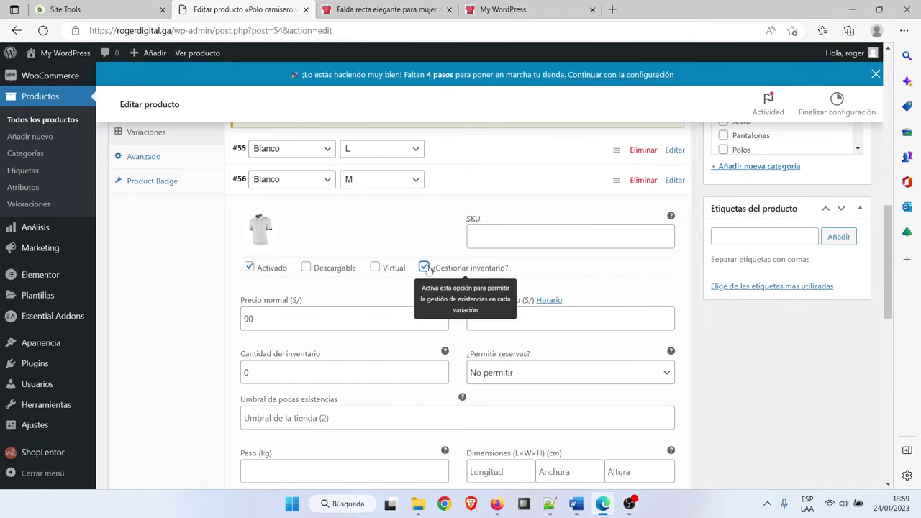
{"action": "key", "text": "Tab"}
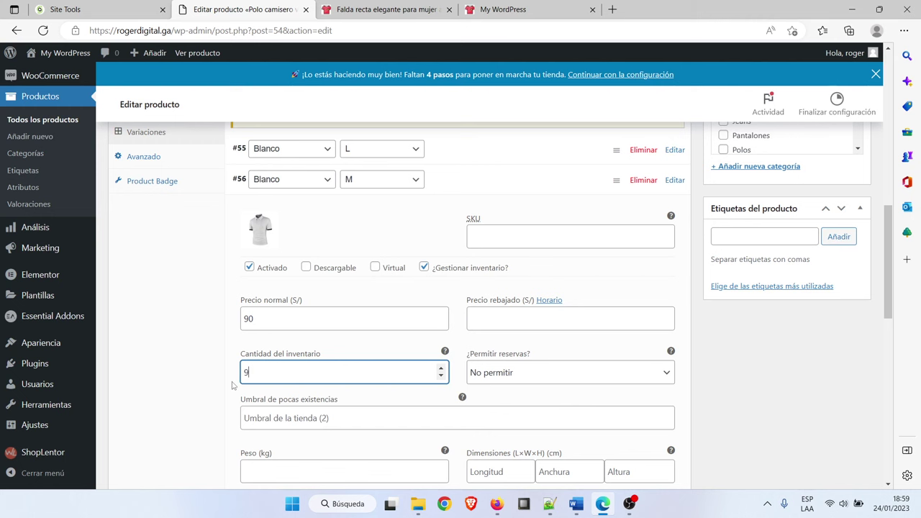
{"action": "type", "text": "9"}
{"action": "scroll", "coordinate": [231, 385], "scroll_direction": "up", "scroll_amount": 1}
{"action": "left_click", "coordinate": [446, 256]}
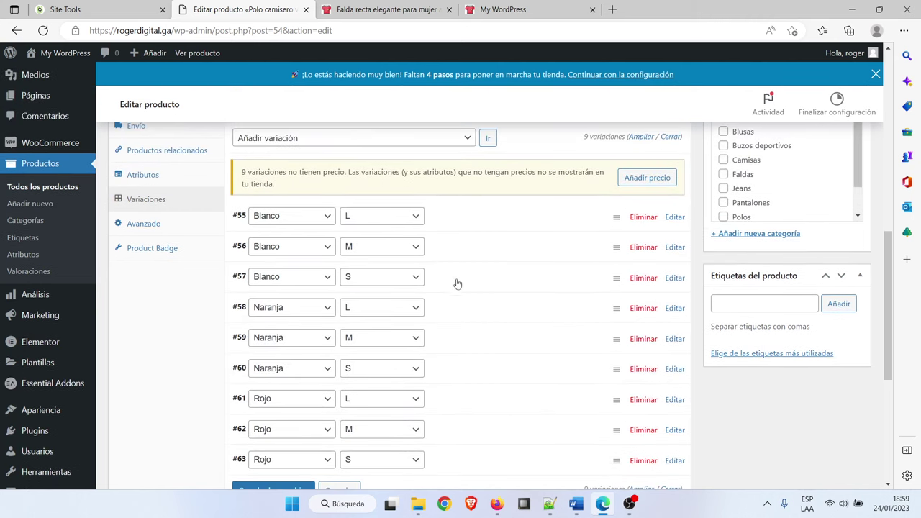
Step: Give variation #57 (Blanco S) the white polo image, price 80 and managed stock of 8
{"action": "left_click", "coordinate": [456, 282]}
{"action": "left_click", "coordinate": [262, 325]}
{"action": "left_click", "coordinate": [78, 210]}
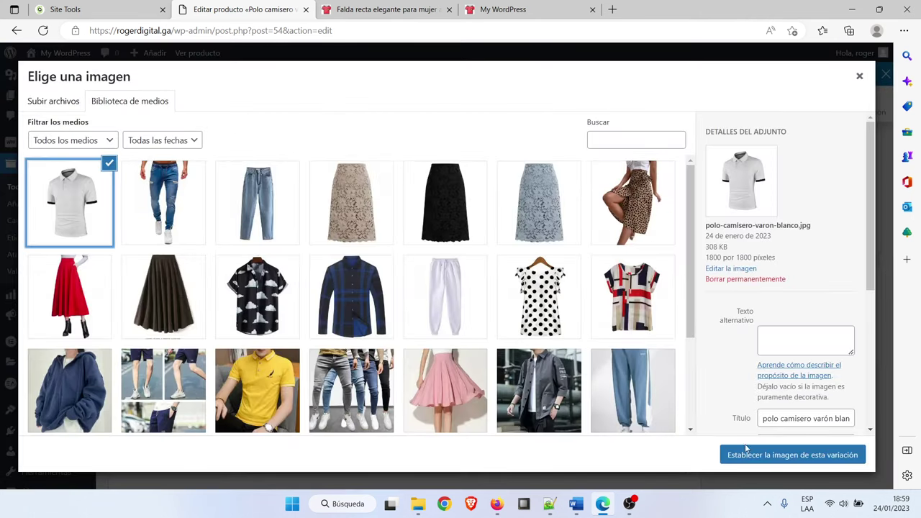
{"action": "left_click", "coordinate": [746, 449]}
{"action": "scroll", "coordinate": [389, 333], "scroll_direction": "down", "scroll_amount": 1}
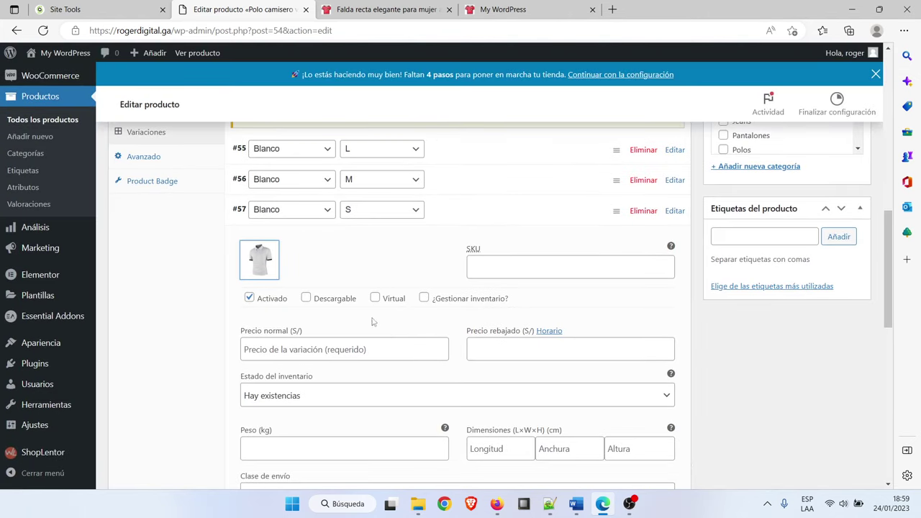
{"action": "left_click", "coordinate": [424, 297]}
{"action": "left_click", "coordinate": [317, 349]}
{"action": "type", "text": "80"}
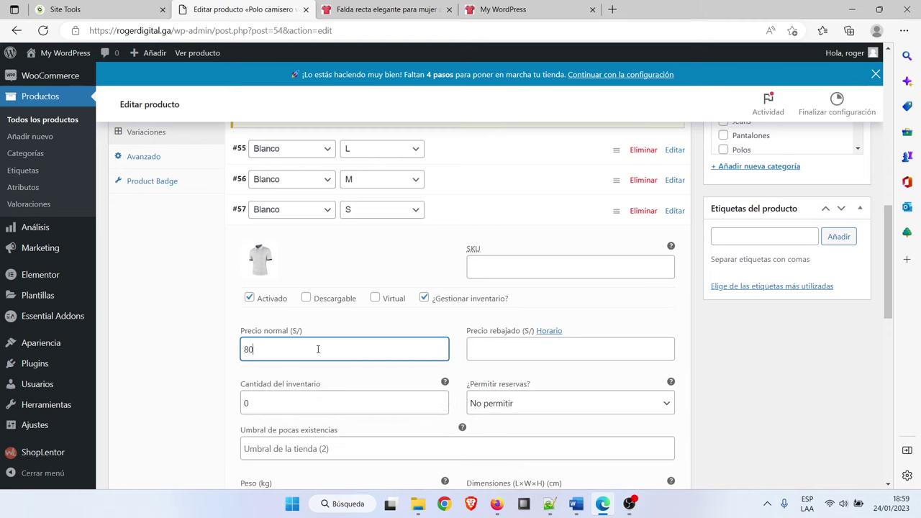
{"action": "left_click_drag", "start_coordinate": [295, 400], "coordinate": [236, 409]}
{"action": "type", "text": "8"}
{"action": "left_click", "coordinate": [480, 224]}
Step: Upload 'polo camisero varón naranja.jpg' and set it as variation #58's image
{"action": "left_click", "coordinate": [474, 248]}
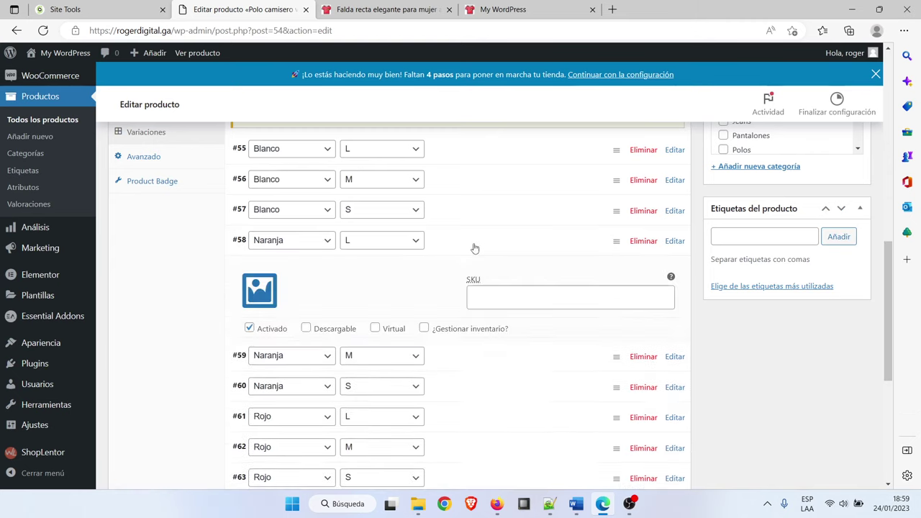
{"action": "left_click", "coordinate": [259, 289]}
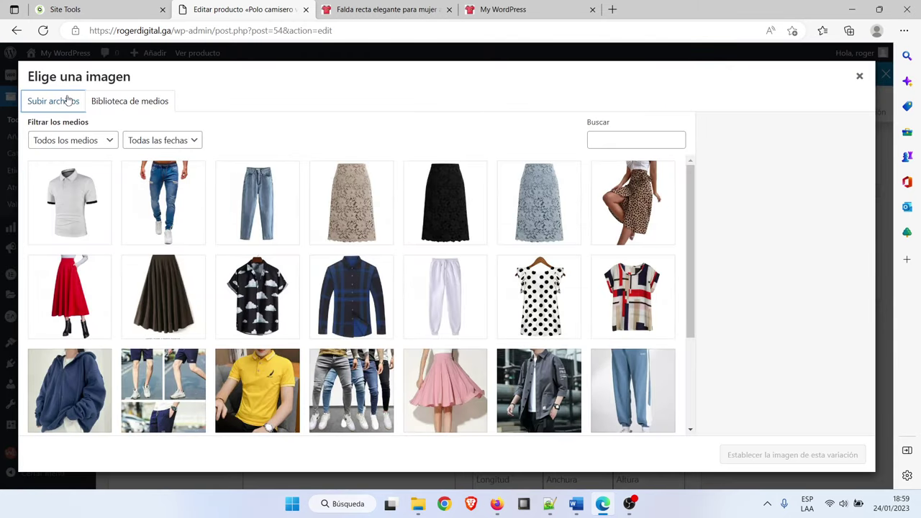
{"action": "left_click", "coordinate": [67, 101]}
{"action": "left_click", "coordinate": [442, 272]}
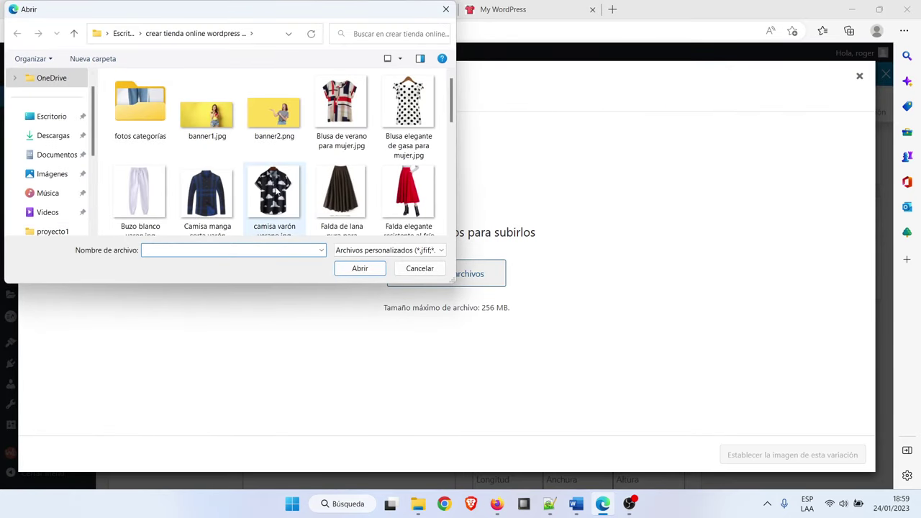
{"action": "scroll", "coordinate": [276, 193], "scroll_direction": "down", "scroll_amount": 10}
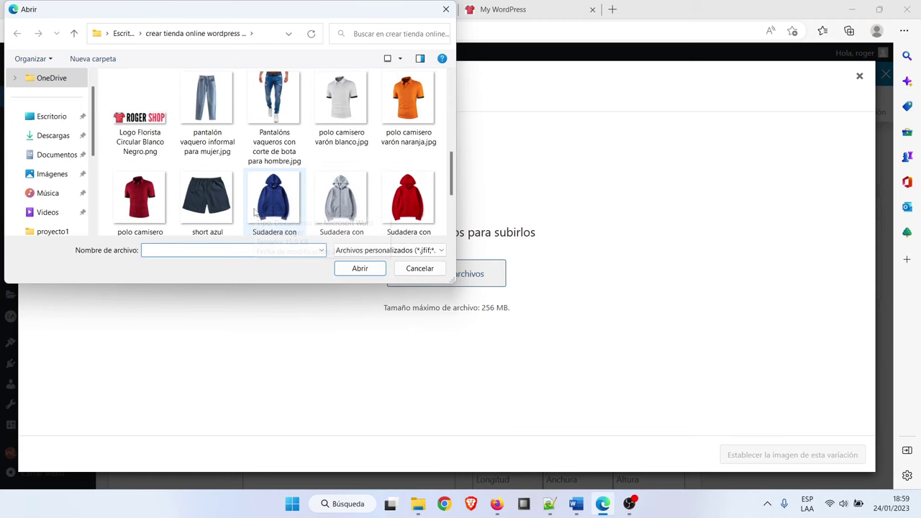
{"action": "double_click", "coordinate": [407, 101]}
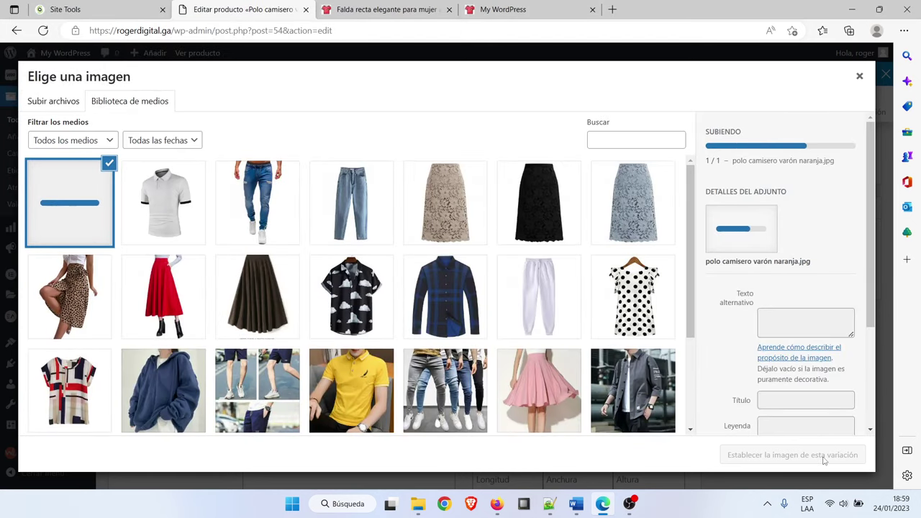
{"action": "left_click", "coordinate": [823, 456]}
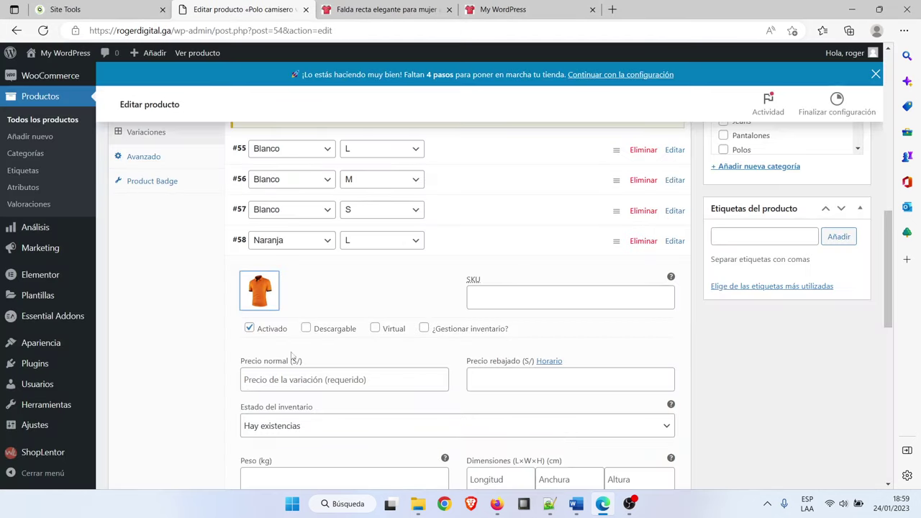
Step: Give variation #58 a regular price of 100 and managed stock of 7
{"action": "left_click_drag", "start_coordinate": [447, 328], "coordinate": [441, 329]}
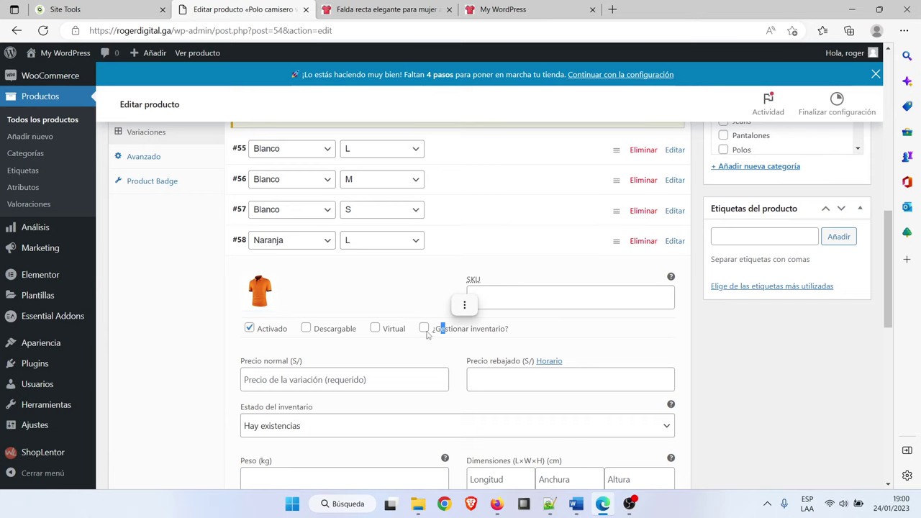
{"action": "left_click", "coordinate": [424, 329]}
{"action": "scroll", "coordinate": [427, 317], "scroll_direction": "down", "scroll_amount": 2}
{"action": "left_click", "coordinate": [325, 245]}
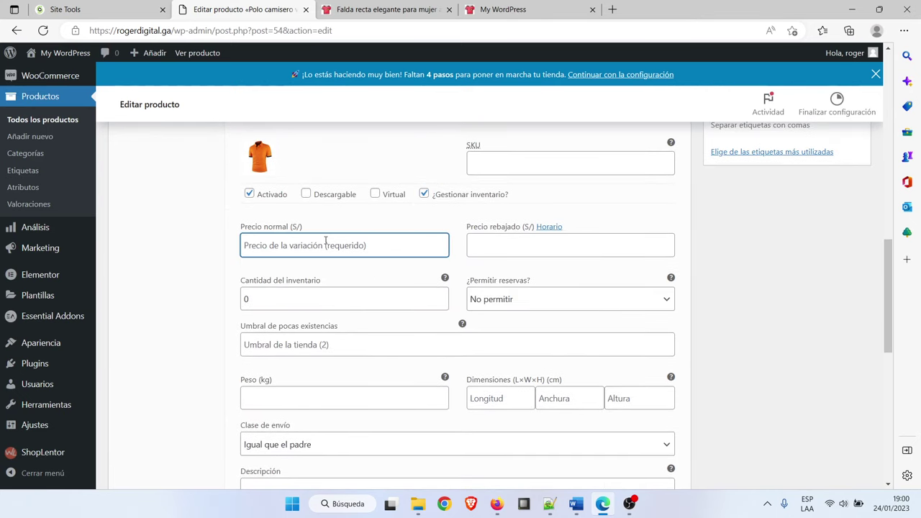
{"action": "type", "text": "100"}
{"action": "left_click", "coordinate": [290, 309]}
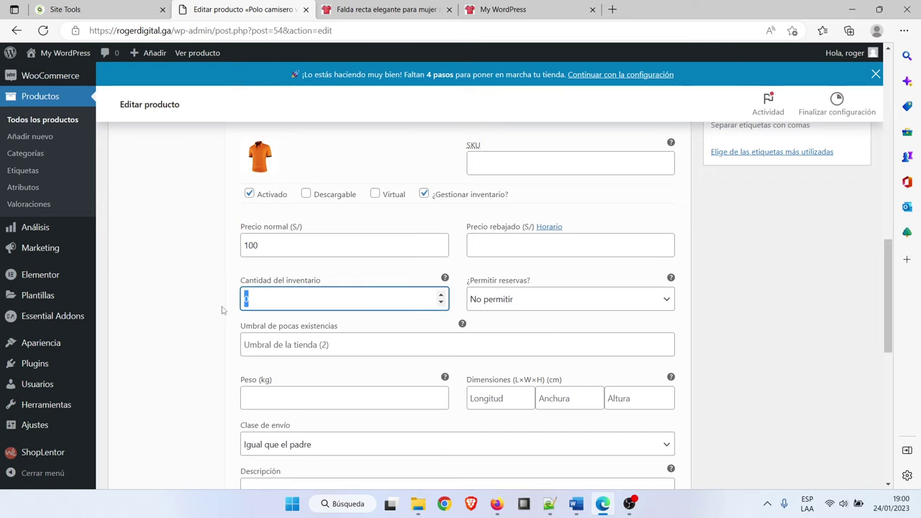
{"action": "key", "text": "BackSpace"}
{"action": "type", "text": "7"}
{"action": "scroll", "coordinate": [221, 309], "scroll_direction": "up", "scroll_amount": 2}
Step: Give variation #59 (Naranja M) the orange polo image, price 90 and managed stock of 6
{"action": "left_click", "coordinate": [477, 251]}
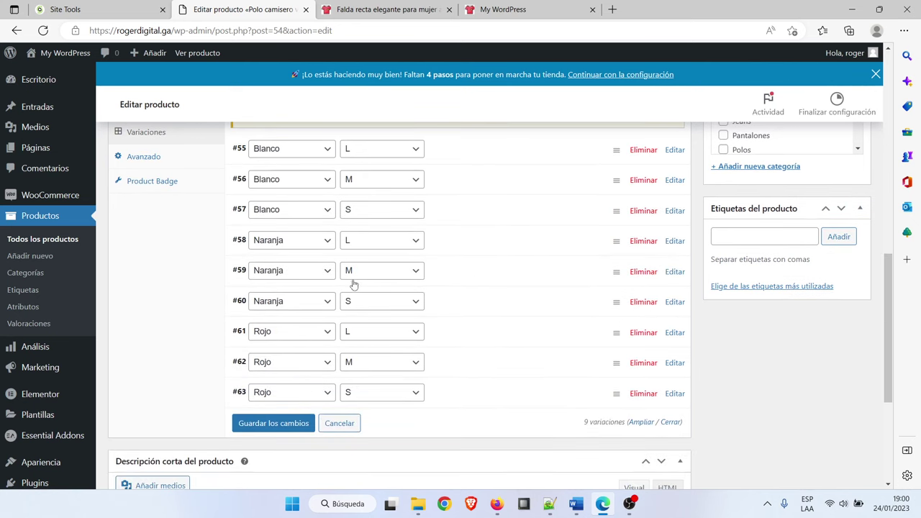
{"action": "left_click", "coordinate": [456, 276]}
{"action": "left_click", "coordinate": [260, 324]}
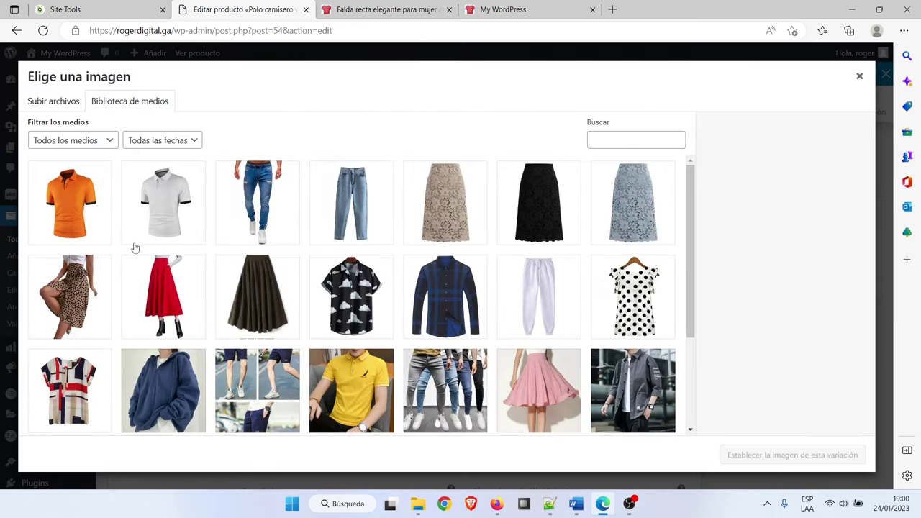
{"action": "left_click", "coordinate": [101, 234]}
{"action": "left_click", "coordinate": [775, 453]}
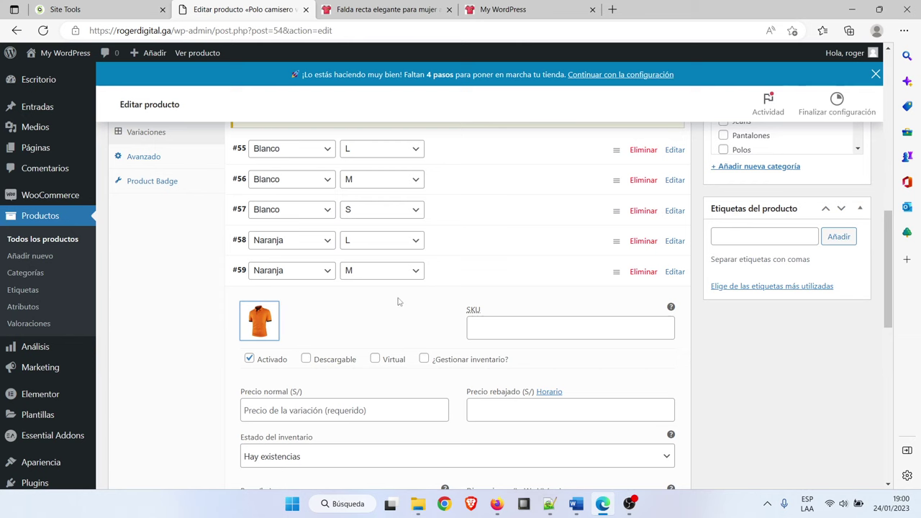
{"action": "left_click", "coordinate": [328, 405]}
{"action": "scroll", "coordinate": [328, 406], "scroll_direction": "down", "scroll_amount": 1}
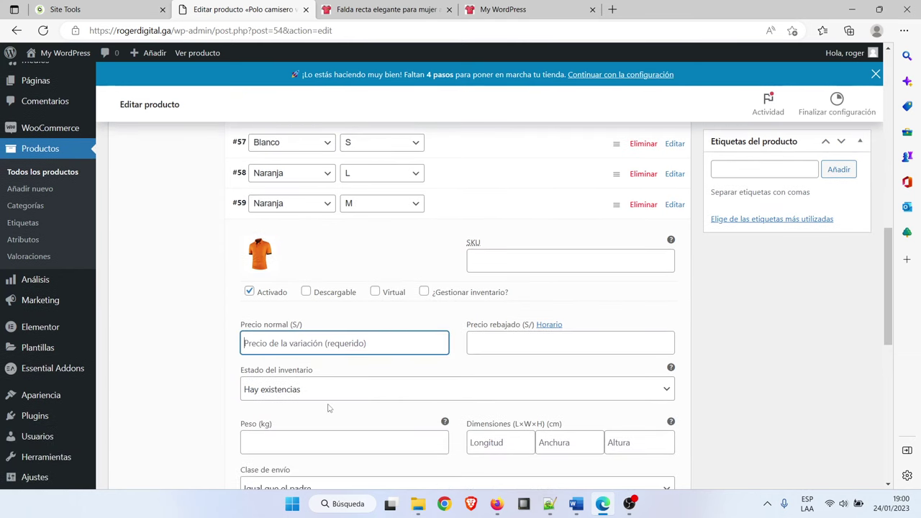
{"action": "type", "text": "90"}
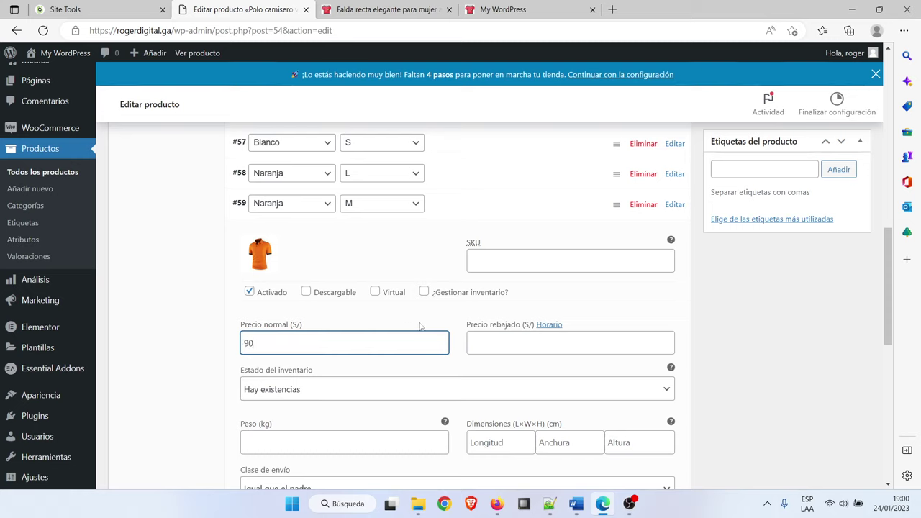
{"action": "left_click", "coordinate": [424, 292]}
{"action": "left_click", "coordinate": [251, 402]}
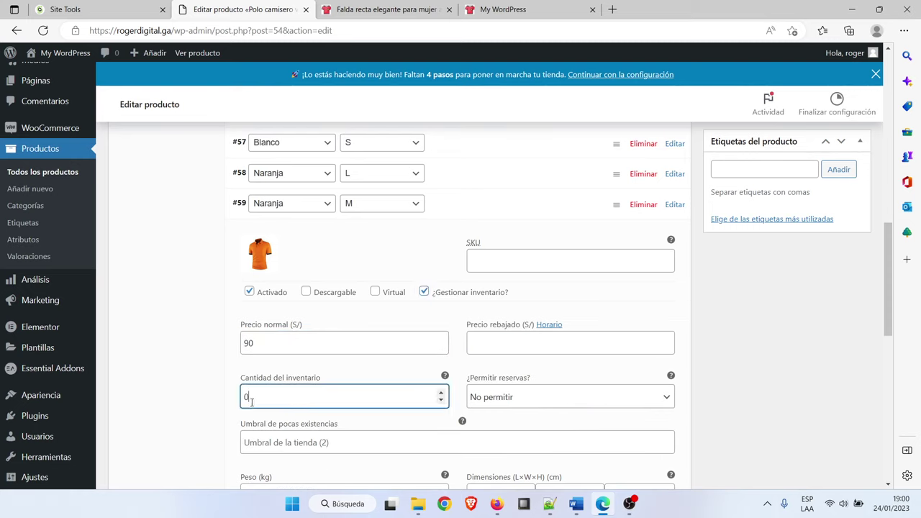
{"action": "type", "text": "6"}
{"action": "left_click", "coordinate": [444, 211]}
Step: Give variation #60 (Naranja S) the orange polo image, price 80 and managed stock of 5
{"action": "left_click", "coordinate": [468, 237]}
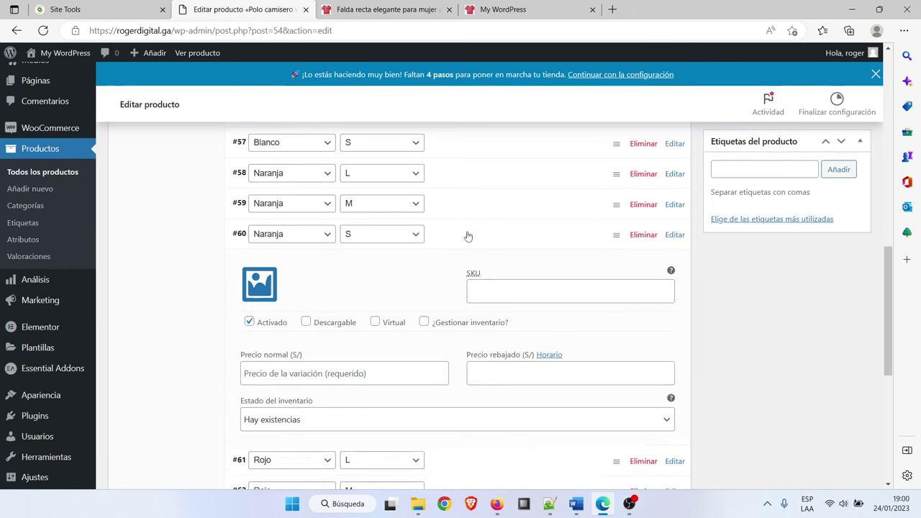
{"action": "left_click", "coordinate": [261, 282]}
{"action": "left_click", "coordinate": [108, 235]}
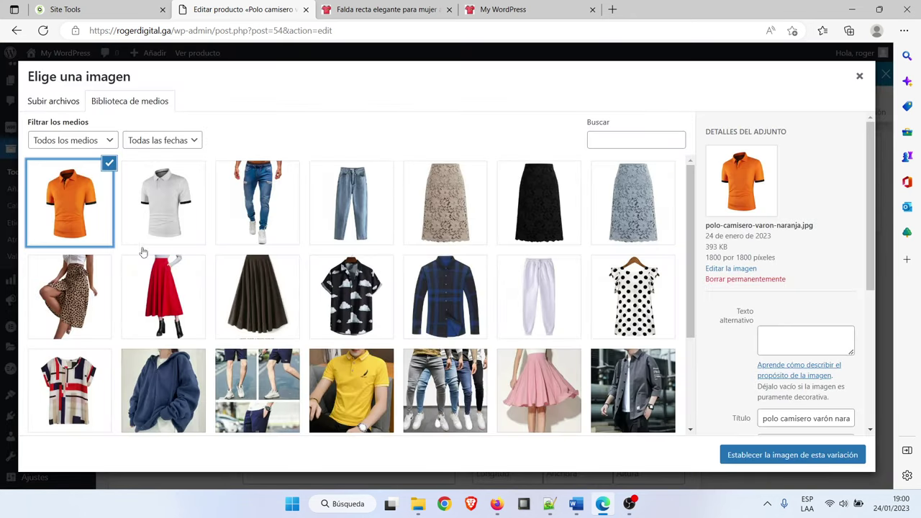
{"action": "left_click", "coordinate": [764, 454]}
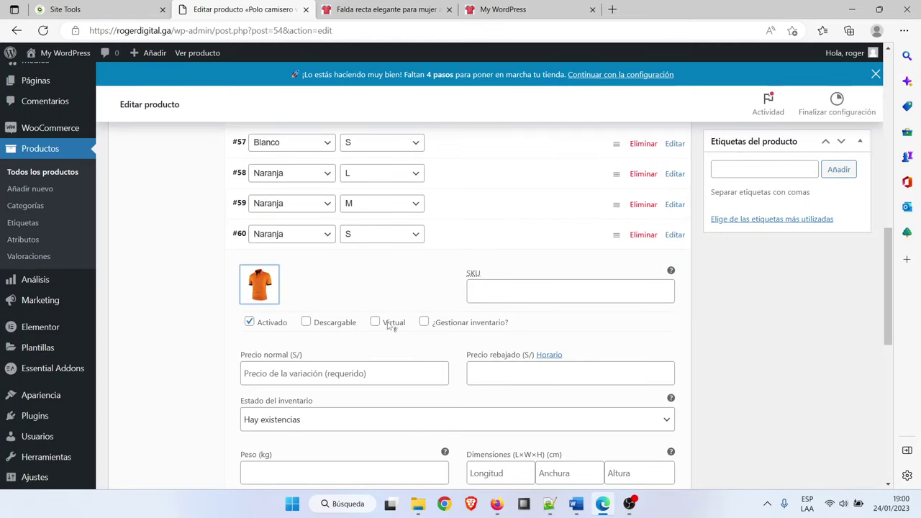
{"action": "left_click", "coordinate": [424, 322]}
{"action": "left_click", "coordinate": [309, 374]}
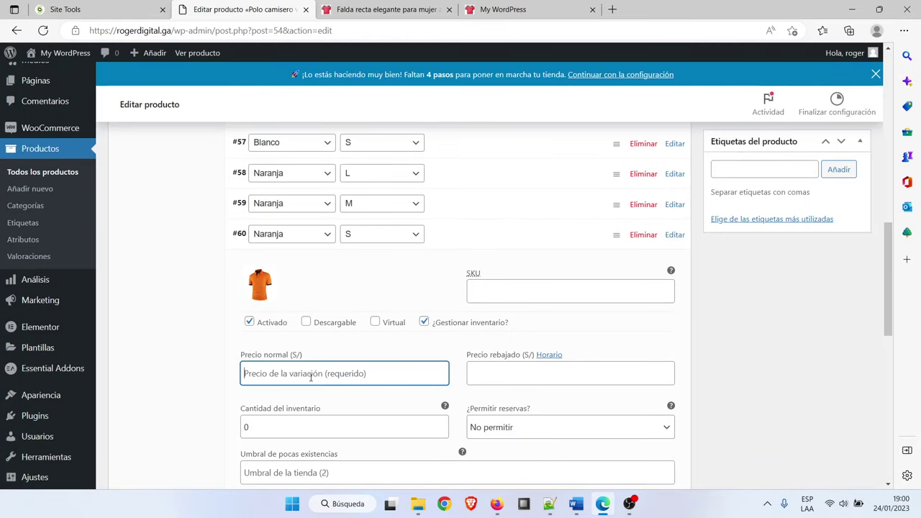
{"action": "type", "text": "80"}
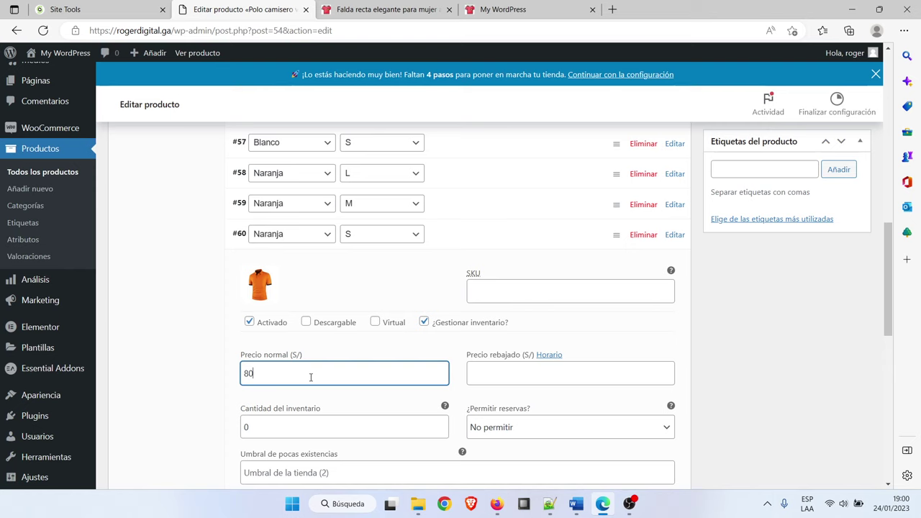
{"action": "key", "text": "Tab"}
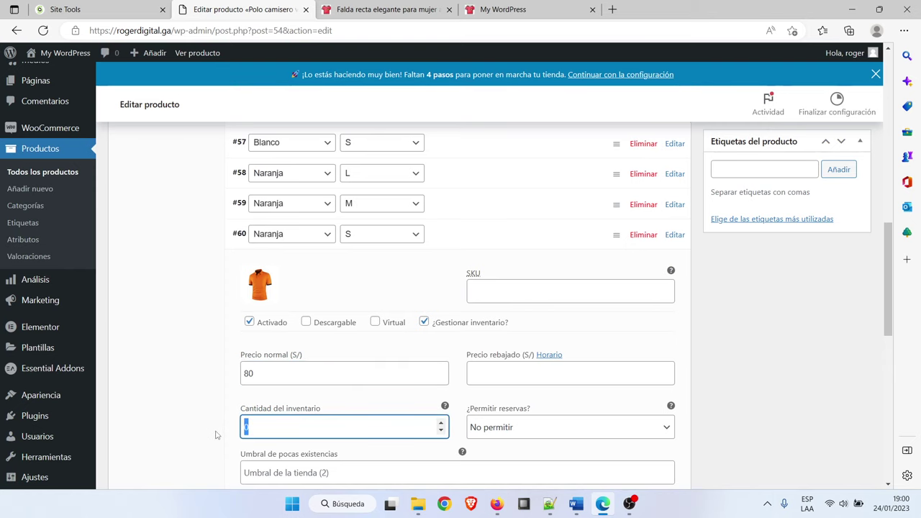
{"action": "type", "text": "5"}
{"action": "left_click", "coordinate": [458, 234]}
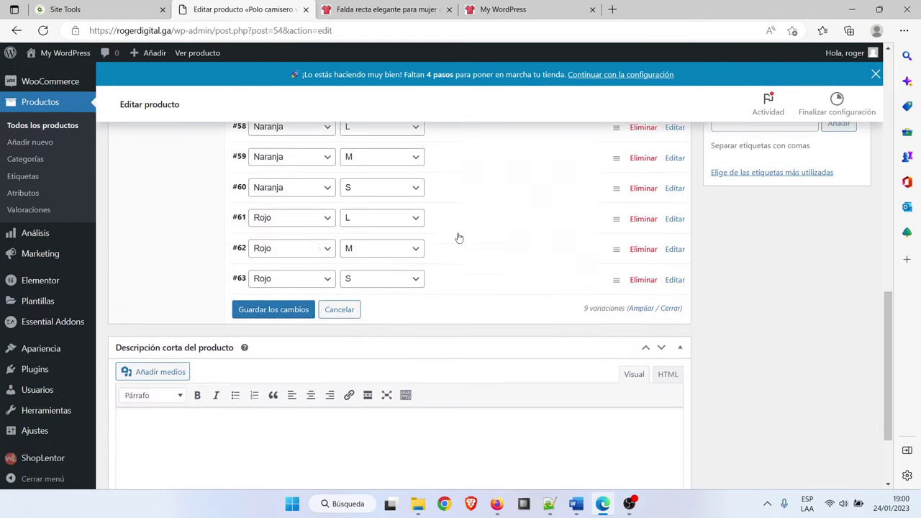
Step: Upload the red polo photo and set it as variation #61's image
{"action": "scroll", "coordinate": [459, 227], "scroll_direction": "down", "scroll_amount": 1}
{"action": "left_click", "coordinate": [461, 208]}
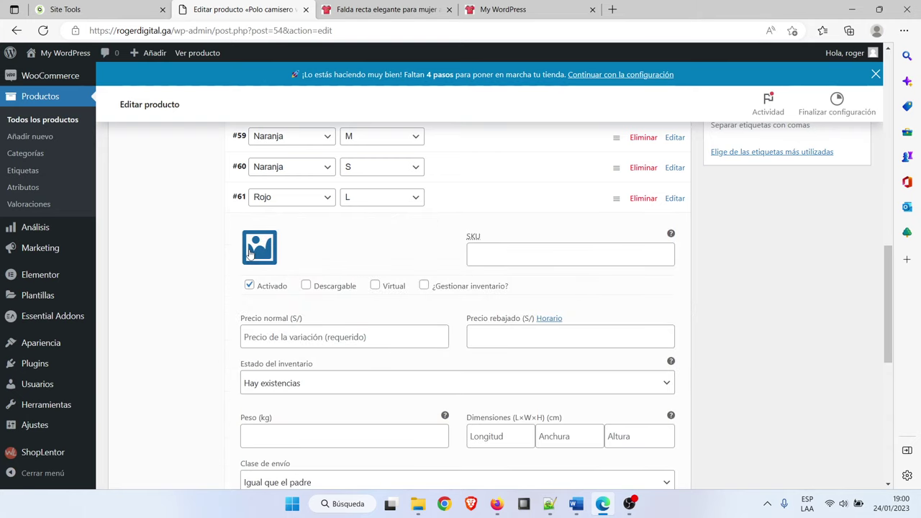
{"action": "left_click", "coordinate": [259, 247]}
{"action": "left_click", "coordinate": [72, 106]}
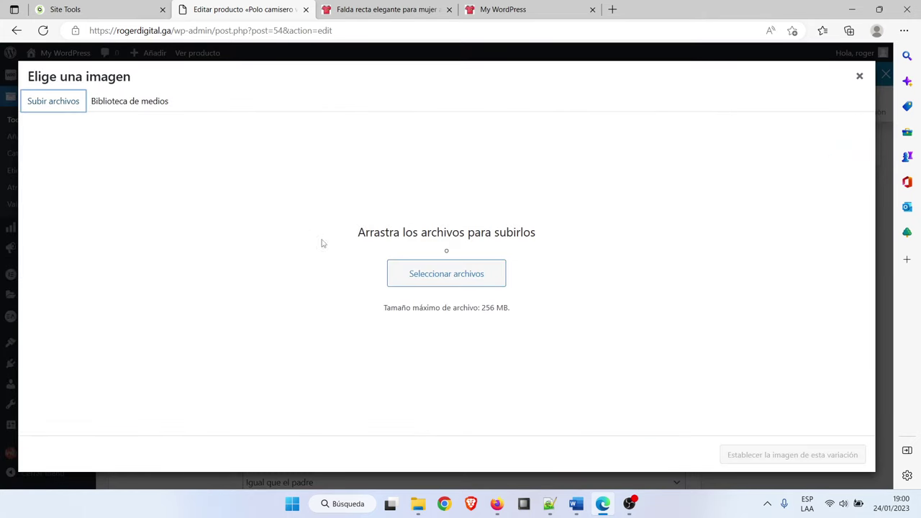
{"action": "left_click", "coordinate": [425, 275]}
{"action": "scroll", "coordinate": [274, 205], "scroll_direction": "down", "scroll_amount": 3}
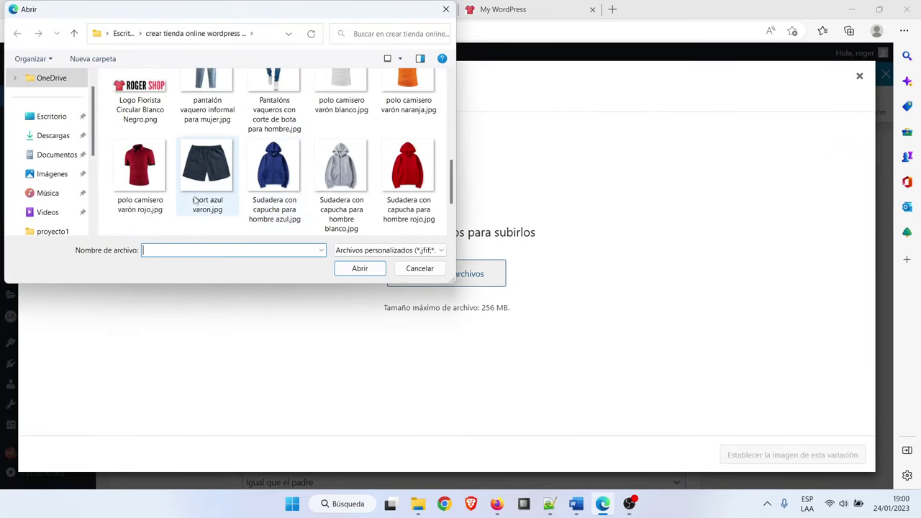
{"action": "double_click", "coordinate": [144, 173]}
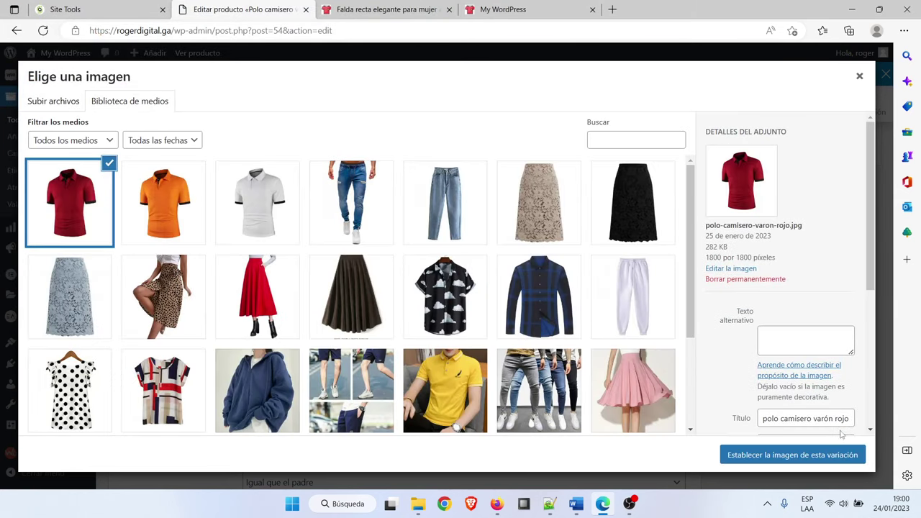
{"action": "left_click", "coordinate": [814, 464]}
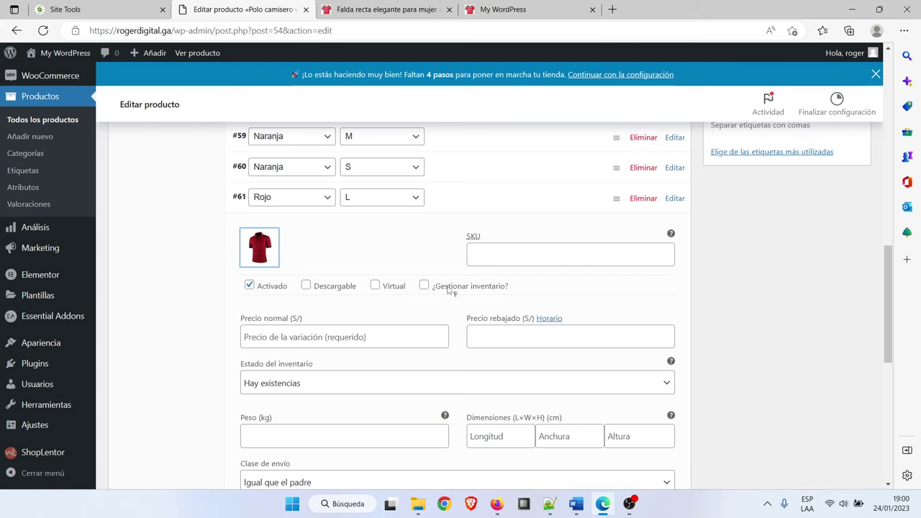
Step: Give variation #61 regular price 100 with inventory managed at stock 4
{"action": "left_click", "coordinate": [424, 286]}
{"action": "left_click", "coordinate": [351, 336]}
{"action": "type", "text": "10"}
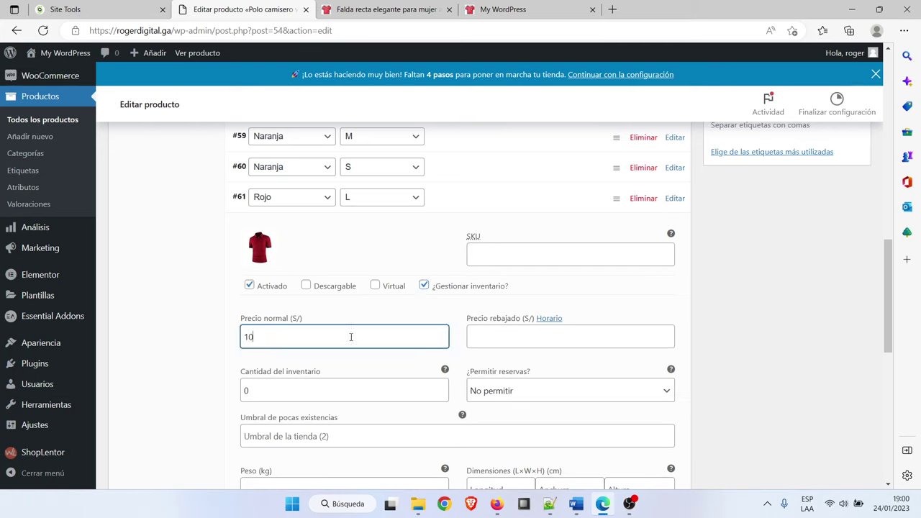
{"action": "type", "text": "0"}
{"action": "double_click", "coordinate": [285, 395]}
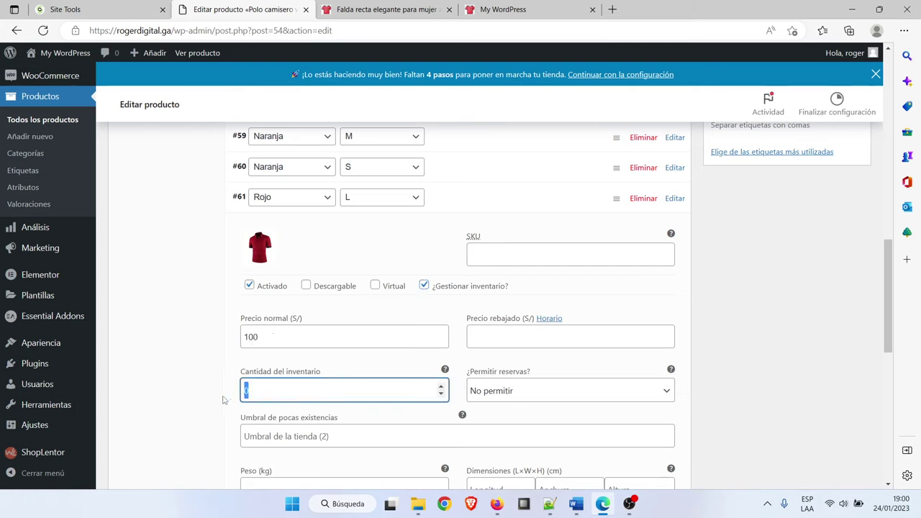
{"action": "type", "text": "4"}
{"action": "left_click", "coordinate": [468, 196]}
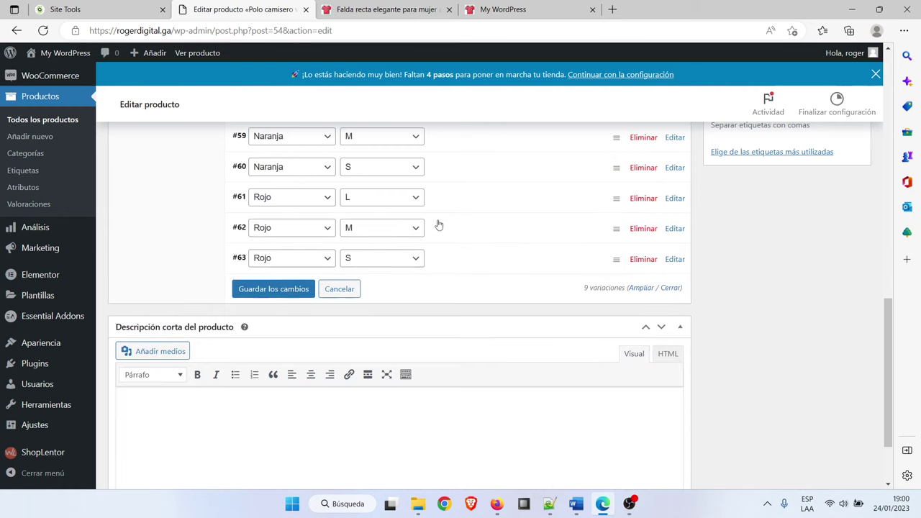
Step: Give variation #62 the red polo image, regular price 90 and stock management
{"action": "left_click", "coordinate": [438, 226]}
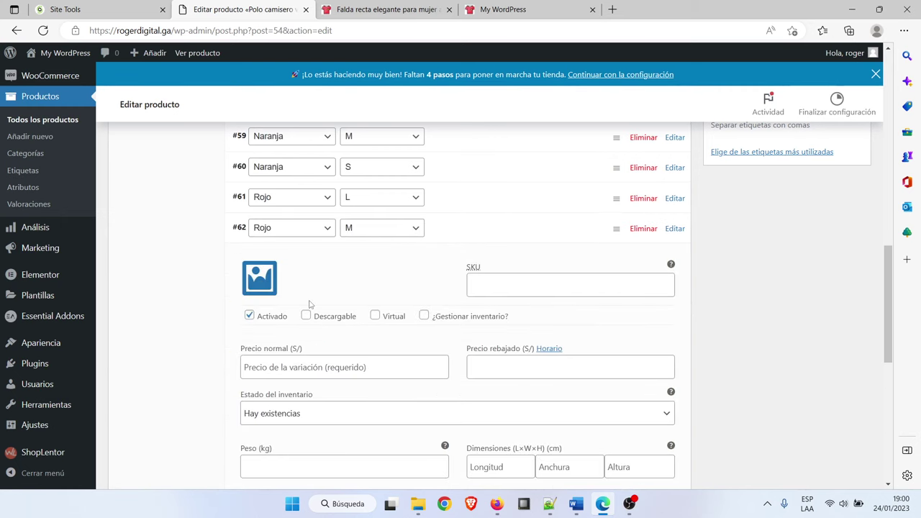
{"action": "left_click", "coordinate": [260, 278]}
{"action": "left_click", "coordinate": [93, 221]}
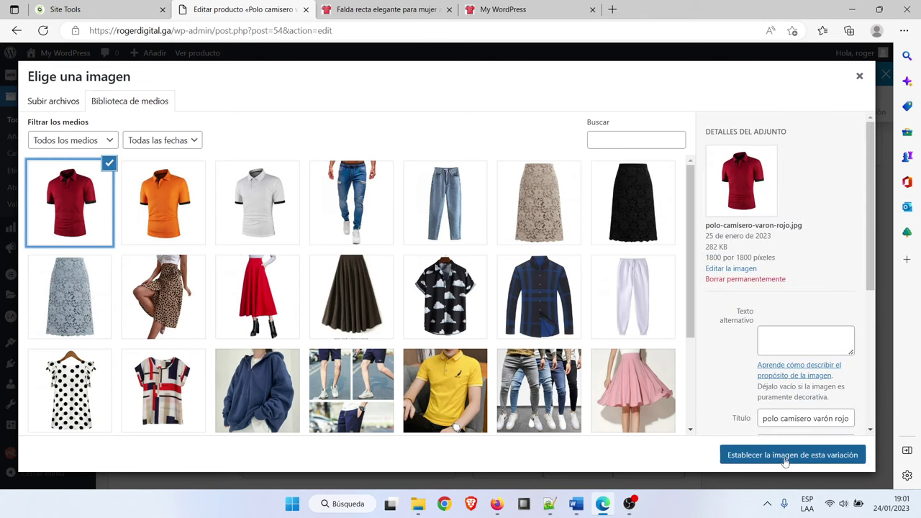
{"action": "left_click", "coordinate": [785, 456]}
{"action": "left_click", "coordinate": [423, 315]}
{"action": "left_click", "coordinate": [271, 372]}
{"action": "type", "text": "9"}
{"action": "key", "text": "Tab"}
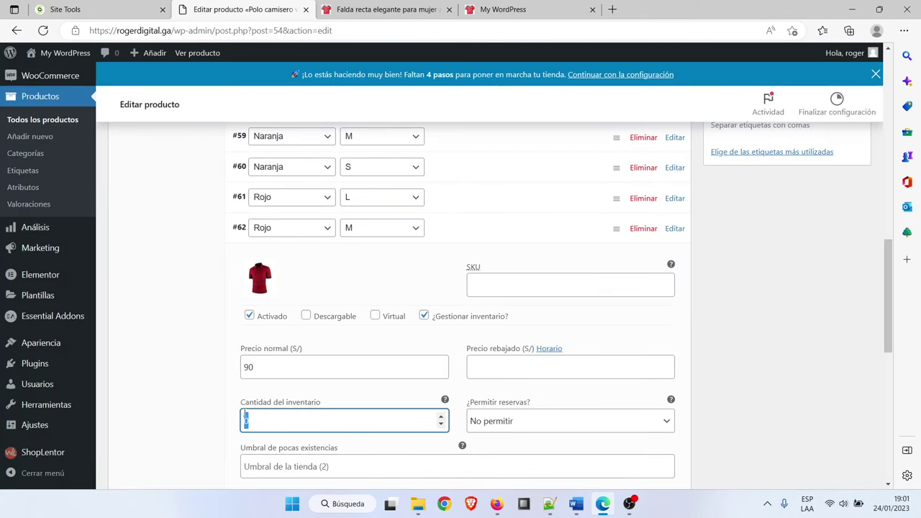
{"action": "left_click", "coordinate": [450, 232]}
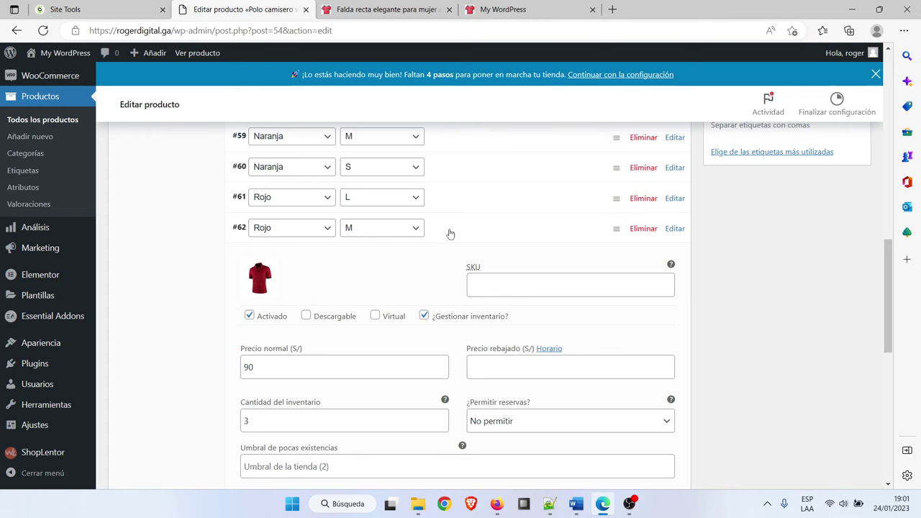
Step: Give variation #63 the red polo image, regular price 80 and stock 2
{"action": "left_click", "coordinate": [456, 262]}
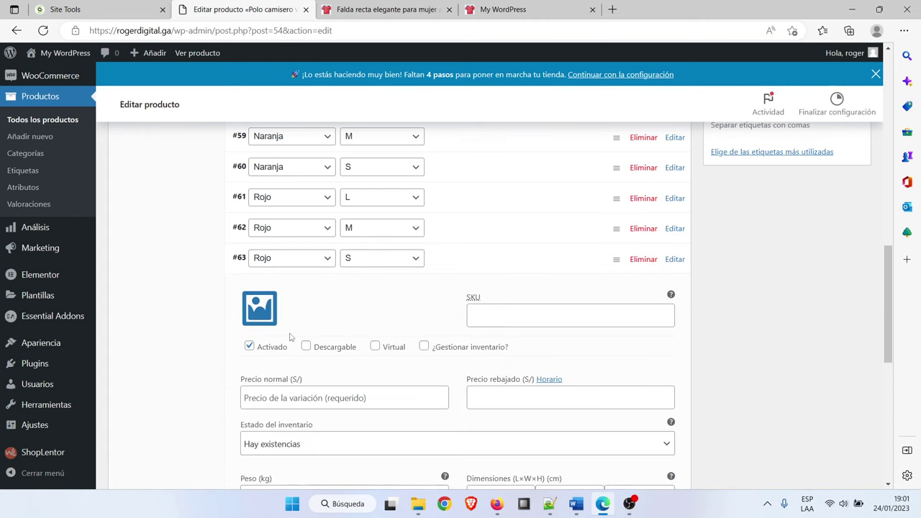
{"action": "left_click", "coordinate": [259, 308]}
{"action": "left_click", "coordinate": [93, 205]}
{"action": "left_click", "coordinate": [733, 460]}
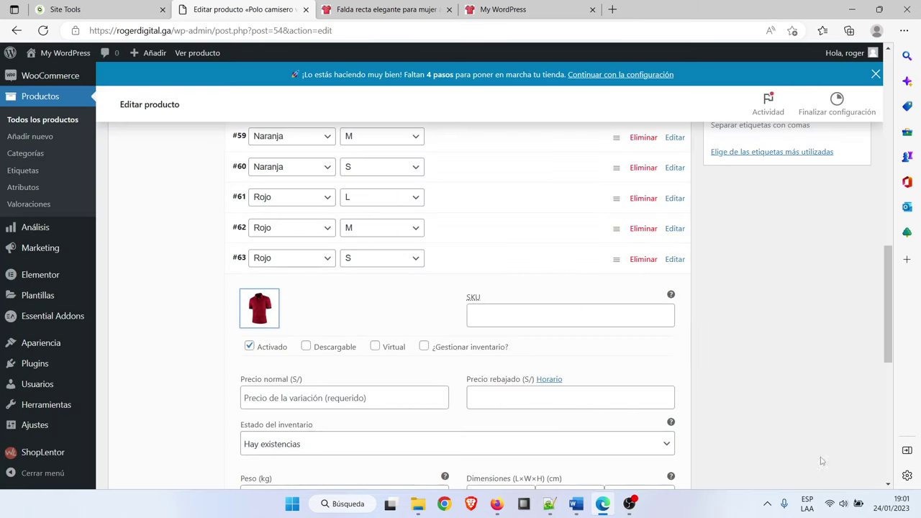
{"action": "left_click", "coordinate": [260, 401]}
{"action": "type", "text": "80"}
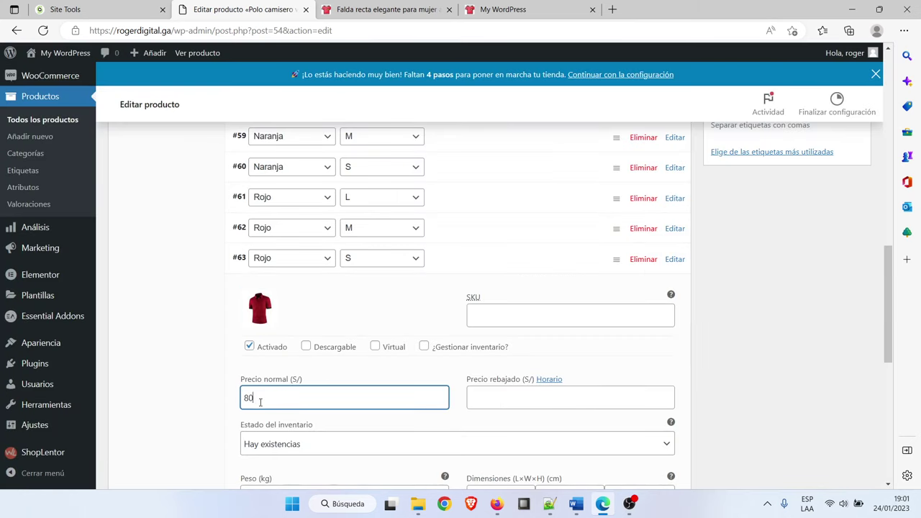
{"action": "left_click", "coordinate": [412, 350]}
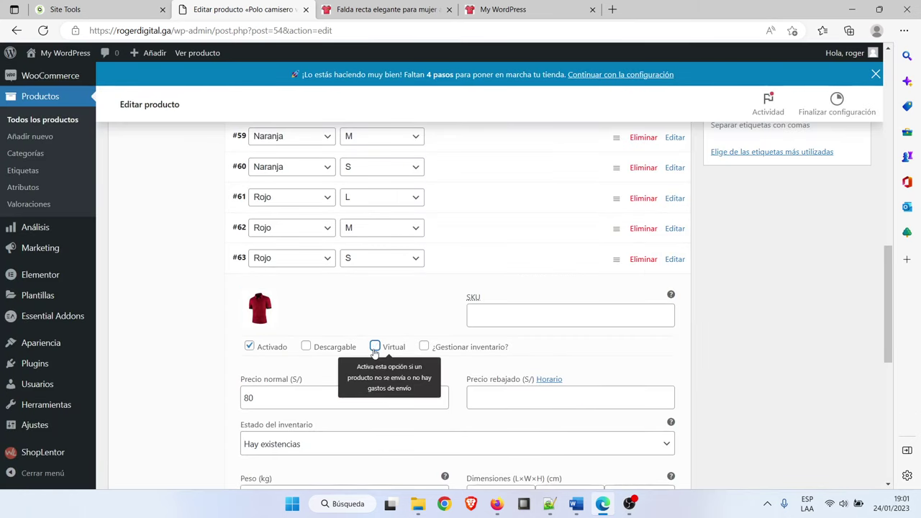
{"action": "left_click", "coordinate": [446, 350]}
{"action": "scroll", "coordinate": [417, 360], "scroll_direction": "down", "scroll_amount": 1}
{"action": "key", "text": "Tab"}
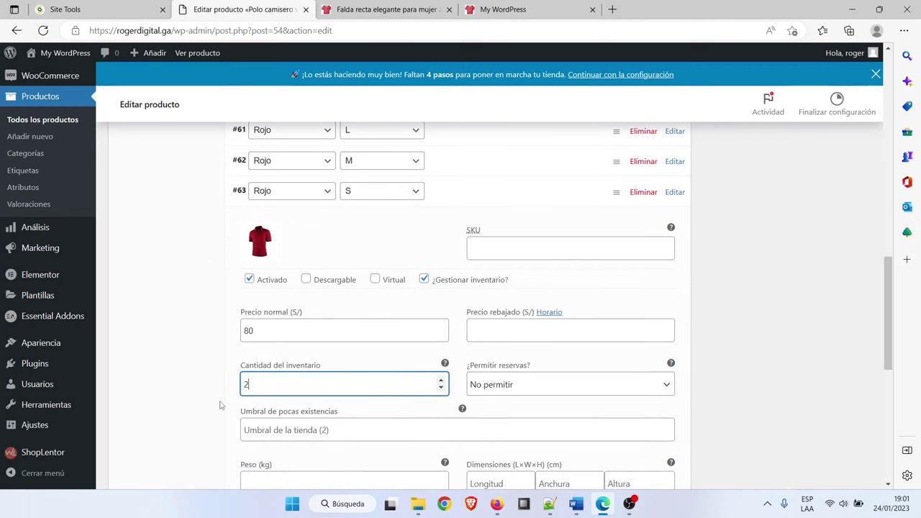
{"action": "scroll", "coordinate": [216, 405], "scroll_direction": "down", "scroll_amount": 4}
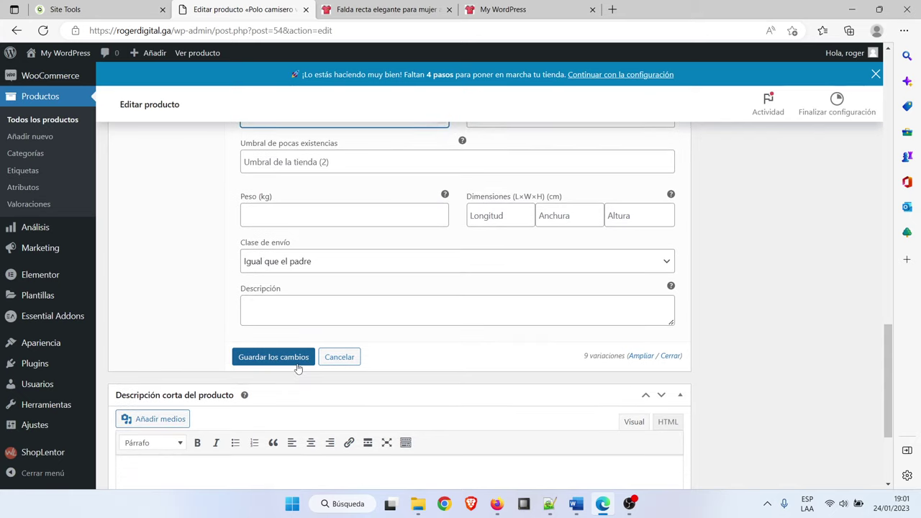
Step: Save the variation changes and paste the product's short description
{"action": "left_click", "coordinate": [298, 368]}
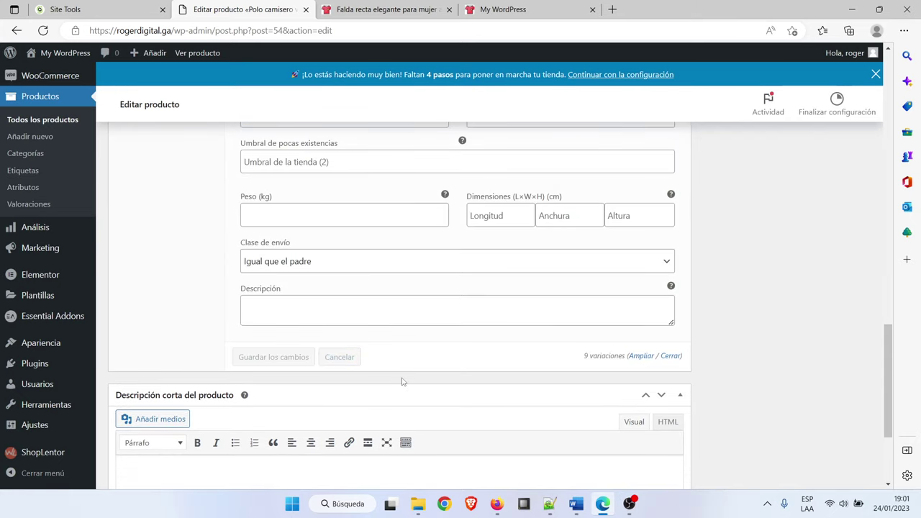
{"action": "left_click", "coordinate": [280, 359]}
{"action": "type", "text": "Está diseñado para usarlo en cualquier tipo de entrenamiento, ya sea en el gimnasio con máquinas, corriendo al aire libre y más. Cuenta con bolsillos con cierre para mantener tus objetos esenciales a la mano mientras entrenas."}
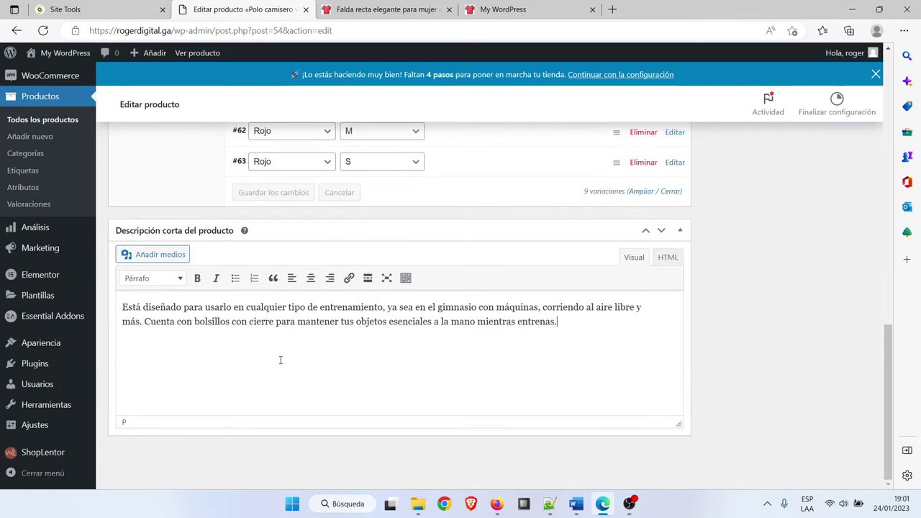
{"action": "scroll", "coordinate": [744, 374], "scroll_direction": "up", "scroll_amount": 4}
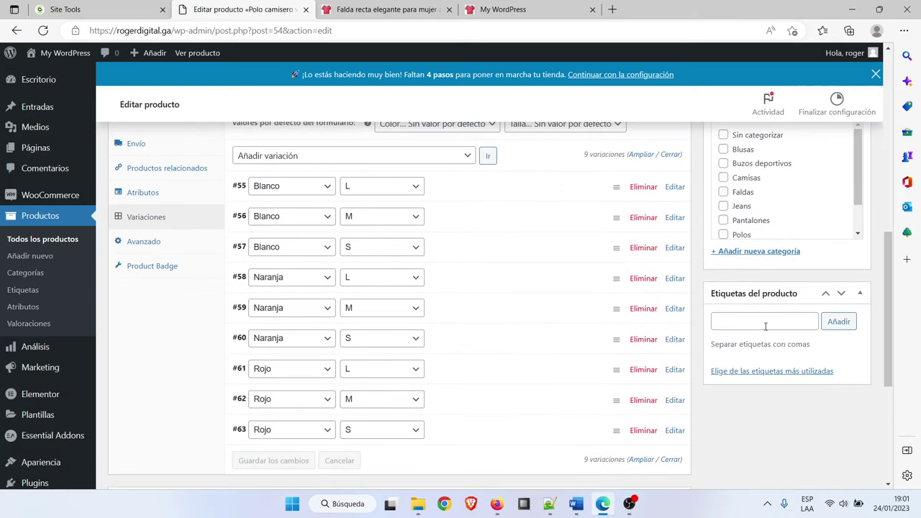
Step: Tag the polo Verano and Varón and put it in the Polos category
{"action": "type", "text": "ve"}
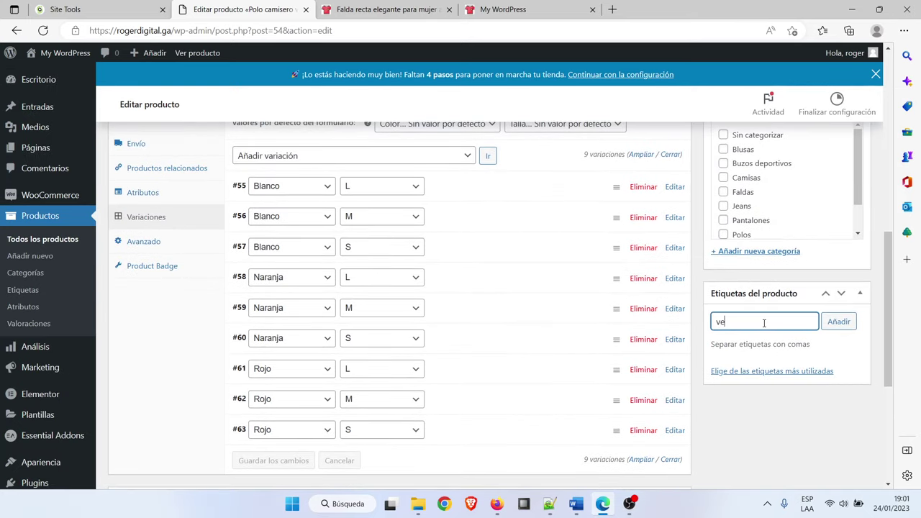
{"action": "left_click", "coordinate": [762, 336]}
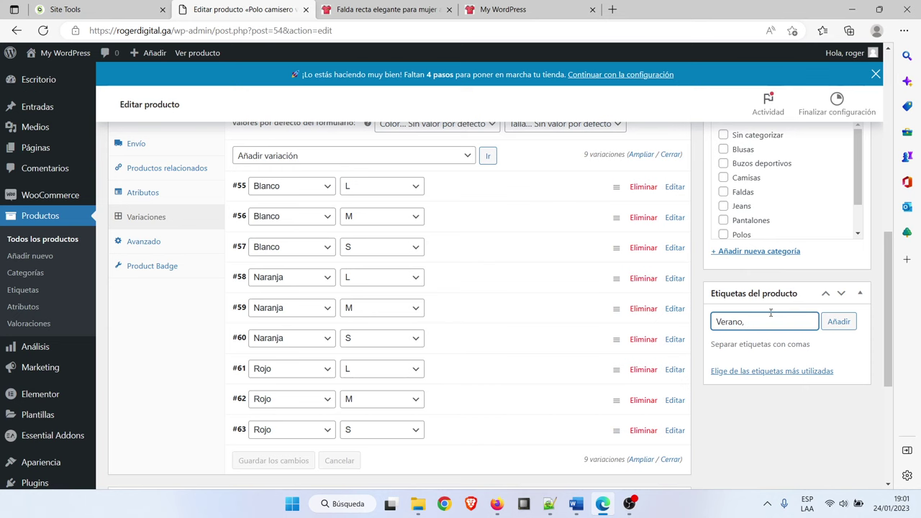
{"action": "type", "text": "va"}
{"action": "left_click", "coordinate": [761, 336]}
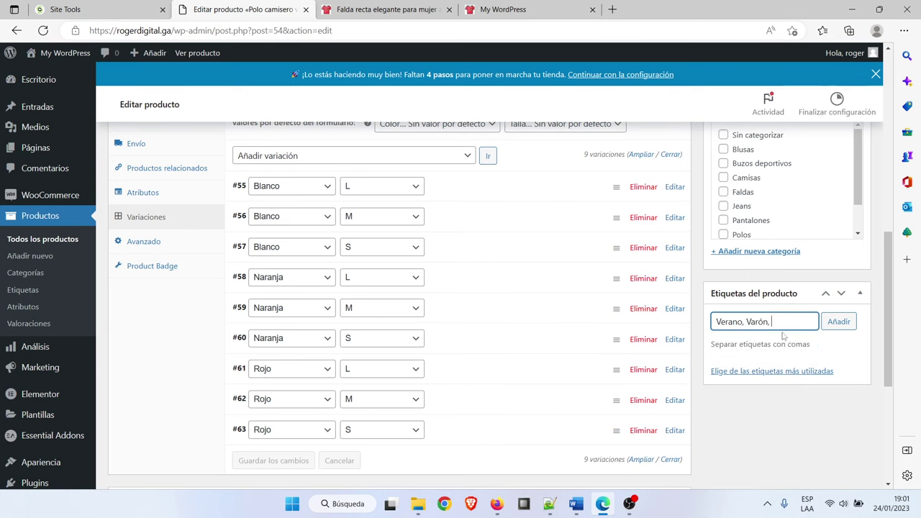
{"action": "left_click", "coordinate": [836, 323]}
{"action": "scroll", "coordinate": [764, 307], "scroll_direction": "down", "scroll_amount": 1}
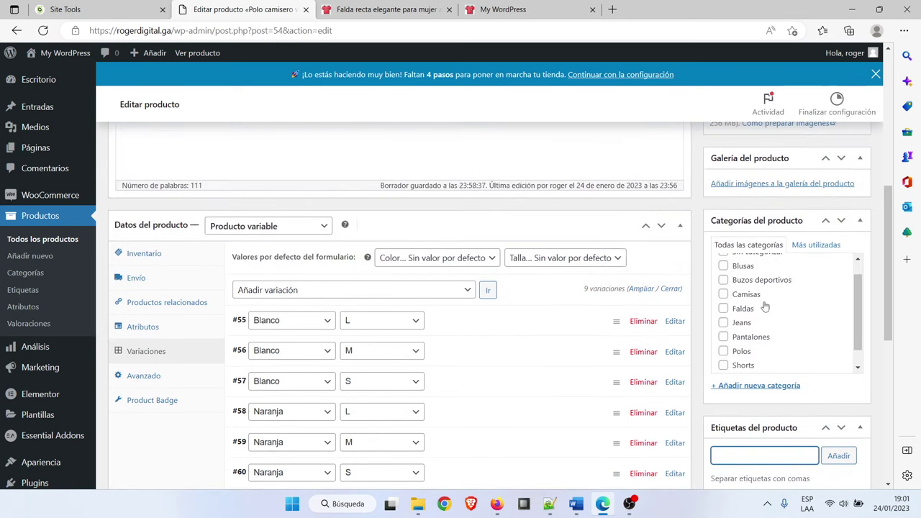
{"action": "left_click", "coordinate": [730, 352]}
{"action": "scroll", "coordinate": [781, 350], "scroll_direction": "up", "scroll_amount": 3}
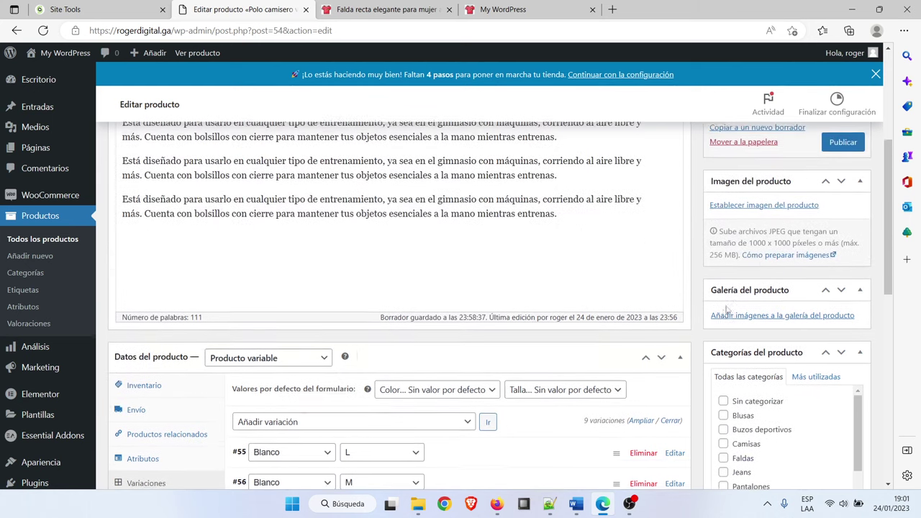
Step: Set the orange polo photo as the main product image
{"action": "left_click", "coordinate": [753, 208]}
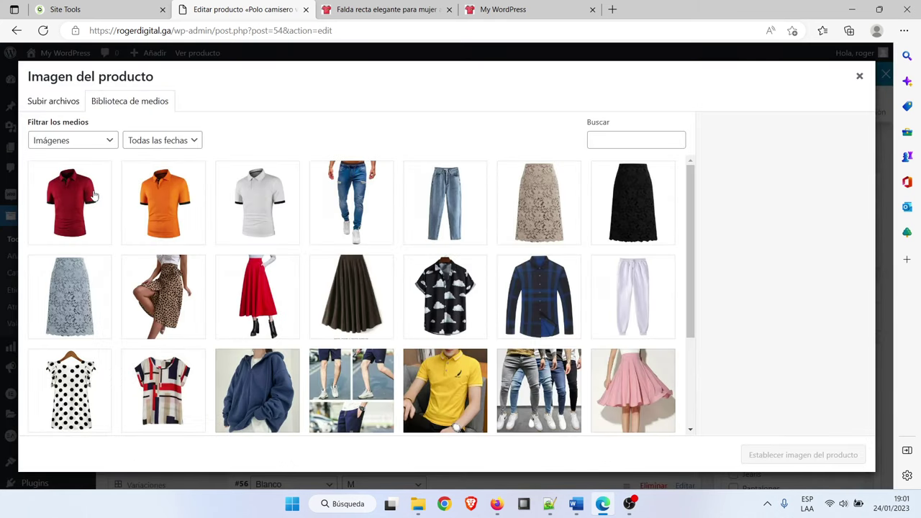
{"action": "left_click", "coordinate": [173, 208]}
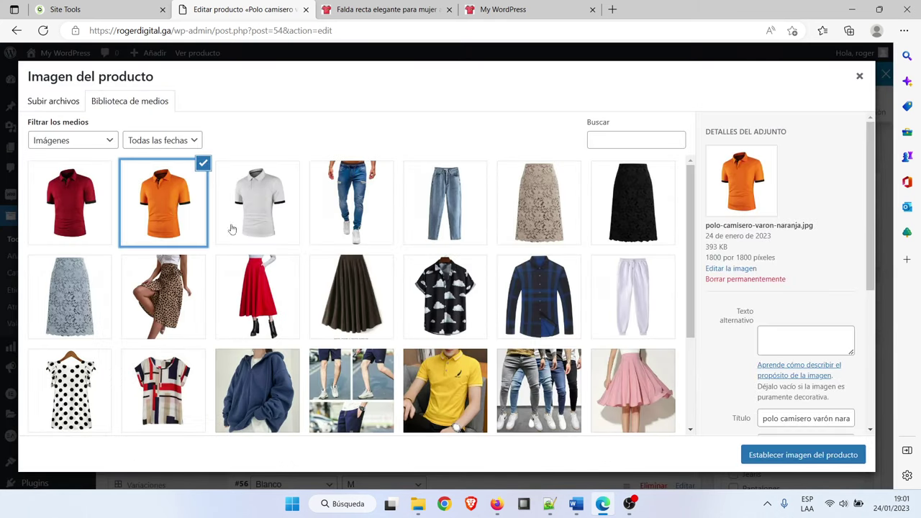
{"action": "left_click", "coordinate": [812, 452]}
{"action": "scroll", "coordinate": [800, 406], "scroll_direction": "down", "scroll_amount": 1}
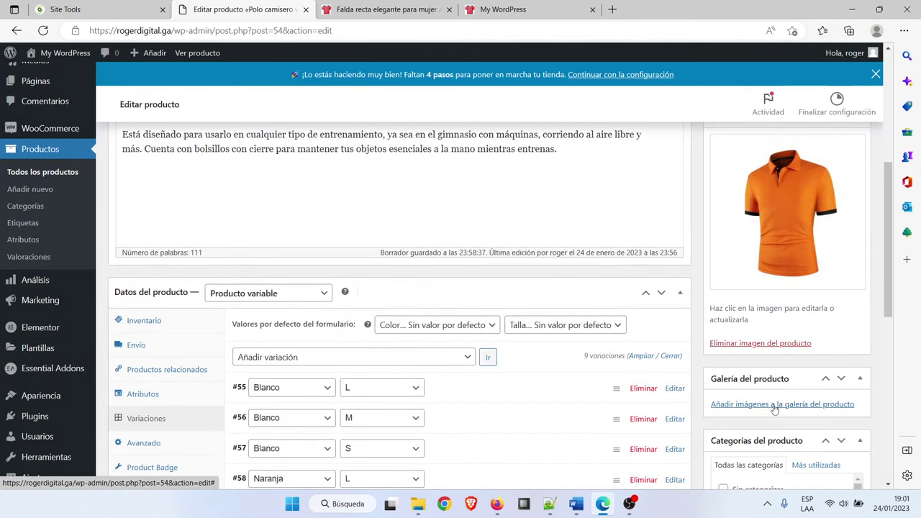
Step: Add the white and red polo photos to the gallery and publish the product
{"action": "left_click", "coordinate": [773, 404]}
{"action": "left_click", "coordinate": [255, 199]}
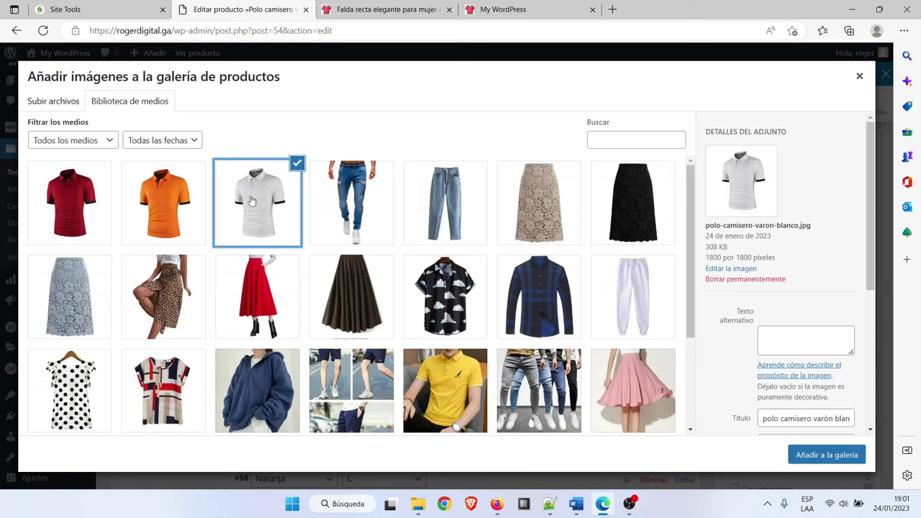
{"action": "left_click", "coordinate": [72, 209]}
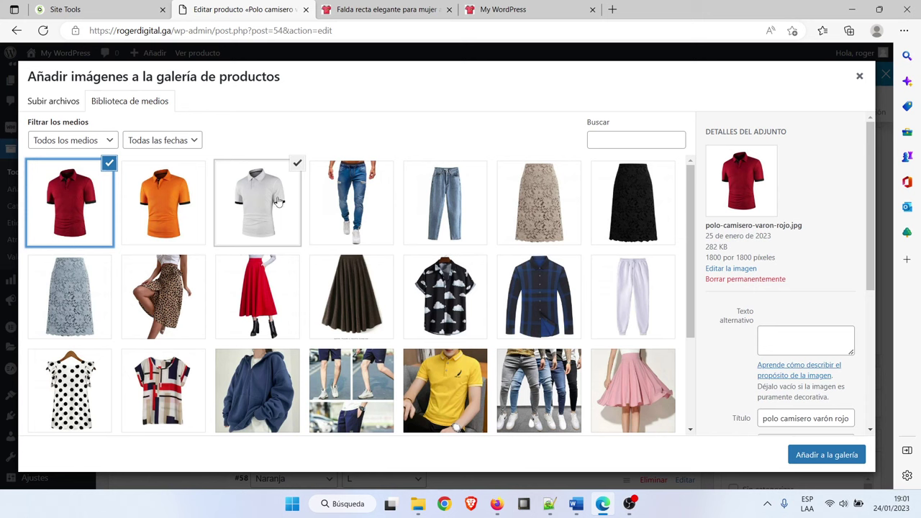
{"action": "left_click", "coordinate": [833, 454]}
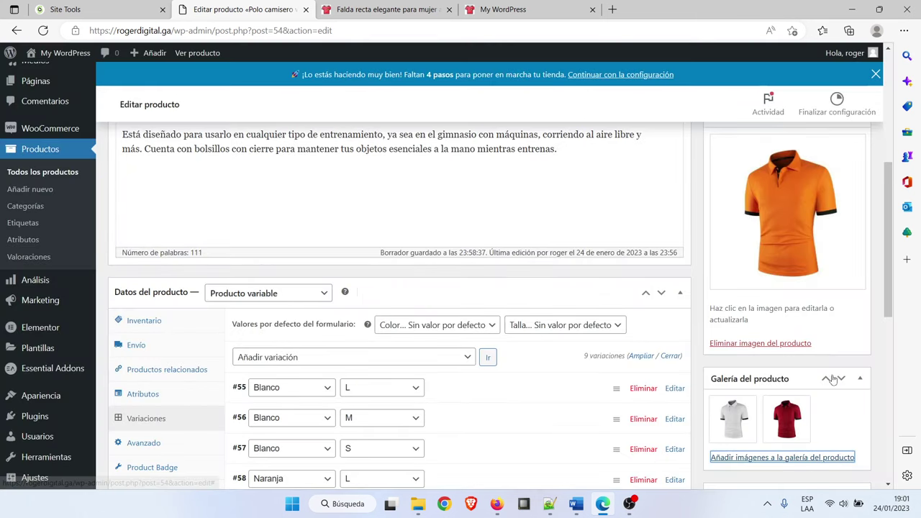
{"action": "scroll", "coordinate": [747, 420], "scroll_direction": "up", "scroll_amount": 3}
{"action": "left_click", "coordinate": [839, 282]}
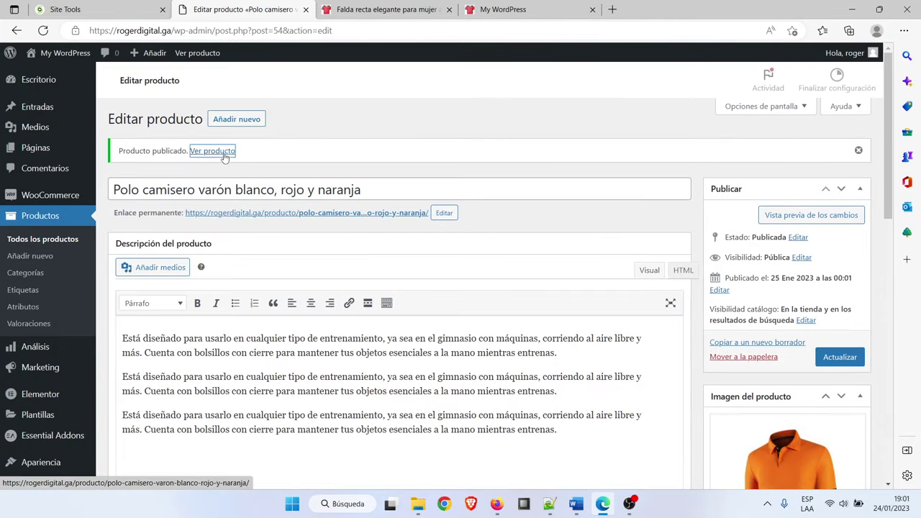
Step: Open the published polo product page in a new browser tab
{"action": "right_click", "coordinate": [230, 153]}
{"action": "left_click", "coordinate": [236, 167]}
{"action": "left_click", "coordinate": [529, 9]}
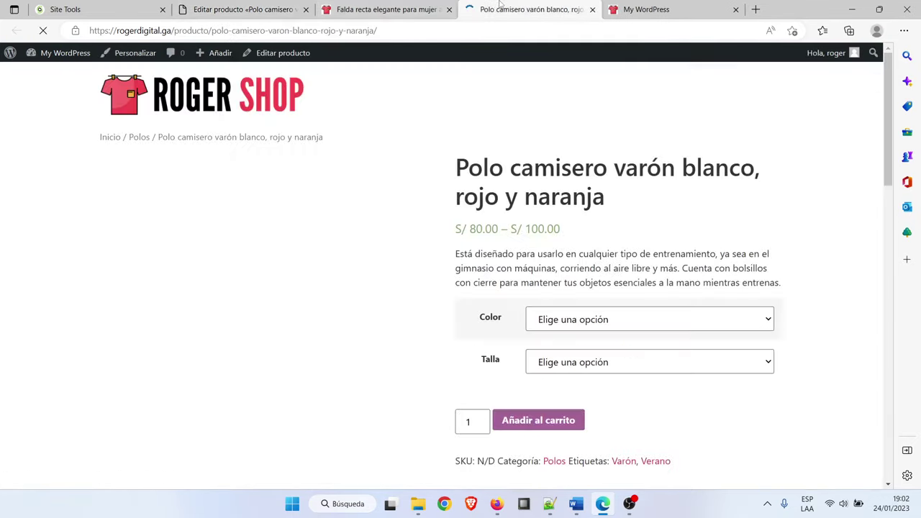
{"action": "scroll", "coordinate": [758, 249], "scroll_direction": "down", "scroll_amount": 3}
{"action": "scroll", "coordinate": [758, 249], "scroll_direction": "up", "scroll_amount": 3}
{"action": "scroll", "coordinate": [758, 244], "scroll_direction": "down", "scroll_amount": 4}
{"action": "scroll", "coordinate": [737, 259], "scroll_direction": "up", "scroll_amount": 4}
Step: Check the storefront prices for Blanco in sizes L, M and S
{"action": "left_click", "coordinate": [619, 247]}
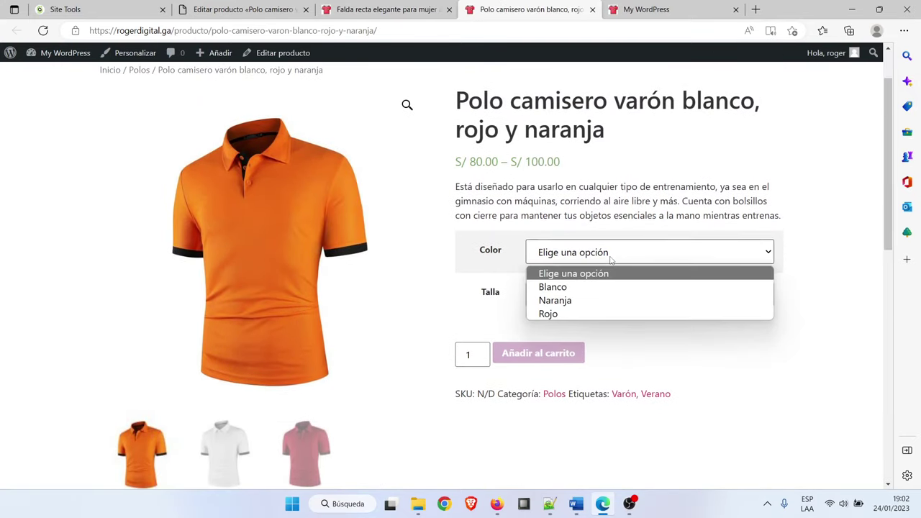
{"action": "left_click", "coordinate": [597, 294]}
{"action": "left_click", "coordinate": [596, 295]}
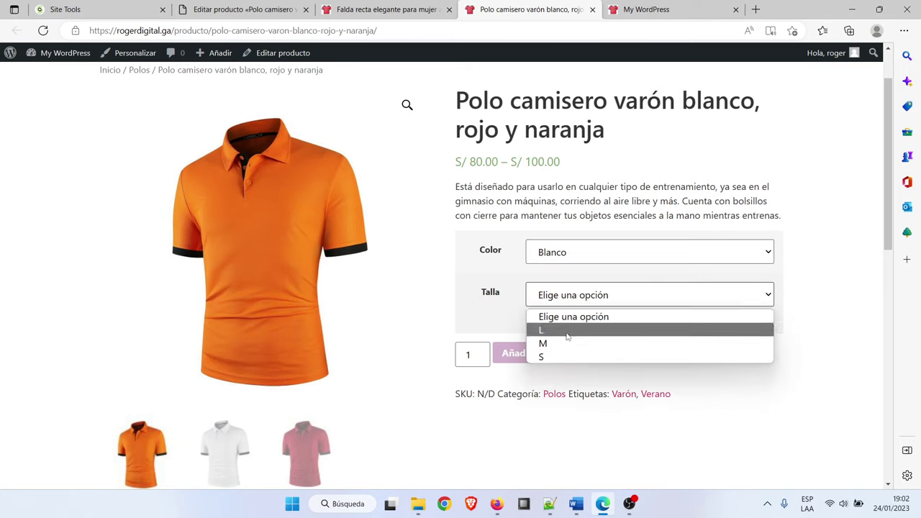
{"action": "left_click", "coordinate": [574, 328]}
{"action": "left_click", "coordinate": [590, 296]}
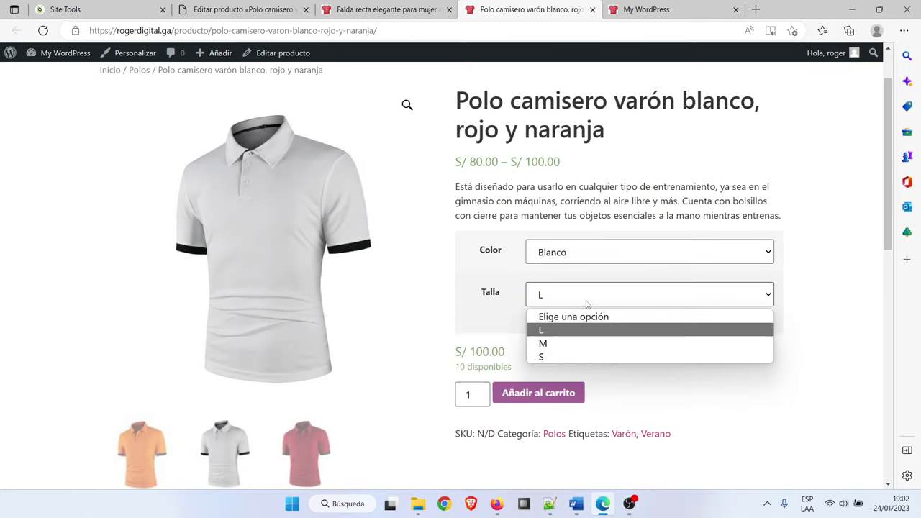
{"action": "left_click", "coordinate": [566, 341]}
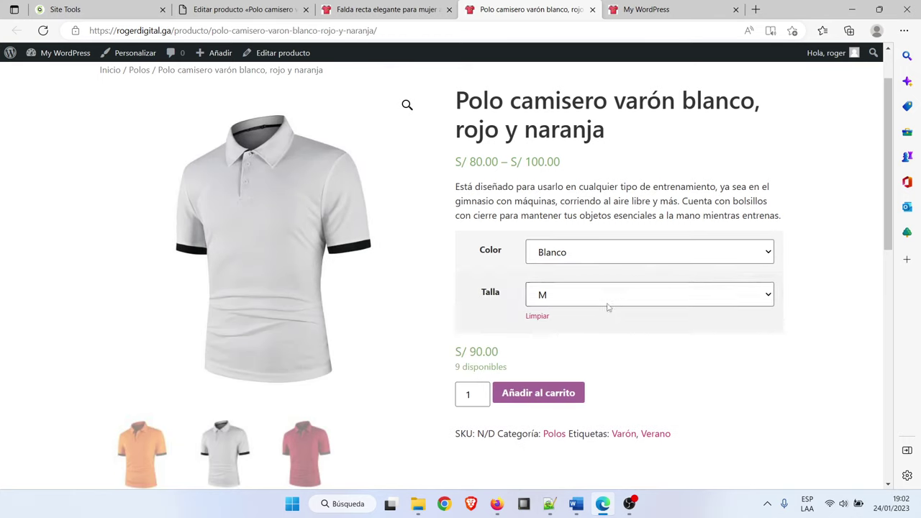
{"action": "left_click", "coordinate": [608, 300]}
{"action": "left_click", "coordinate": [572, 354]}
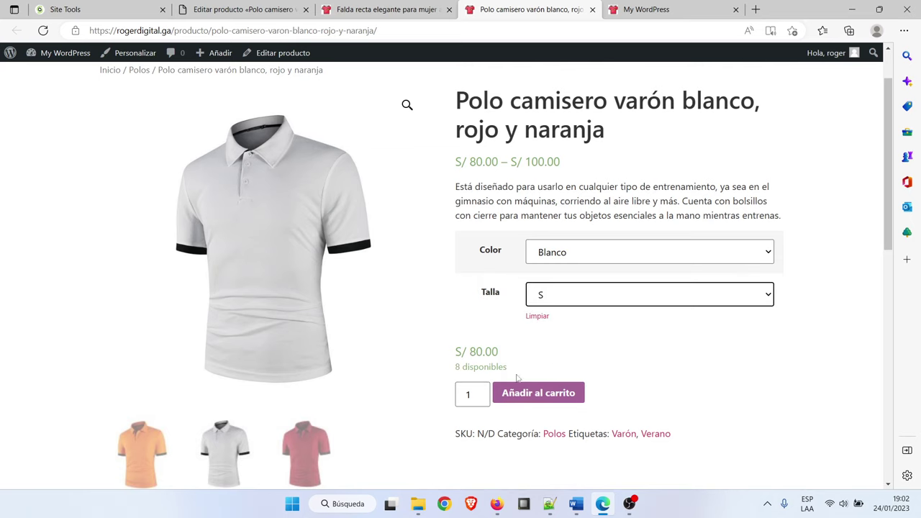
Step: Switch the colour to Naranja, then bring up the product photos folder
{"action": "left_click", "coordinate": [597, 250]}
{"action": "left_click", "coordinate": [576, 300]}
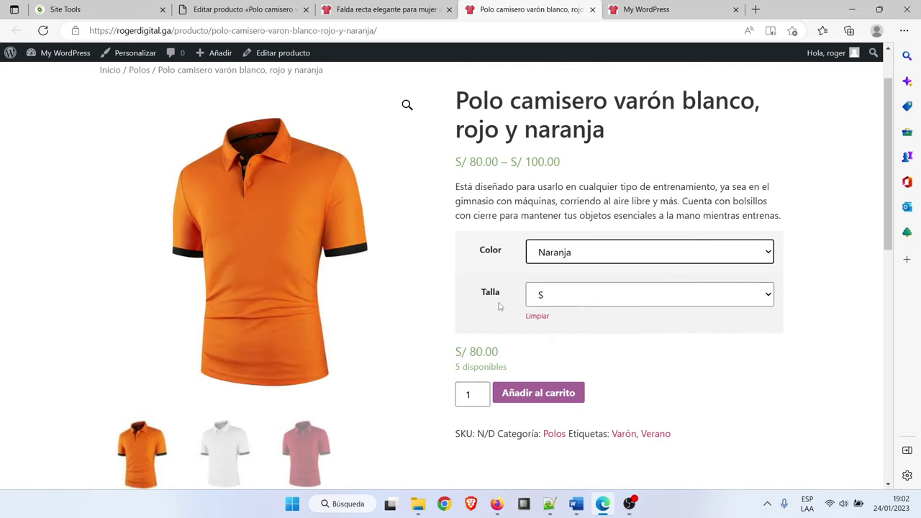
{"action": "scroll", "coordinate": [498, 307], "scroll_direction": "down", "scroll_amount": 2}
{"action": "scroll", "coordinate": [498, 306], "scroll_direction": "up", "scroll_amount": 3}
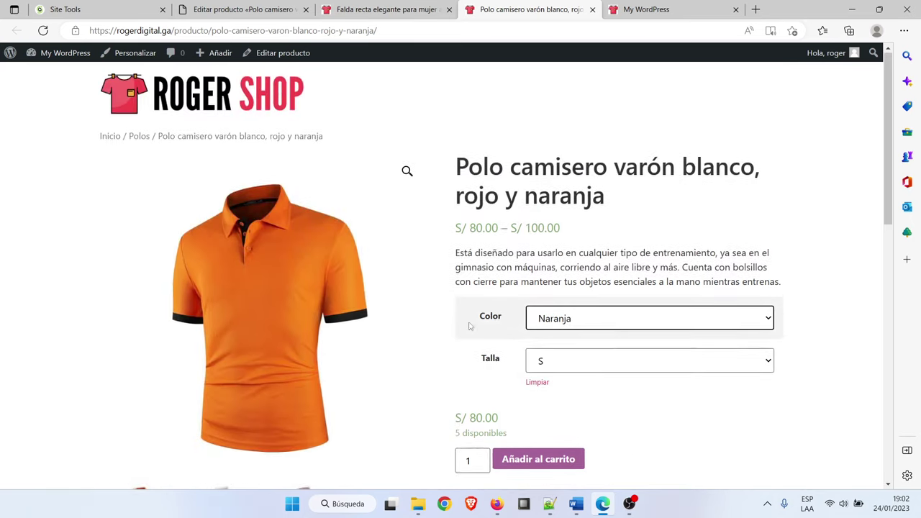
{"action": "left_click", "coordinate": [418, 504]}
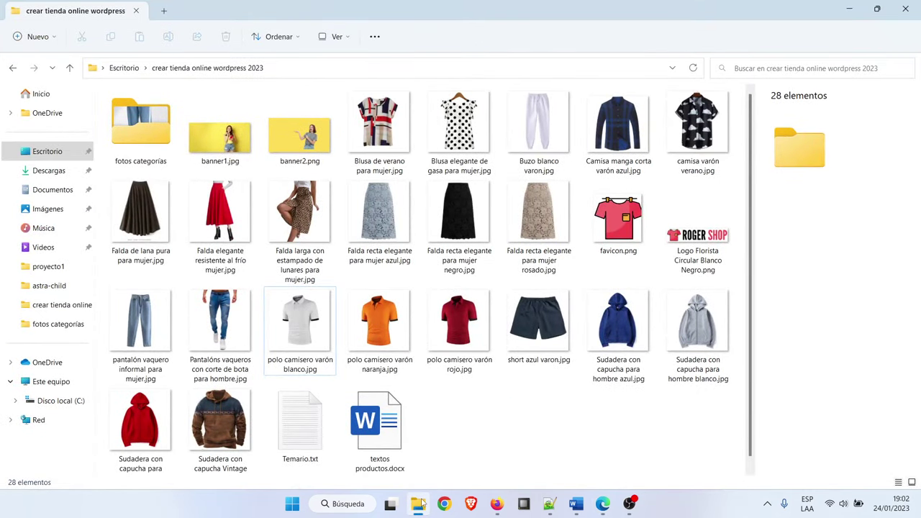
Step: Copy the file name of the short azul varon.jpg photo for the title
{"action": "left_click", "coordinate": [422, 503]}
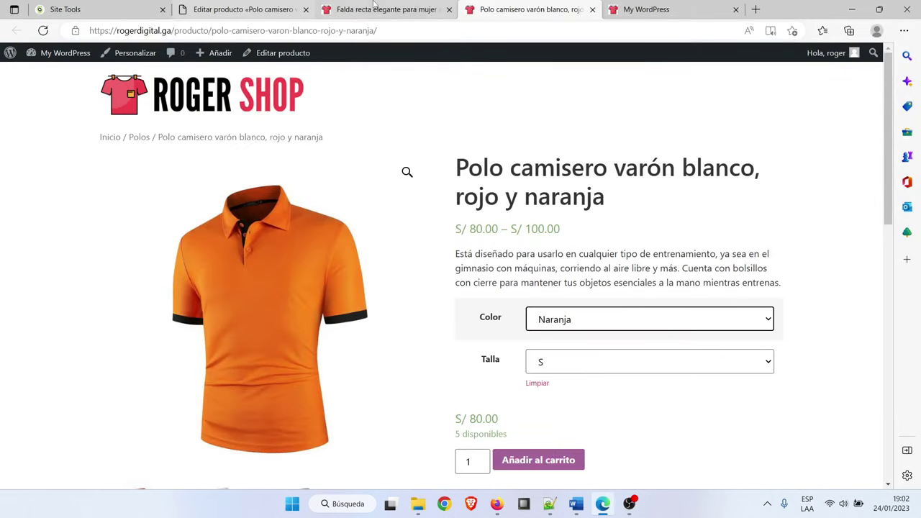
{"action": "left_click", "coordinate": [381, 9]}
{"action": "left_click", "coordinate": [274, 6]}
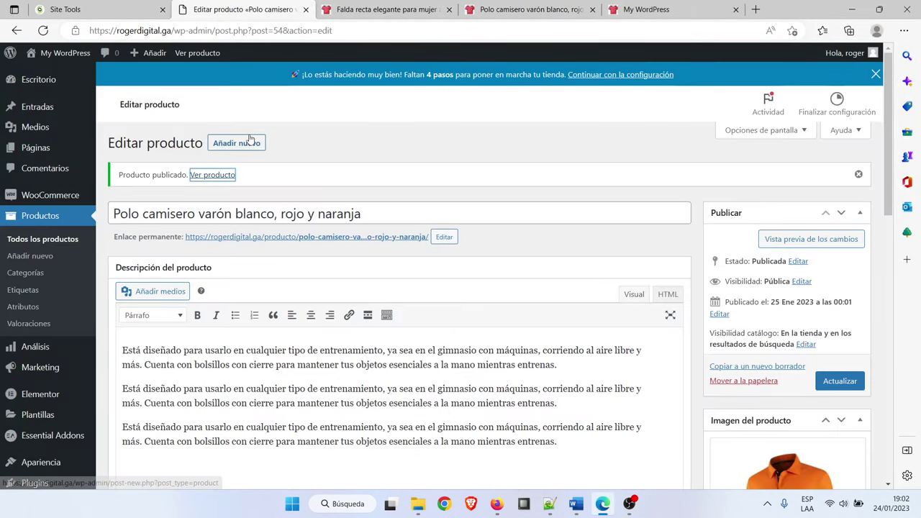
{"action": "left_click", "coordinate": [425, 505]}
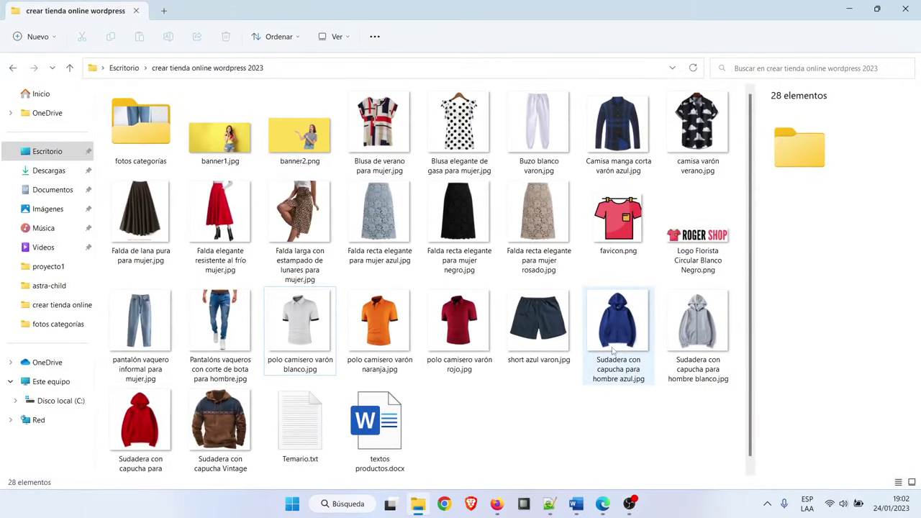
{"action": "left_click", "coordinate": [536, 365]}
{"action": "left_click", "coordinate": [536, 361]}
{"action": "key", "text": "ctrl+c"}
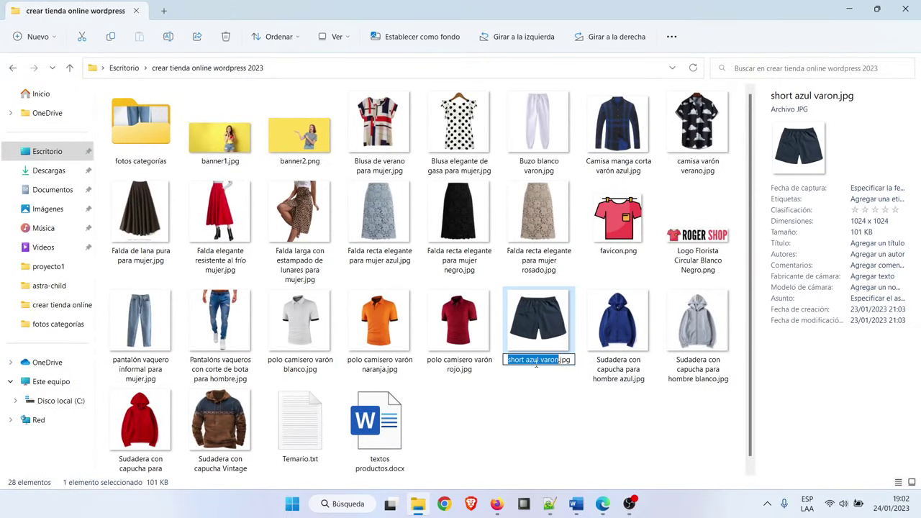
{"action": "left_click", "coordinate": [497, 504]}
{"action": "left_click", "coordinate": [603, 504]}
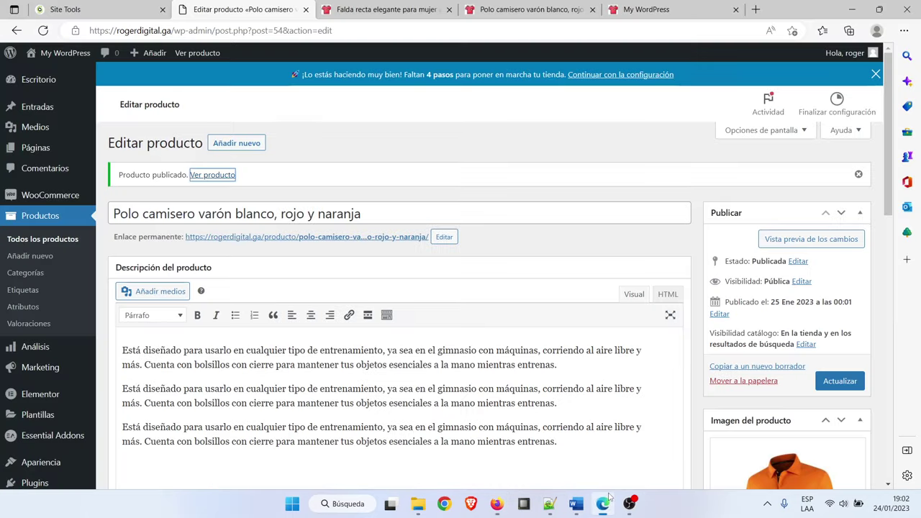
Step: Create a new product titled 'short azul varon' with the pasted training description
{"action": "left_click", "coordinate": [248, 146]}
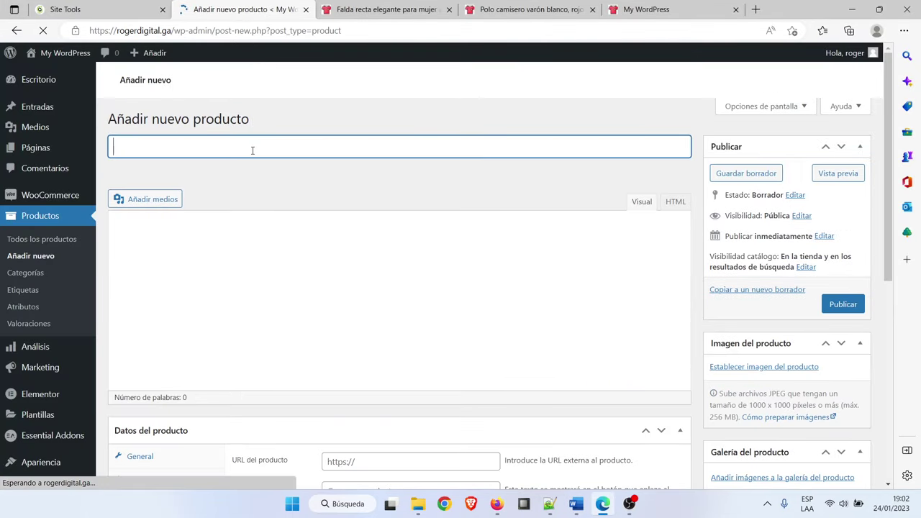
{"action": "key", "text": "ctrl+v"}
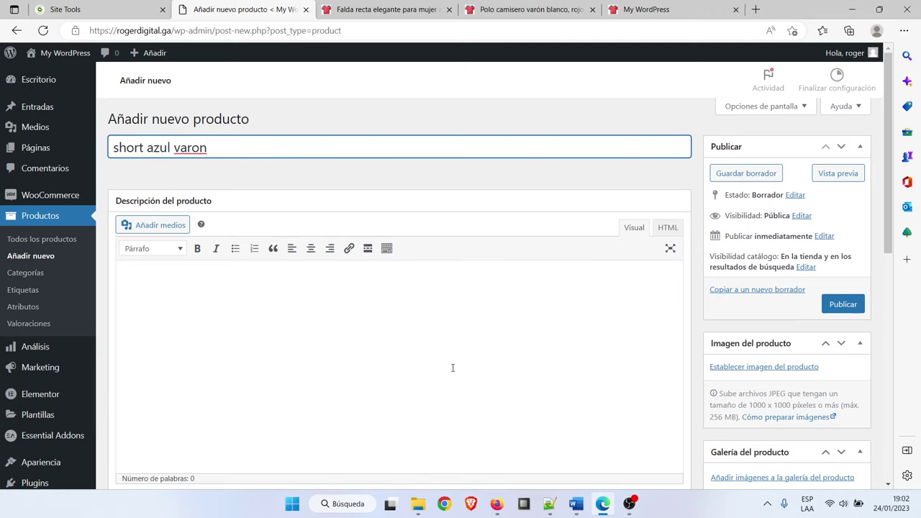
{"action": "left_click", "coordinate": [575, 503]}
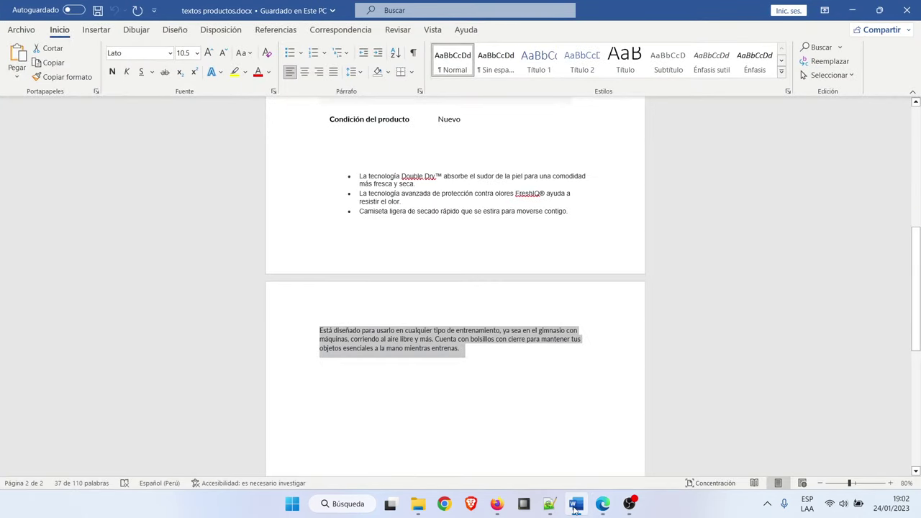
{"action": "left_click", "coordinate": [576, 505]}
{"action": "left_click", "coordinate": [370, 339]}
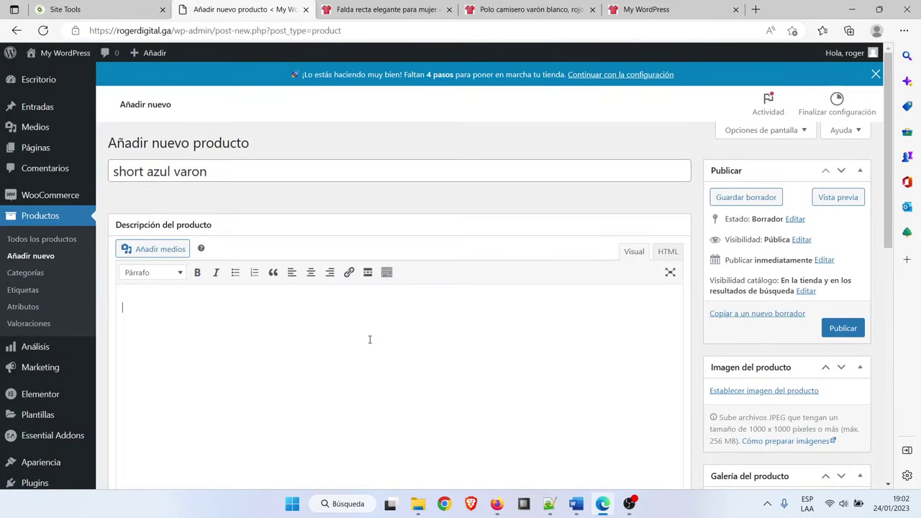
{"action": "key", "text": "ctrl+v"}
{"action": "key", "text": "ctrl+v"}
Step: Set the regular price to 50 and the sale price to 29
{"action": "scroll", "coordinate": [370, 343], "scroll_direction": "down", "scroll_amount": 4}
{"action": "left_click", "coordinate": [365, 306]}
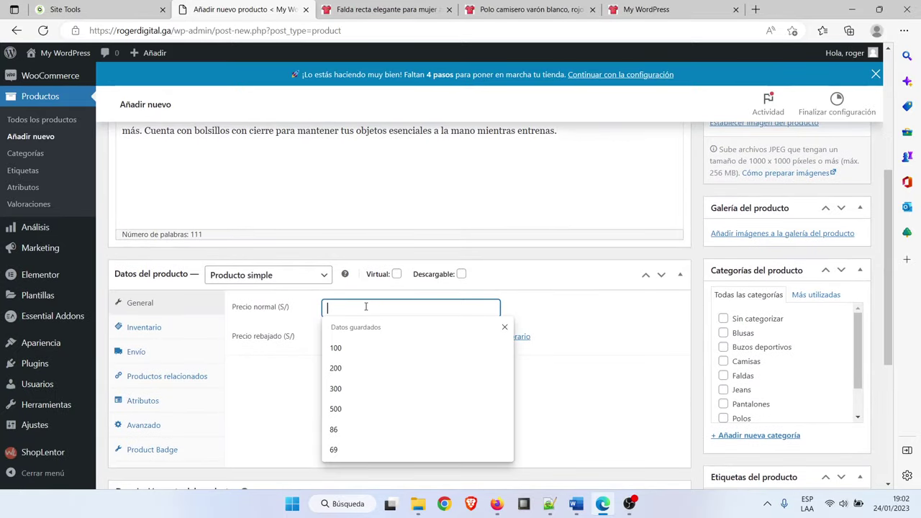
{"action": "type", "text": "50"}
{"action": "key", "text": "Tab"}
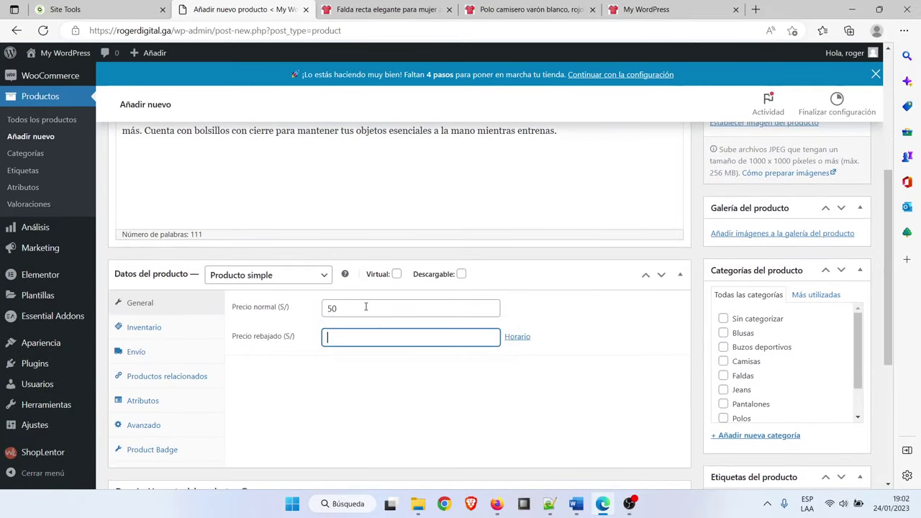
{"action": "type", "text": "29"}
{"action": "scroll", "coordinate": [365, 310], "scroll_direction": "down", "scroll_amount": 2}
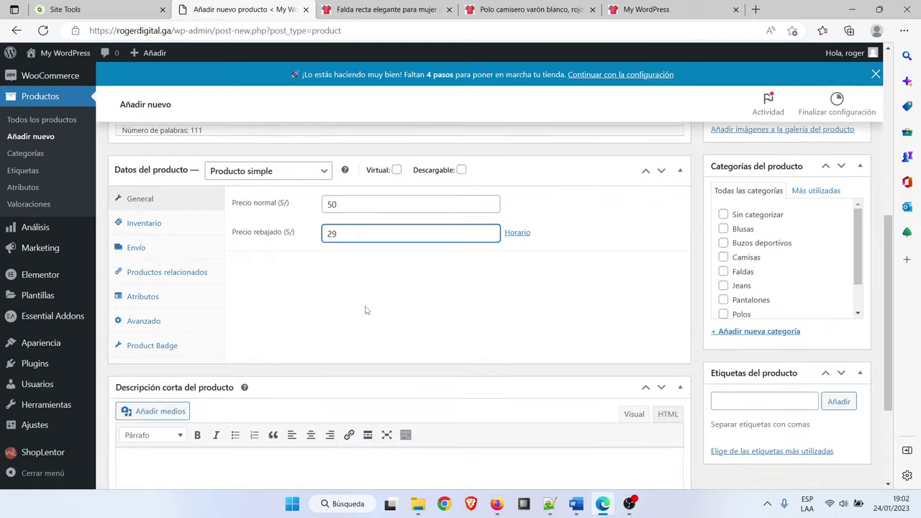
{"action": "left_click", "coordinate": [765, 366]}
Step: Add the tags Varón and Verano to the shorts product
{"action": "type", "text": "var"}
{"action": "left_click", "coordinate": [727, 387]}
{"action": "left_click", "coordinate": [417, 508]}
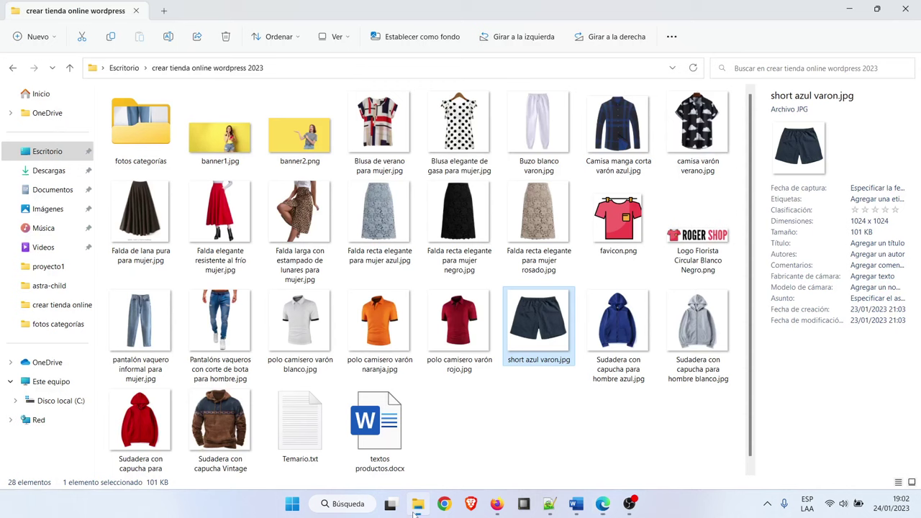
{"action": "left_click", "coordinate": [417, 508]}
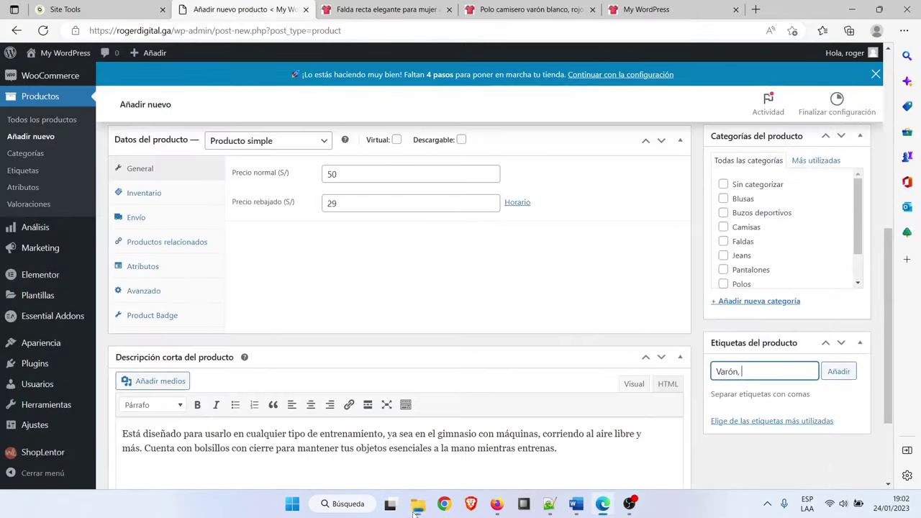
{"action": "left_click", "coordinate": [759, 389]}
{"action": "left_click", "coordinate": [838, 371]}
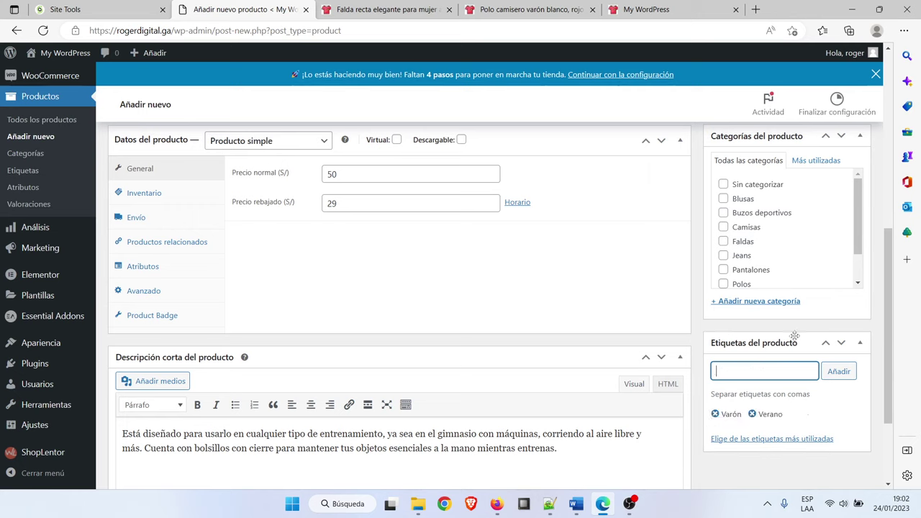
{"action": "scroll", "coordinate": [776, 241], "scroll_direction": "down", "scroll_amount": 1}
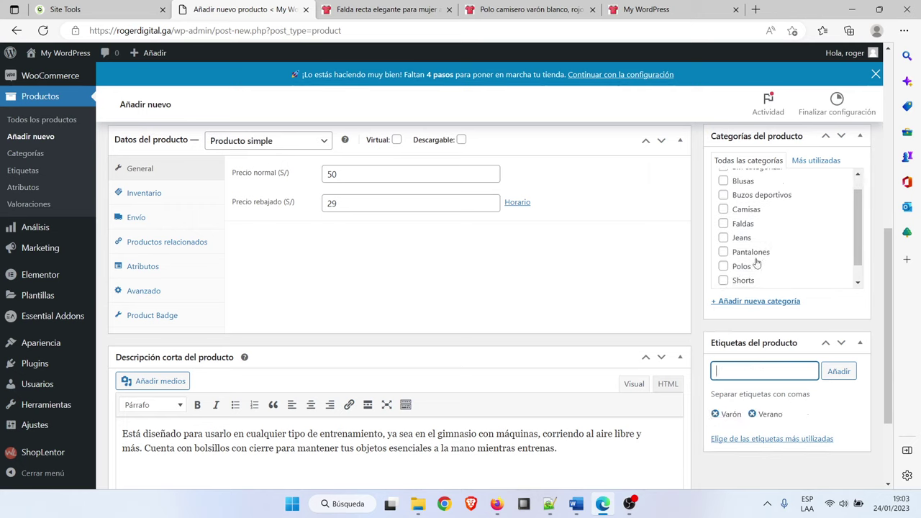
{"action": "scroll", "coordinate": [784, 289], "scroll_direction": "up", "scroll_amount": 5}
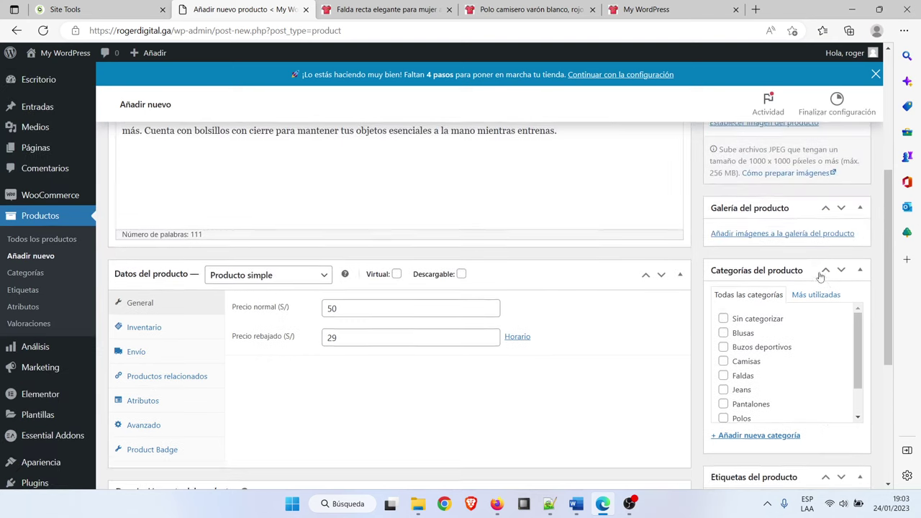
Step: Upload short azul varon.jpg as the product image and publish the shorts
{"action": "left_click", "coordinate": [764, 257]}
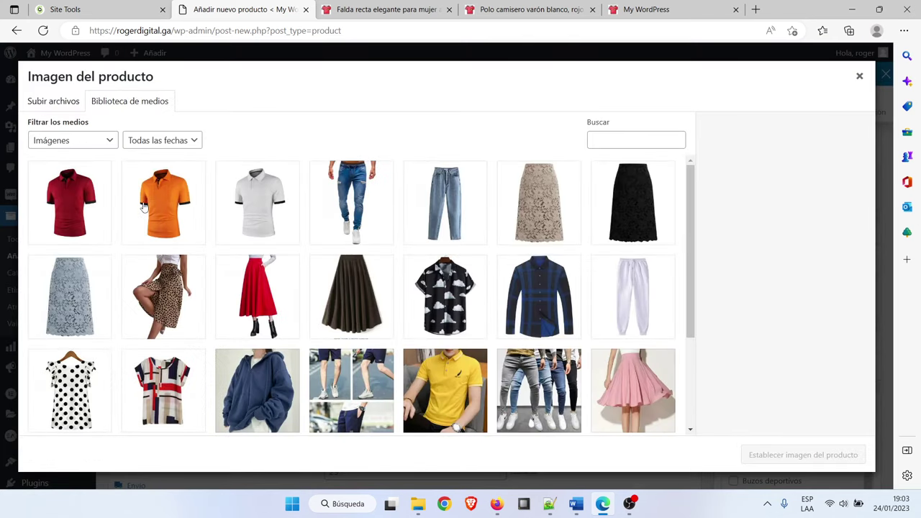
{"action": "left_click", "coordinate": [71, 99]}
{"action": "left_click", "coordinate": [503, 278]}
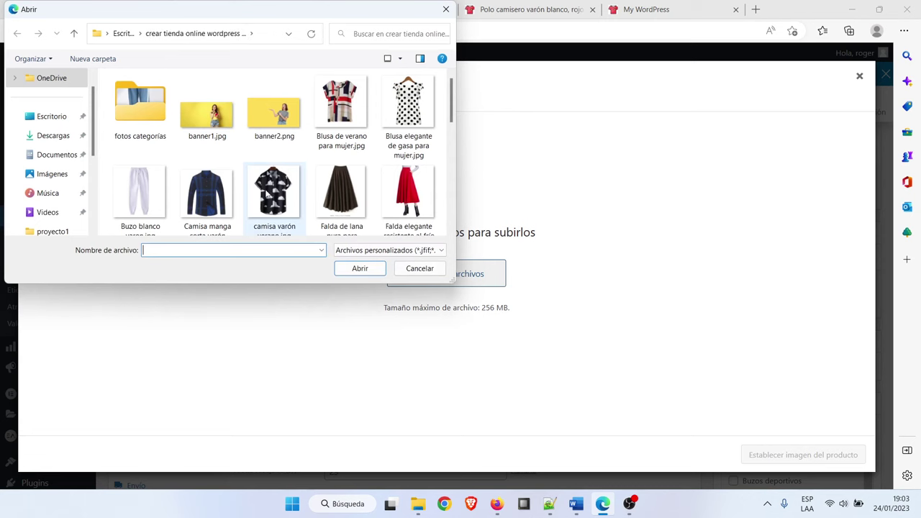
{"action": "scroll", "coordinate": [365, 198], "scroll_direction": "down", "scroll_amount": 2}
{"action": "double_click", "coordinate": [216, 120]}
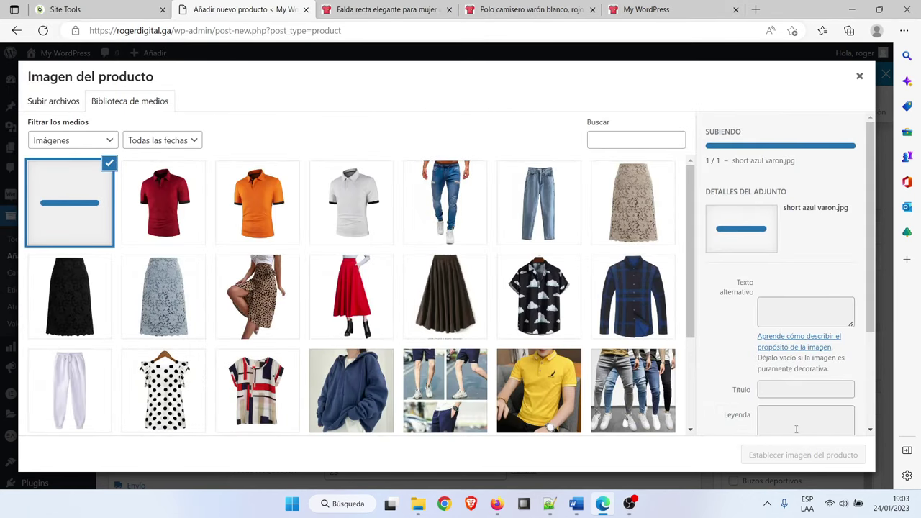
{"action": "left_click", "coordinate": [807, 456]}
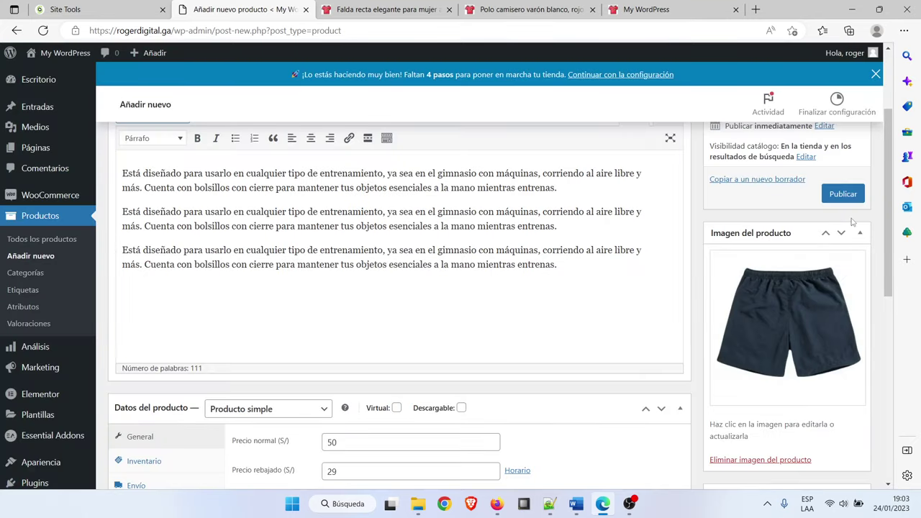
{"action": "left_click", "coordinate": [843, 194]}
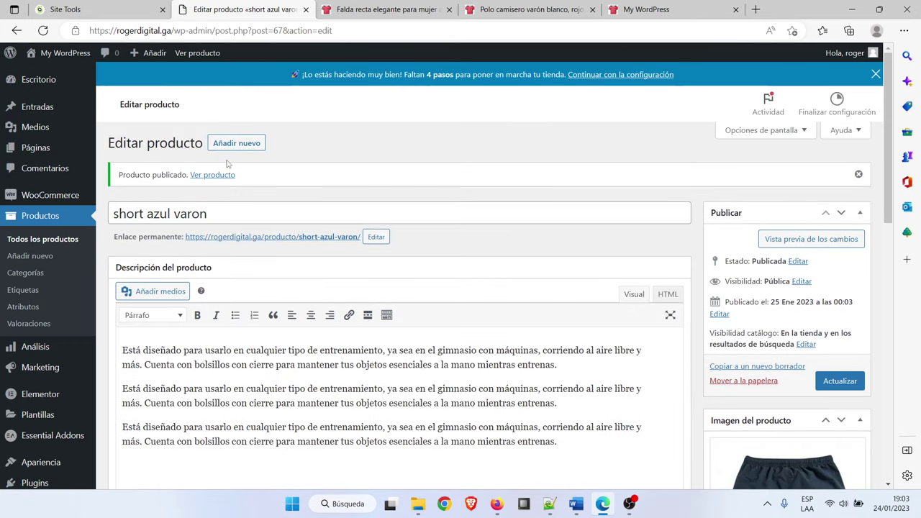
{"action": "left_click", "coordinate": [237, 142]}
Step: Copy the name 'Sudadera con capucha para hombre azul' and return to the new product form
{"action": "left_click", "coordinate": [418, 504]}
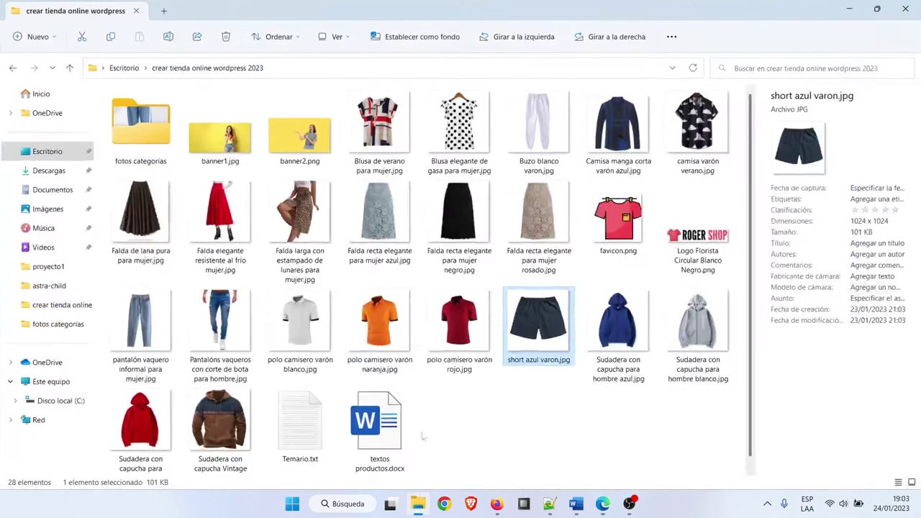
{"action": "left_click", "coordinate": [618, 371]}
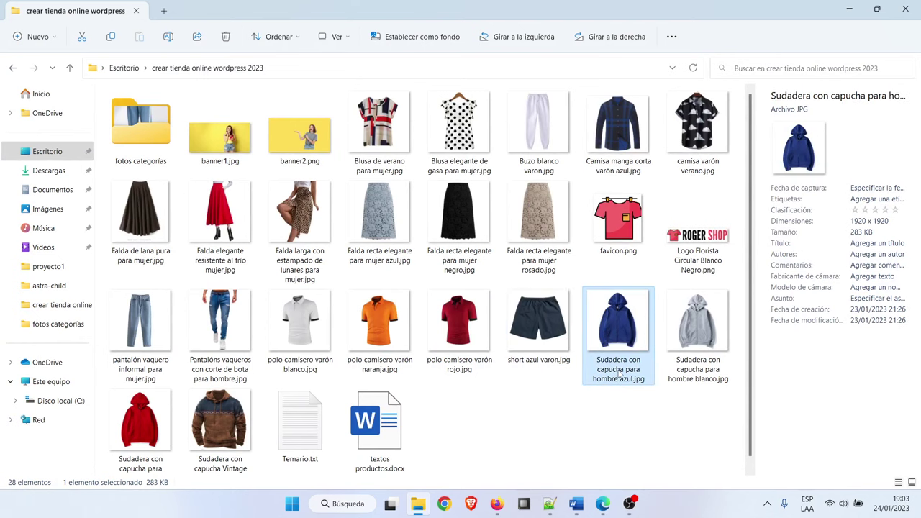
{"action": "left_click", "coordinate": [618, 371]}
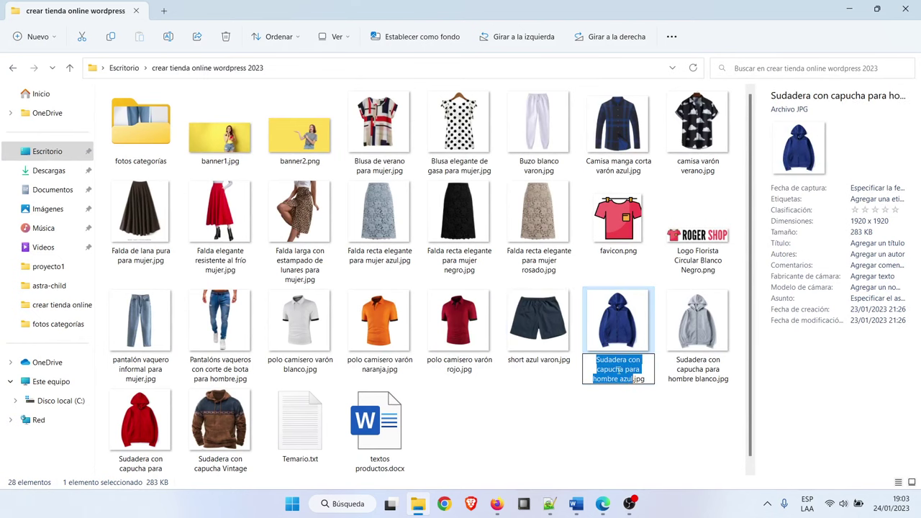
{"action": "key", "text": "Escape"}
{"action": "left_click", "coordinate": [557, 419]}
{"action": "scroll", "coordinate": [557, 420], "scroll_direction": "down", "scroll_amount": 1}
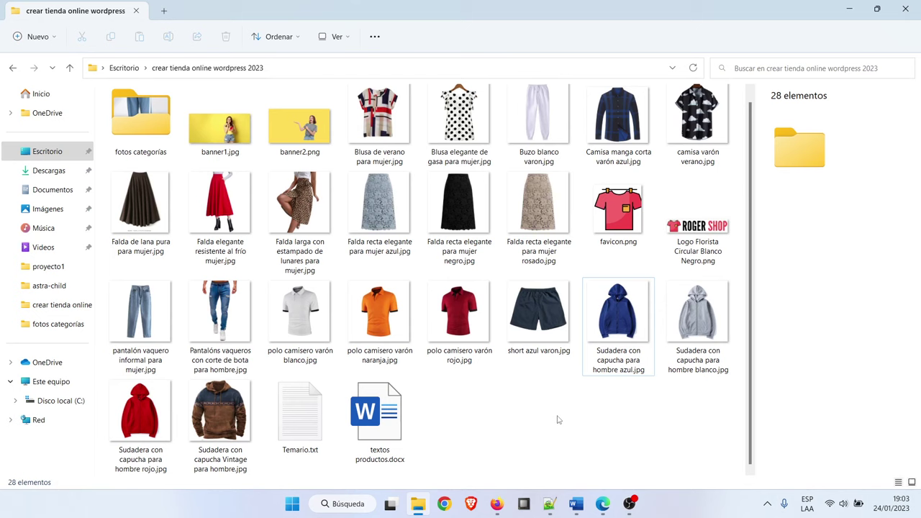
{"action": "left_click", "coordinate": [620, 364]}
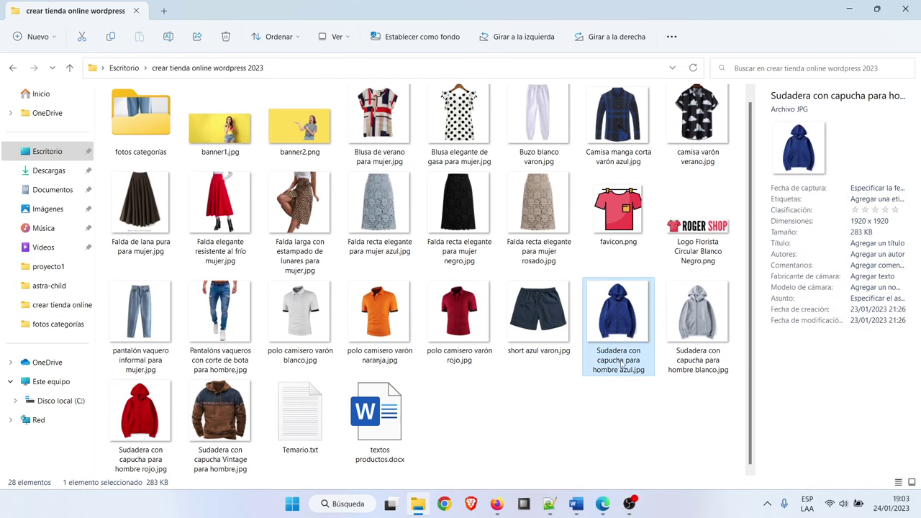
{"action": "left_click", "coordinate": [621, 364]}
{"action": "key", "text": "ctrl+c"}
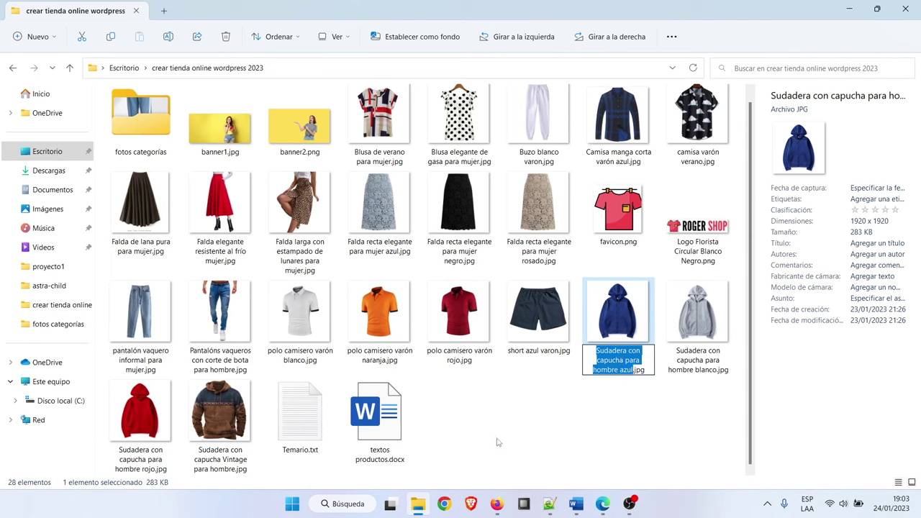
{"action": "left_click", "coordinate": [496, 503]}
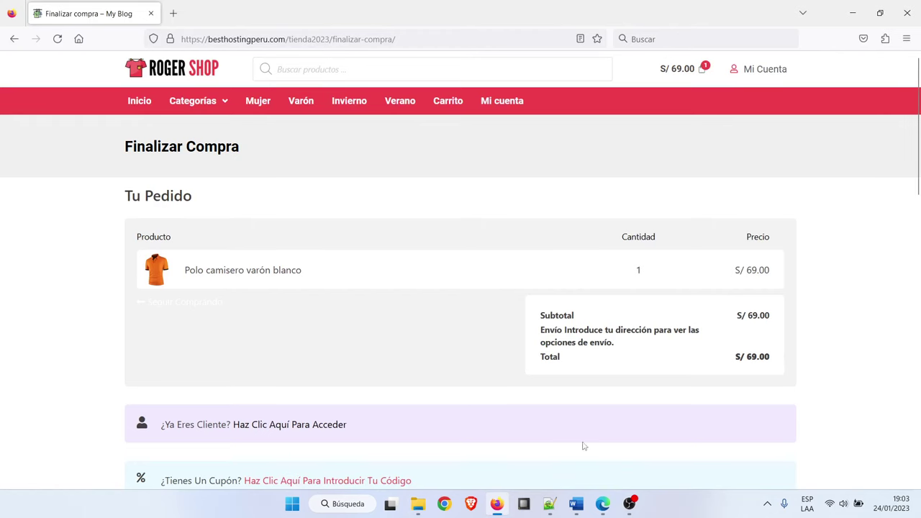
{"action": "left_click", "coordinate": [602, 503]}
Step: Paste the hoodie name as the product title and set the regular price to 150
{"action": "key", "text": "ctrl+v"}
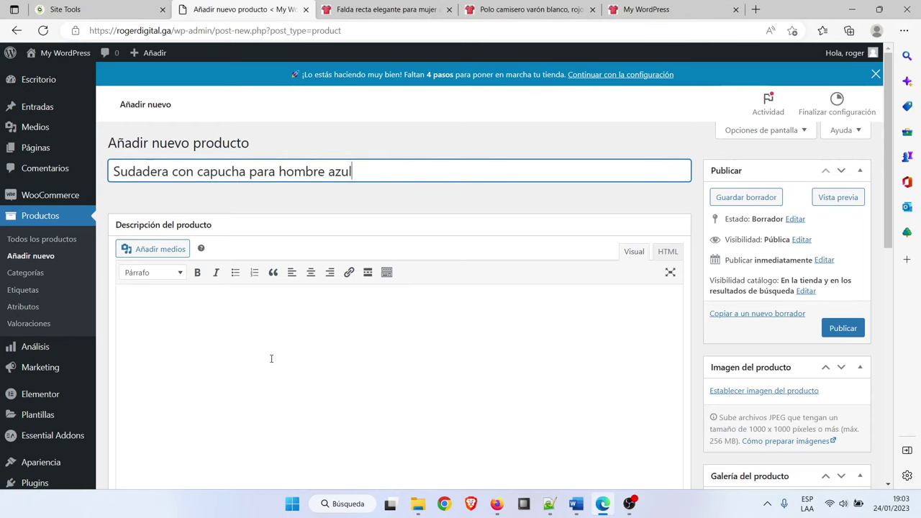
{"action": "left_click", "coordinate": [269, 358]}
{"action": "scroll", "coordinate": [540, 394], "scroll_direction": "down", "scroll_amount": 2}
{"action": "scroll", "coordinate": [539, 393], "scroll_direction": "down", "scroll_amount": 2}
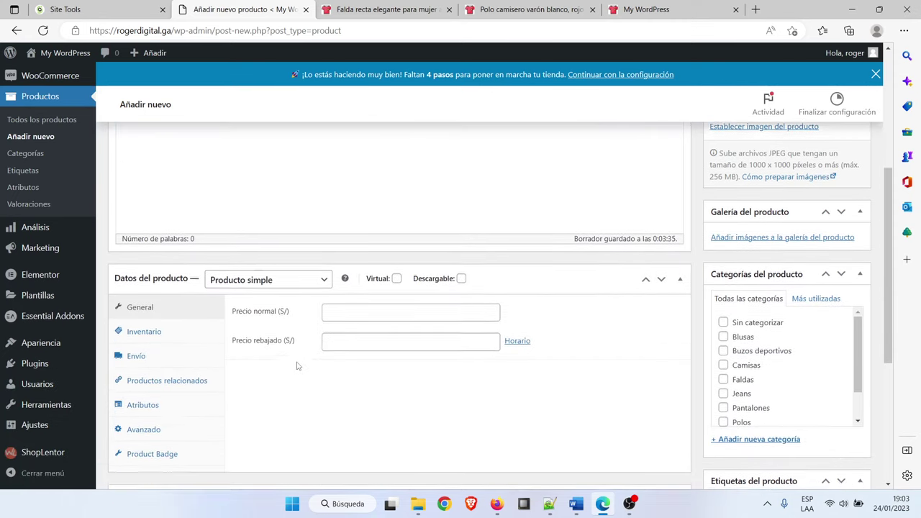
{"action": "left_click", "coordinate": [348, 310]}
{"action": "type", "text": "150"}
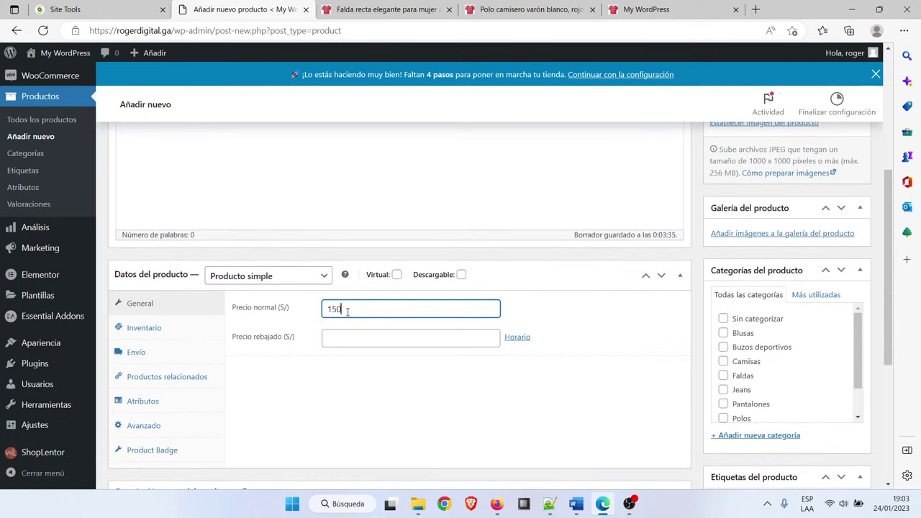
{"action": "scroll", "coordinate": [350, 314], "scroll_direction": "down", "scroll_amount": 2}
Step: Copy the training-wear paragraph from the Word document into the short and main descriptions
{"action": "left_click", "coordinate": [603, 504]}
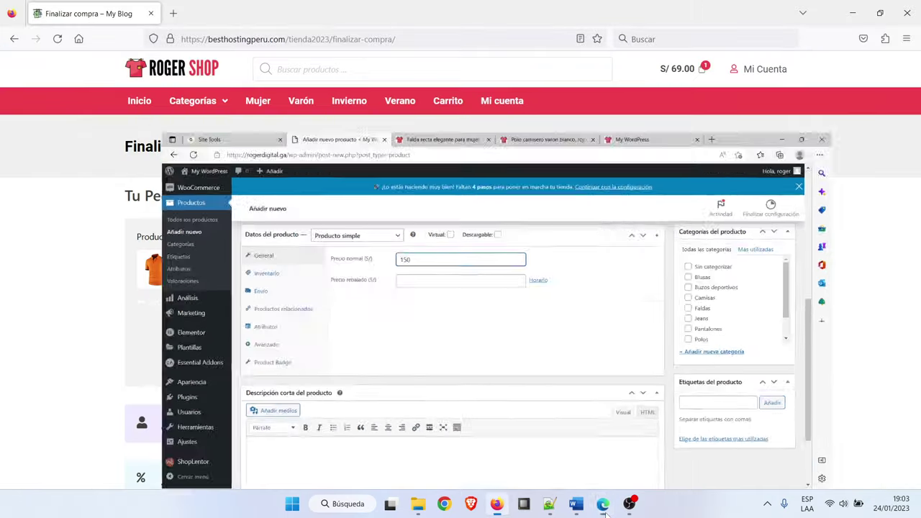
{"action": "left_click", "coordinate": [603, 504]}
{"action": "left_click", "coordinate": [576, 504]}
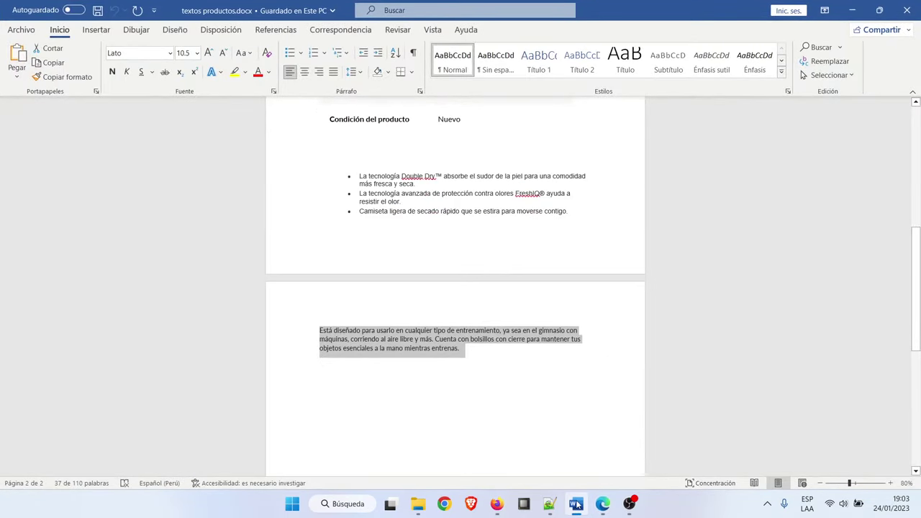
{"action": "left_click", "coordinate": [576, 503]}
{"action": "left_click", "coordinate": [216, 432]}
{"action": "type", "text": "Está diseñado para usarlo en cualquier tipo de entrenamiento, ya sea en el gimnasio con máquinas, corriendo al aire libre y más. Cuenta con bolsillos con cierre para mantener tus objetos esenciales a la mano mientras entrenas."}
{"action": "scroll", "coordinate": [323, 311], "scroll_direction": "up", "scroll_amount": 1}
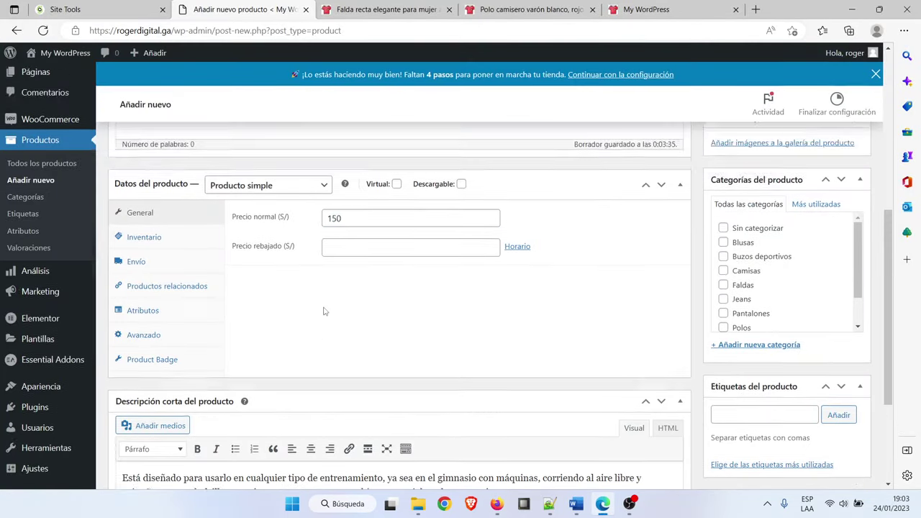
{"action": "scroll", "coordinate": [324, 311], "scroll_direction": "up", "scroll_amount": 5}
{"action": "left_click", "coordinate": [331, 259]}
{"action": "type", "text": "Está diseñado para usarlo en cualquier tipo de entrenamiento, ya sea en el gimnasio con máquinas, corriendo al aire libre y más. Cuenta con bolsillos con cierre para mantener tus objetos esenciales a la mano mientras entrenas. Está diseñado para usarlo en cualquier tipo de entrenamiento, ya sea en el gimnasio con máquinas, corriendo al aire libre y más. Cuenta con bolsillos con cierre para mantener tus objetos esenciales a la mano mientras entrenas."}
{"action": "scroll", "coordinate": [331, 259], "scroll_direction": "down", "scroll_amount": 2}
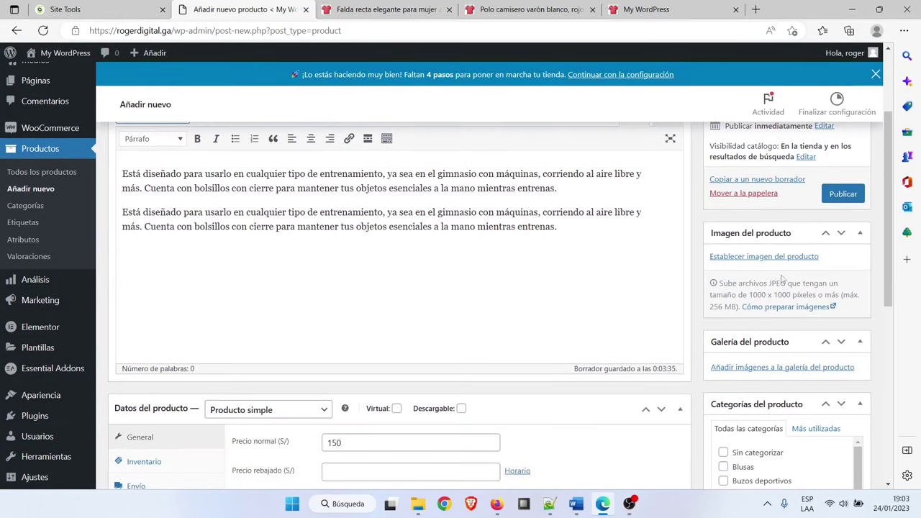
{"action": "scroll", "coordinate": [782, 279], "scroll_direction": "down", "scroll_amount": 5}
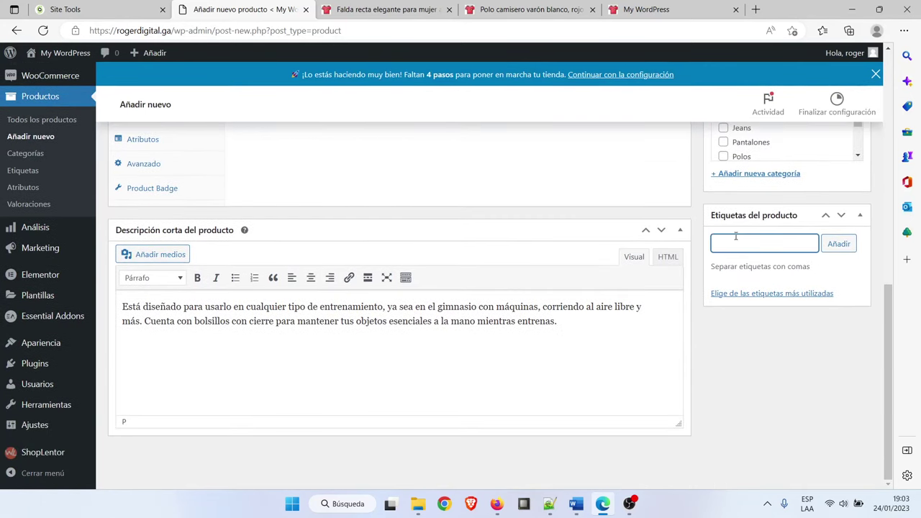
Step: Add the product tags Invierno and Varón
{"action": "left_click", "coordinate": [734, 247]}
{"action": "type", "text": "inv"}
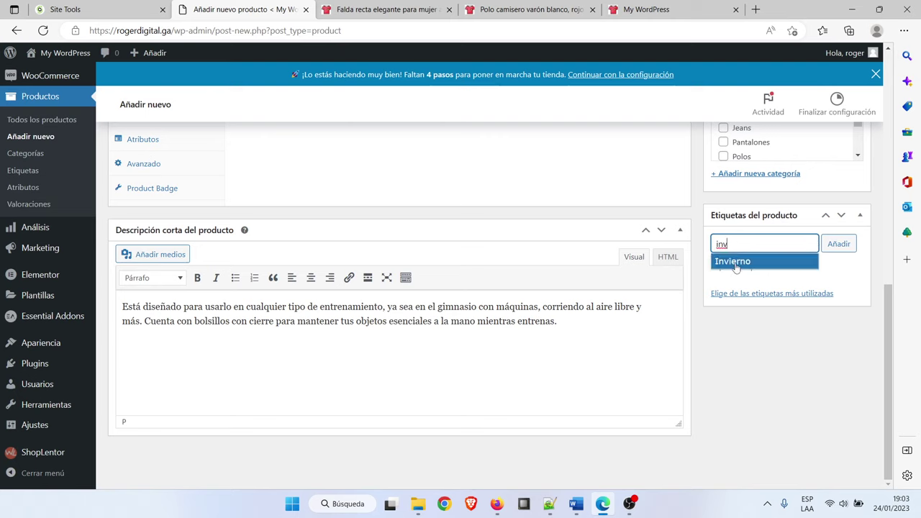
{"action": "key", "text": "Return"}
{"action": "type", "text": "var"}
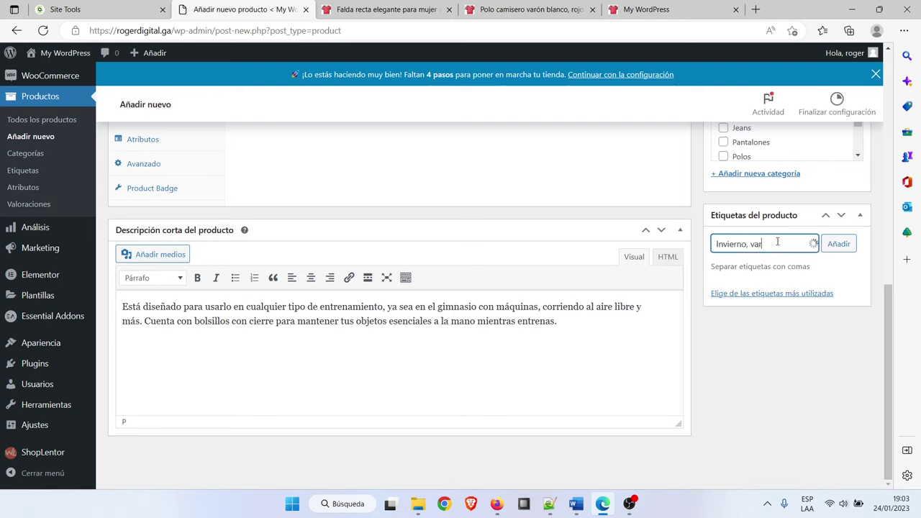
{"action": "left_click", "coordinate": [753, 271]}
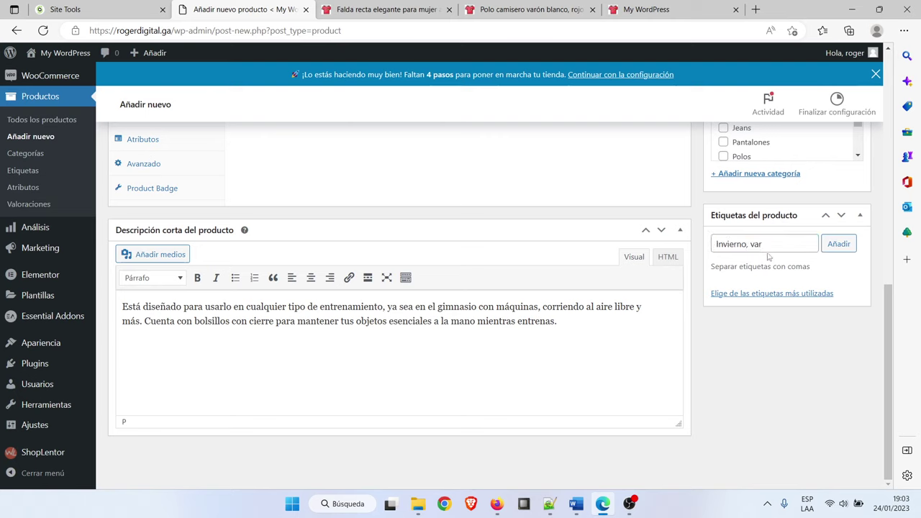
{"action": "left_click", "coordinate": [752, 263]}
{"action": "left_click", "coordinate": [835, 244]}
Step: Put the product in the Sudaderas category
{"action": "scroll", "coordinate": [830, 259], "scroll_direction": "up", "scroll_amount": 2}
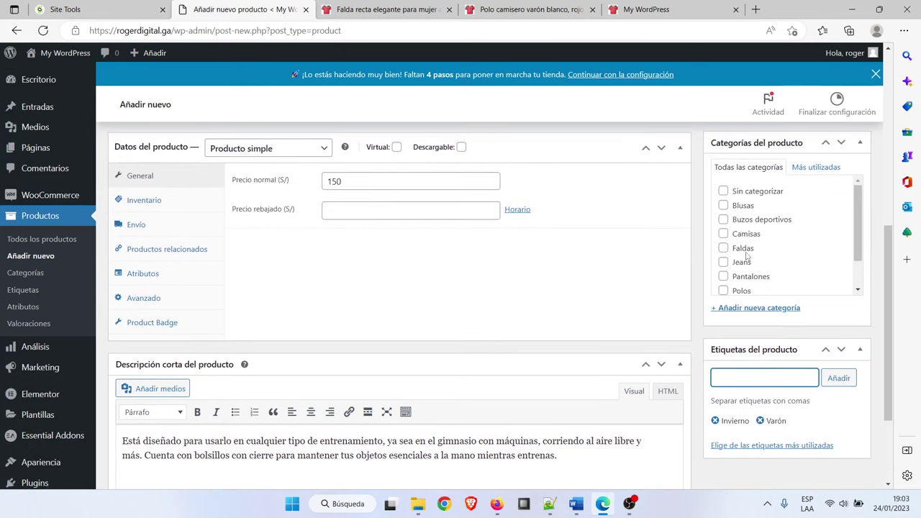
{"action": "scroll", "coordinate": [747, 255], "scroll_direction": "down", "scroll_amount": 1}
{"action": "scroll", "coordinate": [742, 275], "scroll_direction": "up", "scroll_amount": 1}
{"action": "scroll", "coordinate": [782, 242], "scroll_direction": "down", "scroll_amount": 3}
{"action": "left_click", "coordinate": [756, 281]}
{"action": "scroll", "coordinate": [816, 281], "scroll_direction": "up", "scroll_amount": 3}
{"action": "scroll", "coordinate": [815, 281], "scroll_direction": "up", "scroll_amount": 3}
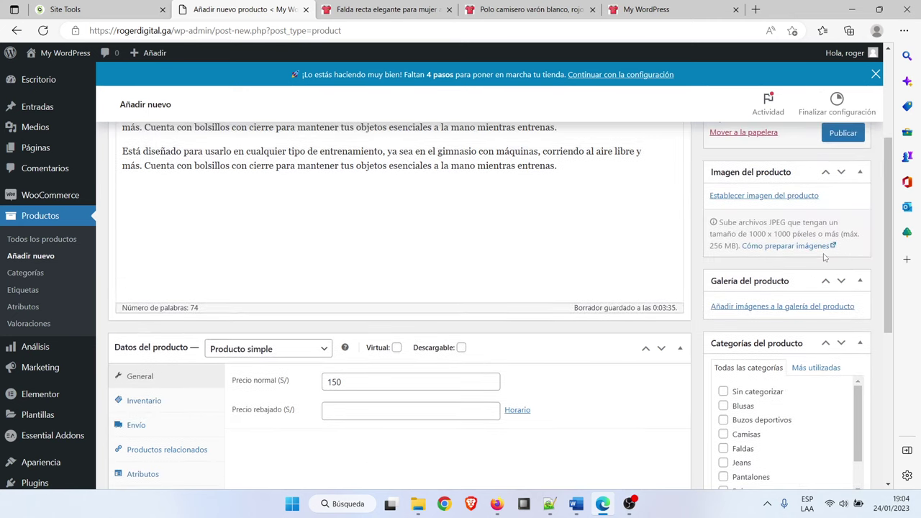
Step: Upload the blue hoodie photo and set it as the product image
{"action": "left_click", "coordinate": [761, 195]}
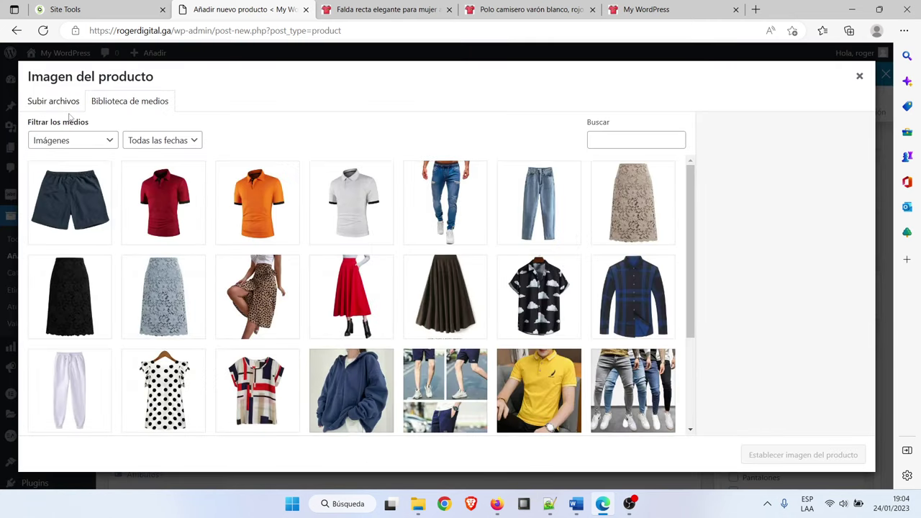
{"action": "left_click", "coordinate": [55, 101]}
{"action": "left_click", "coordinate": [503, 273]}
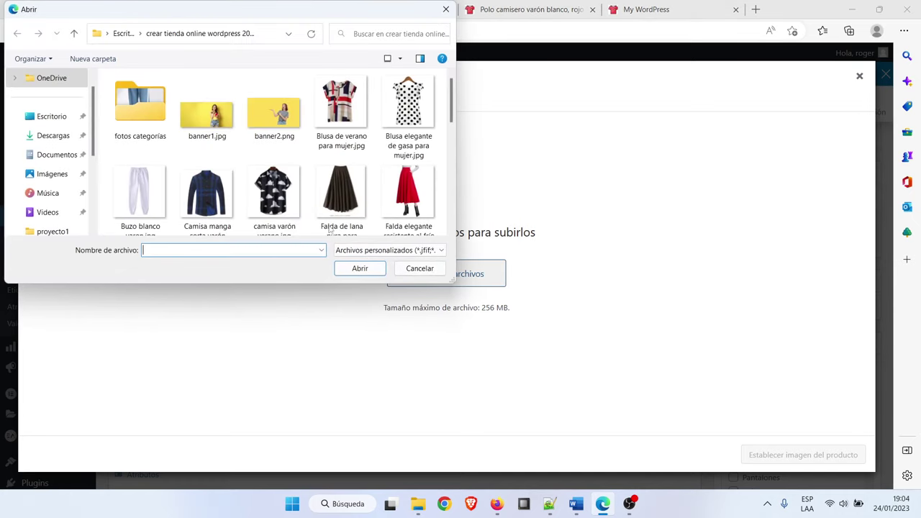
{"action": "scroll", "coordinate": [329, 229], "scroll_direction": "down", "scroll_amount": 8}
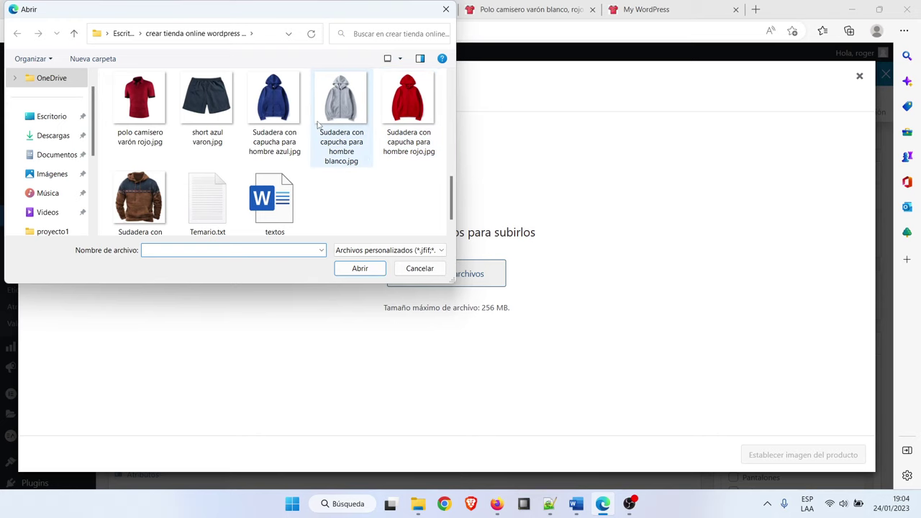
{"action": "double_click", "coordinate": [274, 97]}
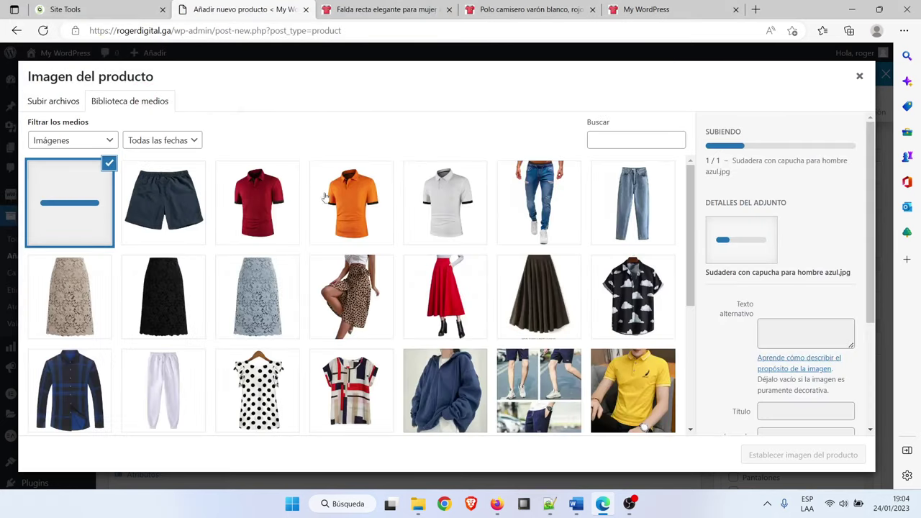
{"action": "left_click", "coordinate": [811, 455]}
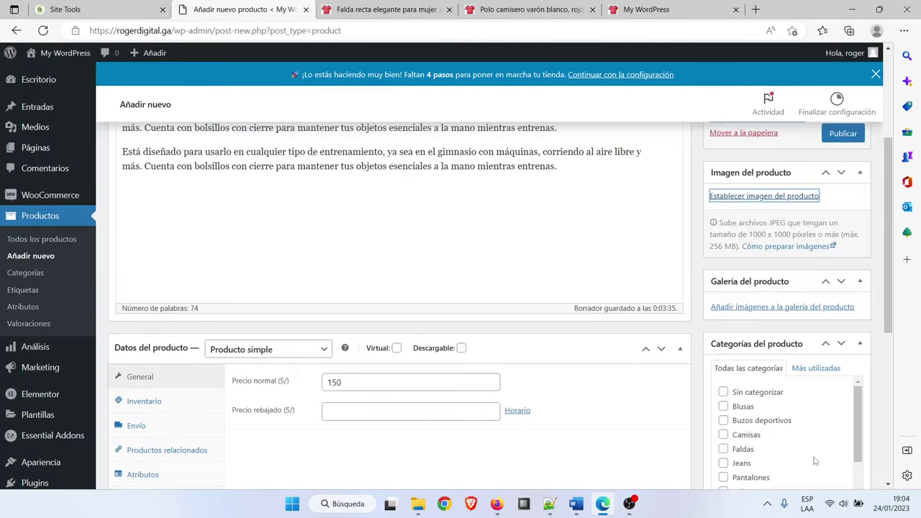
{"action": "scroll", "coordinate": [798, 321], "scroll_direction": "down", "scroll_amount": 2}
Step: Upload the white and red hoodie photos into the product gallery
{"action": "left_click", "coordinate": [767, 329]}
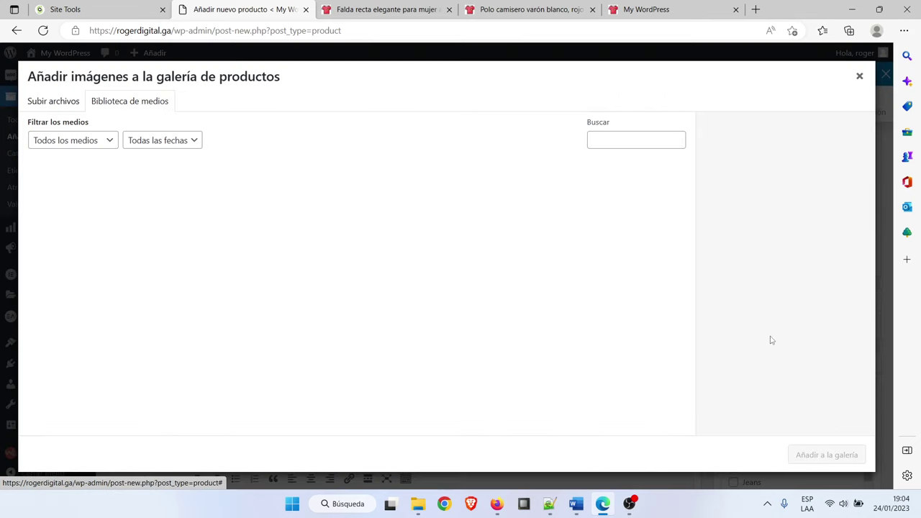
{"action": "left_click", "coordinate": [34, 101]}
{"action": "left_click", "coordinate": [458, 281]}
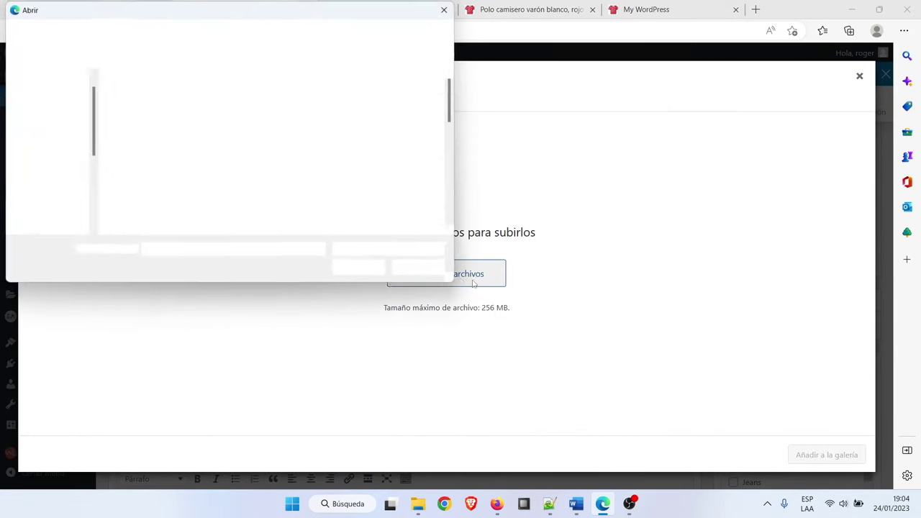
{"action": "scroll", "coordinate": [341, 220], "scroll_direction": "down", "scroll_amount": 3}
{"action": "scroll", "coordinate": [341, 219], "scroll_direction": "down", "scroll_amount": 3}
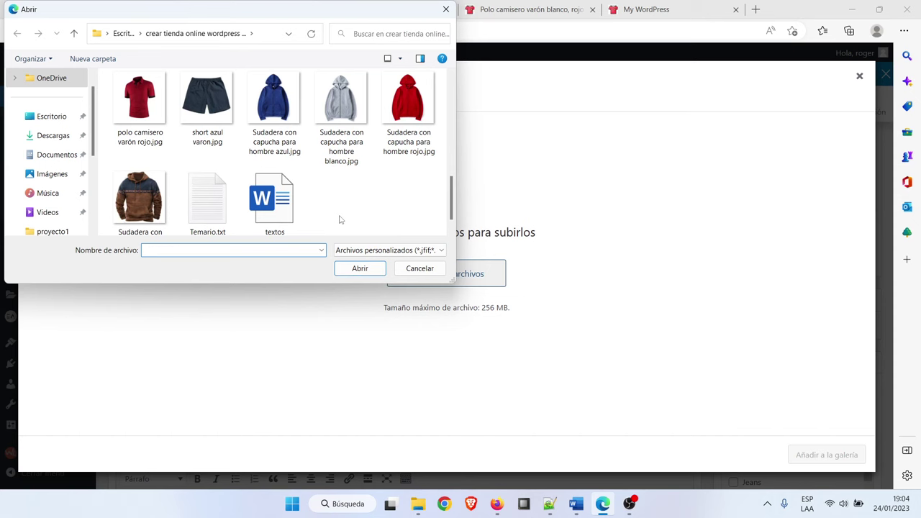
{"action": "left_click", "coordinate": [274, 104]}
{"action": "left_click", "coordinate": [341, 108]}
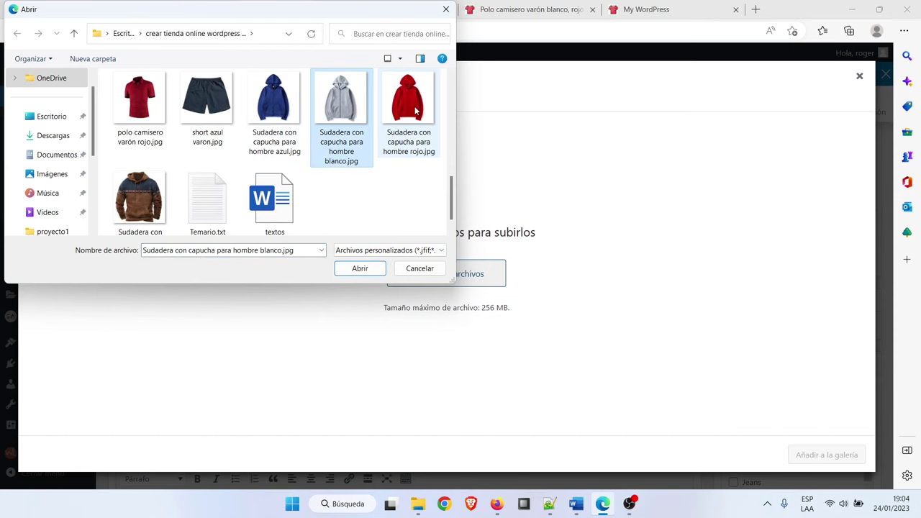
{"action": "left_click", "coordinate": [408, 108], "text": "ctrl"}
{"action": "left_click", "coordinate": [359, 269]}
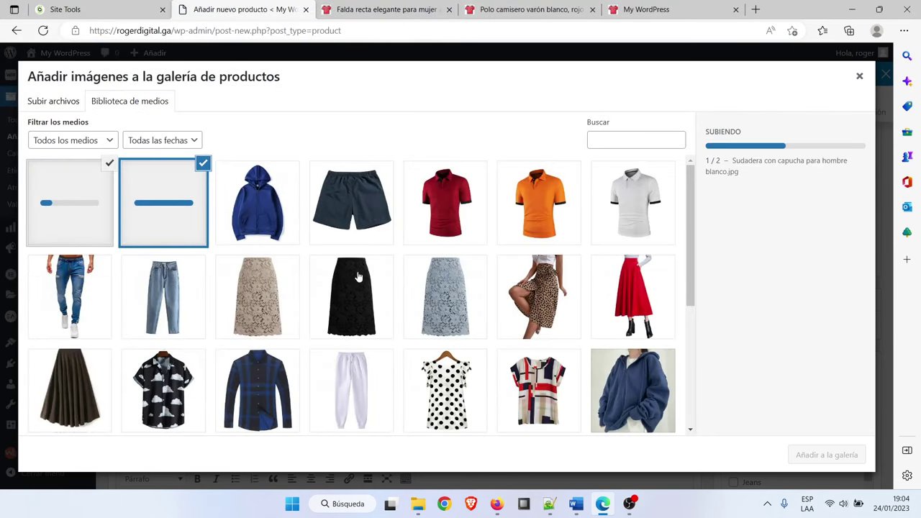
{"action": "left_click", "coordinate": [827, 455]}
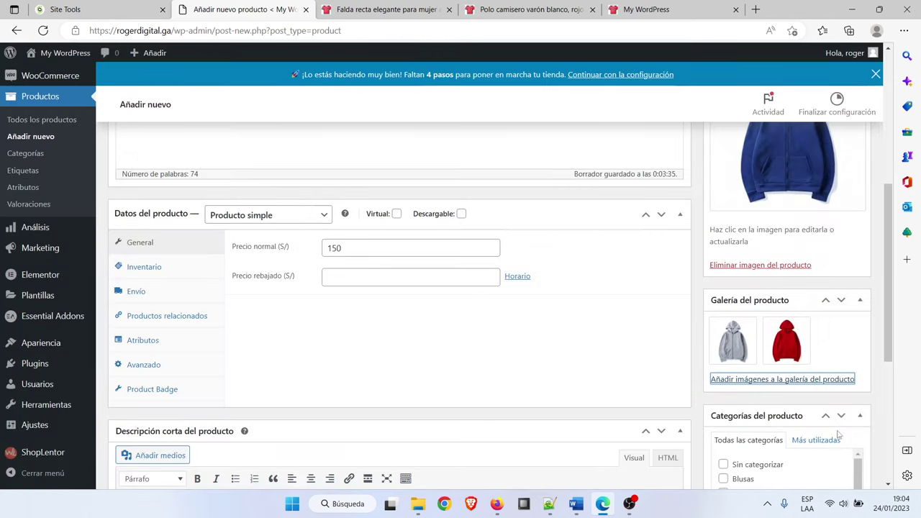
{"action": "scroll", "coordinate": [846, 149], "scroll_direction": "up", "scroll_amount": 2}
Step: Publish the hoodie product and close the leftover product and Falda recta tabs
{"action": "left_click", "coordinate": [843, 135]}
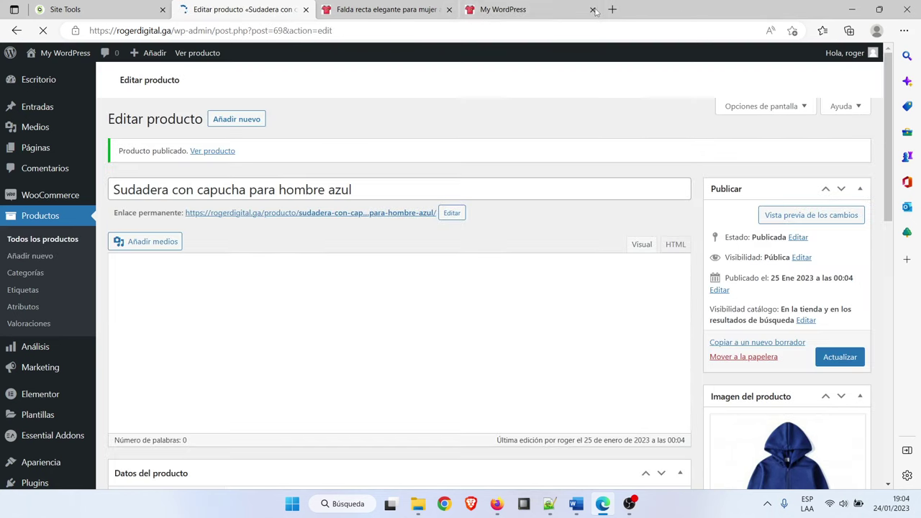
{"action": "left_click", "coordinate": [592, 9]}
{"action": "left_click", "coordinate": [592, 9]}
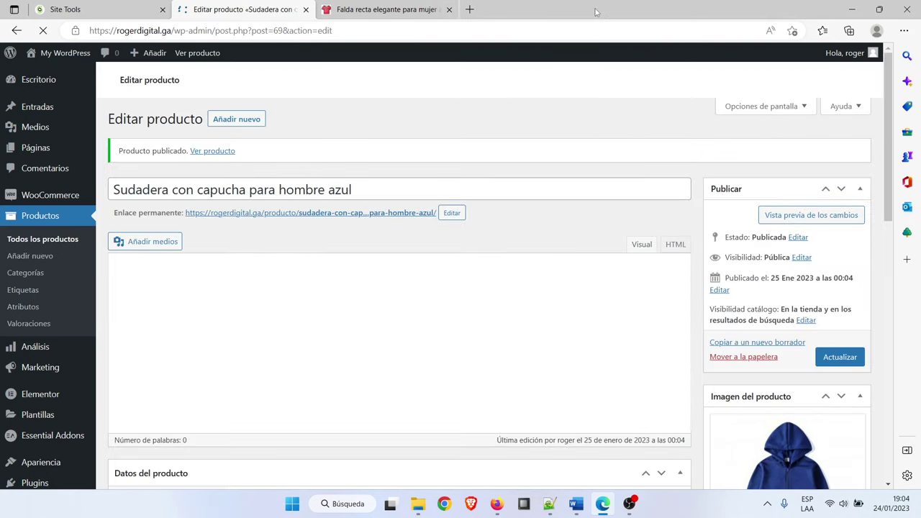
{"action": "left_click", "coordinate": [450, 10]}
Step: Open the hoodie's storefront page from Ver producto in a new tab and review it
{"action": "right_click", "coordinate": [192, 152]}
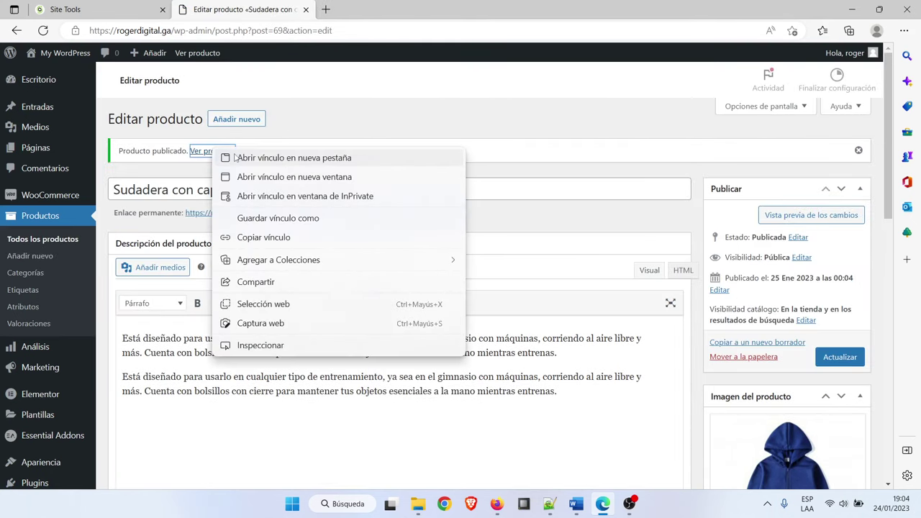
{"action": "left_click", "coordinate": [273, 165]}
{"action": "left_click", "coordinate": [383, 5]}
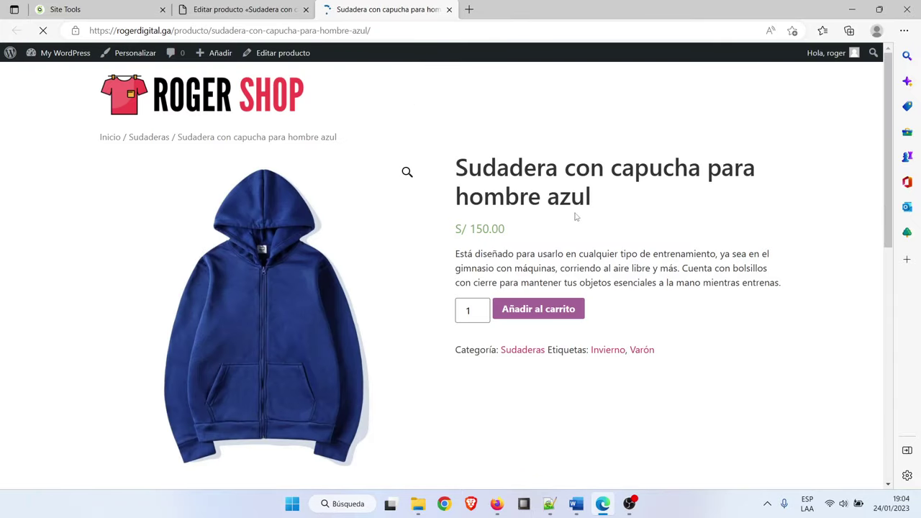
{"action": "scroll", "coordinate": [722, 270], "scroll_direction": "down", "scroll_amount": 3}
{"action": "scroll", "coordinate": [715, 267], "scroll_direction": "down", "scroll_amount": 2}
{"action": "scroll", "coordinate": [715, 267], "scroll_direction": "up", "scroll_amount": 2}
Step: Check the course outline's Crear Menú de Navegación item, then return to the product editor
{"action": "left_click", "coordinate": [550, 504]}
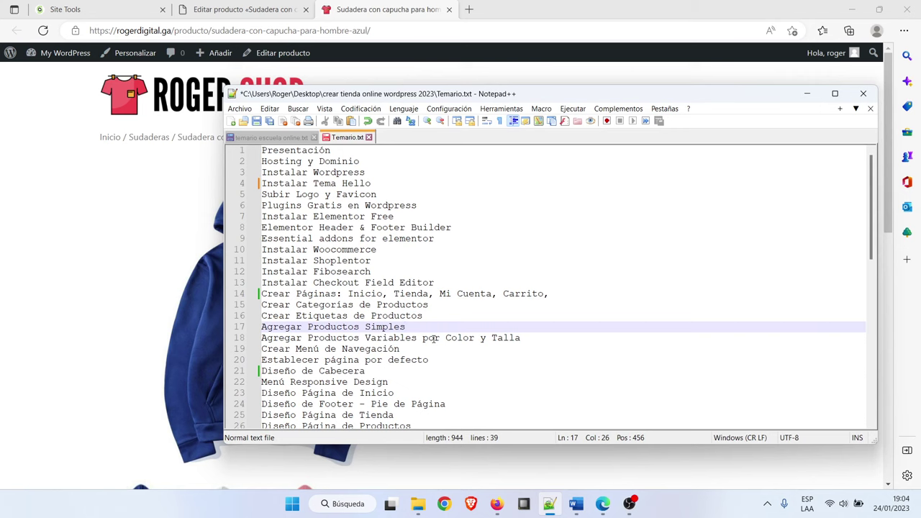
{"action": "left_click", "coordinate": [408, 350]}
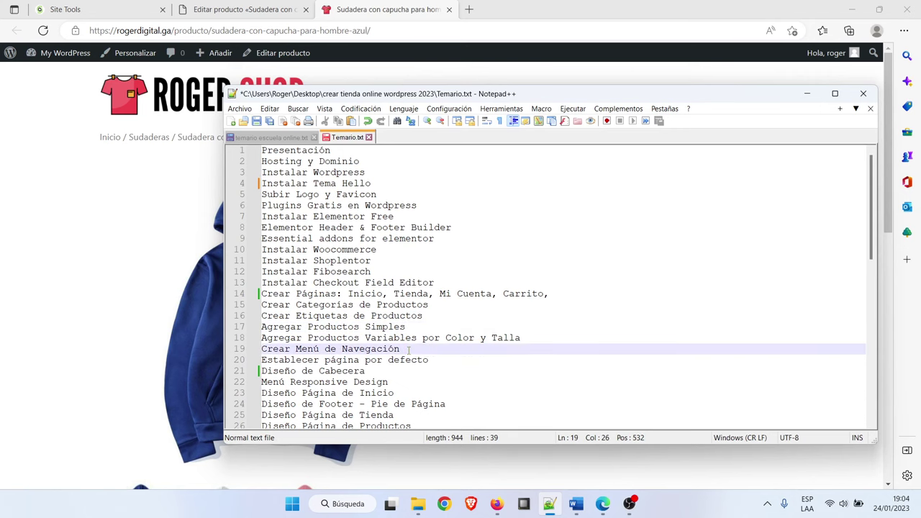
{"action": "left_click", "coordinate": [245, 9]}
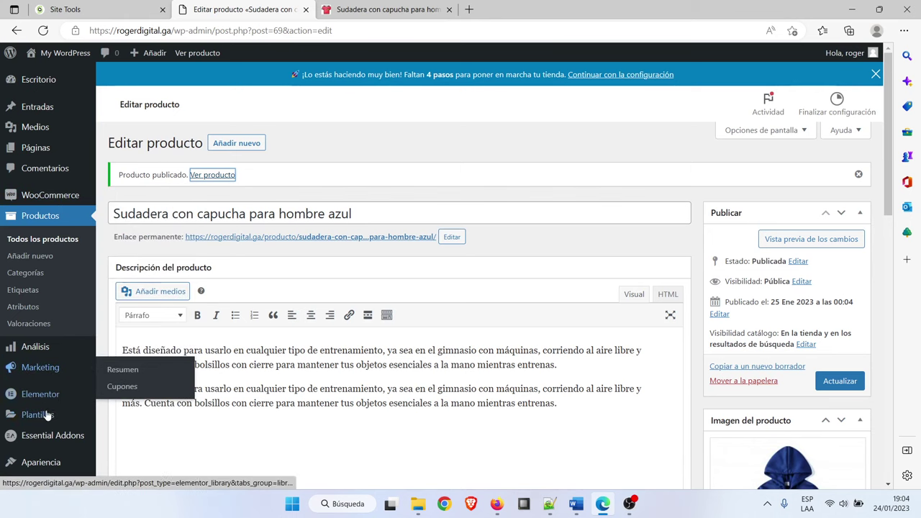
Step: Go to Apariencia > Menús from the admin sidebar
{"action": "scroll", "coordinate": [46, 346], "scroll_direction": "down", "scroll_amount": 2}
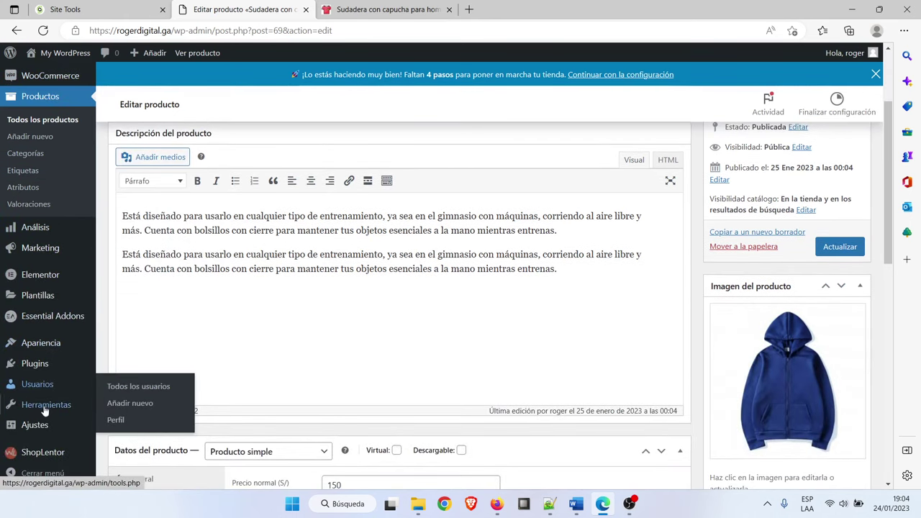
{"action": "left_click", "coordinate": [119, 377]}
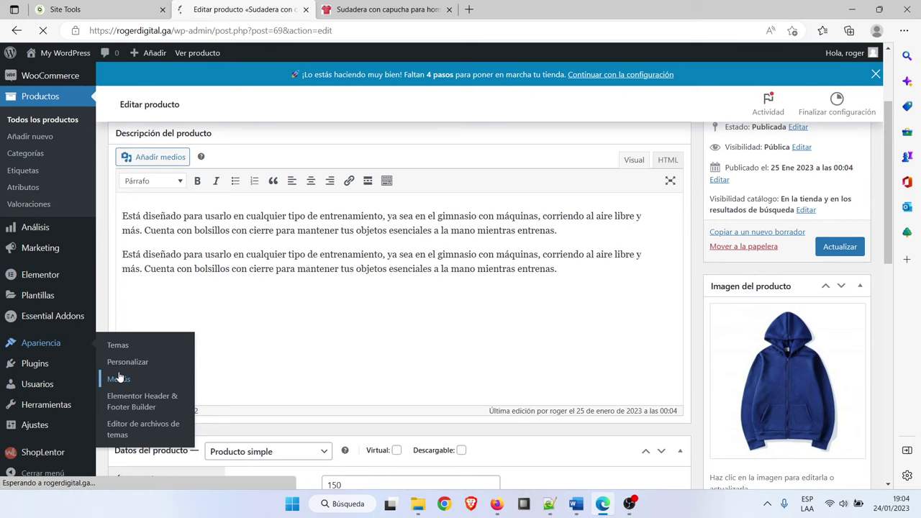
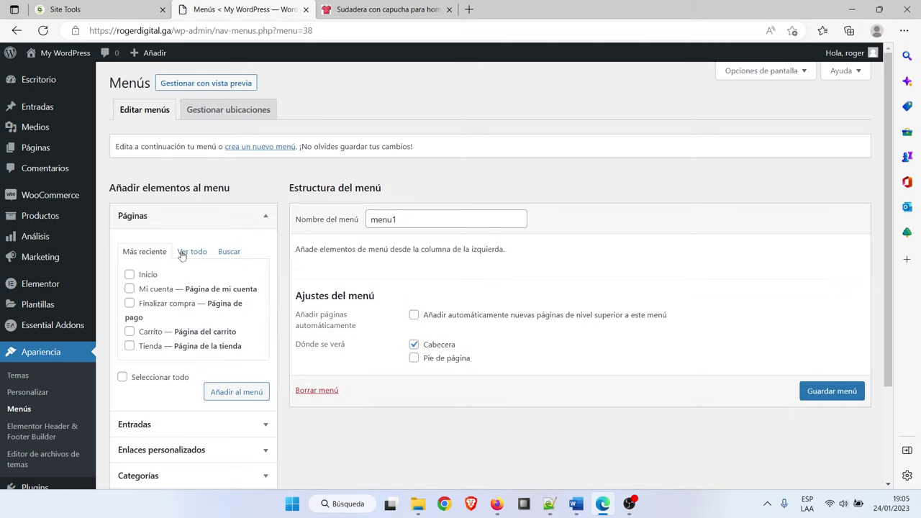
Step: Add the Inicio, Mi cuenta and Tienda pages to menu1
{"action": "left_click", "coordinate": [193, 253]}
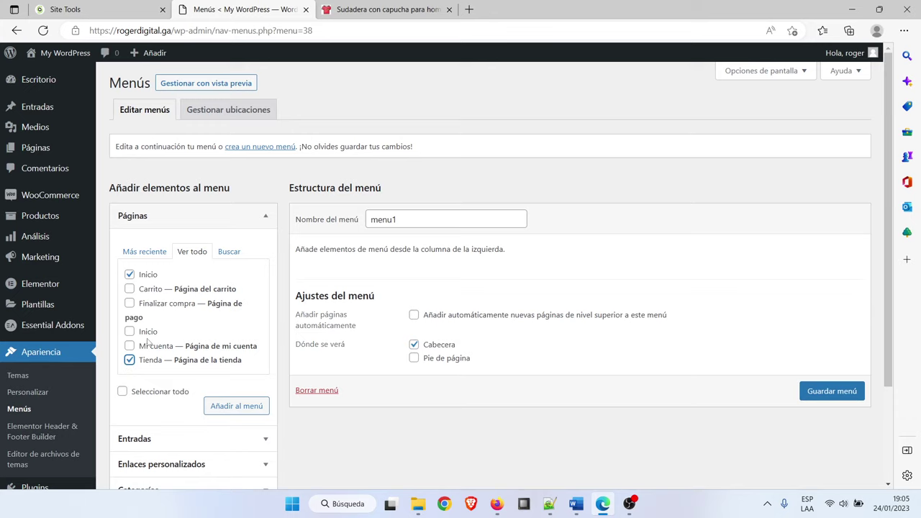
{"action": "scroll", "coordinate": [147, 343], "scroll_direction": "down", "scroll_amount": 1}
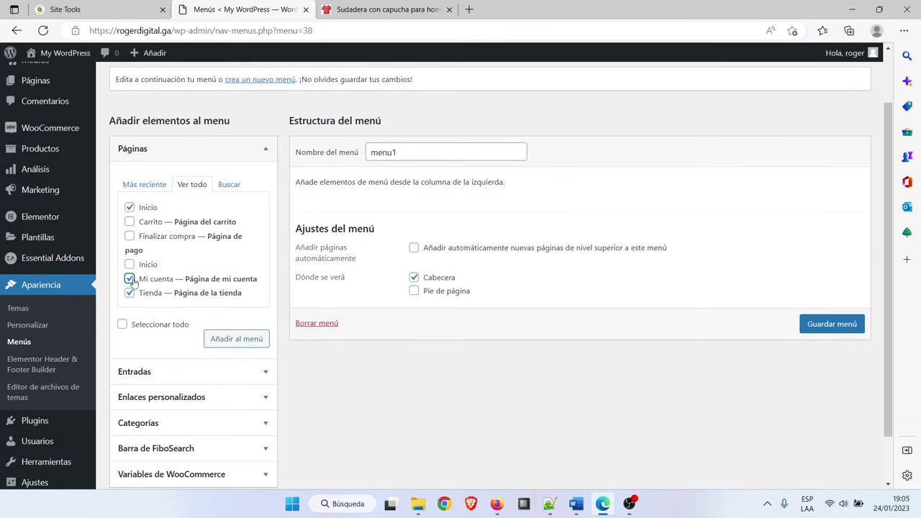
{"action": "left_click", "coordinate": [228, 337]}
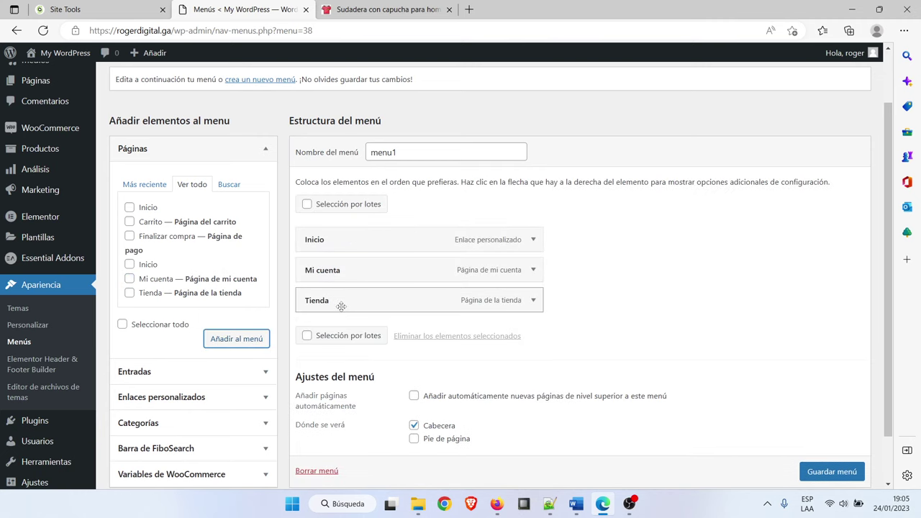
Step: Move Tienda above Mi cuenta and relabel it 'Categorías'
{"action": "left_click_drag", "start_coordinate": [351, 303], "coordinate": [351, 270]}
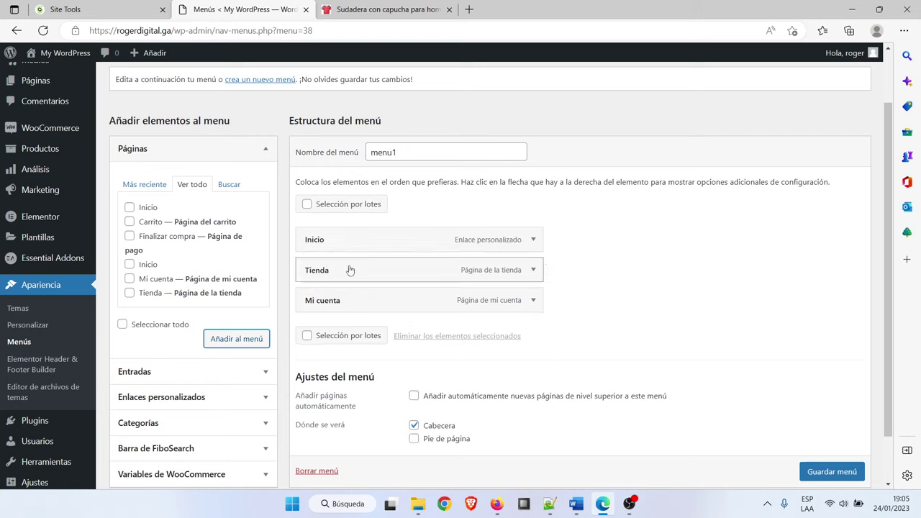
{"action": "left_click", "coordinate": [532, 270]}
{"action": "double_click", "coordinate": [341, 306]}
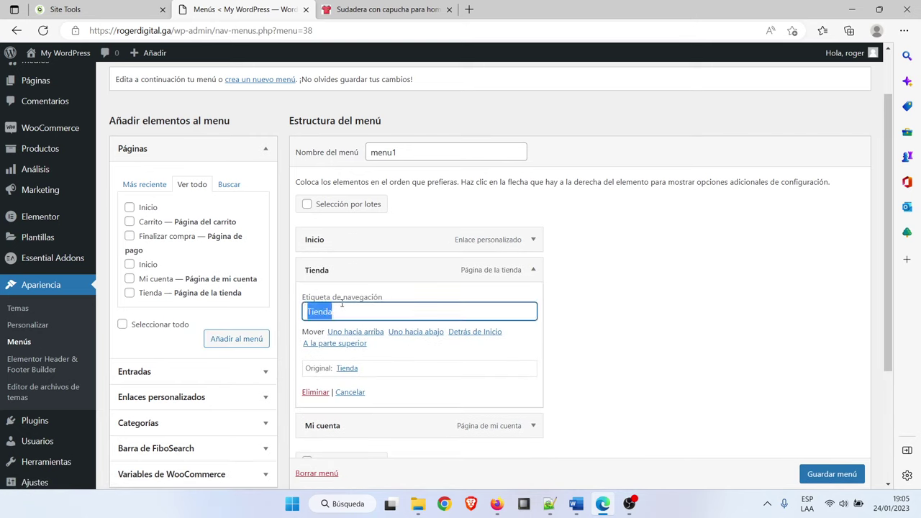
{"action": "type", "text": "Cat"}
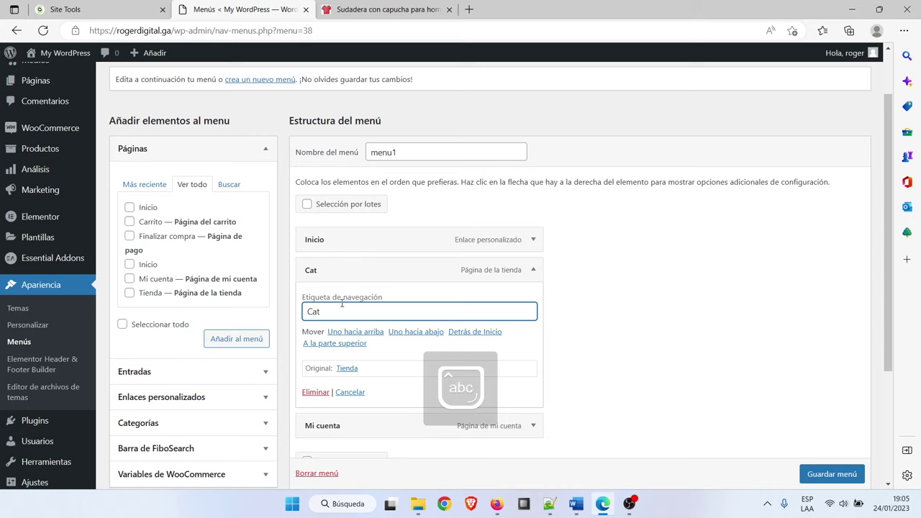
{"action": "type", "text": "egoróas"}
{"action": "key", "text": "BackSpace"}
{"action": "key", "text": "BackSpace"}
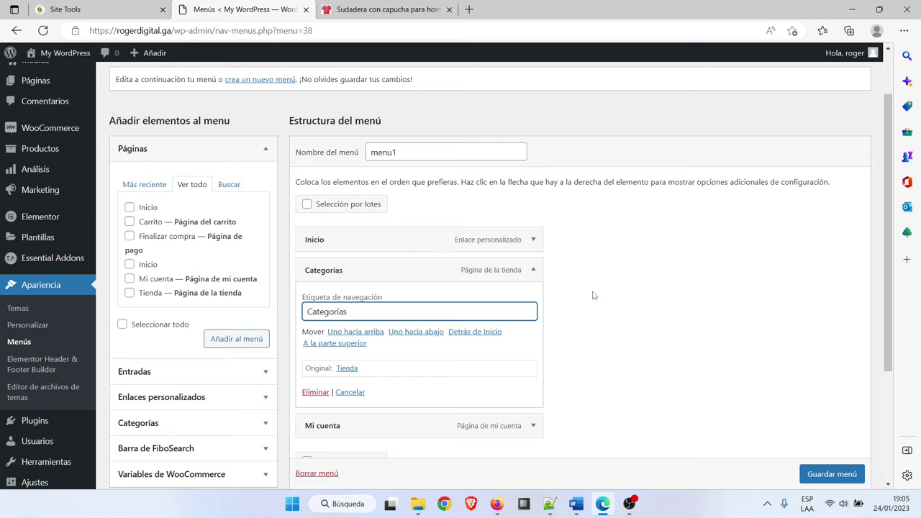
{"action": "left_click", "coordinate": [532, 271]}
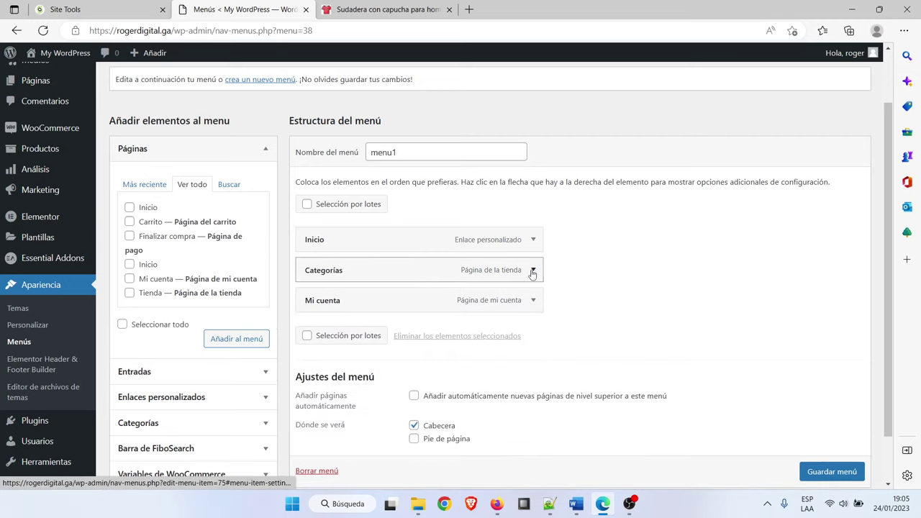
Step: Enable the Categorías del producto section in the menu editor's Screen Options
{"action": "scroll", "coordinate": [198, 284], "scroll_direction": "down", "scroll_amount": 1}
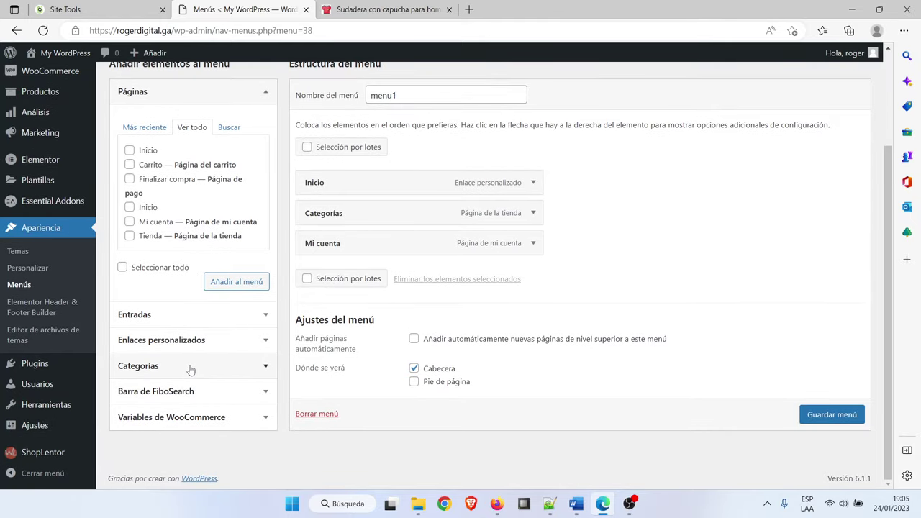
{"action": "left_click", "coordinate": [191, 367]}
{"action": "scroll", "coordinate": [191, 370], "scroll_direction": "up", "scroll_amount": 1}
{"action": "left_click", "coordinate": [169, 238]}
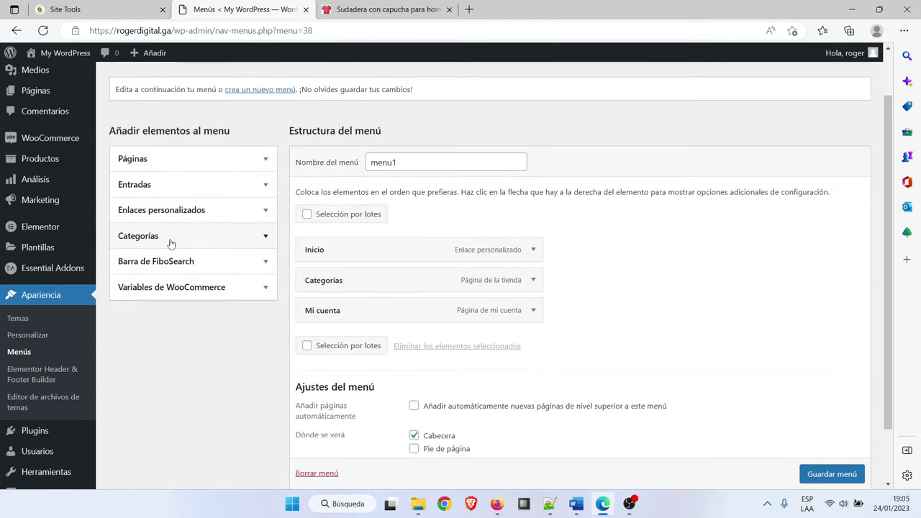
{"action": "scroll", "coordinate": [169, 273], "scroll_direction": "up", "scroll_amount": 1}
{"action": "left_click", "coordinate": [803, 71]}
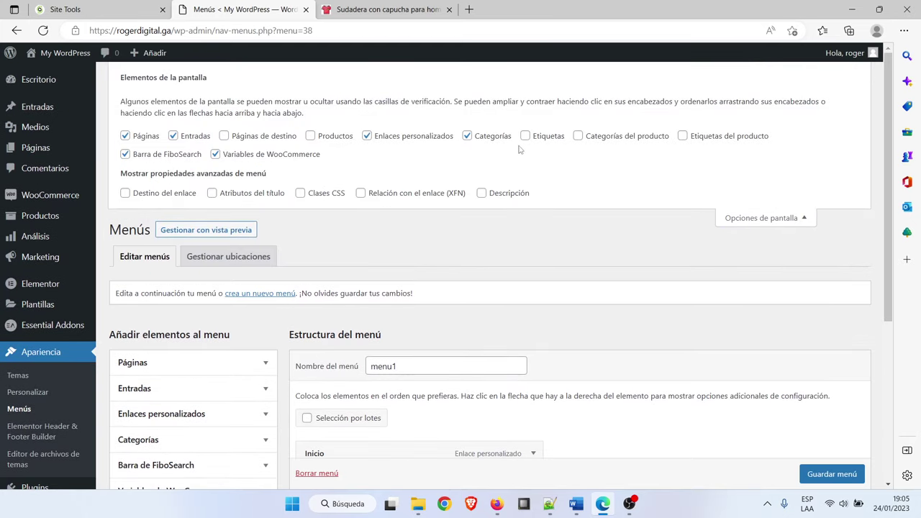
{"action": "left_click", "coordinate": [577, 137]}
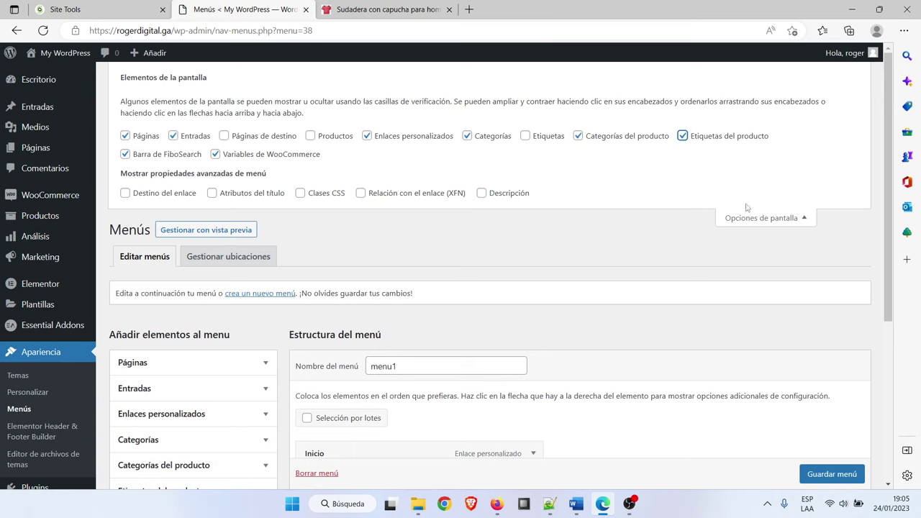
{"action": "left_click", "coordinate": [774, 217]}
Step: Add all product categories to menu1
{"action": "left_click", "coordinate": [205, 321]}
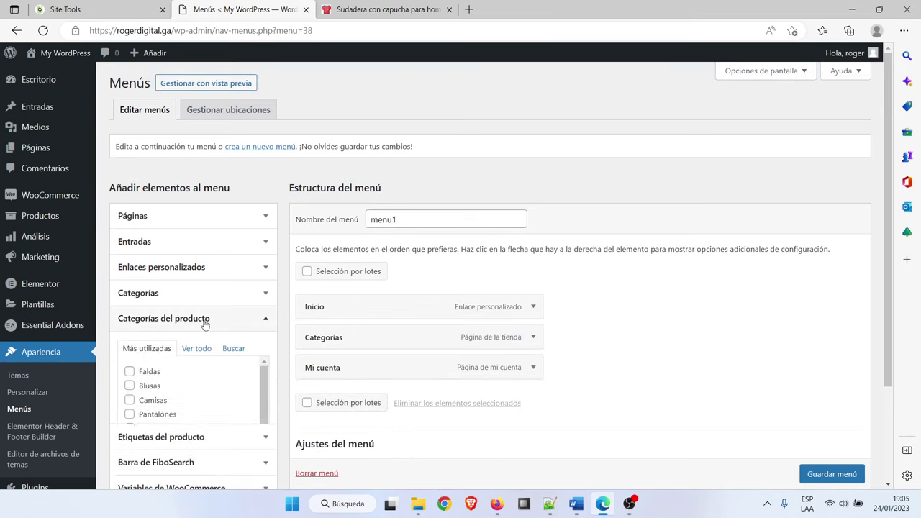
{"action": "scroll", "coordinate": [204, 324], "scroll_direction": "down", "scroll_amount": 2}
{"action": "left_click", "coordinate": [198, 224]}
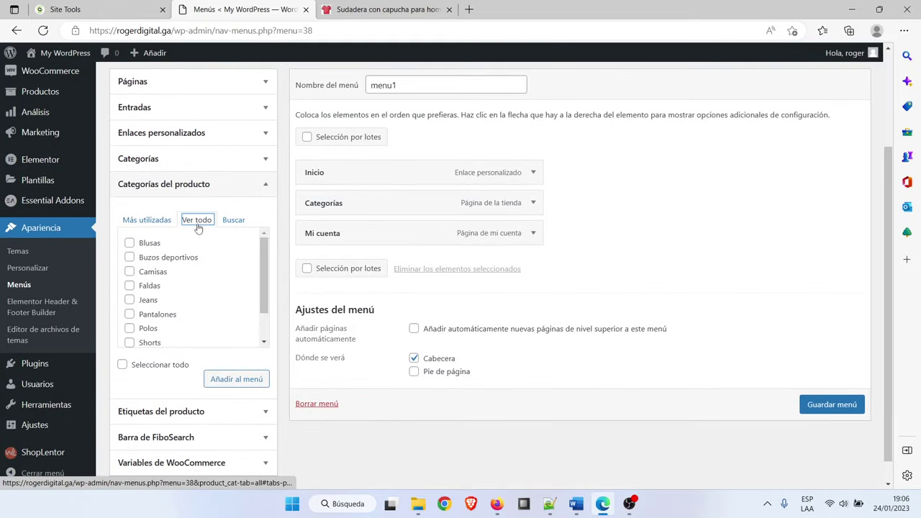
{"action": "scroll", "coordinate": [172, 298], "scroll_direction": "down", "scroll_amount": 1}
{"action": "scroll", "coordinate": [173, 298], "scroll_direction": "up", "scroll_amount": 1}
{"action": "scroll", "coordinate": [172, 298], "scroll_direction": "down", "scroll_amount": 1}
{"action": "scroll", "coordinate": [174, 301], "scroll_direction": "up", "scroll_amount": 1}
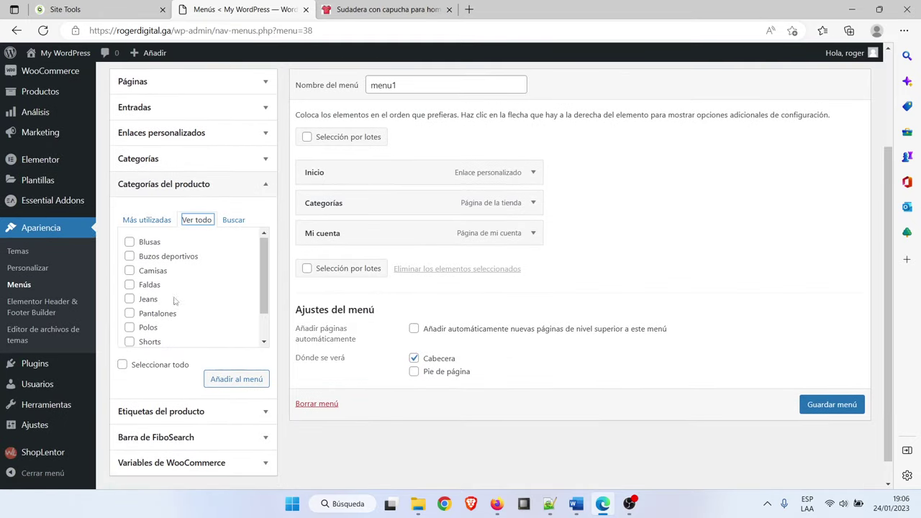
{"action": "scroll", "coordinate": [175, 301], "scroll_direction": "down", "scroll_amount": 1}
{"action": "left_click", "coordinate": [139, 368]}
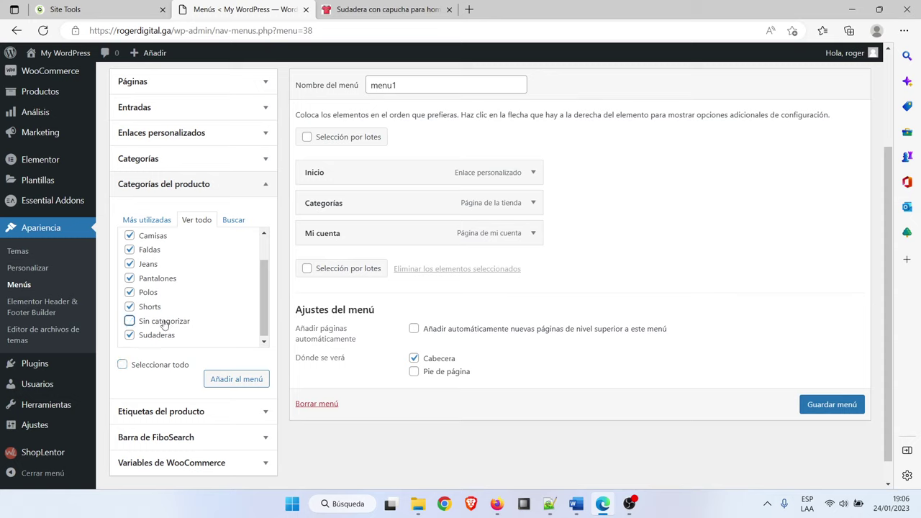
{"action": "left_click", "coordinate": [256, 382]}
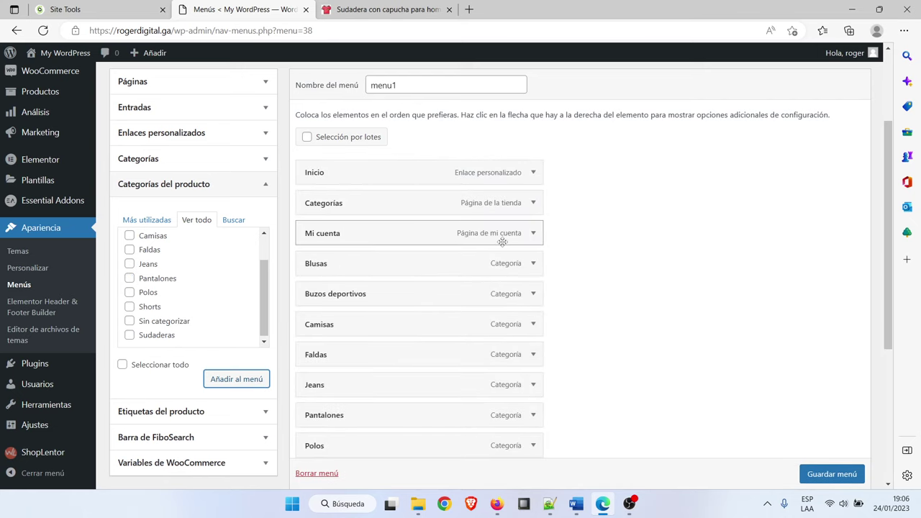
Step: Nest Blusas, Buzos deportivos and Camisas under Categorías
{"action": "left_click_drag", "start_coordinate": [380, 265], "coordinate": [357, 234]}
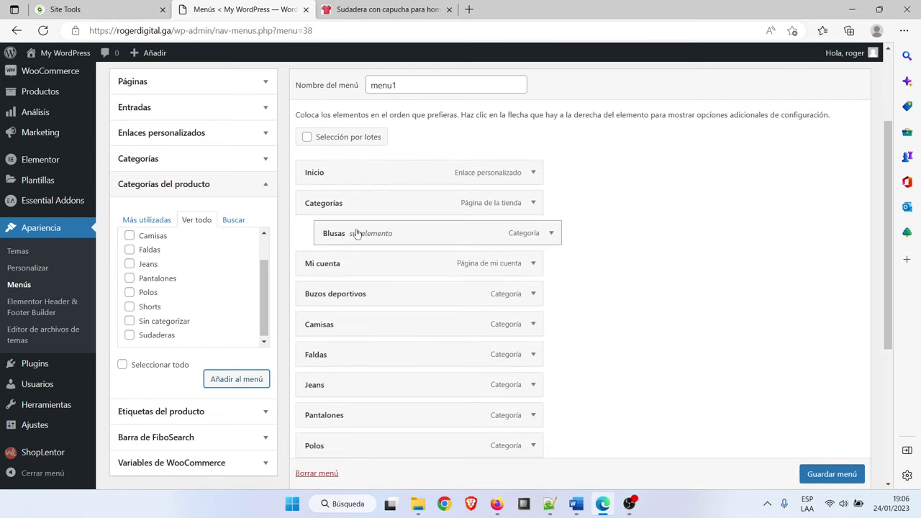
{"action": "left_click_drag", "start_coordinate": [335, 295], "coordinate": [353, 268]}
{"action": "left_click_drag", "start_coordinate": [324, 323], "coordinate": [335, 300]}
{"action": "scroll", "coordinate": [482, 226], "scroll_direction": "down", "scroll_amount": 2}
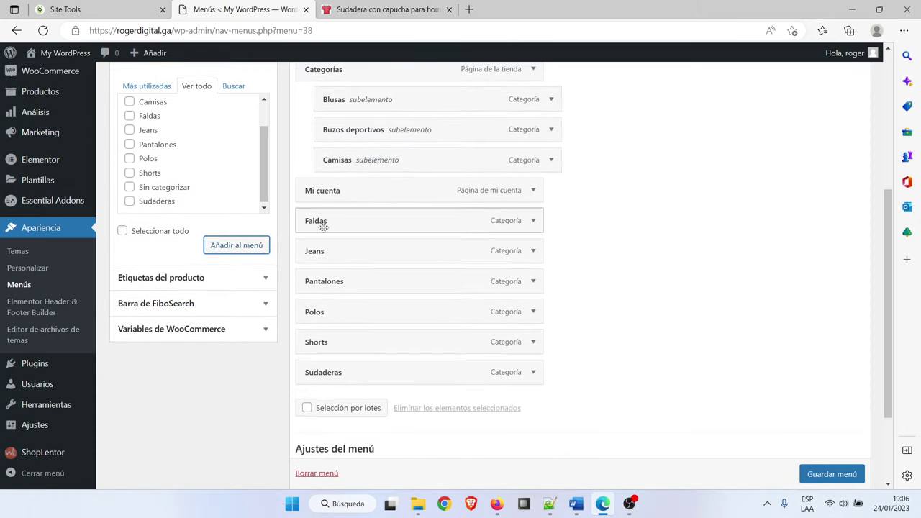
Step: Nest Faldas, Pantalones, Jeans, Polos, Shorts and Sudaderas under Categorías too
{"action": "left_click_drag", "start_coordinate": [323, 227], "coordinate": [340, 191]}
{"action": "left_click_drag", "start_coordinate": [319, 272], "coordinate": [349, 209]}
{"action": "left_click_drag", "start_coordinate": [312, 282], "coordinate": [342, 249]}
{"action": "left_click_drag", "start_coordinate": [318, 310], "coordinate": [342, 283]}
{"action": "left_click_drag", "start_coordinate": [320, 341], "coordinate": [368, 315]}
{"action": "left_click_drag", "start_coordinate": [327, 375], "coordinate": [358, 309]}
{"action": "scroll", "coordinate": [637, 343], "scroll_direction": "down", "scroll_amount": 1}
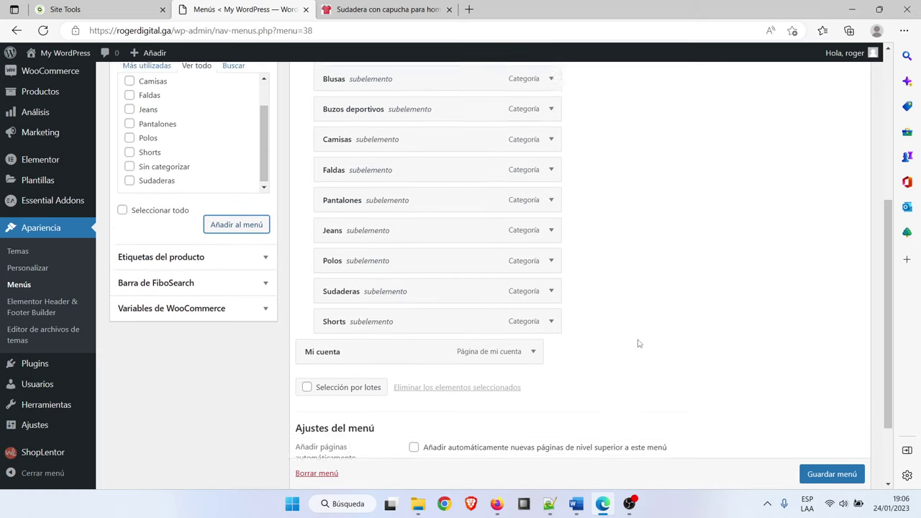
{"action": "scroll", "coordinate": [637, 343], "scroll_direction": "down", "scroll_amount": 1}
{"action": "scroll", "coordinate": [634, 331], "scroll_direction": "up", "scroll_amount": 3}
{"action": "scroll", "coordinate": [360, 252], "scroll_direction": "down", "scroll_amount": 3}
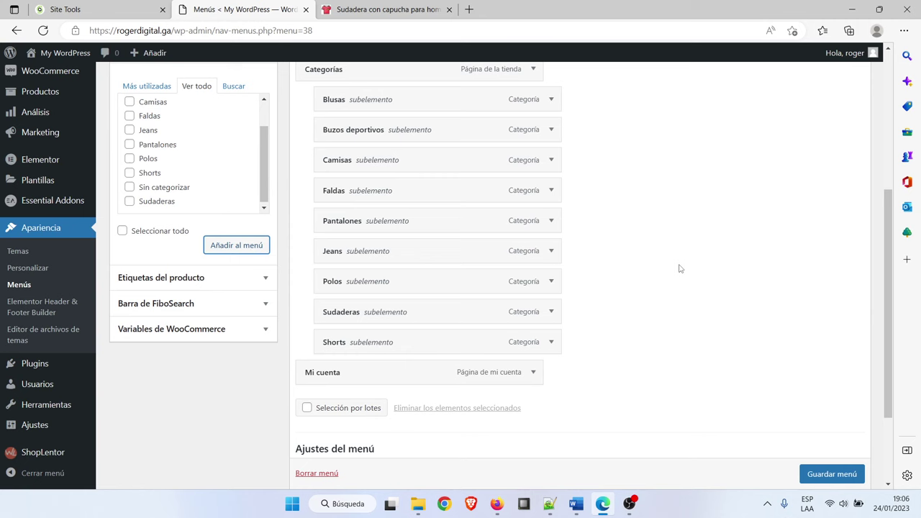
{"action": "left_click", "coordinate": [219, 280]}
Step: Add the four product tags (Invierno, Mujer, Varón, Verano) to menu1 and save it
{"action": "scroll", "coordinate": [218, 276], "scroll_direction": "up", "scroll_amount": 3}
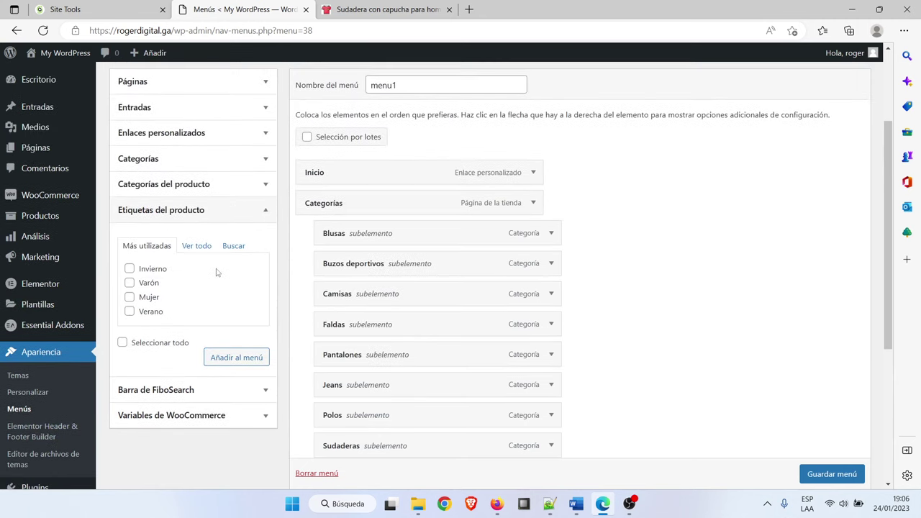
{"action": "left_click", "coordinate": [202, 246]}
{"action": "left_click", "coordinate": [123, 343]}
{"action": "left_click", "coordinate": [237, 357]}
{"action": "scroll", "coordinate": [684, 283], "scroll_direction": "down", "scroll_amount": 2}
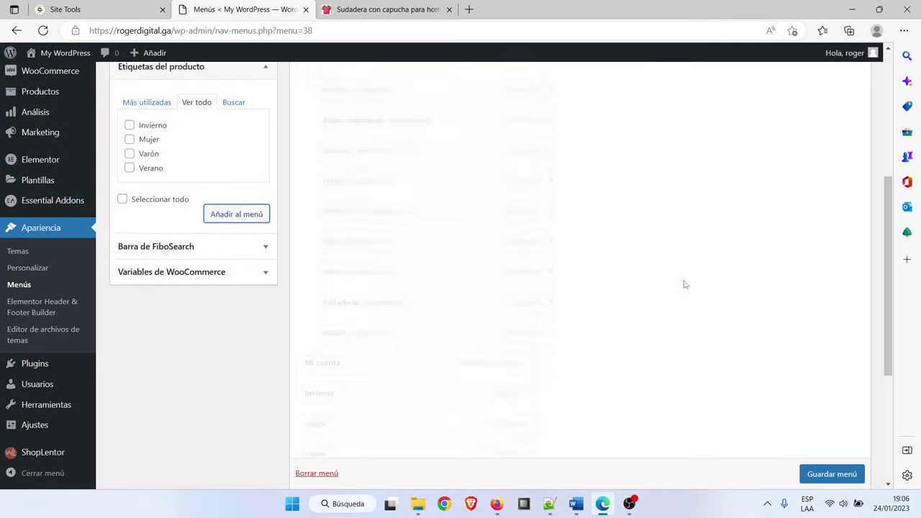
{"action": "scroll", "coordinate": [684, 284], "scroll_direction": "down", "scroll_amount": 3}
{"action": "left_click_drag", "start_coordinate": [325, 240], "coordinate": [330, 370]}
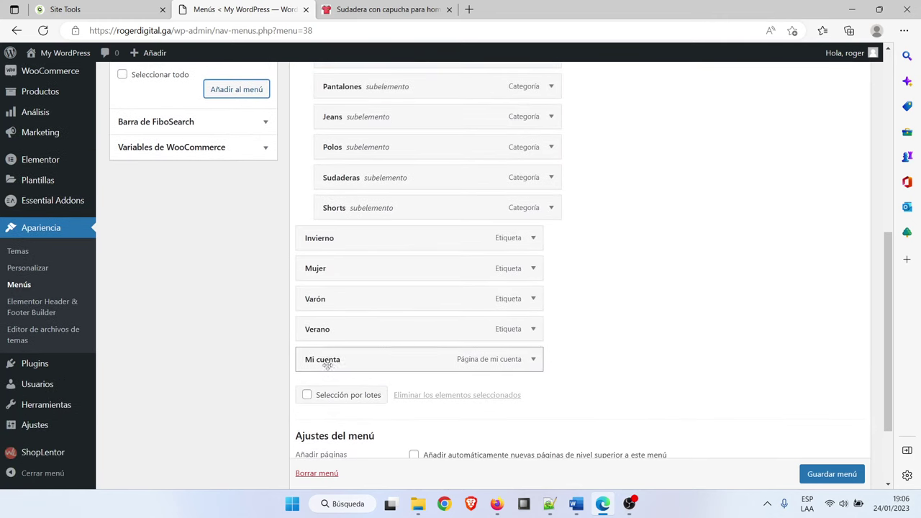
{"action": "left_click", "coordinate": [858, 474]}
Step: Add the Carrito page to menu1 just above Mi cuenta and save the menu
{"action": "left_click", "coordinate": [497, 503]}
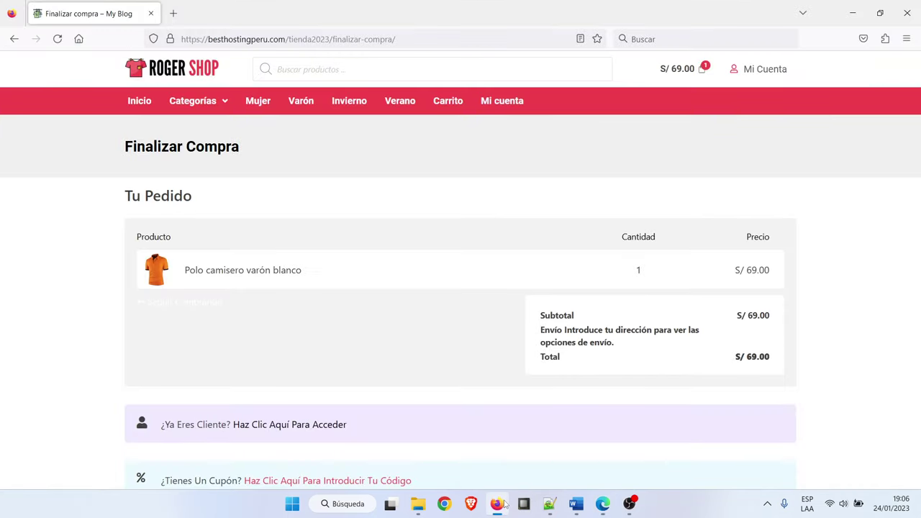
{"action": "left_click", "coordinate": [503, 504]}
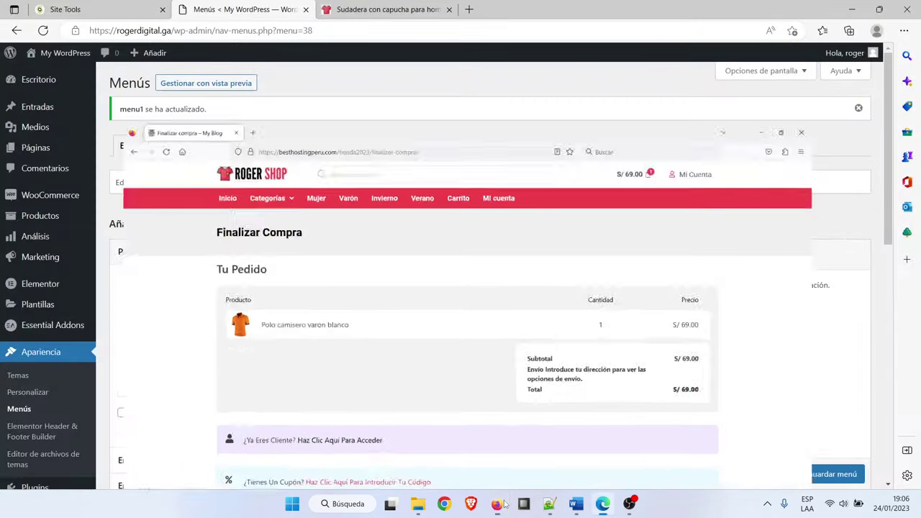
{"action": "scroll", "coordinate": [476, 311], "scroll_direction": "down", "scroll_amount": 2}
{"action": "scroll", "coordinate": [475, 310], "scroll_direction": "down", "scroll_amount": 1}
{"action": "left_click", "coordinate": [193, 87]}
{"action": "left_click", "coordinate": [129, 125]}
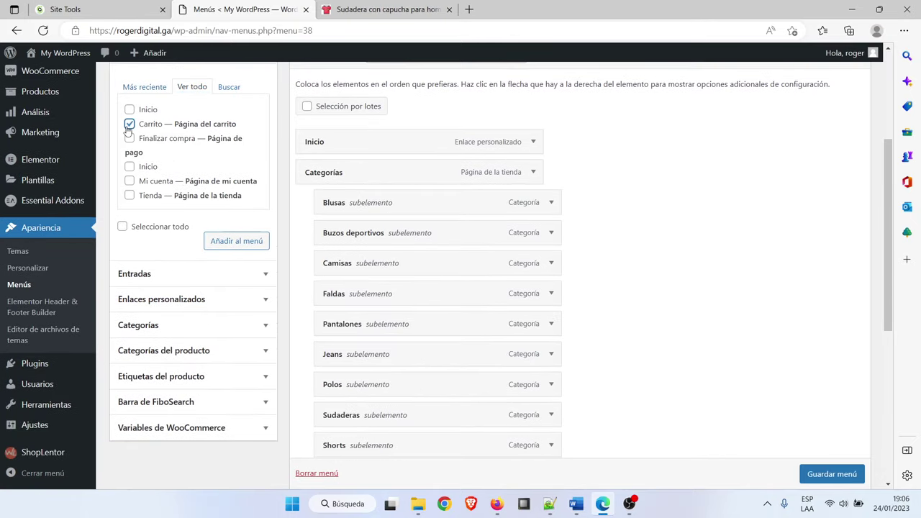
{"action": "left_click", "coordinate": [246, 249]}
{"action": "scroll", "coordinate": [736, 242], "scroll_direction": "down", "scroll_amount": 4}
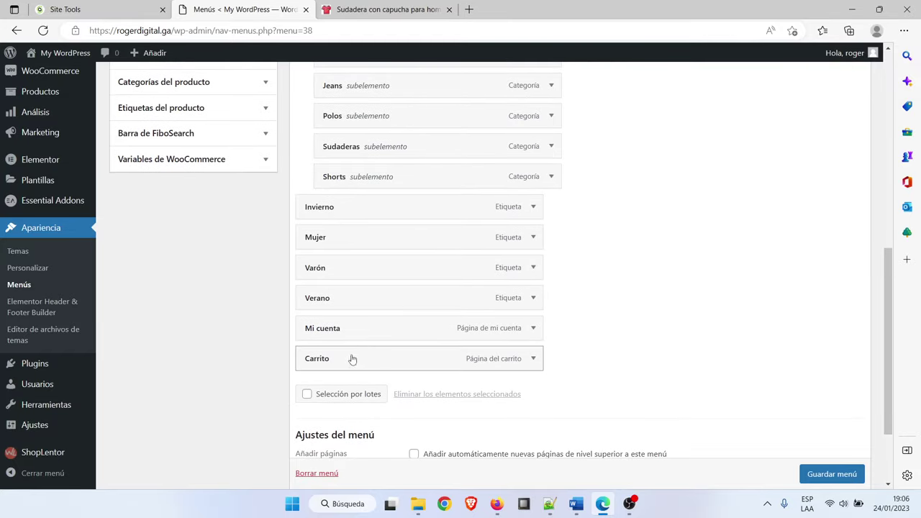
{"action": "left_click_drag", "start_coordinate": [351, 358], "coordinate": [334, 328]}
{"action": "scroll", "coordinate": [827, 454], "scroll_direction": "down", "scroll_amount": 1}
{"action": "left_click", "coordinate": [840, 479]}
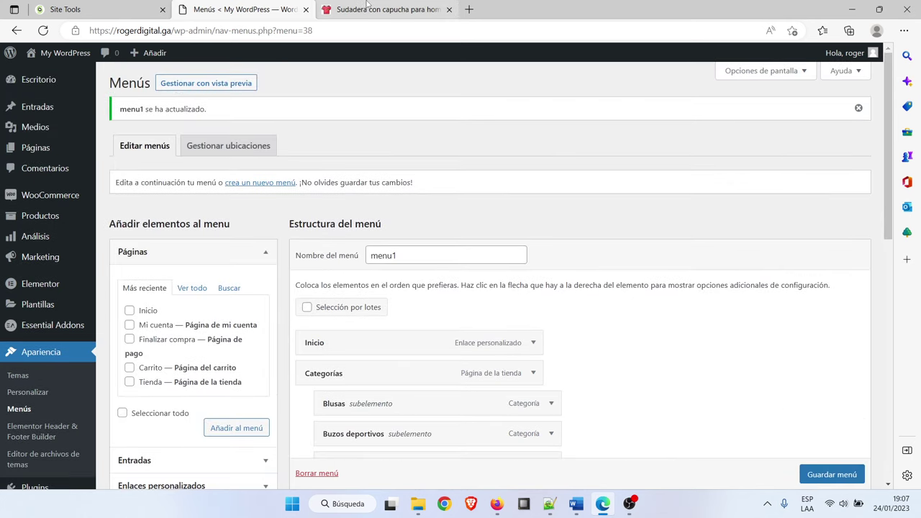
Step: Reload the hoodie product page to see the new header menu
{"action": "left_click", "coordinate": [381, 9]}
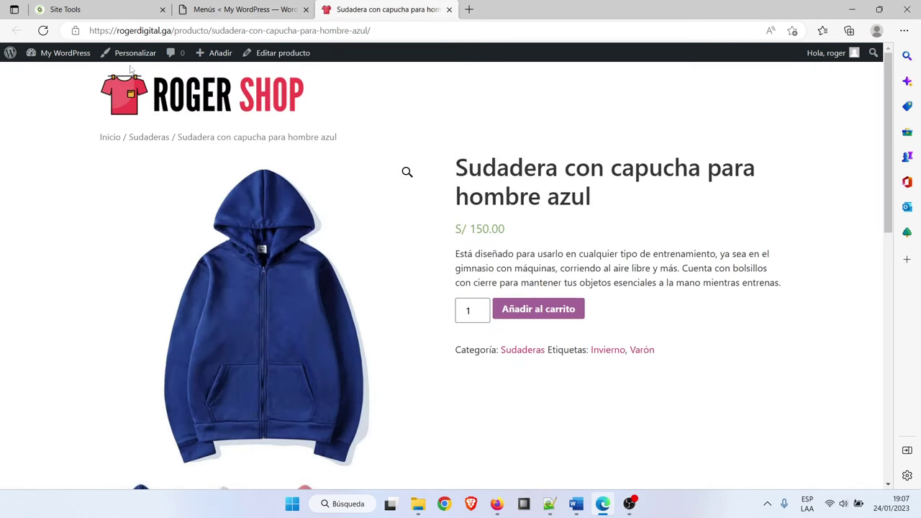
{"action": "left_click", "coordinate": [43, 30]}
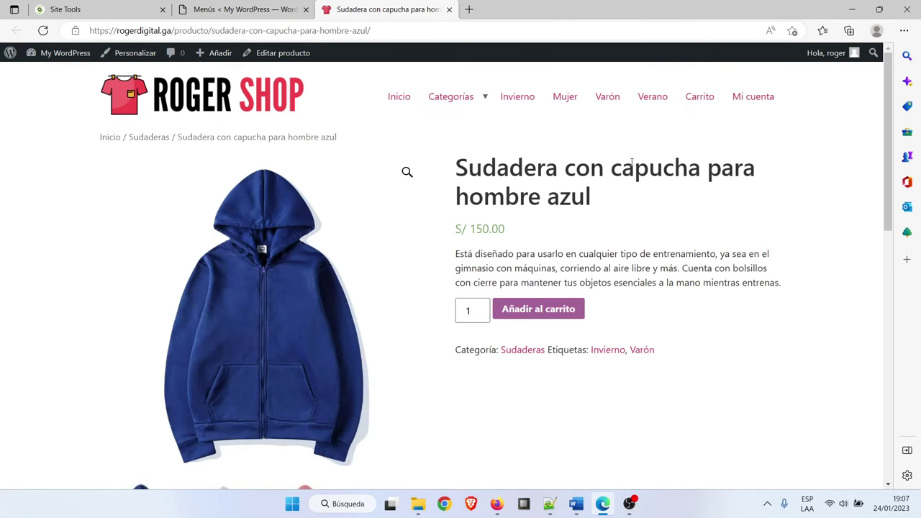
{"action": "mouse_move", "coordinate": [459, 101]}
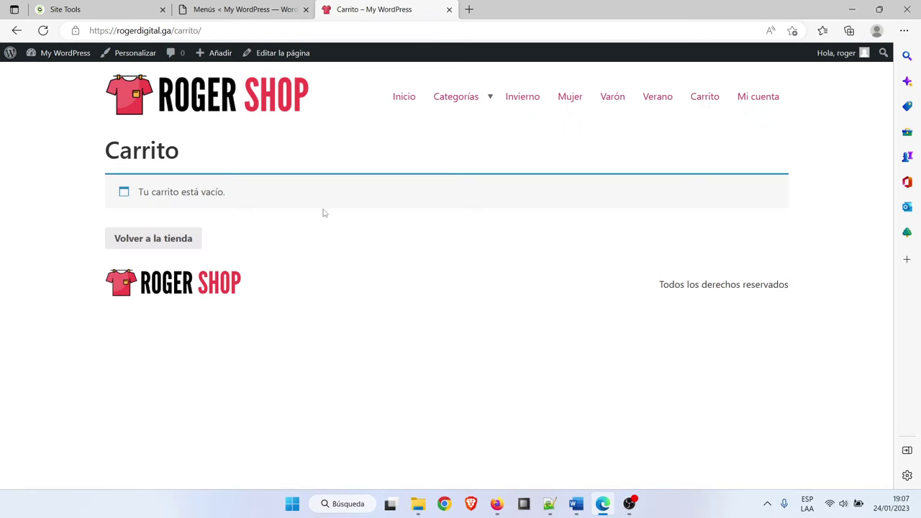
{"action": "scroll", "coordinate": [429, 304], "scroll_direction": "down", "scroll_amount": 2}
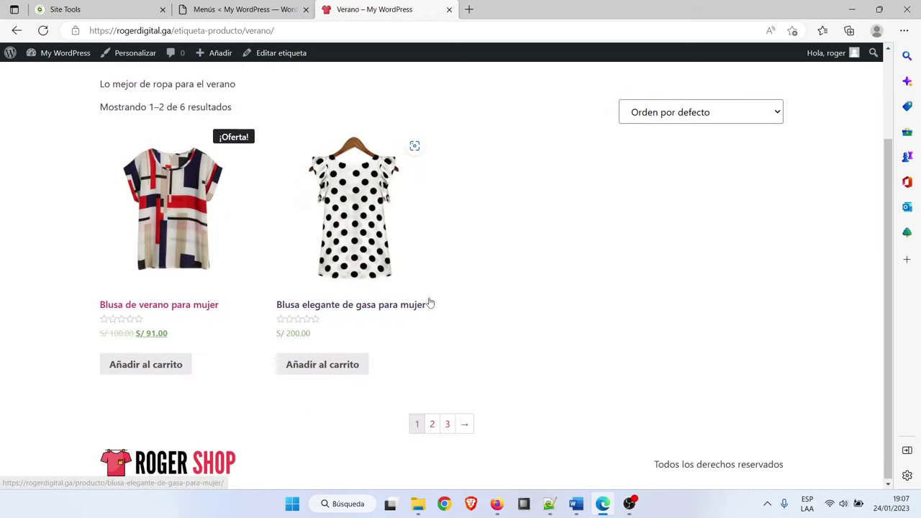
{"action": "scroll", "coordinate": [535, 345], "scroll_direction": "up", "scroll_amount": 2}
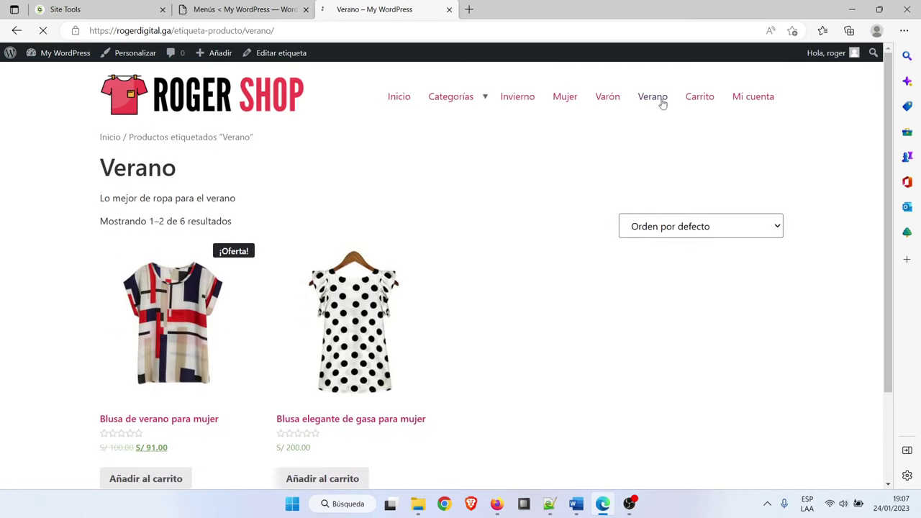
Step: Visit the Varón, Invierno, Buzos deportivos and Mi cuenta menu links, then return to the menu editor
{"action": "left_click", "coordinate": [617, 107]}
{"action": "scroll", "coordinate": [476, 332], "scroll_direction": "down", "scroll_amount": 2}
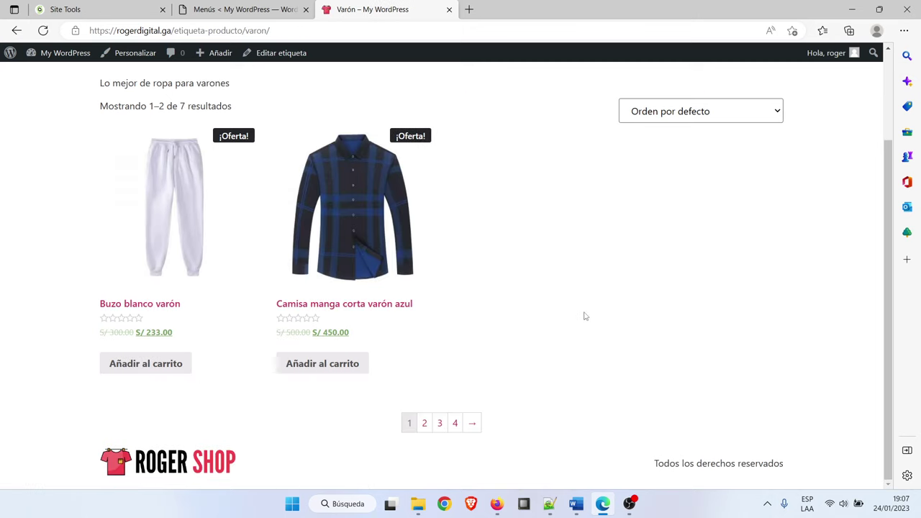
{"action": "scroll", "coordinate": [586, 309], "scroll_direction": "up", "scroll_amount": 2}
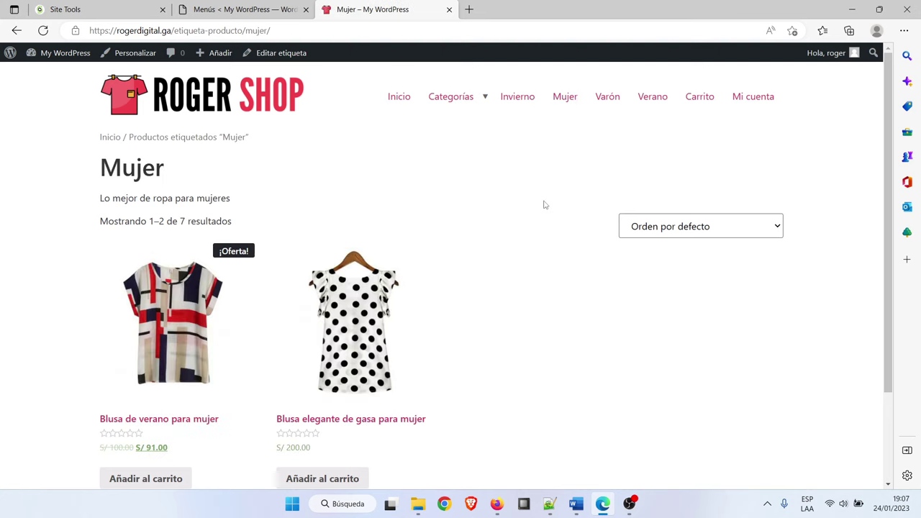
{"action": "scroll", "coordinate": [545, 205], "scroll_direction": "down", "scroll_amount": 2}
{"action": "scroll", "coordinate": [545, 205], "scroll_direction": "up", "scroll_amount": 2}
{"action": "left_click", "coordinate": [511, 102]}
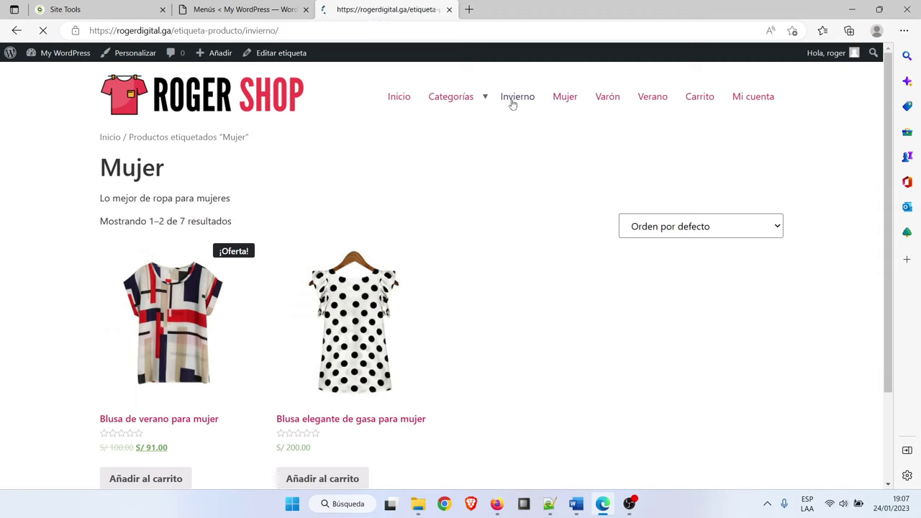
{"action": "scroll", "coordinate": [493, 317], "scroll_direction": "down", "scroll_amount": 2}
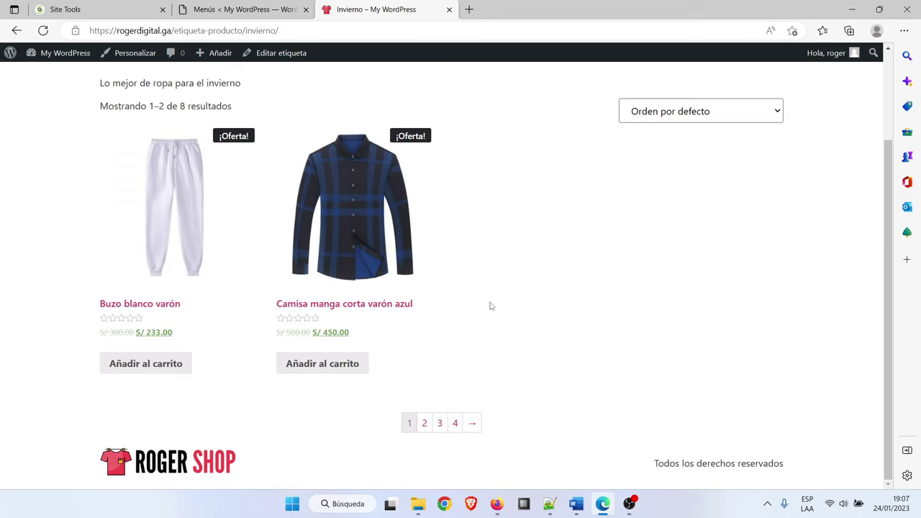
{"action": "scroll", "coordinate": [531, 256], "scroll_direction": "up", "scroll_amount": 2}
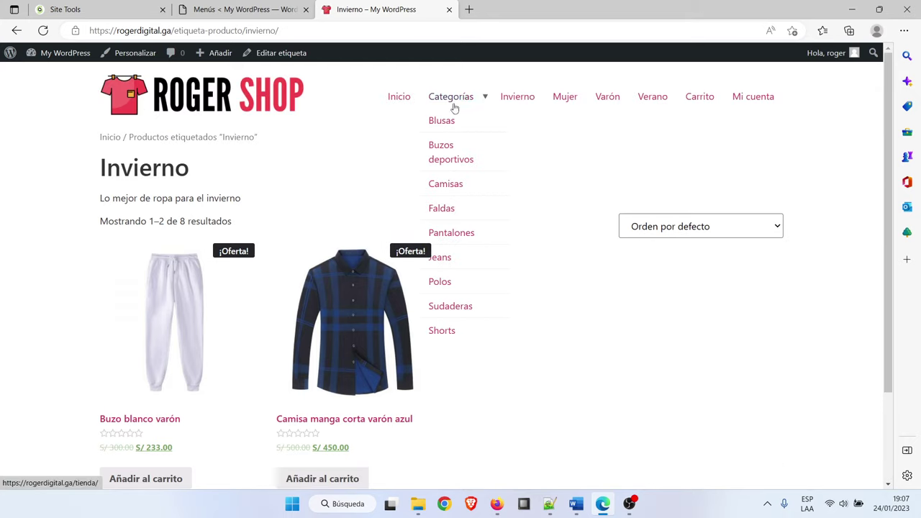
{"action": "left_click", "coordinate": [447, 149]}
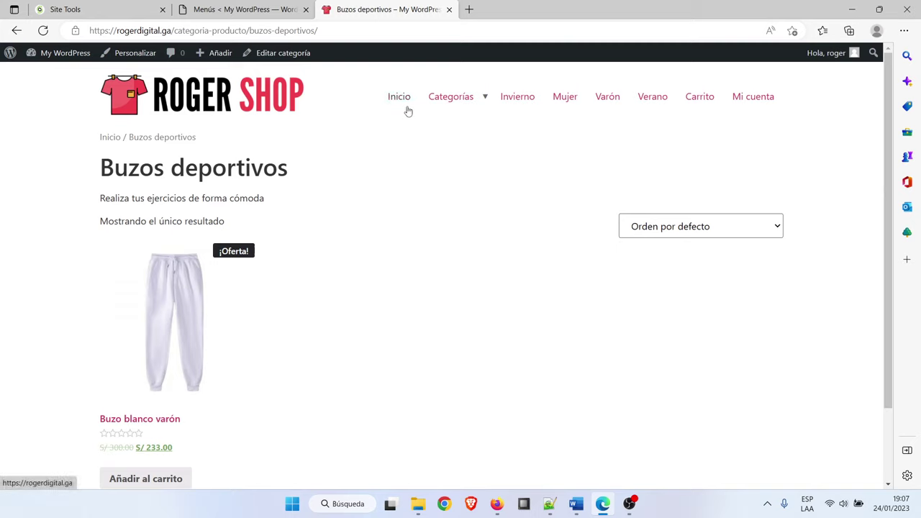
{"action": "left_click", "coordinate": [765, 101]}
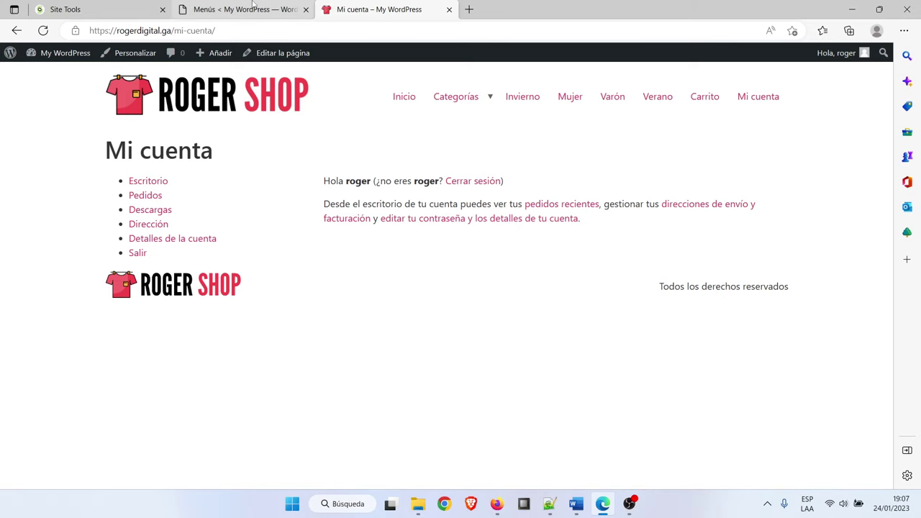
{"action": "left_click", "coordinate": [253, 7]}
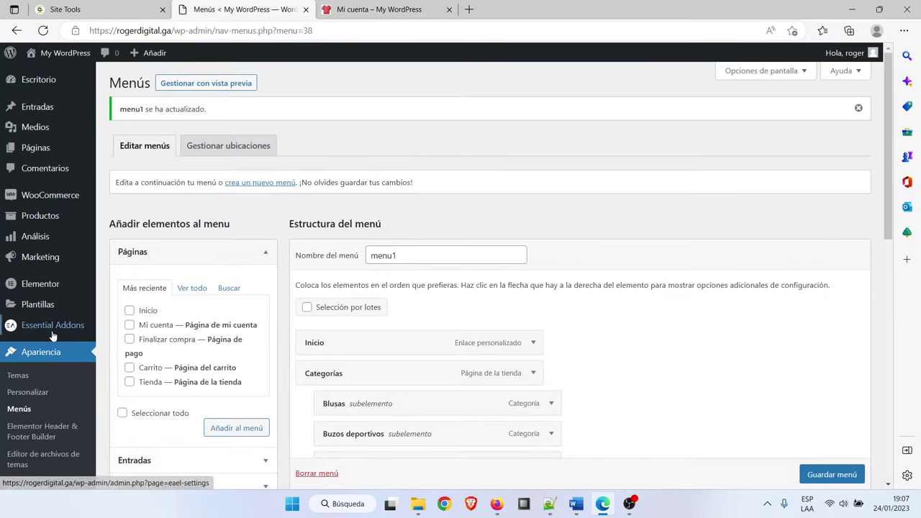
Step: Go to the installed themes page, glancing at the shop's Mi cuenta page
{"action": "scroll", "coordinate": [52, 336], "scroll_direction": "down", "scroll_amount": 1}
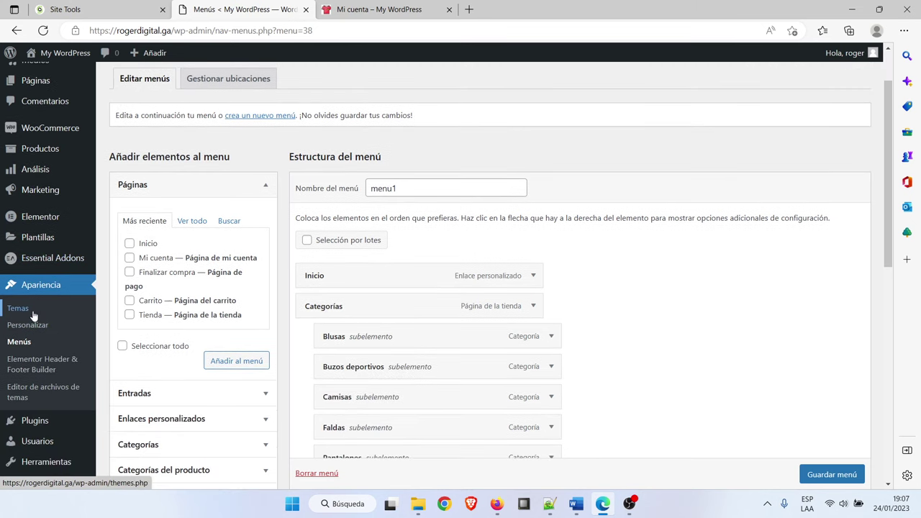
{"action": "left_click", "coordinate": [33, 315]}
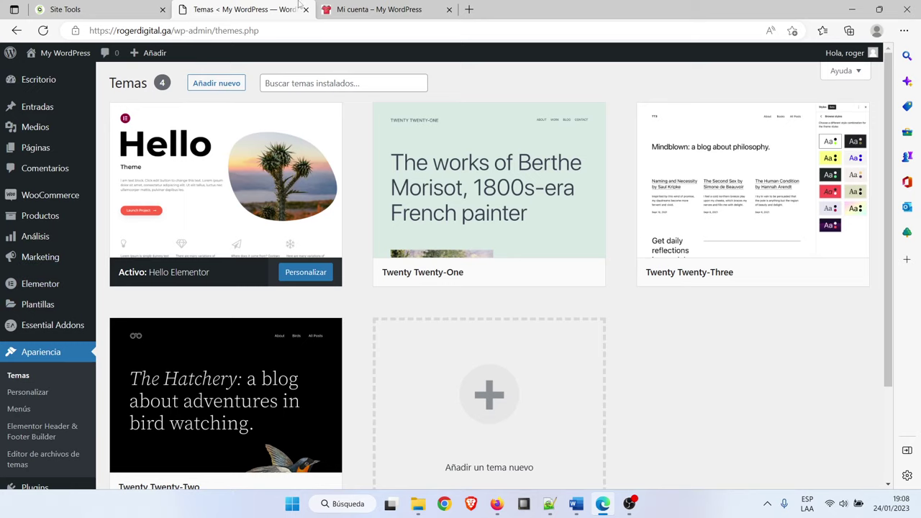
{"action": "left_click", "coordinate": [356, 6]}
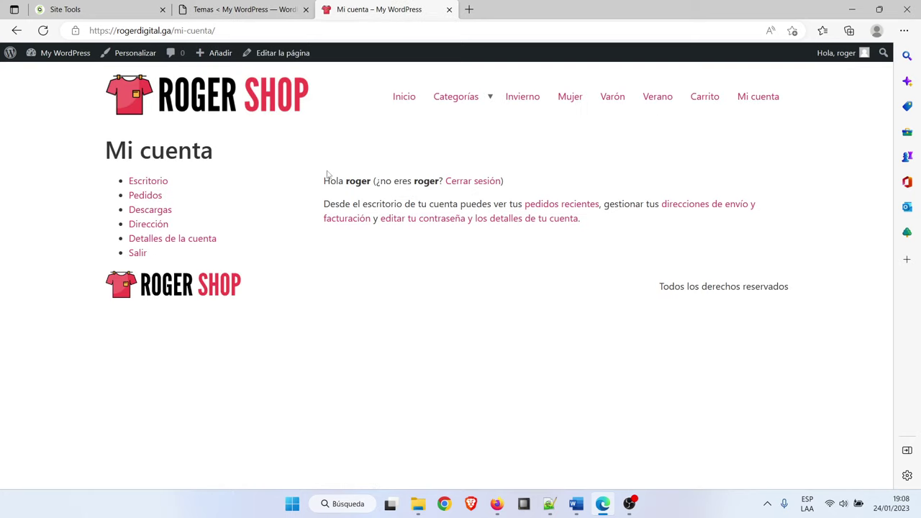
{"action": "left_click", "coordinate": [241, 9]}
Step: Install and activate the Astra theme from Añadir nuevo
{"action": "left_click", "coordinate": [220, 87]}
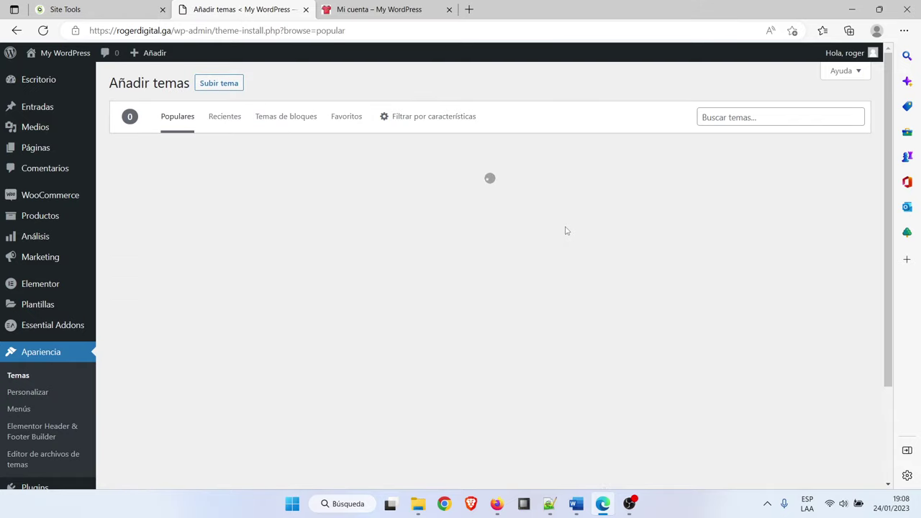
{"action": "scroll", "coordinate": [432, 216], "scroll_direction": "down", "scroll_amount": 1}
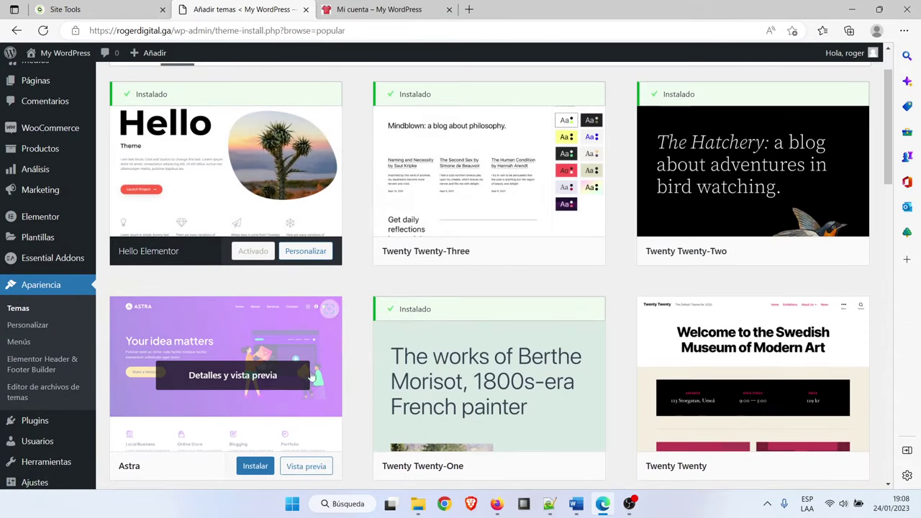
{"action": "scroll", "coordinate": [316, 377], "scroll_direction": "down", "scroll_amount": 1}
{"action": "left_click", "coordinate": [253, 399]}
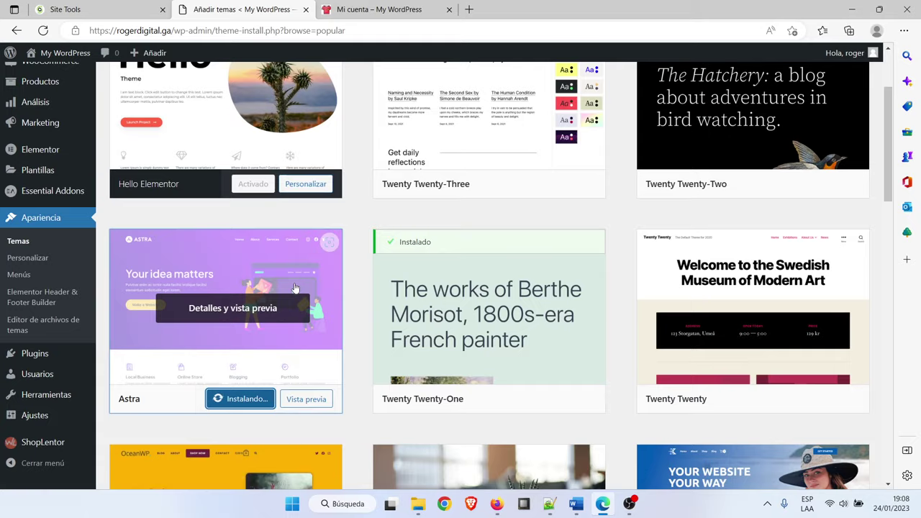
{"action": "scroll", "coordinate": [288, 286], "scroll_direction": "down", "scroll_amount": 2}
{"action": "scroll", "coordinate": [256, 277], "scroll_direction": "up", "scroll_amount": 1}
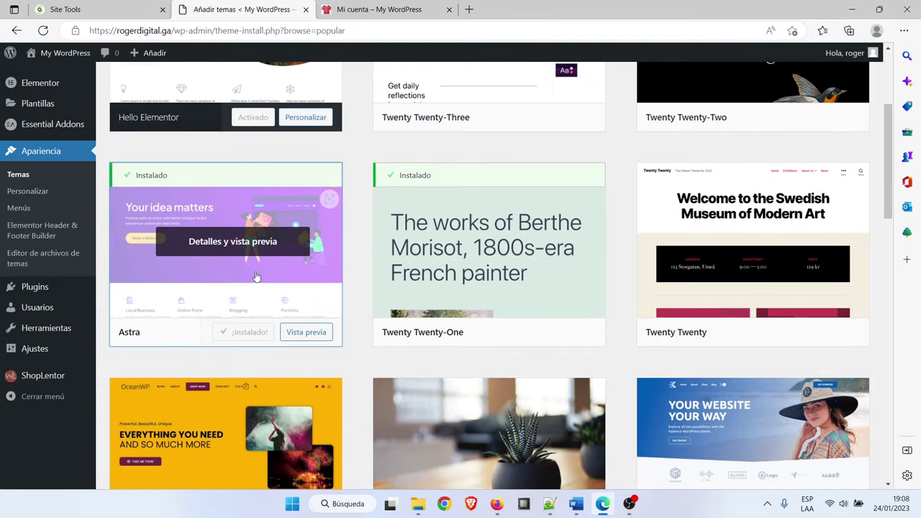
{"action": "left_click", "coordinate": [252, 332]}
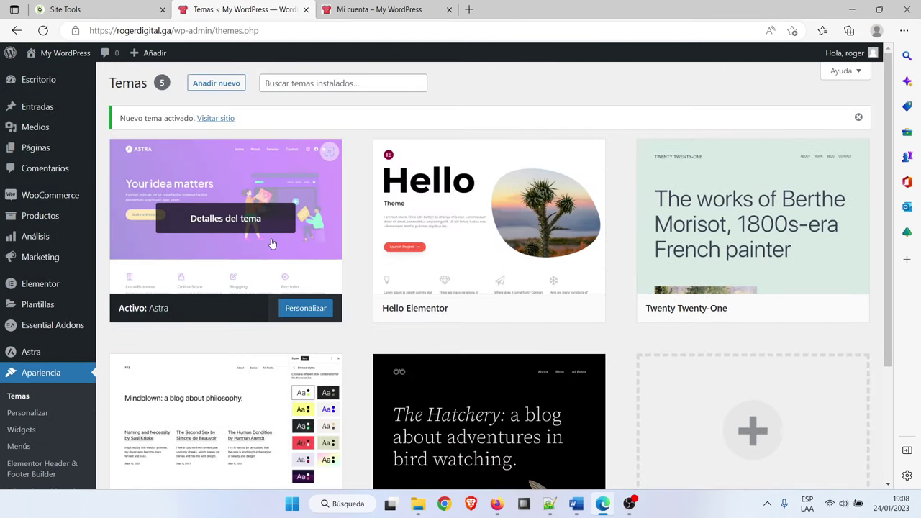
{"action": "left_click", "coordinate": [373, 7]}
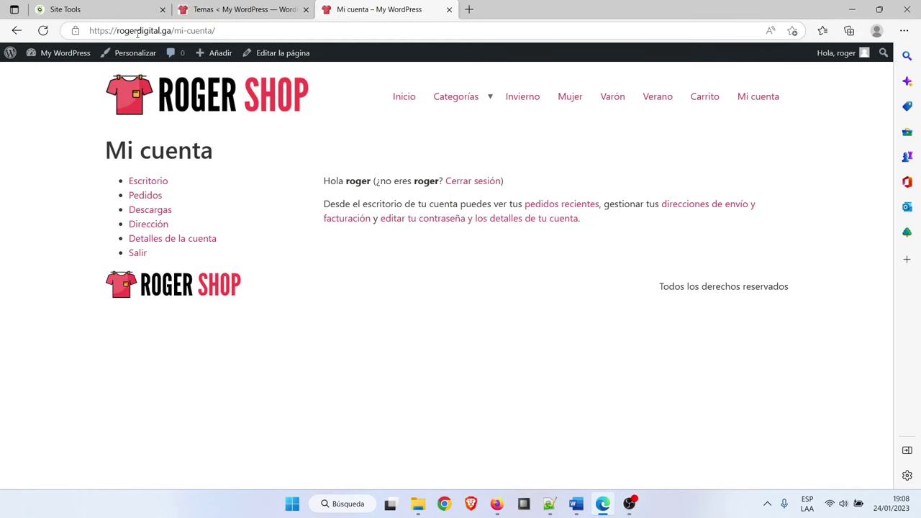
Step: Reload the Mi cuenta page under Astra and open the Tienda and Invierno pages
{"action": "left_click", "coordinate": [44, 30]}
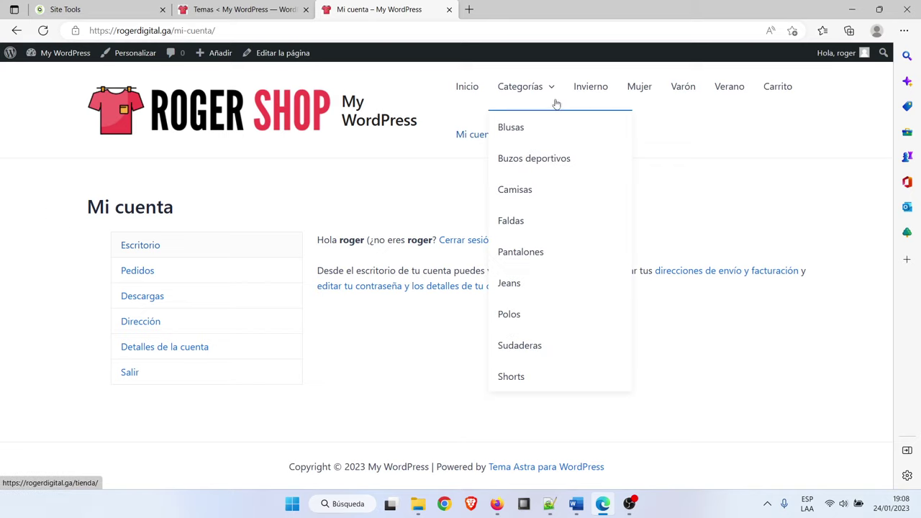
{"action": "left_click", "coordinate": [523, 100]}
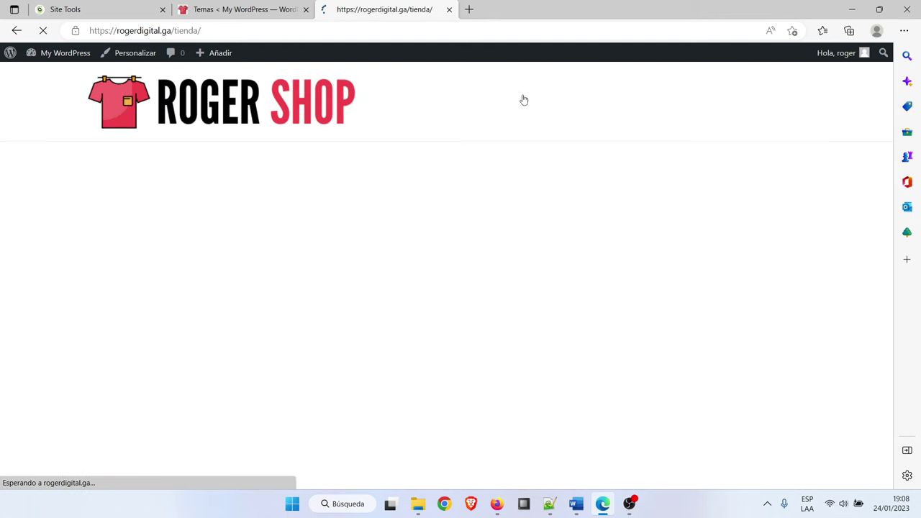
{"action": "scroll", "coordinate": [535, 143], "scroll_direction": "down", "scroll_amount": 3}
{"action": "scroll", "coordinate": [538, 137], "scroll_direction": "up", "scroll_amount": 3}
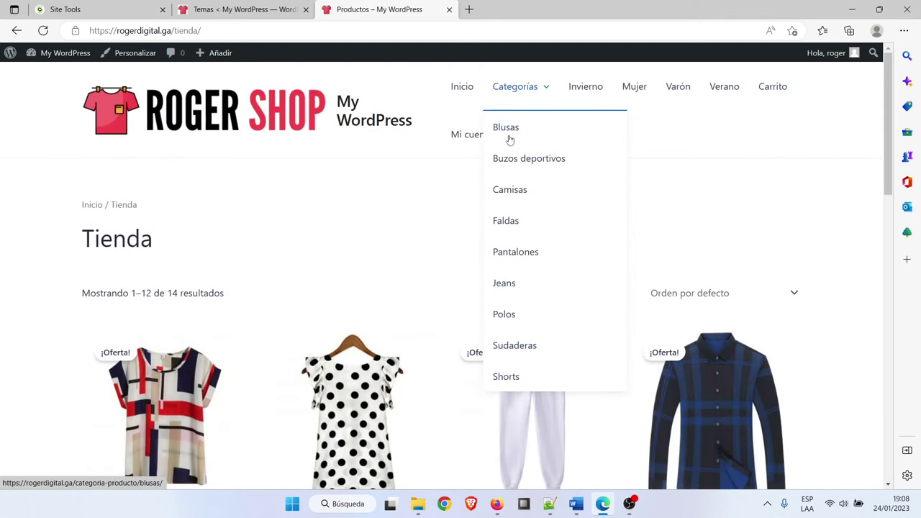
{"action": "left_click", "coordinate": [596, 95]}
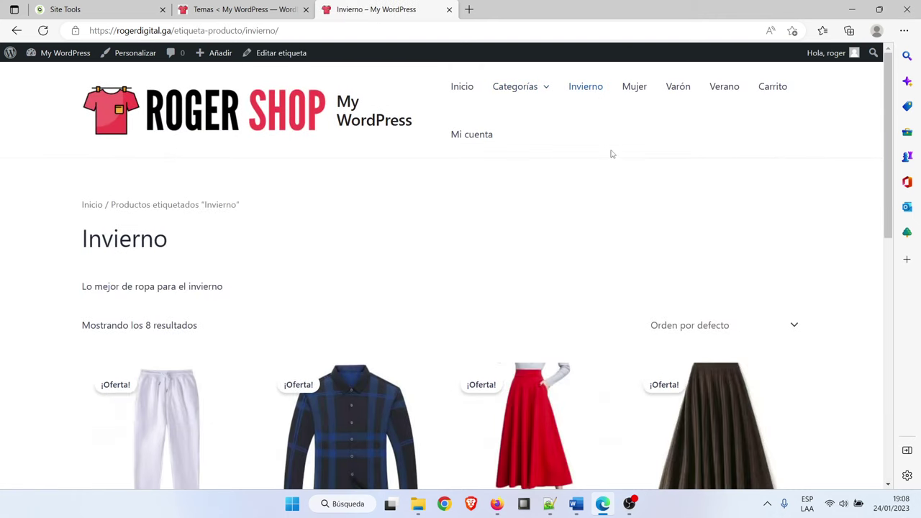
{"action": "scroll", "coordinate": [617, 149], "scroll_direction": "down", "scroll_amount": 8}
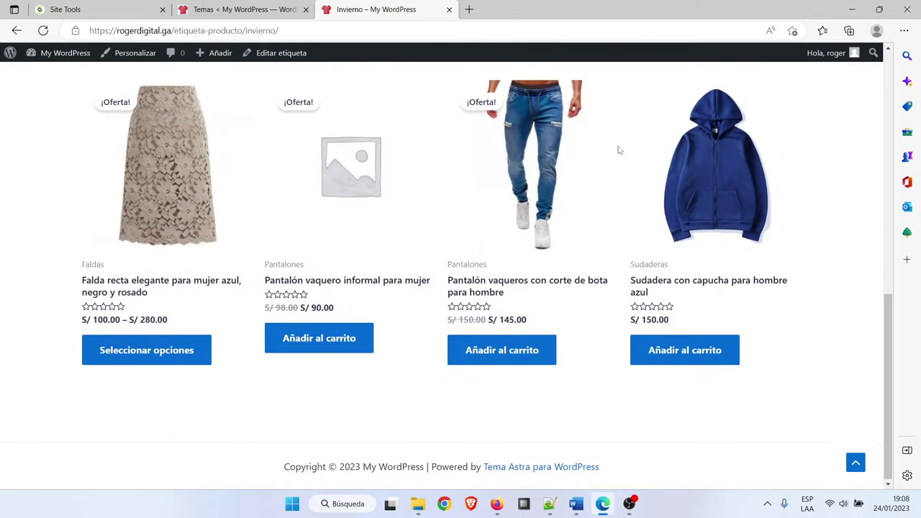
{"action": "scroll", "coordinate": [617, 149], "scroll_direction": "up", "scroll_amount": 8}
Step: Browse the Mujer, Varón and Verano product tag pages
{"action": "left_click", "coordinate": [648, 99]}
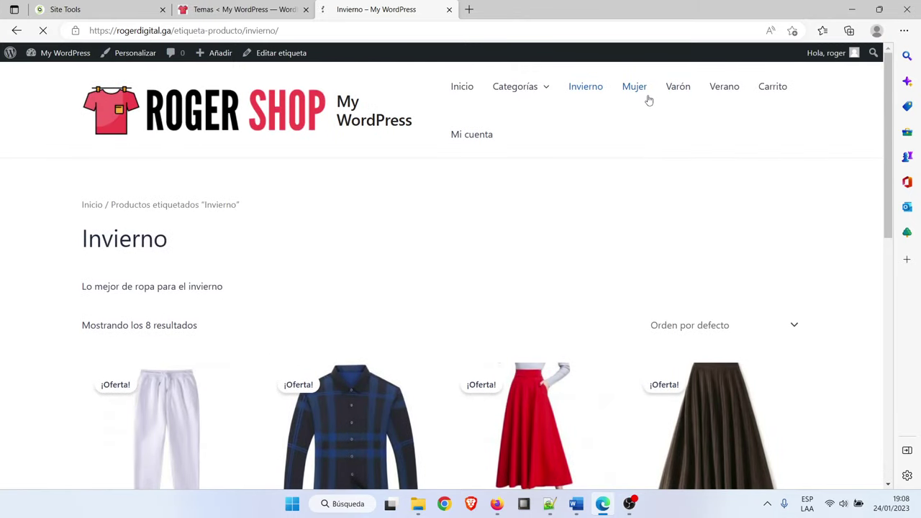
{"action": "scroll", "coordinate": [707, 177], "scroll_direction": "down", "scroll_amount": 3}
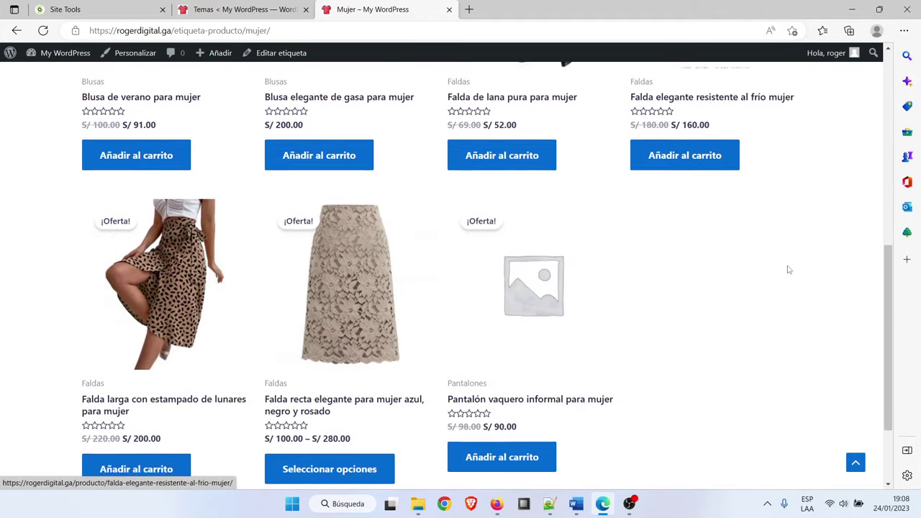
{"action": "scroll", "coordinate": [787, 267], "scroll_direction": "up", "scroll_amount": 6}
{"action": "left_click", "coordinate": [679, 87]}
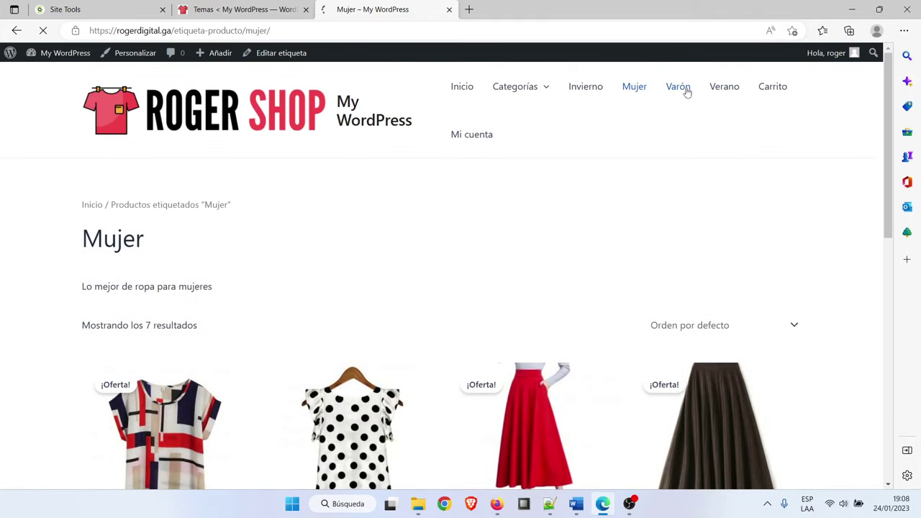
{"action": "scroll", "coordinate": [763, 288], "scroll_direction": "down", "scroll_amount": 5}
{"action": "scroll", "coordinate": [764, 245], "scroll_direction": "up", "scroll_amount": 5}
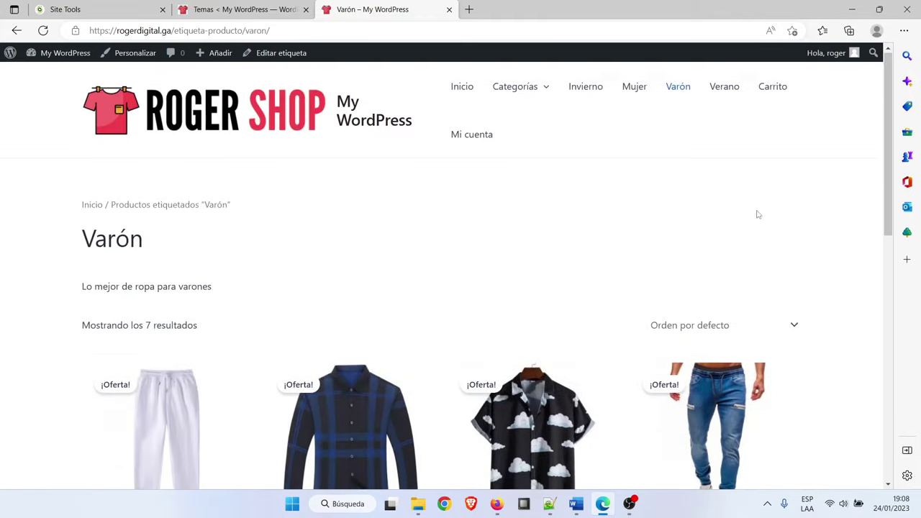
{"action": "left_click", "coordinate": [725, 96]}
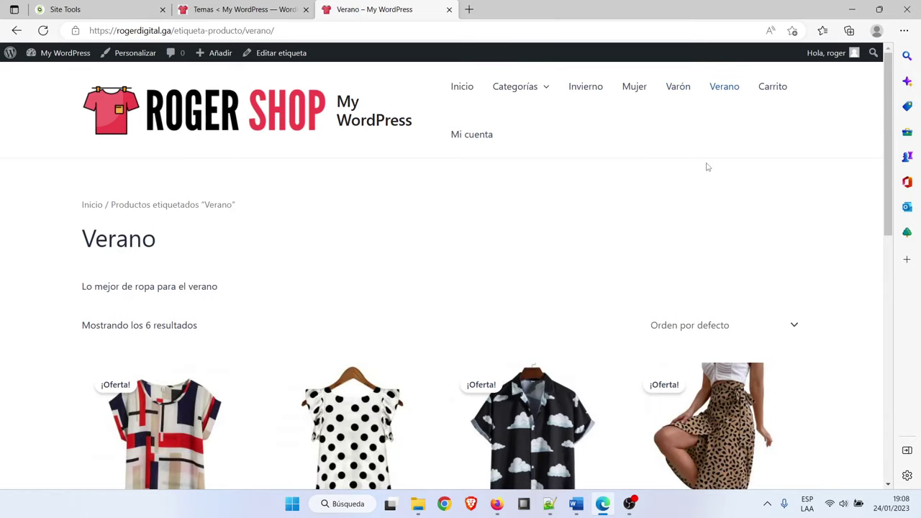
{"action": "scroll", "coordinate": [708, 167], "scroll_direction": "down", "scroll_amount": 6}
{"action": "scroll", "coordinate": [695, 236], "scroll_direction": "up", "scroll_amount": 6}
Step: Append 'activar Astra' to the Temario.txt topic line, find 'Establecer página por defecto', and return to the browser
{"action": "key", "text": "alt+Tab"}
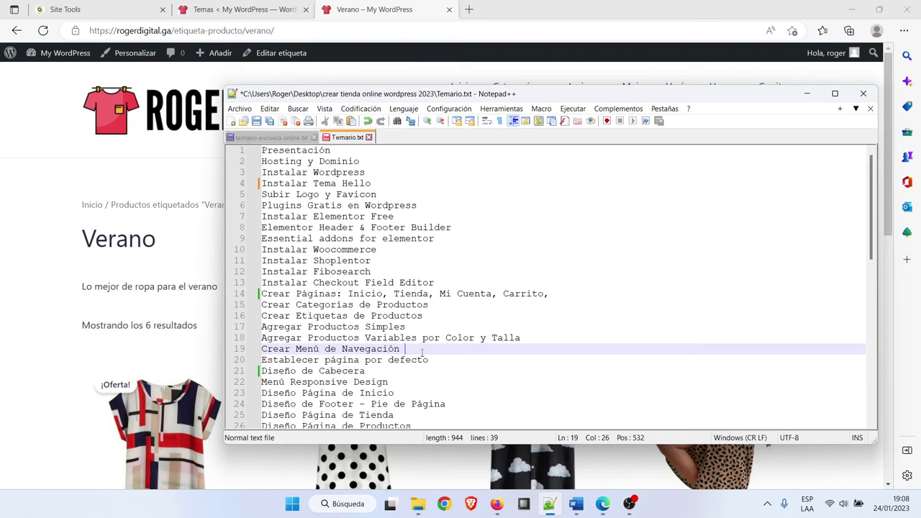
{"action": "type", "text": "activar Astr"}
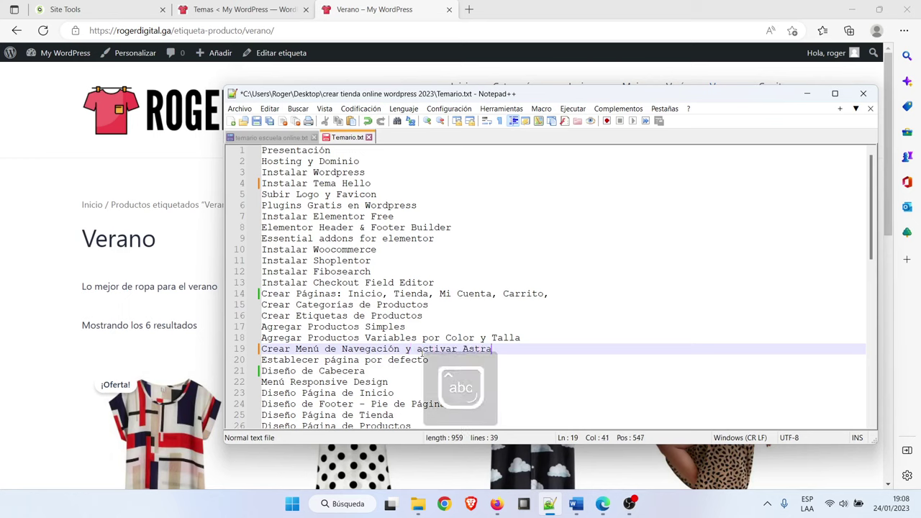
{"action": "type", "text": "a"}
{"action": "left_click", "coordinate": [533, 339]}
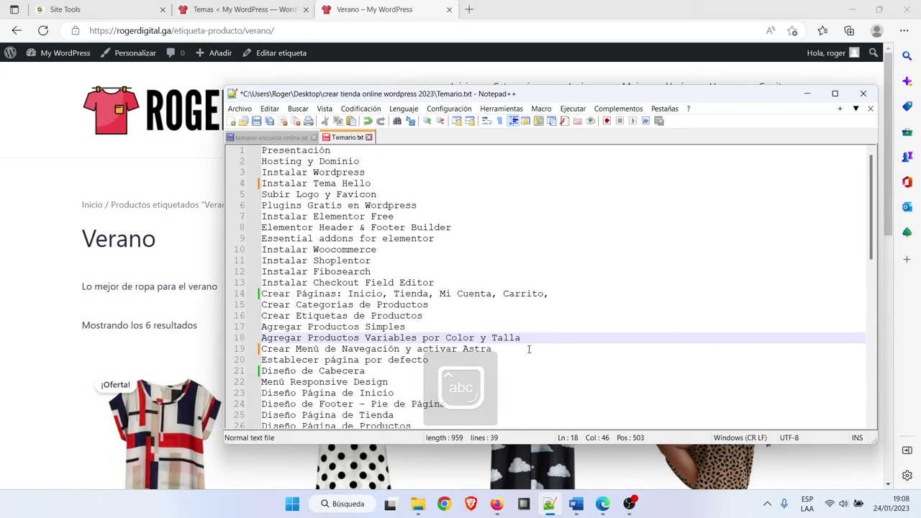
{"action": "left_click", "coordinate": [529, 349]}
{"action": "left_click", "coordinate": [431, 360]}
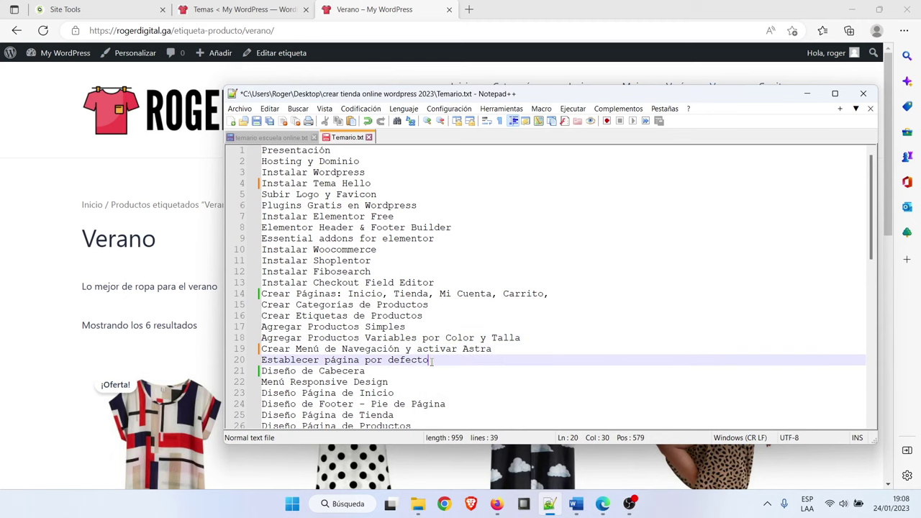
{"action": "left_click", "coordinate": [421, 4]}
Step: Check the site's current home page and address, then return to the admin
{"action": "left_click", "coordinate": [277, 120]}
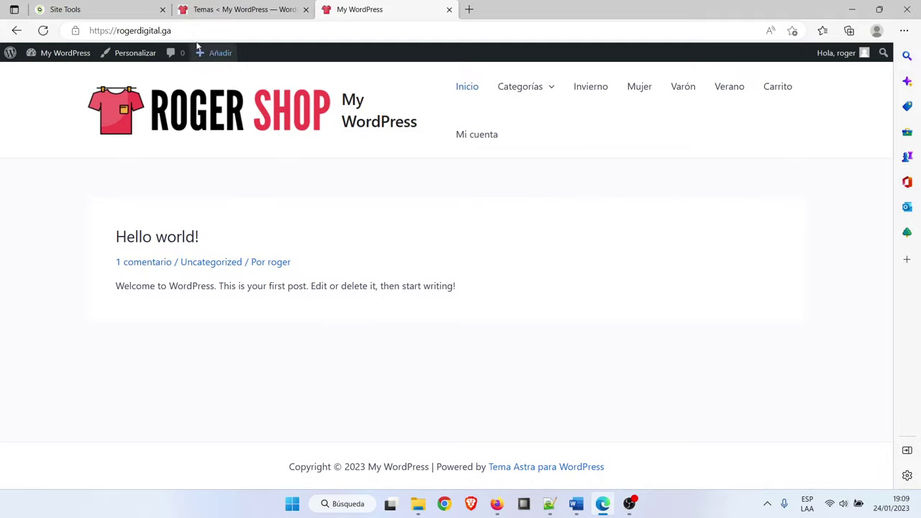
{"action": "left_click", "coordinate": [191, 31]}
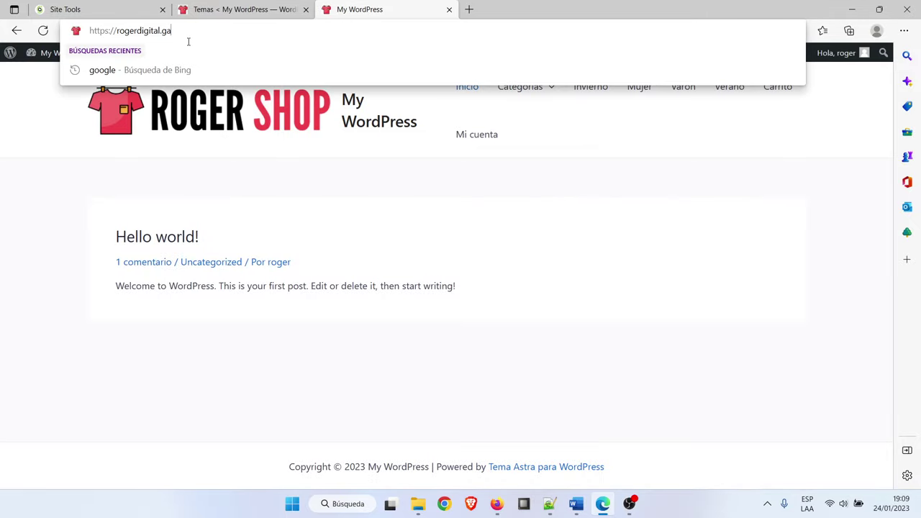
{"action": "left_click", "coordinate": [82, 180]}
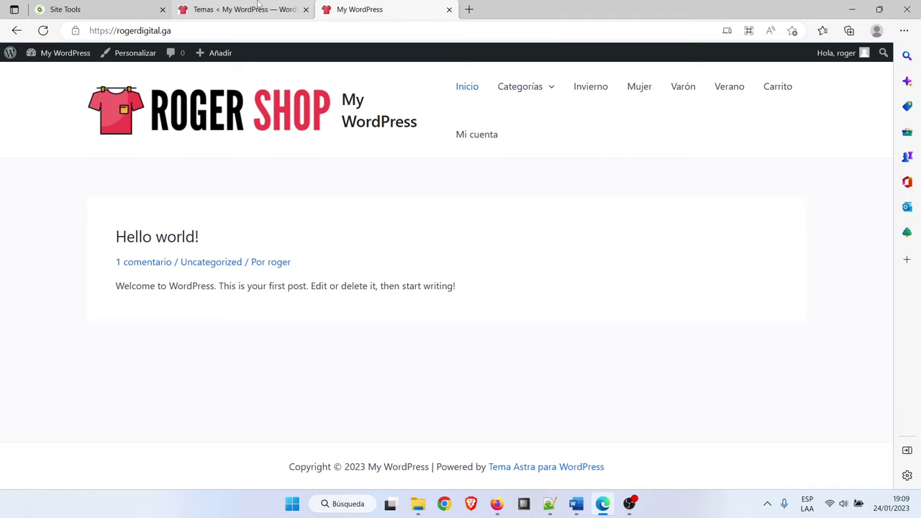
{"action": "left_click", "coordinate": [244, 9]}
{"action": "scroll", "coordinate": [26, 360], "scroll_direction": "down", "scroll_amount": 3}
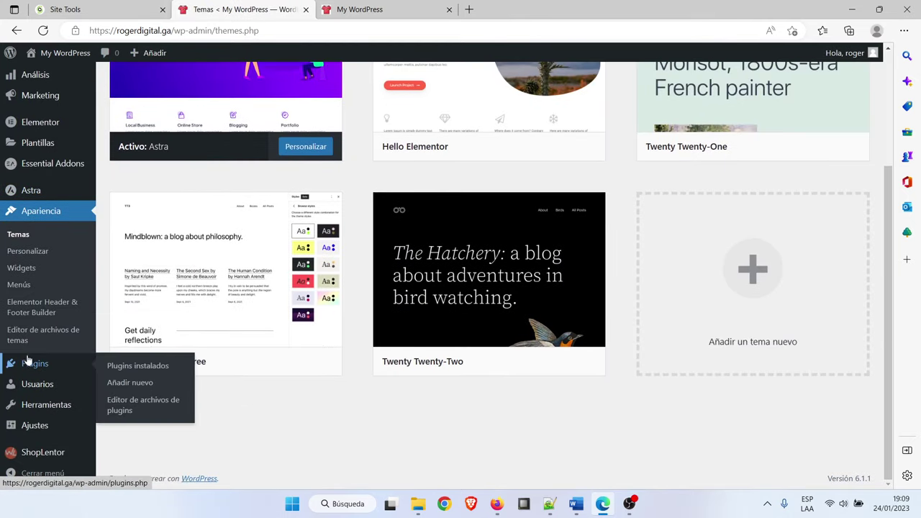
Step: Set a static front page with Portada 'Inicio' in the reading settings and save
{"action": "mouse_move", "coordinate": [43, 423]}
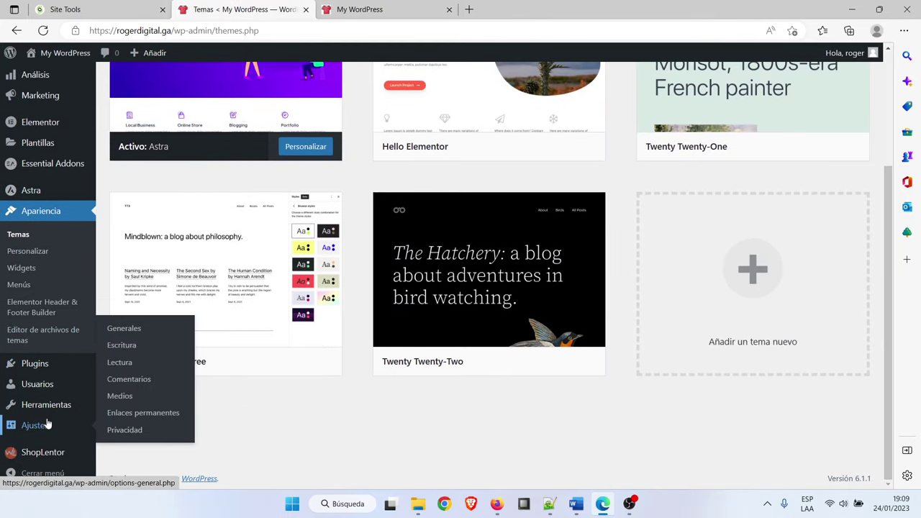
{"action": "left_click", "coordinate": [128, 361]}
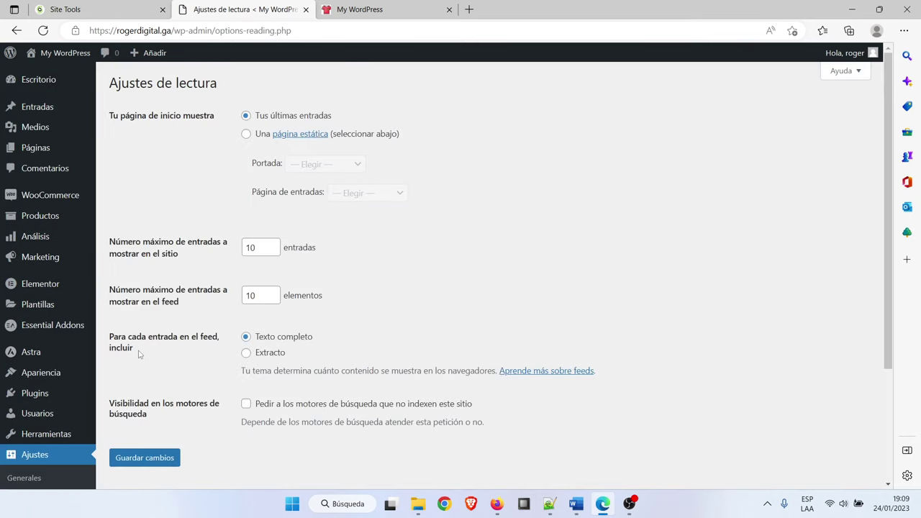
{"action": "left_click", "coordinate": [246, 138]}
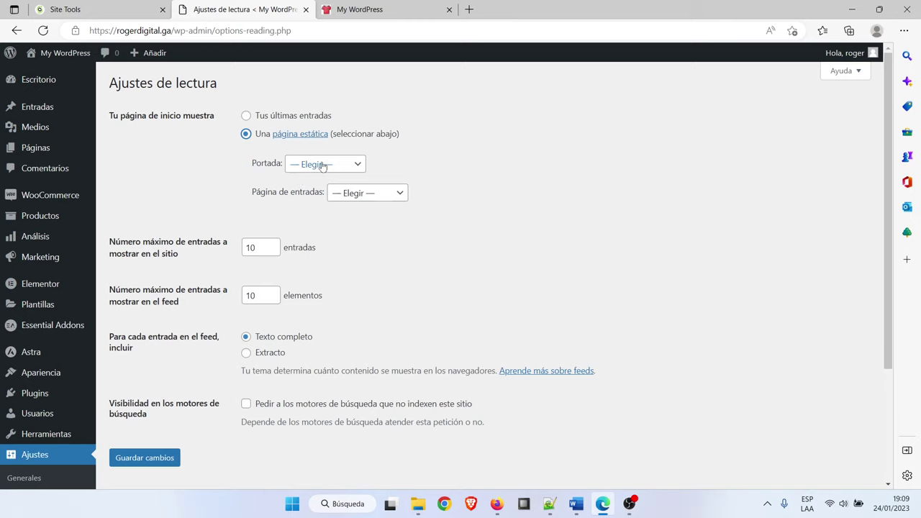
{"action": "left_click", "coordinate": [323, 167]}
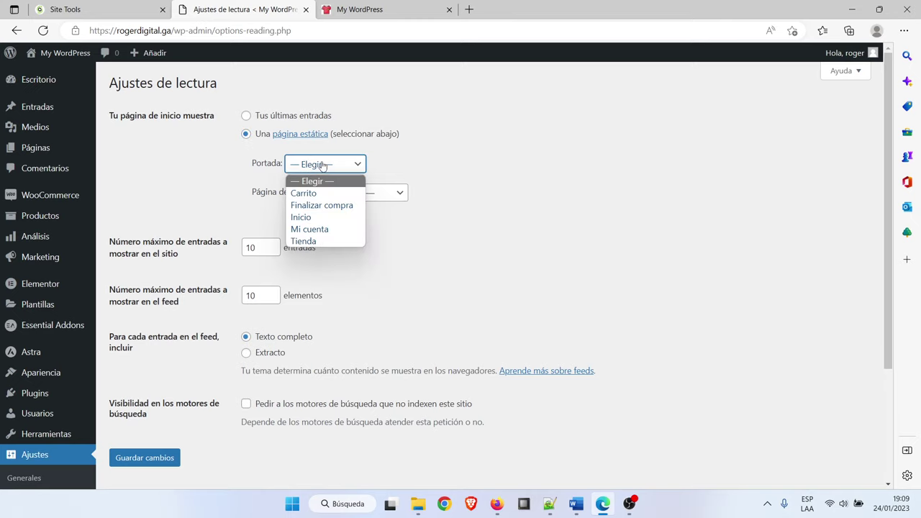
{"action": "left_click", "coordinate": [324, 217]}
{"action": "left_click", "coordinate": [154, 461]}
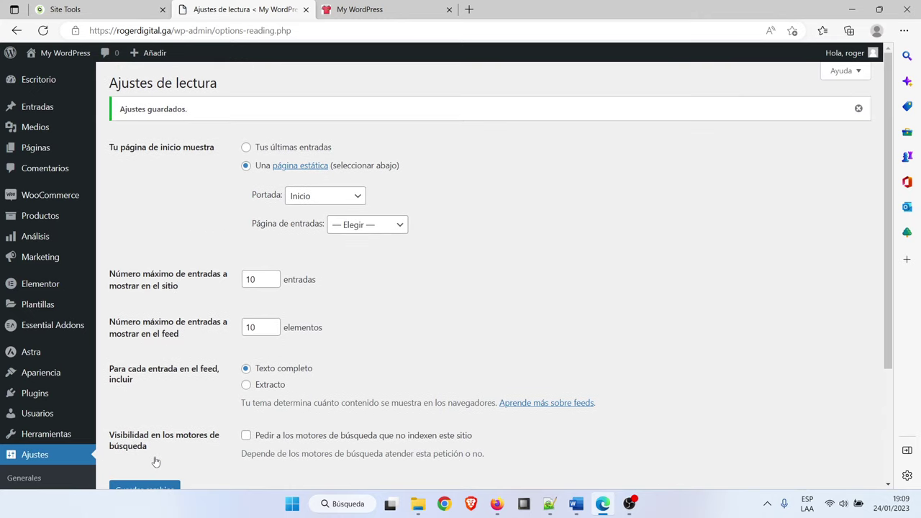
Step: Reload the live site to confirm Inicio loads as the homepage, then return to reading settings
{"action": "left_click", "coordinate": [360, 9]}
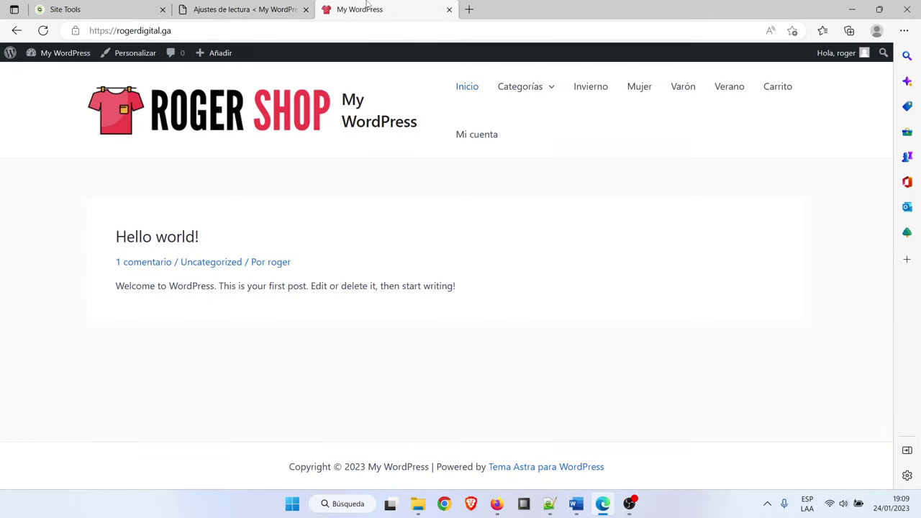
{"action": "left_click", "coordinate": [44, 30]}
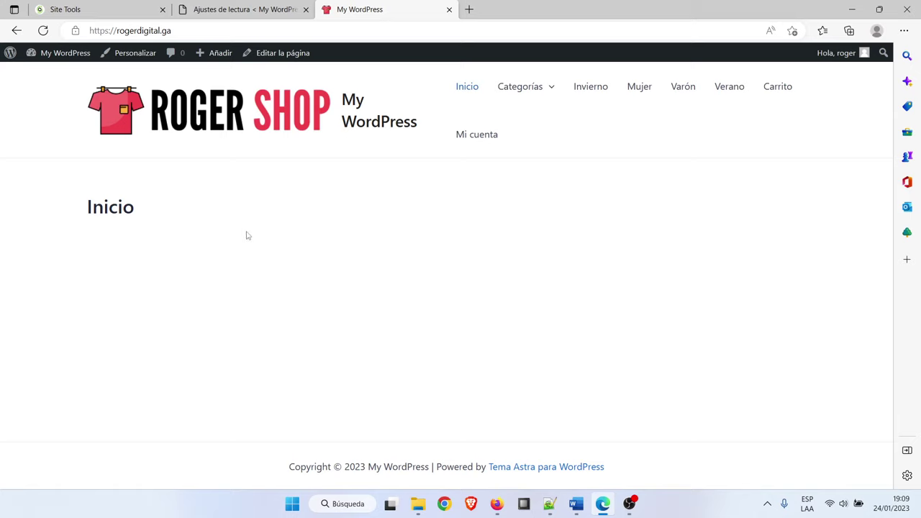
{"action": "left_click_drag", "start_coordinate": [173, 221], "coordinate": [2, 237]}
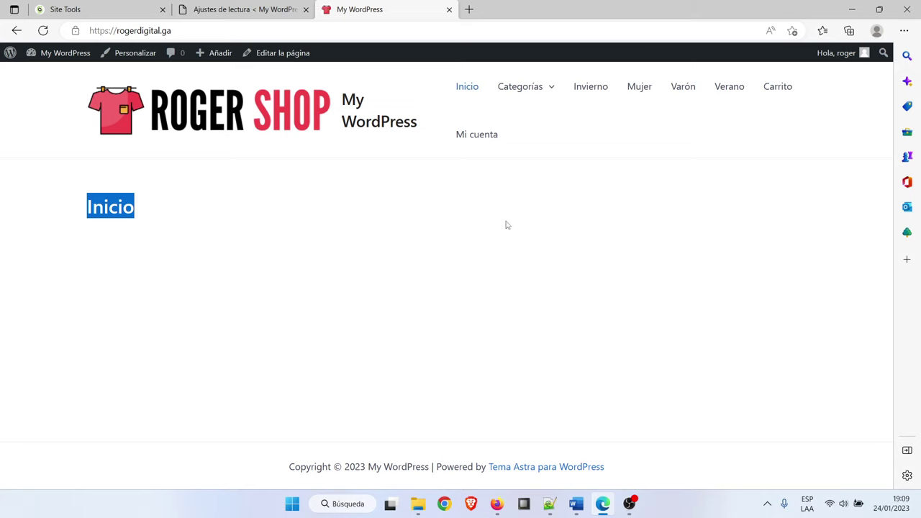
{"action": "left_click", "coordinate": [230, 6]}
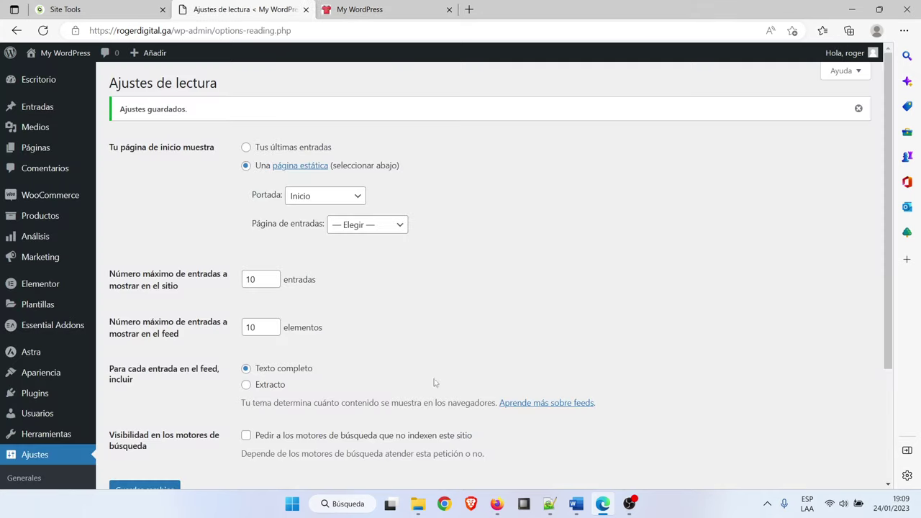
{"action": "left_click", "coordinate": [549, 504]}
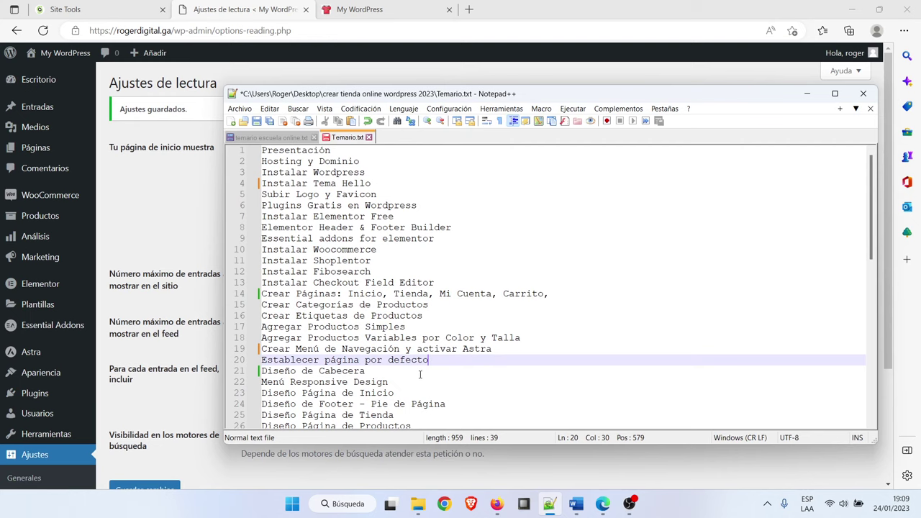
{"action": "left_click_drag", "start_coordinate": [388, 373], "coordinate": [183, 379]}
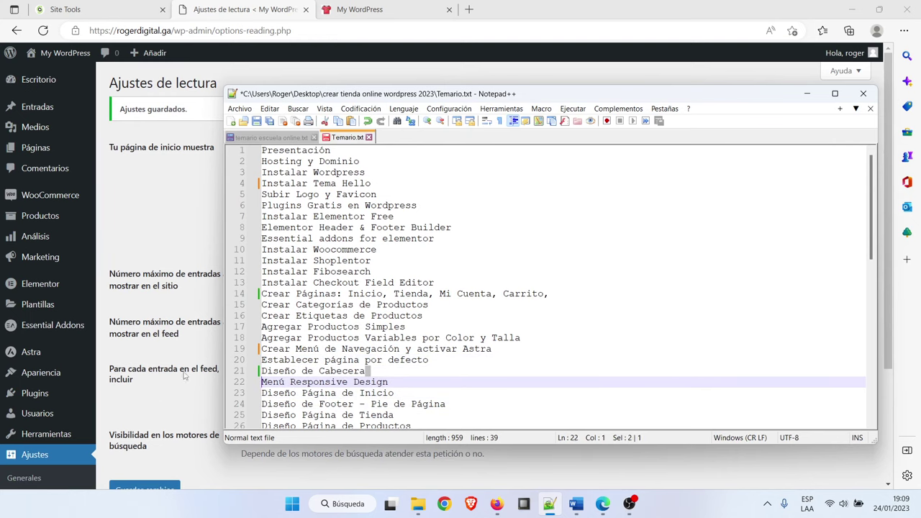
{"action": "left_click", "coordinate": [183, 242]}
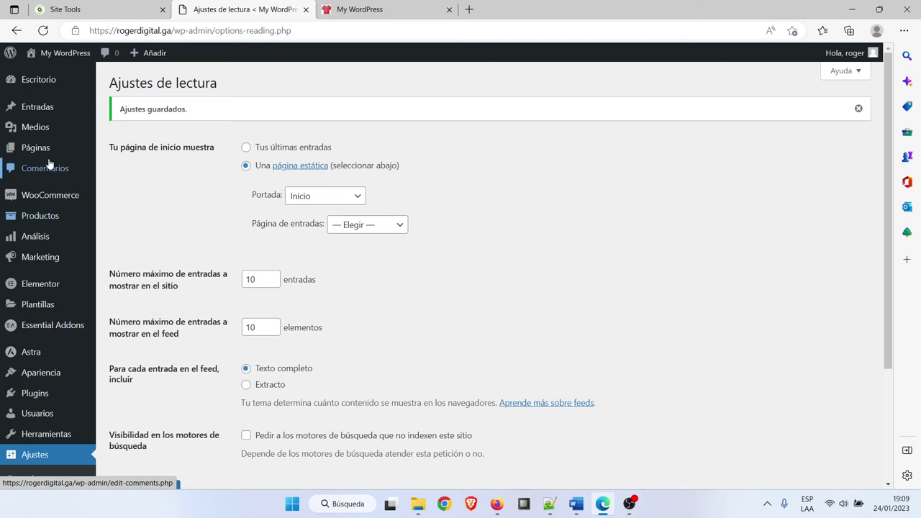
{"action": "scroll", "coordinate": [42, 273], "scroll_direction": "down", "scroll_amount": 1}
{"action": "mouse_move", "coordinate": [50, 306]}
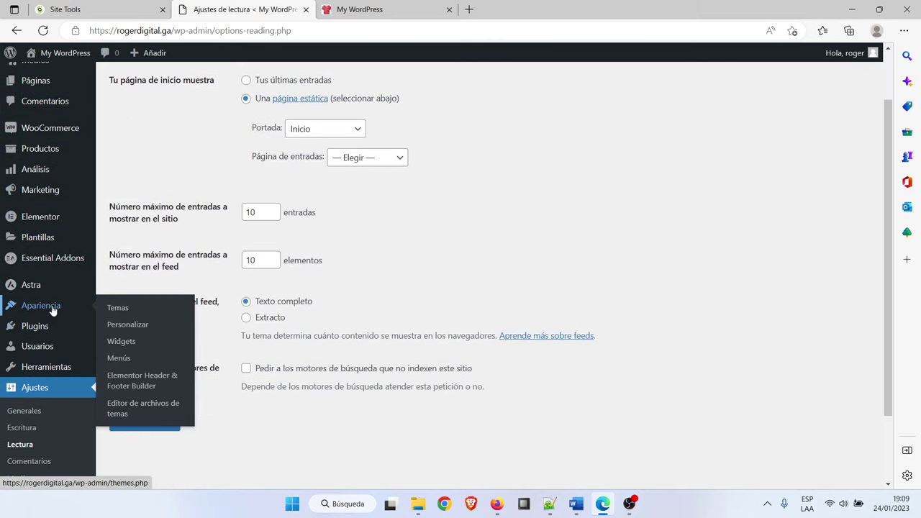
Step: Start a new Elementor Header & Footer Builder template titled 'cabeza', skipping onboarding
{"action": "left_click", "coordinate": [147, 387]}
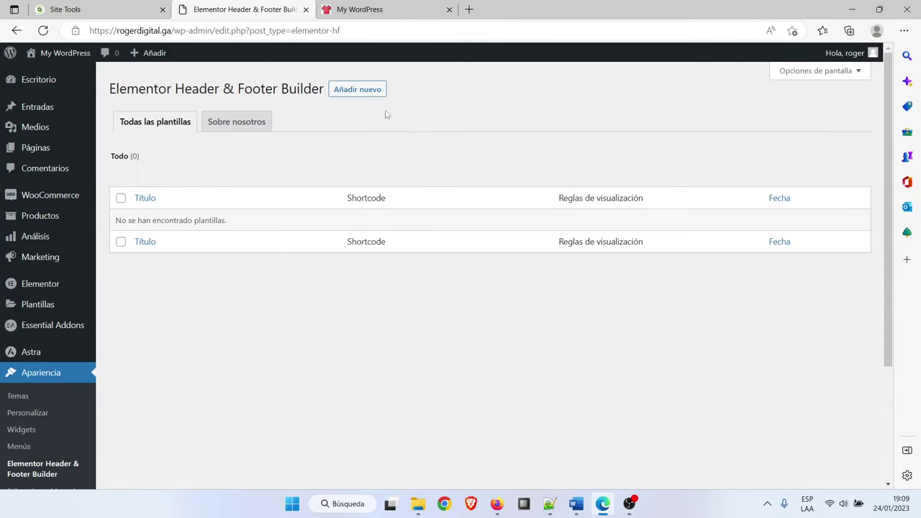
{"action": "left_click", "coordinate": [357, 92]}
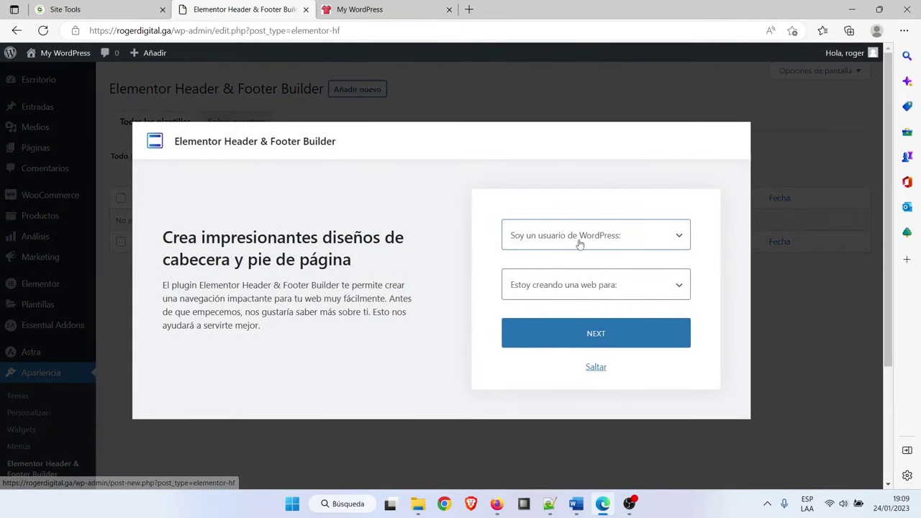
{"action": "left_click", "coordinate": [596, 367]}
{"action": "left_click", "coordinate": [357, 89]}
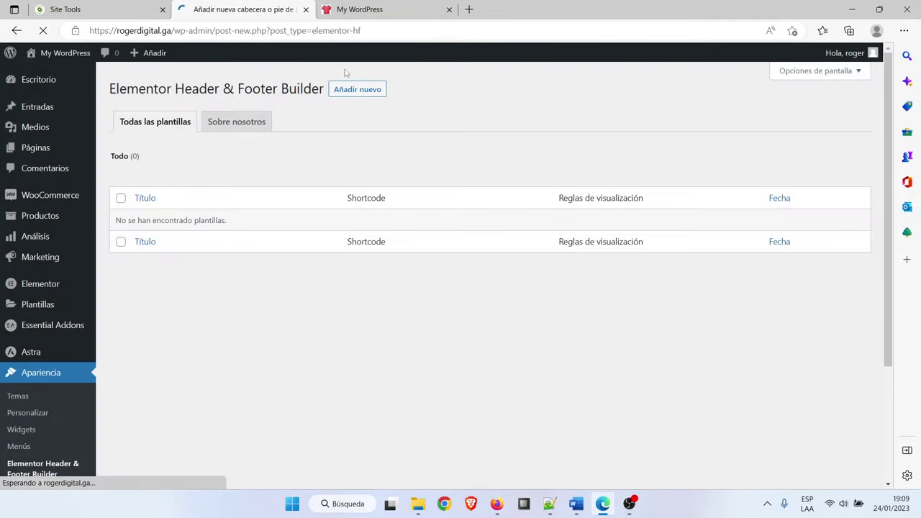
{"action": "type", "text": "cabeza"}
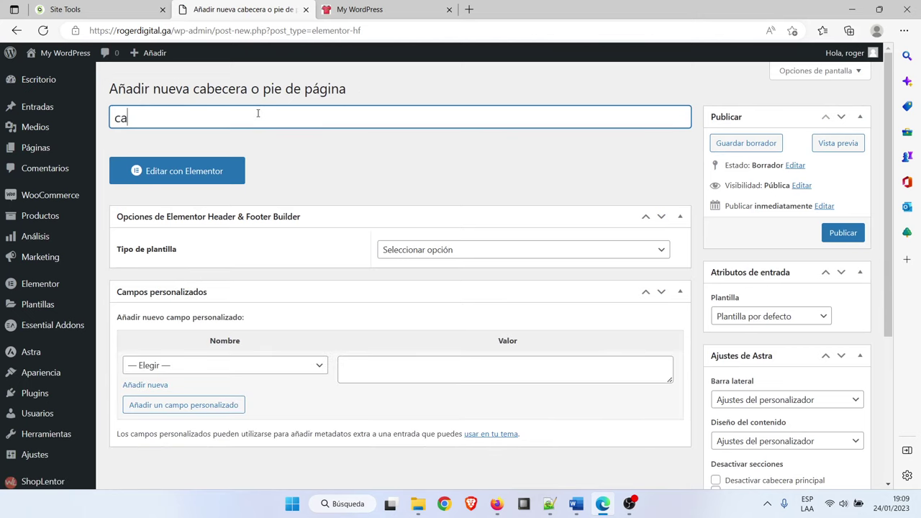
Step: Make it a Cabecera shown on Toda la web, publish it, and open it in Elementor
{"action": "left_click", "coordinate": [433, 252]}
{"action": "left_click", "coordinate": [403, 280]}
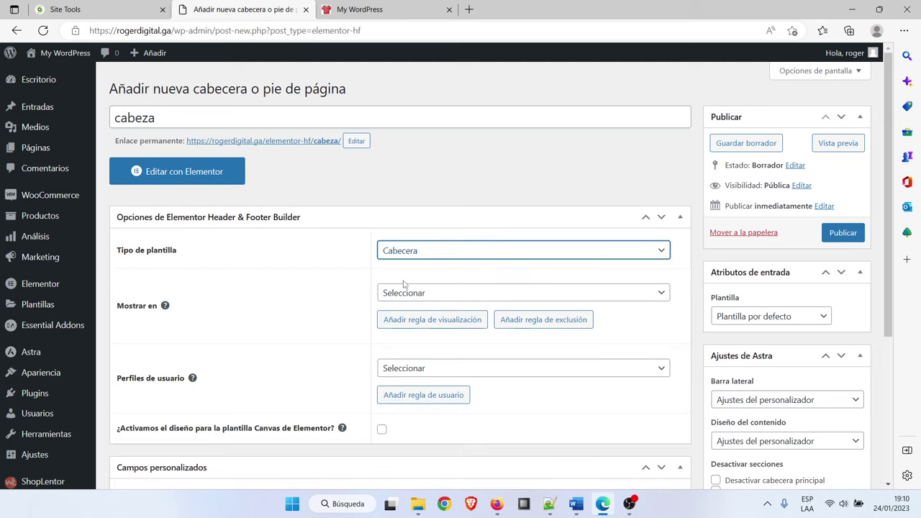
{"action": "left_click", "coordinate": [410, 292]}
{"action": "left_click", "coordinate": [441, 75]}
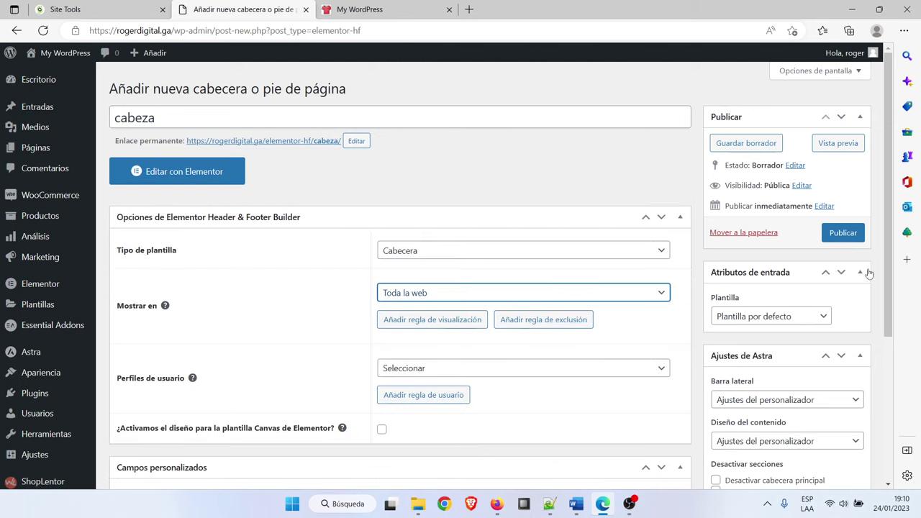
{"action": "left_click", "coordinate": [855, 232]}
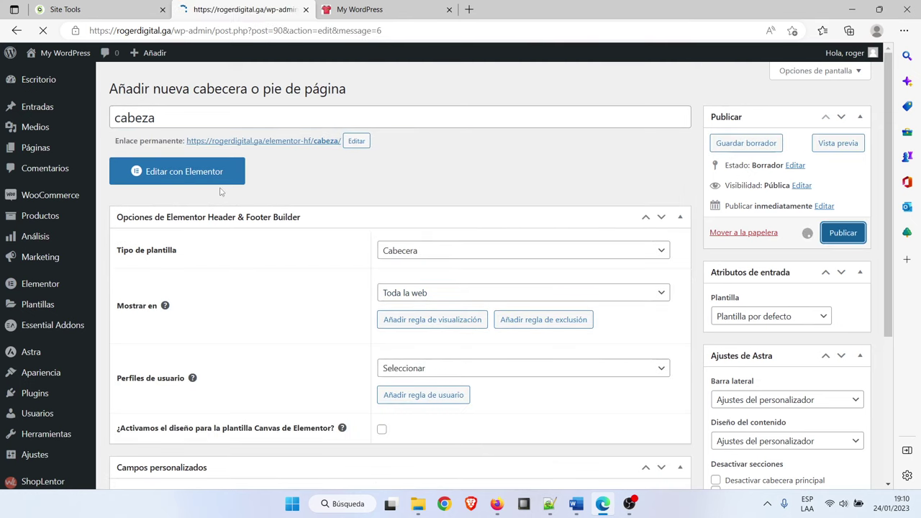
{"action": "left_click", "coordinate": [202, 205]}
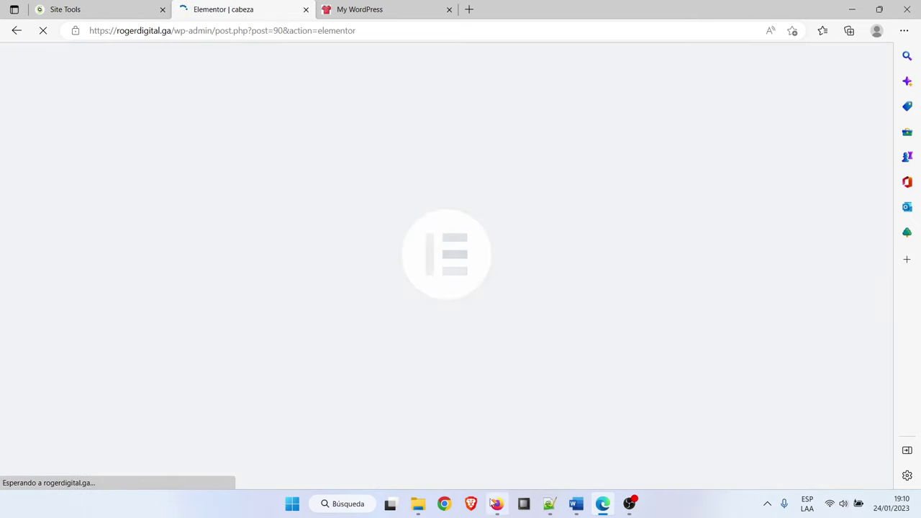
Step: Add a new four-column section to the header
{"action": "mouse_move", "coordinate": [494, 504]}
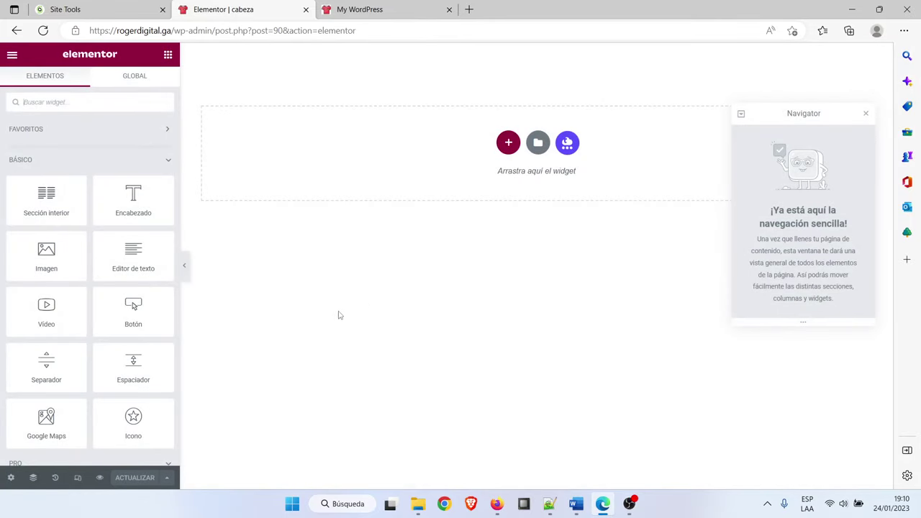
{"action": "left_click", "coordinate": [508, 146]}
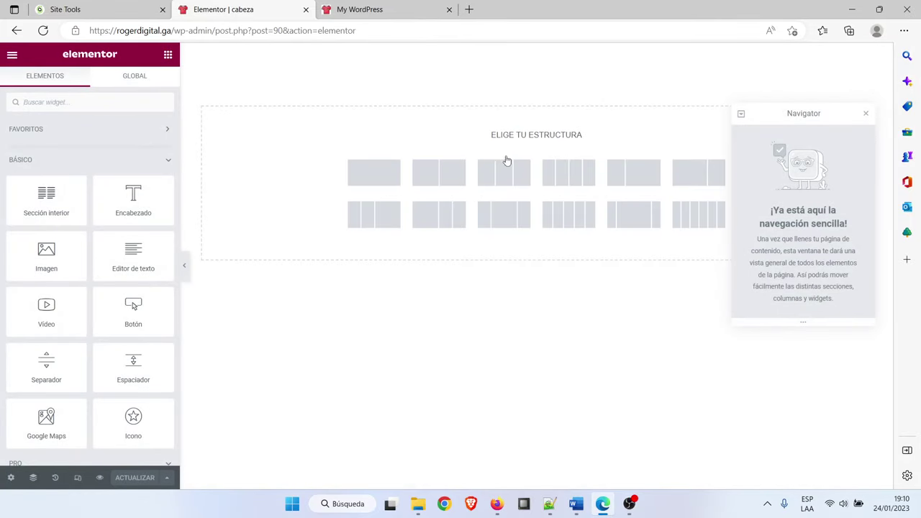
{"action": "left_click", "coordinate": [568, 170]}
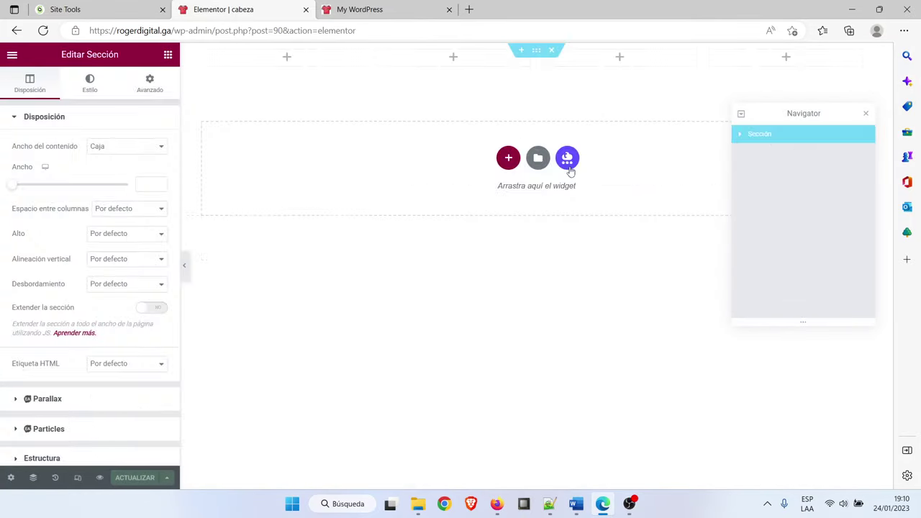
{"action": "left_click", "coordinate": [866, 116]}
Step: Place the Logotipo del sitio widget with the ROGER SHOP logo in the first column
{"action": "left_click", "coordinate": [167, 56]}
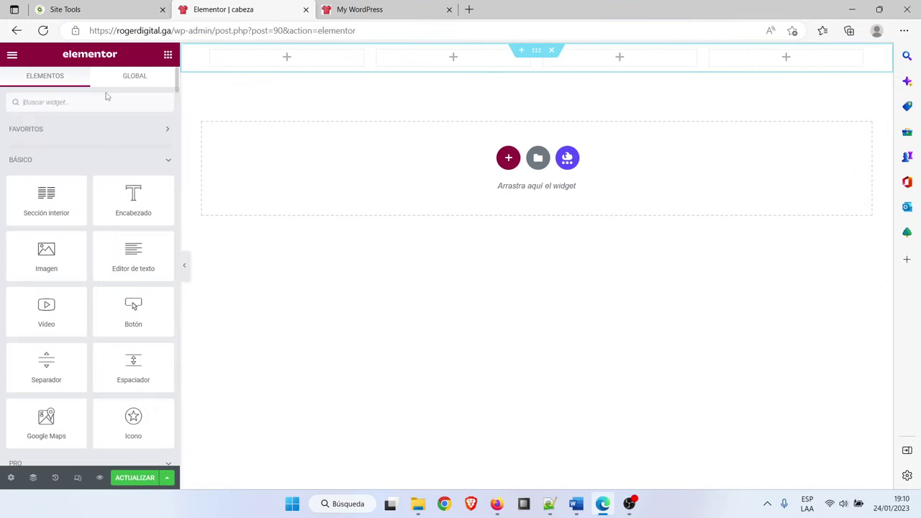
{"action": "type", "text": "logo"}
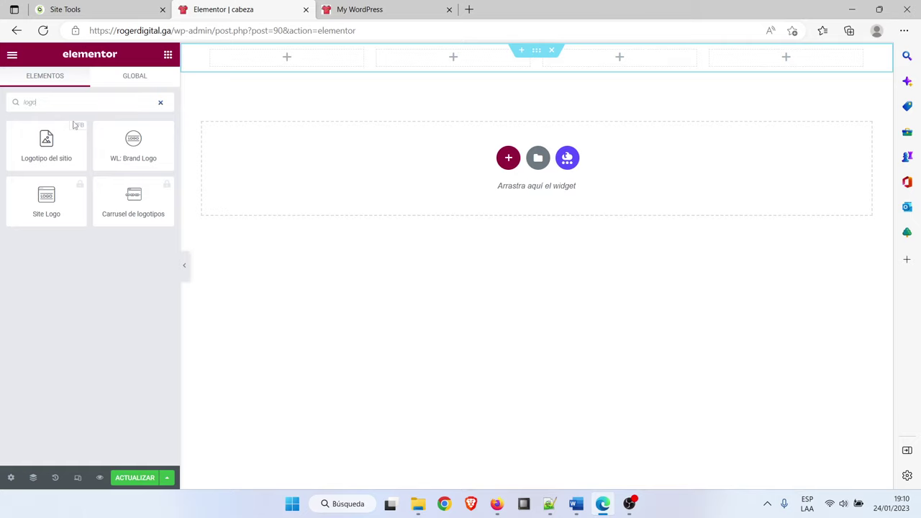
{"action": "left_click_drag", "start_coordinate": [76, 121], "coordinate": [288, 59]}
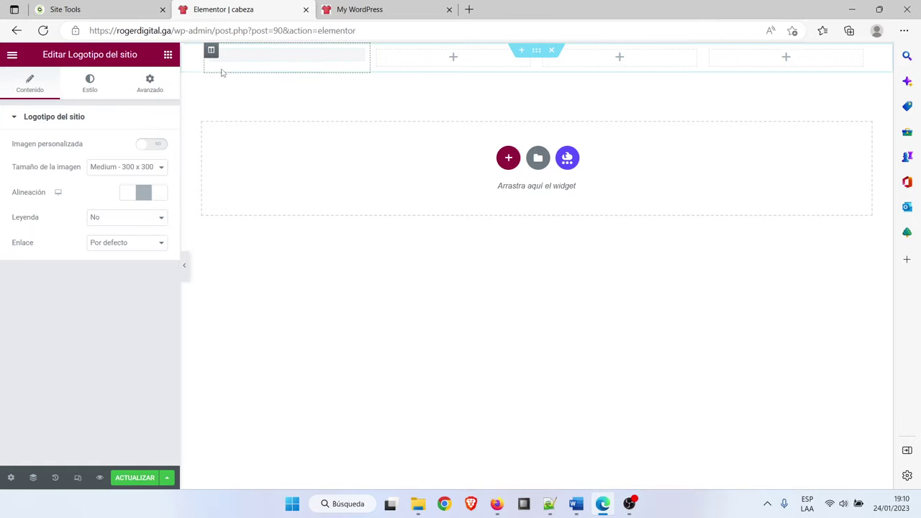
{"action": "left_click", "coordinate": [167, 54]}
Step: Collapse the widget categories and drag Barra de FiboSearch into the second column
{"action": "left_click", "coordinate": [140, 166]}
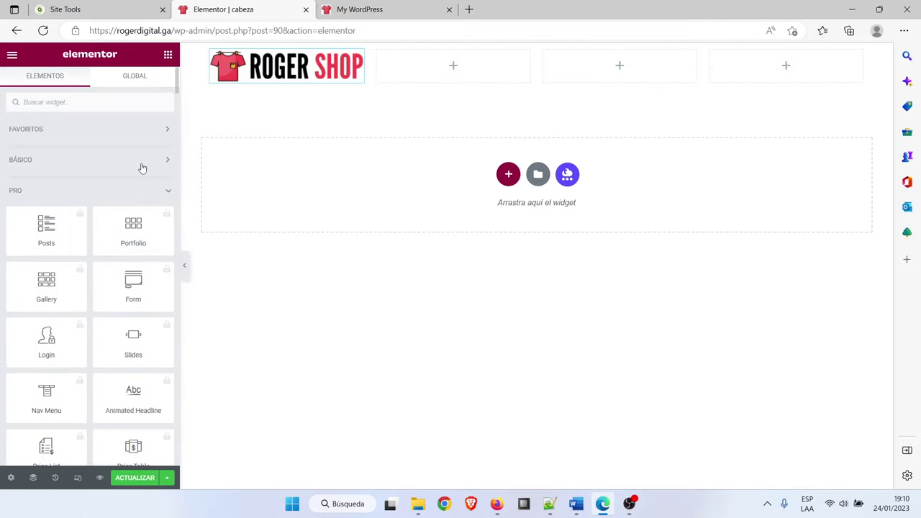
{"action": "left_click", "coordinate": [120, 199]}
{"action": "scroll", "coordinate": [121, 196], "scroll_direction": "down", "scroll_amount": 7}
{"action": "scroll", "coordinate": [122, 197], "scroll_direction": "up", "scroll_amount": 7}
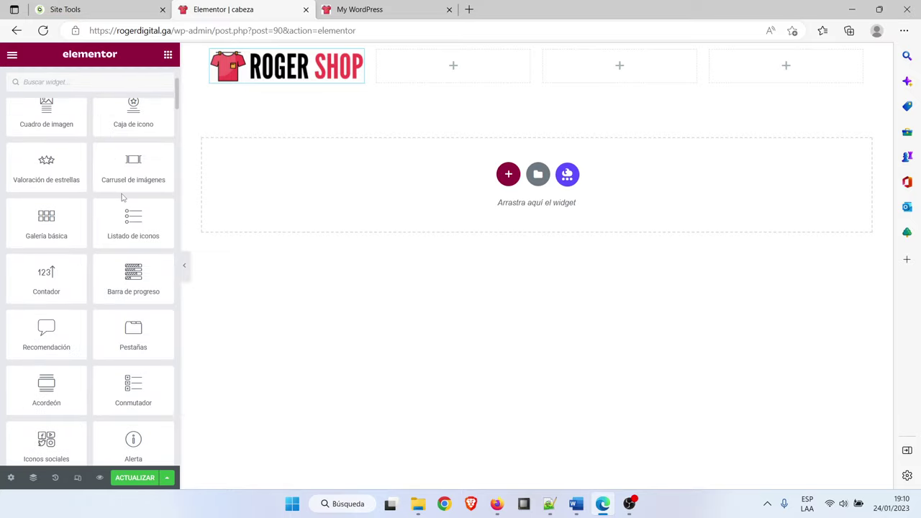
{"action": "left_click", "coordinate": [85, 222]}
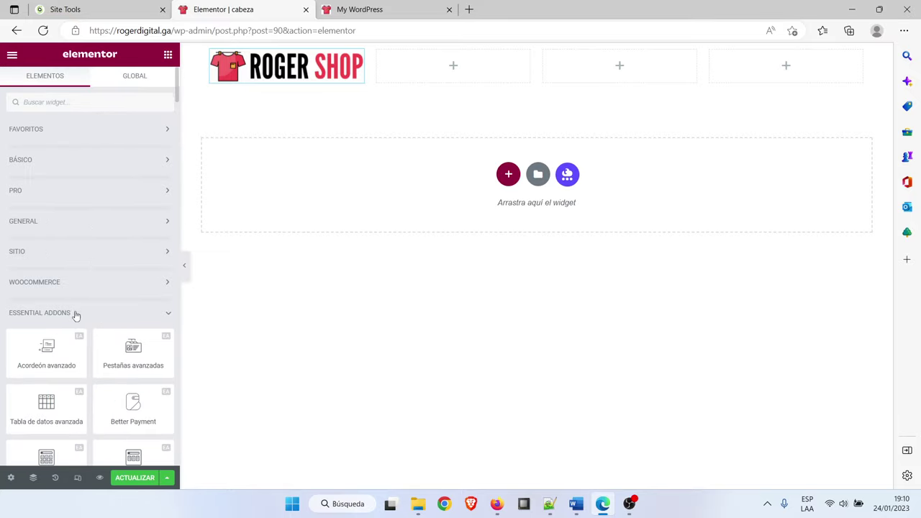
{"action": "left_click", "coordinate": [77, 311]}
{"action": "left_click", "coordinate": [87, 193]}
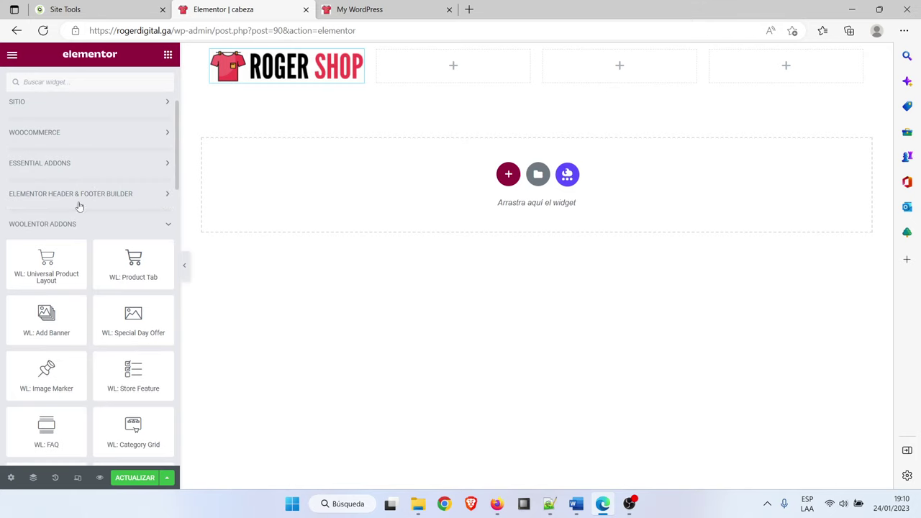
{"action": "left_click", "coordinate": [68, 217]}
{"action": "left_click", "coordinate": [54, 303]}
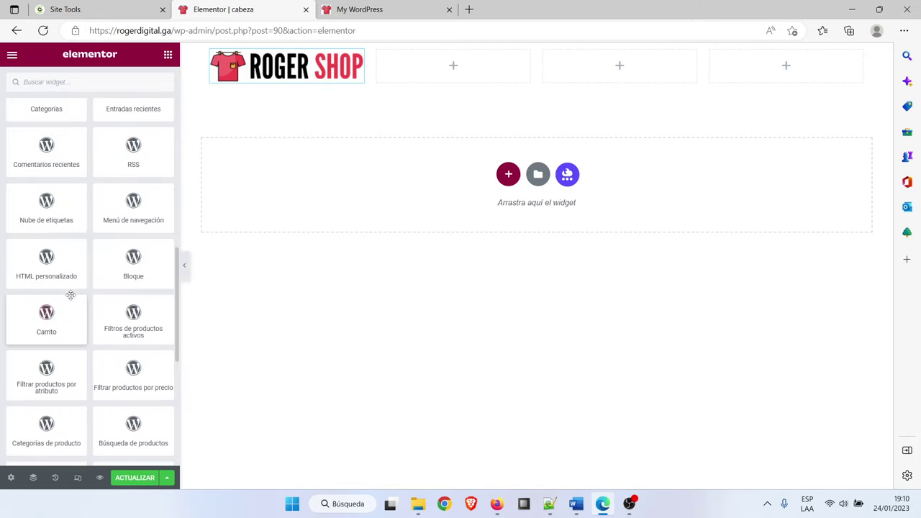
{"action": "scroll", "coordinate": [86, 317], "scroll_direction": "down", "scroll_amount": 5}
{"action": "left_click_drag", "start_coordinate": [49, 300], "coordinate": [469, 72]}
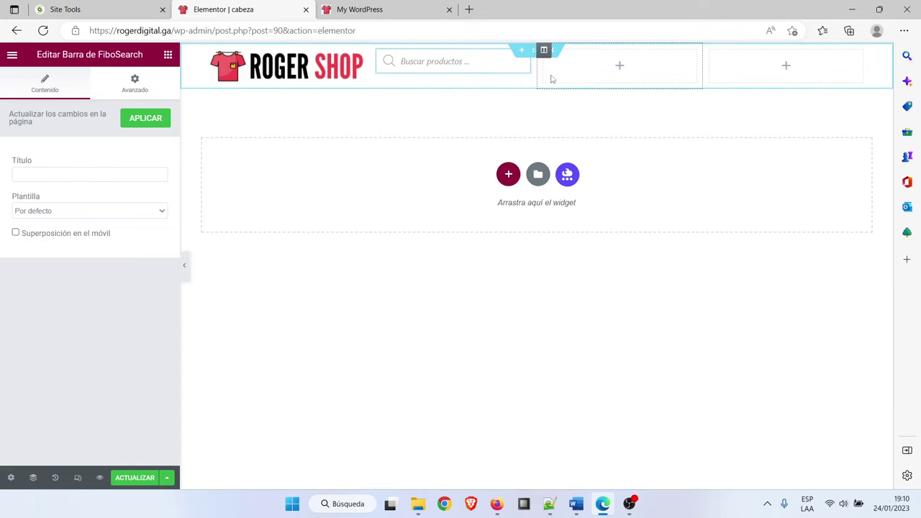
Step: Search widgets for 'carri' and add the Carrito widget to the third column
{"action": "left_click", "coordinate": [167, 55]}
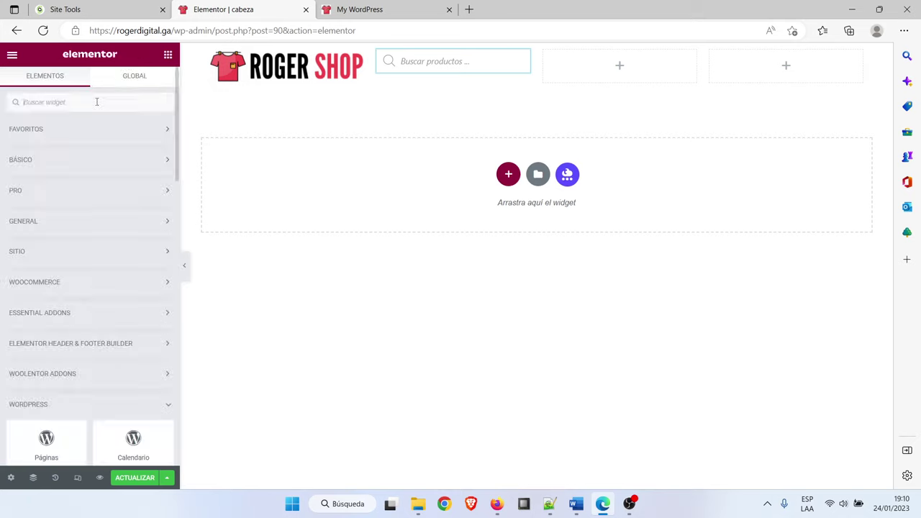
{"action": "left_click", "coordinate": [96, 102]}
{"action": "type", "text": "car"}
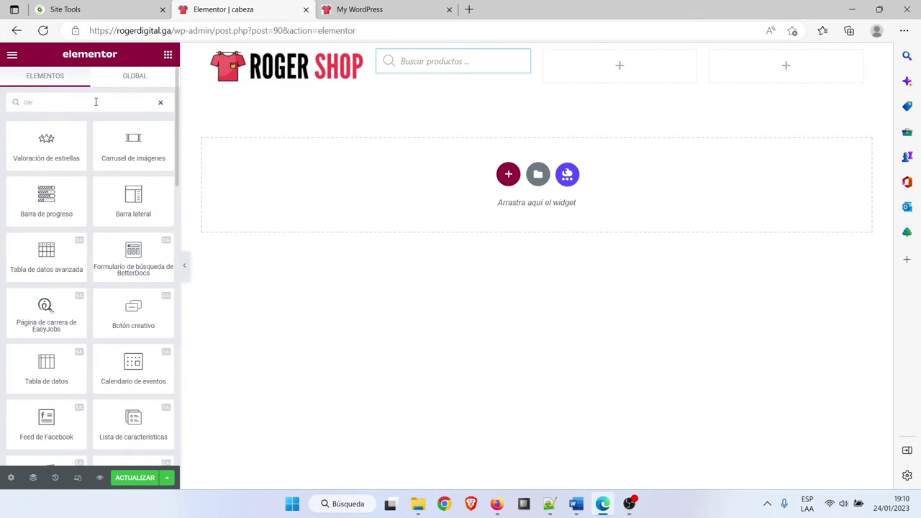
{"action": "type", "text": "ri"}
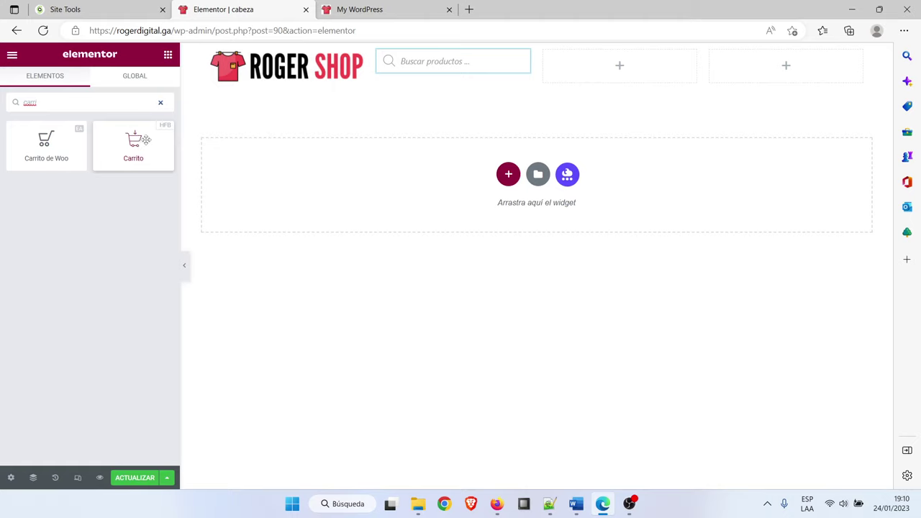
{"action": "left_click_drag", "start_coordinate": [128, 146], "coordinate": [628, 64]}
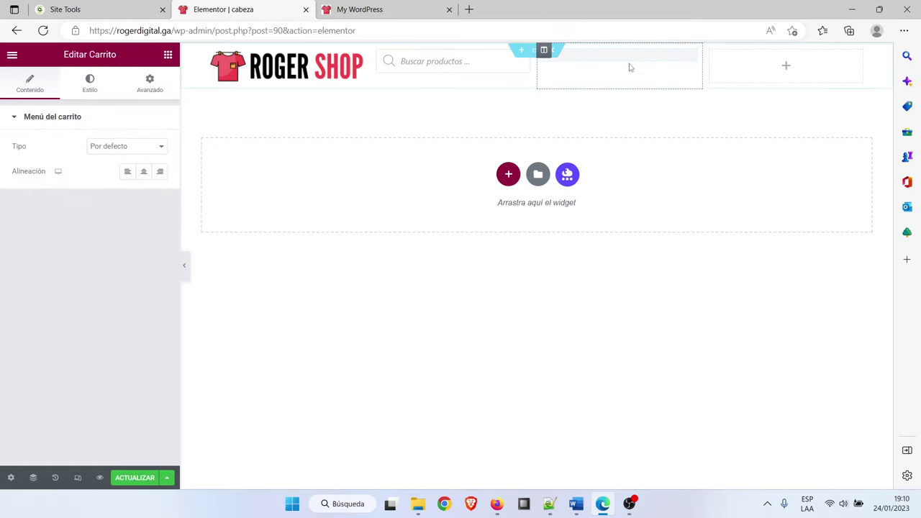
Step: Add a Listado de iconos widget to the fourth column and delete its second item
{"action": "left_click", "coordinate": [168, 55]}
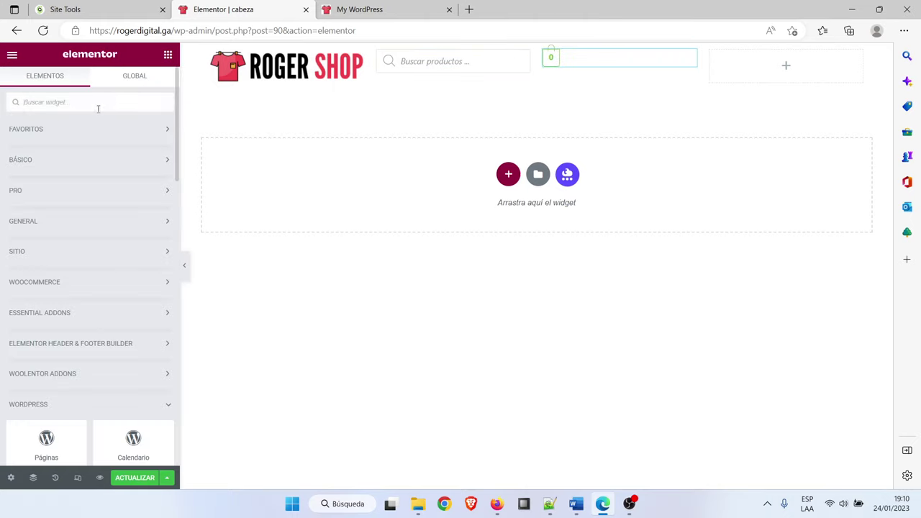
{"action": "type", "text": "list"}
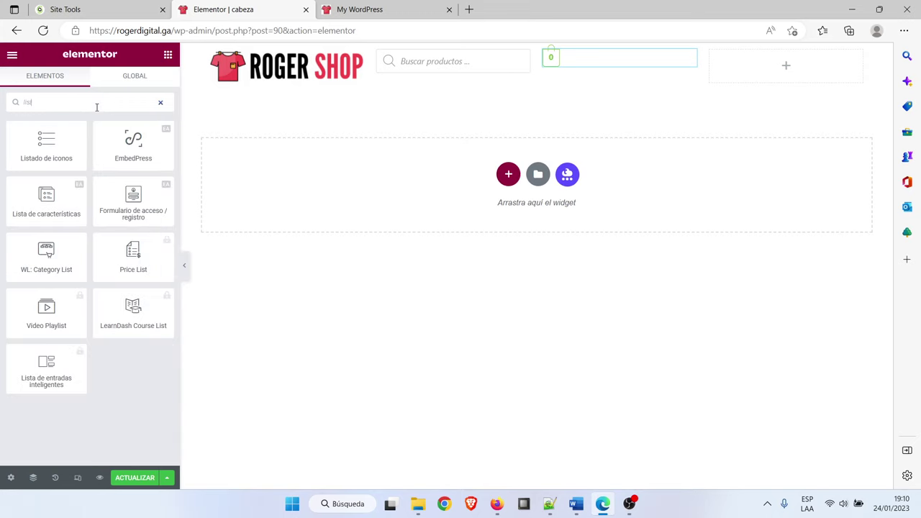
{"action": "left_click_drag", "start_coordinate": [72, 137], "coordinate": [784, 69]}
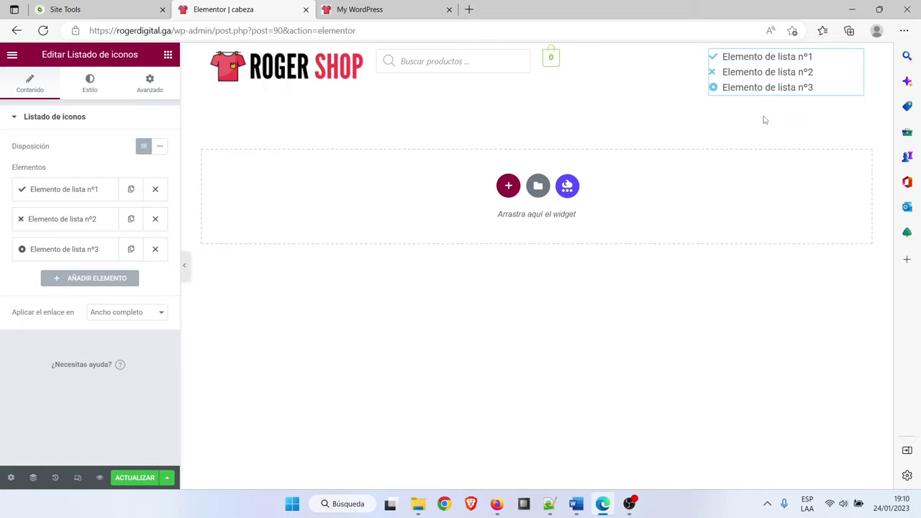
{"action": "left_click", "coordinate": [154, 223]}
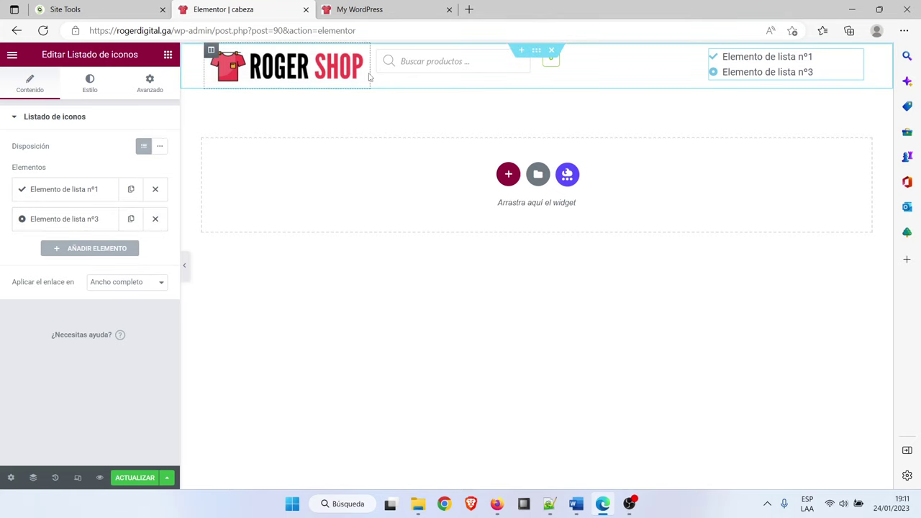
Step: Narrow the logo and icon-list columns and widen the search column
{"action": "left_click_drag", "start_coordinate": [370, 75], "coordinate": [311, 83]}
{"action": "left_click_drag", "start_coordinate": [701, 69], "coordinate": [777, 77]}
{"action": "left_click_drag", "start_coordinate": [537, 86], "coordinate": [708, 78]}
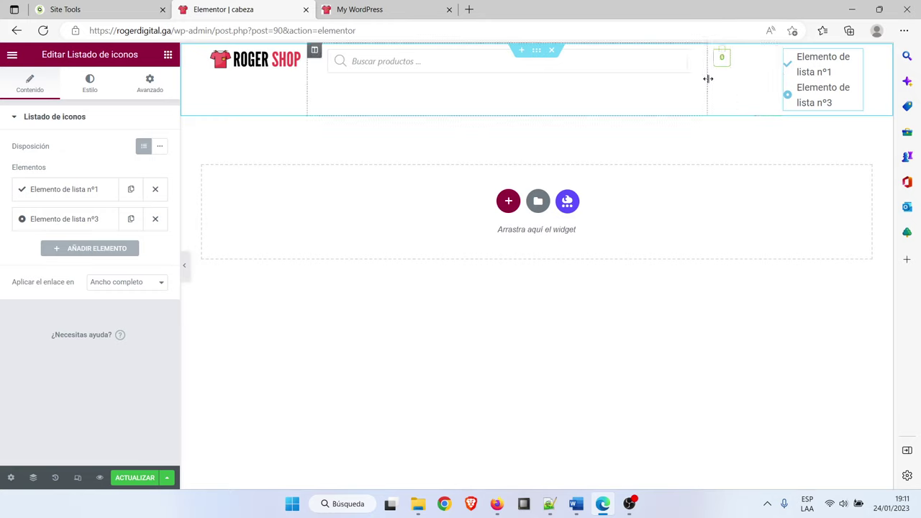
Step: Set Alineación vertical to Medio for the logo, search, cart and icon-list columns
{"action": "left_click", "coordinate": [211, 51]}
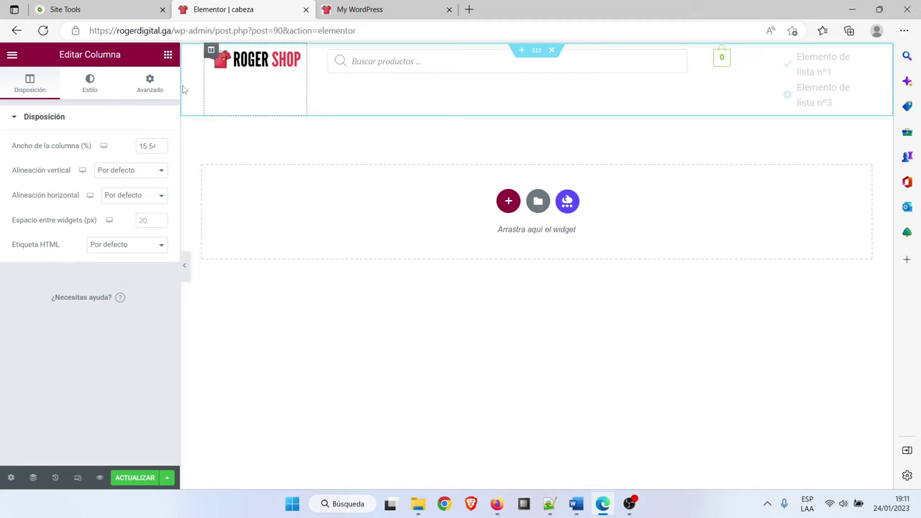
{"action": "left_click", "coordinate": [128, 170]}
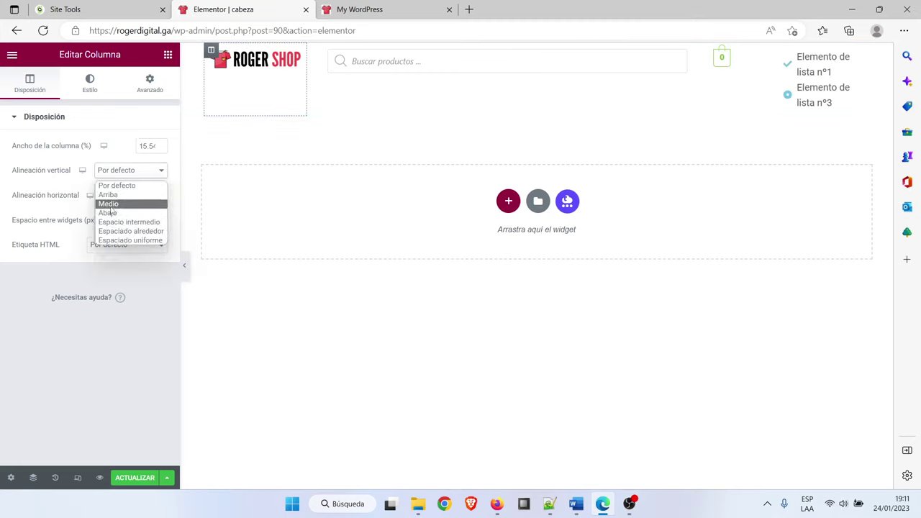
{"action": "left_click", "coordinate": [114, 202]}
{"action": "left_click", "coordinate": [314, 50]}
{"action": "left_click", "coordinate": [130, 170]}
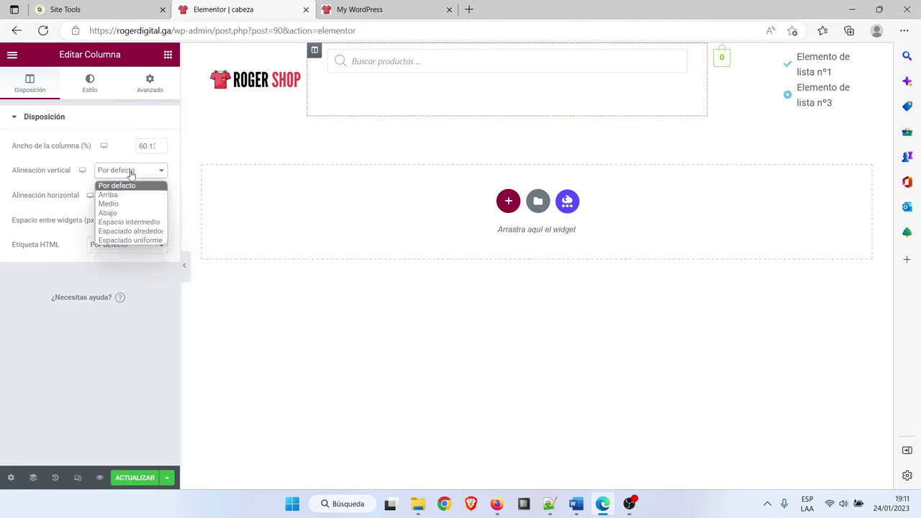
{"action": "left_click", "coordinate": [118, 204]}
{"action": "left_click", "coordinate": [714, 49]}
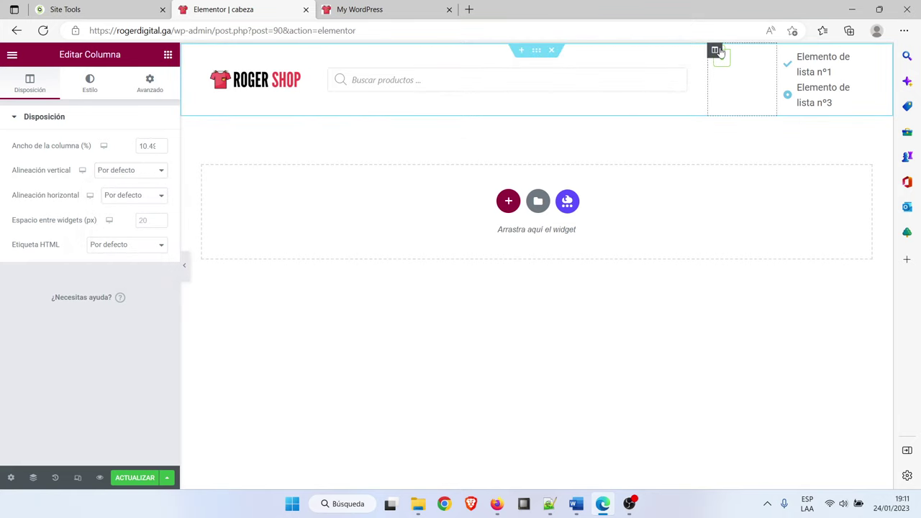
{"action": "left_click", "coordinate": [115, 173]}
{"action": "left_click", "coordinate": [115, 203]}
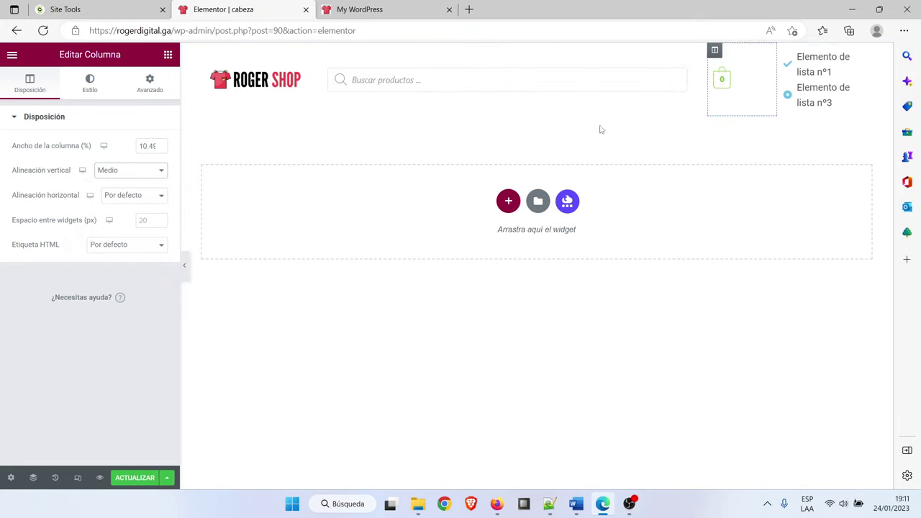
{"action": "left_click", "coordinate": [785, 50]}
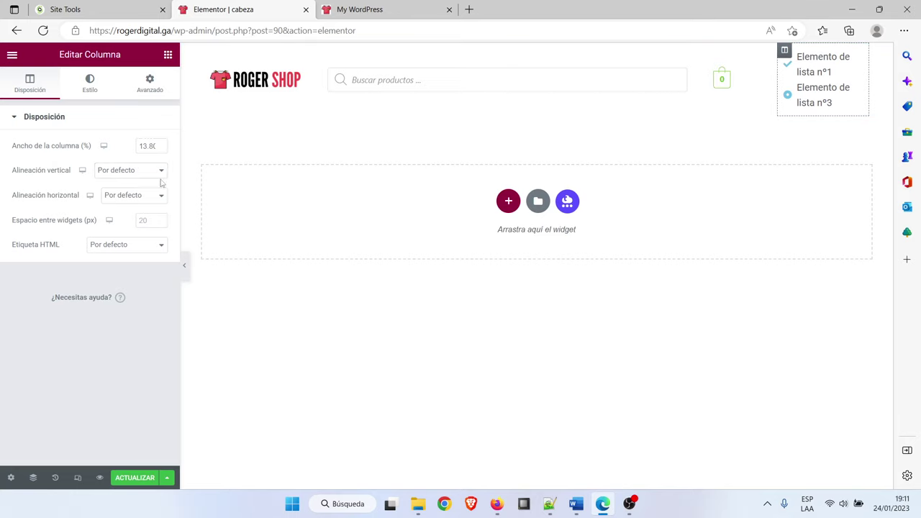
{"action": "left_click", "coordinate": [130, 173]}
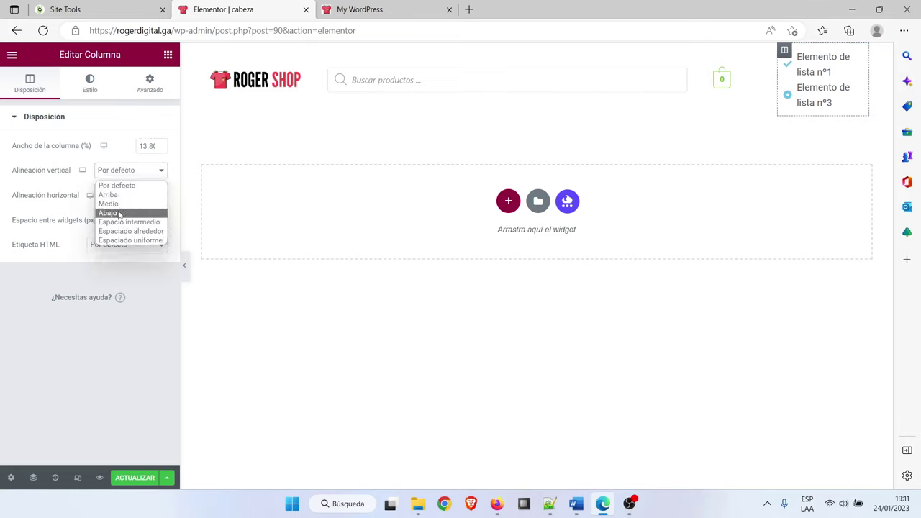
{"action": "left_click", "coordinate": [120, 204]}
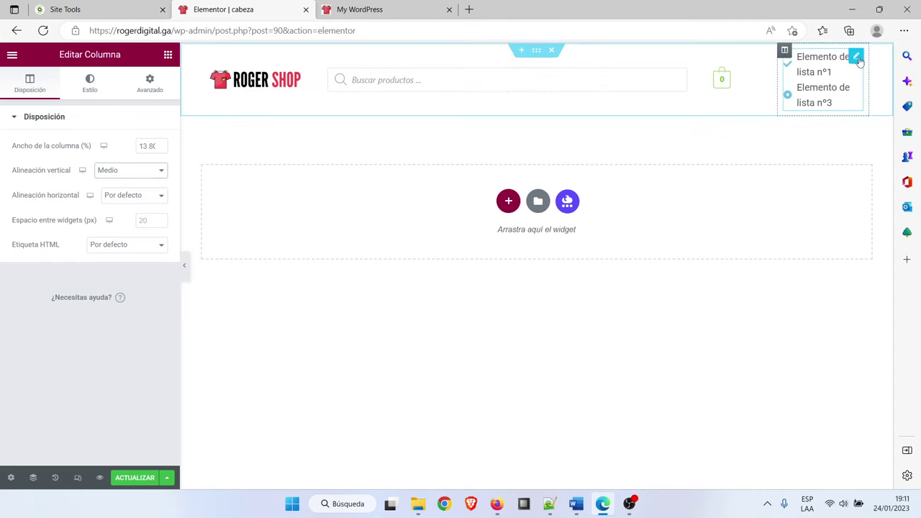
Step: Delete the third list item and rename the first item to 'Mi Cuenta'
{"action": "left_click", "coordinate": [856, 59]}
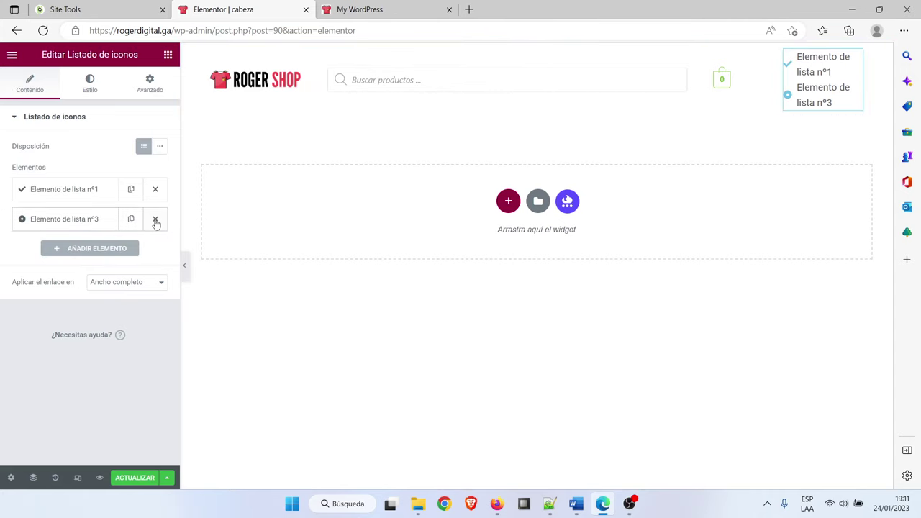
{"action": "left_click", "coordinate": [155, 218]}
{"action": "left_click", "coordinate": [66, 191]}
{"action": "triple_click", "coordinate": [72, 231]}
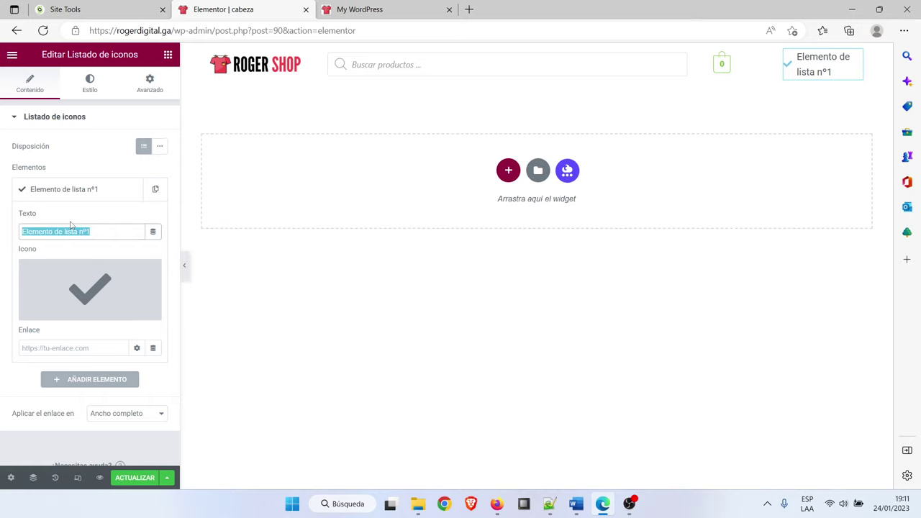
{"action": "type", "text": "Mi Cuen"}
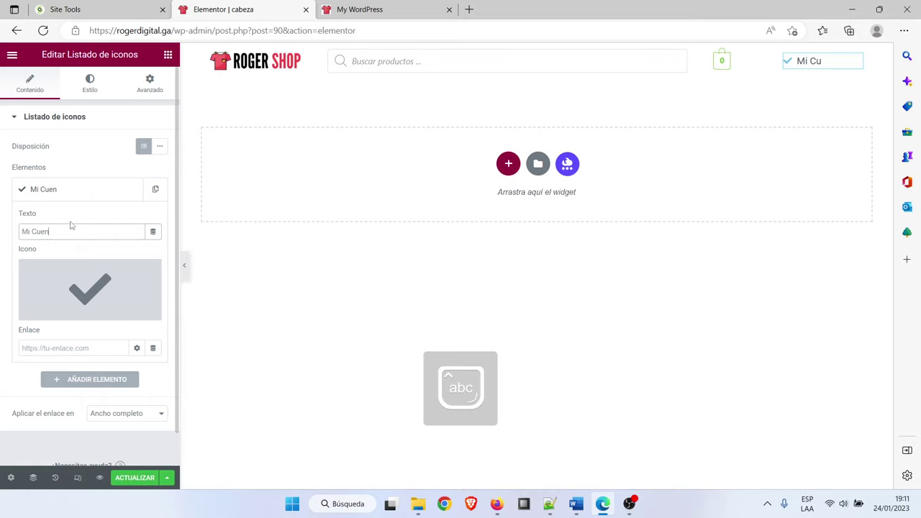
{"action": "type", "text": "ta"}
Step: Change the Mi Cuenta item's icon to the User icon
{"action": "left_click", "coordinate": [58, 309]}
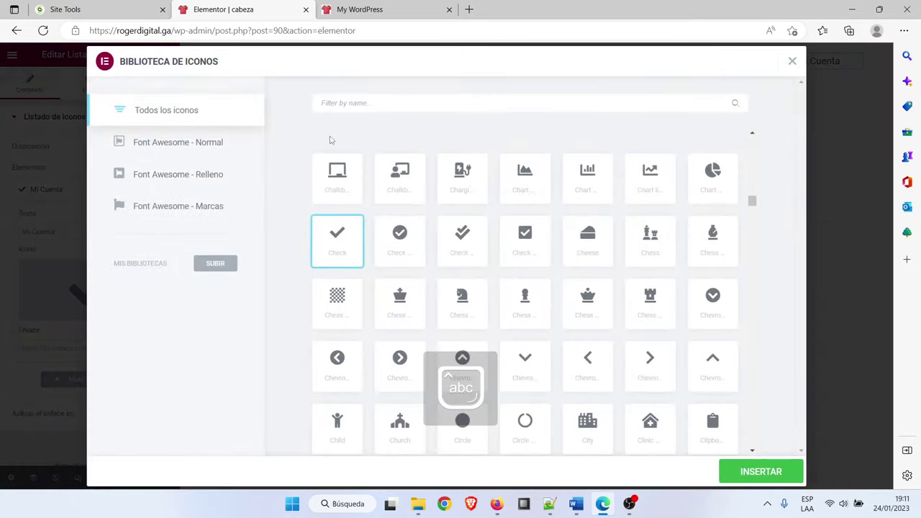
{"action": "left_click", "coordinate": [355, 105]}
{"action": "type", "text": "user"}
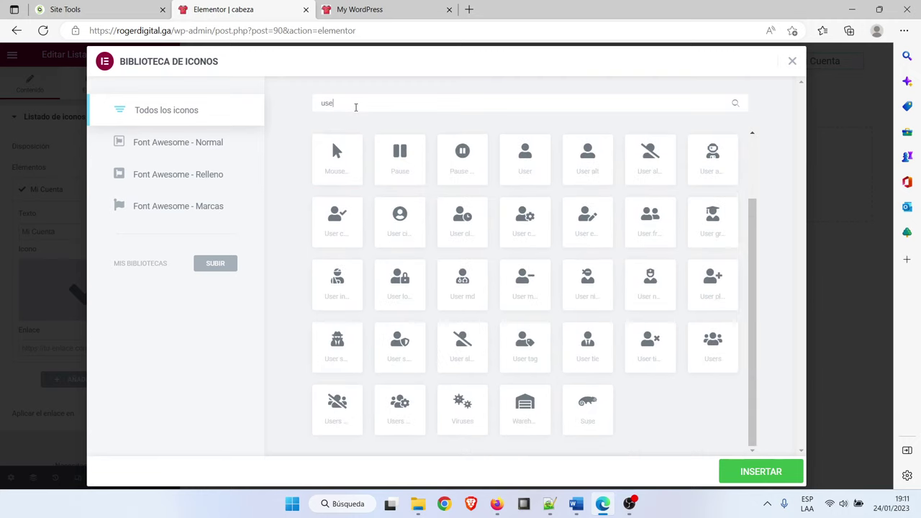
{"action": "left_click", "coordinate": [343, 154]}
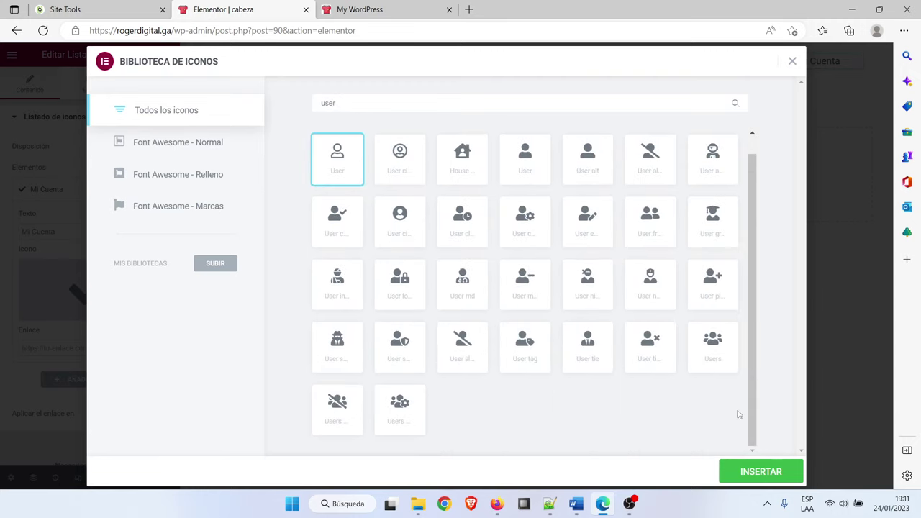
{"action": "left_click", "coordinate": [766, 474]}
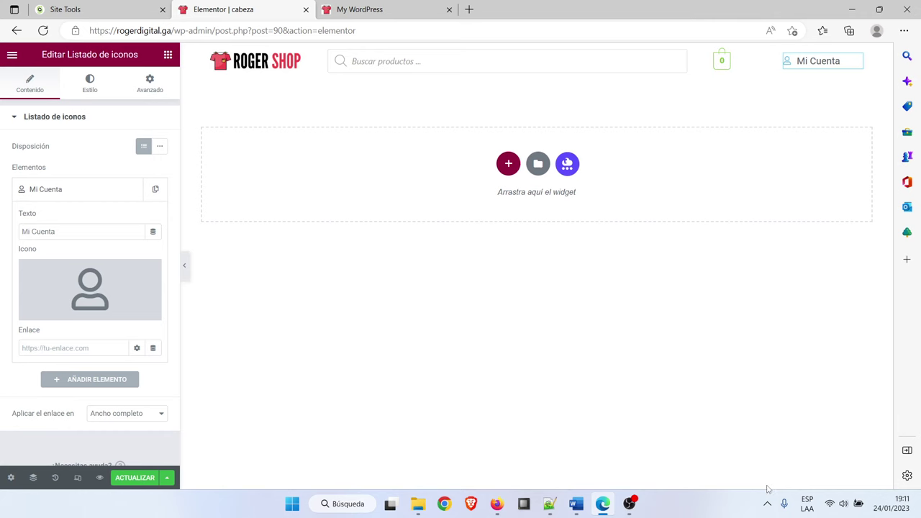
Step: Copy colour code F1404B from the course notes and apply it to the Mi Cuenta icon
{"action": "left_click", "coordinate": [549, 504]}
{"action": "scroll", "coordinate": [331, 387], "scroll_direction": "down", "scroll_amount": 5}
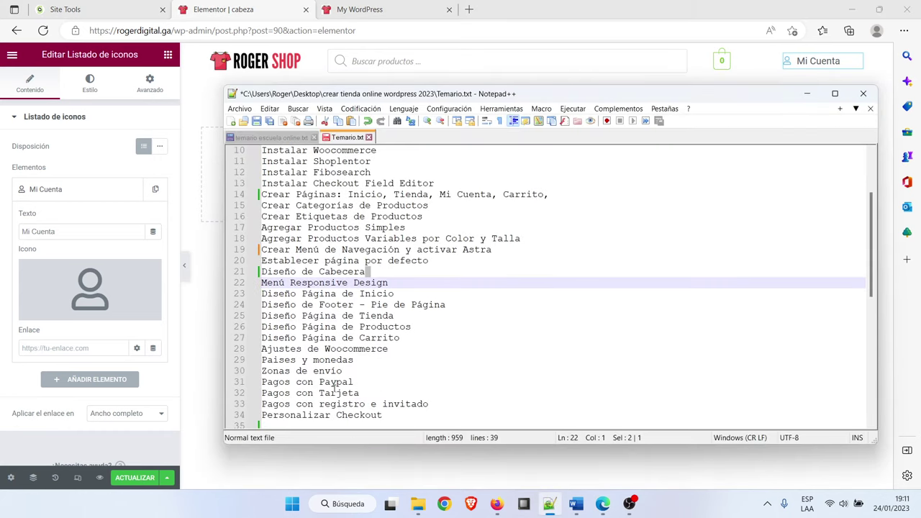
{"action": "double_click", "coordinate": [281, 384]}
{"action": "key", "text": "ctrl+c"}
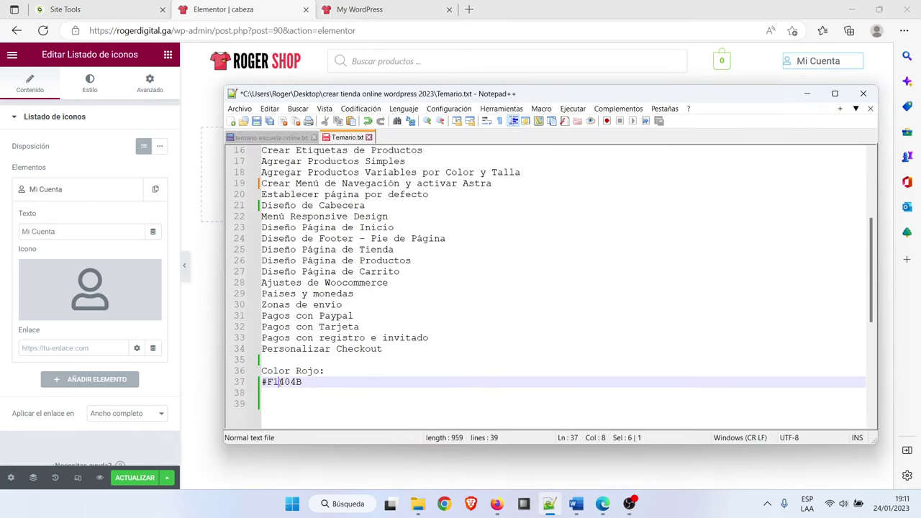
{"action": "left_click", "coordinate": [224, 8]}
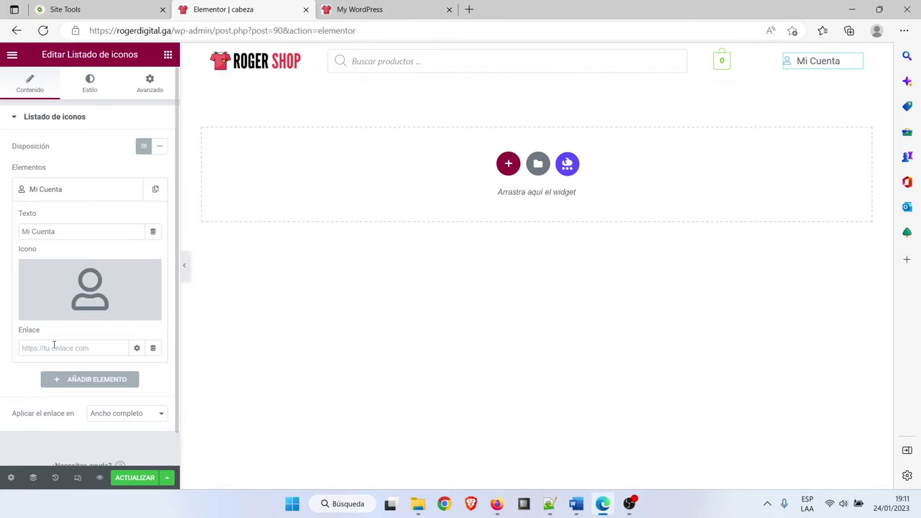
{"action": "left_click", "coordinate": [89, 82]}
{"action": "left_click", "coordinate": [67, 248]}
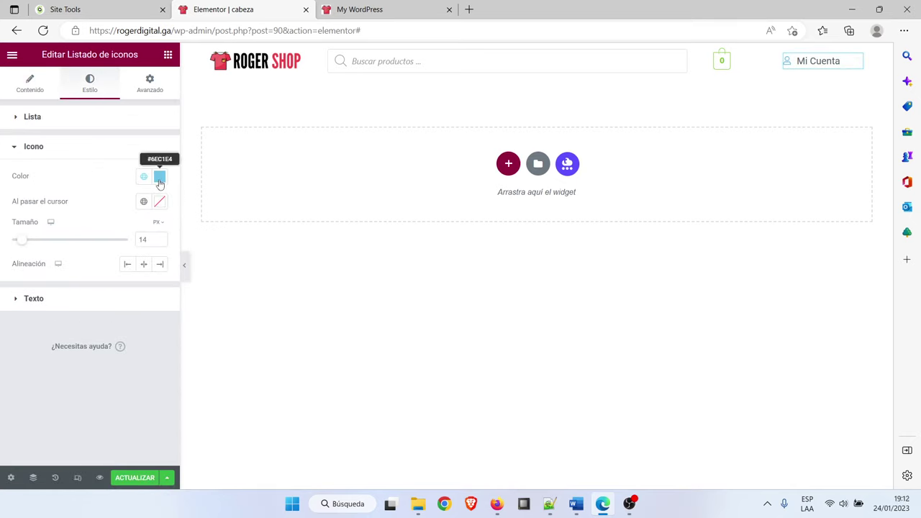
{"action": "left_click", "coordinate": [159, 179]}
{"action": "key", "text": "ctrl+v"}
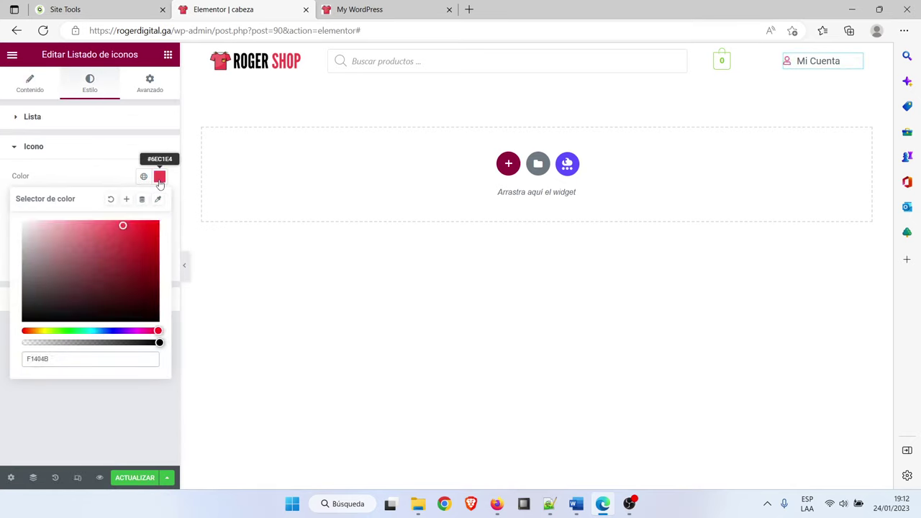
{"action": "left_click", "coordinate": [159, 180]}
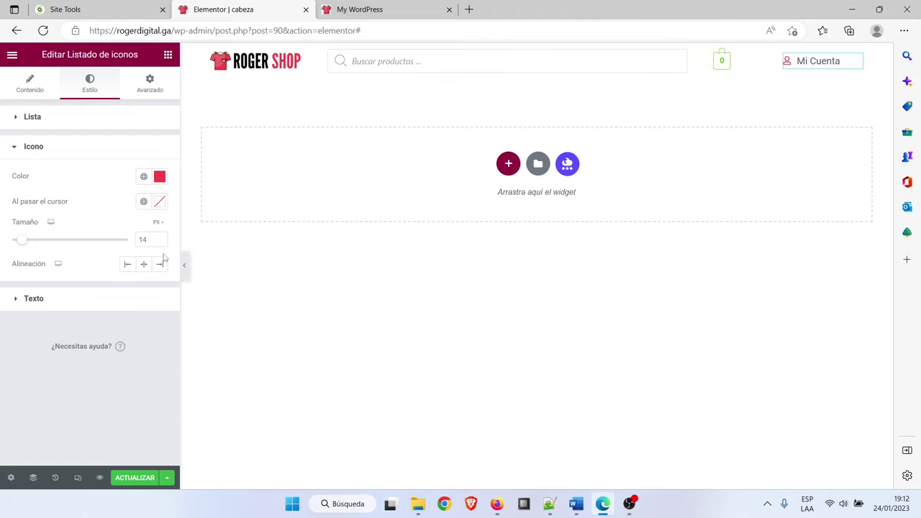
Step: Keep the link at full width and set the Mi Cuenta list alignment to Centro
{"action": "left_click", "coordinate": [35, 91]}
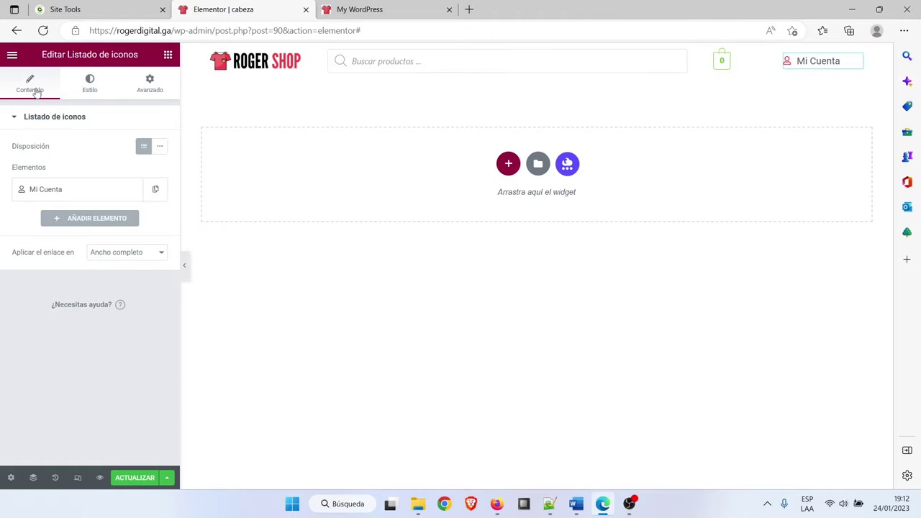
{"action": "left_click", "coordinate": [142, 255]}
{"action": "left_click", "coordinate": [141, 255]}
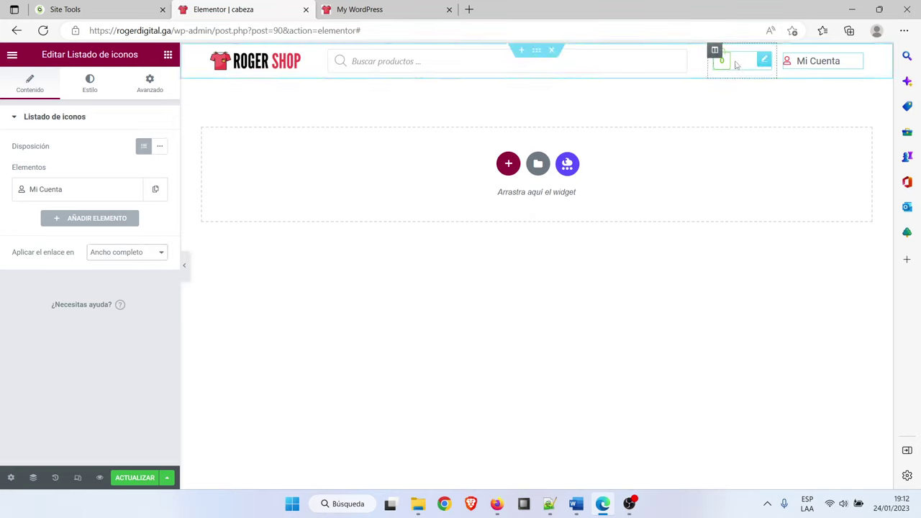
{"action": "left_click", "coordinate": [90, 97]}
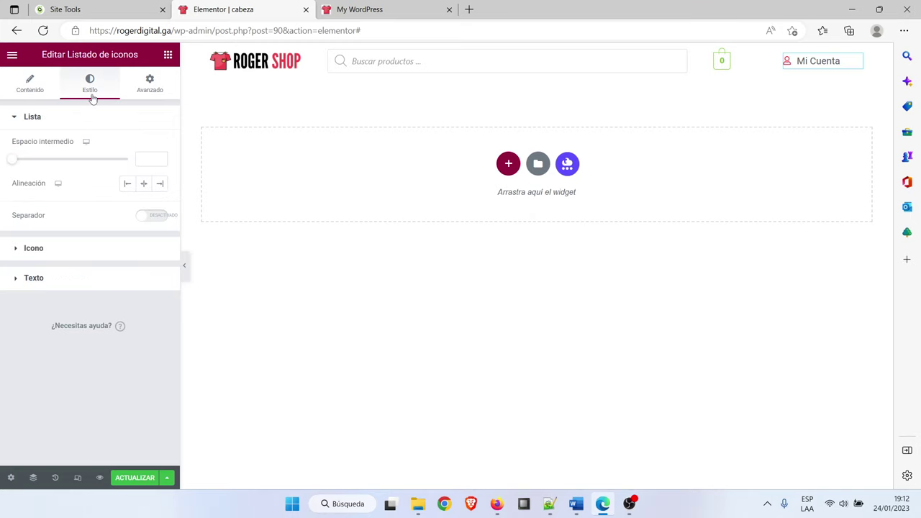
{"action": "left_click", "coordinate": [143, 184]}
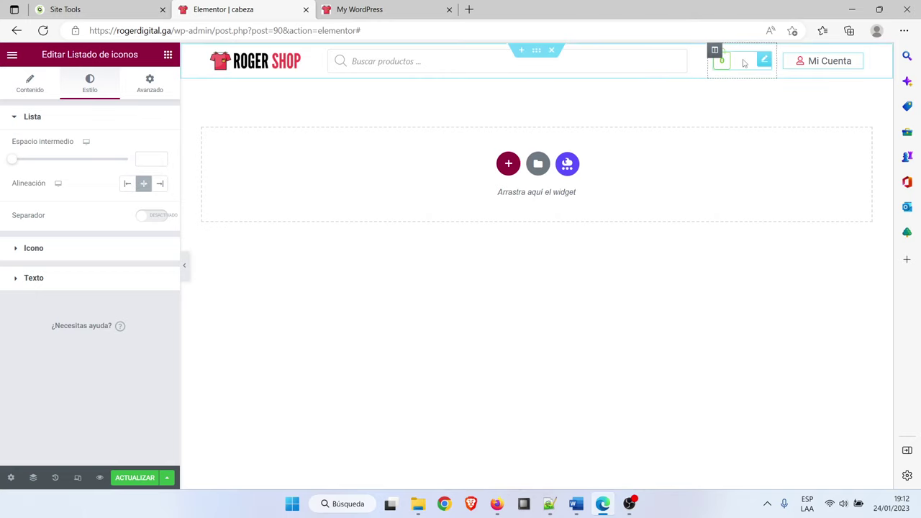
{"action": "left_click", "coordinate": [741, 62]}
Step: Switch the cart to the Personalizado total display and give its badge a #F1404B background
{"action": "left_click", "coordinate": [115, 146]}
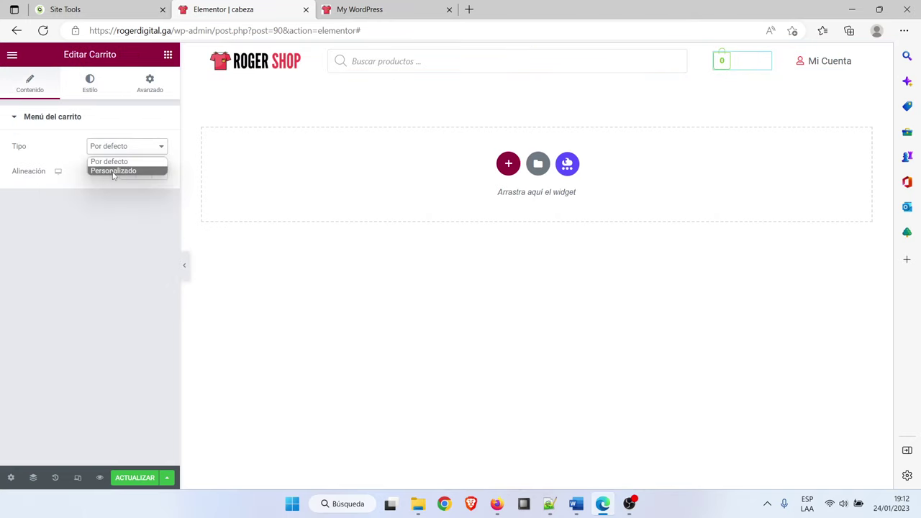
{"action": "left_click", "coordinate": [113, 172]}
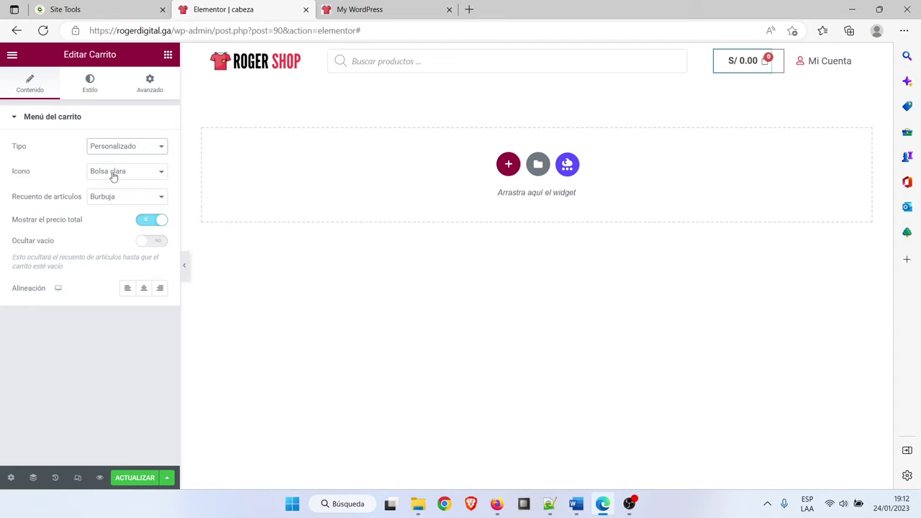
{"action": "left_click", "coordinate": [90, 82]}
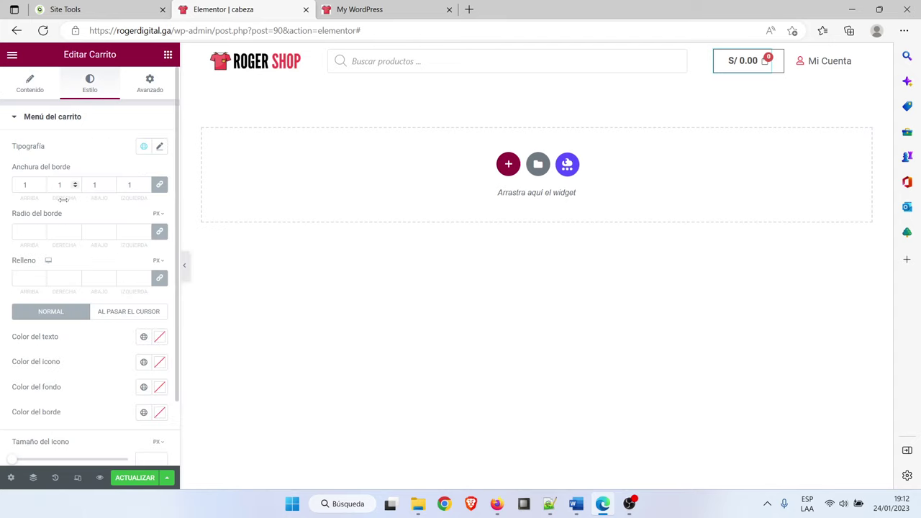
{"action": "scroll", "coordinate": [2, 285], "scroll_direction": "down", "scroll_amount": 2}
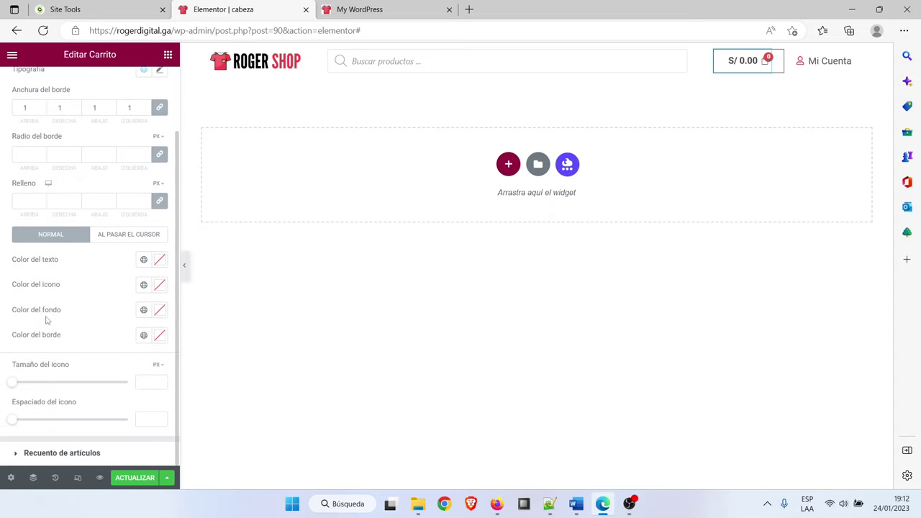
{"action": "left_click", "coordinate": [78, 454]}
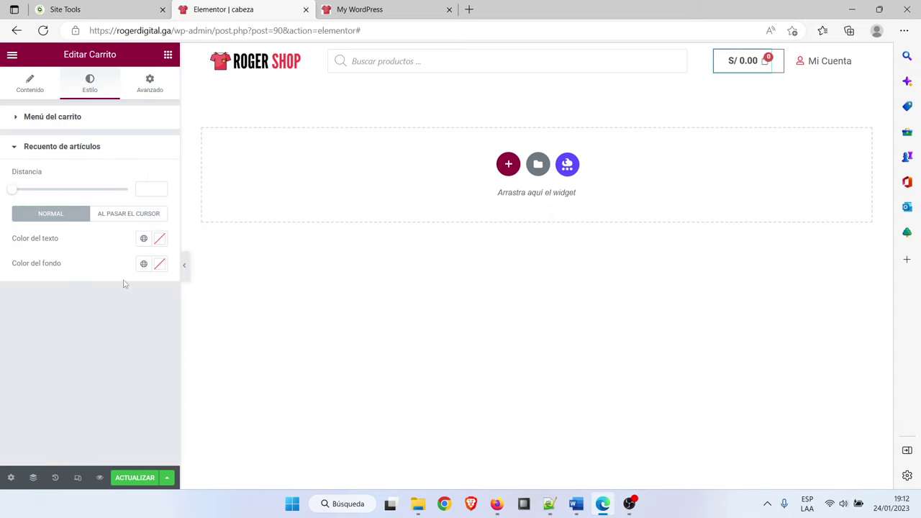
{"action": "left_click", "coordinate": [159, 265]}
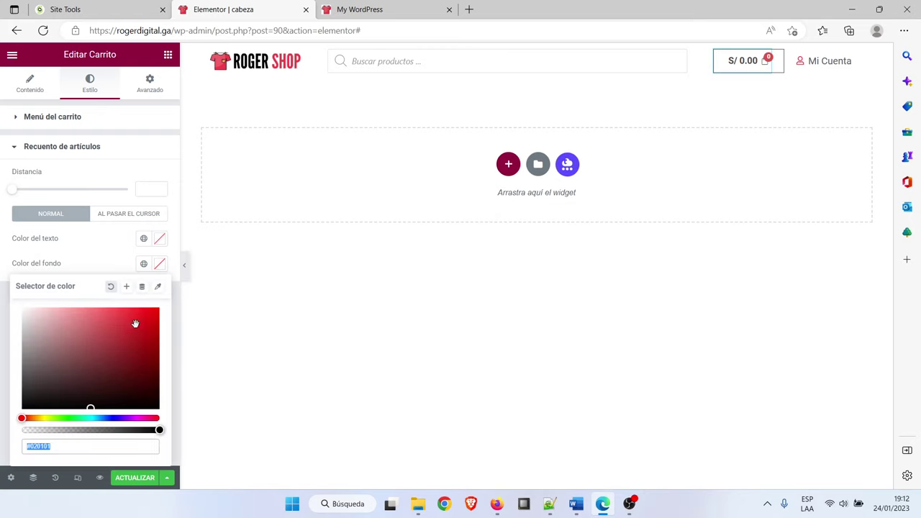
{"action": "left_click_drag", "start_coordinate": [136, 324], "coordinate": [2, 419]}
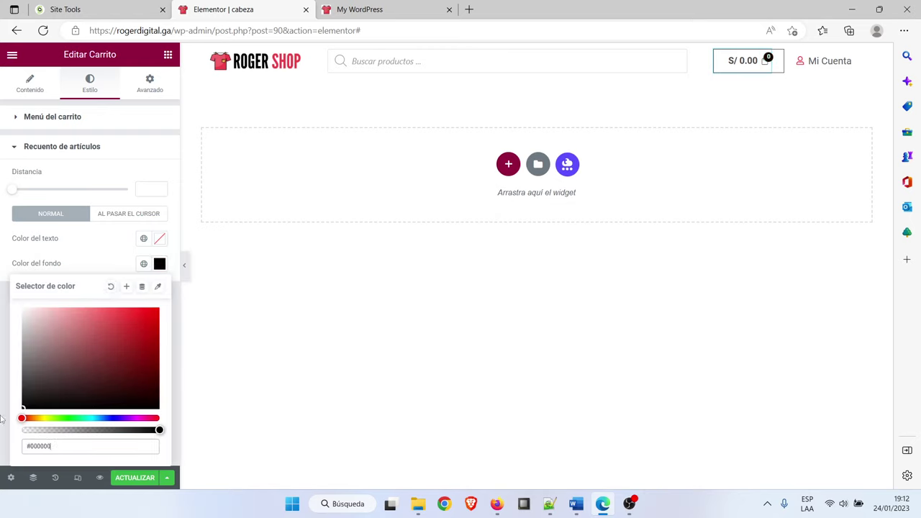
{"action": "double_click", "coordinate": [56, 442]}
{"action": "type", "text": "#F1404B"}
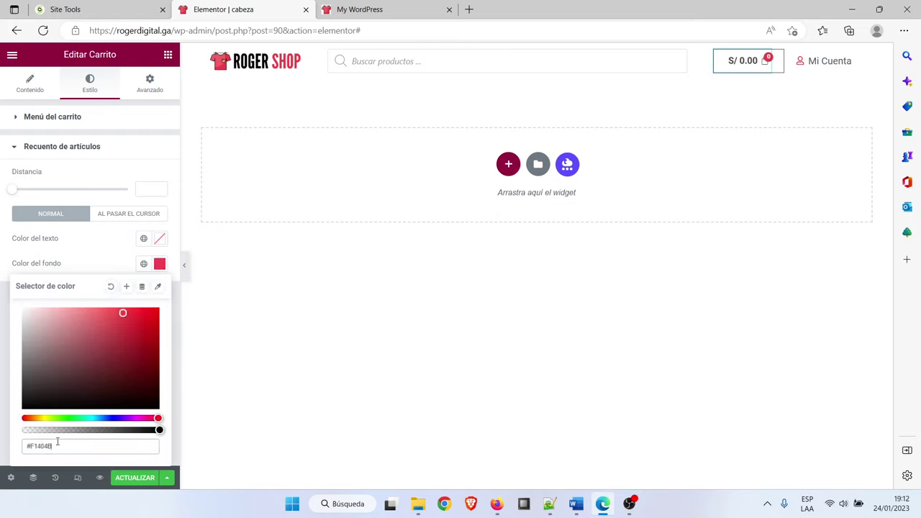
{"action": "left_click", "coordinate": [1, 377]}
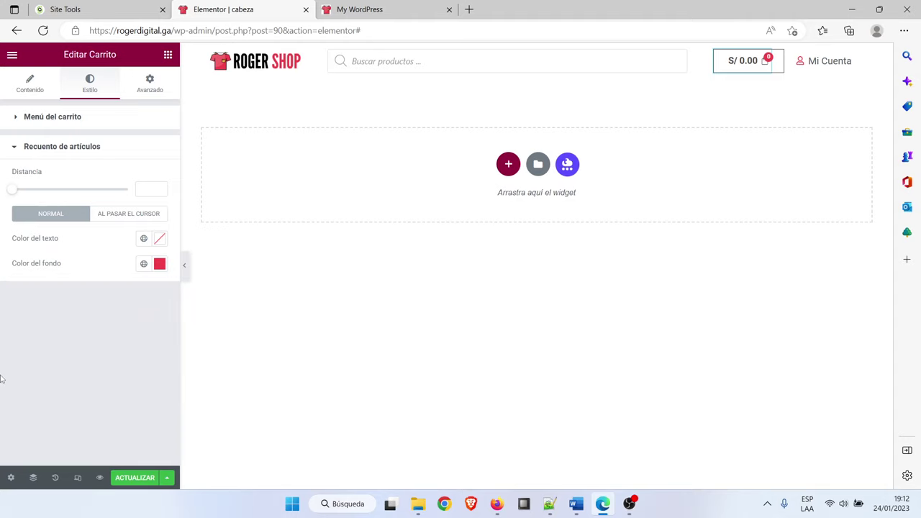
Step: Set the cart border width to 0 and the cart icon size to 18
{"action": "left_click", "coordinate": [64, 117]}
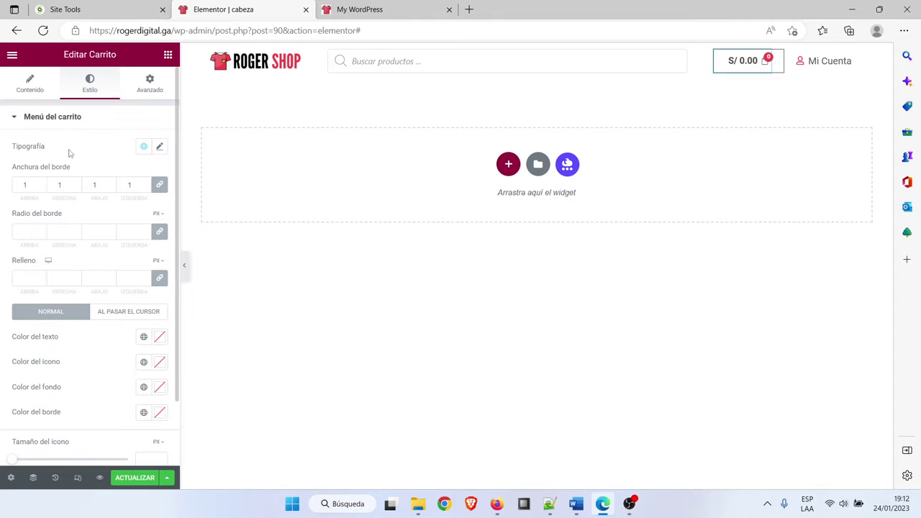
{"action": "double_click", "coordinate": [27, 185]}
{"action": "type", "text": "0"}
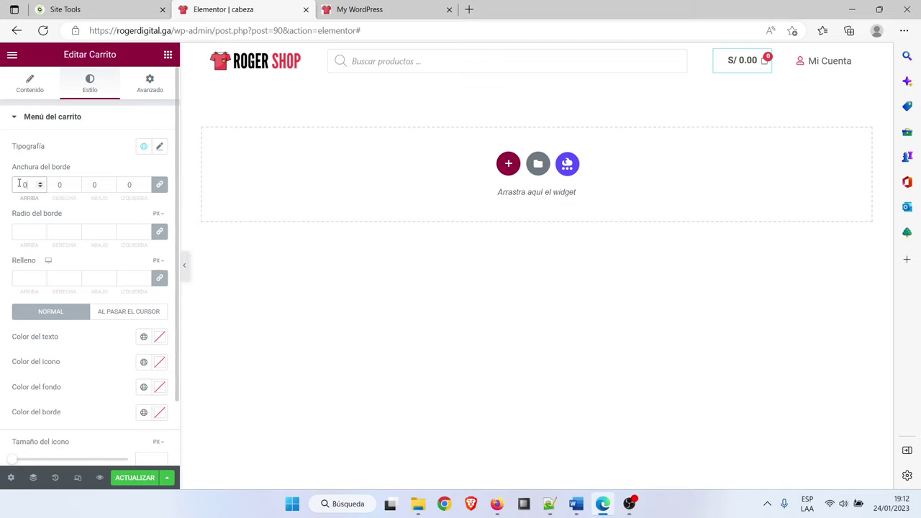
{"action": "left_click", "coordinate": [182, 267]}
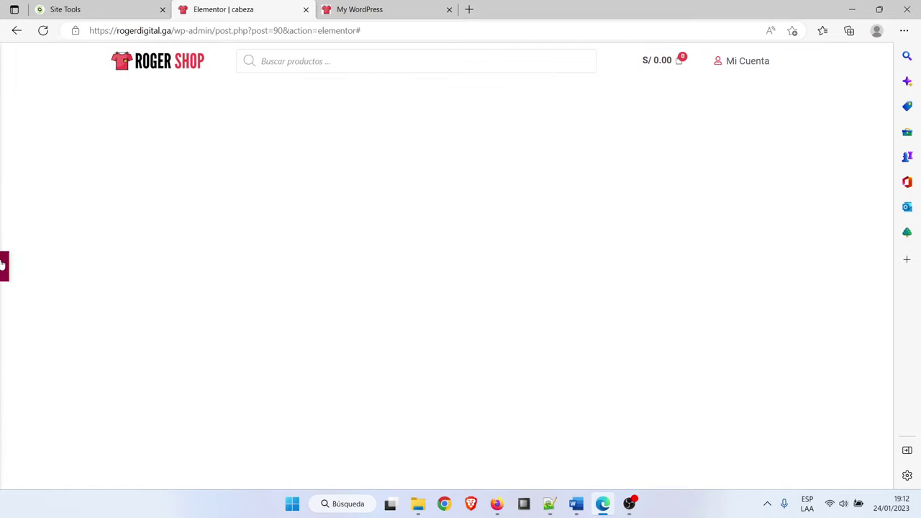
{"action": "left_click", "coordinate": [3, 265]}
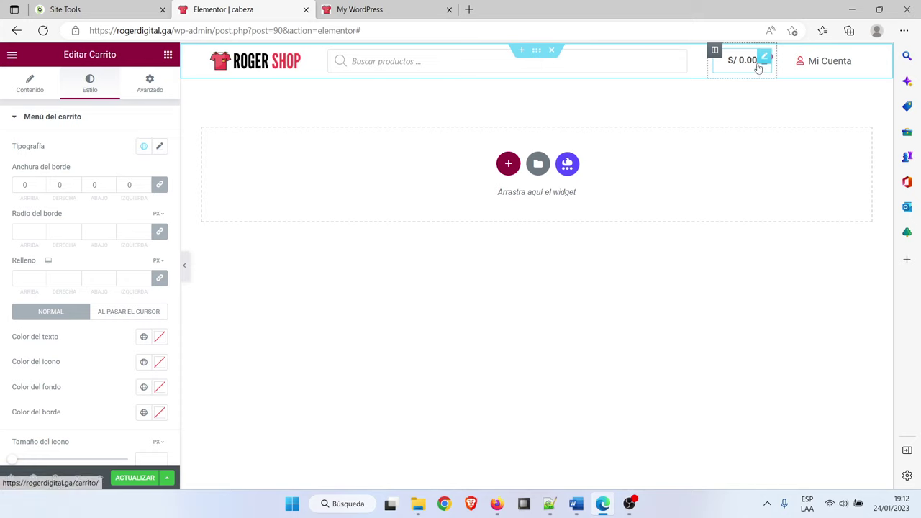
{"action": "scroll", "coordinate": [32, 334], "scroll_direction": "down", "scroll_amount": 1}
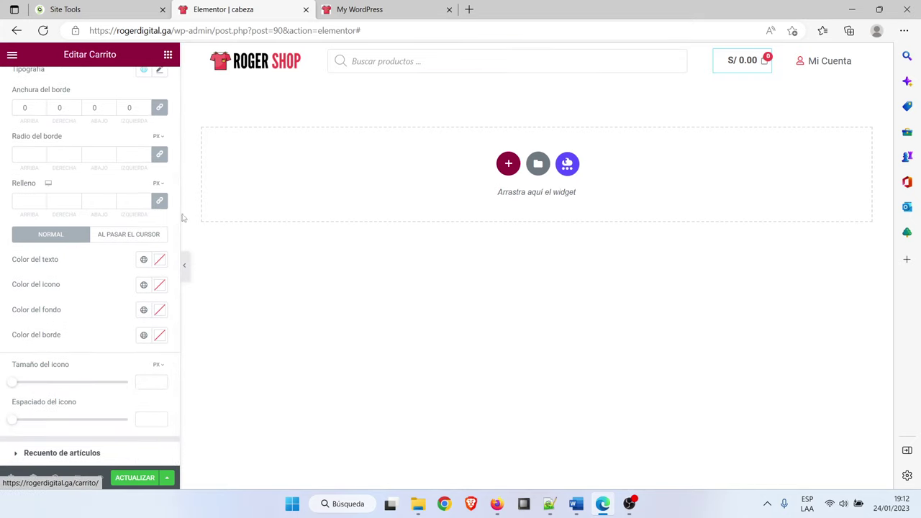
{"action": "left_click", "coordinate": [149, 381]}
{"action": "type", "text": "18"}
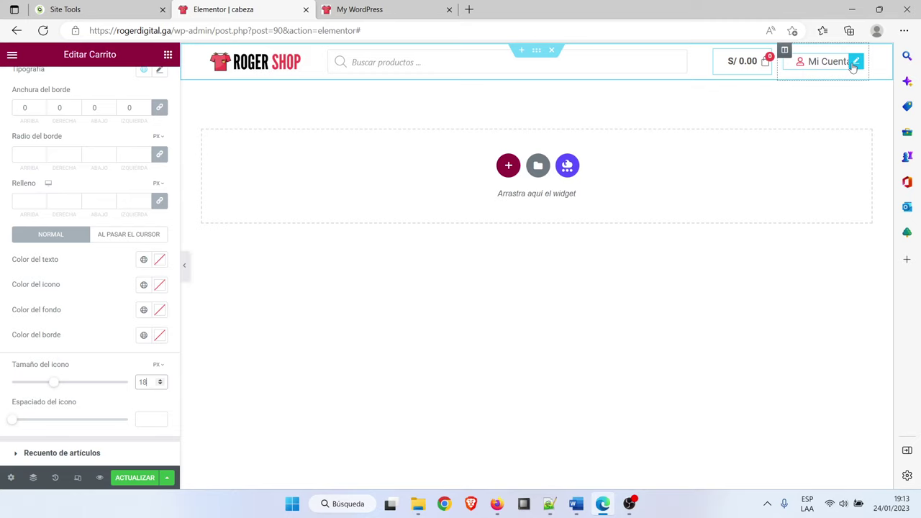
Step: Set the Mi Cuenta icon size to 16, save with ACTUALIZAR, and reload the live site
{"action": "left_click", "coordinate": [855, 63]}
{"action": "left_click", "coordinate": [61, 252]}
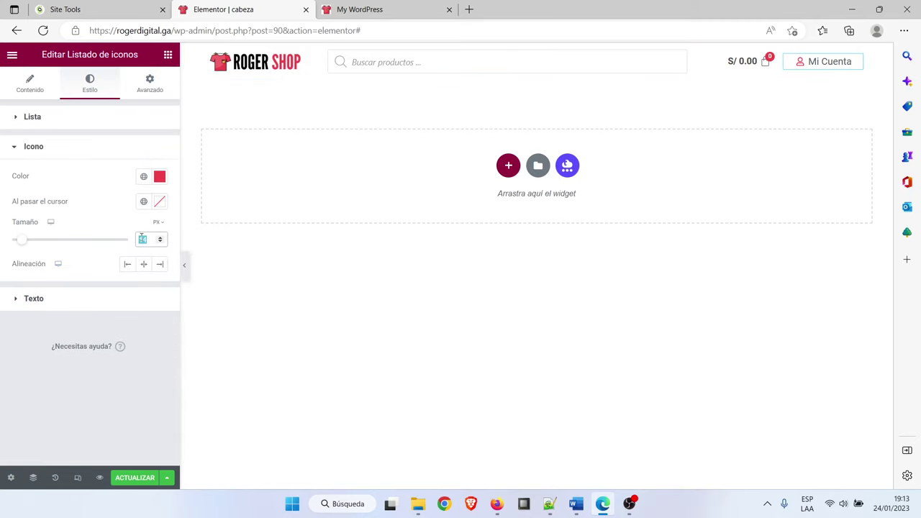
{"action": "type", "text": "18"}
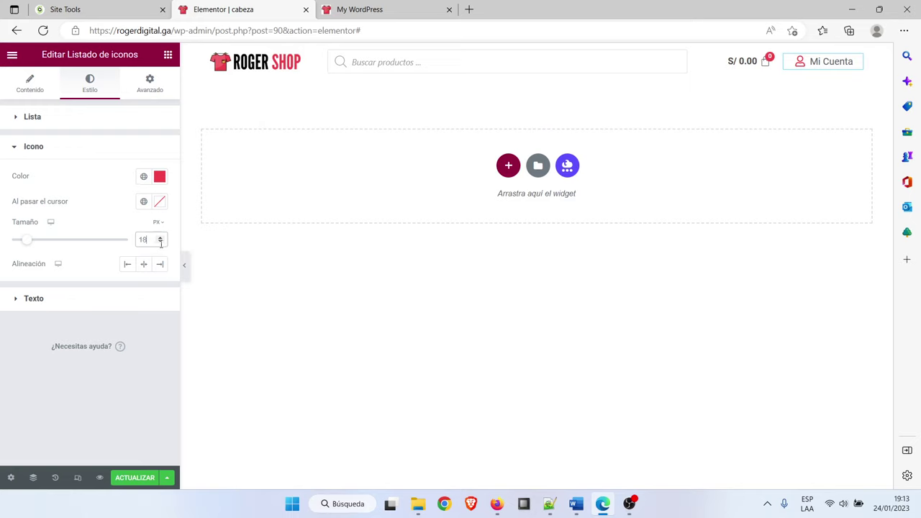
{"action": "left_click", "coordinate": [160, 243]}
{"action": "left_click", "coordinate": [160, 242]}
{"action": "left_click", "coordinate": [128, 478]}
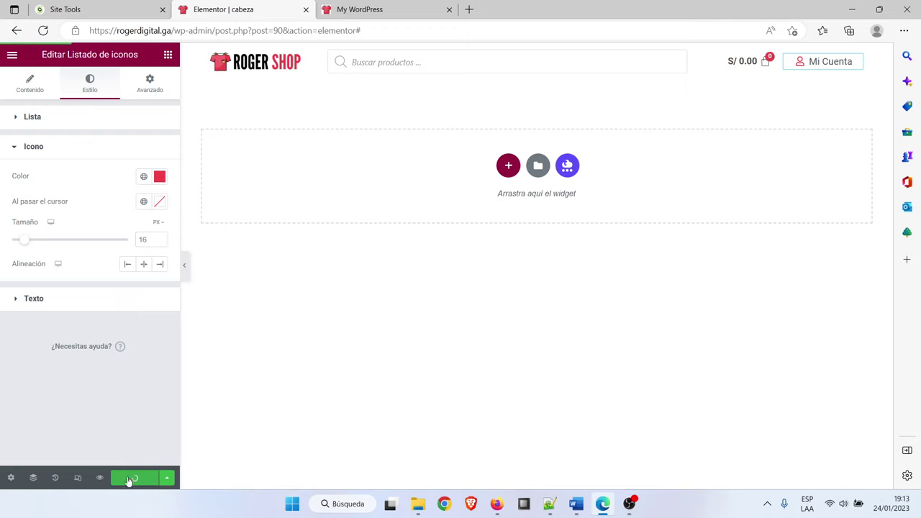
{"action": "left_click", "coordinate": [360, 10]}
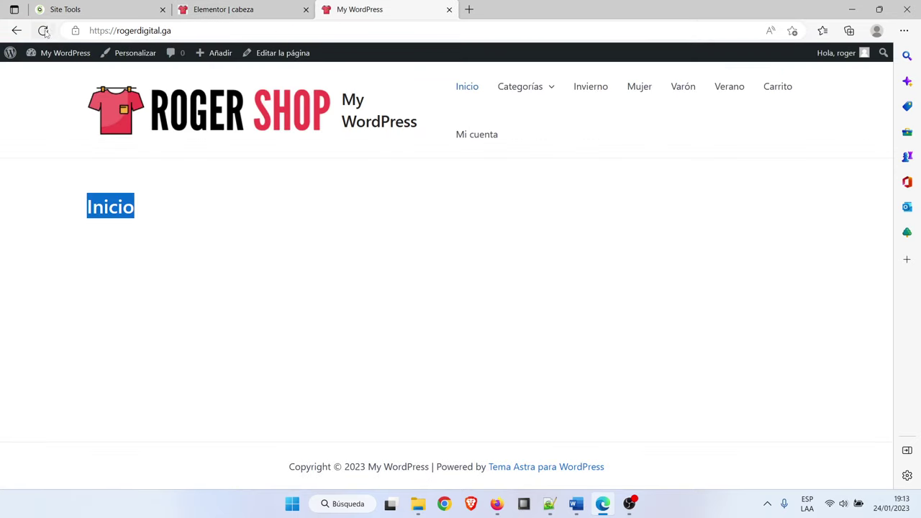
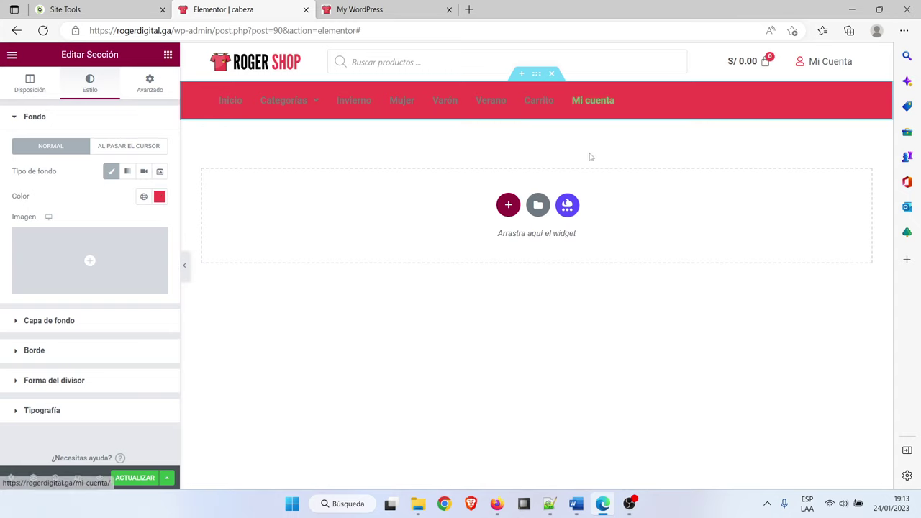
Step: Set the menu column's padding (Relleno) to 0
{"action": "mouse_move", "coordinate": [497, 504]}
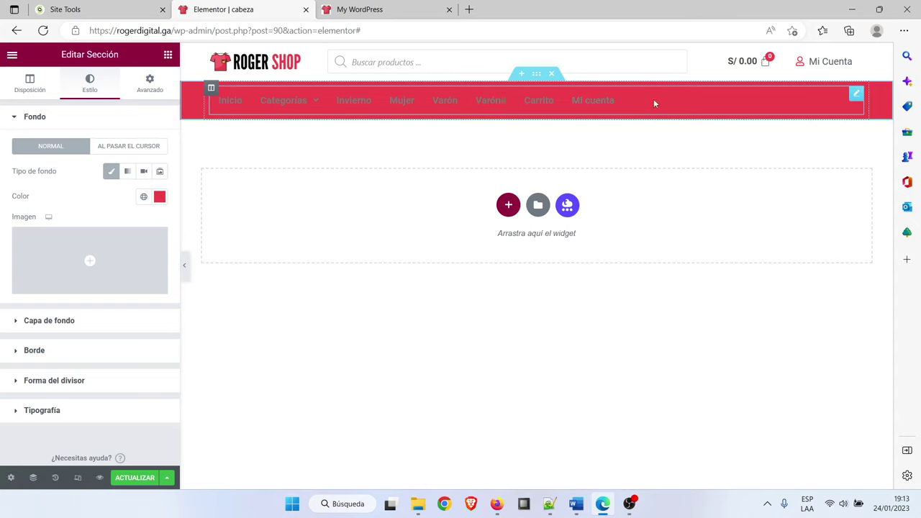
{"action": "left_click", "coordinate": [211, 87]}
{"action": "left_click", "coordinate": [154, 85]}
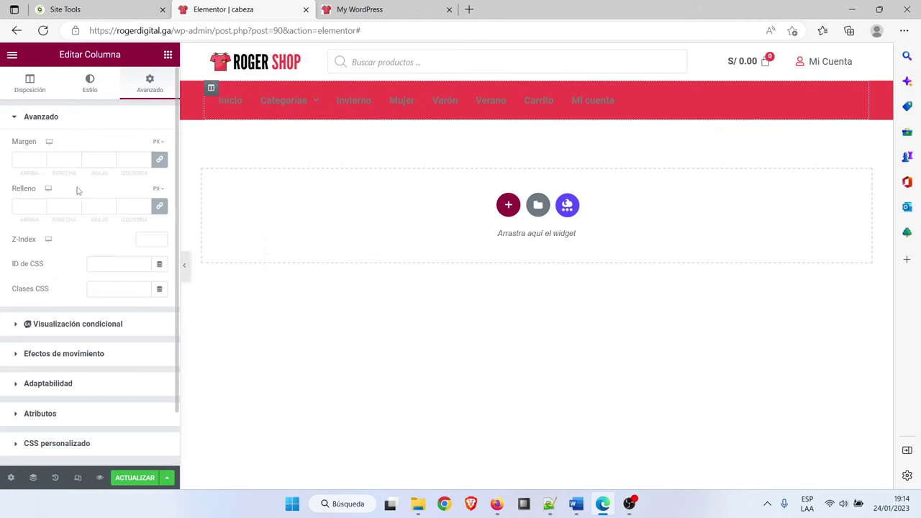
{"action": "left_click", "coordinate": [25, 206]}
{"action": "type", "text": "0"}
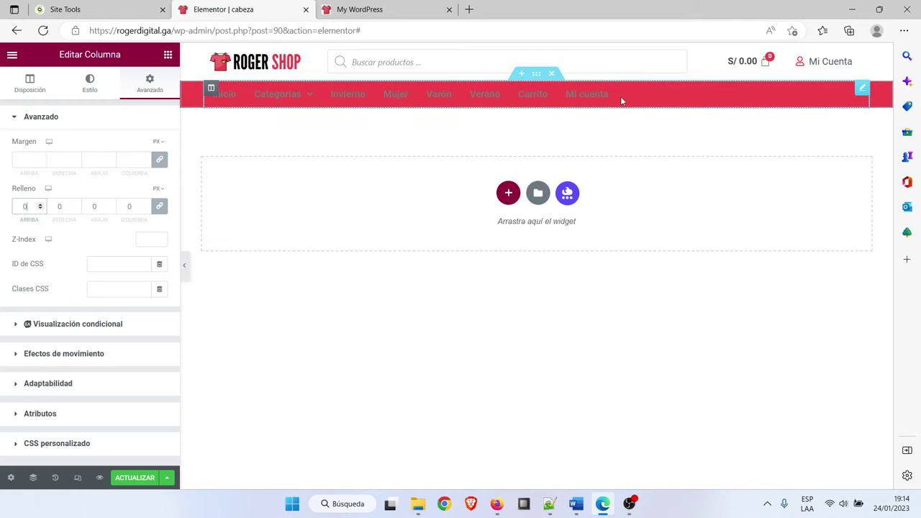
Step: Make the navigation menu's link text white in its Estilo settings
{"action": "left_click", "coordinate": [863, 90]}
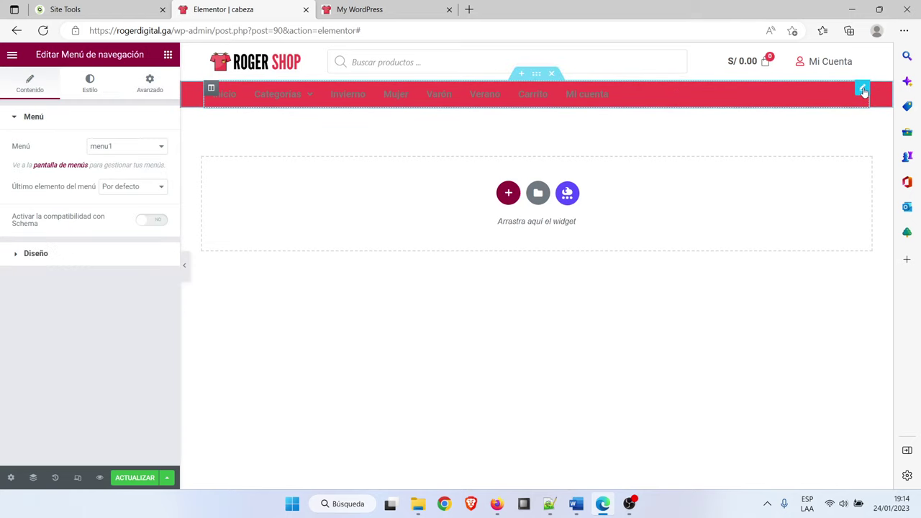
{"action": "left_click", "coordinate": [90, 83]}
{"action": "scroll", "coordinate": [74, 370], "scroll_direction": "down", "scroll_amount": 1}
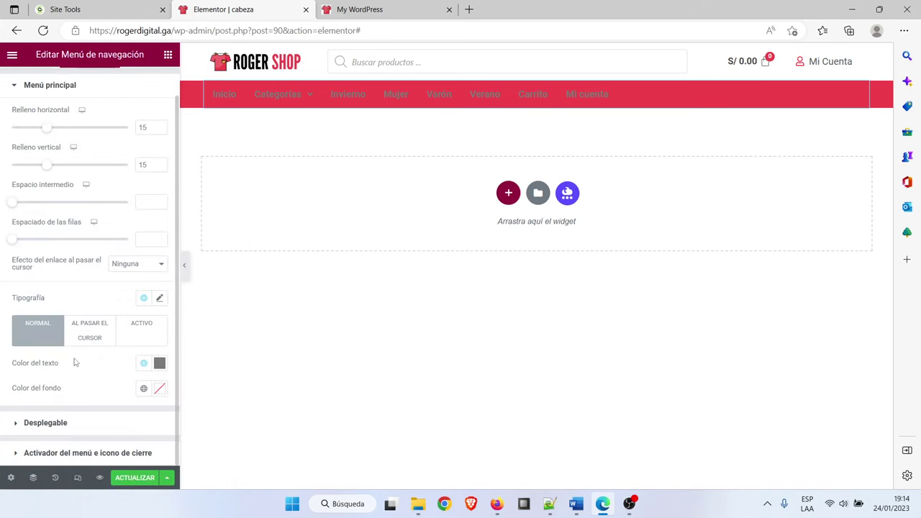
{"action": "left_click", "coordinate": [159, 365]}
{"action": "left_click_drag", "start_coordinate": [90, 264], "coordinate": [2, 190]}
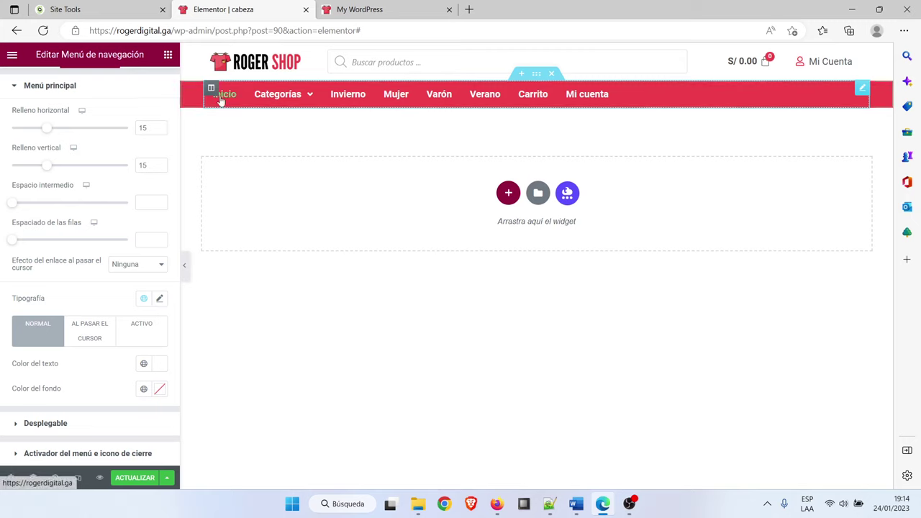
Step: Give the active menu link a black background and white text
{"action": "mouse_move", "coordinate": [277, 99]}
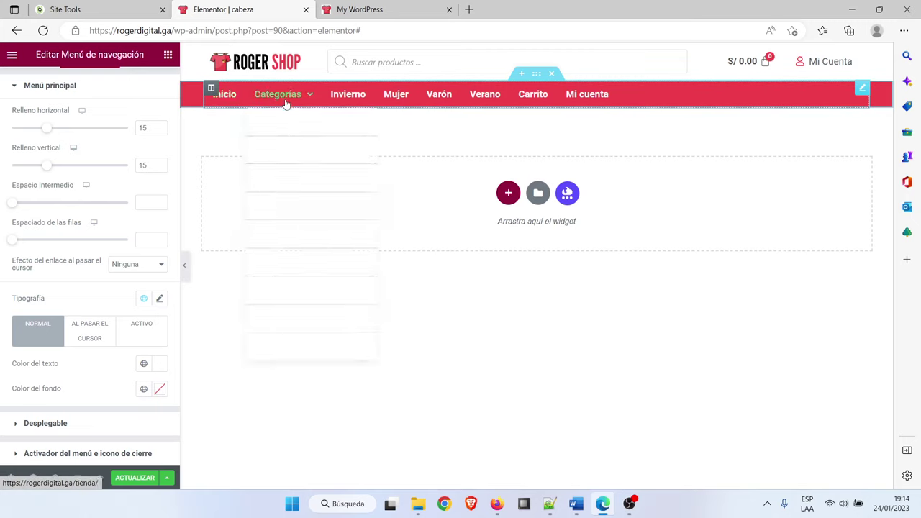
{"action": "left_click", "coordinate": [92, 338]}
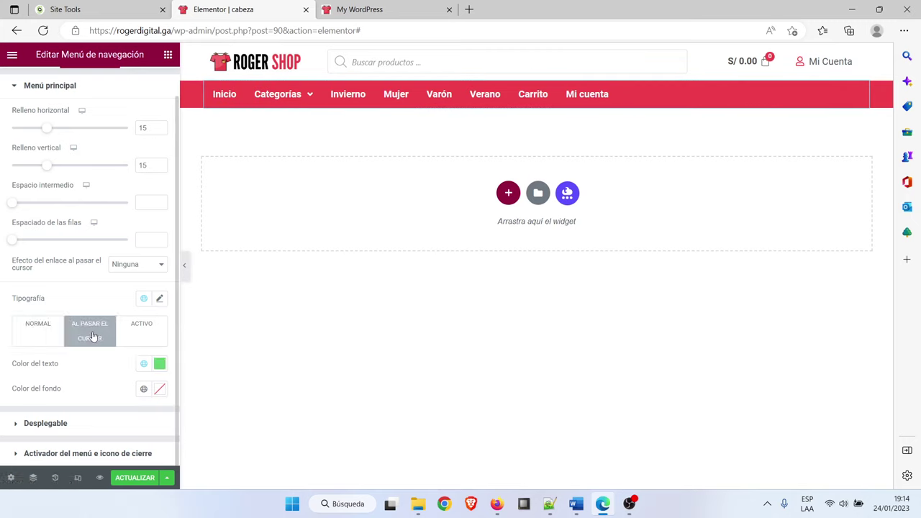
{"action": "left_click", "coordinate": [146, 327]}
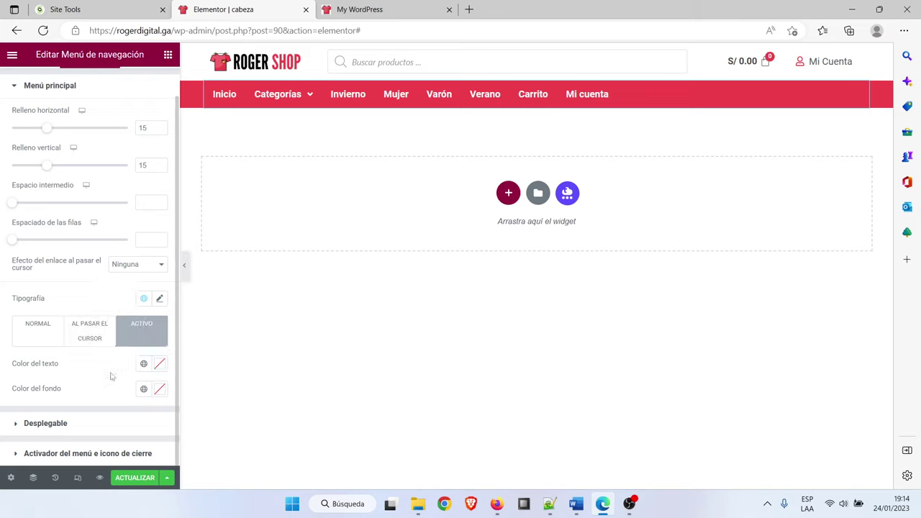
{"action": "left_click", "coordinate": [160, 389]}
{"action": "left_click", "coordinate": [94, 316]}
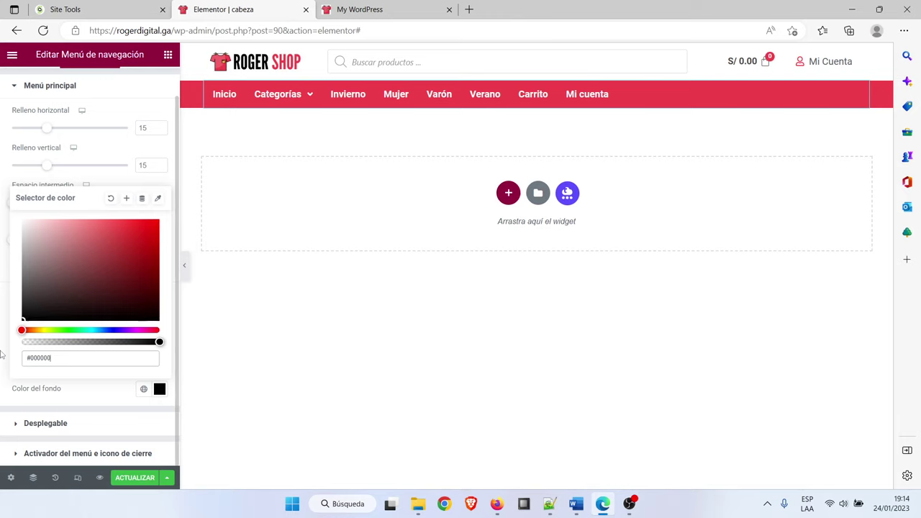
{"action": "left_click", "coordinate": [35, 364]}
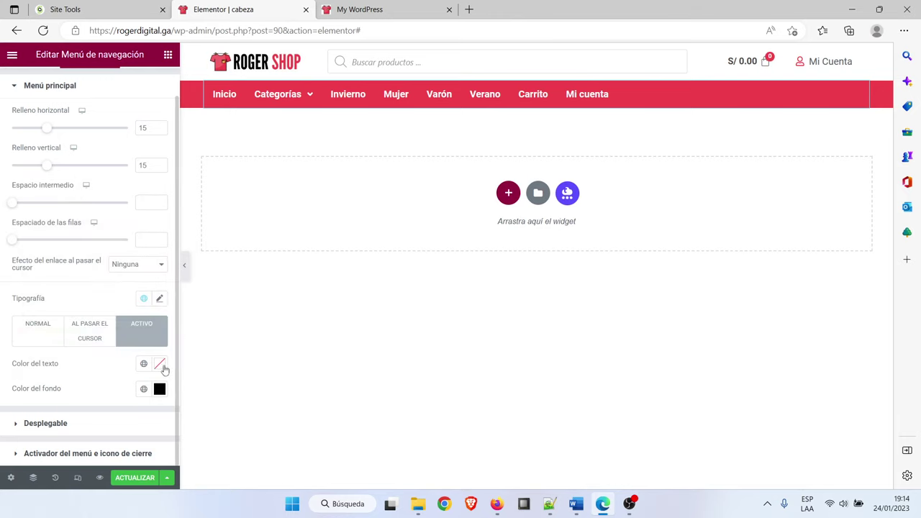
{"action": "left_click", "coordinate": [159, 365]}
{"action": "type", "text": "#FFFFFF"}
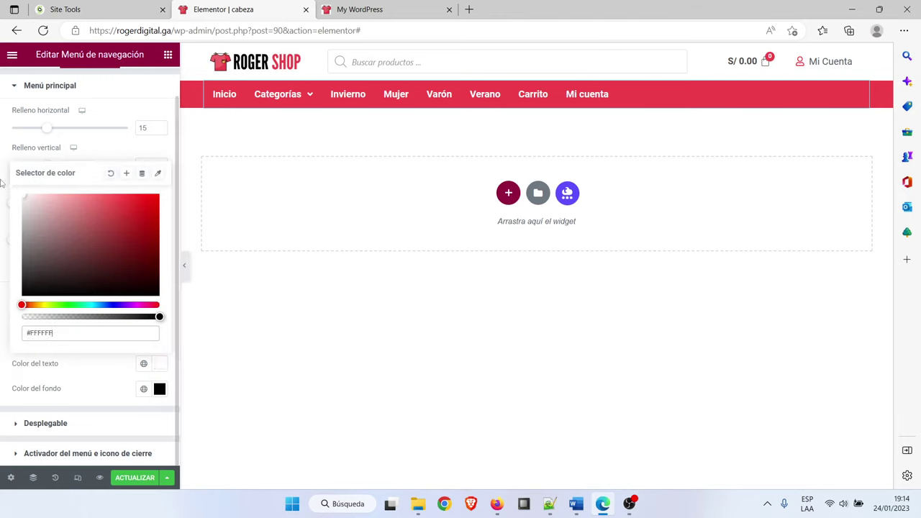
{"action": "left_click", "coordinate": [3, 291]}
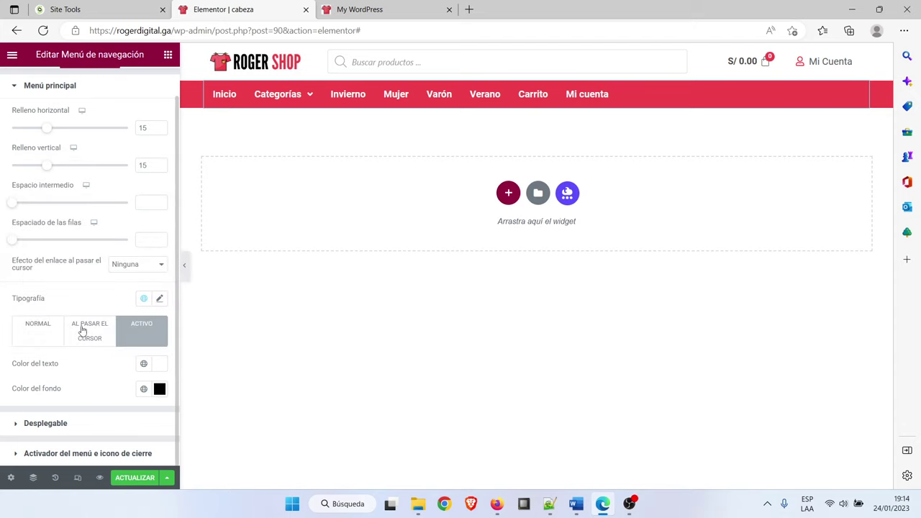
Step: Give hovered menu links a #E02834 background and #FFFFFF text, then save the header
{"action": "left_click", "coordinate": [82, 329]}
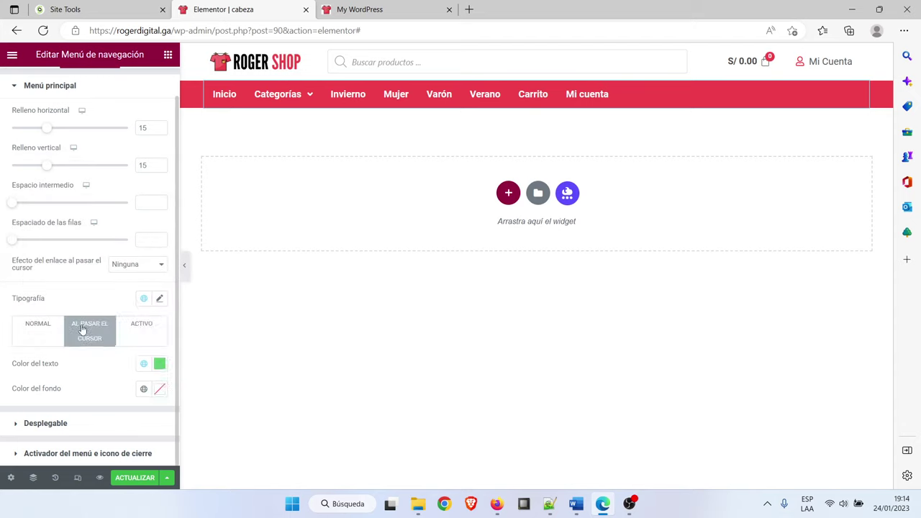
{"action": "left_click", "coordinate": [160, 390]}
{"action": "type", "text": "F1404B"}
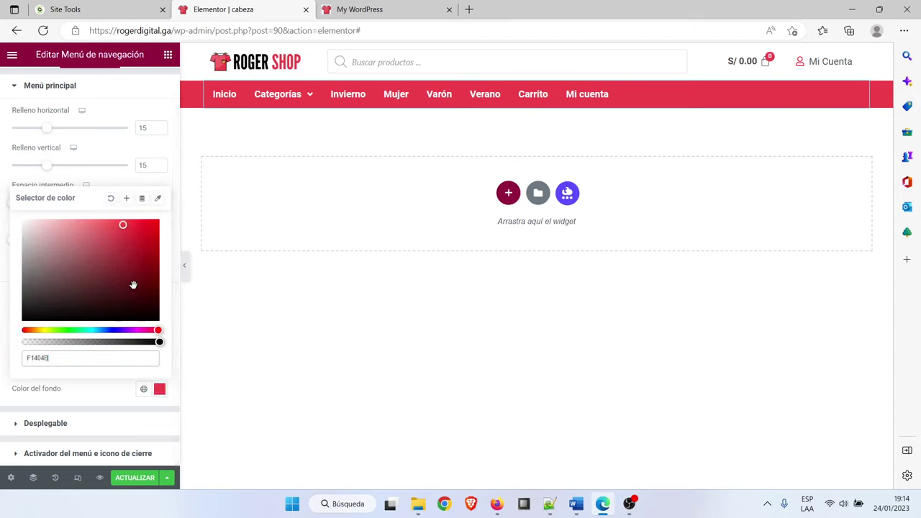
{"action": "left_click_drag", "start_coordinate": [123, 226], "coordinate": [134, 231]}
{"action": "left_click", "coordinate": [160, 389]}
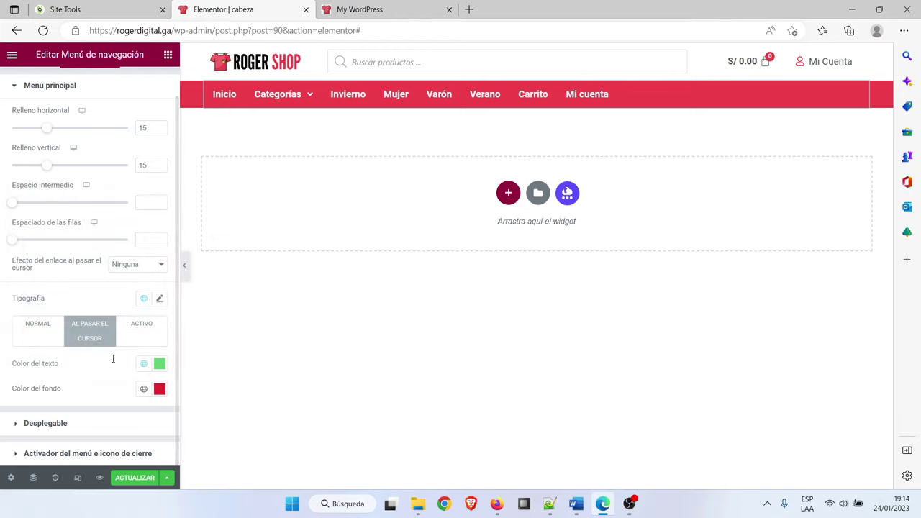
{"action": "left_click", "coordinate": [164, 364]}
{"action": "type", "text": "FFFFFF"}
{"action": "left_click", "coordinate": [137, 442]}
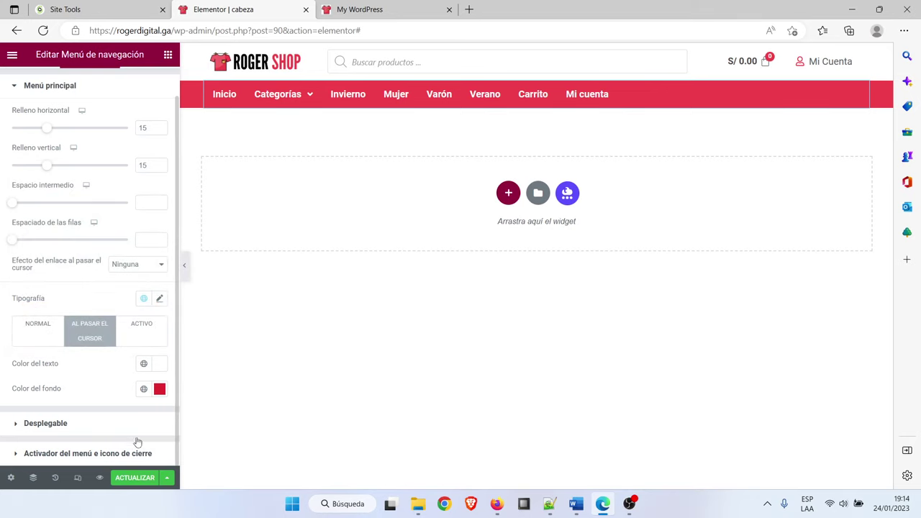
{"action": "left_click", "coordinate": [133, 477]}
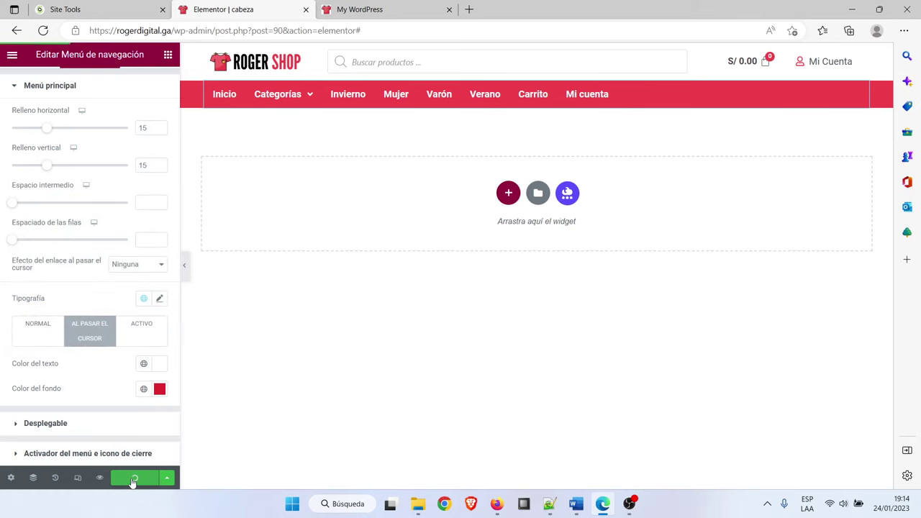
{"action": "left_click", "coordinate": [353, 7]}
Step: Reload the live site and visit Carrito, Mi cuenta, then the Invierno products page
{"action": "left_click", "coordinate": [43, 30]}
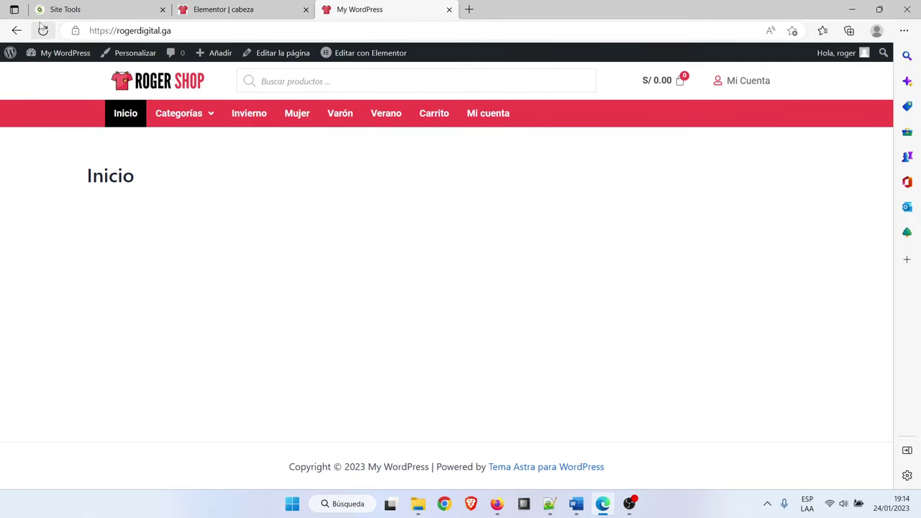
{"action": "left_click", "coordinate": [436, 119]}
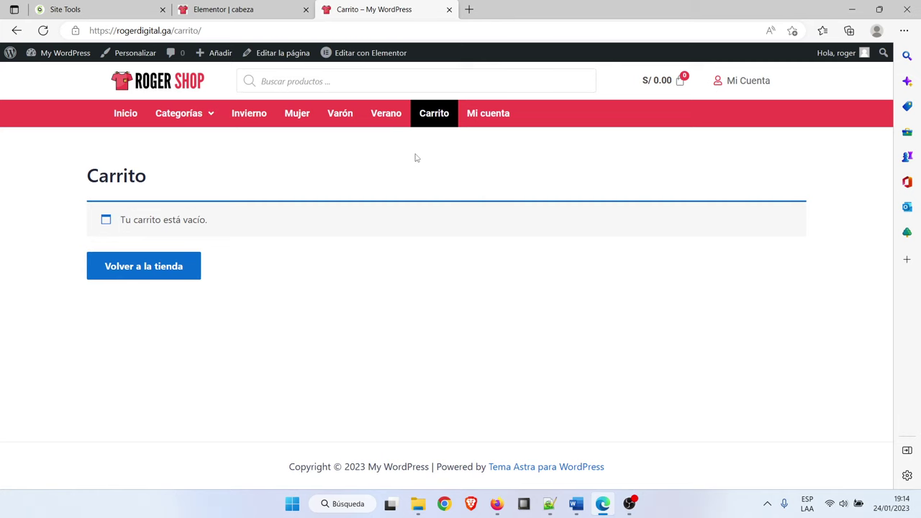
{"action": "left_click", "coordinate": [492, 118]}
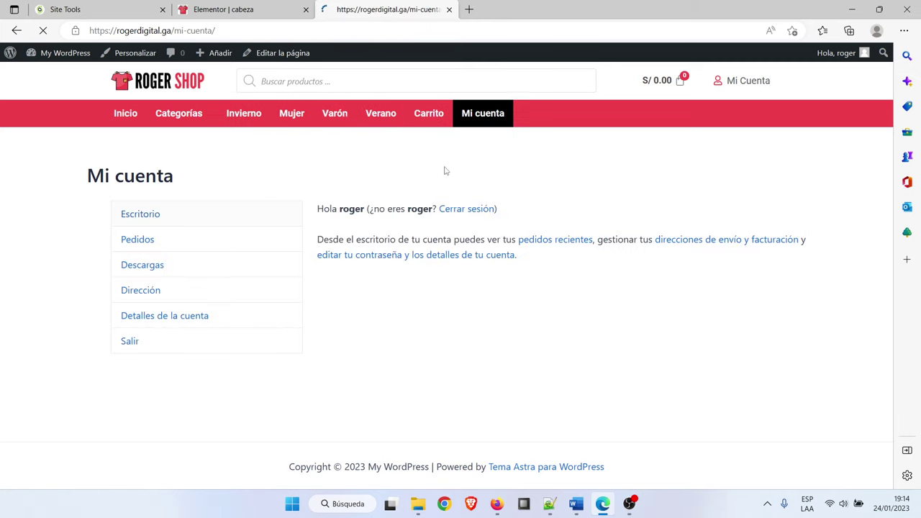
{"action": "left_click", "coordinate": [241, 116]}
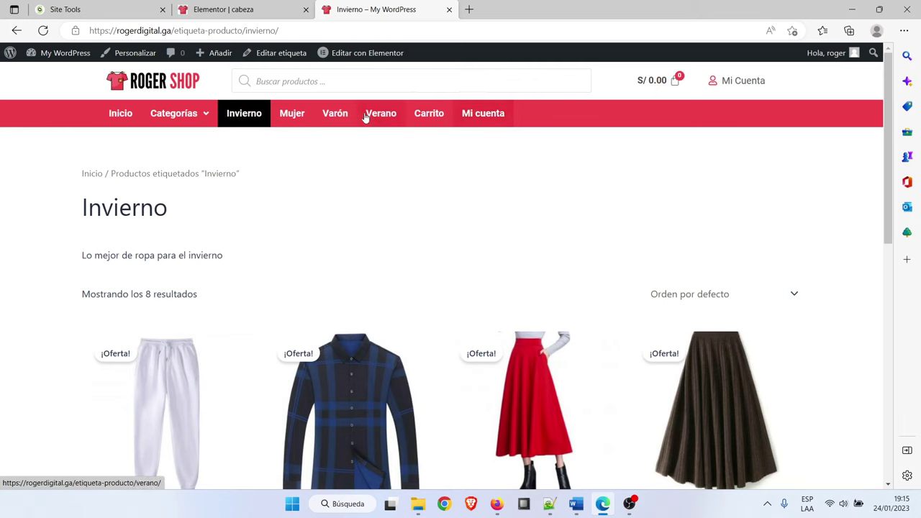
{"action": "mouse_move", "coordinate": [180, 115]}
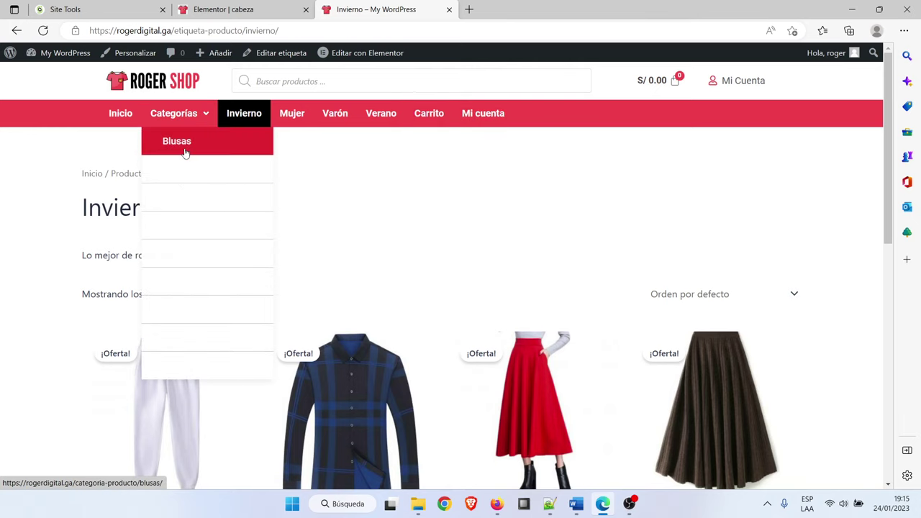
Step: Back in the editor, open the Desplegable dropdown style settings and try a first text colour
{"action": "left_click", "coordinate": [248, 7]}
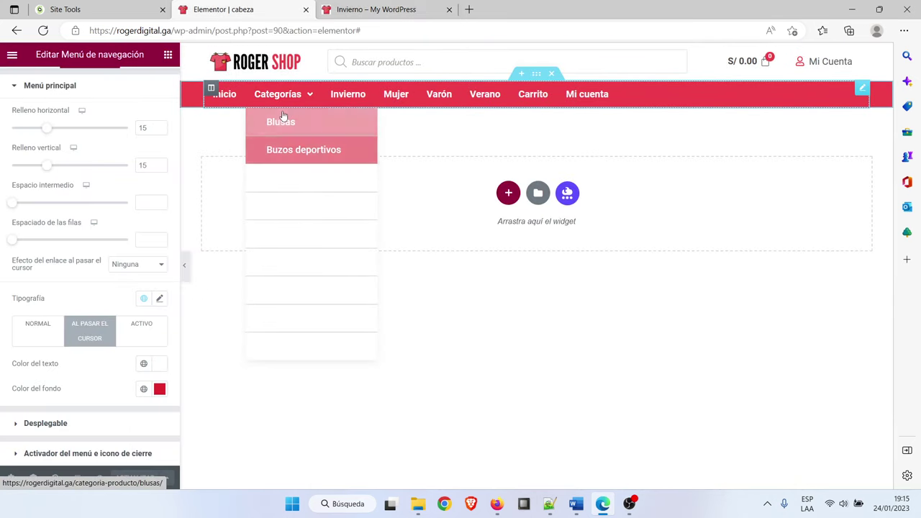
{"action": "scroll", "coordinate": [89, 167], "scroll_direction": "up", "scroll_amount": 1}
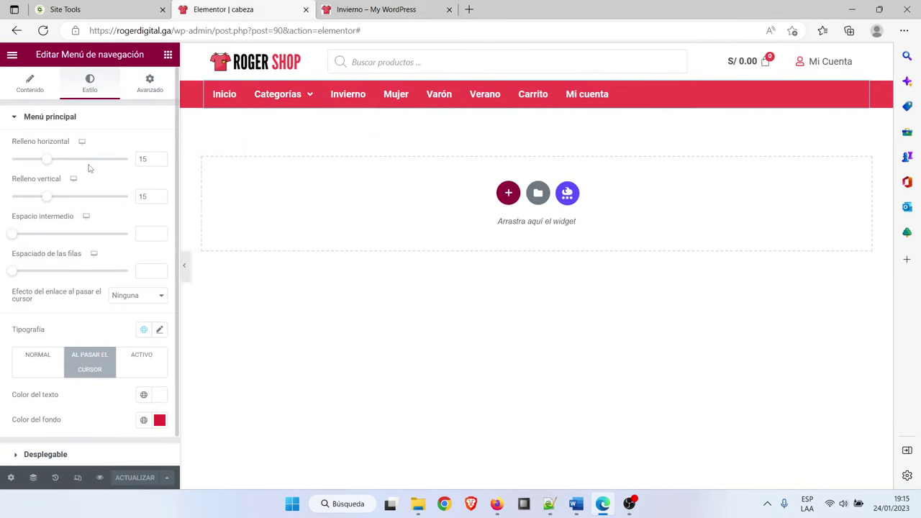
{"action": "left_click", "coordinate": [61, 117]}
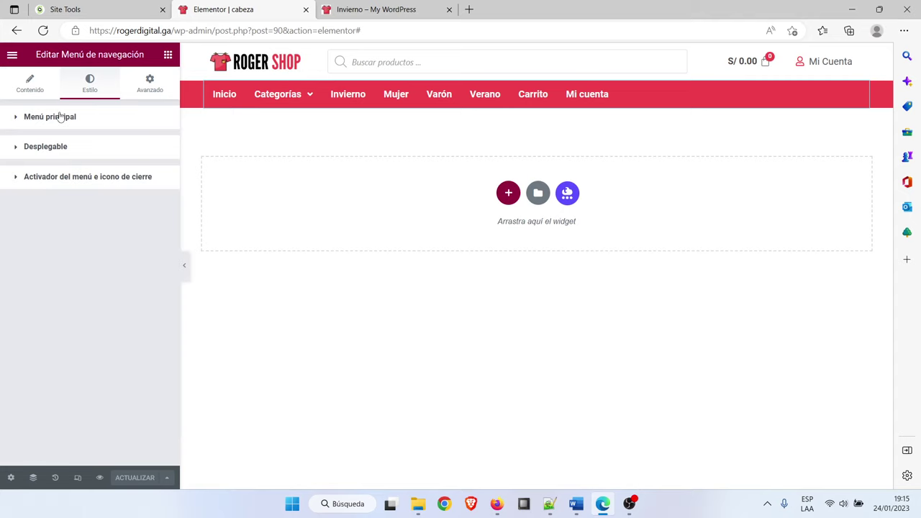
{"action": "left_click", "coordinate": [43, 148]}
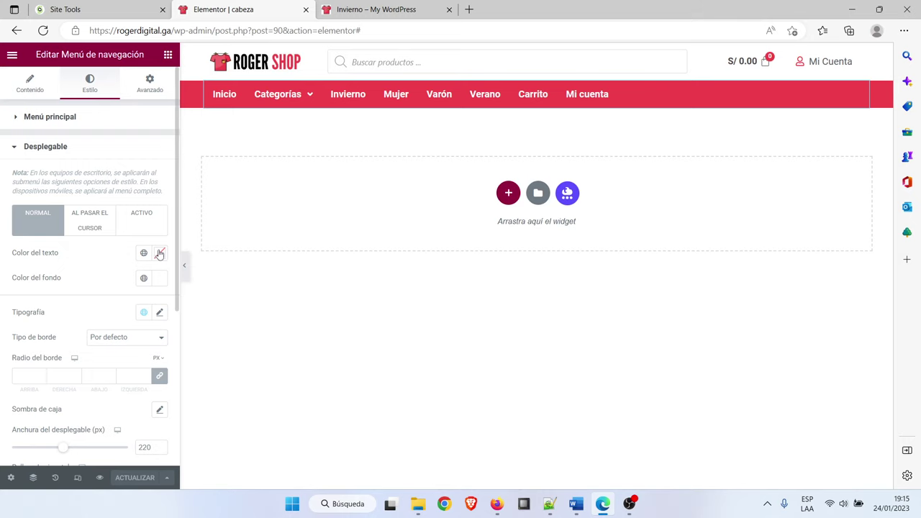
{"action": "mouse_move", "coordinate": [288, 99]}
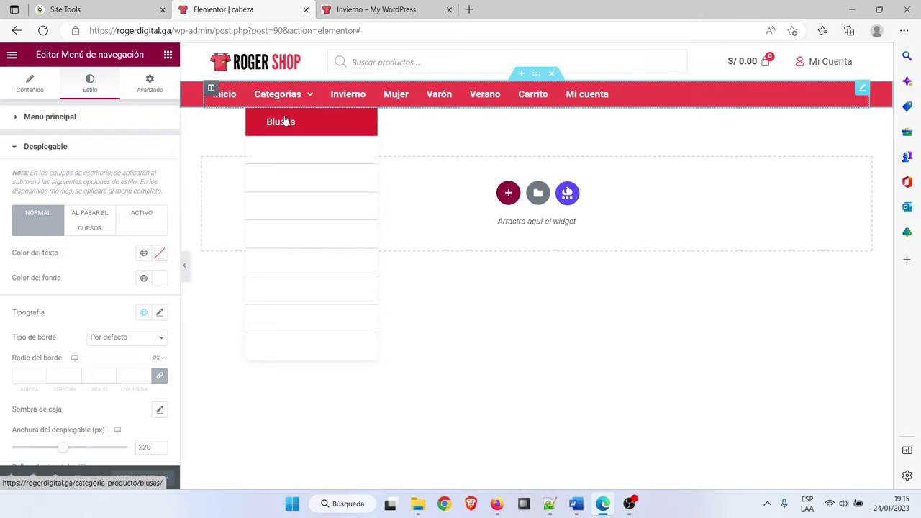
{"action": "left_click", "coordinate": [159, 254]}
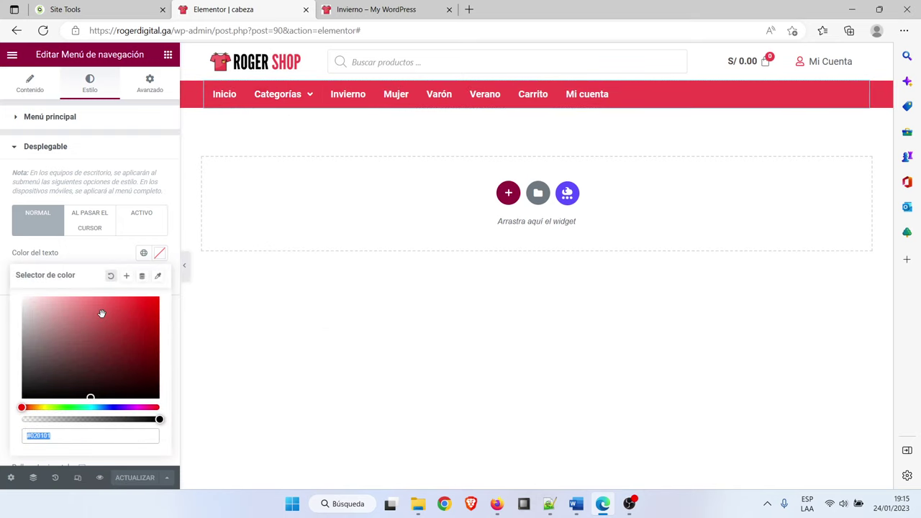
{"action": "left_click", "coordinate": [38, 327]}
{"action": "mouse_move", "coordinate": [294, 95]}
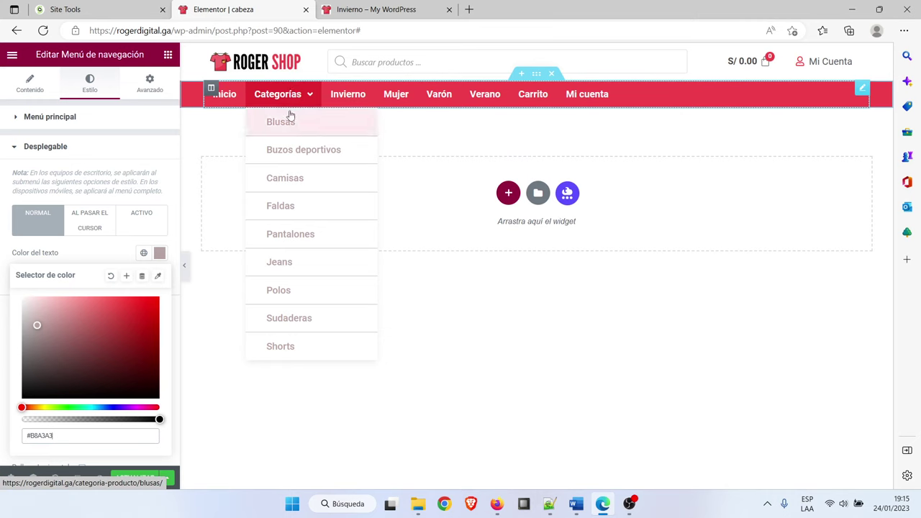
{"action": "left_click", "coordinate": [496, 503]}
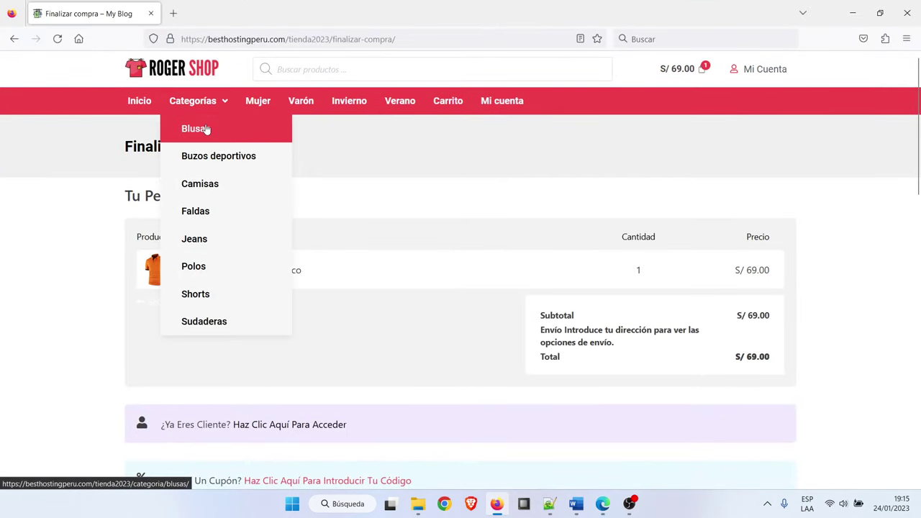
{"action": "left_click", "coordinate": [852, 13]}
{"action": "left_click", "coordinate": [64, 263]}
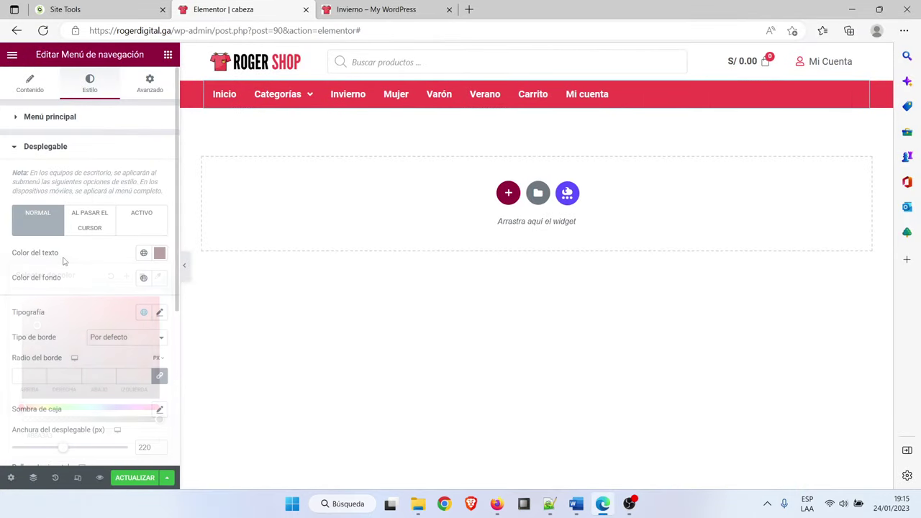
Step: Give the dropdown a white #FFFFFF background and black #000000 text
{"action": "left_click", "coordinate": [160, 277]}
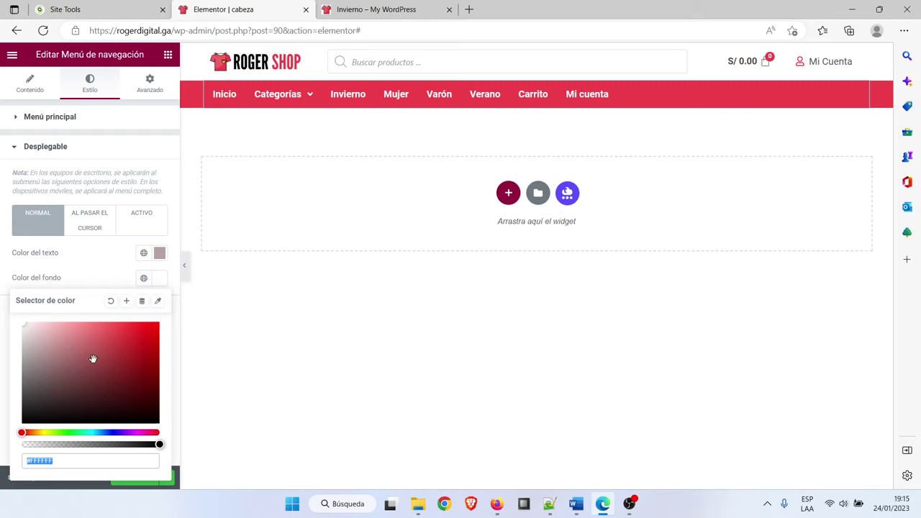
{"action": "left_click", "coordinate": [92, 358]}
{"action": "mouse_move", "coordinate": [287, 103]}
{"action": "mouse_move", "coordinate": [92, 358]}
{"action": "left_mouse_down"}
{"action": "mouse_move", "coordinate": [94, 341]}
{"action": "mouse_move", "coordinate": [51, 376]}
{"action": "mouse_move", "coordinate": [2, 325]}
{"action": "left_mouse_up"}
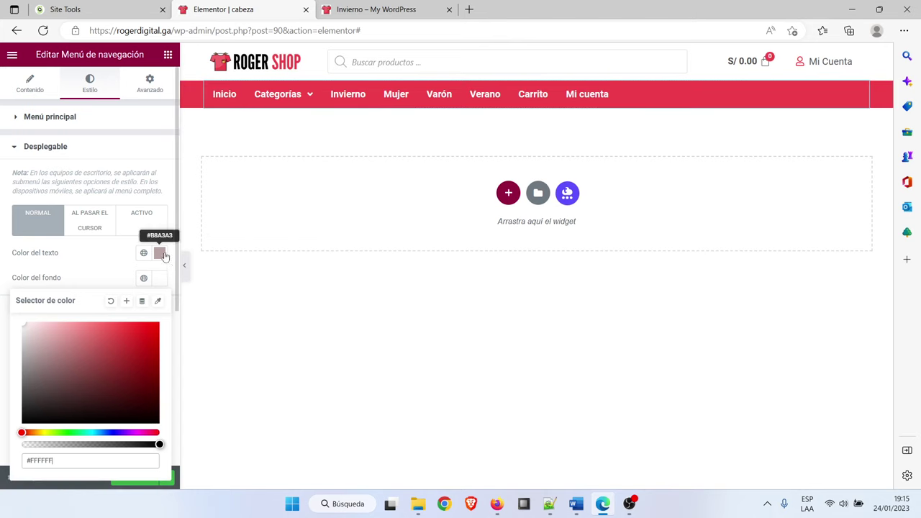
{"action": "left_click", "coordinate": [159, 252]}
{"action": "left_click_drag", "start_coordinate": [105, 308], "coordinate": [2, 423]}
{"action": "left_click", "coordinate": [3, 372]}
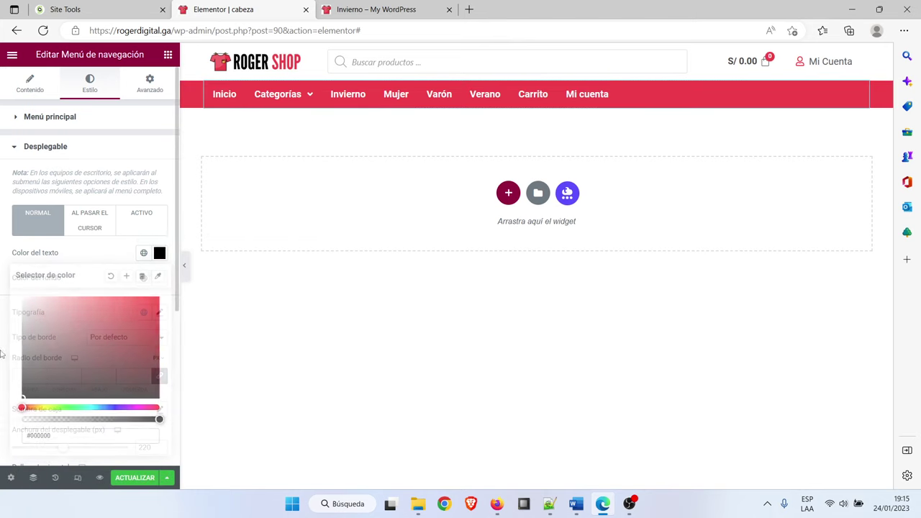
Step: Set the dropdown Separador border width to 0
{"action": "mouse_move", "coordinate": [303, 95]}
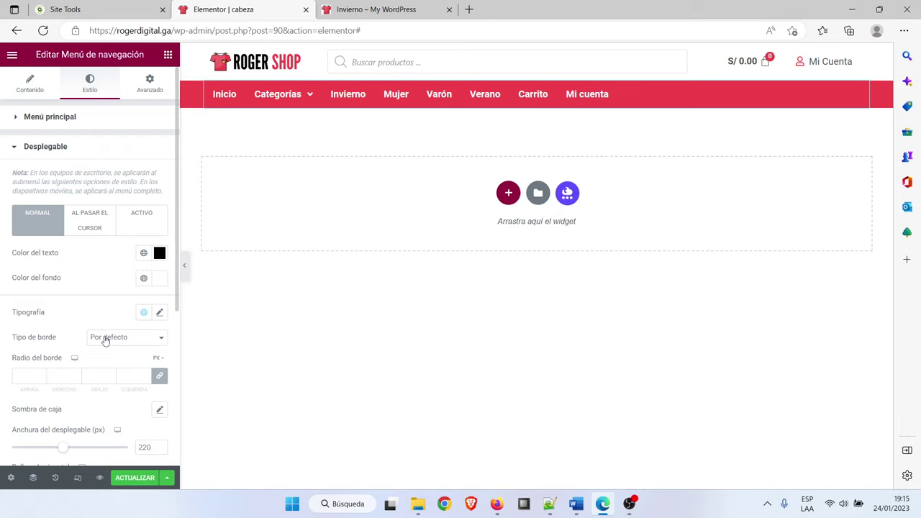
{"action": "scroll", "coordinate": [104, 340], "scroll_direction": "down", "scroll_amount": 5}
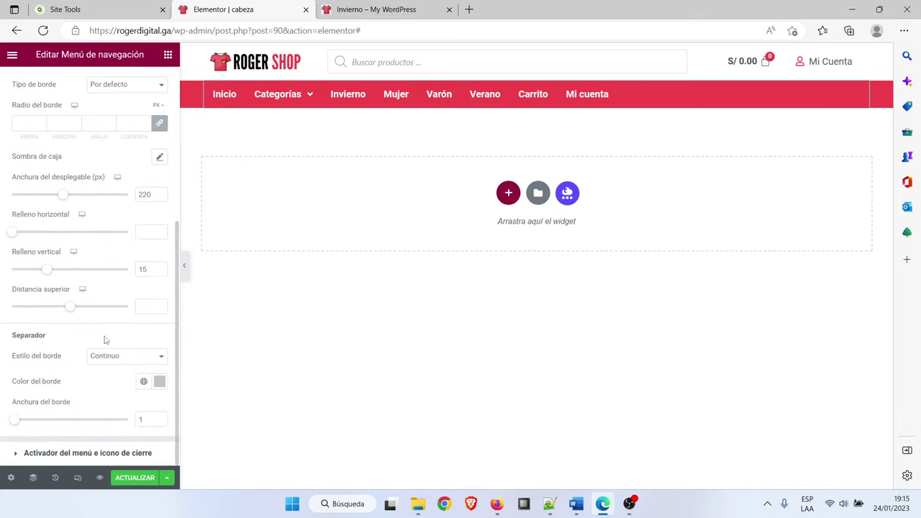
{"action": "left_click_drag", "start_coordinate": [148, 418], "coordinate": [134, 418]}
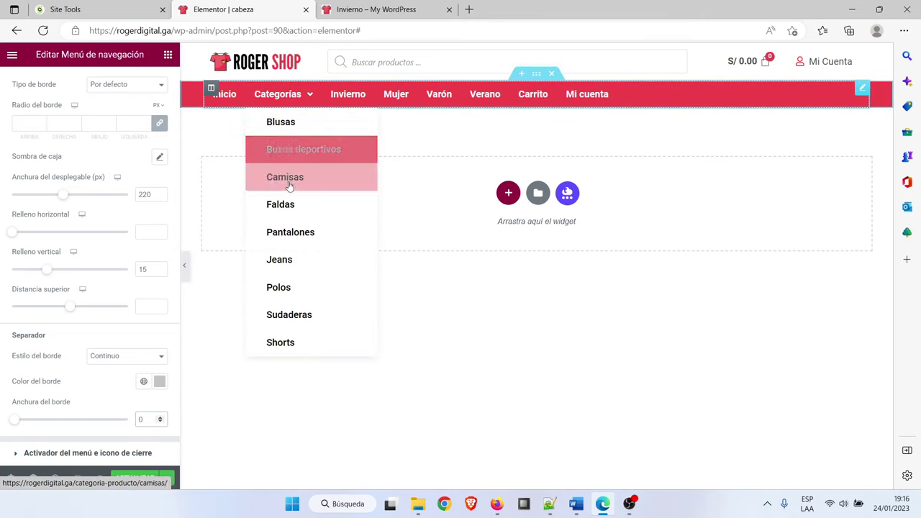
{"action": "scroll", "coordinate": [82, 279], "scroll_direction": "up", "scroll_amount": 3}
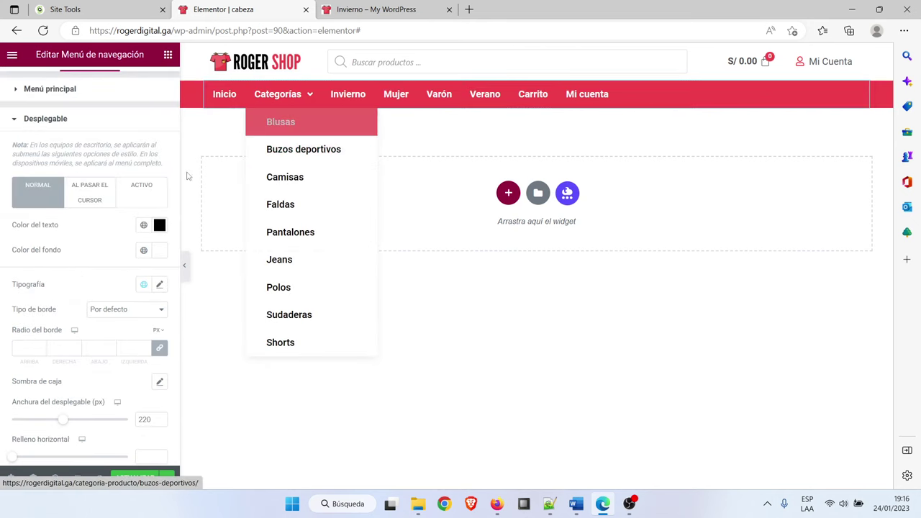
Step: Set a red hover background and #F1404B active text for dropdown items, then save
{"action": "left_click", "coordinate": [93, 192]}
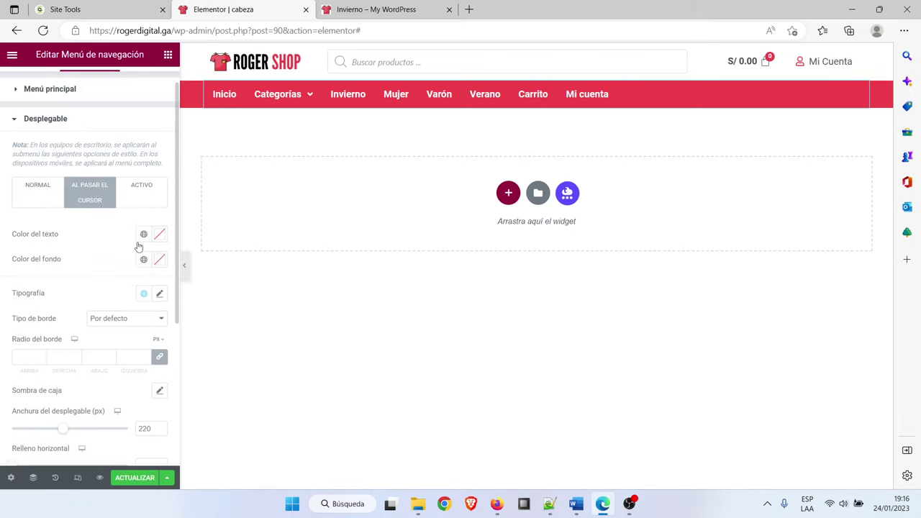
{"action": "left_click", "coordinate": [158, 260]}
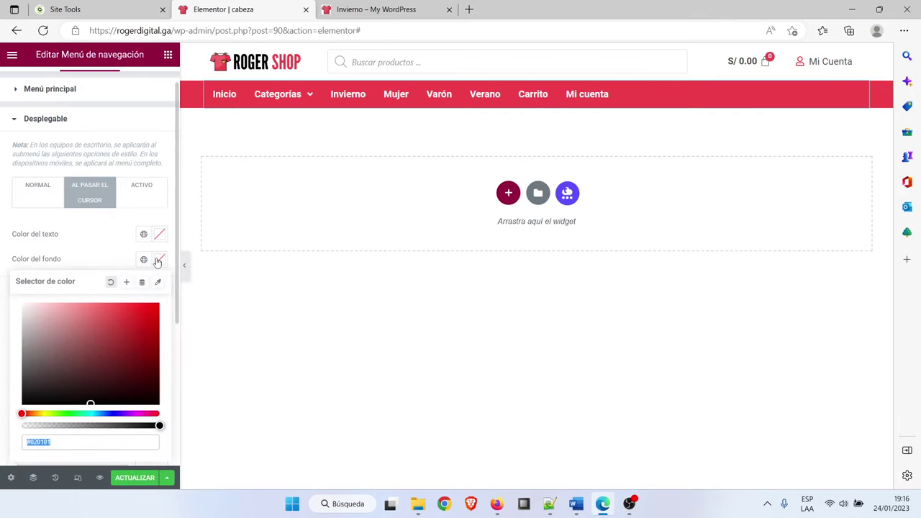
{"action": "key", "text": "ctrl+v"}
{"action": "mouse_move", "coordinate": [296, 96]}
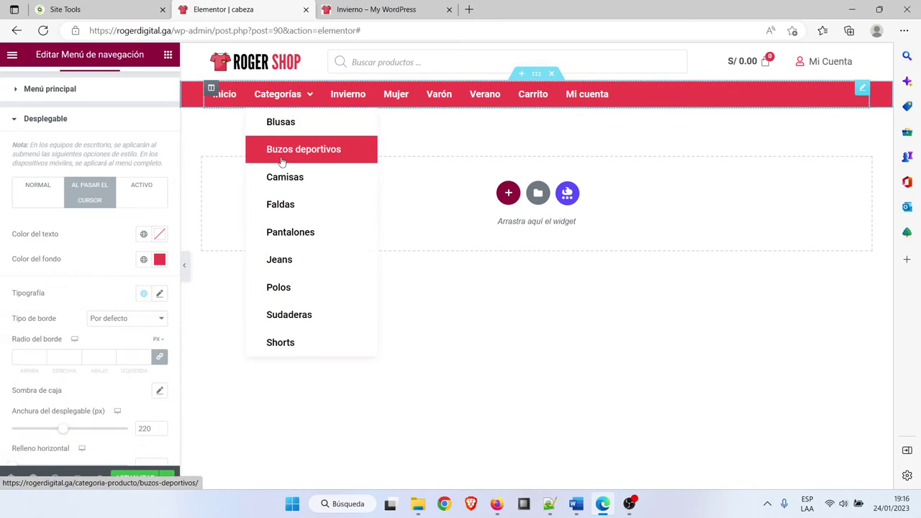
{"action": "left_click", "coordinate": [152, 194]}
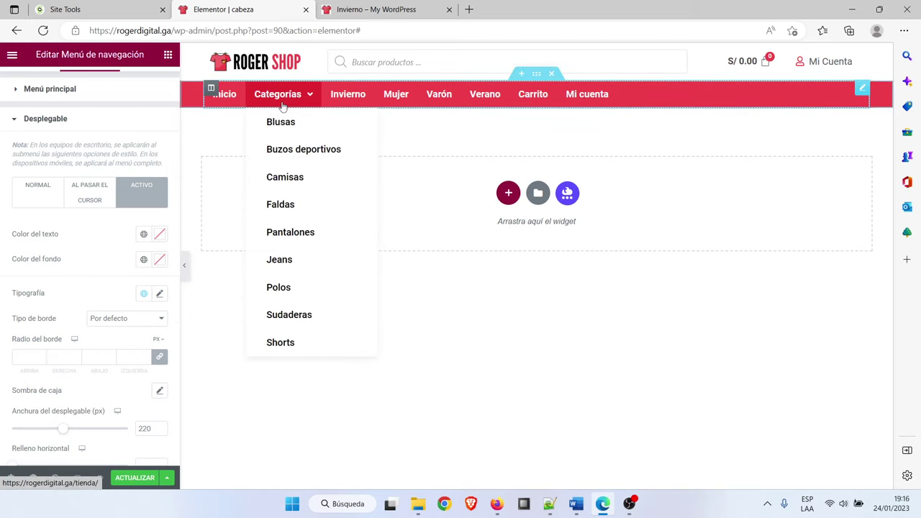
{"action": "left_click", "coordinate": [160, 236]}
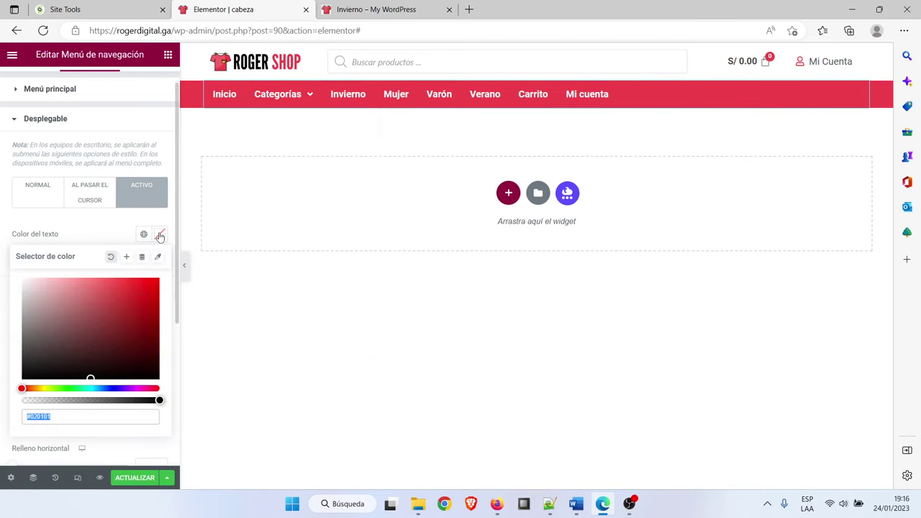
{"action": "type", "text": "F1404B"}
{"action": "left_click", "coordinate": [3, 242]}
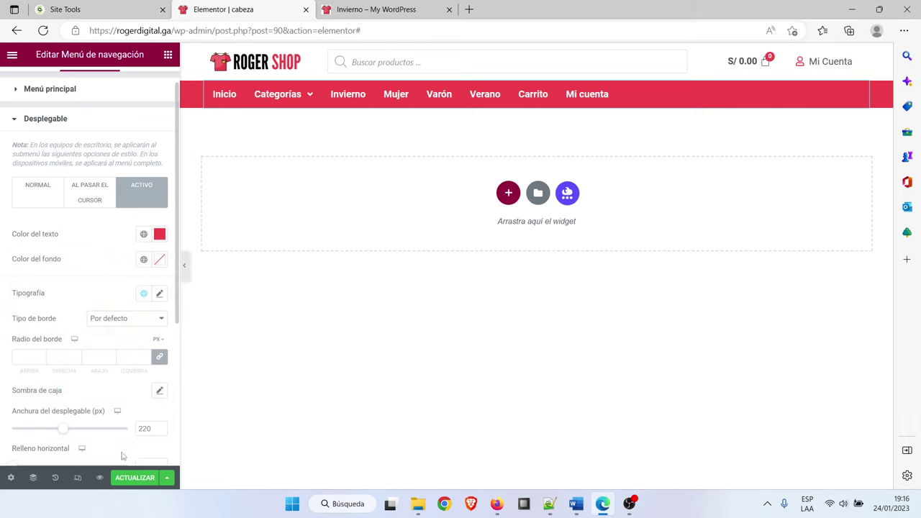
{"action": "left_click", "coordinate": [129, 479]}
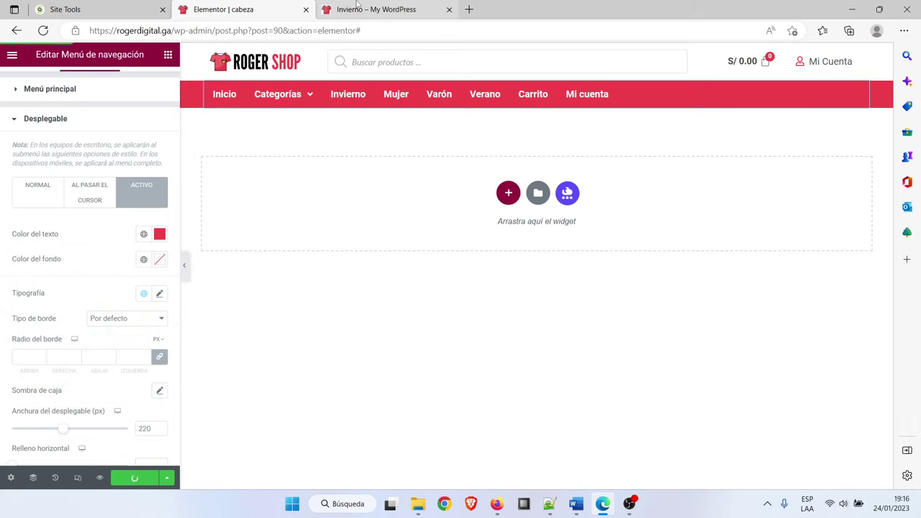
Step: Reload the storefront, check the Camisas category page, then return to the header editor
{"action": "left_click", "coordinate": [367, 10]}
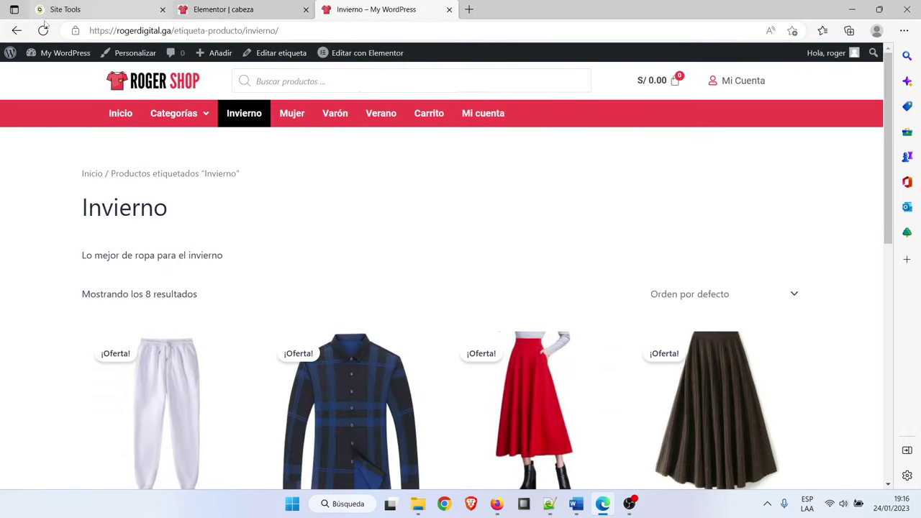
{"action": "left_click", "coordinate": [43, 31]}
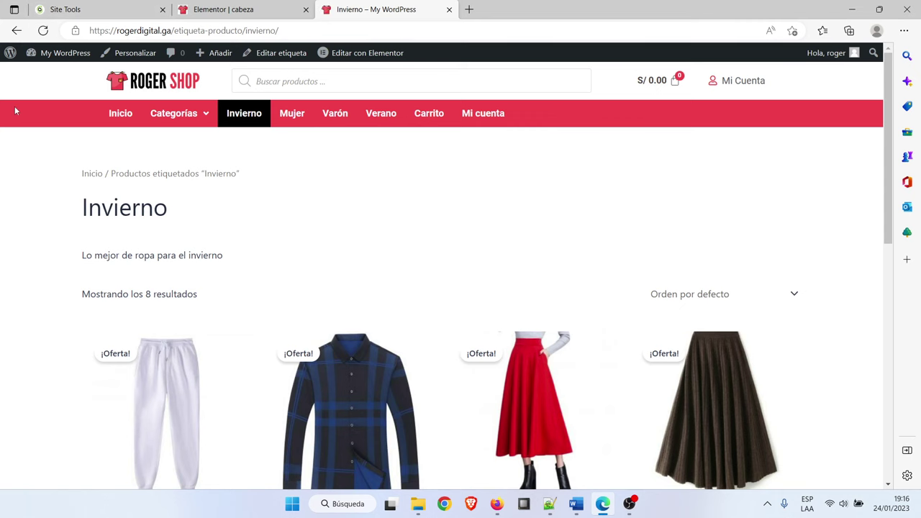
{"action": "mouse_move", "coordinate": [214, 109]}
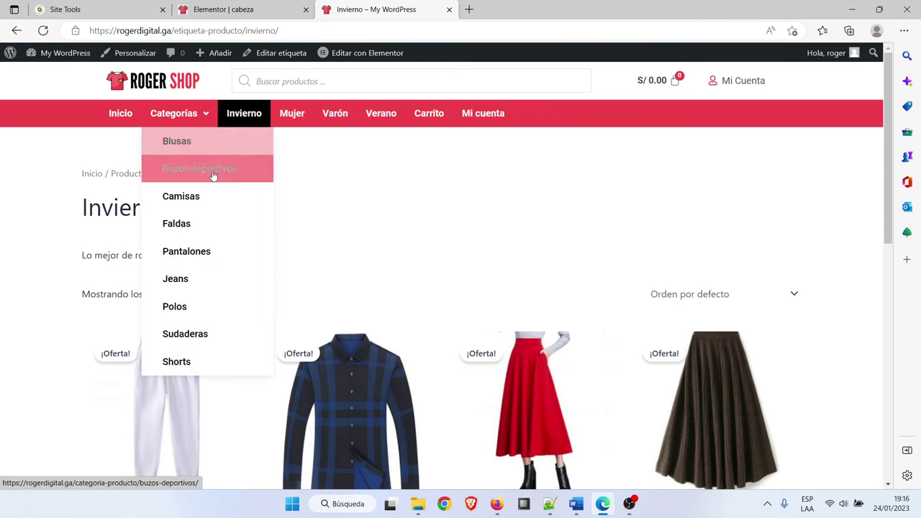
{"action": "left_click", "coordinate": [197, 204]}
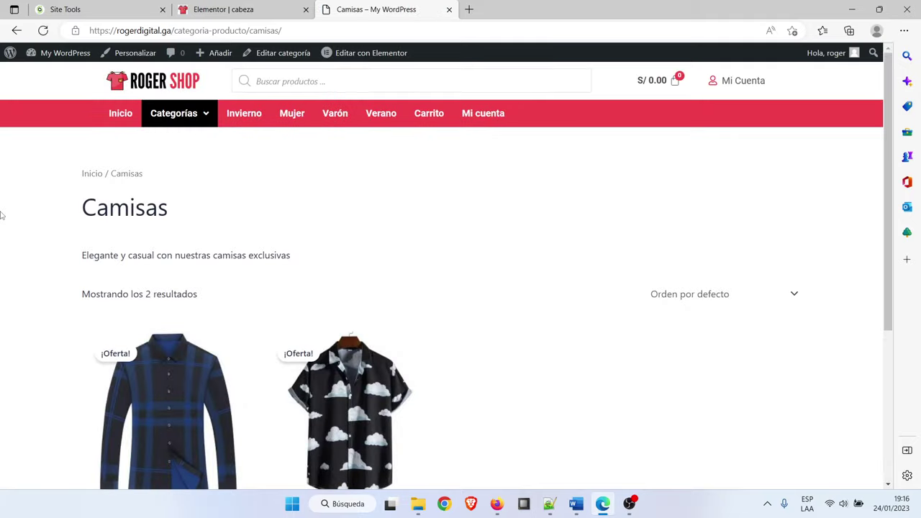
{"action": "mouse_move", "coordinate": [216, 115]}
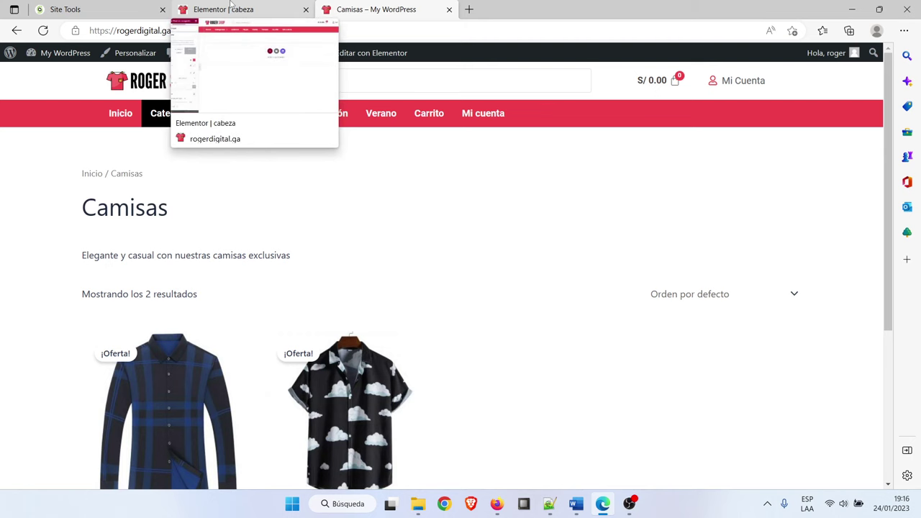
{"action": "left_click", "coordinate": [230, 9]}
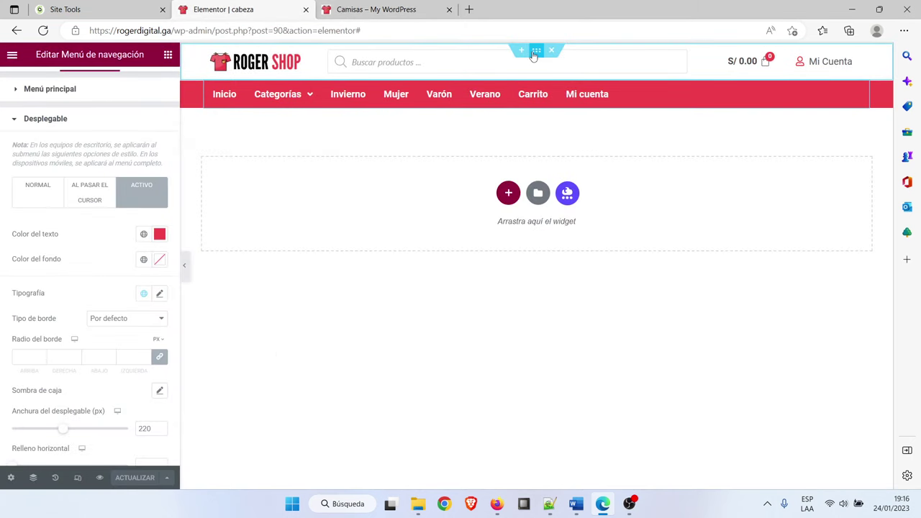
Step: Turn on Ocultar en Móvil for the logo-and-search header row
{"action": "left_click", "coordinate": [536, 52]}
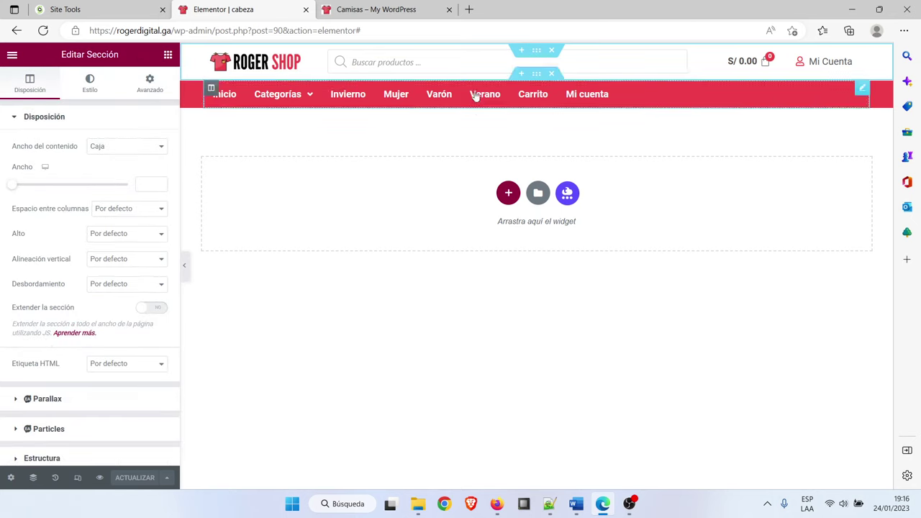
{"action": "left_click", "coordinate": [155, 97]}
{"action": "scroll", "coordinate": [70, 370], "scroll_direction": "down", "scroll_amount": 2}
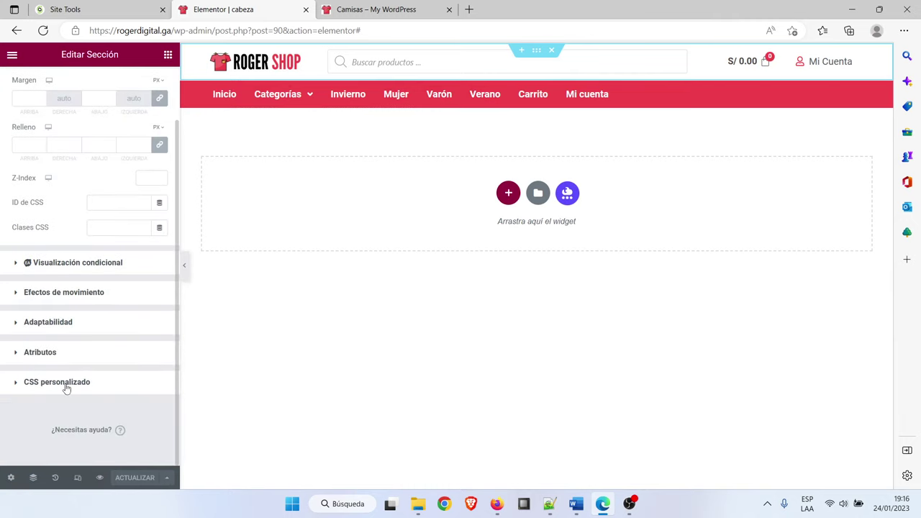
{"action": "left_click", "coordinate": [50, 324]}
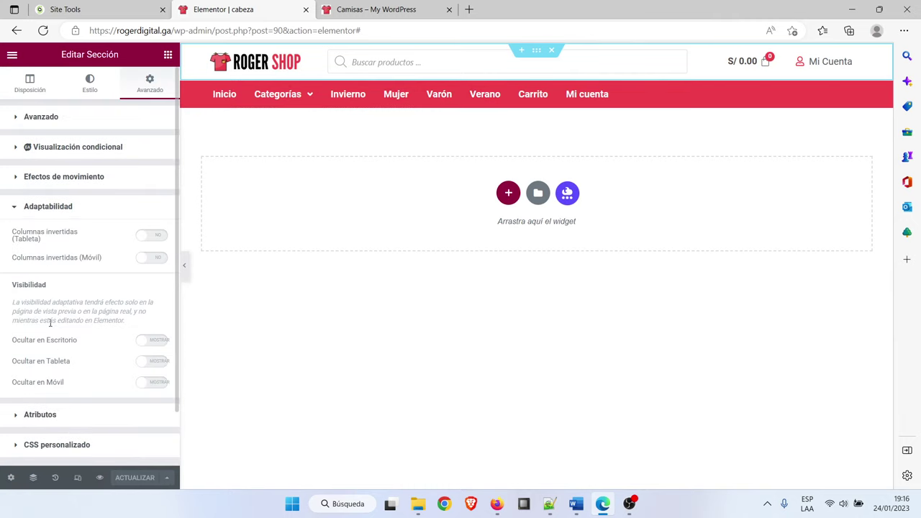
{"action": "left_click", "coordinate": [151, 382]}
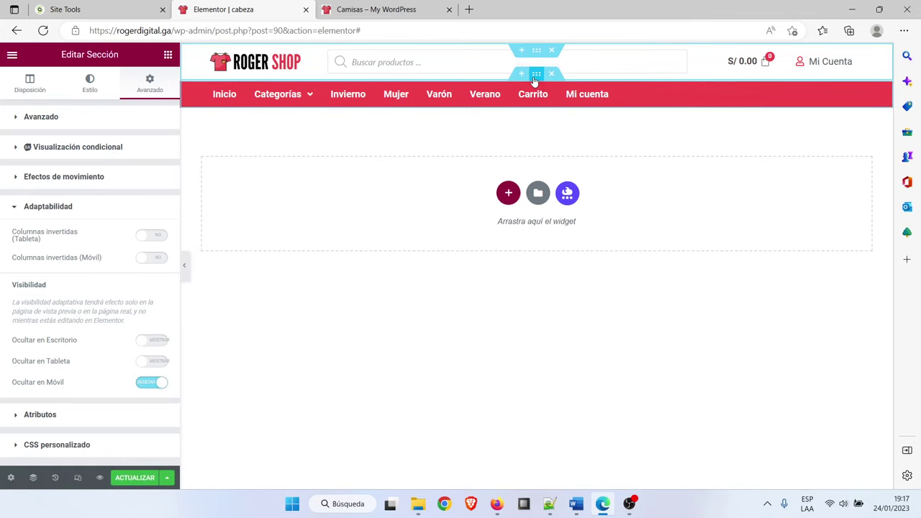
Step: Hide the red menu bar row on mobile and switch to the responsive preview
{"action": "left_click", "coordinate": [535, 80]}
{"action": "left_click", "coordinate": [136, 91]}
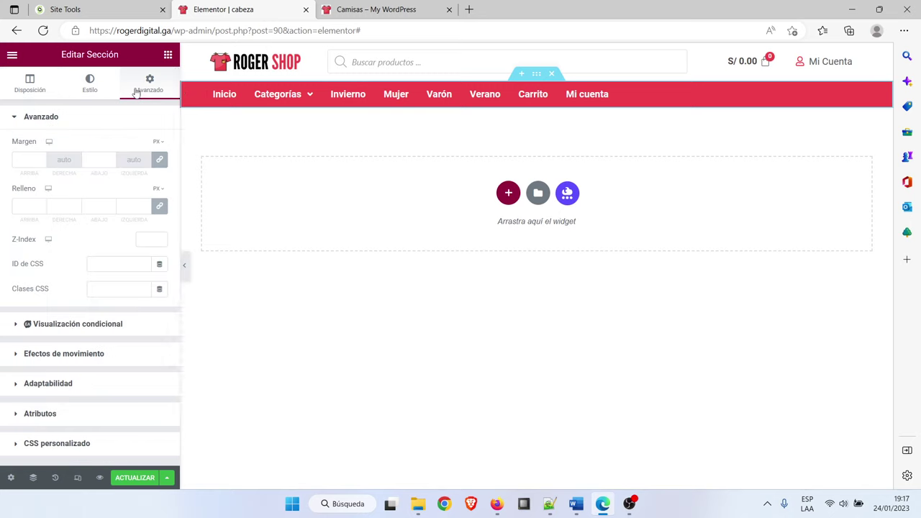
{"action": "left_click", "coordinate": [48, 384]}
{"action": "left_click", "coordinate": [151, 383]}
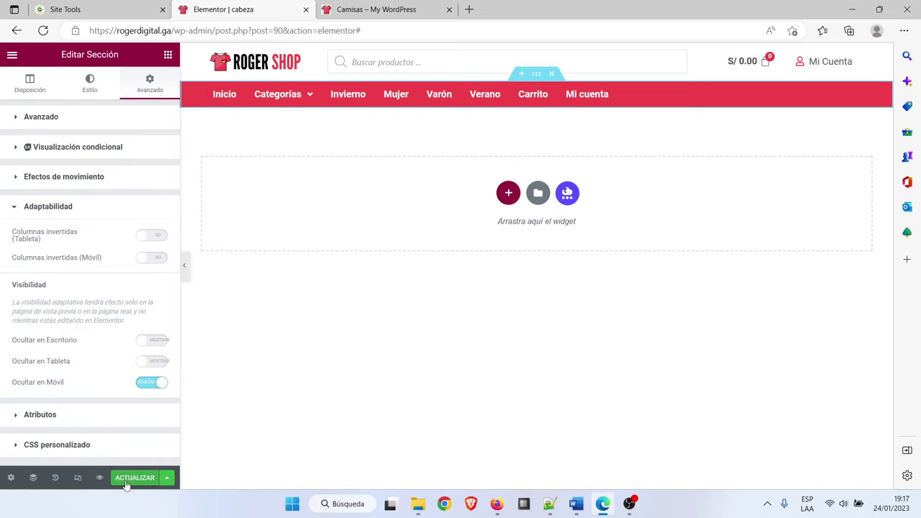
{"action": "left_click", "coordinate": [78, 479]}
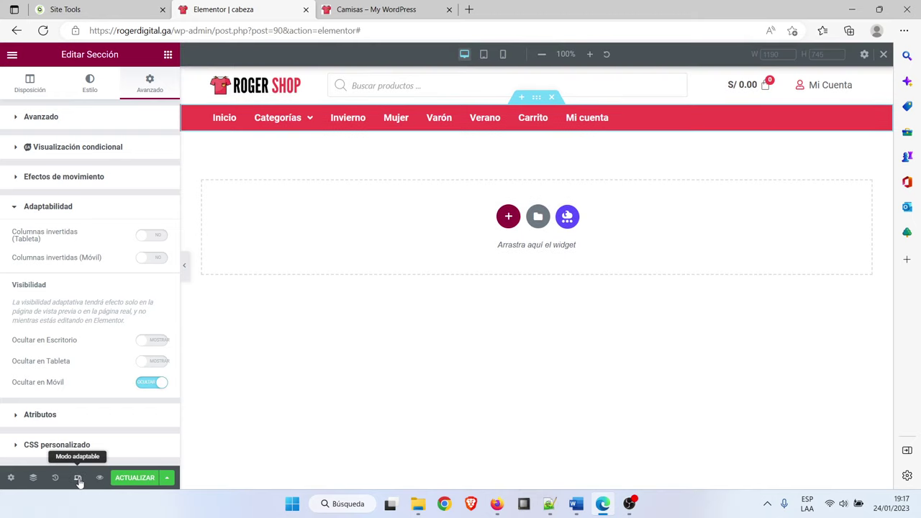
Step: Set the nav menu's Punto de ruptura to 'Móvil (768px >)' and save the header
{"action": "left_click", "coordinate": [183, 267]}
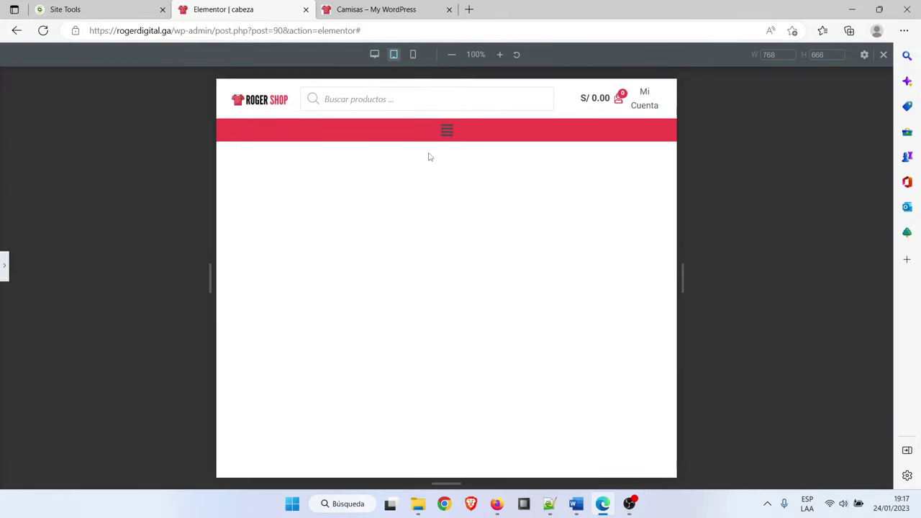
{"action": "left_click", "coordinate": [4, 266]}
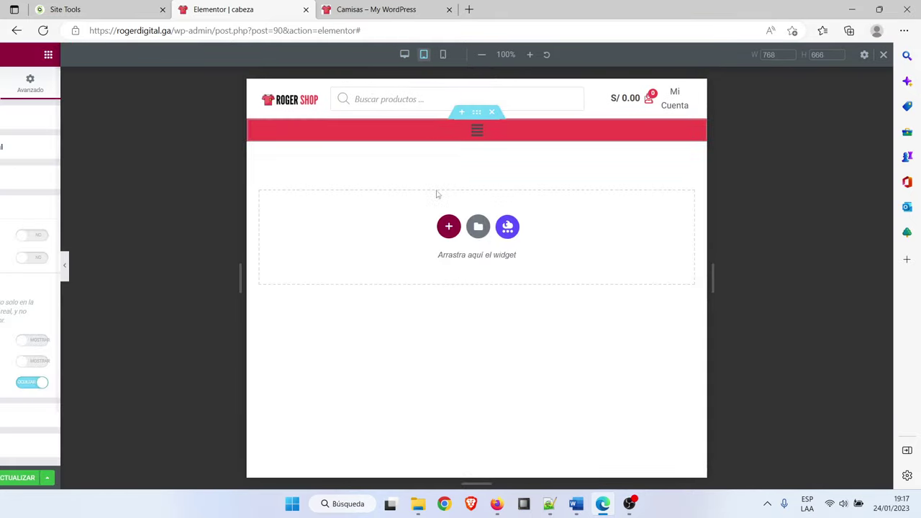
{"action": "left_click", "coordinate": [586, 135]}
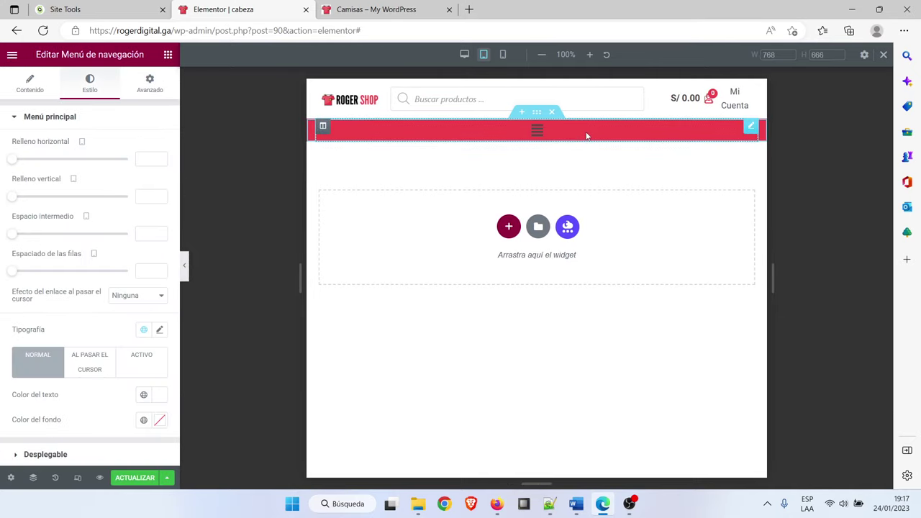
{"action": "left_click", "coordinate": [29, 92]}
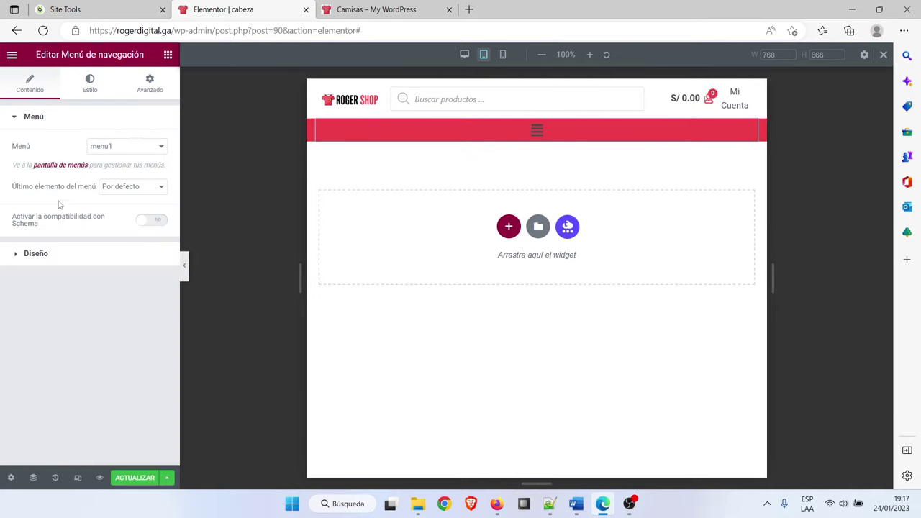
{"action": "left_click", "coordinate": [51, 258]}
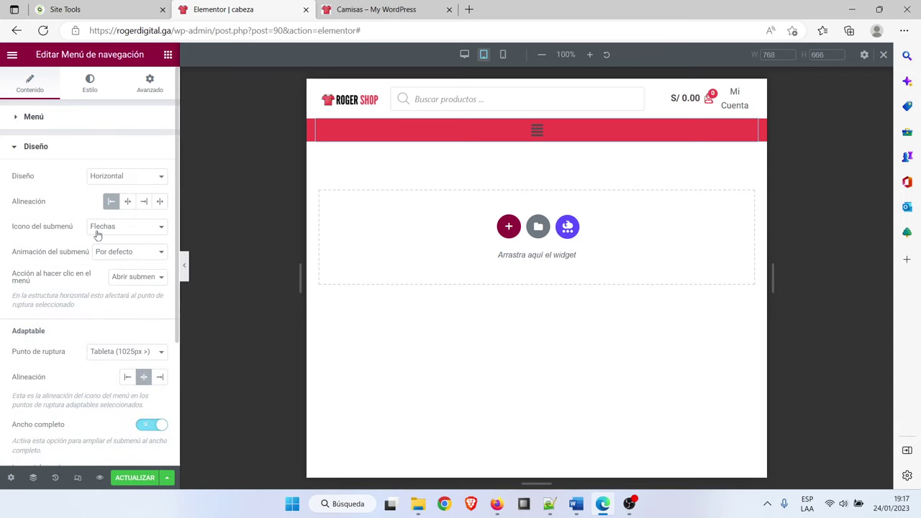
{"action": "left_click", "coordinate": [123, 352]}
{"action": "left_click", "coordinate": [119, 367]}
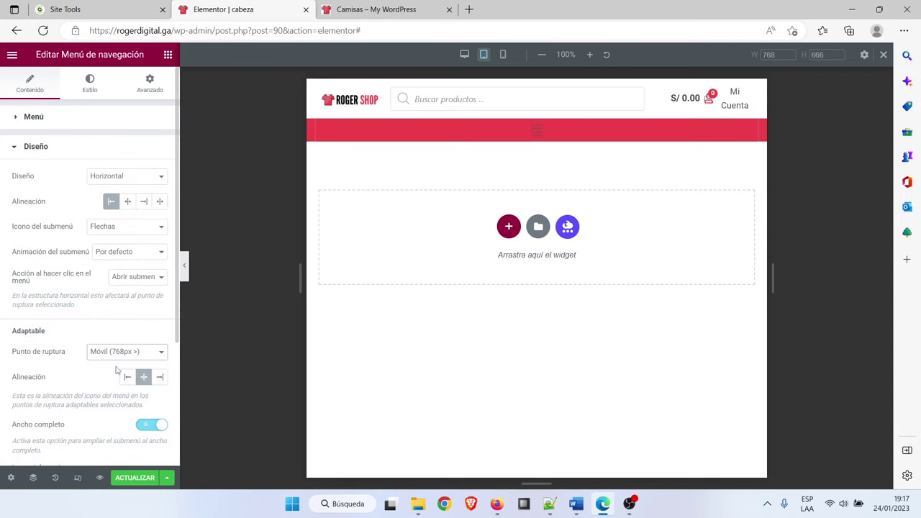
{"action": "left_click", "coordinate": [132, 477]}
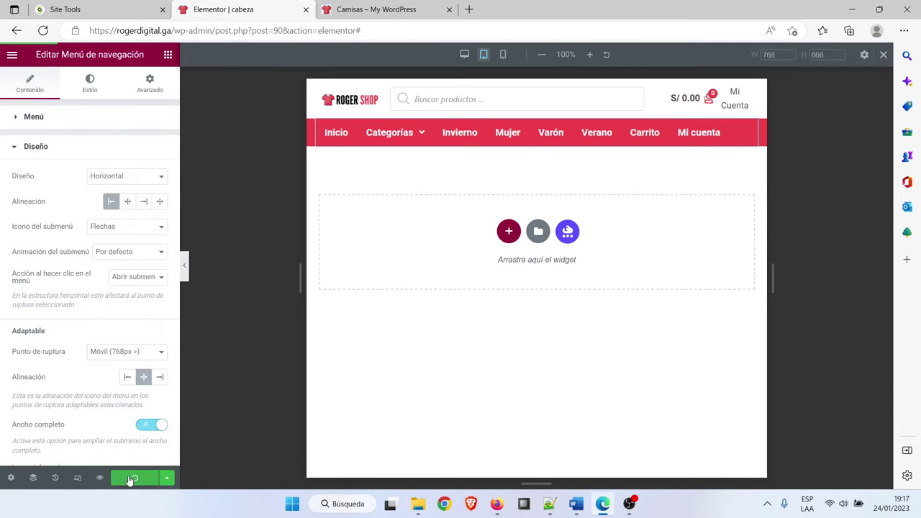
Step: Check the header in desktop, tablet and mobile previews, ending in desktop mode
{"action": "left_click", "coordinate": [185, 268]}
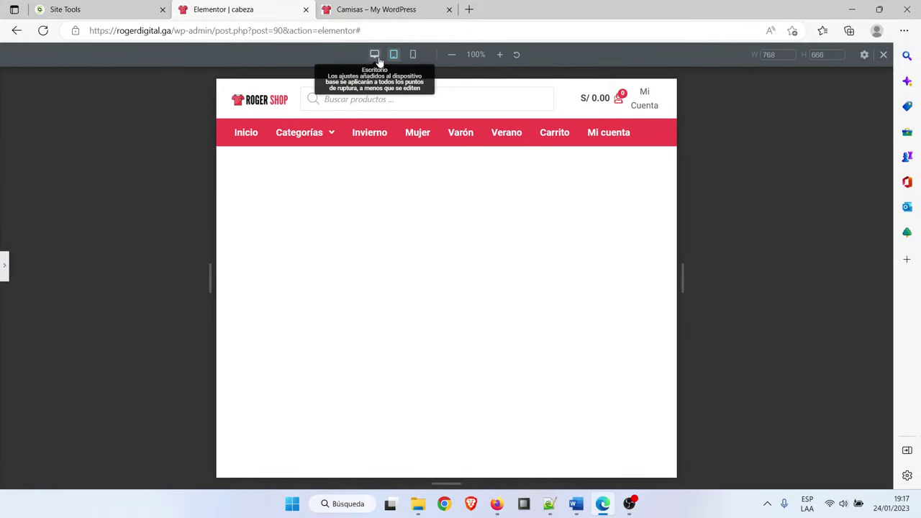
{"action": "left_click", "coordinate": [394, 55]}
{"action": "left_click", "coordinate": [396, 55]}
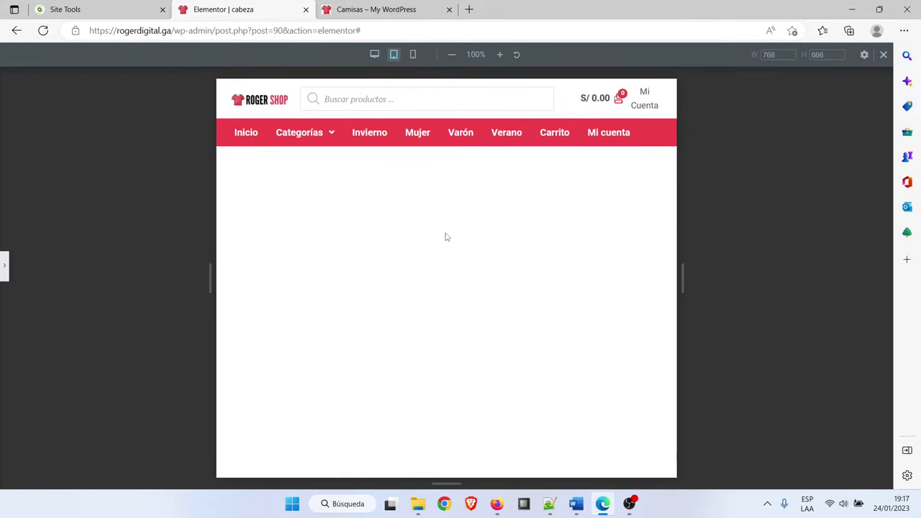
{"action": "left_click", "coordinate": [412, 55]}
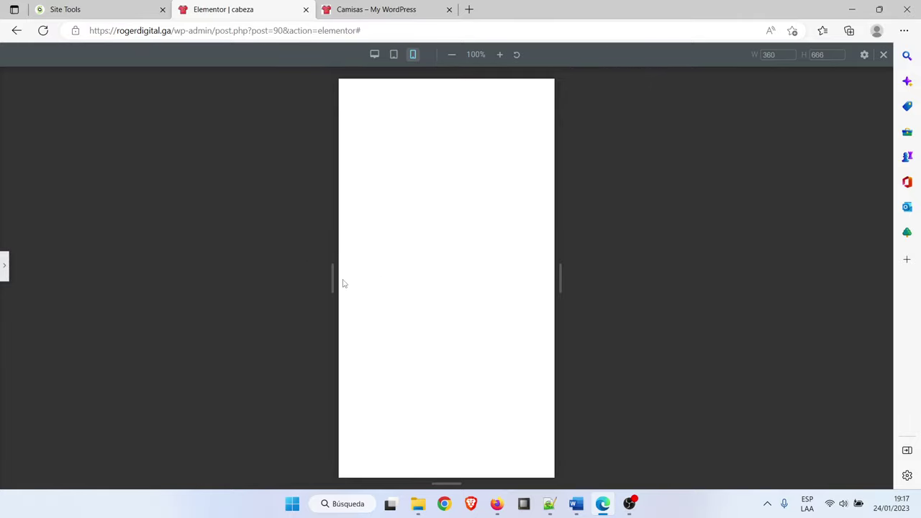
{"action": "left_click", "coordinate": [4, 280]}
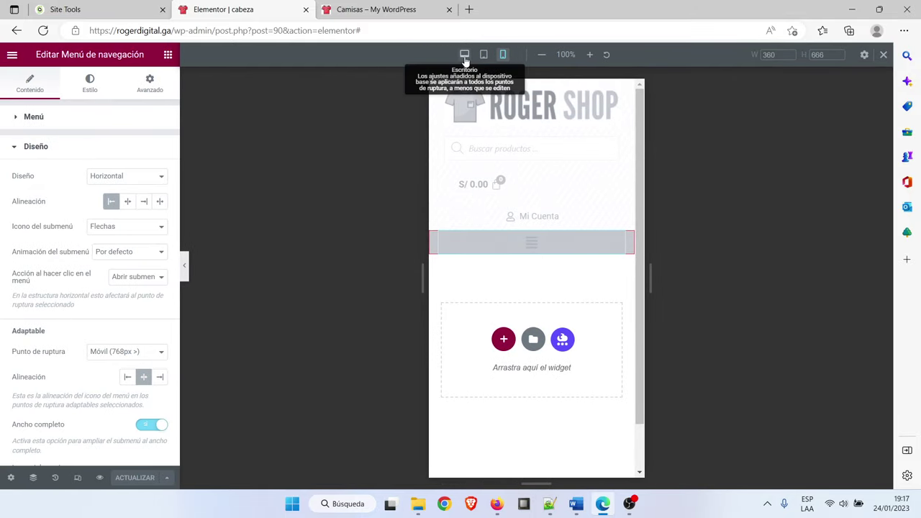
{"action": "left_click", "coordinate": [464, 59]}
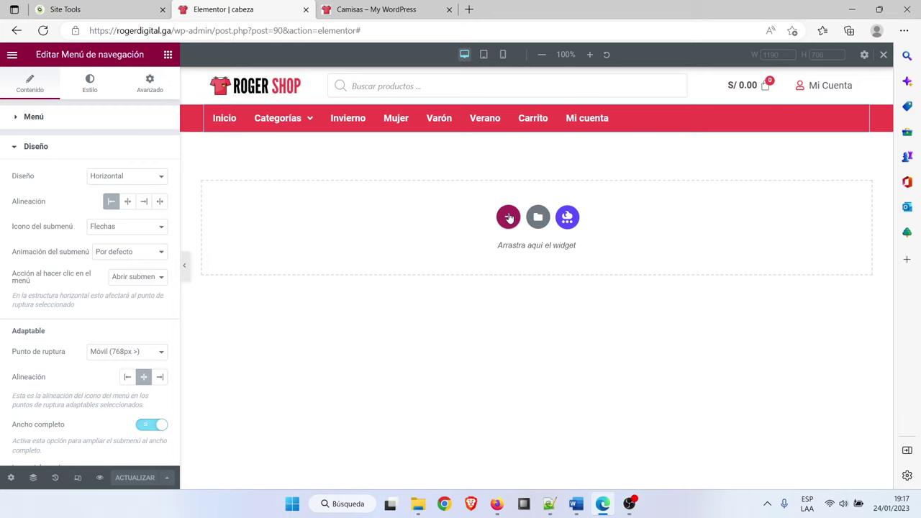
Step: Add a five-column section and paste a copy of the navigation menu into its first column
{"action": "left_click", "coordinate": [509, 218]}
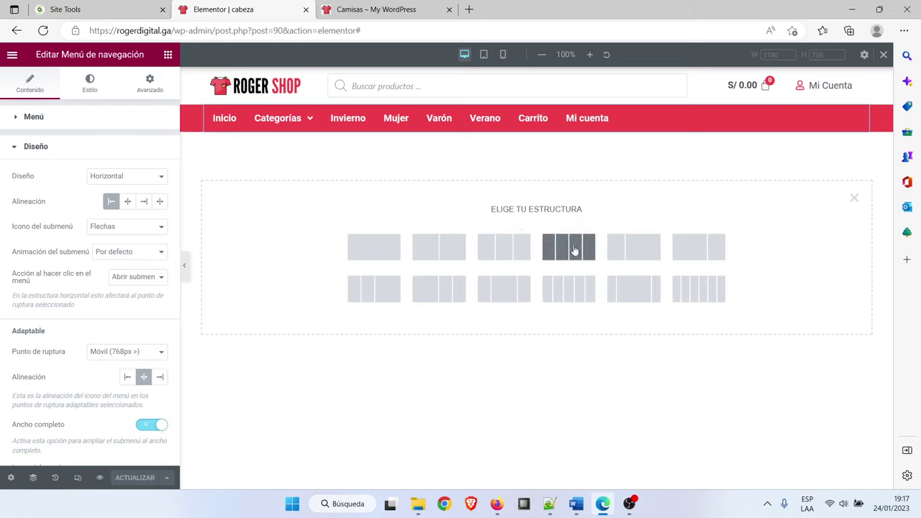
{"action": "left_click", "coordinate": [568, 291]}
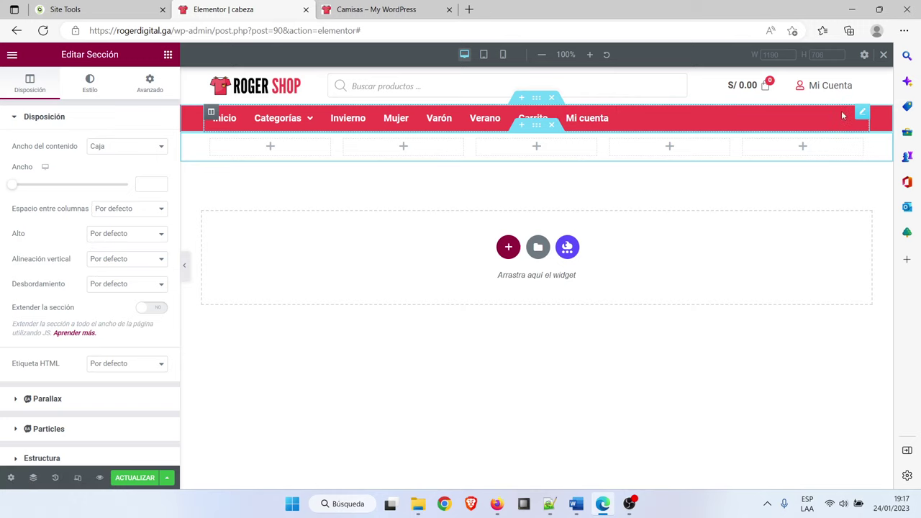
{"action": "right_click", "coordinate": [862, 115]}
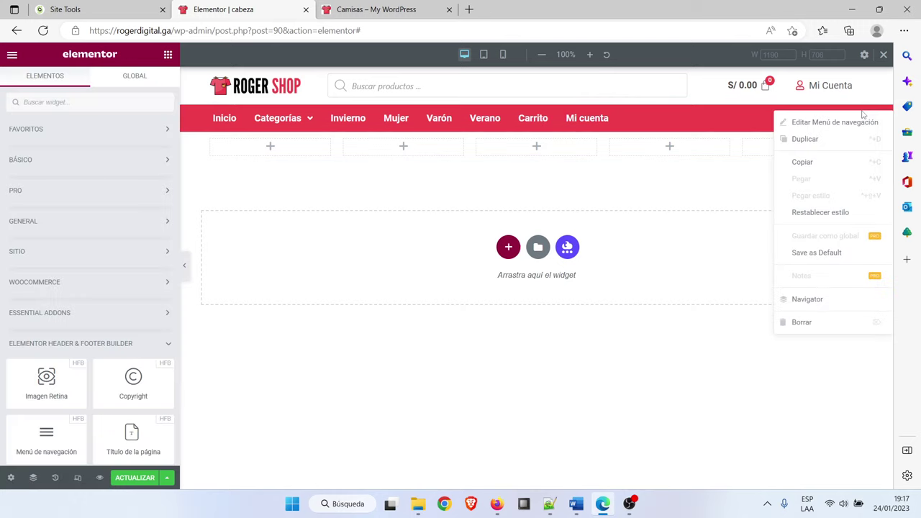
{"action": "left_click", "coordinate": [808, 162]}
{"action": "right_click", "coordinate": [274, 152]}
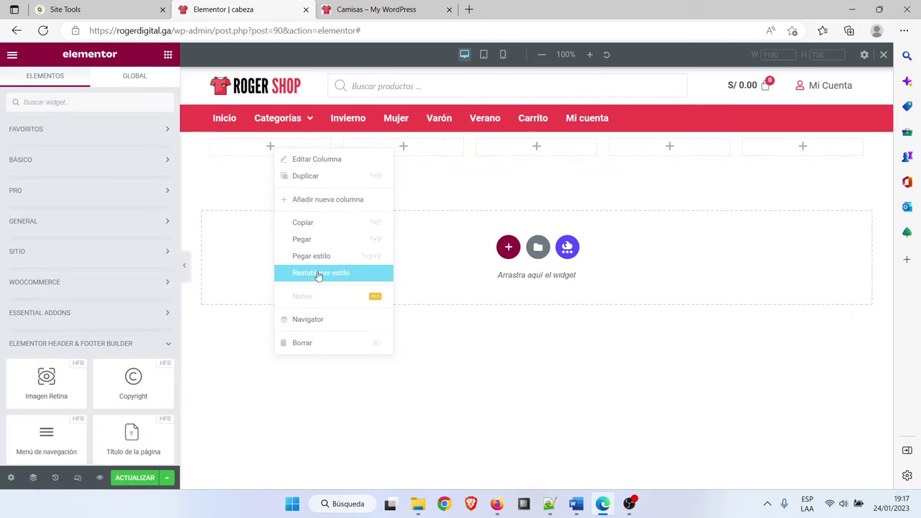
{"action": "left_click", "coordinate": [314, 242]}
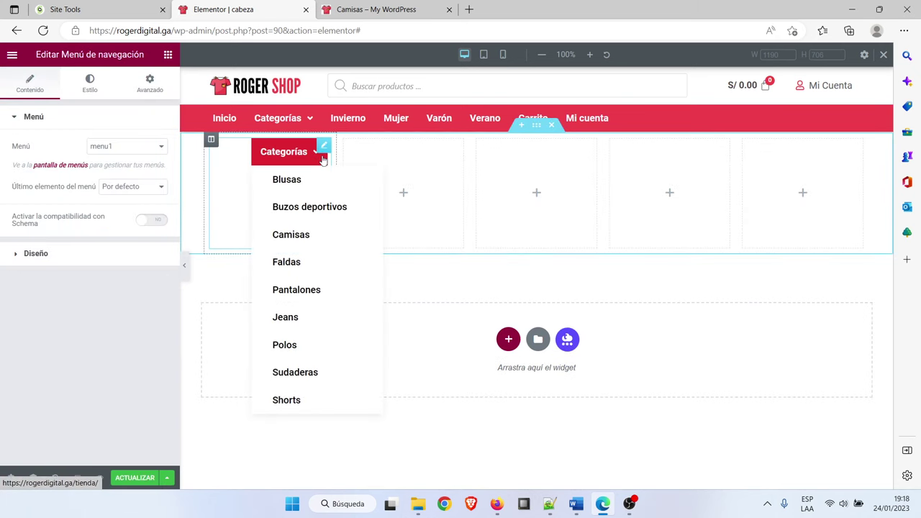
{"action": "mouse_move", "coordinate": [279, 167]}
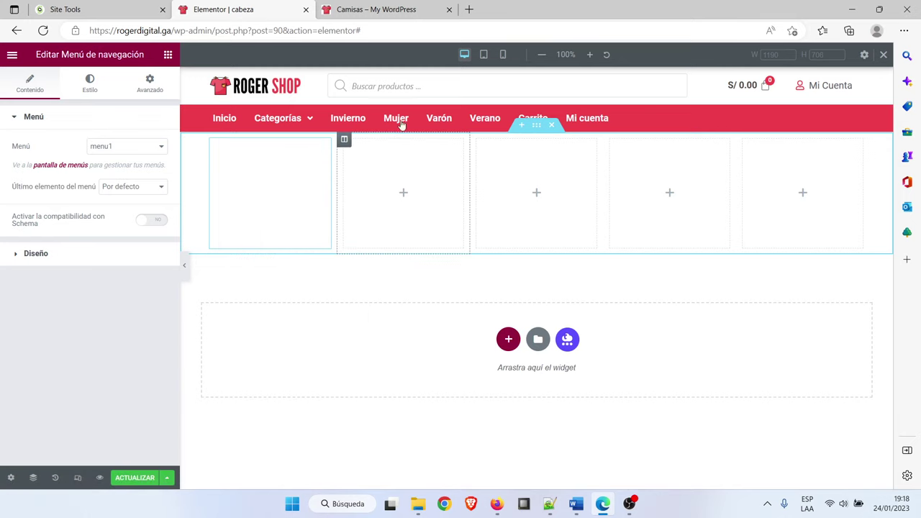
Step: Copy the site logo into the second column and the cart into the middle column
{"action": "right_click", "coordinate": [295, 87]}
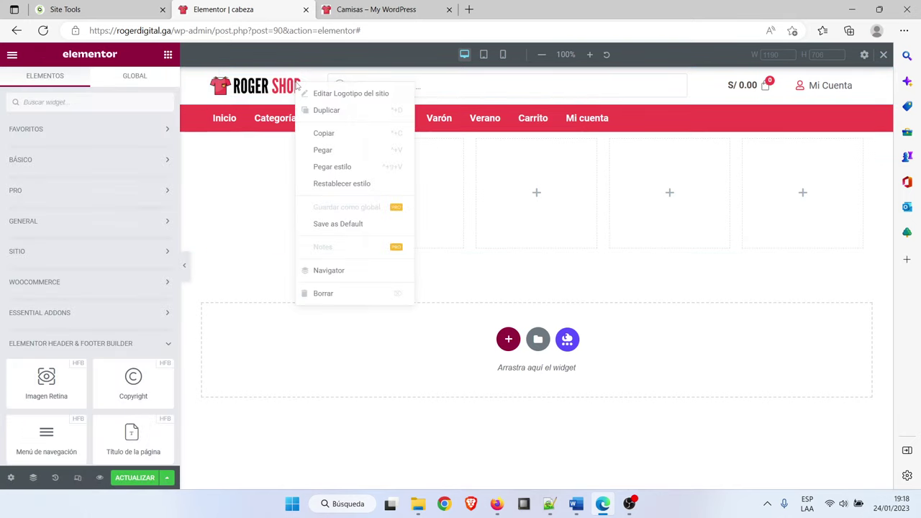
{"action": "left_click", "coordinate": [331, 131]}
{"action": "right_click", "coordinate": [381, 151]}
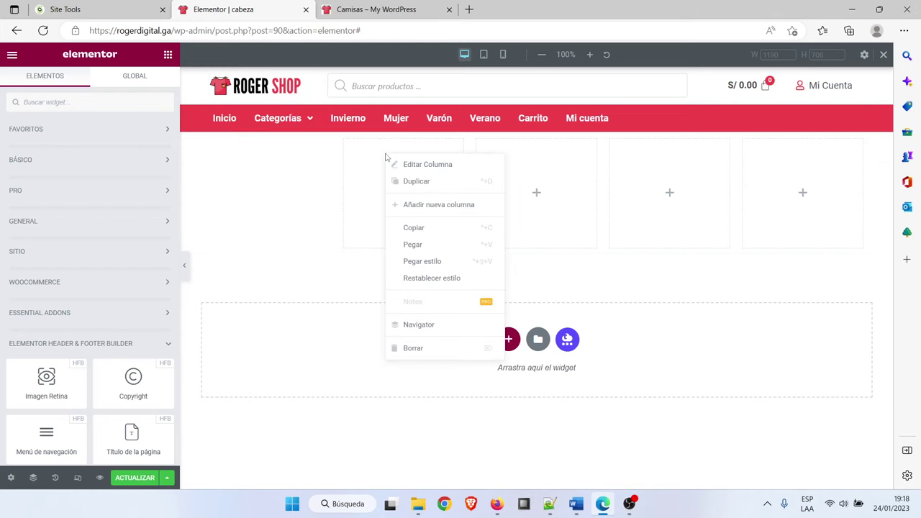
{"action": "left_click", "coordinate": [426, 248]}
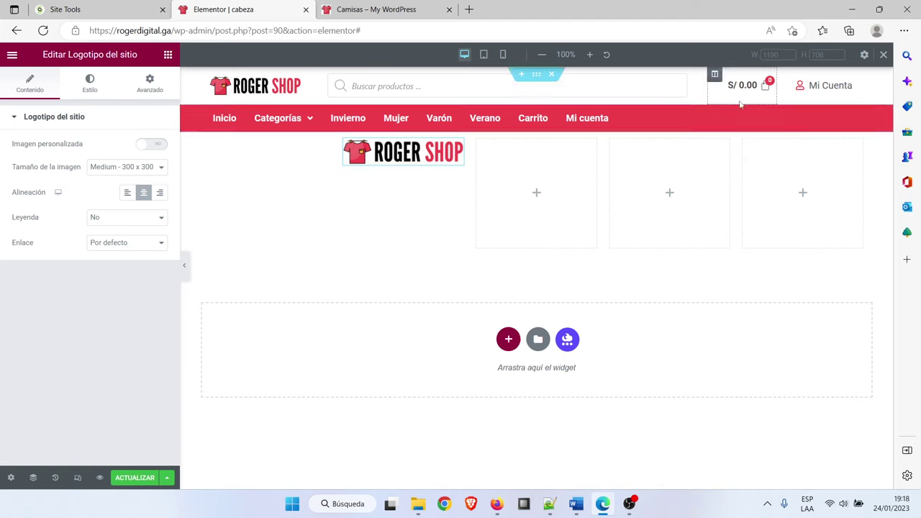
{"action": "right_click", "coordinate": [766, 85]}
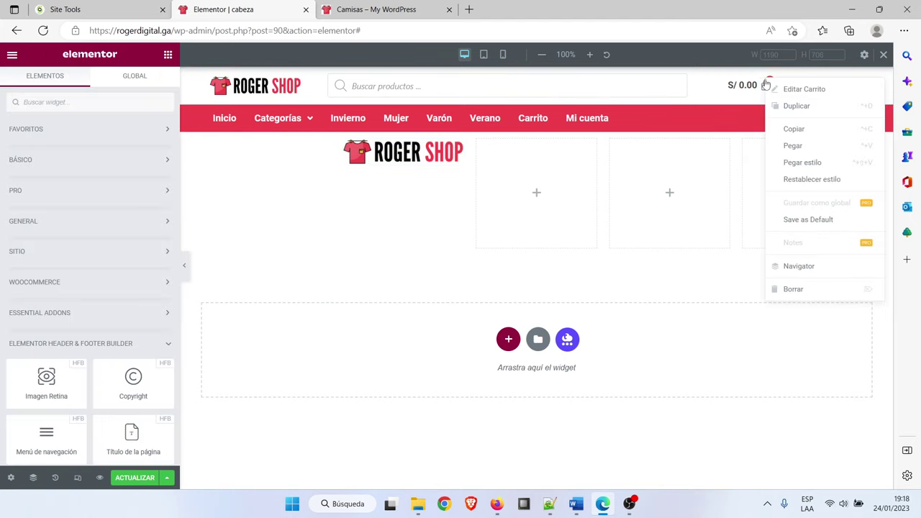
{"action": "left_click", "coordinate": [794, 128]}
{"action": "right_click", "coordinate": [562, 176]}
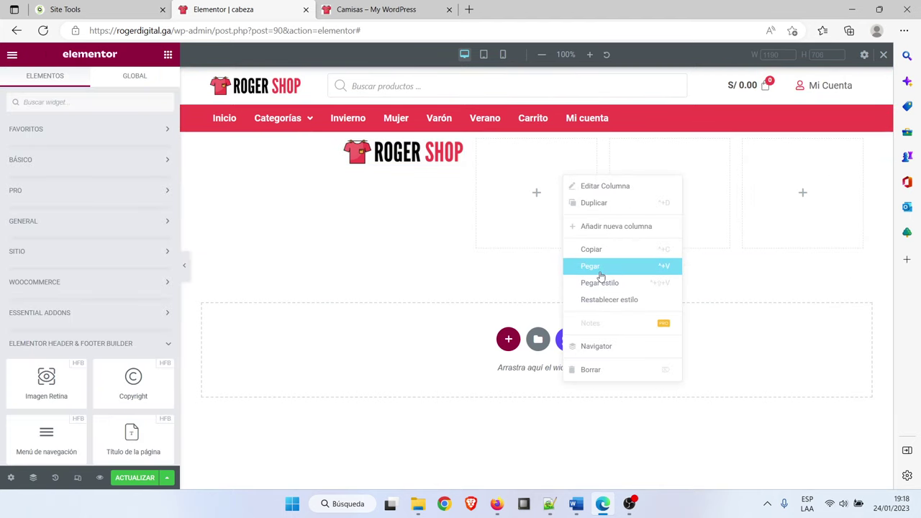
{"action": "left_click", "coordinate": [599, 271]}
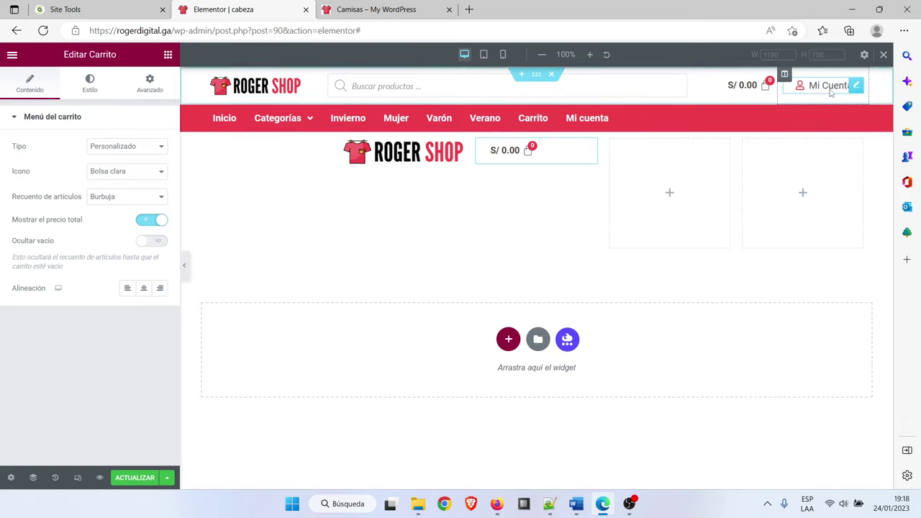
Step: Place an Icono widget in the fourth column
{"action": "right_click", "coordinate": [831, 92]}
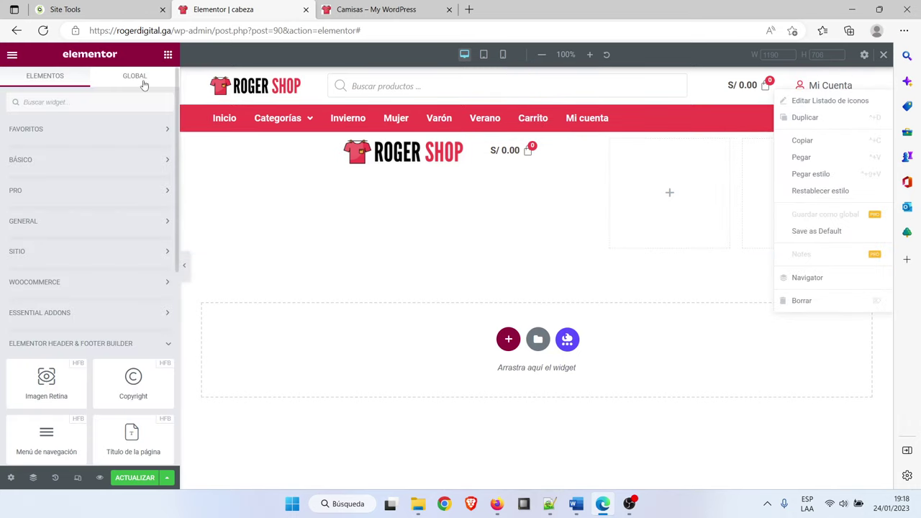
{"action": "left_click", "coordinate": [92, 102]}
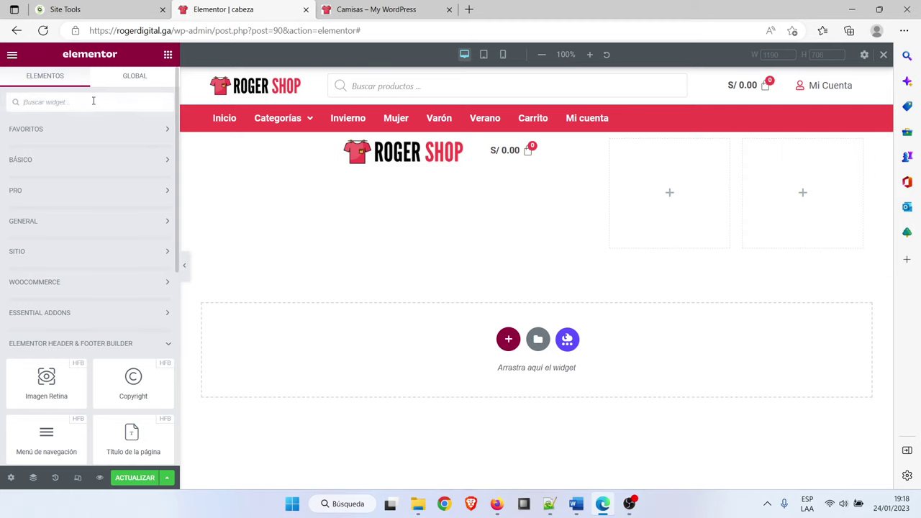
{"action": "type", "text": "ico"}
{"action": "left_click_drag", "start_coordinate": [113, 125], "coordinate": [692, 191]}
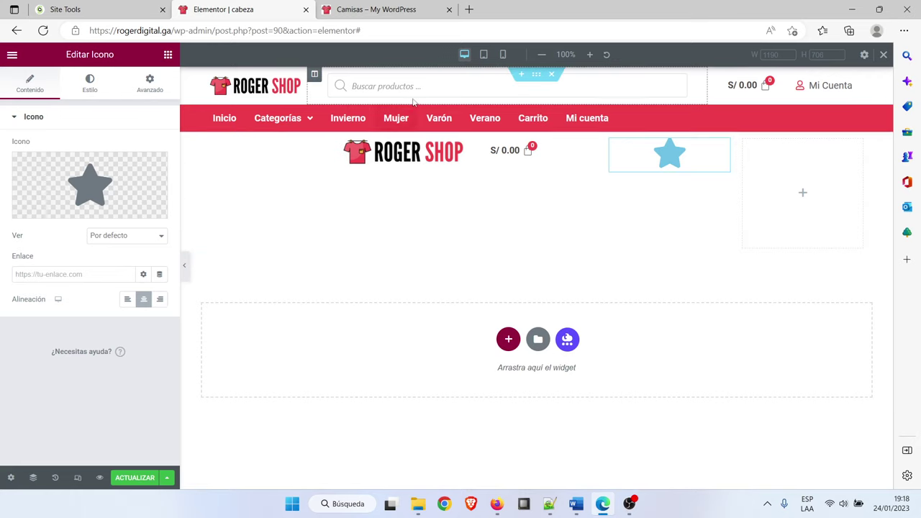
Step: Copy the product search bar into the last column of the new row
{"action": "right_click", "coordinate": [690, 85]}
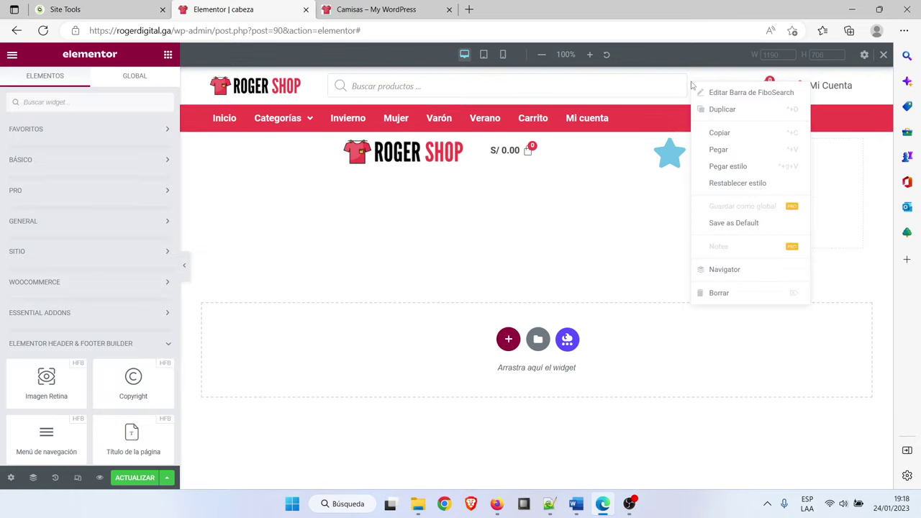
{"action": "left_click", "coordinate": [728, 131]}
{"action": "right_click", "coordinate": [771, 154]}
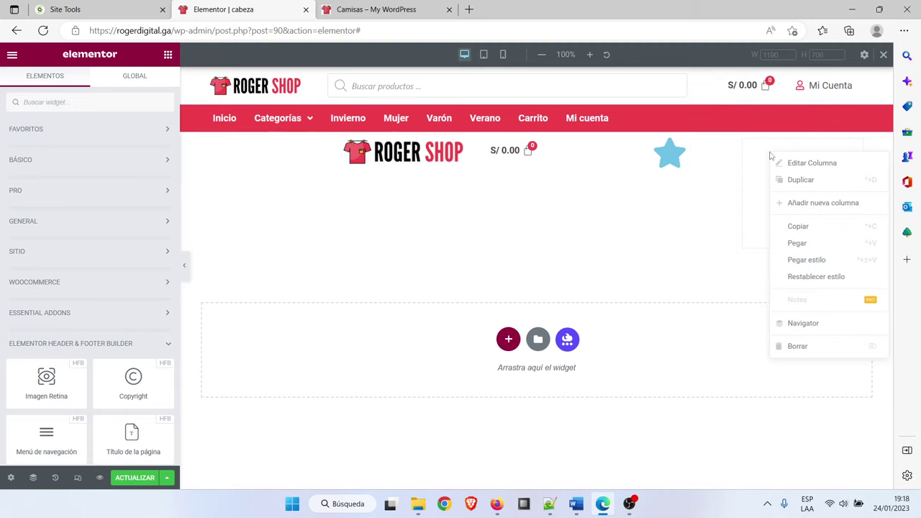
{"action": "left_click", "coordinate": [810, 245]}
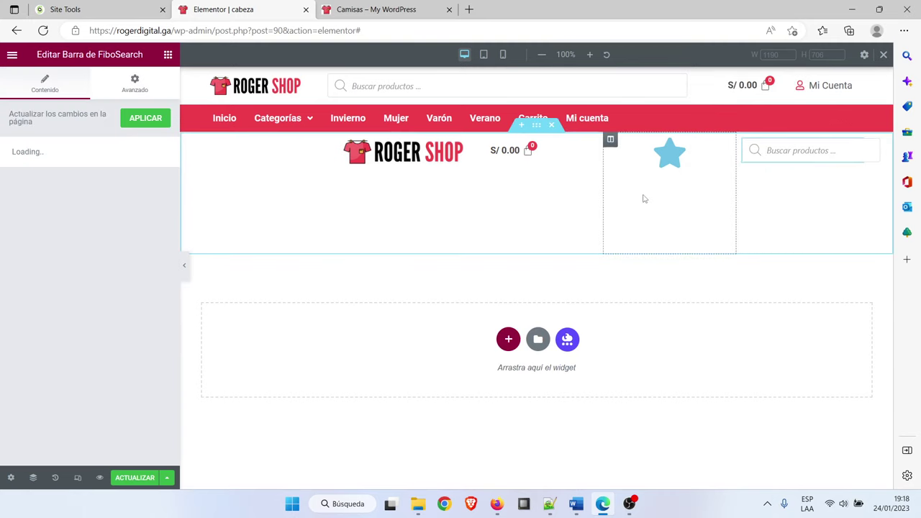
{"action": "left_click", "coordinate": [536, 126]}
{"action": "left_click", "coordinate": [148, 82]}
Step: Hide the new row on desktop and tablet, save, and preview it at tablet and mobile sizes
{"action": "scroll", "coordinate": [26, 357], "scroll_direction": "down", "scroll_amount": 2}
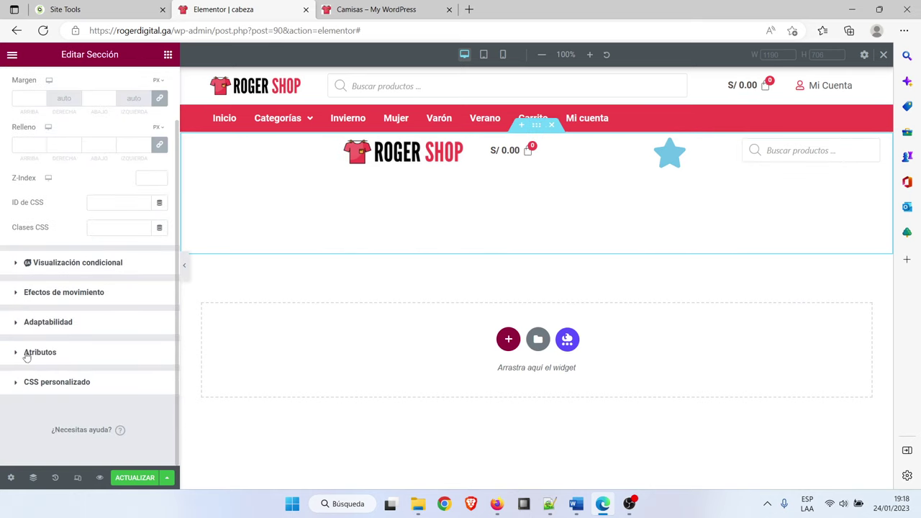
{"action": "left_click", "coordinate": [48, 323]}
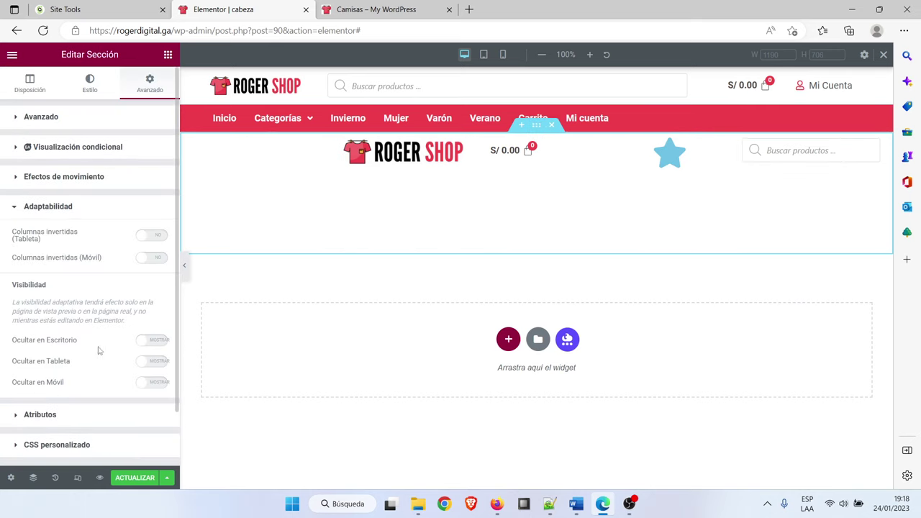
{"action": "left_click", "coordinate": [153, 341]}
{"action": "left_click", "coordinate": [157, 361]}
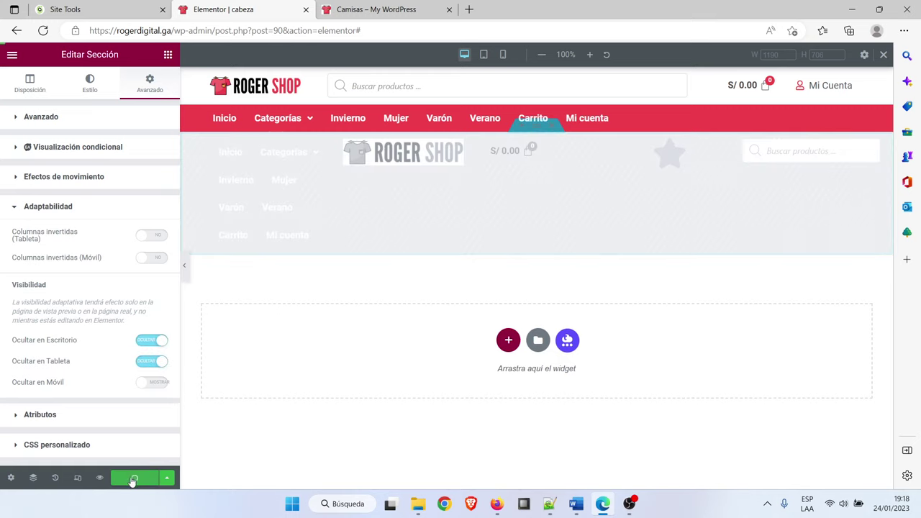
{"action": "left_click", "coordinate": [134, 478]}
{"action": "left_click", "coordinate": [185, 265]}
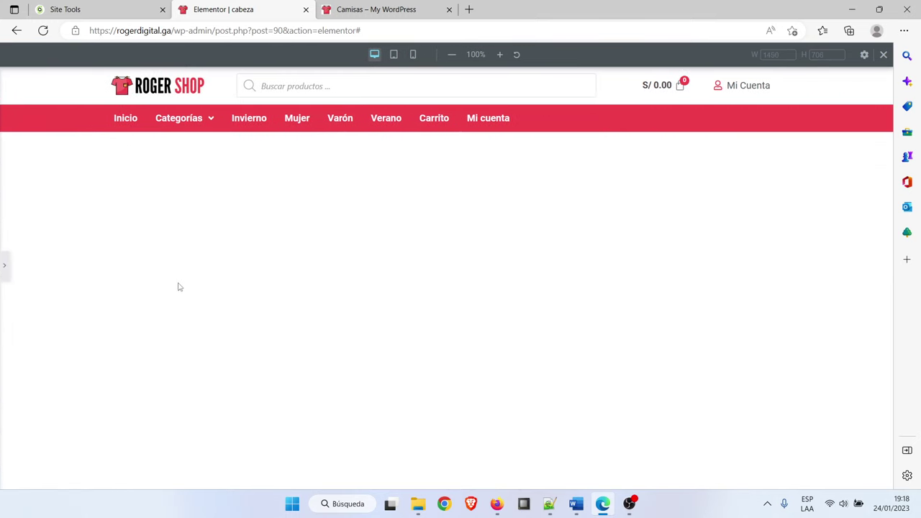
{"action": "left_click", "coordinate": [394, 55]}
{"action": "left_click", "coordinate": [414, 56]}
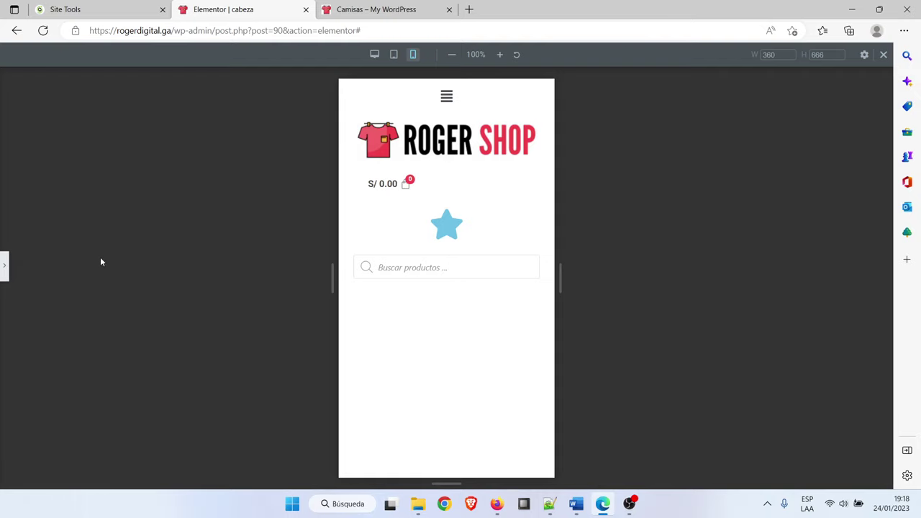
Step: Set the menu column's vertical alignment to Medio and its width to 15%
{"action": "left_click", "coordinate": [3, 263]}
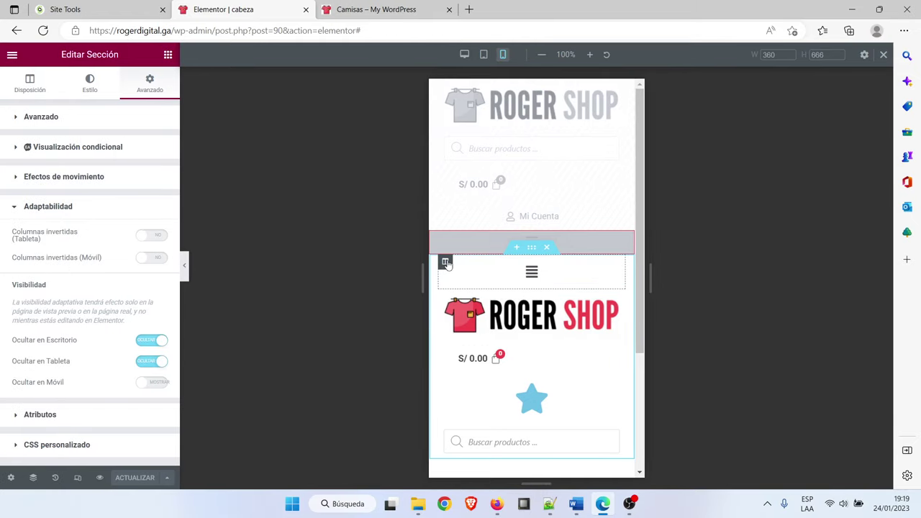
{"action": "left_click", "coordinate": [445, 261]}
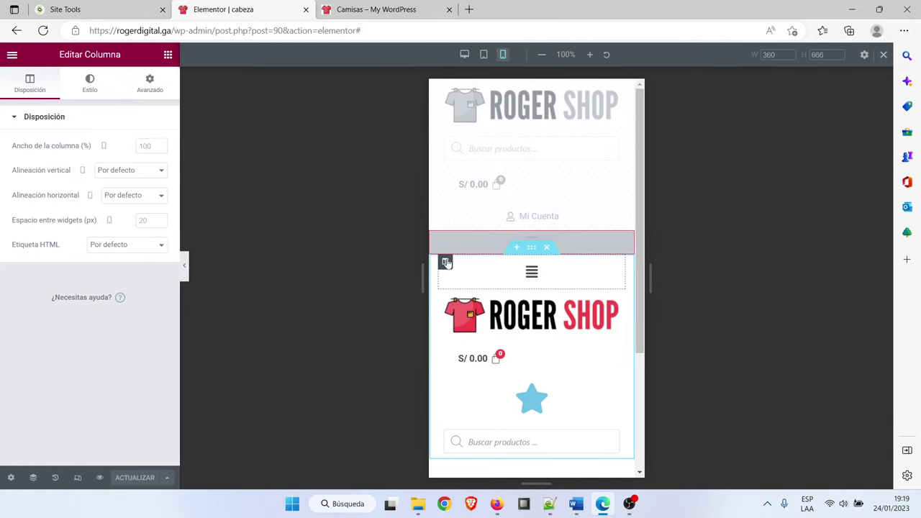
{"action": "left_click", "coordinate": [132, 171]}
{"action": "left_click", "coordinate": [120, 204]}
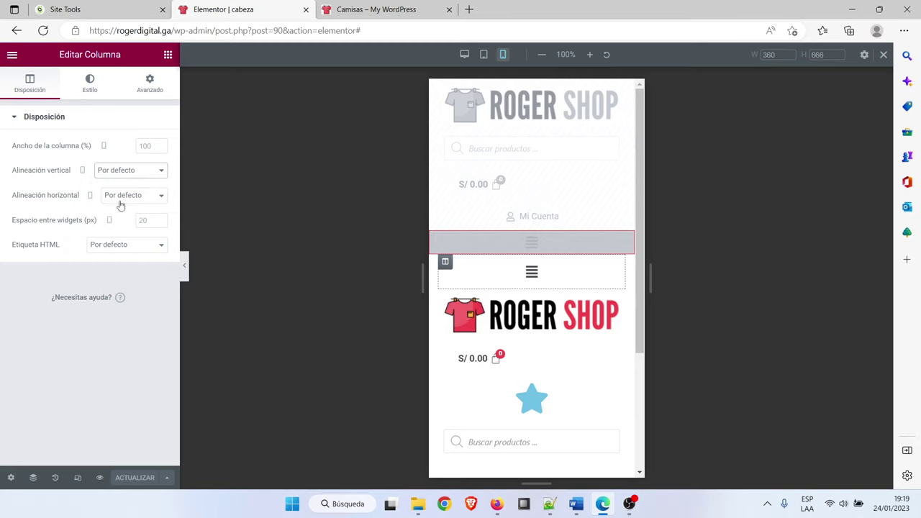
{"action": "left_click", "coordinate": [148, 146]}
{"action": "type", "text": "15"}
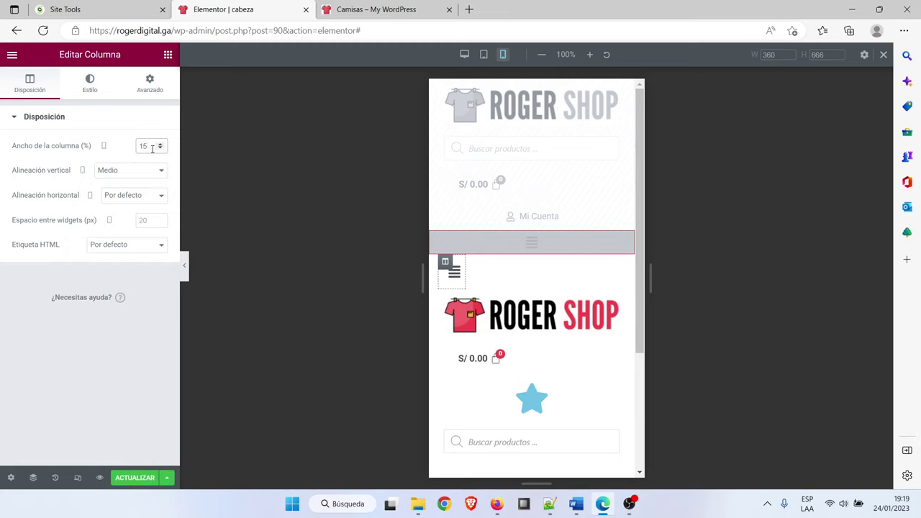
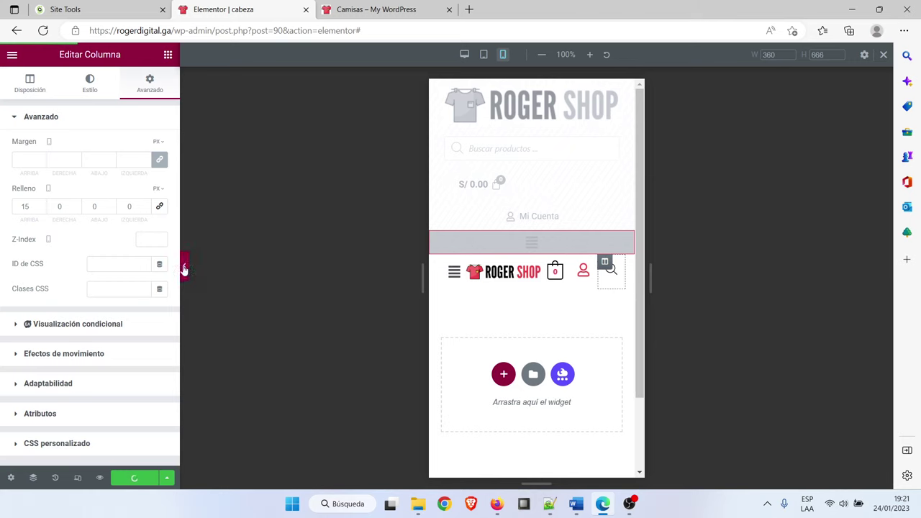
Step: Preview the header by reloading the live Camisas shop page, then return to the header editor
{"action": "left_click", "coordinate": [184, 268]}
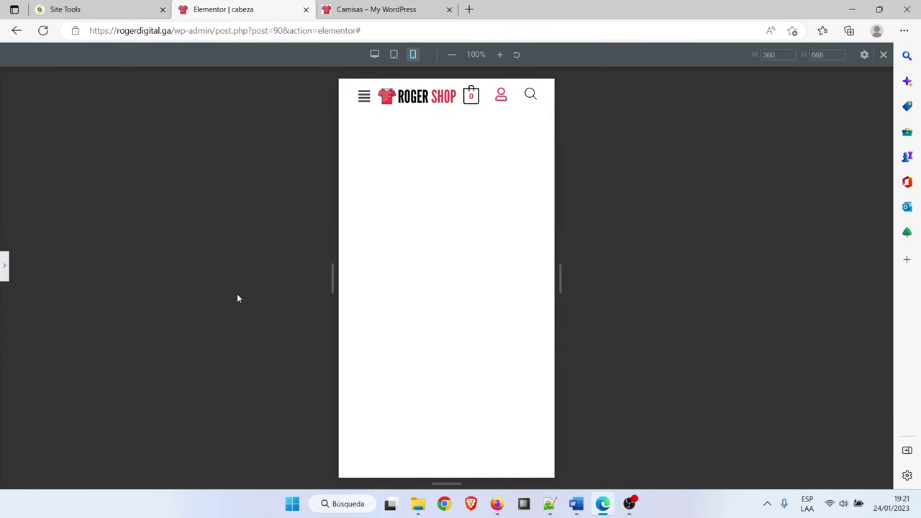
{"action": "left_click", "coordinate": [401, 7]}
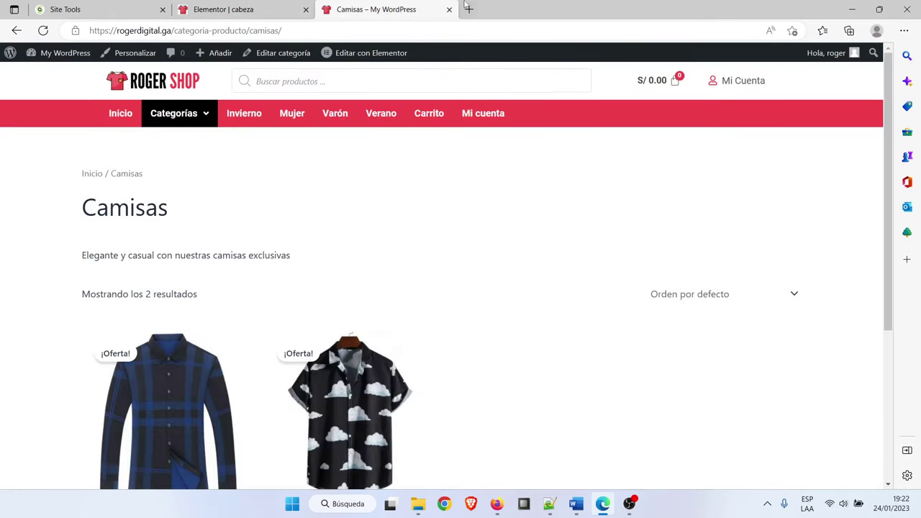
{"action": "left_click", "coordinate": [43, 30]}
{"action": "left_click", "coordinate": [223, 9]}
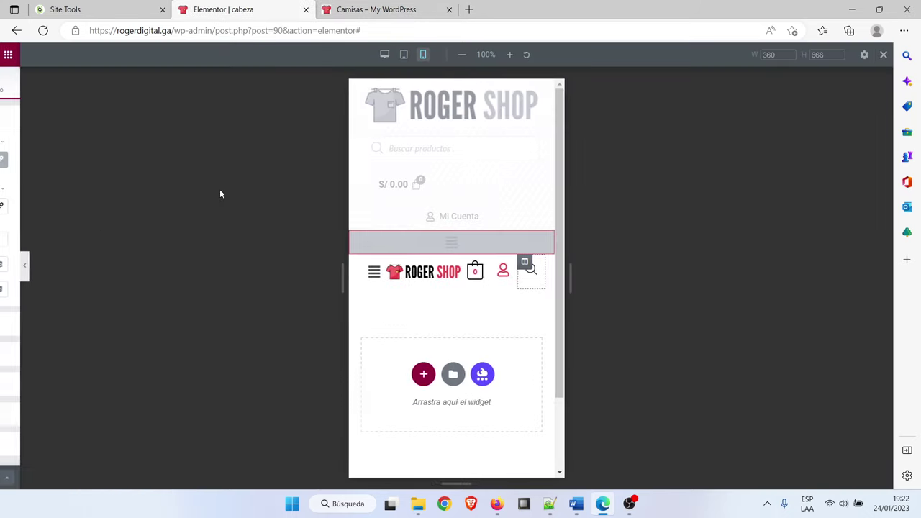
Step: At desktop width, link the Mi Cuenta icon-list item to the mi-cuenta page and save
{"action": "left_click", "coordinate": [464, 55]}
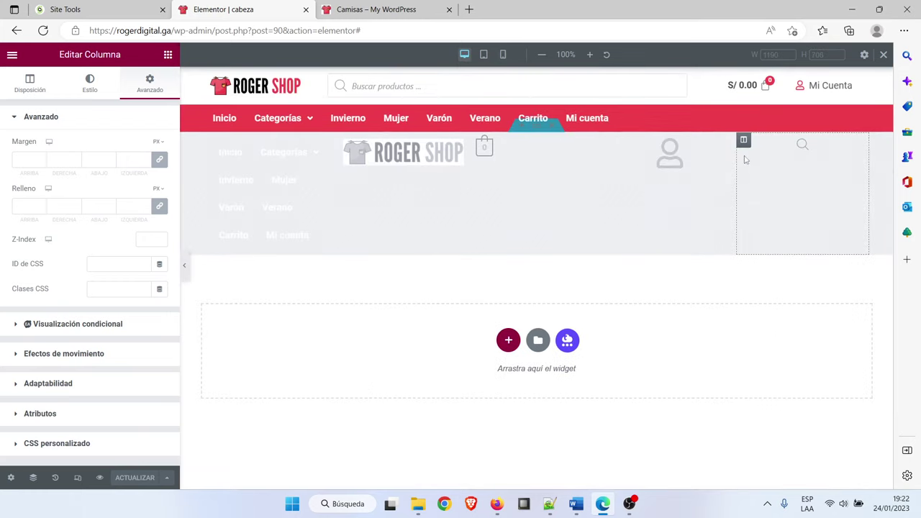
{"action": "left_click", "coordinate": [834, 81]}
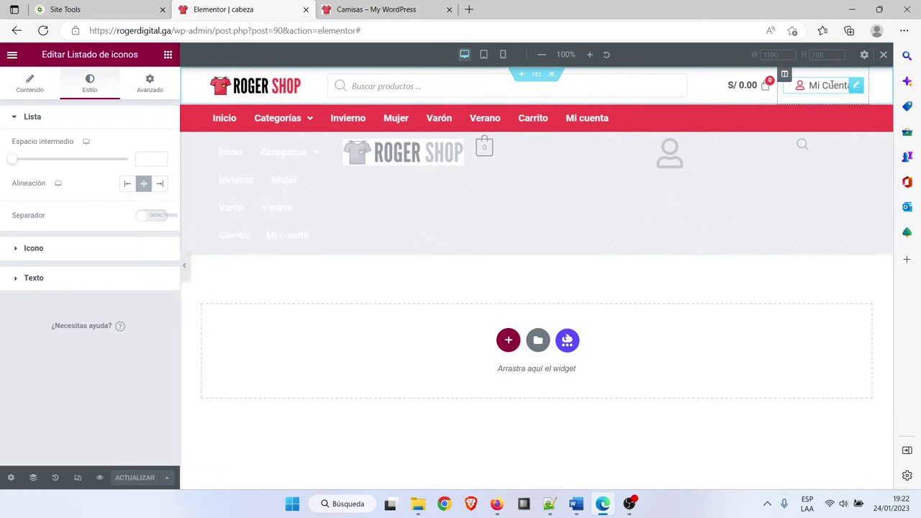
{"action": "left_click", "coordinate": [32, 84]}
{"action": "left_click", "coordinate": [82, 189]}
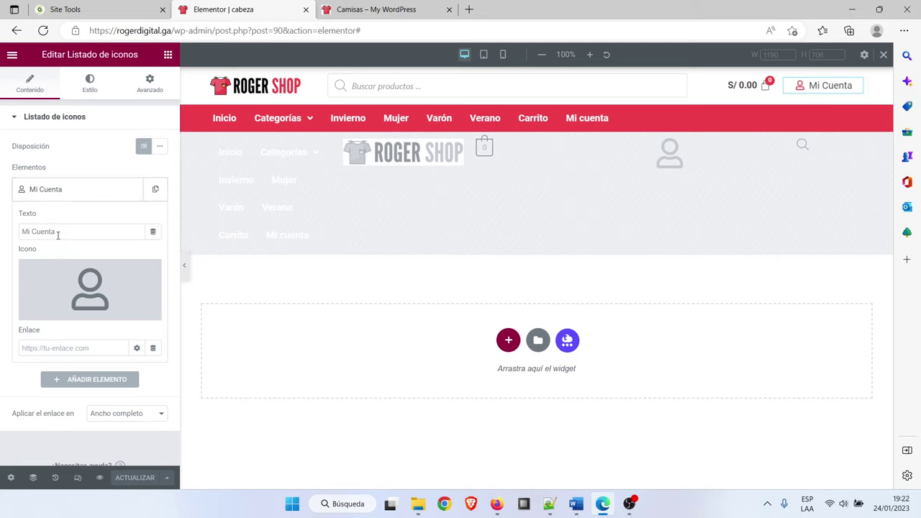
{"action": "left_click", "coordinate": [44, 347]}
{"action": "type", "text": "cuen"}
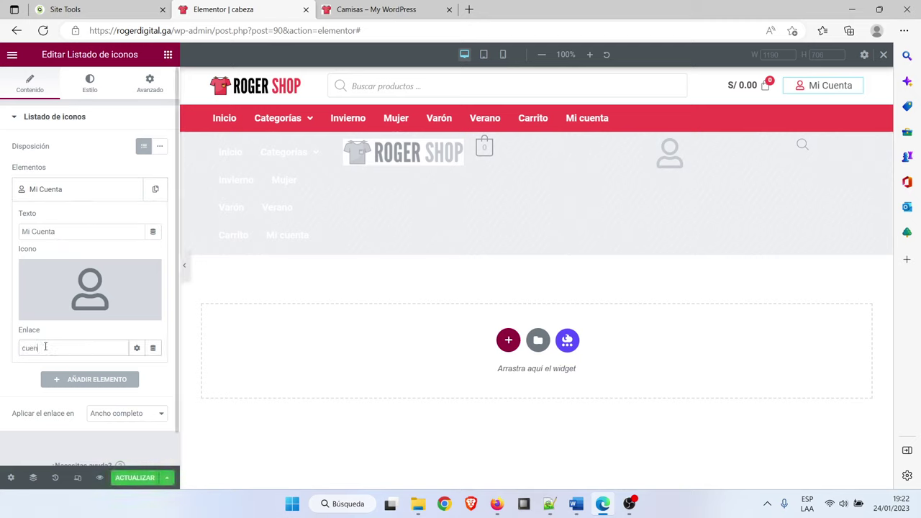
{"action": "type", "text": "t"}
{"action": "left_click", "coordinate": [45, 366]}
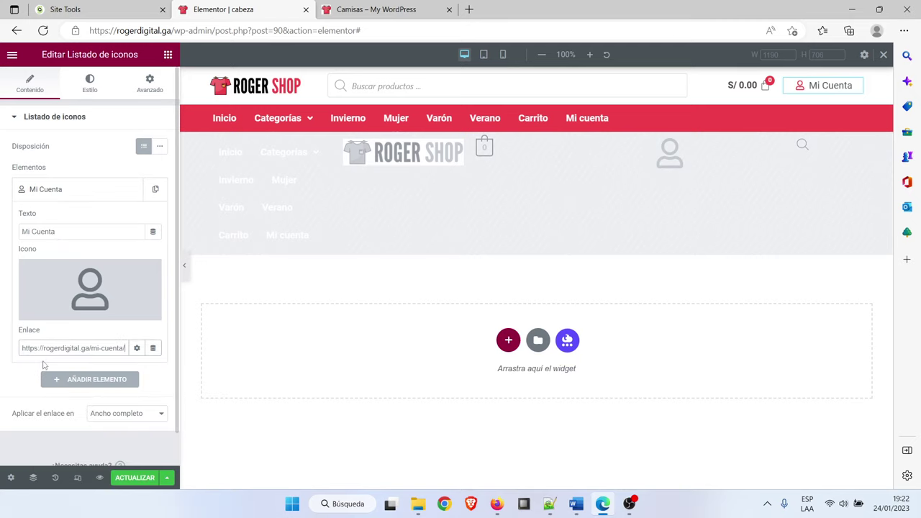
{"action": "left_click", "coordinate": [134, 478]}
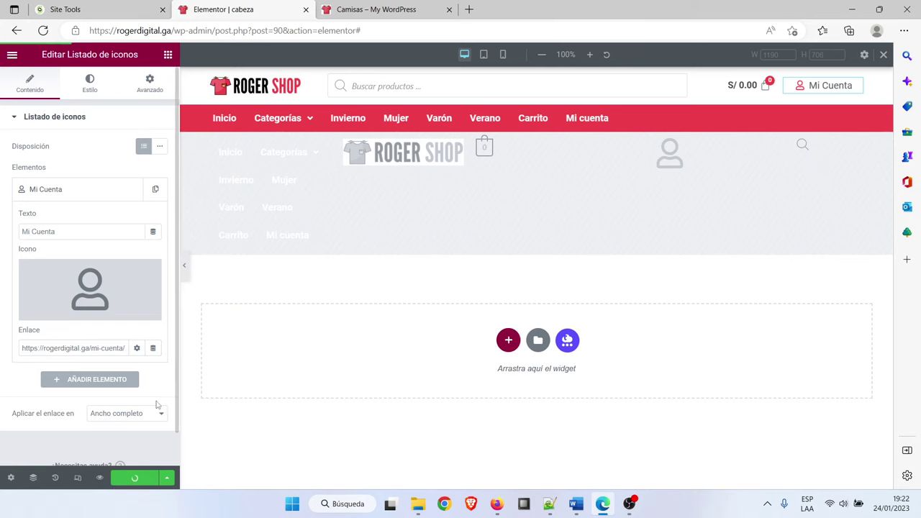
Step: Reload the shop, go to its home page, and try searching 'fald' for skirts
{"action": "left_click", "coordinate": [401, 8]}
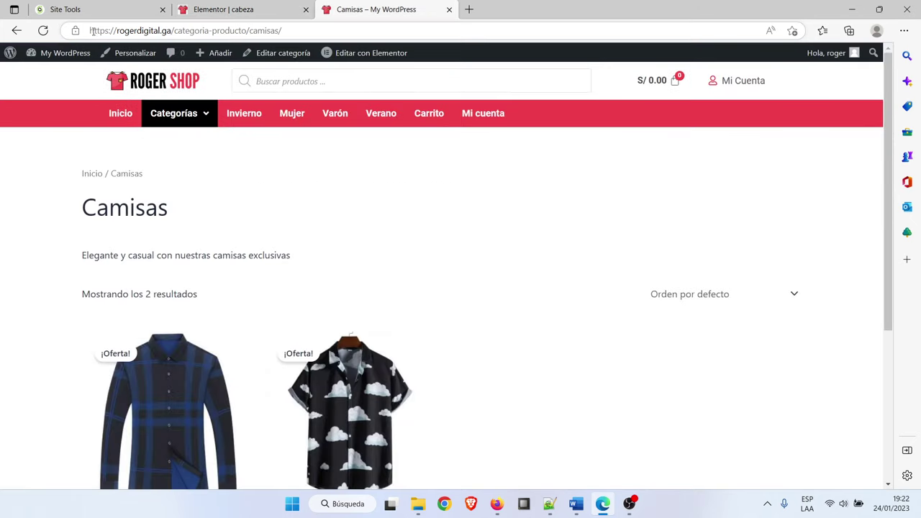
{"action": "key", "text": "F5"}
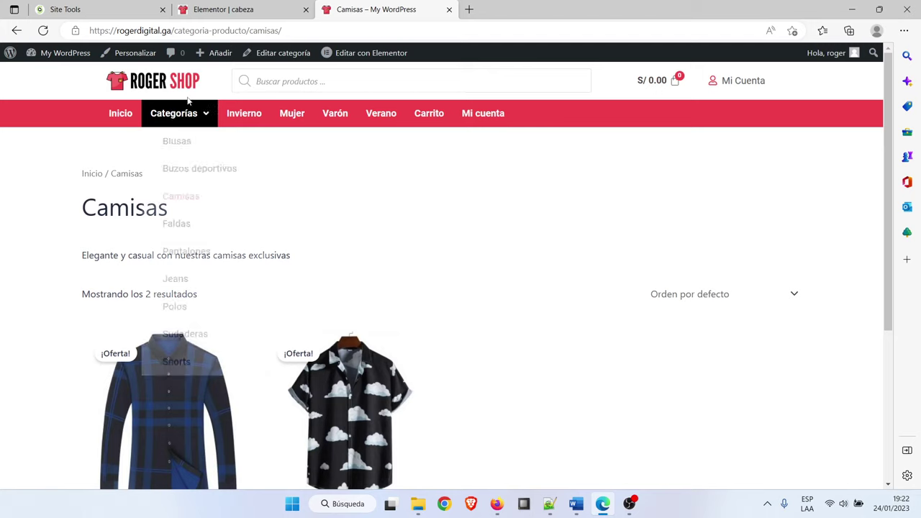
{"action": "left_click", "coordinate": [180, 83]}
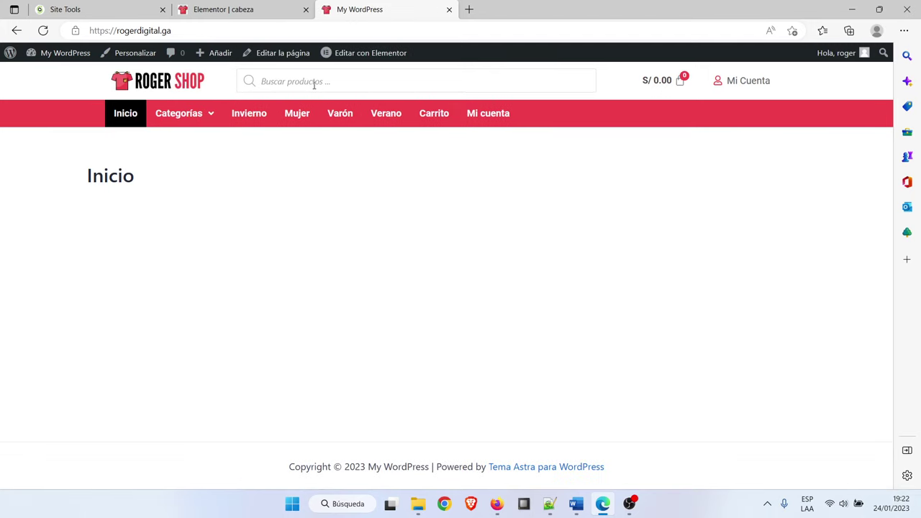
{"action": "type", "text": "t"}
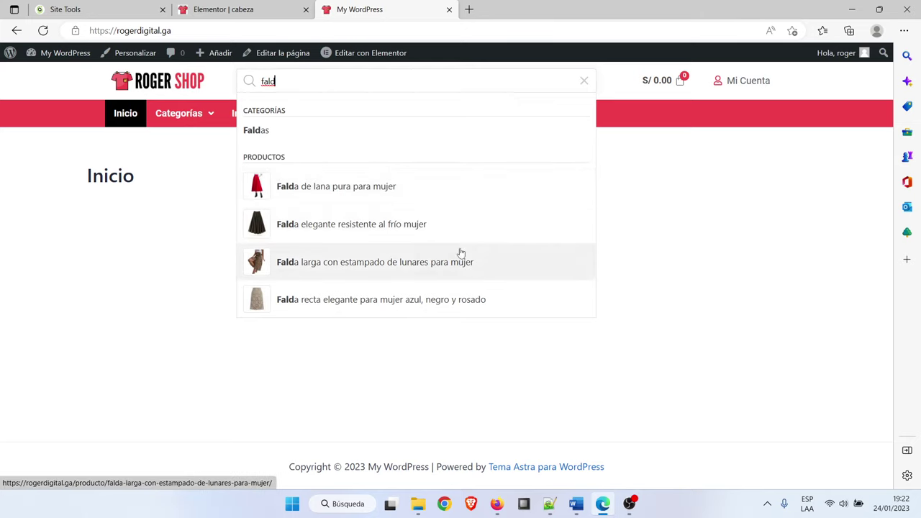
{"action": "left_click", "coordinate": [695, 259]}
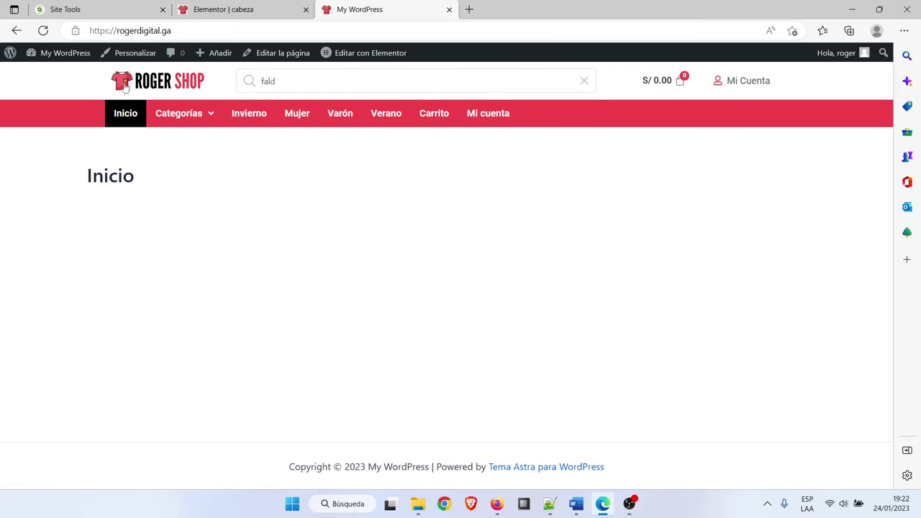
Step: Open the WordPress Escritorio dashboard in a new tab
{"action": "mouse_move", "coordinate": [68, 57]}
{"action": "right_click", "coordinate": [51, 75]}
{"action": "left_click", "coordinate": [92, 82]}
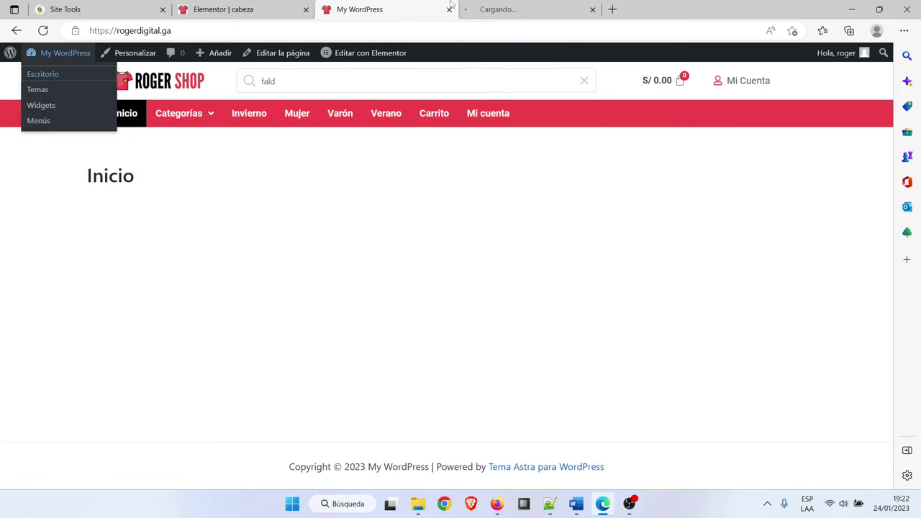
Step: Open the FiboSearch settings and toggle the search bar's submit button on and off
{"action": "left_click", "coordinate": [506, 6]}
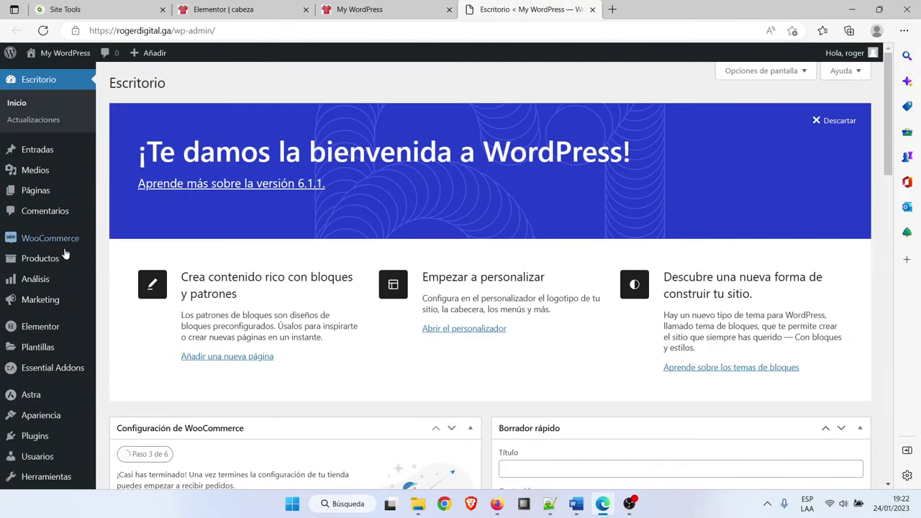
{"action": "mouse_move", "coordinate": [63, 249]}
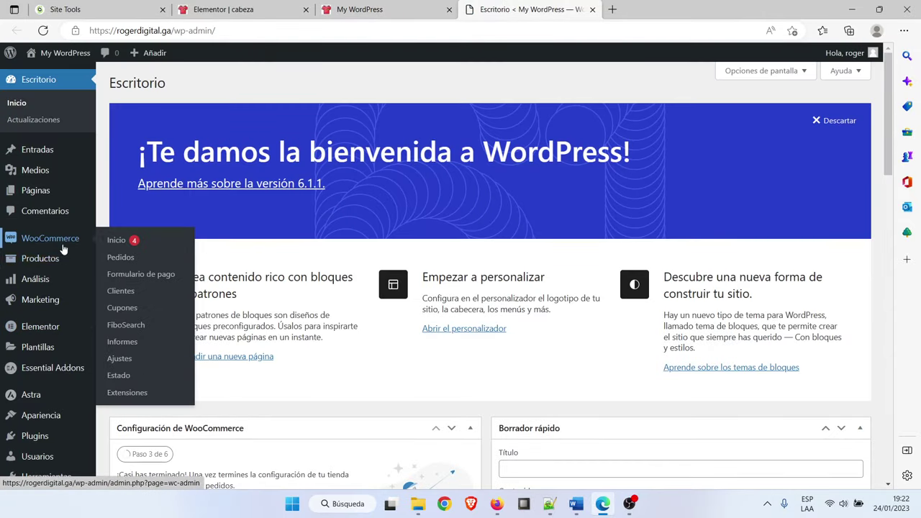
{"action": "left_click", "coordinate": [147, 325]}
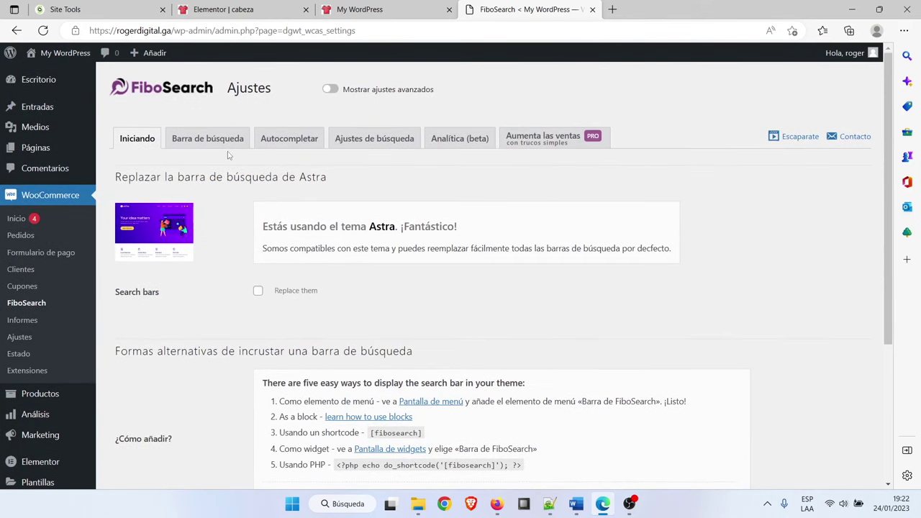
{"action": "left_click", "coordinate": [221, 146]}
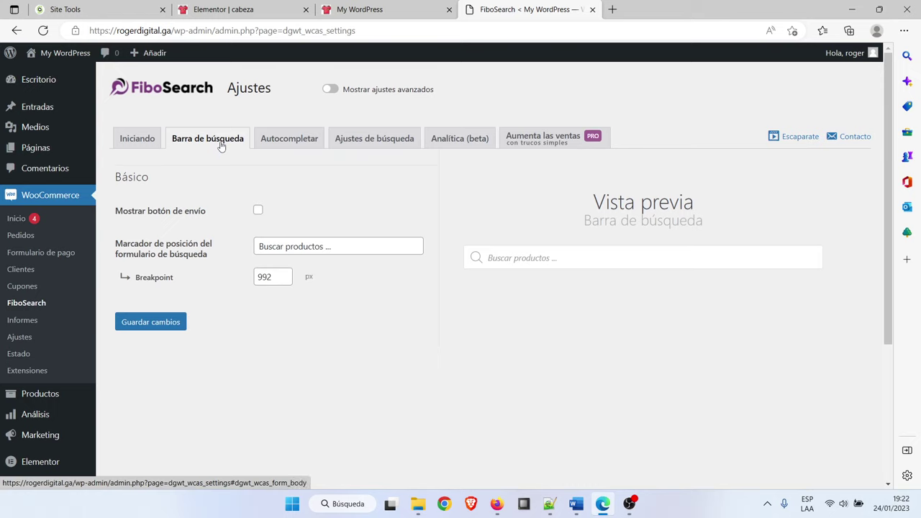
{"action": "left_click", "coordinate": [258, 211]}
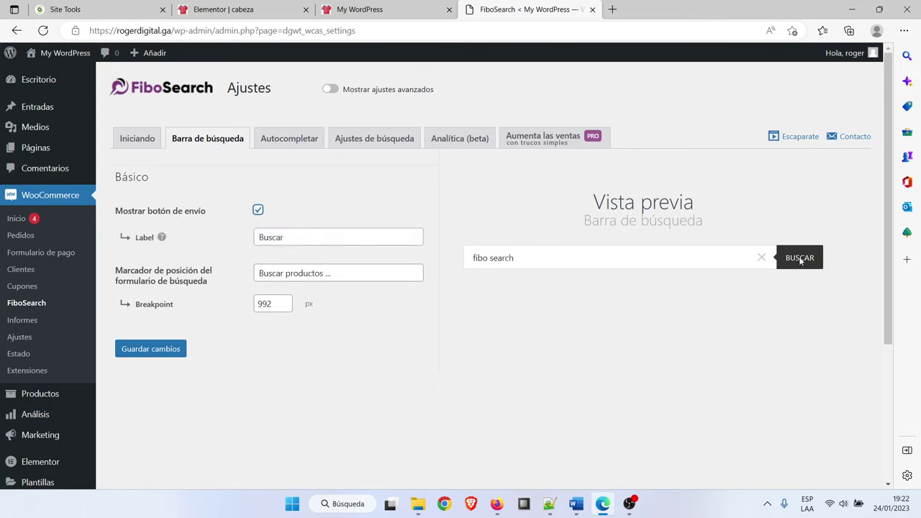
{"action": "left_click", "coordinate": [258, 210]}
Step: Enable Mostrar precio in the Autocompletar settings and save the changes
{"action": "left_click", "coordinate": [289, 147]}
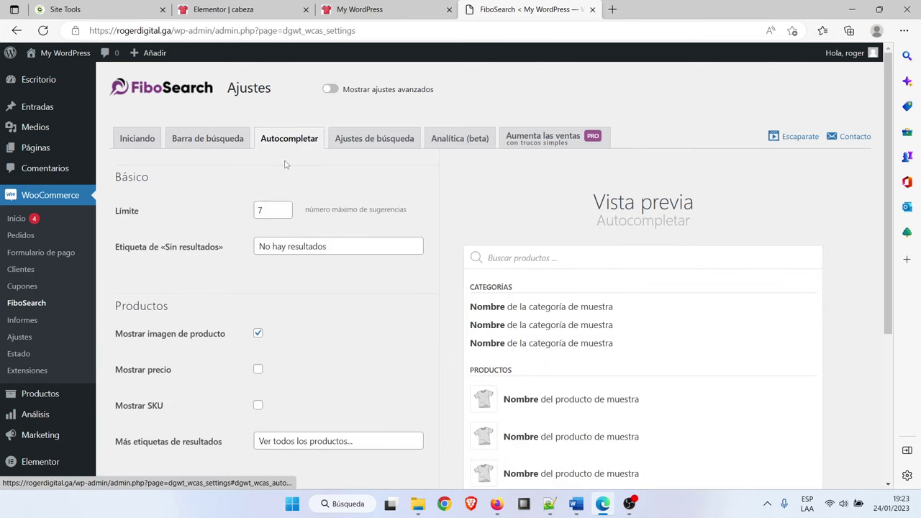
{"action": "scroll", "coordinate": [314, 257], "scroll_direction": "down", "scroll_amount": 2}
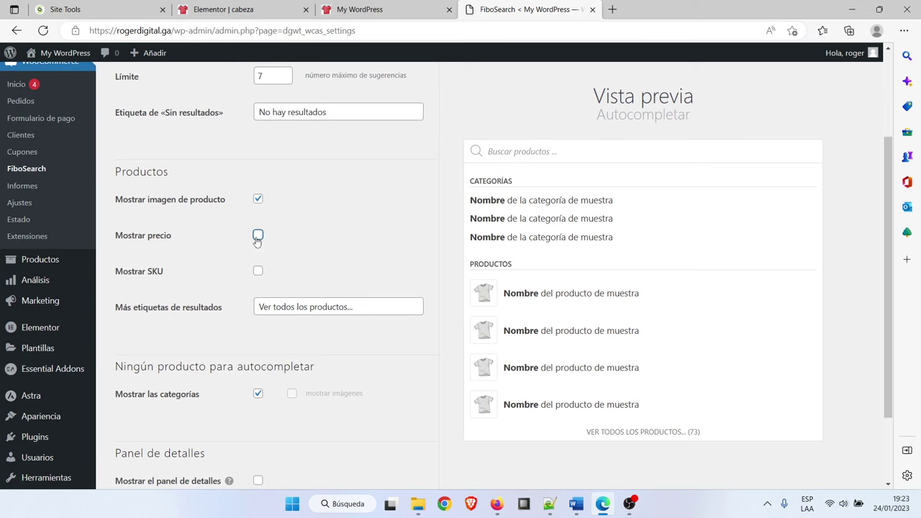
{"action": "left_click", "coordinate": [258, 235]}
{"action": "scroll", "coordinate": [213, 302], "scroll_direction": "down", "scroll_amount": 2}
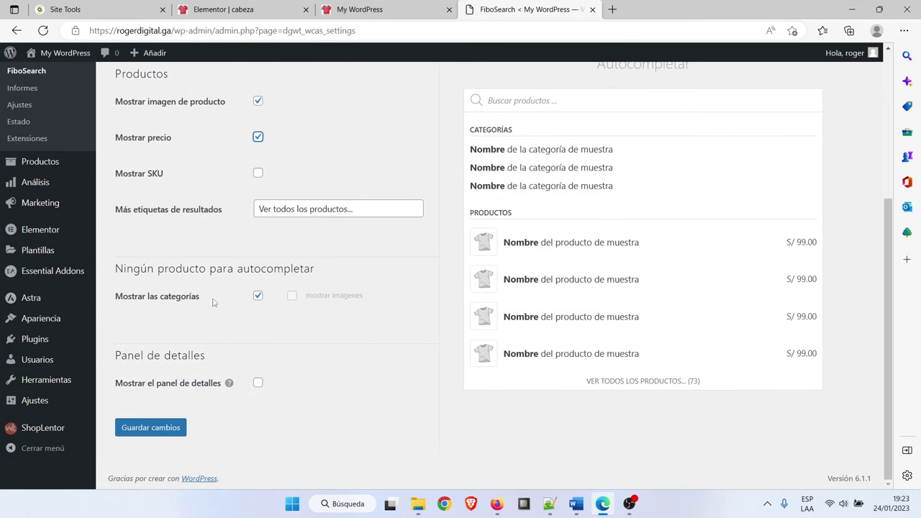
{"action": "left_click", "coordinate": [156, 425]}
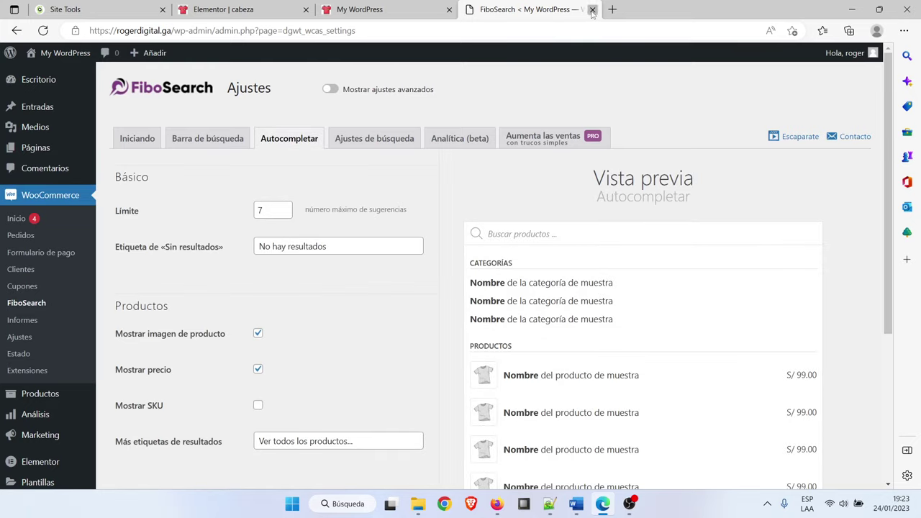
Step: Reload the storefront, search 'fal', and open the fourth suggested skirt's product page
{"action": "left_click", "coordinate": [592, 9]}
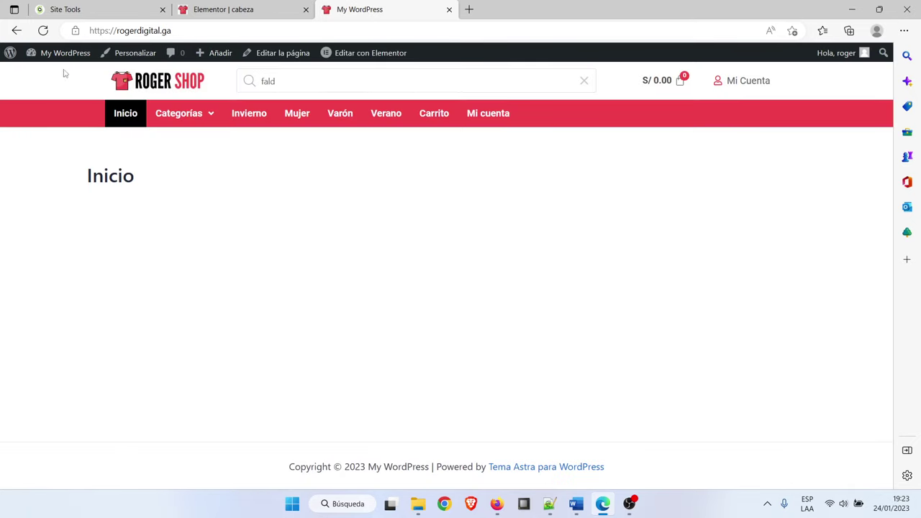
{"action": "left_click", "coordinate": [43, 31]}
{"action": "left_click", "coordinate": [299, 82]}
{"action": "type", "text": "fal"}
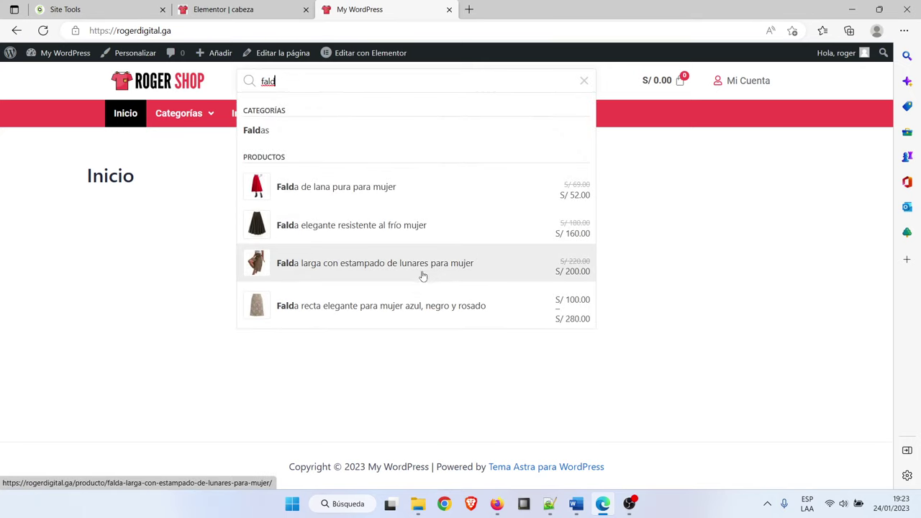
{"action": "left_click", "coordinate": [374, 314]}
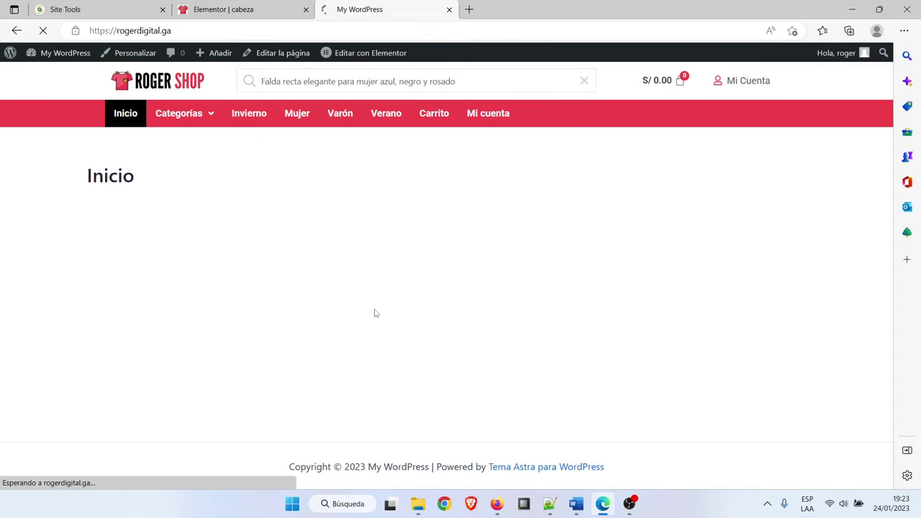
Step: Choose the Negro colour variant of the skirt and add it to the cart
{"action": "scroll", "coordinate": [398, 284], "scroll_direction": "down", "scroll_amount": 3}
{"action": "scroll", "coordinate": [401, 284], "scroll_direction": "up", "scroll_amount": 4}
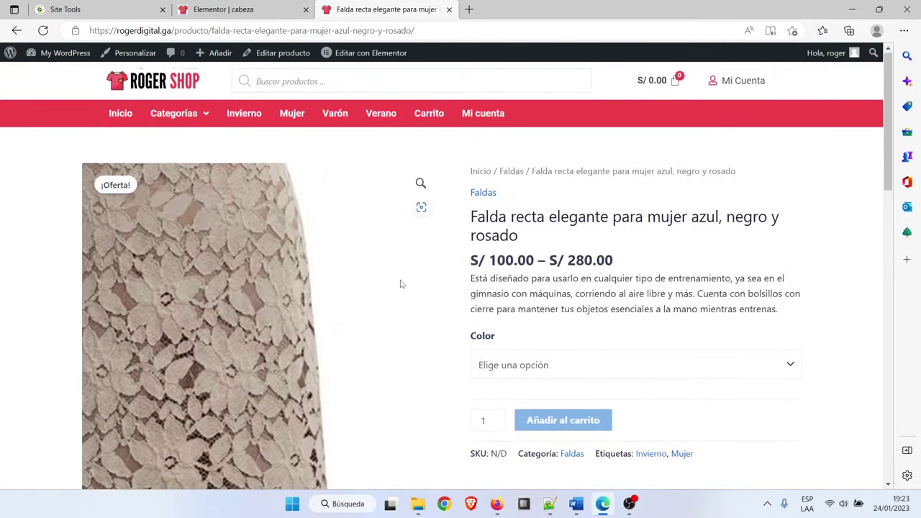
{"action": "scroll", "coordinate": [402, 284], "scroll_direction": "down", "scroll_amount": 6}
{"action": "scroll", "coordinate": [400, 281], "scroll_direction": "up", "scroll_amount": 6}
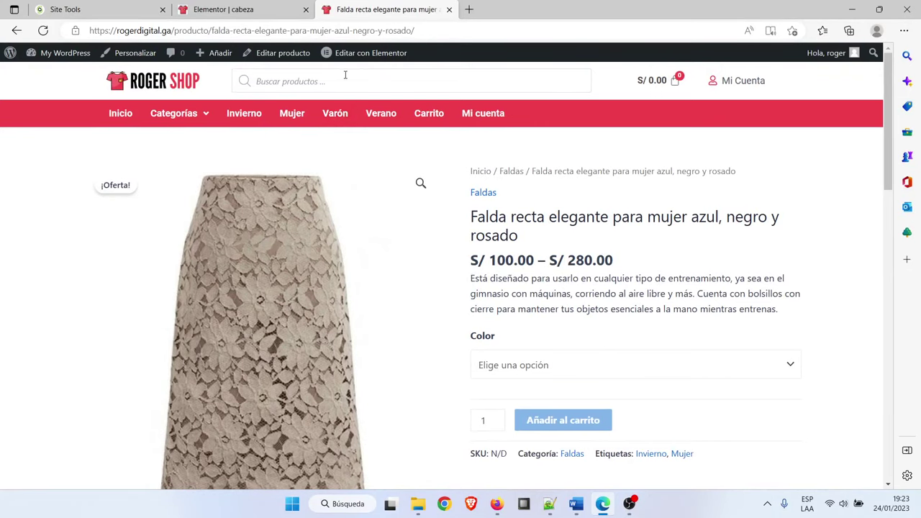
{"action": "scroll", "coordinate": [596, 380], "scroll_direction": "down", "scroll_amount": 1}
{"action": "left_click", "coordinate": [555, 294]}
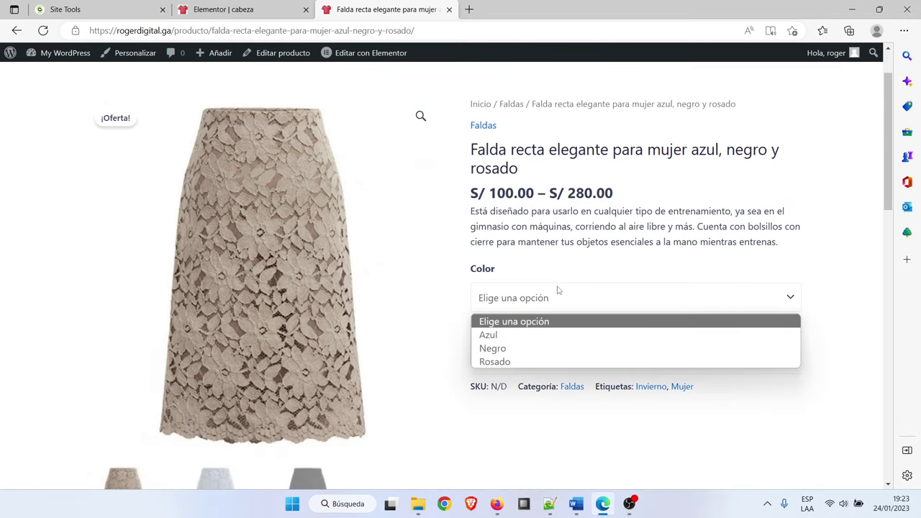
{"action": "left_click", "coordinate": [513, 347]}
{"action": "left_click", "coordinate": [573, 394]}
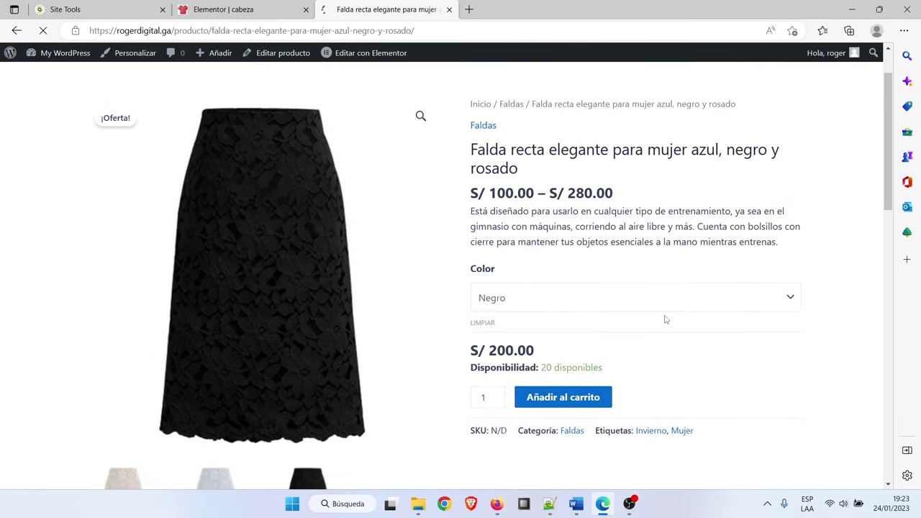
Step: Review the cart, then go to the Inicio home page and open its context menu
{"action": "left_click", "coordinate": [728, 203]}
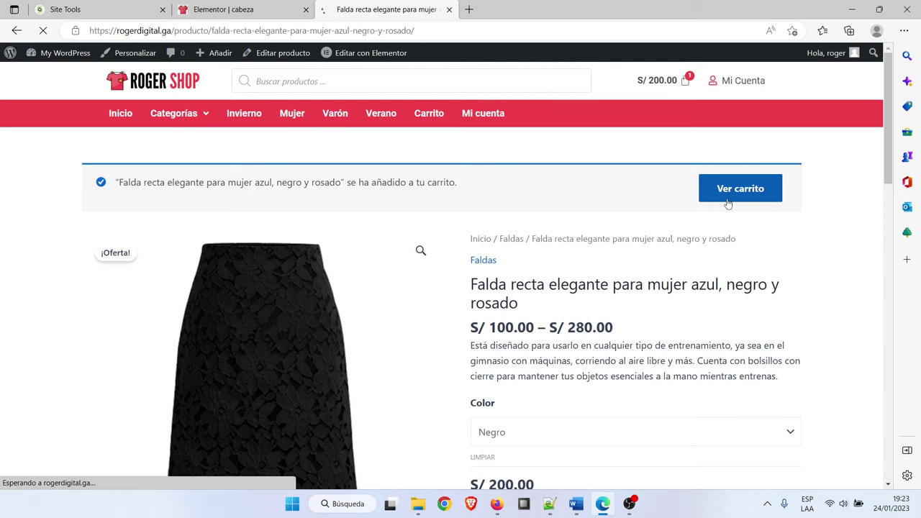
{"action": "scroll", "coordinate": [243, 337], "scroll_direction": "down", "scroll_amount": 2}
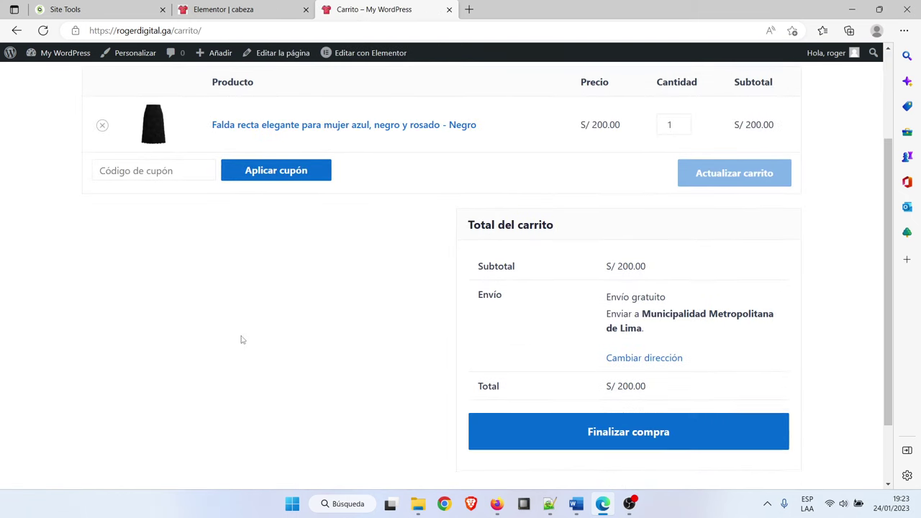
{"action": "scroll", "coordinate": [243, 337], "scroll_direction": "up", "scroll_amount": 2}
{"action": "scroll", "coordinate": [241, 336], "scroll_direction": "down", "scroll_amount": 3}
{"action": "scroll", "coordinate": [241, 337], "scroll_direction": "up", "scroll_amount": 3}
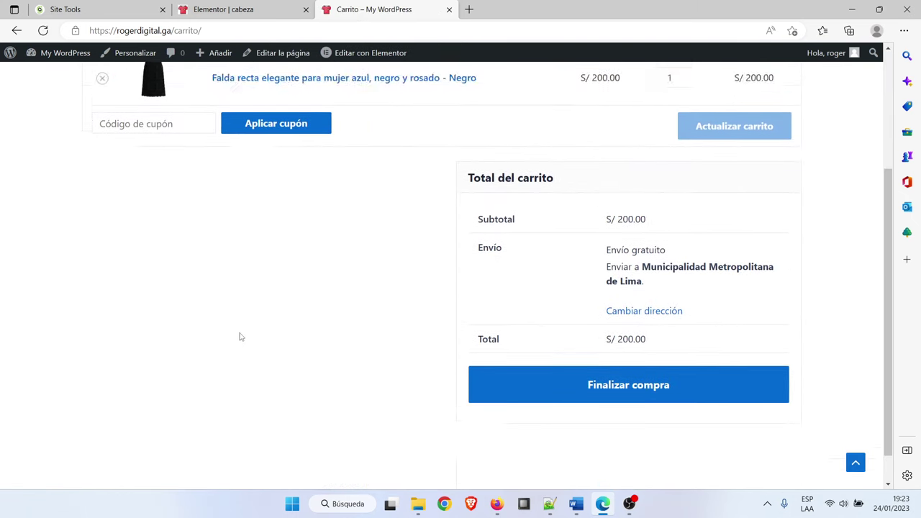
{"action": "left_click", "coordinate": [657, 87]}
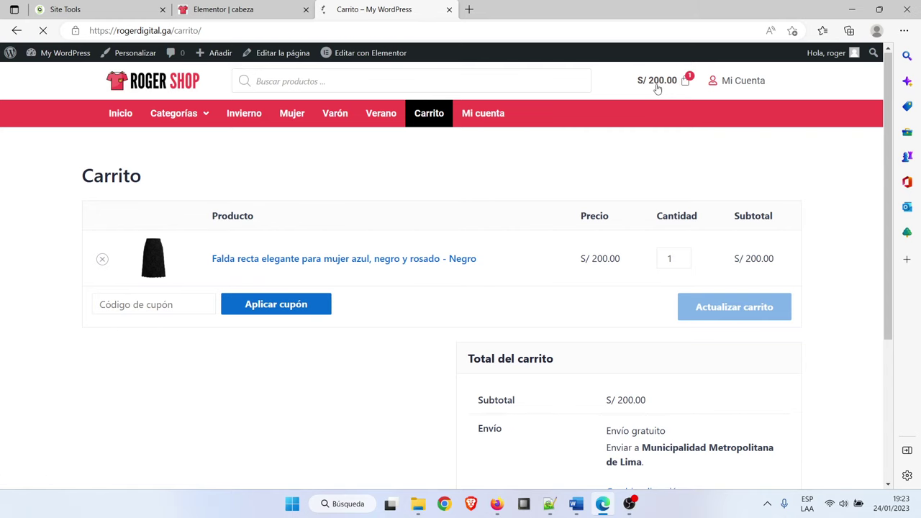
{"action": "left_click", "coordinate": [119, 113]}
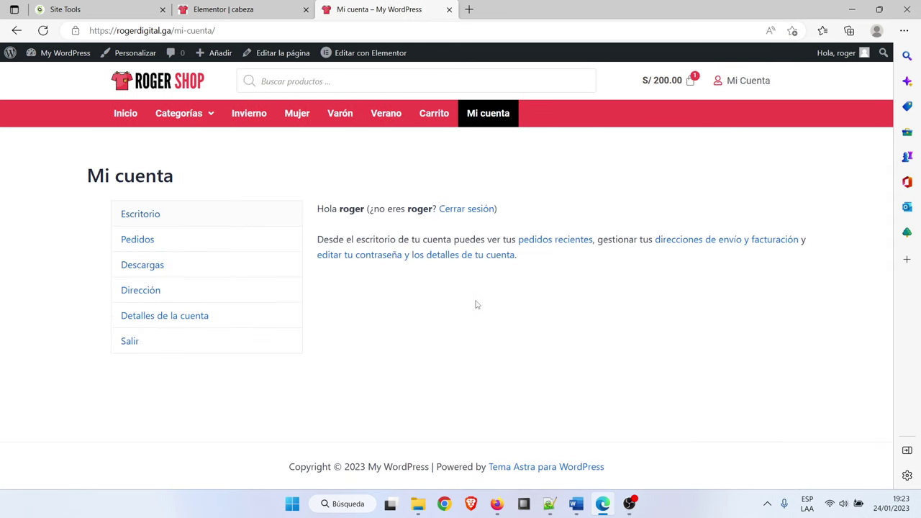
{"action": "right_click", "coordinate": [64, 209]}
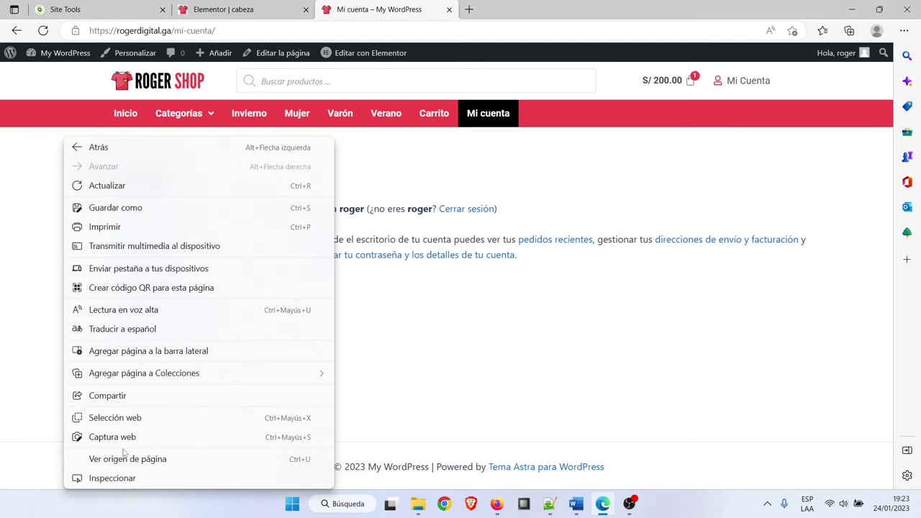
Step: Open DevTools and emulate a phone viewport 416 pixels wide
{"action": "left_click", "coordinate": [166, 483]}
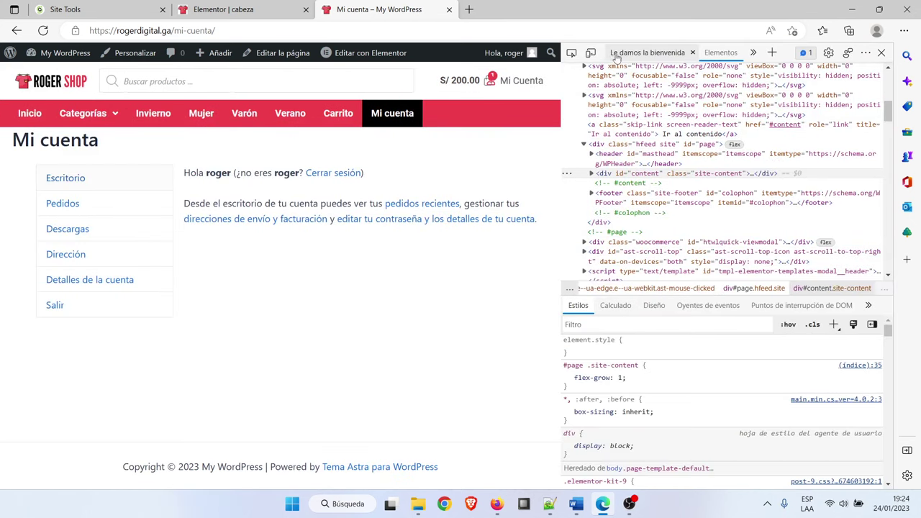
{"action": "left_click", "coordinate": [590, 52]}
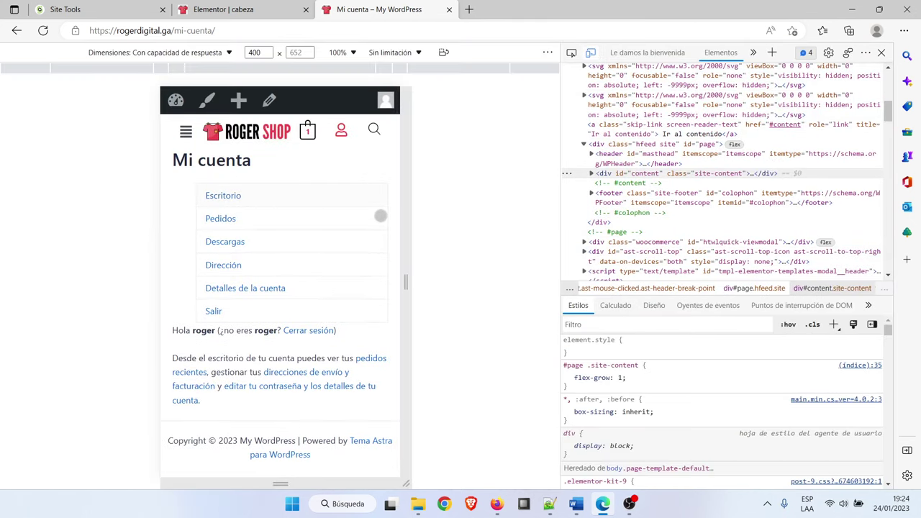
{"action": "left_click_drag", "start_coordinate": [403, 228], "coordinate": [409, 231]}
Step: Test the mobile search overlay and hamburger menu with Categorías submenu, then close DevTools
{"action": "left_click", "coordinate": [250, 131]}
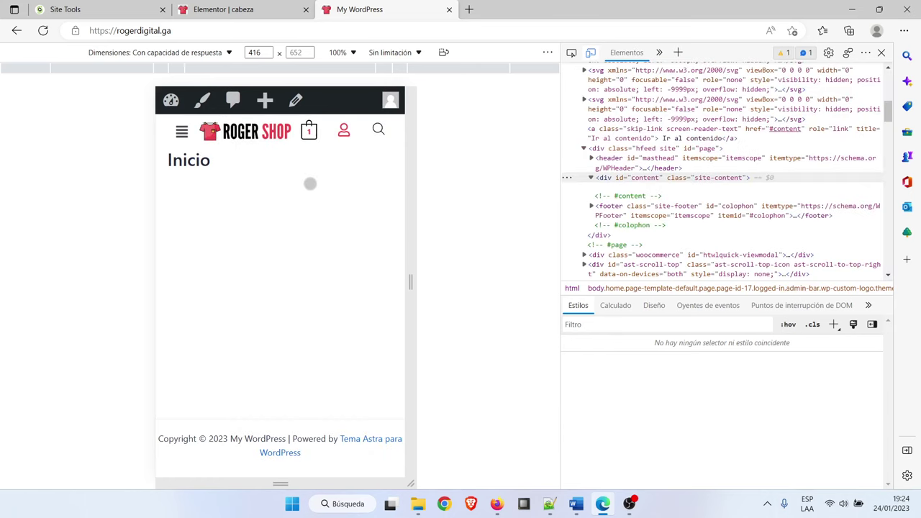
{"action": "left_click", "coordinate": [380, 130]}
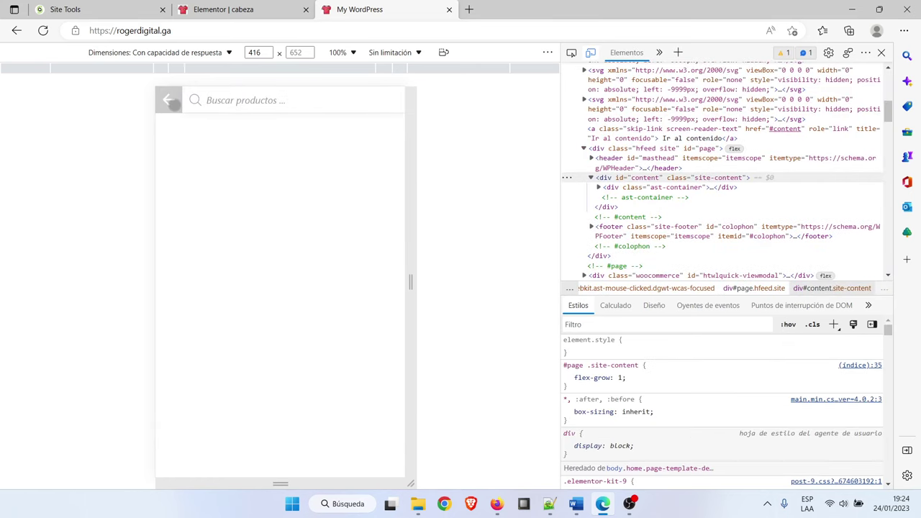
{"action": "left_click", "coordinate": [173, 104]}
{"action": "left_click", "coordinate": [182, 131]}
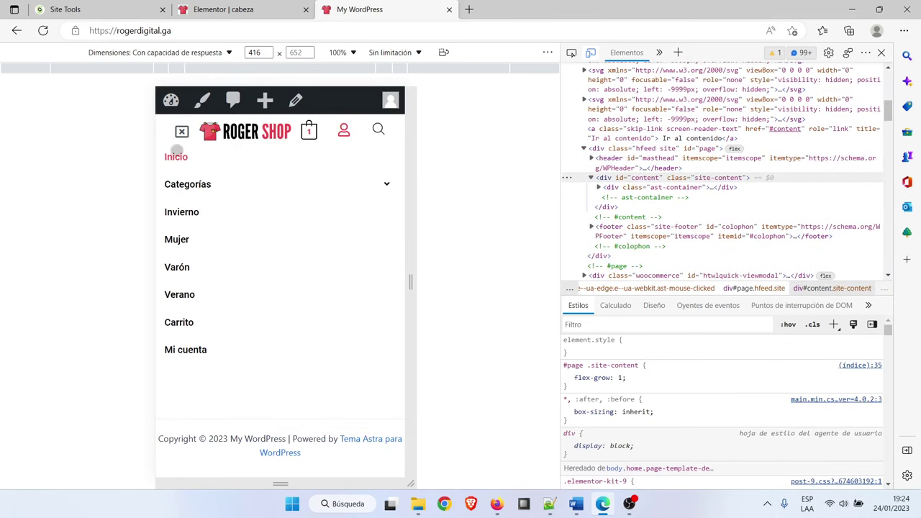
{"action": "left_click", "coordinate": [209, 189]}
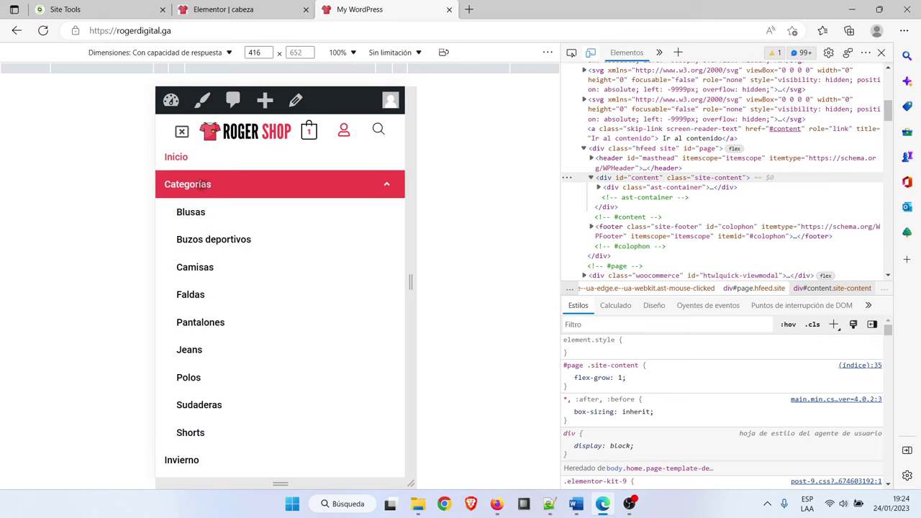
{"action": "left_click", "coordinate": [199, 184]}
{"action": "left_click", "coordinate": [176, 156]}
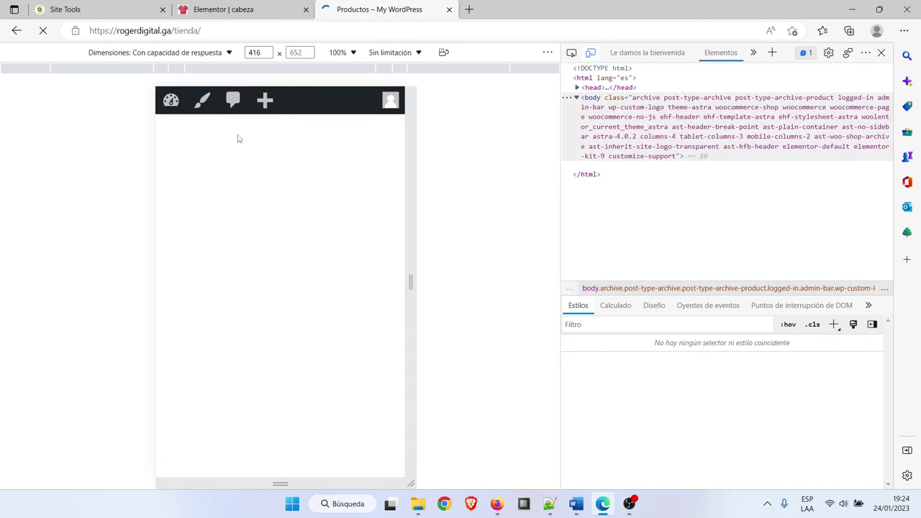
{"action": "left_click", "coordinate": [182, 132]}
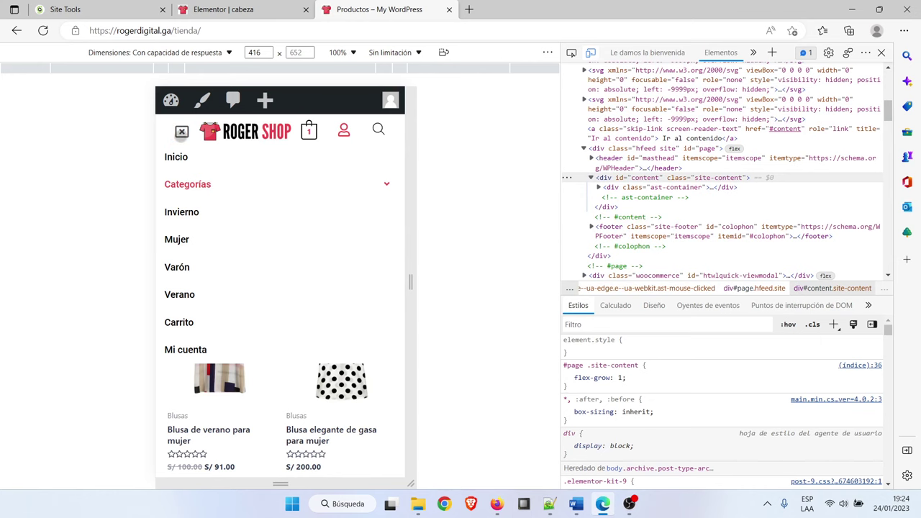
{"action": "left_click", "coordinate": [182, 131]}
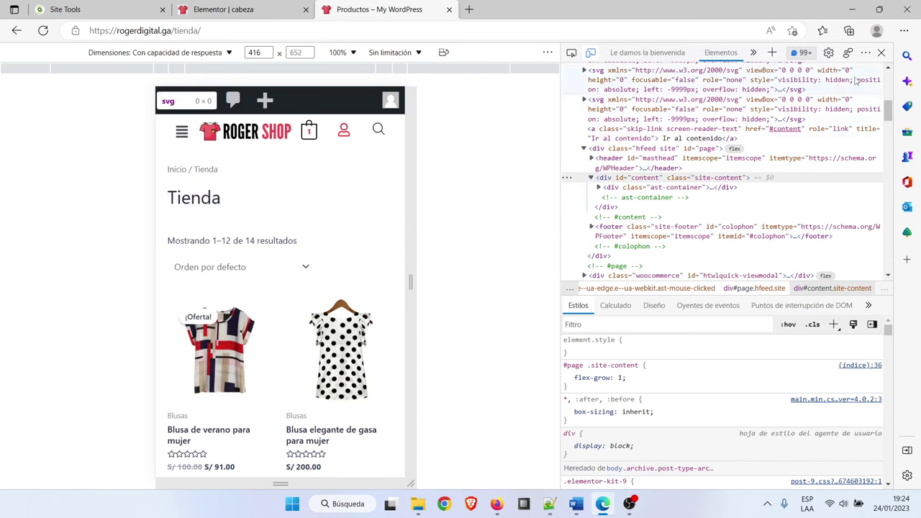
{"action": "left_click", "coordinate": [881, 53]}
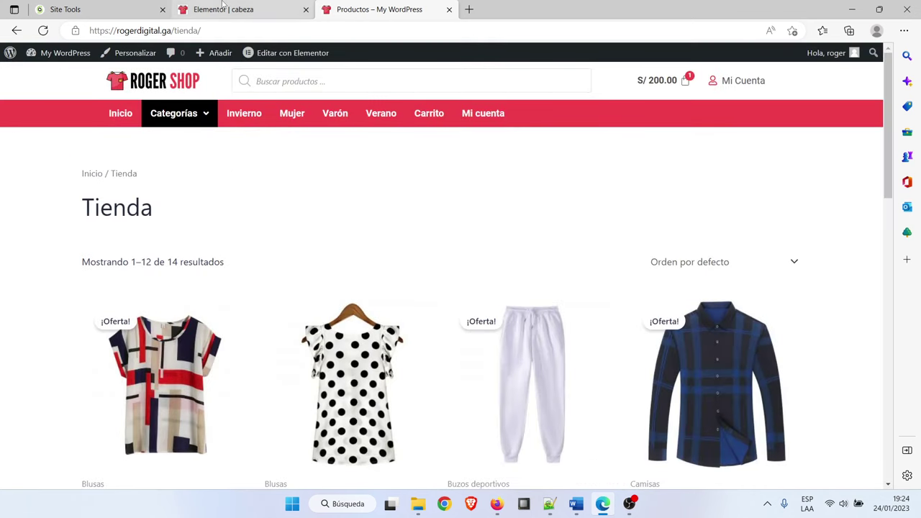
{"action": "left_click", "coordinate": [549, 504]}
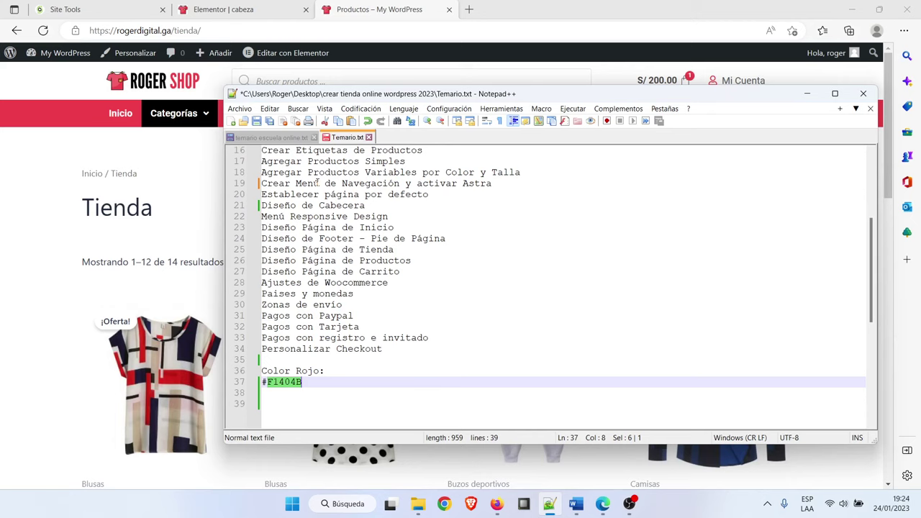
Step: Mark the Menú Responsive Design and Diseño Página de Inicio topics in Temario.txt, then return to Elementor
{"action": "mouse_move", "coordinate": [397, 212]}
{"action": "left_mouse_down"}
{"action": "mouse_move", "coordinate": [324, 229]}
{"action": "mouse_move", "coordinate": [394, 210]}
{"action": "left_mouse_up"}
{"action": "left_click", "coordinate": [408, 229]}
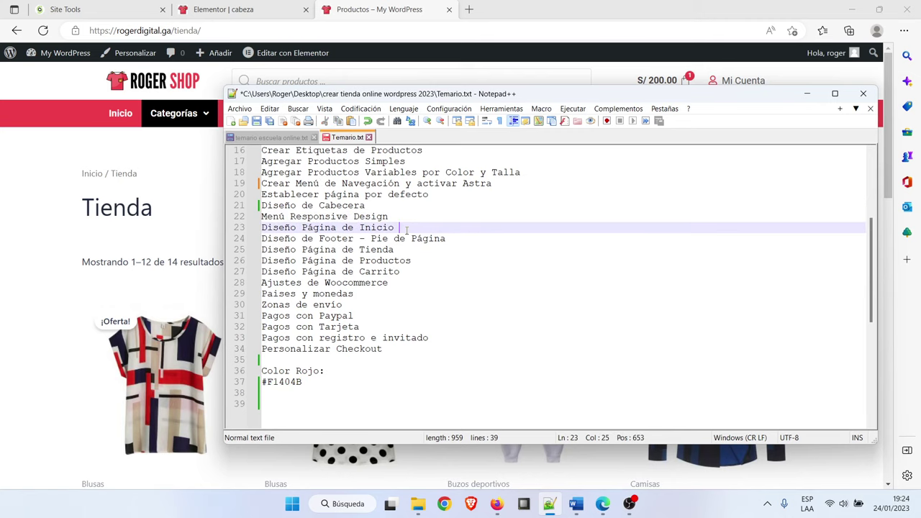
{"action": "left_click", "coordinate": [264, 4]}
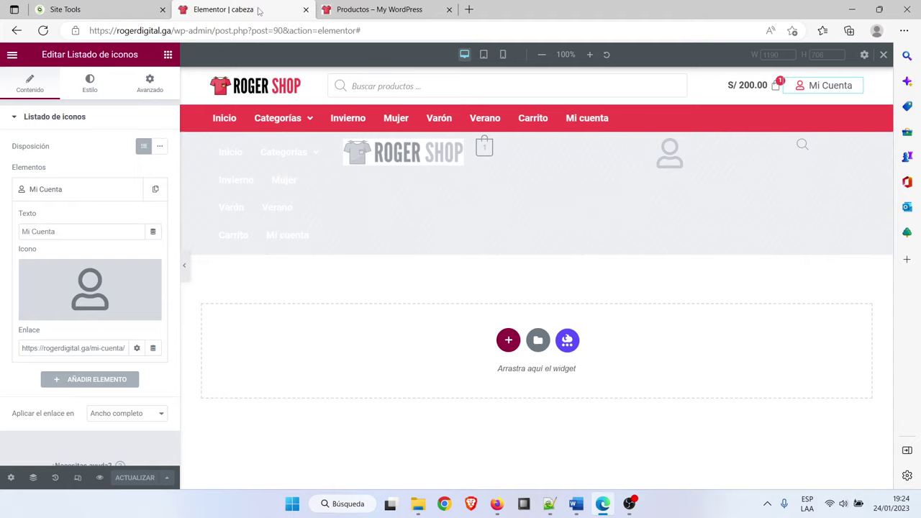
Step: Exit the Elementor header editor through the main menu, confirming the leave
{"action": "left_click", "coordinate": [11, 55]}
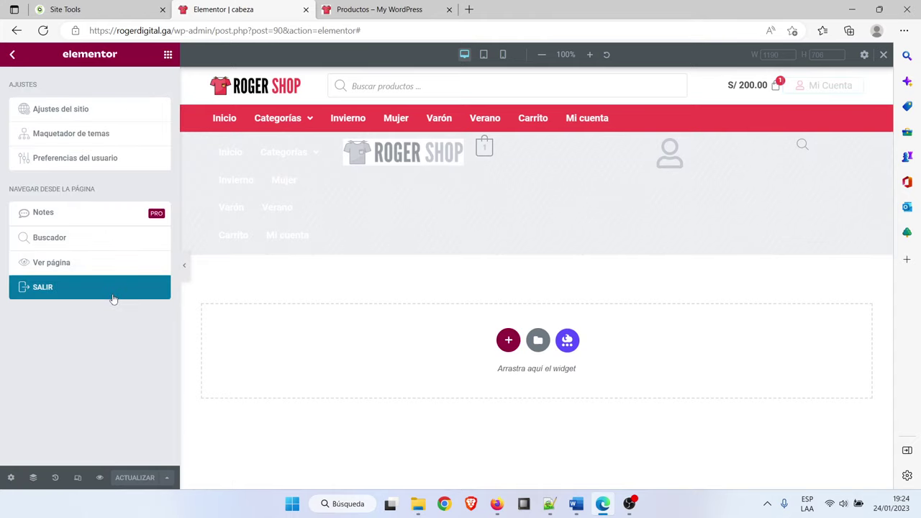
{"action": "left_click", "coordinate": [113, 296]}
{"action": "left_click", "coordinate": [503, 329]}
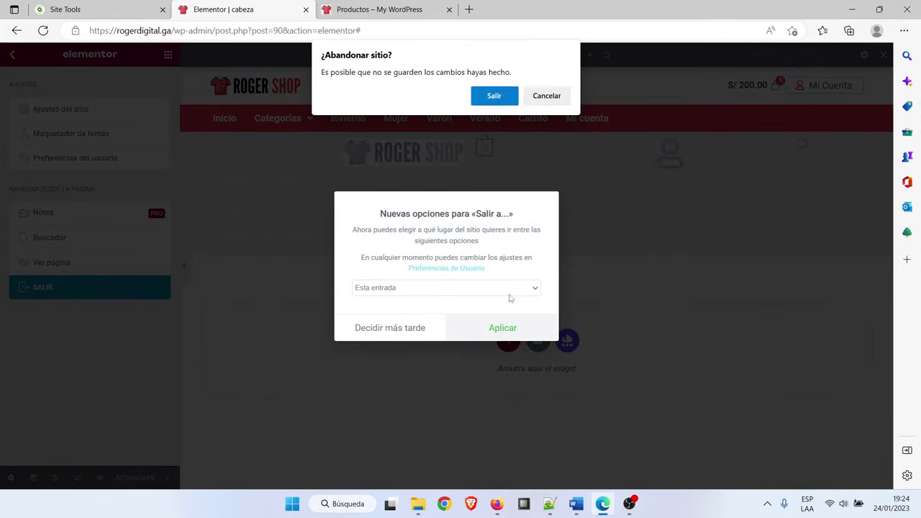
{"action": "left_click", "coordinate": [494, 96]}
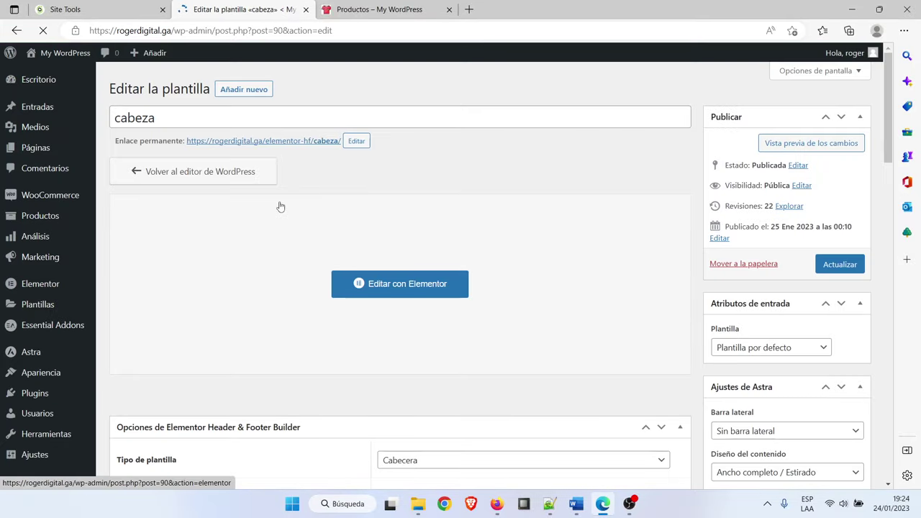
Step: Open the Inicio page from Páginas using Editar con Elementor
{"action": "left_click", "coordinate": [43, 147]}
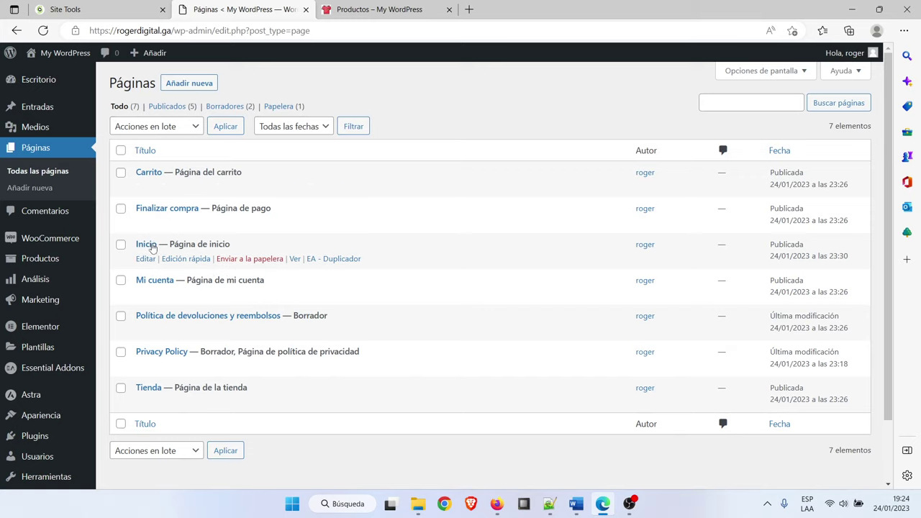
{"action": "left_click", "coordinate": [147, 244]}
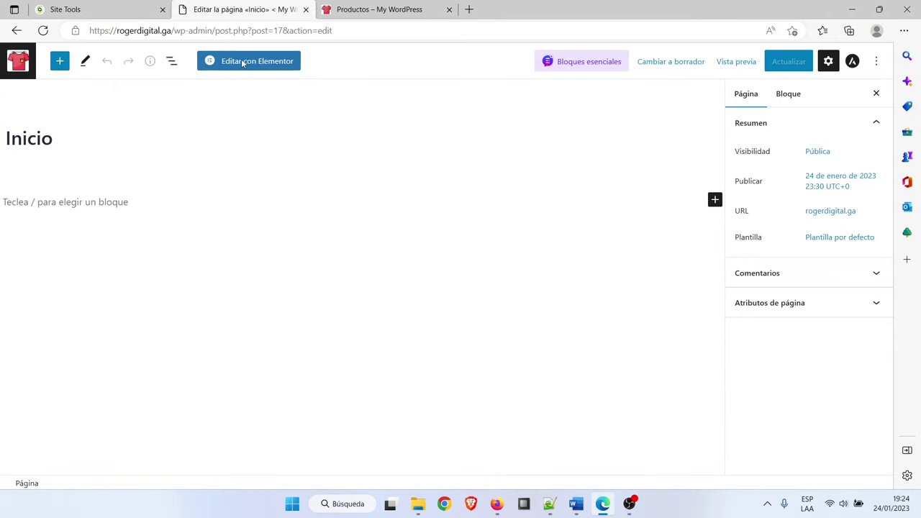
{"action": "left_click", "coordinate": [242, 62]}
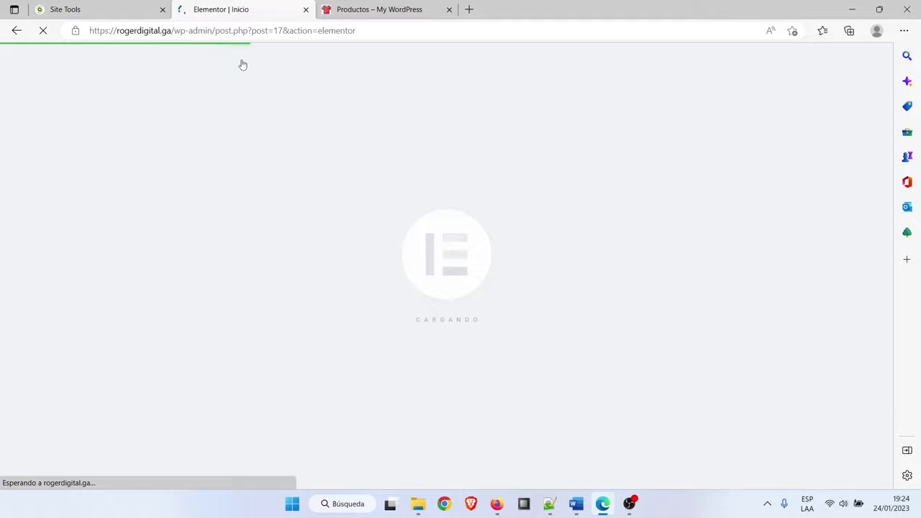
{"action": "left_click", "coordinate": [435, 5]}
Step: Add a single-column section holding a heading widget to Inicio and save the page
{"action": "left_click", "coordinate": [129, 119]}
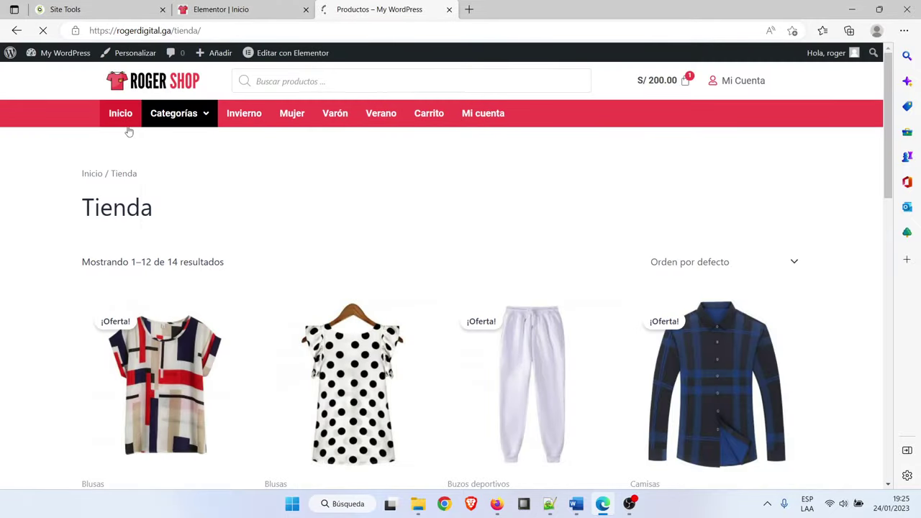
{"action": "left_click", "coordinate": [238, 7]}
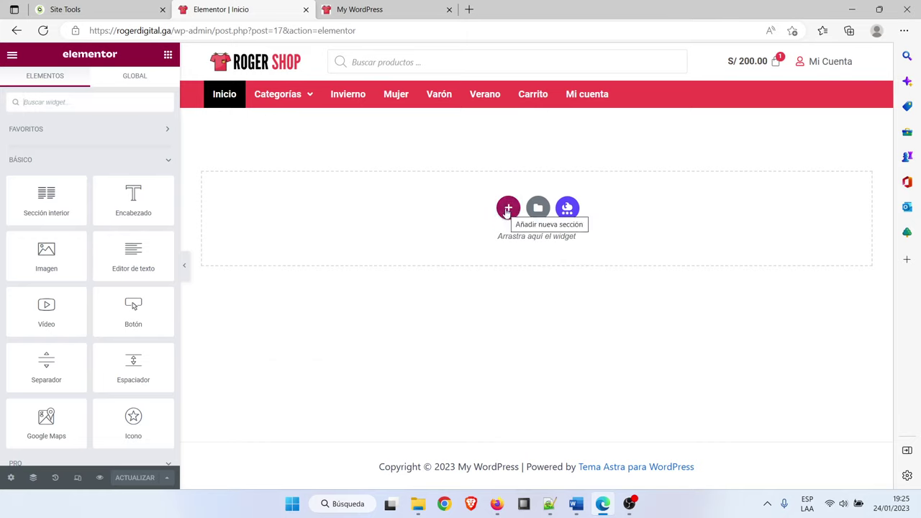
{"action": "left_click", "coordinate": [507, 210]}
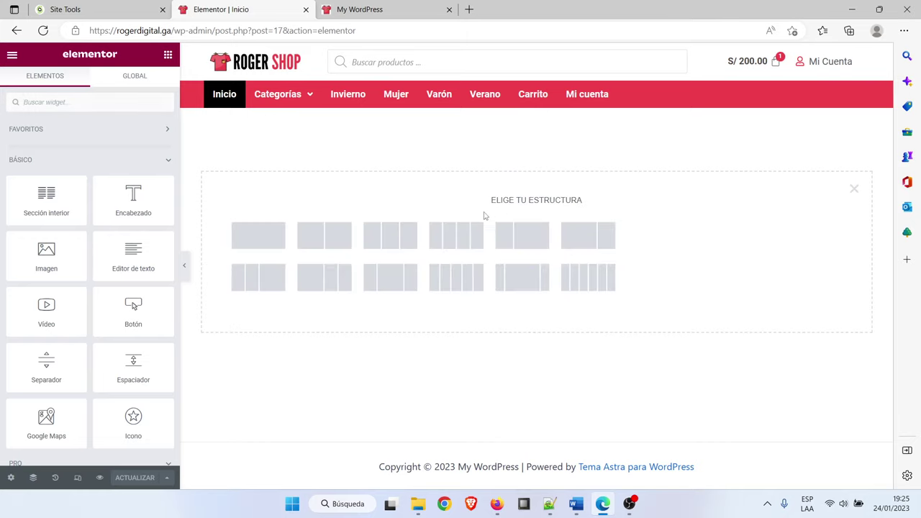
{"action": "left_click", "coordinate": [257, 241]}
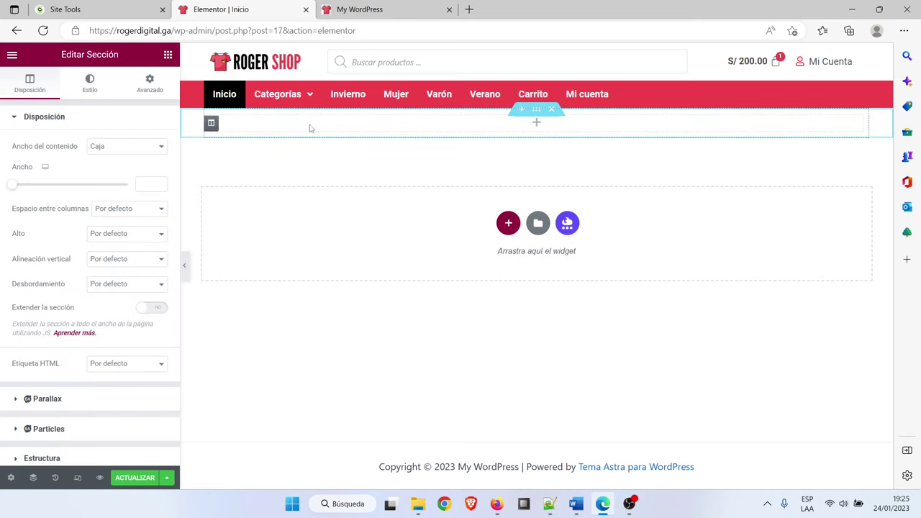
{"action": "left_click", "coordinate": [167, 53]}
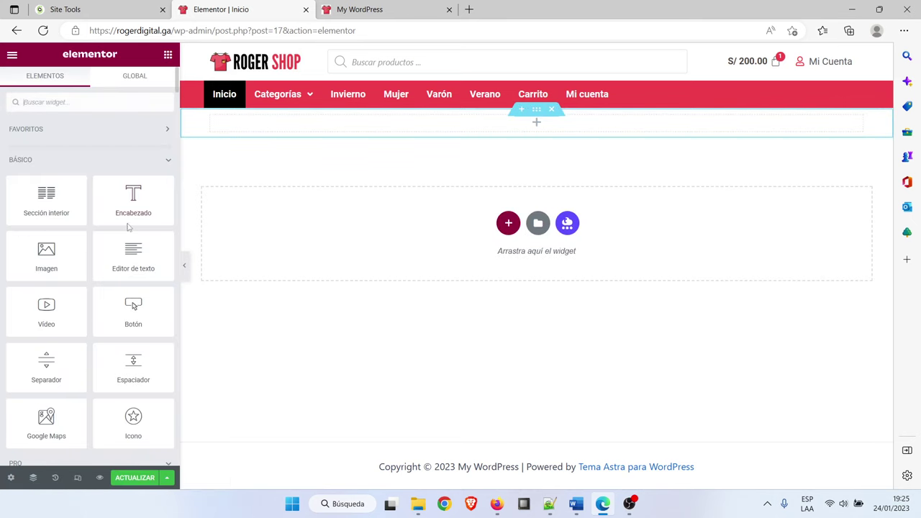
{"action": "left_click_drag", "start_coordinate": [133, 200], "coordinate": [371, 133]}
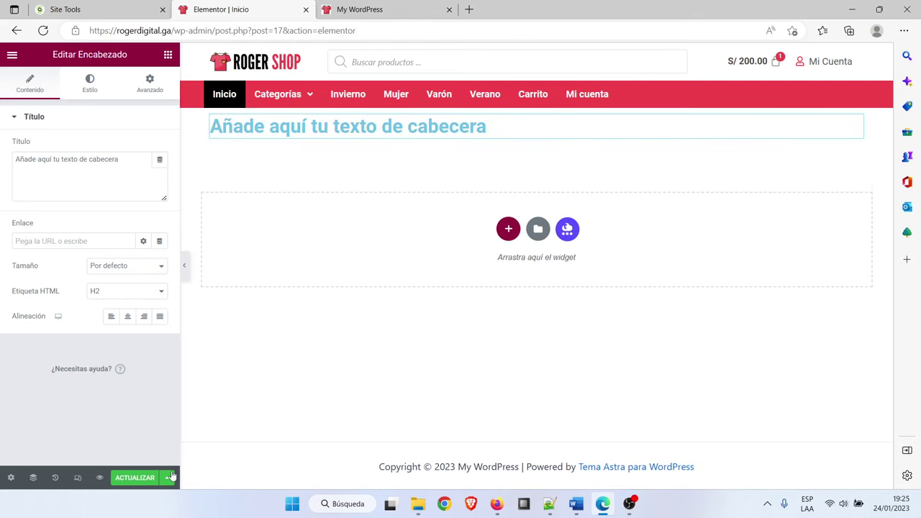
{"action": "left_click", "coordinate": [146, 478]}
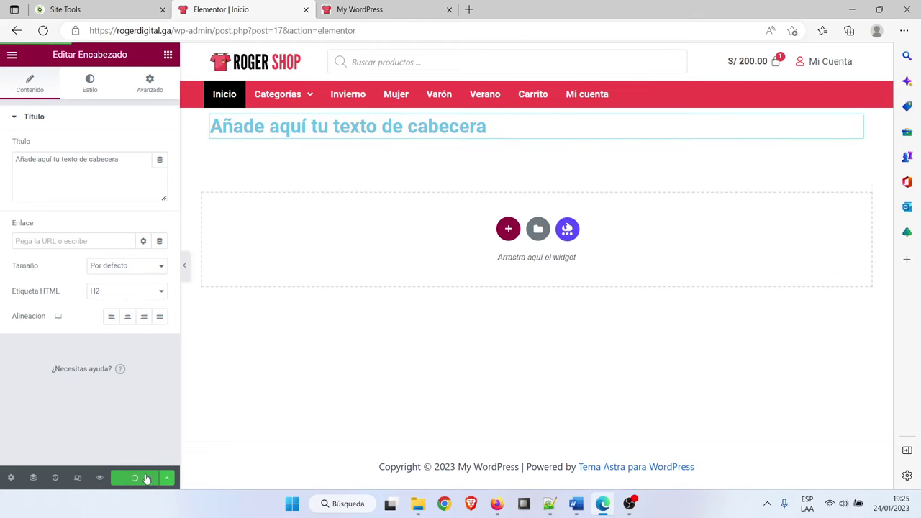
Step: Reload the live site to confirm the new heading appears on the page
{"action": "left_click", "coordinate": [360, 10]}
{"action": "left_click", "coordinate": [35, 38]}
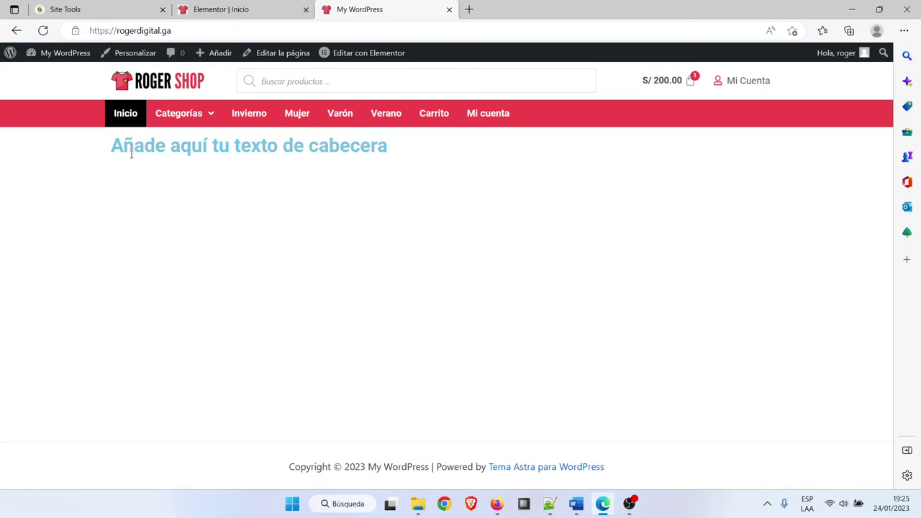
{"action": "left_click_drag", "start_coordinate": [131, 155], "coordinate": [460, 173]}
{"action": "left_click", "coordinate": [460, 172]}
{"action": "left_click", "coordinate": [220, 9]}
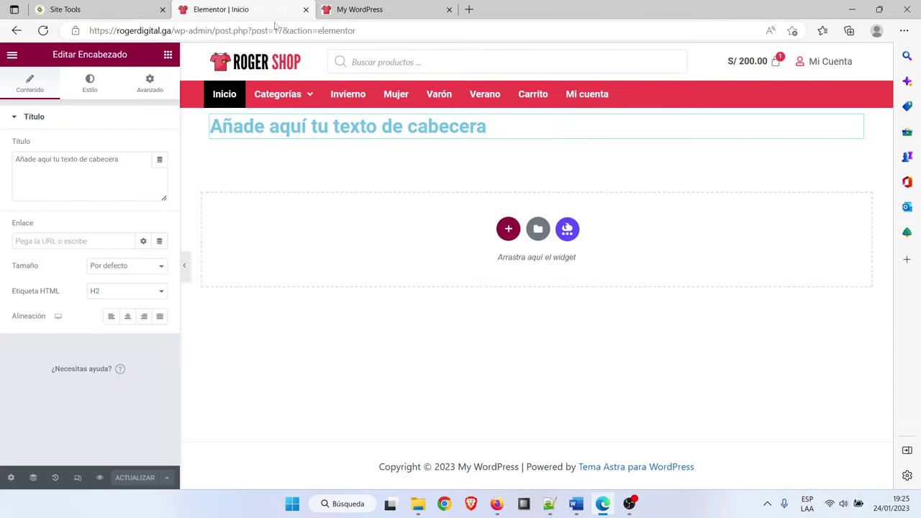
{"action": "left_click", "coordinate": [496, 503]}
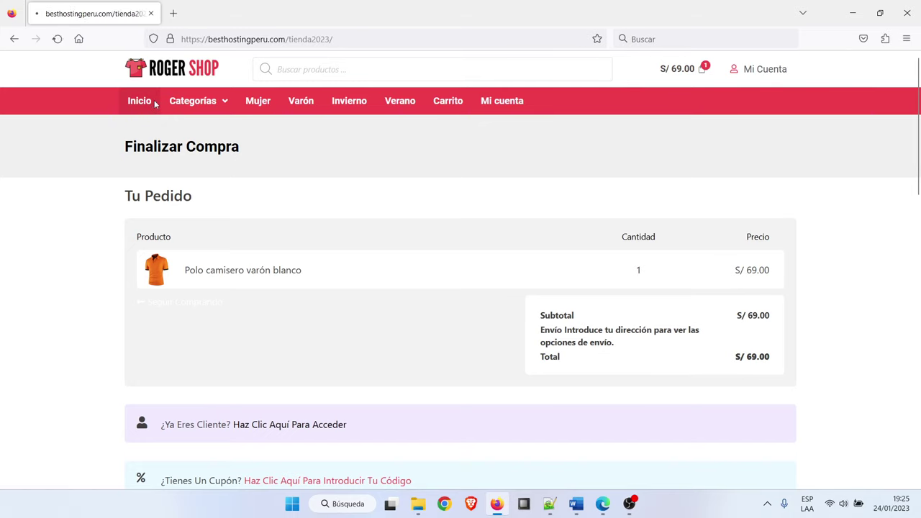
Step: View the reference shop's Inicio hero in Firefox, then minimize Firefox
{"action": "left_click", "coordinate": [155, 104]}
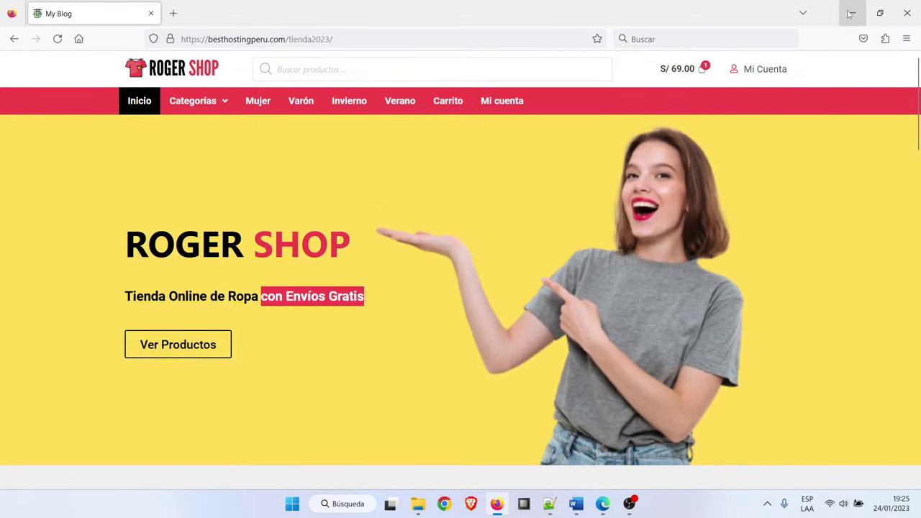
{"action": "left_click", "coordinate": [851, 14]}
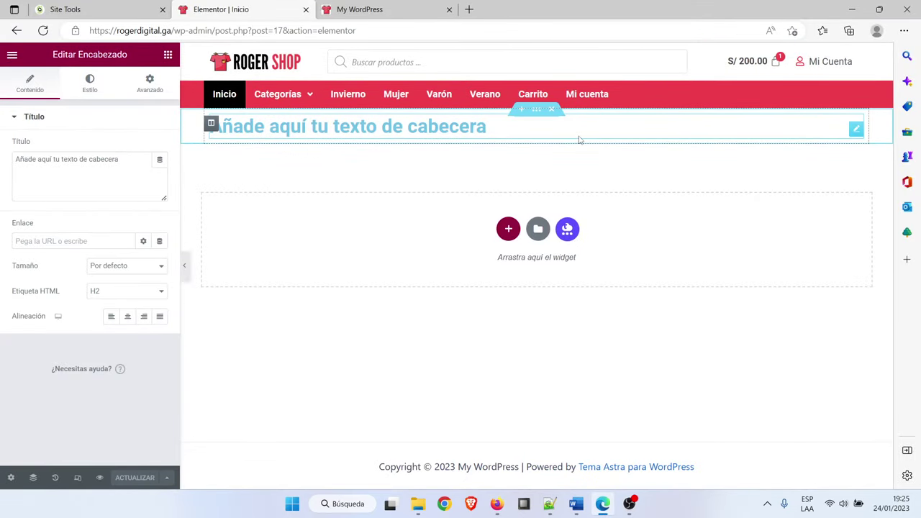
Step: Delete the placeholder heading and insert an Encabezado con doble color widget found via 'dua'
{"action": "right_click", "coordinate": [854, 128]}
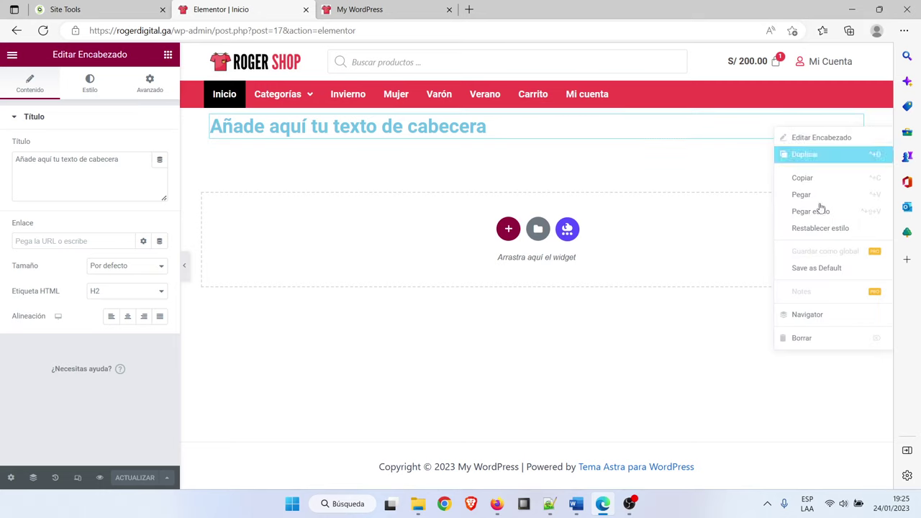
{"action": "left_click", "coordinate": [807, 343]}
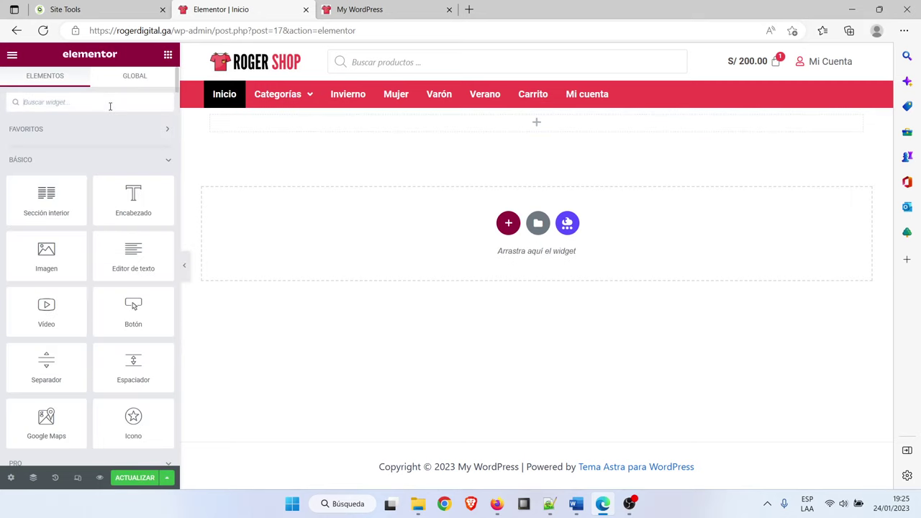
{"action": "type", "text": "due"}
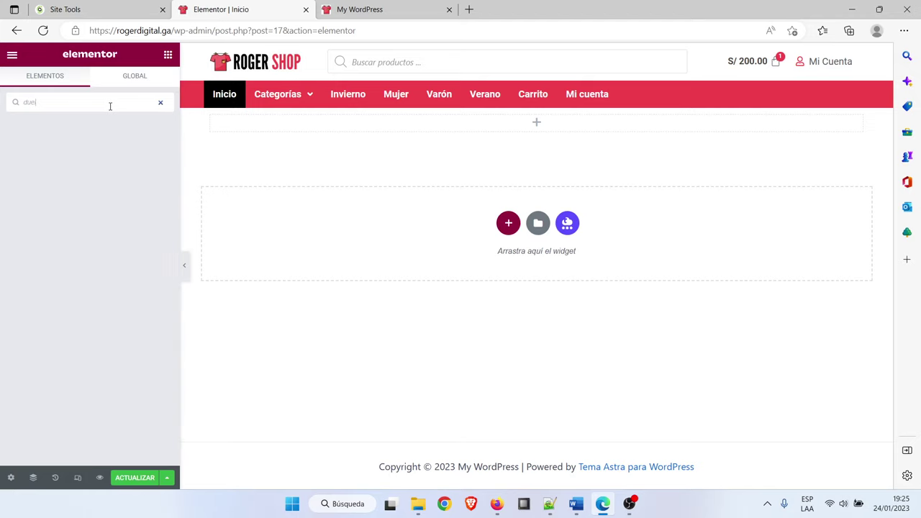
{"action": "key", "text": "BackSpace"}
{"action": "type", "text": "a"}
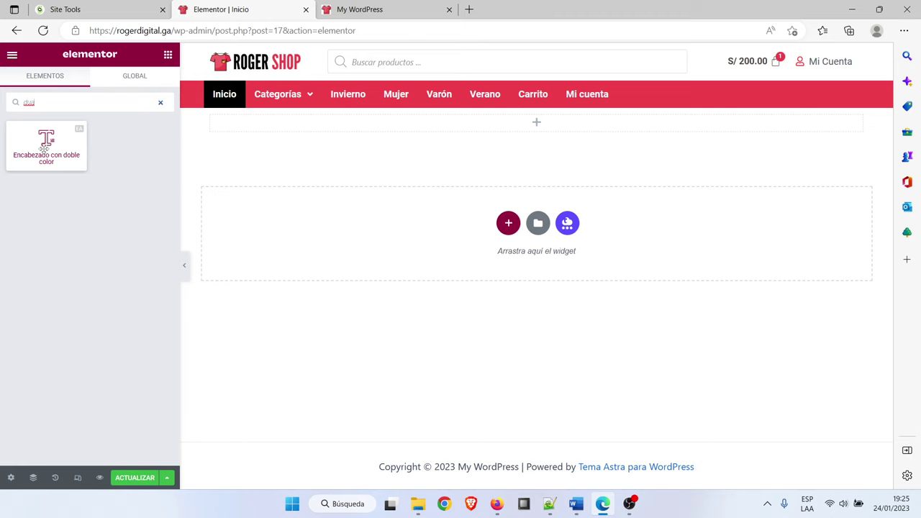
{"action": "left_click_drag", "start_coordinate": [45, 149], "coordinate": [319, 134]}
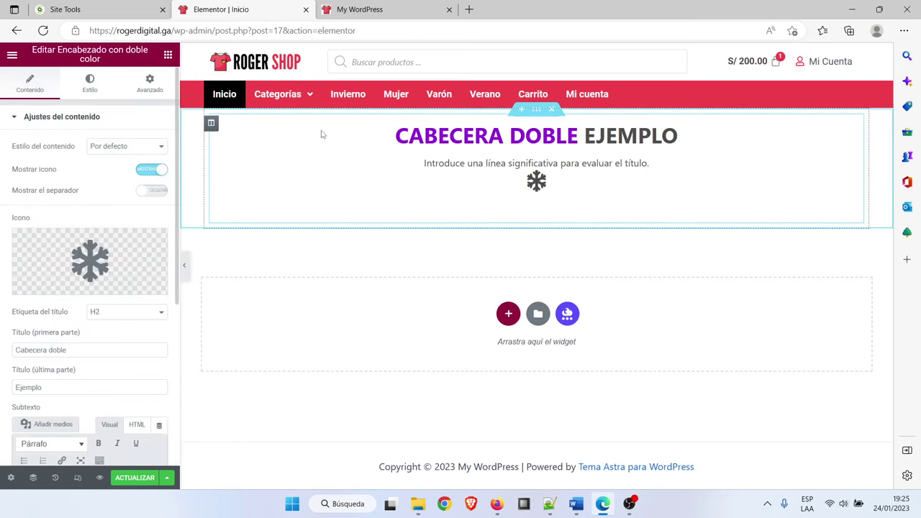
Step: Add an Editor de texto block and a Botón below the heading, then select the section
{"action": "left_click", "coordinate": [168, 55]}
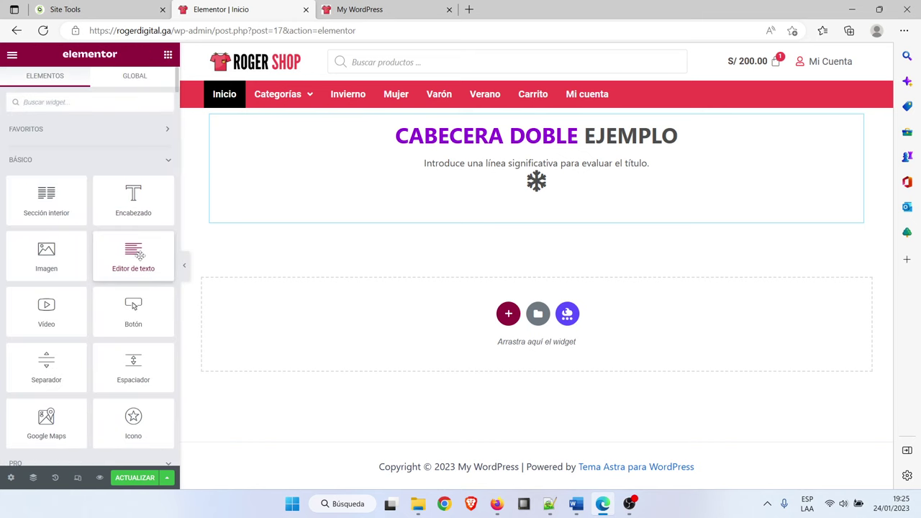
{"action": "left_click_drag", "start_coordinate": [139, 254], "coordinate": [465, 194]}
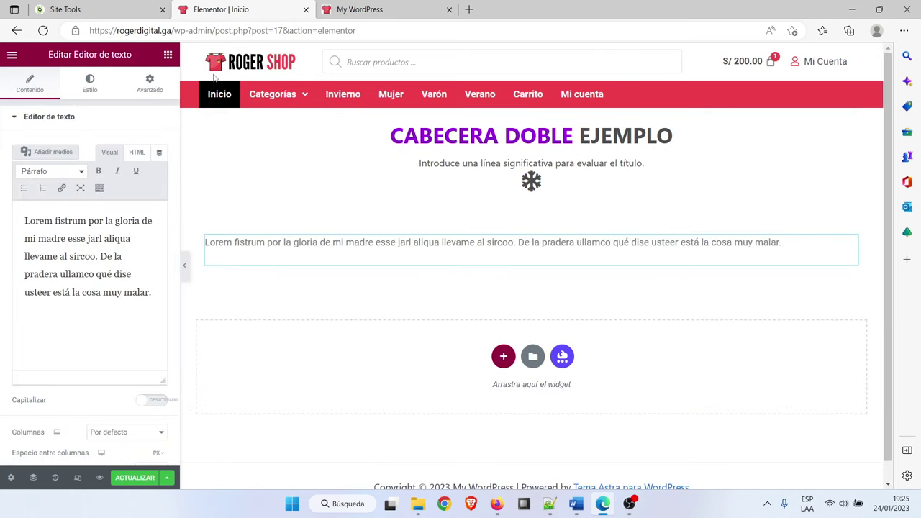
{"action": "left_click", "coordinate": [168, 54]}
{"action": "left_click_drag", "start_coordinate": [133, 310], "coordinate": [421, 253]}
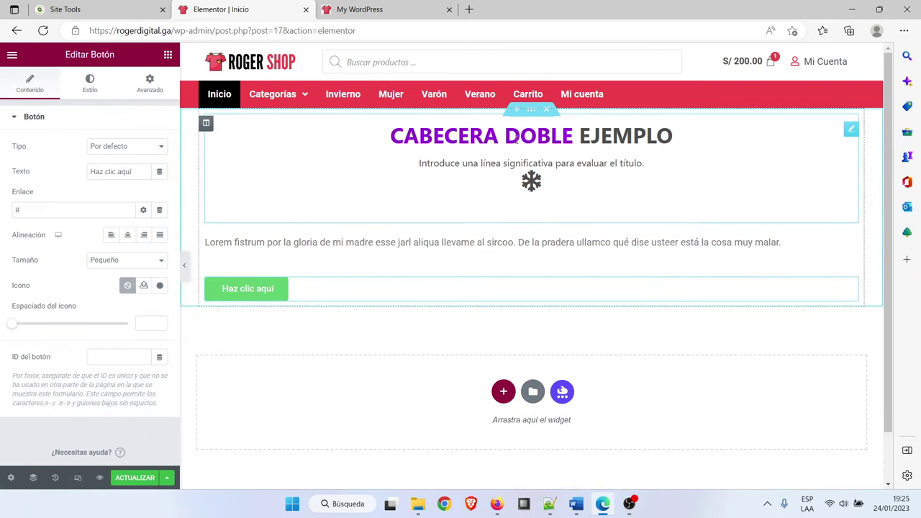
{"action": "left_click_drag", "start_coordinate": [531, 112], "coordinate": [532, 115]}
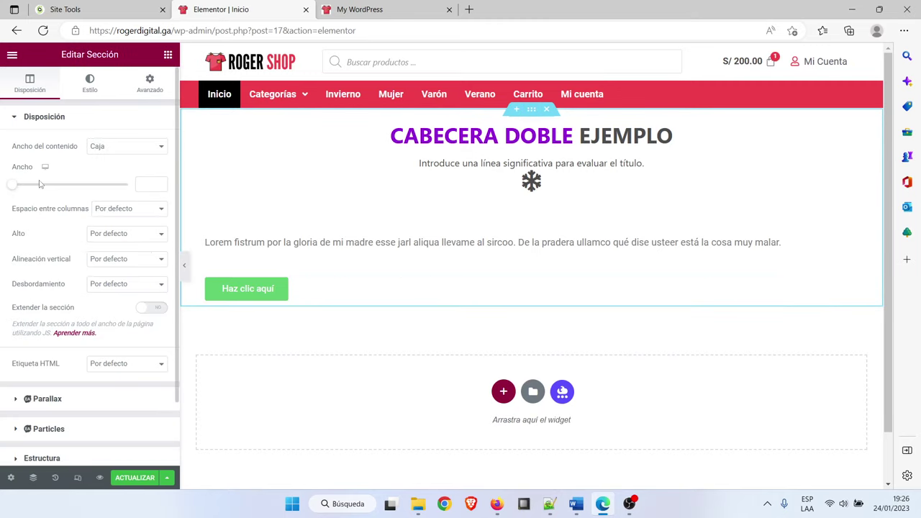
Step: Set the section's Alto to Altura mínima with a value of 65 VH
{"action": "left_click", "coordinate": [120, 236]}
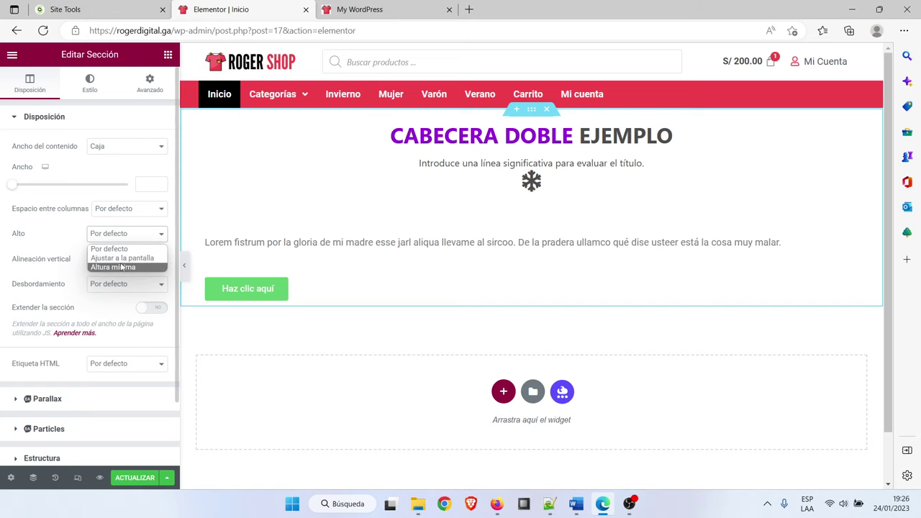
{"action": "left_click", "coordinate": [121, 263]}
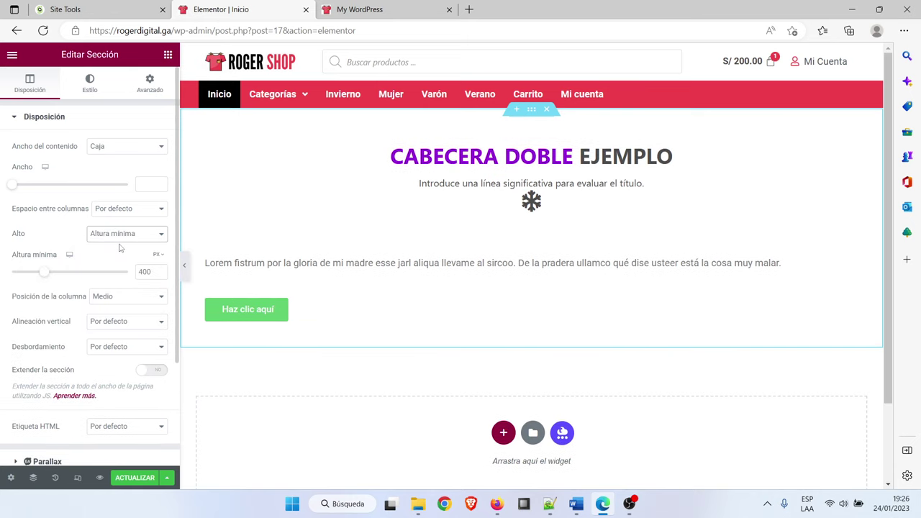
{"action": "left_click", "coordinate": [157, 256]}
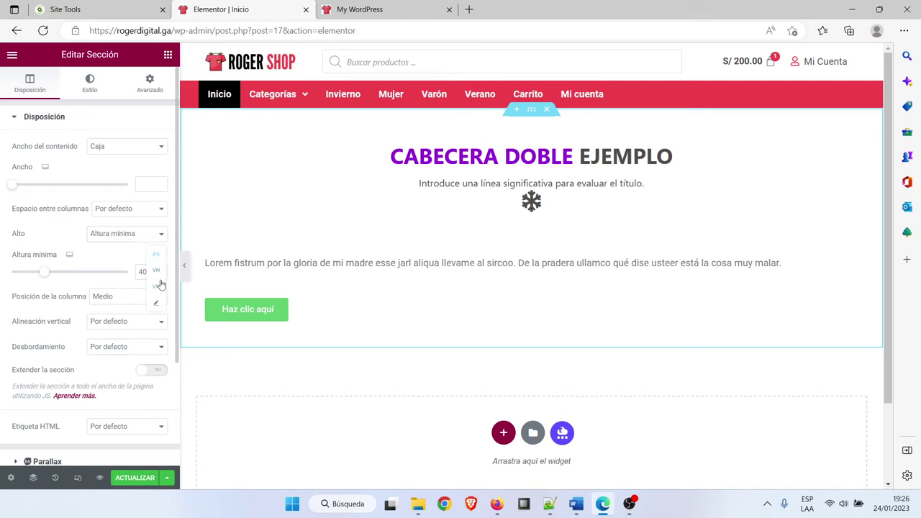
{"action": "left_click", "coordinate": [159, 276]}
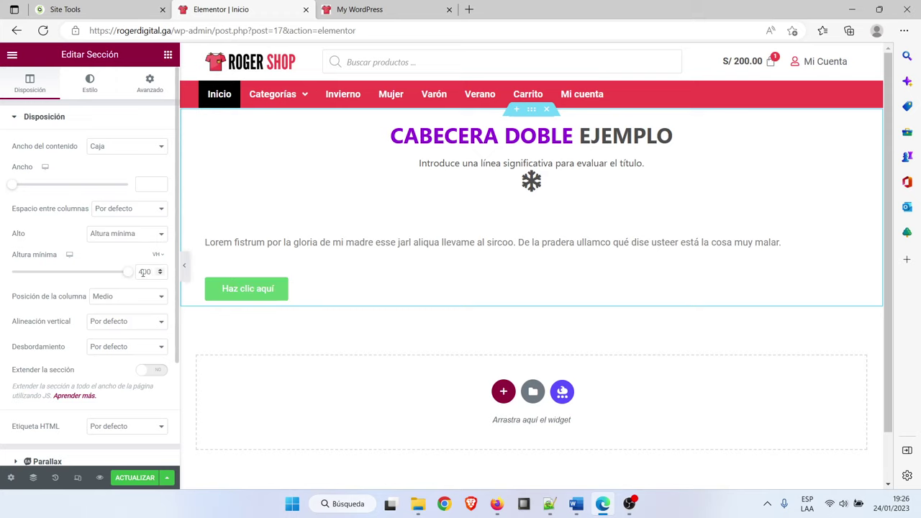
{"action": "double_click", "coordinate": [143, 272]}
{"action": "type", "text": "80"}
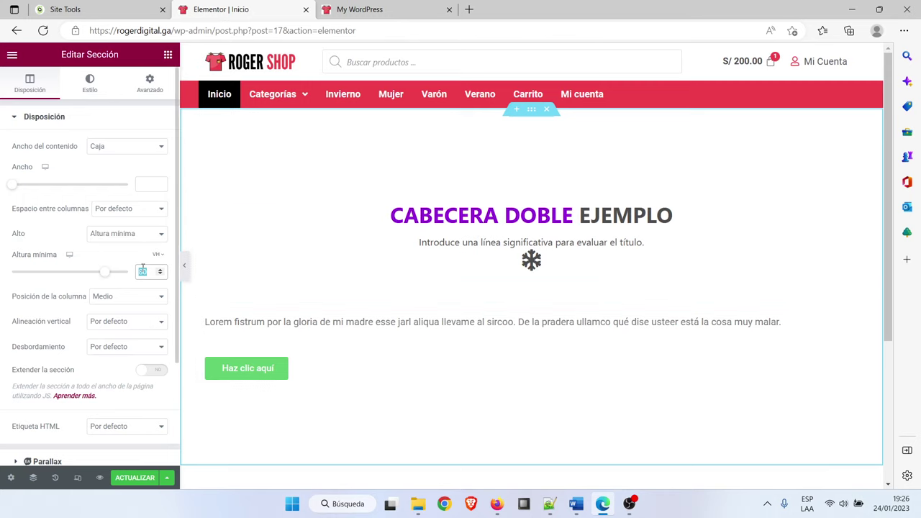
{"action": "type", "text": "100"}
{"action": "scroll", "coordinate": [405, 291], "scroll_direction": "down", "scroll_amount": 1}
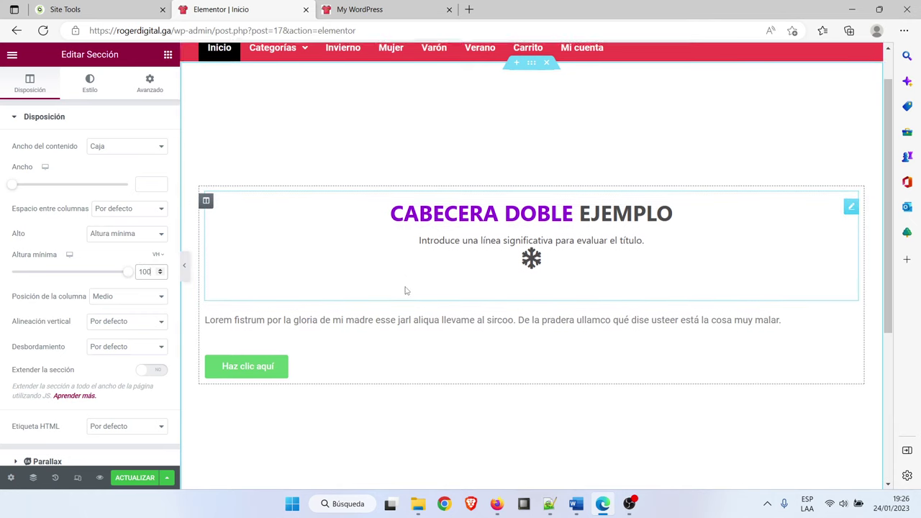
{"action": "scroll", "coordinate": [405, 291], "scroll_direction": "down", "scroll_amount": 1}
{"action": "scroll", "coordinate": [422, 285], "scroll_direction": "up", "scroll_amount": 1}
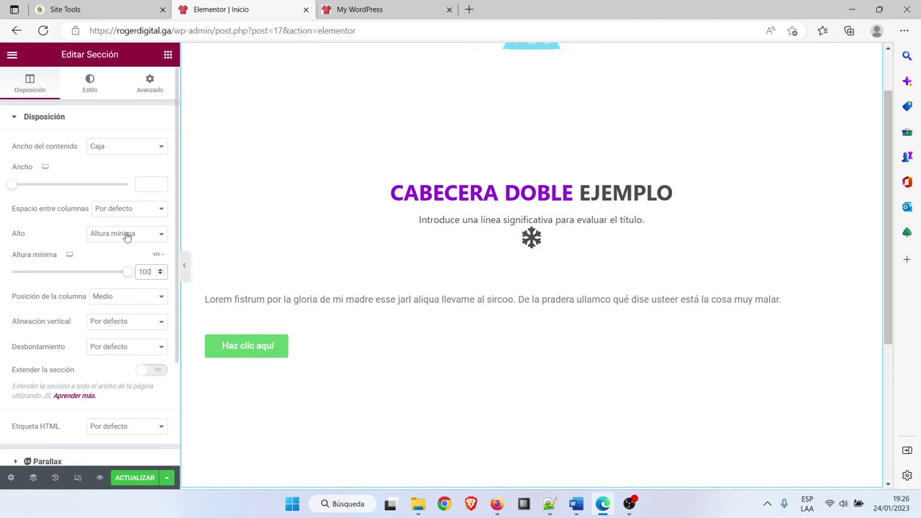
{"action": "double_click", "coordinate": [140, 271]}
{"action": "type", "text": "50"}
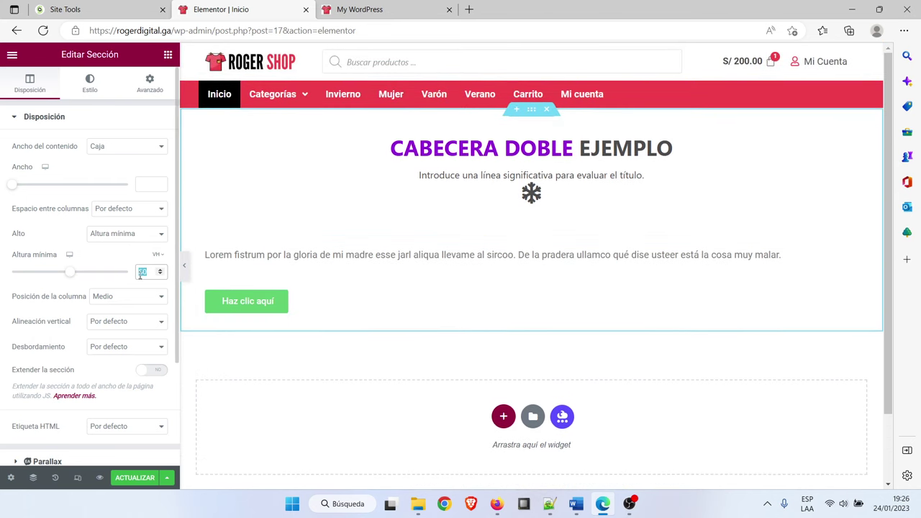
{"action": "type", "text": "65"}
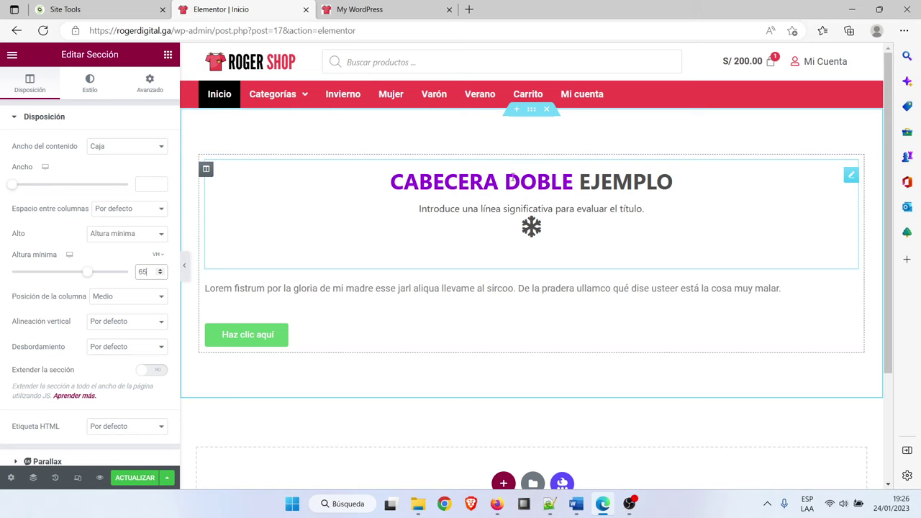
{"action": "left_click", "coordinate": [513, 178]}
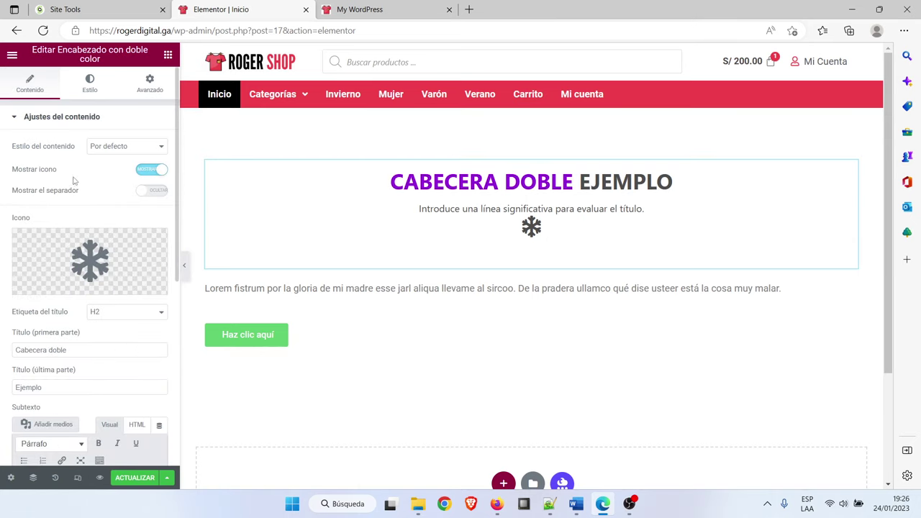
Step: Keep the Por defecto style, hide the snowflake icon and delete the placeholder subtext
{"action": "left_click", "coordinate": [107, 147]}
{"action": "left_click", "coordinate": [108, 148]}
{"action": "left_click", "coordinate": [143, 170]}
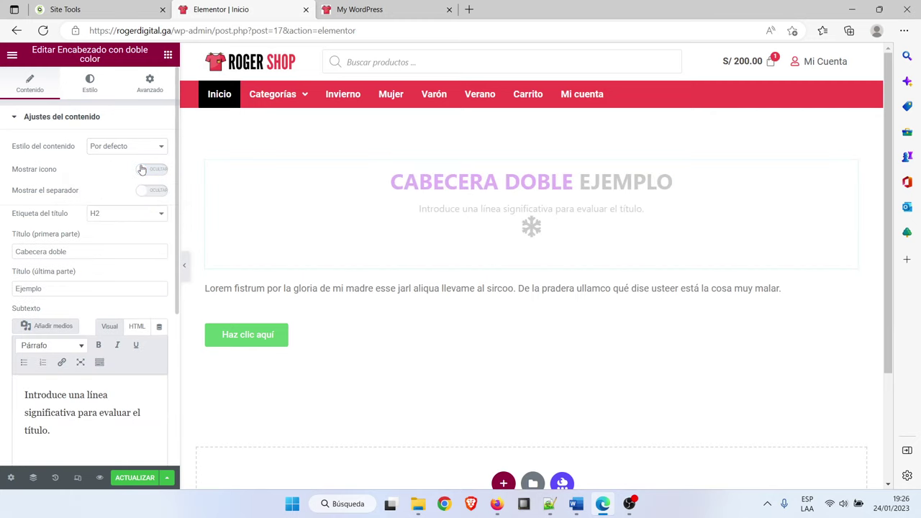
{"action": "scroll", "coordinate": [90, 329], "scroll_direction": "down", "scroll_amount": 2}
{"action": "left_click_drag", "start_coordinate": [76, 292], "coordinate": [2, 246]}
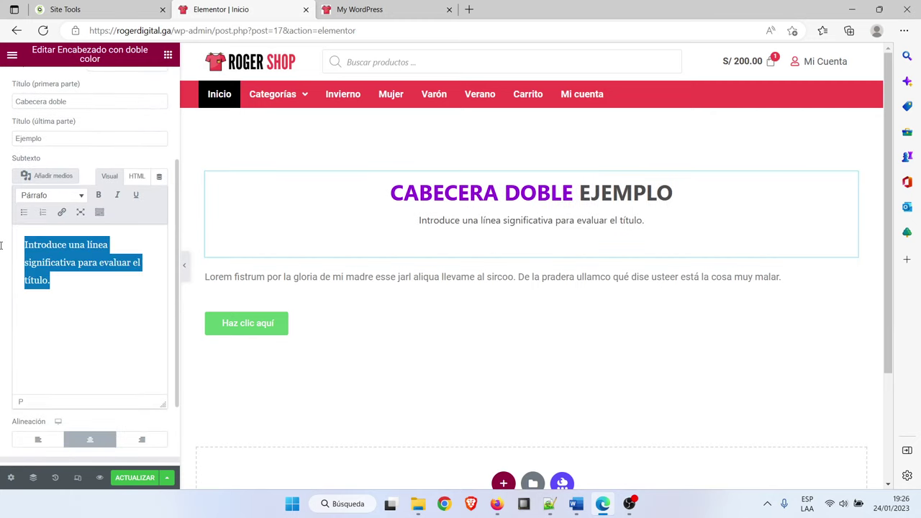
{"action": "key", "text": "BackSpace"}
{"action": "scroll", "coordinate": [14, 244], "scroll_direction": "up", "scroll_amount": 2}
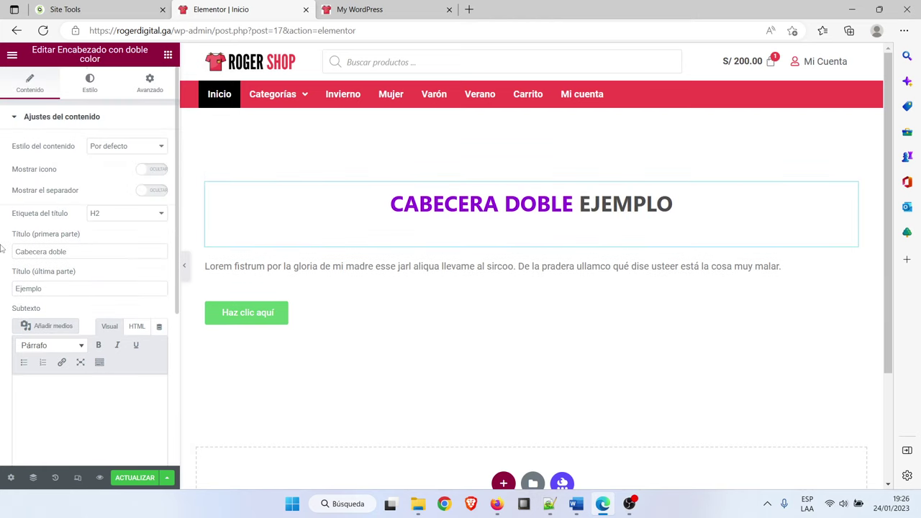
Step: Change the heading's two title parts to ROGER and SHOP
{"action": "triple_click", "coordinate": [45, 247]}
{"action": "key", "text": "Caps_Lock"}
{"action": "type", "text": "ROGER"}
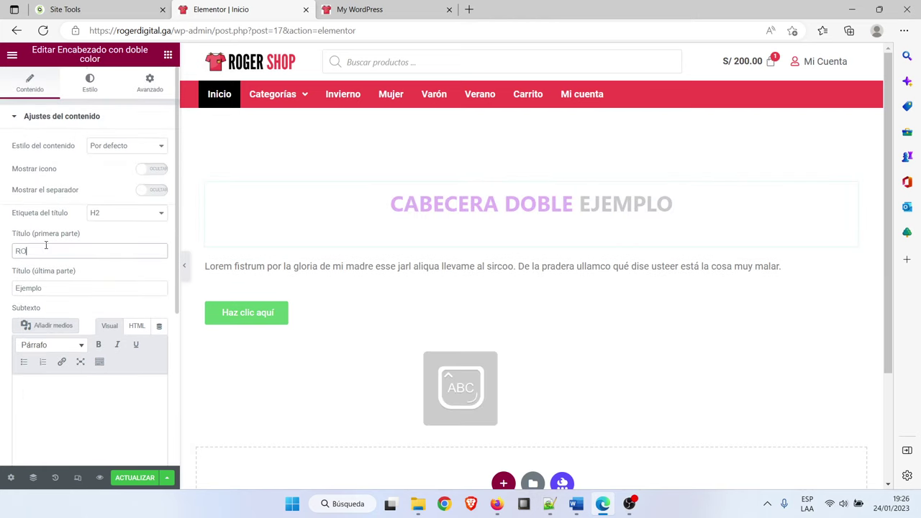
{"action": "double_click", "coordinate": [35, 286]}
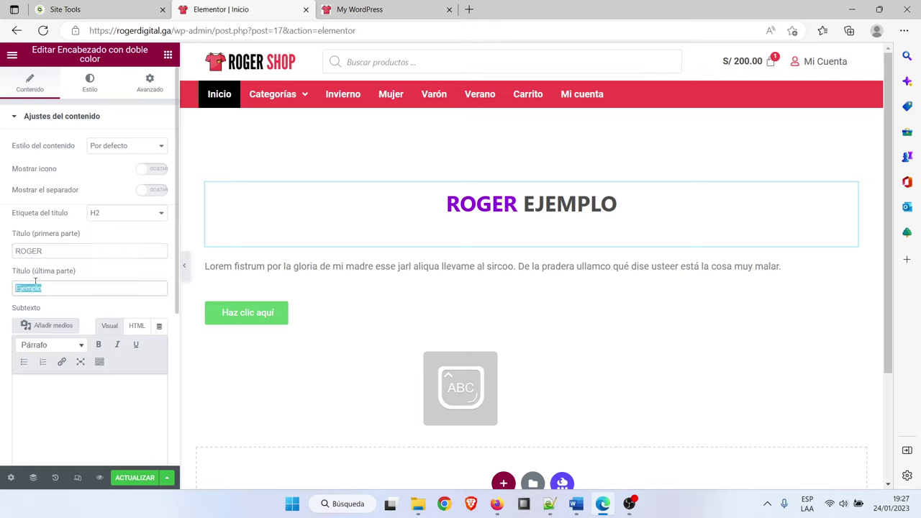
{"action": "type", "text": "SHOP"}
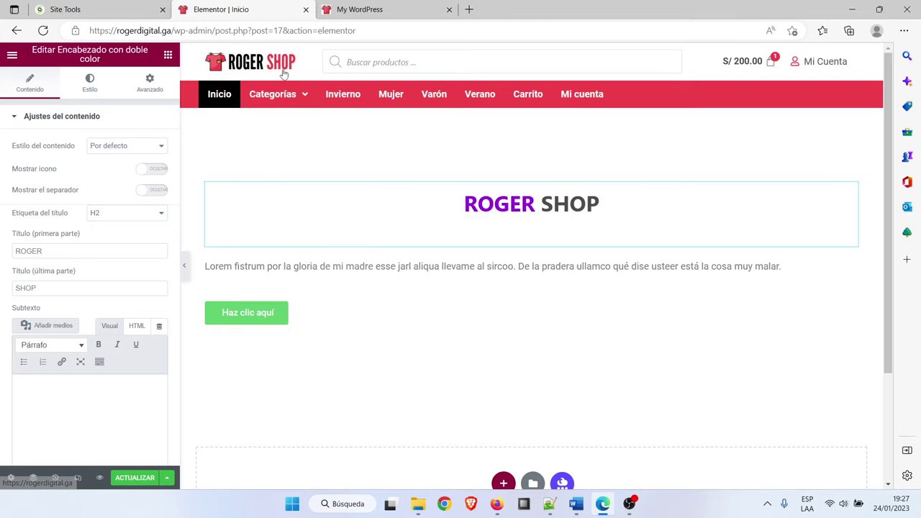
Step: Left-align the ROGER SHOP heading
{"action": "scroll", "coordinate": [87, 288], "scroll_direction": "down", "scroll_amount": 3}
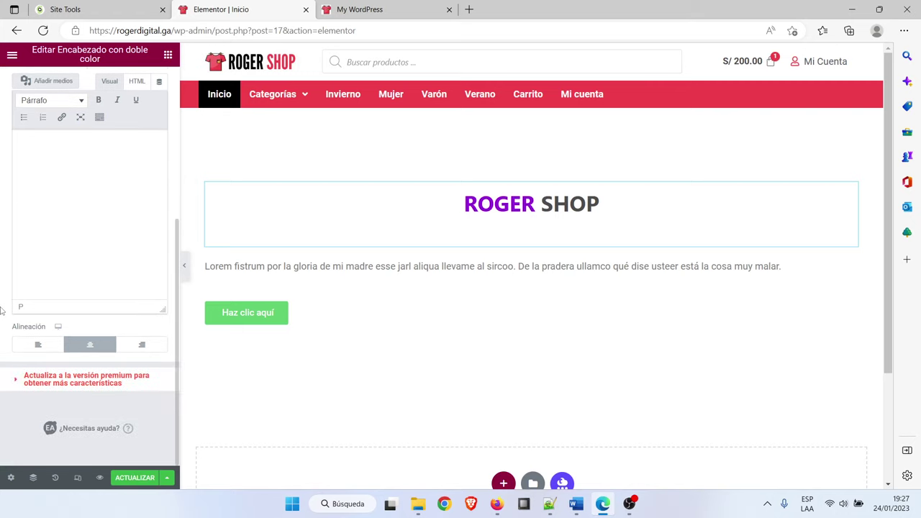
{"action": "left_click", "coordinate": [46, 349]}
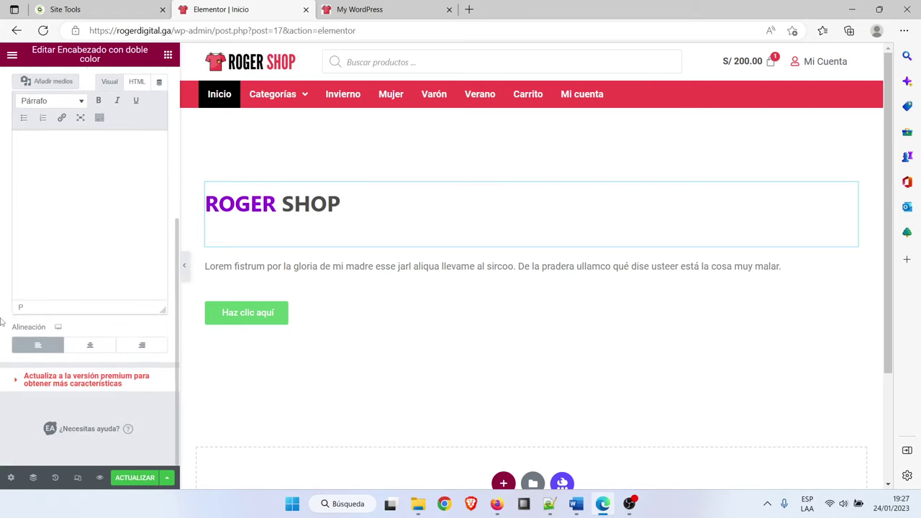
{"action": "scroll", "coordinate": [2, 316], "scroll_direction": "up", "scroll_amount": 5}
{"action": "left_click", "coordinate": [92, 86]}
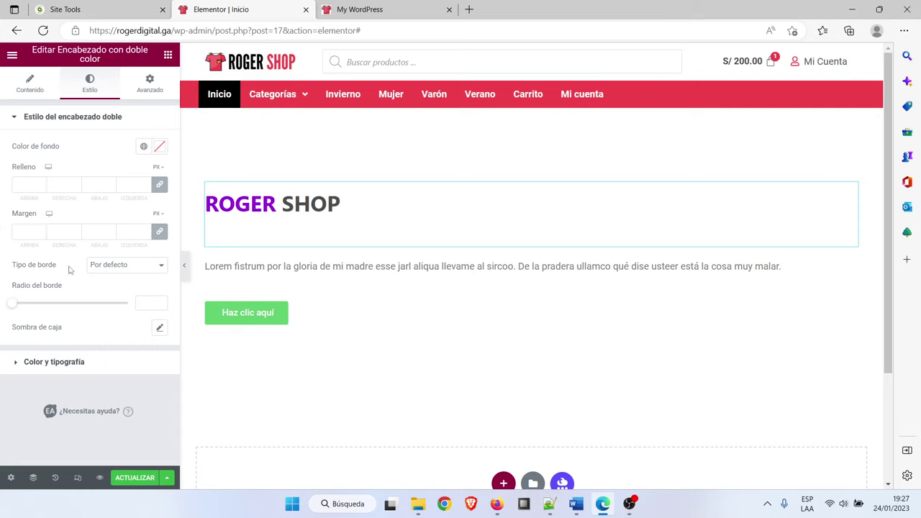
Step: Set the main colour to F1404B for SHOP and the solid colour to #000000 for ROGER
{"action": "left_click", "coordinate": [65, 364]}
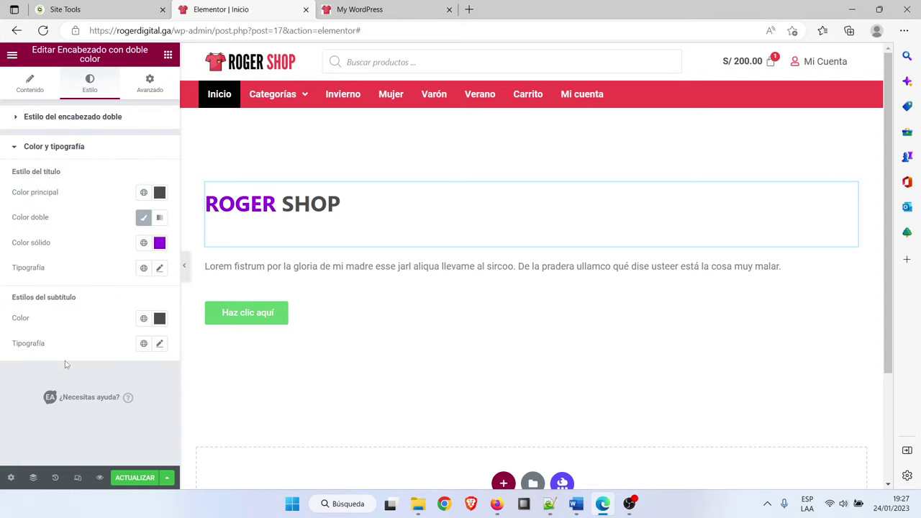
{"action": "left_click", "coordinate": [160, 194]}
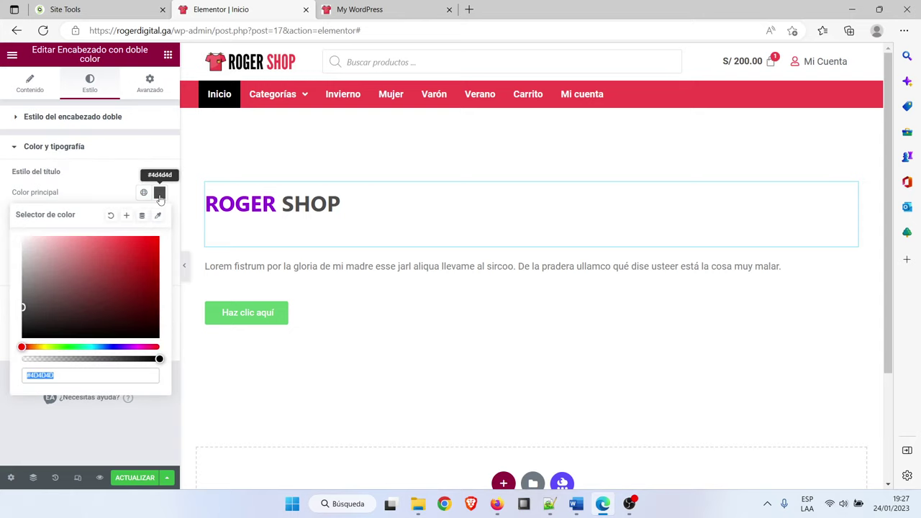
{"action": "type", "text": "F1404B"}
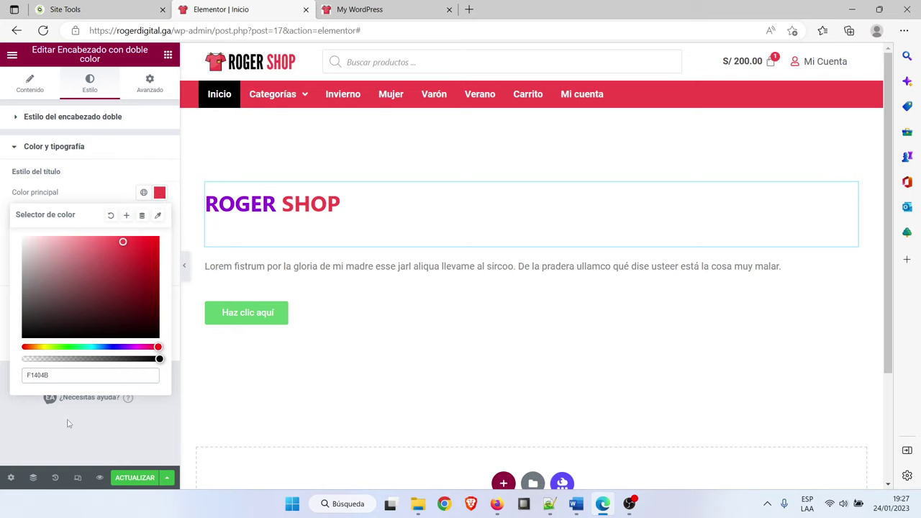
{"action": "left_click", "coordinate": [159, 192]}
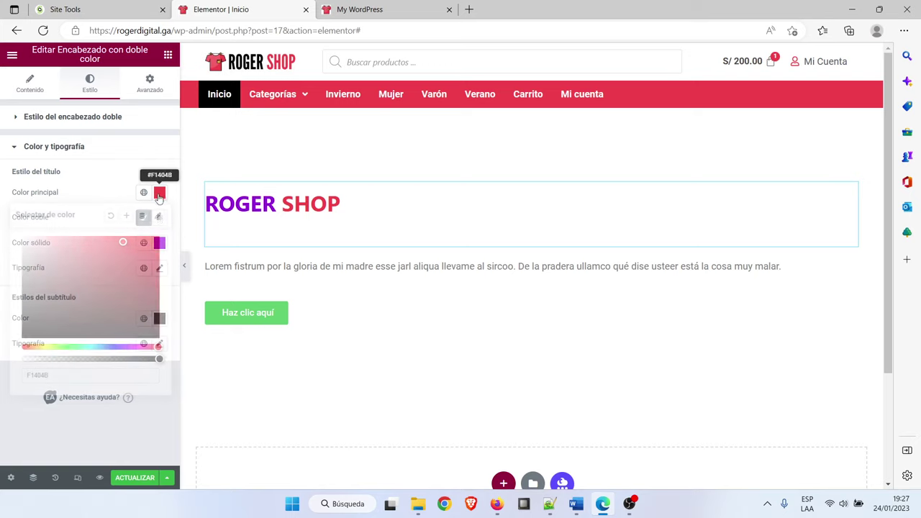
{"action": "left_click", "coordinate": [160, 242]}
{"action": "type", "text": "#000000"}
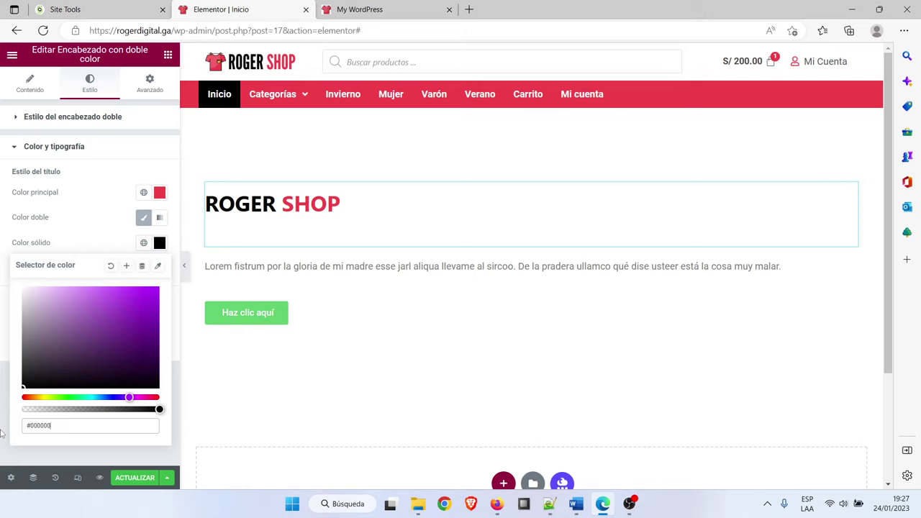
{"action": "left_click", "coordinate": [1, 427]}
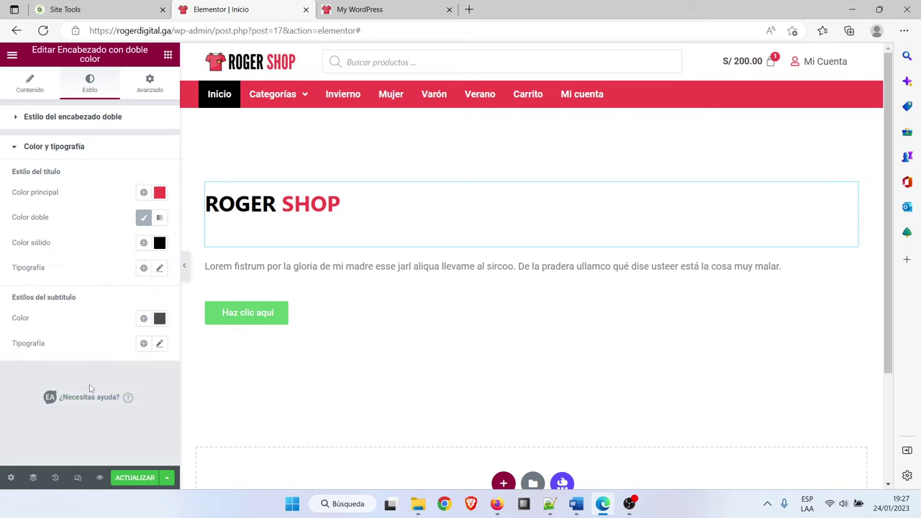
{"action": "mouse_move", "coordinate": [498, 505]}
{"action": "left_click", "coordinate": [497, 443]}
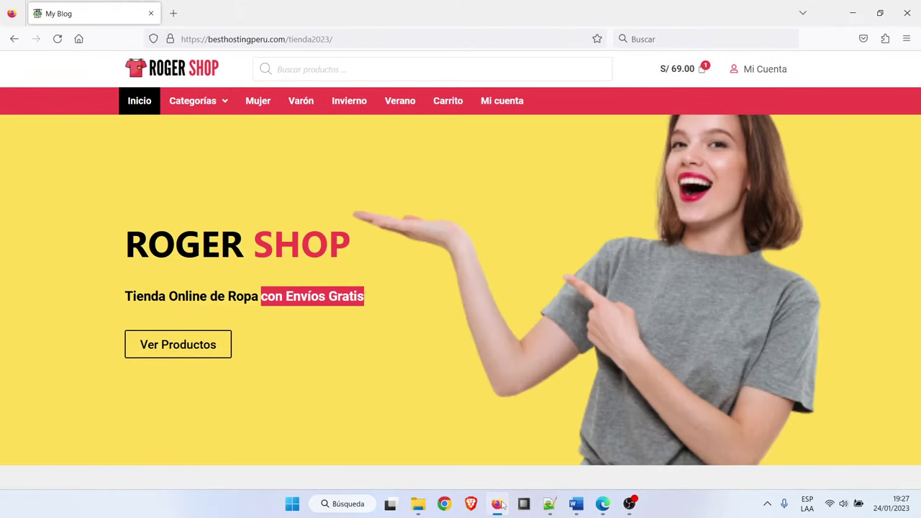
{"action": "key", "text": "alt+Tab"}
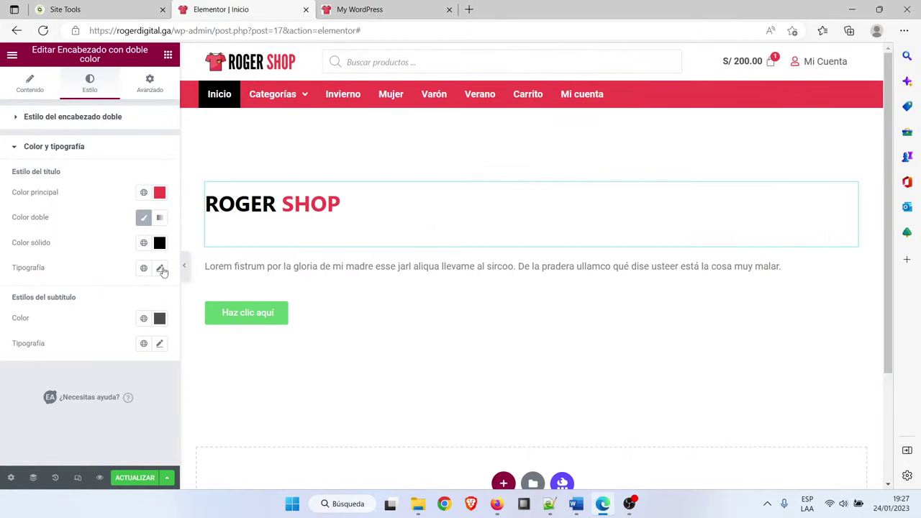
Step: Set the heading title's typography size to 50
{"action": "left_click", "coordinate": [159, 267]}
{"action": "left_click", "coordinate": [134, 359]}
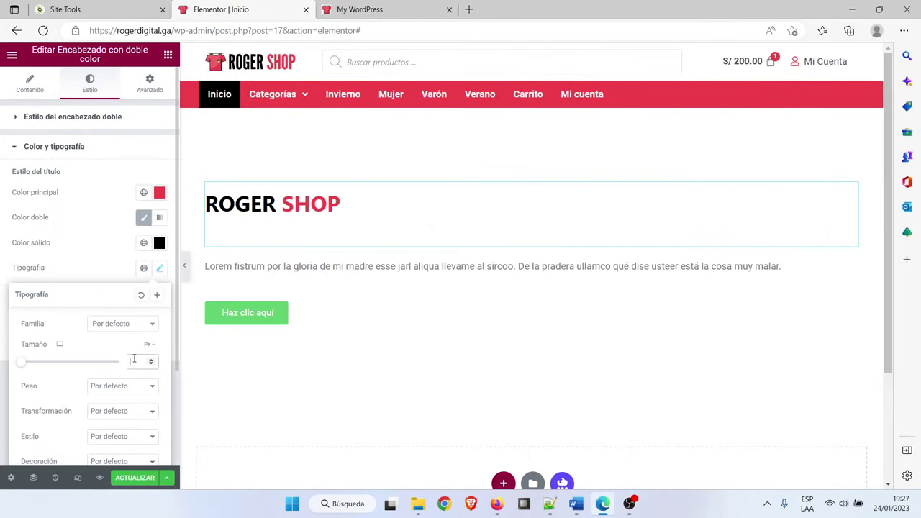
{"action": "type", "text": "50"}
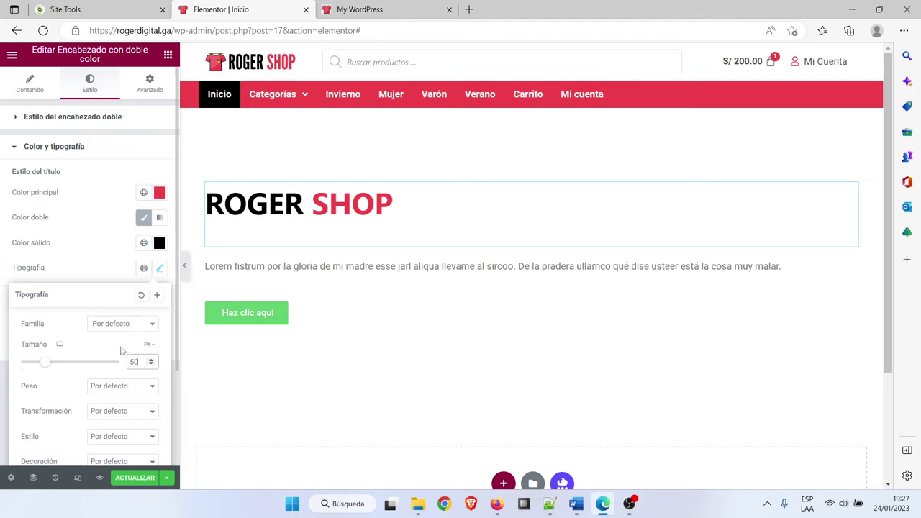
{"action": "left_click", "coordinate": [2, 276]}
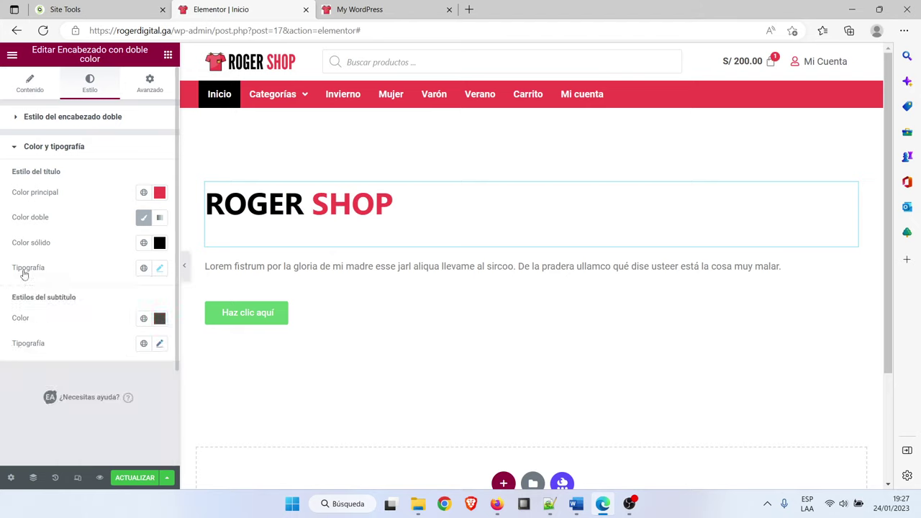
Step: Set the heading's padding and margin to 0
{"action": "left_click", "coordinate": [89, 117]}
{"action": "left_click", "coordinate": [23, 187]}
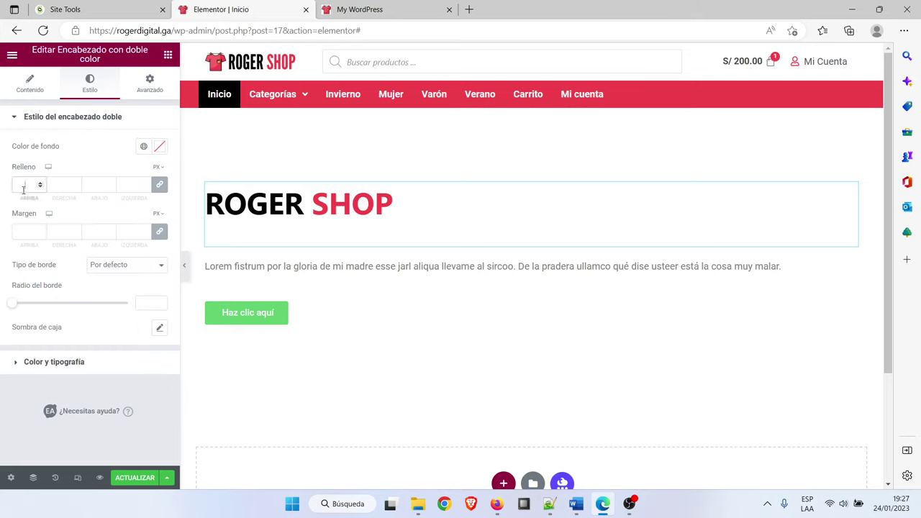
{"action": "type", "text": "0"}
{"action": "left_click", "coordinate": [24, 229]}
{"action": "type", "text": "0"}
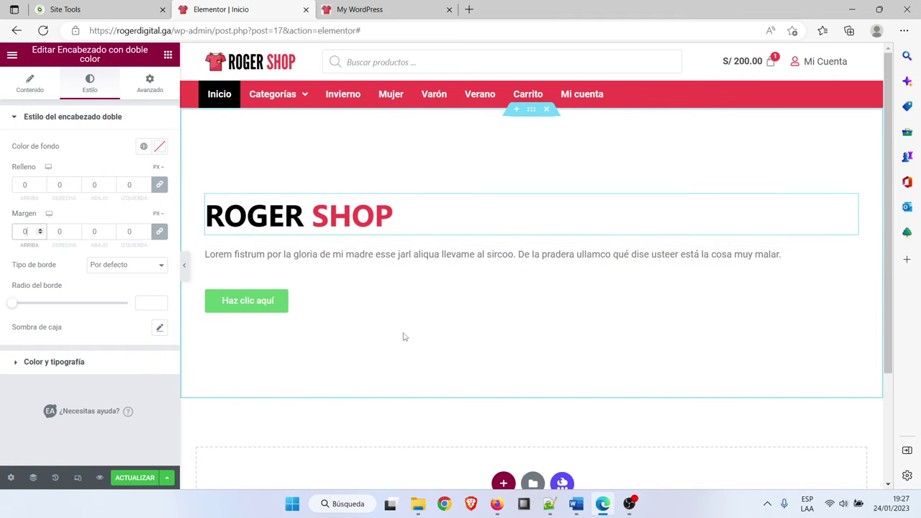
{"action": "left_click", "coordinate": [369, 260]}
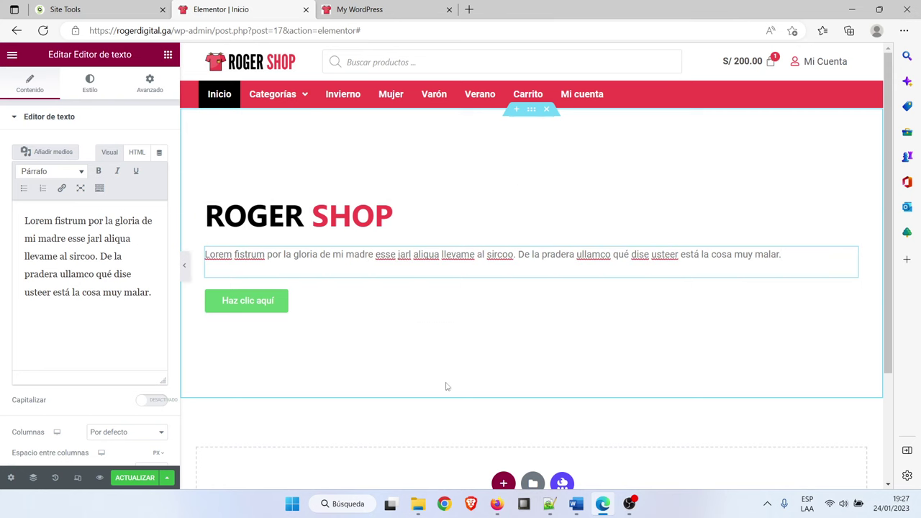
Step: Check the live Roger Shop hero heading and tagline in Firefox, then minimize it
{"action": "left_click", "coordinate": [496, 504]}
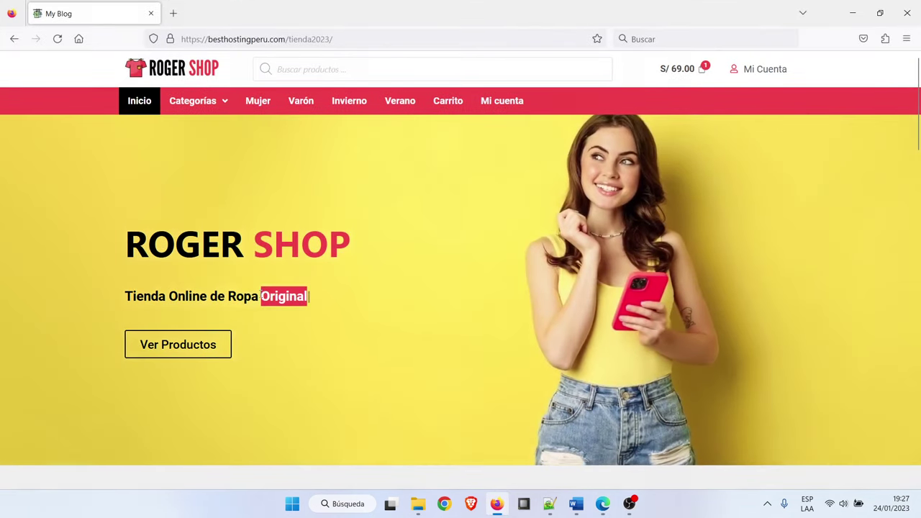
{"action": "left_click_drag", "start_coordinate": [307, 295], "coordinate": [119, 305]}
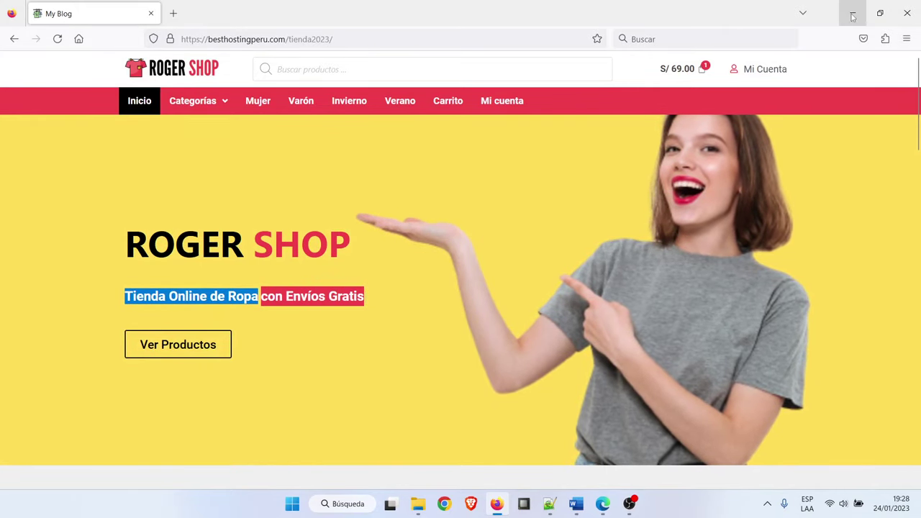
{"action": "left_click", "coordinate": [852, 13]}
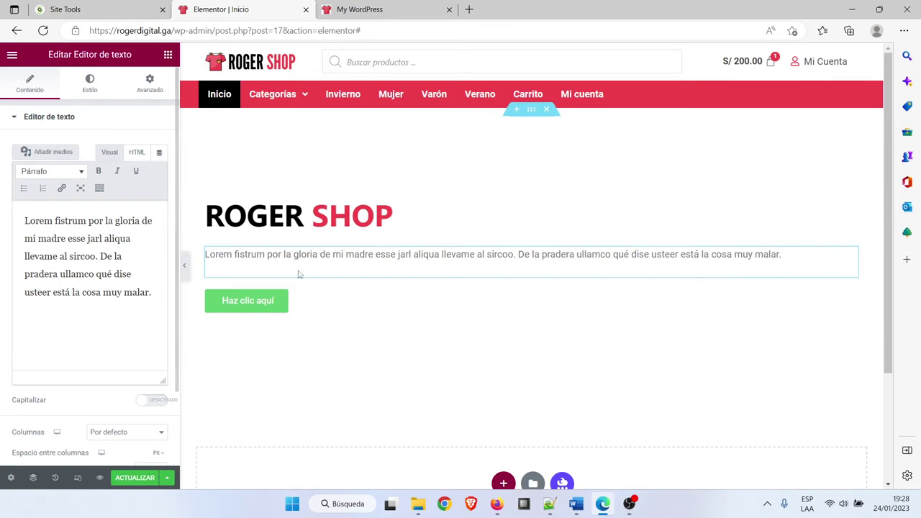
Step: Remove the Lorem fistrum text widget with its right-click Borrar action
{"action": "left_click", "coordinate": [344, 257]}
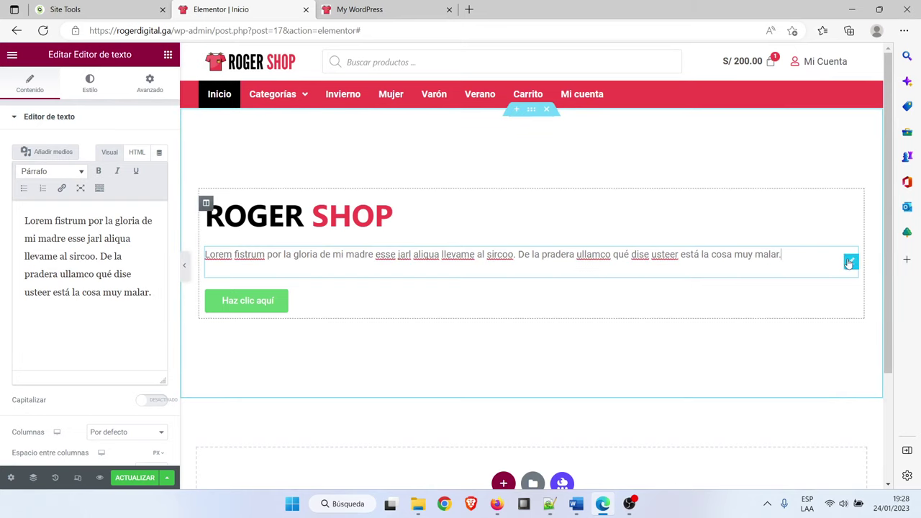
{"action": "right_click", "coordinate": [813, 275]}
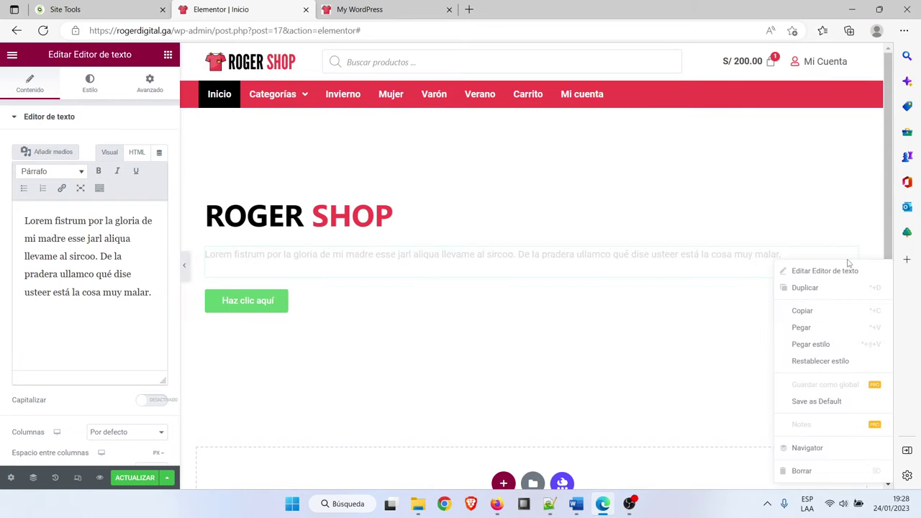
{"action": "left_click", "coordinate": [801, 471]}
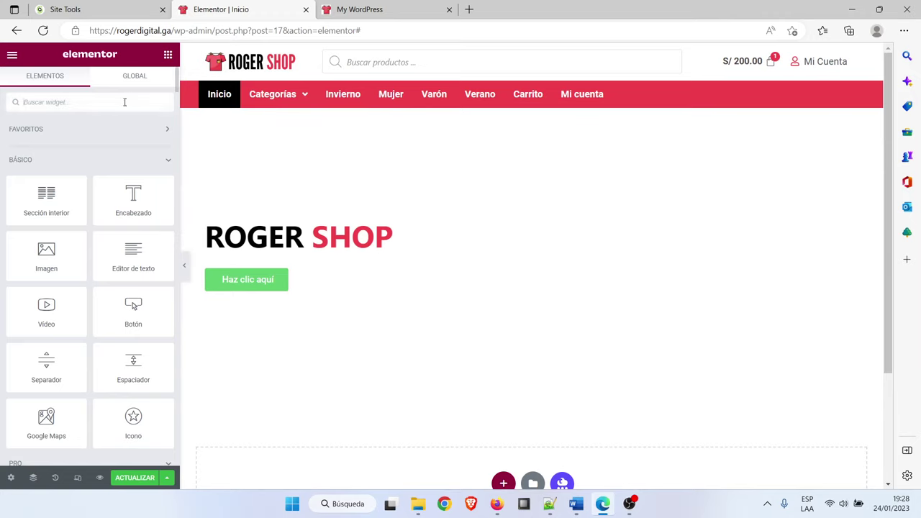
Step: Add a left-aligned Texto llamativo widget below the ROGER SHOP heading
{"action": "type", "text": "LLAMA"}
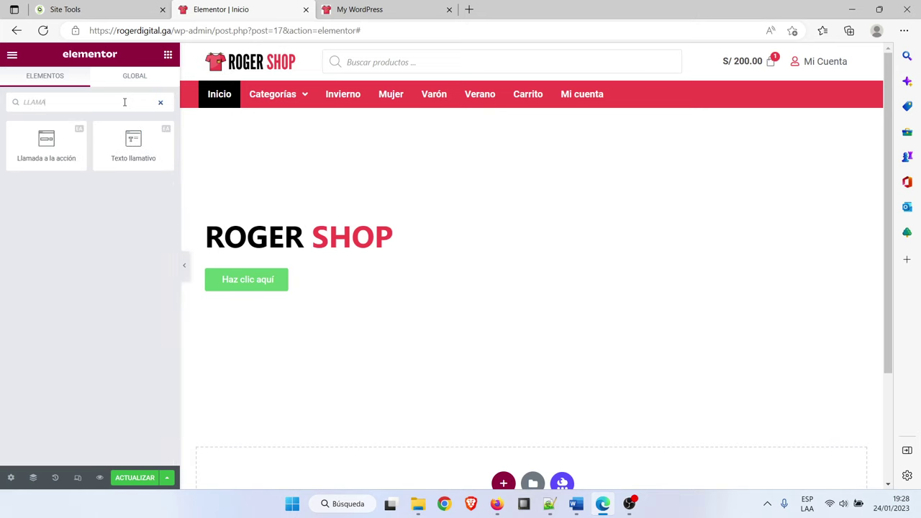
{"action": "left_click_drag", "start_coordinate": [133, 144], "coordinate": [289, 252]}
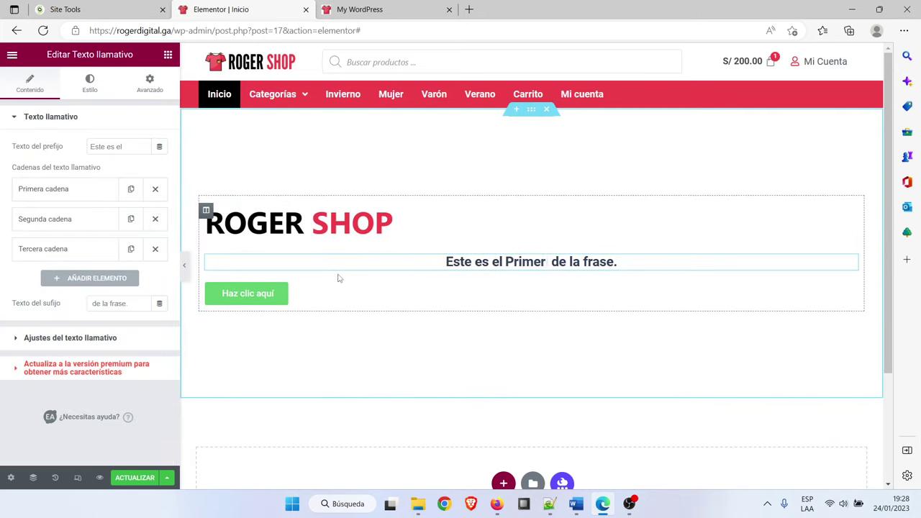
{"action": "left_click", "coordinate": [66, 338]}
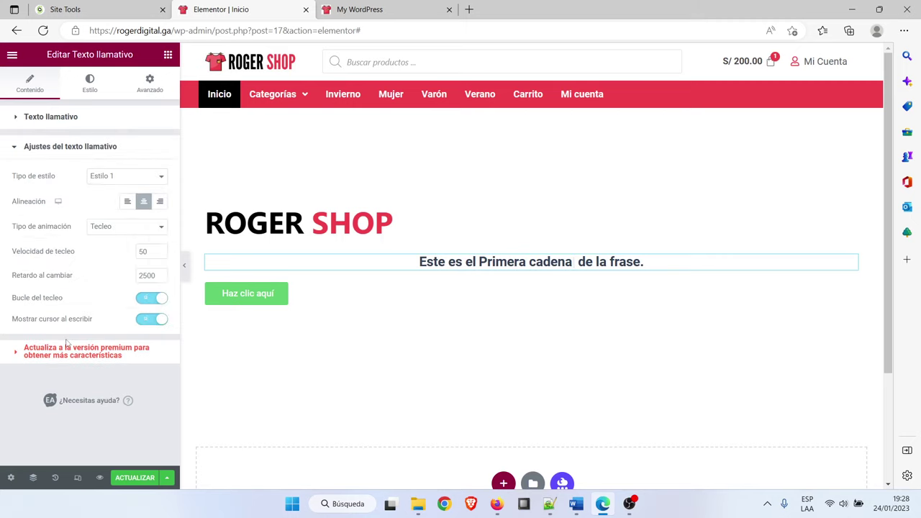
{"action": "left_click", "coordinate": [126, 201]}
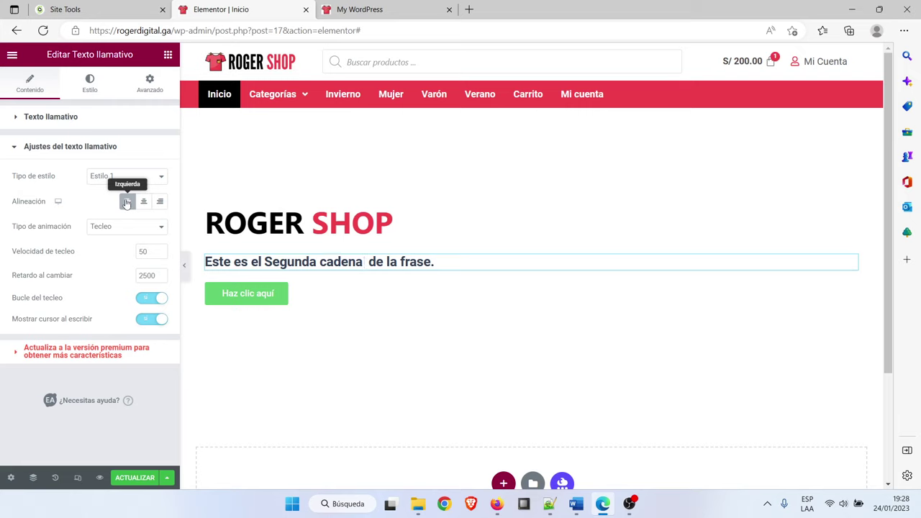
Step: Set the prefix to 'Tienda Online de Ropa' and rotating strings to 'Original' and 'con Envíos Gratis'
{"action": "left_click", "coordinate": [46, 117]}
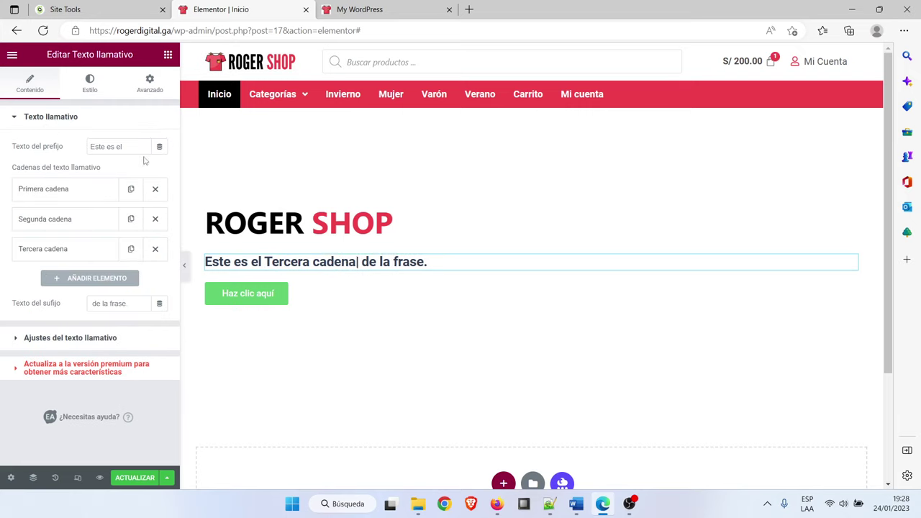
{"action": "left_click_drag", "start_coordinate": [136, 146], "coordinate": [91, 146]}
{"action": "type", "text": "Tienda Online de Ropa"}
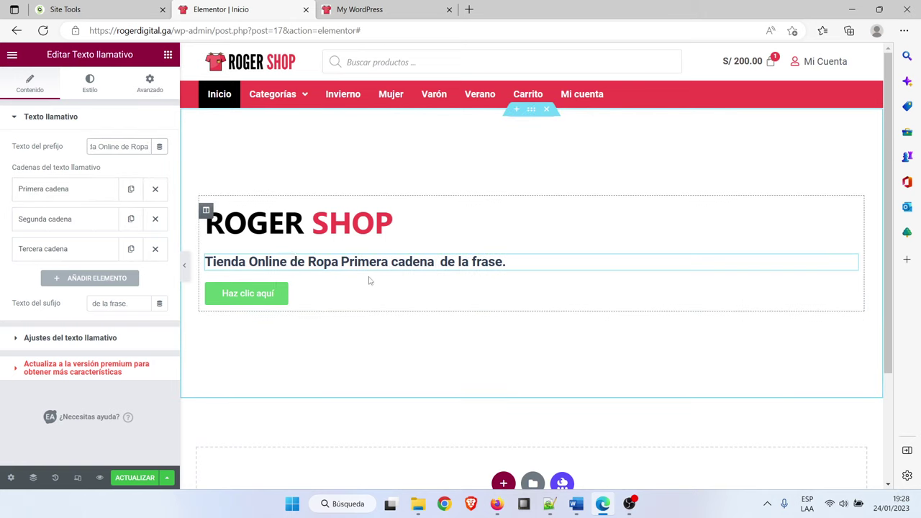
{"action": "left_click", "coordinate": [68, 188]}
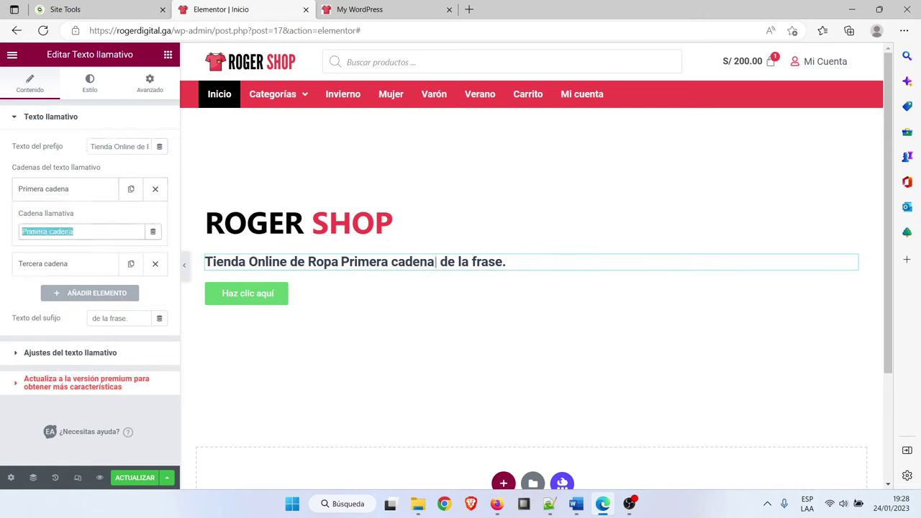
{"action": "key", "text": "Caps_Lock"}
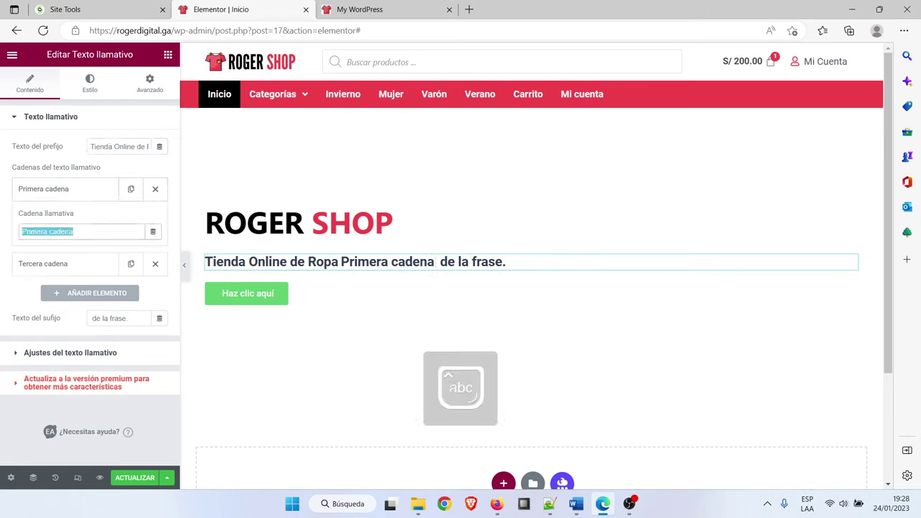
{"action": "type", "text": "Origina"}
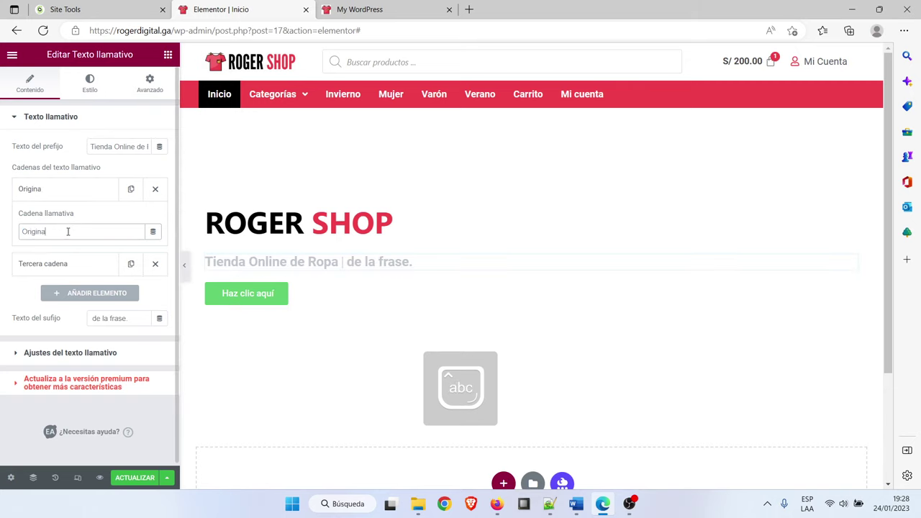
{"action": "type", "text": "l"}
{"action": "left_click", "coordinate": [72, 188]}
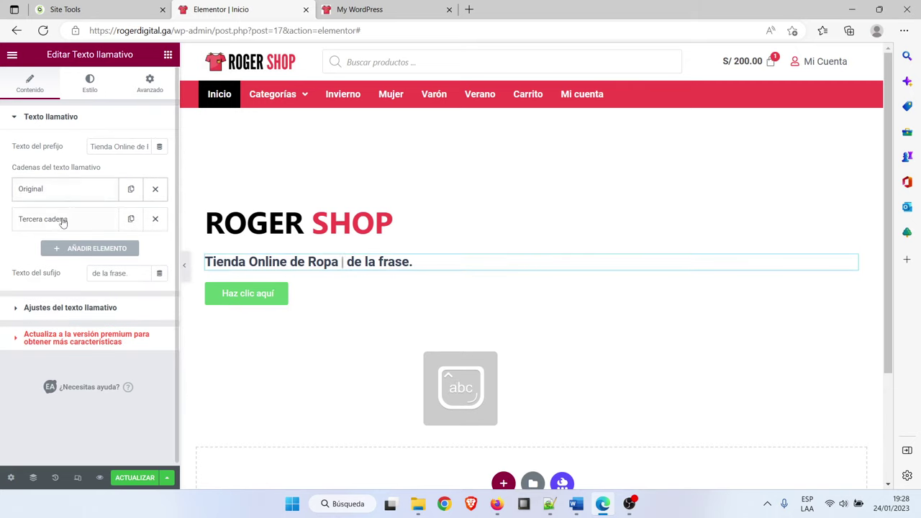
{"action": "left_click", "coordinate": [63, 220]}
{"action": "double_click", "coordinate": [61, 262]}
{"action": "type", "text": "co"}
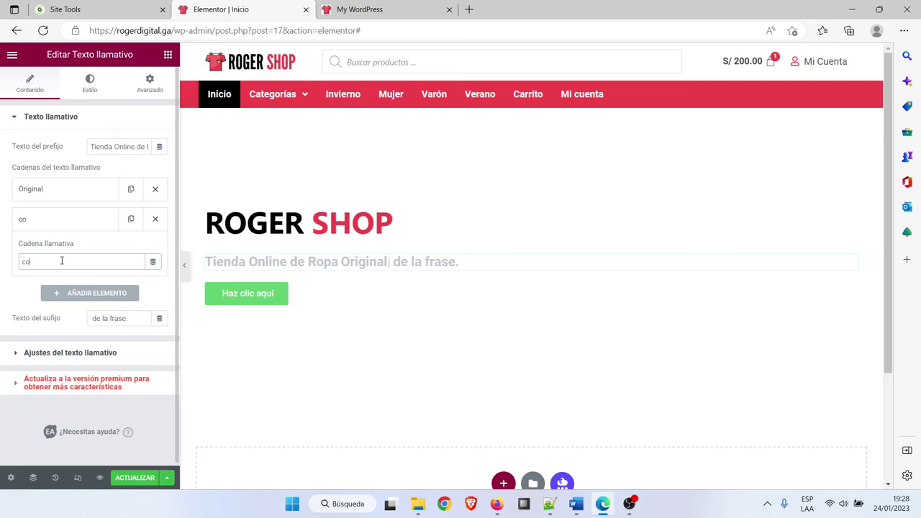
{"action": "type", "text": "n Envío"}
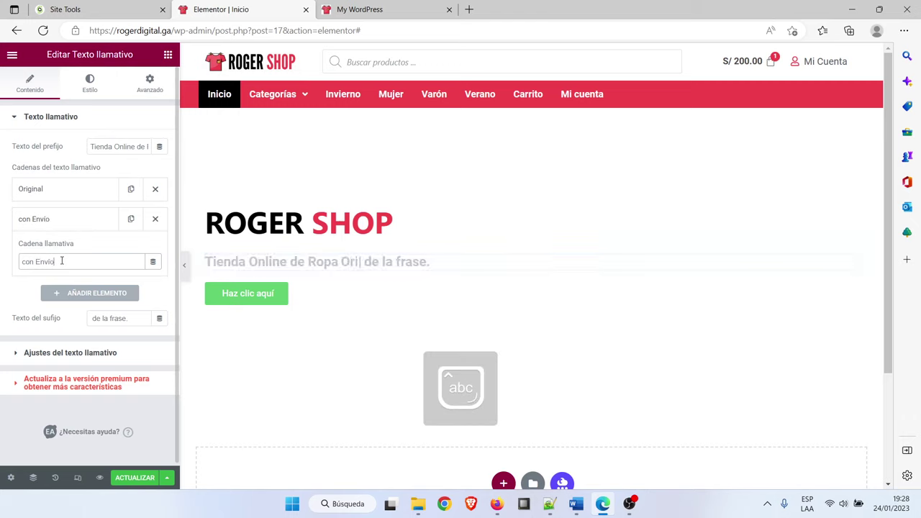
{"action": "type", "text": "s Gratis"}
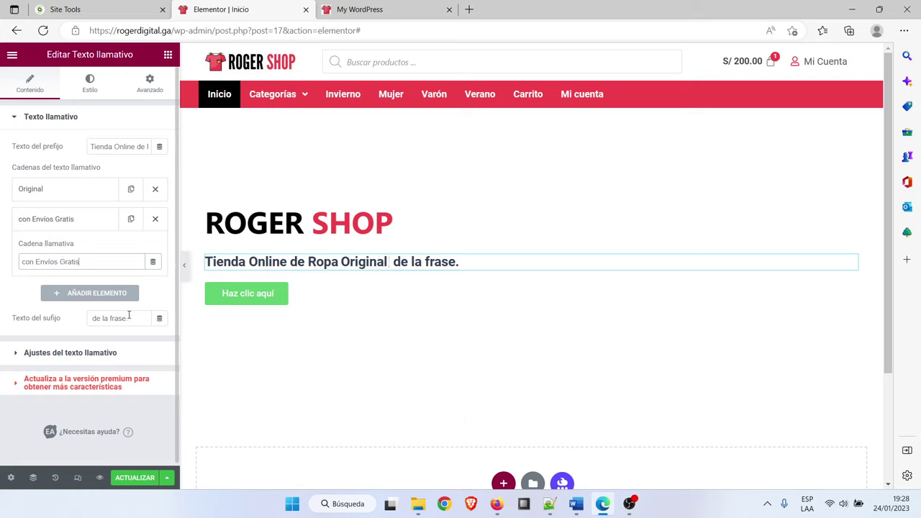
Step: Clear the headline's suffix text 'de la frase.'
{"action": "left_click_drag", "start_coordinate": [128, 317], "coordinate": [18, 327]}
{"action": "key", "text": "BackSpace"}
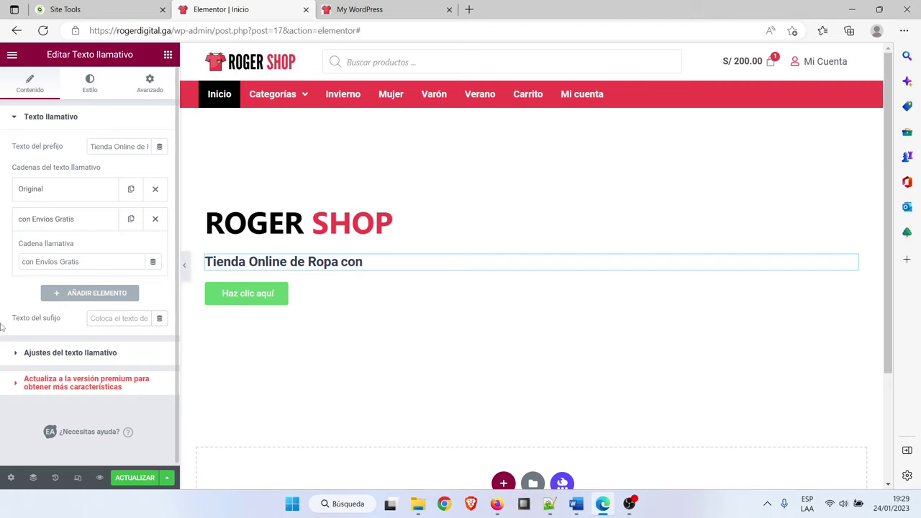
{"action": "left_click", "coordinate": [81, 357]}
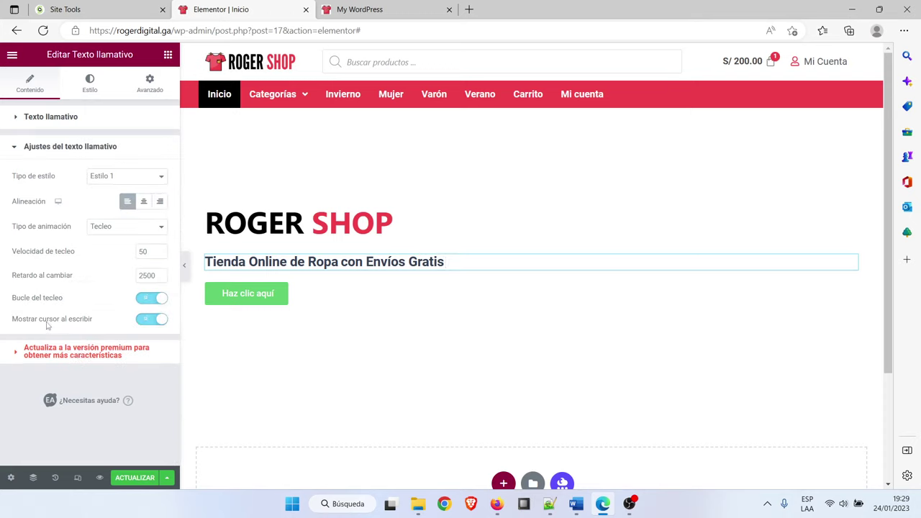
Step: Compare the style types and keep Estilo 1
{"action": "left_click", "coordinate": [100, 177]}
{"action": "left_click", "coordinate": [97, 188]}
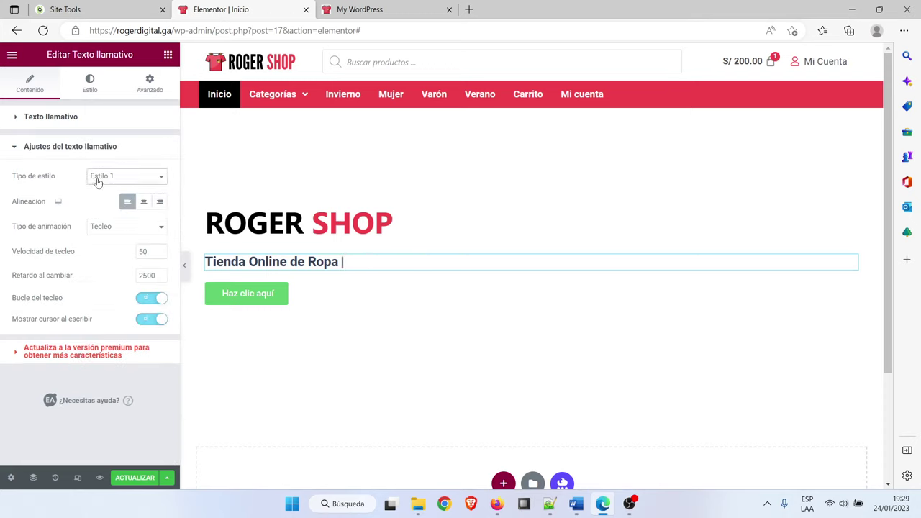
{"action": "left_click", "coordinate": [98, 181]}
{"action": "left_click", "coordinate": [99, 191]}
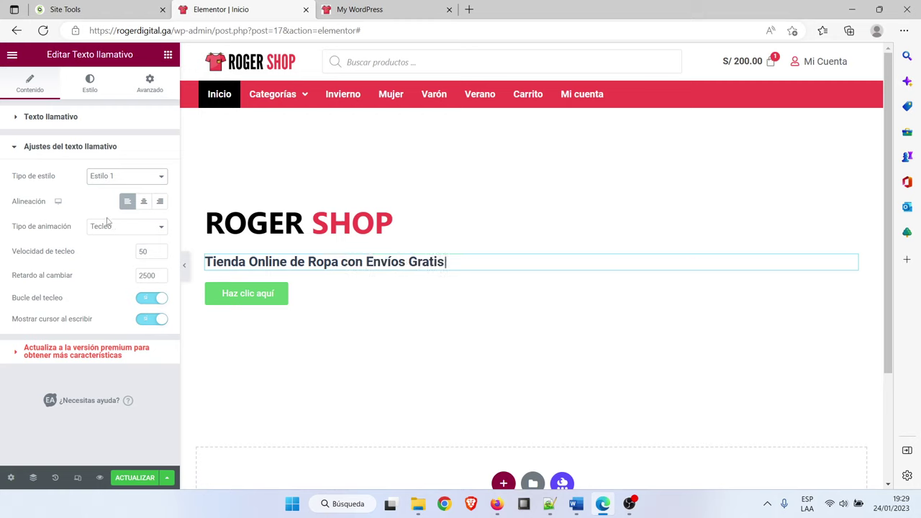
Step: Try Desvanecido, Fundido hacia arriba and Fundido a la izquierda, then settle on Tecleo
{"action": "left_click", "coordinate": [113, 229]}
{"action": "left_click", "coordinate": [113, 250]}
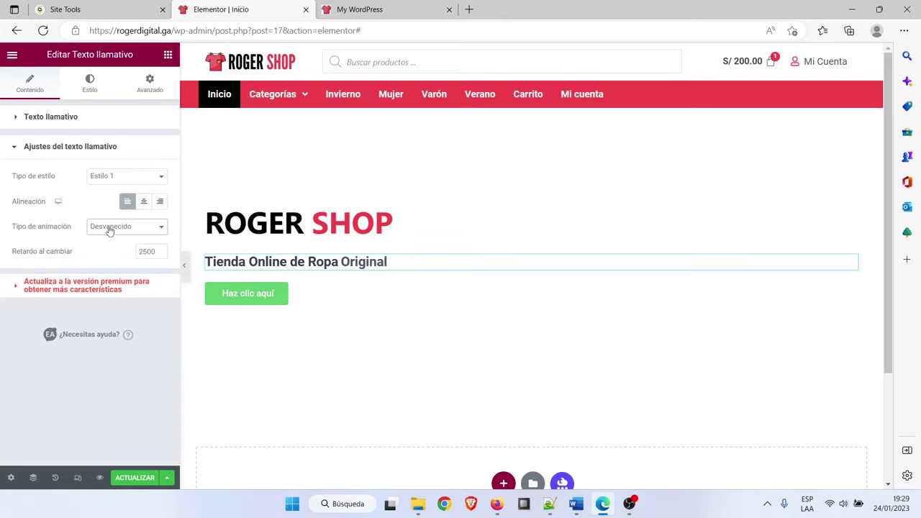
{"action": "left_click", "coordinate": [110, 228]}
{"action": "left_click", "coordinate": [109, 260]}
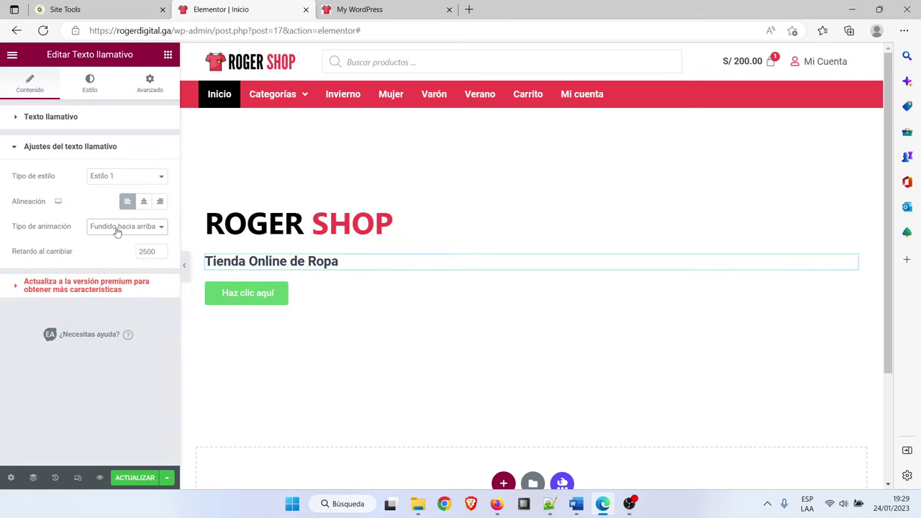
{"action": "left_click", "coordinate": [117, 229]}
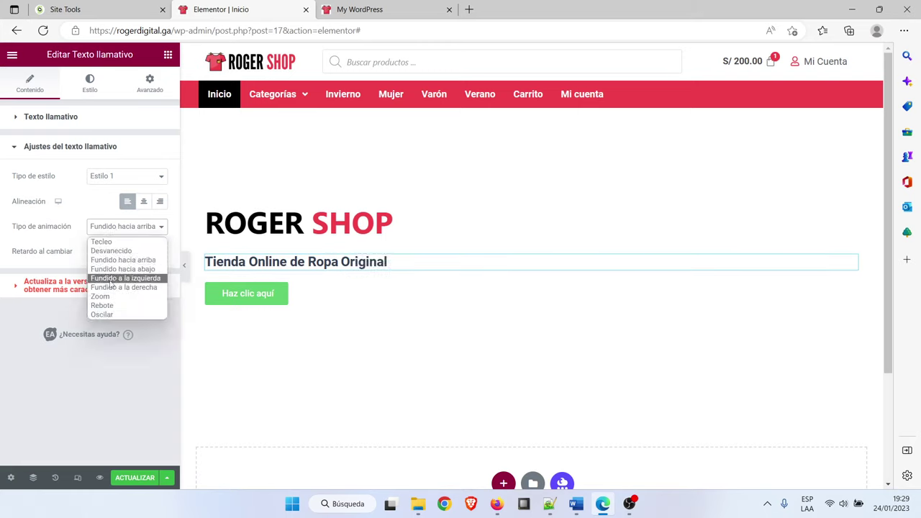
{"action": "left_click", "coordinate": [111, 280]}
{"action": "left_click", "coordinate": [118, 229]}
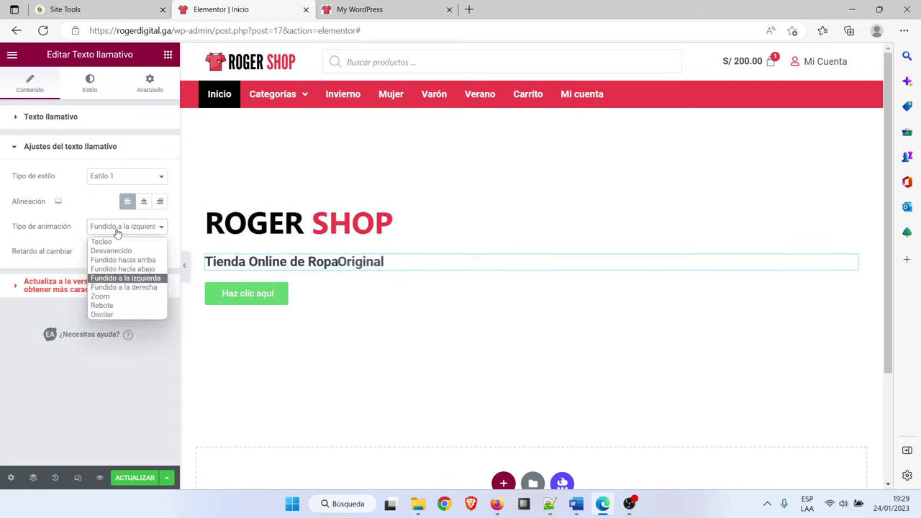
{"action": "left_click", "coordinate": [107, 242]}
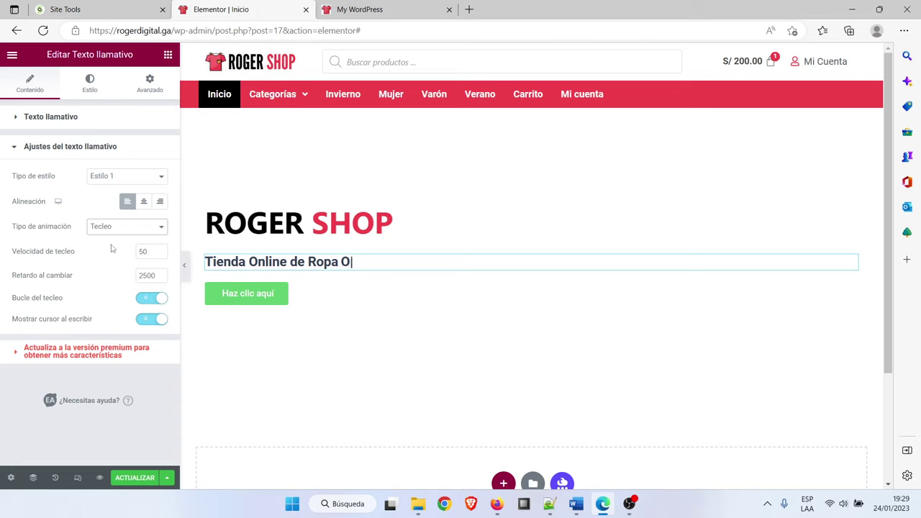
{"action": "left_click", "coordinate": [90, 82]}
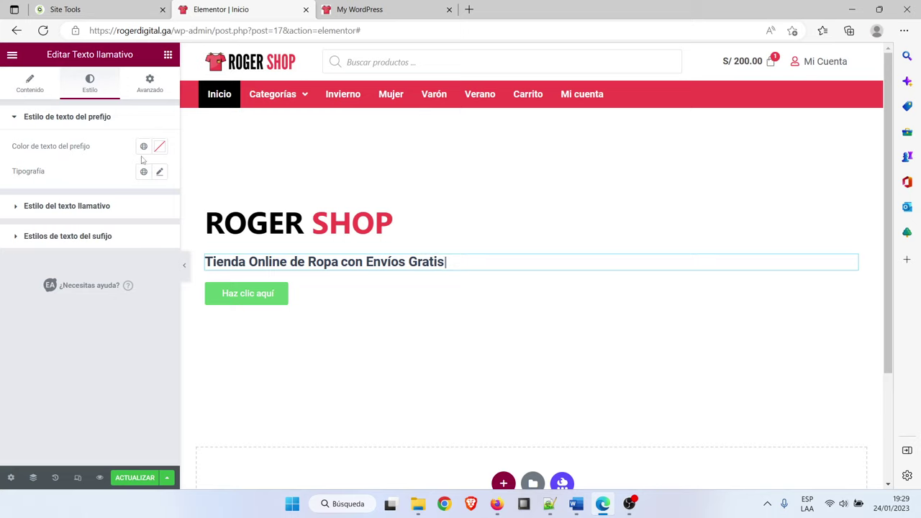
Step: Copy F1404B from the notes and apply it as the rotating words' background colour
{"action": "left_click", "coordinate": [64, 207]}
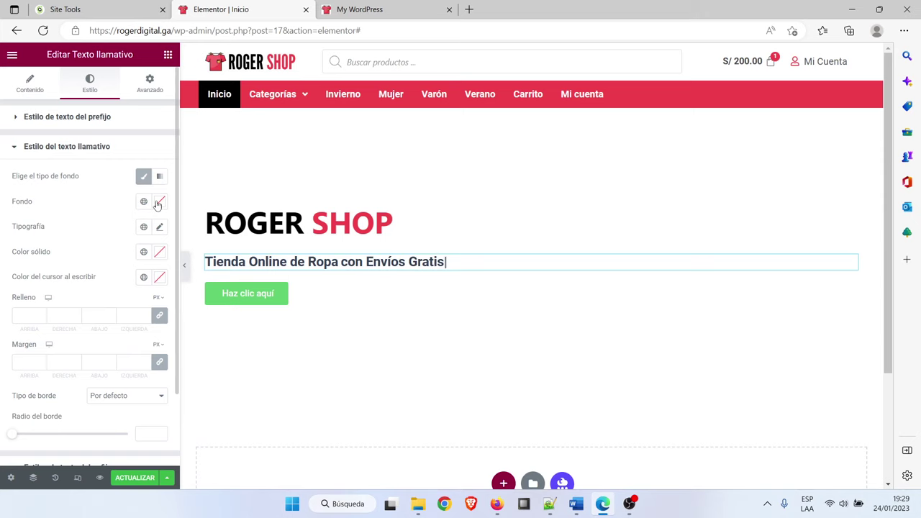
{"action": "left_click", "coordinate": [550, 505]}
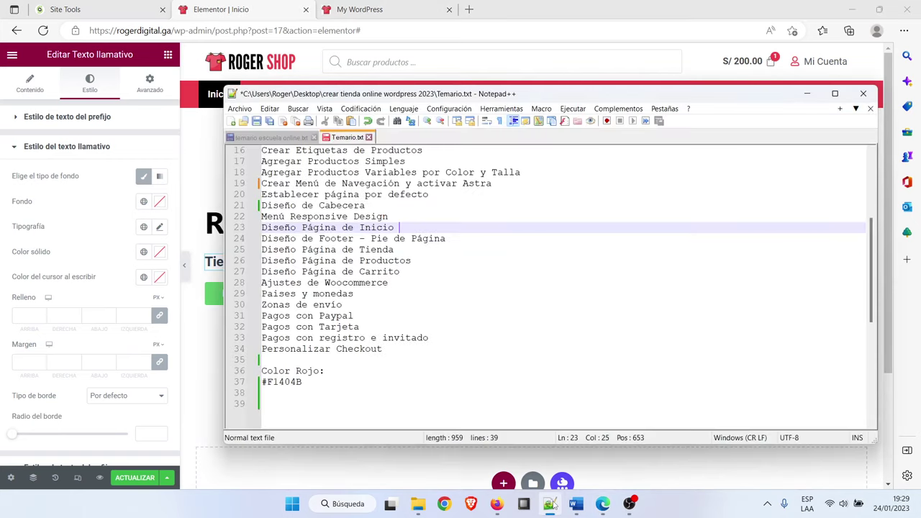
{"action": "double_click", "coordinate": [283, 381]}
{"action": "key", "text": "ctrl+c"}
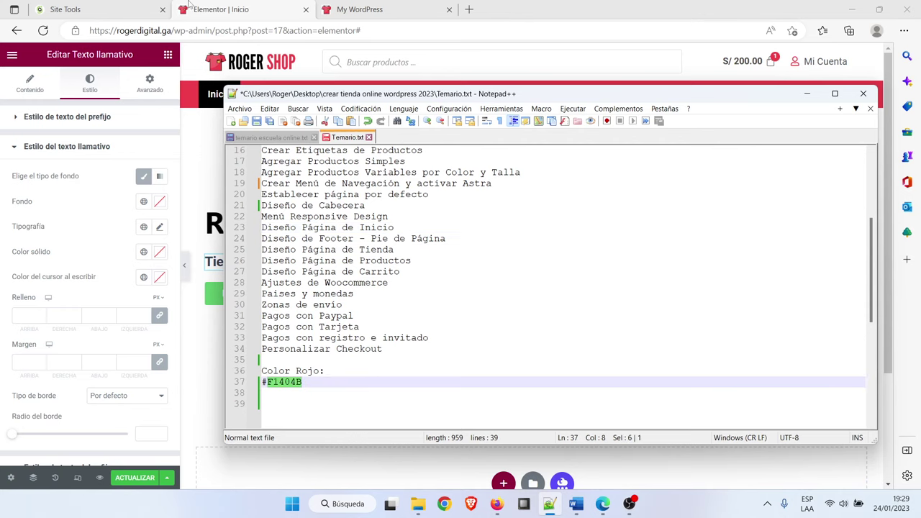
{"action": "left_click", "coordinate": [189, 7]}
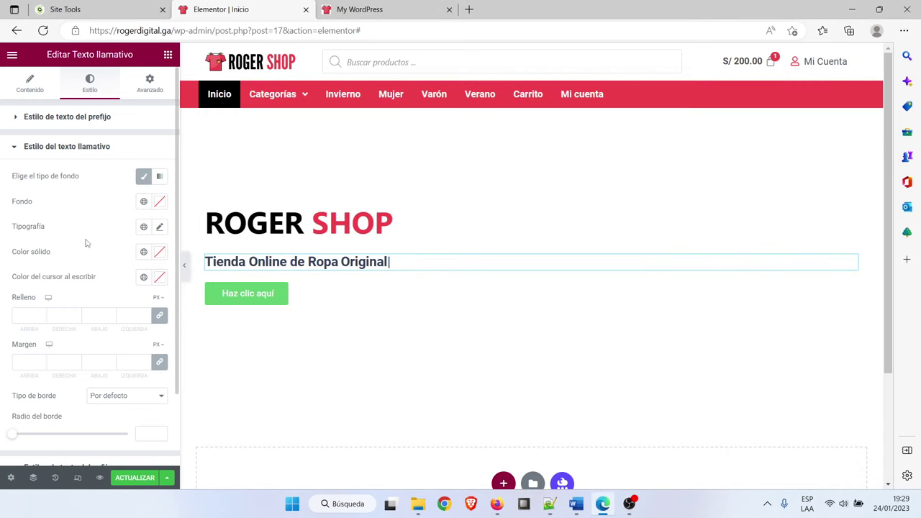
{"action": "left_click", "coordinate": [160, 204]}
{"action": "key", "text": "ctrl+v"}
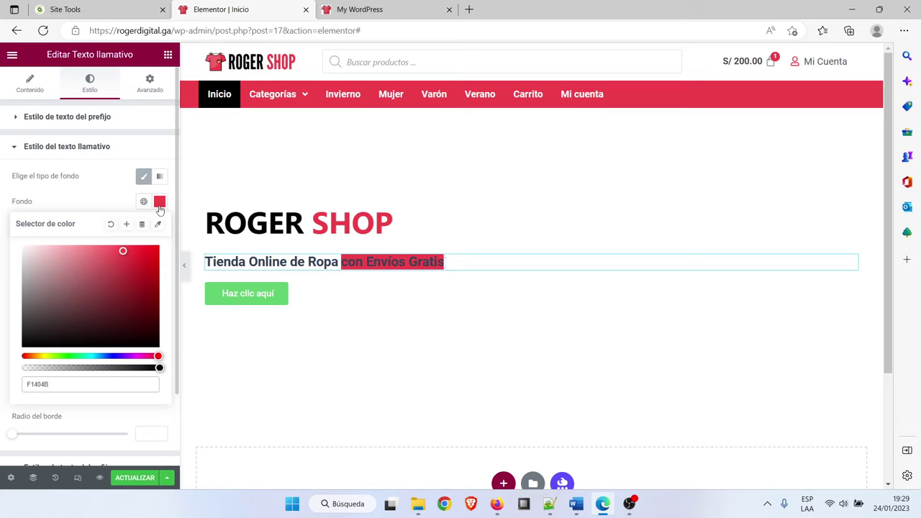
{"action": "left_click", "coordinate": [160, 204]}
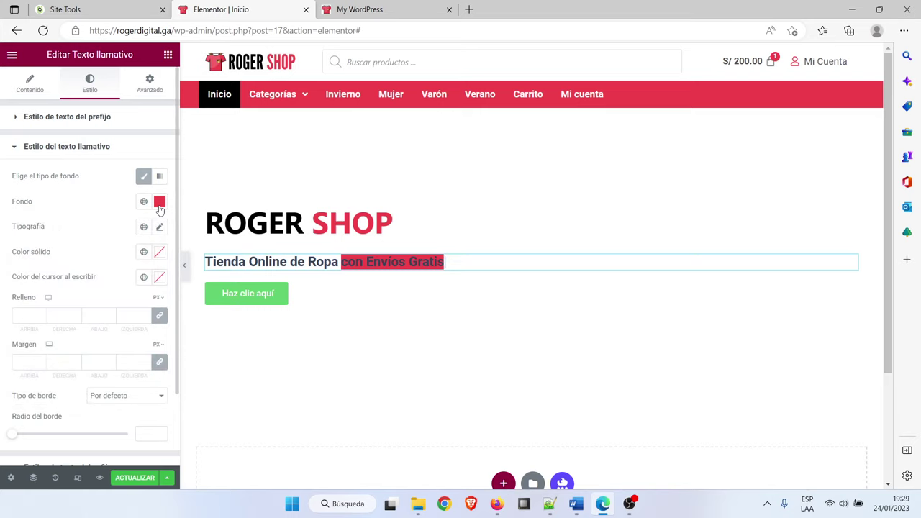
Step: Set the rotating words' text colour to white #FFFFFF and compare with the reference shop page
{"action": "left_click", "coordinate": [159, 251]}
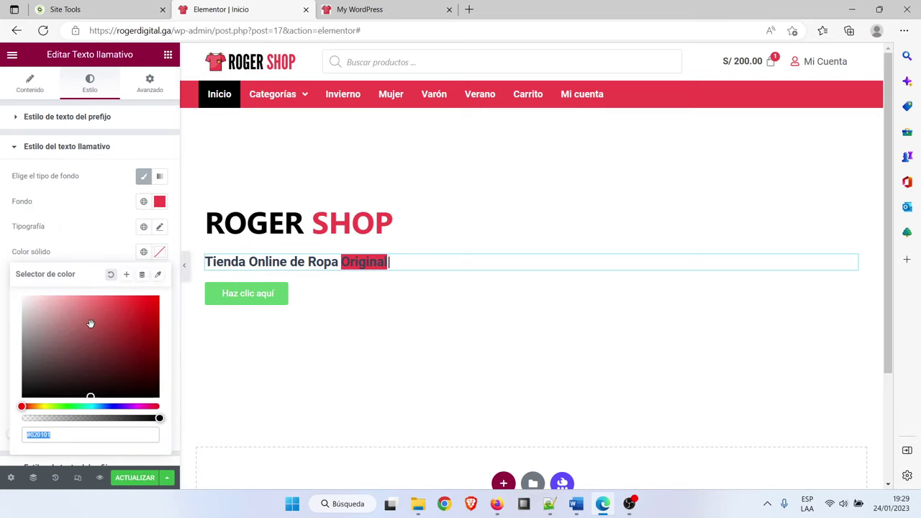
{"action": "left_click", "coordinate": [1, 257]}
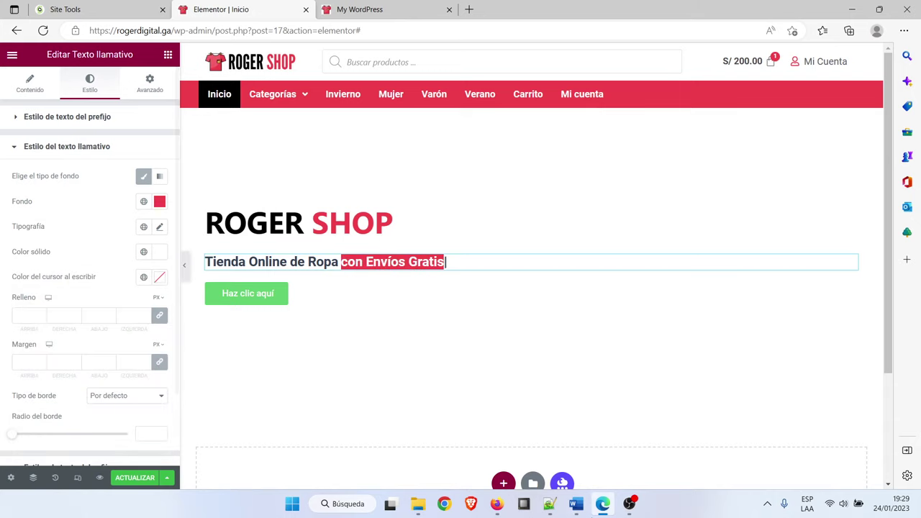
{"action": "left_click", "coordinate": [496, 505]}
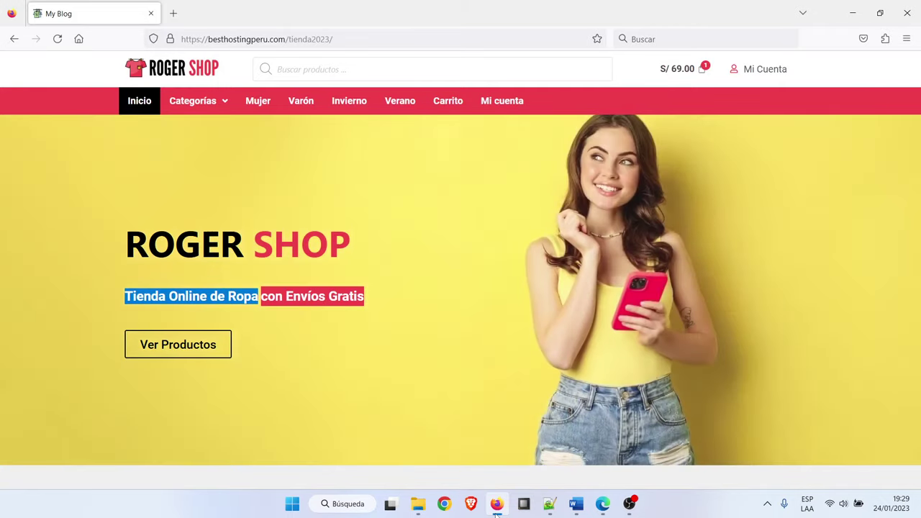
{"action": "key", "text": "alt+Tab"}
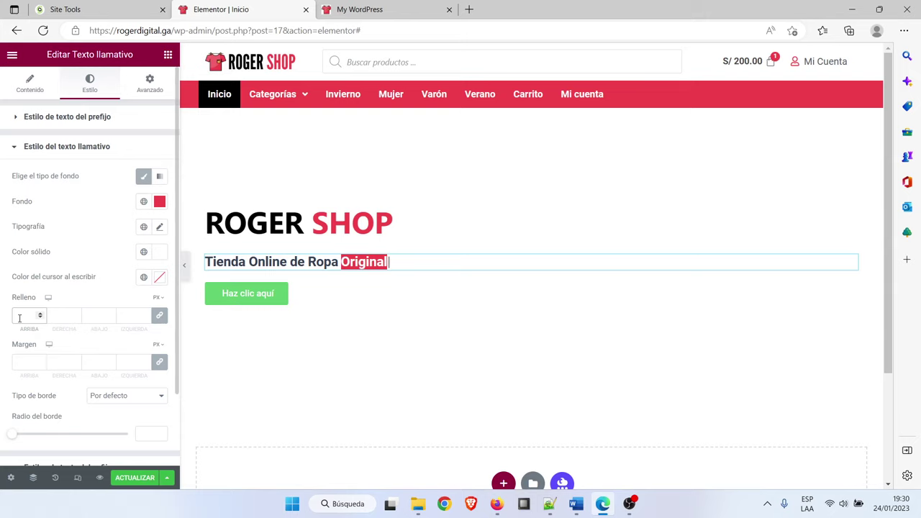
Step: Give the rotating words' background 5 px padding and a border radius of 3
{"action": "type", "text": "5"}
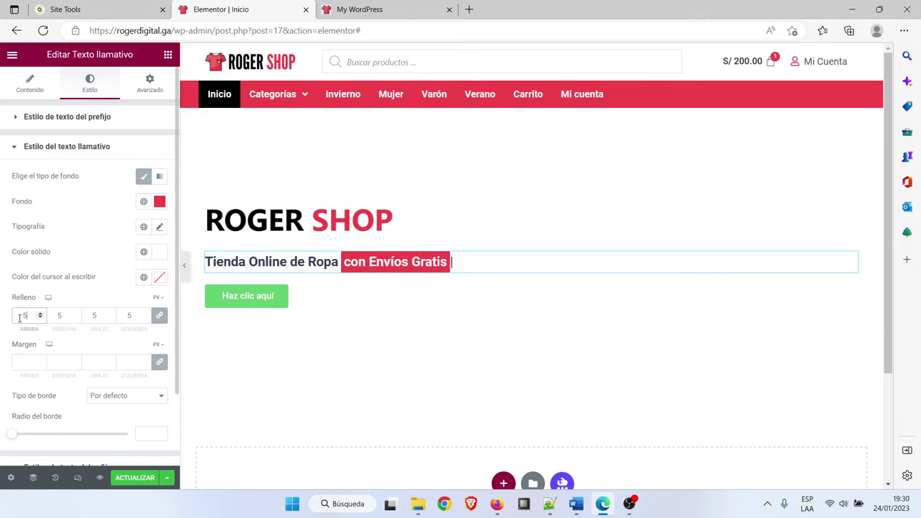
{"action": "scroll", "coordinate": [12, 357], "scroll_direction": "down", "scroll_amount": 1}
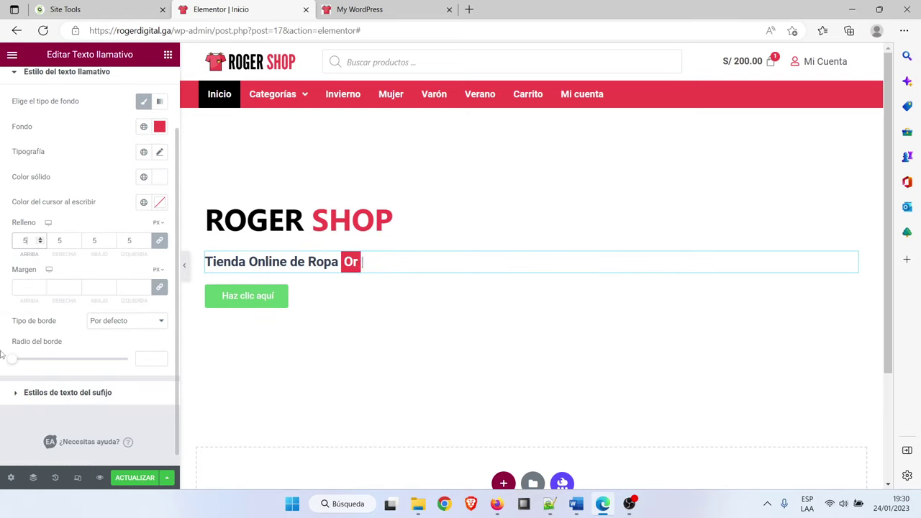
{"action": "left_click", "coordinate": [147, 358]}
{"action": "type", "text": "5"}
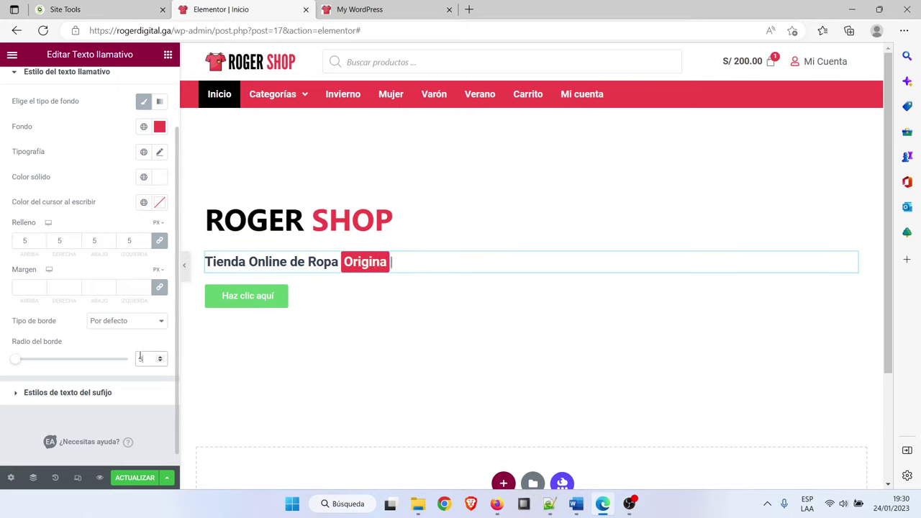
{"action": "scroll", "coordinate": [57, 308], "scroll_direction": "up", "scroll_amount": 2}
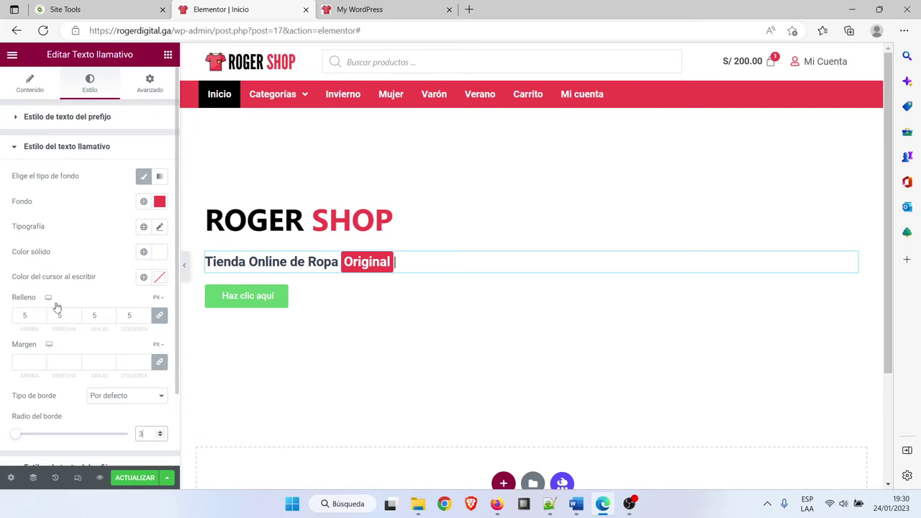
Step: Save the Inicio page with ACTUALIZAR
{"action": "left_click", "coordinate": [136, 478]}
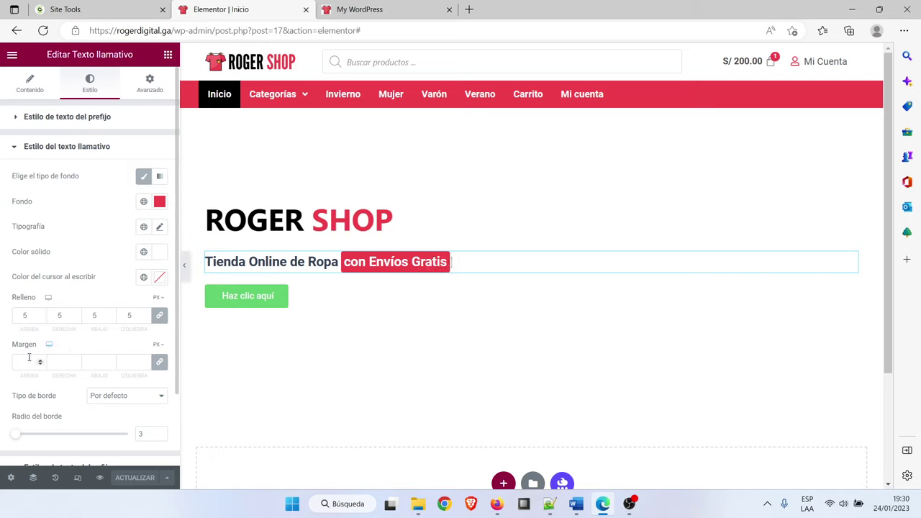
{"action": "scroll", "coordinate": [85, 118], "scroll_direction": "down", "scroll_amount": 2}
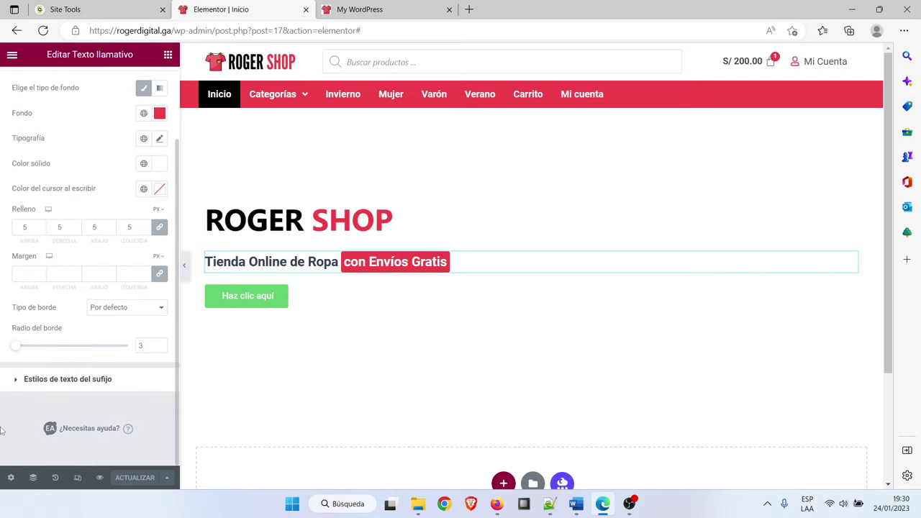
{"action": "scroll", "coordinate": [76, 288], "scroll_direction": "up", "scroll_amount": 2}
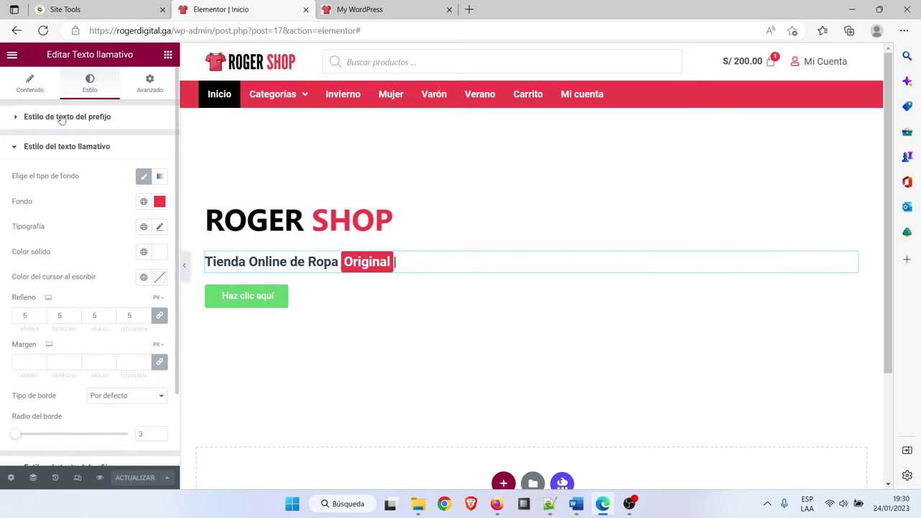
{"action": "left_click", "coordinate": [62, 117]}
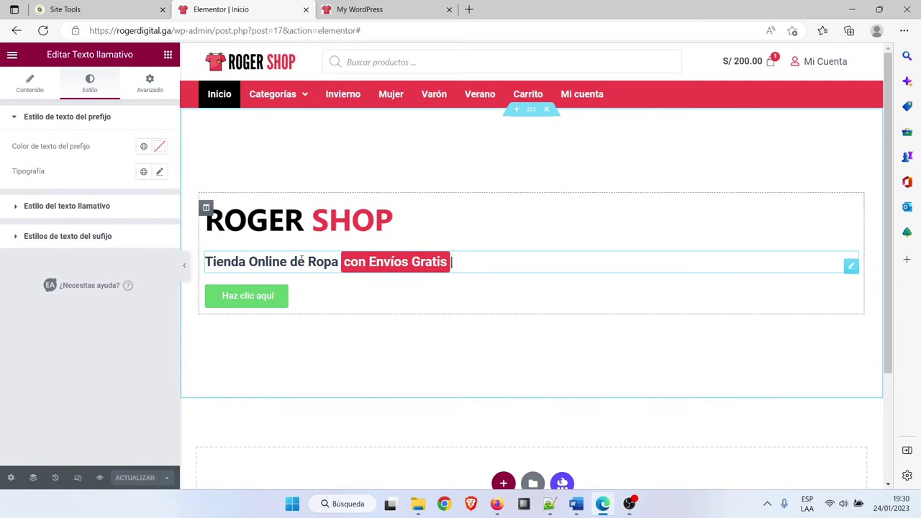
Step: Unlink the subtitle's margins and set top and bottom to 20 px
{"action": "left_click", "coordinate": [157, 90]}
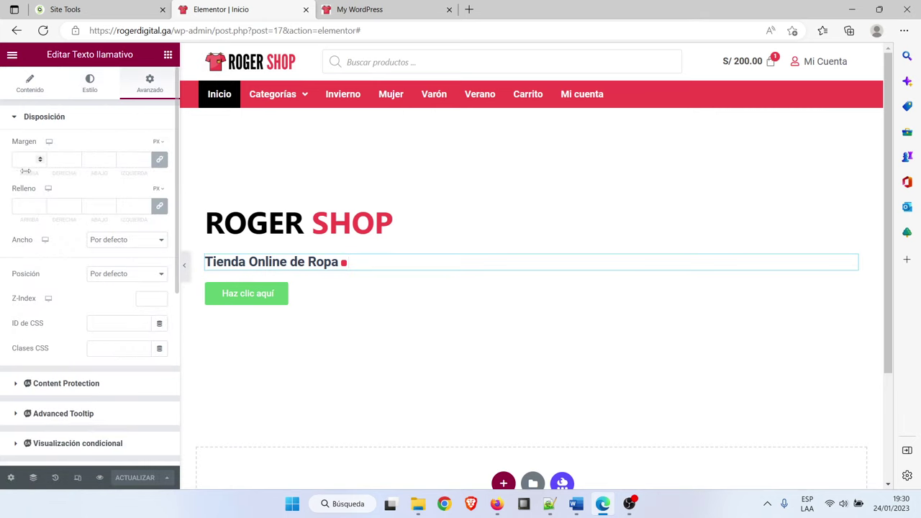
{"action": "left_click", "coordinate": [155, 159]}
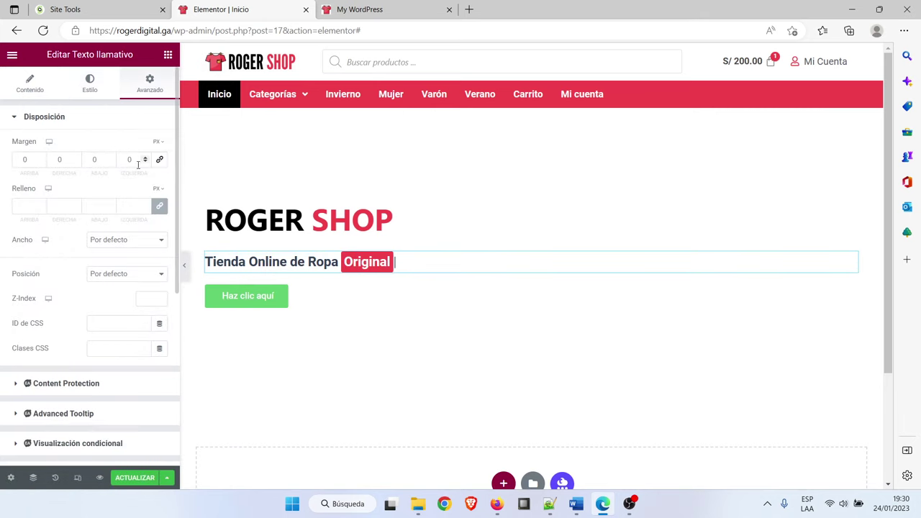
{"action": "left_click", "coordinate": [23, 159]}
{"action": "type", "text": "2"}
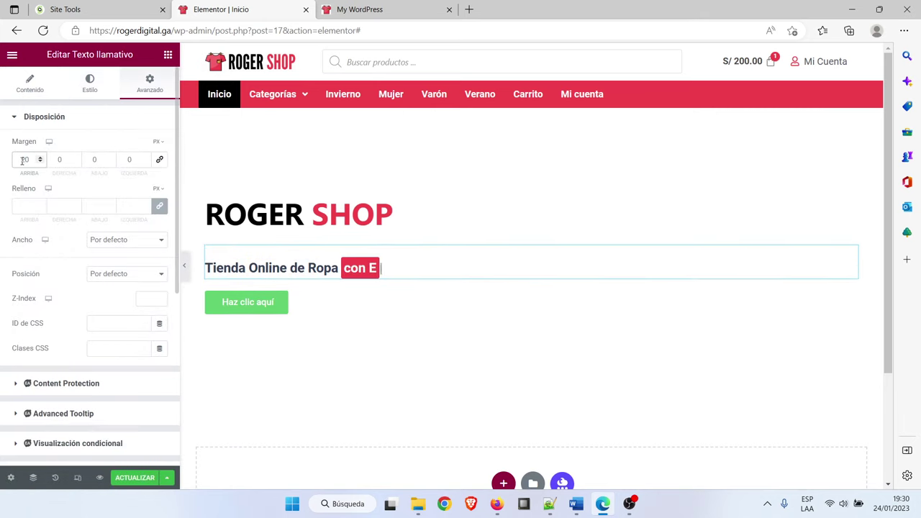
{"action": "left_click", "coordinate": [91, 159]}
{"action": "type", "text": "2"}
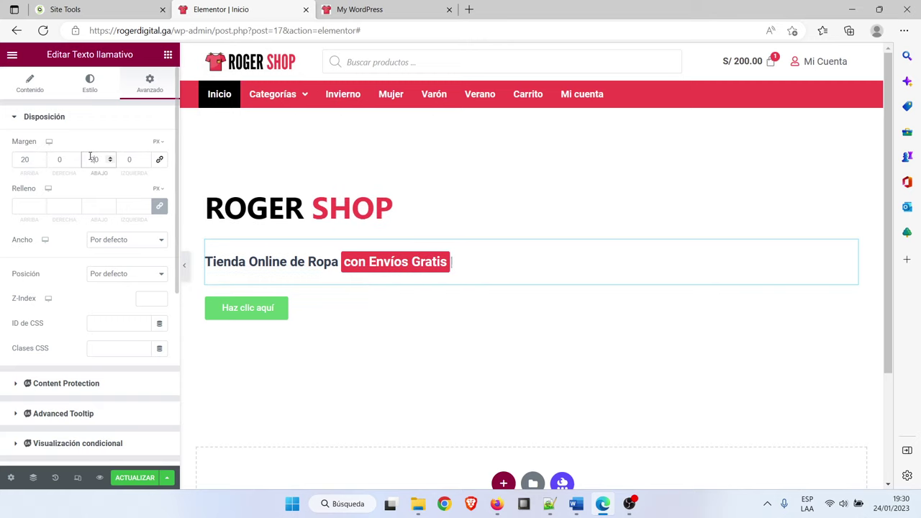
Step: Preview the hero full-width and compare it with the reference shop page in Firefox
{"action": "left_click", "coordinate": [184, 266]}
{"action": "left_click", "coordinate": [4, 266]}
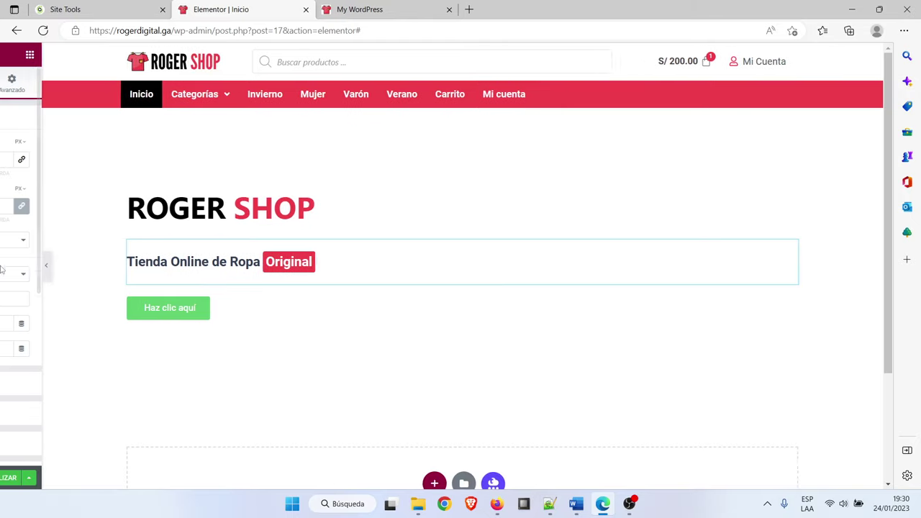
{"action": "left_click", "coordinate": [496, 503]}
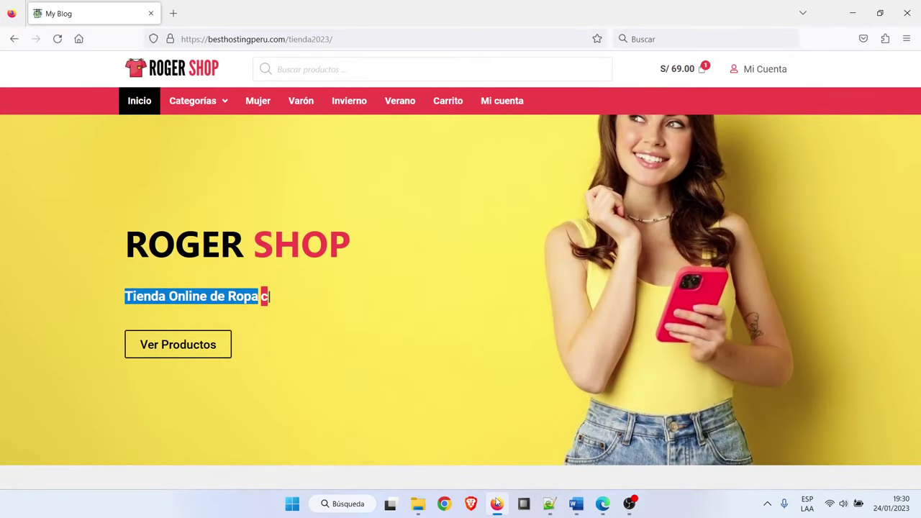
{"action": "left_click", "coordinate": [497, 503]}
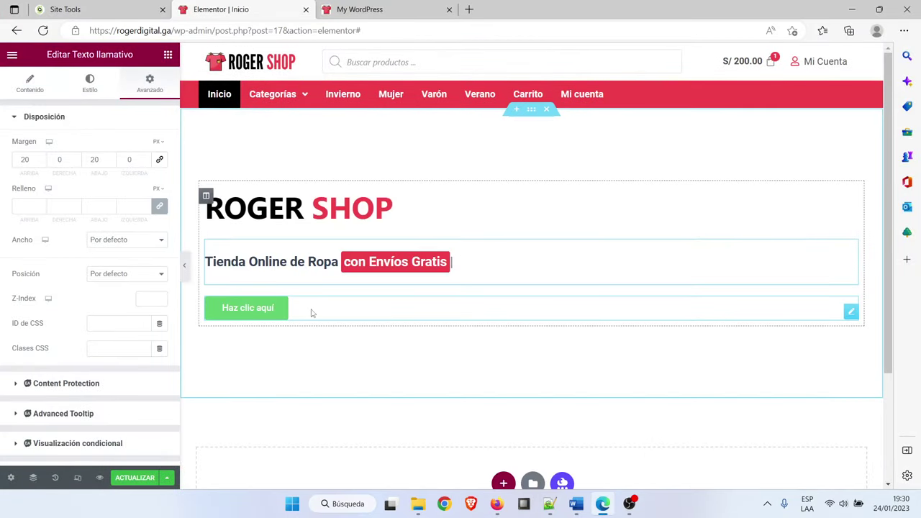
{"action": "left_click", "coordinate": [310, 312]}
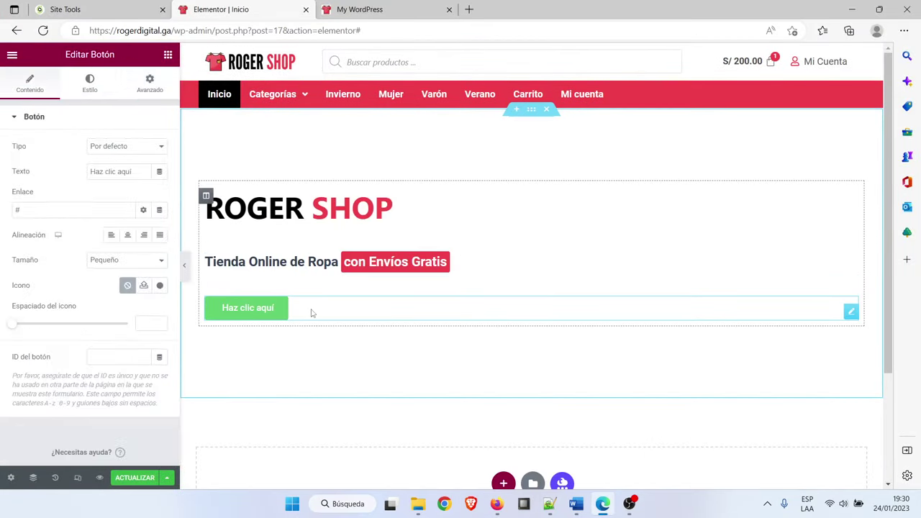
Step: Change the button label from 'Haz clic aquí' to 'Ver Productos'
{"action": "left_click", "coordinate": [107, 171]}
{"action": "triple_click", "coordinate": [108, 173]}
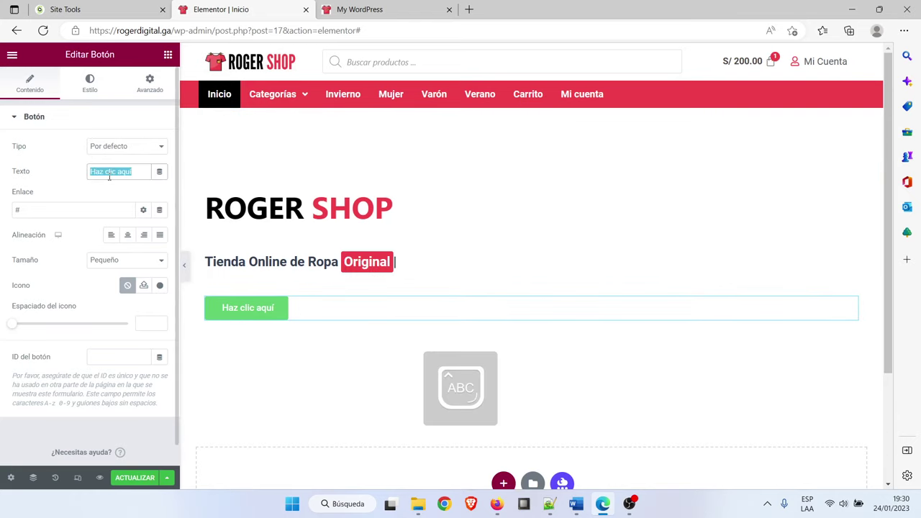
{"action": "type", "text": "Ver Produ"}
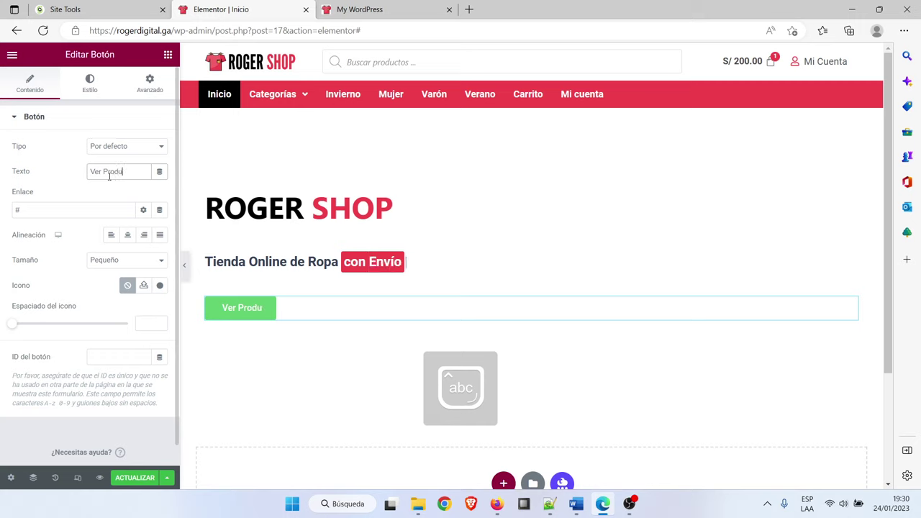
{"action": "type", "text": "ctos"}
{"action": "left_click", "coordinate": [31, 209]}
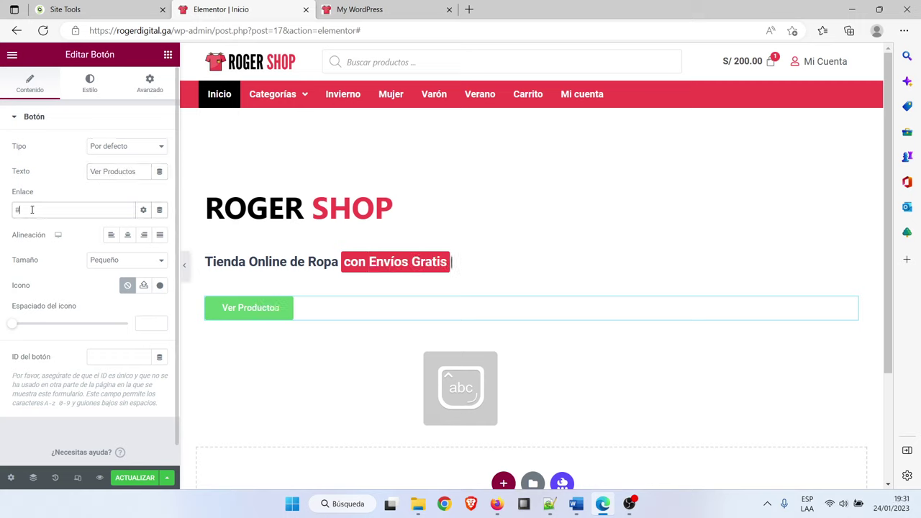
{"action": "type", "text": "tiend"}
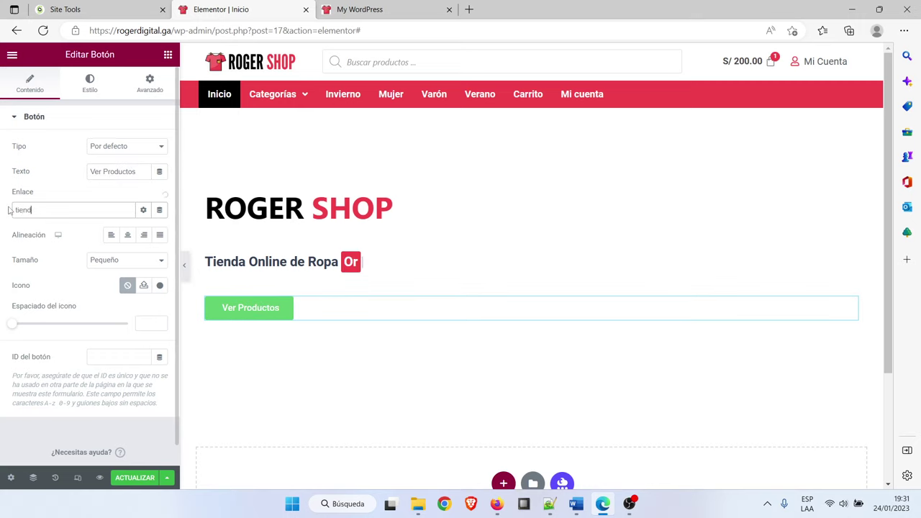
{"action": "left_click", "coordinate": [28, 227]}
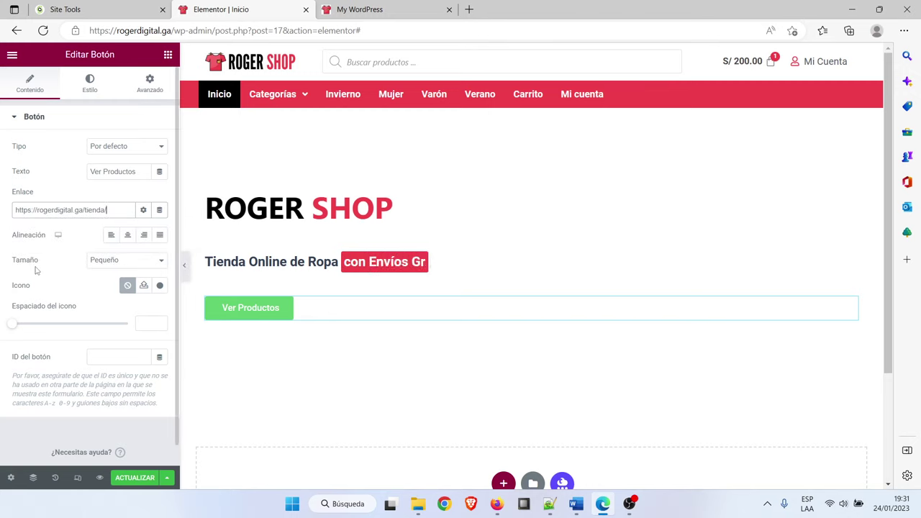
Step: Make the Ver Productos button background fully transparent and its text black
{"action": "left_click", "coordinate": [101, 88]}
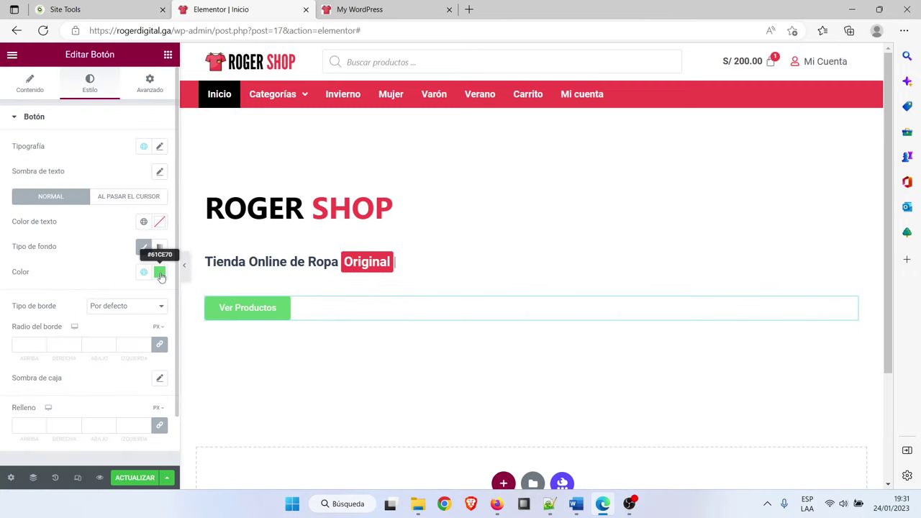
{"action": "left_click", "coordinate": [159, 272]}
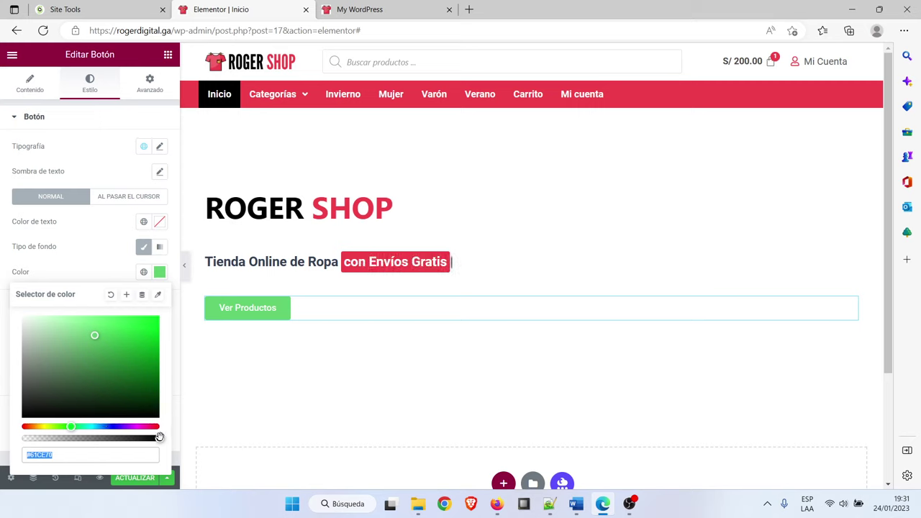
{"action": "left_click_drag", "start_coordinate": [159, 437], "coordinate": [13, 453]}
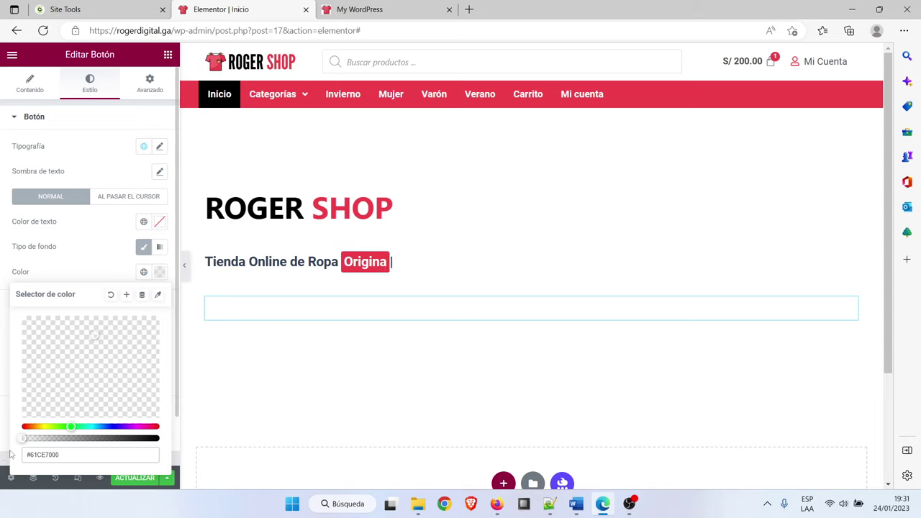
{"action": "left_click", "coordinate": [96, 265]}
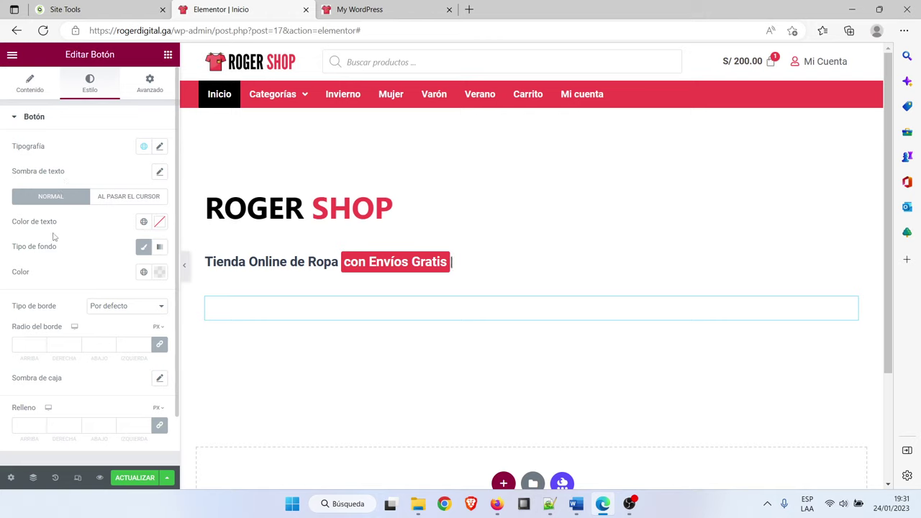
{"action": "left_click", "coordinate": [160, 221]}
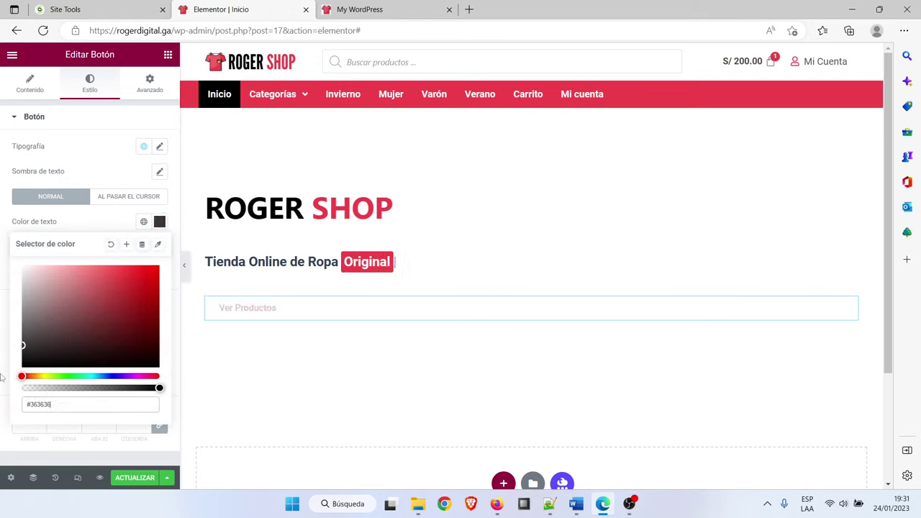
{"action": "left_click_drag", "start_coordinate": [2, 378], "coordinate": [2, 379]}
{"action": "left_click", "coordinate": [2, 330]}
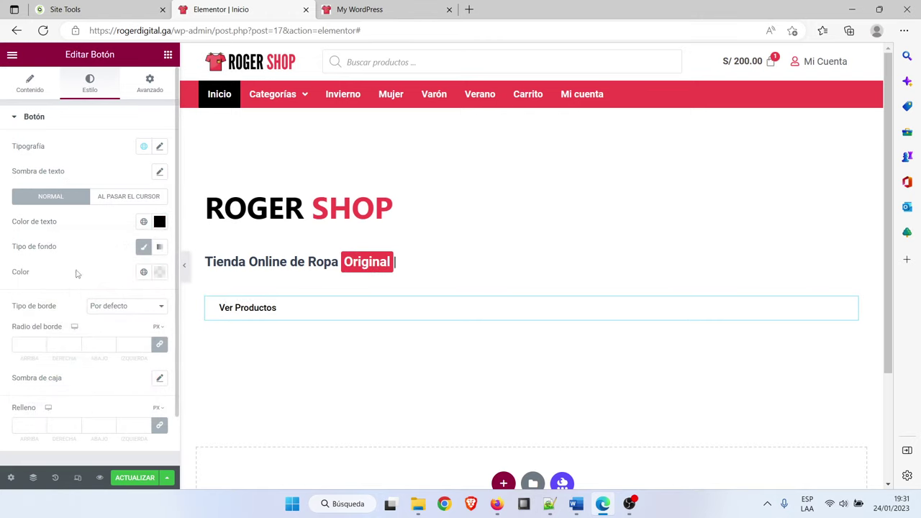
Step: Give the button a solid 2 px border, then hide the panel to preview
{"action": "left_click", "coordinate": [129, 306]}
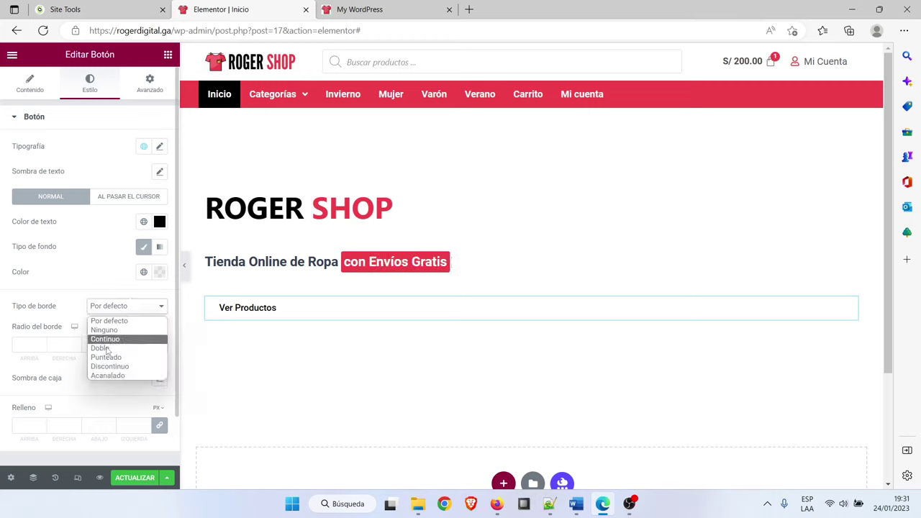
{"action": "left_click", "coordinate": [106, 339]}
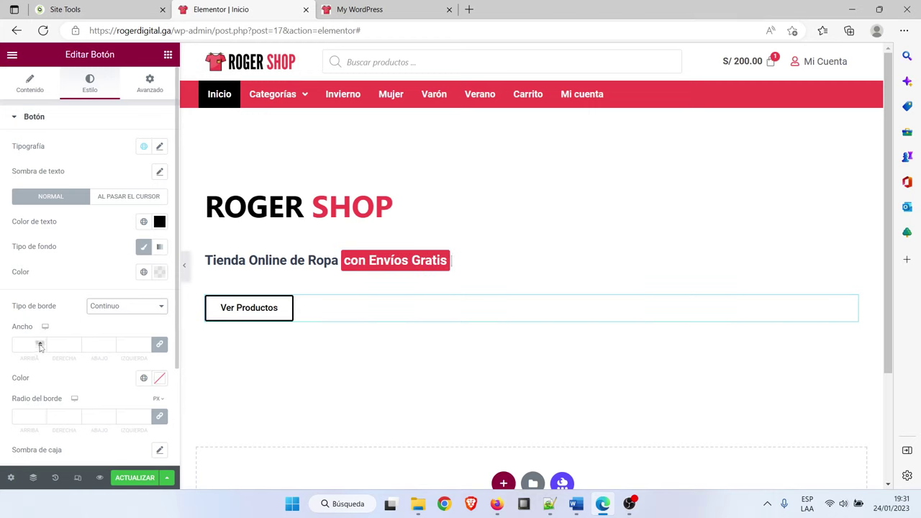
{"action": "left_click", "coordinate": [40, 343]}
{"action": "left_click", "coordinate": [39, 344]}
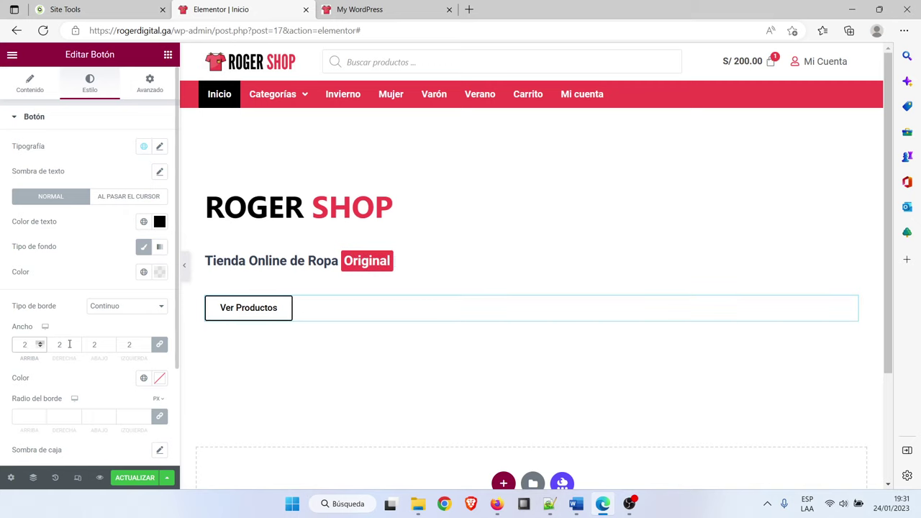
{"action": "left_click", "coordinate": [184, 265]}
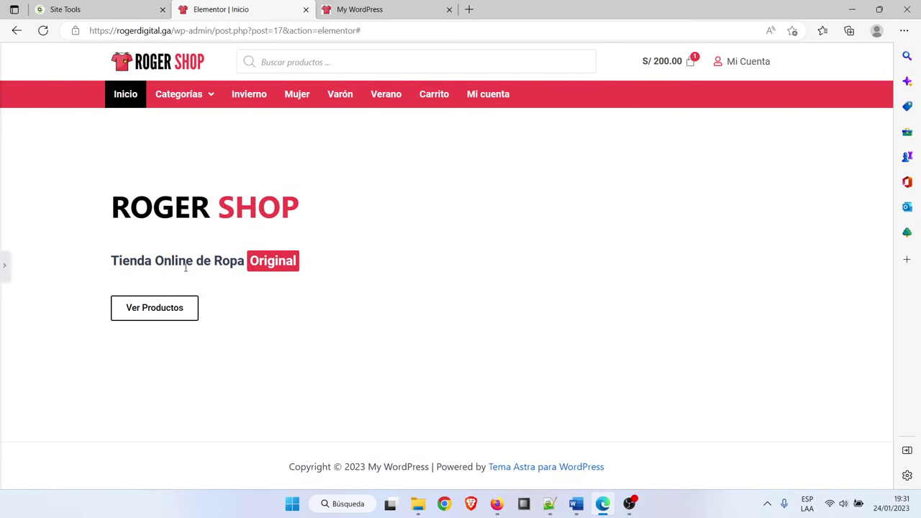
Step: Bring back the panel and set the button text size to 18 px
{"action": "left_click", "coordinate": [6, 270]}
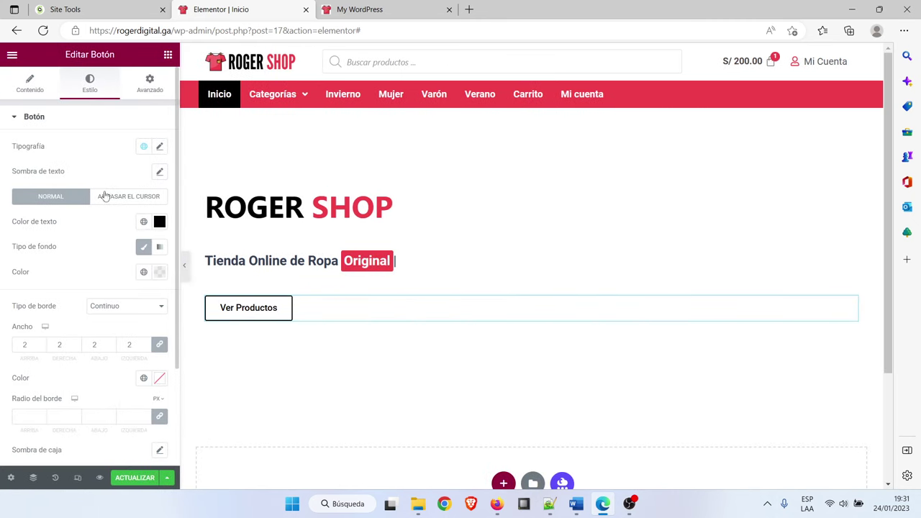
{"action": "left_click", "coordinate": [159, 146]}
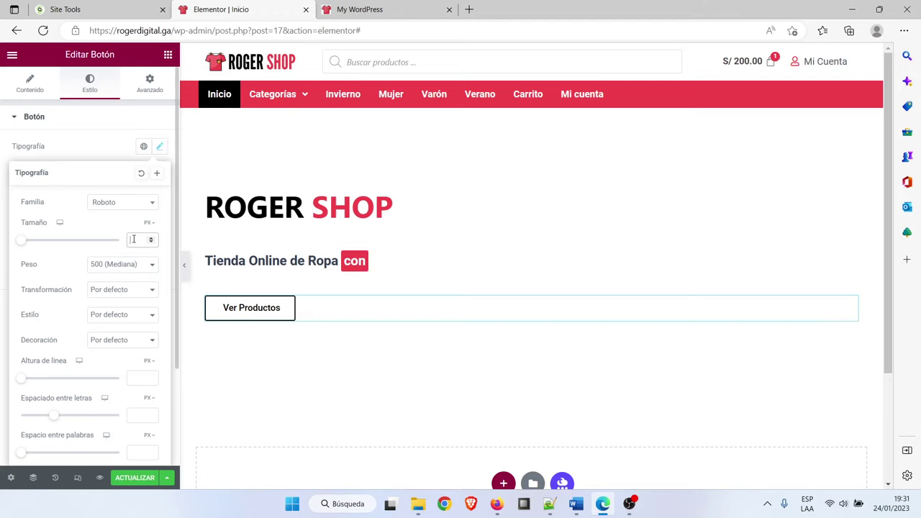
{"action": "type", "text": "20"}
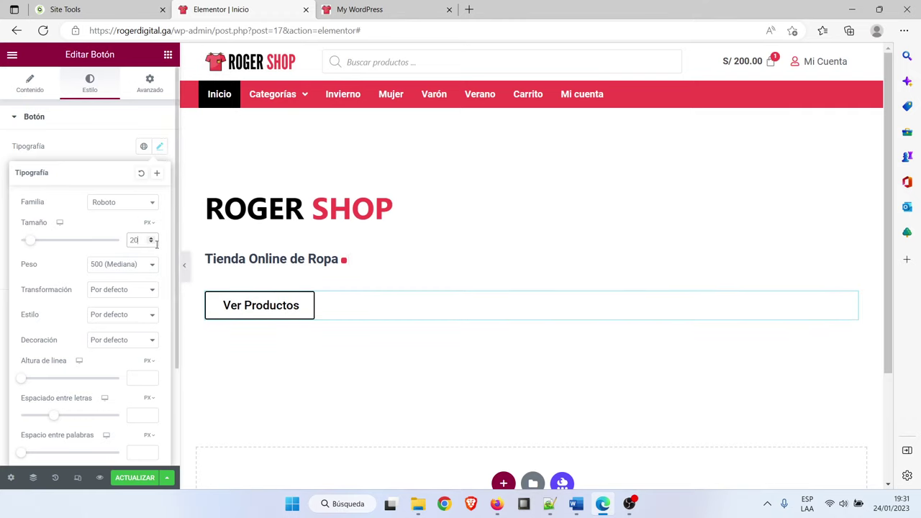
{"action": "left_click", "coordinate": [151, 243]}
{"action": "left_click", "coordinate": [151, 242]}
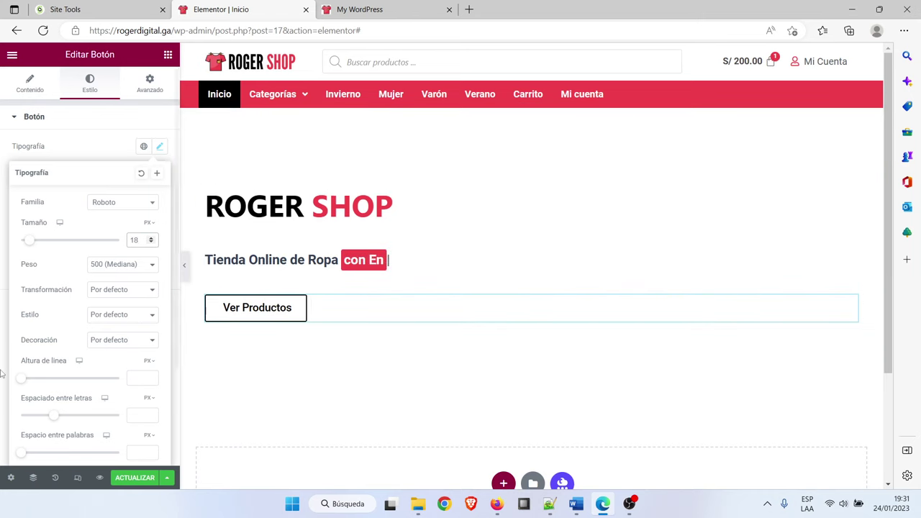
{"action": "left_click", "coordinate": [292, 323]}
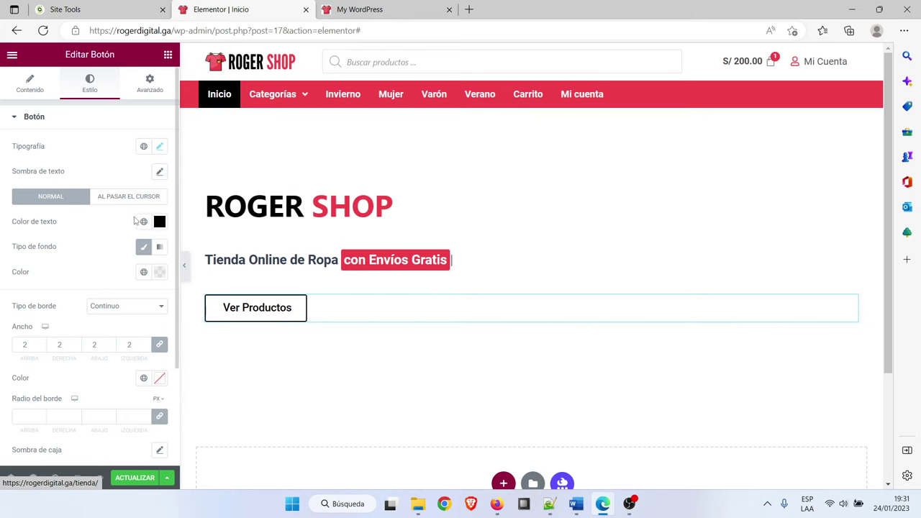
Step: On hover, give the button a black background, #FFFFFF text and the Pulse animation
{"action": "left_click", "coordinate": [127, 199]}
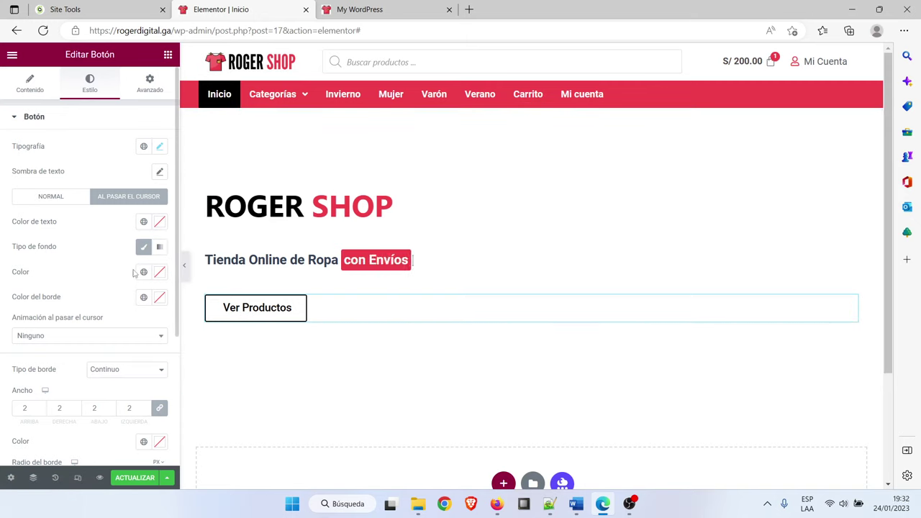
{"action": "left_click", "coordinate": [159, 274]}
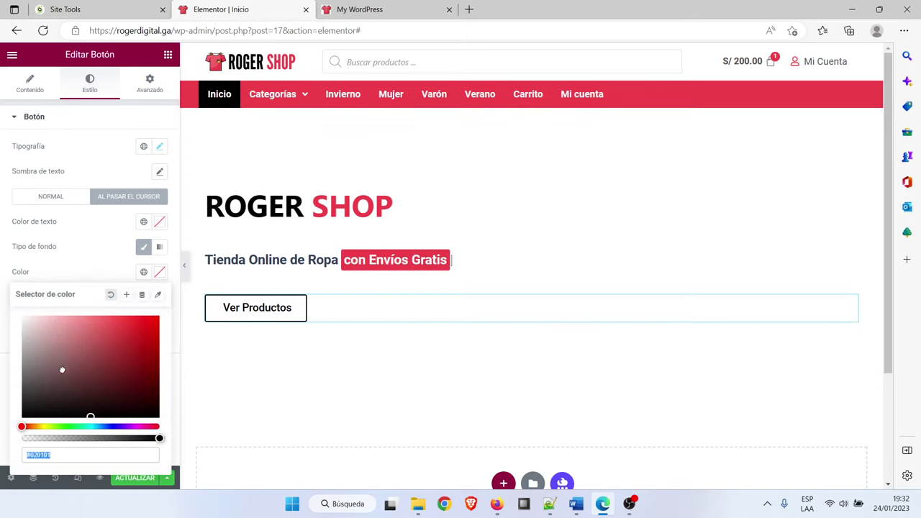
{"action": "key", "text": "Return"}
{"action": "key", "text": "Escape"}
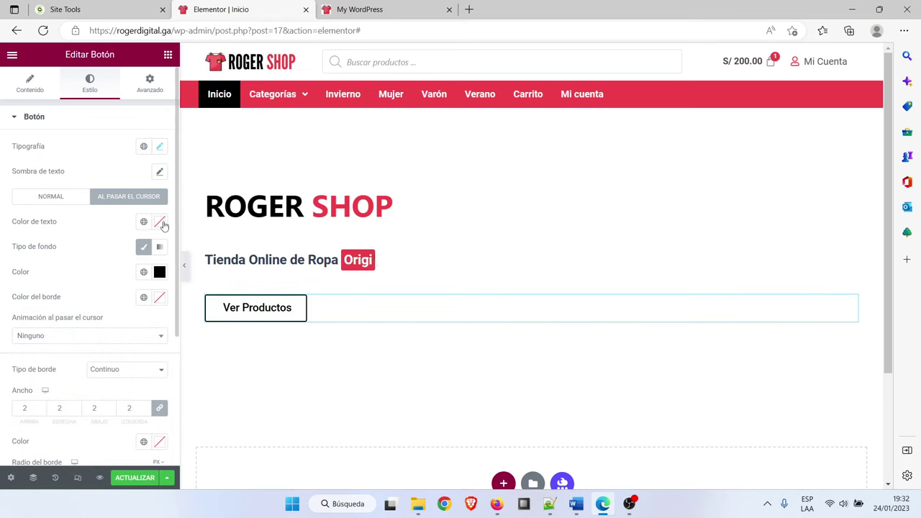
{"action": "left_click", "coordinate": [160, 221]}
{"action": "type", "text": "#FFFFFF"}
{"action": "key", "text": "Escape"}
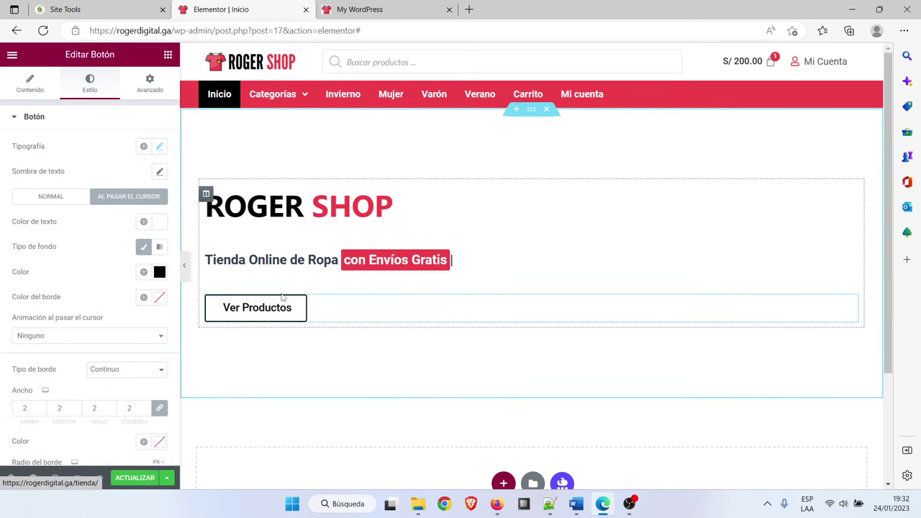
{"action": "left_click", "coordinate": [68, 337]}
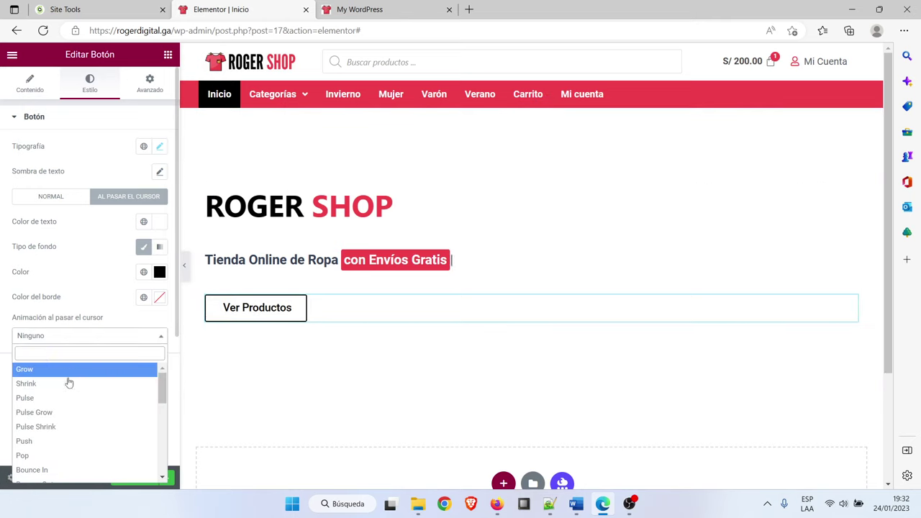
{"action": "left_click", "coordinate": [60, 397]}
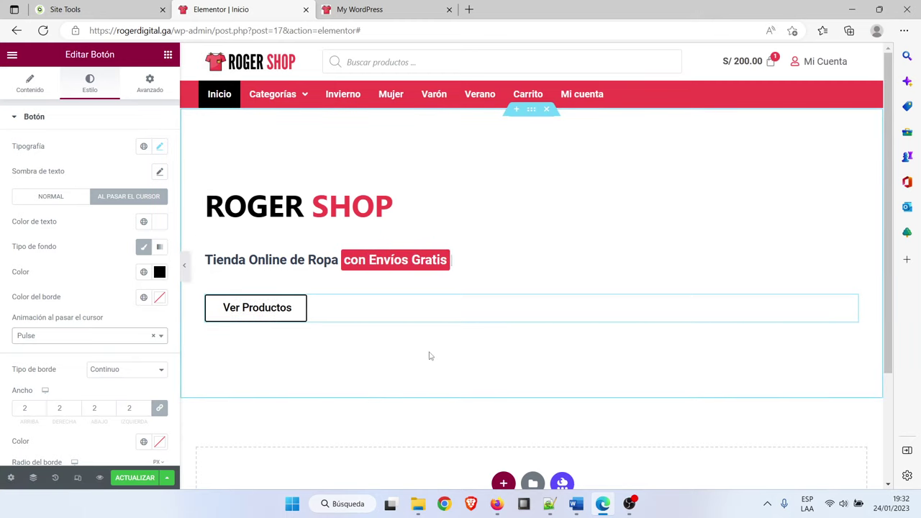
{"action": "left_click", "coordinate": [531, 109]}
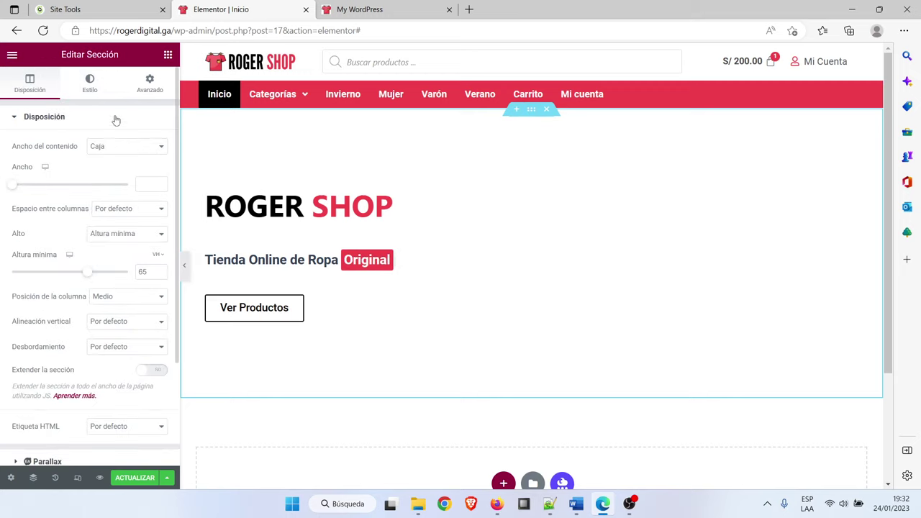
Step: Set the hero section background to a slideshow gallery of uploaded banner1.jpg and banner2.png
{"action": "left_click", "coordinate": [96, 96]}
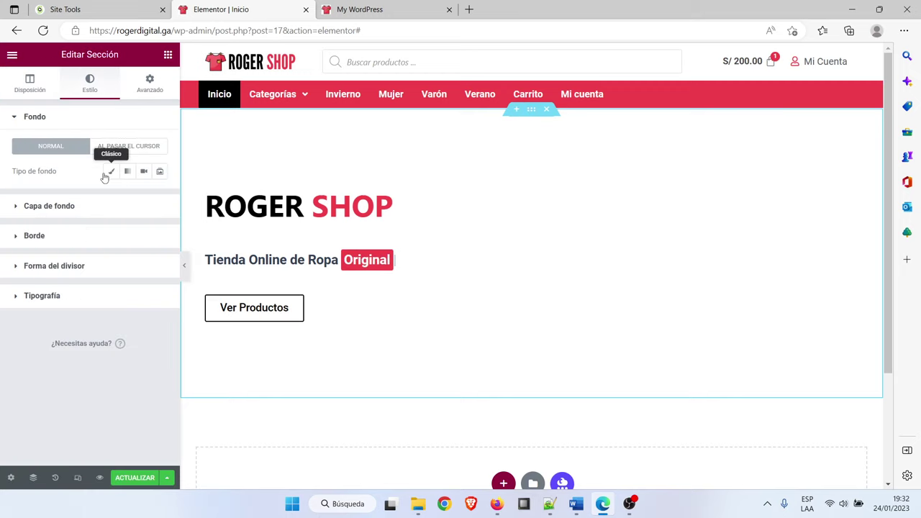
{"action": "left_click", "coordinate": [159, 173]}
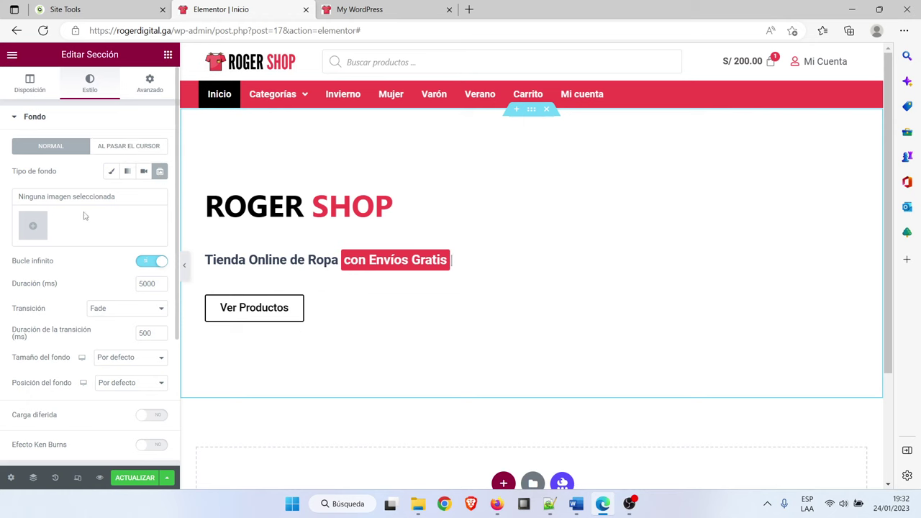
{"action": "left_click", "coordinate": [38, 231]}
{"action": "left_click", "coordinate": [172, 108]}
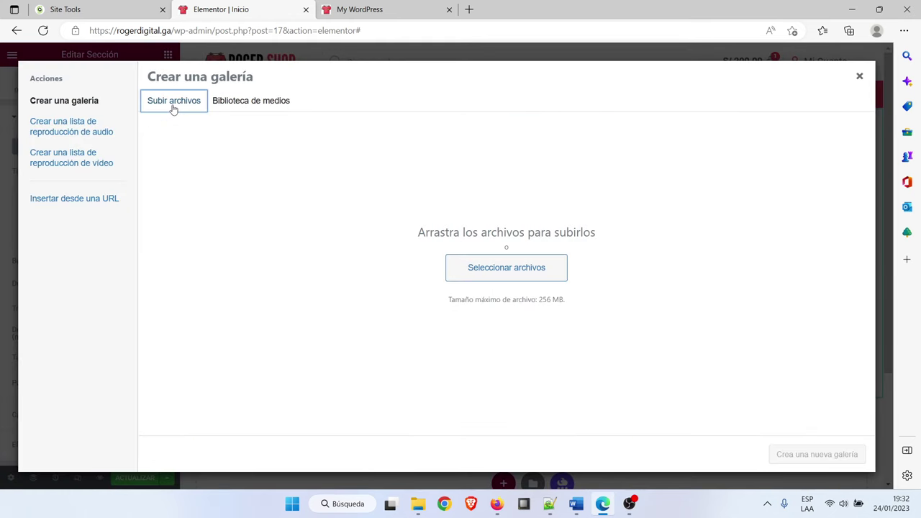
{"action": "left_click", "coordinate": [514, 268]}
{"action": "scroll", "coordinate": [349, 202], "scroll_direction": "down", "scroll_amount": 10}
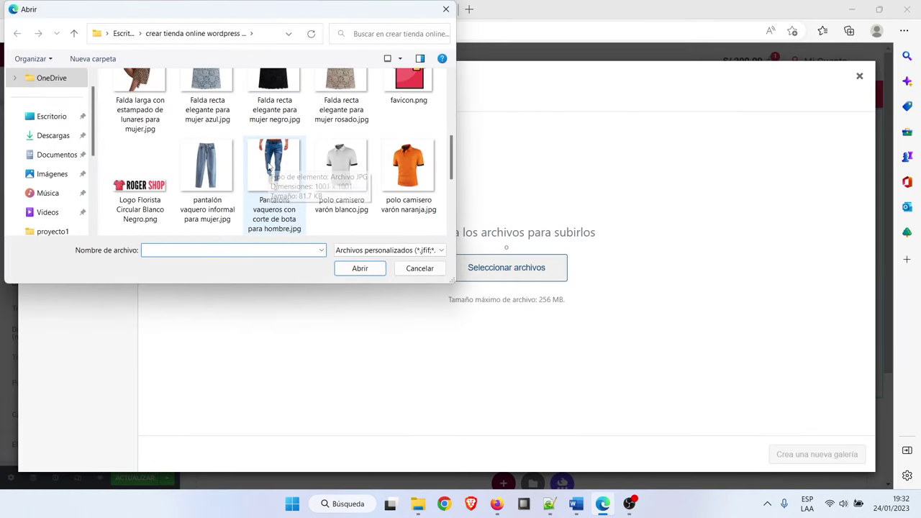
{"action": "scroll", "coordinate": [349, 201], "scroll_direction": "down", "scroll_amount": 3}
{"action": "scroll", "coordinate": [331, 201], "scroll_direction": "up", "scroll_amount": 15}
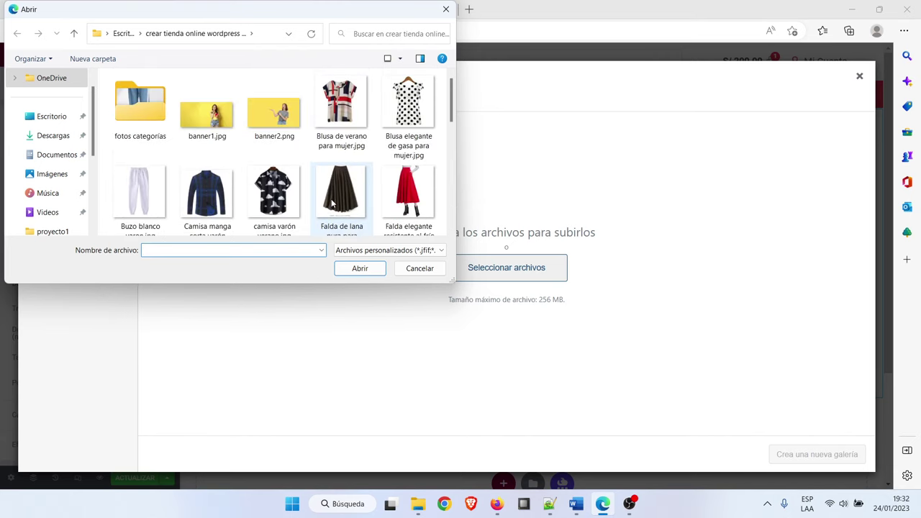
{"action": "left_click", "coordinate": [215, 128]}
{"action": "left_click", "coordinate": [274, 126], "text": "ctrl"}
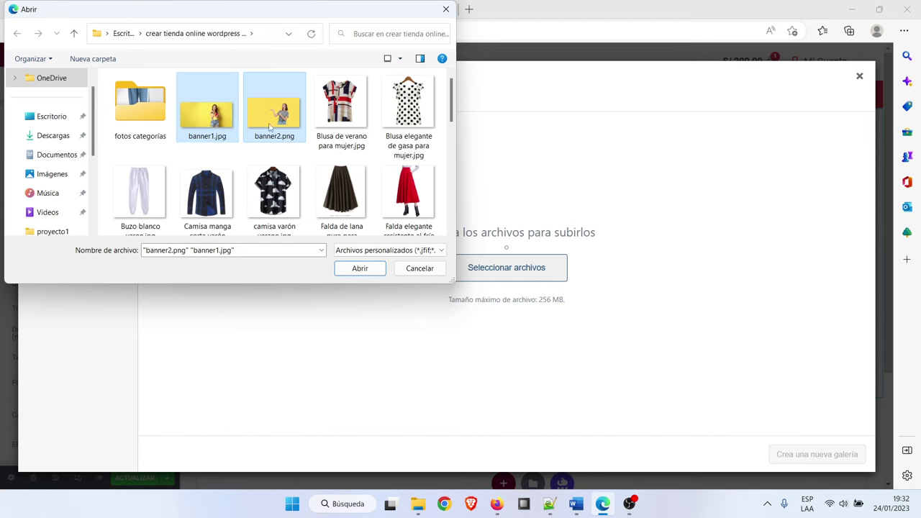
{"action": "left_click", "coordinate": [359, 268]}
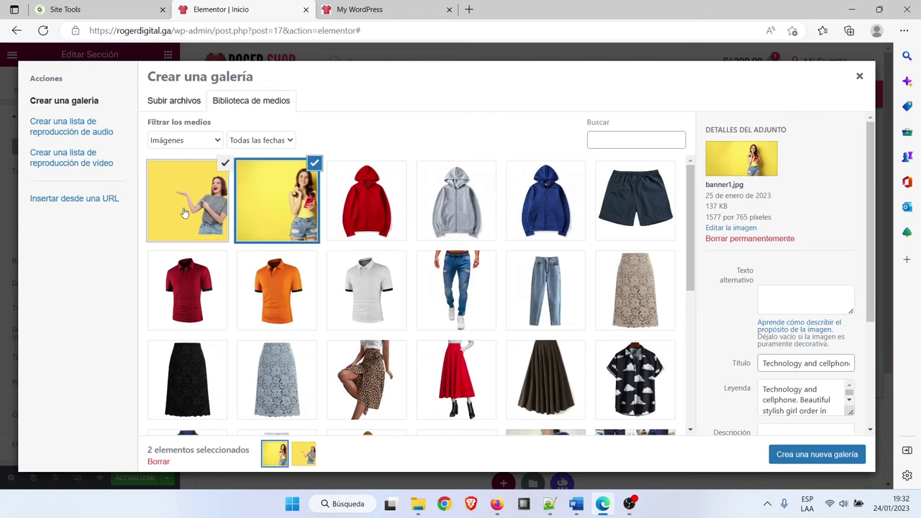
{"action": "left_click", "coordinate": [844, 454]}
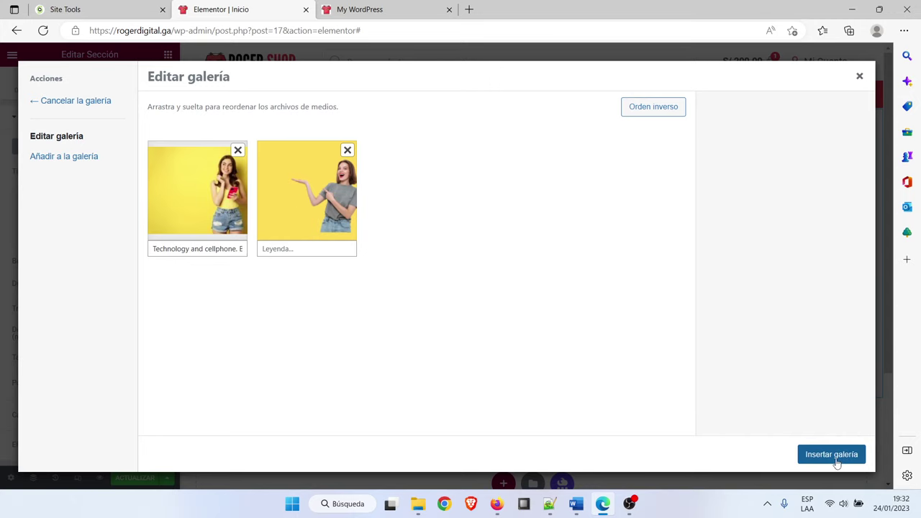
{"action": "left_click", "coordinate": [833, 457]}
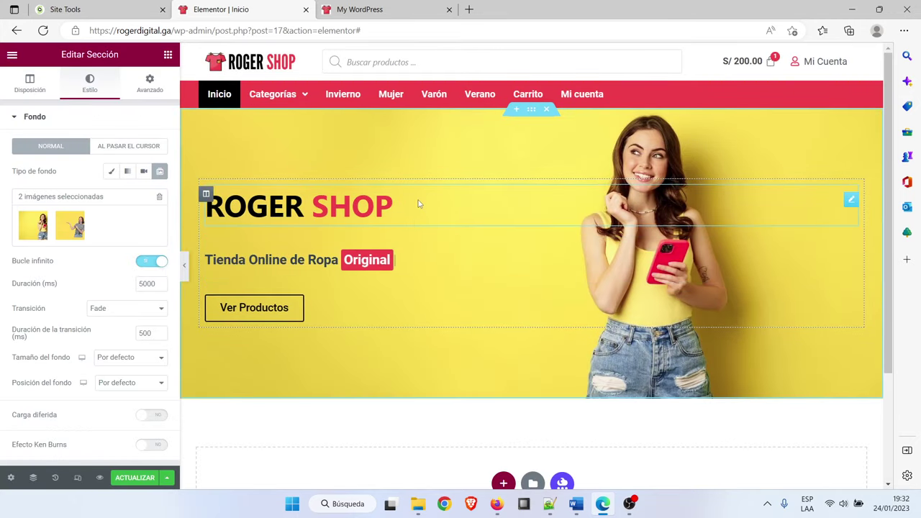
Step: Preview the page full-width, then save the Inicio page and switch to the live site
{"action": "left_click", "coordinate": [184, 265]}
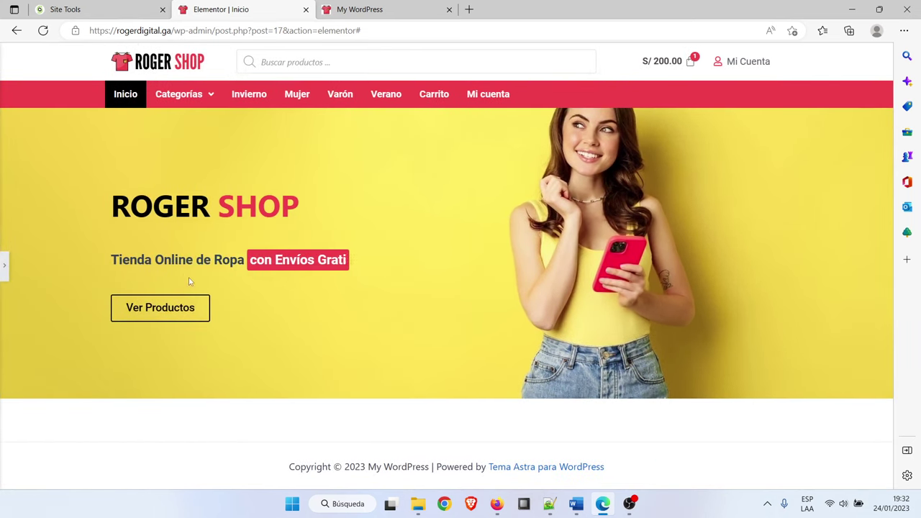
{"action": "left_click", "coordinate": [3, 274]}
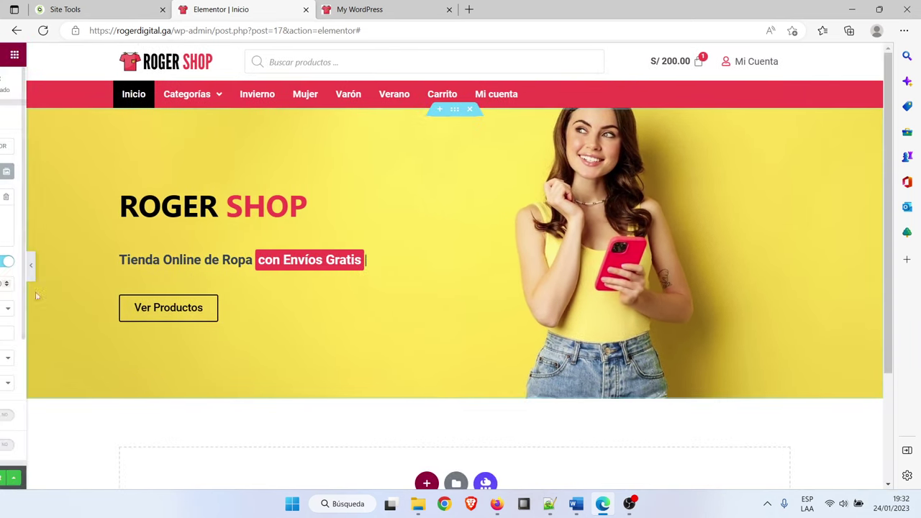
{"action": "left_click", "coordinate": [129, 481]}
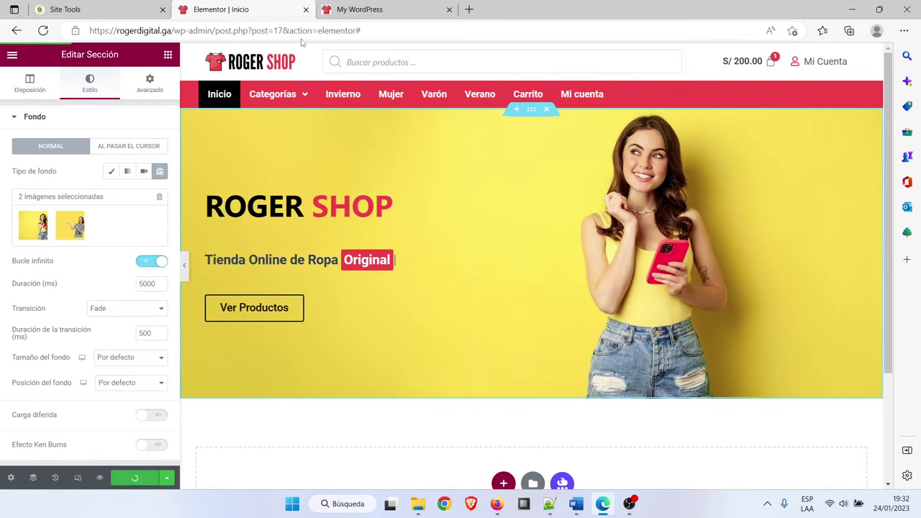
{"action": "left_click", "coordinate": [360, 9]}
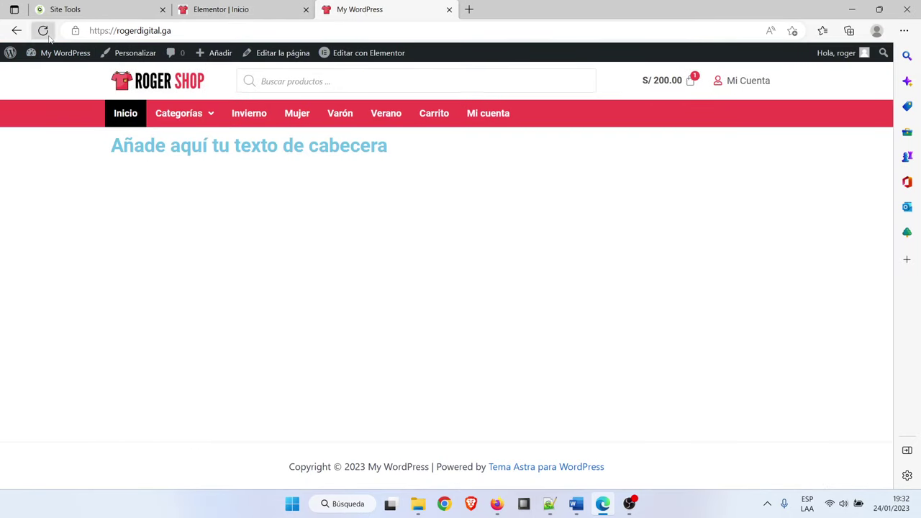
Step: Reload the live home page to see the banner slideshow, then return to Elementor
{"action": "left_click", "coordinate": [45, 33]}
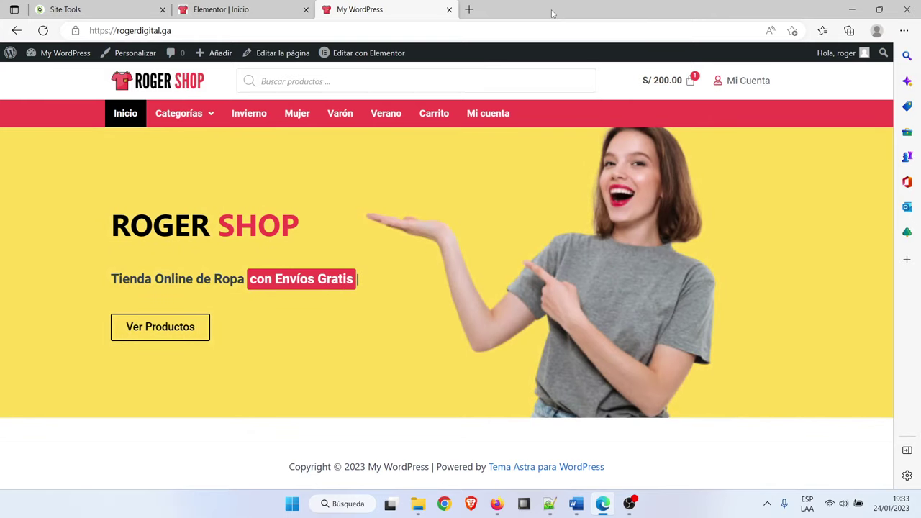
{"action": "left_click", "coordinate": [221, 10]}
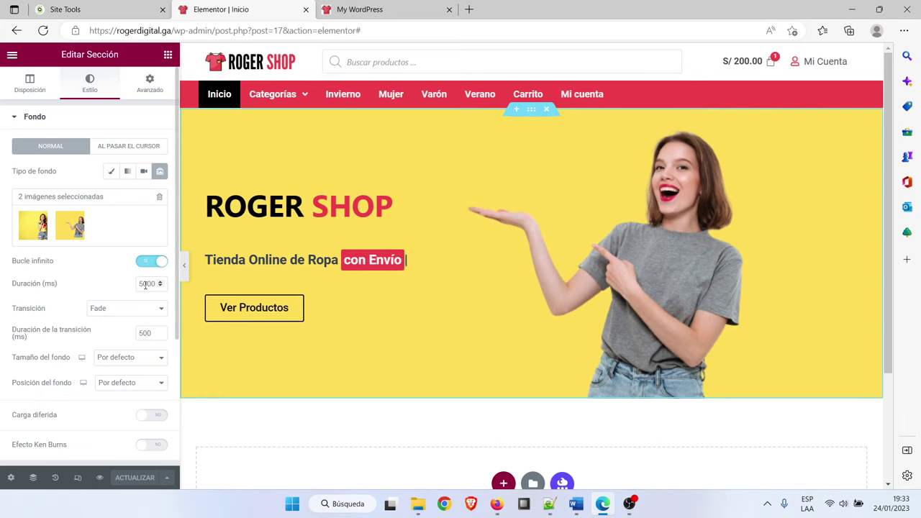
Step: Set the slideshow background to cover and centre, and enable the Ken Burns effect
{"action": "scroll", "coordinate": [15, 338], "scroll_direction": "down", "scroll_amount": 1}
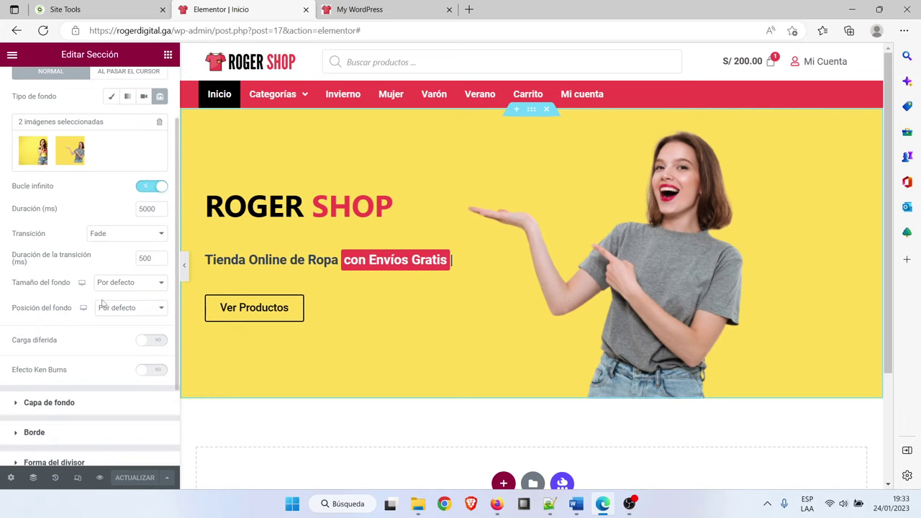
{"action": "left_click", "coordinate": [119, 283]}
{"action": "left_click", "coordinate": [121, 315]}
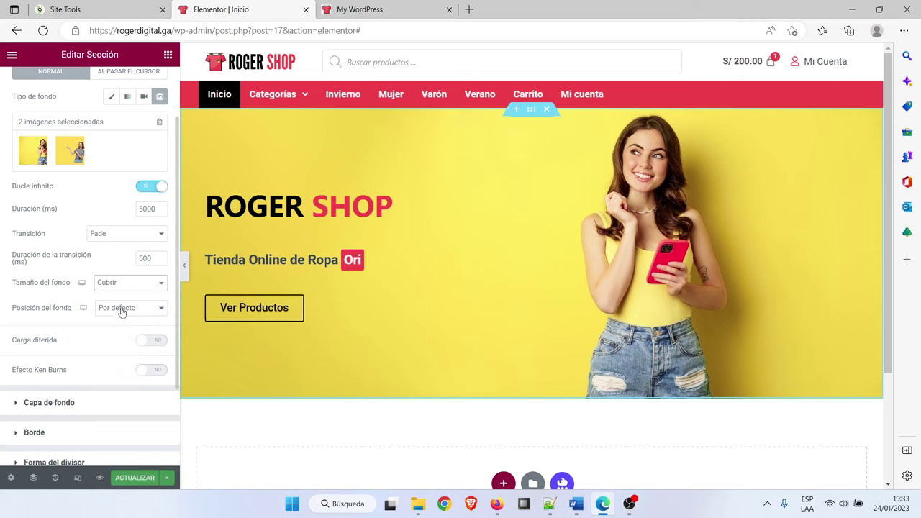
{"action": "left_click", "coordinate": [126, 308]}
{"action": "left_click", "coordinate": [123, 333]}
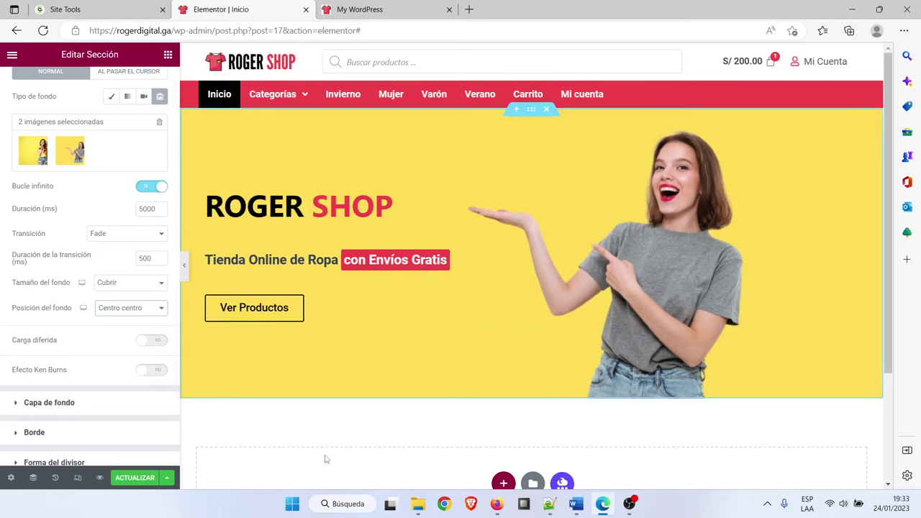
{"action": "left_click", "coordinate": [150, 371]}
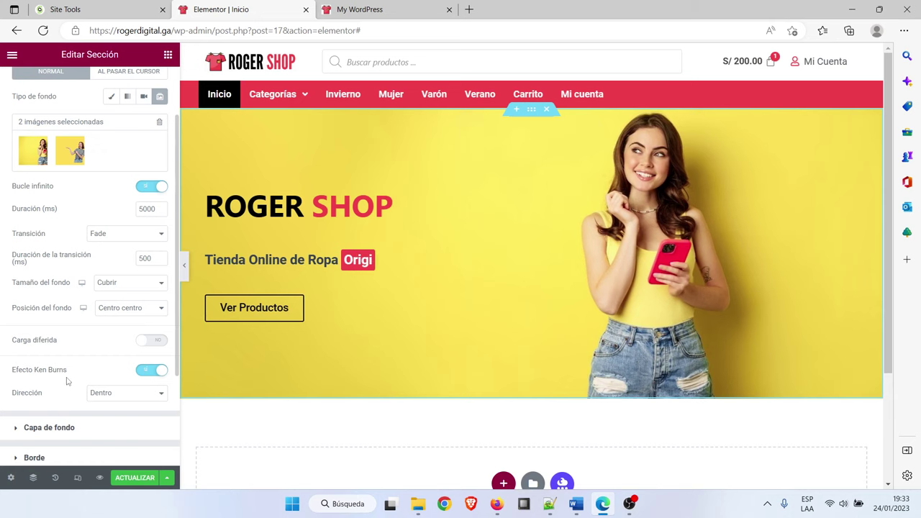
Step: Try a classic overlay colour then clear it, save the page and open the live site
{"action": "scroll", "coordinate": [67, 382], "scroll_direction": "down", "scroll_amount": 1}
{"action": "left_click", "coordinate": [47, 353]}
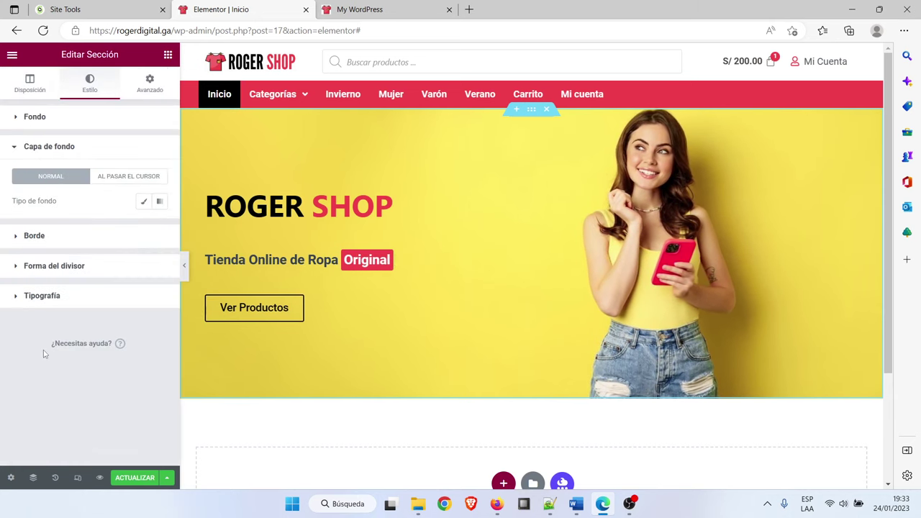
{"action": "left_click", "coordinate": [143, 203]}
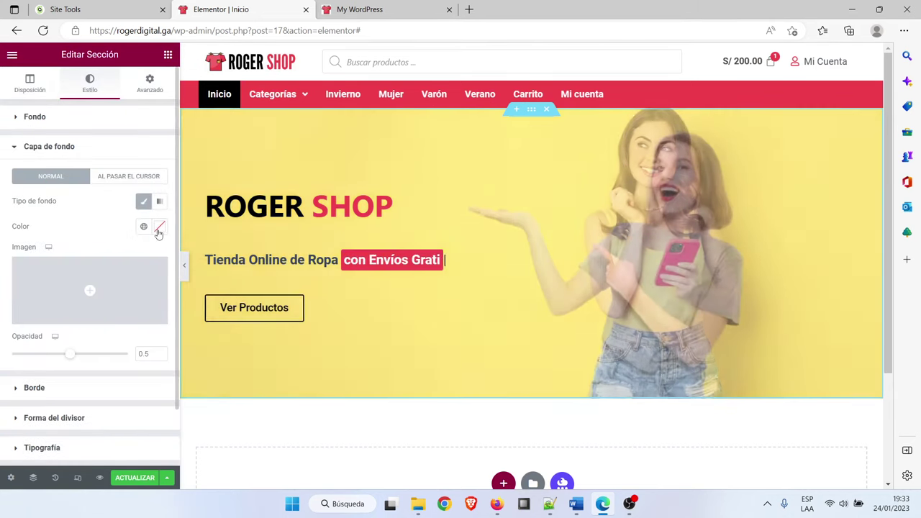
{"action": "left_click", "coordinate": [159, 226]}
{"action": "left_click", "coordinate": [84, 304]}
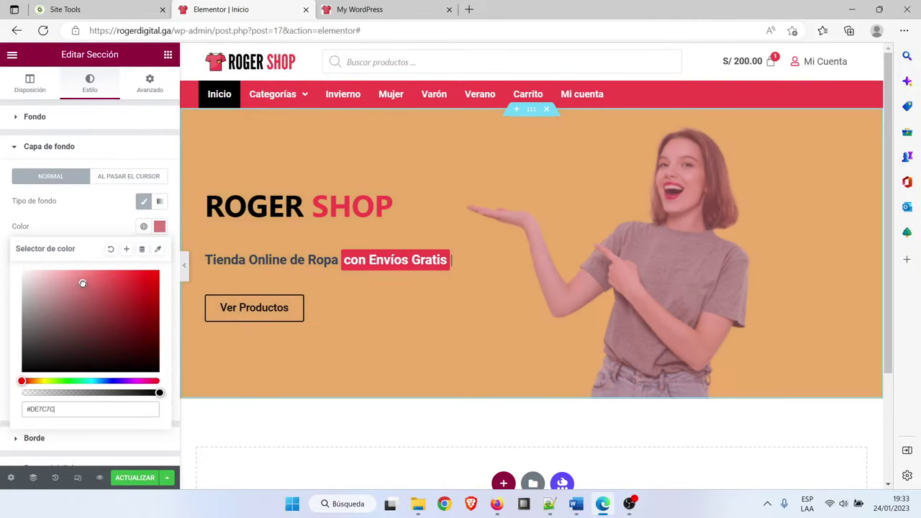
{"action": "left_click_drag", "start_coordinate": [83, 283], "coordinate": [2, 321]}
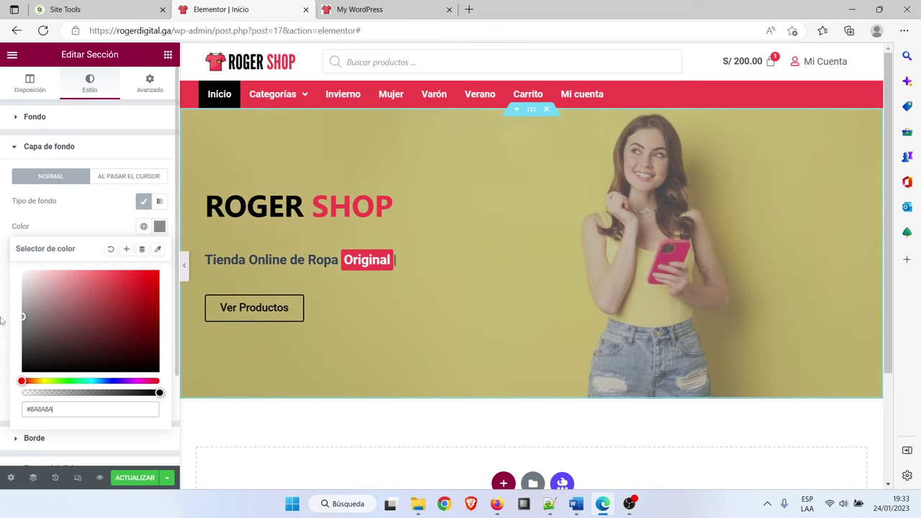
{"action": "left_click", "coordinate": [112, 248]}
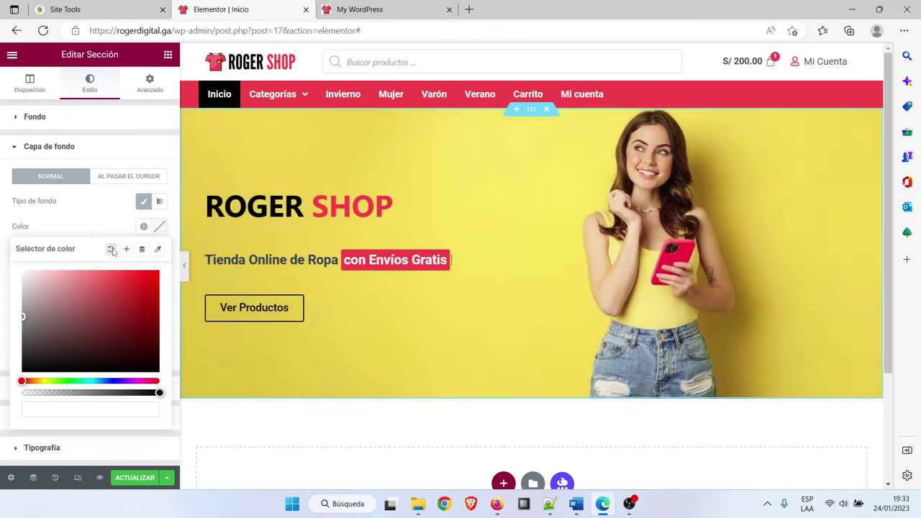
{"action": "left_click", "coordinate": [130, 496]}
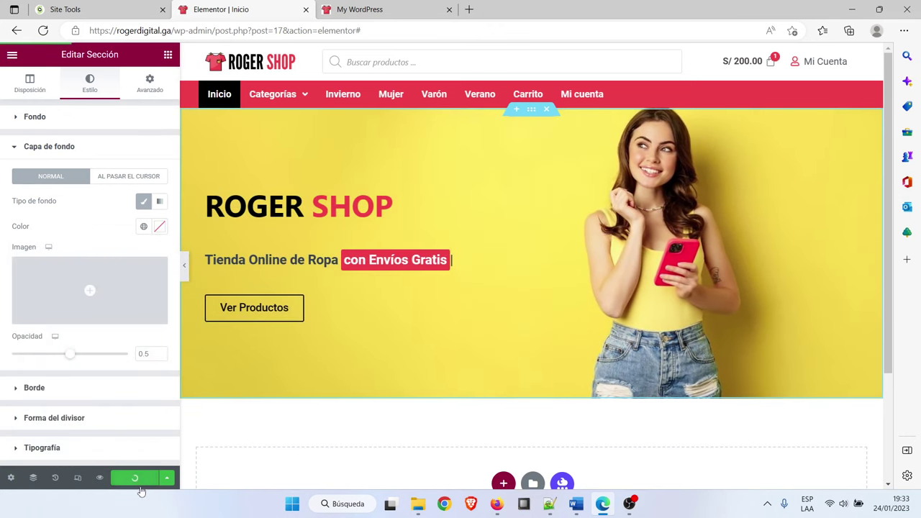
{"action": "left_click", "coordinate": [359, 10]}
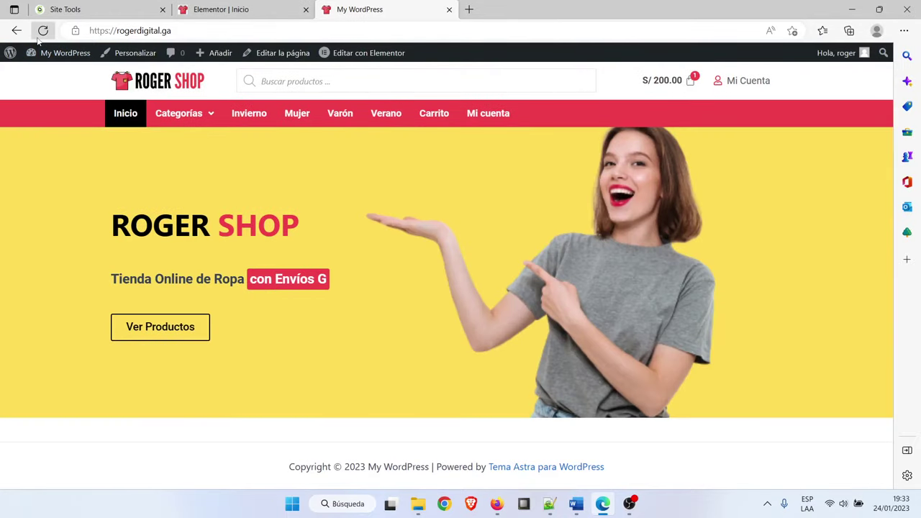
Step: Reload the live site to check the updated hero, then go back to the Inicio editor
{"action": "left_click", "coordinate": [39, 38]}
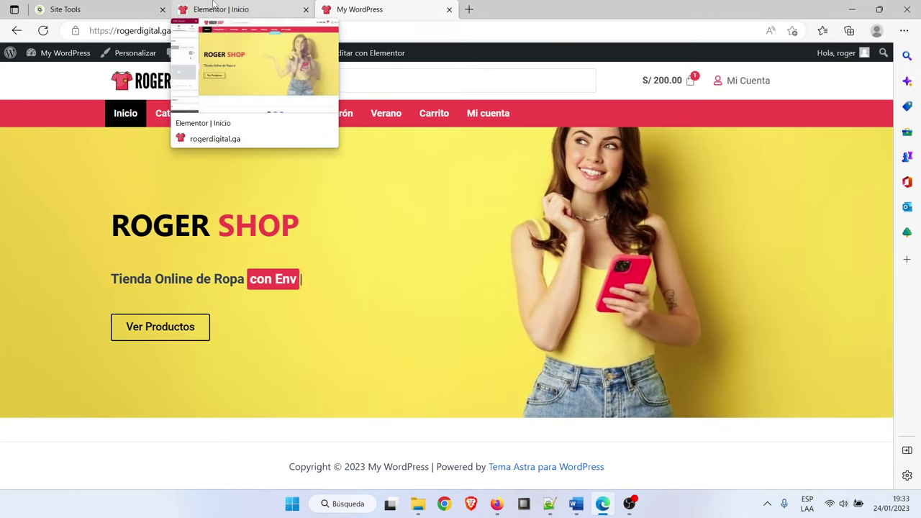
{"action": "left_click", "coordinate": [214, 7]}
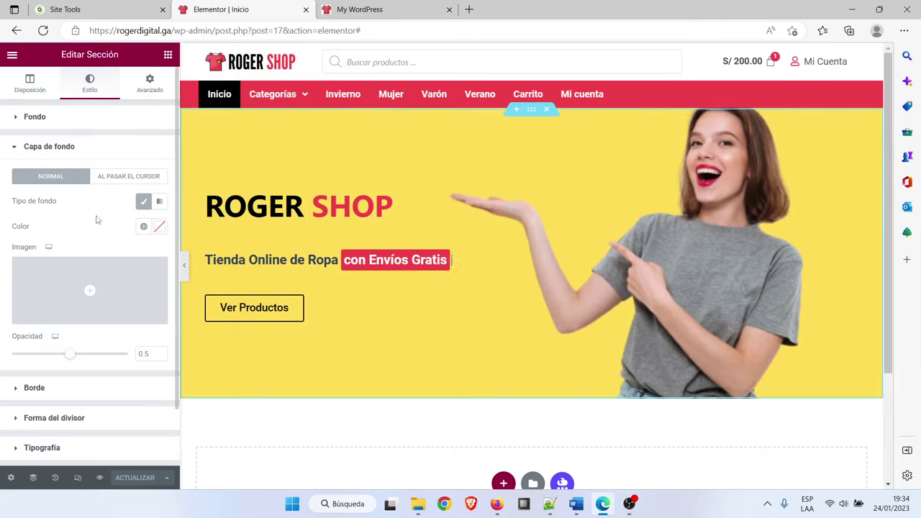
Step: In mobile preview, set the ROGER SHOP heading title size to 35 px
{"action": "left_click", "coordinate": [77, 477]}
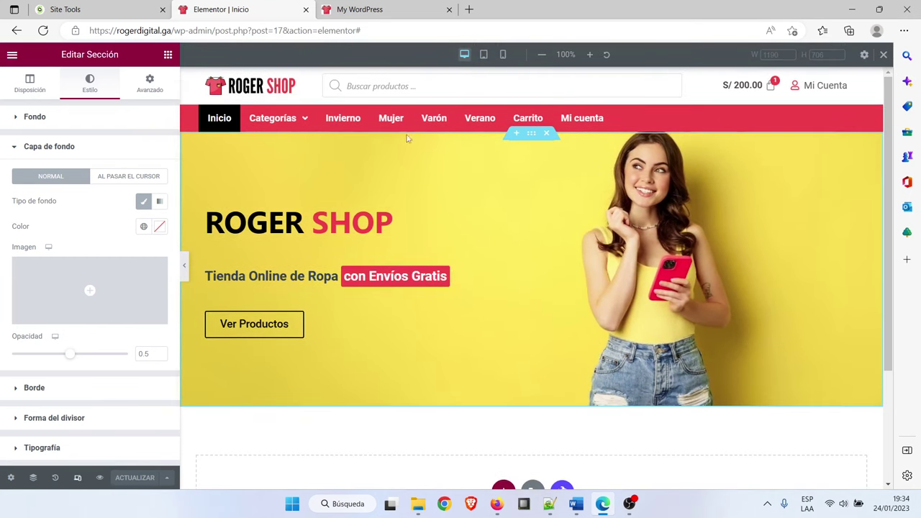
{"action": "left_click", "coordinate": [502, 54]}
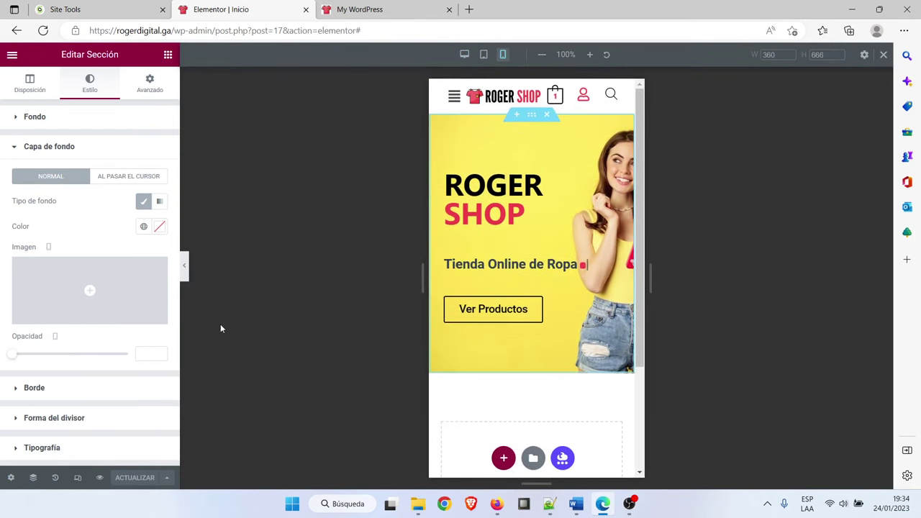
{"action": "left_click", "coordinate": [521, 193]}
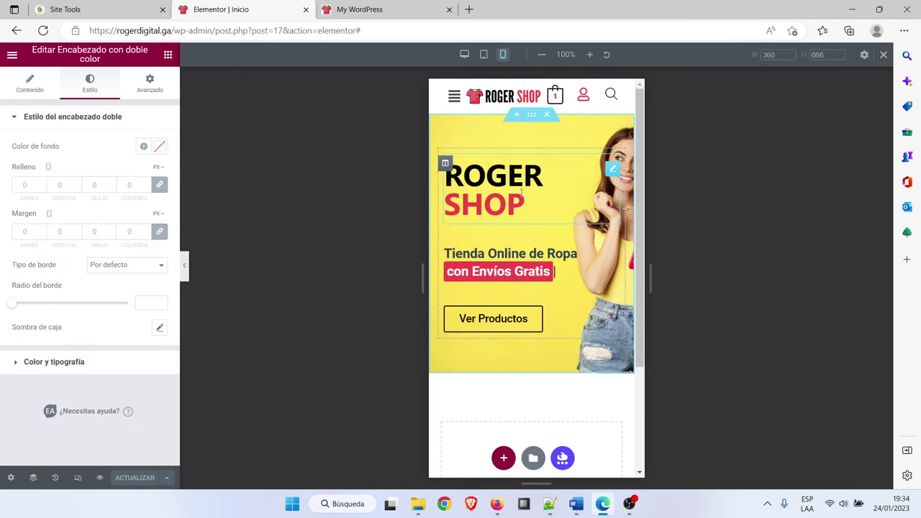
{"action": "left_click", "coordinate": [43, 362]}
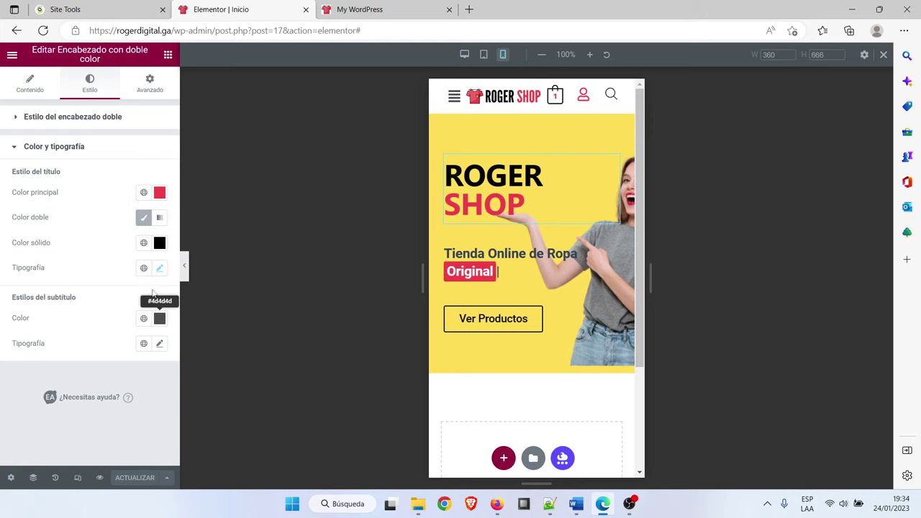
{"action": "left_click", "coordinate": [161, 269]}
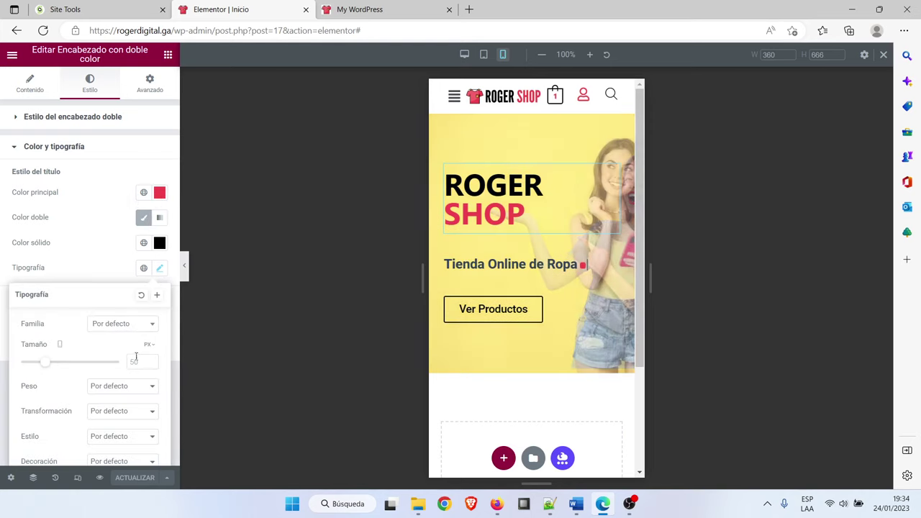
{"action": "left_click", "coordinate": [133, 363]}
{"action": "type", "text": "30"}
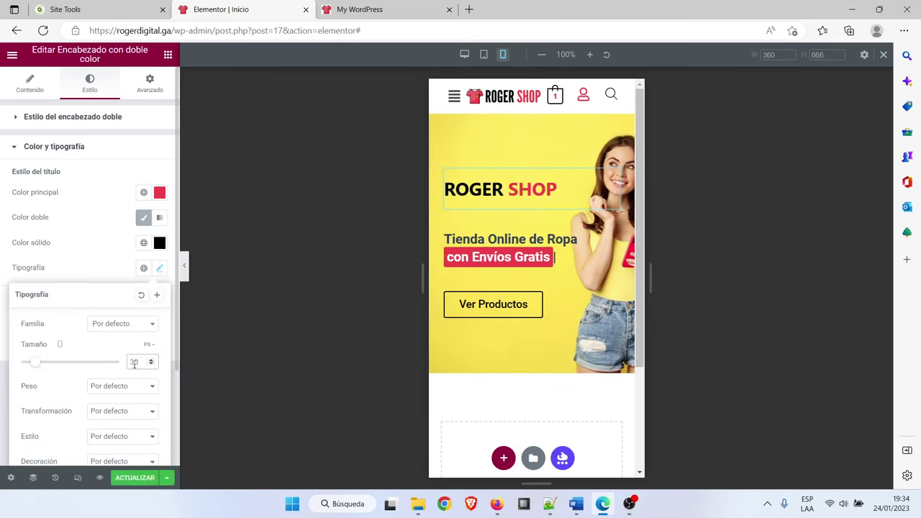
{"action": "left_click", "coordinate": [150, 361]}
{"action": "left_click", "coordinate": [150, 360]}
{"action": "left_click", "coordinate": [149, 361]}
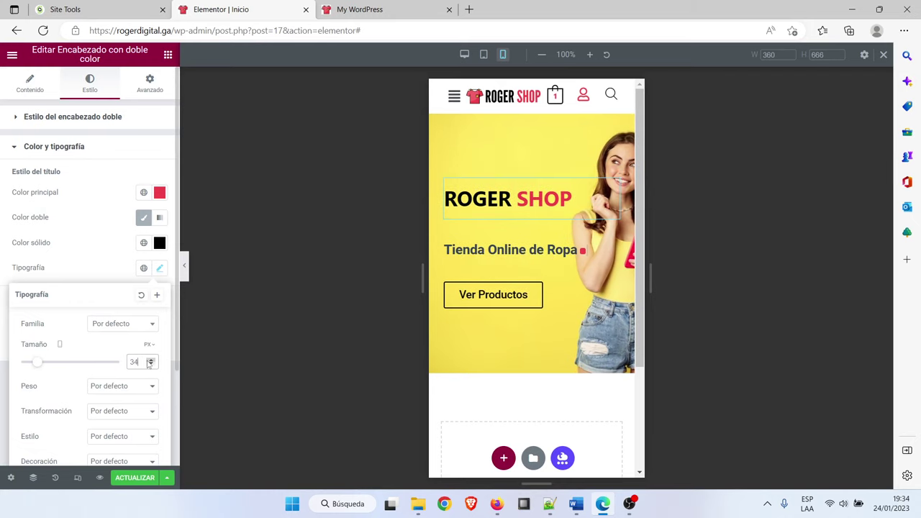
{"action": "left_click", "coordinate": [150, 361]}
{"action": "left_click", "coordinate": [149, 360]}
{"action": "left_click", "coordinate": [149, 360]}
{"action": "left_click", "coordinate": [150, 361]}
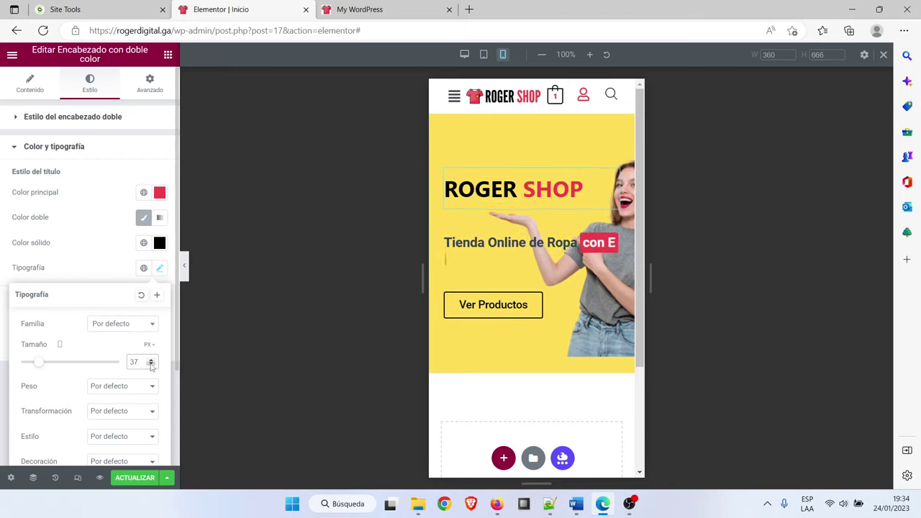
{"action": "left_click", "coordinate": [151, 364]}
{"action": "left_click", "coordinate": [150, 364]}
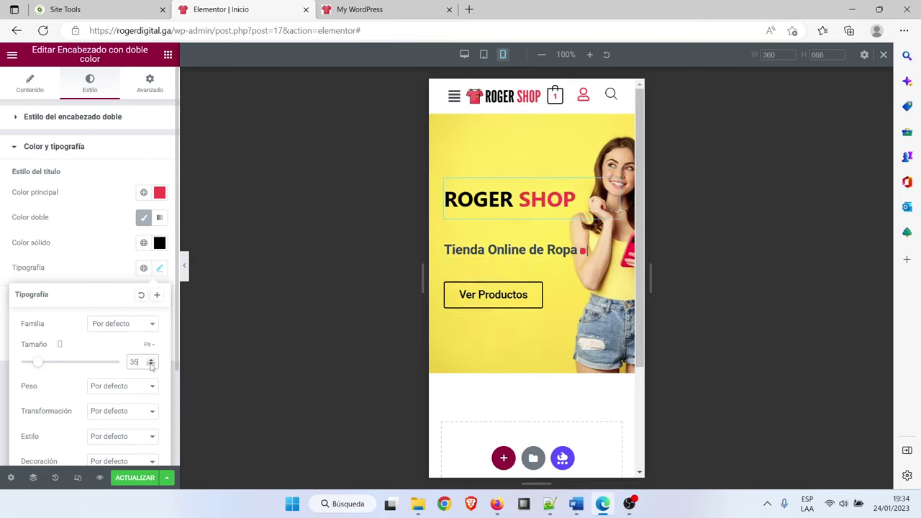
Step: Set the Ver Productos button text to 16 px on mobile, save, and hide the panel
{"action": "left_click", "coordinate": [569, 311]}
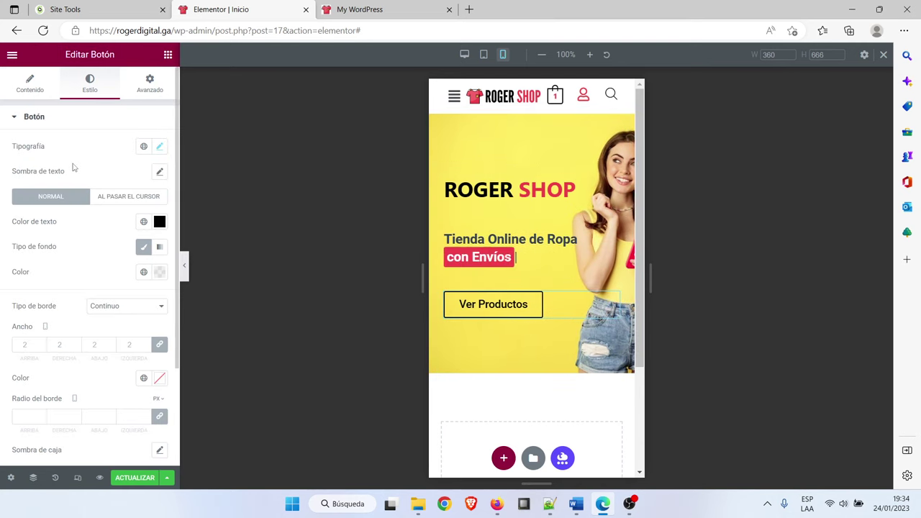
{"action": "left_click", "coordinate": [159, 147]}
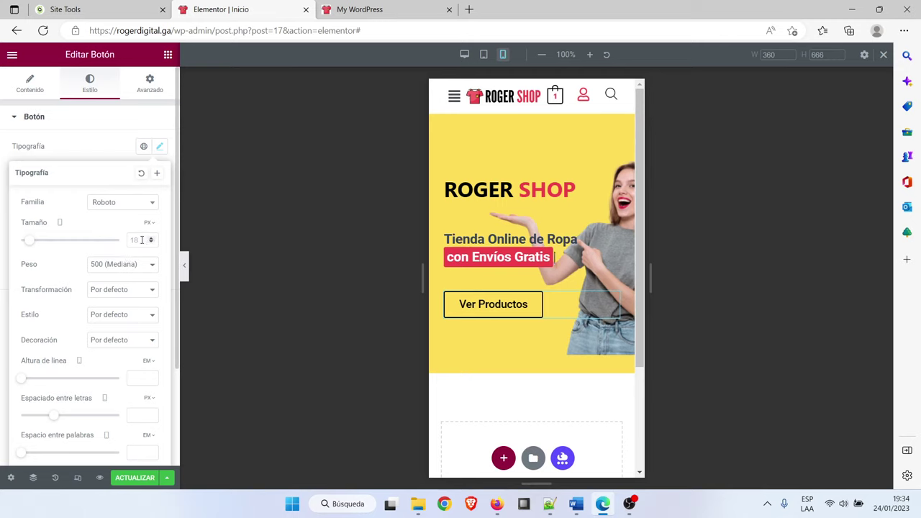
{"action": "left_click", "coordinate": [141, 240]}
{"action": "key", "text": "BackSpace"}
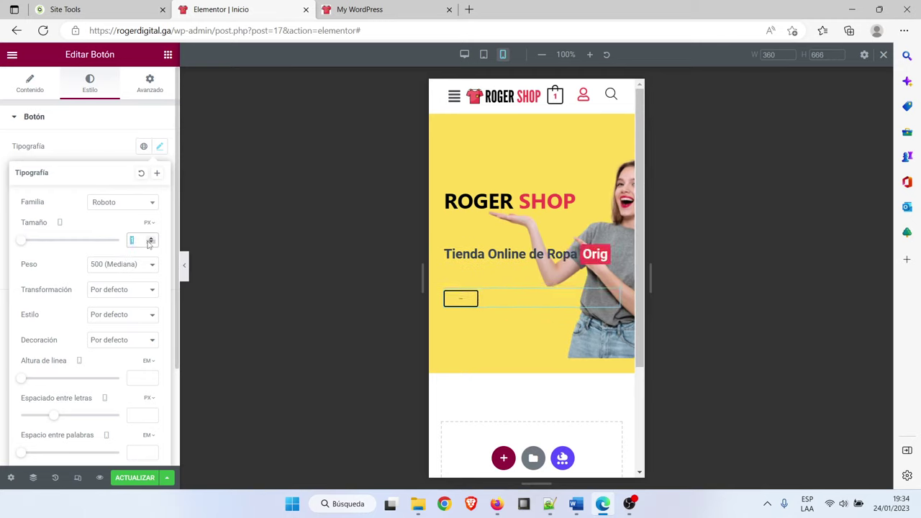
{"action": "type", "text": "6"}
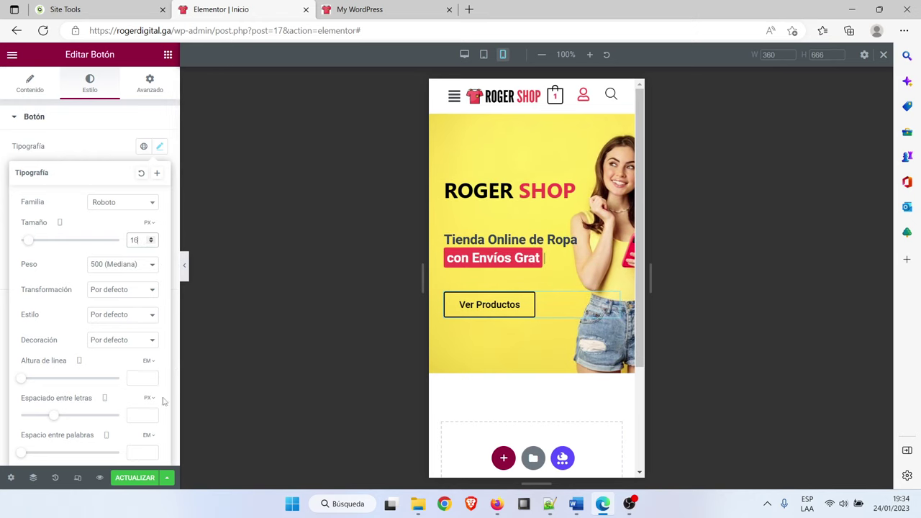
{"action": "left_click", "coordinate": [126, 478]}
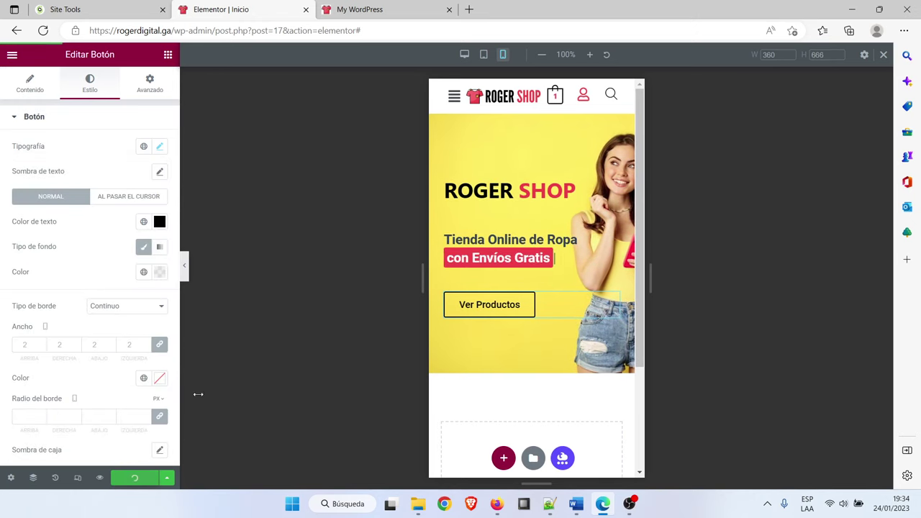
{"action": "left_click", "coordinate": [185, 268]}
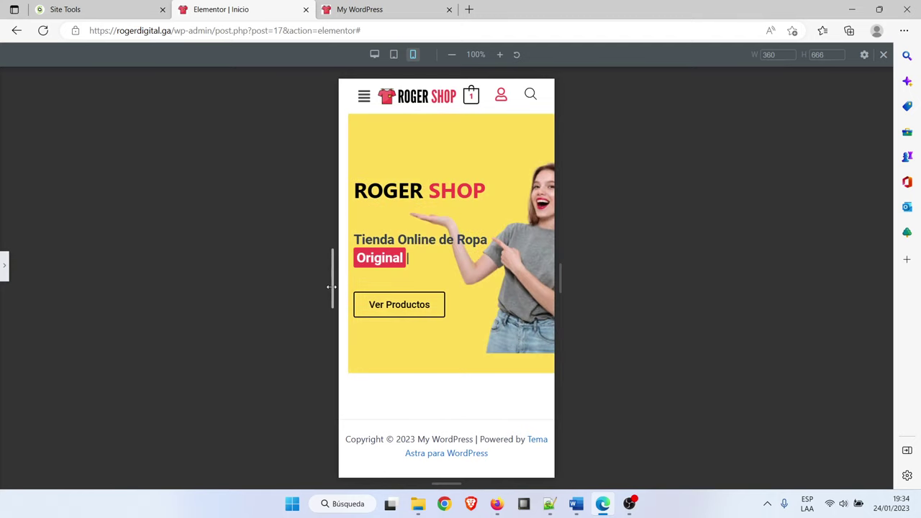
{"action": "left_click_drag", "start_coordinate": [331, 287], "coordinate": [332, 287]}
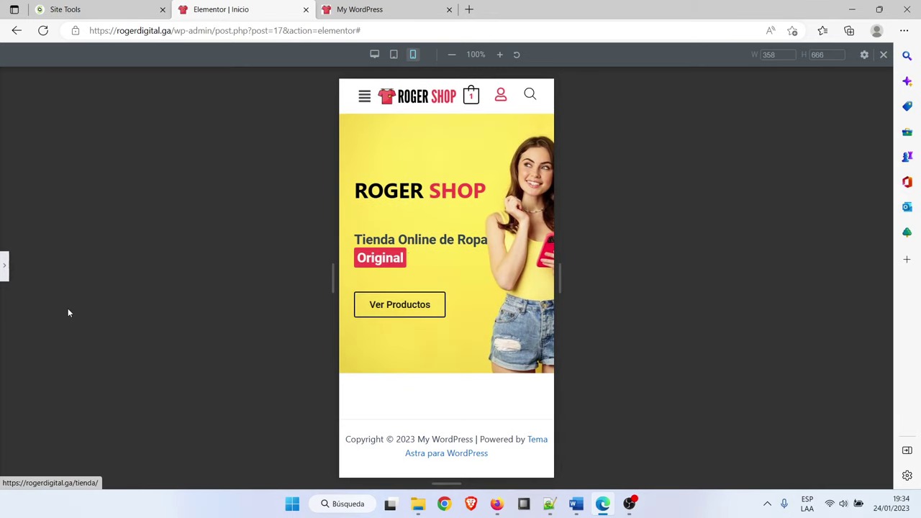
{"action": "left_click", "coordinate": [364, 97]}
{"action": "left_click", "coordinate": [364, 97]}
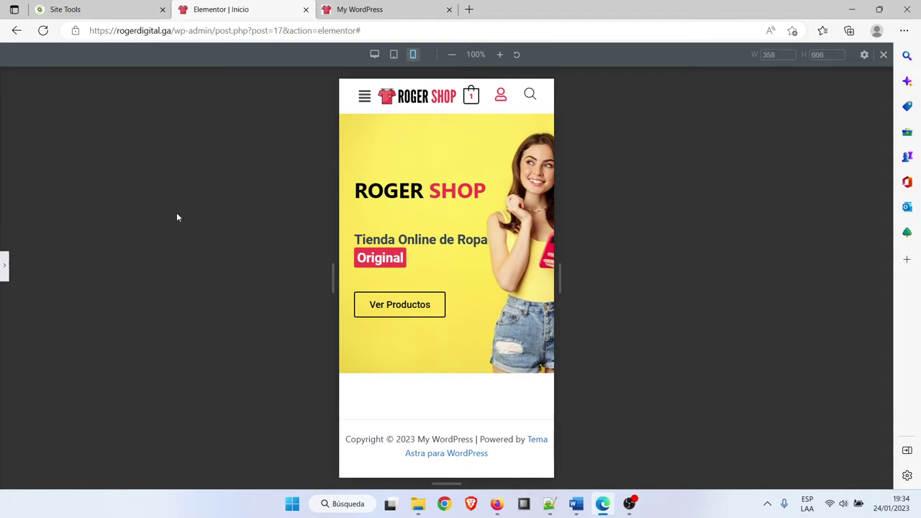
{"action": "left_click", "coordinate": [4, 265]}
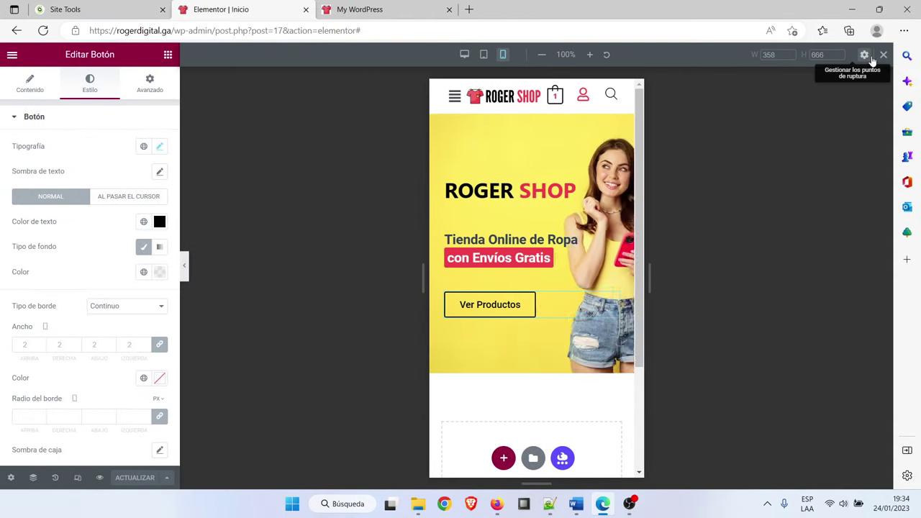
{"action": "left_click", "coordinate": [883, 55]}
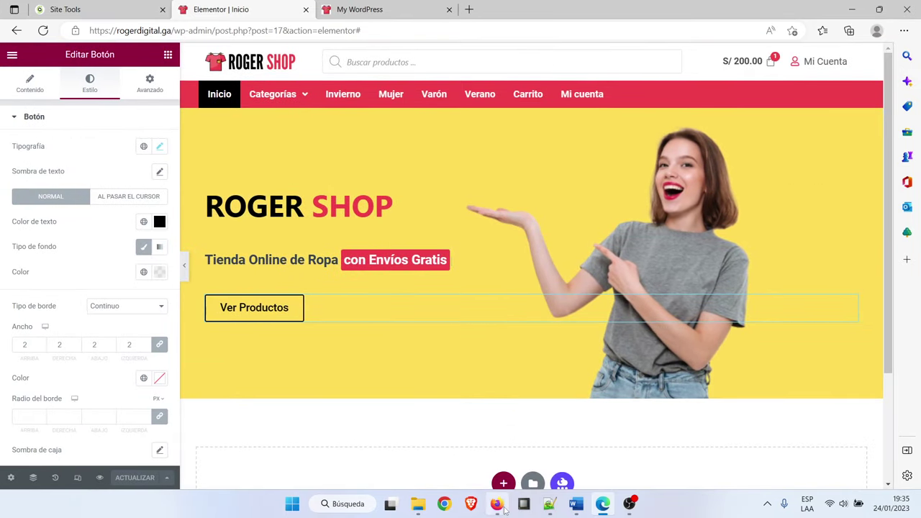
{"action": "left_click", "coordinate": [504, 508]}
{"action": "scroll", "coordinate": [450, 297], "scroll_direction": "down", "scroll_amount": 3}
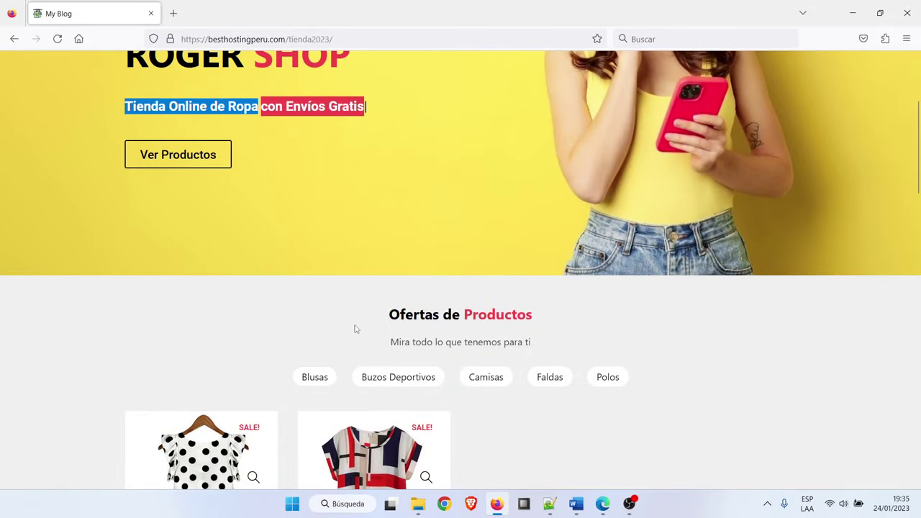
{"action": "left_click_drag", "start_coordinate": [354, 329], "coordinate": [602, 343]}
{"action": "left_click", "coordinate": [610, 343]}
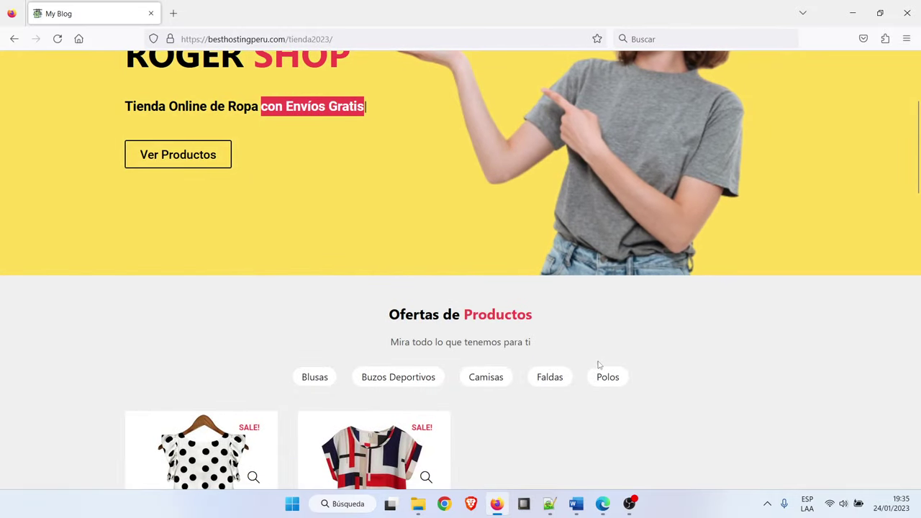
{"action": "left_click", "coordinate": [852, 13]}
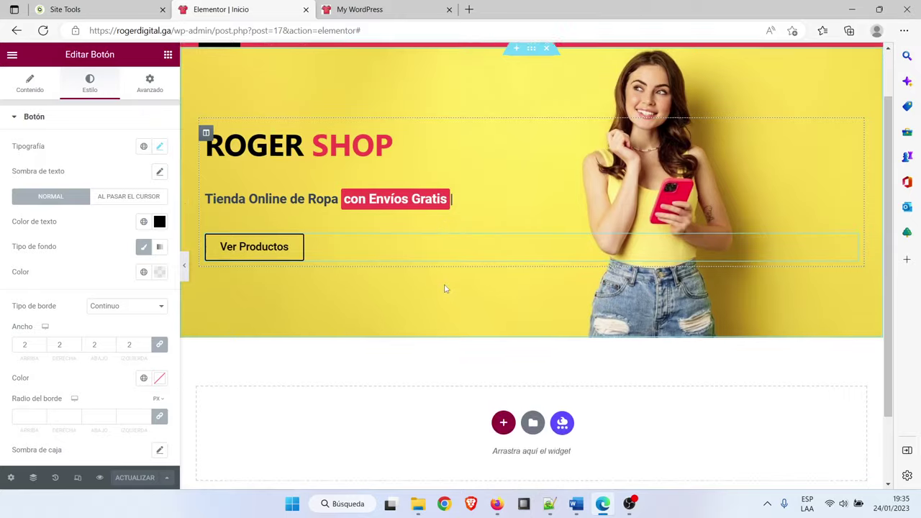
{"action": "scroll", "coordinate": [419, 340], "scroll_direction": "down", "scroll_amount": 1}
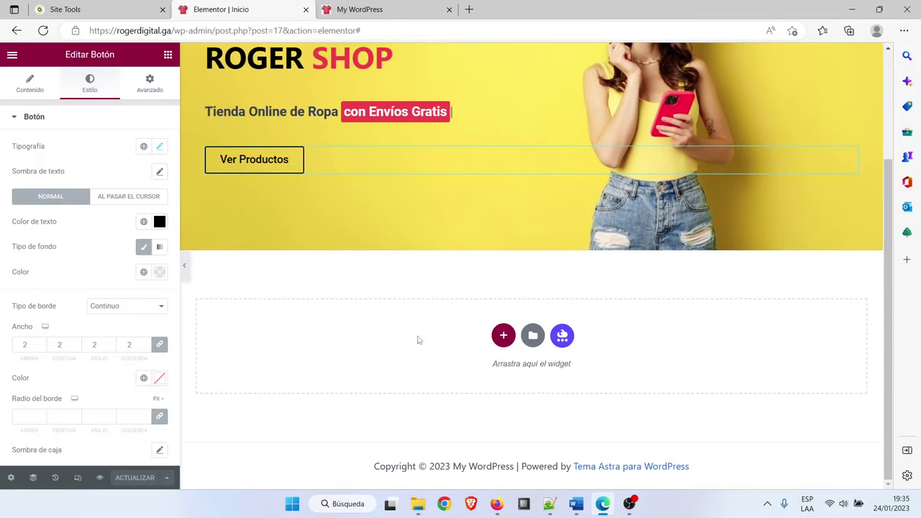
Step: Place an animated text widget below the hero, then delete it again
{"action": "left_click", "coordinate": [168, 55]}
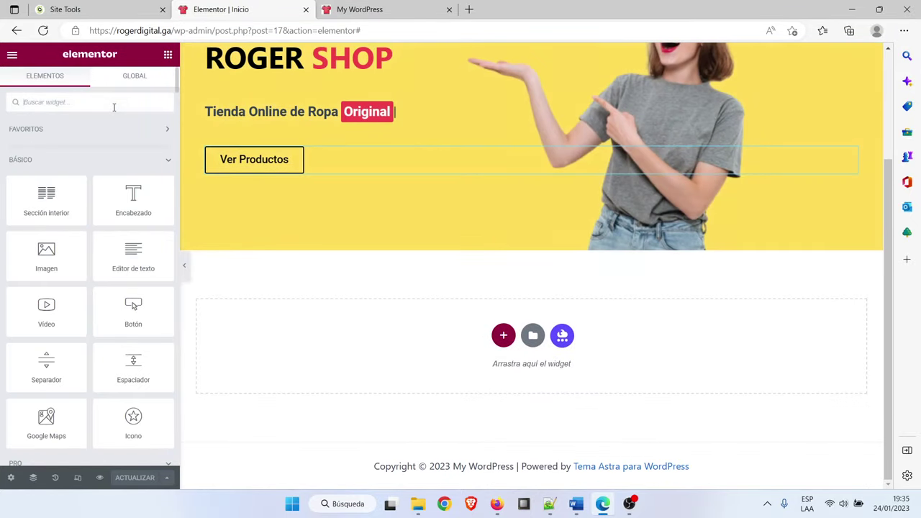
{"action": "type", "text": "llama"}
{"action": "left_click_drag", "start_coordinate": [133, 147], "coordinate": [354, 329]}
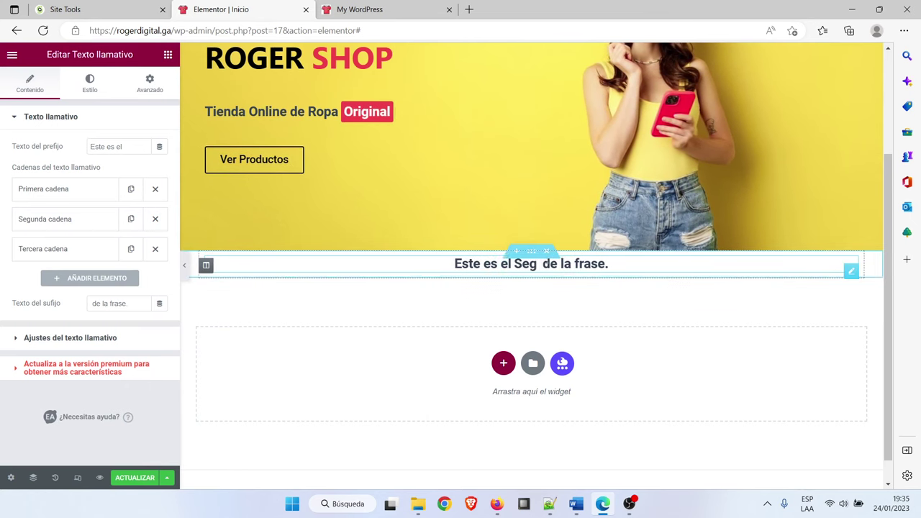
{"action": "left_click", "coordinate": [548, 251]}
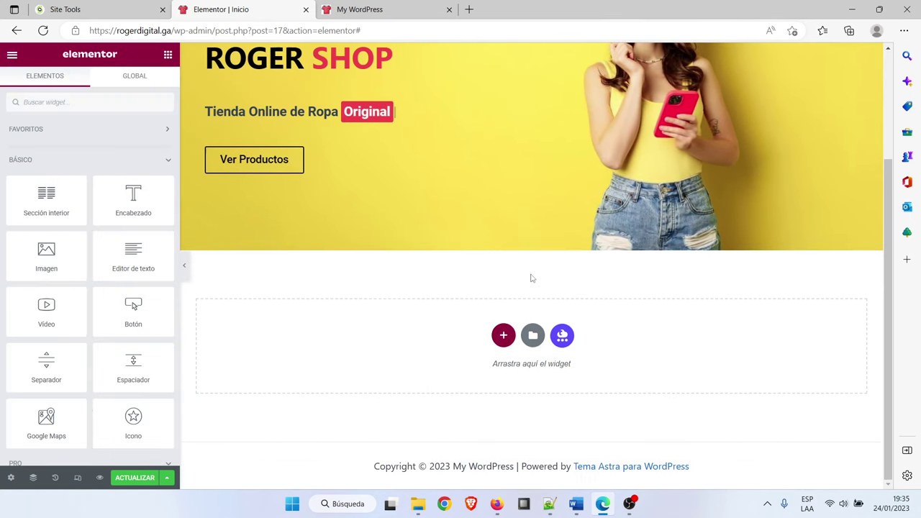
Step: Insert a dual-colour heading widget below the hero with its icon switched off
{"action": "left_click", "coordinate": [94, 104]}
{"action": "type", "text": "dual"}
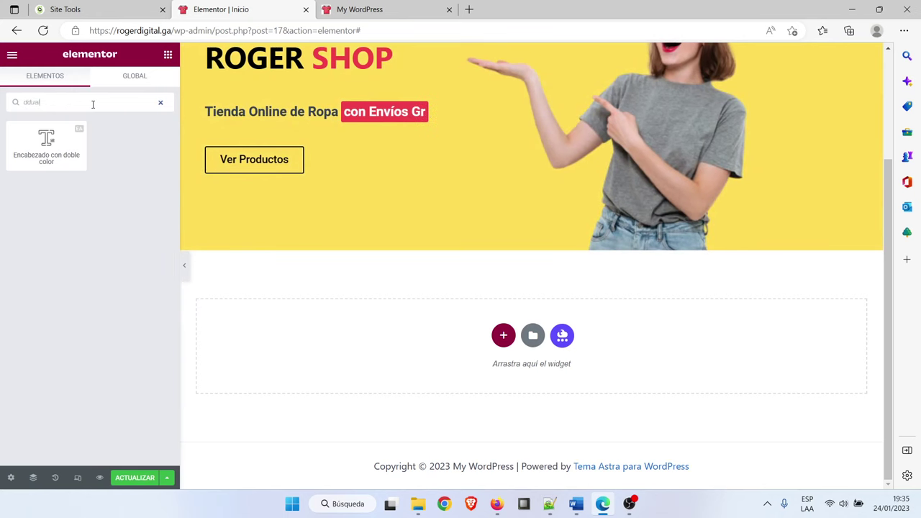
{"action": "left_click_drag", "start_coordinate": [44, 148], "coordinate": [388, 336]}
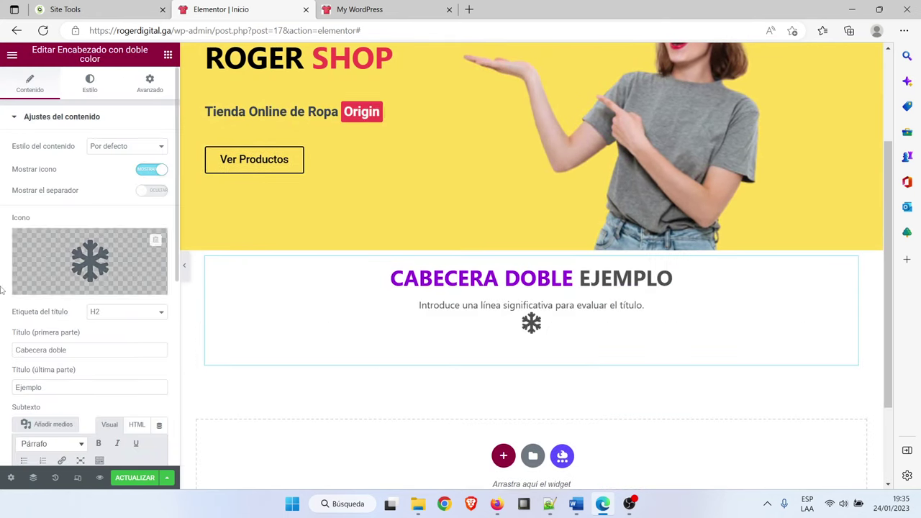
{"action": "left_click", "coordinate": [146, 170]}
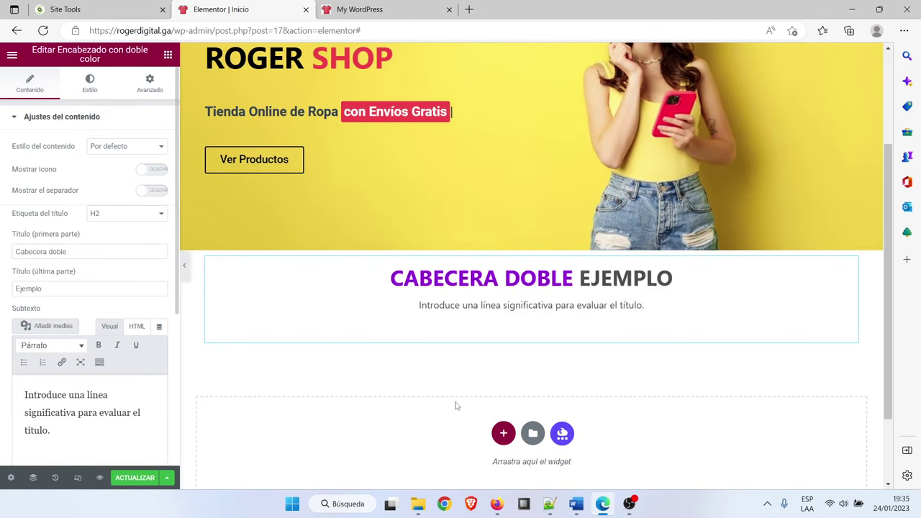
{"action": "left_click", "coordinate": [497, 504]}
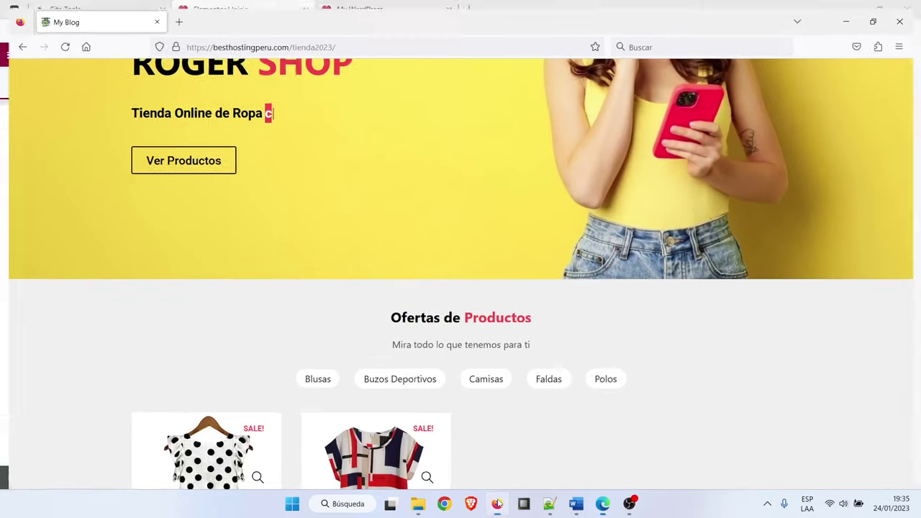
{"action": "left_click", "coordinate": [496, 504]}
Step: Set the heading's first part to 'Ofertas de' and second part to 'Productos'
{"action": "left_click", "coordinate": [54, 252]}
{"action": "key", "text": "ctrl+a"}
{"action": "type", "text": "O"}
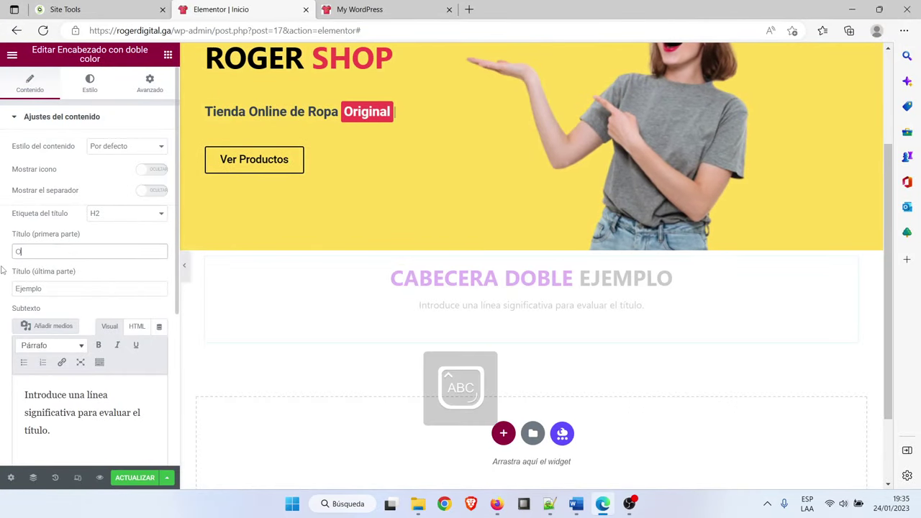
{"action": "type", "text": "fertas de"}
{"action": "key", "text": "Tab"}
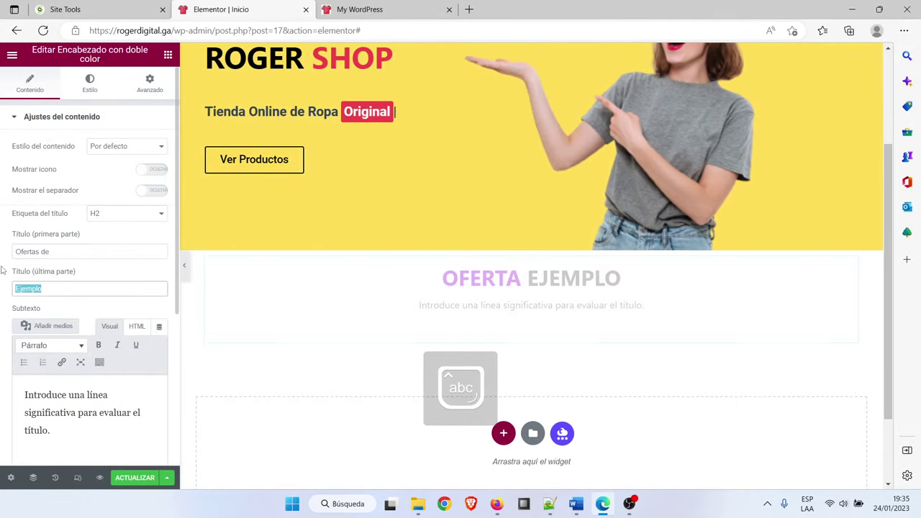
{"action": "type", "text": "Productos"}
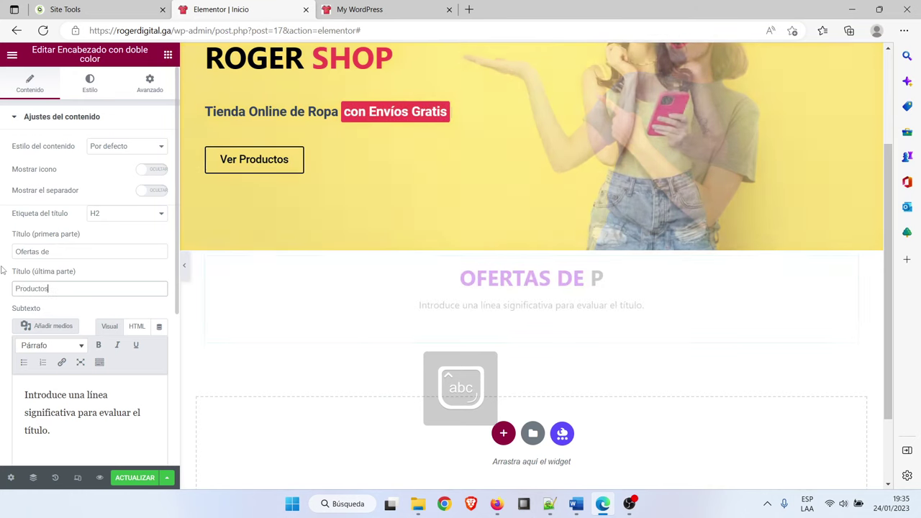
{"action": "left_click", "coordinate": [497, 503]}
{"action": "left_click", "coordinate": [496, 504]}
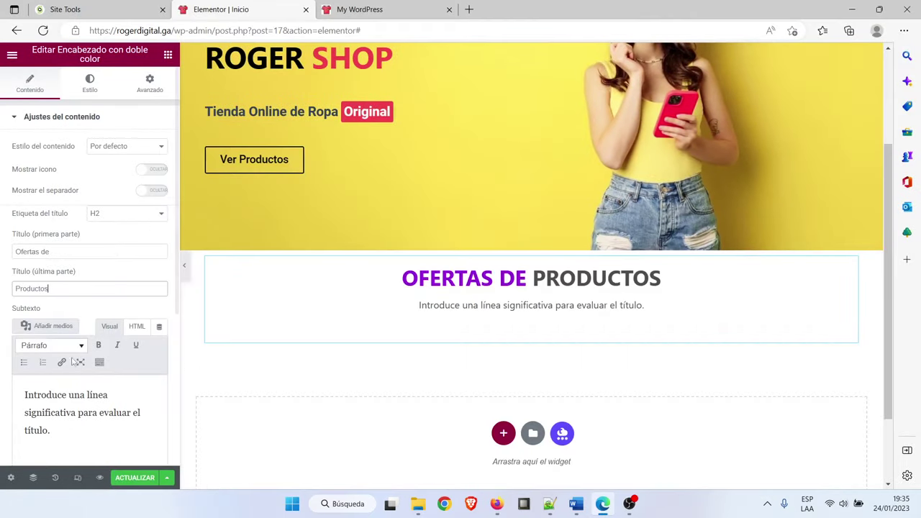
Step: Replace the subtext with 'Mira todo lo que tenemos para ti'
{"action": "triple_click", "coordinate": [51, 410]}
{"action": "type", "text": "Mir"}
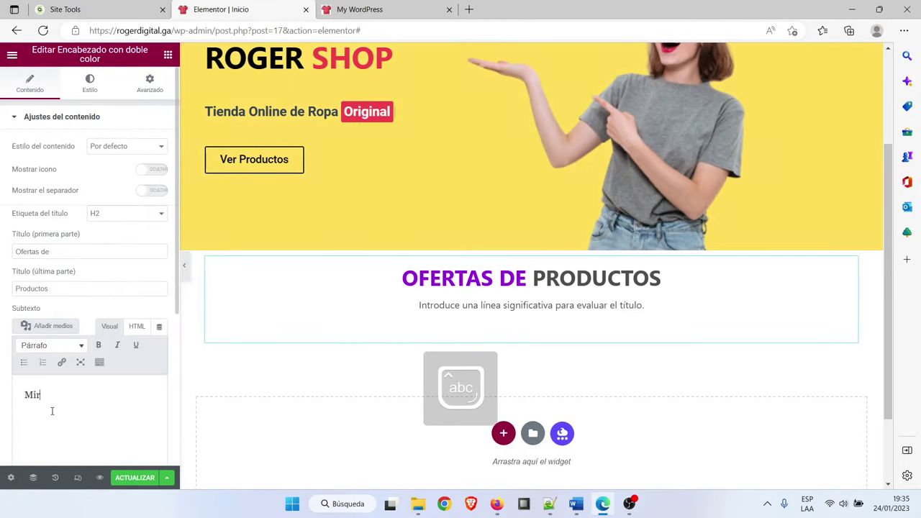
{"action": "type", "text": "a todo lo que"}
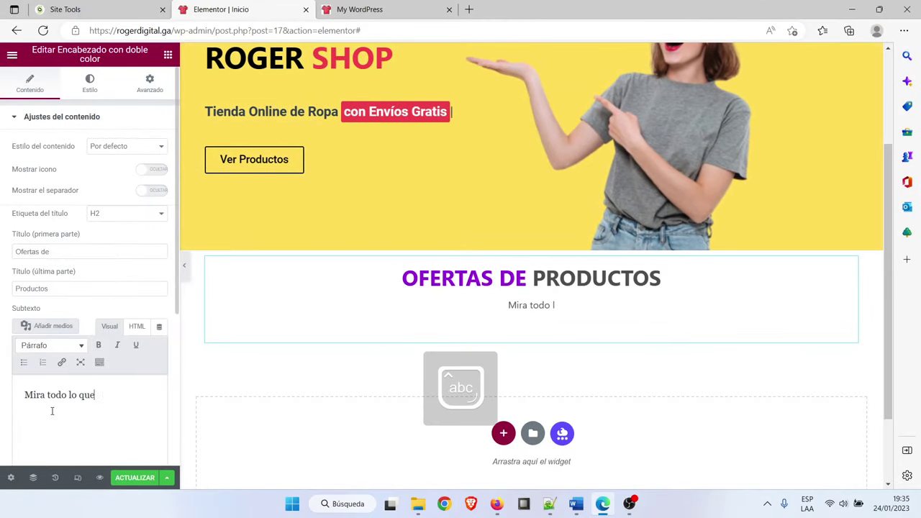
{"action": "type", "text": " tenemos para ti"}
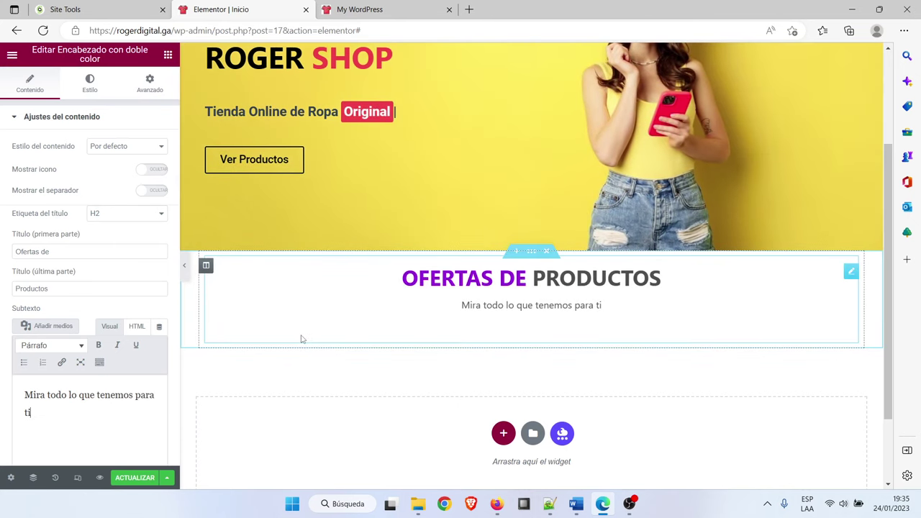
{"action": "scroll", "coordinate": [79, 273], "scroll_direction": "down", "scroll_amount": 2}
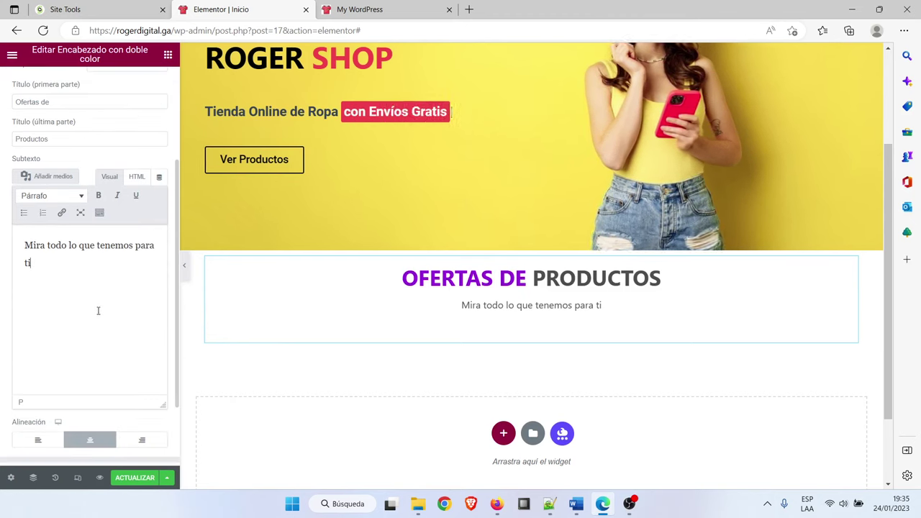
{"action": "scroll", "coordinate": [98, 310], "scroll_direction": "up", "scroll_amount": 3}
{"action": "left_click", "coordinate": [91, 85]}
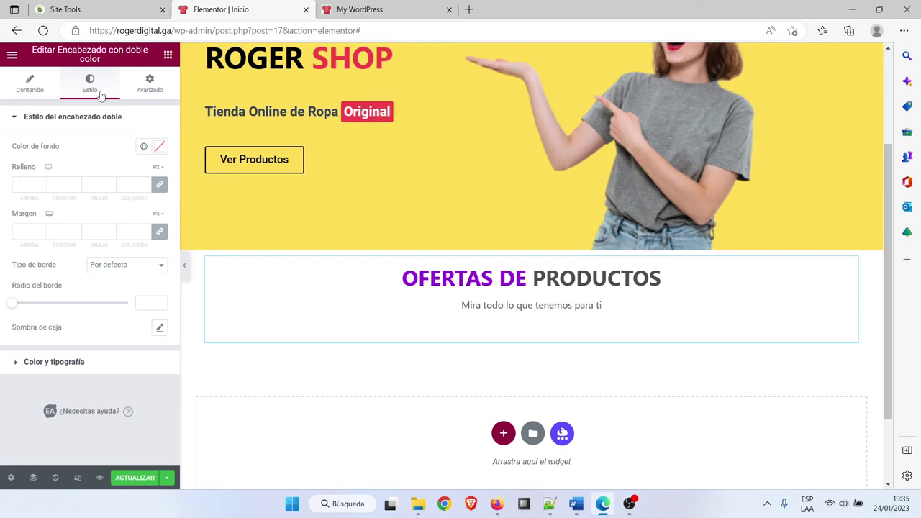
Step: Colour the heading's PRODUCTOS part red and OFERTAS DE part black with pasted colours
{"action": "left_click", "coordinate": [67, 361]}
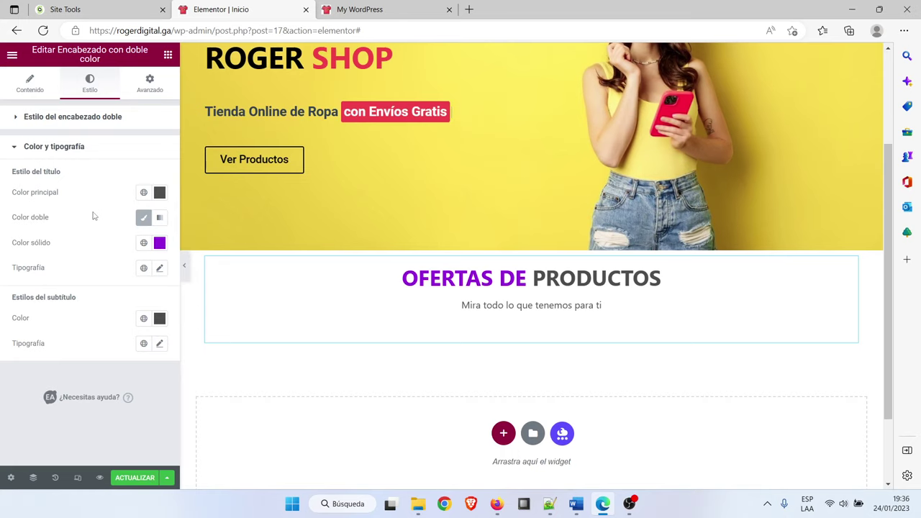
{"action": "left_click", "coordinate": [497, 505]}
{"action": "left_click", "coordinate": [497, 505]}
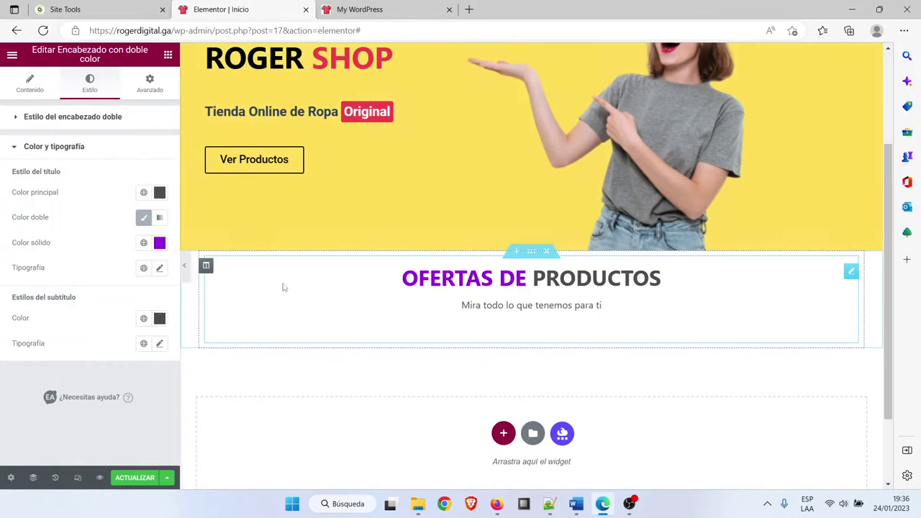
{"action": "left_click", "coordinate": [160, 192]}
{"action": "key", "text": "ctrl+v"}
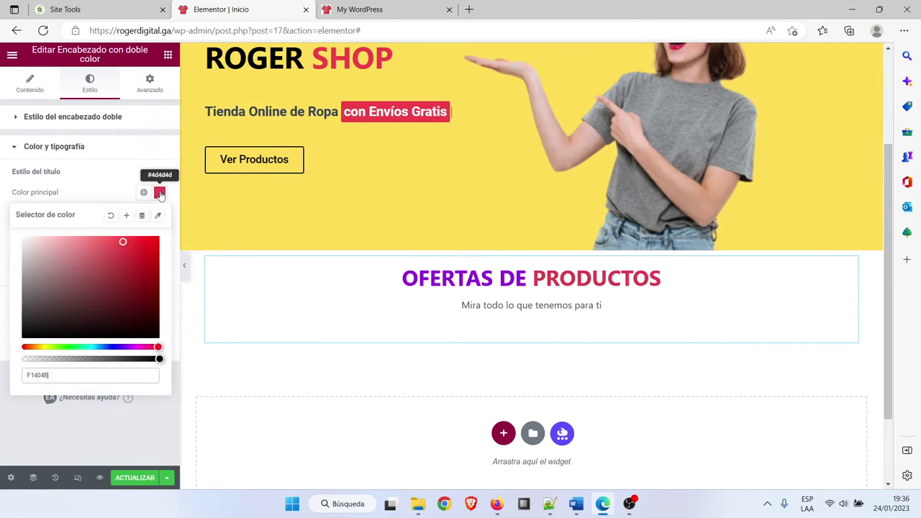
{"action": "left_click", "coordinate": [159, 193]}
{"action": "left_click", "coordinate": [159, 243]}
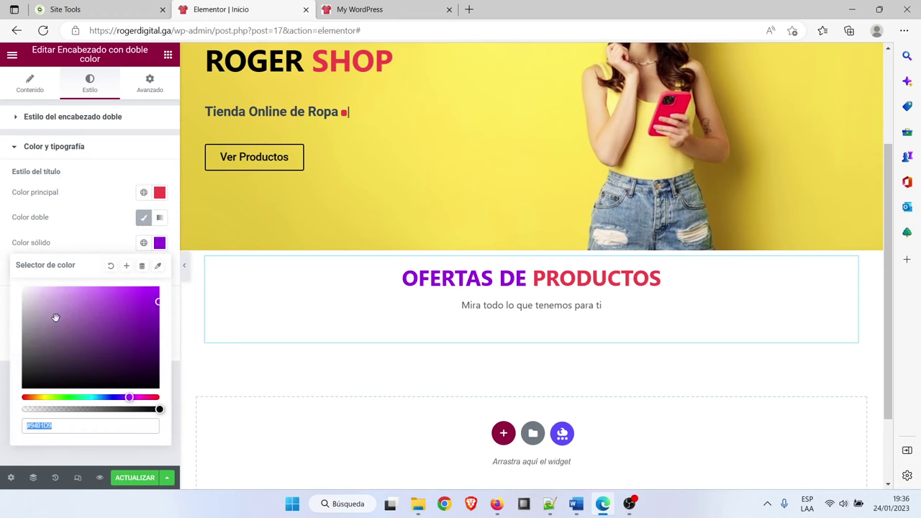
{"action": "type", "text": "#000000"}
{"action": "left_click", "coordinate": [2, 333]}
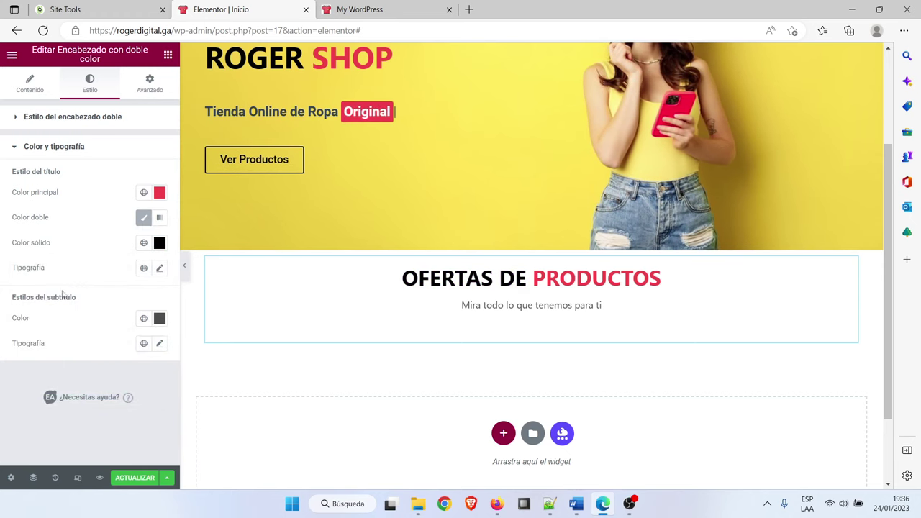
Step: Turn off all-capitals letter case for the heading title
{"action": "left_click", "coordinate": [160, 268]}
{"action": "scroll", "coordinate": [120, 381], "scroll_direction": "down", "scroll_amount": 1}
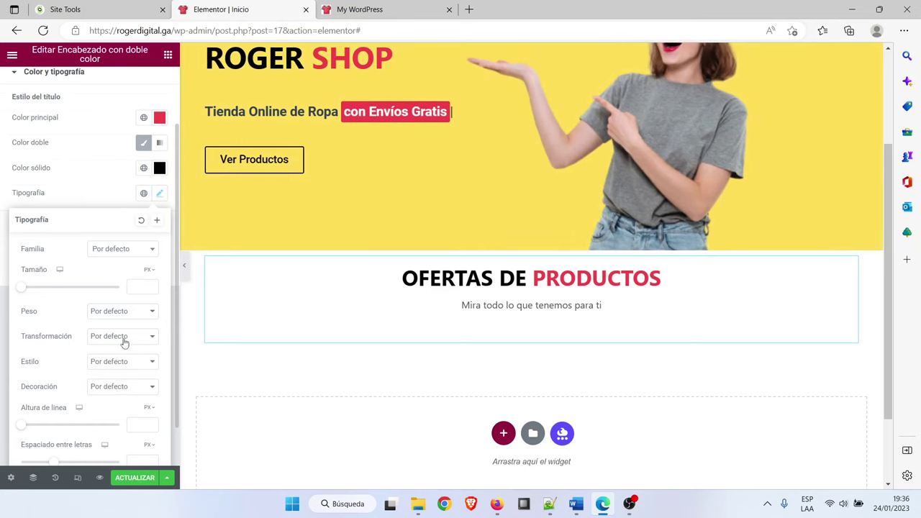
{"action": "left_click", "coordinate": [124, 335]}
{"action": "left_click", "coordinate": [100, 385]}
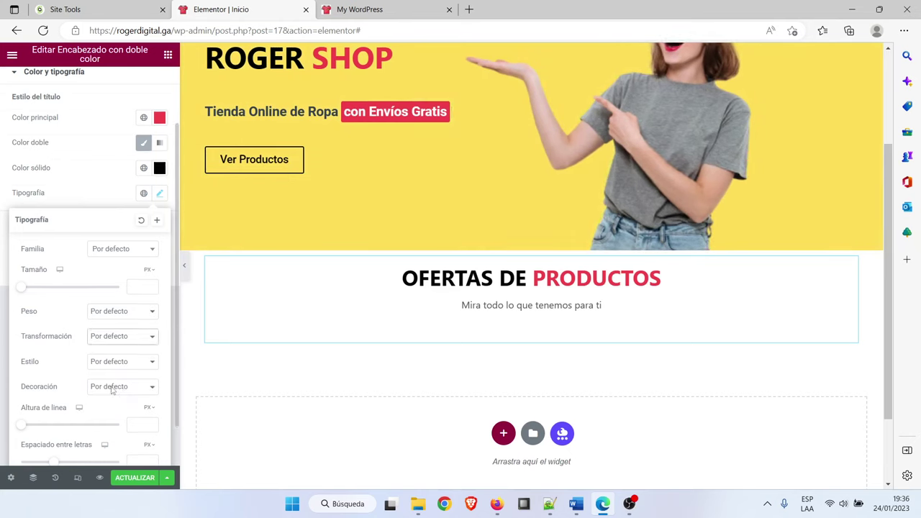
{"action": "left_click", "coordinate": [2, 314]}
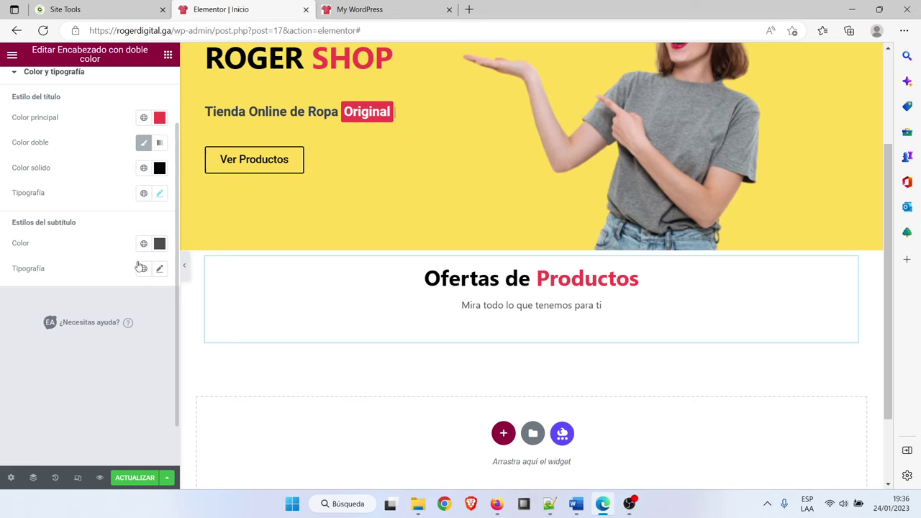
Step: Set the heading title size to 25 px and preview the page at full width
{"action": "left_click", "coordinate": [160, 193]}
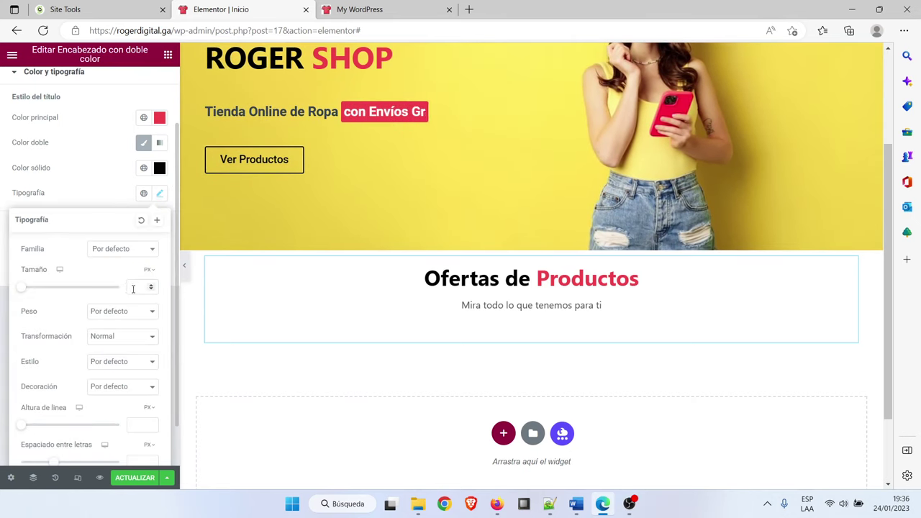
{"action": "left_click", "coordinate": [133, 288]}
{"action": "type", "text": "20"}
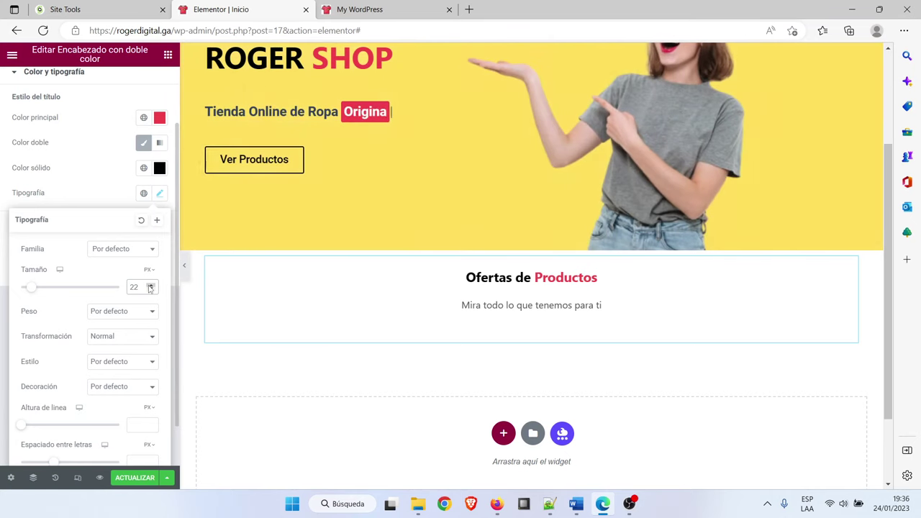
{"action": "left_click", "coordinate": [150, 285]}
{"action": "left_click", "coordinate": [150, 285]}
{"action": "left_click", "coordinate": [150, 285]}
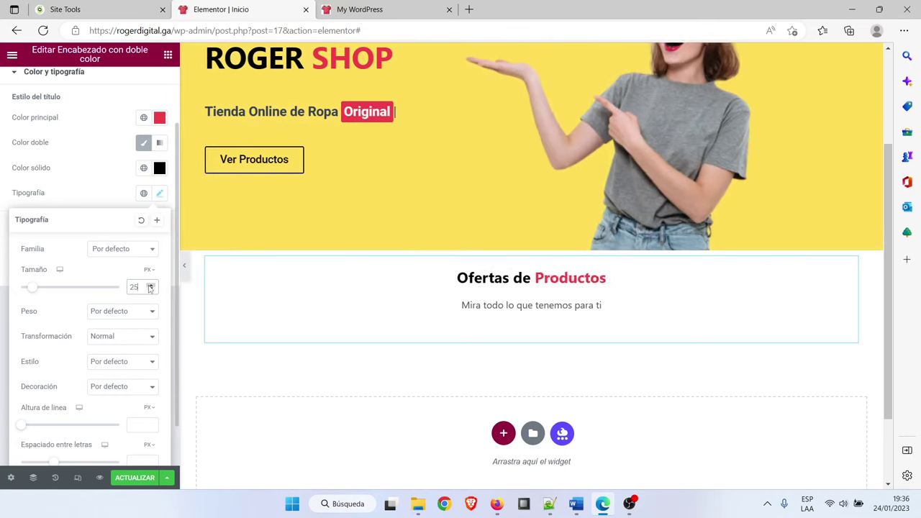
{"action": "left_click", "coordinate": [1, 281]}
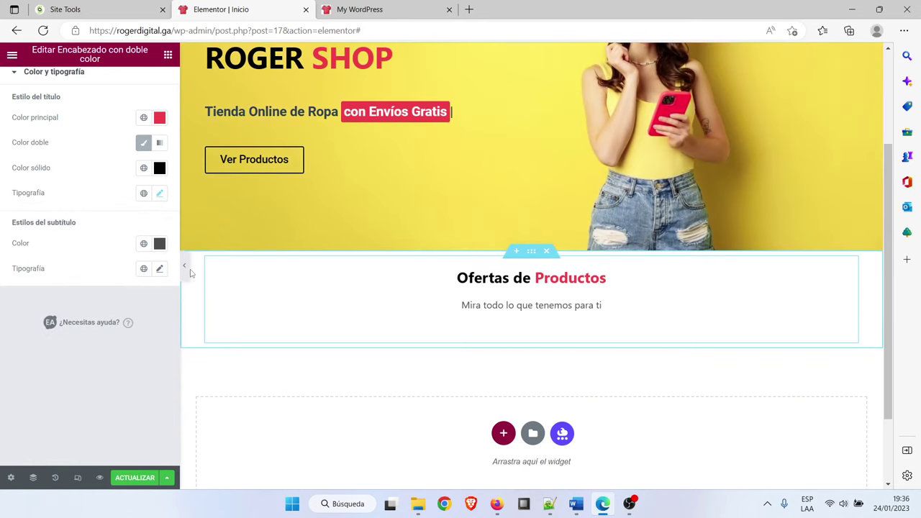
{"action": "left_click", "coordinate": [184, 266]}
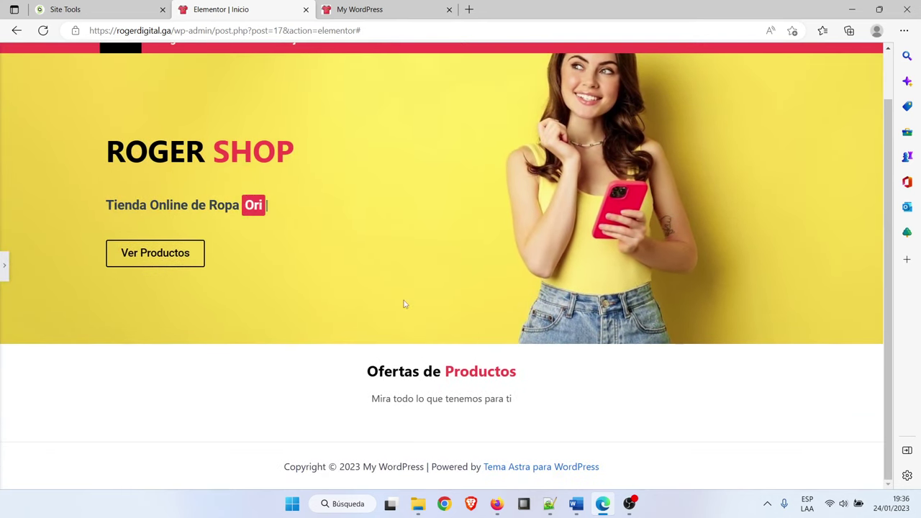
Step: Restore the editing sidebar after viewing the reference shop's product-offers section in Firefox
{"action": "left_click", "coordinate": [2, 266]}
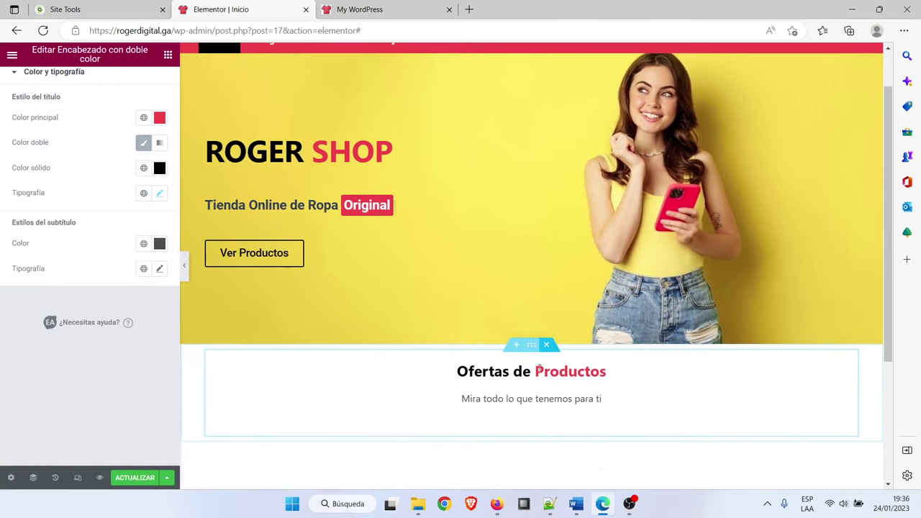
{"action": "left_click", "coordinate": [497, 504]}
{"action": "scroll", "coordinate": [531, 343], "scroll_direction": "down", "scroll_amount": 4}
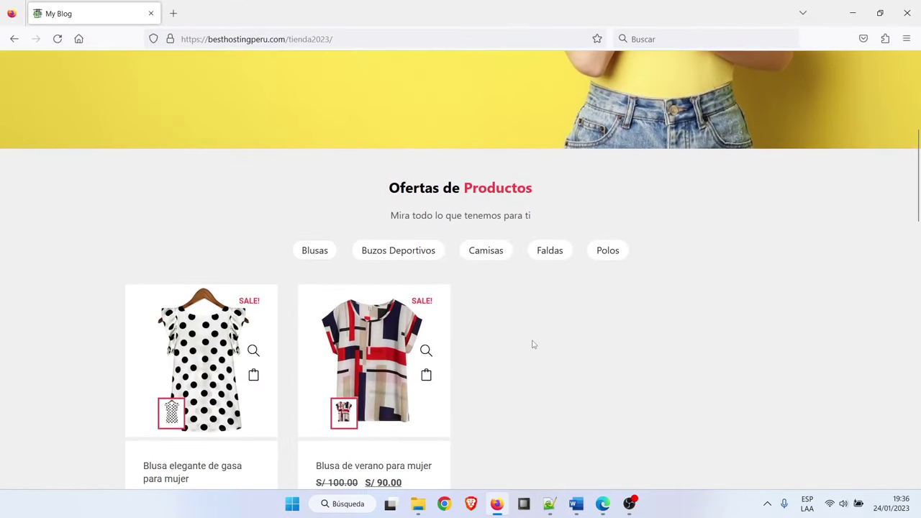
{"action": "scroll", "coordinate": [532, 345], "scroll_direction": "up", "scroll_amount": 2}
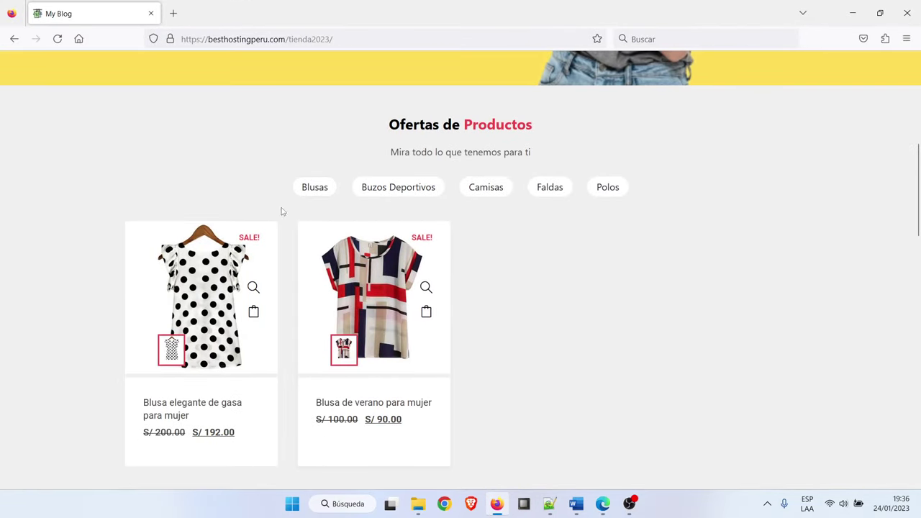
{"action": "left_click", "coordinate": [852, 13]}
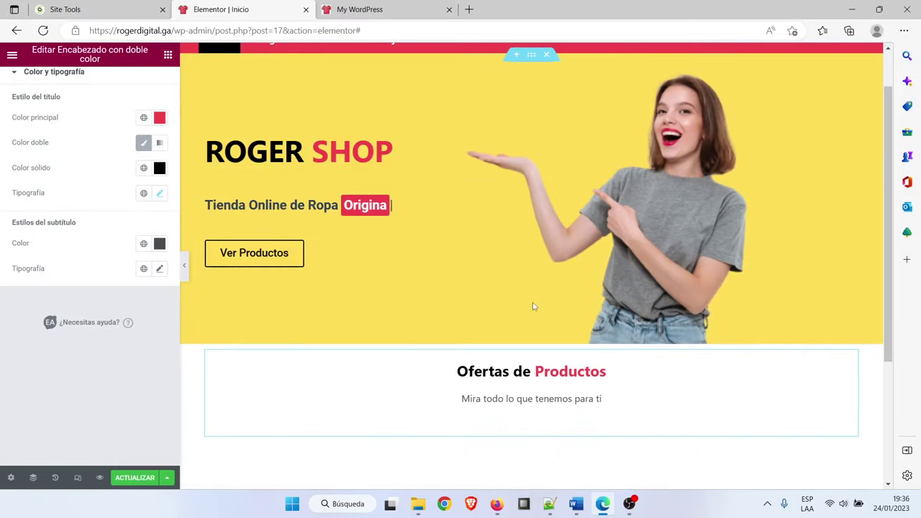
{"action": "scroll", "coordinate": [532, 307], "scroll_direction": "down", "scroll_amount": 2}
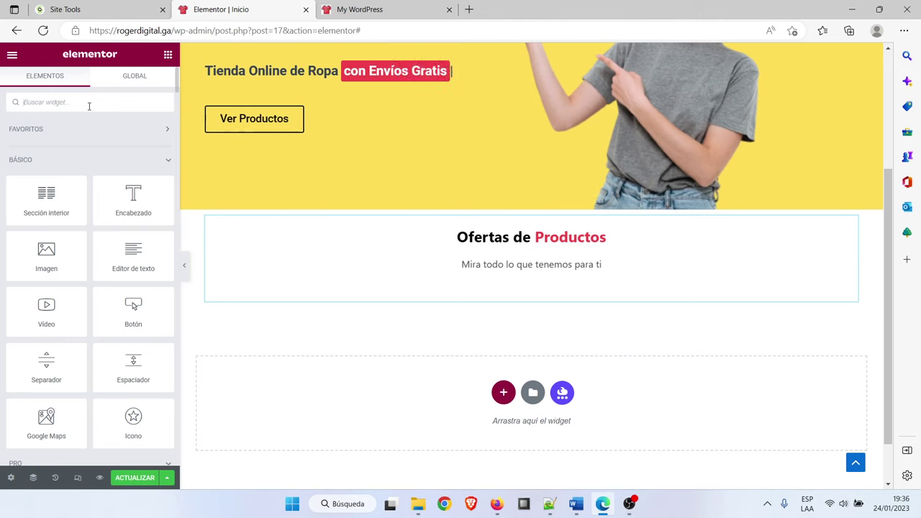
Step: Add a WL: Universal Product Layout widget below the Ofertas de Productos heading
{"action": "left_click", "coordinate": [51, 166]}
{"action": "left_click", "coordinate": [52, 191]}
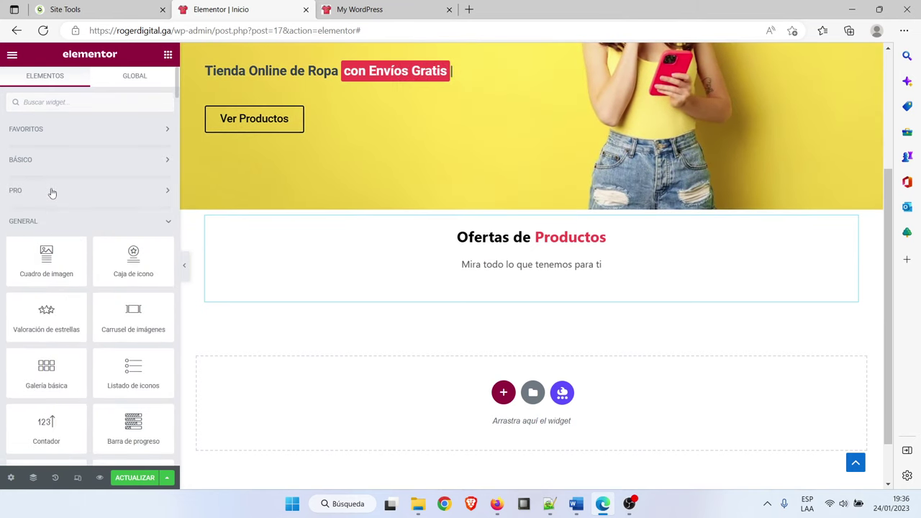
{"action": "left_click", "coordinate": [43, 223]}
{"action": "left_click", "coordinate": [36, 313]}
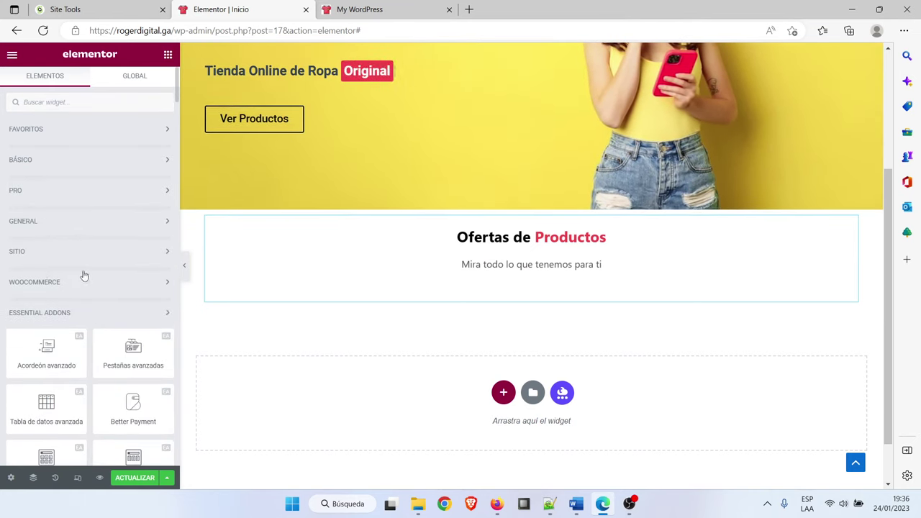
{"action": "scroll", "coordinate": [84, 276], "scroll_direction": "down", "scroll_amount": 1}
{"action": "left_click", "coordinate": [87, 266]}
{"action": "scroll", "coordinate": [85, 259], "scroll_direction": "down", "scroll_amount": 2}
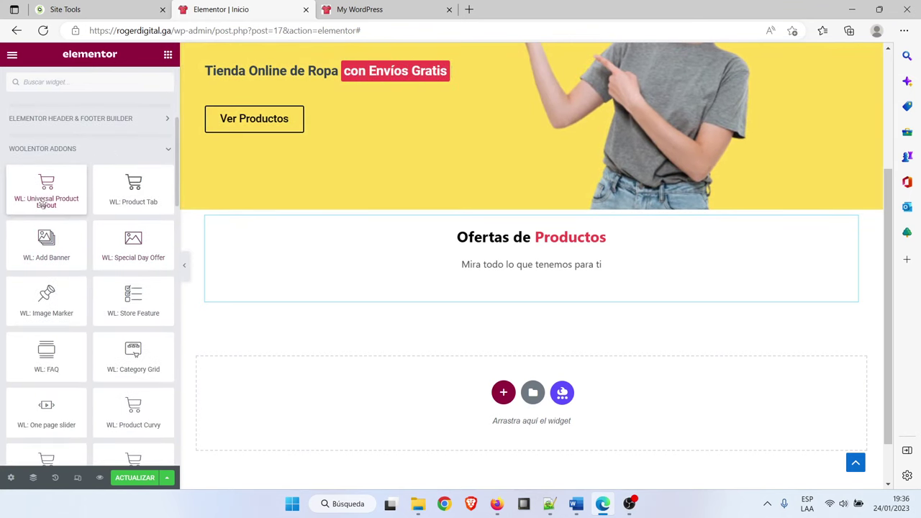
{"action": "left_click_drag", "start_coordinate": [72, 193], "coordinate": [550, 265]}
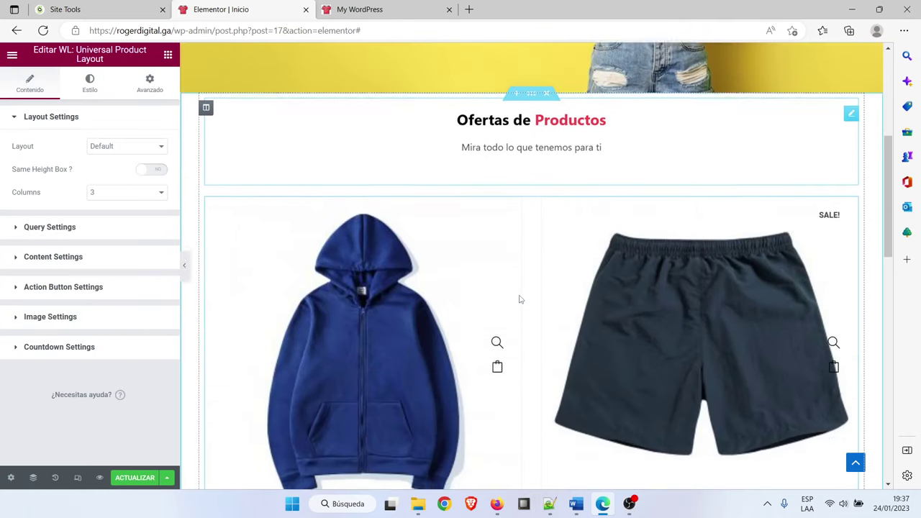
Step: Set the product grid's layout to Tab with 4 columns
{"action": "scroll", "coordinate": [504, 288], "scroll_direction": "up", "scroll_amount": 2}
{"action": "scroll", "coordinate": [559, 246], "scroll_direction": "down", "scroll_amount": 2}
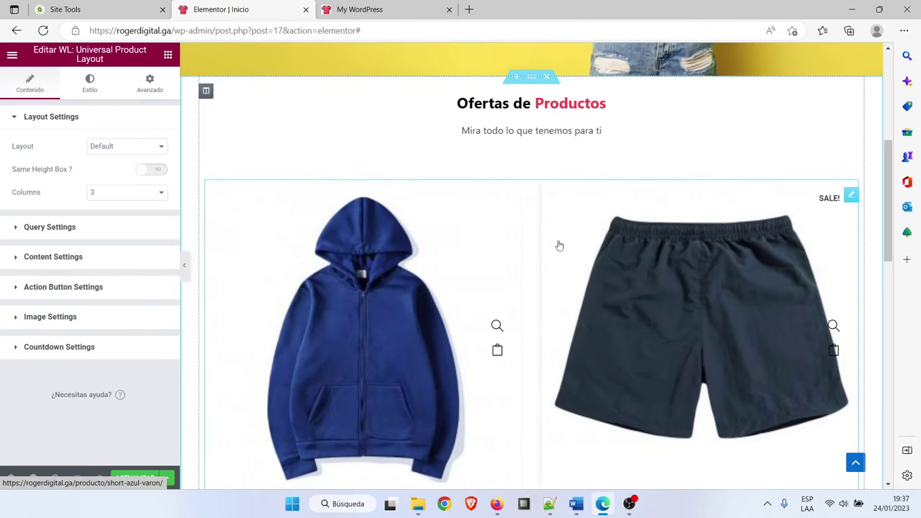
{"action": "scroll", "coordinate": [499, 259], "scroll_direction": "down", "scroll_amount": 3}
{"action": "scroll", "coordinate": [492, 302], "scroll_direction": "up", "scroll_amount": 5}
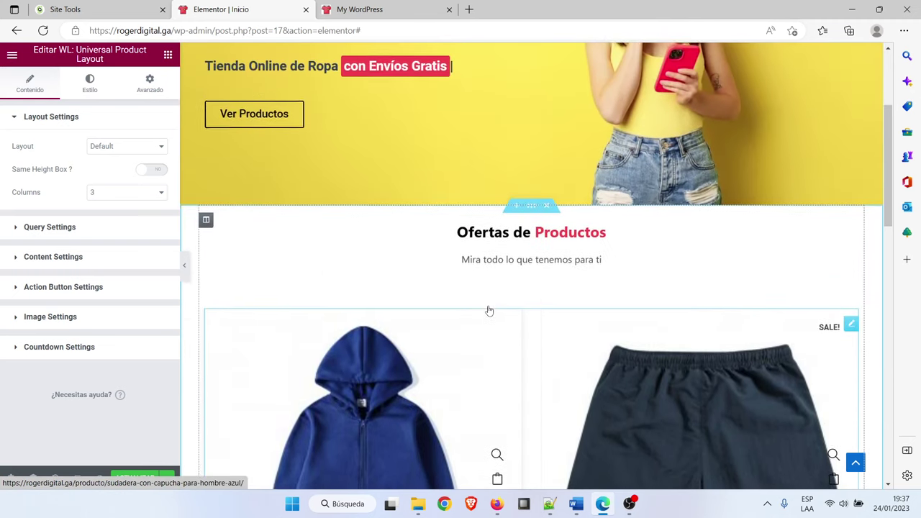
{"action": "scroll", "coordinate": [487, 310], "scroll_direction": "down", "scroll_amount": 5}
{"action": "scroll", "coordinate": [489, 311], "scroll_direction": "down", "scroll_amount": 5}
{"action": "scroll", "coordinate": [489, 310], "scroll_direction": "up", "scroll_amount": 8}
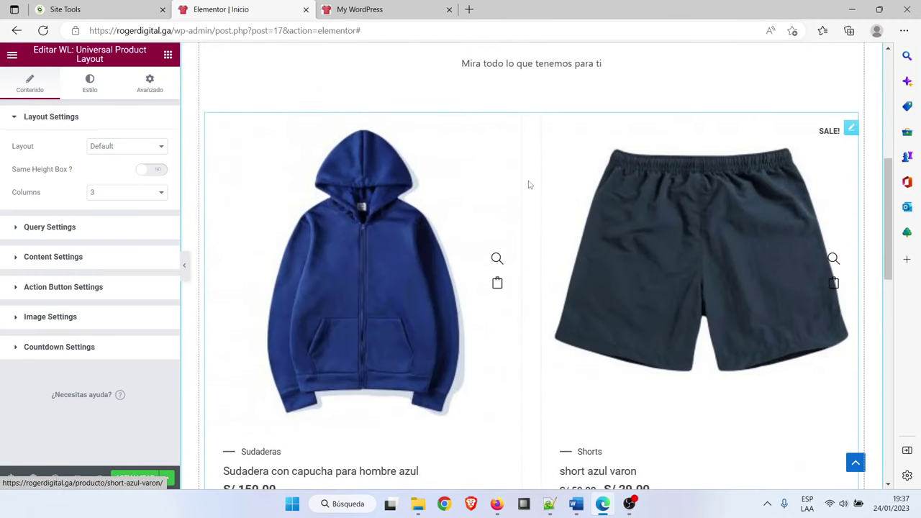
{"action": "left_click", "coordinate": [124, 146]}
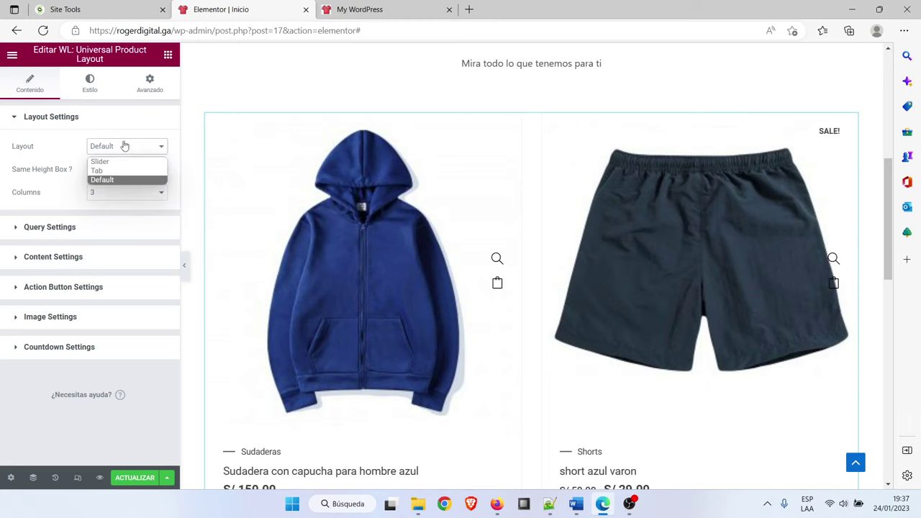
{"action": "left_click", "coordinate": [113, 170]}
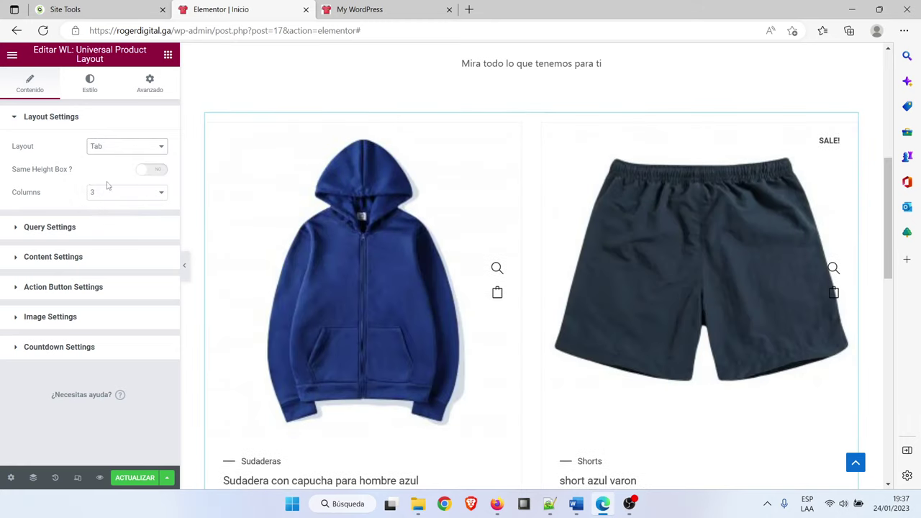
{"action": "left_click", "coordinate": [101, 194]}
{"action": "left_click", "coordinate": [100, 236]}
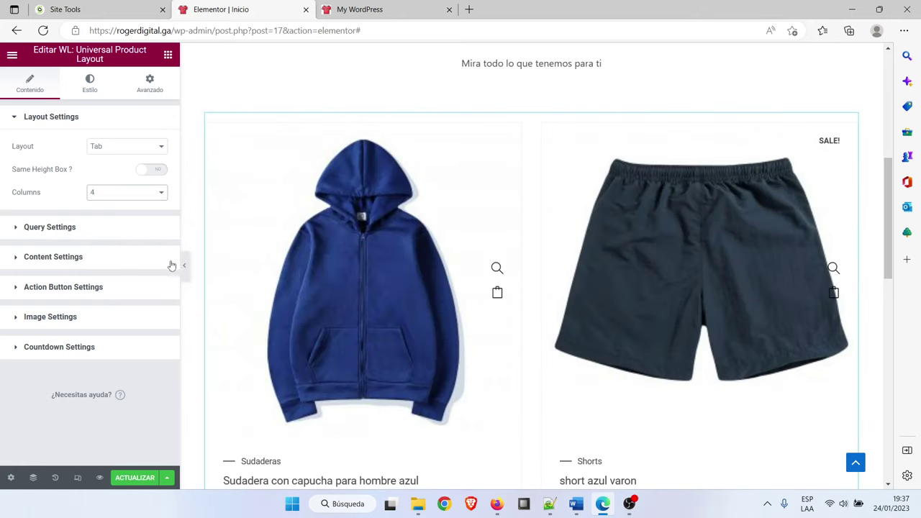
Step: Preview the product grid at full width, then zoom the browser out to 90%
{"action": "left_click", "coordinate": [183, 267]}
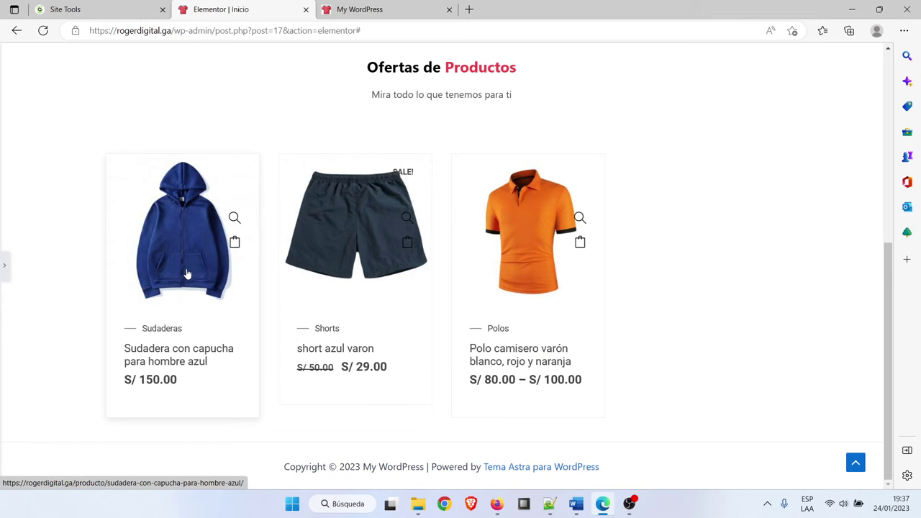
{"action": "left_click", "coordinate": [5, 265]}
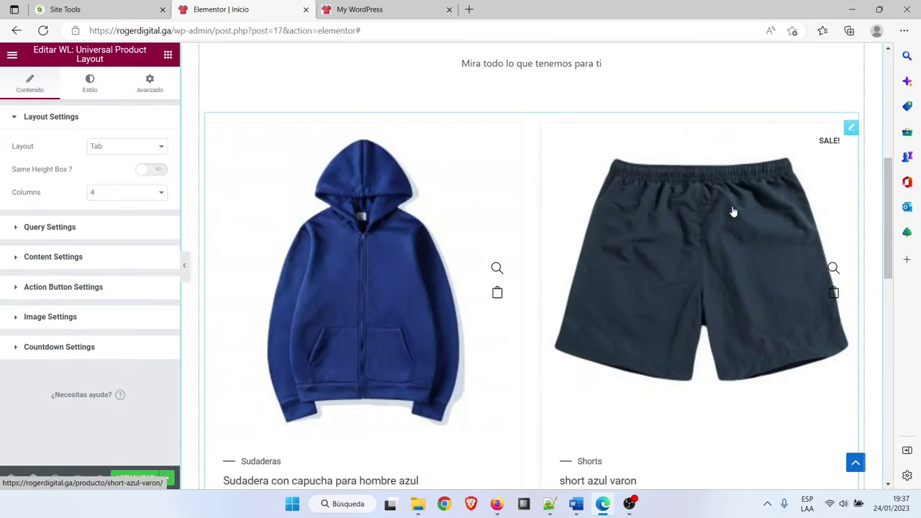
{"action": "key", "text": "ctrl+minus"}
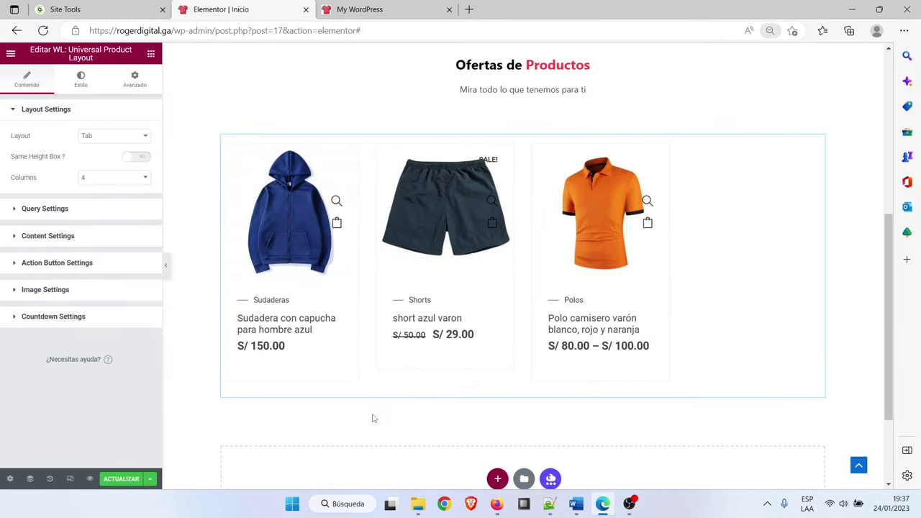
{"action": "scroll", "coordinate": [372, 418], "scroll_direction": "up", "scroll_amount": 1}
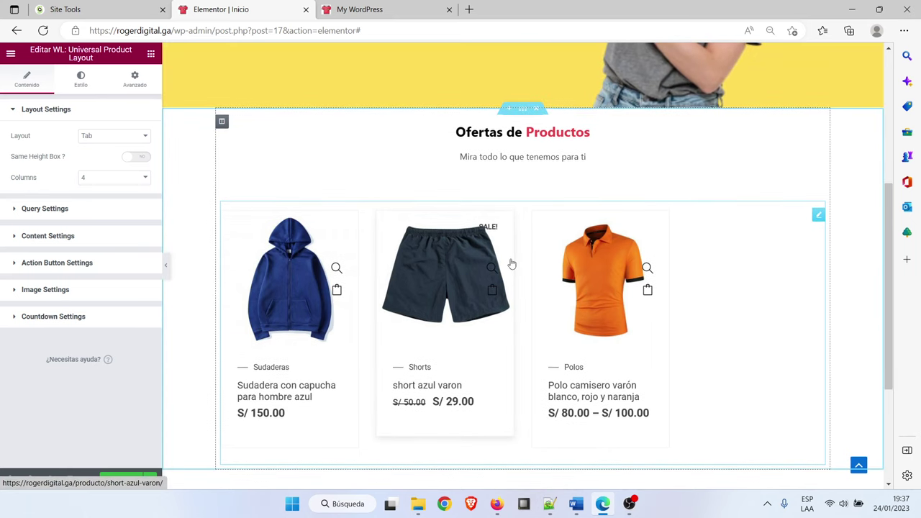
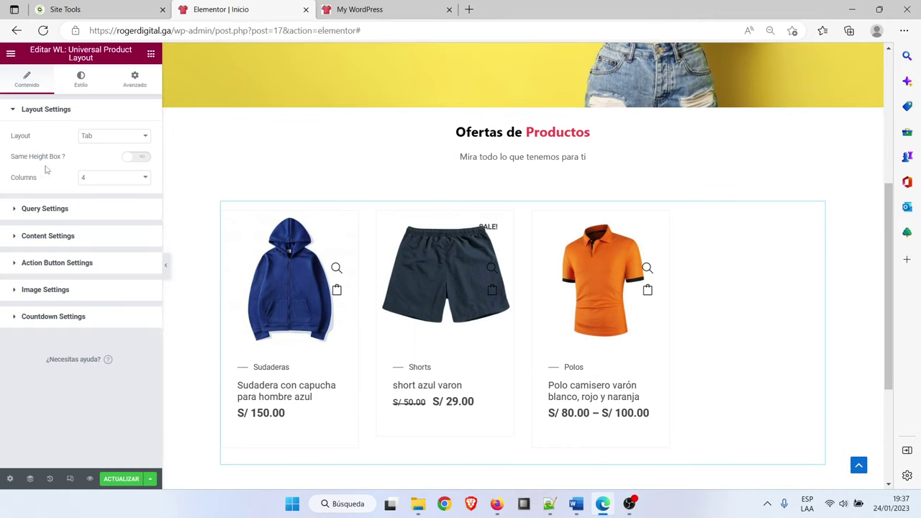
Step: Turn on Same Height Box and set the Product Limit to 8 in Query Settings
{"action": "left_click", "coordinate": [135, 158]}
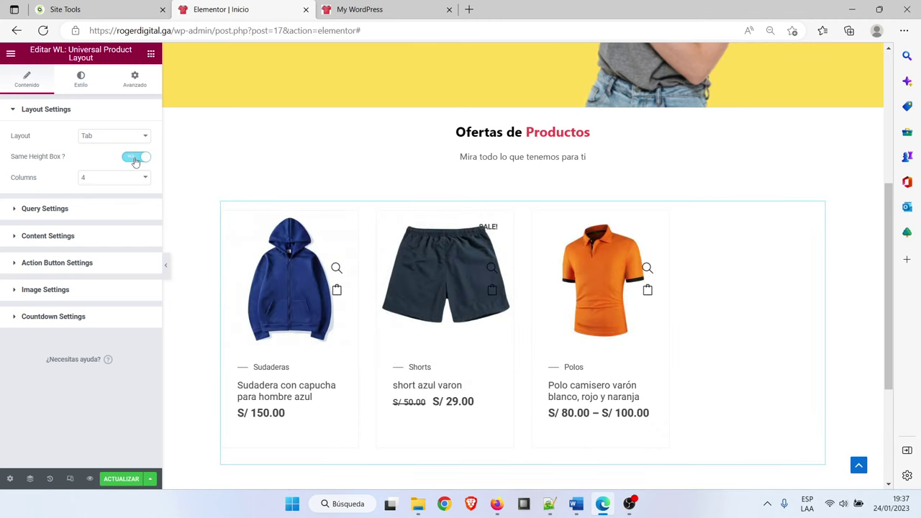
{"action": "left_click", "coordinate": [56, 208]}
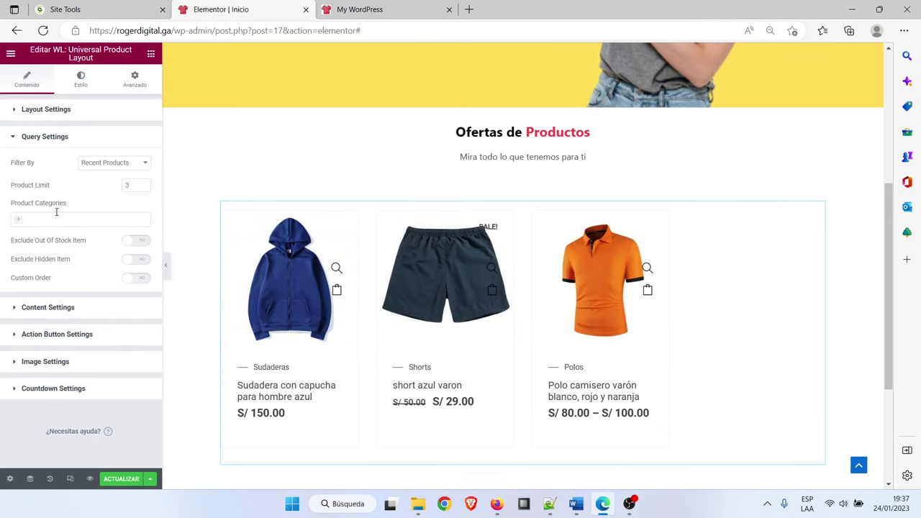
{"action": "left_click", "coordinate": [118, 163]}
{"action": "left_click", "coordinate": [119, 163]}
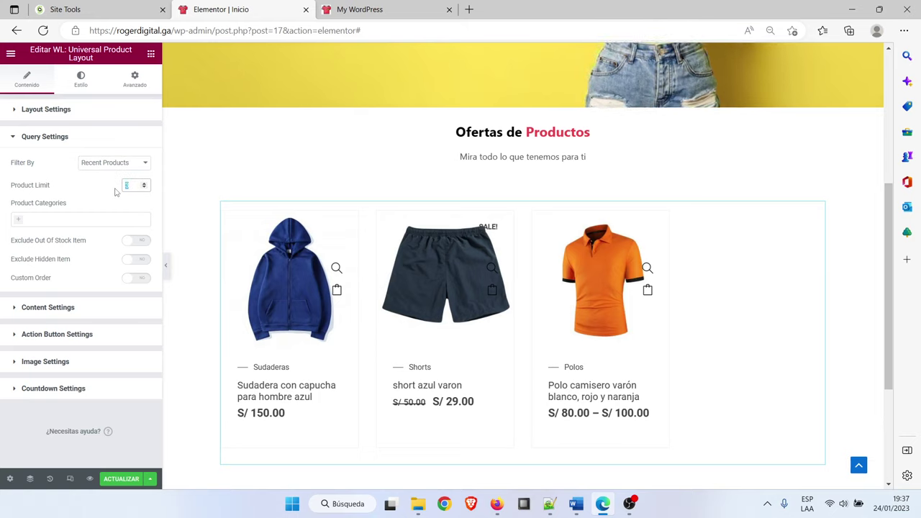
{"action": "type", "text": "4"}
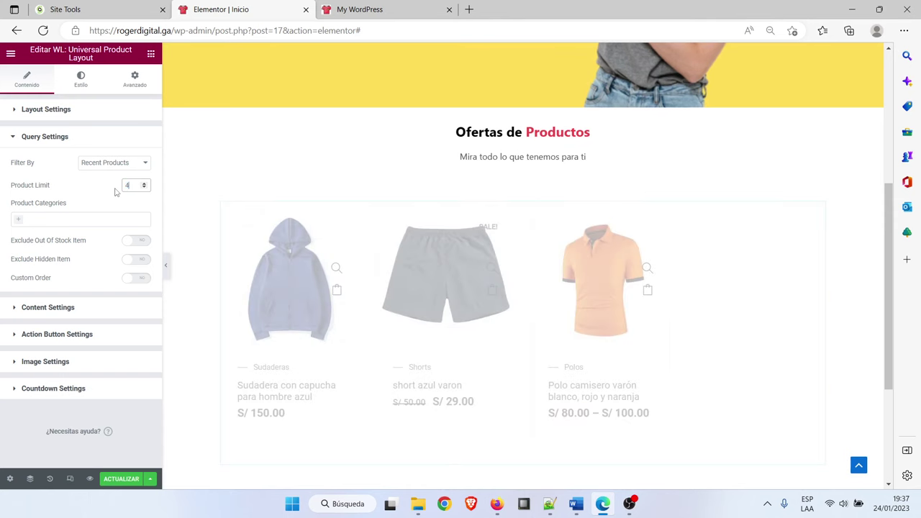
{"action": "type", "text": "8"}
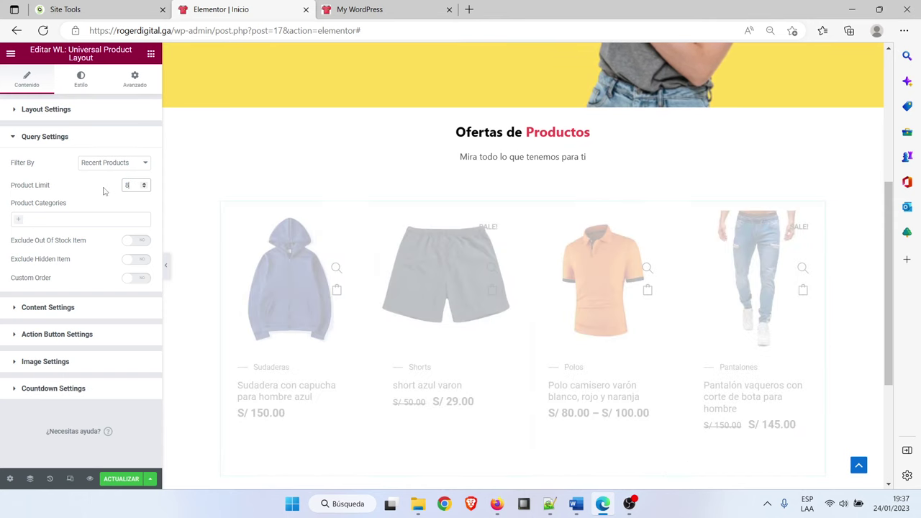
Step: Add Blusas, Buzos deportivos and Camisas to the Product Categories
{"action": "left_click", "coordinate": [38, 219]}
{"action": "left_click", "coordinate": [33, 235]}
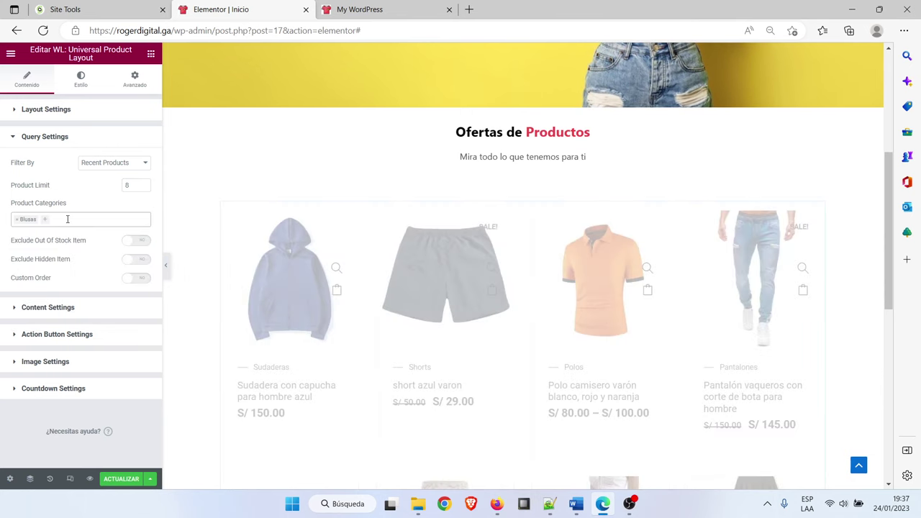
{"action": "left_click", "coordinate": [67, 219]}
{"action": "left_click", "coordinate": [57, 246]}
{"action": "left_click", "coordinate": [109, 220]}
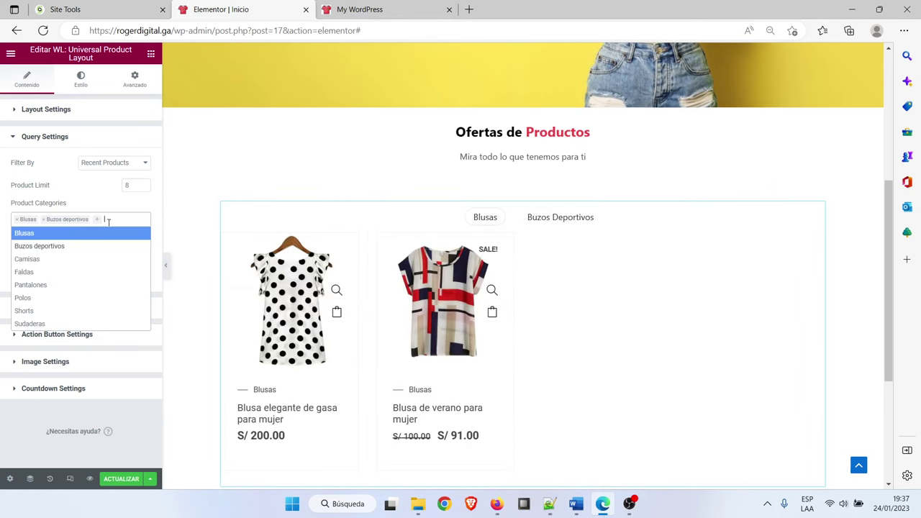
{"action": "left_click", "coordinate": [46, 259]}
Step: Add Faldas, Pantalones and Polos as further product categories
{"action": "left_click", "coordinate": [137, 218]}
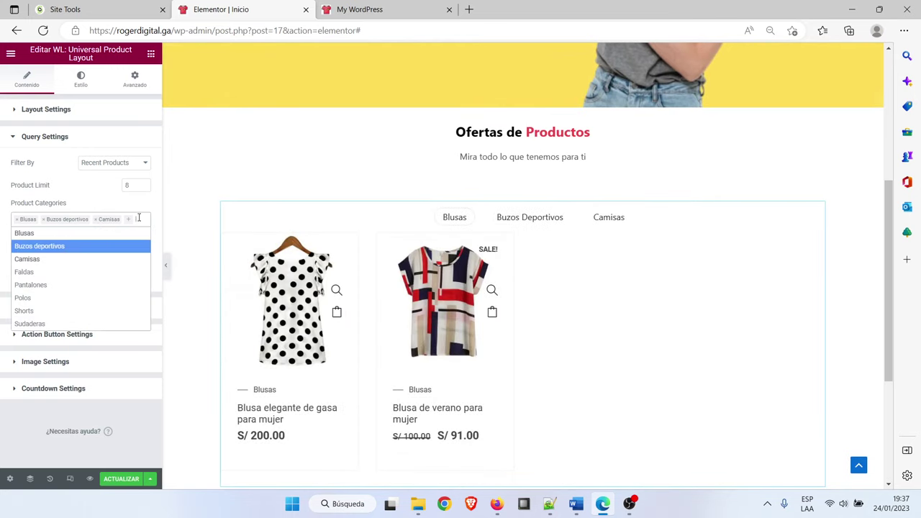
{"action": "left_click", "coordinate": [72, 276]}
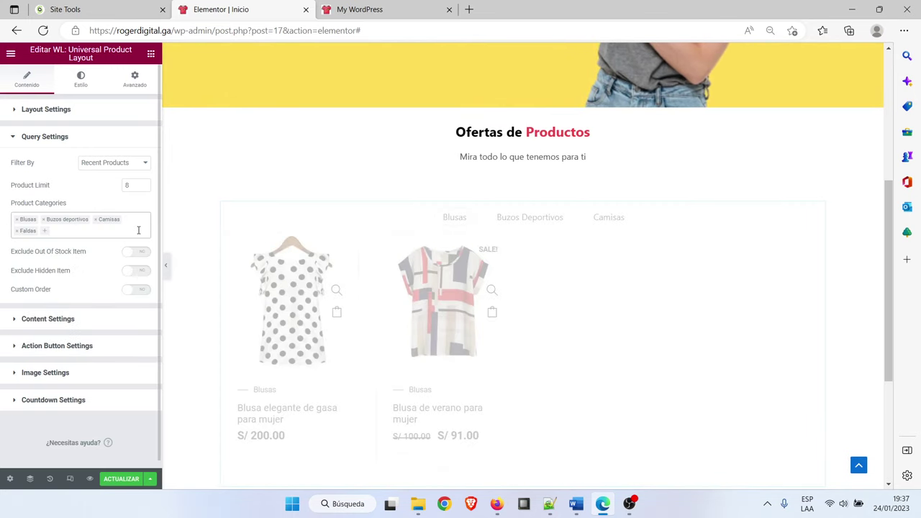
{"action": "left_click", "coordinate": [138, 231]}
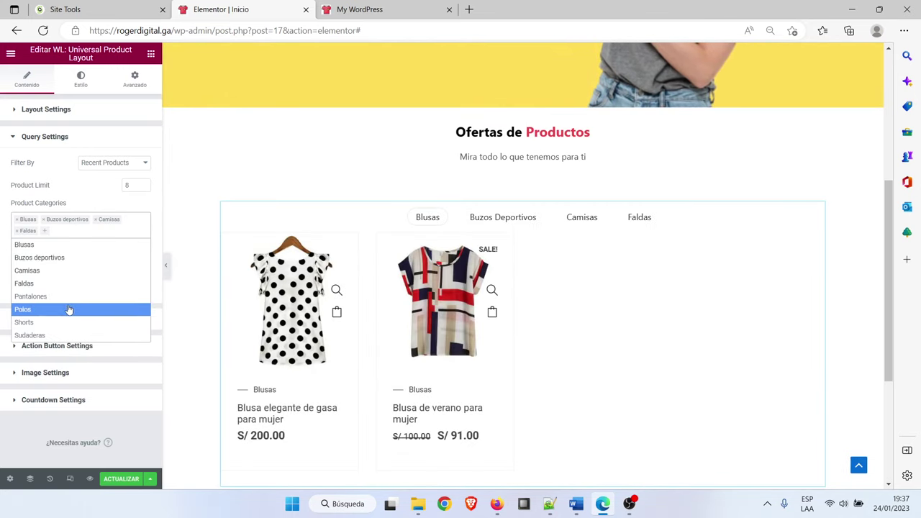
{"action": "left_click", "coordinate": [69, 297]}
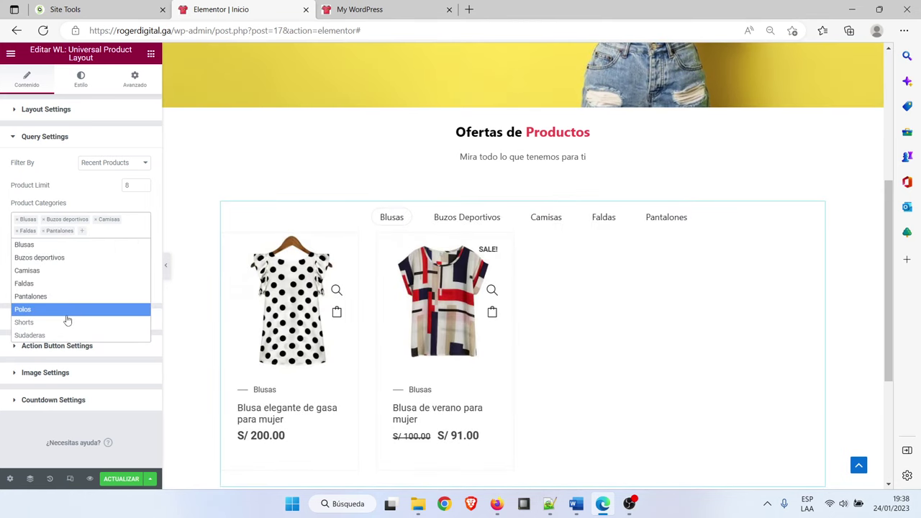
{"action": "left_click", "coordinate": [79, 309]}
{"action": "left_click", "coordinate": [128, 232]}
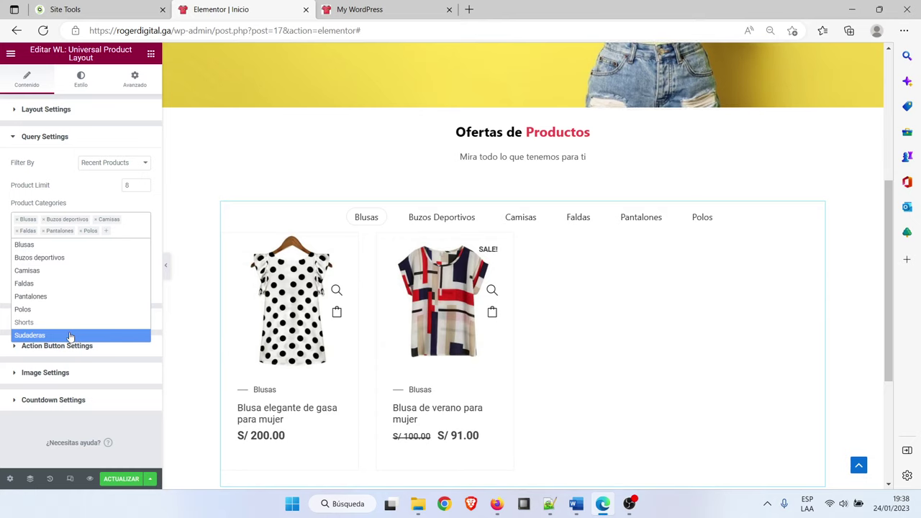
{"action": "left_click", "coordinate": [2, 301]}
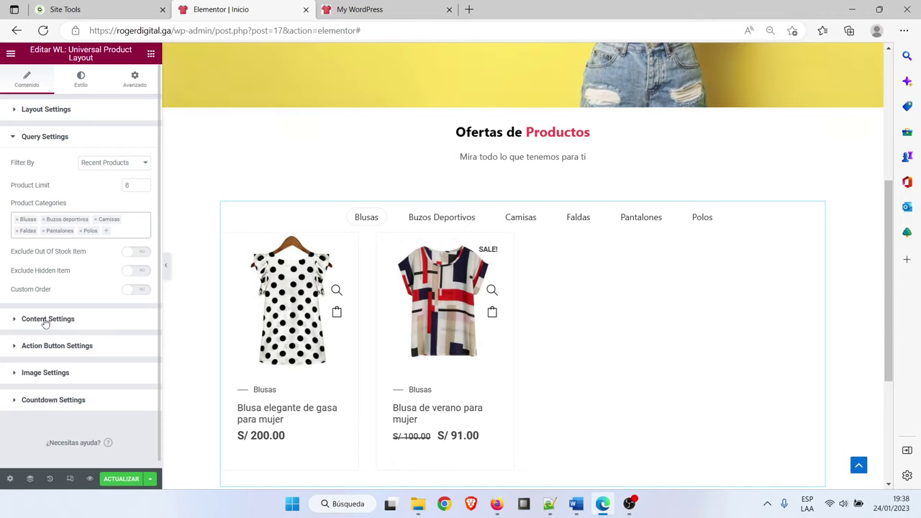
Step: In Content Settings keep card Style One and switch on Hide Category
{"action": "left_click", "coordinate": [45, 321]}
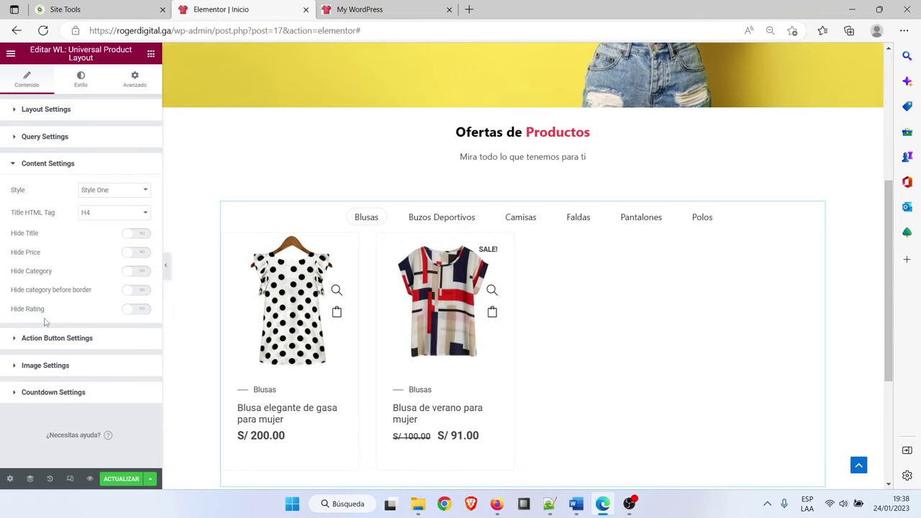
{"action": "left_click", "coordinate": [131, 193]}
{"action": "left_click", "coordinate": [130, 194]}
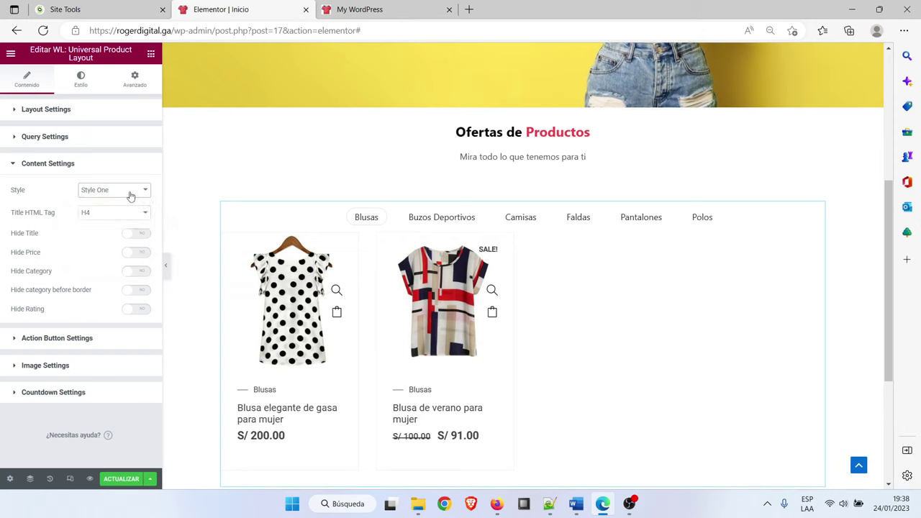
{"action": "left_click", "coordinate": [114, 190]}
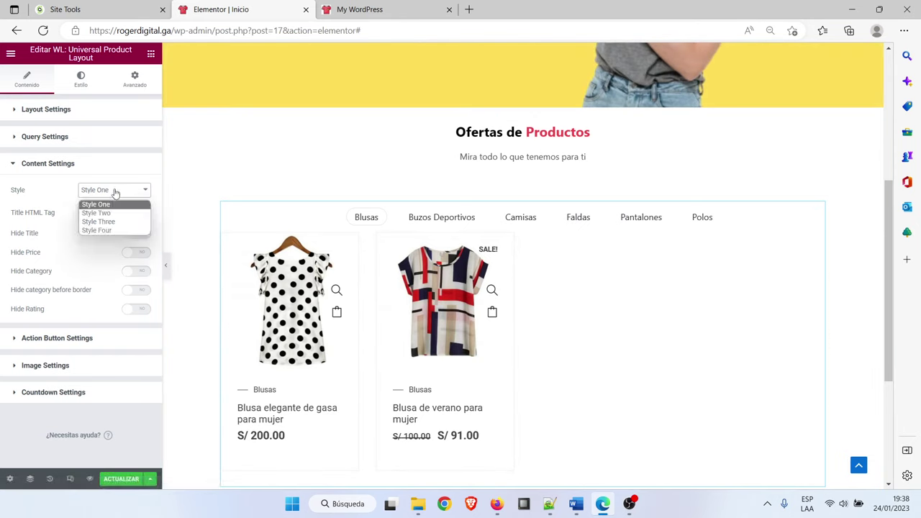
{"action": "left_click", "coordinate": [2, 260]}
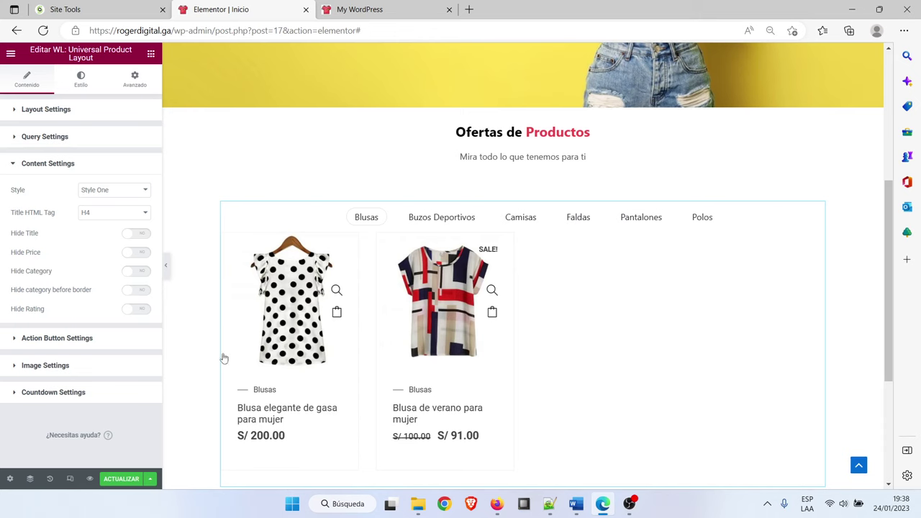
{"action": "left_click", "coordinate": [136, 271]}
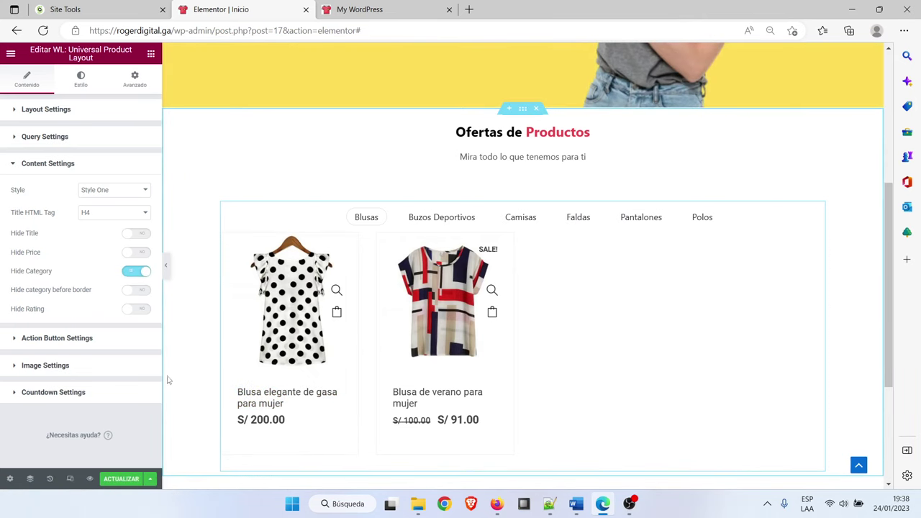
Step: Try action button Styles Two and Three, then set the buttons back to Style One
{"action": "left_click", "coordinate": [73, 347]}
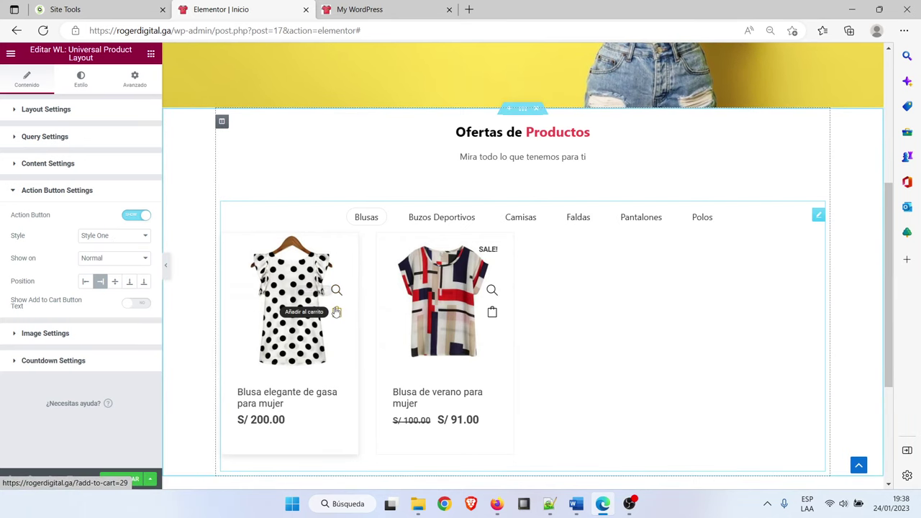
{"action": "left_click", "coordinate": [111, 235]}
{"action": "left_click", "coordinate": [100, 258]}
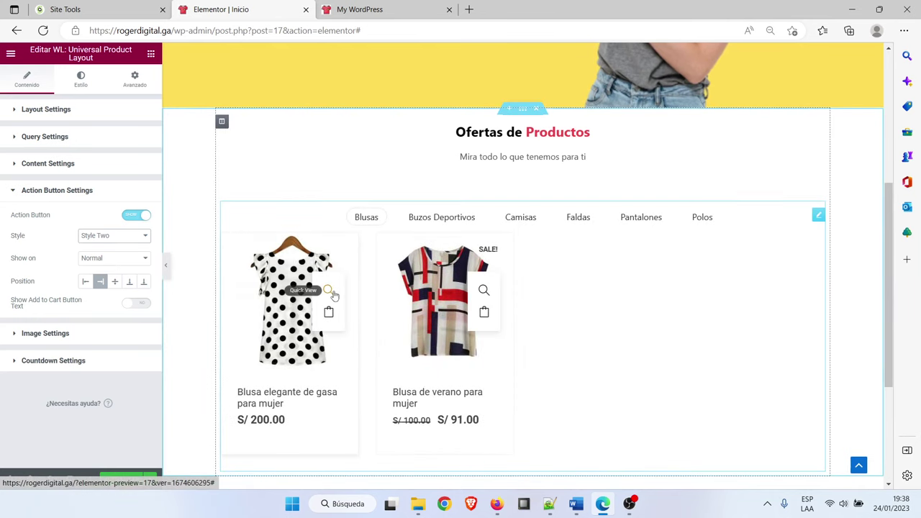
{"action": "left_click", "coordinate": [133, 236]}
{"action": "left_click", "coordinate": [127, 258]}
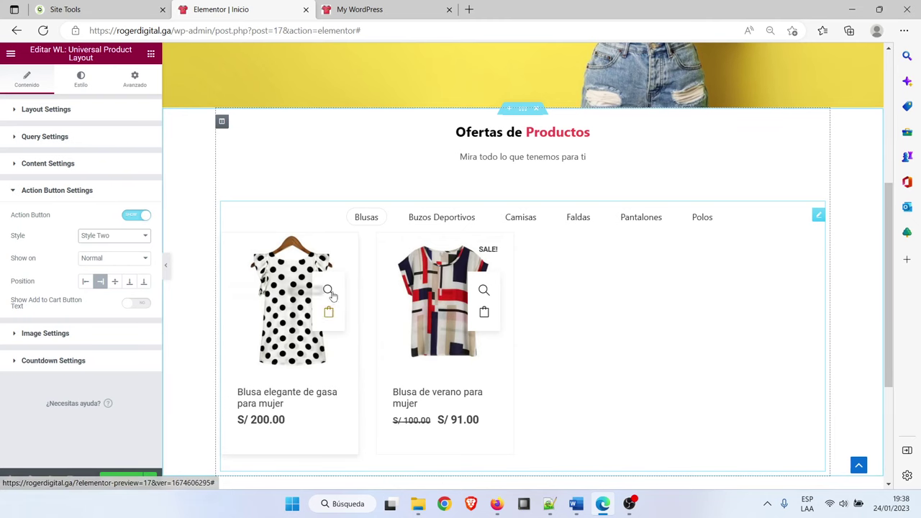
{"action": "left_click", "coordinate": [115, 238]}
{"action": "left_click", "coordinate": [112, 269]}
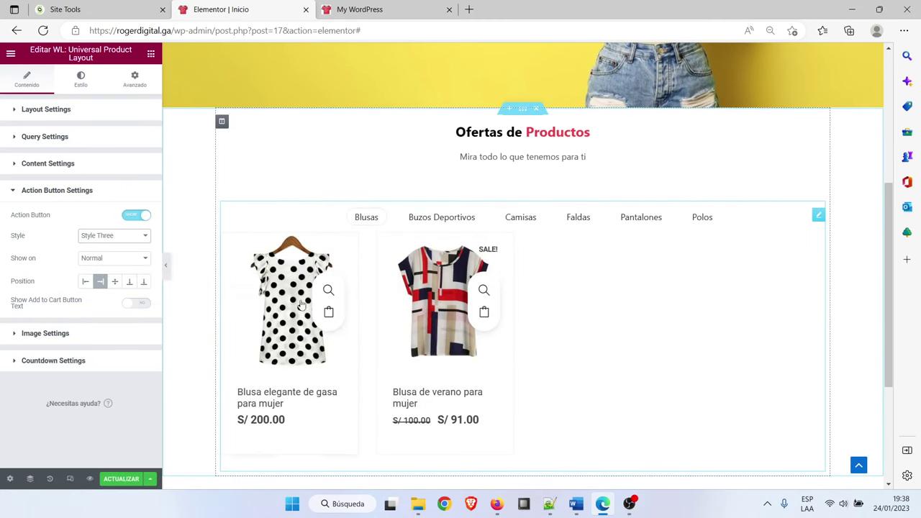
{"action": "left_click", "coordinate": [113, 238]}
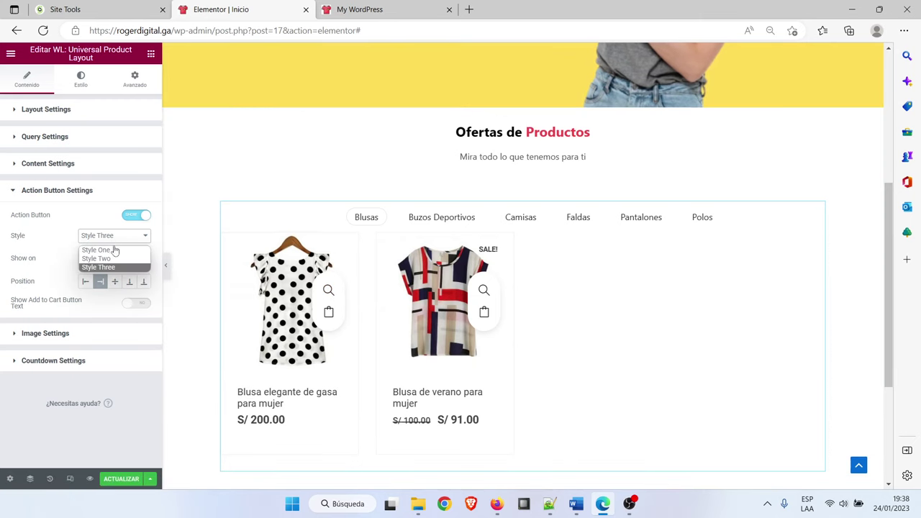
{"action": "left_click", "coordinate": [113, 248]}
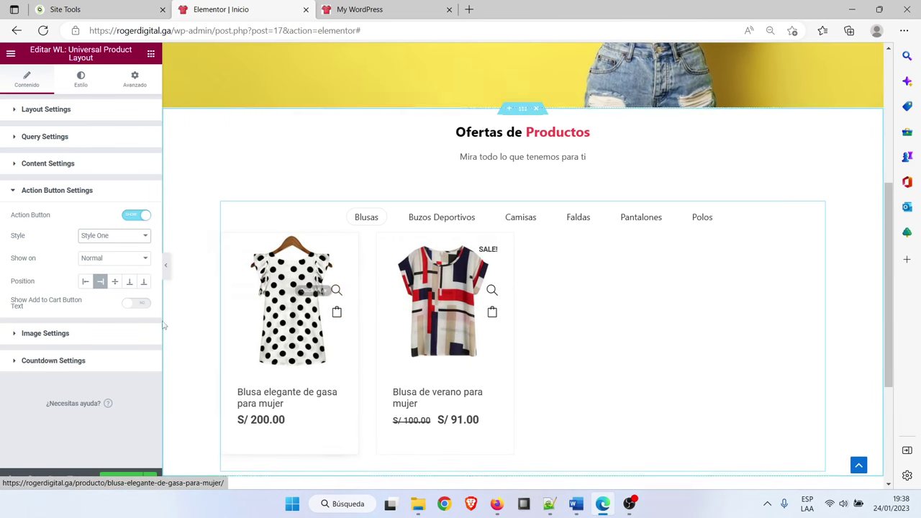
{"action": "left_click", "coordinate": [92, 338]}
Step: Show product images with thumbnail tabs and a red F1404B active border colour
{"action": "left_click", "coordinate": [123, 250]}
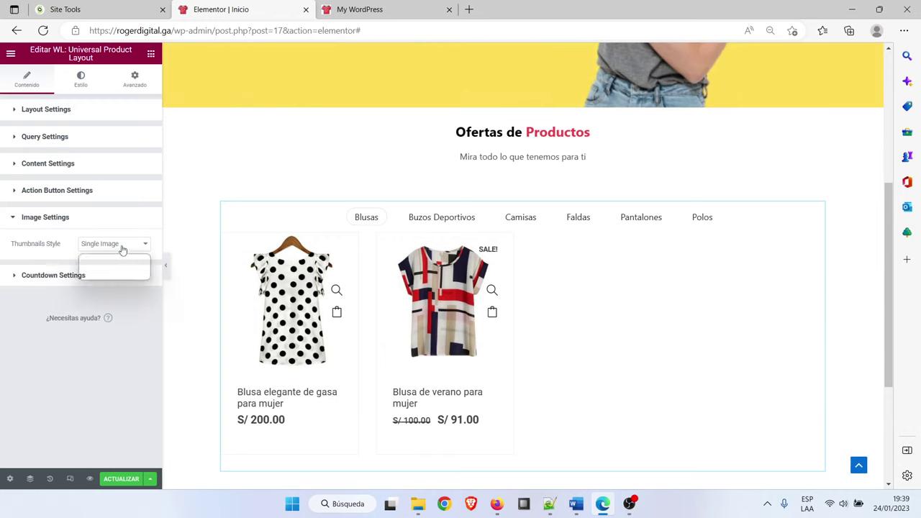
{"action": "left_click", "coordinate": [113, 276]}
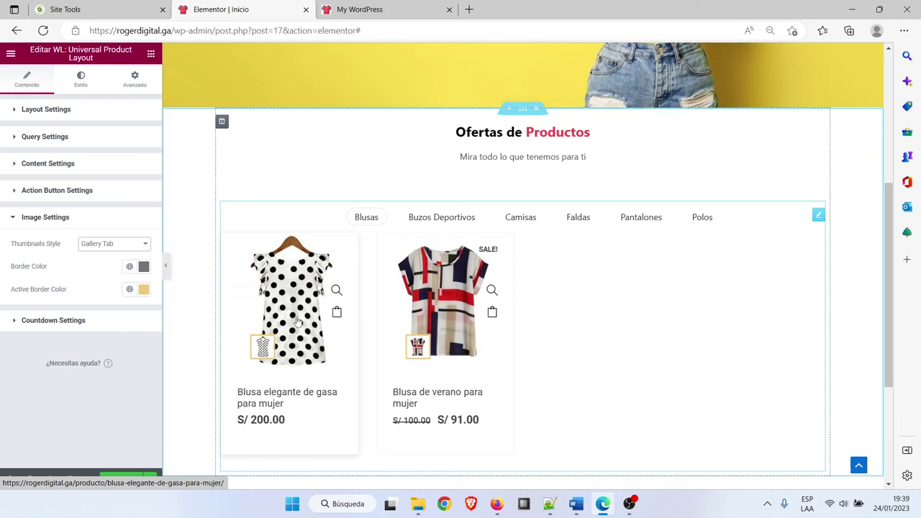
{"action": "left_click", "coordinate": [144, 290]}
{"action": "type", "text": "F1404B"}
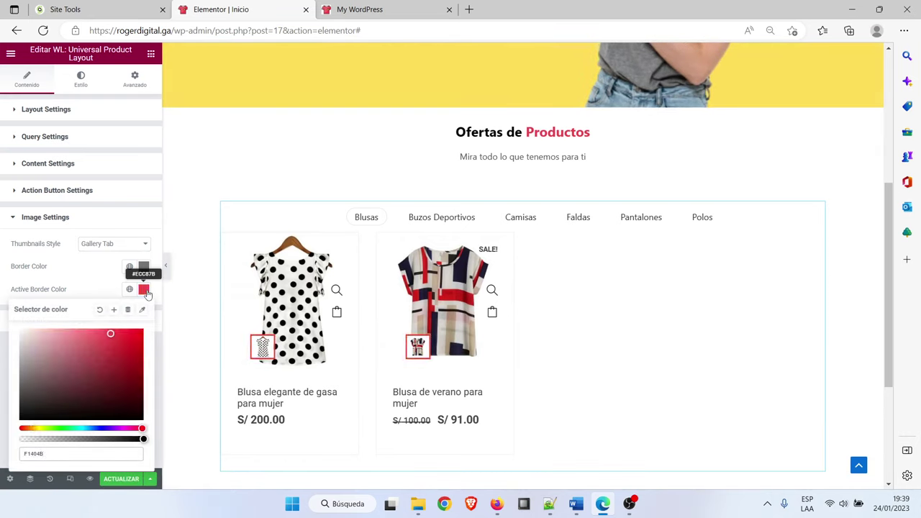
{"action": "left_click", "coordinate": [144, 290]}
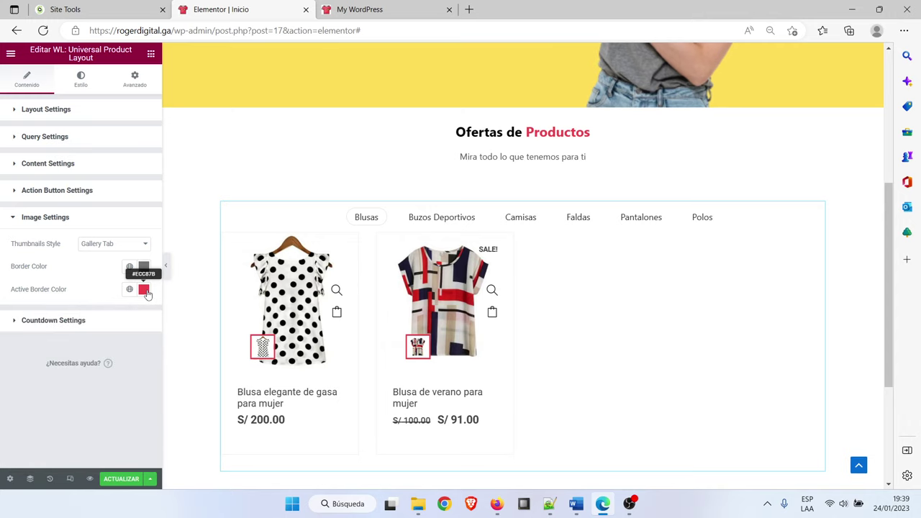
Step: Turn on the countdown timer, position it Left, and enable Custom Label
{"action": "left_click", "coordinate": [87, 325]}
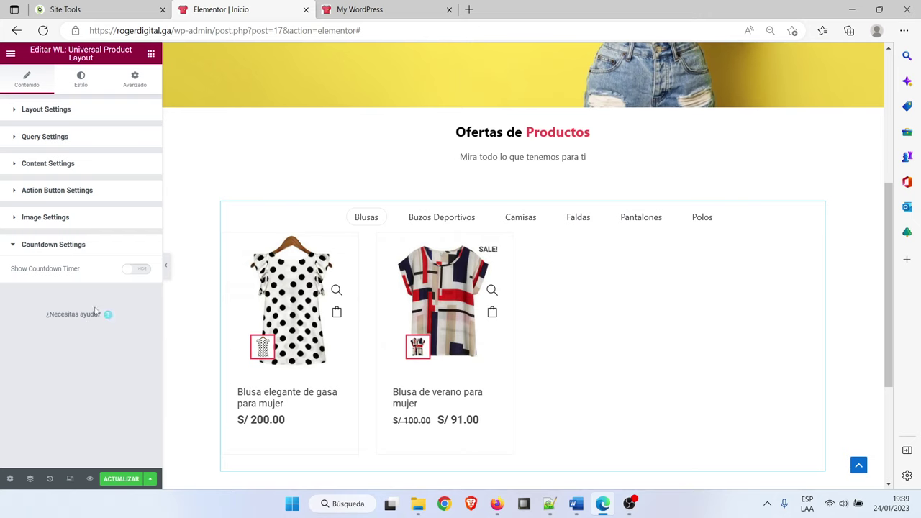
{"action": "left_click", "coordinate": [137, 274]}
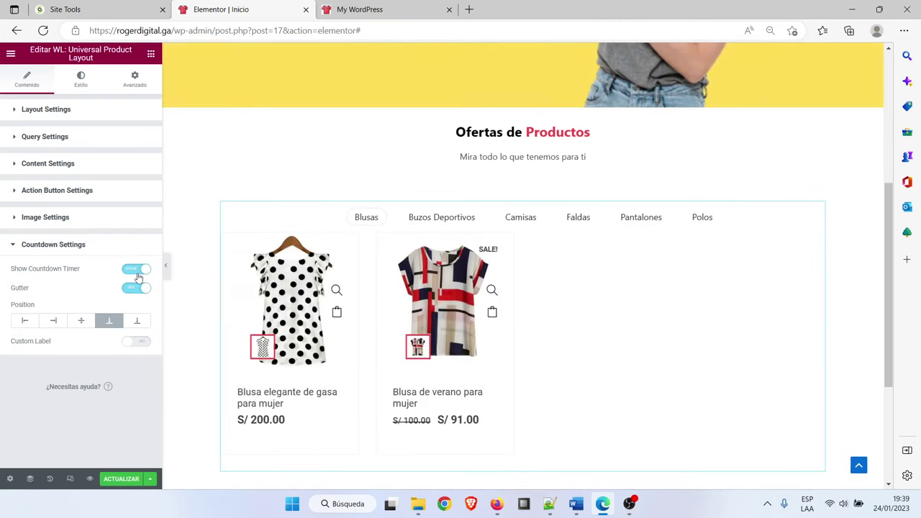
{"action": "left_click", "coordinate": [29, 321]}
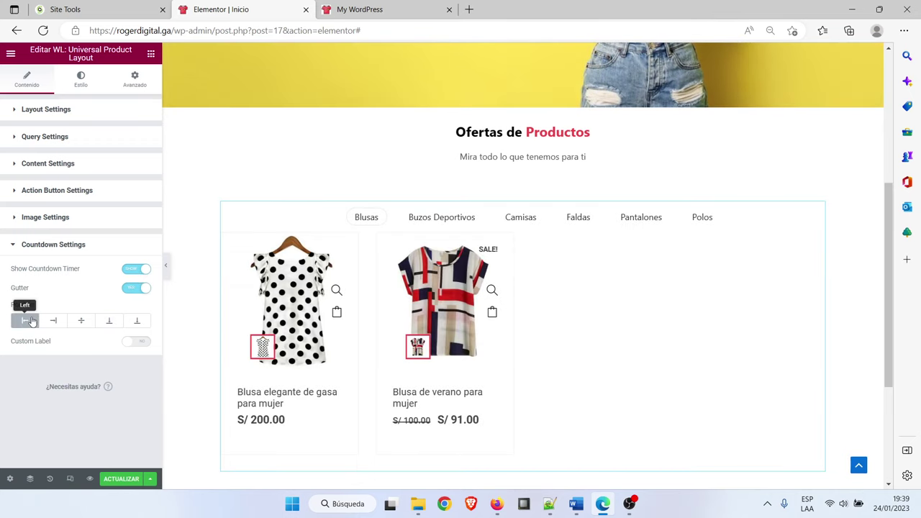
{"action": "left_click", "coordinate": [138, 345]}
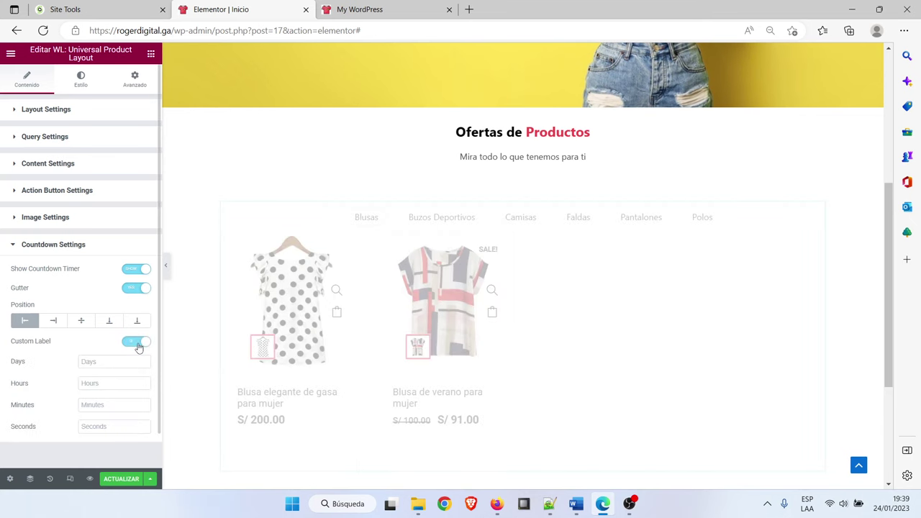
Step: Enter the countdown labels Días and Horas and save the page with ACTUALIZAR
{"action": "scroll", "coordinate": [123, 331], "scroll_direction": "down", "scroll_amount": 1}
{"action": "left_click", "coordinate": [113, 325]}
{"action": "type", "text": "Días"}
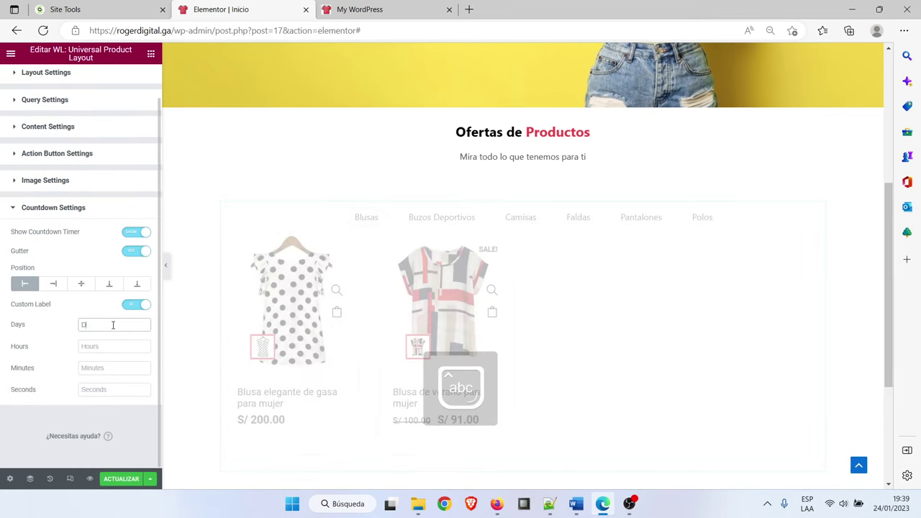
{"action": "key", "text": "Tab"}
{"action": "type", "text": "H"}
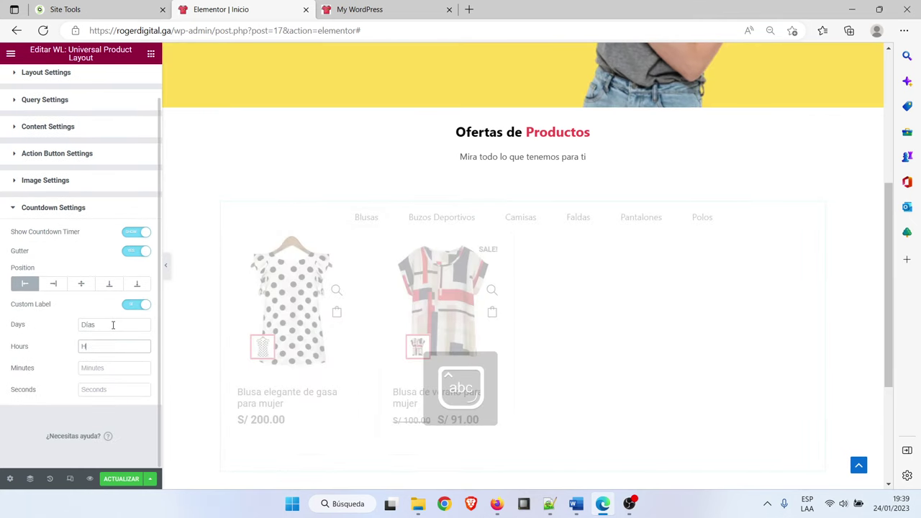
{"action": "type", "text": "oras"}
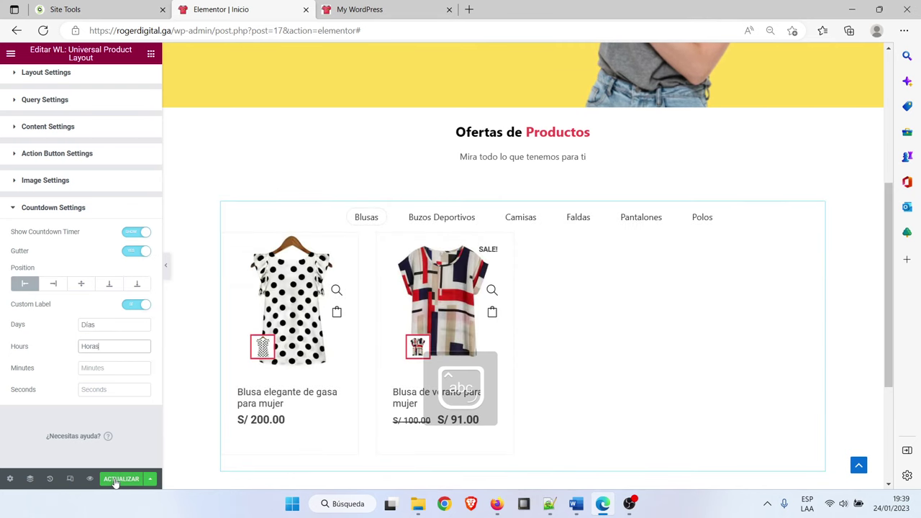
{"action": "left_click", "coordinate": [118, 479]}
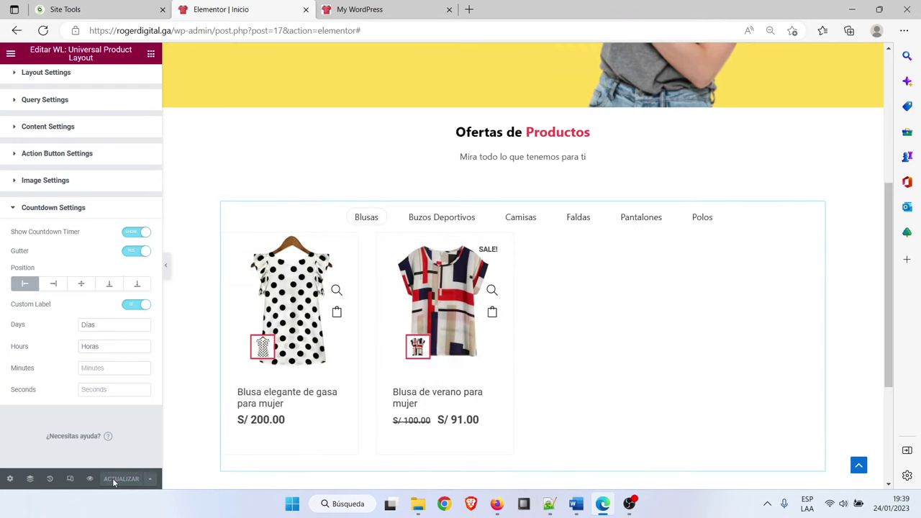
Step: Reload the live homepage and view the Buzos Deportivos, Camisas and Faldas offers
{"action": "left_click", "coordinate": [382, 8]}
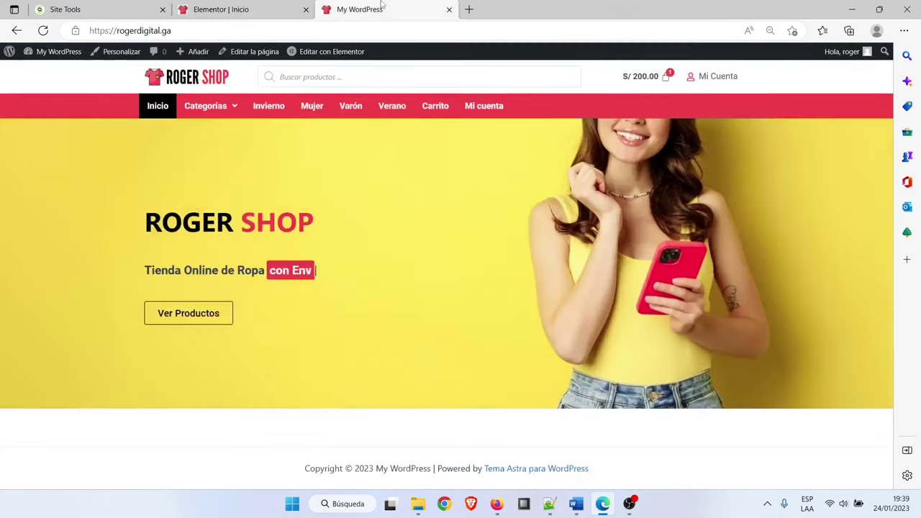
{"action": "left_click", "coordinate": [43, 30]}
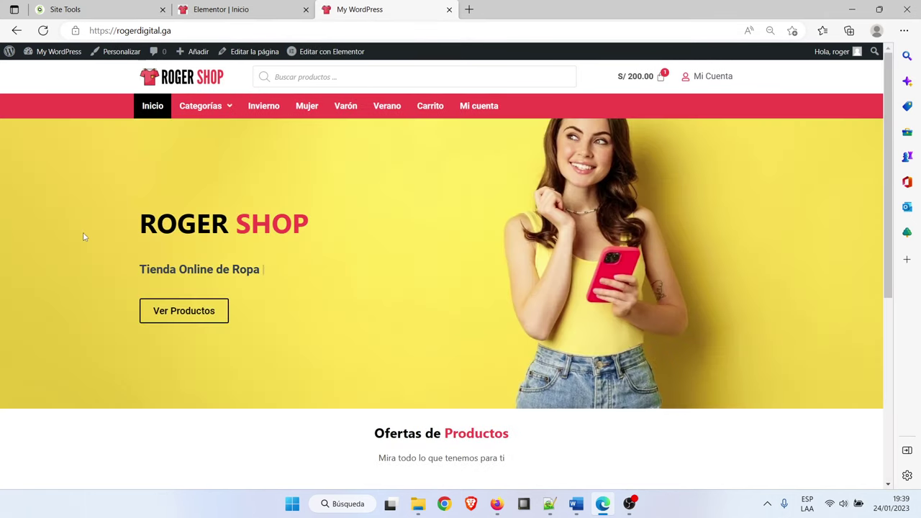
{"action": "scroll", "coordinate": [83, 236], "scroll_direction": "down", "scroll_amount": 2}
{"action": "scroll", "coordinate": [83, 236], "scroll_direction": "down", "scroll_amount": 3}
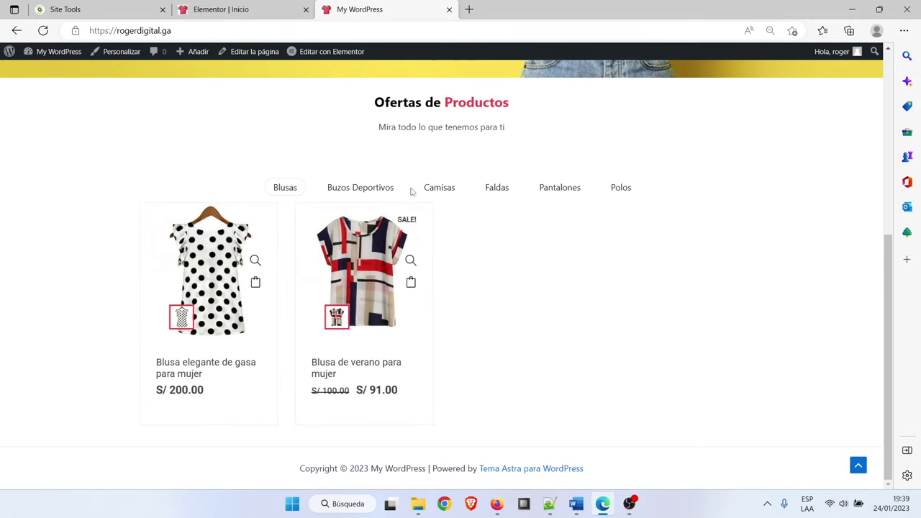
{"action": "left_click", "coordinate": [355, 190]}
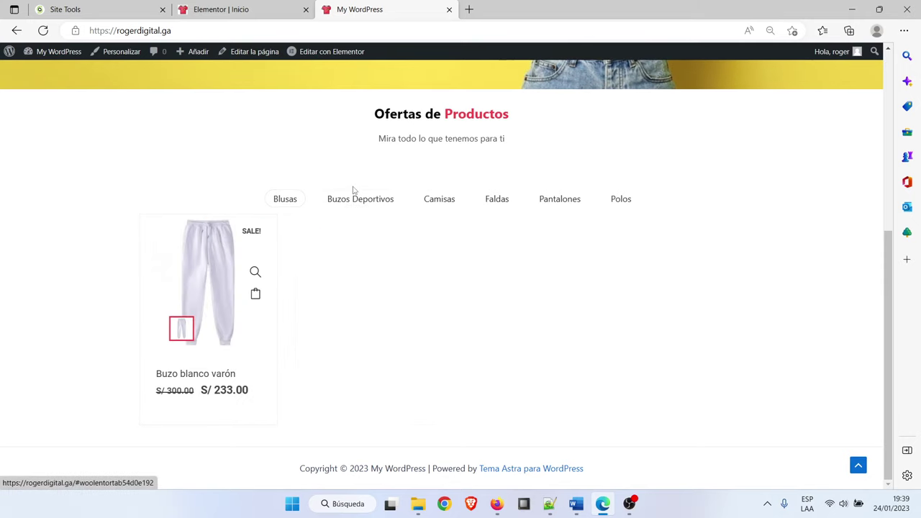
{"action": "left_click", "coordinate": [439, 200]}
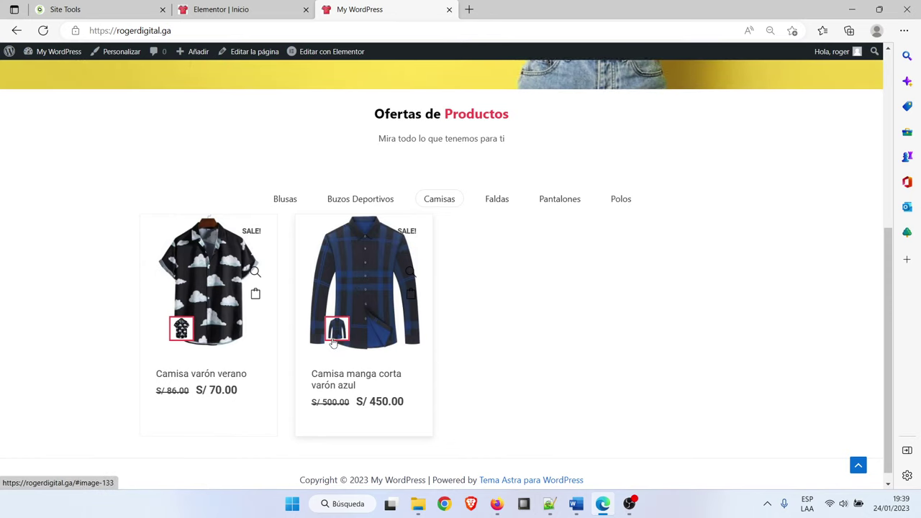
{"action": "left_click", "coordinate": [496, 204]}
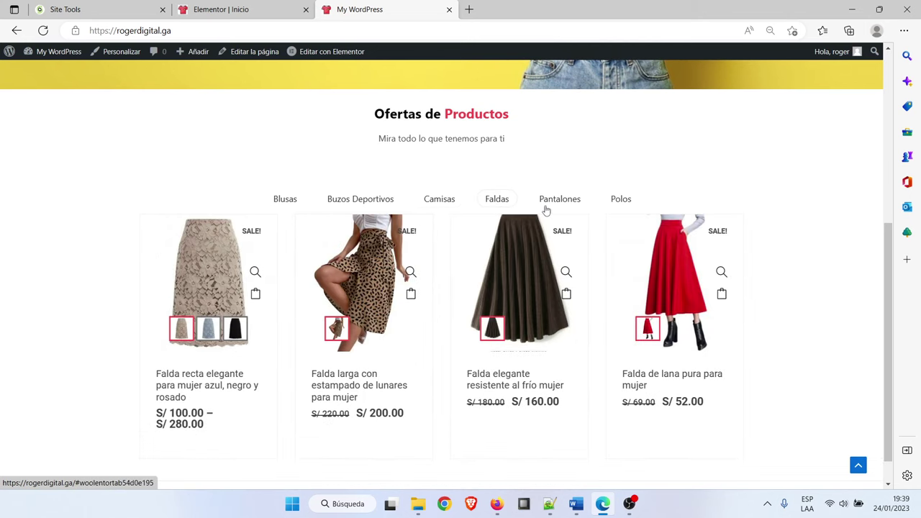
Step: Preview the first skirt in blue, then check the Pantalones, Polos, Buzos Deportivos and Blusas tabs
{"action": "scroll", "coordinate": [432, 274], "scroll_direction": "down", "scroll_amount": 2}
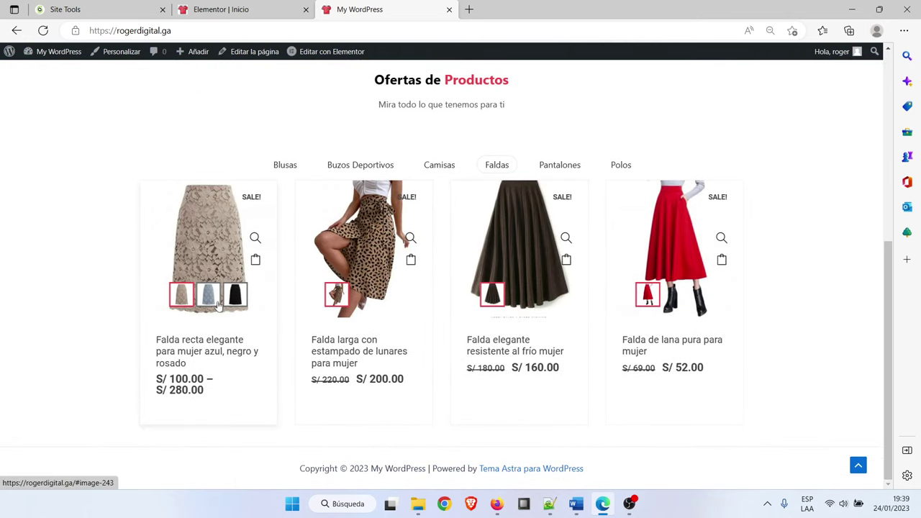
{"action": "left_click", "coordinate": [225, 303]}
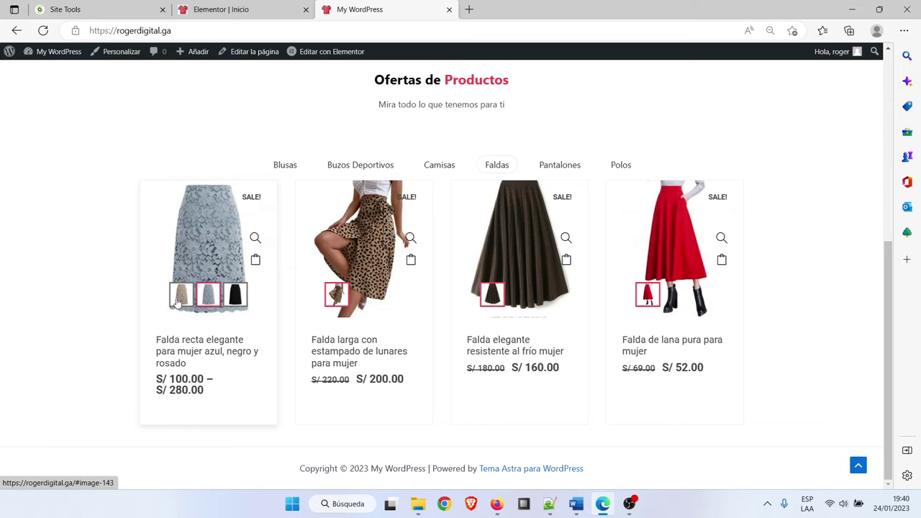
{"action": "left_click", "coordinate": [566, 166]}
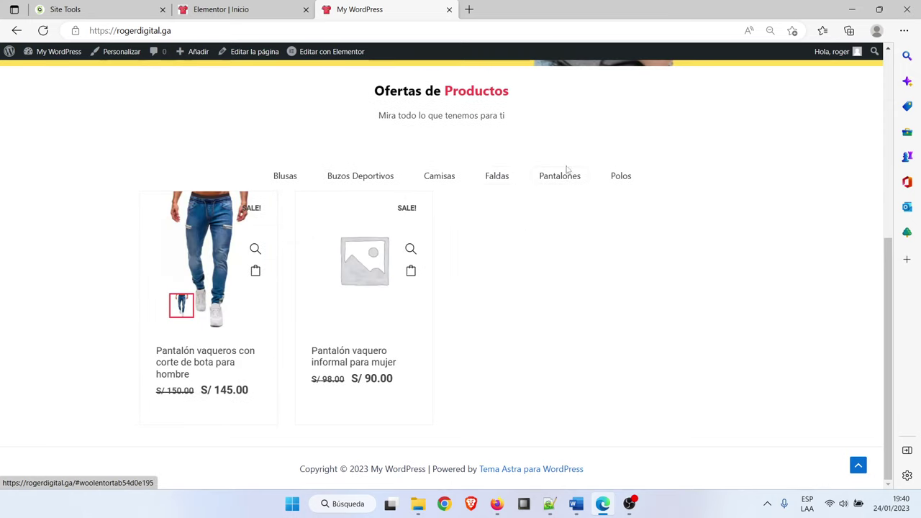
{"action": "left_click", "coordinate": [630, 175]}
{"action": "left_click", "coordinate": [367, 188]}
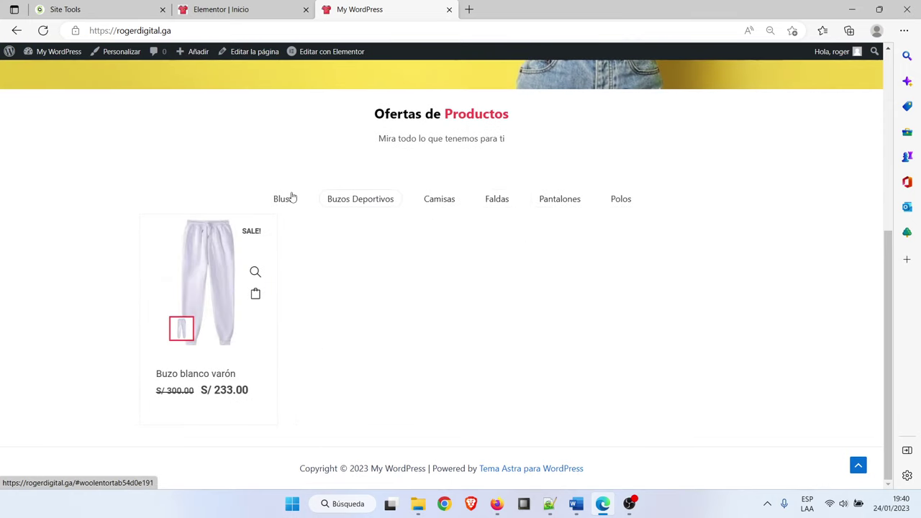
{"action": "left_click", "coordinate": [289, 198]}
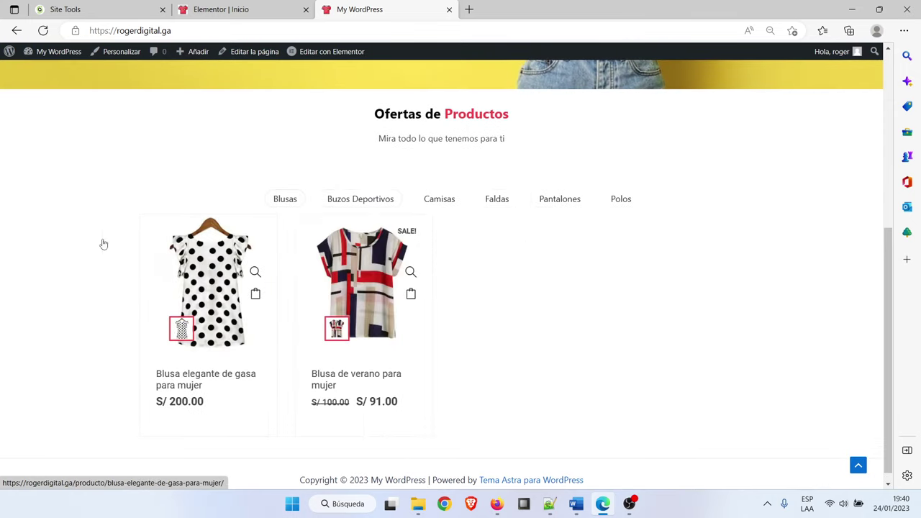
Step: Bring up and dismiss link options for the blouse image and the dashboard link
{"action": "right_click", "coordinate": [212, 266]}
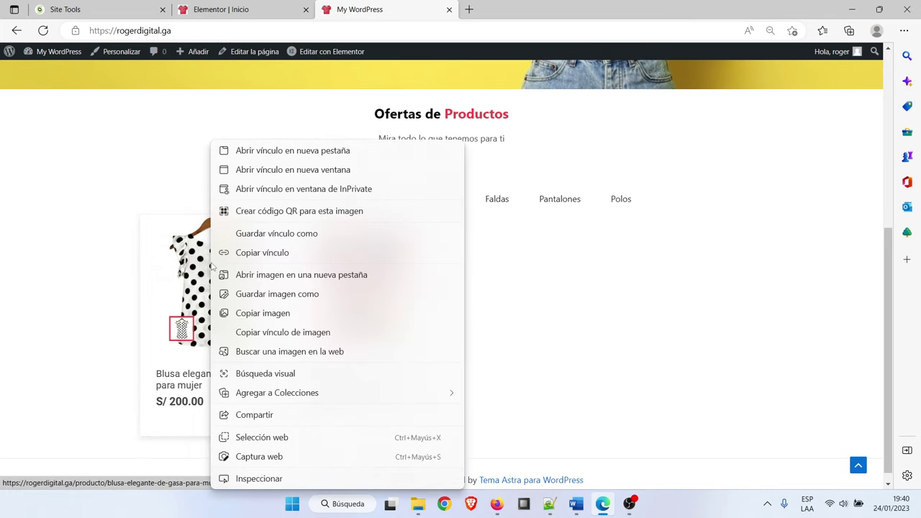
{"action": "left_click", "coordinate": [22, 212]}
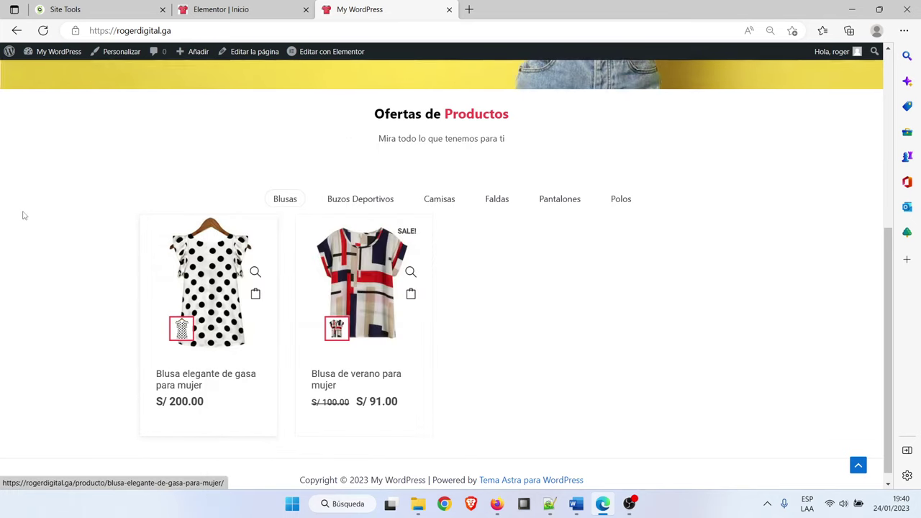
{"action": "right_click", "coordinate": [80, 71]}
{"action": "key", "text": "Escape"}
Step: Open the admin dashboard in a new tab and edit the Blusa de verano para mujer product
{"action": "middle_click", "coordinate": [81, 72]}
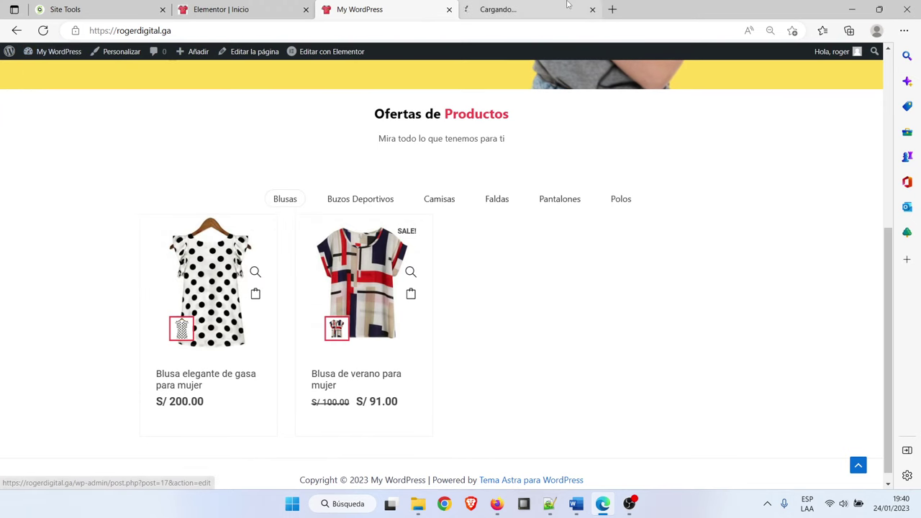
{"action": "left_click", "coordinate": [561, 9]}
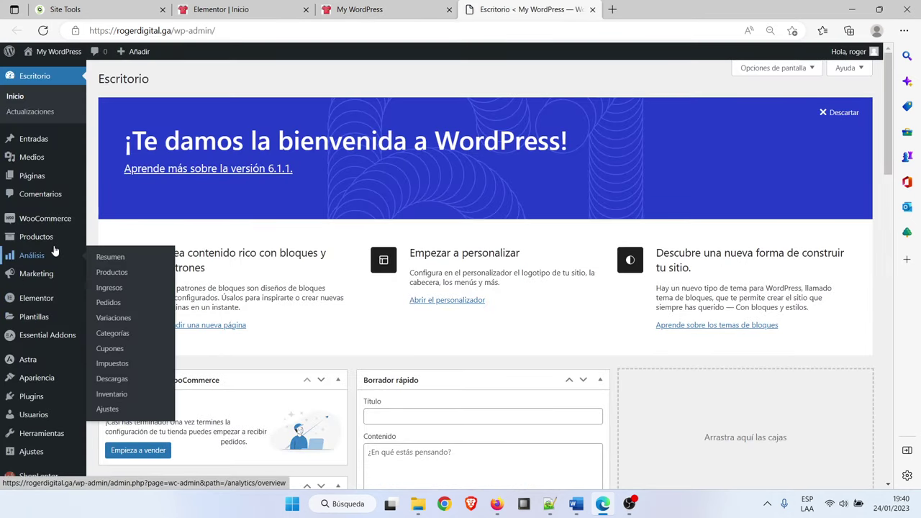
{"action": "left_click", "coordinate": [36, 237]}
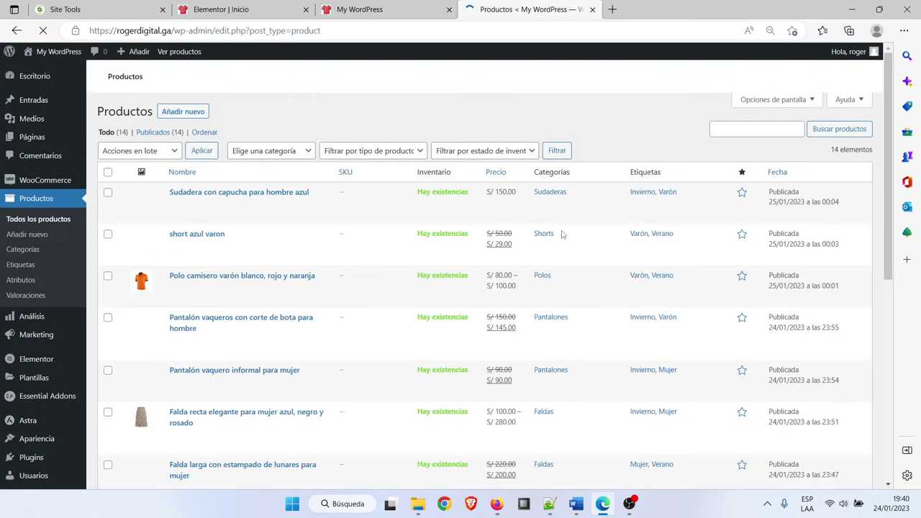
{"action": "scroll", "coordinate": [608, 346], "scroll_direction": "down", "scroll_amount": 7}
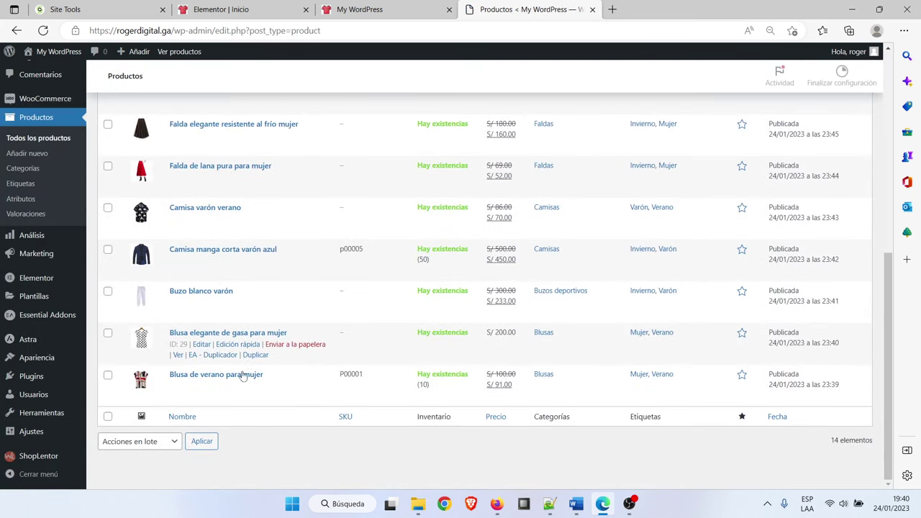
{"action": "left_click", "coordinate": [243, 375]}
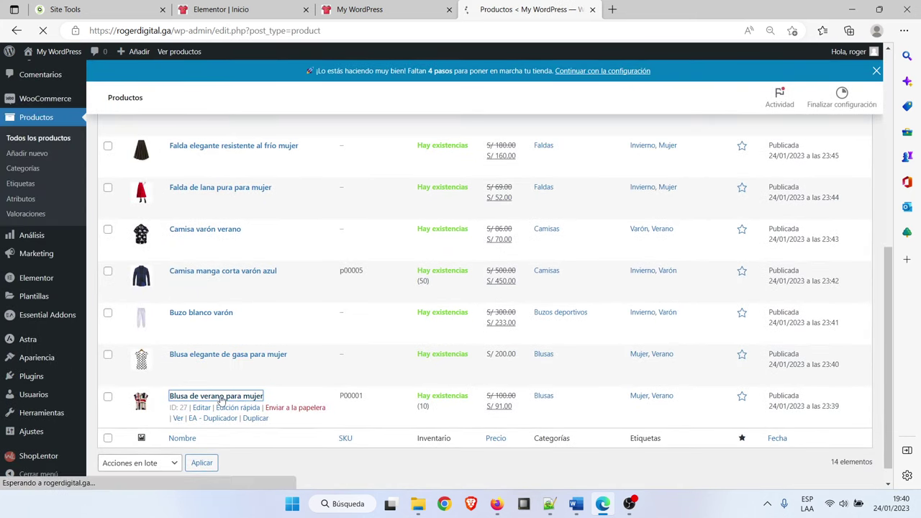
Step: Schedule the blouse's sale from 2023-01-24 to 2023-01-31, update it, and reload the live site
{"action": "scroll", "coordinate": [537, 271], "scroll_direction": "down", "scroll_amount": 10}
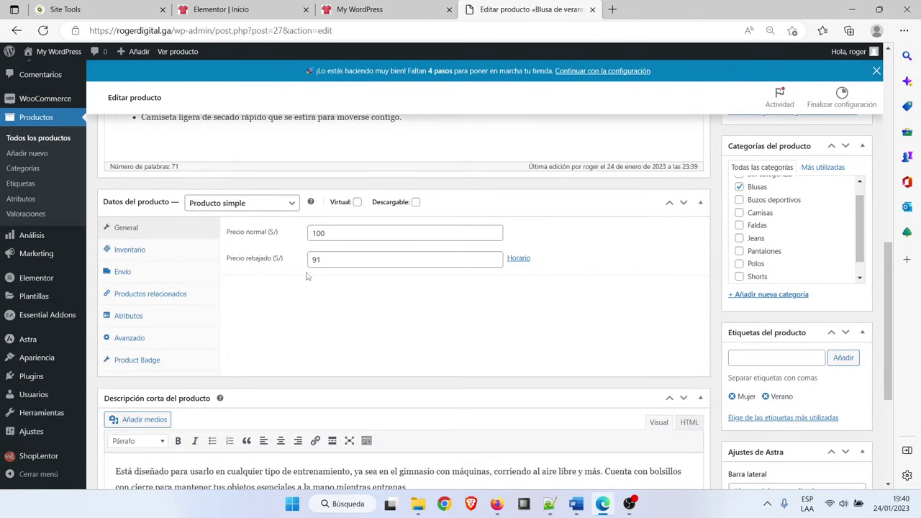
{"action": "left_click", "coordinate": [519, 258]}
{"action": "left_click", "coordinate": [347, 288]}
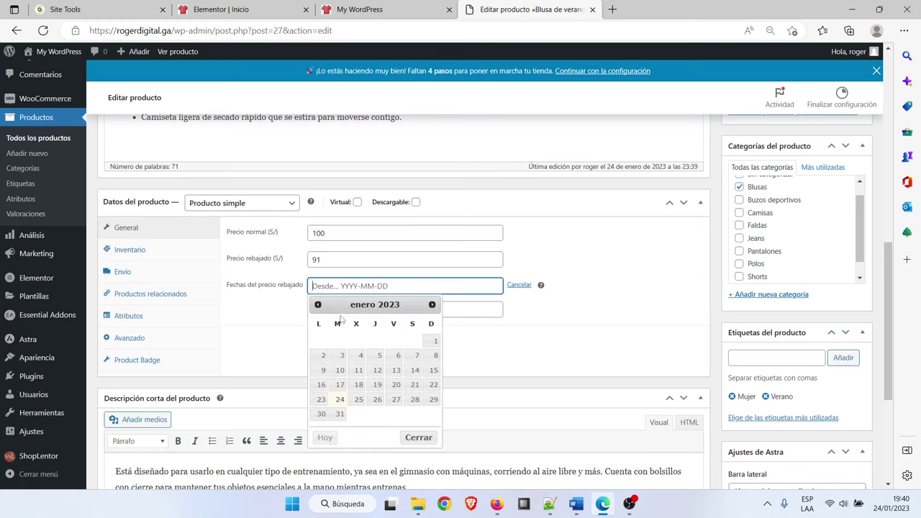
{"action": "left_click", "coordinate": [339, 400]}
{"action": "left_click", "coordinate": [373, 311]}
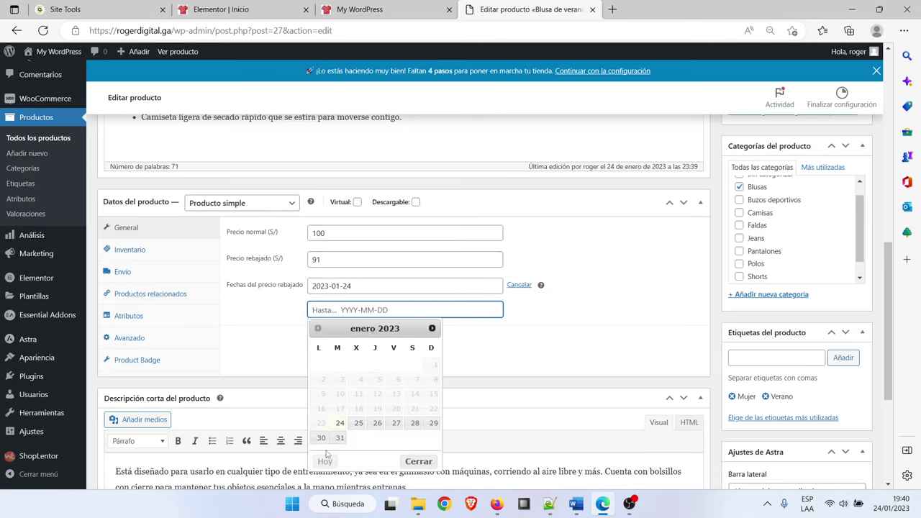
{"action": "left_click", "coordinate": [339, 437]}
{"action": "scroll", "coordinate": [827, 216], "scroll_direction": "up", "scroll_amount": 1}
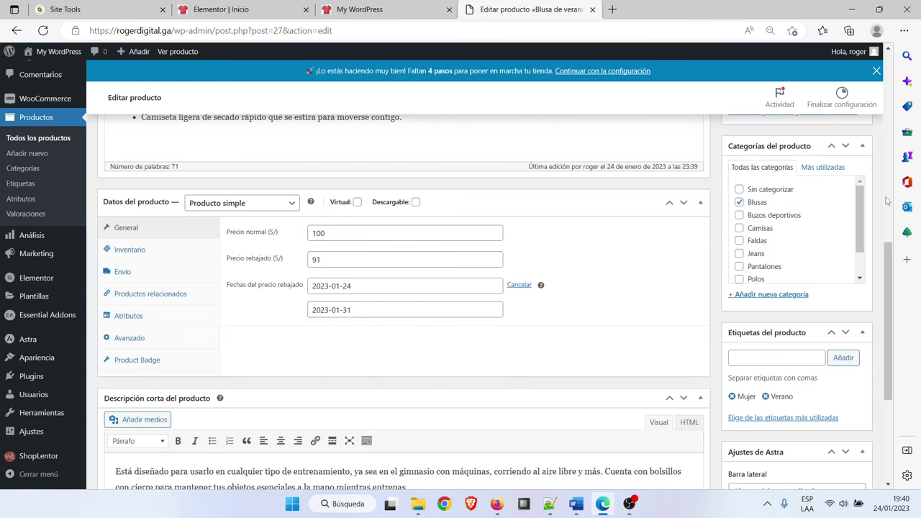
{"action": "scroll", "coordinate": [886, 200], "scroll_direction": "up", "scroll_amount": 10}
{"action": "left_click", "coordinate": [845, 242]}
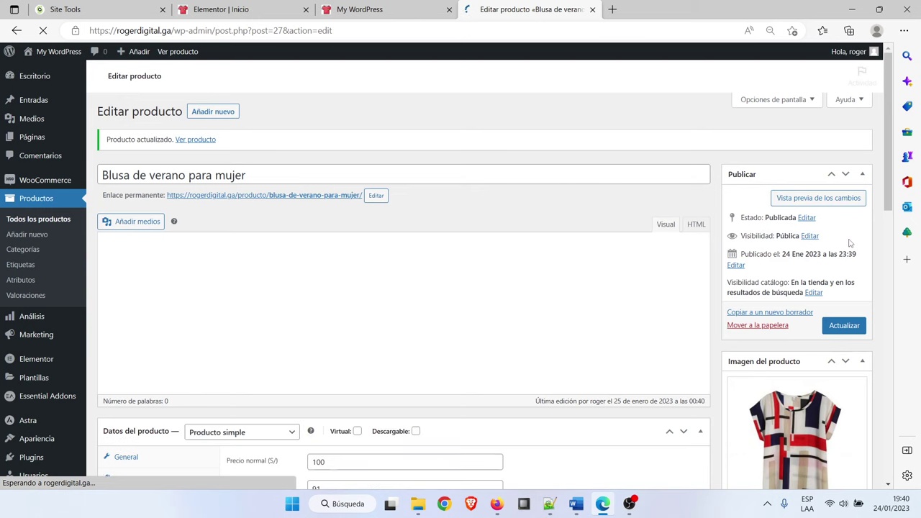
{"action": "left_click", "coordinate": [422, 5]}
{"action": "left_click", "coordinate": [43, 30]}
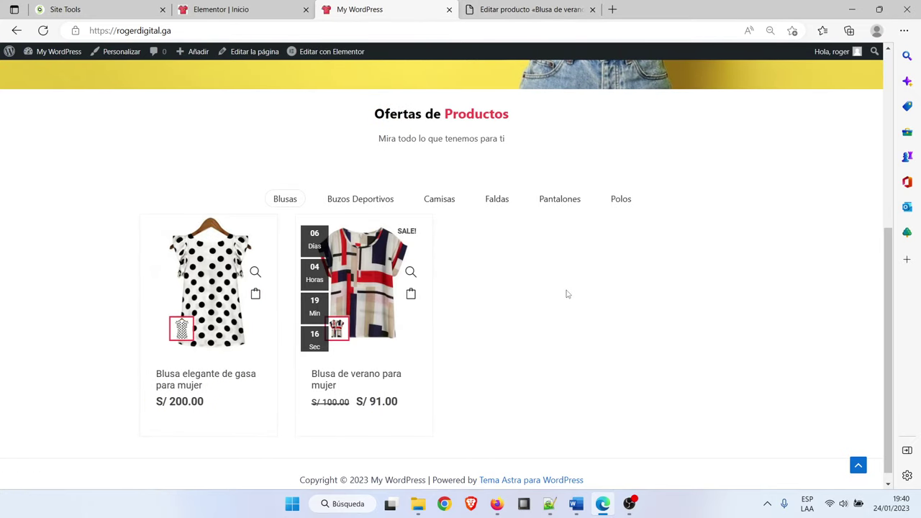
Step: Check the striped blouse's countdown and S/ 91.00 price, close the product editor, and return to Elementor
{"action": "scroll", "coordinate": [561, 295], "scroll_direction": "down", "scroll_amount": 1}
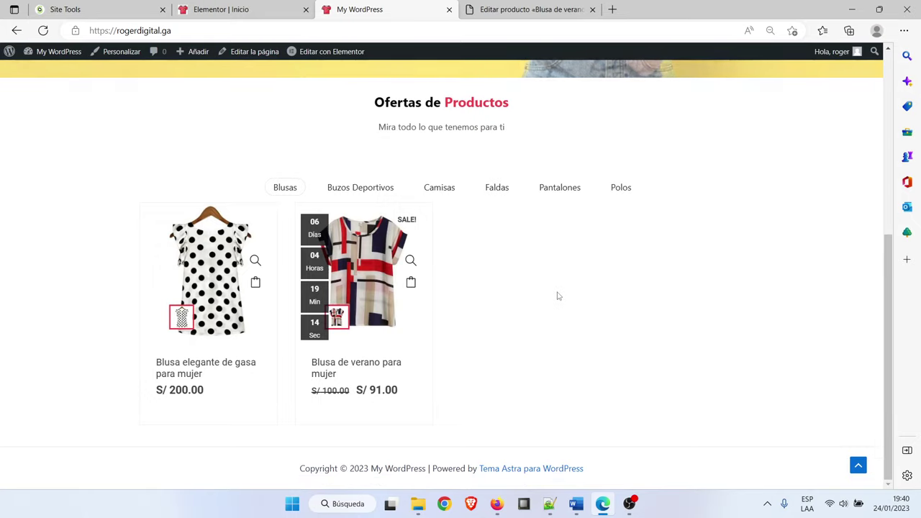
{"action": "left_click", "coordinate": [592, 10]}
{"action": "left_click", "coordinate": [231, 6]}
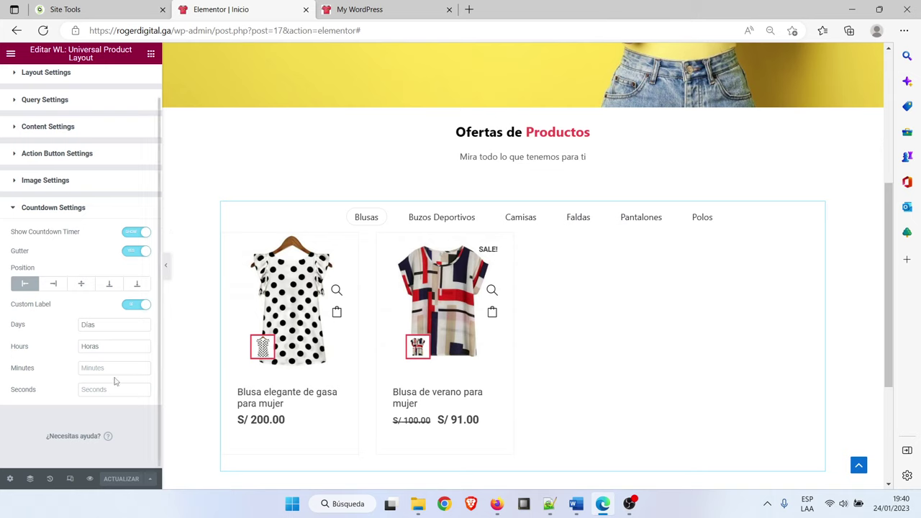
Step: In the grid's style settings, set the product Title Hover Color to black
{"action": "scroll", "coordinate": [84, 317], "scroll_direction": "up", "scroll_amount": 1}
{"action": "left_click", "coordinate": [84, 79]}
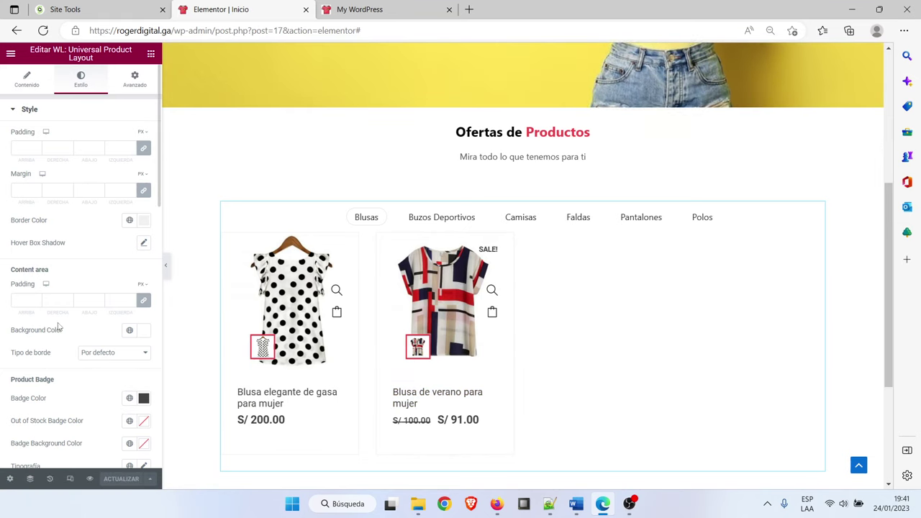
{"action": "scroll", "coordinate": [59, 327], "scroll_direction": "down", "scroll_amount": 3}
{"action": "scroll", "coordinate": [59, 328], "scroll_direction": "down", "scroll_amount": 3}
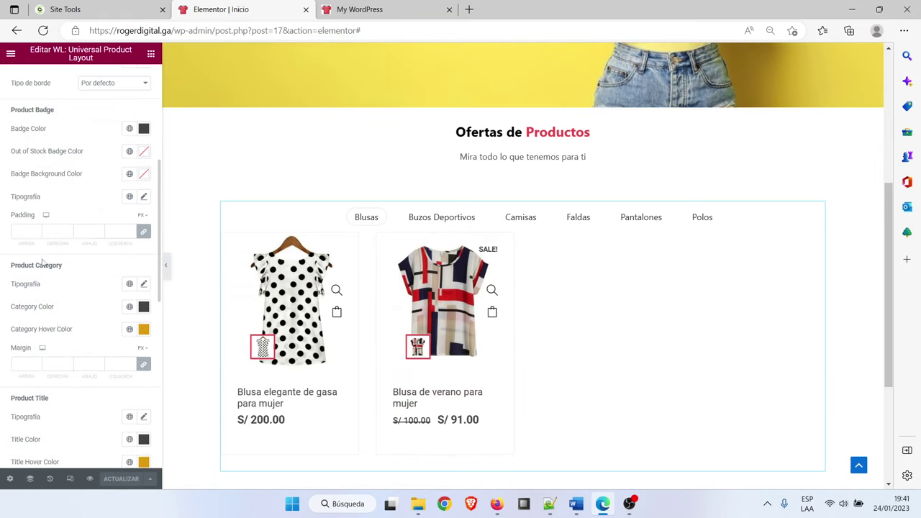
{"action": "scroll", "coordinate": [34, 407], "scroll_direction": "down", "scroll_amount": 3}
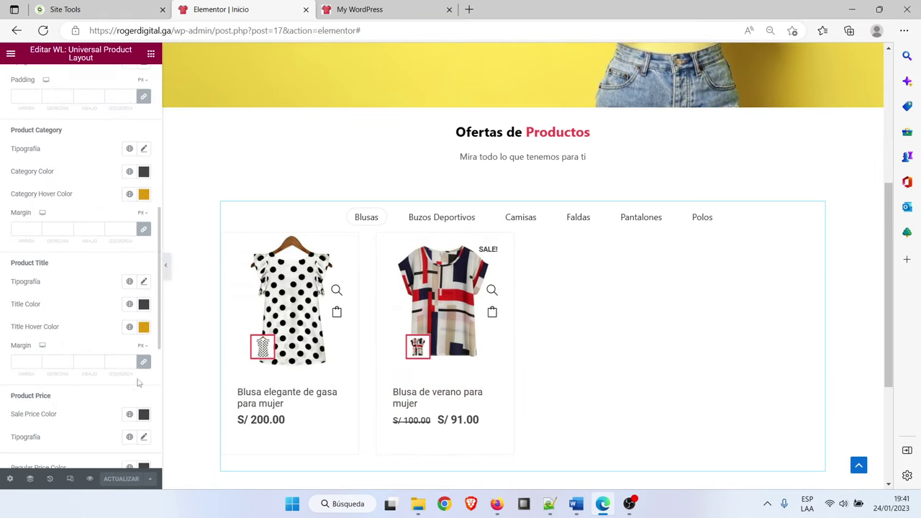
{"action": "left_click", "coordinate": [144, 326]}
{"action": "left_click", "coordinate": [40, 249]}
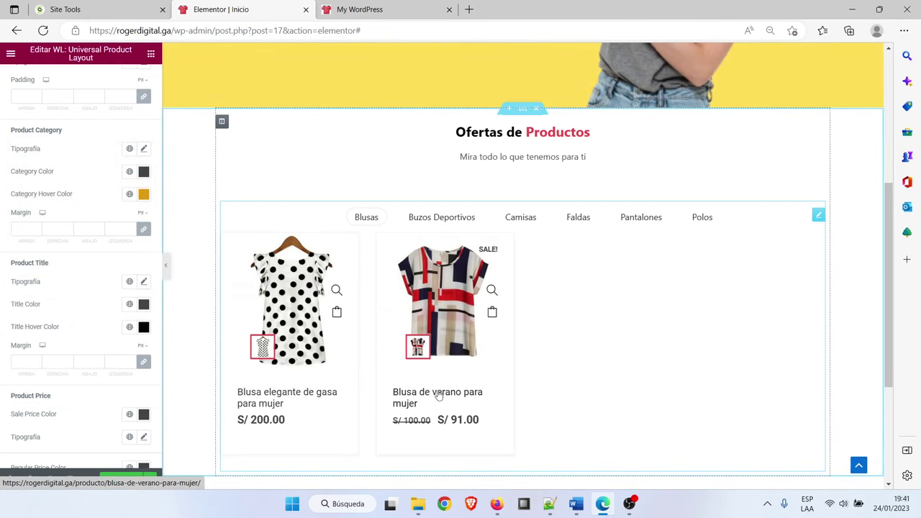
Step: Set the product title font size to 16 and the product price font size to 18
{"action": "left_click", "coordinate": [145, 283]}
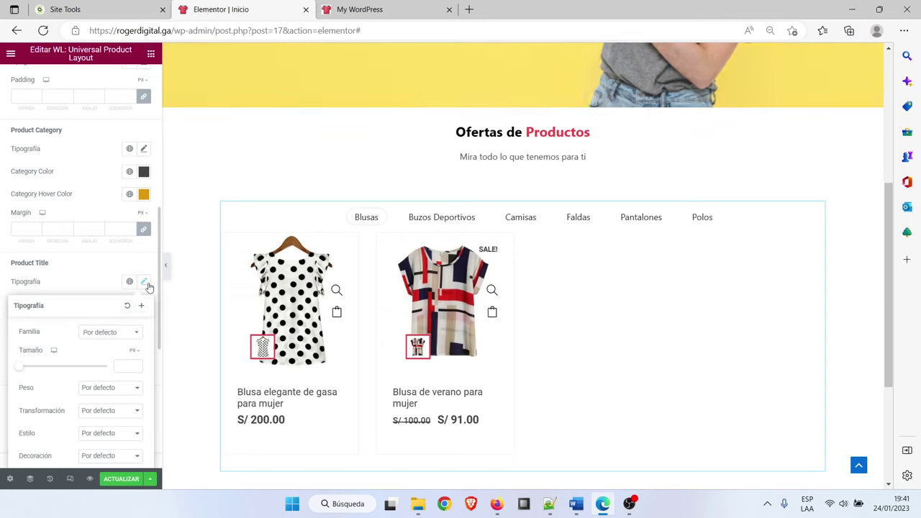
{"action": "left_click", "coordinate": [119, 370]}
{"action": "type", "text": "16"}
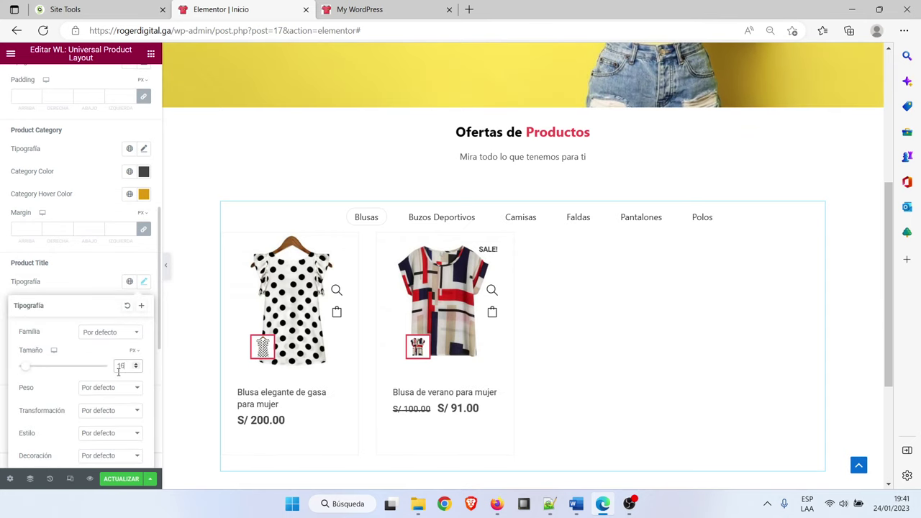
{"action": "left_click", "coordinate": [2, 368]}
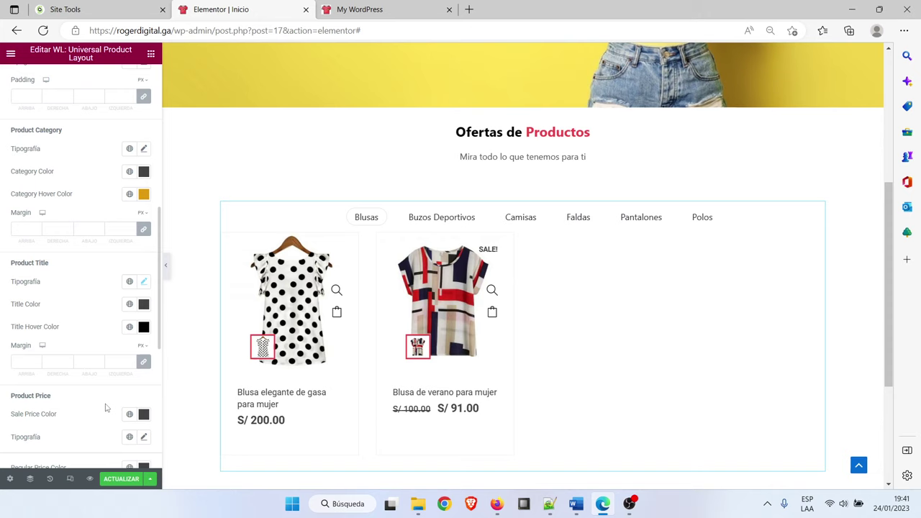
{"action": "scroll", "coordinate": [104, 407], "scroll_direction": "down", "scroll_amount": 1}
{"action": "left_click", "coordinate": [142, 371]}
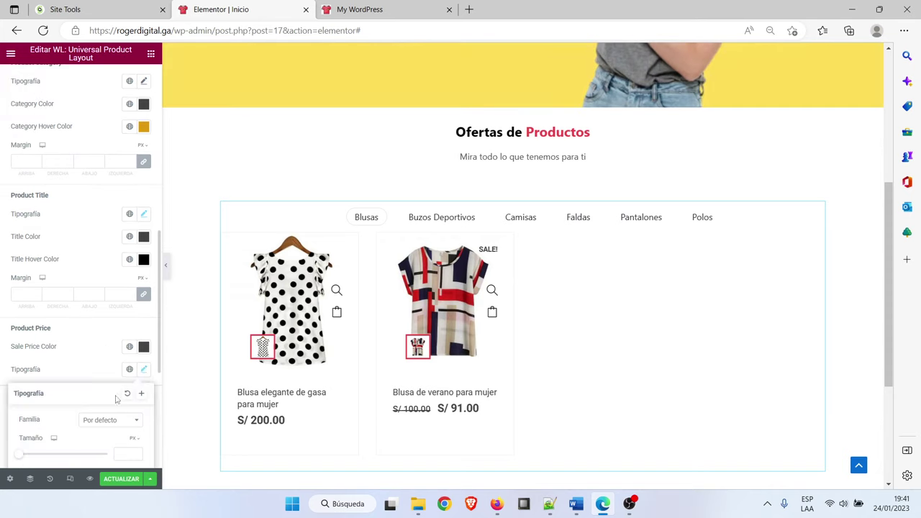
{"action": "scroll", "coordinate": [116, 401], "scroll_direction": "down", "scroll_amount": 2}
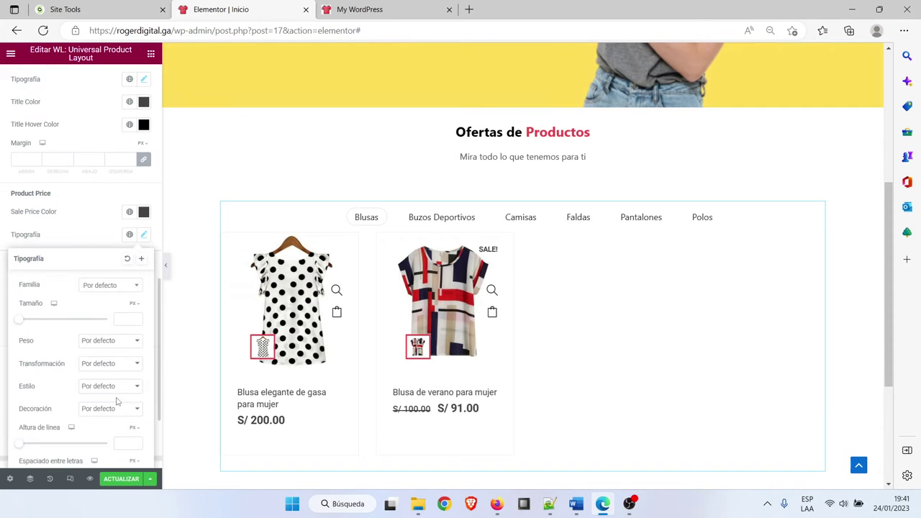
{"action": "left_click", "coordinate": [121, 318]}
{"action": "type", "text": "18"}
{"action": "left_click", "coordinate": [2, 315]}
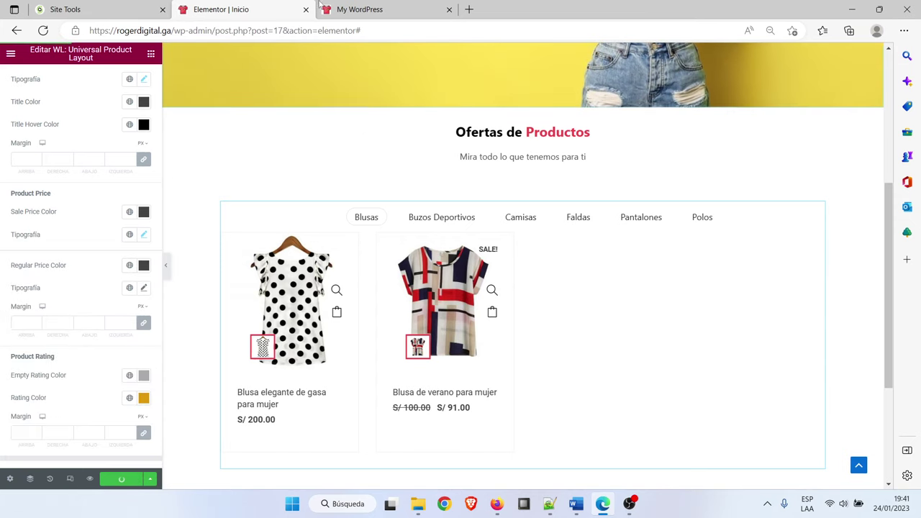
{"action": "left_click", "coordinate": [70, 479]}
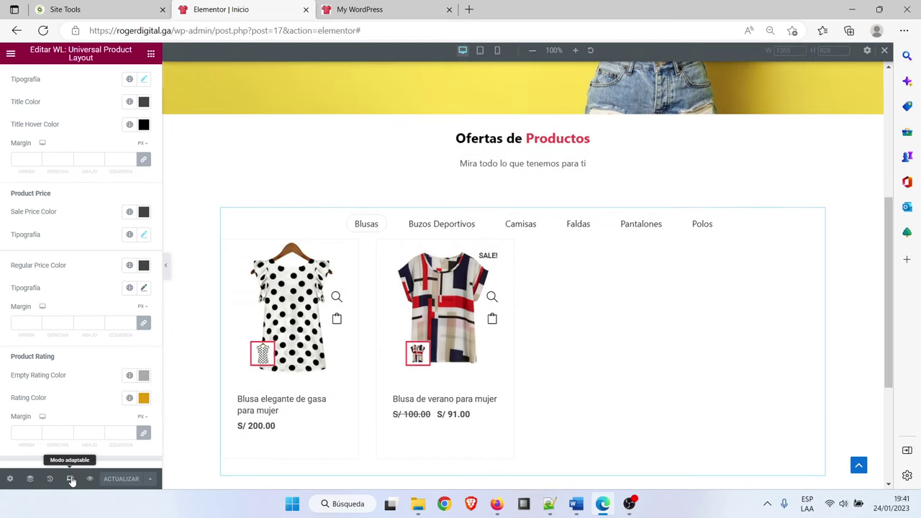
Step: Switch to the mobile preview and scroll through the Inicio page
{"action": "left_click", "coordinate": [497, 53]}
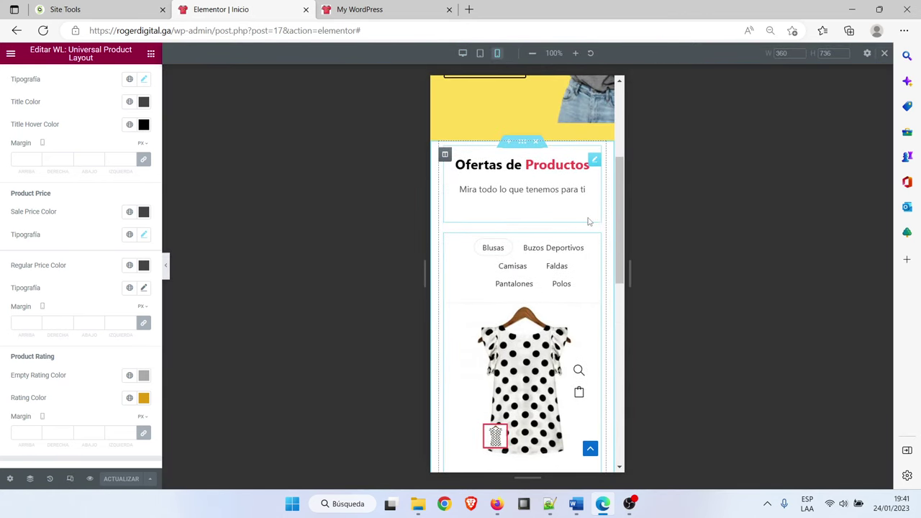
{"action": "scroll", "coordinate": [591, 209], "scroll_direction": "down", "scroll_amount": 1}
{"action": "scroll", "coordinate": [505, 239], "scroll_direction": "down", "scroll_amount": 3}
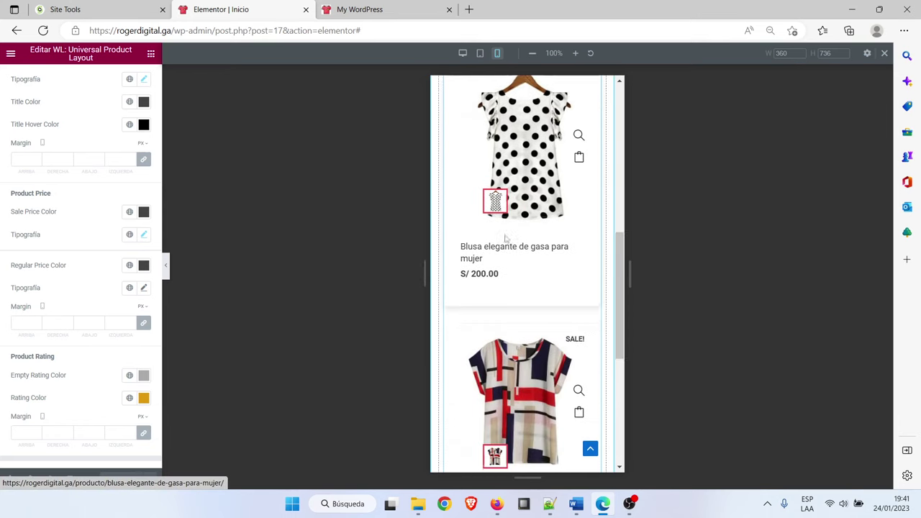
{"action": "scroll", "coordinate": [505, 238], "scroll_direction": "down", "scroll_amount": 2}
{"action": "scroll", "coordinate": [561, 273], "scroll_direction": "up", "scroll_amount": 5}
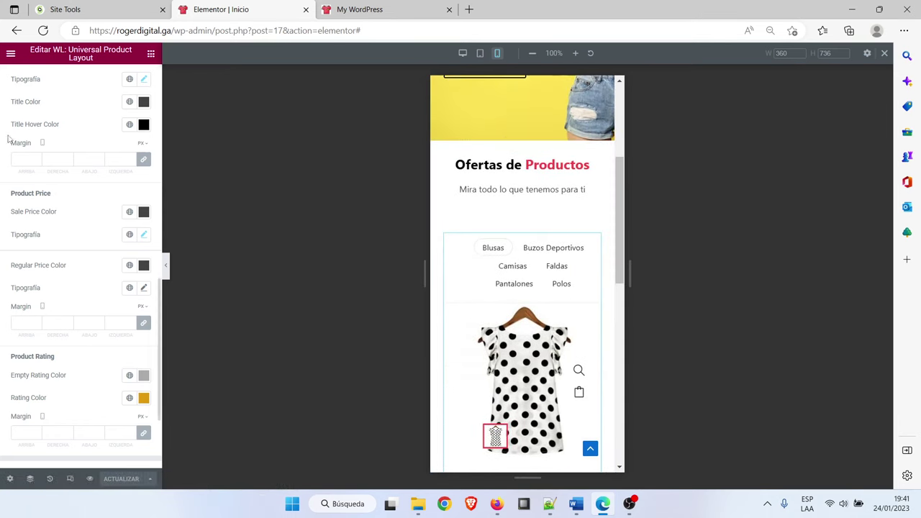
{"action": "scroll", "coordinate": [29, 103], "scroll_direction": "up", "scroll_amount": 10}
Step: Review the Query, Content, Action Button, Image, Countdown and Layout column settings
{"action": "left_click", "coordinate": [28, 80]}
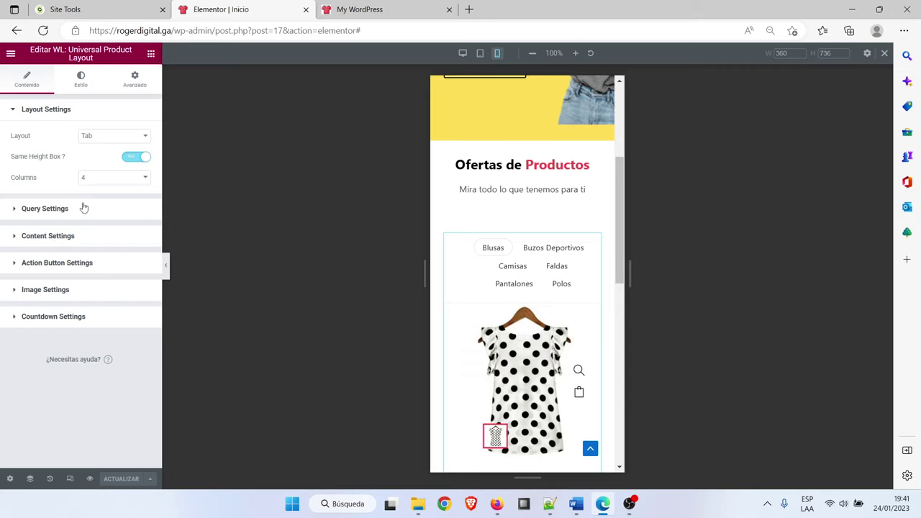
{"action": "left_click", "coordinate": [84, 208]}
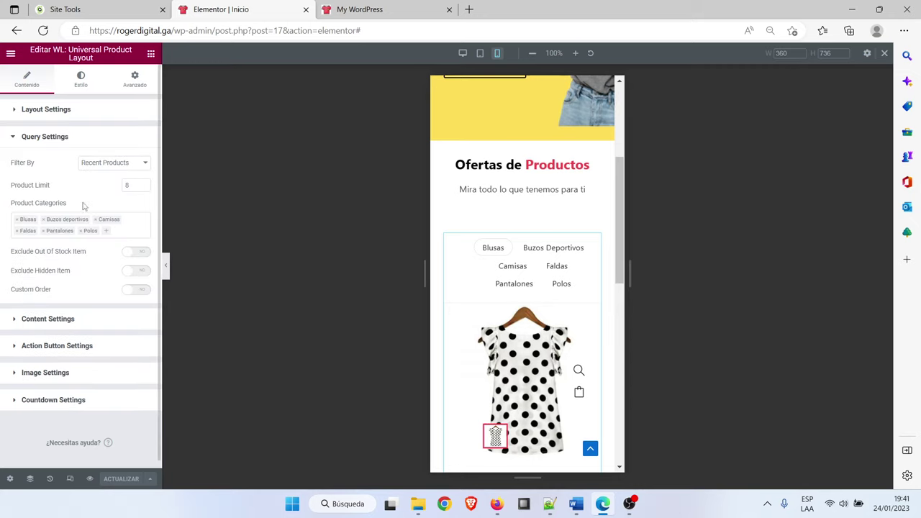
{"action": "left_click", "coordinate": [72, 320]}
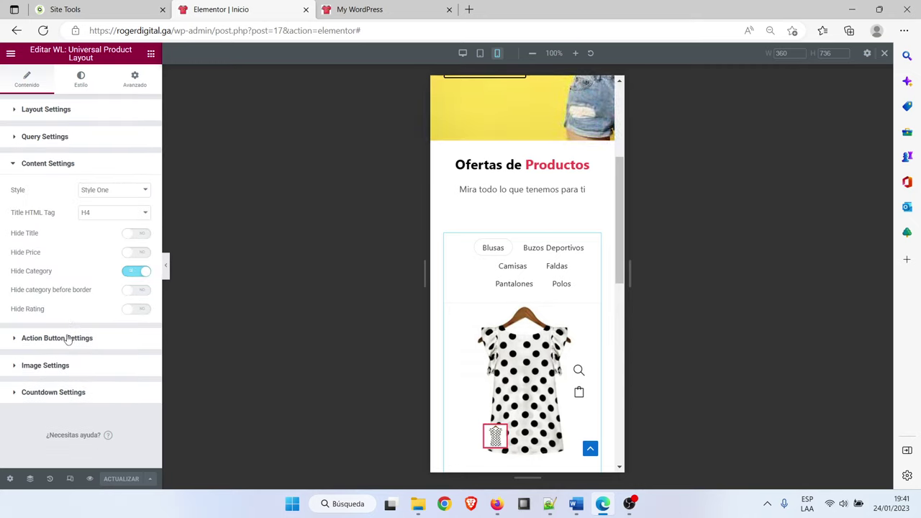
{"action": "left_click", "coordinate": [68, 339]}
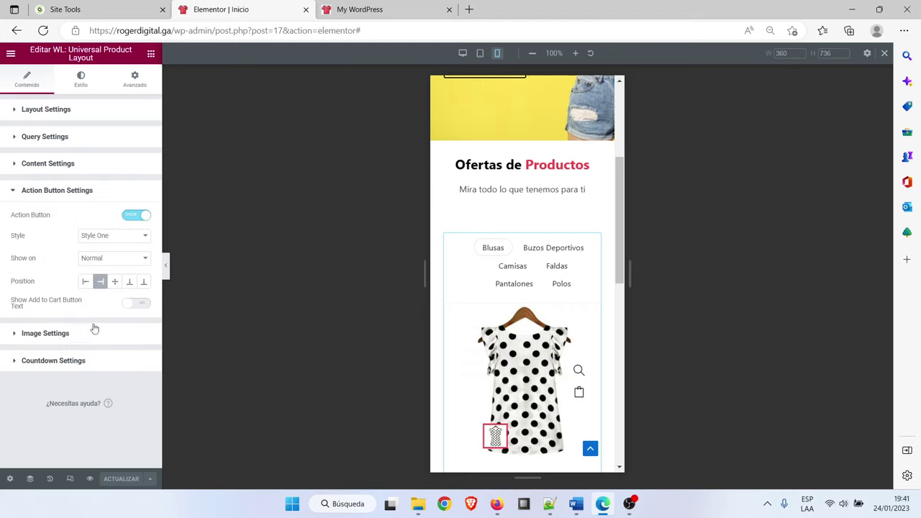
{"action": "left_click", "coordinate": [77, 336]}
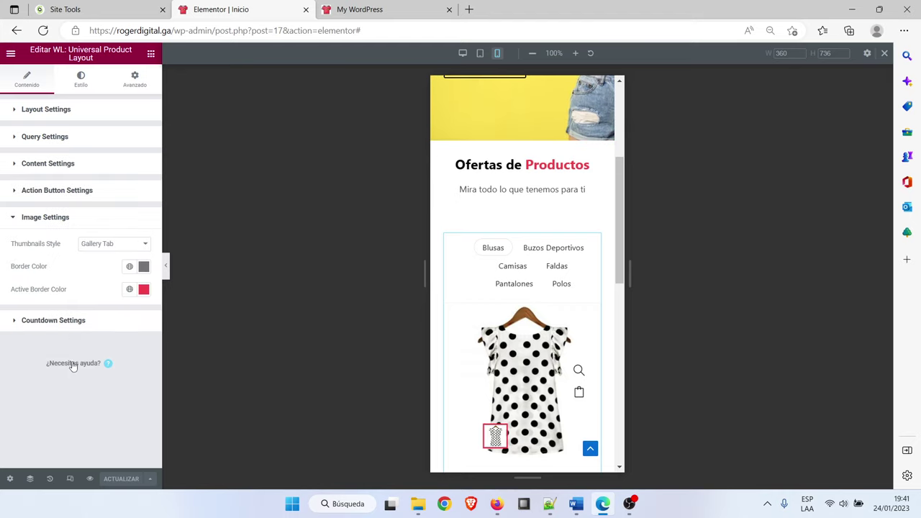
{"action": "left_click", "coordinate": [92, 322]}
{"action": "left_click", "coordinate": [49, 112]}
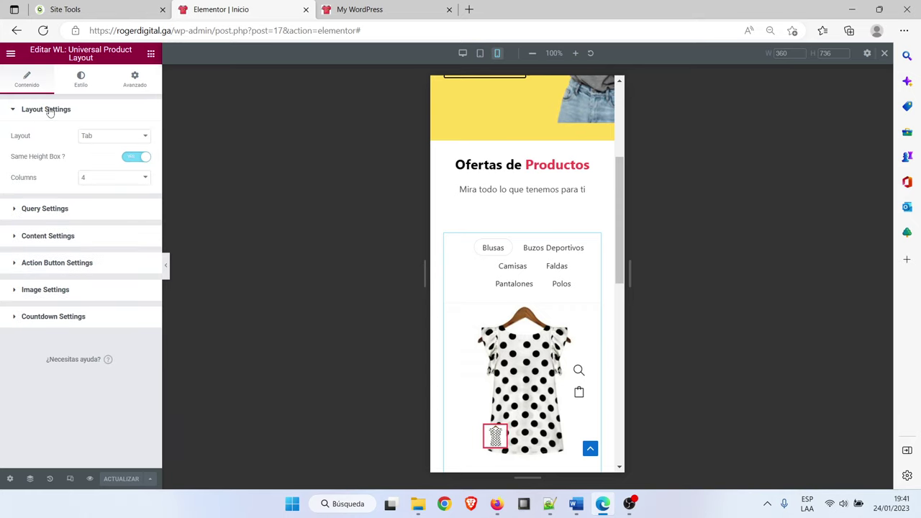
{"action": "left_click", "coordinate": [129, 185]}
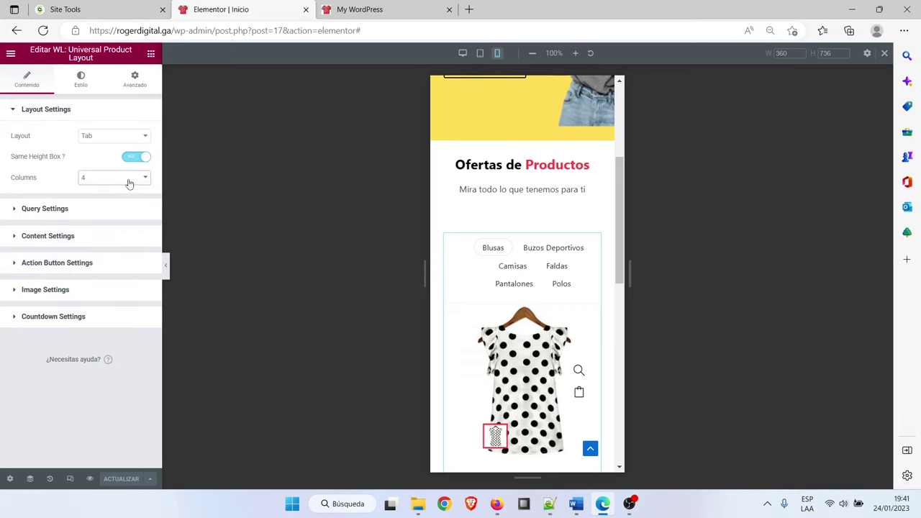
Step: Compare desktop and mobile previews with the panel hidden, scrolling the mobile Ofertas de Productos section
{"action": "left_click", "coordinate": [465, 55]}
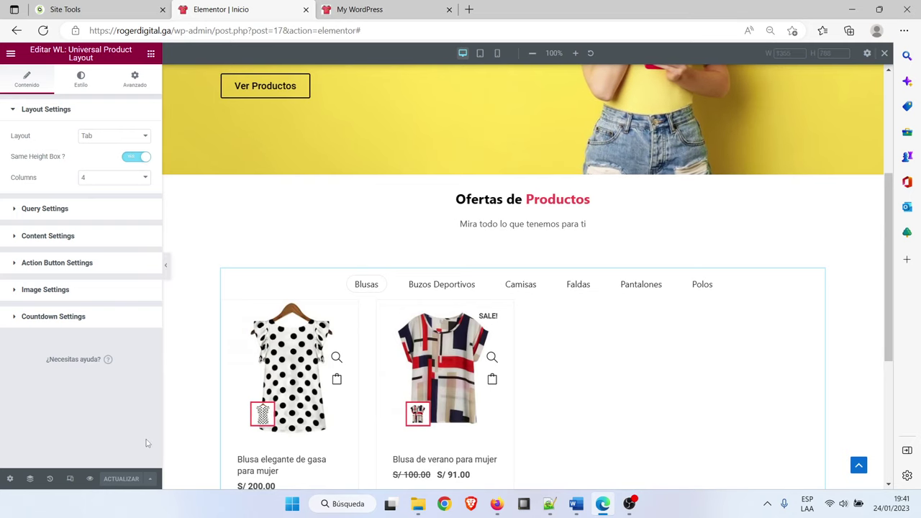
{"action": "left_click", "coordinate": [165, 266]}
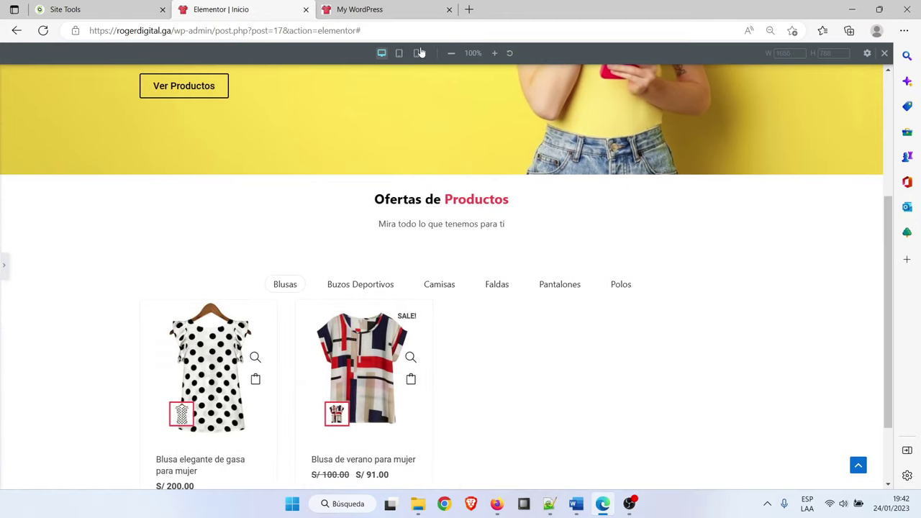
{"action": "left_click", "coordinate": [419, 54]}
{"action": "scroll", "coordinate": [396, 295], "scroll_direction": "up", "scroll_amount": 3}
{"action": "scroll", "coordinate": [400, 290], "scroll_direction": "down", "scroll_amount": 3}
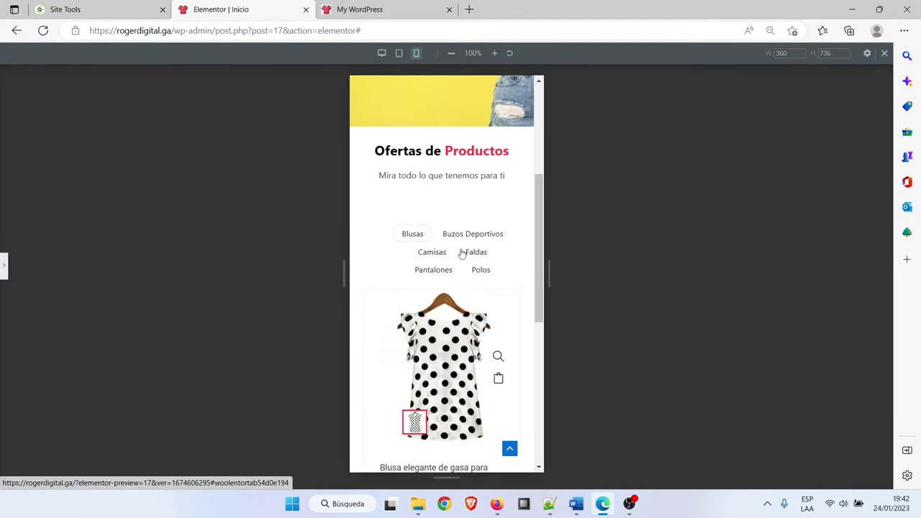
{"action": "scroll", "coordinate": [443, 255], "scroll_direction": "down", "scroll_amount": 1}
Step: Reload the live homepage in Edge and open DevTools in phone-size responsive mode
{"action": "left_click", "coordinate": [442, 214]}
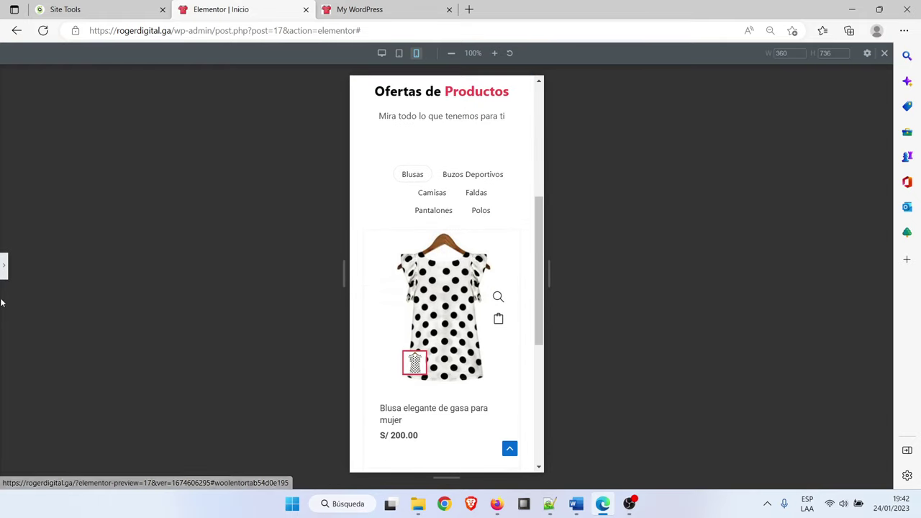
{"action": "left_click", "coordinate": [360, 9]}
{"action": "right_click", "coordinate": [51, 213]}
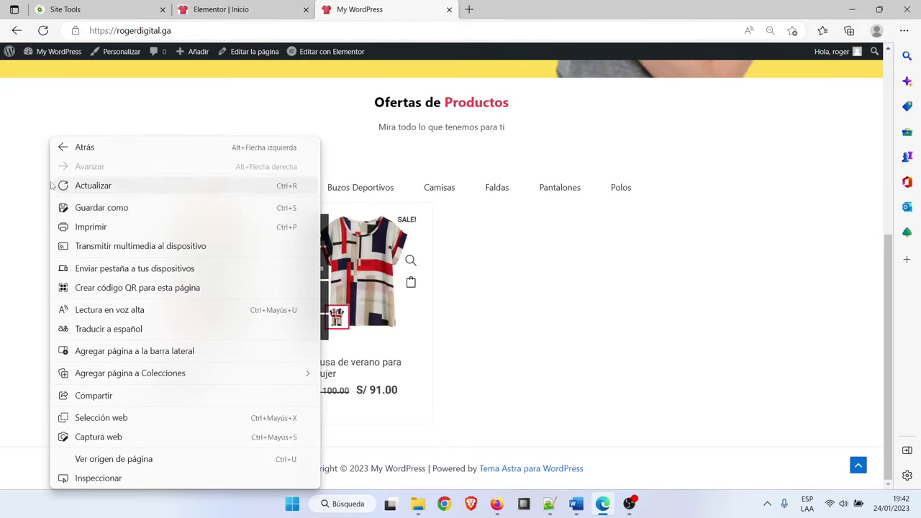
{"action": "left_click", "coordinate": [54, 186]}
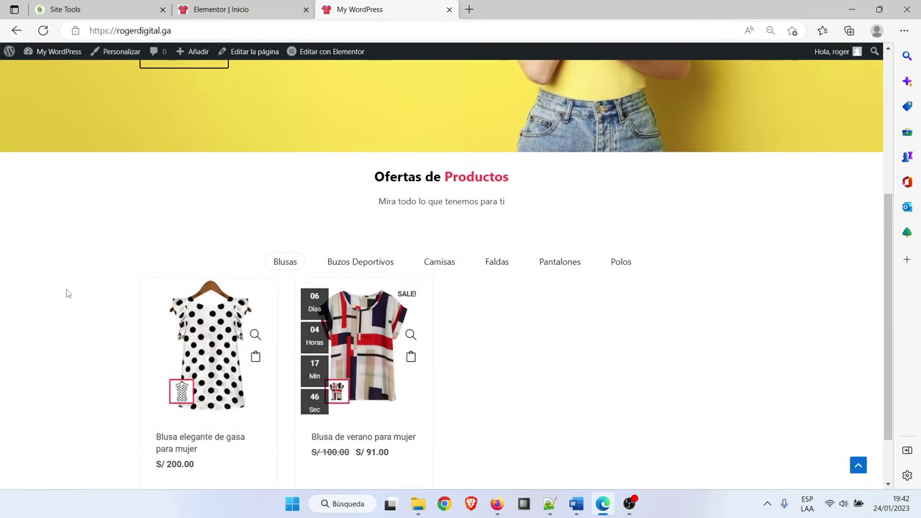
{"action": "right_click", "coordinate": [68, 293]}
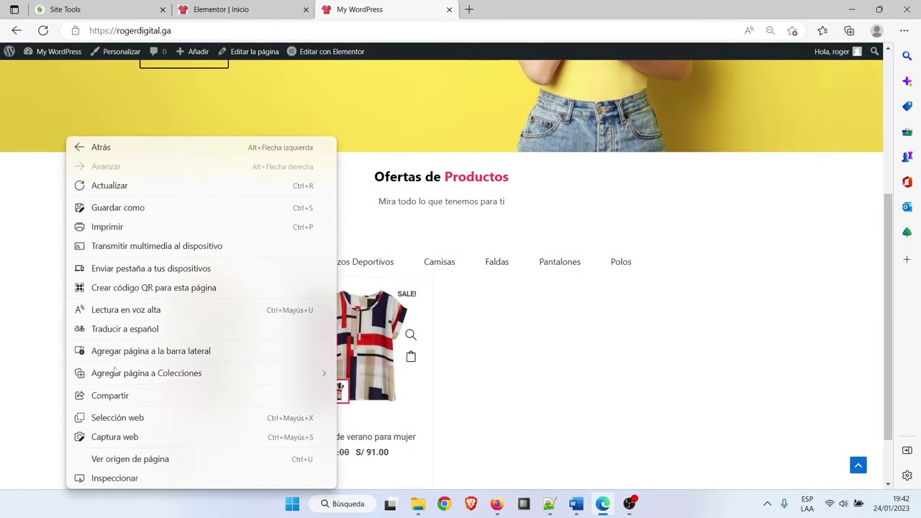
{"action": "left_click", "coordinate": [103, 475]}
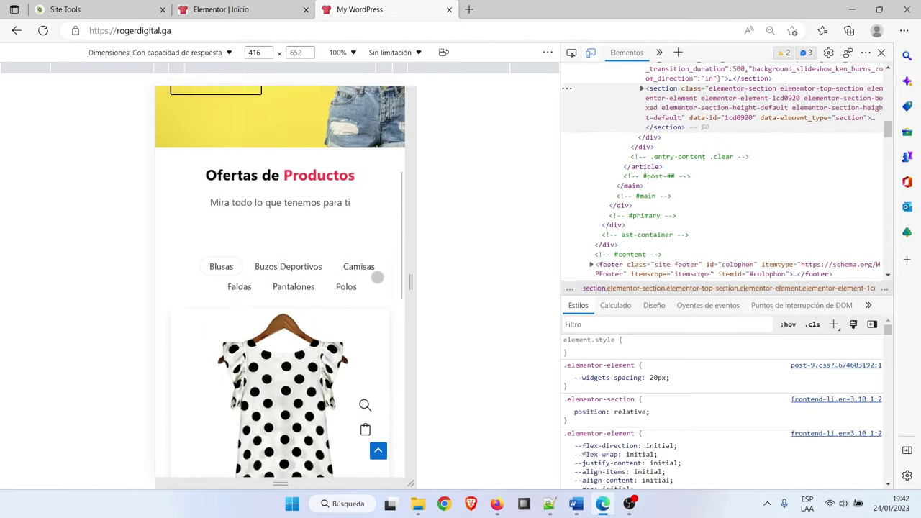
Step: At phone width, check the Camisas, Polos, Pantalones and Blusas product tabs
{"action": "scroll", "coordinate": [341, 295], "scroll_direction": "up", "scroll_amount": 3}
{"action": "scroll", "coordinate": [375, 279], "scroll_direction": "down", "scroll_amount": 4}
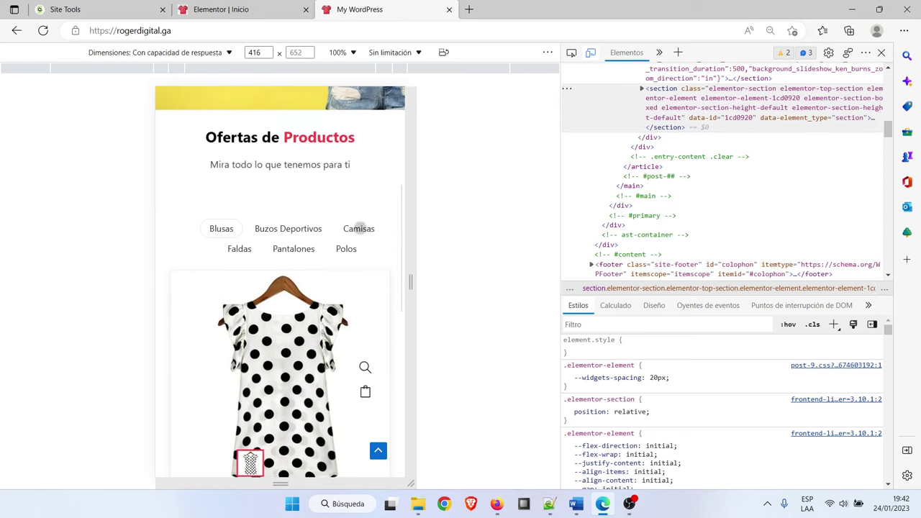
{"action": "left_click", "coordinate": [359, 228]}
{"action": "scroll", "coordinate": [356, 238], "scroll_direction": "down", "scroll_amount": 2}
{"action": "scroll", "coordinate": [356, 238], "scroll_direction": "up", "scroll_amount": 2}
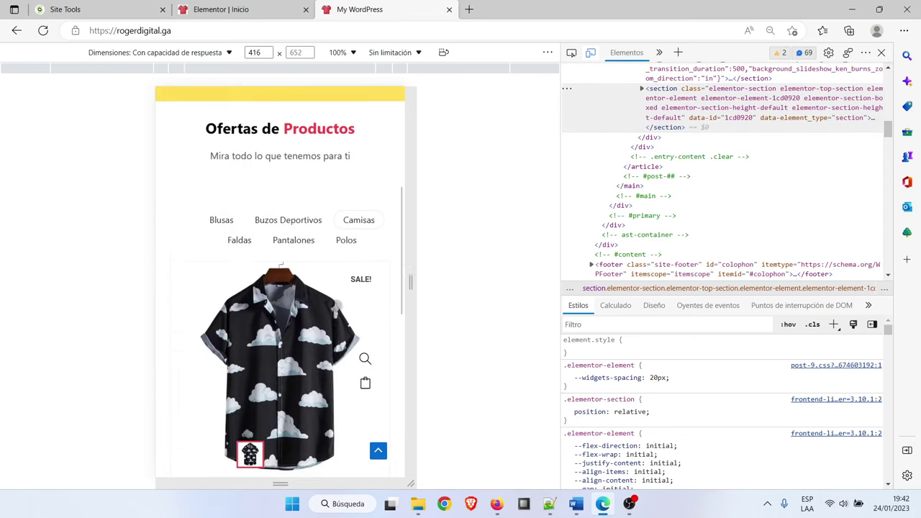
{"action": "left_click", "coordinate": [346, 248]}
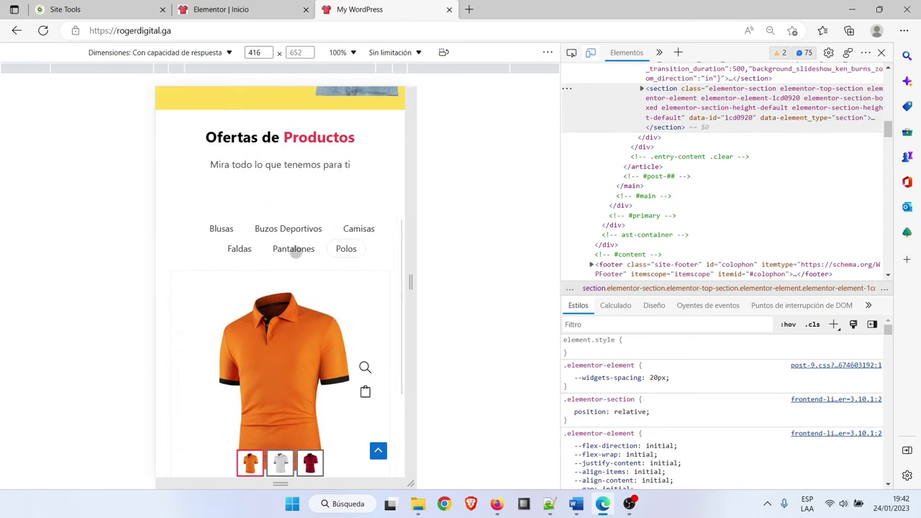
{"action": "left_click", "coordinate": [293, 248]}
{"action": "scroll", "coordinate": [293, 248], "scroll_direction": "down", "scroll_amount": 3}
{"action": "scroll", "coordinate": [244, 173], "scroll_direction": "up", "scroll_amount": 2}
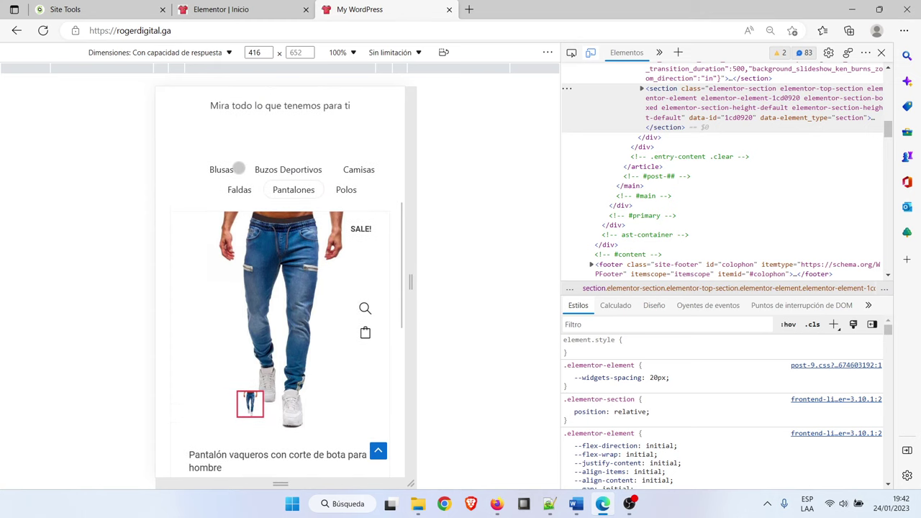
{"action": "left_click", "coordinate": [239, 168]}
{"action": "scroll", "coordinate": [318, 315], "scroll_direction": "down", "scroll_amount": 5}
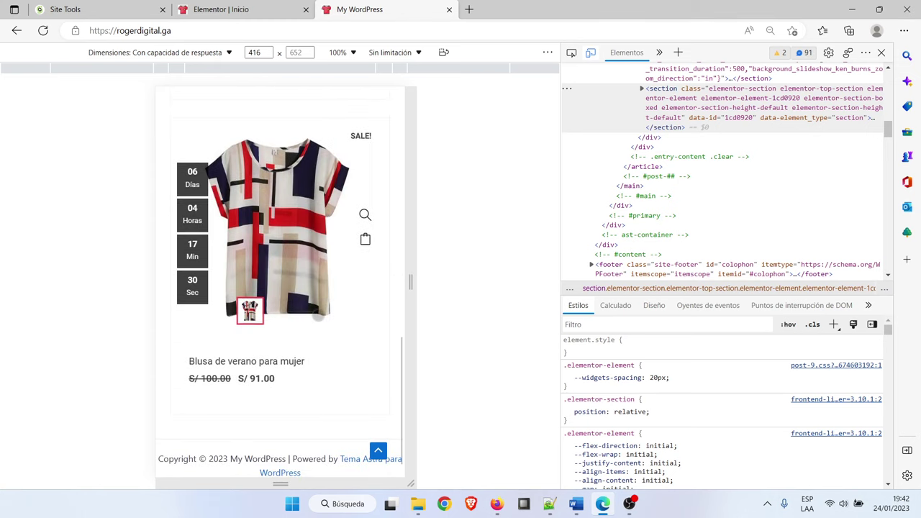
{"action": "scroll", "coordinate": [319, 316], "scroll_direction": "up", "scroll_amount": 2}
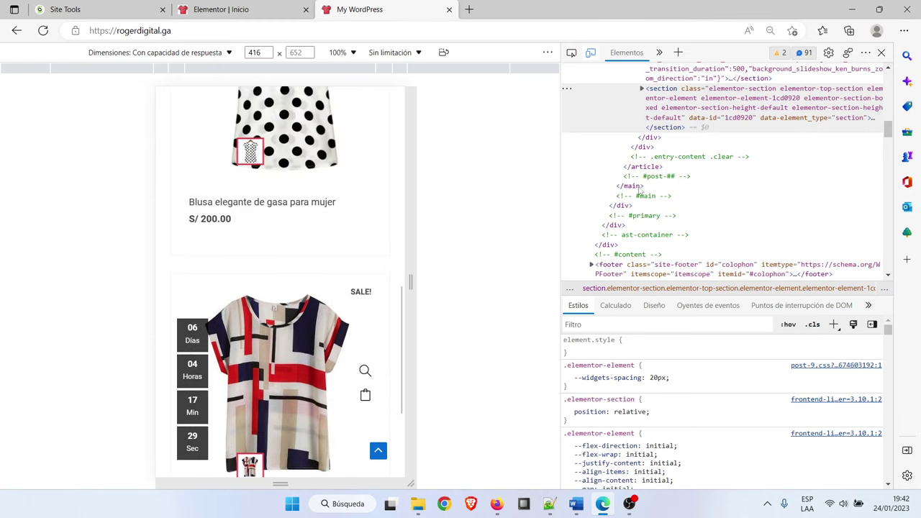
{"action": "left_click", "coordinate": [881, 53]}
{"action": "left_click", "coordinate": [331, 191]}
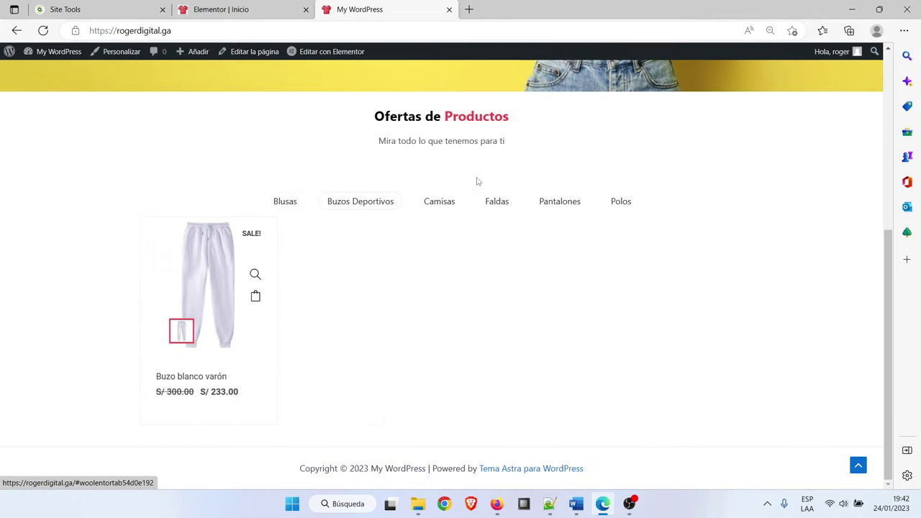
{"action": "left_click", "coordinate": [446, 203]}
{"action": "left_click", "coordinate": [566, 204]}
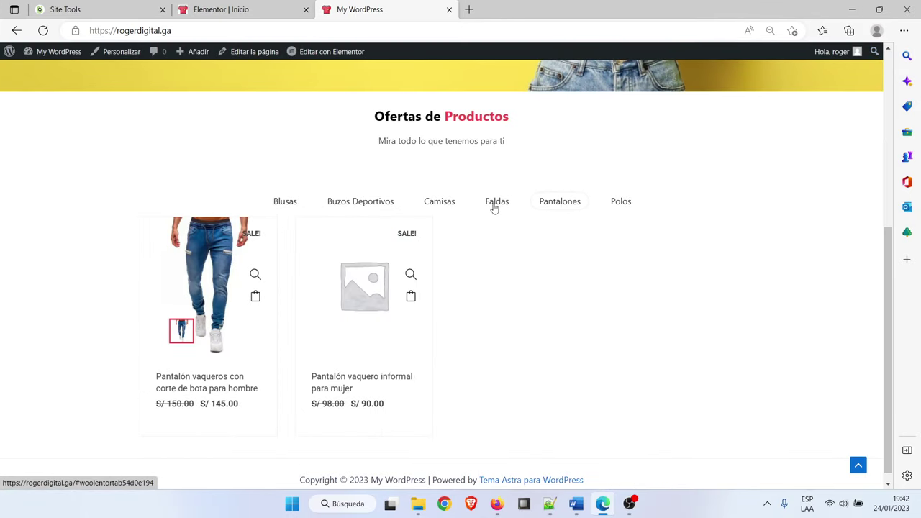
{"action": "left_click", "coordinate": [495, 203]}
{"action": "left_click", "coordinate": [622, 203]}
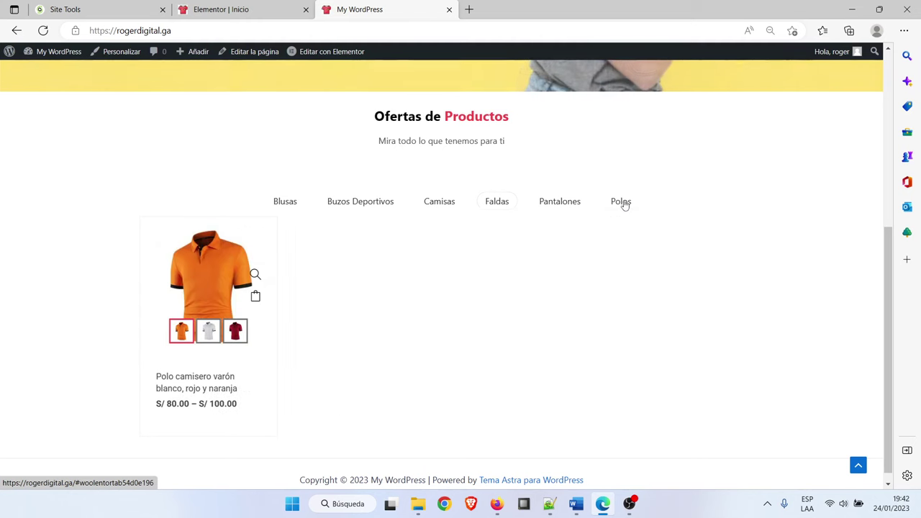
{"action": "left_click", "coordinate": [495, 204]}
{"action": "scroll", "coordinate": [559, 237], "scroll_direction": "up", "scroll_amount": 2}
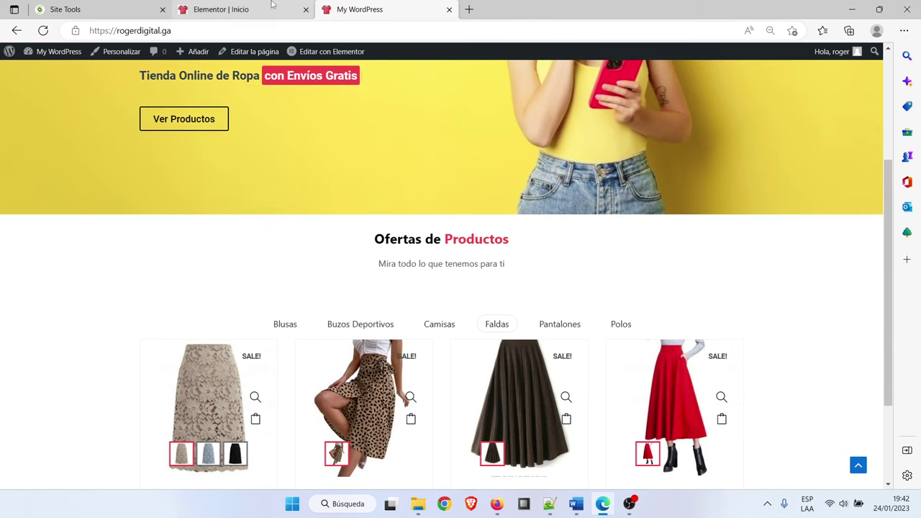
{"action": "left_click", "coordinate": [221, 10]}
{"action": "left_click", "coordinate": [463, 53]}
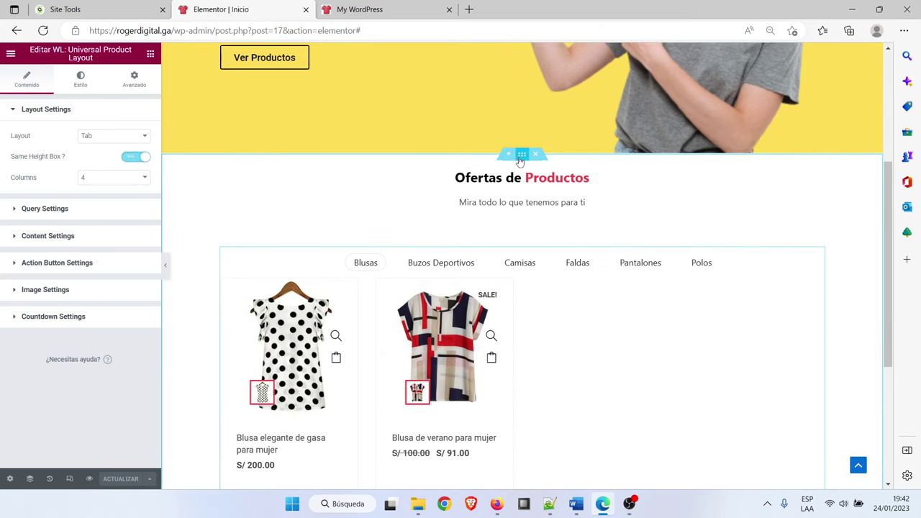
Step: Give the Ofertas de Productos section a classic light grey background
{"action": "left_click", "coordinate": [521, 157]}
{"action": "left_click", "coordinate": [87, 82]}
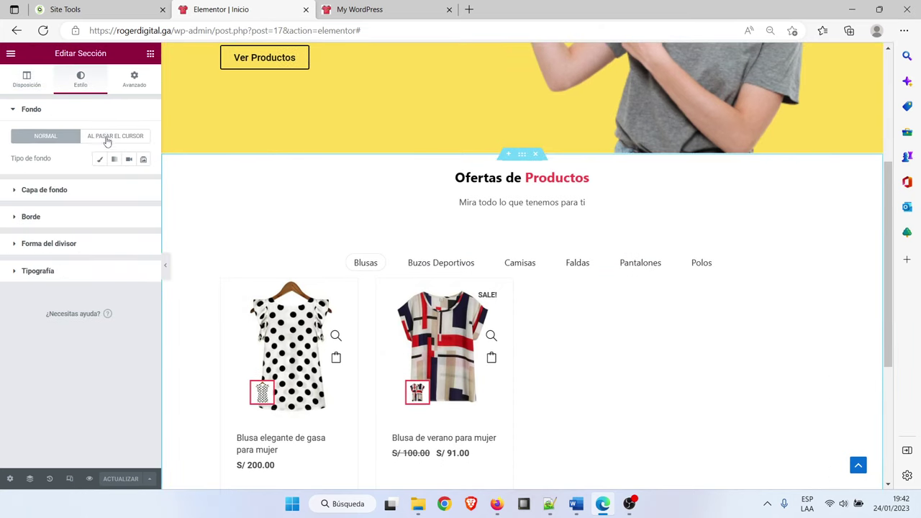
{"action": "left_click", "coordinate": [99, 159]}
{"action": "left_click", "coordinate": [143, 181]}
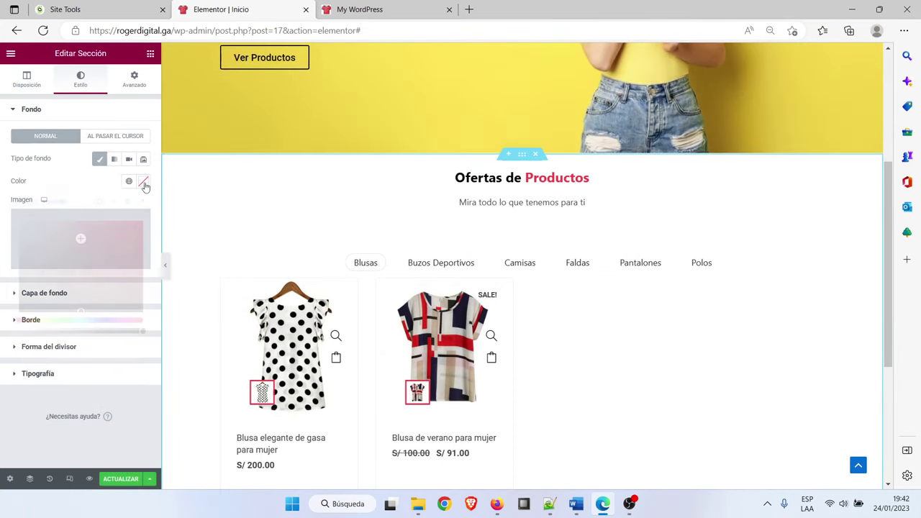
{"action": "left_click_drag", "start_coordinate": [57, 229], "coordinate": [10, 234]}
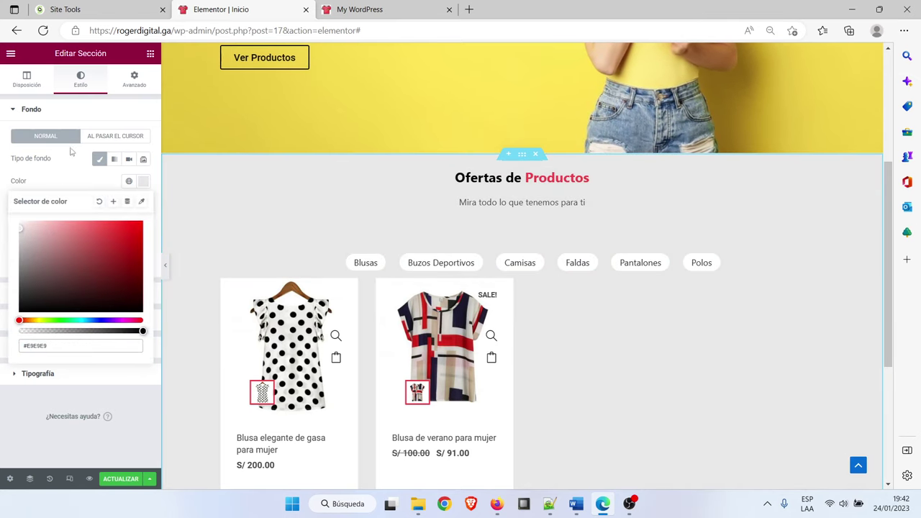
Step: Unlink the section padding, set top and bottom to 30, and preview the result
{"action": "left_click", "coordinate": [134, 79]}
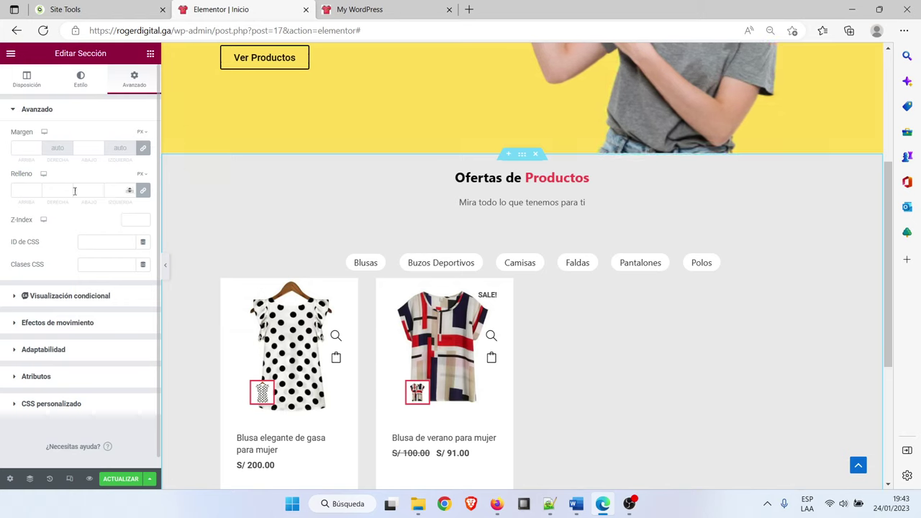
{"action": "left_click", "coordinate": [143, 190]}
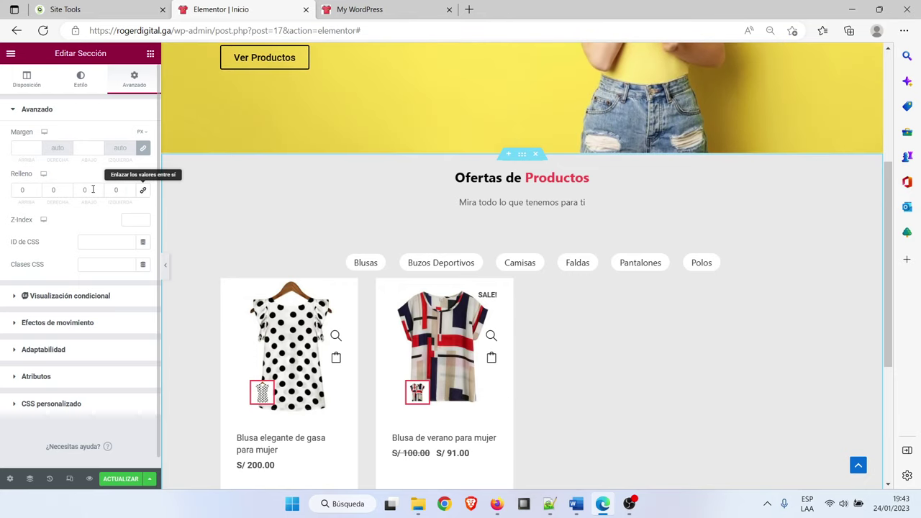
{"action": "left_click", "coordinate": [20, 189]}
{"action": "type", "text": "303"}
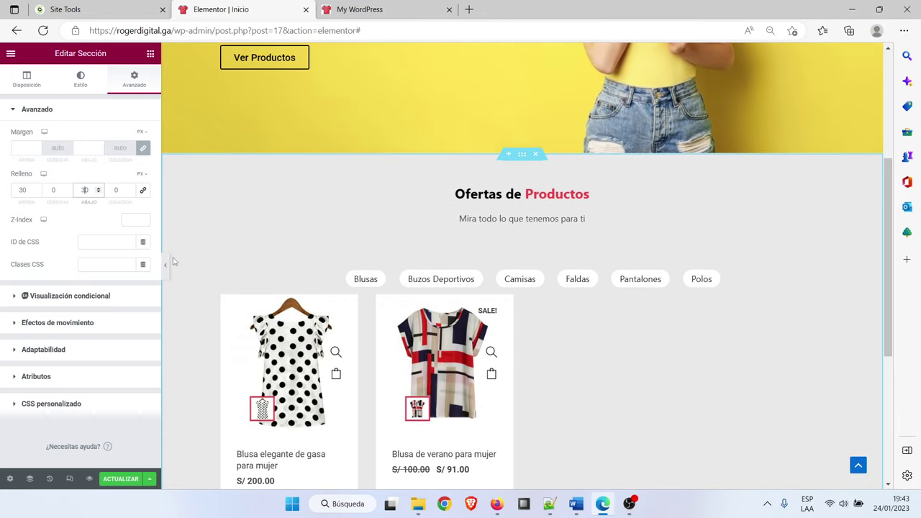
{"action": "left_click", "coordinate": [163, 264]}
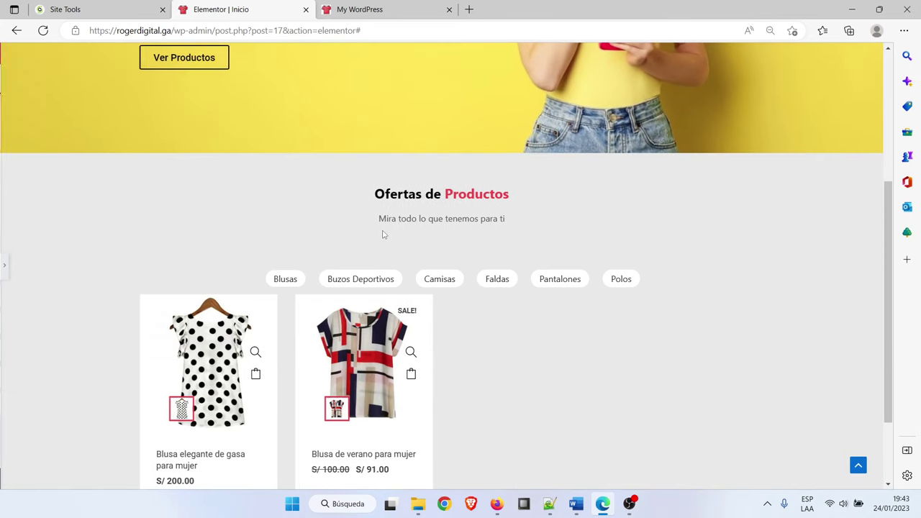
{"action": "scroll", "coordinate": [383, 234], "scroll_direction": "down", "scroll_amount": 2}
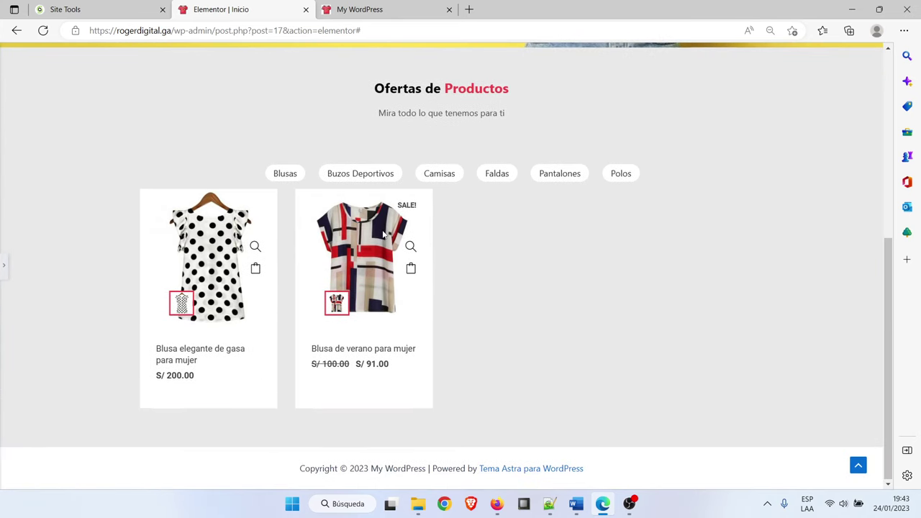
{"action": "left_click", "coordinate": [4, 265]}
{"action": "scroll", "coordinate": [615, 261], "scroll_direction": "down", "scroll_amount": 3}
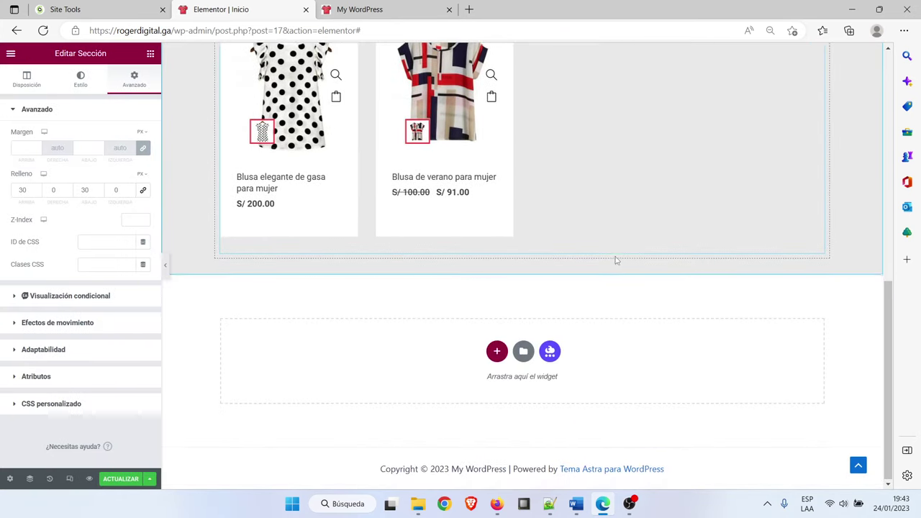
{"action": "scroll", "coordinate": [658, 350], "scroll_direction": "up", "scroll_amount": 5}
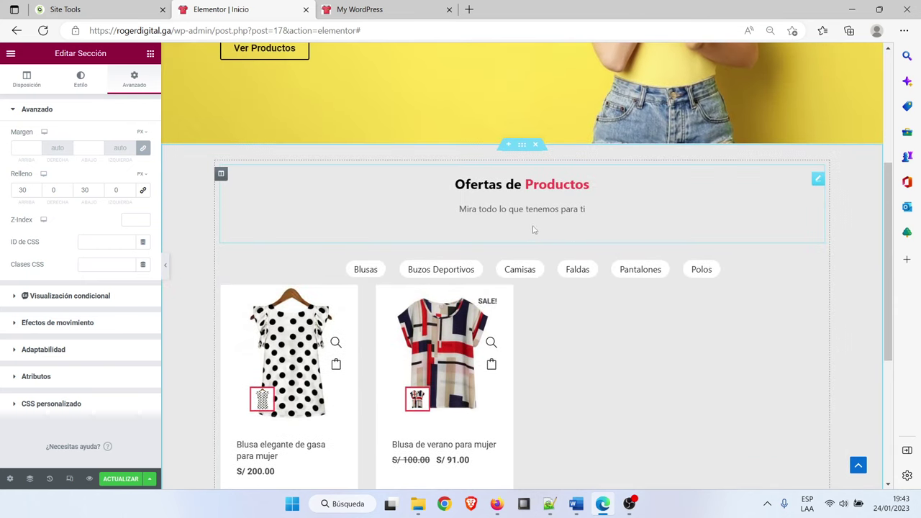
{"action": "right_click", "coordinate": [817, 185]}
Step: Duplicate the two-colour heading and move it into a new single-column section at the page bottom
{"action": "left_click", "coordinate": [813, 207]}
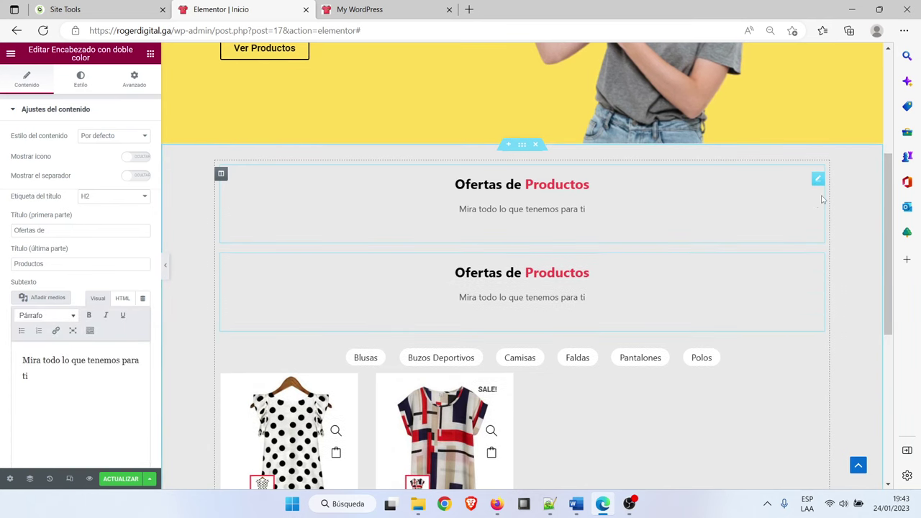
{"action": "left_click_drag", "start_coordinate": [816, 272], "coordinate": [516, 359]}
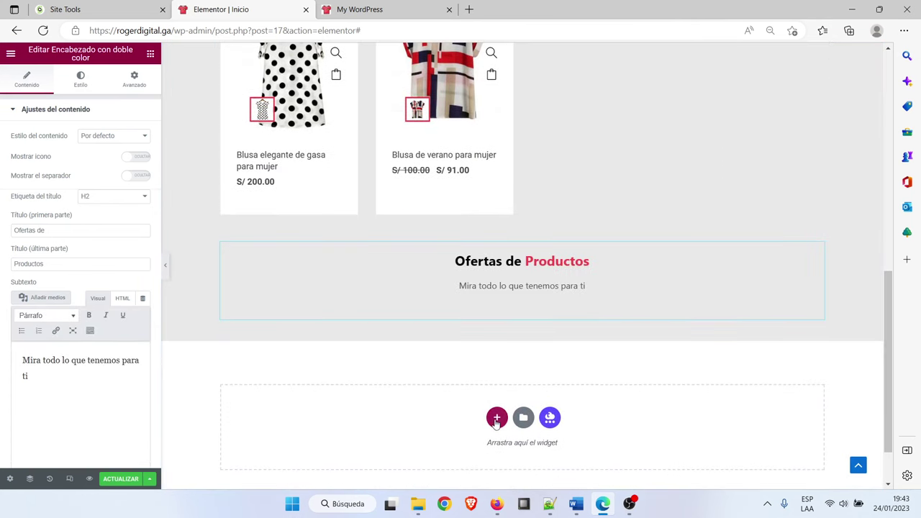
{"action": "left_click", "coordinate": [496, 418]}
{"action": "left_click", "coordinate": [270, 442]}
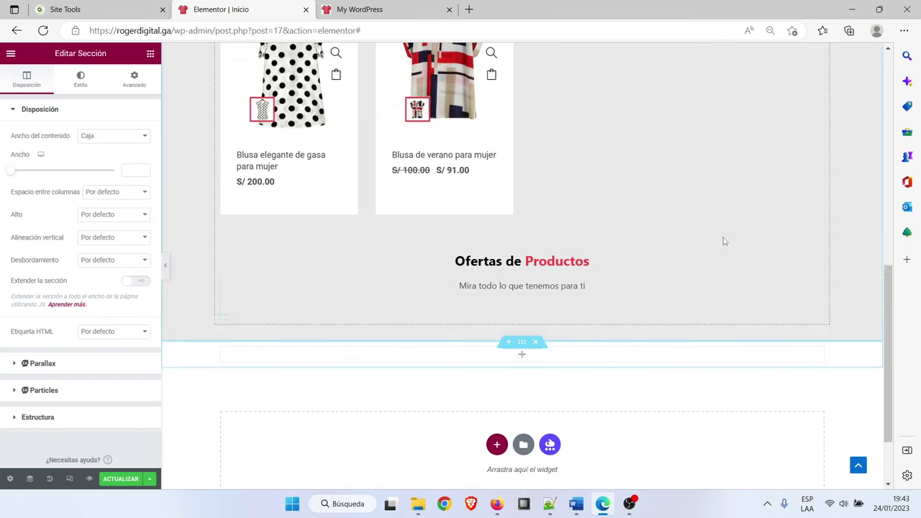
{"action": "scroll", "coordinate": [723, 241], "scroll_direction": "down", "scroll_amount": 1}
{"action": "left_click_drag", "start_coordinate": [818, 191], "coordinate": [415, 269]}
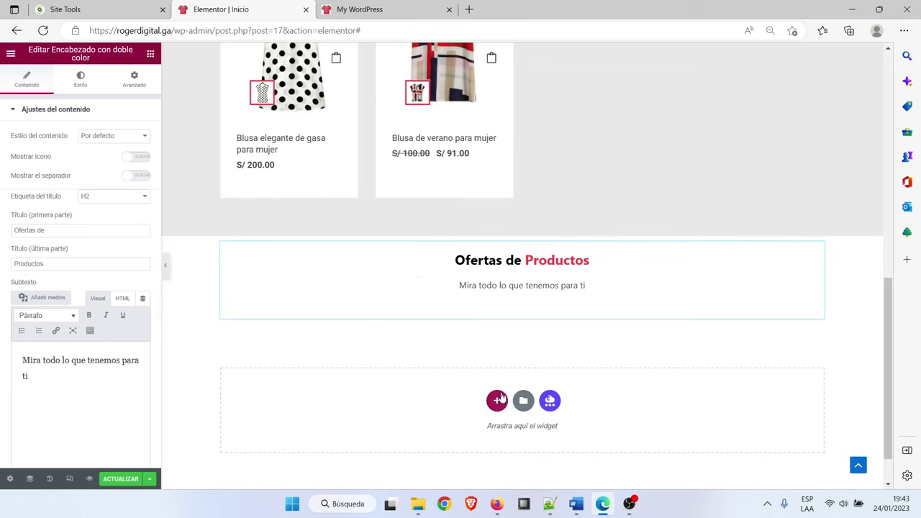
Step: Set the section's top and bottom margin to 30 and change the heading's first part to 'Categorías'
{"action": "left_click", "coordinate": [522, 238]}
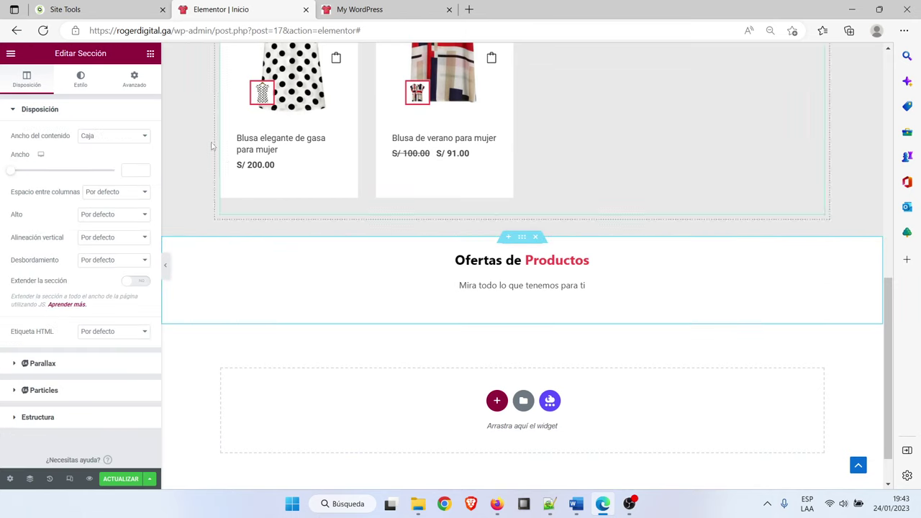
{"action": "left_click", "coordinate": [133, 79]}
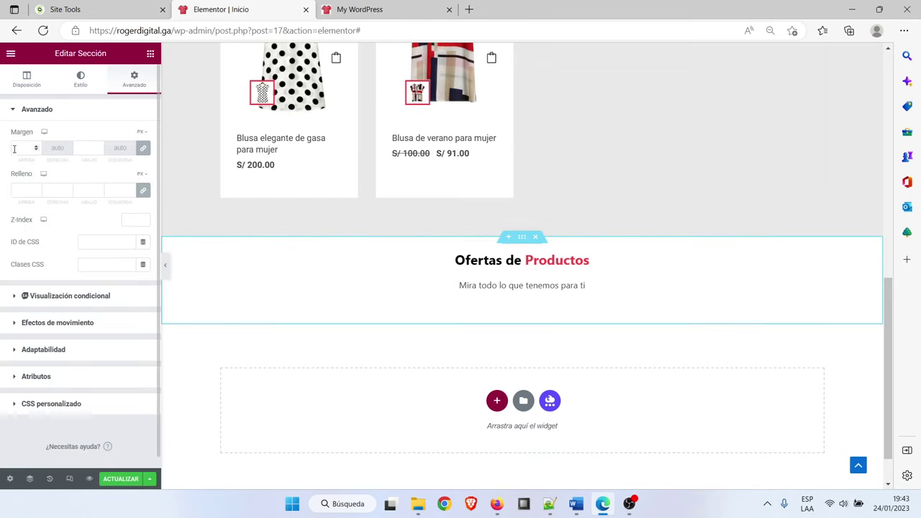
{"action": "type", "text": "30"}
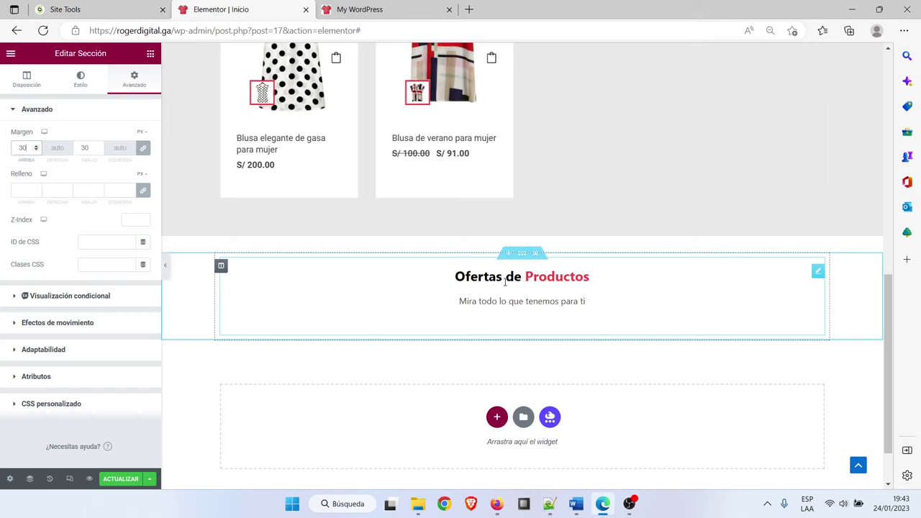
{"action": "left_click", "coordinate": [505, 282]}
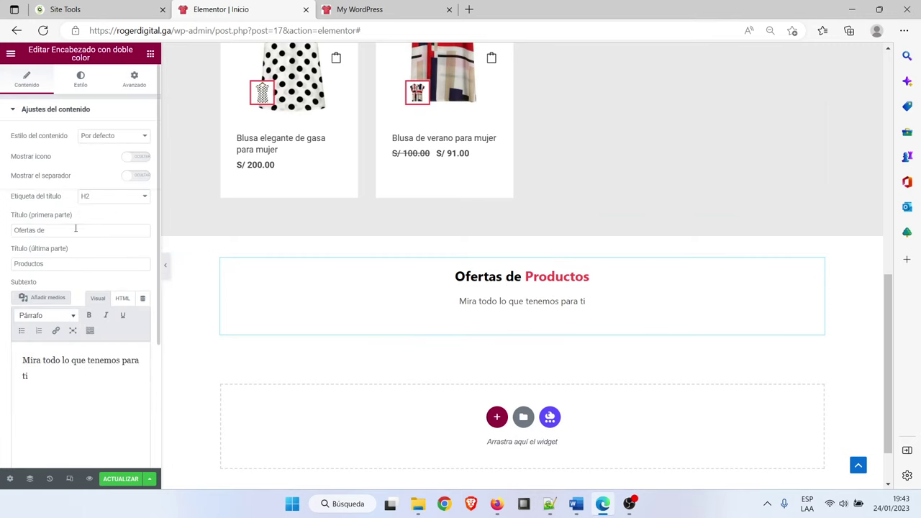
{"action": "left_click_drag", "start_coordinate": [21, 231], "coordinate": [460, 388]}
{"action": "type", "text": "Ca"}
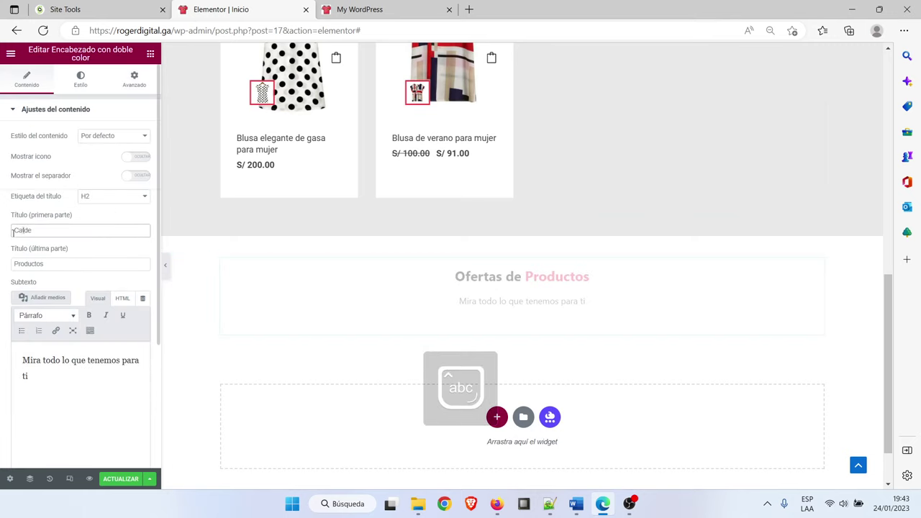
{"action": "type", "text": "tegorías"}
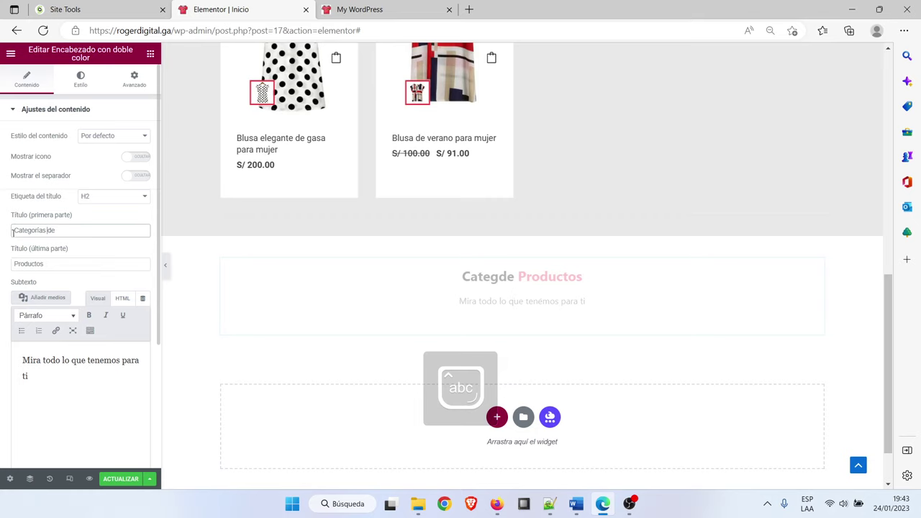
{"action": "left_click", "coordinate": [150, 55]}
Step: Place a WL: Category Grid below the heading and, after trying Styles Three and Two, use Style Four
{"action": "scroll", "coordinate": [86, 351], "scroll_direction": "down", "scroll_amount": 2}
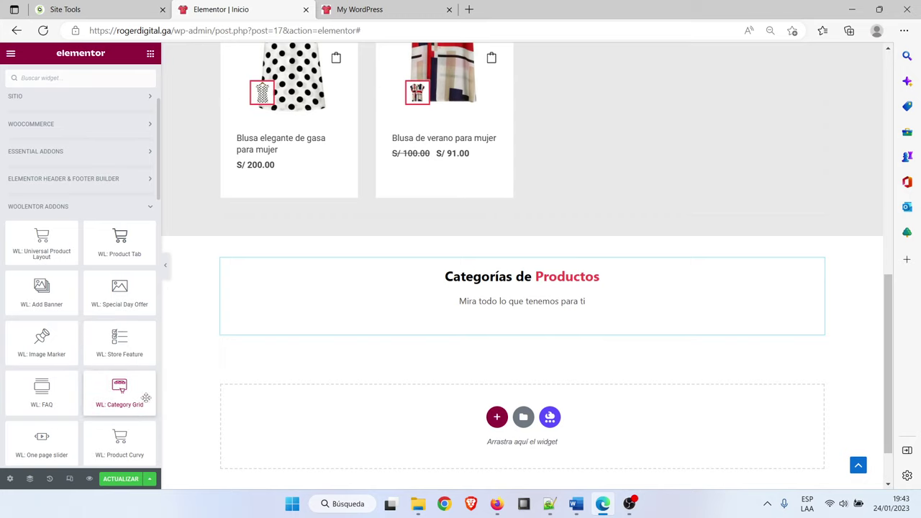
{"action": "left_click_drag", "start_coordinate": [146, 398], "coordinate": [528, 304]}
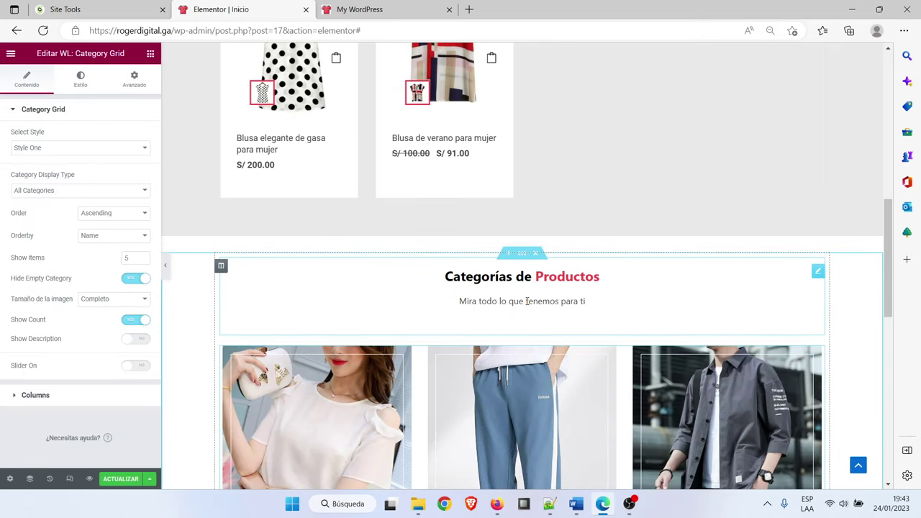
{"action": "scroll", "coordinate": [498, 349], "scroll_direction": "down", "scroll_amount": 2}
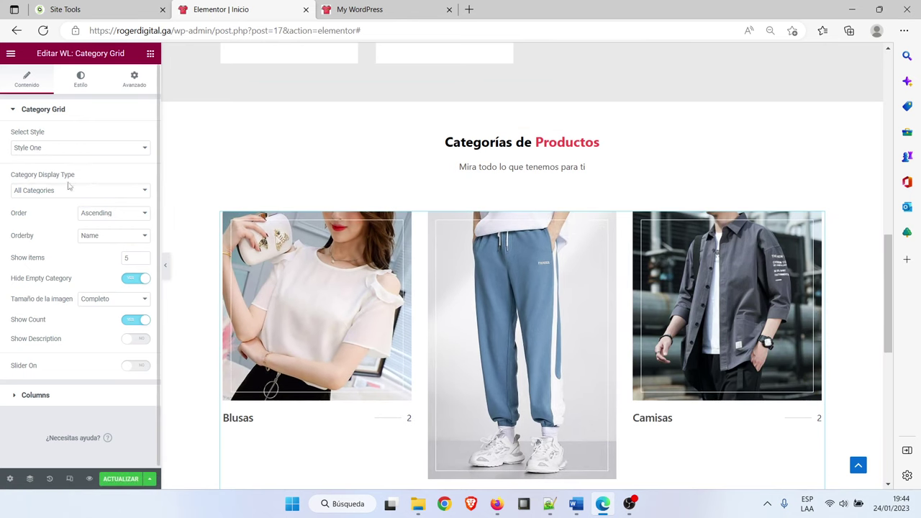
{"action": "left_click", "coordinate": [69, 153]}
{"action": "left_click", "coordinate": [63, 175]}
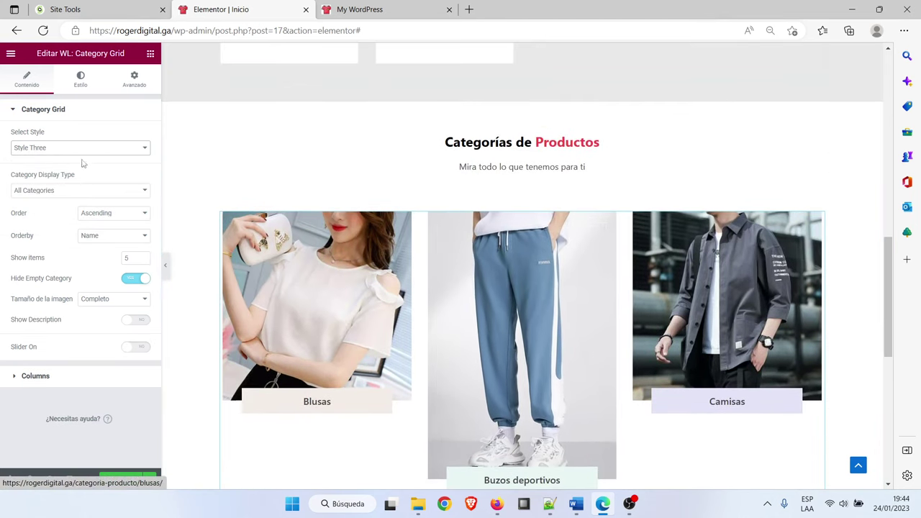
{"action": "left_click", "coordinate": [76, 149]}
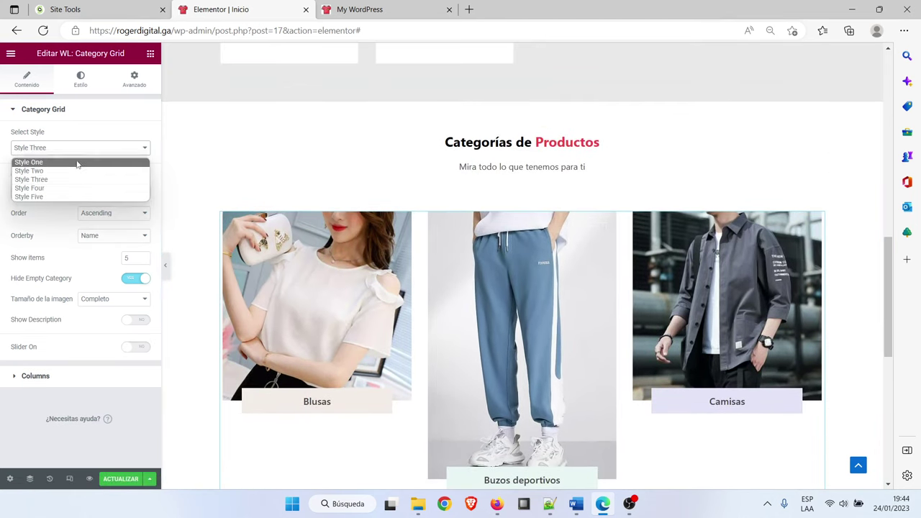
{"action": "left_click", "coordinate": [72, 170]}
{"action": "left_click", "coordinate": [79, 148]}
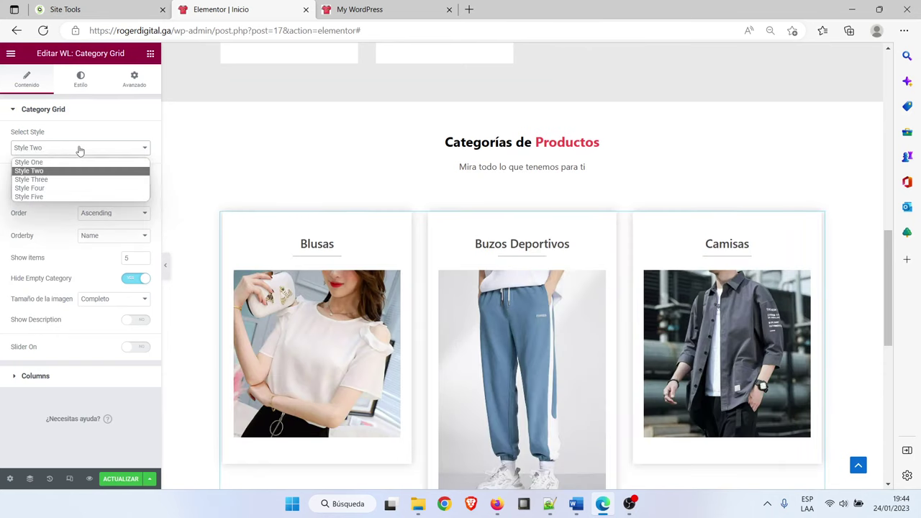
{"action": "left_click", "coordinate": [64, 188]}
Step: Clear the Show items limit, use Woocommerce Thumbnail image size, and turn the slider on
{"action": "scroll", "coordinate": [180, 206], "scroll_direction": "down", "scroll_amount": 3}
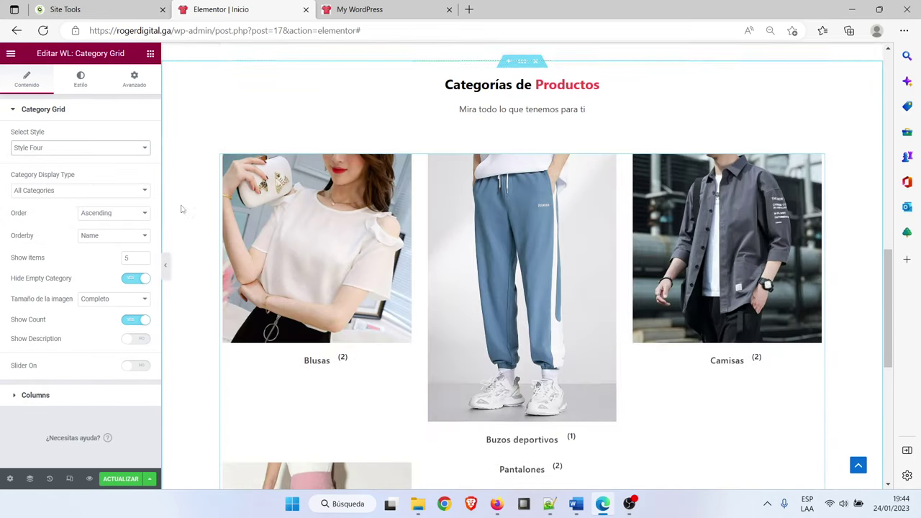
{"action": "scroll", "coordinate": [573, 331], "scroll_direction": "down", "scroll_amount": 4}
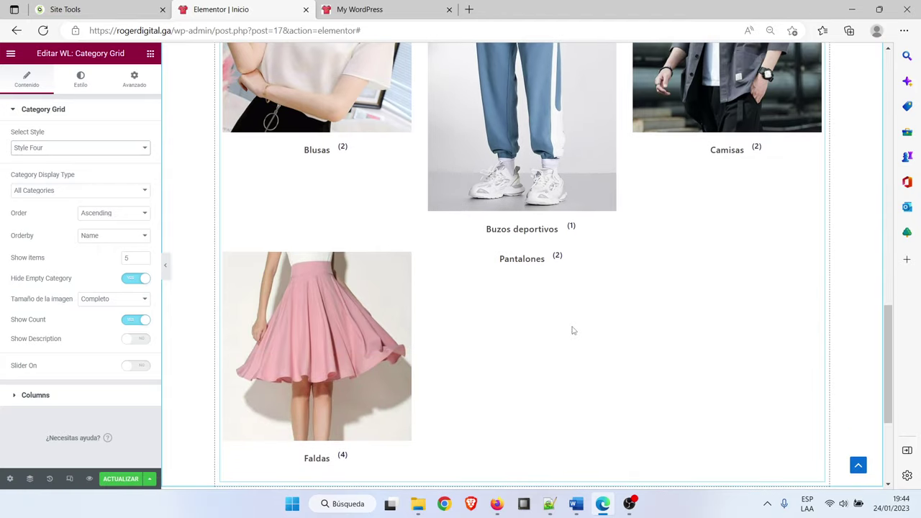
{"action": "scroll", "coordinate": [573, 330], "scroll_direction": "up", "scroll_amount": 4}
{"action": "scroll", "coordinate": [573, 331], "scroll_direction": "up", "scroll_amount": 1}
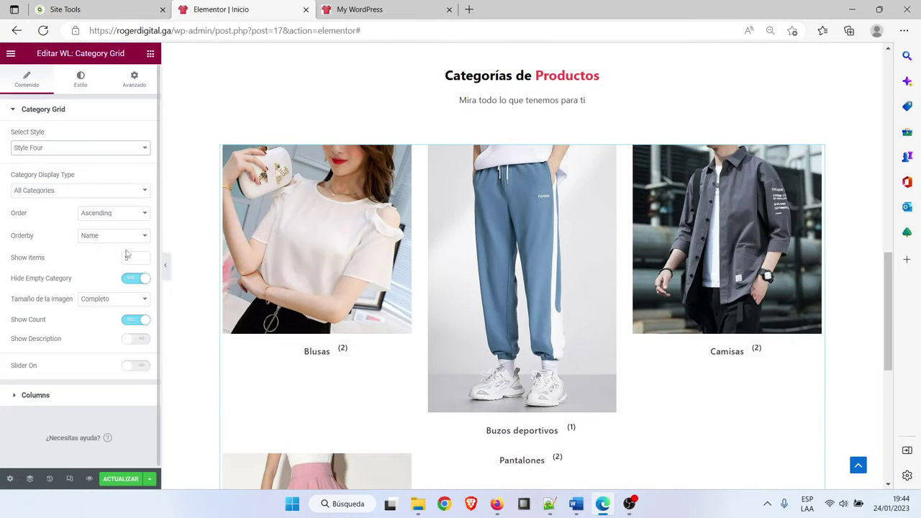
{"action": "key", "text": "BackSpace"}
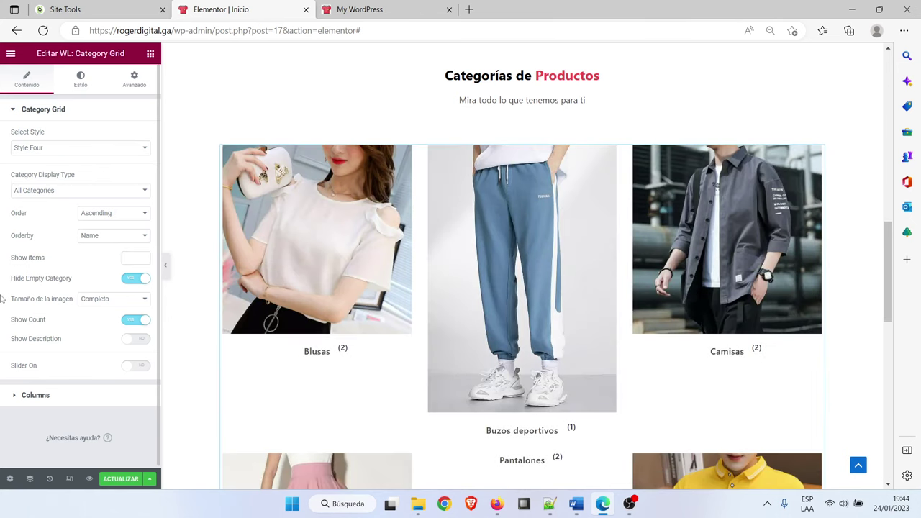
{"action": "left_click", "coordinate": [100, 302]}
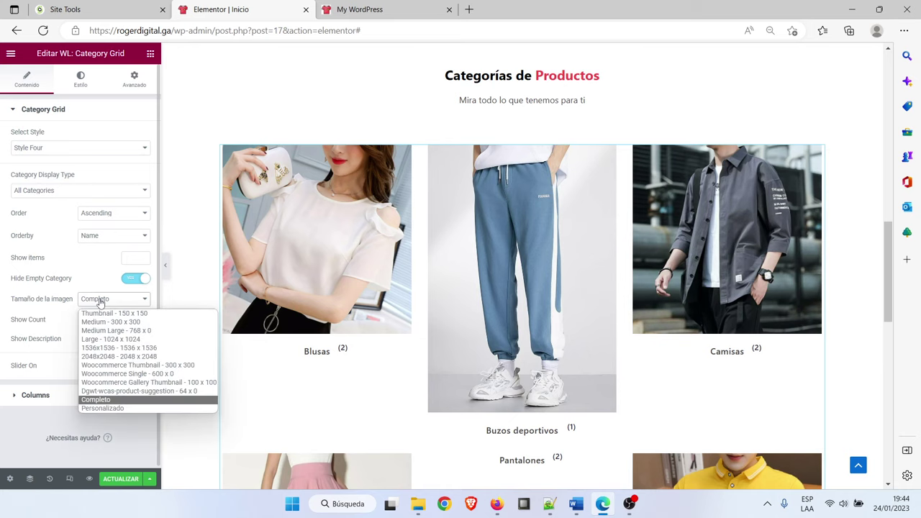
{"action": "left_click", "coordinate": [116, 366]}
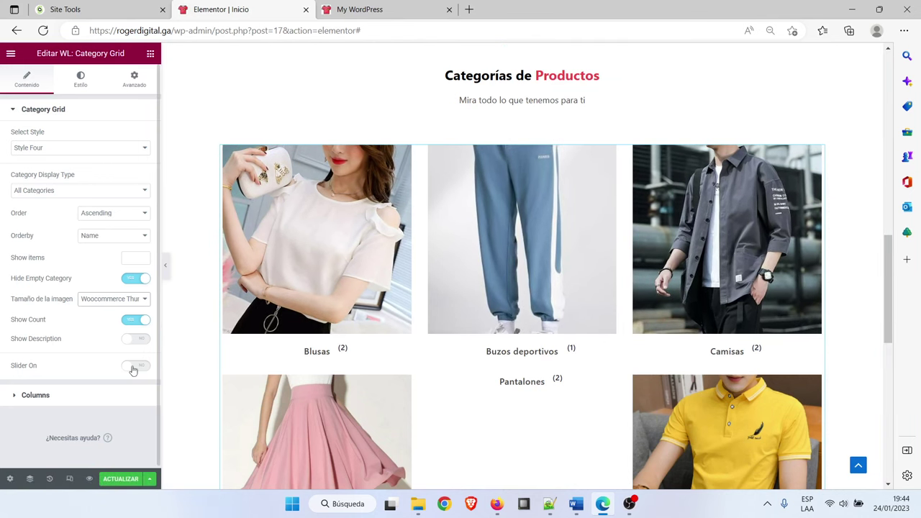
{"action": "left_click", "coordinate": [134, 367]}
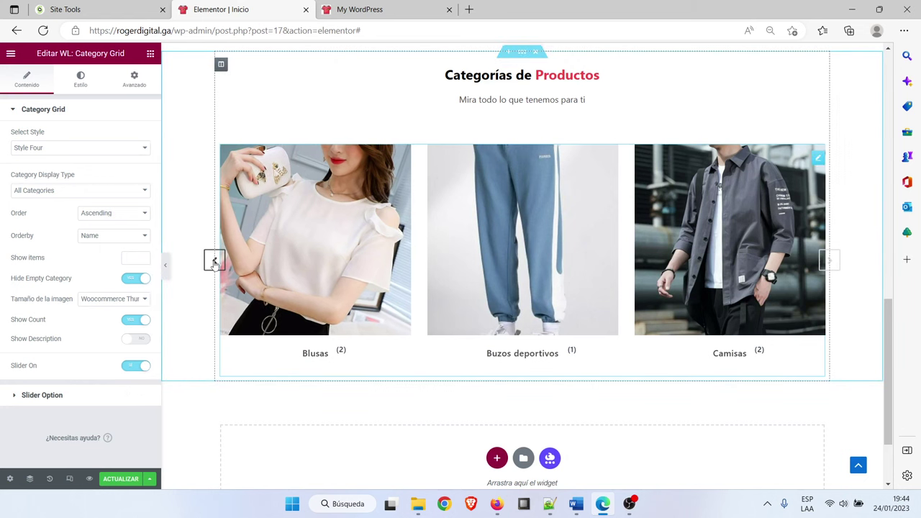
Step: Clear the Slider Items count, enable autoplay, and set tablet items to 3 and mobile items to 2
{"action": "left_click", "coordinate": [215, 263]}
{"action": "left_click", "coordinate": [214, 263]}
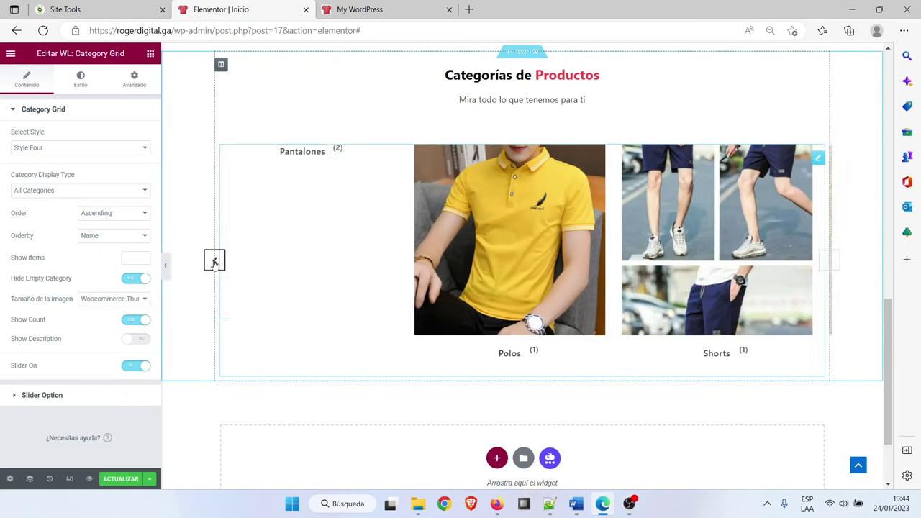
{"action": "left_click", "coordinate": [214, 263]}
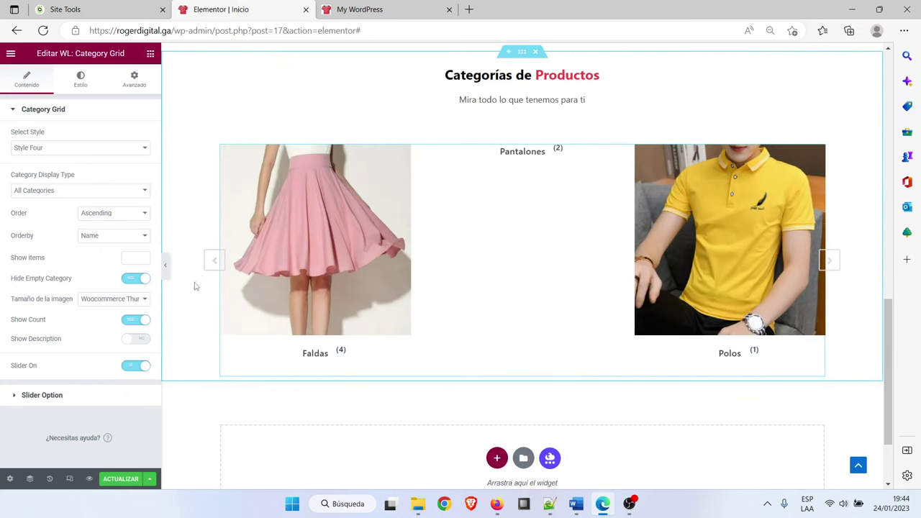
{"action": "left_click", "coordinate": [36, 397]}
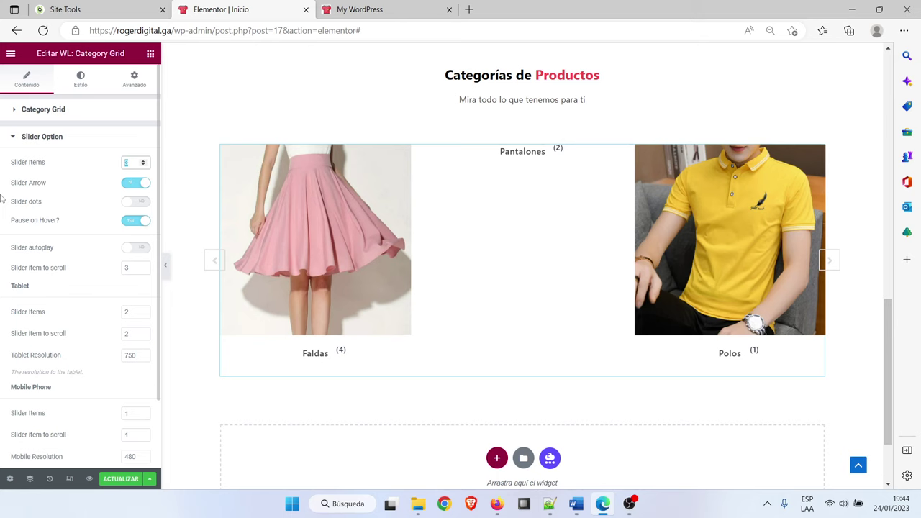
{"action": "key", "text": "BackSpace"}
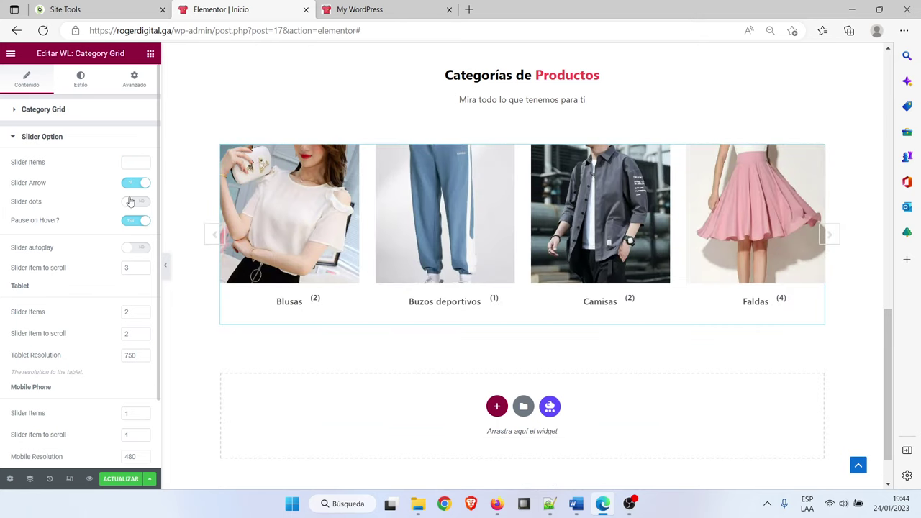
{"action": "left_click", "coordinate": [136, 248]}
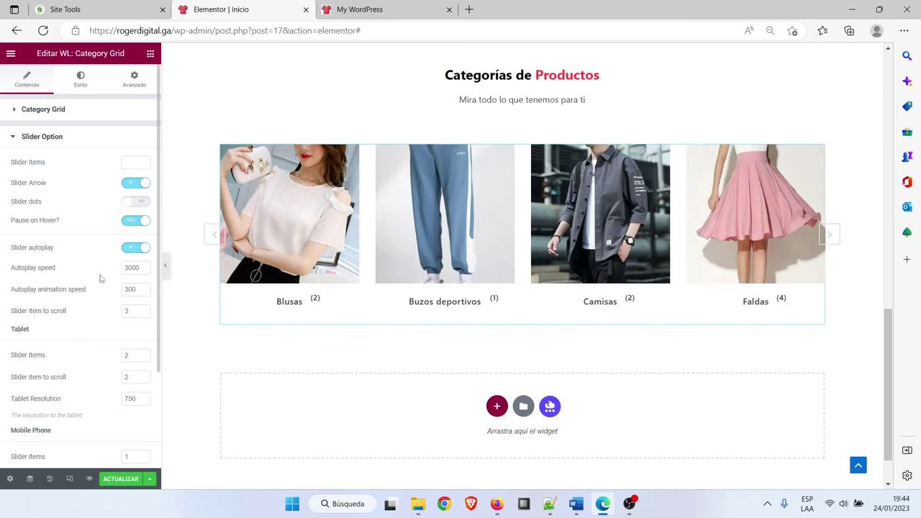
{"action": "scroll", "coordinate": [77, 318], "scroll_direction": "down", "scroll_amount": 1}
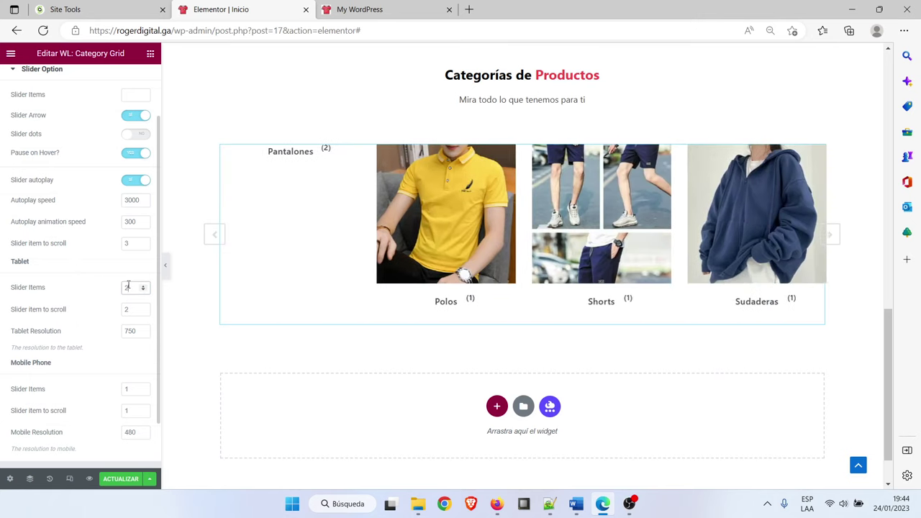
{"action": "type", "text": "3"}
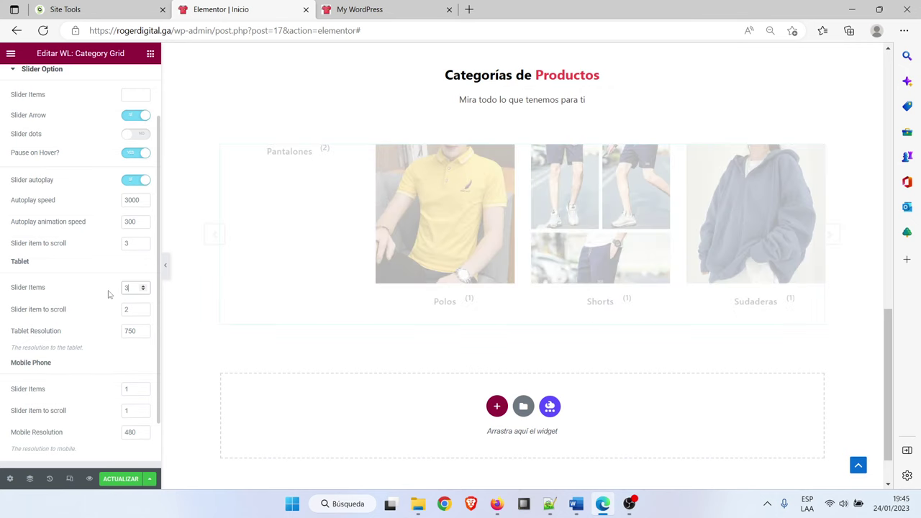
{"action": "scroll", "coordinate": [105, 309], "scroll_direction": "down", "scroll_amount": 1}
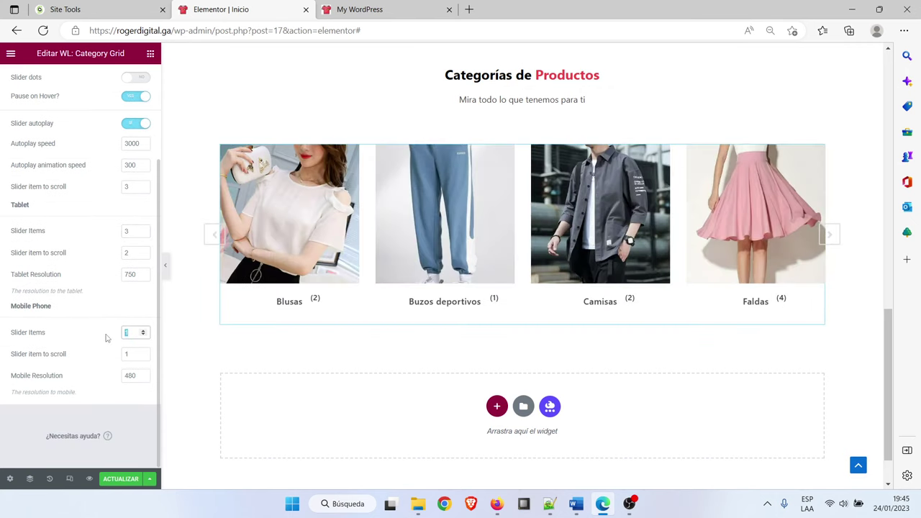
{"action": "type", "text": "2"}
{"action": "scroll", "coordinate": [3, 313], "scroll_direction": "up", "scroll_amount": 2}
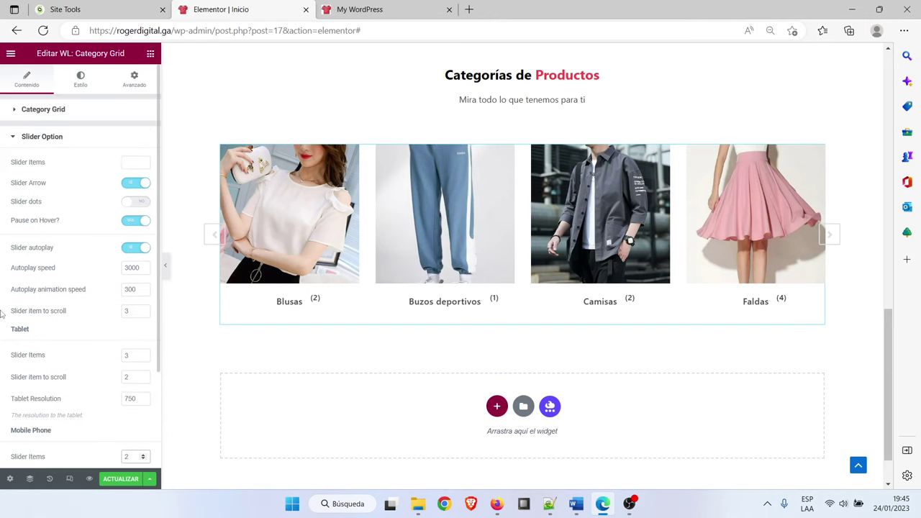
Step: Set the slider arrows' hover Navigation Color to #F1404B
{"action": "left_click", "coordinate": [60, 84]}
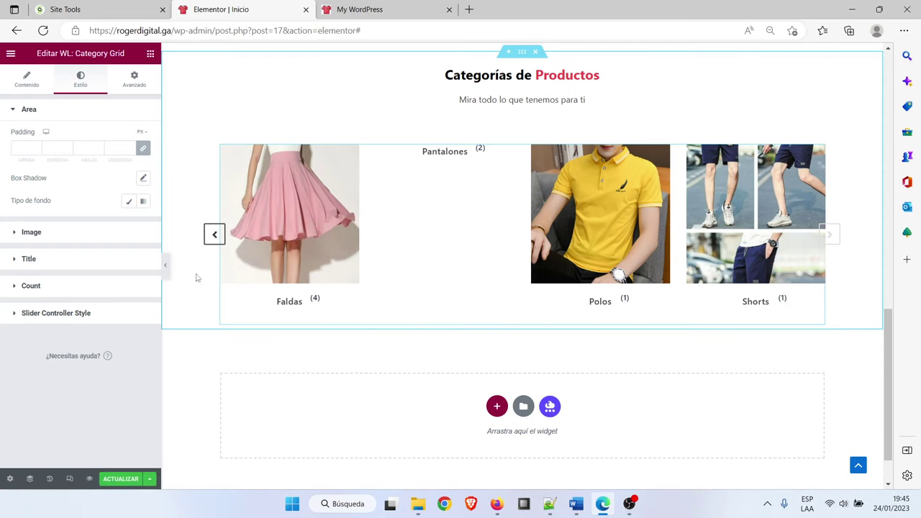
{"action": "left_click", "coordinate": [214, 238]}
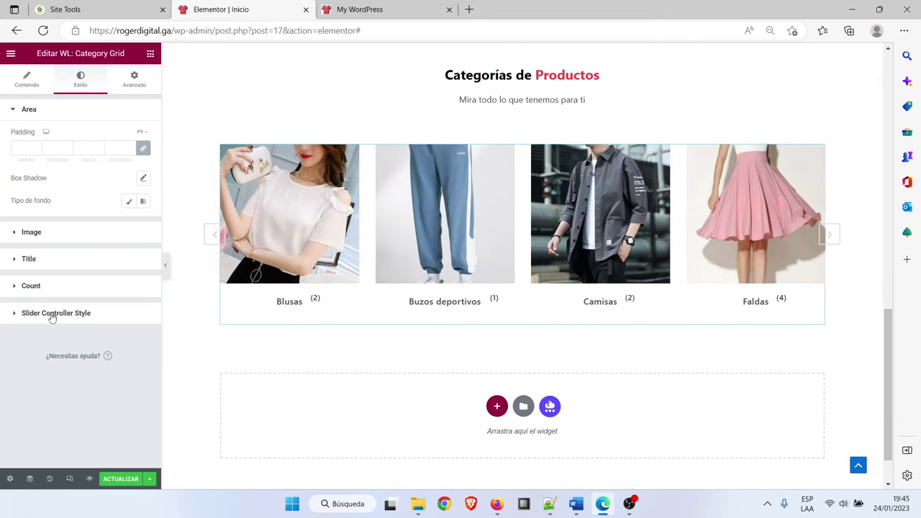
{"action": "left_click", "coordinate": [52, 314]}
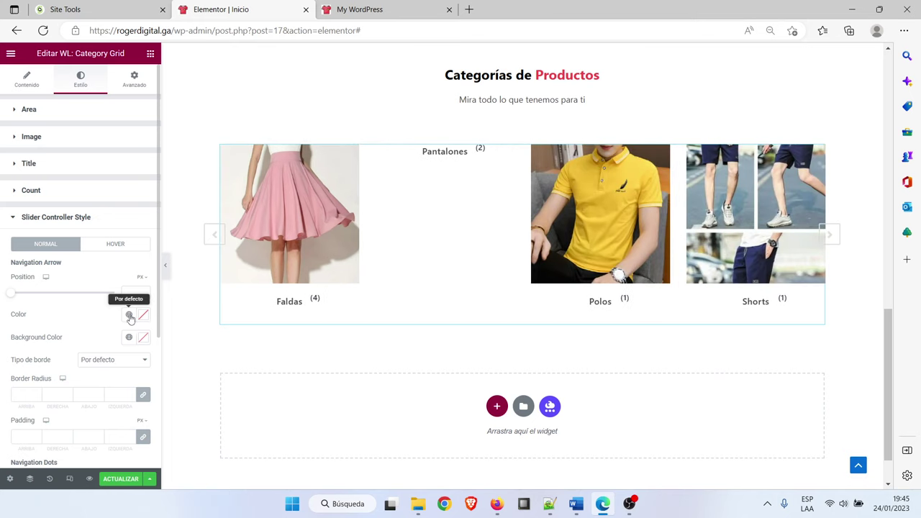
{"action": "scroll", "coordinate": [146, 319], "scroll_direction": "down", "scroll_amount": 1}
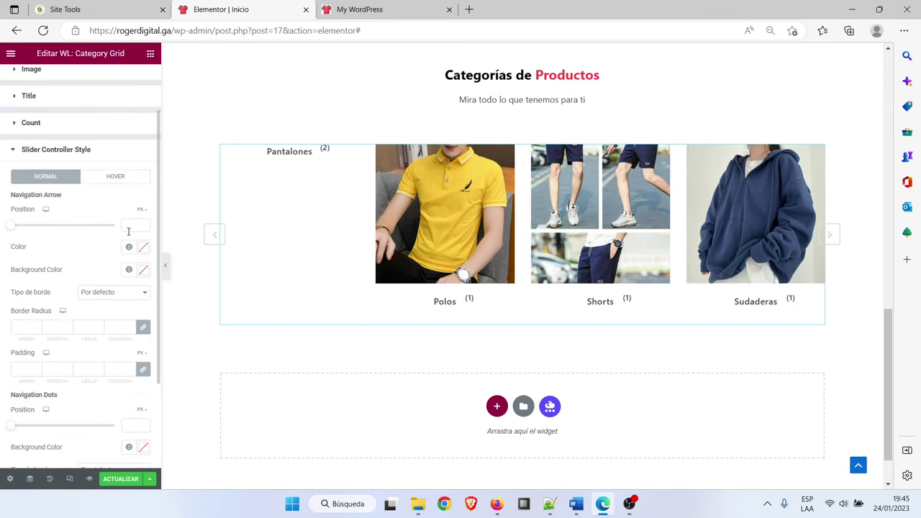
{"action": "left_click", "coordinate": [117, 178]}
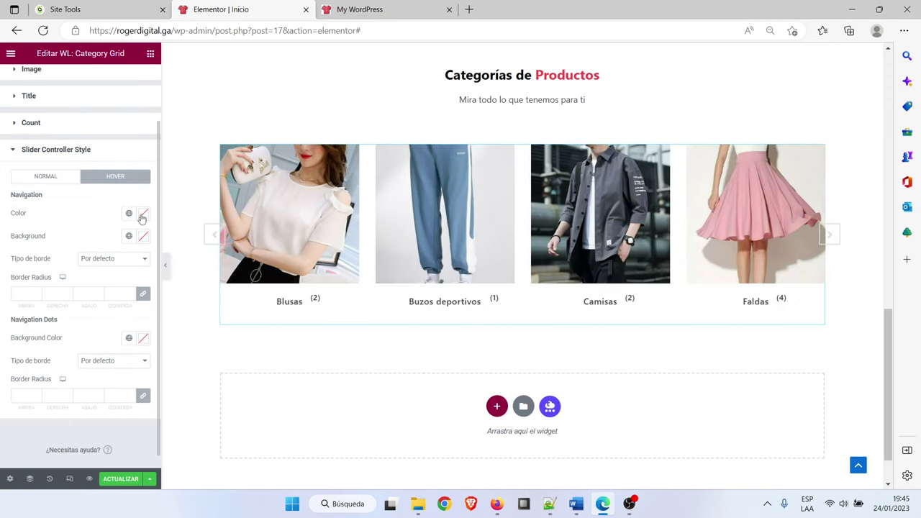
{"action": "left_click", "coordinate": [143, 213]}
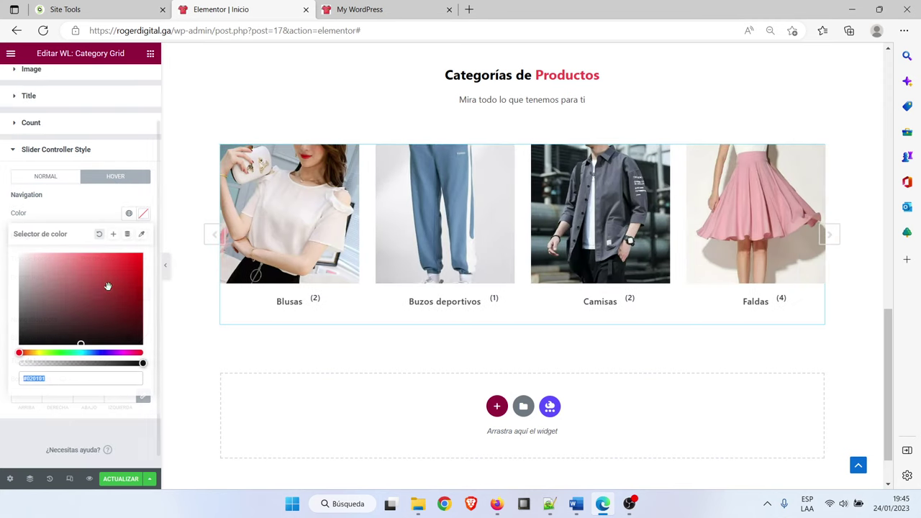
{"action": "left_click", "coordinate": [213, 235]}
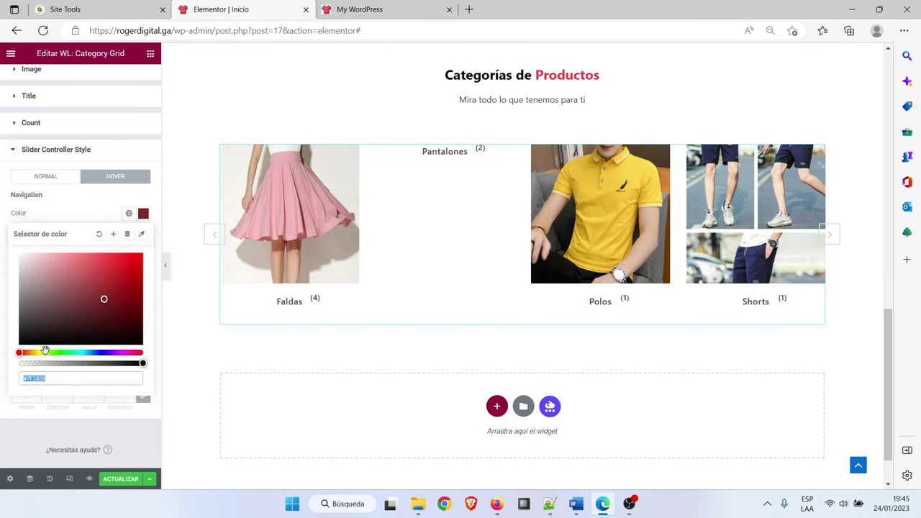
{"action": "left_click", "coordinate": [43, 352]}
{"action": "left_click", "coordinate": [112, 272]}
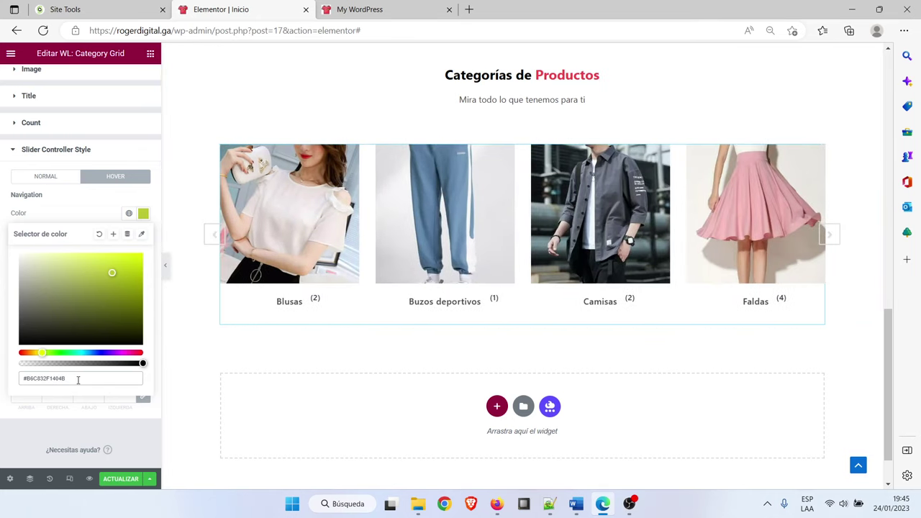
{"action": "key", "text": "ctrl+a"}
{"action": "type", "text": "F1404B"}
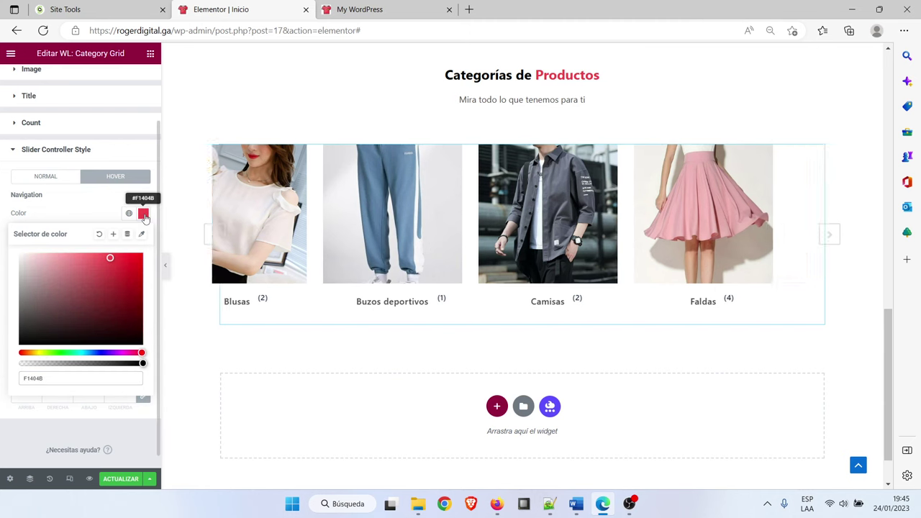
{"action": "left_click", "coordinate": [218, 246]}
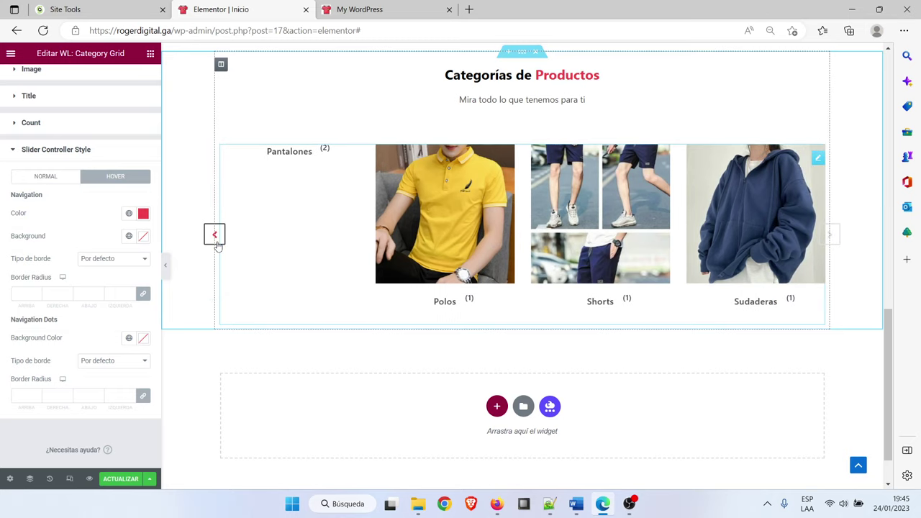
Step: Give the hovered arrows a solid red border and save the page with ACTUALIZAR
{"action": "left_click", "coordinate": [118, 266]}
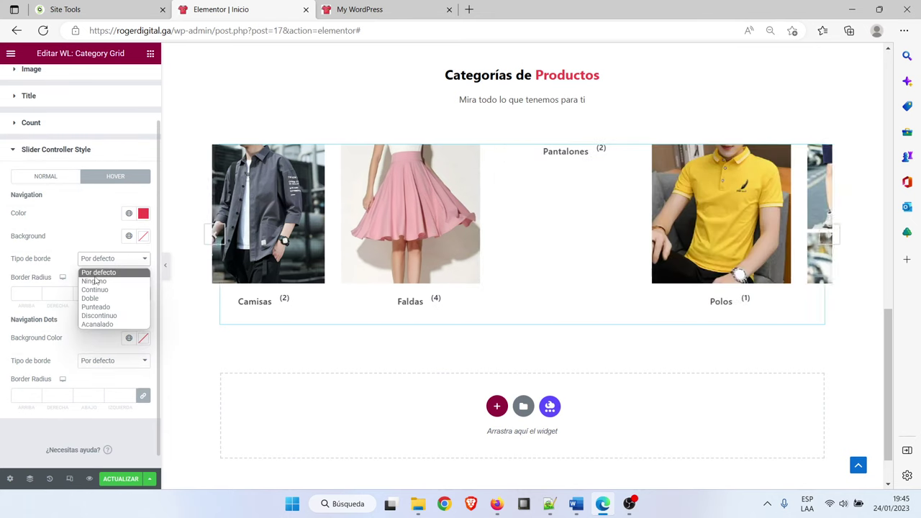
{"action": "left_click", "coordinate": [89, 287]}
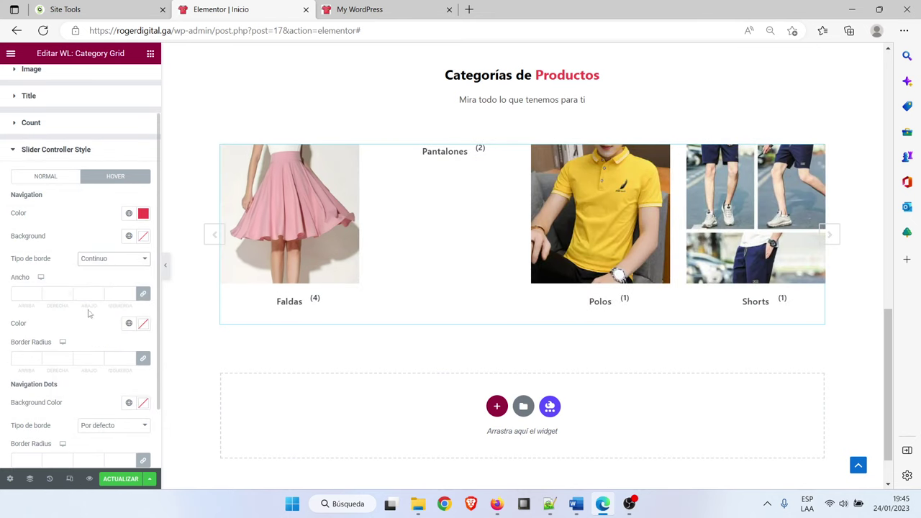
{"action": "left_click", "coordinate": [143, 325]}
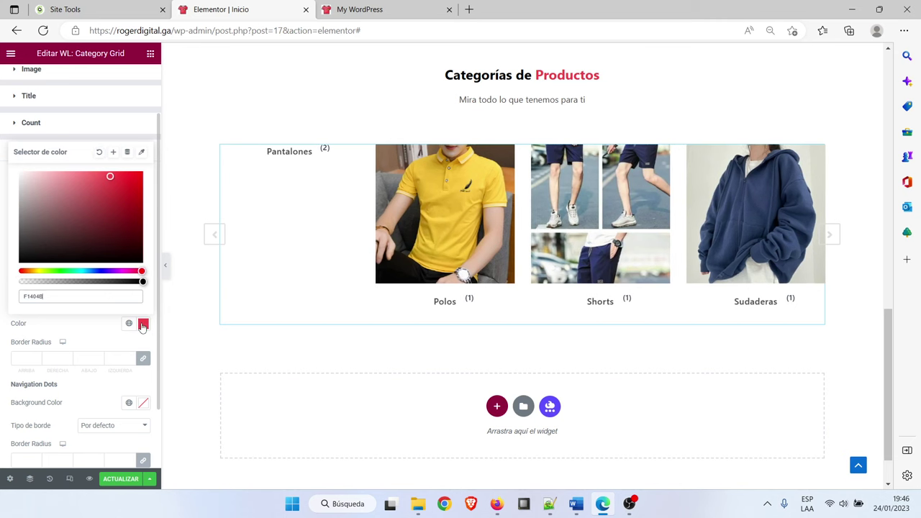
{"action": "left_click", "coordinate": [2, 290]}
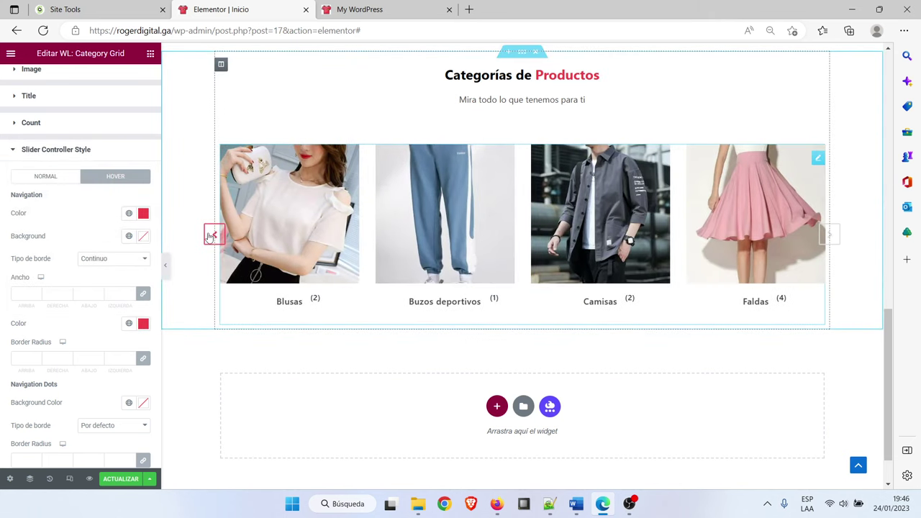
{"action": "left_click", "coordinate": [124, 478]}
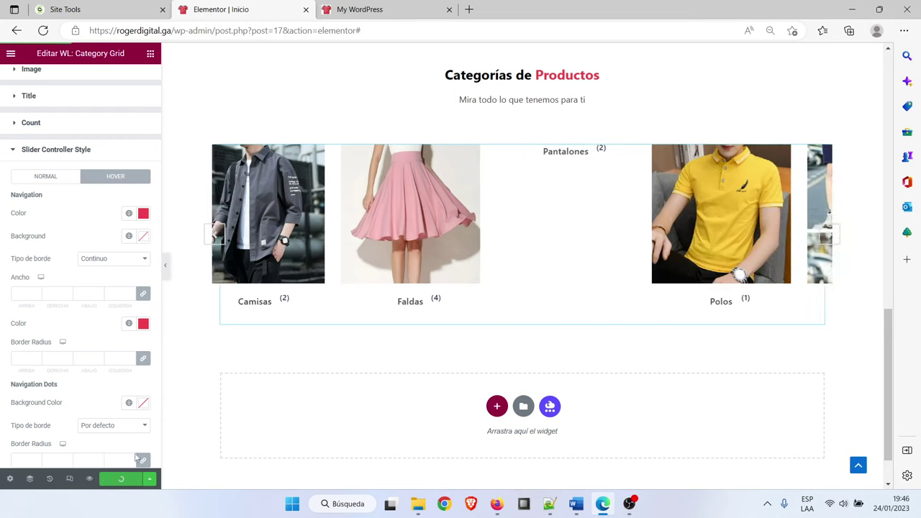
{"action": "left_click", "coordinate": [70, 478]}
Step: Preview the page at tablet then mobile width and advance the category slider with its arrow
{"action": "left_click", "coordinate": [479, 52]}
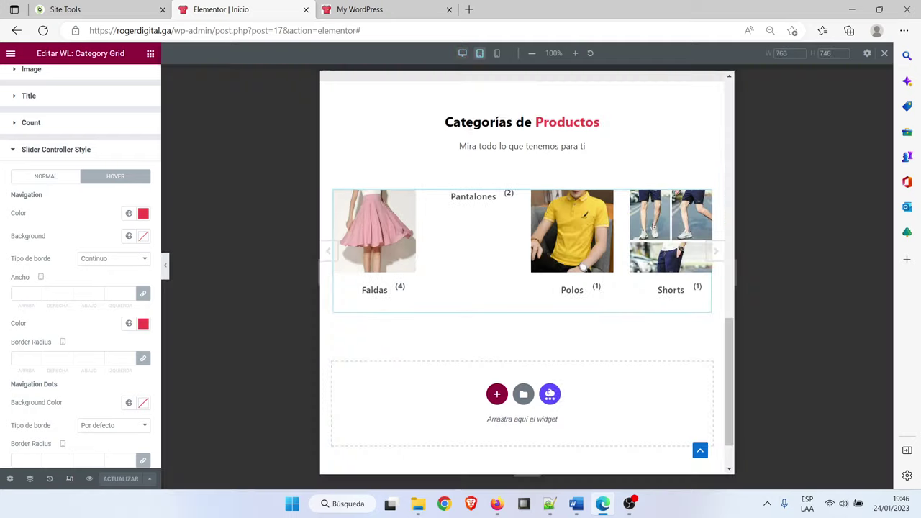
{"action": "left_click", "coordinate": [499, 54]}
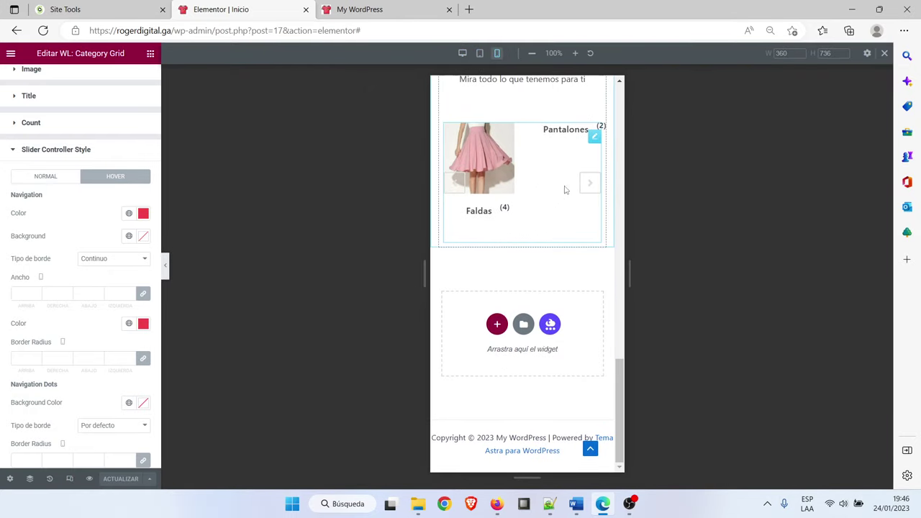
{"action": "left_click", "coordinate": [599, 187]}
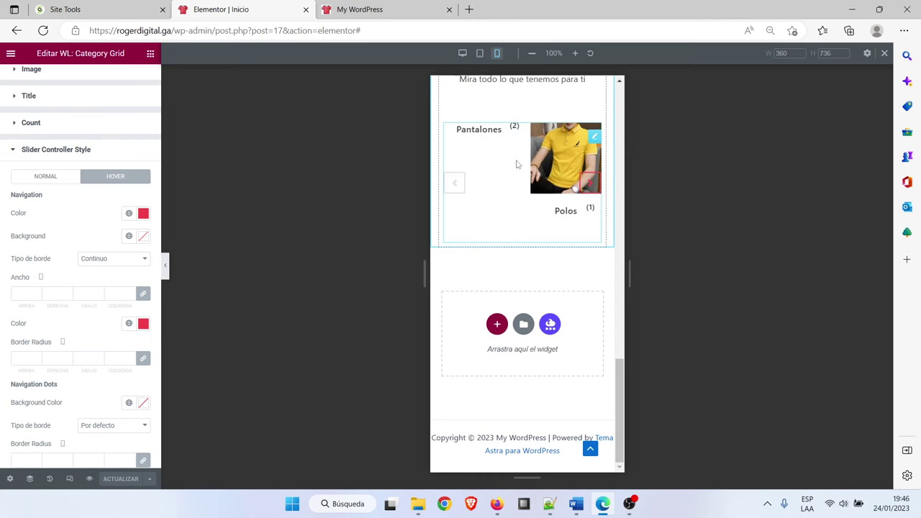
Step: Open the WordPress dashboard in a new tab and edit the Pantalones product category
{"action": "left_click", "coordinate": [360, 9]}
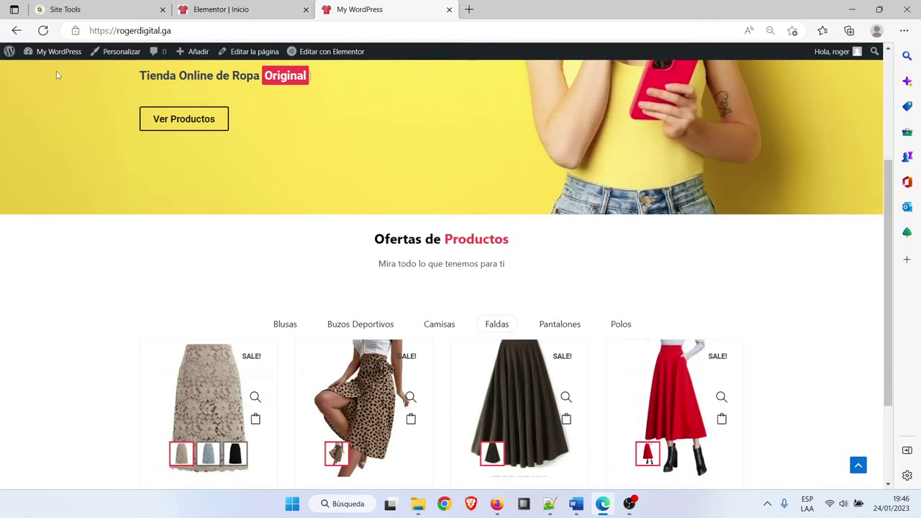
{"action": "mouse_move", "coordinate": [39, 56]}
{"action": "right_click", "coordinate": [63, 71]}
{"action": "left_click", "coordinate": [87, 76]}
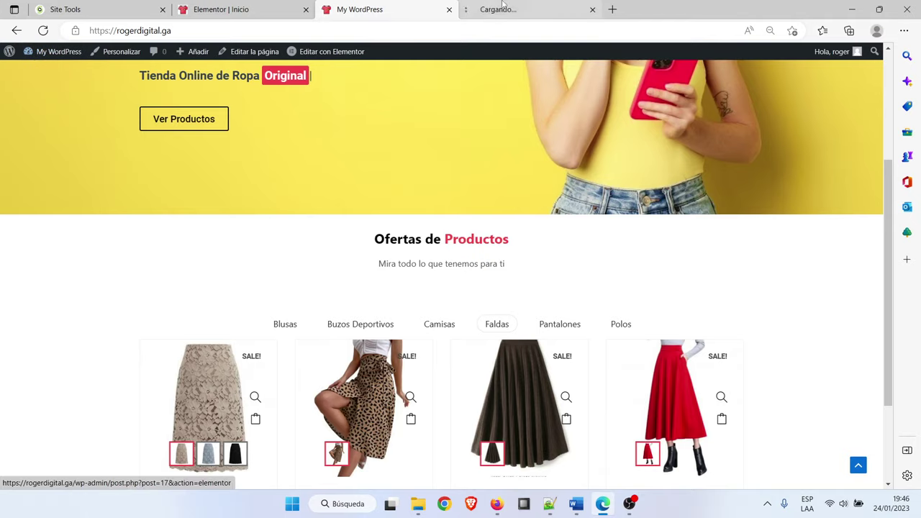
{"action": "left_click", "coordinate": [518, 9]}
{"action": "mouse_move", "coordinate": [56, 239]}
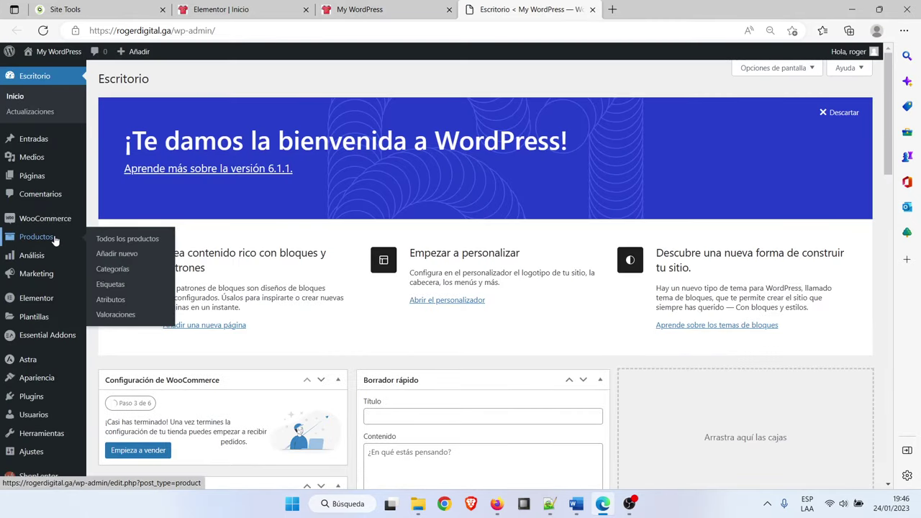
{"action": "left_click", "coordinate": [116, 268]}
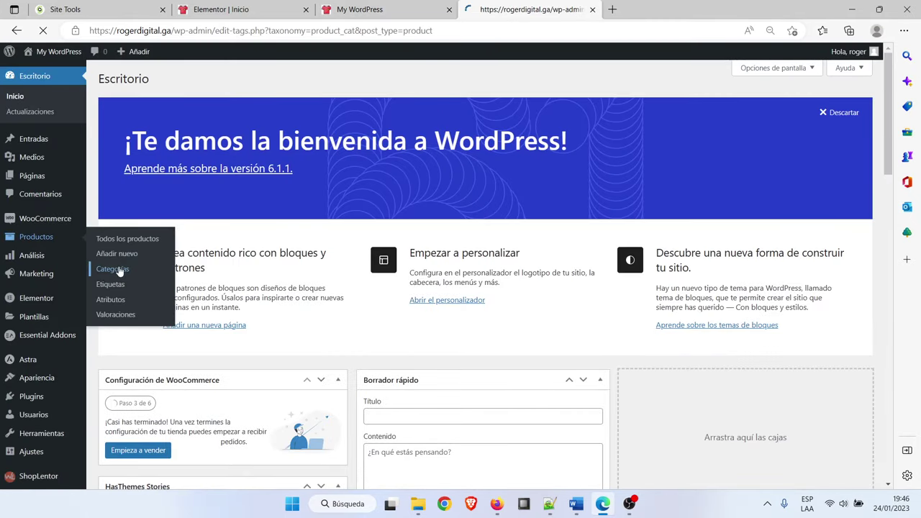
{"action": "scroll", "coordinate": [460, 310], "scroll_direction": "down", "scroll_amount": 3}
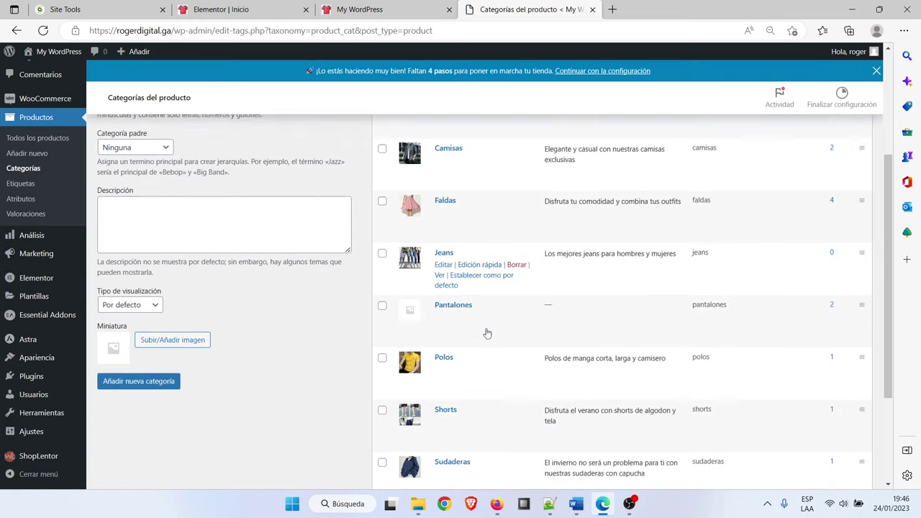
{"action": "left_click", "coordinate": [456, 314]}
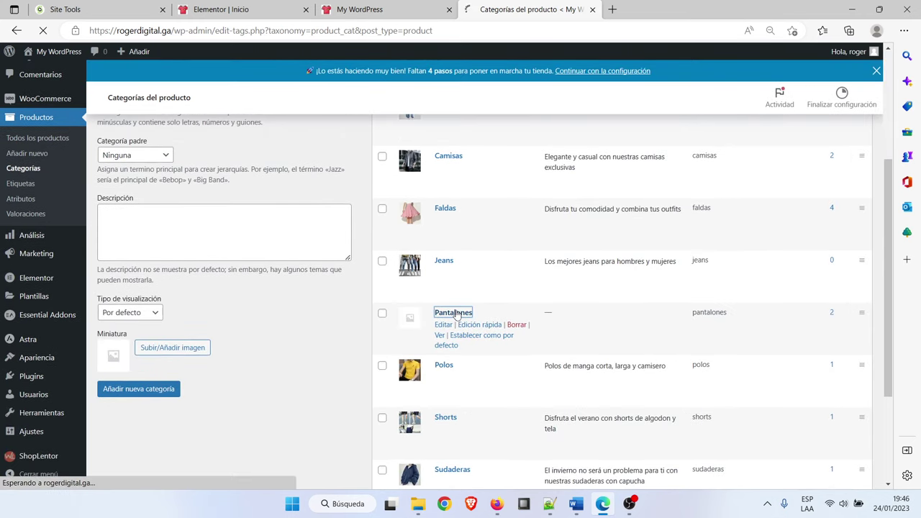
Step: Describe Pantalones as 'Los mejores pantalos para to', add a jeans thumbnail, save, and reload Elementor
{"action": "scroll", "coordinate": [189, 232], "scroll_direction": "down", "scroll_amount": 1}
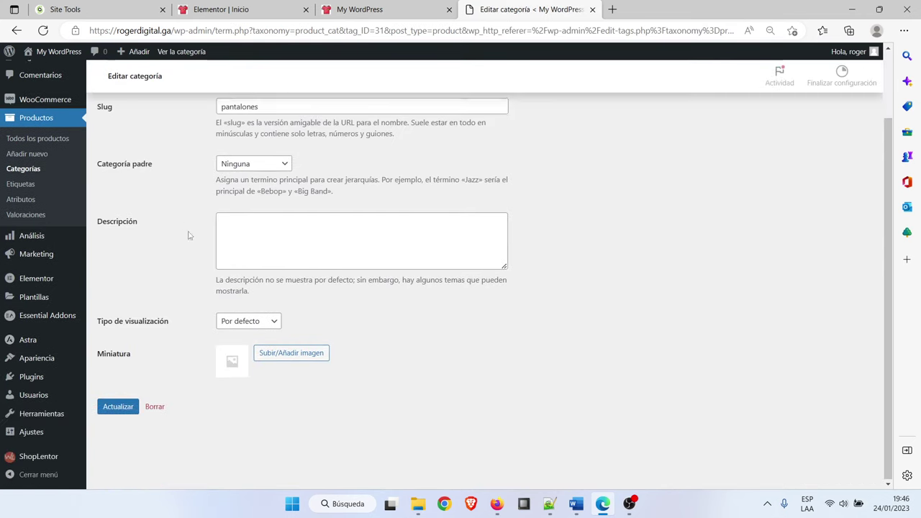
{"action": "left_click", "coordinate": [284, 245]}
{"action": "type", "text": "Los mej"}
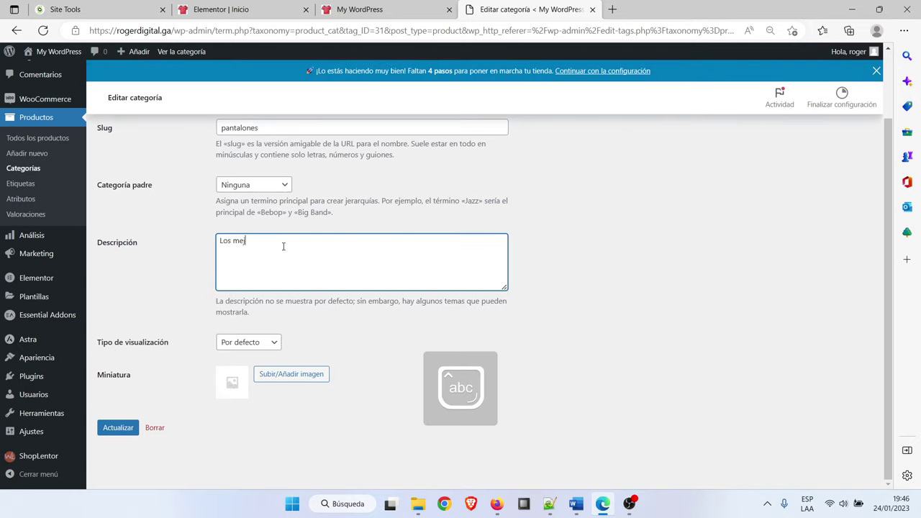
{"action": "type", "text": "ores pantalos para todos los estilos"}
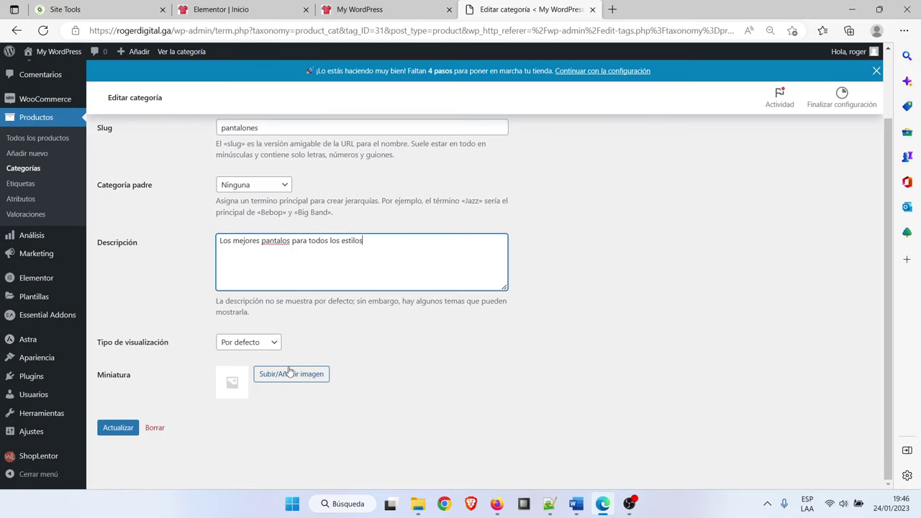
{"action": "left_click", "coordinate": [268, 374]}
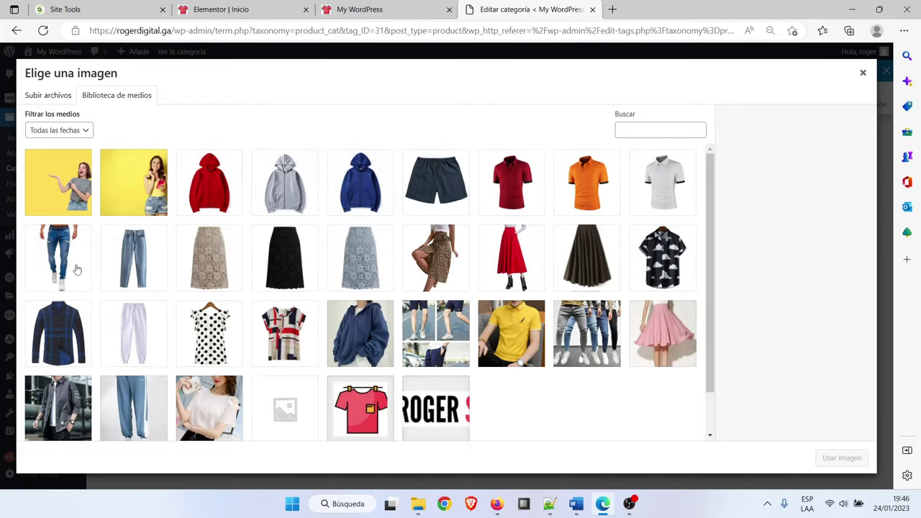
{"action": "left_click", "coordinate": [79, 272]}
{"action": "left_click", "coordinate": [843, 458]}
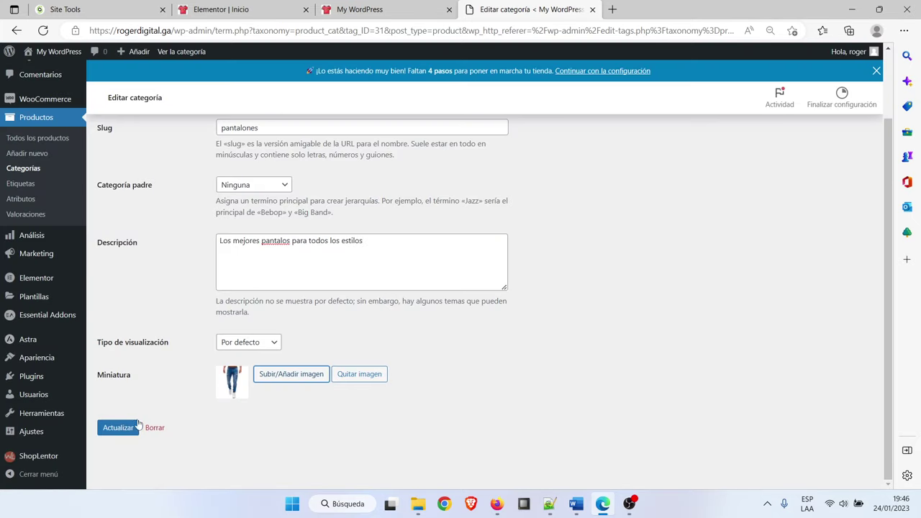
{"action": "left_click", "coordinate": [130, 426]}
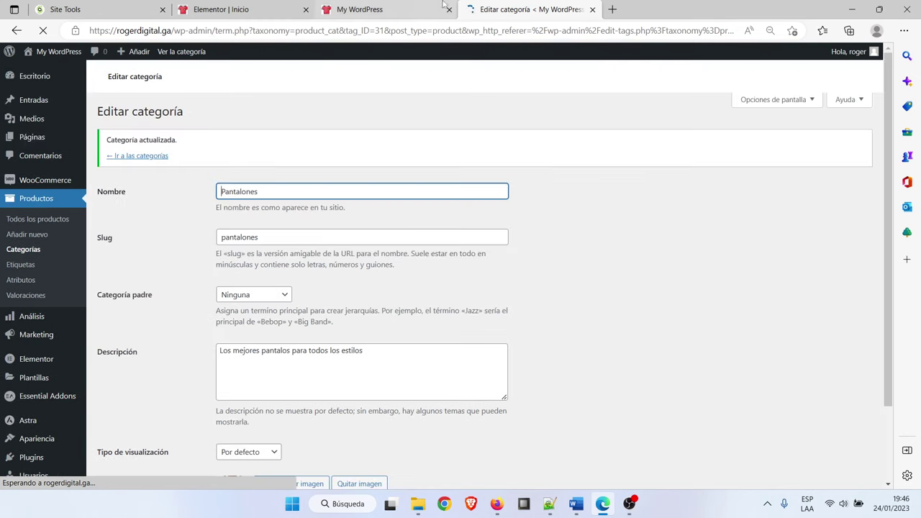
{"action": "left_click", "coordinate": [221, 9]}
{"action": "left_click", "coordinate": [43, 31]}
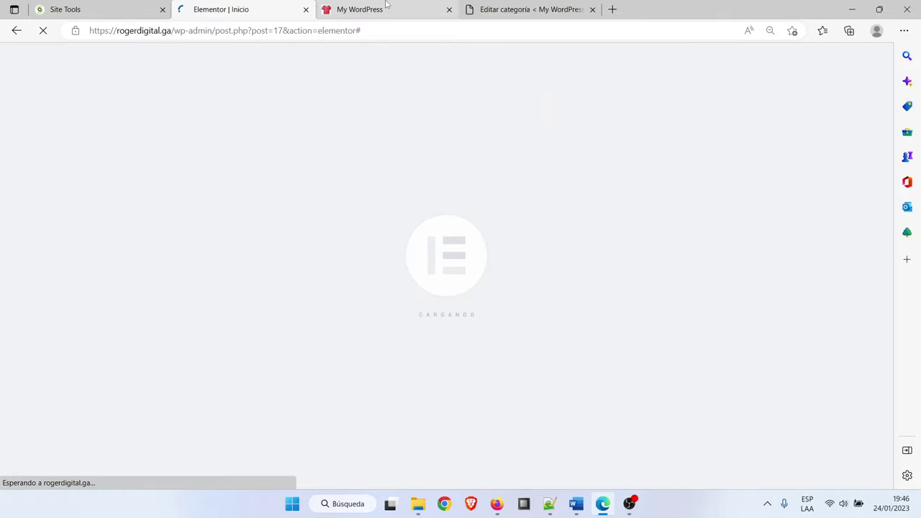
Step: Reload the live shop homepage and scroll down to the Categorías de Productos slider
{"action": "left_click", "coordinate": [360, 10]}
{"action": "left_click", "coordinate": [43, 31]}
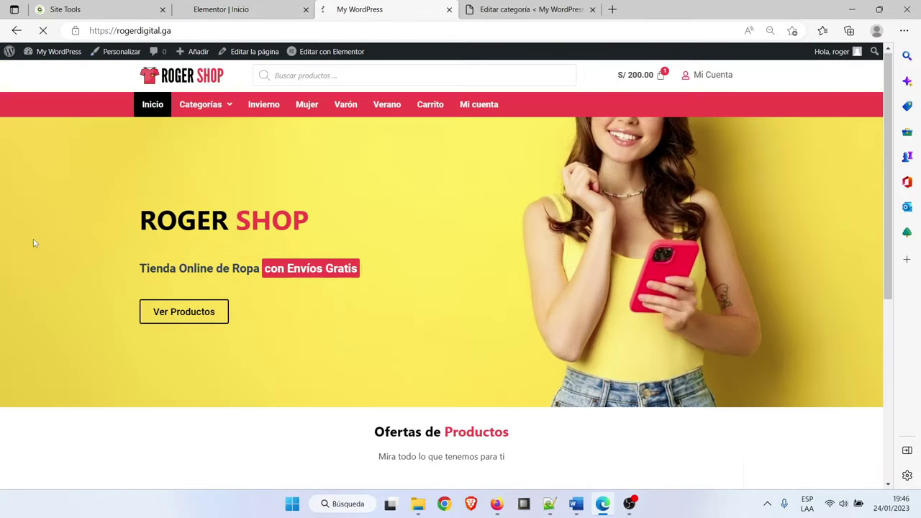
{"action": "scroll", "coordinate": [36, 253], "scroll_direction": "down", "scroll_amount": 7}
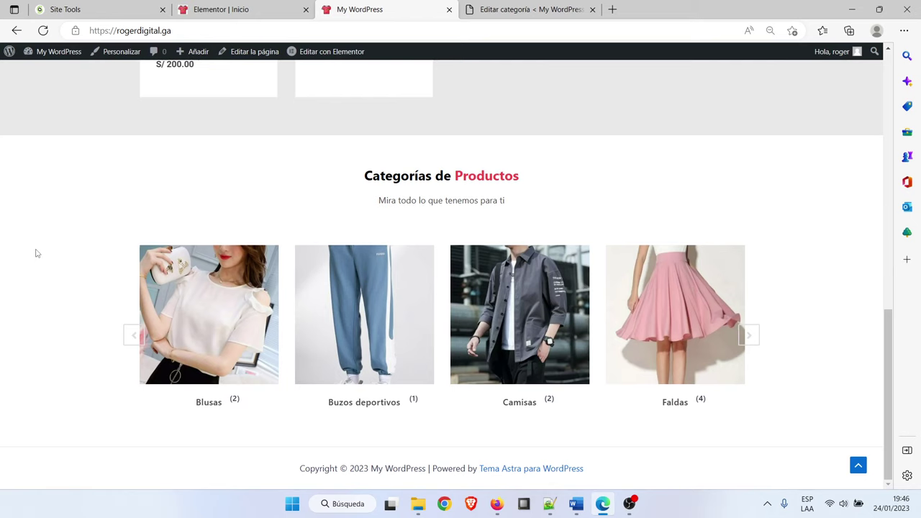
Step: Cycle the category slider through all categories, then go back to the homepage editor
{"action": "left_click", "coordinate": [747, 335]}
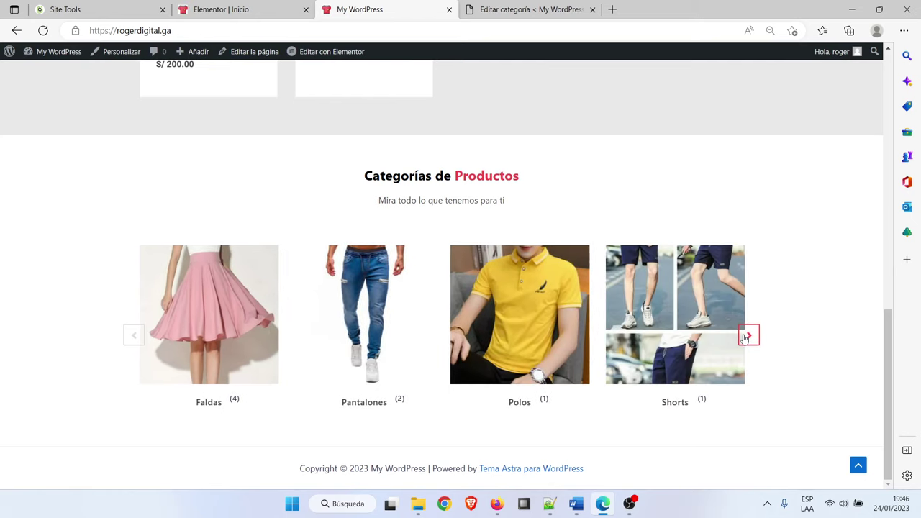
{"action": "left_click", "coordinate": [747, 335]}
{"action": "left_click", "coordinate": [747, 336]}
{"action": "left_click", "coordinate": [747, 335]}
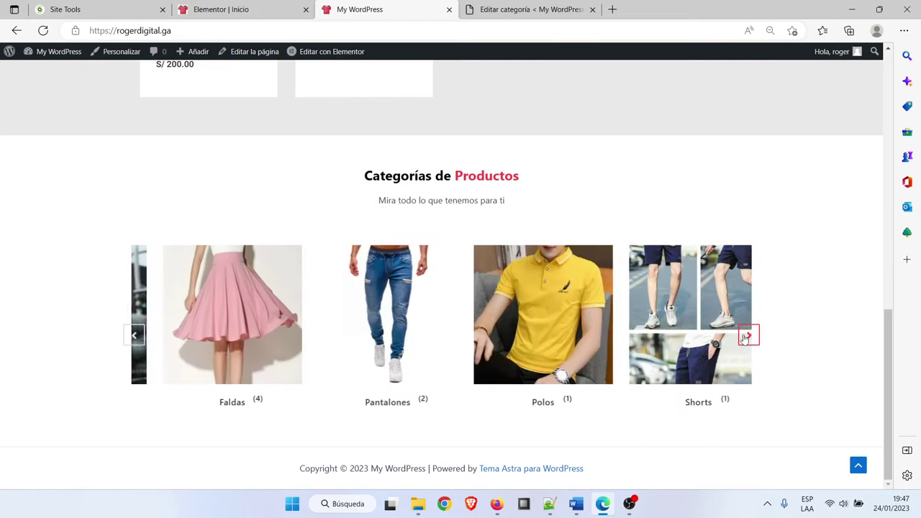
{"action": "left_click", "coordinate": [748, 335]}
{"action": "left_click", "coordinate": [747, 335]}
{"action": "left_click", "coordinate": [747, 335]}
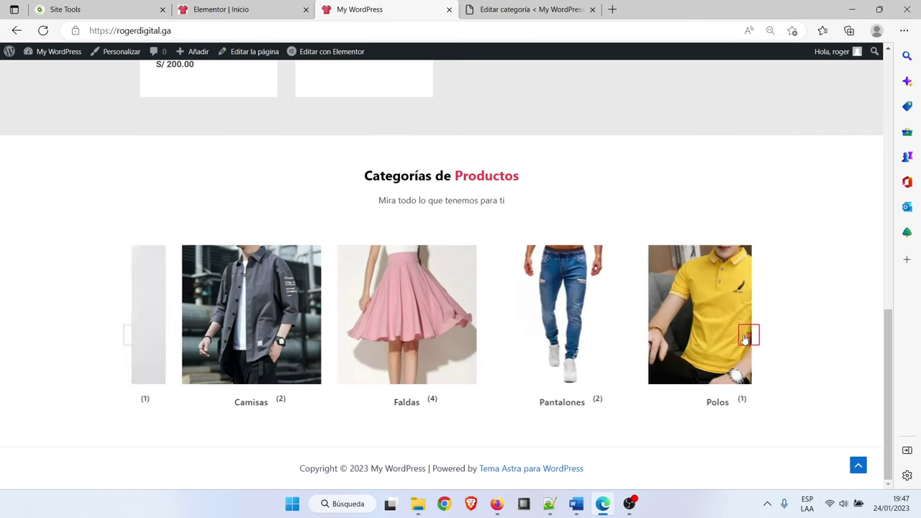
{"action": "left_click", "coordinate": [748, 336]}
{"action": "left_click", "coordinate": [747, 335]}
{"action": "left_click", "coordinate": [747, 335]}
{"action": "left_click", "coordinate": [747, 335]}
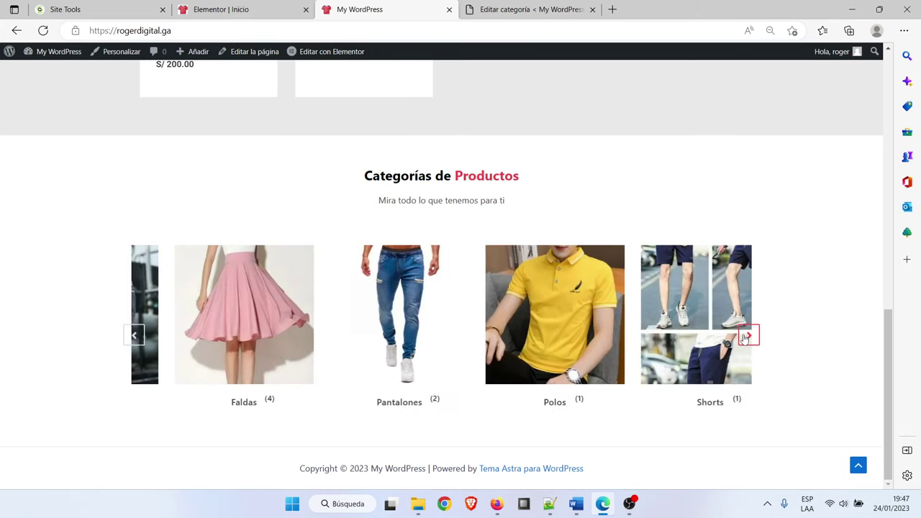
{"action": "left_click", "coordinate": [747, 335]}
{"action": "left_click", "coordinate": [747, 335]}
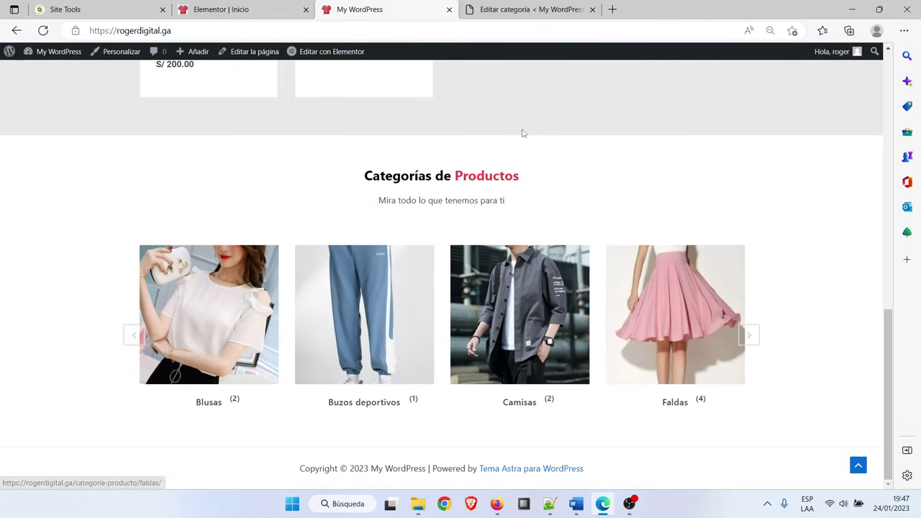
{"action": "left_click", "coordinate": [237, 10]}
{"action": "scroll", "coordinate": [530, 276], "scroll_direction": "down", "scroll_amount": 10}
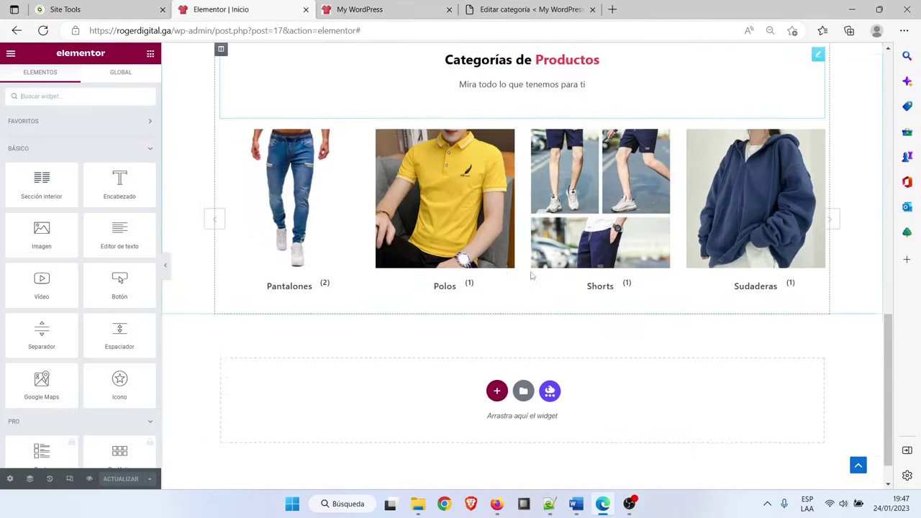
Step: Set the Category Grid's Slider item to scroll to 1 and save with ACTUALIZAR
{"action": "scroll", "coordinate": [531, 276], "scroll_direction": "down", "scroll_amount": 1}
{"action": "left_click", "coordinate": [531, 276]}
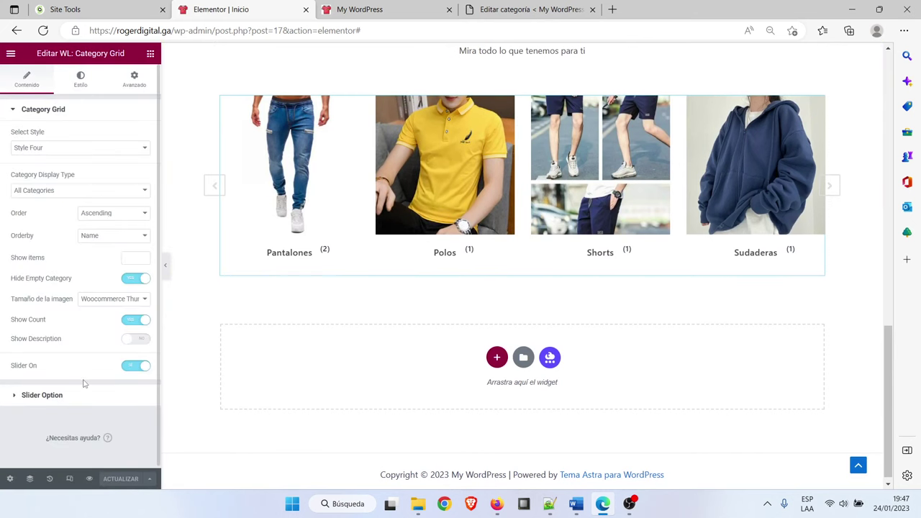
{"action": "left_click", "coordinate": [72, 398]}
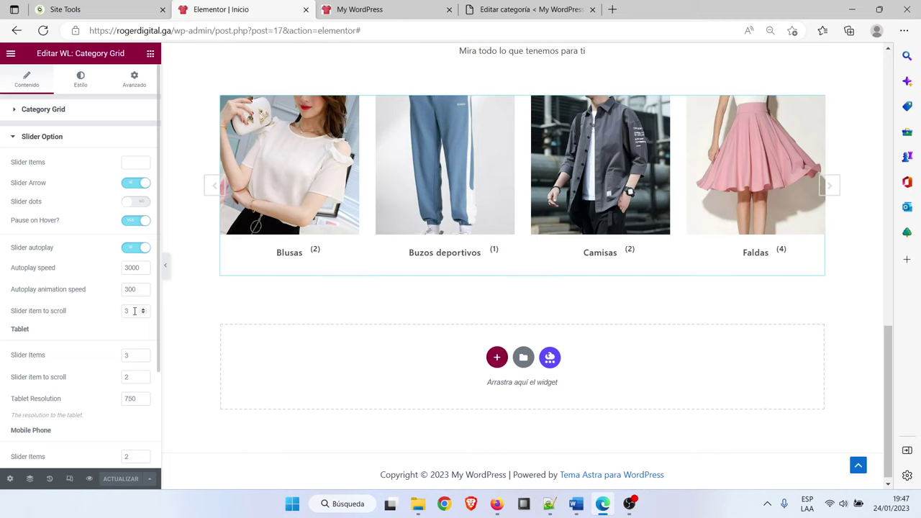
{"action": "type", "text": "1"}
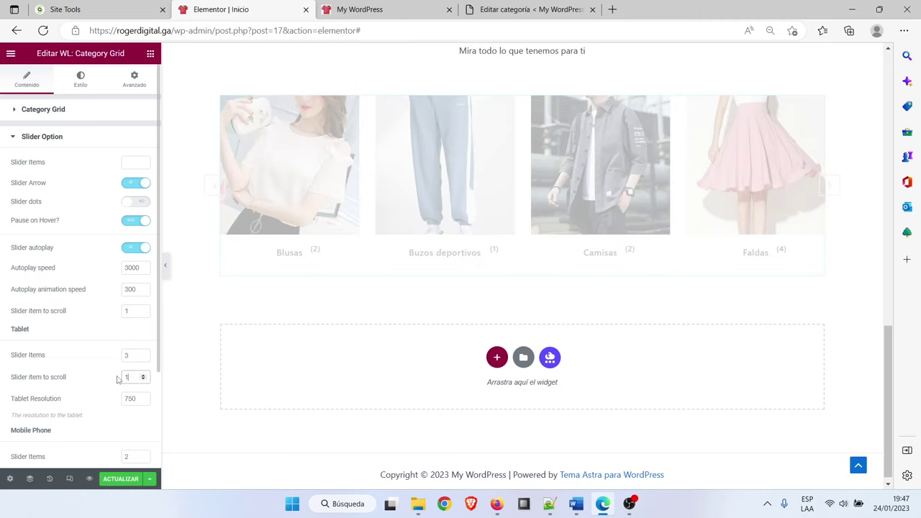
{"action": "scroll", "coordinate": [119, 379], "scroll_direction": "down", "scroll_amount": 3}
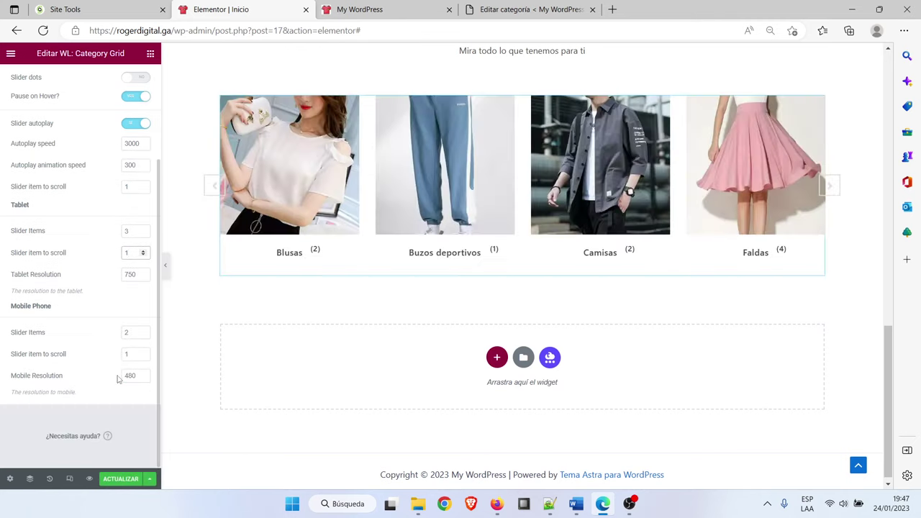
{"action": "left_click", "coordinate": [119, 478]}
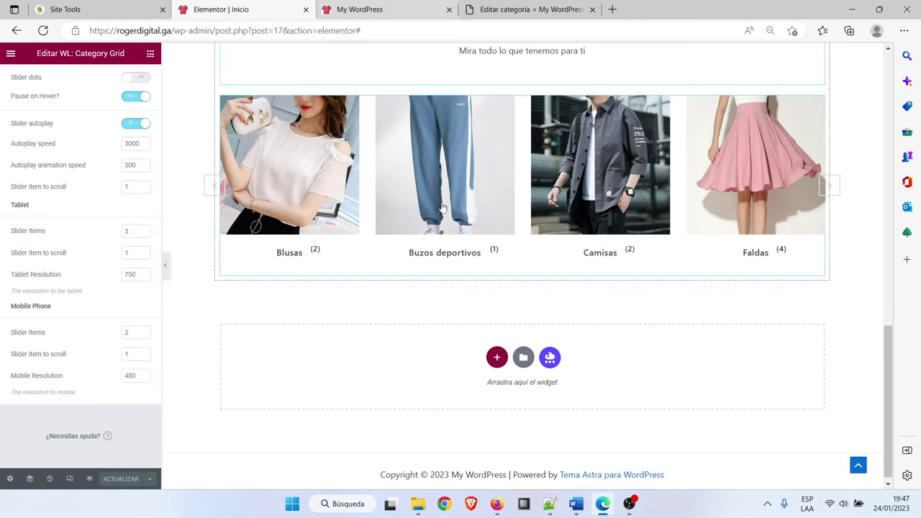
Step: Test the preview slider arrows to confirm it advances one category at a time
{"action": "scroll", "coordinate": [828, 316], "scroll_direction": "up", "scroll_amount": 2}
{"action": "left_click", "coordinate": [830, 320]}
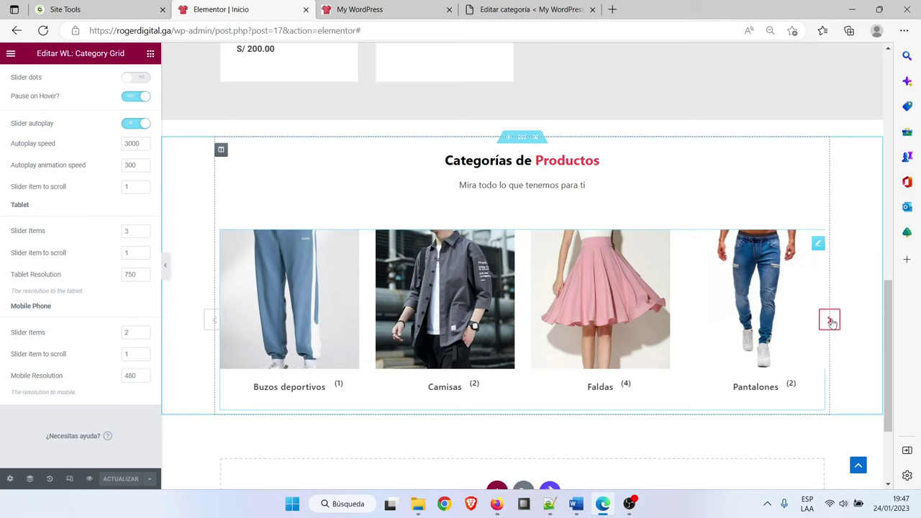
{"action": "left_click", "coordinate": [829, 320]}
{"action": "left_click", "coordinate": [829, 321]}
{"action": "left_click", "coordinate": [831, 322]}
{"action": "left_click", "coordinate": [830, 321]}
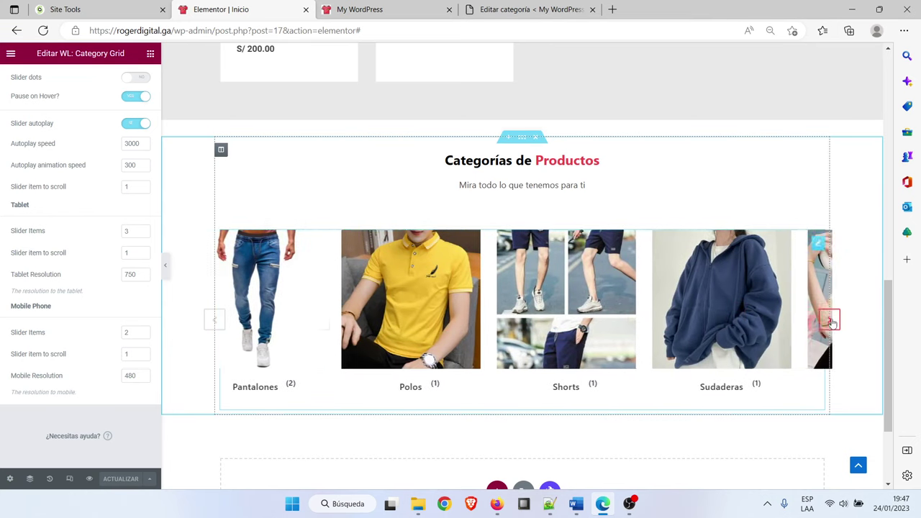
Step: Compare against the reference shop site, then return to the homepage editor
{"action": "left_click", "coordinate": [496, 505]}
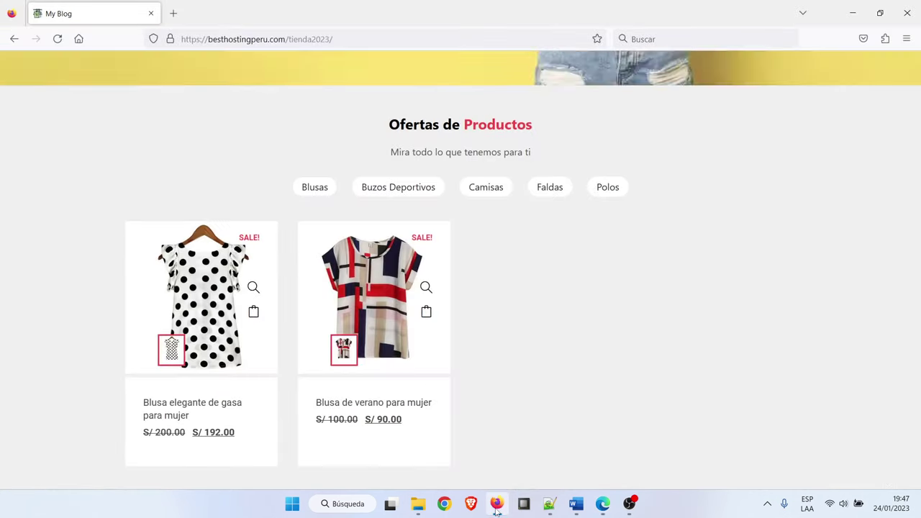
{"action": "scroll", "coordinate": [533, 259], "scroll_direction": "down", "scroll_amount": 4}
{"action": "scroll", "coordinate": [524, 290], "scroll_direction": "down", "scroll_amount": 8}
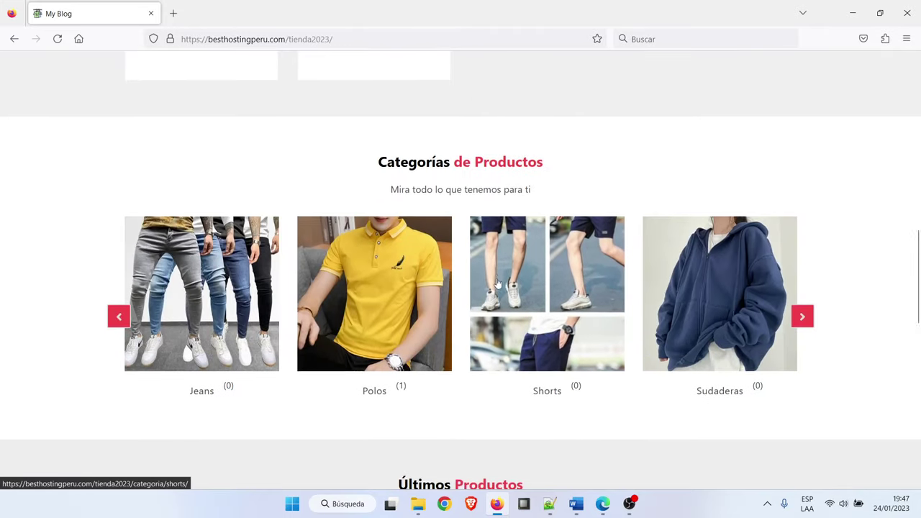
{"action": "scroll", "coordinate": [492, 270], "scroll_direction": "up", "scroll_amount": 3}
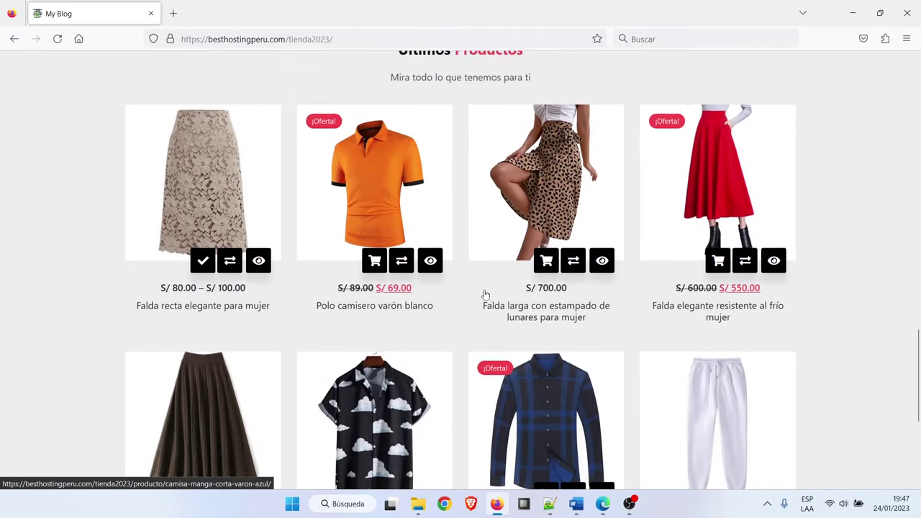
{"action": "left_click", "coordinate": [852, 13]}
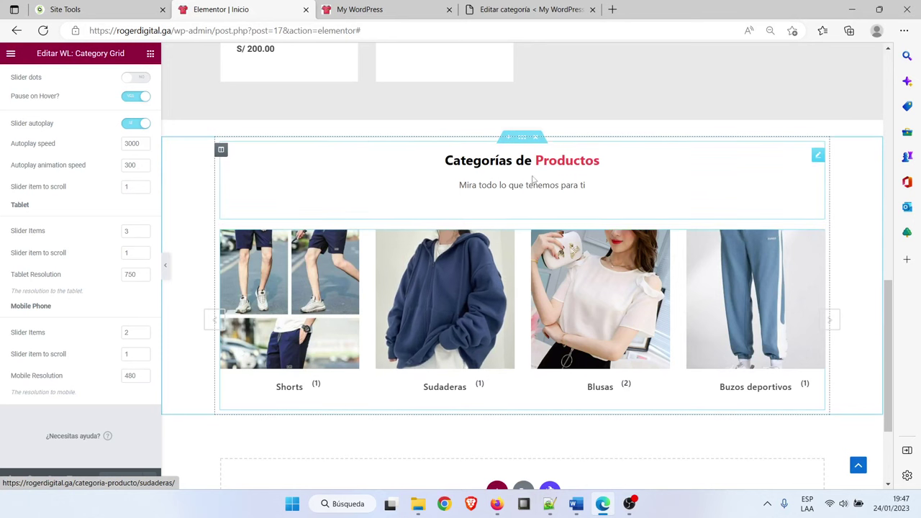
Step: Duplicate the Categorías de Productos heading and delete the extra copy
{"action": "scroll", "coordinate": [574, 184], "scroll_direction": "up", "scroll_amount": 1}
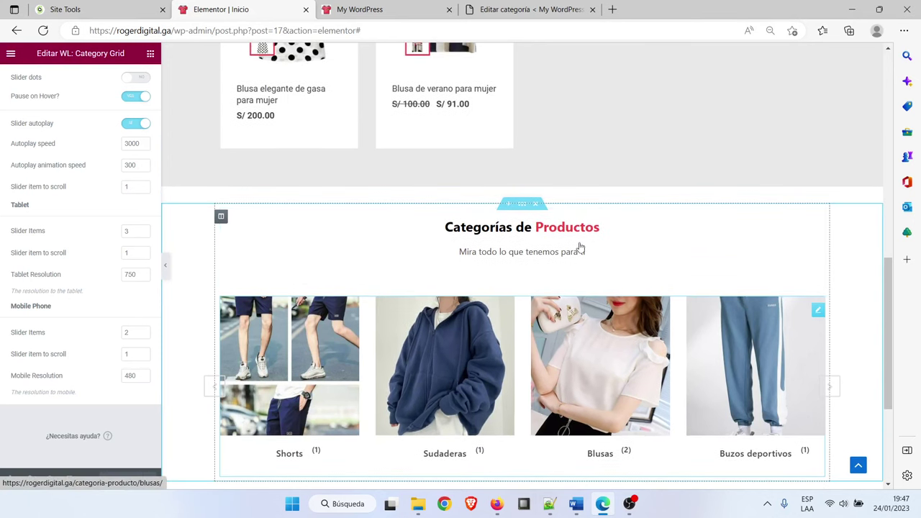
{"action": "right_click", "coordinate": [816, 230]}
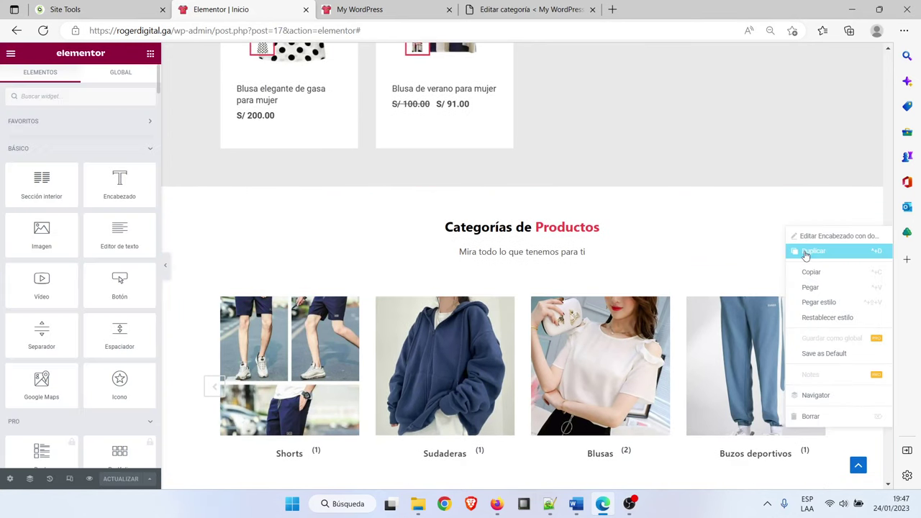
{"action": "left_click", "coordinate": [814, 249]}
{"action": "key", "text": "Delete"}
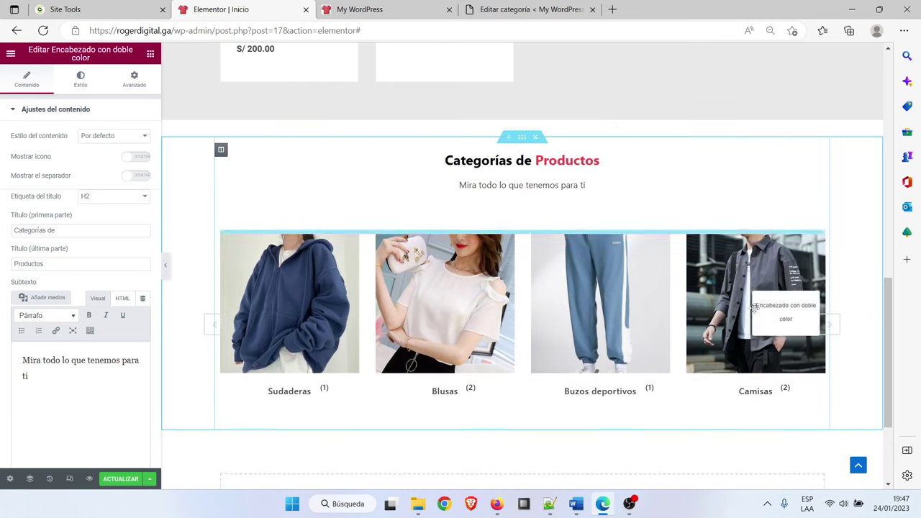
Step: Add a single-column section below the category slider and move the heading into it
{"action": "scroll", "coordinate": [719, 317], "scroll_direction": "down", "scroll_amount": 2}
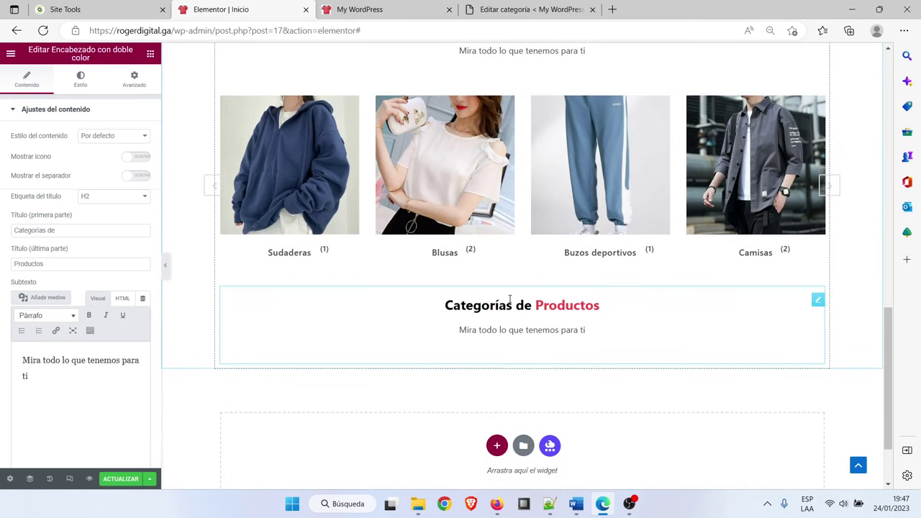
{"action": "left_click", "coordinate": [497, 444]}
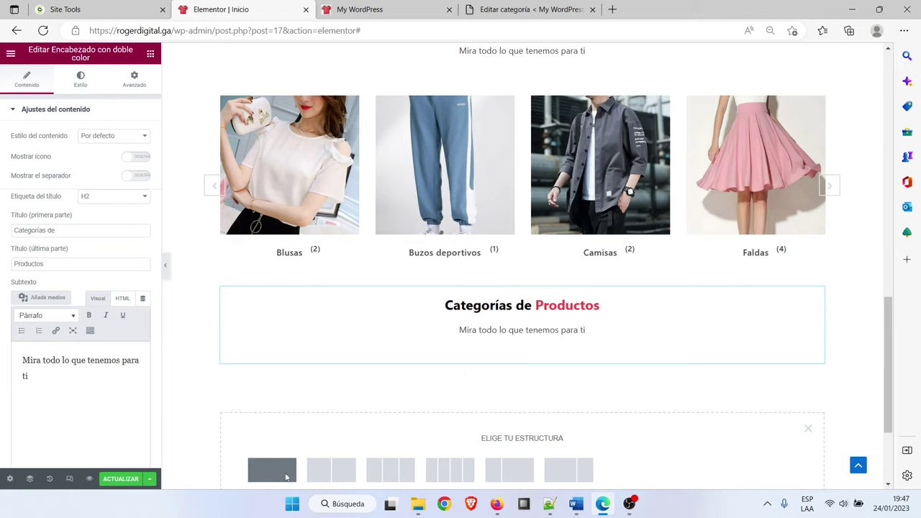
{"action": "left_click", "coordinate": [284, 473]}
{"action": "left_click_drag", "start_coordinate": [823, 237], "coordinate": [522, 268]}
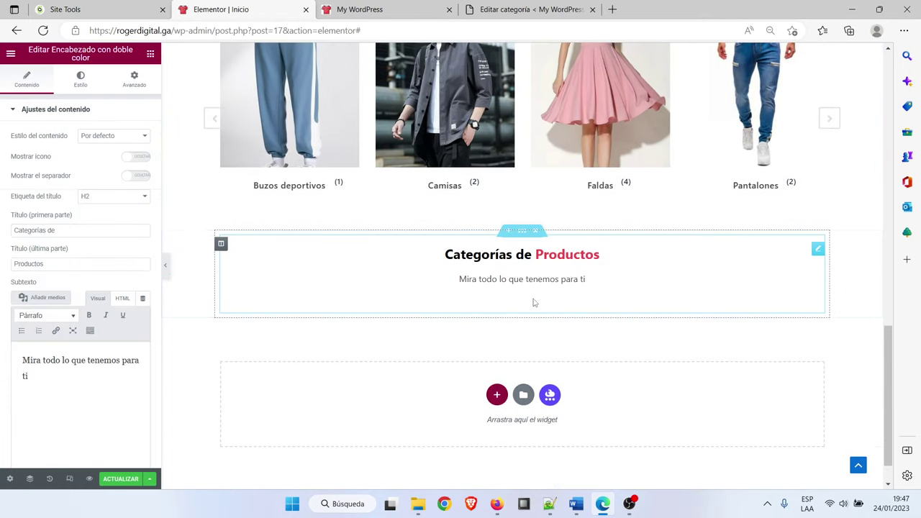
Step: Give the new heading section a plain light grey background
{"action": "left_click", "coordinate": [522, 233]}
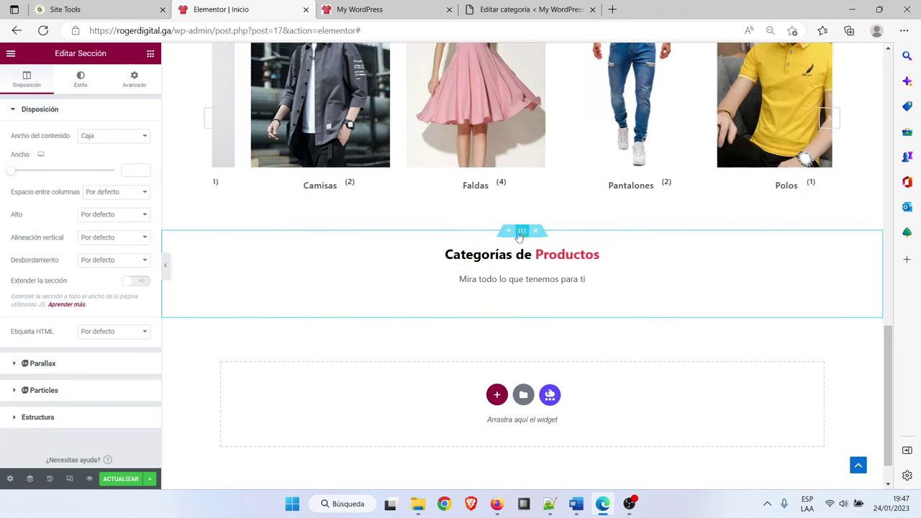
{"action": "left_click", "coordinate": [81, 79]}
{"action": "left_click", "coordinate": [99, 159]}
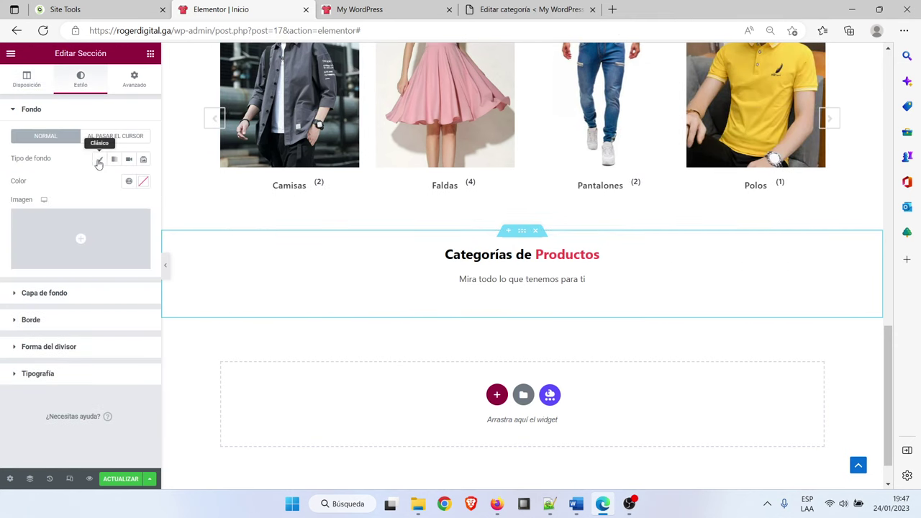
{"action": "left_click", "coordinate": [143, 180]}
{"action": "left_click", "coordinate": [26, 234]}
{"action": "left_click_drag", "start_coordinate": [27, 234], "coordinate": [3, 232]}
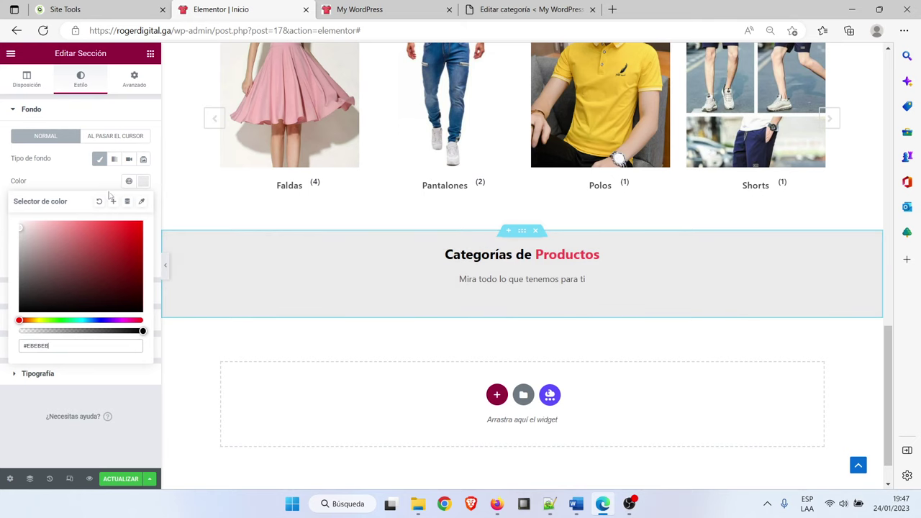
Step: Unlink Relleno and set 30 px top and bottom padding on the section
{"action": "left_click", "coordinate": [139, 81]}
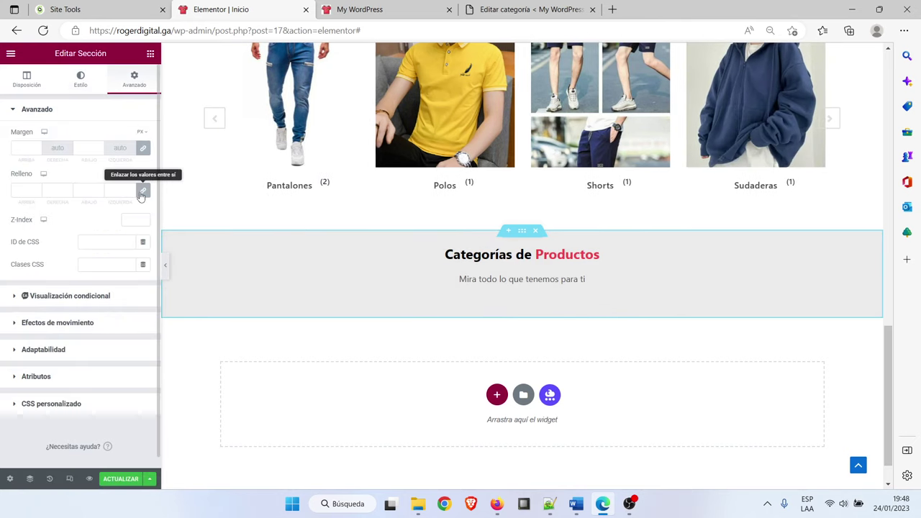
{"action": "left_click", "coordinate": [142, 192]}
{"action": "type", "text": "30"}
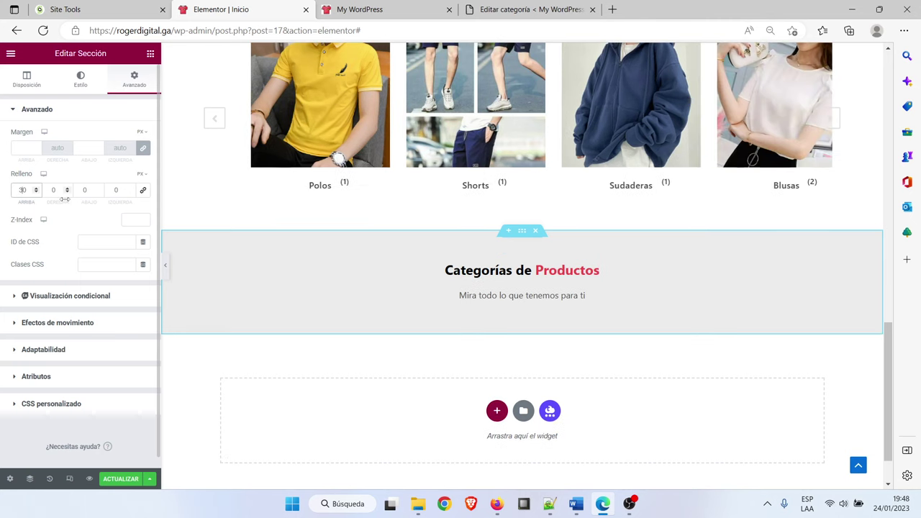
{"action": "key", "text": "Tab"}
{"action": "key", "text": "Tab"}
{"action": "type", "text": "30"}
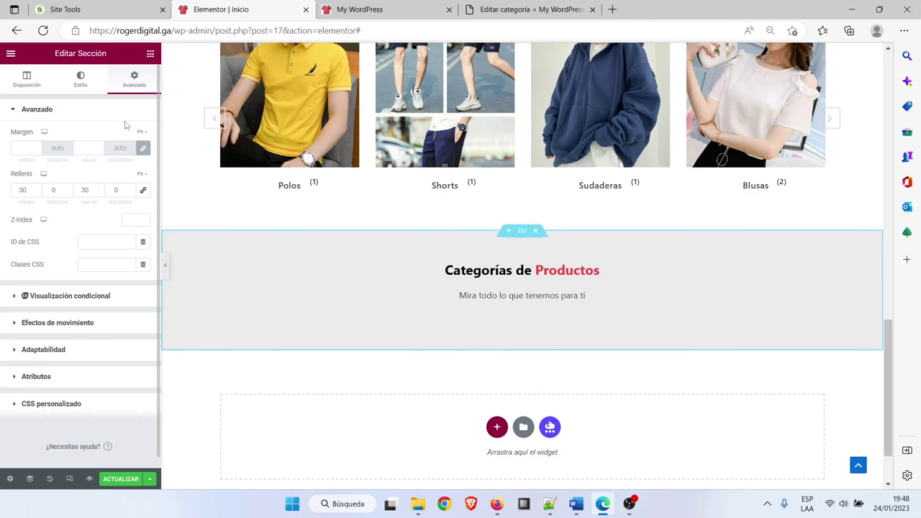
{"action": "left_click", "coordinate": [150, 53]}
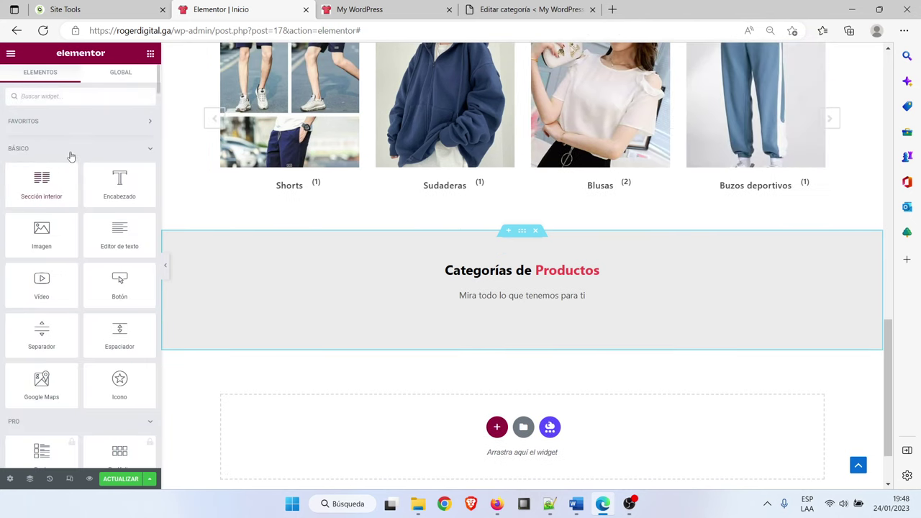
Step: Collapse the basic, pro and general widget groups, leaving Essential Addons open
{"action": "left_click", "coordinate": [71, 153]}
{"action": "left_click", "coordinate": [70, 185]}
{"action": "left_click", "coordinate": [65, 208]}
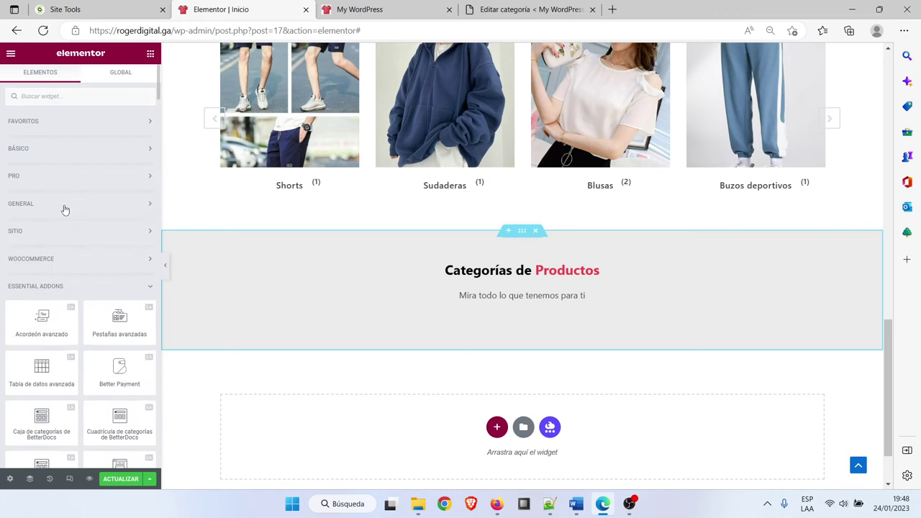
{"action": "left_click", "coordinate": [41, 288]}
{"action": "left_click", "coordinate": [41, 290]}
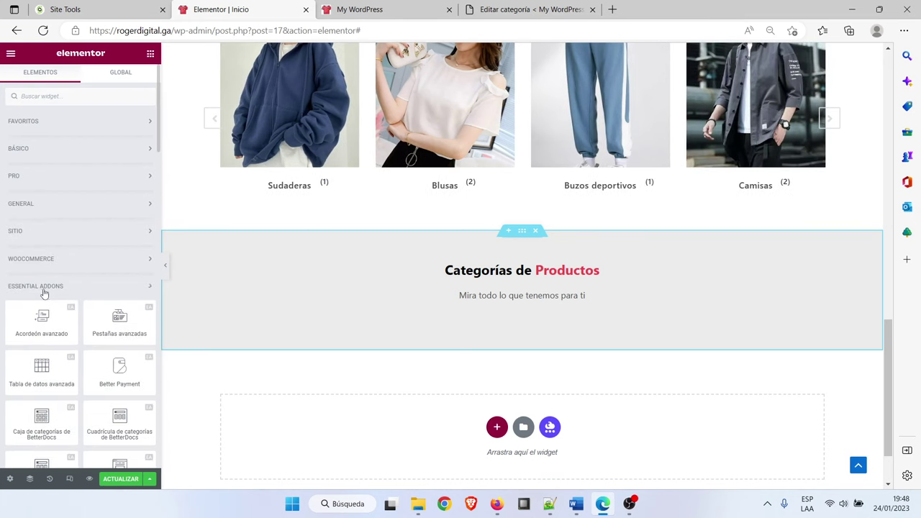
Step: Drag Cuadrícula de productos from Essential Addons into the Categorías de Productos section
{"action": "scroll", "coordinate": [43, 288], "scroll_direction": "down", "scroll_amount": 2}
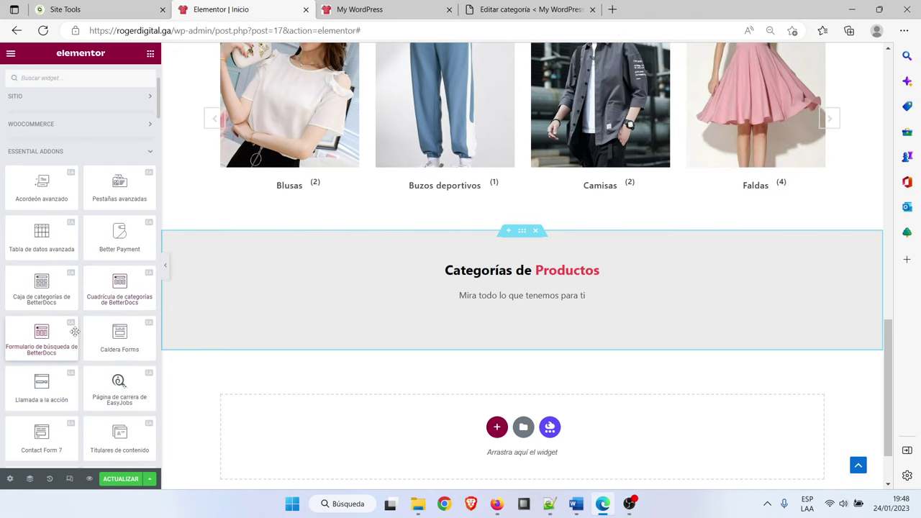
{"action": "scroll", "coordinate": [108, 302], "scroll_direction": "down", "scroll_amount": 4}
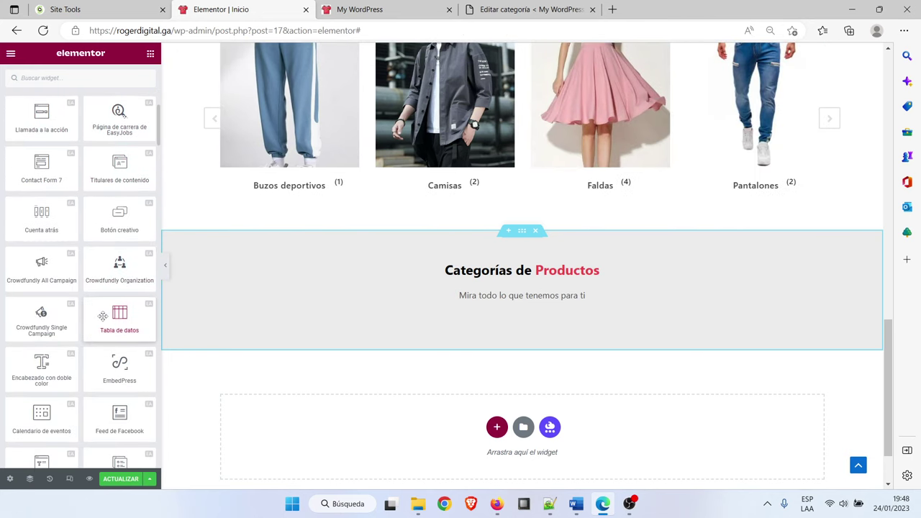
{"action": "scroll", "coordinate": [103, 317], "scroll_direction": "down", "scroll_amount": 4}
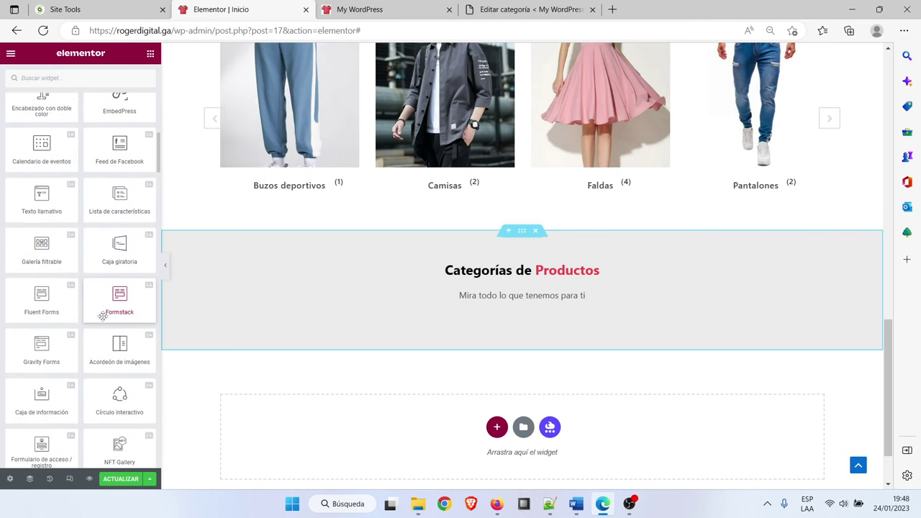
{"action": "scroll", "coordinate": [103, 317], "scroll_direction": "down", "scroll_amount": 3}
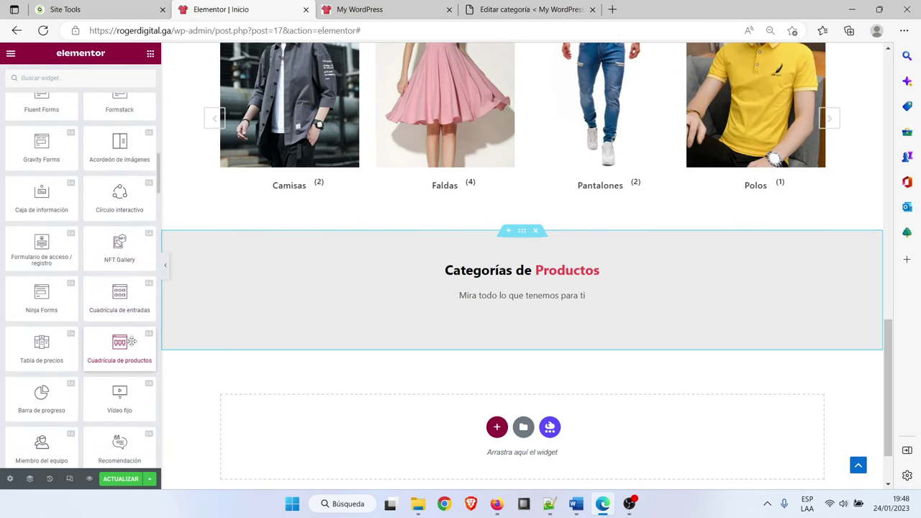
{"action": "left_click_drag", "start_coordinate": [112, 343], "coordinate": [664, 314]}
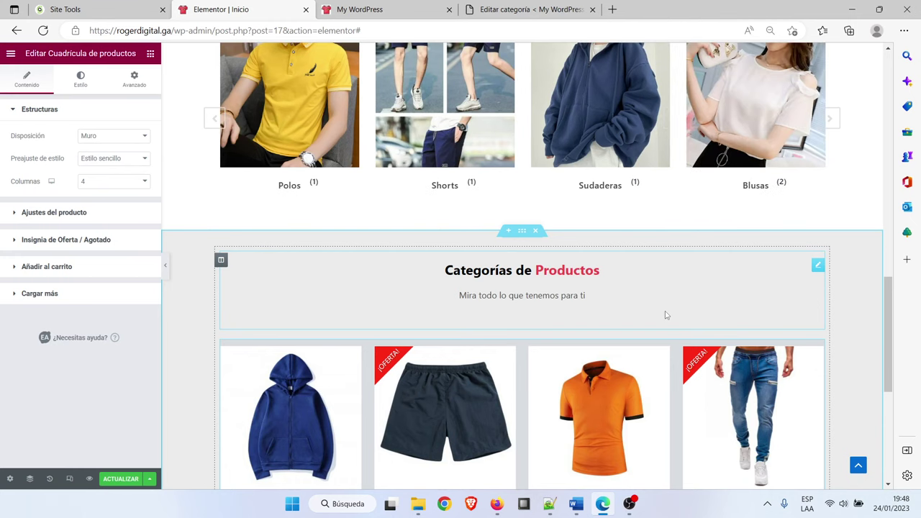
{"action": "scroll", "coordinate": [666, 314], "scroll_direction": "down", "scroll_amount": 1}
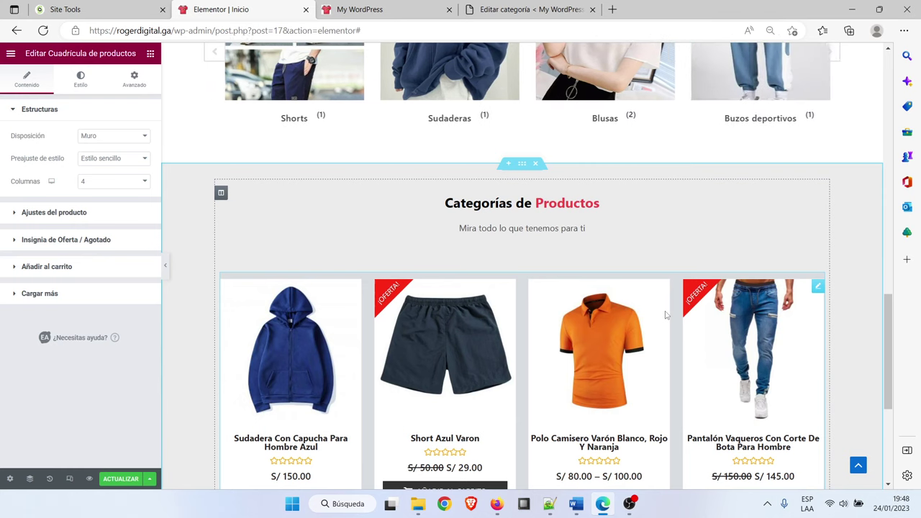
{"action": "scroll", "coordinate": [717, 306], "scroll_direction": "down", "scroll_amount": 1}
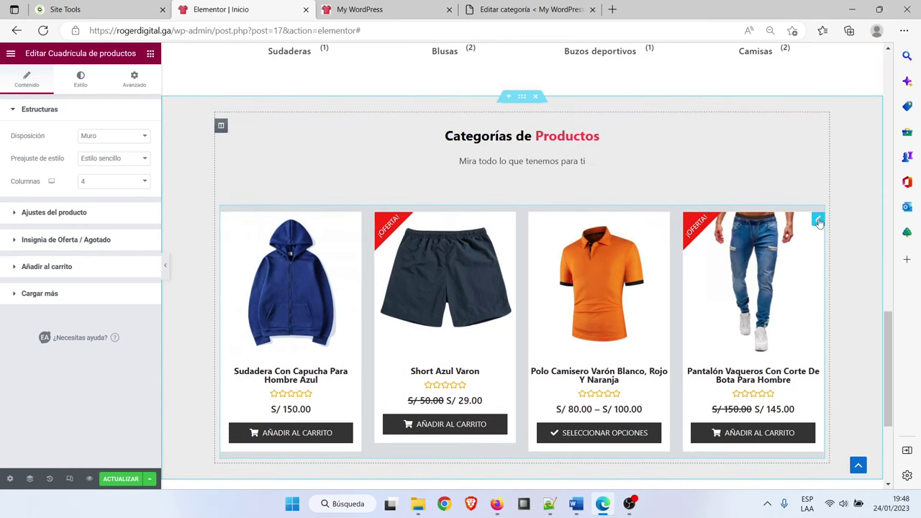
Step: Switch the product grid's Disposición to Lista, then back to Cuadrícula
{"action": "left_click", "coordinate": [113, 138]}
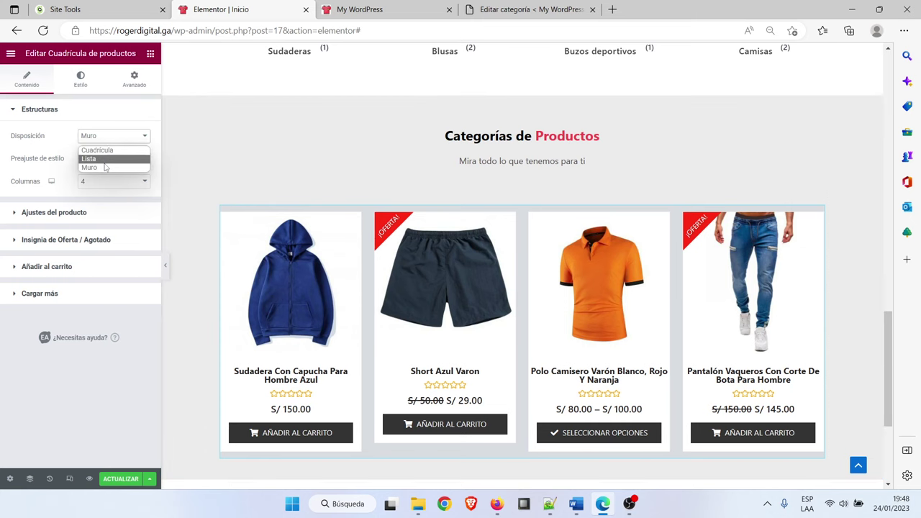
{"action": "left_click", "coordinate": [104, 164]}
{"action": "left_click", "coordinate": [113, 142]}
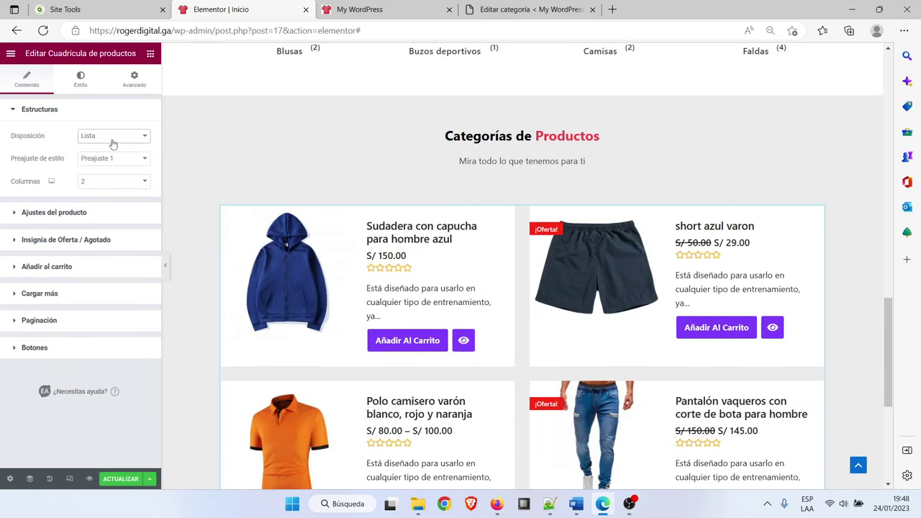
{"action": "left_click", "coordinate": [113, 138]}
{"action": "left_click", "coordinate": [101, 149]}
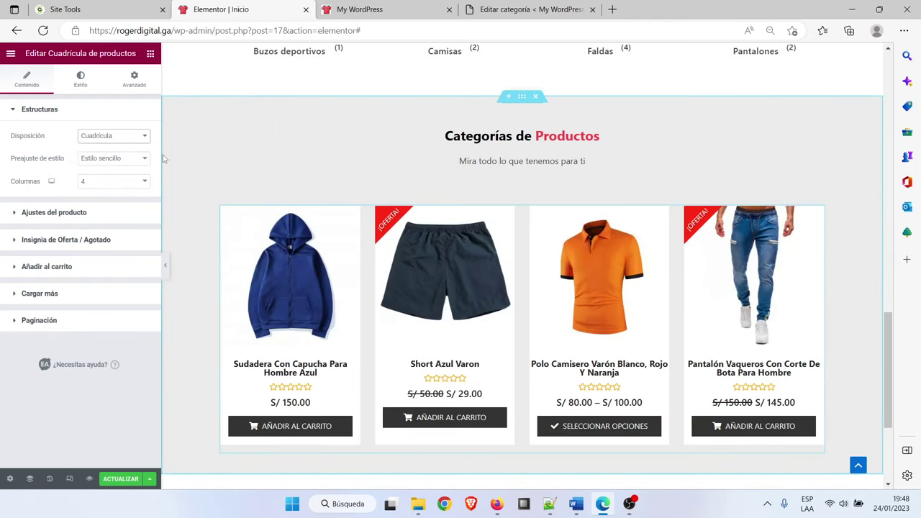
Step: Try the Estilo de desvelar, Estilo superpuesto and Preajuste 5–7 card styles, settling on Preajuste 8
{"action": "left_click", "coordinate": [130, 160]}
{"action": "left_click", "coordinate": [111, 189]}
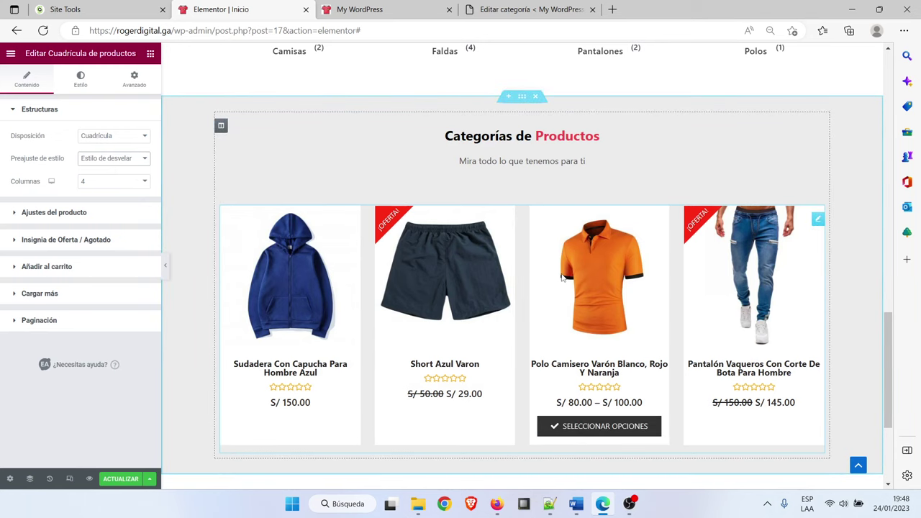
{"action": "left_click", "coordinate": [114, 159]}
{"action": "left_click", "coordinate": [110, 205]}
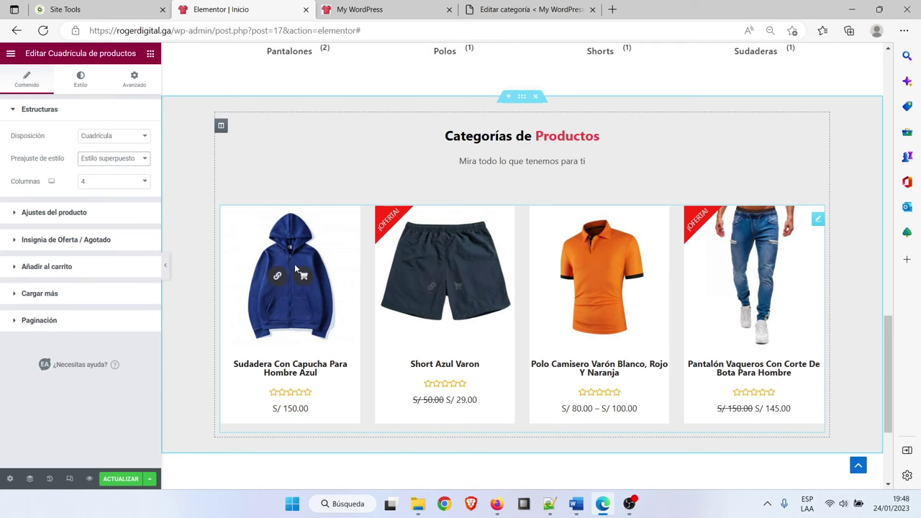
{"action": "left_click", "coordinate": [143, 159]}
{"action": "left_click", "coordinate": [129, 214]}
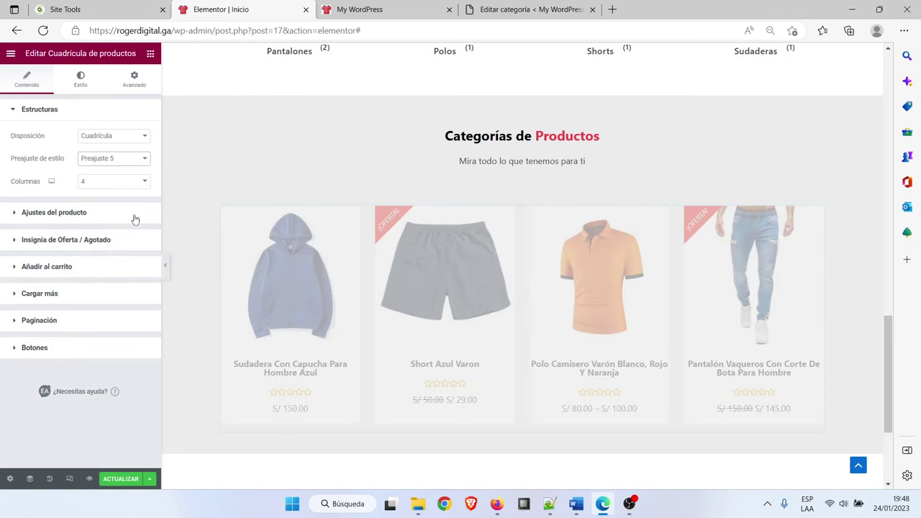
{"action": "left_click", "coordinate": [113, 160]}
{"action": "left_click", "coordinate": [100, 215]}
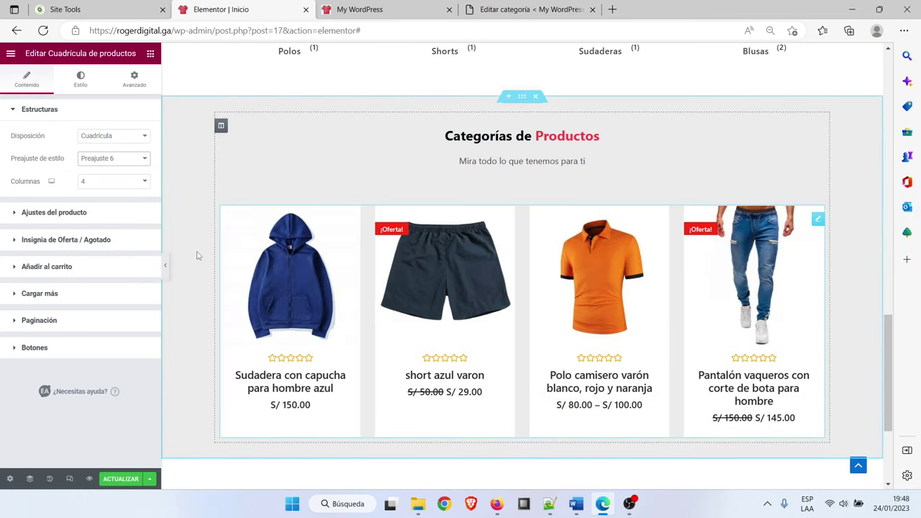
{"action": "left_click", "coordinate": [101, 164]}
{"action": "left_click", "coordinate": [99, 223]}
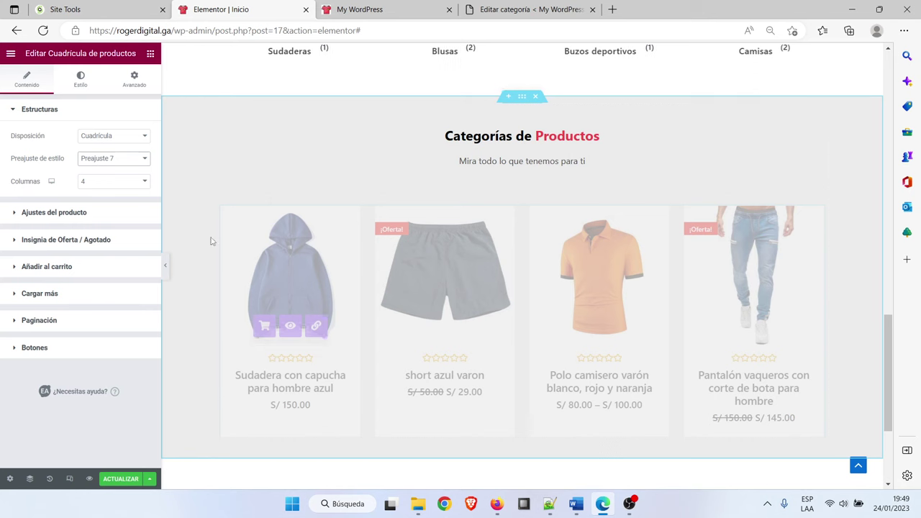
{"action": "left_click", "coordinate": [108, 158]}
{"action": "left_click", "coordinate": [98, 232]}
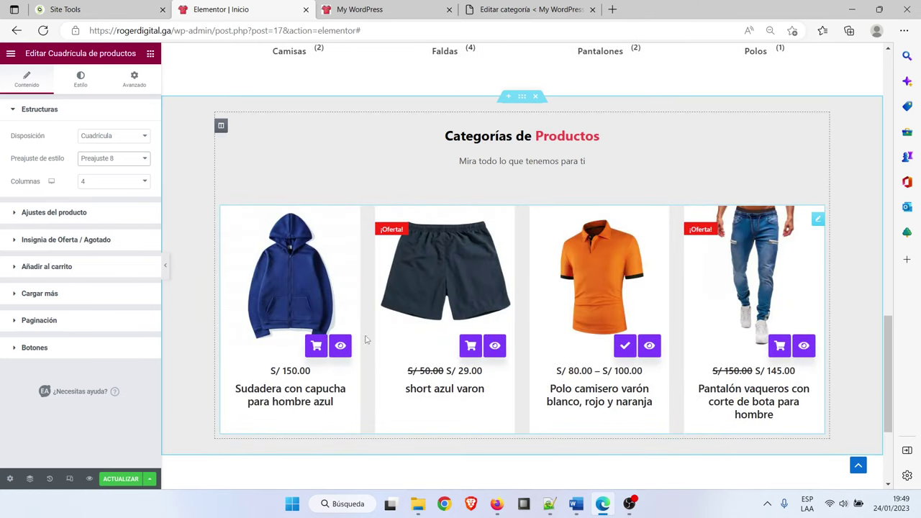
Step: Filter the product grid to show only products on sale
{"action": "left_click", "coordinate": [64, 213]}
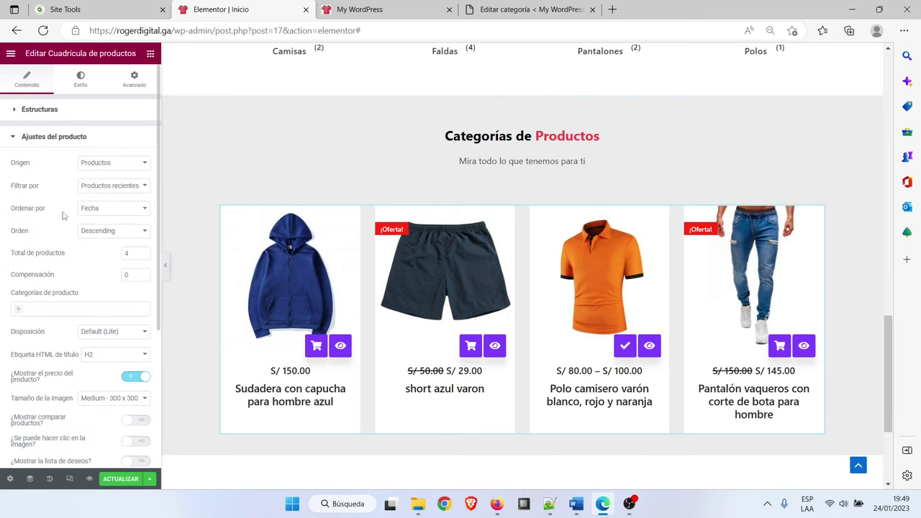
{"action": "left_click", "coordinate": [99, 164]}
{"action": "left_click", "coordinate": [100, 164]}
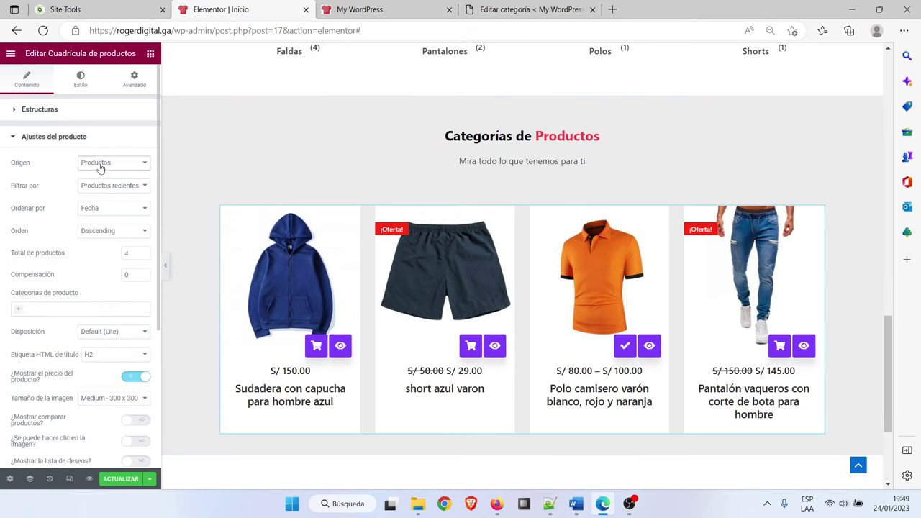
{"action": "left_click", "coordinate": [90, 189]}
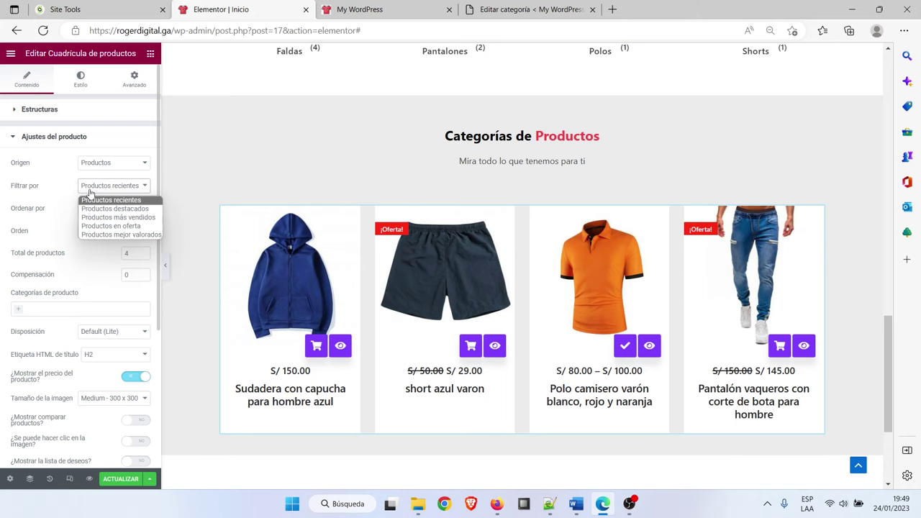
{"action": "left_click", "coordinate": [94, 225]}
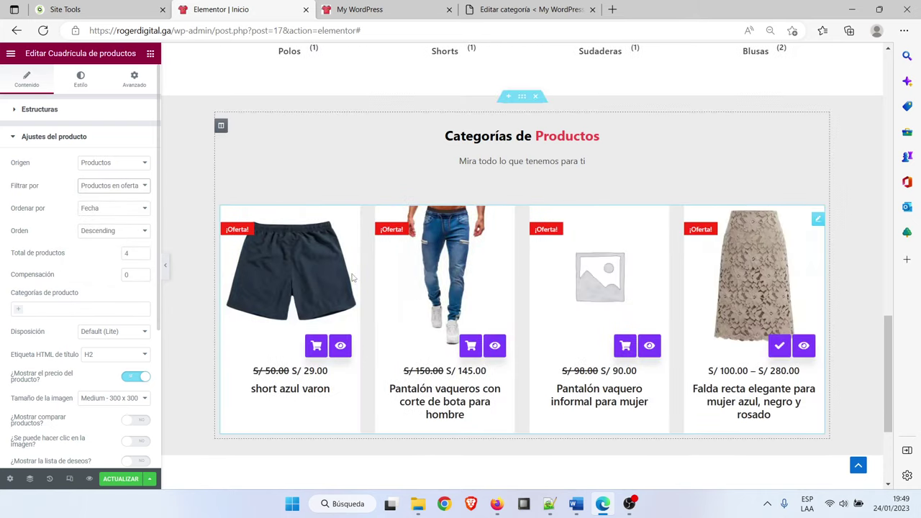
Step: Scroll the preview and select the Categorías de Productos heading above the sale grid
{"action": "scroll", "coordinate": [421, 301], "scroll_direction": "down", "scroll_amount": 2}
{"action": "scroll", "coordinate": [403, 316], "scroll_direction": "up", "scroll_amount": 1}
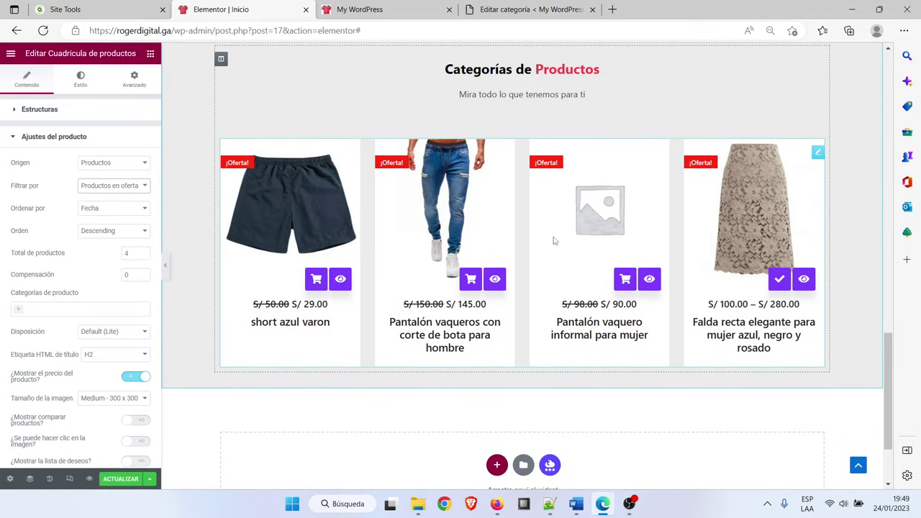
{"action": "scroll", "coordinate": [553, 241], "scroll_direction": "up", "scroll_amount": 1}
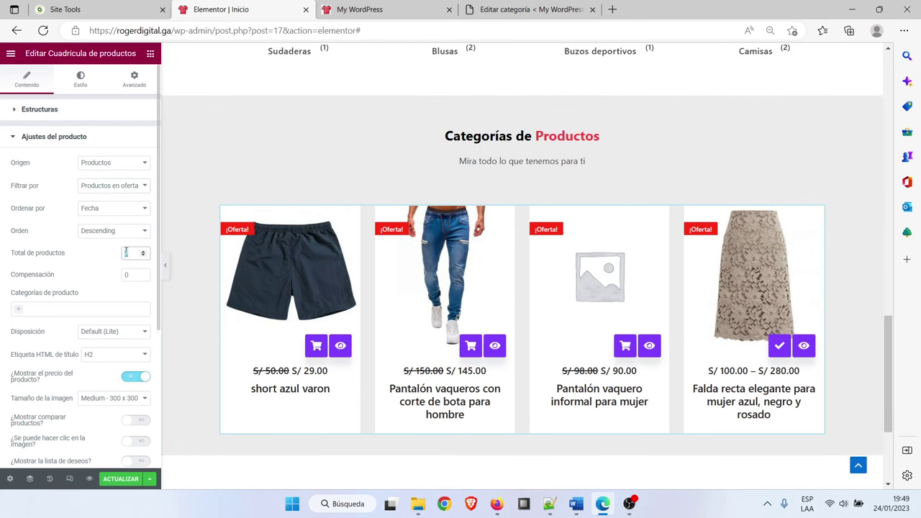
{"action": "scroll", "coordinate": [404, 308], "scroll_direction": "down", "scroll_amount": 4}
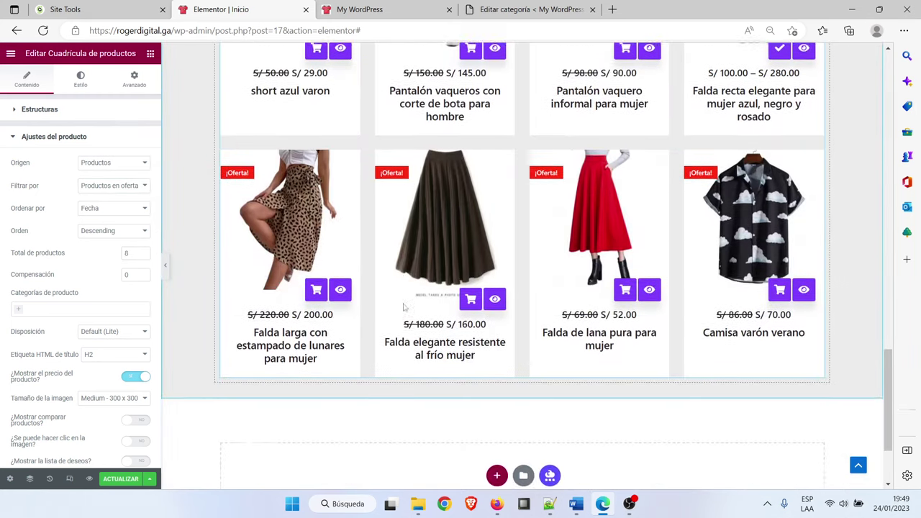
{"action": "scroll", "coordinate": [404, 307], "scroll_direction": "up", "scroll_amount": 4}
{"action": "scroll", "coordinate": [403, 322], "scroll_direction": "down", "scroll_amount": 2}
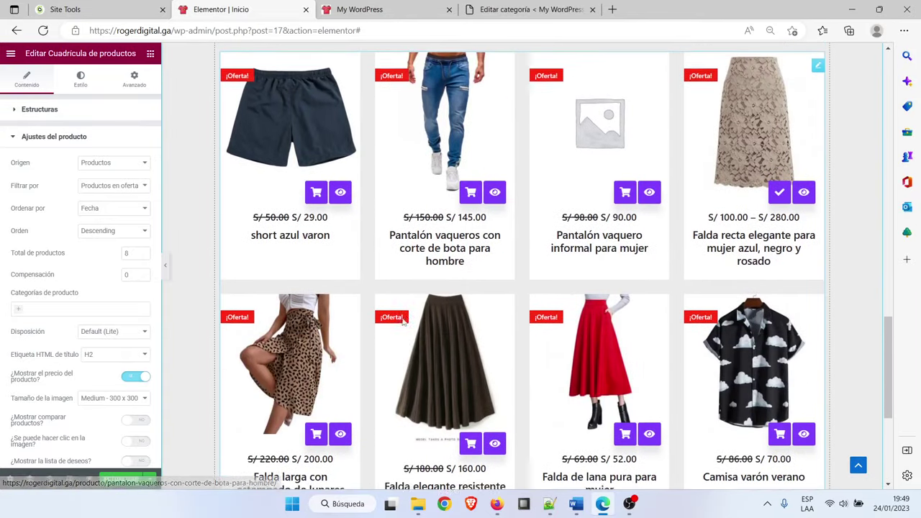
{"action": "scroll", "coordinate": [402, 322], "scroll_direction": "up", "scroll_amount": 3}
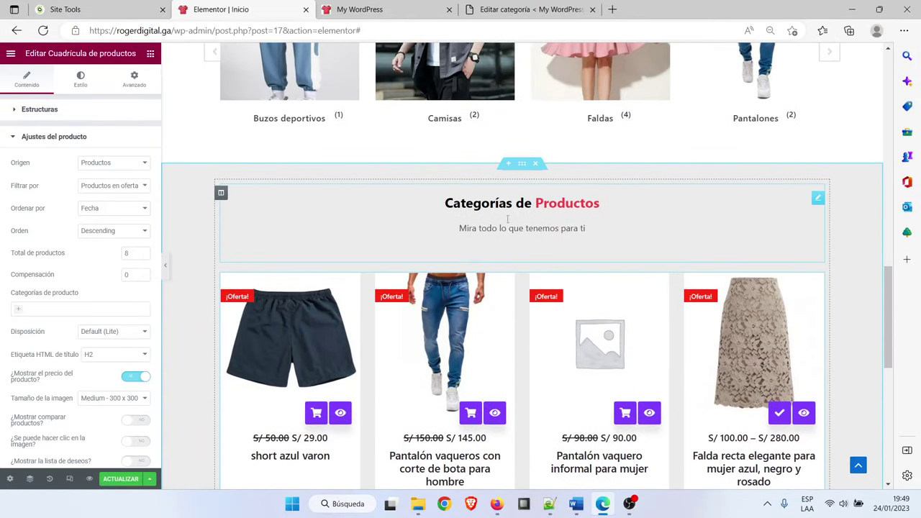
{"action": "left_click", "coordinate": [591, 208]}
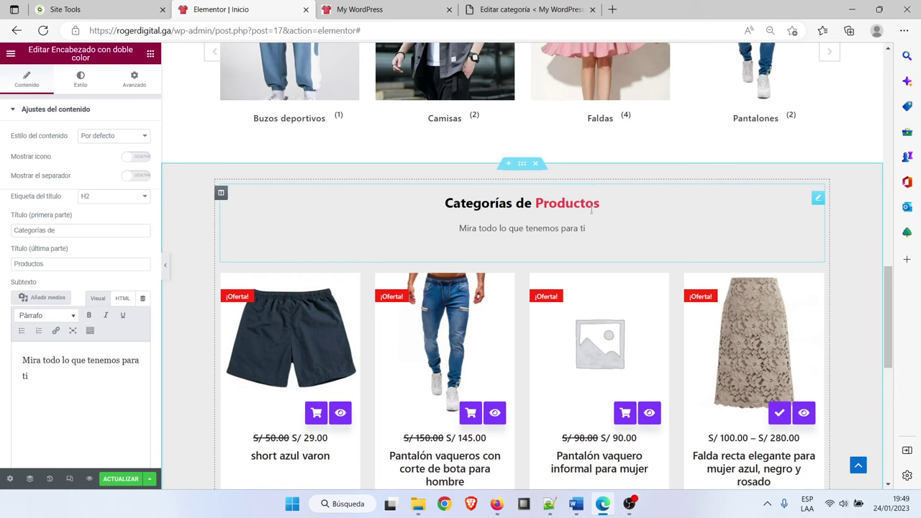
Step: Change the sale grid heading's first title part from 'Categorías de' to 'Ofertas de'
{"action": "left_click_drag", "start_coordinate": [67, 229], "coordinate": [2, 241]}
{"action": "type", "text": "Ofertas"}
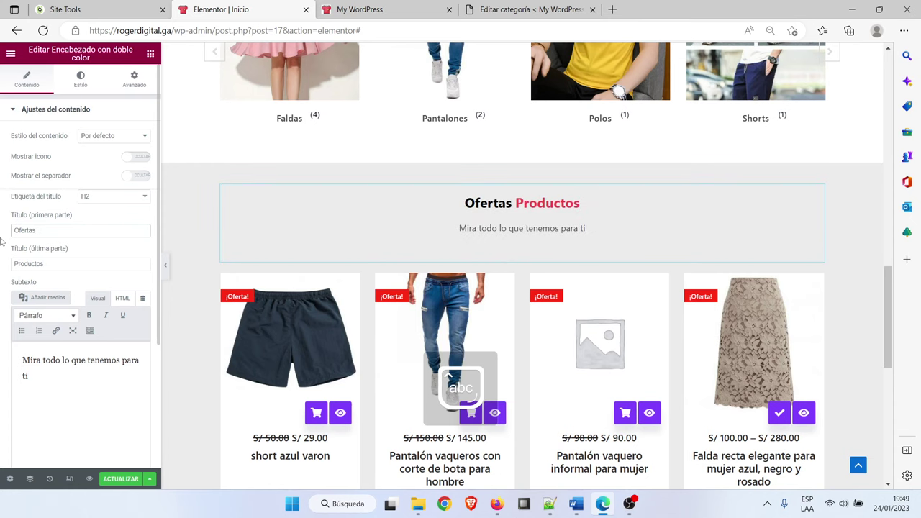
{"action": "type", "text": " de"}
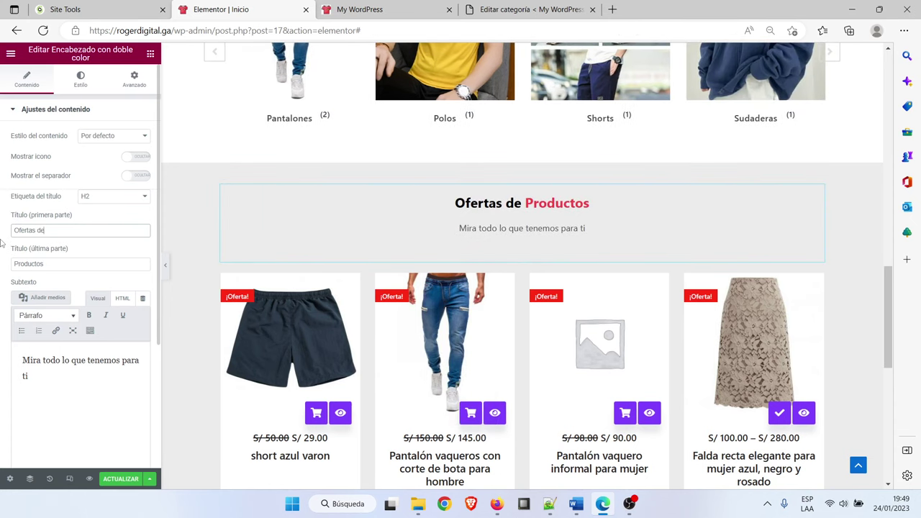
{"action": "scroll", "coordinate": [425, 329], "scroll_direction": "down", "scroll_amount": 3}
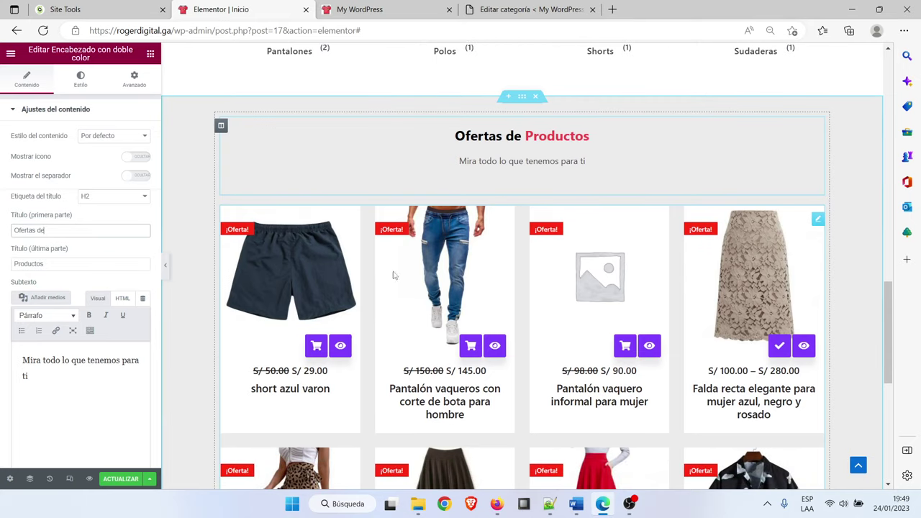
{"action": "scroll", "coordinate": [640, 311], "scroll_direction": "up", "scroll_amount": 4}
{"action": "scroll", "coordinate": [638, 312], "scroll_direction": "up", "scroll_amount": 5}
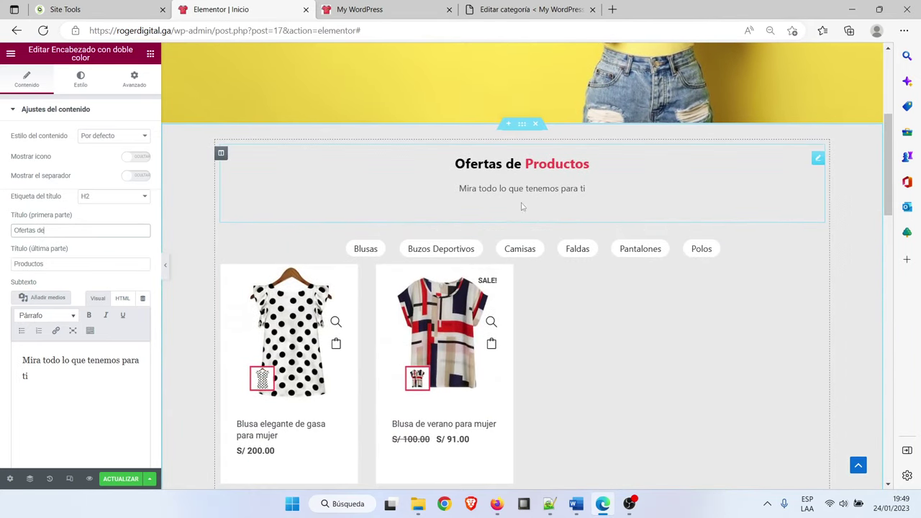
Step: Change the tabbed section heading's first title part to 'Nuestros'
{"action": "left_click", "coordinate": [489, 165]}
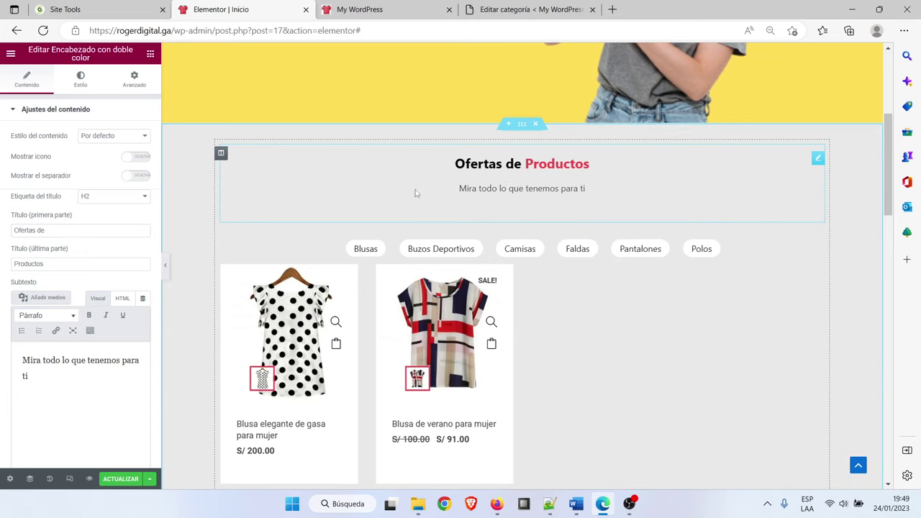
{"action": "triple_click", "coordinate": [58, 231]}
{"action": "type", "text": "N"}
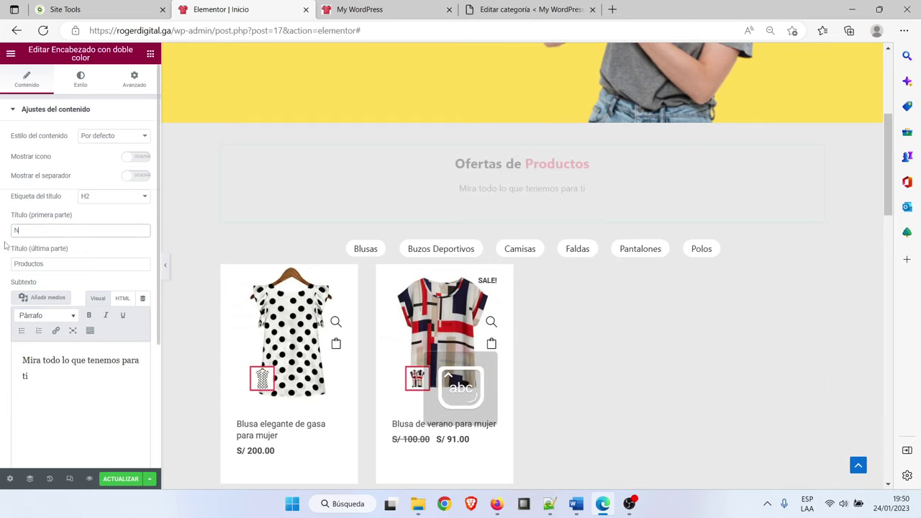
{"action": "type", "text": "uestros"}
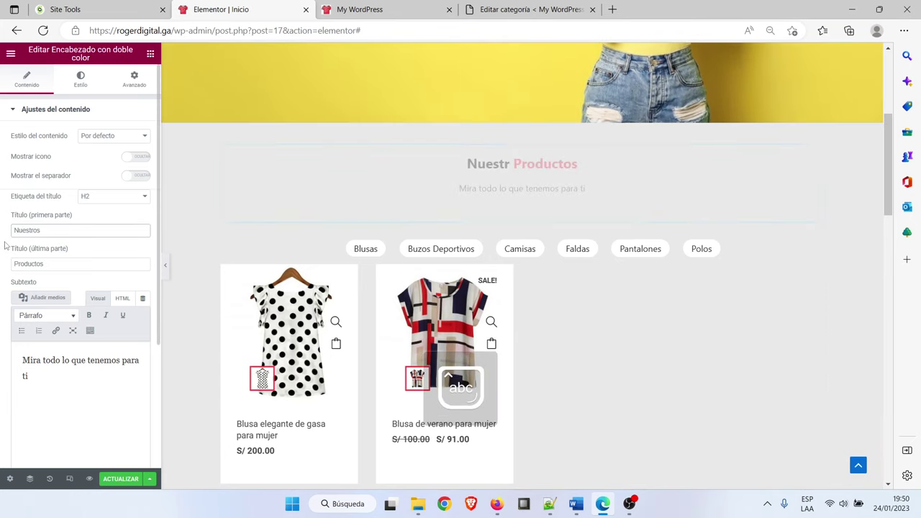
{"action": "scroll", "coordinate": [555, 285], "scroll_direction": "down", "scroll_amount": 2}
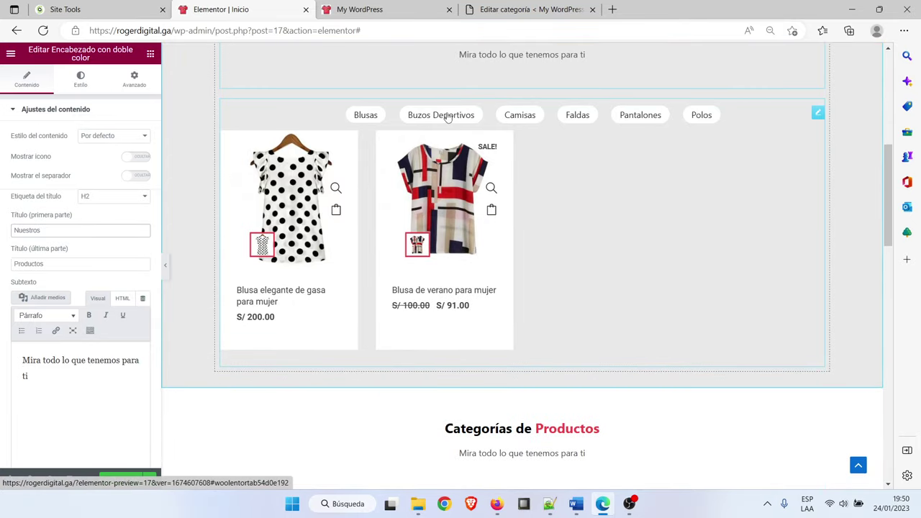
Step: Preview the Buzos Deportivos, Camisas, Faldas, Pantalones and Polos tabs, ending on Blusas
{"action": "left_click", "coordinate": [446, 116]}
{"action": "left_click", "coordinate": [525, 124]}
{"action": "left_click", "coordinate": [578, 117]}
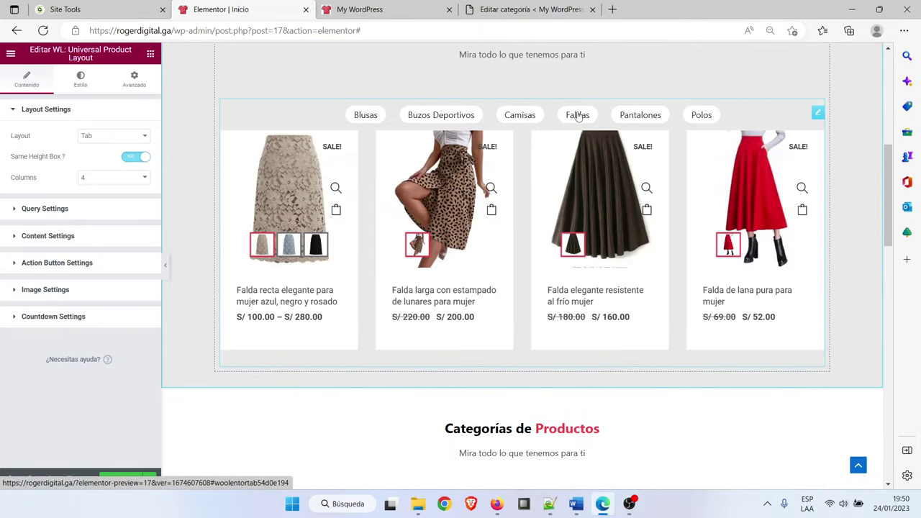
{"action": "left_click", "coordinate": [637, 116]}
{"action": "left_click", "coordinate": [715, 115]}
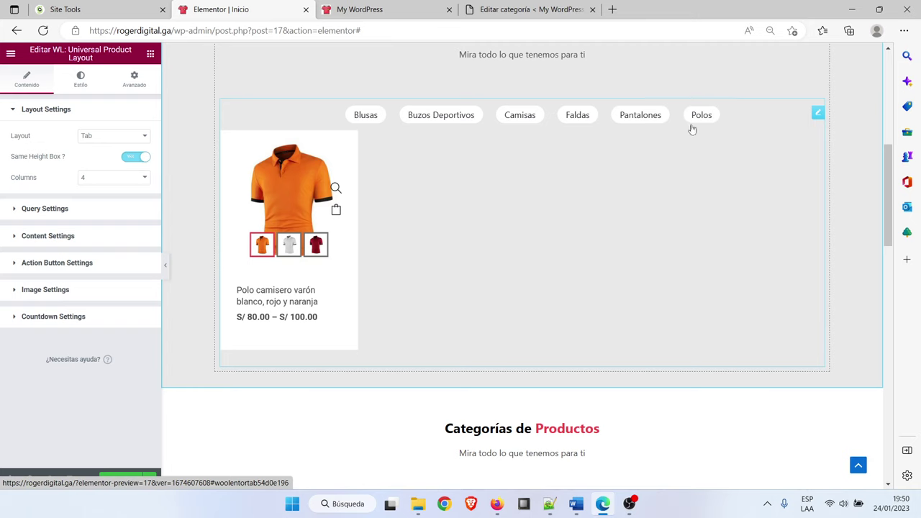
{"action": "left_click", "coordinate": [375, 118]}
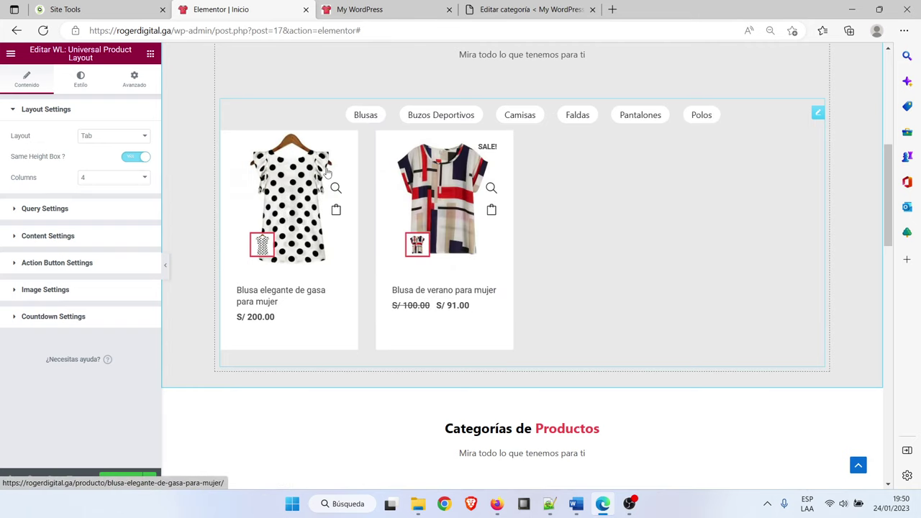
Step: Select the sale grid and check its Ajustes del producto: source Productos, order Fecha
{"action": "scroll", "coordinate": [630, 338], "scroll_direction": "down", "scroll_amount": 10}
{"action": "scroll", "coordinate": [577, 338], "scroll_direction": "down", "scroll_amount": 4}
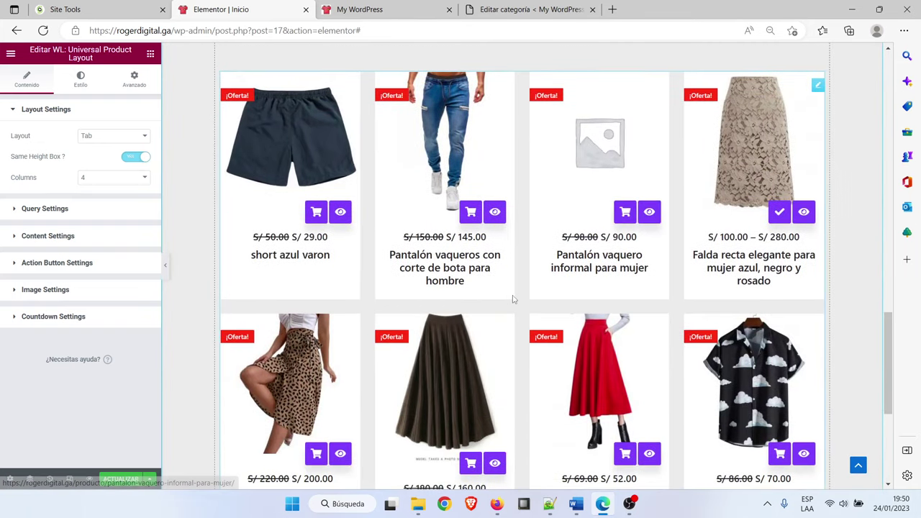
{"action": "left_click", "coordinate": [520, 296]}
{"action": "scroll", "coordinate": [520, 295], "scroll_direction": "up", "scroll_amount": 5}
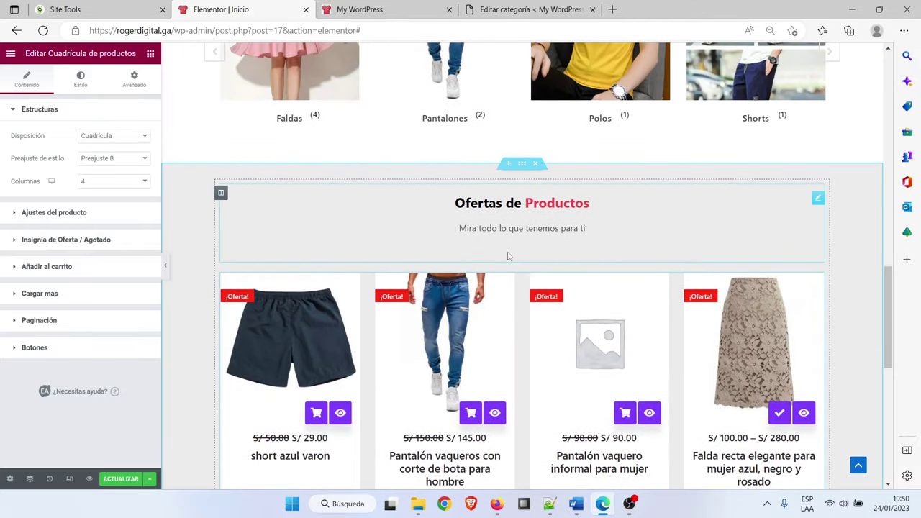
{"action": "scroll", "coordinate": [520, 288], "scroll_direction": "down", "scroll_amount": 2}
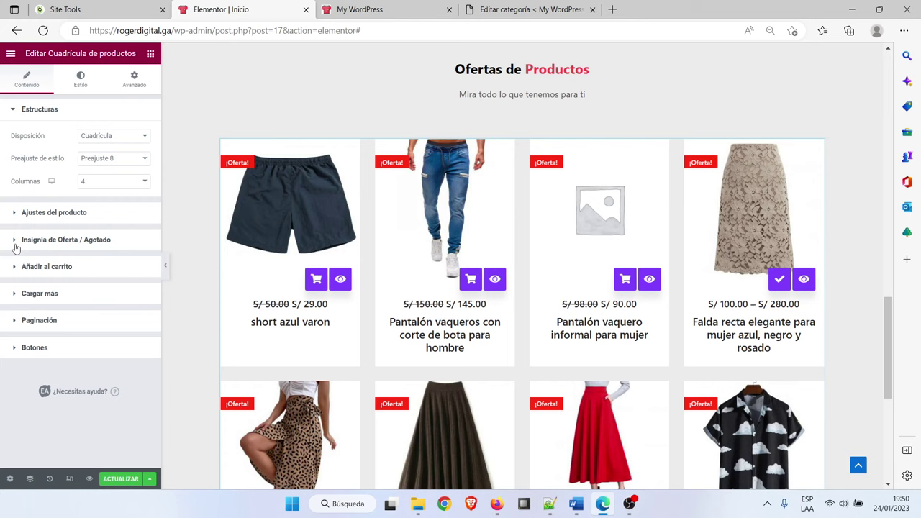
{"action": "left_click", "coordinate": [32, 214]}
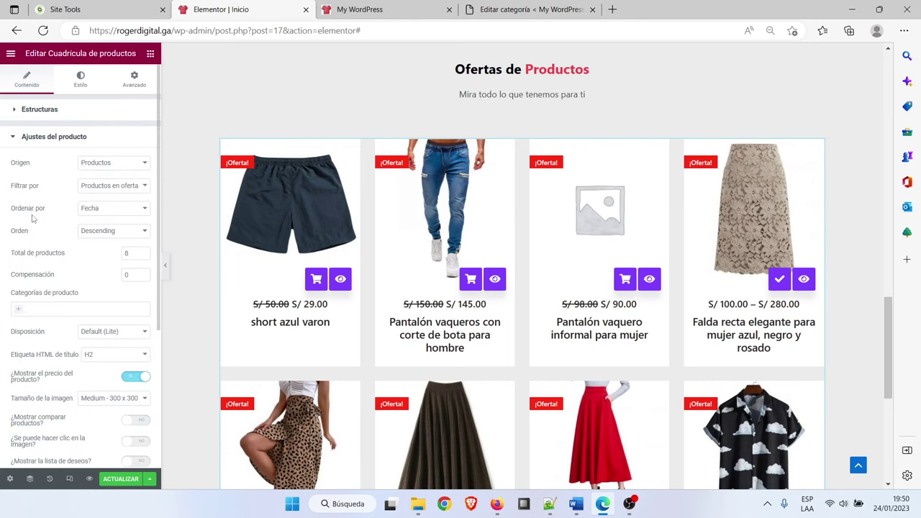
{"action": "left_click", "coordinate": [112, 163]}
{"action": "left_click", "coordinate": [102, 187]}
{"action": "left_click", "coordinate": [98, 210]}
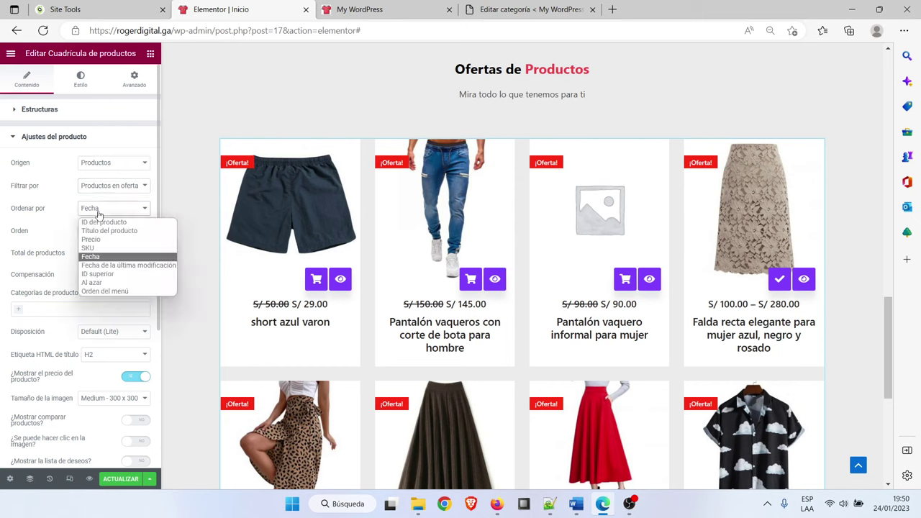
{"action": "left_click", "coordinate": [3, 213]}
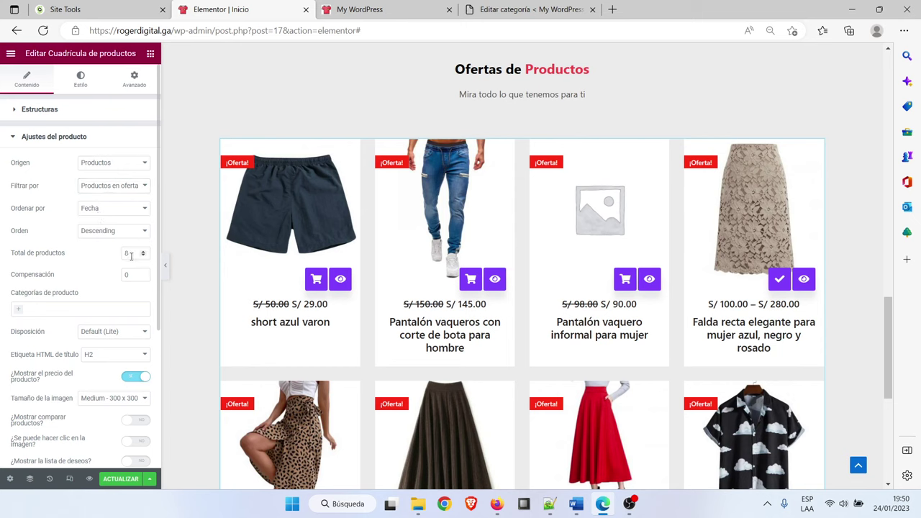
Step: Leave categories empty and layout Default (Lite), and switch on '¿Mostrar comparar productos?'
{"action": "scroll", "coordinate": [36, 272], "scroll_direction": "down", "scroll_amount": 1}
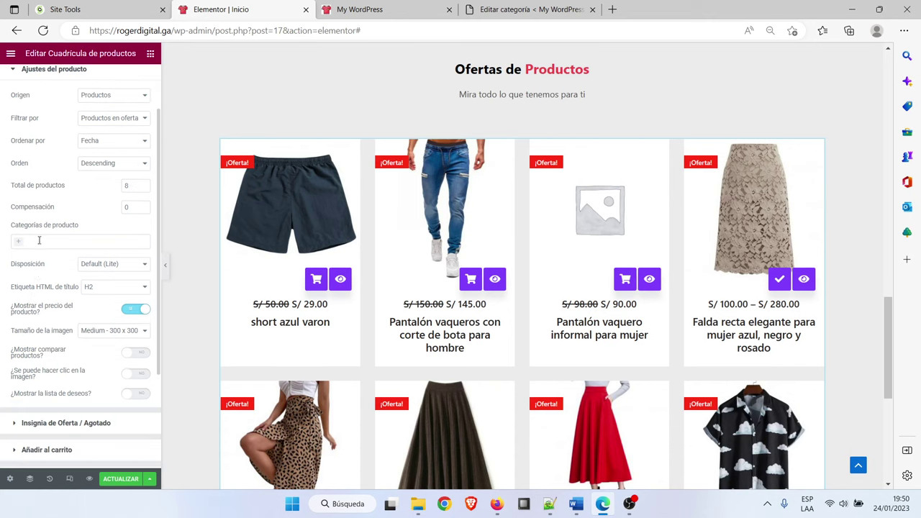
{"action": "left_click", "coordinate": [39, 240]}
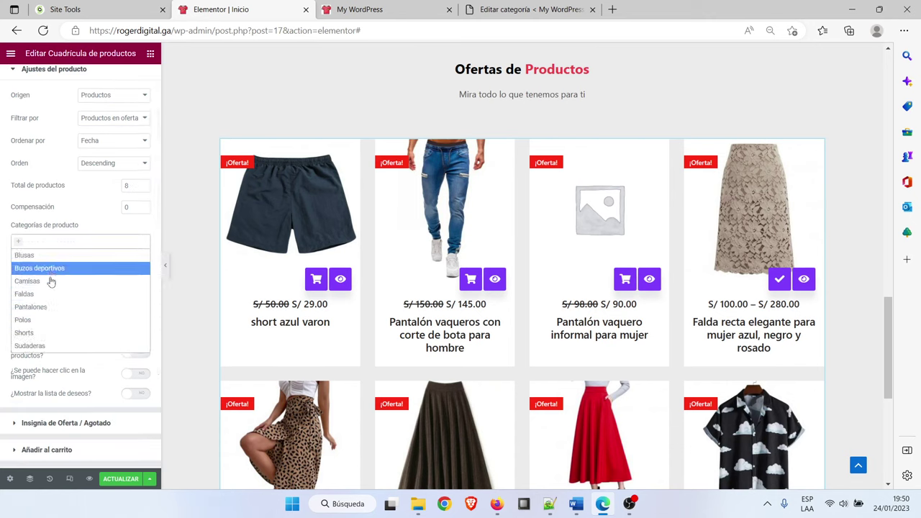
{"action": "left_click", "coordinate": [14, 227]}
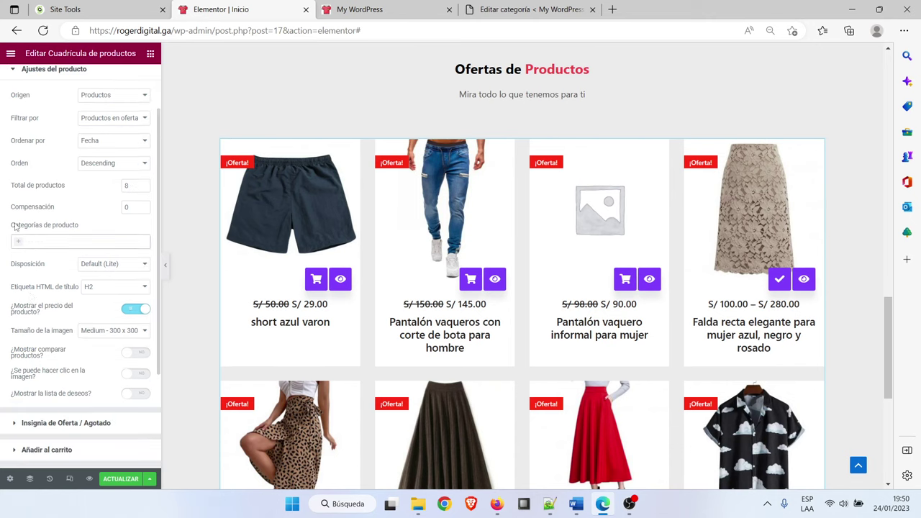
{"action": "left_click", "coordinate": [110, 264]}
{"action": "left_click", "coordinate": [110, 264]}
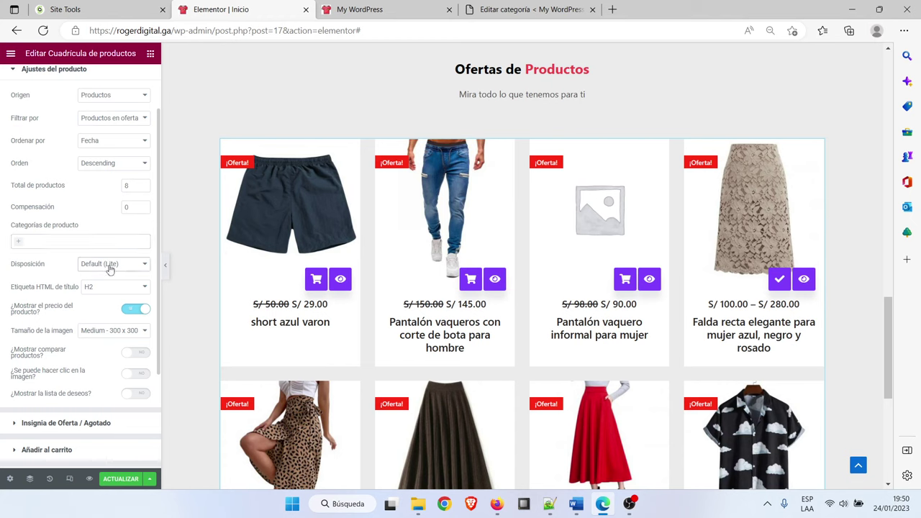
{"action": "scroll", "coordinate": [93, 291], "scroll_direction": "down", "scroll_amount": 1}
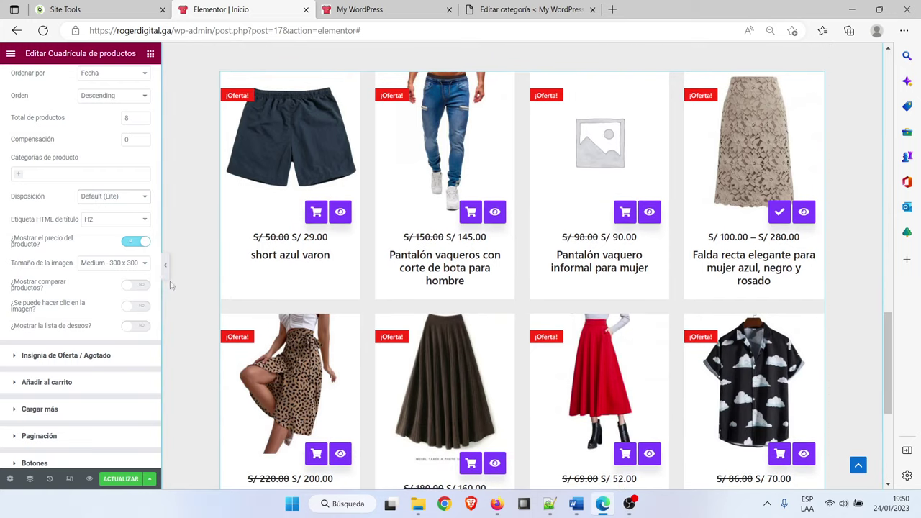
{"action": "left_click", "coordinate": [141, 286]}
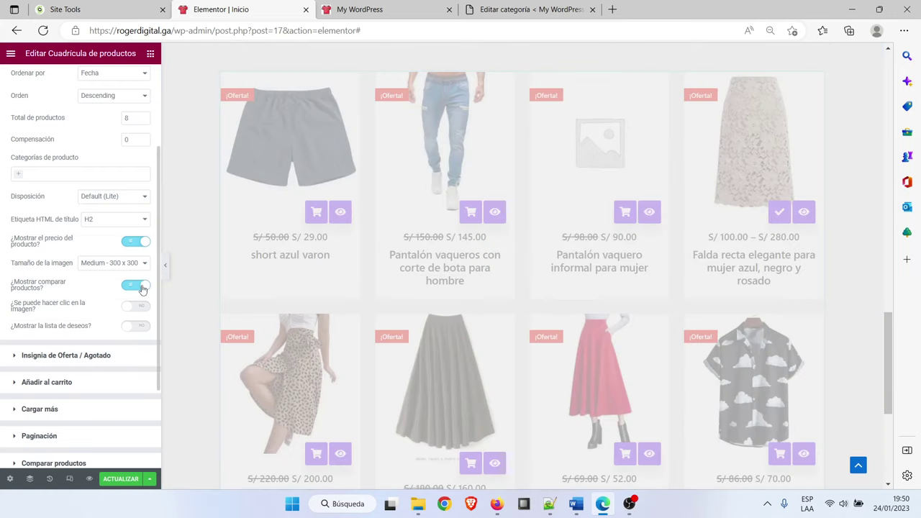
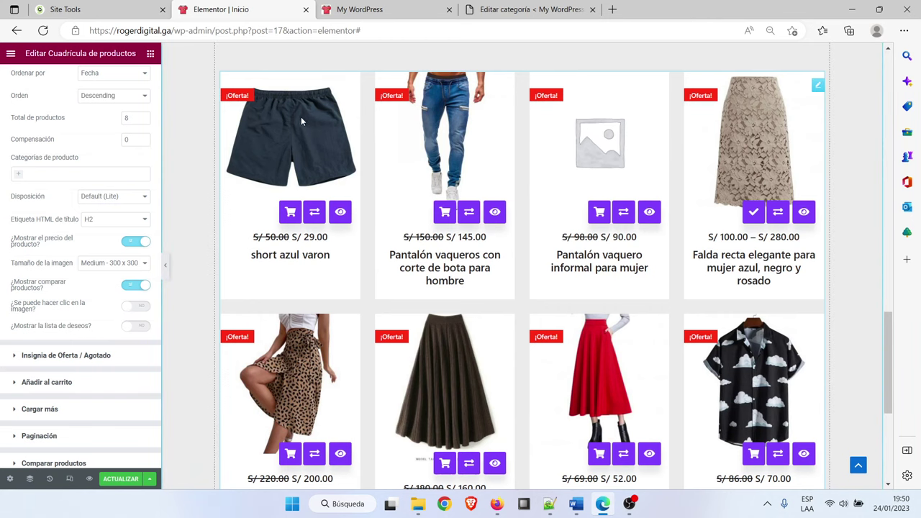
Step: Make product images clickable, leave the wishlist off, and expand 'Insignia de Oferta / Agotado'
{"action": "left_click", "coordinate": [138, 307]}
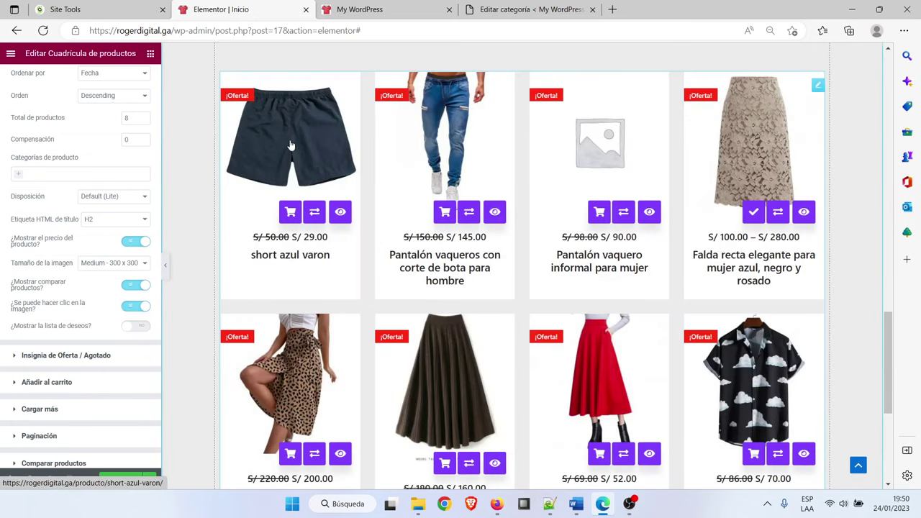
{"action": "left_click", "coordinate": [138, 327]}
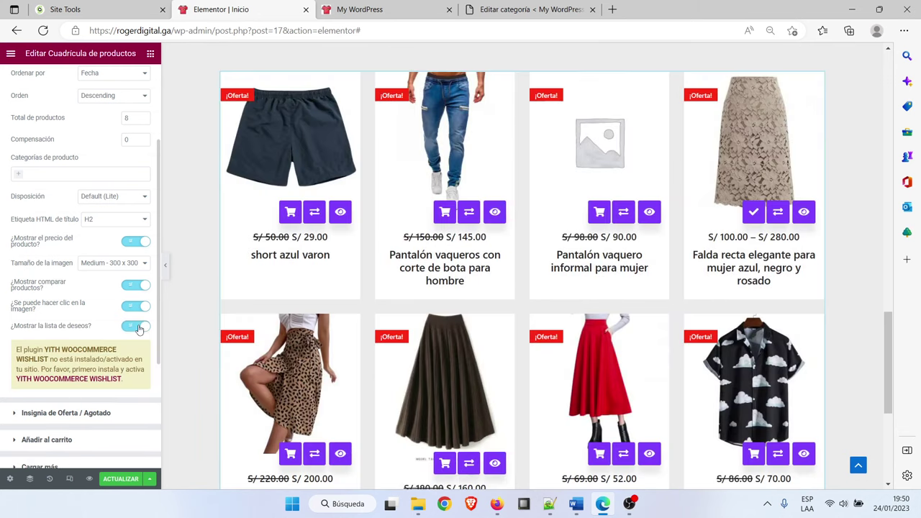
{"action": "left_click", "coordinate": [138, 328]}
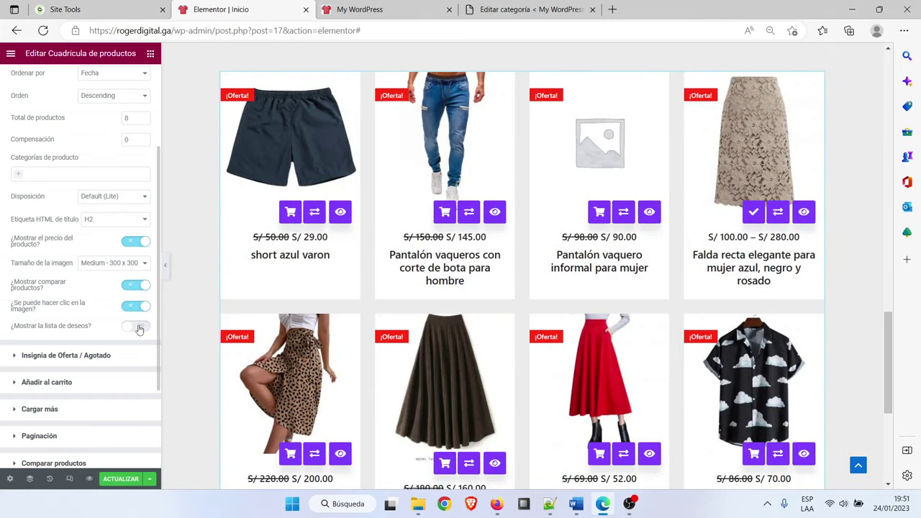
{"action": "left_click", "coordinate": [85, 356]}
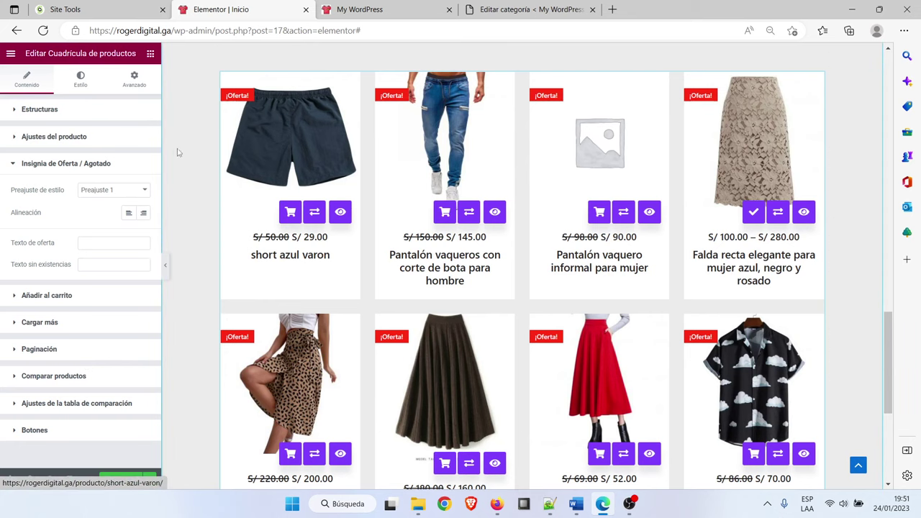
Step: Try badge style presets 2, 3, 5 and 4, settling on Preajuste de estilo 3
{"action": "left_click", "coordinate": [109, 192]}
{"action": "left_click", "coordinate": [102, 209]}
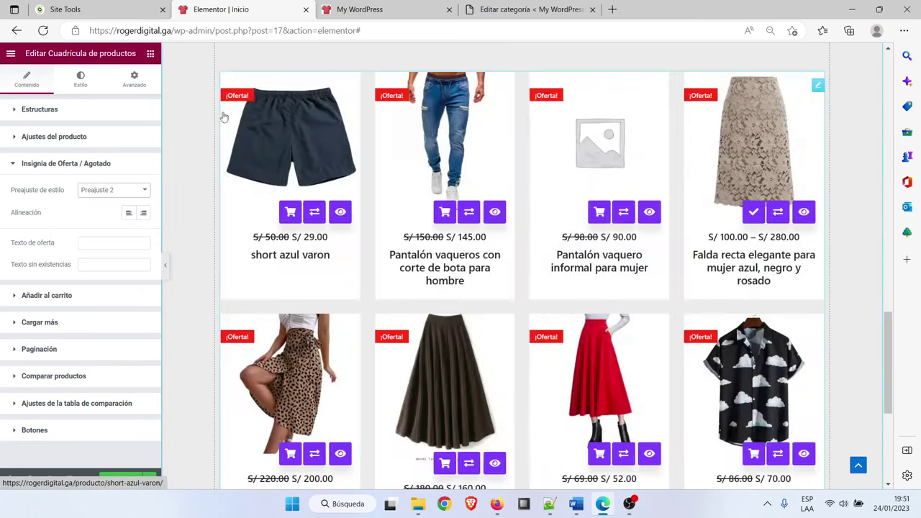
{"action": "left_click", "coordinate": [116, 191]}
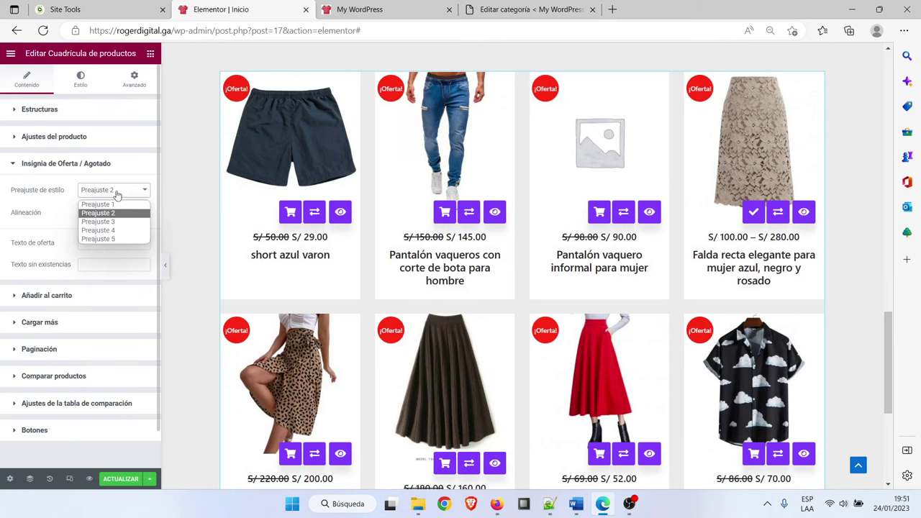
{"action": "left_click", "coordinate": [98, 222]}
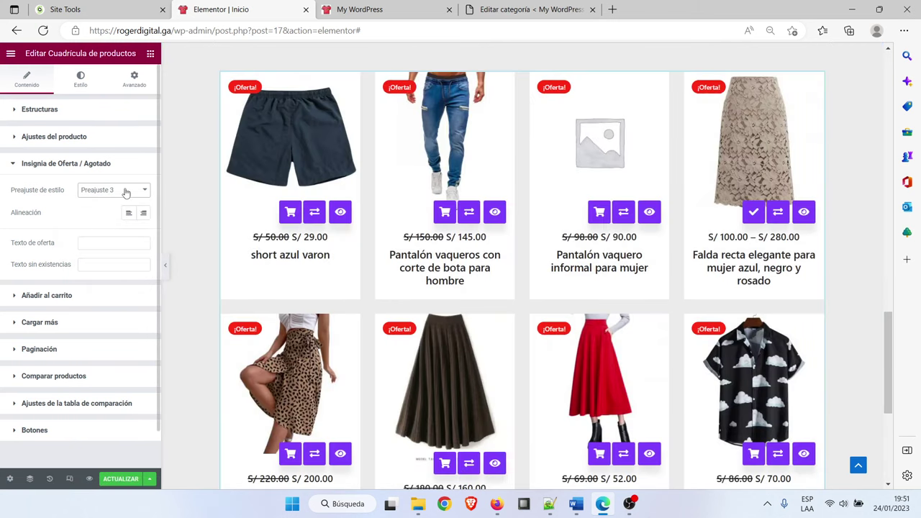
{"action": "left_click", "coordinate": [126, 191]}
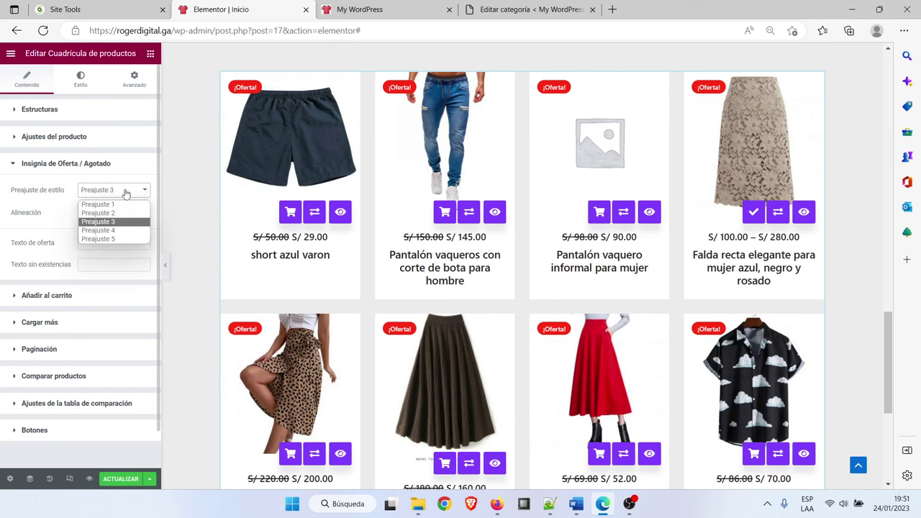
{"action": "left_click", "coordinate": [104, 240]}
{"action": "left_click", "coordinate": [118, 194]}
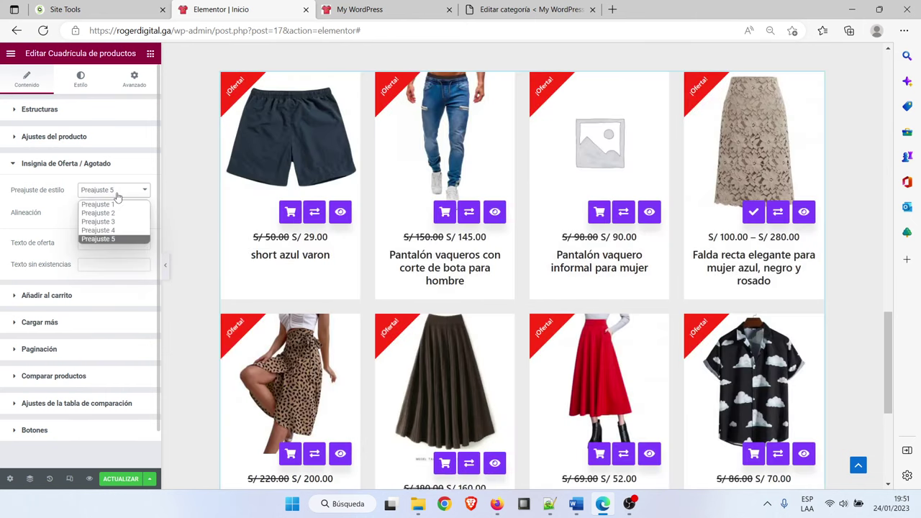
{"action": "left_click", "coordinate": [104, 235]}
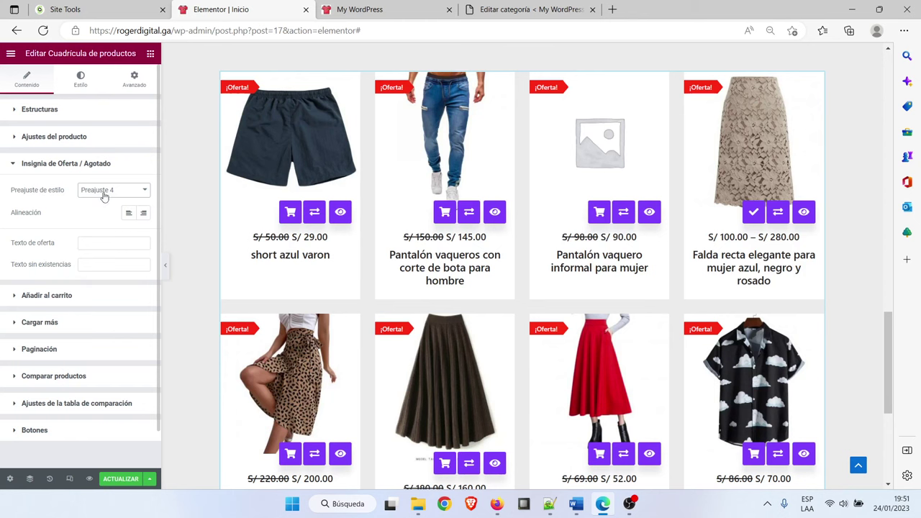
{"action": "left_click", "coordinate": [105, 192]}
{"action": "left_click", "coordinate": [105, 225]}
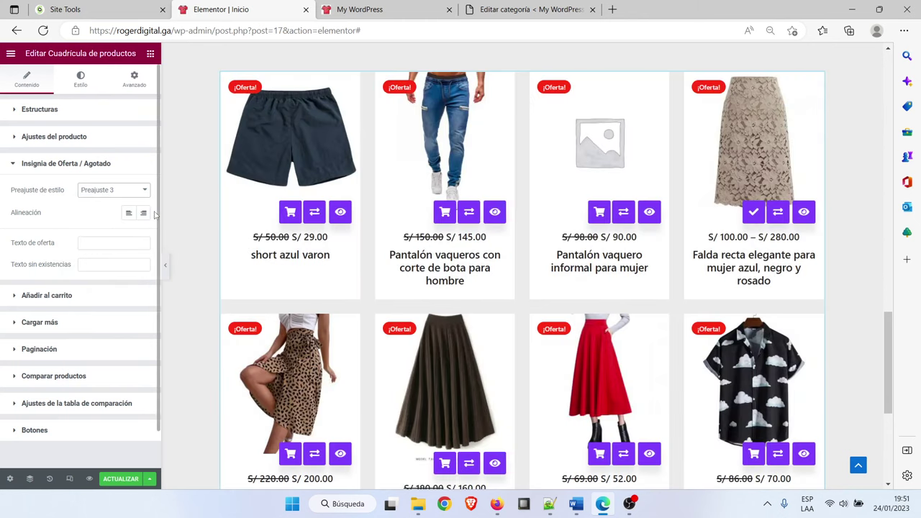
Step: Align the ¡Oferta! badges to the left corner after trying the right
{"action": "left_click", "coordinate": [144, 213]}
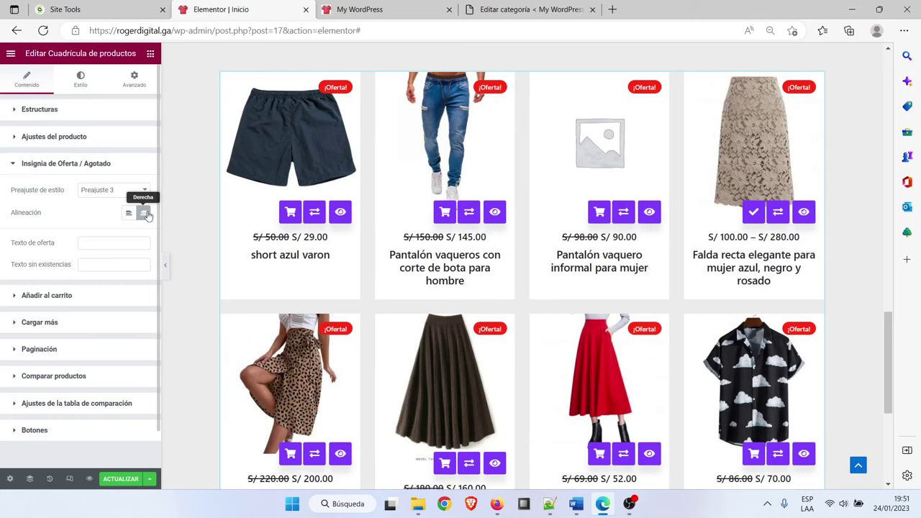
{"action": "left_click", "coordinate": [129, 213]}
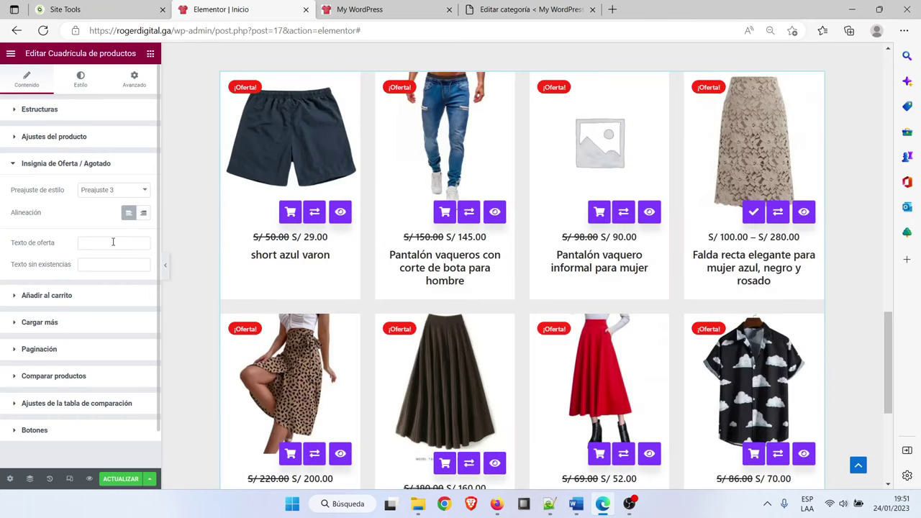
{"action": "left_click", "coordinate": [113, 241]}
{"action": "left_click", "coordinate": [51, 299]}
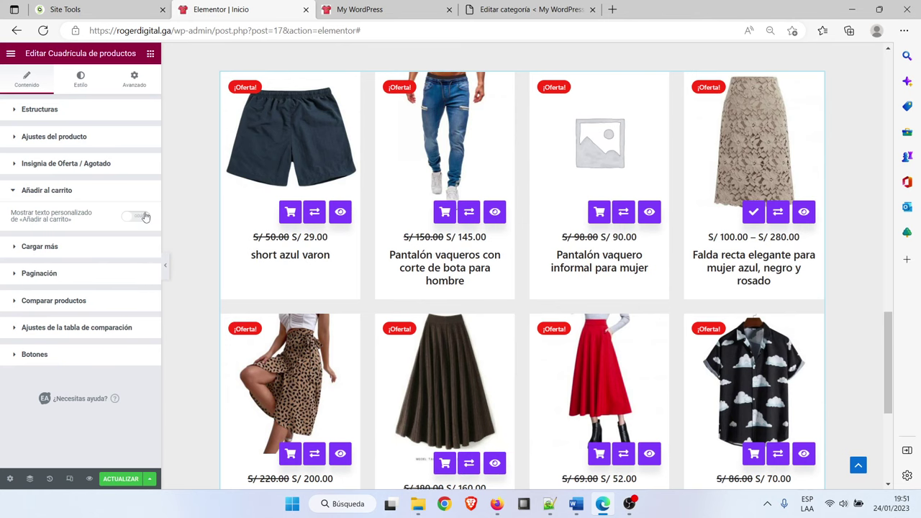
Step: Leave custom add-to-cart button text disabled after trying it, checking load-more and pagination
{"action": "left_click", "coordinate": [142, 217]}
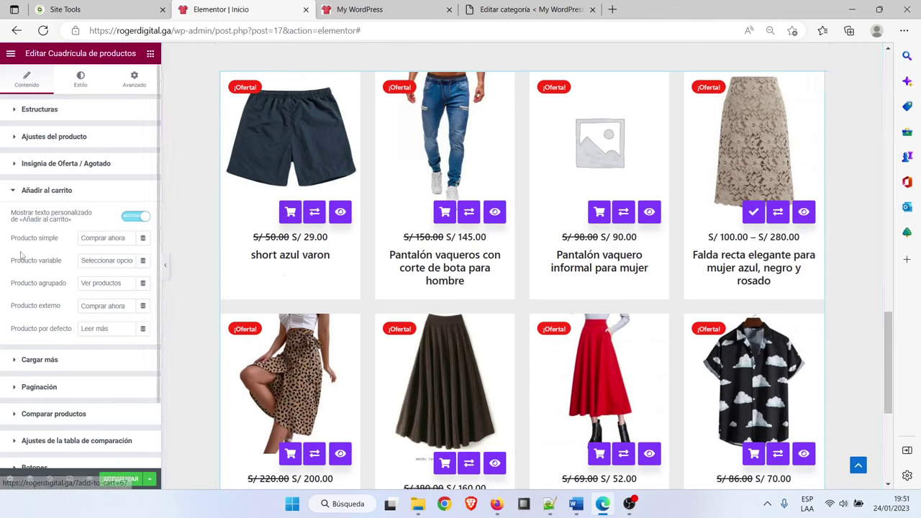
{"action": "left_click", "coordinate": [126, 238]}
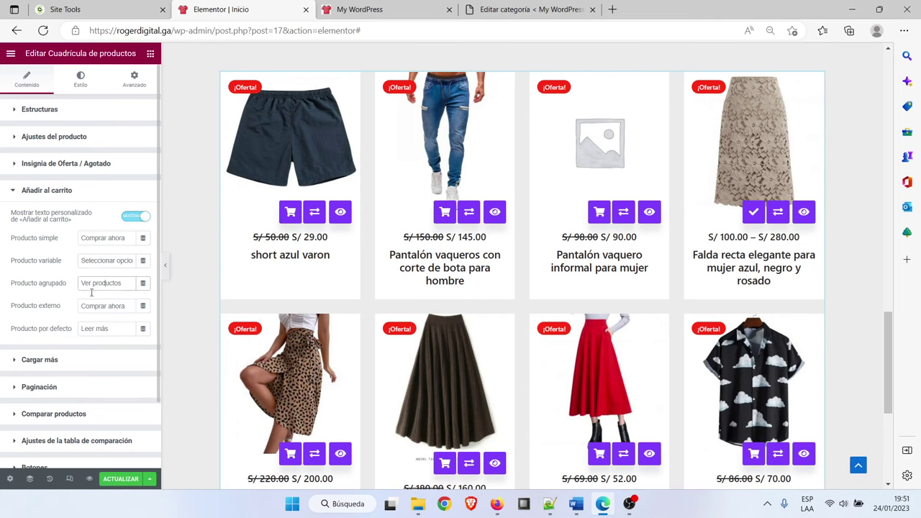
{"action": "left_click", "coordinate": [137, 218]}
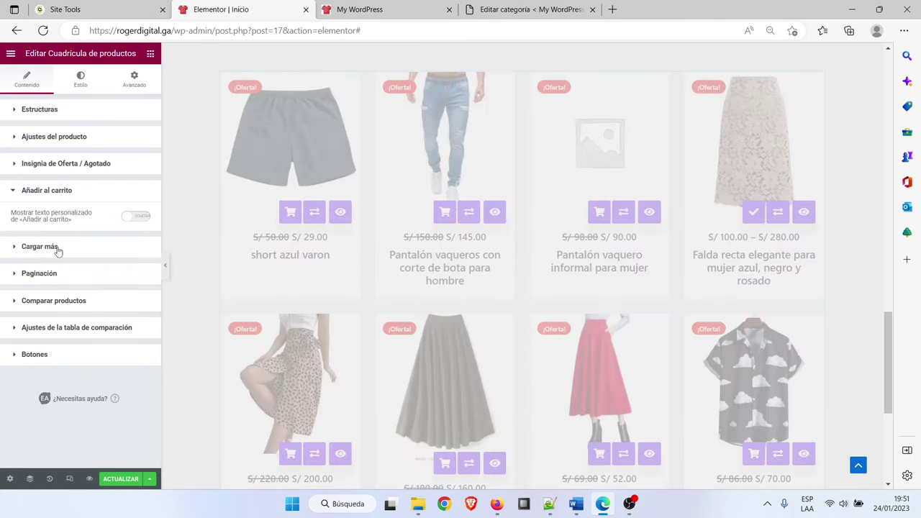
{"action": "left_click", "coordinate": [58, 247]}
{"action": "left_click", "coordinate": [67, 218]}
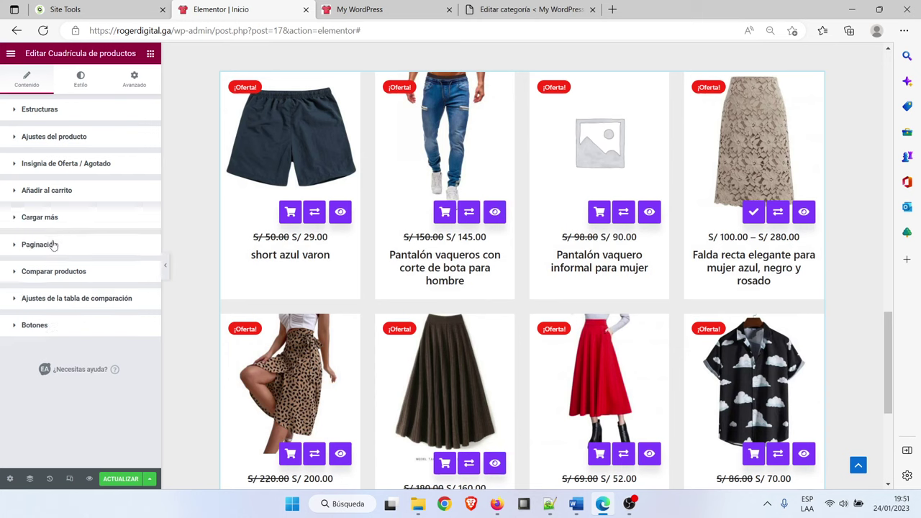
{"action": "left_click", "coordinate": [51, 245]}
{"action": "left_click", "coordinate": [52, 245]}
Step: Keep the compare products theme as 'Tema por defecto' and save the page with ACTUALIZAR
{"action": "left_click", "coordinate": [52, 271]}
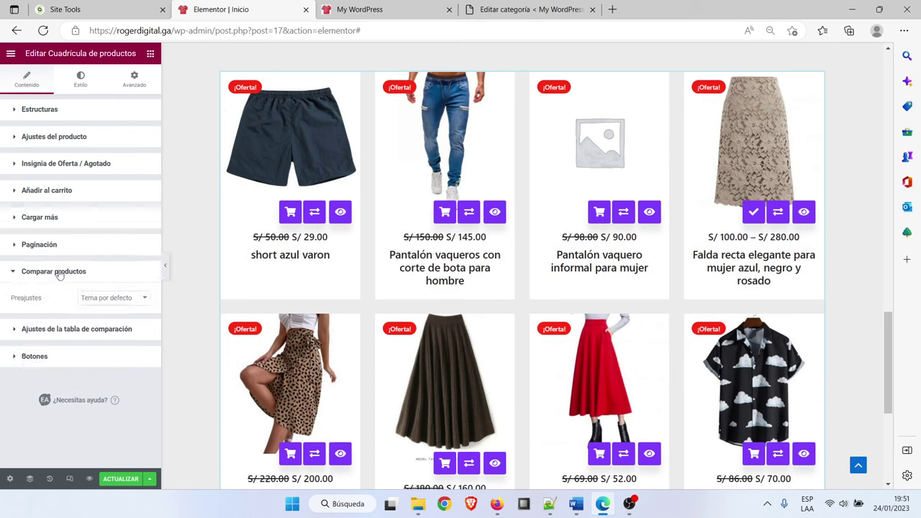
{"action": "left_click", "coordinate": [121, 297]}
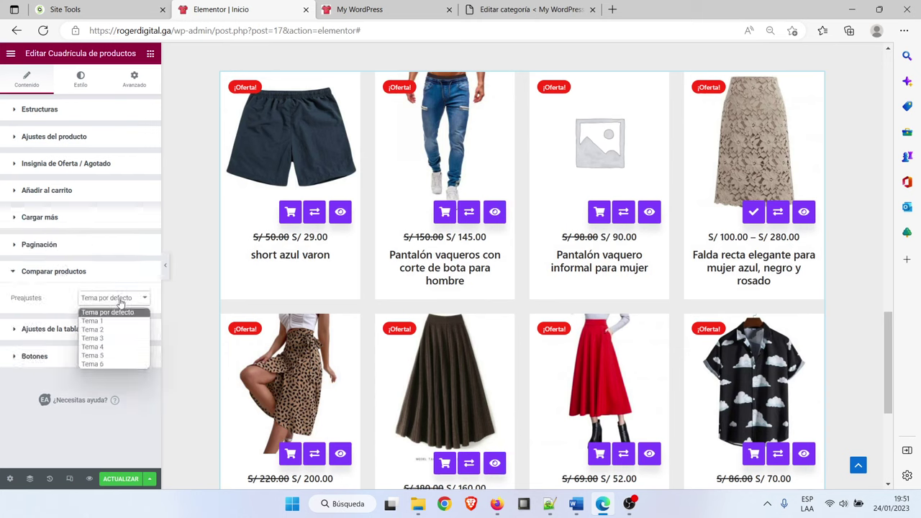
{"action": "left_click", "coordinate": [121, 302]}
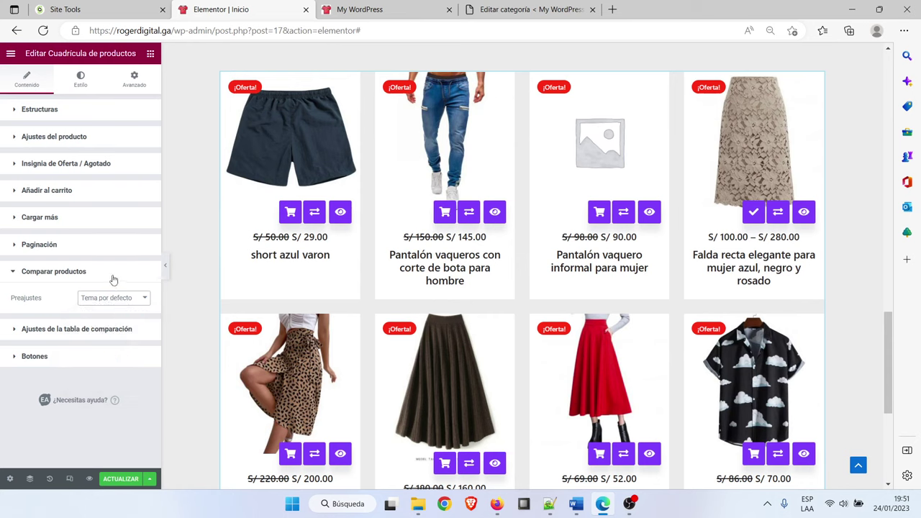
{"action": "left_click", "coordinate": [131, 481]}
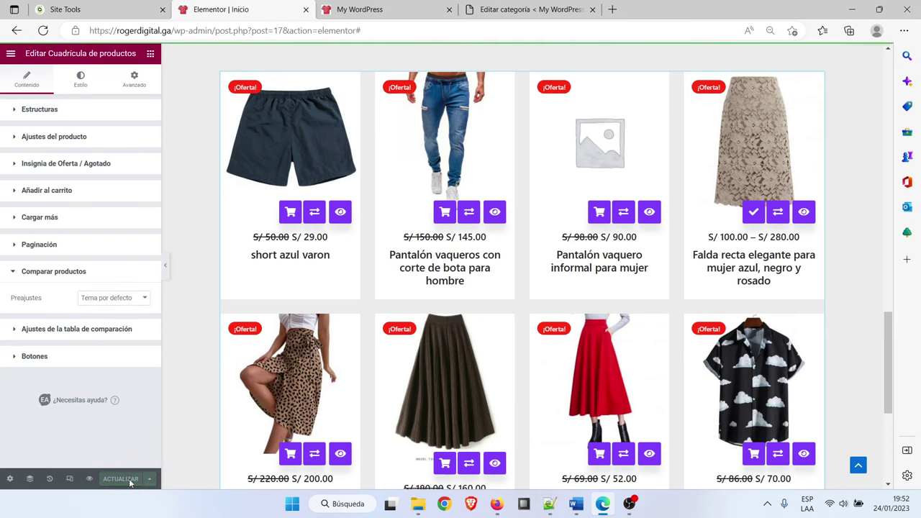
{"action": "left_click", "coordinate": [403, 6]}
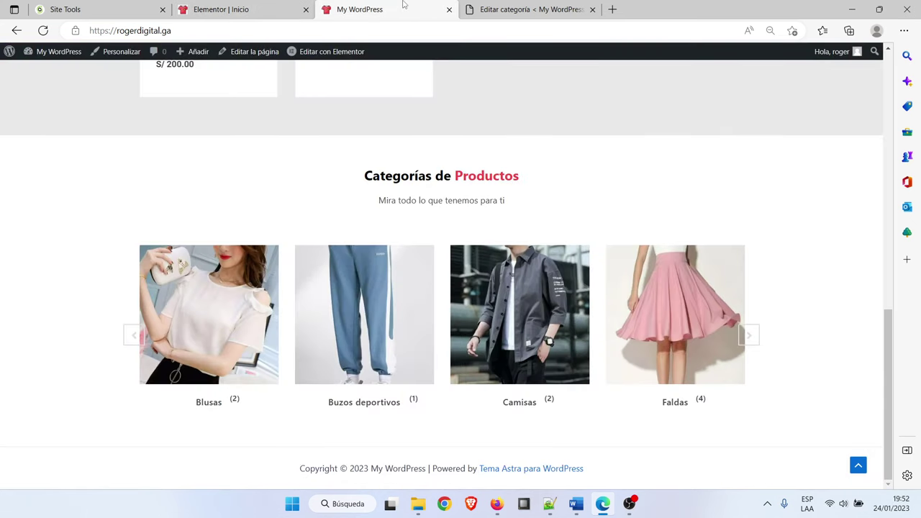
Step: Reload the live site and open the comparison popup for the brown skirt
{"action": "left_click", "coordinate": [44, 32]}
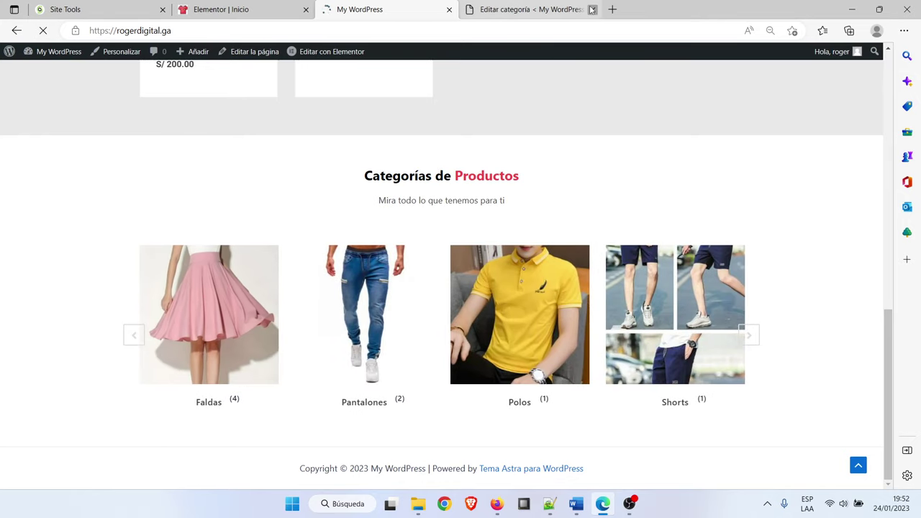
{"action": "left_click", "coordinate": [592, 9]}
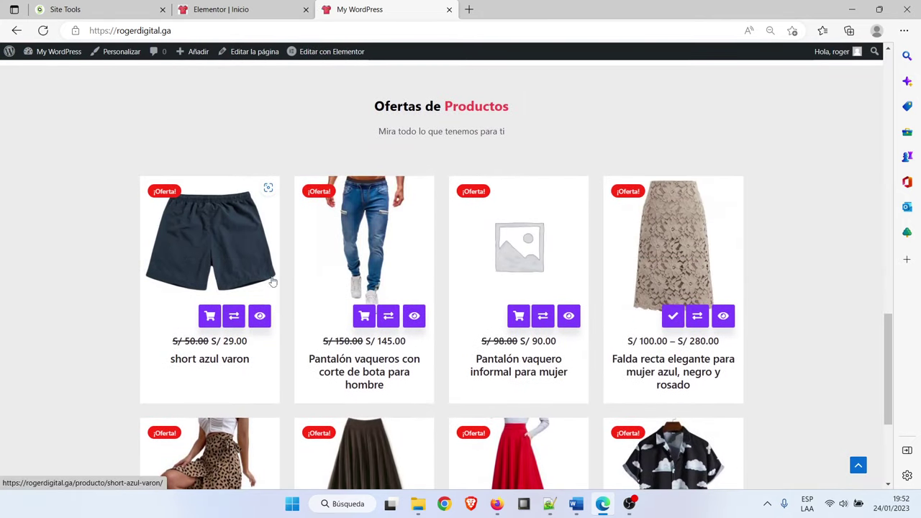
{"action": "scroll", "coordinate": [236, 317], "scroll_direction": "down", "scroll_amount": 3}
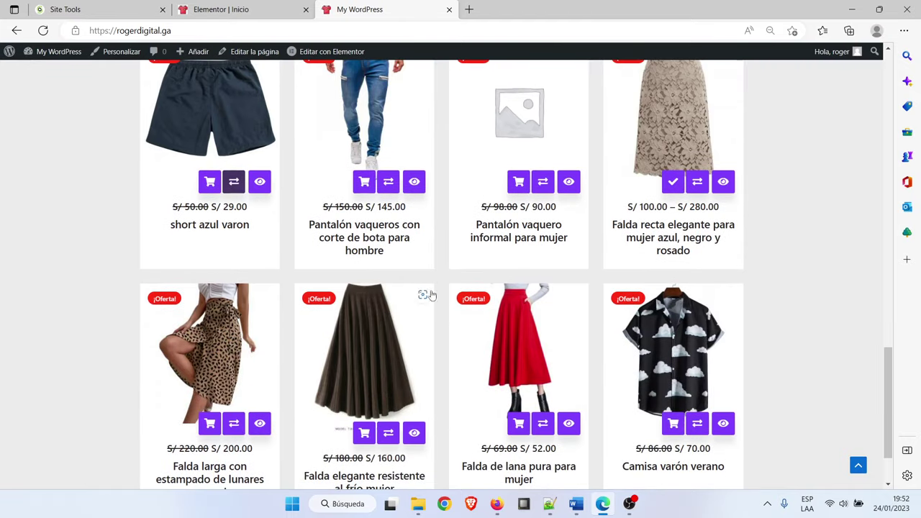
{"action": "left_click", "coordinate": [388, 347]}
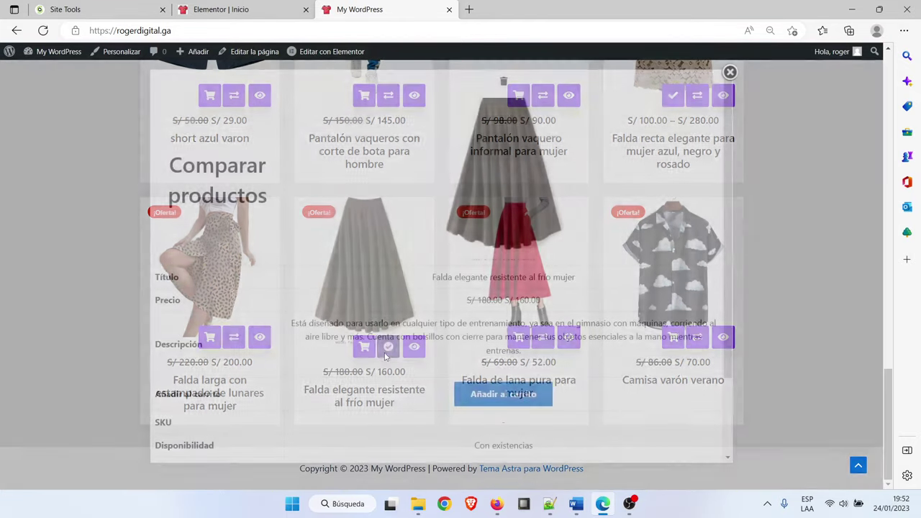
{"action": "scroll", "coordinate": [515, 332], "scroll_direction": "down", "scroll_amount": 1}
{"action": "scroll", "coordinate": [515, 332], "scroll_direction": "up", "scroll_amount": 1}
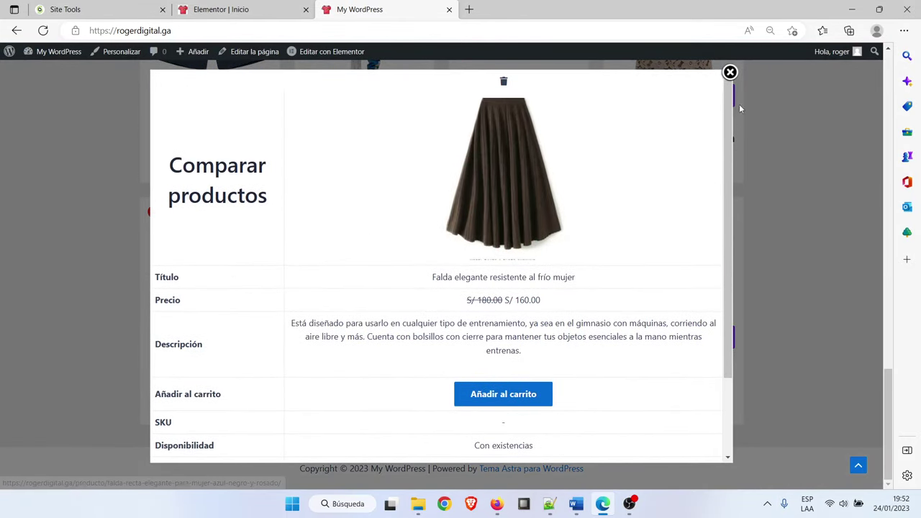
{"action": "key", "text": "Escape"}
Step: Add the red skirt to the comparison, then reopen the editor's comparison style presets
{"action": "left_click", "coordinate": [542, 337]}
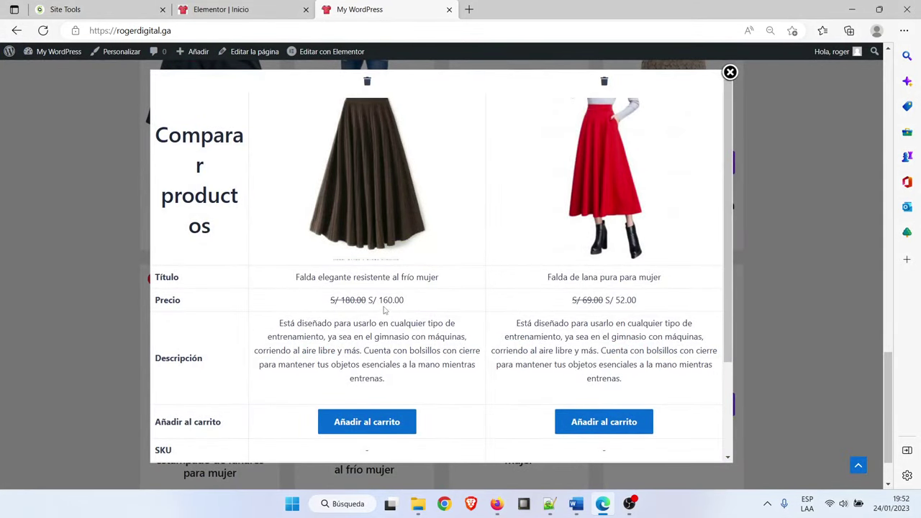
{"action": "scroll", "coordinate": [383, 320], "scroll_direction": "down", "scroll_amount": 1}
{"action": "scroll", "coordinate": [382, 323], "scroll_direction": "up", "scroll_amount": 1}
{"action": "scroll", "coordinate": [388, 323], "scroll_direction": "down", "scroll_amount": 1}
{"action": "scroll", "coordinate": [395, 323], "scroll_direction": "up", "scroll_amount": 1}
{"action": "scroll", "coordinate": [395, 323], "scroll_direction": "down", "scroll_amount": 1}
{"action": "scroll", "coordinate": [394, 323], "scroll_direction": "up", "scroll_amount": 1}
{"action": "scroll", "coordinate": [395, 323], "scroll_direction": "down", "scroll_amount": 1}
{"action": "scroll", "coordinate": [417, 302], "scroll_direction": "up", "scroll_amount": 1}
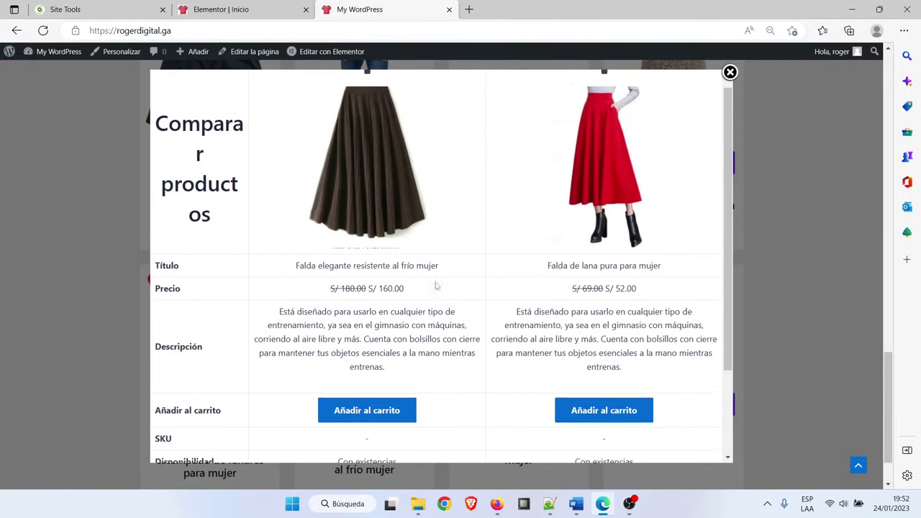
{"action": "left_click", "coordinate": [276, 6]}
{"action": "left_click", "coordinate": [132, 298]}
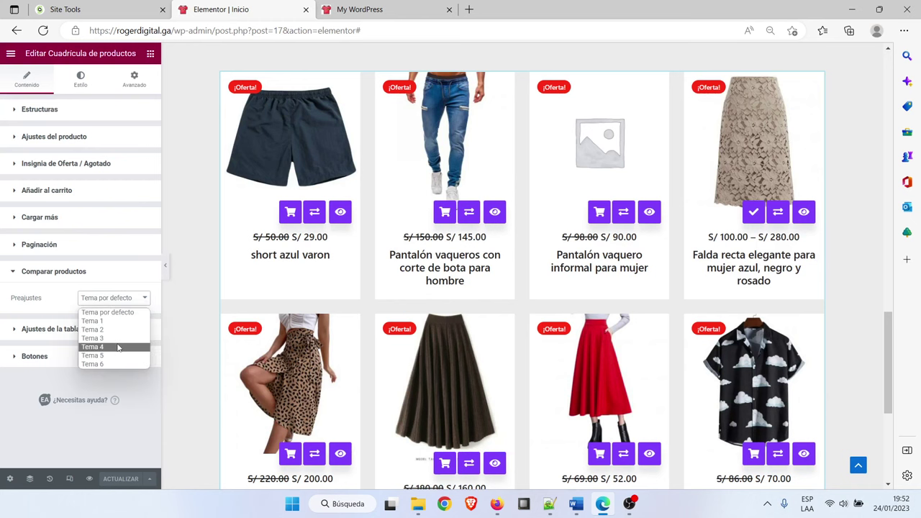
Step: Apply the Tema 4 compare preset, save, and preview the brown skirt's comparison live
{"action": "left_click", "coordinate": [121, 347]}
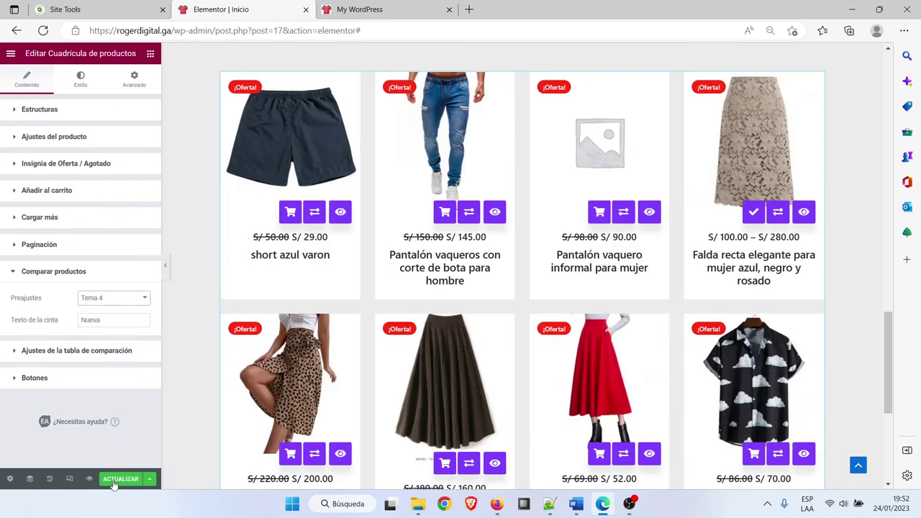
{"action": "left_click", "coordinate": [116, 479]}
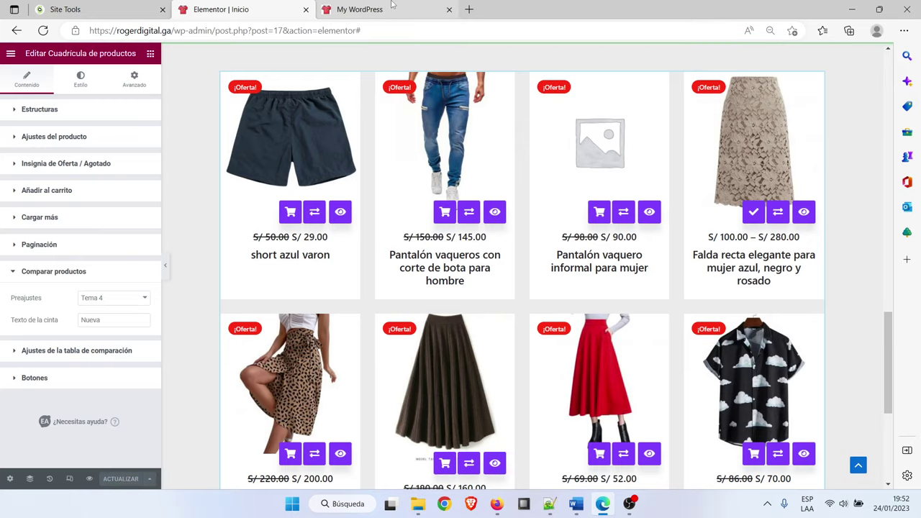
{"action": "left_click", "coordinate": [360, 10]}
{"action": "left_click", "coordinate": [43, 30]}
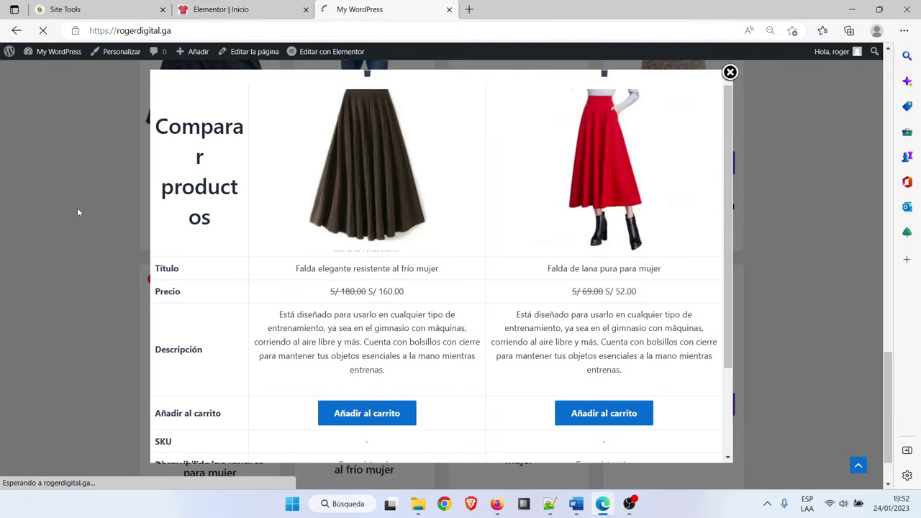
{"action": "scroll", "coordinate": [237, 331], "scroll_direction": "down", "scroll_amount": 1}
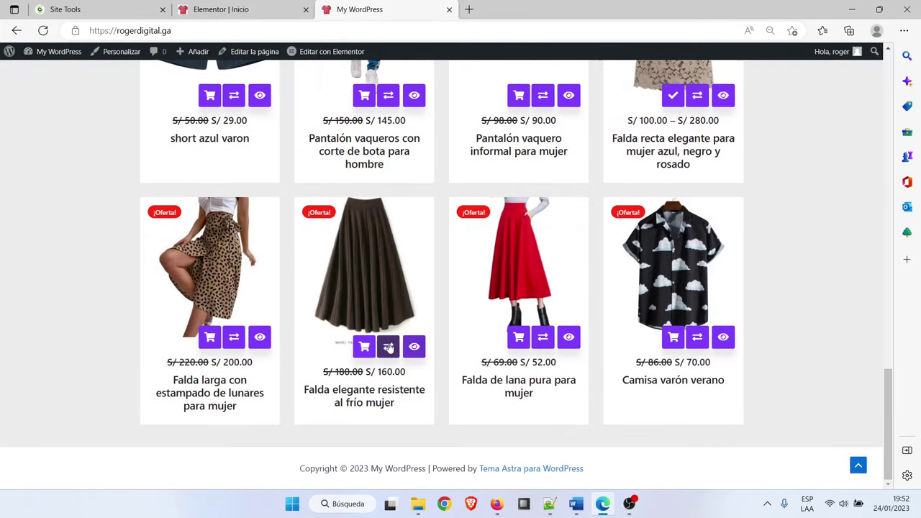
{"action": "left_click", "coordinate": [389, 348]}
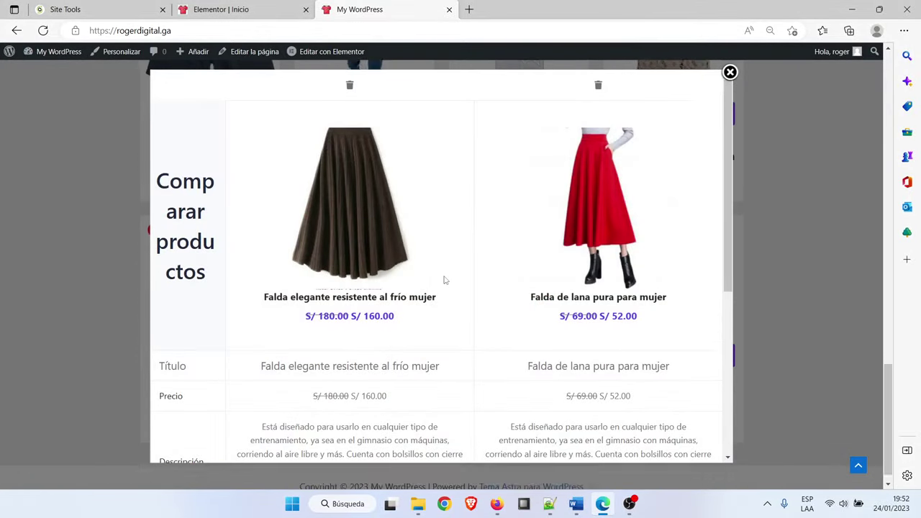
{"action": "scroll", "coordinate": [369, 349], "scroll_direction": "down", "scroll_amount": 2}
{"action": "scroll", "coordinate": [369, 350], "scroll_direction": "up", "scroll_amount": 2}
{"action": "scroll", "coordinate": [369, 350], "scroll_direction": "down", "scroll_amount": 4}
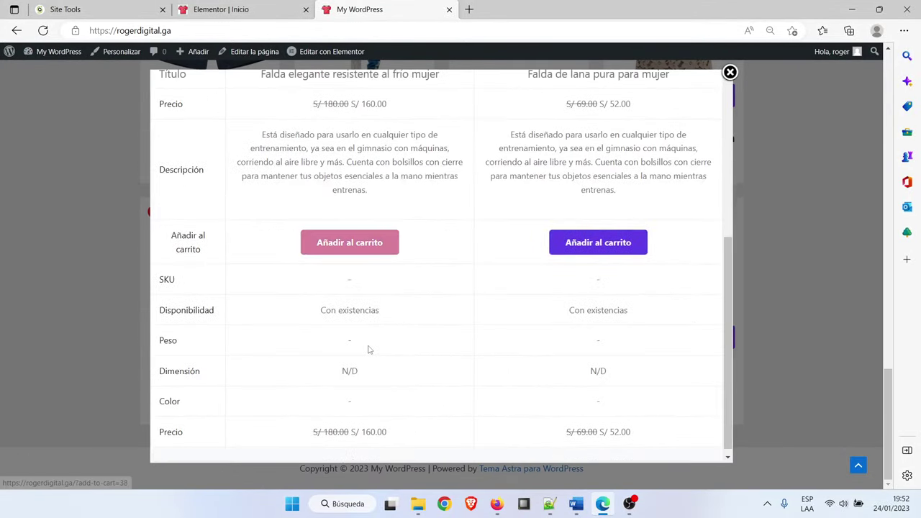
{"action": "scroll", "coordinate": [368, 350], "scroll_direction": "up", "scroll_amount": 5}
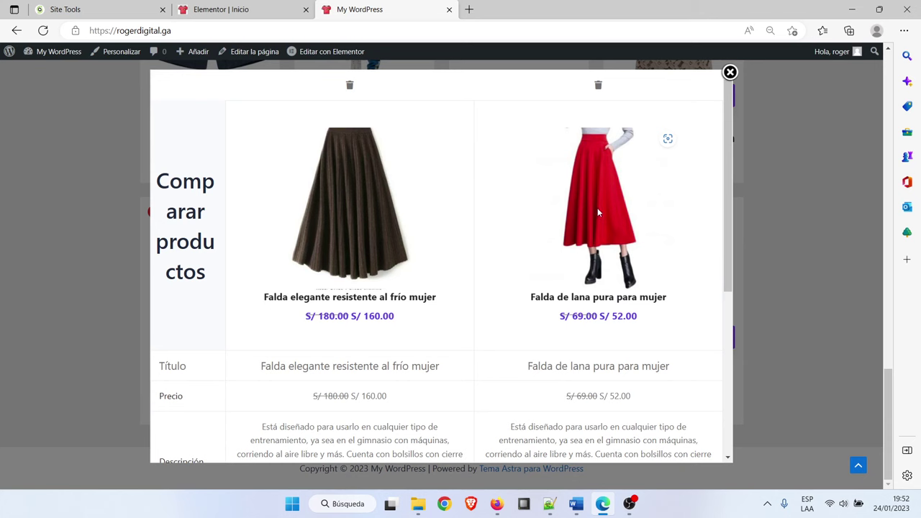
Step: Apply the Tema 5 compare preset, save, and preview it with the Camisa varón verano shirt
{"action": "left_click", "coordinate": [221, 9]}
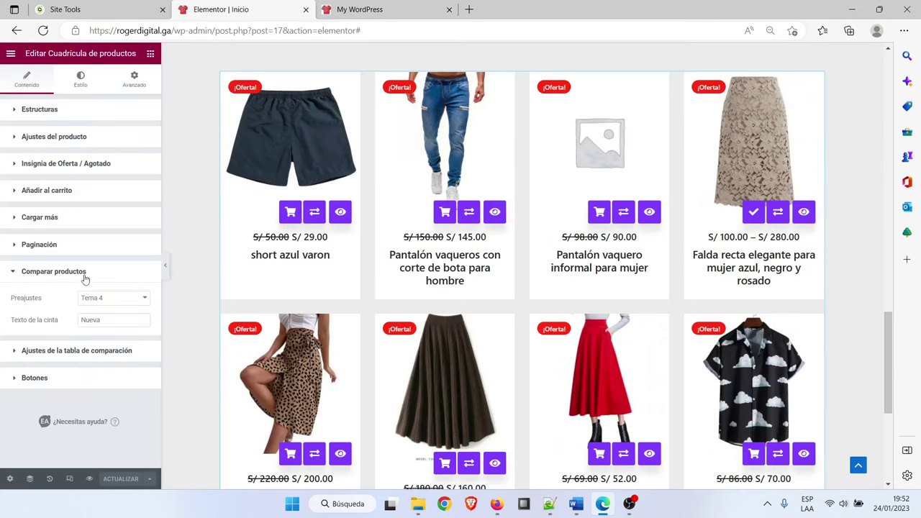
{"action": "left_click", "coordinate": [101, 301]}
{"action": "left_click", "coordinate": [103, 359]}
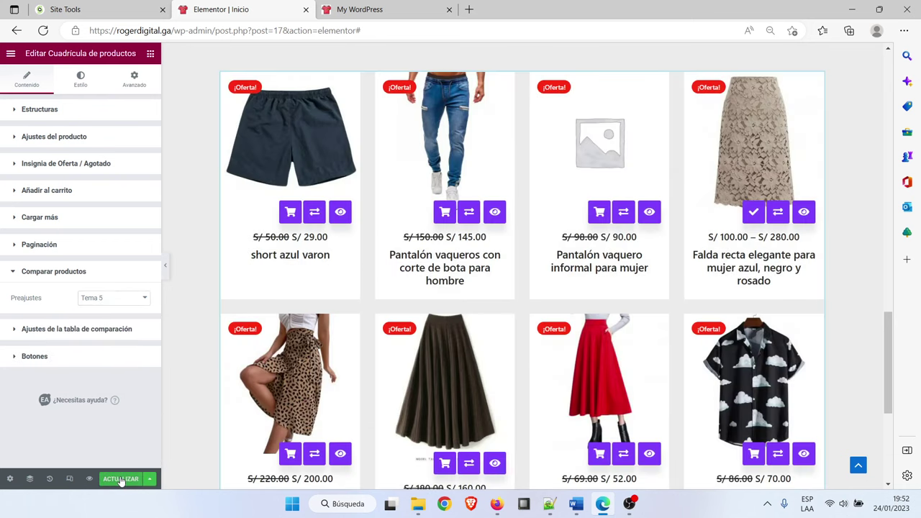
{"action": "left_click", "coordinate": [118, 478]}
{"action": "left_click", "coordinate": [374, 11]}
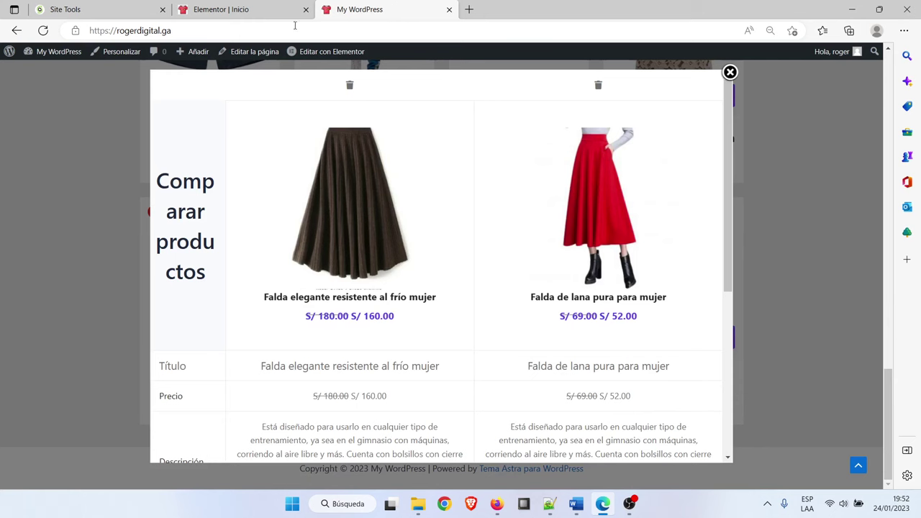
{"action": "left_click", "coordinate": [43, 30]}
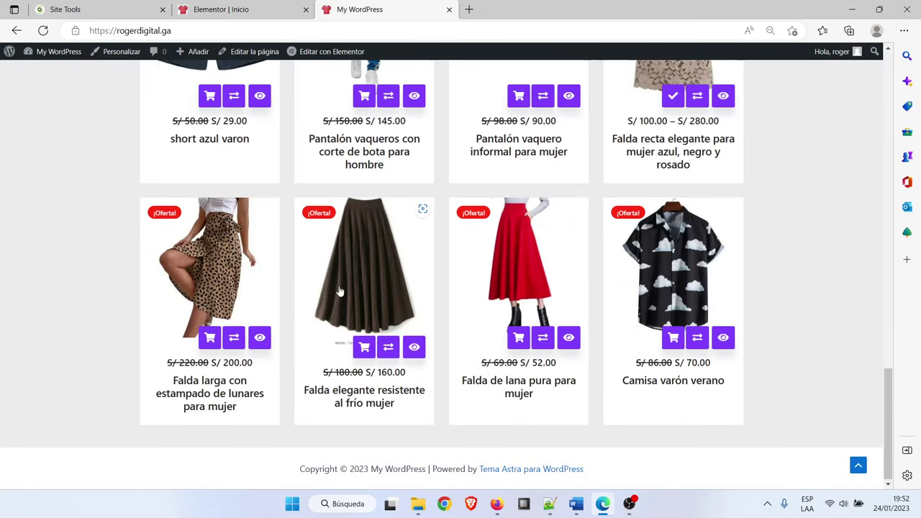
{"action": "left_click", "coordinate": [697, 338]}
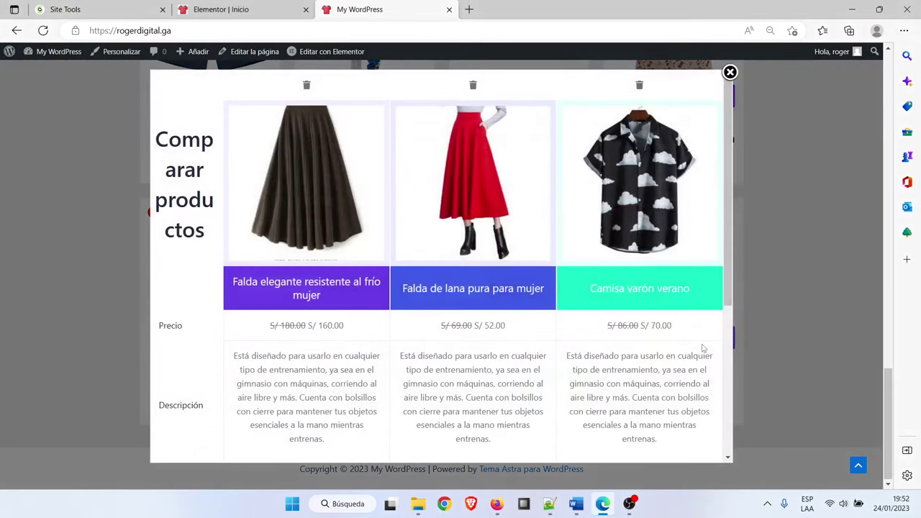
{"action": "scroll", "coordinate": [442, 335], "scroll_direction": "down", "scroll_amount": 3}
{"action": "scroll", "coordinate": [442, 335], "scroll_direction": "up", "scroll_amount": 3}
{"action": "scroll", "coordinate": [444, 336], "scroll_direction": "down", "scroll_amount": 2}
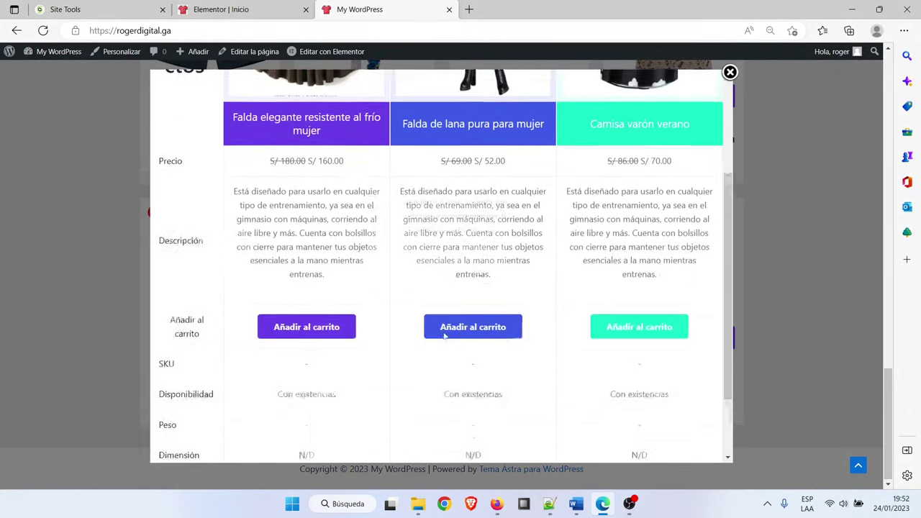
{"action": "scroll", "coordinate": [444, 335], "scroll_direction": "down", "scroll_amount": 2}
{"action": "scroll", "coordinate": [443, 336], "scroll_direction": "up", "scroll_amount": 4}
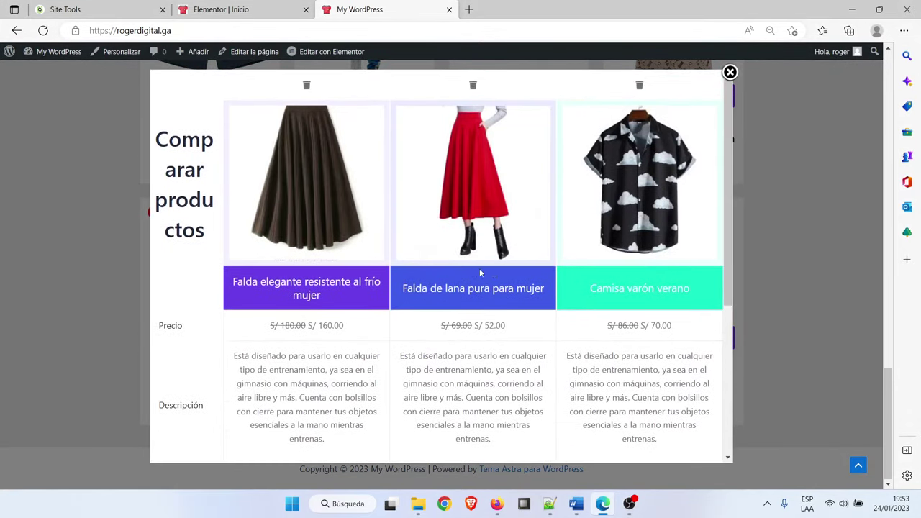
Step: Reset the compare products preset to Tema por defecto
{"action": "left_click", "coordinate": [247, 6]}
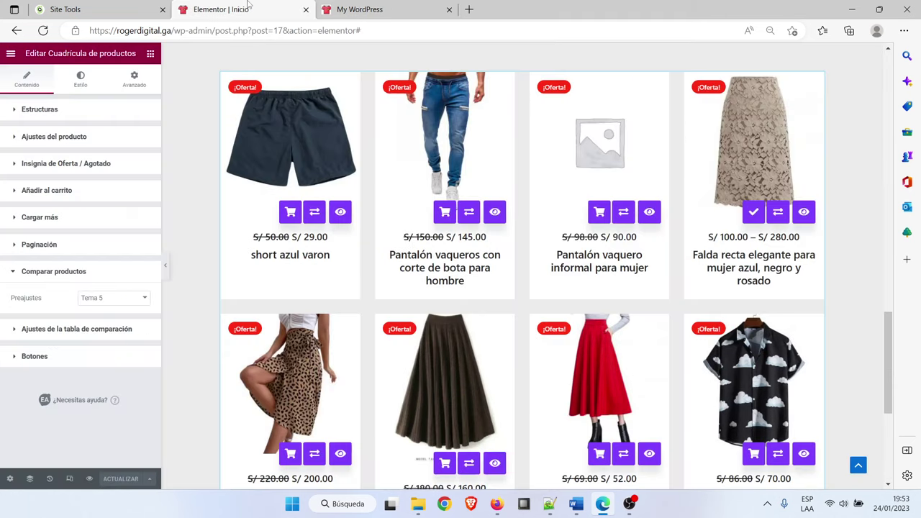
{"action": "left_click", "coordinate": [110, 297]}
{"action": "left_click", "coordinate": [115, 315]}
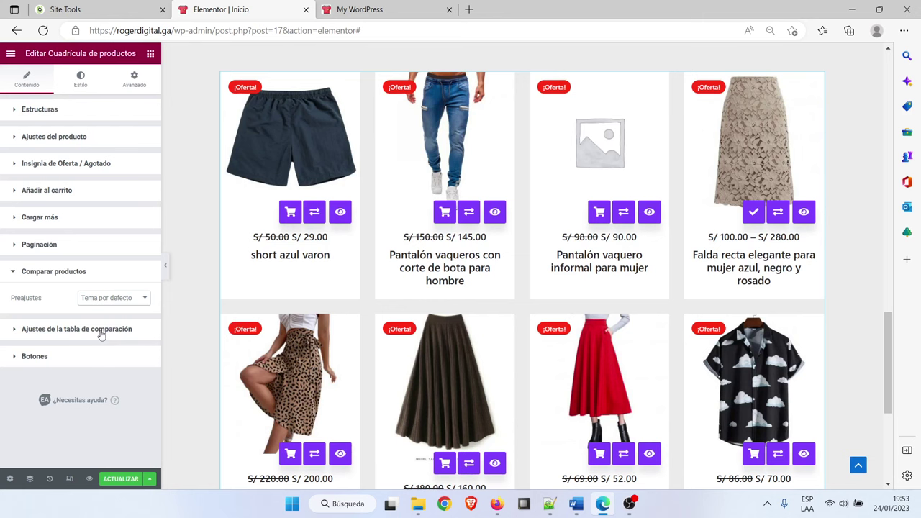
Step: Expand the comparison table and button settings, checking the compare popup on the live site
{"action": "left_click", "coordinate": [102, 331]}
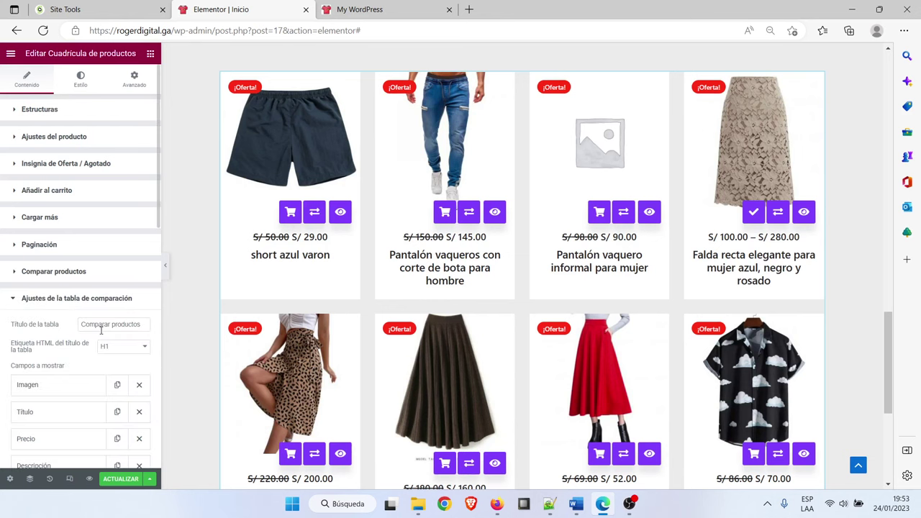
{"action": "left_click", "coordinate": [382, 7]}
{"action": "scroll", "coordinate": [488, 220], "scroll_direction": "down", "scroll_amount": 3}
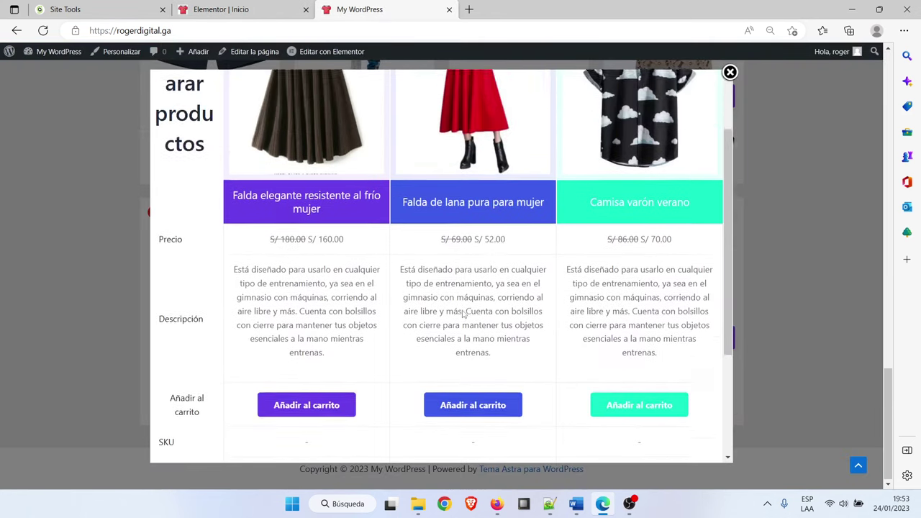
{"action": "scroll", "coordinate": [488, 220], "scroll_direction": "up", "scroll_amount": 3}
{"action": "left_click", "coordinate": [221, 9]}
{"action": "scroll", "coordinate": [72, 317], "scroll_direction": "down", "scroll_amount": 5}
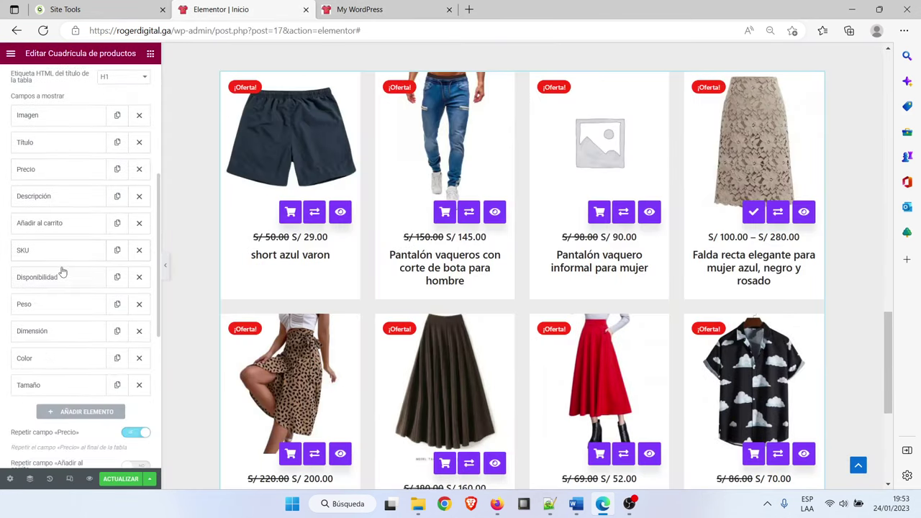
{"action": "scroll", "coordinate": [79, 225], "scroll_direction": "down", "scroll_amount": 3}
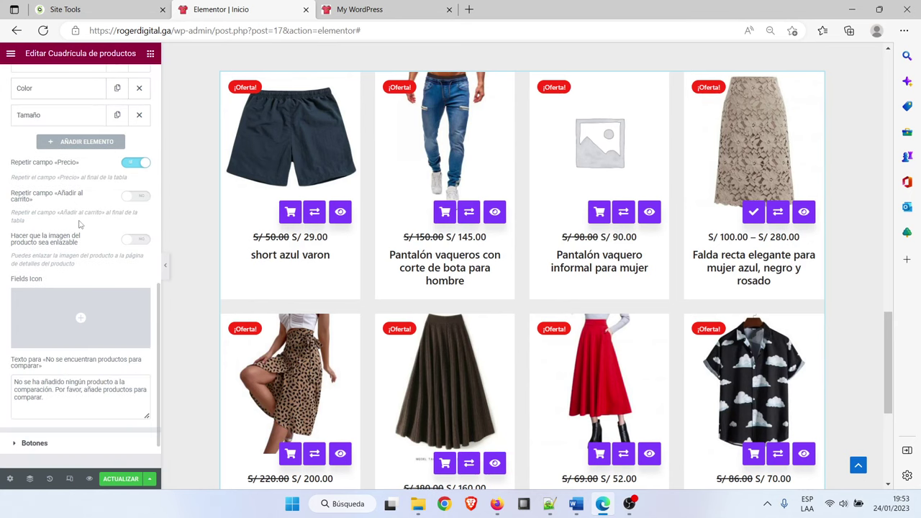
{"action": "scroll", "coordinate": [79, 225], "scroll_direction": "down", "scroll_amount": 2}
{"action": "left_click", "coordinate": [82, 399]}
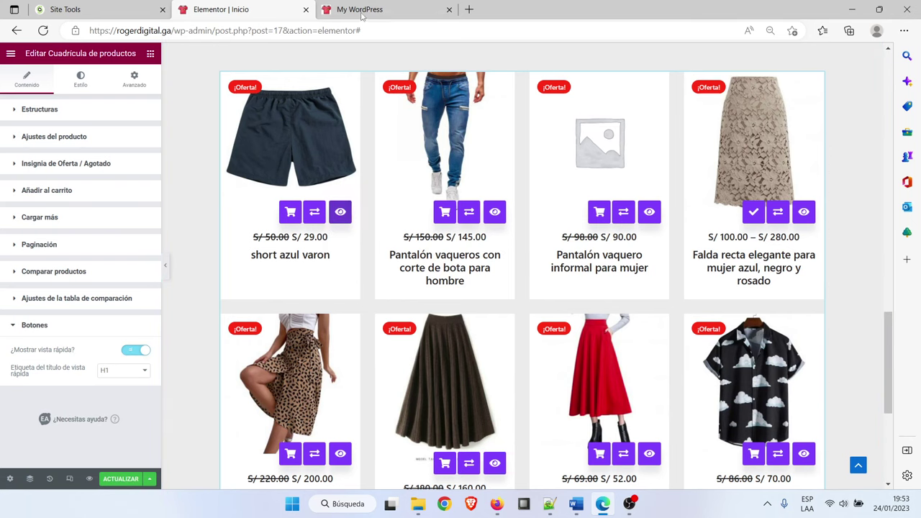
Step: Try the live quick view on two skirts, choosing Azul, then return to the Estilo settings
{"action": "key", "text": "ctrl+Tab"}
{"action": "left_click", "coordinate": [730, 72]}
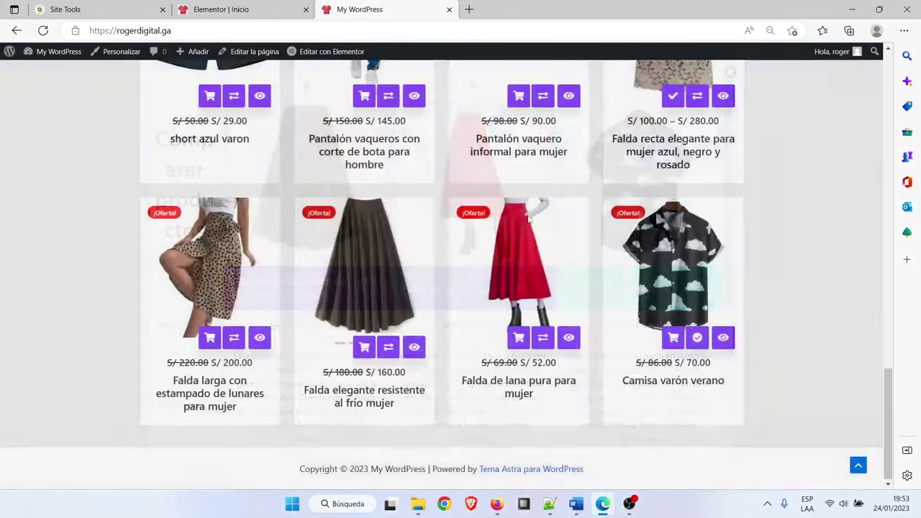
{"action": "left_click", "coordinate": [417, 348]}
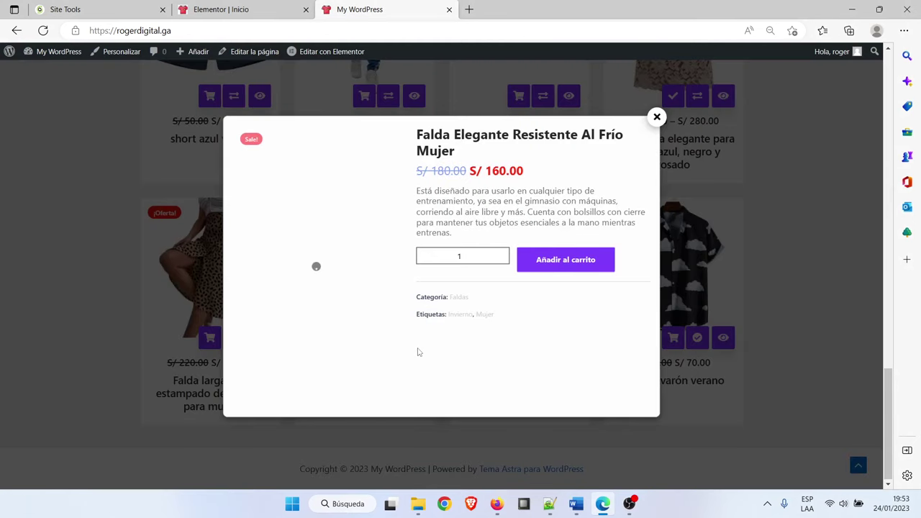
{"action": "left_click", "coordinate": [656, 117]}
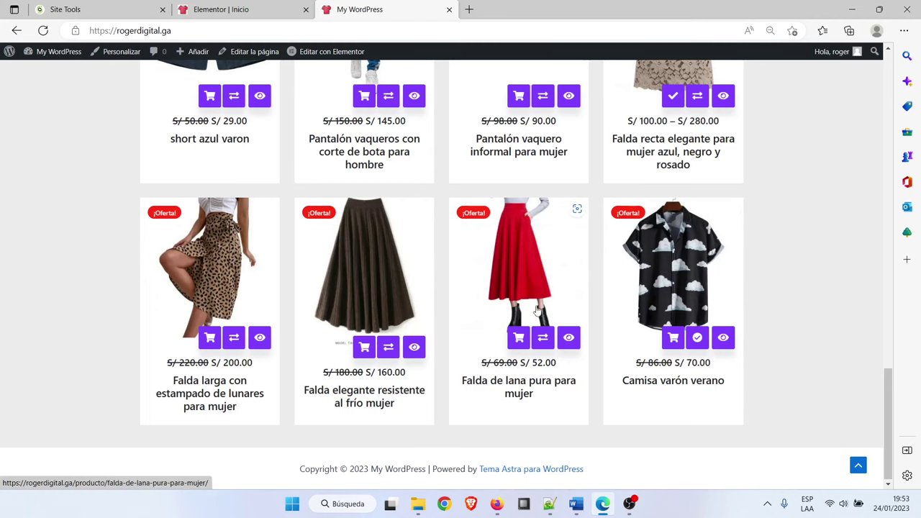
{"action": "scroll", "coordinate": [536, 309], "scroll_direction": "up", "scroll_amount": 2}
{"action": "left_click", "coordinate": [723, 231]}
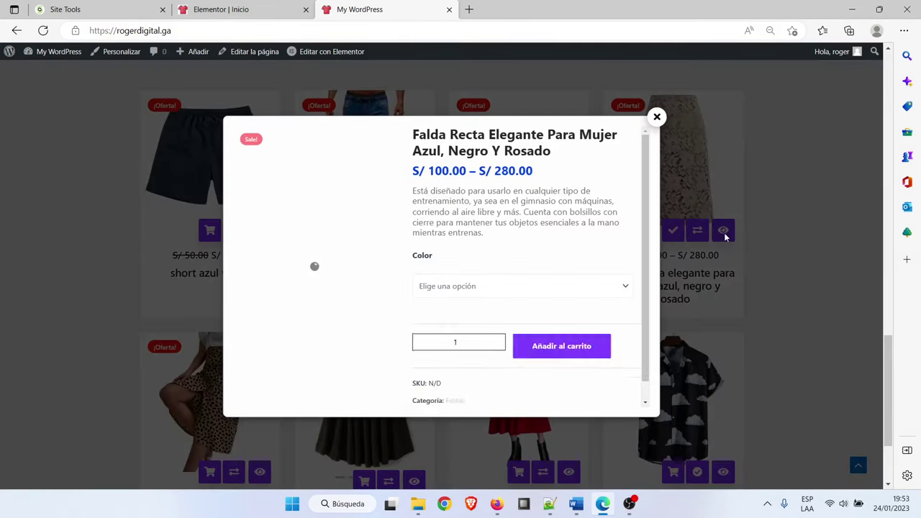
{"action": "left_click", "coordinate": [482, 290]}
{"action": "left_click", "coordinate": [464, 316]}
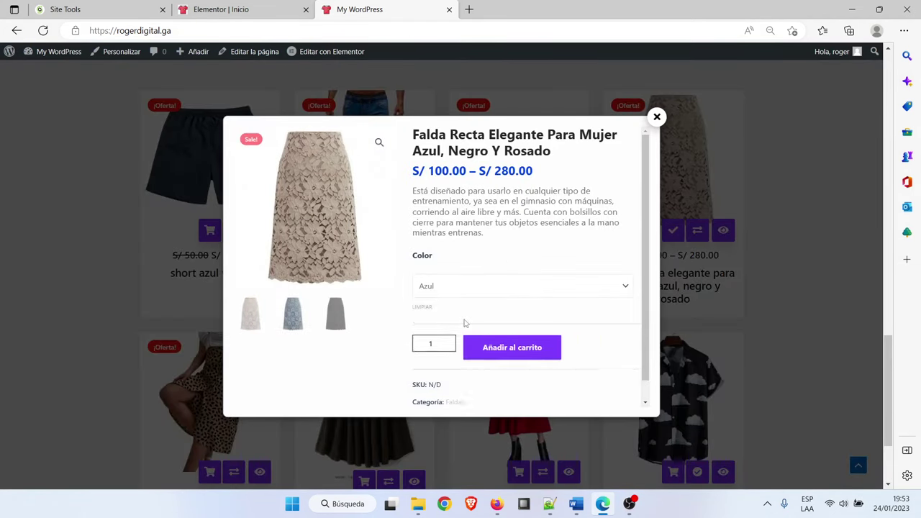
{"action": "left_click", "coordinate": [656, 122]}
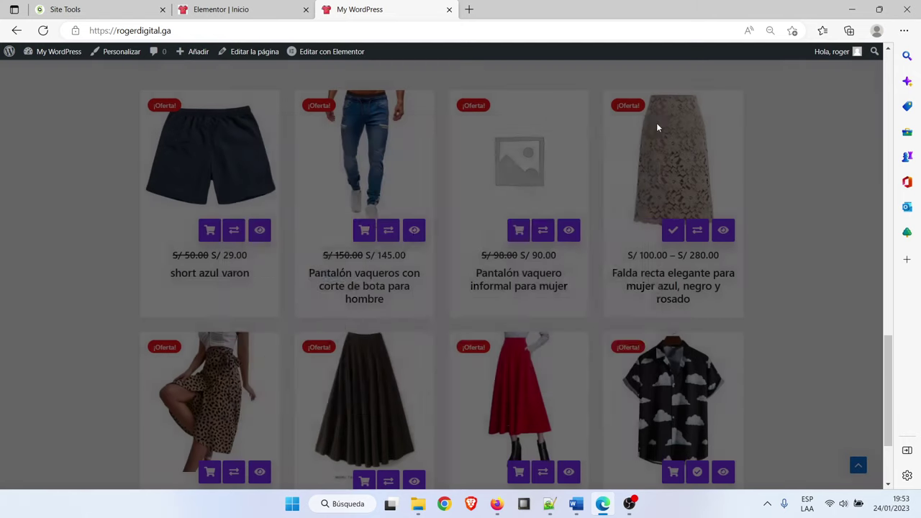
{"action": "key", "text": "ctrl+shift+Tab"}
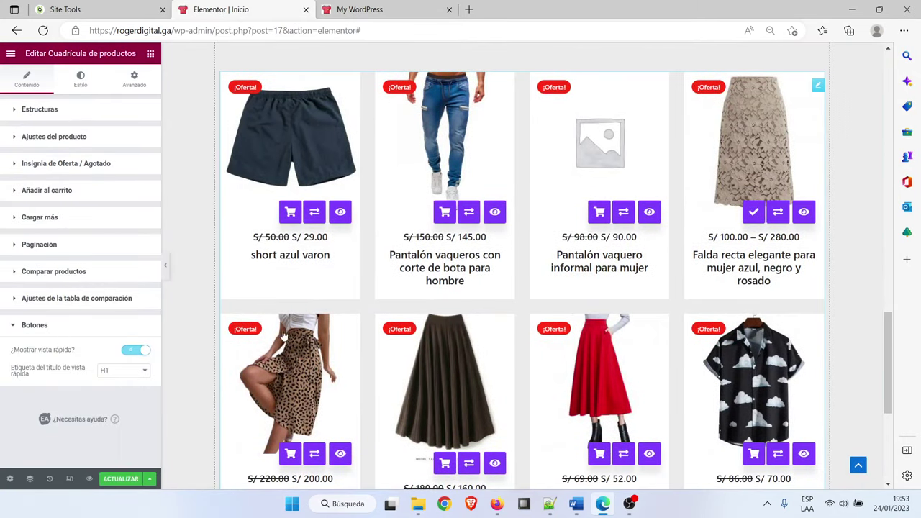
{"action": "left_click", "coordinate": [87, 92]}
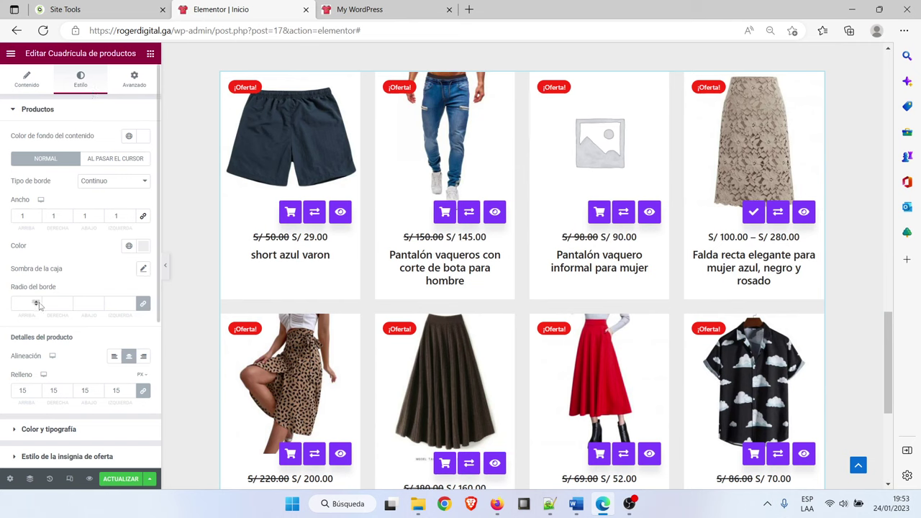
Step: Set the product title typography size to 16 px under Color y tipografía
{"action": "scroll", "coordinate": [46, 300], "scroll_direction": "down", "scroll_amount": 2}
{"action": "scroll", "coordinate": [47, 308], "scroll_direction": "down", "scroll_amount": 2}
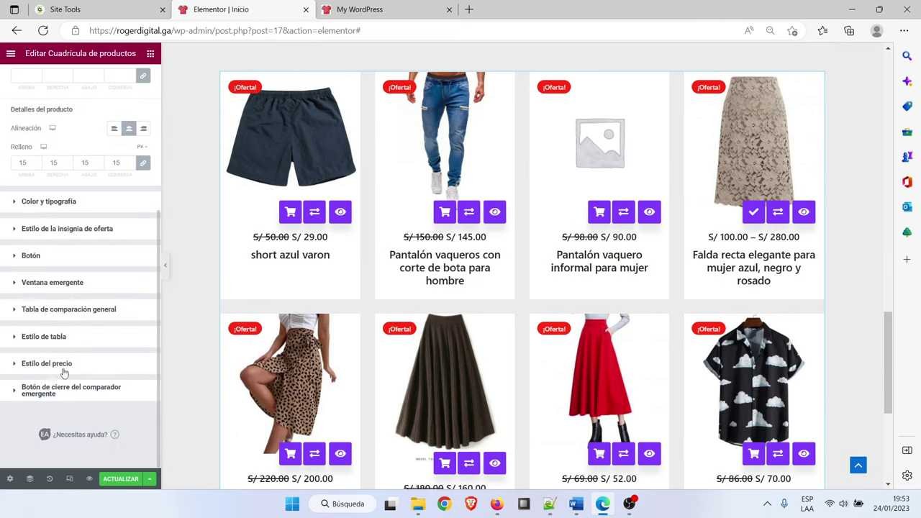
{"action": "left_click", "coordinate": [74, 284]}
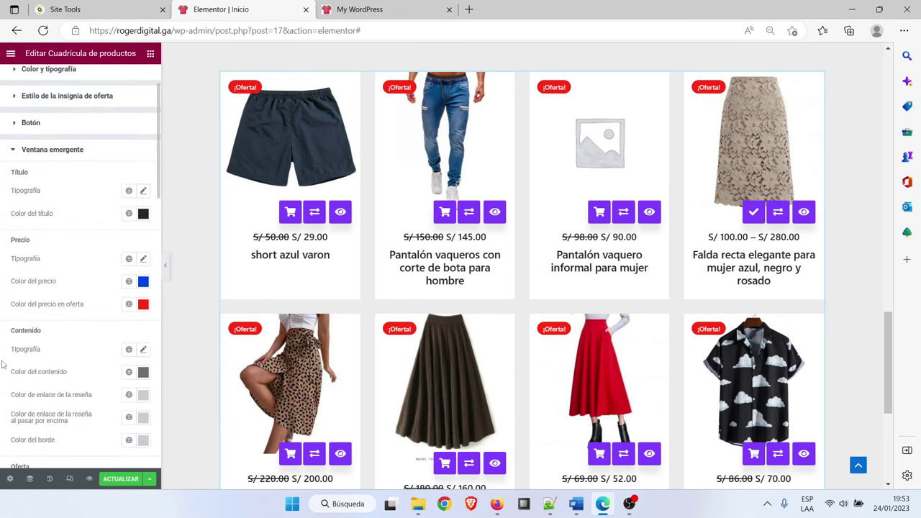
{"action": "scroll", "coordinate": [3, 367], "scroll_direction": "up", "scroll_amount": 1}
{"action": "scroll", "coordinate": [378, 304], "scroll_direction": "up", "scroll_amount": 3}
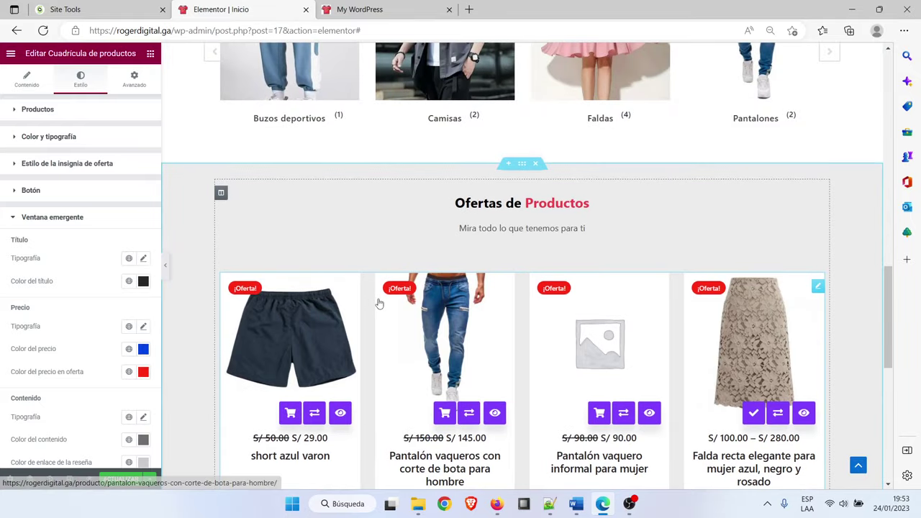
{"action": "scroll", "coordinate": [378, 305], "scroll_direction": "down", "scroll_amount": 2}
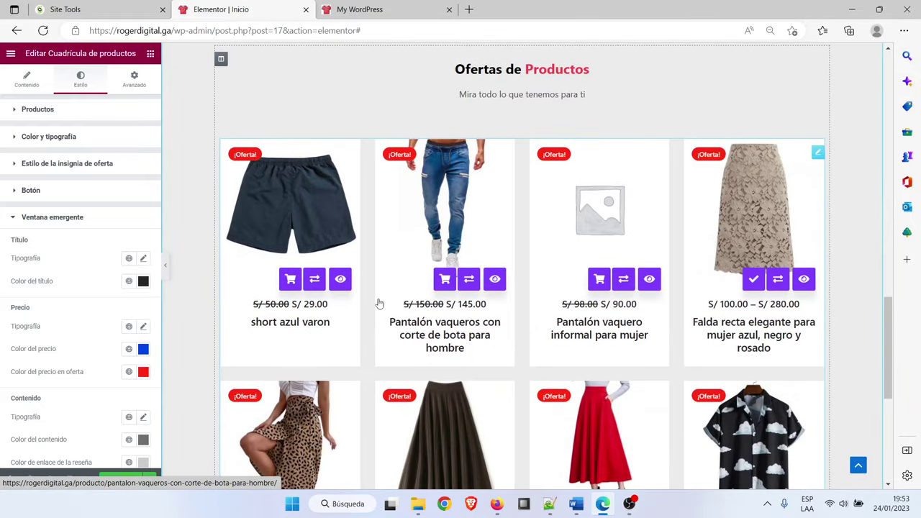
{"action": "left_click", "coordinate": [49, 136]}
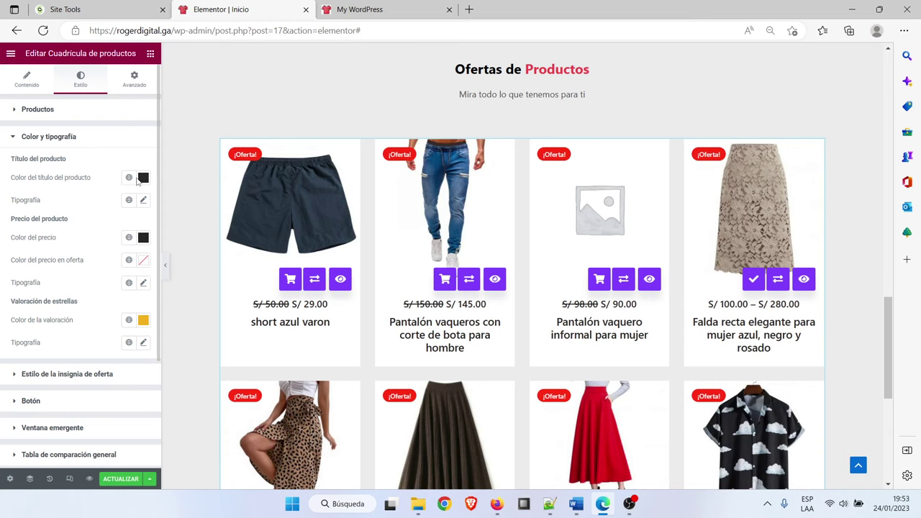
{"action": "left_click", "coordinate": [143, 200]}
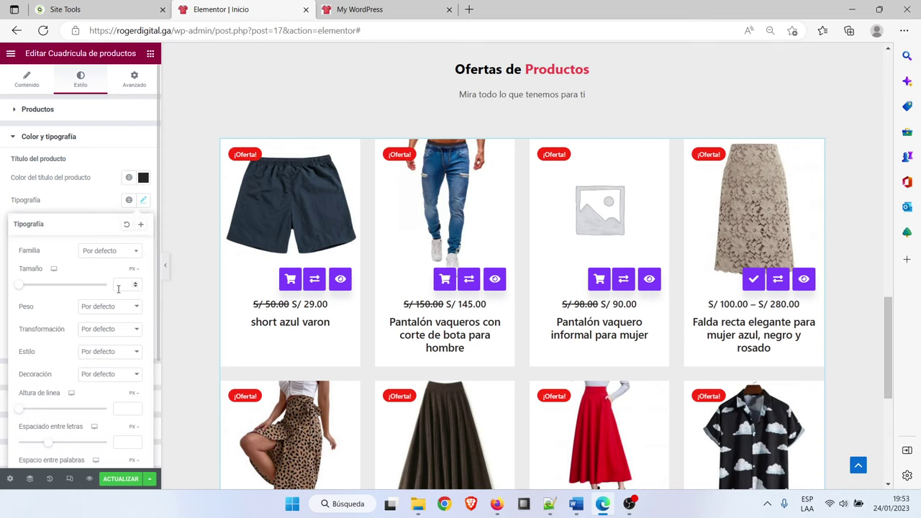
{"action": "type", "text": "16"}
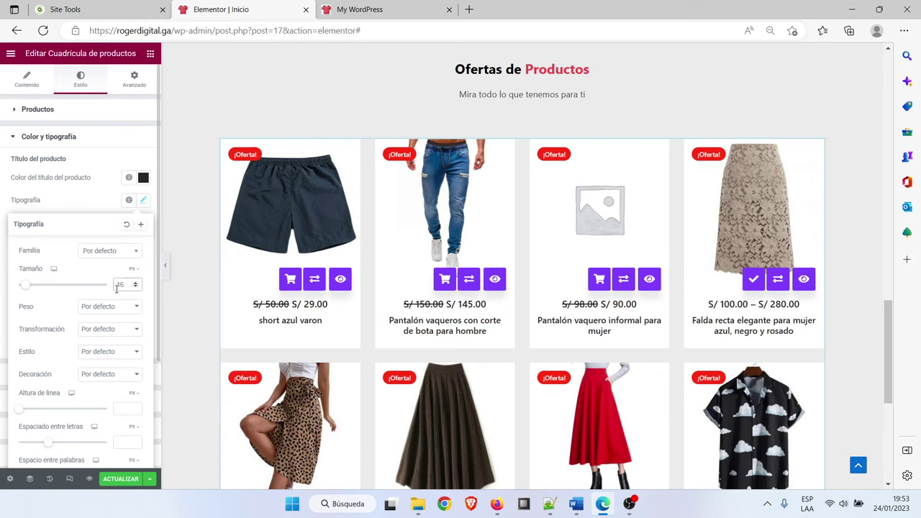
Step: Set the price typography size to 16 px, leaving title and price colours unchanged
{"action": "left_click", "coordinate": [143, 178]}
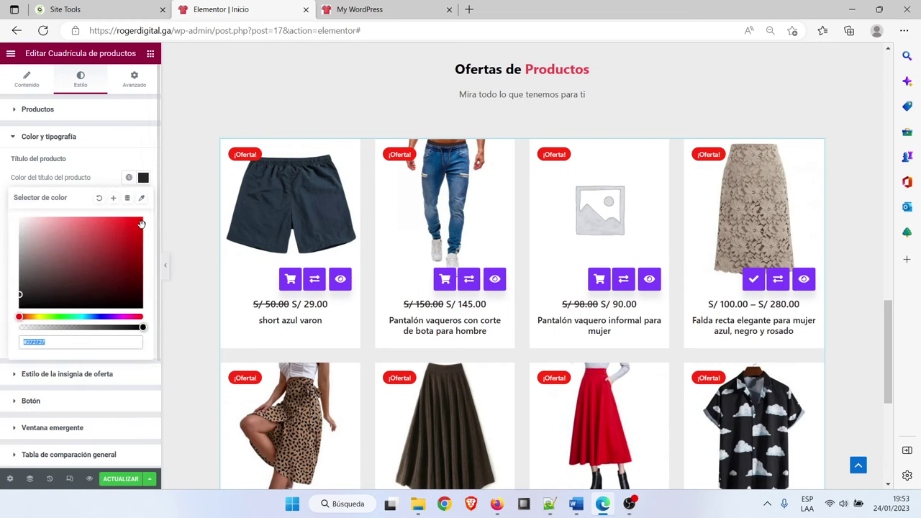
{"action": "left_click", "coordinate": [144, 180]}
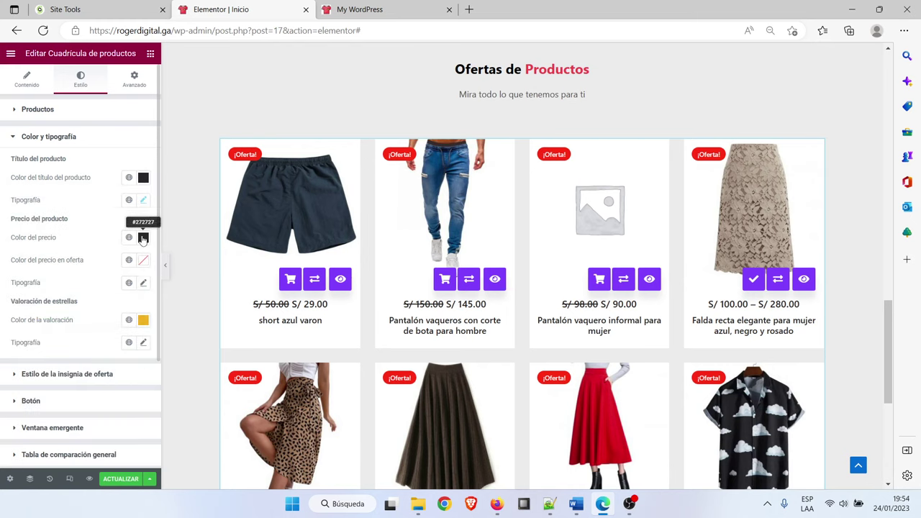
{"action": "left_click", "coordinate": [143, 239]}
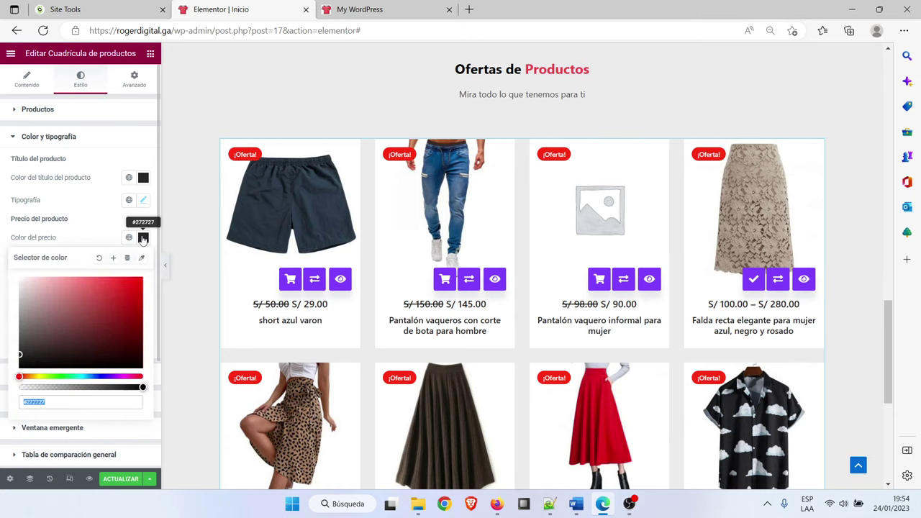
{"action": "left_click", "coordinate": [143, 243]}
{"action": "left_click", "coordinate": [143, 282]}
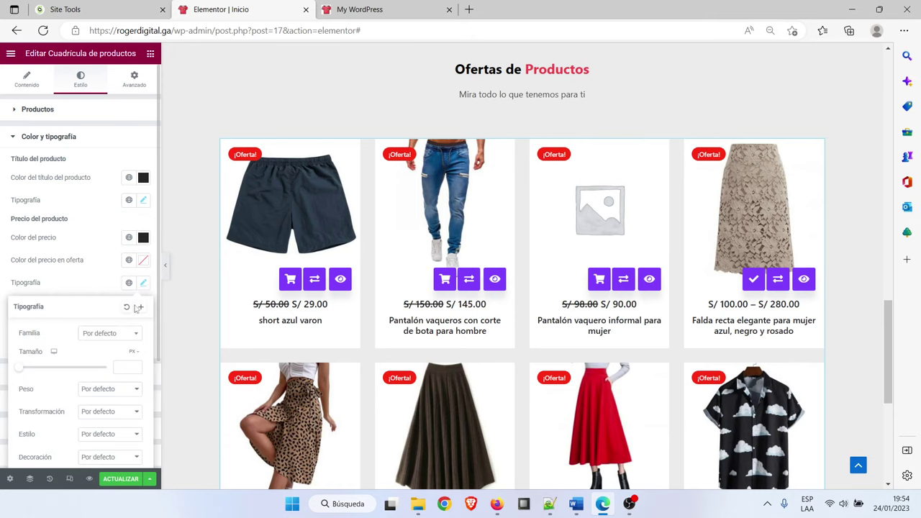
{"action": "left_click", "coordinate": [124, 367]}
{"action": "type", "text": "16"}
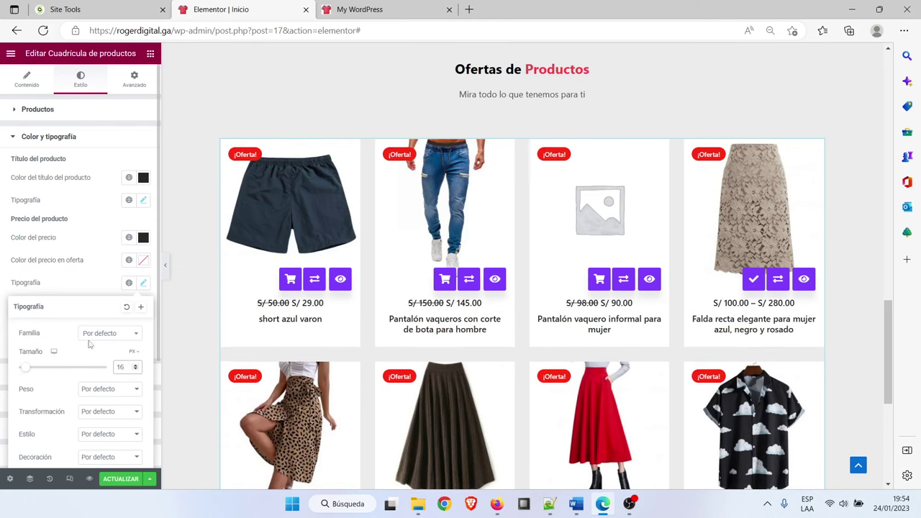
{"action": "left_click", "coordinate": [83, 138]}
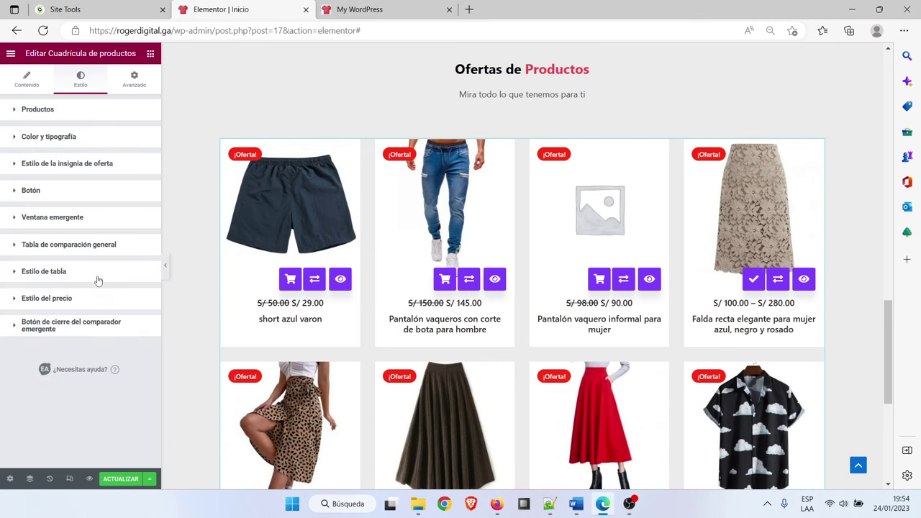
Step: Give the grid's buttons a #F1404B red background and save with ACTUALIZAR
{"action": "left_click", "coordinate": [50, 200]}
{"action": "left_click", "coordinate": [144, 284]}
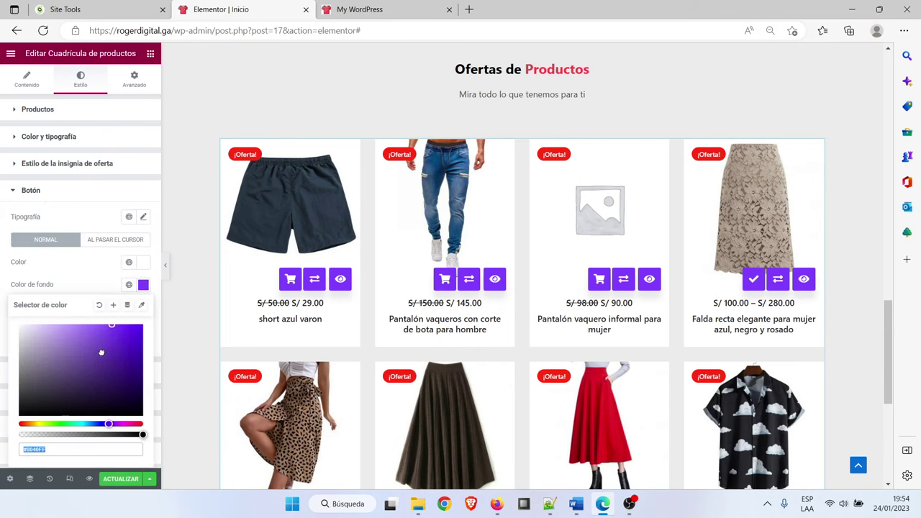
{"action": "left_click_drag", "start_coordinate": [102, 353], "coordinate": [28, 362]}
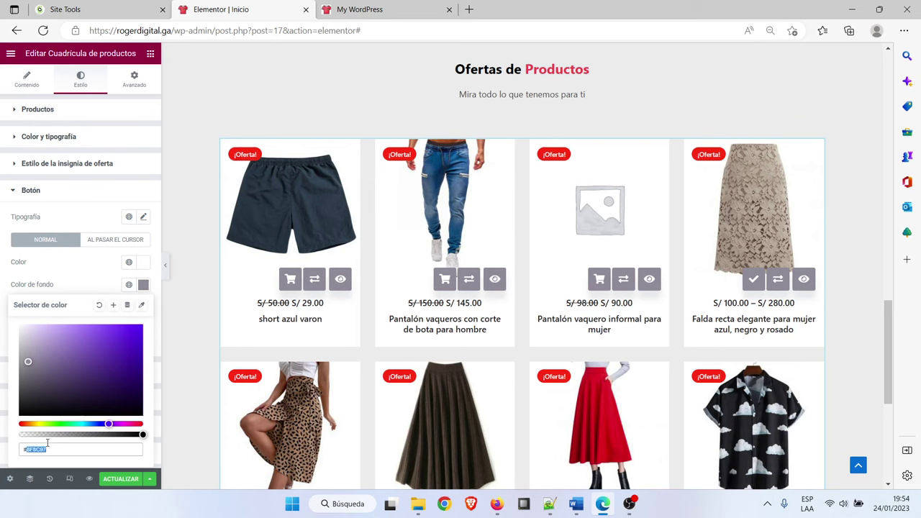
{"action": "type", "text": "#F1404B"}
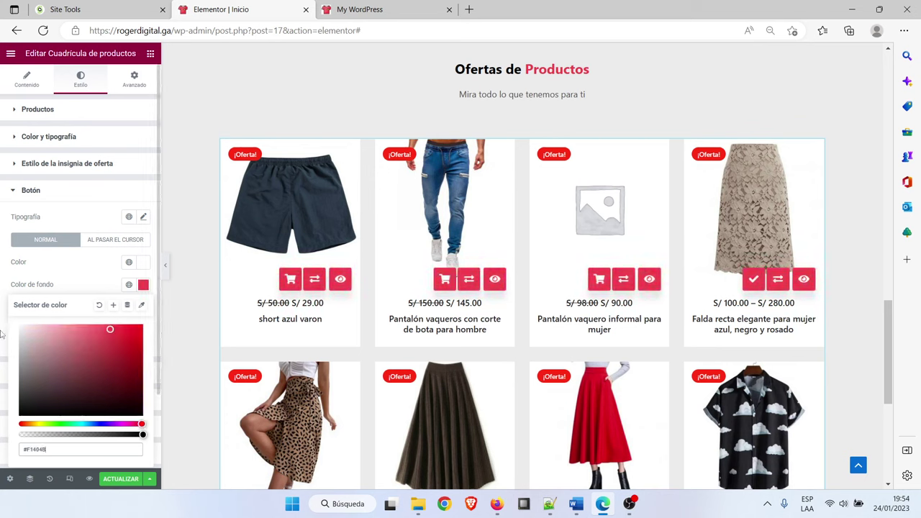
{"action": "left_click", "coordinate": [3, 338]}
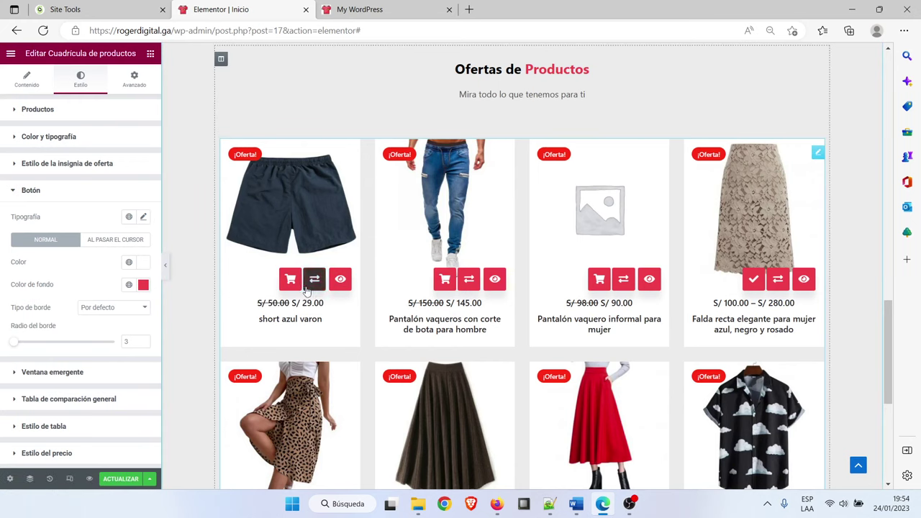
{"action": "left_click", "coordinate": [120, 480]}
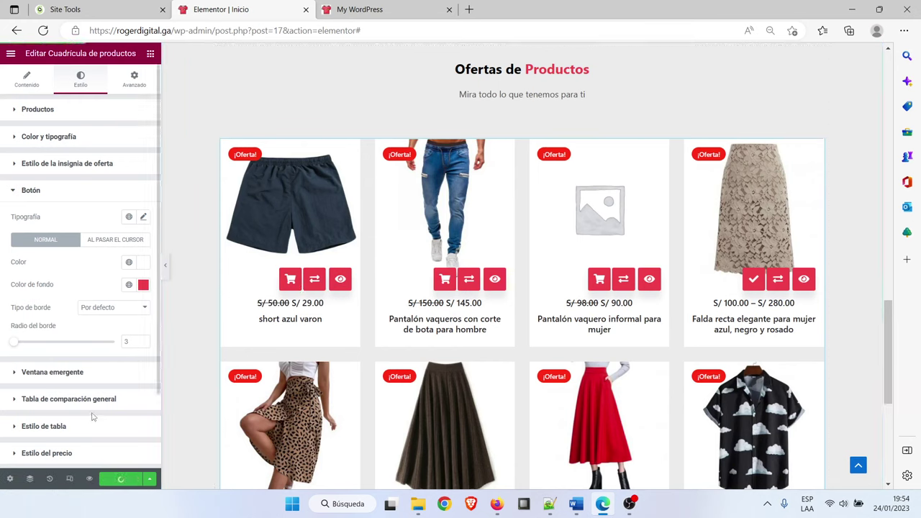
Step: Set the product grid to 1 column on mobile and save the homepage
{"action": "left_click", "coordinate": [27, 84]}
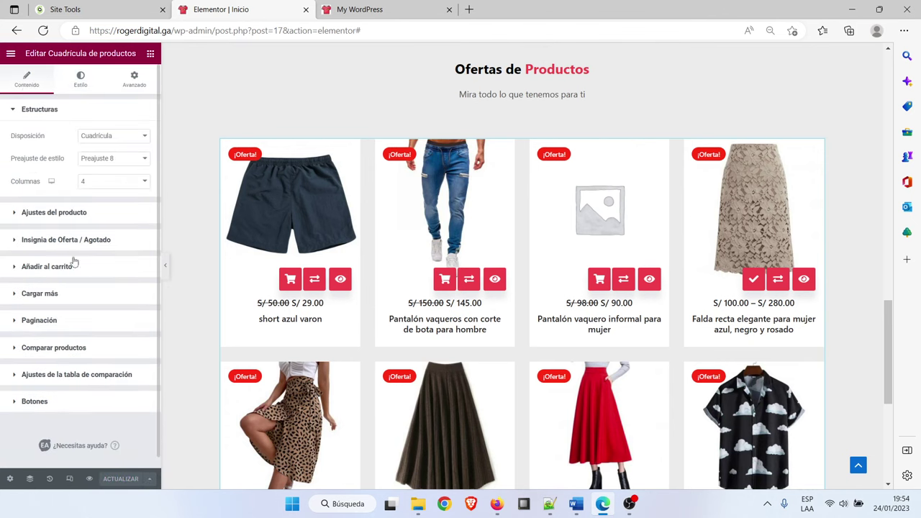
{"action": "left_click", "coordinate": [70, 479]}
{"action": "left_click", "coordinate": [497, 54]}
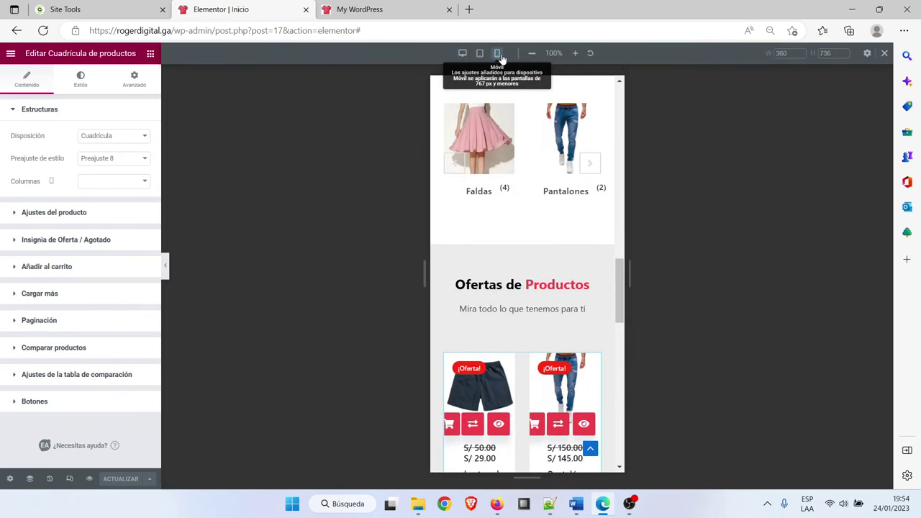
{"action": "left_click", "coordinate": [92, 184]}
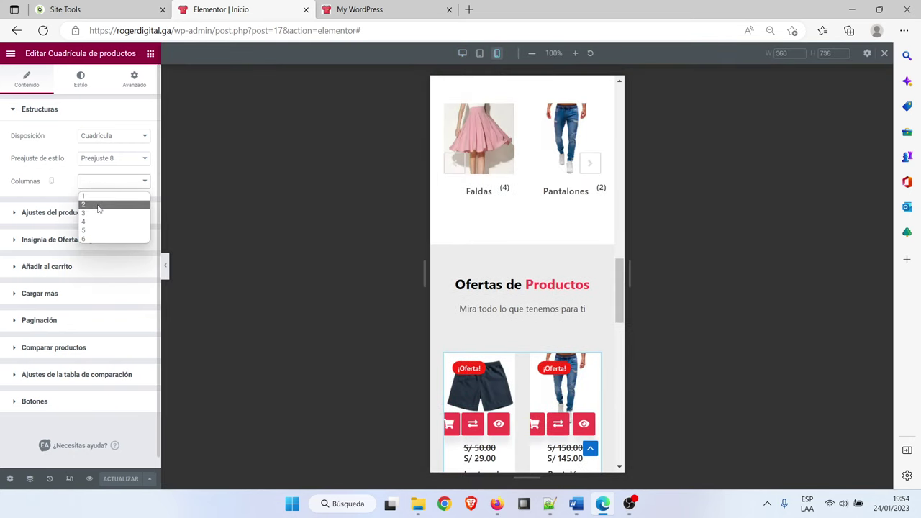
{"action": "left_click", "coordinate": [98, 206]}
{"action": "scroll", "coordinate": [529, 235], "scroll_direction": "down", "scroll_amount": 3}
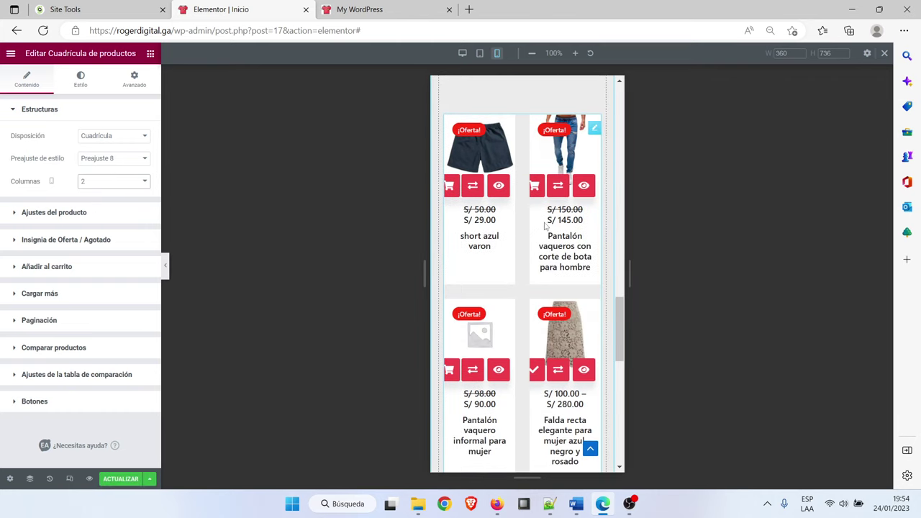
{"action": "left_click", "coordinate": [109, 183]}
{"action": "left_click", "coordinate": [105, 195]}
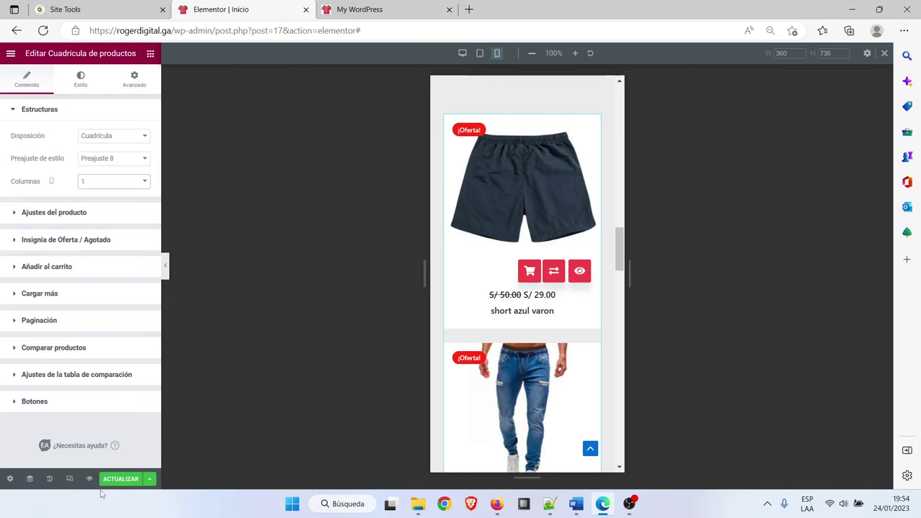
{"action": "left_click", "coordinate": [117, 480]}
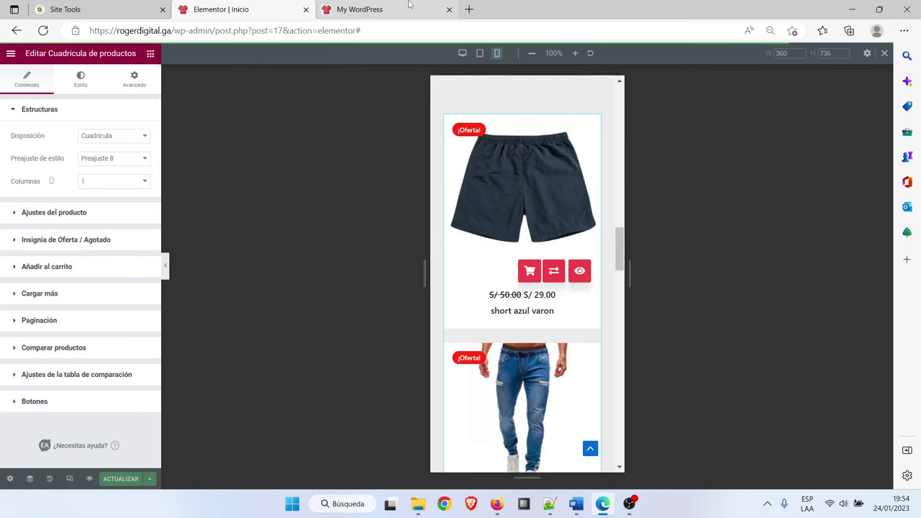
{"action": "left_click", "coordinate": [408, 7]}
Step: Reload the live homepage and compare its footer with the reference shop
{"action": "left_click", "coordinate": [47, 31]}
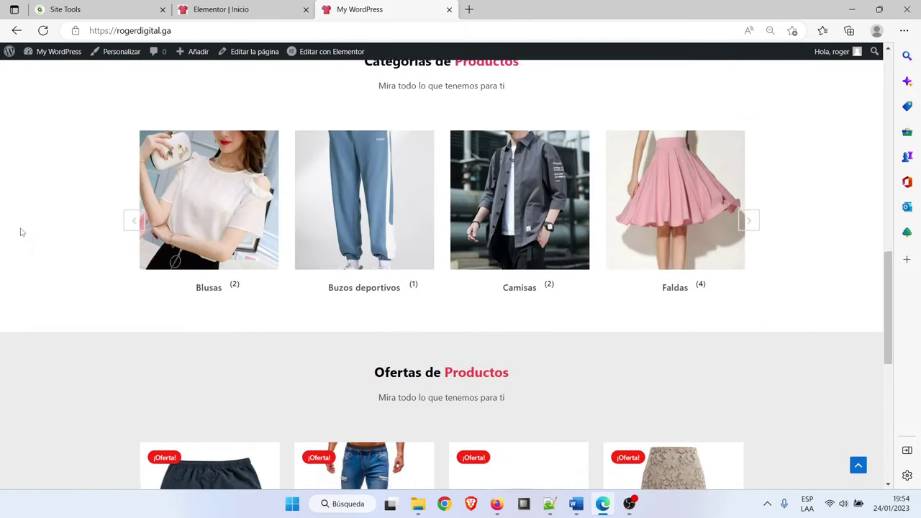
{"action": "scroll", "coordinate": [22, 231], "scroll_direction": "down", "scroll_amount": 6}
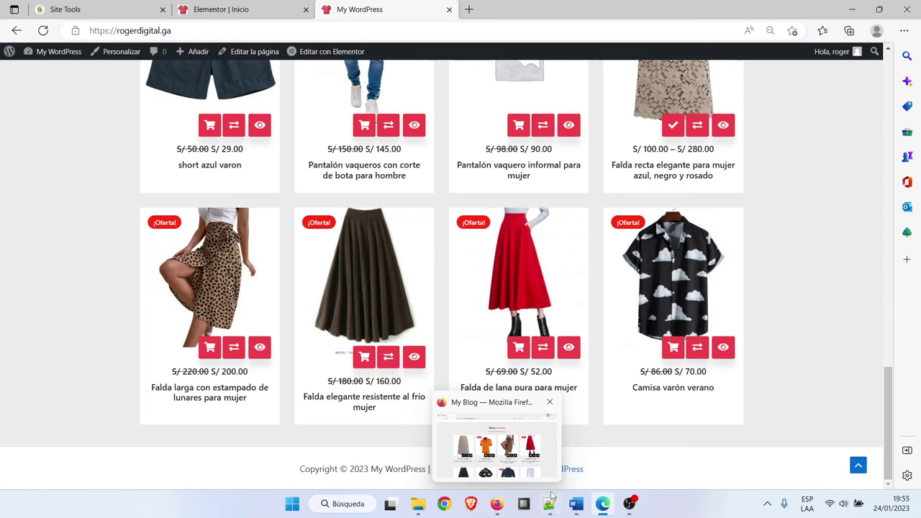
{"action": "left_click", "coordinate": [497, 505]}
{"action": "scroll", "coordinate": [556, 364], "scroll_direction": "down", "scroll_amount": 3}
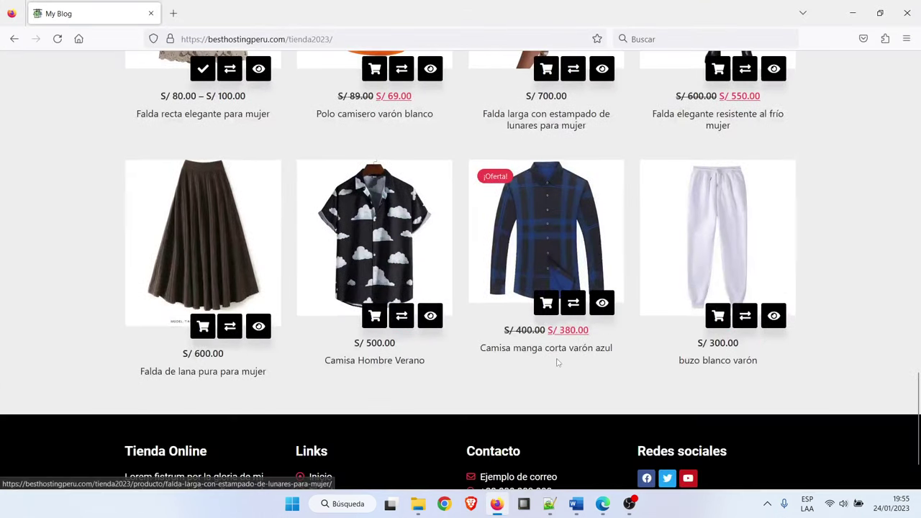
{"action": "scroll", "coordinate": [542, 373], "scroll_direction": "up", "scroll_amount": 3}
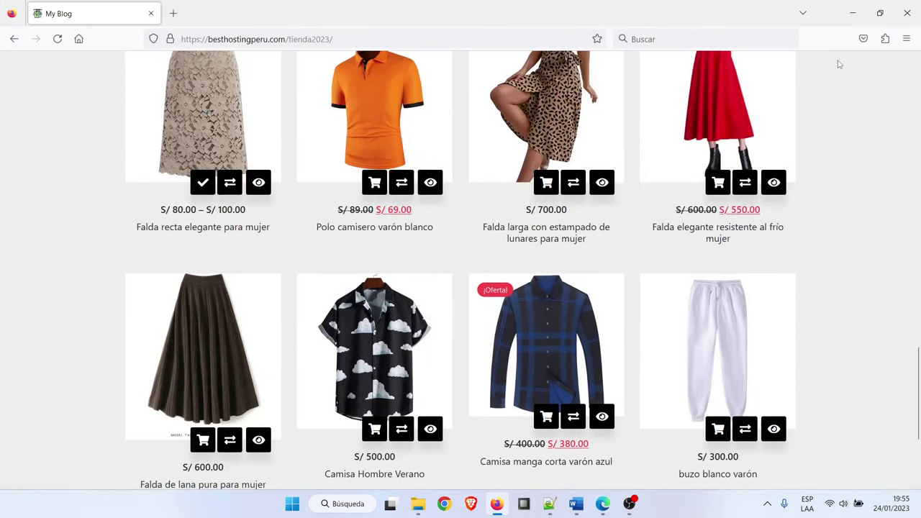
{"action": "scroll", "coordinate": [787, 249], "scroll_direction": "down", "scroll_amount": 3}
Step: Mark the footer design topic in the course outline notes, then return to the editor
{"action": "left_click", "coordinate": [852, 13]}
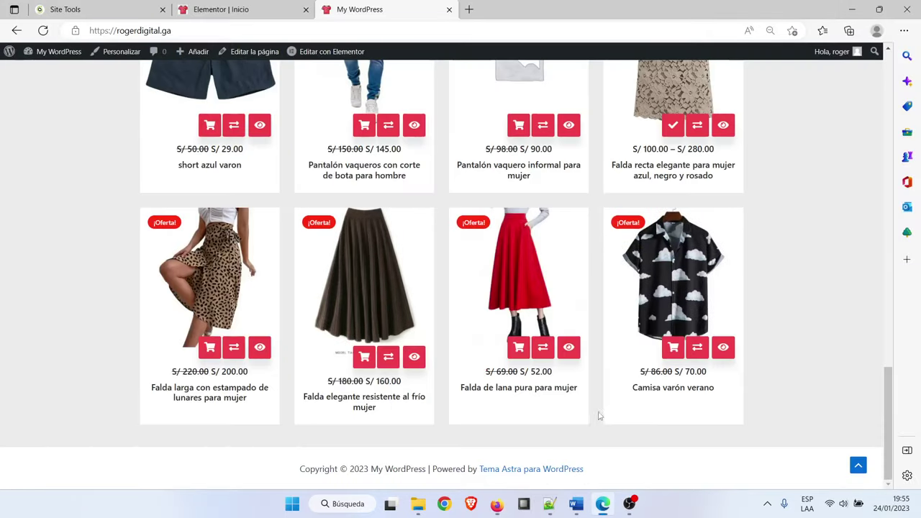
{"action": "left_click", "coordinate": [548, 504]}
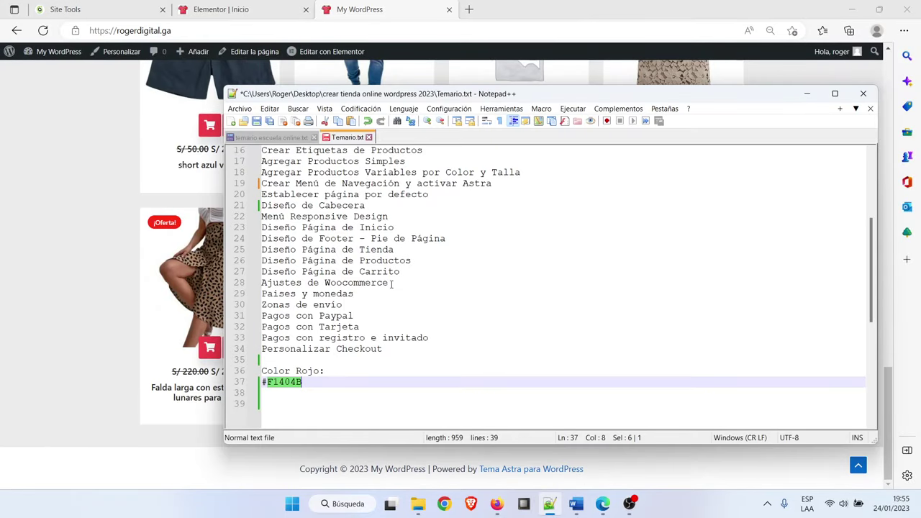
{"action": "left_click", "coordinate": [457, 238]}
{"action": "scroll", "coordinate": [465, 263], "scroll_direction": "up", "scroll_amount": 5}
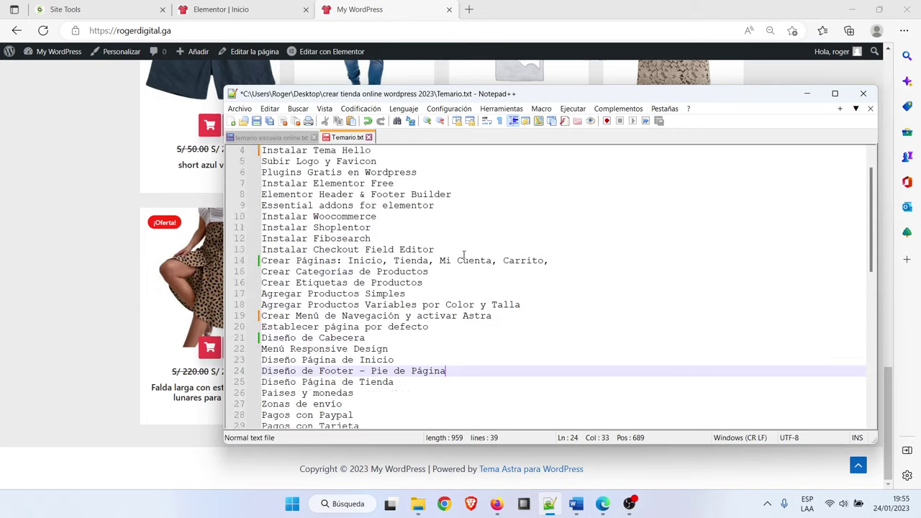
{"action": "scroll", "coordinate": [464, 263], "scroll_direction": "down", "scroll_amount": 4}
{"action": "left_click", "coordinate": [549, 504]}
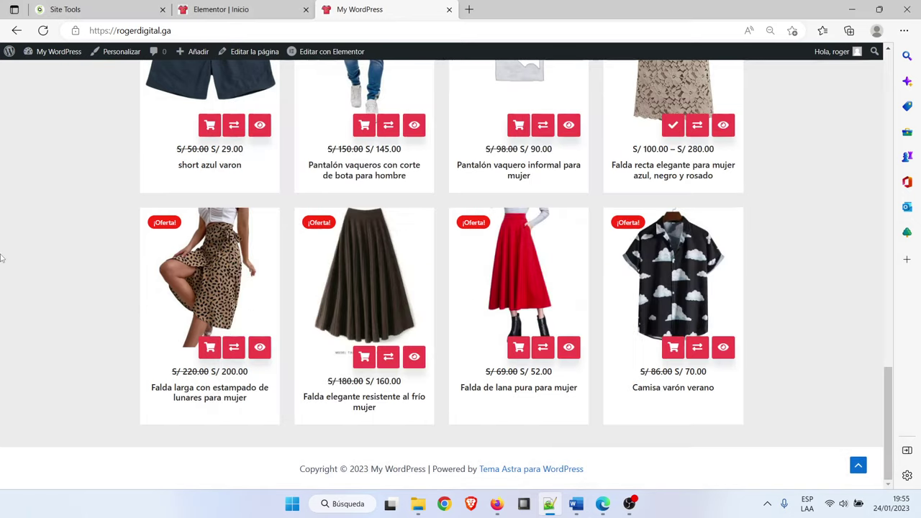
{"action": "left_click", "coordinate": [221, 9]}
Step: Exit Elementor to the Inicio page editor, then back to the admin Páginas list
{"action": "left_click", "coordinate": [102, 263]}
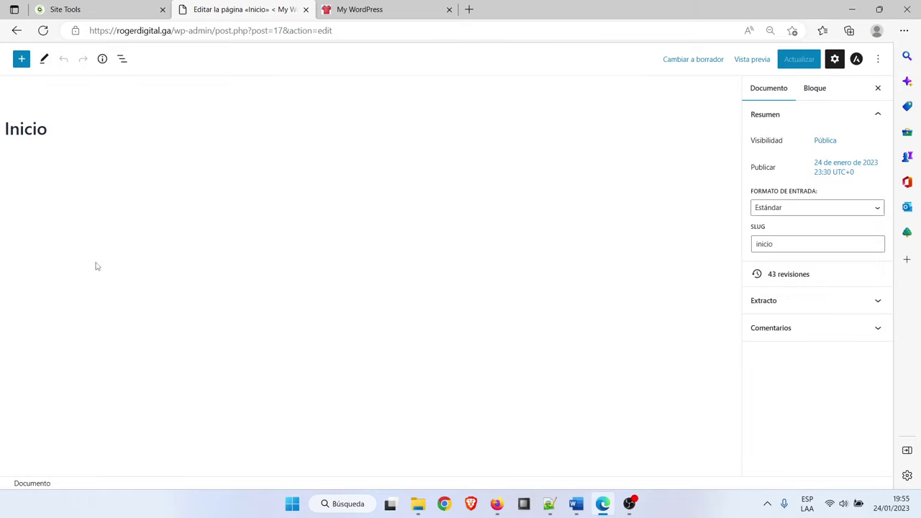
{"action": "left_click", "coordinate": [15, 71]}
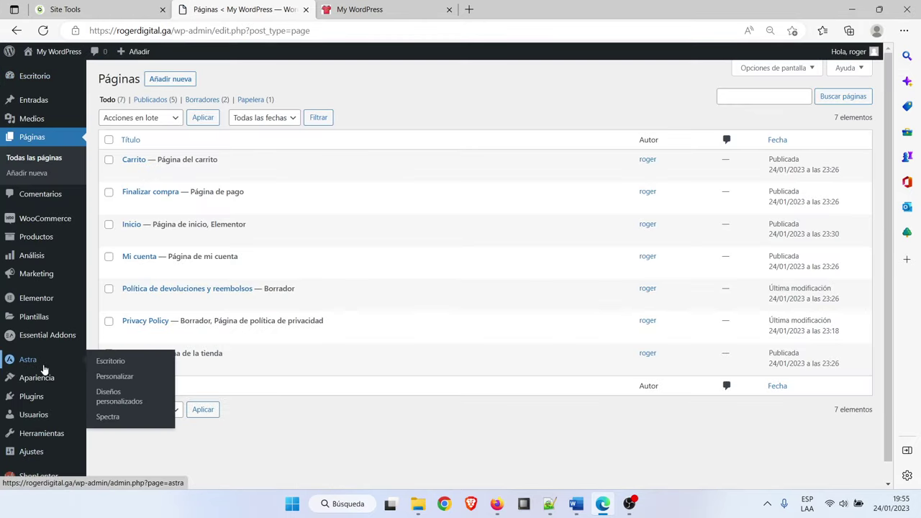
Step: Start a new Header & Footer Builder template of type Antes del pie de página
{"action": "mouse_move", "coordinate": [44, 379]}
{"action": "left_click", "coordinate": [128, 429]}
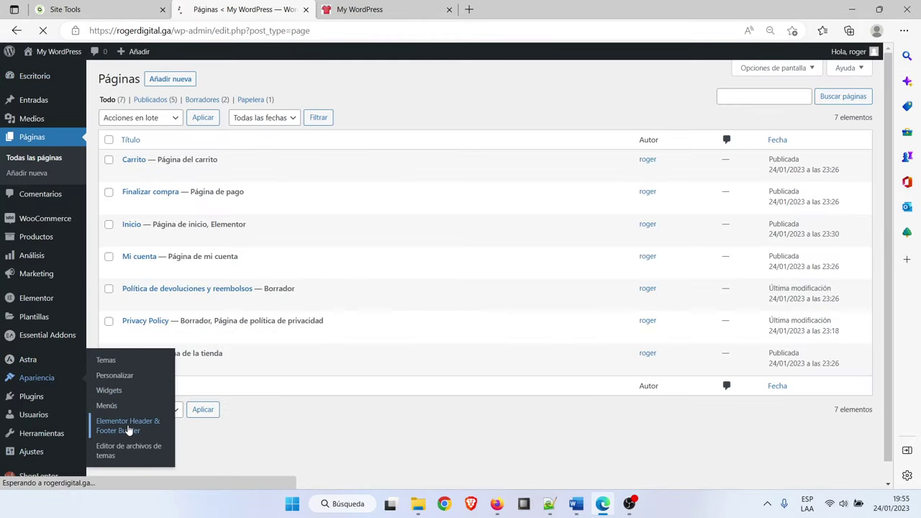
{"action": "left_click", "coordinate": [307, 85]}
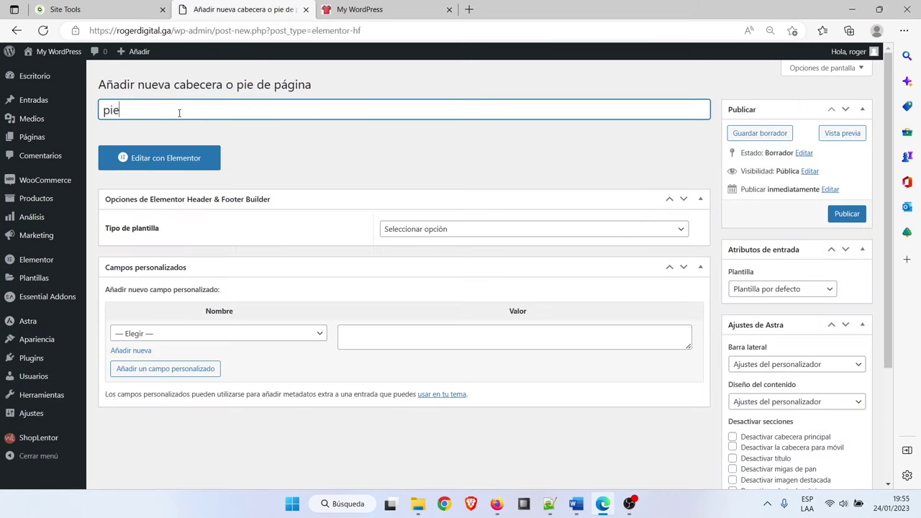
{"action": "left_click", "coordinate": [424, 230]}
{"action": "left_click", "coordinate": [417, 261]}
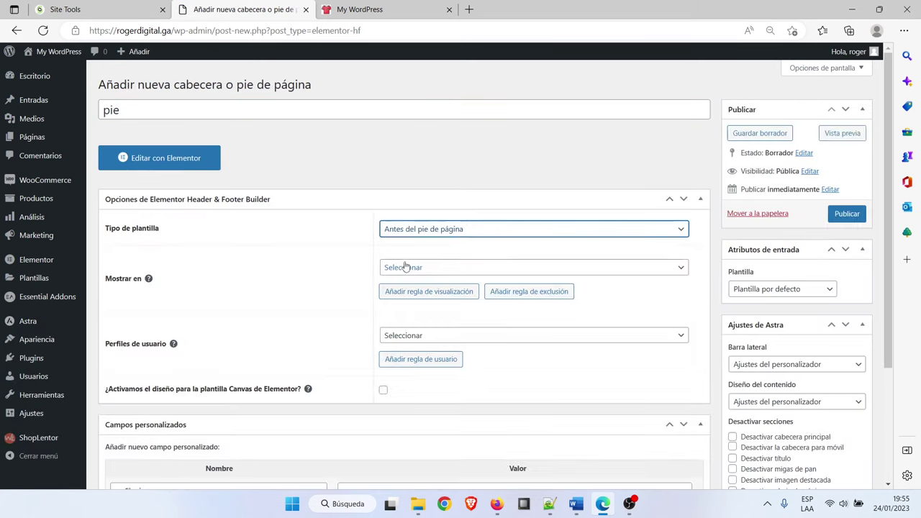
Step: Display the pie template on Toda la web, publish it and edit it with Elementor
{"action": "left_click", "coordinate": [418, 268]}
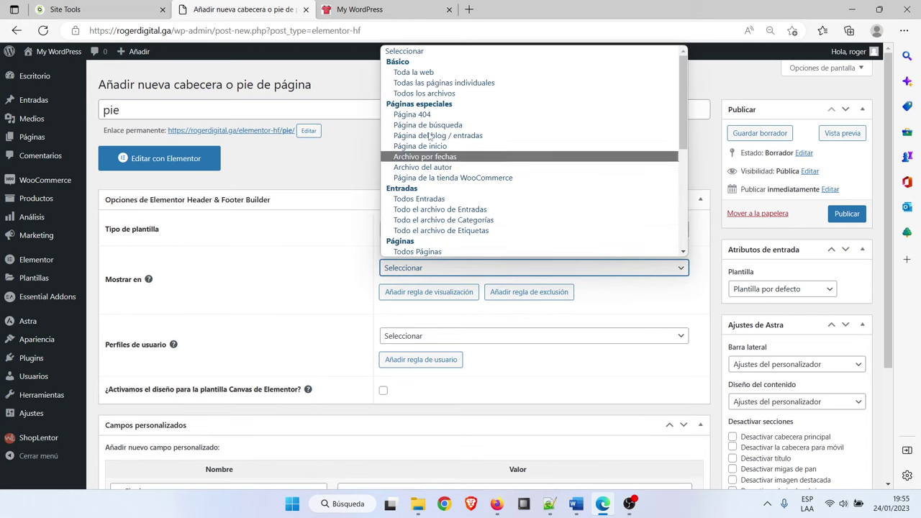
{"action": "left_click", "coordinate": [426, 72]}
{"action": "left_click", "coordinate": [558, 175]}
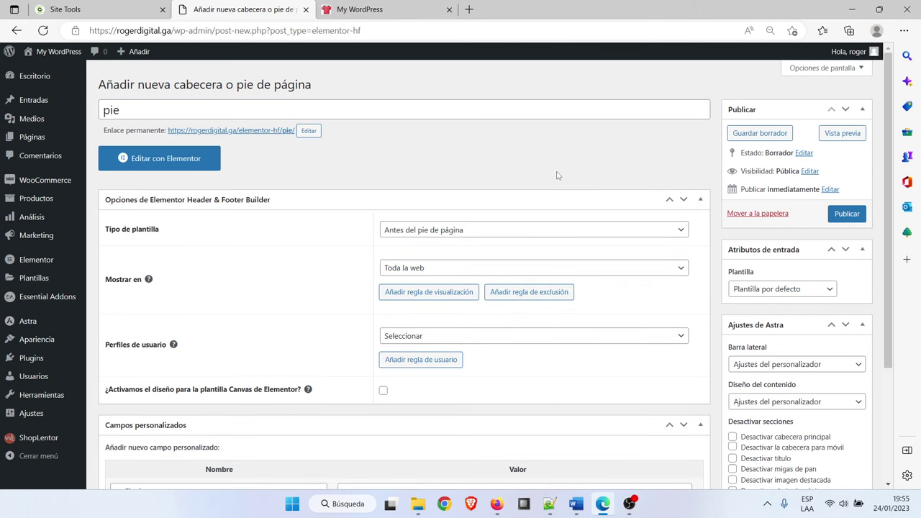
{"action": "left_click", "coordinate": [848, 217]}
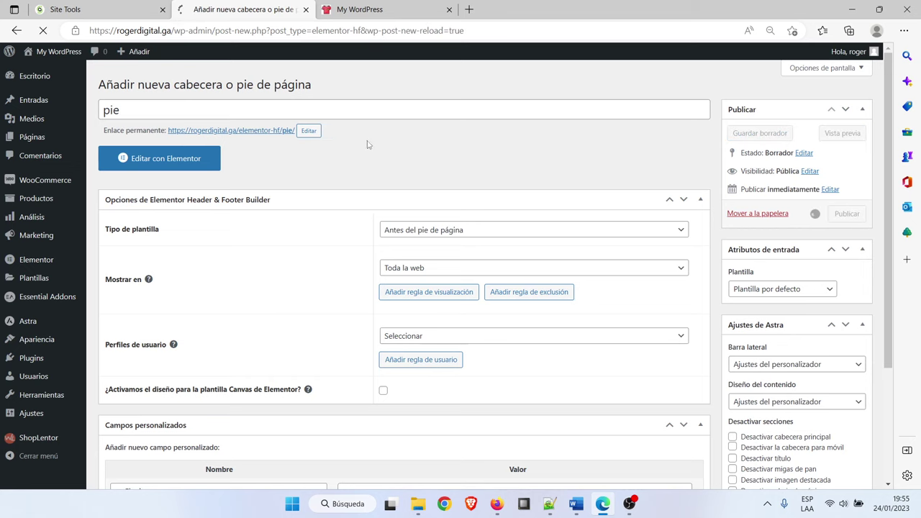
{"action": "left_click", "coordinate": [164, 195]}
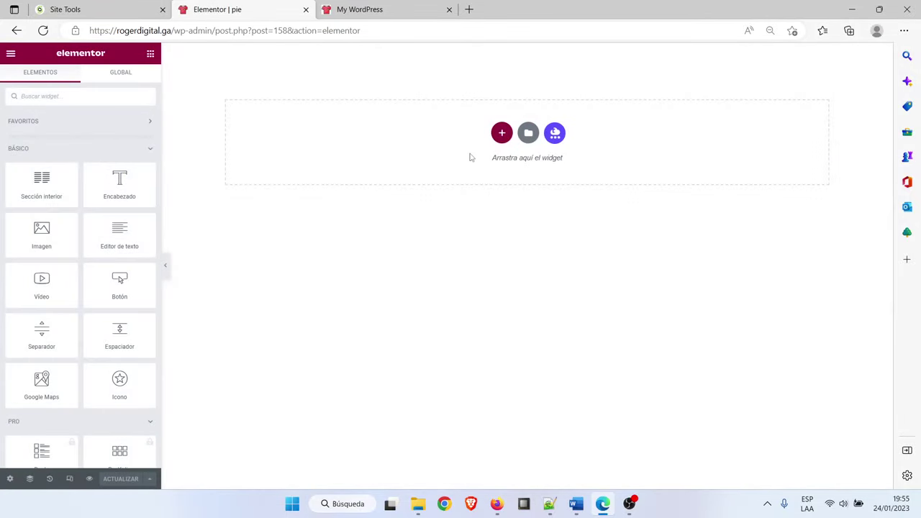
Step: Add a four-column section with a heading and a text paragraph in column one
{"action": "left_click", "coordinate": [499, 137]}
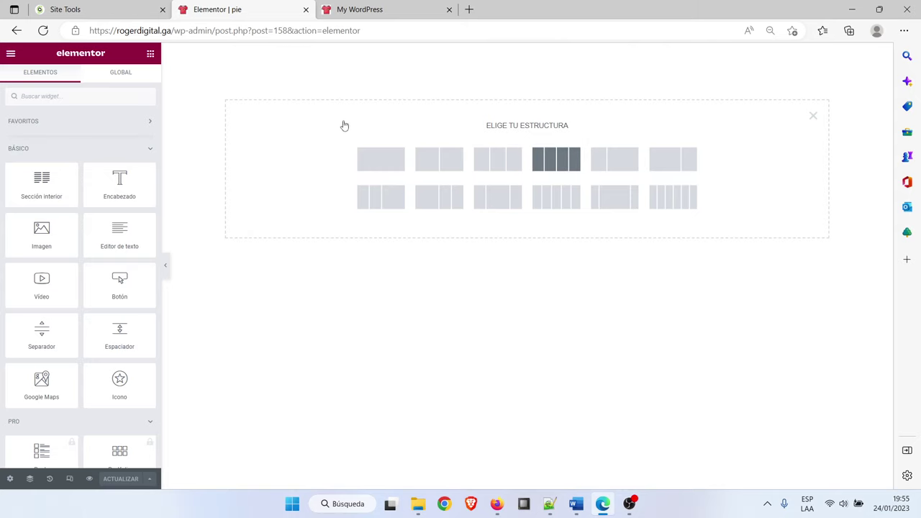
{"action": "left_click", "coordinate": [556, 159]}
{"action": "left_click", "coordinate": [150, 53]}
{"action": "left_click_drag", "start_coordinate": [128, 184], "coordinate": [338, 53]}
{"action": "left_click", "coordinate": [151, 53]}
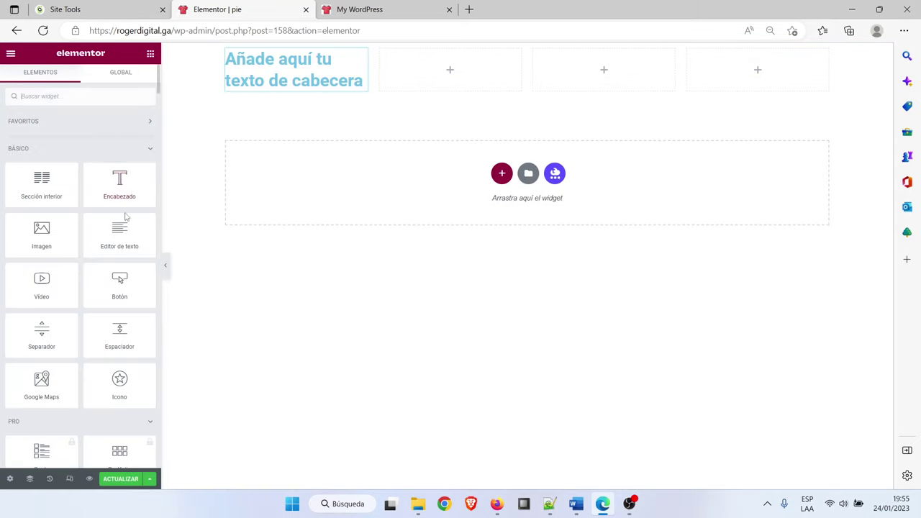
{"action": "left_click_drag", "start_coordinate": [126, 217], "coordinate": [292, 97]}
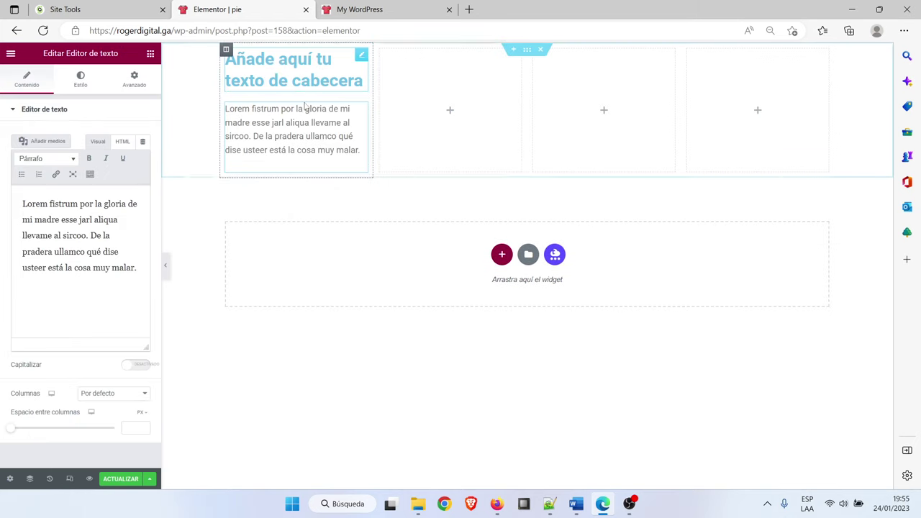
Step: Give the section a solid black background and 40 px top padding
{"action": "left_click", "coordinate": [526, 51]}
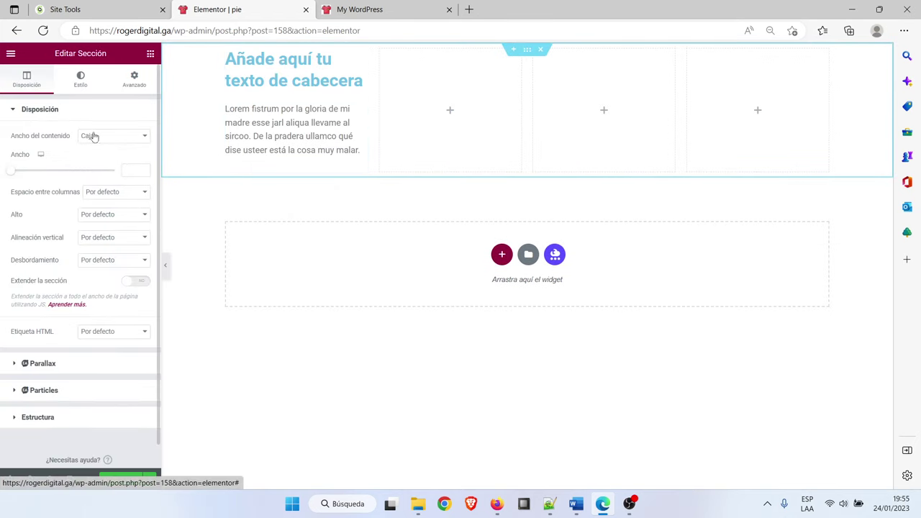
{"action": "left_click", "coordinate": [82, 80]}
{"action": "left_click", "coordinate": [101, 160]}
{"action": "left_click", "coordinate": [143, 181]}
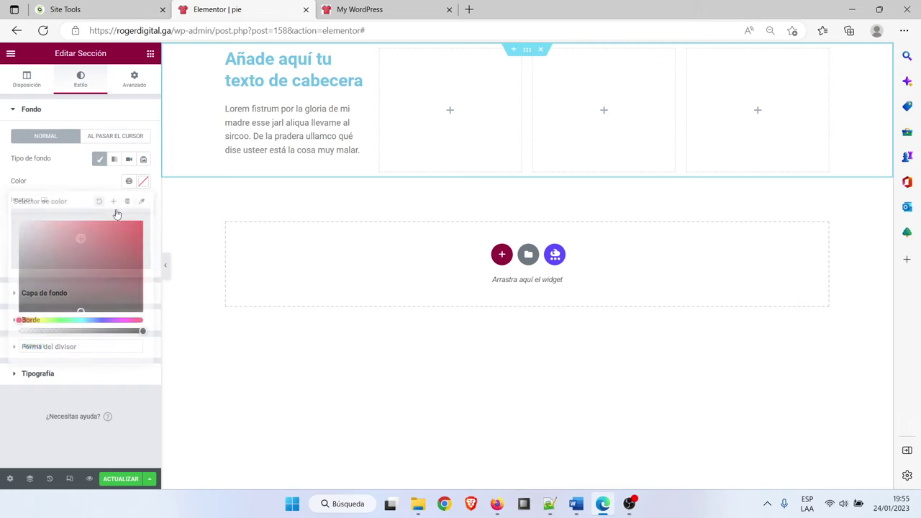
{"action": "left_click_drag", "start_coordinate": [72, 274], "coordinate": [6, 352]}
{"action": "left_click", "coordinate": [2, 405]}
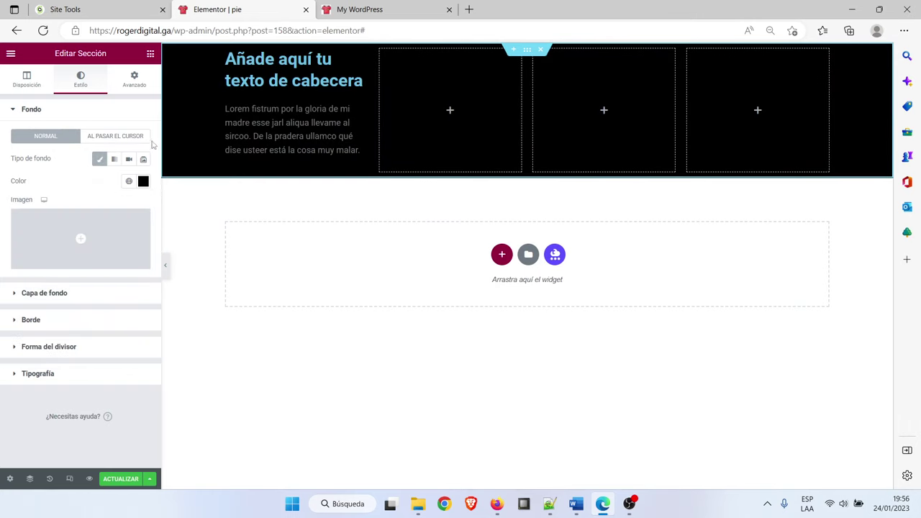
{"action": "left_click", "coordinate": [133, 79]}
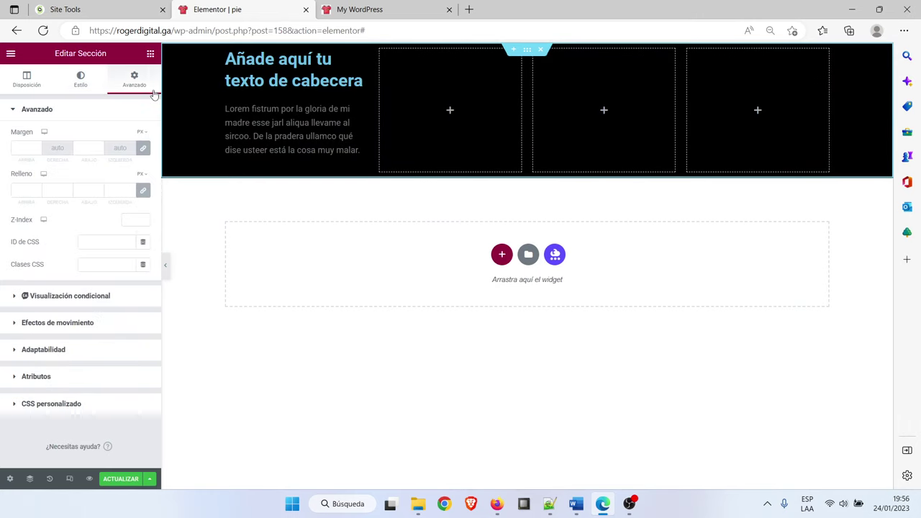
{"action": "left_click", "coordinate": [20, 190]}
{"action": "type", "text": "40"}
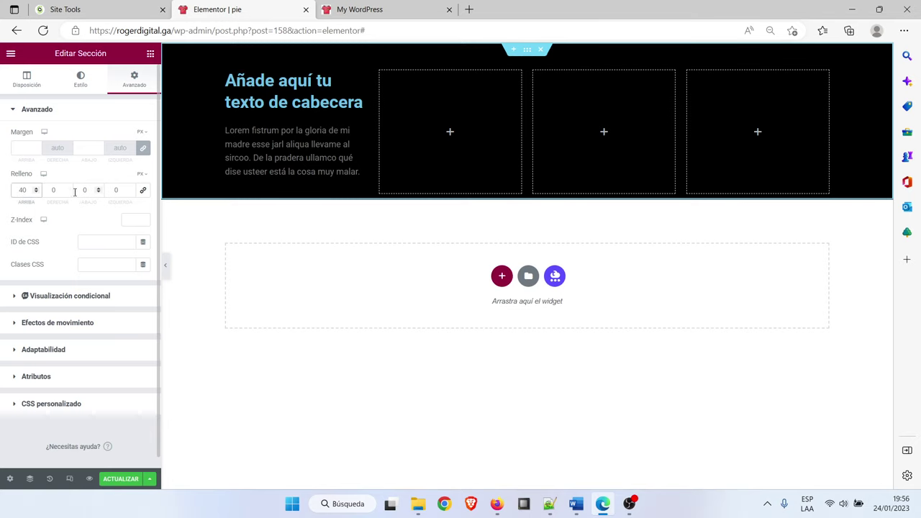
Step: Start replacing the first-column heading's placeholder title with ROGER SHOP
{"action": "left_click", "coordinate": [293, 92]}
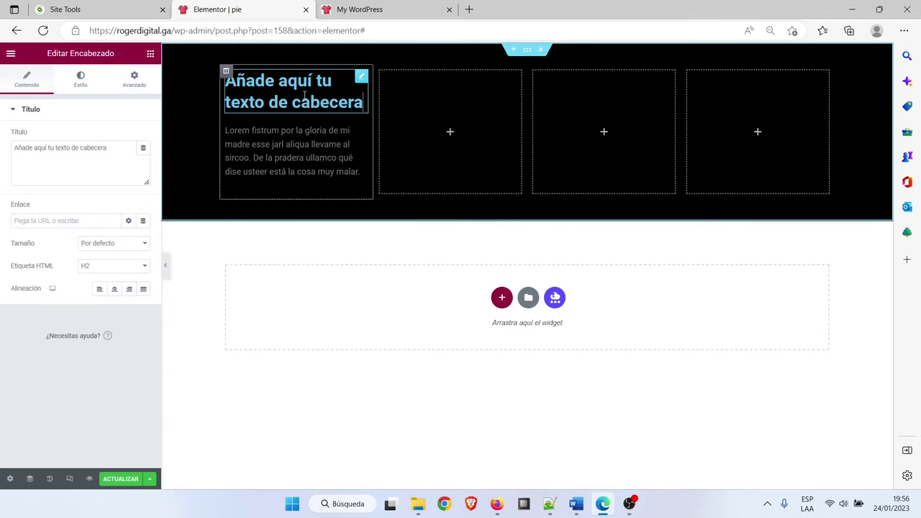
{"action": "triple_click", "coordinate": [93, 156]}
{"action": "type", "text": "ROGER SHOP"}
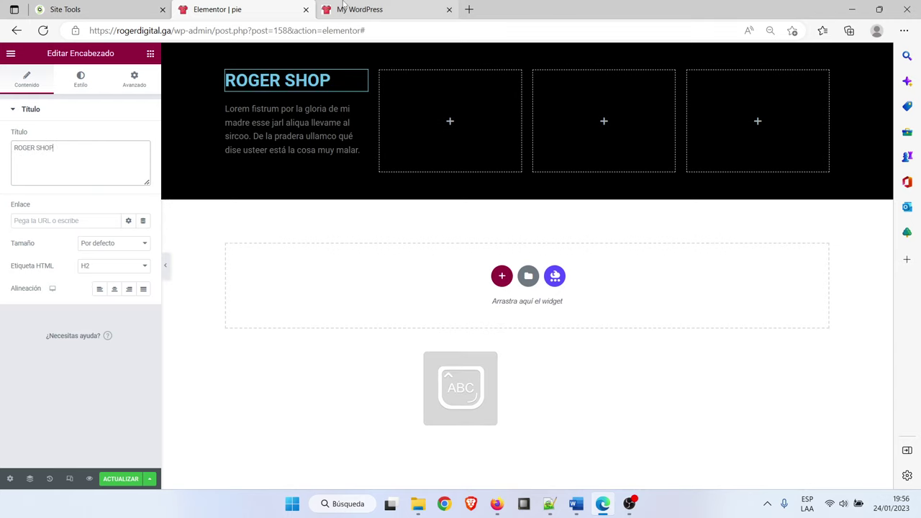
Step: Check the live shop homepage, then set the ROGER SHOP heading's HTML tag to div
{"action": "left_click", "coordinate": [359, 10]}
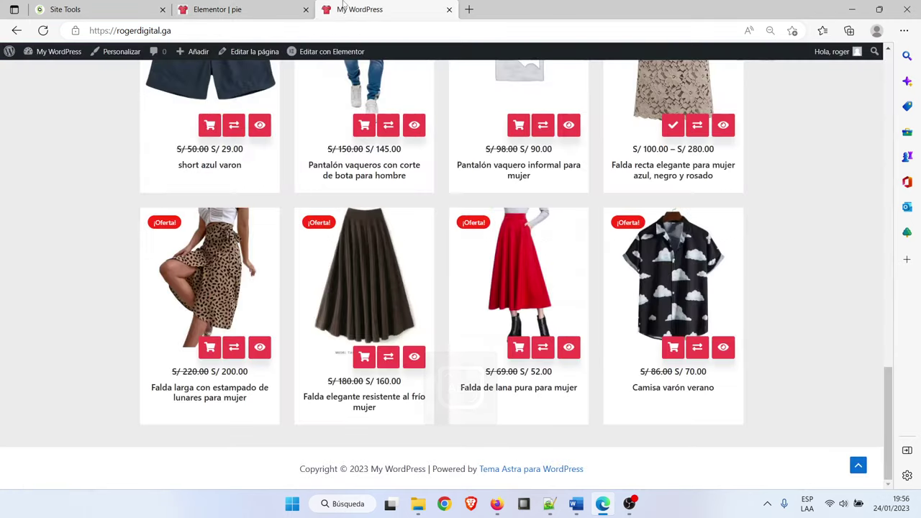
{"action": "scroll", "coordinate": [140, 317], "scroll_direction": "up", "scroll_amount": 10}
{"action": "scroll", "coordinate": [138, 319], "scroll_direction": "up", "scroll_amount": 4}
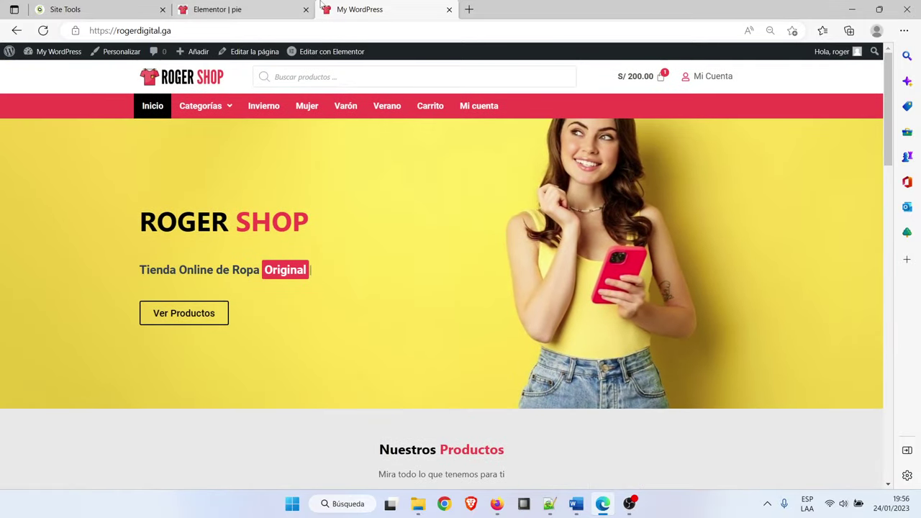
{"action": "left_click", "coordinate": [275, 7]}
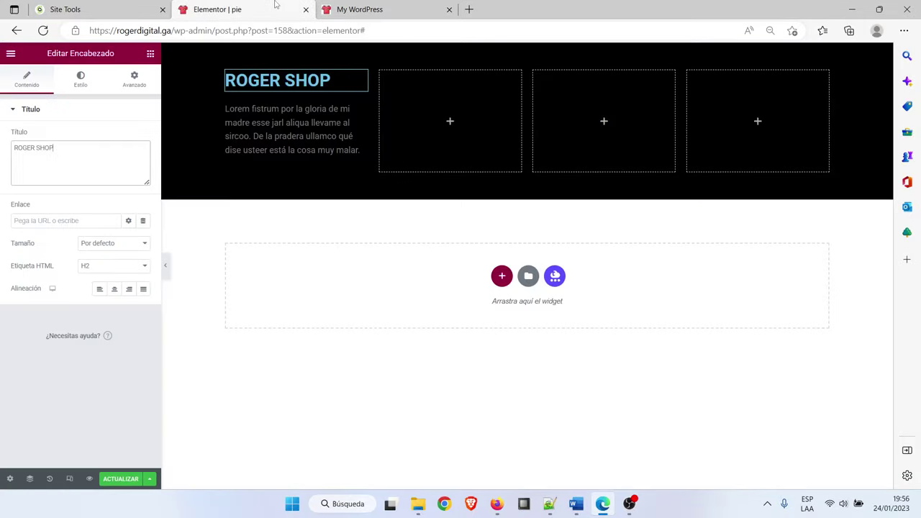
{"action": "left_click", "coordinate": [109, 267]}
{"action": "left_click", "coordinate": [96, 331]}
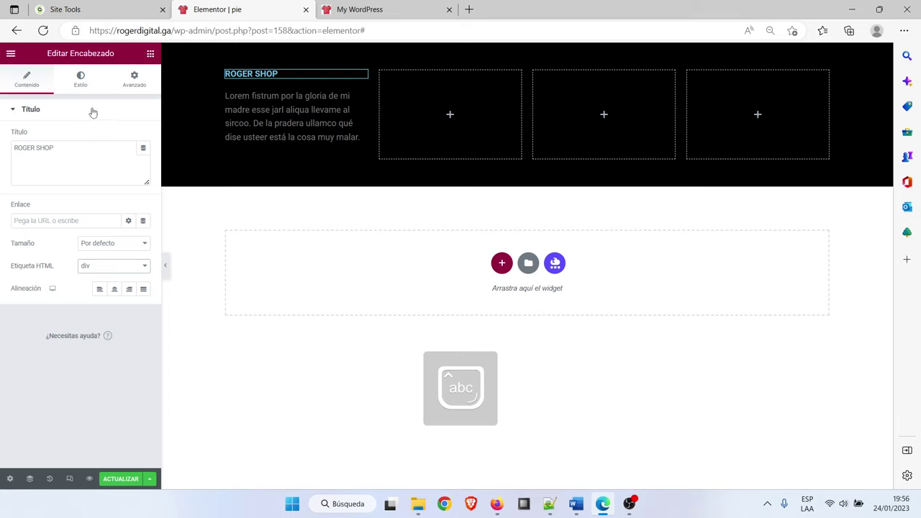
Step: Make the ROGER SHOP heading white with an 18 px font size
{"action": "left_click", "coordinate": [80, 79]}
{"action": "left_click", "coordinate": [143, 136]}
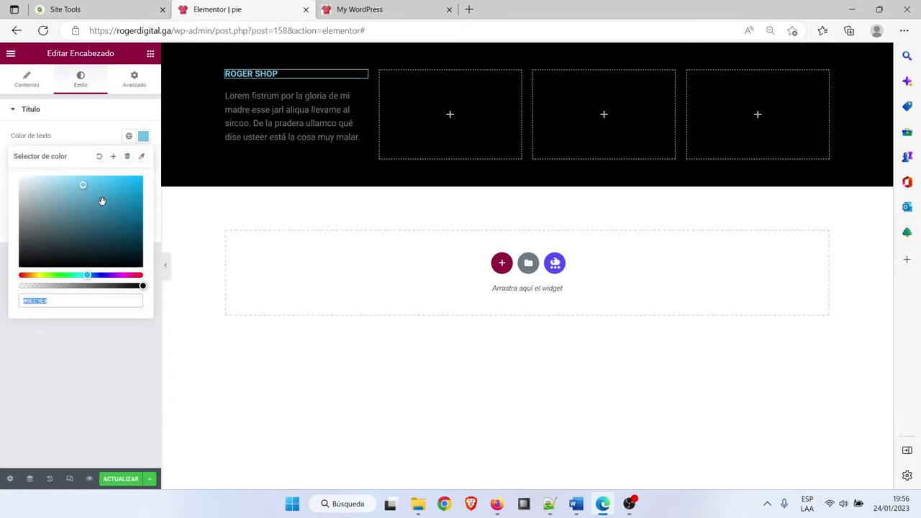
{"action": "left_click_drag", "start_coordinate": [102, 201], "coordinate": [29, 175]}
{"action": "left_click", "coordinate": [141, 136]}
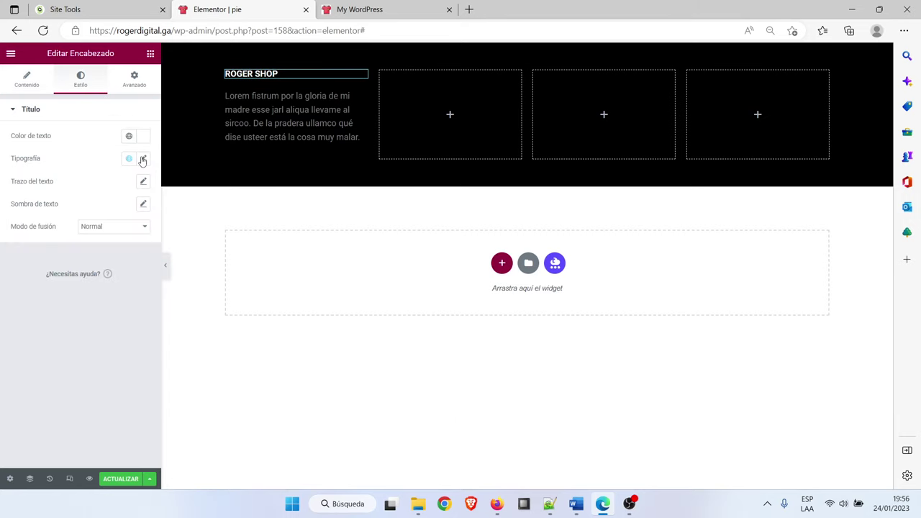
{"action": "left_click", "coordinate": [144, 158]}
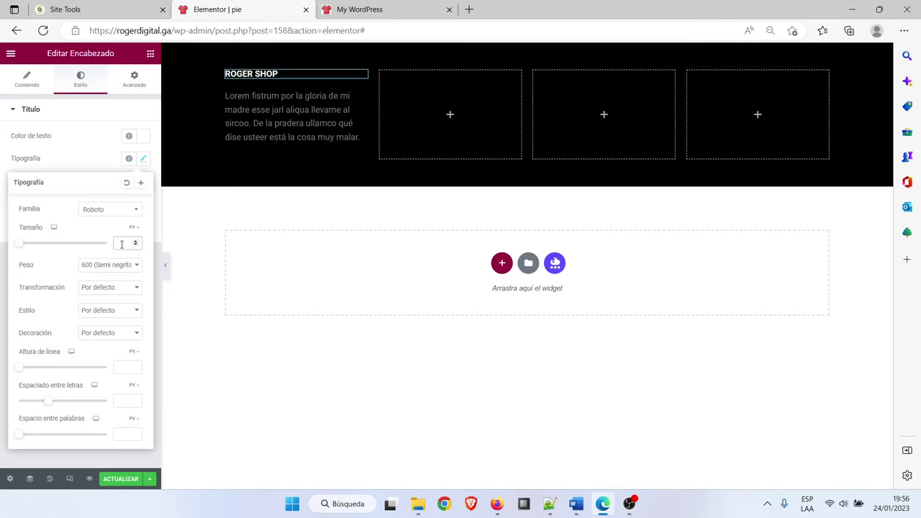
{"action": "type", "text": "20"}
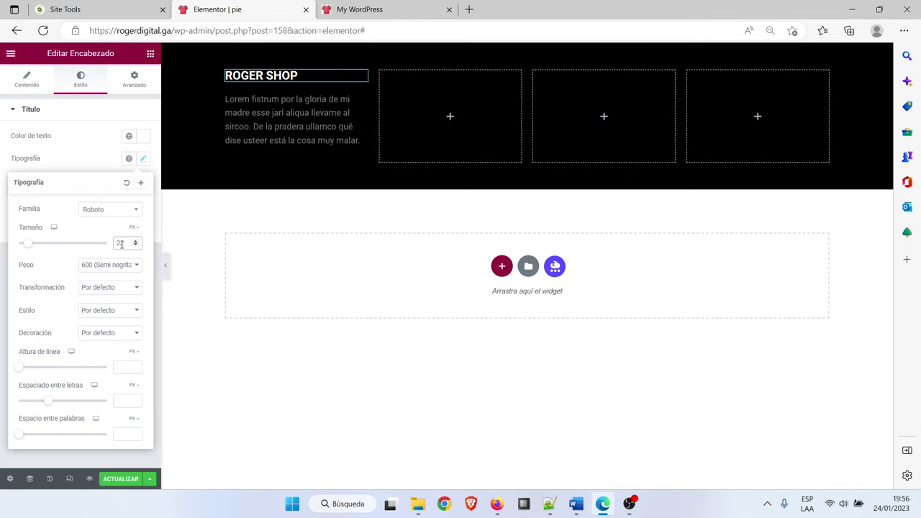
{"action": "key", "text": "Down"}
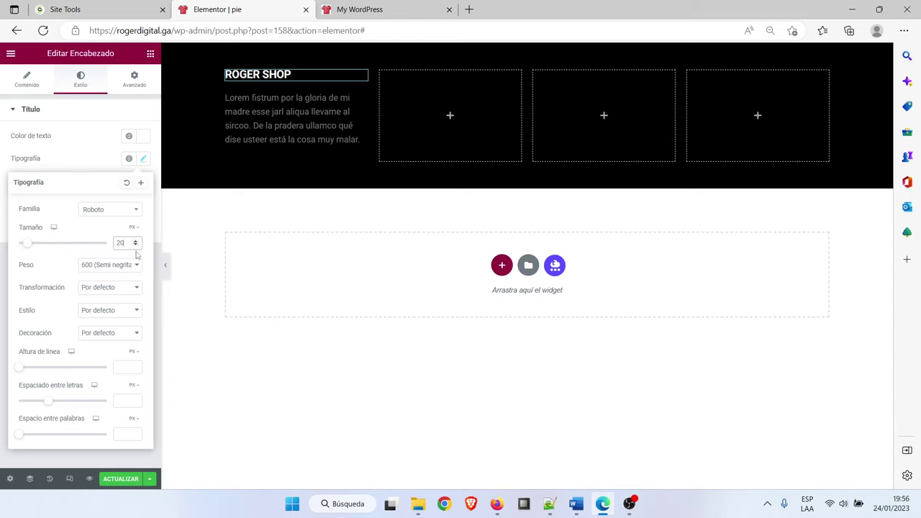
{"action": "left_click", "coordinate": [137, 245]}
{"action": "left_click", "coordinate": [136, 245]}
{"action": "left_click", "coordinate": [2, 227]}
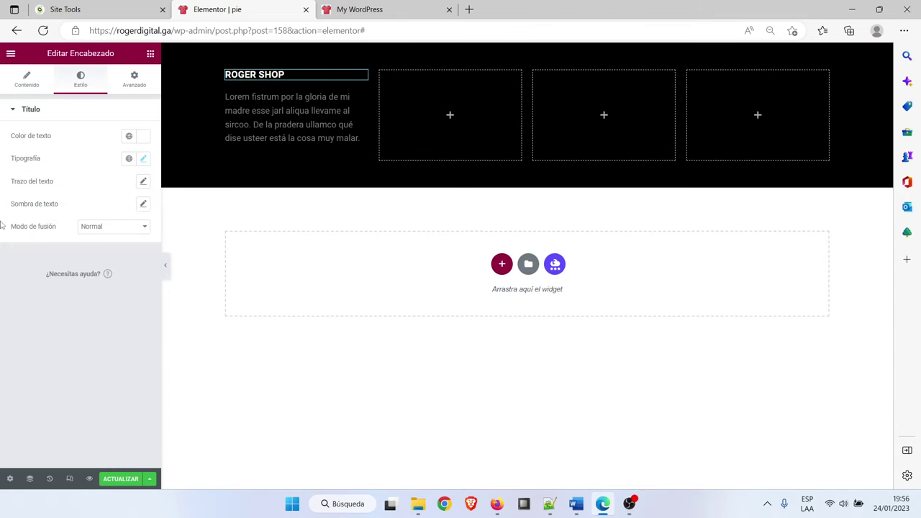
Step: Turn the Lorem paragraph text beneath the heading white
{"action": "left_click", "coordinate": [328, 117]}
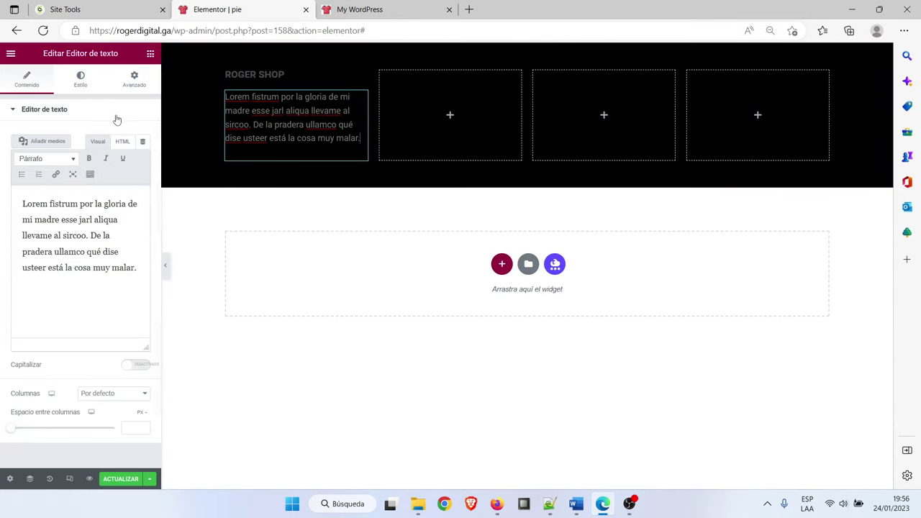
{"action": "left_click", "coordinate": [80, 79]}
{"action": "left_click", "coordinate": [144, 158]}
{"action": "left_click", "coordinate": [2, 199]}
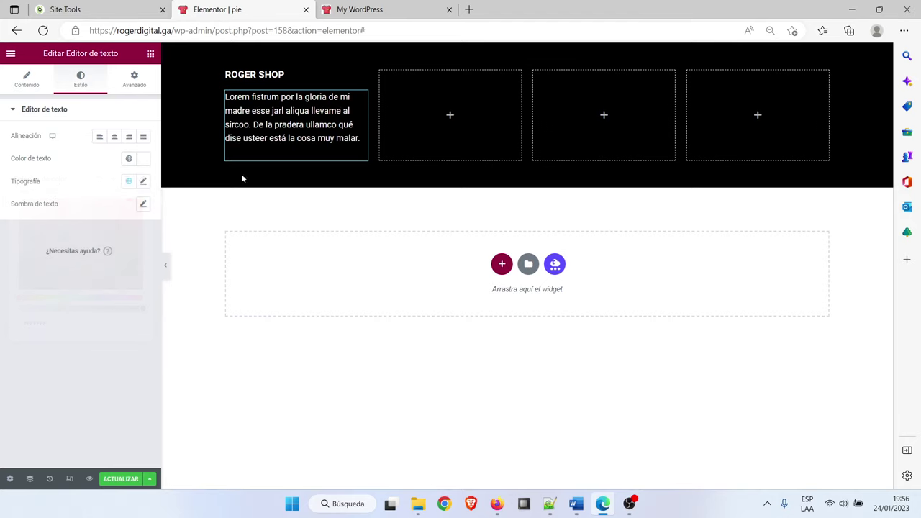
{"action": "right_click", "coordinate": [306, 76]}
Step: Copy the ROGER SHOP heading and paste it into footer columns two, three and four
{"action": "left_click", "coordinate": [329, 119]}
{"action": "right_click", "coordinate": [414, 99]}
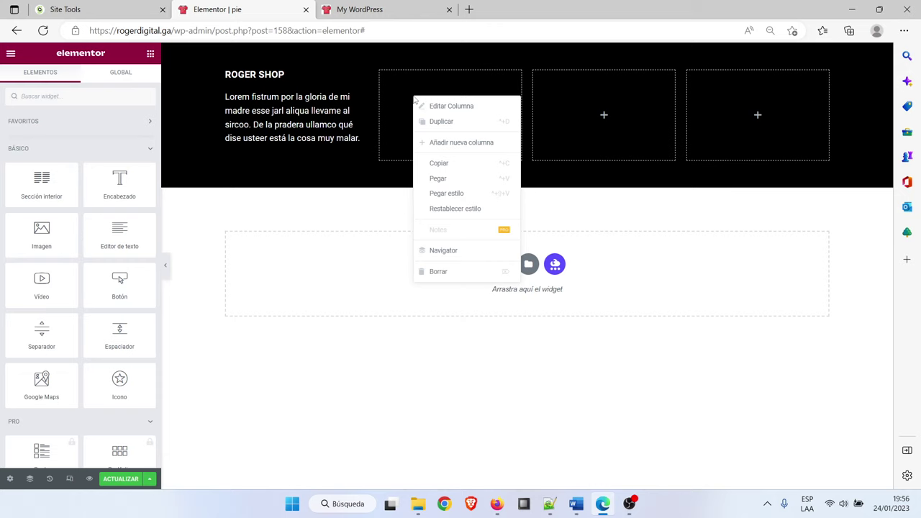
{"action": "left_click", "coordinate": [445, 180]}
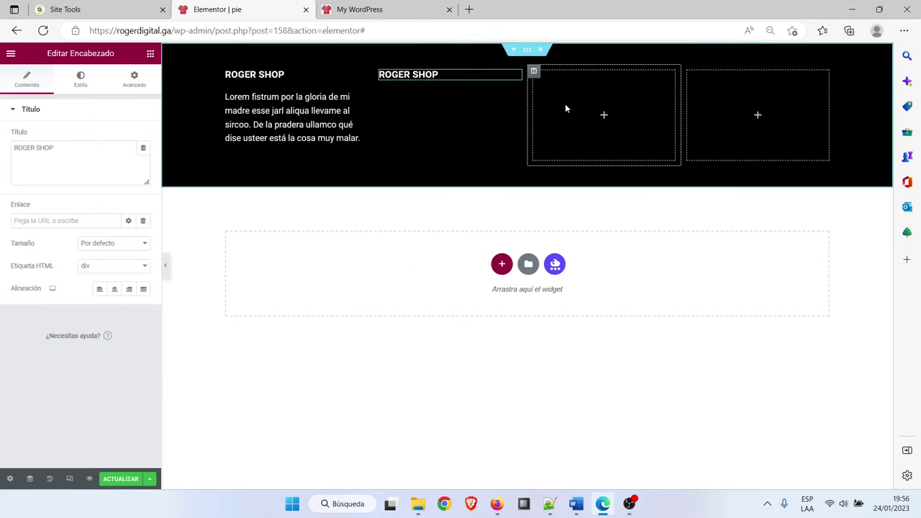
{"action": "right_click", "coordinate": [565, 105]}
{"action": "left_click", "coordinate": [594, 188]}
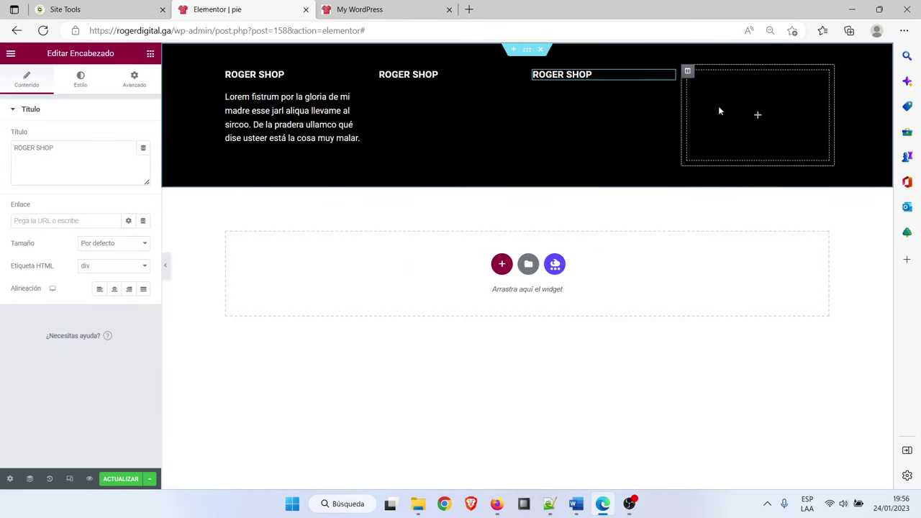
{"action": "right_click", "coordinate": [718, 105]}
{"action": "left_click", "coordinate": [740, 187]}
Step: Retitle the three pasted headings ENLACES, CONTACTO and REDES SOCIALES
{"action": "left_click", "coordinate": [414, 74]}
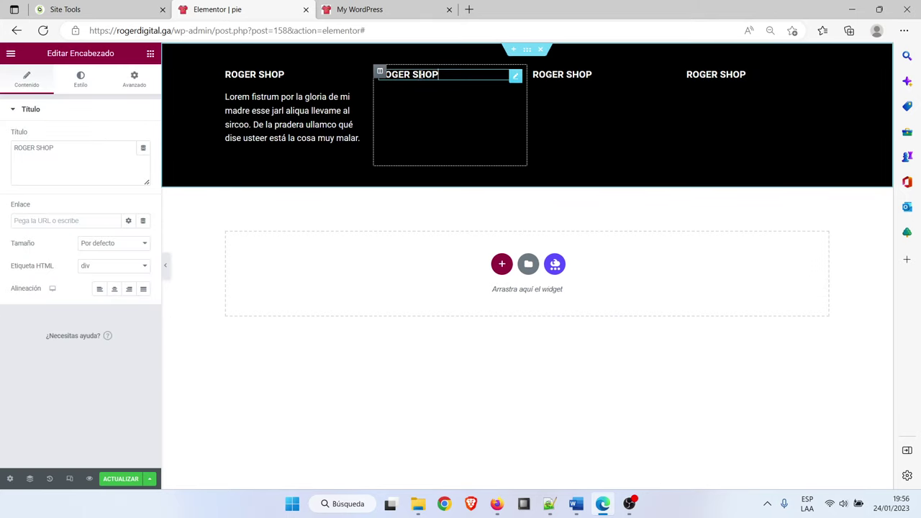
{"action": "left_click_drag", "start_coordinate": [64, 148], "coordinate": [2, 172]}
{"action": "type", "text": "EN"}
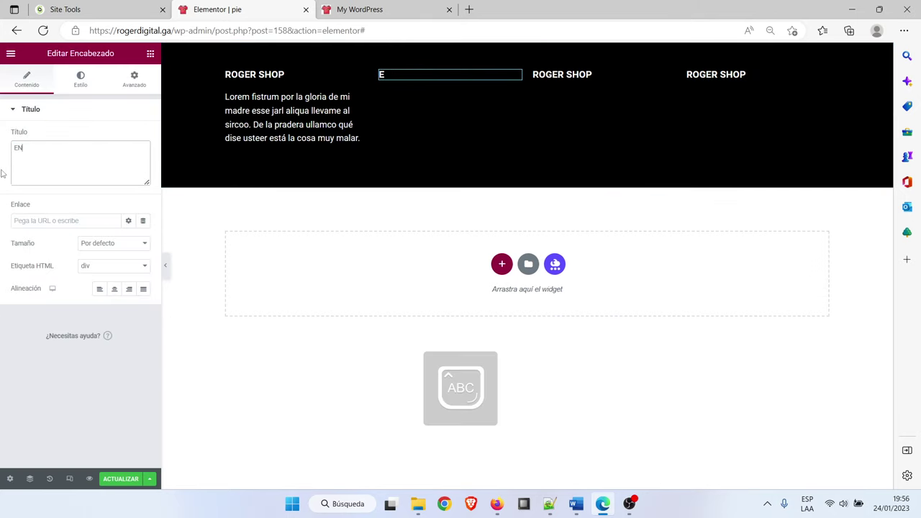
{"action": "type", "text": "LACES"}
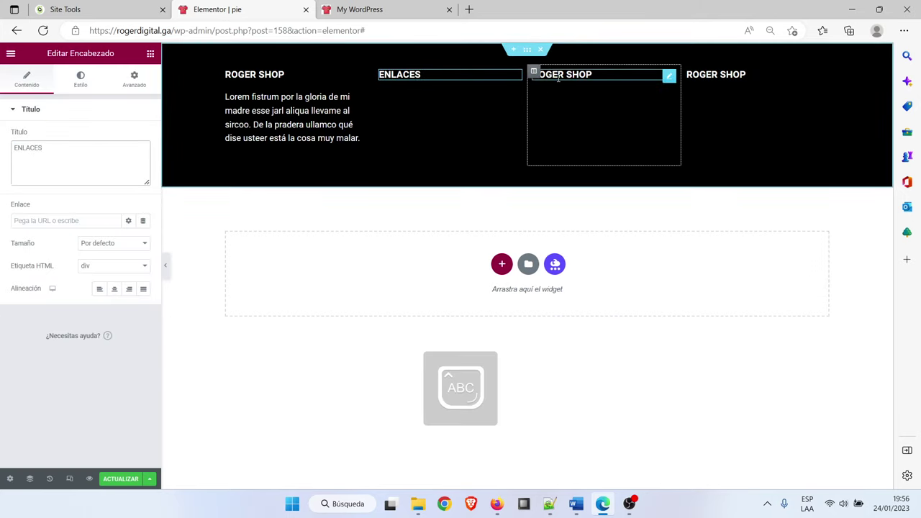
{"action": "left_click", "coordinate": [576, 75]}
{"action": "double_click", "coordinate": [65, 159]}
{"action": "triple_click", "coordinate": [65, 159]}
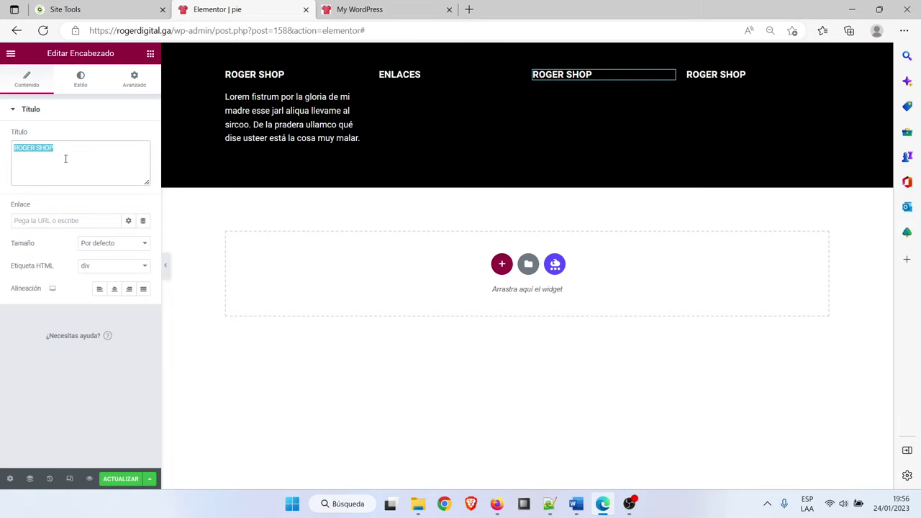
{"action": "type", "text": "CONTACTO"}
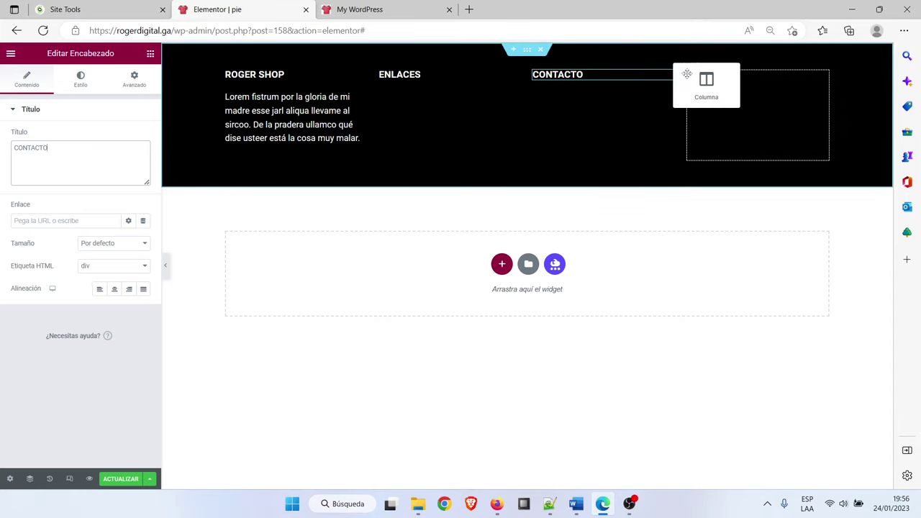
{"action": "left_click", "coordinate": [691, 75]}
{"action": "left_click", "coordinate": [43, 150]}
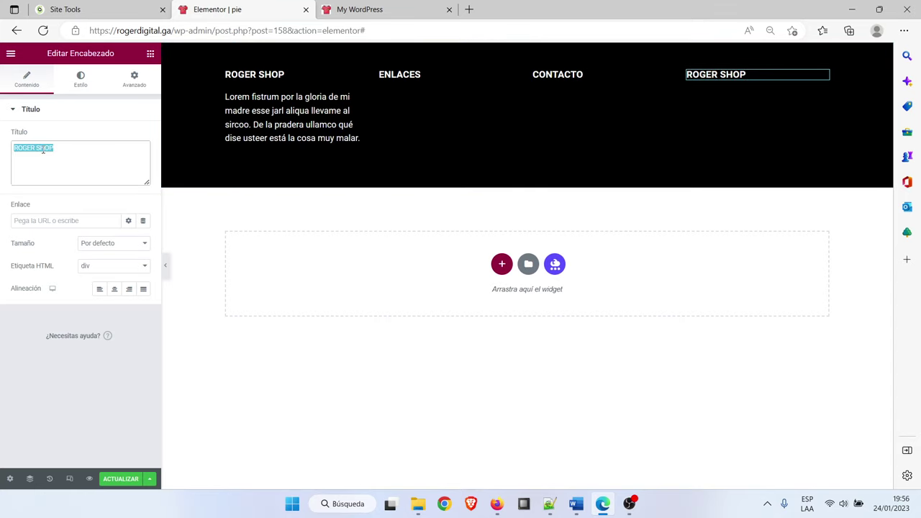
{"action": "type", "text": "REDES"}
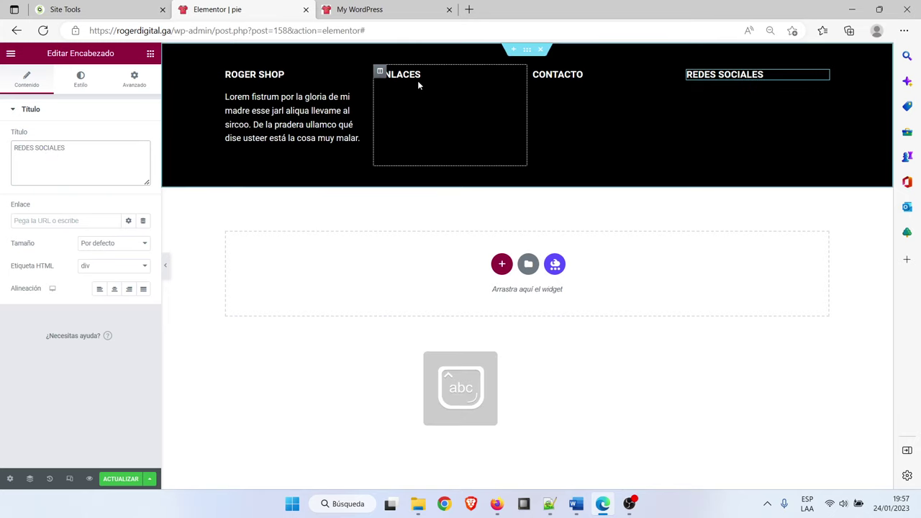
Step: Add an Icon List under ENLACES and delete two of its three items
{"action": "left_click", "coordinate": [146, 56]}
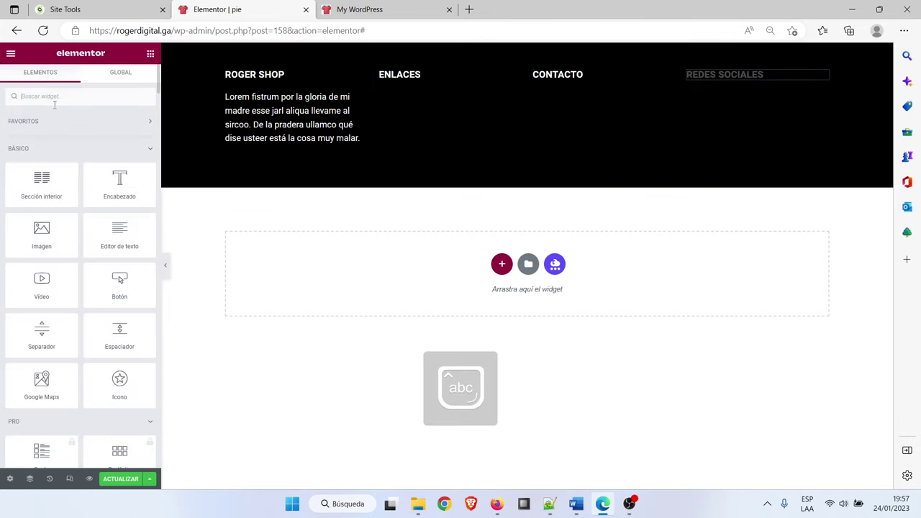
{"action": "left_click", "coordinate": [53, 104]}
{"action": "type", "text": "list"}
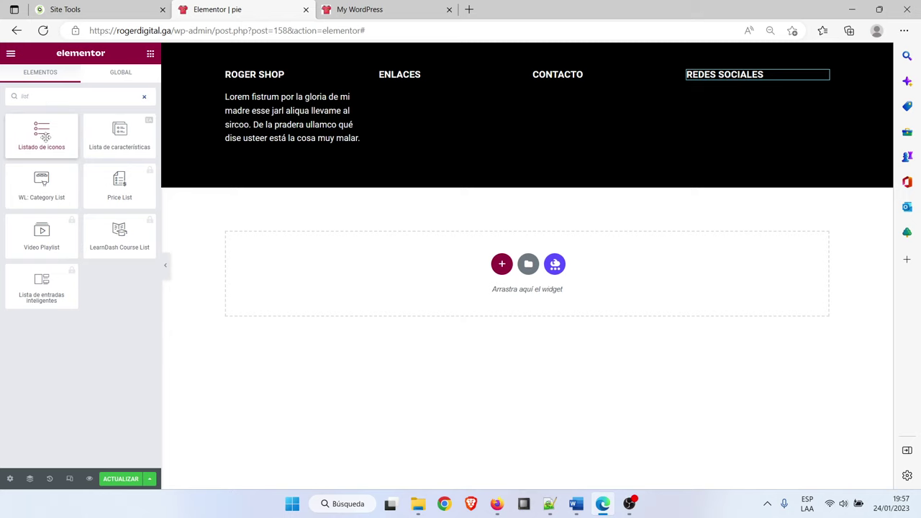
{"action": "left_click_drag", "start_coordinate": [43, 134], "coordinate": [479, 83]}
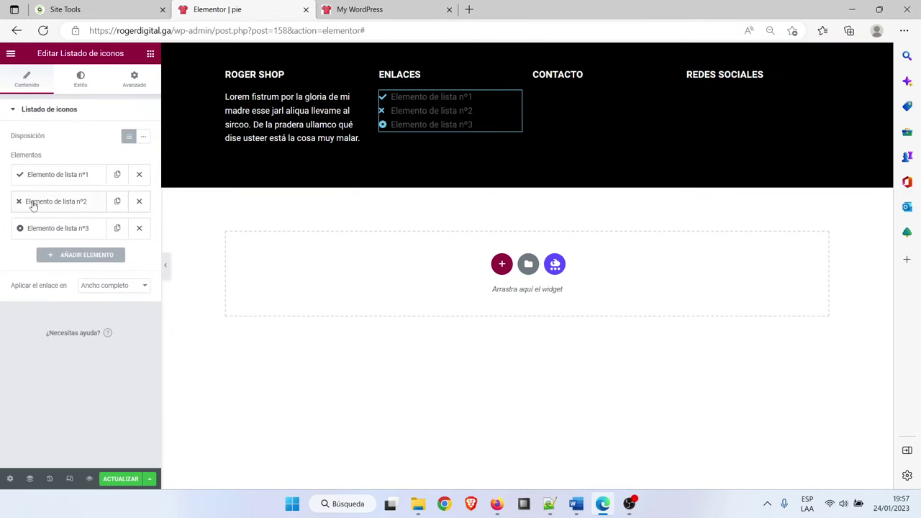
{"action": "left_click", "coordinate": [139, 201]}
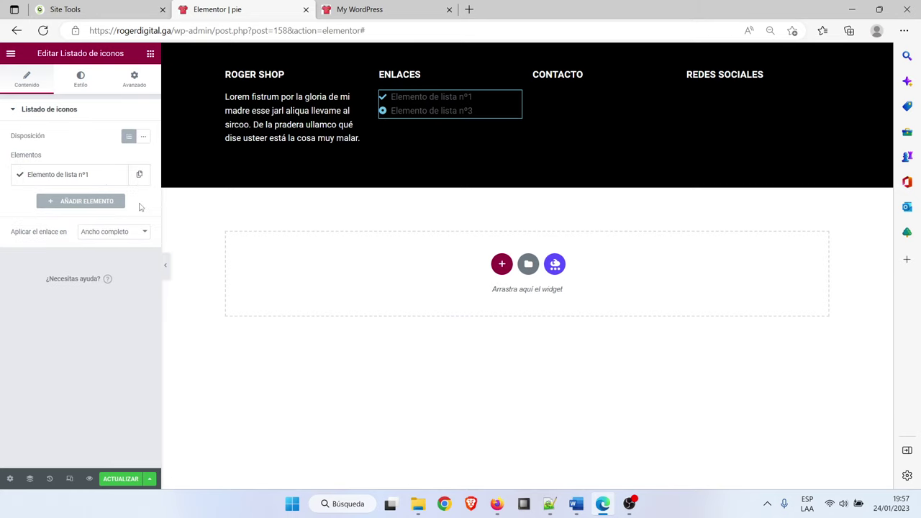
{"action": "left_click", "coordinate": [139, 202]}
{"action": "left_click", "coordinate": [63, 174]}
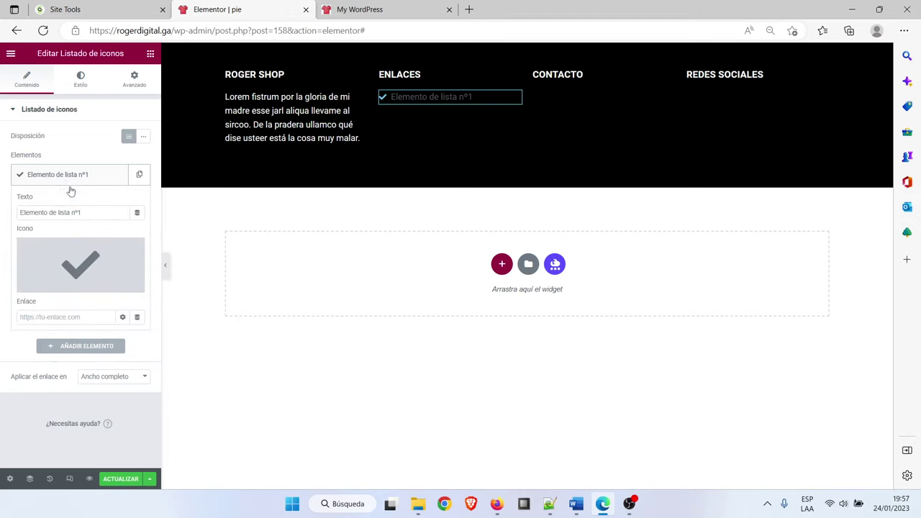
{"action": "mouse_move", "coordinate": [133, 253]}
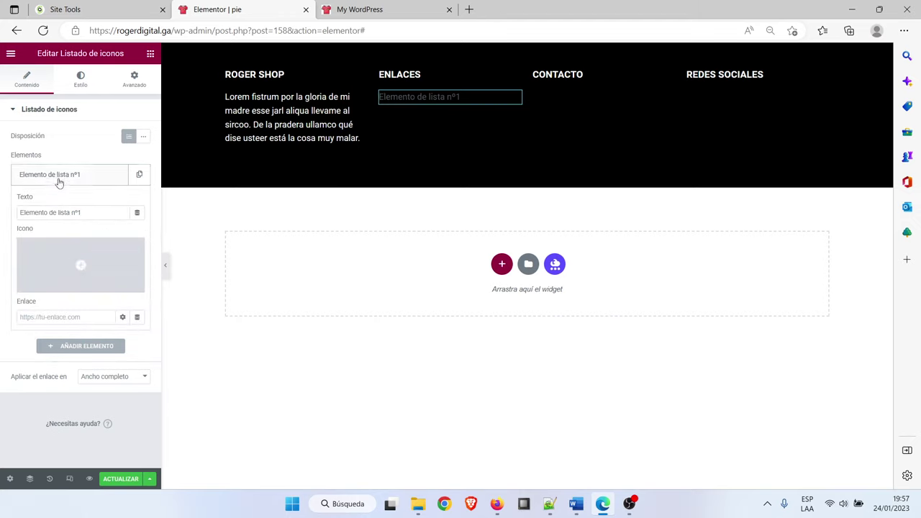
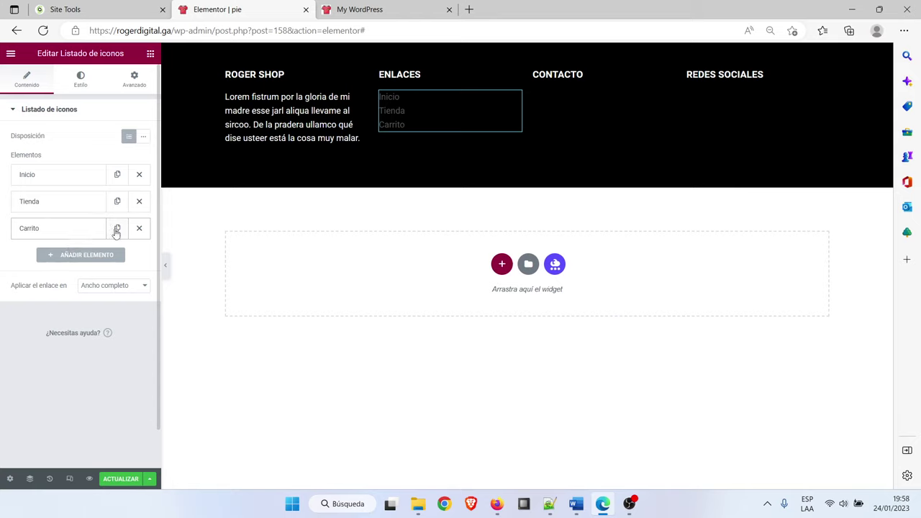
Step: Duplicate the Carrito item as 'Mi Cuenta', linked to the /mi-cuenta/ page
{"action": "left_click", "coordinate": [118, 229]}
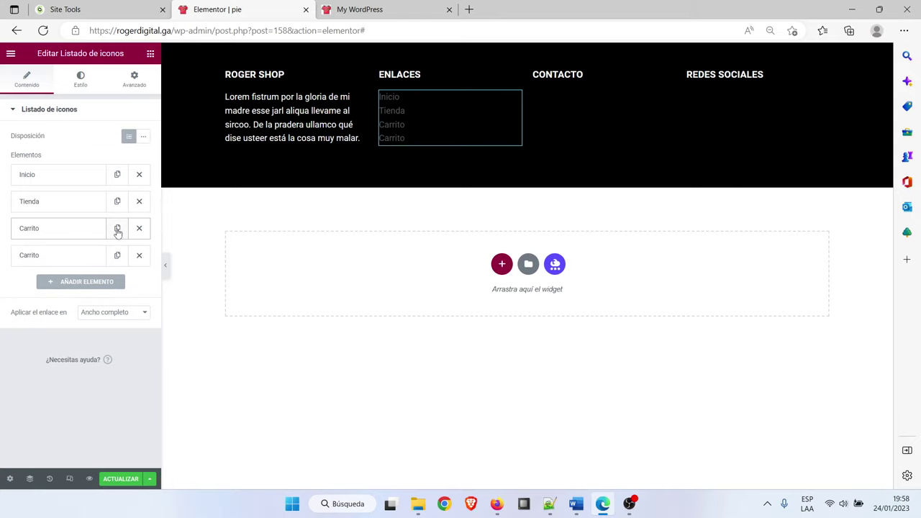
{"action": "left_click", "coordinate": [84, 255]}
{"action": "left_click", "coordinate": [59, 294]}
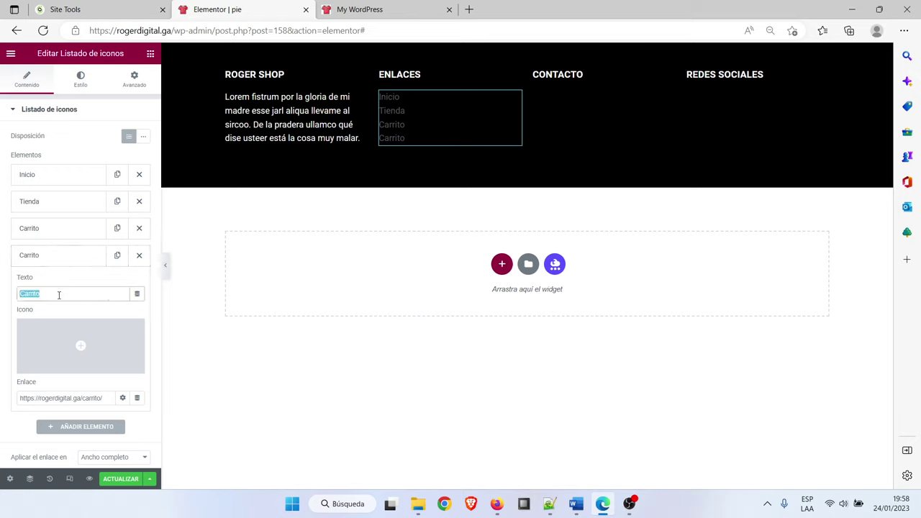
{"action": "key", "text": "Caps_Lock"}
{"action": "type", "text": "M"}
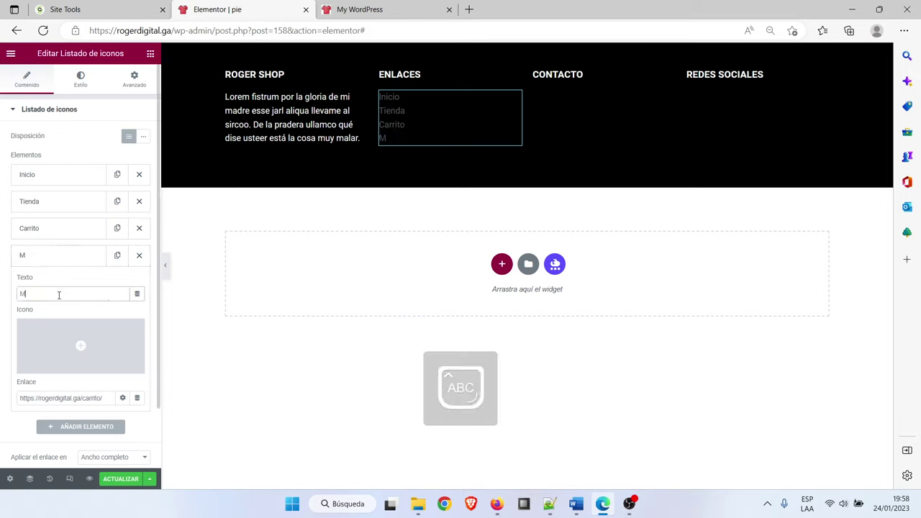
{"action": "type", "text": "i Cuenta"}
{"action": "key", "text": "Tab"}
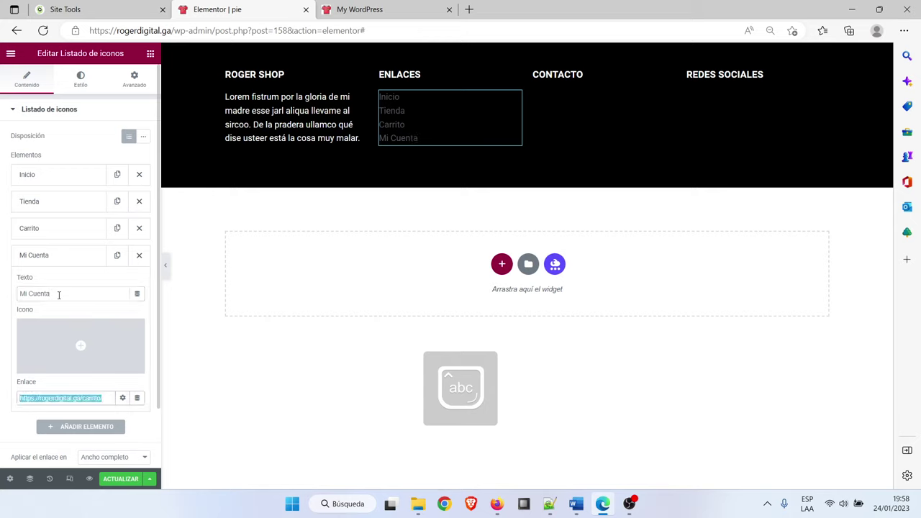
{"action": "type", "text": "cuen"}
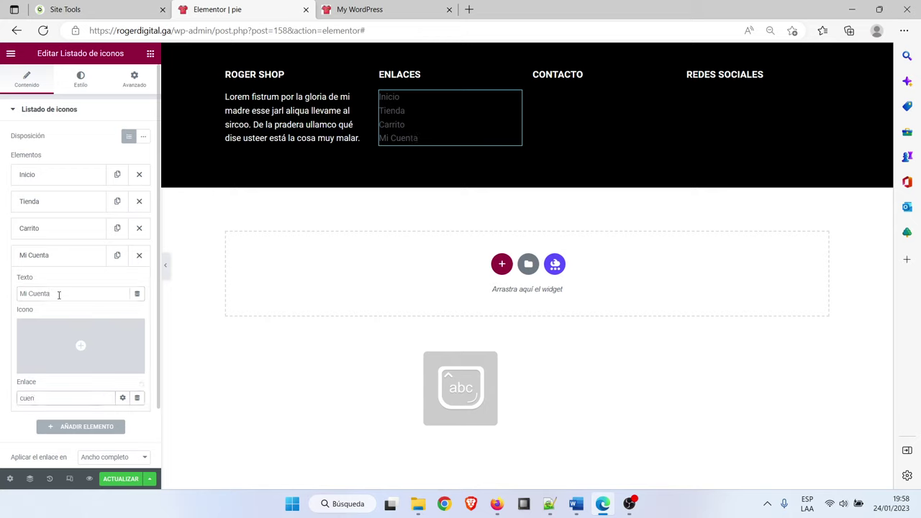
{"action": "left_click", "coordinate": [42, 413]}
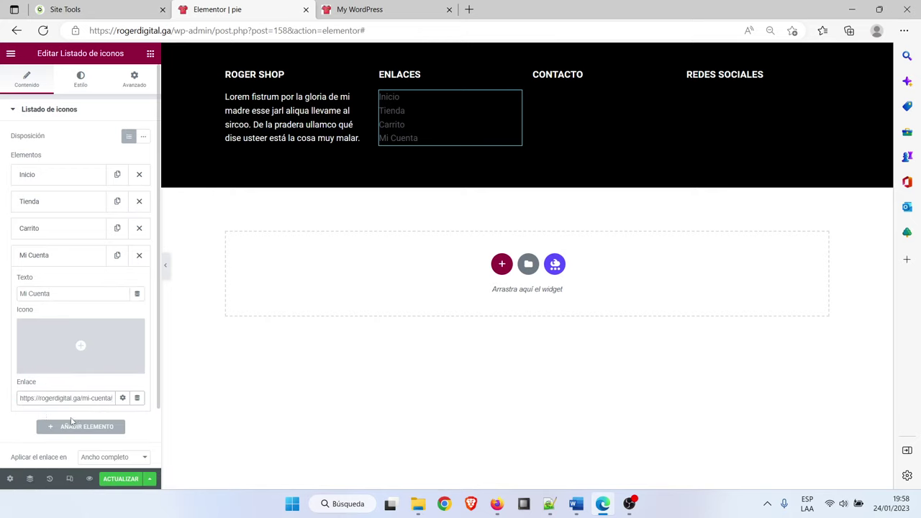
Step: Set the ENLACES list text colour to #F3F3F3
{"action": "left_click", "coordinate": [80, 79]}
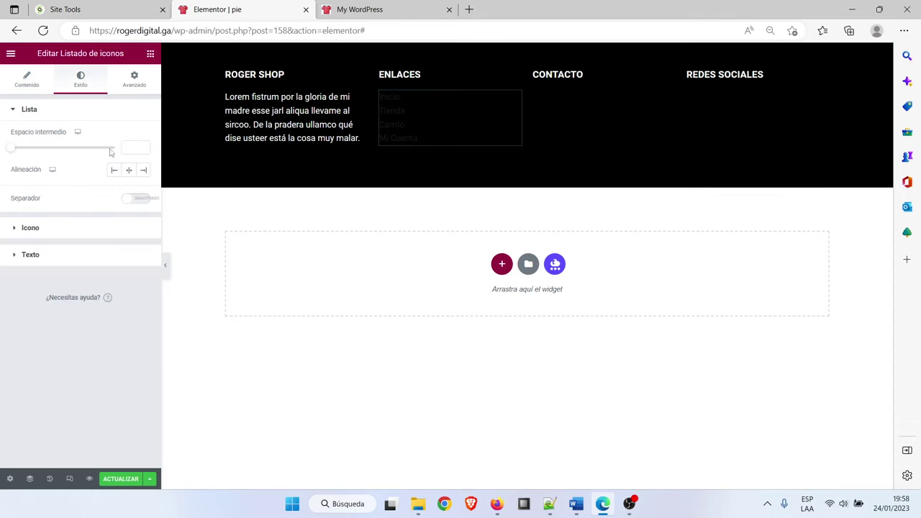
{"action": "left_click", "coordinate": [63, 255]}
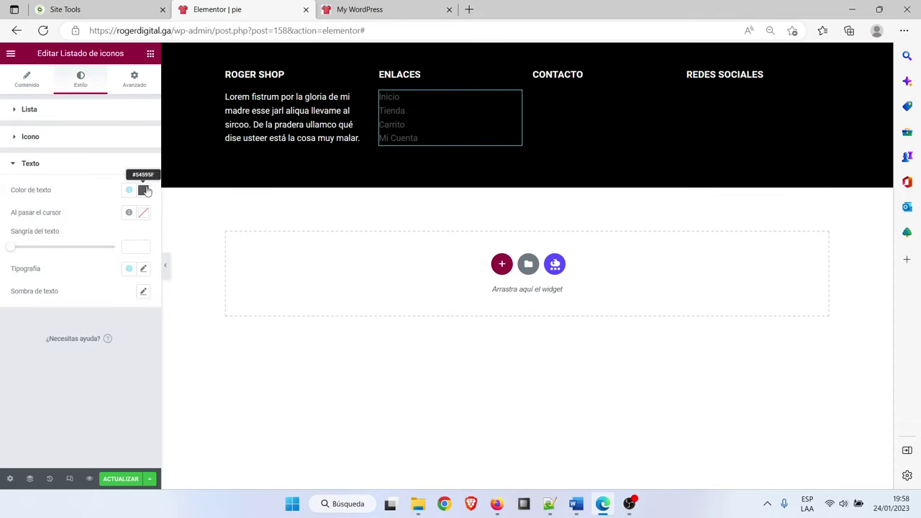
{"action": "left_click", "coordinate": [144, 190]}
{"action": "left_click", "coordinate": [2, 211]}
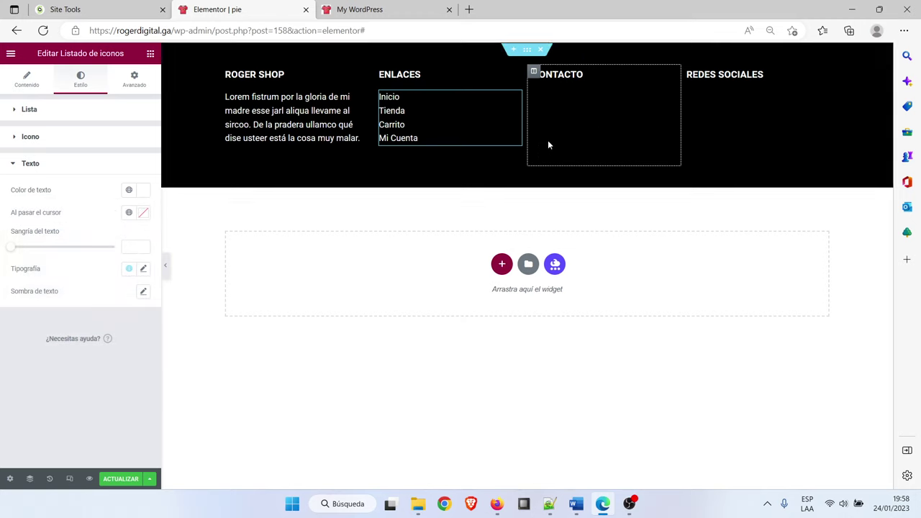
{"action": "left_click", "coordinate": [150, 54]}
Step: Drop an icon list into the CONTACTO column and delete two placeholder items
{"action": "type", "text": "i"}
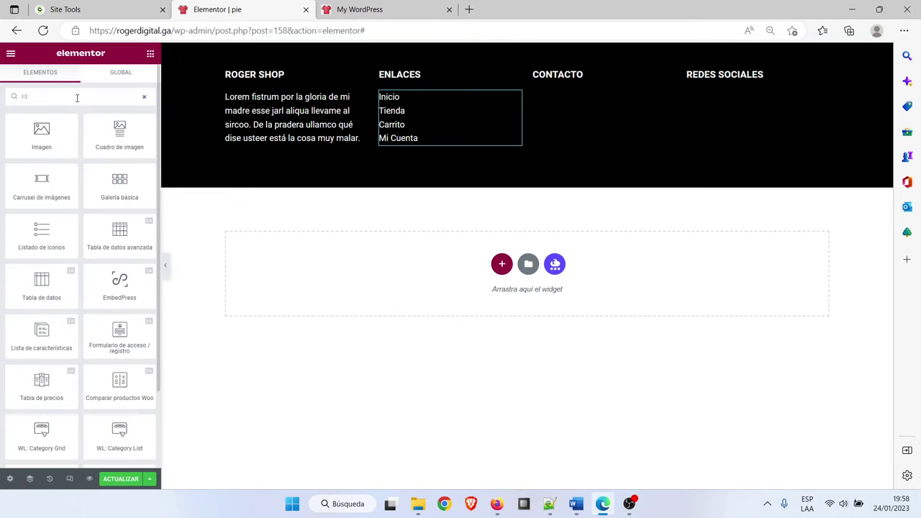
{"action": "type", "text": "mst"}
{"action": "left_click_drag", "start_coordinate": [41, 133], "coordinate": [551, 79]}
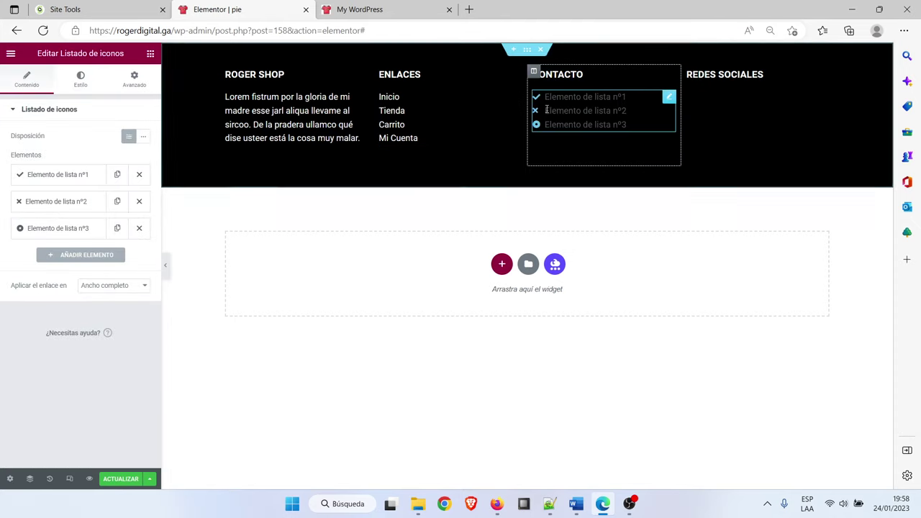
{"action": "left_click", "coordinate": [138, 202]}
{"action": "left_click", "coordinate": [139, 202]}
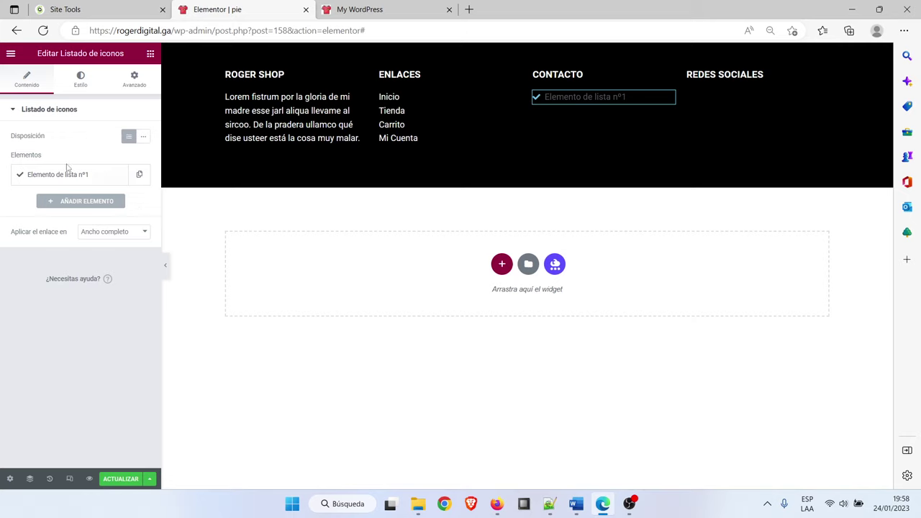
Step: Label the first item 'Un correo de email' with an envelope icon
{"action": "left_click", "coordinate": [63, 176]}
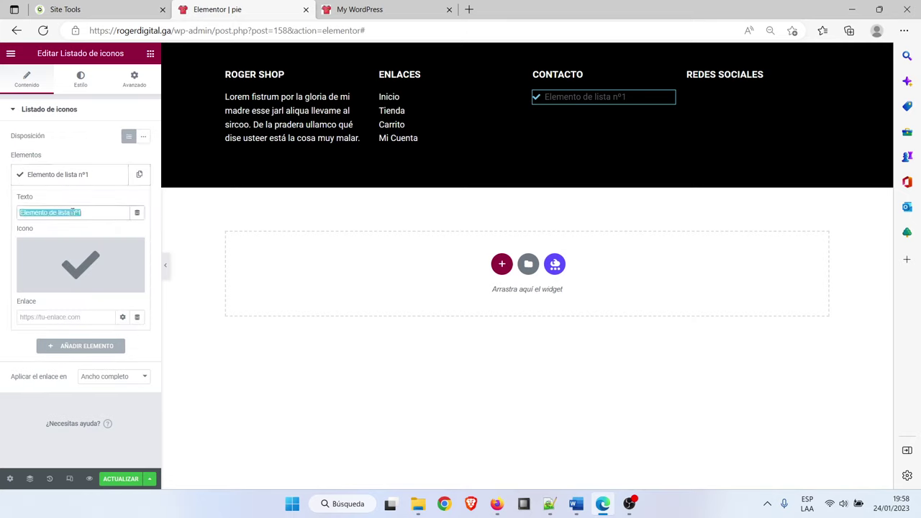
{"action": "key", "text": "Caps_Lock"}
{"action": "type", "text": "Un correo"}
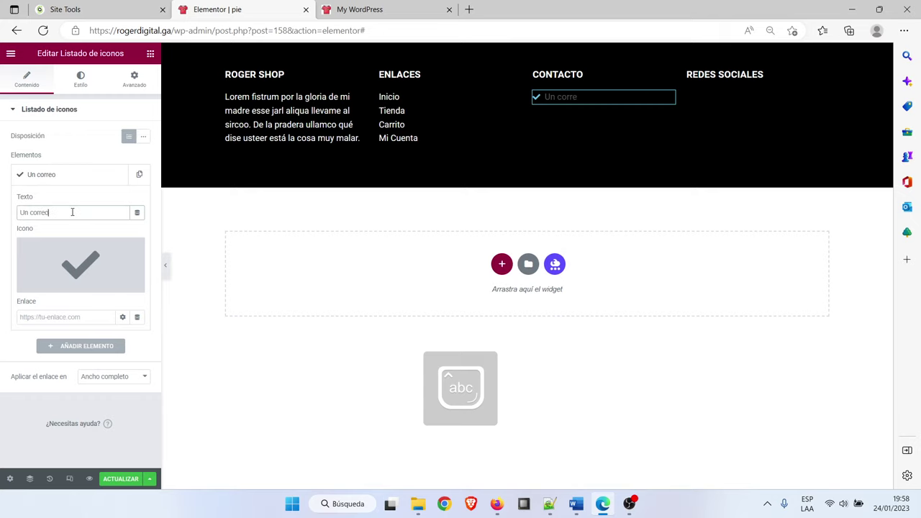
{"action": "type", "text": " de email"}
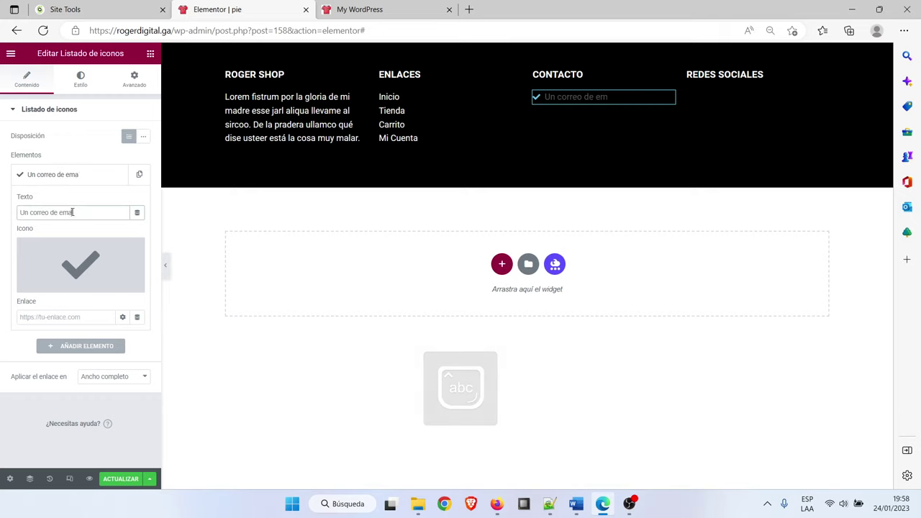
{"action": "left_click", "coordinate": [57, 283]}
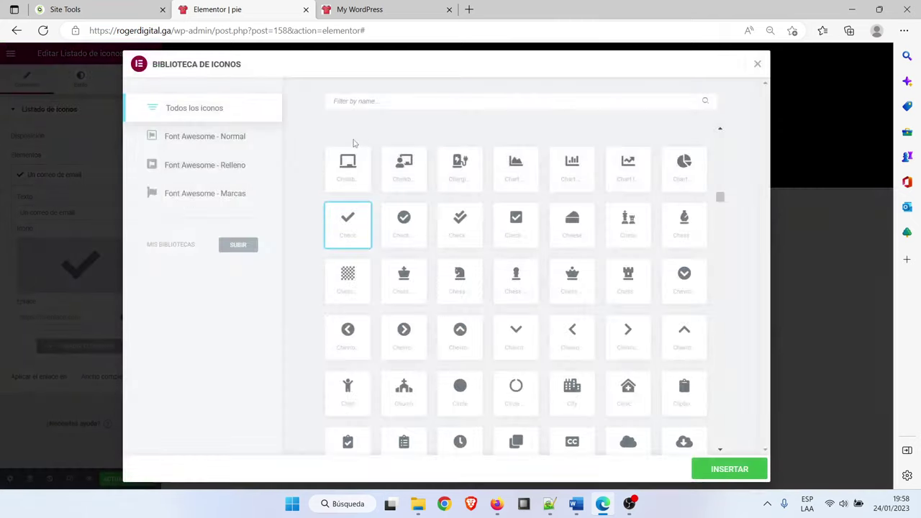
{"action": "left_click", "coordinate": [408, 105]}
{"action": "type", "text": "env"}
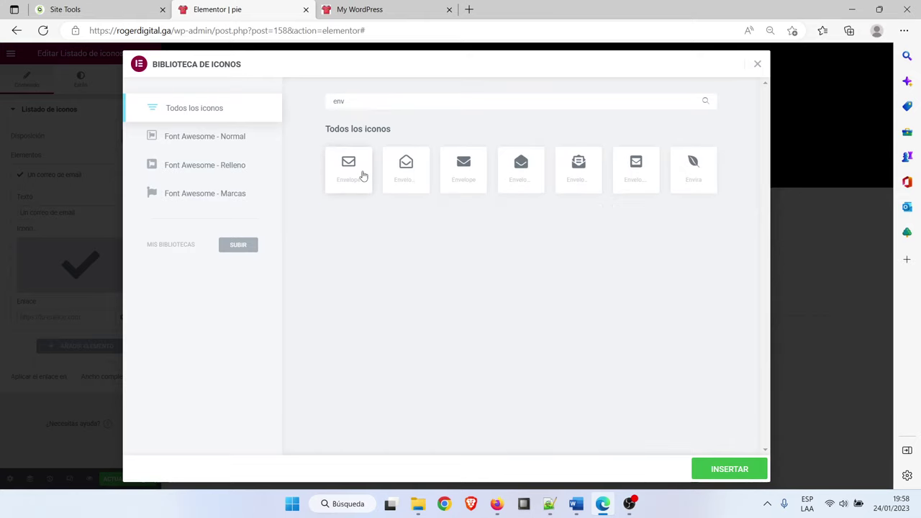
{"action": "left_click", "coordinate": [363, 175]}
{"action": "left_click", "coordinate": [695, 470]}
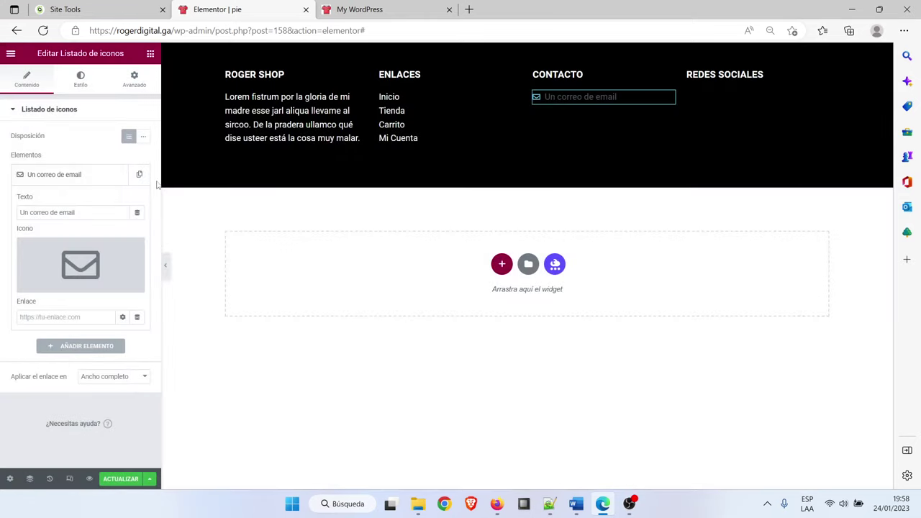
{"action": "left_click", "coordinate": [71, 180]}
Step: Add a phone item with a placeholder number and a WhatsApp icon
{"action": "left_click", "coordinate": [63, 201]}
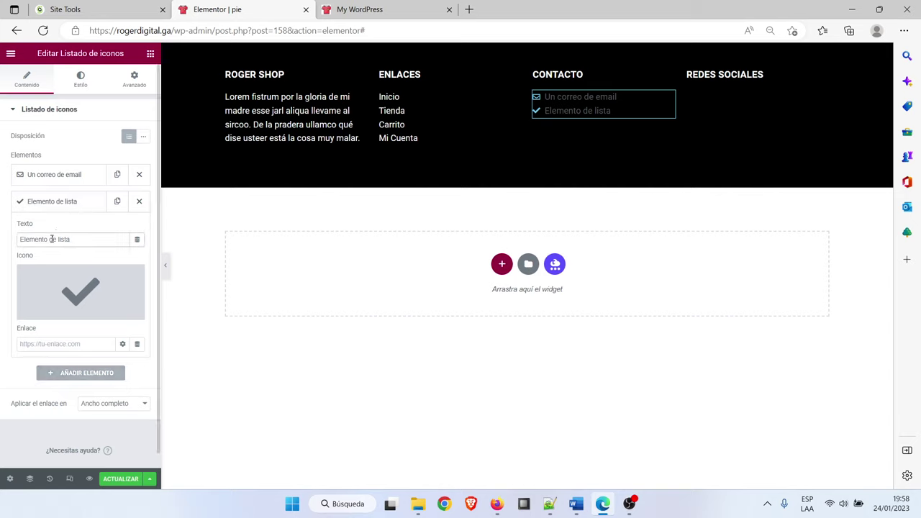
{"action": "key", "text": "Caps_Lock"}
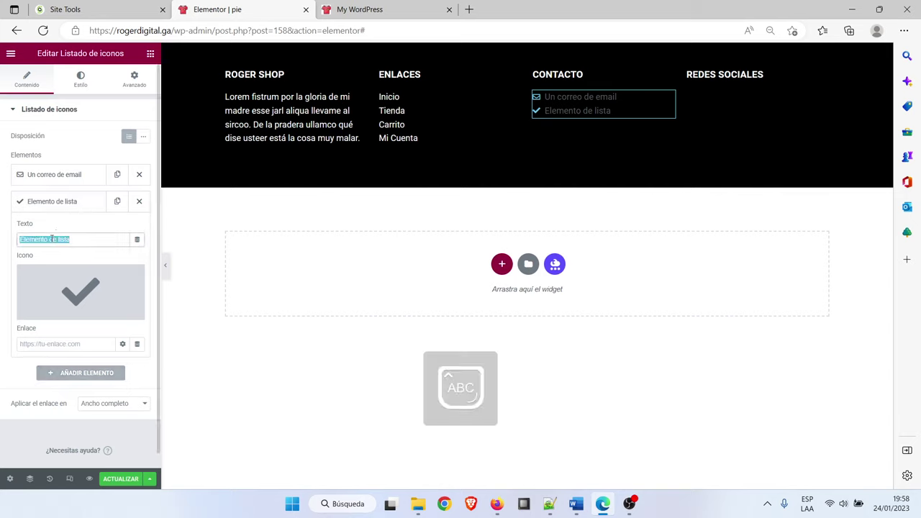
{"action": "type", "text": "+00 000 000 000"}
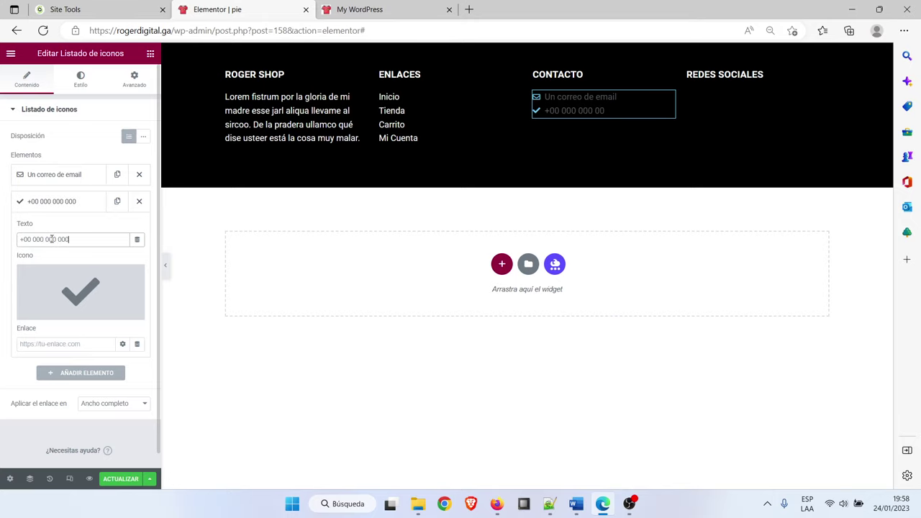
{"action": "left_click", "coordinate": [112, 283]}
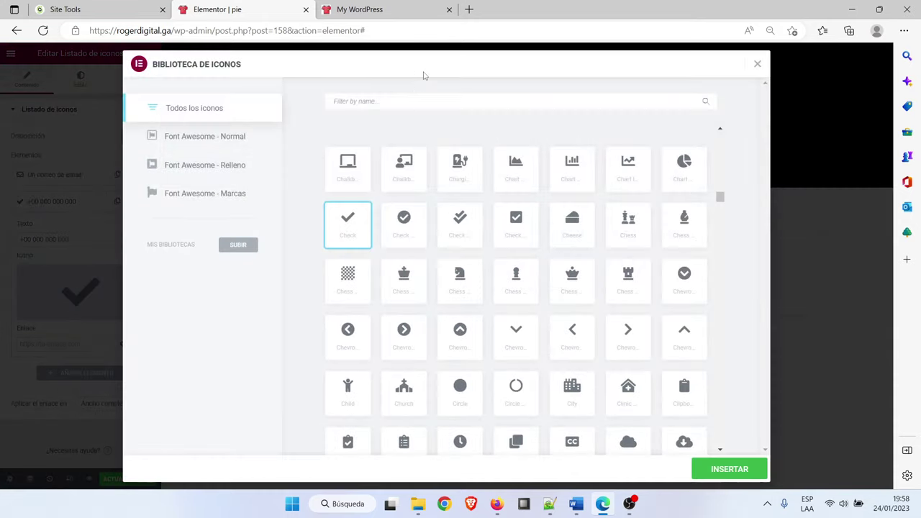
{"action": "left_click", "coordinate": [406, 107]}
{"action": "type", "text": "WHAT"}
{"action": "key", "text": "Caps_Lock"}
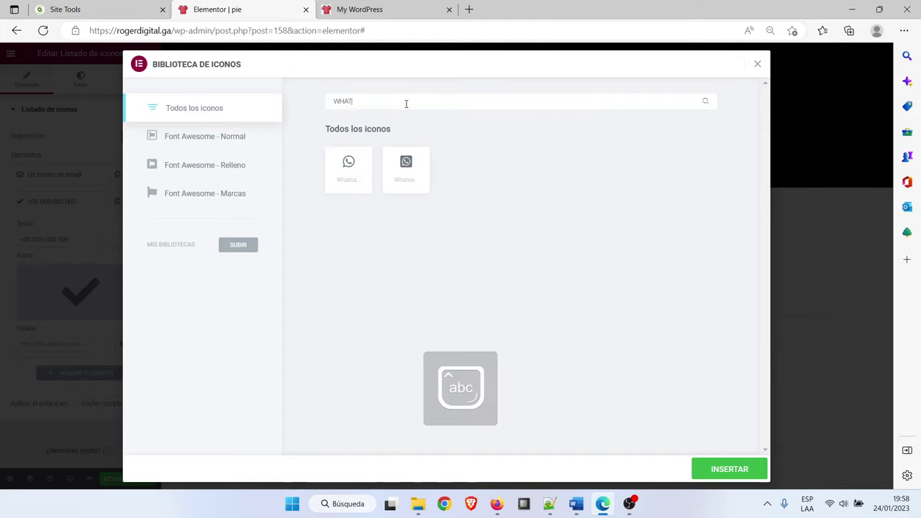
{"action": "left_click", "coordinate": [729, 469]}
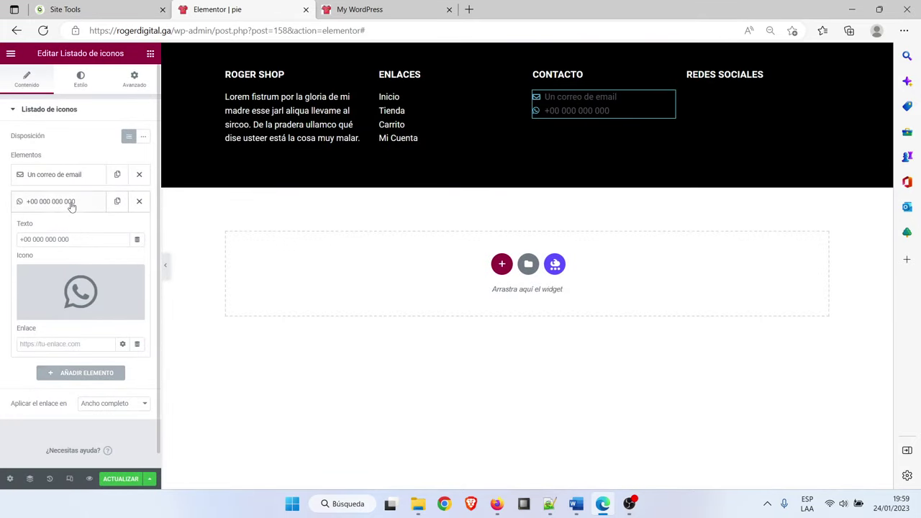
{"action": "left_click", "coordinate": [72, 202]}
Step: Add a 'La dirección del negocio' item with a map marker icon
{"action": "left_click", "coordinate": [72, 229]}
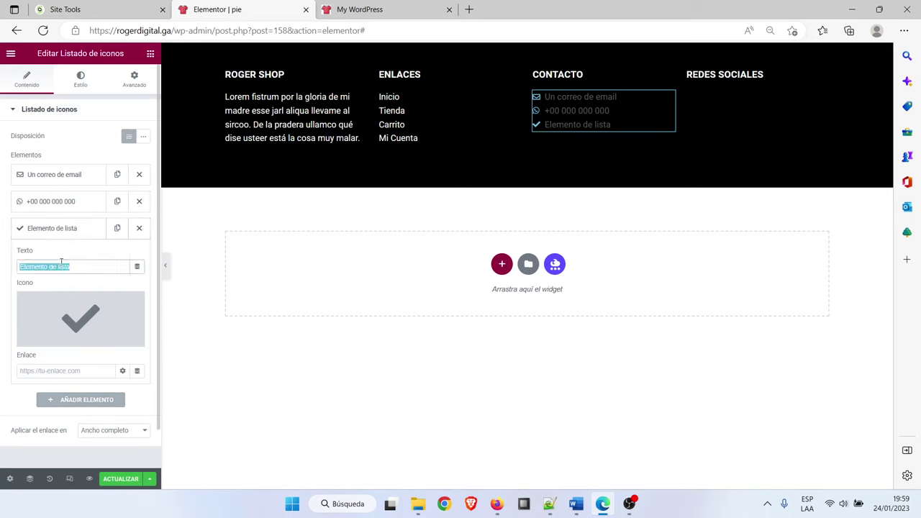
{"action": "type", "text": "La"}
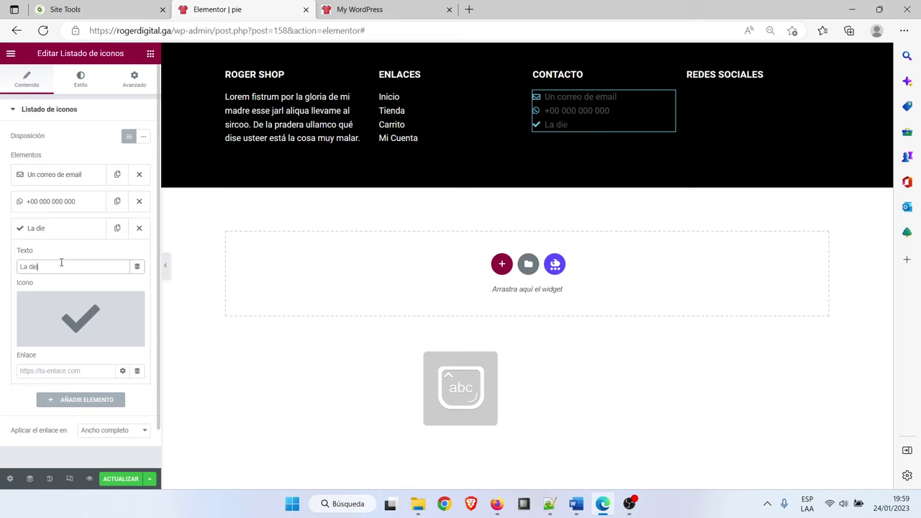
{"action": "type", "text": " dirección del negocio"}
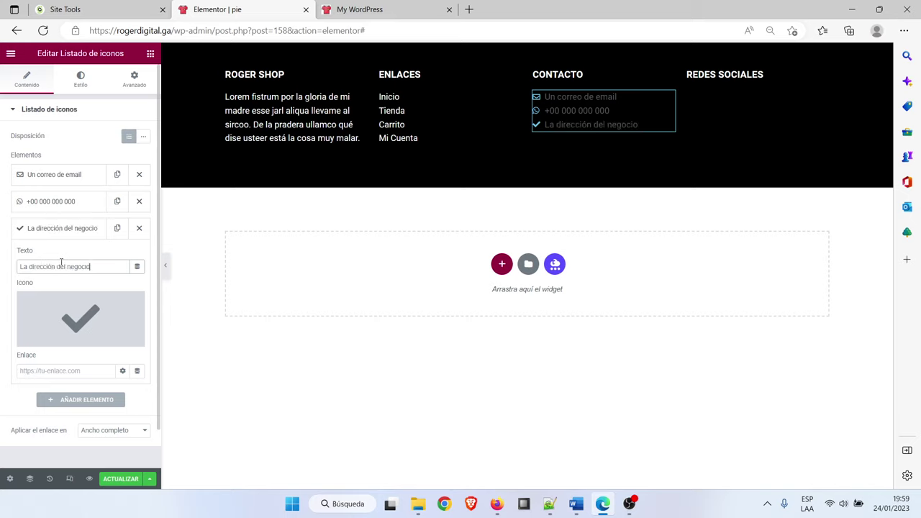
{"action": "left_click", "coordinate": [80, 319]}
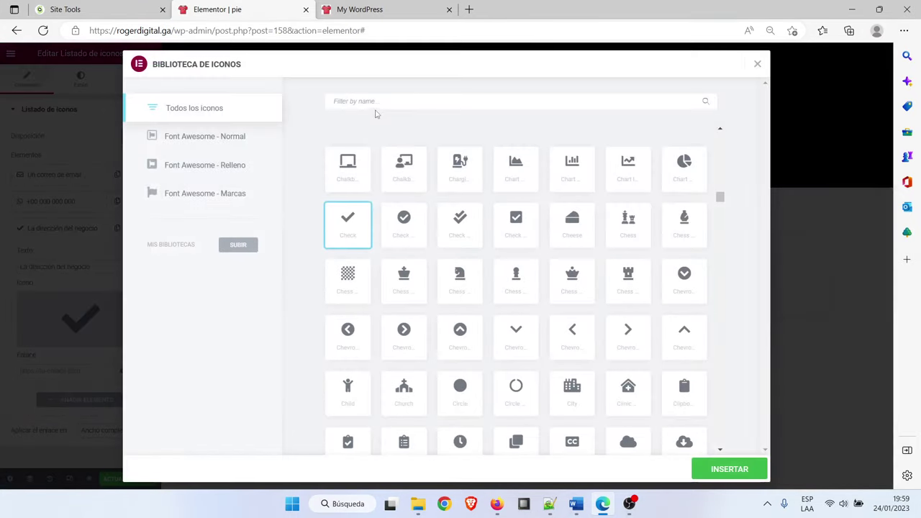
{"action": "type", "text": "map"}
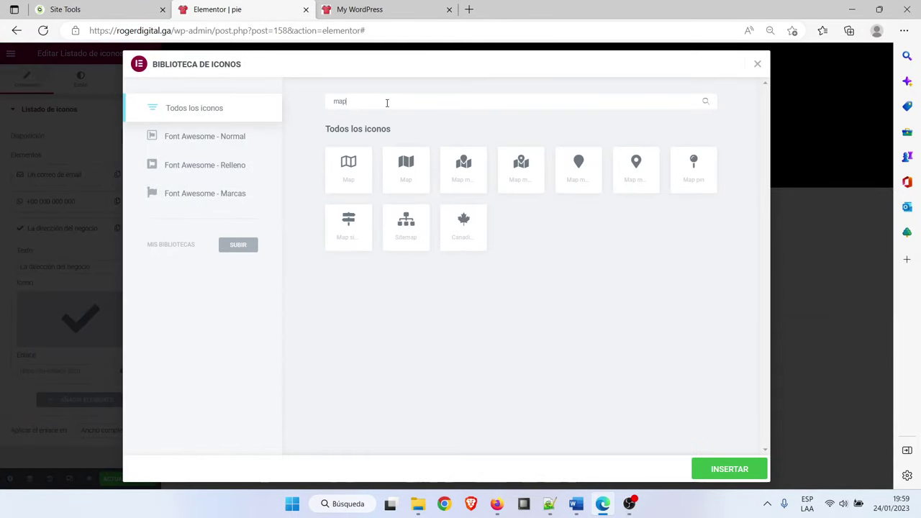
{"action": "left_click", "coordinate": [622, 188]}
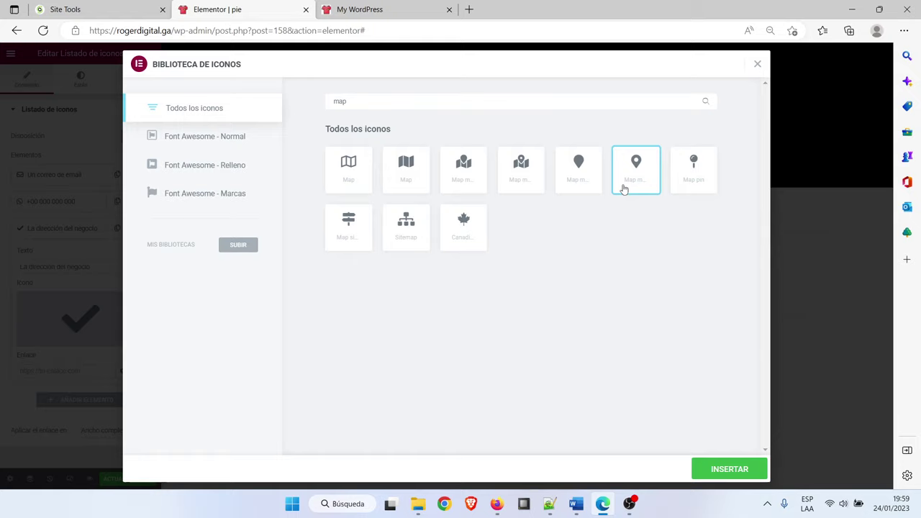
{"action": "left_click", "coordinate": [726, 470]}
Step: Colour the contact icons red #F1404B and the contact text white #FFFFFF
{"action": "left_click", "coordinate": [79, 78]}
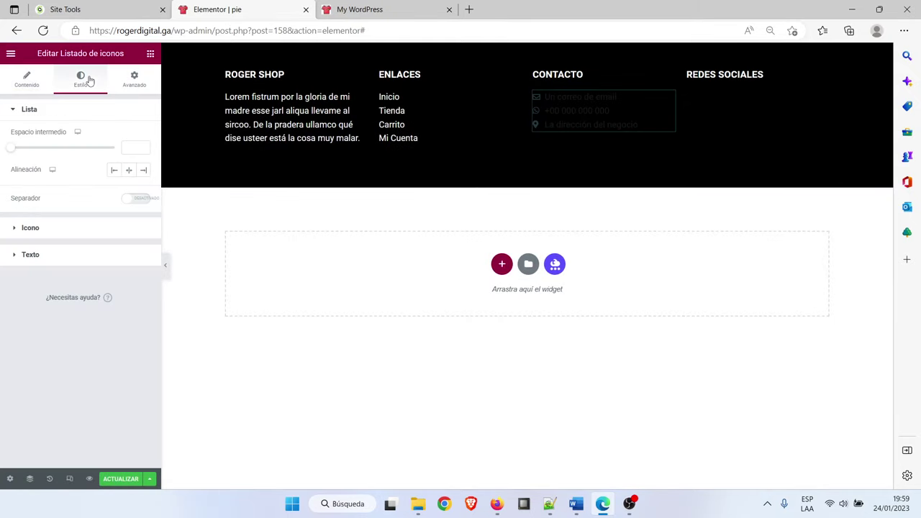
{"action": "left_click", "coordinate": [107, 236]}
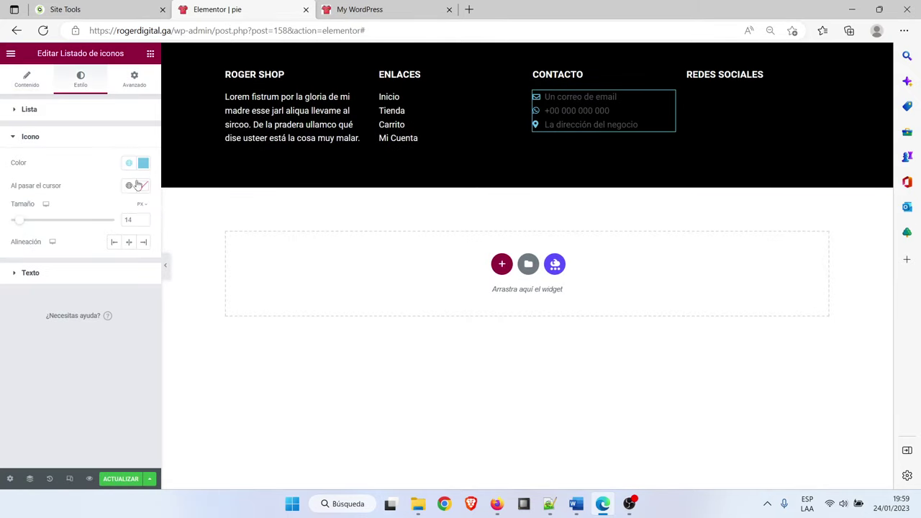
{"action": "left_click", "coordinate": [144, 164]}
{"action": "key", "text": "ctrl+v"}
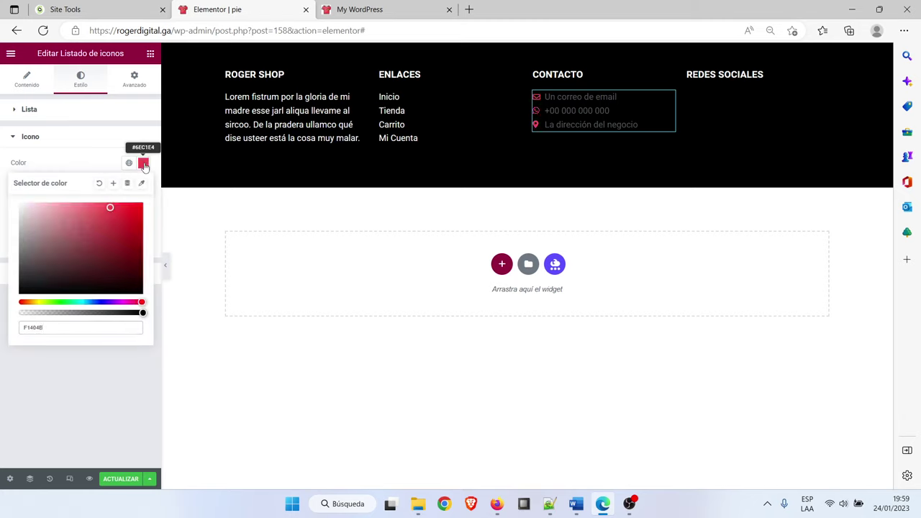
{"action": "key", "text": "Return"}
{"action": "left_click", "coordinate": [79, 273]}
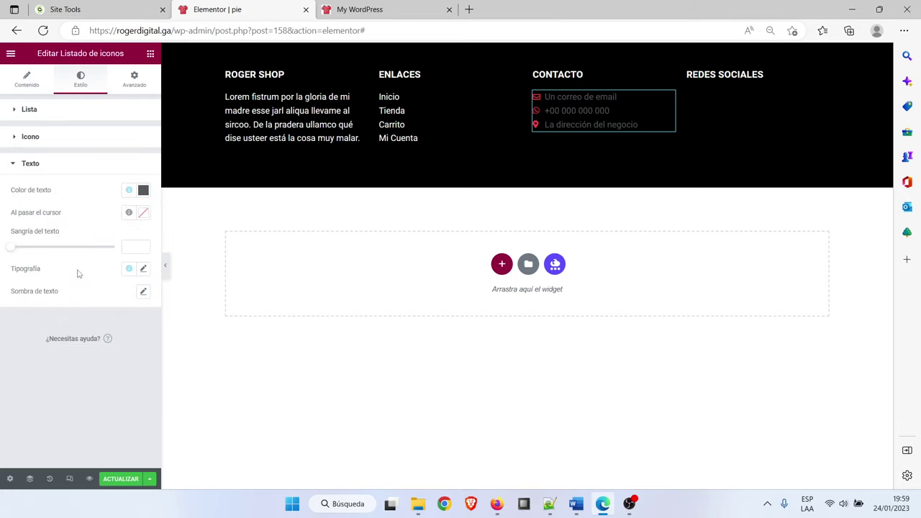
{"action": "left_click", "coordinate": [144, 189]}
{"action": "type", "text": "#FFFFFF"}
{"action": "key", "text": "Return"}
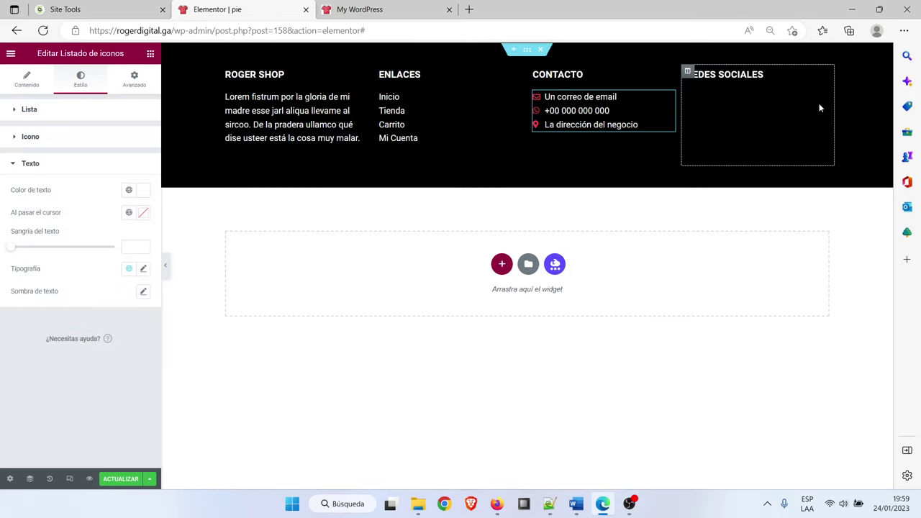
Step: Place a left-aligned Iconos sociales widget under the REDES SOCIALES heading
{"action": "left_click", "coordinate": [150, 53]}
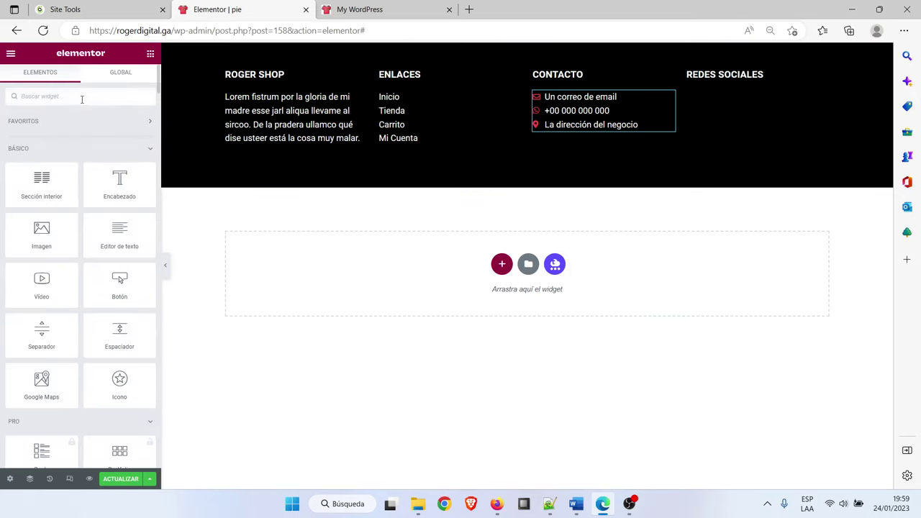
{"action": "left_click", "coordinate": [82, 96]}
{"action": "type", "text": "soci"}
{"action": "left_click_drag", "start_coordinate": [44, 149], "coordinate": [741, 80]}
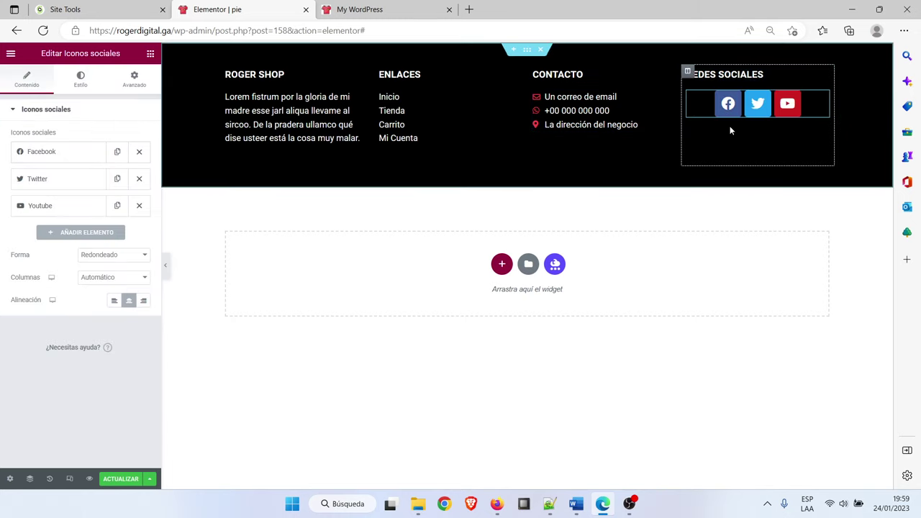
{"action": "left_click", "coordinate": [114, 301]}
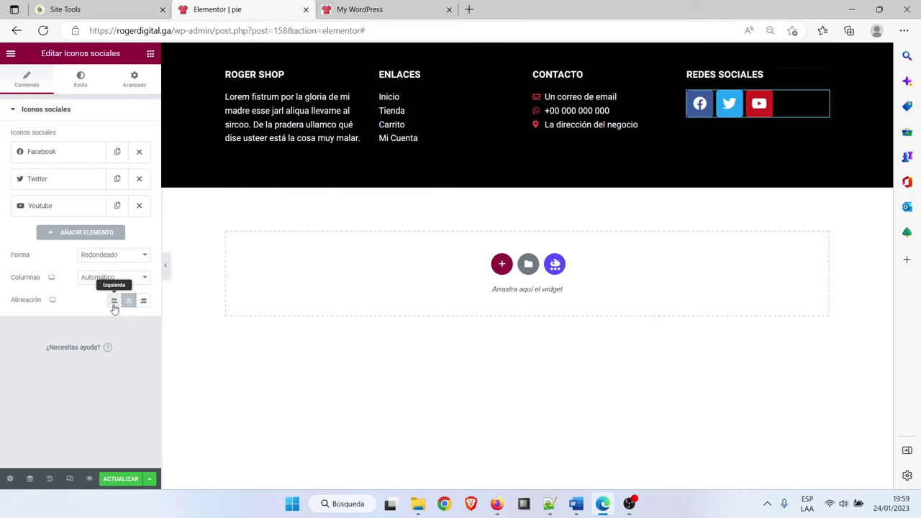
Step: Set the social icon size to 16
{"action": "left_click", "coordinate": [82, 76]}
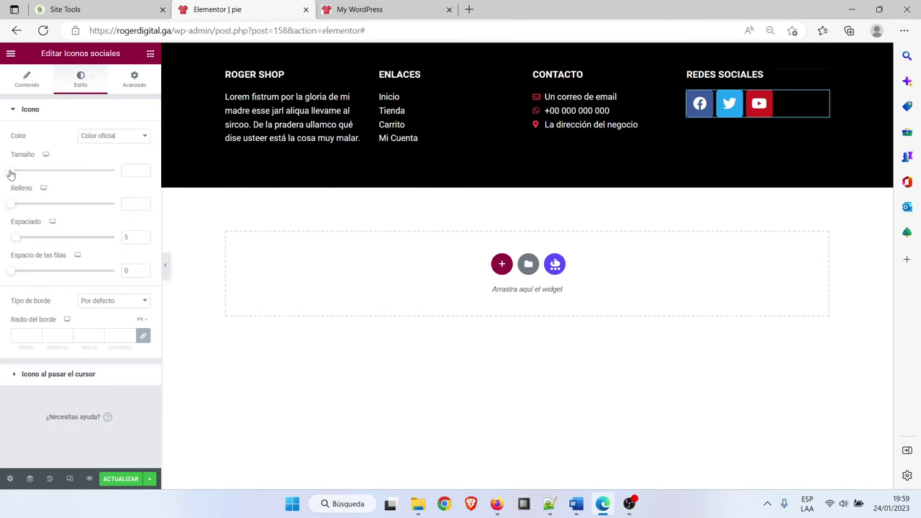
{"action": "left_click_drag", "start_coordinate": [11, 174], "coordinate": [12, 174]}
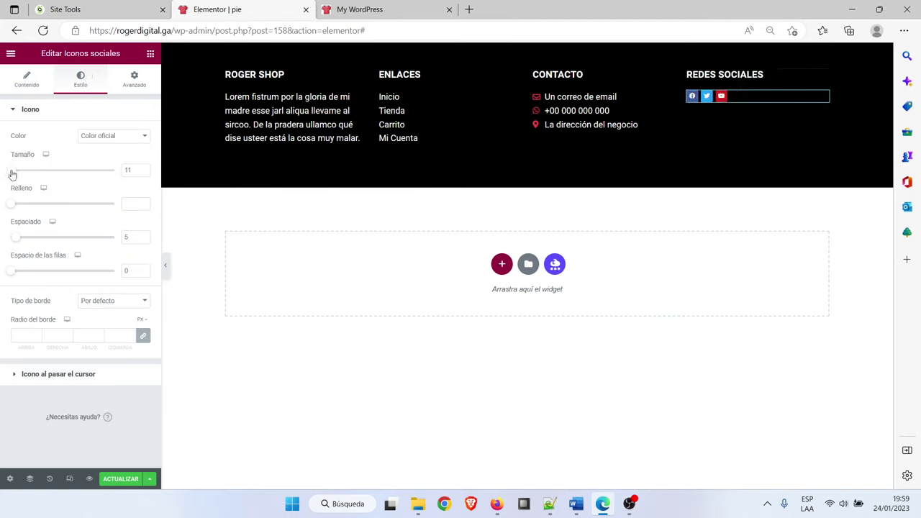
{"action": "left_click", "coordinate": [143, 168]}
{"action": "left_click", "coordinate": [143, 168]}
{"action": "left_click", "coordinate": [143, 168]}
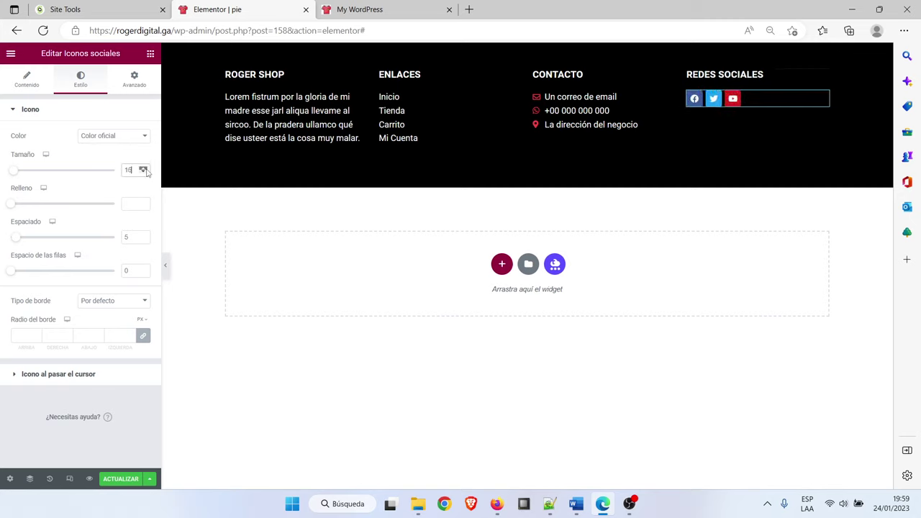
{"action": "left_click", "coordinate": [143, 169]}
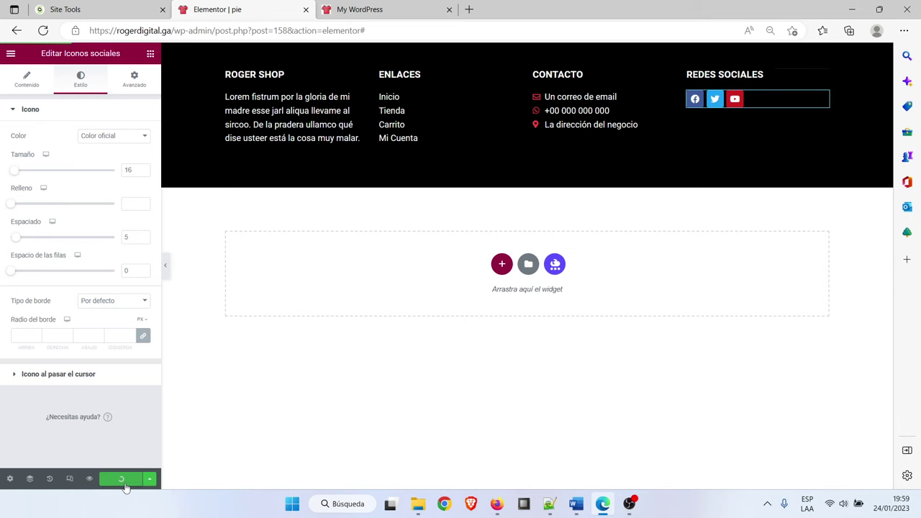
Step: Reload the live homepage and inspect the new footer with its social icons and copyright bar
{"action": "left_click", "coordinate": [360, 9]}
{"action": "left_click", "coordinate": [44, 30]}
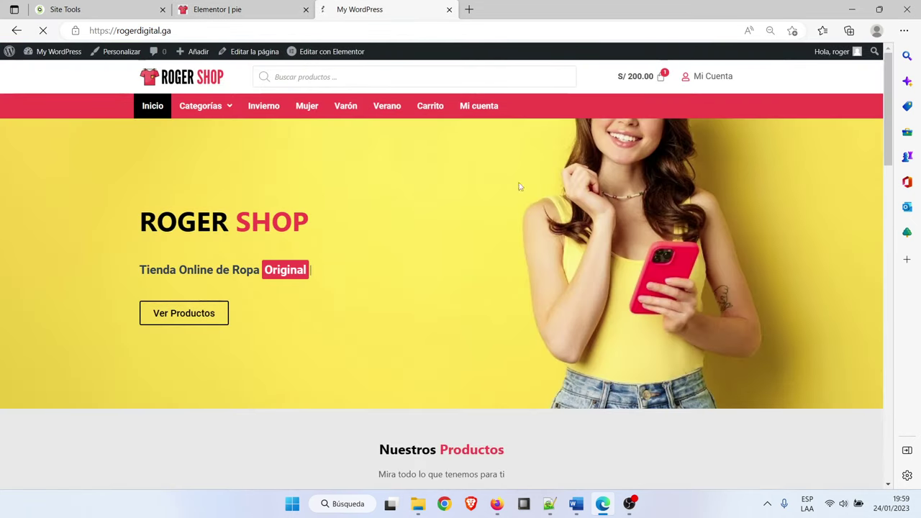
{"action": "scroll", "coordinate": [859, 212], "scroll_direction": "down", "scroll_amount": 10}
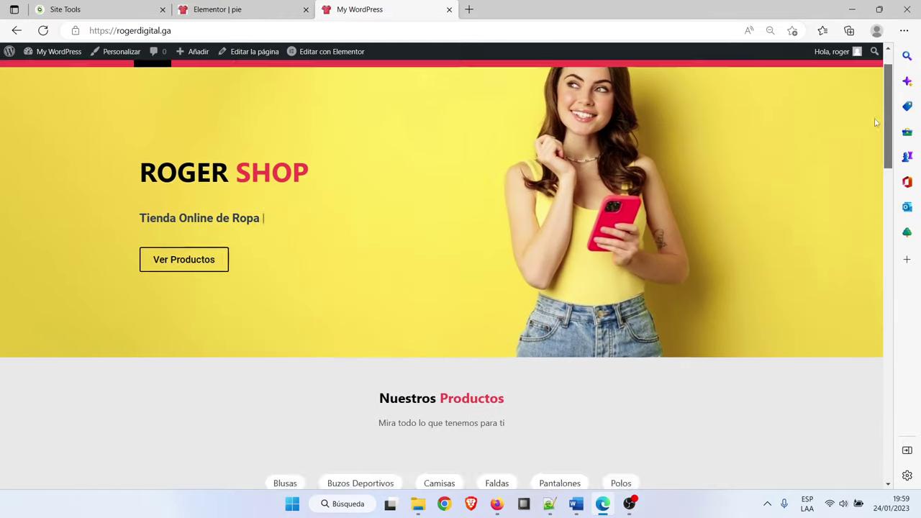
{"action": "scroll", "coordinate": [859, 212], "scroll_direction": "down", "scroll_amount": 3}
{"action": "scroll", "coordinate": [859, 212], "scroll_direction": "up", "scroll_amount": 10}
{"action": "scroll", "coordinate": [856, 210], "scroll_direction": "down", "scroll_amount": 6}
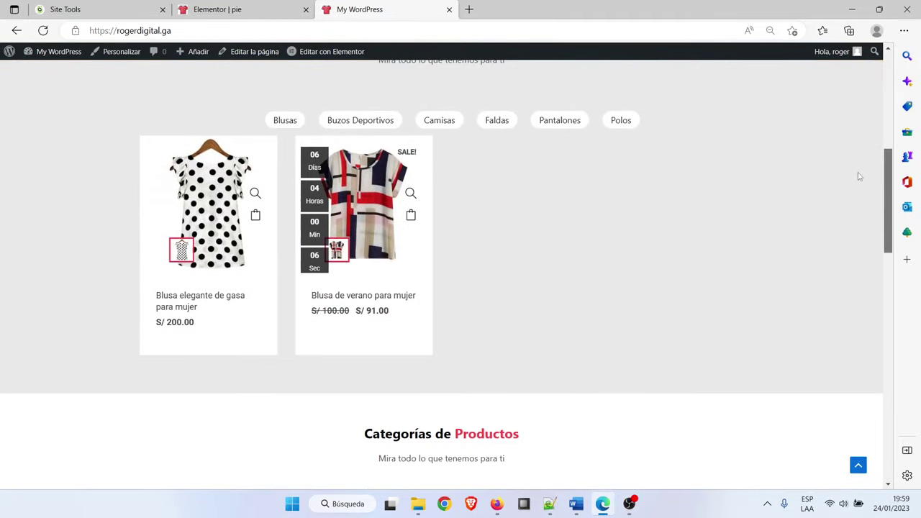
{"action": "scroll", "coordinate": [854, 210], "scroll_direction": "down", "scroll_amount": 10}
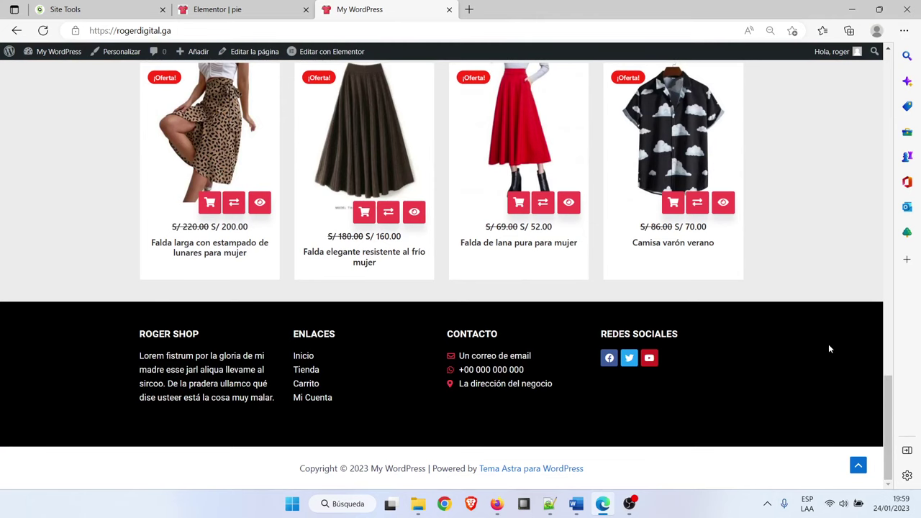
{"action": "key", "text": "ctrl+plus"}
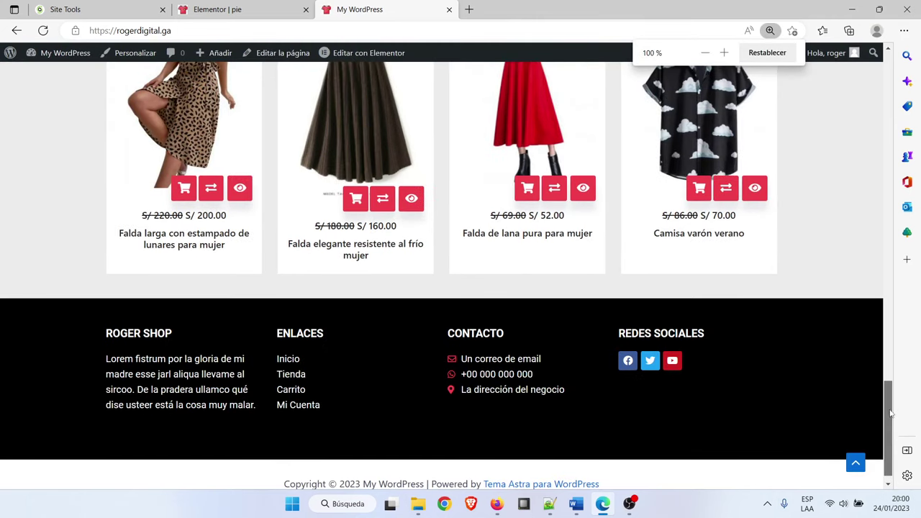
{"action": "left_click_drag", "start_coordinate": [891, 412], "coordinate": [823, 458]}
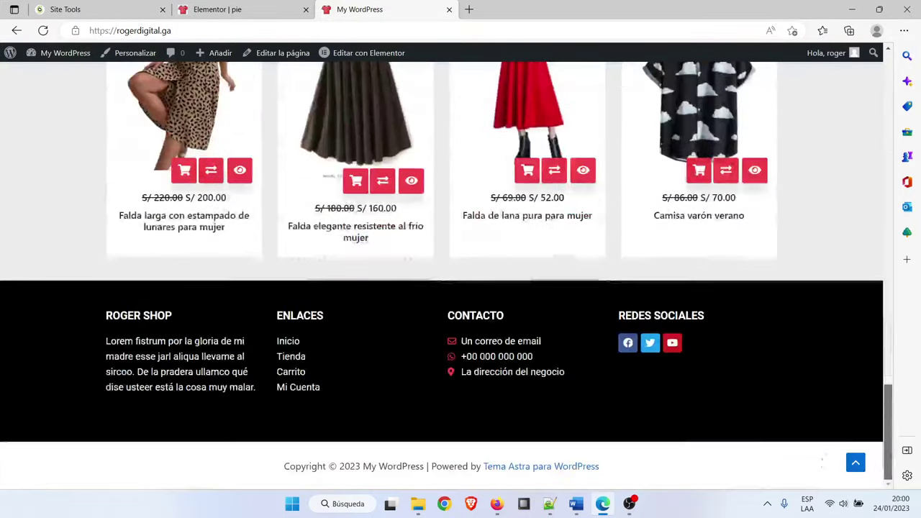
{"action": "left_click_drag", "start_coordinate": [297, 461], "coordinate": [460, 466]}
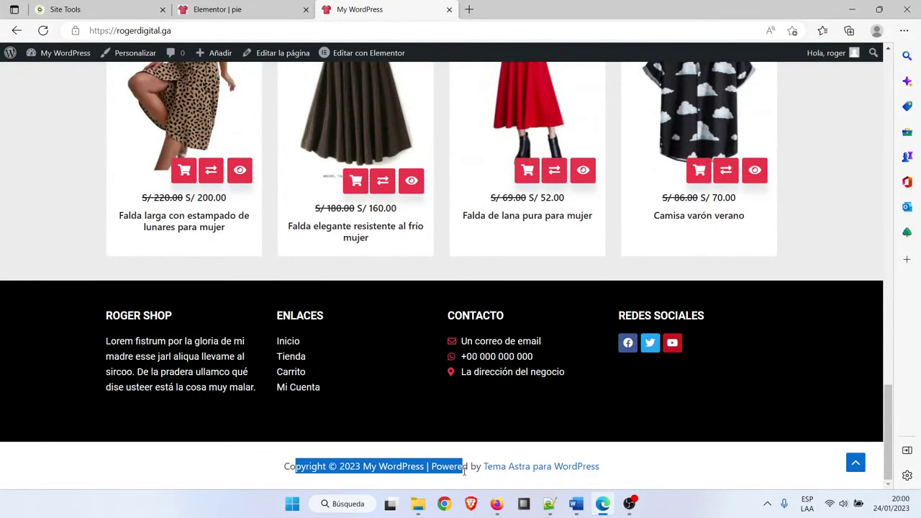
{"action": "left_click", "coordinate": [414, 464]}
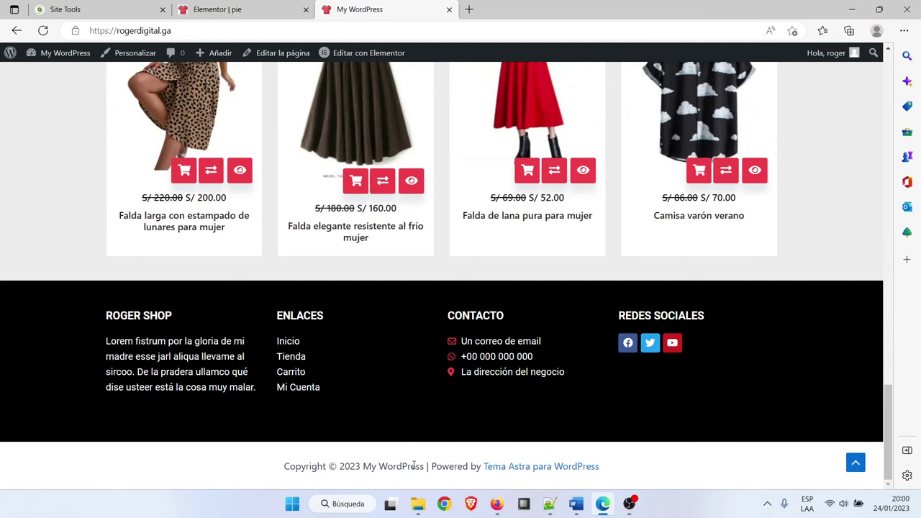
{"action": "right_click", "coordinate": [130, 53]}
Step: In the Astra Customizer's footer builder, remove the Copyright element and publish
{"action": "left_click", "coordinate": [179, 64]}
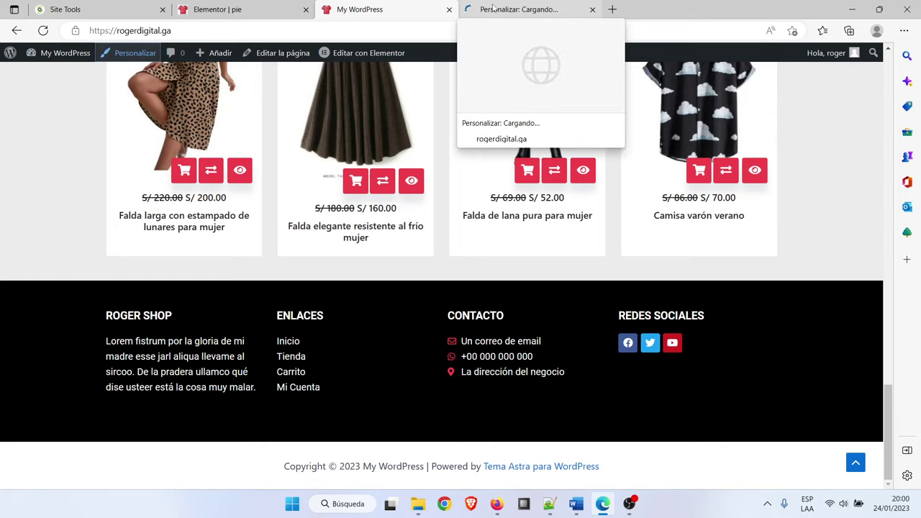
{"action": "left_click", "coordinate": [493, 9]}
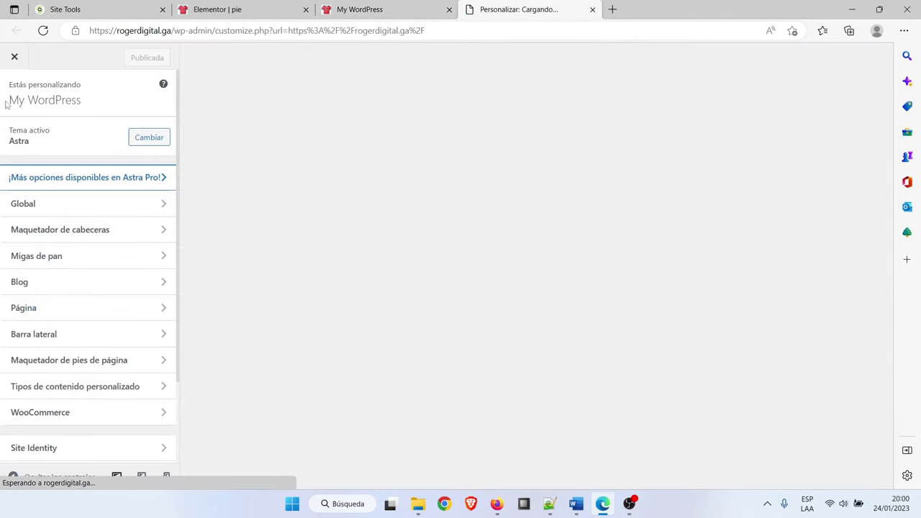
{"action": "scroll", "coordinate": [62, 273], "scroll_direction": "down", "scroll_amount": 2}
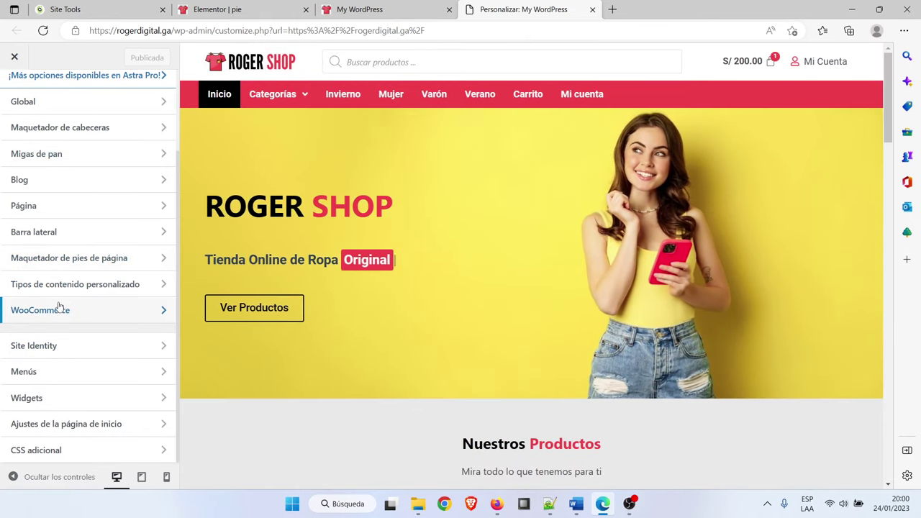
{"action": "left_click", "coordinate": [82, 258]}
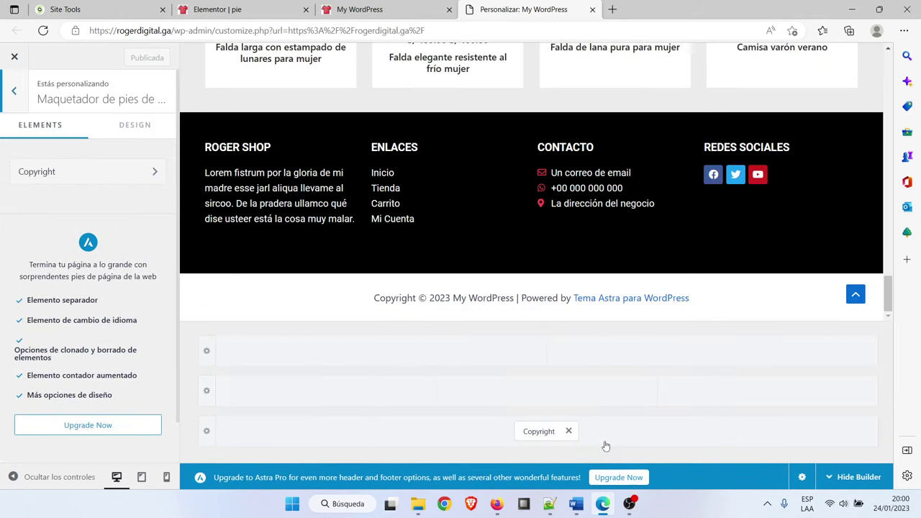
{"action": "left_click", "coordinate": [569, 431]}
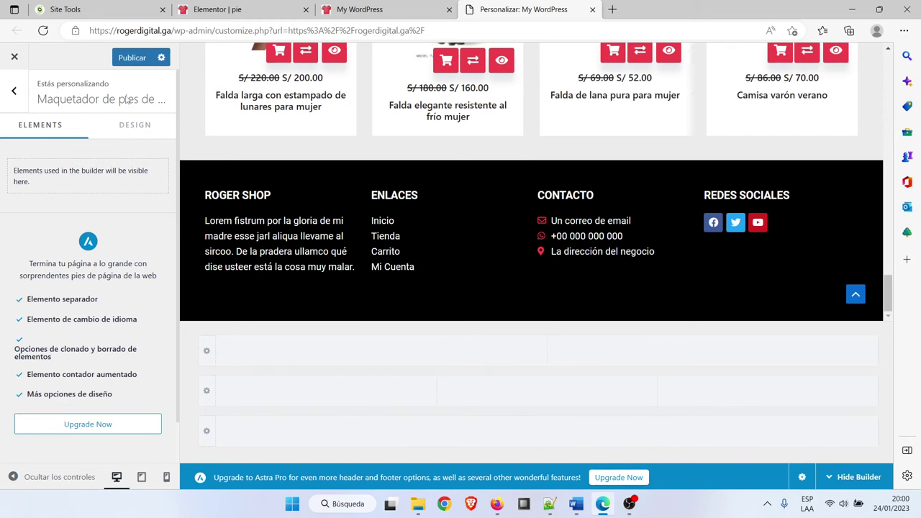
{"action": "left_click", "coordinate": [132, 57]}
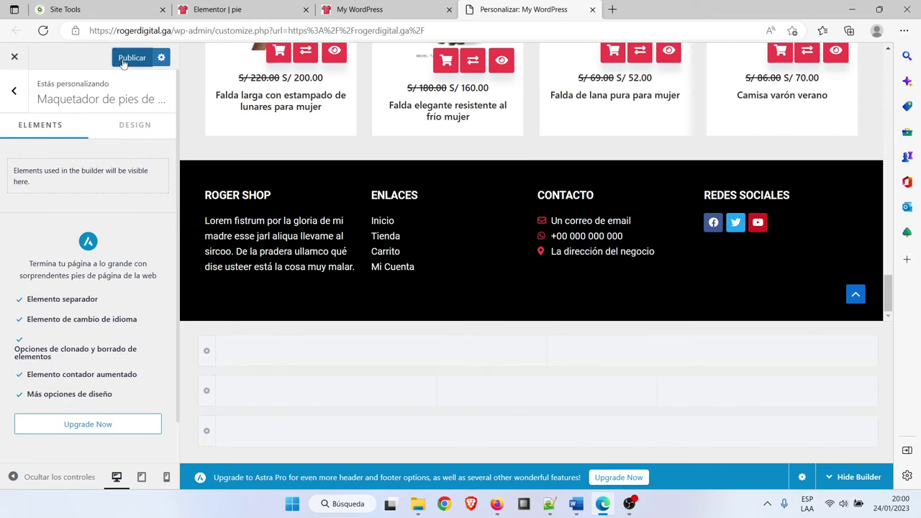
Step: Reload the live site to confirm the copyright bar is gone and close the Customizer
{"action": "left_click", "coordinate": [387, 5]}
{"action": "left_click", "coordinate": [43, 31]}
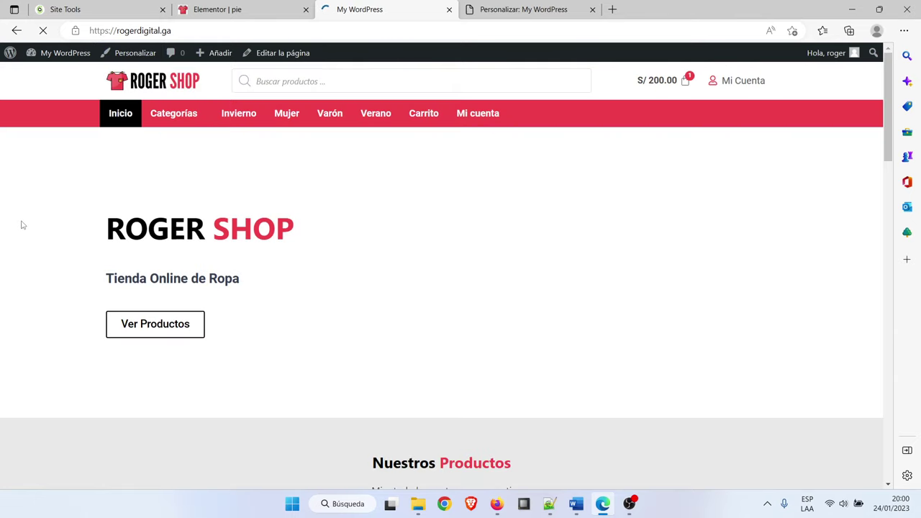
{"action": "scroll", "coordinate": [21, 226], "scroll_direction": "down", "scroll_amount": 15}
{"action": "scroll", "coordinate": [22, 226], "scroll_direction": "down", "scroll_amount": 5}
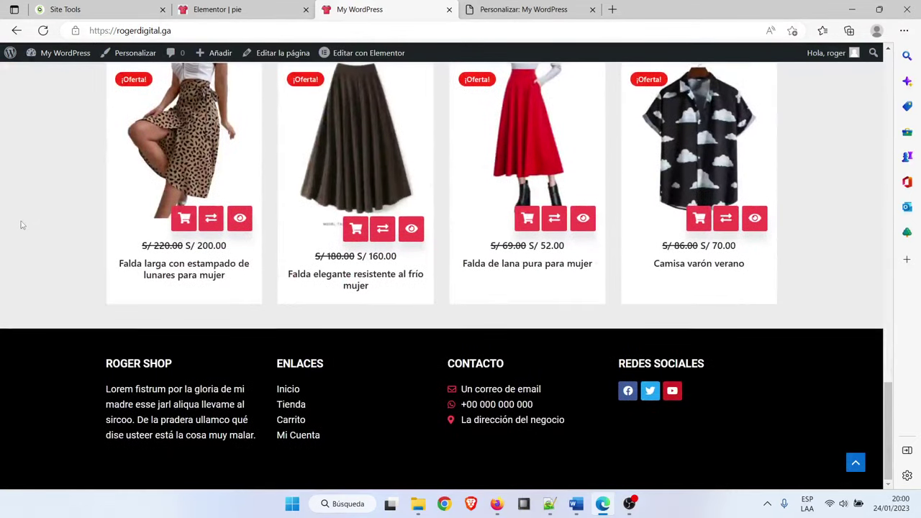
{"action": "left_click", "coordinate": [581, 13]}
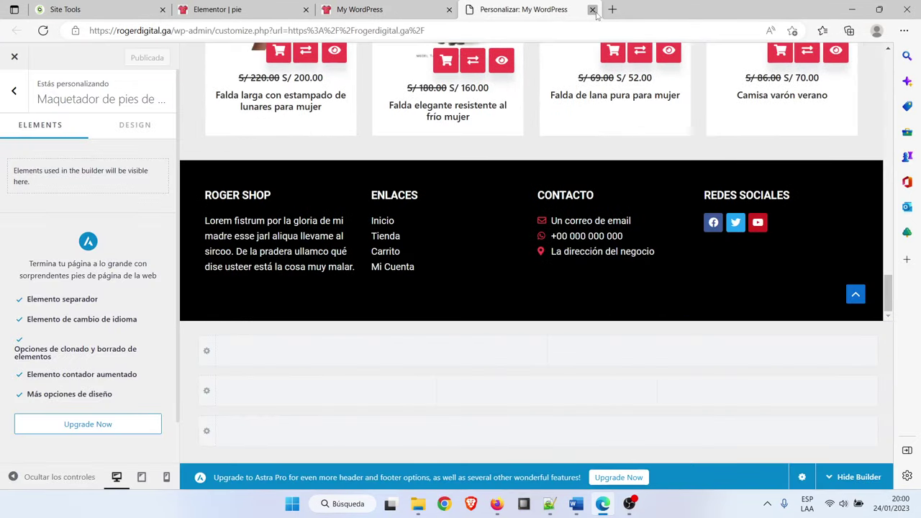
{"action": "left_click", "coordinate": [592, 9]}
{"action": "scroll", "coordinate": [30, 371], "scroll_direction": "up", "scroll_amount": 15}
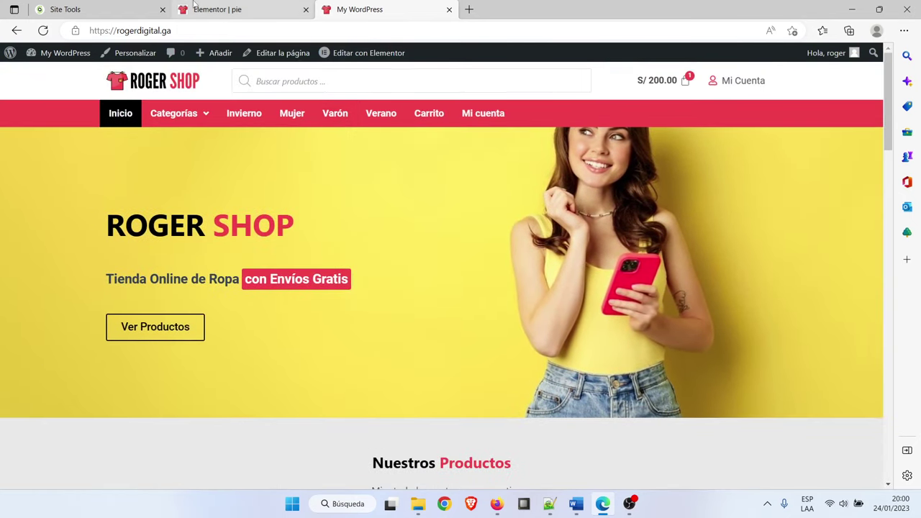
Step: Switch the Elementor footer editor to the mobile device preview
{"action": "left_click", "coordinate": [187, 10]}
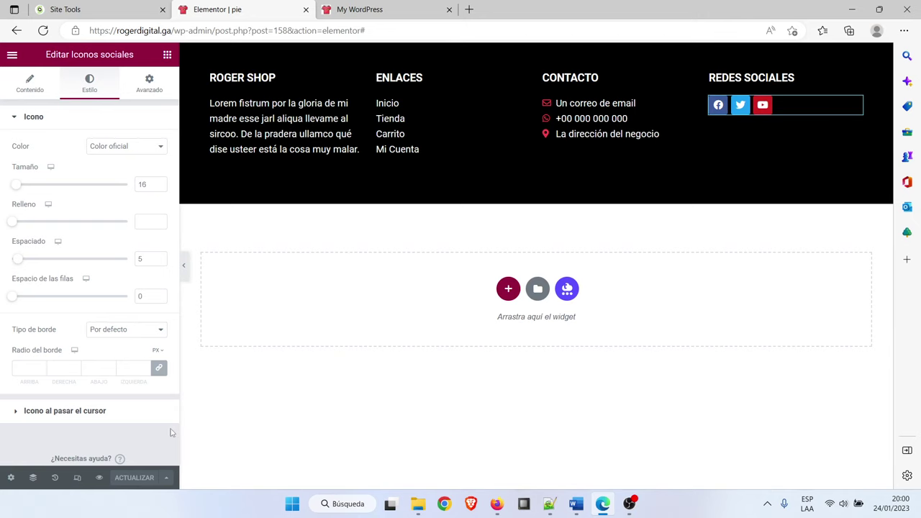
{"action": "left_click", "coordinate": [77, 477]}
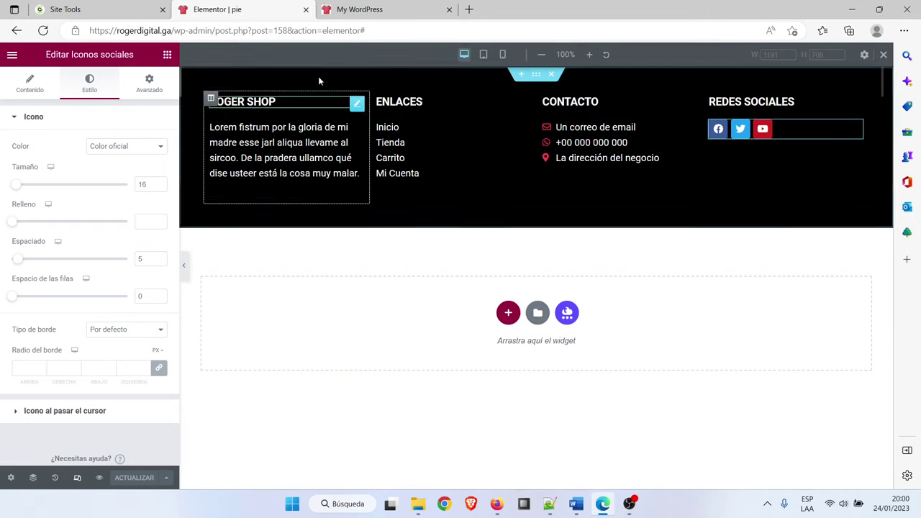
{"action": "left_click", "coordinate": [502, 55]}
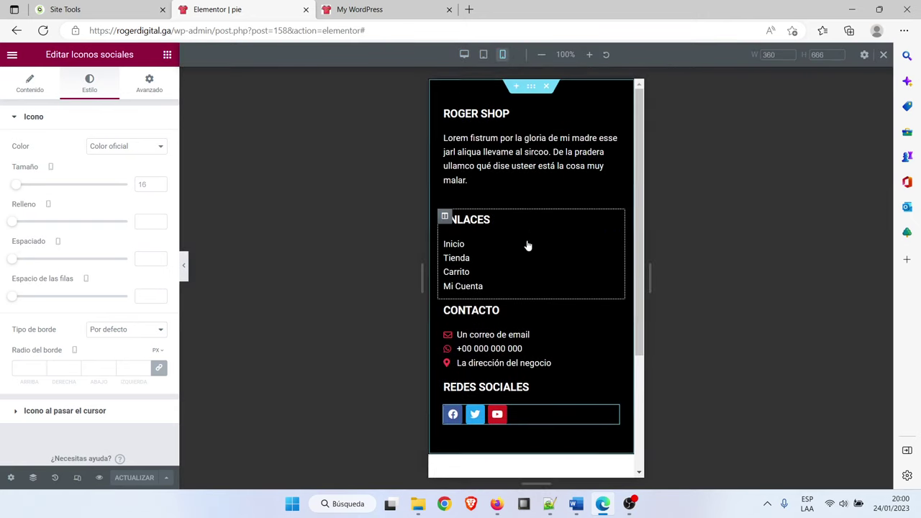
{"action": "scroll", "coordinate": [672, 288], "scroll_direction": "down", "scroll_amount": 2}
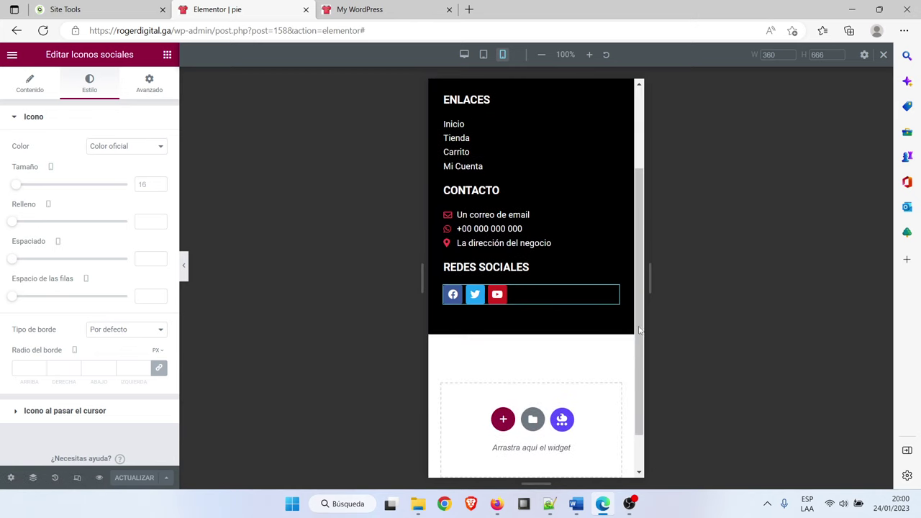
{"action": "left_click_drag", "start_coordinate": [639, 329], "coordinate": [687, 213]}
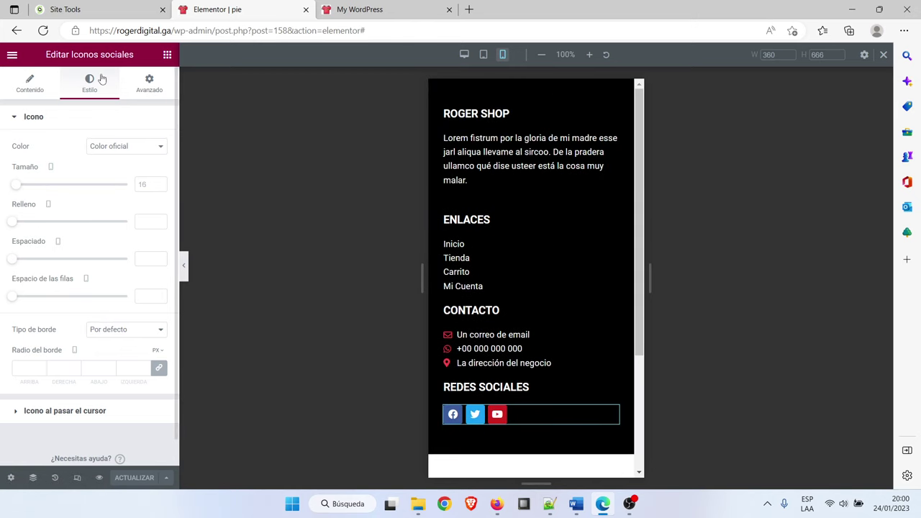
Step: Add an Espaciador of 20 below the ROGER SHOP text
{"action": "left_click", "coordinate": [167, 53]}
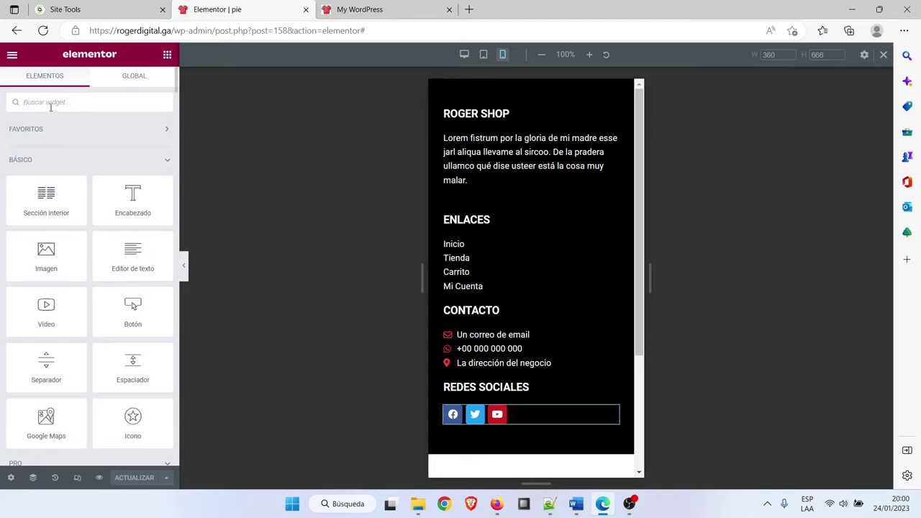
{"action": "left_click", "coordinate": [50, 102]}
{"action": "type", "text": "sep"}
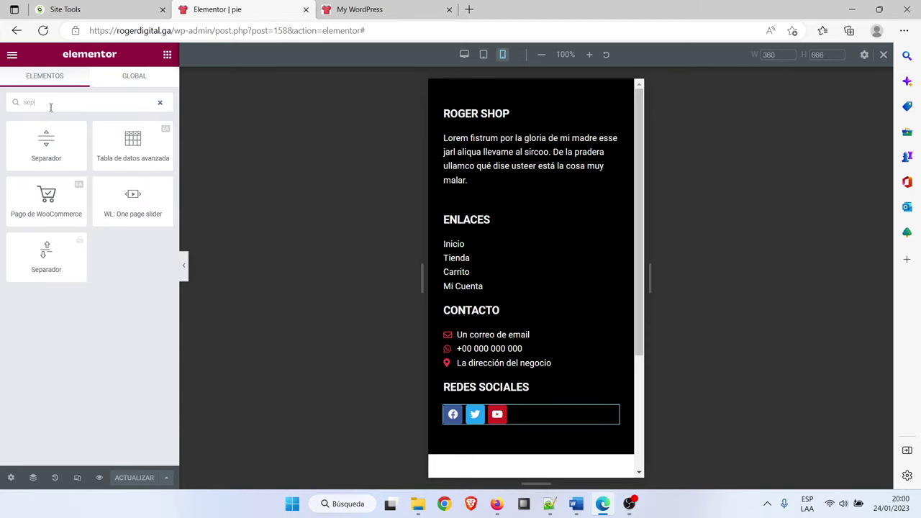
{"action": "key", "text": "BackSpace"}
{"action": "key", "text": "BackSpace"}
{"action": "key", "text": "BackSpace"}
{"action": "type", "text": "esp"}
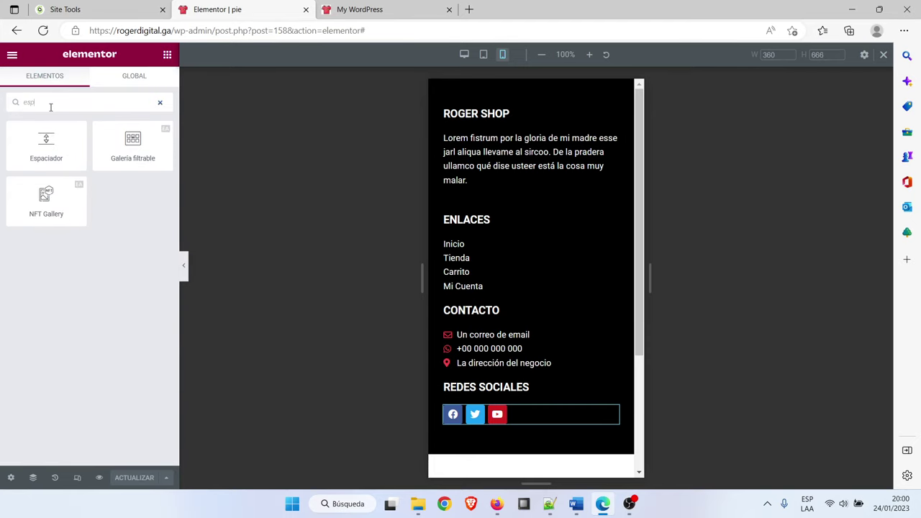
{"action": "left_click_drag", "start_coordinate": [45, 144], "coordinate": [511, 219]}
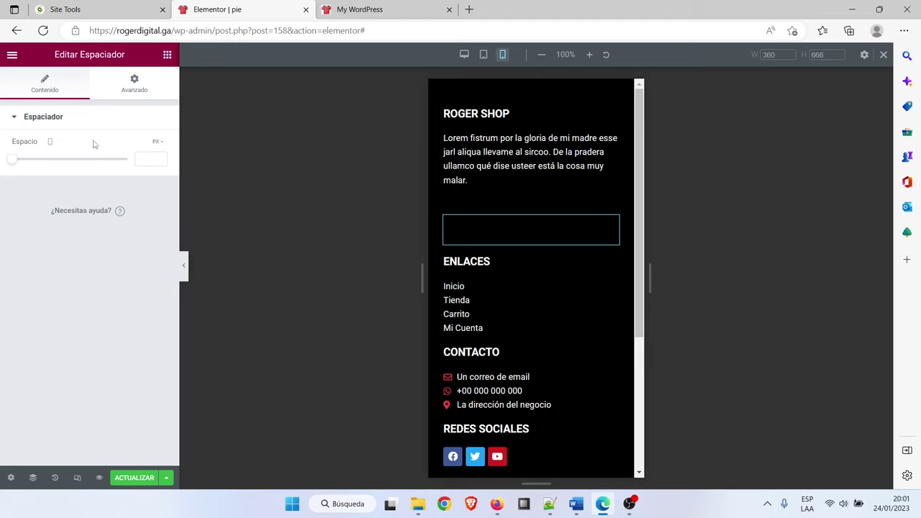
{"action": "type", "text": "20"}
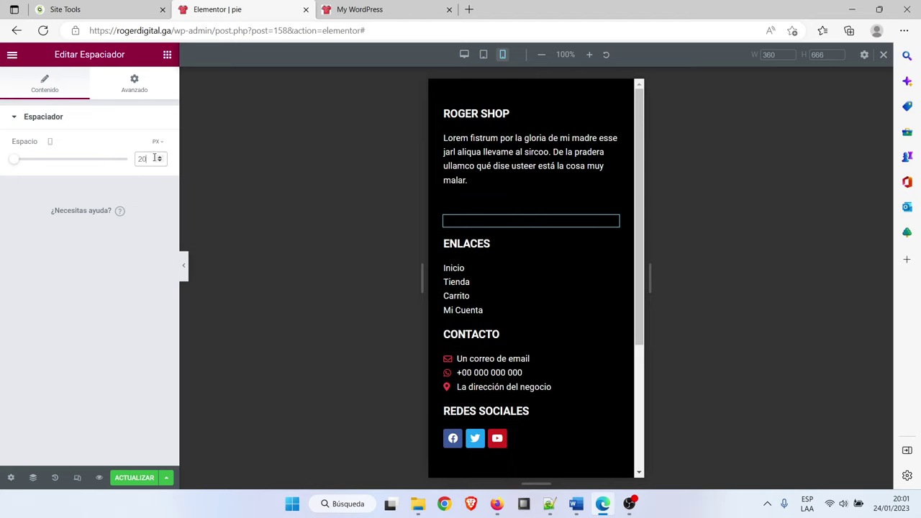
{"action": "right_click", "coordinate": [611, 224]}
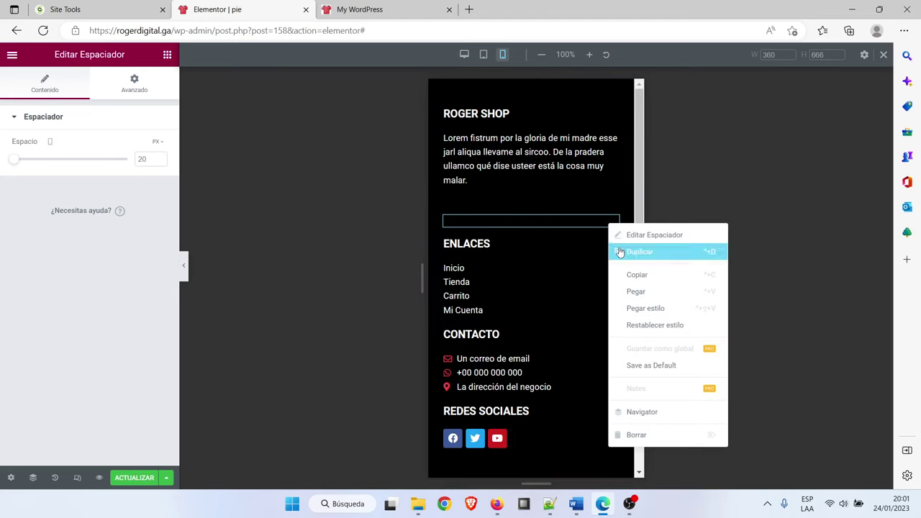
{"action": "left_click", "coordinate": [617, 249]}
{"action": "right_click", "coordinate": [613, 246]}
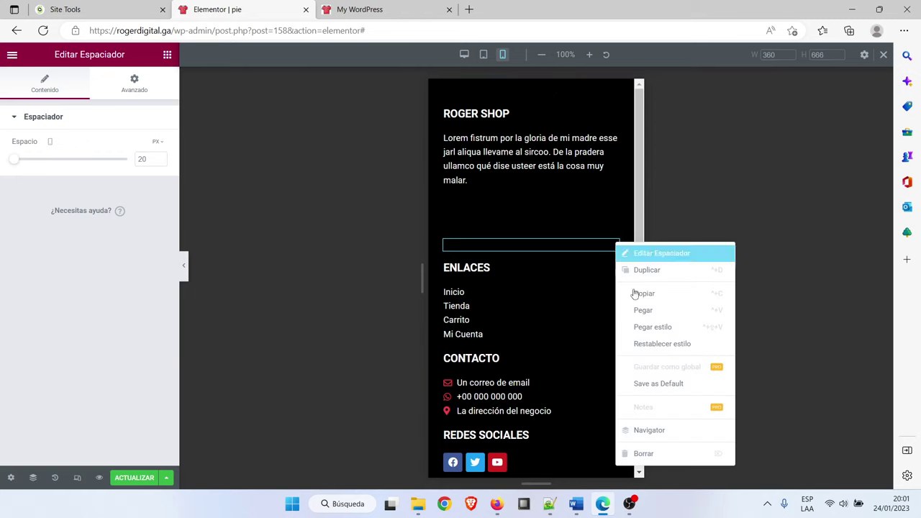
{"action": "left_click", "coordinate": [625, 451]}
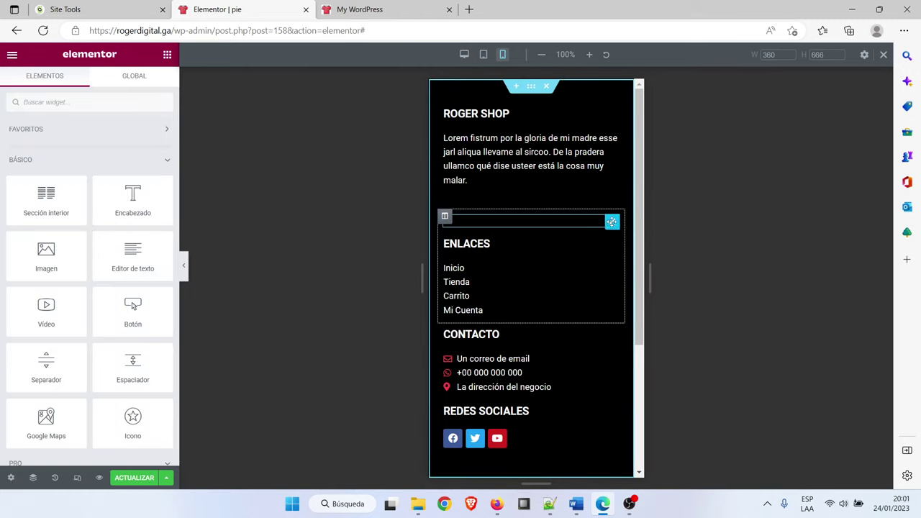
Step: Hide the spacer on desktop and tablet via its Adaptabilidad settings
{"action": "left_click", "coordinate": [612, 223]}
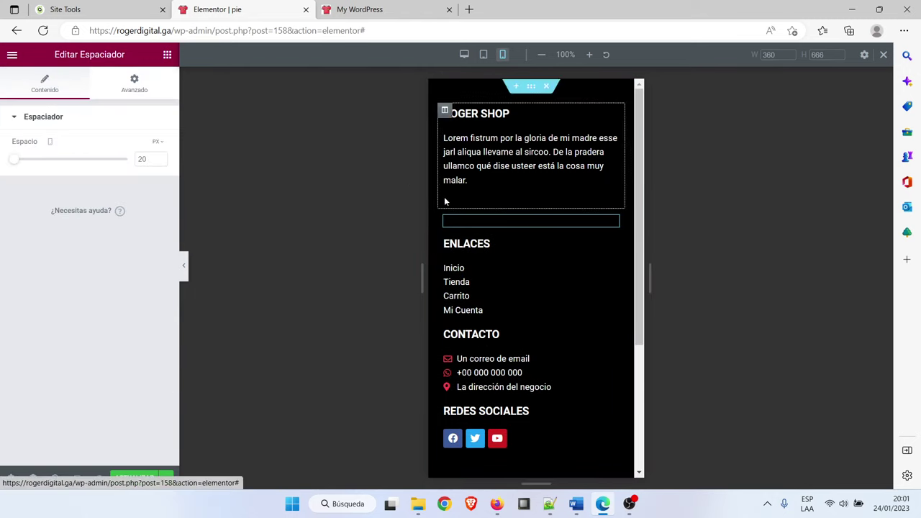
{"action": "left_click", "coordinate": [134, 83]}
{"action": "scroll", "coordinate": [71, 333], "scroll_direction": "down", "scroll_amount": 3}
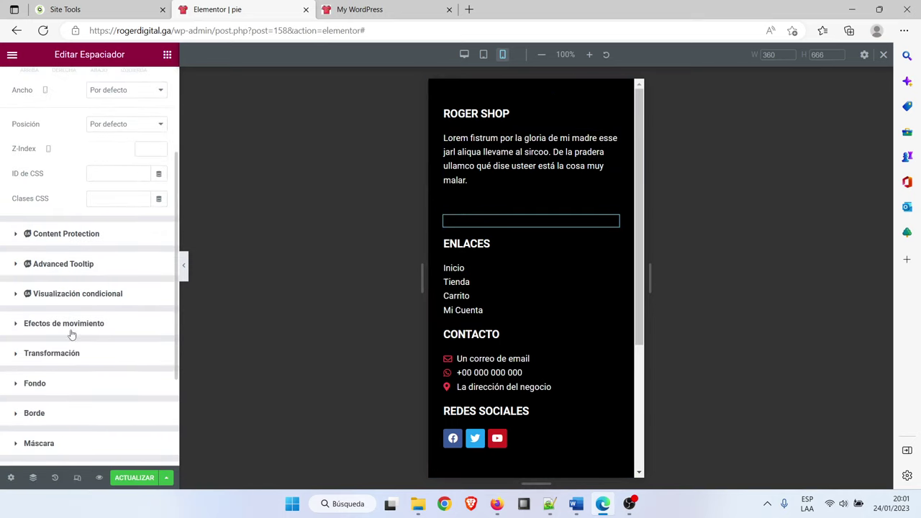
{"action": "scroll", "coordinate": [63, 358], "scroll_direction": "down", "scroll_amount": 2}
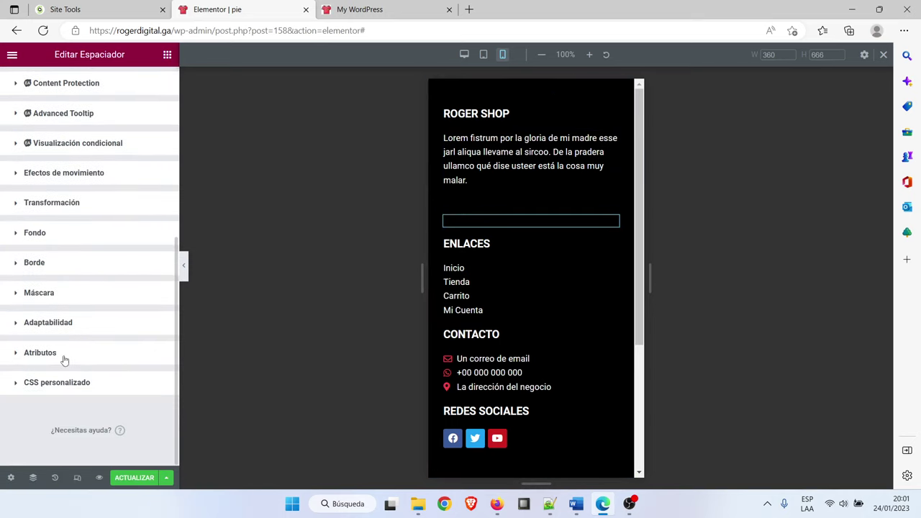
{"action": "left_click", "coordinate": [53, 318]}
{"action": "scroll", "coordinate": [76, 331], "scroll_direction": "down", "scroll_amount": 2}
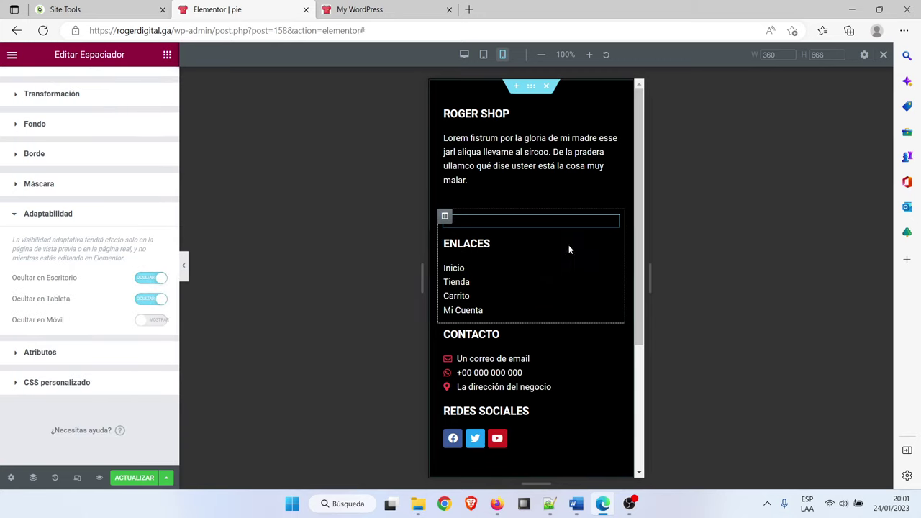
Step: Duplicate the spacer above the CONTACTO and REDES SOCIALES headings
{"action": "right_click", "coordinate": [616, 222]}
{"action": "left_click", "coordinate": [638, 248]}
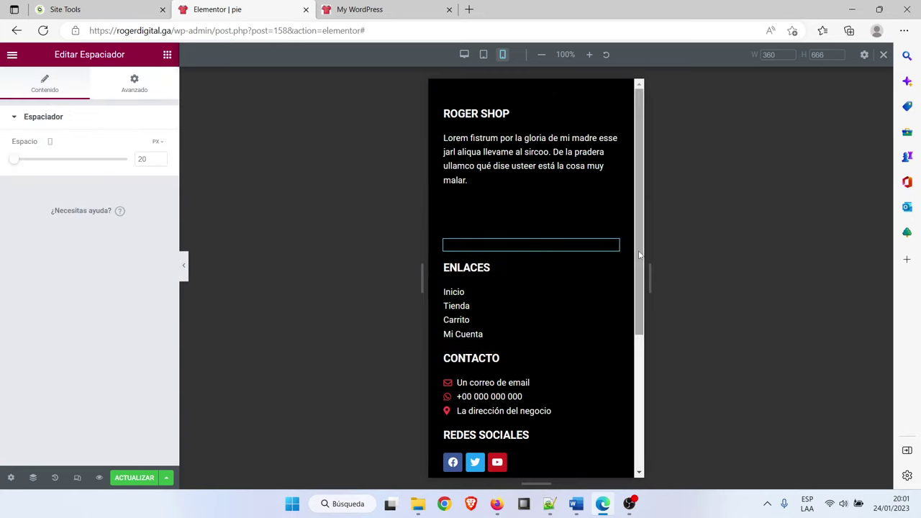
{"action": "left_click_drag", "start_coordinate": [613, 246], "coordinate": [551, 341]}
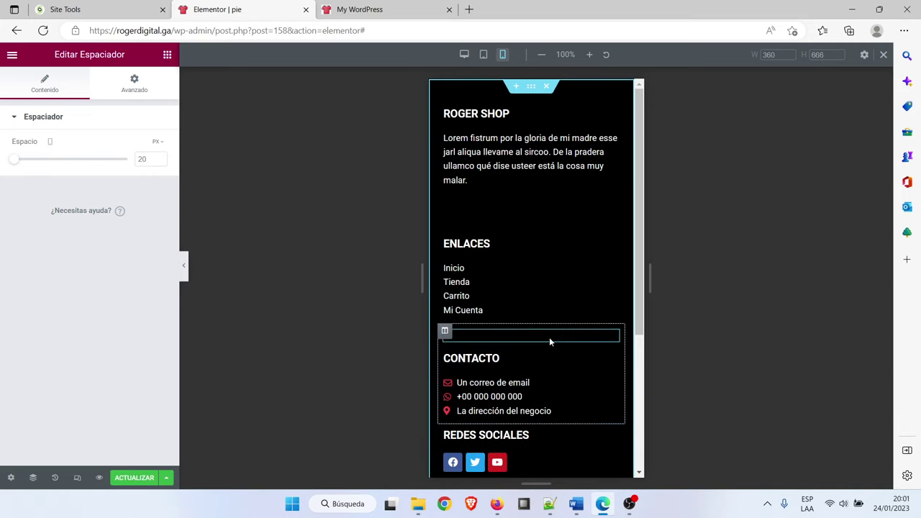
{"action": "scroll", "coordinate": [576, 375], "scroll_direction": "down", "scroll_amount": 1}
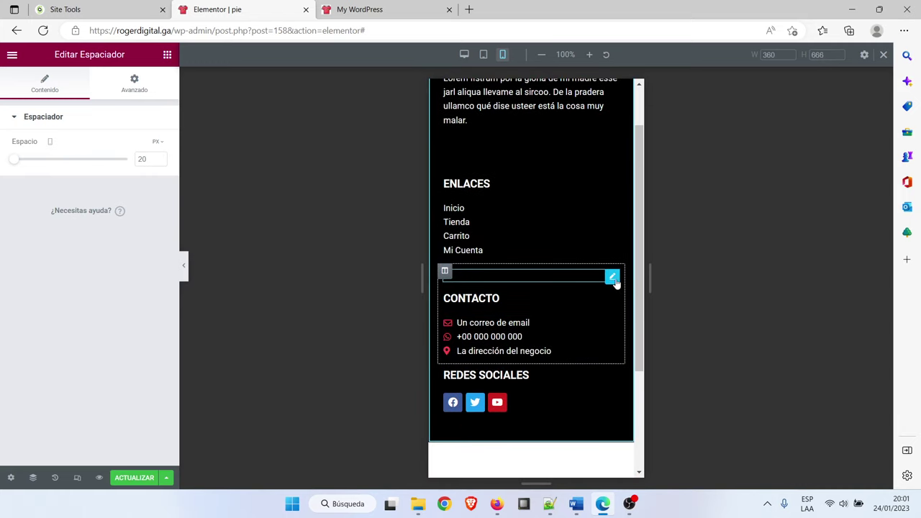
{"action": "right_click", "coordinate": [613, 276]}
{"action": "left_click", "coordinate": [630, 295]}
{"action": "left_click_drag", "start_coordinate": [615, 310], "coordinate": [601, 370]}
Step: Preview the mobile footer full-width to check the new spacing
{"action": "left_click", "coordinate": [185, 267]}
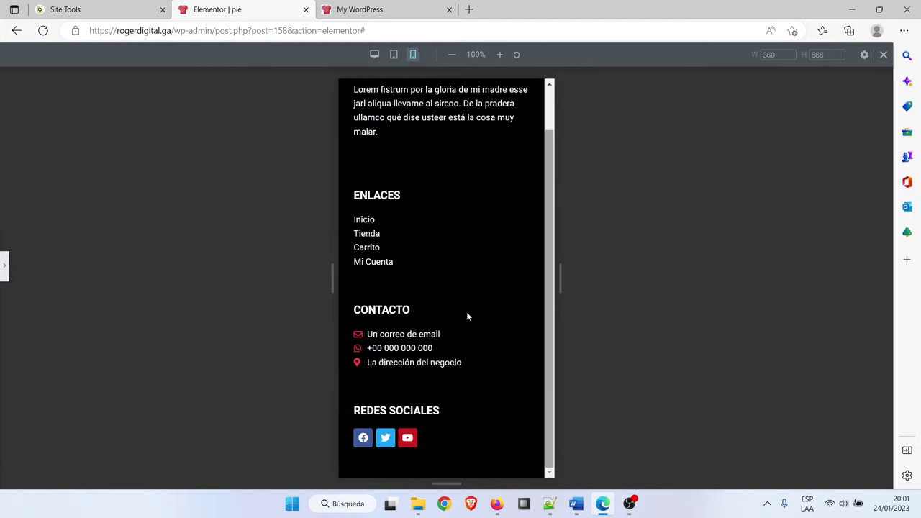
{"action": "scroll", "coordinate": [443, 323], "scroll_direction": "up", "scroll_amount": 1}
{"action": "scroll", "coordinate": [442, 323], "scroll_direction": "down", "scroll_amount": 1}
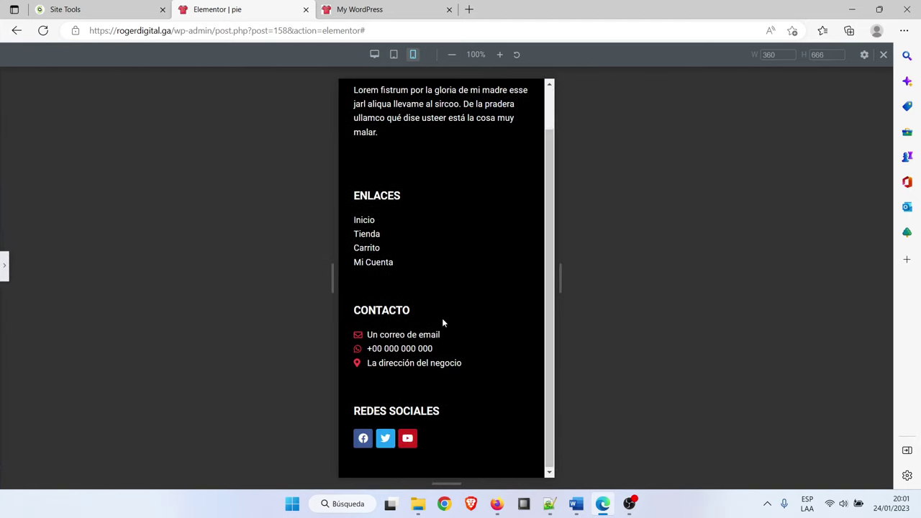
{"action": "scroll", "coordinate": [443, 323], "scroll_direction": "up", "scroll_amount": 1}
{"action": "left_click", "coordinate": [4, 265]}
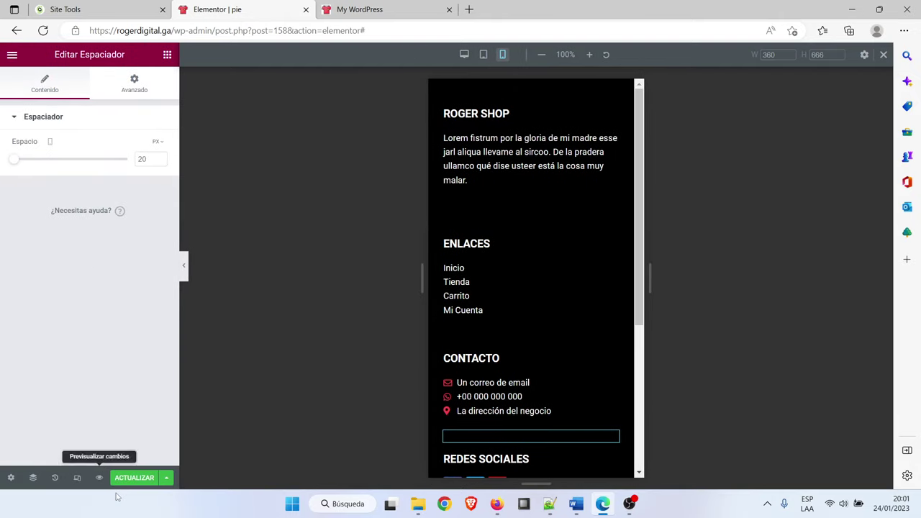
{"action": "left_click", "coordinate": [12, 54]}
Step: Exit the Elementor editor and go to ShopLentor's Template Builder in WordPress admin
{"action": "left_click", "coordinate": [97, 287]}
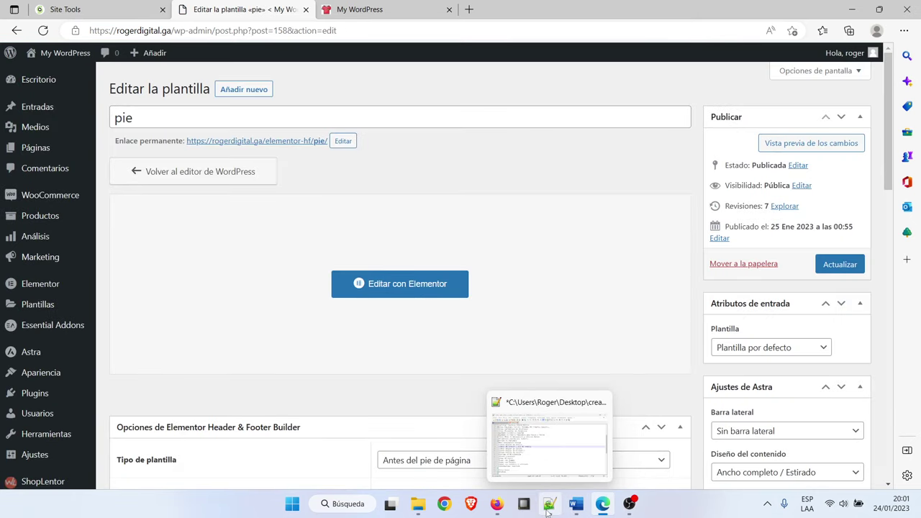
{"action": "left_click", "coordinate": [547, 503]}
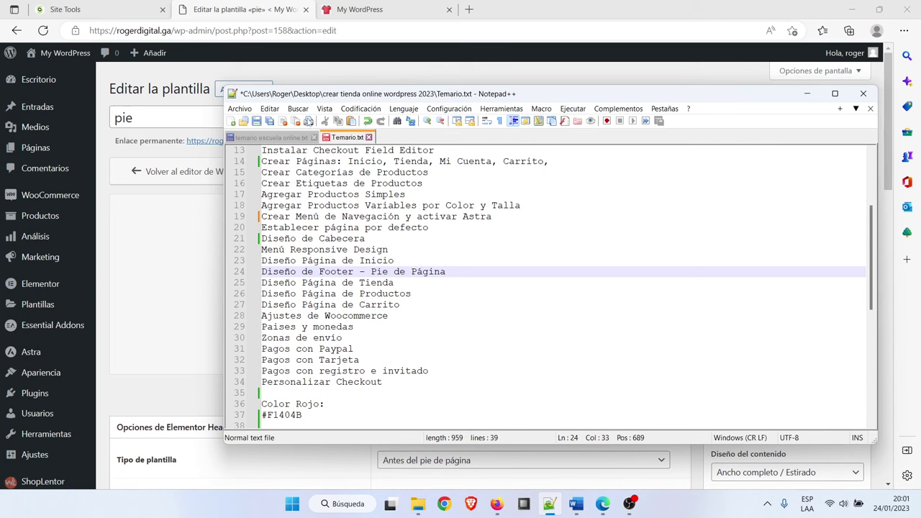
{"action": "left_click", "coordinate": [219, 5]}
{"action": "scroll", "coordinate": [28, 331], "scroll_direction": "down", "scroll_amount": 3}
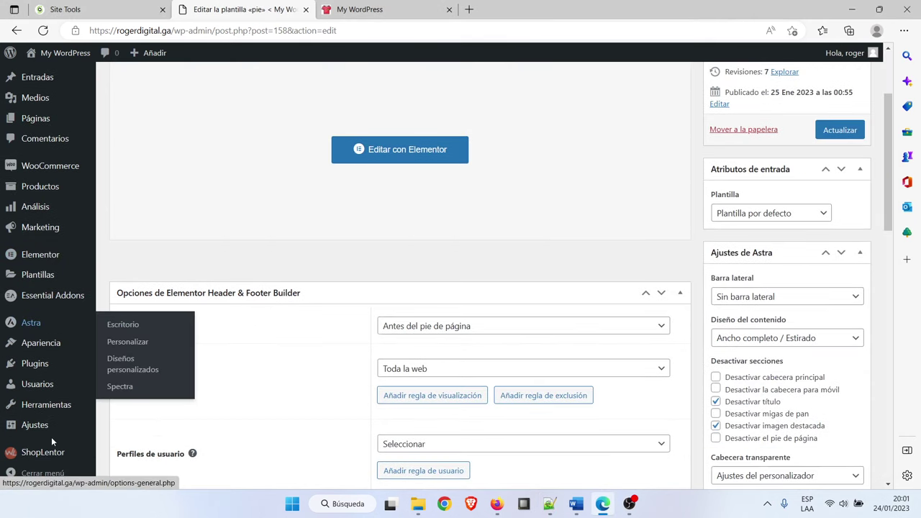
{"action": "mouse_move", "coordinate": [48, 461]}
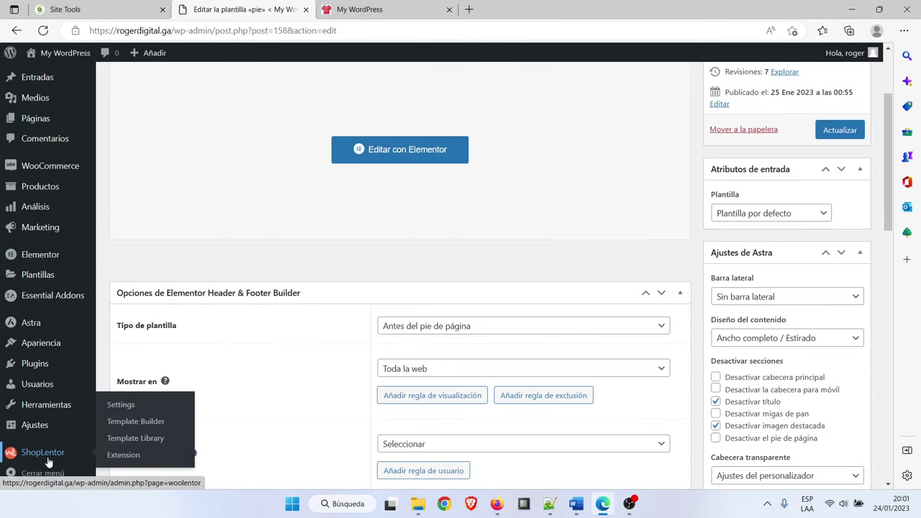
{"action": "left_click", "coordinate": [154, 423]}
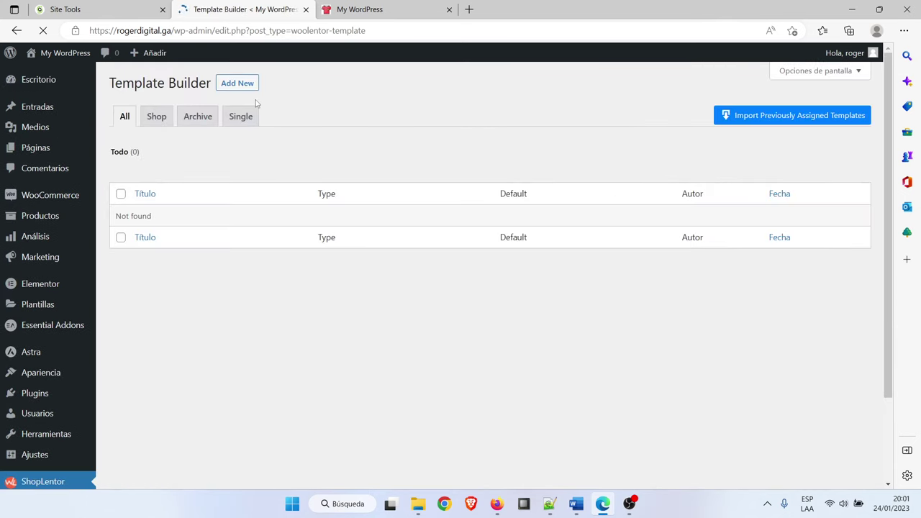
Step: Add a default Shop-type template 'tienda', save it, and edit it with Elementor
{"action": "left_click", "coordinate": [238, 83]}
{"action": "left_click", "coordinate": [368, 209]}
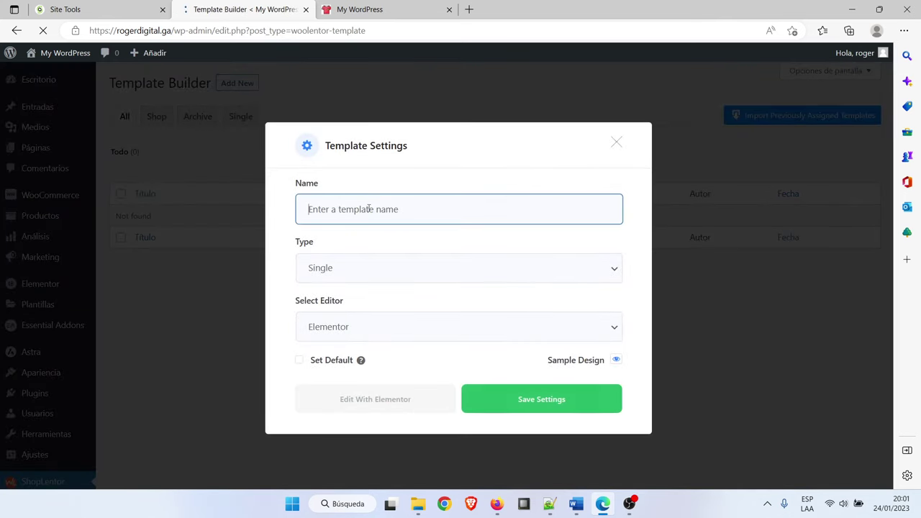
{"action": "type", "text": "tienda"}
{"action": "left_click", "coordinate": [344, 281]}
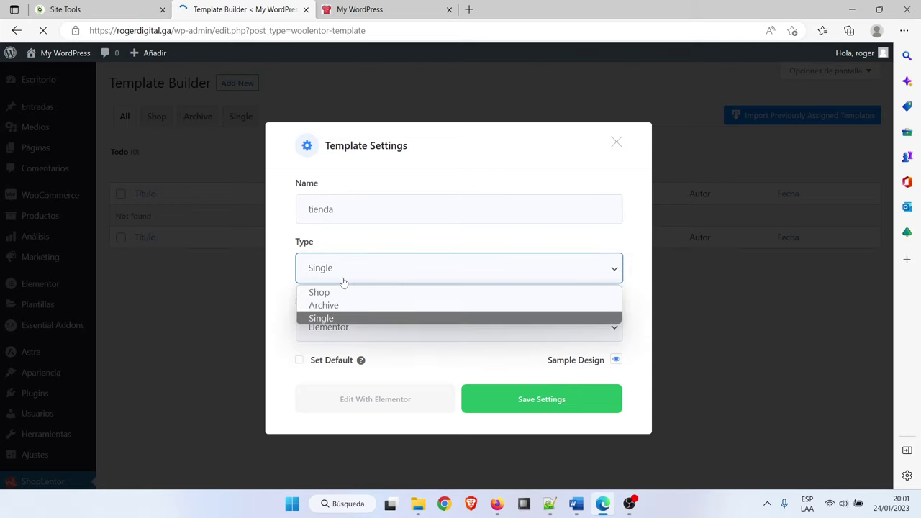
{"action": "left_click", "coordinate": [339, 294]}
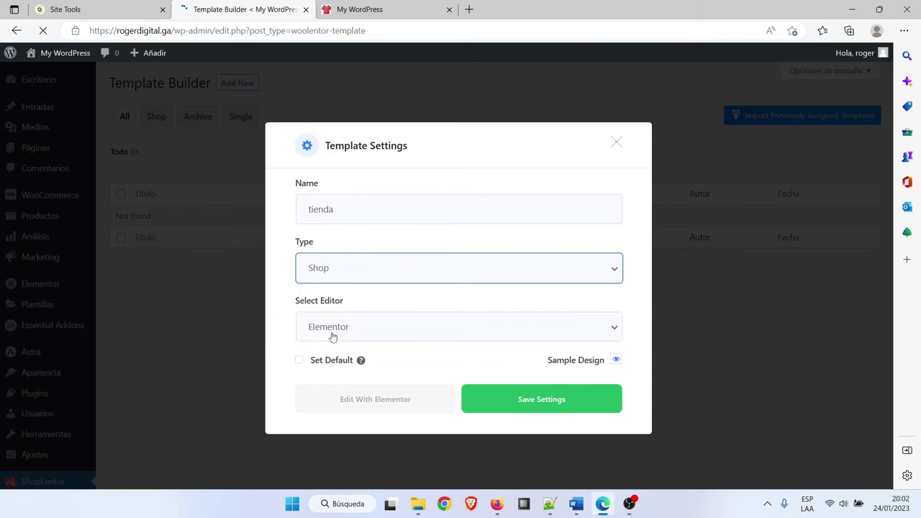
{"action": "left_click", "coordinate": [292, 369]}
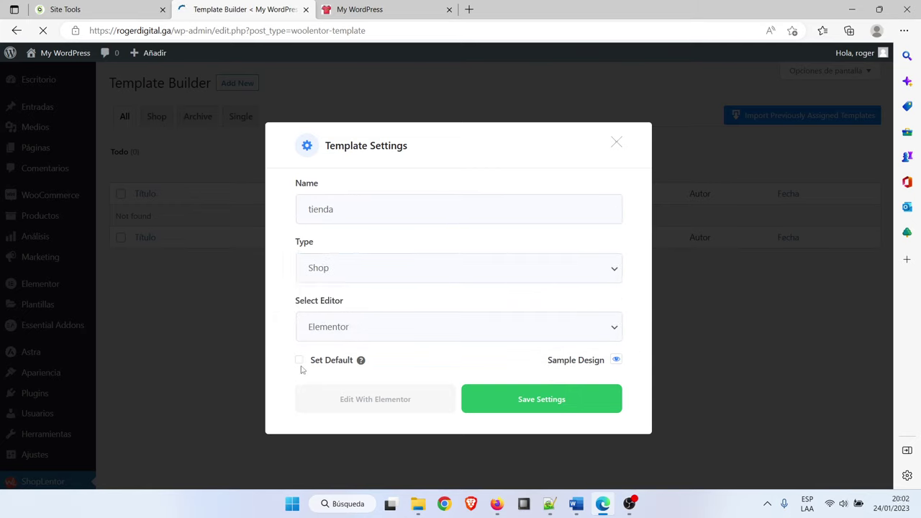
{"action": "left_click", "coordinate": [546, 404]}
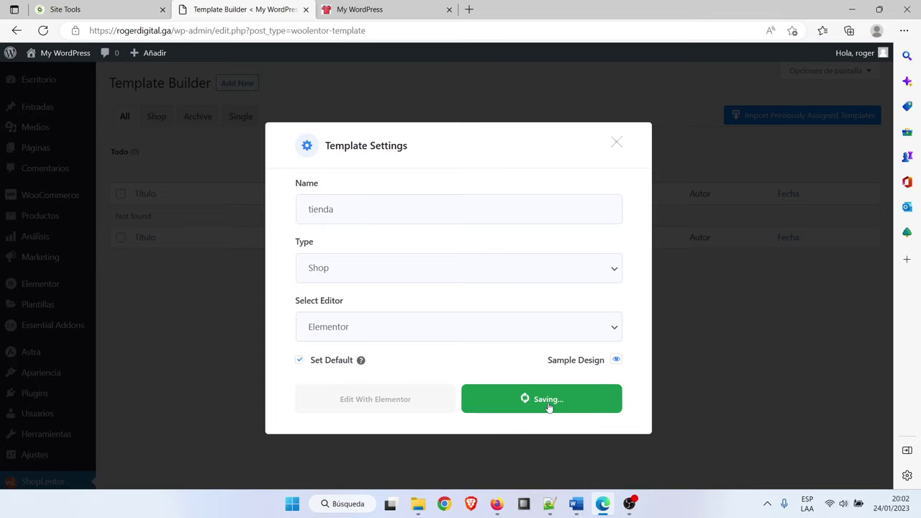
{"action": "left_click", "coordinate": [374, 405]}
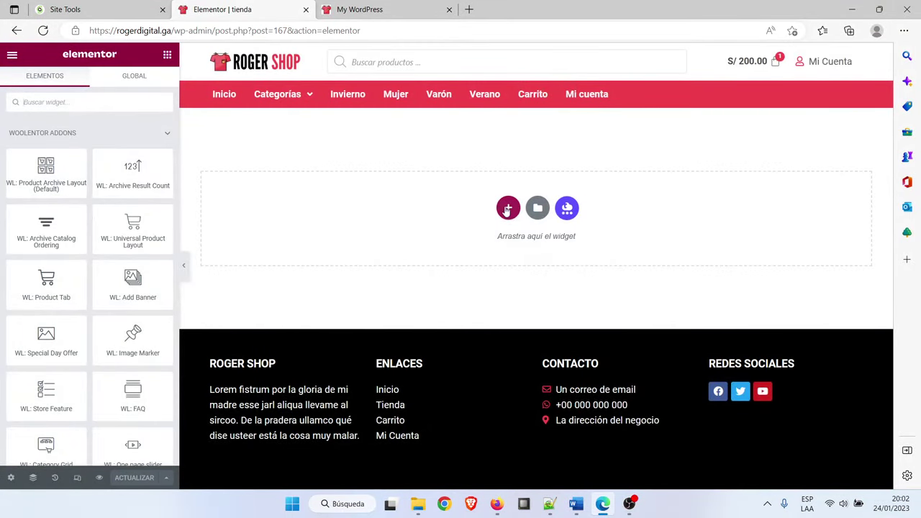
Step: Add a single-column section at the top and place the WL: Archive Title widget in it
{"action": "left_click", "coordinate": [507, 208]}
{"action": "left_click", "coordinate": [374, 244]}
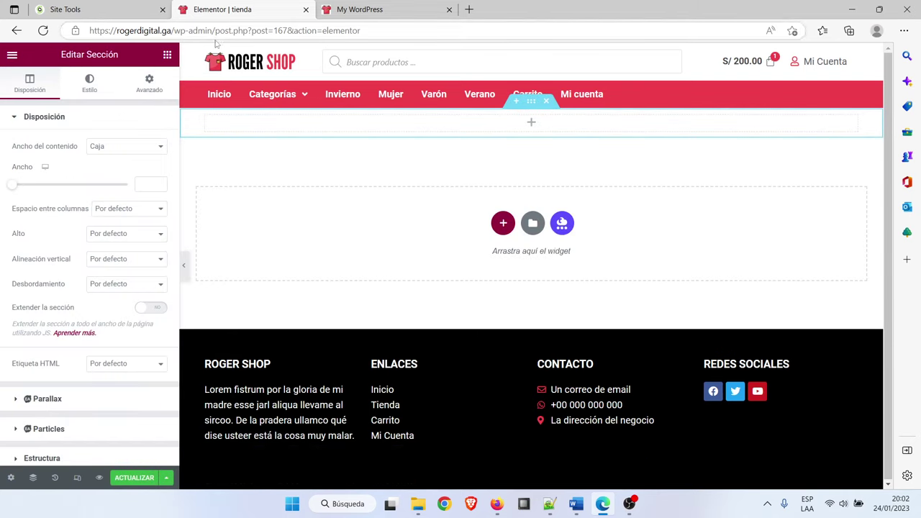
{"action": "left_click", "coordinate": [166, 57]}
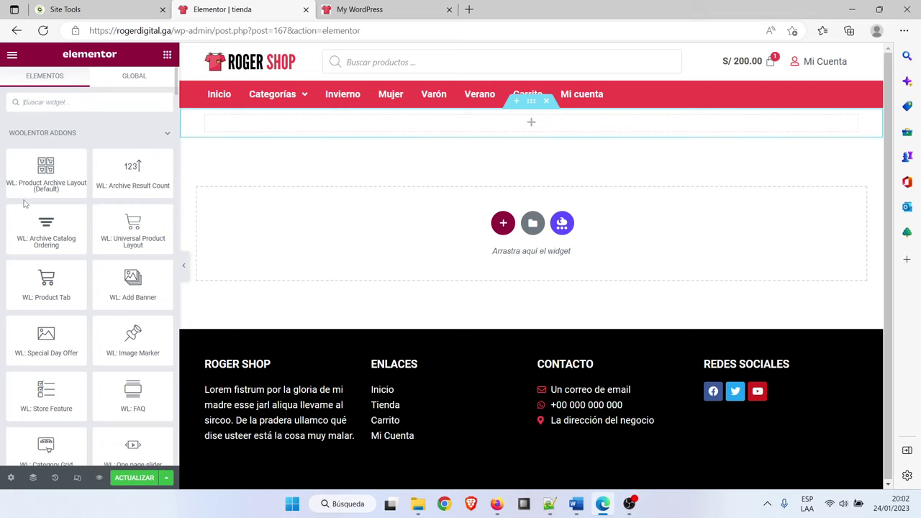
{"action": "left_click", "coordinate": [72, 103]}
{"action": "type", "text": "titl"}
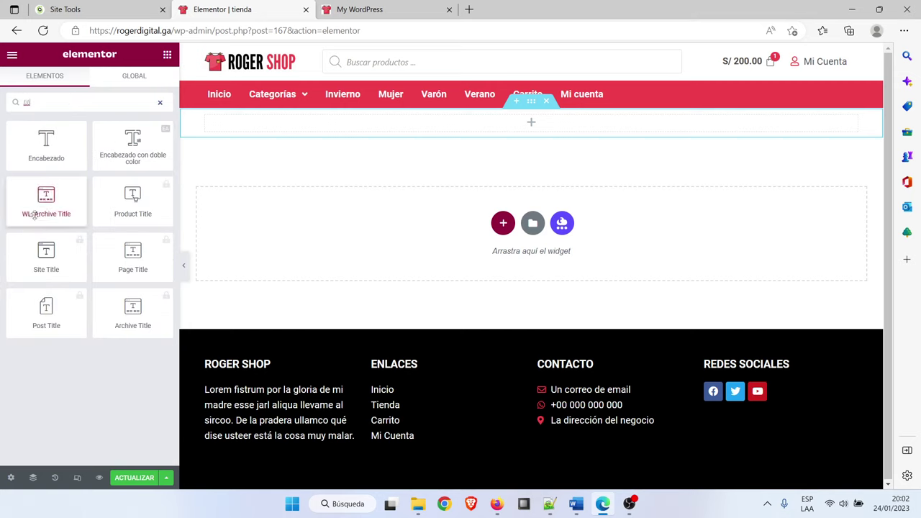
{"action": "left_click_drag", "start_coordinate": [34, 221], "coordinate": [530, 127]}
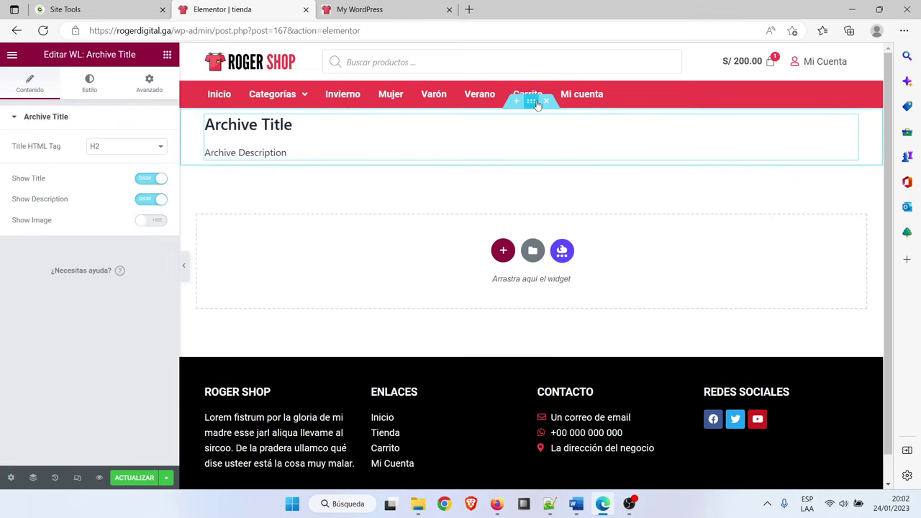
Step: Give the section a classic light grey background colour
{"action": "left_click", "coordinate": [533, 102]}
{"action": "left_click", "coordinate": [92, 94]}
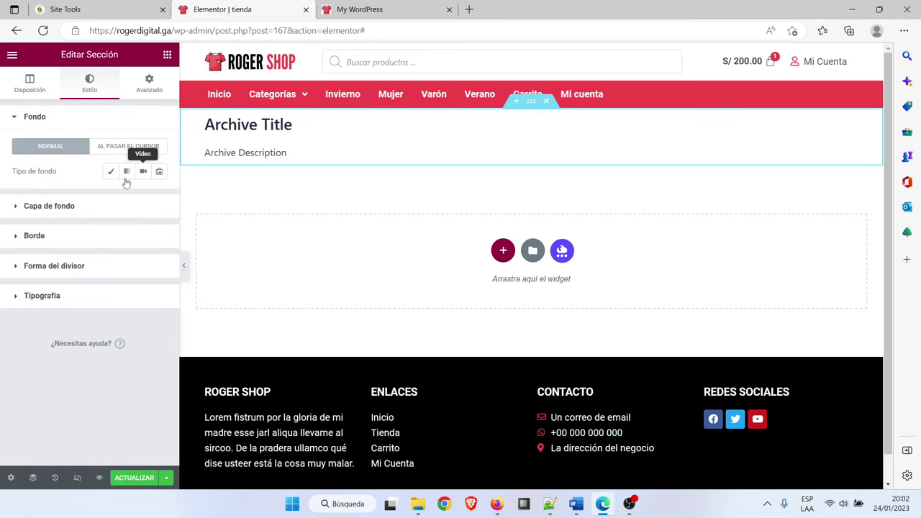
{"action": "left_click", "coordinate": [109, 175]}
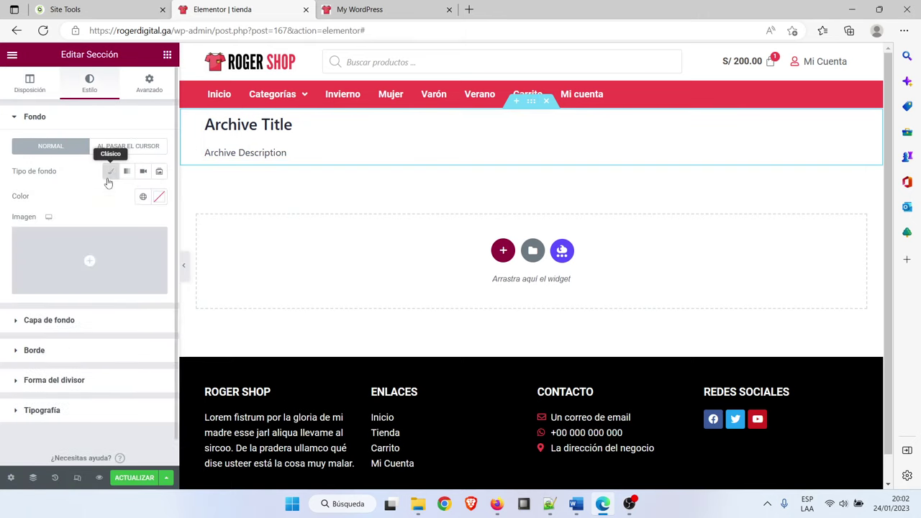
{"action": "left_click", "coordinate": [158, 197]}
{"action": "left_click_drag", "start_coordinate": [89, 237], "coordinate": [2, 249]}
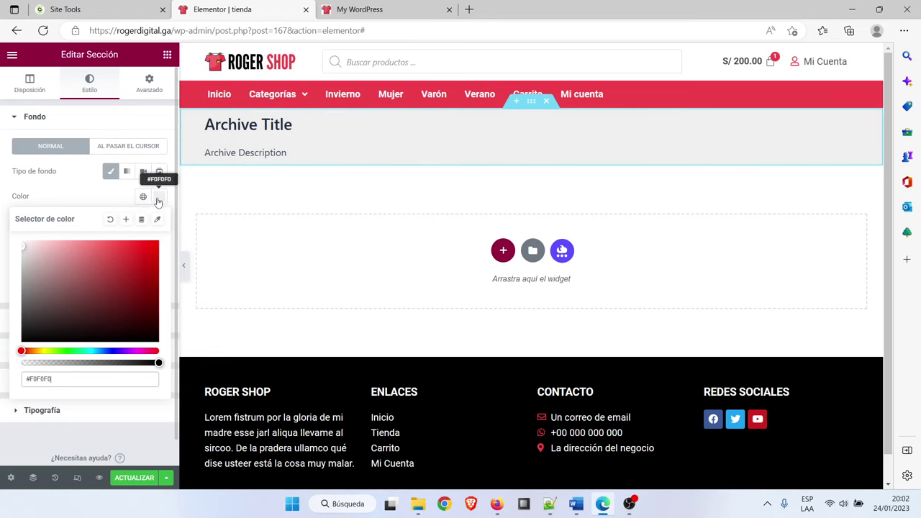
{"action": "left_click", "coordinate": [149, 85]}
Step: Set the section's padding to 30 top and 30 bottom, then preview it full width
{"action": "left_click", "coordinate": [148, 87]}
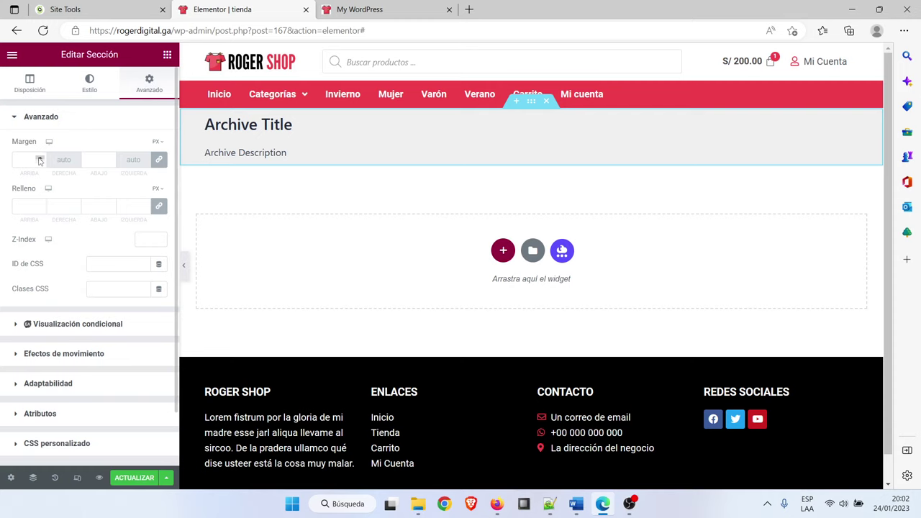
{"action": "left_click", "coordinate": [158, 206]}
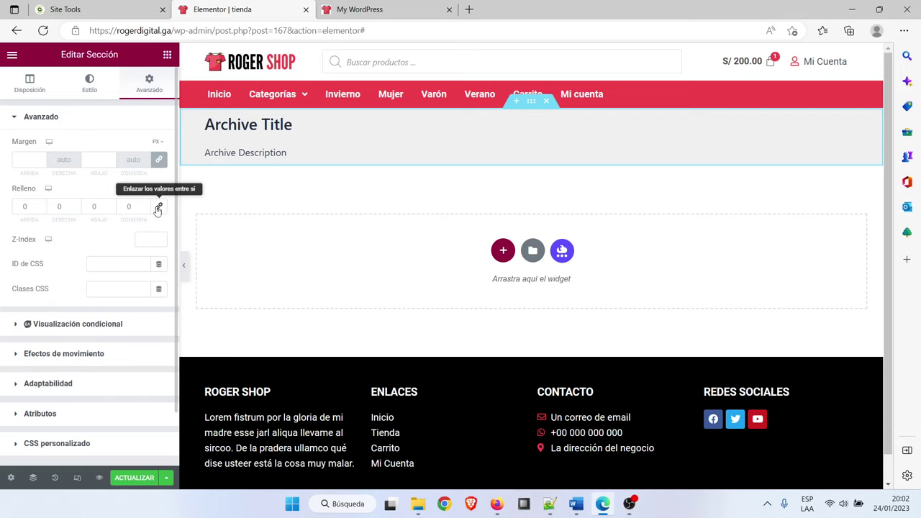
{"action": "left_click", "coordinate": [20, 207]}
{"action": "type", "text": "30"}
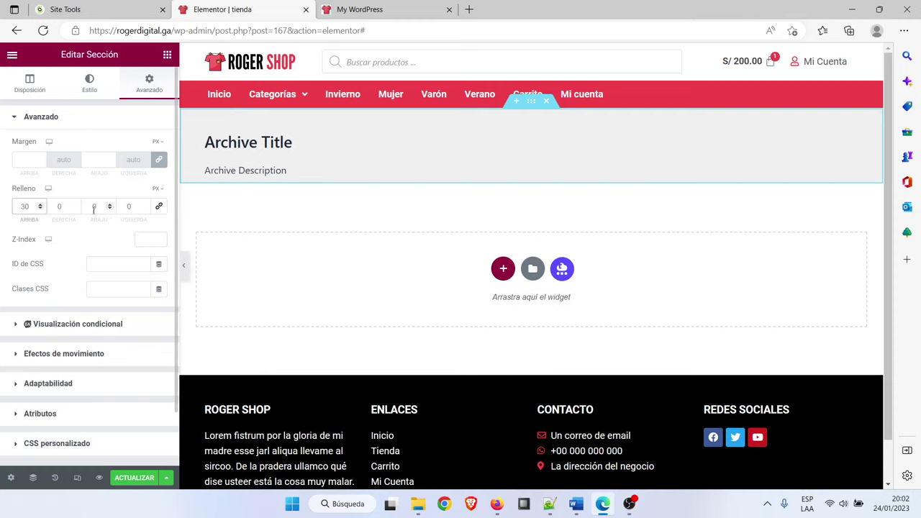
{"action": "left_click", "coordinate": [94, 207]}
{"action": "type", "text": "30"}
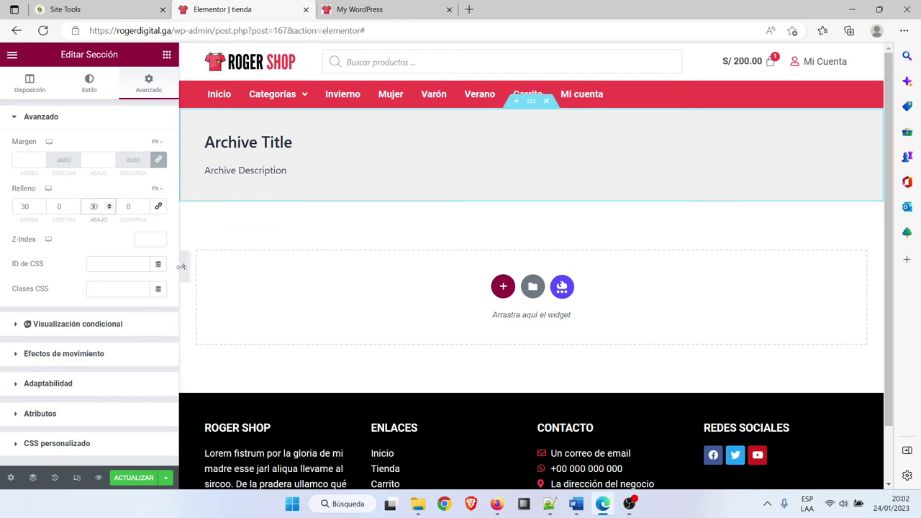
{"action": "left_click", "coordinate": [182, 268]}
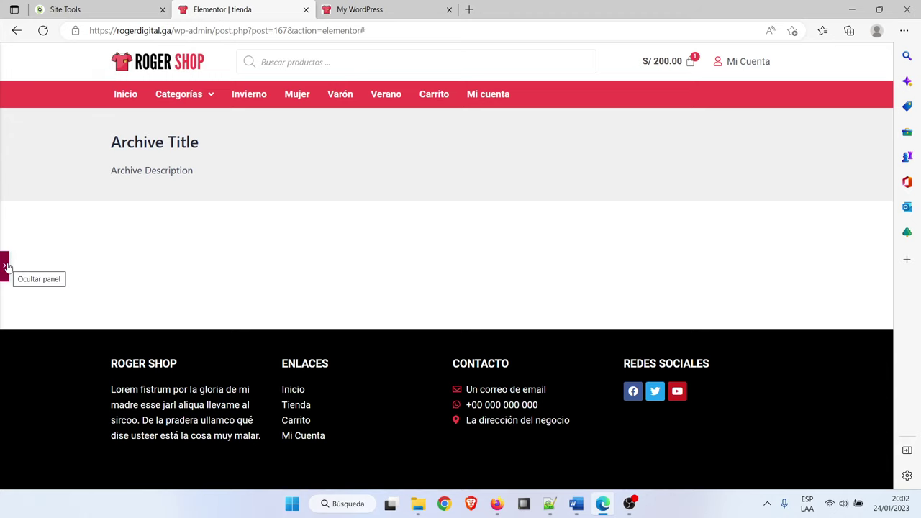
{"action": "left_click", "coordinate": [6, 266]}
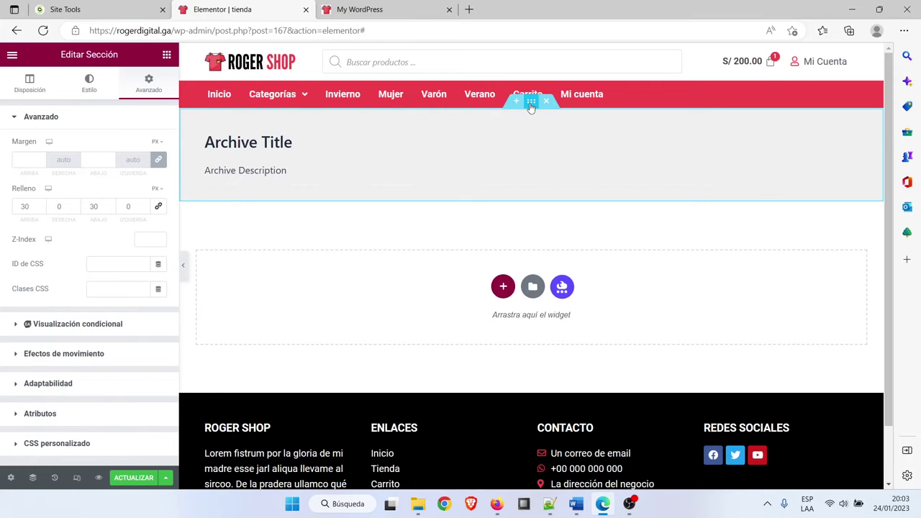
Step: Save the archive title section to the library as template 'subtitulo' and close the Biblioteca
{"action": "right_click", "coordinate": [531, 106]}
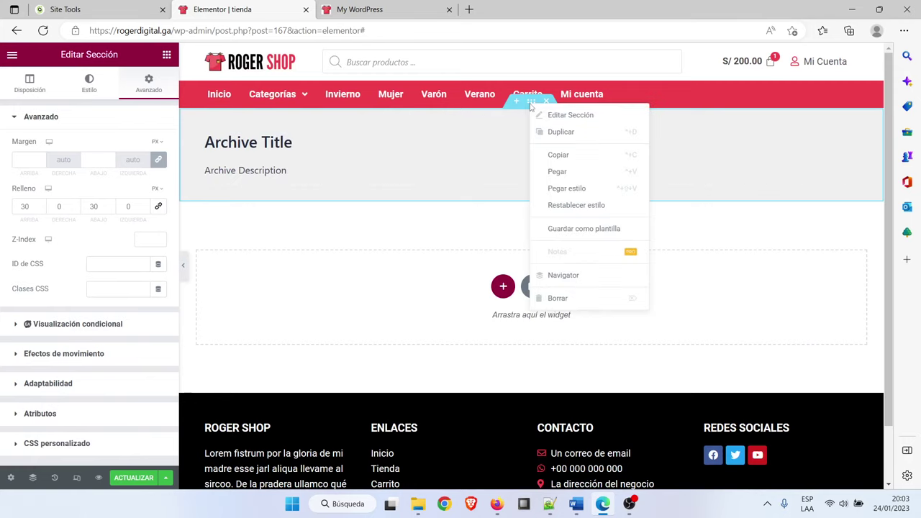
{"action": "left_click", "coordinate": [591, 231]}
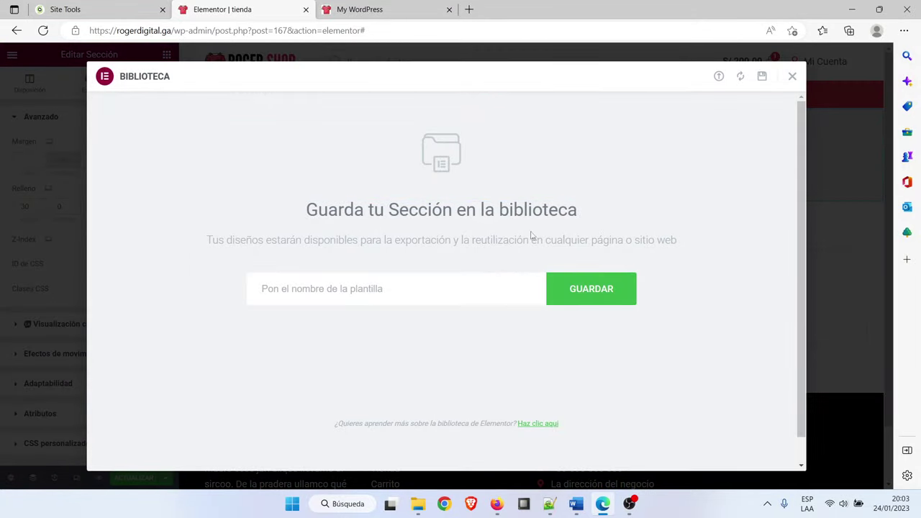
{"action": "type", "text": "subtitulo"}
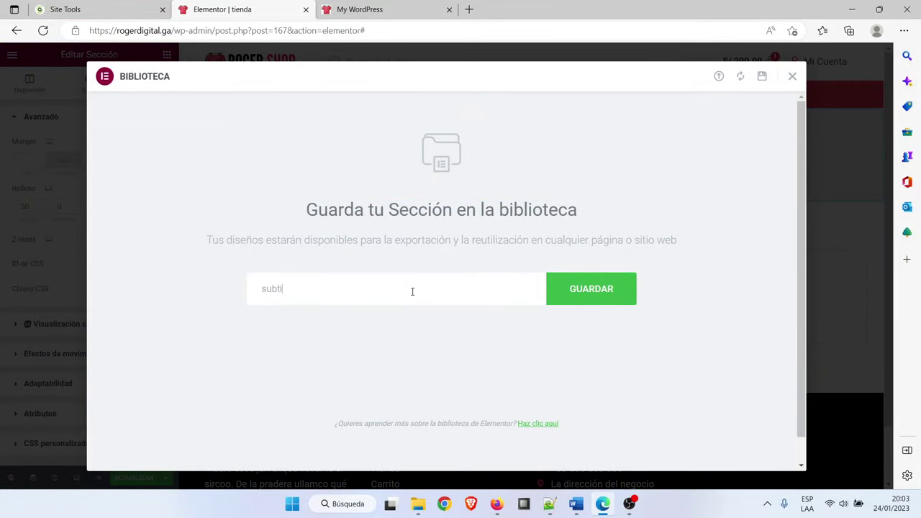
{"action": "left_click", "coordinate": [616, 295]}
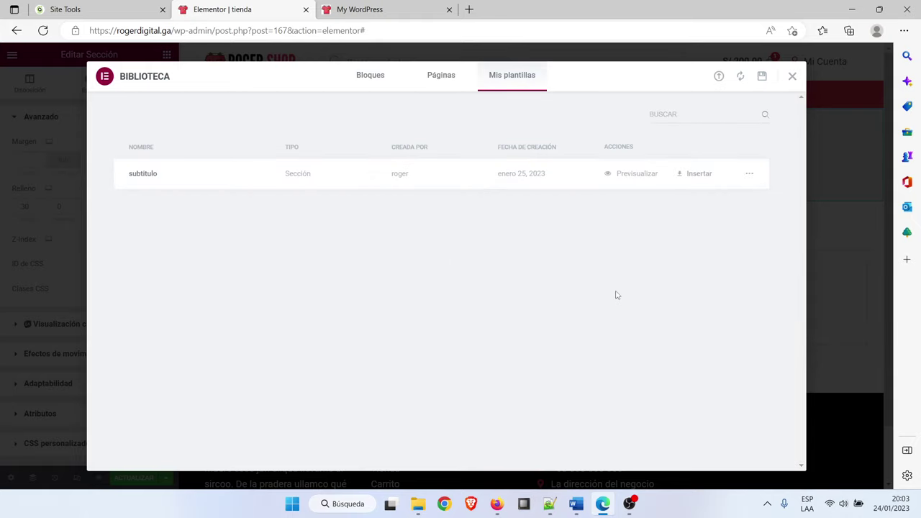
{"action": "left_click", "coordinate": [792, 76]}
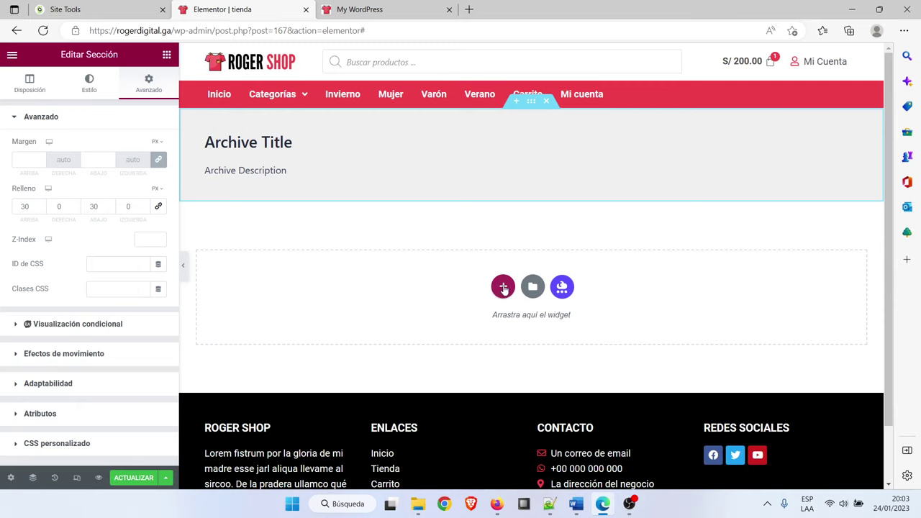
Step: Add a 33/66 two-column section with WL: Product Archive Layout in the right column
{"action": "left_click", "coordinate": [502, 286]}
{"action": "left_click", "coordinate": [650, 323]}
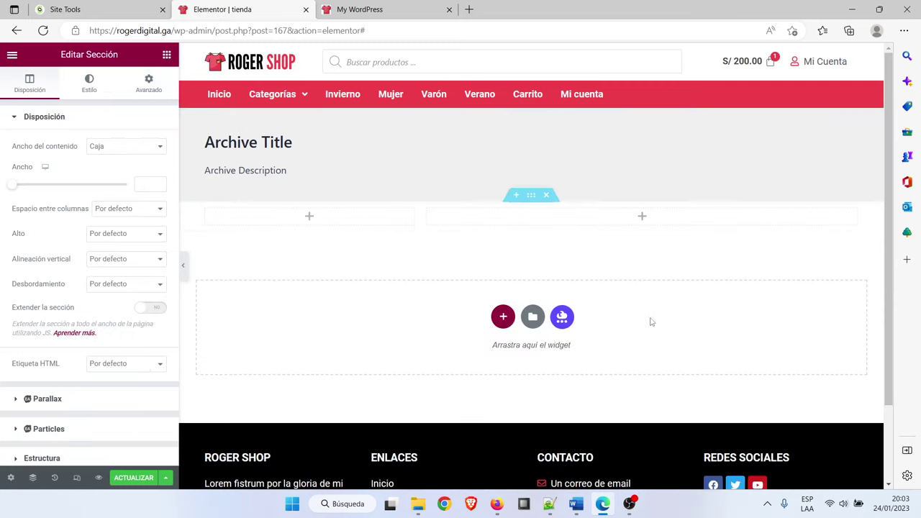
{"action": "left_click", "coordinate": [166, 54]}
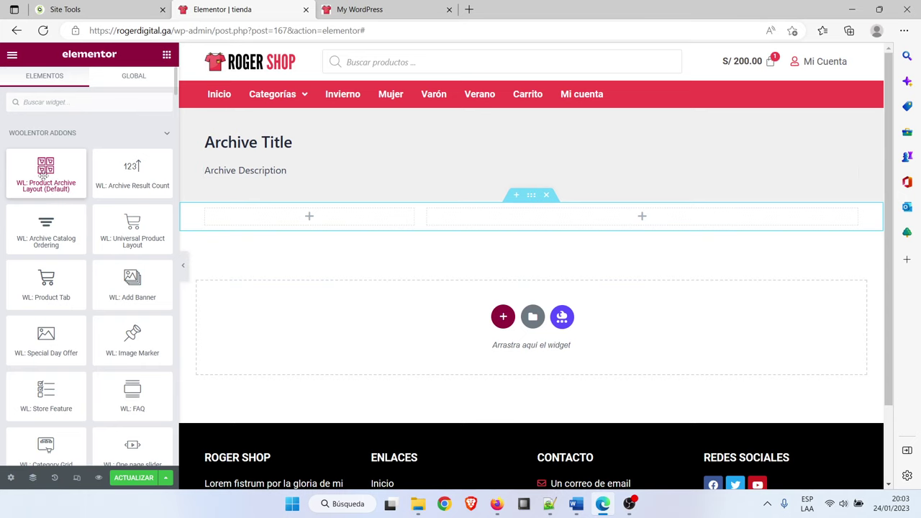
{"action": "left_click_drag", "start_coordinate": [44, 174], "coordinate": [602, 220]}
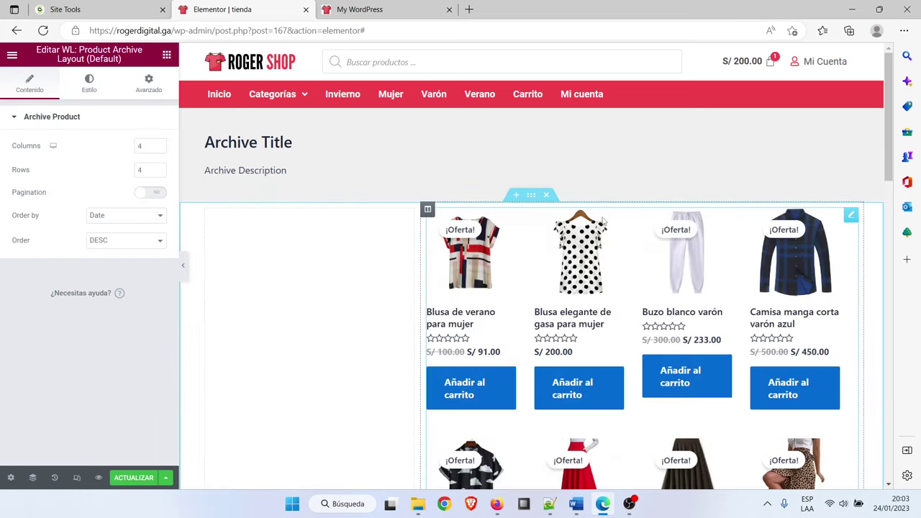
Step: Set the product grid to 3 rows with pagination, sort order and result count enabled
{"action": "scroll", "coordinate": [782, 228], "scroll_direction": "down", "scroll_amount": 1}
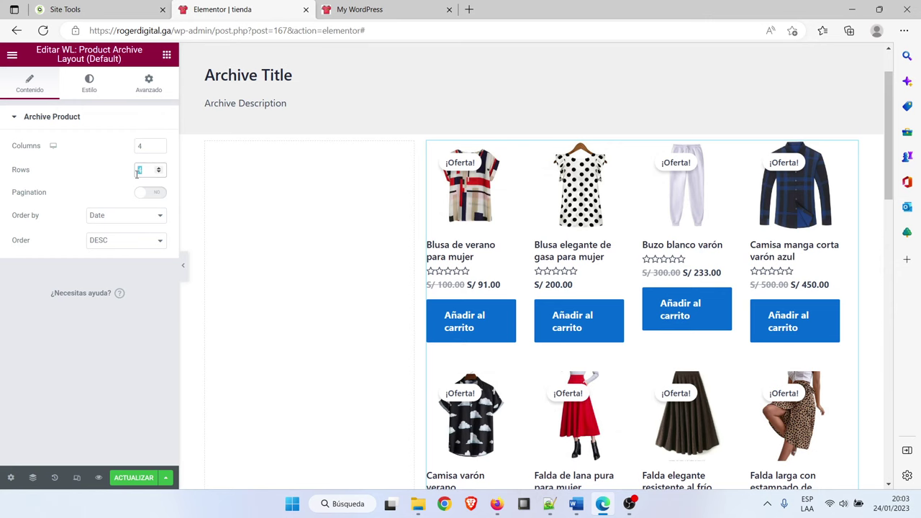
{"action": "type", "text": "3"}
{"action": "left_click", "coordinate": [153, 192]}
{"action": "scroll", "coordinate": [599, 304], "scroll_direction": "down", "scroll_amount": 7}
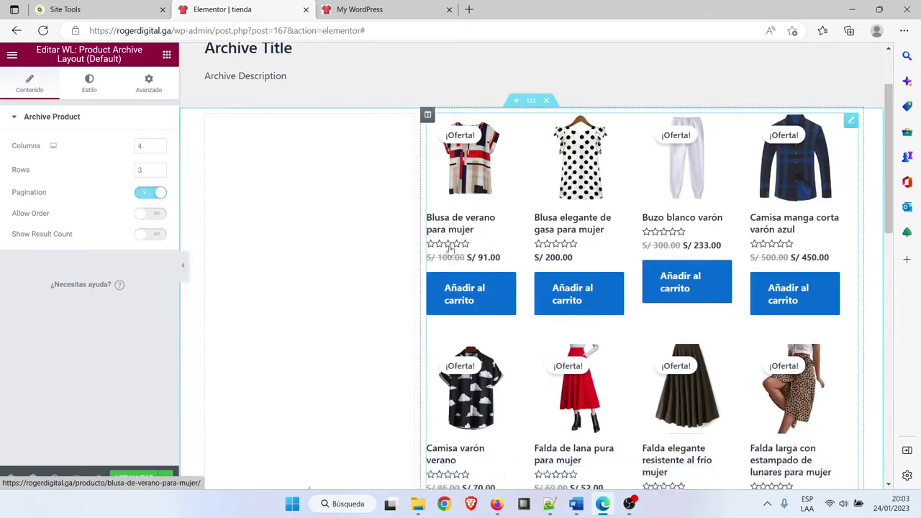
{"action": "scroll", "coordinate": [308, 305], "scroll_direction": "up", "scroll_amount": 7}
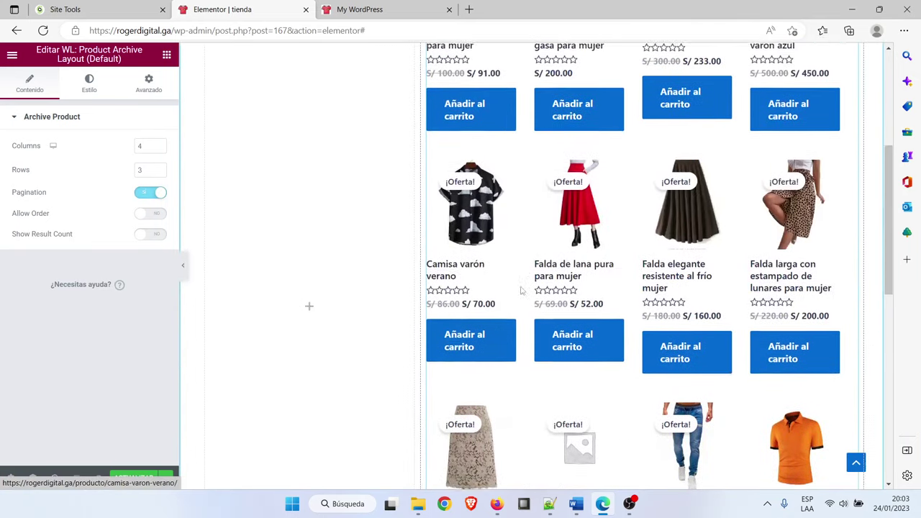
{"action": "left_click", "coordinate": [149, 214]}
{"action": "left_click", "coordinate": [150, 234]}
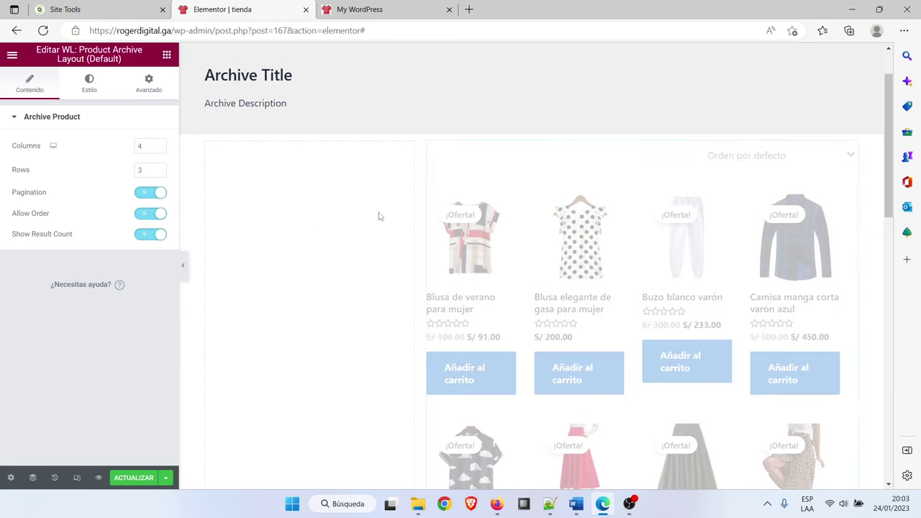
{"action": "left_click", "coordinate": [809, 156]}
{"action": "left_click", "coordinate": [809, 157]}
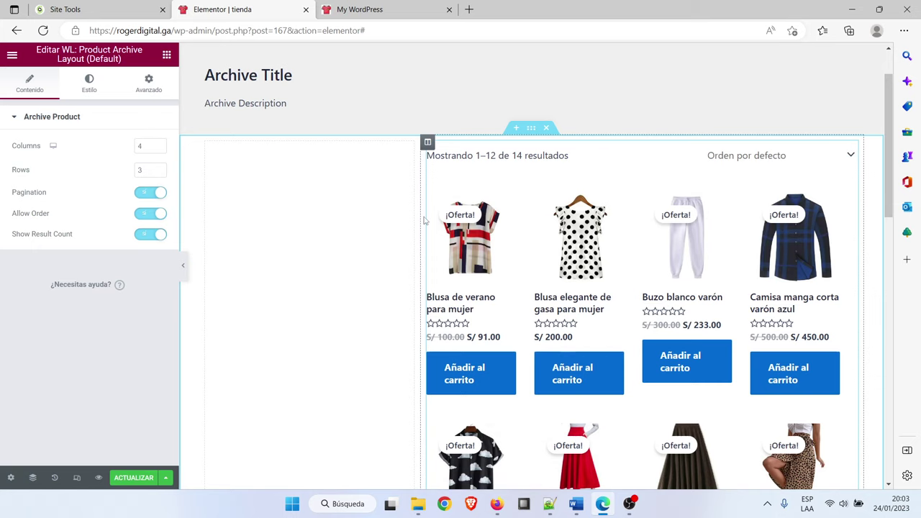
Step: Add a WL: Product Filter in the left column filtering product categories, titled 'Categorías'
{"action": "left_click", "coordinate": [167, 56]}
{"action": "type", "text": "fil"}
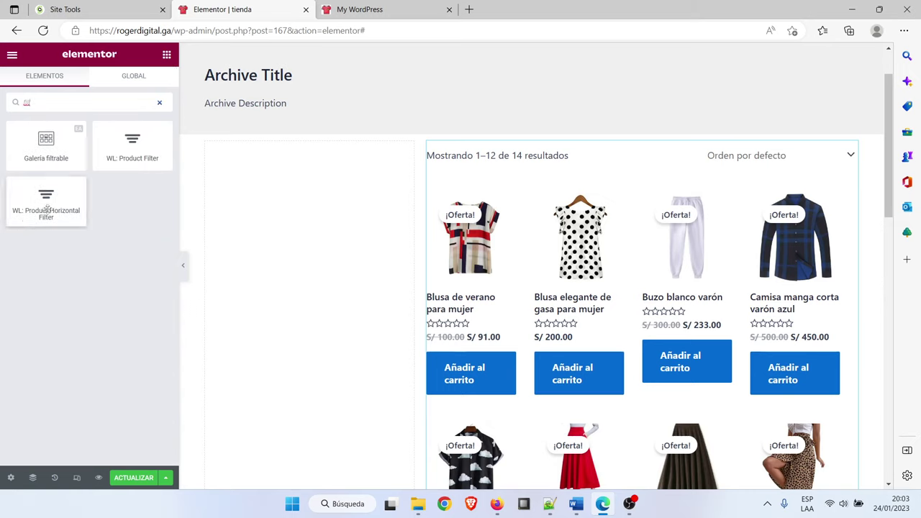
{"action": "left_click_drag", "start_coordinate": [138, 149], "coordinate": [286, 206]}
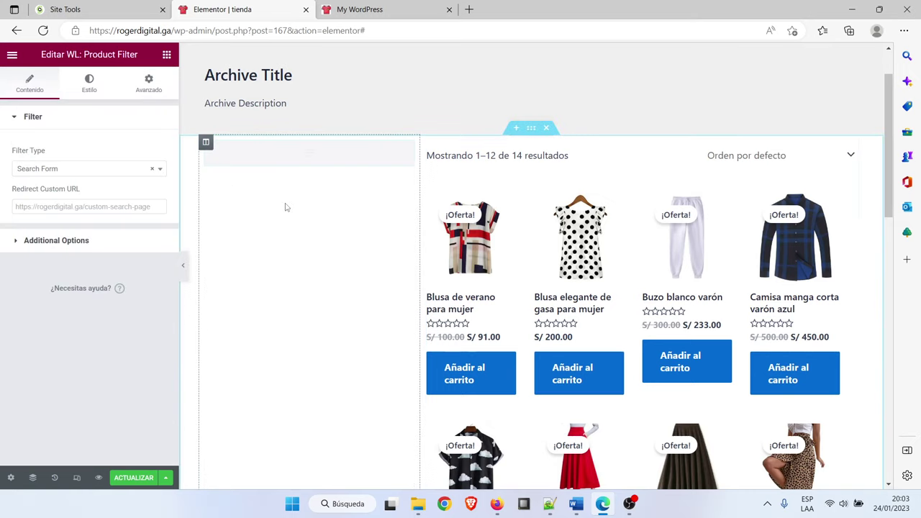
{"action": "left_click", "coordinate": [83, 175]}
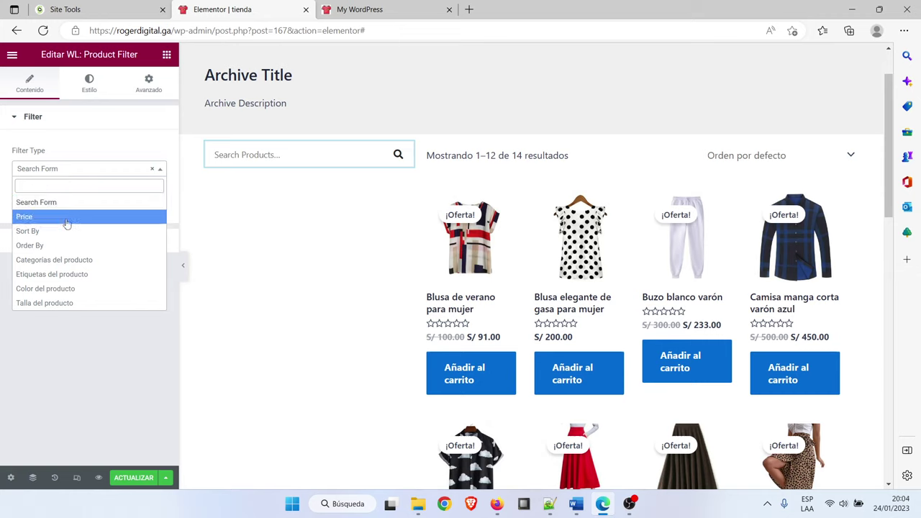
{"action": "left_click", "coordinate": [70, 263]}
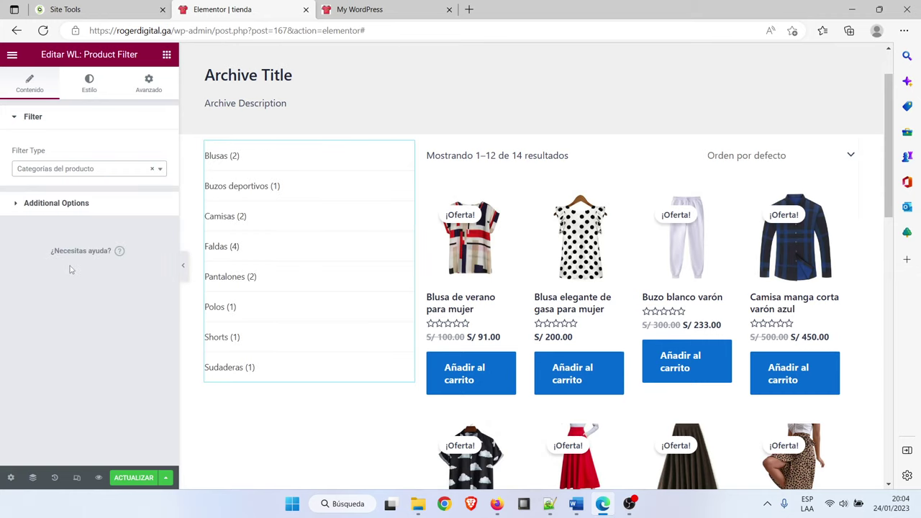
{"action": "left_click", "coordinate": [72, 203]}
{"action": "left_click", "coordinate": [64, 189]}
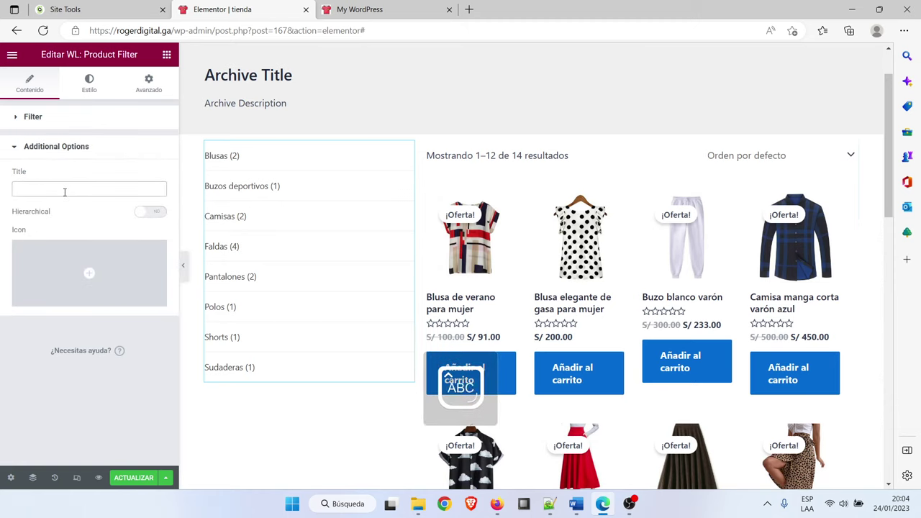
{"action": "type", "text": "Categorías"}
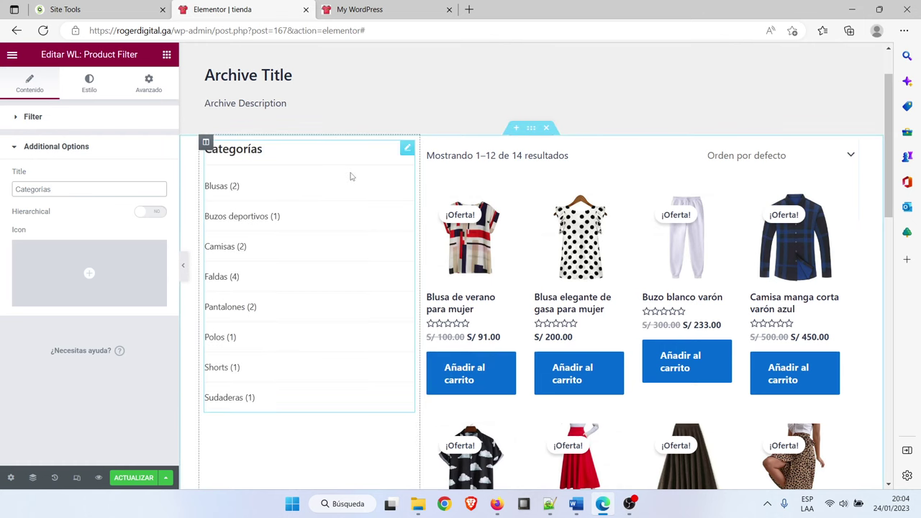
Step: Duplicate the category filter and make the copy a product-tags filter titled 'Etiquetas'
{"action": "scroll", "coordinate": [350, 178], "scroll_direction": "down", "scroll_amount": 2}
{"action": "scroll", "coordinate": [400, 156], "scroll_direction": "up", "scroll_amount": 2}
{"action": "right_click", "coordinate": [405, 153]}
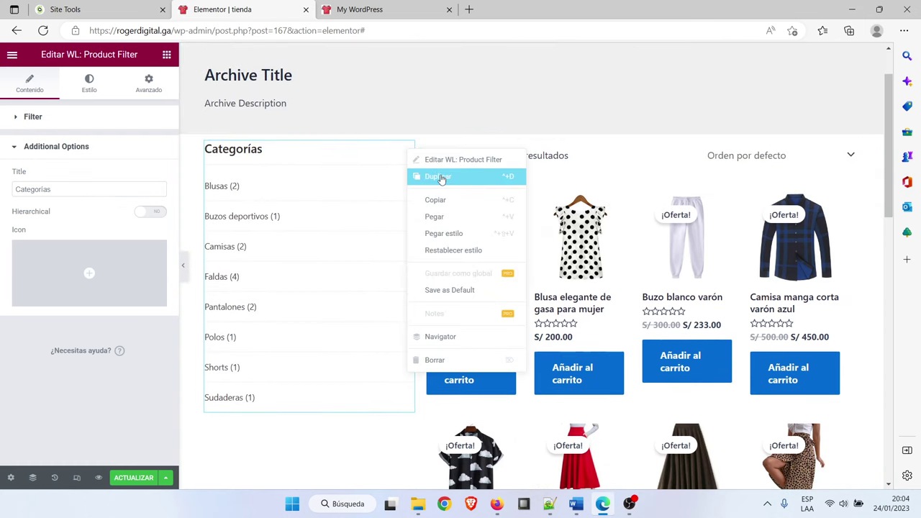
{"action": "left_click", "coordinate": [438, 178]}
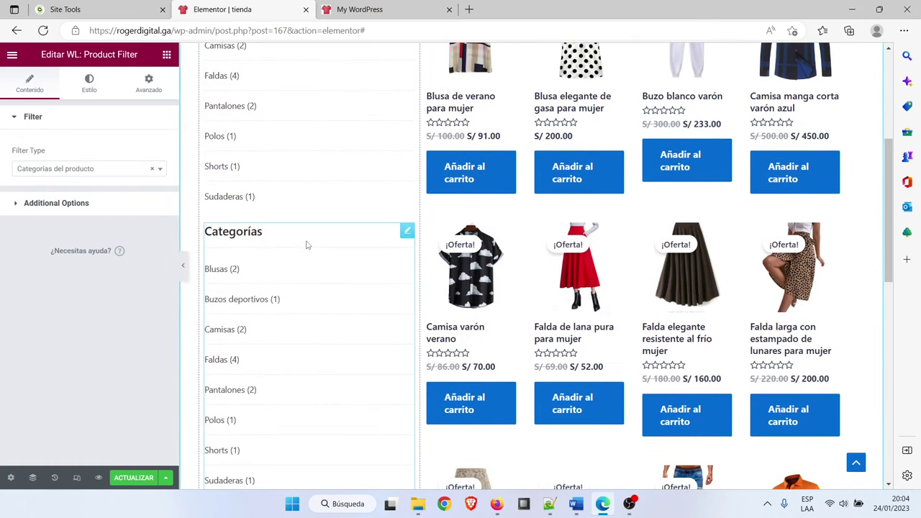
{"action": "left_click", "coordinate": [58, 170]}
{"action": "left_click", "coordinate": [39, 286]}
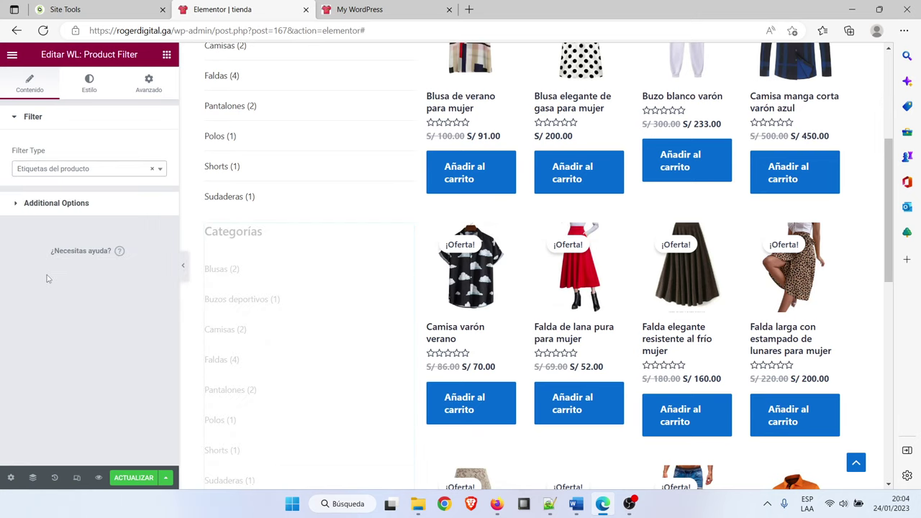
{"action": "left_click", "coordinate": [64, 210]}
{"action": "double_click", "coordinate": [58, 188]}
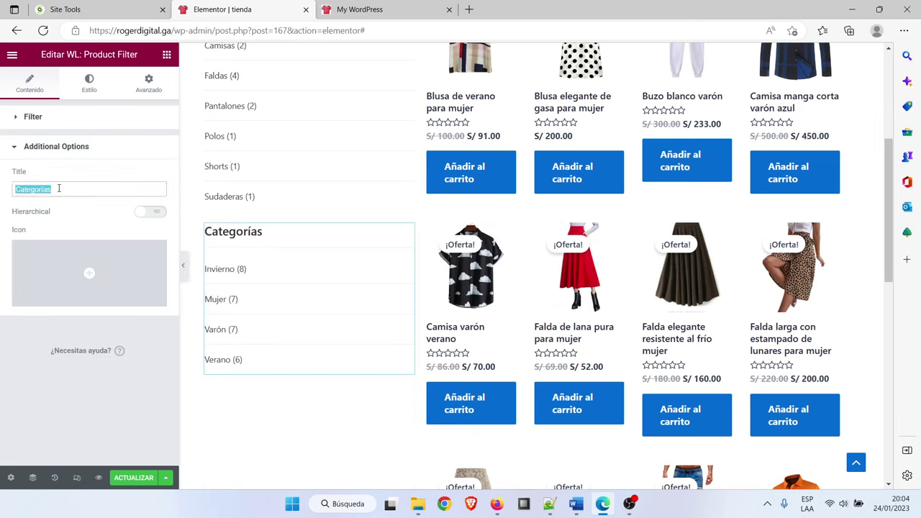
{"action": "key", "text": "Caps_Lock"}
{"action": "type", "text": "E"}
{"action": "key", "text": "Caps_Lock"}
{"action": "type", "text": "tiquetas"}
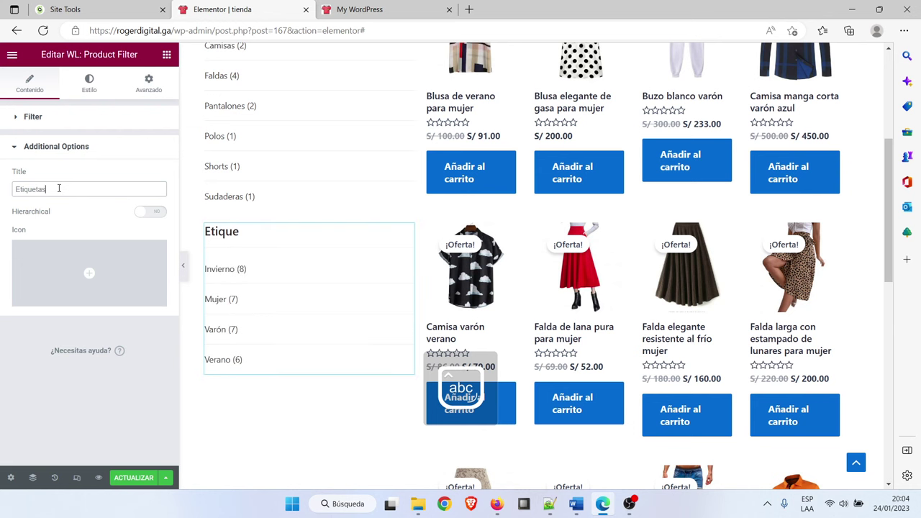
Step: Duplicate the Etiquetas filter and change the copy's Filter Type to Price
{"action": "scroll", "coordinate": [277, 303], "scroll_direction": "down", "scroll_amount": 1}
{"action": "right_click", "coordinate": [315, 247]}
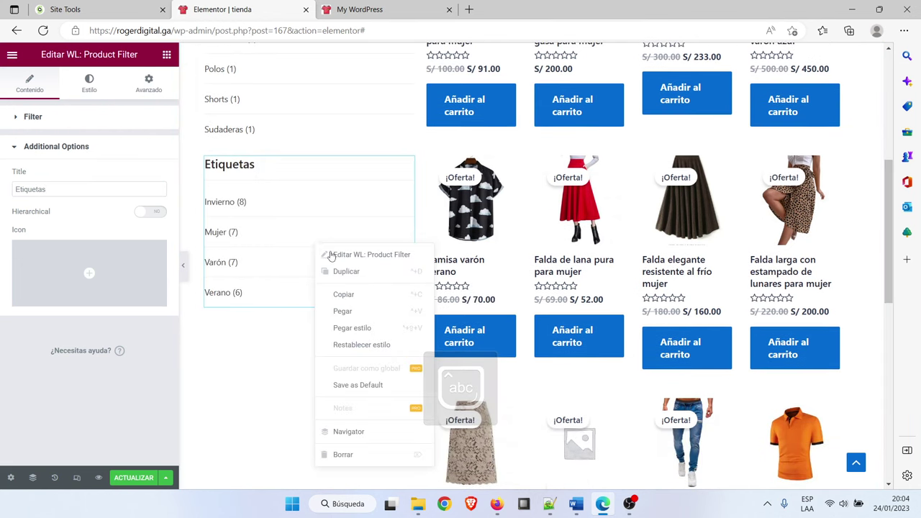
{"action": "left_click", "coordinate": [353, 270]}
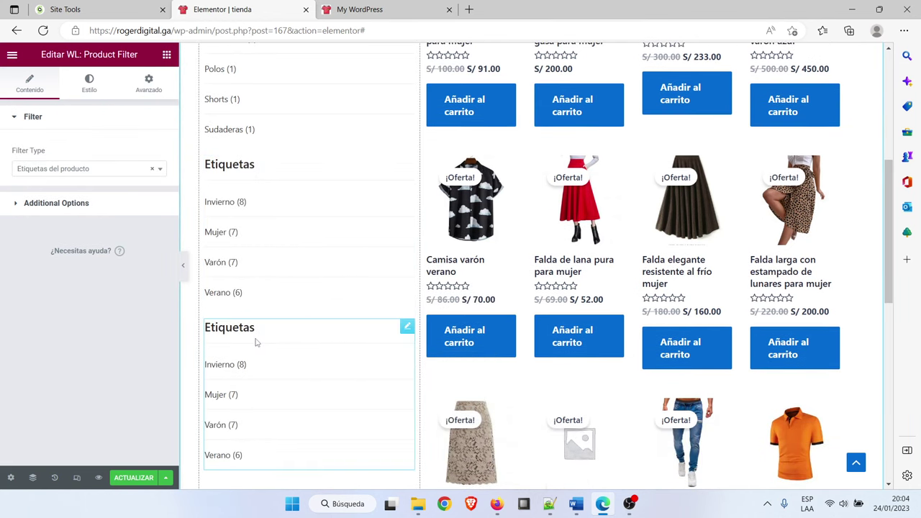
{"action": "left_click", "coordinate": [46, 167]}
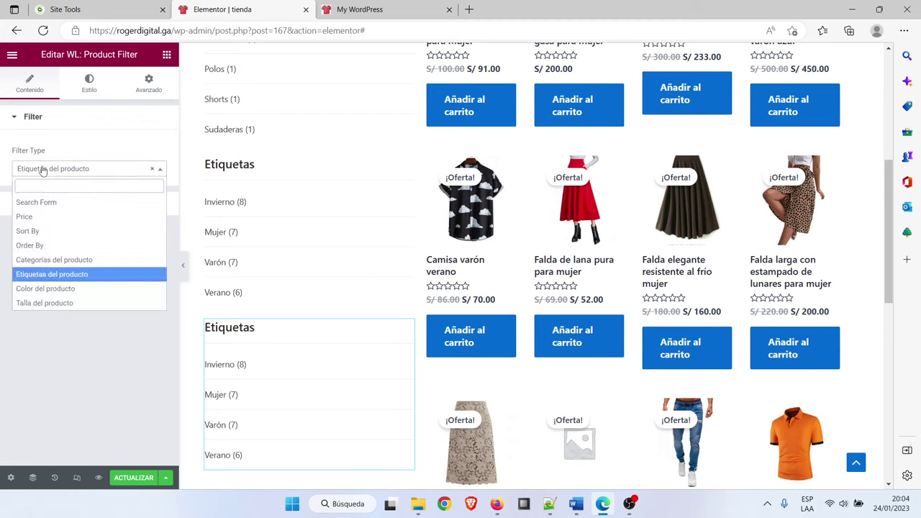
{"action": "left_click", "coordinate": [70, 224]}
{"action": "left_click", "coordinate": [70, 207]}
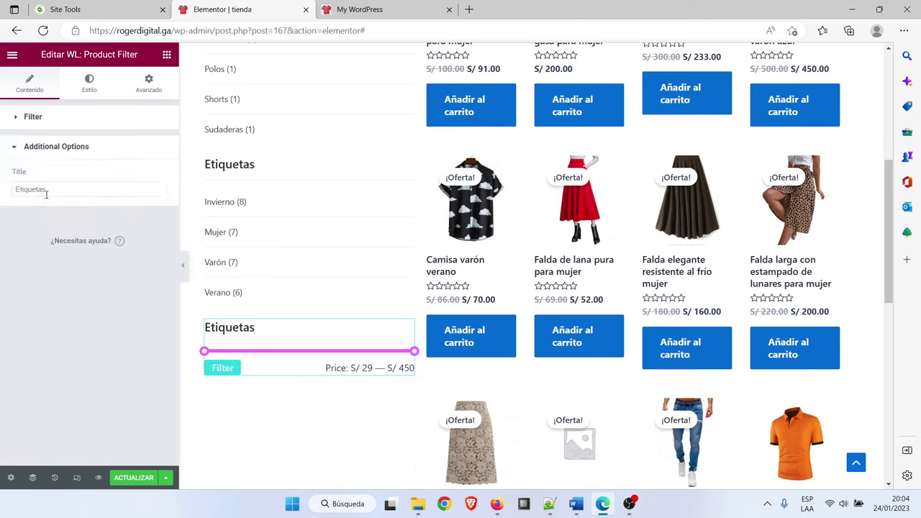
{"action": "left_click", "coordinate": [63, 119]}
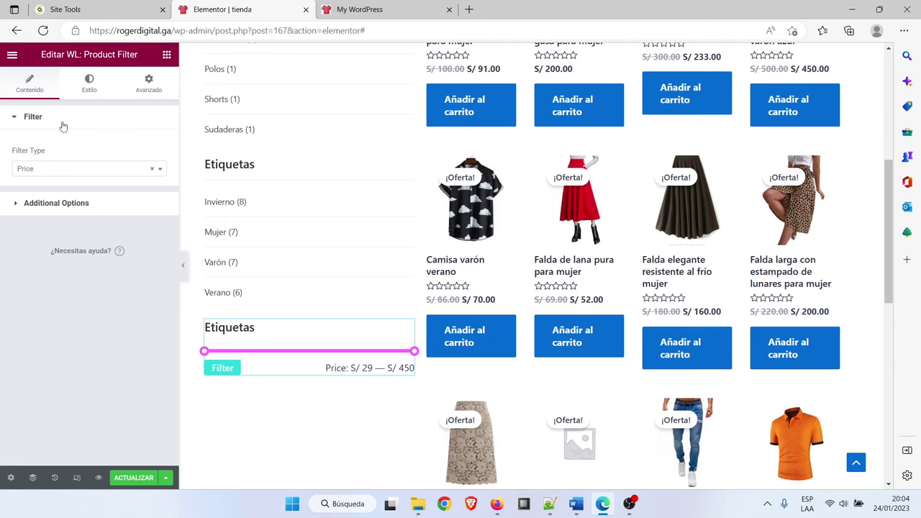
{"action": "scroll", "coordinate": [364, 393], "scroll_direction": "up", "scroll_amount": 5}
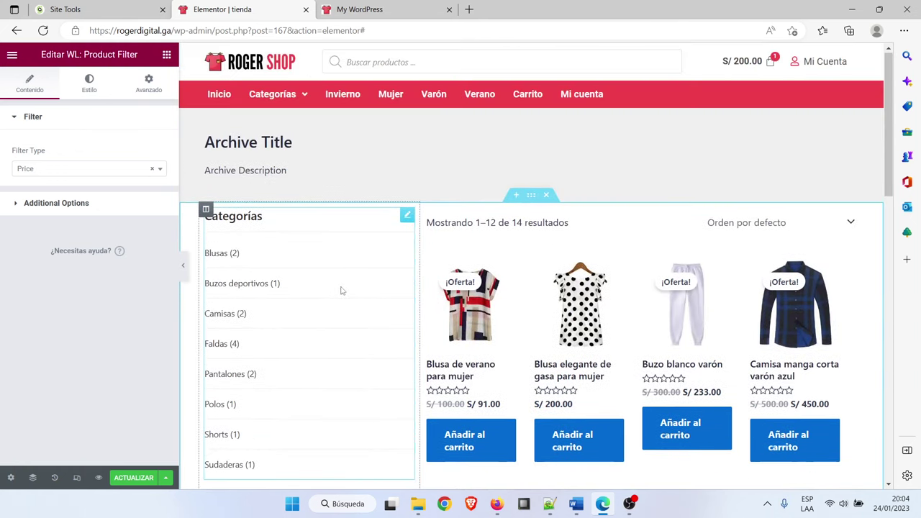
Step: Drag the column divider left to narrow the filter sidebar, then save with ACTUALIZAR
{"action": "left_click_drag", "start_coordinate": [418, 271], "coordinate": [373, 297]}
{"action": "scroll", "coordinate": [374, 281], "scroll_direction": "down", "scroll_amount": 2}
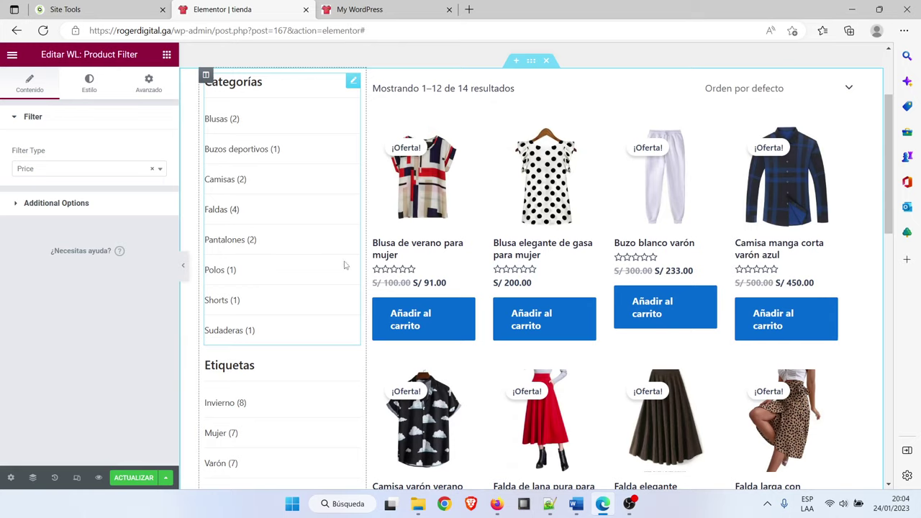
{"action": "scroll", "coordinate": [346, 263], "scroll_direction": "up", "scroll_amount": 3}
{"action": "scroll", "coordinate": [372, 295], "scroll_direction": "down", "scroll_amount": 3}
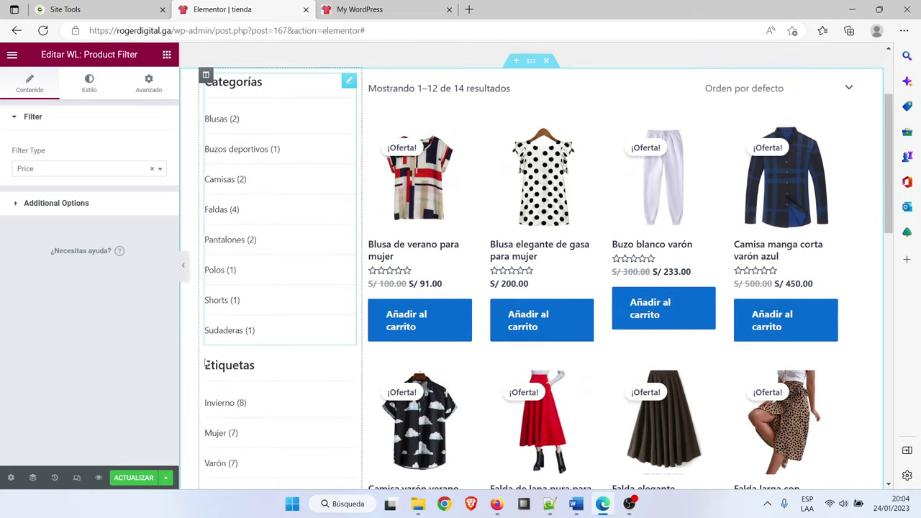
{"action": "left_click", "coordinate": [133, 478]}
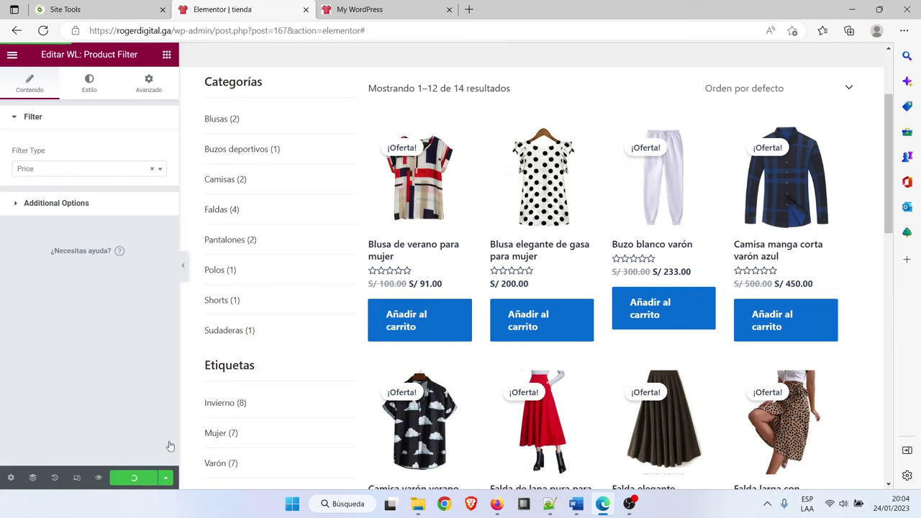
Step: Check the grey header, filters and product grid on the live Tienda page
{"action": "left_click", "coordinate": [360, 8]}
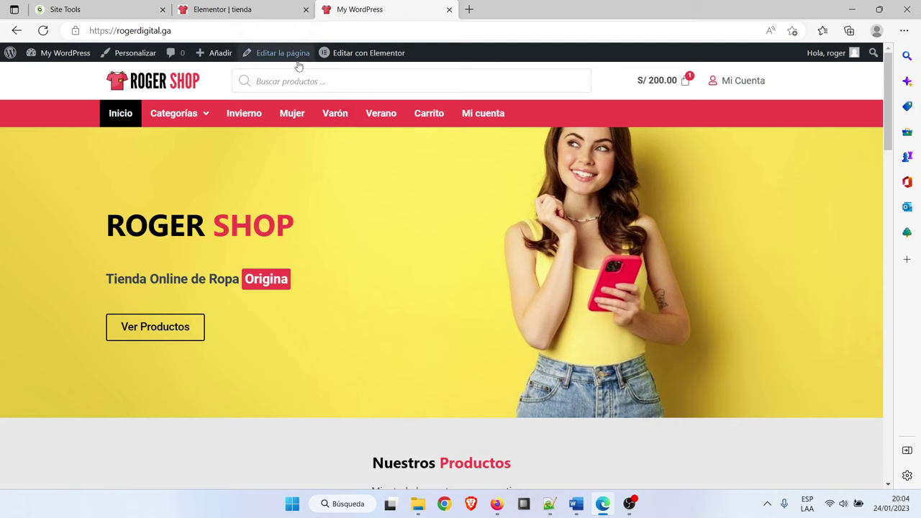
{"action": "left_click", "coordinate": [176, 113]}
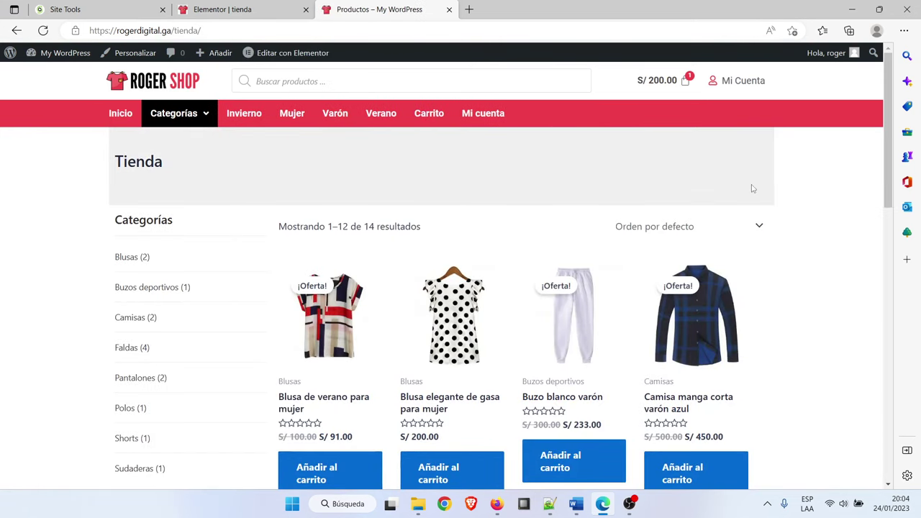
{"action": "scroll", "coordinate": [2, 323], "scroll_direction": "down", "scroll_amount": 3}
{"action": "scroll", "coordinate": [2, 323], "scroll_direction": "up", "scroll_amount": 3}
{"action": "left_click_drag", "start_coordinate": [125, 167], "coordinate": [204, 179]}
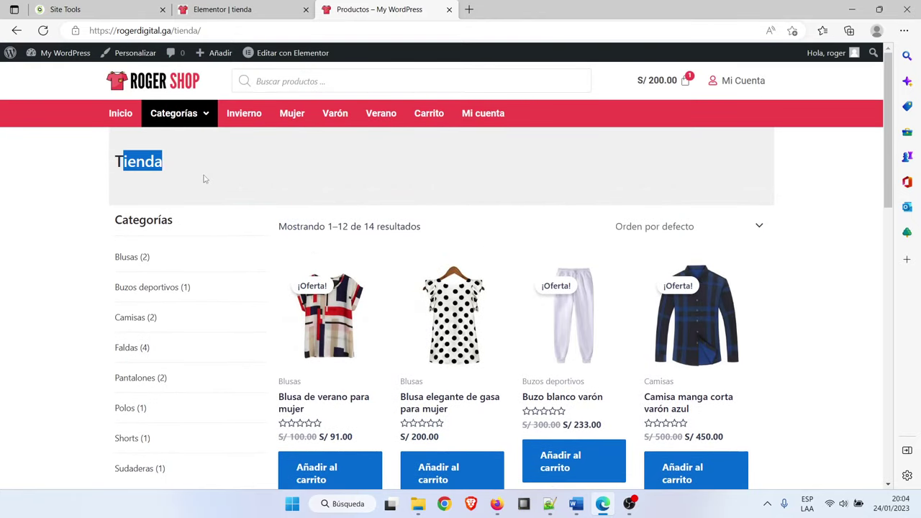
{"action": "left_click", "coordinate": [316, 171]}
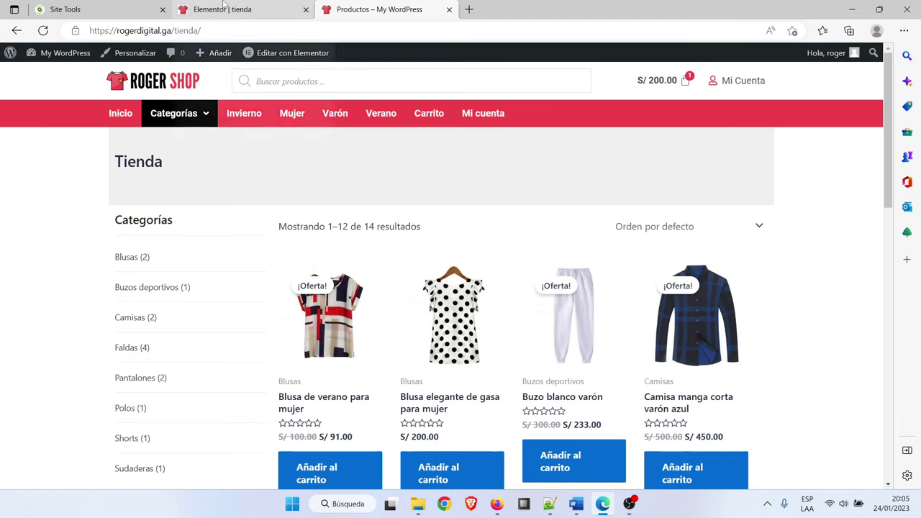
{"action": "left_click", "coordinate": [223, 8]}
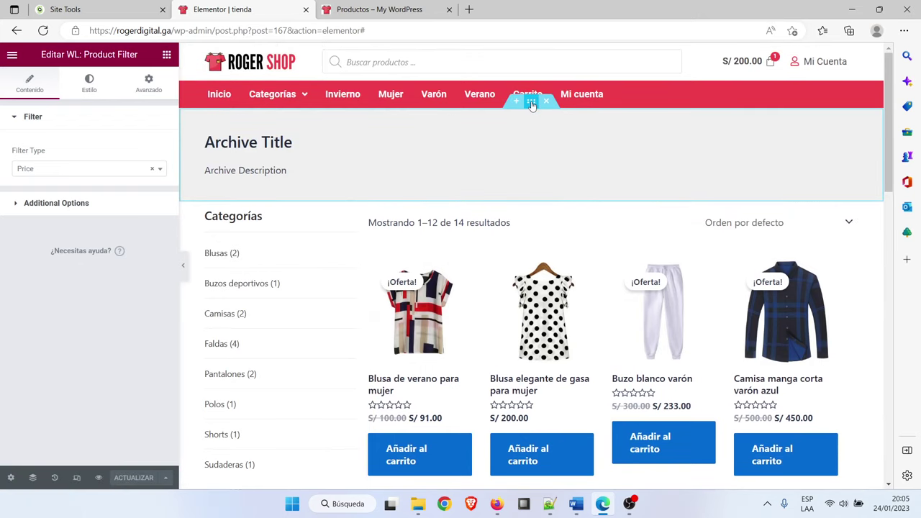
Step: Enable Extender la sección on the archive title section and save
{"action": "left_click", "coordinate": [531, 100]}
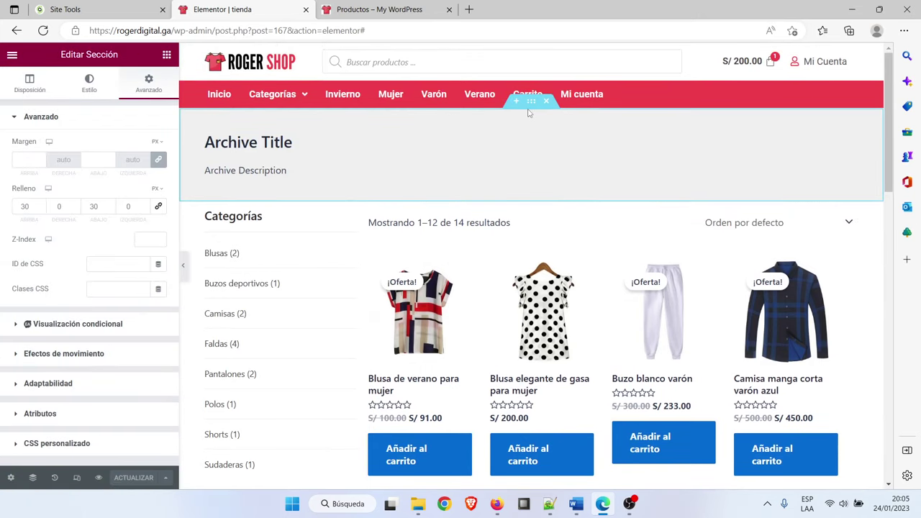
{"action": "left_click", "coordinate": [29, 84]}
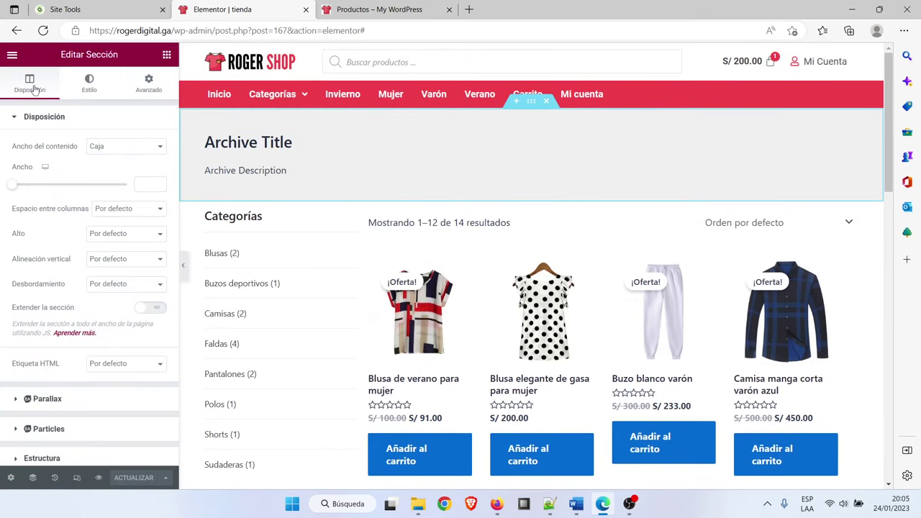
{"action": "left_click", "coordinate": [156, 314]}
{"action": "left_click", "coordinate": [136, 482]}
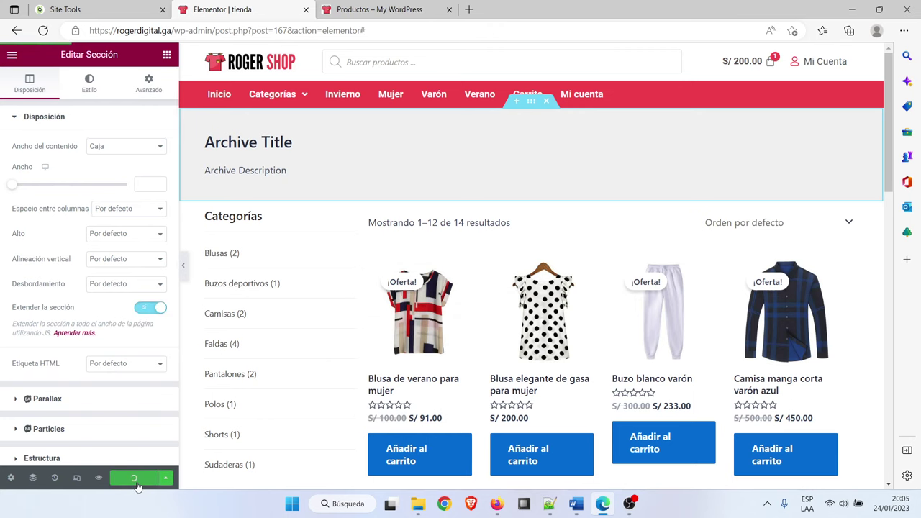
Step: Reload the live shop page to check the full-width grey header
{"action": "left_click", "coordinate": [379, 10]}
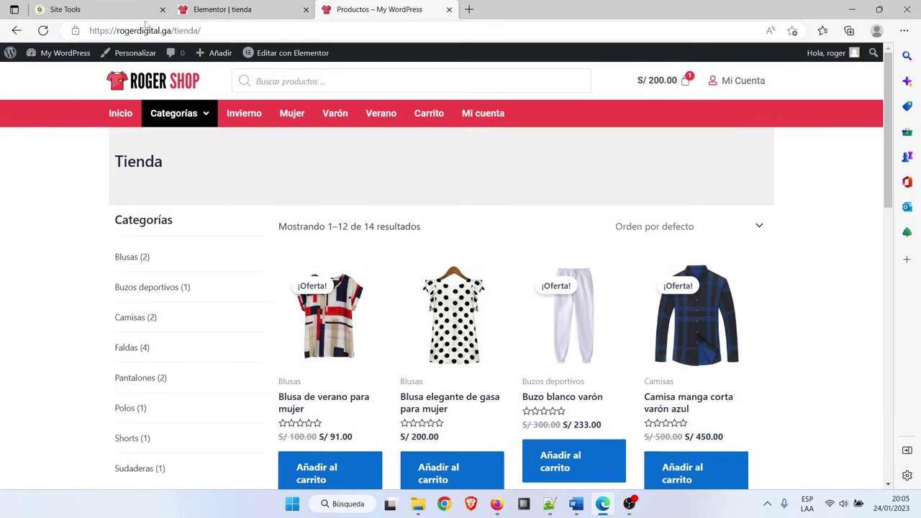
{"action": "left_click", "coordinate": [36, 33]}
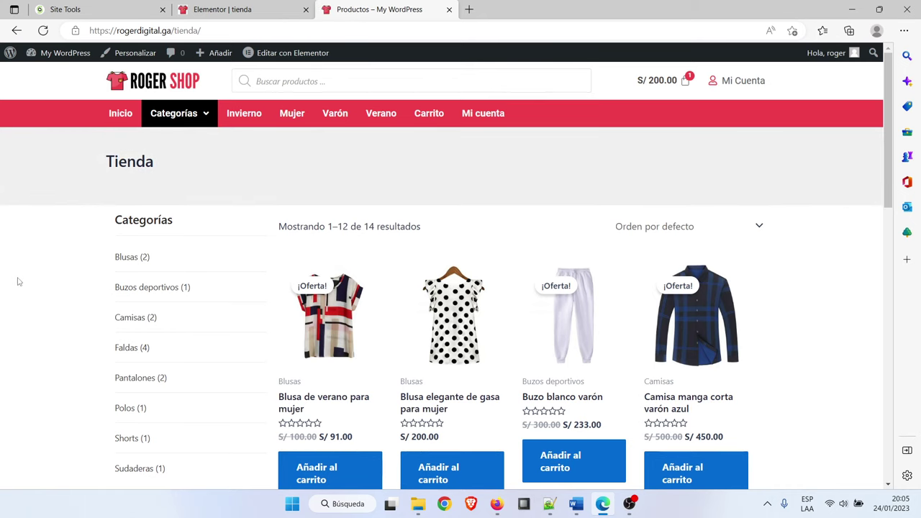
{"action": "scroll", "coordinate": [18, 282], "scroll_direction": "down", "scroll_amount": 2}
{"action": "scroll", "coordinate": [18, 282], "scroll_direction": "up", "scroll_amount": 2}
{"action": "scroll", "coordinate": [18, 282], "scroll_direction": "down", "scroll_amount": 8}
{"action": "scroll", "coordinate": [18, 282], "scroll_direction": "up", "scroll_amount": 3}
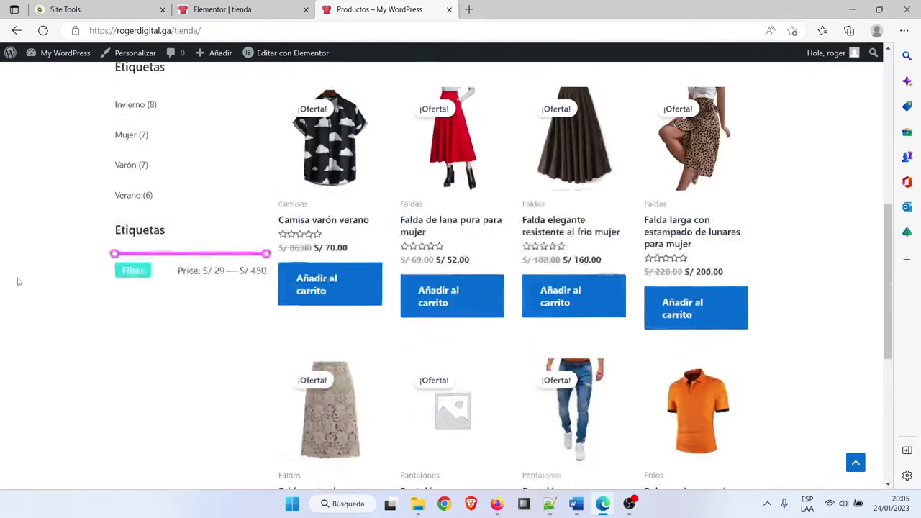
{"action": "scroll", "coordinate": [18, 282], "scroll_direction": "up", "scroll_amount": 5}
{"action": "left_click", "coordinate": [222, 9]}
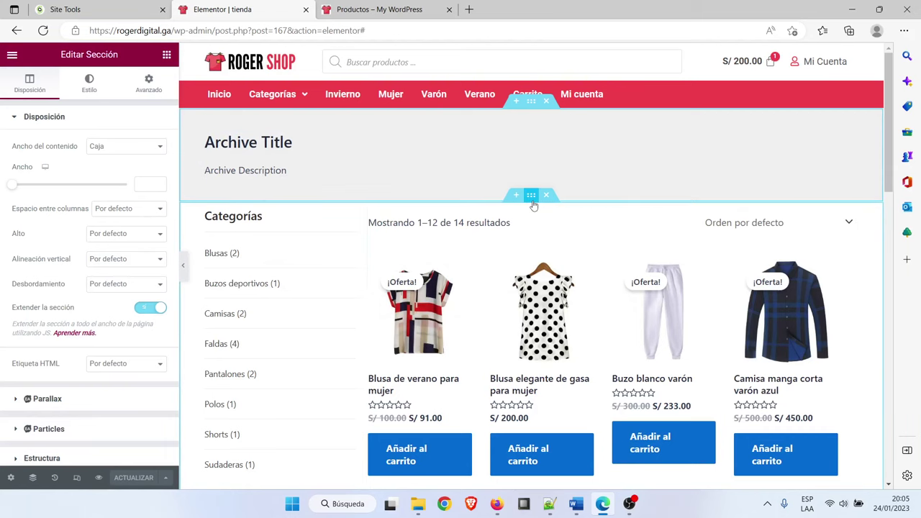
Step: Set the products-and-filter section's top and bottom margin to 30 px and preview it
{"action": "left_click", "coordinate": [148, 83]}
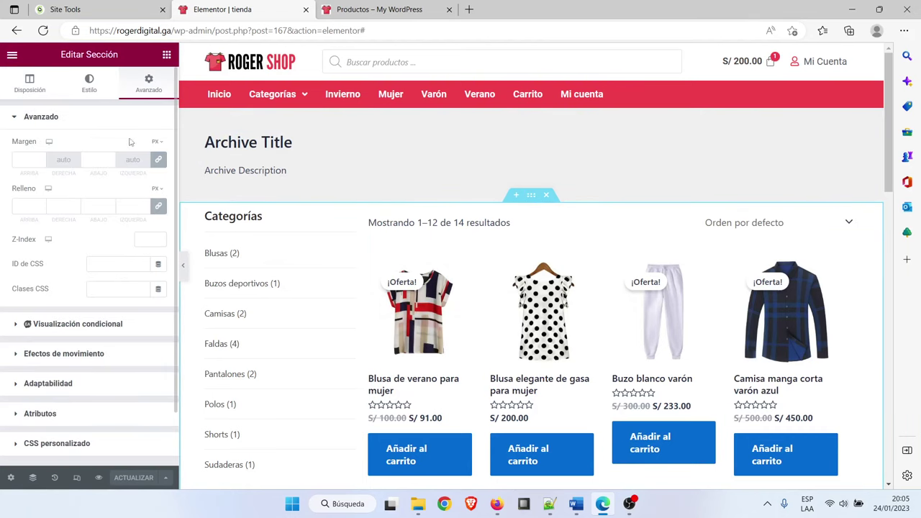
{"action": "left_click", "coordinate": [20, 159]}
{"action": "type", "text": "30"}
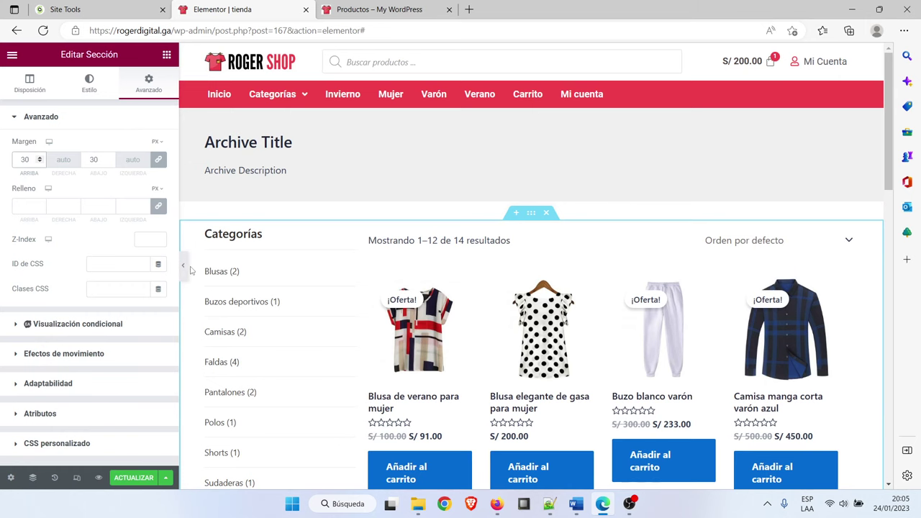
{"action": "left_click", "coordinate": [182, 266]}
{"action": "scroll", "coordinate": [221, 252], "scroll_direction": "down", "scroll_amount": 1}
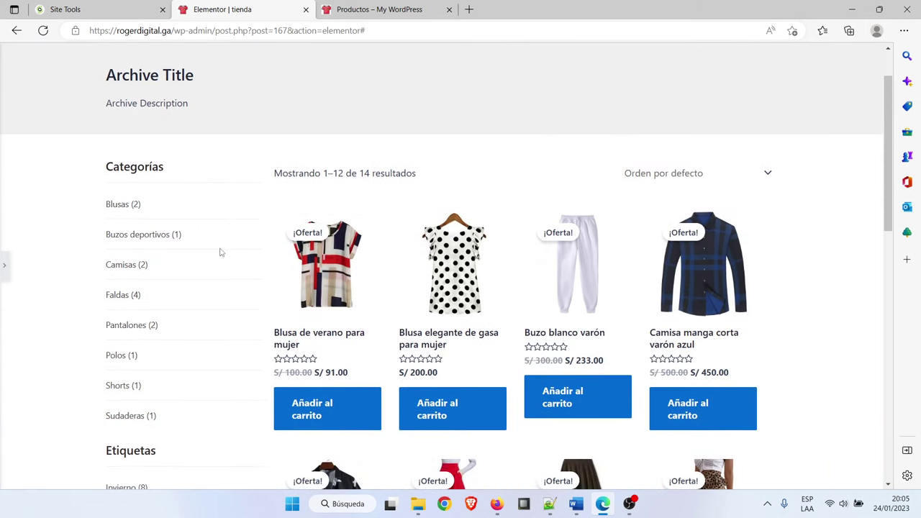
{"action": "scroll", "coordinate": [144, 214], "scroll_direction": "down", "scroll_amount": 9}
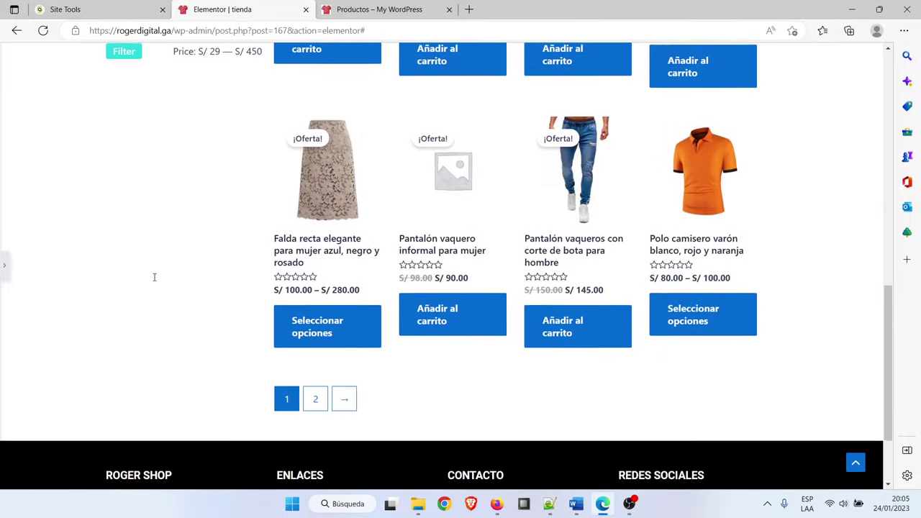
{"action": "scroll", "coordinate": [2, 288], "scroll_direction": "up", "scroll_amount": 3}
{"action": "left_click", "coordinate": [4, 265]}
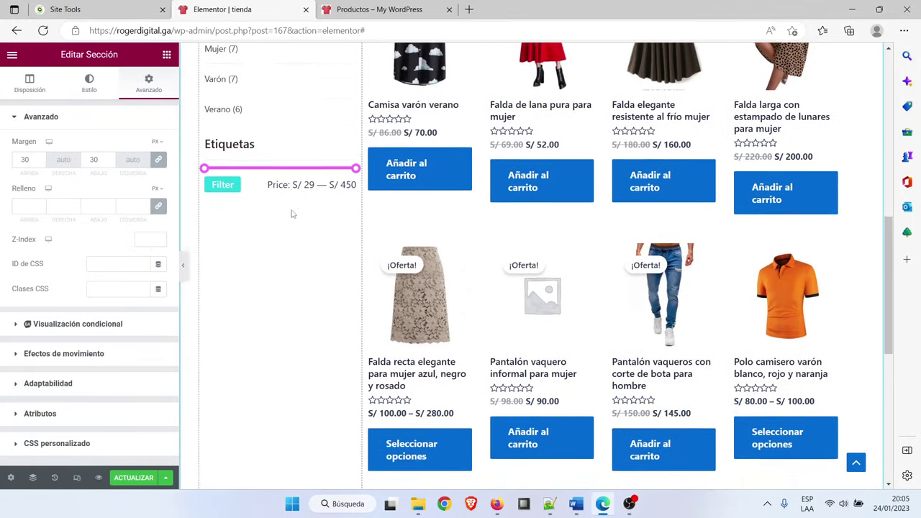
{"action": "scroll", "coordinate": [264, 315], "scroll_direction": "up", "scroll_amount": 2}
{"action": "left_click", "coordinate": [348, 278]}
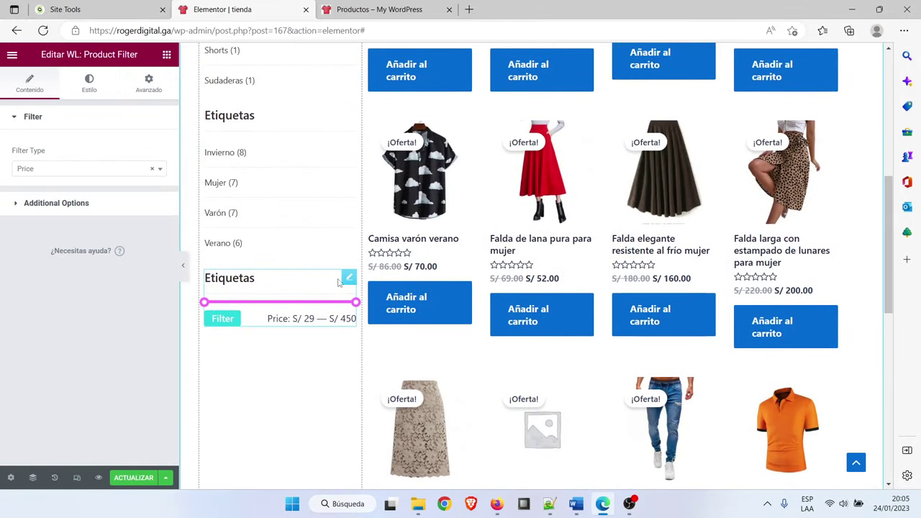
Step: Try a red #F1404E background on the price slider track, then clear it again
{"action": "left_click", "coordinate": [100, 85]}
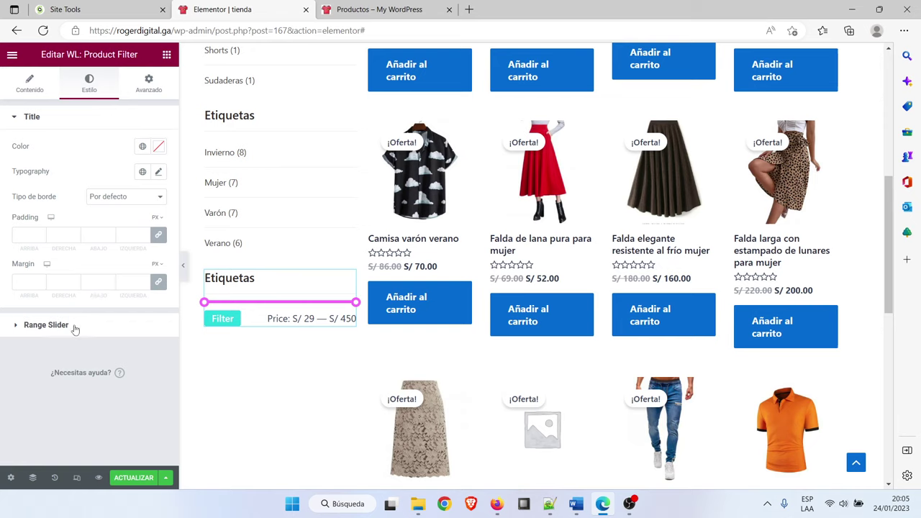
{"action": "left_click", "coordinate": [46, 325]}
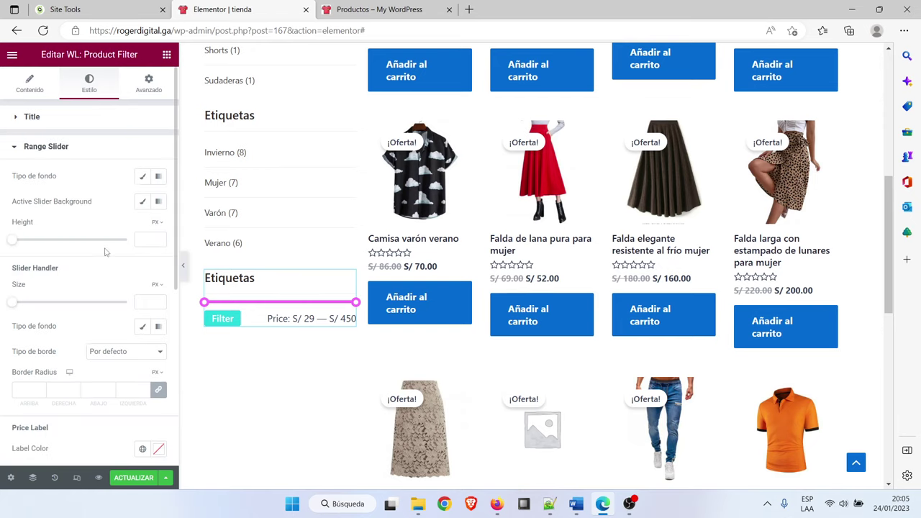
{"action": "left_click", "coordinate": [142, 177]}
{"action": "left_click", "coordinate": [158, 205]}
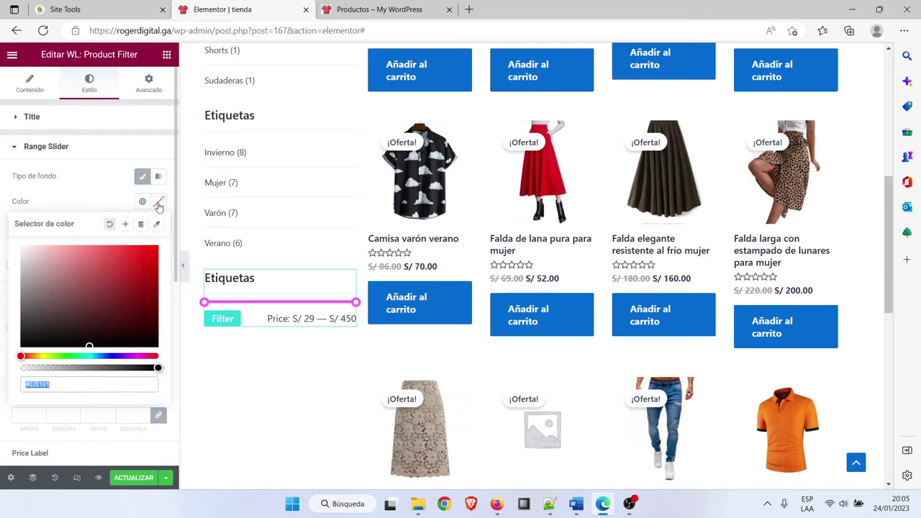
{"action": "type", "text": "F1404E"}
{"action": "left_click", "coordinate": [158, 204]}
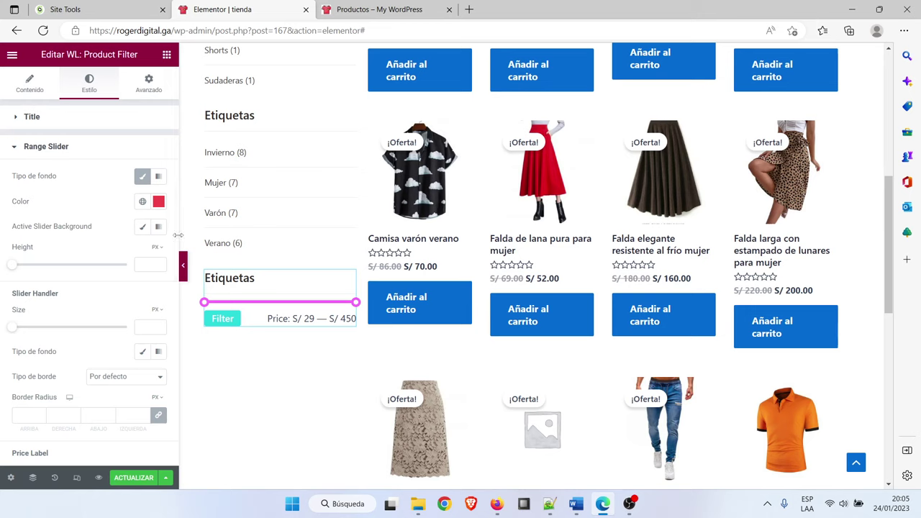
{"action": "left_click", "coordinate": [158, 202]}
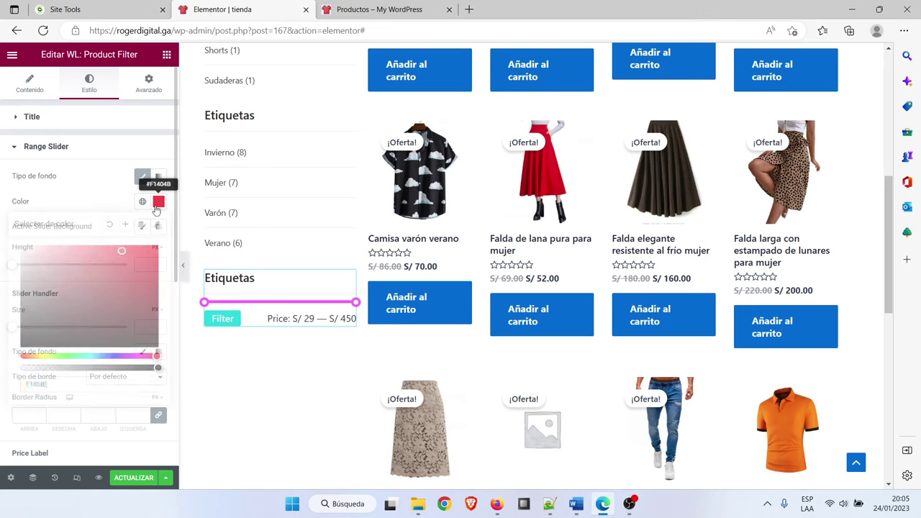
{"action": "left_click", "coordinate": [109, 225]}
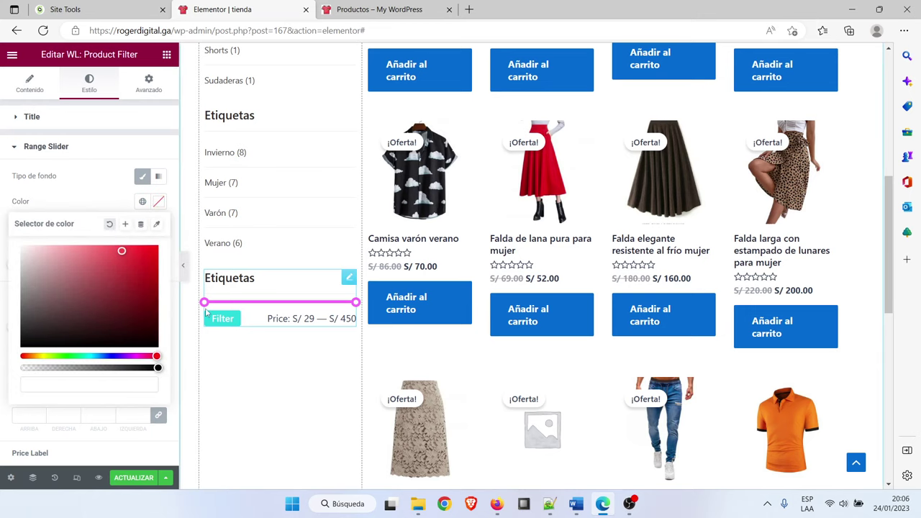
{"action": "left_click_drag", "start_coordinate": [216, 303], "coordinate": [216, 306]}
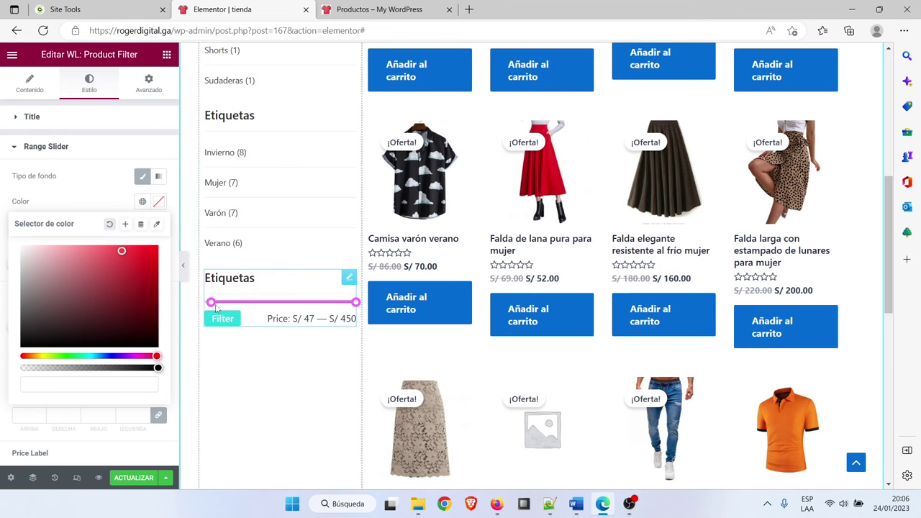
Step: Test the price slider on the live shop page by raising the minimum price
{"action": "left_click", "coordinate": [379, 10]}
{"action": "scroll", "coordinate": [145, 292], "scroll_direction": "down", "scroll_amount": 5}
{"action": "left_click_drag", "start_coordinate": [115, 222], "coordinate": [165, 221]}
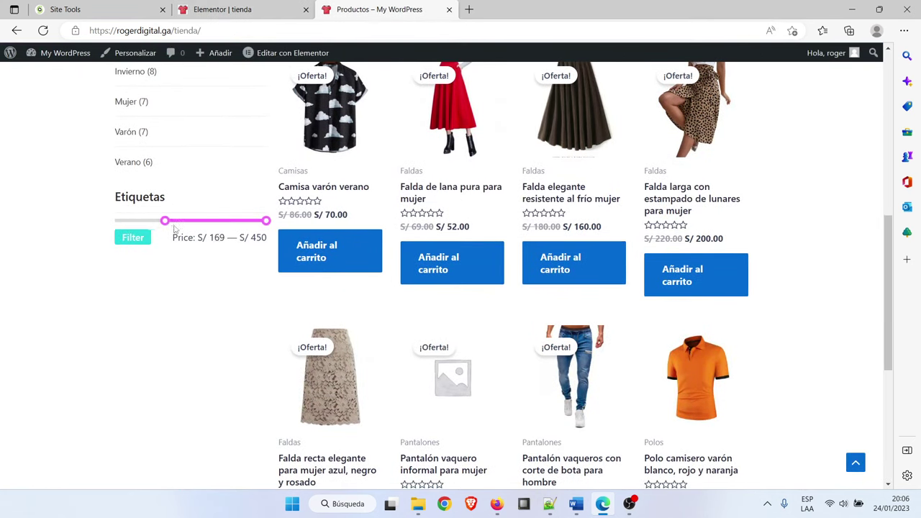
{"action": "left_click", "coordinate": [222, 9]}
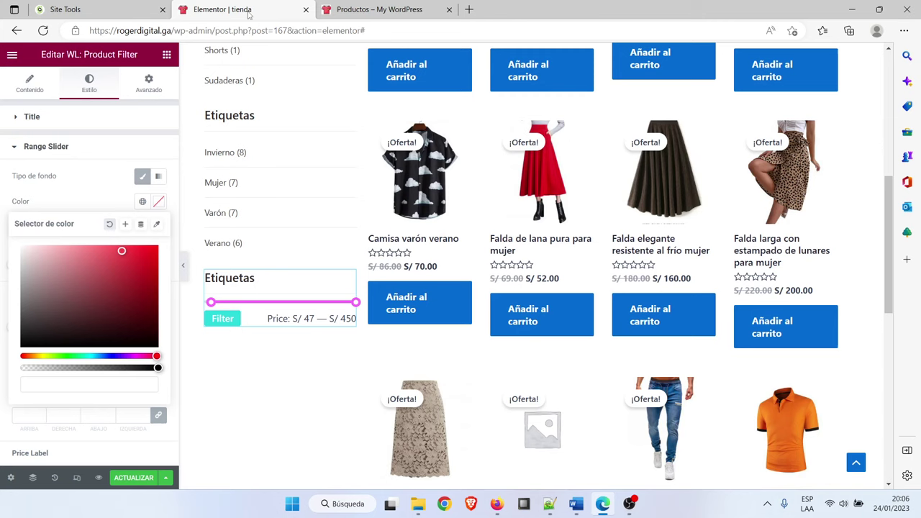
Step: Set the Active Slider Background to classic red #F1404E
{"action": "left_click", "coordinate": [142, 177]}
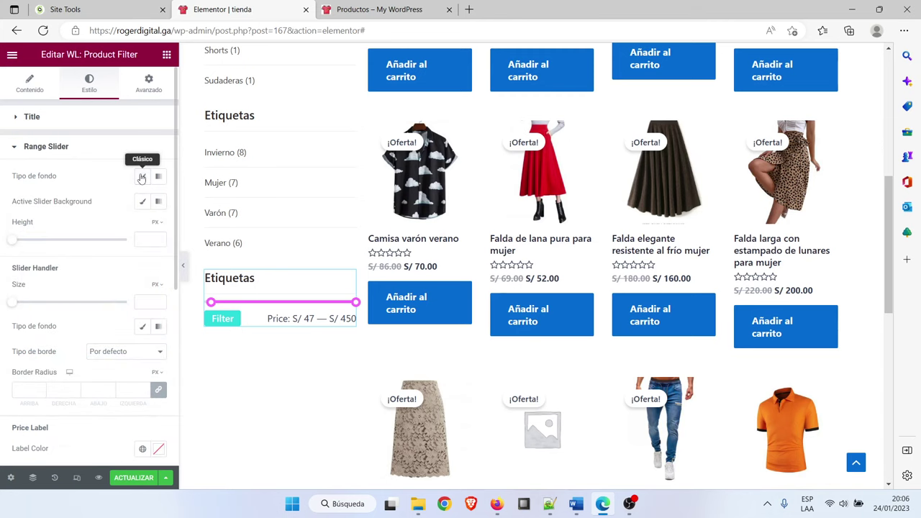
{"action": "left_click", "coordinate": [143, 201]}
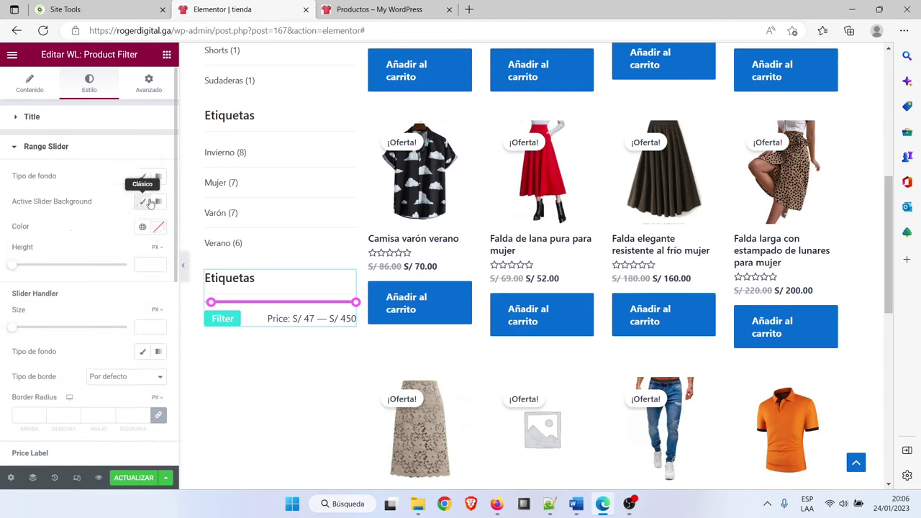
{"action": "left_click", "coordinate": [159, 227]}
{"action": "key", "text": "ctrl+v"}
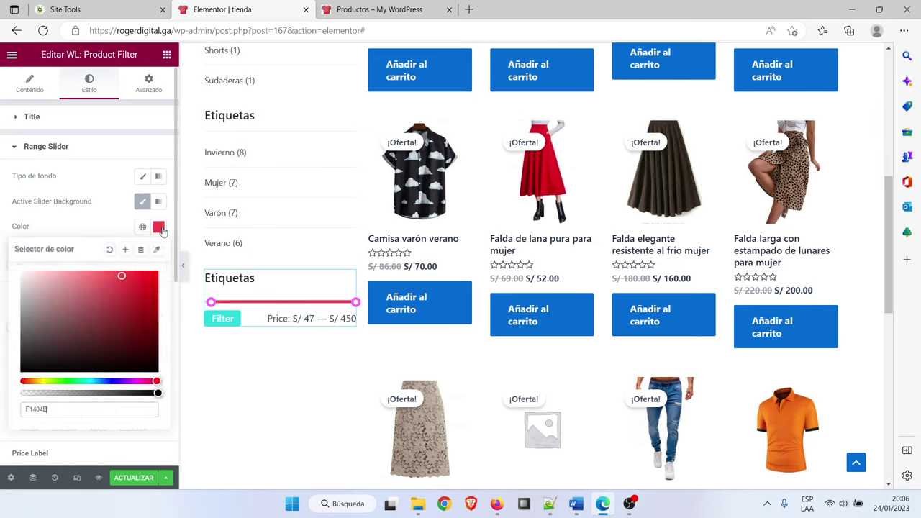
{"action": "left_click", "coordinate": [237, 293]}
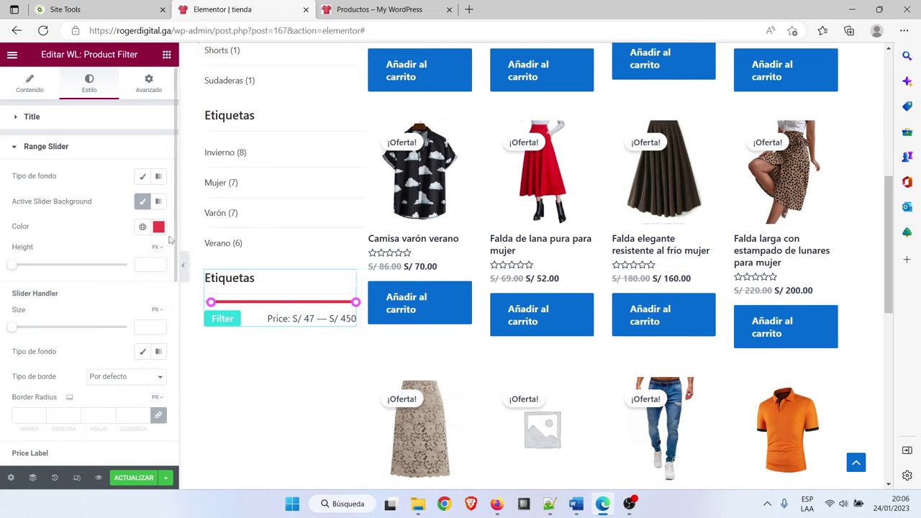
{"action": "scroll", "coordinate": [113, 270], "scroll_direction": "down", "scroll_amount": 1}
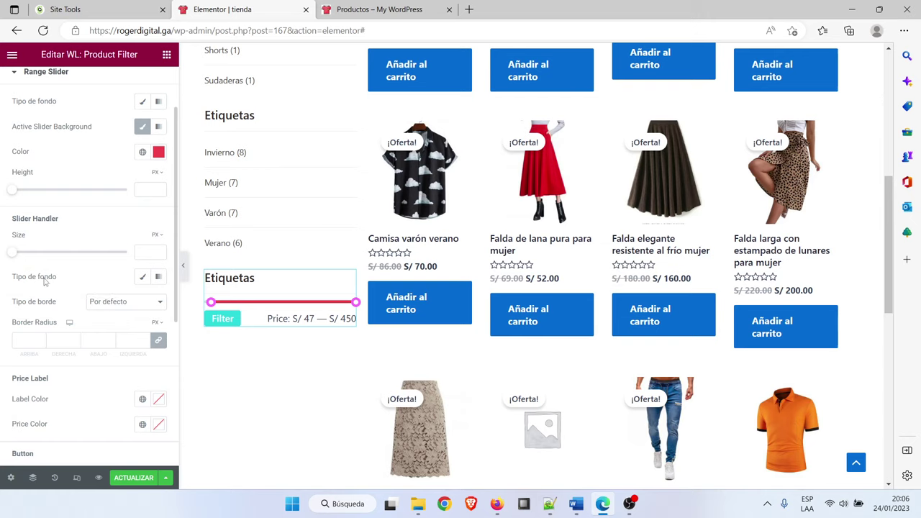
Step: Make the slider handles red and set their Tipo de borde to Ninguno
{"action": "left_click", "coordinate": [142, 276]}
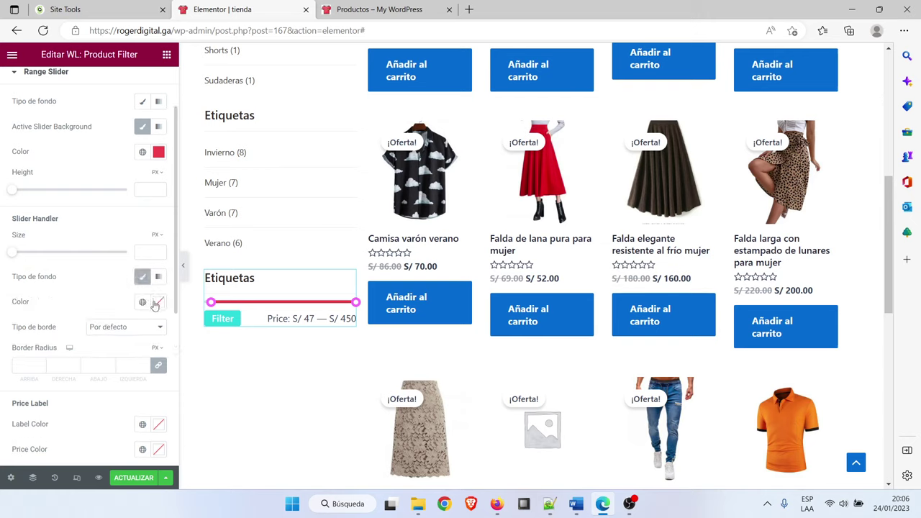
{"action": "left_click", "coordinate": [156, 303]}
{"action": "left_click", "coordinate": [2, 328]}
{"action": "left_click", "coordinate": [130, 327]}
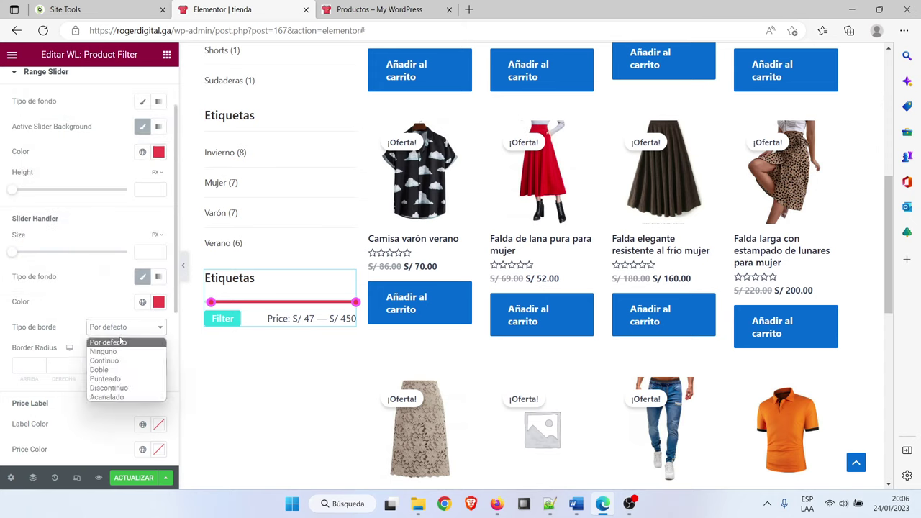
{"action": "left_click", "coordinate": [108, 352]}
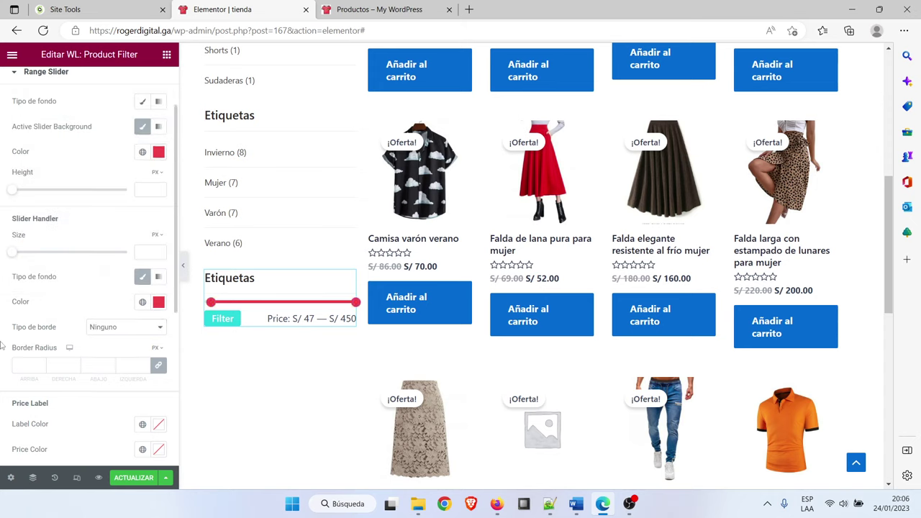
{"action": "scroll", "coordinate": [2, 346], "scroll_direction": "down", "scroll_amount": 4}
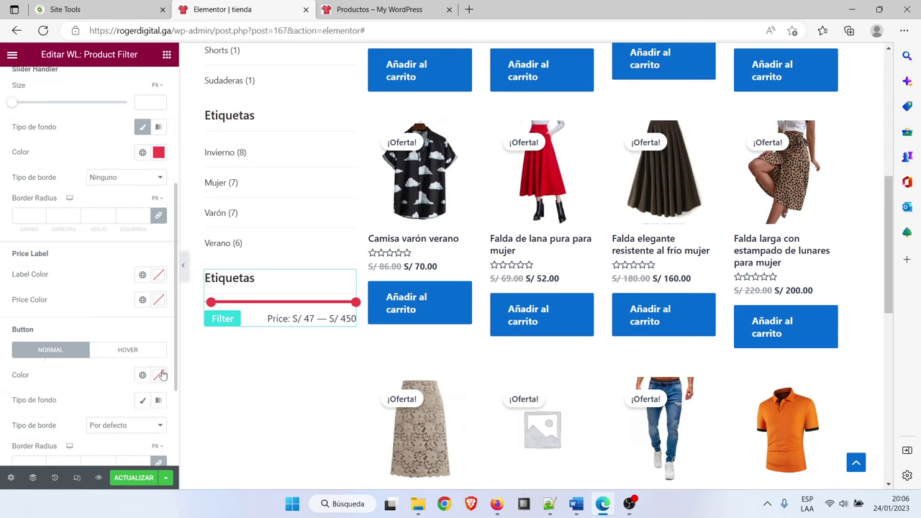
Step: Give the Filter button a solid Classic background and try grey and black shades
{"action": "scroll", "coordinate": [163, 375], "scroll_direction": "down", "scroll_amount": 2}
{"action": "left_click", "coordinate": [143, 326]}
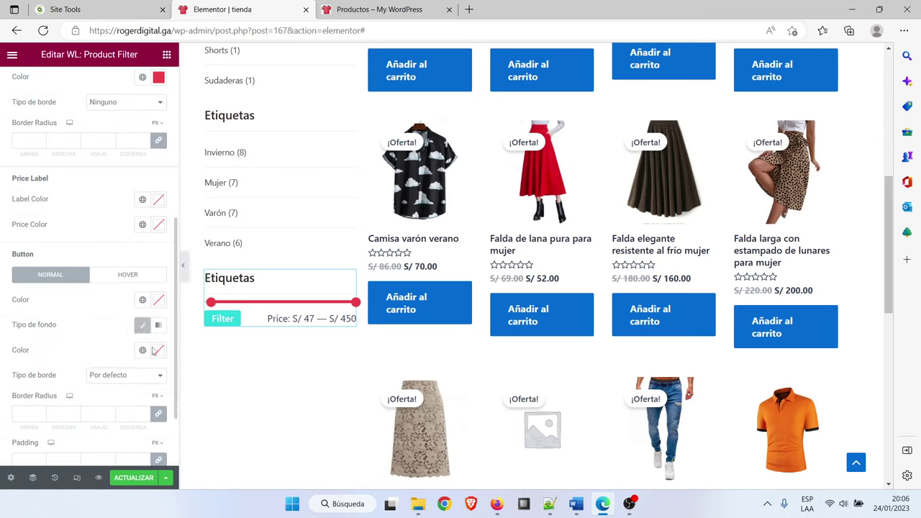
{"action": "left_click", "coordinate": [158, 350]}
{"action": "mouse_move", "coordinate": [38, 223]}
{"action": "left_mouse_down"}
{"action": "mouse_move", "coordinate": [6, 209]}
{"action": "mouse_move", "coordinate": [1, 220]}
{"action": "mouse_move", "coordinate": [2, 208]}
{"action": "mouse_move", "coordinate": [3, 223]}
{"action": "left_mouse_up"}
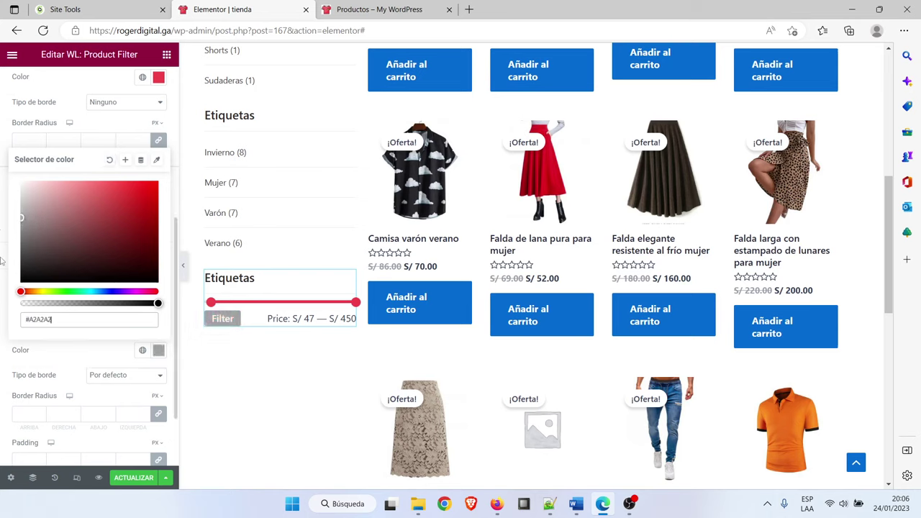
{"action": "left_click", "coordinate": [143, 348]}
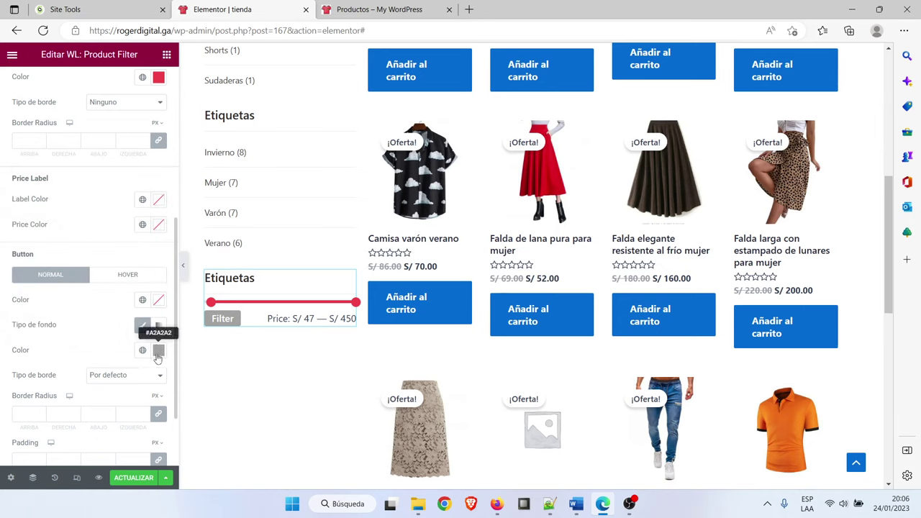
{"action": "left_click", "coordinate": [158, 351]}
{"action": "left_click_drag", "start_coordinate": [43, 245], "coordinate": [2, 358]}
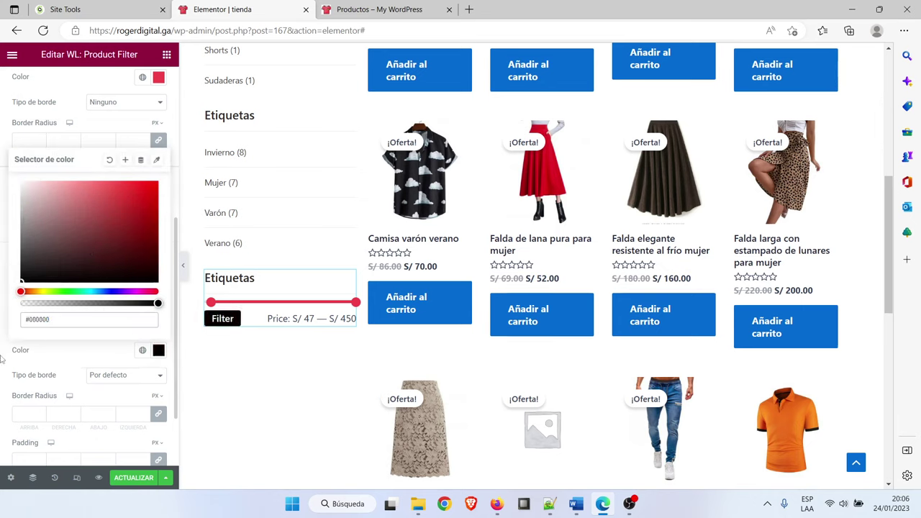
{"action": "left_click", "coordinate": [4, 358]}
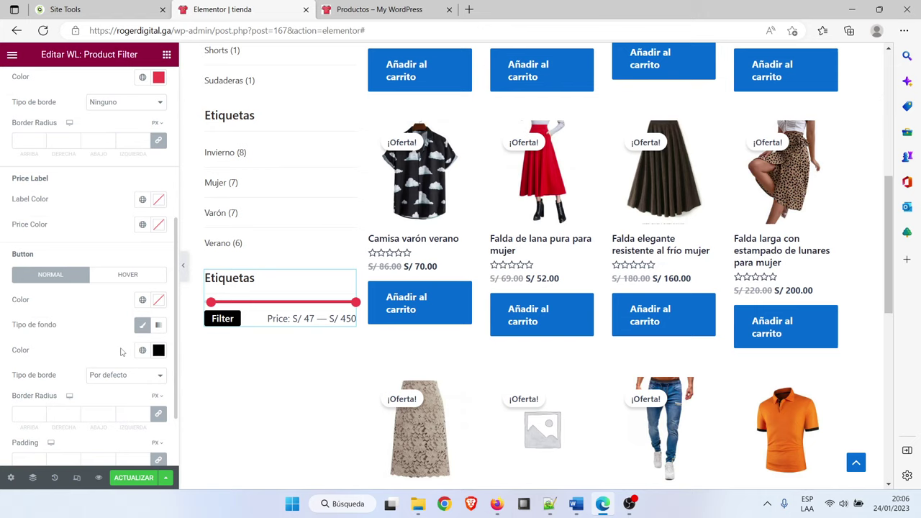
{"action": "left_click", "coordinate": [158, 351]}
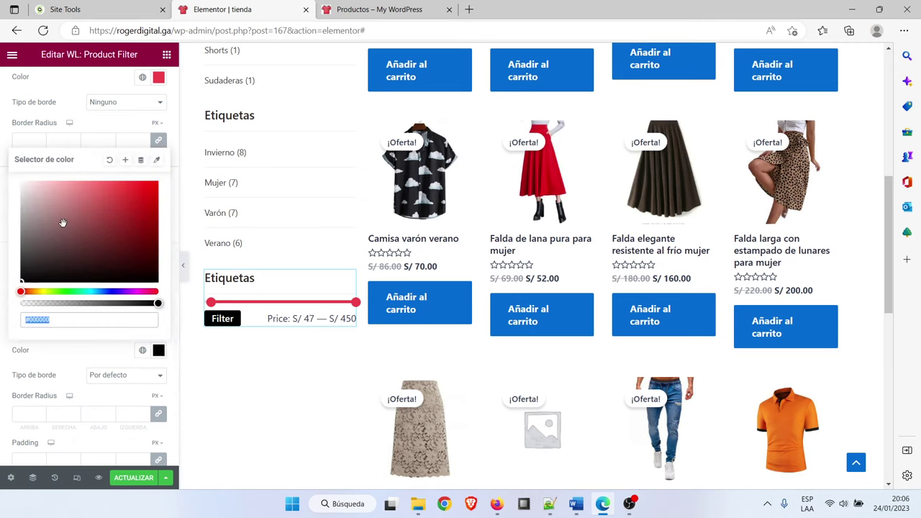
{"action": "left_click", "coordinate": [61, 348]}
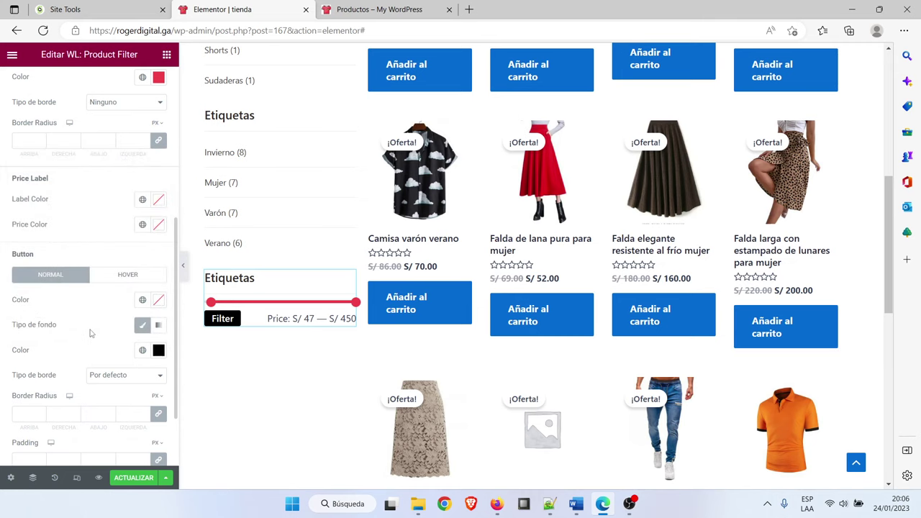
Step: Set the Filter button text to black #000000 and its background to light grey #E1E1E1
{"action": "left_click", "coordinate": [158, 300]}
{"action": "type", "text": "#FFFFFF#000000"}
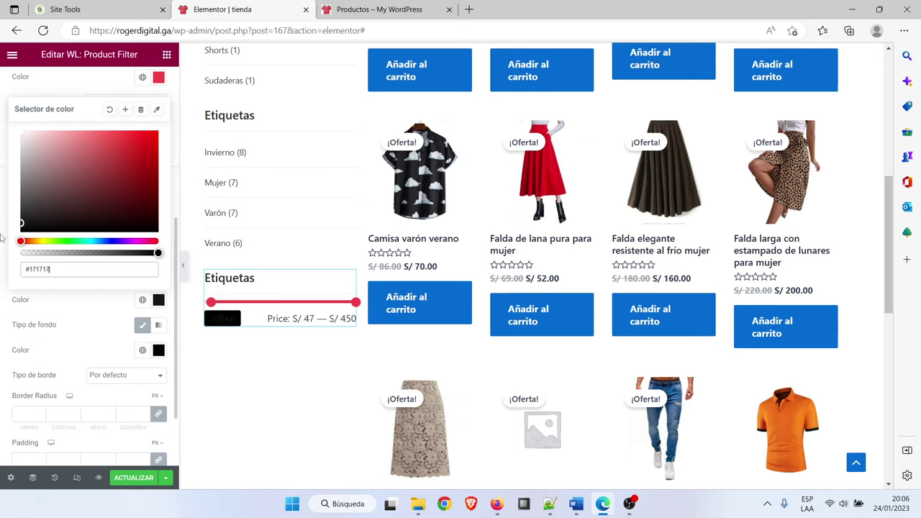
{"action": "left_click", "coordinate": [132, 338]}
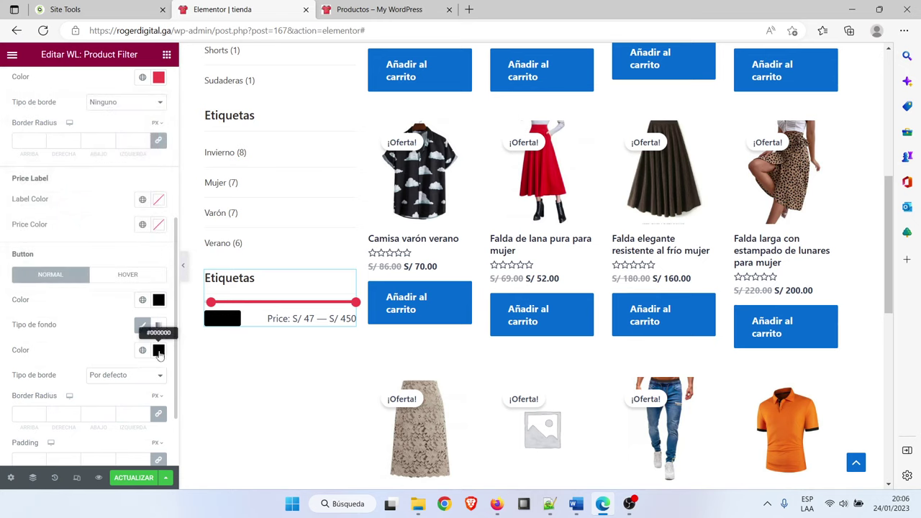
{"action": "left_click", "coordinate": [158, 351]}
{"action": "type", "text": "#CFCFCF"}
{"action": "left_click_drag", "start_coordinate": [1, 203], "coordinate": [2, 196]}
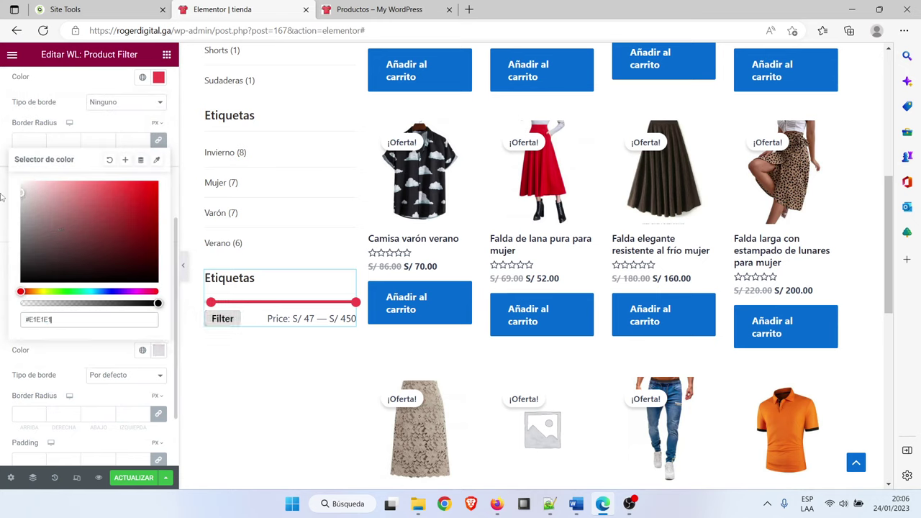
{"action": "left_click", "coordinate": [2, 248]}
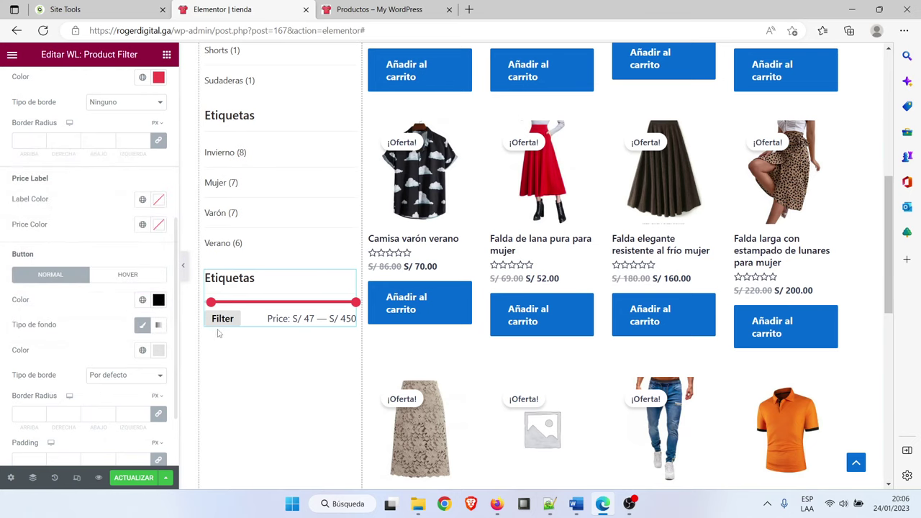
Step: Save the template and reload the live Tienda page to check the button
{"action": "left_click", "coordinate": [135, 478]}
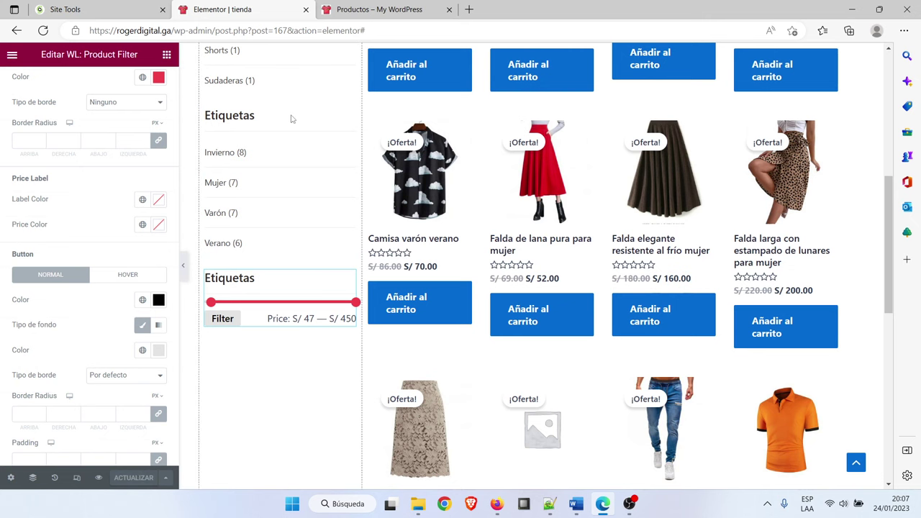
{"action": "left_click", "coordinate": [379, 9]}
{"action": "left_click", "coordinate": [43, 30]}
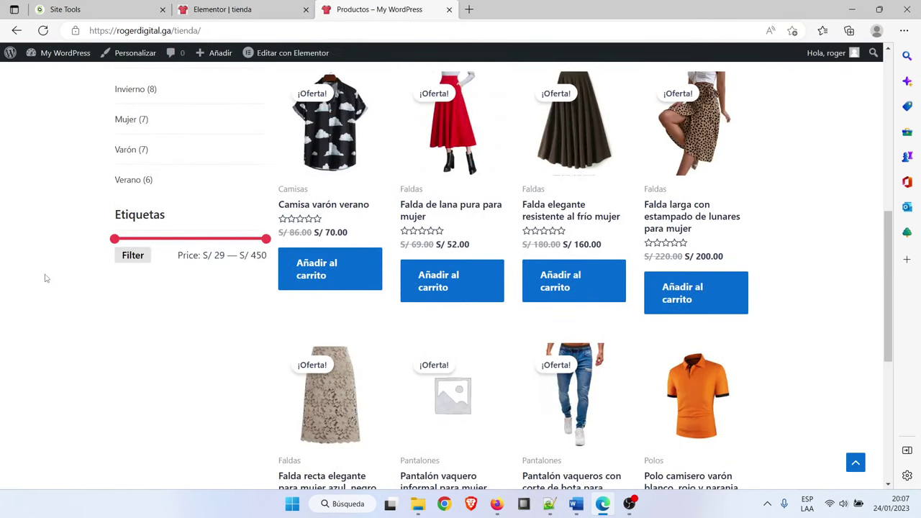
Step: Lower the maximum price on the live shop's price filter to test it
{"action": "scroll", "coordinate": [44, 278], "scroll_direction": "up", "scroll_amount": 1}
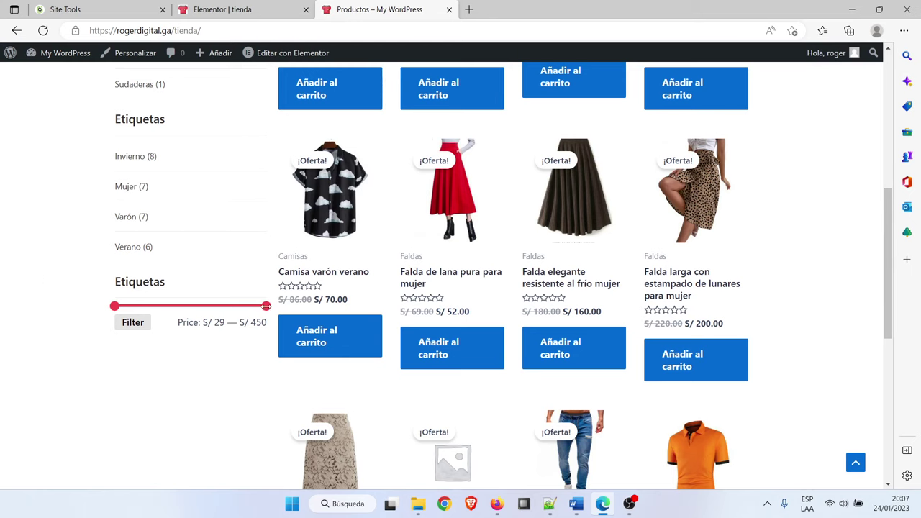
{"action": "left_click_drag", "start_coordinate": [266, 305], "coordinate": [200, 306]}
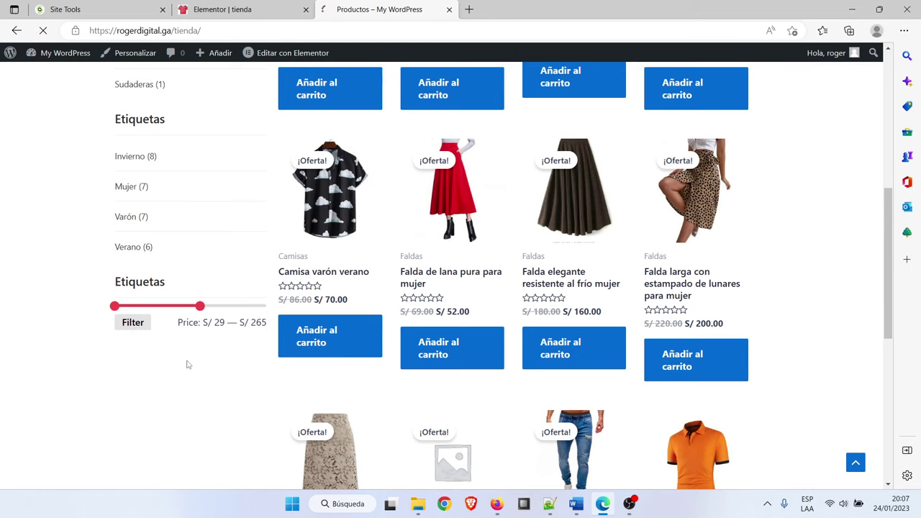
{"action": "scroll", "coordinate": [611, 267], "scroll_direction": "down", "scroll_amount": 4}
{"action": "scroll", "coordinate": [569, 271], "scroll_direction": "up", "scroll_amount": 2}
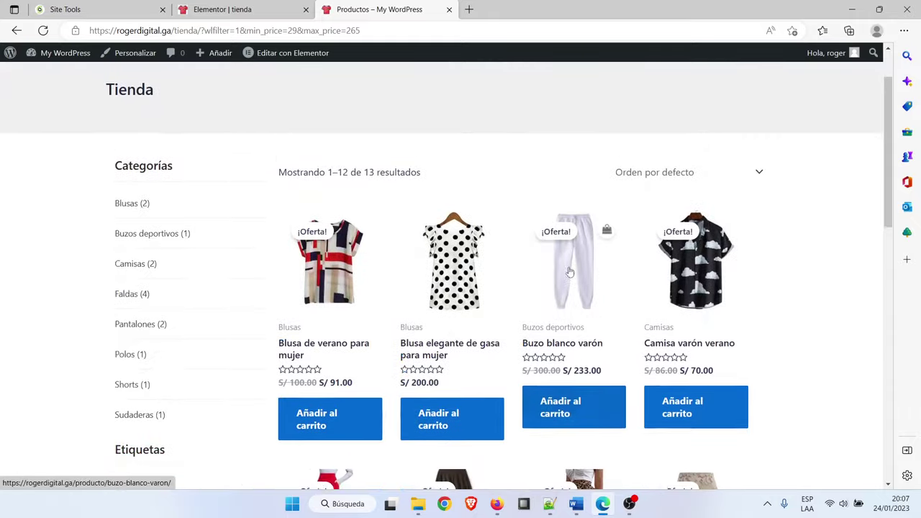
{"action": "scroll", "coordinate": [300, 226], "scroll_direction": "up", "scroll_amount": 1}
Step: Filter the shop by the Blusas category, then by the Varón and Invierno tags
{"action": "mouse_move", "coordinate": [184, 122]}
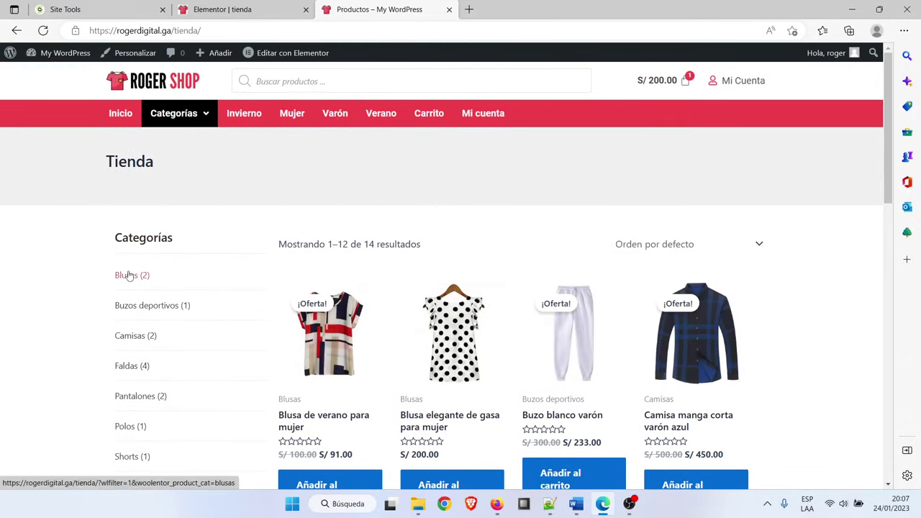
{"action": "left_click", "coordinate": [128, 276]}
{"action": "scroll", "coordinate": [737, 231], "scroll_direction": "down", "scroll_amount": 3}
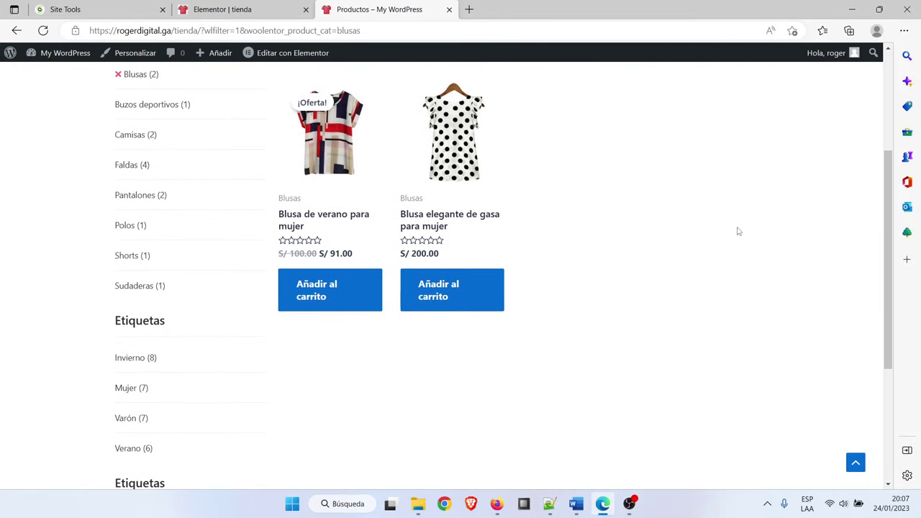
{"action": "scroll", "coordinate": [737, 231], "scroll_direction": "up", "scroll_amount": 2}
{"action": "scroll", "coordinate": [156, 321], "scroll_direction": "down", "scroll_amount": 4}
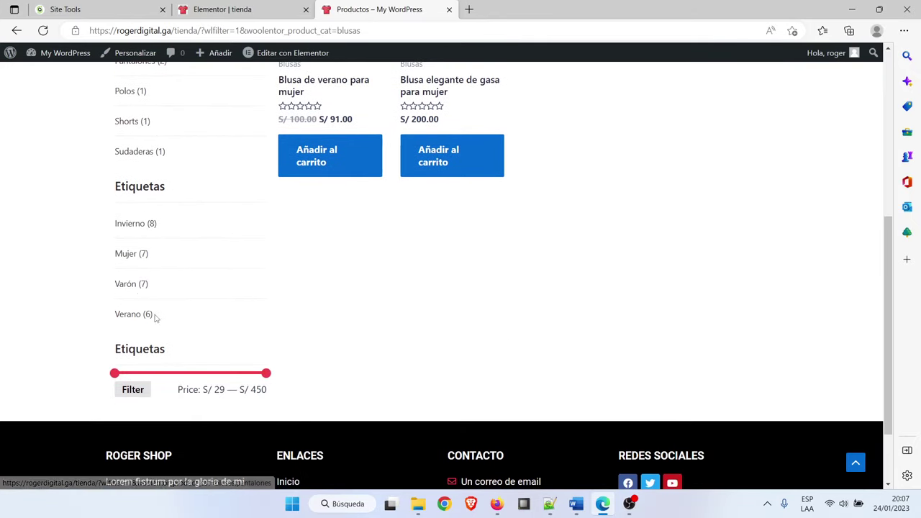
{"action": "left_click", "coordinate": [141, 288]}
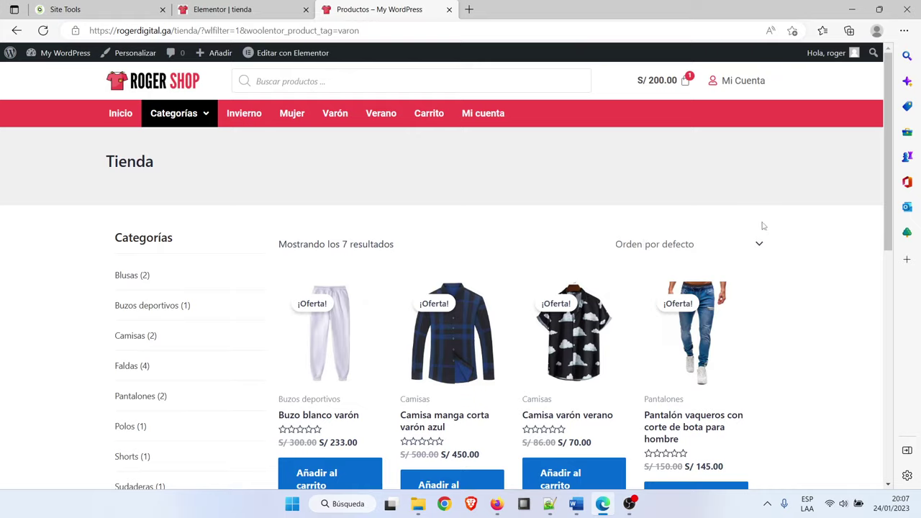
{"action": "scroll", "coordinate": [808, 232], "scroll_direction": "down", "scroll_amount": 5}
{"action": "scroll", "coordinate": [486, 367], "scroll_direction": "up", "scroll_amount": 2}
{"action": "scroll", "coordinate": [119, 319], "scroll_direction": "down", "scroll_amount": 2}
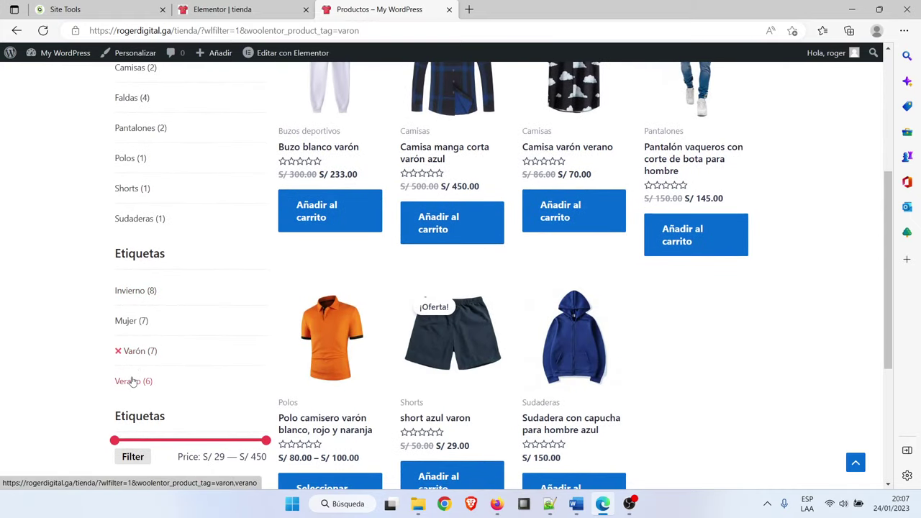
{"action": "left_click", "coordinate": [143, 298]}
Step: Open the Personalizar site customizer from the admin bar in a new tab
{"action": "scroll", "coordinate": [760, 311], "scroll_direction": "up", "scroll_amount": 2}
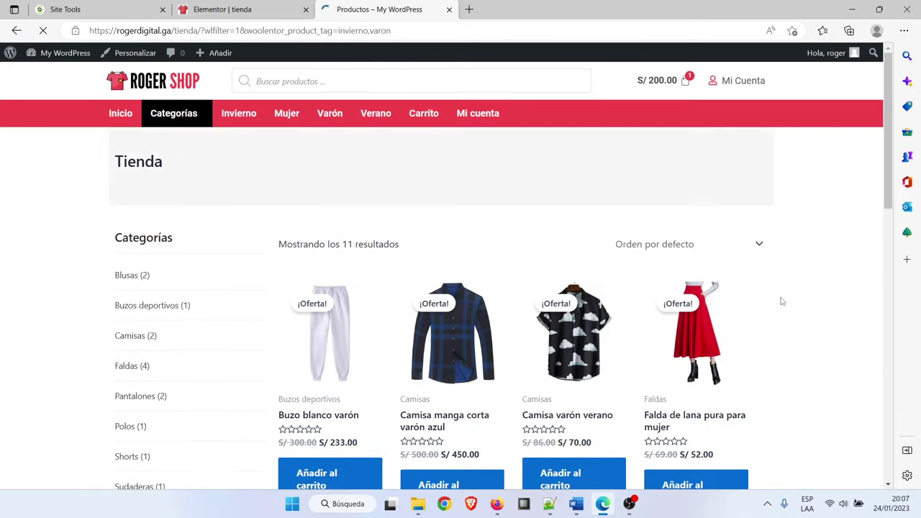
{"action": "scroll", "coordinate": [777, 302], "scroll_direction": "down", "scroll_amount": 4}
{"action": "scroll", "coordinate": [783, 297], "scroll_direction": "up", "scroll_amount": 3}
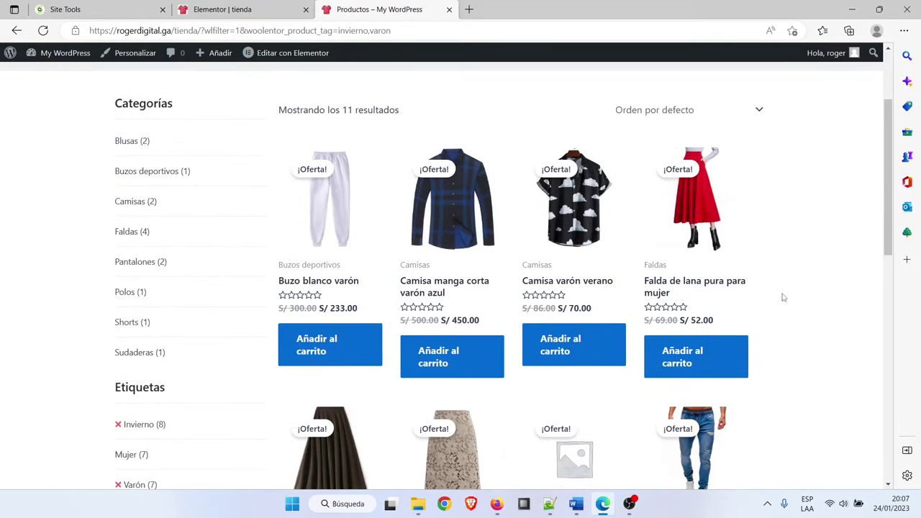
{"action": "scroll", "coordinate": [784, 297], "scroll_direction": "down", "scroll_amount": 8}
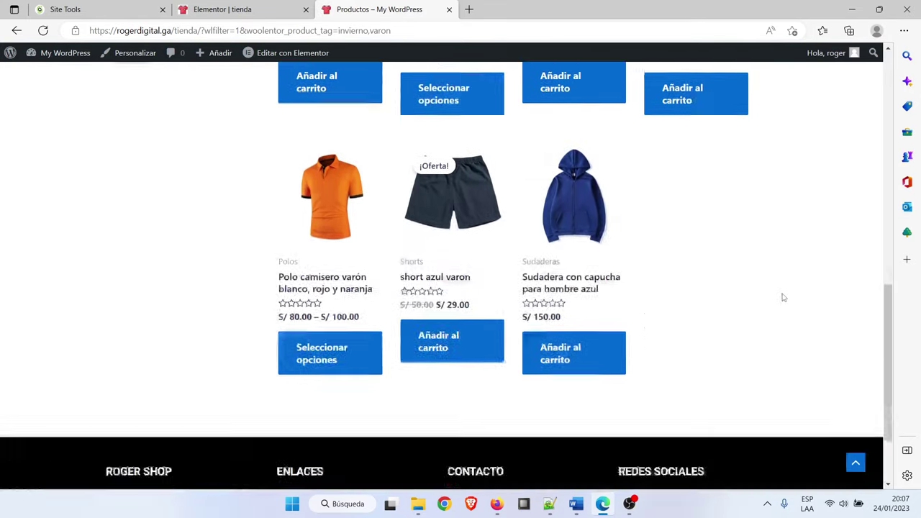
{"action": "scroll", "coordinate": [783, 297], "scroll_direction": "up", "scroll_amount": 8}
{"action": "scroll", "coordinate": [334, 236], "scroll_direction": "down", "scroll_amount": 2}
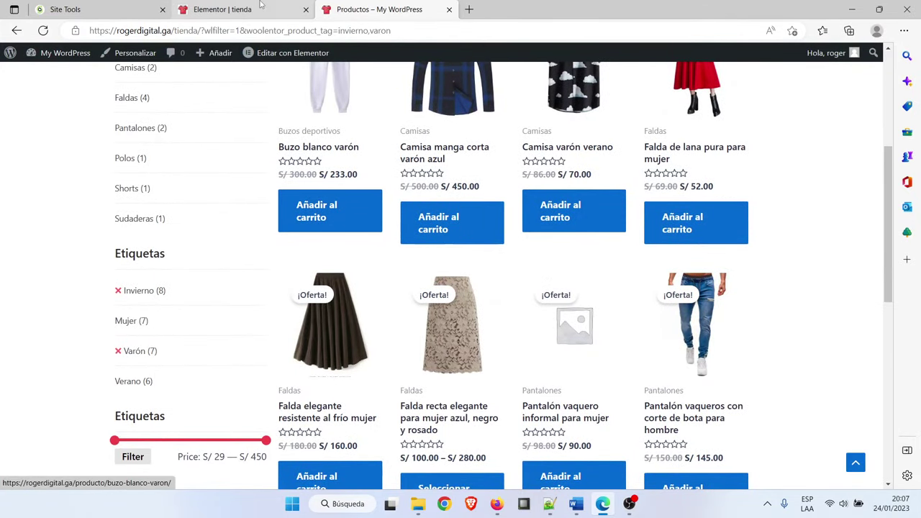
{"action": "right_click", "coordinate": [134, 54]}
{"action": "left_click", "coordinate": [154, 66]}
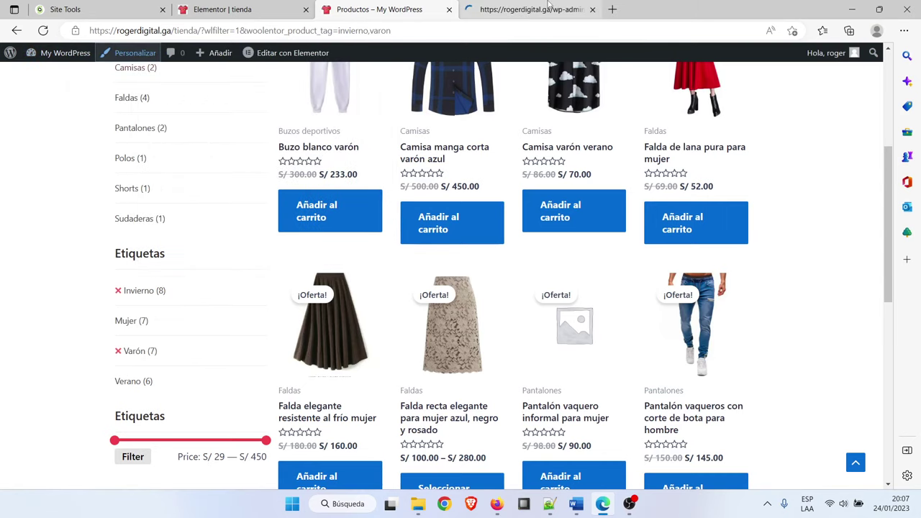
Step: In the Customizer, navigate to WooCommerce > Catálogo de productos
{"action": "left_click", "coordinate": [568, 7]}
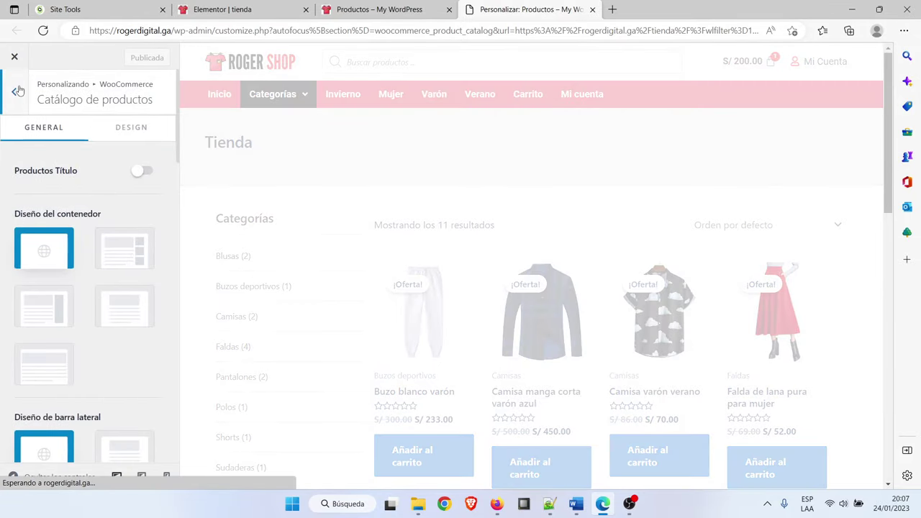
{"action": "left_click", "coordinate": [18, 90]}
{"action": "left_click", "coordinate": [18, 89]}
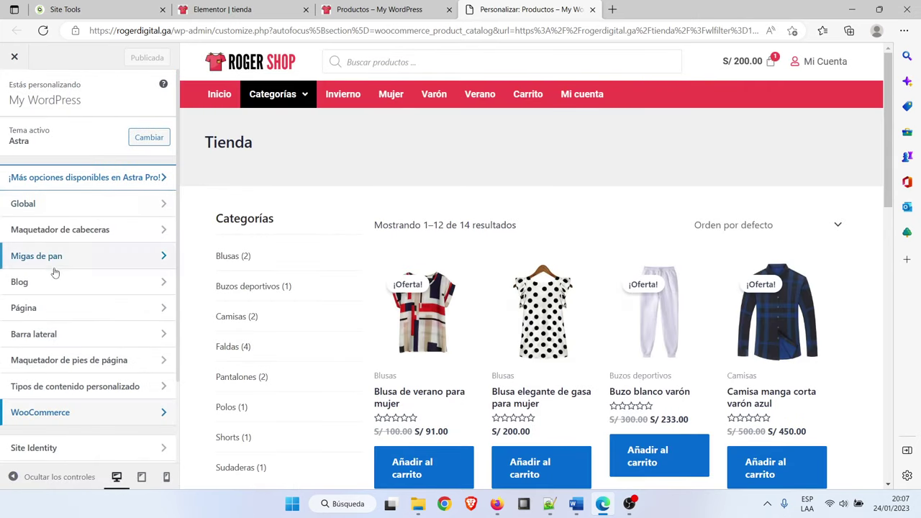
{"action": "left_click", "coordinate": [77, 413]}
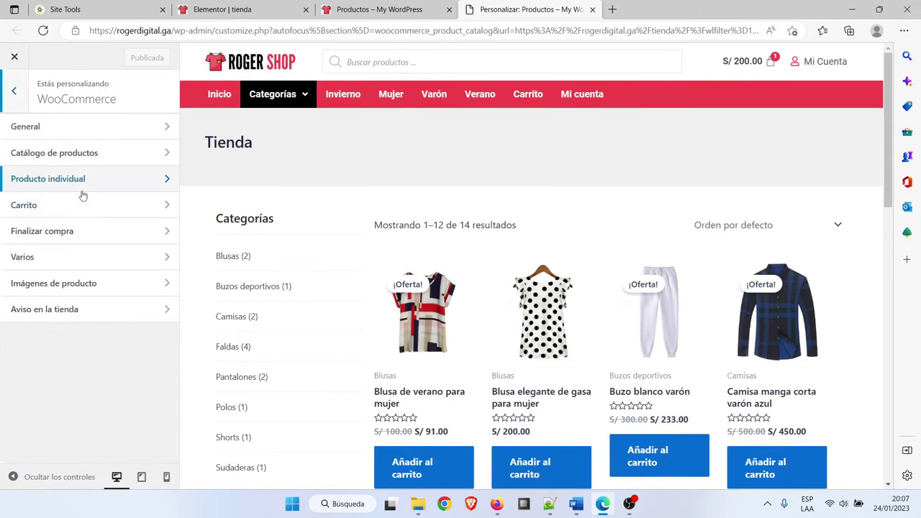
{"action": "left_click", "coordinate": [79, 153]}
Step: Hide Añadir al carrito from the shop card structure, then reload the shop tab
{"action": "scroll", "coordinate": [62, 332], "scroll_direction": "down", "scroll_amount": 3}
{"action": "scroll", "coordinate": [61, 332], "scroll_direction": "down", "scroll_amount": 8}
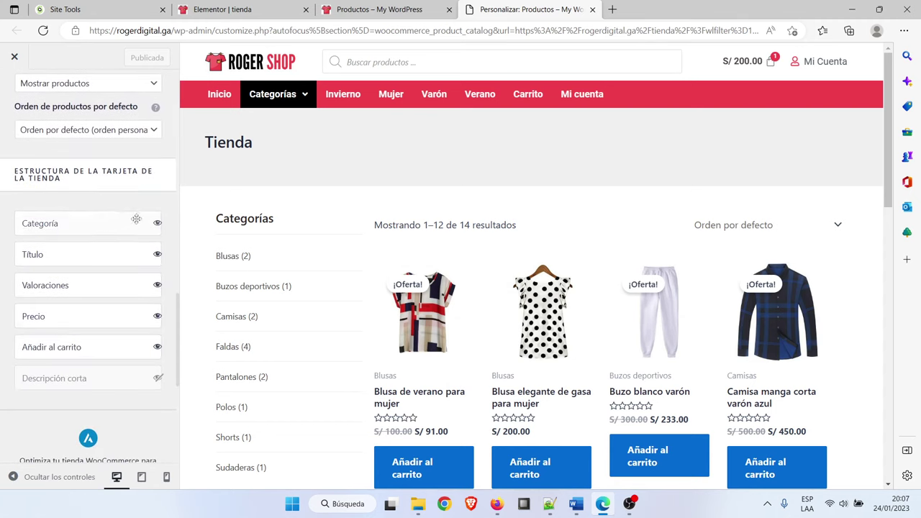
{"action": "left_click", "coordinate": [156, 349]}
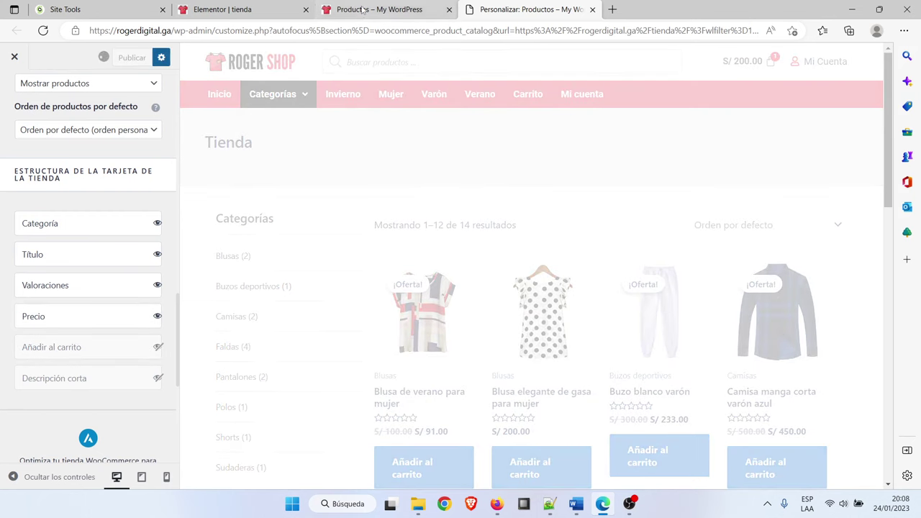
{"action": "key", "text": "ctrl+shift+Tab"}
{"action": "left_click", "coordinate": [43, 30]}
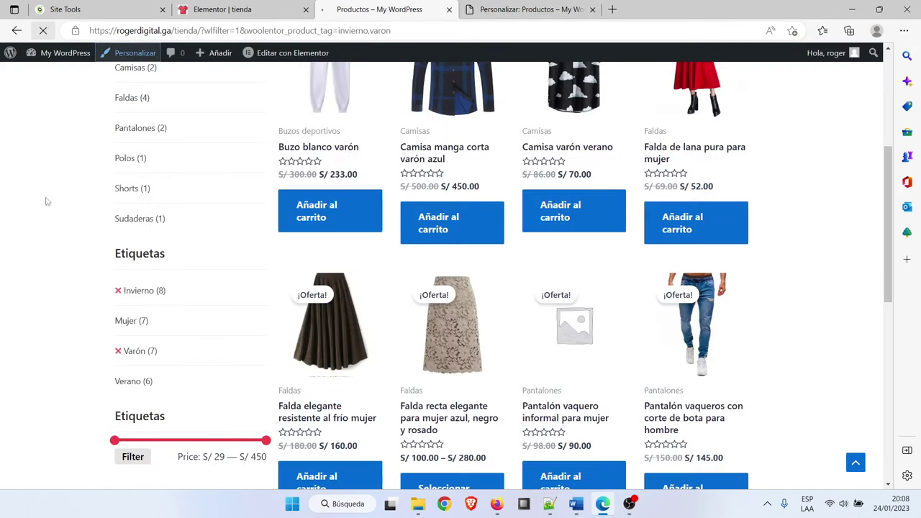
Step: Scroll the reloaded shop grid to confirm there are no cart buttons, then return to the Elementor tienda tab
{"action": "scroll", "coordinate": [43, 264], "scroll_direction": "down", "scroll_amount": 5}
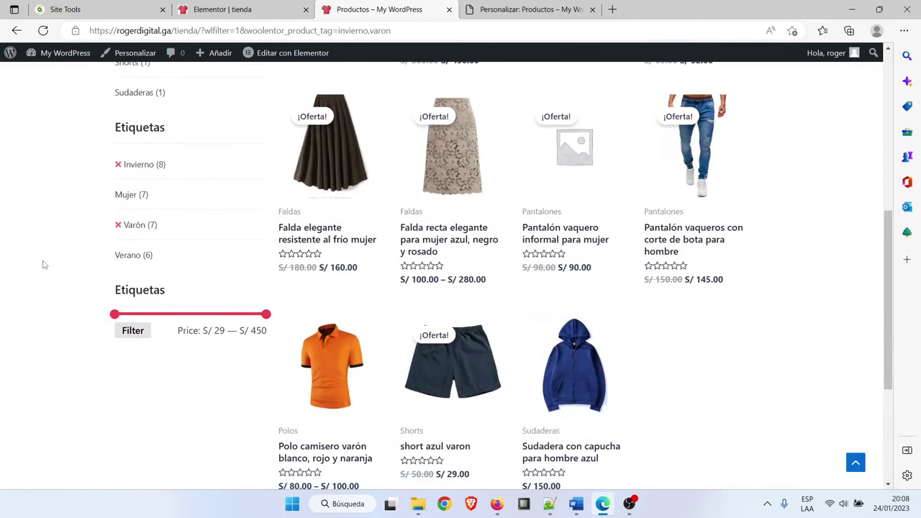
{"action": "scroll", "coordinate": [43, 264], "scroll_direction": "up", "scroll_amount": 6}
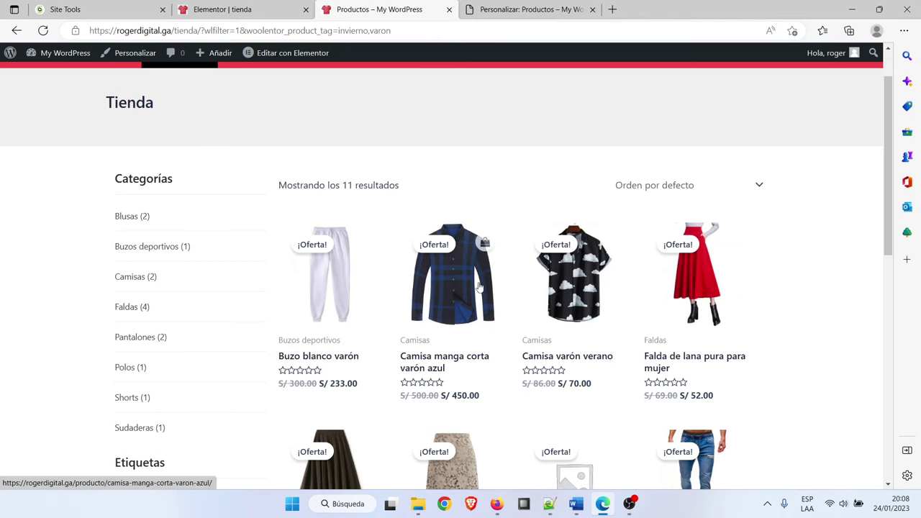
{"action": "key", "text": "ctrl+shift+Tab"}
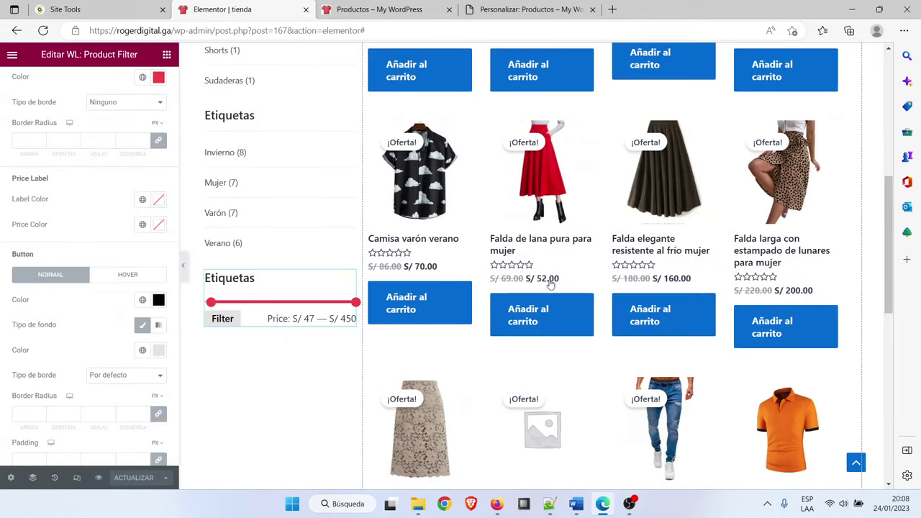
{"action": "scroll", "coordinate": [334, 238], "scroll_direction": "up", "scroll_amount": 5}
Step: Switch the Elementor preview to the Móvil device size
{"action": "left_click", "coordinate": [335, 237]}
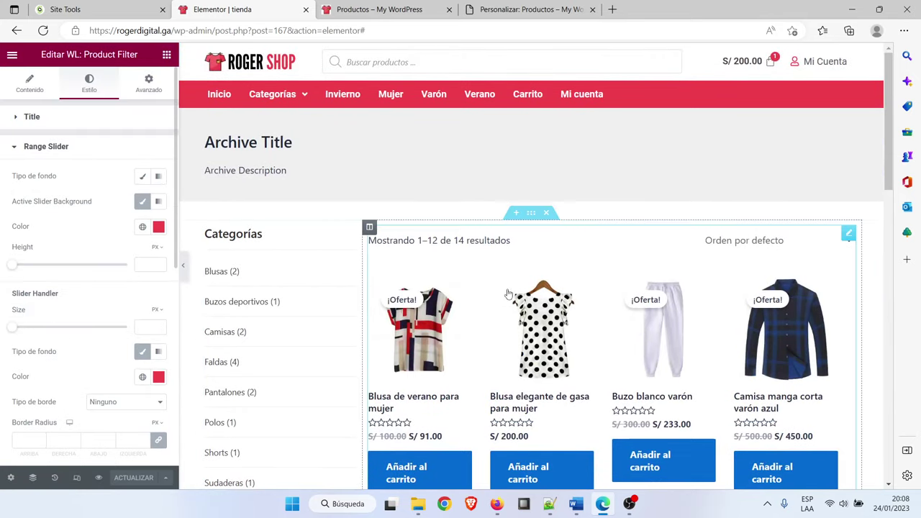
{"action": "left_click", "coordinate": [76, 477]}
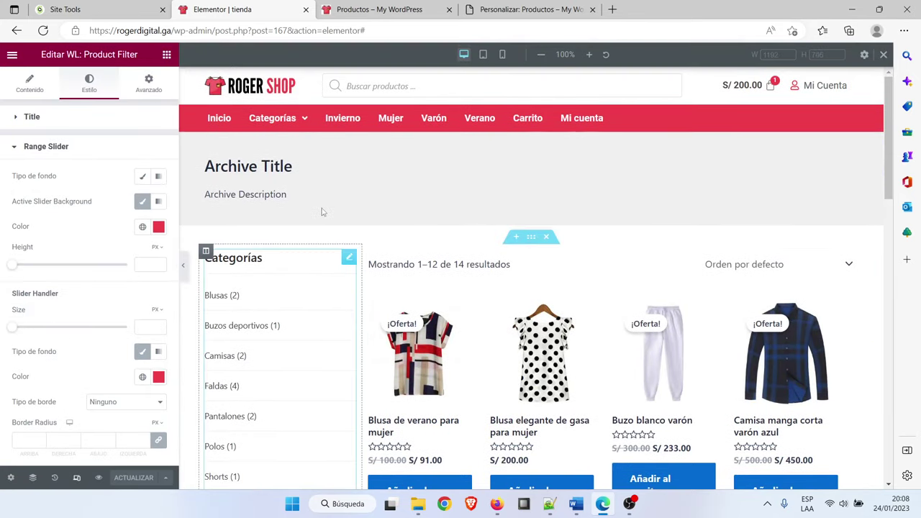
{"action": "left_click", "coordinate": [503, 55]}
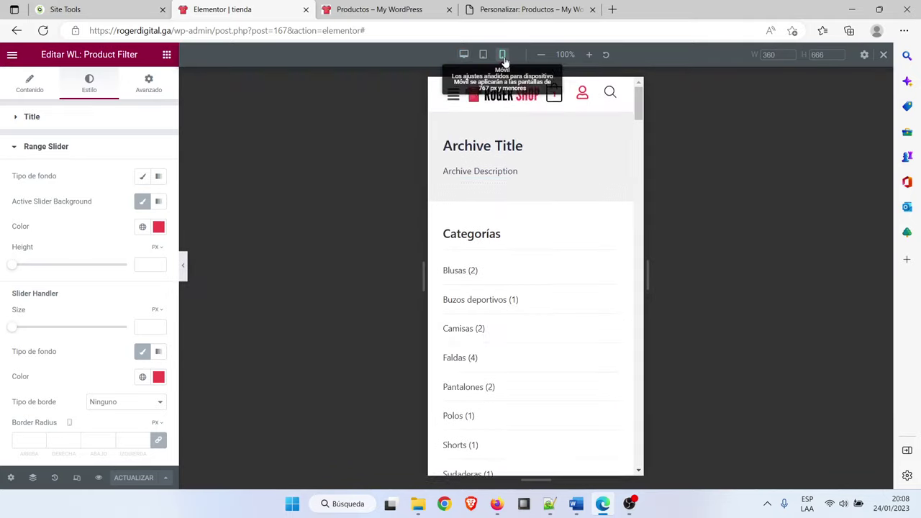
{"action": "scroll", "coordinate": [533, 306], "scroll_direction": "down", "scroll_amount": 5}
{"action": "scroll", "coordinate": [536, 304], "scroll_direction": "down", "scroll_amount": 5}
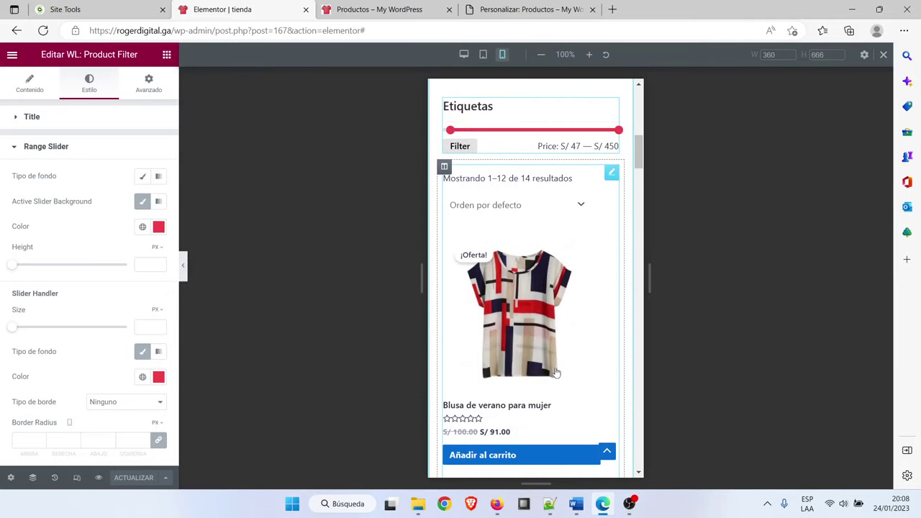
{"action": "scroll", "coordinate": [546, 338], "scroll_direction": "up", "scroll_amount": 2}
{"action": "scroll", "coordinate": [556, 373], "scroll_direction": "down", "scroll_amount": 3}
{"action": "scroll", "coordinate": [556, 373], "scroll_direction": "up", "scroll_amount": 10}
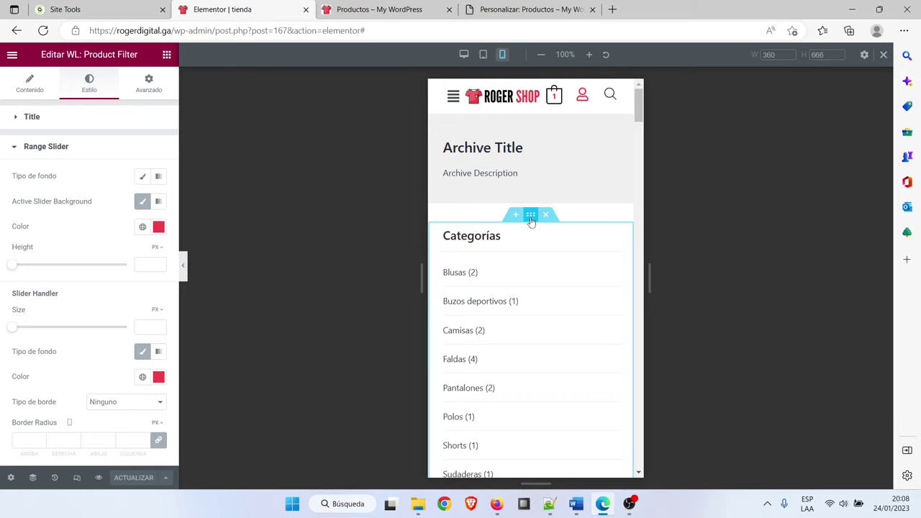
Step: Turn on Columnas invertidas (Móvil) in the section's Avanzado > Adaptabilidad settings
{"action": "left_click", "coordinate": [531, 220]}
{"action": "scroll", "coordinate": [69, 402], "scroll_direction": "down", "scroll_amount": 2}
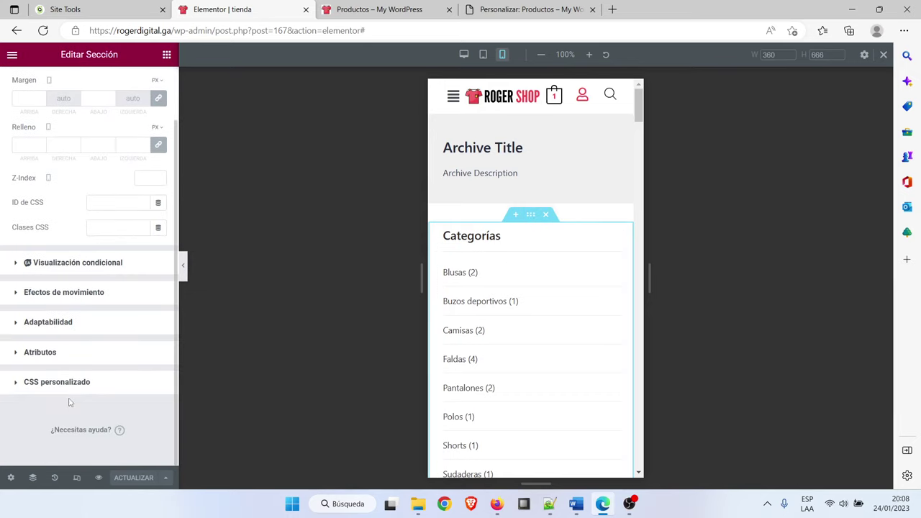
{"action": "left_click", "coordinate": [71, 332]}
{"action": "left_click", "coordinate": [160, 259]}
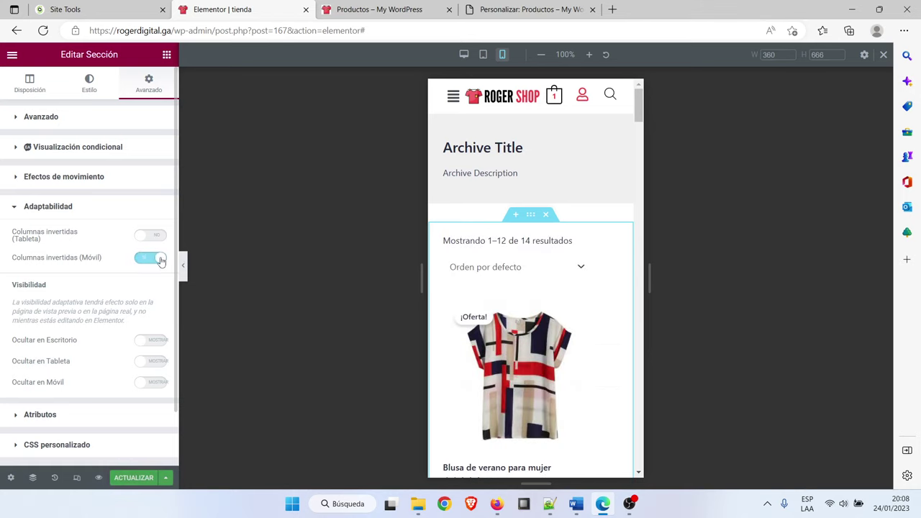
{"action": "left_click", "coordinate": [181, 266]}
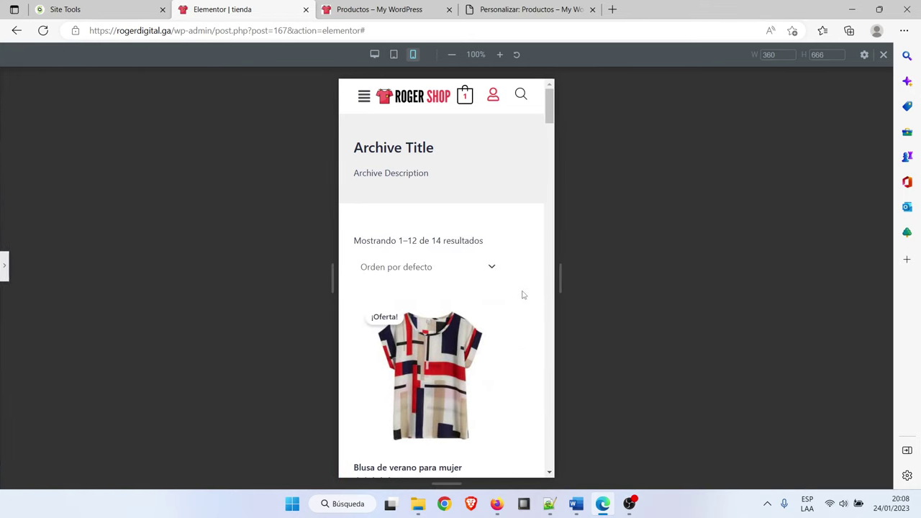
Step: Scroll the mobile preview to check that the products now sit above the filters
{"action": "scroll", "coordinate": [522, 295], "scroll_direction": "down", "scroll_amount": 4}
{"action": "scroll", "coordinate": [475, 301], "scroll_direction": "down", "scroll_amount": 9}
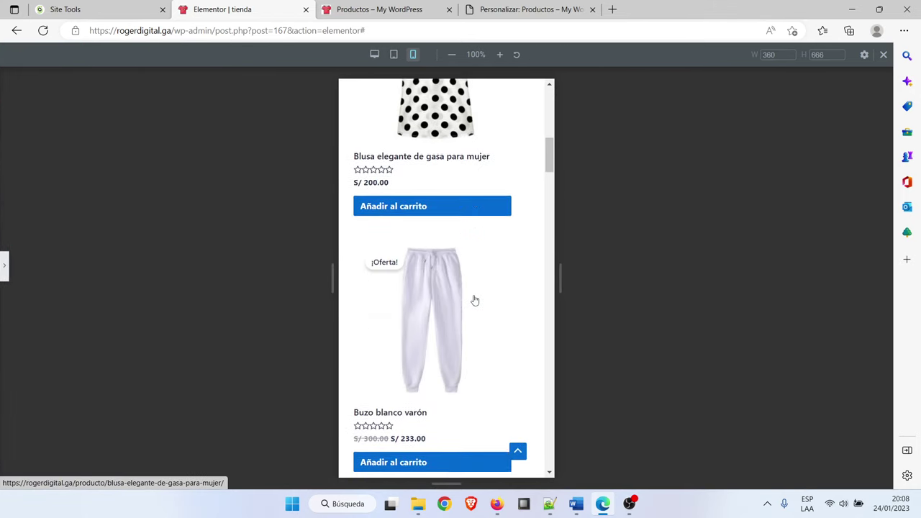
{"action": "scroll", "coordinate": [474, 300], "scroll_direction": "down", "scroll_amount": 10}
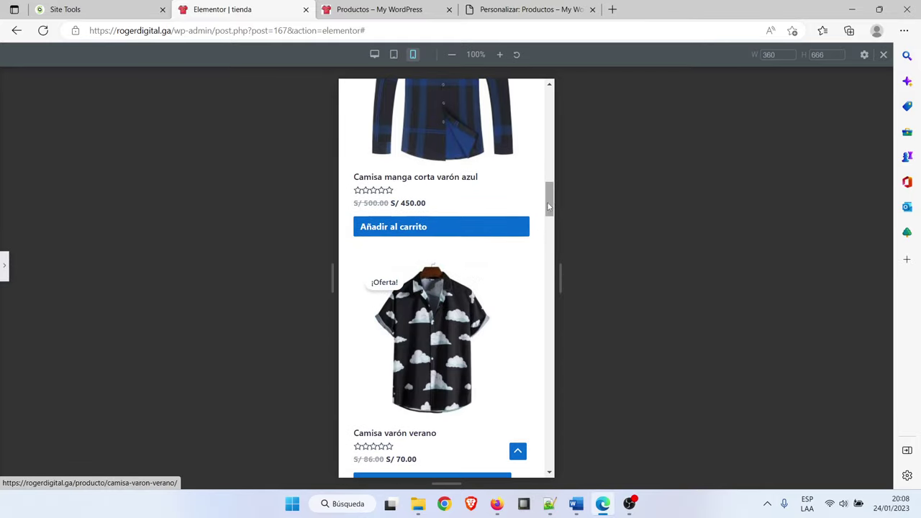
{"action": "scroll", "coordinate": [534, 272], "scroll_direction": "down", "scroll_amount": 10}
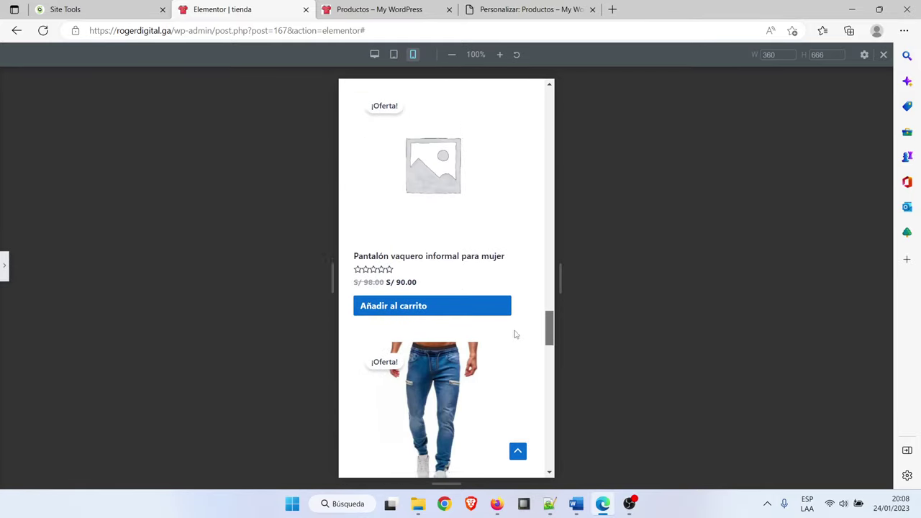
{"action": "scroll", "coordinate": [509, 362], "scroll_direction": "down", "scroll_amount": 10}
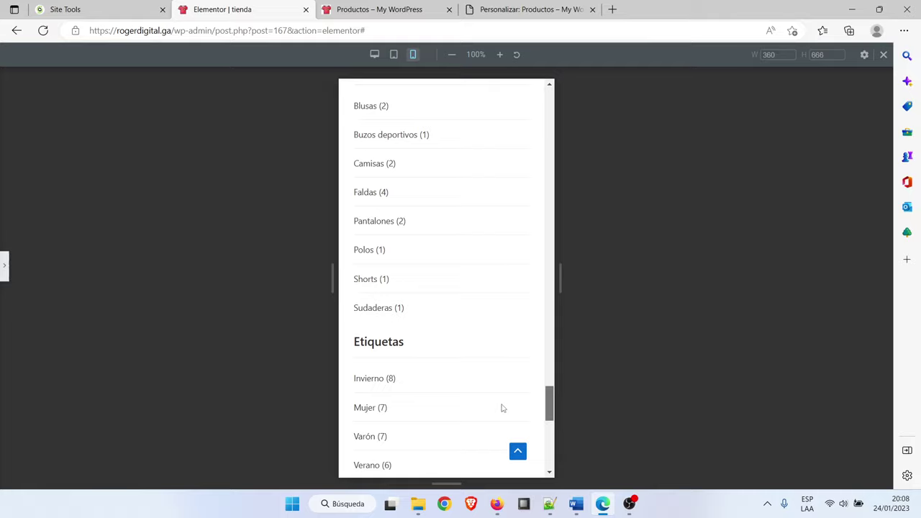
{"action": "scroll", "coordinate": [502, 415], "scroll_direction": "up", "scroll_amount": 20}
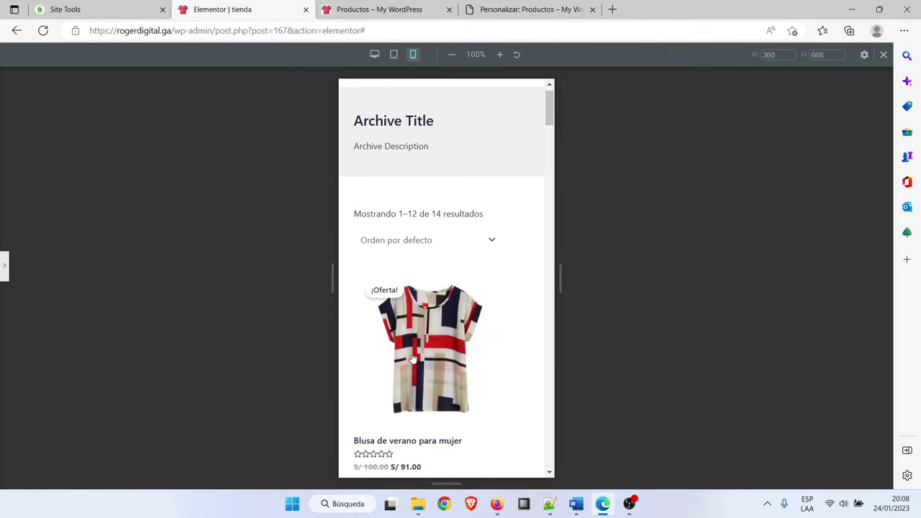
{"action": "scroll", "coordinate": [446, 210], "scroll_direction": "down", "scroll_amount": 3}
Step: Reopen the panel and select the Product Archive widget in the mobile preview
{"action": "left_click", "coordinate": [4, 265]}
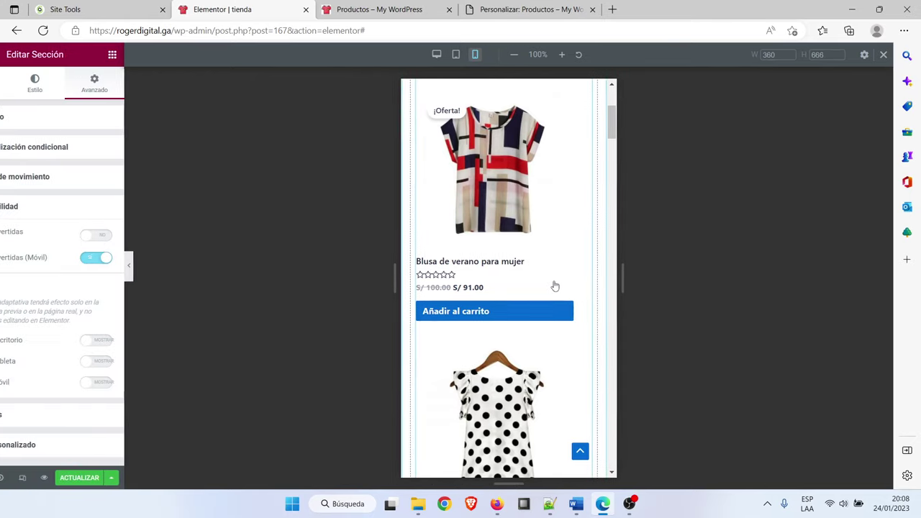
{"action": "left_click_drag", "start_coordinate": [549, 273], "coordinate": [549, 274]}
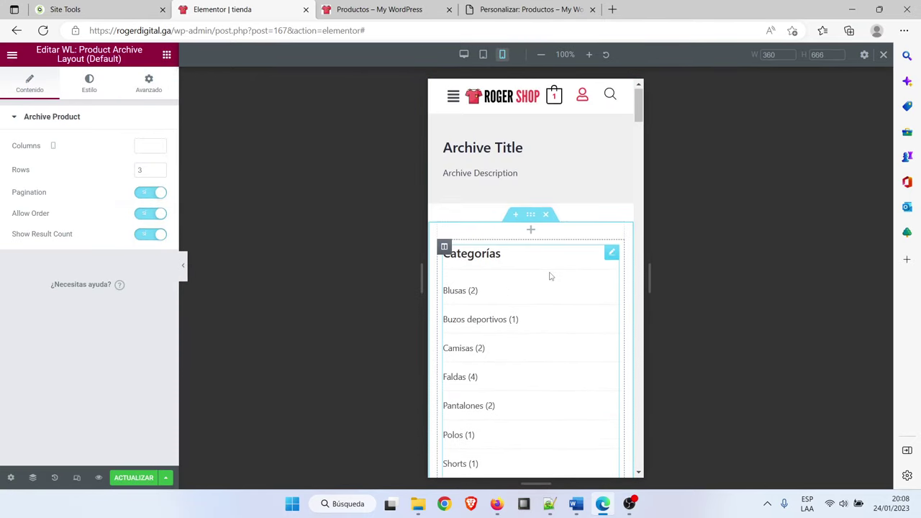
{"action": "scroll", "coordinate": [548, 276], "scroll_direction": "down", "scroll_amount": 3}
{"action": "scroll", "coordinate": [549, 276], "scroll_direction": "up", "scroll_amount": 9}
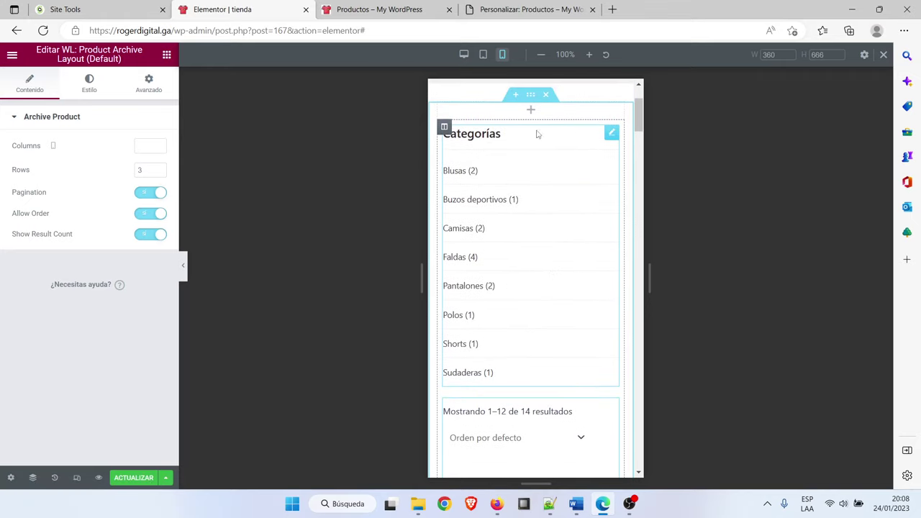
{"action": "scroll", "coordinate": [536, 215], "scroll_direction": "down", "scroll_amount": 2}
{"action": "left_click_drag", "start_coordinate": [612, 286], "coordinate": [532, 170]}
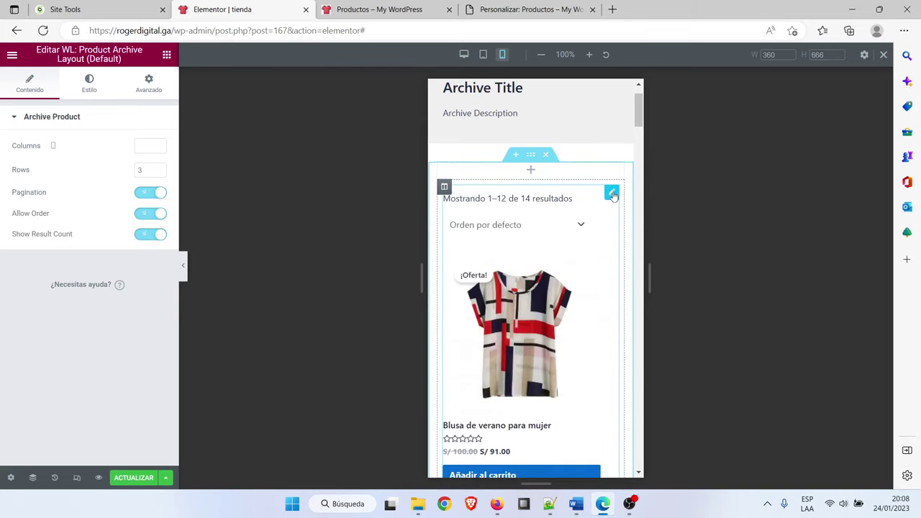
{"action": "left_click_drag", "start_coordinate": [611, 194], "coordinate": [551, 167]}
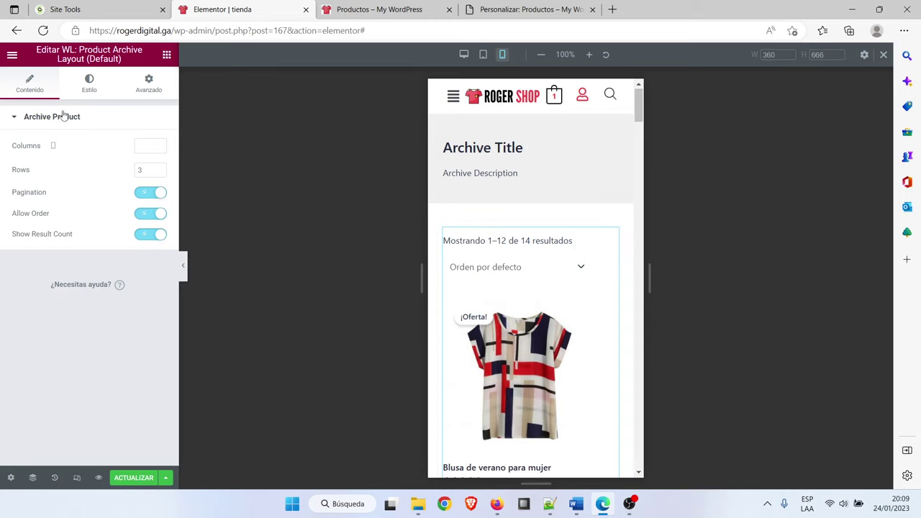
Step: Set the archive's Estilo > Item alignment to Center for mobile and save with ACTUALIZAR
{"action": "left_click", "coordinate": [89, 83]}
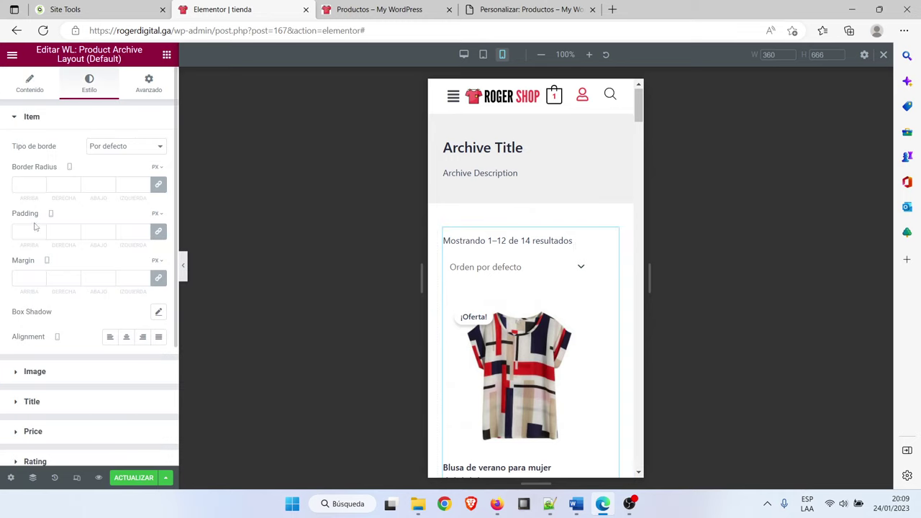
{"action": "left_click", "coordinate": [127, 338]}
{"action": "scroll", "coordinate": [616, 248], "scroll_direction": "down", "scroll_amount": 2}
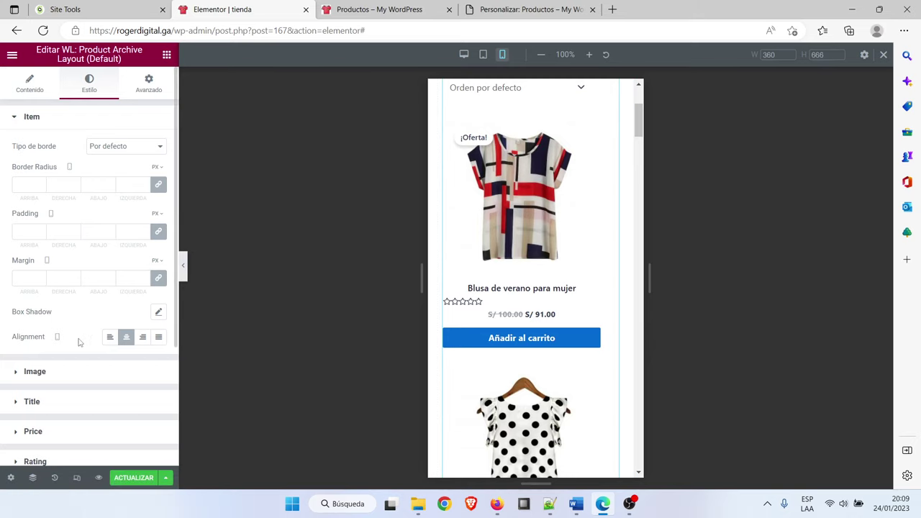
{"action": "scroll", "coordinate": [72, 353], "scroll_direction": "down", "scroll_amount": 1}
{"action": "left_click", "coordinate": [40, 388]}
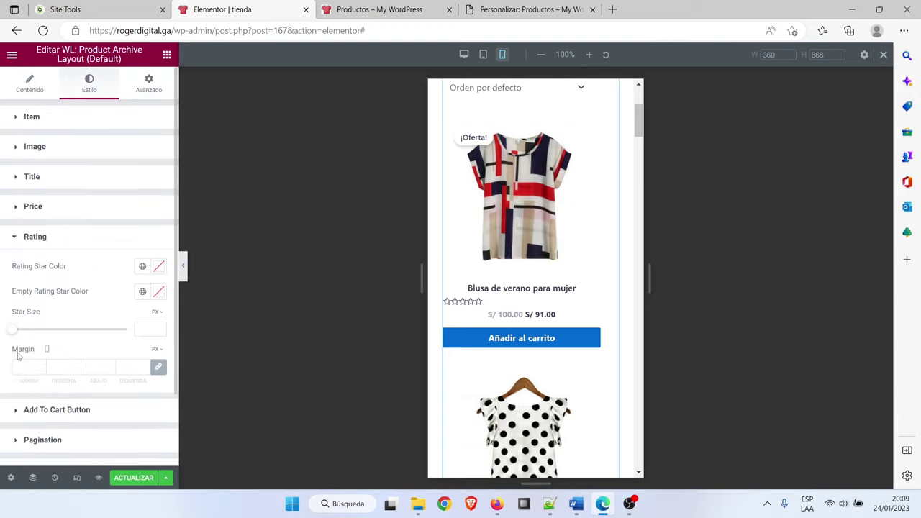
{"action": "scroll", "coordinate": [18, 355], "scroll_direction": "down", "scroll_amount": 1}
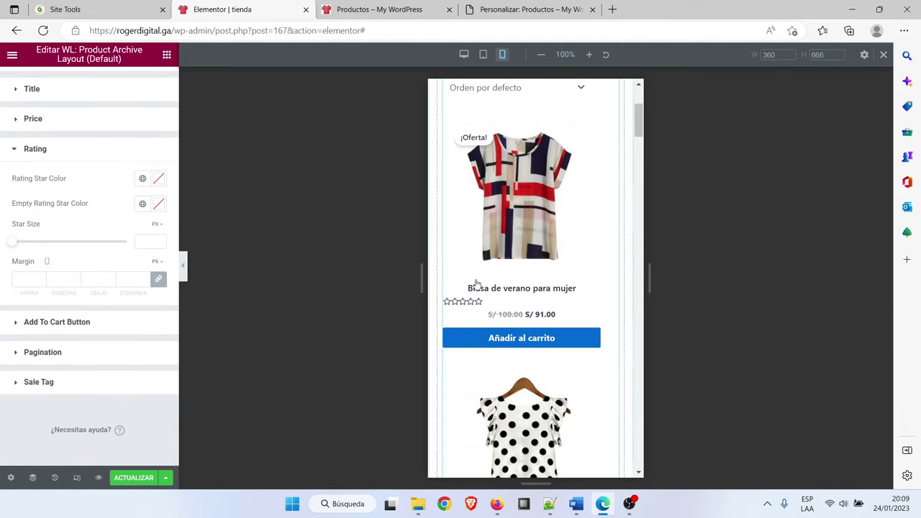
{"action": "left_click", "coordinate": [130, 481]}
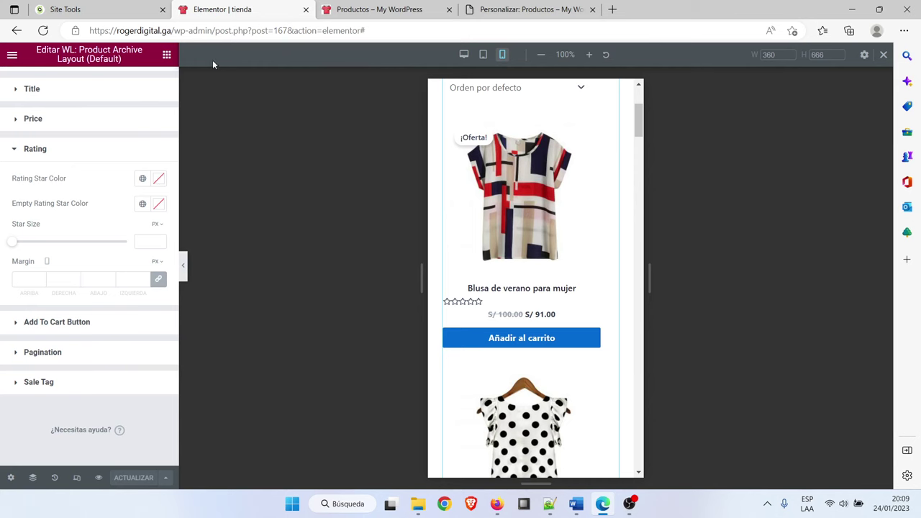
Step: Reload the live shop tab to check the change, then return to the editor
{"action": "left_click", "coordinate": [367, 9]}
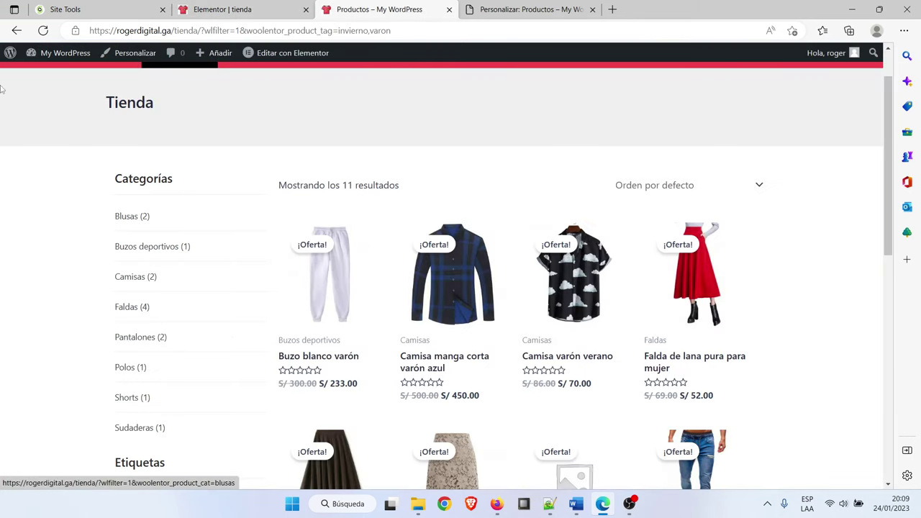
{"action": "left_click", "coordinate": [42, 31]}
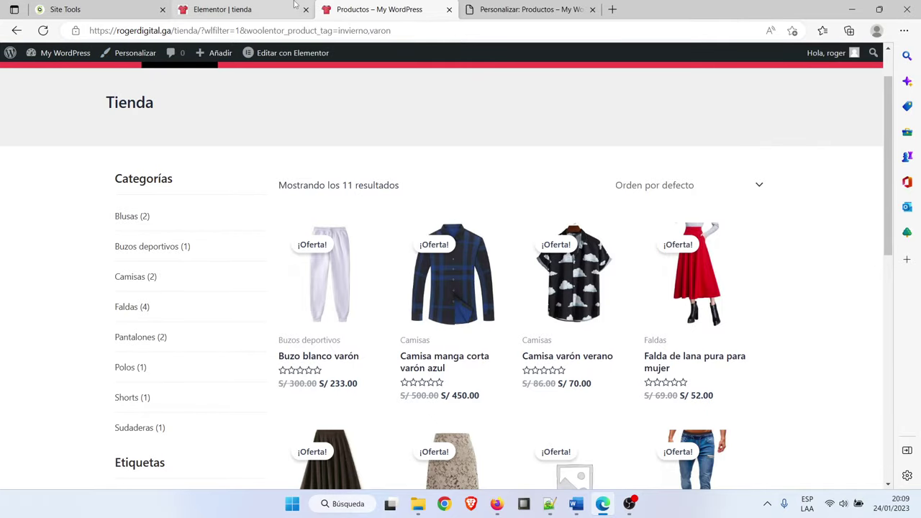
{"action": "left_click", "coordinate": [241, 9]}
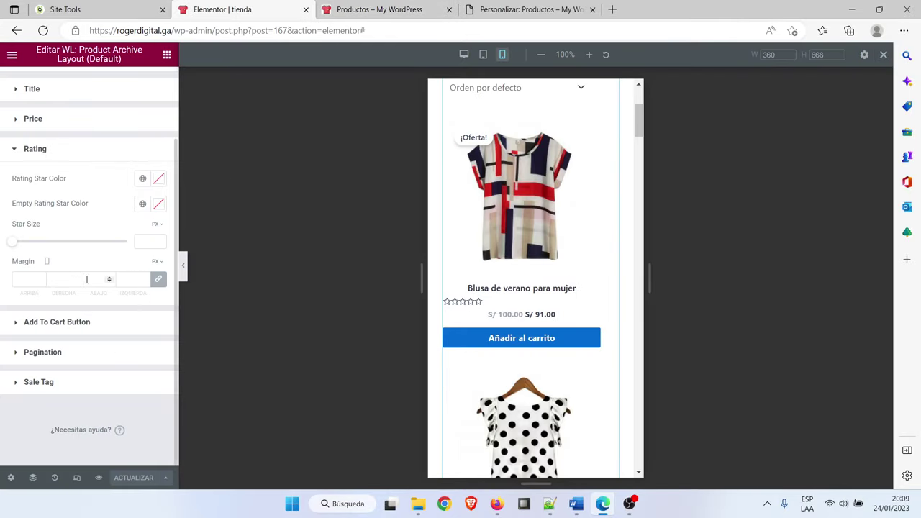
Step: In desktop preview, set the Item alignment to Center and save the template
{"action": "scroll", "coordinate": [70, 299], "scroll_direction": "up", "scroll_amount": 2}
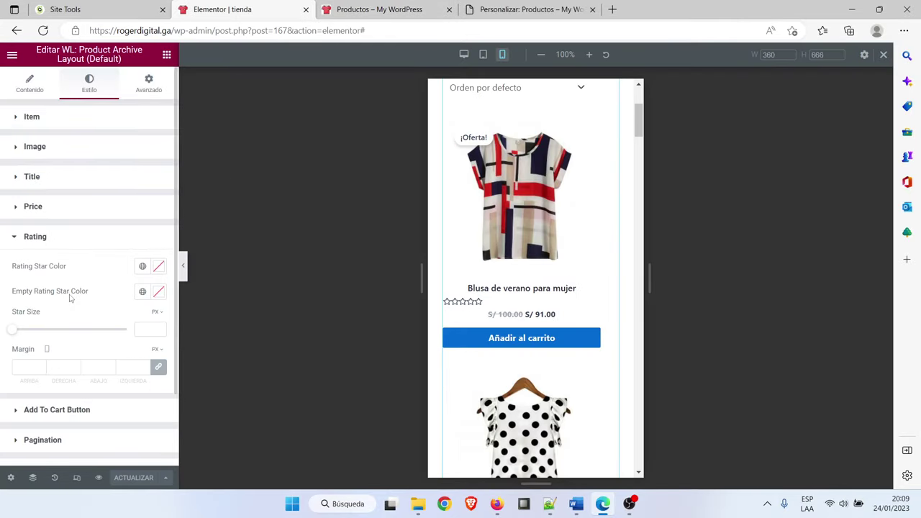
{"action": "left_click", "coordinate": [464, 55]}
{"action": "scroll", "coordinate": [622, 255], "scroll_direction": "up", "scroll_amount": 2}
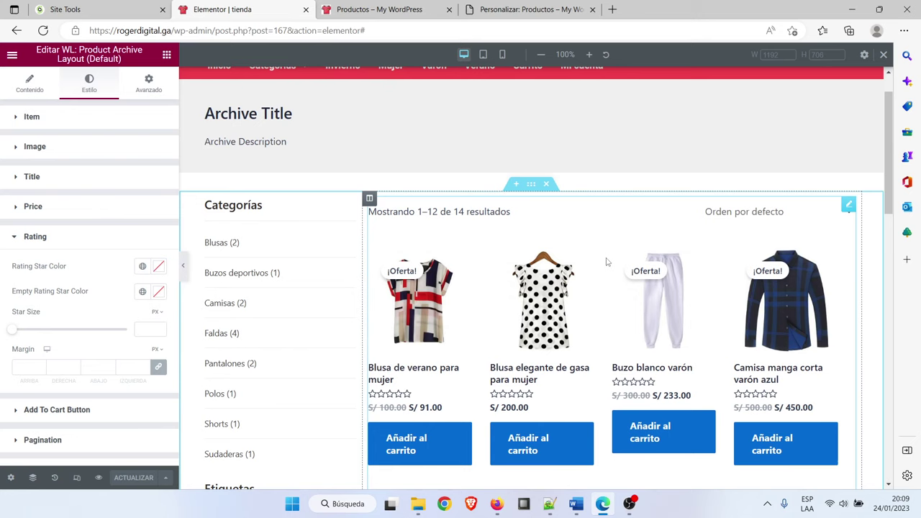
{"action": "left_click", "coordinate": [52, 117]}
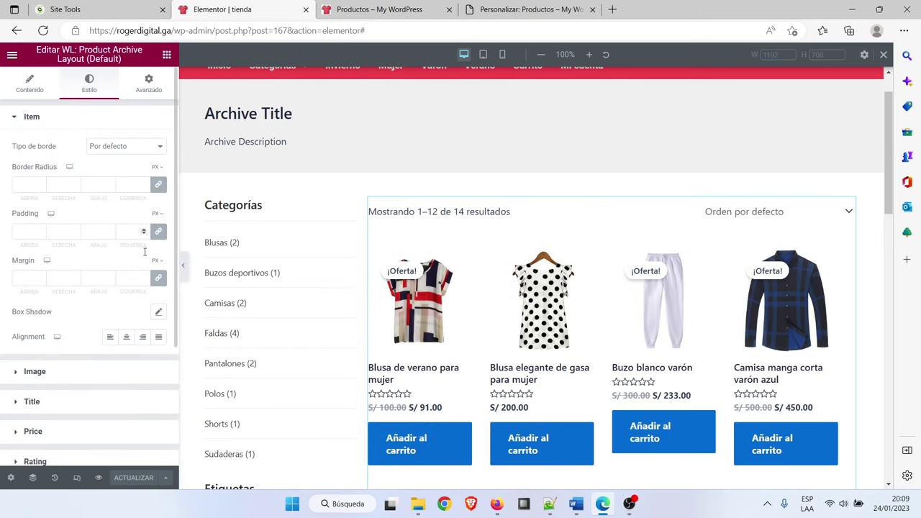
{"action": "left_click", "coordinate": [126, 337]}
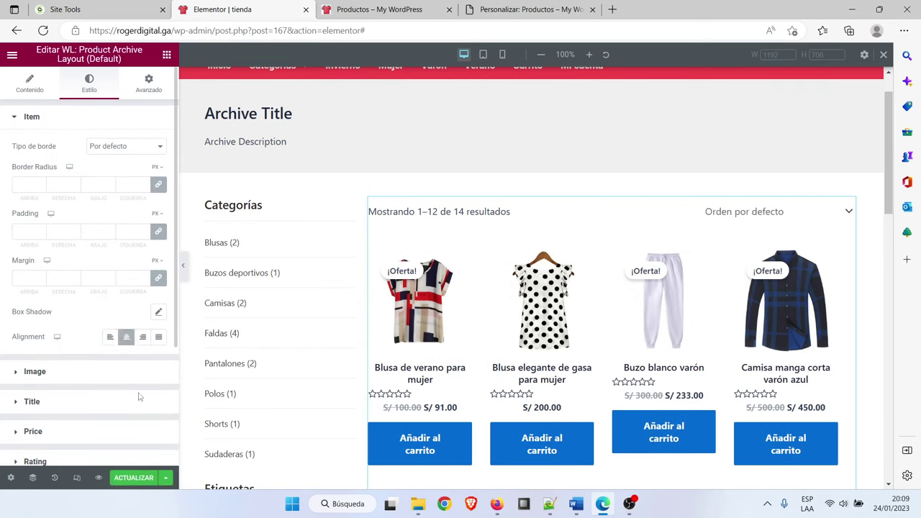
{"action": "left_click", "coordinate": [133, 478]}
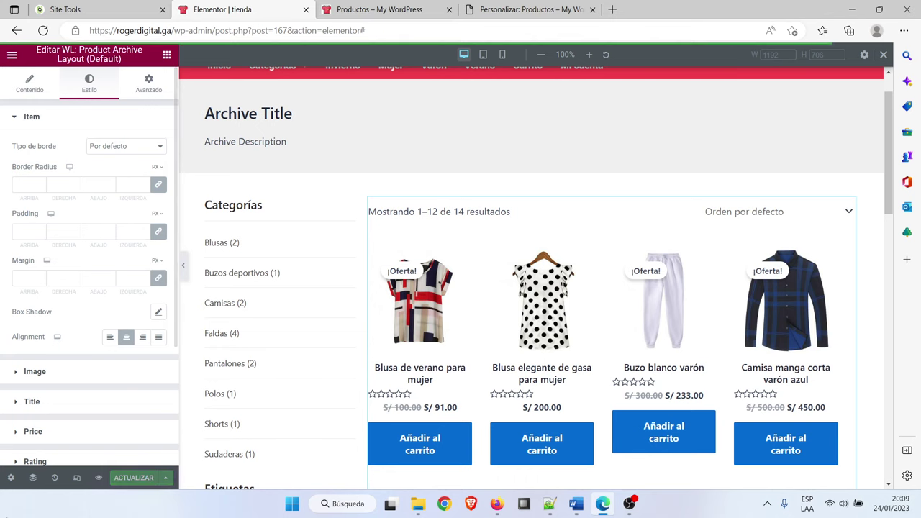
Step: Reload the live shop to review the desktop product layout, then return to Elementor
{"action": "left_click", "coordinate": [367, 9]}
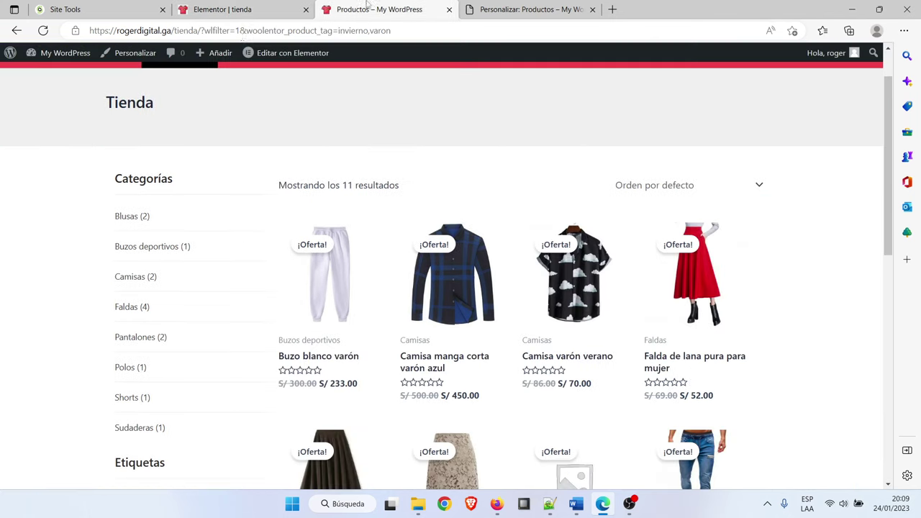
{"action": "left_click", "coordinate": [44, 30]}
{"action": "scroll", "coordinate": [362, 449], "scroll_direction": "down", "scroll_amount": 1}
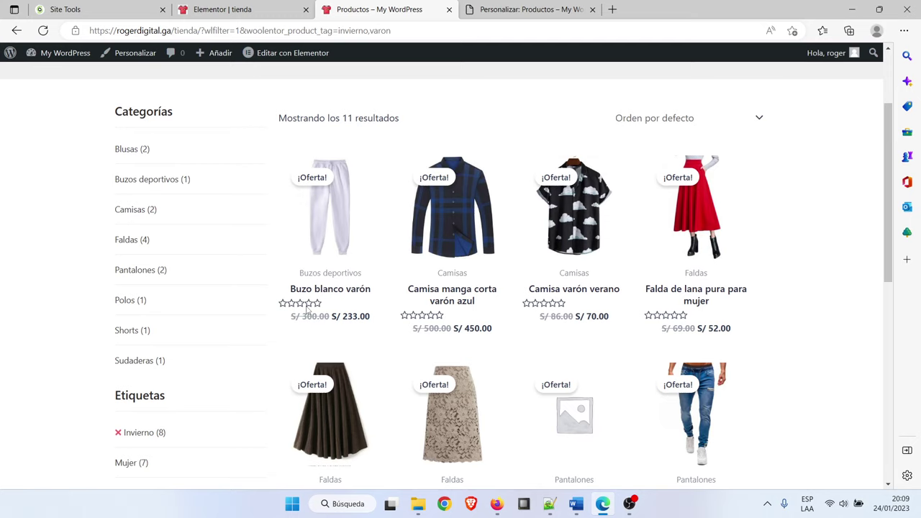
{"action": "left_click", "coordinate": [277, 5]}
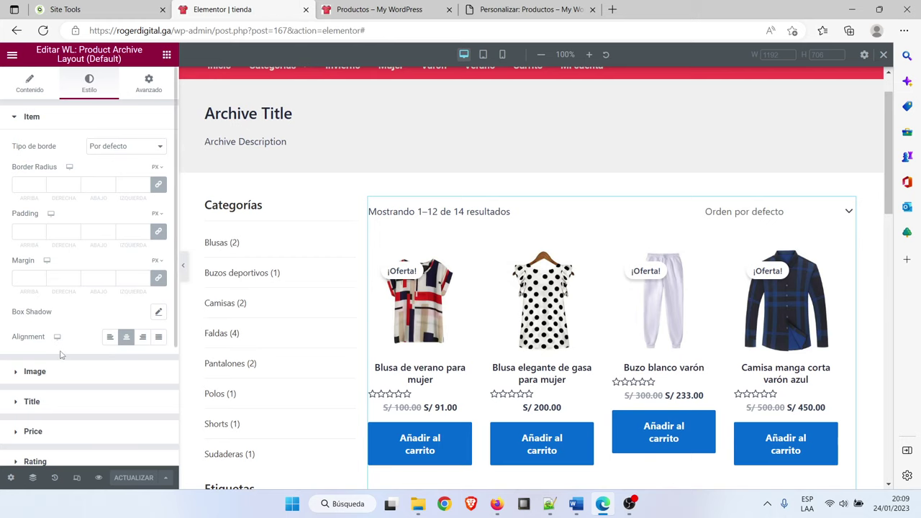
Step: Change the desktop Item alignment to Left and save the template
{"action": "left_click", "coordinate": [154, 340]}
{"action": "left_click", "coordinate": [111, 339]}
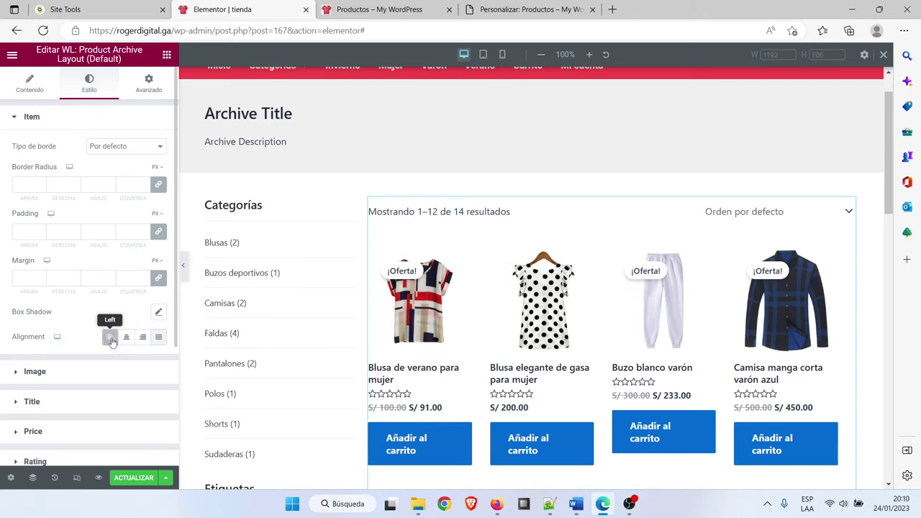
{"action": "left_click", "coordinate": [133, 477]}
{"action": "scroll", "coordinate": [121, 411], "scroll_direction": "down", "scroll_amount": 3}
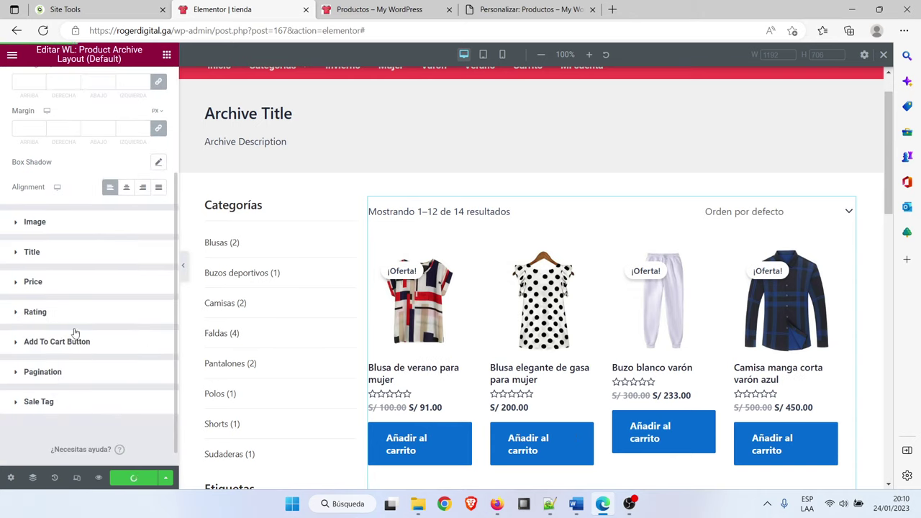
{"action": "left_click", "coordinate": [34, 311]}
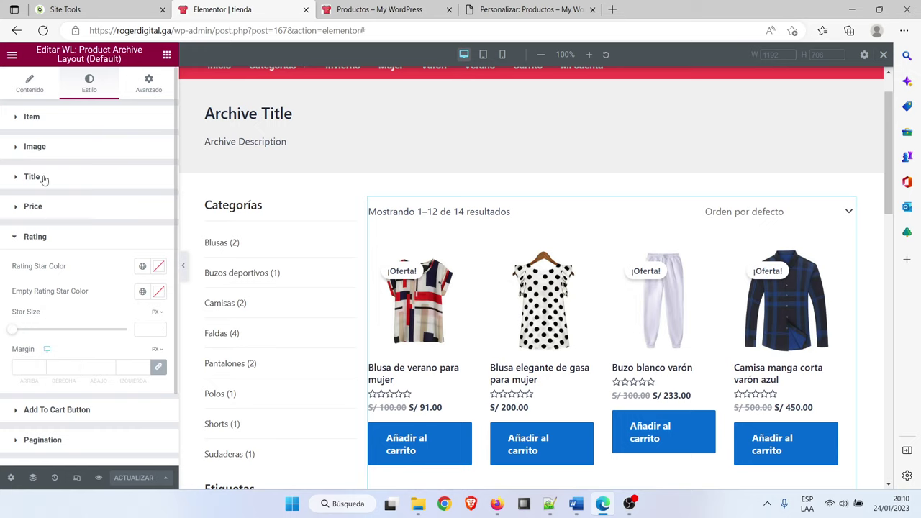
Step: Center-align the text on the product cards
{"action": "left_click", "coordinate": [50, 118]}
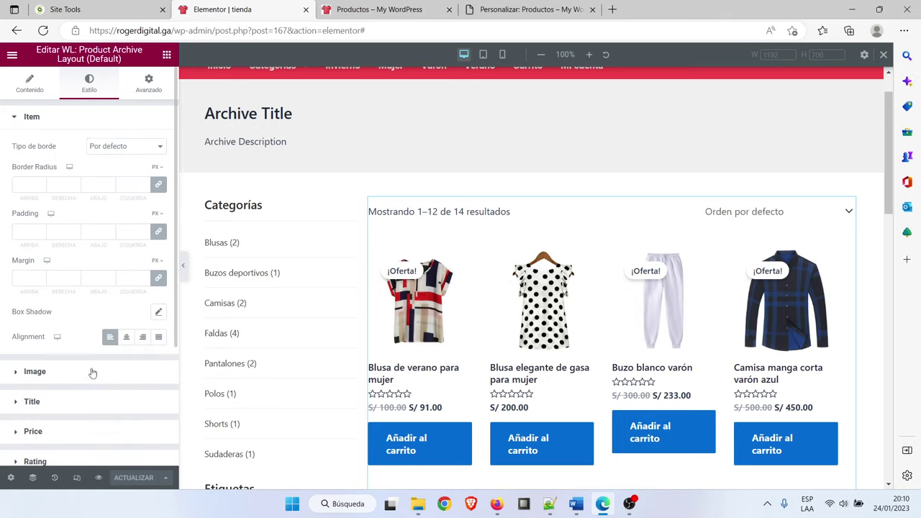
{"action": "left_click", "coordinate": [126, 336]}
{"action": "scroll", "coordinate": [500, 382], "scroll_direction": "down", "scroll_amount": 1}
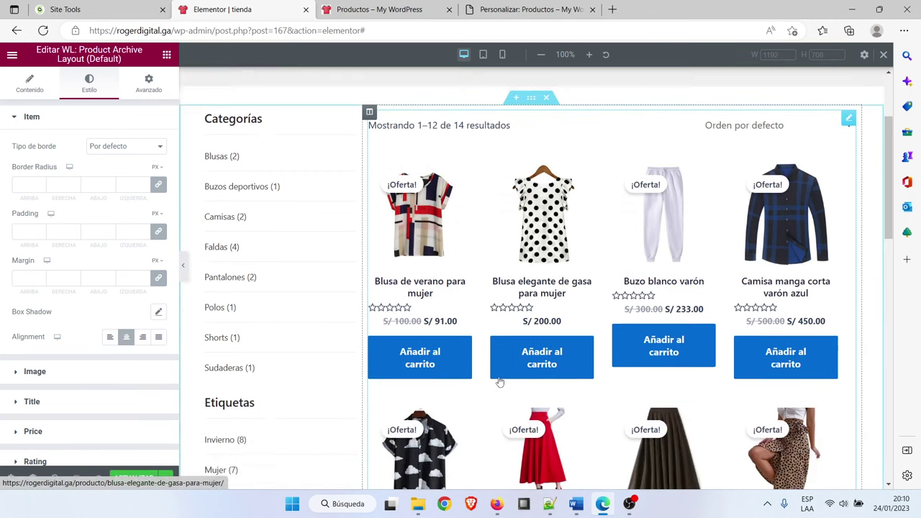
{"action": "scroll", "coordinate": [499, 382], "scroll_direction": "down", "scroll_amount": 1}
{"action": "scroll", "coordinate": [87, 314], "scroll_direction": "down", "scroll_amount": 2}
Step: Unlink the rating margins and set the star ratings' left margin to 30
{"action": "left_click", "coordinate": [51, 315]}
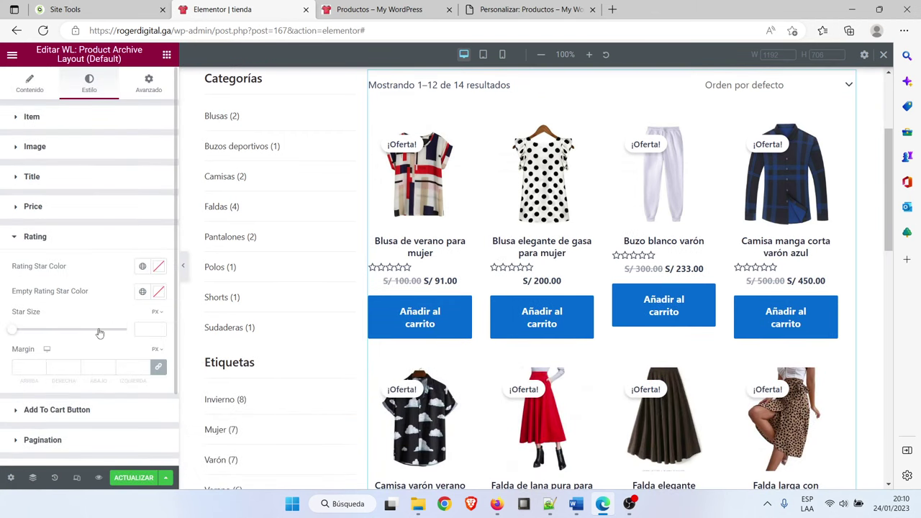
{"action": "left_click", "coordinate": [126, 366]}
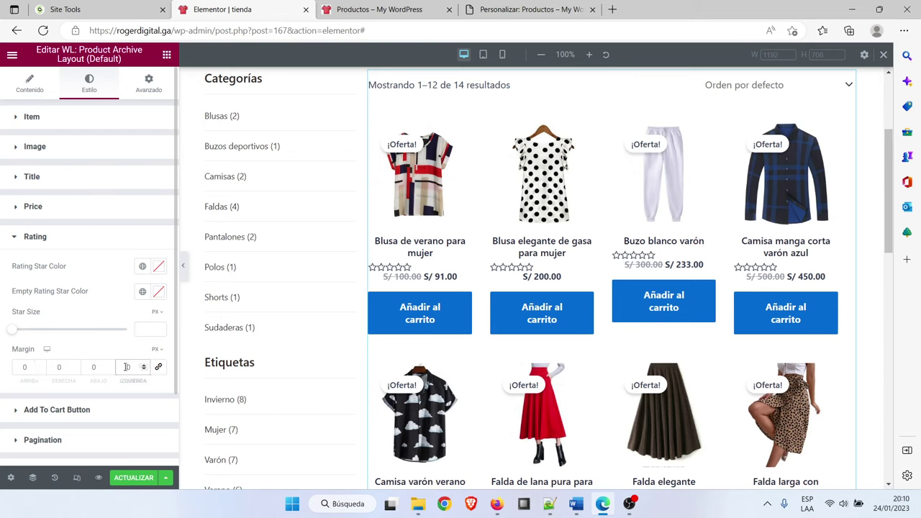
{"action": "type", "text": "20"}
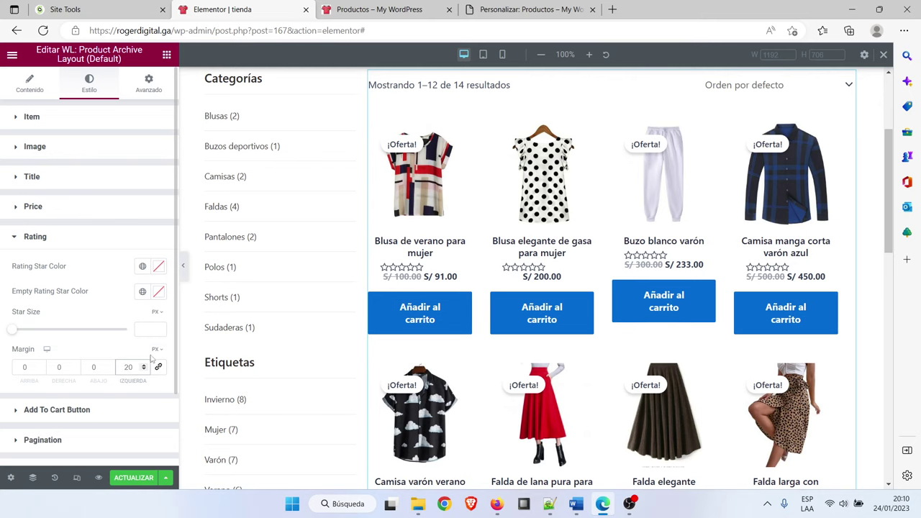
{"action": "mouse_move", "coordinate": [156, 354]}
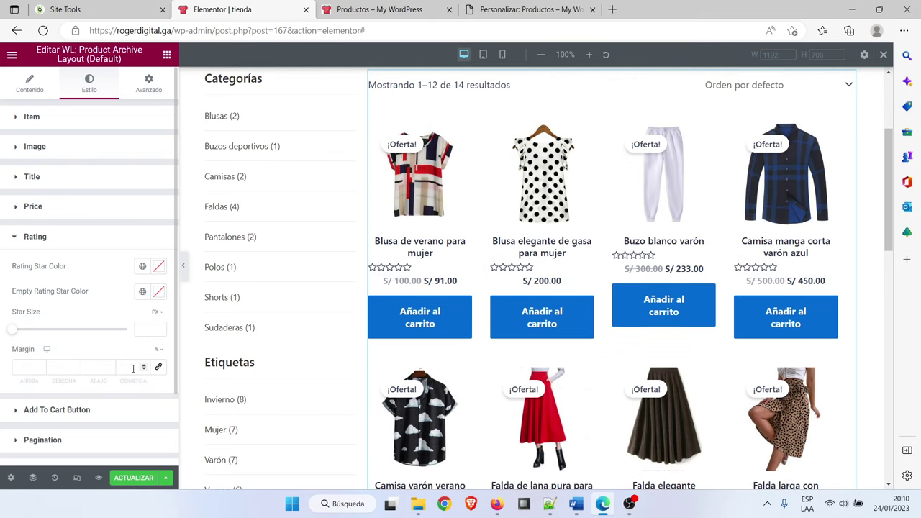
{"action": "left_click", "coordinate": [159, 368]}
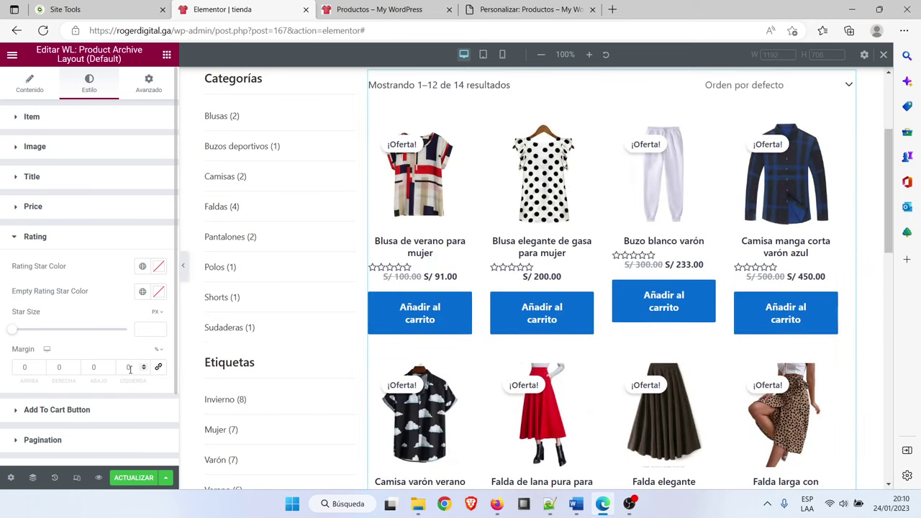
{"action": "left_click", "coordinate": [124, 368]}
{"action": "type", "text": "30"}
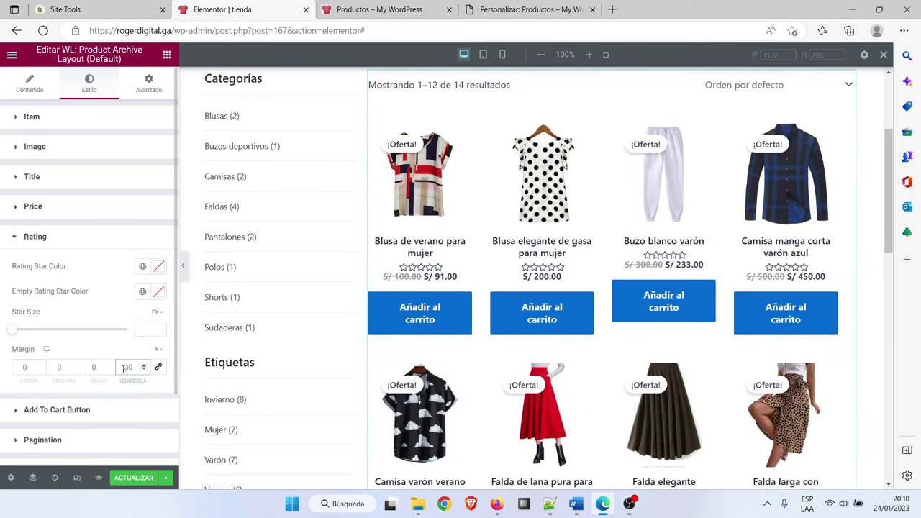
Step: Update the archive template and reload the live shop page
{"action": "left_click", "coordinate": [129, 476]}
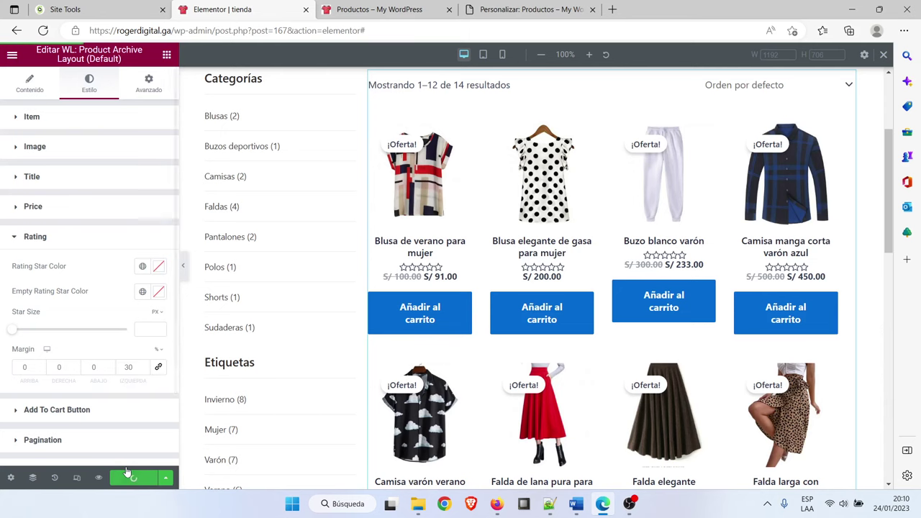
{"action": "left_click", "coordinate": [428, 9]}
{"action": "key", "text": "F5"}
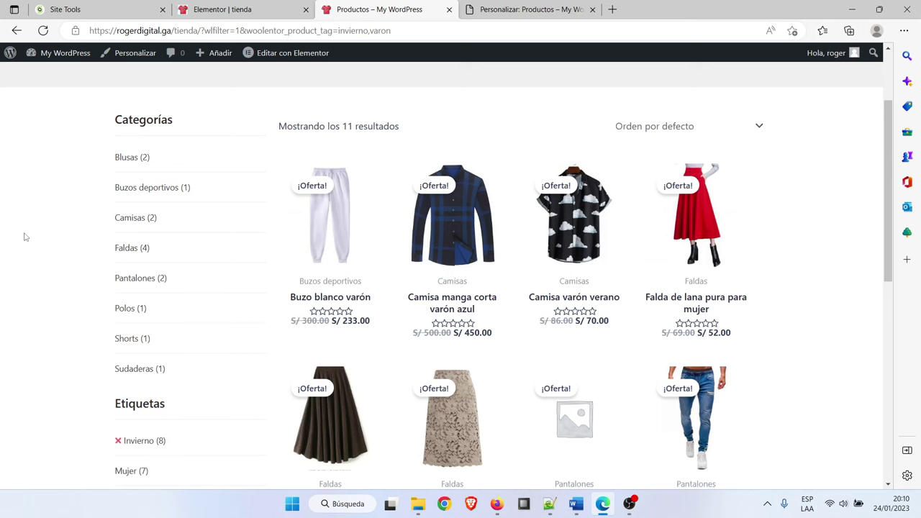
Step: Hide Valoraciones on the theme's shop product cards in the Customizer and publish
{"action": "scroll", "coordinate": [23, 237], "scroll_direction": "down", "scroll_amount": 2}
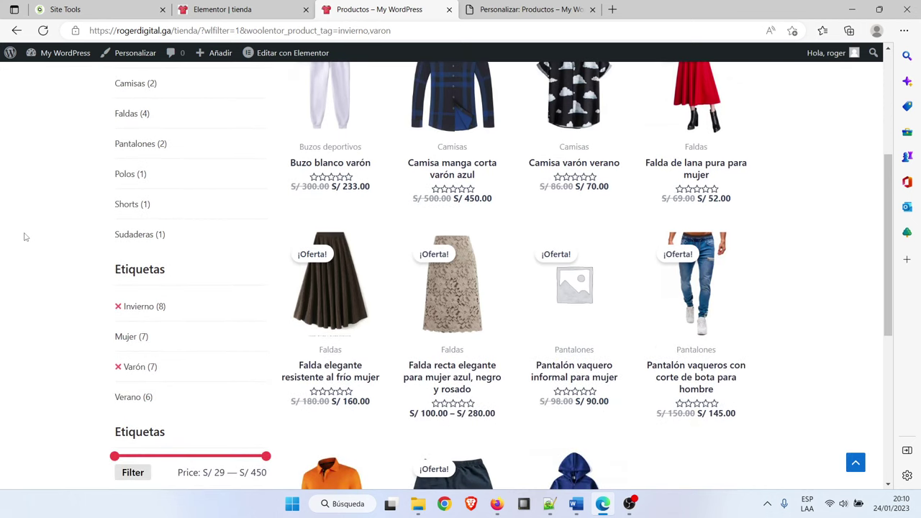
{"action": "scroll", "coordinate": [23, 236], "scroll_direction": "up", "scroll_amount": 1}
{"action": "scroll", "coordinate": [430, 284], "scroll_direction": "up", "scroll_amount": 2}
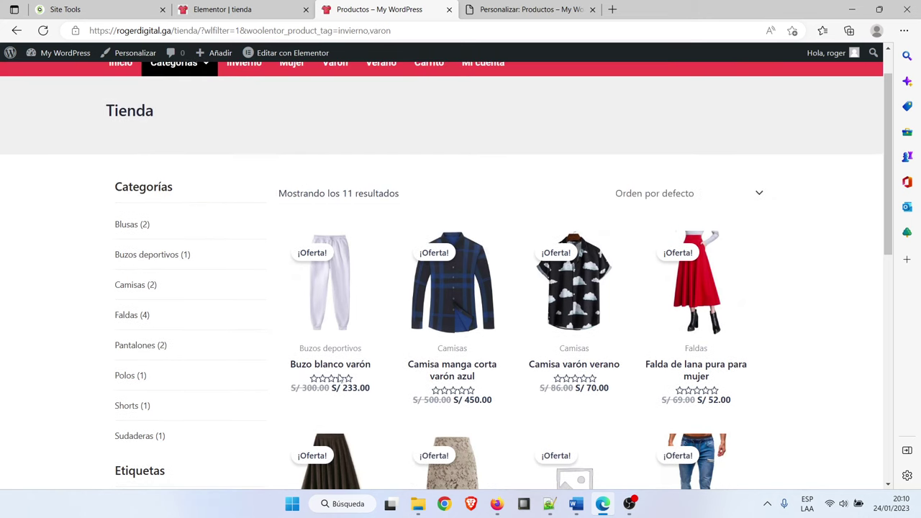
{"action": "left_click", "coordinate": [515, 9]}
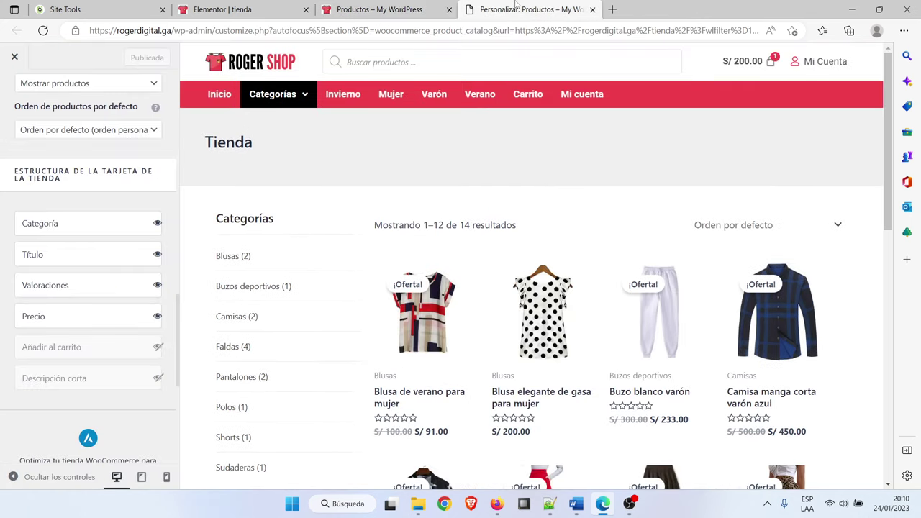
{"action": "left_click", "coordinate": [155, 287]}
{"action": "left_click", "coordinate": [128, 59]}
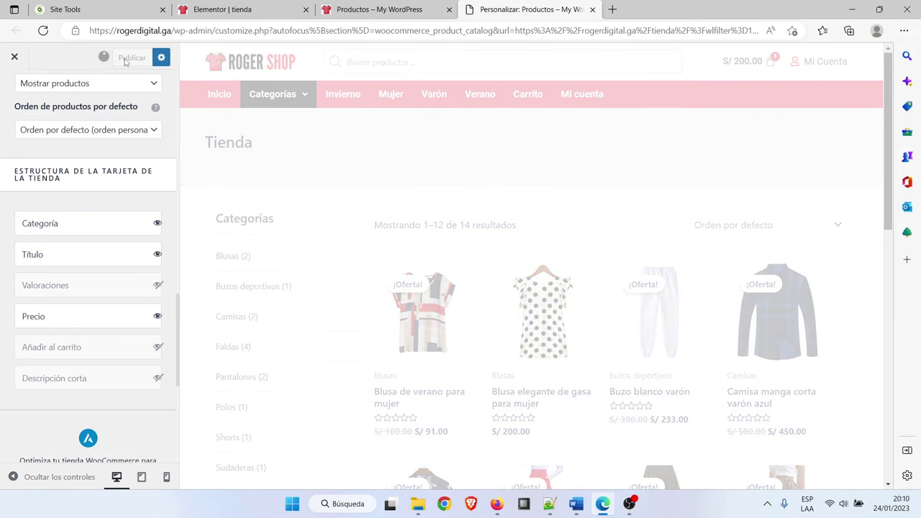
Step: Reload the live shop page to check it, then return to the Elementor editor
{"action": "left_click", "coordinate": [368, 7]}
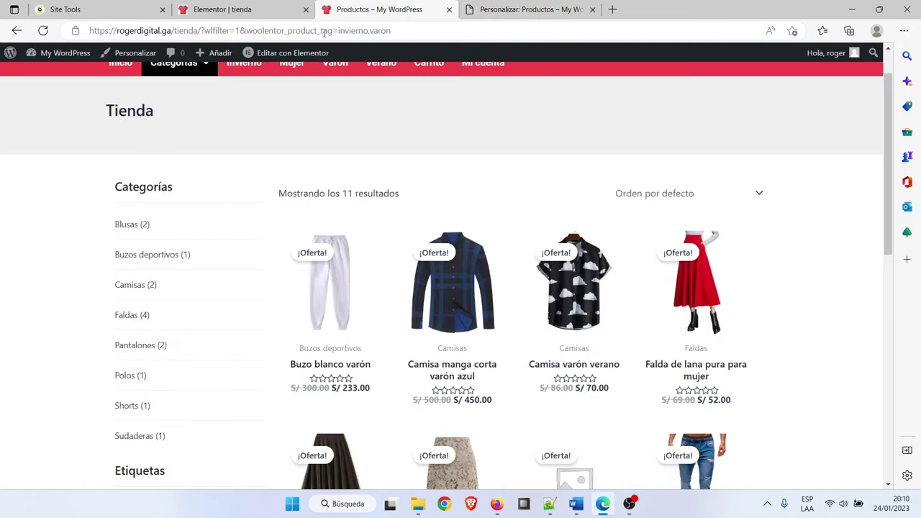
{"action": "left_click", "coordinate": [43, 30]}
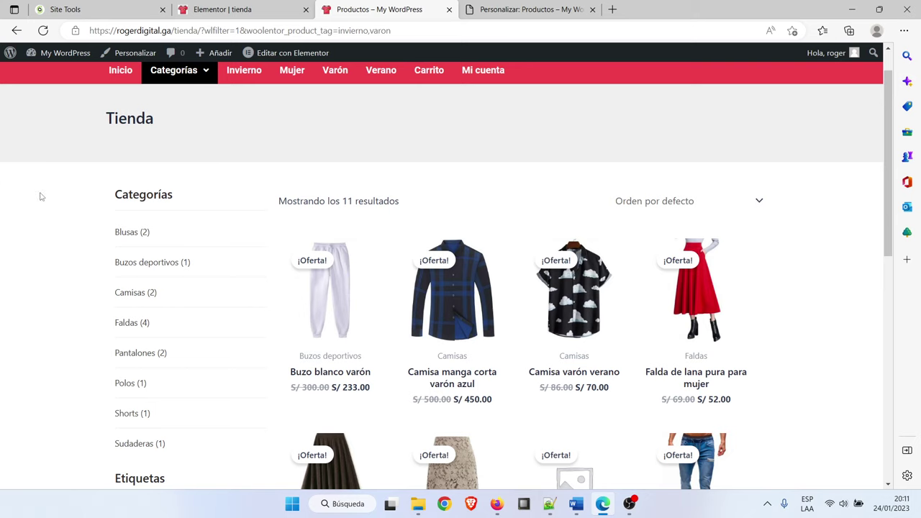
{"action": "scroll", "coordinate": [406, 195], "scroll_direction": "down", "scroll_amount": 3}
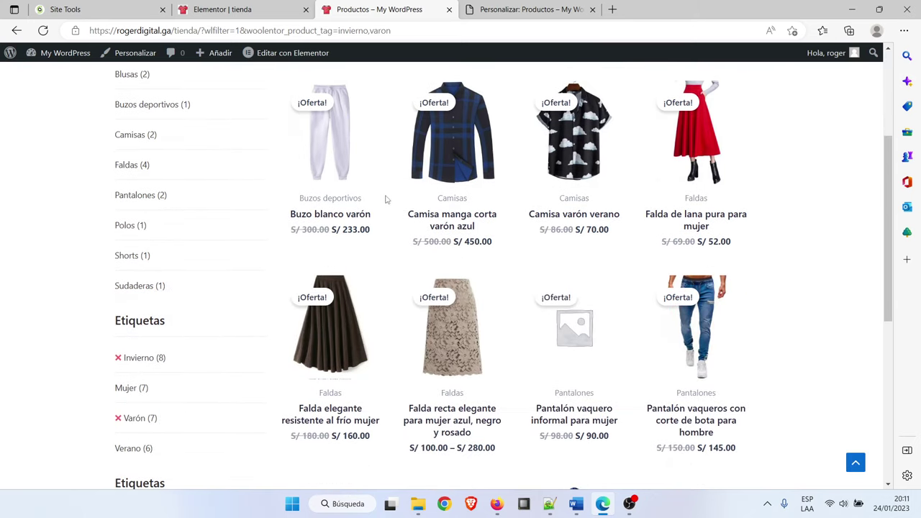
{"action": "scroll", "coordinate": [14, 262], "scroll_direction": "up", "scroll_amount": 5}
{"action": "key", "text": "ctrl+shift+Tab"}
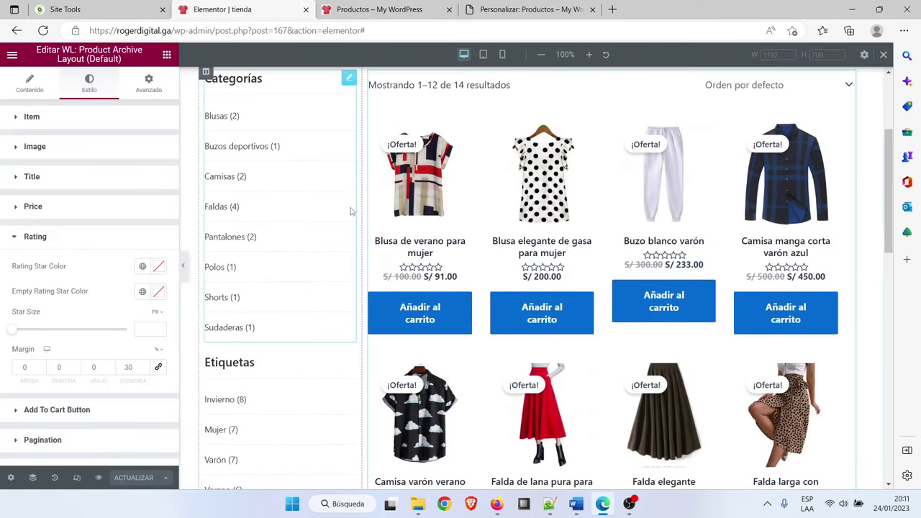
Step: Duplicate the shop products section
{"action": "left_click", "coordinate": [530, 238]}
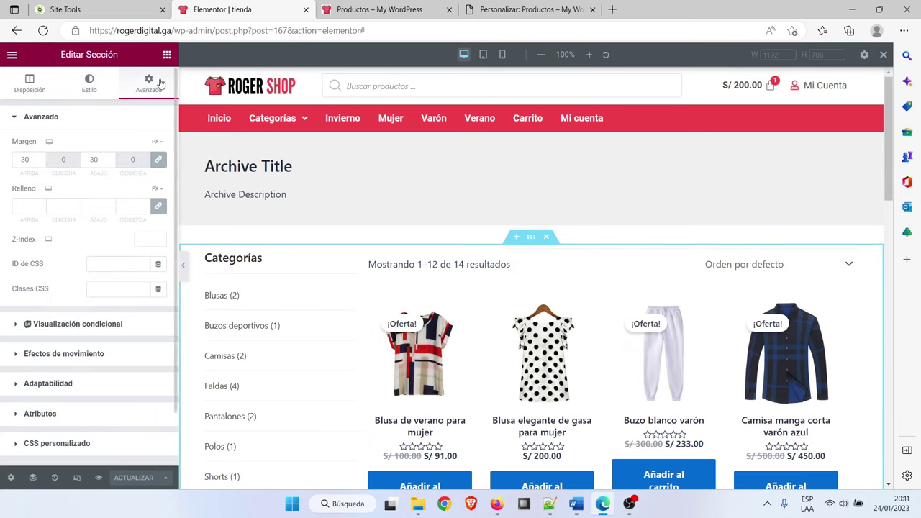
{"action": "right_click", "coordinate": [531, 239]}
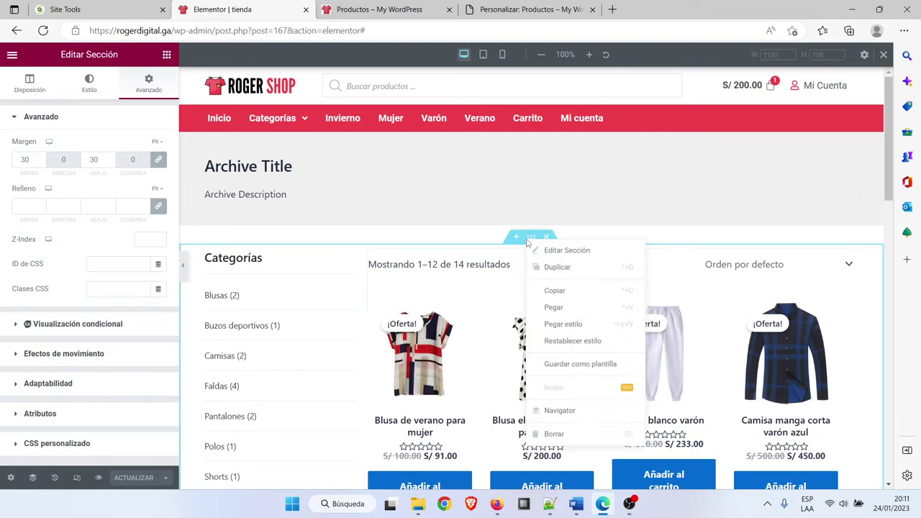
{"action": "left_click", "coordinate": [556, 268]}
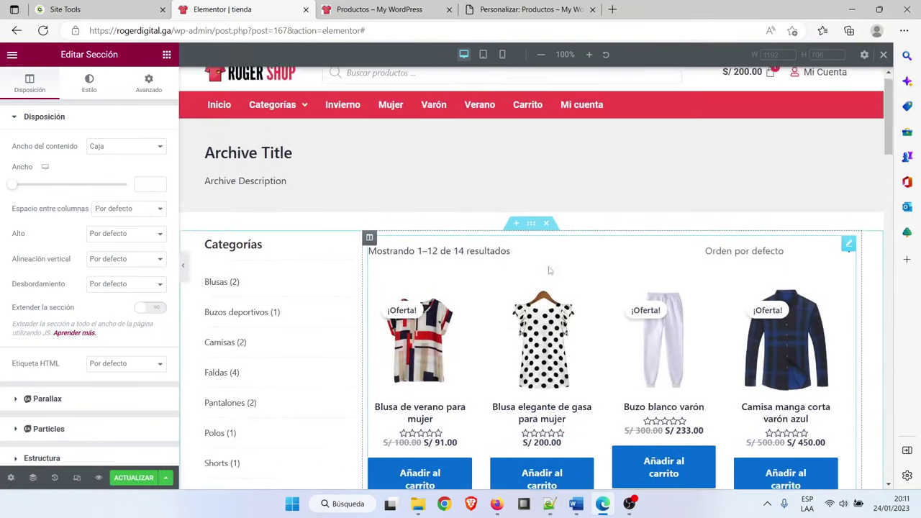
Step: Set the original shop section to hide on mobile
{"action": "left_click", "coordinate": [531, 238]}
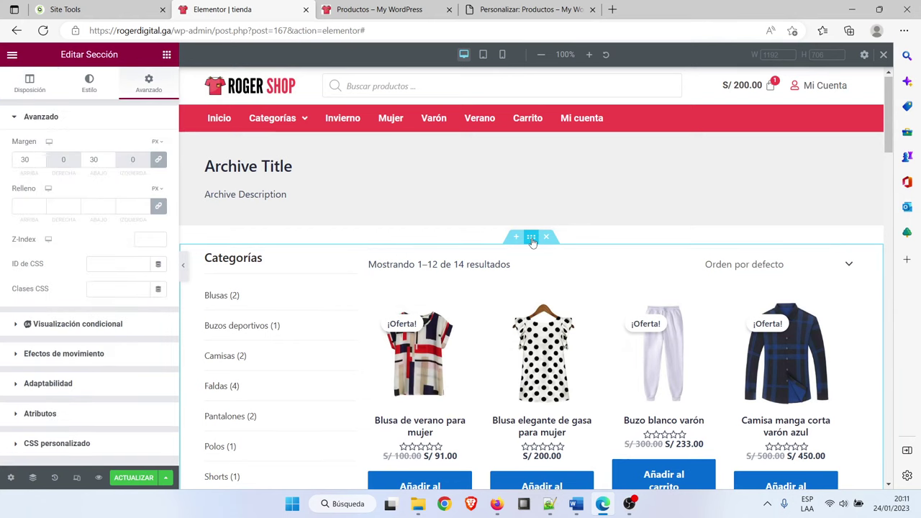
{"action": "scroll", "coordinate": [61, 327], "scroll_direction": "down", "scroll_amount": 2}
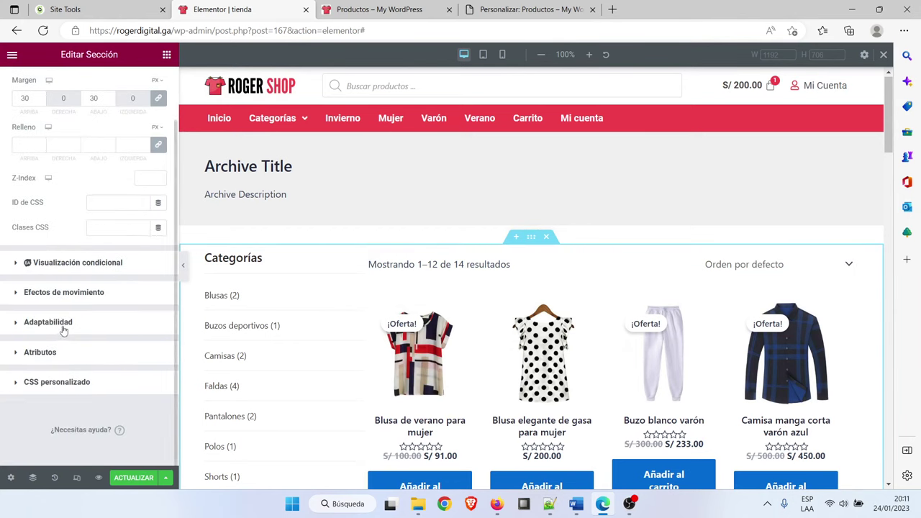
{"action": "left_click", "coordinate": [63, 325]}
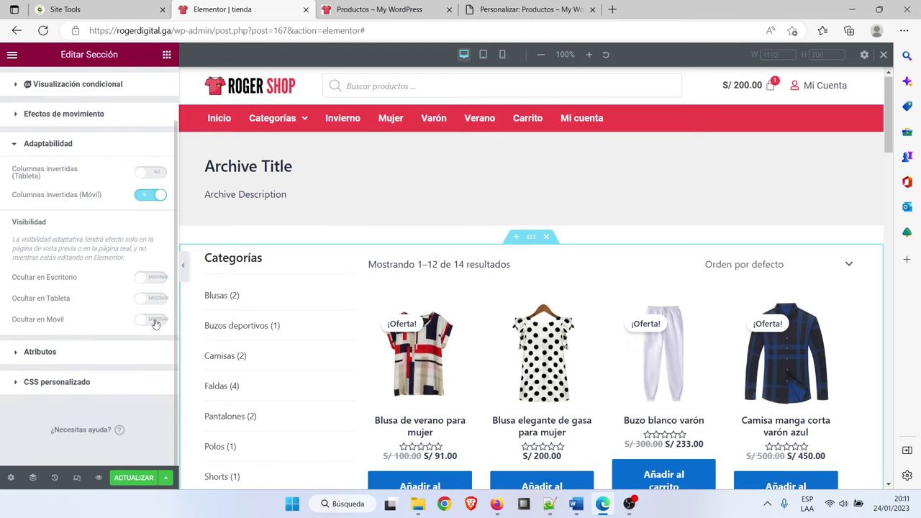
{"action": "left_click", "coordinate": [155, 322]}
{"action": "scroll", "coordinate": [521, 287], "scroll_direction": "down", "scroll_amount": 3}
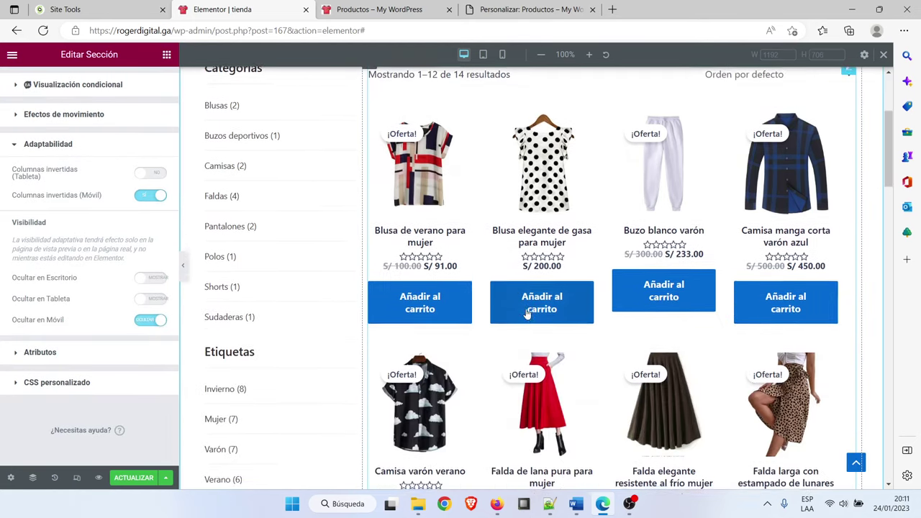
{"action": "scroll", "coordinate": [532, 309], "scroll_direction": "down", "scroll_amount": 10}
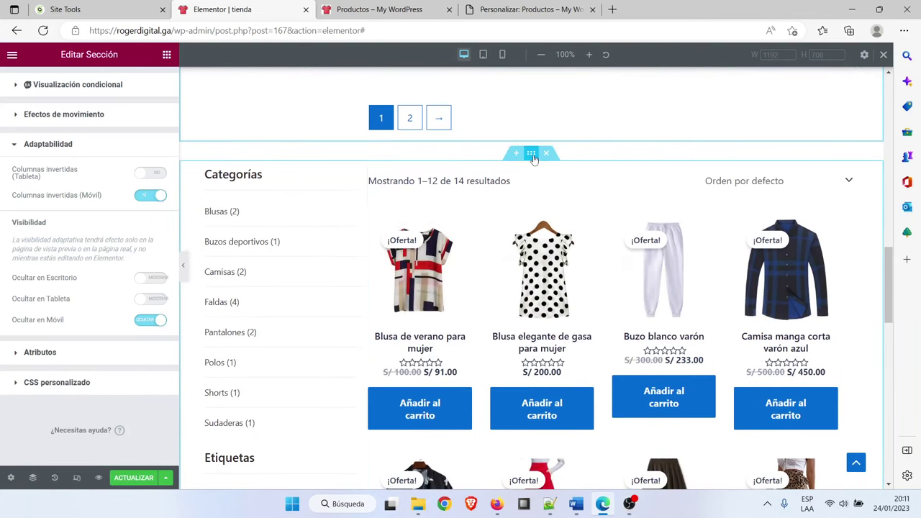
Step: Set the duplicated section to hide on desktop and tablet, then preview the page
{"action": "left_click", "coordinate": [531, 154]}
{"action": "left_click", "coordinate": [151, 84]}
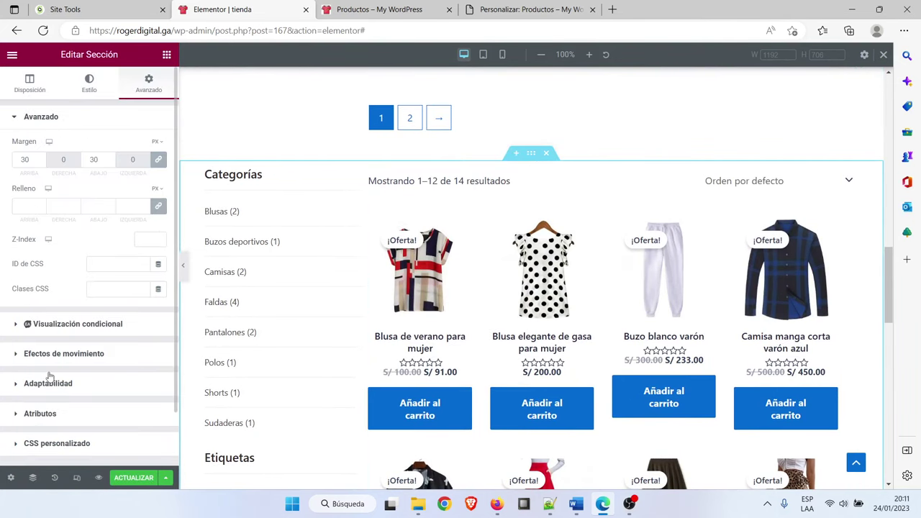
{"action": "left_click", "coordinate": [47, 383]}
{"action": "left_click", "coordinate": [150, 340]}
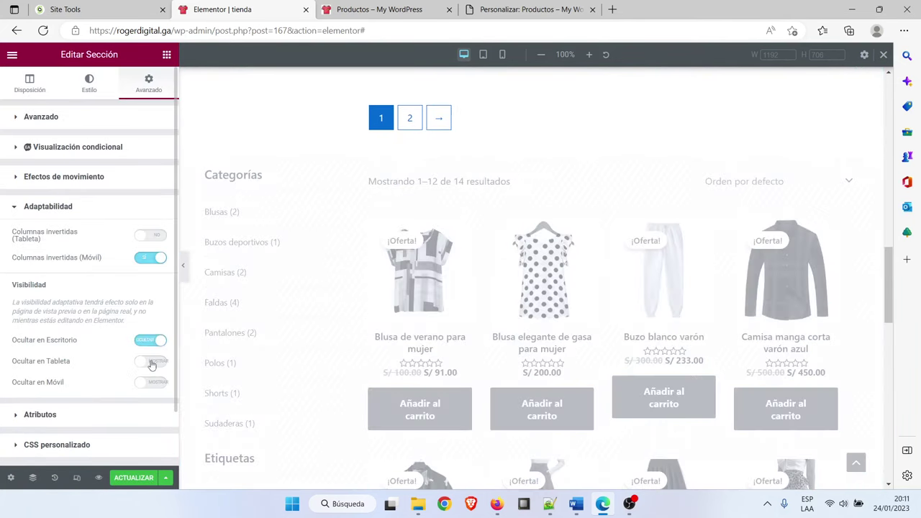
{"action": "left_click", "coordinate": [134, 478]}
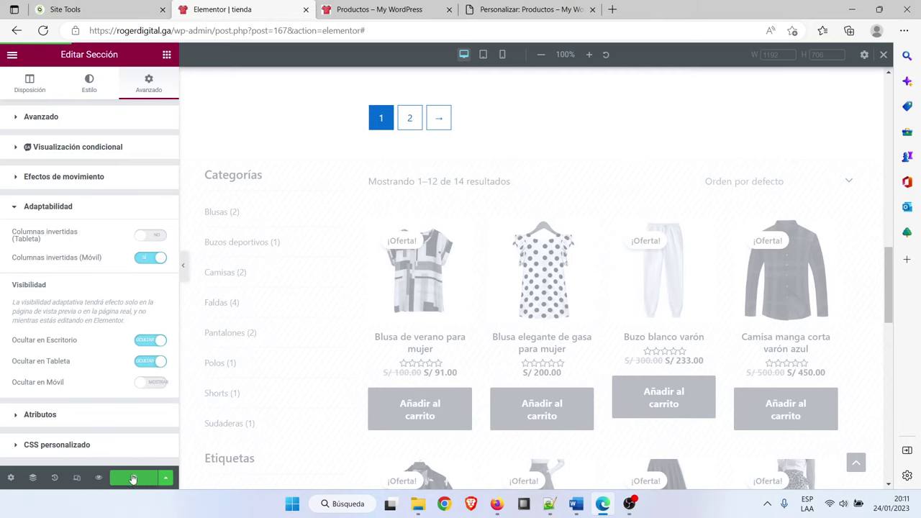
{"action": "scroll", "coordinate": [185, 278], "scroll_direction": "up", "scroll_amount": 2}
{"action": "left_click", "coordinate": [183, 266]}
{"action": "scroll", "coordinate": [438, 323], "scroll_direction": "up", "scroll_amount": 3}
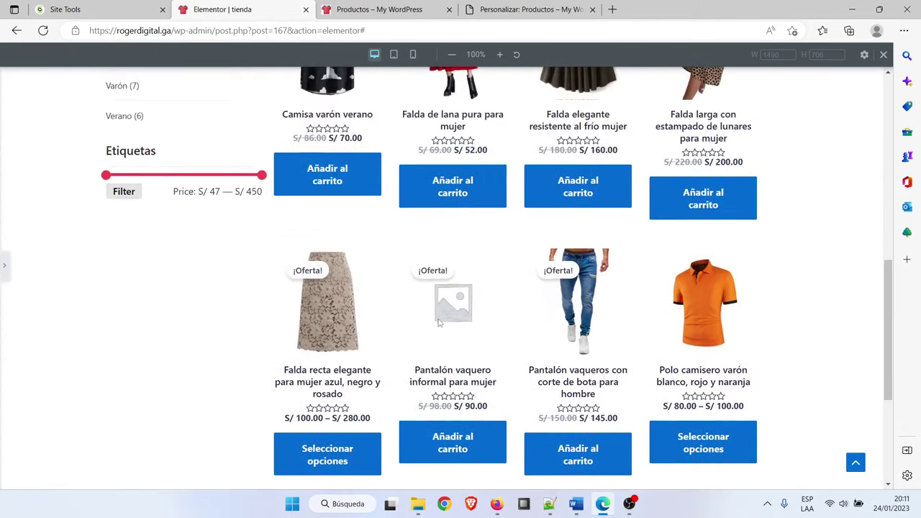
Step: Preview the shop layout at tablet and mobile widths, then restore the side panel
{"action": "scroll", "coordinate": [438, 323], "scroll_direction": "up", "scroll_amount": 8}
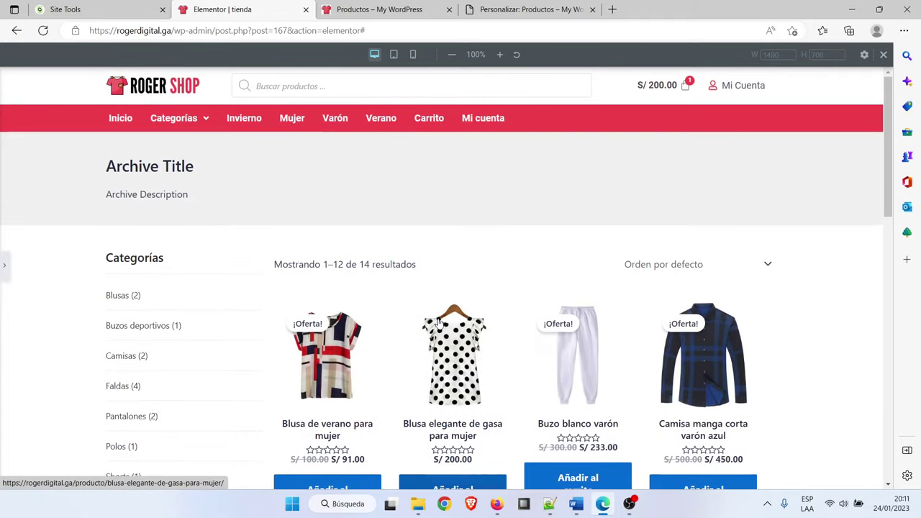
{"action": "scroll", "coordinate": [437, 323], "scroll_direction": "down", "scroll_amount": 7}
{"action": "scroll", "coordinate": [437, 323], "scroll_direction": "up", "scroll_amount": 7}
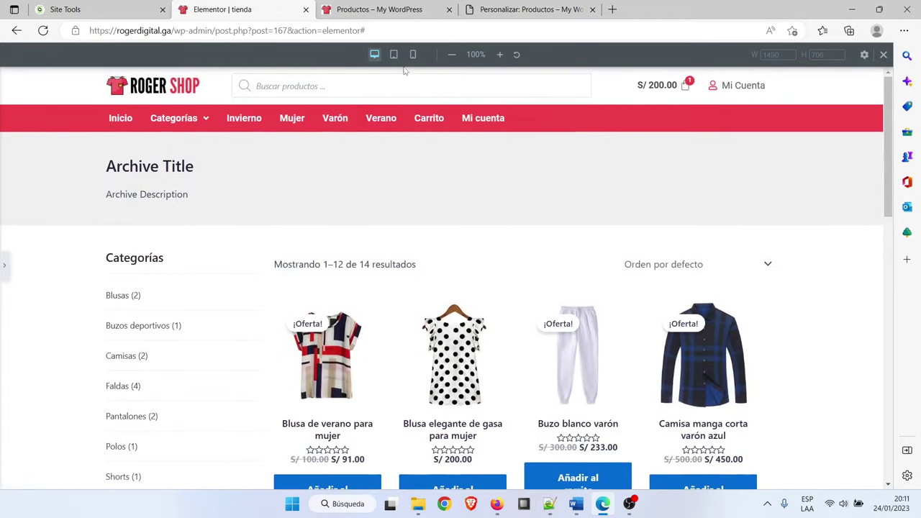
{"action": "left_click", "coordinate": [394, 54]}
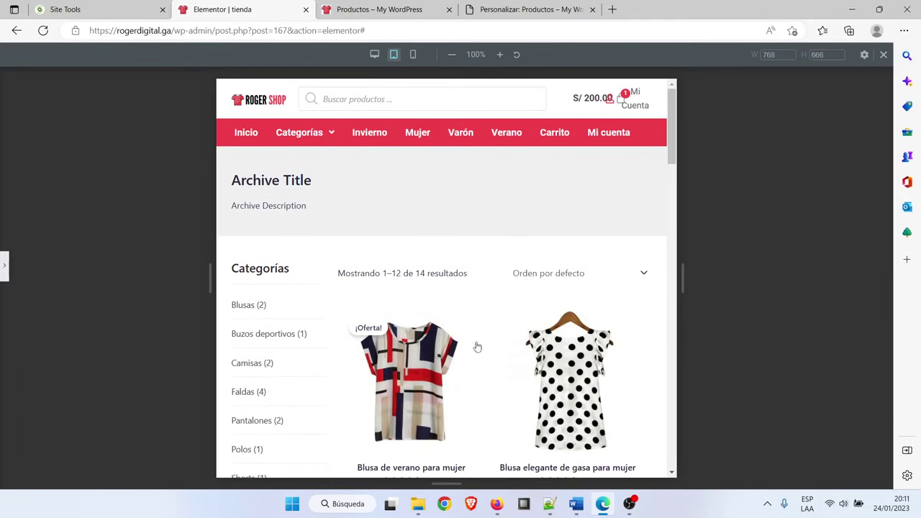
{"action": "scroll", "coordinate": [476, 347], "scroll_direction": "down", "scroll_amount": 10}
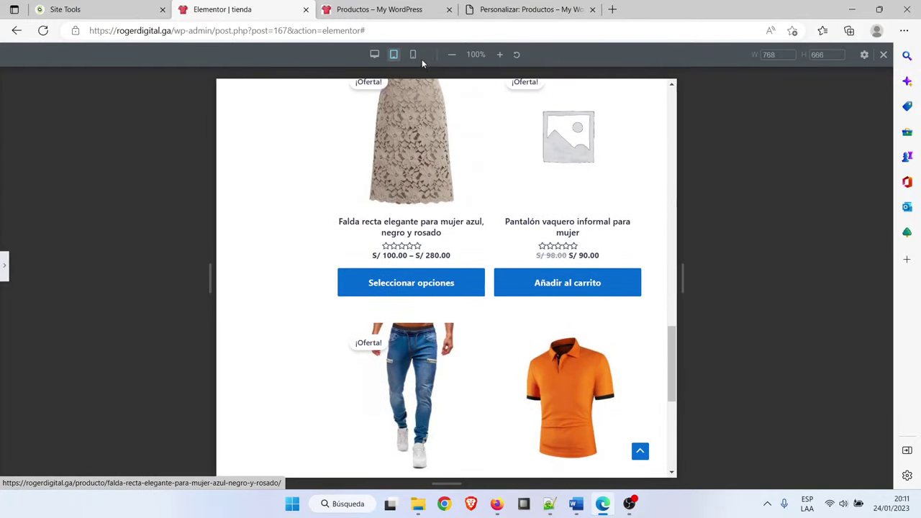
{"action": "left_click", "coordinate": [413, 55]}
{"action": "scroll", "coordinate": [489, 238], "scroll_direction": "up", "scroll_amount": 10}
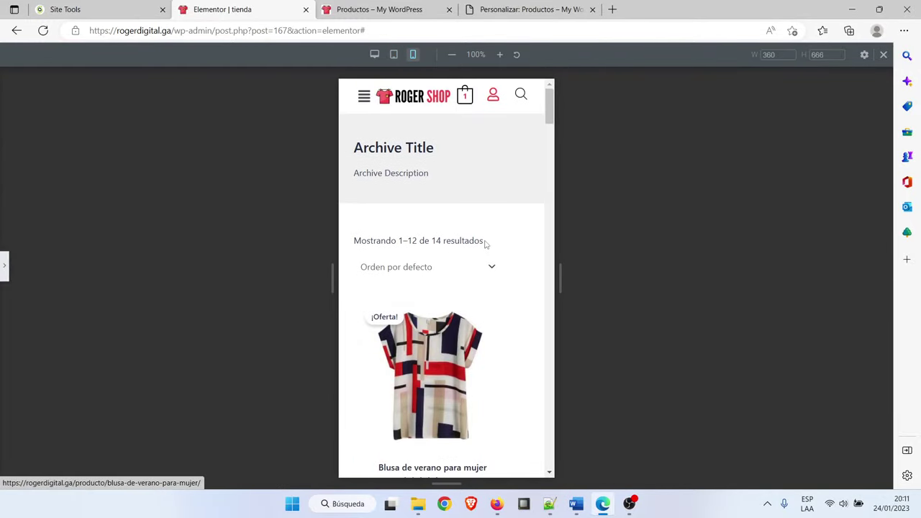
{"action": "scroll", "coordinate": [485, 244], "scroll_direction": "down", "scroll_amount": 20}
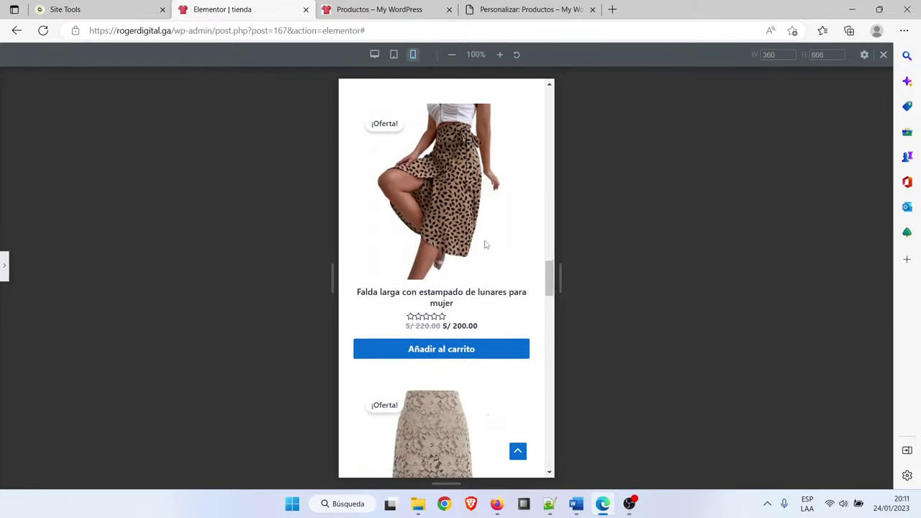
{"action": "scroll", "coordinate": [485, 246], "scroll_direction": "down", "scroll_amount": 20}
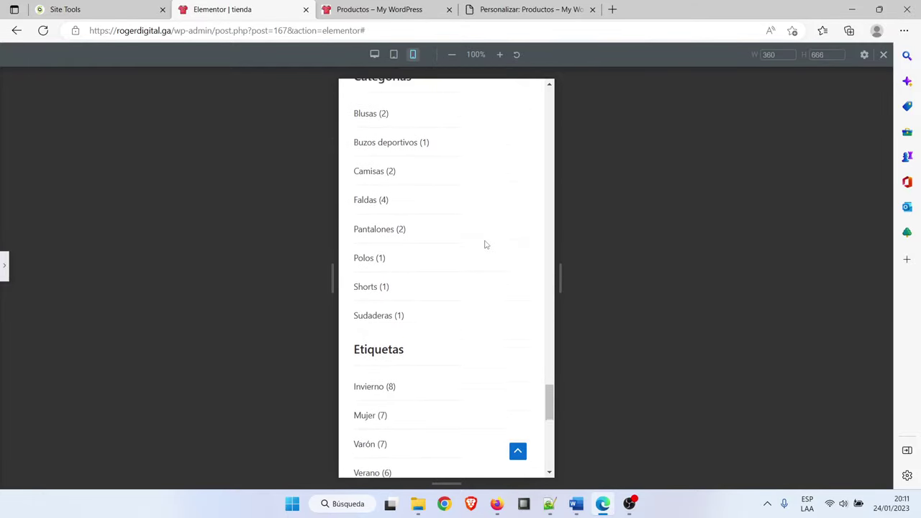
{"action": "scroll", "coordinate": [485, 245], "scroll_direction": "up", "scroll_amount": 3}
{"action": "left_click", "coordinate": [3, 271]}
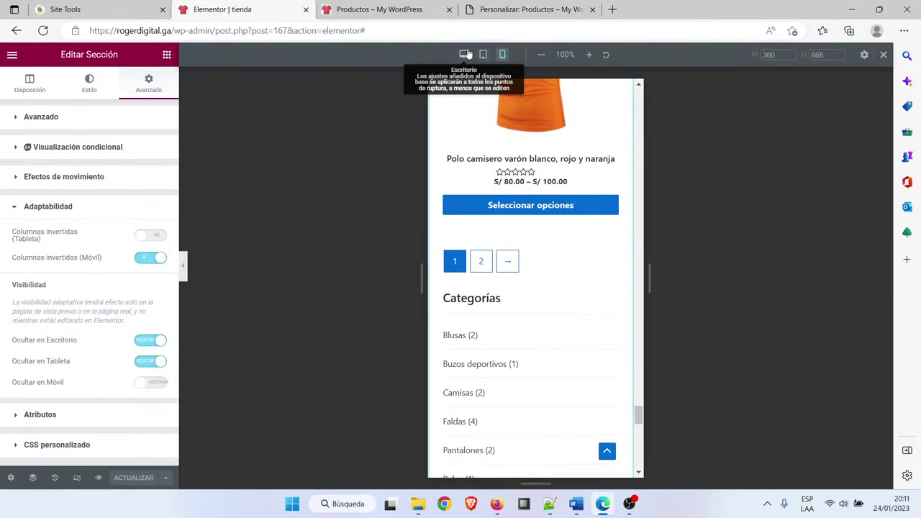
Step: Check the desktop preview, then return to mobile to review products and categories
{"action": "left_click", "coordinate": [463, 54]}
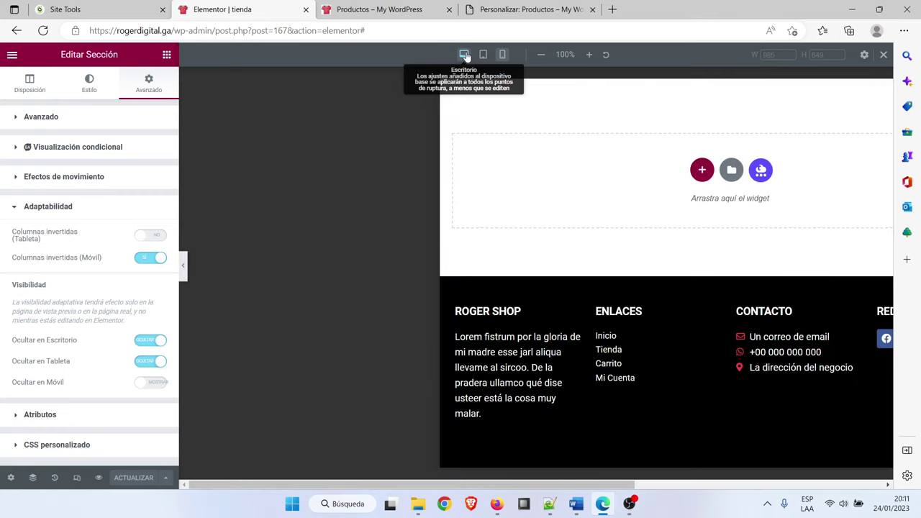
{"action": "scroll", "coordinate": [546, 230], "scroll_direction": "down", "scroll_amount": 4}
{"action": "scroll", "coordinate": [456, 243], "scroll_direction": "up", "scroll_amount": 3}
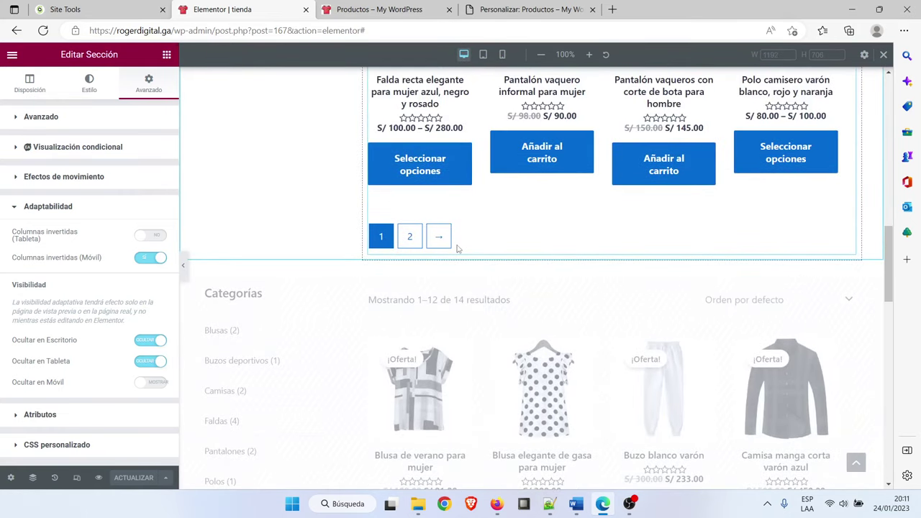
{"action": "scroll", "coordinate": [468, 259], "scroll_direction": "down", "scroll_amount": 4}
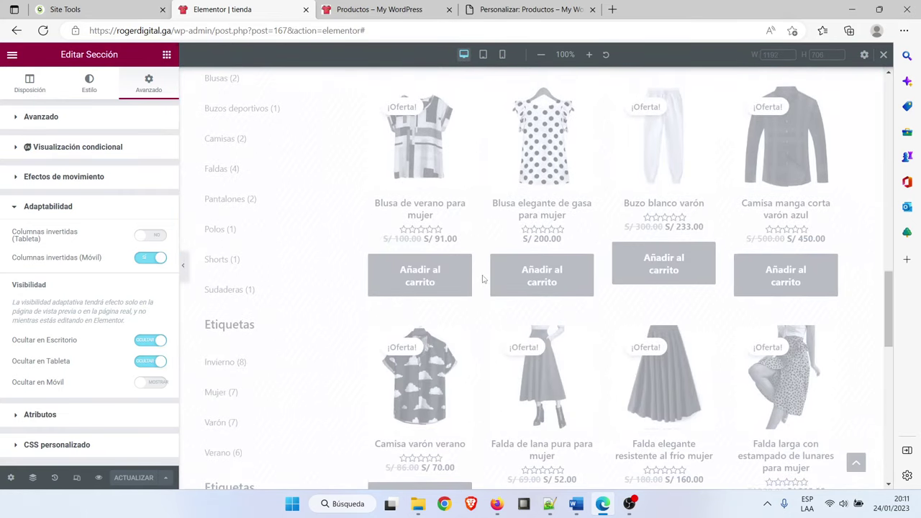
{"action": "scroll", "coordinate": [501, 163], "scroll_direction": "up", "scroll_amount": 2}
{"action": "left_click", "coordinate": [502, 54]}
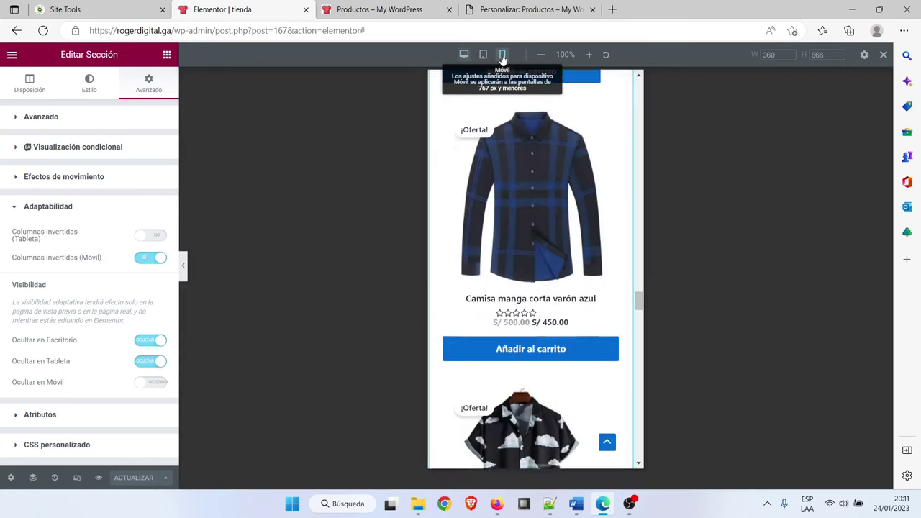
{"action": "scroll", "coordinate": [527, 295], "scroll_direction": "up", "scroll_amount": 10}
{"action": "scroll", "coordinate": [540, 317], "scroll_direction": "down", "scroll_amount": 9}
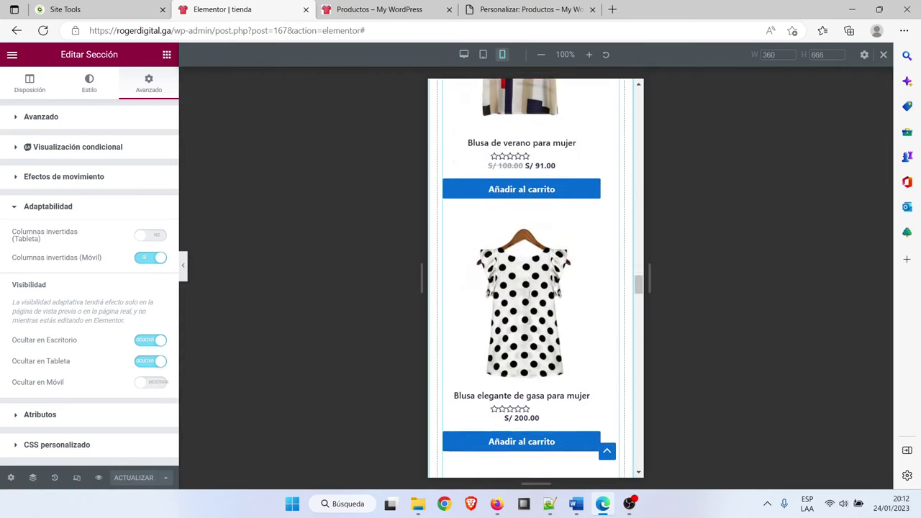
{"action": "scroll", "coordinate": [549, 328], "scroll_direction": "down", "scroll_amount": 12}
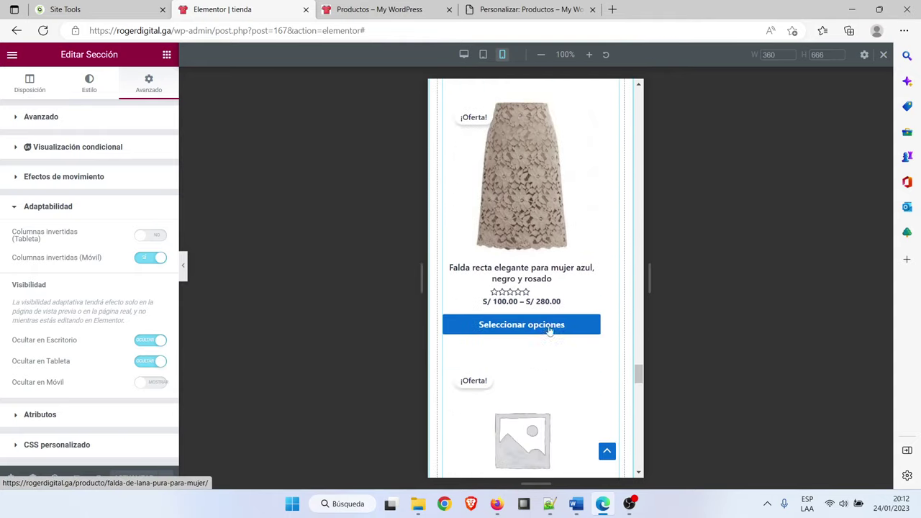
{"action": "scroll", "coordinate": [549, 329], "scroll_direction": "down", "scroll_amount": 10}
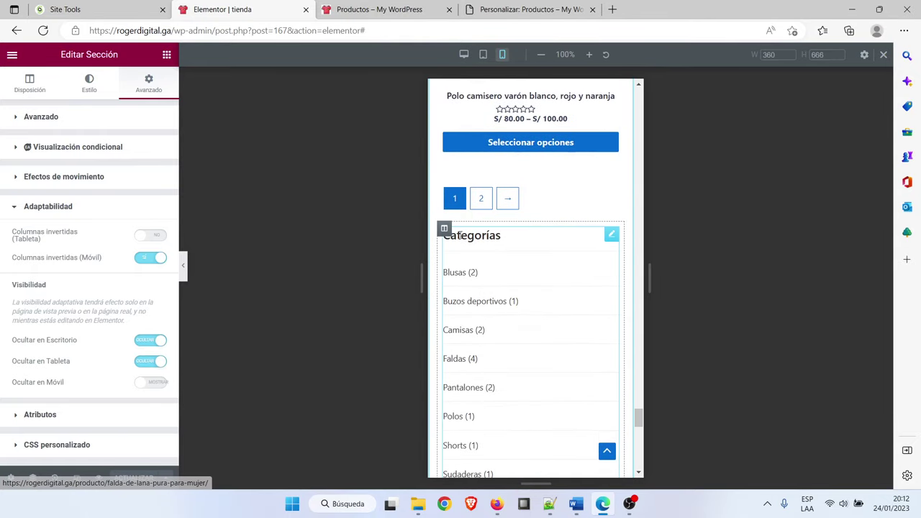
Step: Delete the Categorías sidebar column
{"action": "left_click", "coordinate": [445, 229]}
{"action": "right_click", "coordinate": [445, 229]}
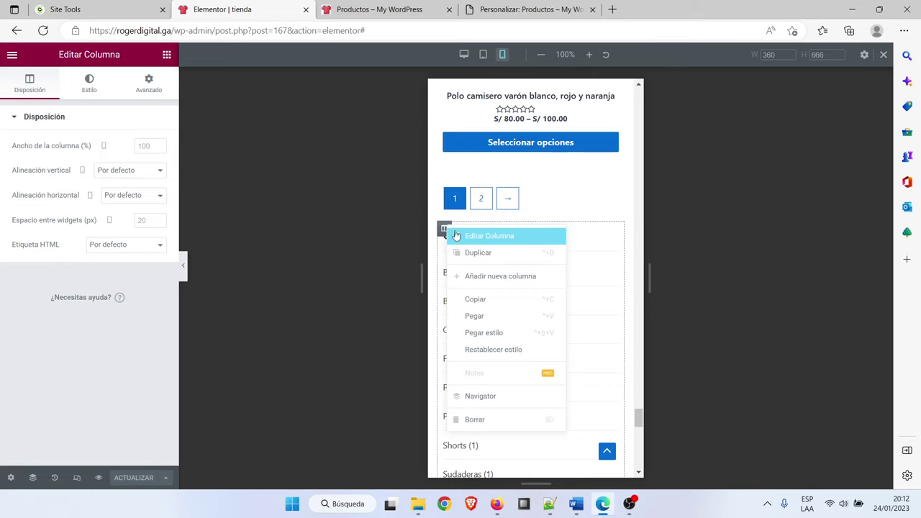
{"action": "left_click", "coordinate": [488, 418]}
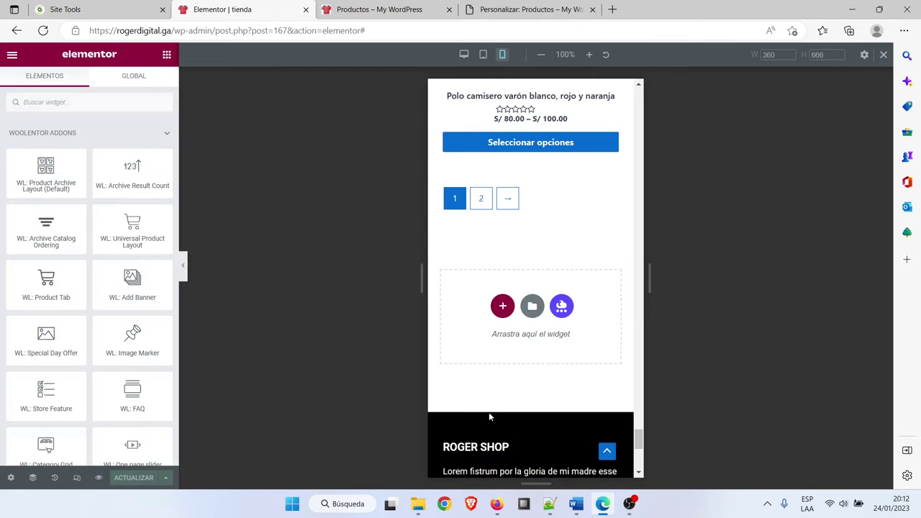
Step: Search widgets for 'fil' and place WL: Product Horizontal Filter above the results
{"action": "scroll", "coordinate": [529, 245], "scroll_direction": "up", "scroll_amount": 4}
{"action": "scroll", "coordinate": [529, 244], "scroll_direction": "up", "scroll_amount": 15}
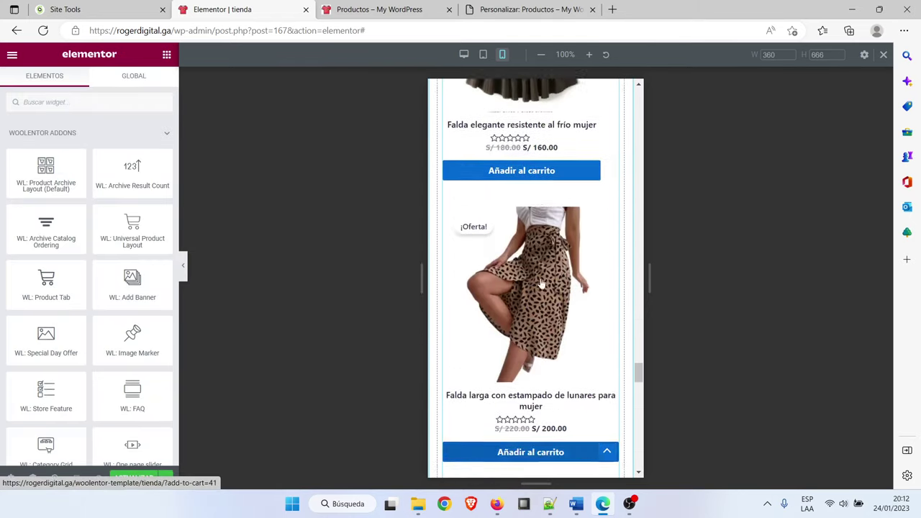
{"action": "scroll", "coordinate": [543, 287], "scroll_direction": "up", "scroll_amount": 10}
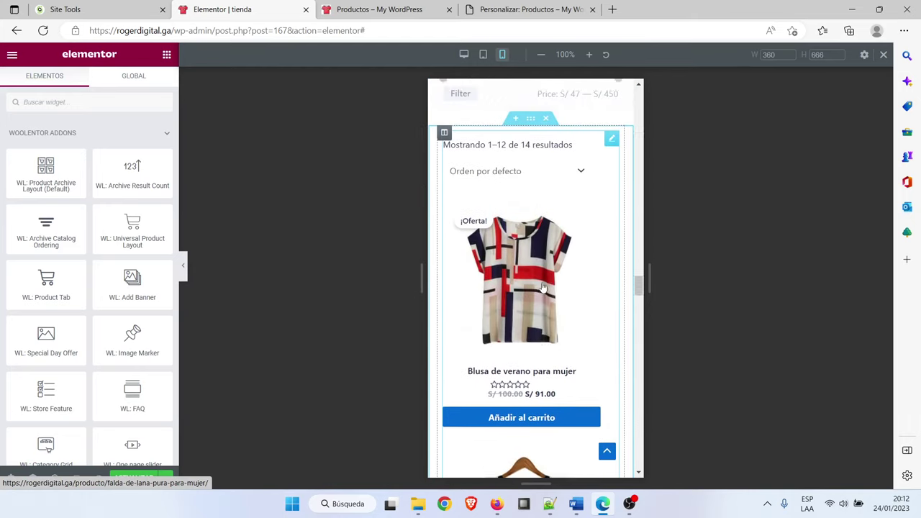
{"action": "scroll", "coordinate": [543, 286], "scroll_direction": "down", "scroll_amount": 3}
{"action": "scroll", "coordinate": [543, 286], "scroll_direction": "down", "scroll_amount": 1}
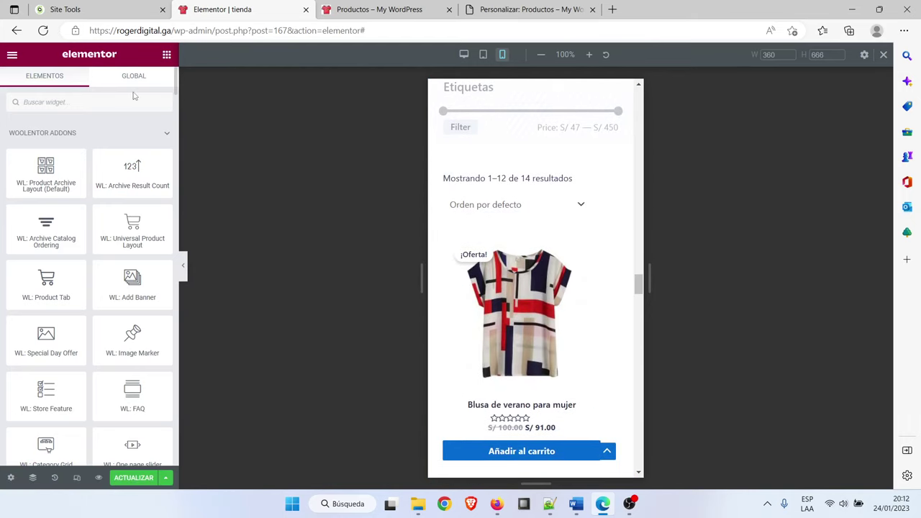
{"action": "type", "text": "filt"}
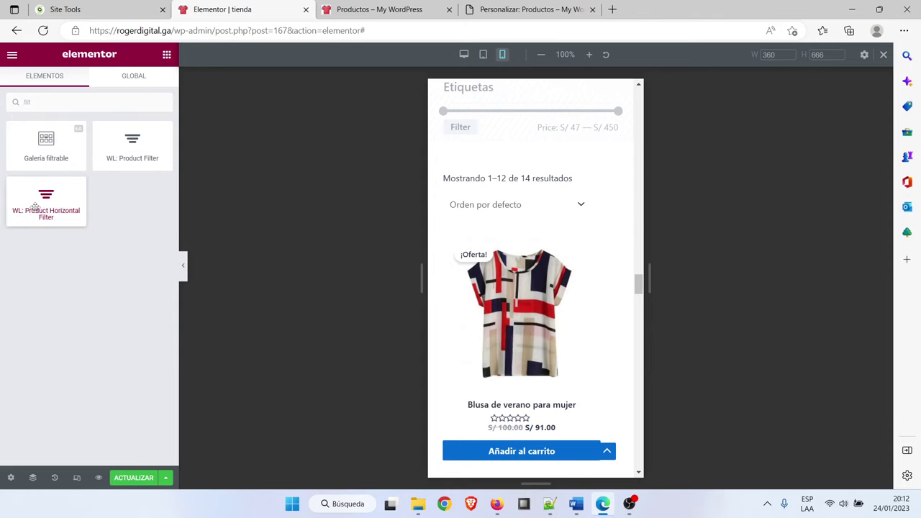
{"action": "left_click_drag", "start_coordinate": [35, 207], "coordinate": [483, 209]}
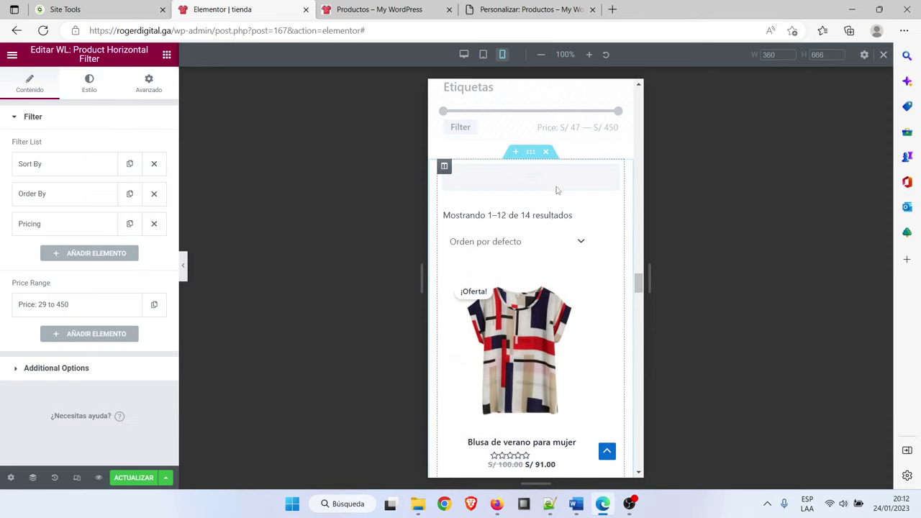
Step: Remove the Sort By and Order By filters and switch Pricing to product categories
{"action": "left_click", "coordinate": [159, 167]}
{"action": "left_click", "coordinate": [156, 165]}
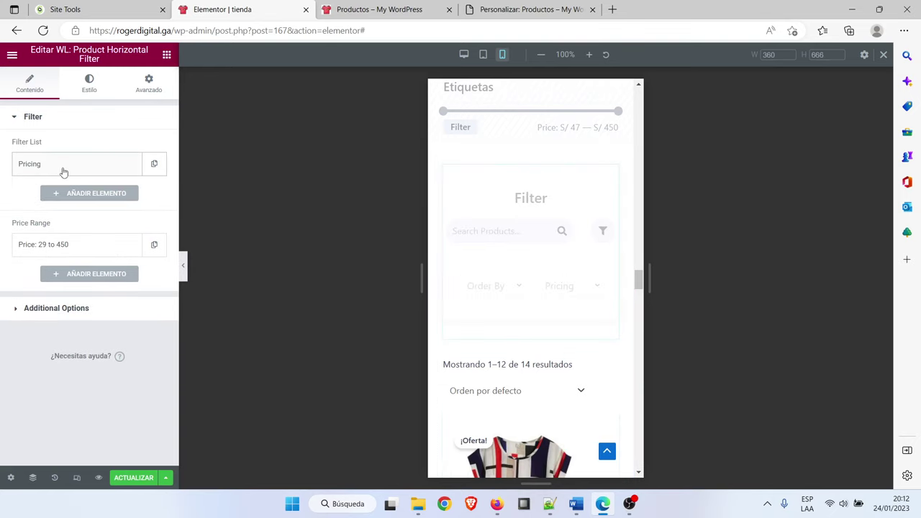
{"action": "left_click", "coordinate": [63, 171]}
{"action": "left_click", "coordinate": [54, 279]}
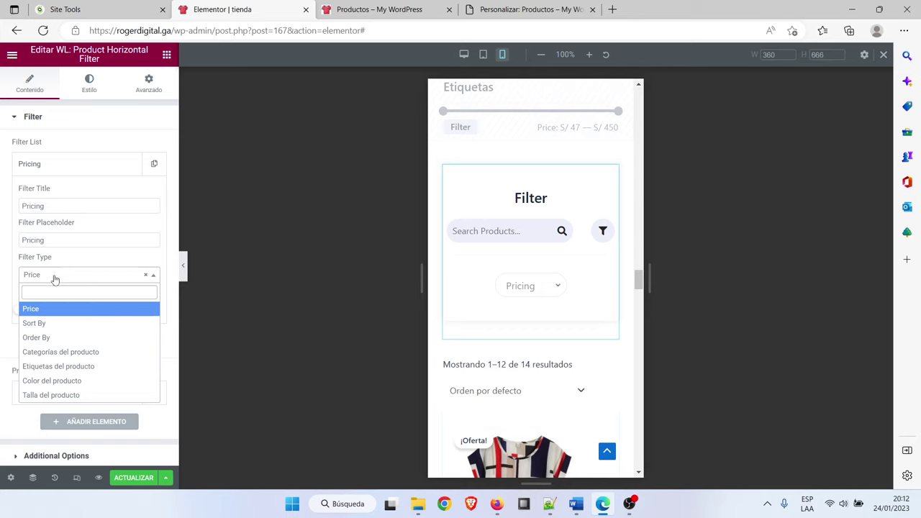
{"action": "left_click", "coordinate": [68, 352]}
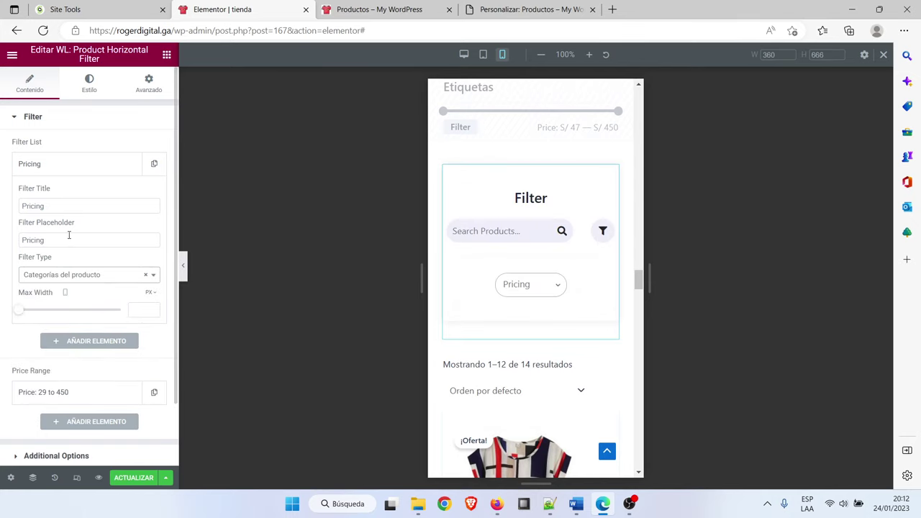
{"action": "key", "text": "BackSpace"}
Step: Rename the category filter's title to 'Categoría'
{"action": "left_click", "coordinate": [55, 206]}
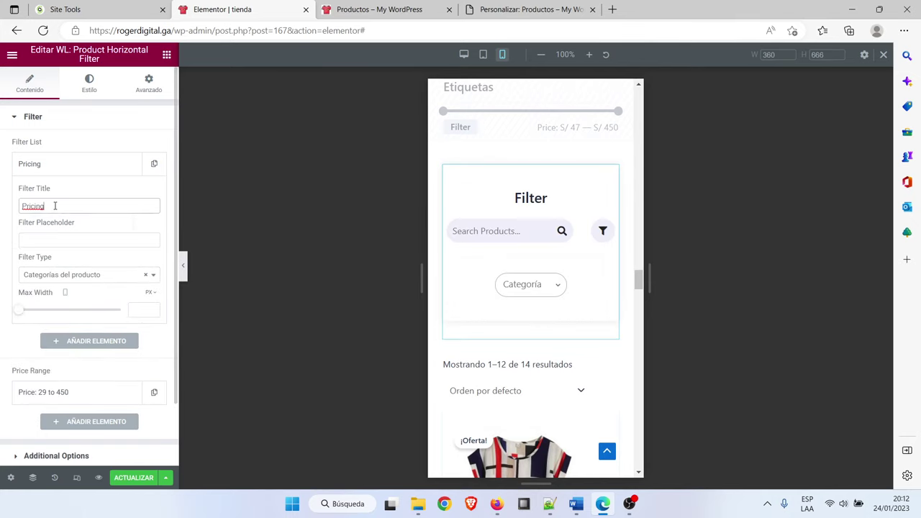
{"action": "key", "text": "Caps_Lock"}
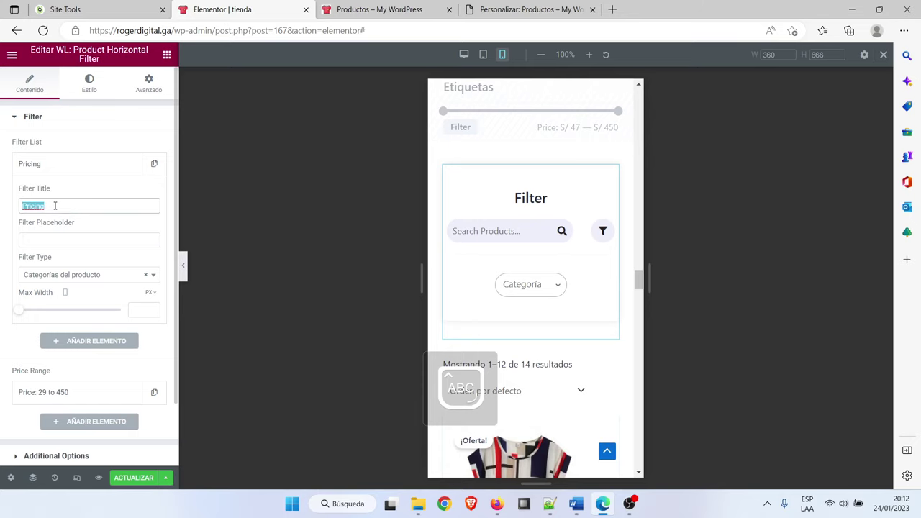
{"action": "type", "text": "C"}
{"action": "key", "text": "Caps_Lock"}
{"action": "type", "text": "ategoría"}
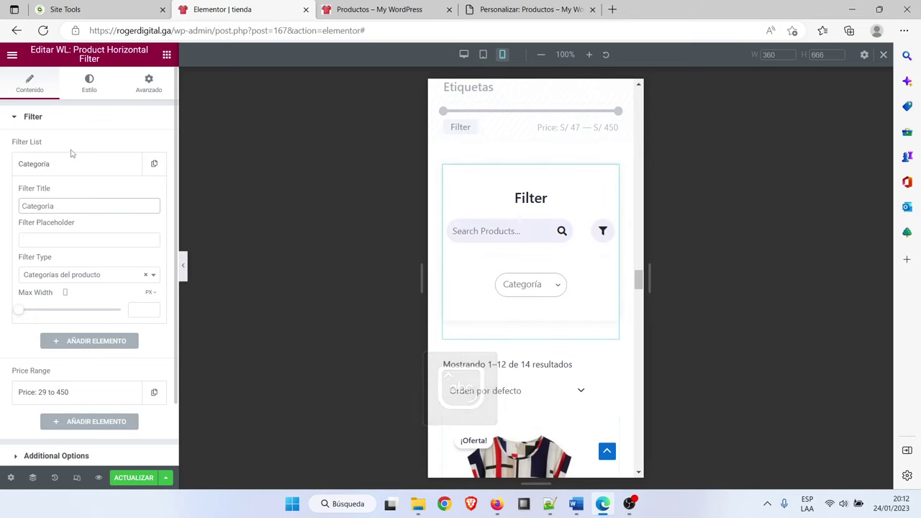
{"action": "left_click", "coordinate": [67, 167]}
Step: Duplicate the Categoría filter and title the copy 'Temporada'
{"action": "left_click", "coordinate": [154, 164]}
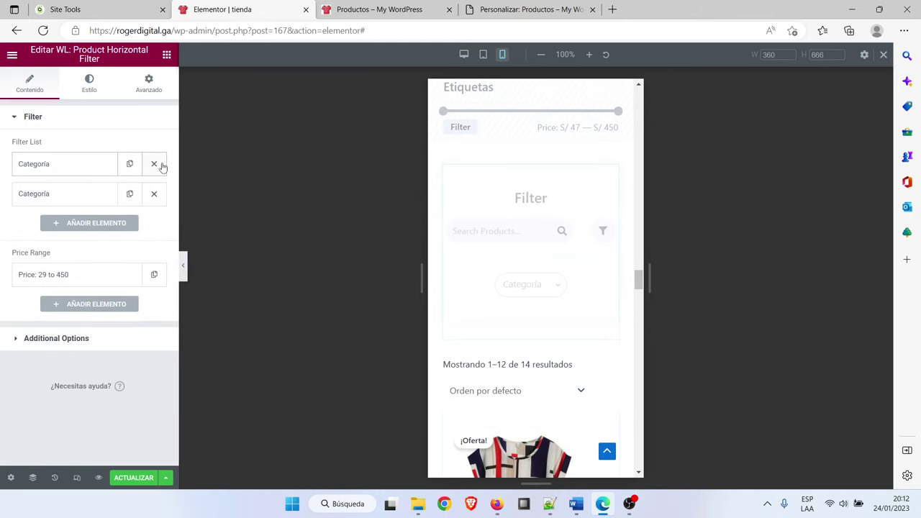
{"action": "left_click", "coordinate": [89, 198]}
{"action": "key", "text": "Caps_Lock"}
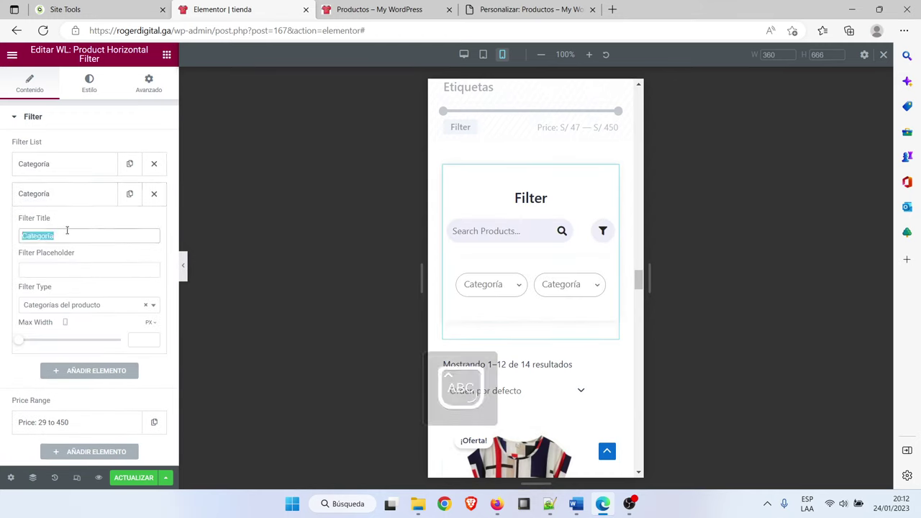
{"action": "key", "text": "BackSpace"}
{"action": "type", "text": "T"}
{"action": "key", "text": "Caps_Lock"}
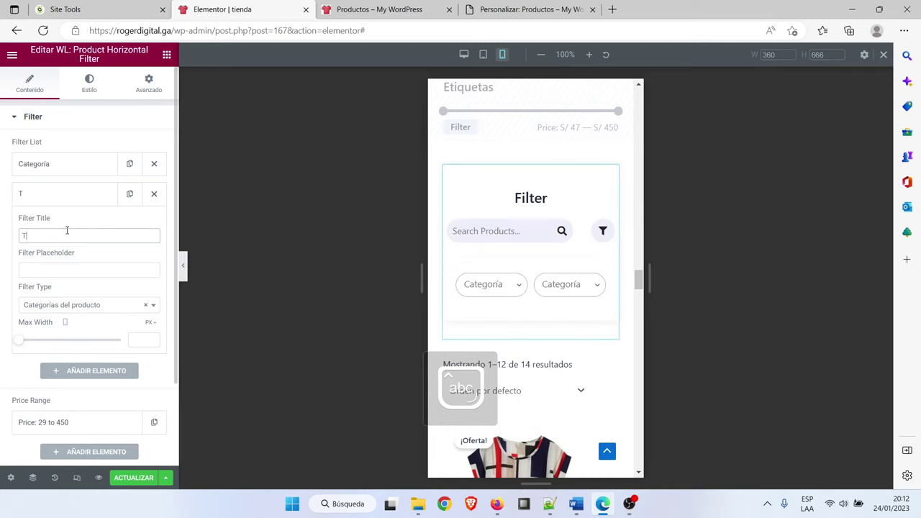
{"action": "type", "text": "emporada"}
{"action": "left_click", "coordinate": [68, 198]}
Step: Set the Temporada filter type to Etiquetas del producto
{"action": "left_click", "coordinate": [70, 192]}
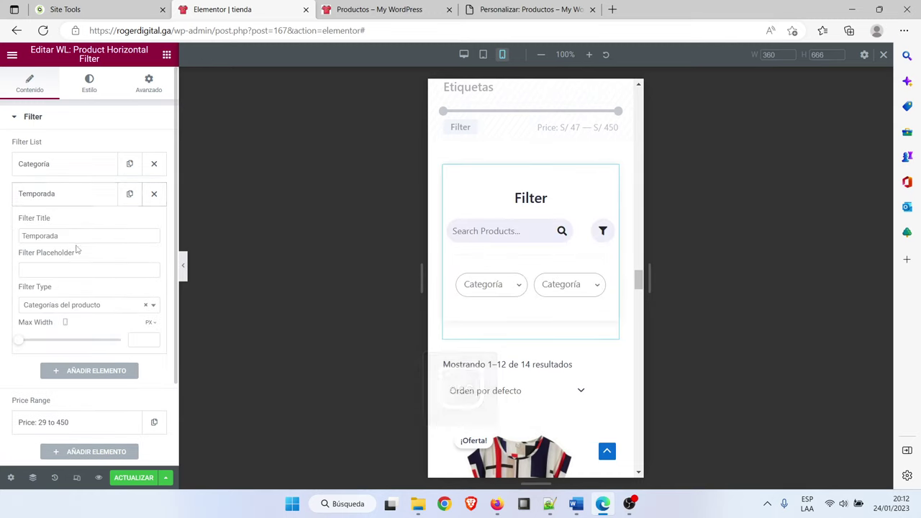
{"action": "left_click", "coordinate": [56, 304]}
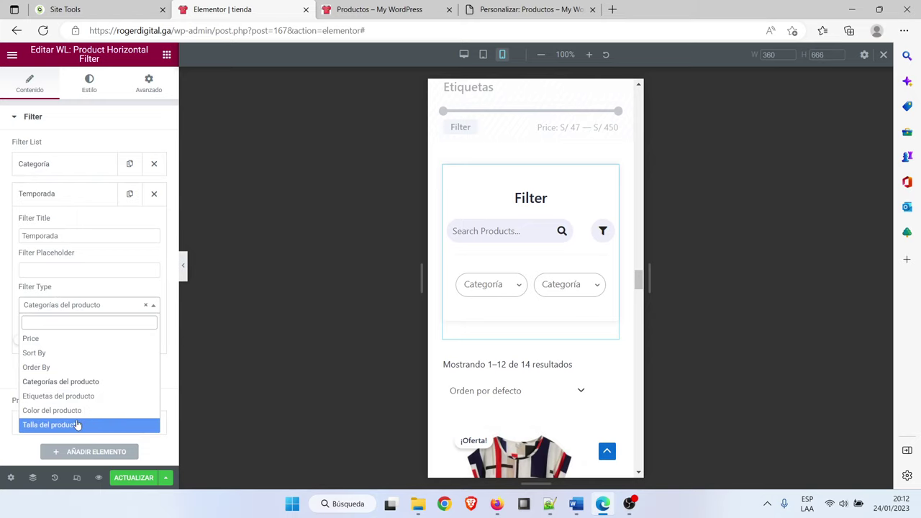
{"action": "left_click", "coordinate": [57, 396]}
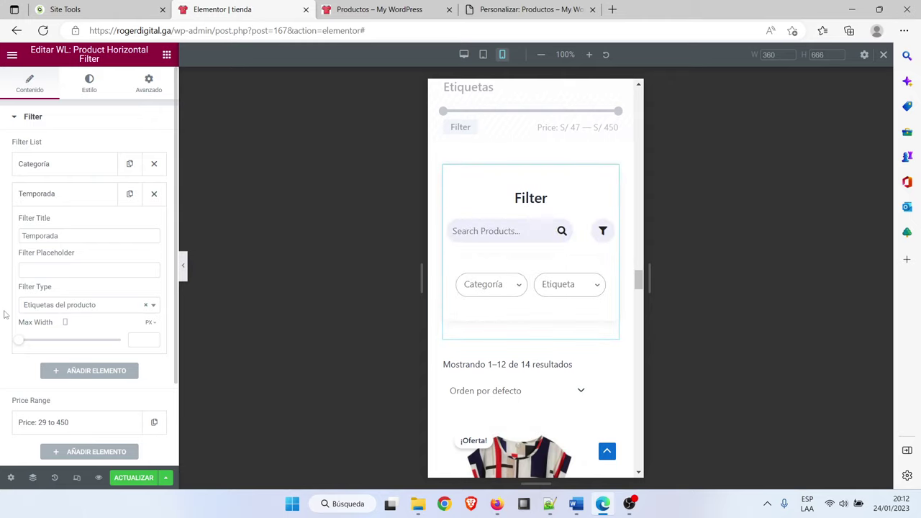
Step: Test the Categoría and Etiqueta dropdowns in the preview
{"action": "left_click", "coordinate": [513, 282]}
{"action": "left_click", "coordinate": [572, 282]}
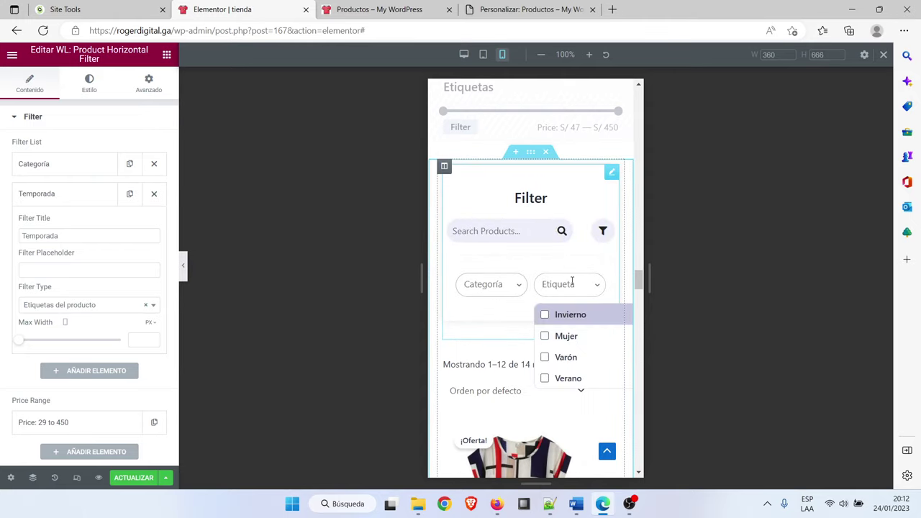
{"action": "left_click", "coordinate": [572, 282]}
{"action": "left_click", "coordinate": [572, 282]}
{"action": "left_click", "coordinate": [572, 282]}
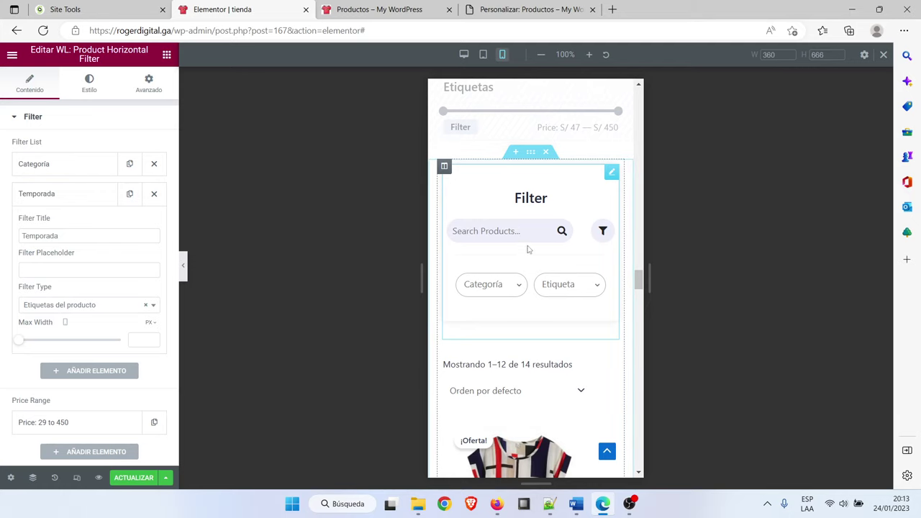
{"action": "scroll", "coordinate": [54, 372], "scroll_direction": "down", "scroll_amount": 3}
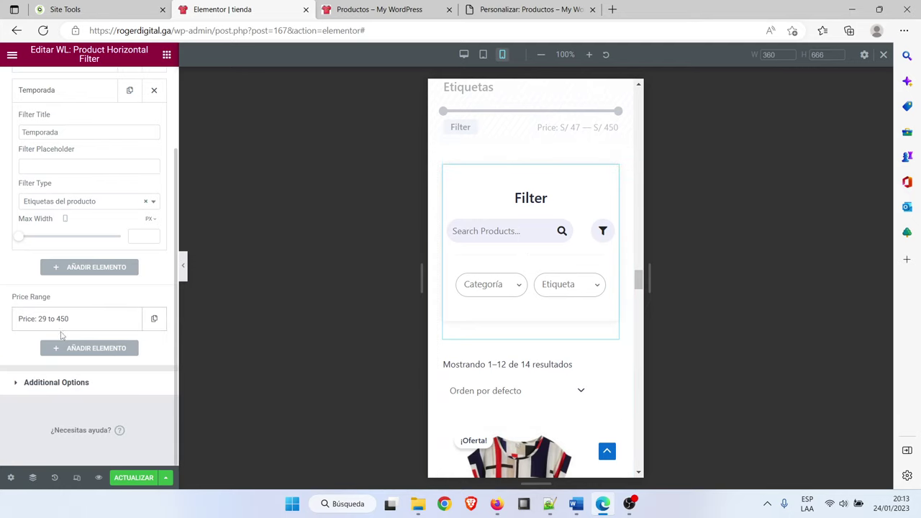
Step: Turn off Search Form and Show Filter Button, clear the Title, and update the template
{"action": "left_click", "coordinate": [44, 383]}
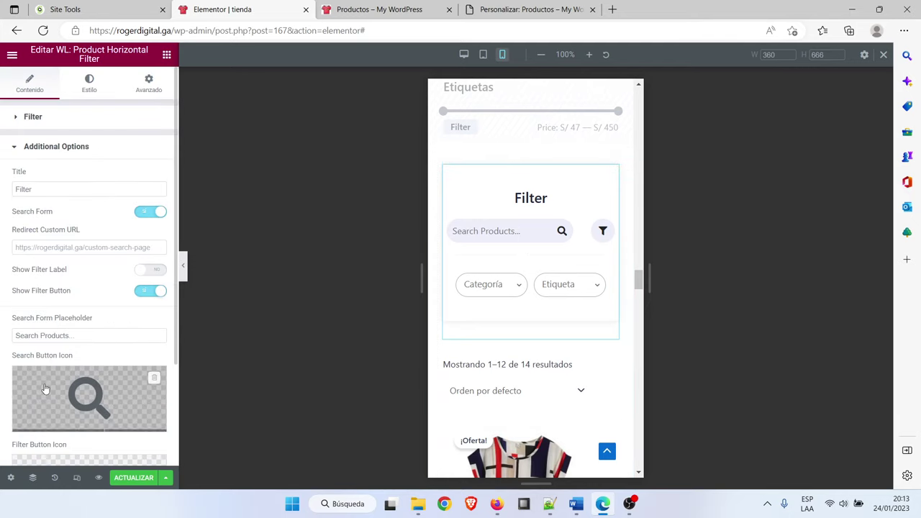
{"action": "left_click", "coordinate": [141, 213]}
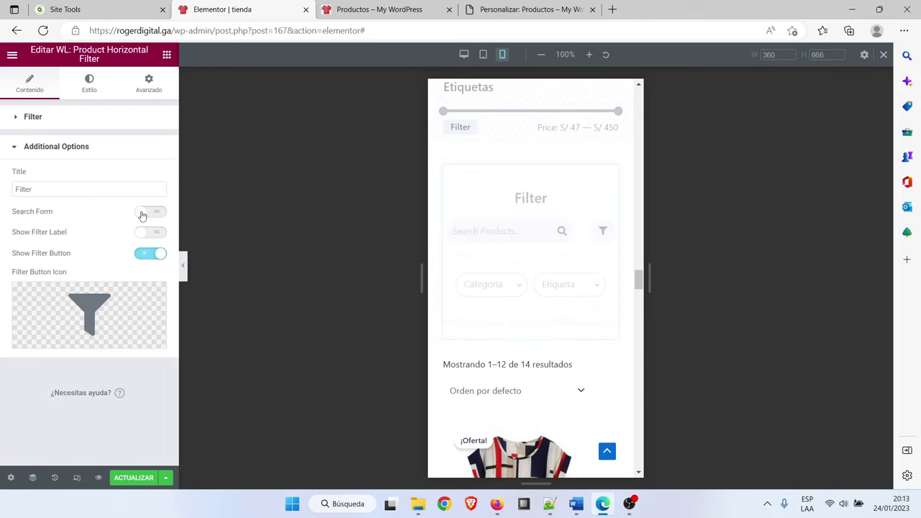
{"action": "left_click", "coordinate": [142, 255]}
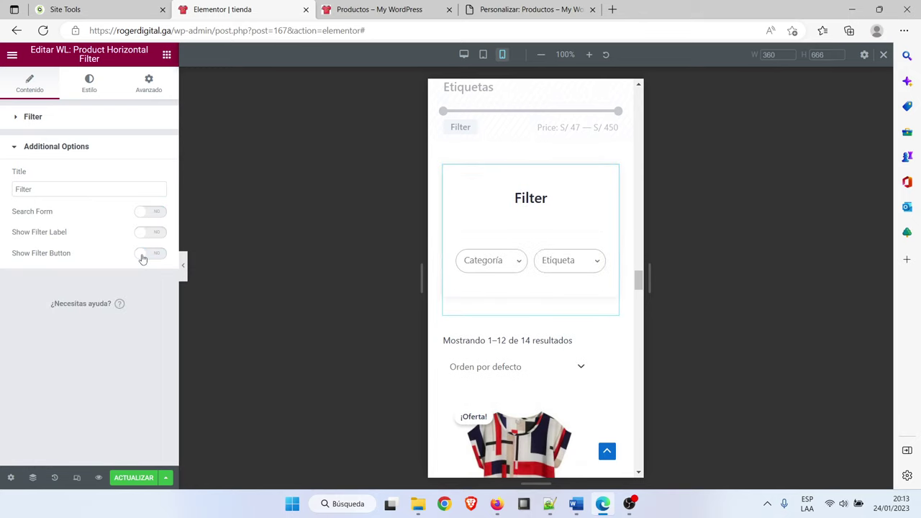
{"action": "key", "text": "BackSpace"}
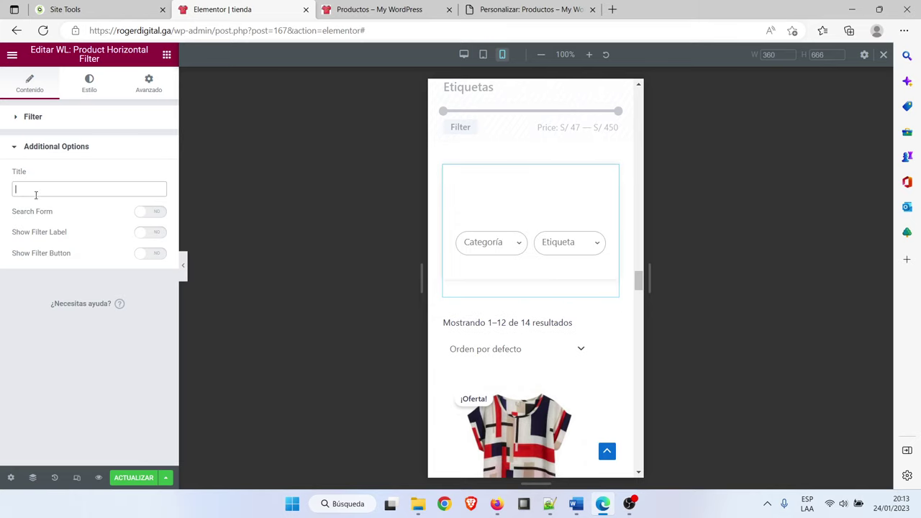
{"action": "left_click", "coordinate": [133, 478]}
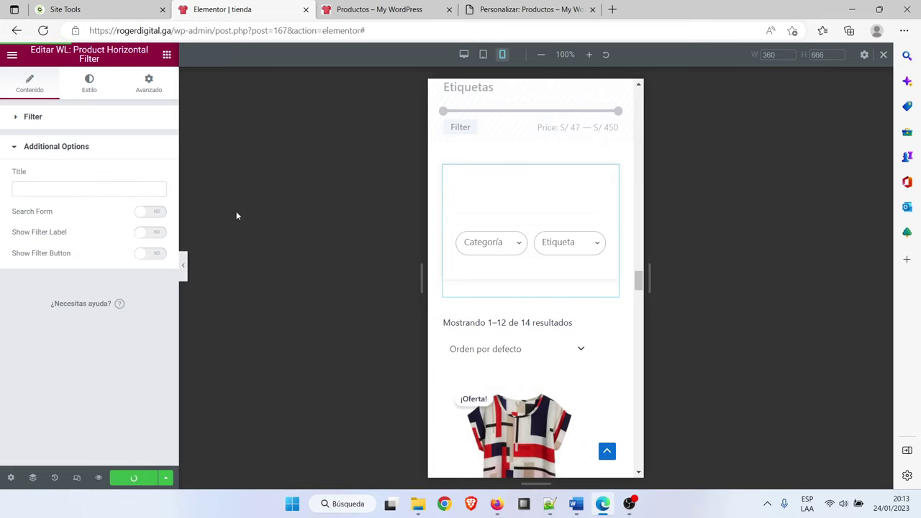
Step: Hide the panel and test the Categoría and Etiqueta dropdowns in the preview
{"action": "left_click", "coordinate": [183, 267]}
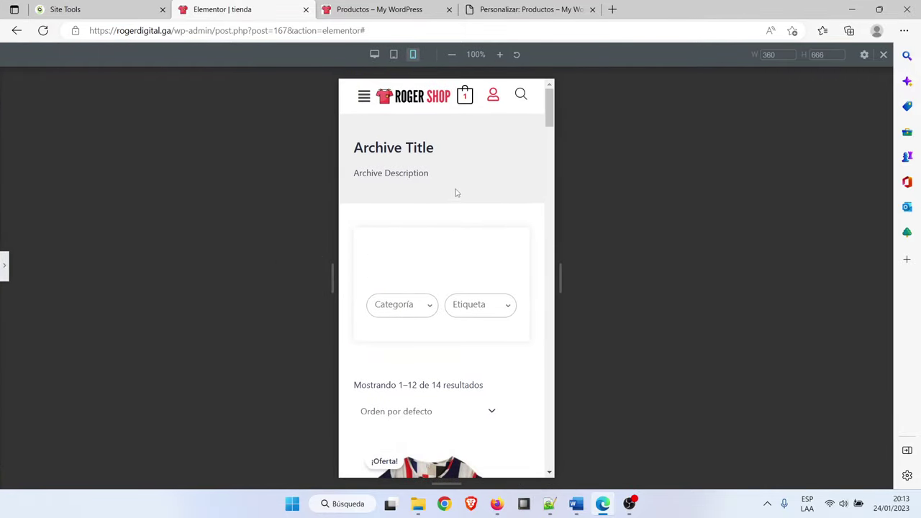
{"action": "scroll", "coordinate": [424, 199], "scroll_direction": "down", "scroll_amount": 2}
{"action": "scroll", "coordinate": [426, 199], "scroll_direction": "up", "scroll_amount": 2}
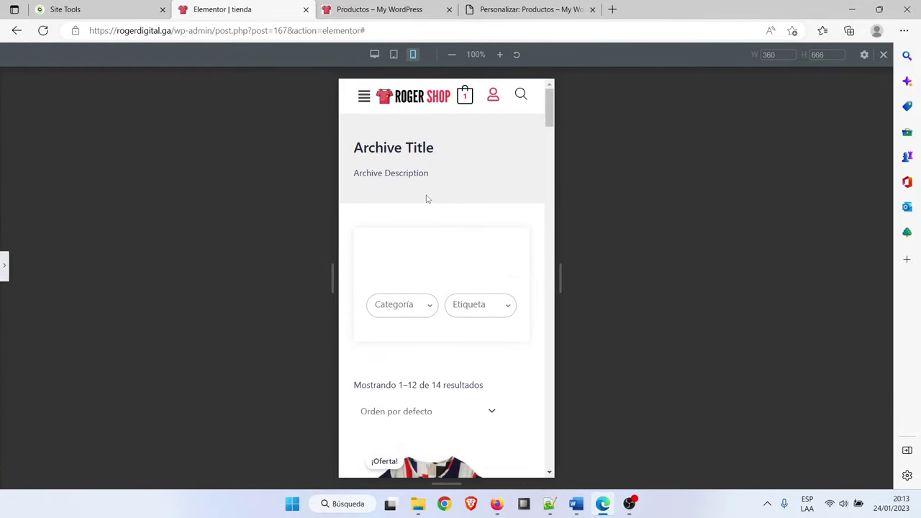
{"action": "left_click", "coordinate": [429, 306]}
{"action": "scroll", "coordinate": [427, 305], "scroll_direction": "down", "scroll_amount": 2}
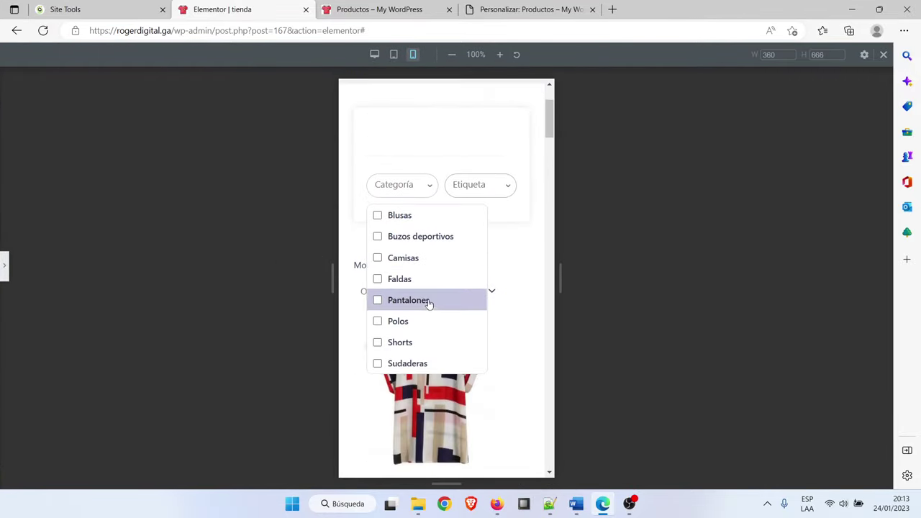
{"action": "left_click", "coordinate": [485, 184]}
{"action": "scroll", "coordinate": [471, 232], "scroll_direction": "down", "scroll_amount": 3}
{"action": "scroll", "coordinate": [461, 177], "scroll_direction": "up", "scroll_amount": 4}
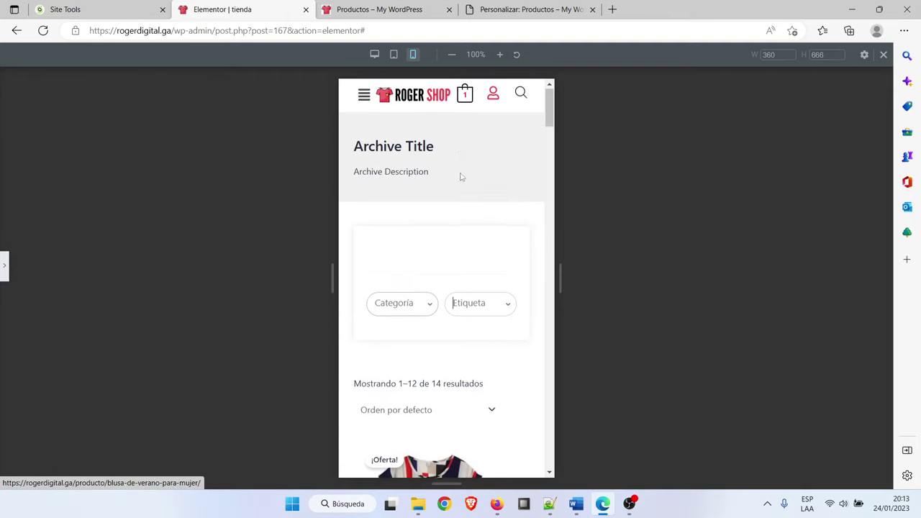
Step: Preview the filtered shop layout at tablet and desktop widths
{"action": "left_click", "coordinate": [393, 55]}
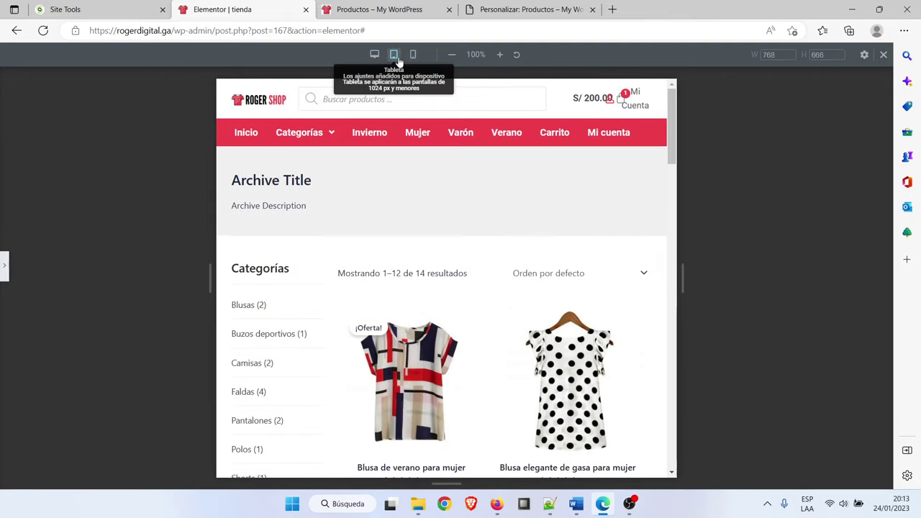
{"action": "left_click", "coordinate": [374, 54]}
{"action": "scroll", "coordinate": [428, 192], "scroll_direction": "down", "scroll_amount": 1}
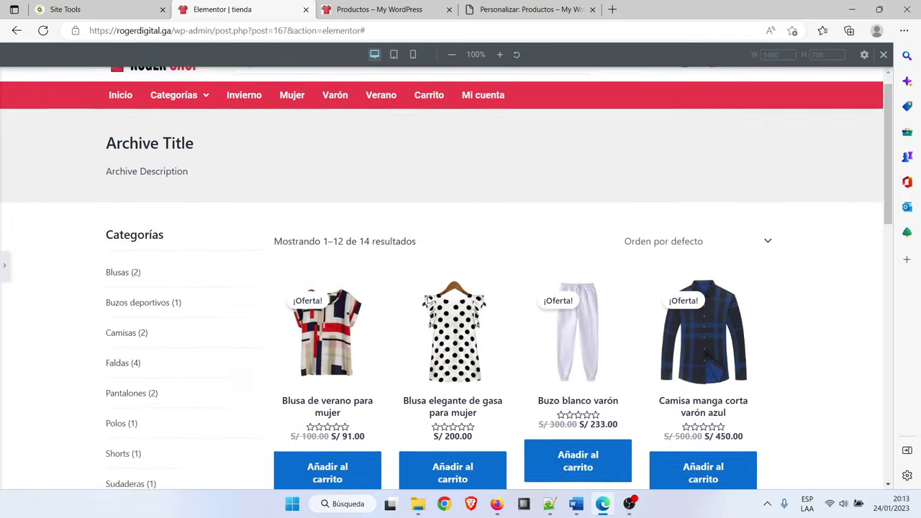
{"action": "scroll", "coordinate": [429, 302], "scroll_direction": "up", "scroll_amount": 1}
{"action": "scroll", "coordinate": [288, 273], "scroll_direction": "down", "scroll_amount": 10}
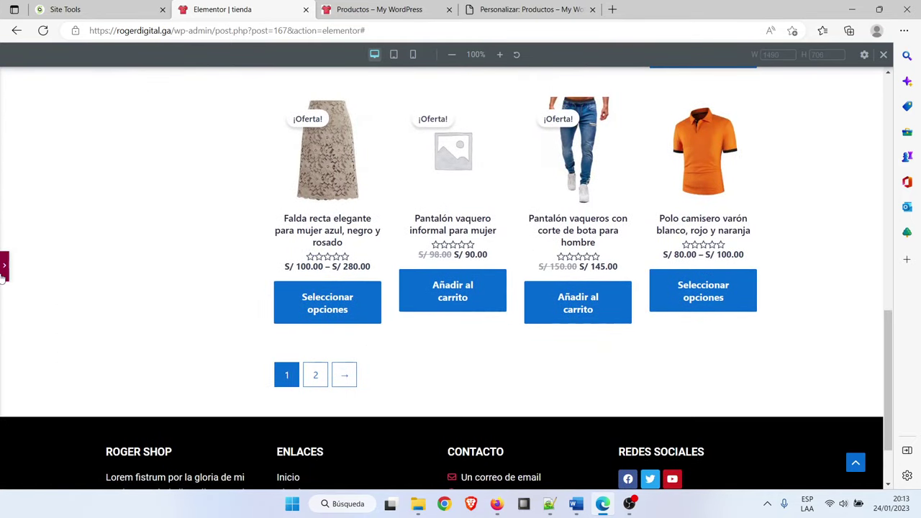
Step: Restore the editing panel and mark the Diseño Página de Productos topic in the course outline
{"action": "left_click", "coordinate": [4, 274]}
{"action": "left_click", "coordinate": [551, 503]}
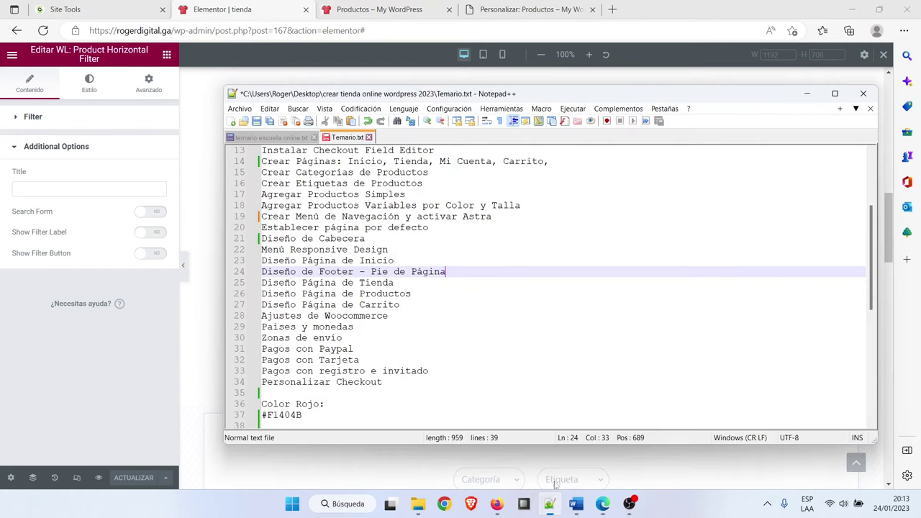
{"action": "left_click", "coordinate": [436, 282]}
{"action": "left_click", "coordinate": [428, 295]}
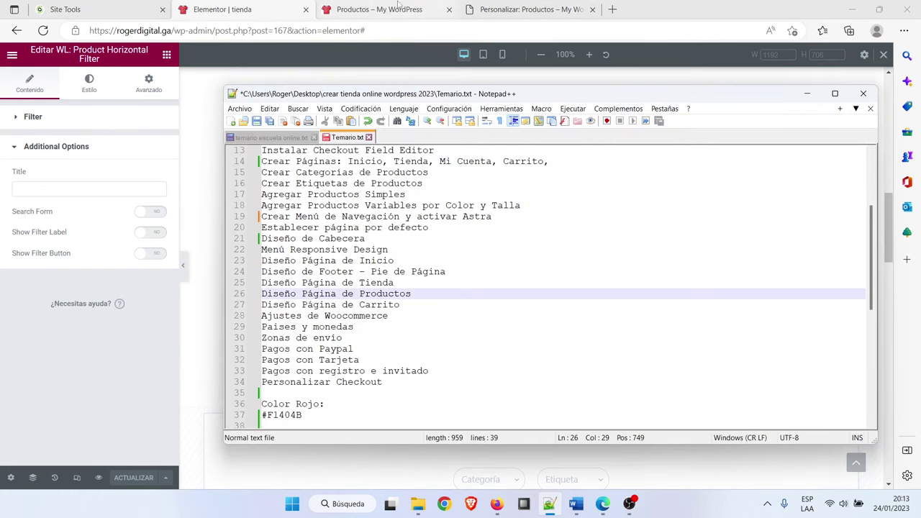
Step: Exit the Elementor editor via the main menu's SALIR option
{"action": "left_click", "coordinate": [251, 4]}
{"action": "left_click", "coordinate": [13, 57]}
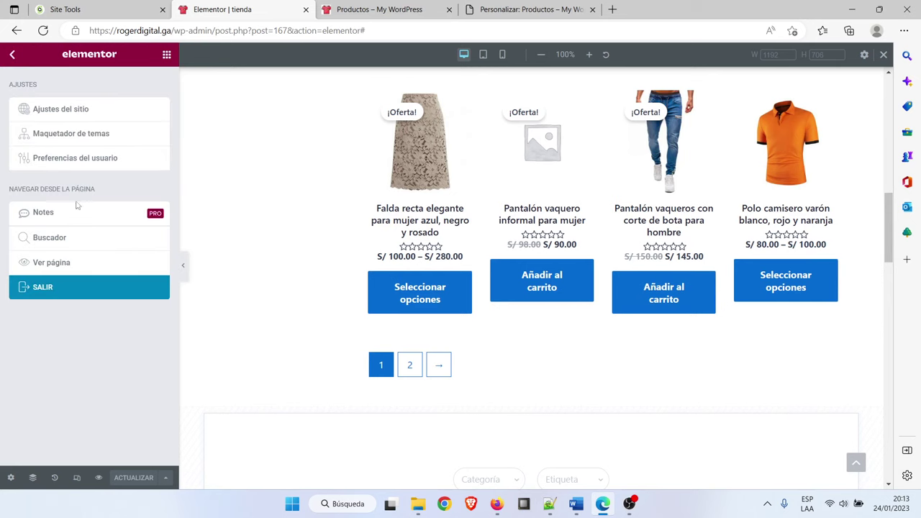
{"action": "left_click", "coordinate": [60, 287]}
Step: Check the live Camisa manga corta varón azul product page in the shop
{"action": "left_click", "coordinate": [381, 9]}
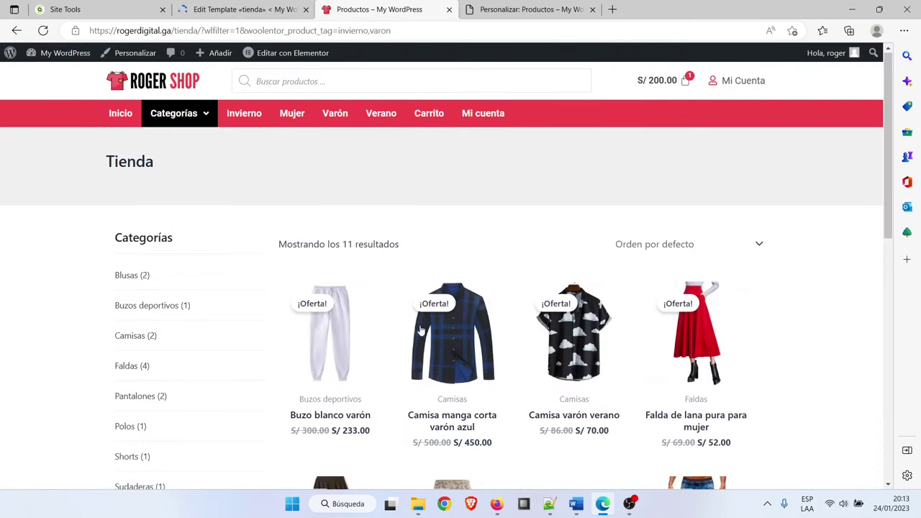
{"action": "scroll", "coordinate": [449, 336], "scroll_direction": "down", "scroll_amount": 1}
{"action": "left_click", "coordinate": [444, 332]}
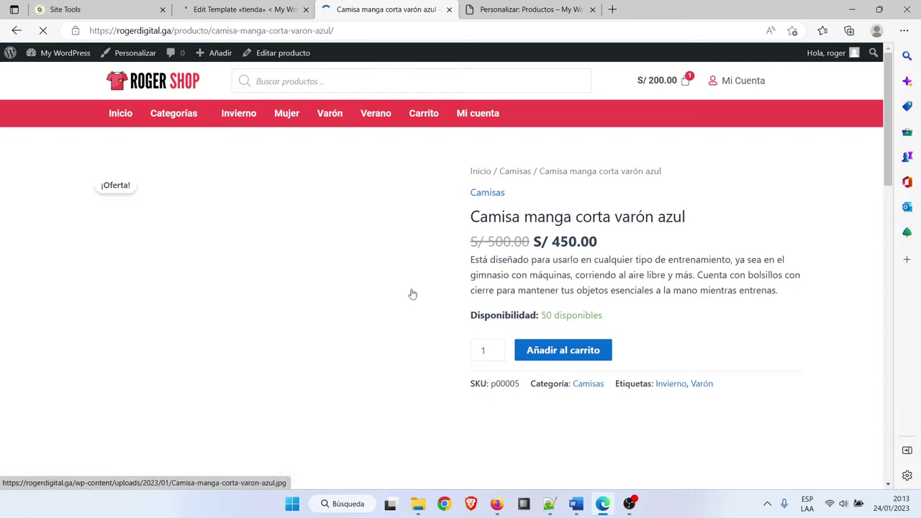
{"action": "scroll", "coordinate": [417, 304], "scroll_direction": "down", "scroll_amount": 6}
{"action": "scroll", "coordinate": [417, 303], "scroll_direction": "down", "scroll_amount": 3}
{"action": "scroll", "coordinate": [417, 304], "scroll_direction": "up", "scroll_amount": 10}
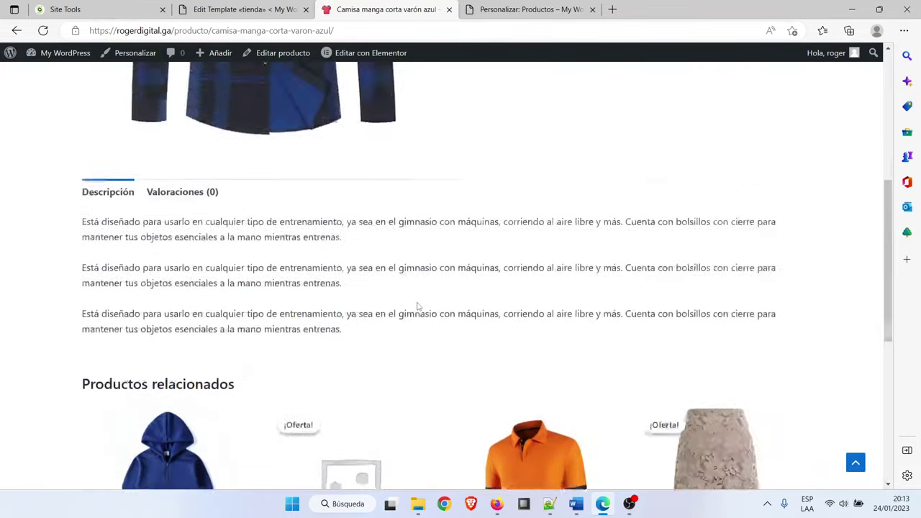
Step: Leave the tienda template editor and reload the ShopLentor template builder list
{"action": "left_click", "coordinate": [244, 9]}
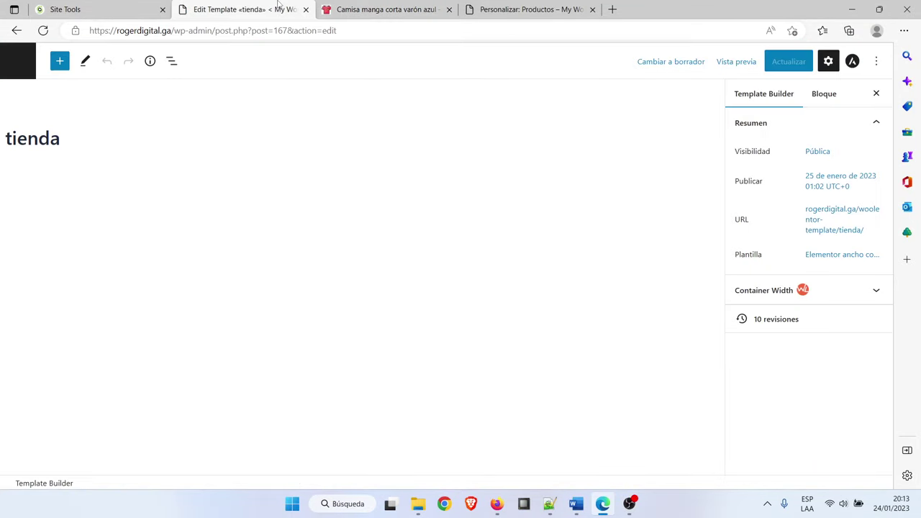
{"action": "left_click", "coordinate": [18, 72]}
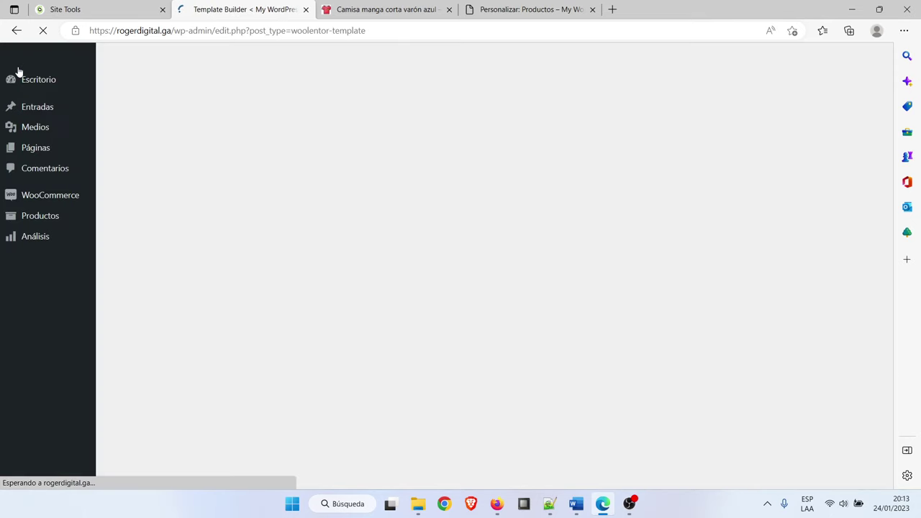
{"action": "scroll", "coordinate": [37, 392], "scroll_direction": "down", "scroll_amount": 2}
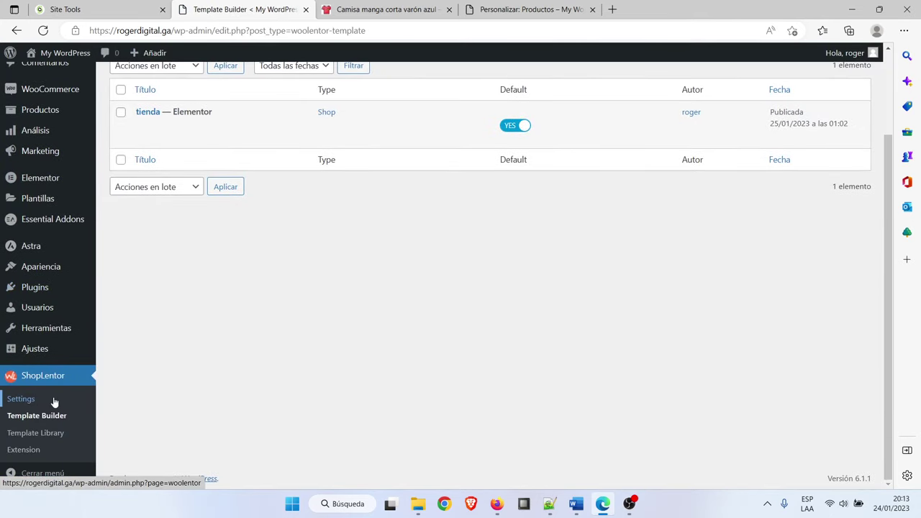
{"action": "left_click", "coordinate": [54, 419]}
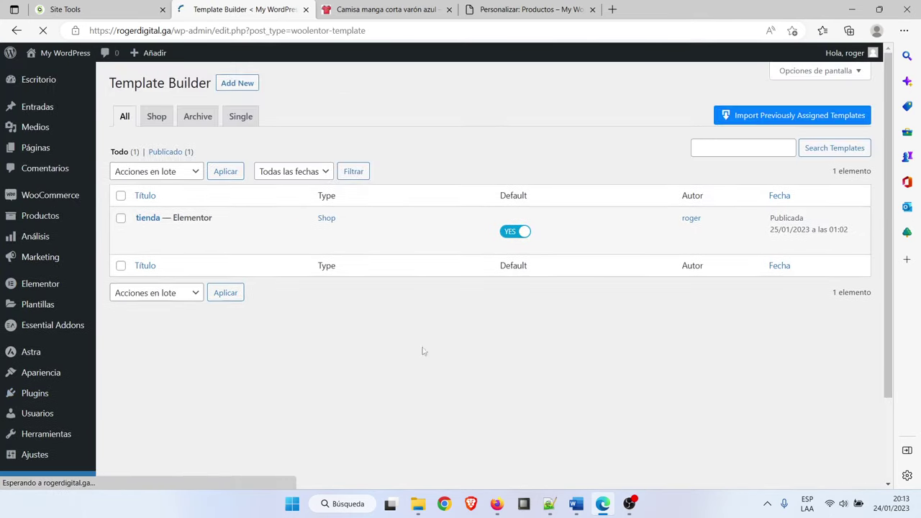
Step: Create a default Single product template named producto, save it and edit with Elementor
{"action": "left_click", "coordinate": [240, 85]}
{"action": "left_click", "coordinate": [371, 209]}
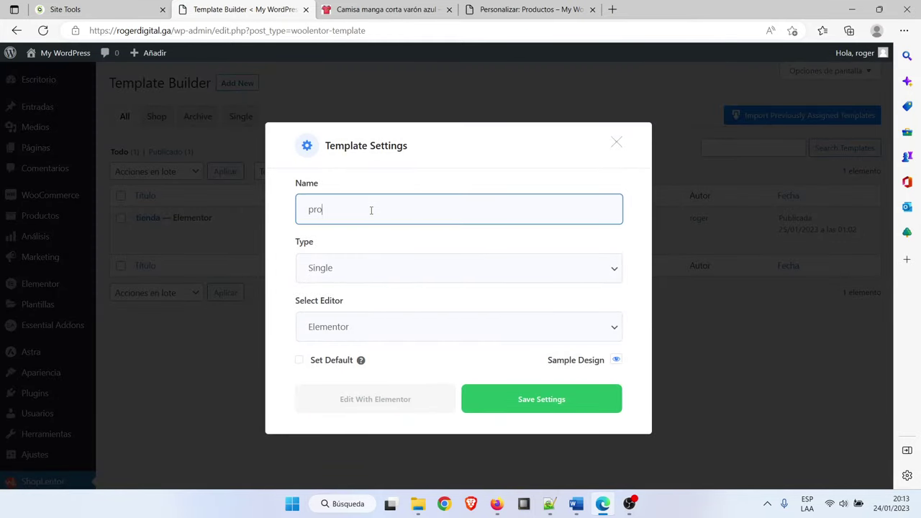
{"action": "left_click", "coordinate": [348, 266]}
{"action": "left_click", "coordinate": [323, 318]}
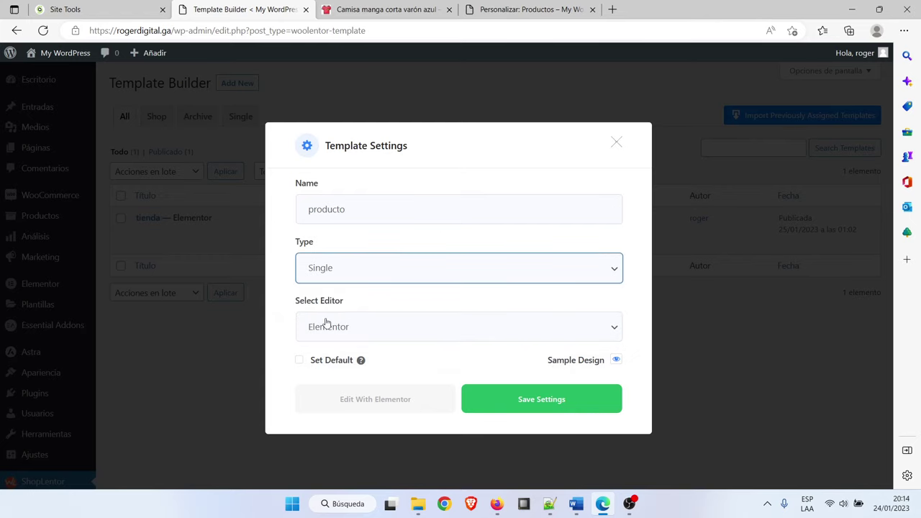
{"action": "left_click", "coordinate": [300, 361]}
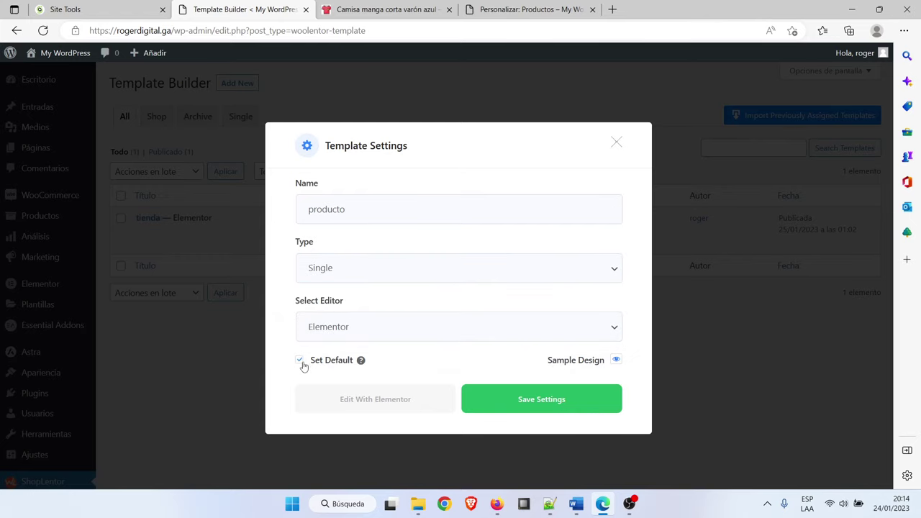
{"action": "left_click", "coordinate": [582, 408]}
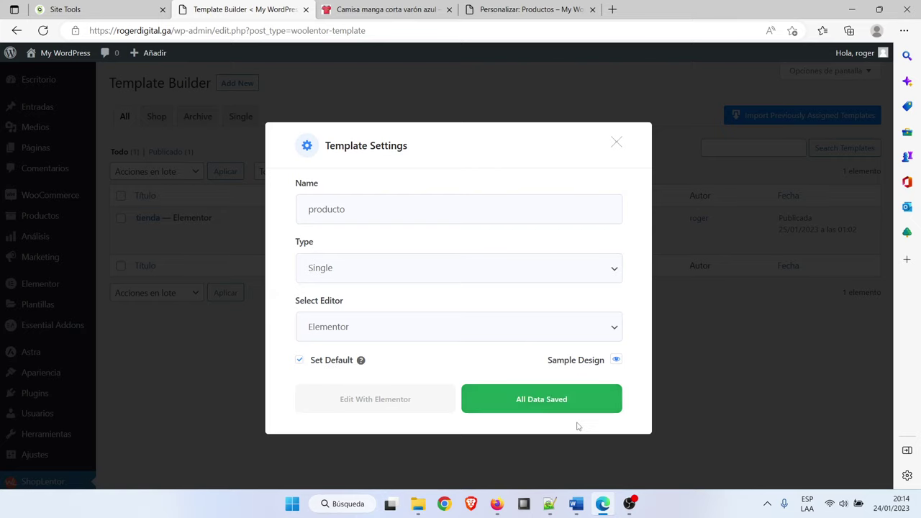
{"action": "left_click", "coordinate": [374, 401]}
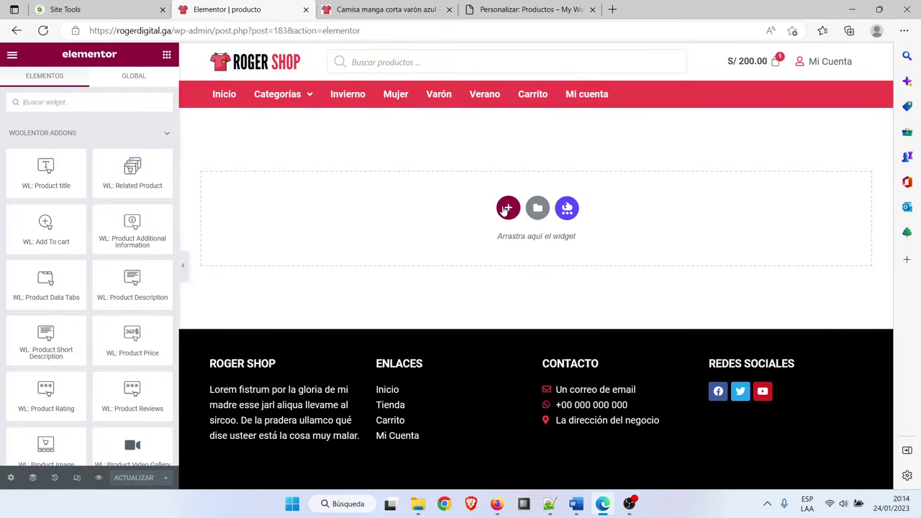
Step: Add a two-column section to the template, replacing the first duplicated-column attempt
{"action": "left_click", "coordinate": [507, 208]}
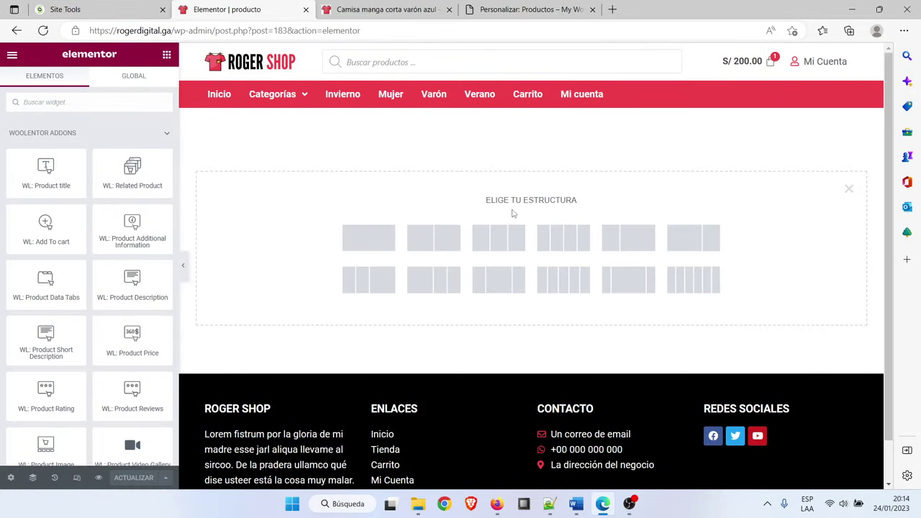
{"action": "left_click", "coordinate": [351, 245]}
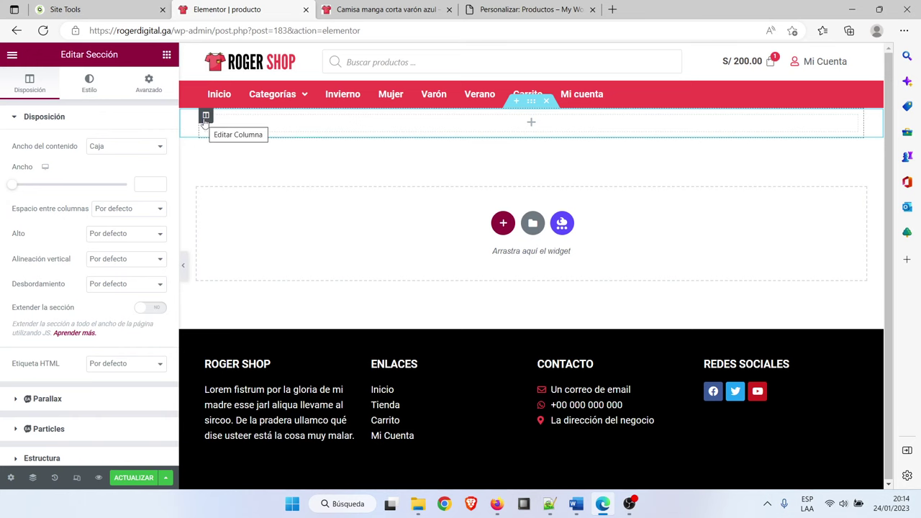
{"action": "right_click", "coordinate": [205, 121]}
{"action": "left_click", "coordinate": [244, 147]}
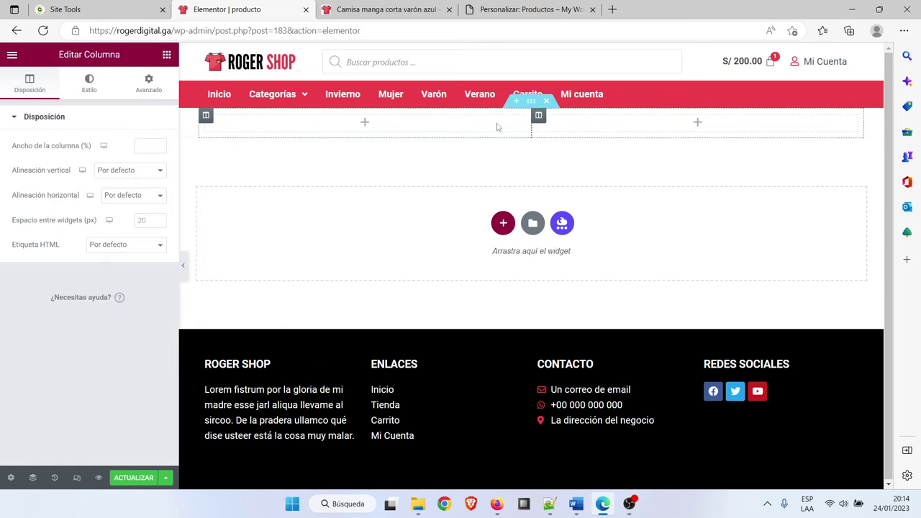
{"action": "left_click", "coordinate": [547, 104]}
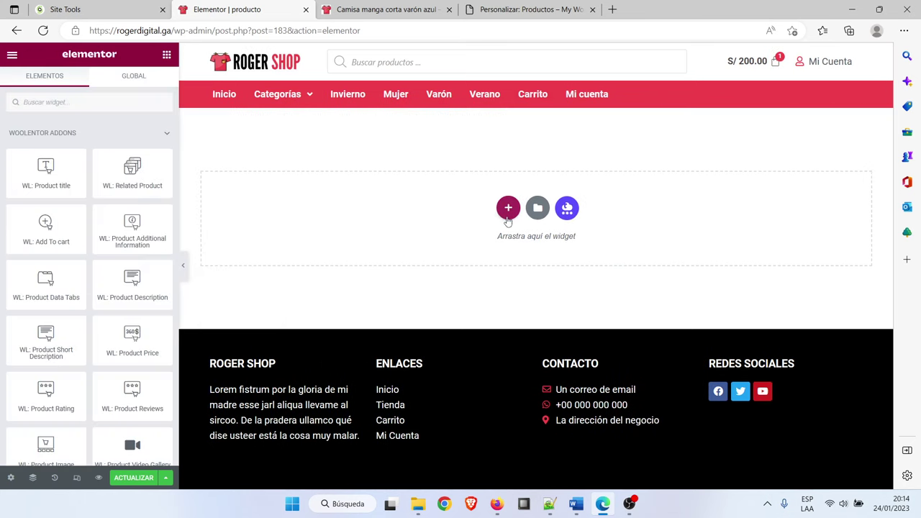
{"action": "left_click", "coordinate": [508, 218]}
{"action": "left_click", "coordinate": [429, 245]}
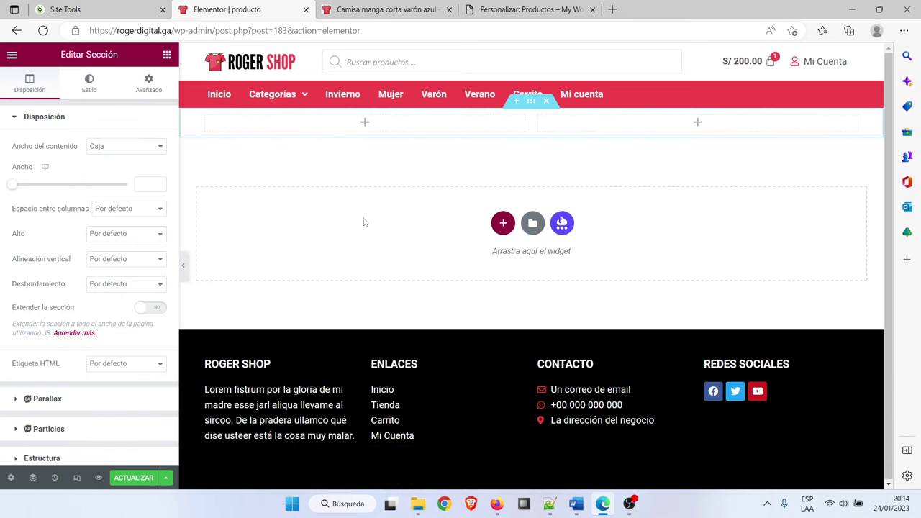
Step: Place WL: Product title in the right column and a WL: Related Product grid below
{"action": "left_click", "coordinate": [166, 54]}
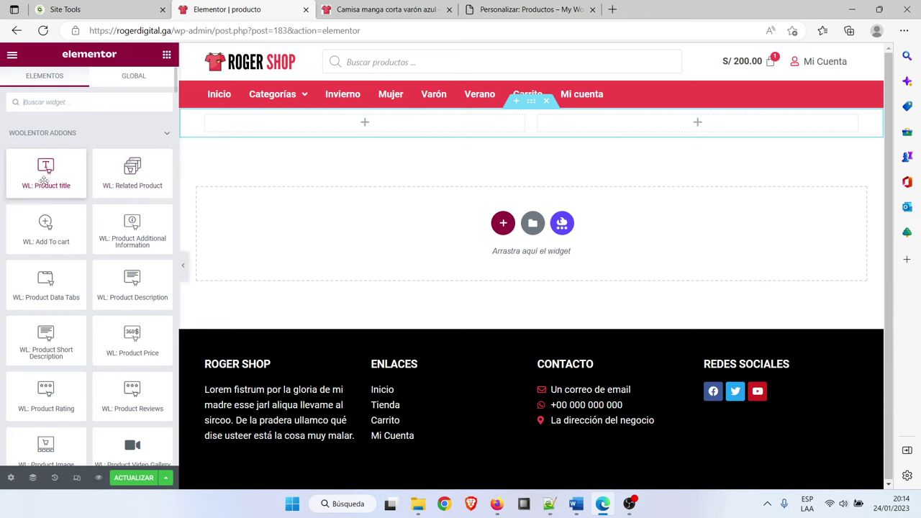
{"action": "left_click_drag", "start_coordinate": [482, 164], "coordinate": [618, 127]}
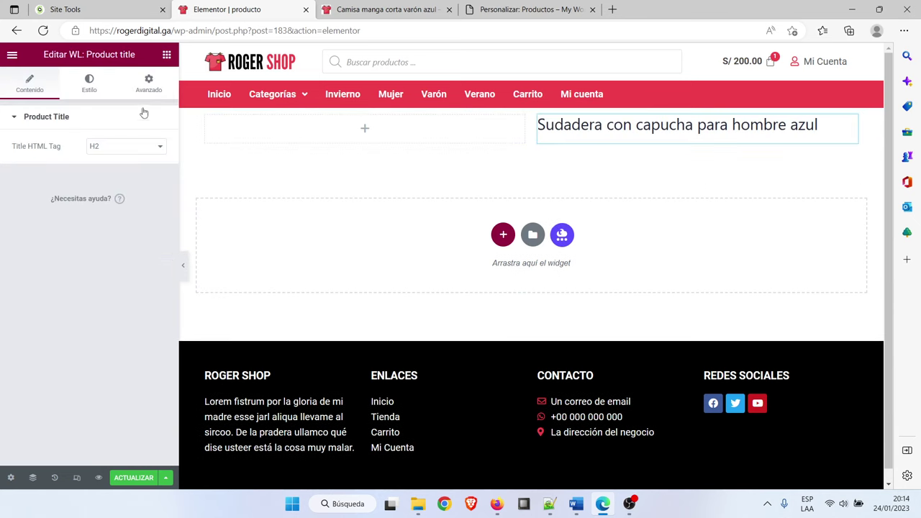
{"action": "left_click", "coordinate": [166, 56]}
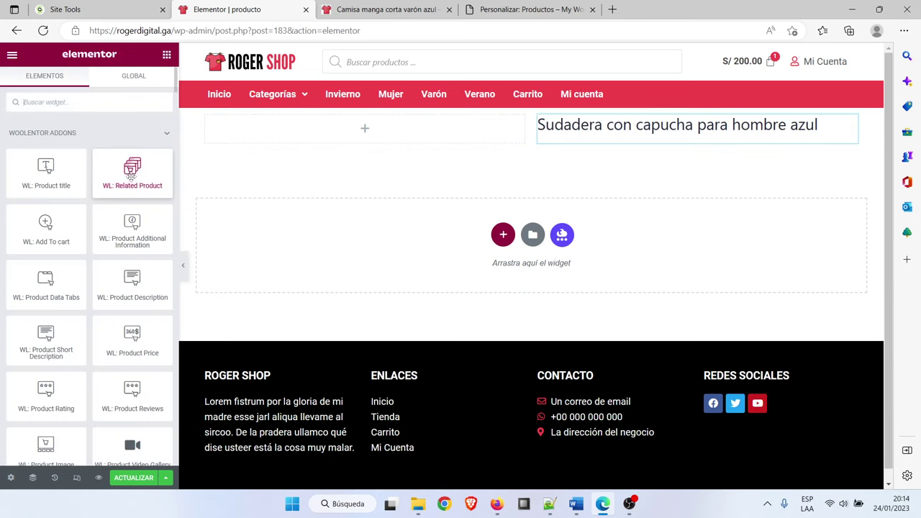
{"action": "left_click_drag", "start_coordinate": [128, 170], "coordinate": [331, 271]}
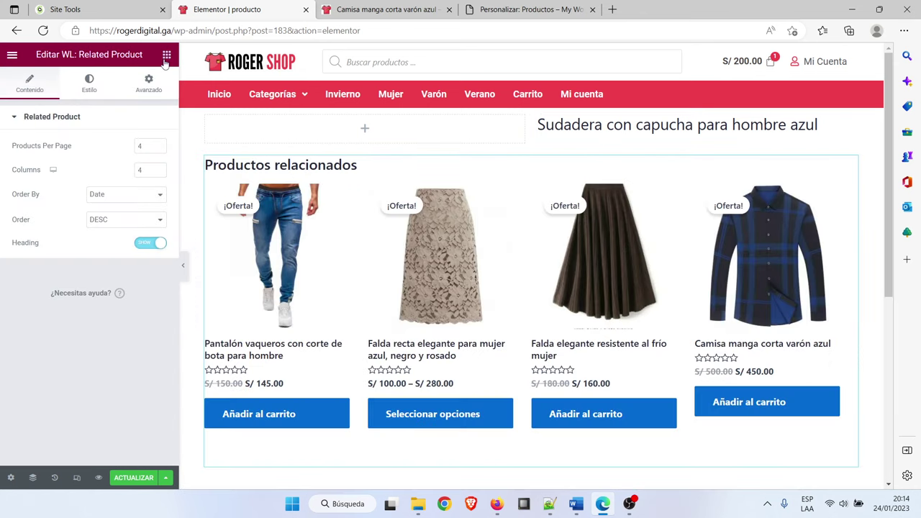
{"action": "left_click", "coordinate": [166, 57]}
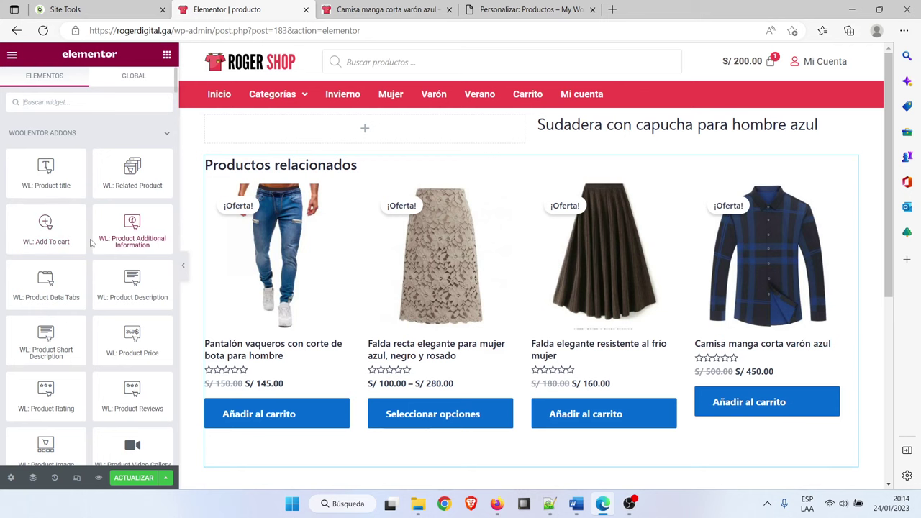
{"action": "left_click_drag", "start_coordinate": [46, 229], "coordinate": [689, 132]}
Step: Drop Add To cart under the title and Product Data Tabs into a new section below
{"action": "left_click_drag", "start_coordinate": [686, 139], "coordinate": [687, 141]}
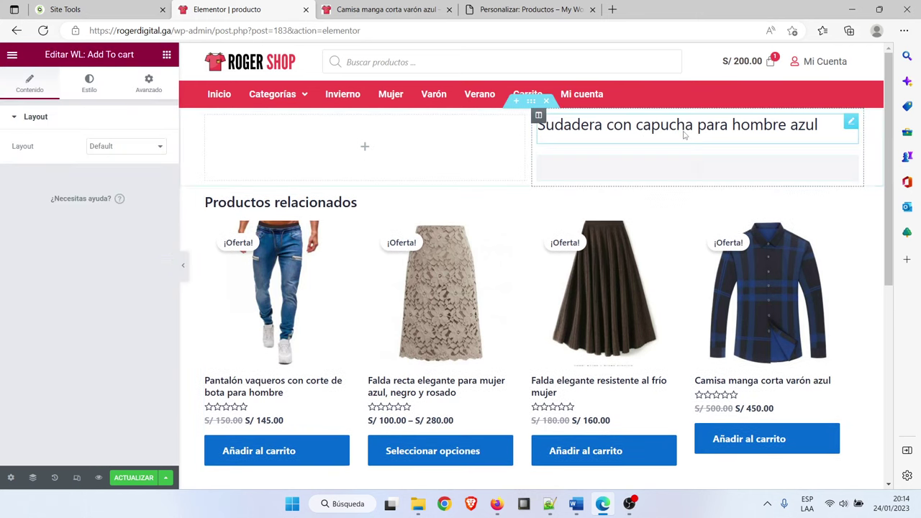
{"action": "left_click", "coordinate": [165, 57]}
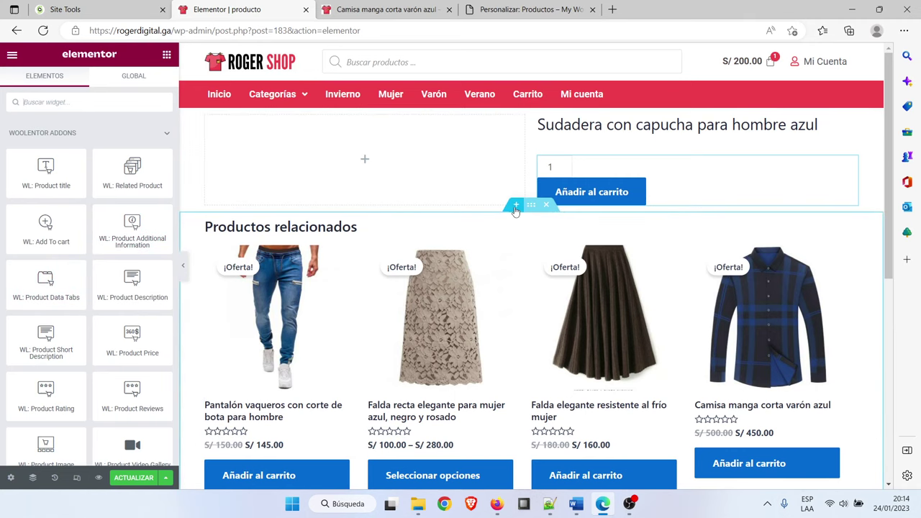
{"action": "left_click", "coordinate": [515, 206]}
{"action": "left_click_drag", "start_coordinate": [45, 291], "coordinate": [360, 286]}
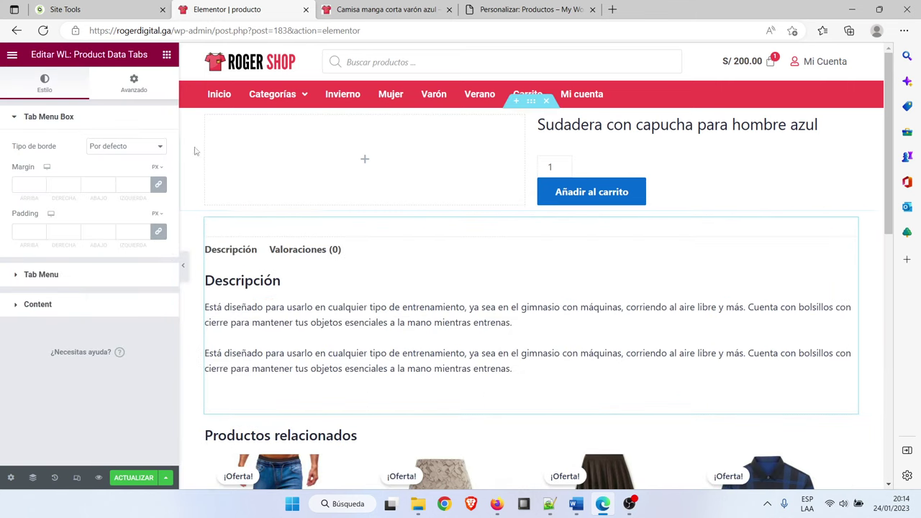
Step: Stack Product Rating, Product Price and Product Short Description under the product title
{"action": "left_click", "coordinate": [165, 57]}
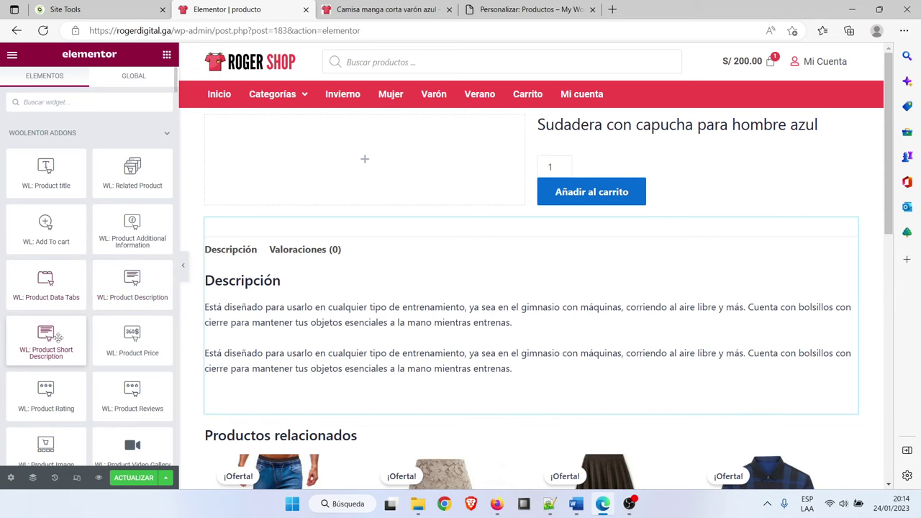
{"action": "left_click_drag", "start_coordinate": [45, 337], "coordinate": [617, 130]}
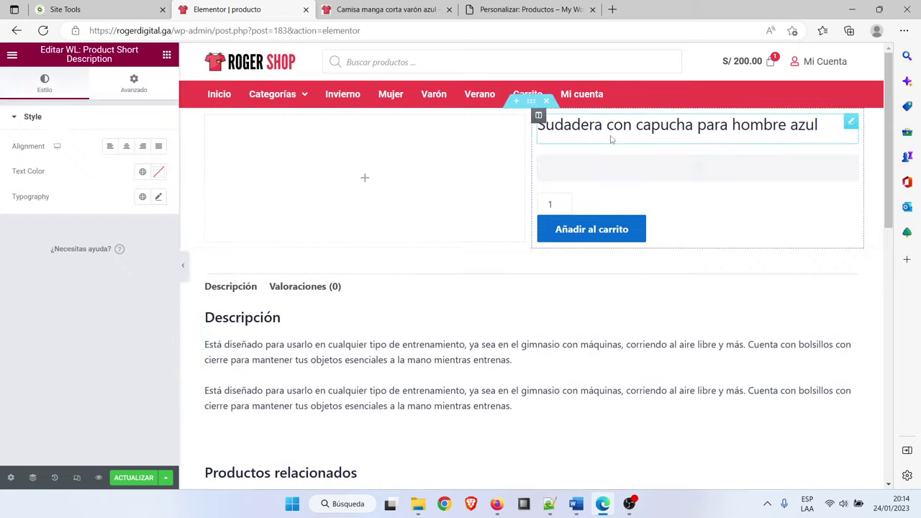
{"action": "left_click", "coordinate": [166, 54]}
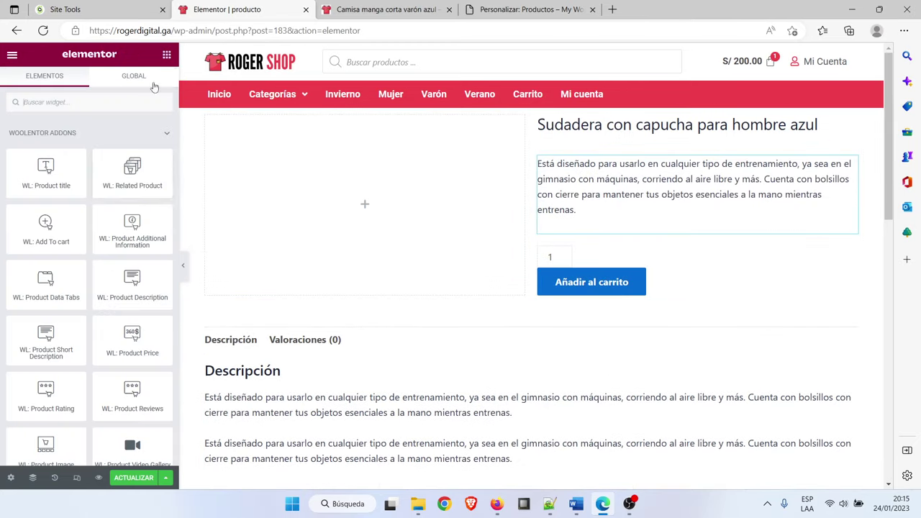
{"action": "left_click_drag", "start_coordinate": [133, 338], "coordinate": [603, 155]}
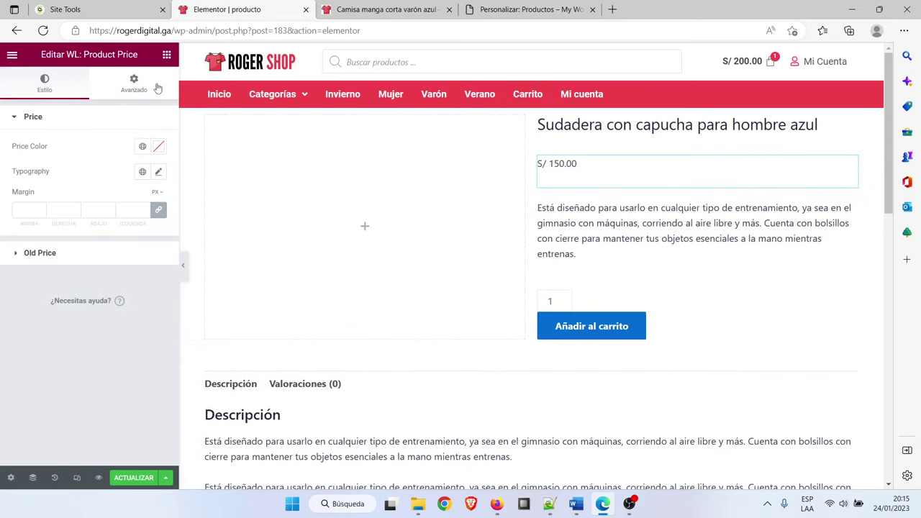
{"action": "left_click", "coordinate": [166, 55]}
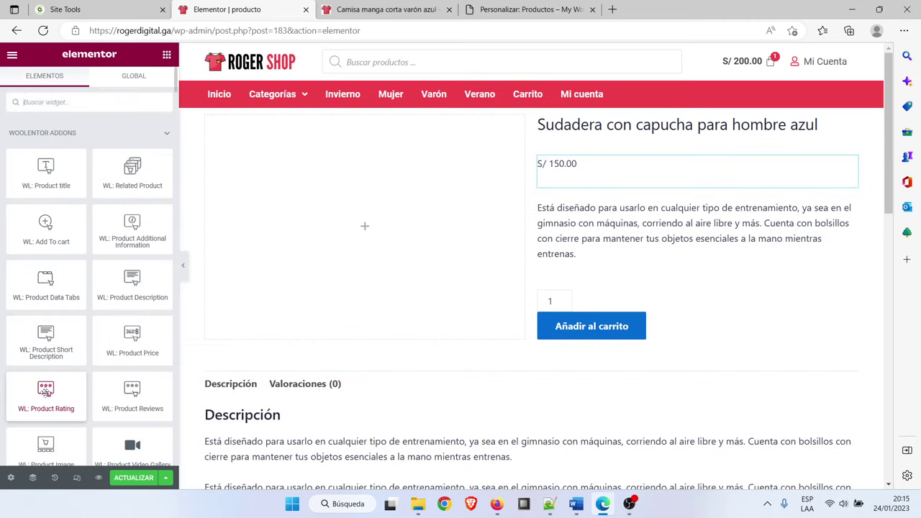
{"action": "left_click_drag", "start_coordinate": [46, 397], "coordinate": [612, 133]}
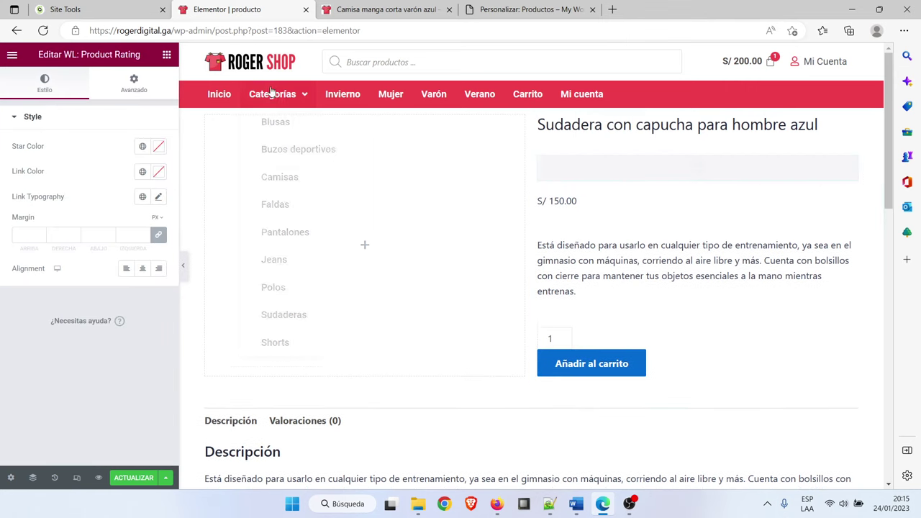
{"action": "left_click", "coordinate": [166, 55]}
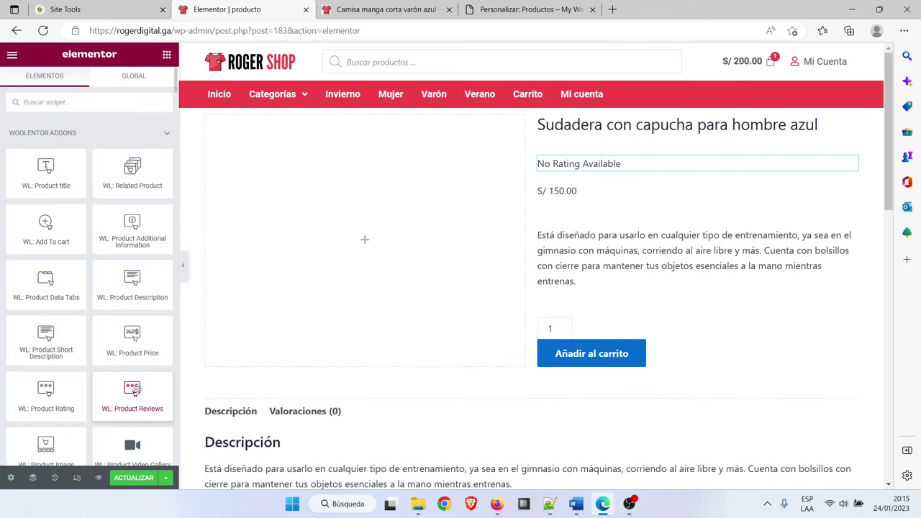
{"action": "scroll", "coordinate": [133, 389], "scroll_direction": "down", "scroll_amount": 1}
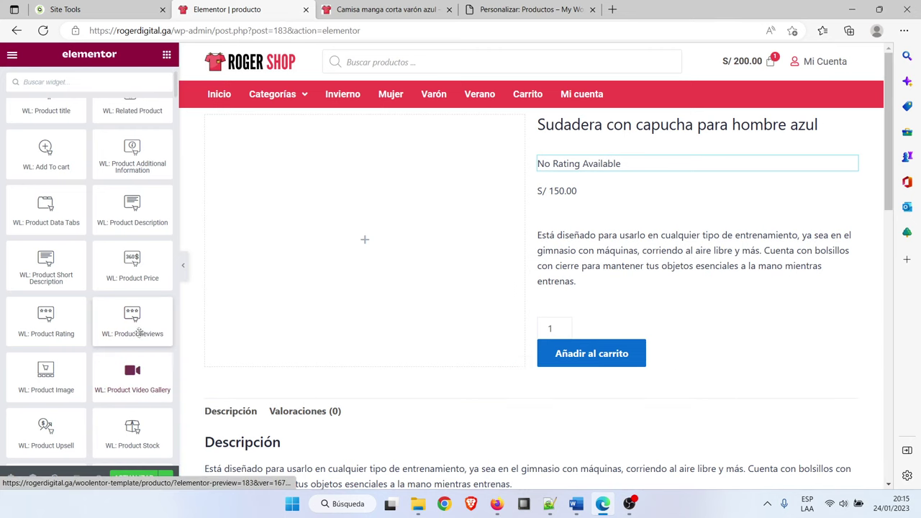
{"action": "scroll", "coordinate": [133, 335], "scroll_direction": "down", "scroll_amount": 1}
Step: Put Product Image in the left column and stock availability below the add-to-cart button
{"action": "left_click_drag", "start_coordinate": [58, 305], "coordinate": [325, 257]}
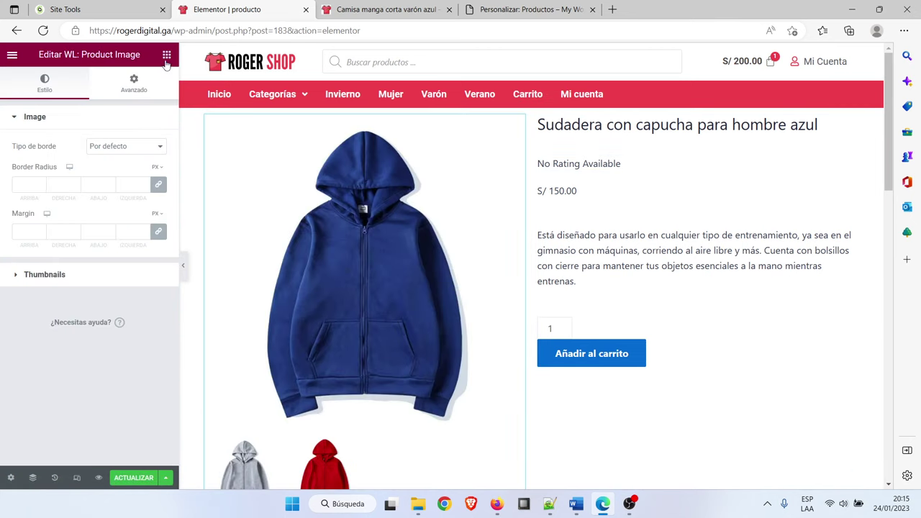
{"action": "left_click", "coordinate": [166, 63]}
{"action": "scroll", "coordinate": [132, 288], "scroll_direction": "down", "scroll_amount": 3}
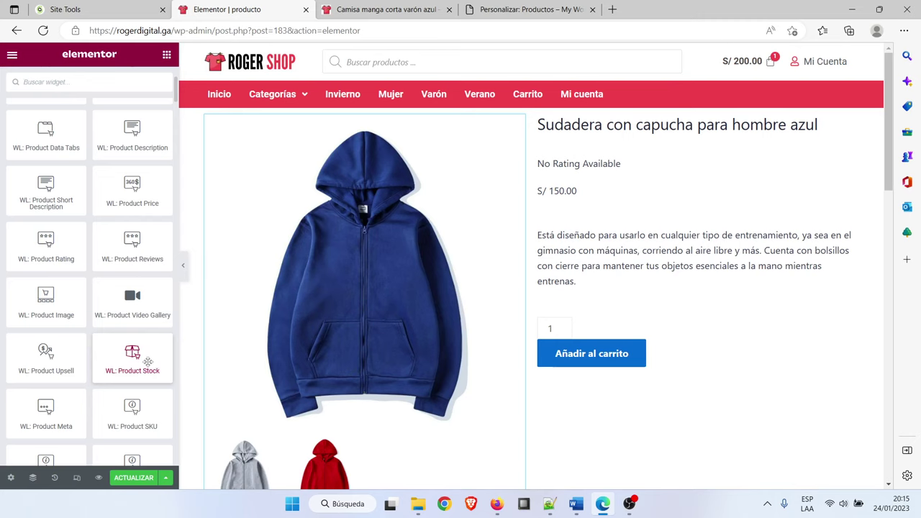
{"action": "left_click_drag", "start_coordinate": [147, 361], "coordinate": [628, 369]}
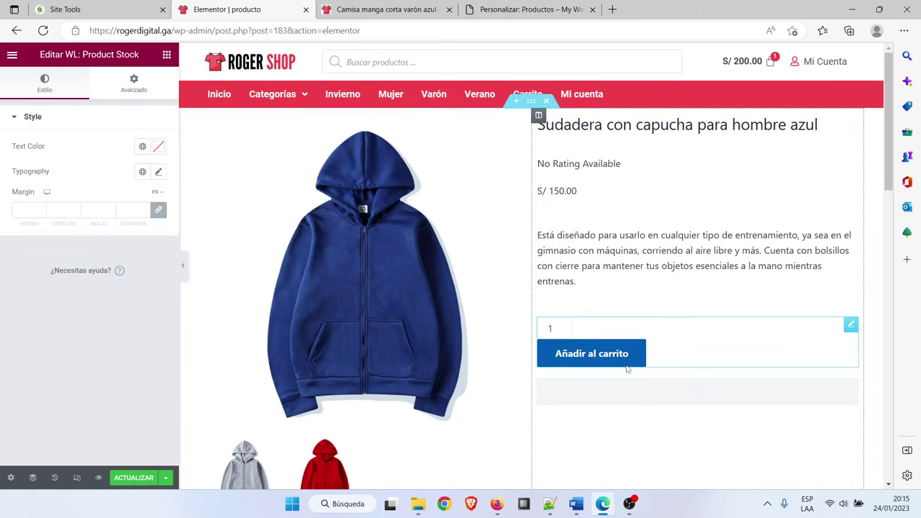
Step: Add the product meta widget showing category and tags below the stock text
{"action": "left_click", "coordinate": [166, 54]}
{"action": "scroll", "coordinate": [133, 317], "scroll_direction": "down", "scroll_amount": 2}
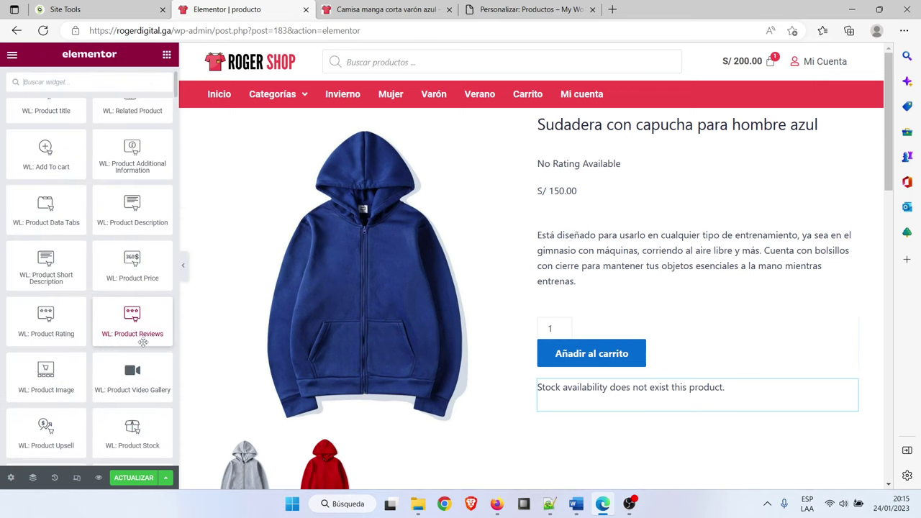
{"action": "scroll", "coordinate": [128, 327], "scroll_direction": "down", "scroll_amount": 3}
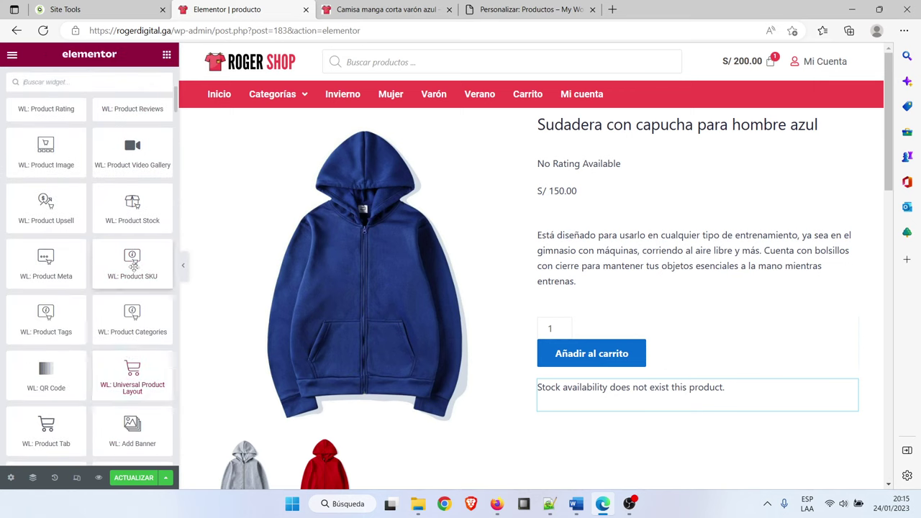
{"action": "left_click_drag", "start_coordinate": [64, 270], "coordinate": [649, 401]}
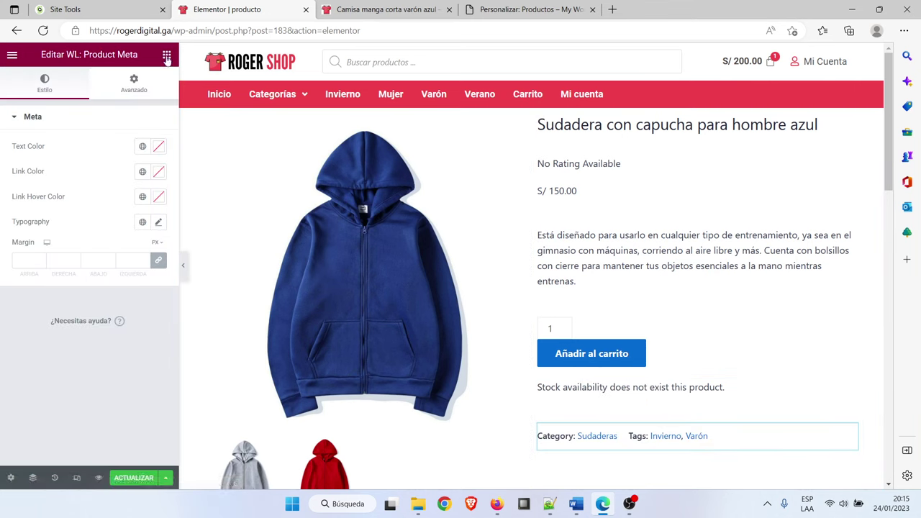
{"action": "left_click", "coordinate": [167, 54]}
Step: Scroll through the widget panel and save the template with ACTUALIZAR
{"action": "scroll", "coordinate": [108, 317], "scroll_direction": "down", "scroll_amount": 4}
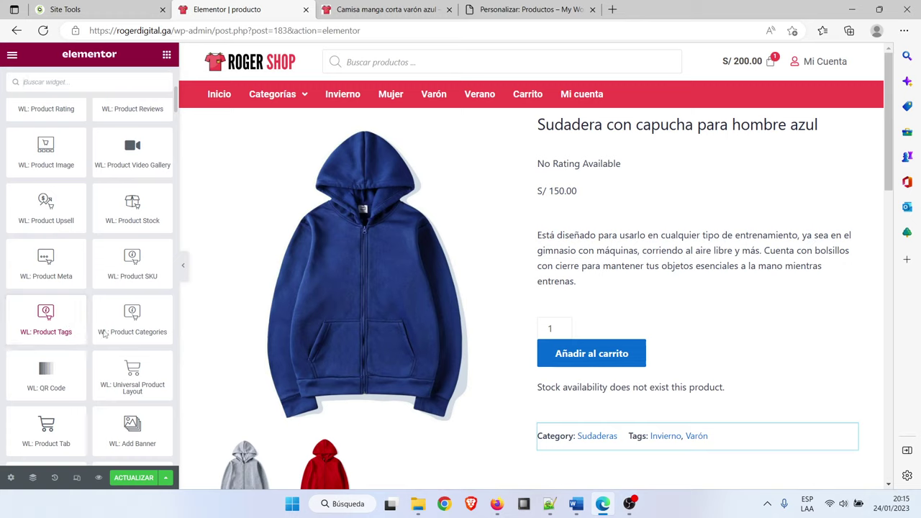
{"action": "scroll", "coordinate": [133, 328], "scroll_direction": "down", "scroll_amount": 1}
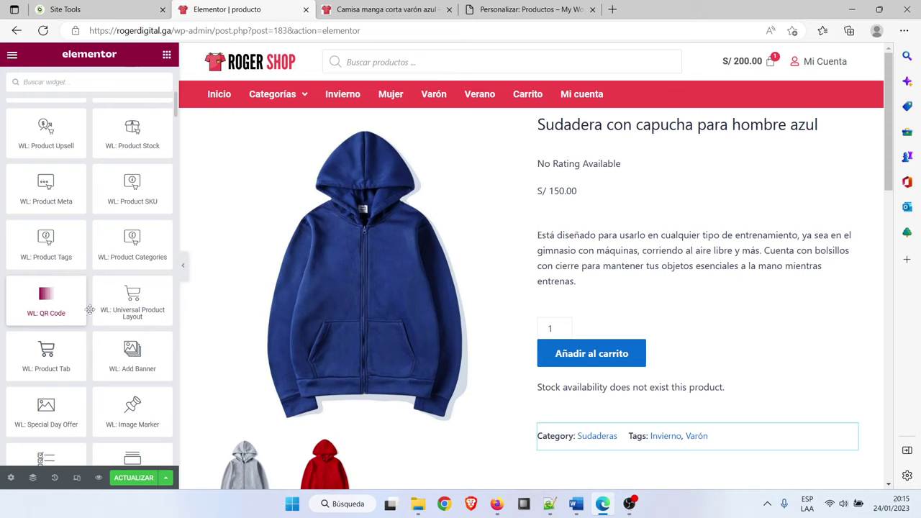
{"action": "scroll", "coordinate": [108, 359], "scroll_direction": "down", "scroll_amount": 1}
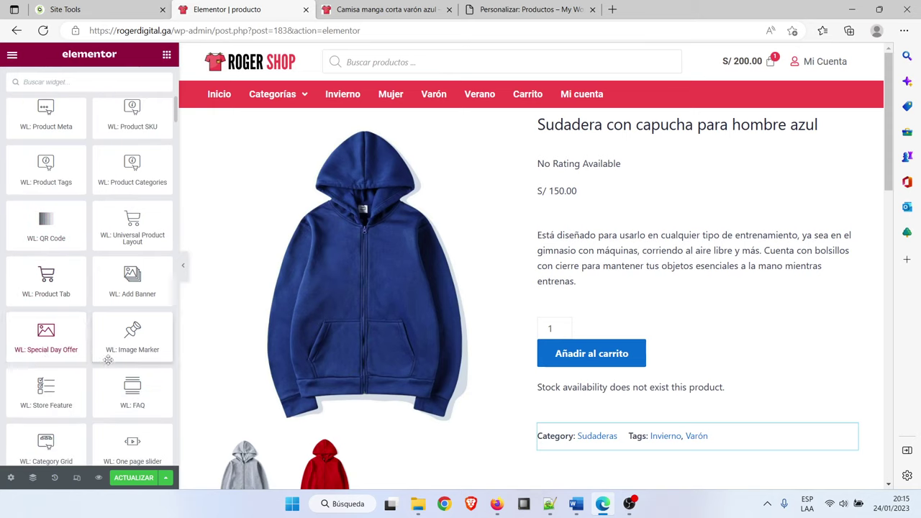
{"action": "scroll", "coordinate": [108, 359], "scroll_direction": "down", "scroll_amount": 2}
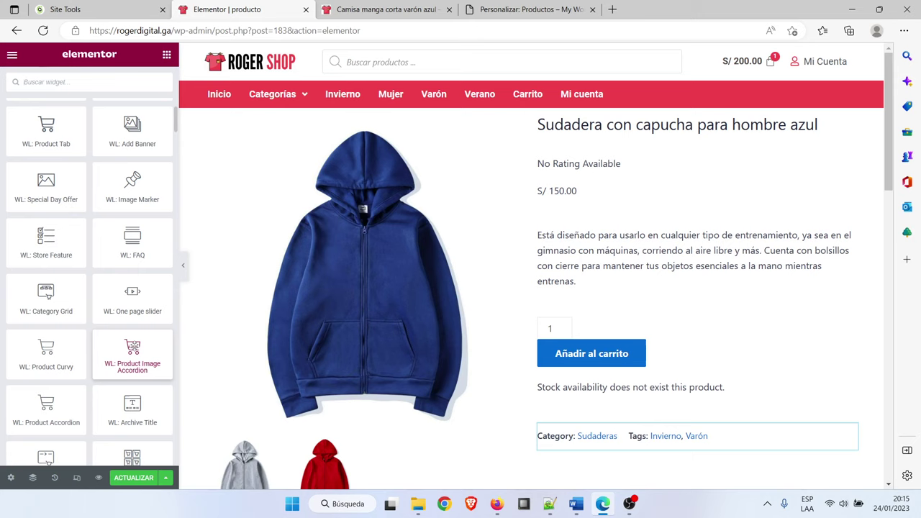
{"action": "scroll", "coordinate": [134, 350], "scroll_direction": "down", "scroll_amount": 2}
{"action": "scroll", "coordinate": [135, 351], "scroll_direction": "down", "scroll_amount": 1}
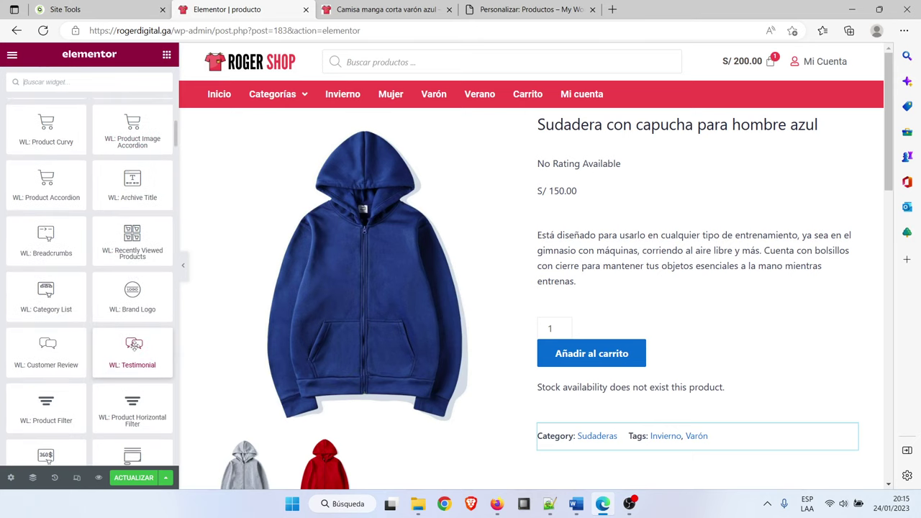
{"action": "scroll", "coordinate": [135, 349], "scroll_direction": "down", "scroll_amount": 2}
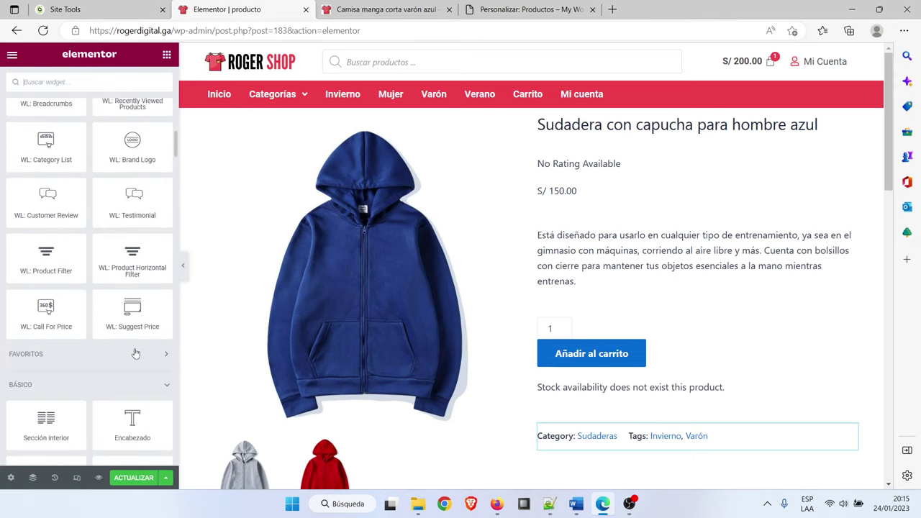
{"action": "left_click", "coordinate": [133, 478]}
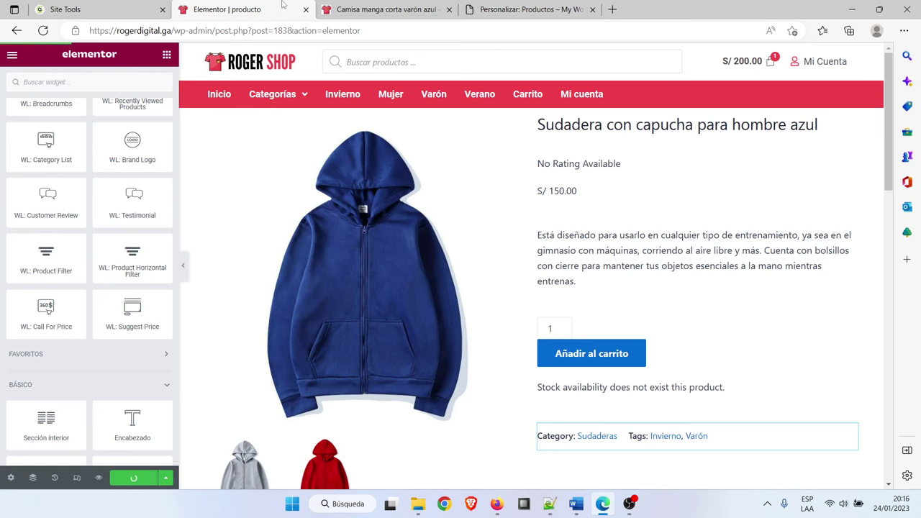
{"action": "left_click", "coordinate": [359, 9]}
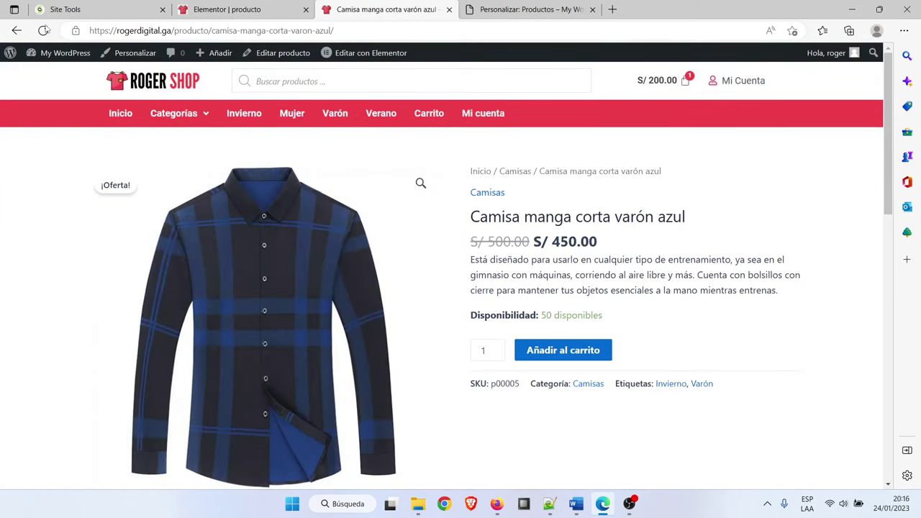
{"action": "left_click", "coordinate": [44, 30]}
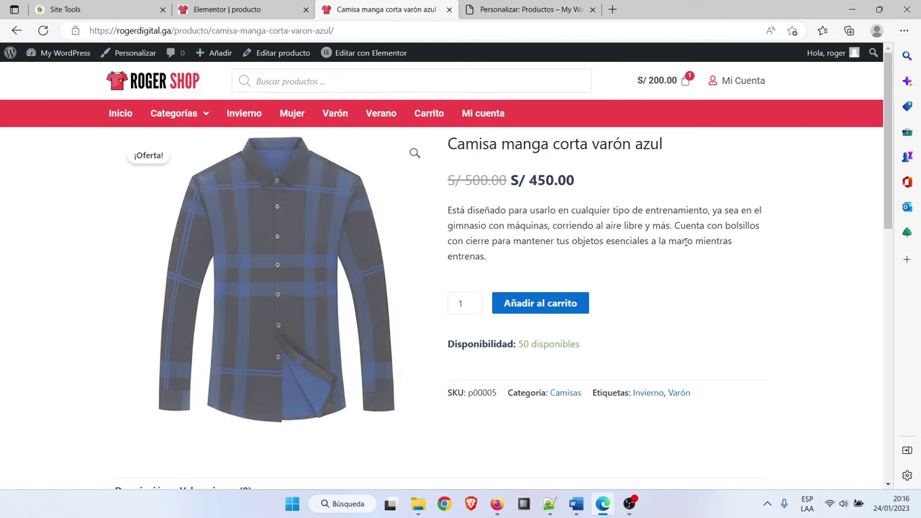
{"action": "scroll", "coordinate": [765, 283], "scroll_direction": "down", "scroll_amount": 3}
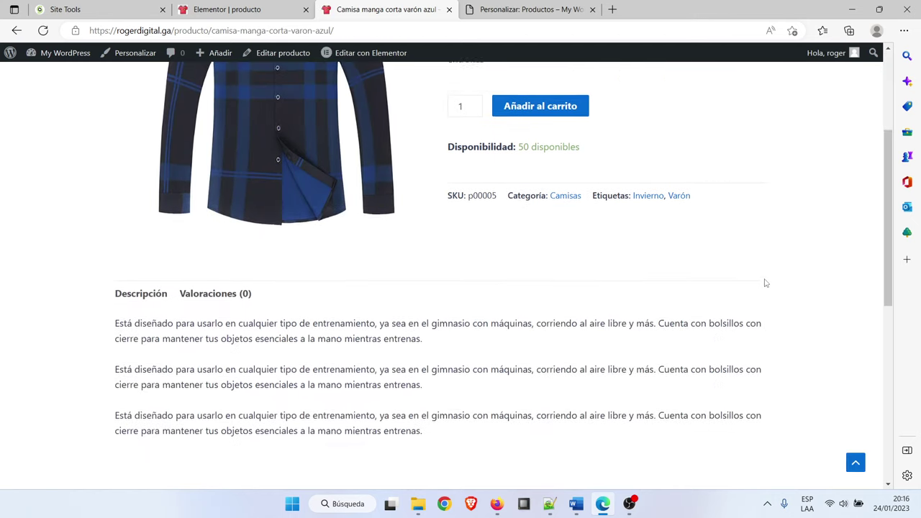
{"action": "scroll", "coordinate": [765, 282], "scroll_direction": "up", "scroll_amount": 3}
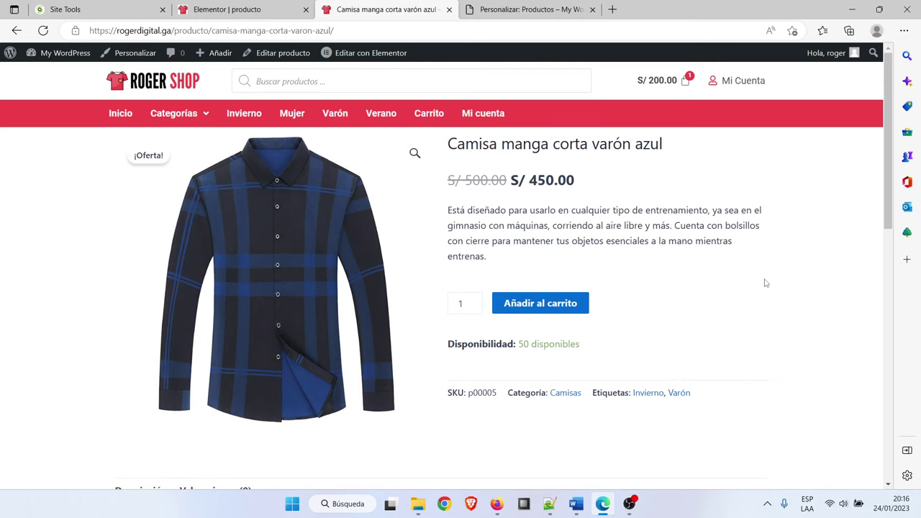
{"action": "scroll", "coordinate": [765, 283], "scroll_direction": "down", "scroll_amount": 5}
{"action": "scroll", "coordinate": [766, 283], "scroll_direction": "up", "scroll_amount": 4}
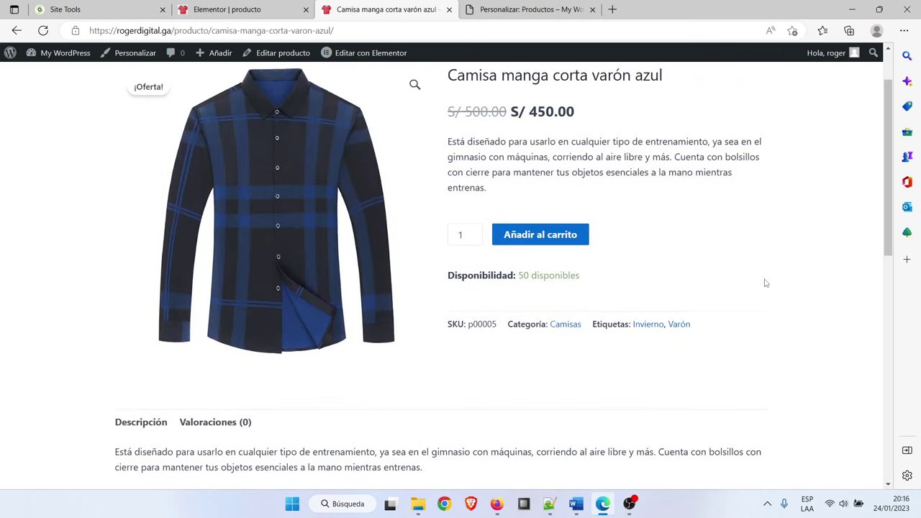
{"action": "scroll", "coordinate": [766, 283], "scroll_direction": "up", "scroll_amount": 1}
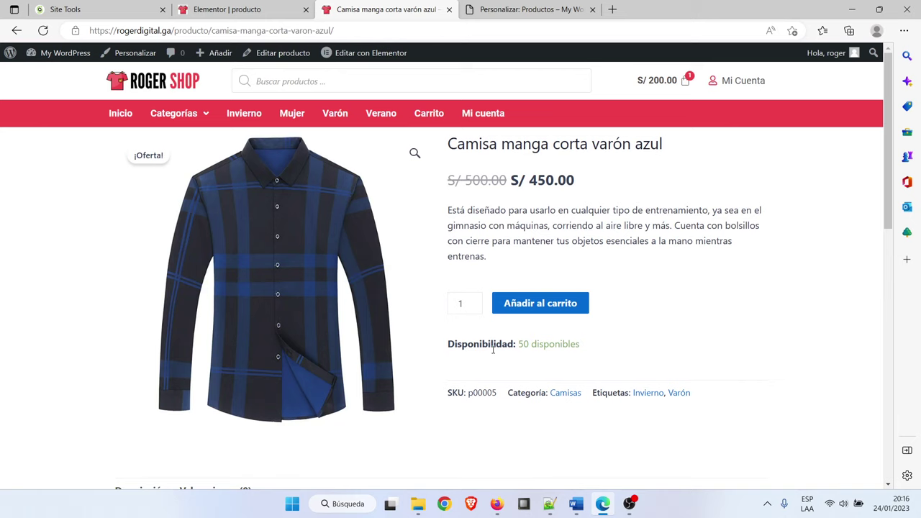
{"action": "left_click_drag", "start_coordinate": [492, 350], "coordinate": [602, 323]}
{"action": "left_click", "coordinate": [712, 324]}
{"action": "left_click_drag", "start_coordinate": [458, 393], "coordinate": [508, 398]}
{"action": "left_click", "coordinate": [520, 403]}
{"action": "scroll", "coordinate": [739, 309], "scroll_direction": "down", "scroll_amount": 6}
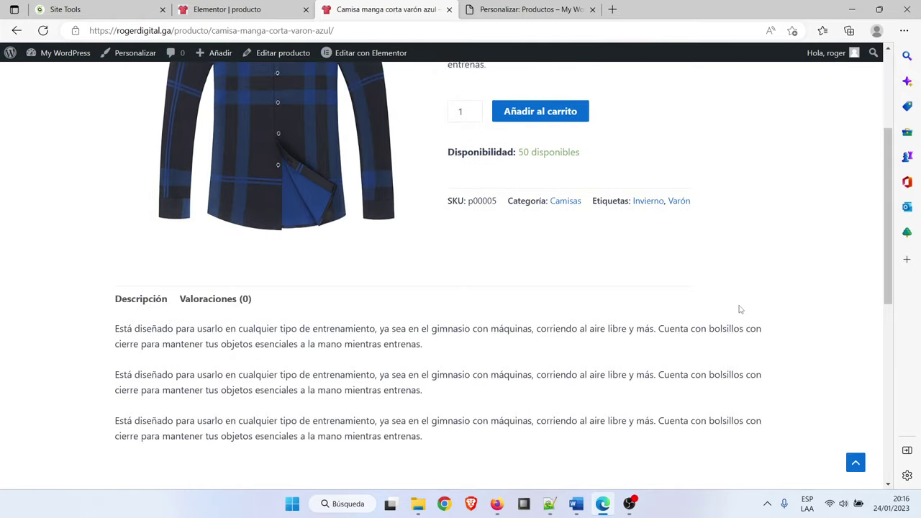
{"action": "scroll", "coordinate": [739, 309], "scroll_direction": "up", "scroll_amount": 6}
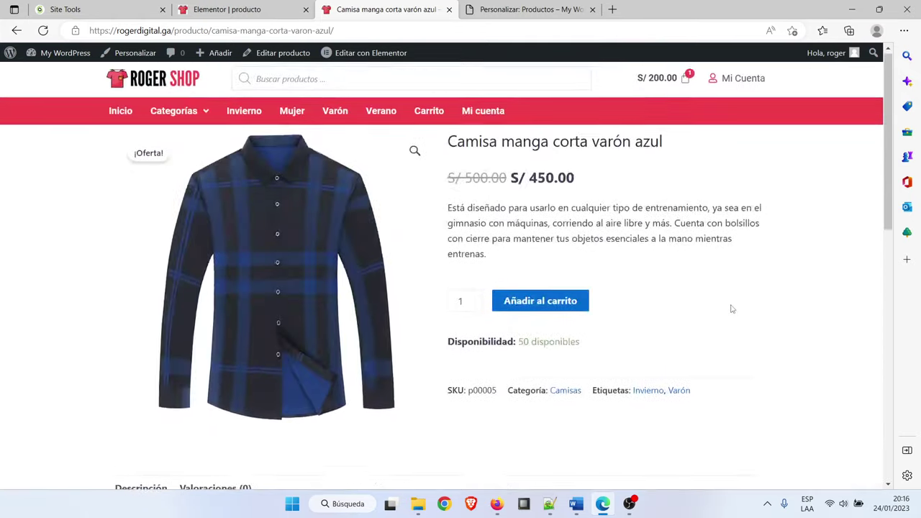
{"action": "key", "text": "ctrl+Page_Up"}
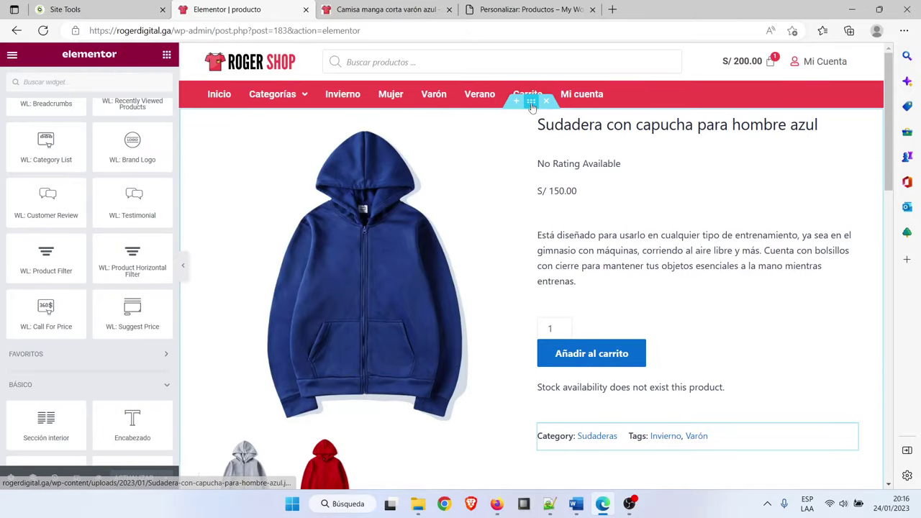
Step: Give the product section a 30 px top margin under Avanzado
{"action": "left_click", "coordinate": [531, 101]}
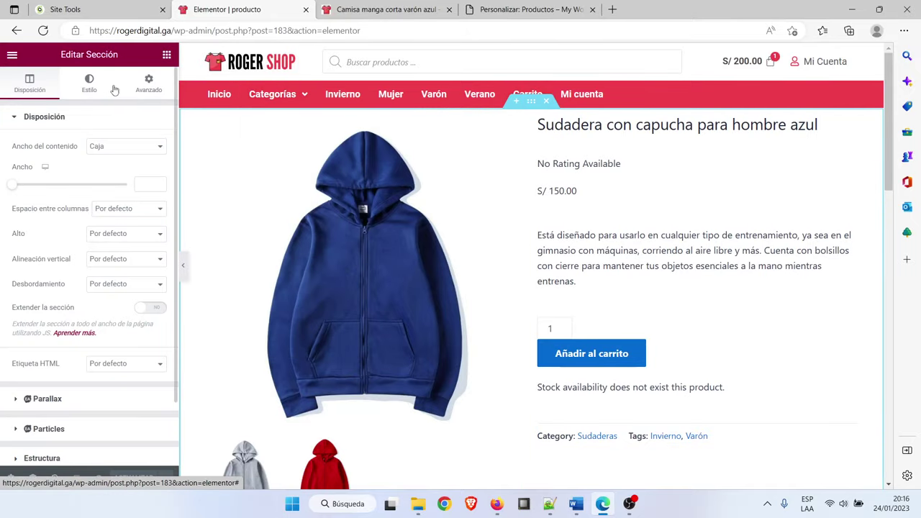
{"action": "left_click", "coordinate": [159, 92]}
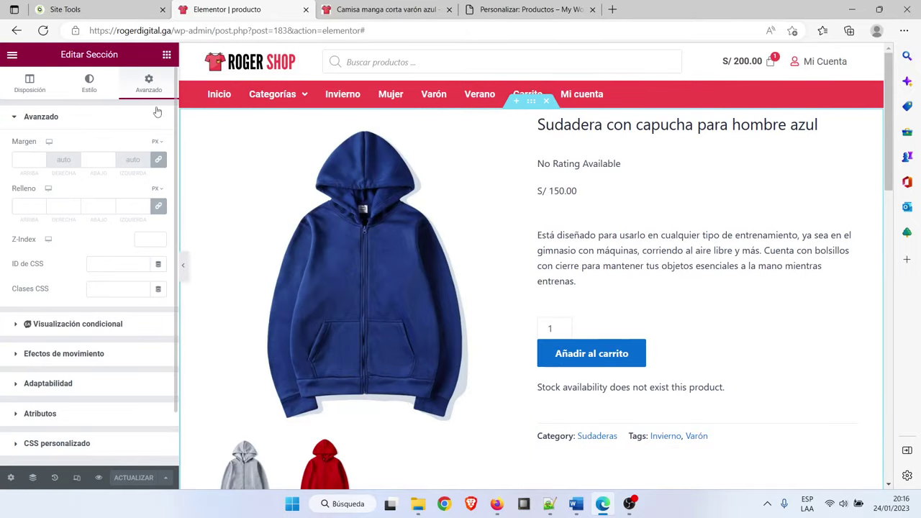
{"action": "left_click", "coordinate": [34, 157]}
{"action": "type", "text": "30"}
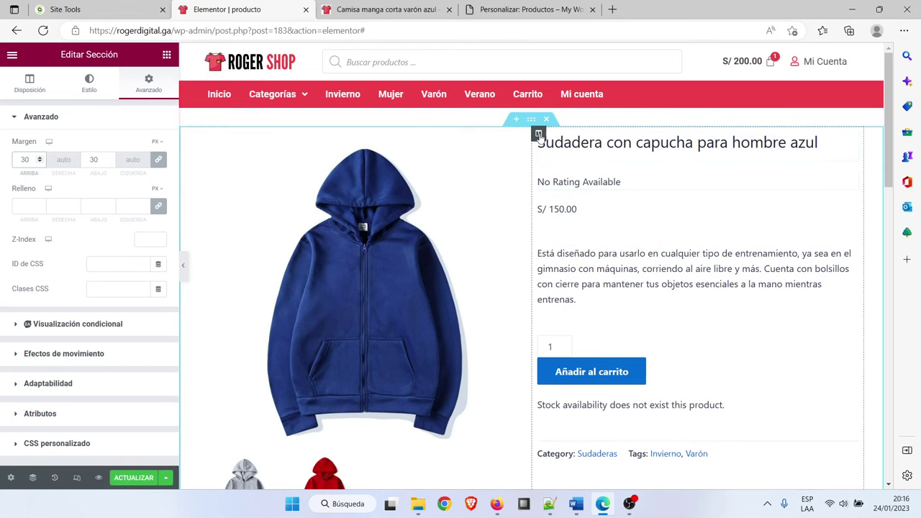
Step: Vertically centre the details column and set the product title's HTML tag to H1
{"action": "left_click", "coordinate": [538, 135]}
{"action": "left_click", "coordinate": [139, 171]}
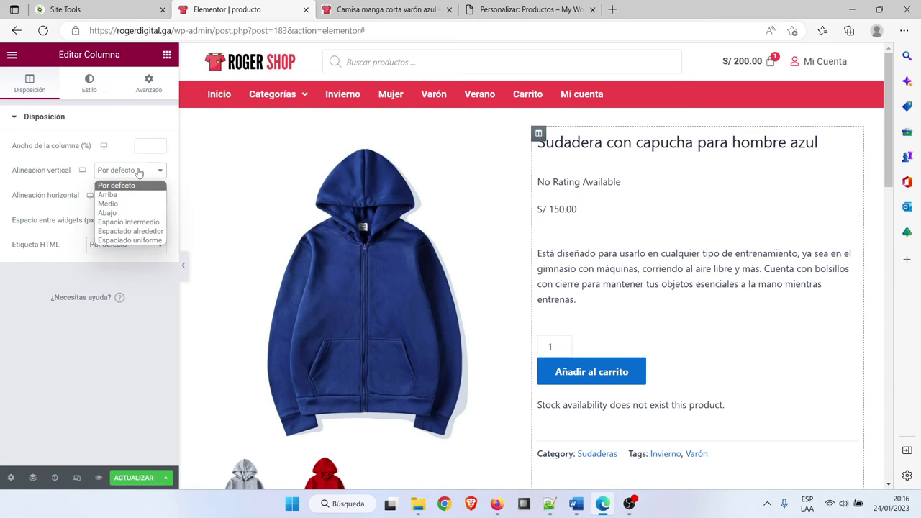
{"action": "left_click", "coordinate": [108, 203]}
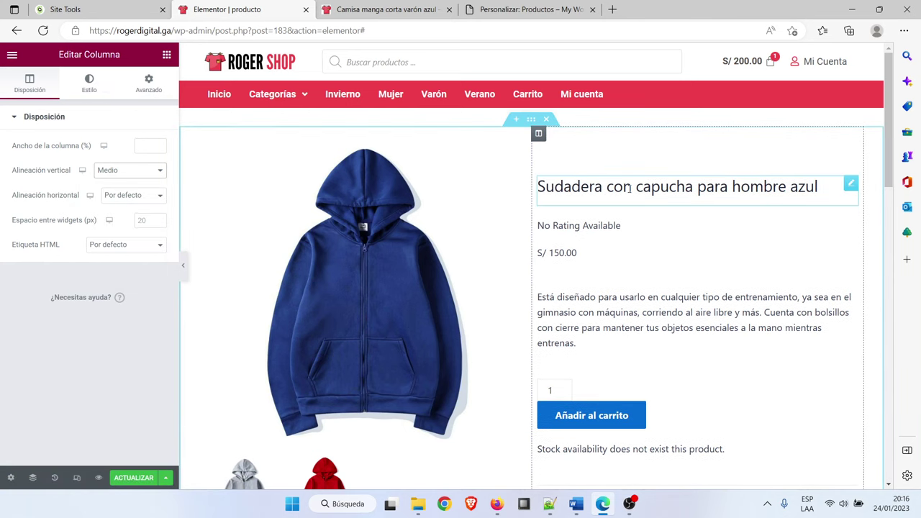
{"action": "left_click", "coordinate": [576, 191]}
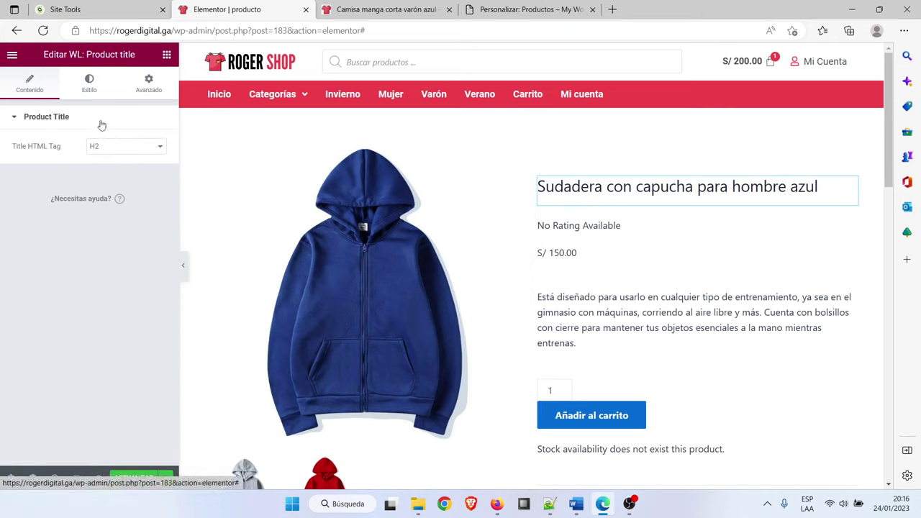
{"action": "left_click", "coordinate": [101, 145]}
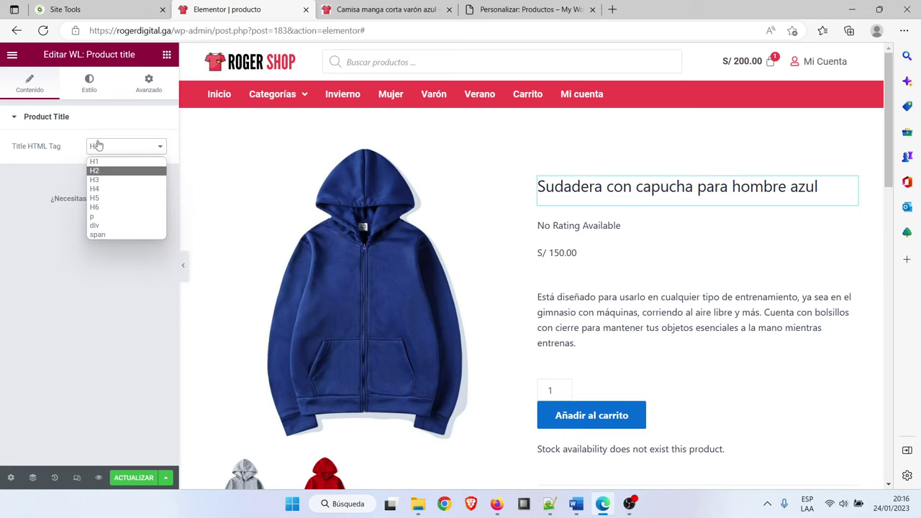
{"action": "left_click", "coordinate": [105, 168]}
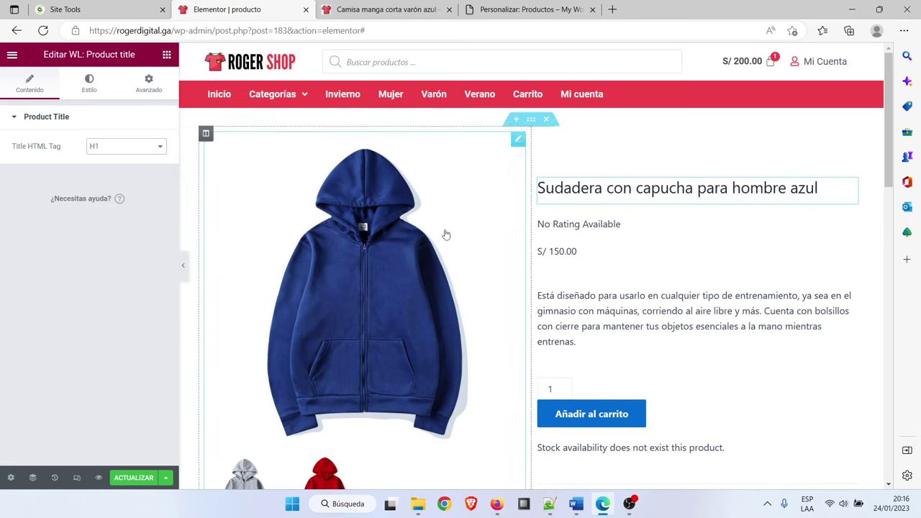
Step: Compare against the live shirt product page, then return to the template editor
{"action": "left_click", "coordinate": [580, 251]}
{"action": "left_click", "coordinate": [355, 6]}
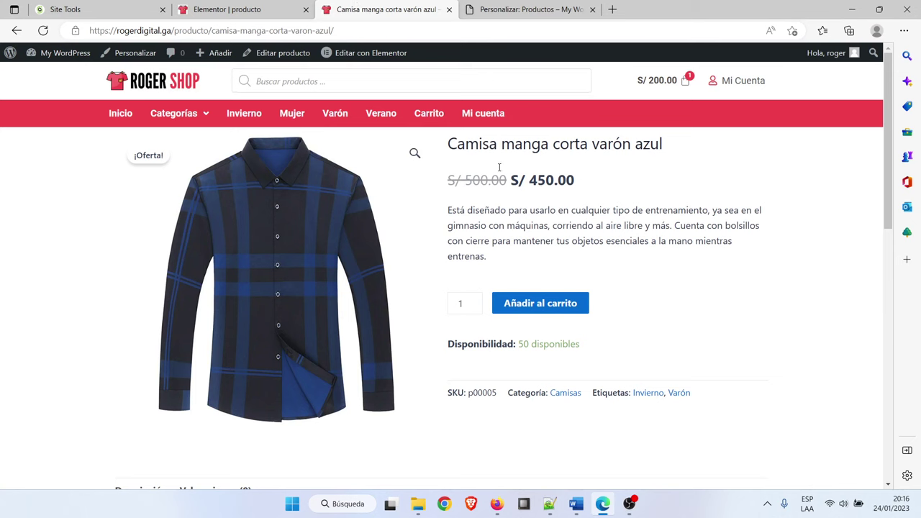
{"action": "left_click", "coordinate": [238, 9]}
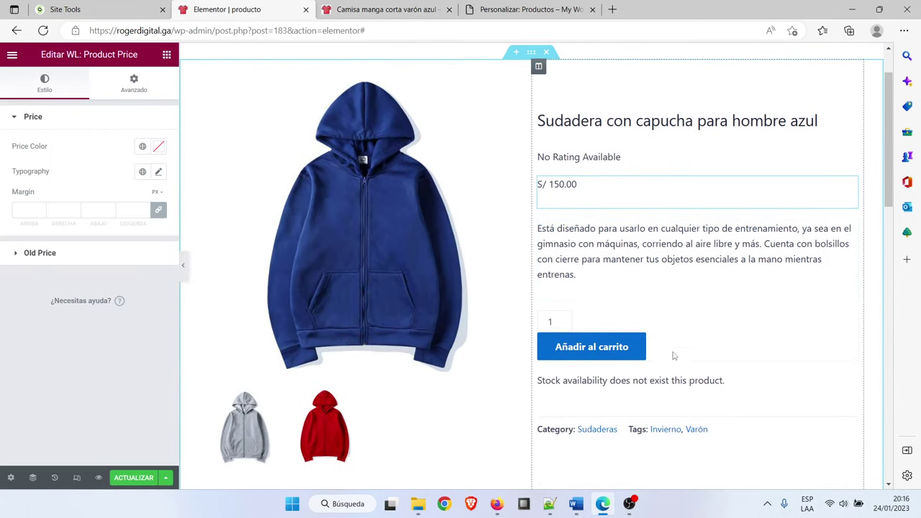
{"action": "left_click", "coordinate": [704, 338]}
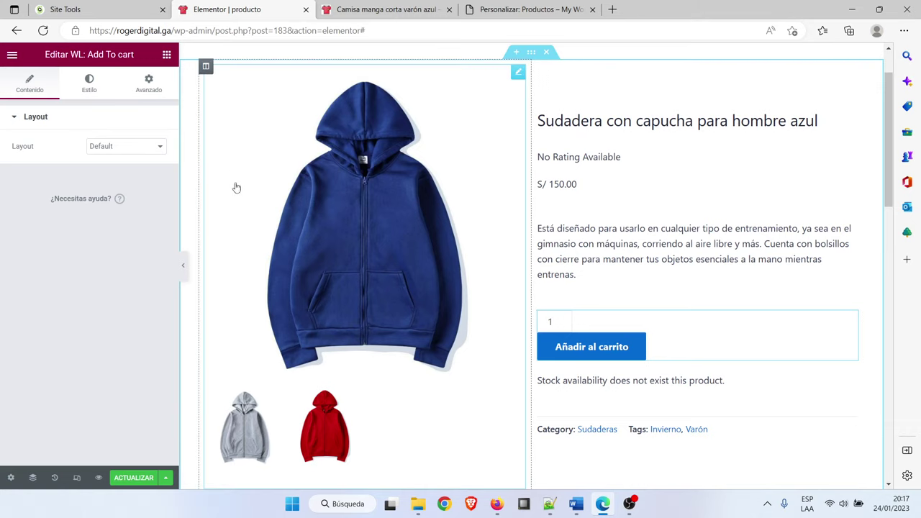
Step: Try add-to-cart Layouts One and Two, then switch to Layout Three
{"action": "left_click", "coordinate": [117, 148]}
{"action": "left_click", "coordinate": [108, 170]}
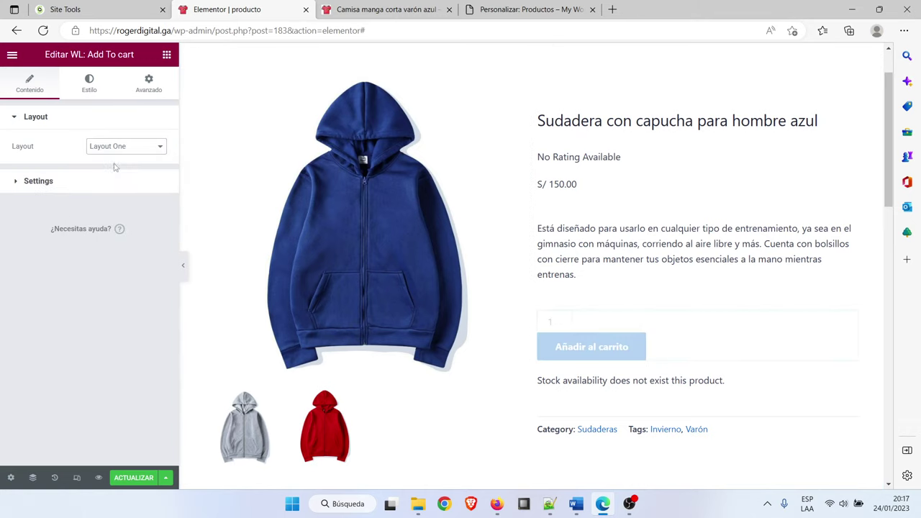
{"action": "left_click", "coordinate": [123, 148]}
{"action": "key", "text": "Down"}
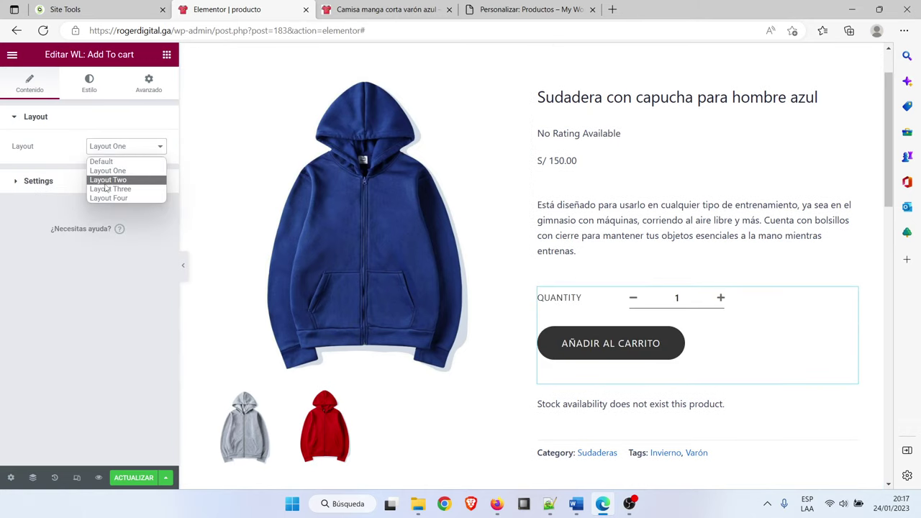
{"action": "key", "text": "Return"}
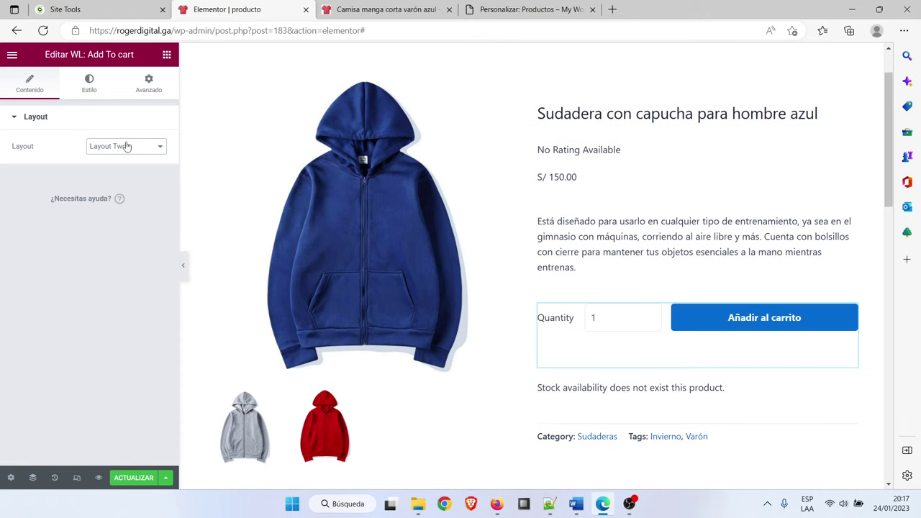
{"action": "left_click", "coordinate": [126, 147]}
{"action": "key", "text": "Down"}
{"action": "key", "text": "Return"}
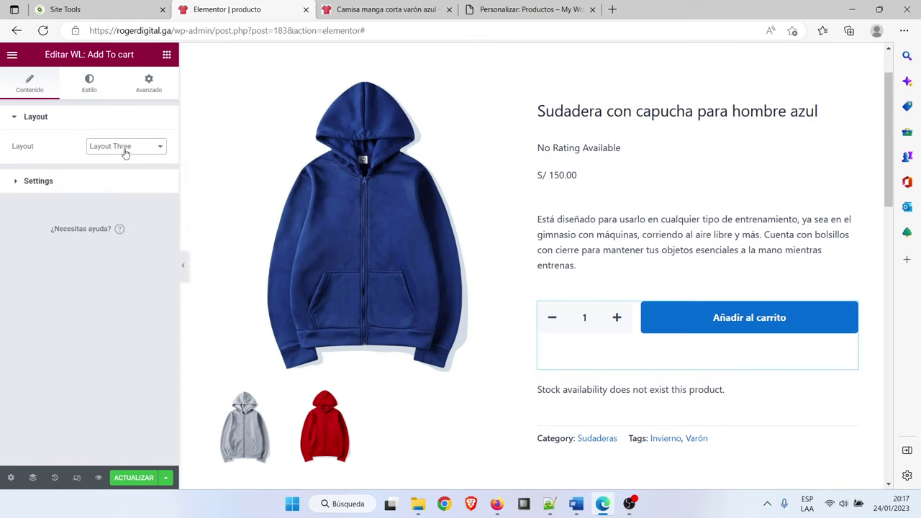
Step: Compare Layout Four and settle on Layout Three with the plus/minus quantity stepper
{"action": "left_click", "coordinate": [125, 148]}
{"action": "left_click", "coordinate": [101, 200]}
{"action": "left_click", "coordinate": [126, 146]}
{"action": "left_click", "coordinate": [106, 199]}
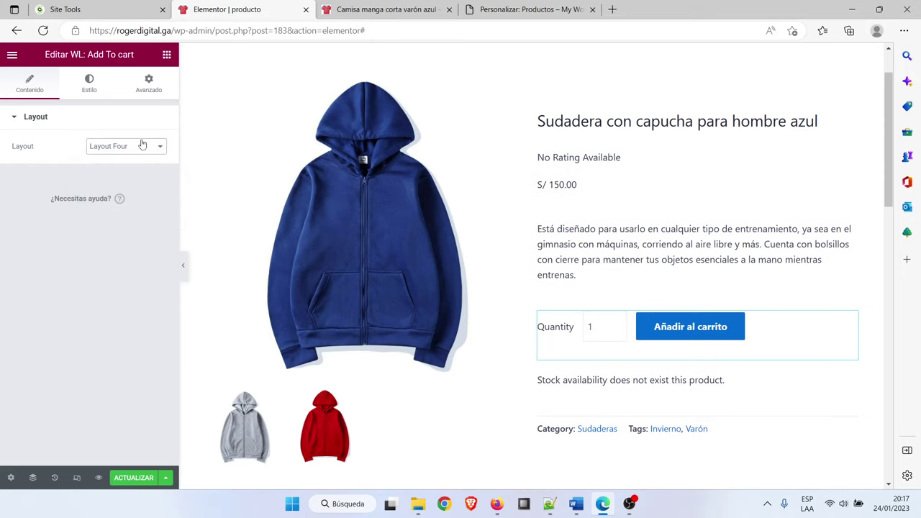
{"action": "left_click", "coordinate": [143, 146]}
{"action": "left_click", "coordinate": [115, 189]}
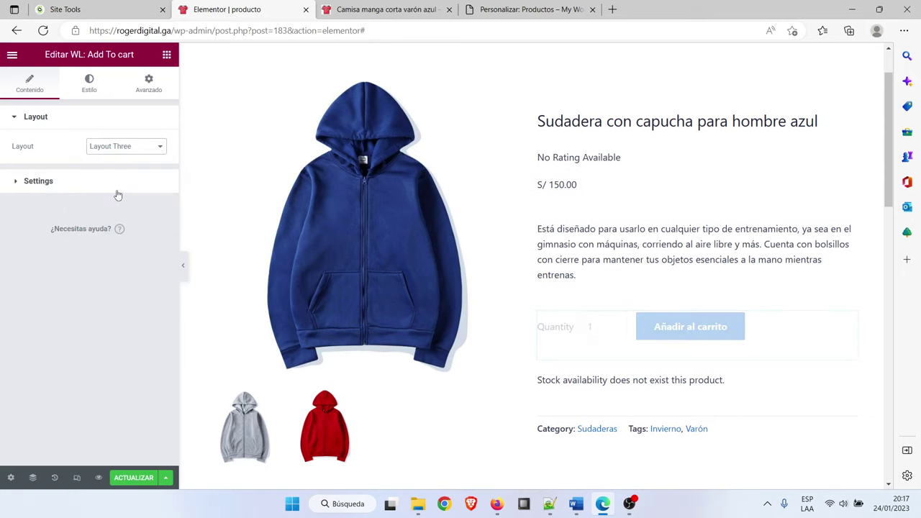
{"action": "left_click", "coordinate": [94, 183]}
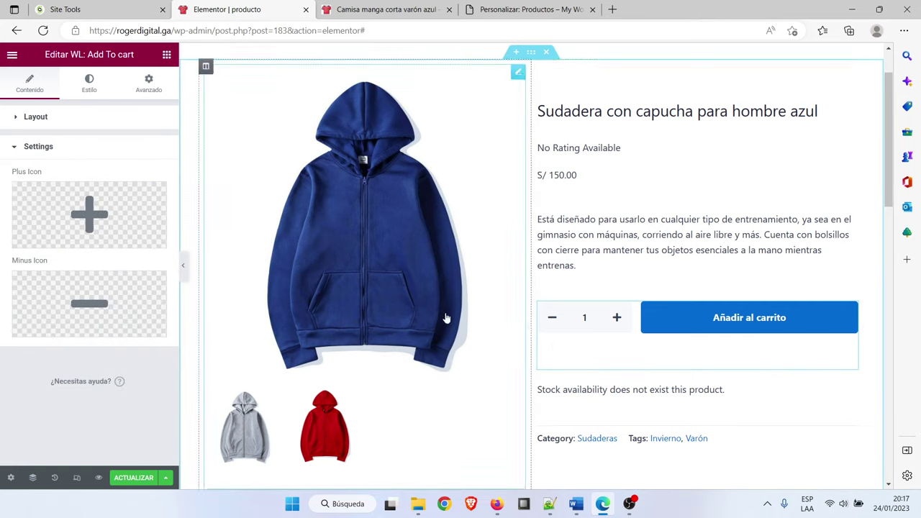
Step: Set the Add to Cart button background colour to bright red F1404B
{"action": "left_click", "coordinate": [98, 89]}
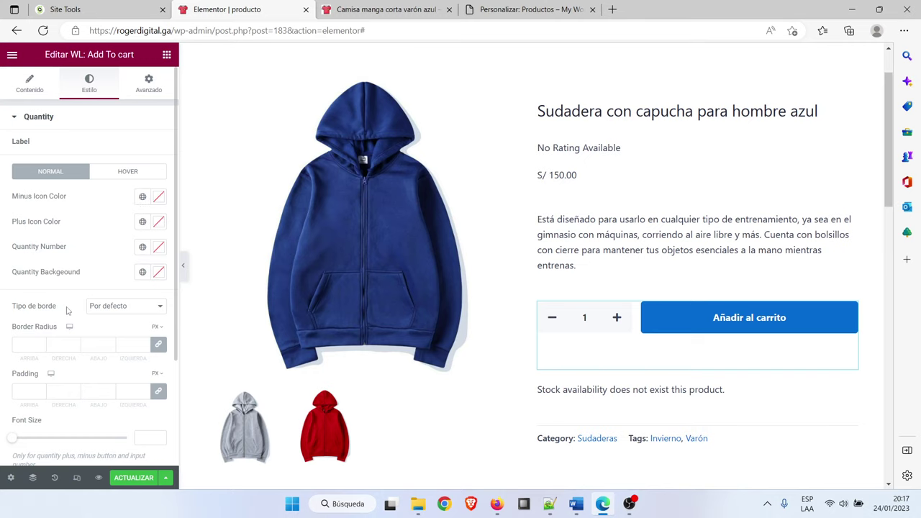
{"action": "scroll", "coordinate": [66, 309], "scroll_direction": "down", "scroll_amount": 3}
{"action": "left_click", "coordinate": [43, 382]}
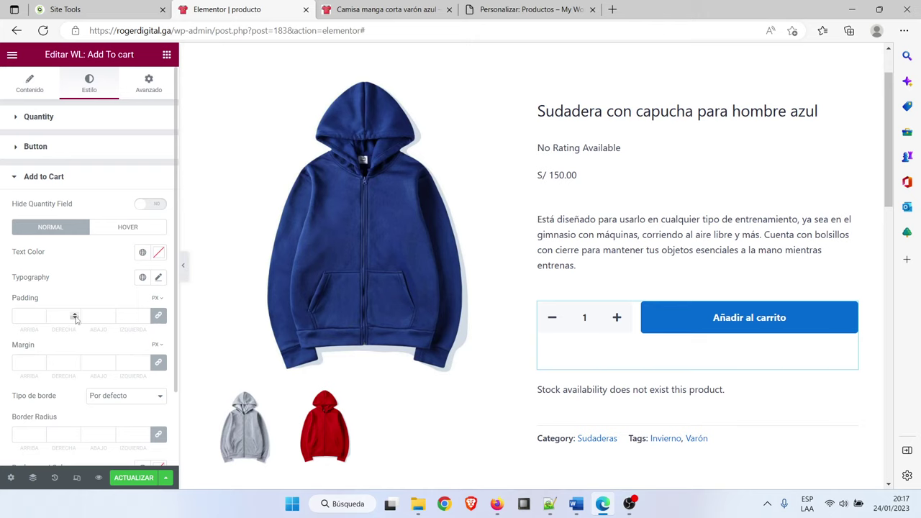
{"action": "scroll", "coordinate": [75, 317], "scroll_direction": "down", "scroll_amount": 2}
{"action": "left_click", "coordinate": [158, 378]}
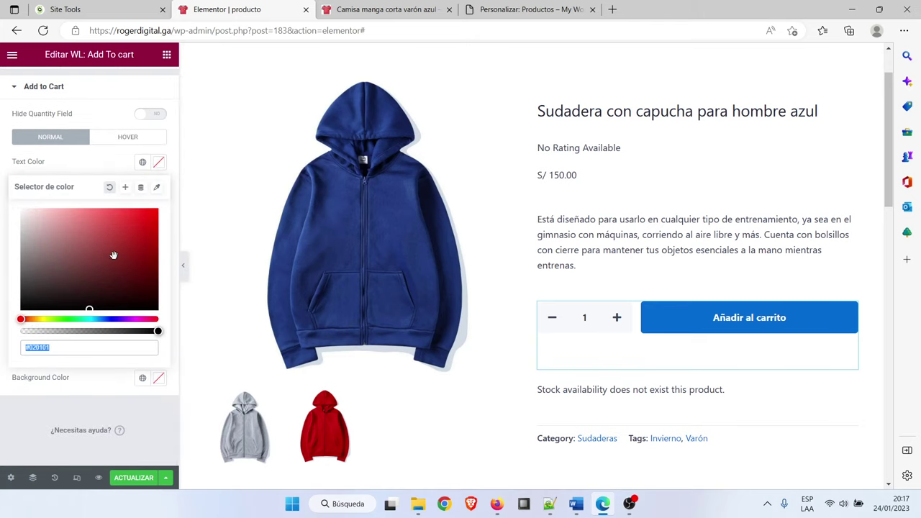
{"action": "left_click", "coordinate": [114, 256]}
{"action": "double_click", "coordinate": [63, 346]}
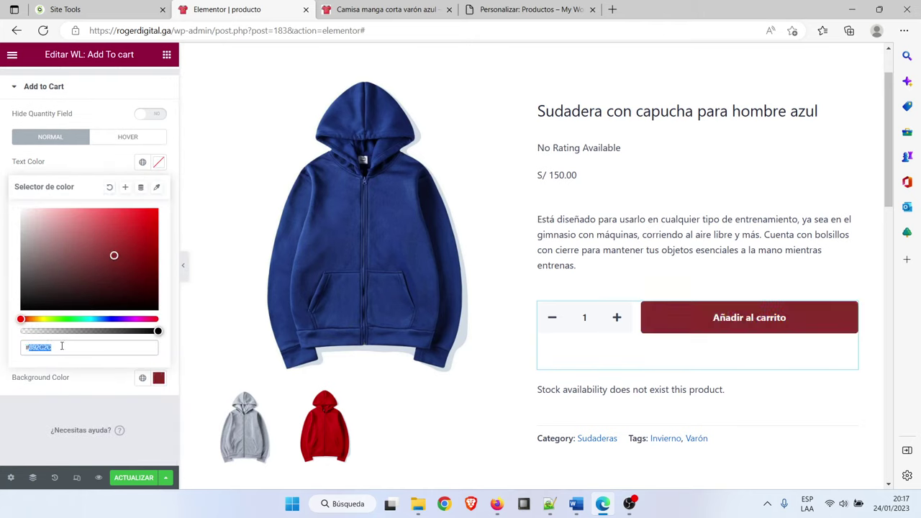
{"action": "type", "text": "F1404B"}
{"action": "left_click", "coordinate": [2, 357]}
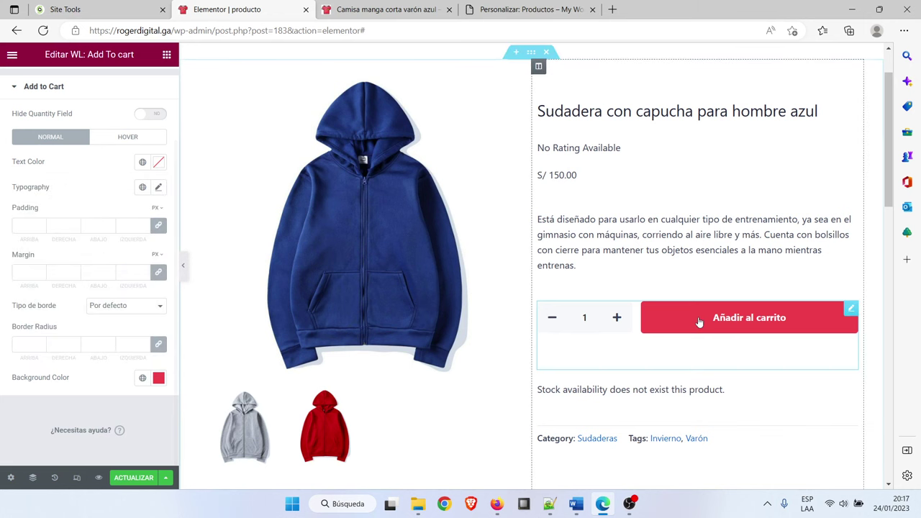
{"action": "scroll", "coordinate": [624, 287], "scroll_direction": "down", "scroll_amount": 2}
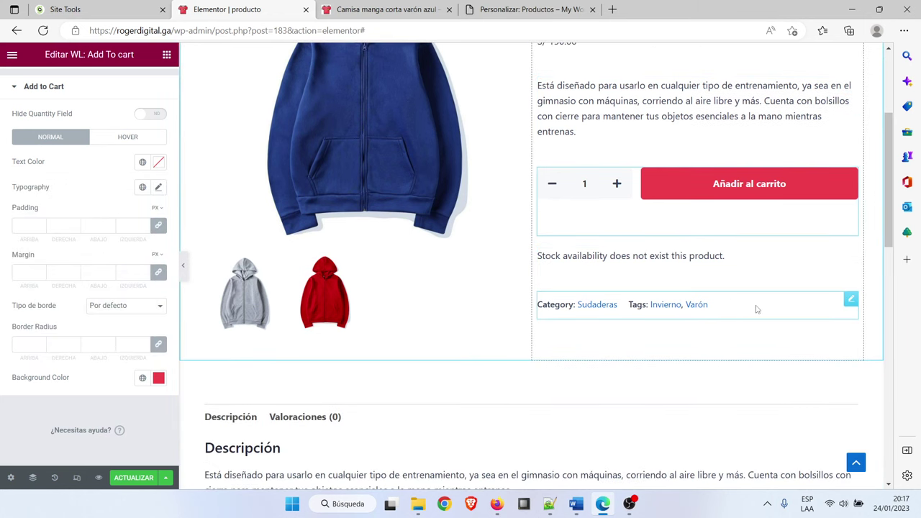
Step: Colour the product meta category and tag links red and save the template
{"action": "left_click", "coordinate": [756, 309]}
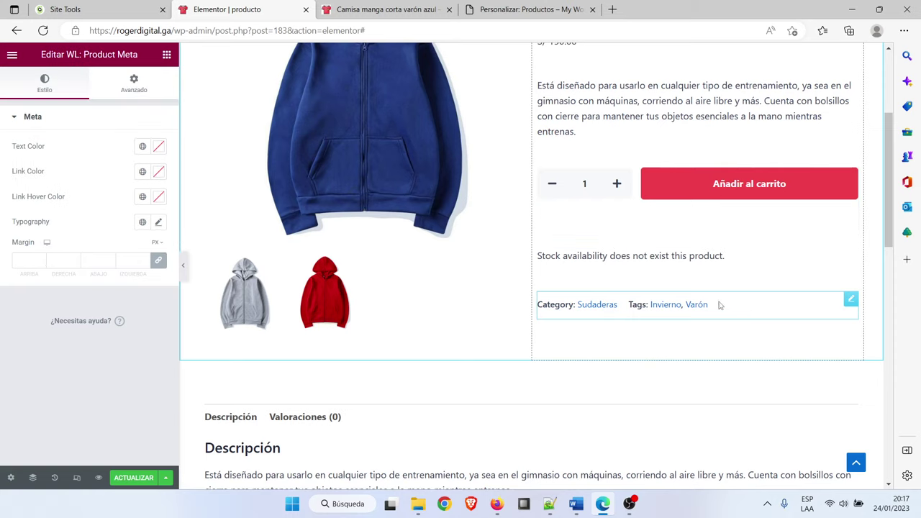
{"action": "left_click", "coordinate": [158, 172]}
{"action": "left_click", "coordinate": [159, 175]}
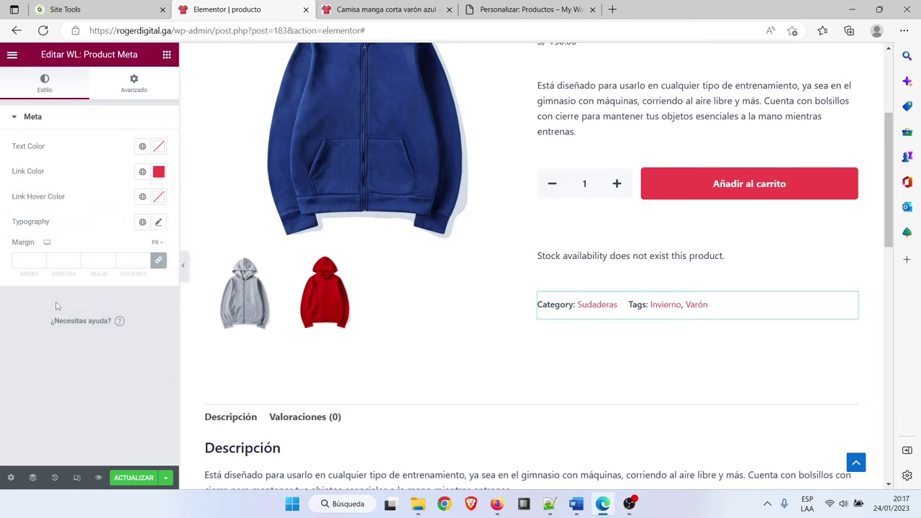
{"action": "left_click", "coordinate": [134, 477]}
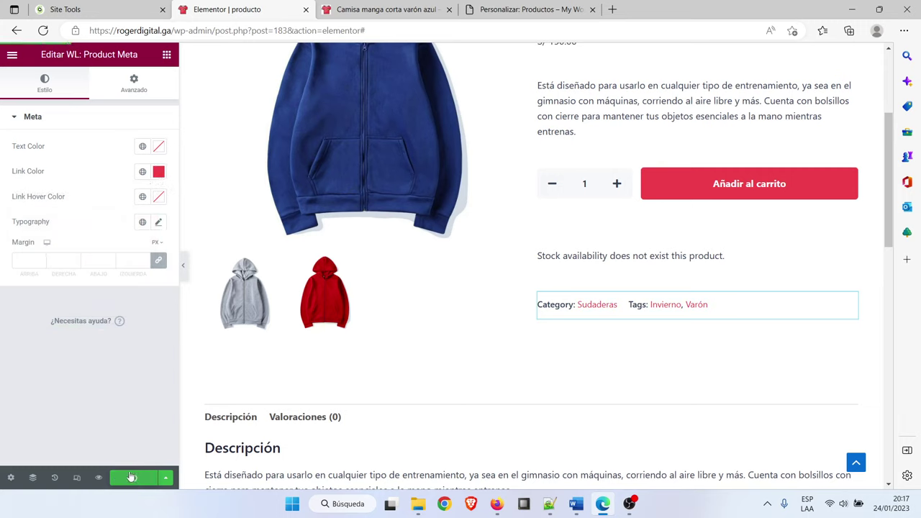
{"action": "left_click", "coordinate": [385, 9]}
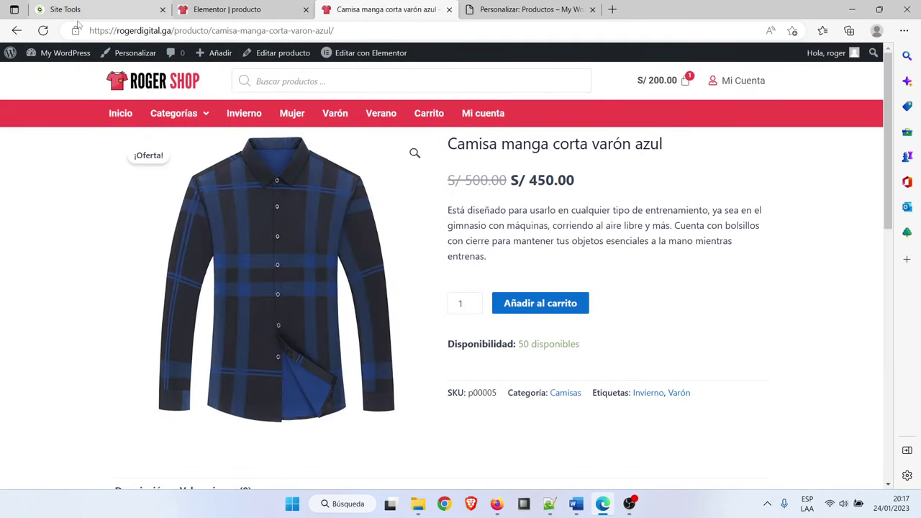
{"action": "left_click", "coordinate": [43, 31]}
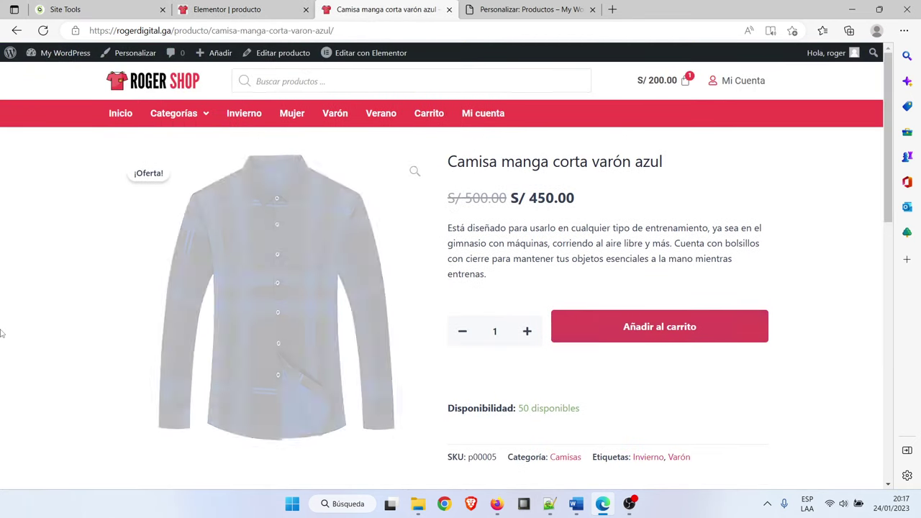
{"action": "scroll", "coordinate": [212, 385], "scroll_direction": "down", "scroll_amount": 2}
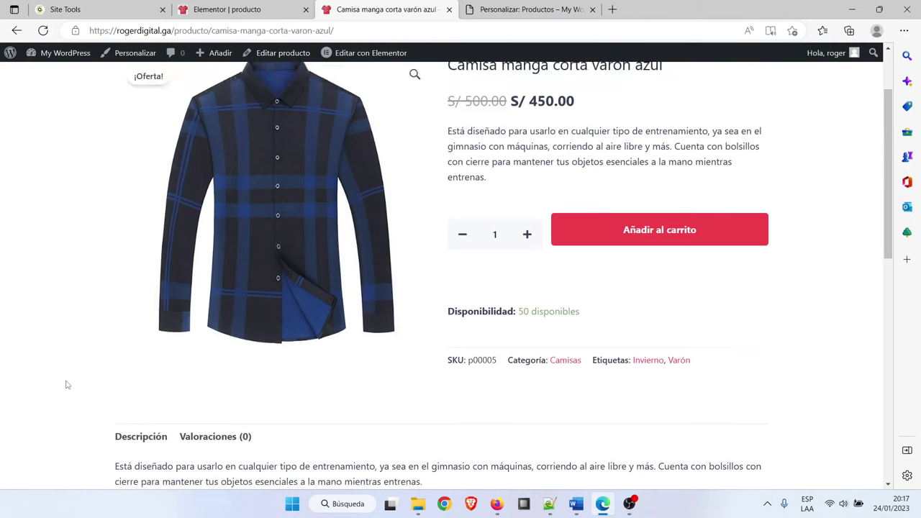
{"action": "scroll", "coordinate": [65, 385], "scroll_direction": "down", "scroll_amount": 4}
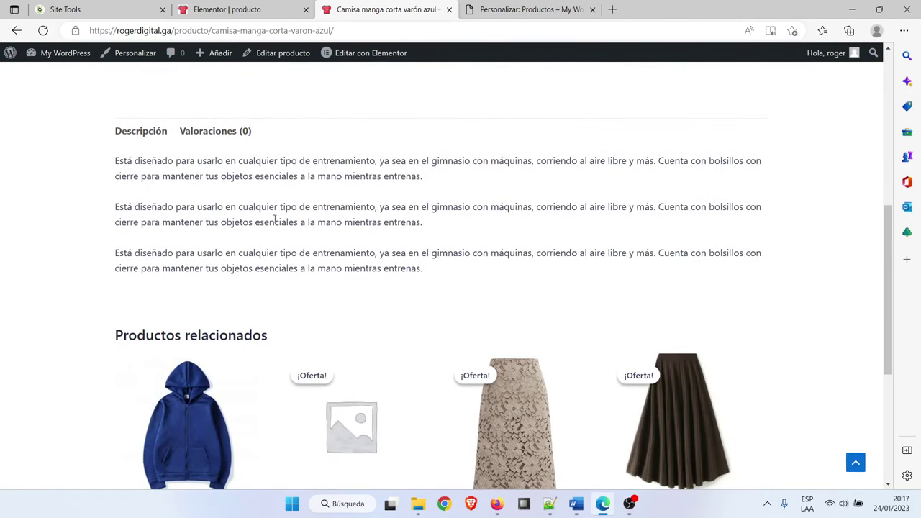
{"action": "left_click", "coordinate": [214, 137]}
{"action": "left_click", "coordinate": [128, 135]}
{"action": "left_click", "coordinate": [211, 136]}
{"action": "left_click", "coordinate": [153, 137]}
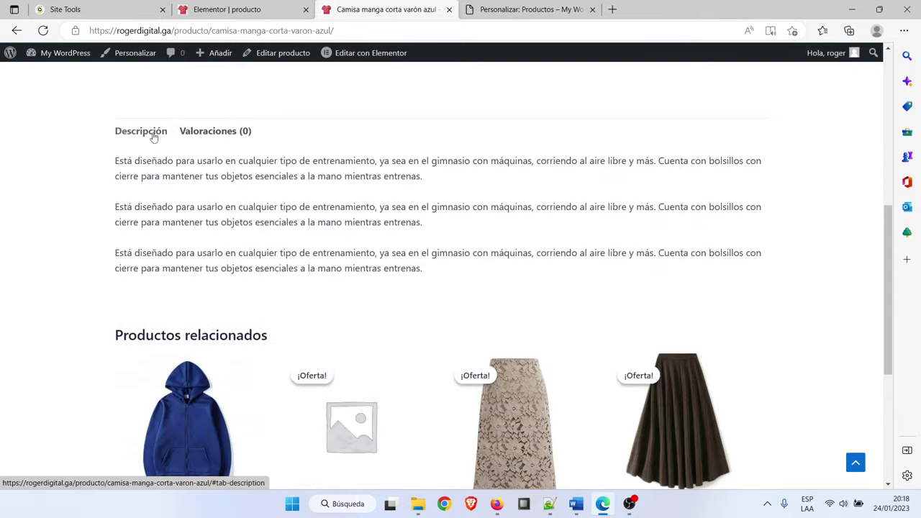
{"action": "left_click", "coordinate": [214, 136]}
{"action": "left_click", "coordinate": [139, 141]}
{"action": "scroll", "coordinate": [367, 264], "scroll_direction": "up", "scroll_amount": 4}
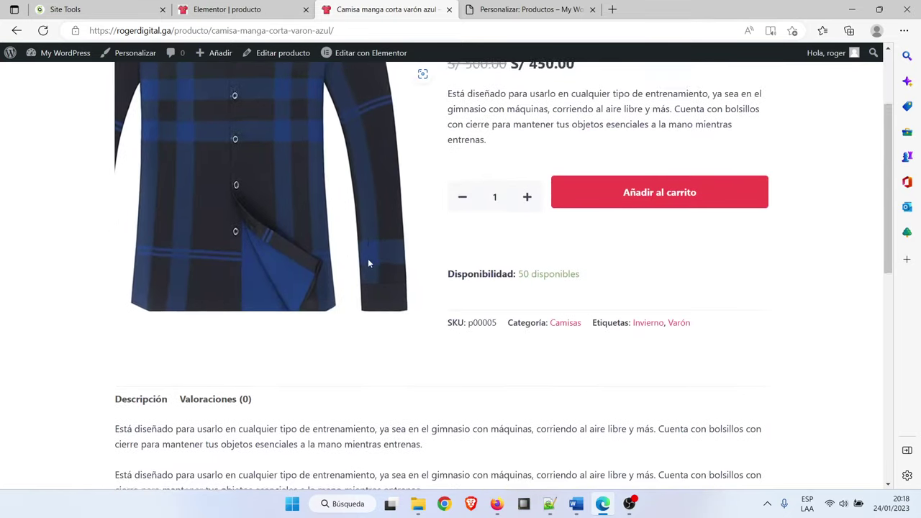
{"action": "scroll", "coordinate": [368, 264], "scroll_direction": "down", "scroll_amount": 5}
{"action": "left_click", "coordinate": [227, 9]}
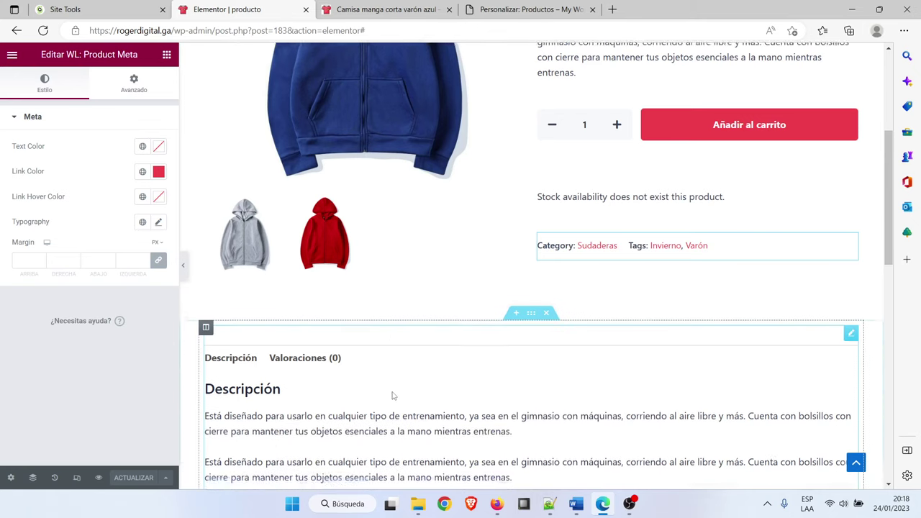
Step: Give the active product tab a light grey background and save the template
{"action": "scroll", "coordinate": [392, 395], "scroll_direction": "down", "scroll_amount": 1}
{"action": "left_click", "coordinate": [388, 296]}
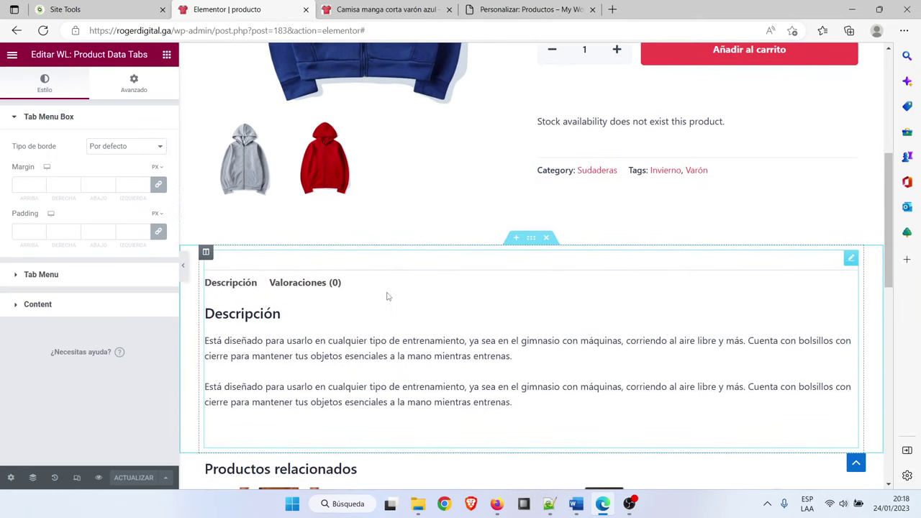
{"action": "left_click", "coordinate": [43, 275]}
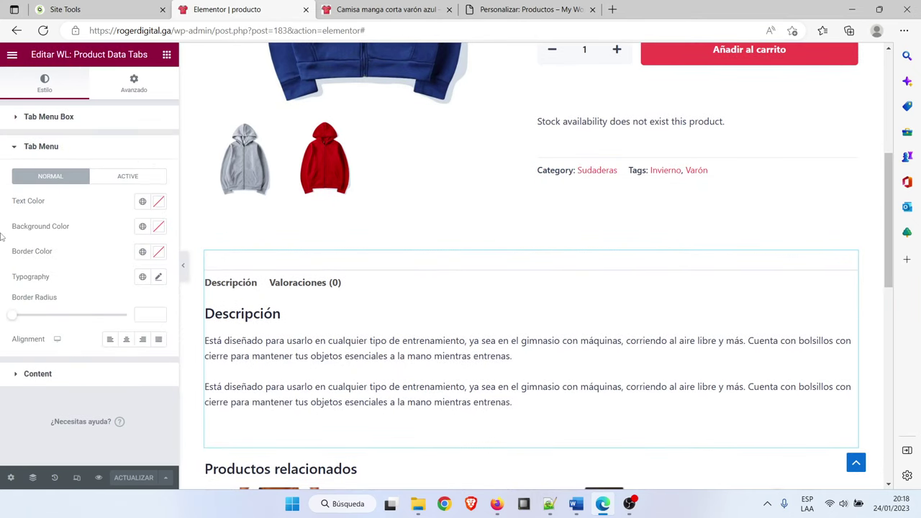
{"action": "left_click", "coordinate": [139, 182]}
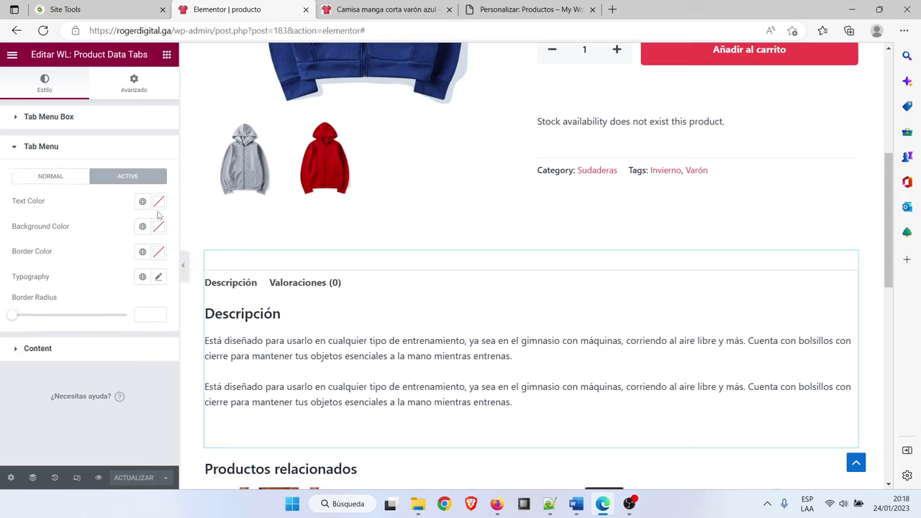
{"action": "left_click", "coordinate": [159, 226]}
{"action": "left_click", "coordinate": [22, 280]}
{"action": "left_click", "coordinate": [40, 325]}
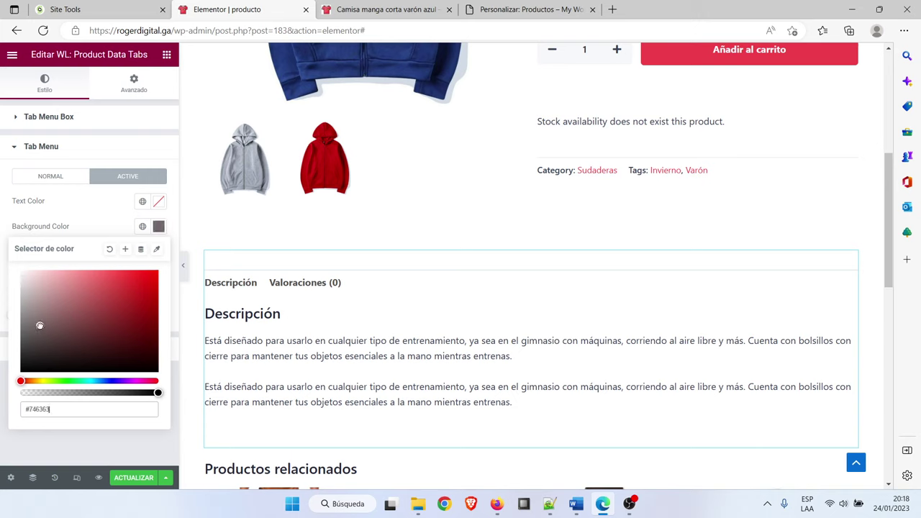
{"action": "left_click_drag", "start_coordinate": [66, 305], "coordinate": [1, 287]}
{"action": "left_click", "coordinate": [140, 478]}
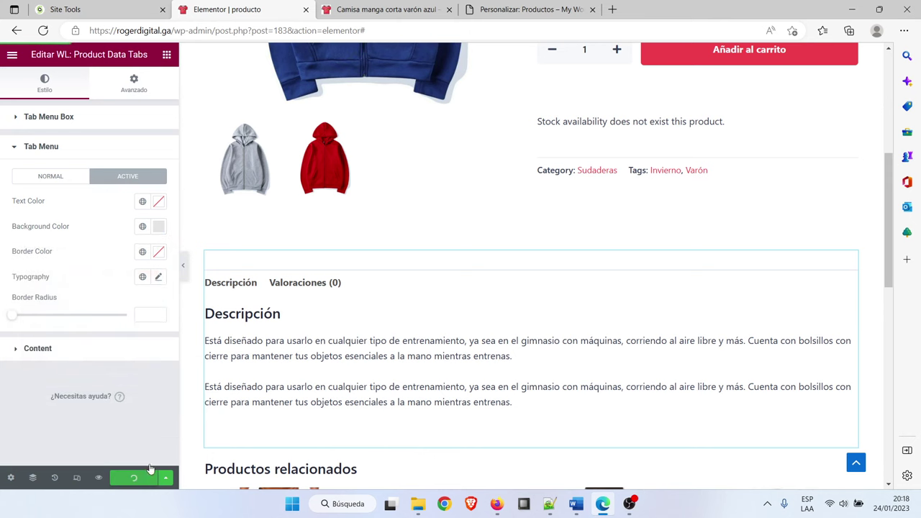
Step: Reload the live shirt product page to check the grey tab, then return to Elementor
{"action": "left_click", "coordinate": [388, 9]}
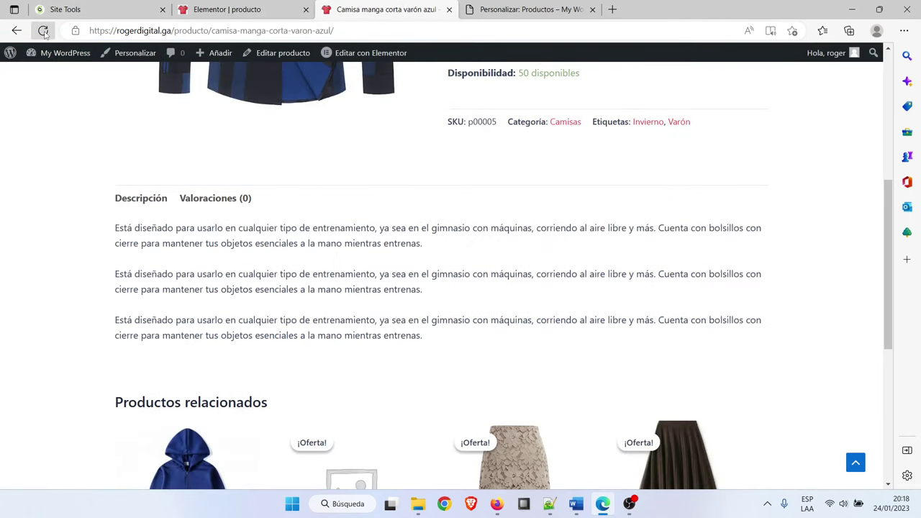
{"action": "left_click", "coordinate": [43, 31]}
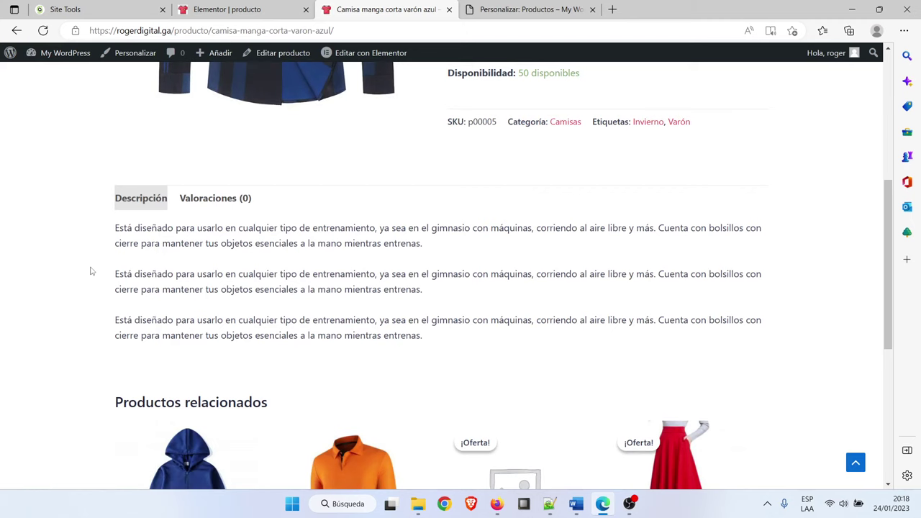
{"action": "scroll", "coordinate": [91, 270], "scroll_direction": "up", "scroll_amount": 4}
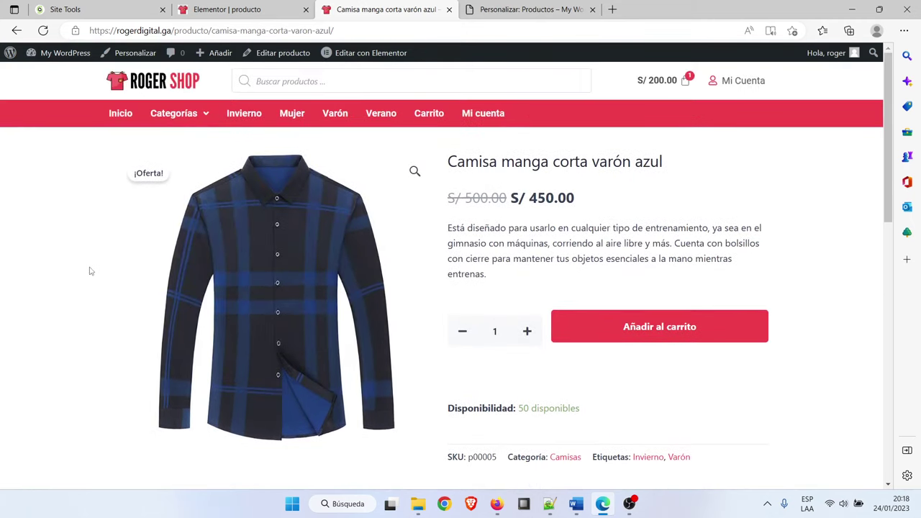
{"action": "scroll", "coordinate": [90, 270], "scroll_direction": "down", "scroll_amount": 2}
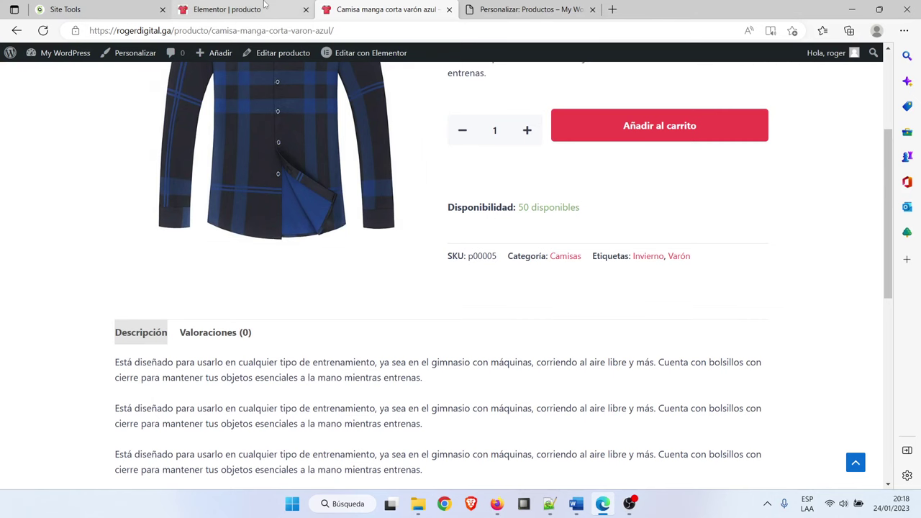
{"action": "key", "text": "ctrl+shift+Tab"}
Step: Switch the active tab background to the pasted red and make its text white
{"action": "left_click", "coordinate": [159, 227]}
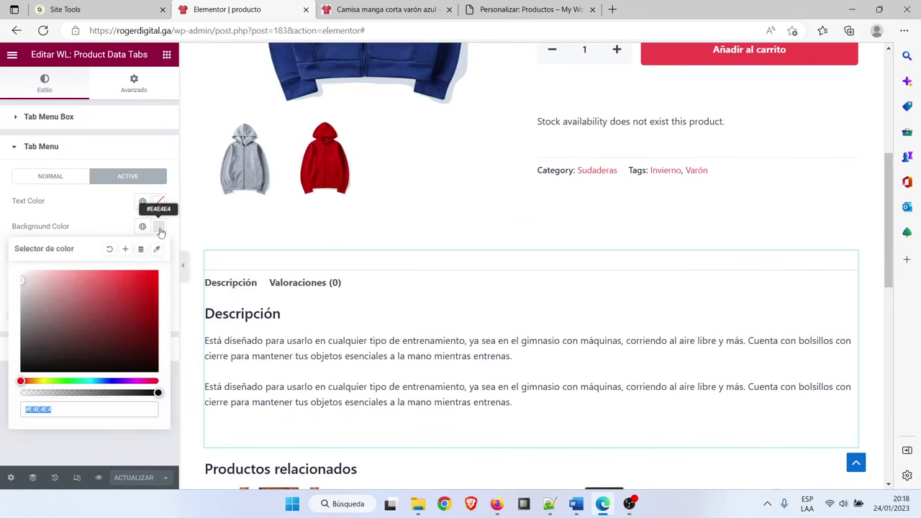
{"action": "key", "text": "ctrl+v"}
{"action": "left_click", "coordinate": [159, 227]}
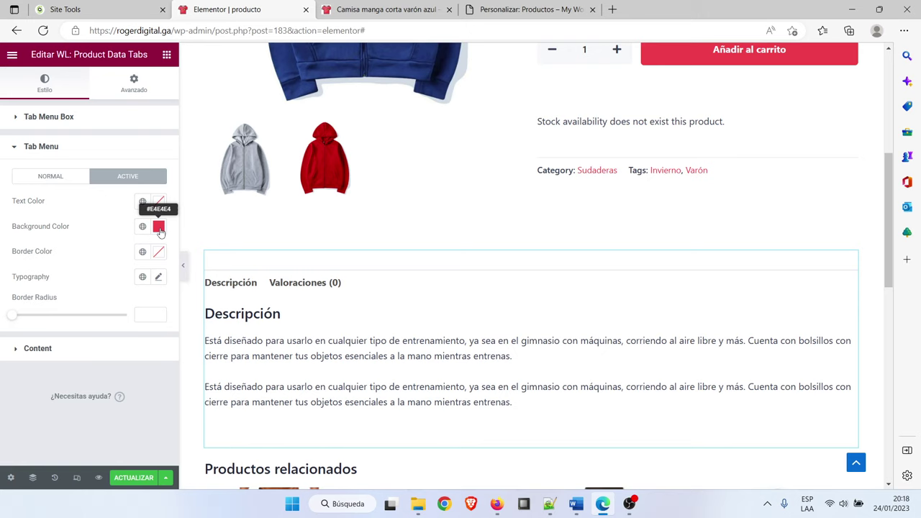
{"action": "left_click", "coordinate": [158, 202]}
{"action": "type", "text": "#C66767"}
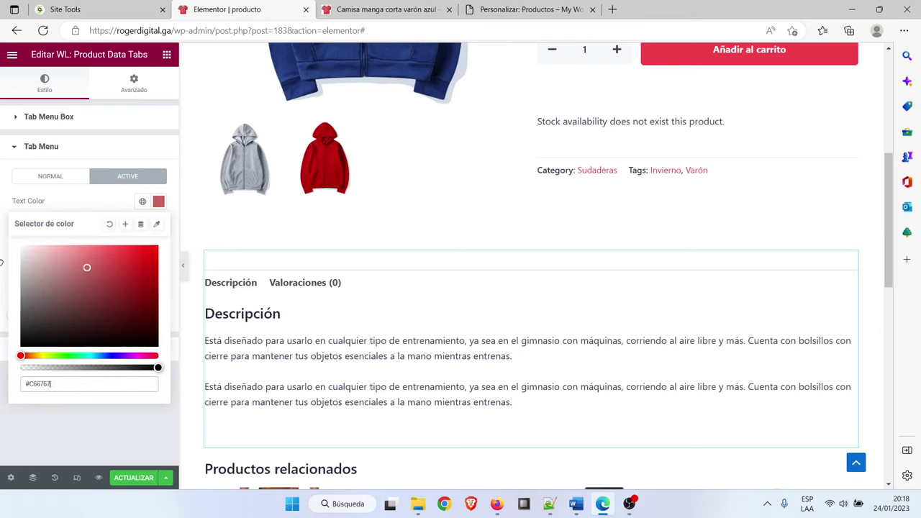
{"action": "left_click", "coordinate": [2, 261]}
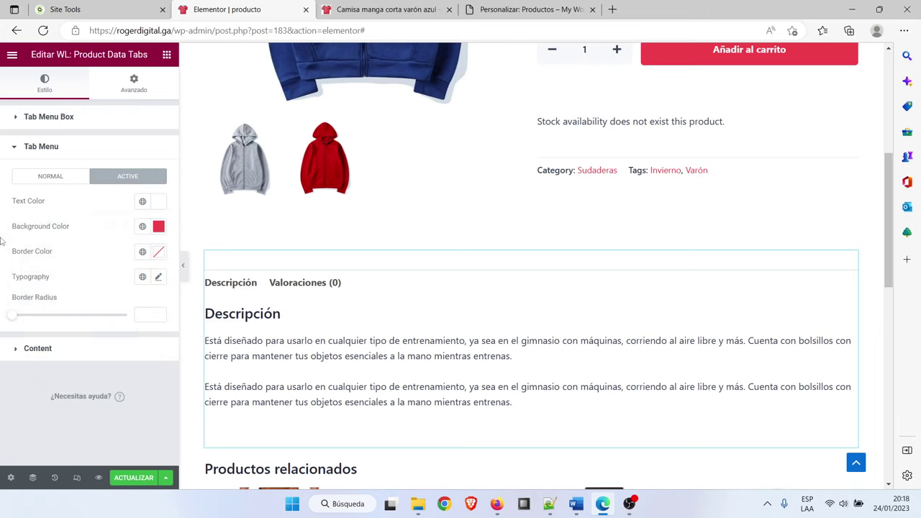
{"action": "left_click", "coordinate": [39, 349]}
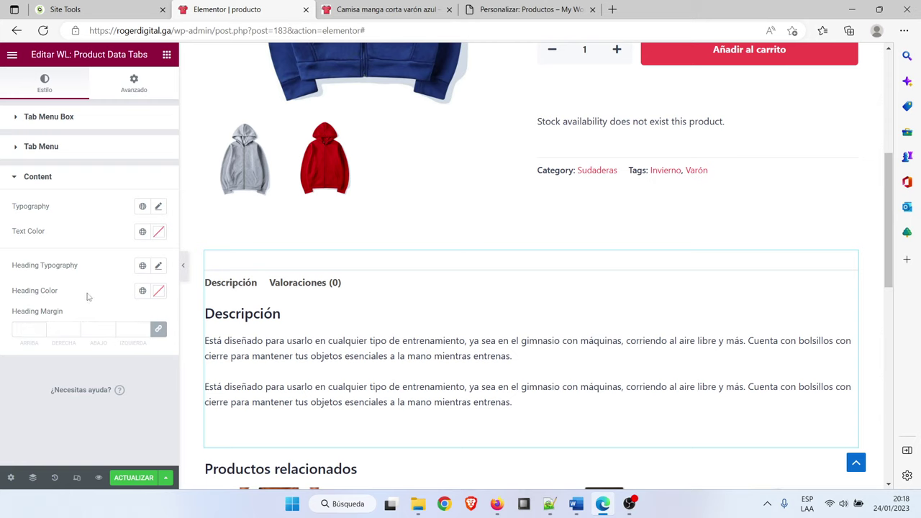
{"action": "left_click", "coordinate": [159, 329]}
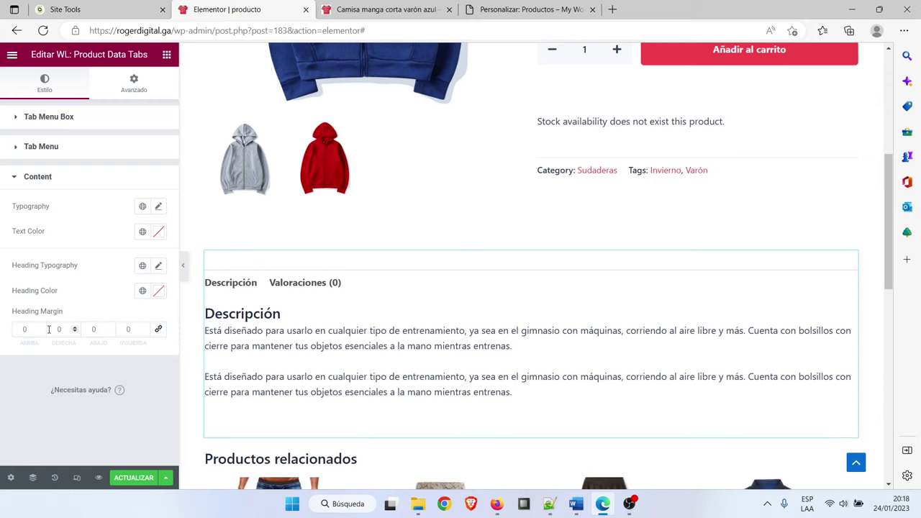
{"action": "left_click", "coordinate": [24, 330]}
{"action": "left_click", "coordinate": [39, 332]}
{"action": "type", "text": "0"}
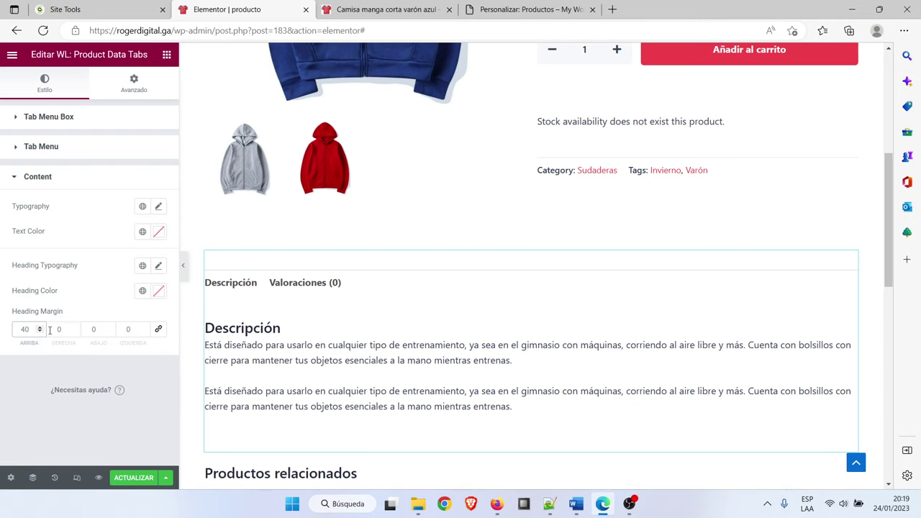
{"action": "left_click", "coordinate": [156, 331]}
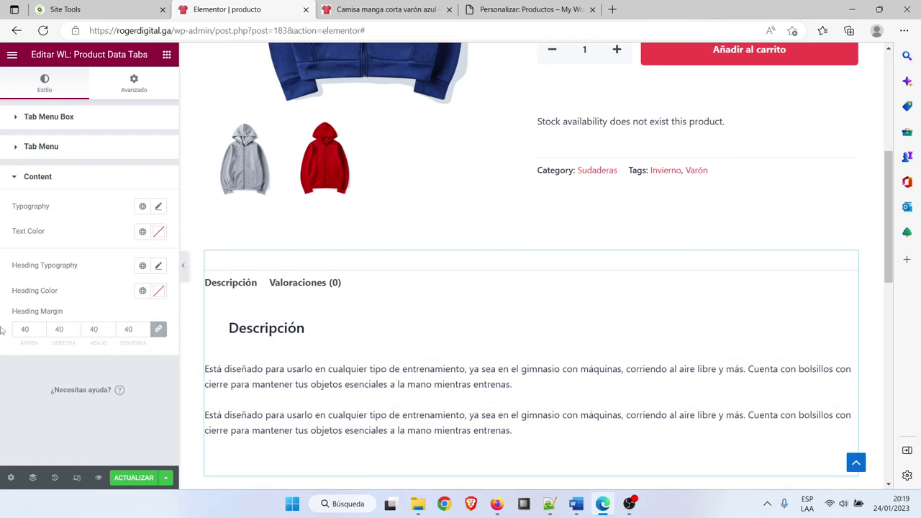
{"action": "left_click", "coordinate": [29, 329]}
{"action": "type", "text": "10"}
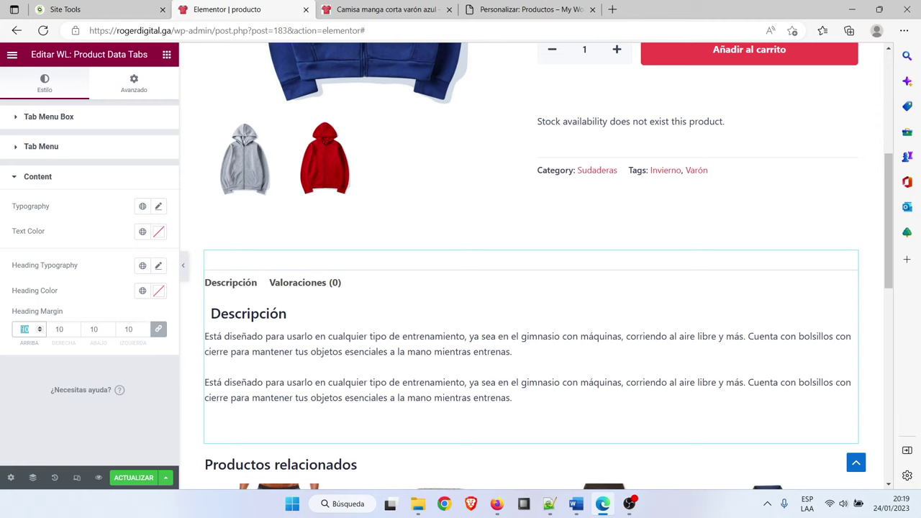
{"action": "key", "text": "BackSpace"}
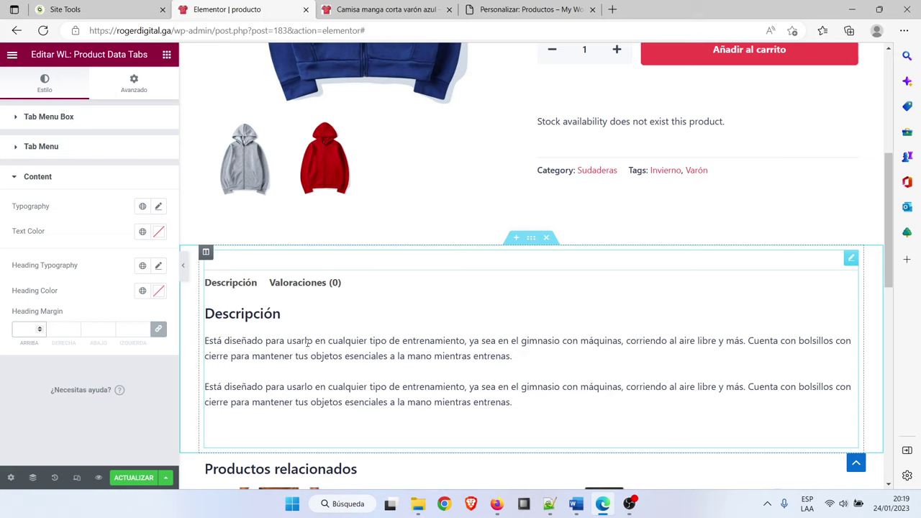
{"action": "left_click", "coordinate": [61, 178]}
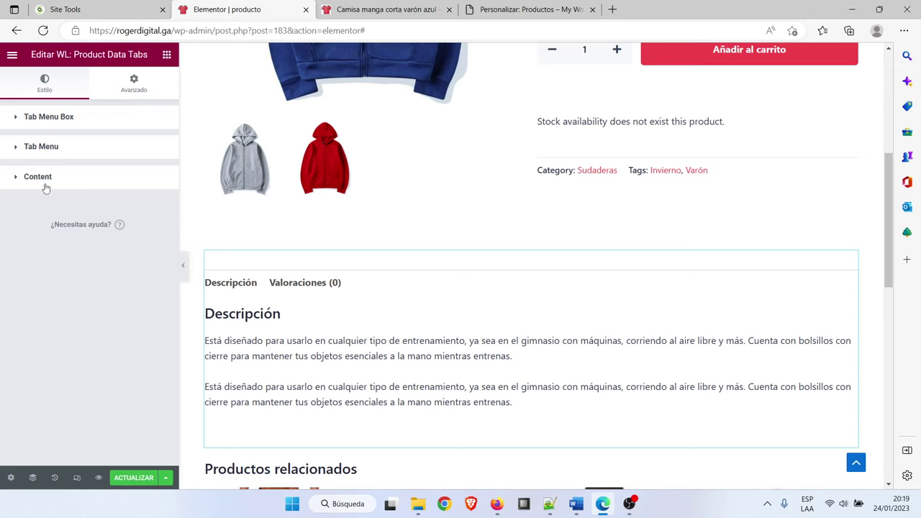
Step: Give the tab headings a 5 px border radius, keep them left-aligned, and save the template
{"action": "left_click", "coordinate": [45, 184]}
{"action": "left_click", "coordinate": [45, 185]}
{"action": "left_click", "coordinate": [50, 147]}
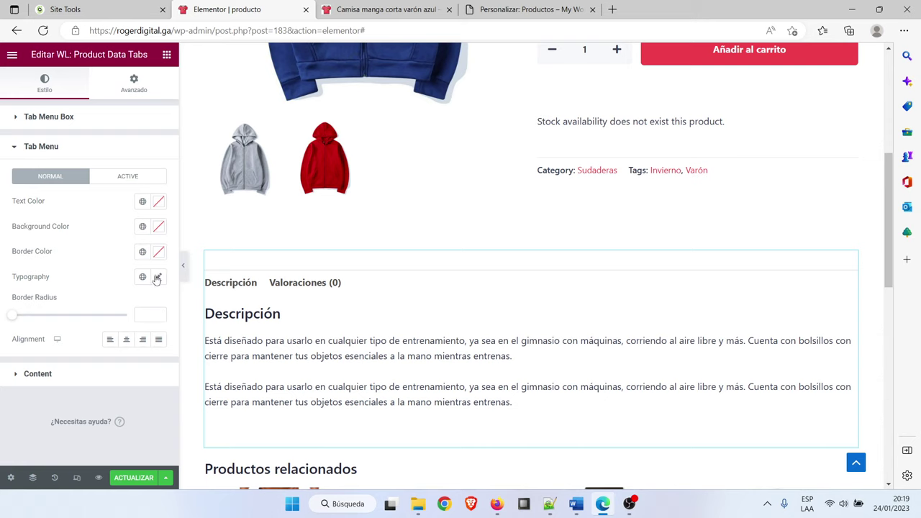
{"action": "left_click", "coordinate": [144, 316]}
{"action": "type", "text": "5"}
{"action": "left_click", "coordinate": [126, 339]}
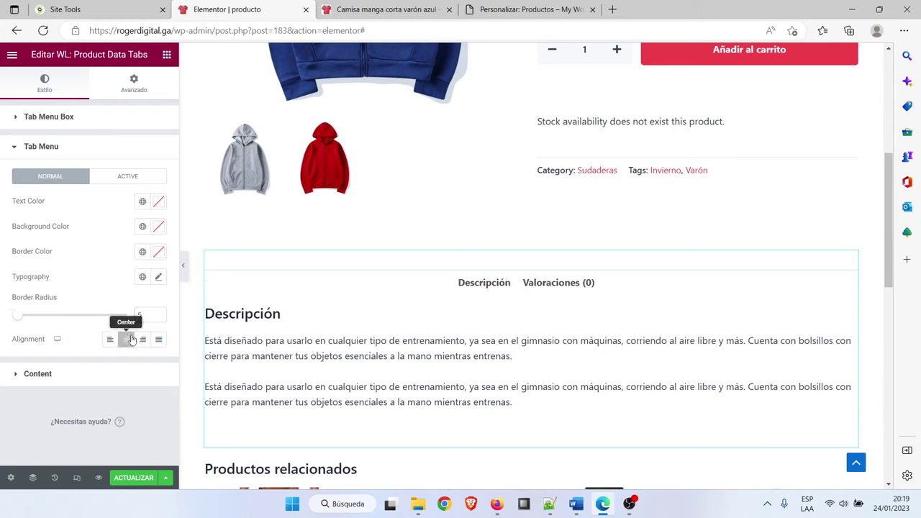
{"action": "left_click", "coordinate": [110, 338]}
{"action": "left_click", "coordinate": [133, 477]}
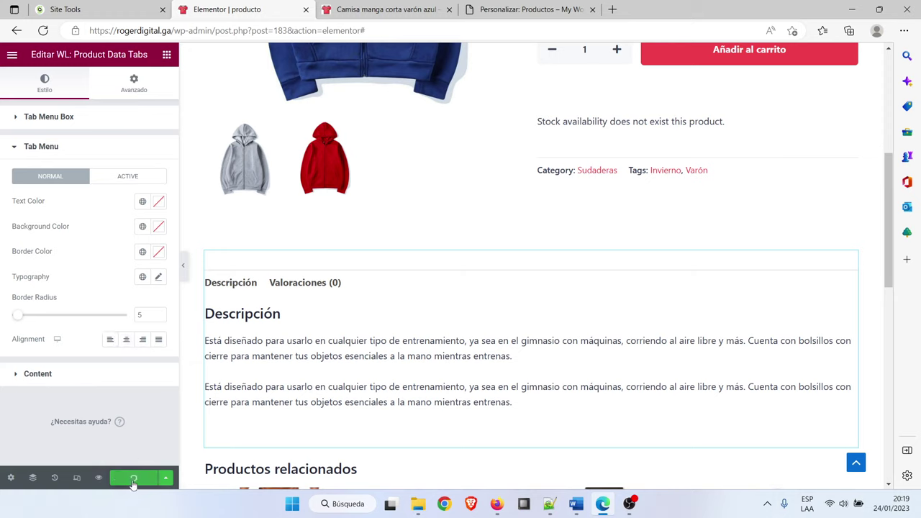
Step: Try a 10 px top padding on the tab bar box, save, and view the shirt page
{"action": "left_click", "coordinate": [79, 118]}
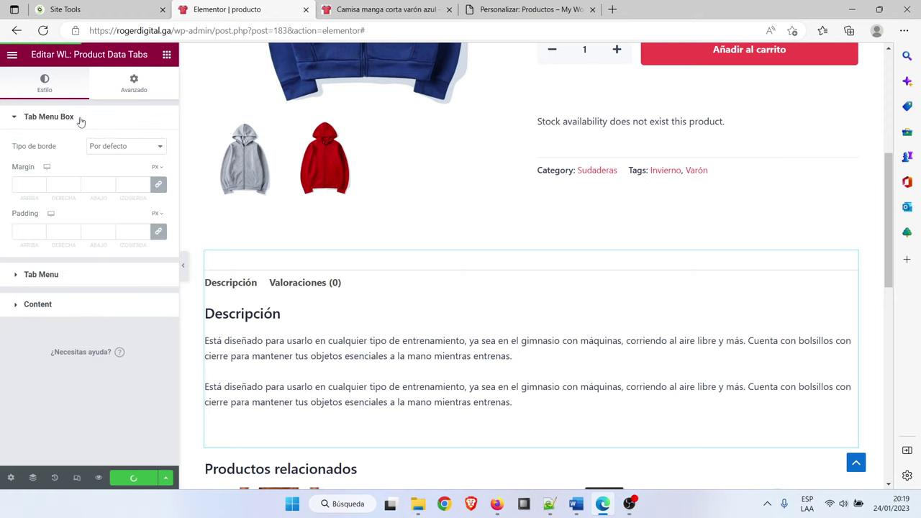
{"action": "left_click", "coordinate": [24, 230]}
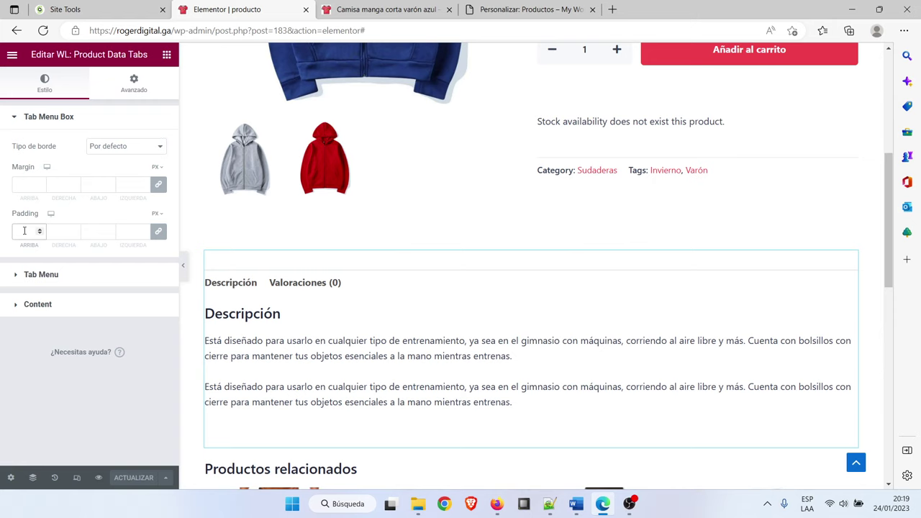
{"action": "type", "text": "10"}
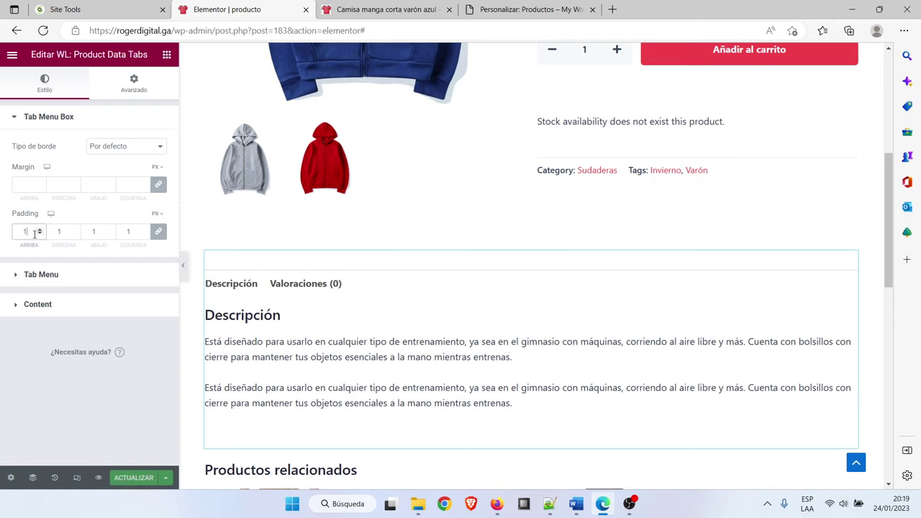
{"action": "left_click", "coordinate": [134, 478]}
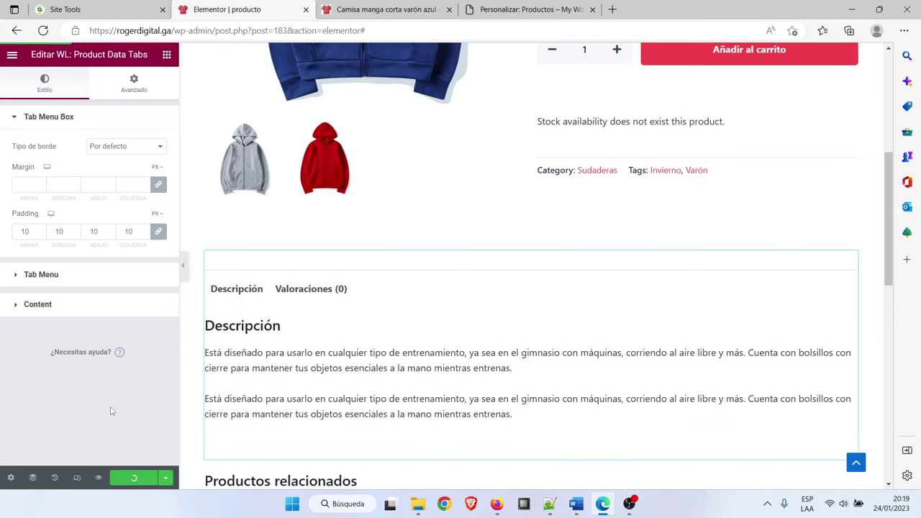
{"action": "left_click", "coordinate": [454, 5]}
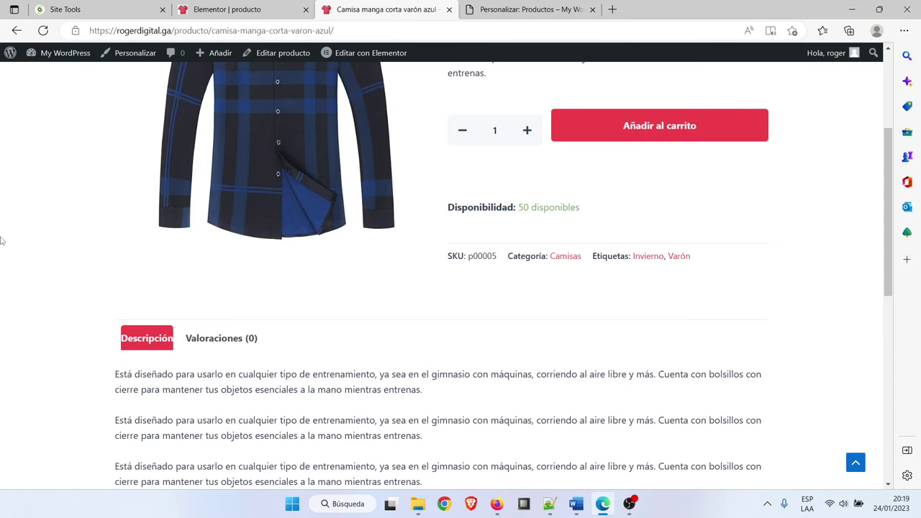
Step: Remove the tab bar's 10 px padding, save the template, and return to the shirt page
{"action": "left_click", "coordinate": [227, 9]}
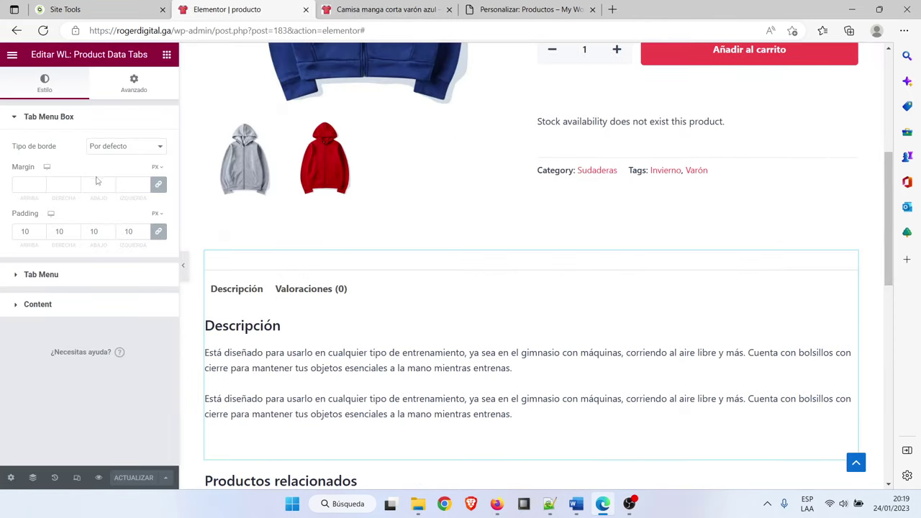
{"action": "double_click", "coordinate": [26, 231]}
{"action": "key", "text": "BackSpace"}
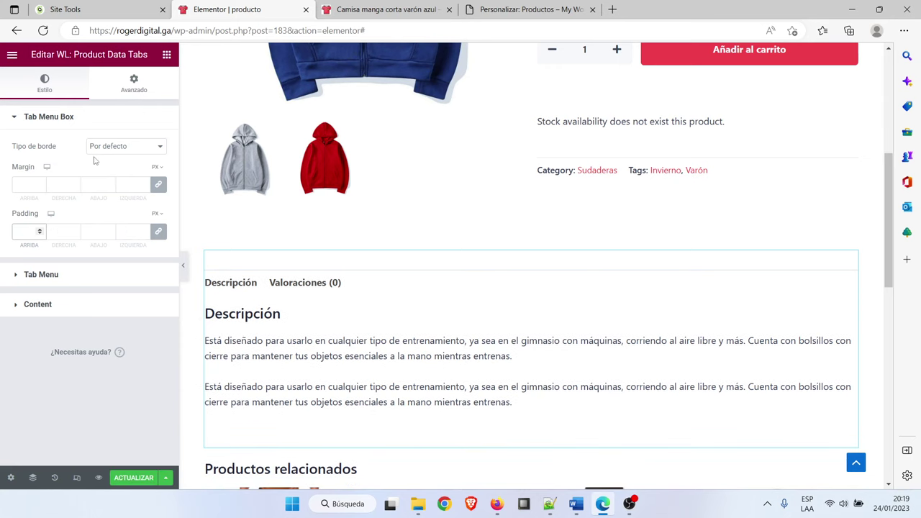
{"action": "left_click", "coordinate": [97, 147]}
{"action": "left_click", "coordinate": [90, 390]}
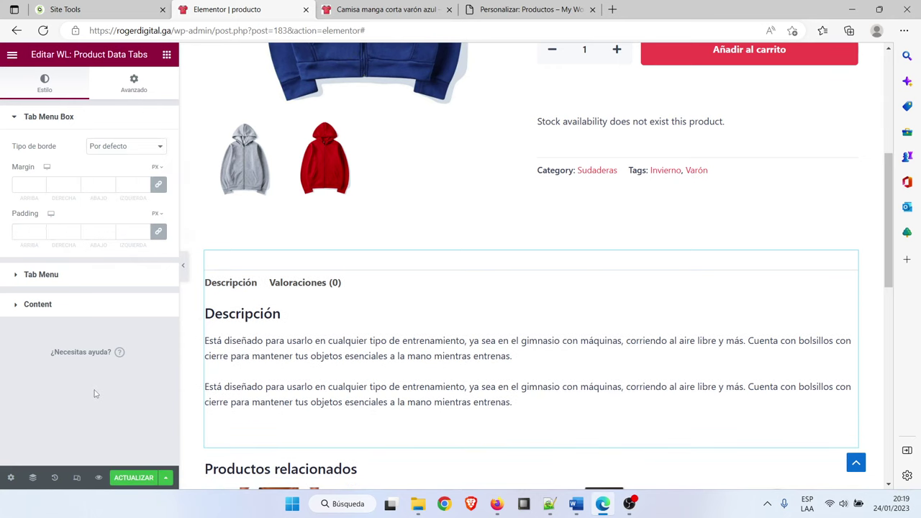
{"action": "left_click", "coordinate": [131, 478]}
{"action": "left_click", "coordinate": [380, 7]}
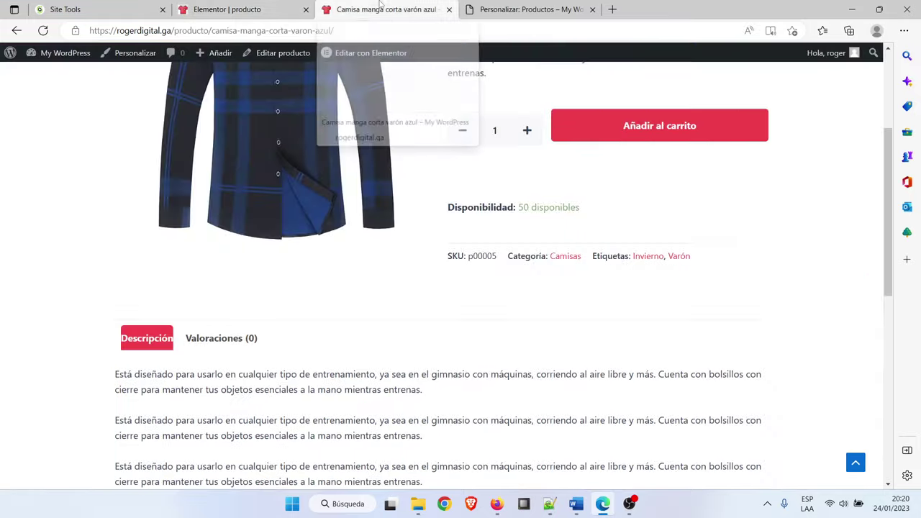
Step: Reload the shirt page and check the Valoraciones and Descripción tabs and the related products
{"action": "left_click", "coordinate": [43, 30]}
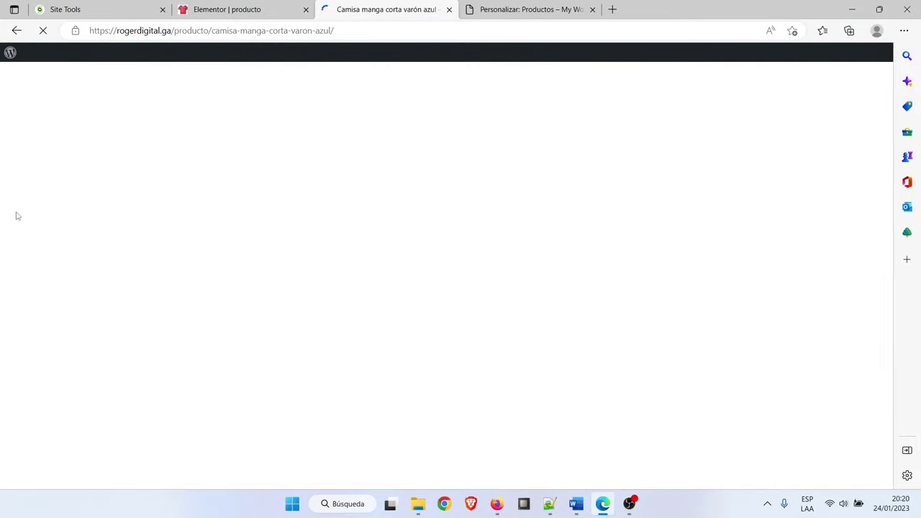
{"action": "left_click", "coordinate": [190, 330]}
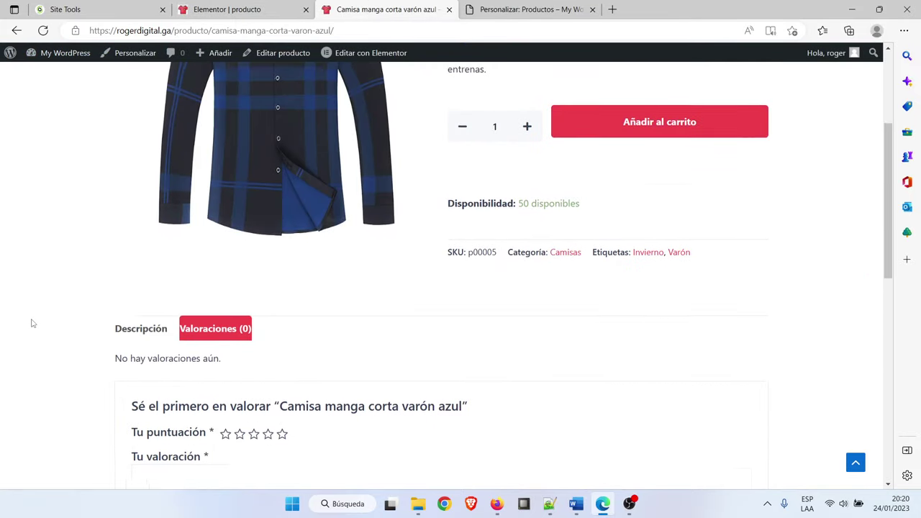
{"action": "scroll", "coordinate": [31, 323], "scroll_direction": "down", "scroll_amount": 1}
{"action": "left_click", "coordinate": [144, 265]}
{"action": "scroll", "coordinate": [43, 275], "scroll_direction": "down", "scroll_amount": 2}
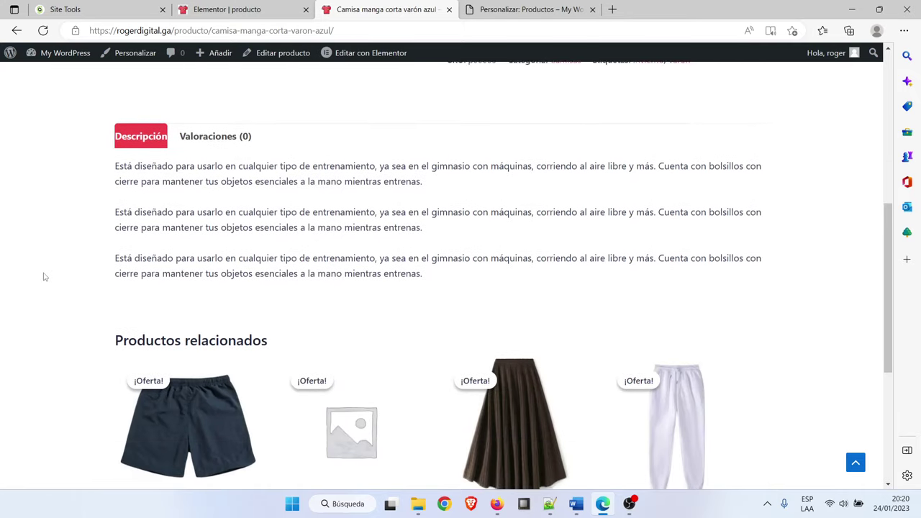
{"action": "scroll", "coordinate": [43, 277], "scroll_direction": "up", "scroll_amount": 6}
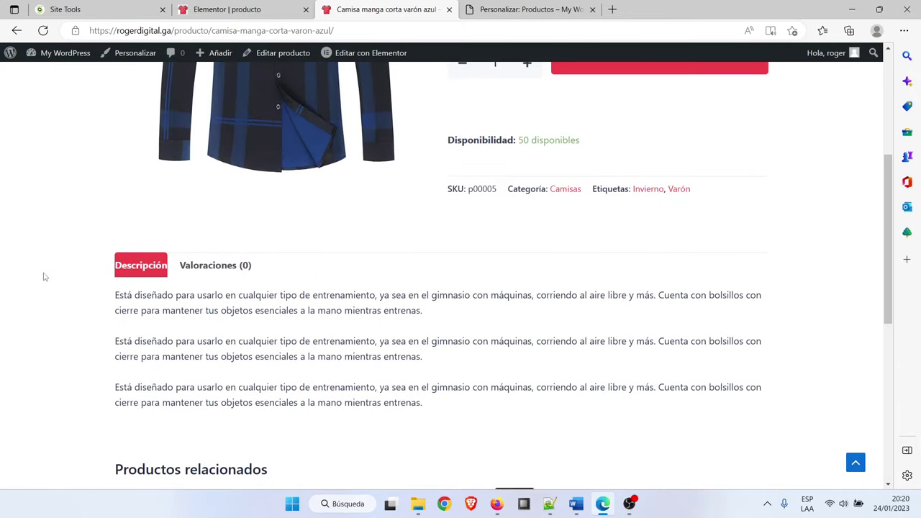
{"action": "scroll", "coordinate": [44, 276], "scroll_direction": "down", "scroll_amount": 4}
{"action": "scroll", "coordinate": [43, 276], "scroll_direction": "down", "scroll_amount": 5}
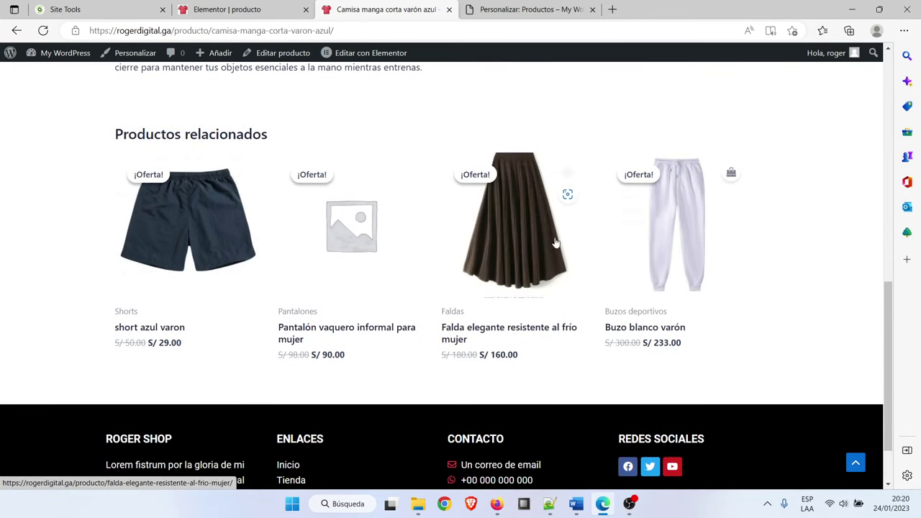
{"action": "scroll", "coordinate": [220, 259], "scroll_direction": "up", "scroll_amount": 1}
{"action": "scroll", "coordinate": [220, 259], "scroll_direction": "down", "scroll_amount": 1}
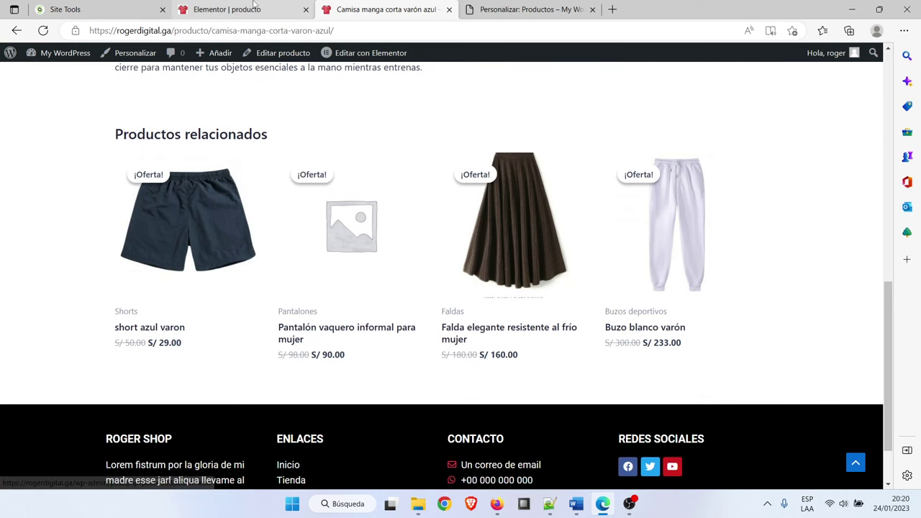
Step: Inspect the related products widget in the template editor, then go back to the shirt page
{"action": "left_click", "coordinate": [226, 9]}
{"action": "scroll", "coordinate": [347, 344], "scroll_direction": "down", "scroll_amount": 2}
{"action": "left_click", "coordinate": [346, 347]}
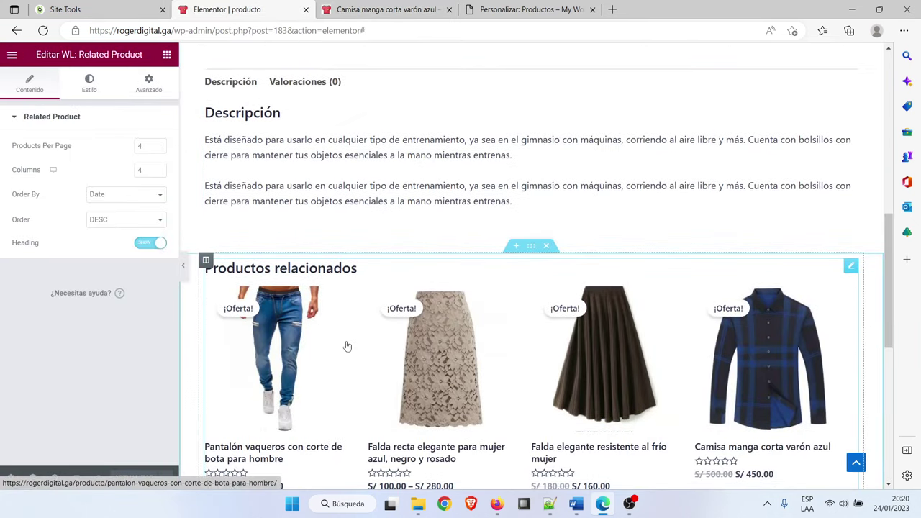
{"action": "scroll", "coordinate": [347, 347], "scroll_direction": "down", "scroll_amount": 2}
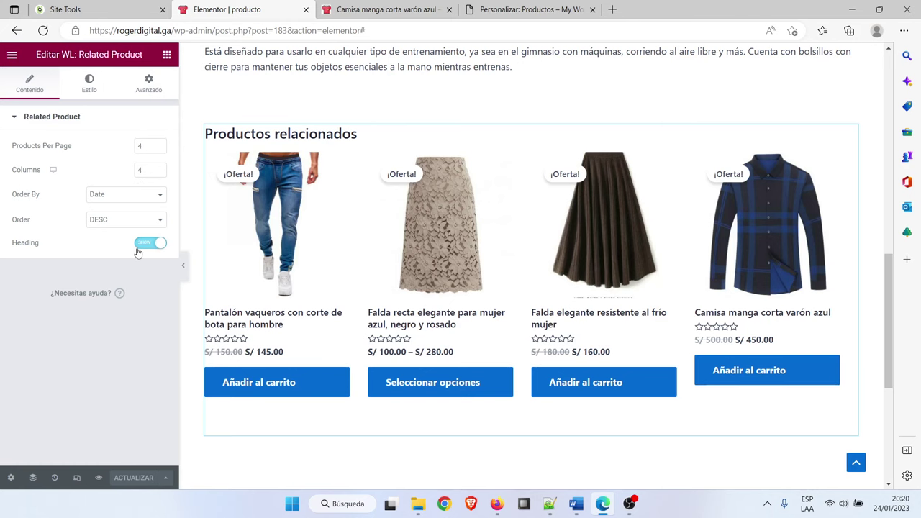
{"action": "scroll", "coordinate": [341, 244], "scroll_direction": "up", "scroll_amount": 3}
{"action": "scroll", "coordinate": [345, 259], "scroll_direction": "up", "scroll_amount": 2}
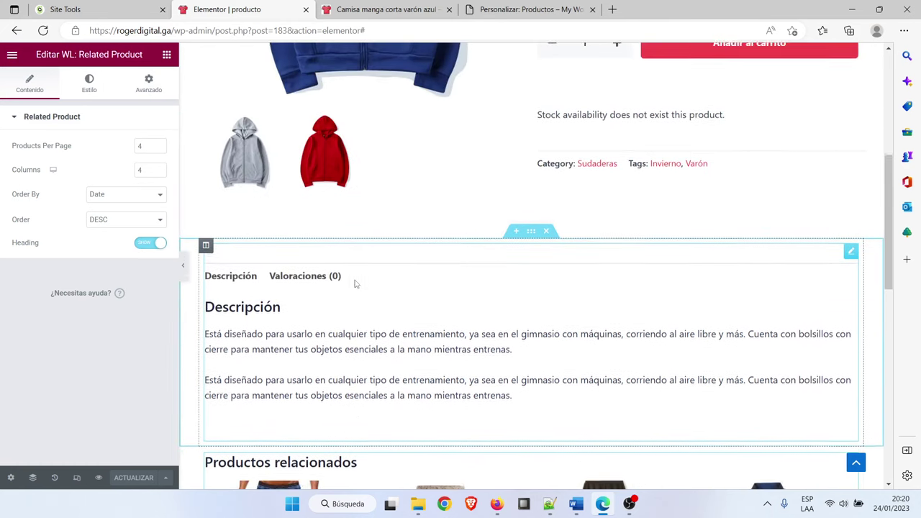
{"action": "left_click", "coordinate": [387, 9]}
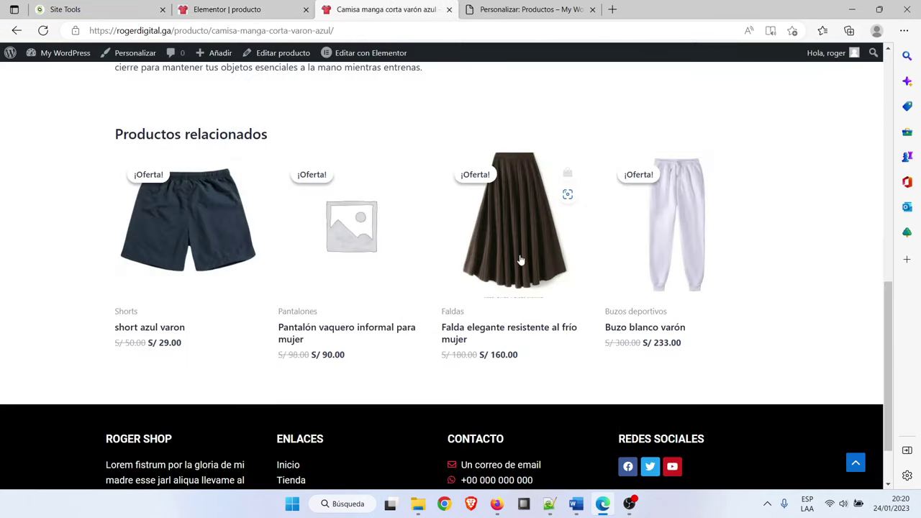
Step: Visit the Camisas category and Varón tag pages from the blue shirt's page
{"action": "scroll", "coordinate": [518, 261], "scroll_direction": "up", "scroll_amount": 10}
{"action": "scroll", "coordinate": [528, 260], "scroll_direction": "down", "scroll_amount": 1}
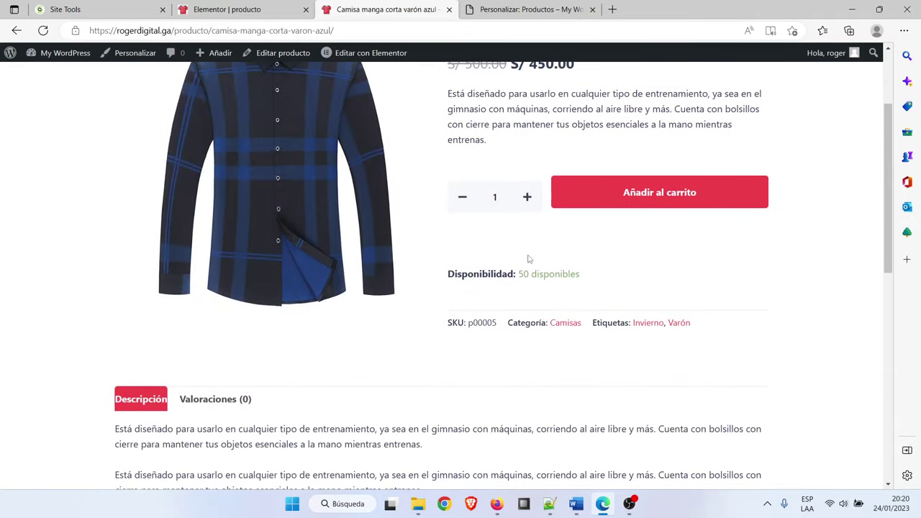
{"action": "scroll", "coordinate": [525, 251], "scroll_direction": "down", "scroll_amount": 2}
{"action": "scroll", "coordinate": [529, 251], "scroll_direction": "up", "scroll_amount": 4}
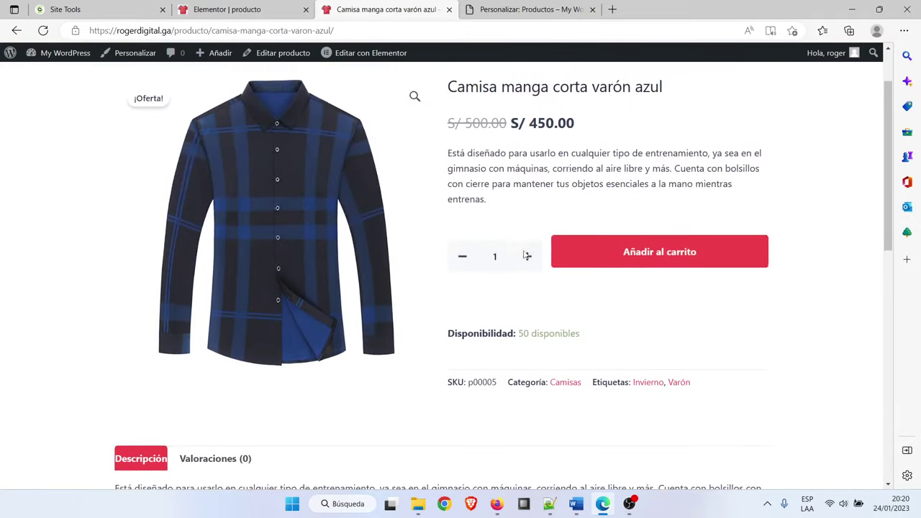
{"action": "scroll", "coordinate": [532, 239], "scroll_direction": "down", "scroll_amount": 2}
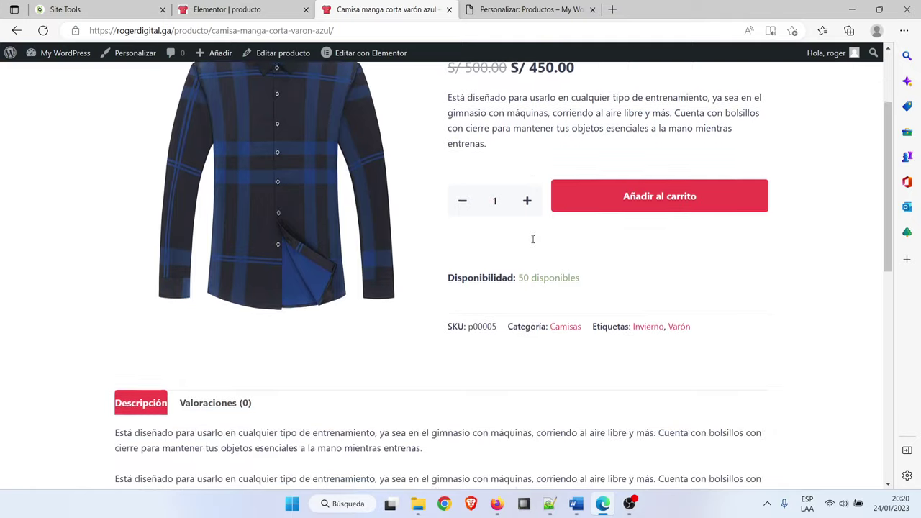
{"action": "left_click", "coordinate": [570, 323]}
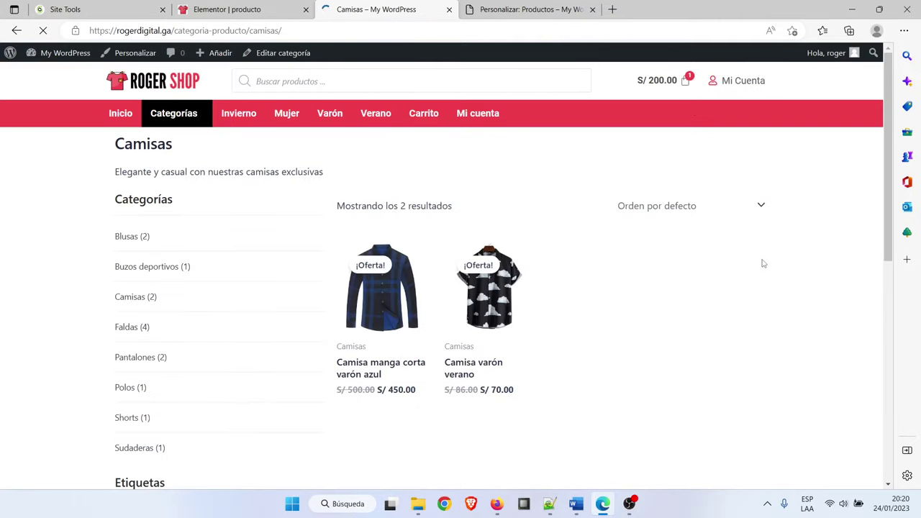
{"action": "left_click", "coordinate": [17, 30]}
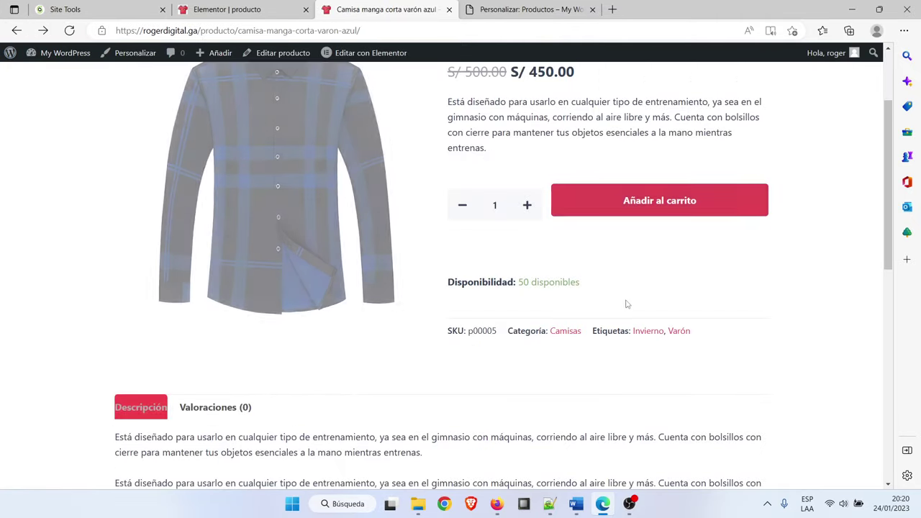
{"action": "left_click", "coordinate": [687, 333]}
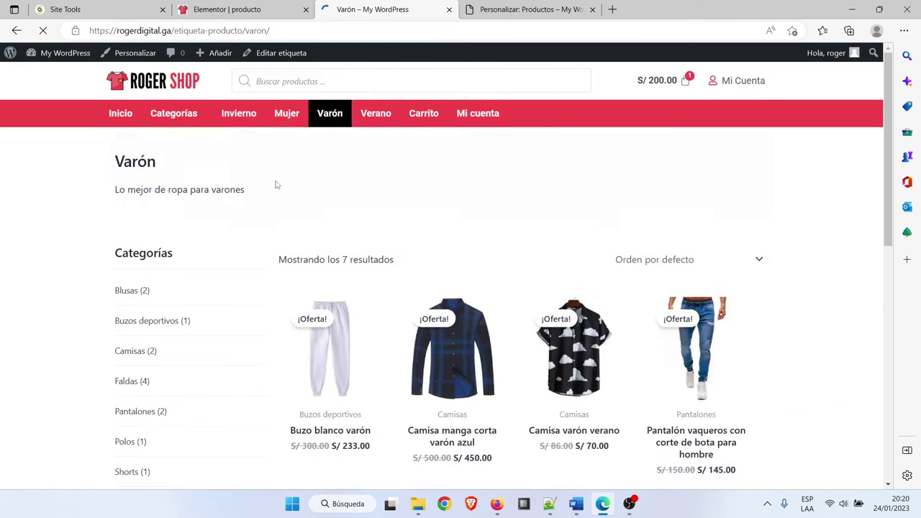
{"action": "left_click", "coordinate": [17, 30]}
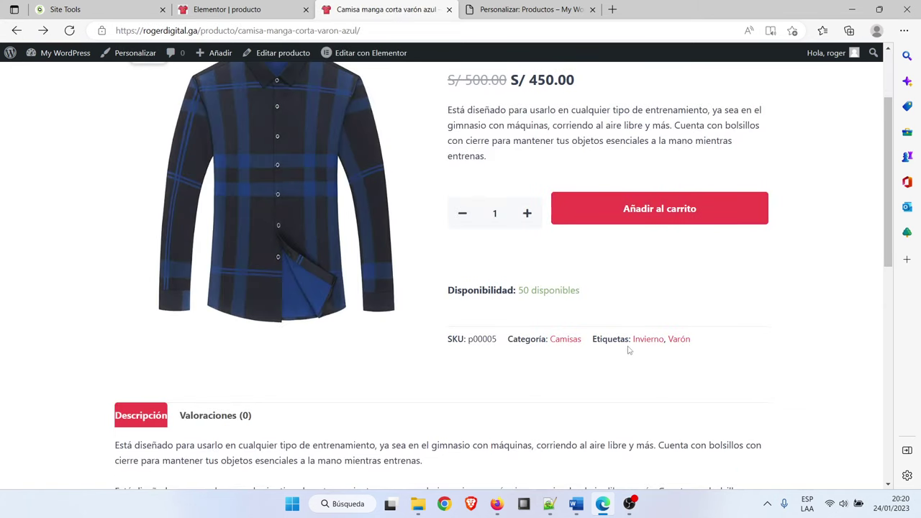
Step: Open the Invierno tag, then the lace skirt, trying Azul and Negro as its color
{"action": "left_click", "coordinate": [637, 341]}
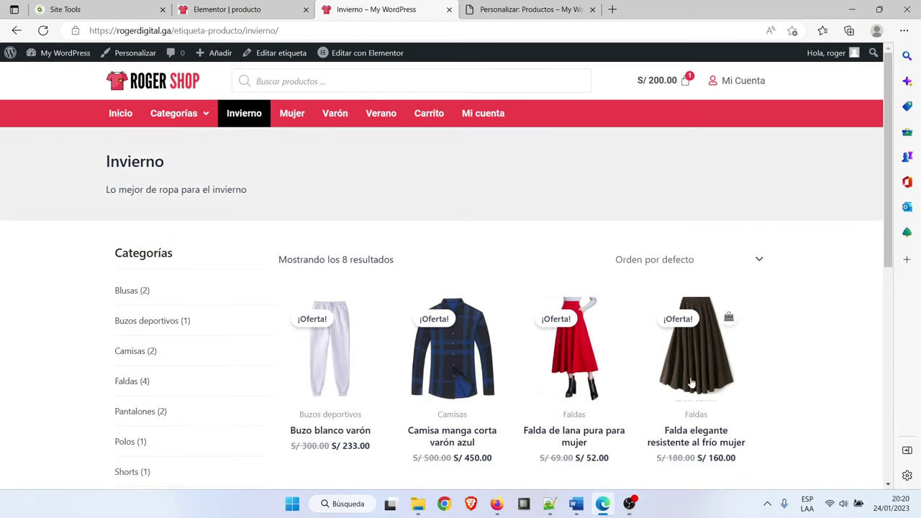
{"action": "scroll", "coordinate": [787, 288], "scroll_direction": "down", "scroll_amount": 2}
{"action": "scroll", "coordinate": [789, 290], "scroll_direction": "down", "scroll_amount": 1}
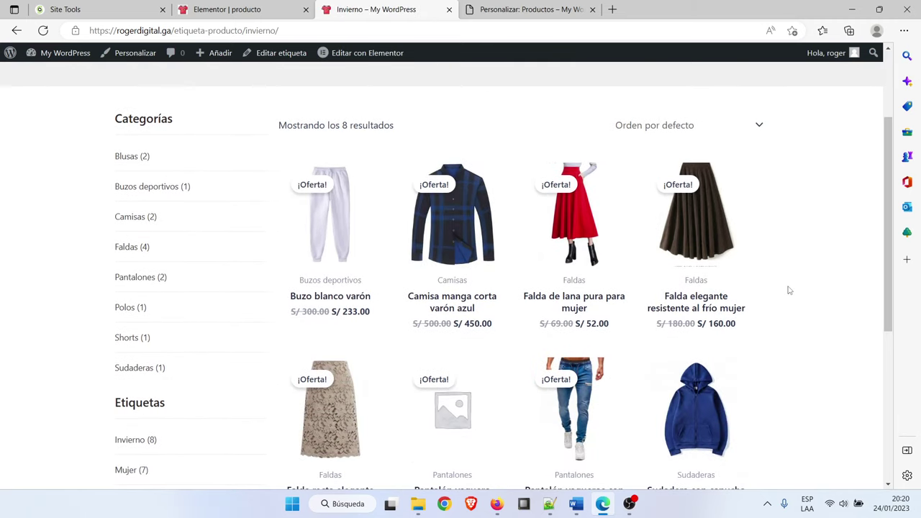
{"action": "scroll", "coordinate": [788, 289], "scroll_direction": "down", "scroll_amount": 2}
{"action": "left_click", "coordinate": [333, 285]}
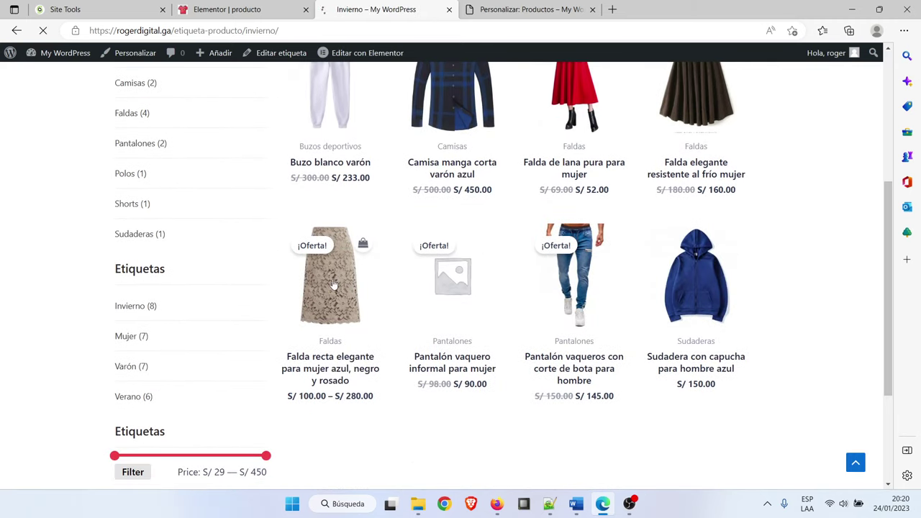
{"action": "scroll", "coordinate": [797, 263], "scroll_direction": "down", "scroll_amount": 1}
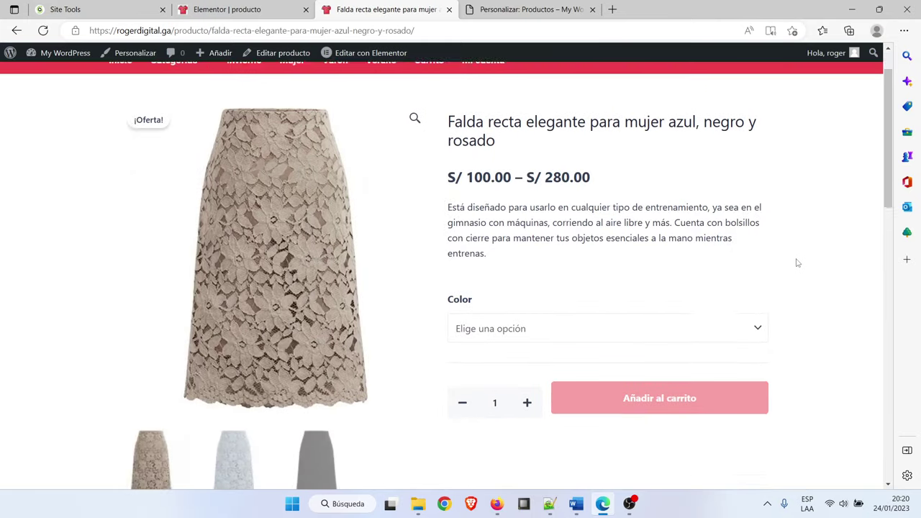
{"action": "scroll", "coordinate": [796, 262], "scroll_direction": "down", "scroll_amount": 2}
{"action": "left_click", "coordinate": [735, 254]}
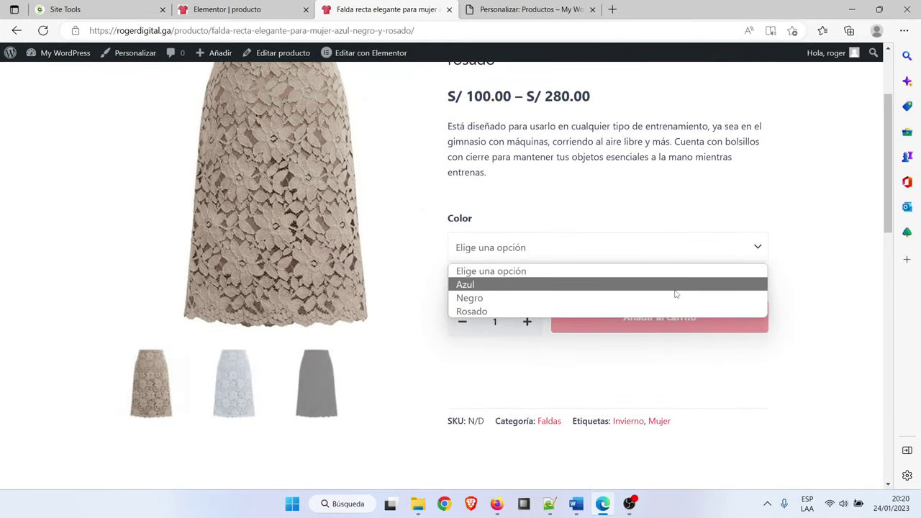
{"action": "left_click", "coordinate": [677, 285]}
{"action": "left_click", "coordinate": [578, 233]}
{"action": "left_click", "coordinate": [540, 285]}
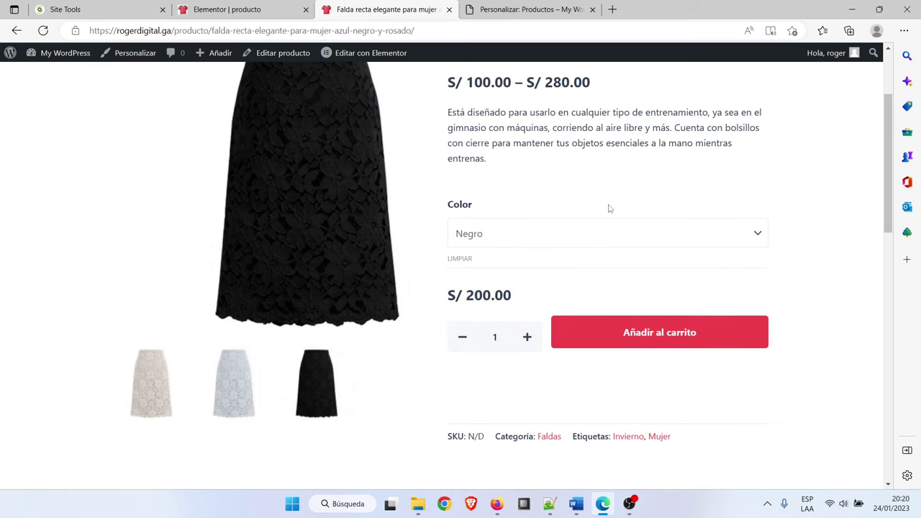
{"action": "scroll", "coordinate": [616, 208], "scroll_direction": "up", "scroll_amount": 3}
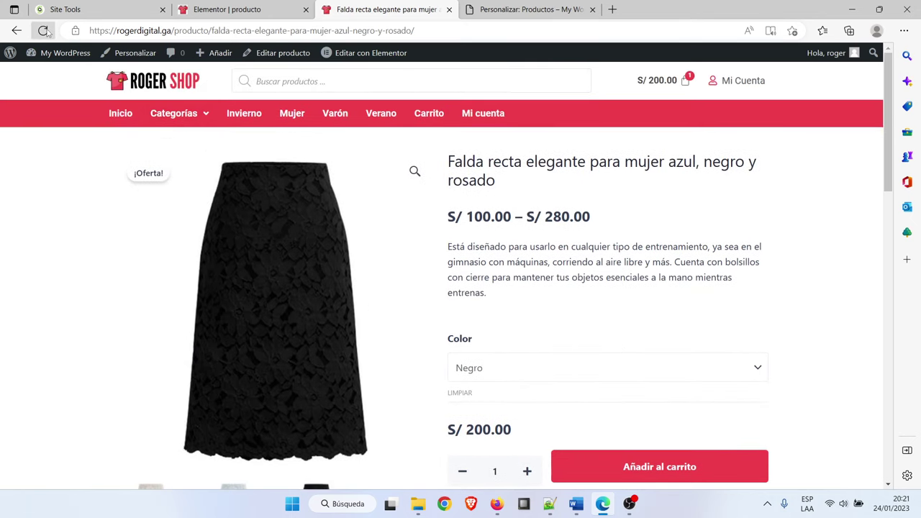
{"action": "left_click", "coordinate": [44, 31]}
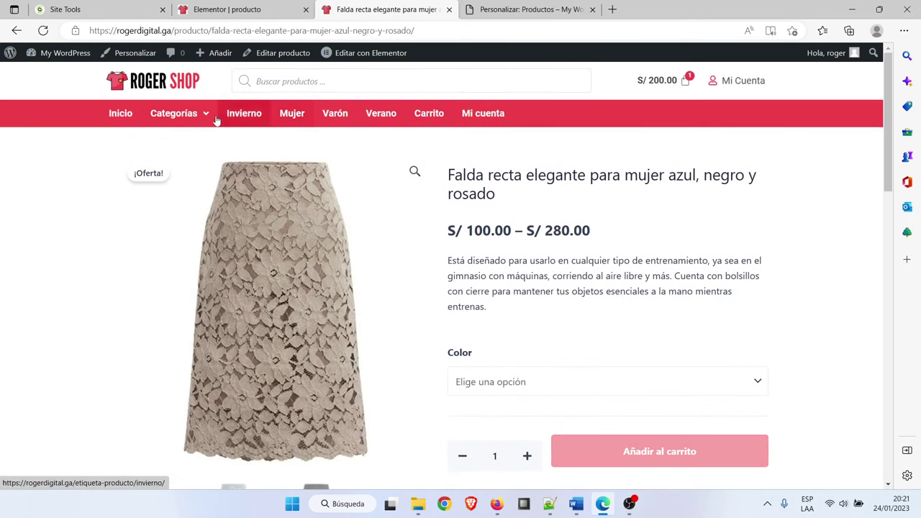
Step: Open the orange polo from the Tienda page and try its Color and Talla dropdowns
{"action": "left_click", "coordinate": [173, 119]}
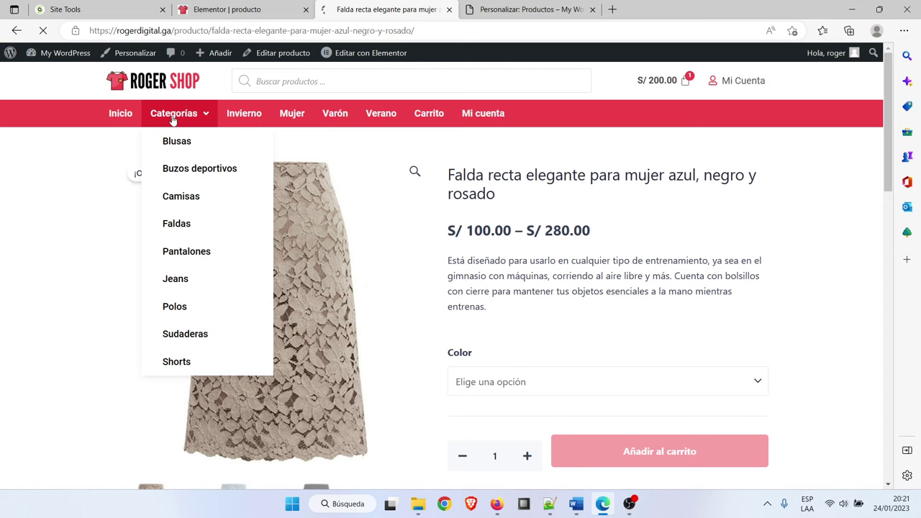
{"action": "scroll", "coordinate": [782, 239], "scroll_direction": "down", "scroll_amount": 2}
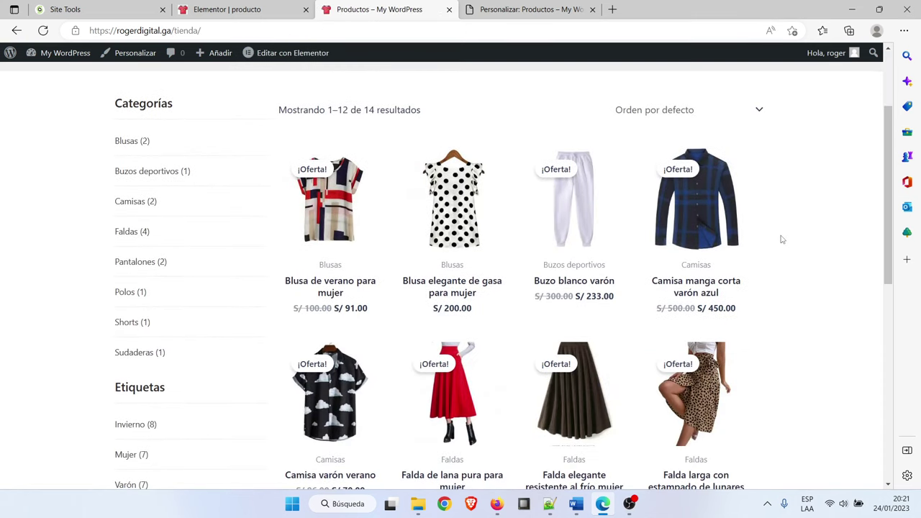
{"action": "scroll", "coordinate": [781, 240], "scroll_direction": "down", "scroll_amount": 5}
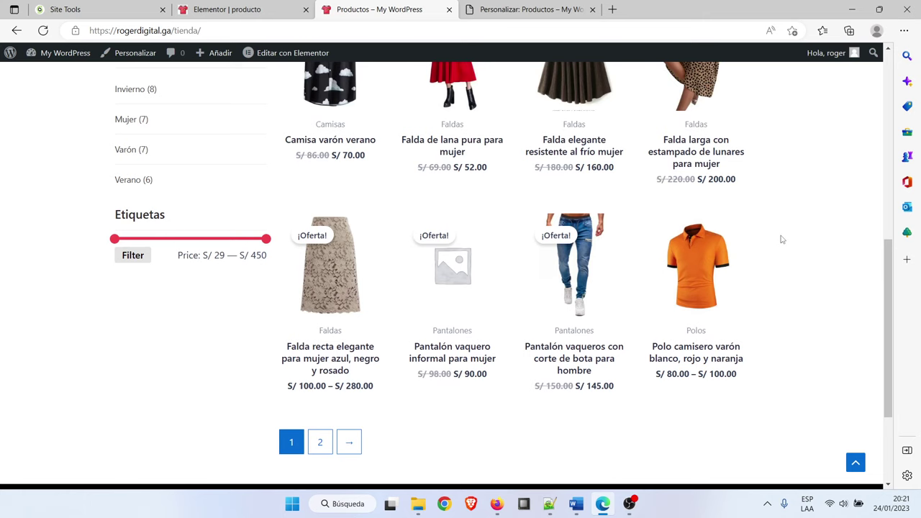
{"action": "left_click", "coordinate": [696, 272]}
{"action": "scroll", "coordinate": [774, 158], "scroll_direction": "down", "scroll_amount": 2}
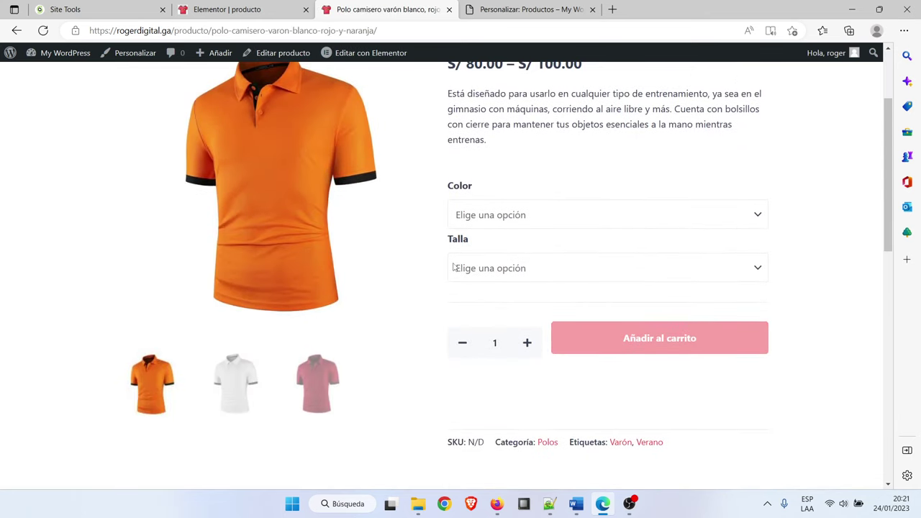
{"action": "left_click", "coordinate": [501, 225]}
{"action": "left_click", "coordinate": [502, 225]}
{"action": "left_click", "coordinate": [510, 218]}
{"action": "left_click", "coordinate": [510, 218]}
{"action": "left_click", "coordinate": [502, 267]}
{"action": "left_click", "coordinate": [516, 220]}
{"action": "left_click", "coordinate": [515, 220]}
{"action": "left_click", "coordinate": [521, 220]}
Step: Highlight the Color label, then open and close the polo's Color dropdown without choosing
{"action": "left_click_drag", "start_coordinate": [442, 193], "coordinate": [549, 195]}
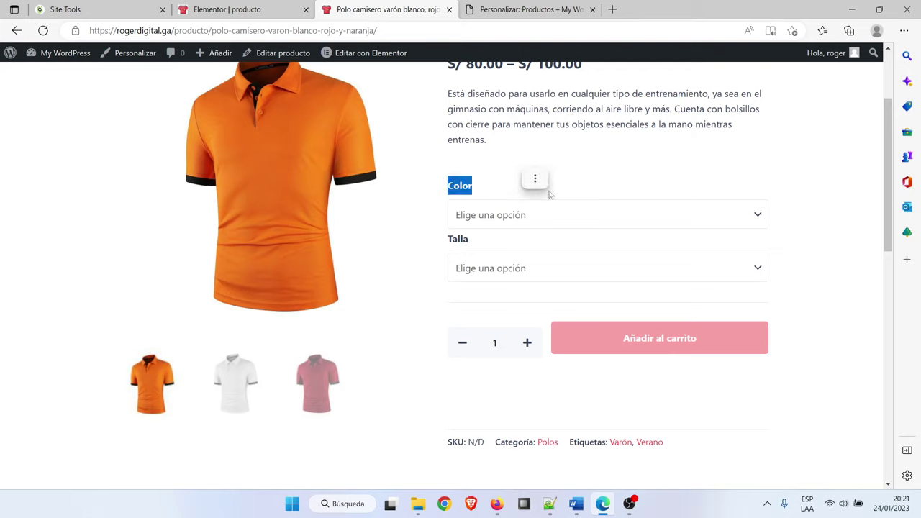
{"action": "left_click", "coordinate": [678, 183]}
{"action": "left_click", "coordinate": [637, 218]}
{"action": "left_click", "coordinate": [644, 193]}
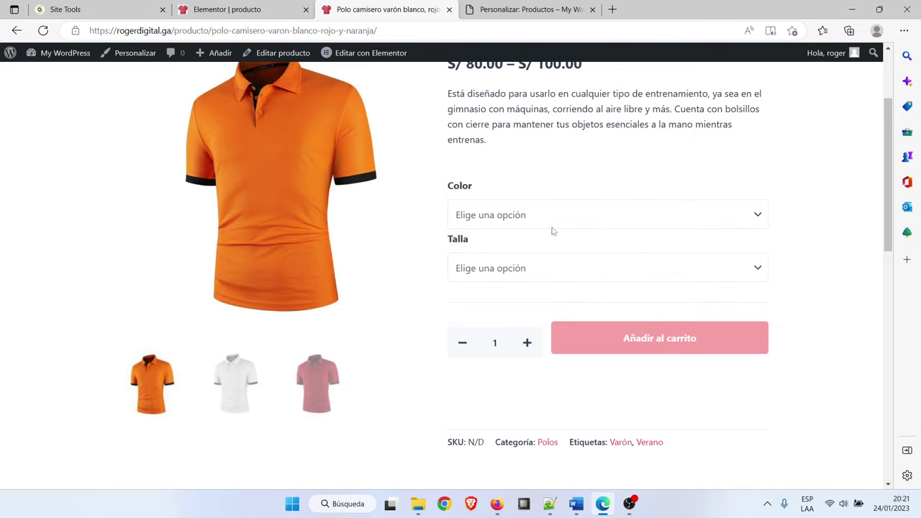
{"action": "left_click", "coordinate": [526, 218]}
{"action": "left_click", "coordinate": [577, 170]}
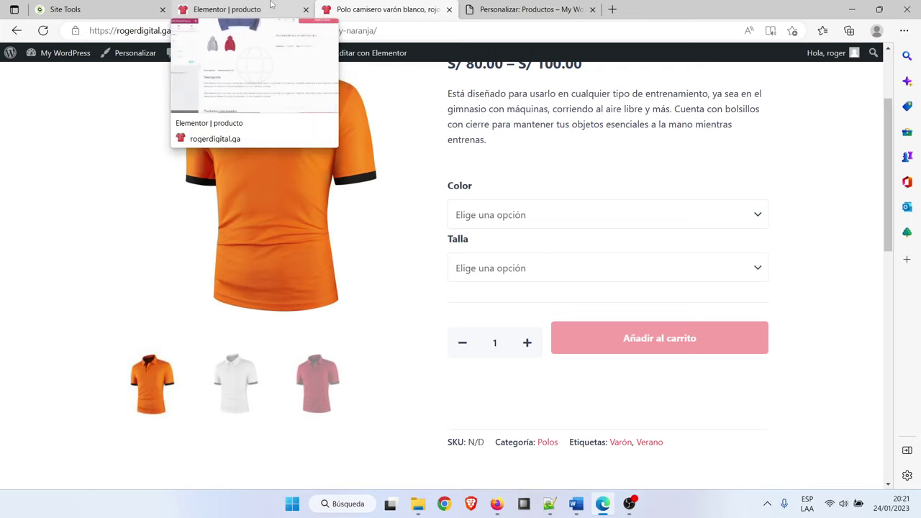
Step: Exit the Elementor editor through its main menu and return to the polo page
{"action": "left_click", "coordinate": [272, 6]}
{"action": "left_click", "coordinate": [12, 54]}
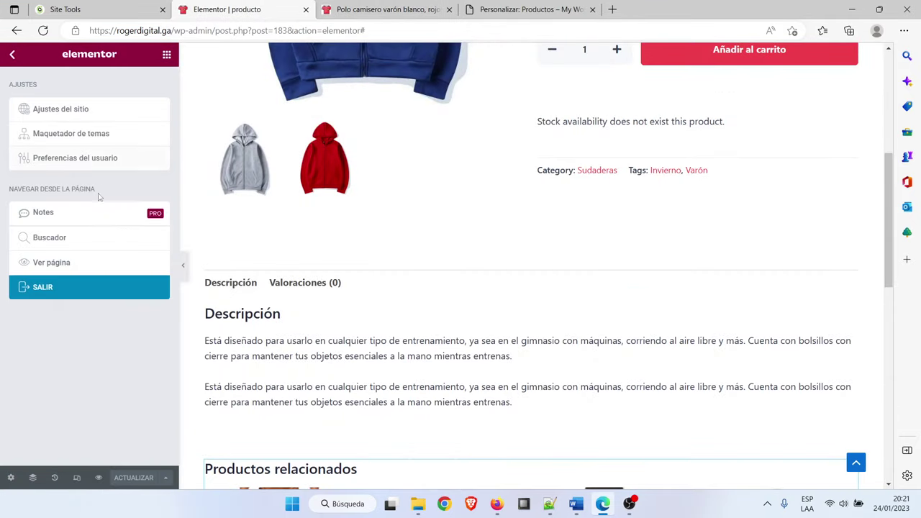
{"action": "left_click", "coordinate": [76, 285]}
{"action": "left_click", "coordinate": [341, 5]}
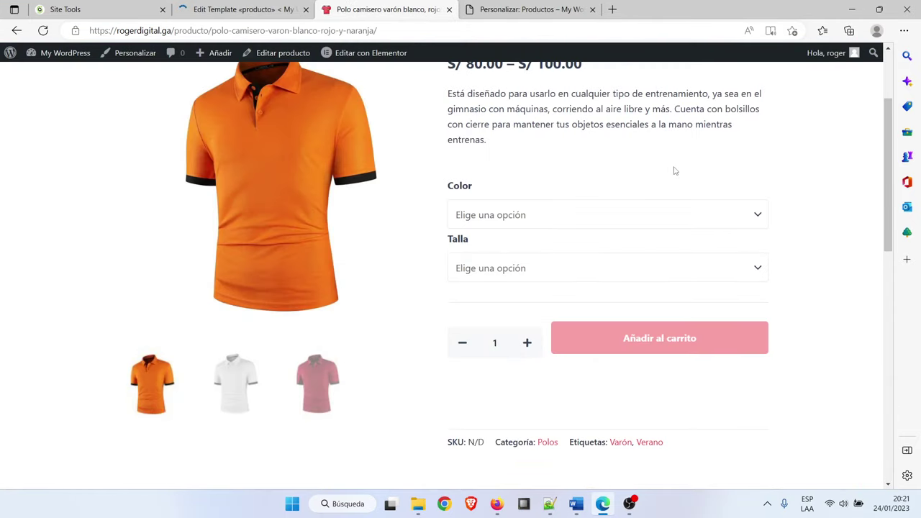
{"action": "scroll", "coordinate": [653, 213], "scroll_direction": "up", "scroll_amount": 1}
{"action": "scroll", "coordinate": [605, 225], "scroll_direction": "up", "scroll_amount": 1}
{"action": "scroll", "coordinate": [604, 224], "scroll_direction": "down", "scroll_amount": 1}
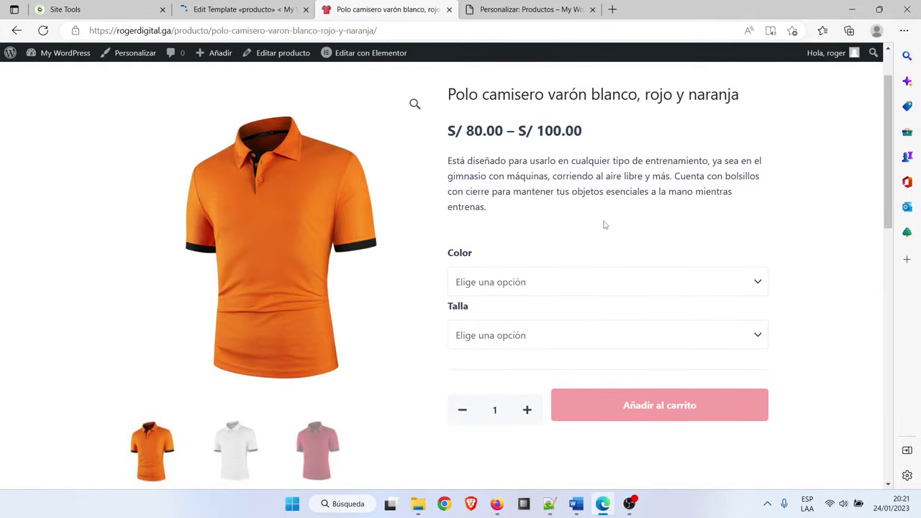
Step: Go from the Template Builder list to ShopLentor settings and show the Modules list
{"action": "left_click", "coordinate": [245, 7]}
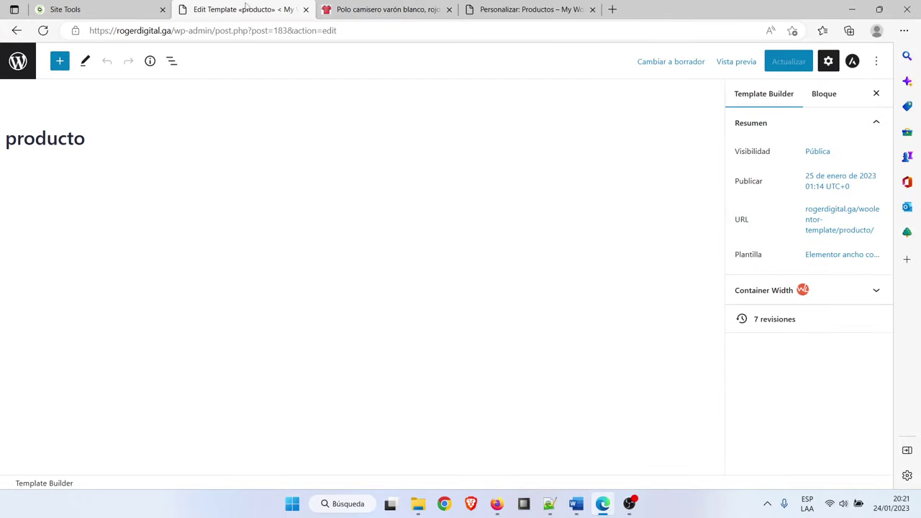
{"action": "left_click", "coordinate": [16, 62]}
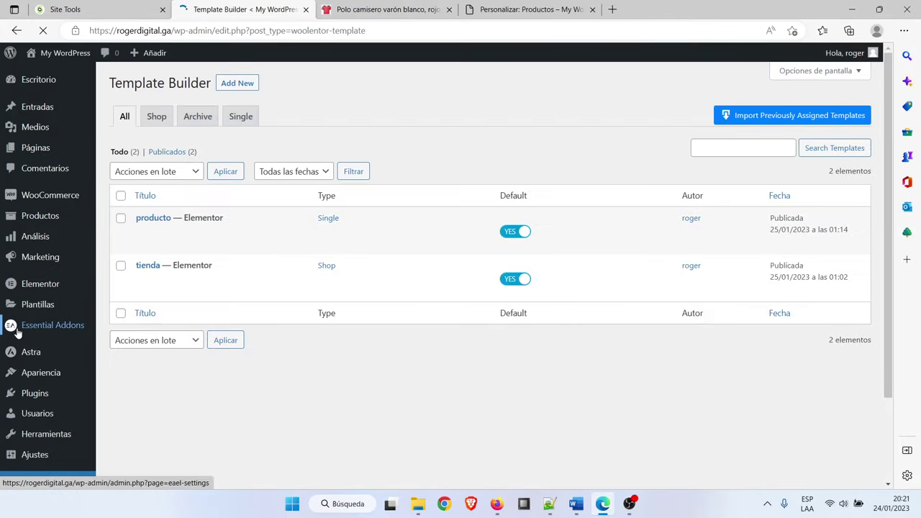
{"action": "scroll", "coordinate": [27, 339], "scroll_direction": "down", "scroll_amount": 3}
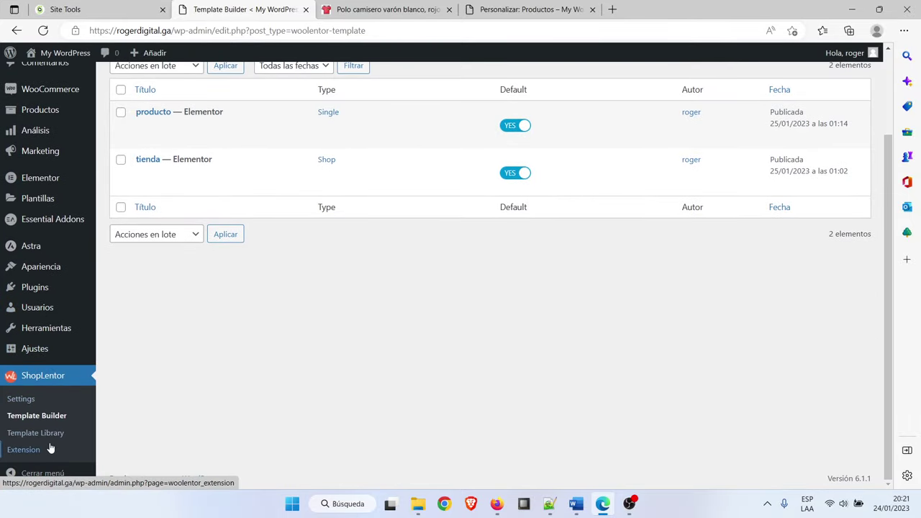
{"action": "left_click", "coordinate": [29, 401]}
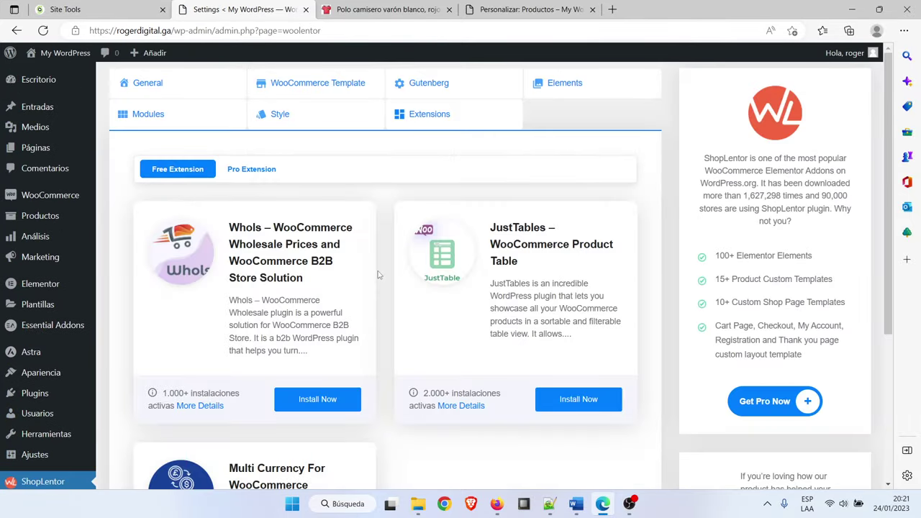
{"action": "left_click", "coordinate": [194, 119]}
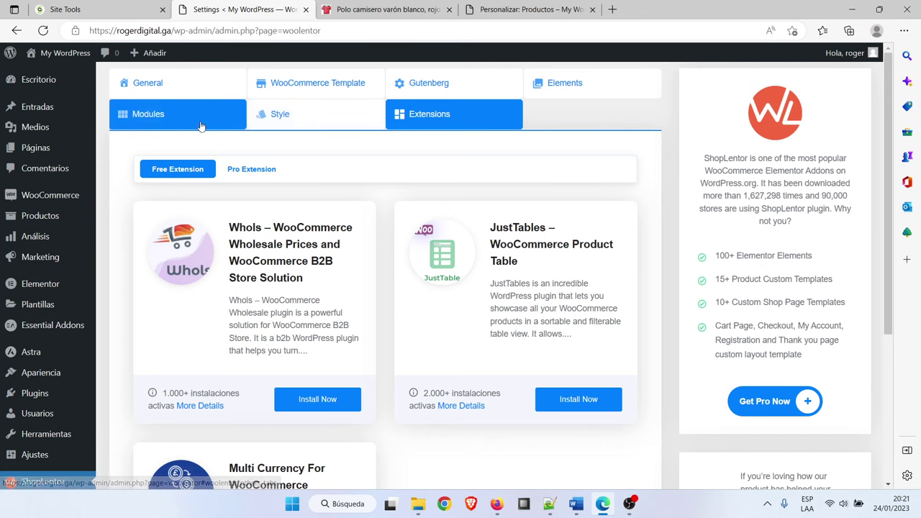
{"action": "scroll", "coordinate": [506, 275], "scroll_direction": "down", "scroll_amount": 1}
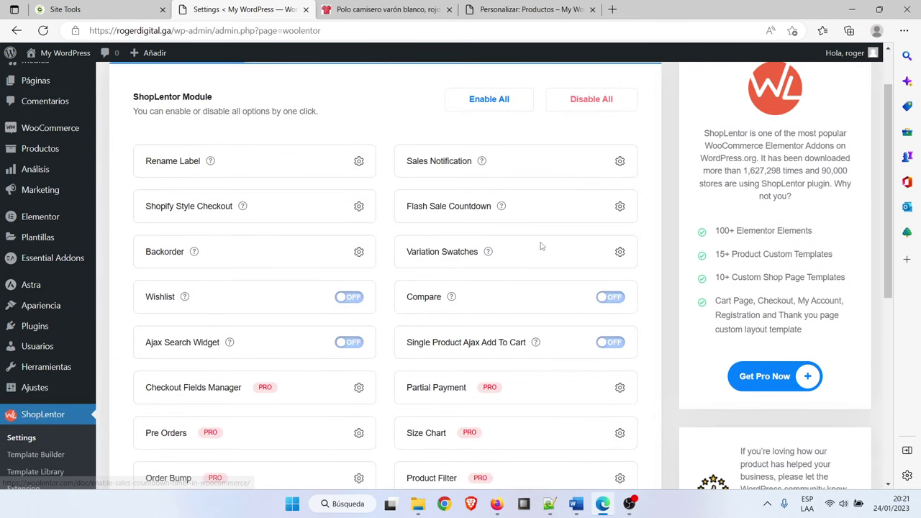
Step: Enable Variation Swatches with swatch images as tooltips and the Squared swatch shape
{"action": "left_click", "coordinate": [619, 253]}
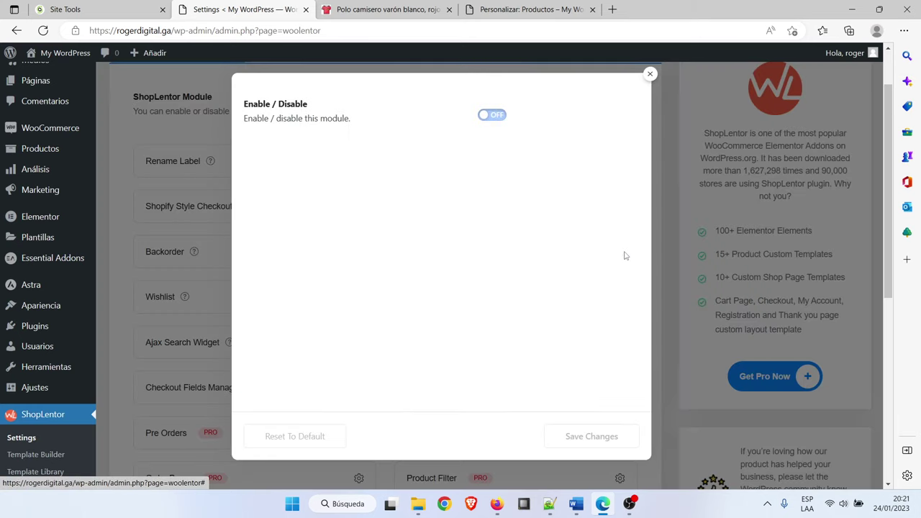
{"action": "left_click", "coordinate": [493, 115]}
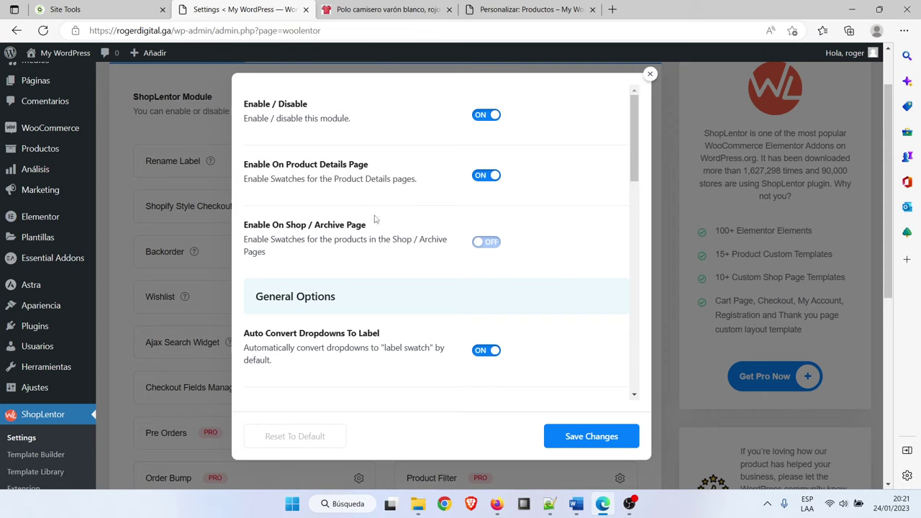
{"action": "scroll", "coordinate": [442, 325], "scroll_direction": "down", "scroll_amount": 1}
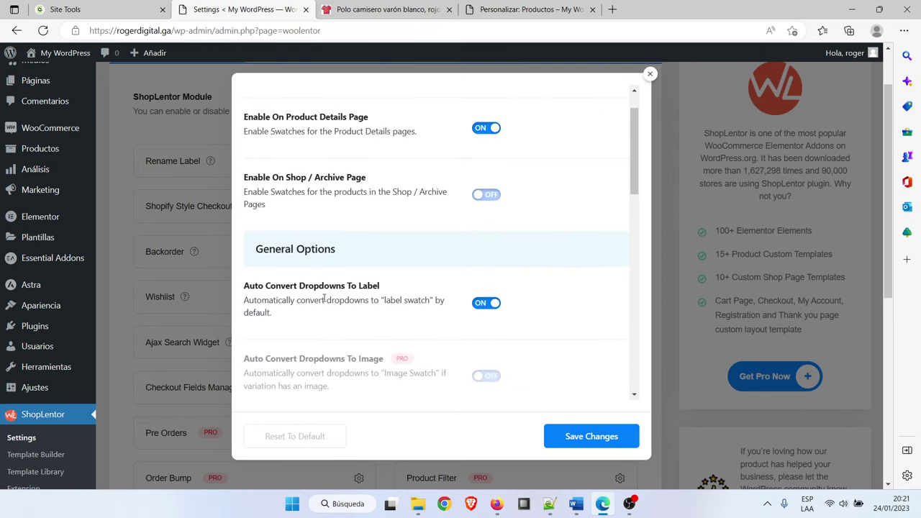
{"action": "scroll", "coordinate": [324, 297], "scroll_direction": "down", "scroll_amount": 5}
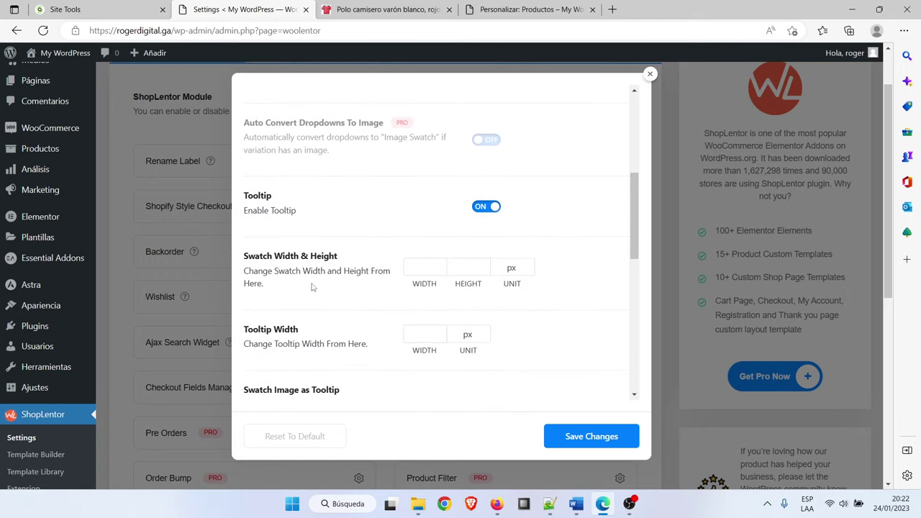
{"action": "scroll", "coordinate": [374, 269], "scroll_direction": "down", "scroll_amount": 4}
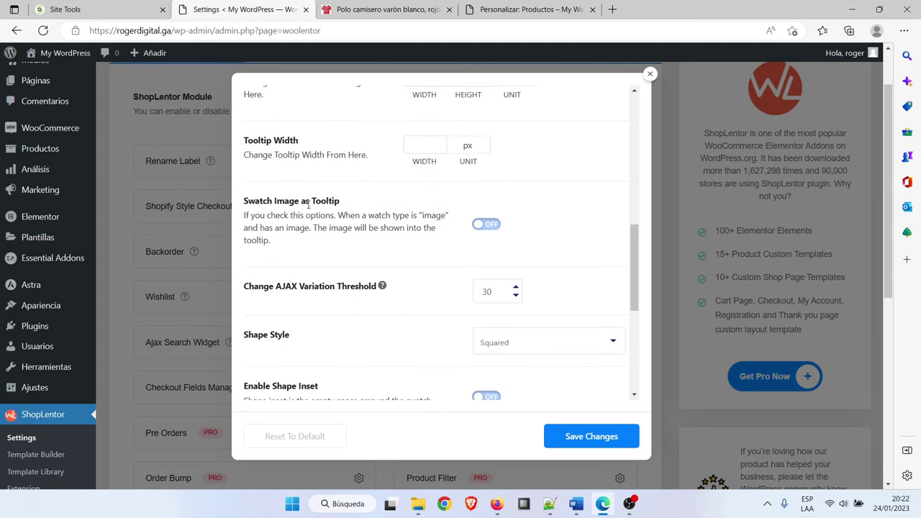
{"action": "left_click", "coordinate": [491, 224]}
{"action": "scroll", "coordinate": [440, 248], "scroll_direction": "down", "scroll_amount": 2}
{"action": "left_click", "coordinate": [535, 251]}
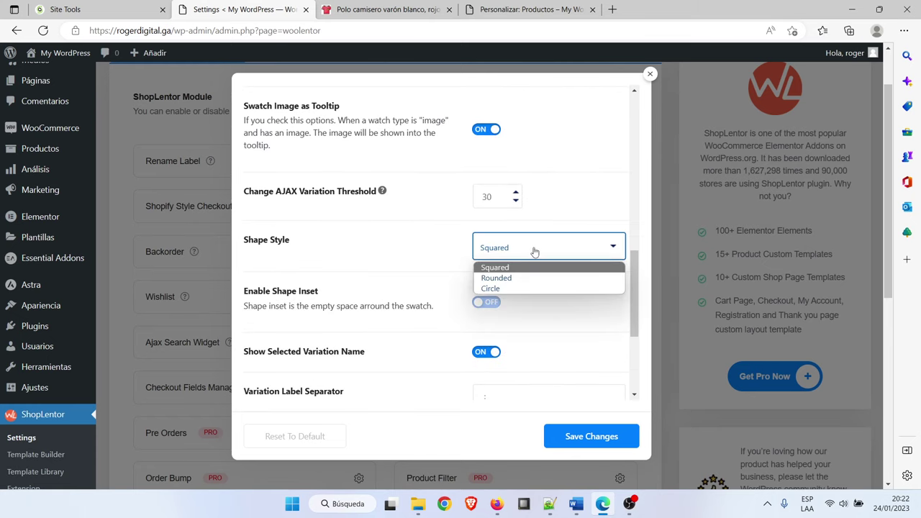
{"action": "left_click", "coordinate": [434, 256]}
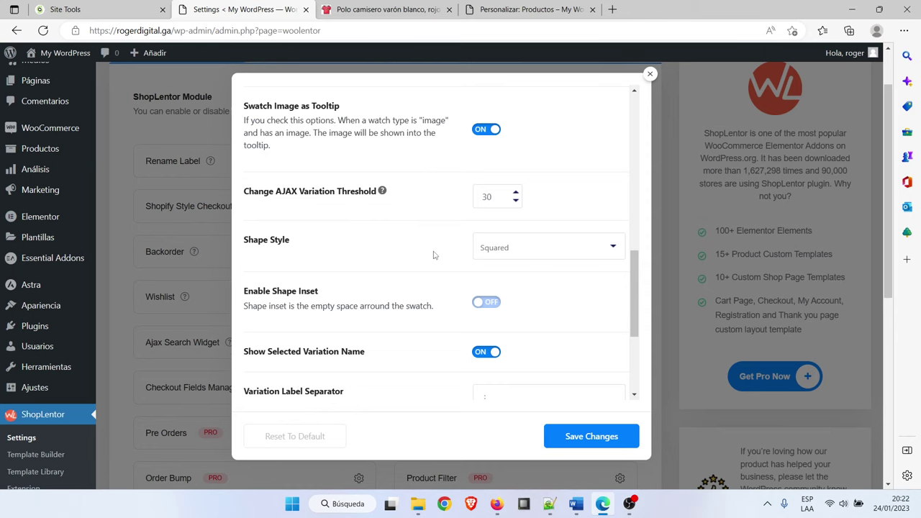
Step: Keep the label separator and Cross Sign for disabled attributes, then save the swatch settings
{"action": "scroll", "coordinate": [411, 283], "scroll_direction": "down", "scroll_amount": 1}
{"action": "scroll", "coordinate": [388, 269], "scroll_direction": "down", "scroll_amount": 1}
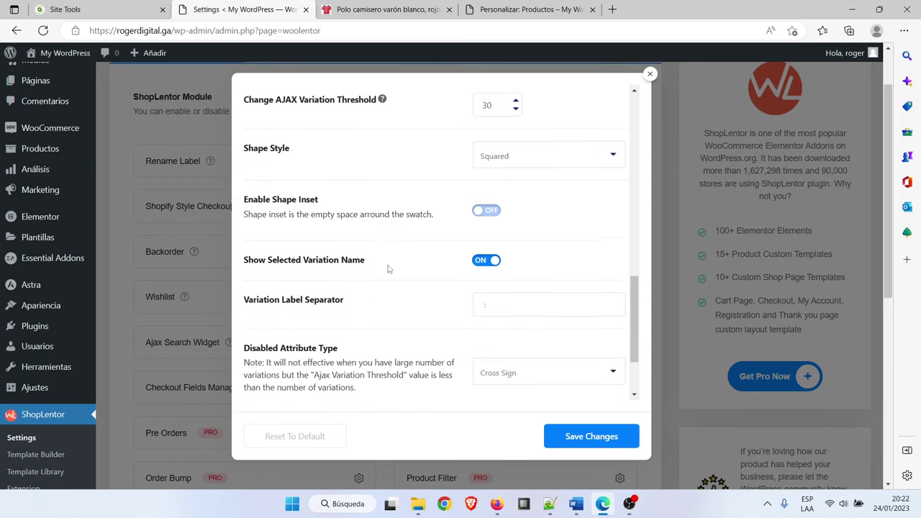
{"action": "scroll", "coordinate": [383, 268], "scroll_direction": "down", "scroll_amount": 1}
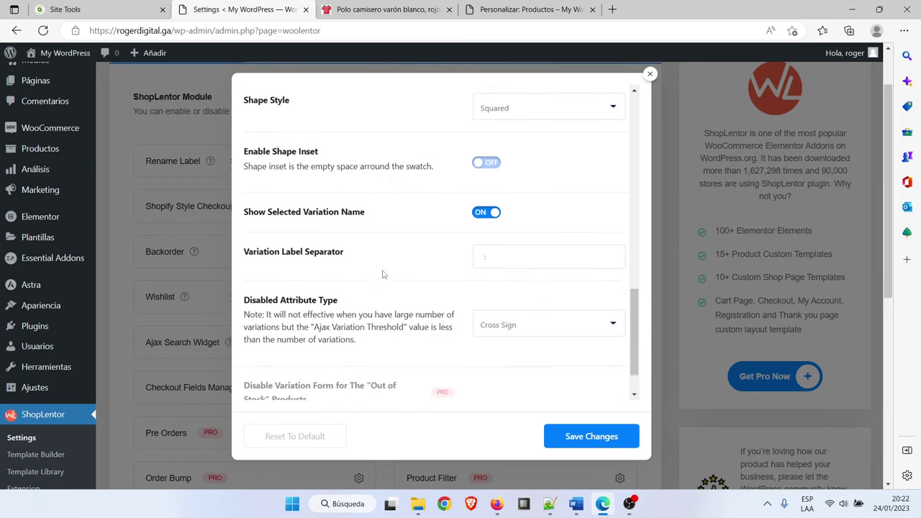
{"action": "left_click", "coordinate": [515, 260]}
{"action": "scroll", "coordinate": [421, 272], "scroll_direction": "down", "scroll_amount": 1}
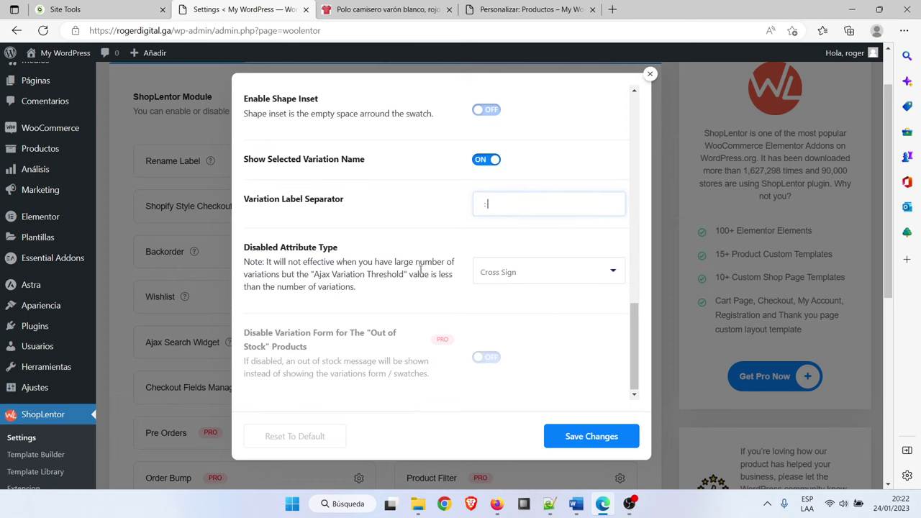
{"action": "left_click", "coordinate": [512, 275]}
{"action": "left_click", "coordinate": [468, 277]}
{"action": "scroll", "coordinate": [554, 374], "scroll_direction": "down", "scroll_amount": 3}
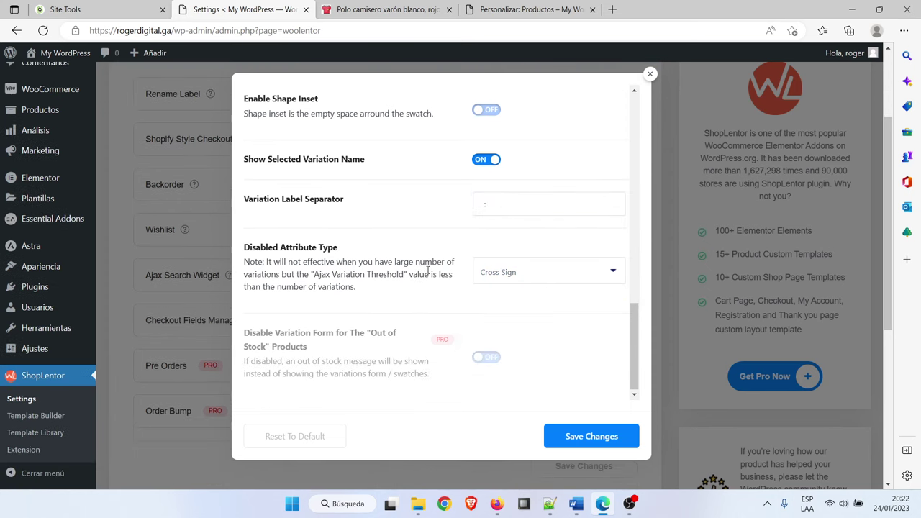
{"action": "left_click", "coordinate": [595, 436]}
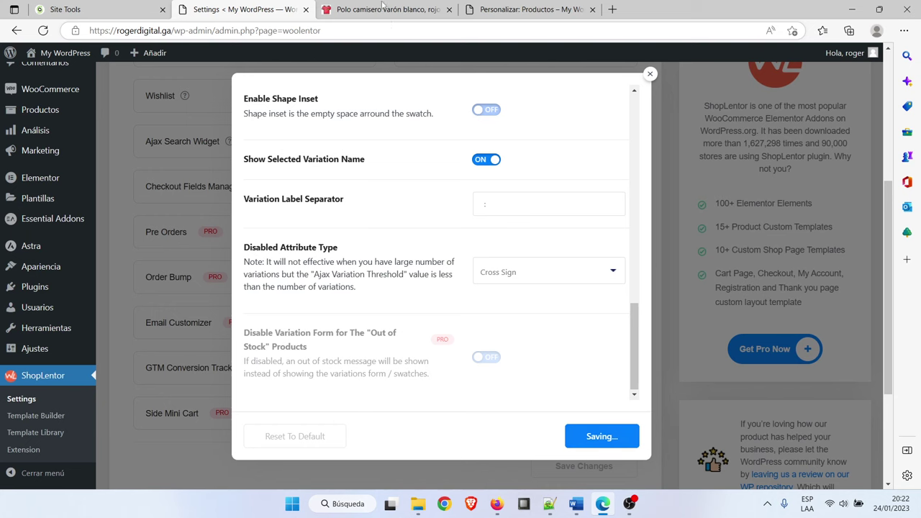
{"action": "left_click", "coordinate": [480, 5]}
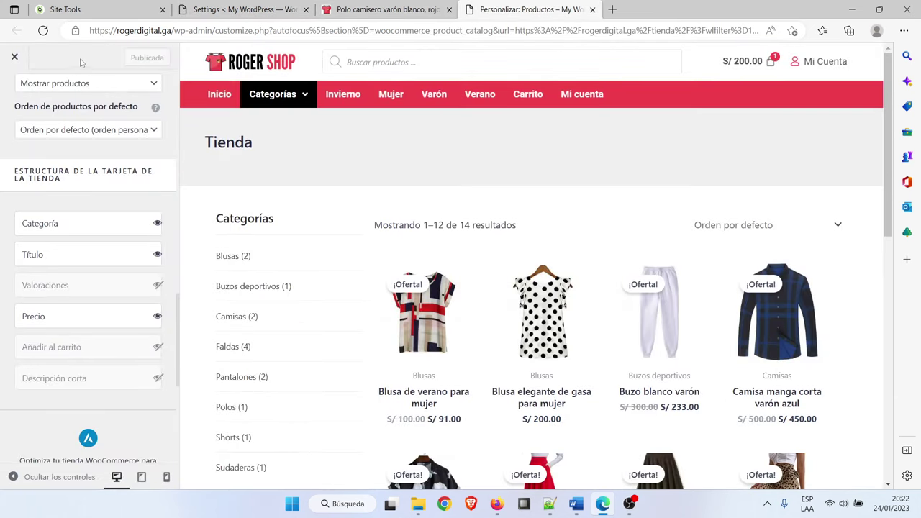
Step: Close the customizer and test the polo's Blanco, Naranja, Rojo colour and M, S, L size swatches
{"action": "left_click", "coordinate": [381, 10]}
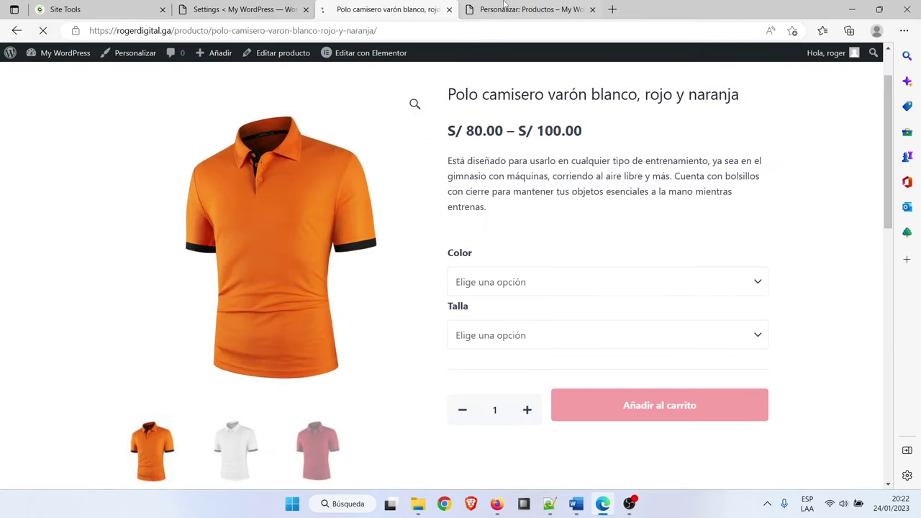
{"action": "left_click", "coordinate": [504, 8]}
{"action": "left_click", "coordinate": [592, 10]}
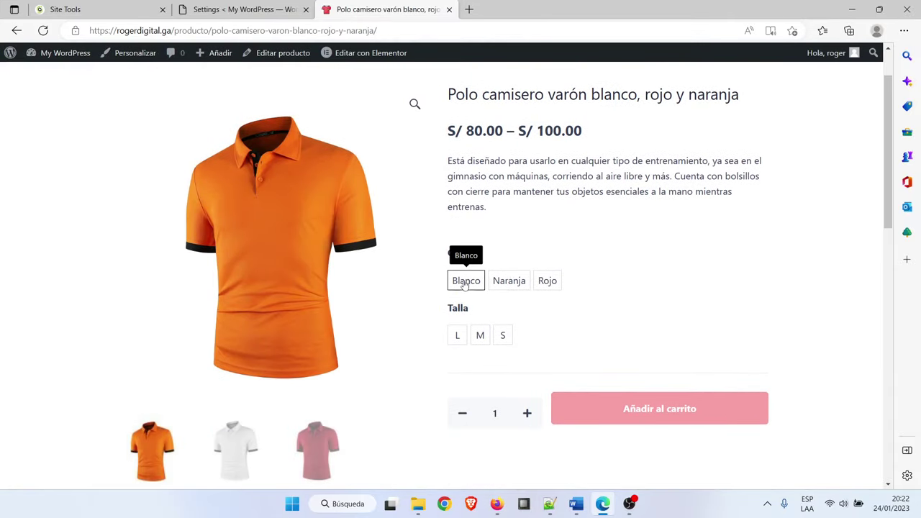
{"action": "left_click", "coordinate": [465, 284]}
{"action": "left_click", "coordinate": [480, 335]}
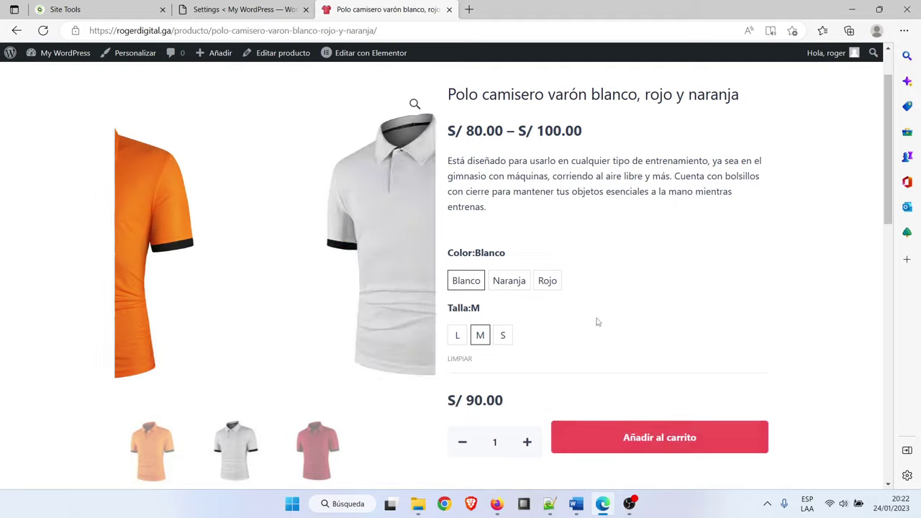
{"action": "left_click", "coordinate": [519, 282]}
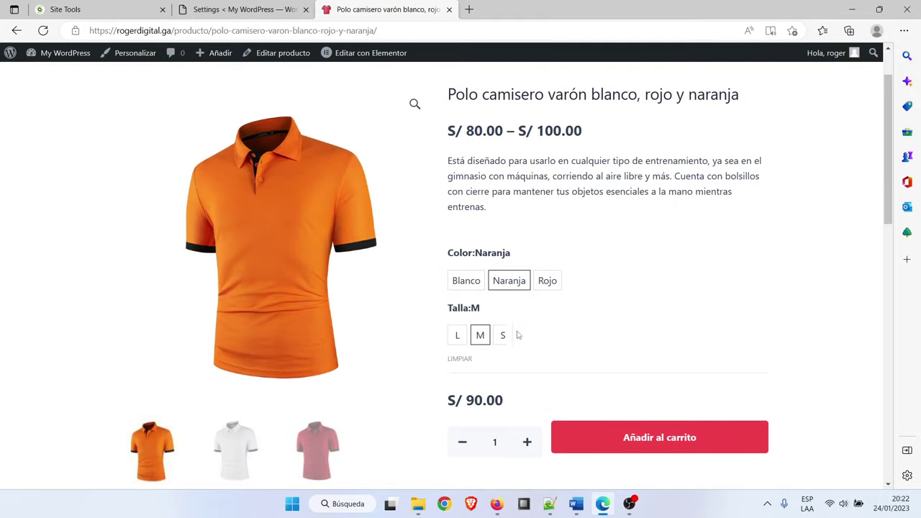
{"action": "left_click", "coordinate": [502, 335]}
{"action": "left_click", "coordinate": [547, 281]}
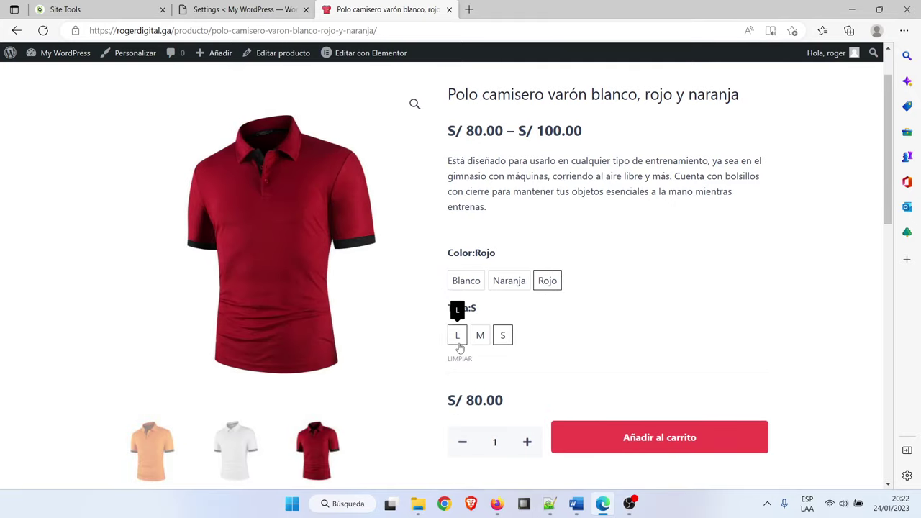
{"action": "left_click", "coordinate": [457, 338]}
Step: Retry Blanco with sizes S, M and L, then settle on Naranja in size L
{"action": "scroll", "coordinate": [621, 316], "scroll_direction": "down", "scroll_amount": 2}
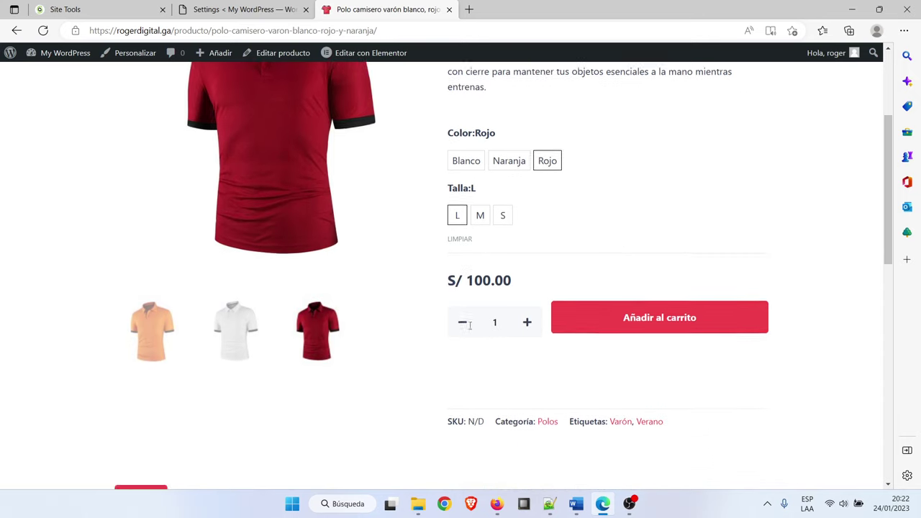
{"action": "scroll", "coordinate": [526, 322], "scroll_direction": "up", "scroll_amount": 1}
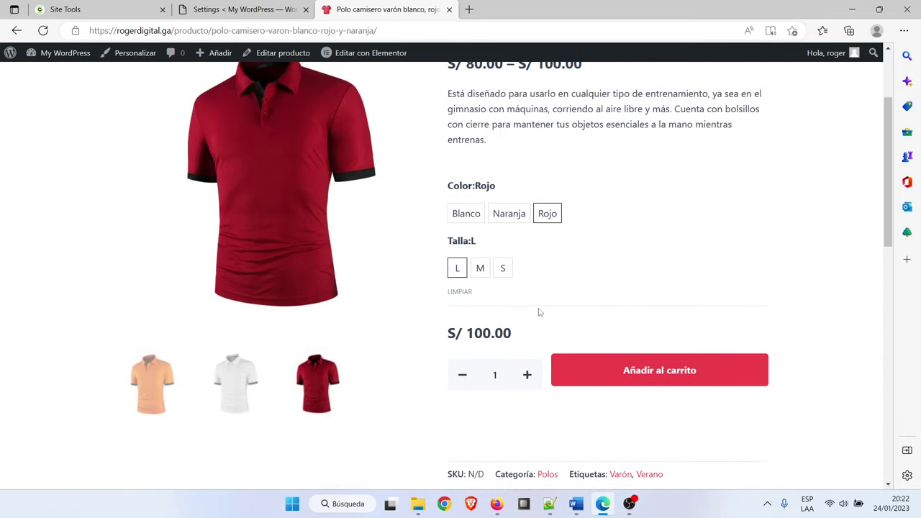
{"action": "left_click", "coordinate": [464, 214]}
{"action": "left_click", "coordinate": [502, 268]}
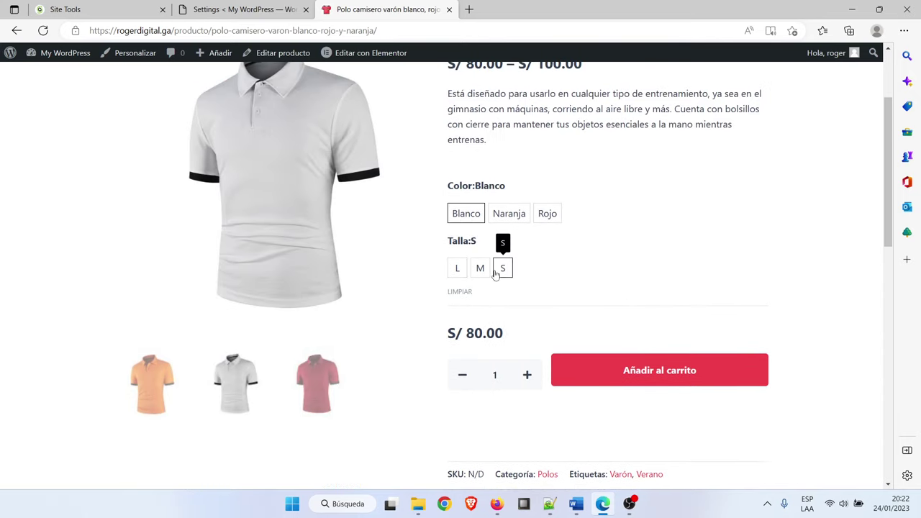
{"action": "left_click", "coordinate": [480, 267]}
{"action": "left_click", "coordinate": [457, 268]}
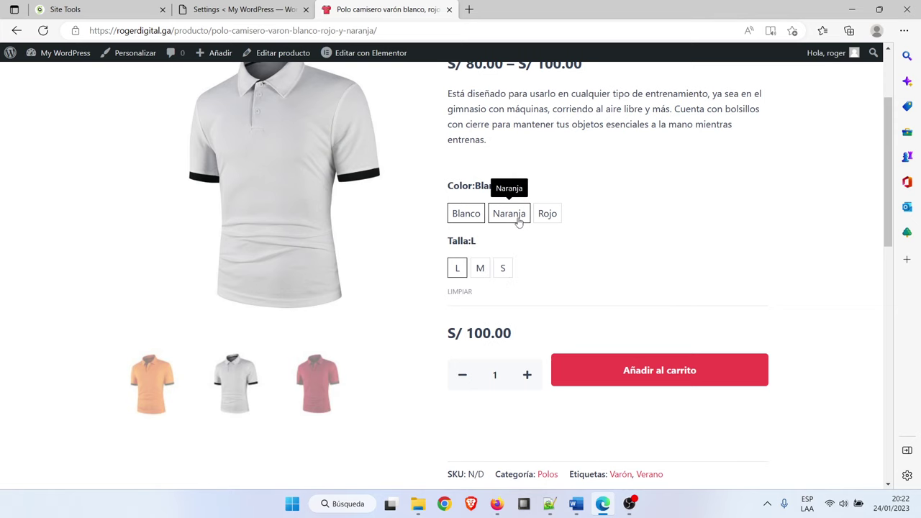
{"action": "left_click", "coordinate": [509, 213]}
{"action": "scroll", "coordinate": [601, 253], "scroll_direction": "down", "scroll_amount": 1}
{"action": "scroll", "coordinate": [601, 253], "scroll_direction": "down", "scroll_amount": 1}
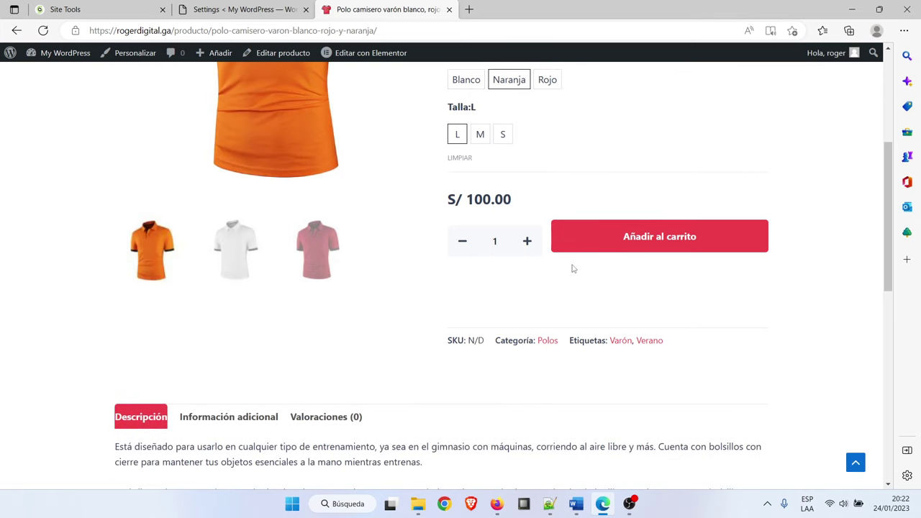
{"action": "scroll", "coordinate": [573, 268], "scroll_direction": "up", "scroll_amount": 2}
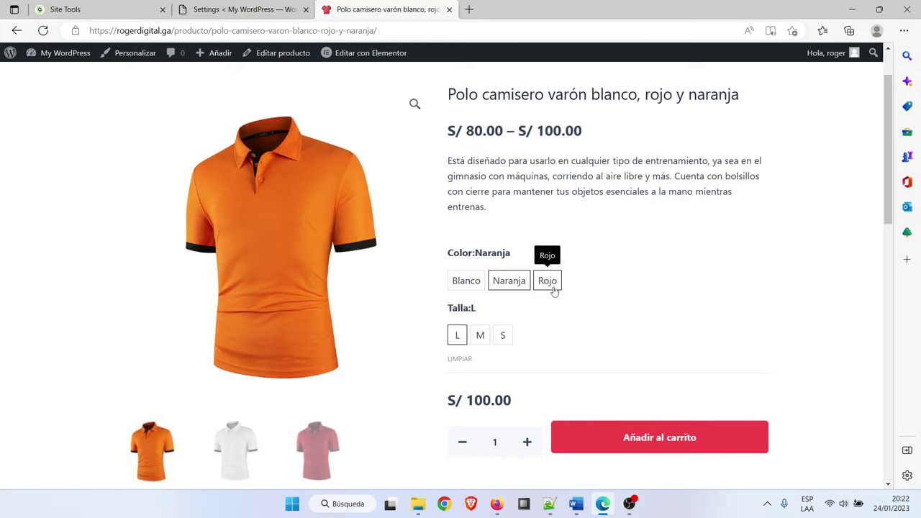
{"action": "scroll", "coordinate": [650, 312], "scroll_direction": "up", "scroll_amount": 2}
{"action": "scroll", "coordinate": [649, 313], "scroll_direction": "down", "scroll_amount": 8}
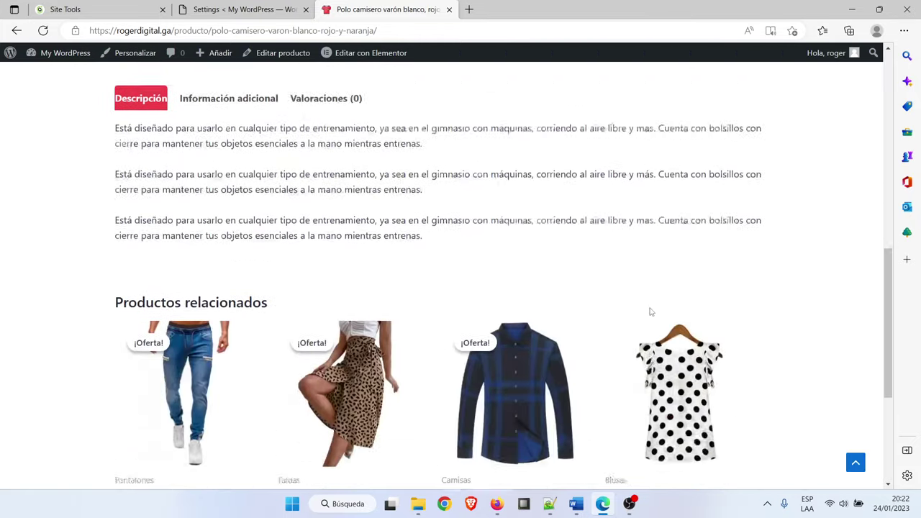
{"action": "scroll", "coordinate": [651, 305], "scroll_direction": "up", "scroll_amount": 6}
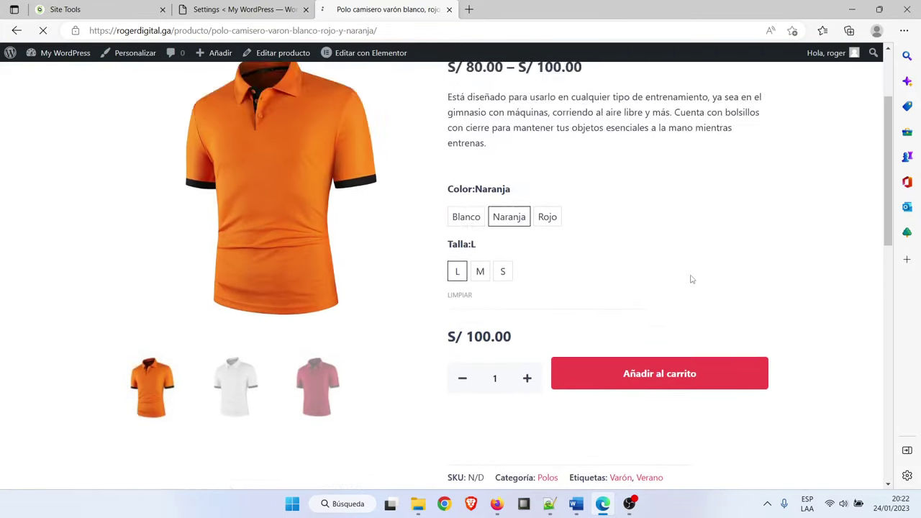
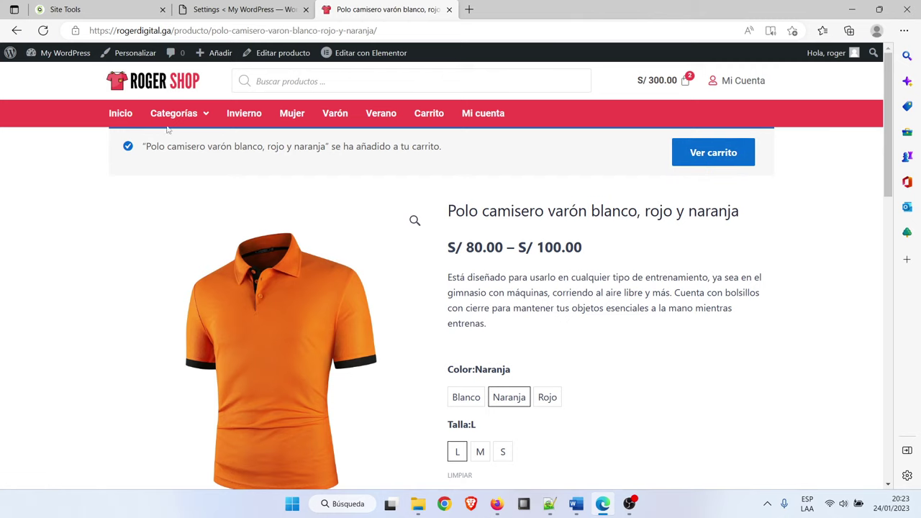
Step: Open the Customizer in a new tab and go to Global > Colores
{"action": "right_click", "coordinate": [147, 56]}
{"action": "left_click", "coordinate": [189, 64]}
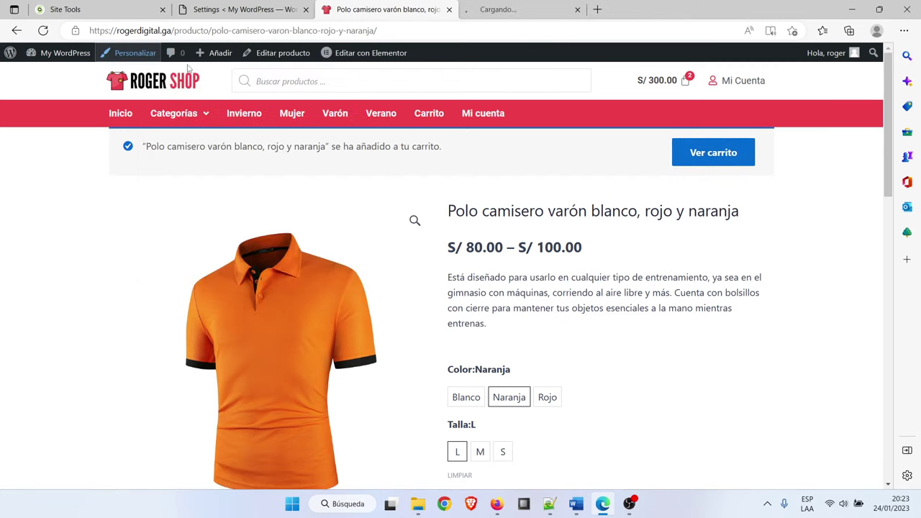
{"action": "left_click", "coordinate": [515, 8]}
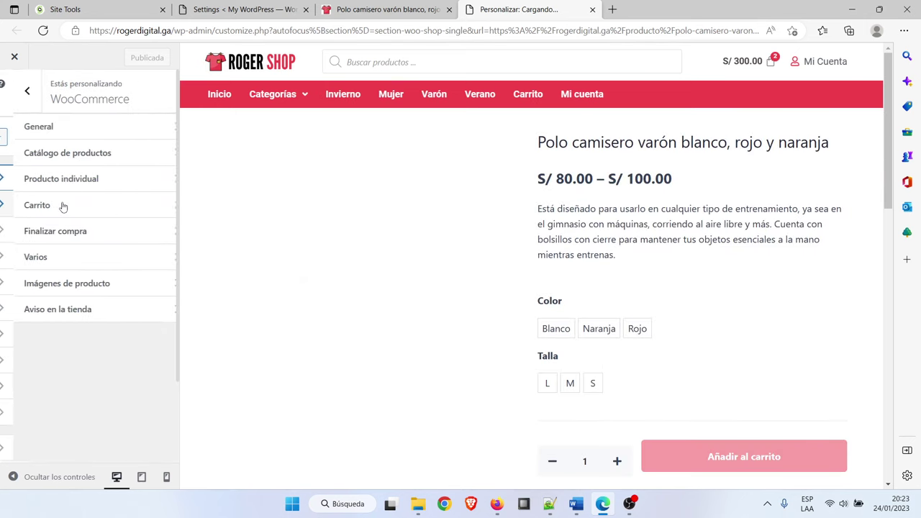
{"action": "left_click", "coordinate": [10, 87]}
{"action": "left_click", "coordinate": [10, 89]}
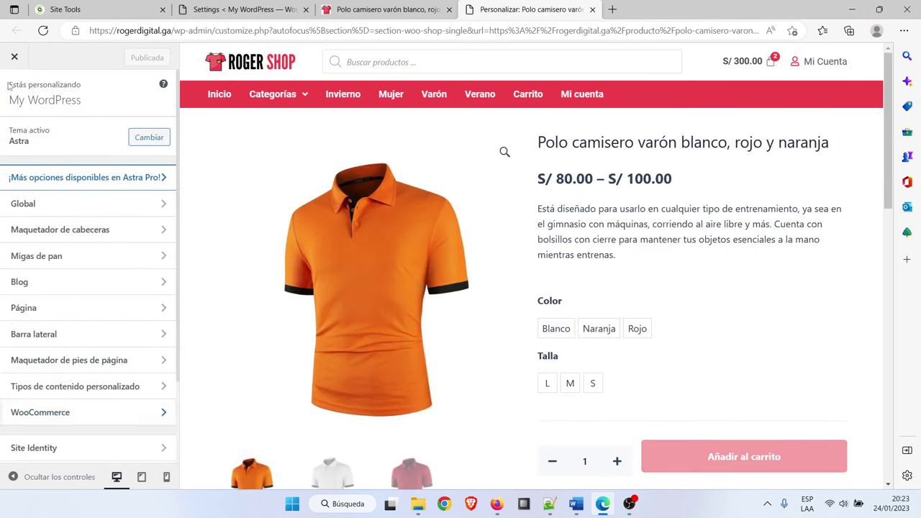
{"action": "left_click", "coordinate": [46, 207]}
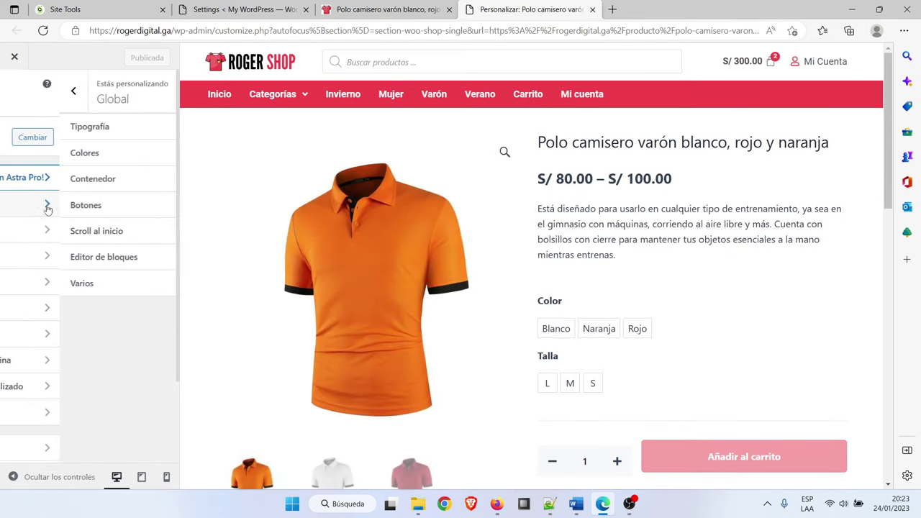
{"action": "left_click", "coordinate": [84, 152]}
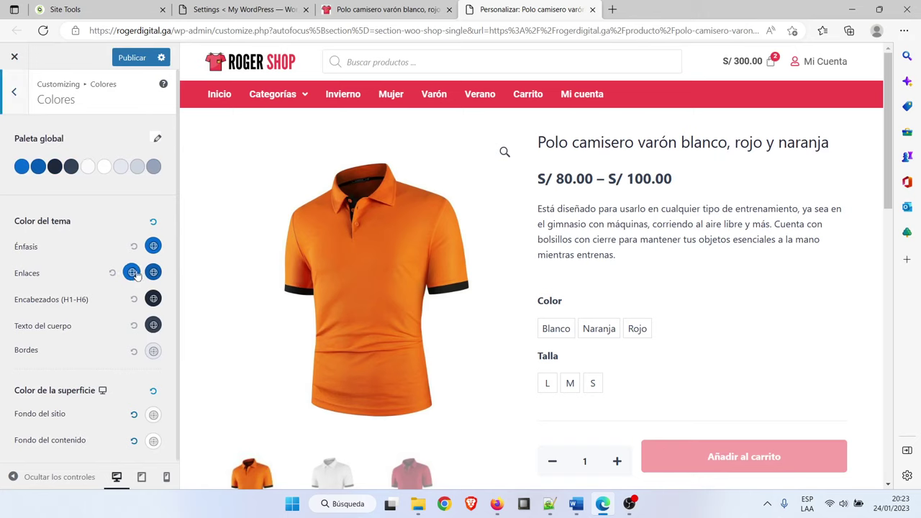
Step: Set the link colour to yellow and the link hover colour to orange-red, then publish
{"action": "left_click", "coordinate": [131, 272]}
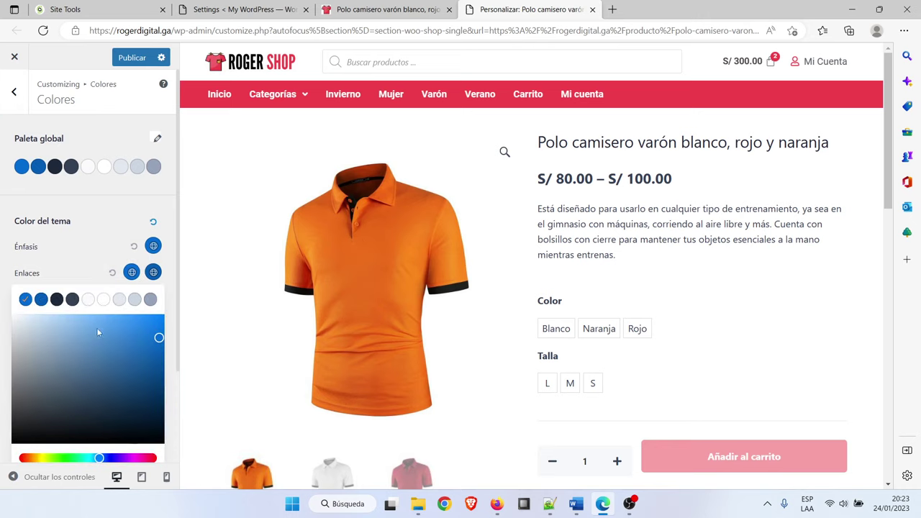
{"action": "scroll", "coordinate": [108, 389], "scroll_direction": "down", "scroll_amount": 1}
{"action": "left_click", "coordinate": [40, 399]}
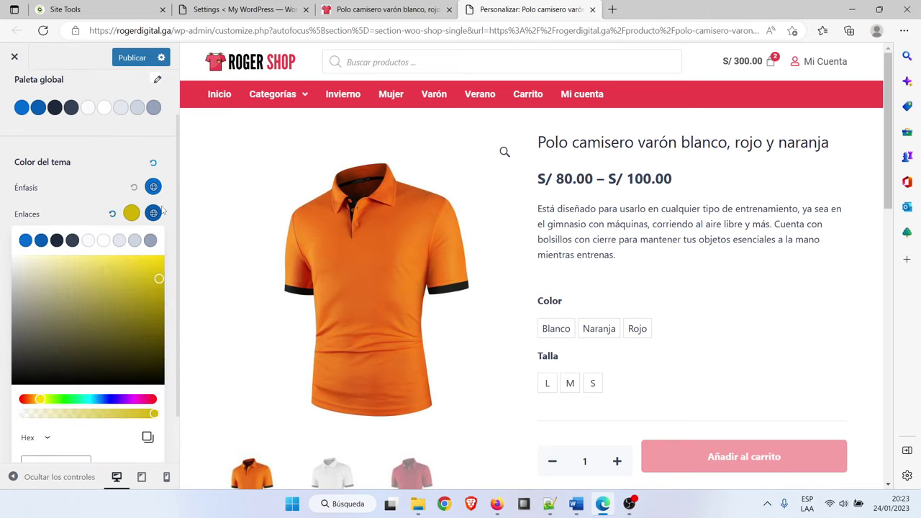
{"action": "left_click", "coordinate": [41, 240]}
{"action": "left_click", "coordinate": [30, 400]}
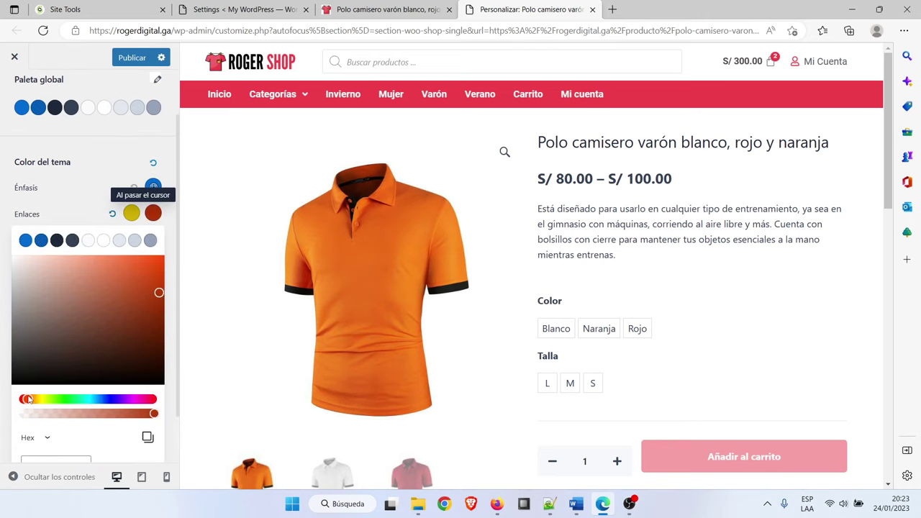
{"action": "left_click", "coordinate": [135, 260]}
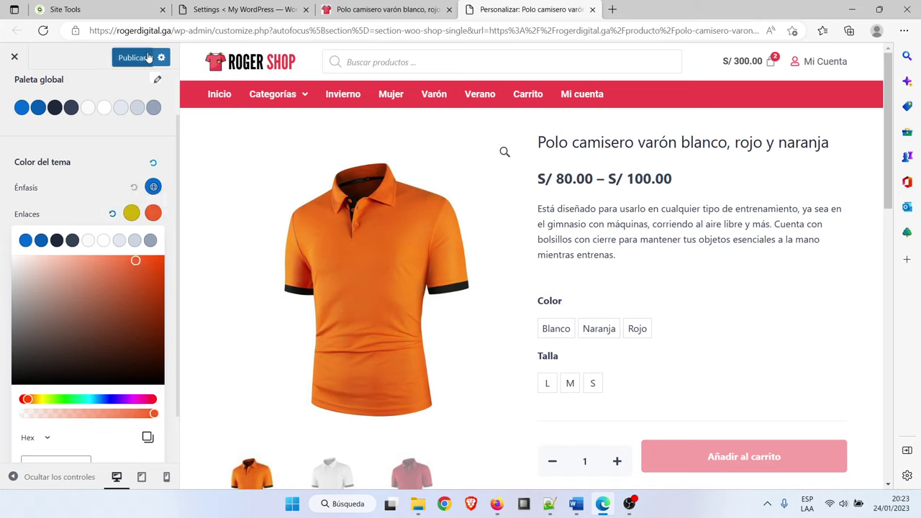
{"action": "left_click", "coordinate": [132, 58]}
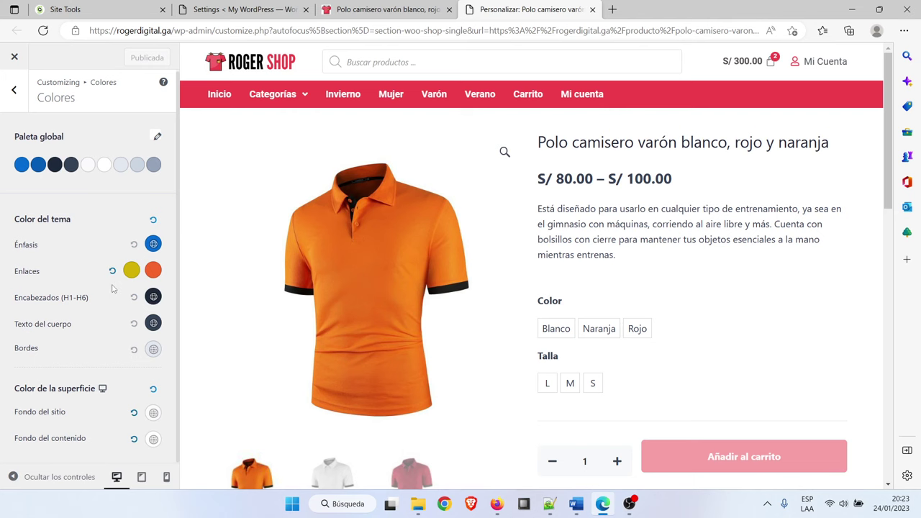
Step: Reload the product page to see the new link colours
{"action": "left_click", "coordinate": [382, 10]}
{"action": "left_click", "coordinate": [43, 30]}
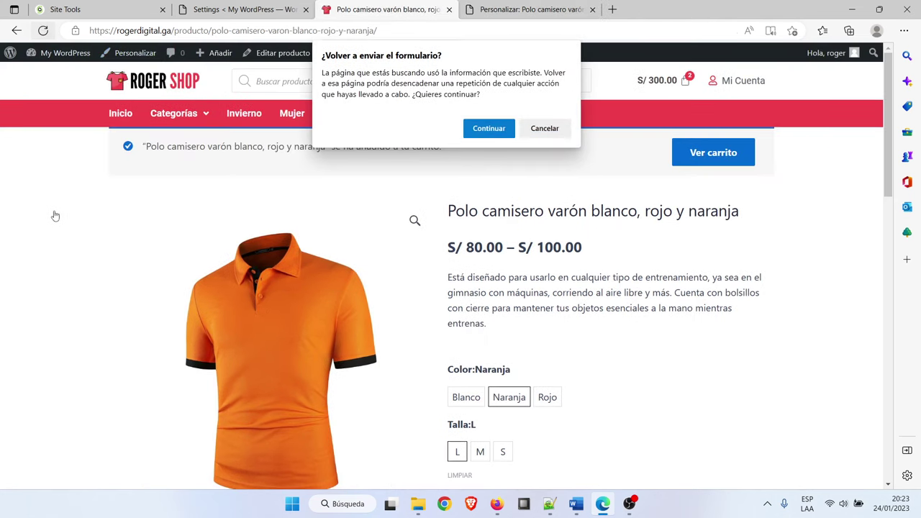
{"action": "left_click", "coordinate": [476, 128]}
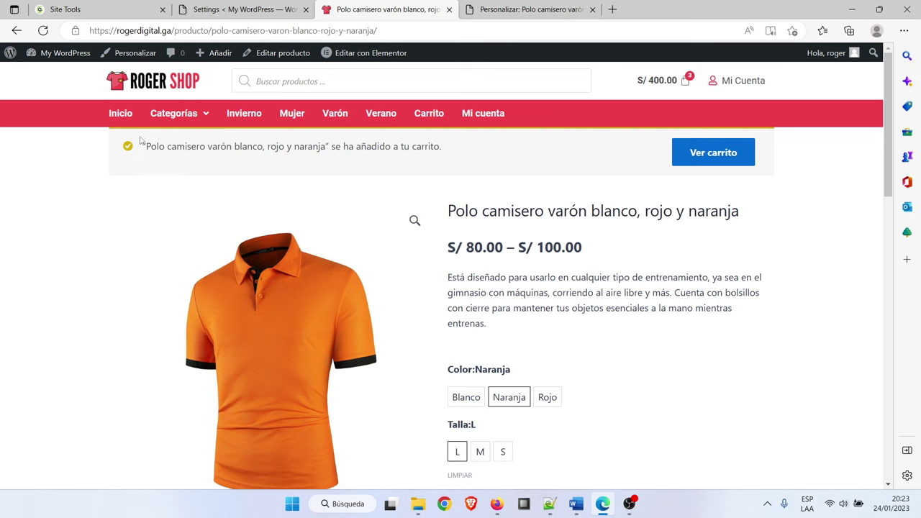
Step: Flip between the Customizer and the product page to compare the link colours
{"action": "left_click", "coordinate": [495, 9]}
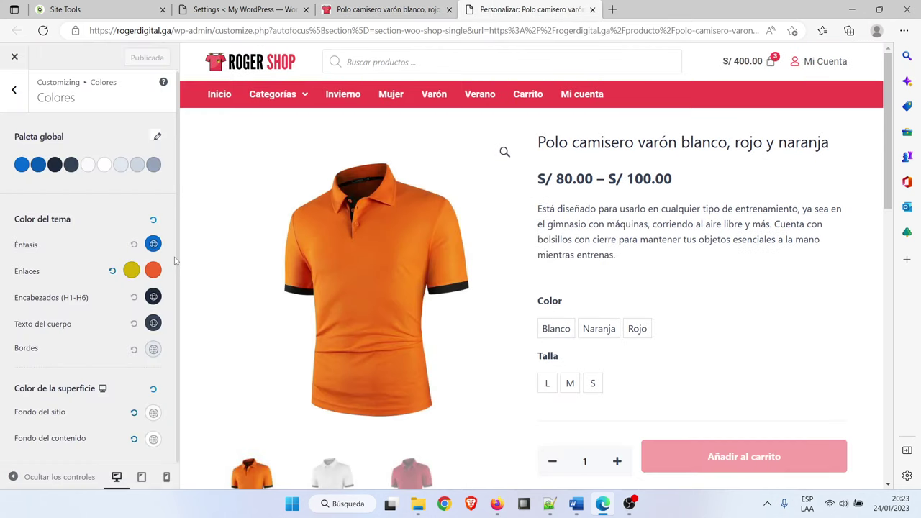
{"action": "left_click", "coordinate": [414, 9]}
{"action": "left_click", "coordinate": [500, 7]}
{"action": "left_click", "coordinate": [441, 5]}
{"action": "left_click", "coordinate": [525, 8]}
Step: Replace the link colour hex value with F1404B and publish
{"action": "left_click", "coordinate": [133, 271]}
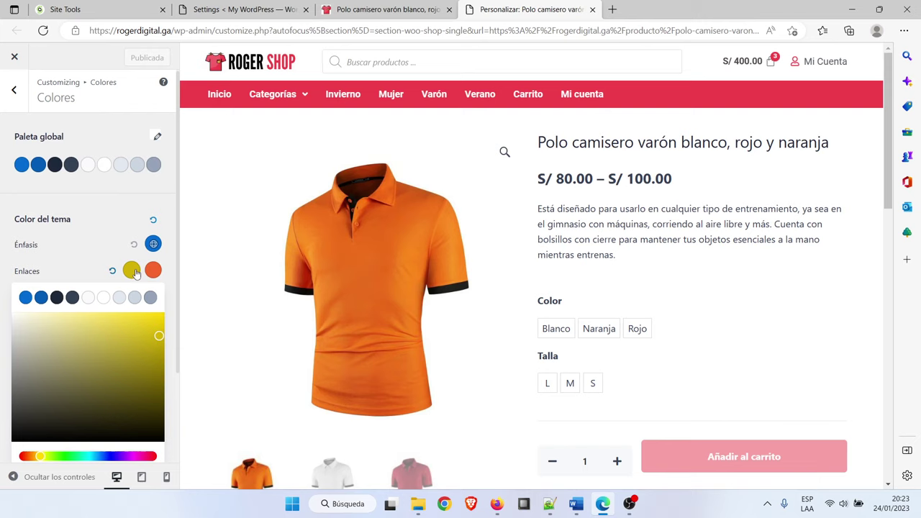
{"action": "scroll", "coordinate": [126, 293], "scroll_direction": "down", "scroll_amount": 3}
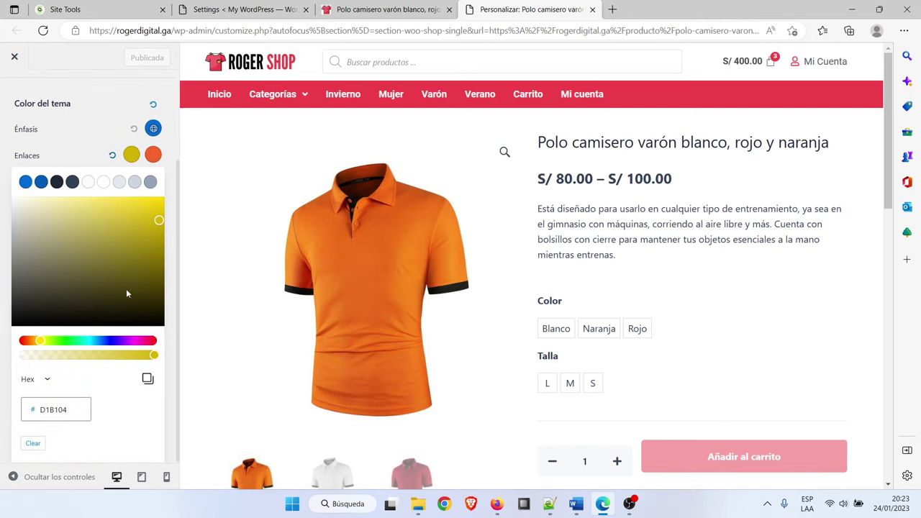
{"action": "left_click", "coordinate": [65, 410]}
{"action": "key", "text": "ctrl+a"}
{"action": "type", "text": "F1404B"}
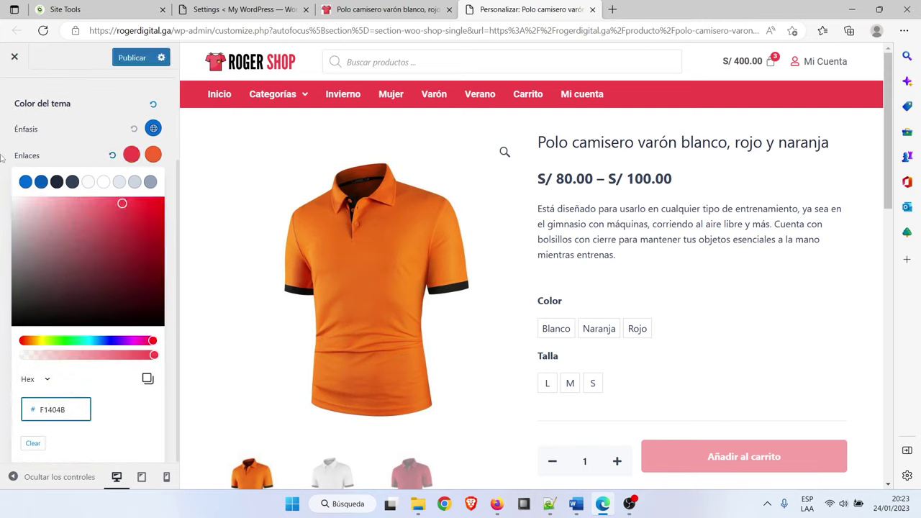
{"action": "left_click", "coordinate": [2, 158]}
{"action": "left_click", "coordinate": [130, 57]}
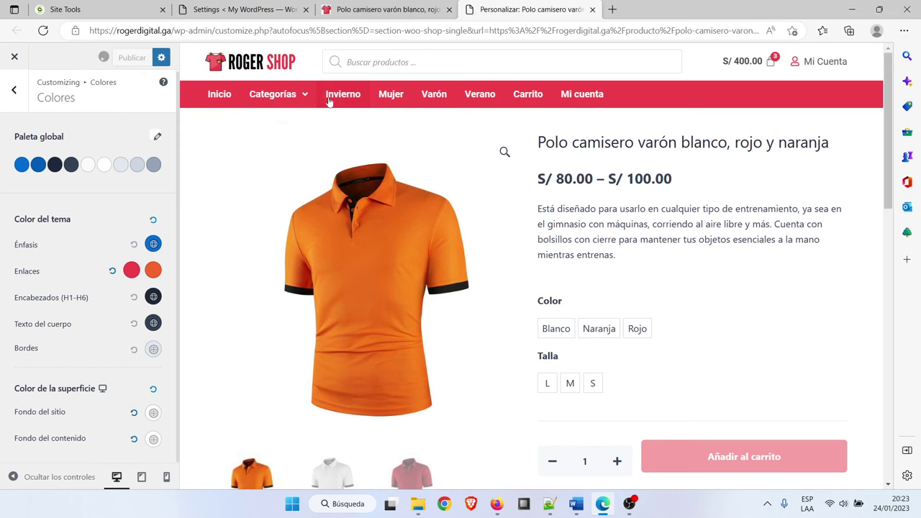
Step: Reload the product page to check the red link colour
{"action": "left_click", "coordinate": [396, 8]}
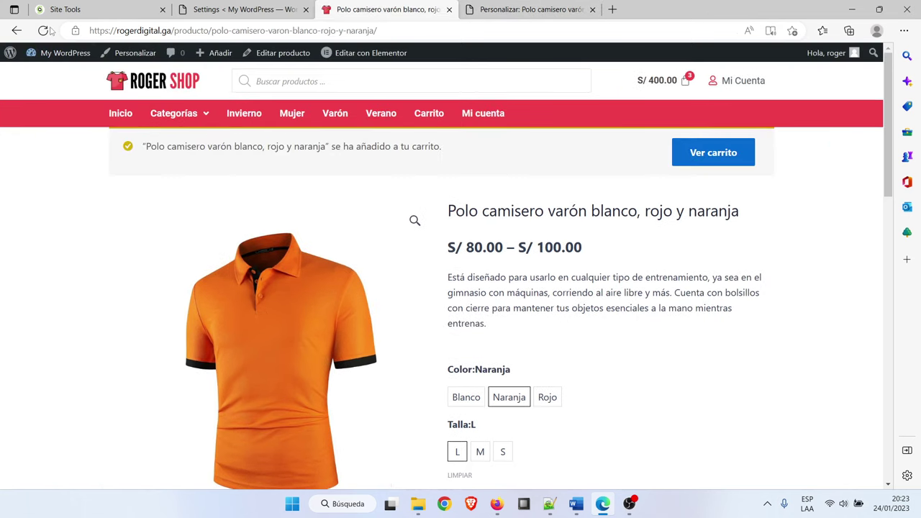
{"action": "left_click", "coordinate": [44, 30]}
{"action": "left_click", "coordinate": [485, 128]}
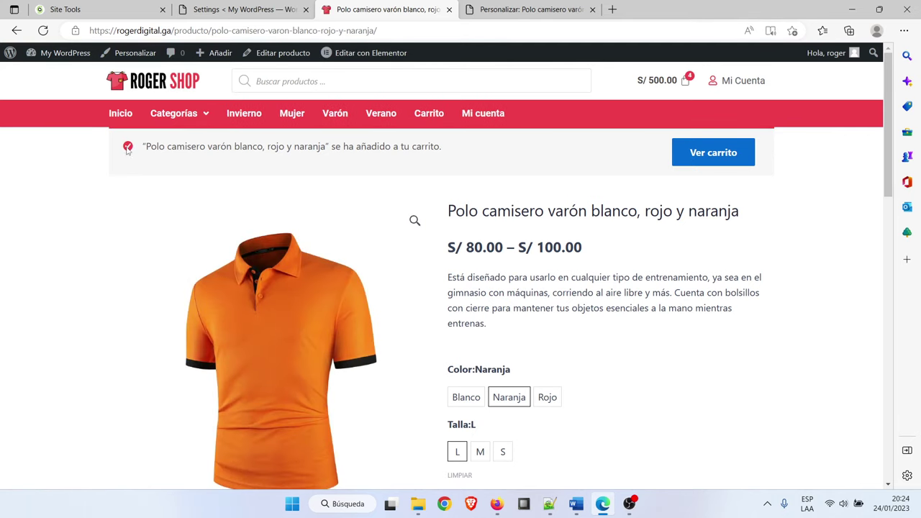
Step: Set the link hover colour to yellow and the accent (Énfasis) colour to bright green, then publish
{"action": "left_click", "coordinate": [529, 8]}
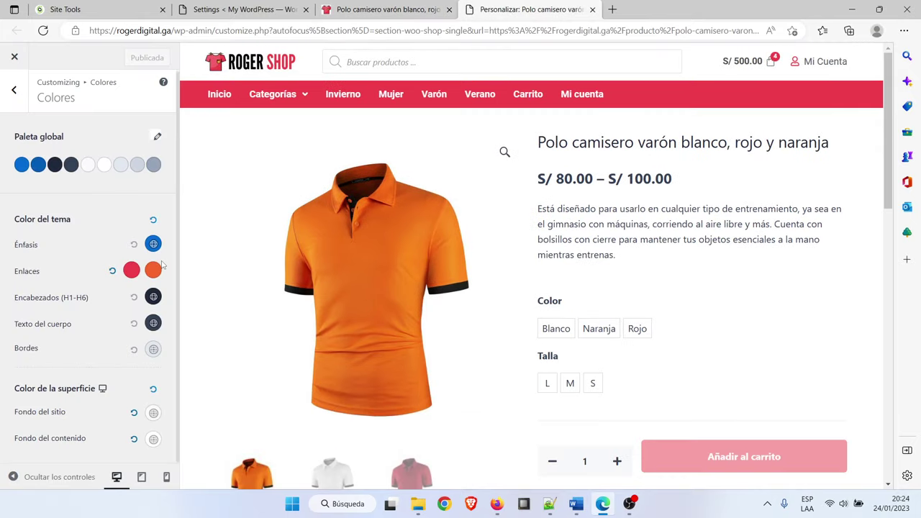
{"action": "left_click", "coordinate": [152, 271]}
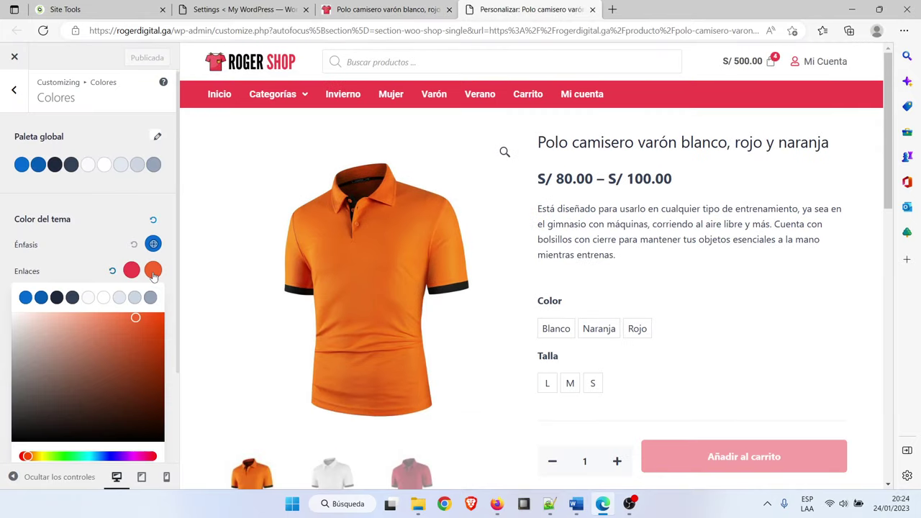
{"action": "left_click", "coordinate": [45, 455]}
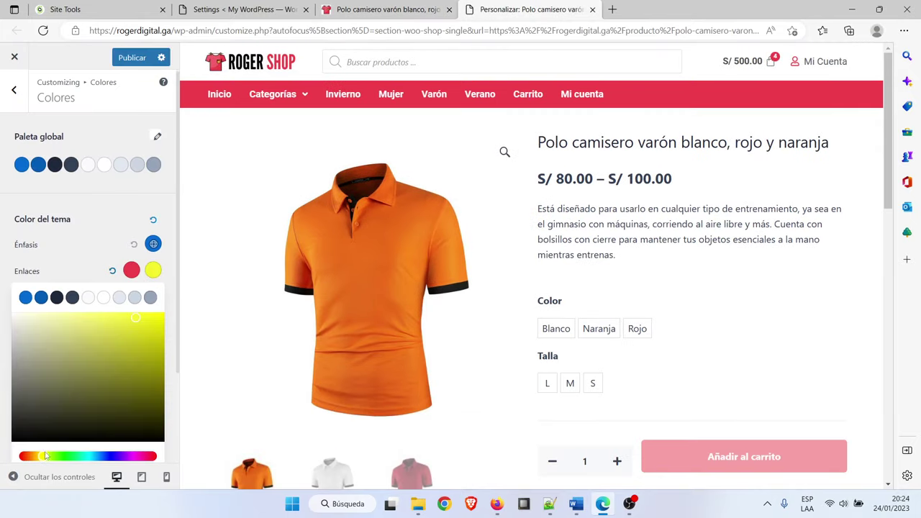
{"action": "left_click", "coordinate": [1, 254]}
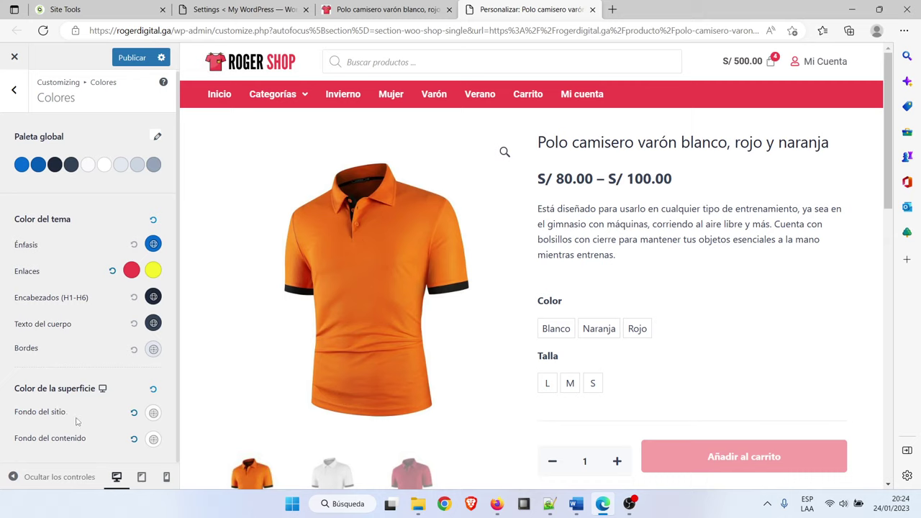
{"action": "left_click", "coordinate": [153, 243]}
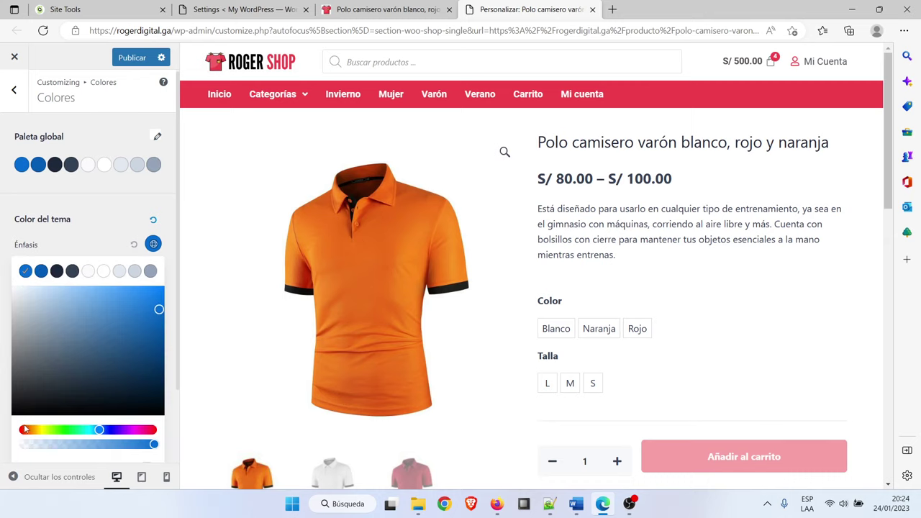
{"action": "left_click", "coordinate": [75, 430]}
{"action": "left_click", "coordinate": [145, 296]}
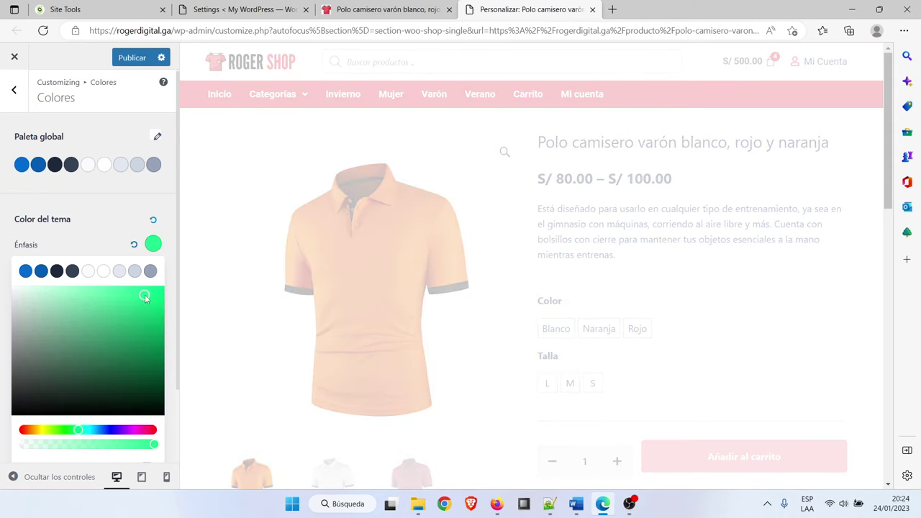
{"action": "left_click", "coordinate": [130, 57]}
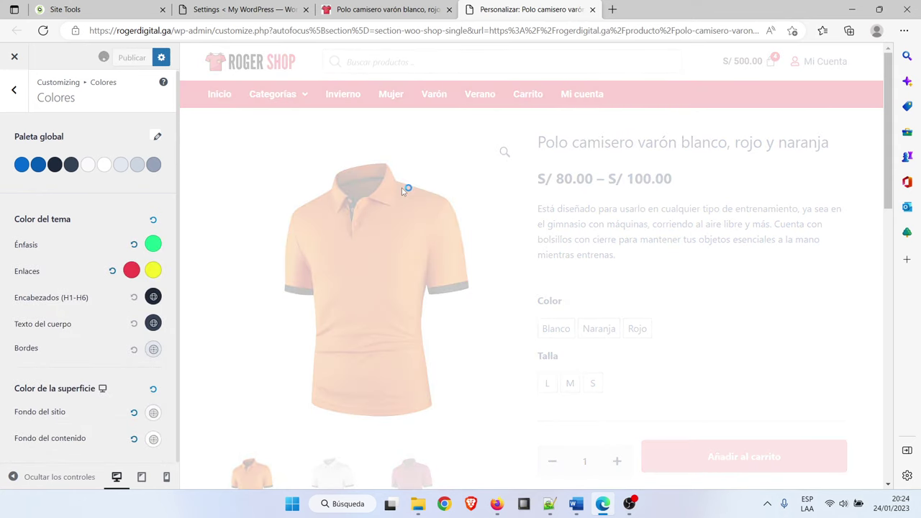
Step: Reload the product page to see the green cart button, then return to the Customizer
{"action": "left_click", "coordinate": [388, 8]}
{"action": "left_click", "coordinate": [43, 30]}
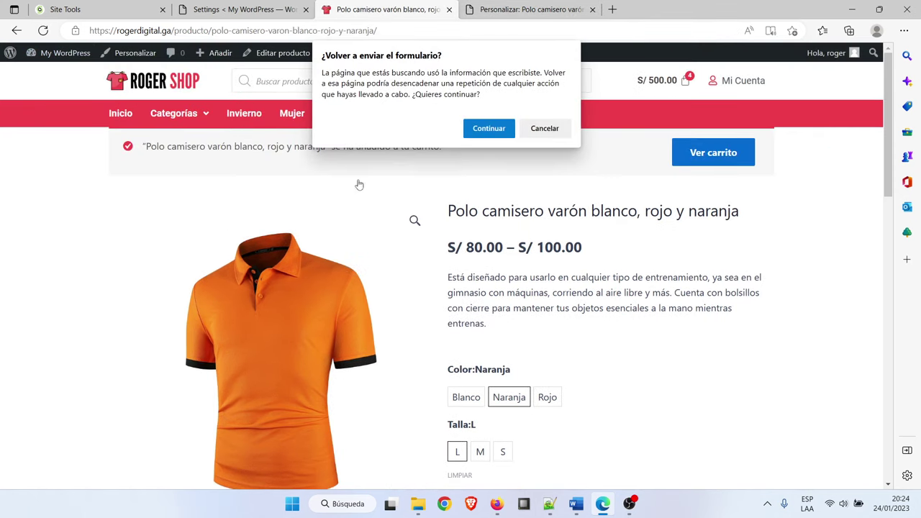
{"action": "left_click", "coordinate": [489, 125]}
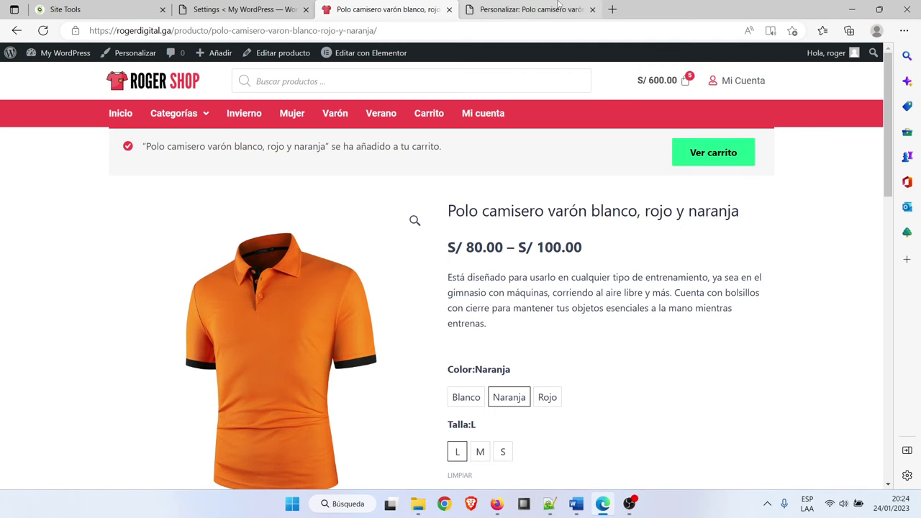
{"action": "left_click", "coordinate": [558, 8]}
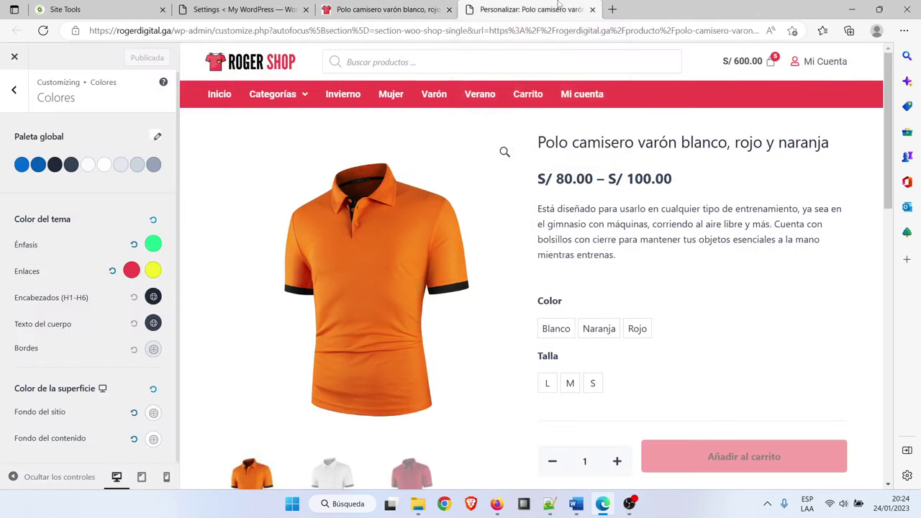
Step: Set the accent colour to the dark palette swatch, publish, and reload the product page
{"action": "left_click", "coordinate": [153, 245]}
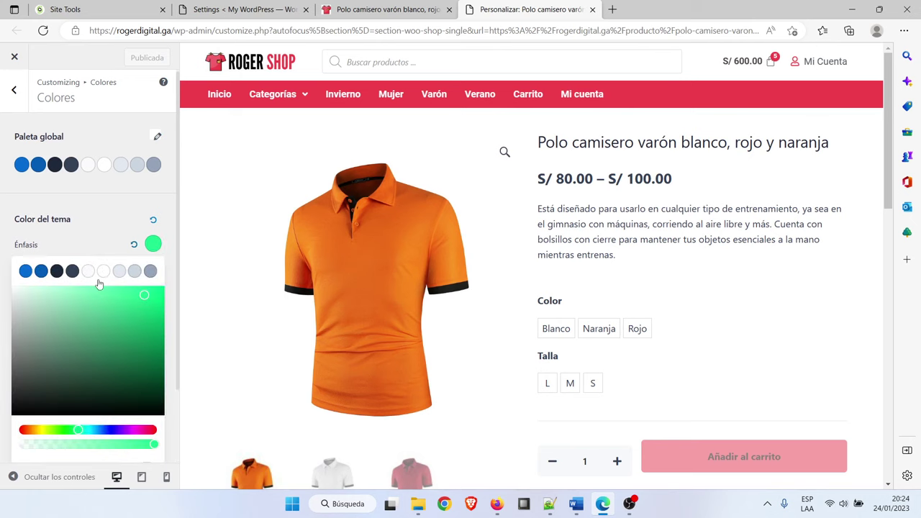
{"action": "left_click", "coordinate": [72, 272]}
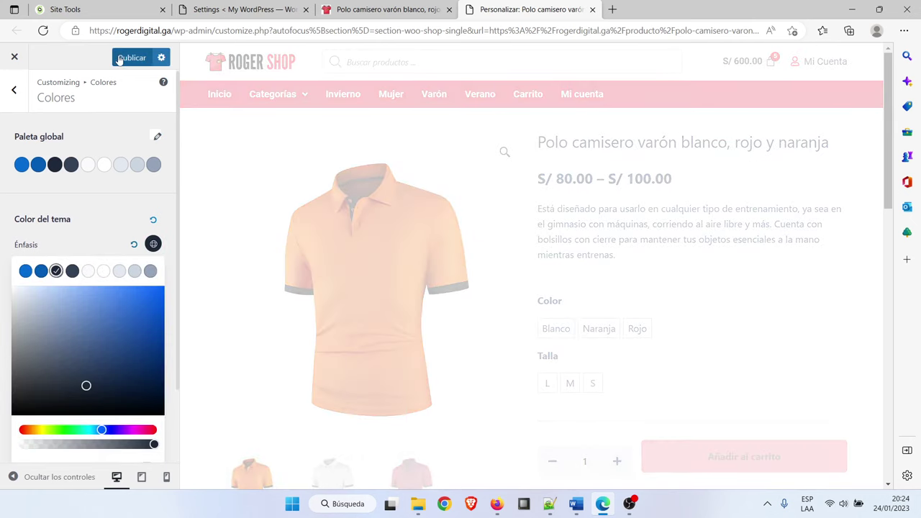
{"action": "left_click", "coordinate": [129, 58]}
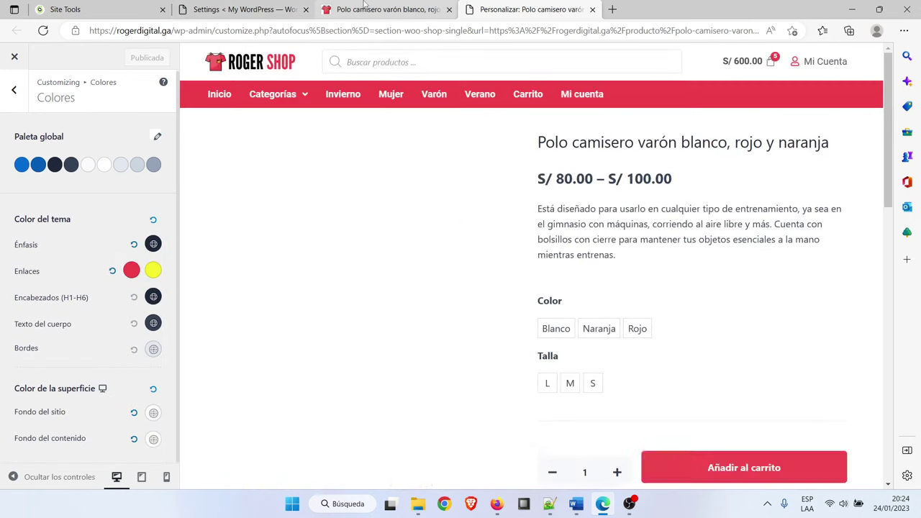
{"action": "left_click", "coordinate": [388, 10]}
{"action": "left_click", "coordinate": [41, 33]}
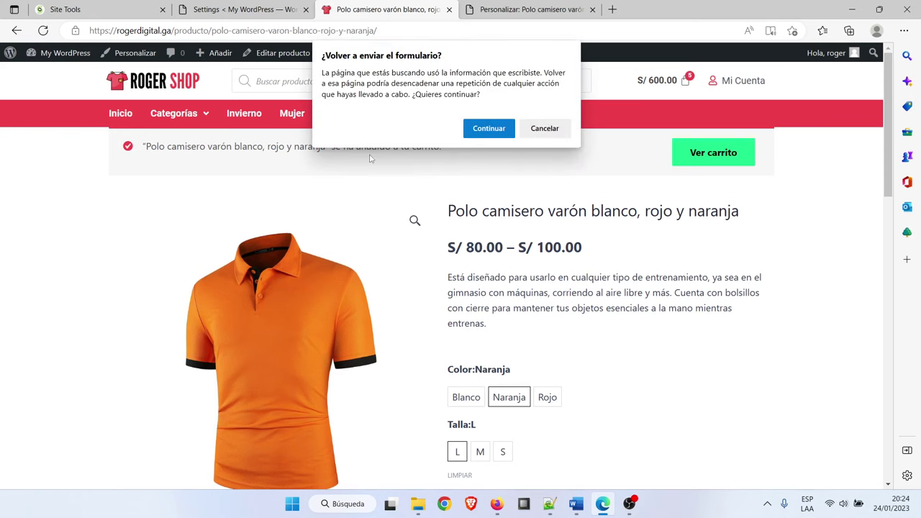
{"action": "left_click", "coordinate": [489, 128]}
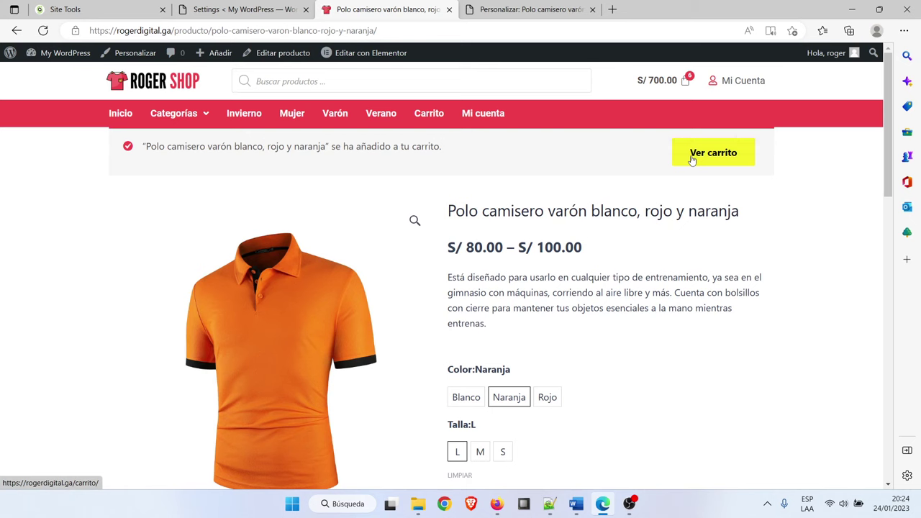
Step: Paste the red hex value over the yellow link hover colour, publish, and reload the product page
{"action": "left_click", "coordinate": [568, 9]}
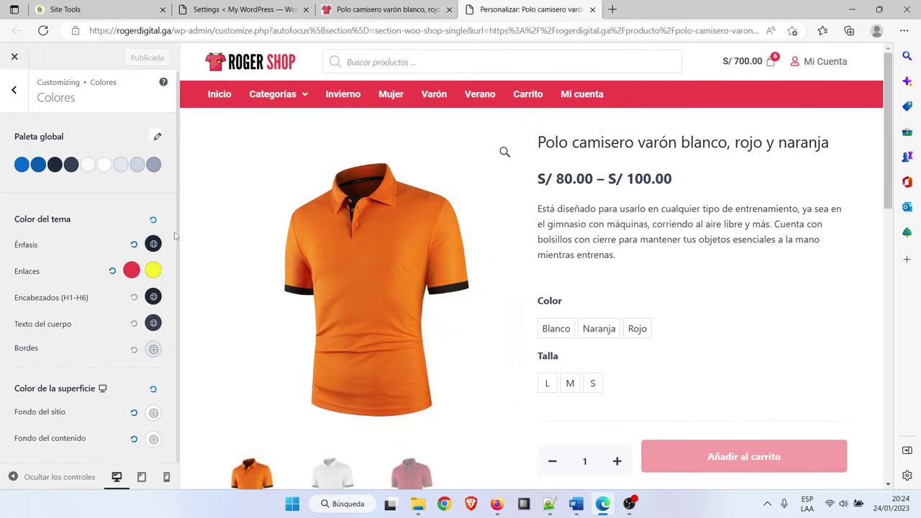
{"action": "left_click", "coordinate": [153, 270]}
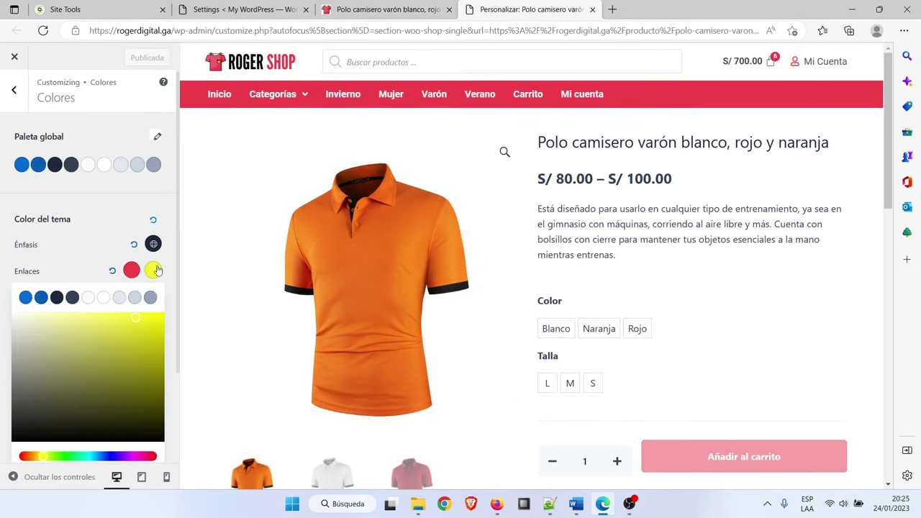
{"action": "scroll", "coordinate": [108, 324], "scroll_direction": "down", "scroll_amount": 3}
{"action": "left_click", "coordinate": [58, 410]}
{"action": "double_click", "coordinate": [56, 409]}
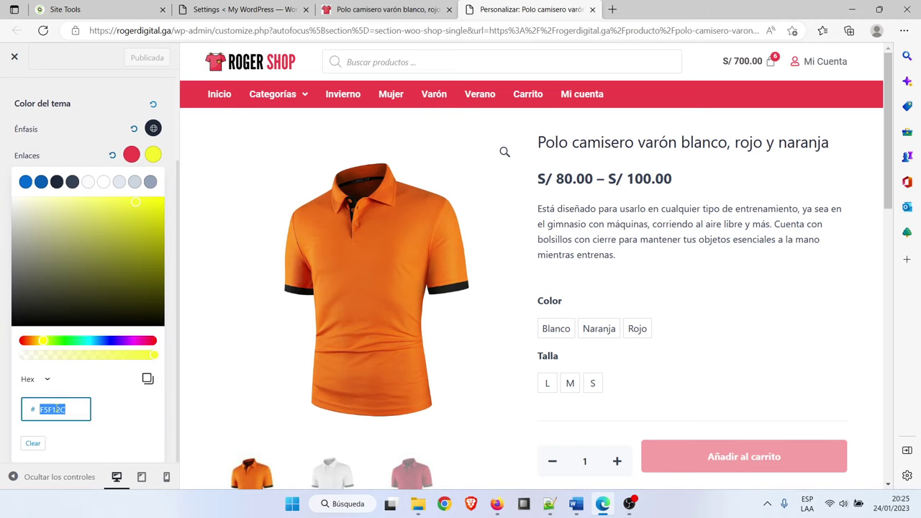
{"action": "key", "text": "ctrl+v"}
{"action": "left_click", "coordinate": [137, 57]}
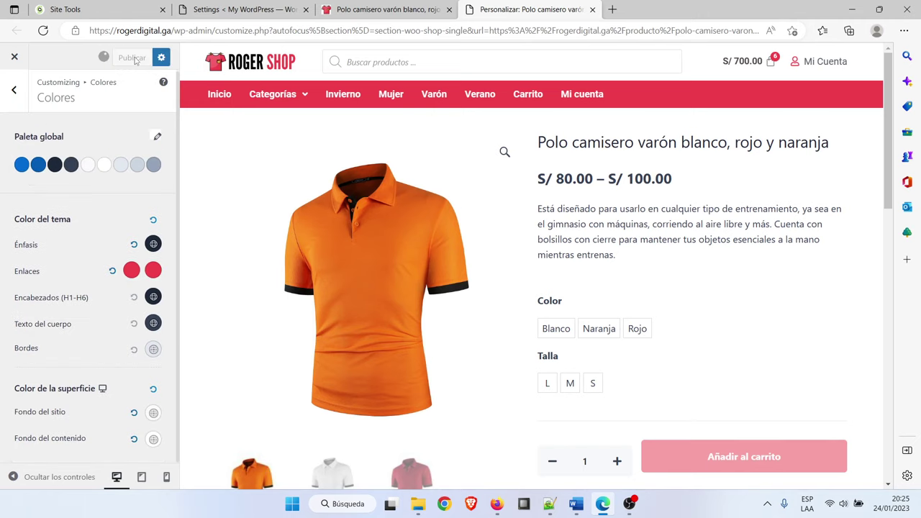
{"action": "left_click", "coordinate": [379, 9]}
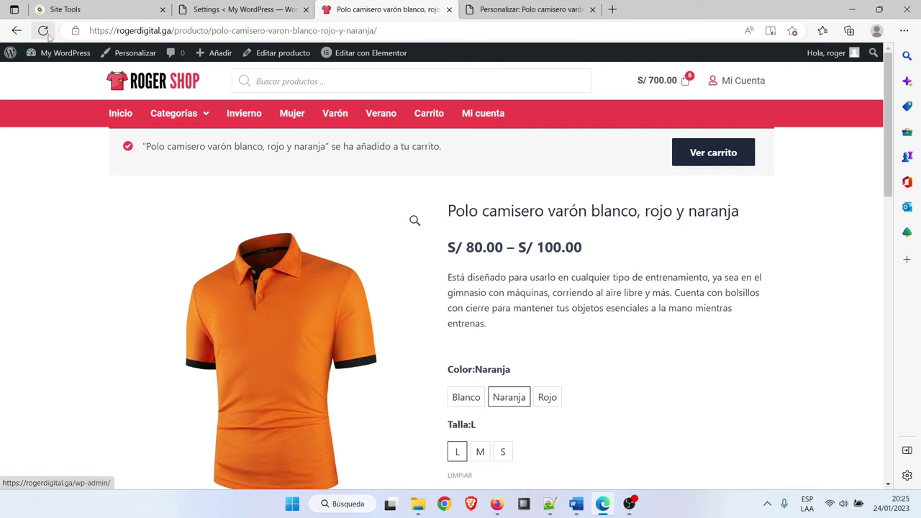
{"action": "key", "text": "F5"}
{"action": "left_click", "coordinate": [487, 130]}
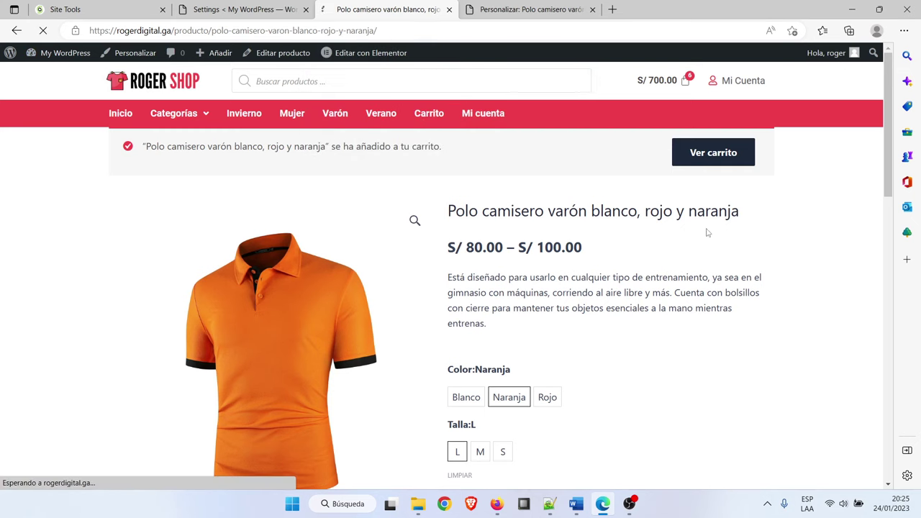
Step: Open the cart page and scroll through its items and the S/ 800.00 total
{"action": "left_click", "coordinate": [710, 152]}
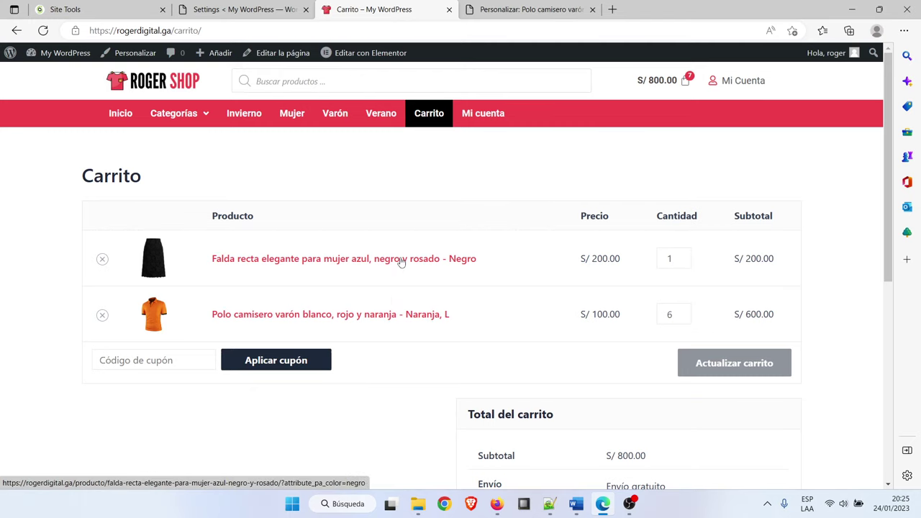
{"action": "scroll", "coordinate": [547, 257], "scroll_direction": "down", "scroll_amount": 2}
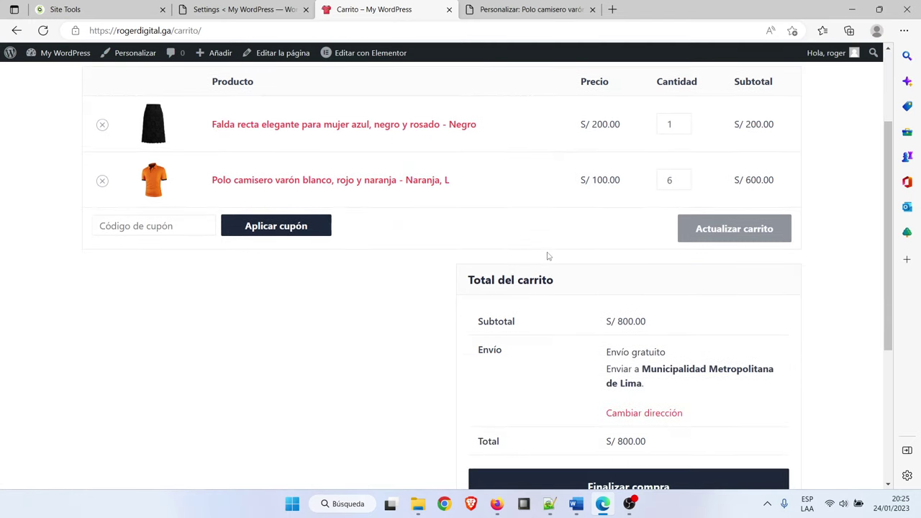
{"action": "scroll", "coordinate": [547, 257], "scroll_direction": "down", "scroll_amount": 3}
{"action": "scroll", "coordinate": [283, 349], "scroll_direction": "up", "scroll_amount": 3}
{"action": "scroll", "coordinate": [283, 348], "scroll_direction": "up", "scroll_amount": 2}
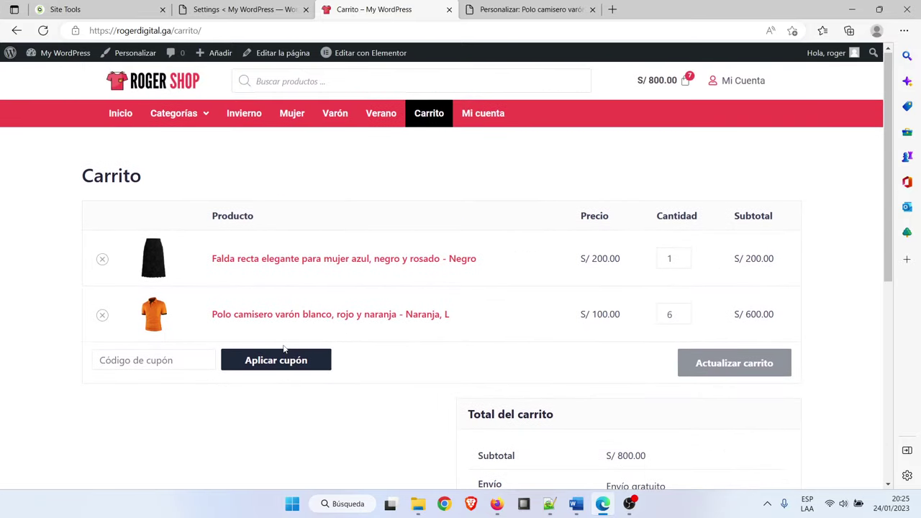
Step: Mark line 27 'Diseño Página de Carrito' in the Notepad++ Temario.txt outline
{"action": "left_click", "coordinate": [550, 505]}
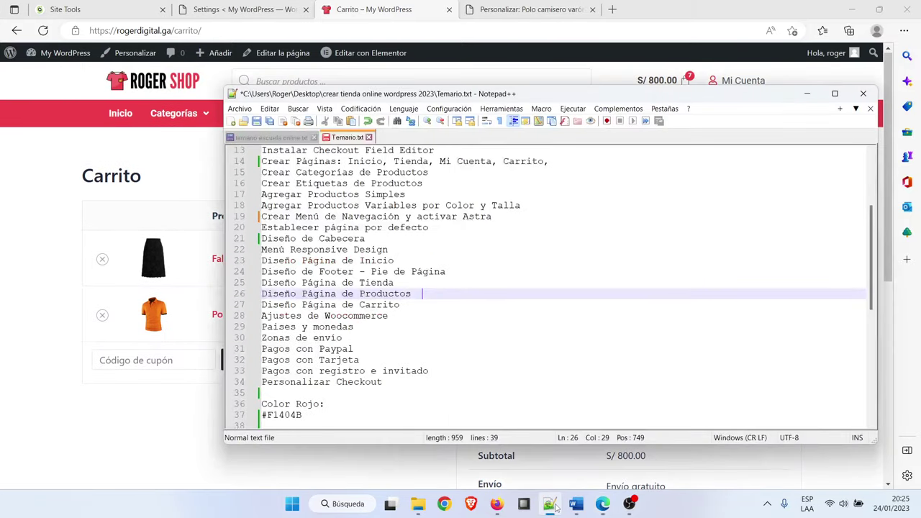
{"action": "left_click", "coordinate": [403, 305]}
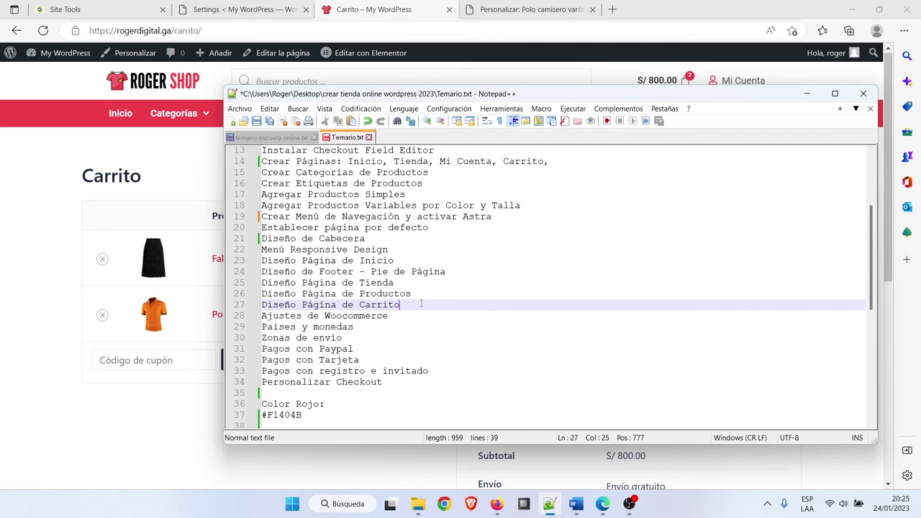
{"action": "left_click", "coordinate": [2, 297]}
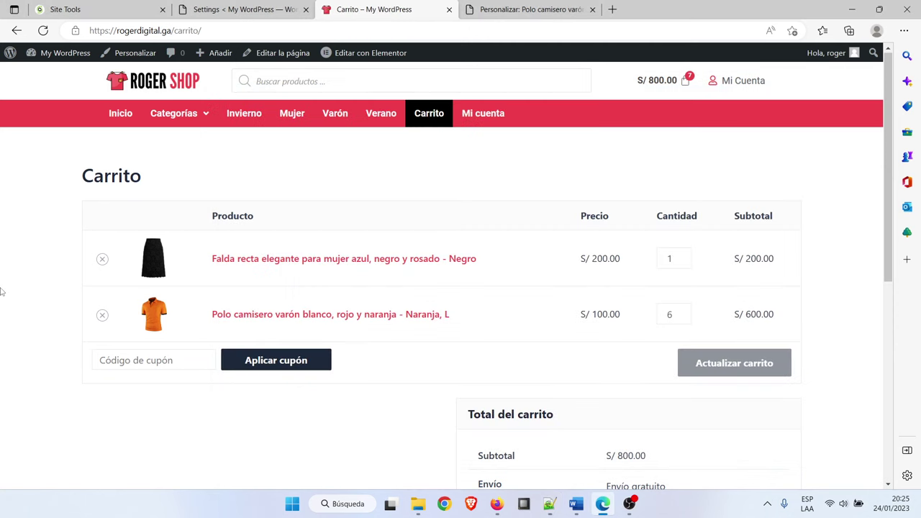
Step: Close the Customizer, dismiss the ShopLentor dialog, and open the Carrito page in Elementor from Páginas
{"action": "left_click", "coordinate": [592, 10]}
{"action": "left_click", "coordinate": [238, 9]}
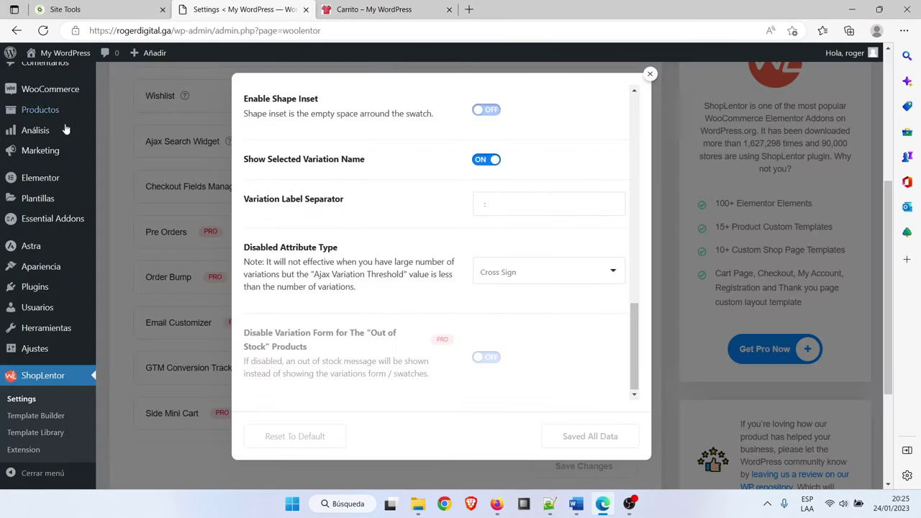
{"action": "left_click", "coordinate": [649, 74]}
{"action": "scroll", "coordinate": [43, 210], "scroll_direction": "up", "scroll_amount": 3}
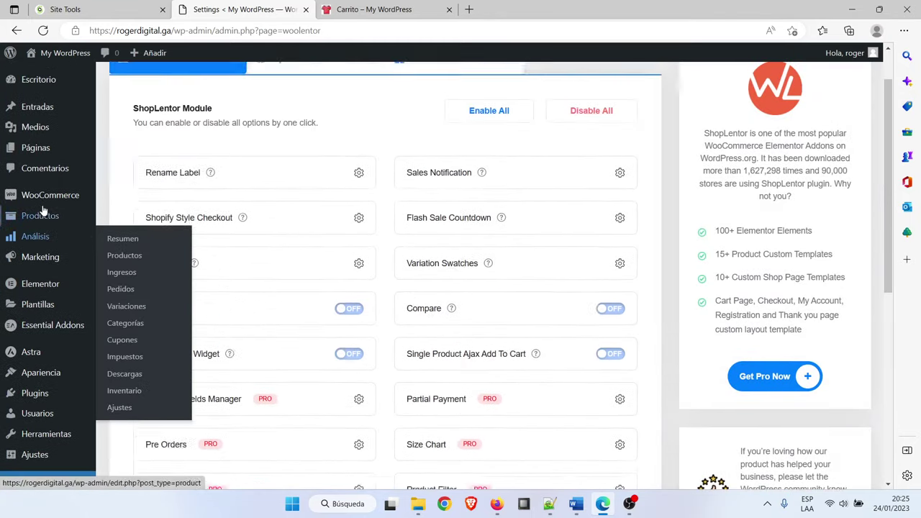
{"action": "left_click", "coordinate": [61, 147]}
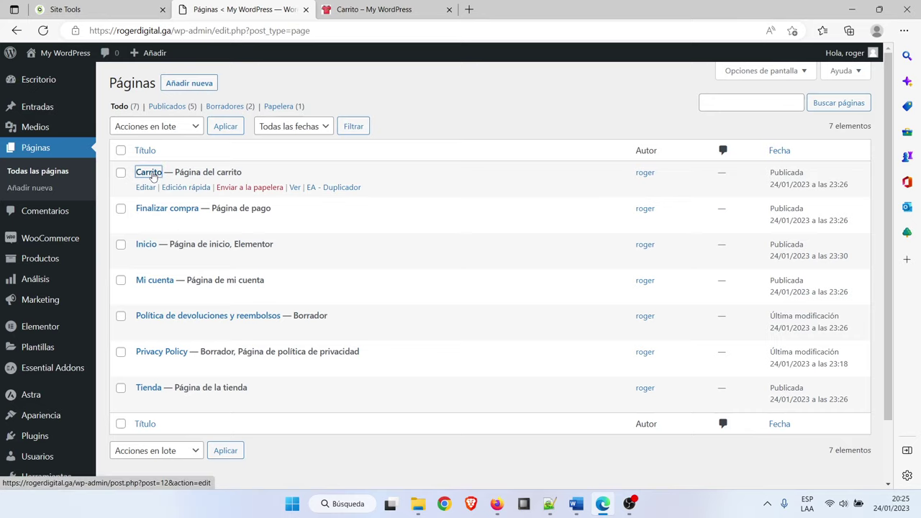
{"action": "left_click", "coordinate": [152, 177]}
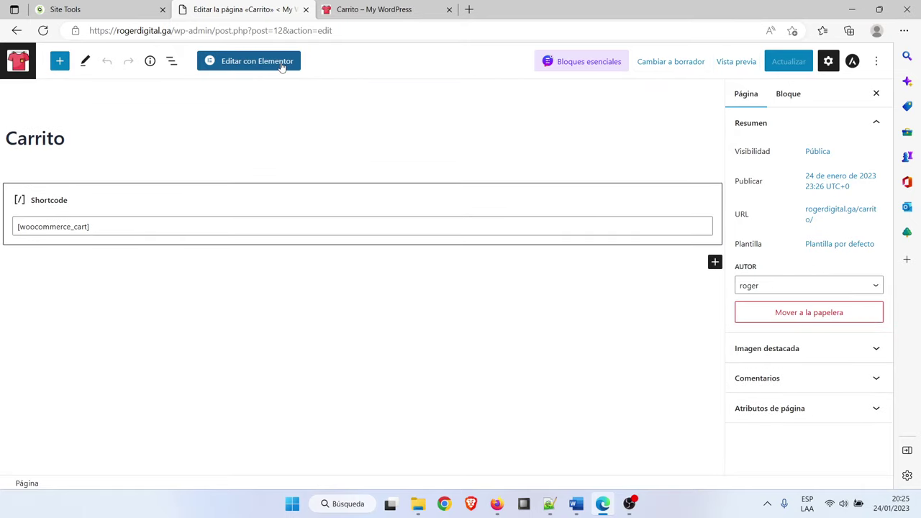
{"action": "left_click", "coordinate": [250, 61]}
Step: Review the live cart table and S/ 800.00 totals while Elementor loads the Carrito page
{"action": "left_click", "coordinate": [376, 8]}
{"action": "scroll", "coordinate": [356, 291], "scroll_direction": "down", "scroll_amount": 2}
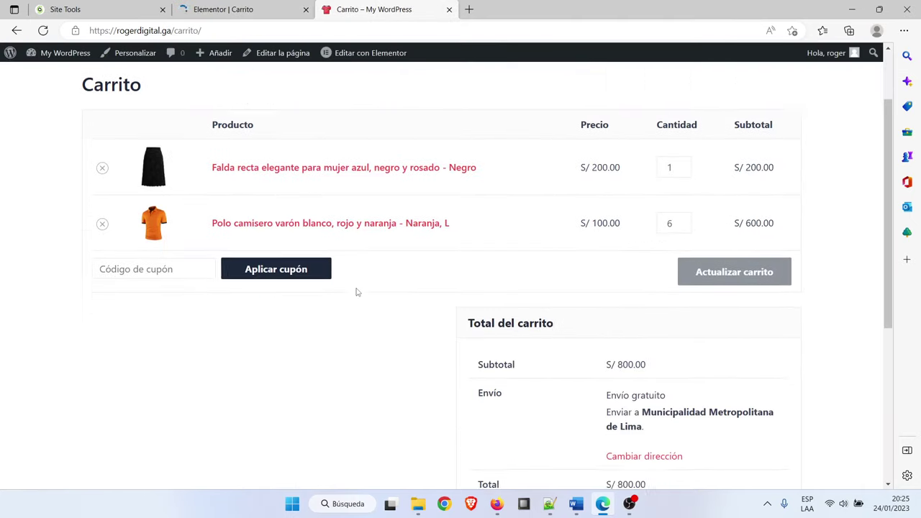
{"action": "scroll", "coordinate": [356, 291], "scroll_direction": "up", "scroll_amount": 2}
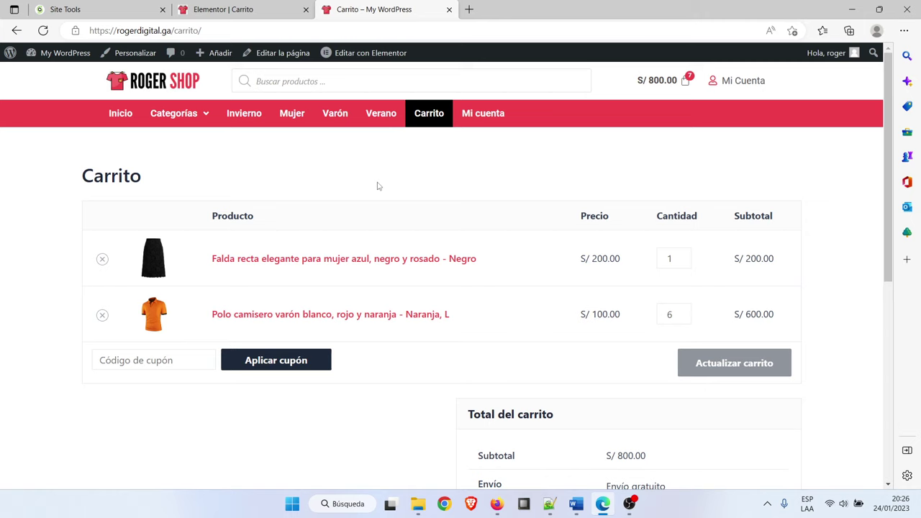
{"action": "scroll", "coordinate": [356, 290], "scroll_direction": "down", "scroll_amount": 3}
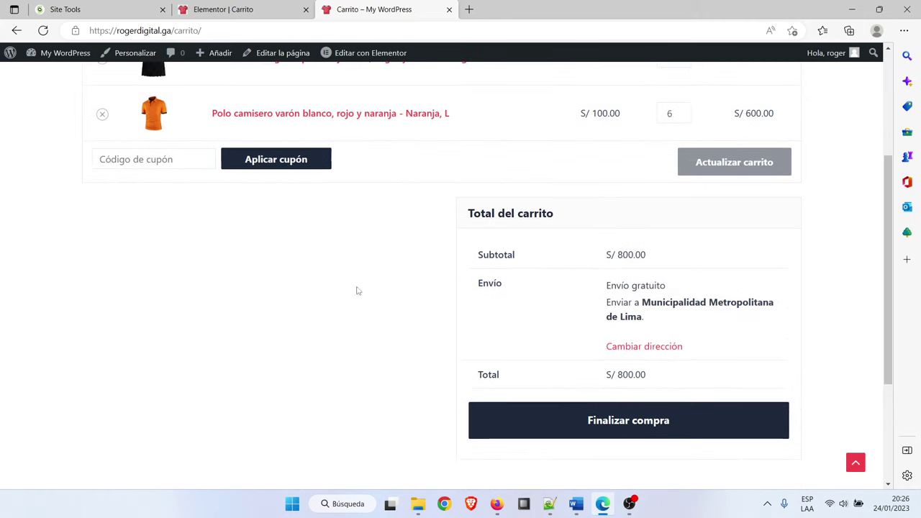
{"action": "scroll", "coordinate": [331, 401], "scroll_direction": "down", "scroll_amount": 1}
{"action": "scroll", "coordinate": [333, 401], "scroll_direction": "up", "scroll_amount": 3}
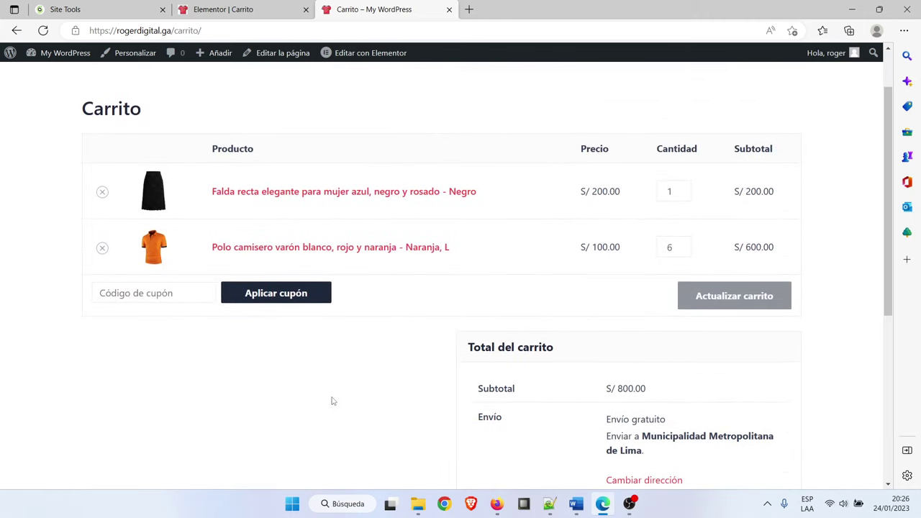
{"action": "scroll", "coordinate": [332, 400], "scroll_direction": "up", "scroll_amount": 1}
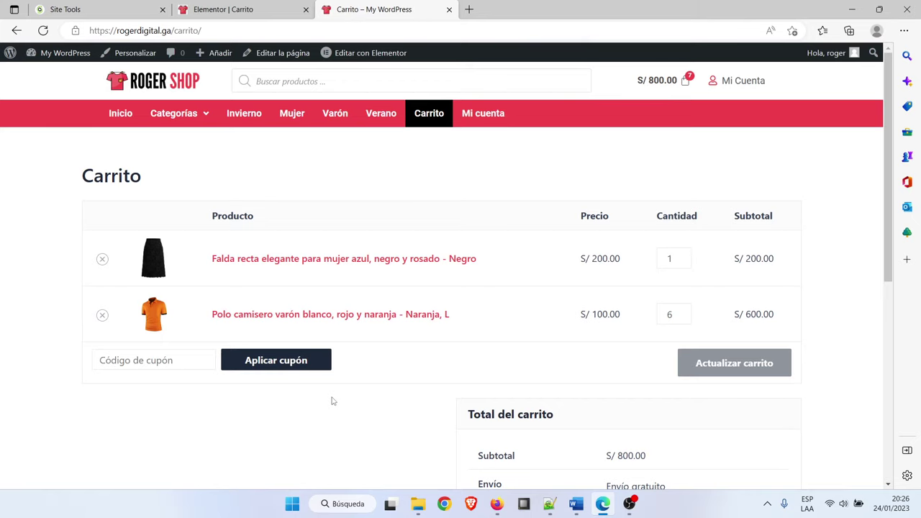
{"action": "left_click", "coordinate": [234, 9]}
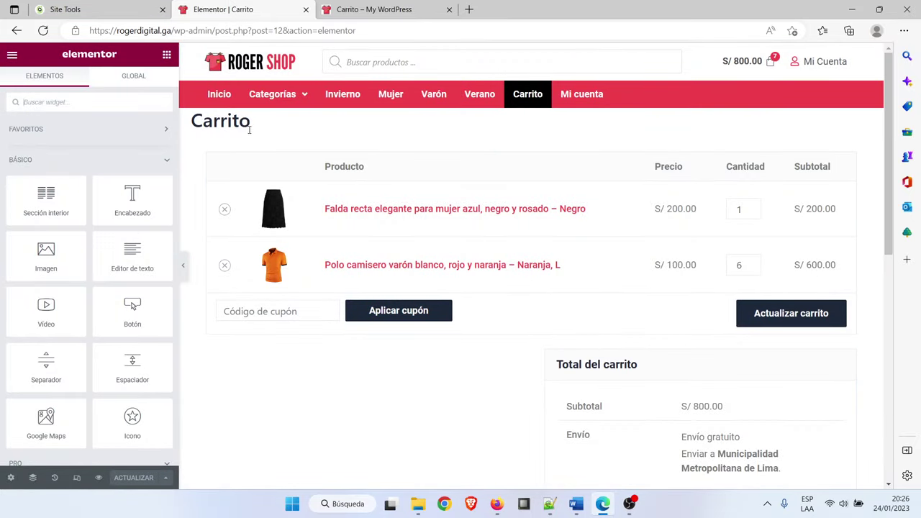
Step: Delete the cart shortcode text widget and hide the Carrito page title
{"action": "left_click", "coordinate": [497, 239]}
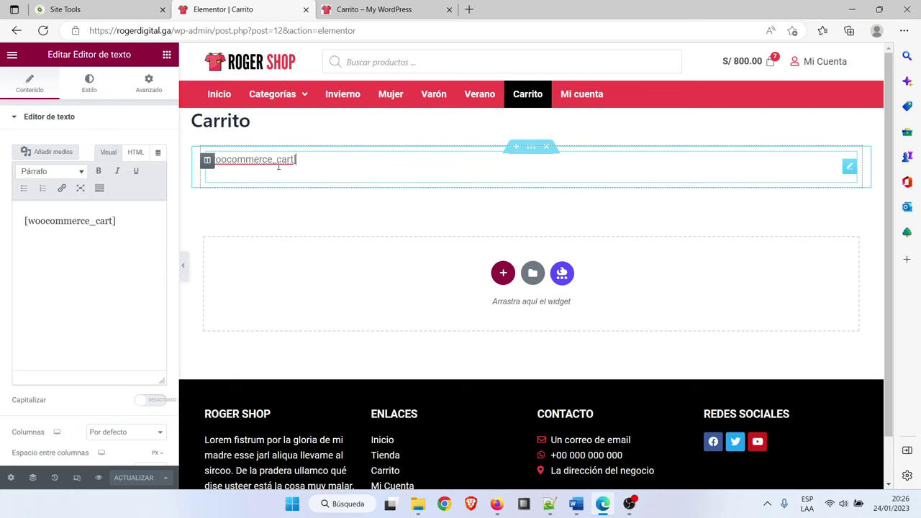
{"action": "left_click", "coordinate": [546, 147]}
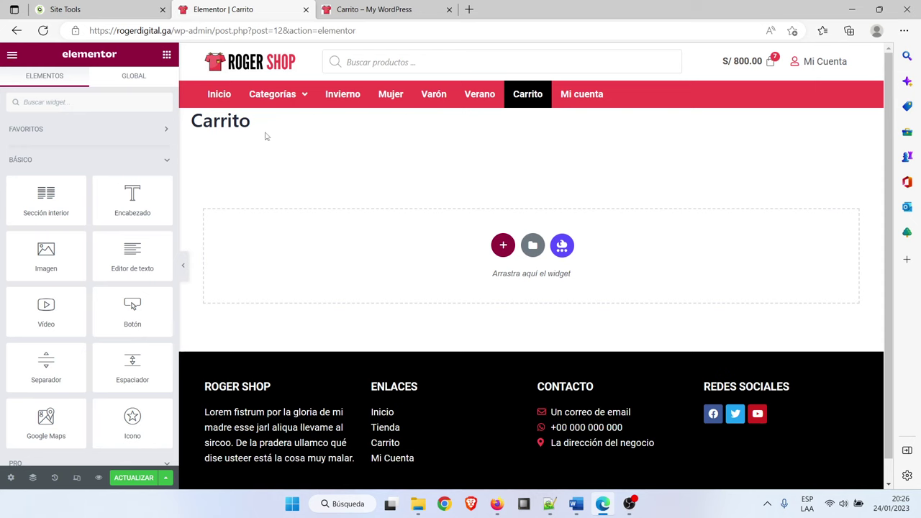
{"action": "left_click", "coordinate": [10, 477]}
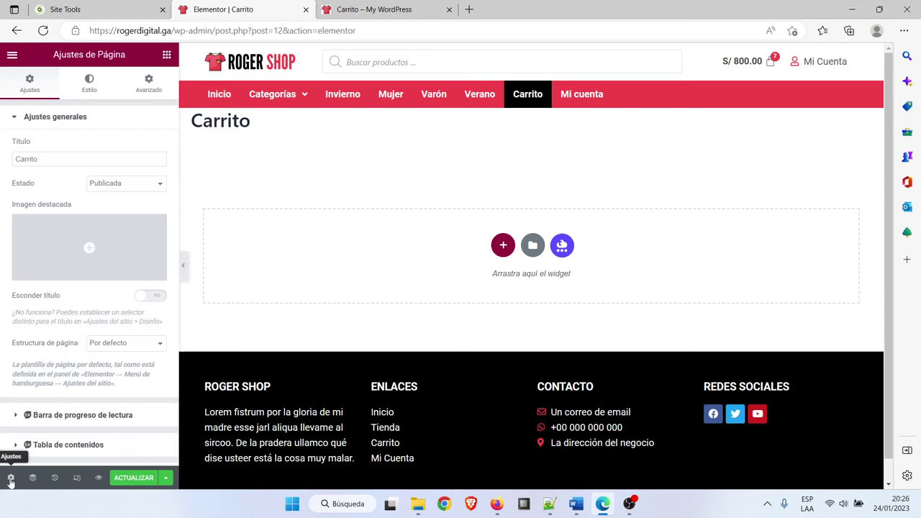
{"action": "left_click", "coordinate": [154, 295]}
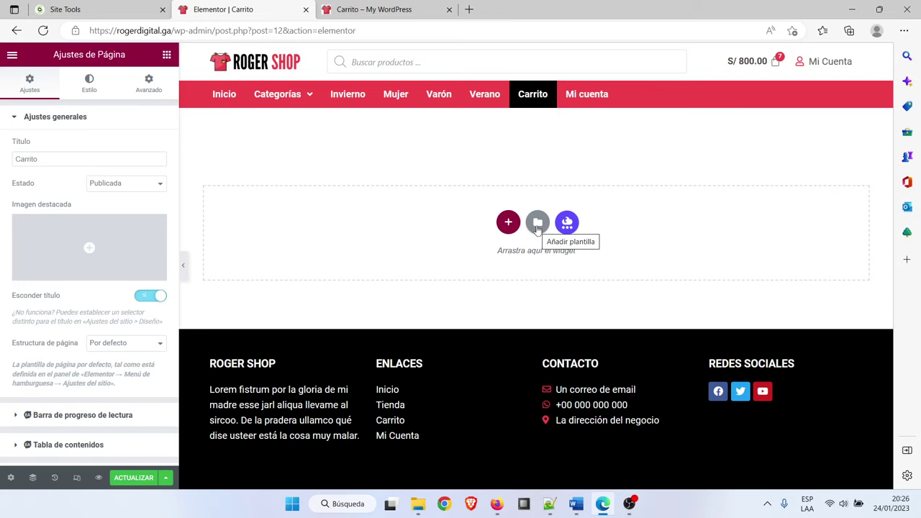
Step: Insert the saved 'subtitulo' section from My Templates, applying its saved settings
{"action": "left_click", "coordinate": [537, 223]}
{"action": "left_click", "coordinate": [520, 85]}
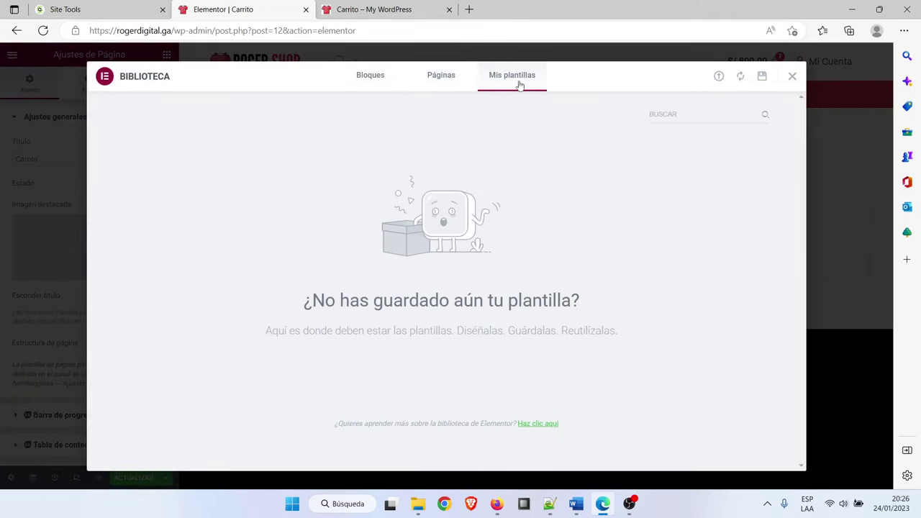
{"action": "left_click", "coordinate": [693, 174]}
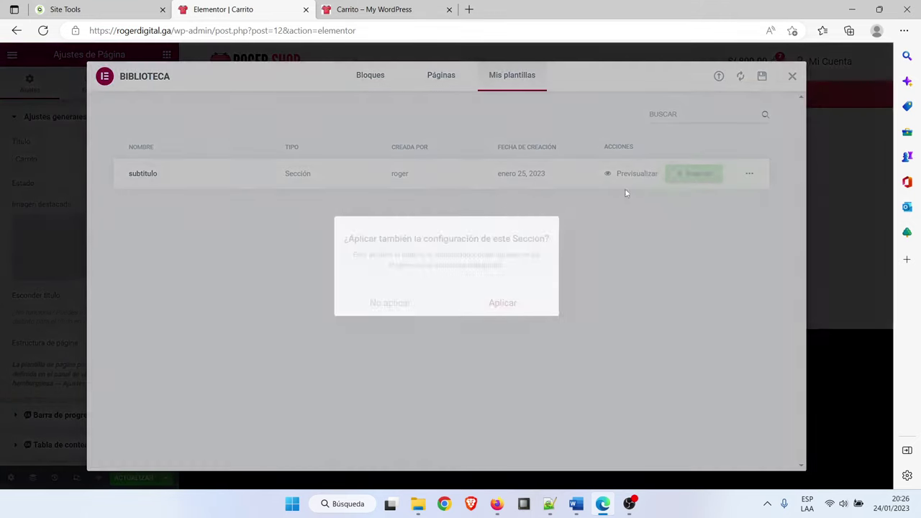
{"action": "left_click", "coordinate": [507, 303]}
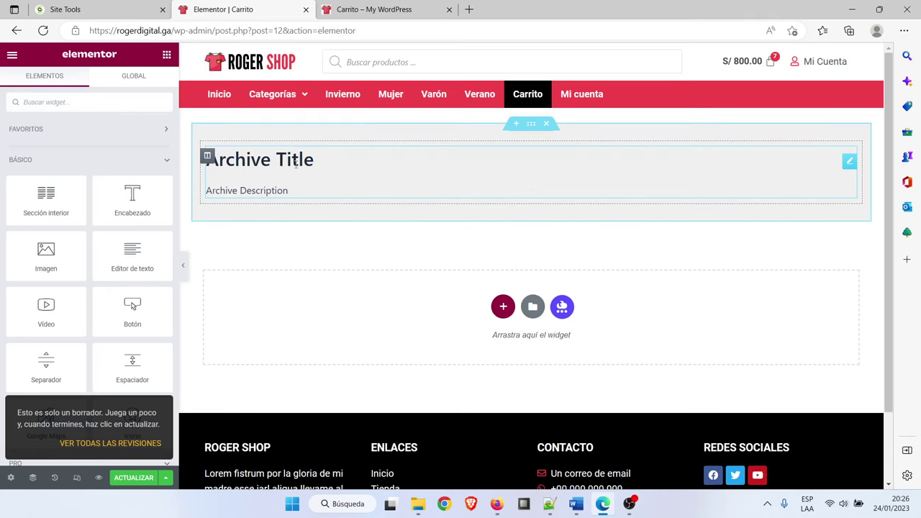
Step: Set the Archive Title widget's HTML tag to H1, then delete the widget
{"action": "left_click", "coordinate": [281, 168]}
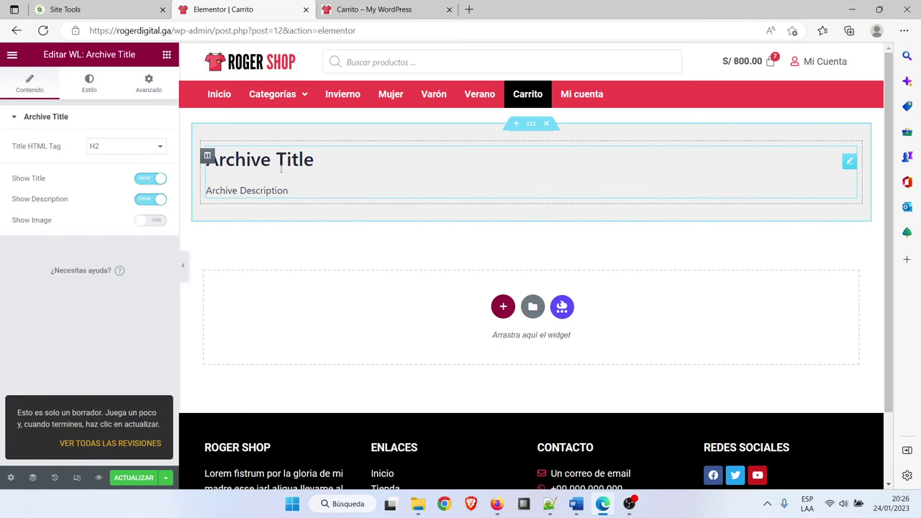
{"action": "left_click", "coordinate": [98, 144]}
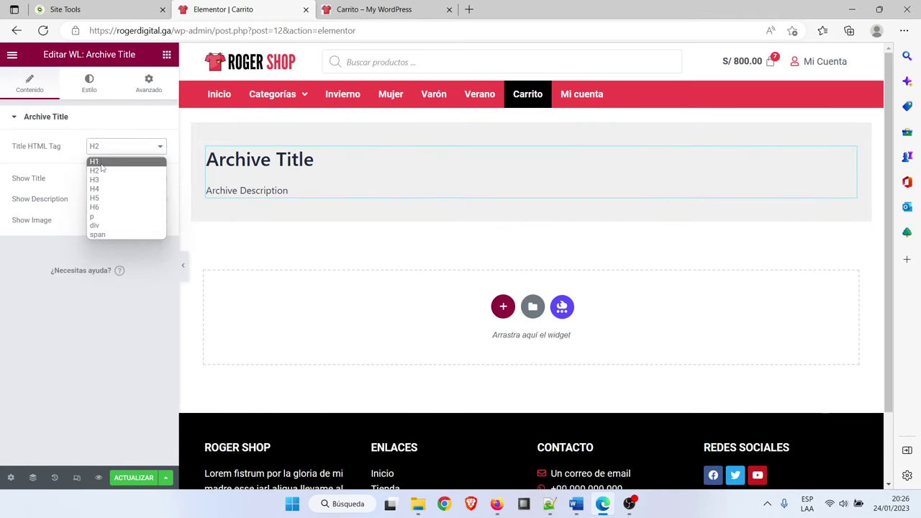
{"action": "left_click", "coordinate": [101, 163]}
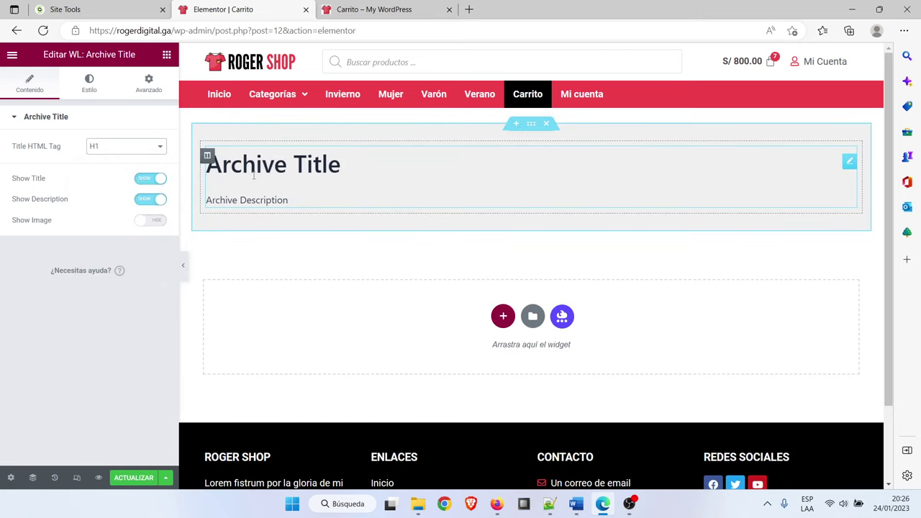
{"action": "right_click", "coordinate": [294, 179]}
{"action": "left_click", "coordinate": [313, 389]}
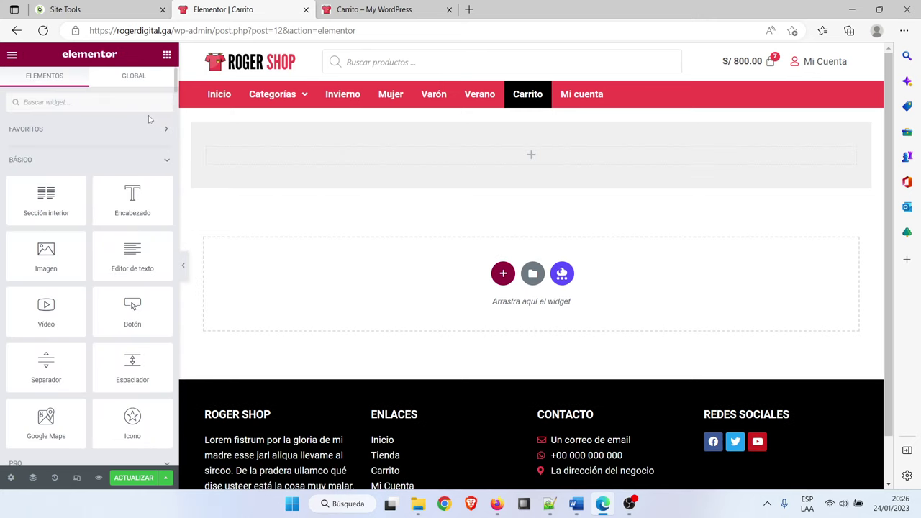
Step: Add an H1 heading widget to the empty section with the text 'Carrito'
{"action": "left_click_drag", "start_coordinate": [133, 198], "coordinate": [275, 166]}
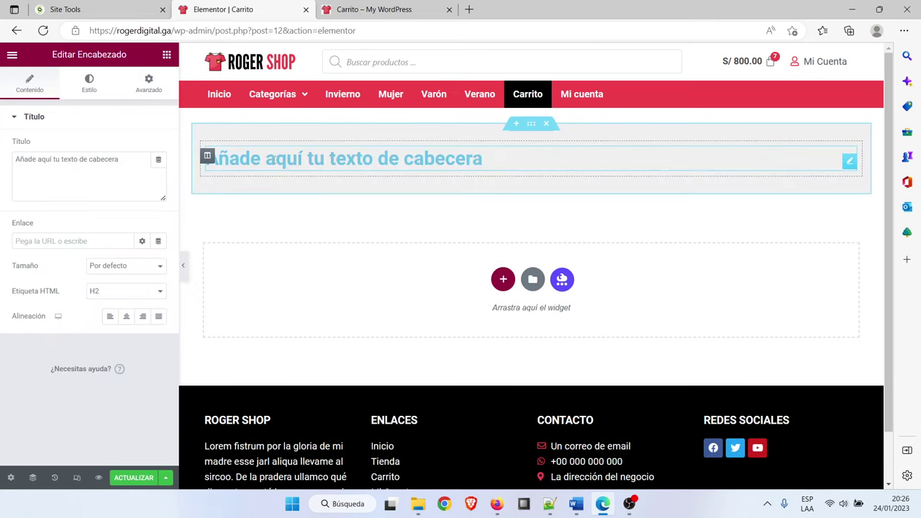
{"action": "left_click", "coordinate": [105, 290]}
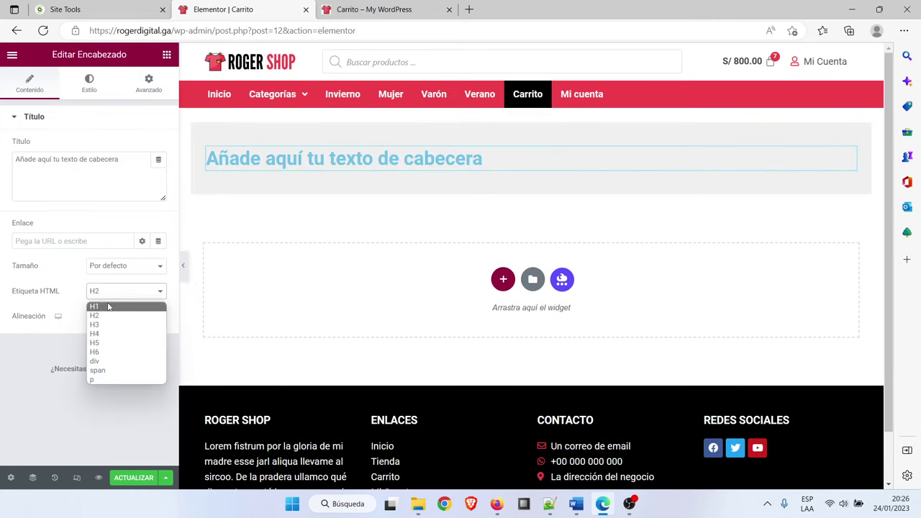
{"action": "left_click", "coordinate": [108, 307]}
{"action": "triple_click", "coordinate": [71, 160]}
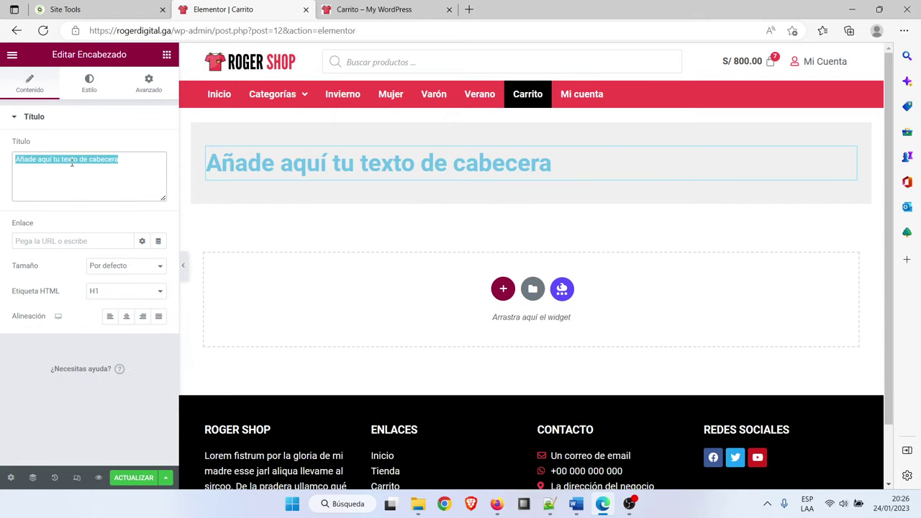
{"action": "key", "text": "Caps_Lock"}
{"action": "type", "text": "Carrito"}
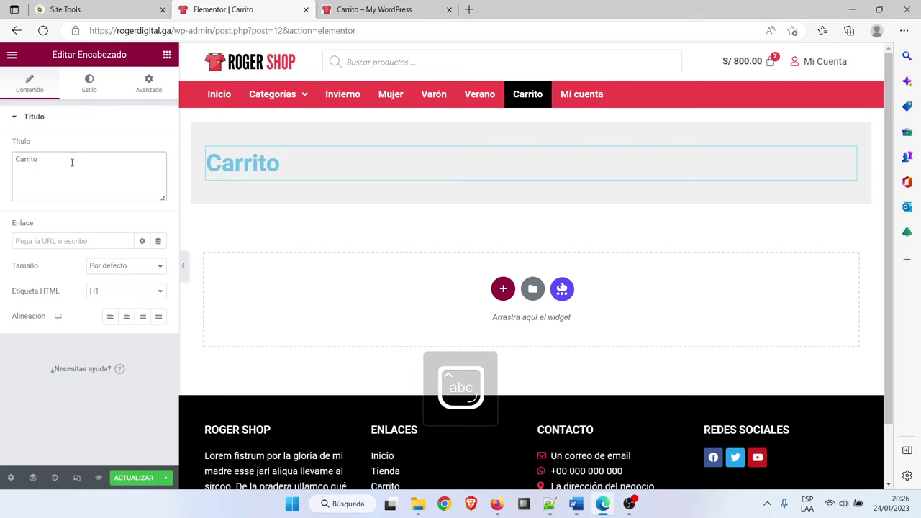
Step: Make the heading text black with a font size of 26
{"action": "left_click", "coordinate": [89, 82]}
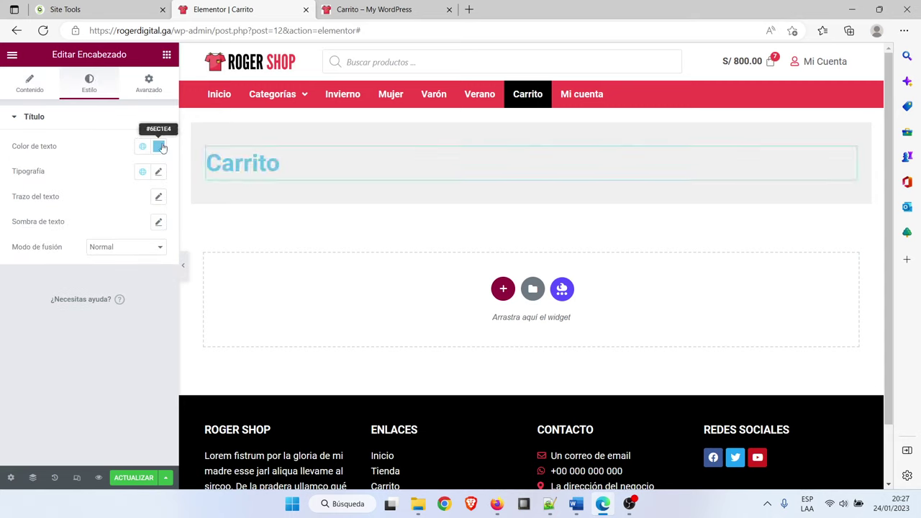
{"action": "left_click", "coordinate": [159, 147]}
{"action": "left_click_drag", "start_coordinate": [57, 236], "coordinate": [2, 309]}
{"action": "left_click", "coordinate": [2, 317]}
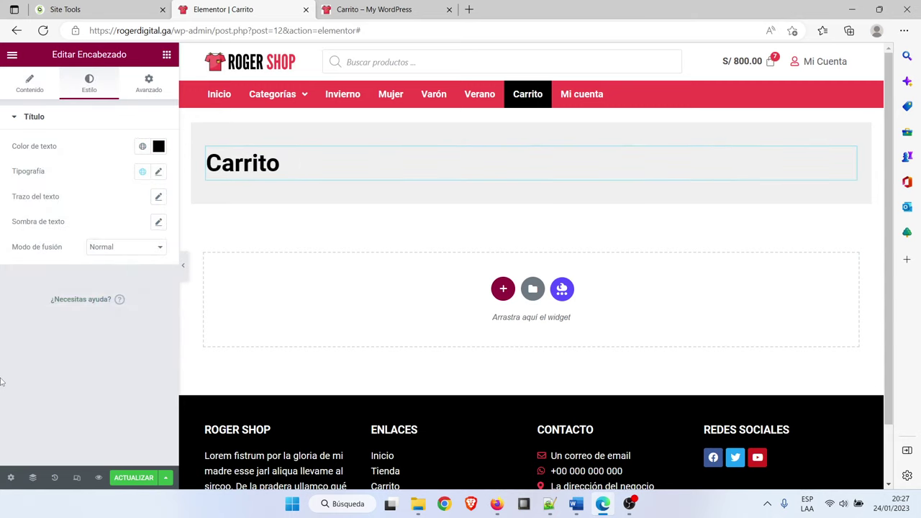
{"action": "left_click", "coordinate": [159, 171]}
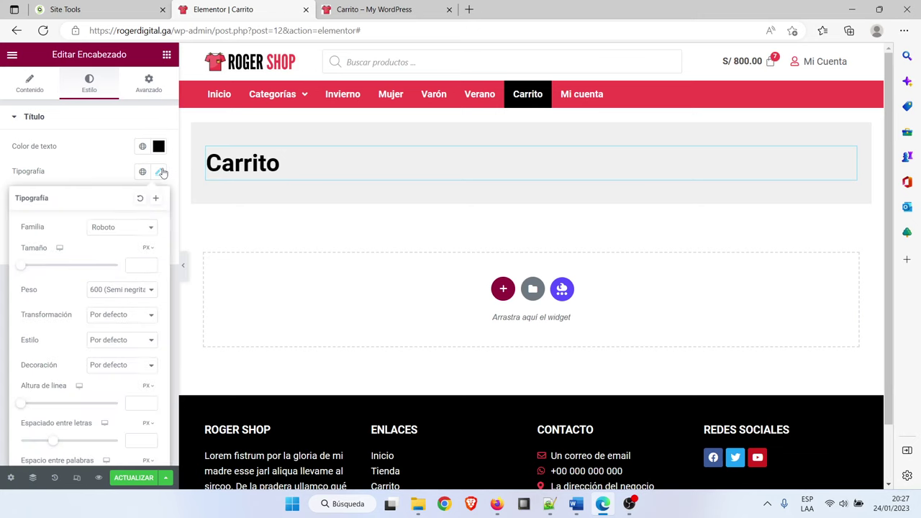
{"action": "left_click", "coordinate": [132, 266]}
{"action": "type", "text": "26"}
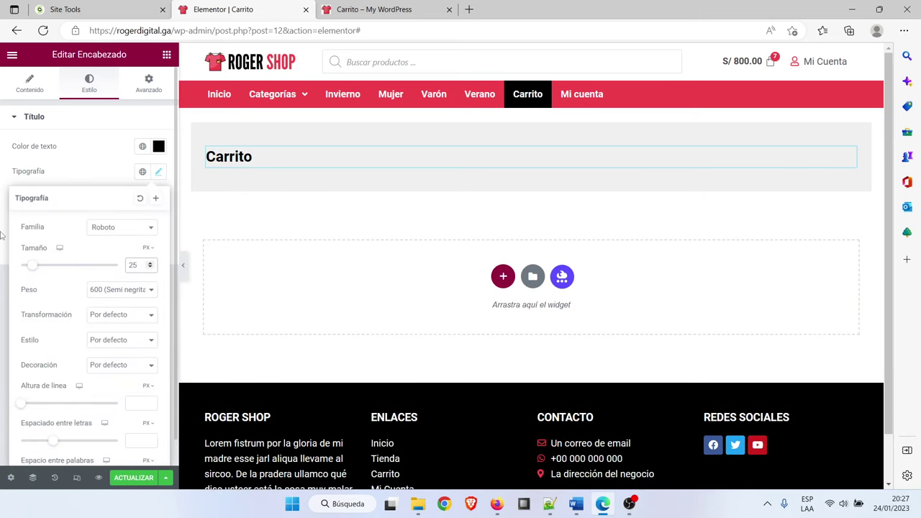
{"action": "left_click", "coordinate": [2, 236]}
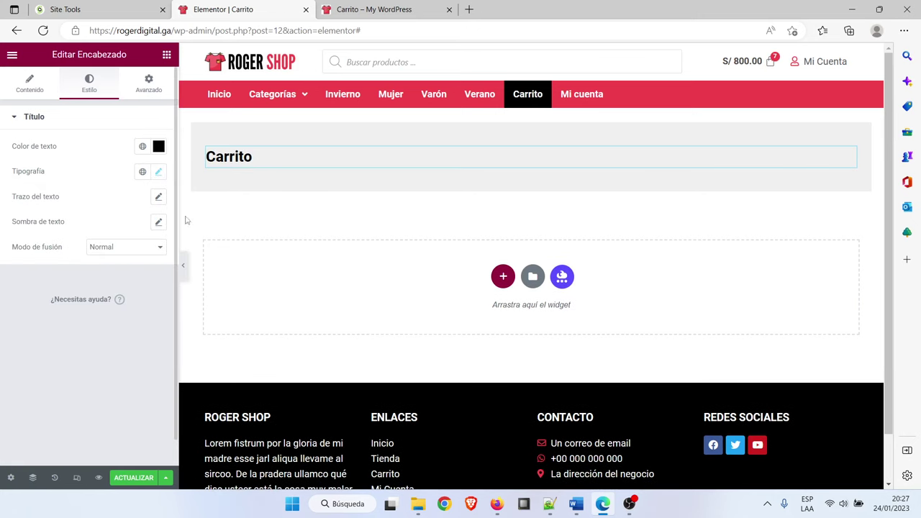
Step: Open the Carrito page settings
{"action": "left_click", "coordinate": [183, 268]}
{"action": "left_click", "coordinate": [3, 267]}
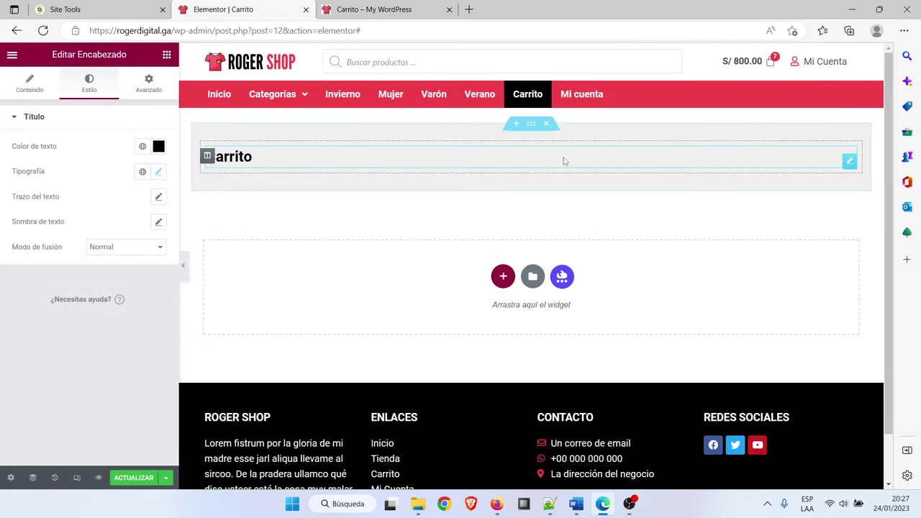
{"action": "left_click", "coordinate": [11, 478]}
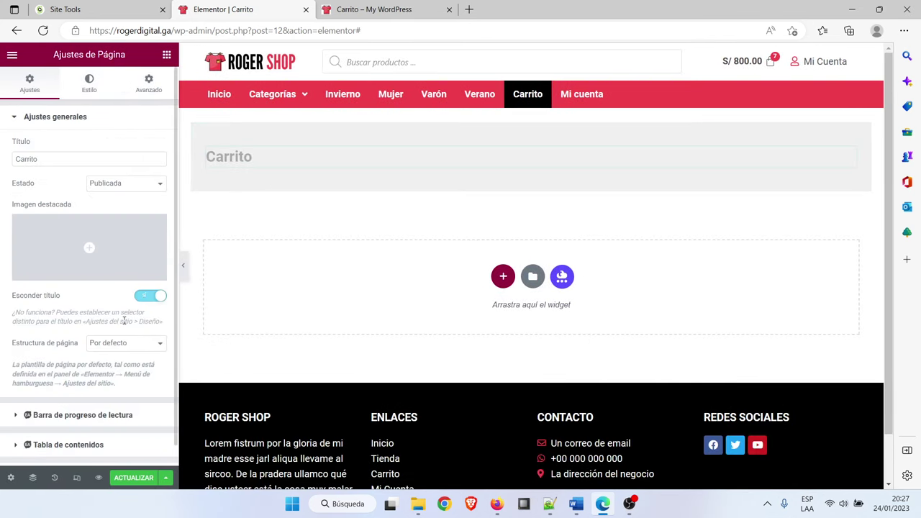
Step: Set the page layout to Elementor full width and stretch the header section across the page
{"action": "left_click", "coordinate": [114, 345]}
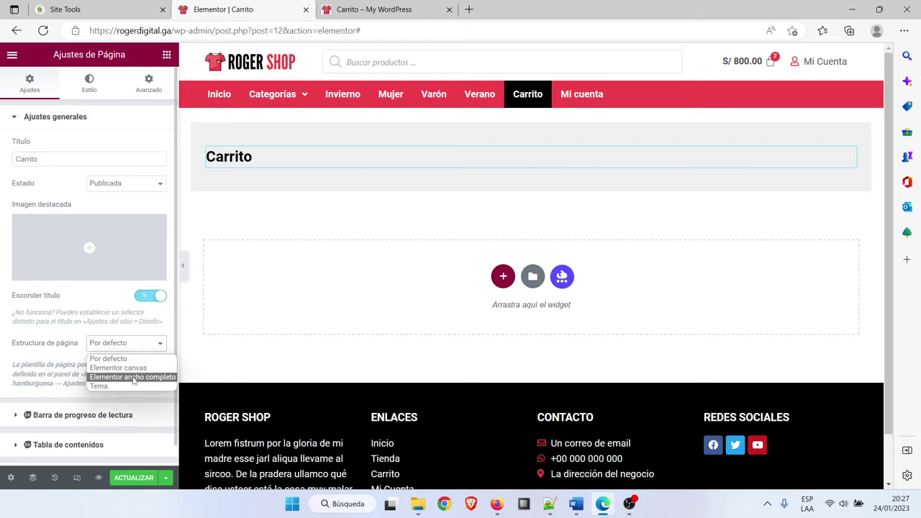
{"action": "left_click", "coordinate": [133, 377]}
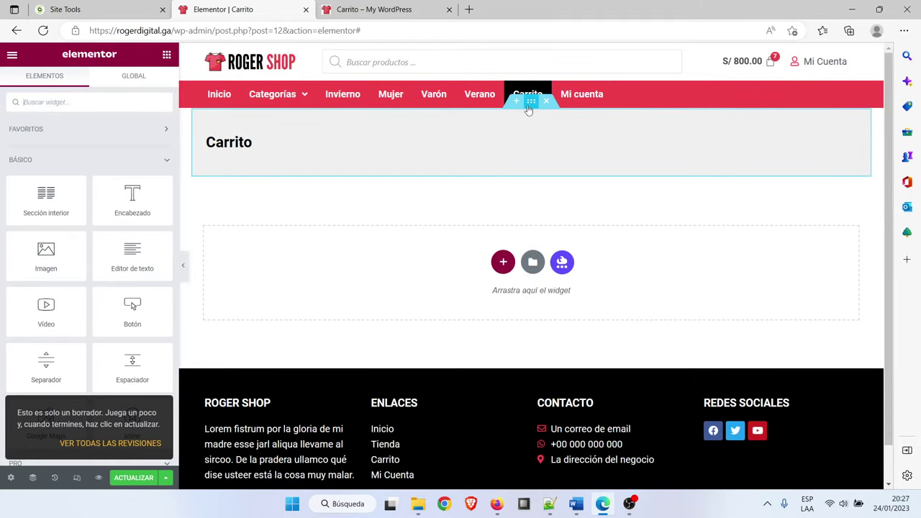
{"action": "left_click", "coordinate": [529, 105]}
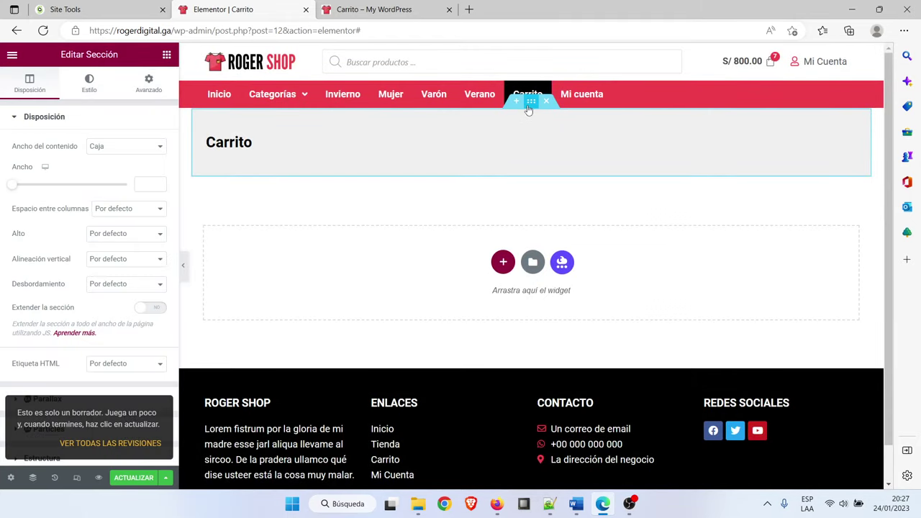
{"action": "left_click", "coordinate": [157, 310]}
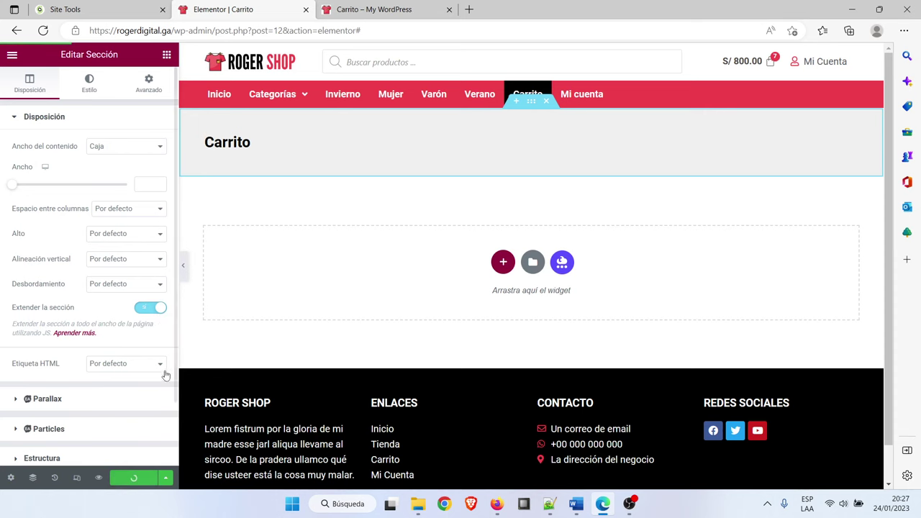
Step: Reload the live Carrito page to check the full-width layout, then return to Elementor
{"action": "left_click", "coordinate": [387, 9]}
{"action": "left_click", "coordinate": [43, 31]}
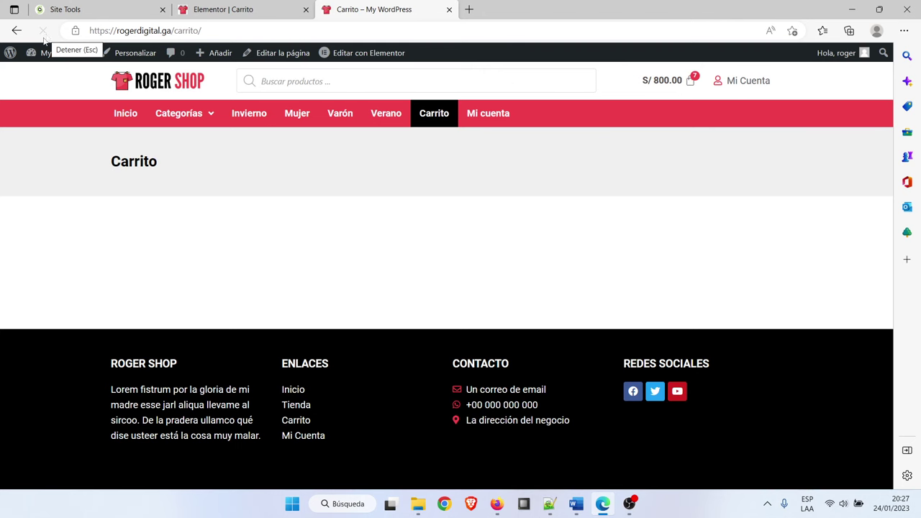
{"action": "left_click", "coordinate": [275, 6]}
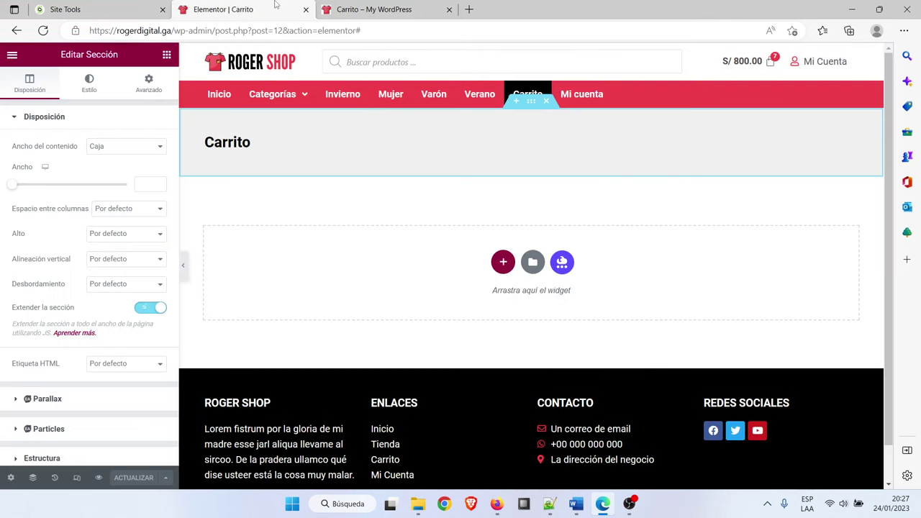
Step: Search widgets for 'carrito' and place Carrito de Woo below the Carrito heading
{"action": "left_click", "coordinate": [166, 54]}
{"action": "type", "text": "ca"}
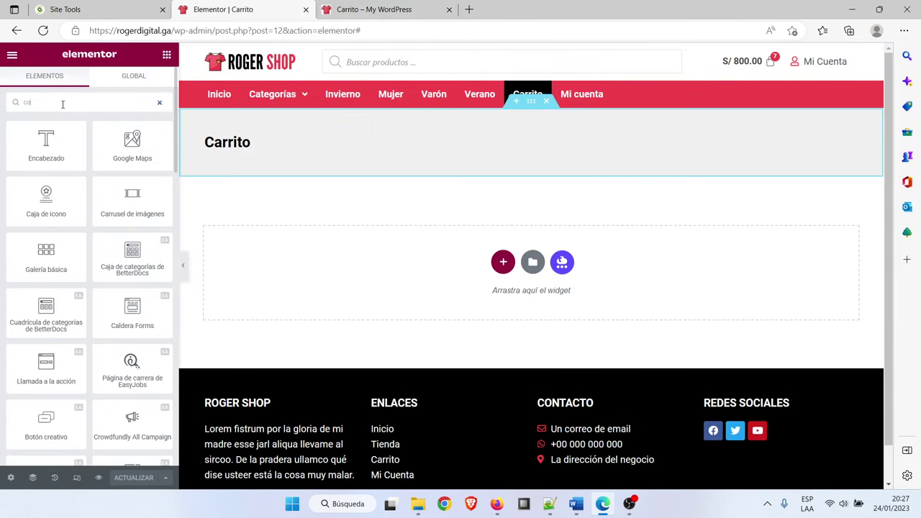
{"action": "type", "text": "rrrit"}
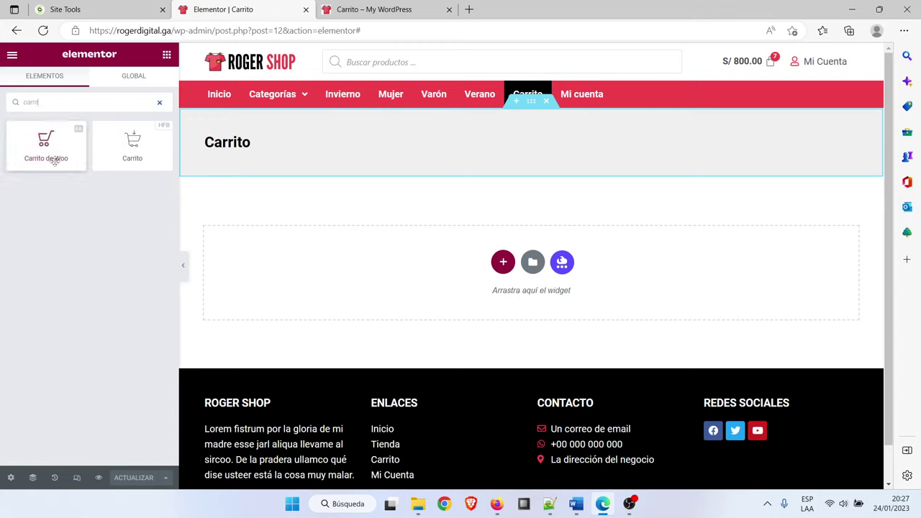
{"action": "left_click_drag", "start_coordinate": [45, 142], "coordinate": [364, 292]}
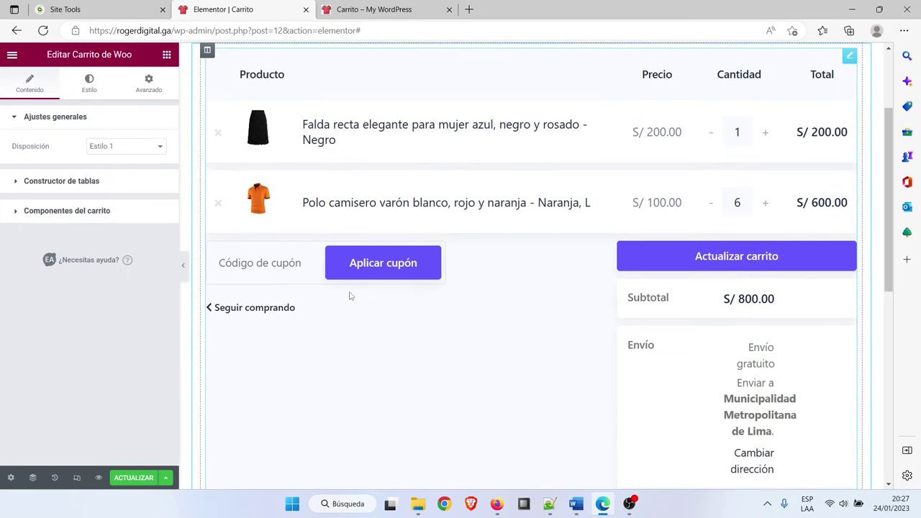
Step: Try the Estilo 2 cart layout, then return it to Estilo 1 and widen the preview
{"action": "scroll", "coordinate": [349, 294], "scroll_direction": "up", "scroll_amount": 2}
{"action": "left_click", "coordinate": [114, 146]}
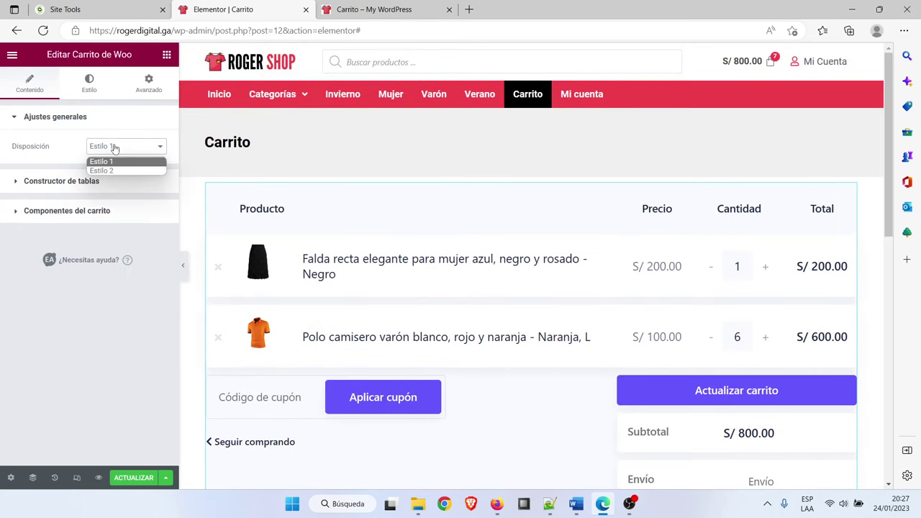
{"action": "left_click", "coordinate": [101, 171]}
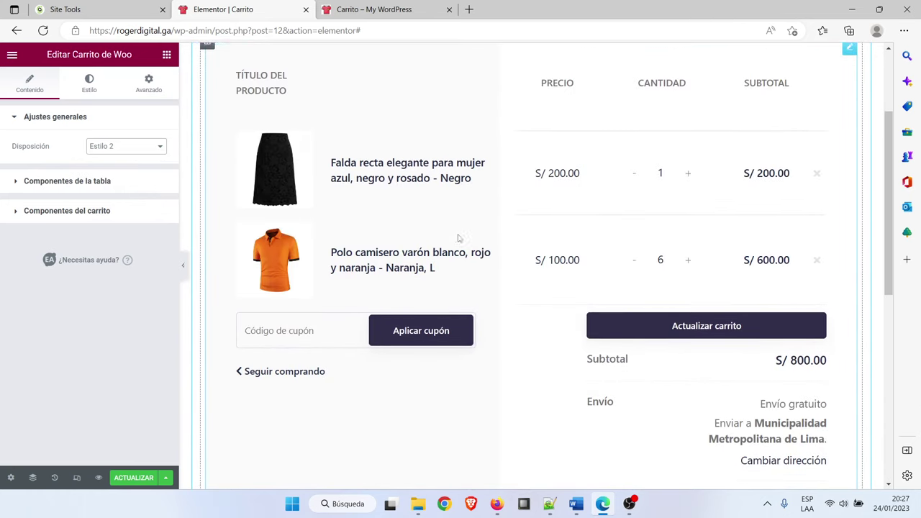
{"action": "left_click", "coordinate": [122, 148]}
{"action": "left_click", "coordinate": [115, 158]}
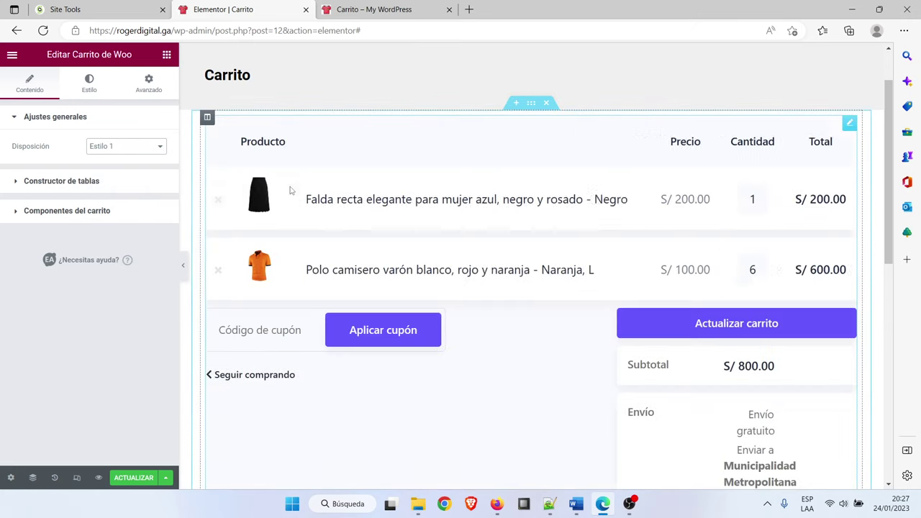
{"action": "left_click", "coordinate": [181, 263]}
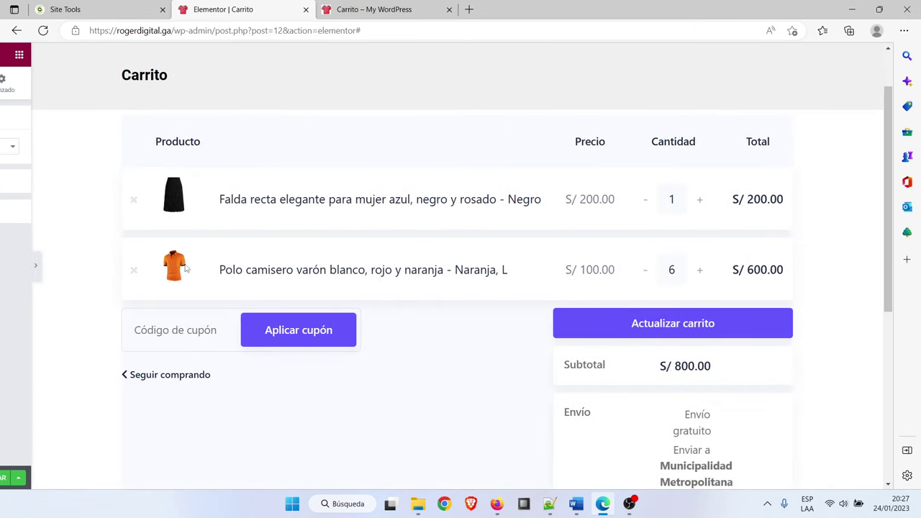
{"action": "scroll", "coordinate": [417, 241], "scroll_direction": "down", "scroll_amount": 3}
Step: Try right alignment for the Precio column, then set it back to Centro
{"action": "scroll", "coordinate": [416, 241], "scroll_direction": "up", "scroll_amount": 3}
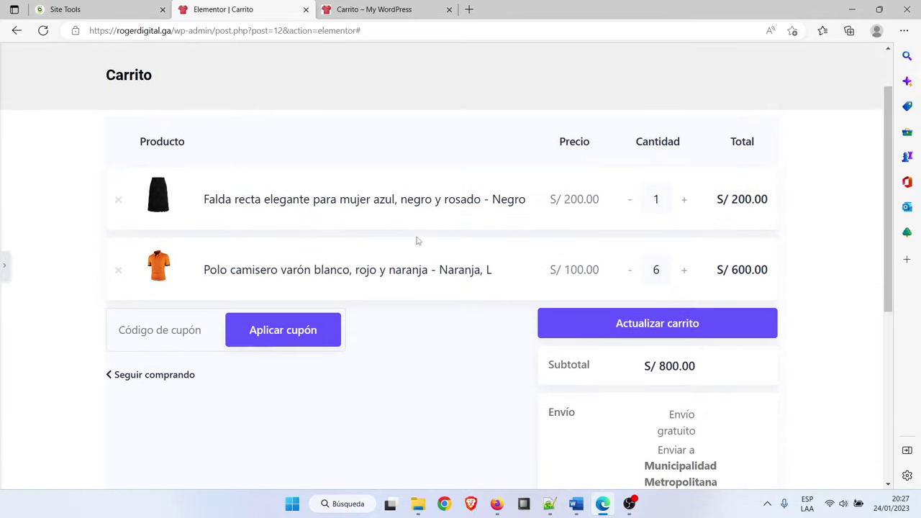
{"action": "left_click", "coordinate": [3, 265]}
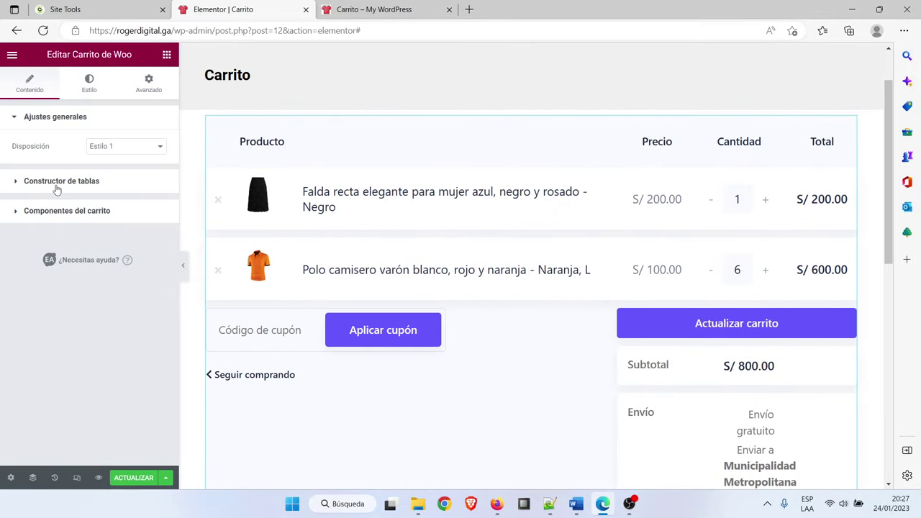
{"action": "left_click", "coordinate": [56, 181]}
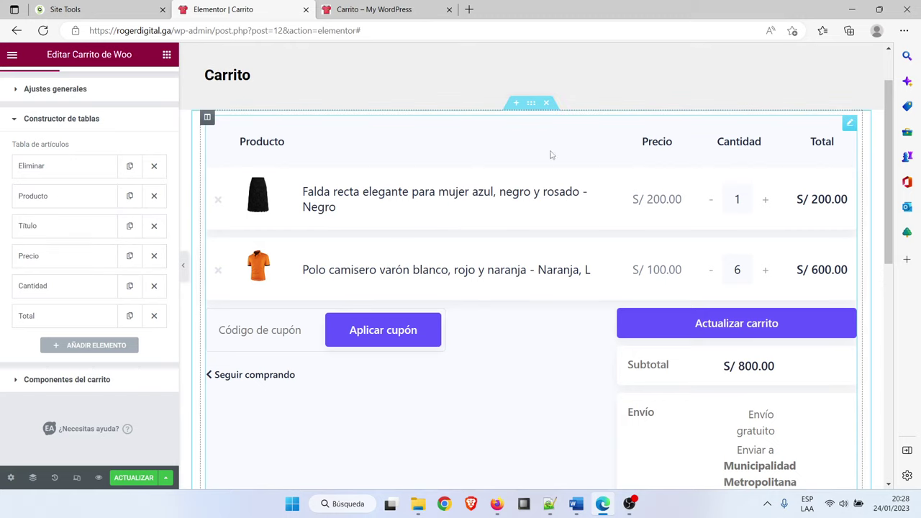
{"action": "left_click", "coordinate": [41, 253]}
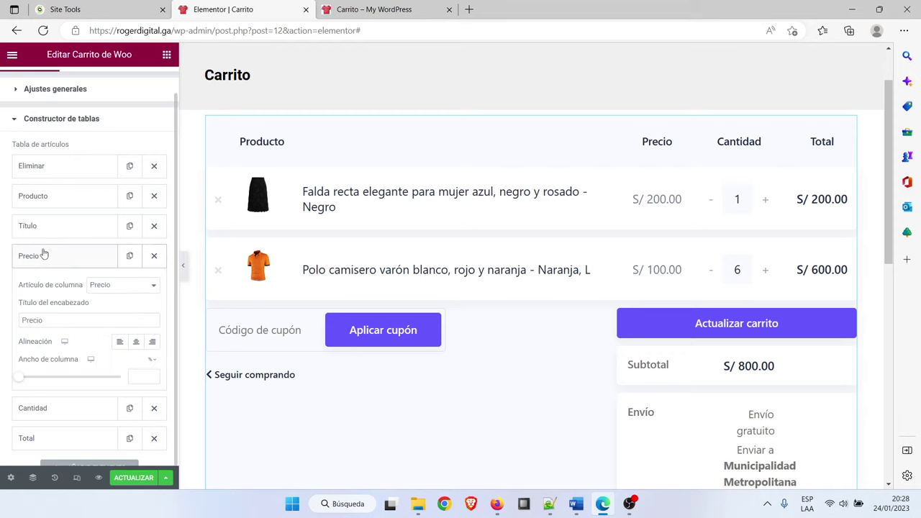
{"action": "scroll", "coordinate": [47, 246], "scroll_direction": "down", "scroll_amount": 1}
{"action": "left_click", "coordinate": [141, 266]}
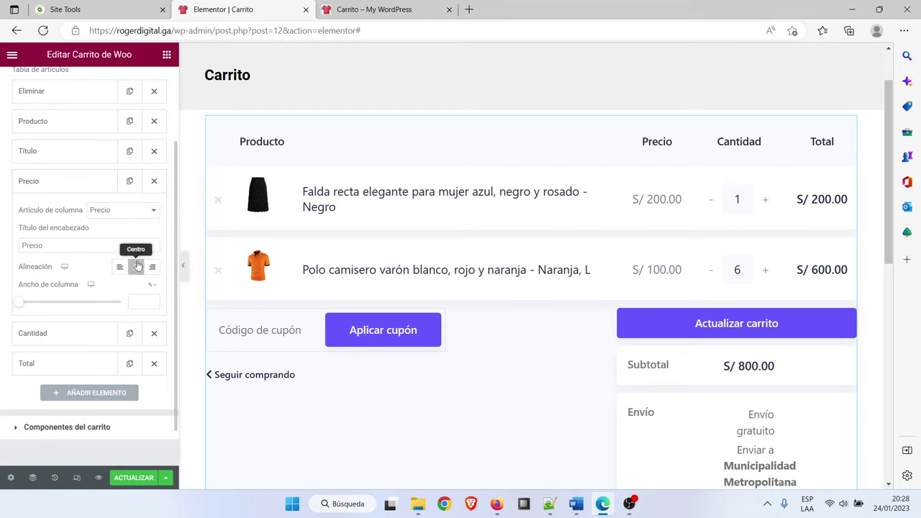
{"action": "left_click", "coordinate": [151, 267]}
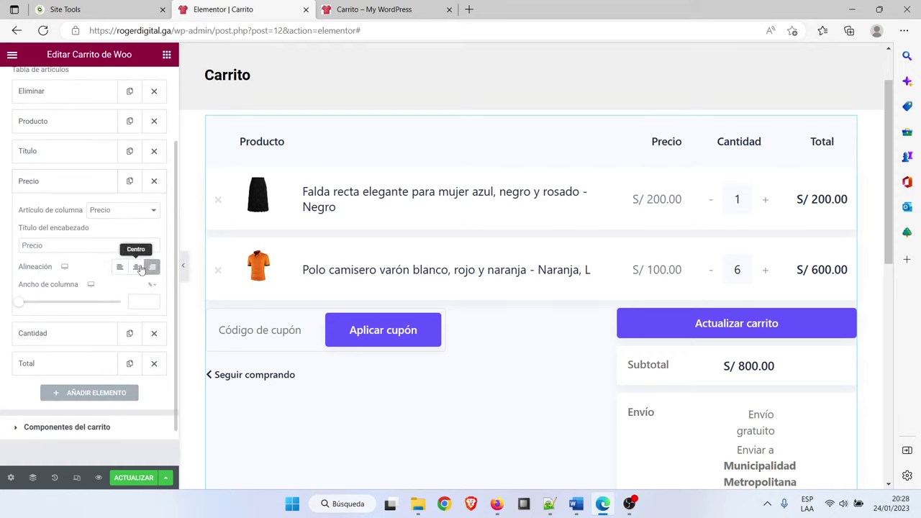
{"action": "left_click", "coordinate": [136, 267]}
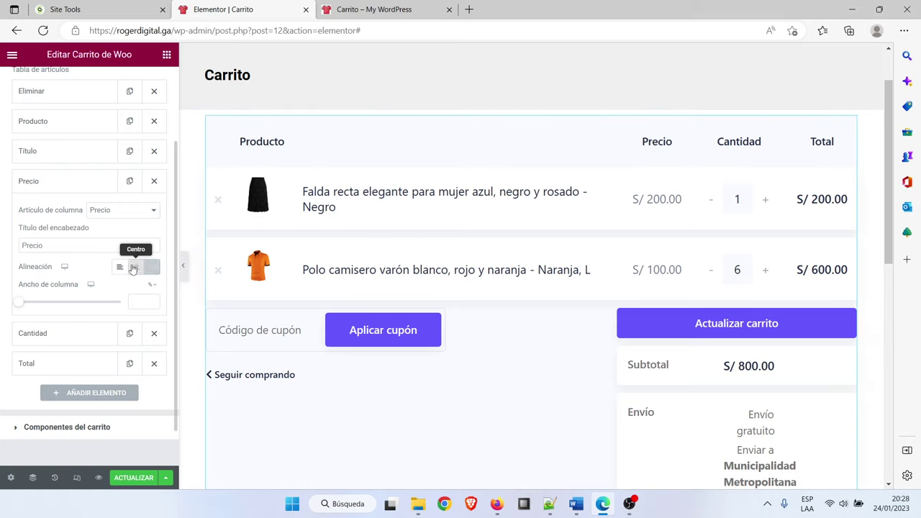
{"action": "scroll", "coordinate": [62, 238], "scroll_direction": "up", "scroll_amount": 3}
{"action": "left_click", "coordinate": [70, 147]}
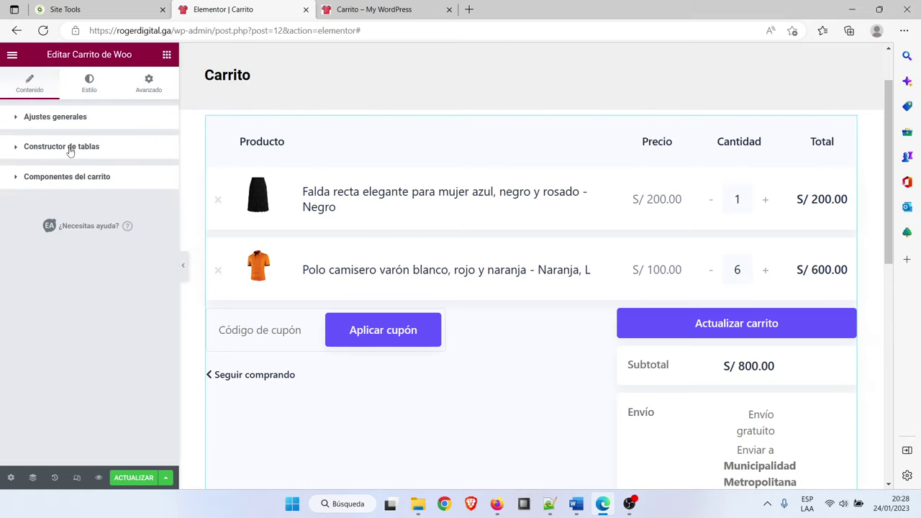
Step: In Componentes del carrito, set Envío to OCULTAR to hide the shipping row
{"action": "left_click", "coordinate": [54, 178]}
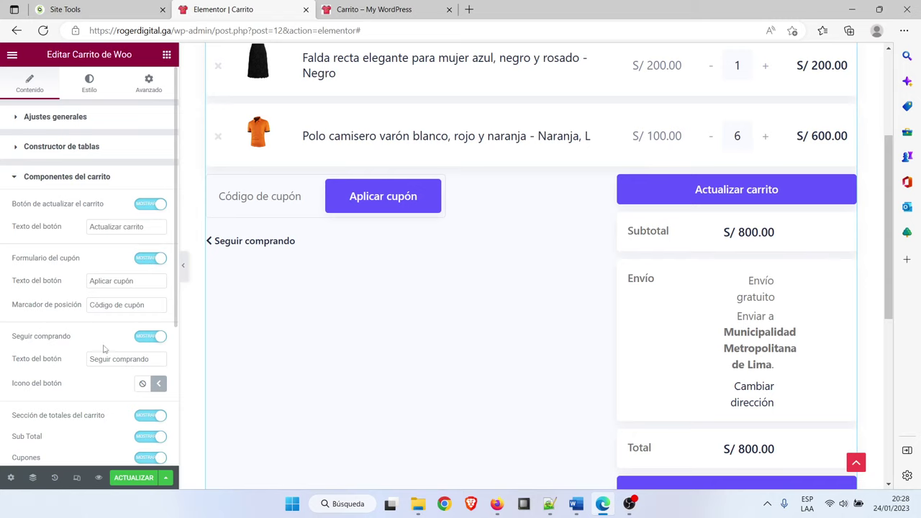
{"action": "scroll", "coordinate": [154, 333], "scroll_direction": "down", "scroll_amount": 2}
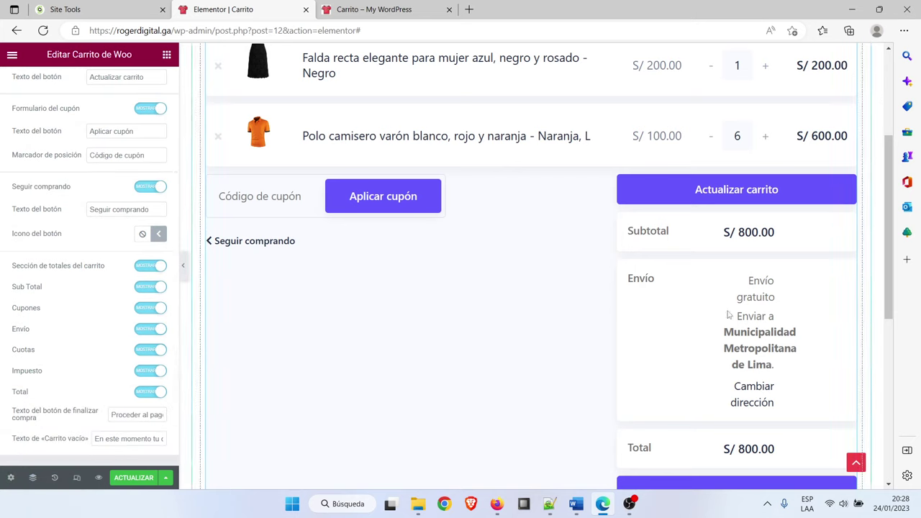
{"action": "left_click", "coordinate": [151, 332]}
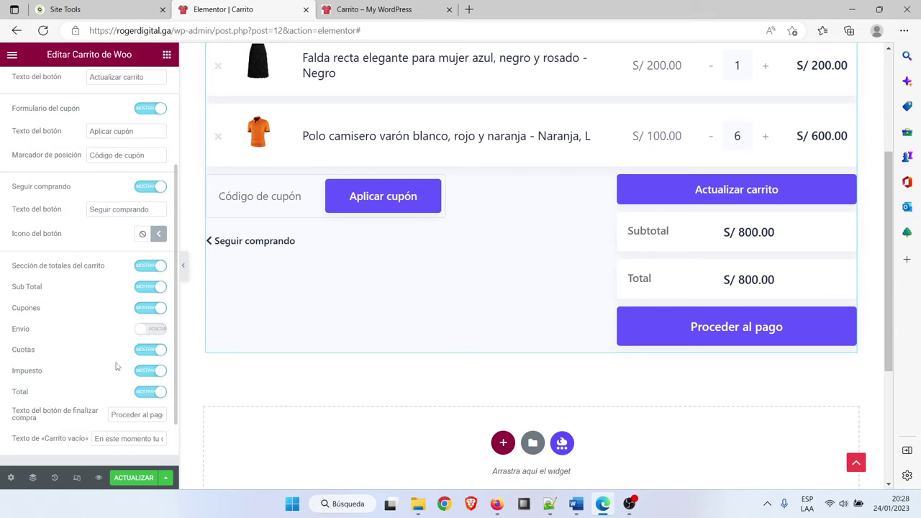
{"action": "scroll", "coordinate": [149, 407], "scroll_direction": "down", "scroll_amount": 1}
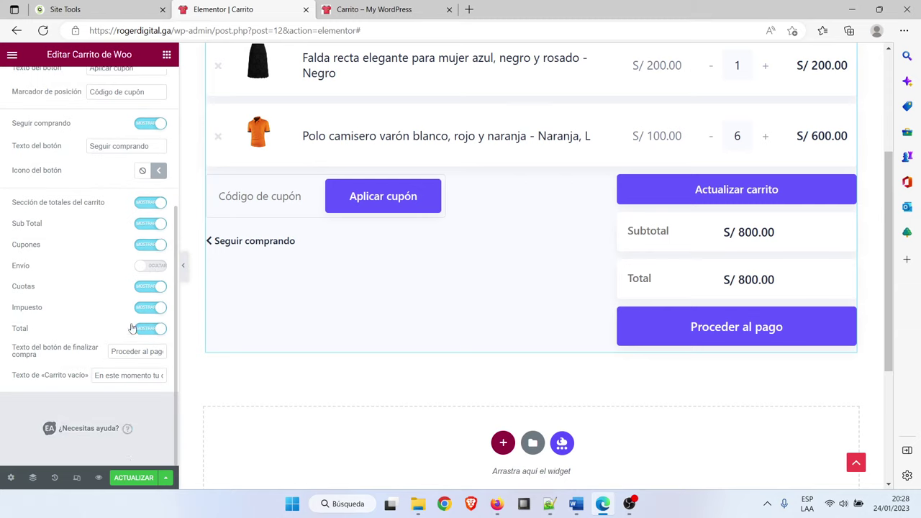
{"action": "scroll", "coordinate": [132, 325], "scroll_direction": "up", "scroll_amount": 3}
Step: Give the Formulario del cupón button a near-black background colour
{"action": "left_click", "coordinate": [95, 85]}
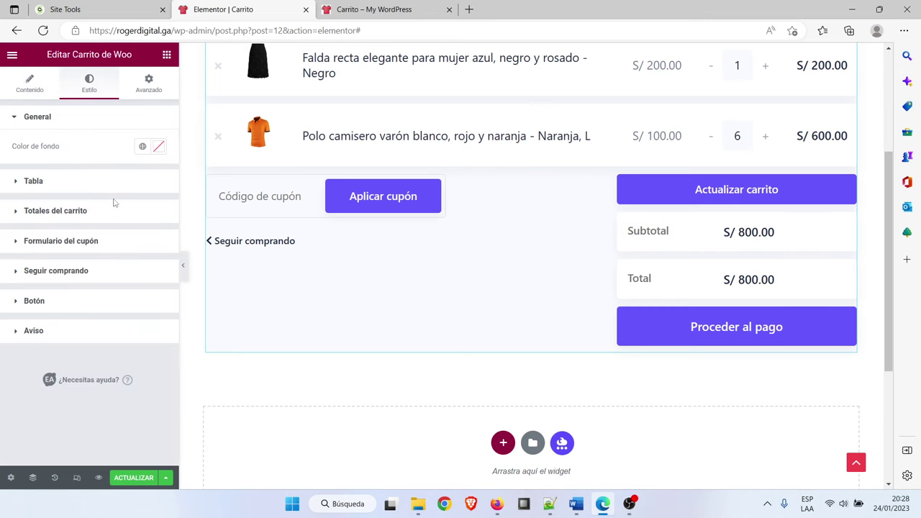
{"action": "scroll", "coordinate": [247, 282], "scroll_direction": "up", "scroll_amount": 2}
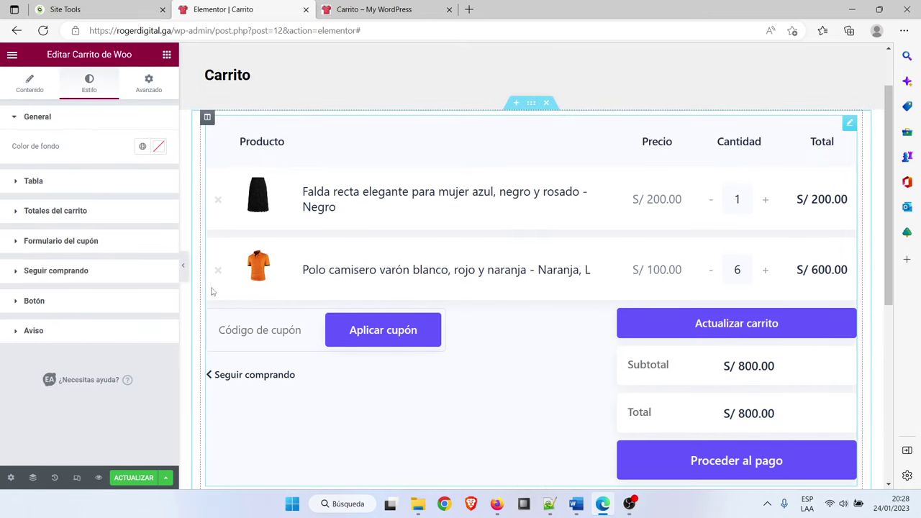
{"action": "left_click", "coordinate": [49, 187]}
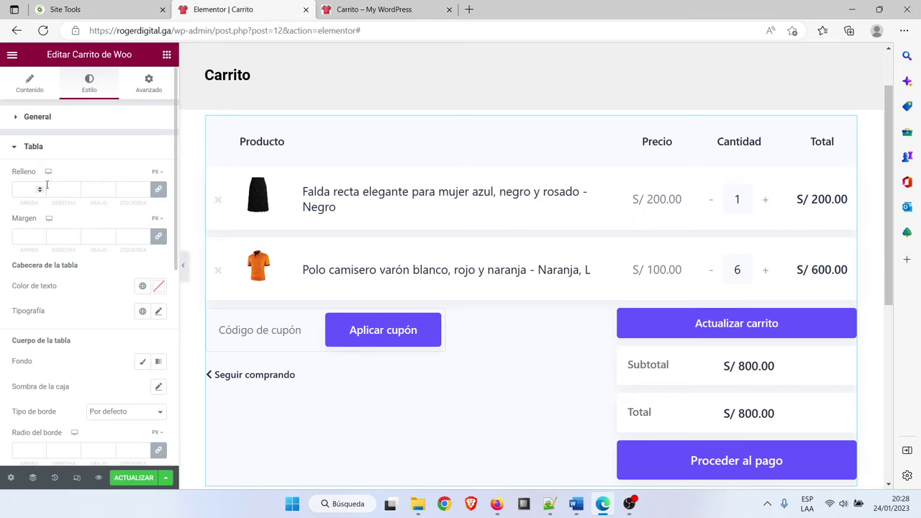
{"action": "scroll", "coordinate": [43, 223], "scroll_direction": "down", "scroll_amount": 4}
{"action": "scroll", "coordinate": [54, 272], "scroll_direction": "down", "scroll_amount": 3}
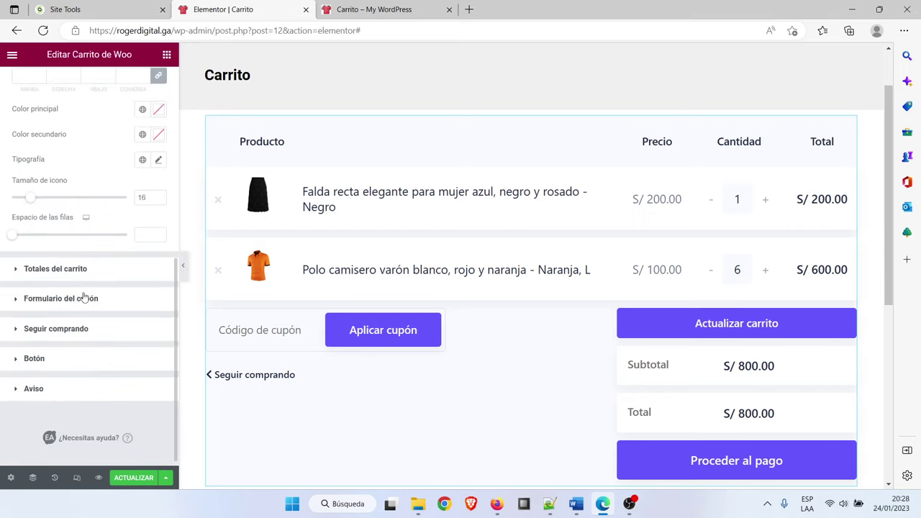
{"action": "left_click", "coordinate": [54, 269]}
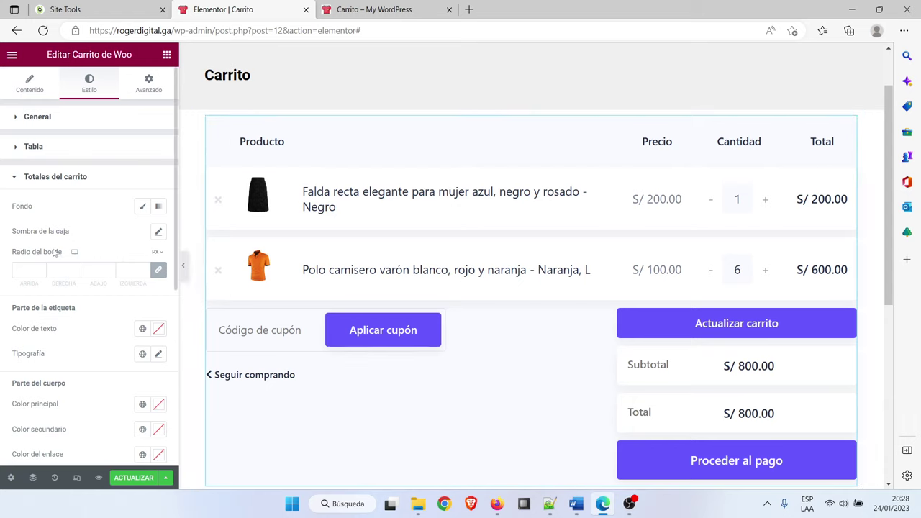
{"action": "scroll", "coordinate": [54, 251], "scroll_direction": "down", "scroll_amount": 6}
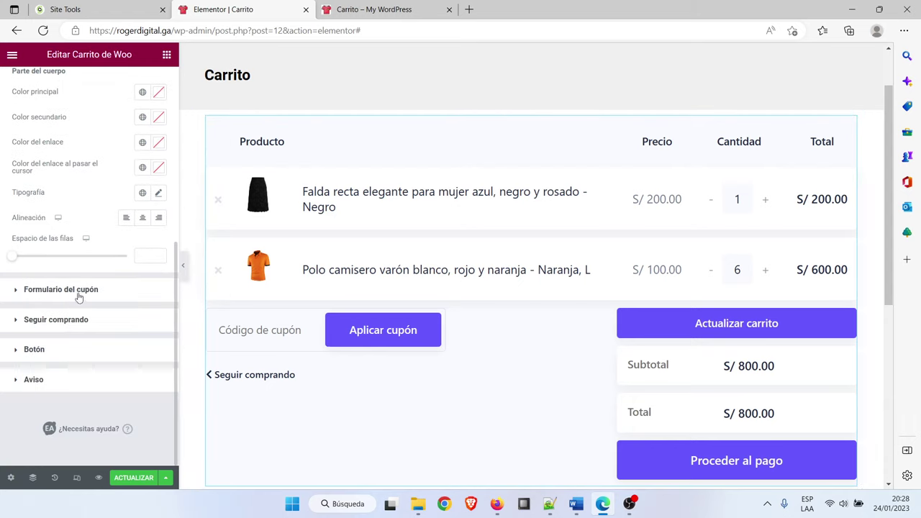
{"action": "left_click", "coordinate": [78, 291]}
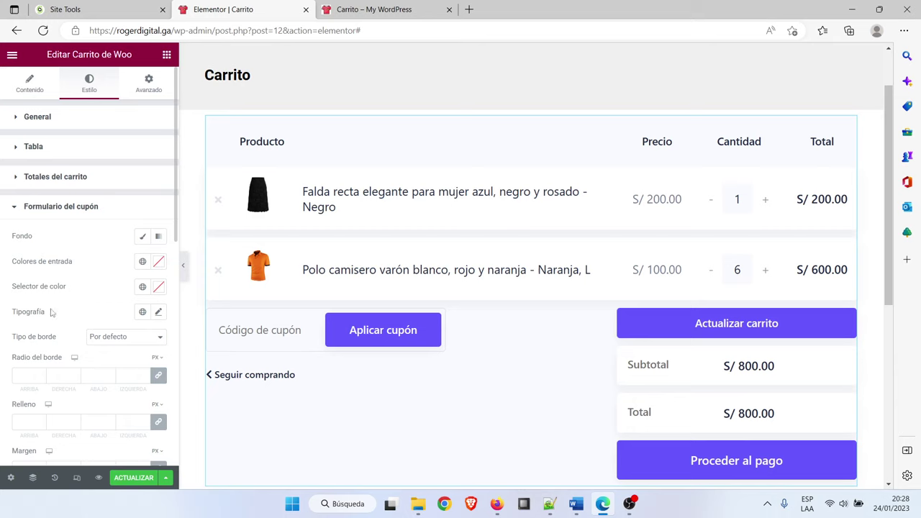
{"action": "scroll", "coordinate": [86, 300], "scroll_direction": "down", "scroll_amount": 2}
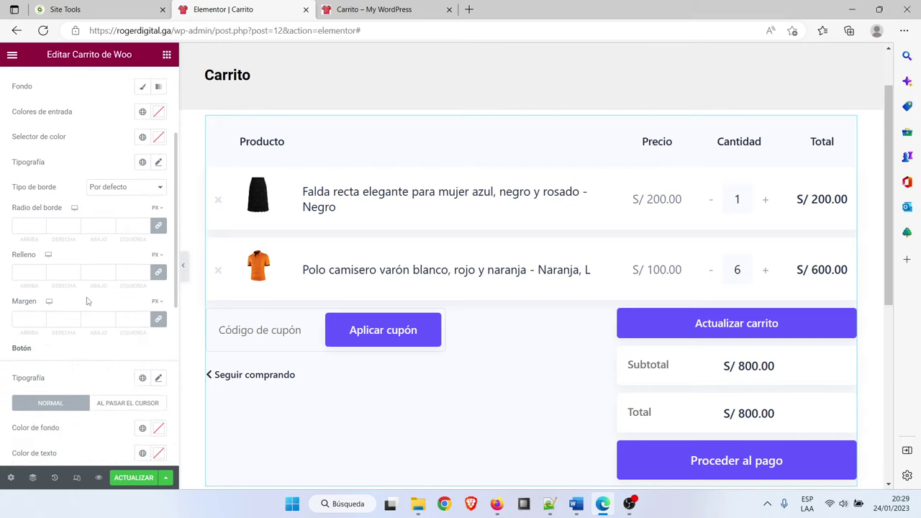
{"action": "scroll", "coordinate": [87, 301], "scroll_direction": "down", "scroll_amount": 3}
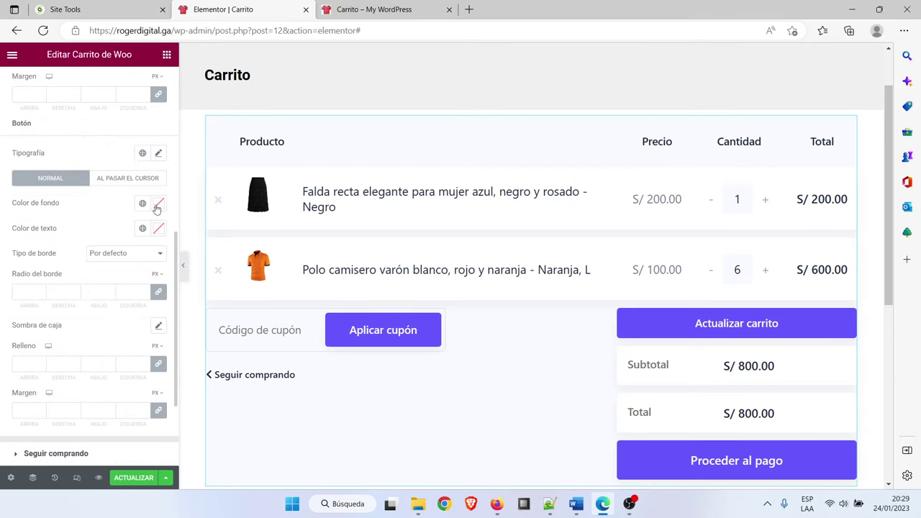
{"action": "left_click", "coordinate": [157, 207]}
{"action": "mouse_move", "coordinate": [63, 283]}
{"action": "left_mouse_down"}
{"action": "mouse_move", "coordinate": [2, 351]}
{"action": "mouse_move", "coordinate": [2, 286]}
{"action": "left_mouse_up"}
{"action": "left_click", "coordinate": [2, 286]}
Step: Set the cart buttons' background to #F1404B and save the page with ACTUALIZAR
{"action": "scroll", "coordinate": [3, 280], "scroll_direction": "down", "scroll_amount": 3}
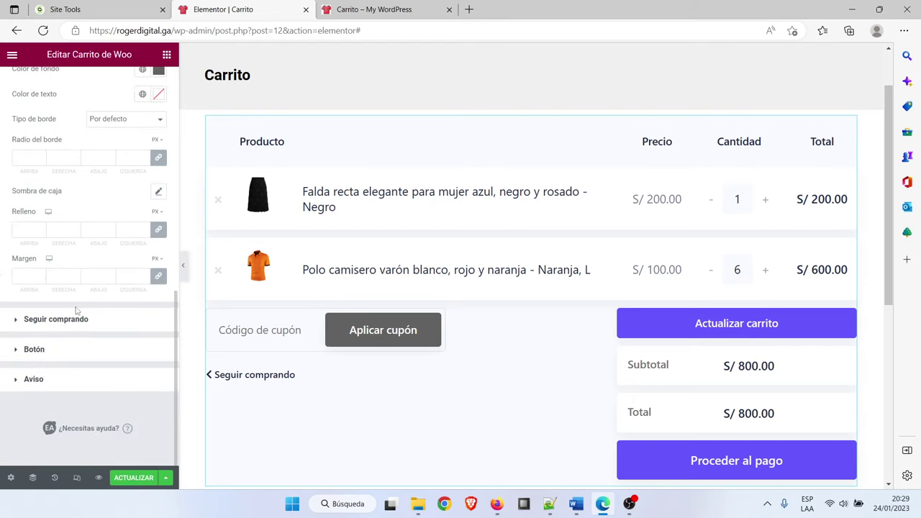
{"action": "left_click", "coordinate": [34, 349]}
{"action": "scroll", "coordinate": [2, 285], "scroll_direction": "down", "scroll_amount": 2}
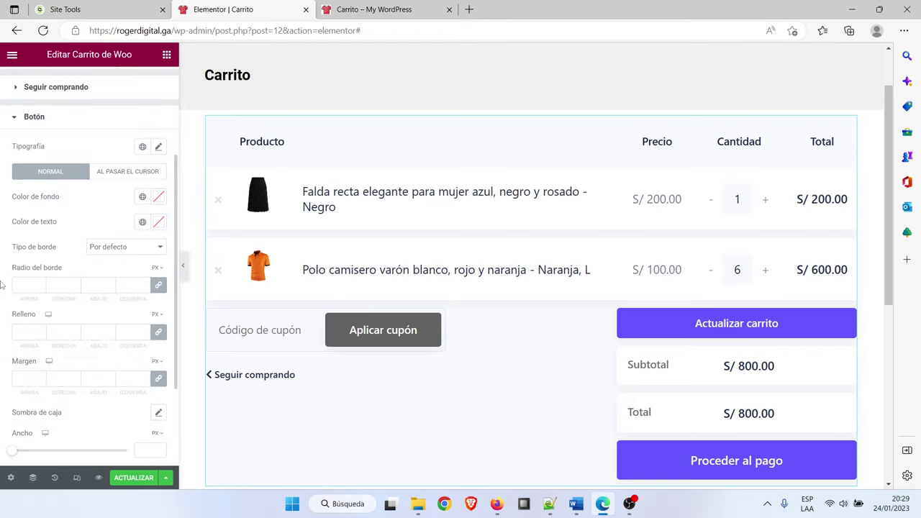
{"action": "left_click", "coordinate": [159, 196]}
{"action": "left_click", "coordinate": [120, 269]}
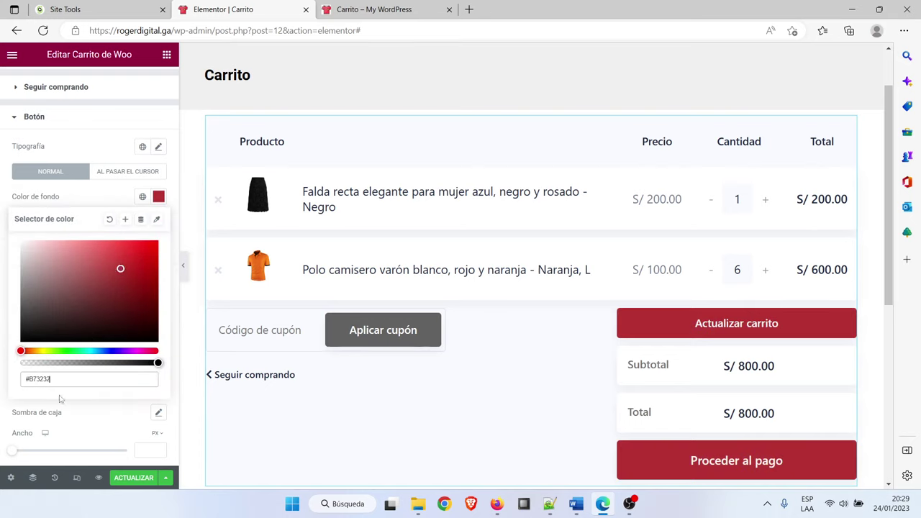
{"action": "double_click", "coordinate": [35, 378]}
{"action": "type", "text": "#F1404B"}
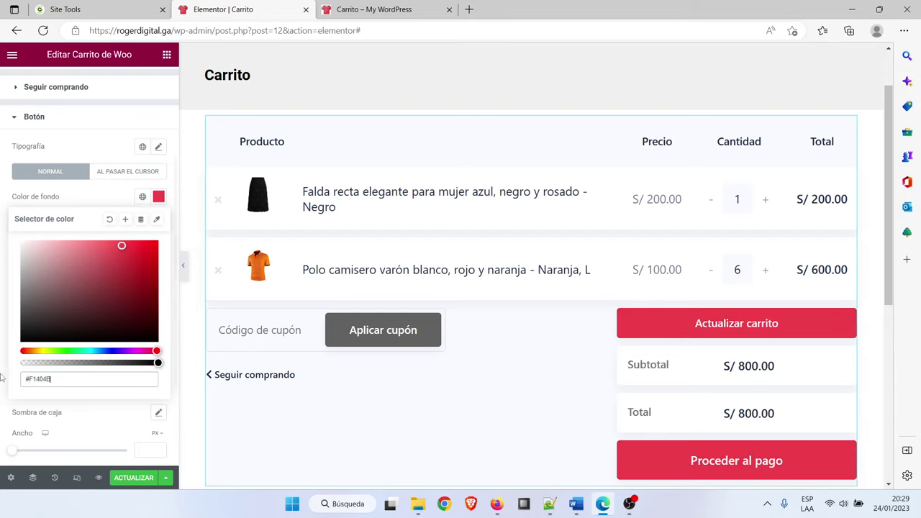
{"action": "left_click", "coordinate": [2, 371]}
{"action": "left_click", "coordinate": [134, 477]}
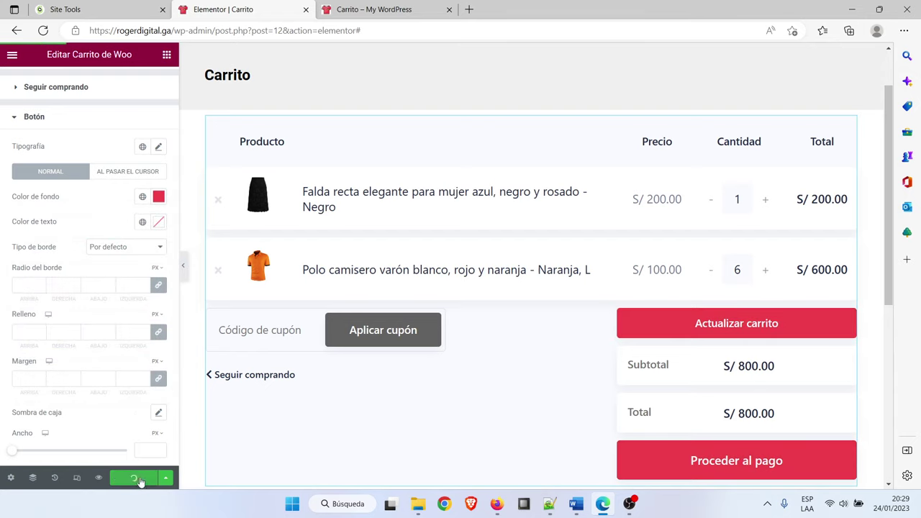
{"action": "left_click", "coordinate": [354, 9]}
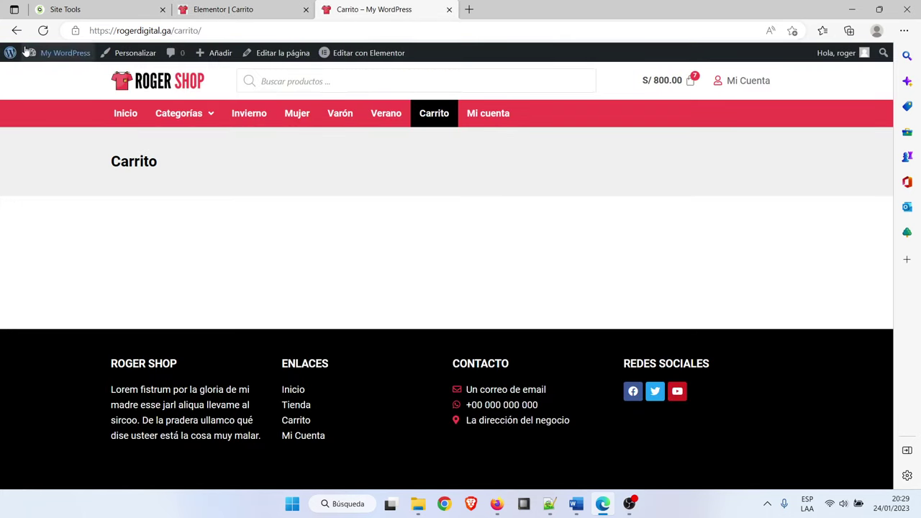
Step: Reload the live cart to check the red buttons, then return to the Elementor tab
{"action": "left_click", "coordinate": [44, 30]}
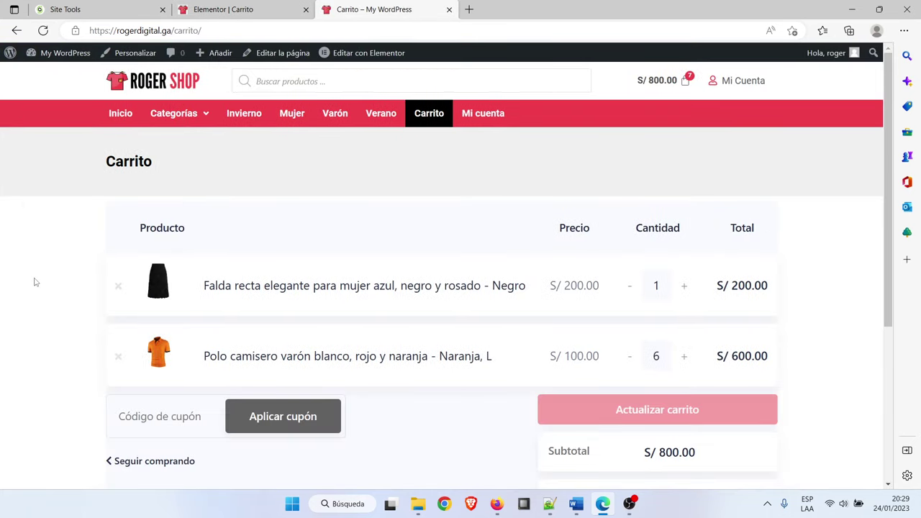
{"action": "scroll", "coordinate": [34, 282], "scroll_direction": "down", "scroll_amount": 3}
{"action": "scroll", "coordinate": [33, 282], "scroll_direction": "up", "scroll_amount": 3}
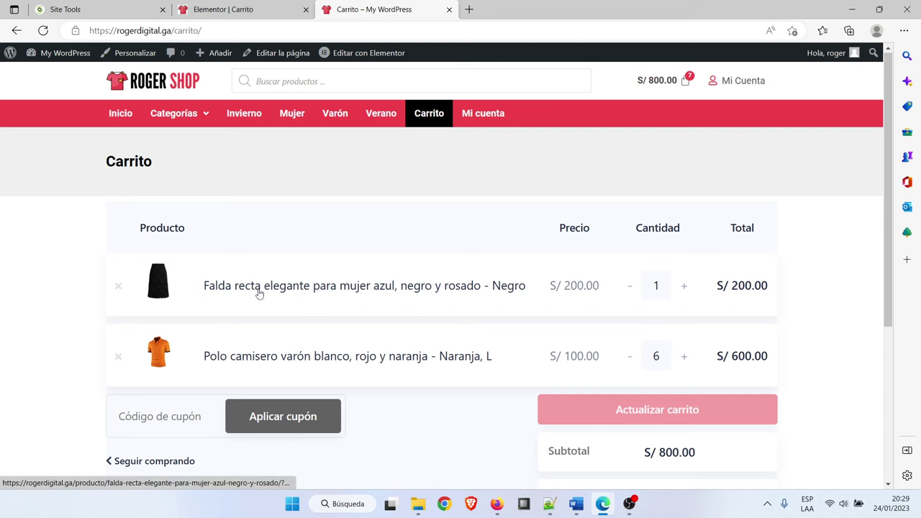
{"action": "key", "text": "ctrl+shift+Tab"}
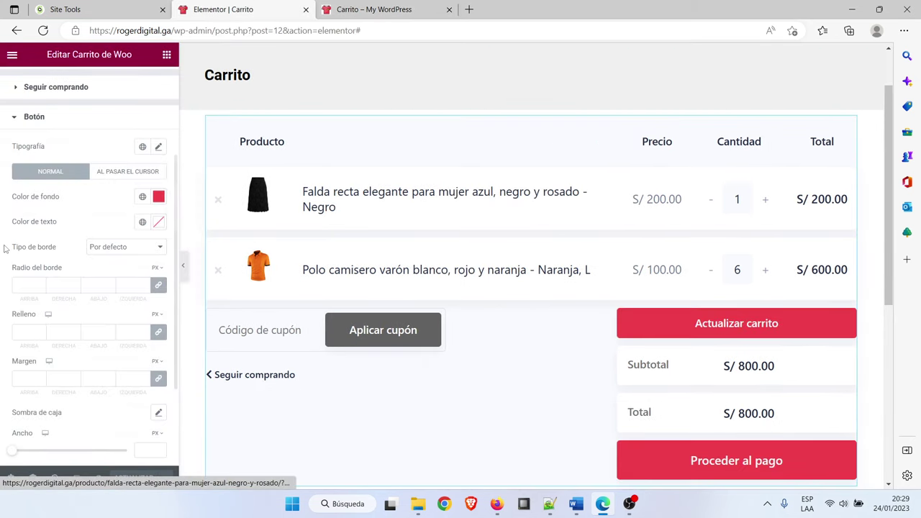
Step: Test a dark red Fondo for the table rows, then clear it, leaving no background
{"action": "left_click", "coordinate": [309, 195]}
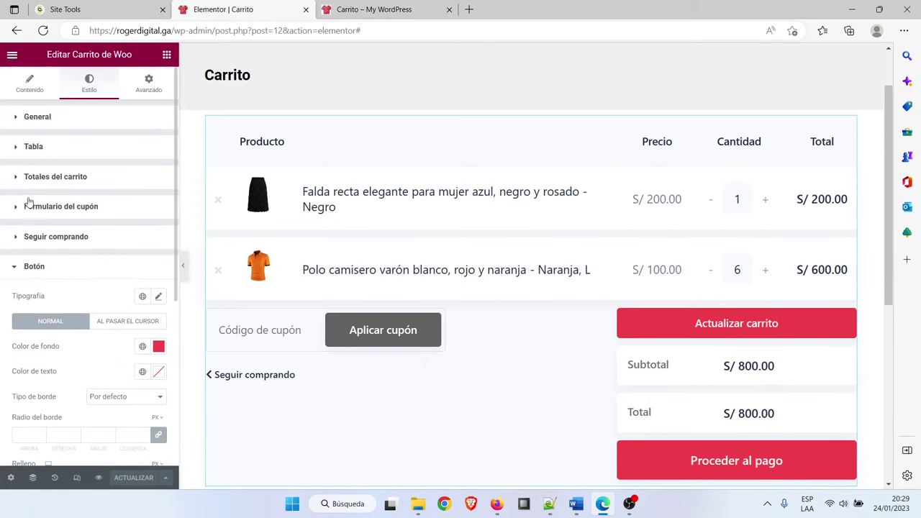
{"action": "left_click", "coordinate": [54, 149]}
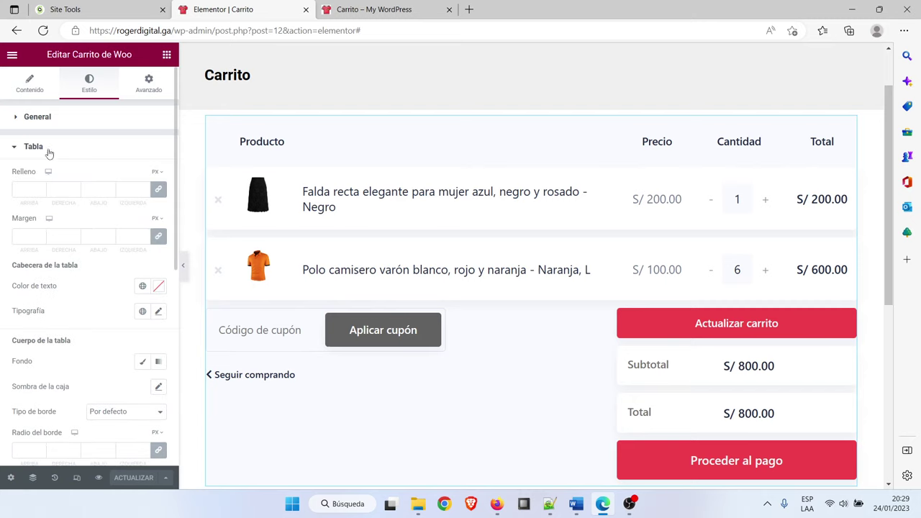
{"action": "scroll", "coordinate": [2, 252], "scroll_direction": "down", "scroll_amount": 2}
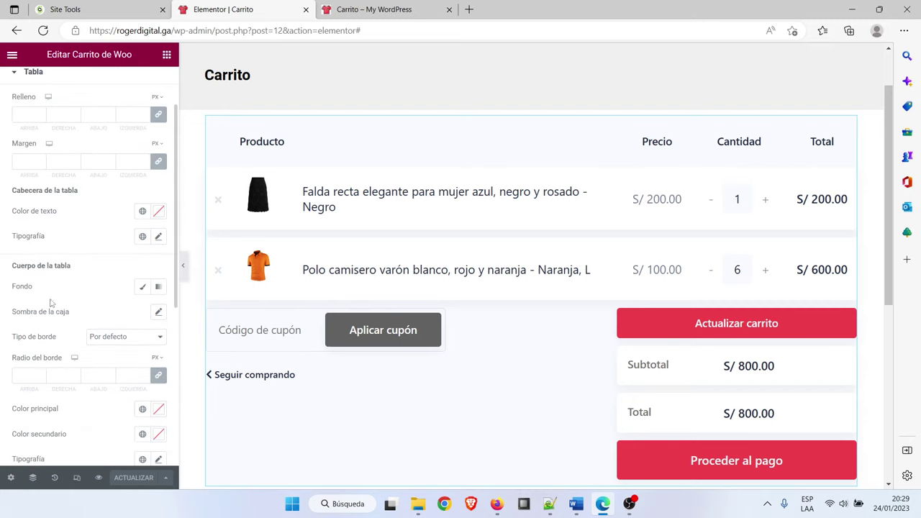
{"action": "scroll", "coordinate": [50, 302], "scroll_direction": "down", "scroll_amount": 2}
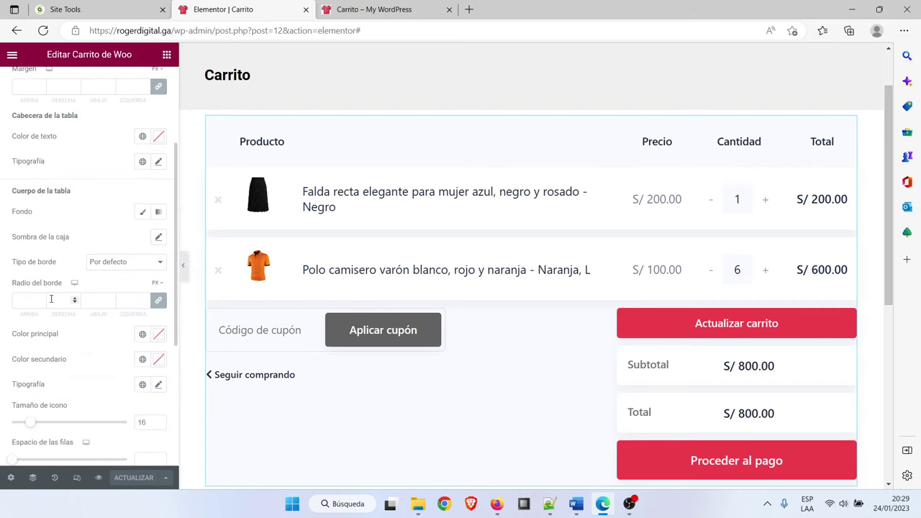
{"action": "left_click", "coordinate": [144, 211]}
{"action": "left_click", "coordinate": [158, 237]}
{"action": "left_click", "coordinate": [73, 332]}
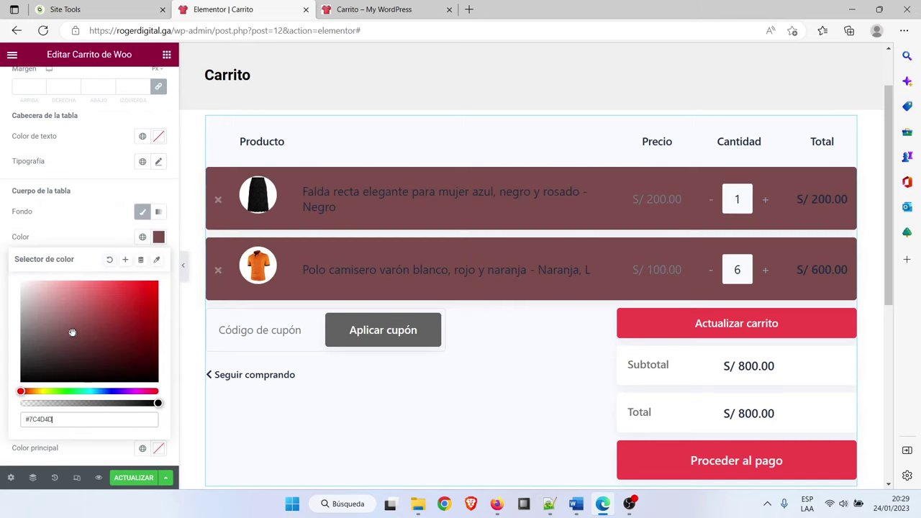
{"action": "left_click", "coordinate": [109, 259]}
{"action": "left_click", "coordinate": [138, 212]}
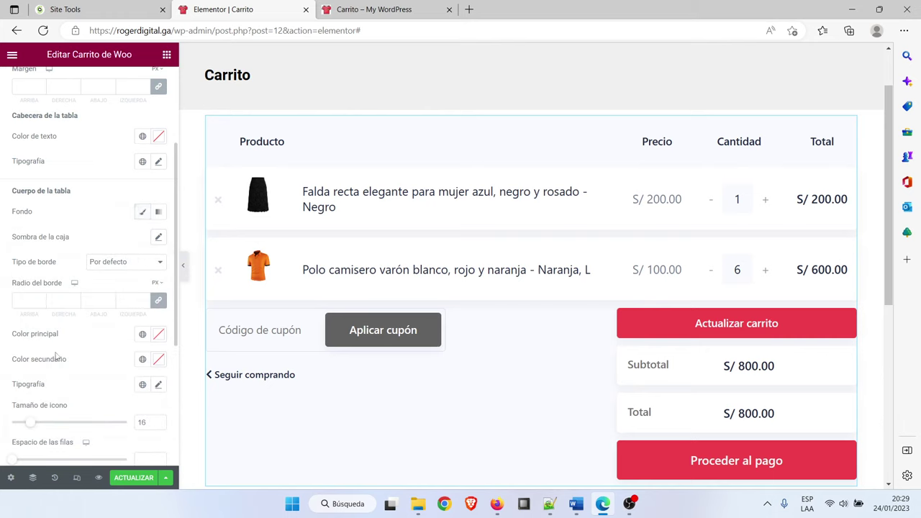
Step: Set the table body's Color principal to black #000000
{"action": "scroll", "coordinate": [56, 358], "scroll_direction": "down", "scroll_amount": 1}
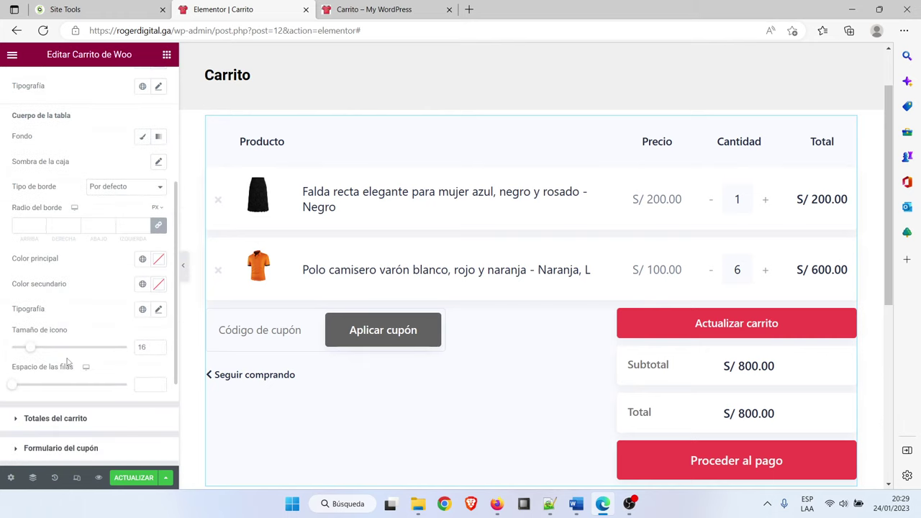
{"action": "left_click", "coordinate": [158, 259]}
{"action": "left_click", "coordinate": [125, 340]}
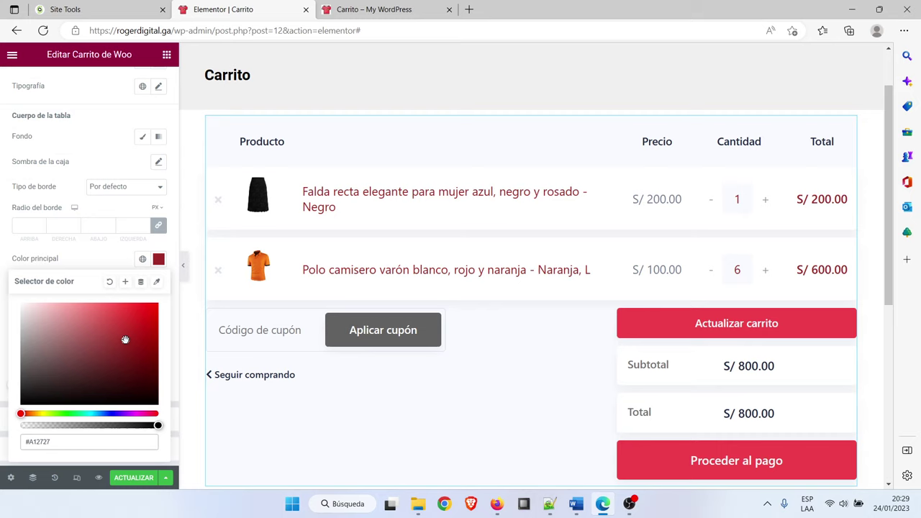
{"action": "left_click_drag", "start_coordinate": [75, 337], "coordinate": [2, 438]}
{"action": "left_click", "coordinate": [158, 259]}
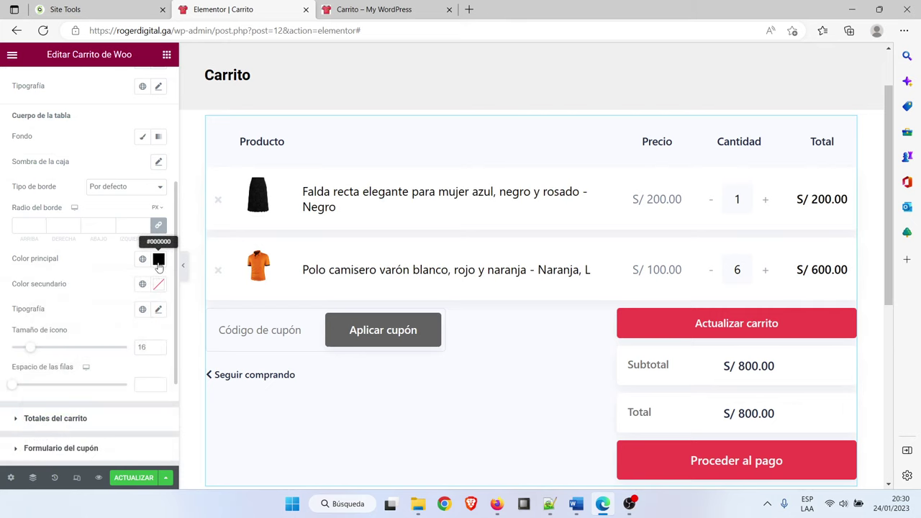
Step: Set the table text typography size to 17 px and save the page
{"action": "left_click", "coordinate": [159, 309]}
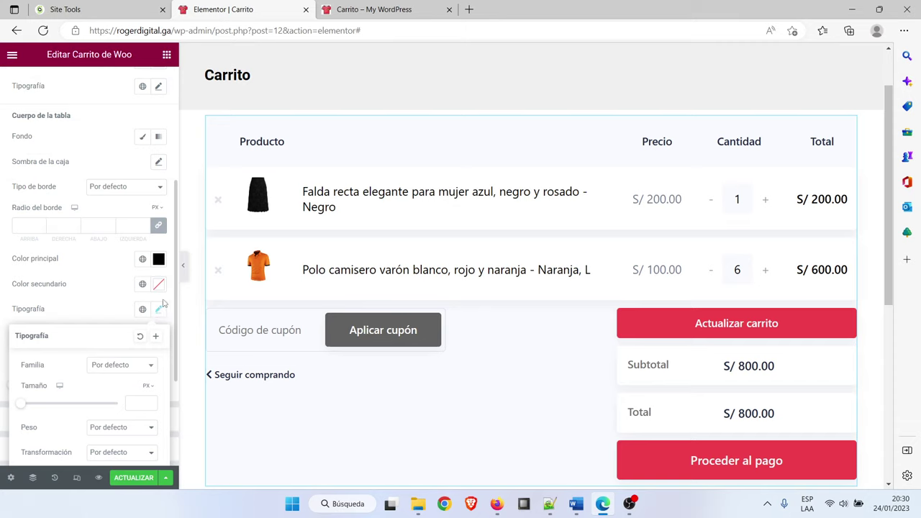
{"action": "left_click", "coordinate": [134, 397]}
{"action": "type", "text": "16"}
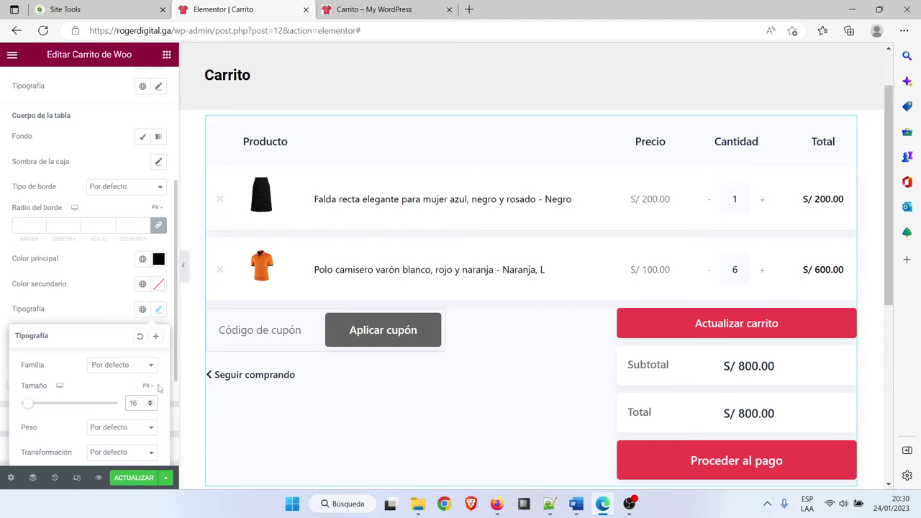
{"action": "left_click", "coordinate": [150, 401]}
{"action": "left_click", "coordinate": [150, 401]}
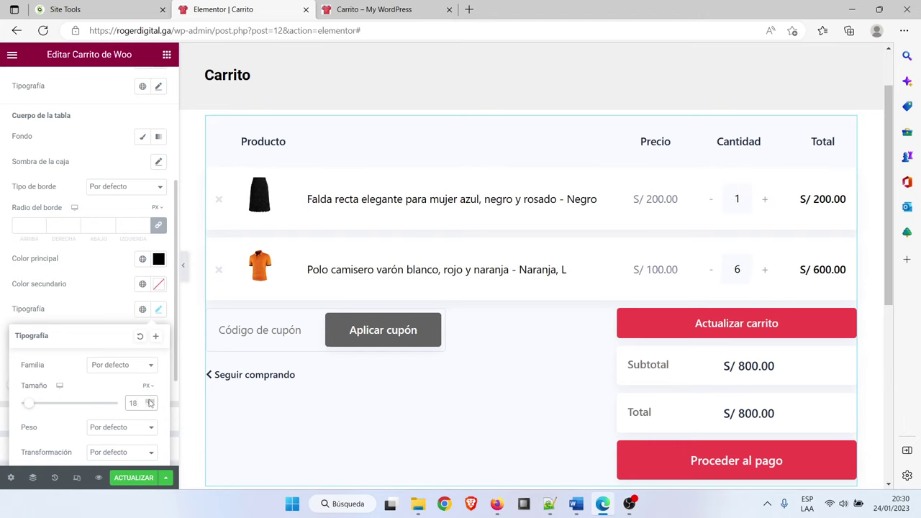
{"action": "left_click", "coordinate": [150, 405]}
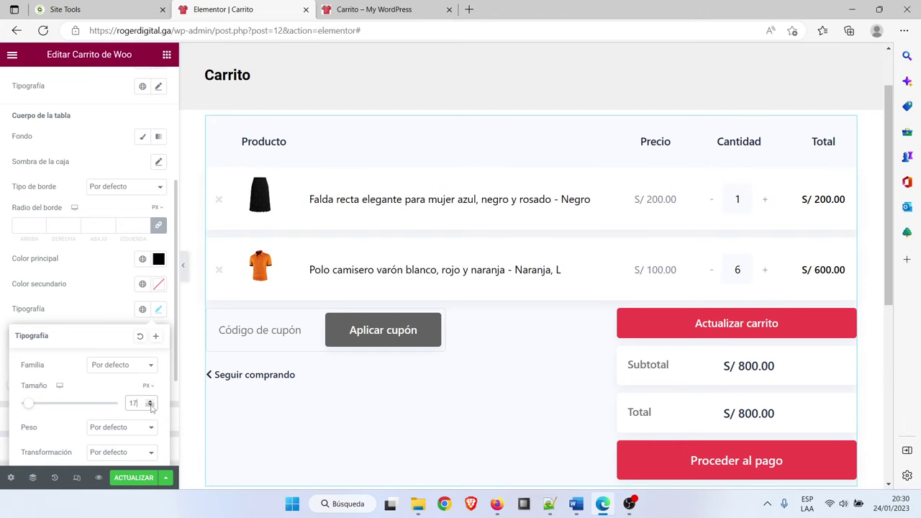
{"action": "left_click", "coordinate": [134, 477]}
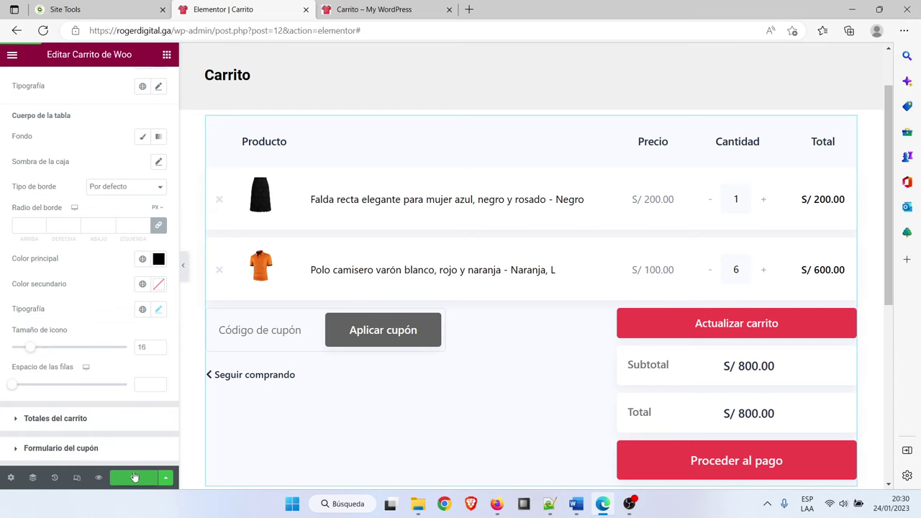
{"action": "left_click", "coordinate": [403, 10]}
Step: Reload and check the restyled cart, then bring up Temario.txt at line 28 in Notepad++
{"action": "left_click", "coordinate": [43, 30]}
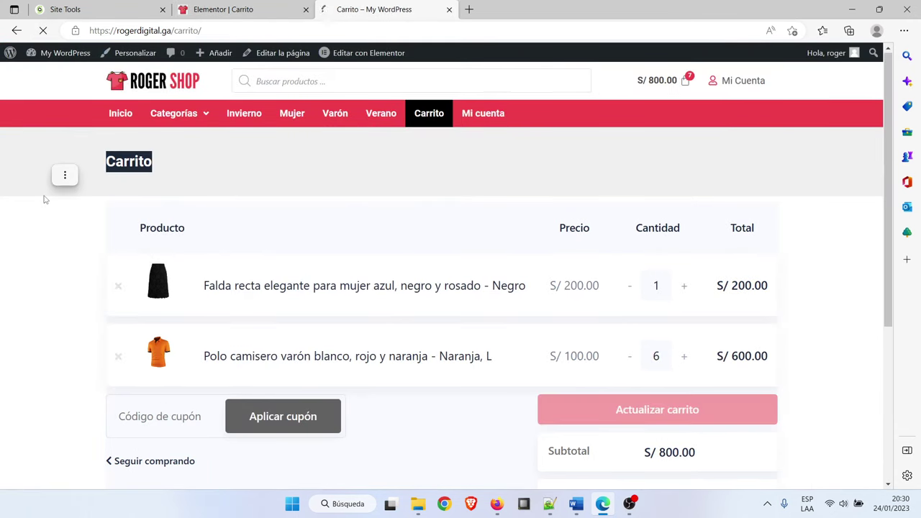
{"action": "scroll", "coordinate": [22, 266], "scroll_direction": "down", "scroll_amount": 1}
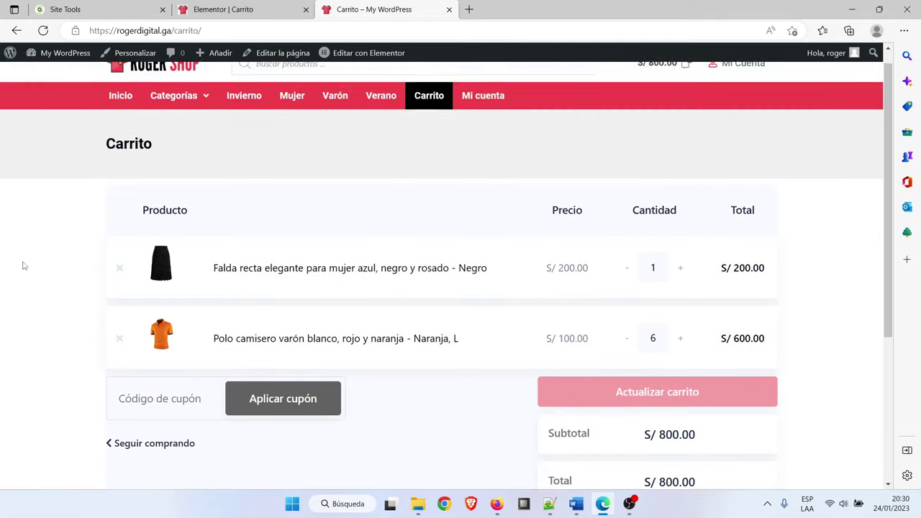
{"action": "scroll", "coordinate": [22, 266], "scroll_direction": "down", "scroll_amount": 2}
{"action": "scroll", "coordinate": [23, 265], "scroll_direction": "down", "scroll_amount": 1}
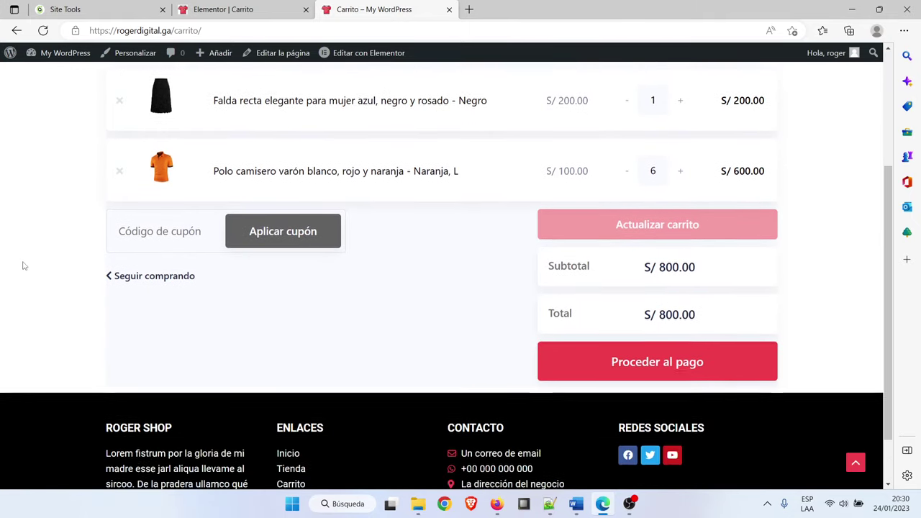
{"action": "scroll", "coordinate": [22, 264], "scroll_direction": "up", "scroll_amount": 2}
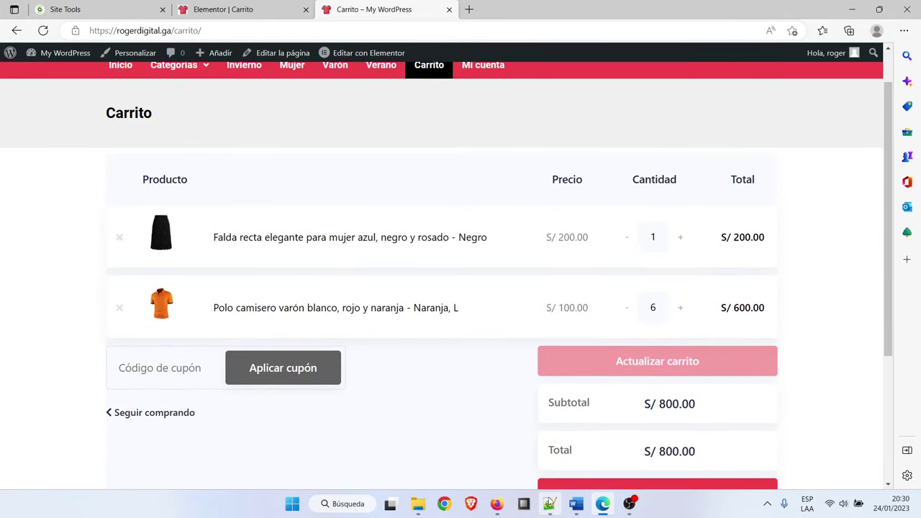
{"action": "left_click", "coordinate": [549, 503]}
{"action": "left_click", "coordinate": [410, 320]}
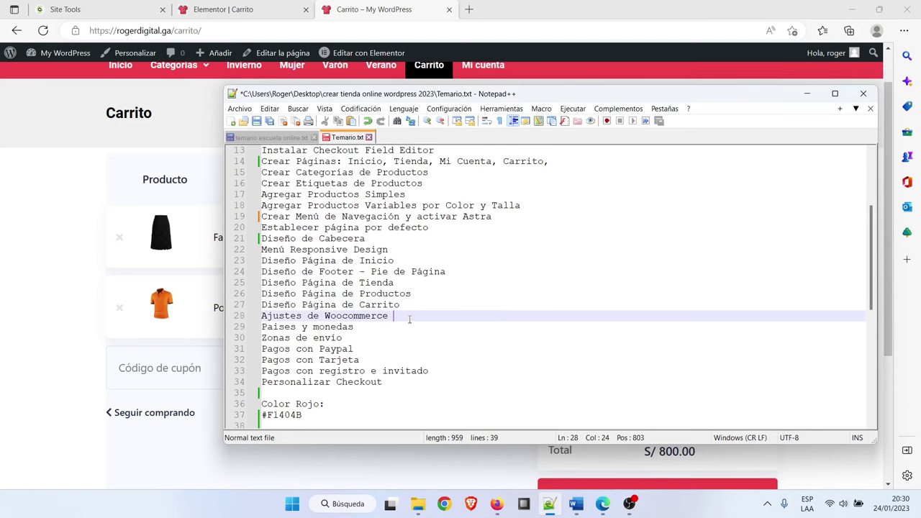
Step: Exit the Elementor editor for the Carrito page with SALIR from its main menu
{"action": "left_click", "coordinate": [286, 5]}
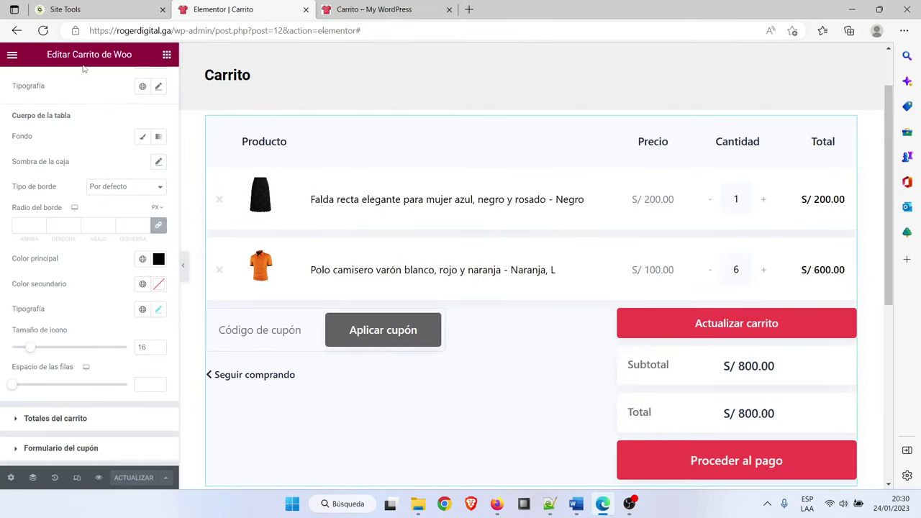
{"action": "left_click", "coordinate": [12, 55]}
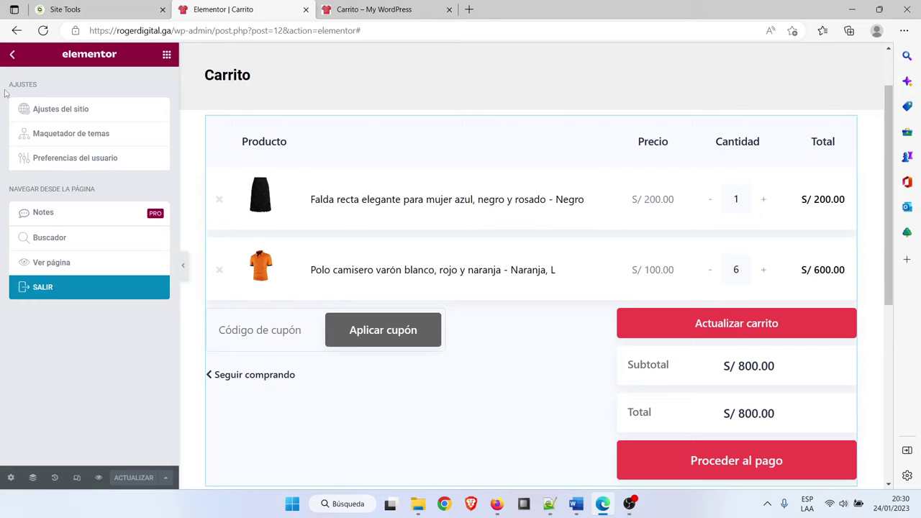
{"action": "left_click", "coordinate": [90, 287]}
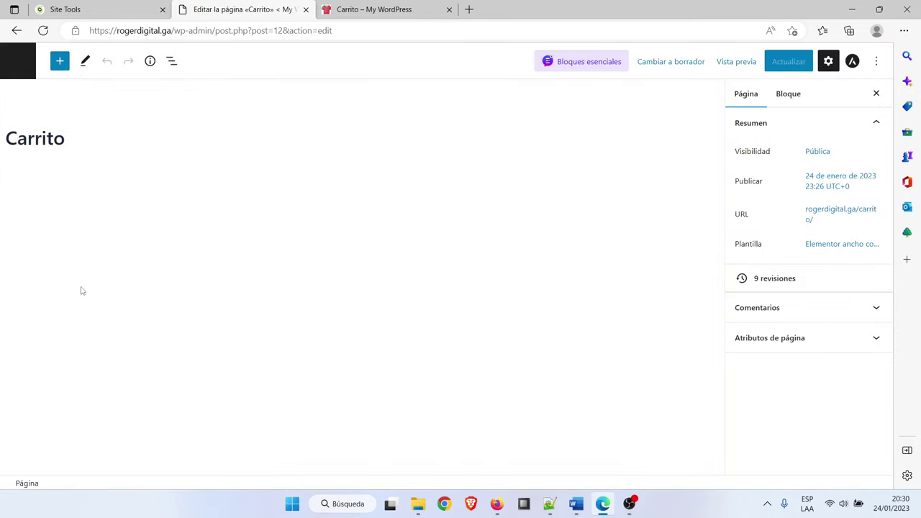
Step: Go back to the admin Pages list and open WooCommerce Ajustes
{"action": "left_click", "coordinate": [375, 9]}
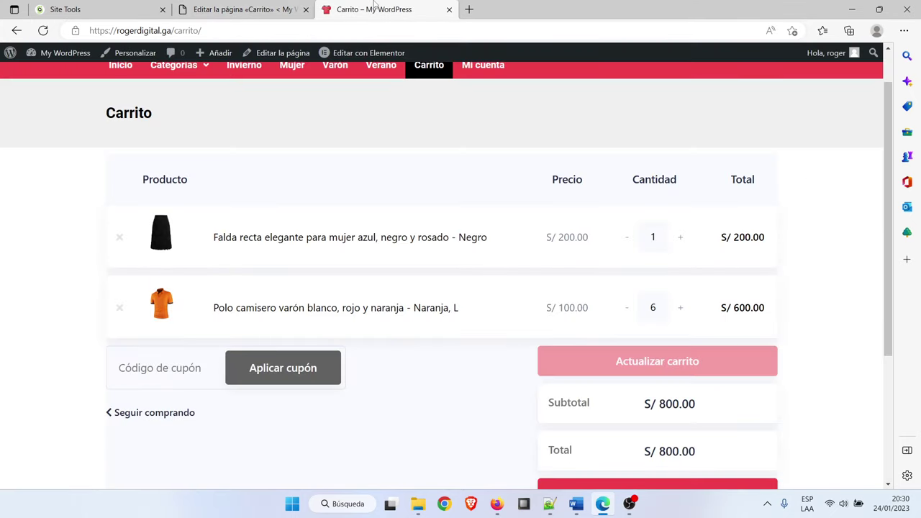
{"action": "scroll", "coordinate": [41, 291], "scroll_direction": "up", "scroll_amount": 1}
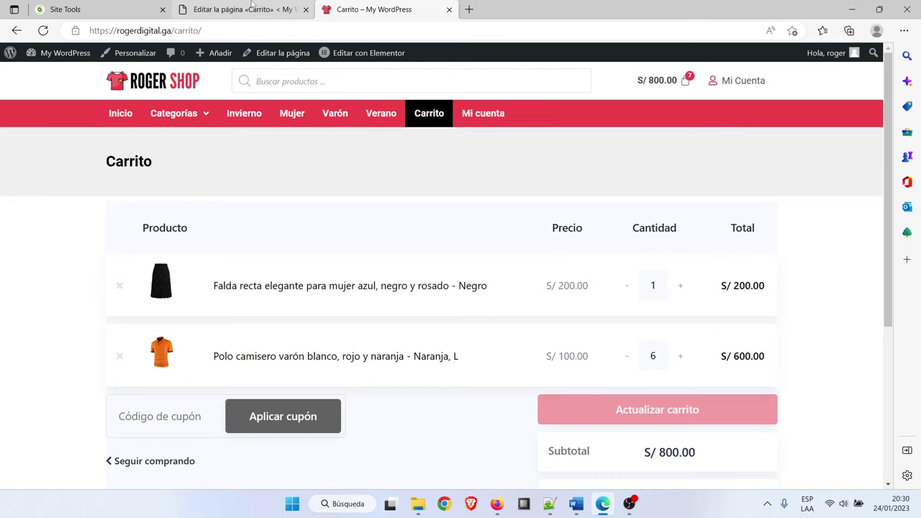
{"action": "left_click", "coordinate": [252, 7]}
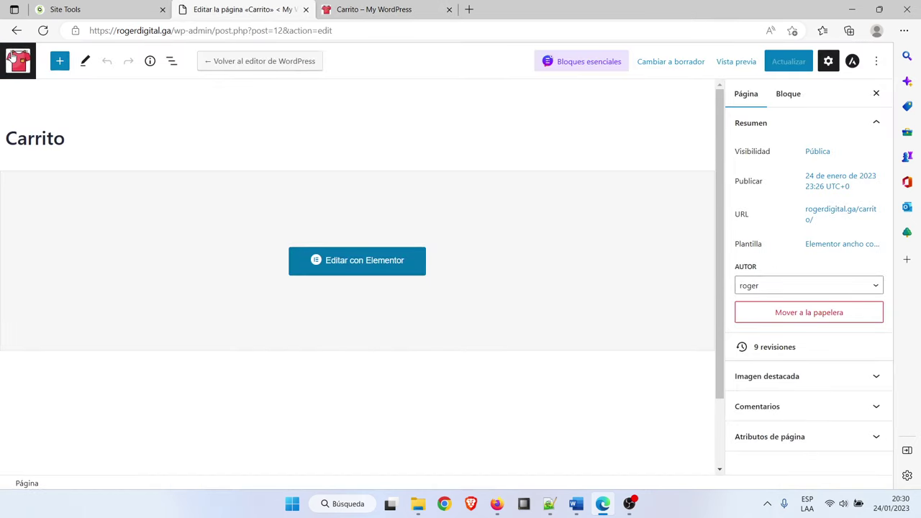
{"action": "left_click", "coordinate": [18, 61]}
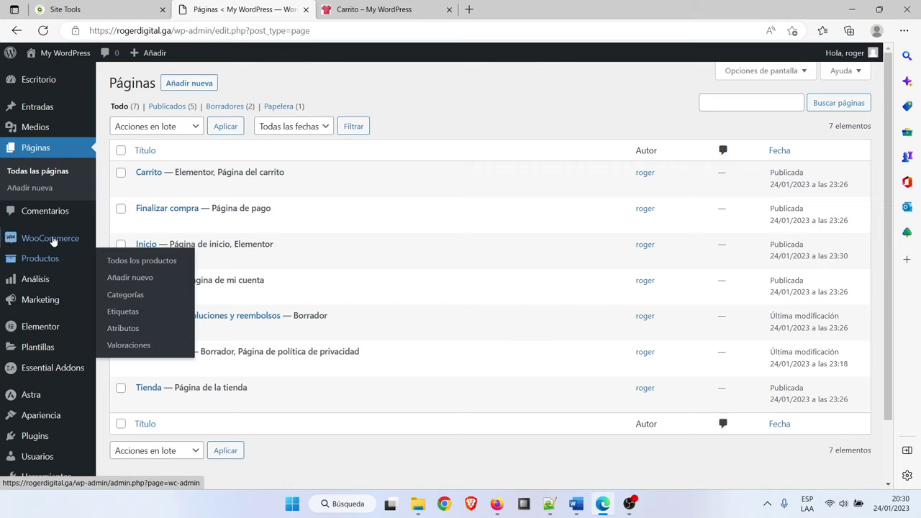
{"action": "mouse_move", "coordinate": [51, 238]}
{"action": "left_click", "coordinate": [124, 358]}
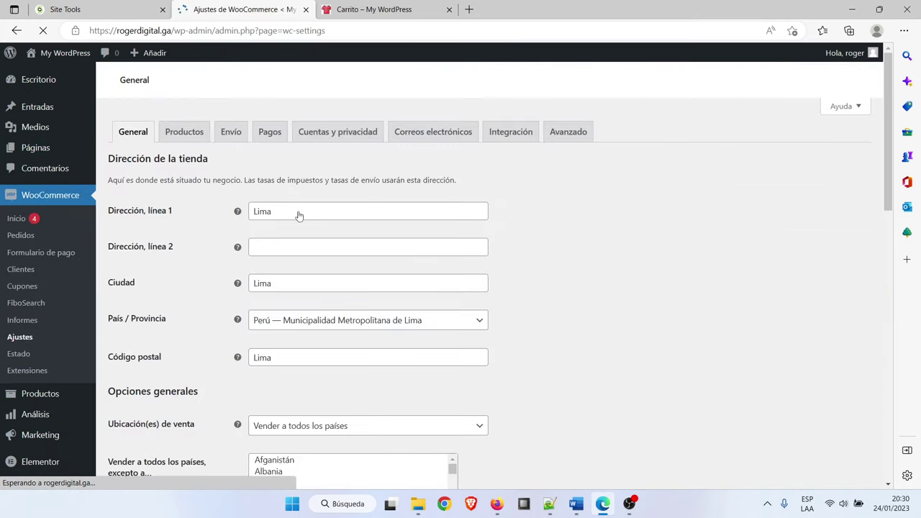
Step: Set Ubicación(es) de venta to 'Vender a países específicos' with Perú as the only country
{"action": "scroll", "coordinate": [288, 244], "scroll_direction": "down", "scroll_amount": 1}
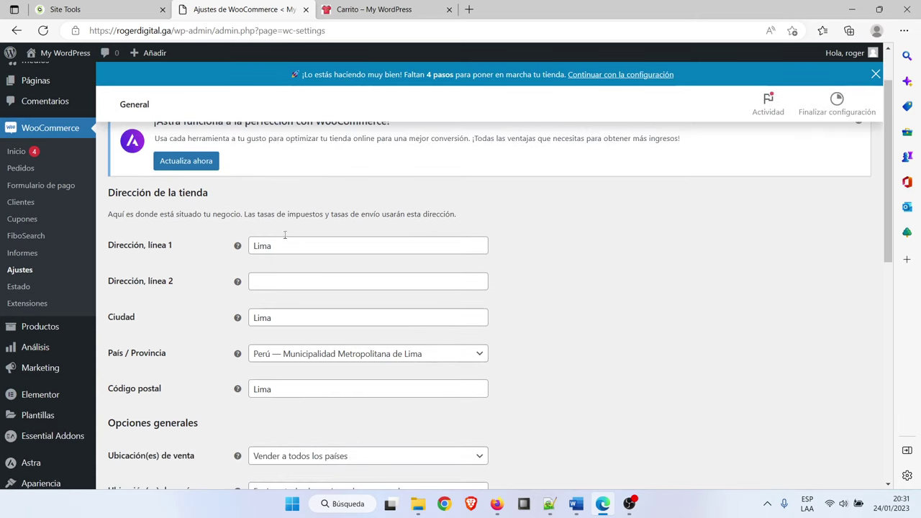
{"action": "scroll", "coordinate": [274, 263], "scroll_direction": "down", "scroll_amount": 1}
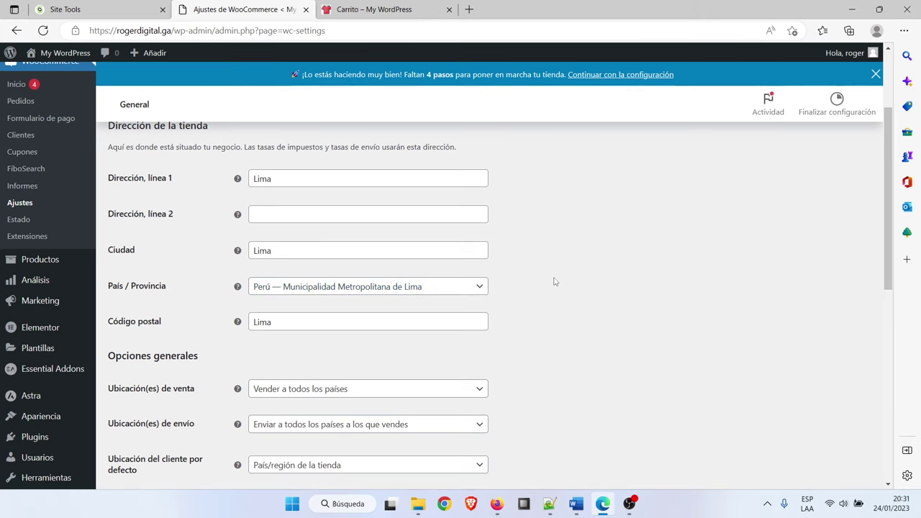
{"action": "scroll", "coordinate": [554, 281], "scroll_direction": "down", "scroll_amount": 1}
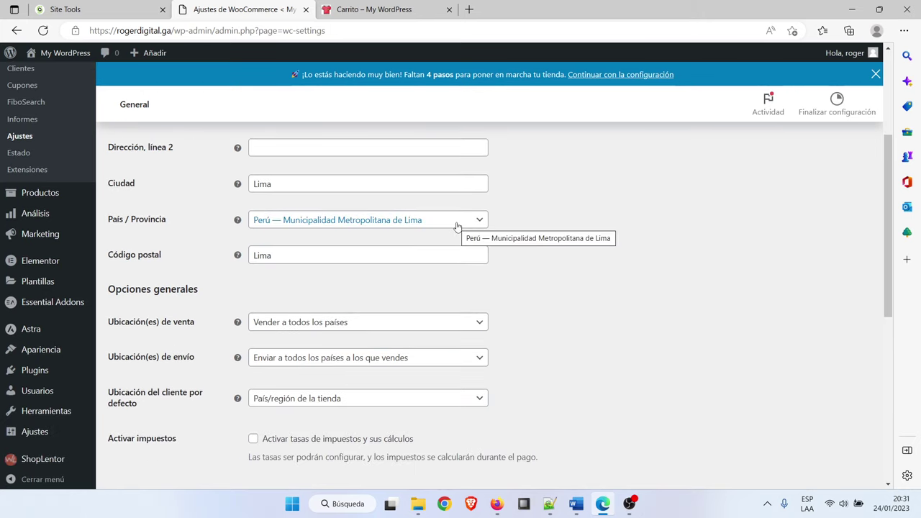
{"action": "scroll", "coordinate": [543, 271], "scroll_direction": "down", "scroll_amount": 1}
{"action": "key", "text": "ctrl+Tab"}
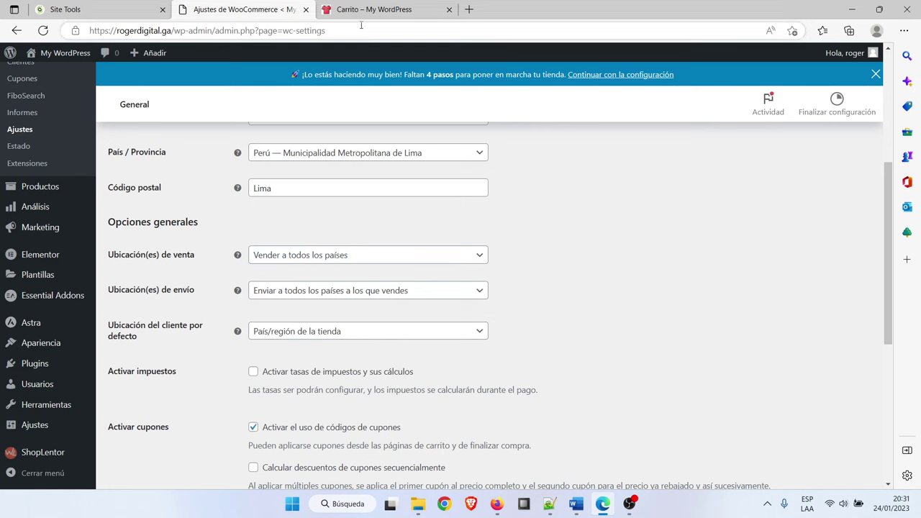
{"action": "left_click", "coordinate": [284, 7]}
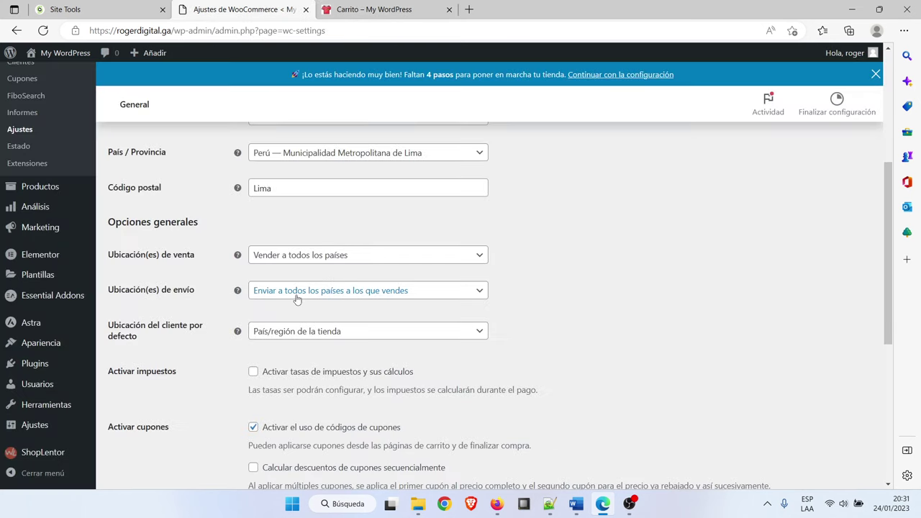
{"action": "left_click", "coordinate": [318, 257]}
{"action": "scroll", "coordinate": [586, 250], "scroll_direction": "up", "scroll_amount": 1}
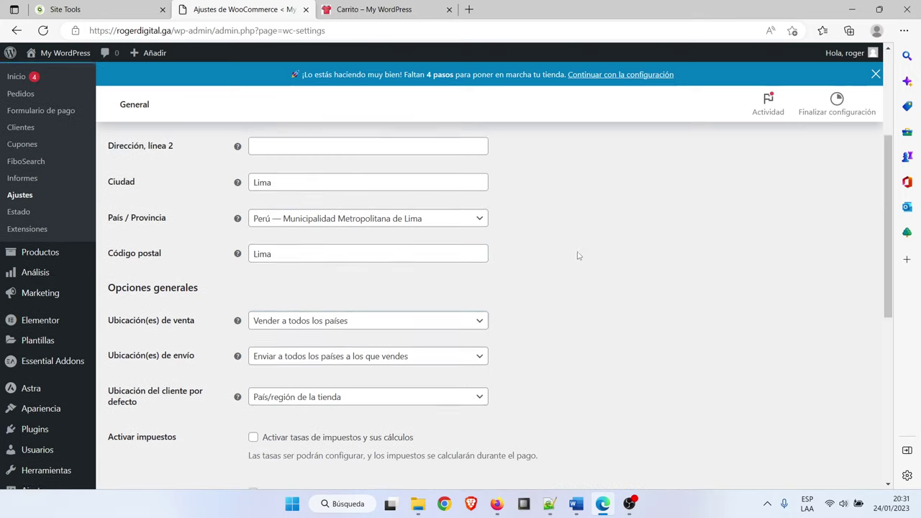
{"action": "left_click", "coordinate": [343, 325]}
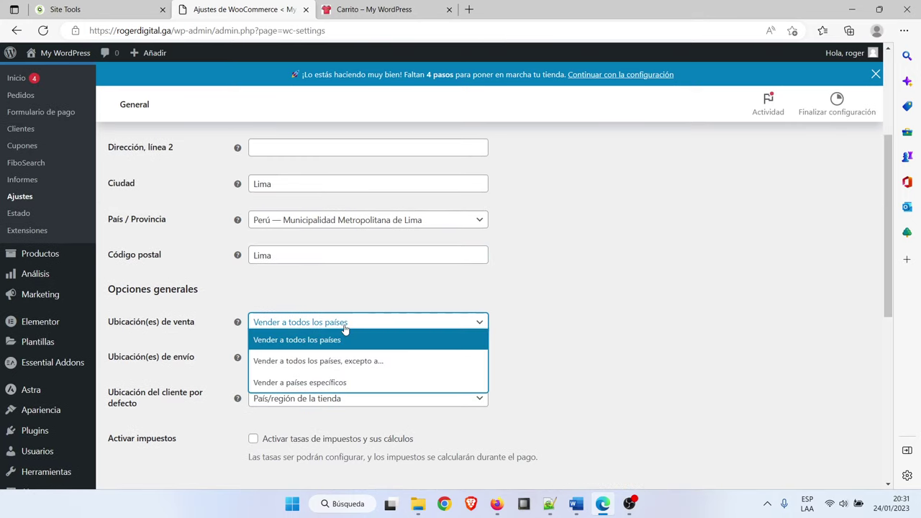
{"action": "left_click", "coordinate": [312, 382]}
{"action": "left_click", "coordinate": [301, 363]}
{"action": "type", "text": "per"}
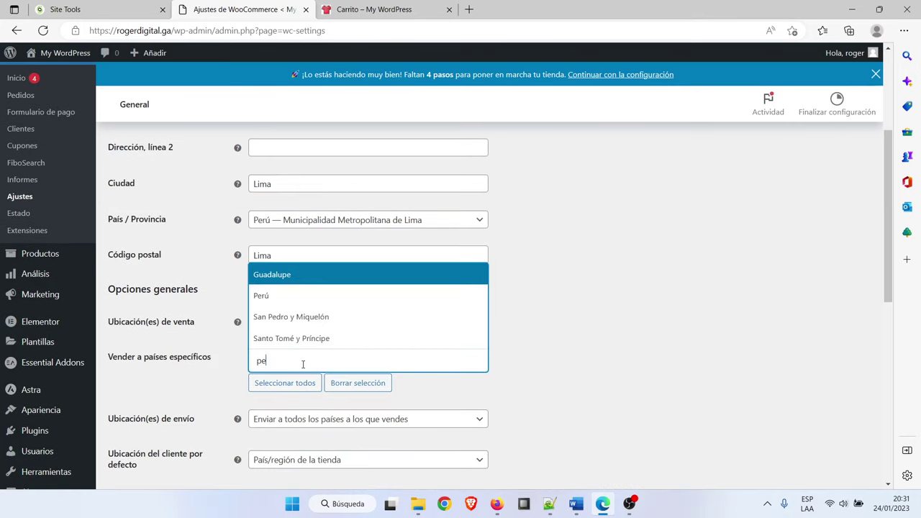
{"action": "left_click", "coordinate": [306, 341]}
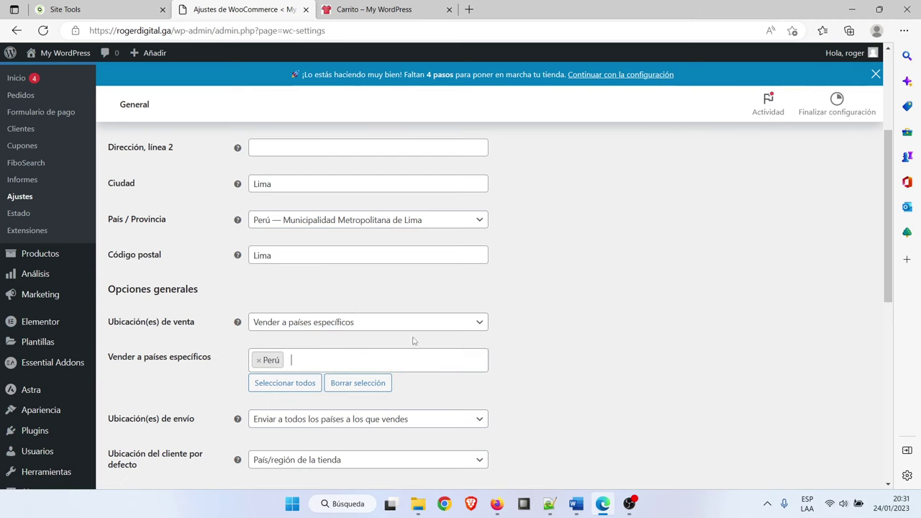
{"action": "scroll", "coordinate": [506, 389], "scroll_direction": "down", "scroll_amount": 1}
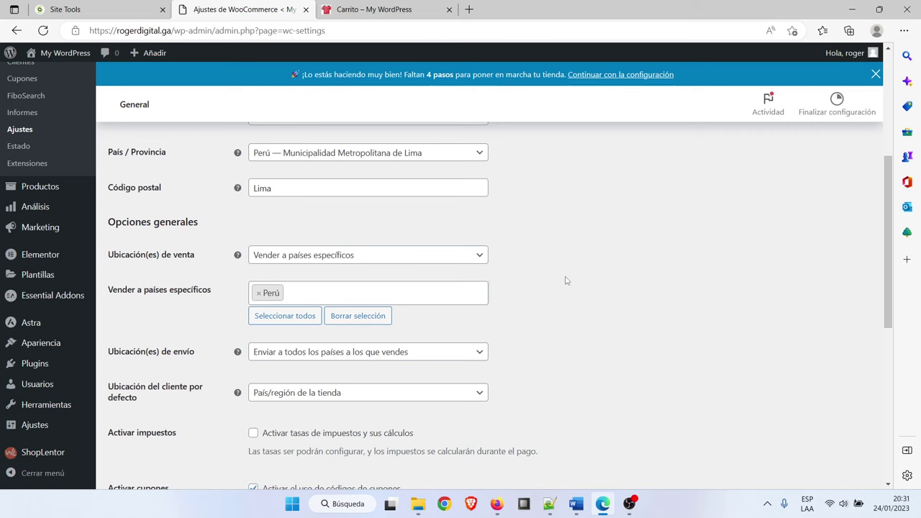
{"action": "scroll", "coordinate": [565, 281], "scroll_direction": "down", "scroll_amount": 1}
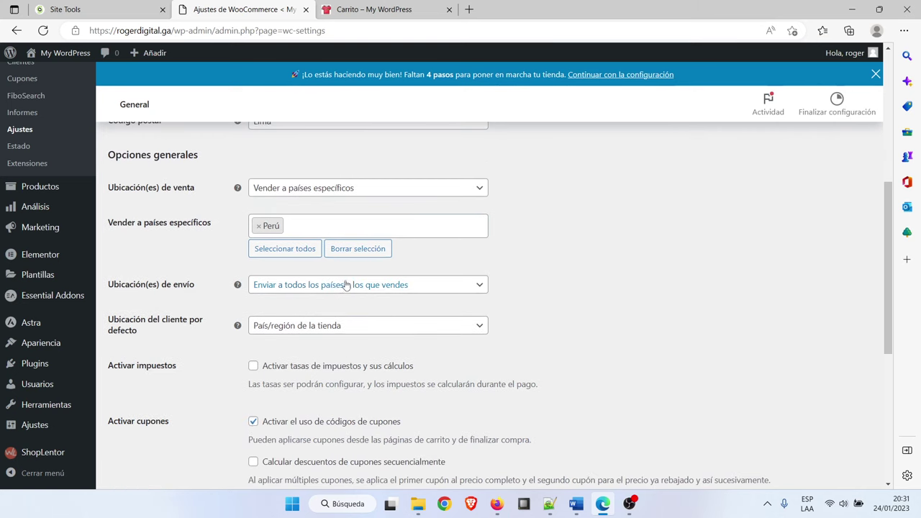
Step: Review shipping and default customer location options, leaving both unchanged
{"action": "left_click", "coordinate": [445, 285]}
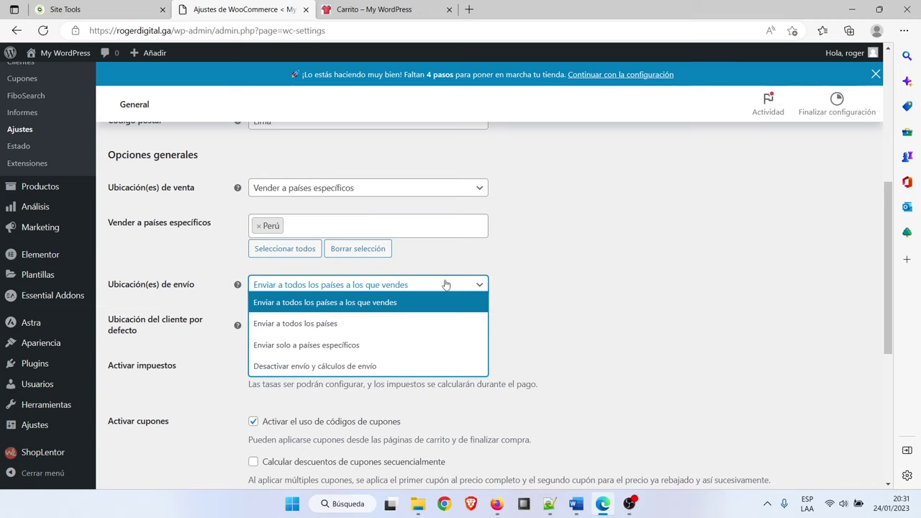
{"action": "left_click", "coordinate": [444, 284]}
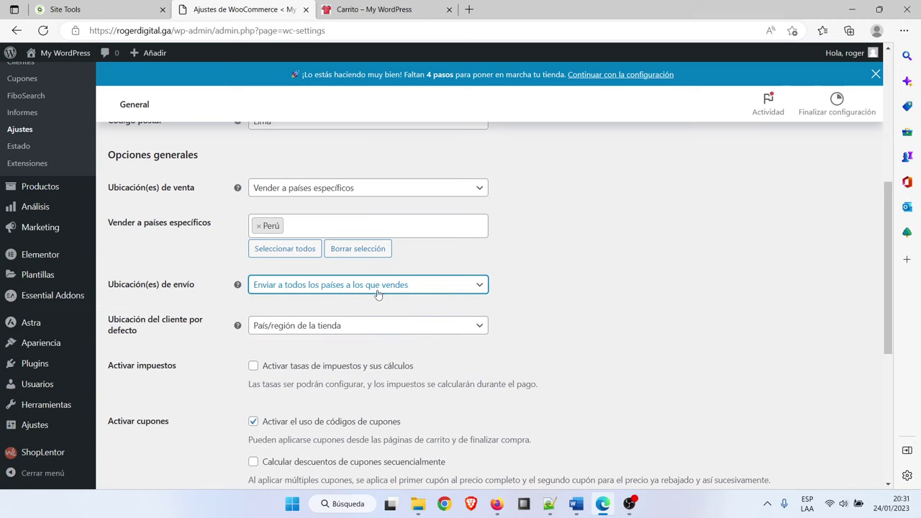
{"action": "left_click", "coordinate": [329, 326]}
{"action": "left_click", "coordinate": [335, 327]}
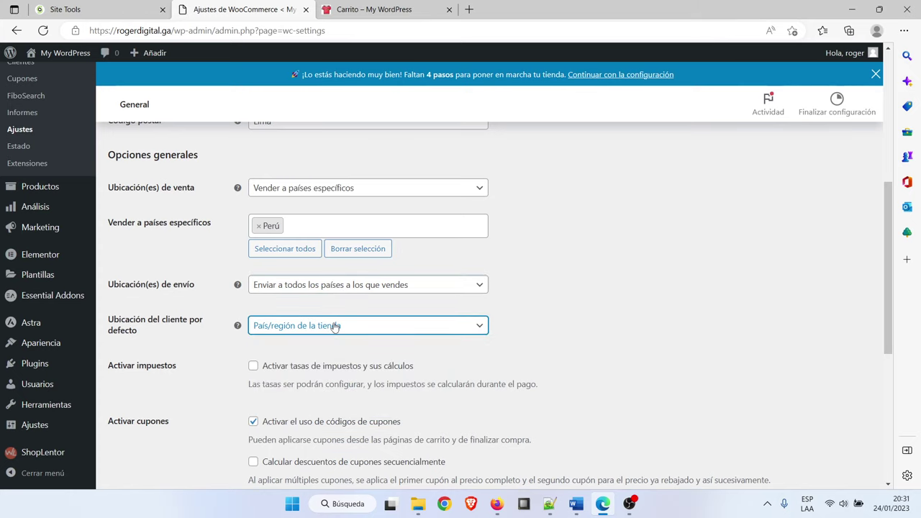
{"action": "left_click", "coordinate": [335, 327]}
{"action": "left_click", "coordinate": [335, 327]}
{"action": "left_click", "coordinate": [334, 327]}
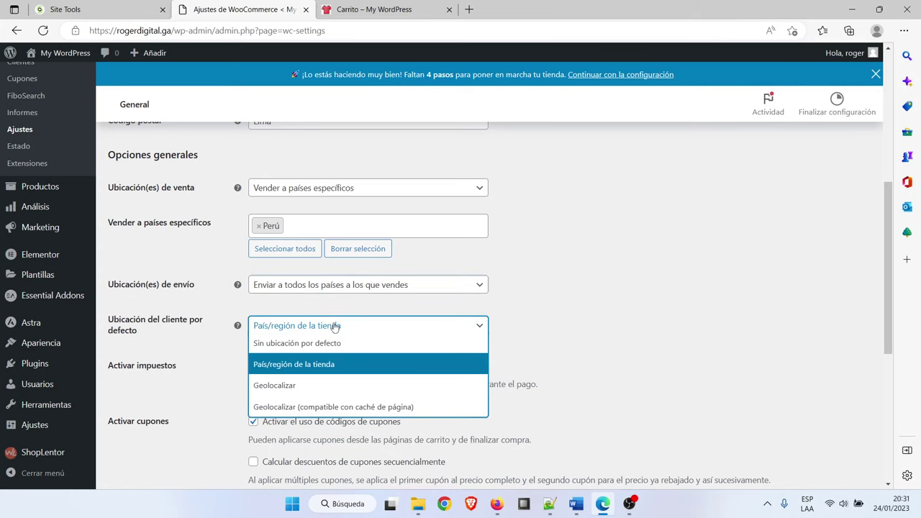
{"action": "left_click", "coordinate": [569, 300]}
{"action": "left_click", "coordinate": [343, 334]}
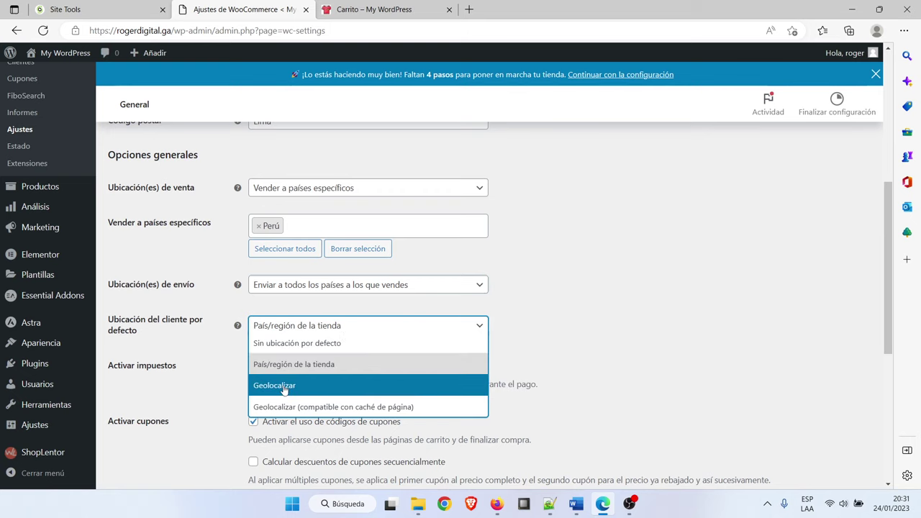
{"action": "left_click", "coordinate": [572, 314]}
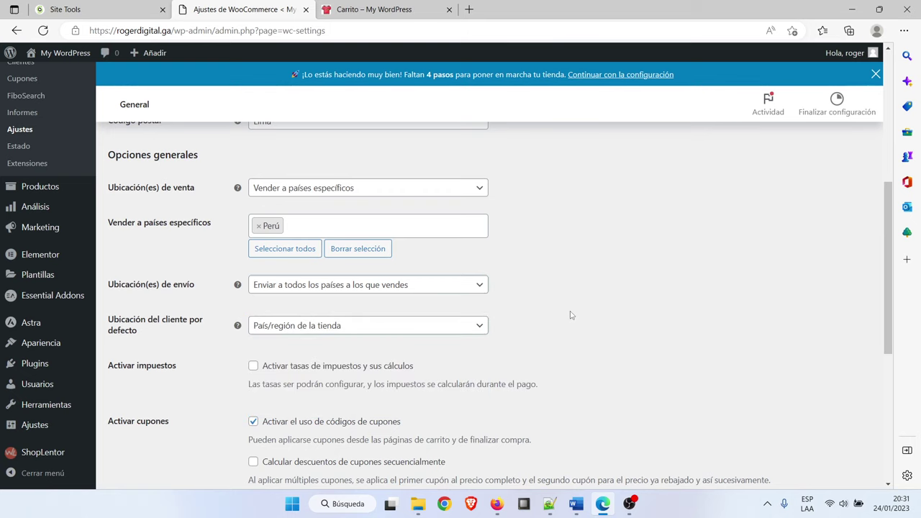
{"action": "scroll", "coordinate": [567, 315], "scroll_direction": "down", "scroll_amount": 2}
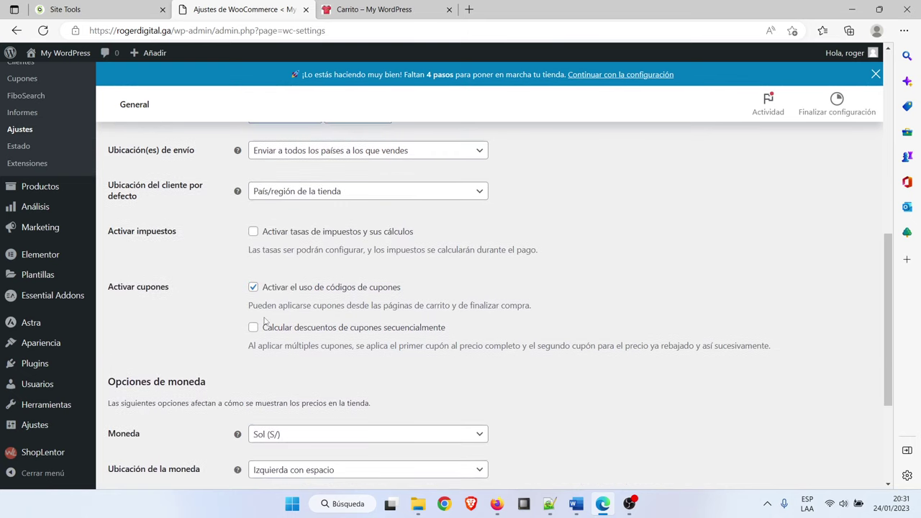
{"action": "scroll", "coordinate": [317, 291], "scroll_direction": "down", "scroll_amount": 3}
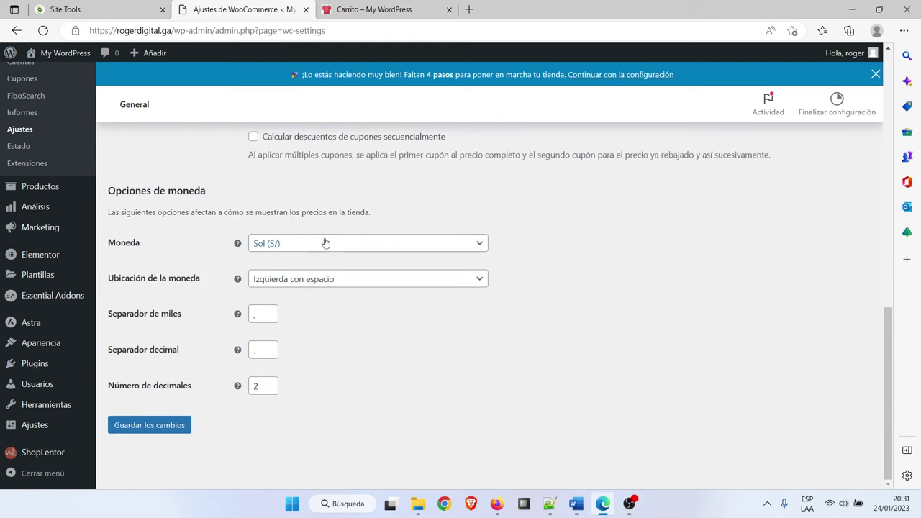
Step: Browse the currency and currency position lists, leaving Sol selected for now
{"action": "left_click", "coordinate": [325, 243]}
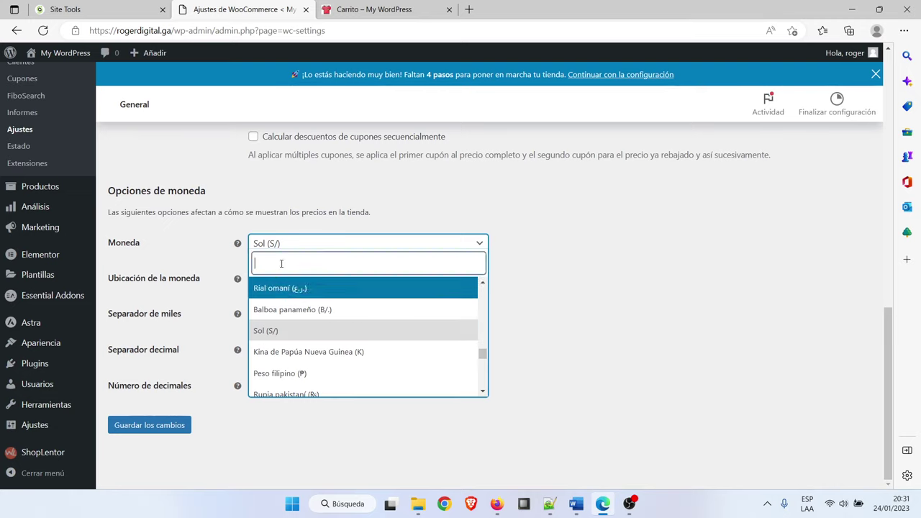
{"action": "type", "text": "cheli"}
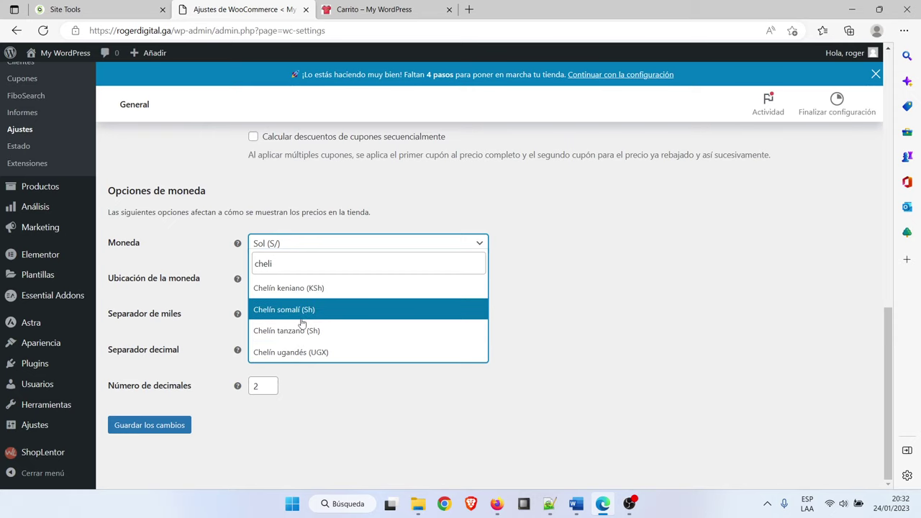
{"action": "left_click", "coordinate": [572, 308]}
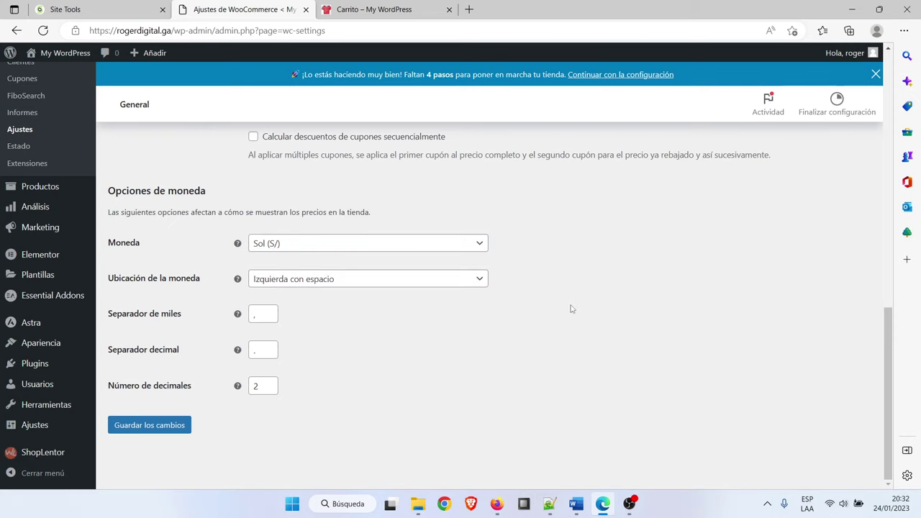
{"action": "left_click", "coordinate": [421, 291]}
{"action": "left_click", "coordinate": [524, 294]}
{"action": "left_click", "coordinate": [341, 242]}
{"action": "left_click", "coordinate": [545, 249]}
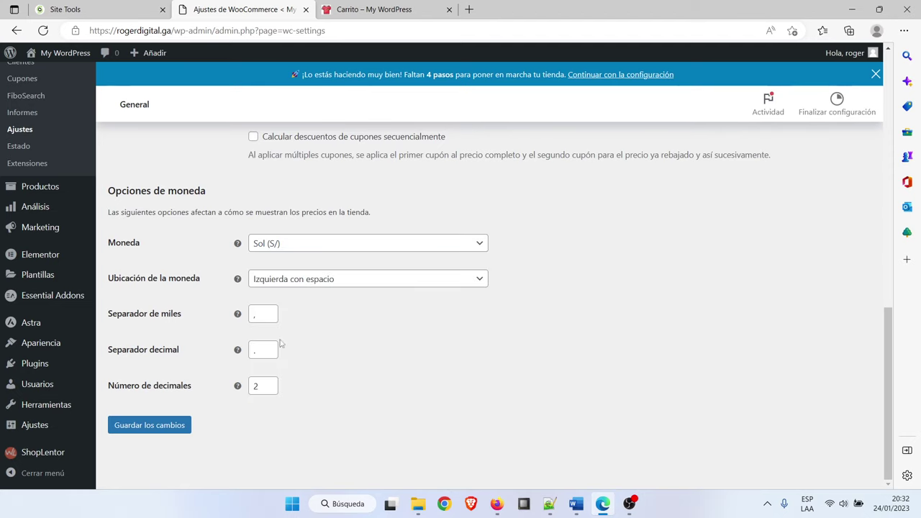
Step: Change the store currency to Dólar de los Estados Unidos (US) ($) and save the settings
{"action": "left_click", "coordinate": [301, 248]}
{"action": "left_click", "coordinate": [288, 257]}
{"action": "type", "text": "dola"}
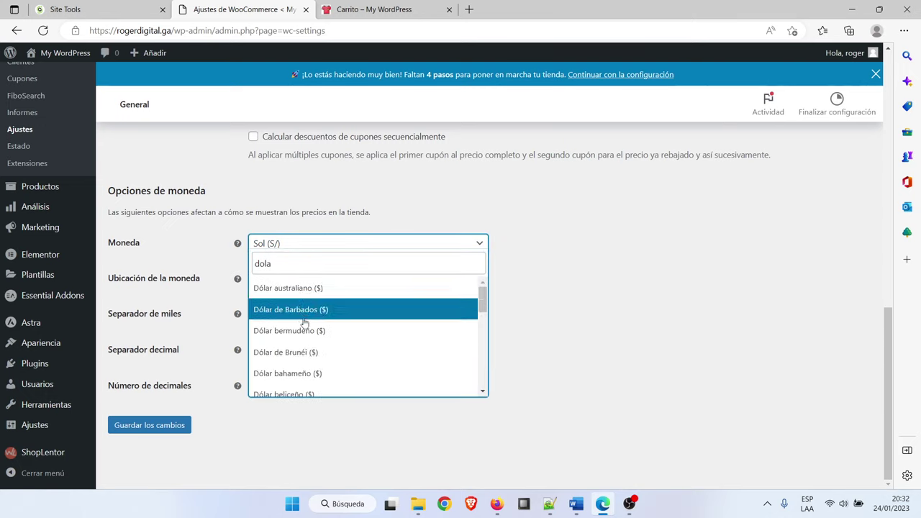
{"action": "scroll", "coordinate": [326, 370], "scroll_direction": "down", "scroll_amount": 2}
{"action": "scroll", "coordinate": [326, 370], "scroll_direction": "down", "scroll_amount": 5}
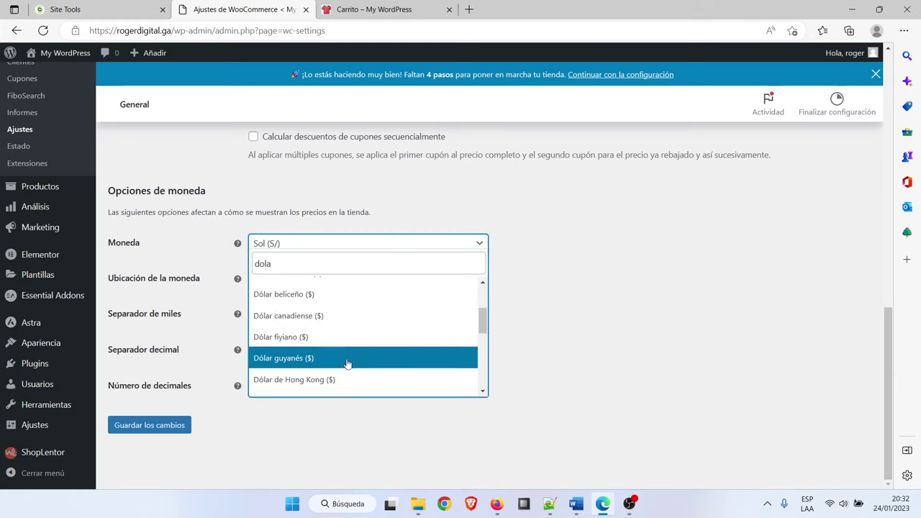
{"action": "scroll", "coordinate": [347, 364], "scroll_direction": "down", "scroll_amount": 5}
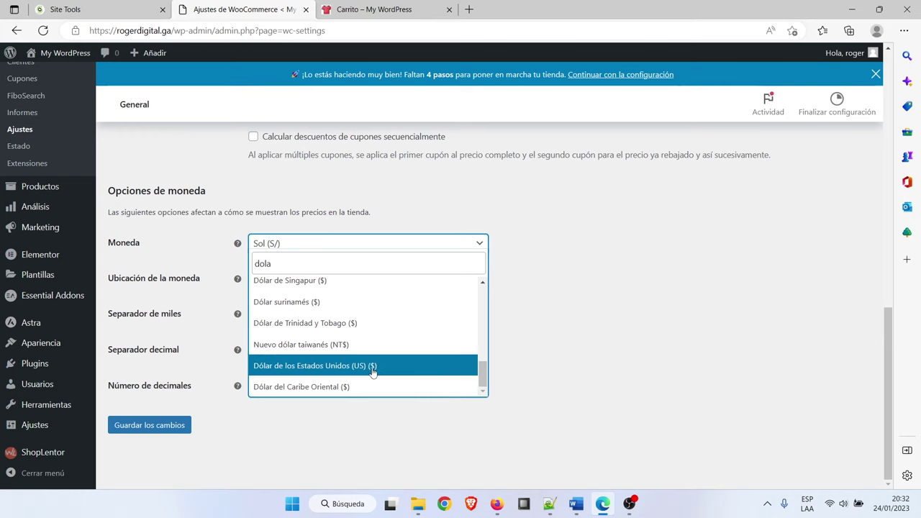
{"action": "left_click", "coordinate": [369, 376]}
{"action": "left_click", "coordinate": [170, 429]}
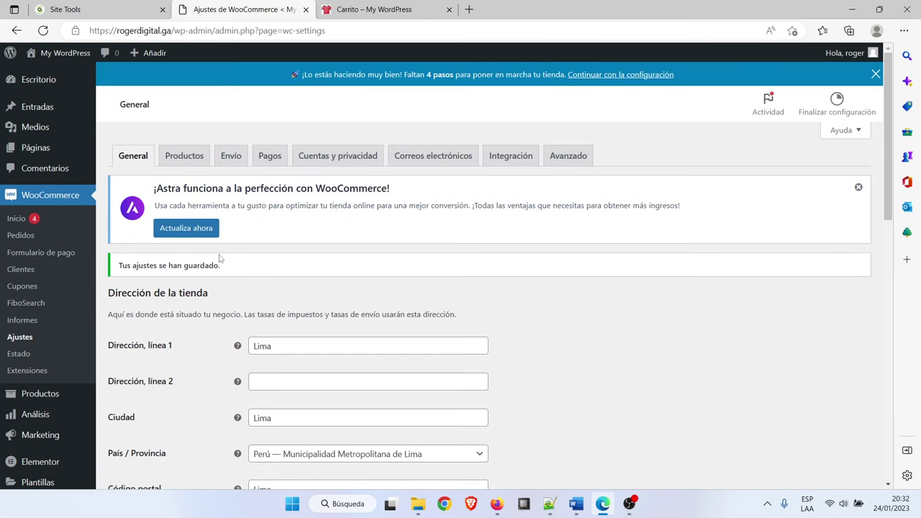
Step: Right-click the add-plugin menu entry to get its opening options
{"action": "scroll", "coordinate": [43, 338], "scroll_direction": "down", "scroll_amount": 2}
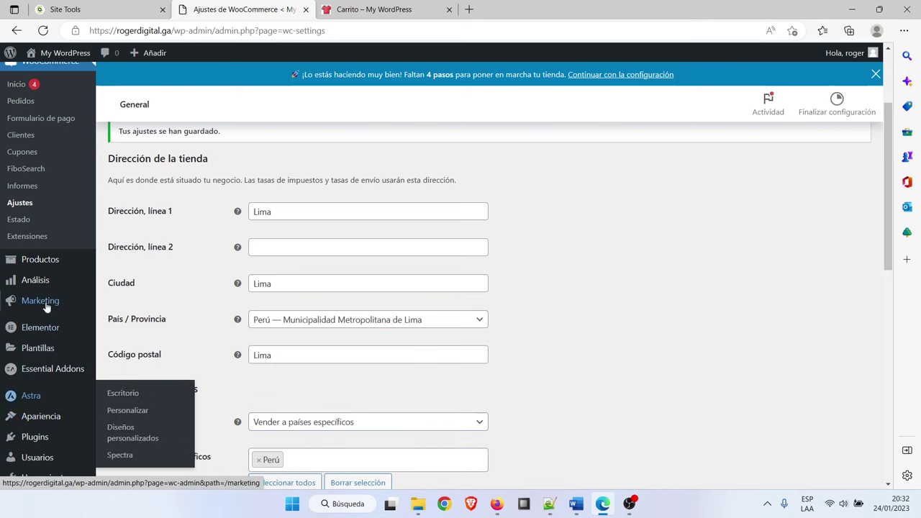
{"action": "mouse_move", "coordinate": [55, 428]}
{"action": "right_click", "coordinate": [125, 428]}
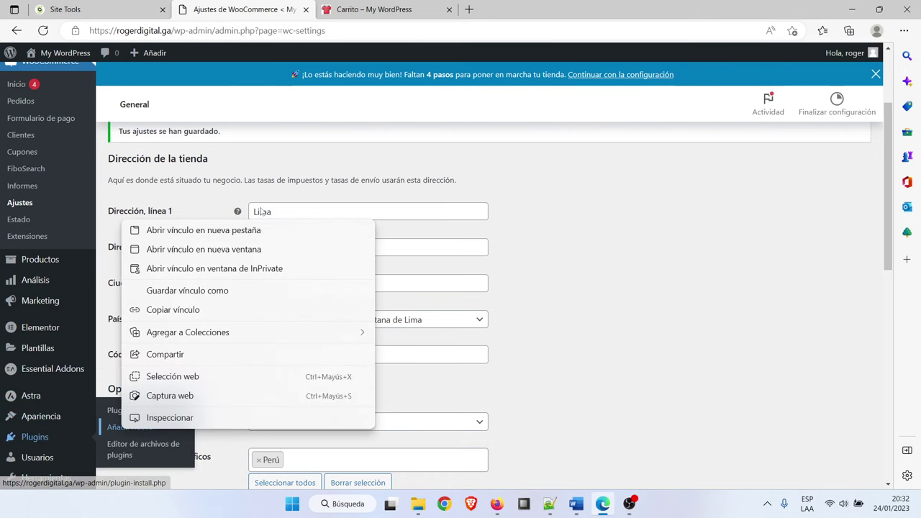
{"action": "left_click", "coordinate": [250, 229]}
{"action": "left_click", "coordinate": [385, 10]}
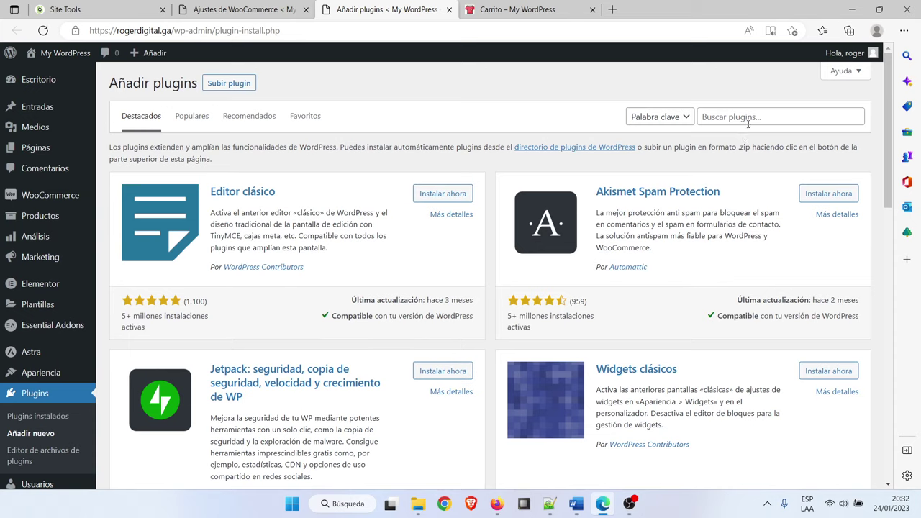
{"action": "left_click", "coordinate": [748, 123]}
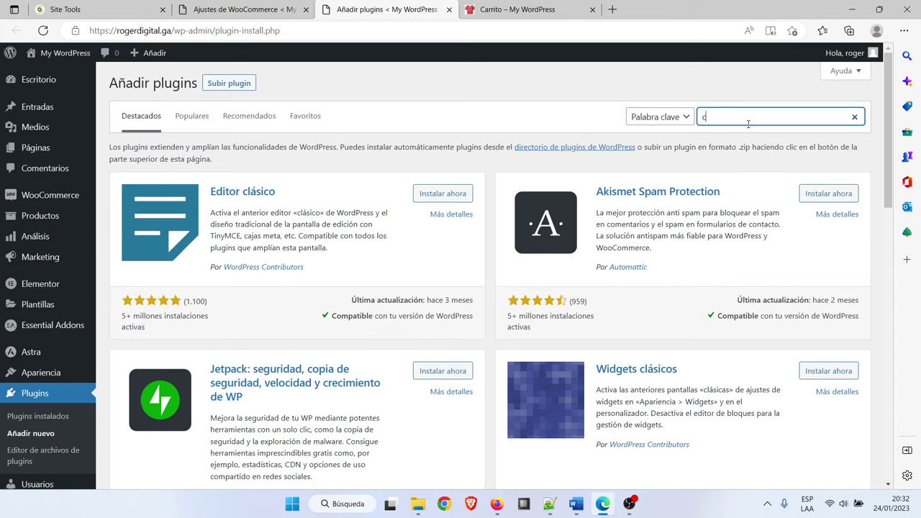
{"action": "type", "text": "curcy"}
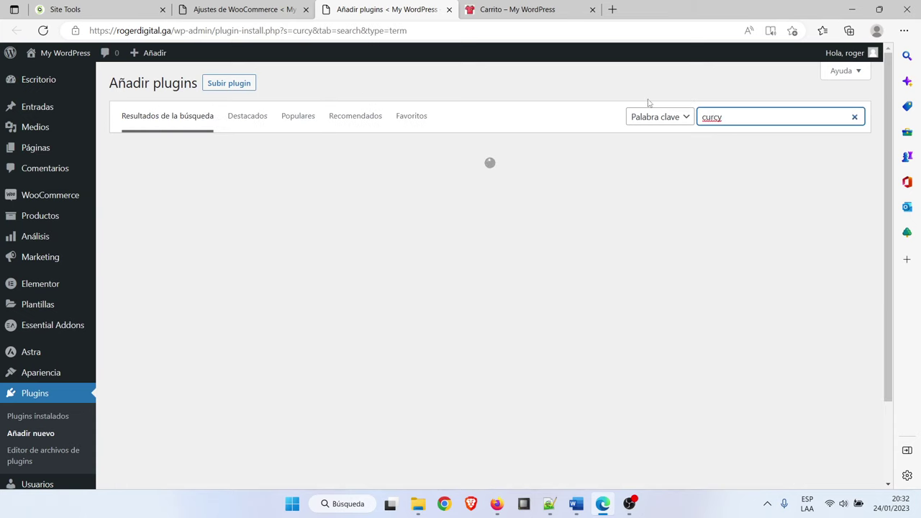
{"action": "left_click", "coordinate": [648, 103]}
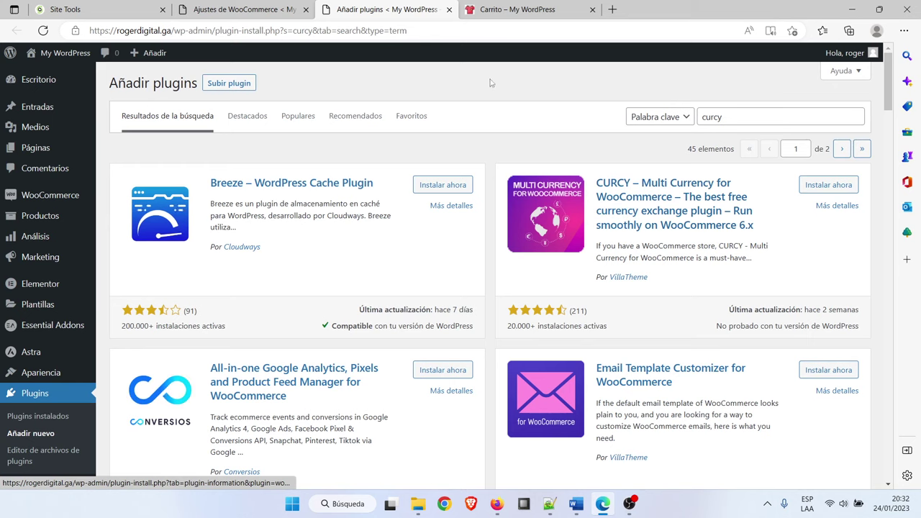
{"action": "key", "text": "ctrl+w"}
{"action": "scroll", "coordinate": [708, 336], "scroll_direction": "down", "scroll_amount": 2}
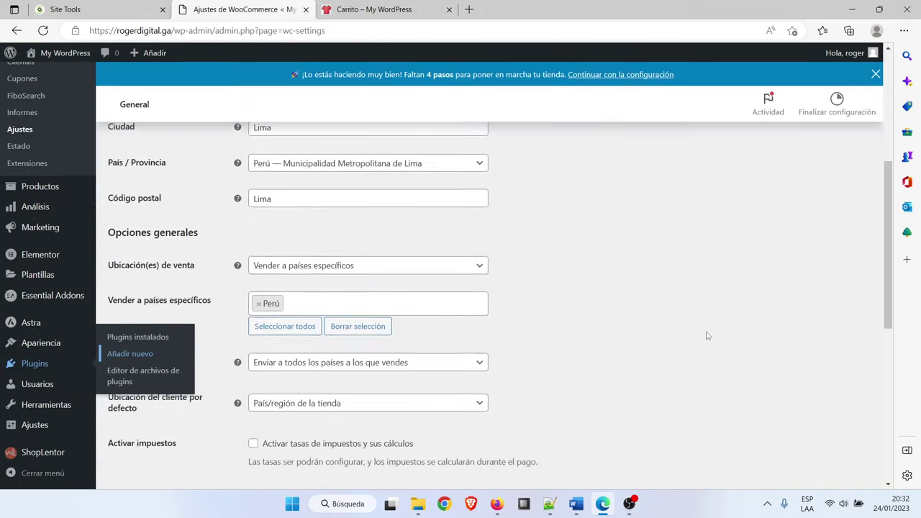
{"action": "scroll", "coordinate": [708, 336], "scroll_direction": "down", "scroll_amount": 6}
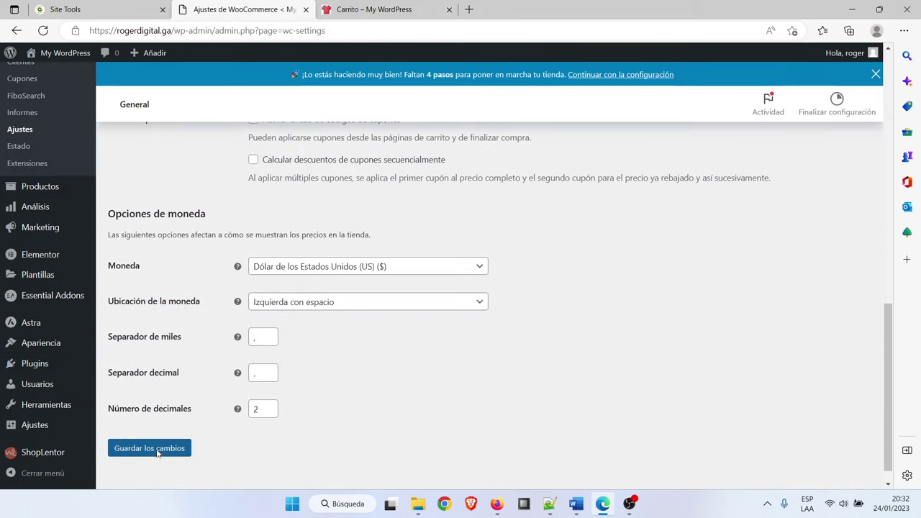
{"action": "left_click", "coordinate": [150, 448]}
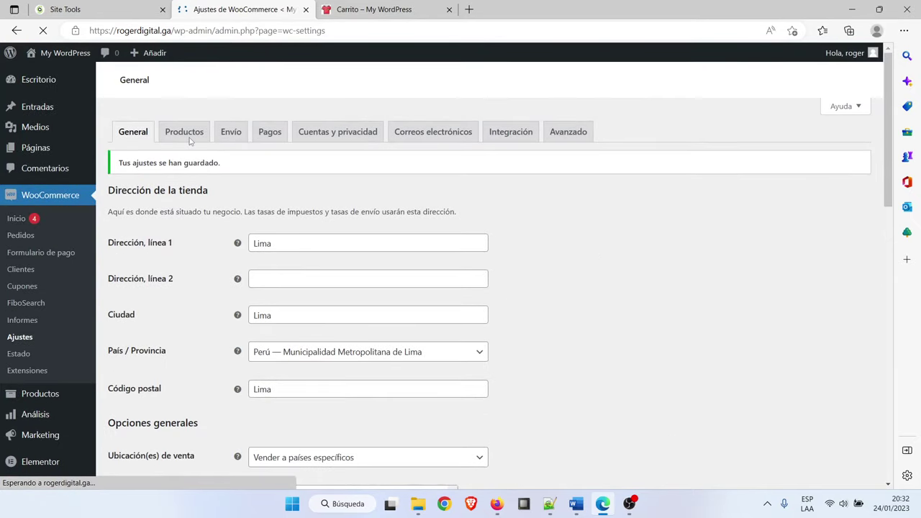
Step: Show the Productos settings tab, hiding the Temario notes, and review shop page, AJAX and kg/cm units
{"action": "left_click", "coordinate": [185, 137]}
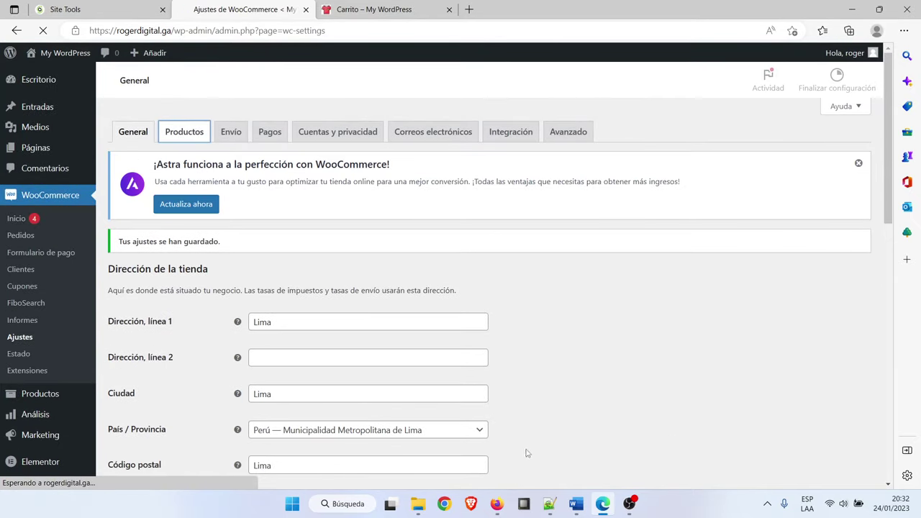
{"action": "left_click", "coordinate": [548, 505]}
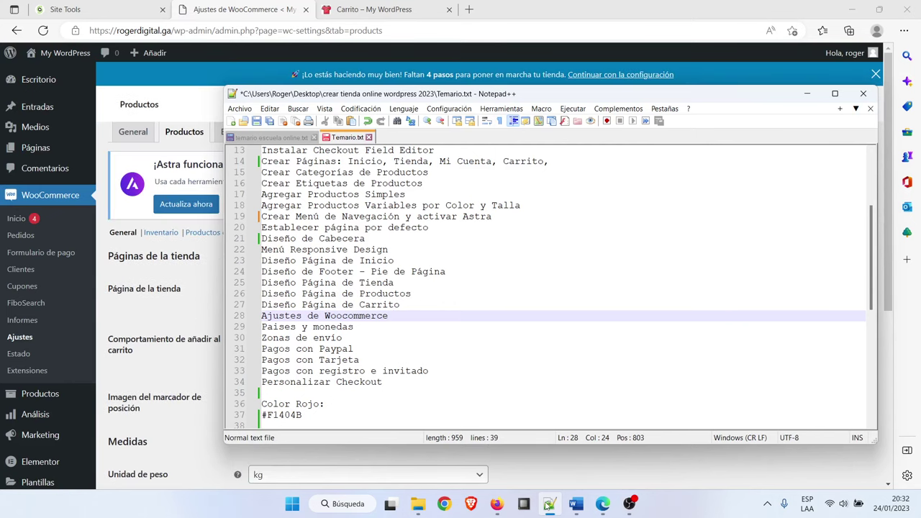
{"action": "left_click", "coordinate": [548, 505]}
{"action": "scroll", "coordinate": [173, 324], "scroll_direction": "down", "scroll_amount": 3}
{"action": "scroll", "coordinate": [185, 326], "scroll_direction": "up", "scroll_amount": 2}
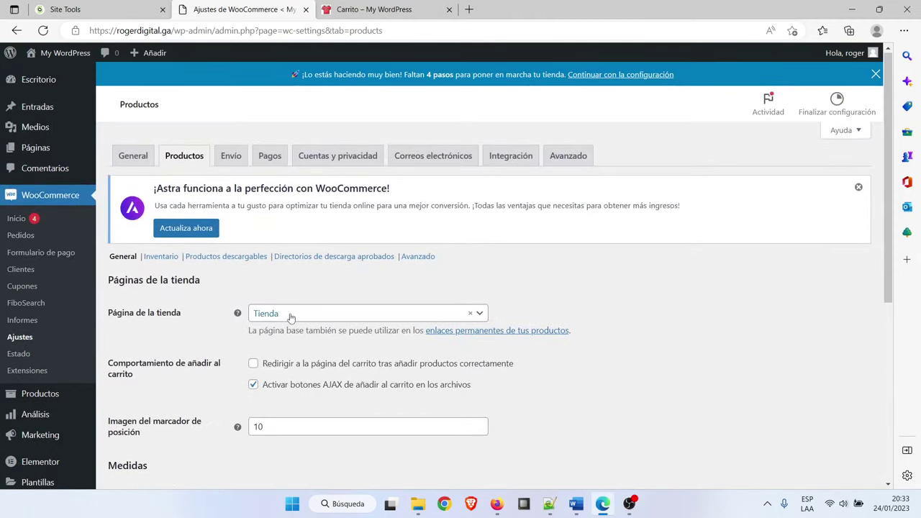
{"action": "scroll", "coordinate": [295, 317], "scroll_direction": "down", "scroll_amount": 1}
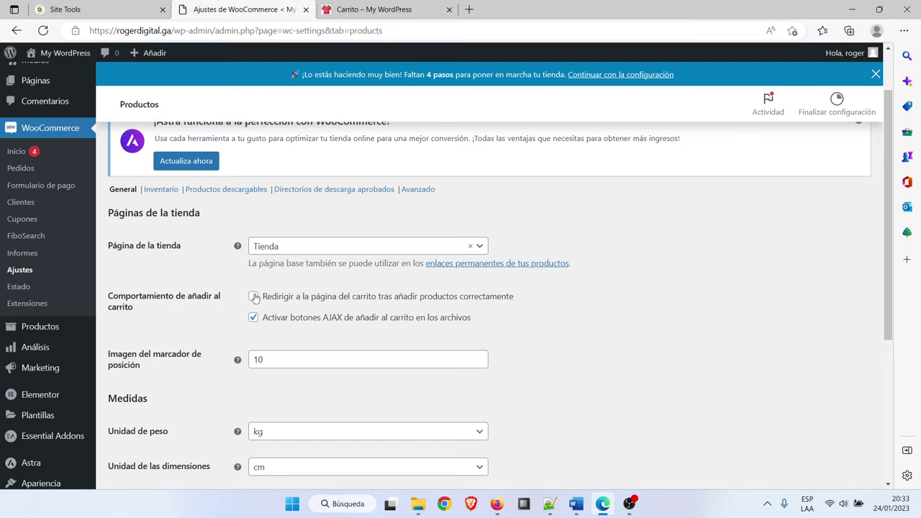
{"action": "scroll", "coordinate": [210, 305], "scroll_direction": "down", "scroll_amount": 6}
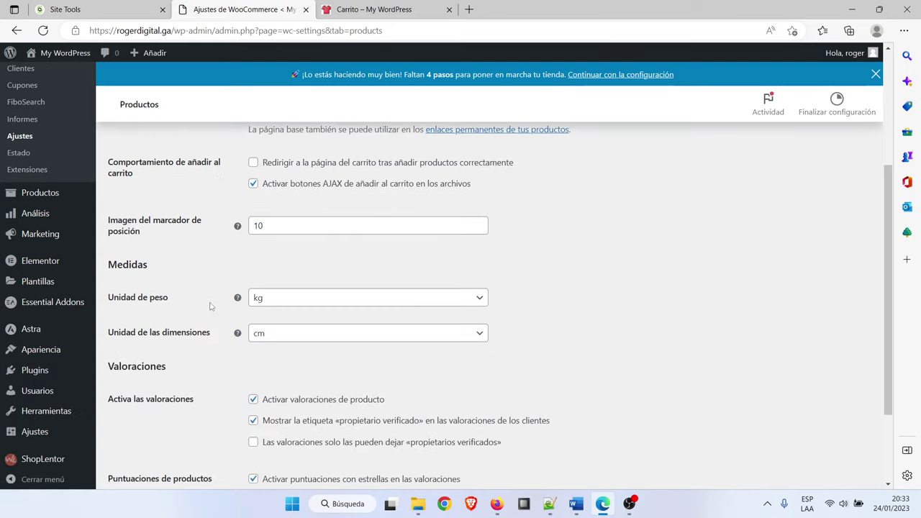
{"action": "scroll", "coordinate": [208, 304], "scroll_direction": "up", "scroll_amount": 7}
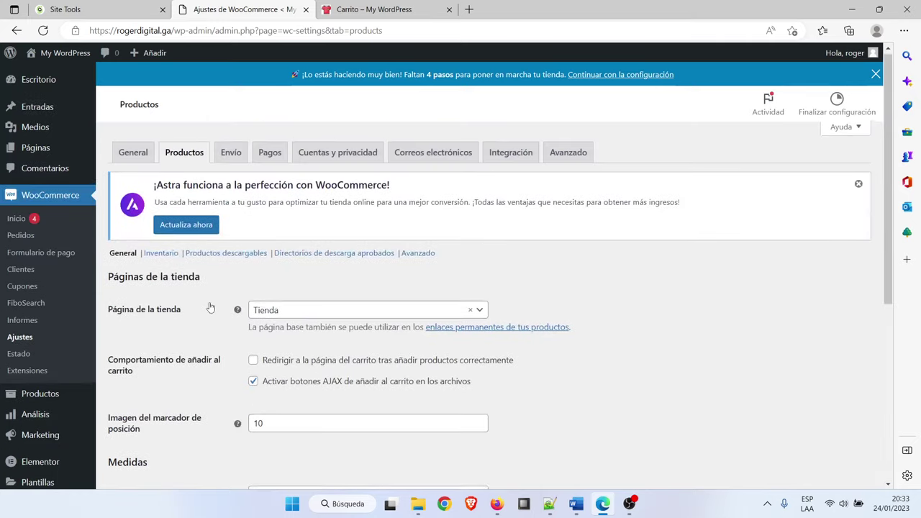
Step: In the Envío tab, dismiss the tour popup and delete the Perú shipping zone
{"action": "left_click", "coordinate": [233, 156]}
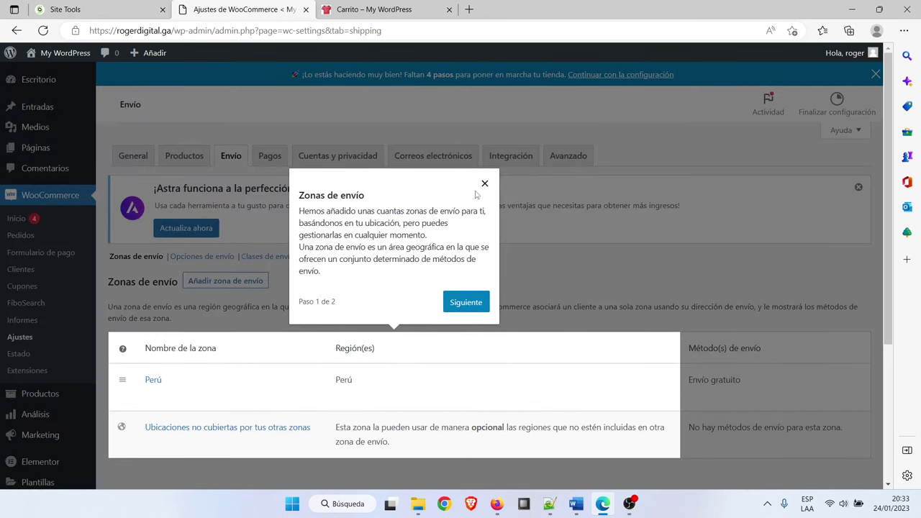
{"action": "left_click", "coordinate": [483, 185]}
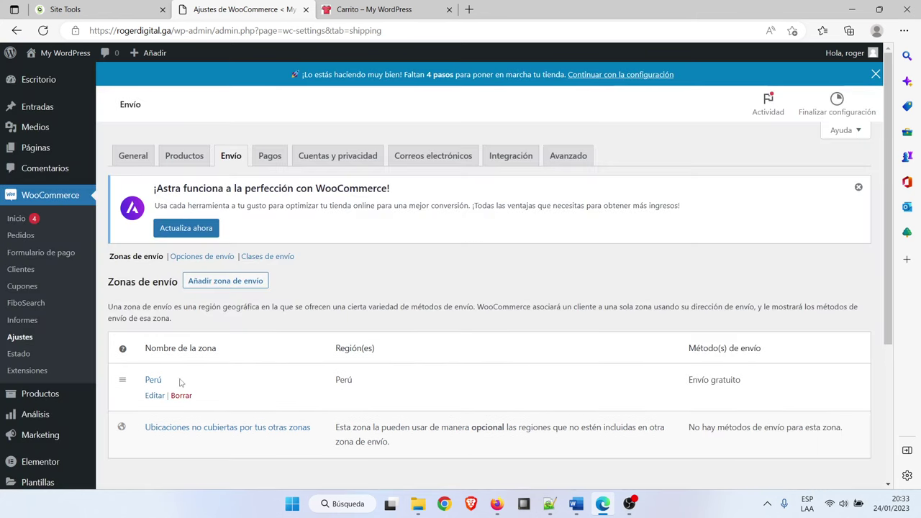
{"action": "left_click", "coordinate": [181, 395]}
{"action": "key", "text": "Return"}
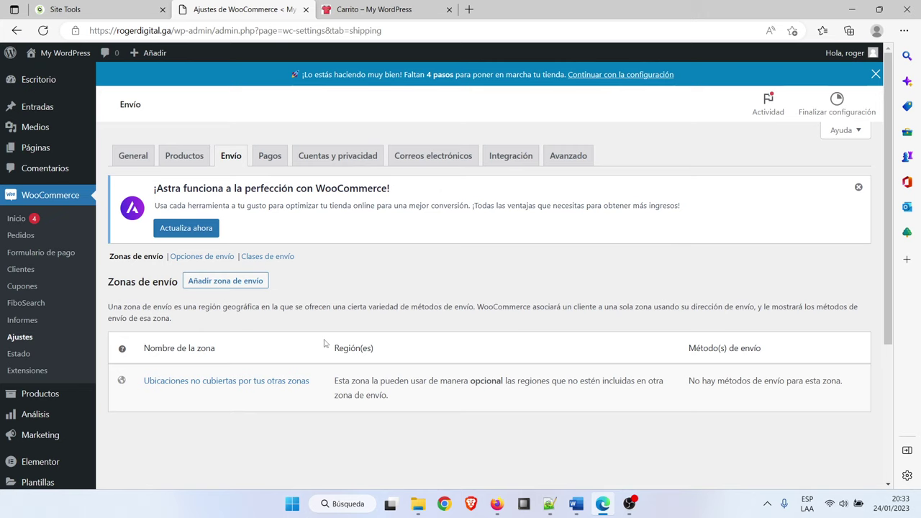
{"action": "mouse_move", "coordinate": [253, 385]}
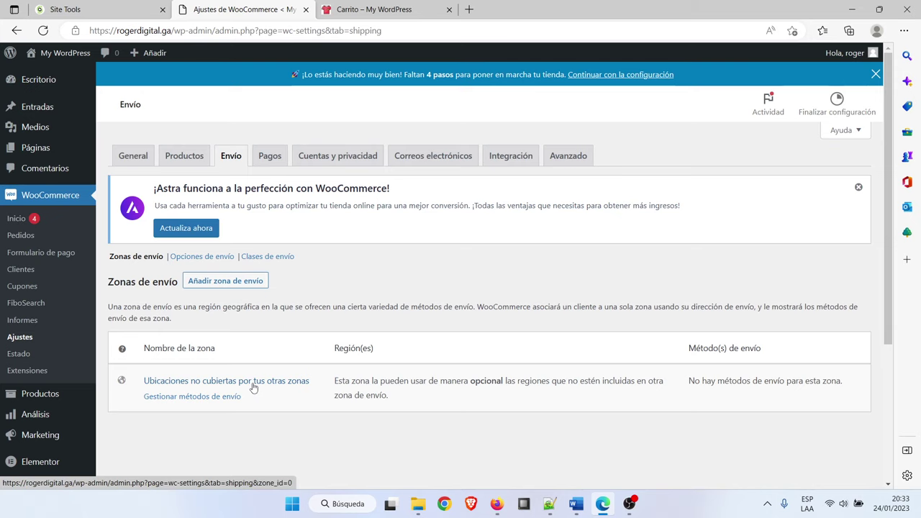
Step: Start a new shipping zone named 'Lima'
{"action": "left_click", "coordinate": [241, 280]}
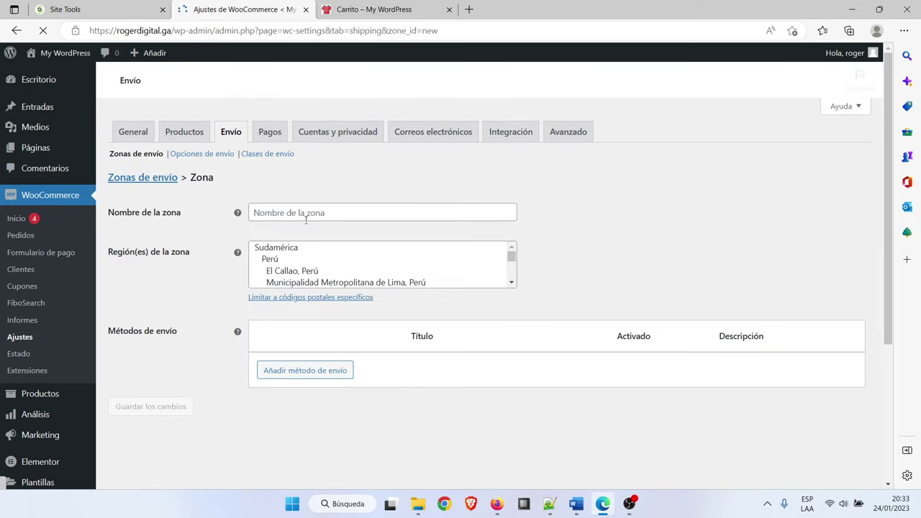
{"action": "left_click", "coordinate": [311, 292]}
{"action": "key", "text": "Caps_Lock"}
{"action": "type", "text": "L"}
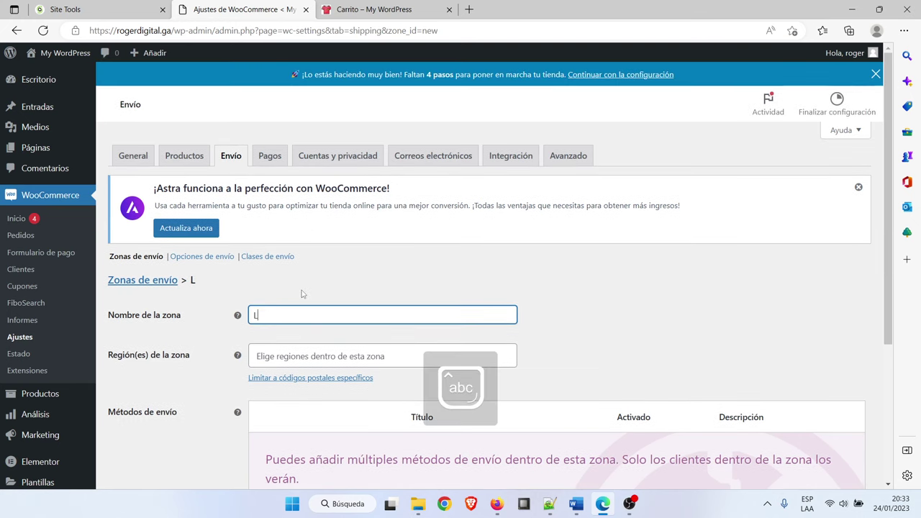
{"action": "type", "text": "ima"}
{"action": "left_click", "coordinate": [302, 294]}
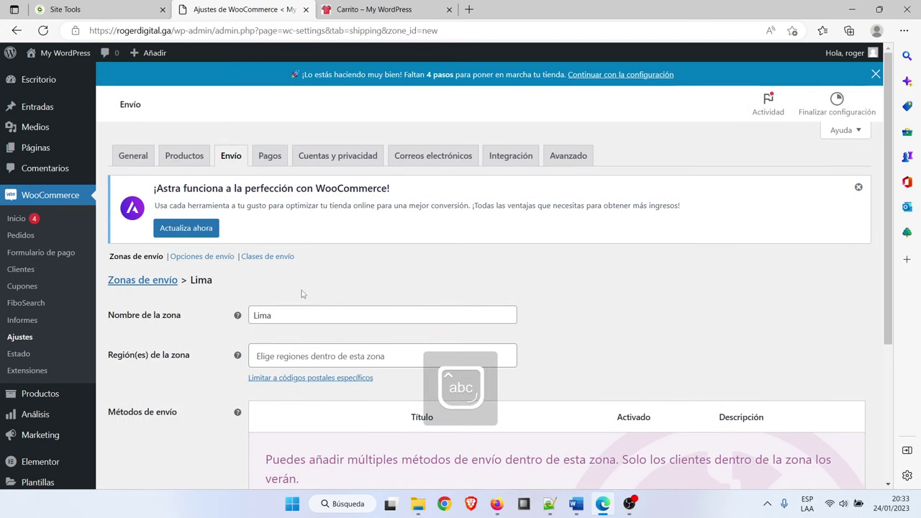
Step: Add Municipalidad Metropolitana de Lima and Lima, Perú as the zone's regions
{"action": "left_click", "coordinate": [290, 355]}
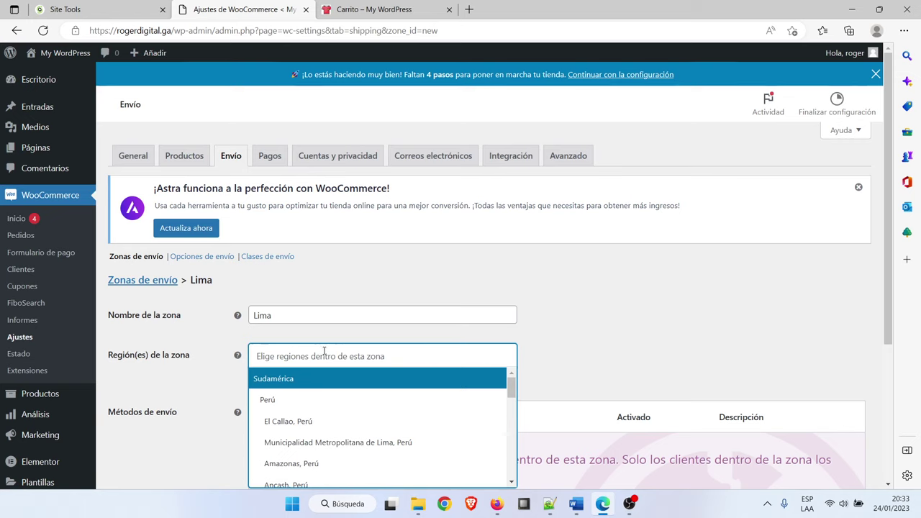
{"action": "type", "text": "lima"}
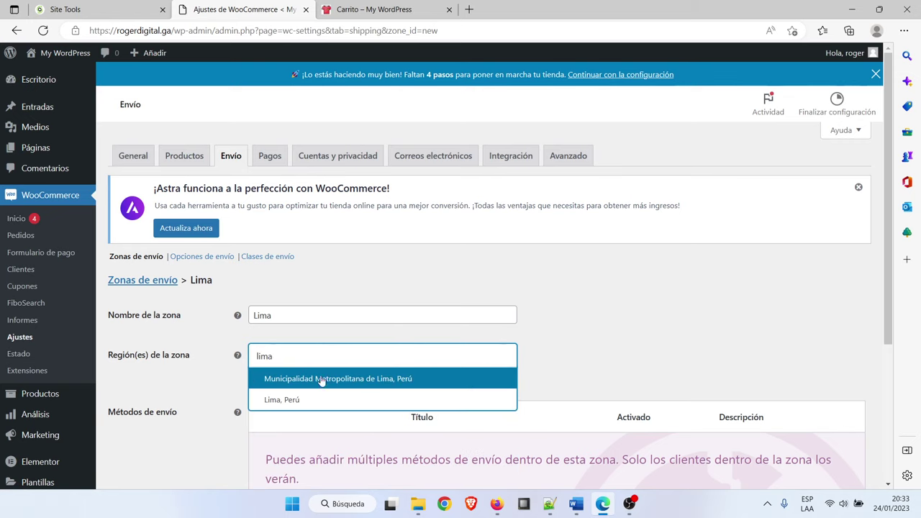
{"action": "left_click", "coordinate": [321, 379]}
{"action": "left_click", "coordinate": [448, 348]}
{"action": "type", "text": "lima"}
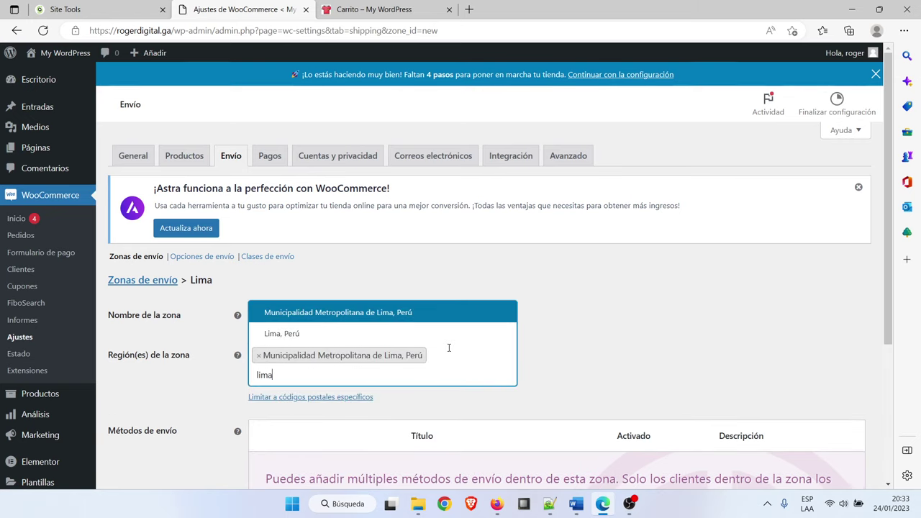
{"action": "left_click", "coordinate": [393, 333]}
{"action": "scroll", "coordinate": [633, 325], "scroll_direction": "down", "scroll_amount": 3}
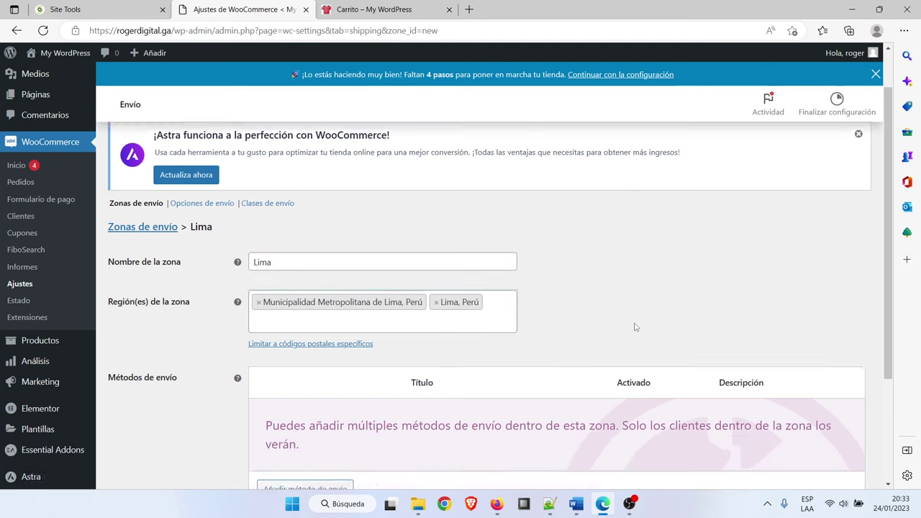
Step: Add Envío gratuito as the Lima zone's shipping method and return to Zonas de envío
{"action": "left_click", "coordinate": [302, 343]}
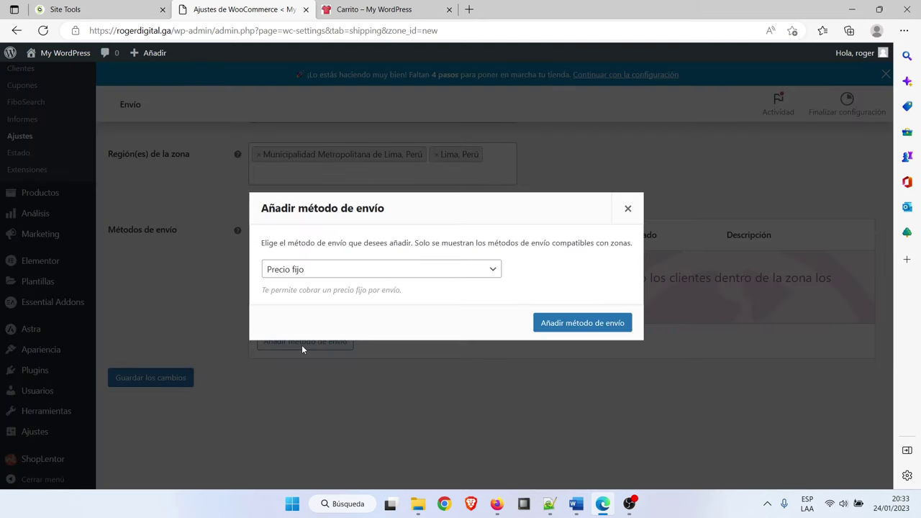
{"action": "left_click", "coordinate": [393, 272]}
{"action": "left_click", "coordinate": [365, 299]}
{"action": "left_click", "coordinate": [576, 323]}
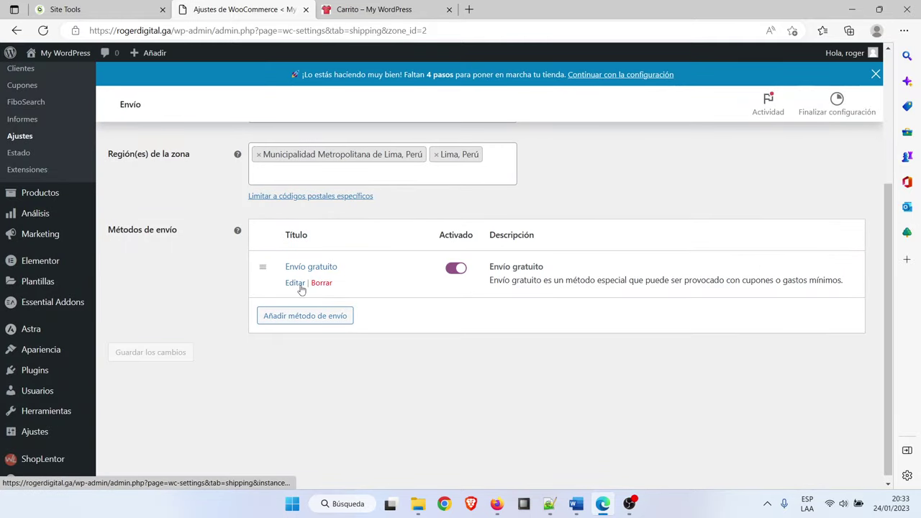
{"action": "left_click", "coordinate": [300, 285]}
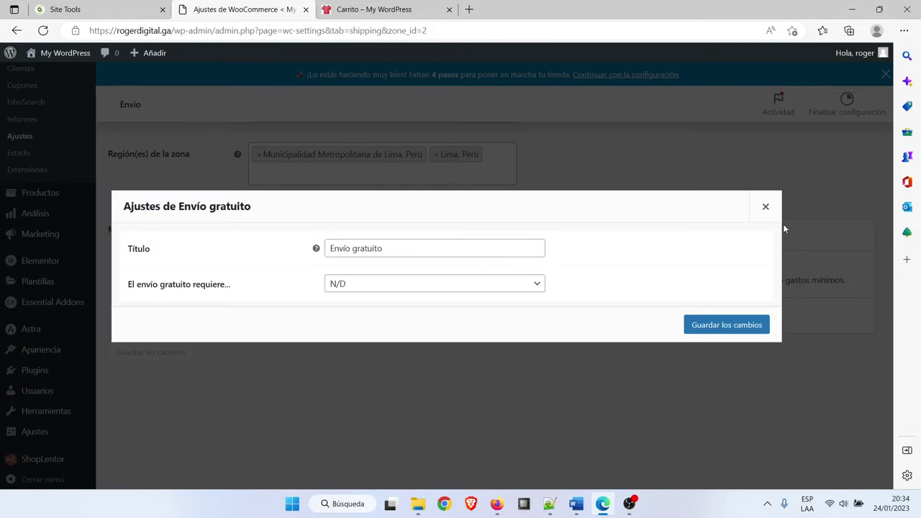
{"action": "left_click", "coordinate": [765, 207]}
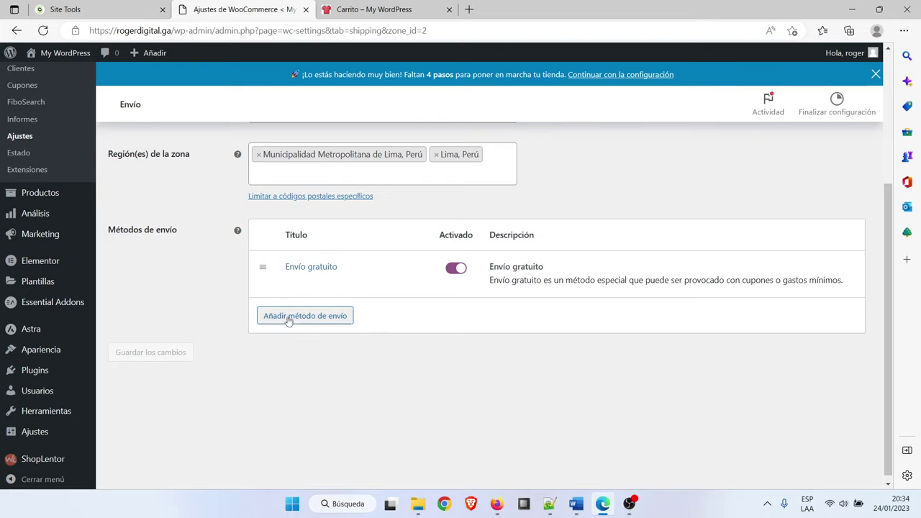
{"action": "scroll", "coordinate": [287, 326], "scroll_direction": "up", "scroll_amount": 2}
{"action": "scroll", "coordinate": [171, 262], "scroll_direction": "down", "scroll_amount": 2}
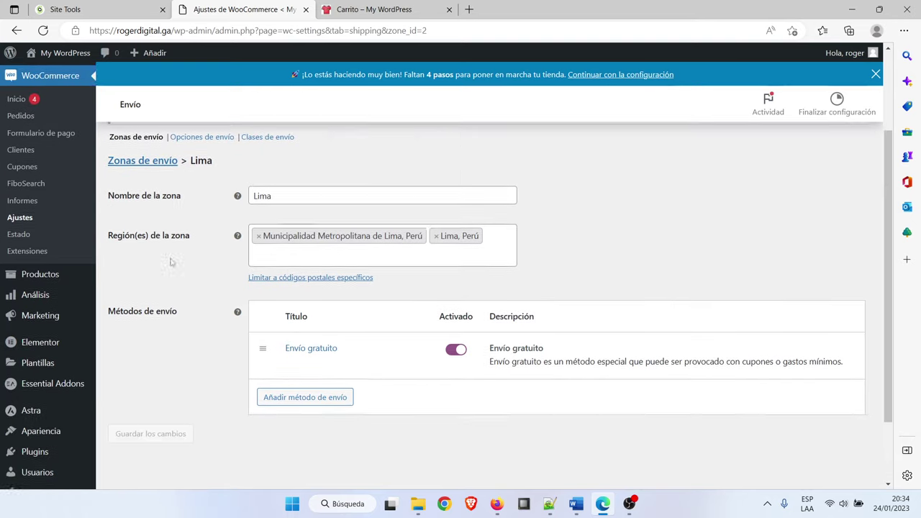
{"action": "scroll", "coordinate": [341, 290], "scroll_direction": "up", "scroll_amount": 2}
{"action": "scroll", "coordinate": [283, 310], "scroll_direction": "down", "scroll_amount": 1}
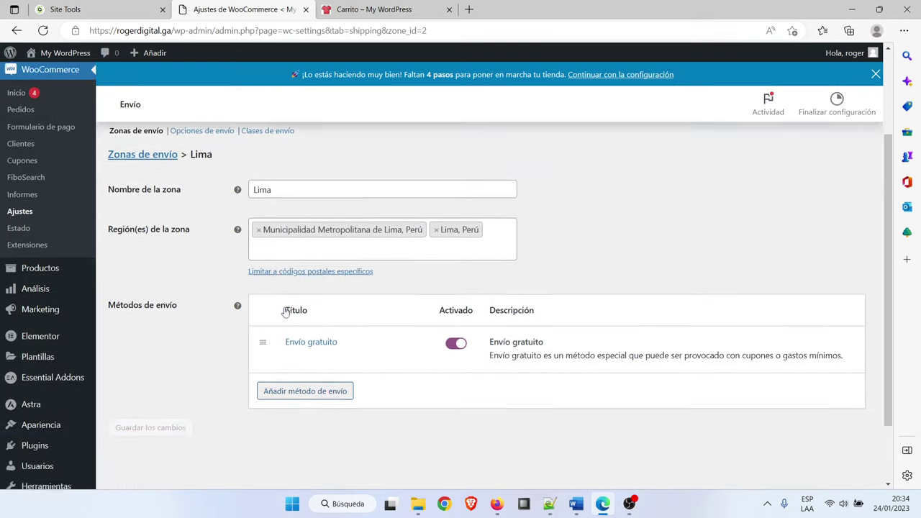
{"action": "scroll", "coordinate": [215, 288], "scroll_direction": "up", "scroll_amount": 2}
{"action": "left_click", "coordinate": [138, 287]}
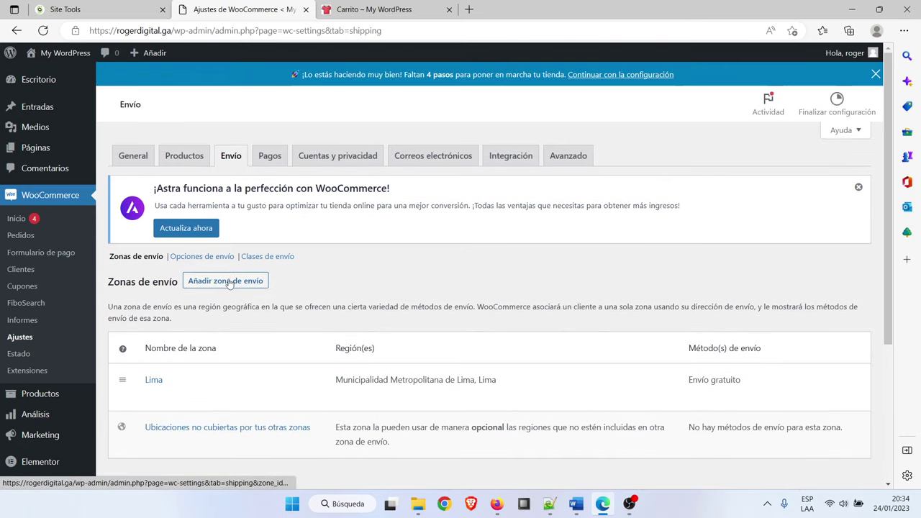
Step: Start another shipping zone named 'Centro del Perú'
{"action": "left_click", "coordinate": [230, 281]}
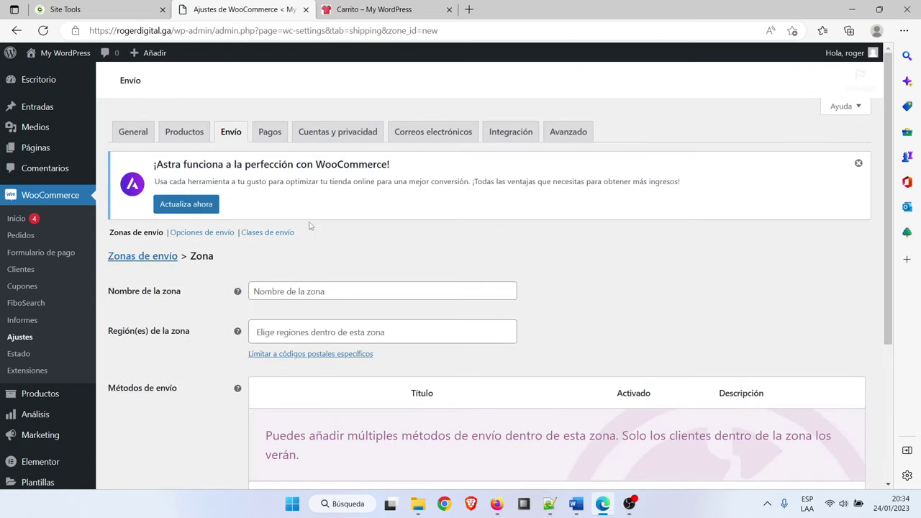
{"action": "left_click", "coordinate": [268, 285]}
{"action": "type", "text": "C"}
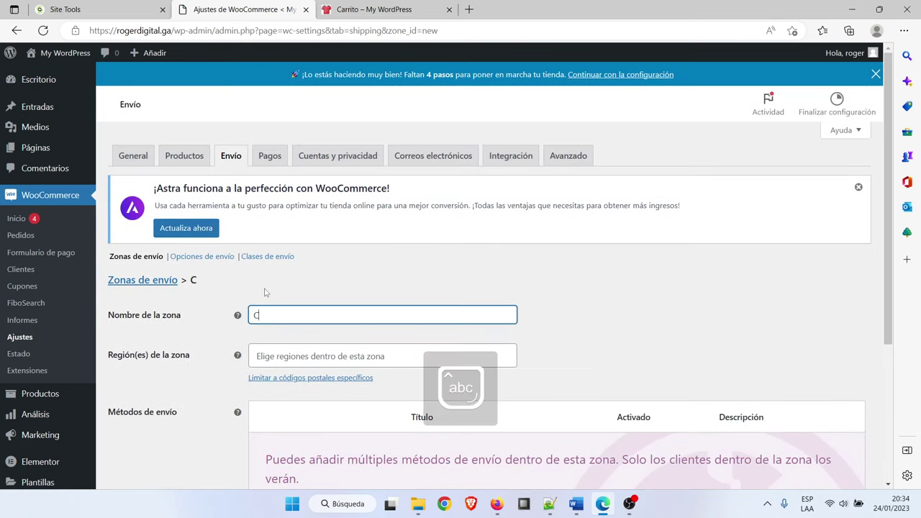
{"action": "type", "text": "entro del Perú"}
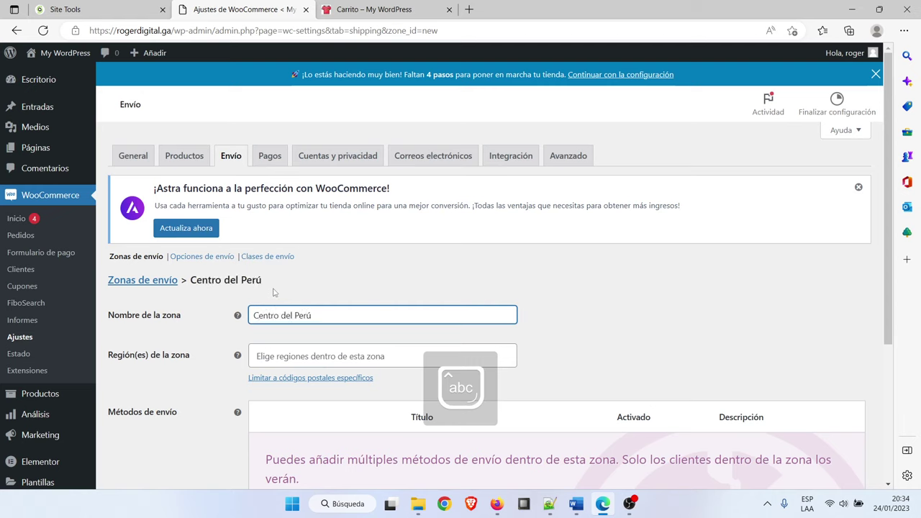
{"action": "left_click", "coordinate": [665, 265]}
Step: Add Junín, Pasco and Cajamarca, Perú as the zone's regions
{"action": "scroll", "coordinate": [504, 288], "scroll_direction": "down", "scroll_amount": 2}
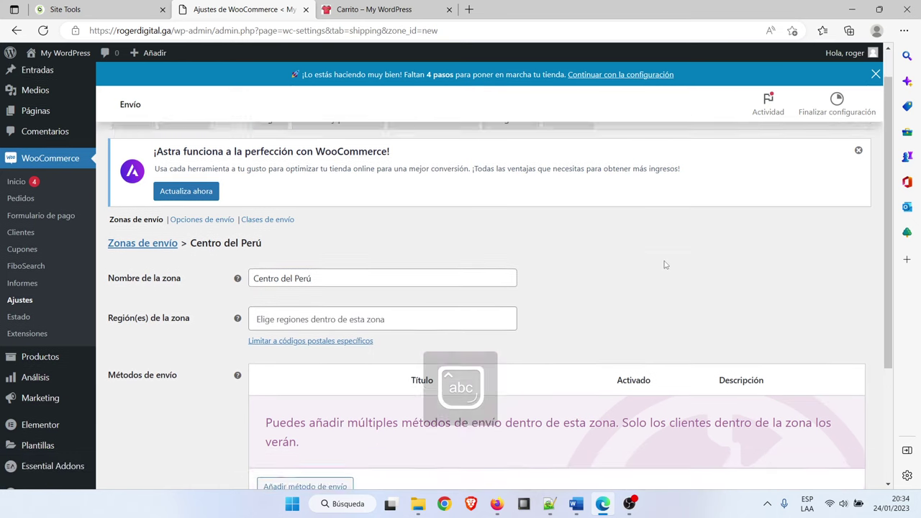
{"action": "left_click", "coordinate": [327, 224]}
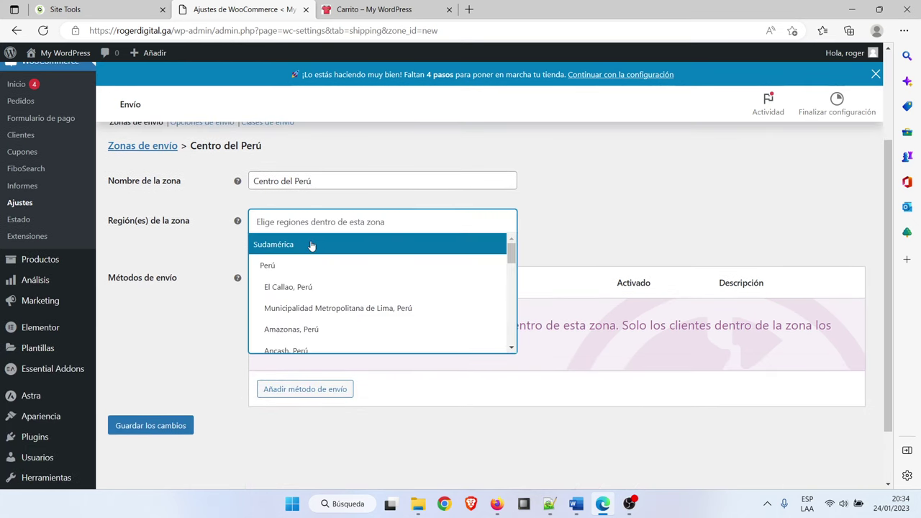
{"action": "type", "text": "junin"}
{"action": "left_click", "coordinate": [312, 244]}
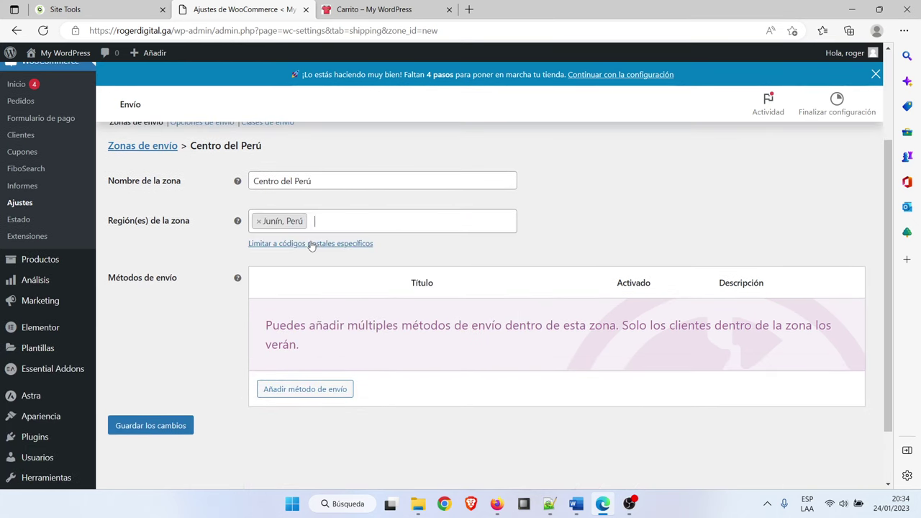
{"action": "type", "text": "pasc"}
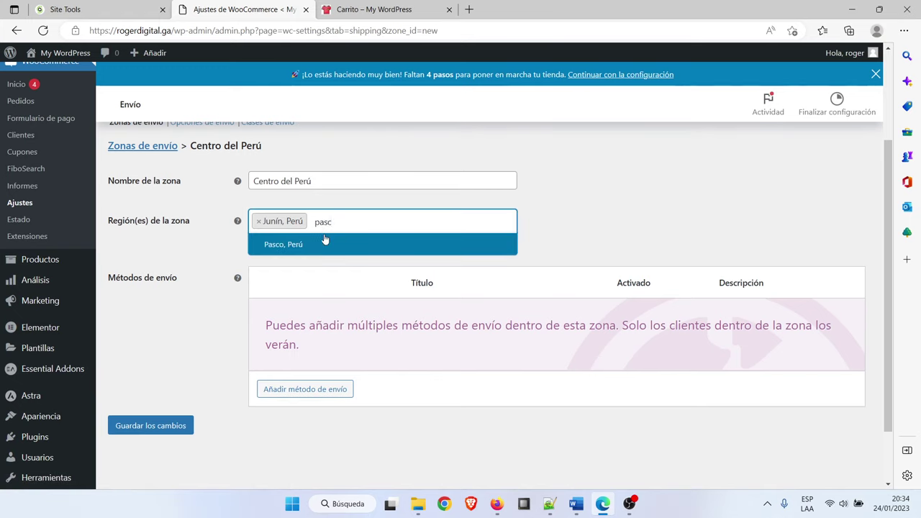
{"action": "left_click", "coordinate": [325, 244]}
{"action": "left_click", "coordinate": [384, 220]}
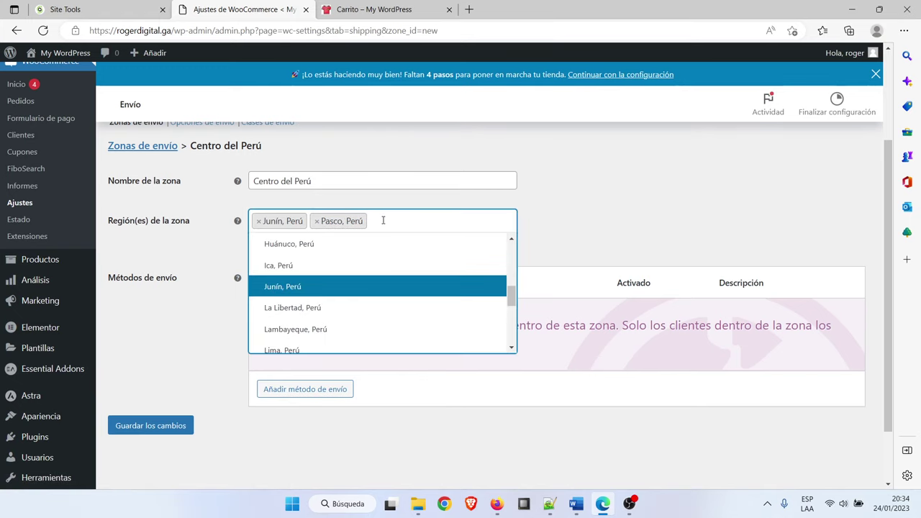
{"action": "left_click", "coordinate": [383, 220]}
{"action": "type", "text": "caja"}
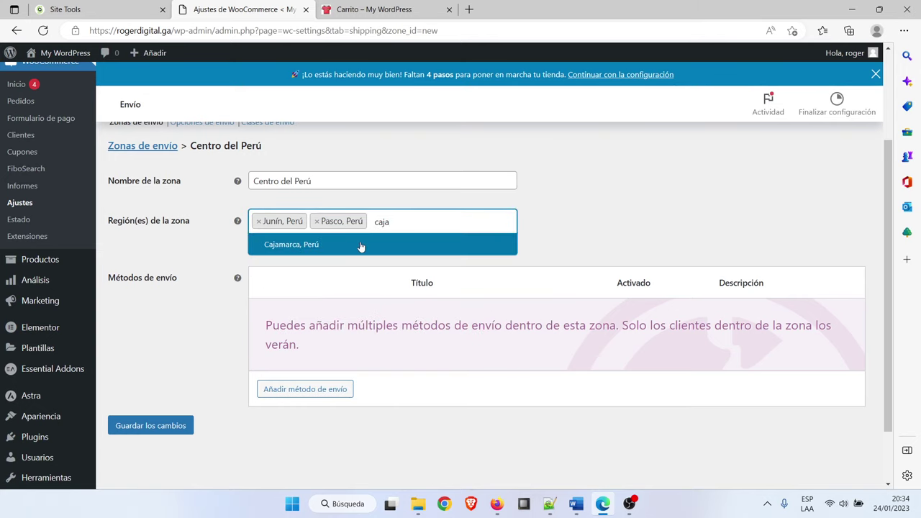
{"action": "left_click", "coordinate": [360, 245]}
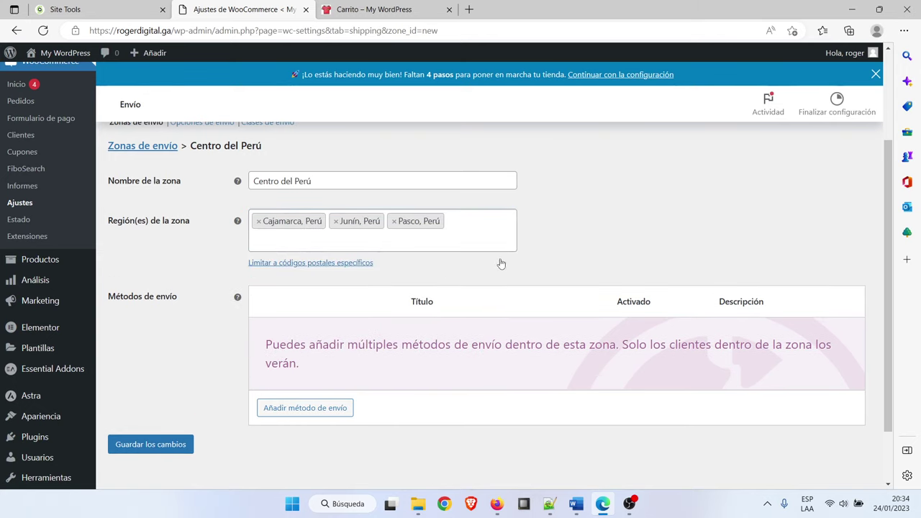
Step: Add a Precio fijo shipping method, enter 1 as its cost, and save
{"action": "left_click", "coordinate": [339, 407]}
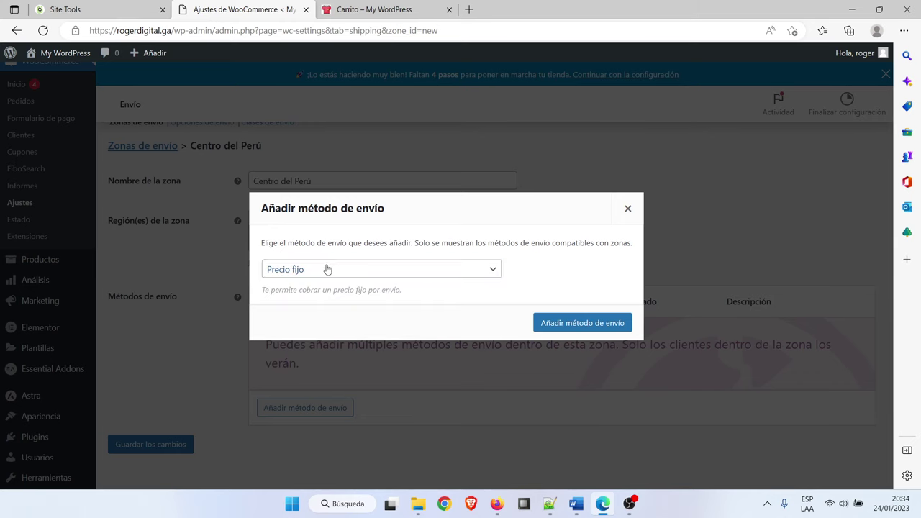
{"action": "left_click", "coordinate": [555, 328]}
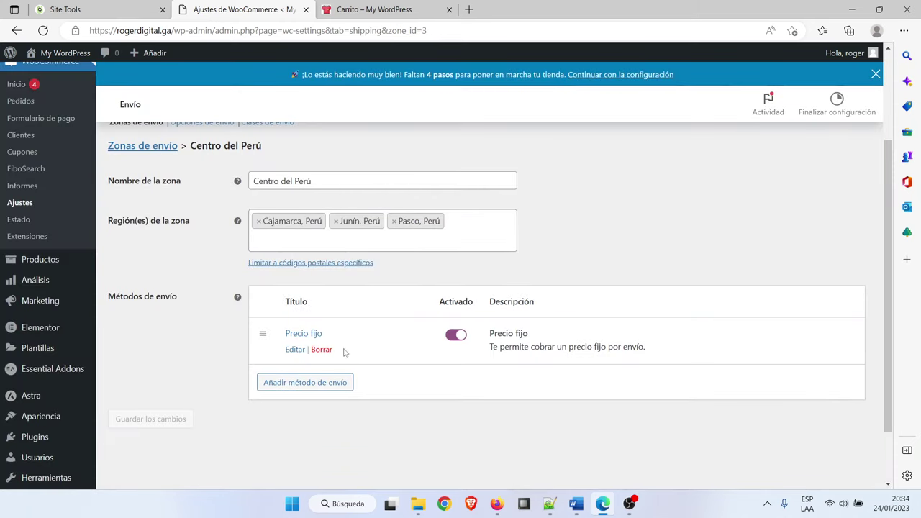
{"action": "left_click", "coordinate": [292, 350]}
{"action": "double_click", "coordinate": [324, 304]}
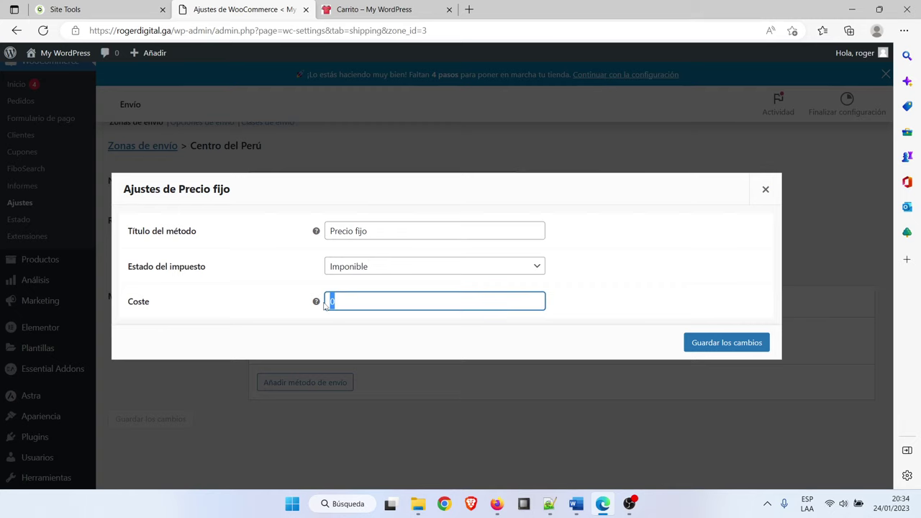
{"action": "type", "text": "15"}
{"action": "left_click", "coordinate": [712, 343]}
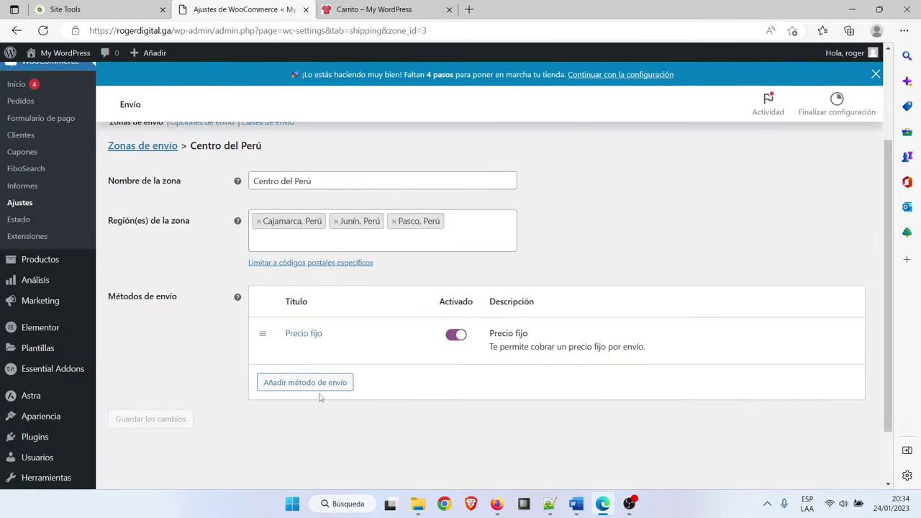
Step: Switch to the store's checkout tab and reload it
{"action": "left_click", "coordinate": [396, 9]}
{"action": "scroll", "coordinate": [695, 384], "scroll_direction": "down", "scroll_amount": 3}
{"action": "key", "text": "F5"}
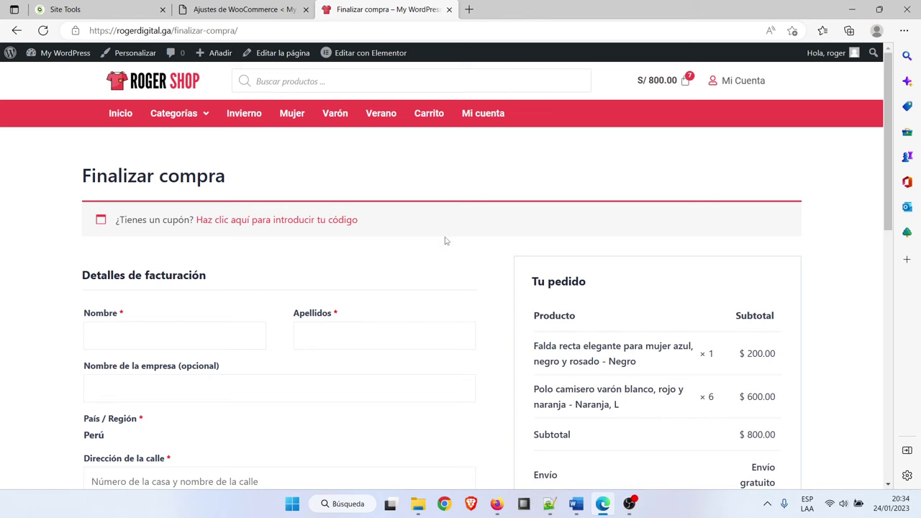
{"action": "scroll", "coordinate": [474, 331], "scroll_direction": "down", "scroll_amount": 5}
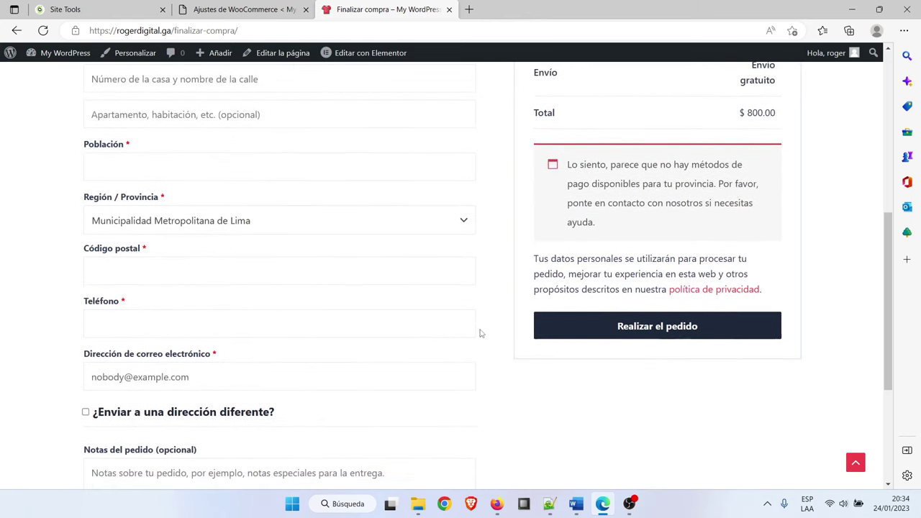
{"action": "scroll", "coordinate": [472, 328], "scroll_direction": "up", "scroll_amount": 3}
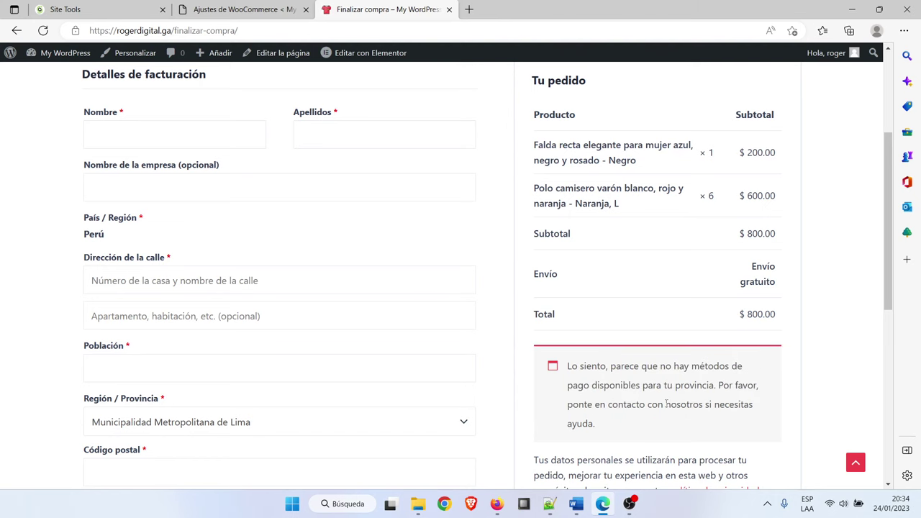
{"action": "scroll", "coordinate": [665, 405], "scroll_direction": "up", "scroll_amount": 2}
{"action": "scroll", "coordinate": [665, 406], "scroll_direction": "down", "scroll_amount": 1}
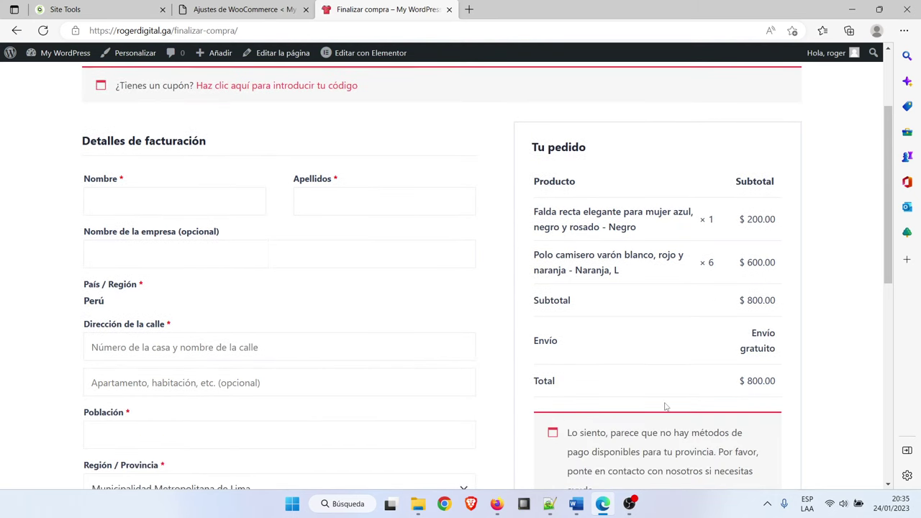
{"action": "scroll", "coordinate": [133, 283], "scroll_direction": "down", "scroll_amount": 2}
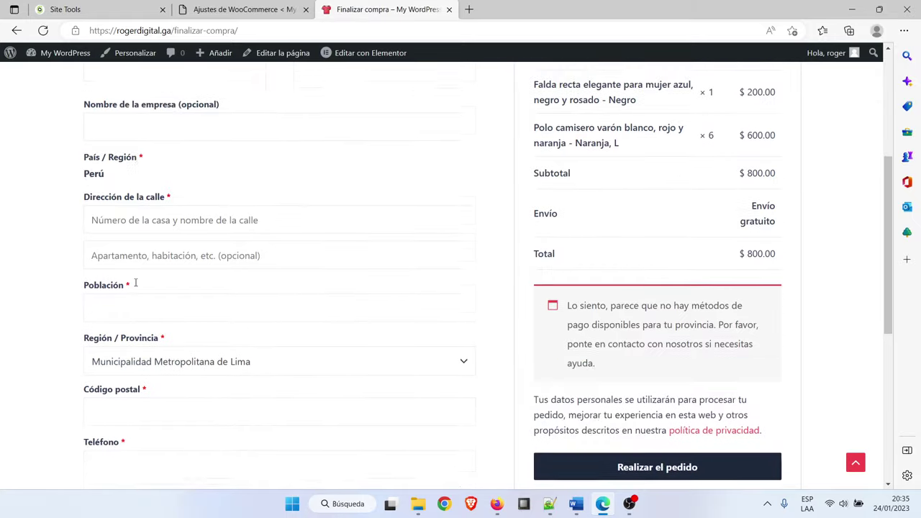
{"action": "scroll", "coordinate": [134, 246], "scroll_direction": "up", "scroll_amount": 2}
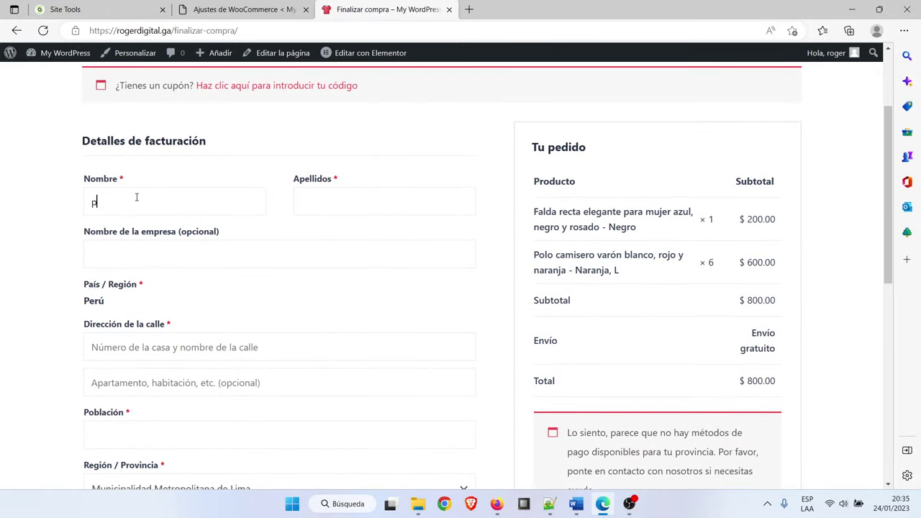
Step: Fill in the billing first name, last name and street address
{"action": "type", "text": "ollo"}
{"action": "key", "text": "Tab"}
{"action": "type", "text": "lo"}
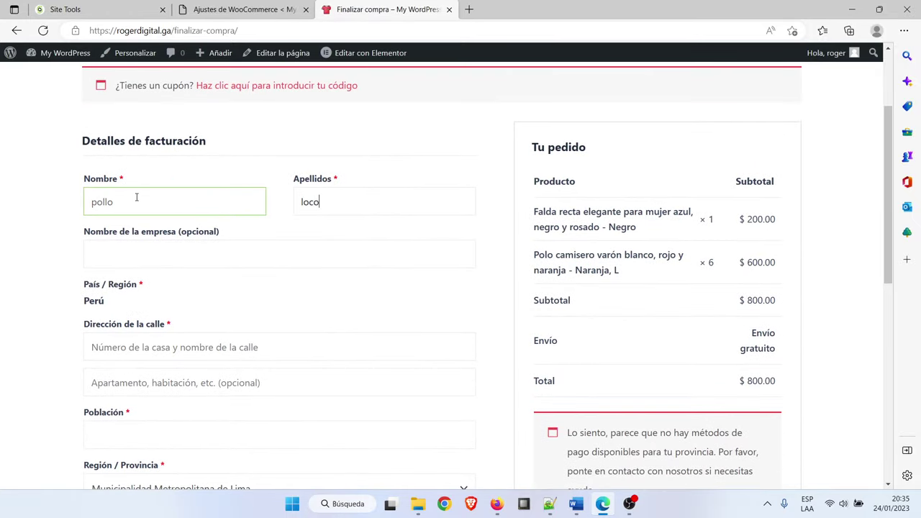
{"action": "type", "text": "co"}
{"action": "key", "text": "Tab"}
{"action": "scroll", "coordinate": [140, 201], "scroll_direction": "down", "scroll_amount": 3}
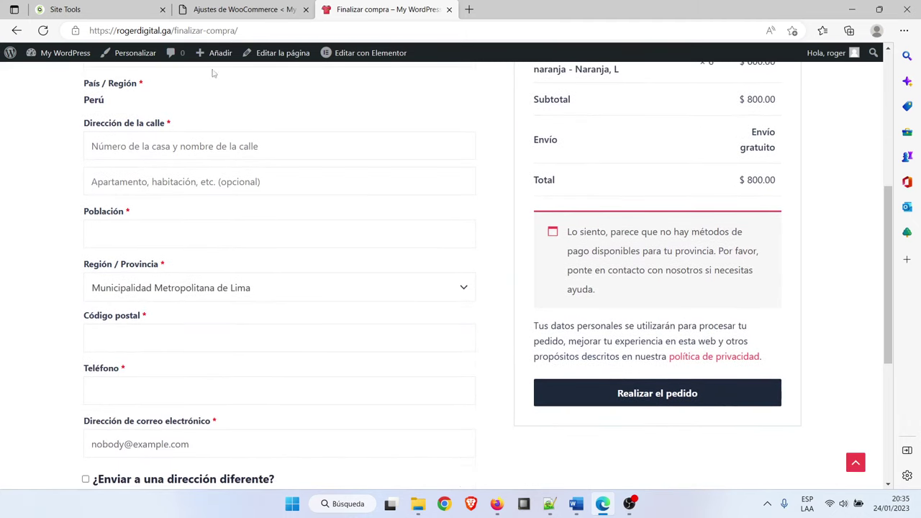
{"action": "left_click", "coordinate": [174, 146]}
{"action": "type", "text": "algun lugar"}
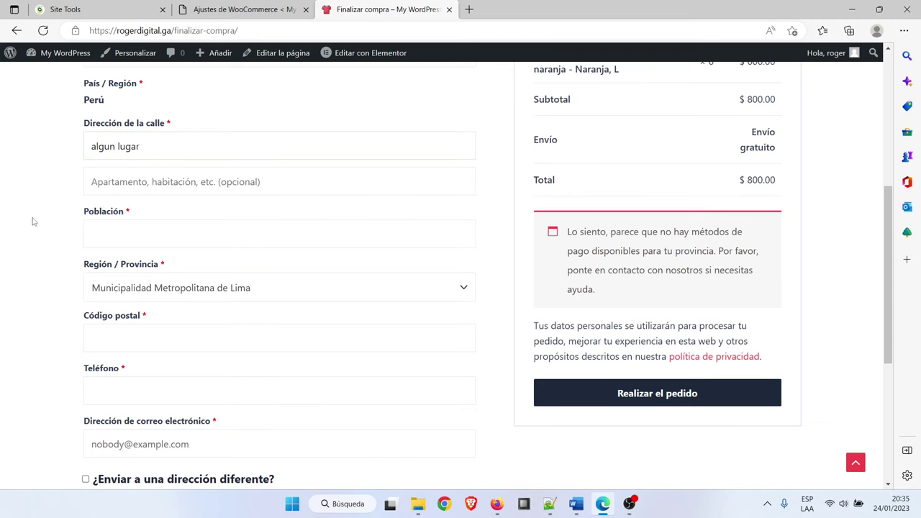
{"action": "left_click", "coordinate": [32, 221]}
{"action": "scroll", "coordinate": [32, 221], "scroll_direction": "up", "scroll_amount": 1}
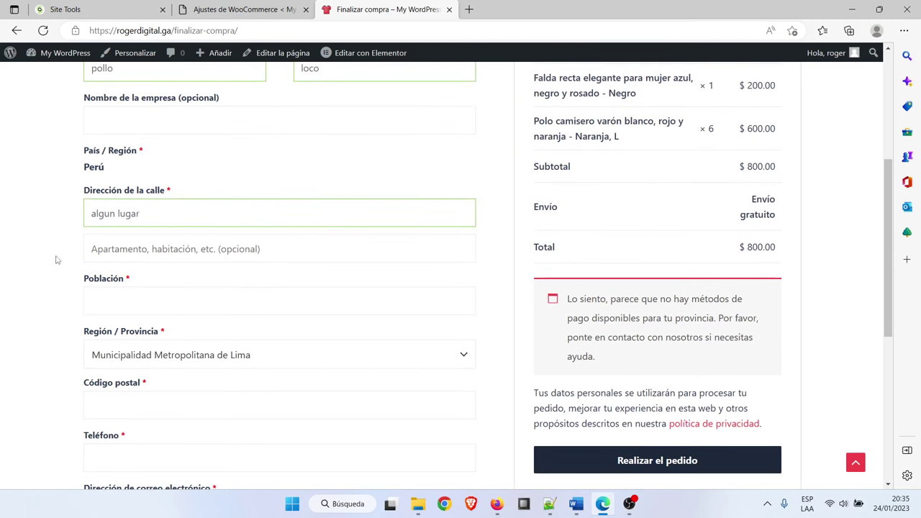
{"action": "scroll", "coordinate": [52, 268], "scroll_direction": "up", "scroll_amount": 2}
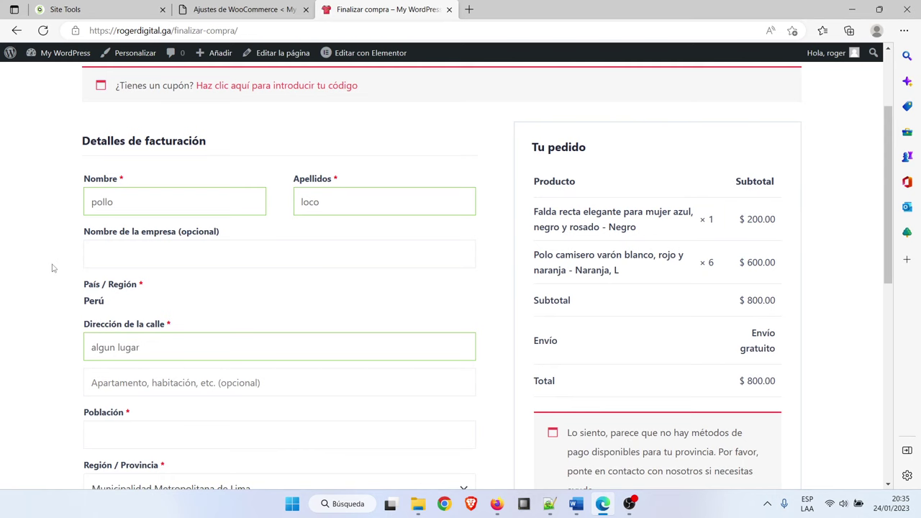
{"action": "scroll", "coordinate": [51, 268], "scroll_direction": "down", "scroll_amount": 1}
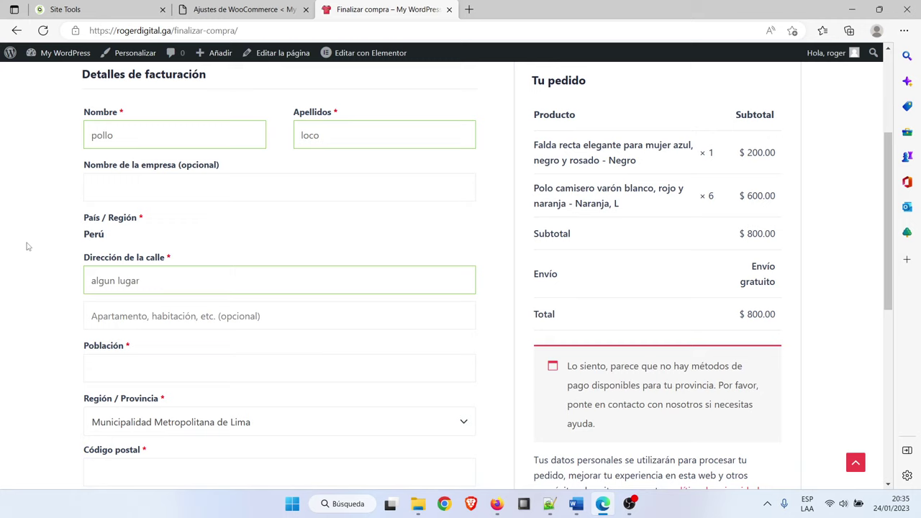
{"action": "scroll", "coordinate": [131, 360], "scroll_direction": "down", "scroll_amount": 1}
Step: Select Cajamarca as the Región / Provincia to check its flat-rate shipping
{"action": "left_click", "coordinate": [131, 354]}
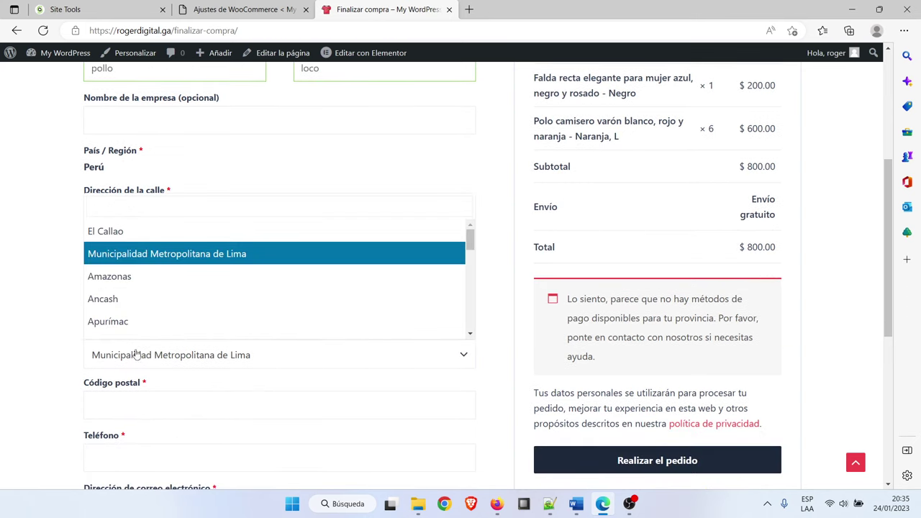
{"action": "left_click", "coordinate": [125, 261]}
{"action": "scroll", "coordinate": [8, 298], "scroll_direction": "down", "scroll_amount": 1}
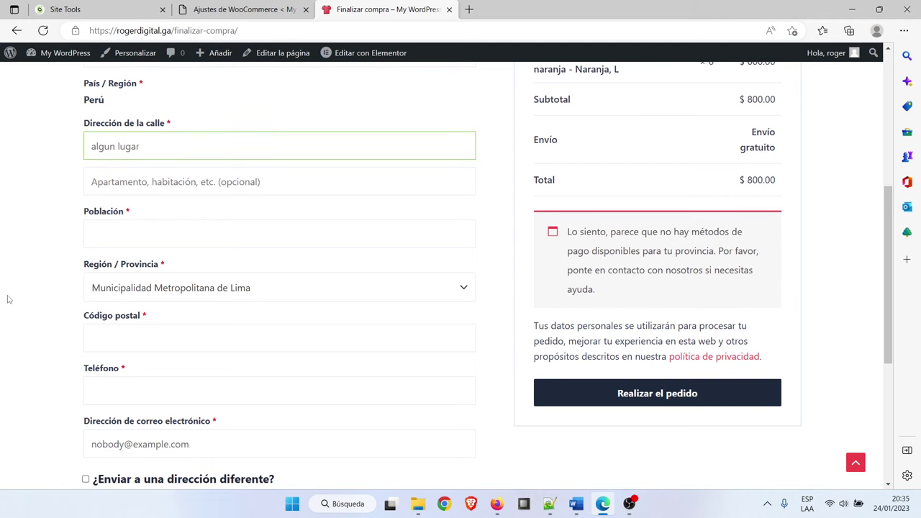
{"action": "scroll", "coordinate": [7, 297], "scroll_direction": "up", "scroll_amount": 1}
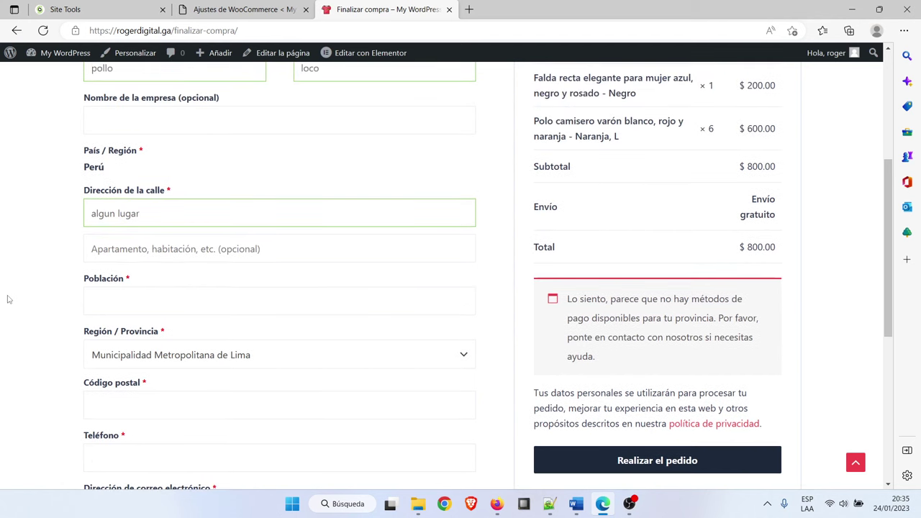
{"action": "left_click", "coordinate": [168, 358]}
{"action": "scroll", "coordinate": [165, 312], "scroll_direction": "down", "scroll_amount": 2}
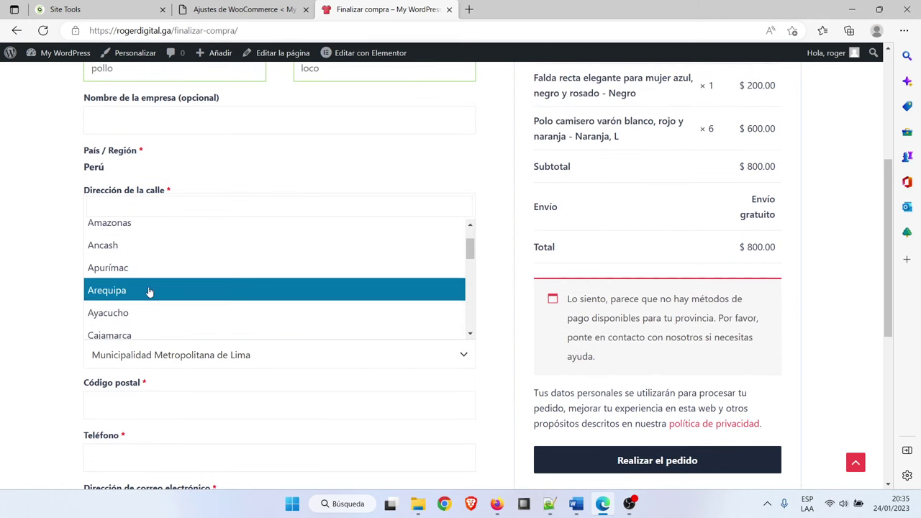
{"action": "scroll", "coordinate": [144, 312], "scroll_direction": "down", "scroll_amount": 1}
{"action": "left_click", "coordinate": [144, 315]}
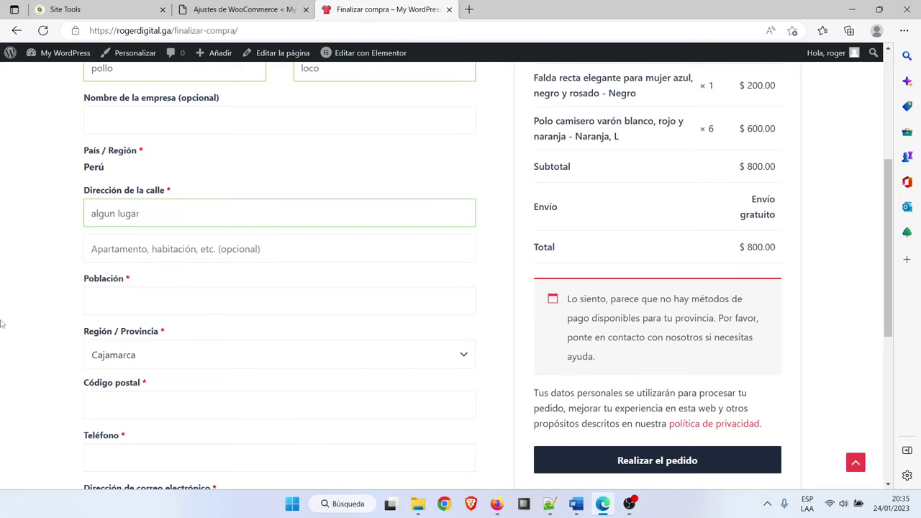
Step: Fill in the town, postal code and phone fields
{"action": "left_click", "coordinate": [136, 291]}
{"action": "type", "text": "dfsf"}
{"action": "left_click", "coordinate": [144, 402]}
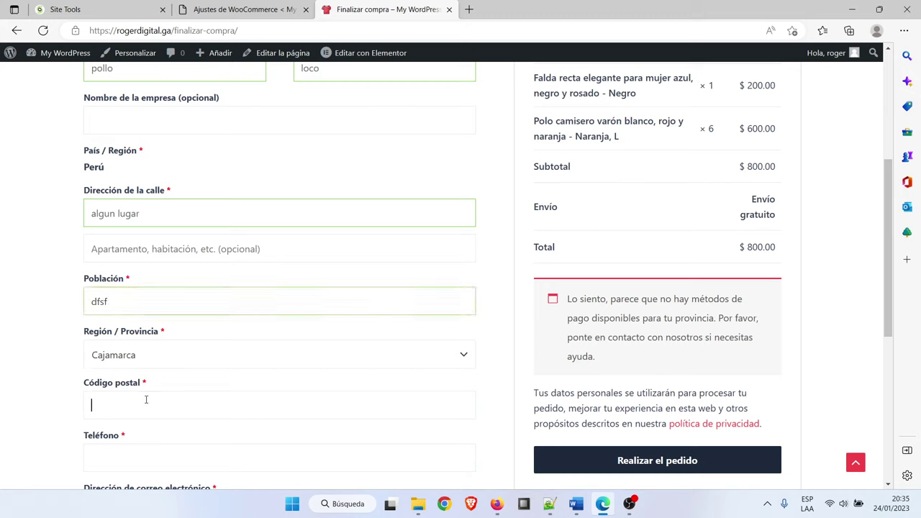
{"action": "type", "text": "sdgdgdfg"}
{"action": "left_click", "coordinate": [133, 453]}
{"action": "type", "text": "7865"}
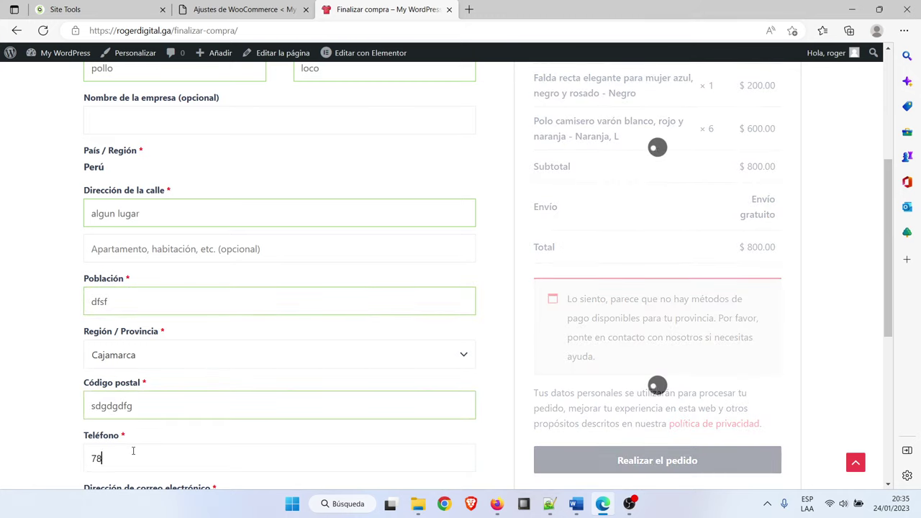
Step: Switch the province to Junín ($15.00 flat rate), then Lima (free shipping), and show the notes
{"action": "left_click", "coordinate": [165, 358]}
{"action": "scroll", "coordinate": [160, 323], "scroll_direction": "down", "scroll_amount": 3}
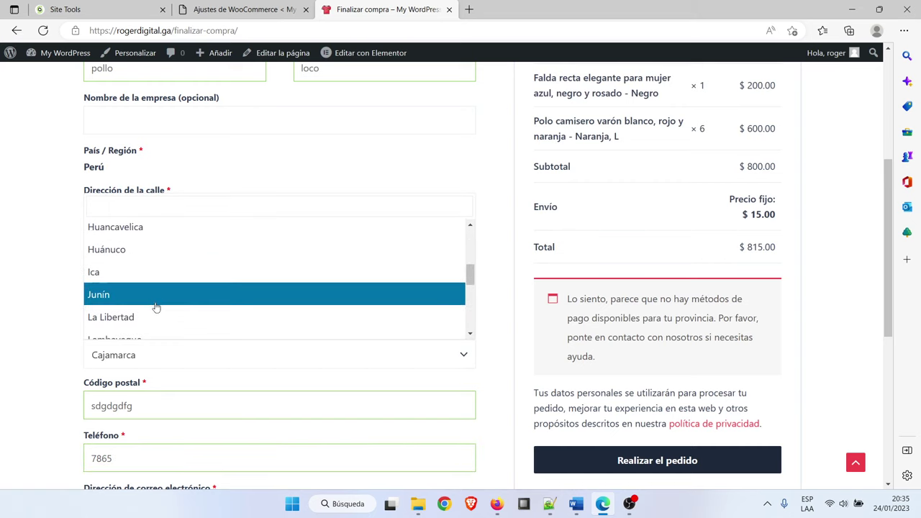
{"action": "left_click", "coordinate": [156, 307]}
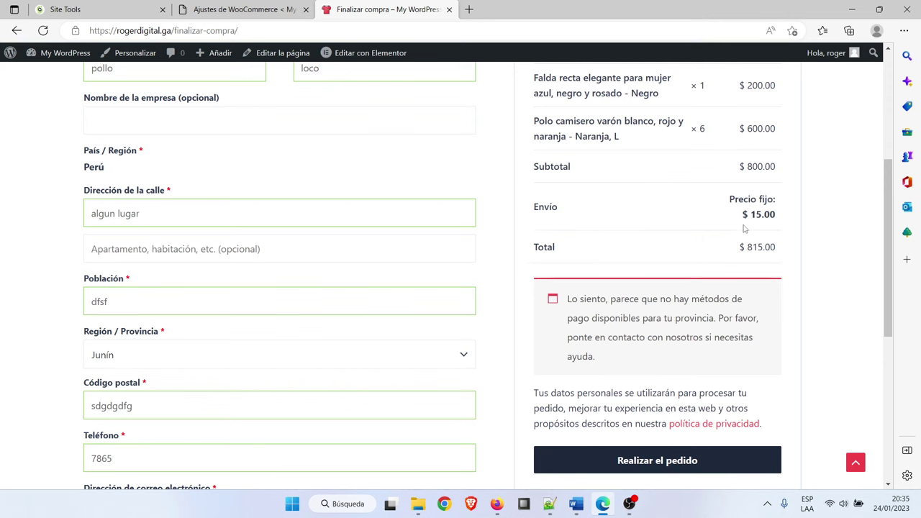
{"action": "scroll", "coordinate": [770, 215], "scroll_direction": "up", "scroll_amount": 3}
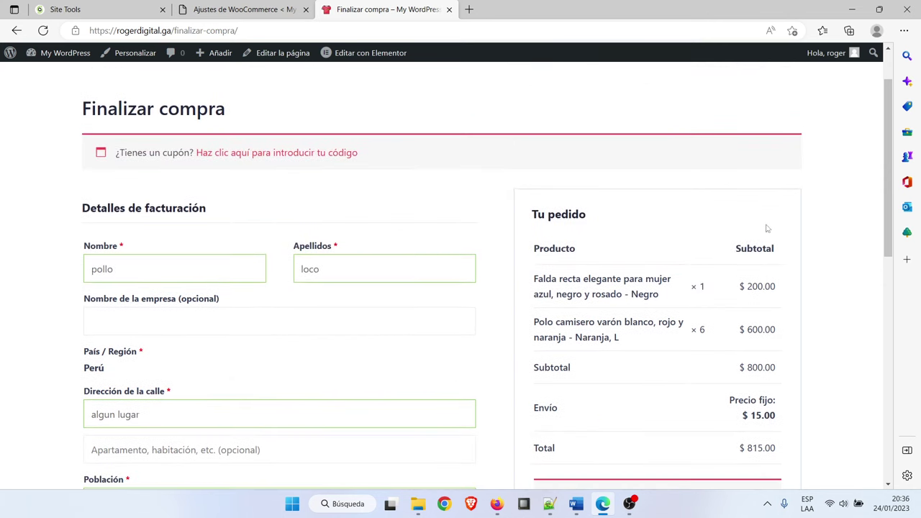
{"action": "scroll", "coordinate": [764, 226], "scroll_direction": "down", "scroll_amount": 2}
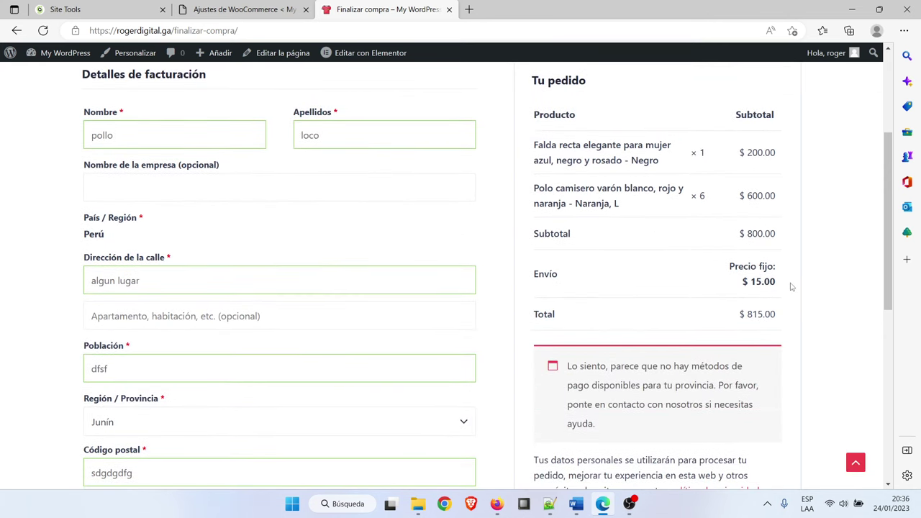
{"action": "scroll", "coordinate": [153, 310], "scroll_direction": "down", "scroll_amount": 1}
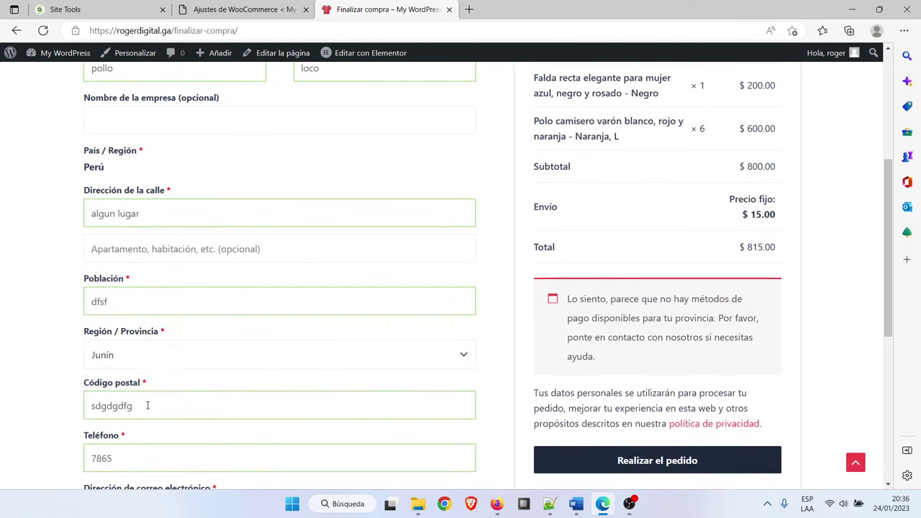
{"action": "left_click", "coordinate": [148, 363]}
{"action": "left_click", "coordinate": [138, 320]}
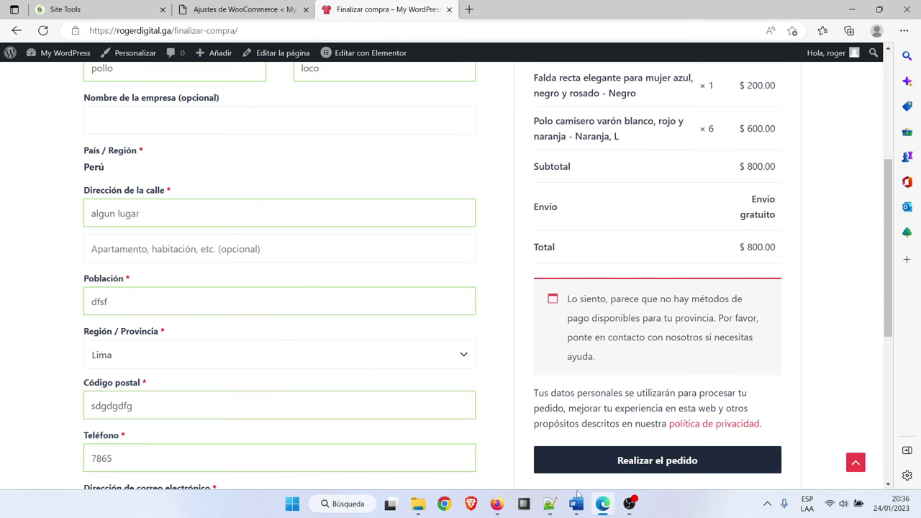
{"action": "left_click", "coordinate": [550, 505]}
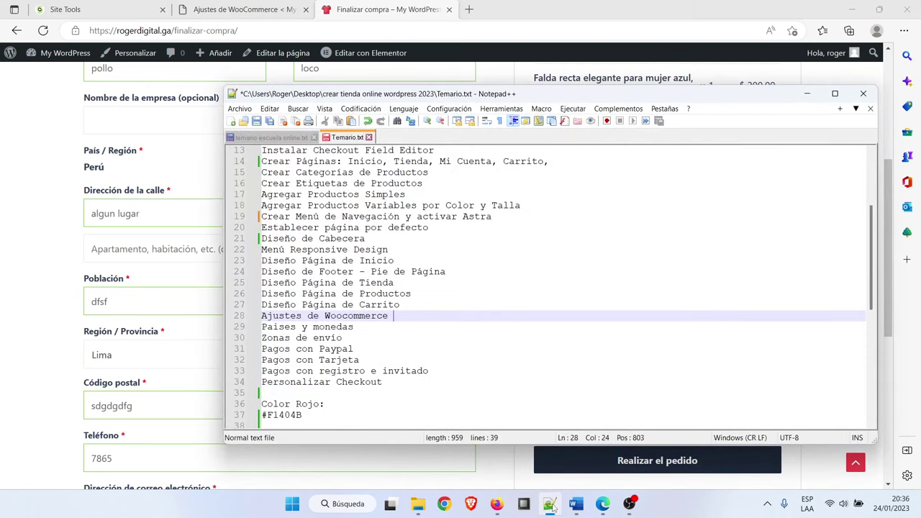
Step: Mark the Pagos con Paypal item in the notes and open the store's payment settings
{"action": "left_click", "coordinate": [363, 338]}
{"action": "left_click", "coordinate": [363, 350]}
{"action": "left_click", "coordinate": [237, 9]}
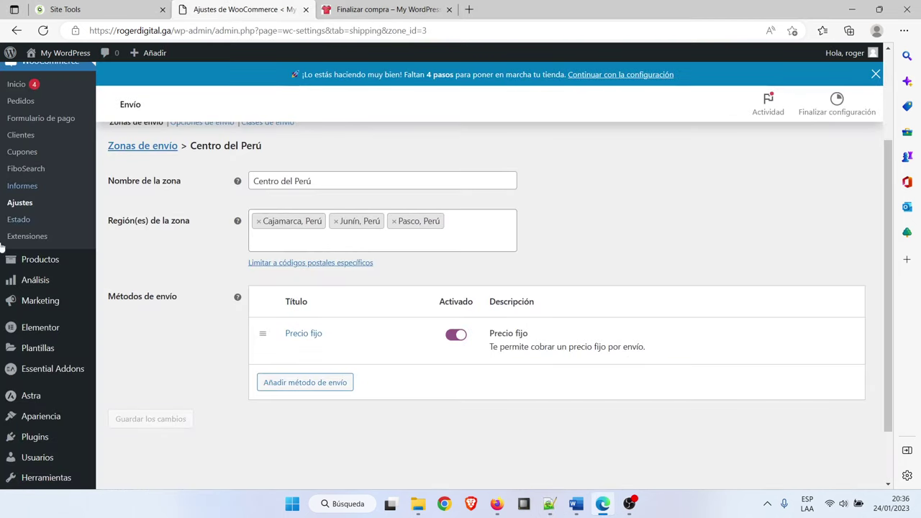
{"action": "scroll", "coordinate": [41, 374], "scroll_direction": "down", "scroll_amount": 1}
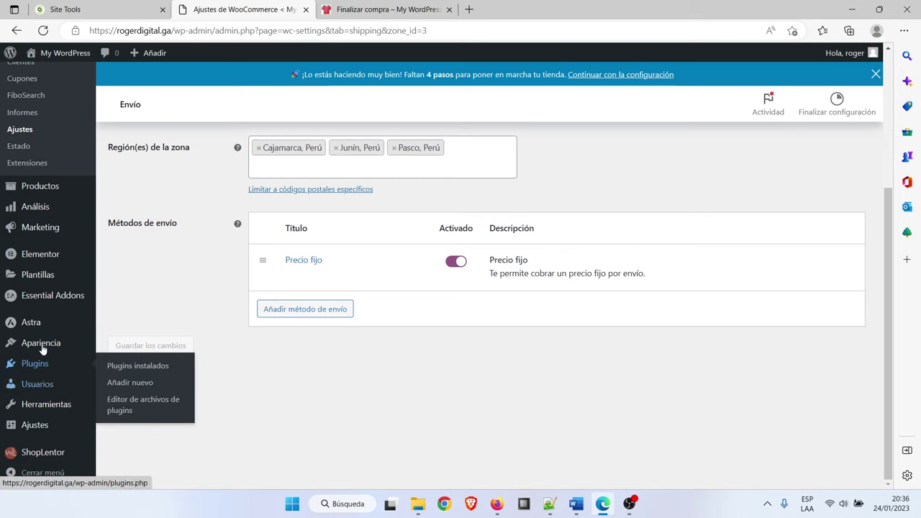
{"action": "scroll", "coordinate": [41, 338], "scroll_direction": "up", "scroll_amount": 3}
{"action": "left_click", "coordinate": [271, 147]}
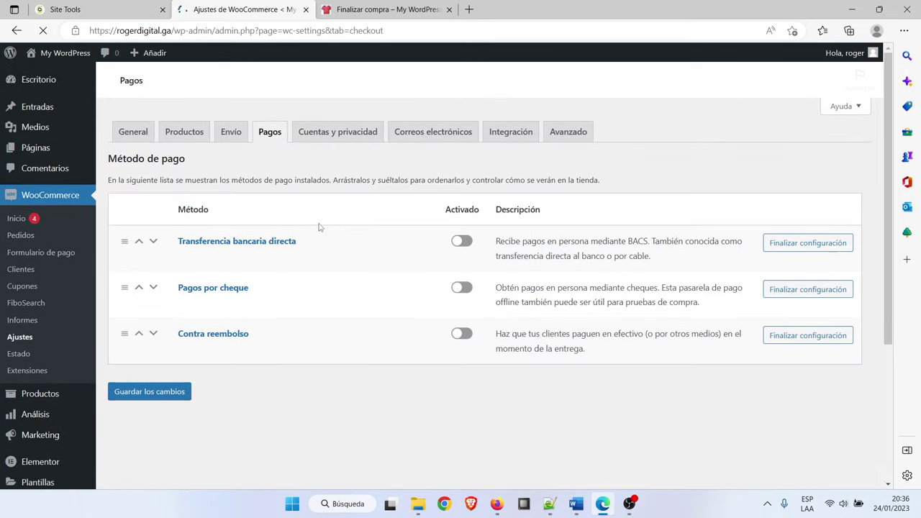
{"action": "scroll", "coordinate": [320, 227], "scroll_direction": "down", "scroll_amount": 2}
{"action": "scroll", "coordinate": [224, 351], "scroll_direction": "down", "scroll_amount": 1}
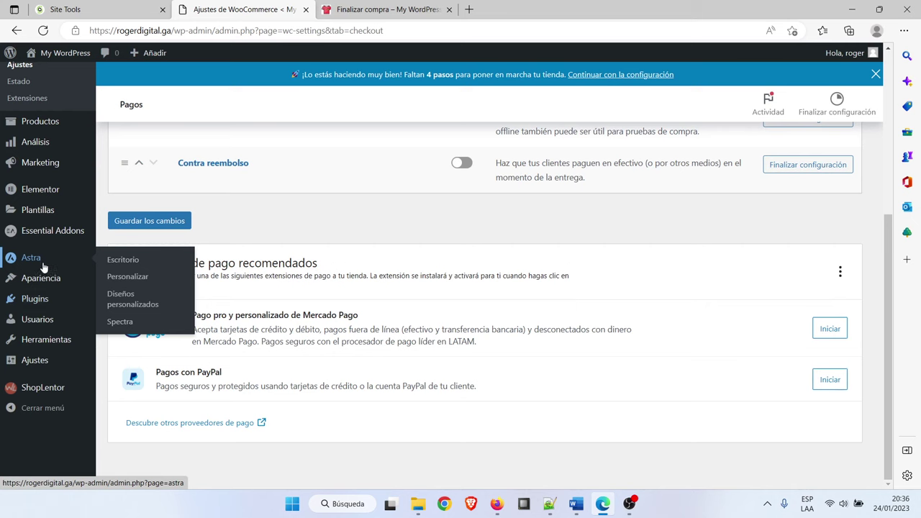
Step: Go to Plugins > Añadir nuevo and search the directory for 'paypal'
{"action": "mouse_move", "coordinate": [37, 304]}
{"action": "left_click", "coordinate": [117, 319]}
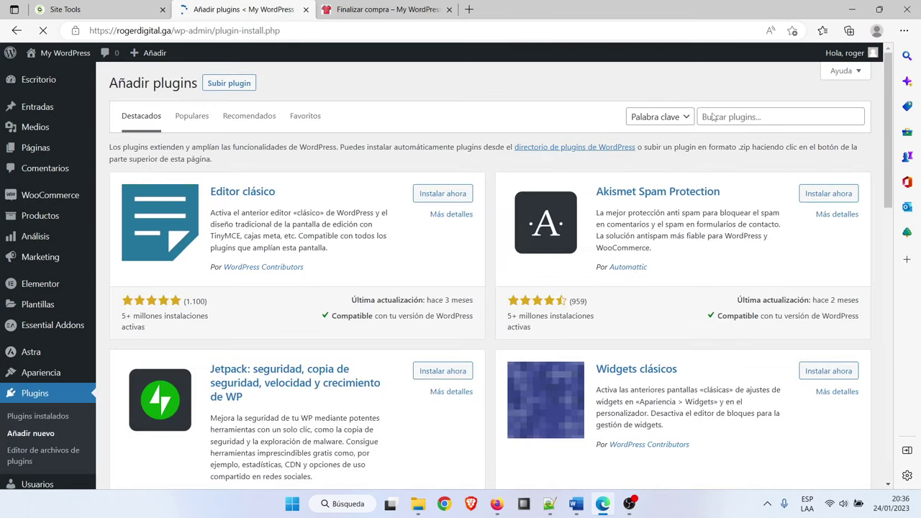
{"action": "left_click", "coordinate": [712, 116]}
{"action": "type", "text": "p"}
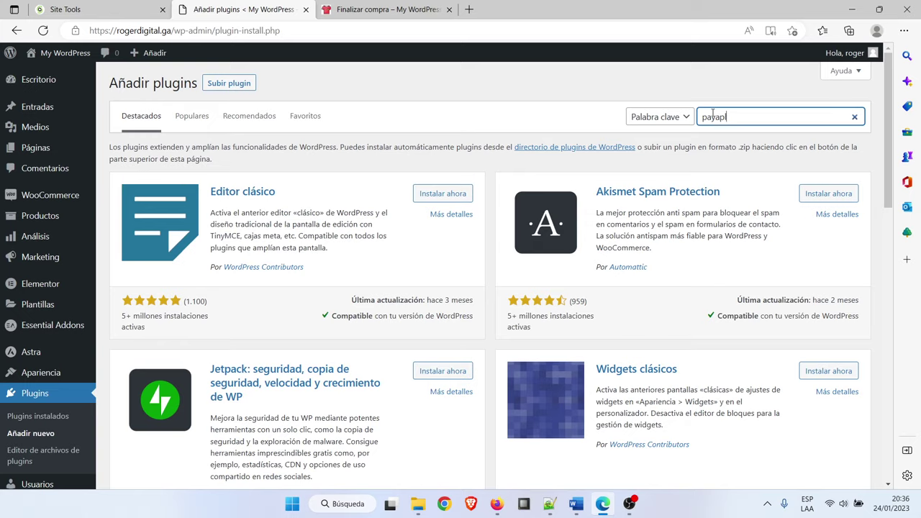
{"action": "type", "text": "ayapl"}
{"action": "key", "text": "BackSpace"}
{"action": "key", "text": "BackSpace"}
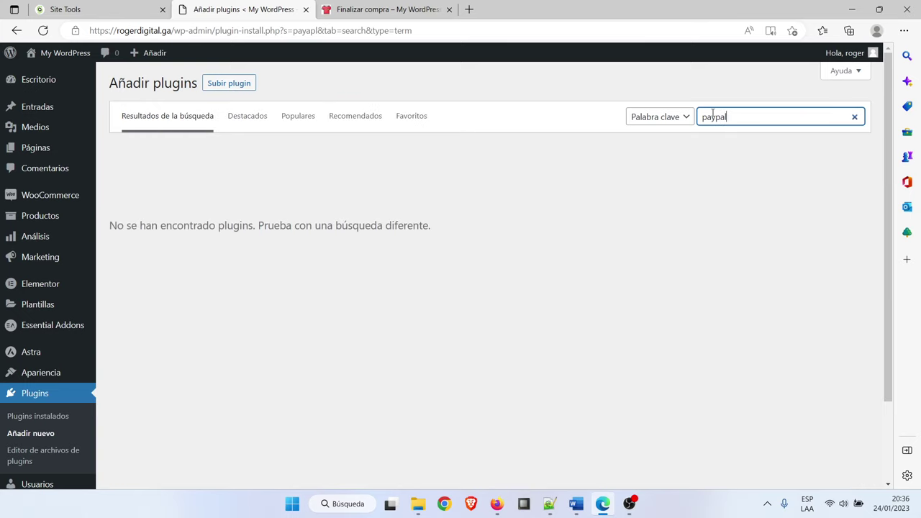
{"action": "left_click", "coordinate": [545, 110]}
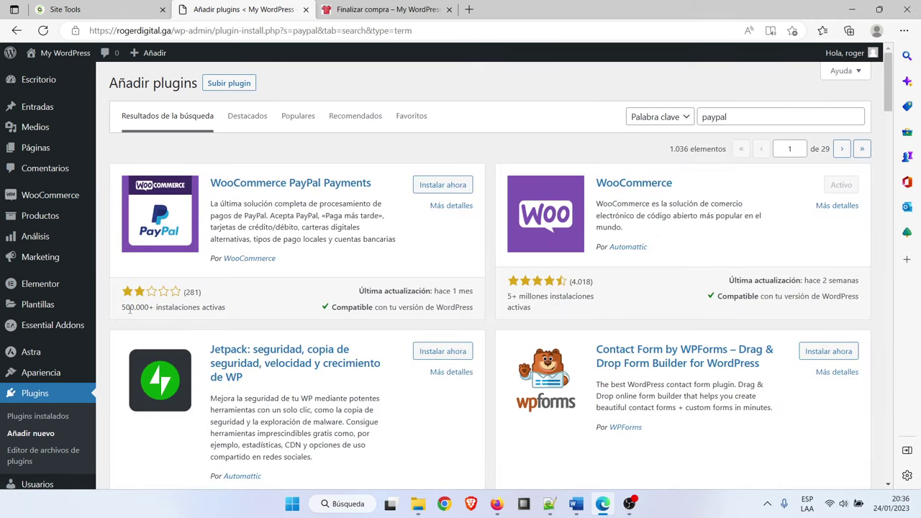
Step: Install and activate the WooCommerce PayPal Payments plugin
{"action": "double_click", "coordinate": [129, 309]}
{"action": "left_click", "coordinate": [180, 293]}
{"action": "left_click", "coordinate": [435, 187]}
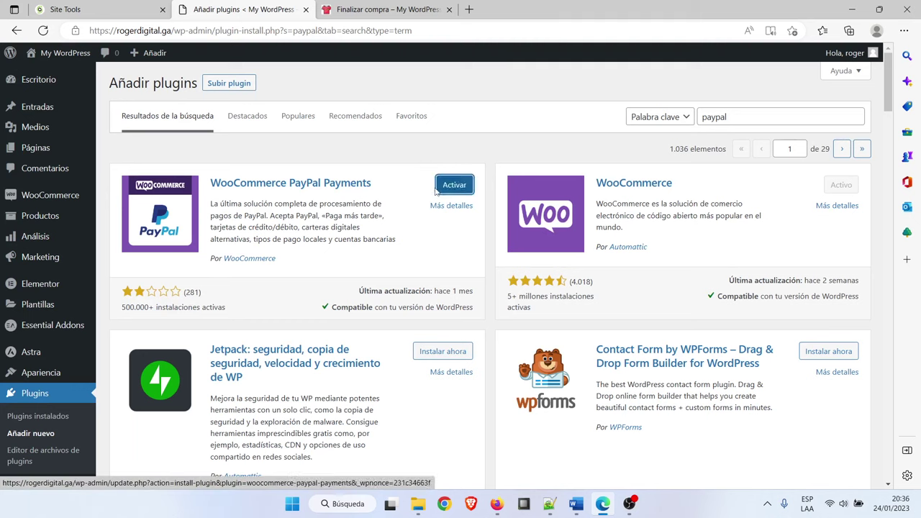
{"action": "left_click", "coordinate": [454, 185]}
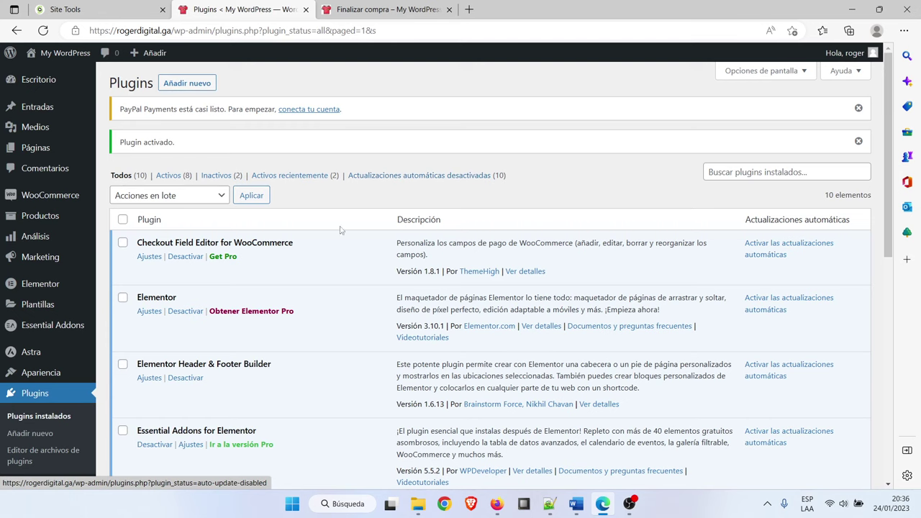
Step: Open WooCommerce Ajustes > Pagos and choose Finalizar configuración on PayPal
{"action": "mouse_move", "coordinate": [50, 213]}
{"action": "mouse_move", "coordinate": [44, 196]}
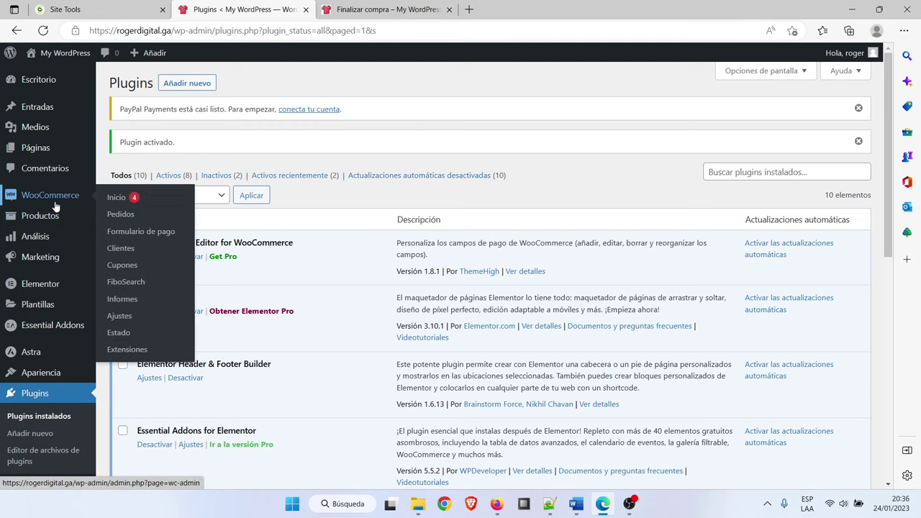
{"action": "left_click", "coordinate": [119, 316]}
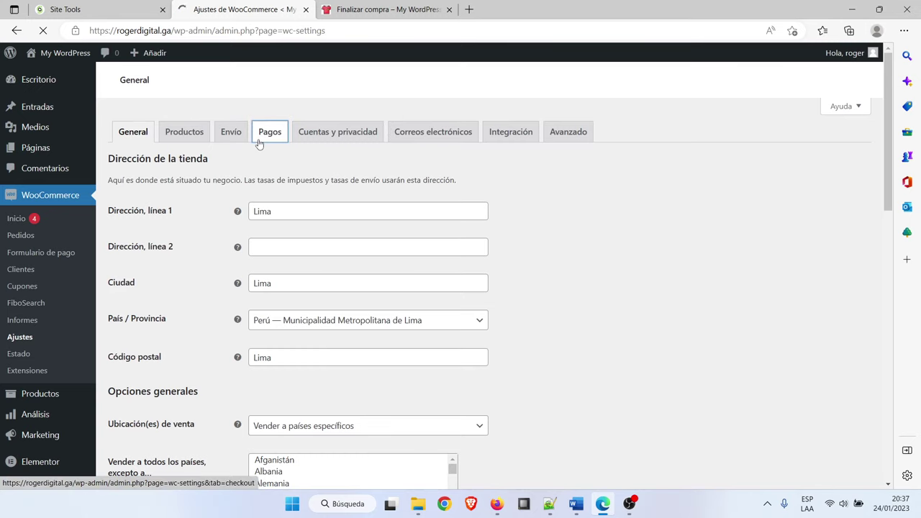
{"action": "left_click", "coordinate": [261, 138]}
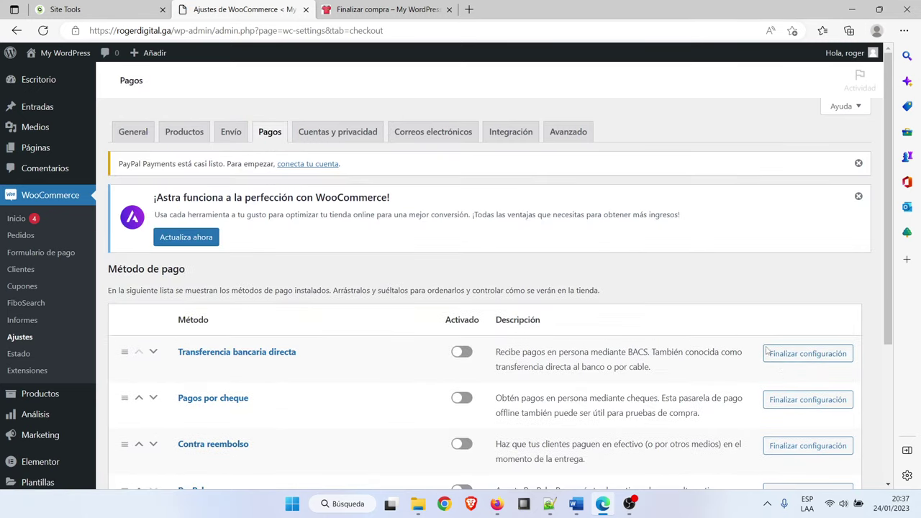
{"action": "scroll", "coordinate": [806, 427], "scroll_direction": "down", "scroll_amount": 3}
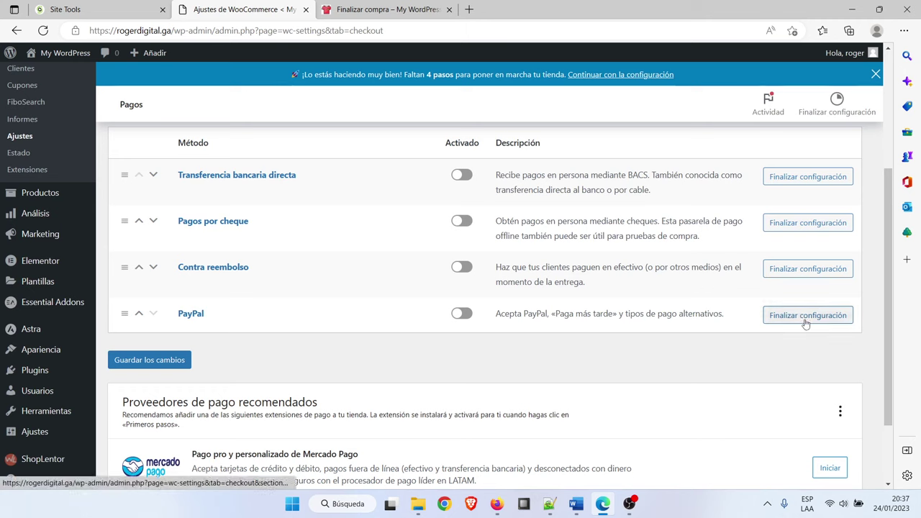
{"action": "left_click", "coordinate": [805, 317]}
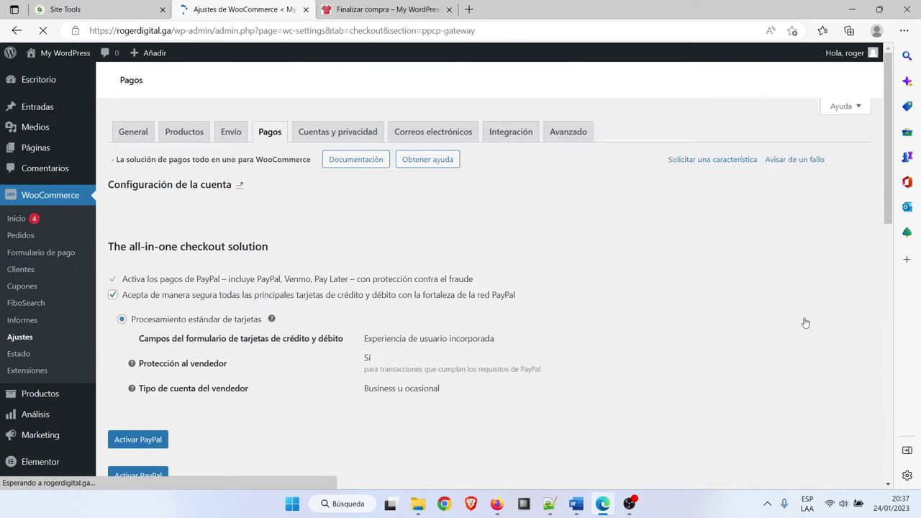
Step: Try Activar PayPal, close the PayPal sign-up tab, and bring the course outline back
{"action": "scroll", "coordinate": [173, 369], "scroll_direction": "down", "scroll_amount": 1}
{"action": "scroll", "coordinate": [172, 369], "scroll_direction": "down", "scroll_amount": 3}
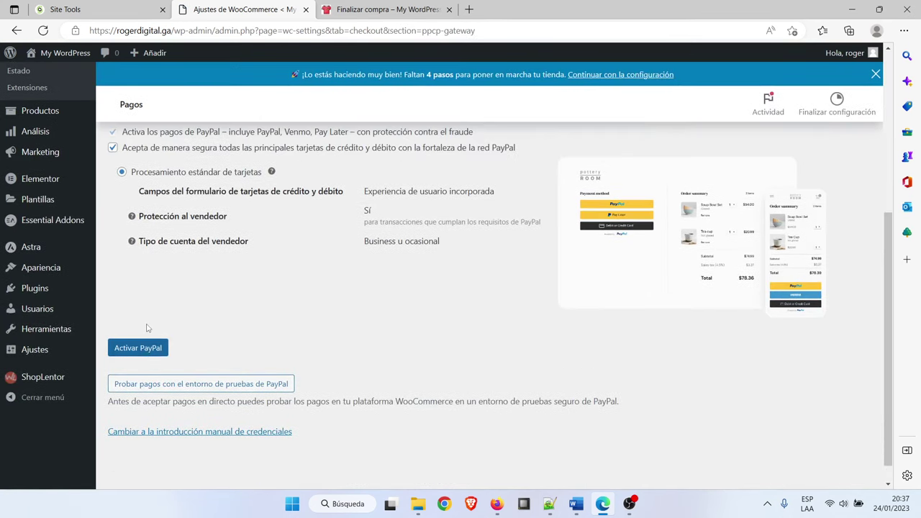
{"action": "left_click", "coordinate": [141, 349]}
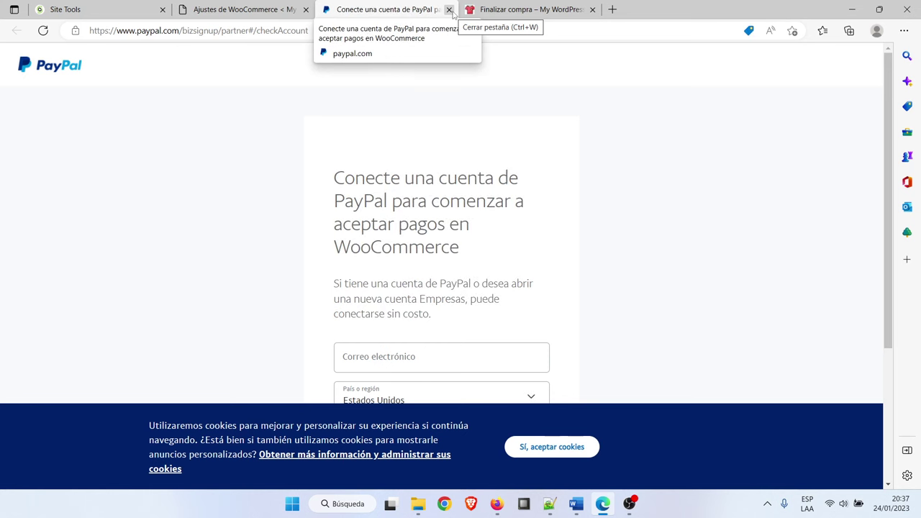
{"action": "left_click", "coordinate": [449, 10]}
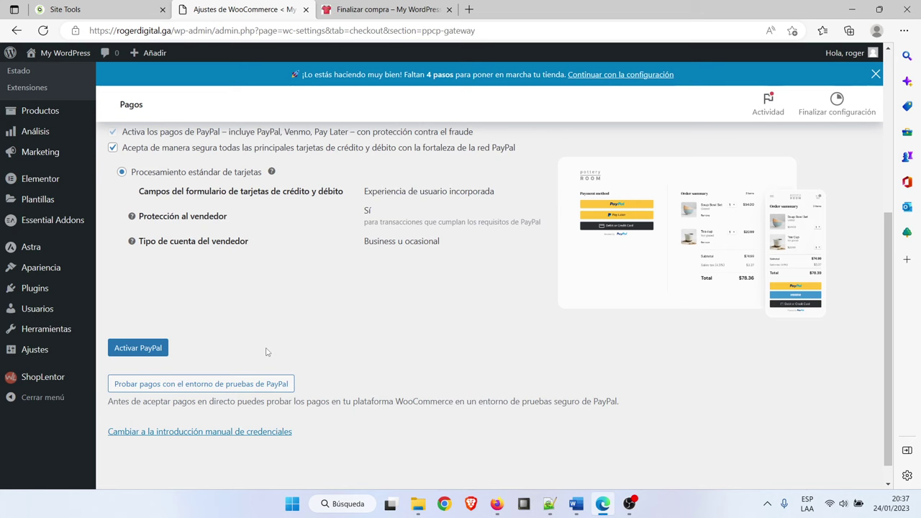
{"action": "scroll", "coordinate": [305, 332], "scroll_direction": "down", "scroll_amount": 1}
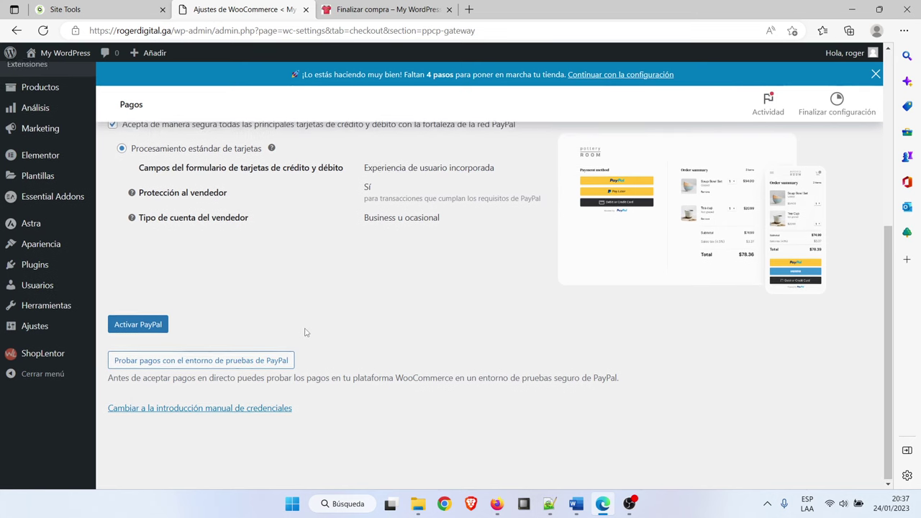
{"action": "scroll", "coordinate": [305, 332], "scroll_direction": "up", "scroll_amount": 3}
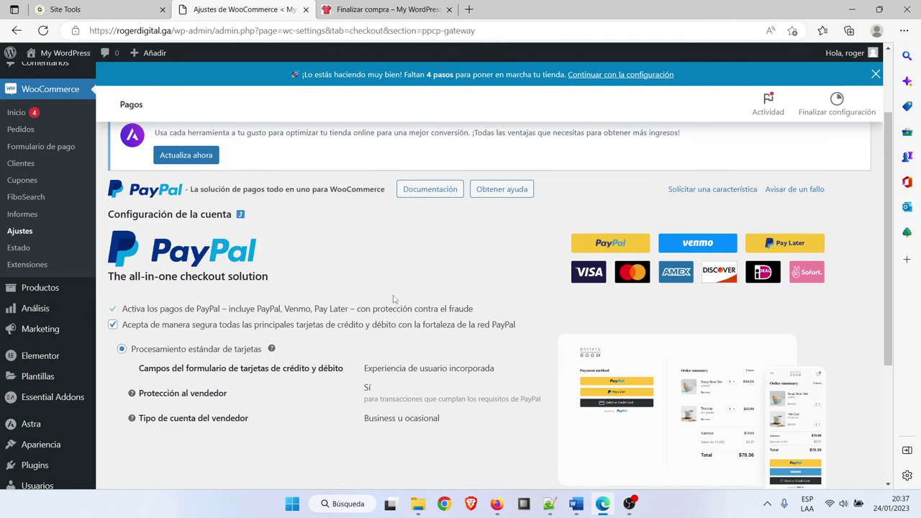
{"action": "left_click", "coordinate": [558, 507]}
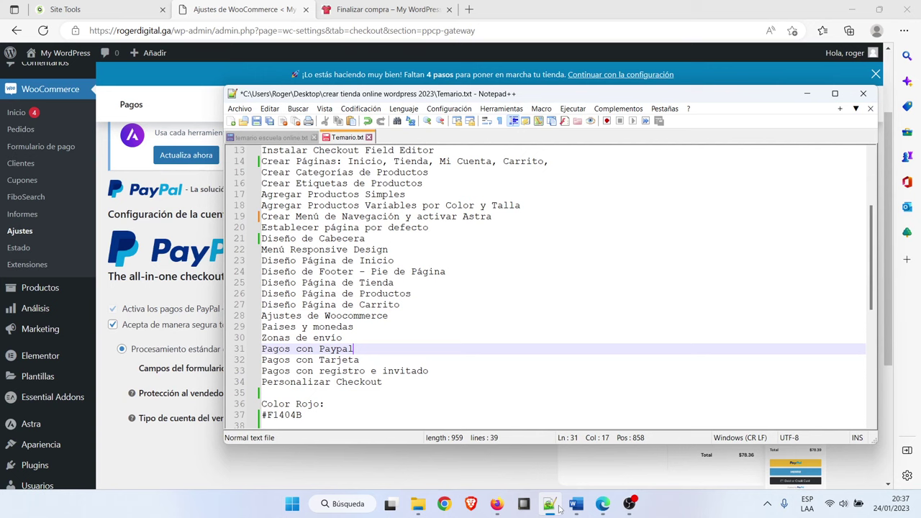
Step: Minimize the Temario.txt outline to reveal the PayPal Payments setup page
{"action": "left_click", "coordinate": [558, 507]}
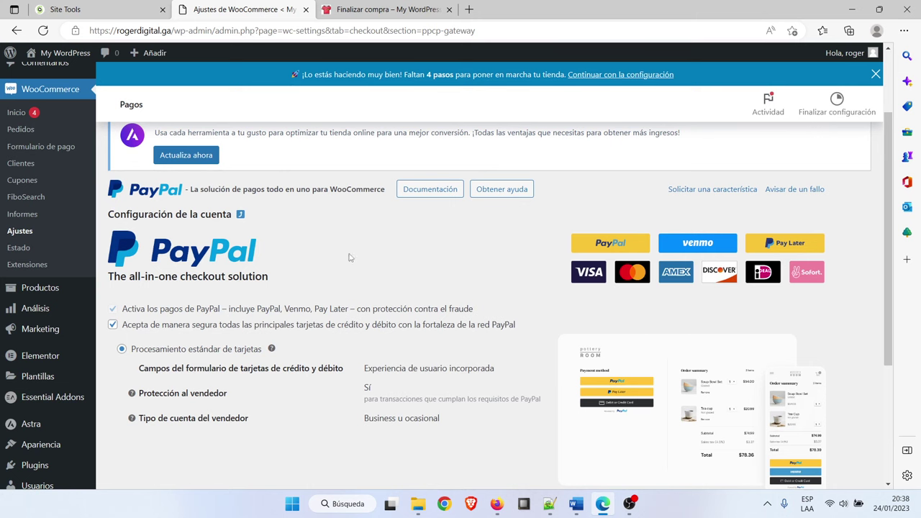
Step: In a new Edge tab, search for 'niubiz' and go to the official niubiz.com.pe site
{"action": "left_click", "coordinate": [468, 9]}
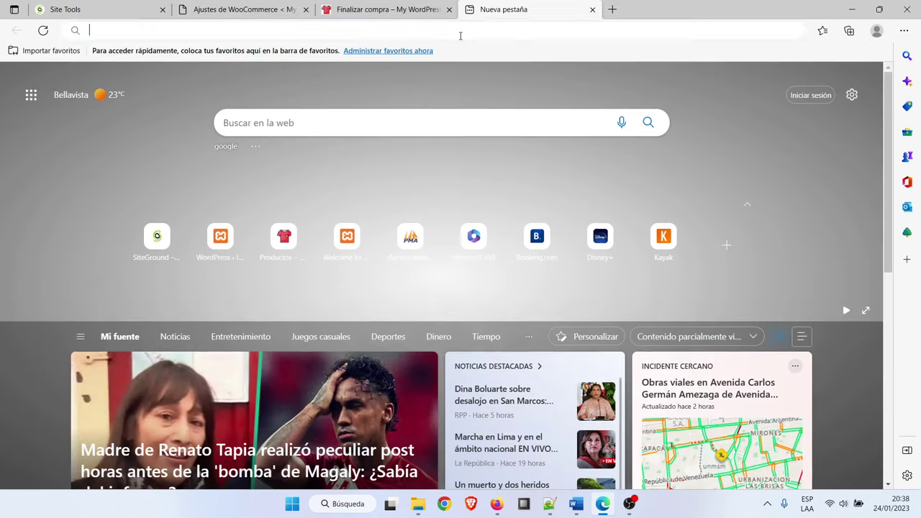
{"action": "left_click", "coordinate": [460, 34]}
{"action": "type", "text": "niubiz"}
{"action": "key", "text": "Return"}
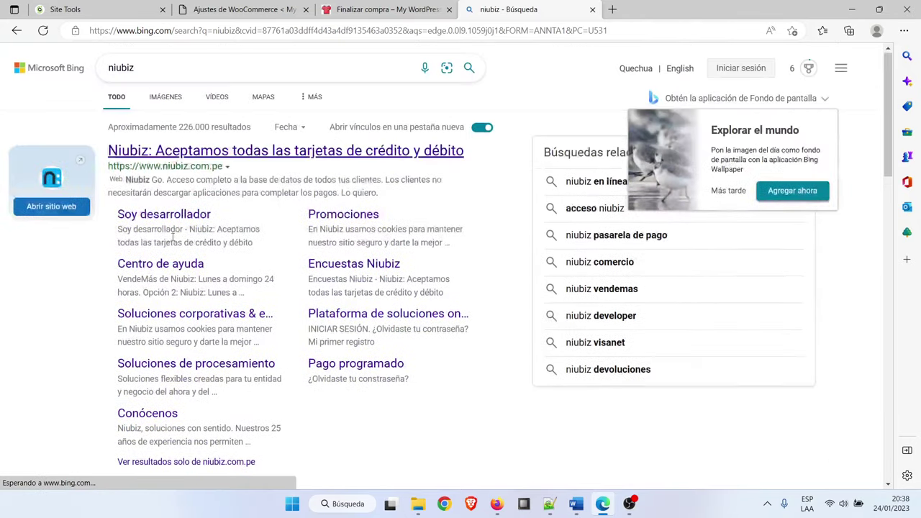
{"action": "left_click", "coordinate": [213, 153]}
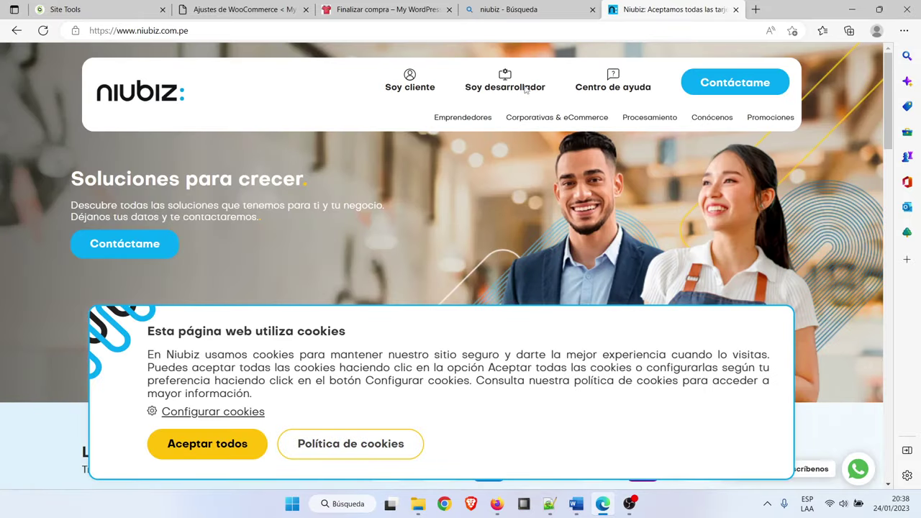
Step: Go to the Soy desarrollador section and view the Pago Web integration documentation
{"action": "left_click", "coordinate": [524, 89]}
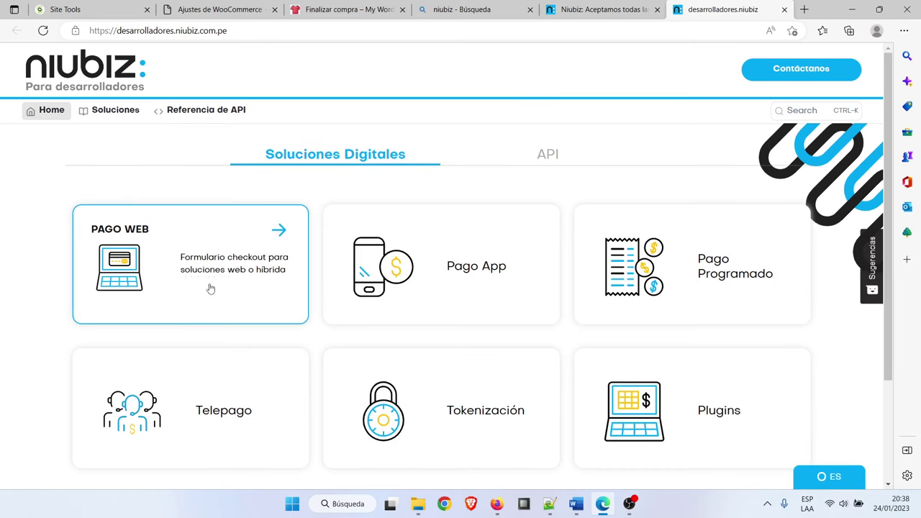
{"action": "left_click", "coordinate": [208, 286]}
{"action": "scroll", "coordinate": [516, 291], "scroll_direction": "down", "scroll_amount": 2}
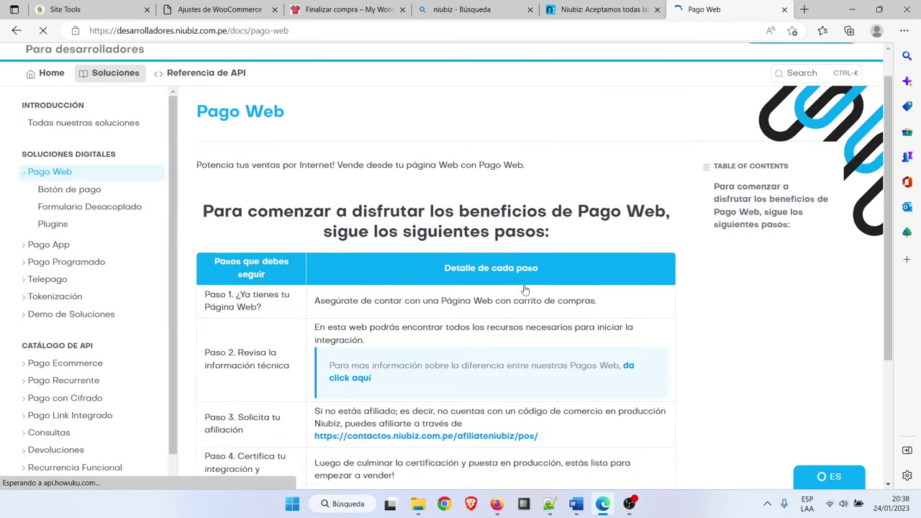
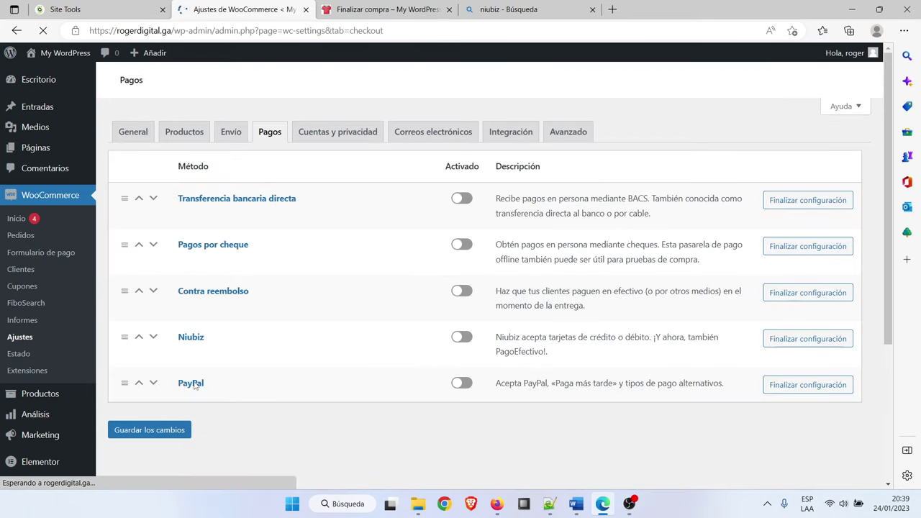
Step: Enable the Niubiz payment module and set its title to 'Pago con Tarjetas'
{"action": "scroll", "coordinate": [324, 420], "scroll_direction": "down", "scroll_amount": 2}
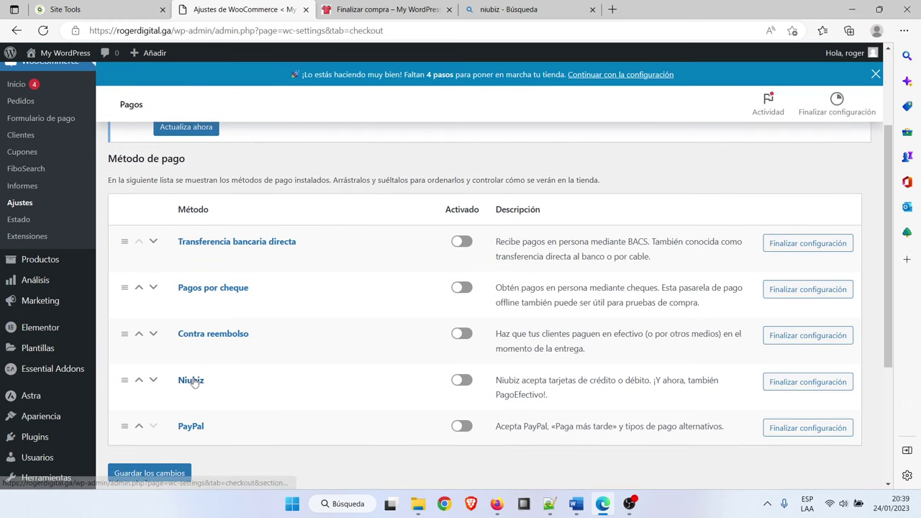
{"action": "left_click", "coordinate": [837, 382]}
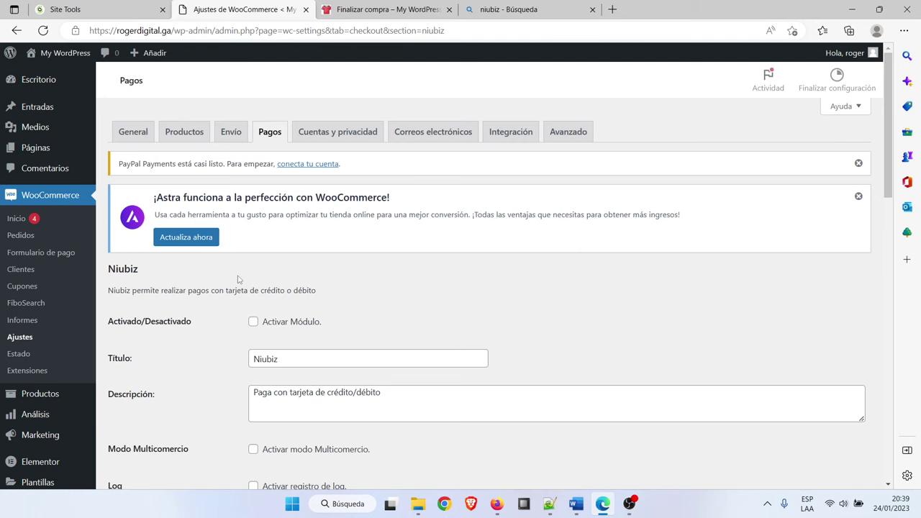
{"action": "left_click", "coordinate": [254, 345]}
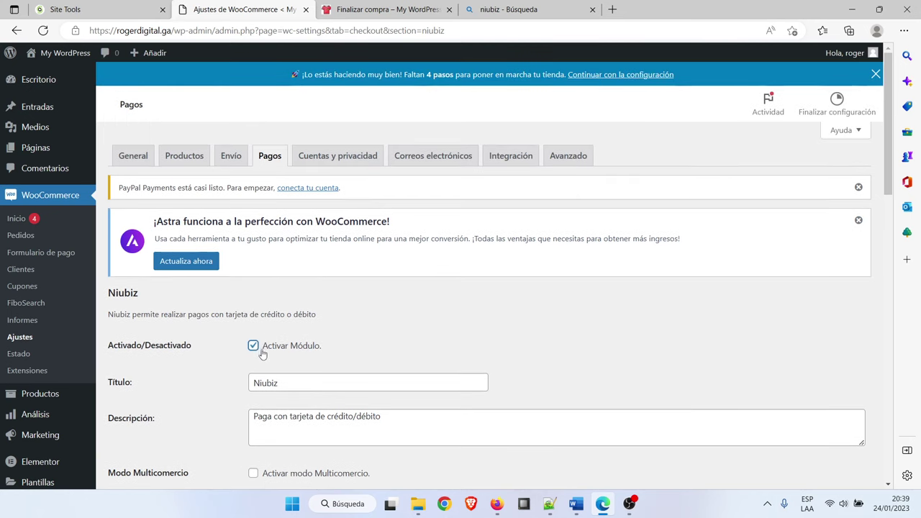
{"action": "double_click", "coordinate": [264, 383]}
{"action": "type", "text": "Pago"}
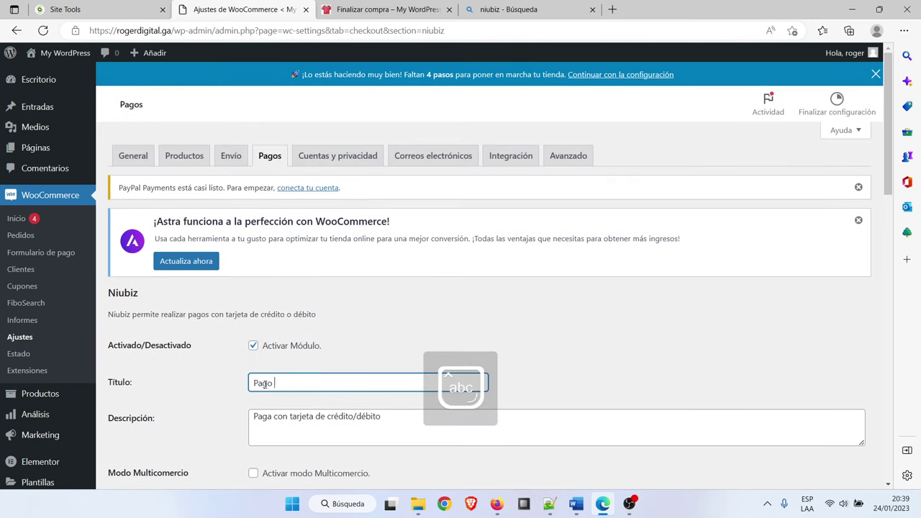
{"action": "type", "text": " con Tarjetas"}
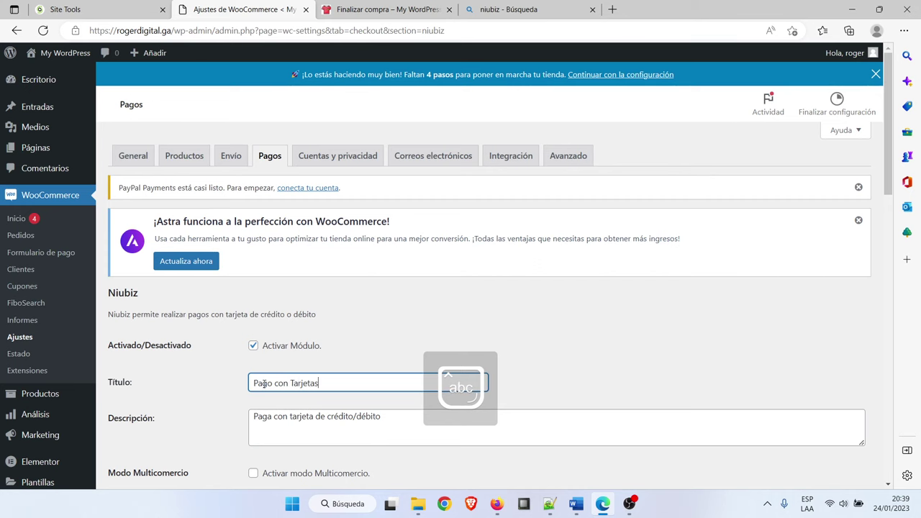
Step: Select Visa and MasterCard as the accepted card brands
{"action": "scroll", "coordinate": [273, 380], "scroll_direction": "down", "scroll_amount": 3}
{"action": "scroll", "coordinate": [302, 267], "scroll_direction": "down", "scroll_amount": 1}
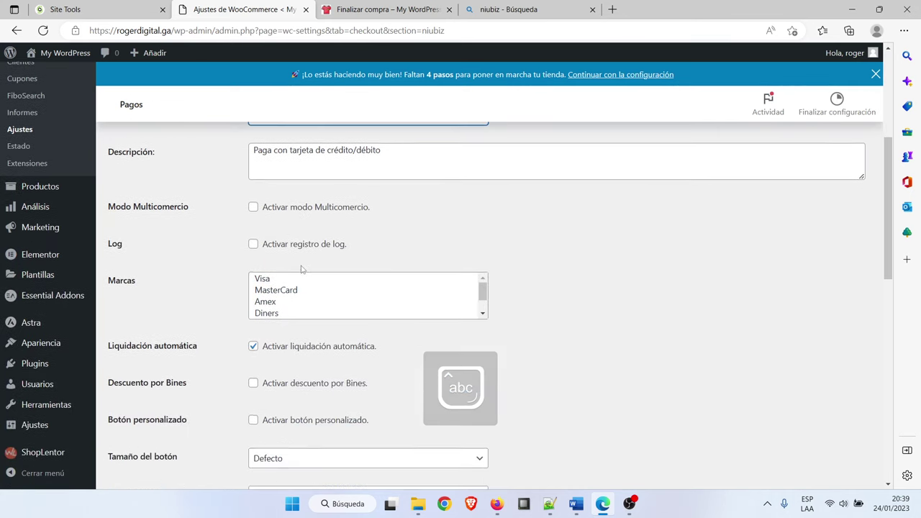
{"action": "left_click", "coordinate": [263, 277]}
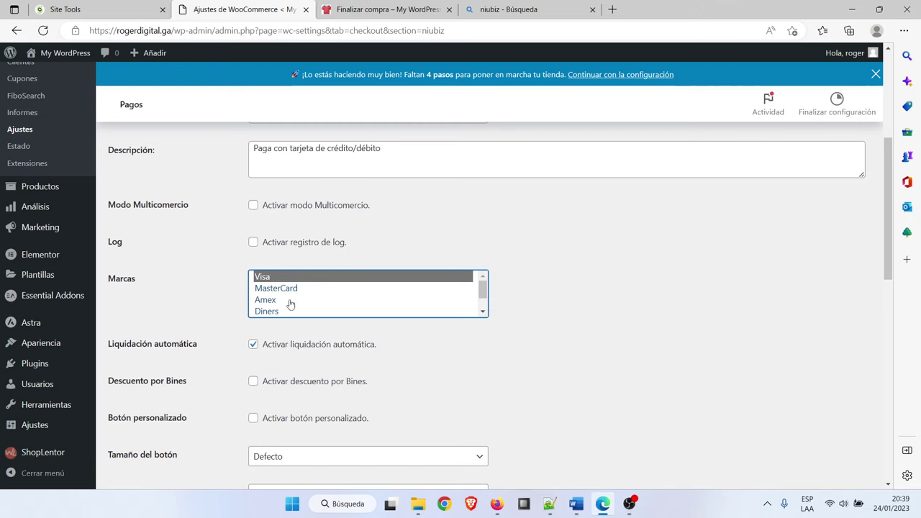
{"action": "left_click", "coordinate": [276, 290], "text": "ctrl"}
Step: Keep the order status at Procesando and set the environment to Produccion
{"action": "scroll", "coordinate": [233, 295], "scroll_direction": "down", "scroll_amount": 2}
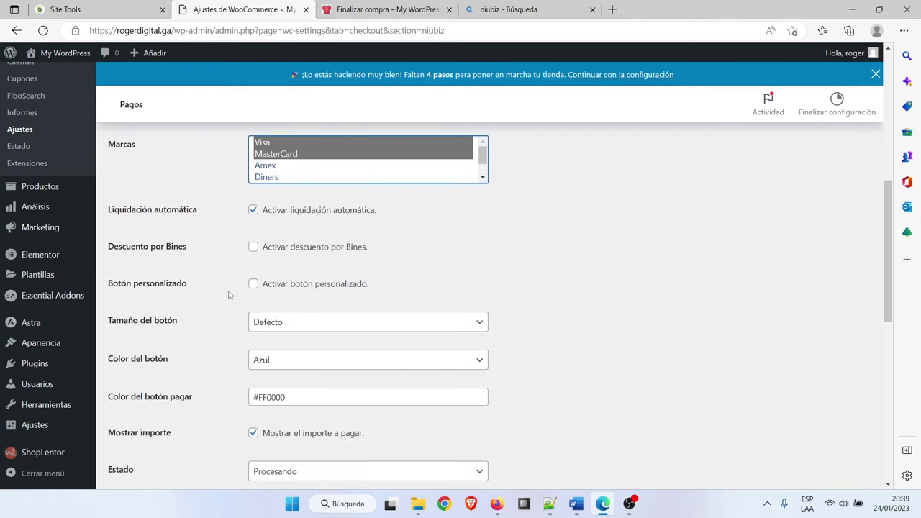
{"action": "scroll", "coordinate": [230, 295], "scroll_direction": "down", "scroll_amount": 1}
{"action": "scroll", "coordinate": [229, 295], "scroll_direction": "down", "scroll_amount": 3}
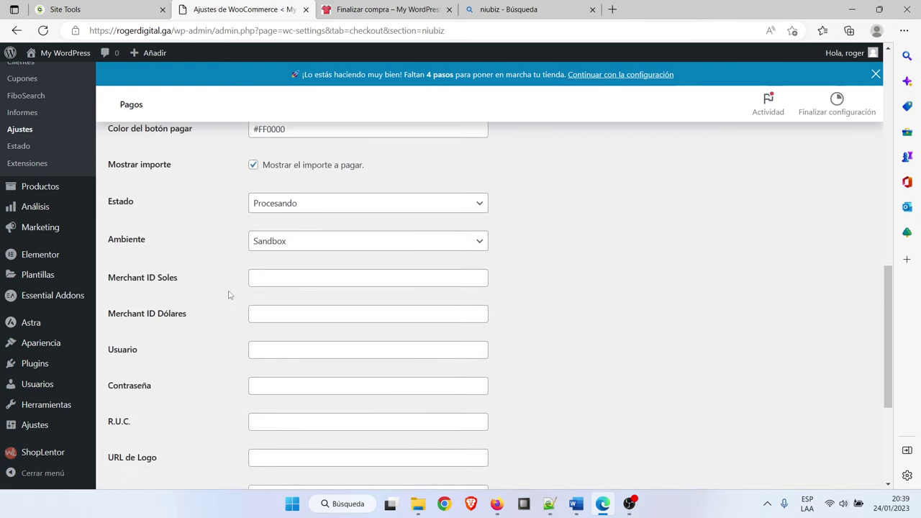
{"action": "left_click", "coordinate": [303, 205]}
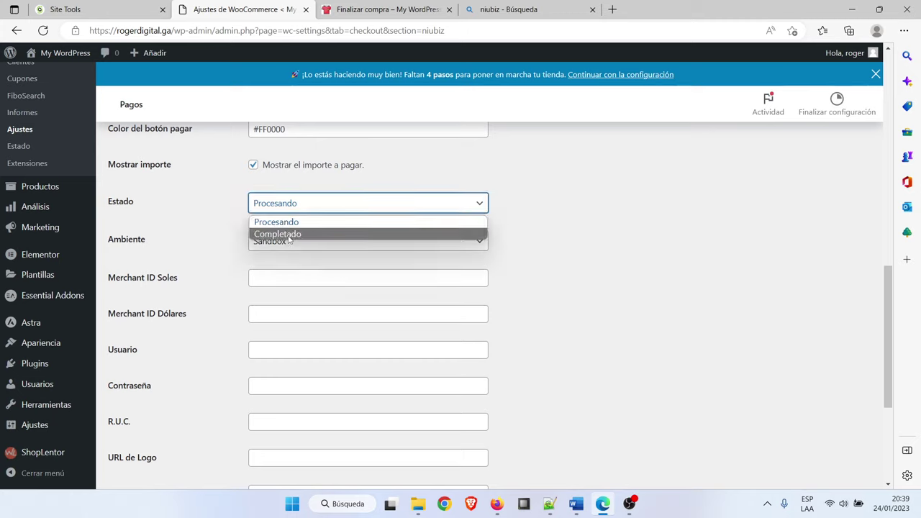
{"action": "left_click", "coordinate": [302, 205]}
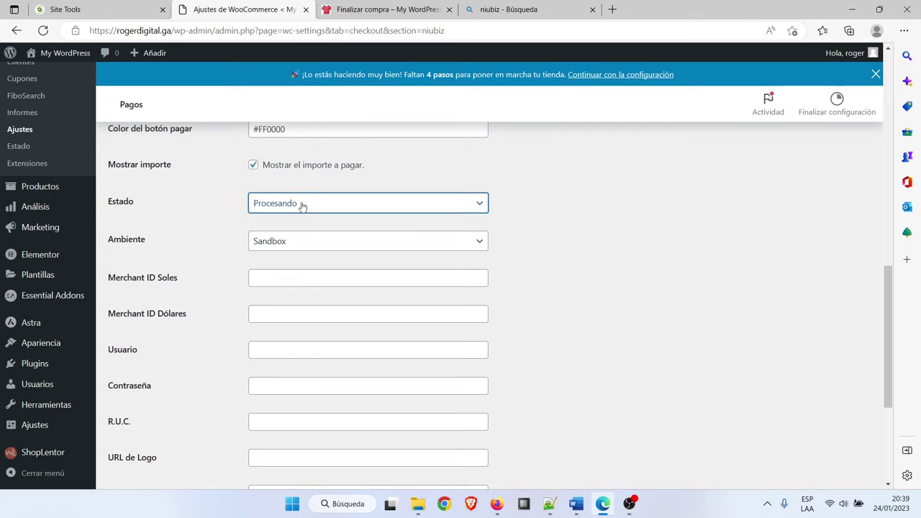
{"action": "left_click", "coordinate": [302, 205]}
{"action": "left_click", "coordinate": [300, 205]}
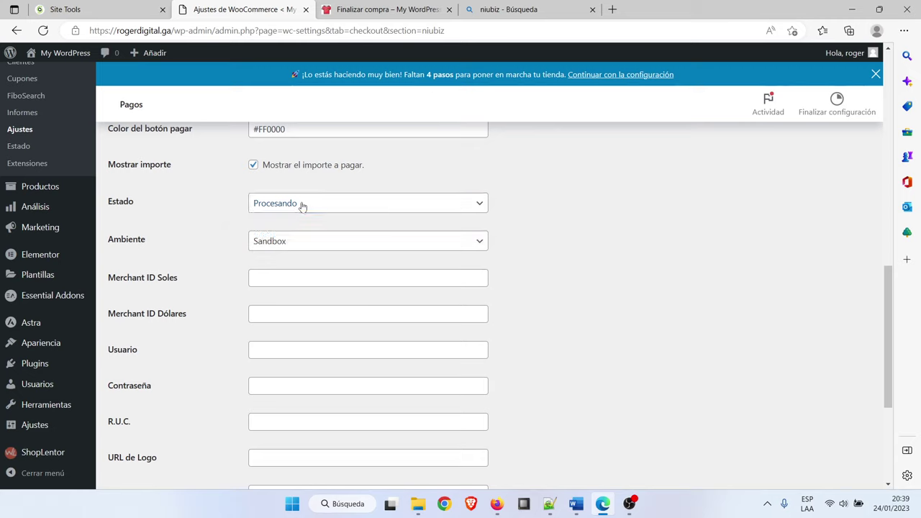
{"action": "left_click", "coordinate": [279, 243]}
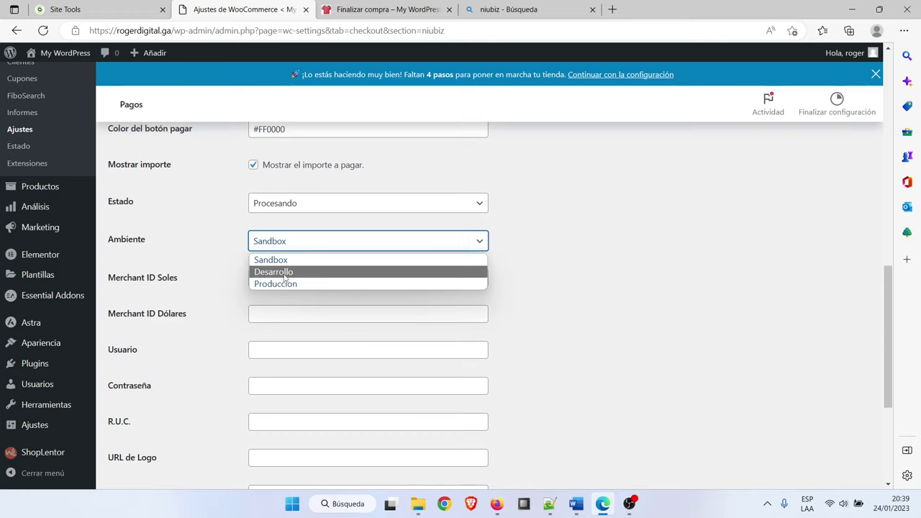
{"action": "left_click", "coordinate": [282, 284]}
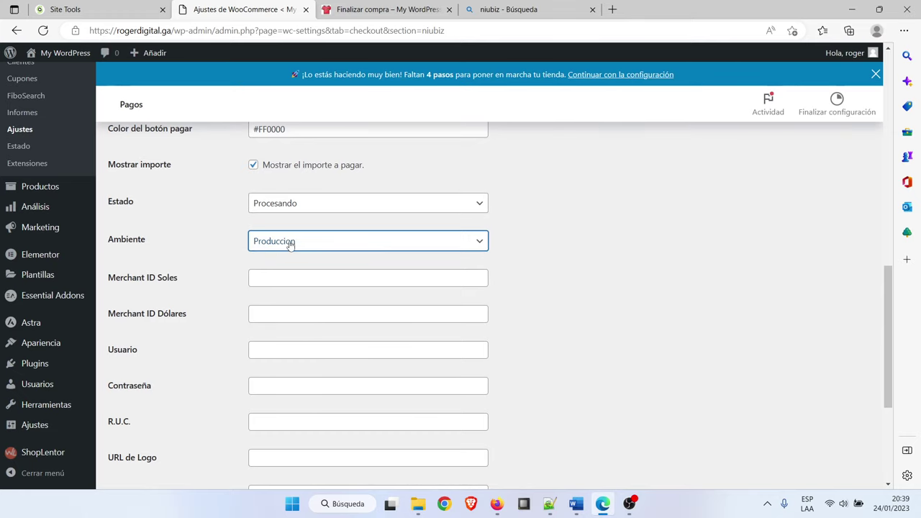
{"action": "scroll", "coordinate": [237, 259], "scroll_direction": "down", "scroll_amount": 1}
Step: Skip the Merchant ID fields and enter 20 in the R.U.C. field
{"action": "left_click", "coordinate": [263, 211]}
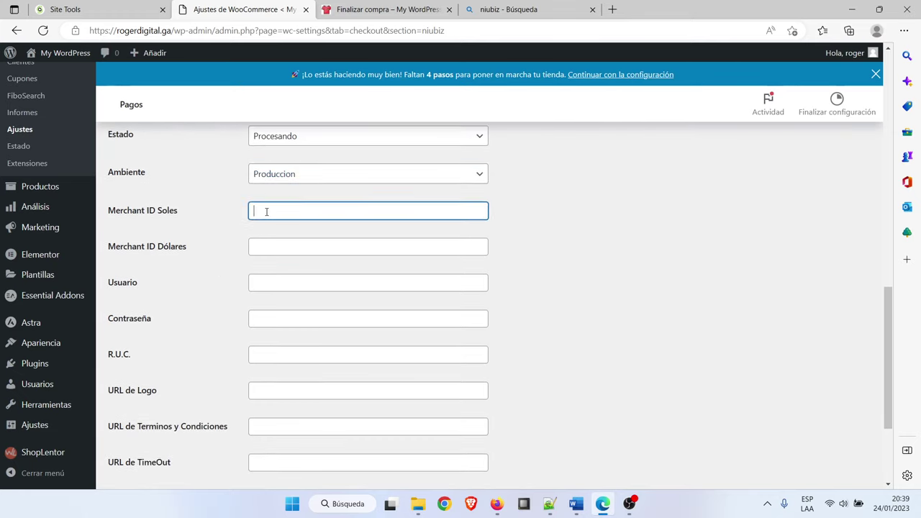
{"action": "left_click", "coordinate": [257, 249]}
{"action": "left_click", "coordinate": [279, 210]}
{"action": "scroll", "coordinate": [258, 260], "scroll_direction": "down", "scroll_amount": 2}
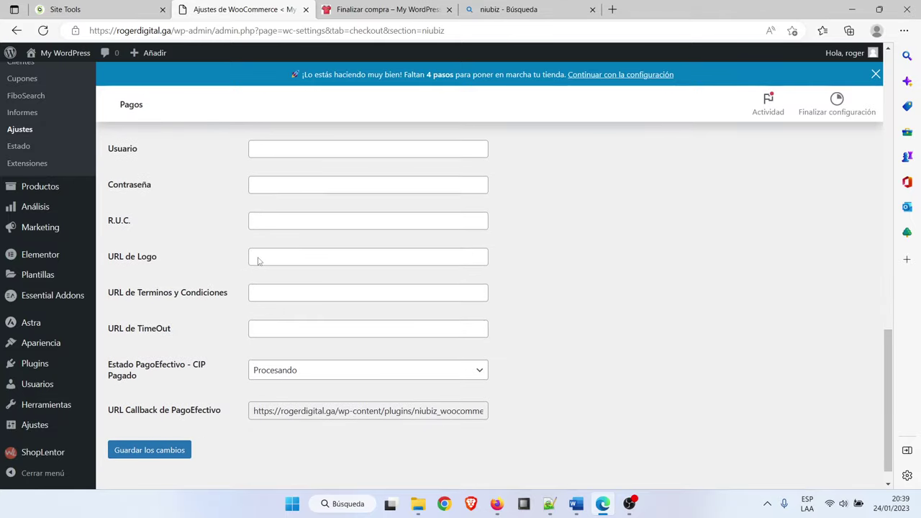
{"action": "left_click", "coordinate": [277, 225]}
{"action": "type", "text": "20"}
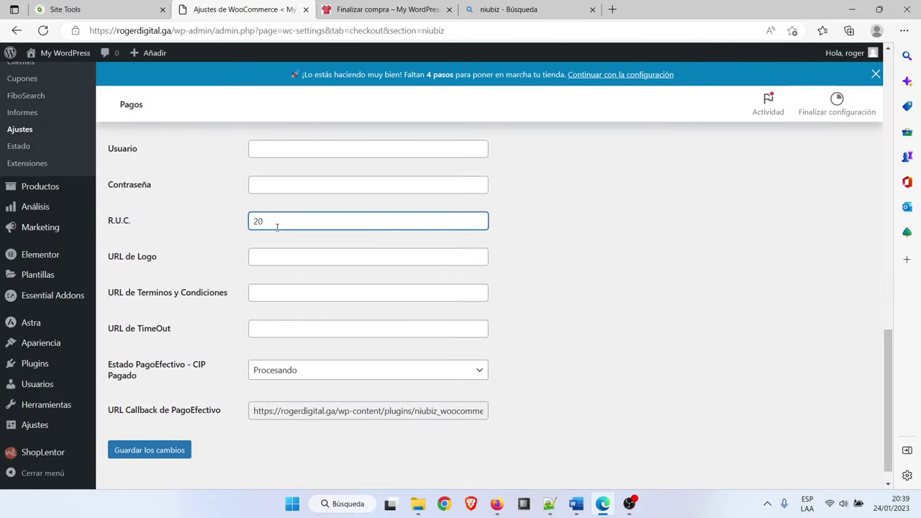
Step: Copy the ROGER SHOP logo's link from the checkout page and check it in a tab
{"action": "left_click", "coordinate": [295, 263]}
{"action": "left_click", "coordinate": [388, 9]}
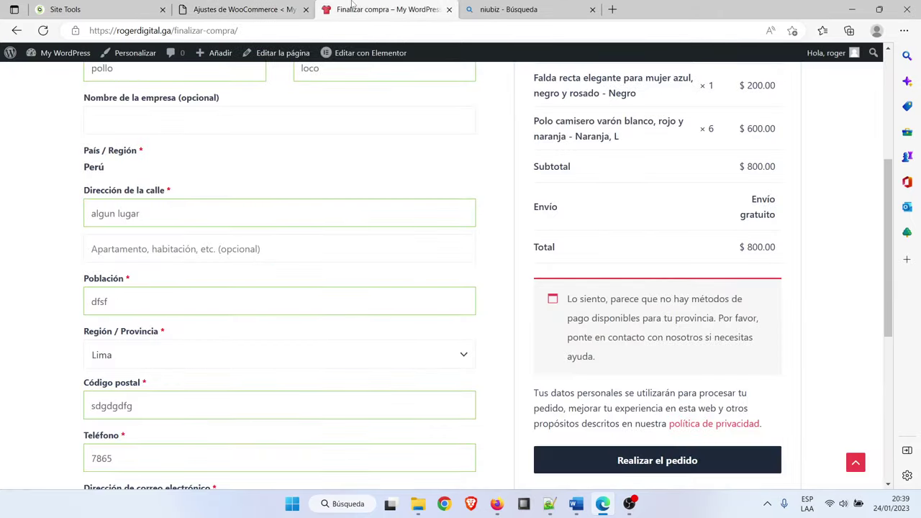
{"action": "scroll", "coordinate": [236, 208], "scroll_direction": "up", "scroll_amount": 4}
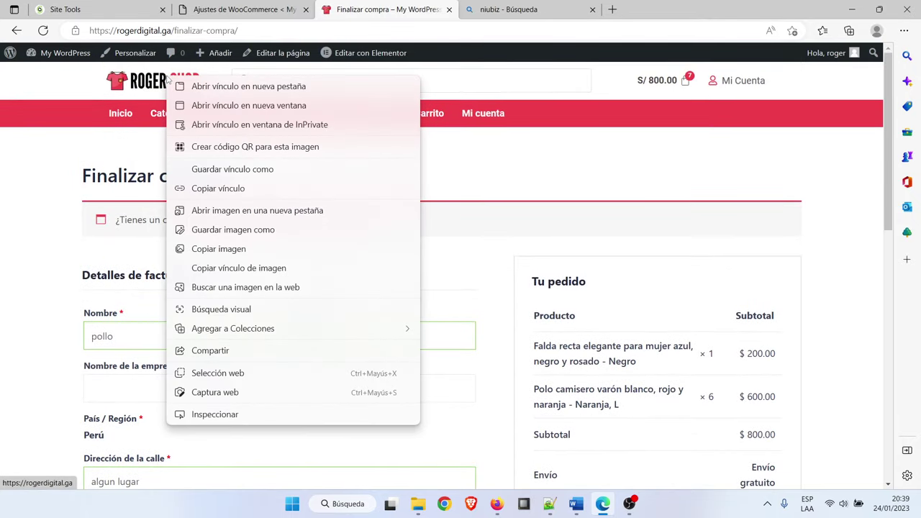
{"action": "right_click", "coordinate": [167, 76]}
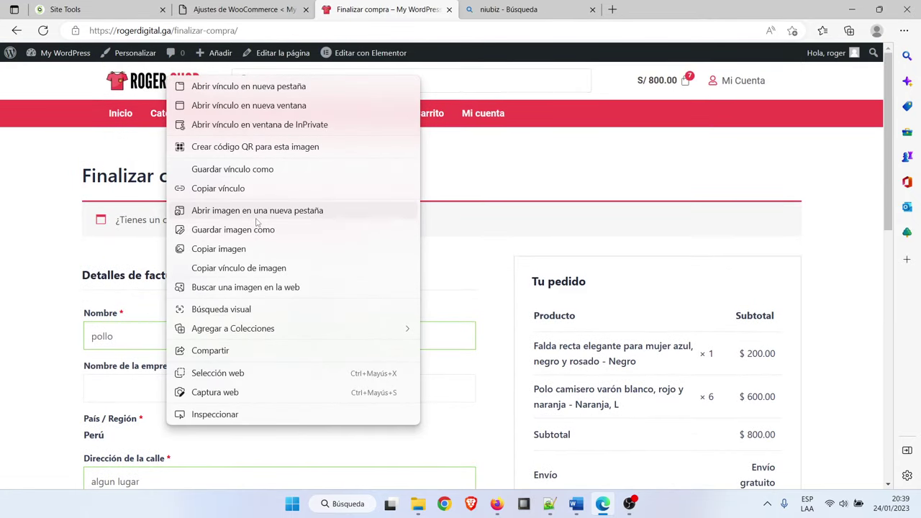
{"action": "left_click", "coordinate": [243, 188]}
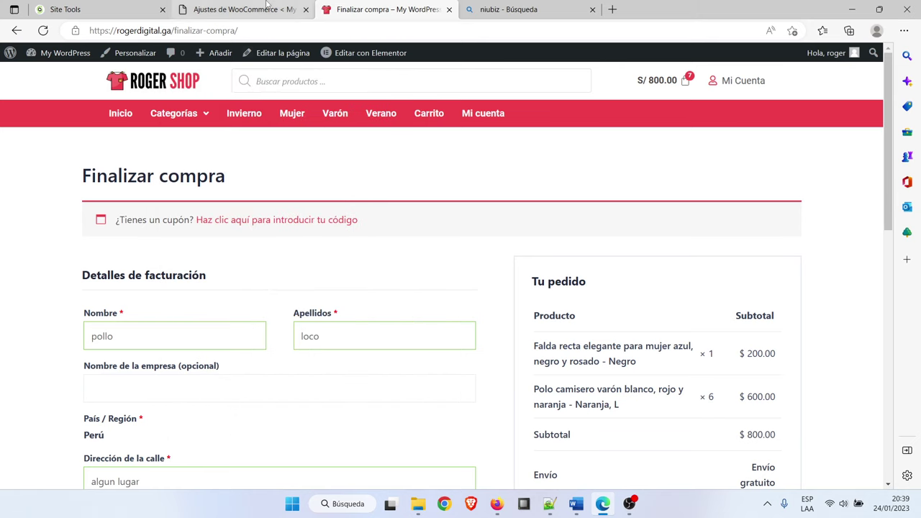
{"action": "right_click", "coordinate": [164, 82]}
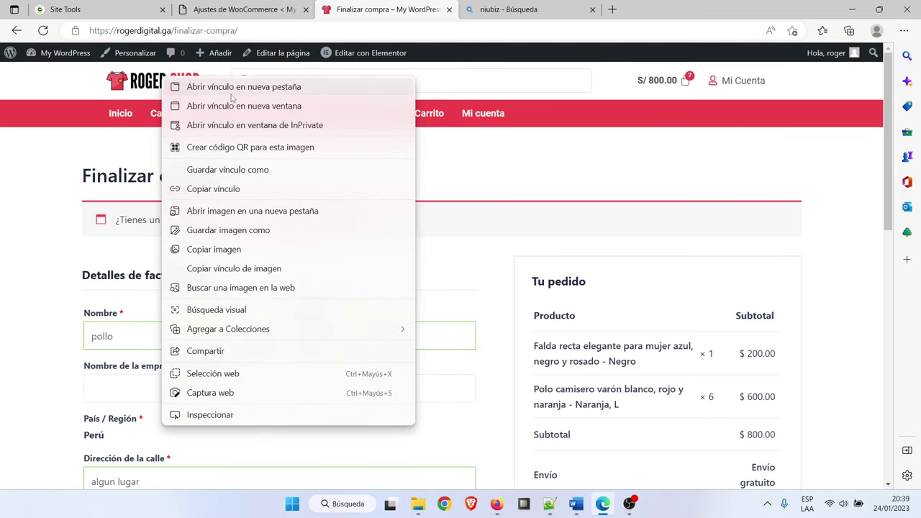
{"action": "left_click", "coordinate": [209, 88]}
{"action": "left_click", "coordinate": [523, 7]}
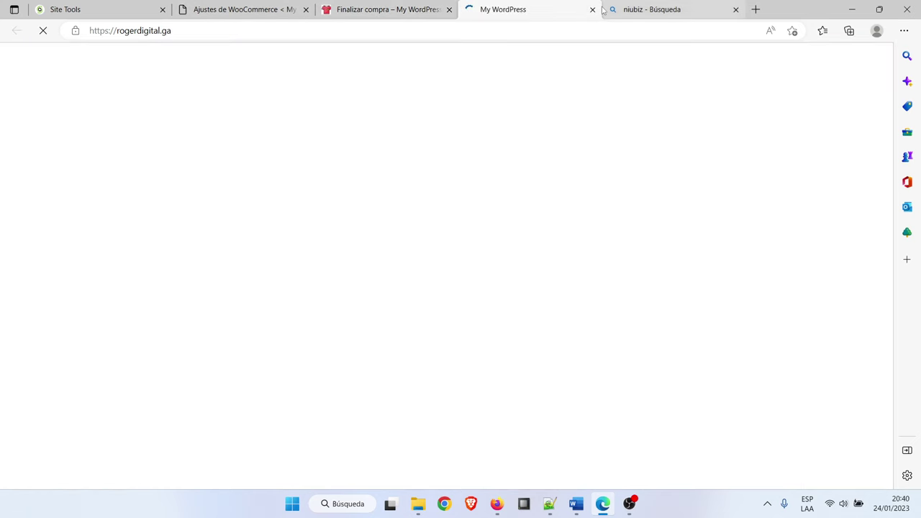
{"action": "left_click", "coordinate": [592, 9]}
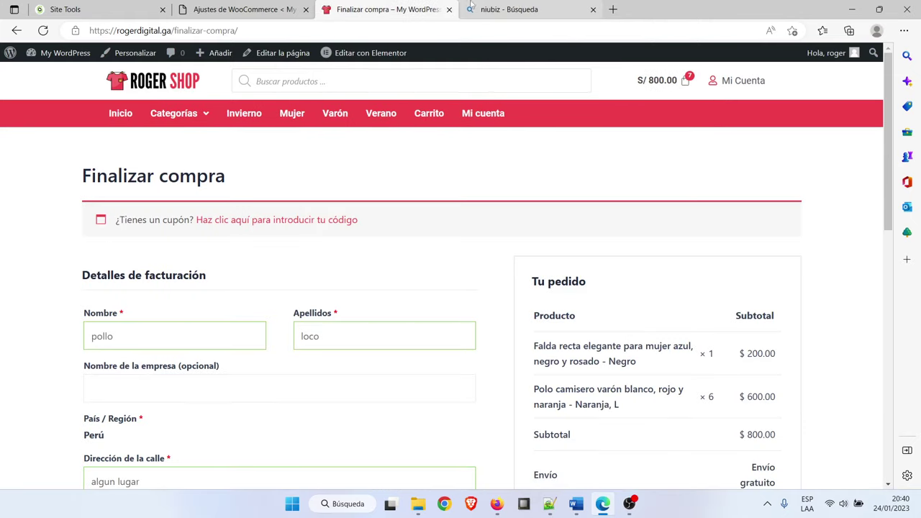
Step: Copy the logo image's own address and paste it into the logo URL field
{"action": "right_click", "coordinate": [160, 81]}
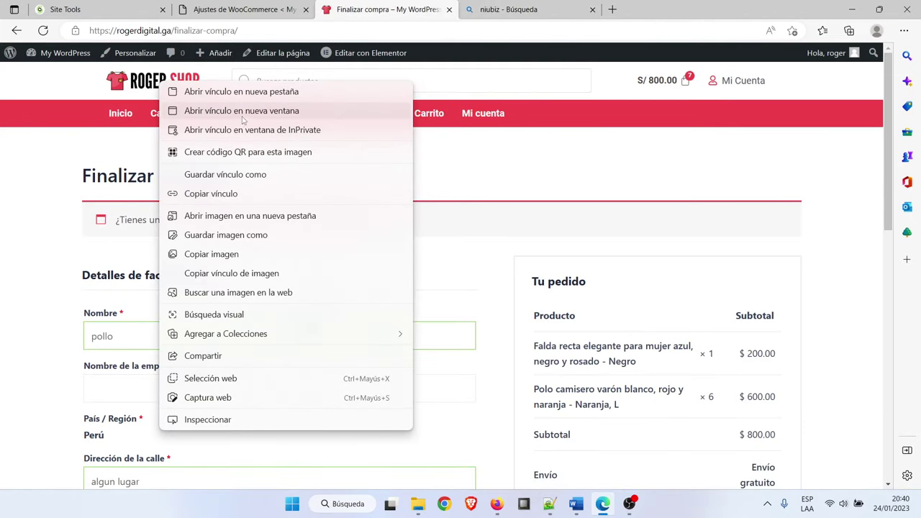
{"action": "left_click", "coordinate": [240, 224]}
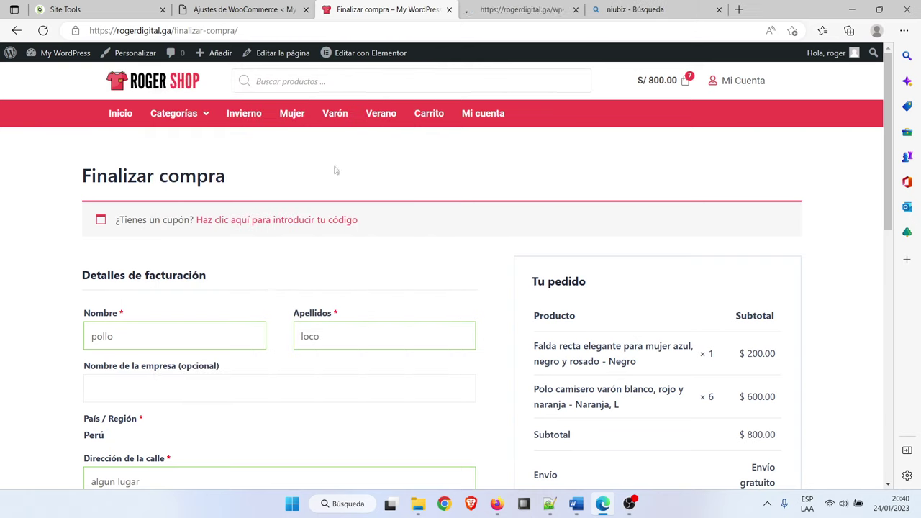
{"action": "left_click", "coordinate": [506, 10]}
{"action": "left_click", "coordinate": [446, 36]}
{"action": "key", "text": "ctrl+c"}
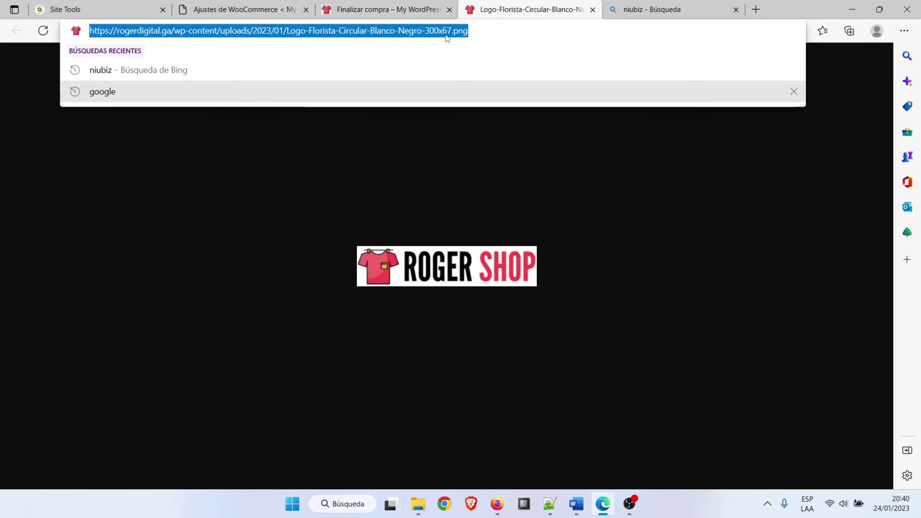
{"action": "left_click", "coordinate": [592, 9]}
{"action": "left_click", "coordinate": [245, 9]}
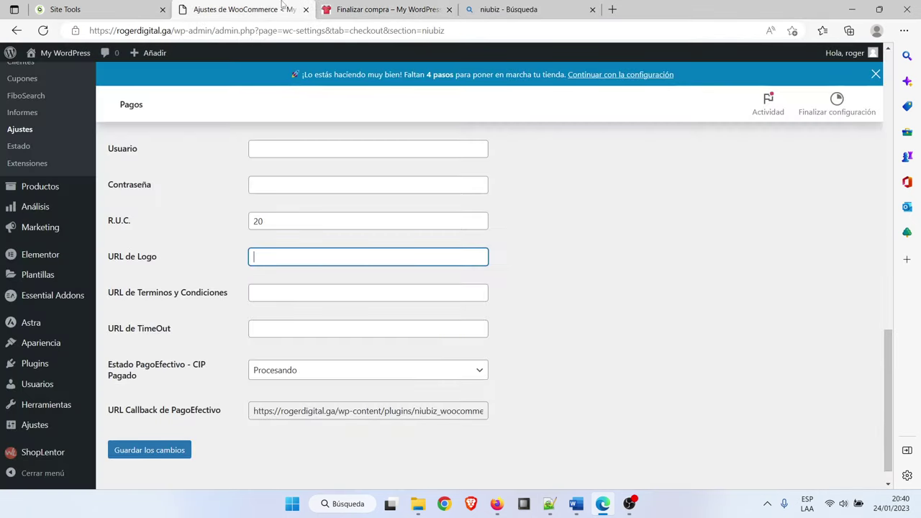
{"action": "key", "text": "ctrl+v"}
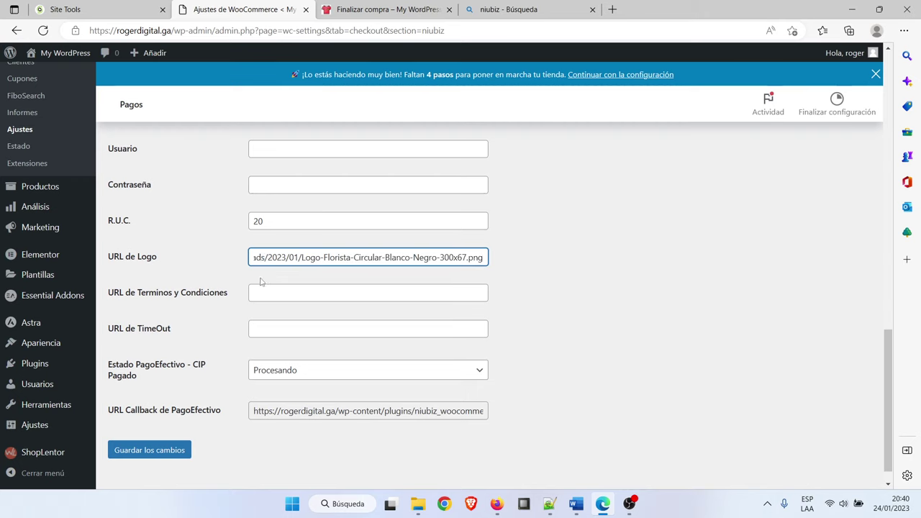
{"action": "left_click", "coordinate": [381, 9]}
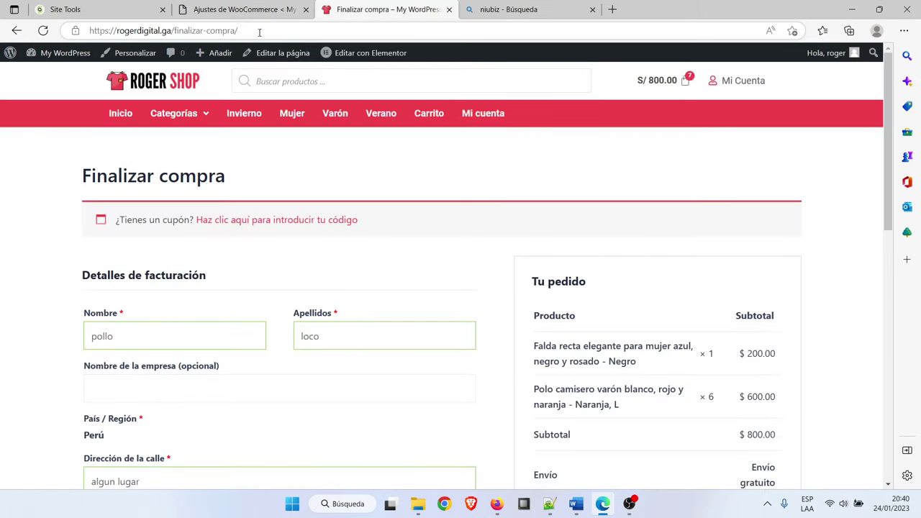
{"action": "left_click_drag", "start_coordinate": [171, 31], "coordinate": [95, 39]}
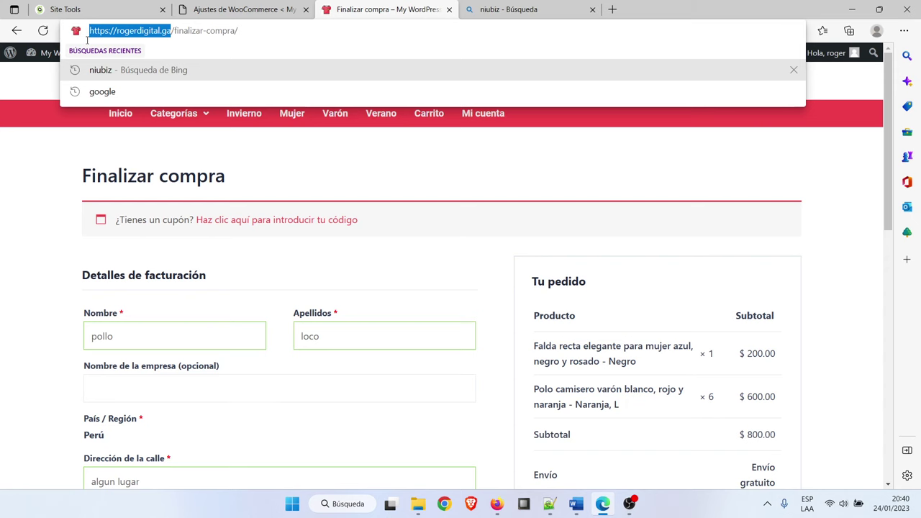
{"action": "left_click", "coordinate": [292, 9]}
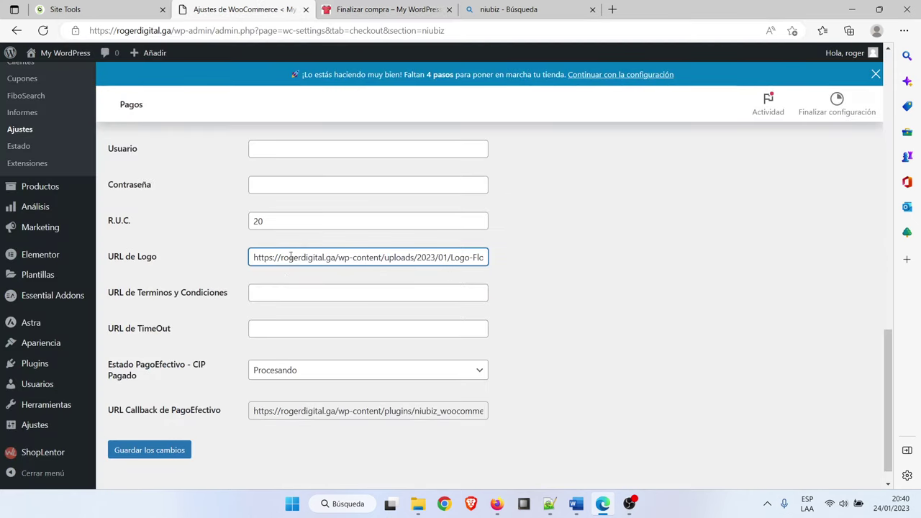
{"action": "left_click", "coordinate": [275, 293]}
{"action": "type", "text": "https://rogerdigital.ga/"}
{"action": "left_click", "coordinate": [273, 328]}
{"action": "type", "text": "https://rogerdigital.ga/"}
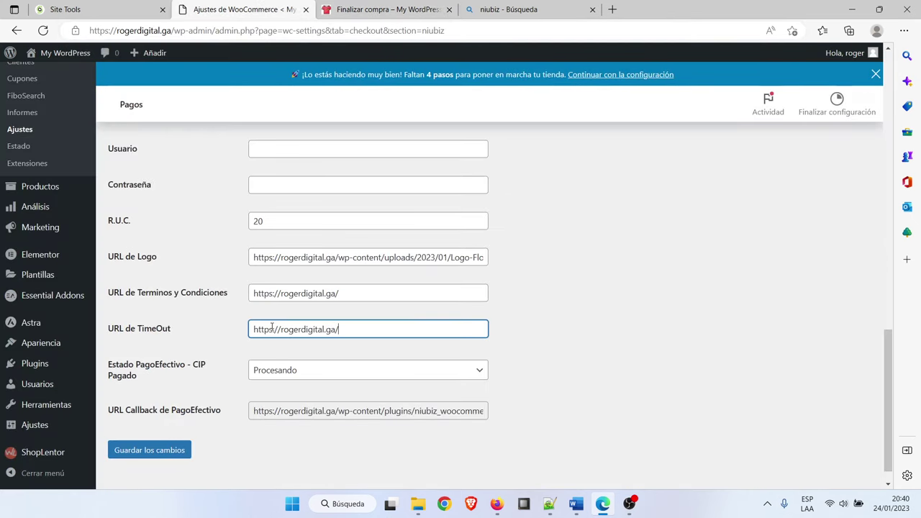
{"action": "left_click", "coordinate": [601, 305]}
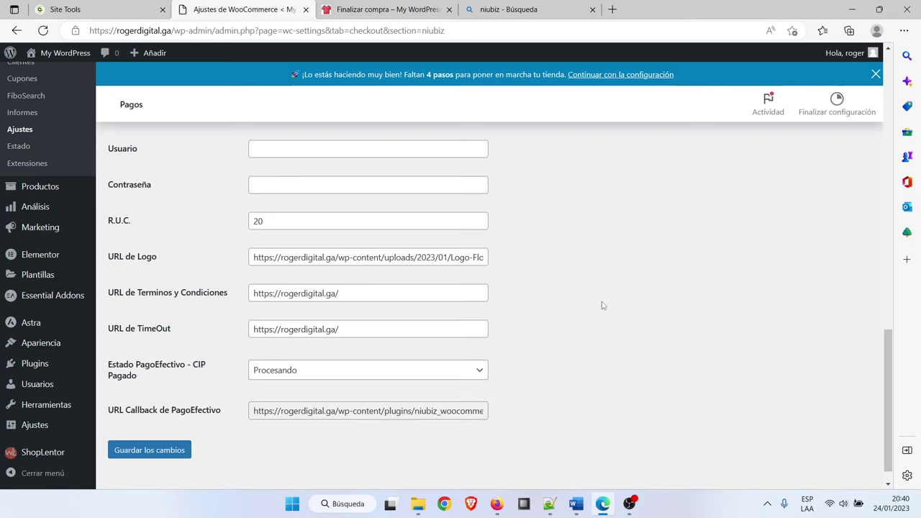
{"action": "left_click", "coordinate": [179, 455]}
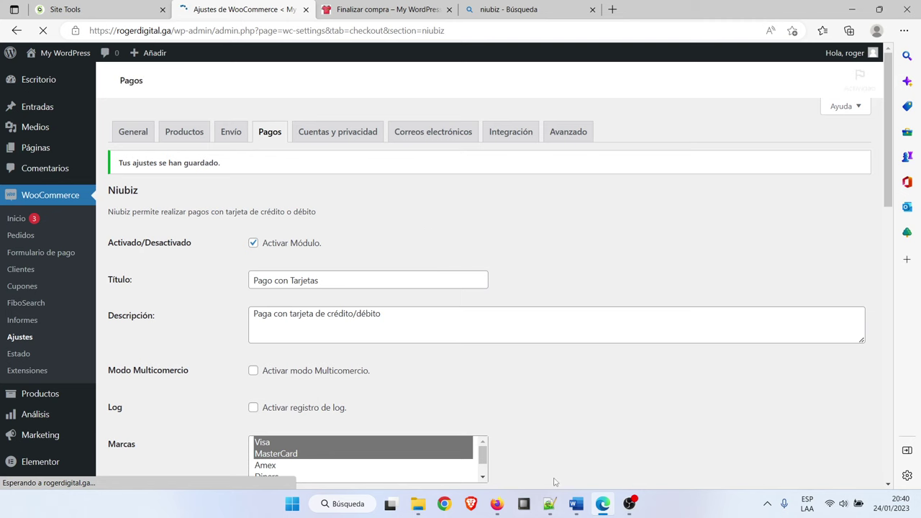
Step: Reload the Finalizar compra page and scroll through it to check the Pago con Tarjetas option
{"action": "left_click", "coordinate": [415, 6]}
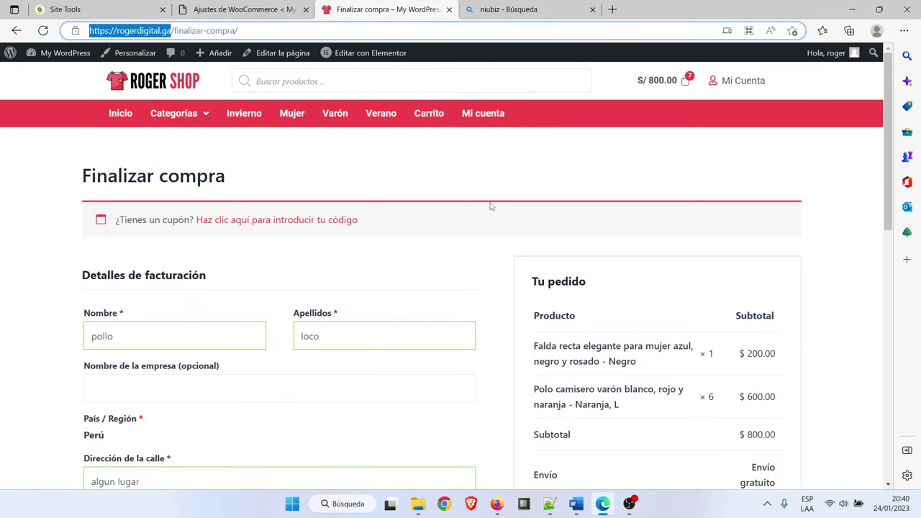
{"action": "left_click", "coordinate": [43, 30]}
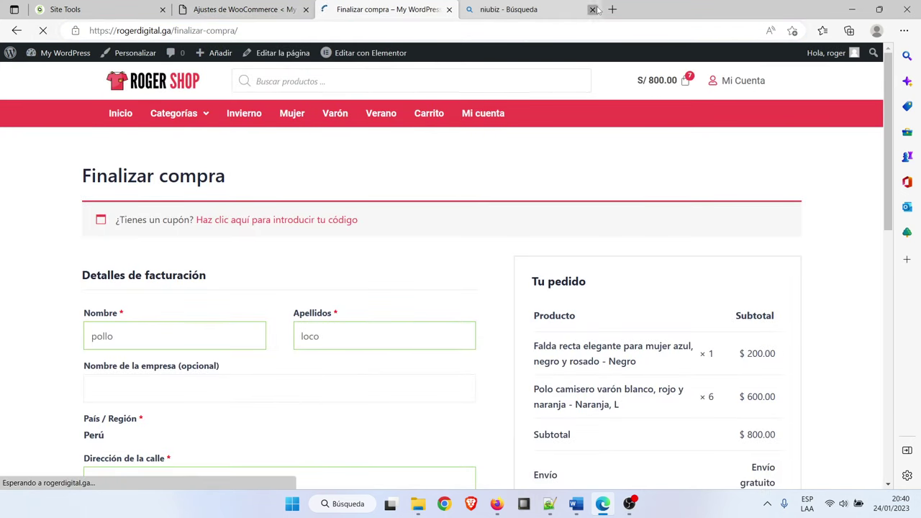
{"action": "scroll", "coordinate": [391, 251], "scroll_direction": "down", "scroll_amount": 4}
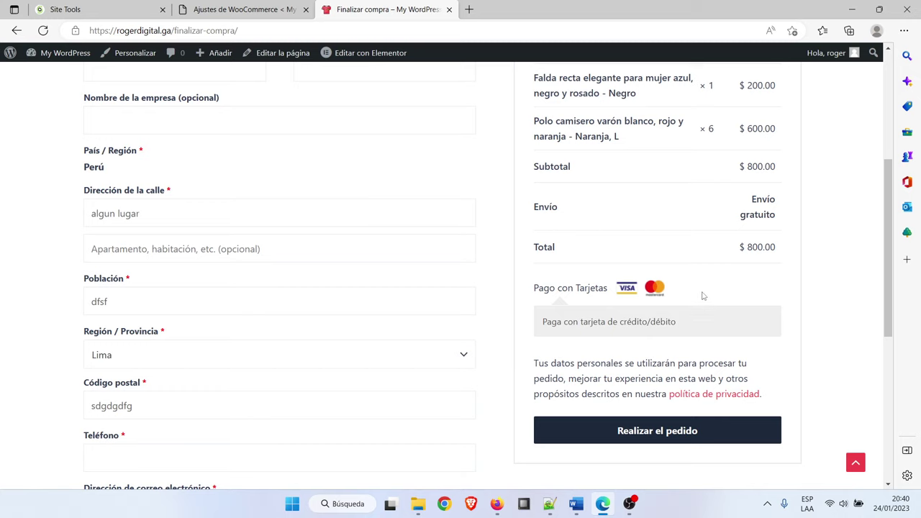
{"action": "scroll", "coordinate": [656, 309], "scroll_direction": "down", "scroll_amount": 1}
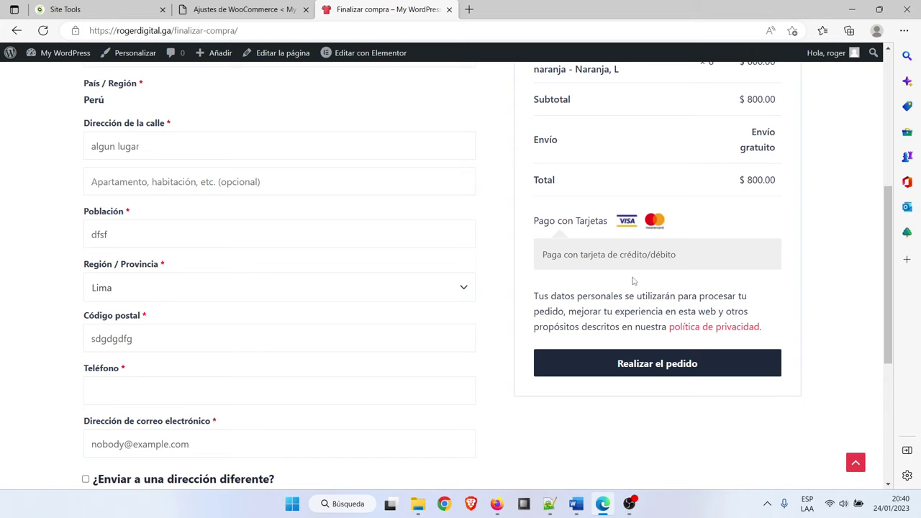
{"action": "scroll", "coordinate": [633, 280], "scroll_direction": "up", "scroll_amount": 1}
{"action": "scroll", "coordinate": [631, 266], "scroll_direction": "down", "scroll_amount": 1}
{"action": "scroll", "coordinate": [644, 321], "scroll_direction": "down", "scroll_amount": 3}
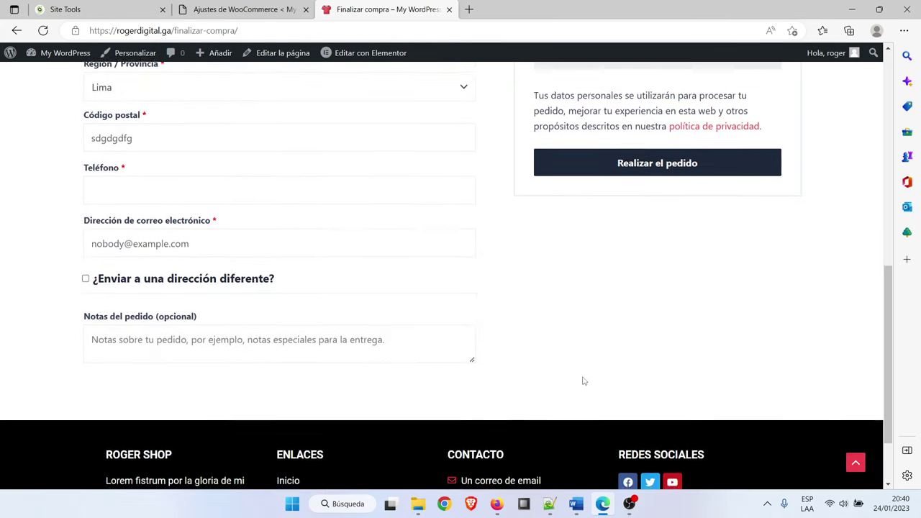
{"action": "scroll", "coordinate": [584, 380], "scroll_direction": "up", "scroll_amount": 6}
{"action": "scroll", "coordinate": [577, 386], "scroll_direction": "up", "scroll_amount": 2}
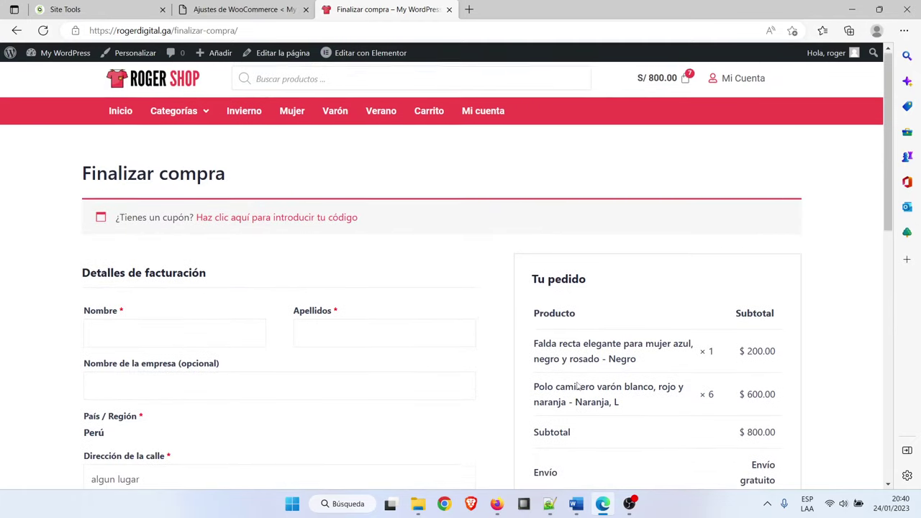
{"action": "left_click", "coordinate": [549, 504]}
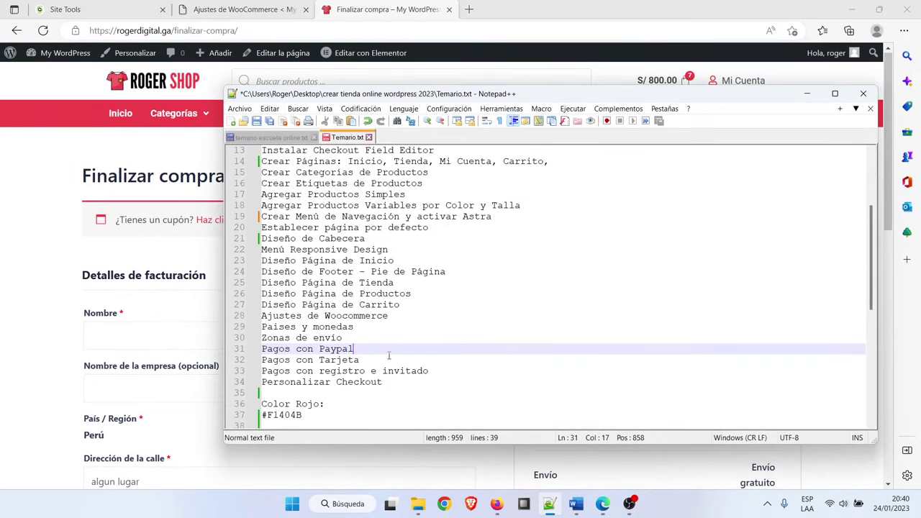
Step: Mark the 'Pagos con registro e invitado' line, then open WooCommerce's Cuentas y privacidad settings
{"action": "left_click", "coordinate": [448, 372]}
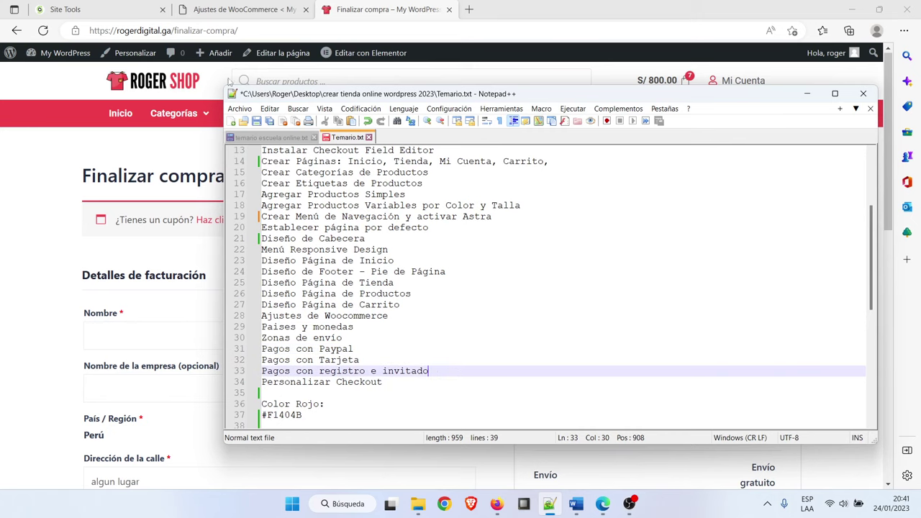
{"action": "left_click", "coordinate": [237, 9]}
{"action": "left_click", "coordinate": [342, 153]}
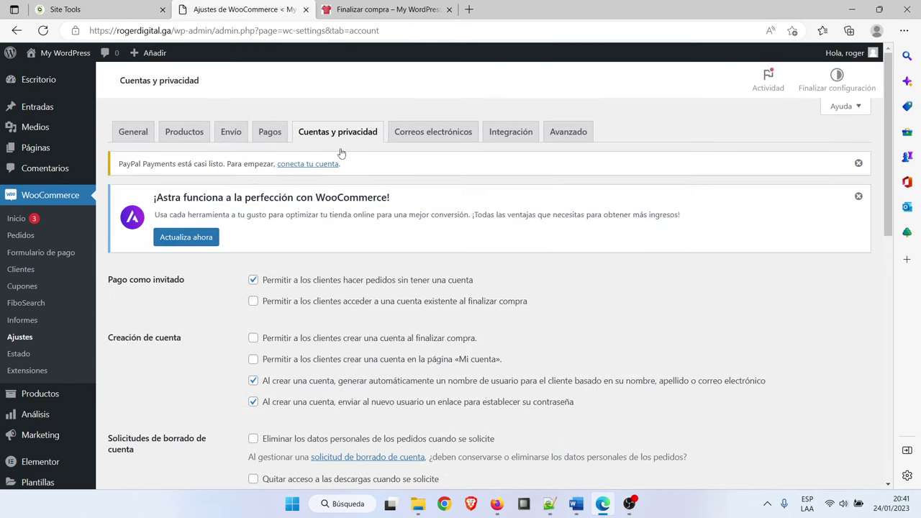
Step: Allow account creation on Mi cuenta, turn off automatic usernames and password links, and save
{"action": "scroll", "coordinate": [309, 165], "scroll_direction": "down", "scroll_amount": 2}
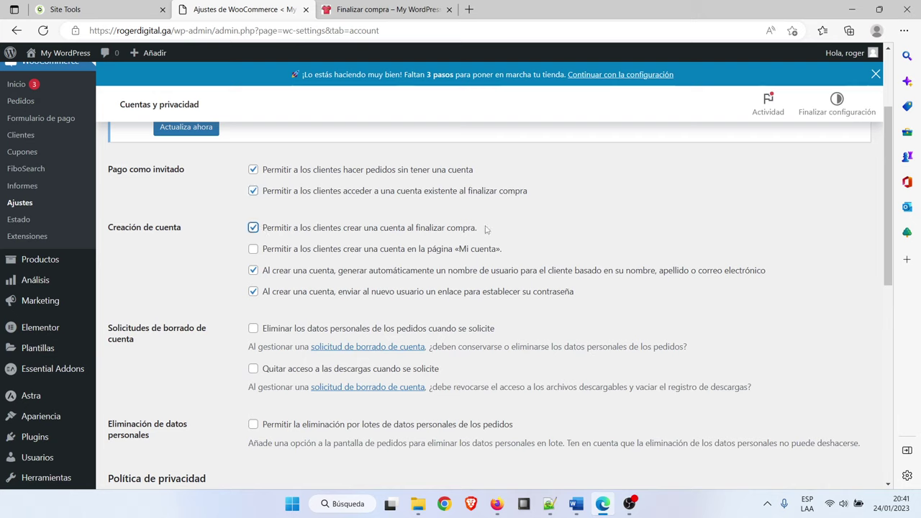
{"action": "left_click", "coordinate": [253, 249]}
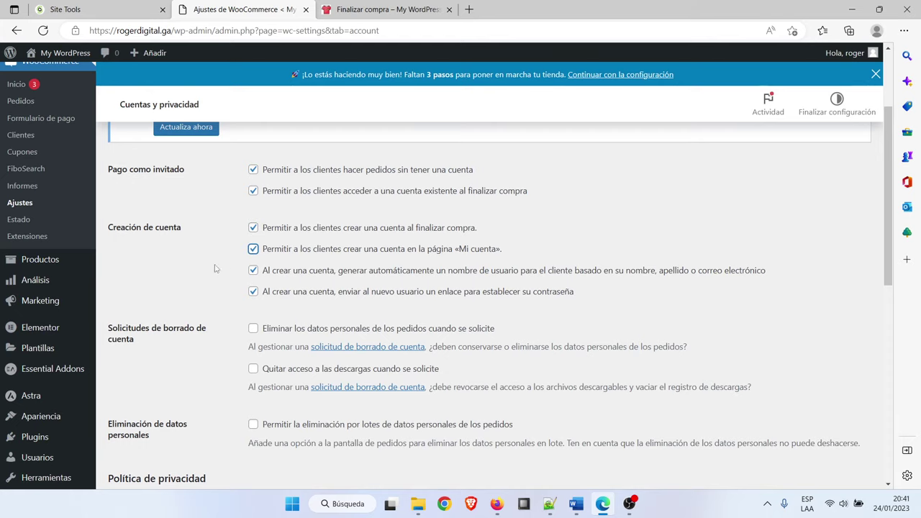
{"action": "scroll", "coordinate": [215, 269], "scroll_direction": "down", "scroll_amount": 2}
{"action": "scroll", "coordinate": [279, 289], "scroll_direction": "up", "scroll_amount": 1}
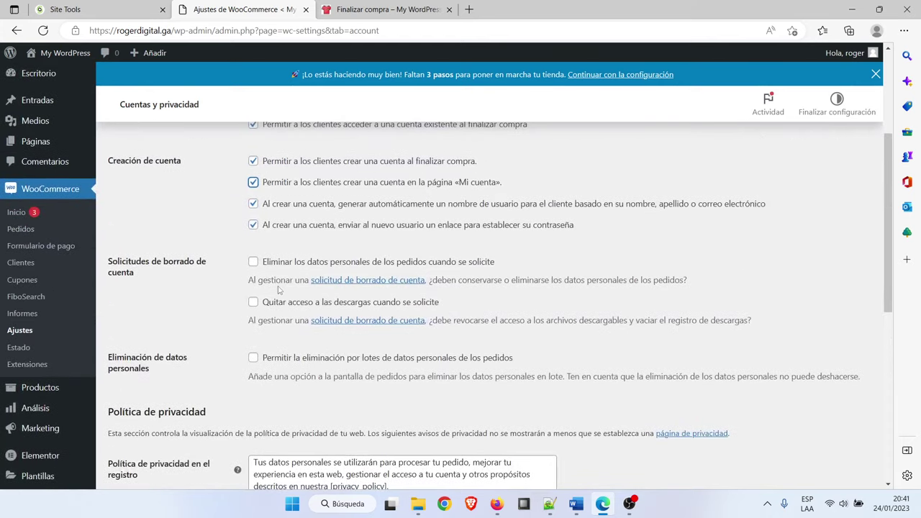
{"action": "scroll", "coordinate": [279, 289], "scroll_direction": "up", "scroll_amount": 1}
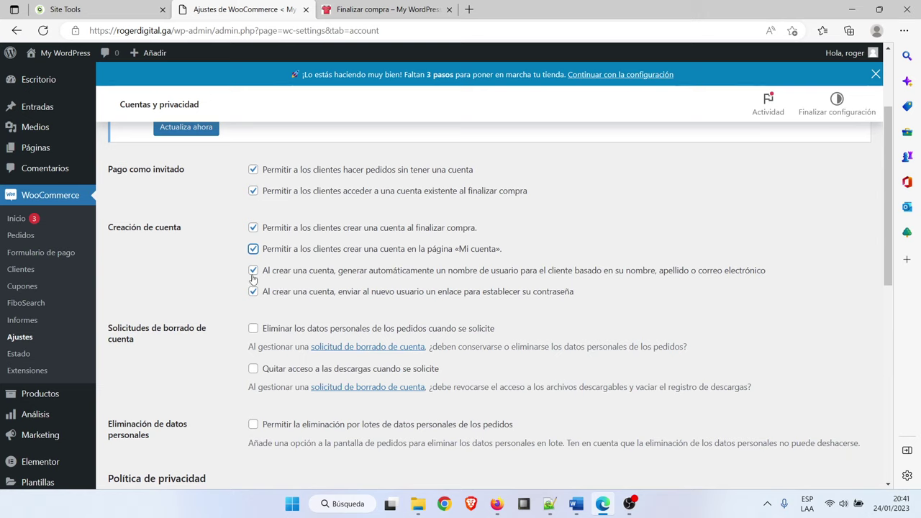
{"action": "left_click", "coordinate": [253, 270]}
{"action": "left_click", "coordinate": [253, 291]}
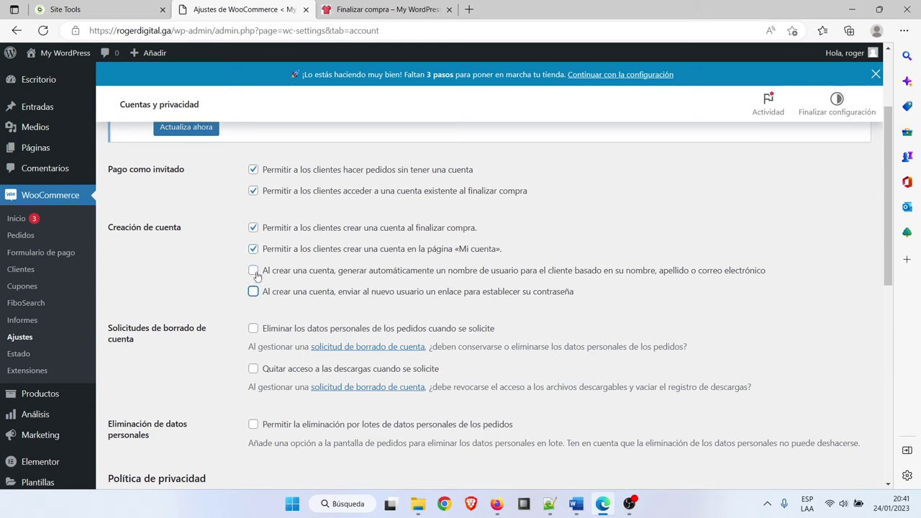
{"action": "left_click", "coordinate": [252, 270]}
{"action": "left_click", "coordinate": [253, 291]}
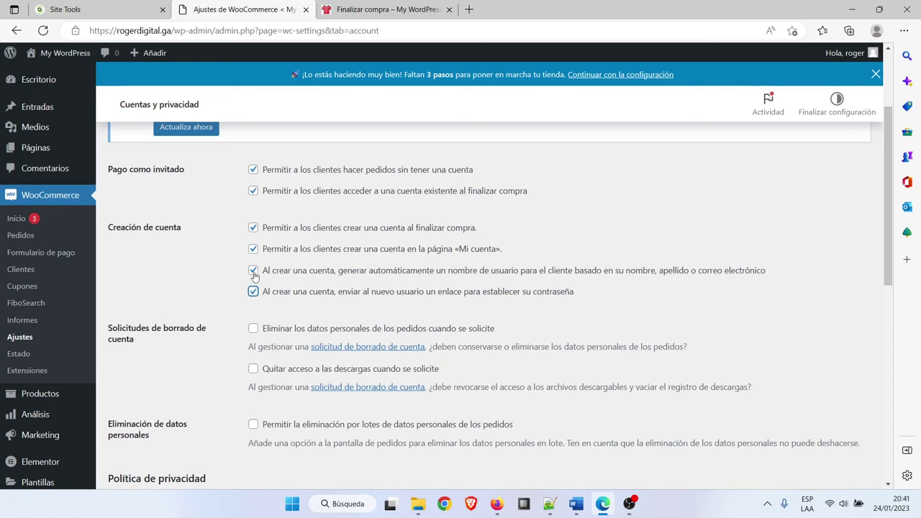
{"action": "left_click", "coordinate": [254, 272]}
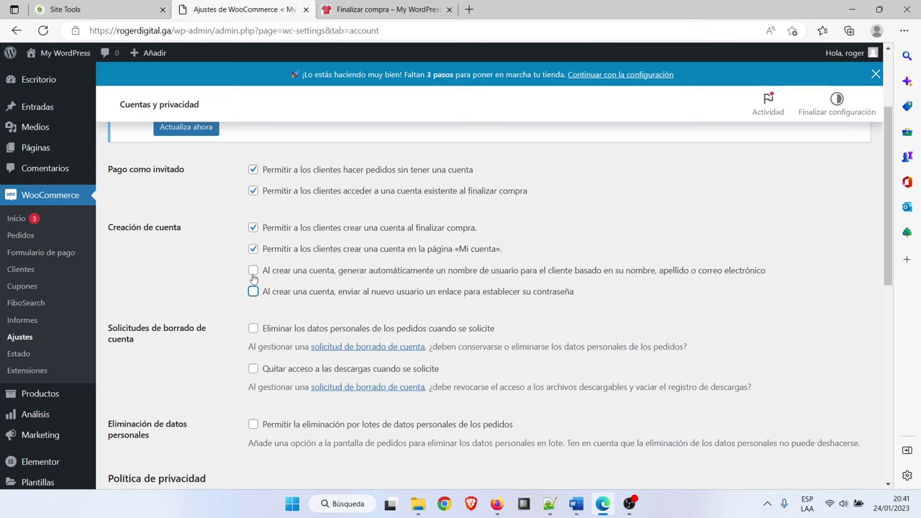
{"action": "scroll", "coordinate": [254, 279], "scroll_direction": "down", "scroll_amount": 10}
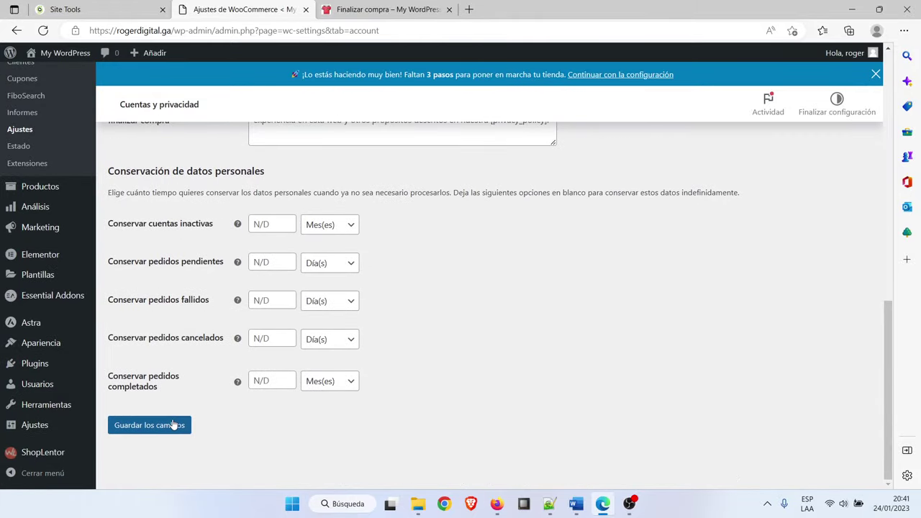
{"action": "left_click", "coordinate": [173, 425]}
Step: Reload the checkout tab and copy its address for use in a private window
{"action": "key", "text": "ctrl+Tab"}
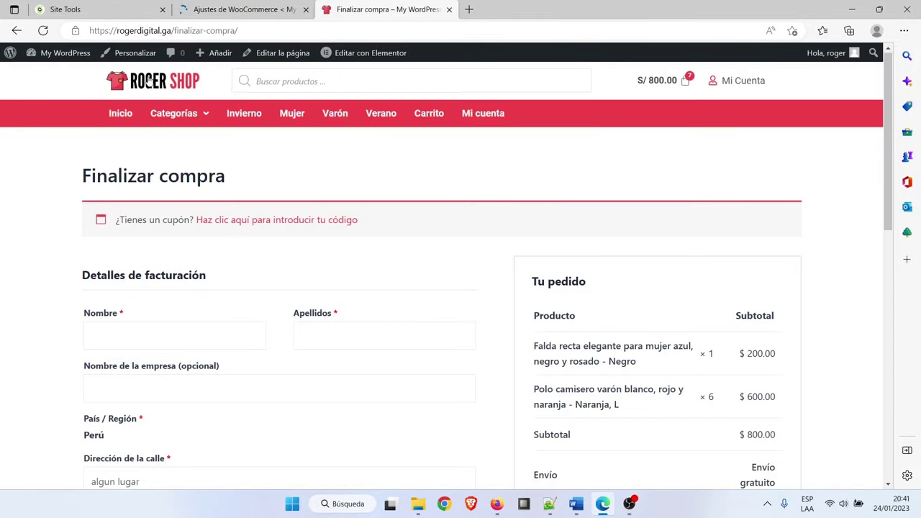
{"action": "left_click", "coordinate": [43, 31]}
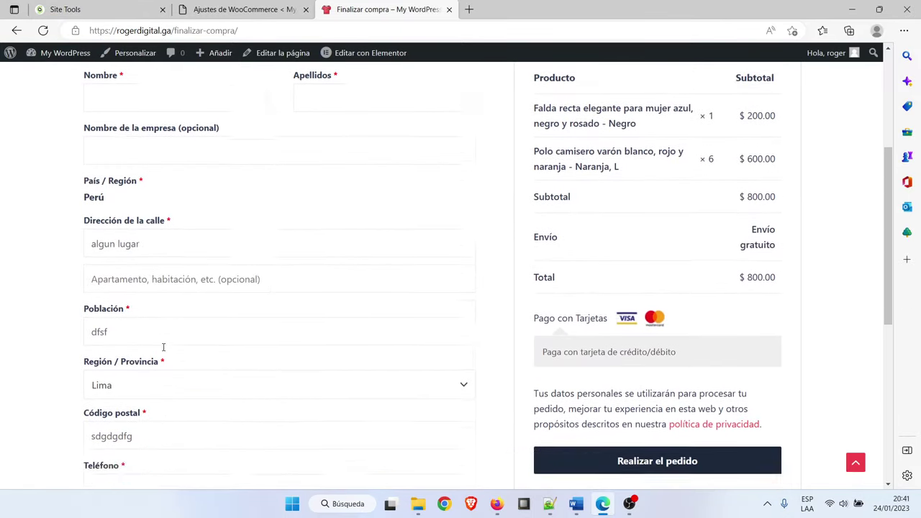
{"action": "scroll", "coordinate": [208, 317], "scroll_direction": "up", "scroll_amount": 4}
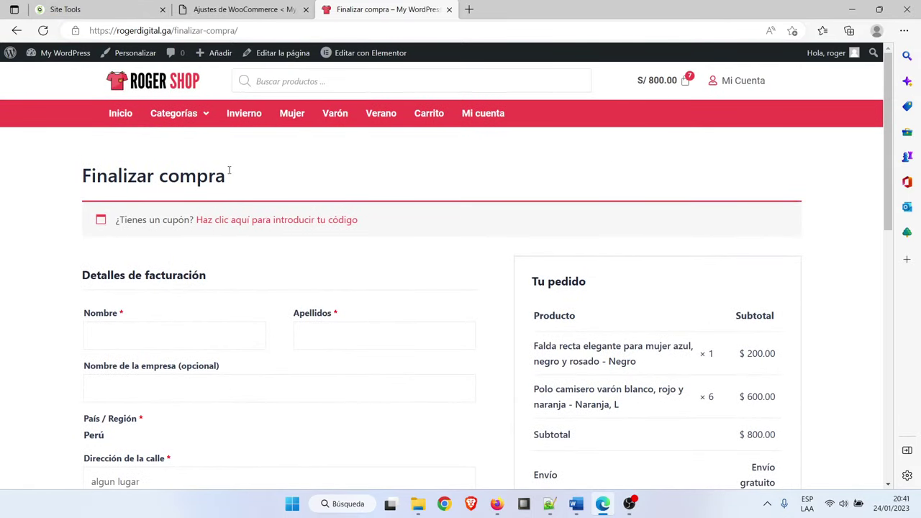
{"action": "left_click", "coordinate": [333, 37]}
{"action": "key", "text": "ctrl+c"}
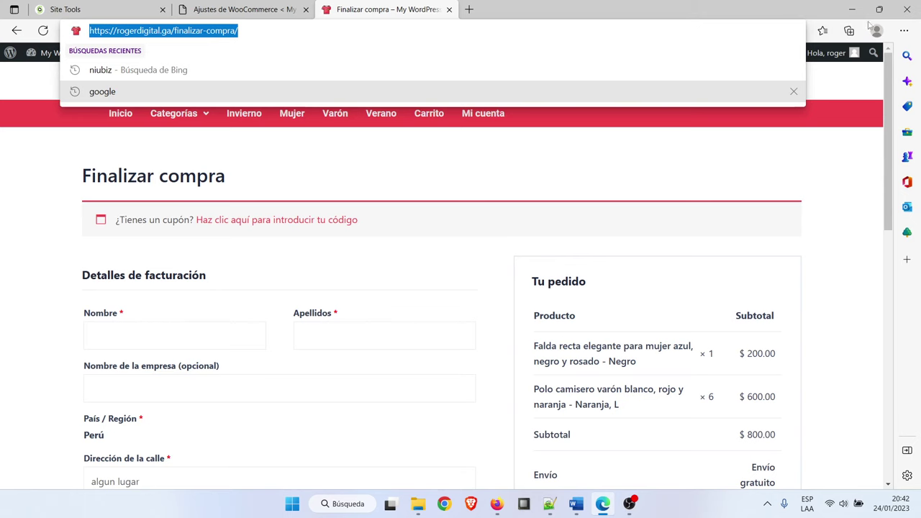
{"action": "left_click", "coordinate": [903, 30]}
Step: In a new InPrivate window, add the blue short-sleeve shirt from Invierno to the cart
{"action": "left_click", "coordinate": [754, 61]}
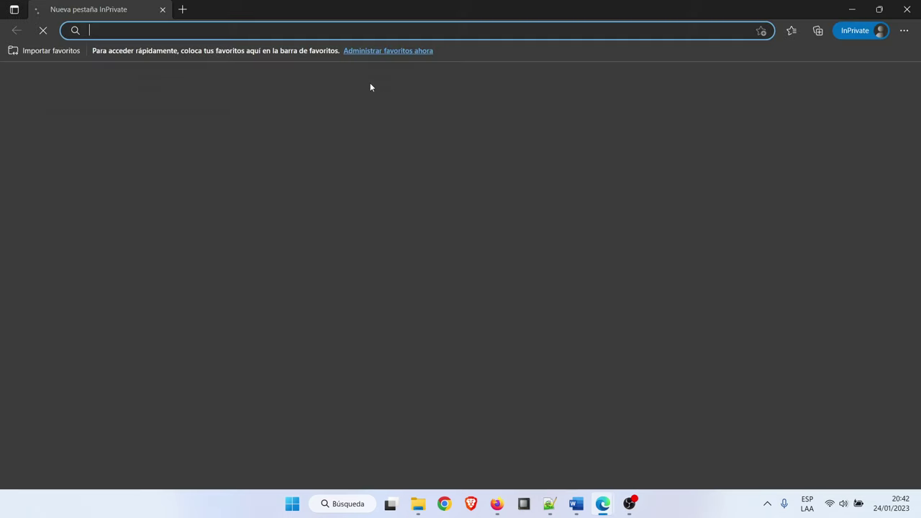
{"action": "key", "text": "ctrl+v"}
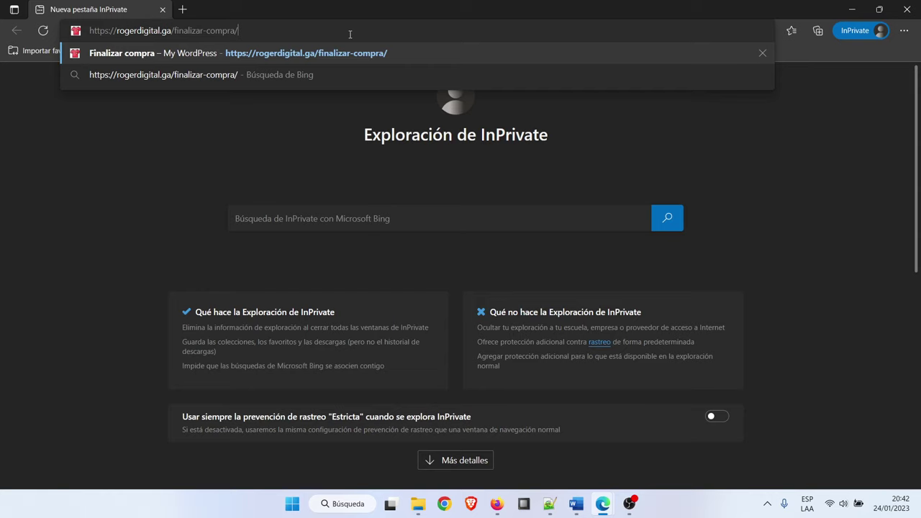
{"action": "key", "text": "Return"}
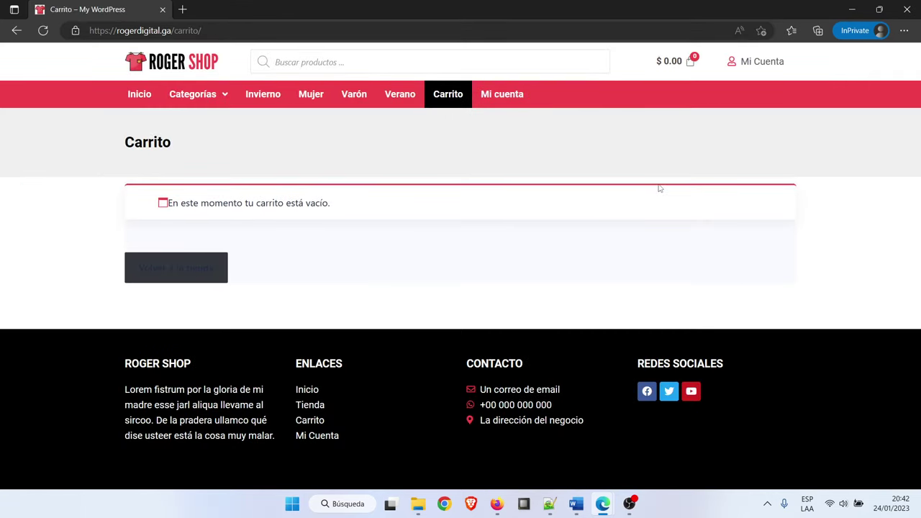
{"action": "left_click", "coordinate": [272, 99]}
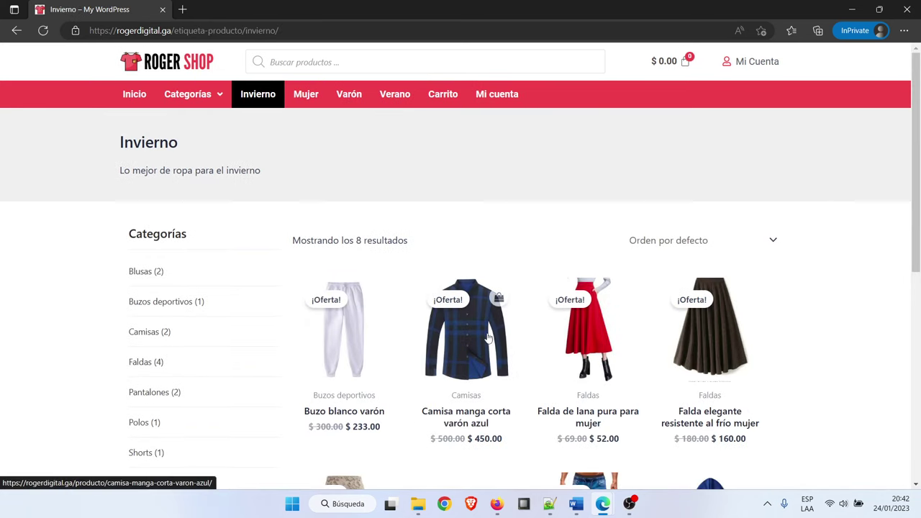
{"action": "left_click", "coordinate": [469, 347]}
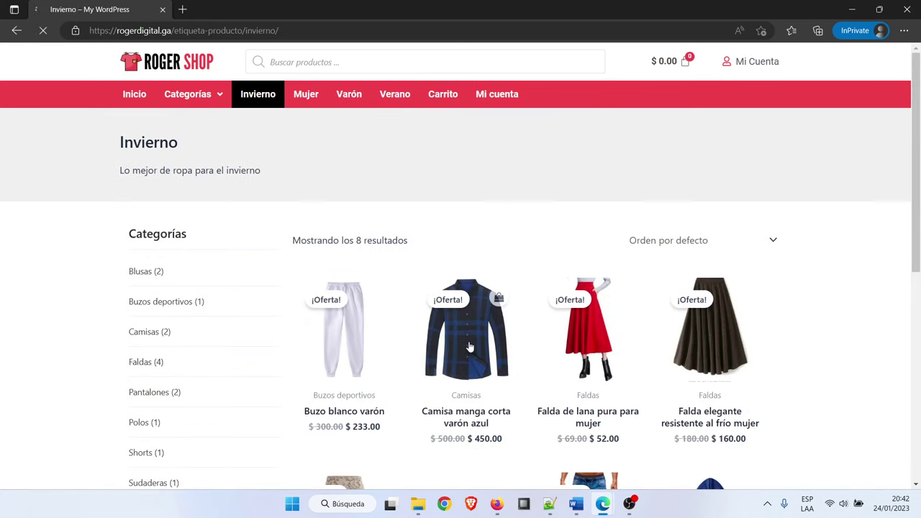
{"action": "left_click", "coordinate": [686, 307]}
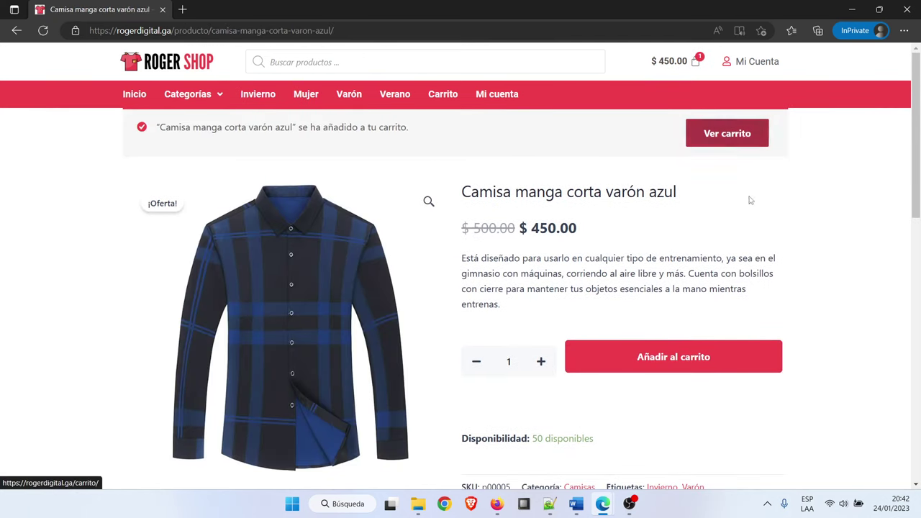
Step: Go from the cart to checkout and toggle '¿Crear una cuenta?' on and off
{"action": "left_click", "coordinate": [726, 134]}
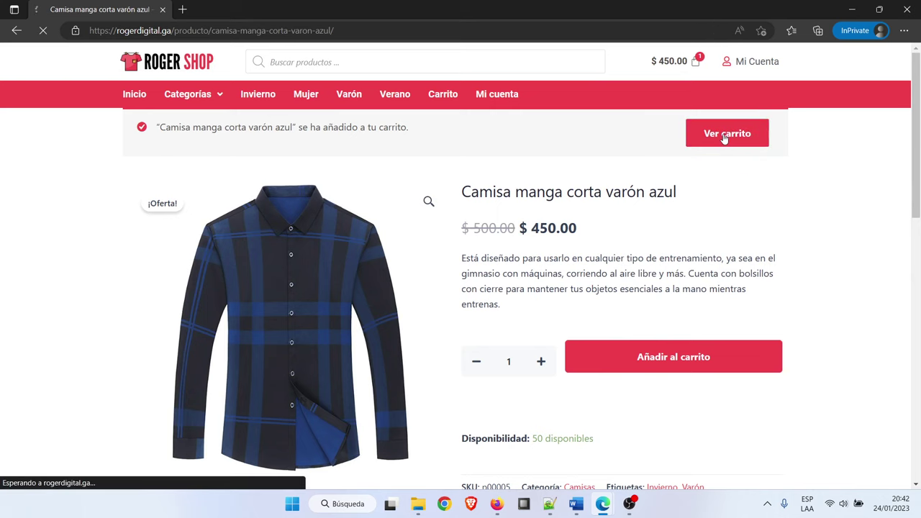
{"action": "scroll", "coordinate": [510, 288], "scroll_direction": "down", "scroll_amount": 2}
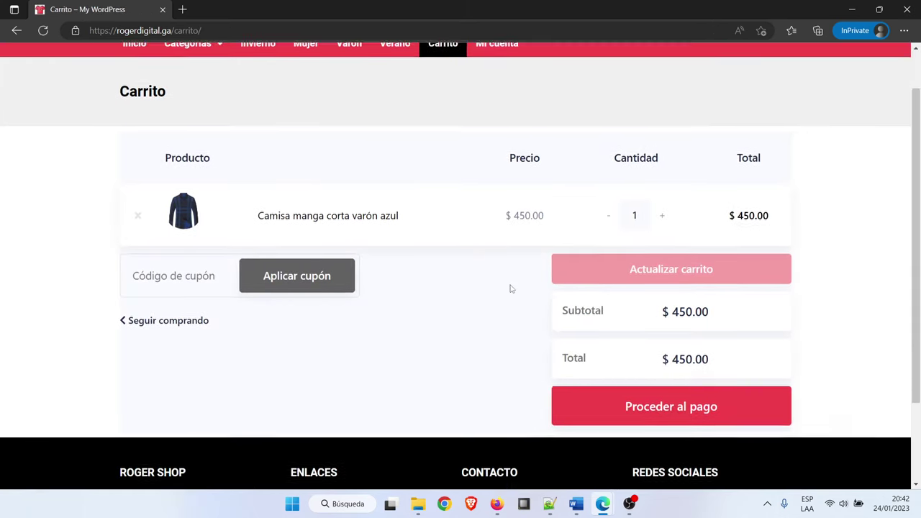
{"action": "left_click", "coordinate": [647, 324]}
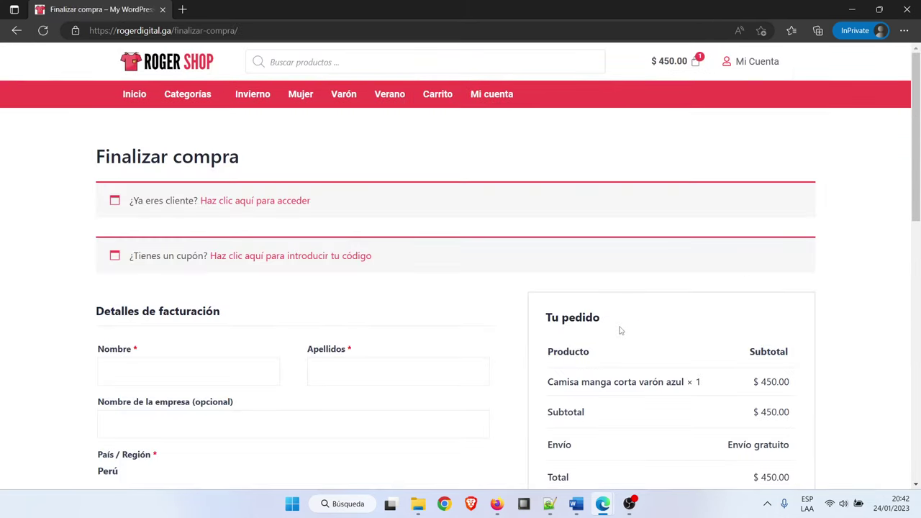
{"action": "scroll", "coordinate": [727, 252], "scroll_direction": "down", "scroll_amount": 5}
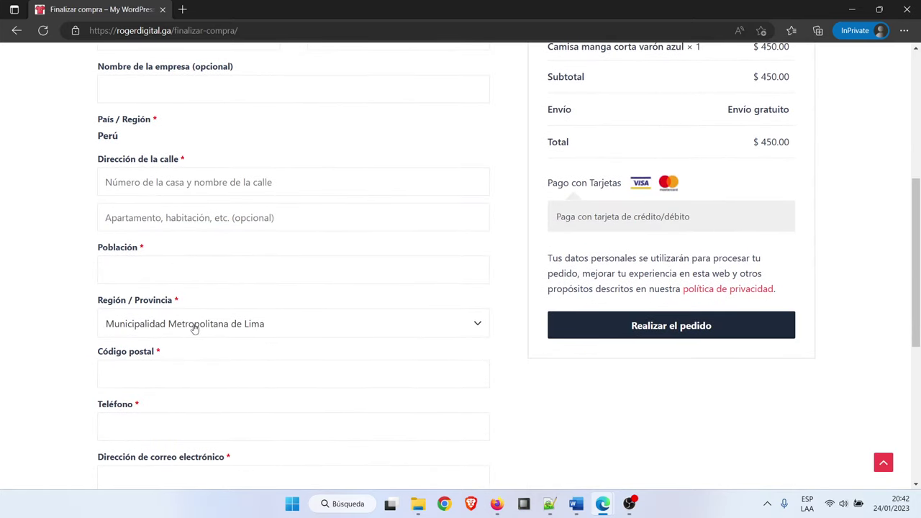
{"action": "scroll", "coordinate": [194, 328], "scroll_direction": "down", "scroll_amount": 4}
{"action": "left_click", "coordinate": [101, 238]}
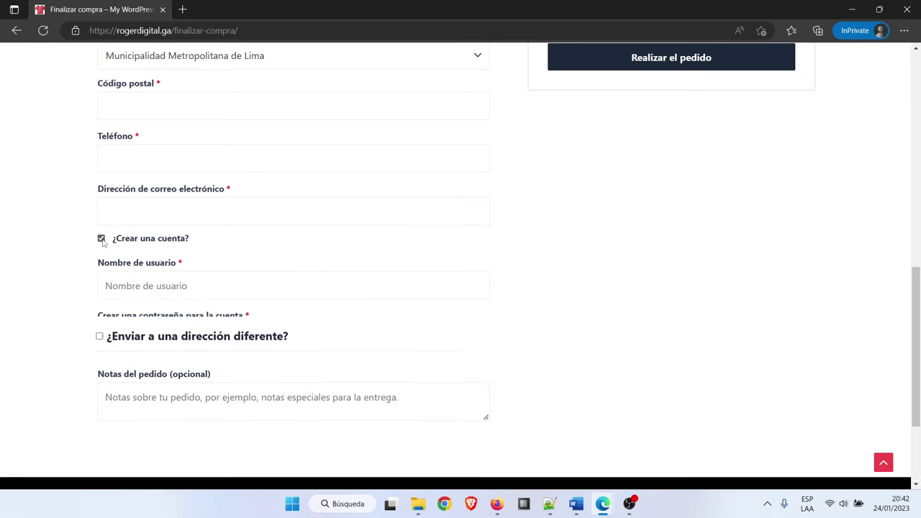
{"action": "left_click", "coordinate": [143, 292]}
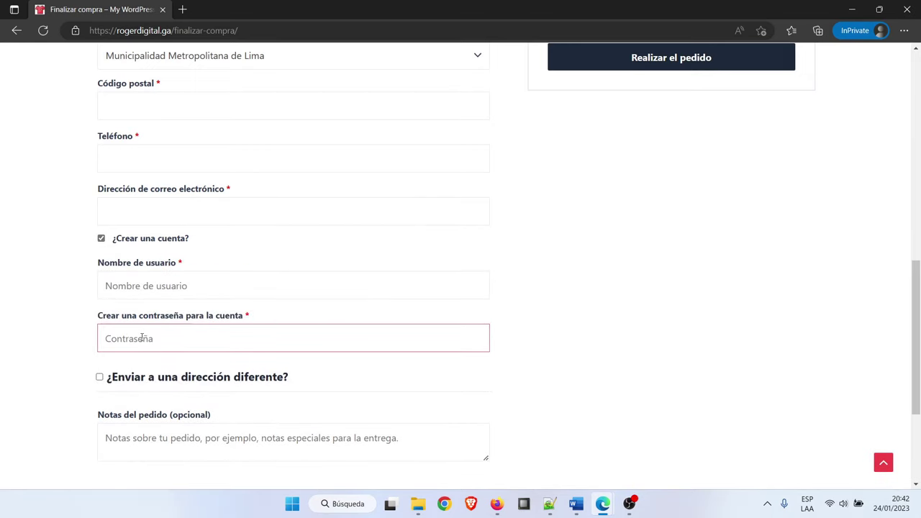
{"action": "scroll", "coordinate": [23, 315], "scroll_direction": "up", "scroll_amount": 1}
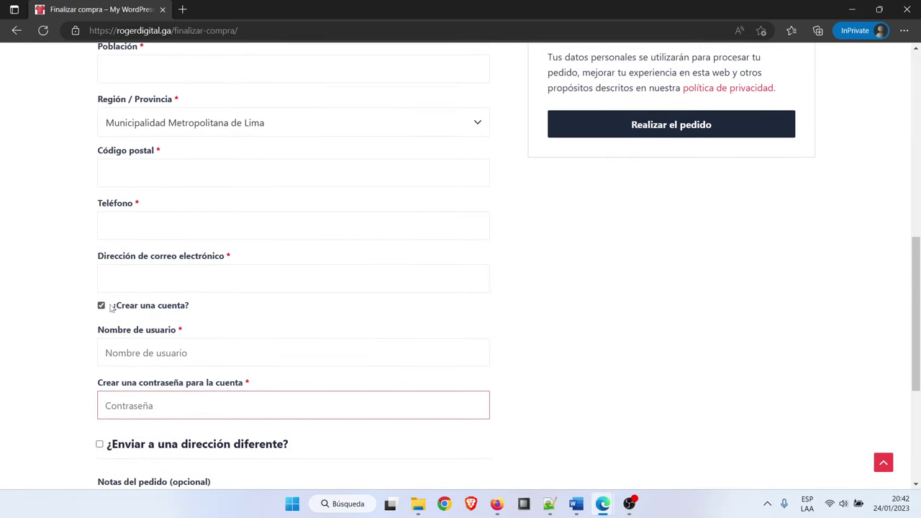
{"action": "left_click", "coordinate": [101, 305]}
Step: Open the returning-customer login form, then close the private window
{"action": "scroll", "coordinate": [31, 316], "scroll_direction": "up", "scroll_amount": 8}
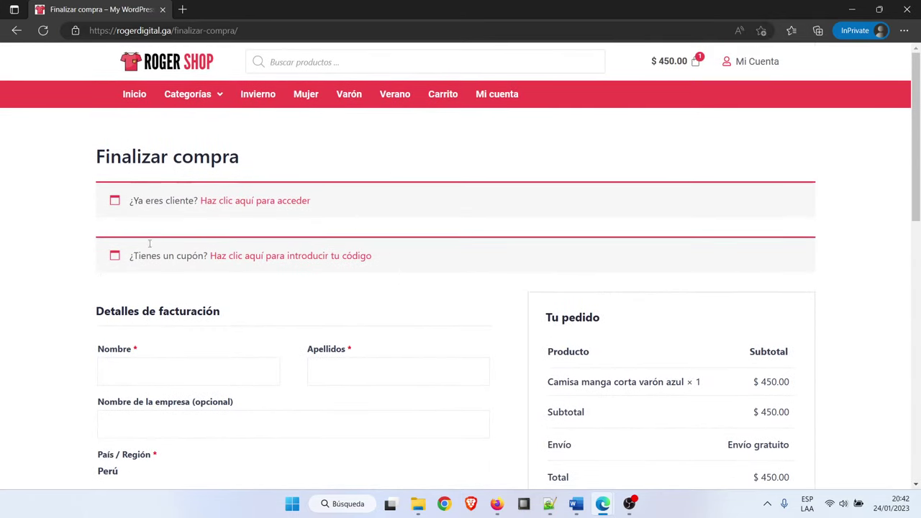
{"action": "left_click", "coordinate": [243, 206]}
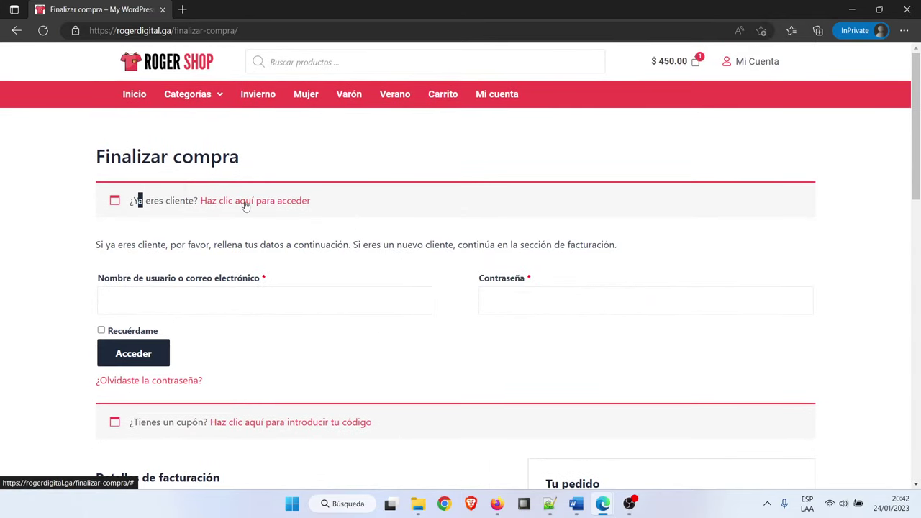
{"action": "left_click", "coordinate": [151, 311]}
{"action": "left_click", "coordinate": [2, 315]}
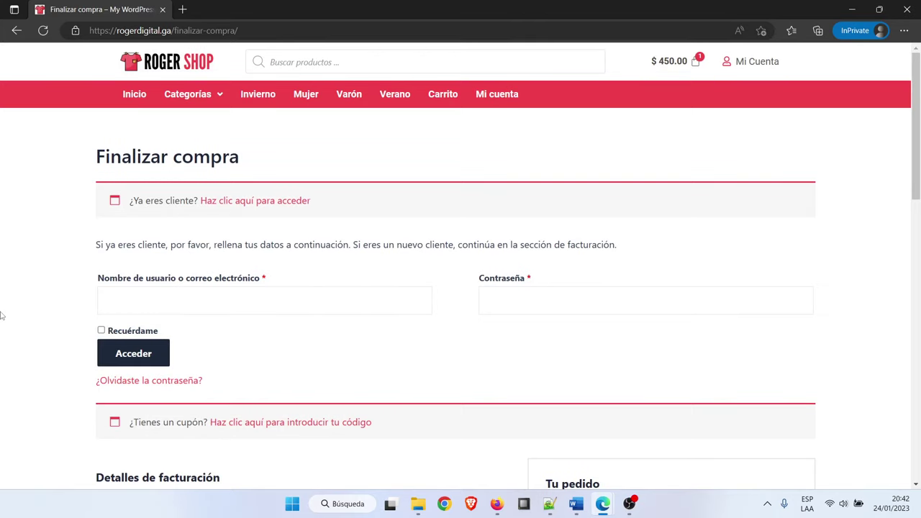
{"action": "scroll", "coordinate": [12, 242], "scroll_direction": "down", "scroll_amount": 3}
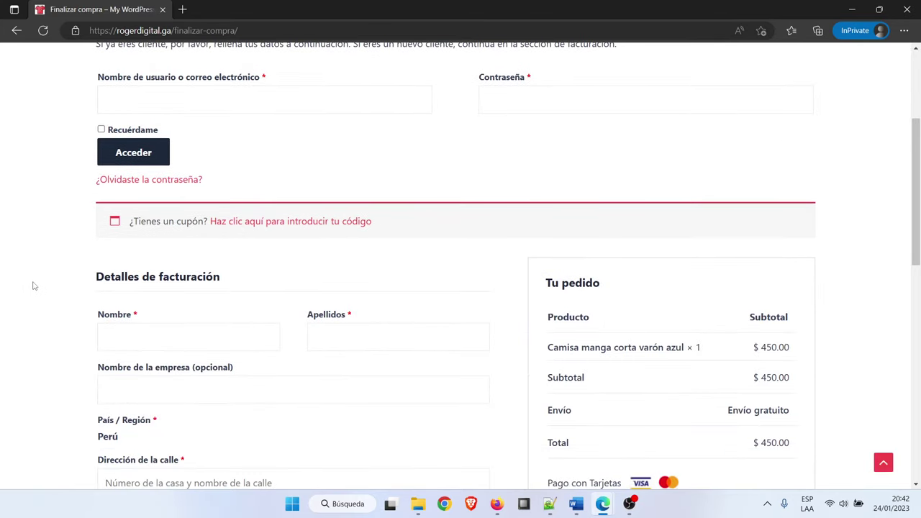
{"action": "scroll", "coordinate": [32, 285], "scroll_direction": "up", "scroll_amount": 3}
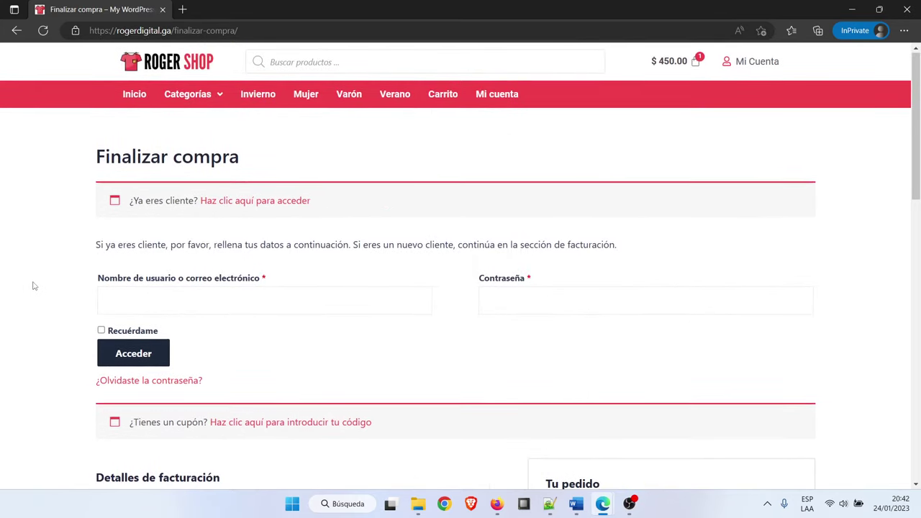
{"action": "left_click", "coordinate": [906, 9]}
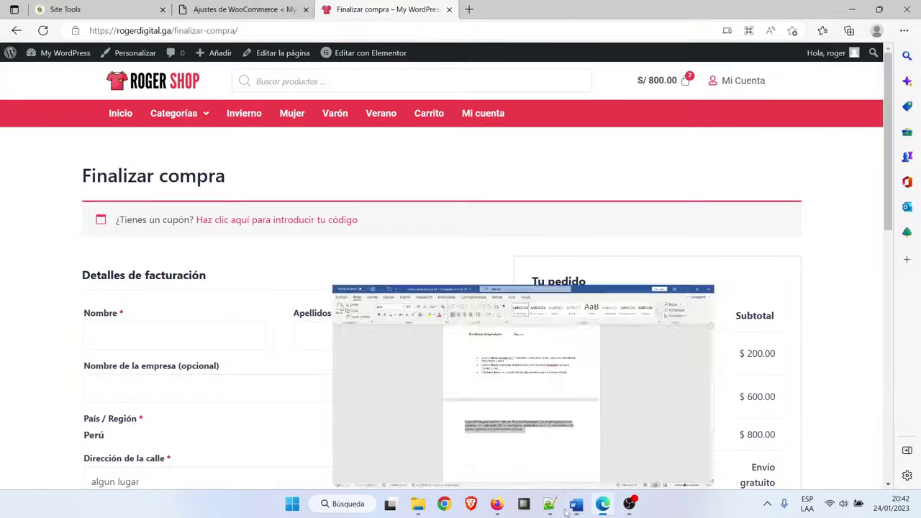
Step: Mark the Personalizar Checkout line in Temario.txt, then return to the WooCommerce settings tab
{"action": "left_click", "coordinate": [549, 509]}
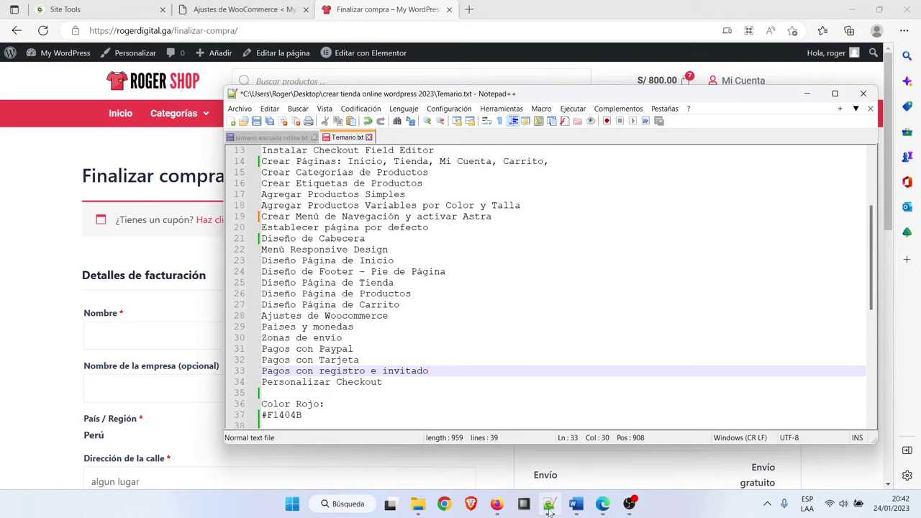
{"action": "left_click", "coordinate": [444, 382]}
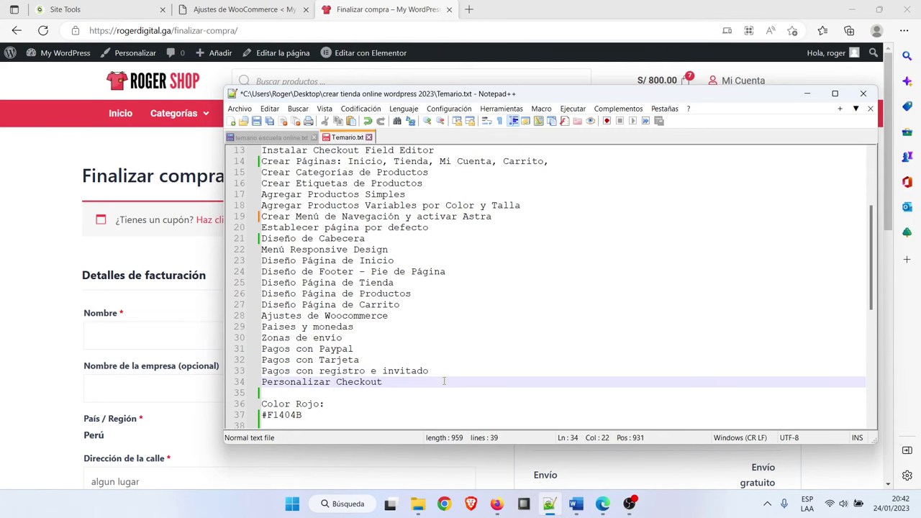
{"action": "left_click", "coordinate": [91, 305]}
{"action": "scroll", "coordinate": [481, 330], "scroll_direction": "down", "scroll_amount": 6}
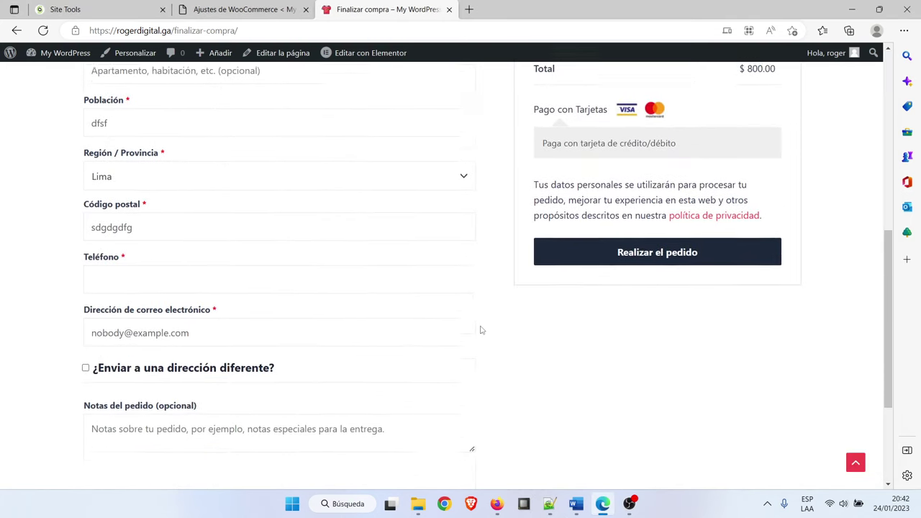
{"action": "scroll", "coordinate": [481, 330], "scroll_direction": "up", "scroll_amount": 1}
{"action": "scroll", "coordinate": [481, 330], "scroll_direction": "up", "scroll_amount": 5}
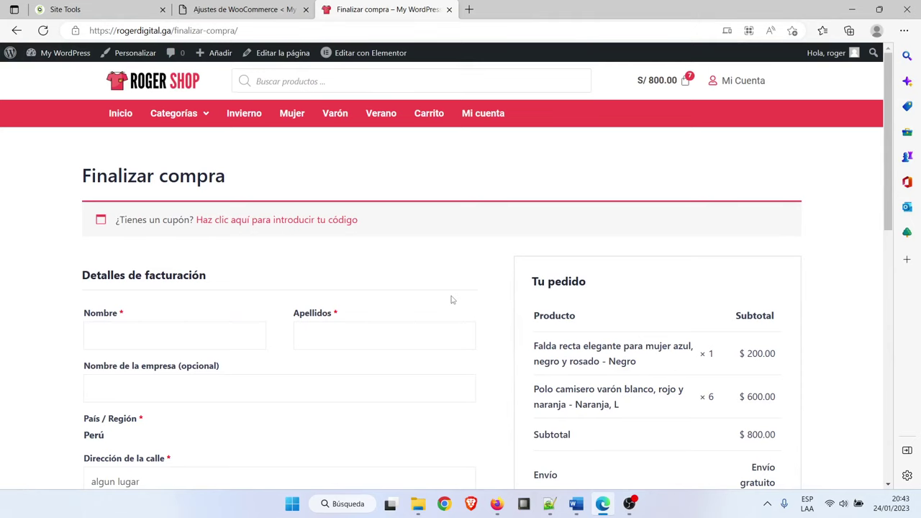
{"action": "left_click", "coordinate": [229, 8]}
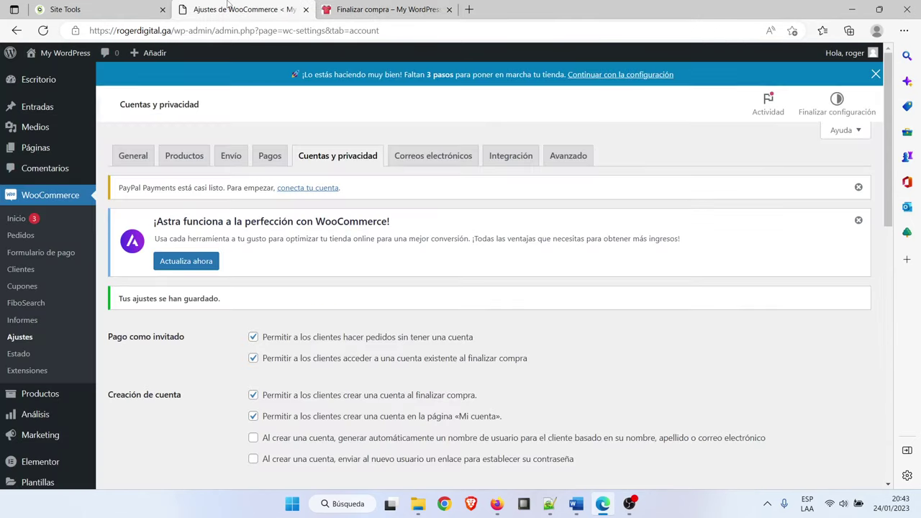
Step: Open the Finalizar compra page from the Páginas list in Elementor
{"action": "left_click", "coordinate": [44, 147]}
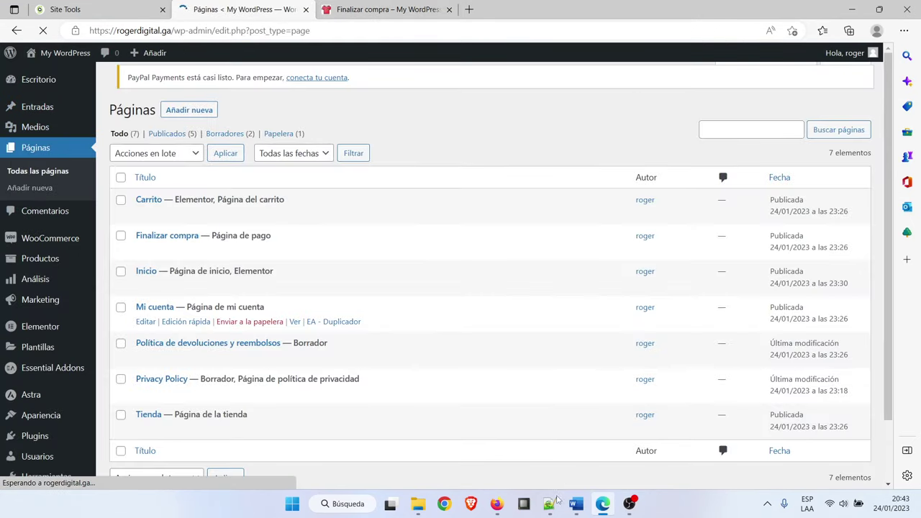
{"action": "left_click", "coordinate": [555, 502]}
{"action": "scroll", "coordinate": [438, 350], "scroll_direction": "down", "scroll_amount": 2}
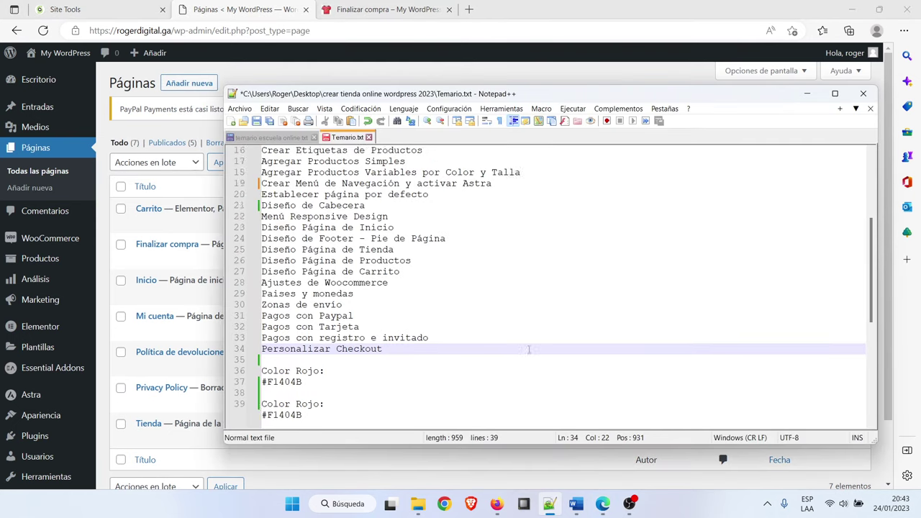
{"action": "left_click", "coordinate": [287, 7]}
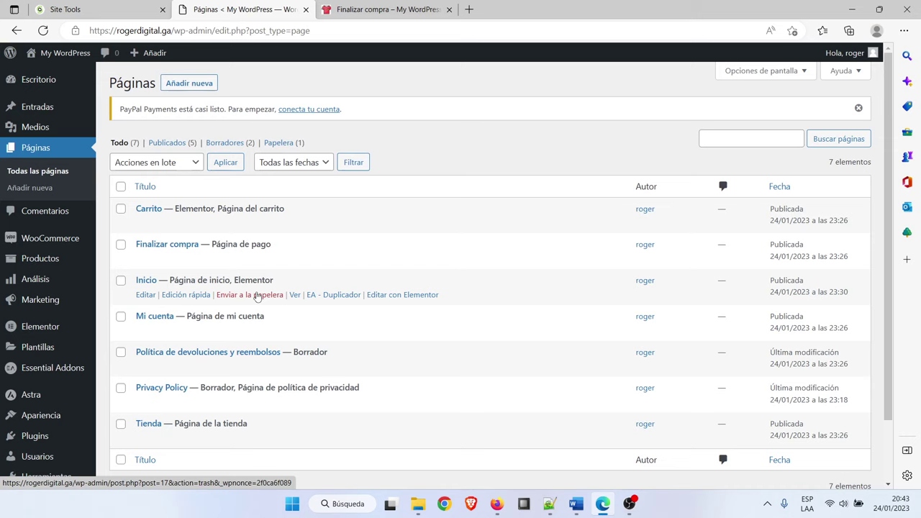
{"action": "left_click", "coordinate": [166, 248]}
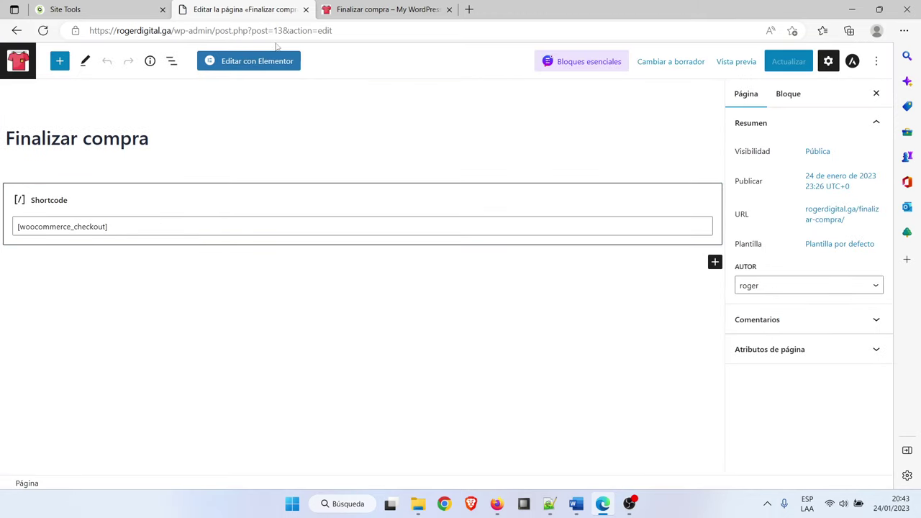
{"action": "left_click", "coordinate": [270, 60]}
Step: Add a 'Seo' line below Personalizar Checkout in the Notepad++ outline
{"action": "left_click", "coordinate": [549, 504]}
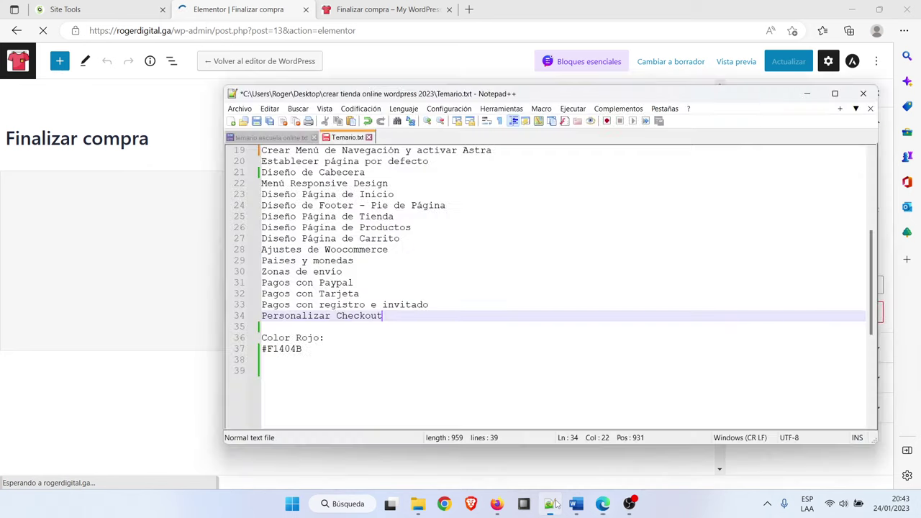
{"action": "left_click", "coordinate": [322, 326]}
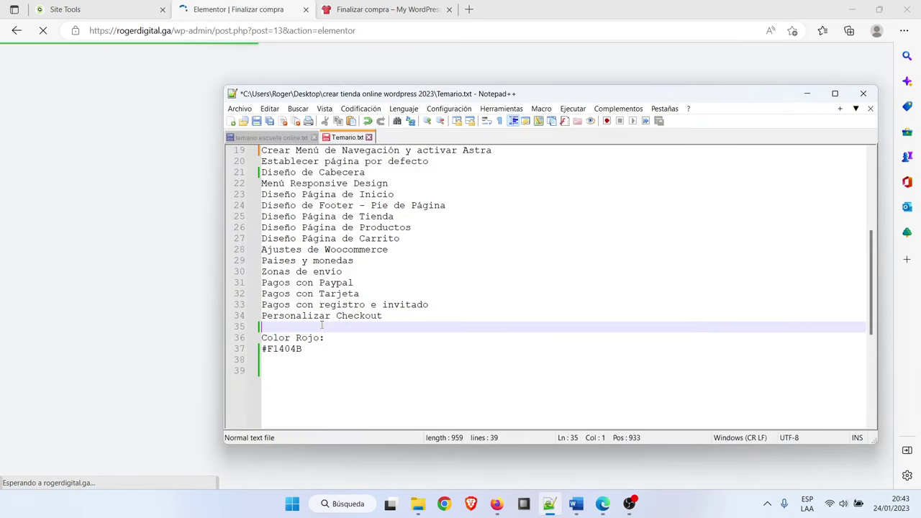
{"action": "type", "text": "Seo4"}
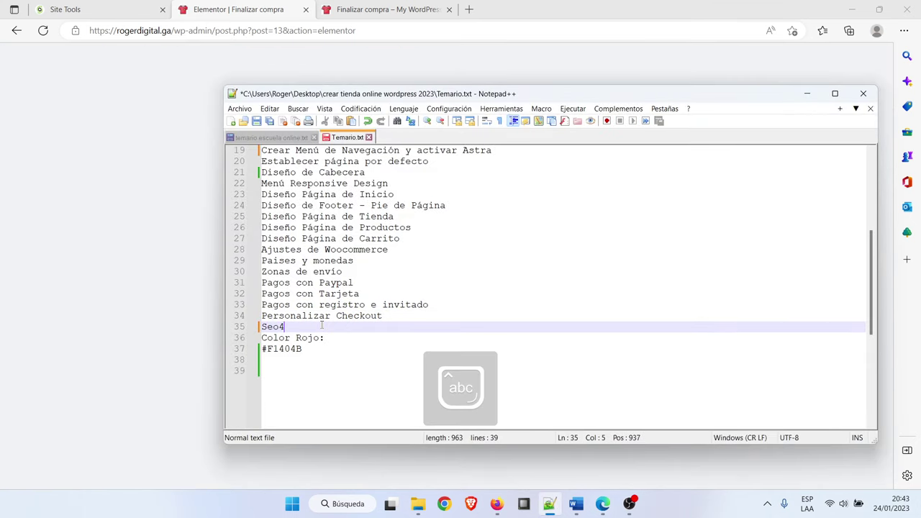
{"action": "key", "text": "BackSpace"}
{"action": "key", "text": "Return"}
Step: Delete the checkout shortcode section and hide the page title in page settings
{"action": "key", "text": "alt+Tab"}
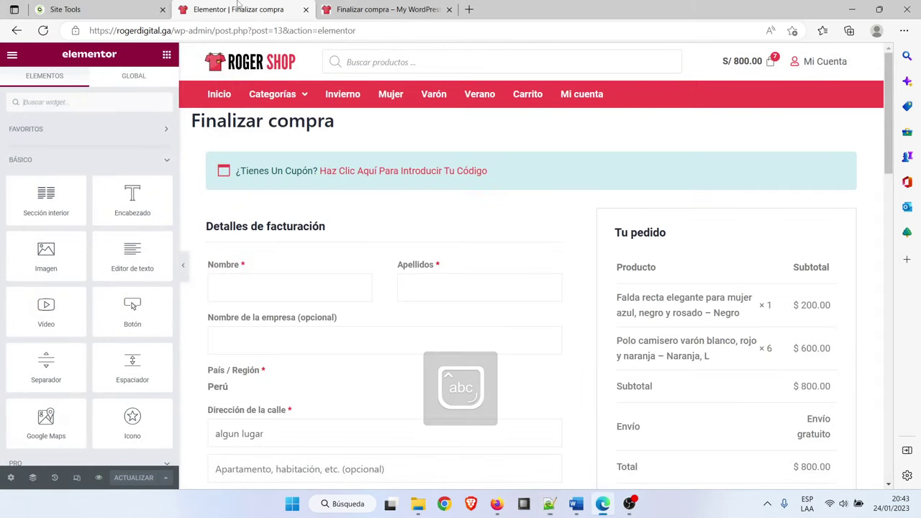
{"action": "left_click", "coordinate": [535, 240]}
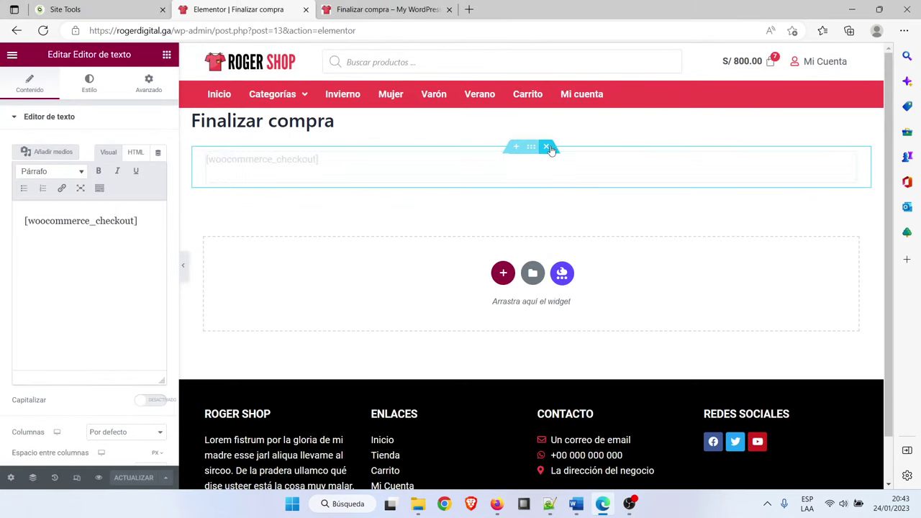
{"action": "left_click", "coordinate": [547, 147]}
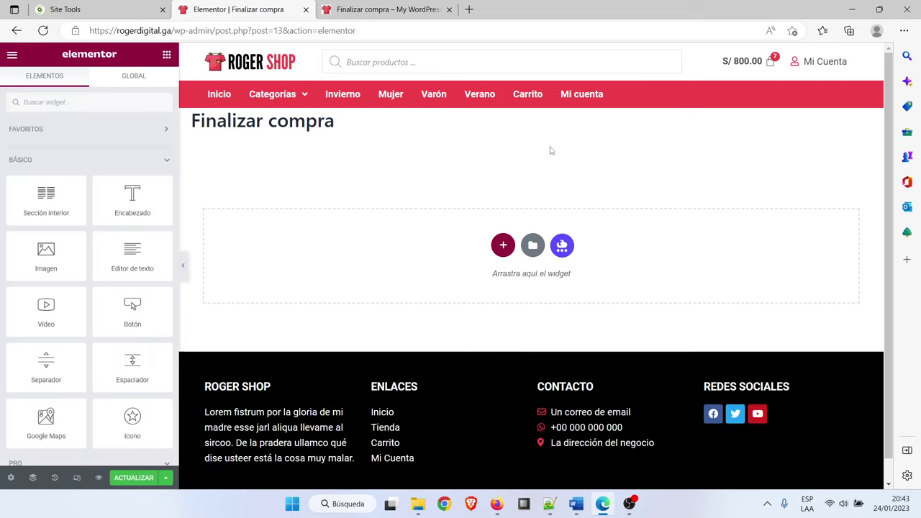
{"action": "left_click", "coordinate": [11, 478]}
{"action": "scroll", "coordinate": [21, 382], "scroll_direction": "down", "scroll_amount": 1}
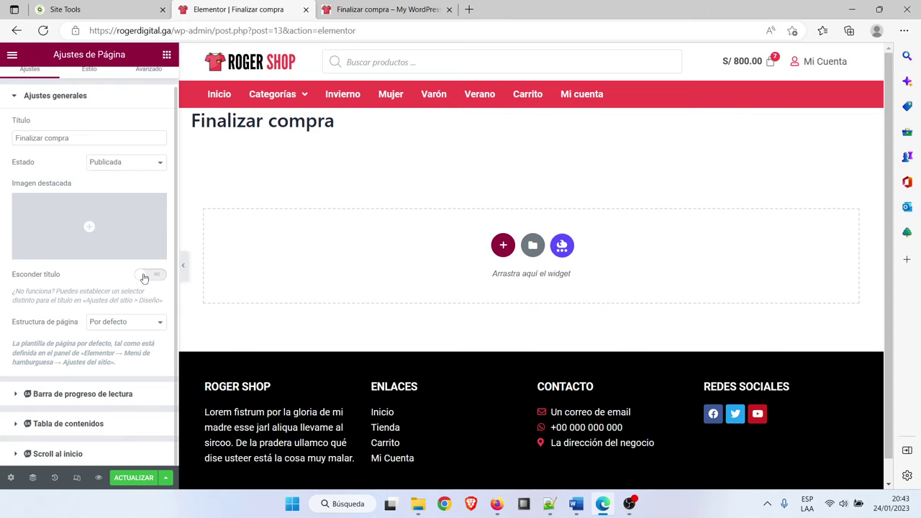
{"action": "left_click", "coordinate": [144, 278]}
Step: Insert the subtitulo template from Mis plantillas, applying its section settings
{"action": "left_click", "coordinate": [537, 221]}
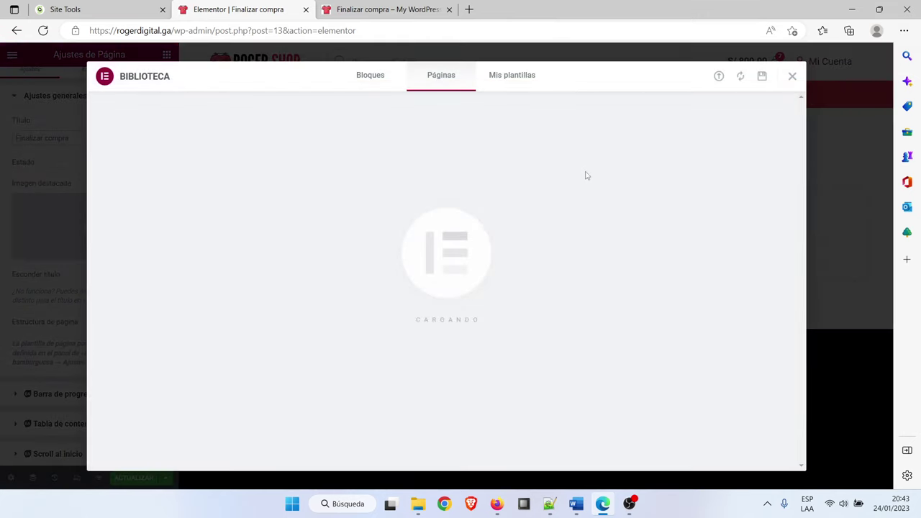
{"action": "left_click", "coordinate": [522, 73]}
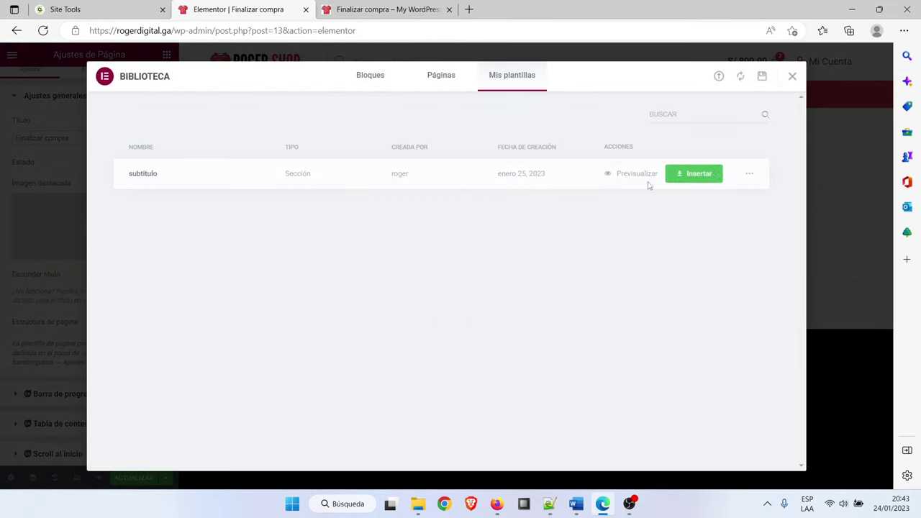
{"action": "left_click", "coordinate": [712, 173]}
{"action": "left_click", "coordinate": [495, 305]}
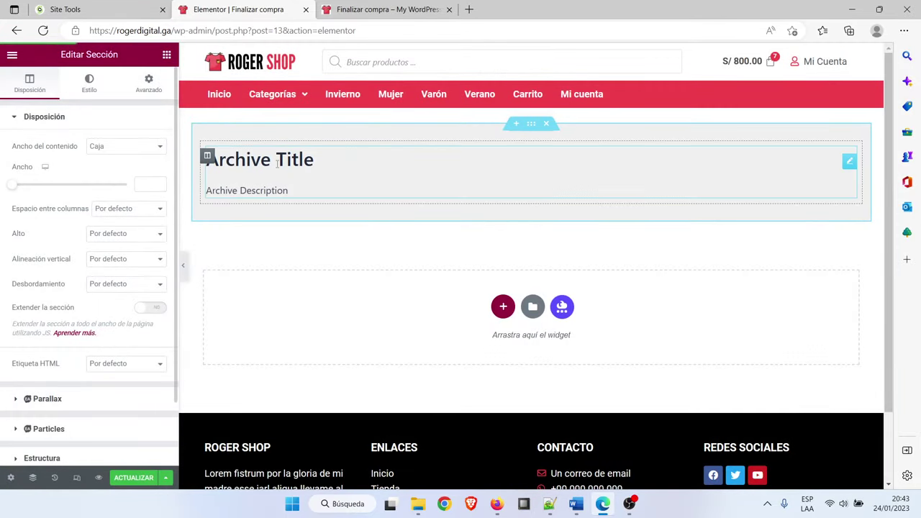
Step: Replace the Archive Title widget with an H1 heading reading 'Finalizar Compra'
{"action": "right_click", "coordinate": [277, 138]}
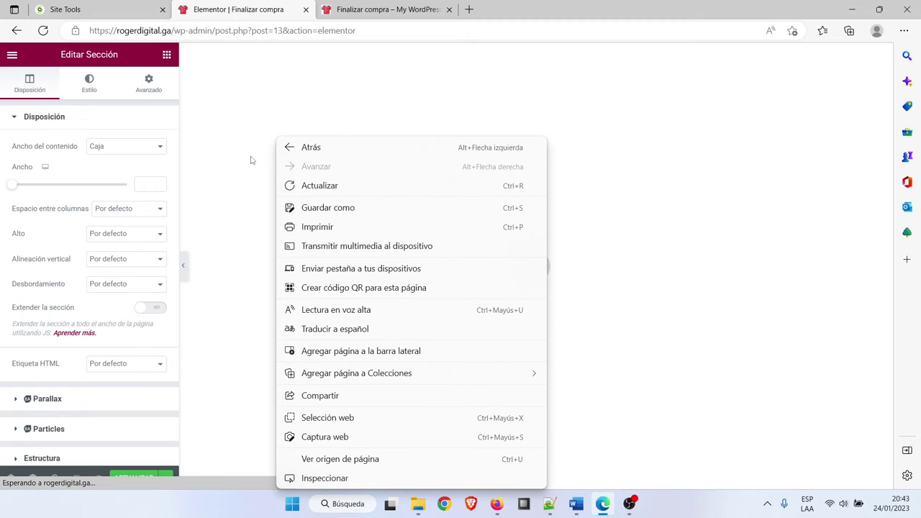
{"action": "left_click", "coordinate": [251, 160]}
{"action": "right_click", "coordinate": [252, 158]}
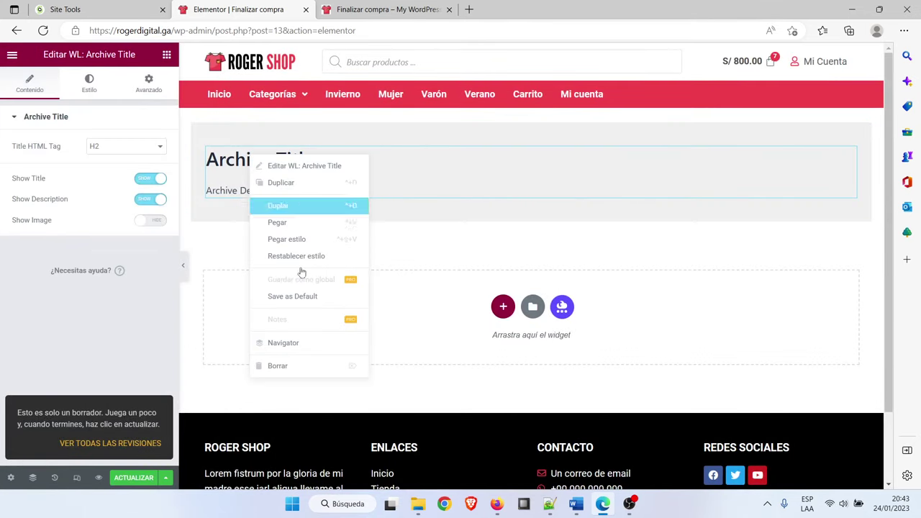
{"action": "left_click", "coordinate": [302, 368]}
{"action": "left_click_drag", "start_coordinate": [132, 198], "coordinate": [300, 161]}
{"action": "triple_click", "coordinate": [99, 157]}
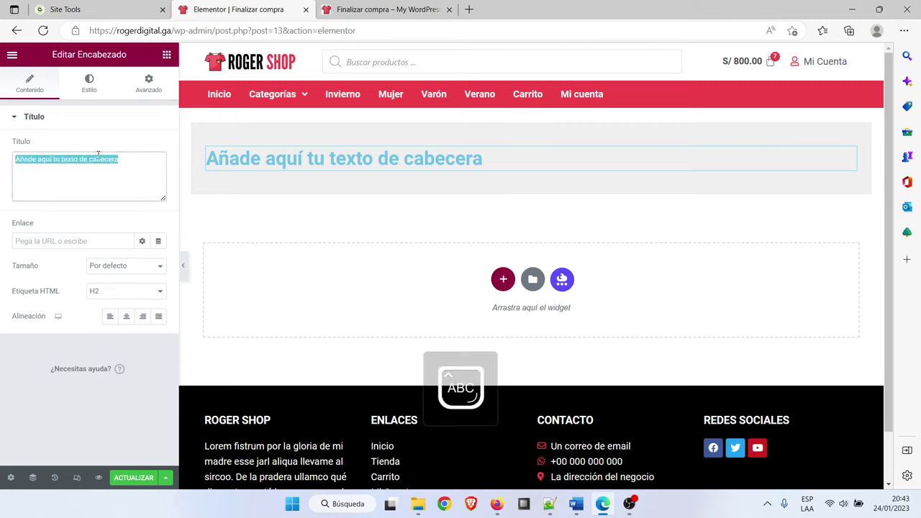
{"action": "type", "text": "Finaliz"}
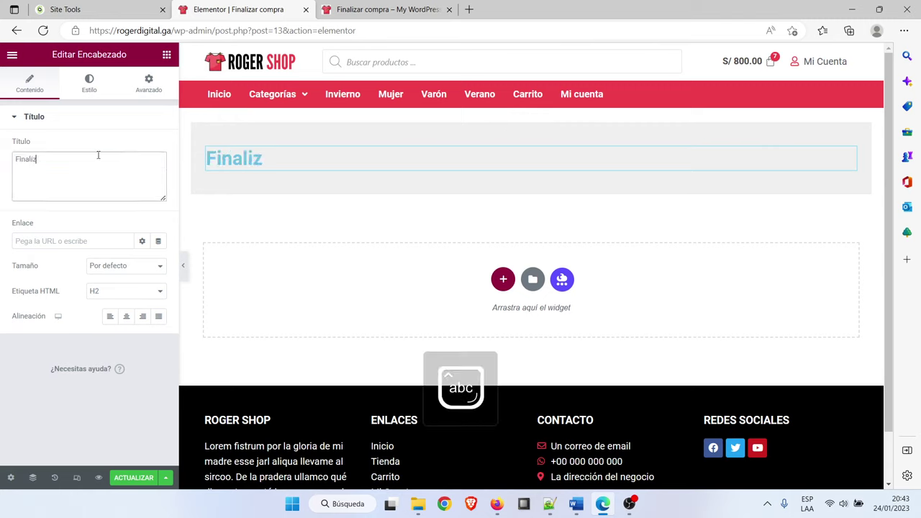
{"action": "type", "text": "ar Compra"}
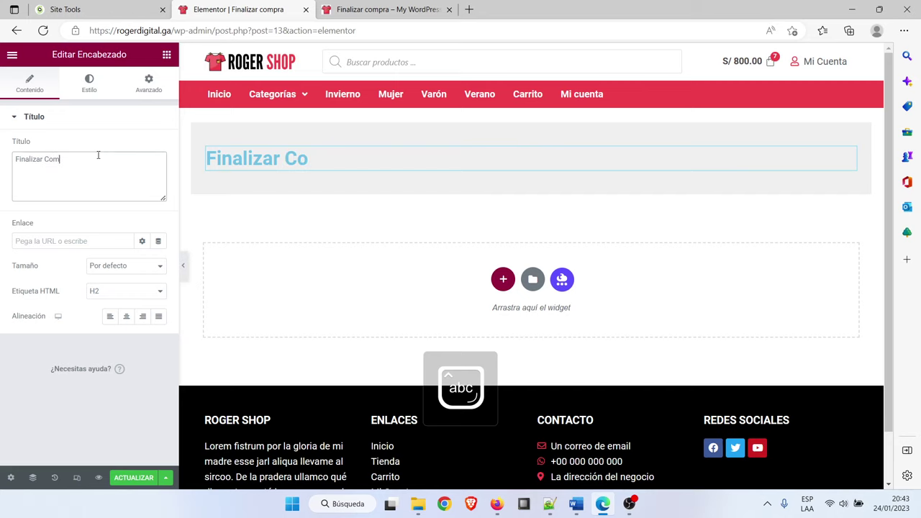
{"action": "left_click", "coordinate": [102, 291]}
{"action": "left_click", "coordinate": [102, 307]}
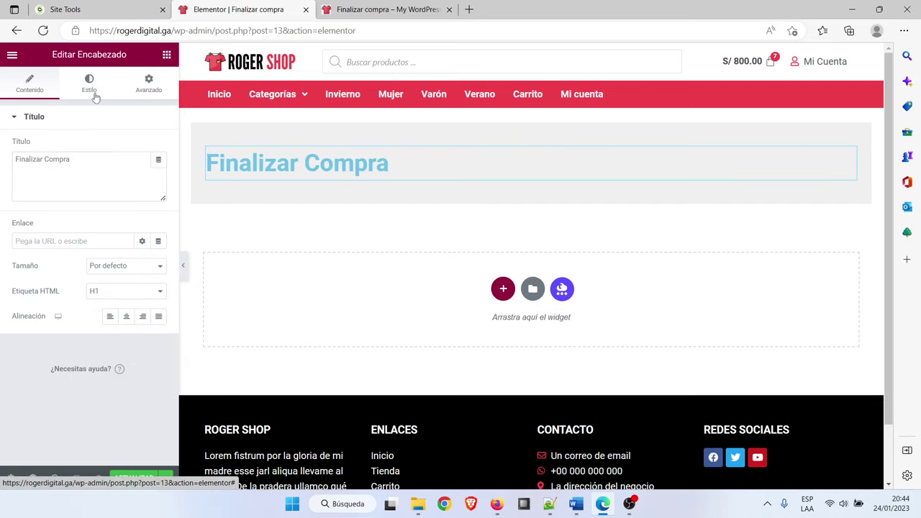
Step: Style the heading with black text and a 25 px font size
{"action": "left_click", "coordinate": [90, 83]}
{"action": "left_click", "coordinate": [159, 146]}
{"action": "left_click", "coordinate": [22, 291]}
{"action": "left_click", "coordinate": [158, 146]}
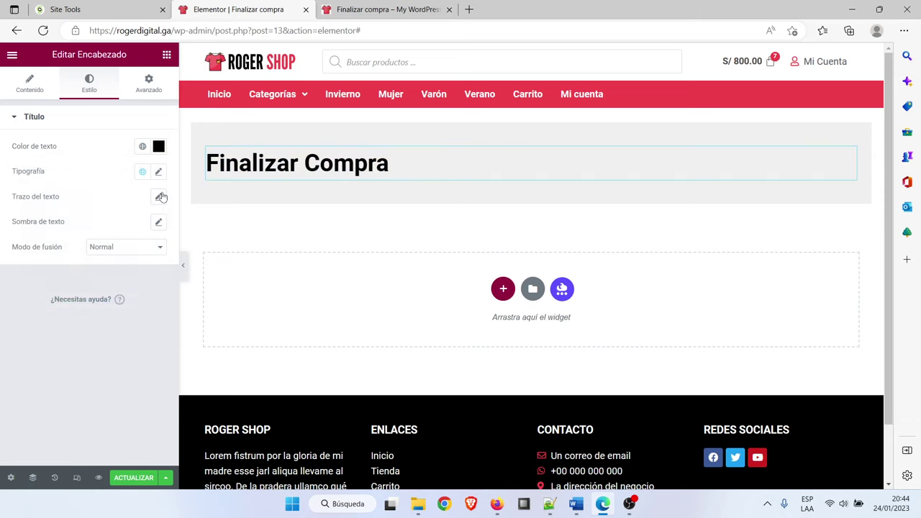
{"action": "left_click", "coordinate": [159, 172]}
{"action": "left_click", "coordinate": [138, 265]}
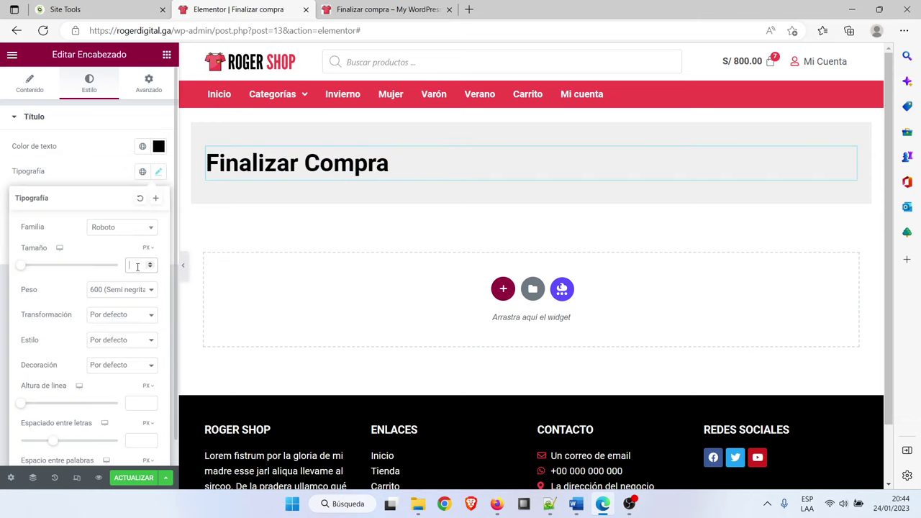
{"action": "type", "text": "25"}
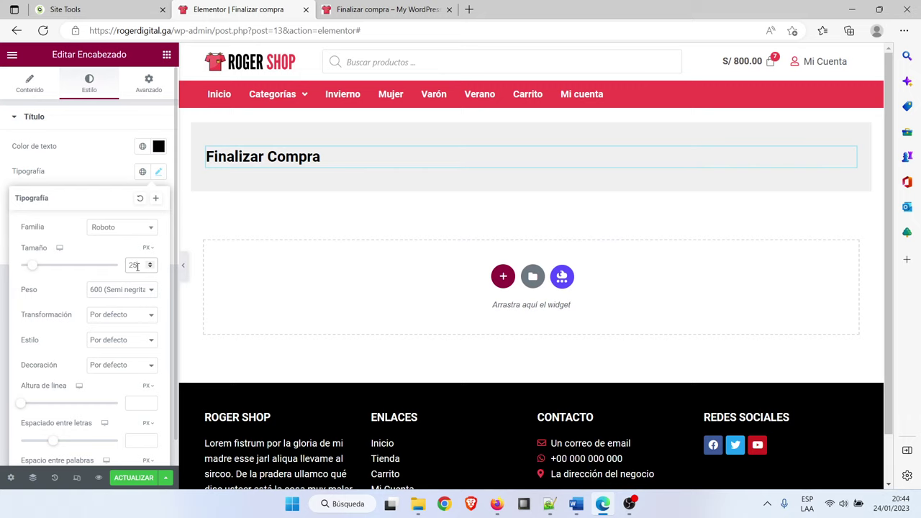
{"action": "left_click", "coordinate": [1, 280]}
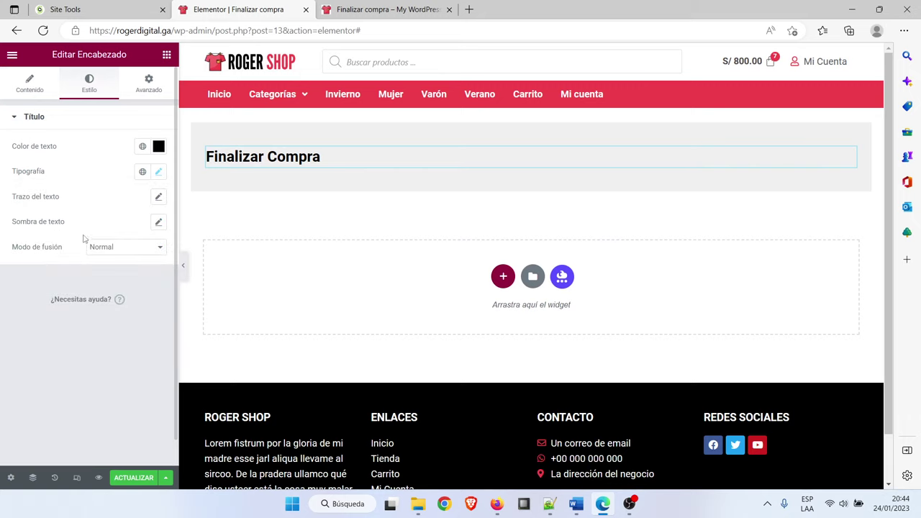
{"action": "left_click", "coordinate": [11, 477]}
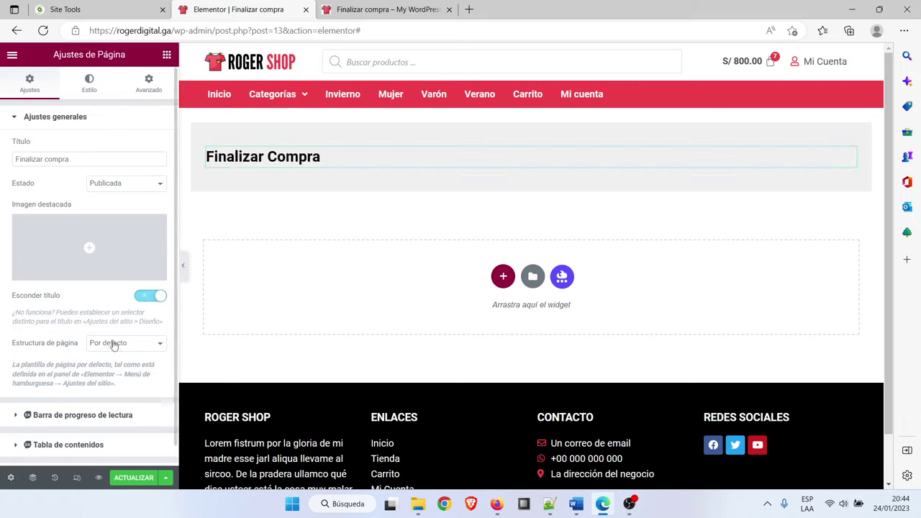
Step: Set the page layout to Elementor ancho completo and stretch the title section full width
{"action": "left_click", "coordinate": [113, 344]}
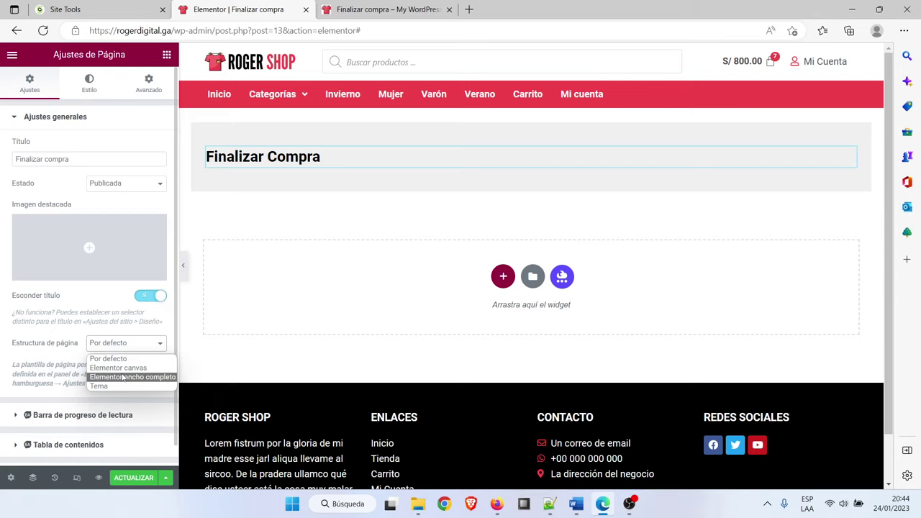
{"action": "left_click", "coordinate": [123, 377]}
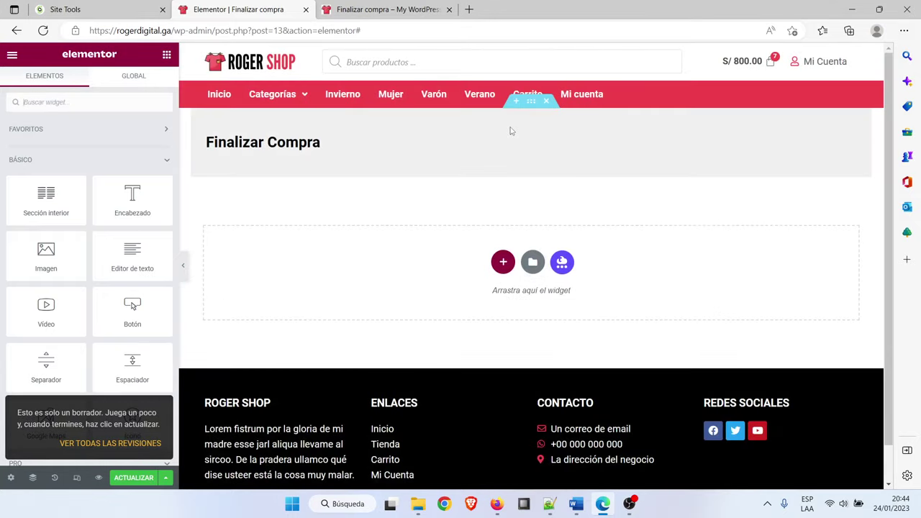
{"action": "left_click", "coordinate": [532, 103]}
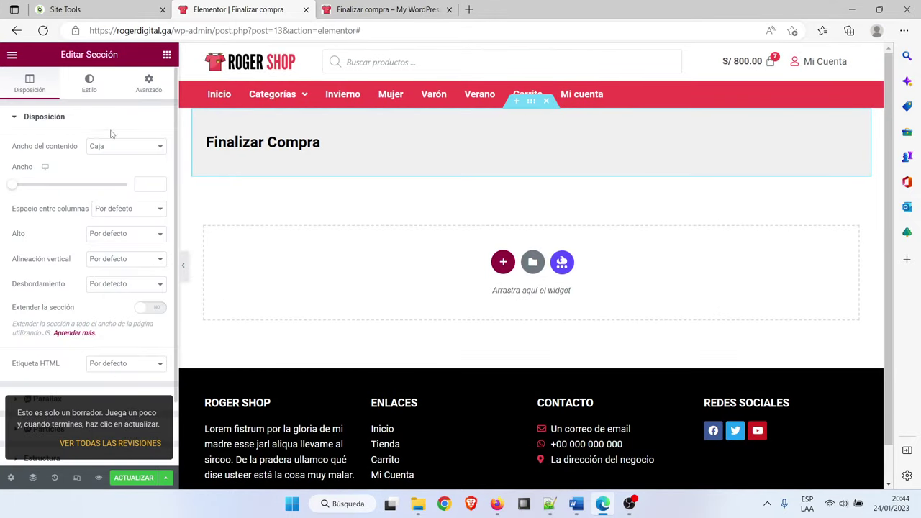
{"action": "left_click", "coordinate": [157, 308]}
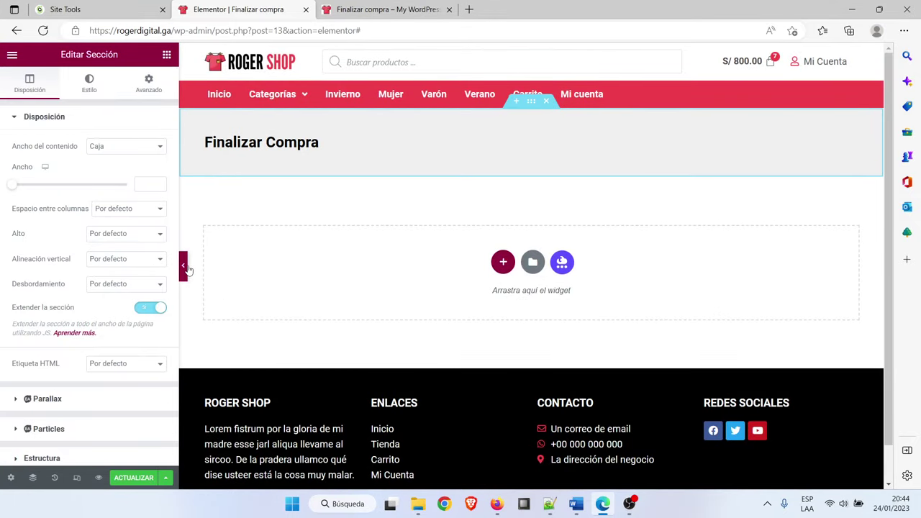
{"action": "left_click", "coordinate": [183, 264]}
{"action": "left_click", "coordinate": [3, 282]}
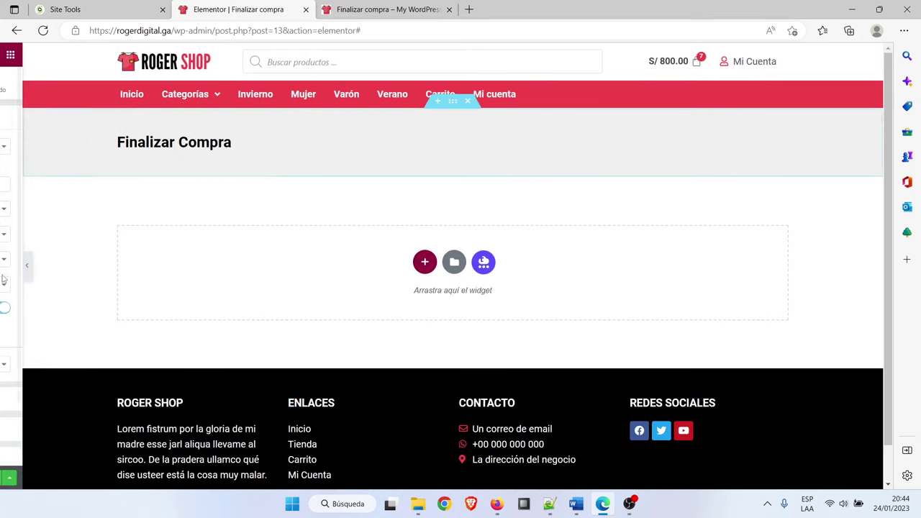
Step: Search widgets for 'chec' and add the WooCommerce checkout widget below the heading
{"action": "left_click", "coordinate": [165, 56]}
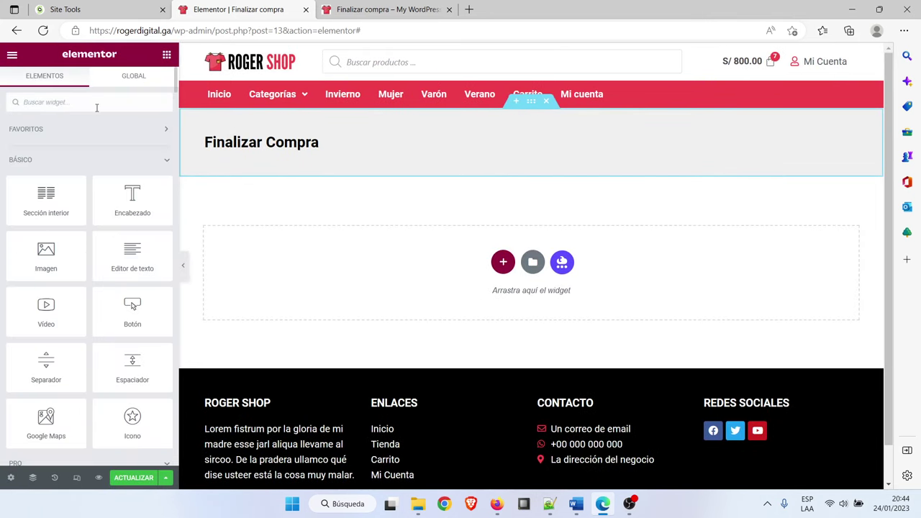
{"action": "type", "text": "chec"}
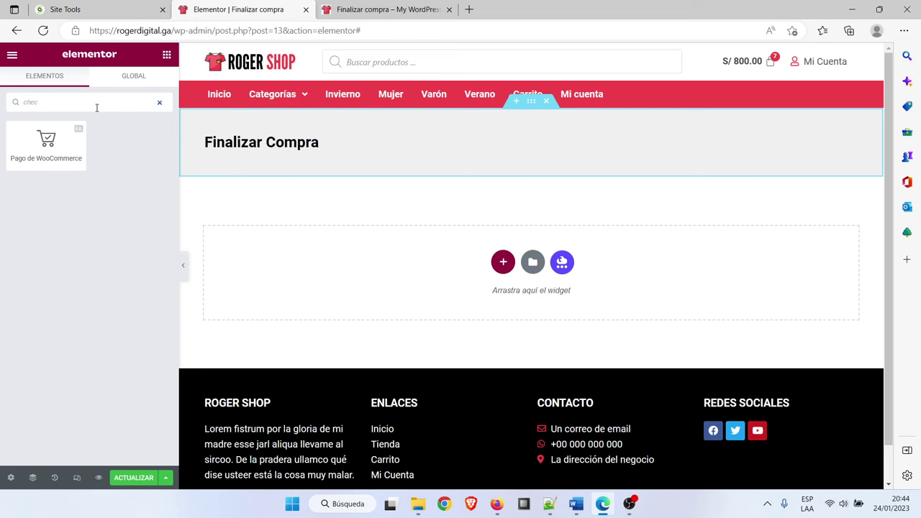
{"action": "left_click_drag", "start_coordinate": [55, 152], "coordinate": [304, 259]}
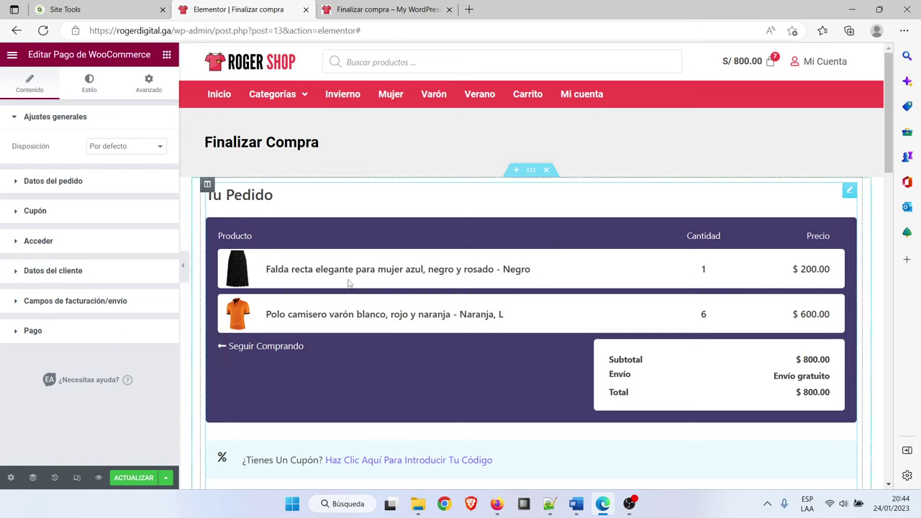
Step: Review the checkout widget's layout, order details, coupon, login and customer details settings
{"action": "left_click", "coordinate": [124, 146]}
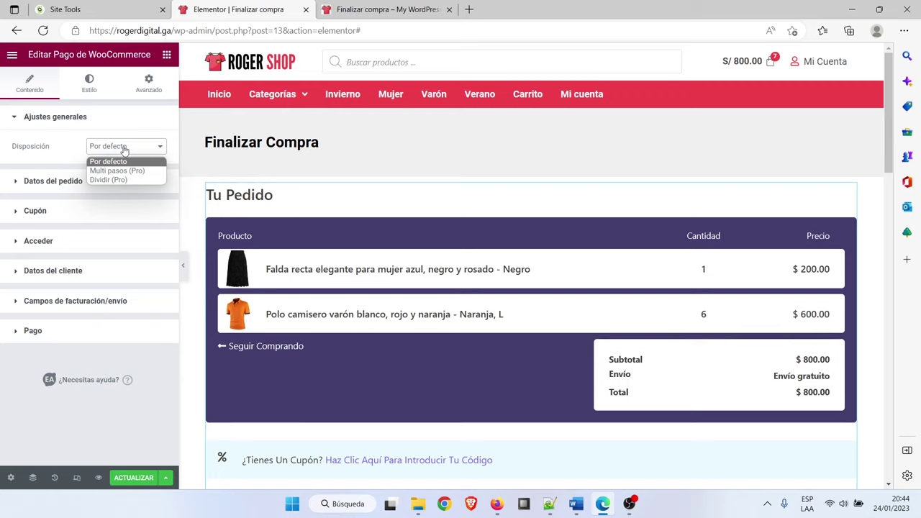
{"action": "left_click", "coordinate": [124, 147]}
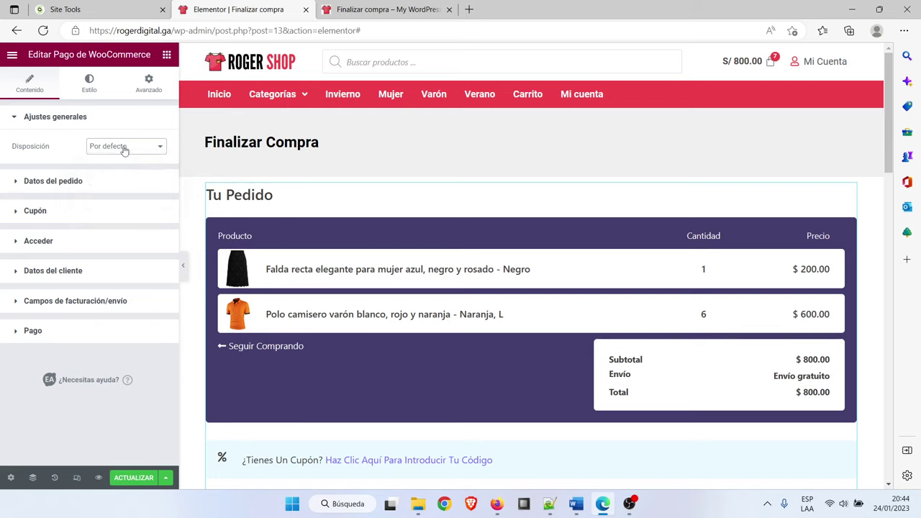
{"action": "left_click", "coordinate": [113, 189]}
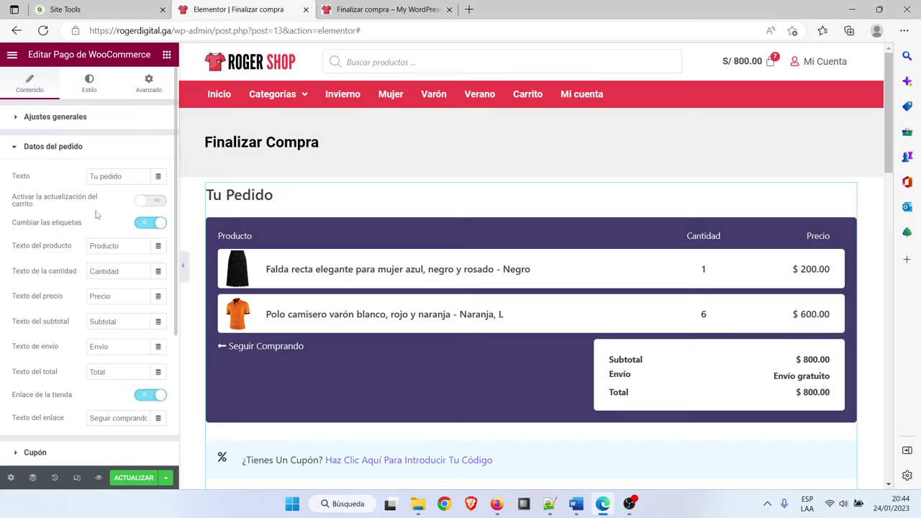
{"action": "left_click", "coordinate": [69, 148]}
{"action": "left_click", "coordinate": [55, 180]}
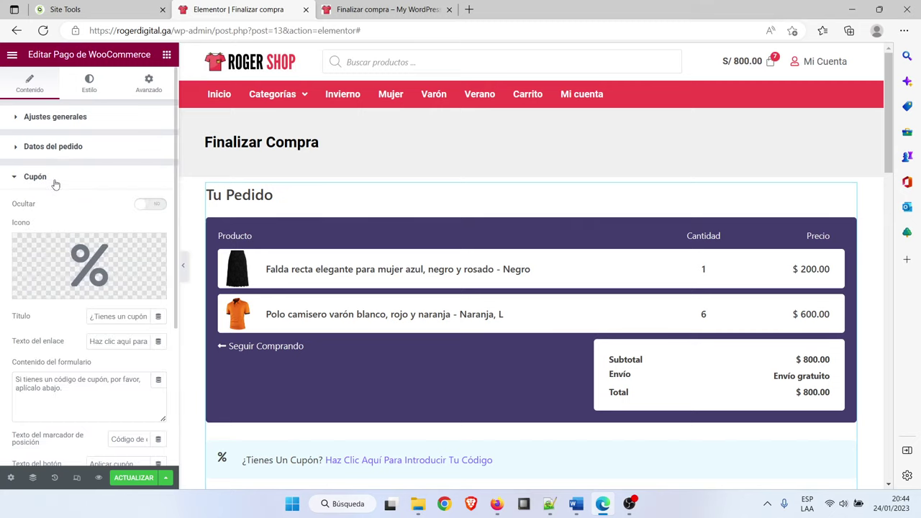
{"action": "left_click", "coordinate": [55, 180]}
{"action": "scroll", "coordinate": [425, 248], "scroll_direction": "down", "scroll_amount": 3}
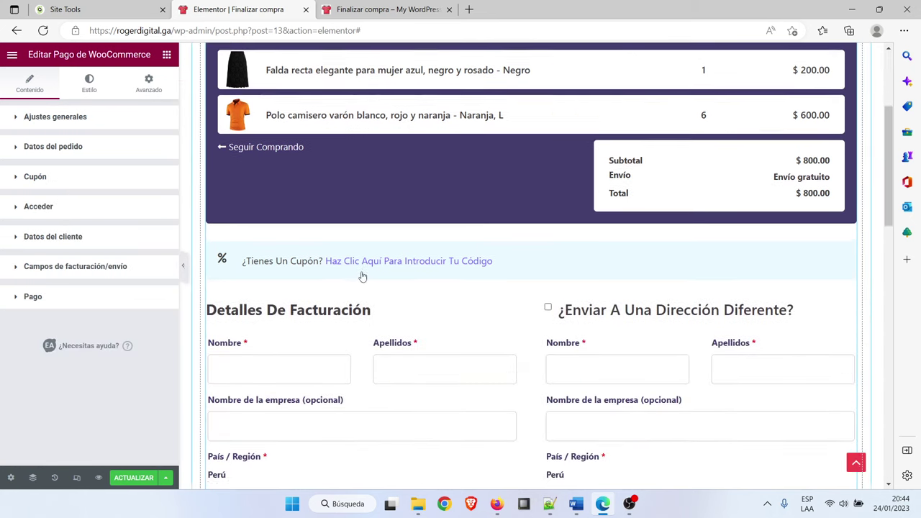
{"action": "left_click", "coordinate": [58, 214]}
{"action": "left_click", "coordinate": [54, 208]}
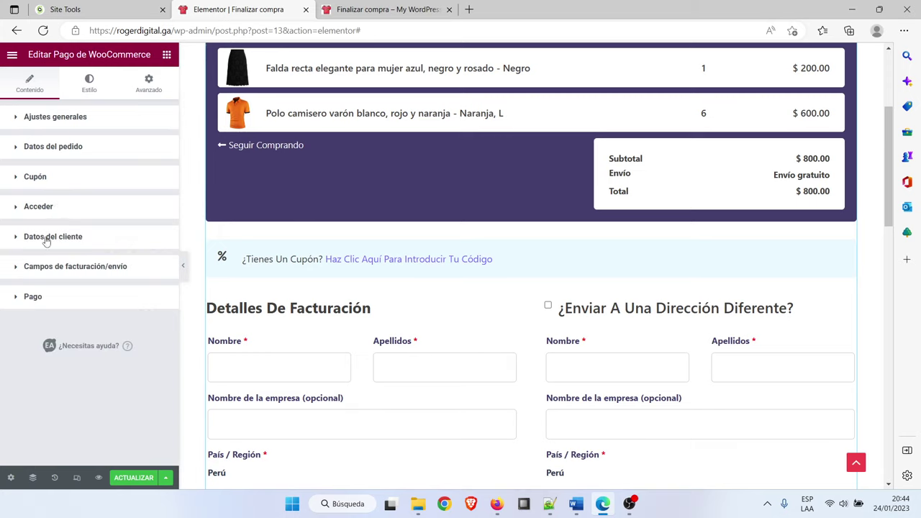
{"action": "left_click", "coordinate": [45, 240]}
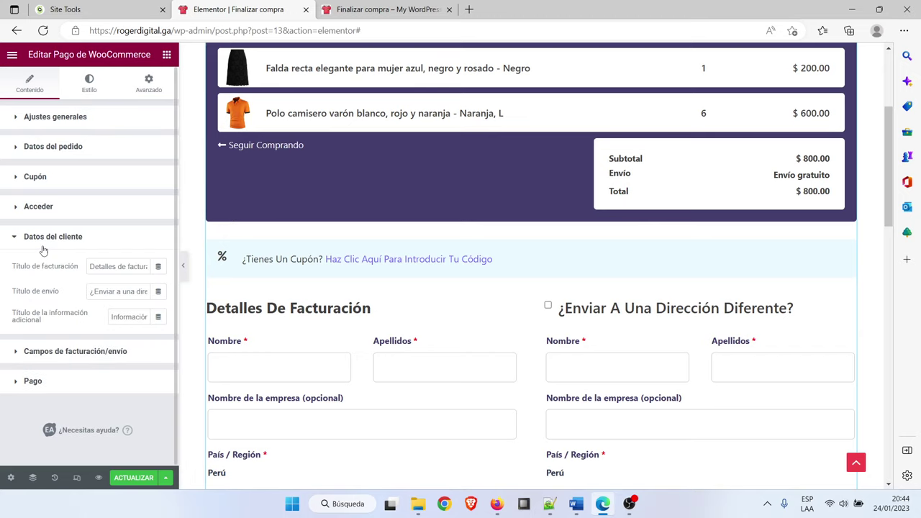
{"action": "scroll", "coordinate": [297, 258], "scroll_direction": "down", "scroll_amount": 7}
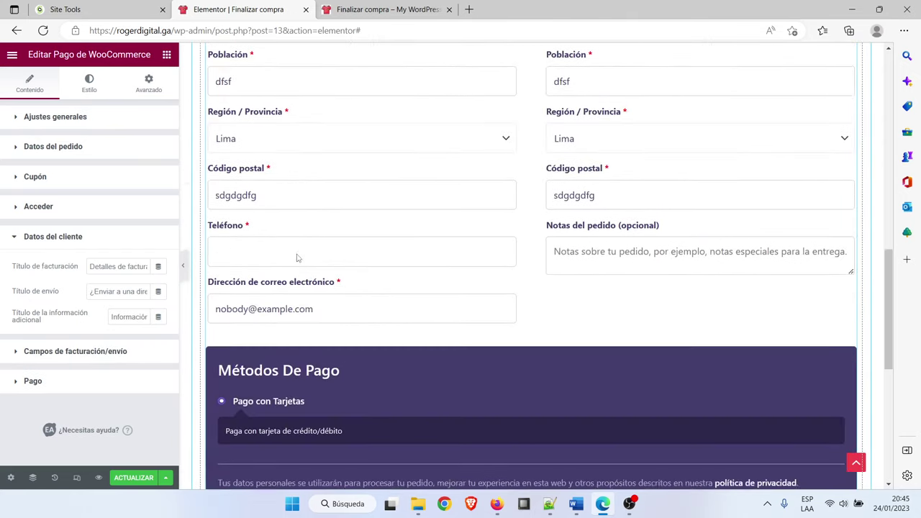
{"action": "scroll", "coordinate": [296, 253], "scroll_direction": "down", "scroll_amount": 2}
{"action": "scroll", "coordinate": [299, 256], "scroll_direction": "up", "scroll_amount": 6}
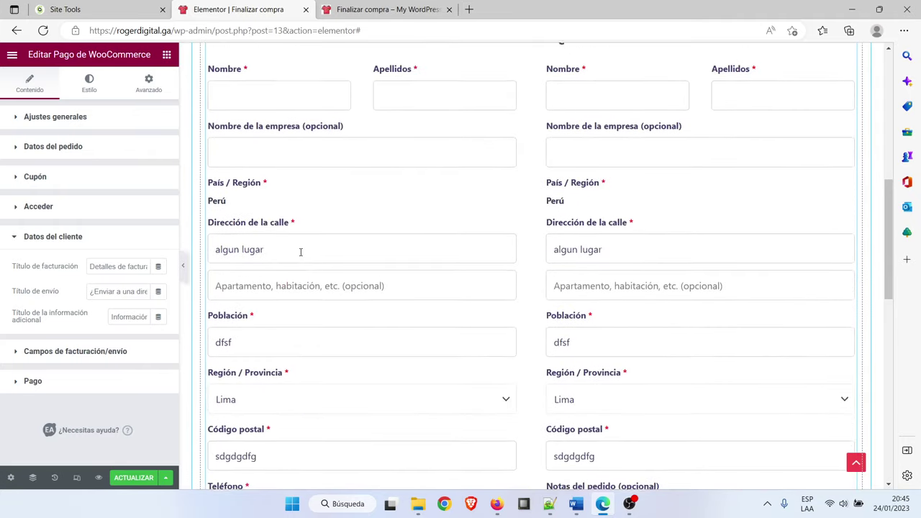
{"action": "scroll", "coordinate": [301, 251], "scroll_direction": "up", "scroll_amount": 2}
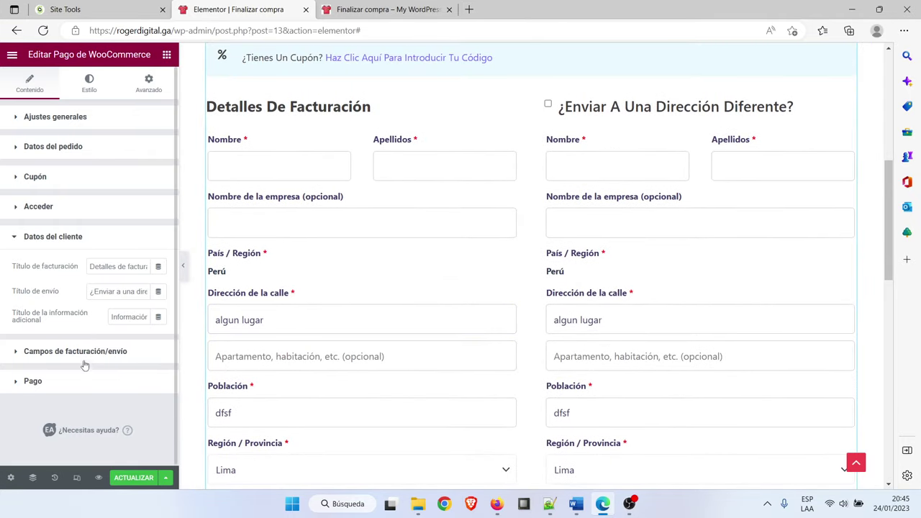
Step: Inspect the billing fields' Código postal entry, then expand the Pago, general and Datos del pedido settings
{"action": "left_click", "coordinate": [75, 351]}
{"action": "scroll", "coordinate": [84, 358], "scroll_direction": "down", "scroll_amount": 5}
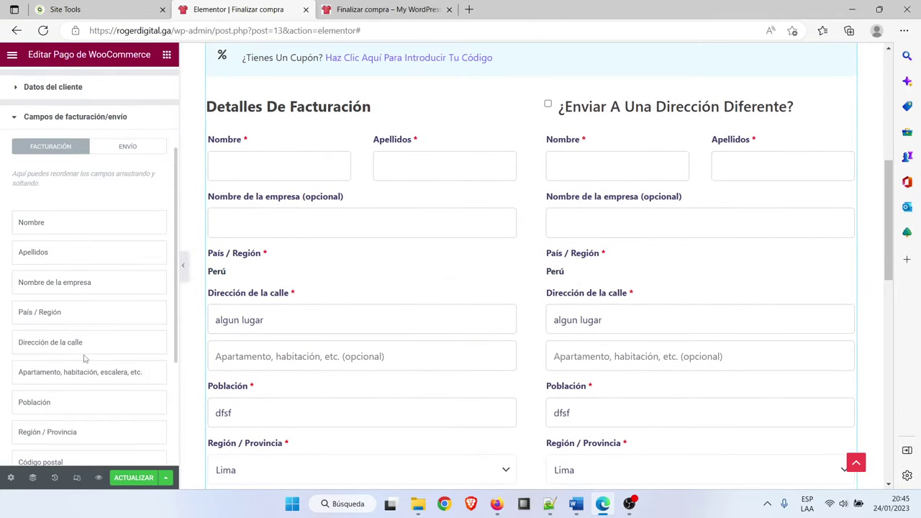
{"action": "scroll", "coordinate": [84, 358], "scroll_direction": "up", "scroll_amount": 2}
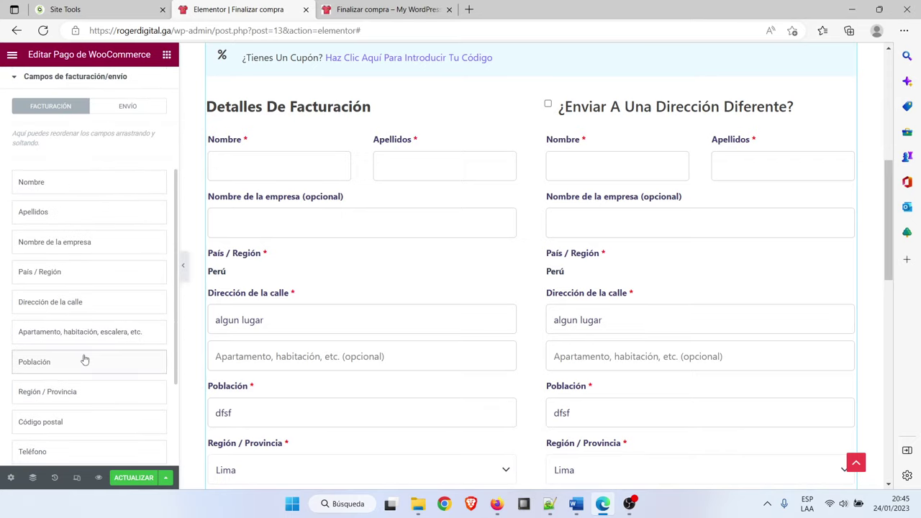
{"action": "scroll", "coordinate": [84, 358], "scroll_direction": "down", "scroll_amount": 1}
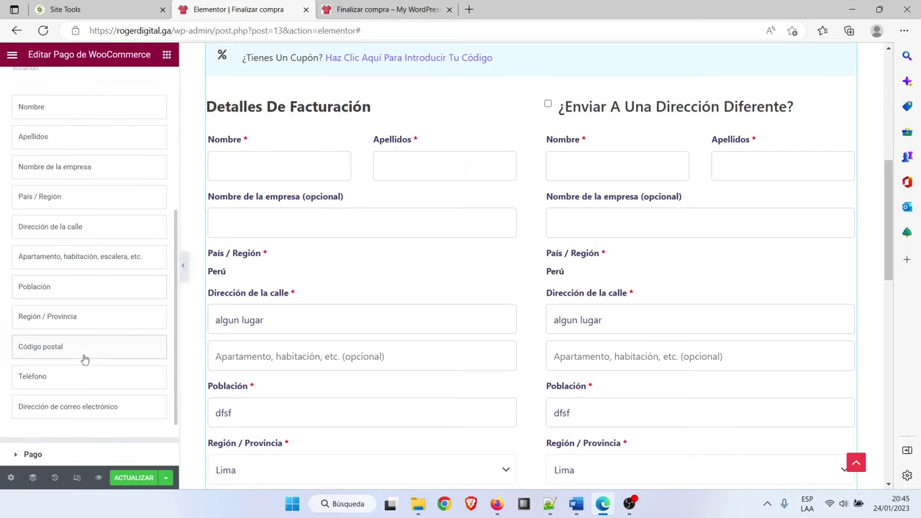
{"action": "left_click", "coordinate": [108, 345]}
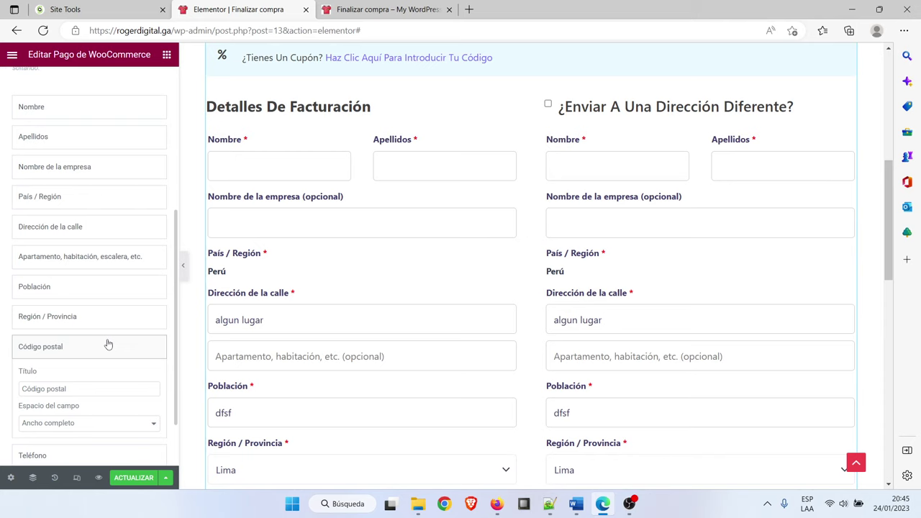
{"action": "scroll", "coordinate": [108, 345], "scroll_direction": "down", "scroll_amount": 2}
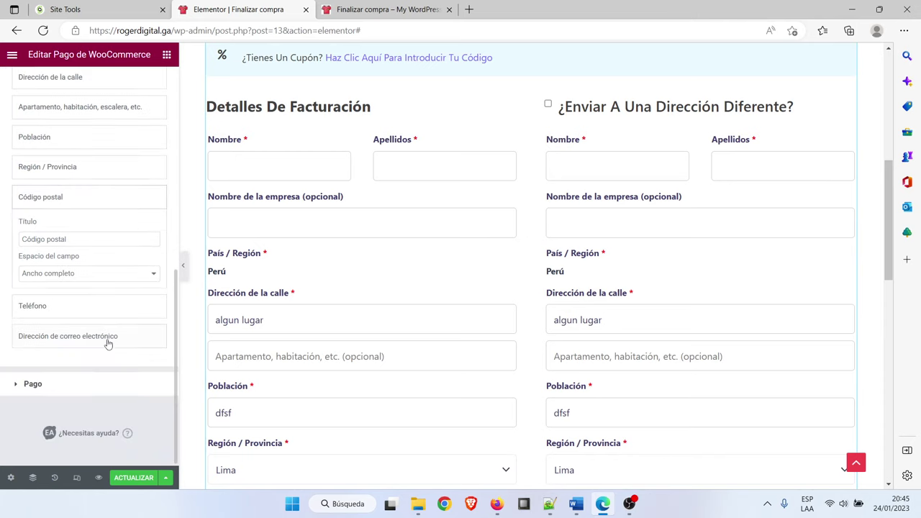
{"action": "left_click", "coordinate": [84, 197]}
{"action": "left_click", "coordinate": [62, 303]}
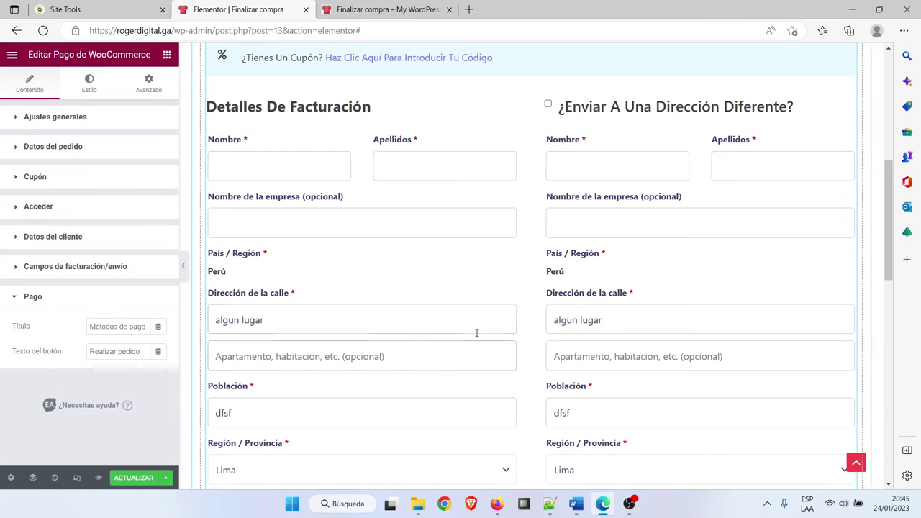
{"action": "scroll", "coordinate": [477, 332], "scroll_direction": "up", "scroll_amount": 5}
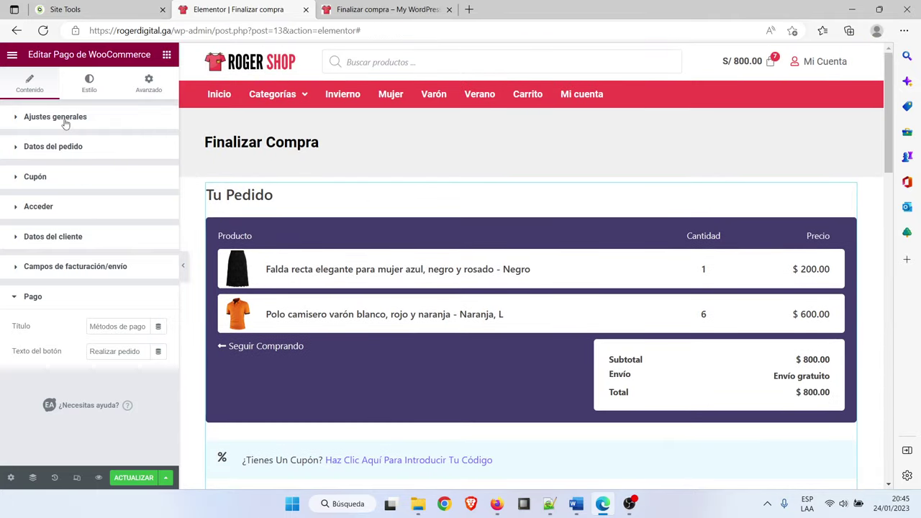
{"action": "left_click", "coordinate": [64, 121]}
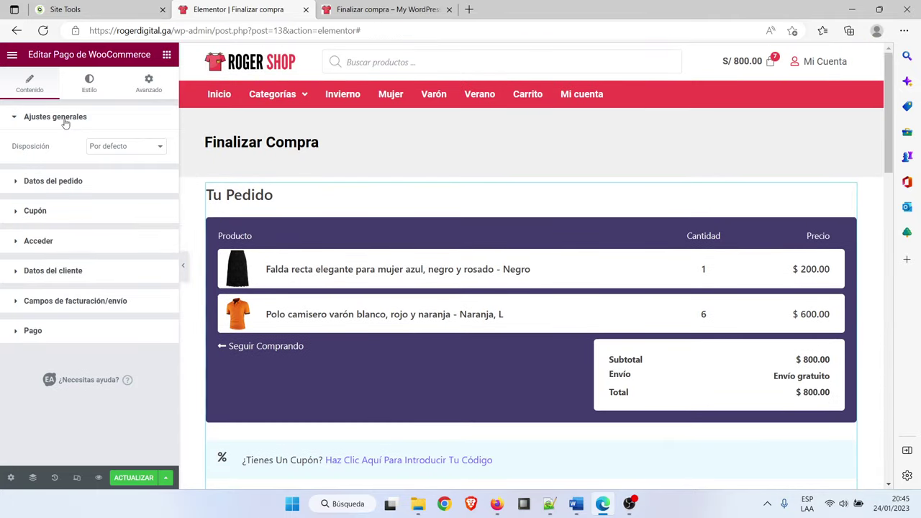
{"action": "left_click", "coordinate": [59, 188]}
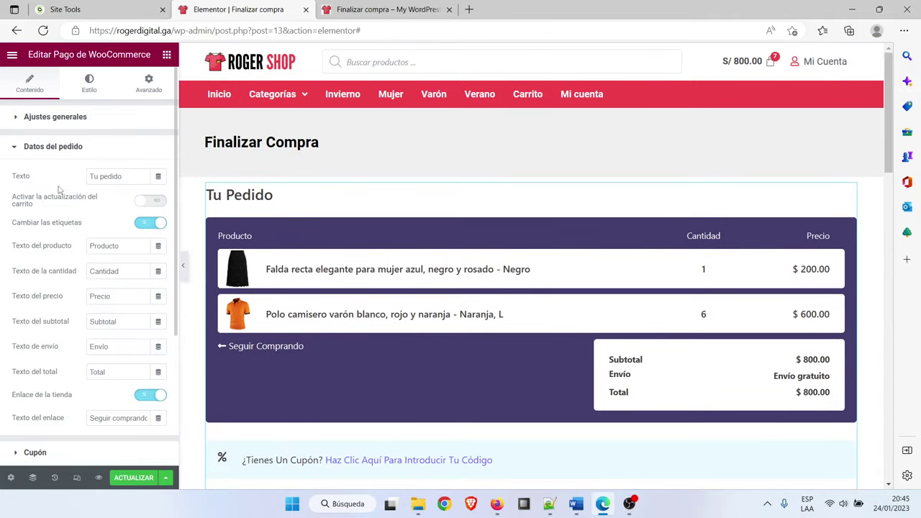
Step: Give the order details table a light grey background and black column headings
{"action": "left_click", "coordinate": [89, 83]}
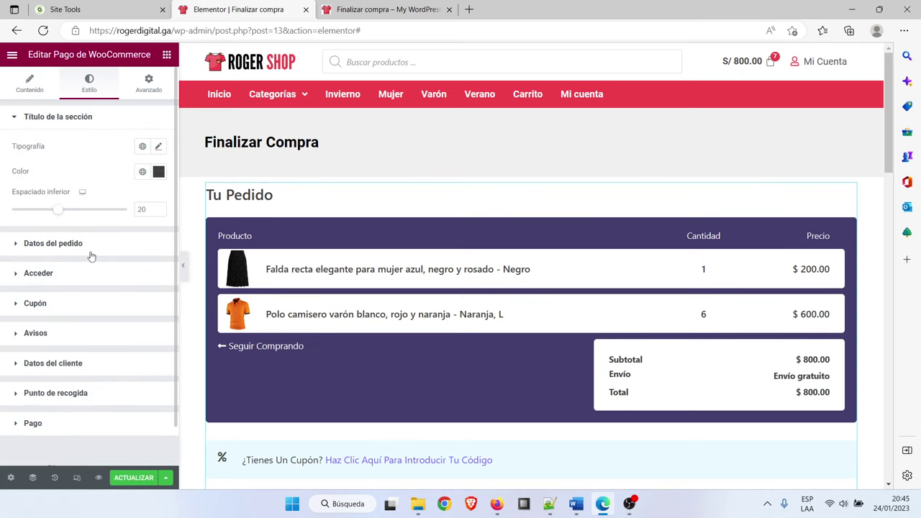
{"action": "left_click", "coordinate": [65, 245]}
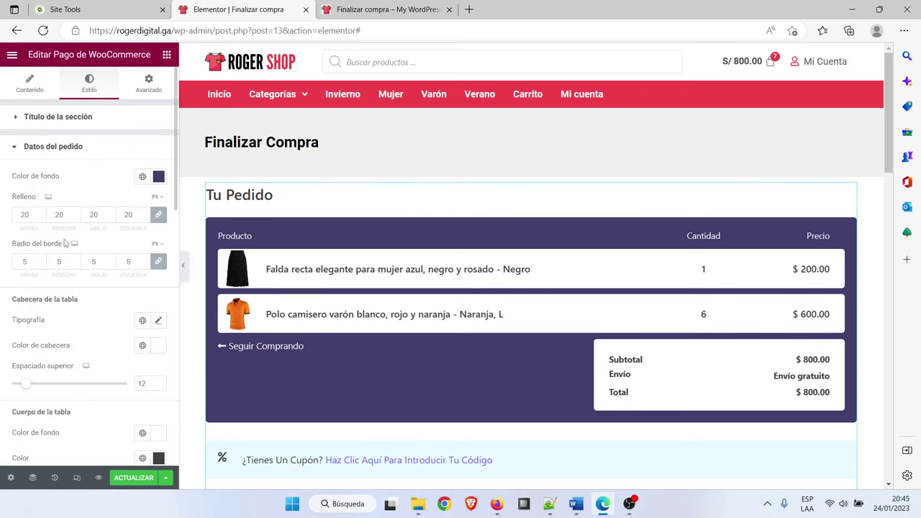
{"action": "left_click", "coordinate": [158, 176]}
{"action": "left_click_drag", "start_coordinate": [35, 233], "coordinate": [2, 233]}
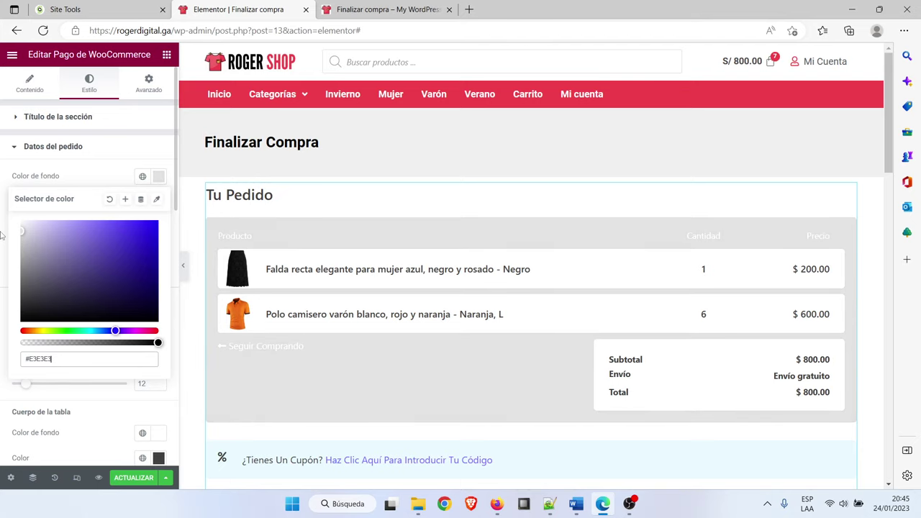
{"action": "left_click", "coordinate": [156, 179]}
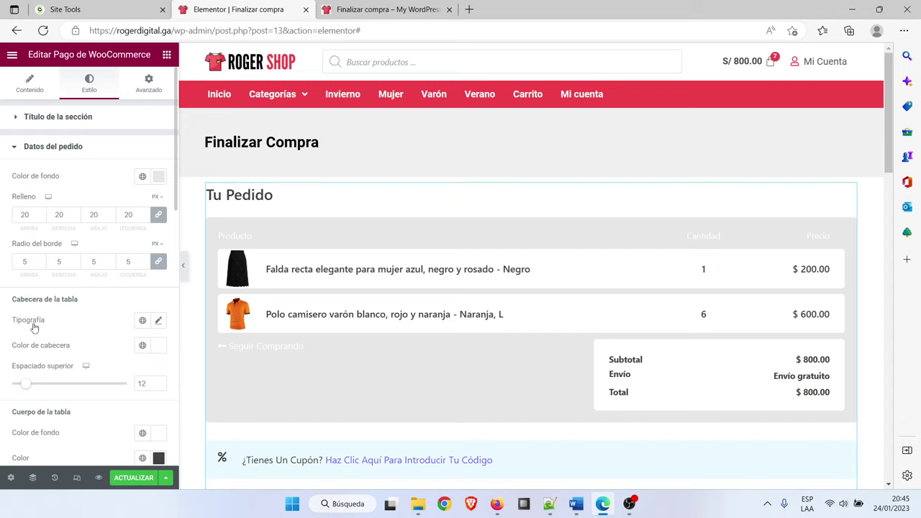
{"action": "left_click", "coordinate": [161, 345]}
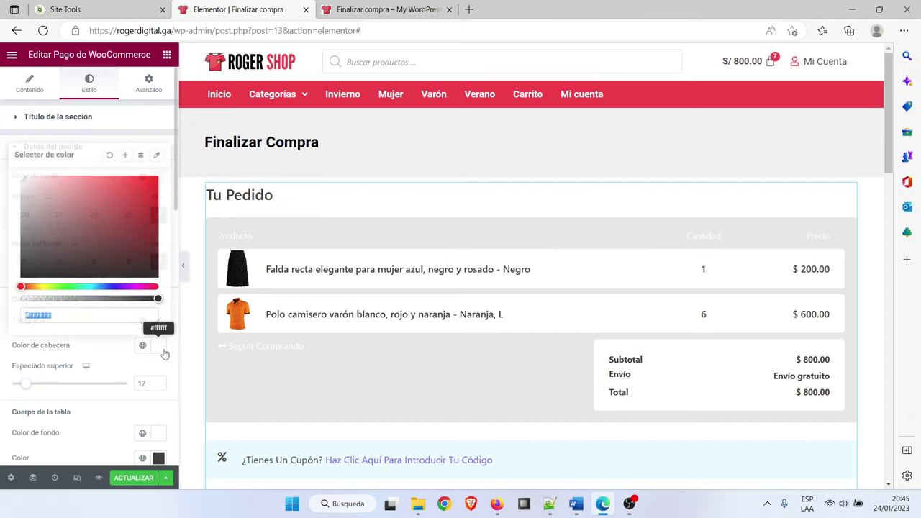
{"action": "left_click_drag", "start_coordinate": [72, 236], "coordinate": [2, 301]}
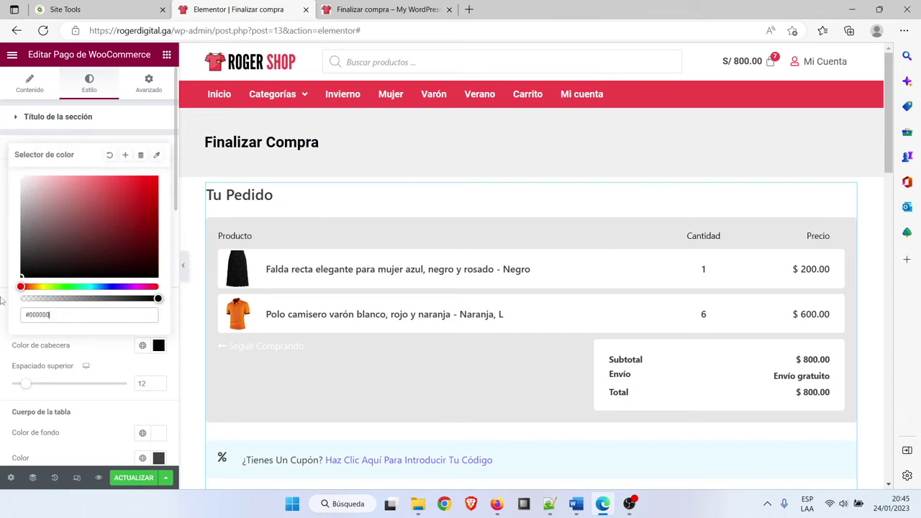
{"action": "left_click", "coordinate": [2, 266]}
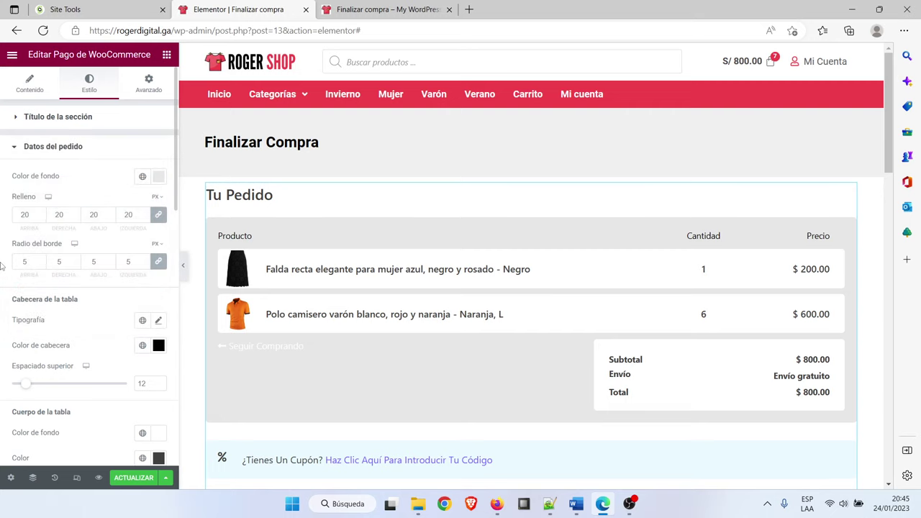
Step: Set the footer link colour to grey #4F4F4F and clear the totals box background
{"action": "scroll", "coordinate": [33, 341], "scroll_direction": "down", "scroll_amount": 1}
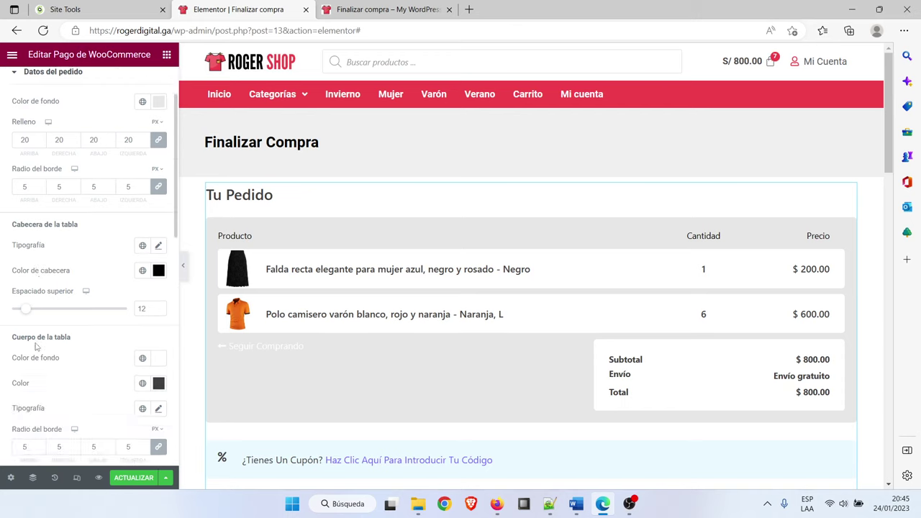
{"action": "scroll", "coordinate": [120, 358], "scroll_direction": "down", "scroll_amount": 1}
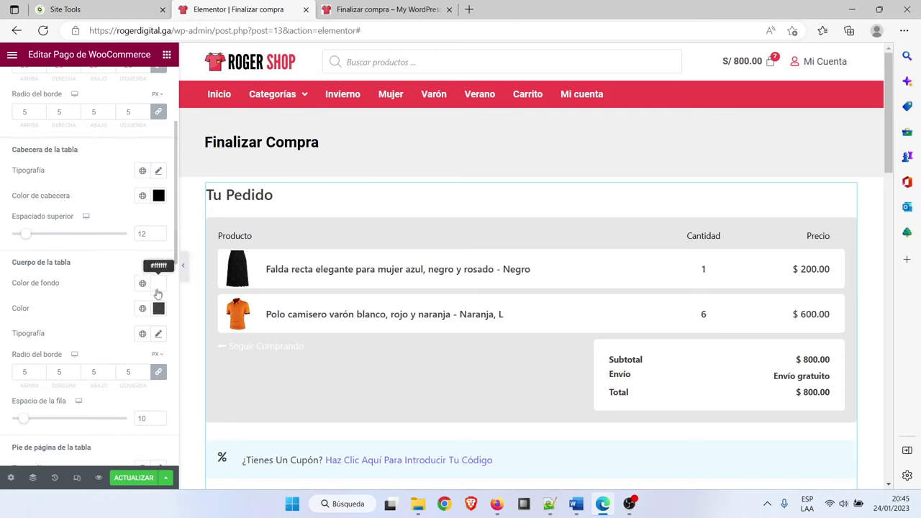
{"action": "scroll", "coordinate": [152, 309], "scroll_direction": "down", "scroll_amount": 2}
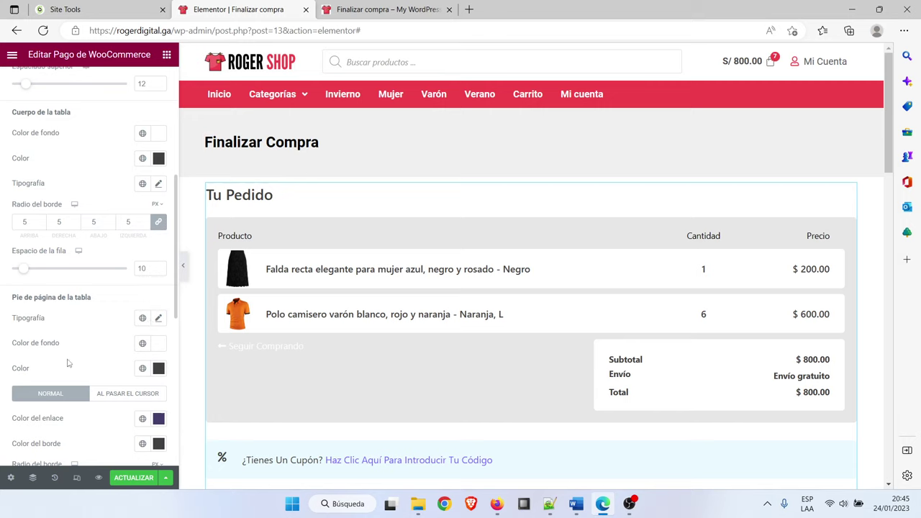
{"action": "scroll", "coordinate": [67, 363], "scroll_direction": "down", "scroll_amount": 2}
{"action": "scroll", "coordinate": [67, 363], "scroll_direction": "up", "scroll_amount": 2}
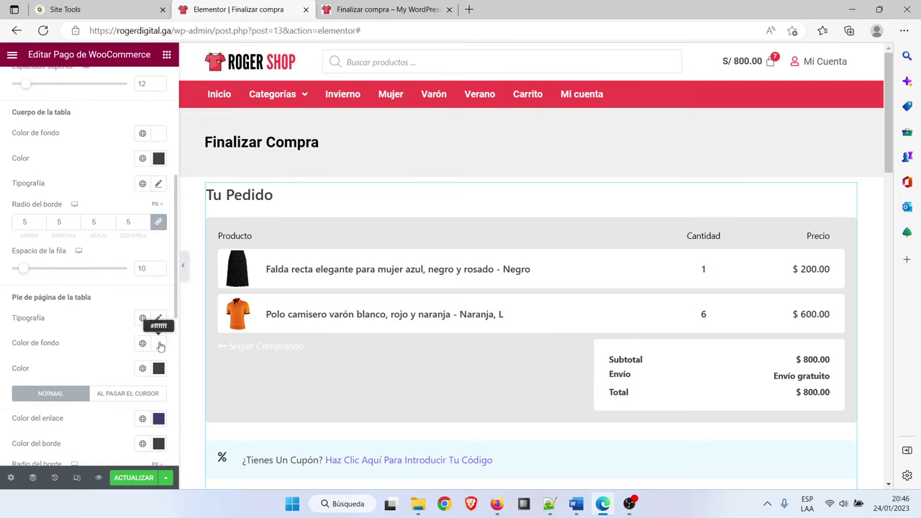
{"action": "scroll", "coordinate": [161, 346], "scroll_direction": "down", "scroll_amount": 1}
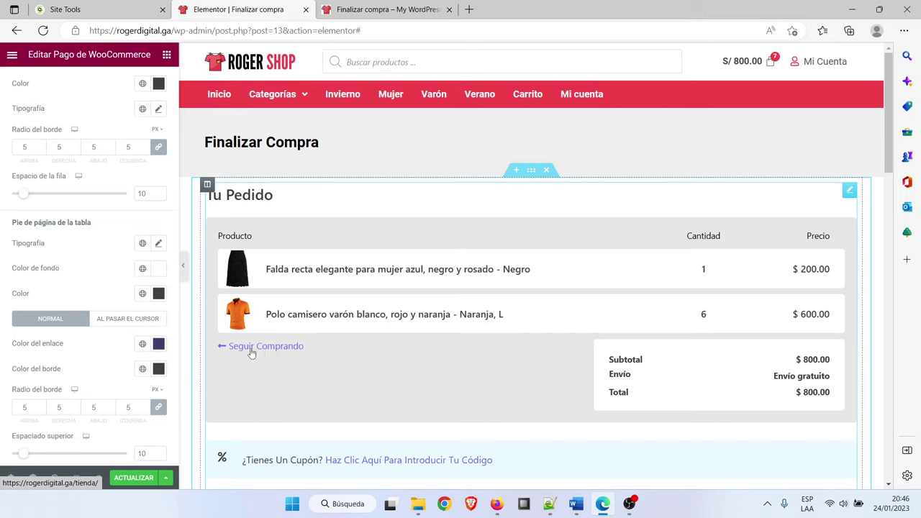
{"action": "left_click", "coordinate": [159, 344]}
{"action": "left_click_drag", "start_coordinate": [119, 261], "coordinate": [21, 259]}
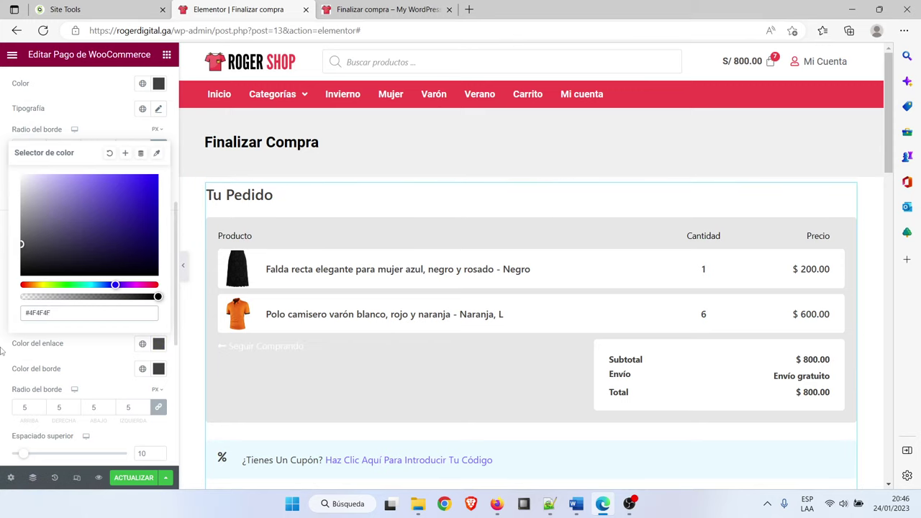
{"action": "left_click", "coordinate": [95, 354]}
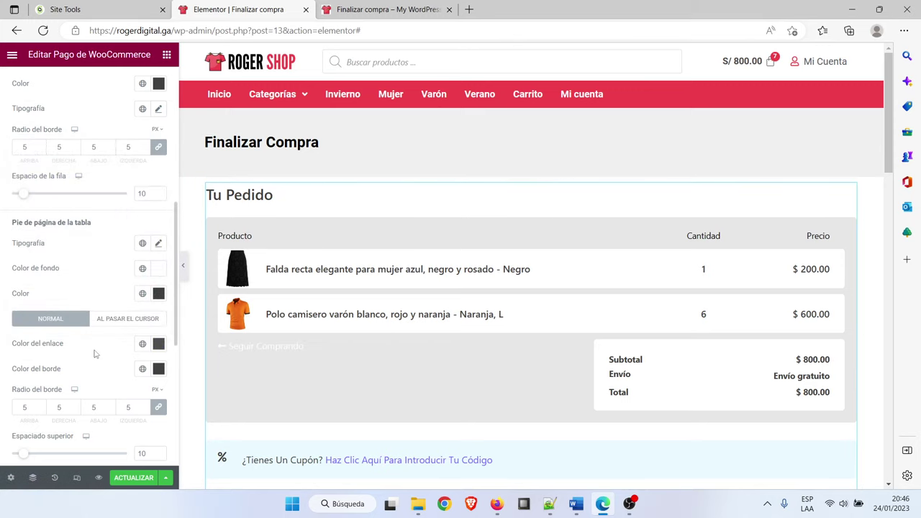
{"action": "left_click", "coordinate": [158, 268]}
{"action": "left_click", "coordinate": [121, 357]}
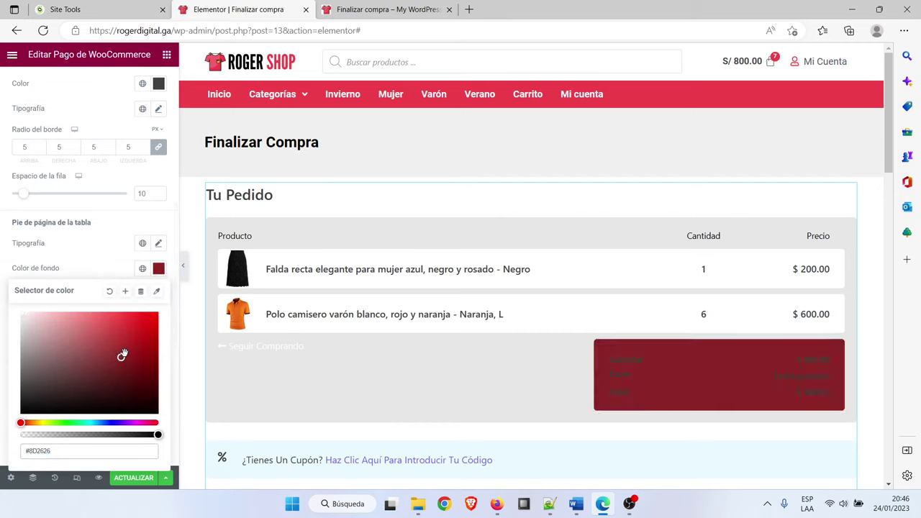
{"action": "left_click", "coordinate": [109, 291]}
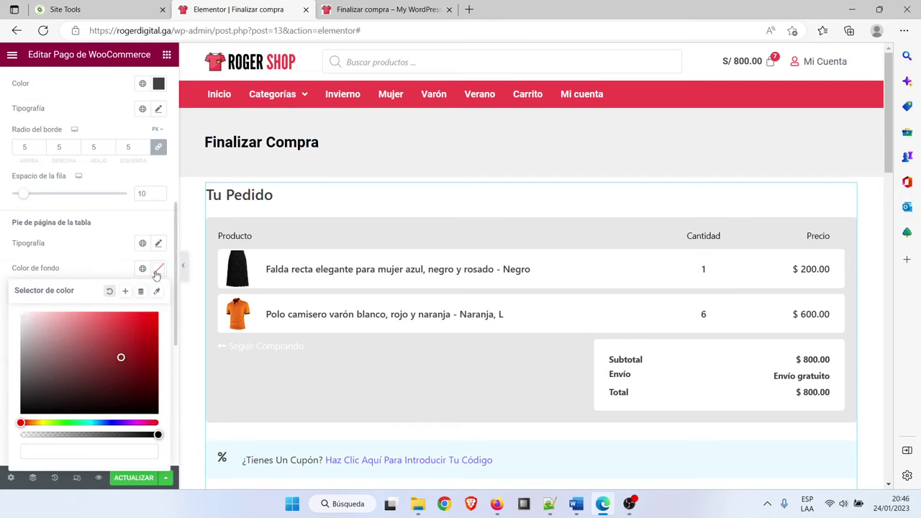
{"action": "left_click", "coordinate": [156, 272]}
{"action": "scroll", "coordinate": [2, 286], "scroll_direction": "up", "scroll_amount": 1}
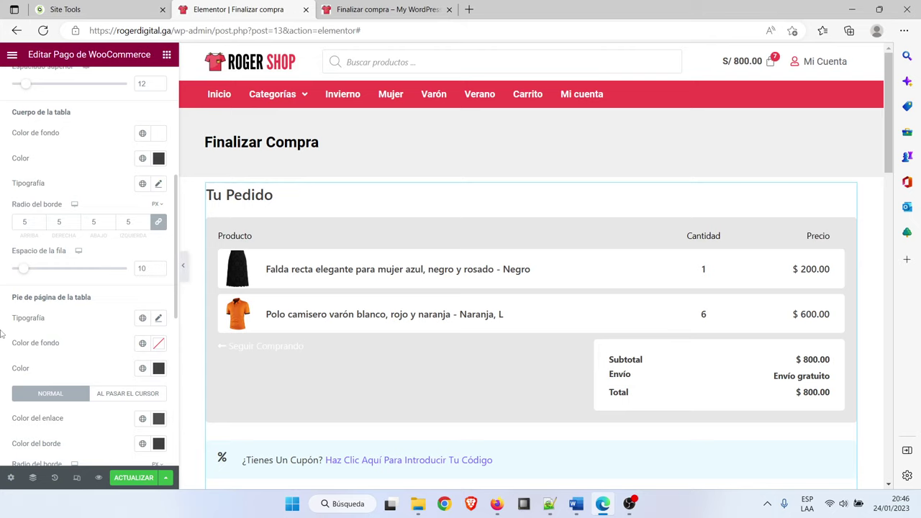
{"action": "scroll", "coordinate": [2, 334], "scroll_direction": "down", "scroll_amount": 1}
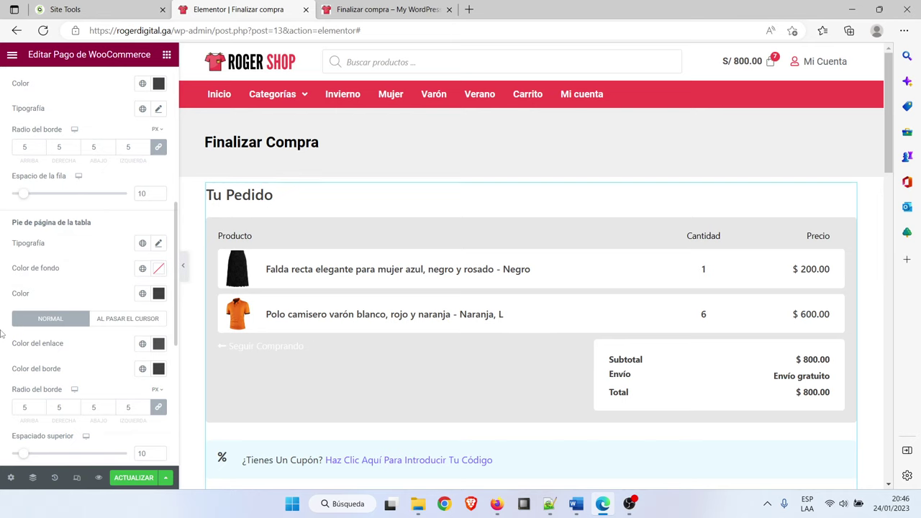
{"action": "scroll", "coordinate": [2, 334], "scroll_direction": "down", "scroll_amount": 3}
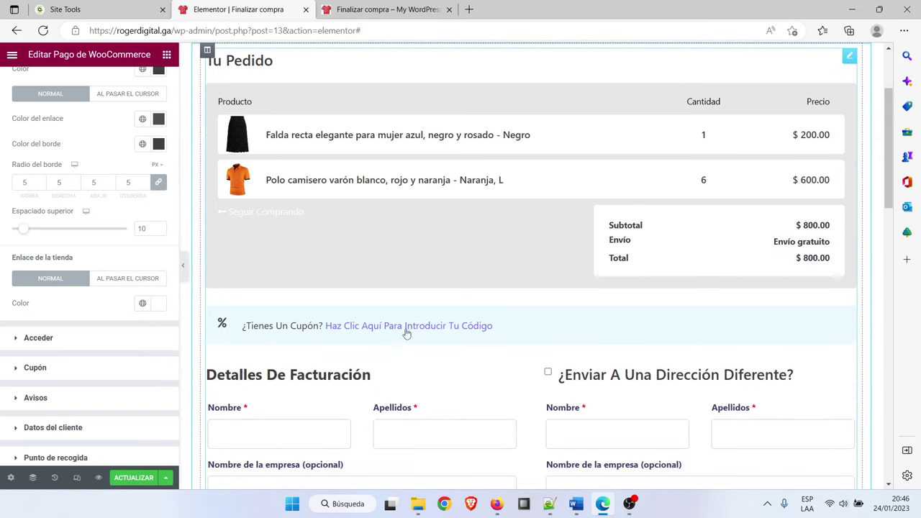
Step: Set the coupon link colour to red F1404B, copied from Notepad++
{"action": "left_click", "coordinate": [408, 327]}
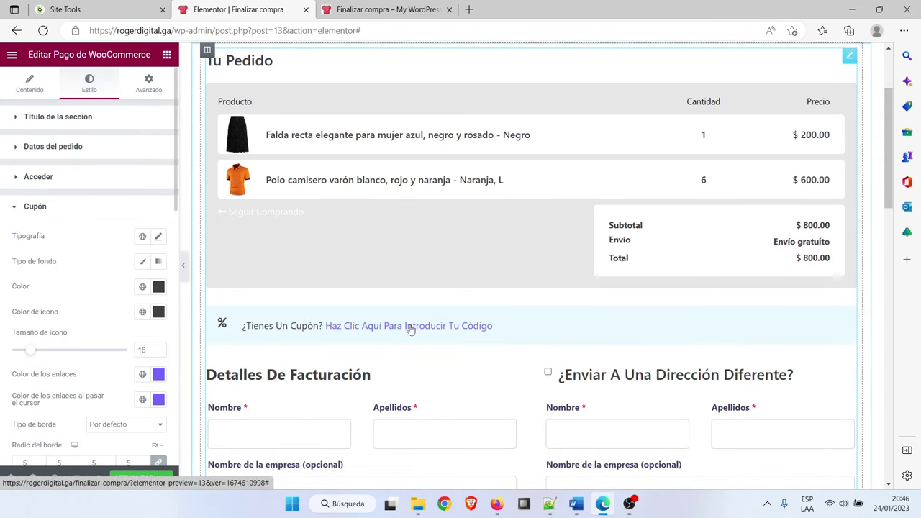
{"action": "left_click", "coordinate": [409, 327]}
{"action": "scroll", "coordinate": [125, 295], "scroll_direction": "down", "scroll_amount": 2}
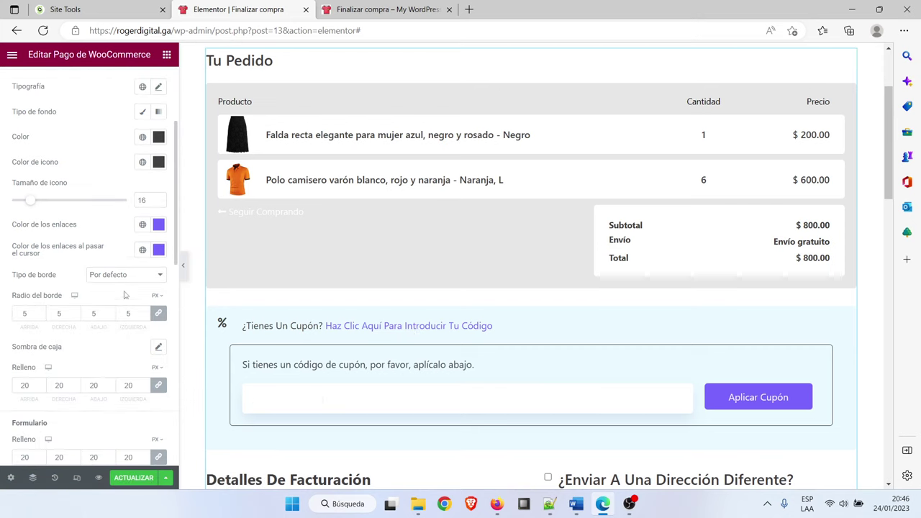
{"action": "left_click", "coordinate": [158, 225]}
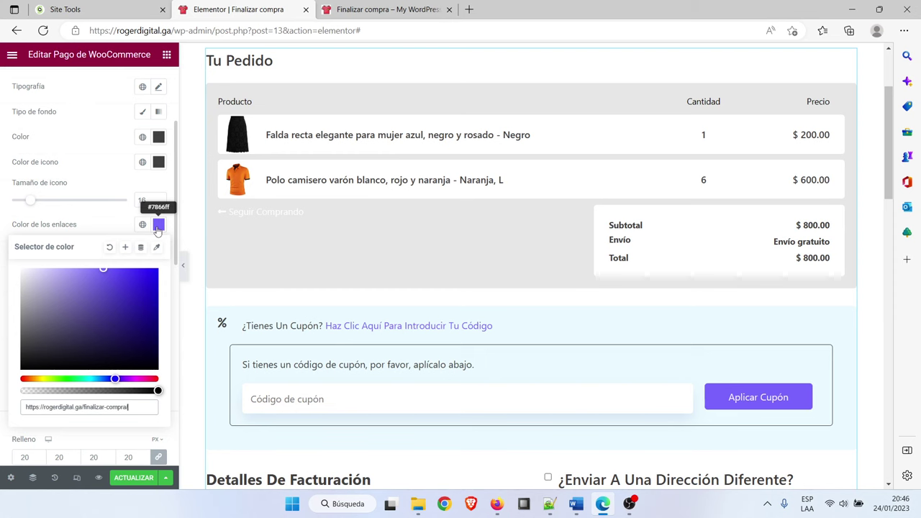
{"action": "key", "text": "ctrl+z"}
{"action": "left_click", "coordinate": [549, 504]}
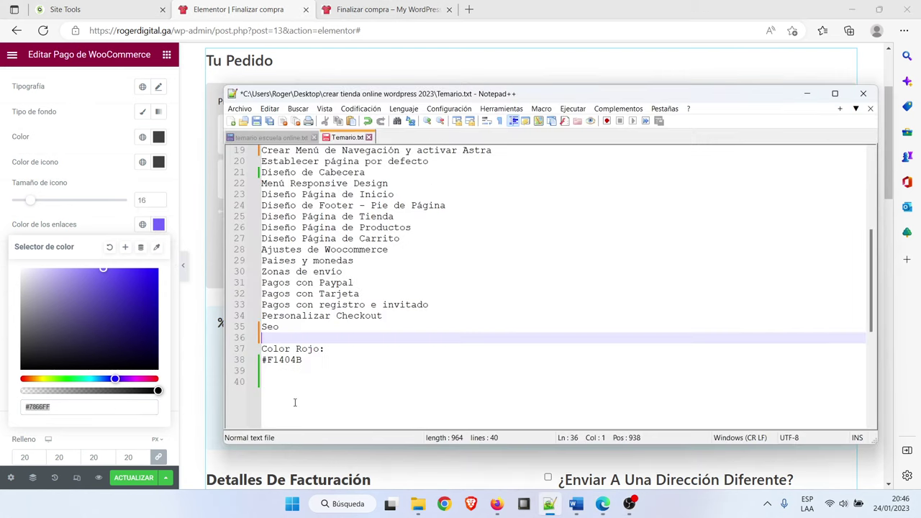
{"action": "double_click", "coordinate": [284, 360]}
{"action": "key", "text": "ctrl+c"}
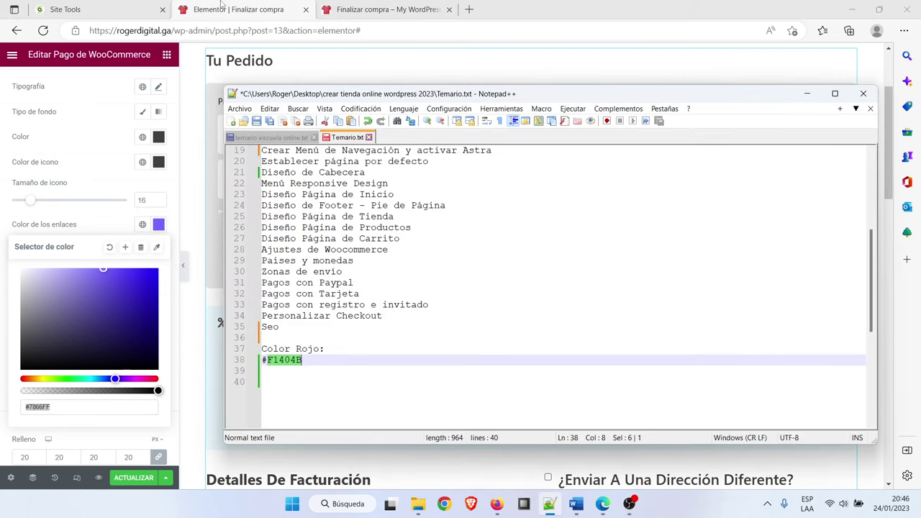
{"action": "left_click", "coordinate": [221, 5]}
{"action": "key", "text": "ctrl+v"}
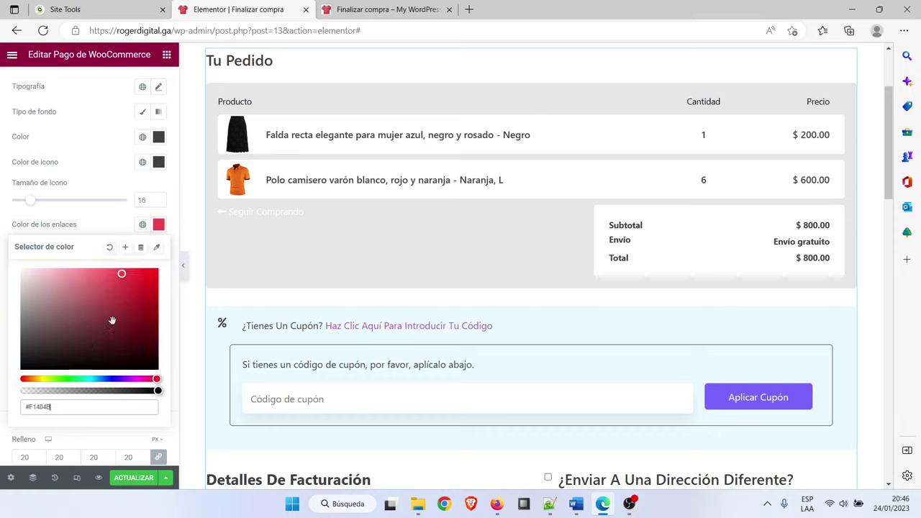
{"action": "left_click", "coordinate": [159, 227]}
Step: Clear the separate hover colour for the checkout links
{"action": "left_click", "coordinate": [160, 251]}
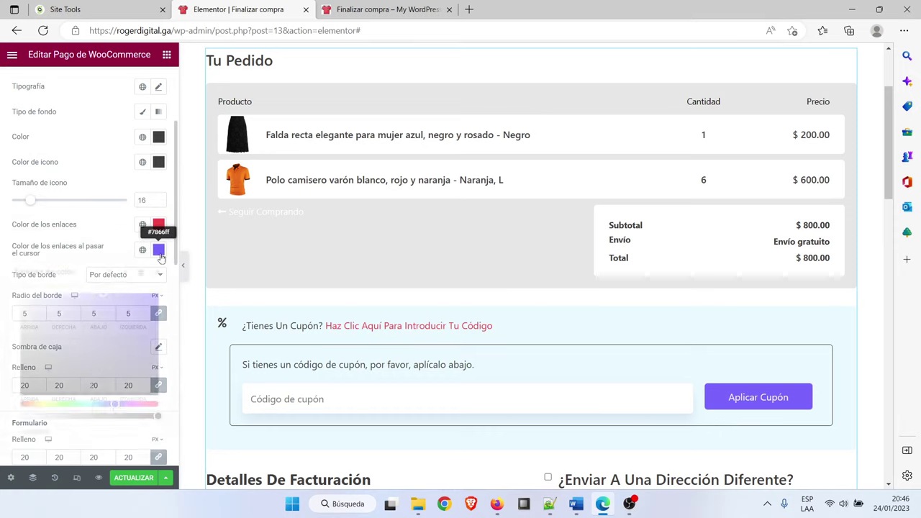
{"action": "key", "text": "ctrl+v"}
{"action": "left_click", "coordinate": [160, 255]}
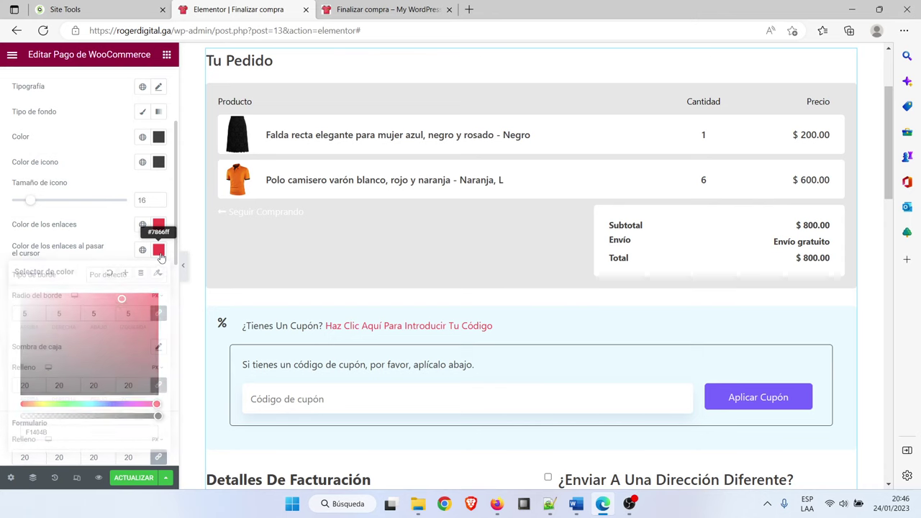
{"action": "left_click", "coordinate": [160, 256]}
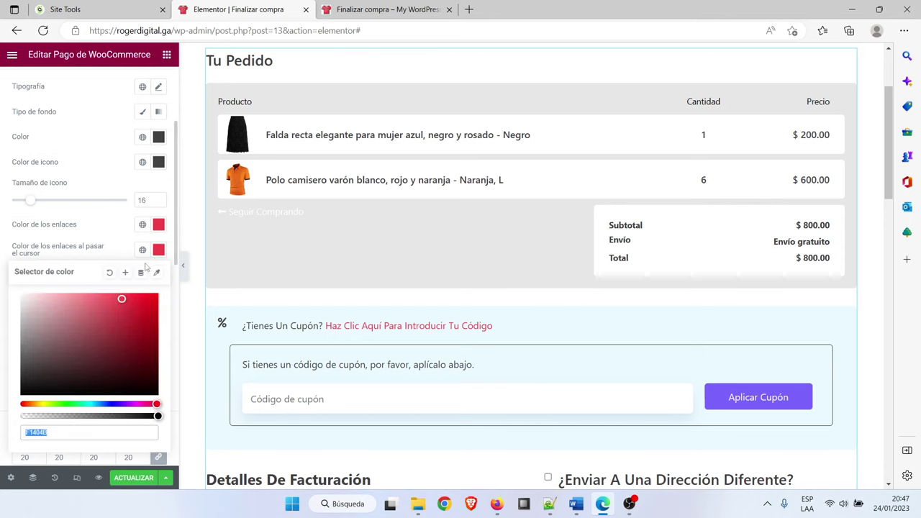
{"action": "left_click", "coordinate": [109, 272]}
{"action": "left_click", "coordinate": [56, 349]}
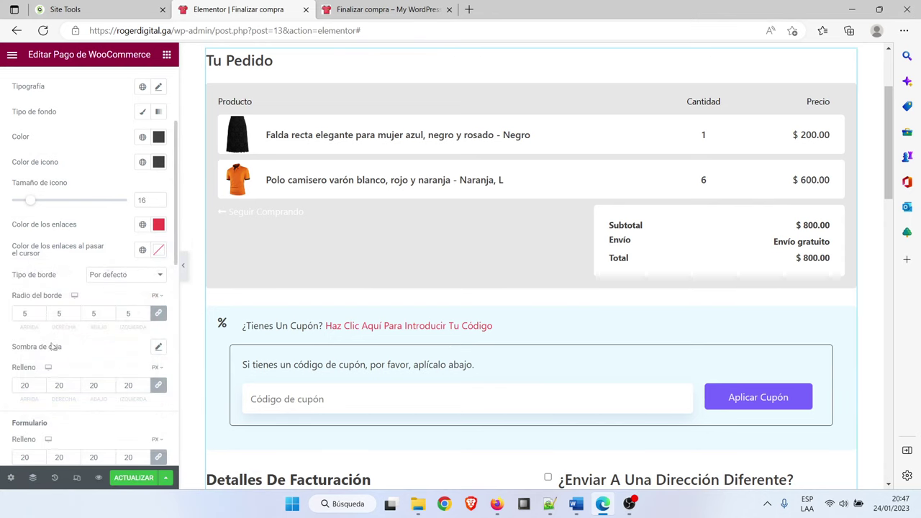
Step: Give the Aplicar Cupón button a red F1404B background
{"action": "scroll", "coordinate": [56, 348], "scroll_direction": "down", "scroll_amount": 4}
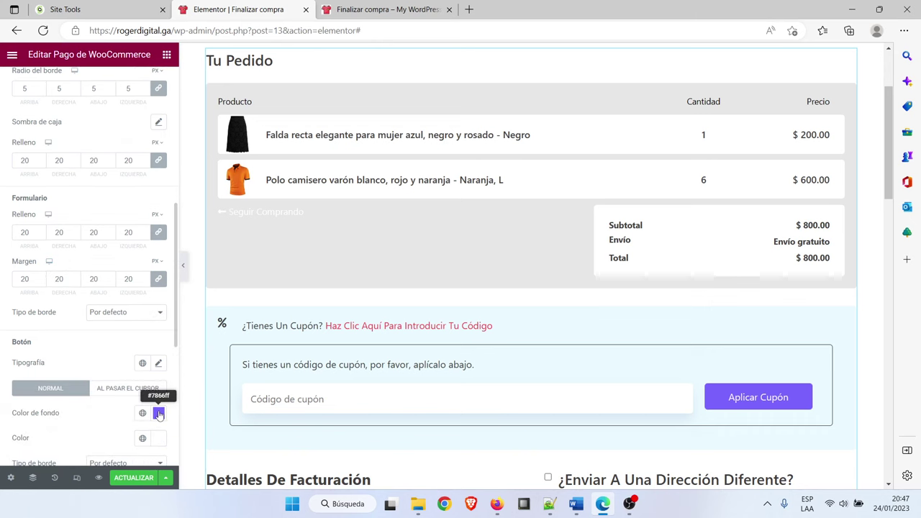
{"action": "left_click", "coordinate": [158, 413]}
{"action": "key", "text": "ctrl+v"}
{"action": "left_click", "coordinate": [172, 392]}
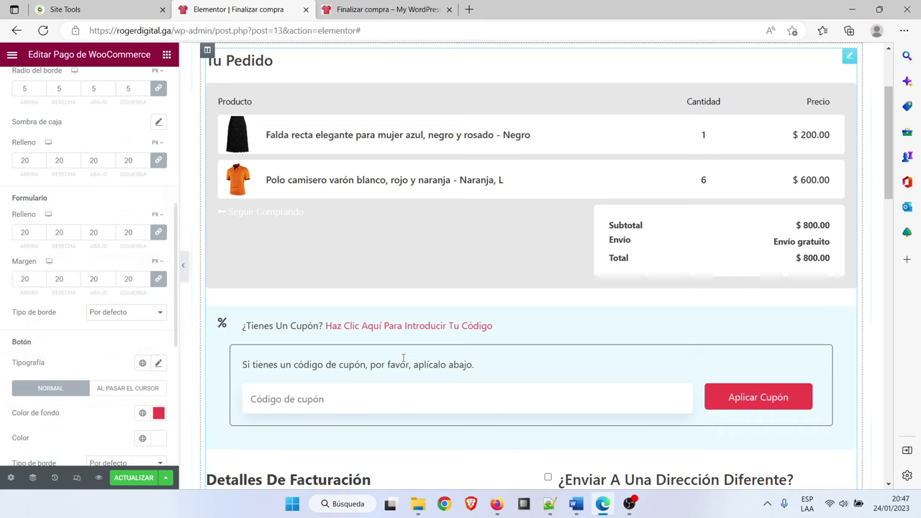
{"action": "scroll", "coordinate": [403, 358], "scroll_direction": "down", "scroll_amount": 2}
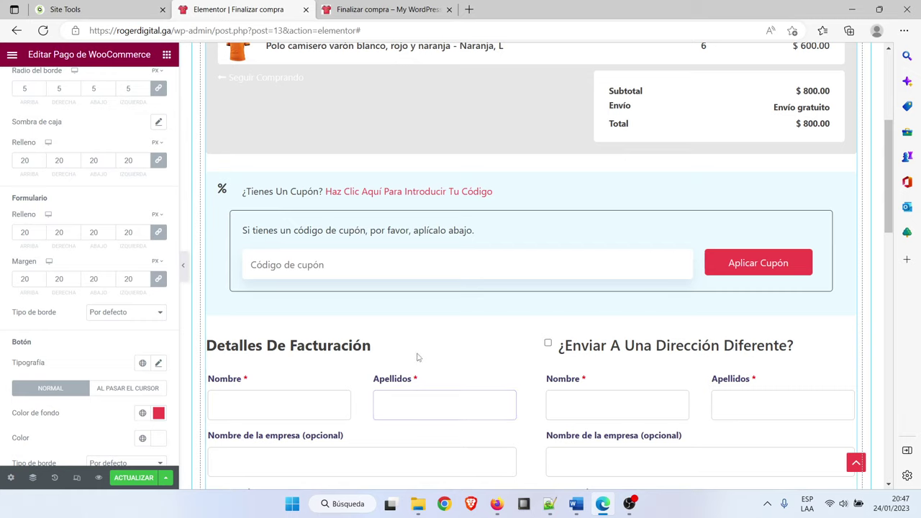
{"action": "scroll", "coordinate": [444, 341], "scroll_direction": "up", "scroll_amount": 1}
{"action": "scroll", "coordinate": [443, 341], "scroll_direction": "down", "scroll_amount": 3}
{"action": "scroll", "coordinate": [443, 341], "scroll_direction": "down", "scroll_amount": 9}
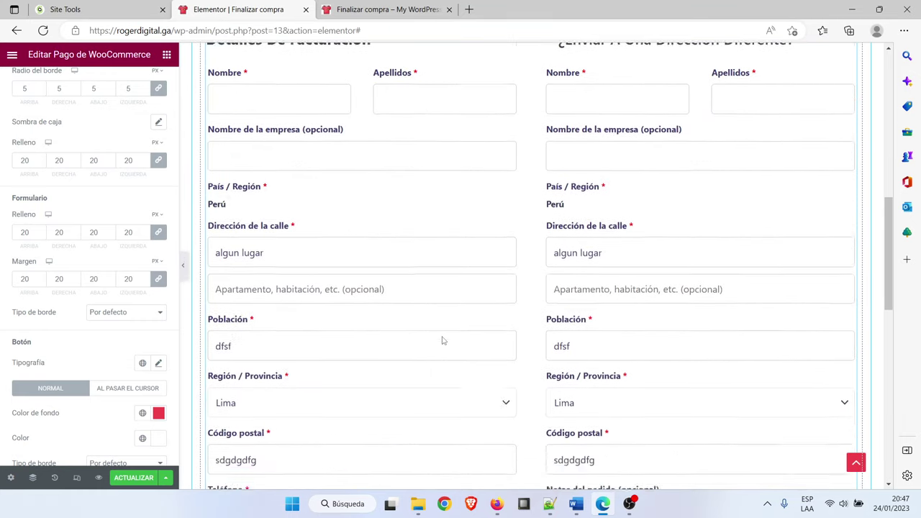
{"action": "scroll", "coordinate": [2, 333], "scroll_direction": "down", "scroll_amount": 5}
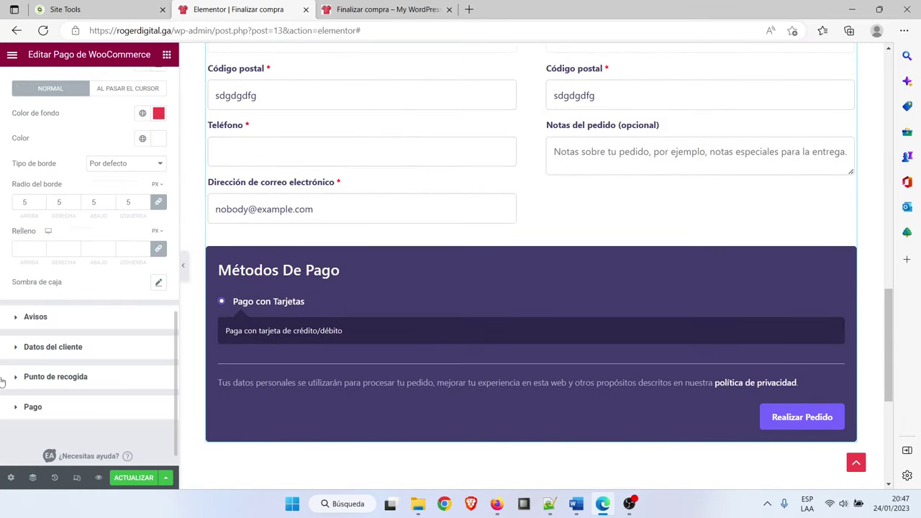
Step: Give the payment box a light grey background and a black #000000 Métodos De Pago title
{"action": "left_click", "coordinate": [59, 407]}
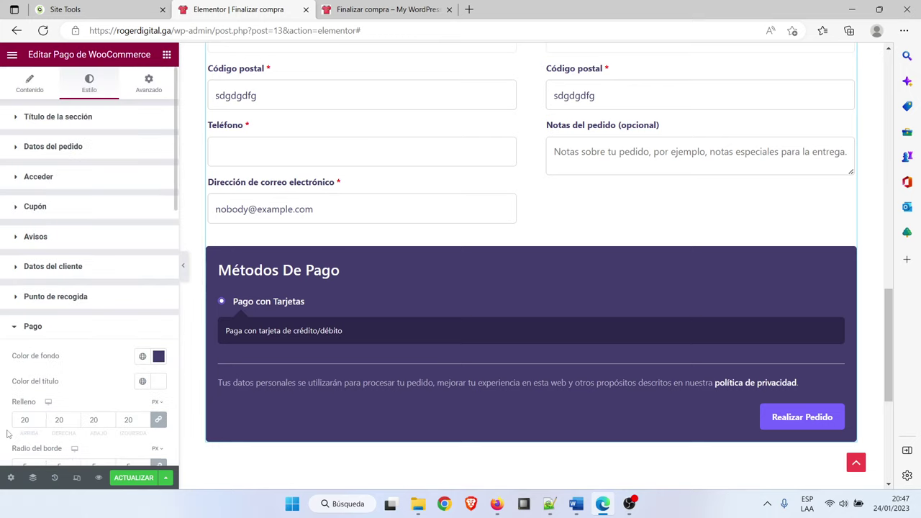
{"action": "scroll", "coordinate": [84, 371], "scroll_direction": "down", "scroll_amount": 2}
{"action": "left_click", "coordinate": [158, 206]}
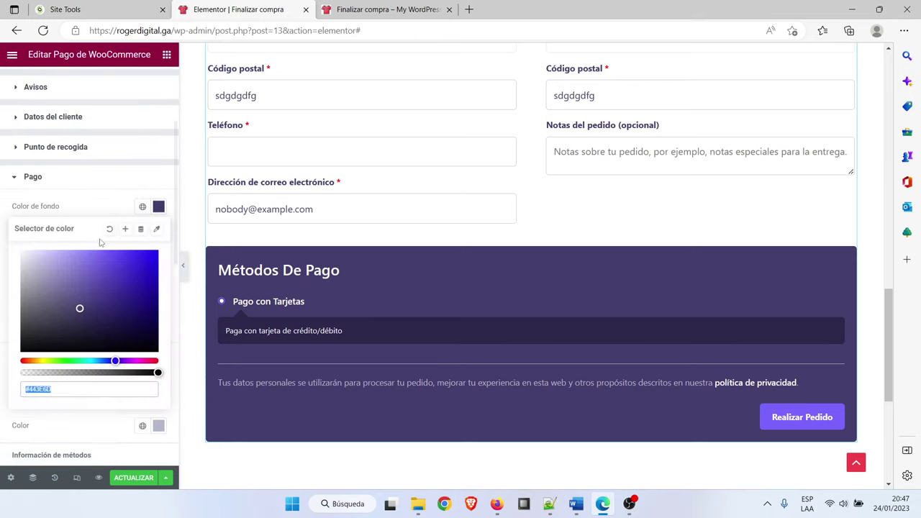
{"action": "left_click", "coordinate": [38, 256]}
{"action": "left_click_drag", "start_coordinate": [12, 261], "coordinate": [2, 264]}
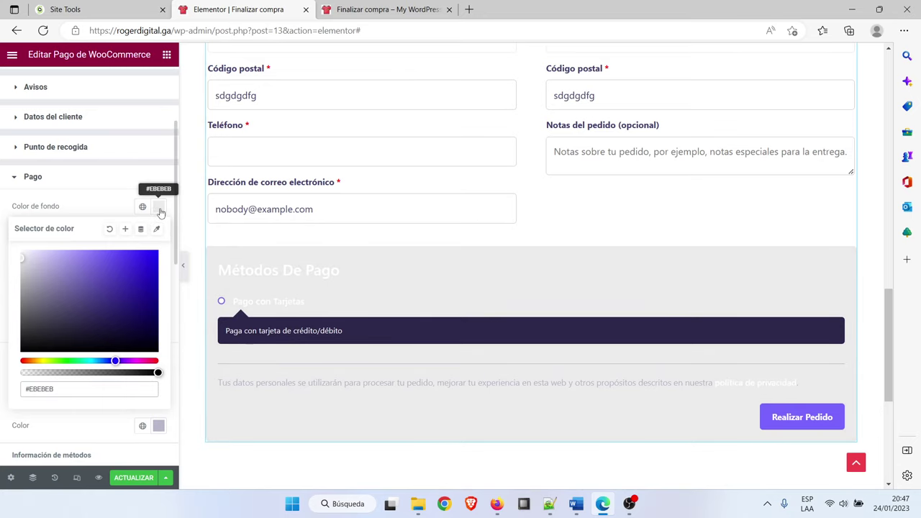
{"action": "left_click", "coordinate": [158, 207]}
{"action": "scroll", "coordinate": [70, 357], "scroll_direction": "down", "scroll_amount": 1}
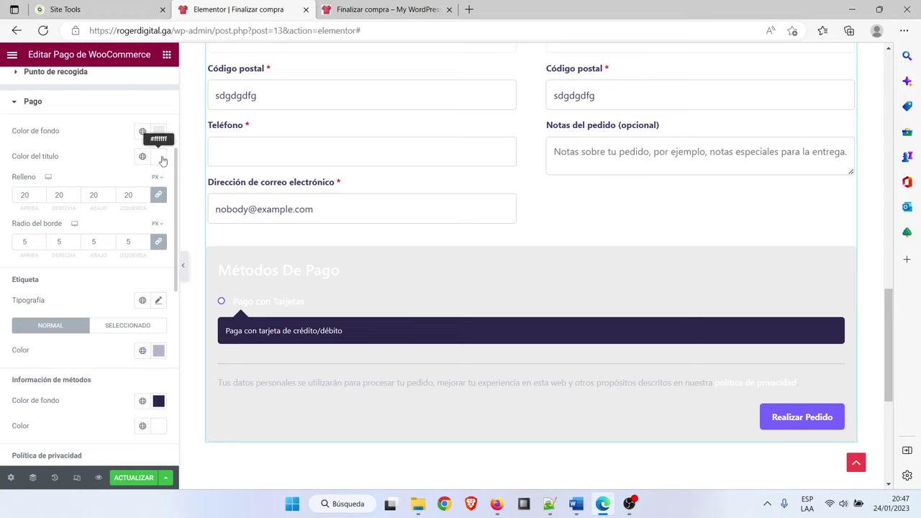
{"action": "left_click", "coordinate": [159, 157]}
{"action": "type", "text": "#000000"}
{"action": "left_click", "coordinate": [2, 308]}
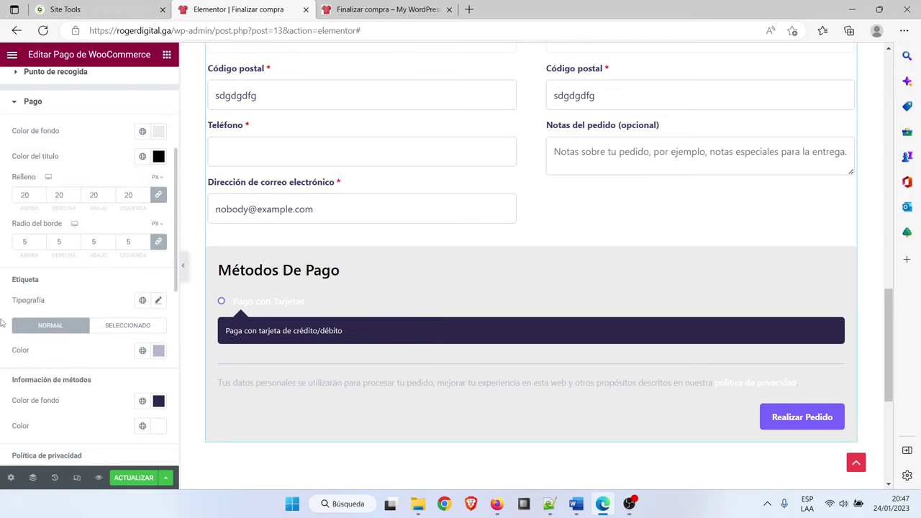
Step: Clear the payment option label's normal colour and make its selected-state colour black
{"action": "scroll", "coordinate": [140, 367], "scroll_direction": "down", "scroll_amount": 1}
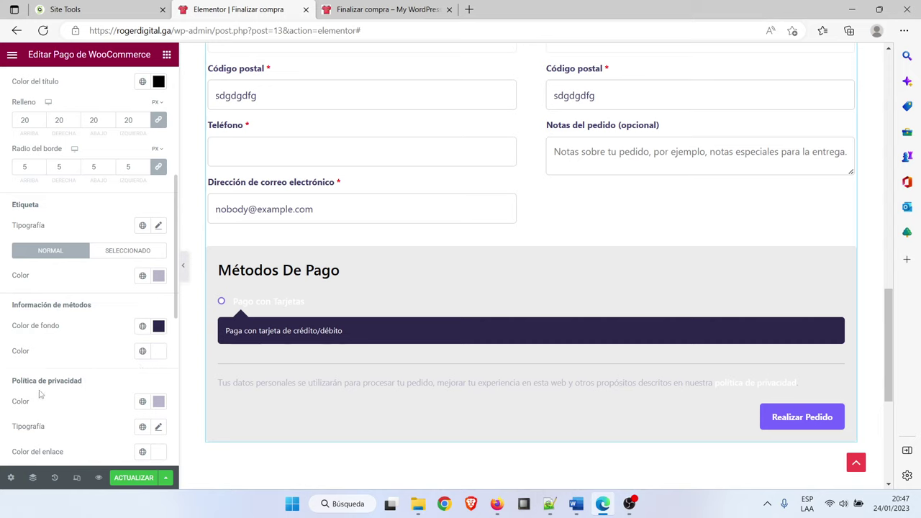
{"action": "left_click", "coordinate": [159, 275]}
{"action": "left_click", "coordinate": [117, 341]}
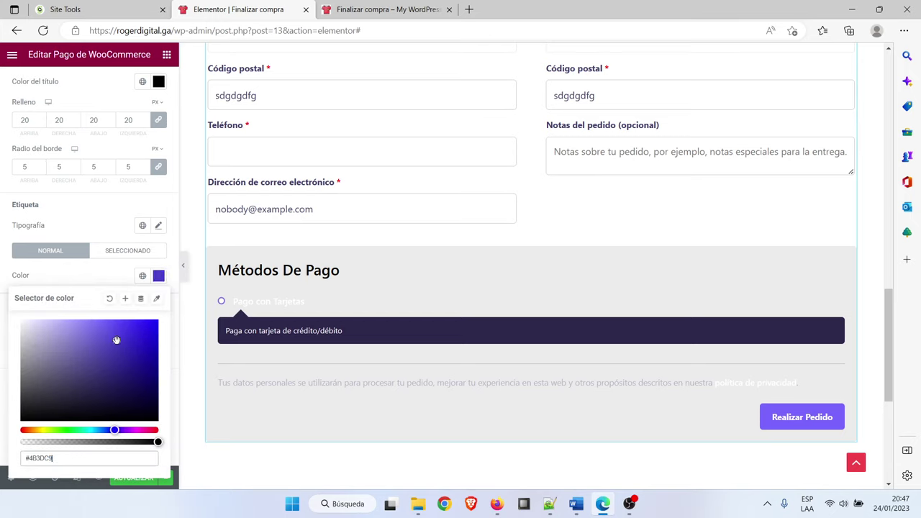
{"action": "left_click", "coordinate": [115, 384]}
{"action": "left_click_drag", "start_coordinate": [98, 385], "coordinate": [58, 365]}
{"action": "left_click", "coordinate": [109, 298]}
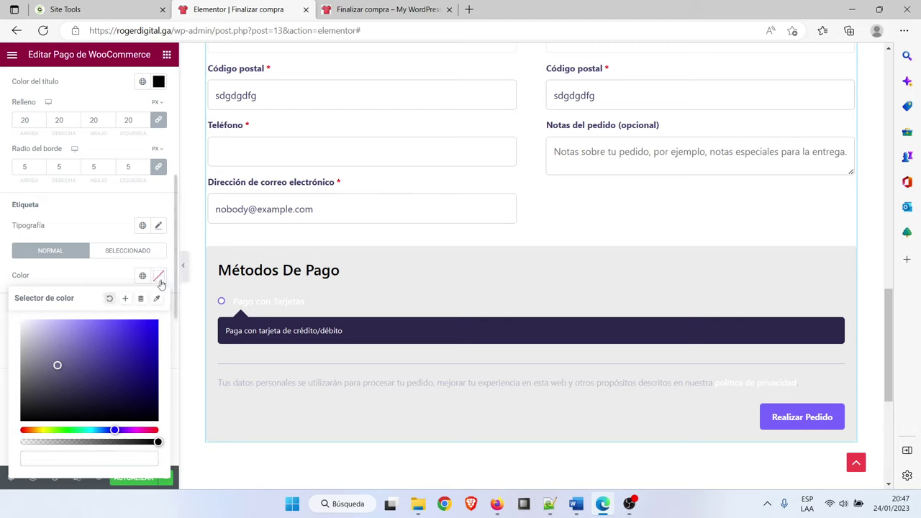
{"action": "left_click", "coordinate": [158, 281]}
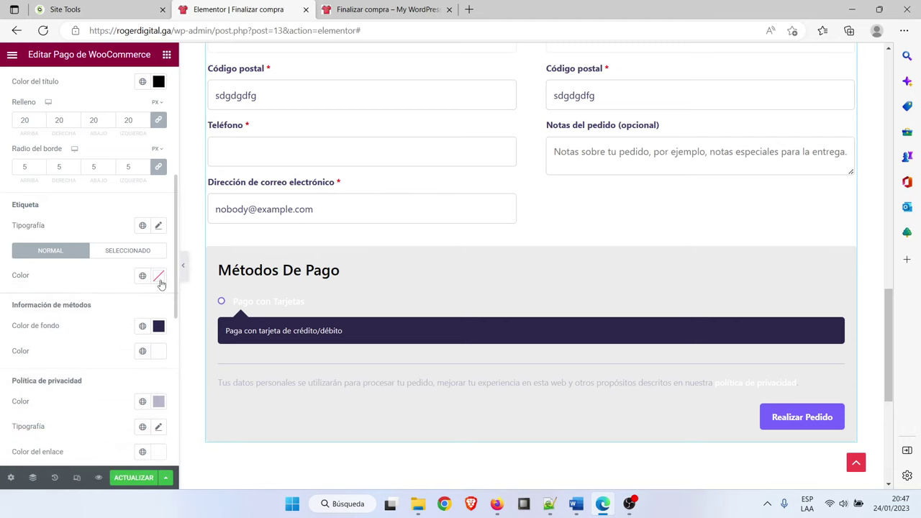
{"action": "left_click", "coordinate": [132, 254]}
{"action": "left_click", "coordinate": [158, 276]}
{"action": "left_click_drag", "start_coordinate": [109, 350], "coordinate": [3, 446]}
{"action": "left_click", "coordinate": [3, 383]}
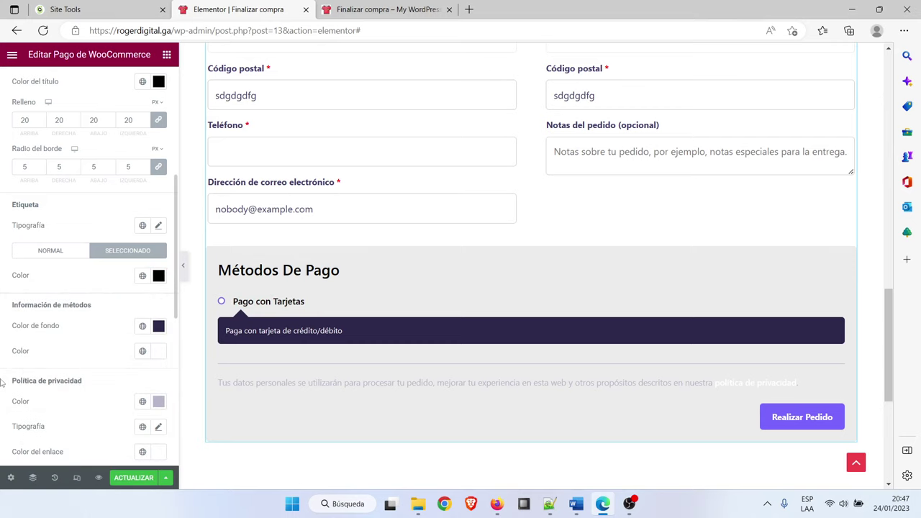
{"action": "left_click", "coordinate": [65, 250]}
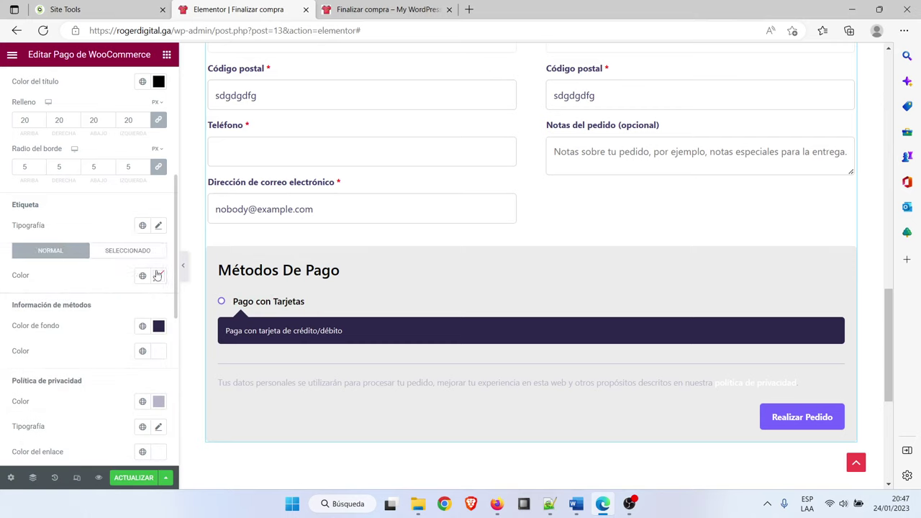
{"action": "left_click", "coordinate": [131, 252]}
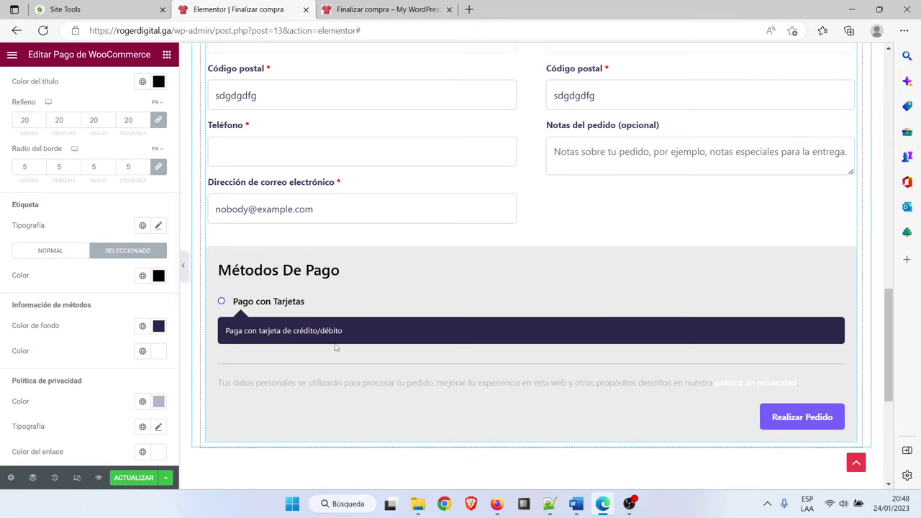
Step: Make the privacy notice text black and the privacy policy link red
{"action": "scroll", "coordinate": [104, 392], "scroll_direction": "down", "scroll_amount": 1}
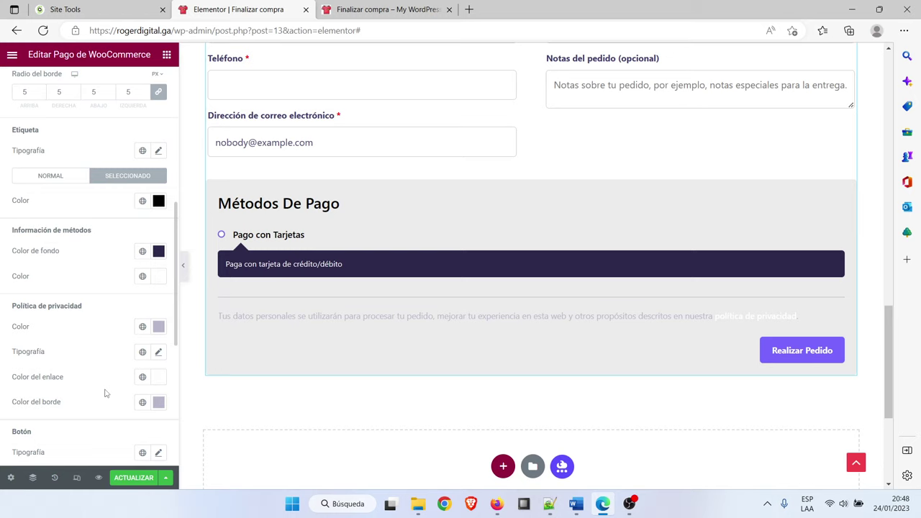
{"action": "left_click", "coordinate": [158, 326]}
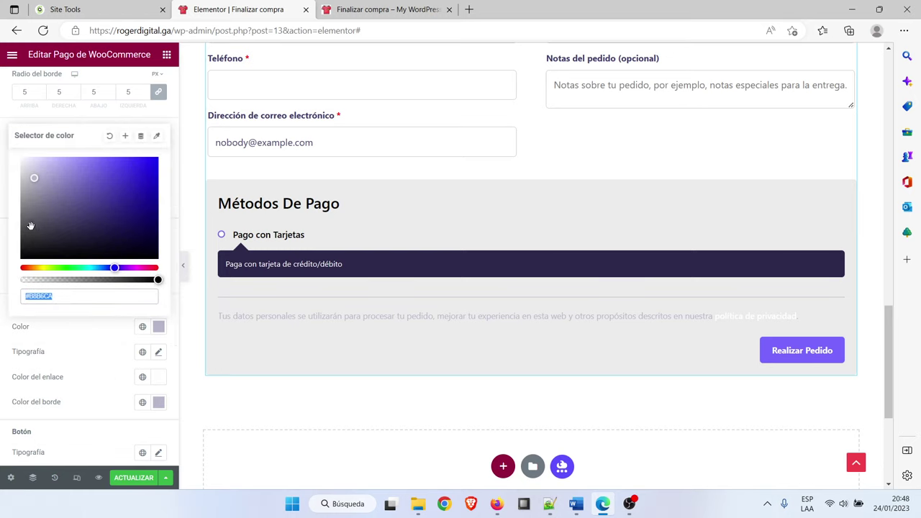
{"action": "left_click_drag", "start_coordinate": [31, 225], "coordinate": [2, 318]}
{"action": "left_click", "coordinate": [3, 344]}
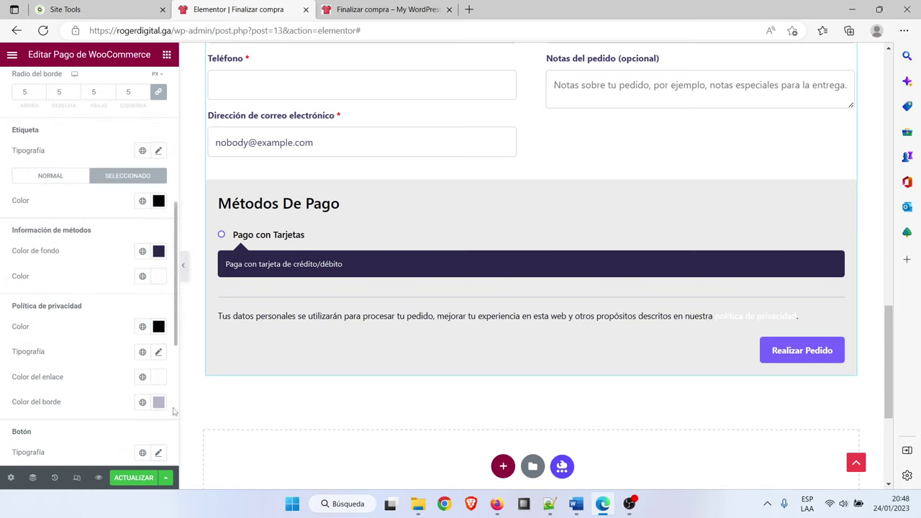
{"action": "left_click", "coordinate": [159, 377]}
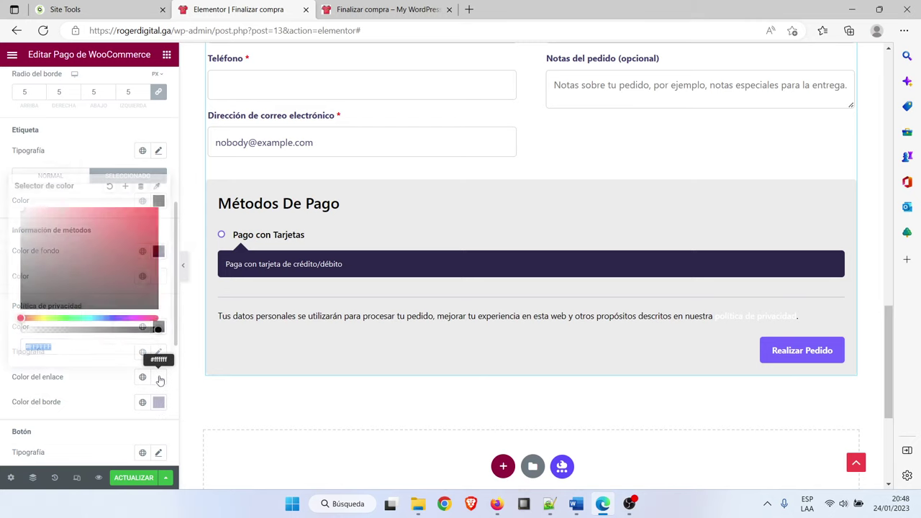
{"action": "key", "text": "ctrl+v"}
{"action": "left_click", "coordinate": [3, 387]}
Step: Make the Realizar Pedido button red, save with ACTUALIZAR, and view the live checkout
{"action": "scroll", "coordinate": [15, 391], "scroll_direction": "down", "scroll_amount": 2}
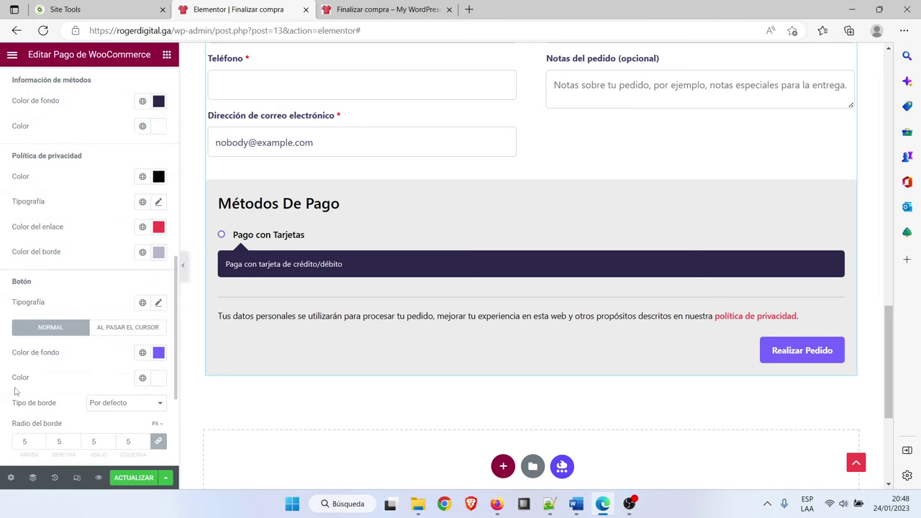
{"action": "left_click", "coordinate": [158, 353]}
{"action": "key", "text": "ctrl+v"}
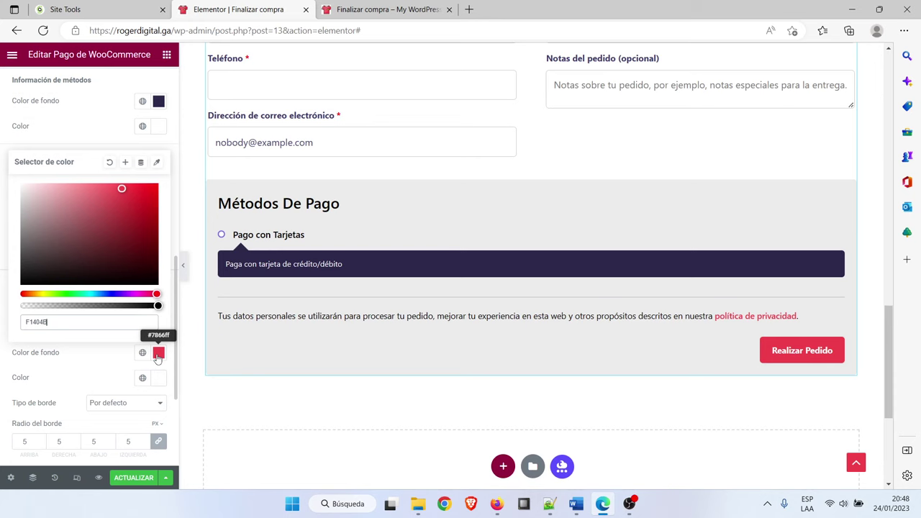
{"action": "left_click", "coordinate": [130, 358]}
{"action": "left_click", "coordinate": [144, 479]}
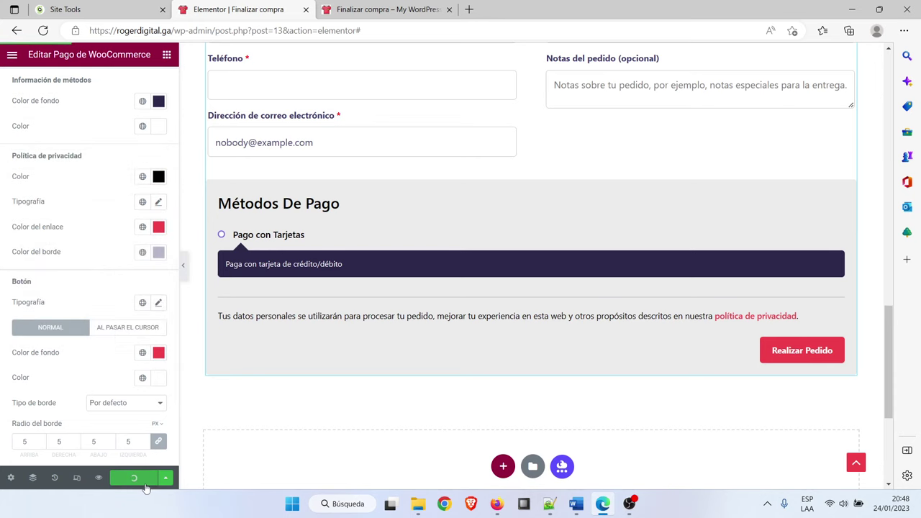
{"action": "left_click", "coordinate": [388, 9]}
{"action": "left_click", "coordinate": [43, 30]}
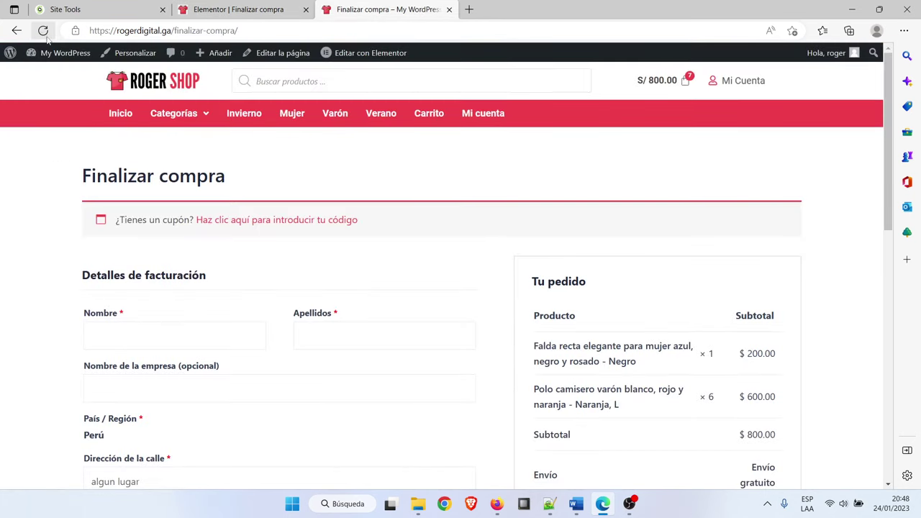
{"action": "scroll", "coordinate": [420, 337], "scroll_direction": "down", "scroll_amount": 5}
{"action": "scroll", "coordinate": [420, 337], "scroll_direction": "down", "scroll_amount": 2}
{"action": "left_click", "coordinate": [45, 31]}
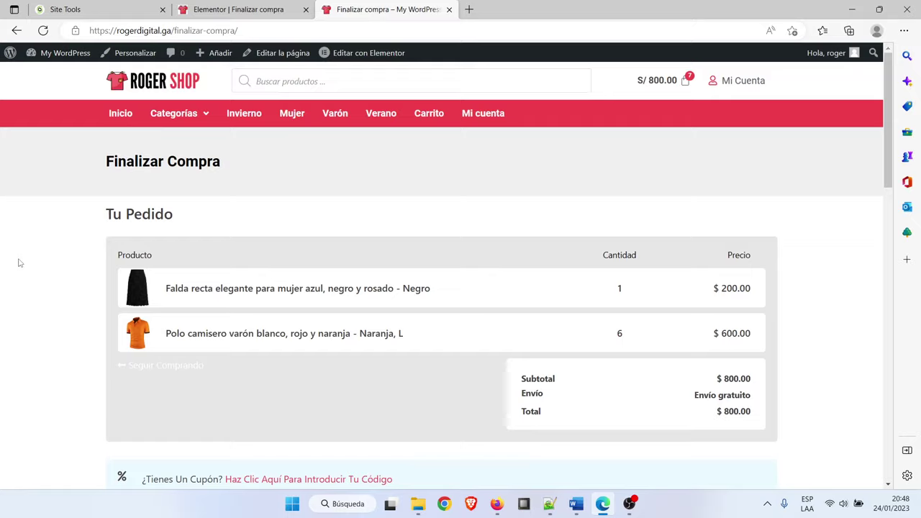
{"action": "scroll", "coordinate": [20, 262], "scroll_direction": "down", "scroll_amount": 5}
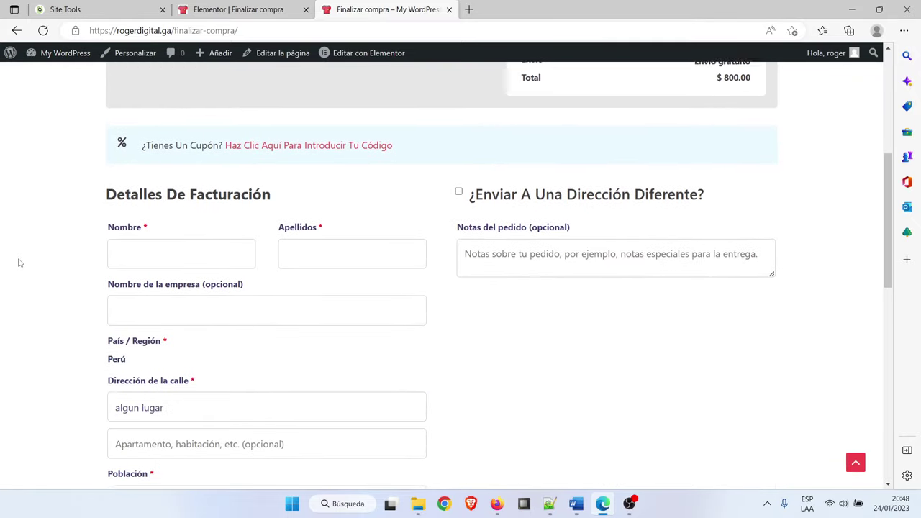
{"action": "scroll", "coordinate": [19, 263], "scroll_direction": "down", "scroll_amount": 10}
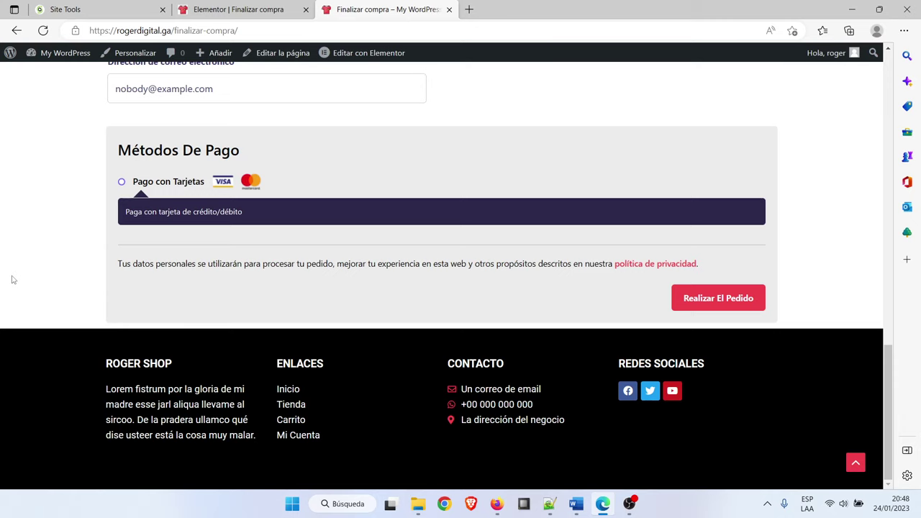
{"action": "scroll", "coordinate": [11, 279], "scroll_direction": "up", "scroll_amount": 15}
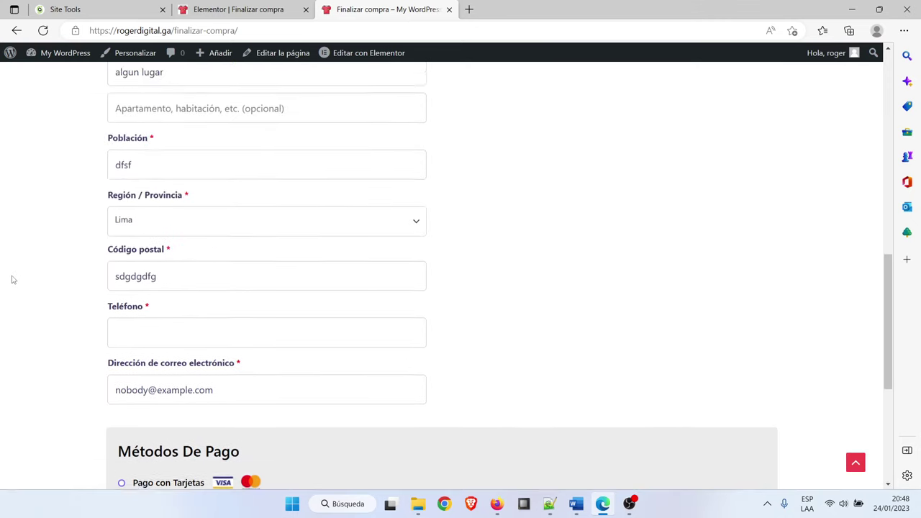
{"action": "scroll", "coordinate": [11, 280], "scroll_direction": "up", "scroll_amount": 2}
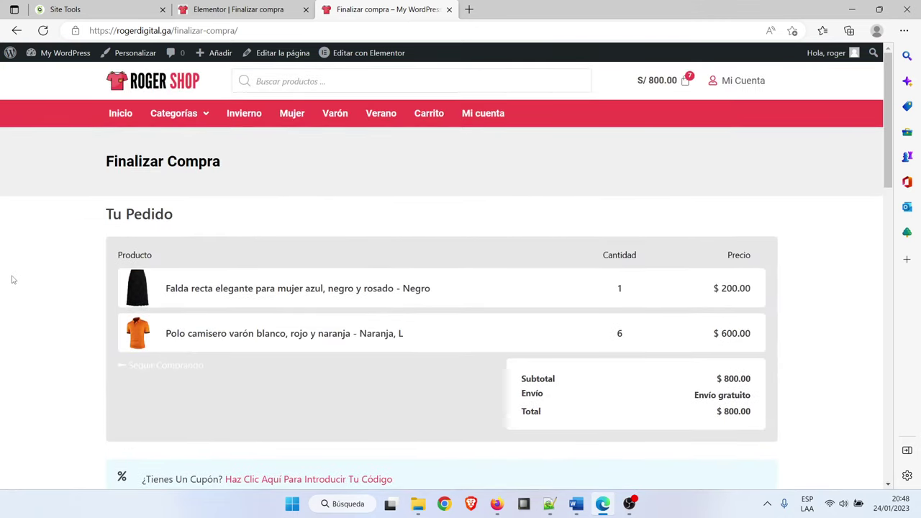
{"action": "scroll", "coordinate": [12, 280], "scroll_direction": "down", "scroll_amount": 5}
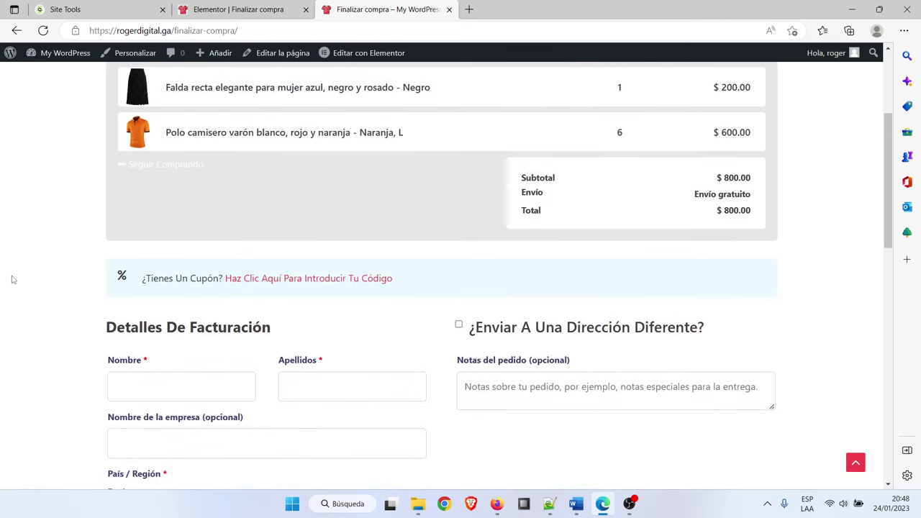
{"action": "scroll", "coordinate": [11, 280], "scroll_direction": "up", "scroll_amount": 5}
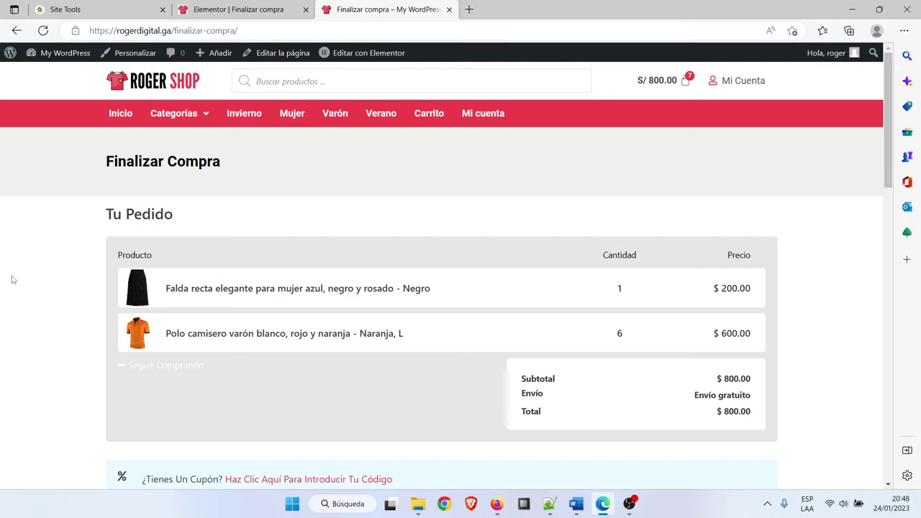
{"action": "scroll", "coordinate": [12, 280], "scroll_direction": "down", "scroll_amount": 4}
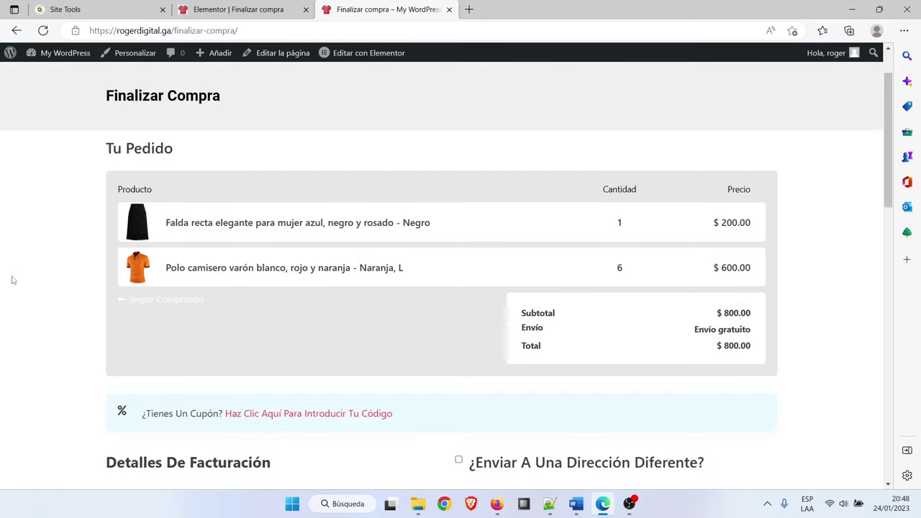
{"action": "scroll", "coordinate": [11, 280], "scroll_direction": "up", "scroll_amount": 2}
{"action": "scroll", "coordinate": [11, 280], "scroll_direction": "down", "scroll_amount": 8}
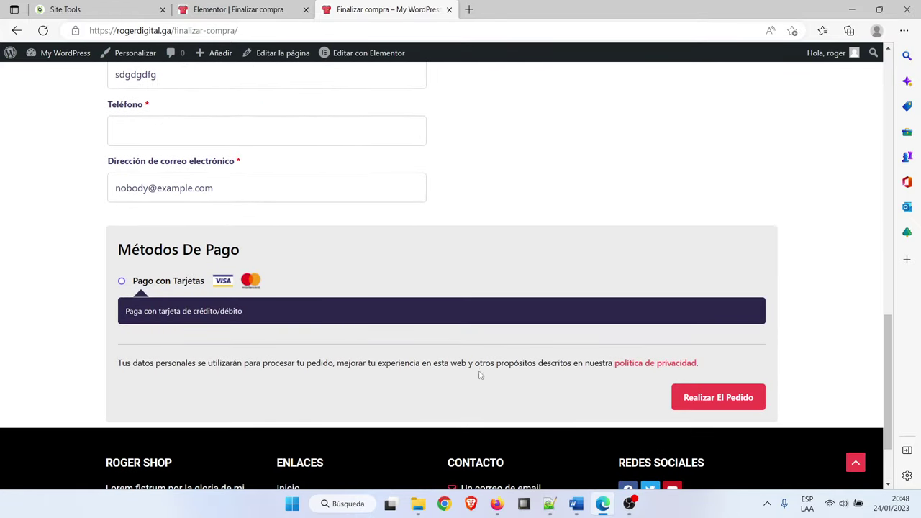
{"action": "left_click", "coordinate": [545, 503]}
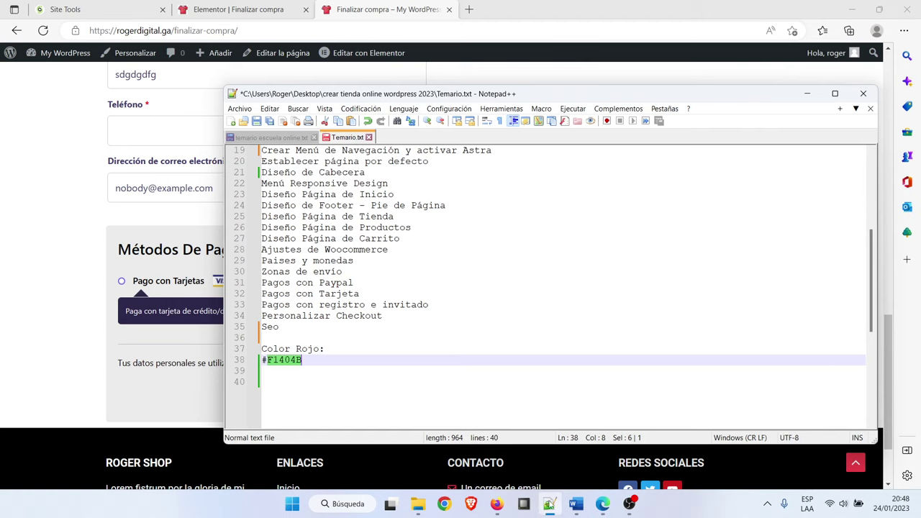
{"action": "mouse_move", "coordinate": [549, 505]}
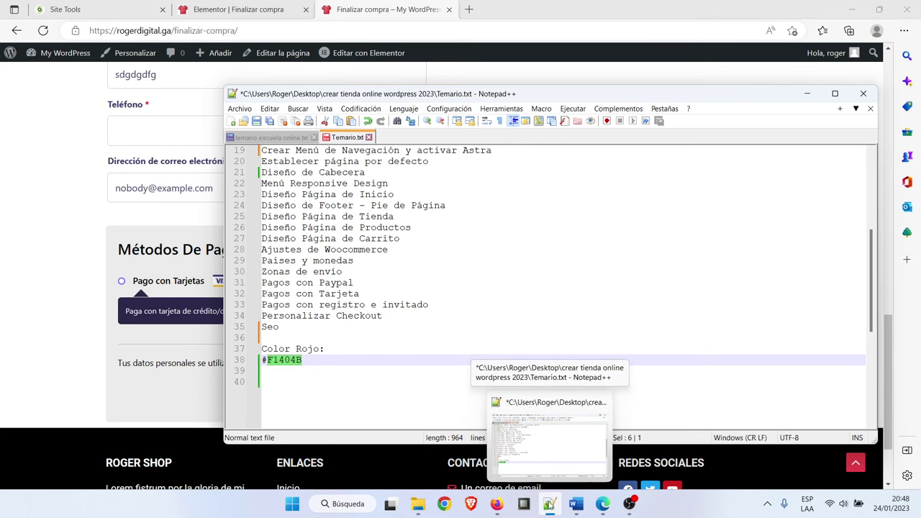
{"action": "left_click", "coordinate": [549, 504]}
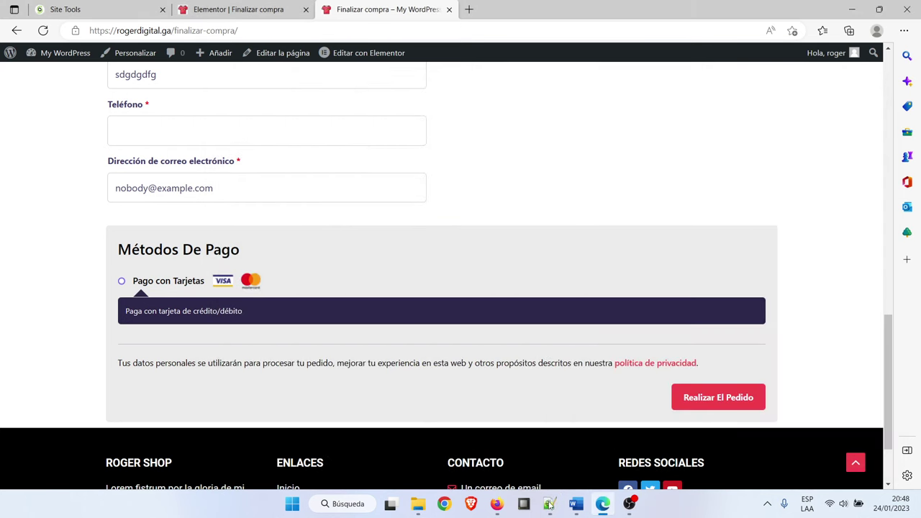
{"action": "left_click", "coordinate": [549, 504]}
{"action": "left_click", "coordinate": [549, 505]}
{"action": "scroll", "coordinate": [54, 328], "scroll_direction": "up", "scroll_amount": 8}
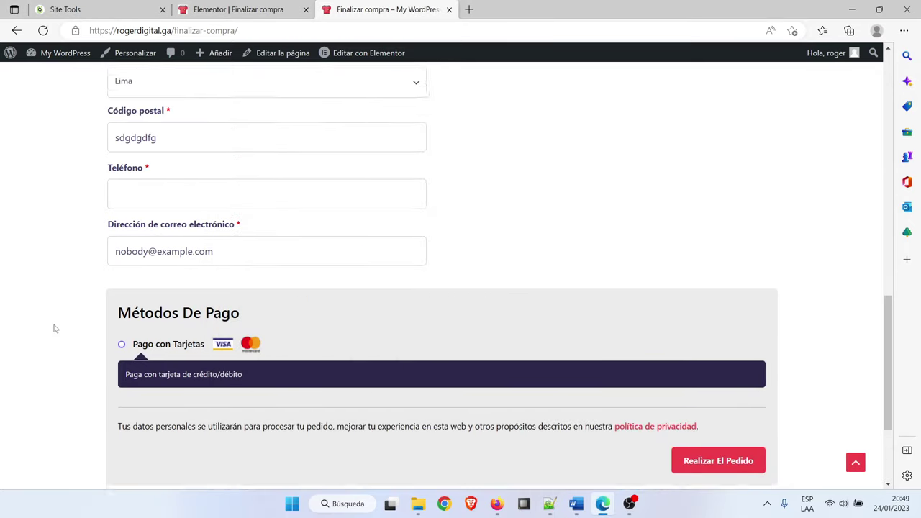
{"action": "scroll", "coordinate": [54, 329], "scroll_direction": "down", "scroll_amount": 4}
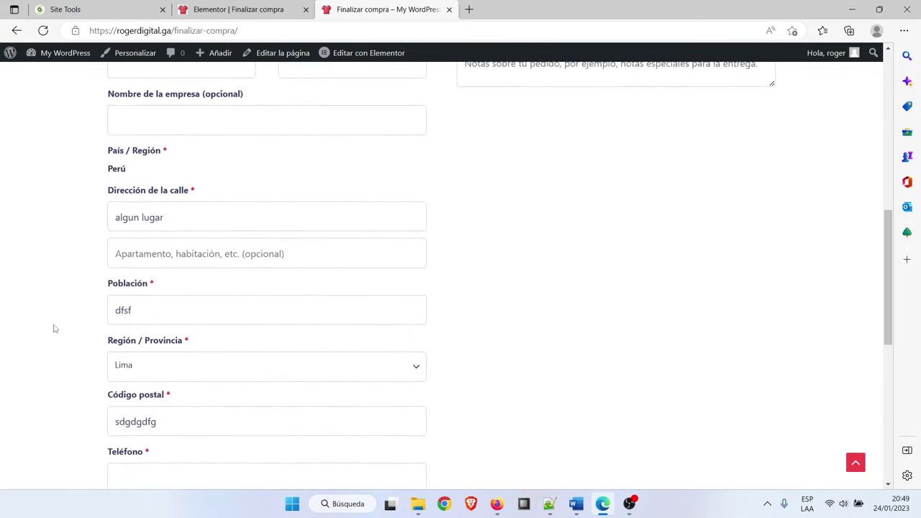
{"action": "scroll", "coordinate": [249, 371], "scroll_direction": "down", "scroll_amount": 3}
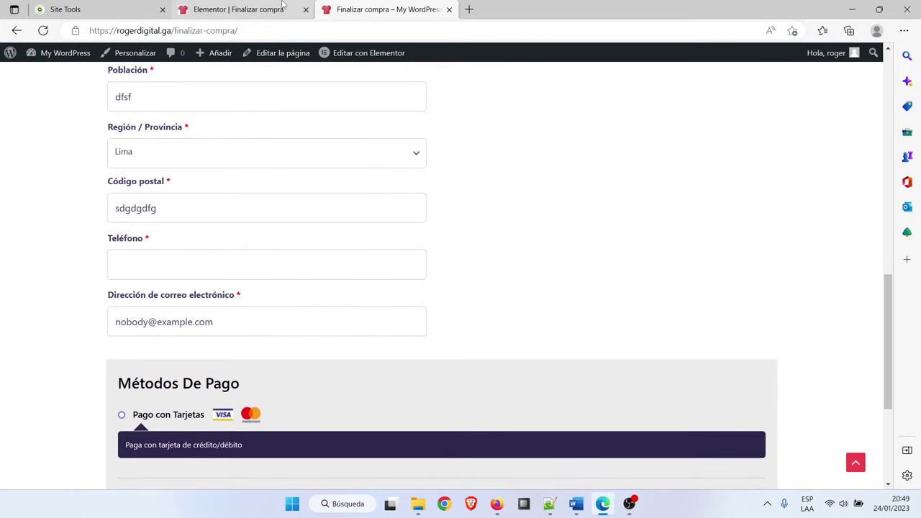
Step: Leave the Elementor editor and go to the checkout form field editor in WordPress admin
{"action": "left_click", "coordinate": [284, 9]}
{"action": "left_click", "coordinate": [12, 54]}
{"action": "left_click", "coordinate": [69, 289]}
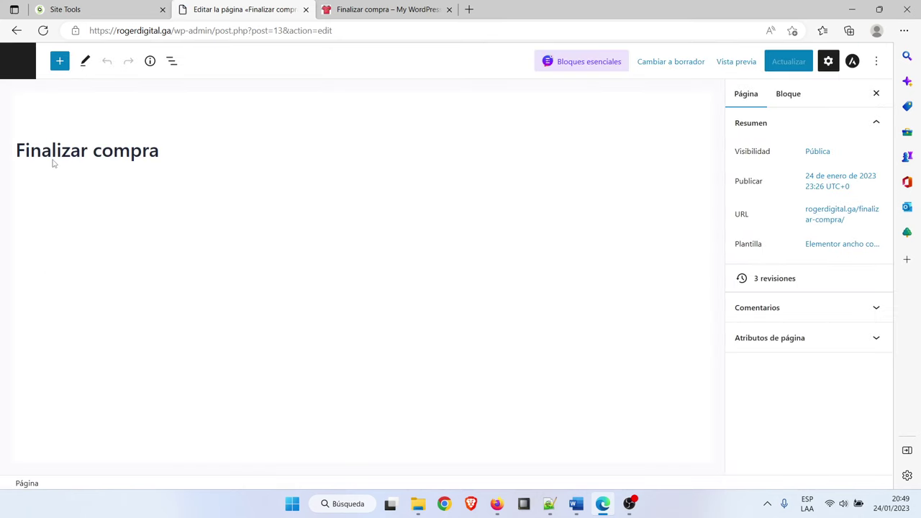
{"action": "left_click", "coordinate": [22, 62]}
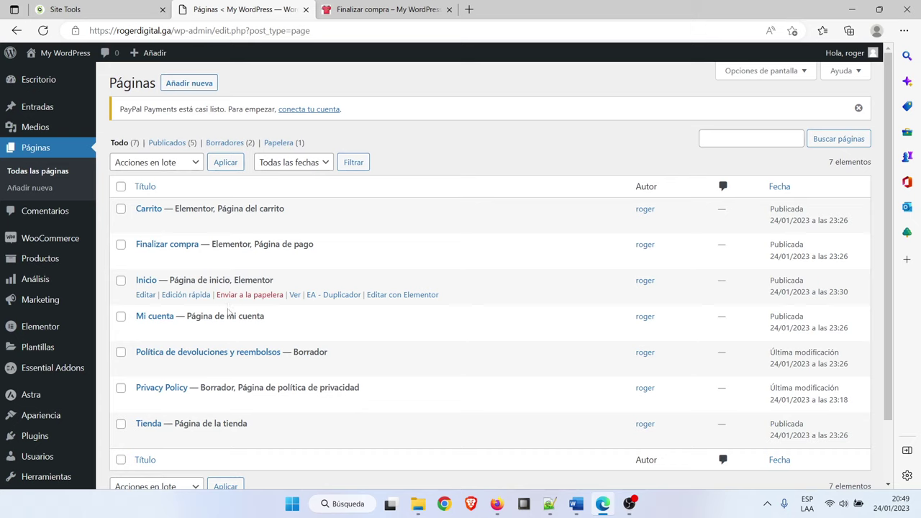
{"action": "mouse_move", "coordinate": [46, 326]}
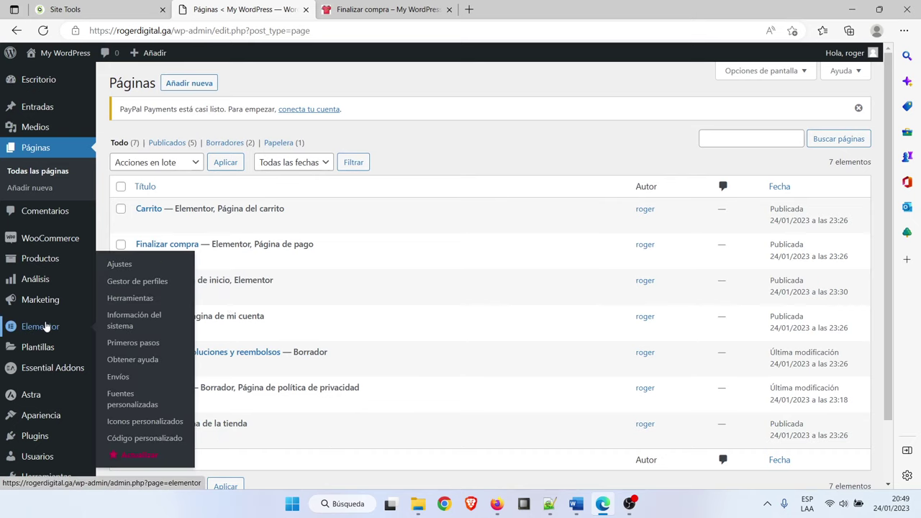
{"action": "mouse_move", "coordinate": [45, 237]}
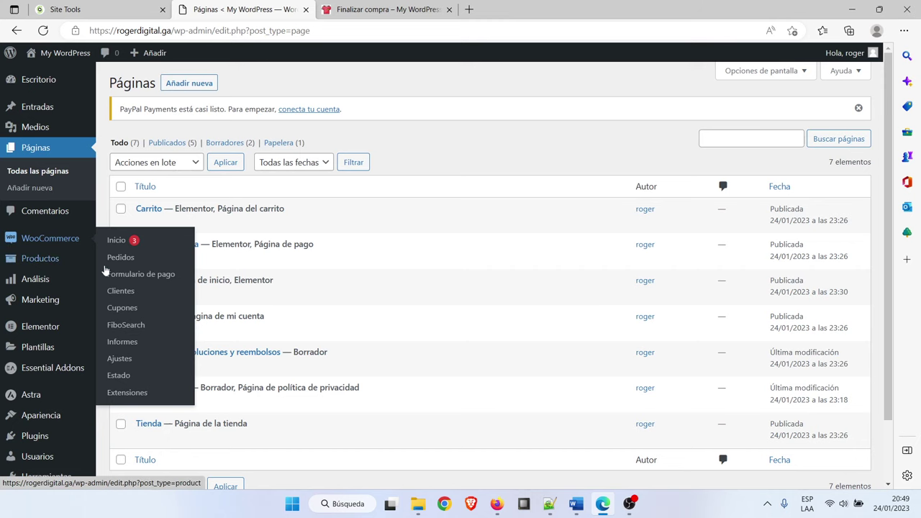
{"action": "left_click", "coordinate": [140, 274]}
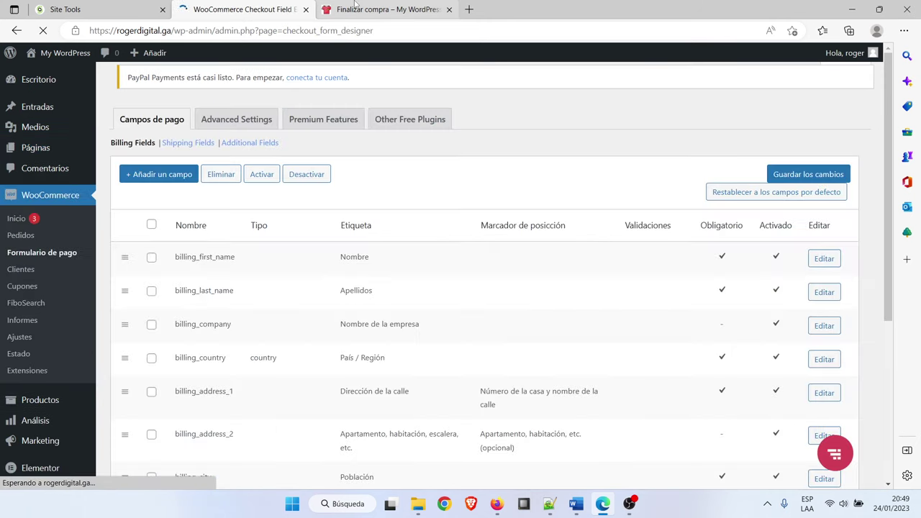
Step: After checking the live checkout fields, disable the billing_company field and save it
{"action": "left_click", "coordinate": [355, 7]}
{"action": "scroll", "coordinate": [230, 240], "scroll_direction": "up", "scroll_amount": 8}
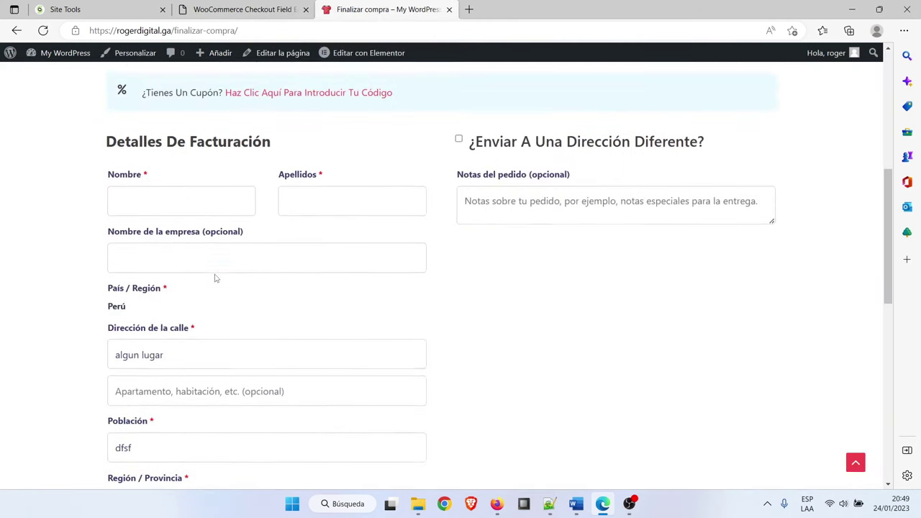
{"action": "left_click", "coordinate": [244, 10]}
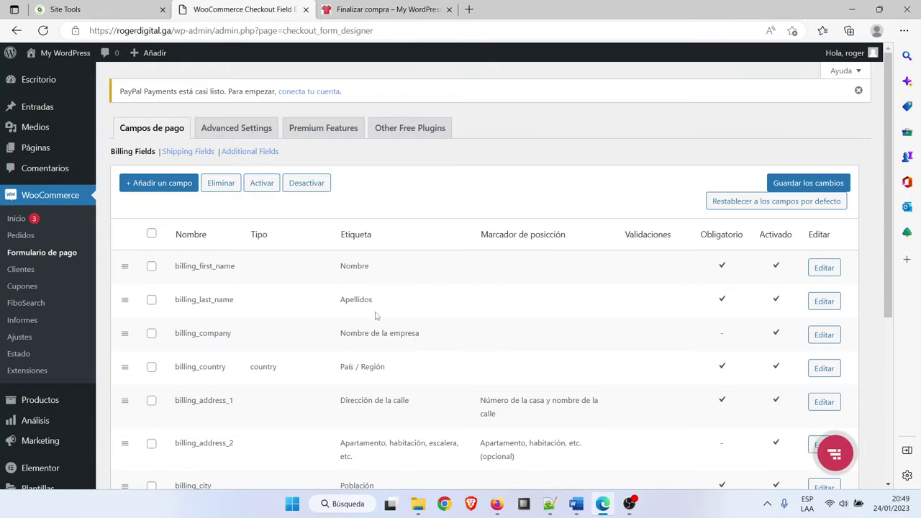
{"action": "left_click", "coordinate": [820, 335]}
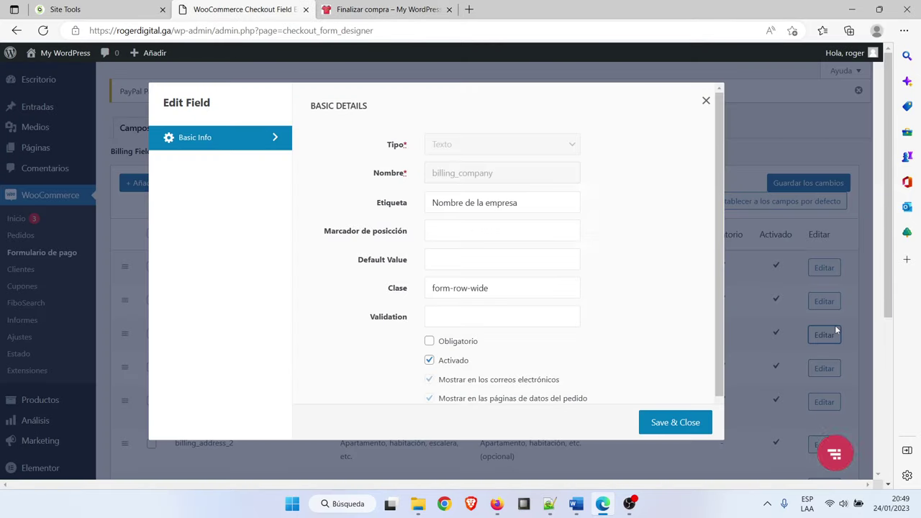
{"action": "left_click", "coordinate": [461, 365]}
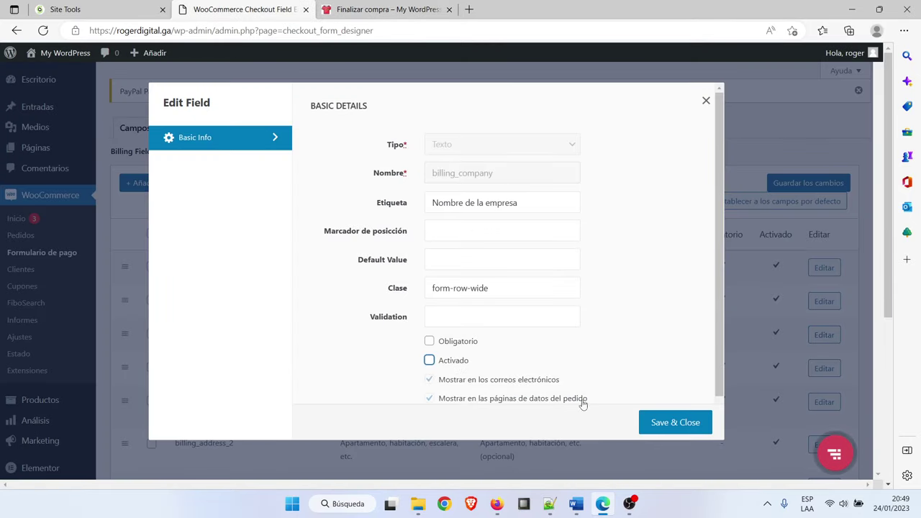
{"action": "left_click", "coordinate": [672, 422]}
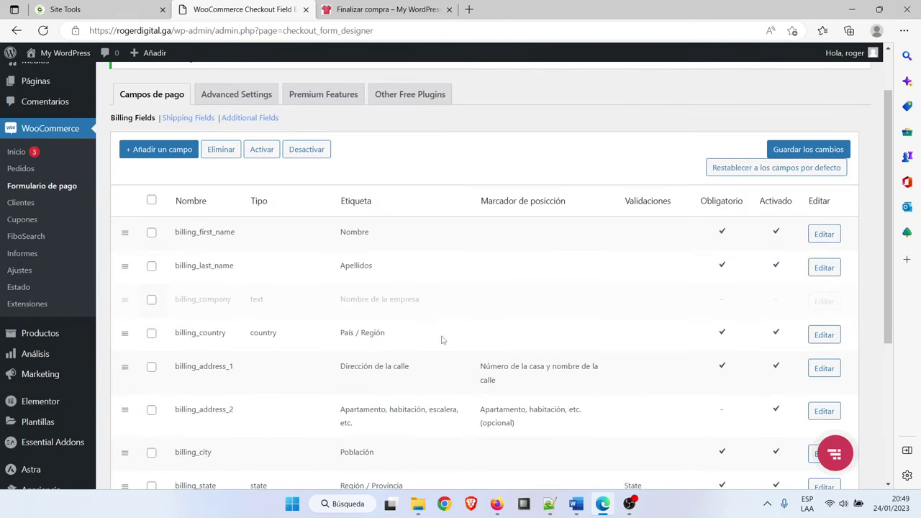
Step: Disable the billing_address_2 second address line field and save it
{"action": "scroll", "coordinate": [320, 350], "scroll_direction": "down", "scroll_amount": 2}
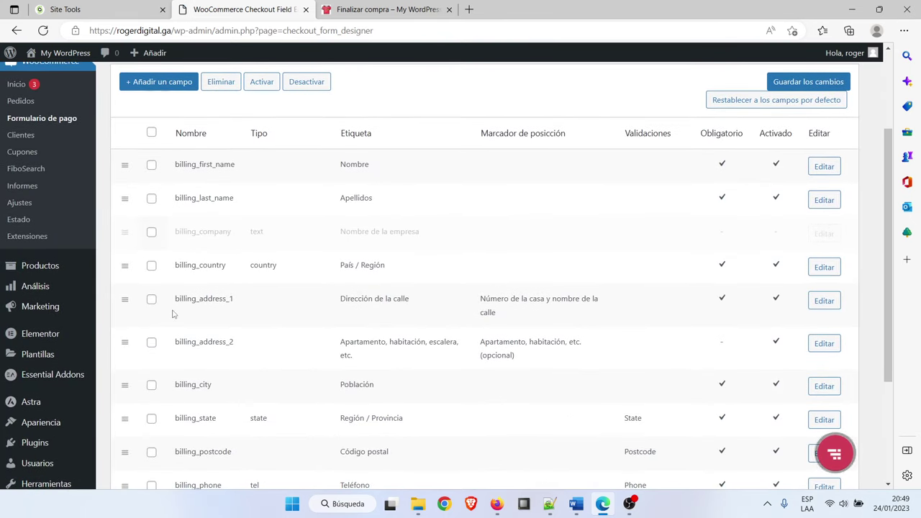
{"action": "scroll", "coordinate": [223, 313], "scroll_direction": "down", "scroll_amount": 1}
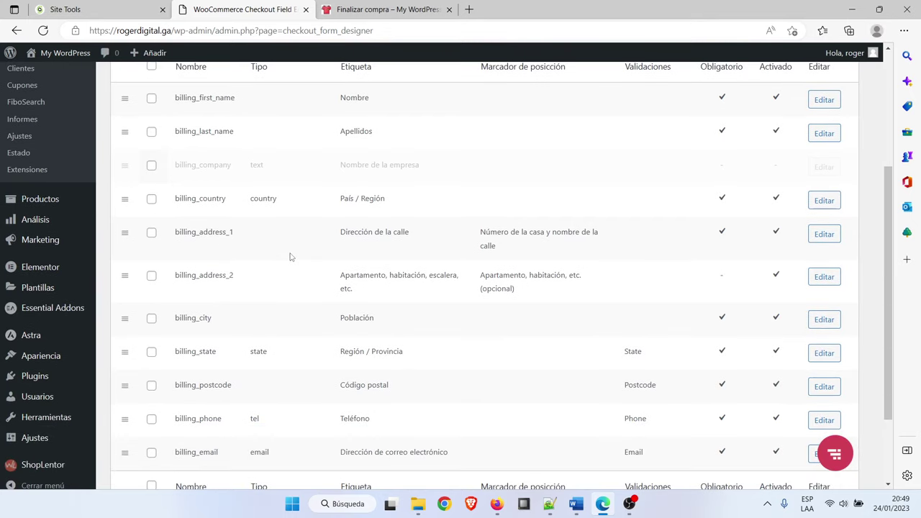
{"action": "left_click", "coordinate": [820, 277]}
{"action": "left_click", "coordinate": [429, 359]}
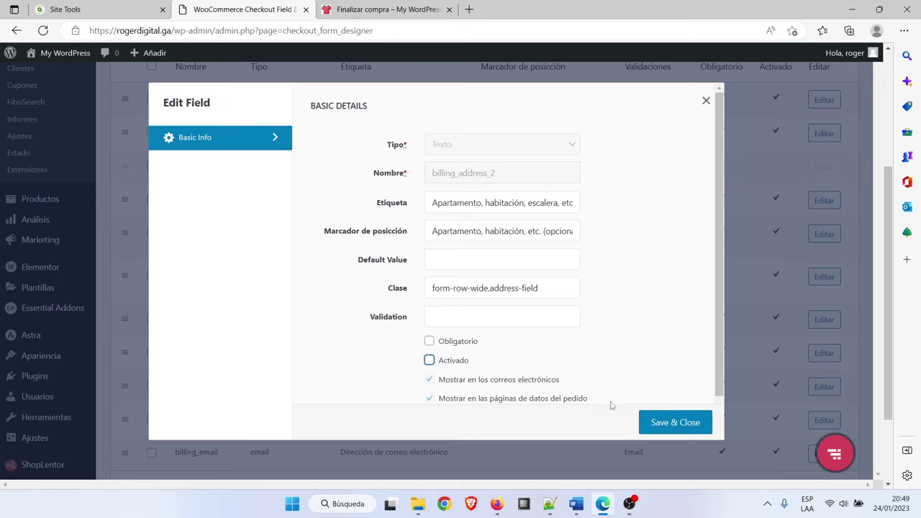
{"action": "left_click", "coordinate": [675, 426]}
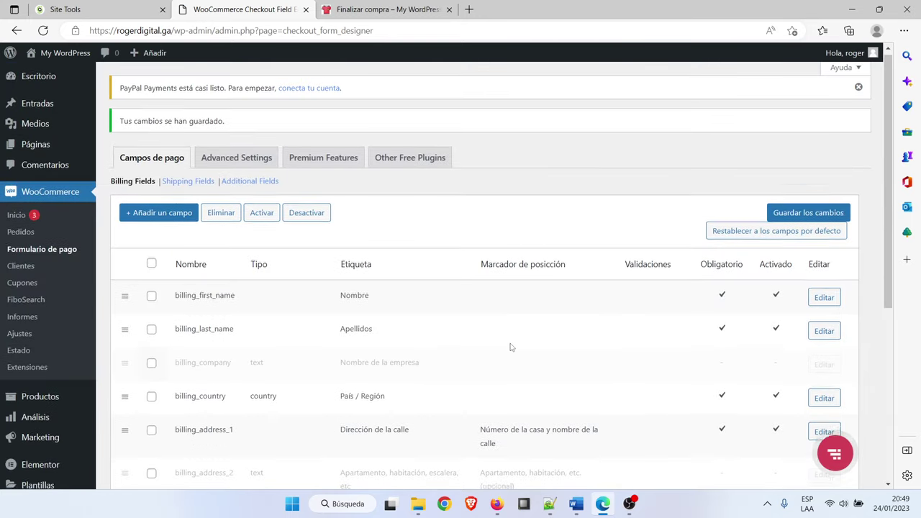
Step: Make billing_postcode optional and disabled, then save and close it
{"action": "scroll", "coordinate": [508, 345], "scroll_direction": "down", "scroll_amount": 4}
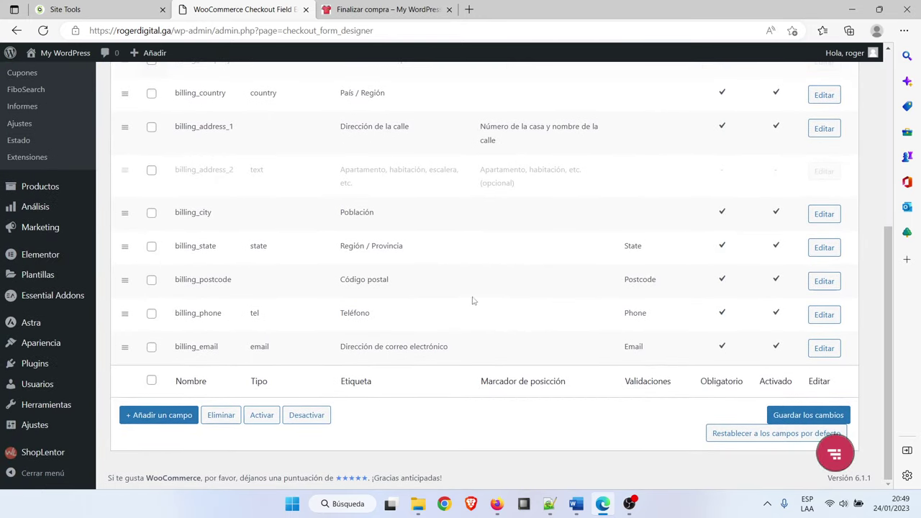
{"action": "left_click", "coordinate": [823, 282]}
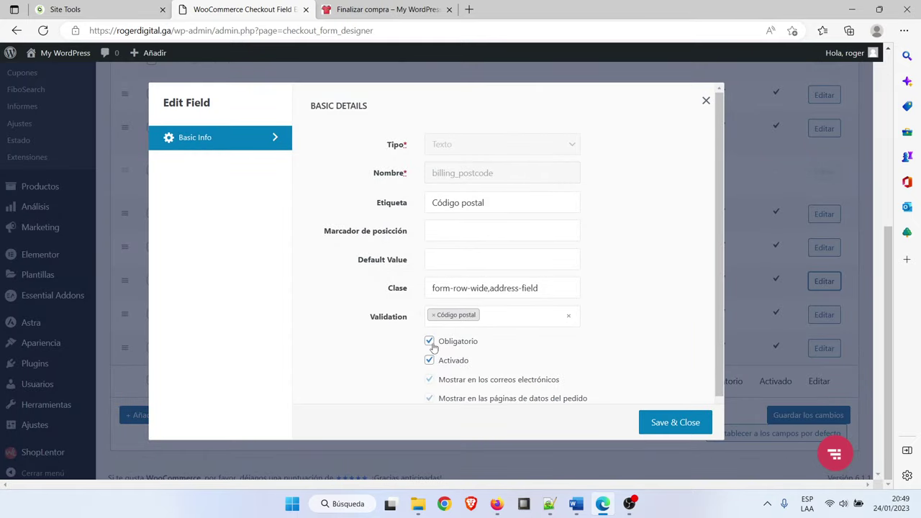
{"action": "left_click", "coordinate": [429, 341]}
{"action": "left_click", "coordinate": [429, 360]}
{"action": "left_click", "coordinate": [664, 423]}
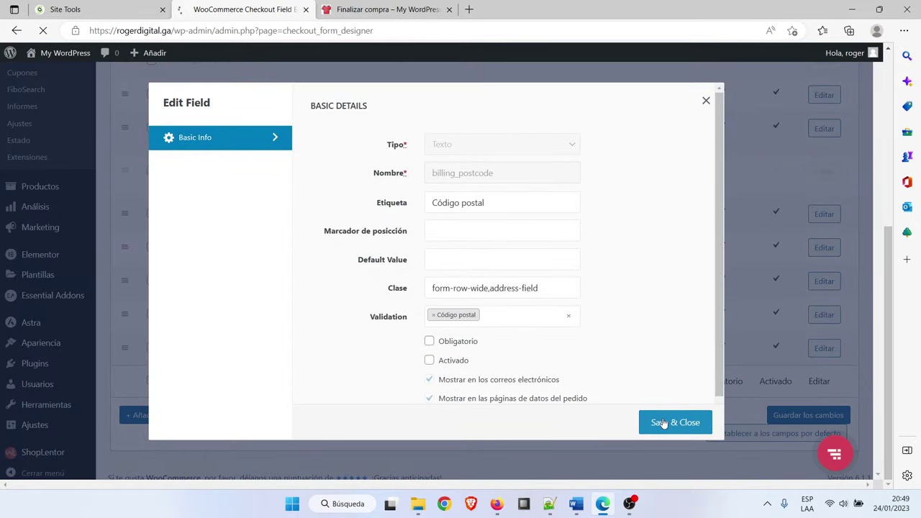
Step: Move billing_city and billing_state directly below billing_country and save the new order
{"action": "scroll", "coordinate": [371, 353], "scroll_direction": "down", "scroll_amount": 2}
{"action": "scroll", "coordinate": [347, 338], "scroll_direction": "up", "scroll_amount": 1}
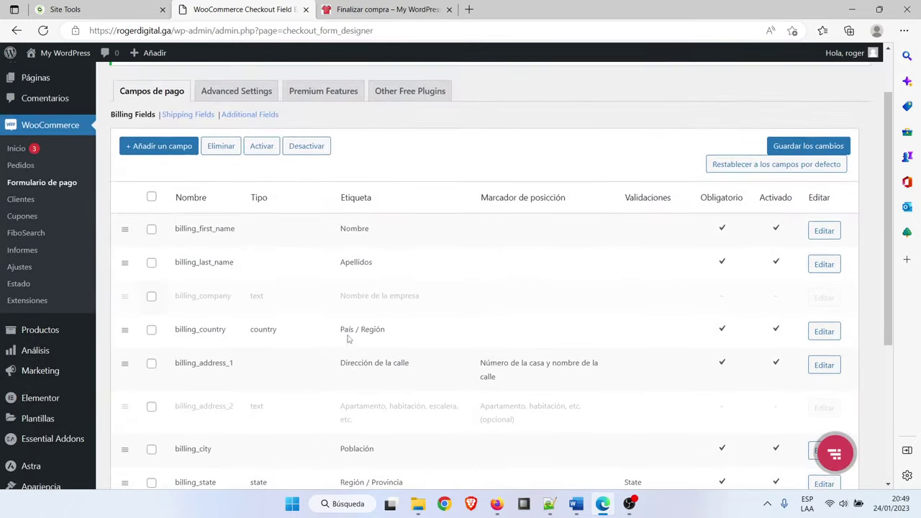
{"action": "scroll", "coordinate": [346, 335], "scroll_direction": "down", "scroll_amount": 2}
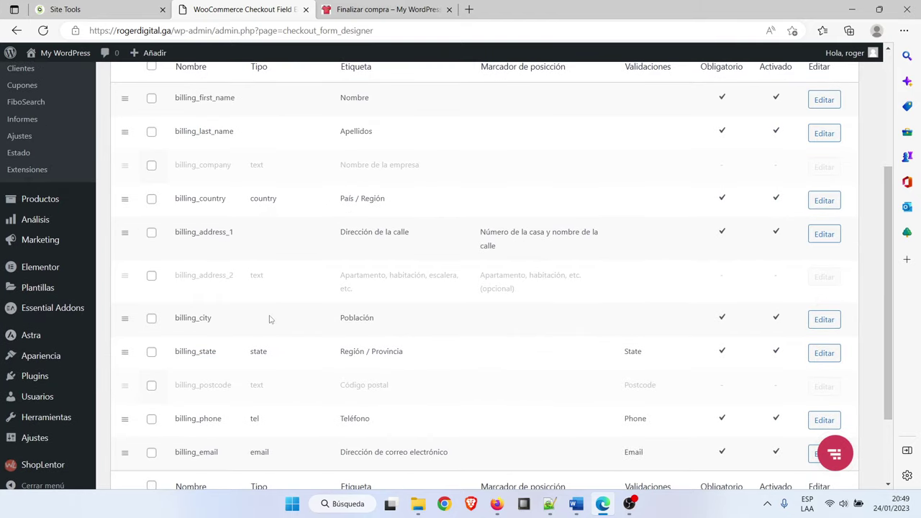
{"action": "left_click_drag", "start_coordinate": [125, 323], "coordinate": [134, 230]}
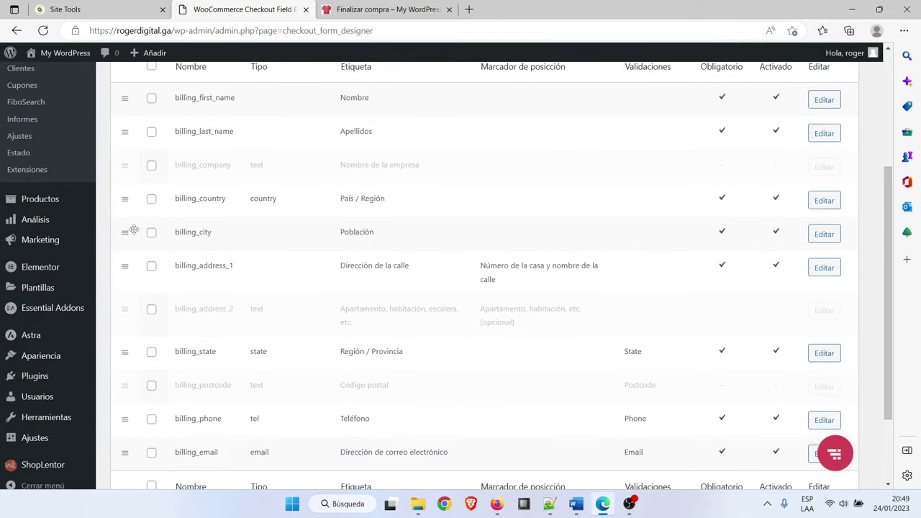
{"action": "left_click_drag", "start_coordinate": [125, 351], "coordinate": [178, 221]}
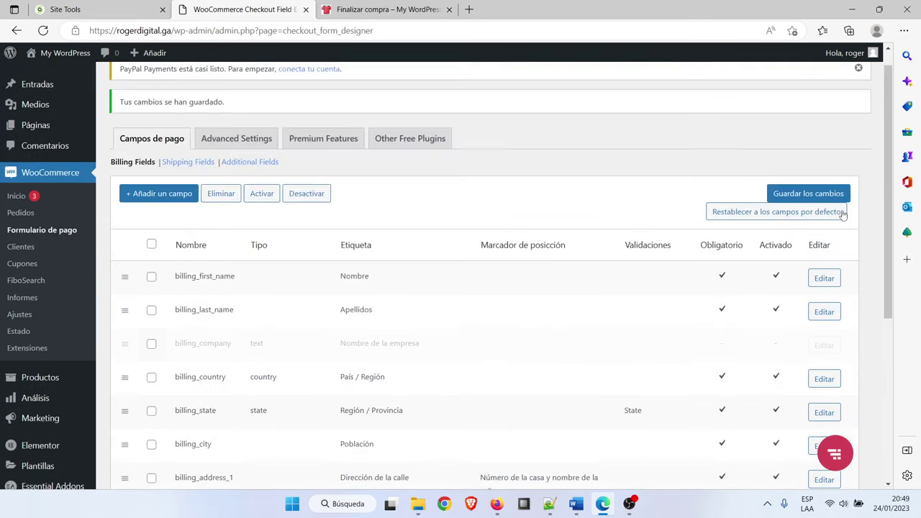
{"action": "left_click", "coordinate": [826, 220]}
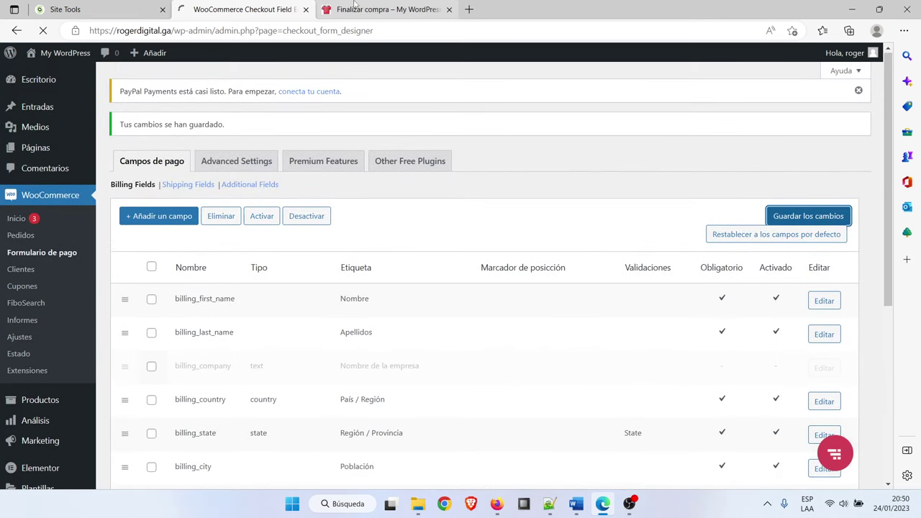
Step: Reload the live checkout and step through Nombre, street address, Población and region Lima
{"action": "left_click", "coordinate": [389, 9]}
{"action": "left_click", "coordinate": [44, 30]}
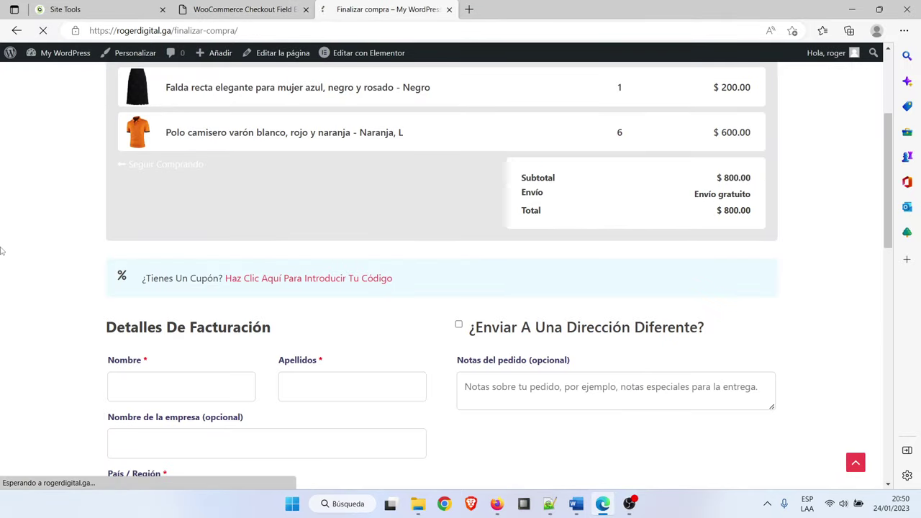
{"action": "scroll", "coordinate": [2, 251], "scroll_direction": "down", "scroll_amount": 4}
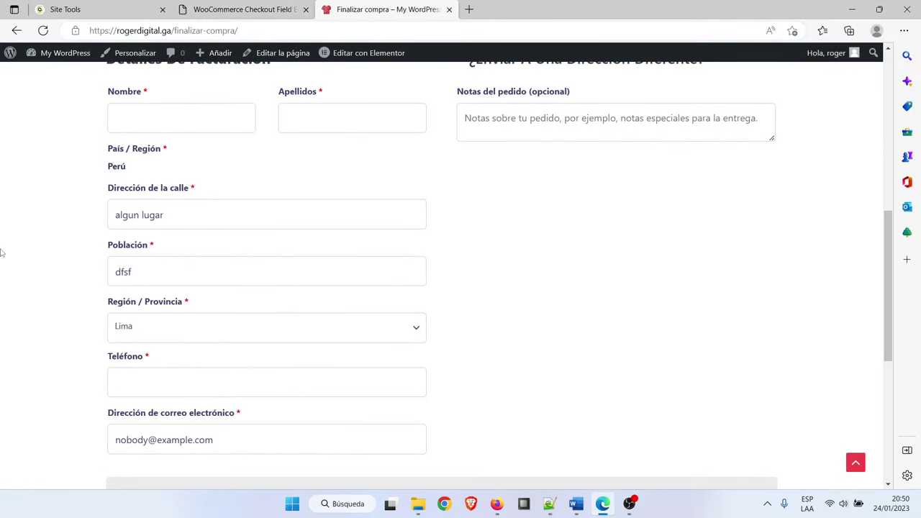
{"action": "scroll", "coordinate": [3, 251], "scroll_direction": "down", "scroll_amount": 1}
{"action": "scroll", "coordinate": [2, 251], "scroll_direction": "up", "scroll_amount": 3}
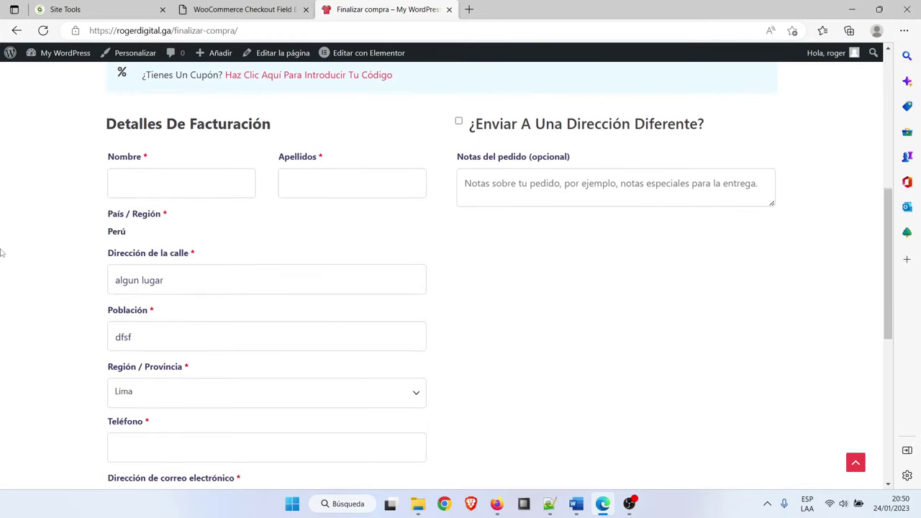
{"action": "left_click", "coordinate": [191, 260]}
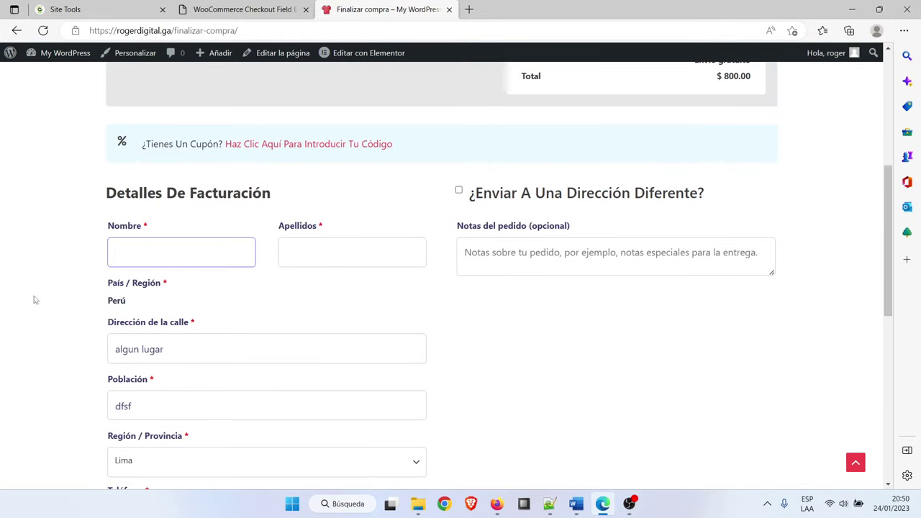
{"action": "left_click", "coordinate": [123, 352]}
{"action": "scroll", "coordinate": [122, 351], "scroll_direction": "down", "scroll_amount": 1}
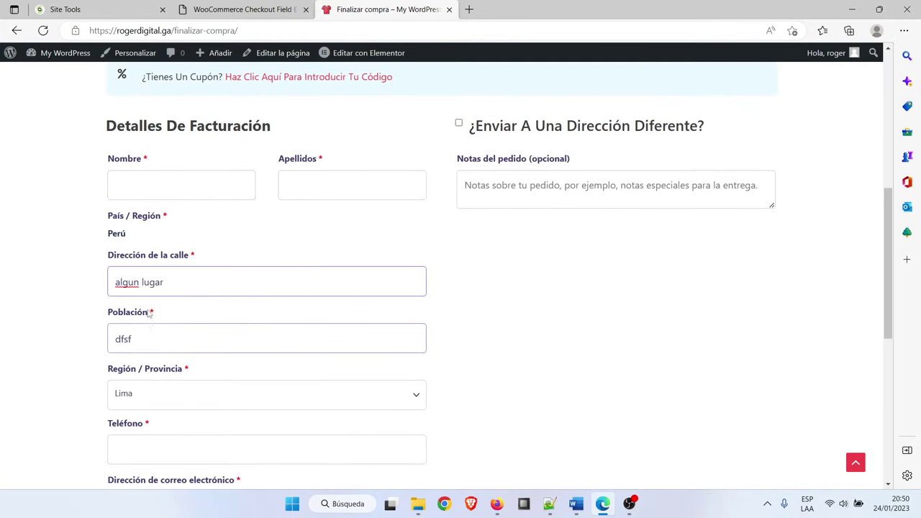
{"action": "left_click", "coordinate": [143, 331]}
{"action": "scroll", "coordinate": [148, 331], "scroll_direction": "down", "scroll_amount": 1}
{"action": "left_click", "coordinate": [151, 332]}
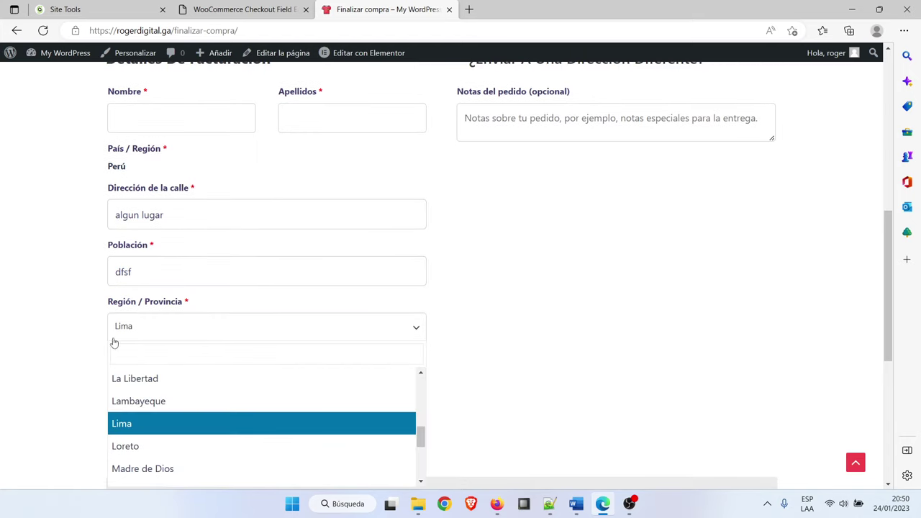
{"action": "left_click", "coordinate": [36, 331]}
Step: Check the Teléfono field and scroll through the rest of the billing form
{"action": "scroll", "coordinate": [37, 331], "scroll_direction": "down", "scroll_amount": 1}
{"action": "left_click", "coordinate": [180, 318]}
{"action": "scroll", "coordinate": [159, 311], "scroll_direction": "down", "scroll_amount": 1}
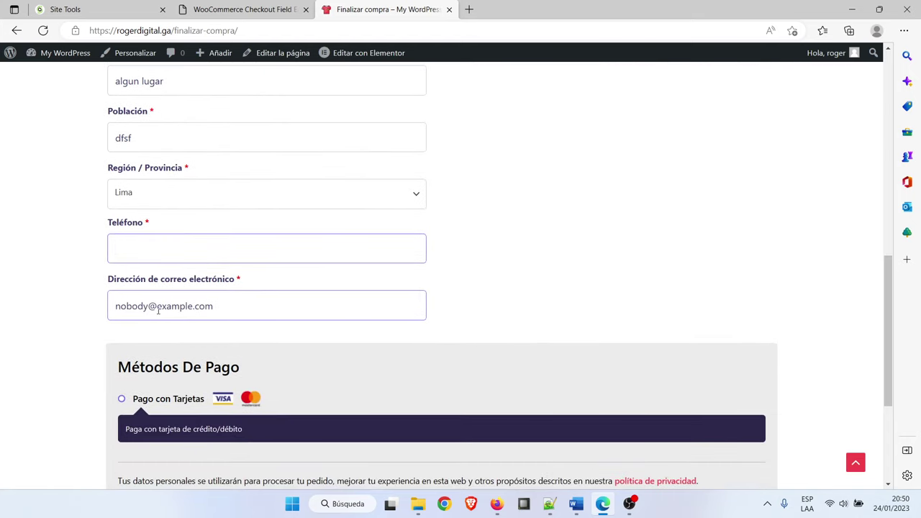
{"action": "left_click", "coordinate": [39, 316]}
{"action": "scroll", "coordinate": [298, 125], "scroll_direction": "up", "scroll_amount": 3}
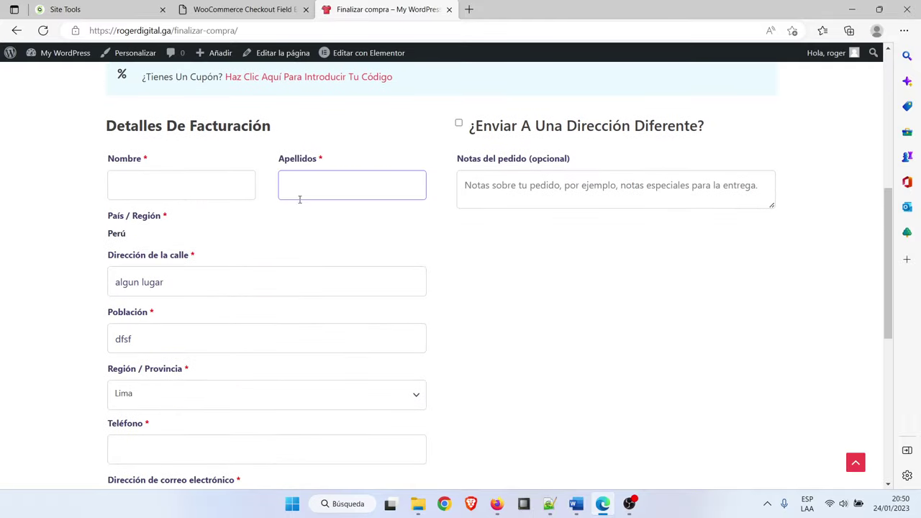
{"action": "scroll", "coordinate": [258, 254], "scroll_direction": "down", "scroll_amount": 2}
{"action": "scroll", "coordinate": [31, 294], "scroll_direction": "down", "scroll_amount": 4}
{"action": "scroll", "coordinate": [5, 305], "scroll_direction": "up", "scroll_amount": 8}
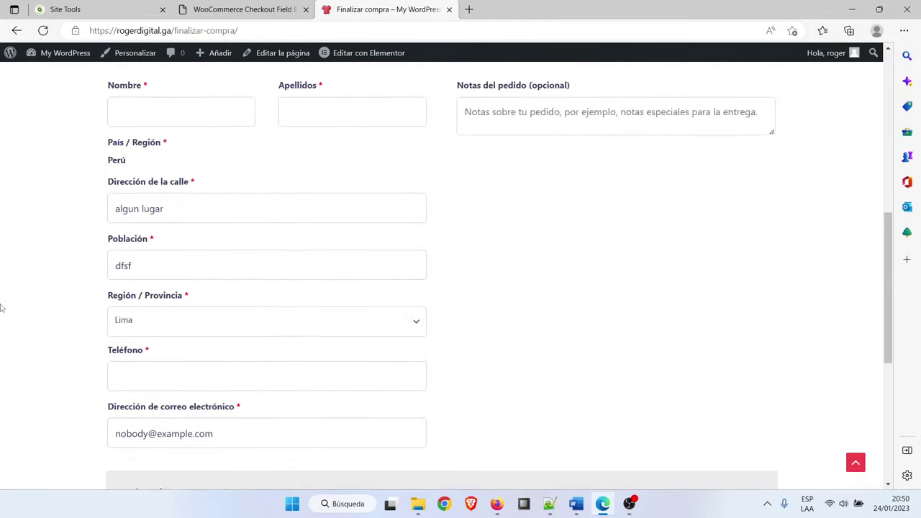
{"action": "scroll", "coordinate": [2, 308], "scroll_direction": "up", "scroll_amount": 2}
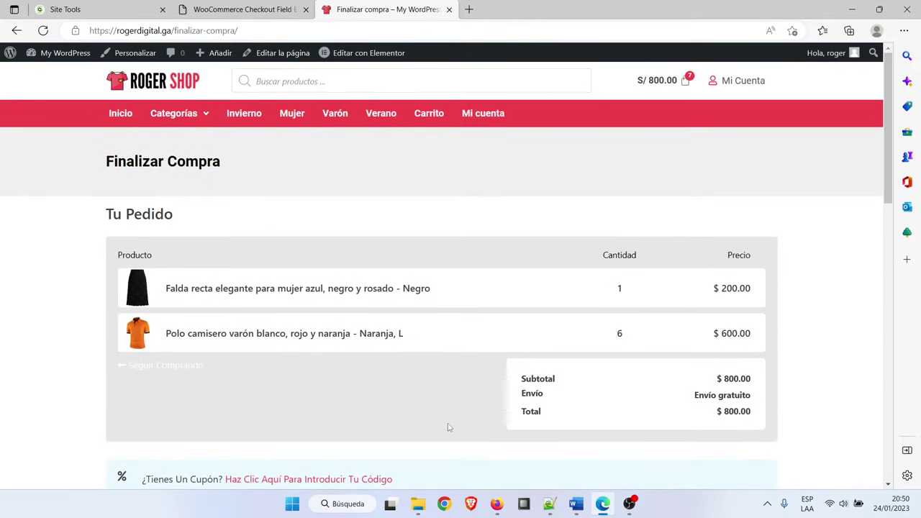
Step: Glance at the course notes in Notepad++, then return to the Checkout Field Editor
{"action": "left_click", "coordinate": [554, 503]}
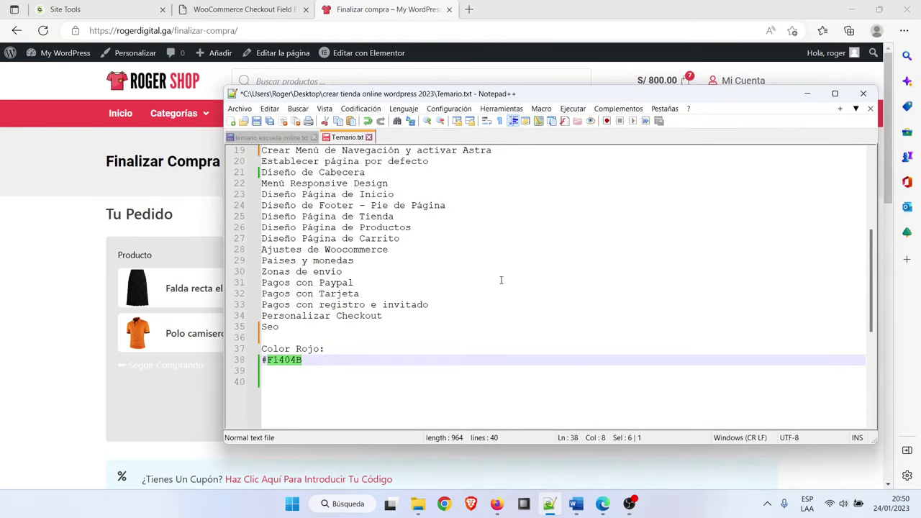
{"action": "left_click", "coordinate": [274, 6]}
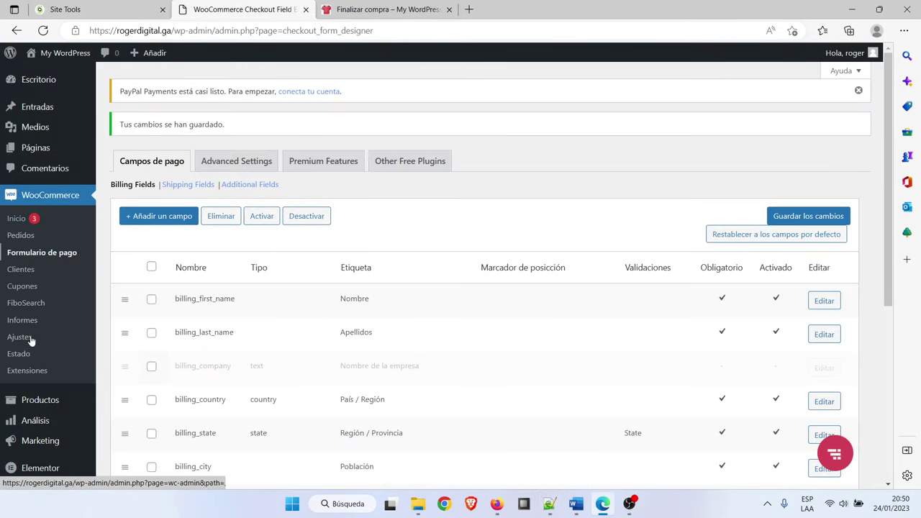
{"action": "scroll", "coordinate": [51, 408], "scroll_direction": "down", "scroll_amount": 1}
{"action": "scroll", "coordinate": [50, 408], "scroll_direction": "down", "scroll_amount": 3}
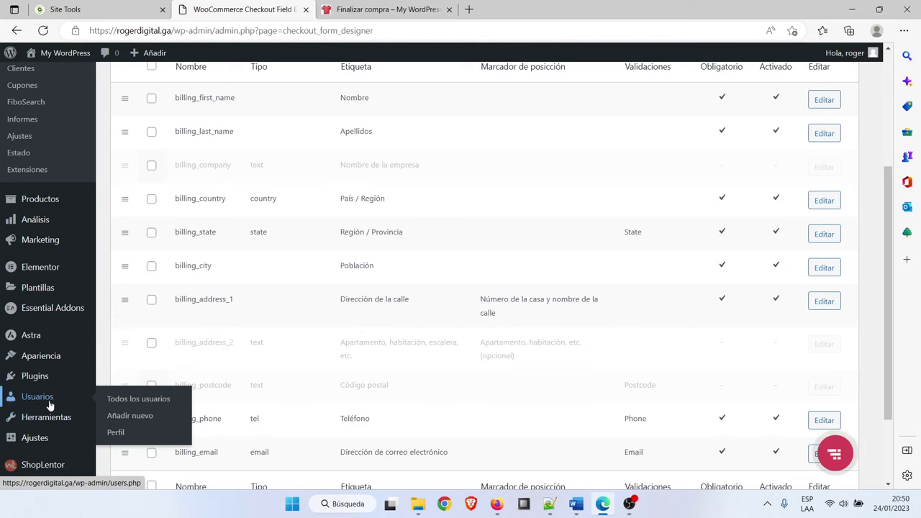
Step: From Plugins > Añadir nuevo, search 'rank', then install and activate Rank Math SEO
{"action": "mouse_move", "coordinate": [49, 382]}
{"action": "left_click", "coordinate": [126, 395]}
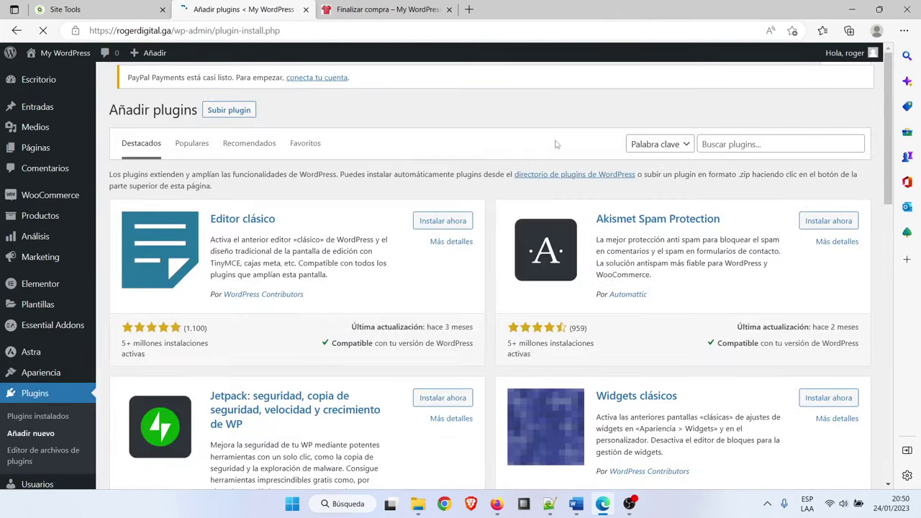
{"action": "left_click", "coordinate": [722, 145]}
{"action": "type", "text": "ra"}
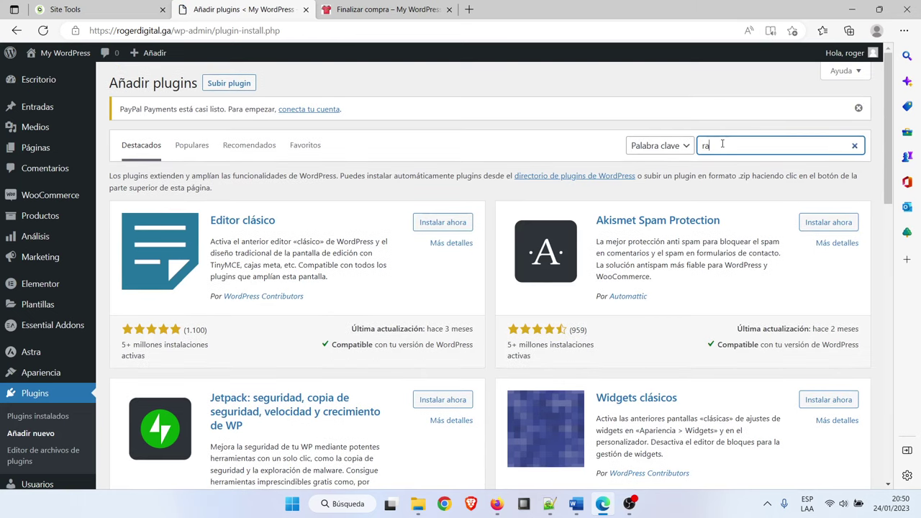
{"action": "type", "text": "nk"}
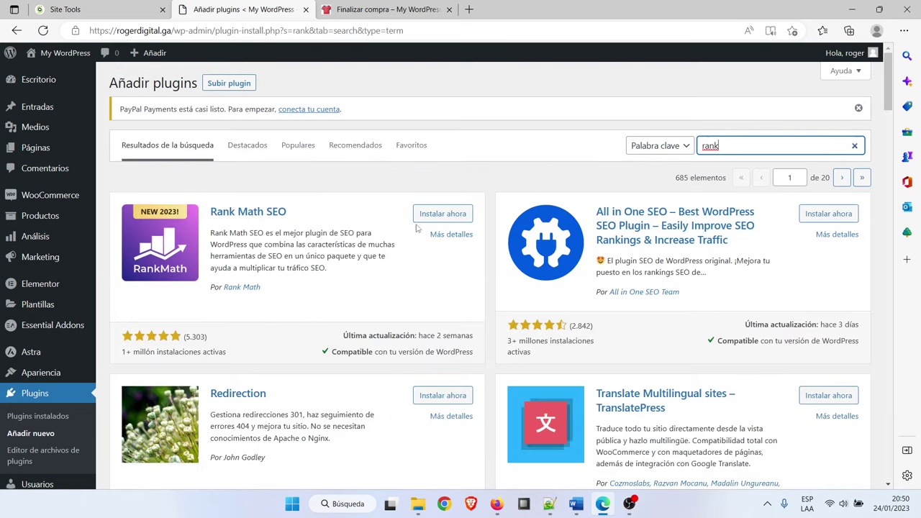
{"action": "left_click", "coordinate": [433, 215]}
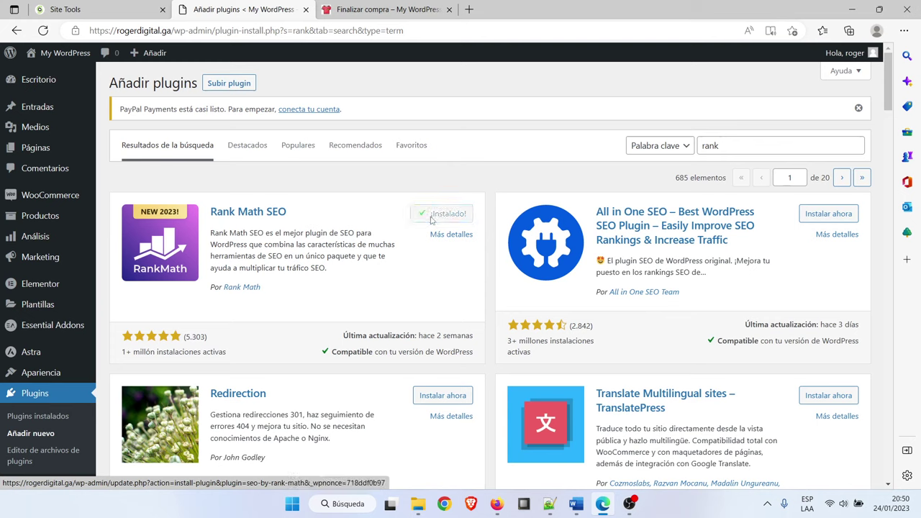
{"action": "left_click", "coordinate": [445, 216]}
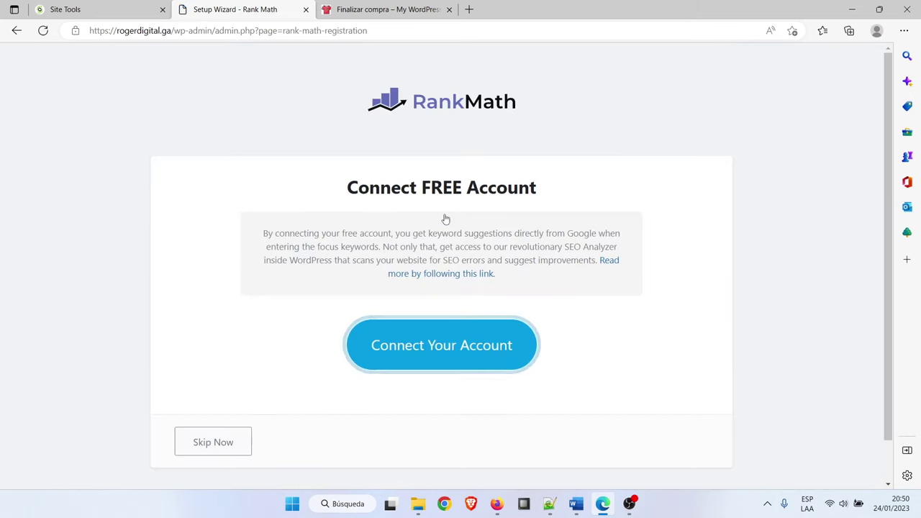
Step: Skip the Rank Math account connection and exit the wizard to the dashboard
{"action": "left_click", "coordinate": [203, 444]}
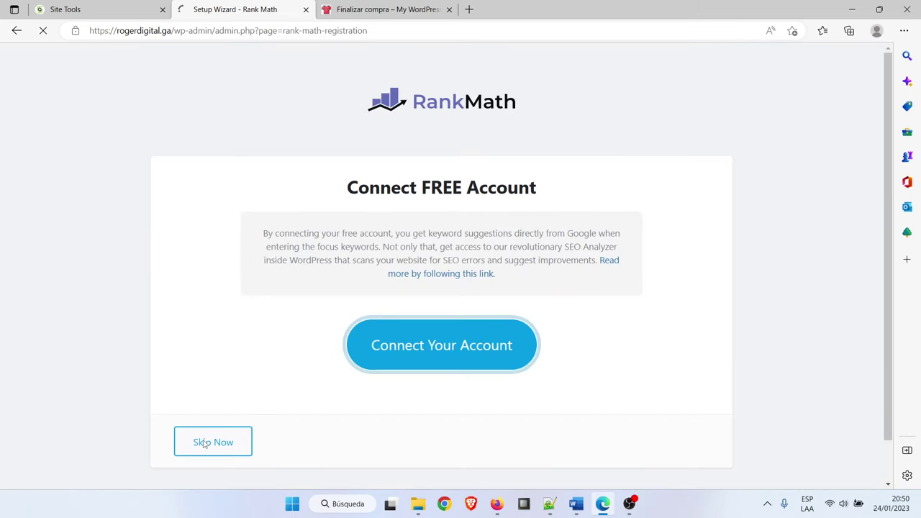
{"action": "scroll", "coordinate": [339, 378], "scroll_direction": "down", "scroll_amount": 3}
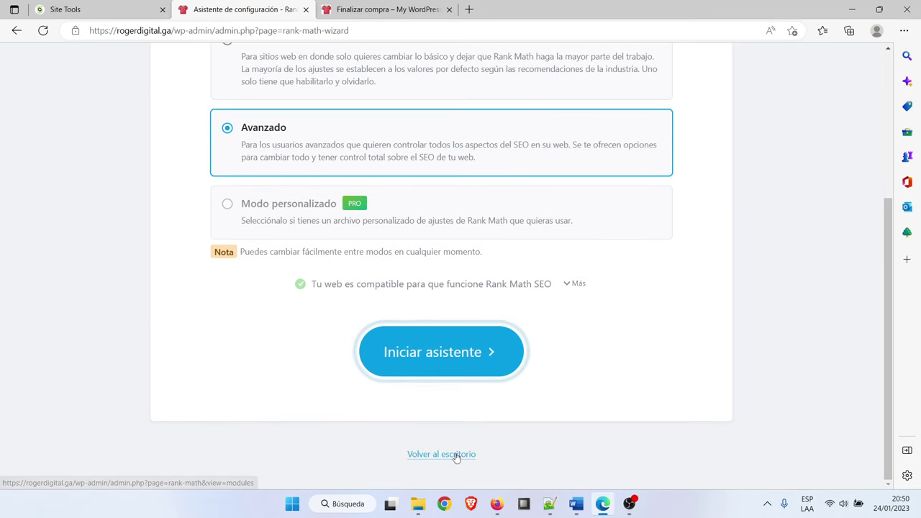
{"action": "left_click", "coordinate": [439, 458]}
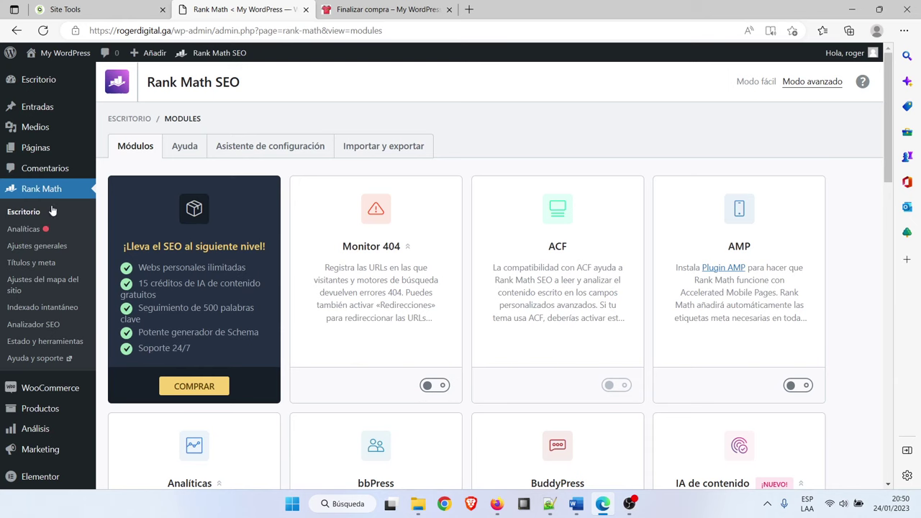
Step: View the shop's home page in the other tab, then return to Rank Math
{"action": "left_click", "coordinate": [381, 10]}
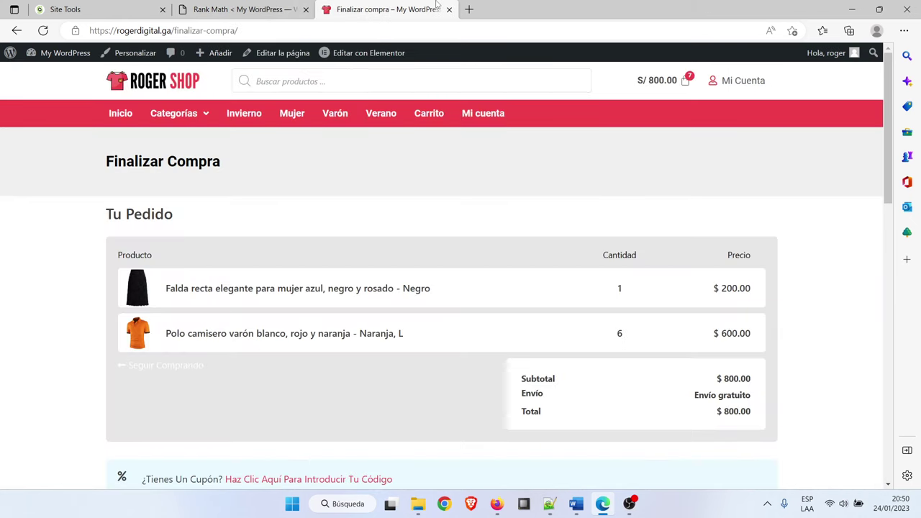
{"action": "left_click", "coordinate": [136, 115]}
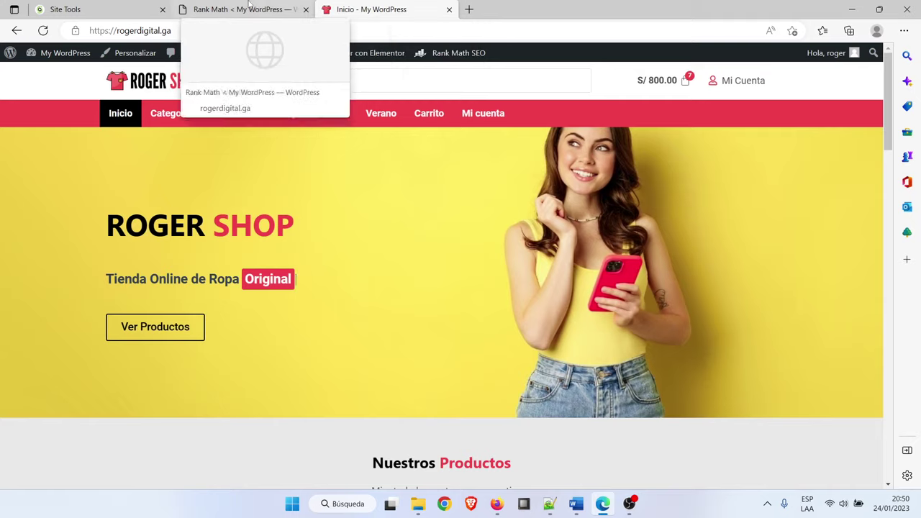
{"action": "left_click", "coordinate": [245, 9]}
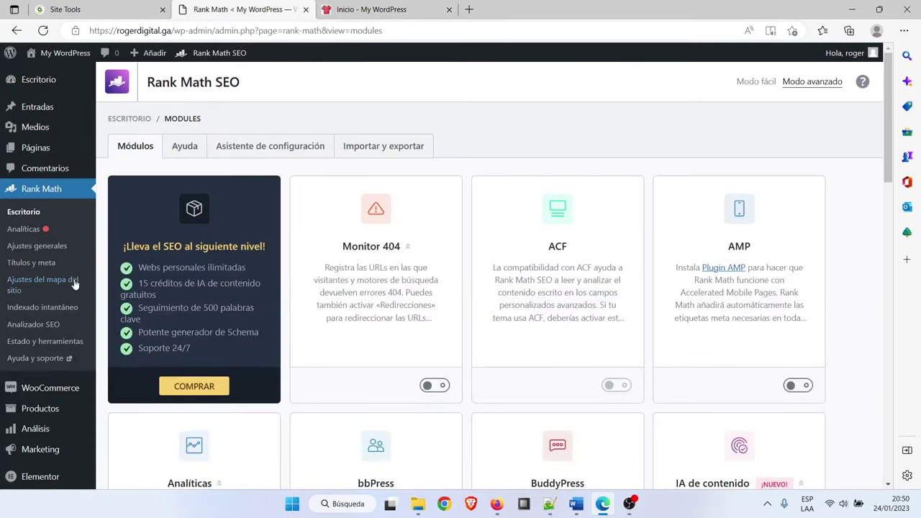
Step: Open the Inicio page from Páginas and bring up Rank Math's Editar snippet dialog
{"action": "left_click", "coordinate": [46, 149]}
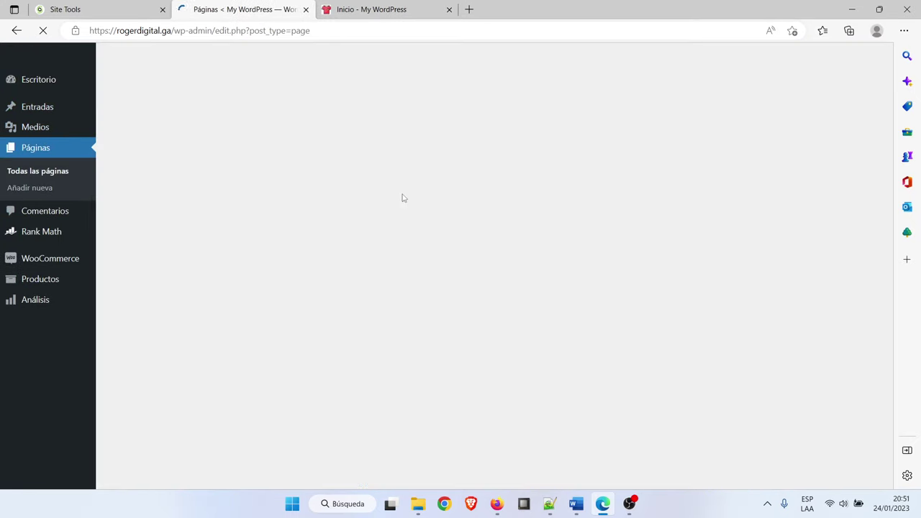
{"action": "scroll", "coordinate": [172, 269], "scroll_direction": "down", "scroll_amount": 1}
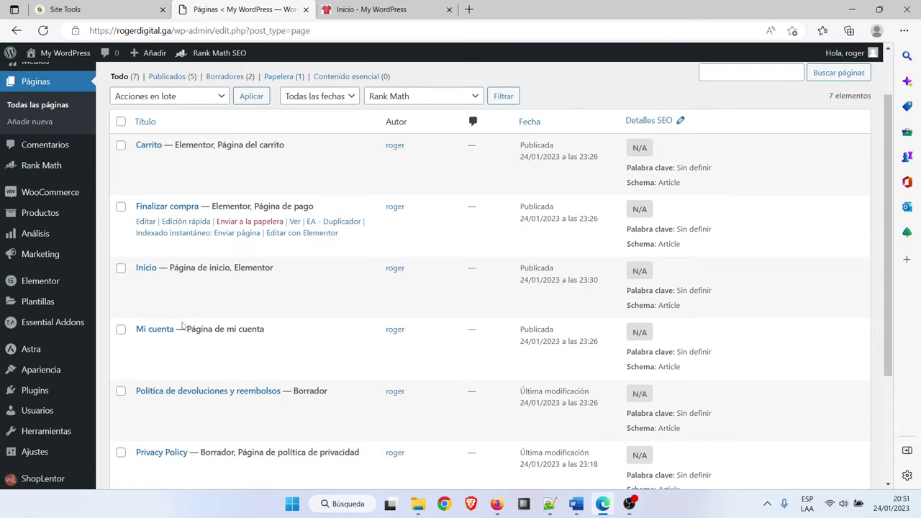
{"action": "left_click", "coordinate": [151, 270]}
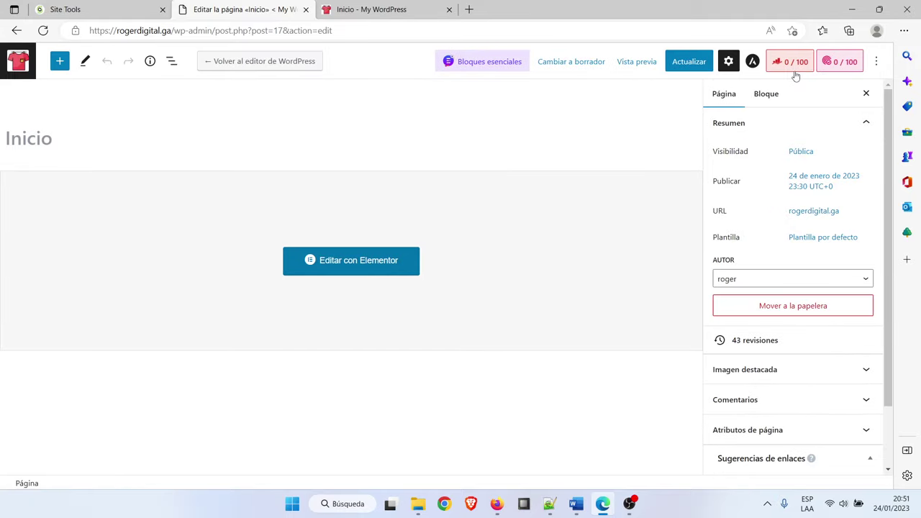
{"action": "left_click", "coordinate": [790, 62]}
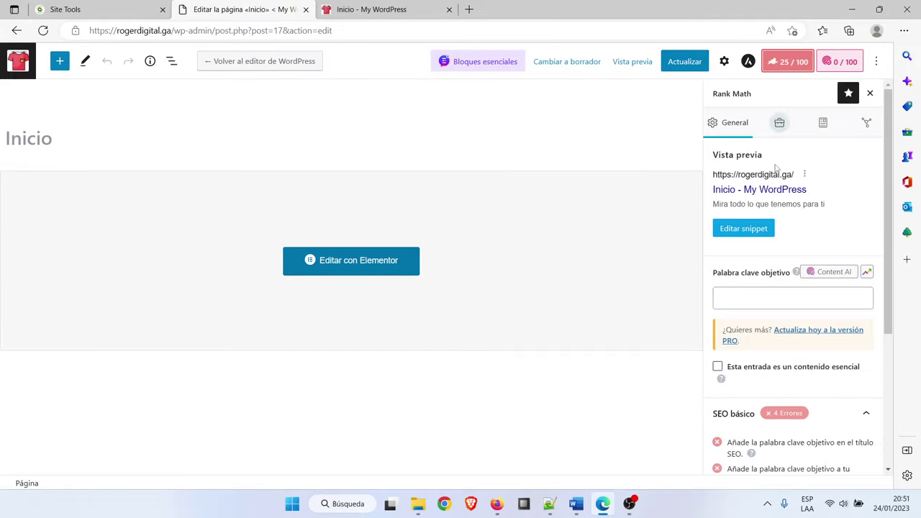
{"action": "left_click", "coordinate": [744, 229]}
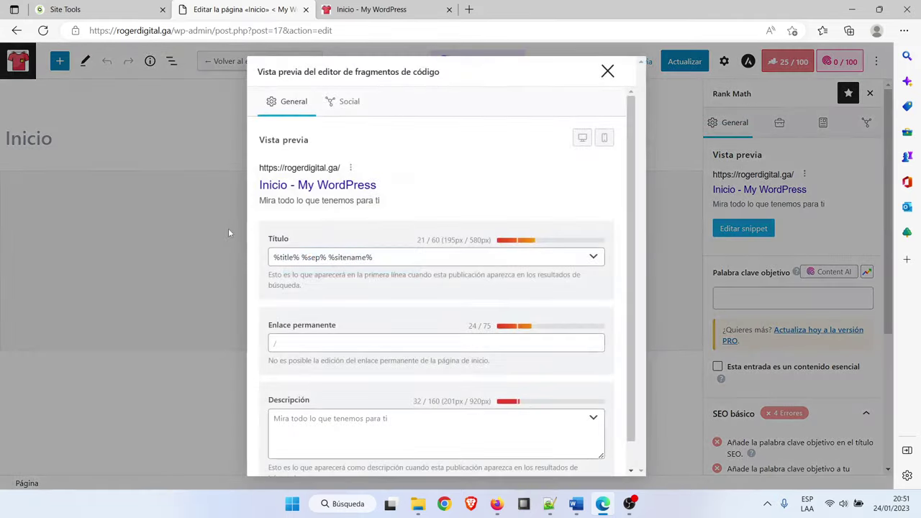
Step: Replace the SEO title with 'Roger Shop - Tienda Online de Ropa con Envíos Gratis'
{"action": "triple_click", "coordinate": [331, 257]}
{"action": "key", "text": "Caps_Lock"}
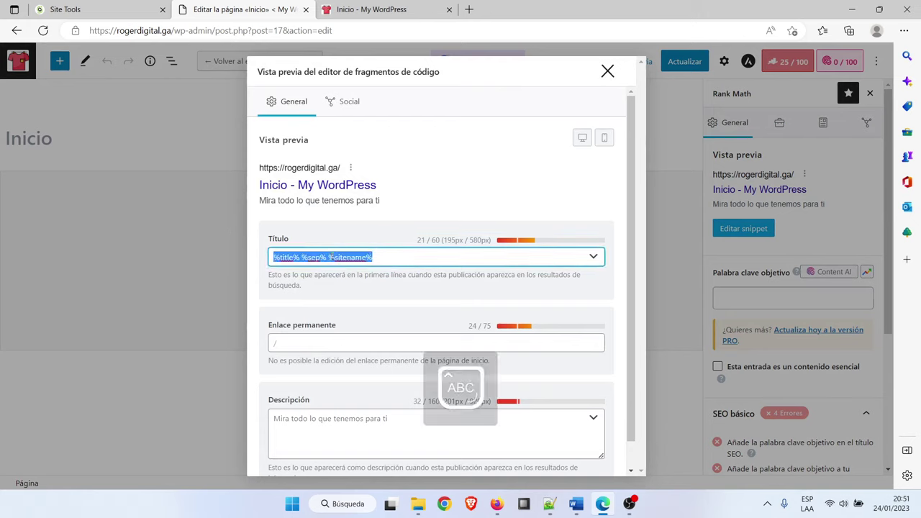
{"action": "type", "text": "R"}
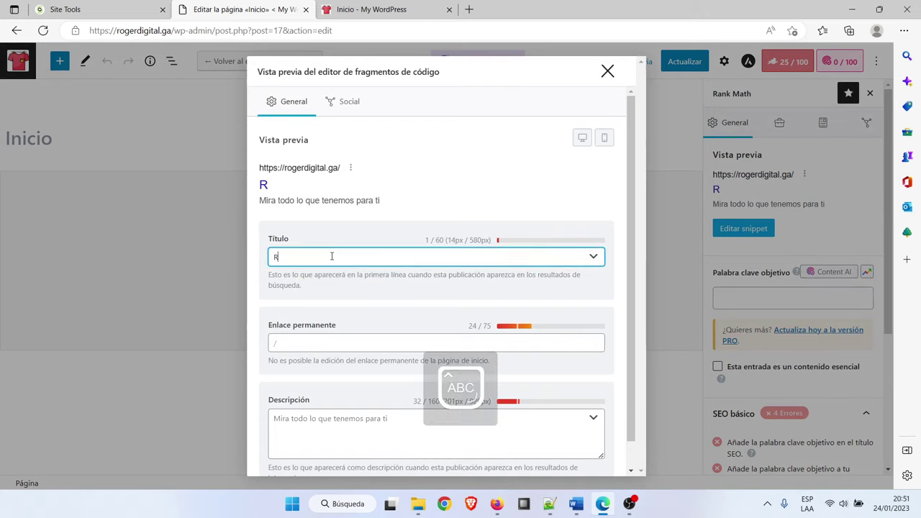
{"action": "key", "text": "Caps_Lock"}
{"action": "type", "text": "oger Sho"}
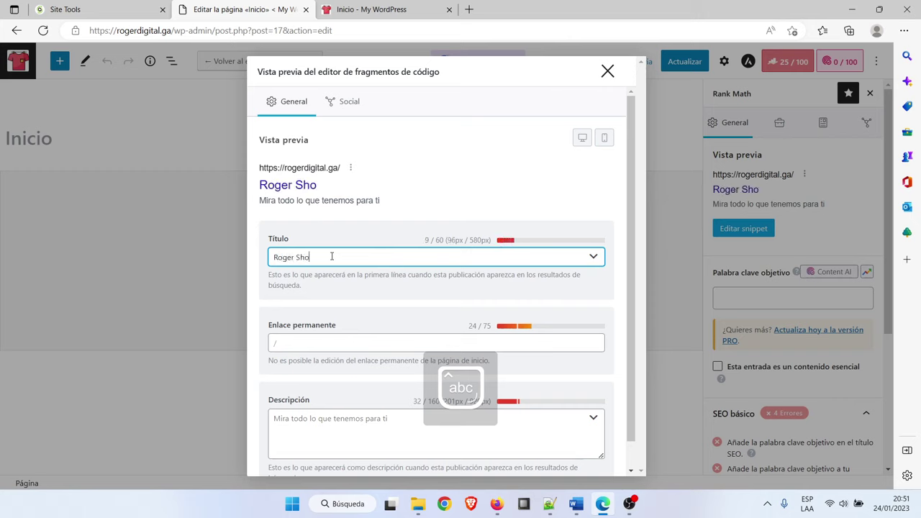
{"action": "type", "text": "p -"}
{"action": "key", "text": "Caps_Lock"}
{"action": "type", "text": "- V"}
{"action": "key", "text": "BackSpace"}
{"action": "type", "text": "Tienda Online de "}
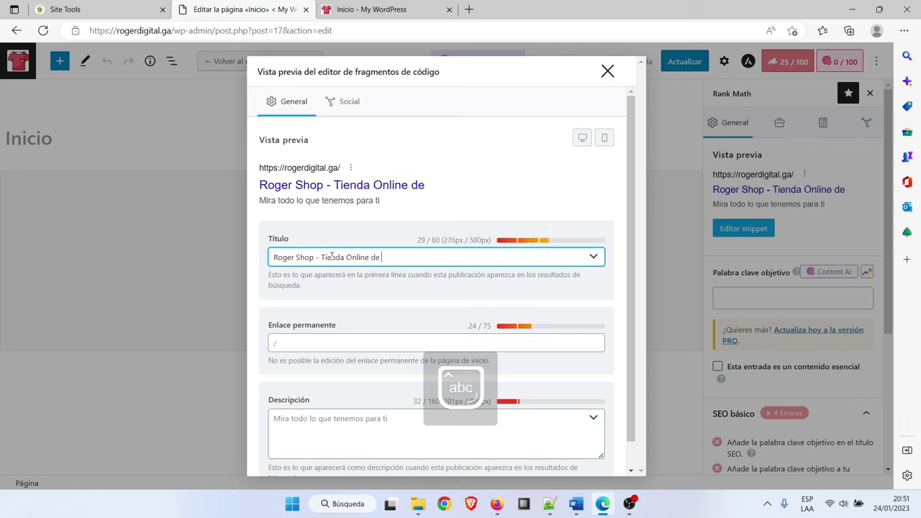
{"action": "type", "text": "Ropa con "}
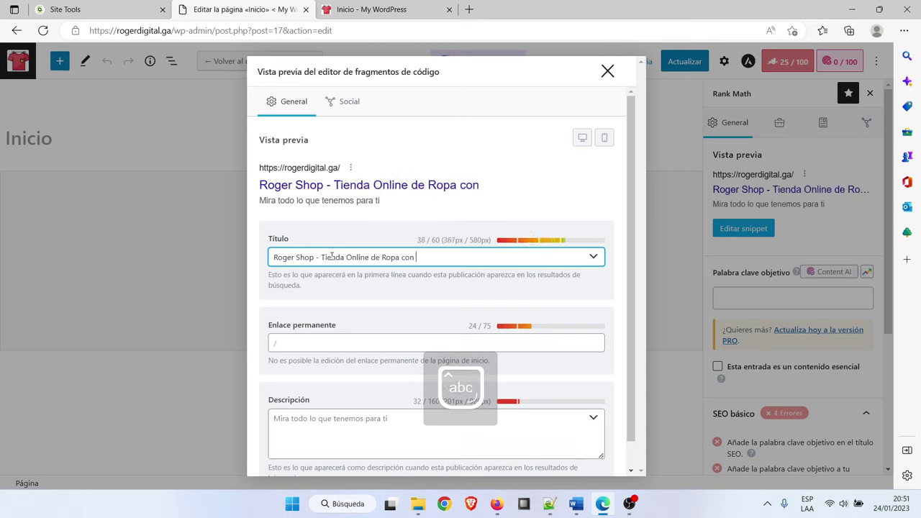
{"action": "type", "text": "Envíos Gratis"}
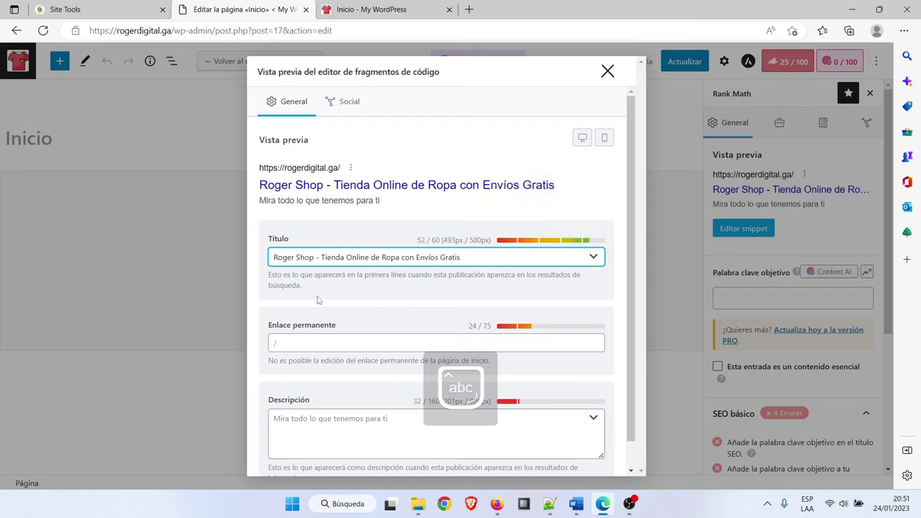
Step: Write a meta description listing polos, camisas, pantalones, shorts, zapatos, faldas, ending 'envío gratis a todo el Perú'
{"action": "left_click", "coordinate": [306, 428]}
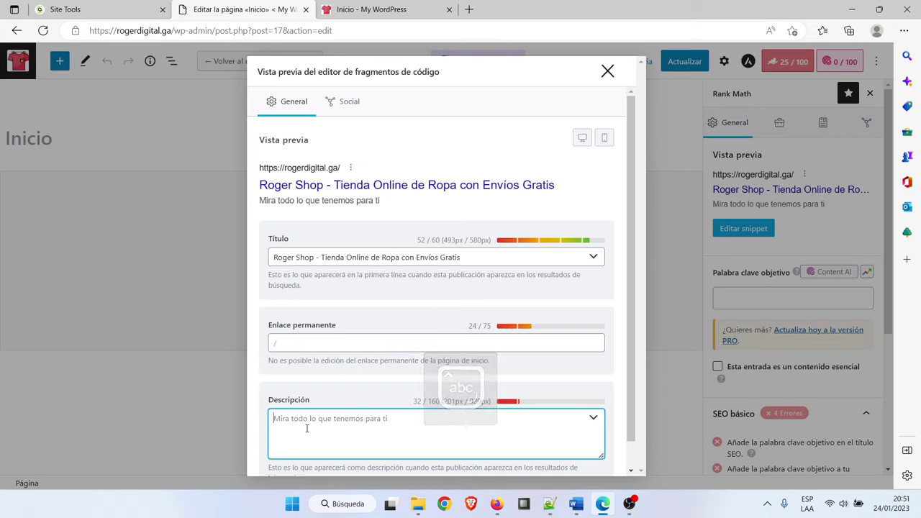
{"action": "type", "text": "Somos u"}
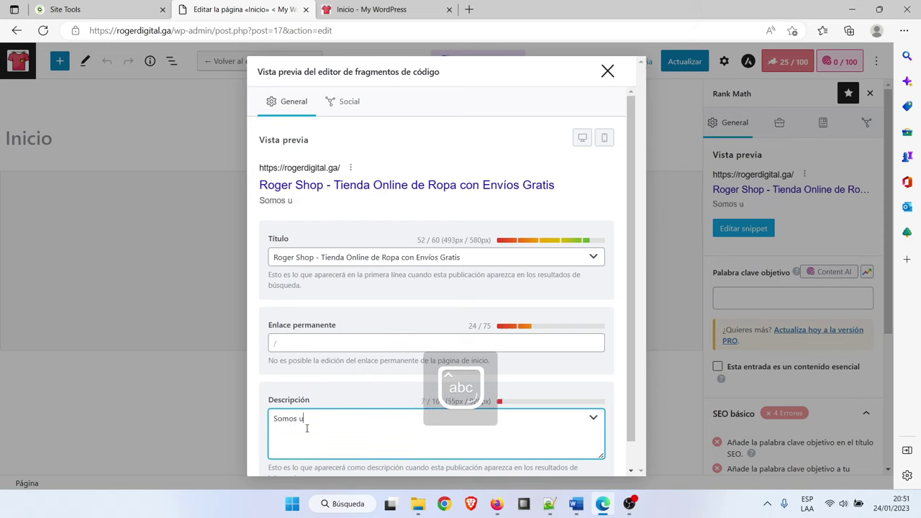
{"action": "type", "text": "na tienda online que vende "}
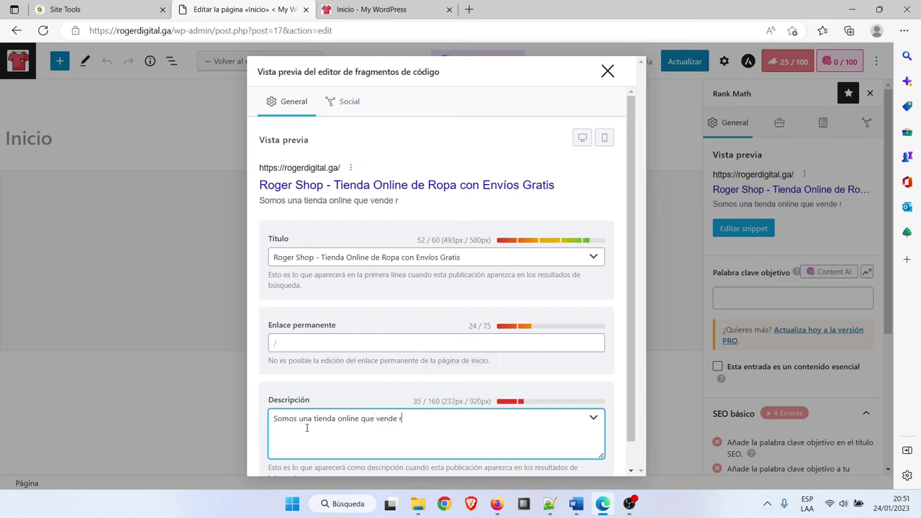
{"action": "type", "text": "polos, camisas, pantal"}
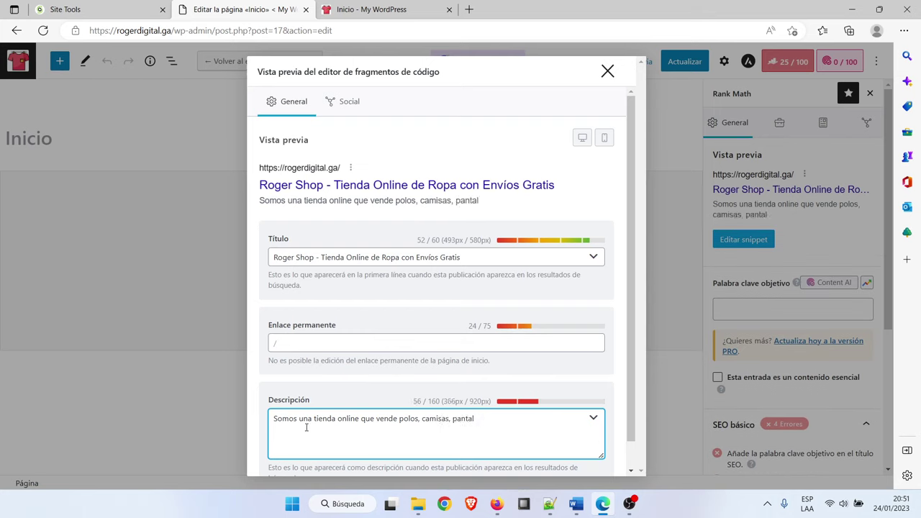
{"action": "type", "text": "ones, sho"}
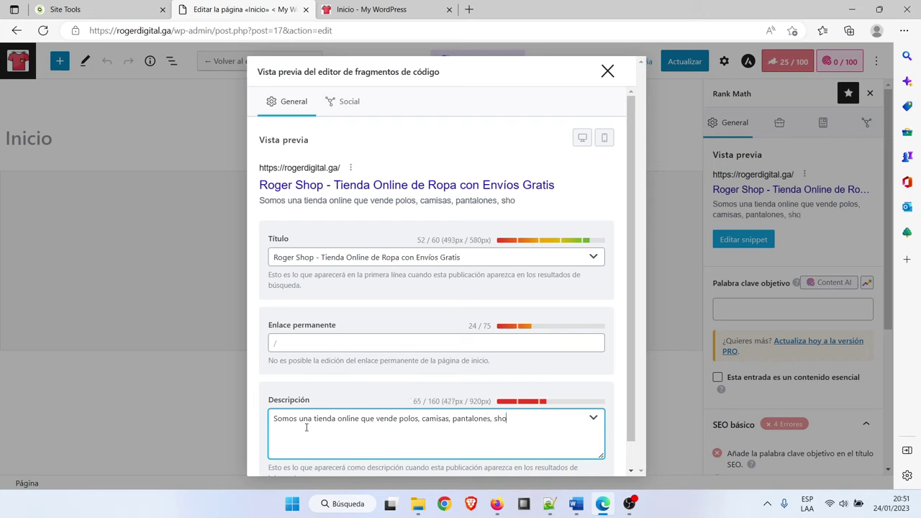
{"action": "type", "text": "rts, zapa"}
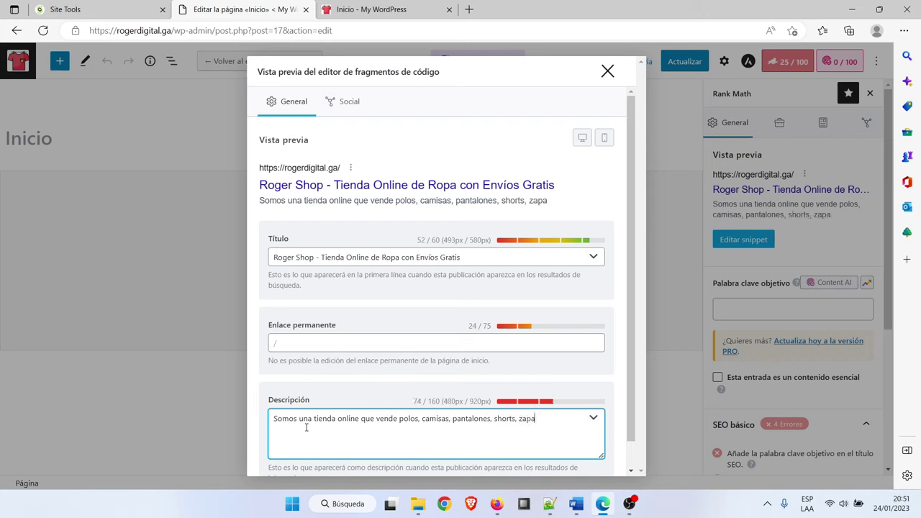
{"action": "type", "text": "tos, faldas"}
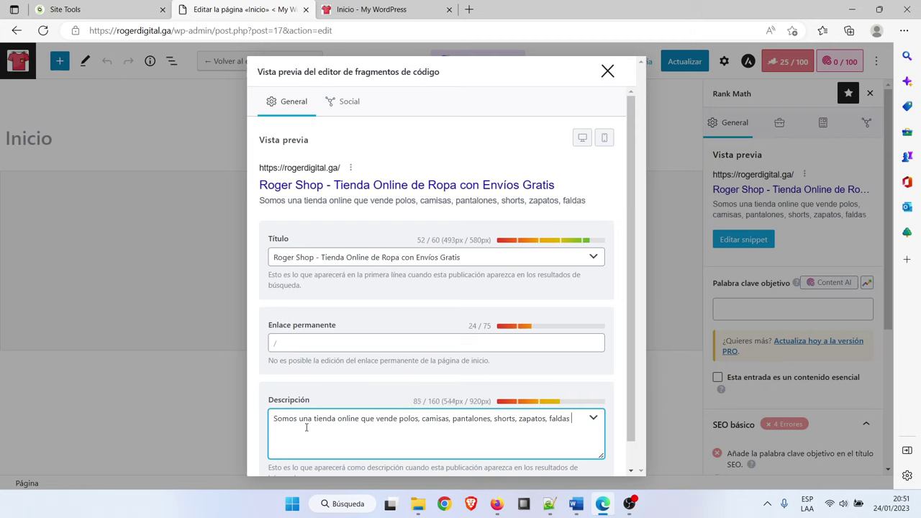
{"action": "type", "text": " y mucho"}
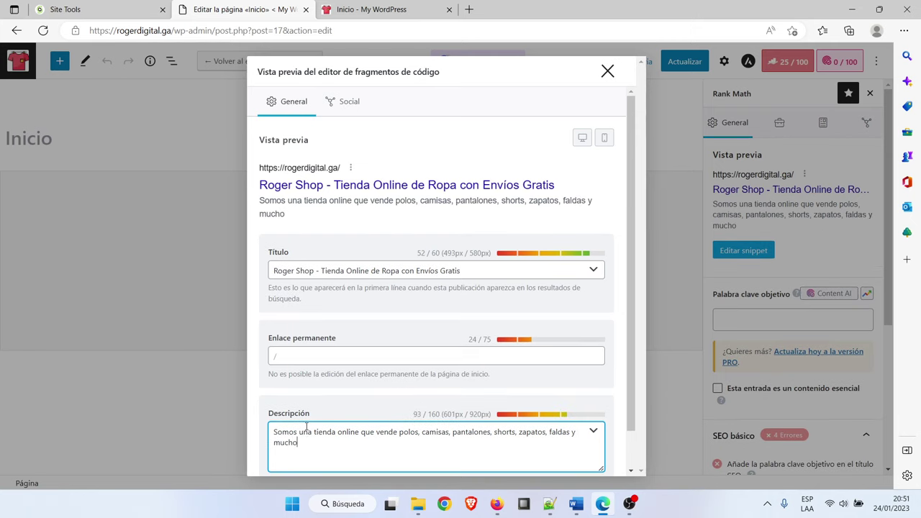
{"action": "type", "text": "s más. "}
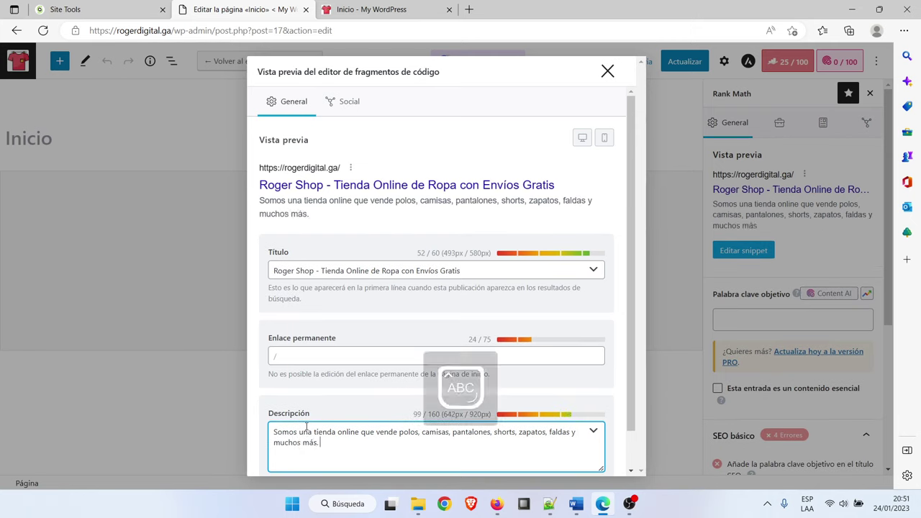
{"action": "type", "text": "OrProductos or"}
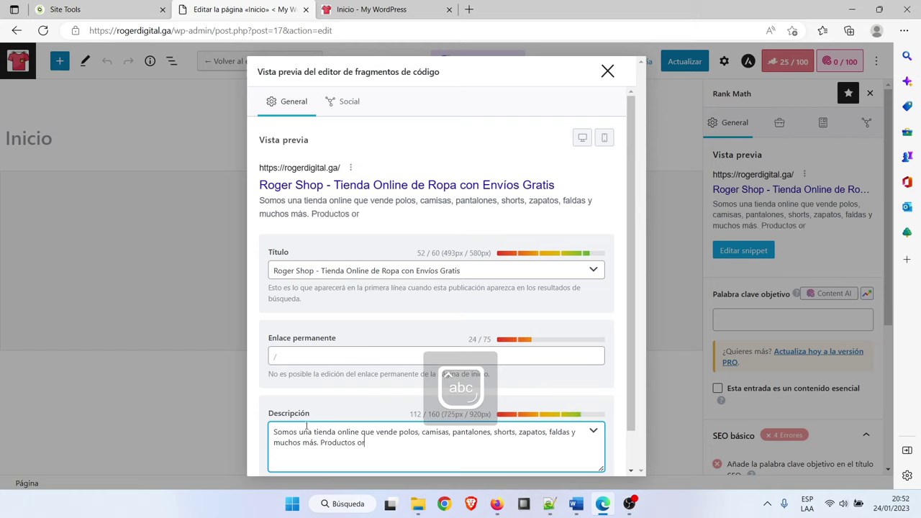
{"action": "type", "text": "iginalesc"}
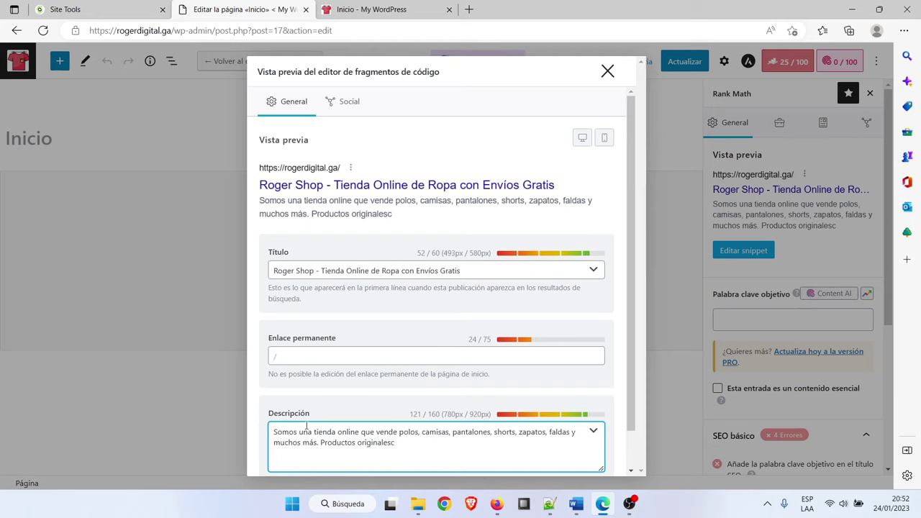
{"action": "key", "text": "BackSpace"}
{"action": "type", "text": " con enví"}
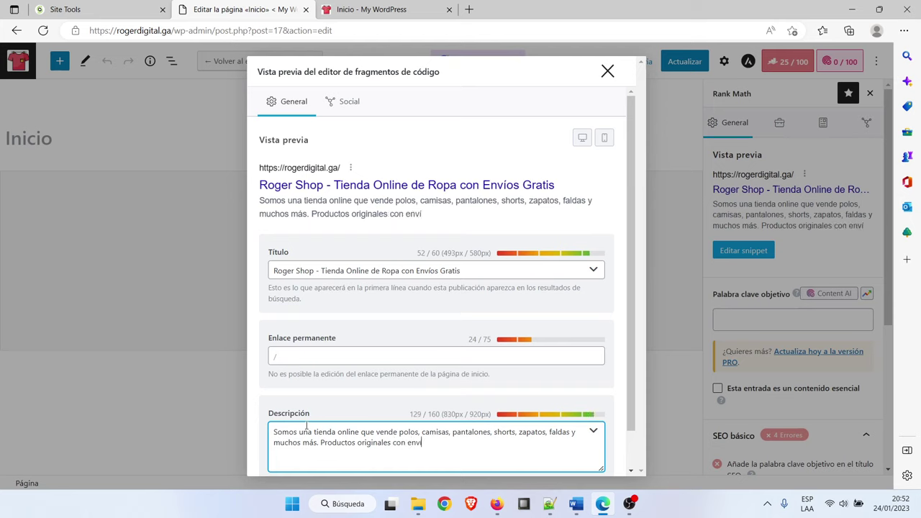
{"action": "type", "text": "o gratis a t"}
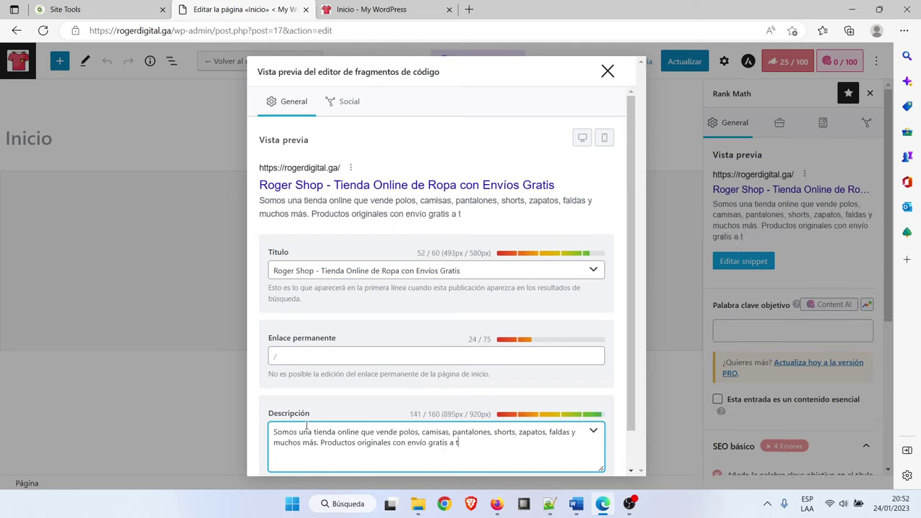
{"action": "type", "text": "odo el"}
{"action": "key", "text": "Caps_Lock"}
{"action": "type", "text": "Perú"}
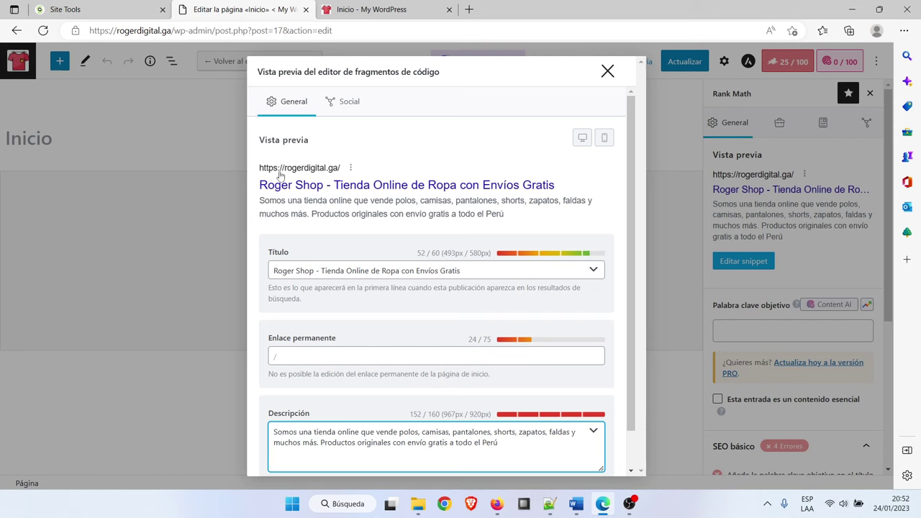
Step: Preview the snippet in desktop and mobile views, close it, and view the live homepage
{"action": "left_click", "coordinate": [582, 138]}
{"action": "left_click", "coordinate": [606, 139]}
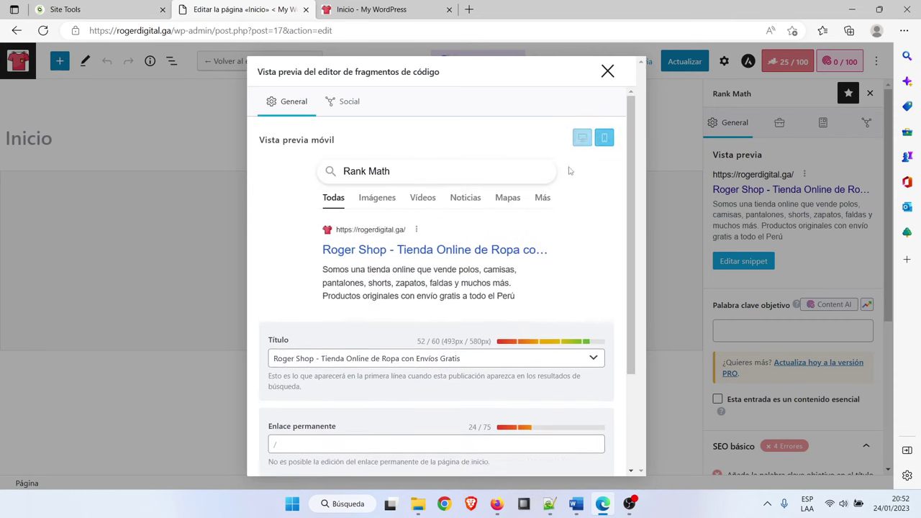
{"action": "scroll", "coordinate": [425, 238], "scroll_direction": "down", "scroll_amount": 1}
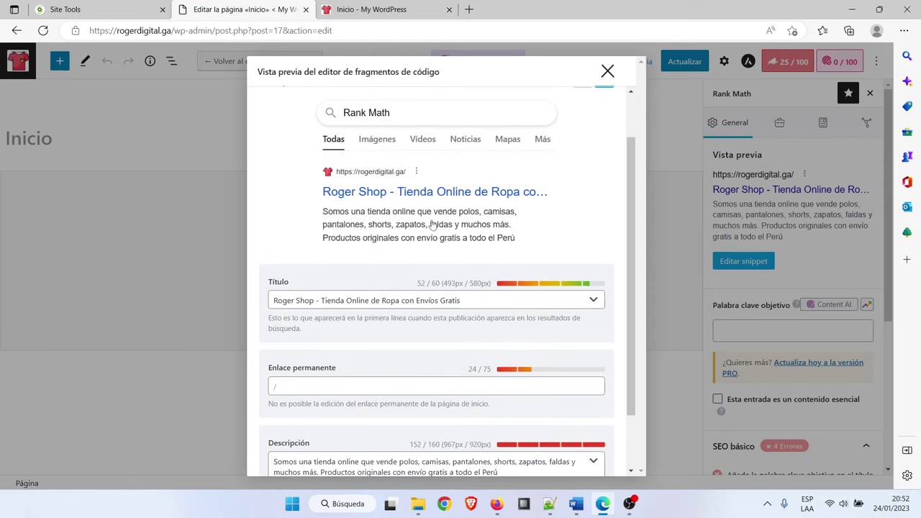
{"action": "scroll", "coordinate": [456, 312], "scroll_direction": "down", "scroll_amount": 1}
{"action": "scroll", "coordinate": [456, 312], "scroll_direction": "up", "scroll_amount": 3}
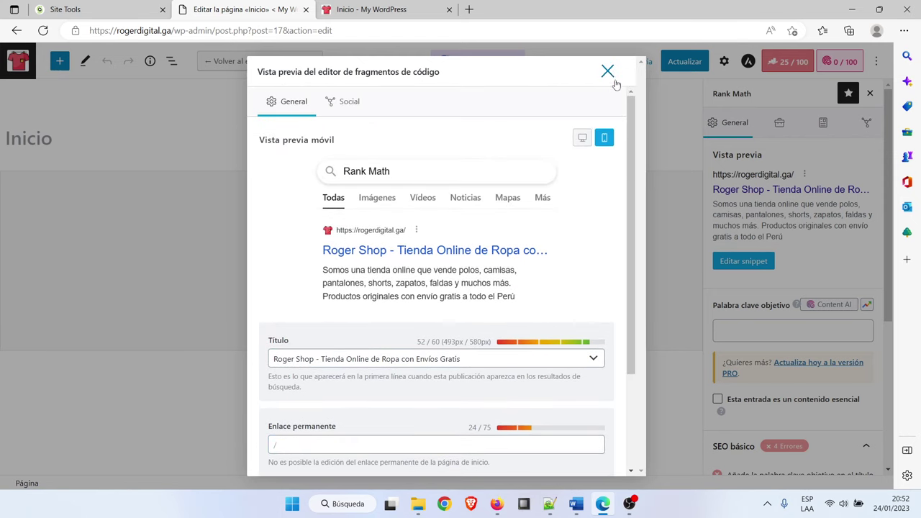
{"action": "left_click", "coordinate": [608, 72]}
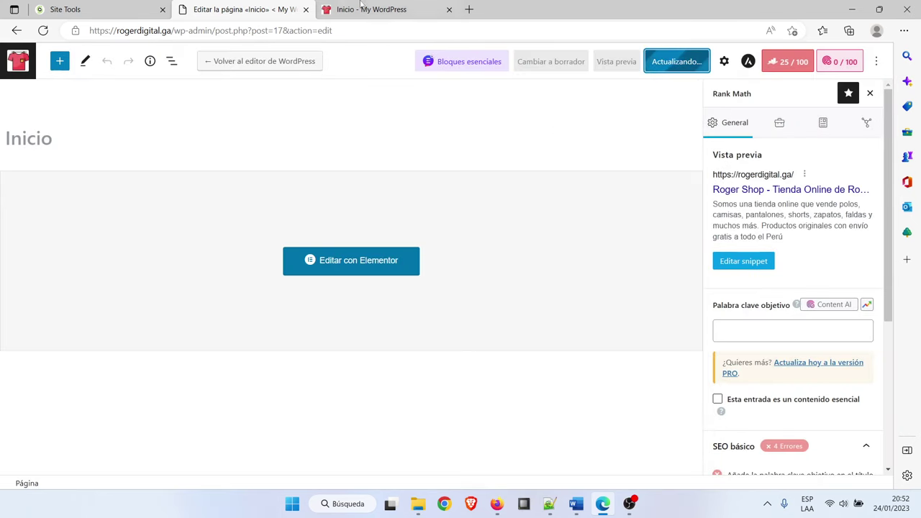
{"action": "left_click", "coordinate": [389, 9]}
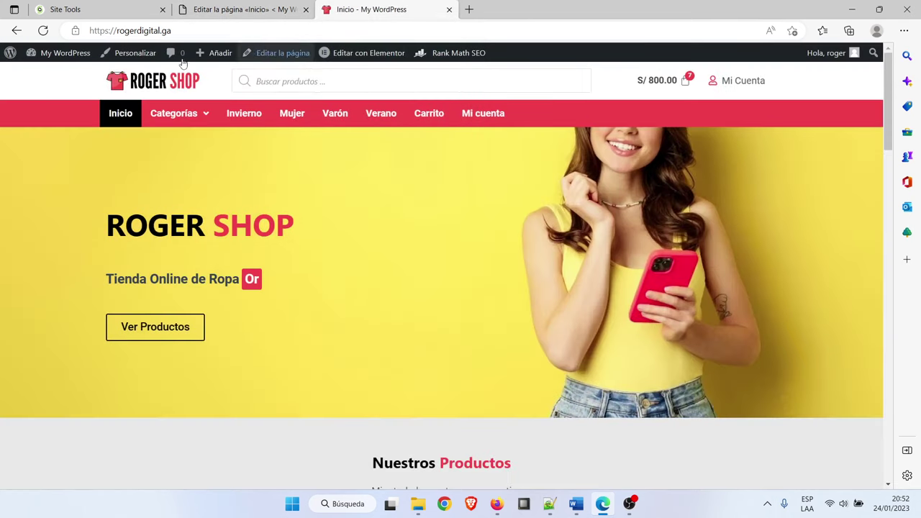
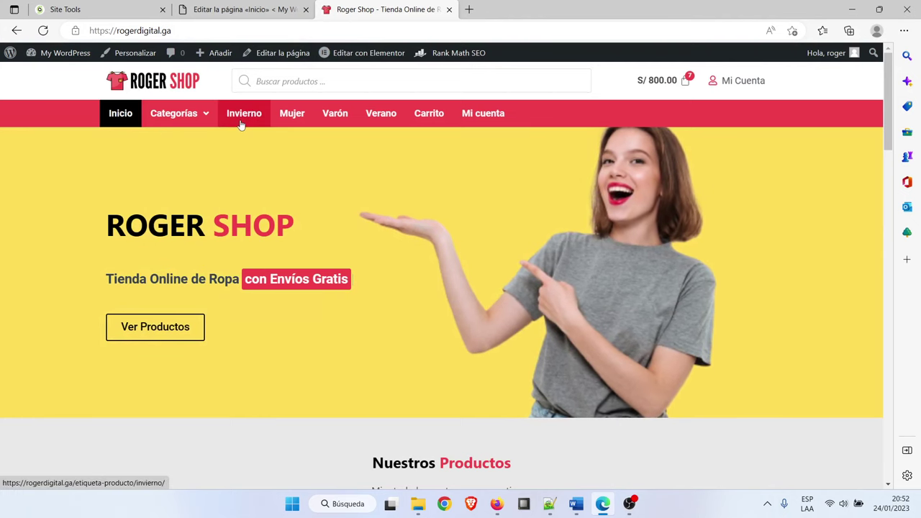
Step: Browse Invierno, the Camisa manga corta varón azul product and the shop, then return to the Inicio editor
{"action": "left_click", "coordinate": [242, 124]}
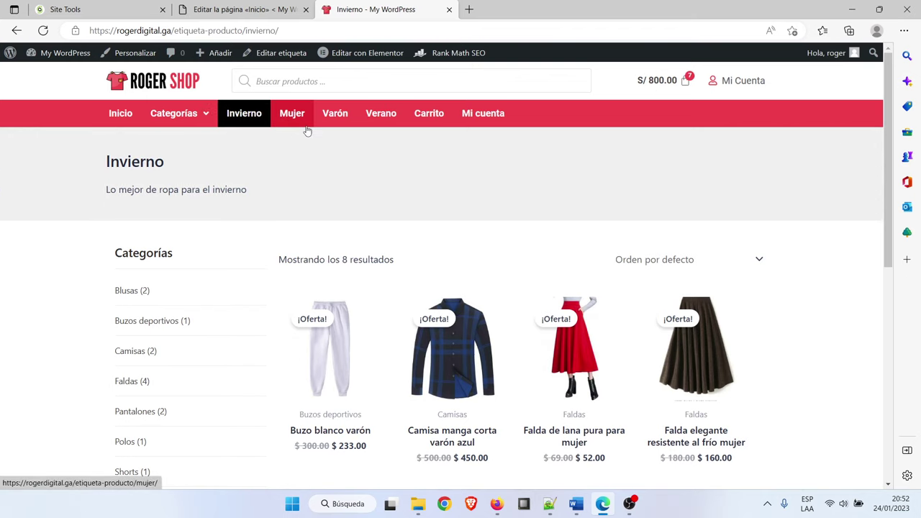
{"action": "scroll", "coordinate": [392, 280], "scroll_direction": "down", "scroll_amount": 2}
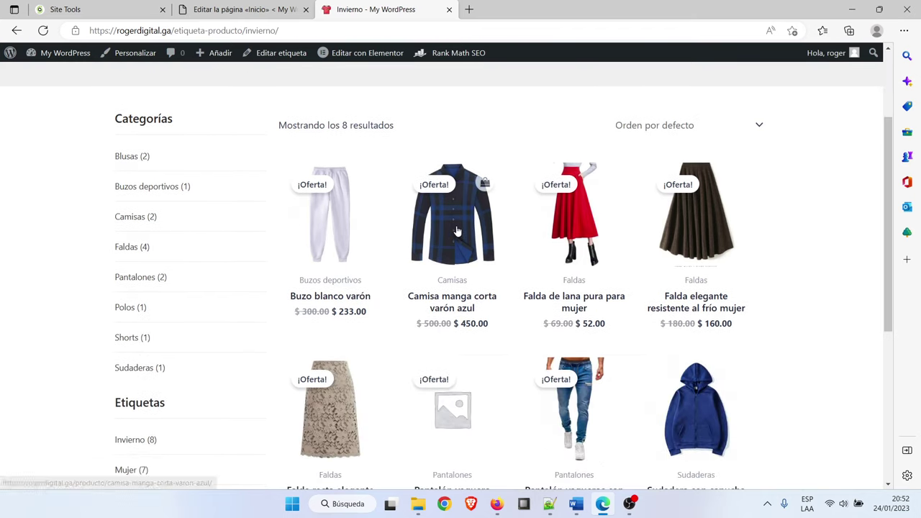
{"action": "left_click", "coordinate": [457, 231]}
{"action": "scroll", "coordinate": [458, 231], "scroll_direction": "up", "scroll_amount": 2}
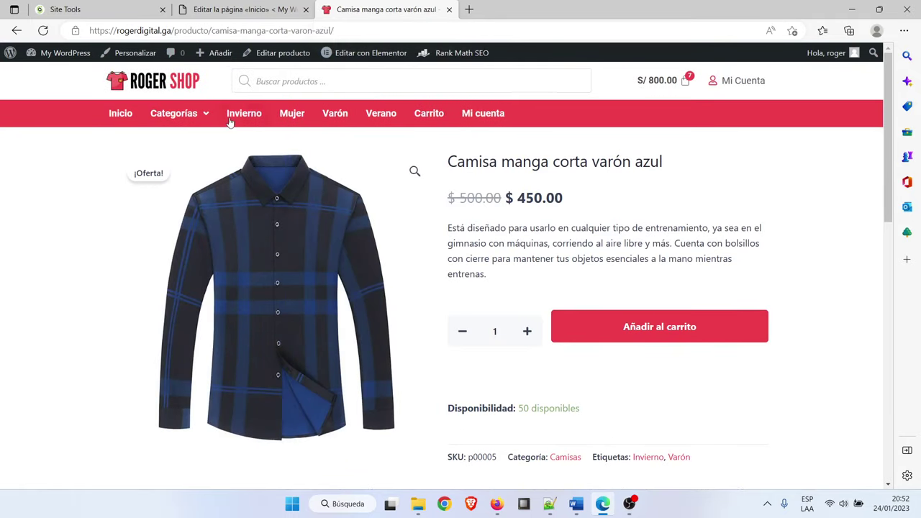
{"action": "left_click", "coordinate": [165, 119]}
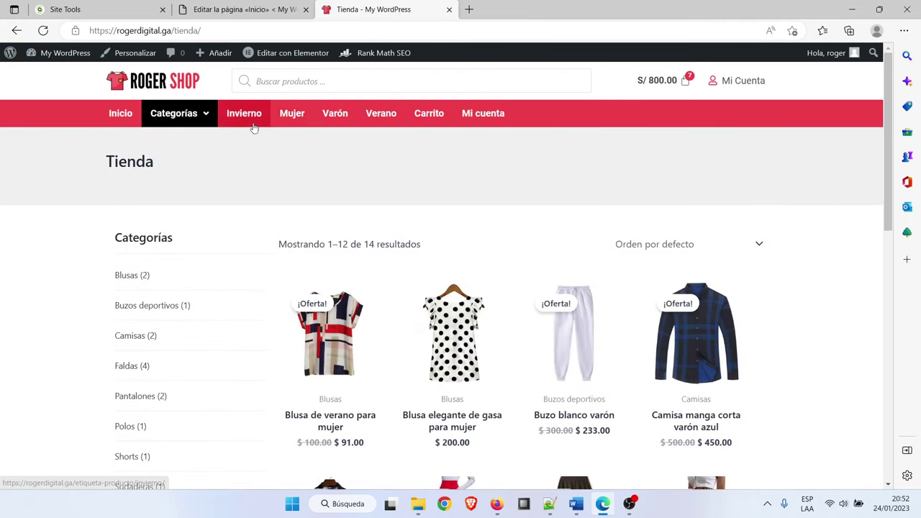
{"action": "left_click", "coordinate": [249, 7]}
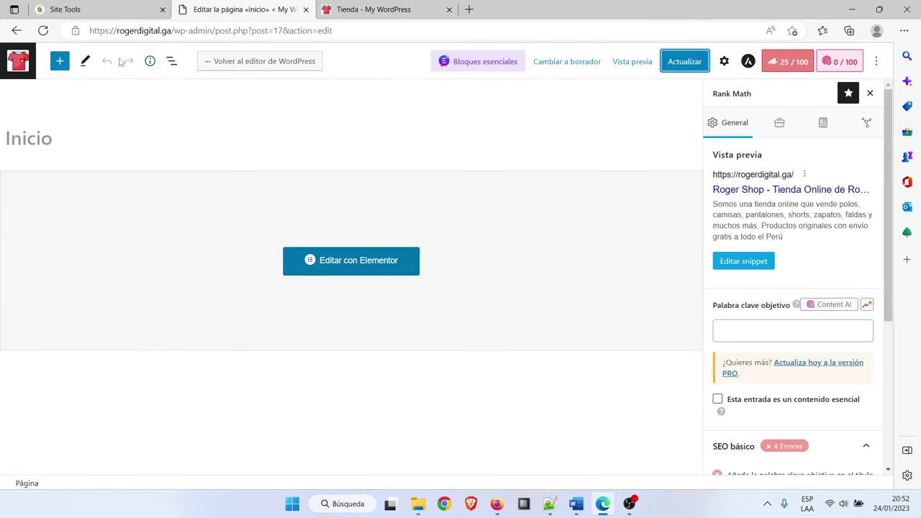
Step: Leave the Inicio editor for the admin and open the WooCommerce product categories list
{"action": "left_click", "coordinate": [3, 65]}
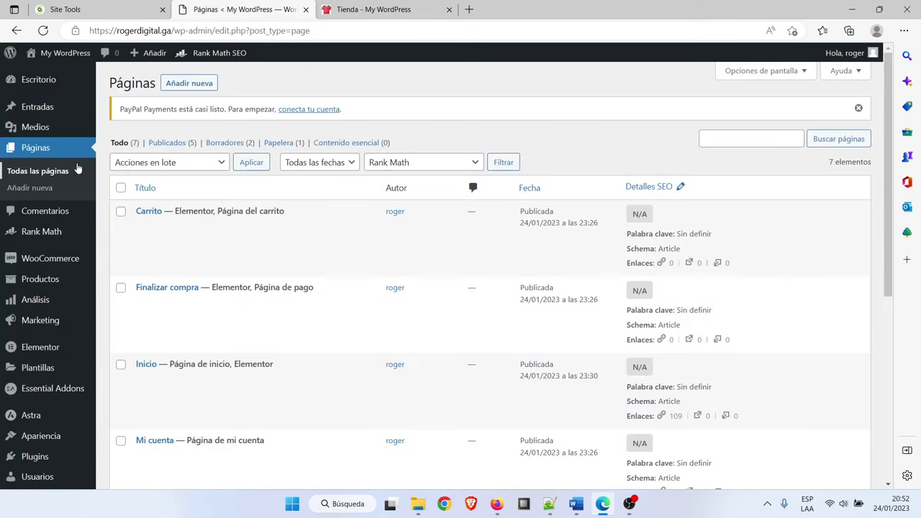
{"action": "scroll", "coordinate": [164, 280], "scroll_direction": "down", "scroll_amount": 4}
{"action": "scroll", "coordinate": [164, 249], "scroll_direction": "down", "scroll_amount": 1}
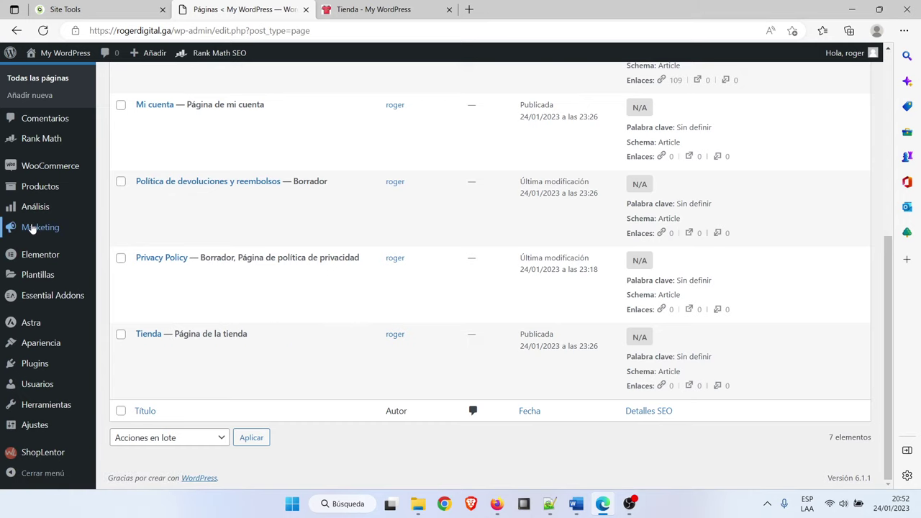
{"action": "mouse_move", "coordinate": [50, 187]}
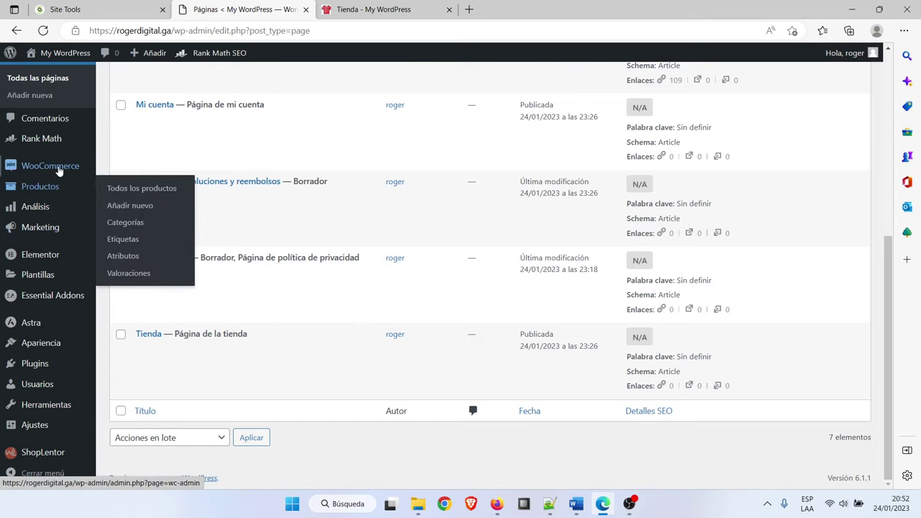
{"action": "left_click", "coordinate": [139, 222]}
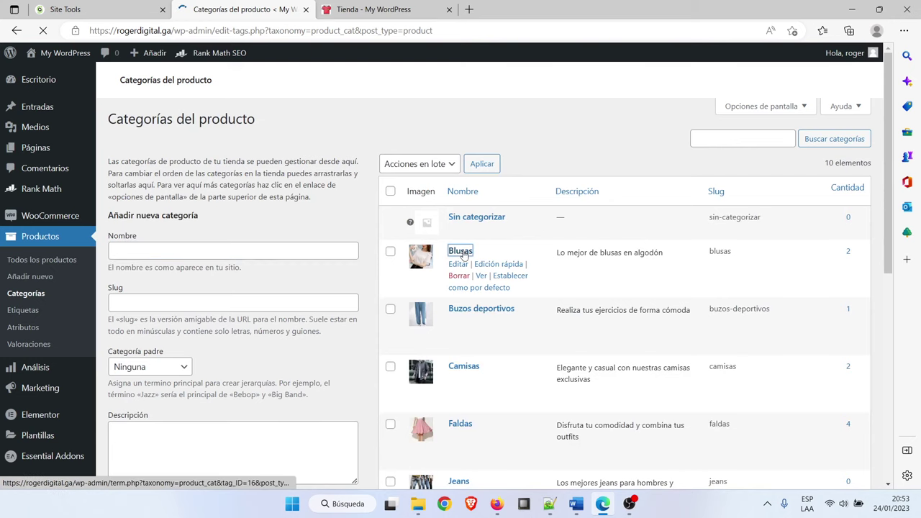
Step: Open the Blusas category for editing and review its slug, description and thumbnail
{"action": "left_click", "coordinate": [461, 252]}
{"action": "scroll", "coordinate": [357, 247], "scroll_direction": "down", "scroll_amount": 3}
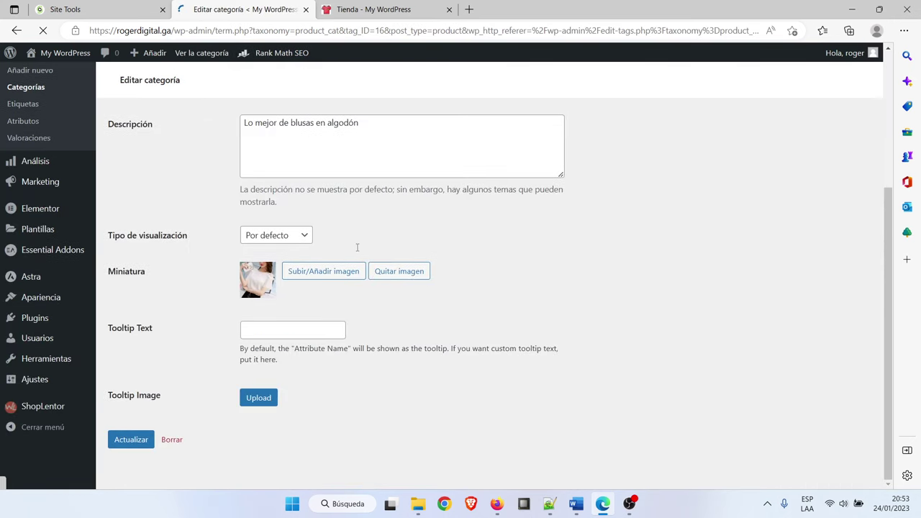
{"action": "scroll", "coordinate": [288, 353], "scroll_direction": "down", "scroll_amount": 2}
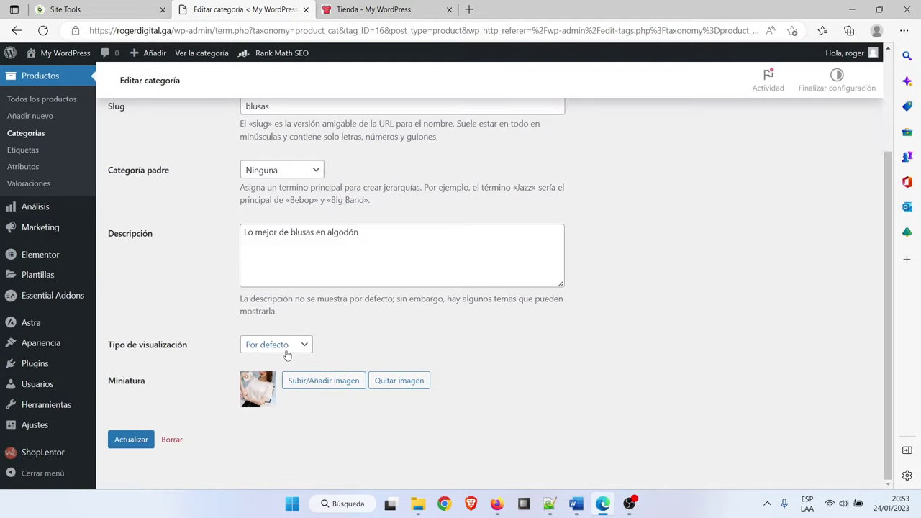
{"action": "scroll", "coordinate": [286, 353], "scroll_direction": "down", "scroll_amount": 2}
{"action": "scroll", "coordinate": [286, 354], "scroll_direction": "up", "scroll_amount": 4}
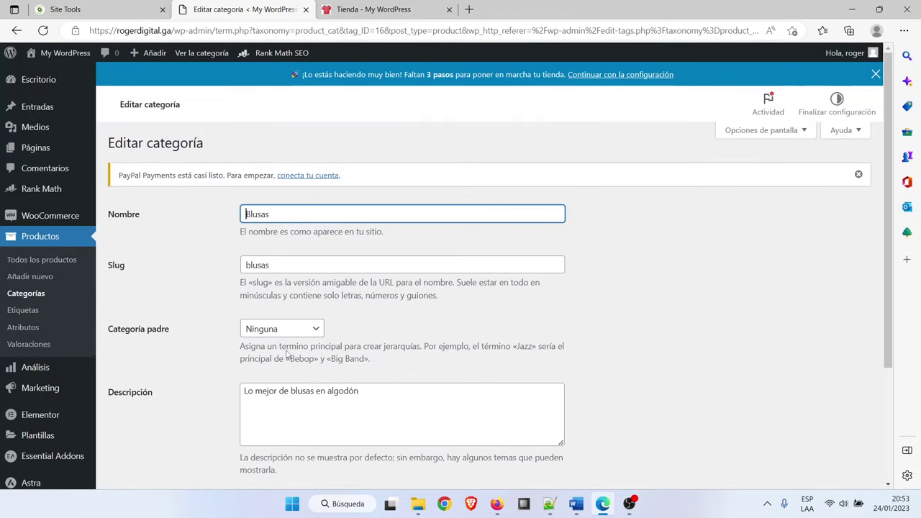
{"action": "scroll", "coordinate": [287, 351], "scroll_direction": "down", "scroll_amount": 3}
{"action": "scroll", "coordinate": [287, 351], "scroll_direction": "up", "scroll_amount": 4}
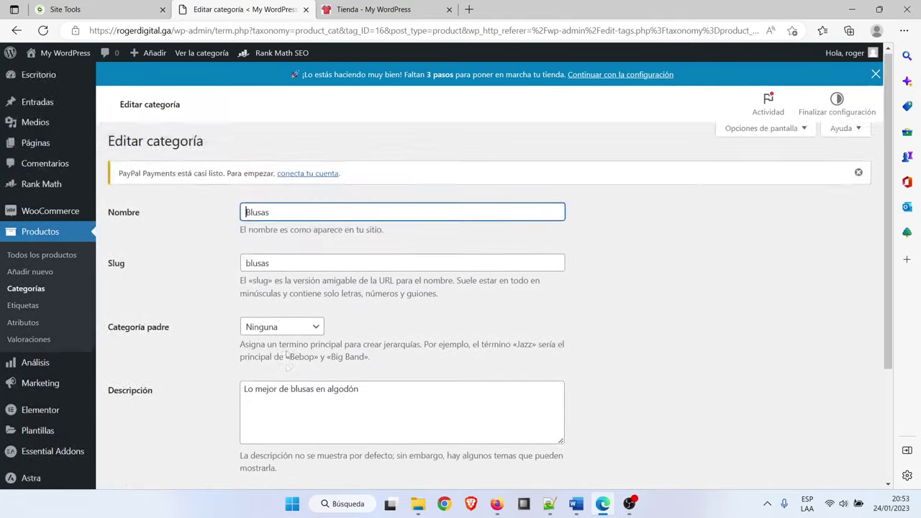
{"action": "scroll", "coordinate": [286, 351], "scroll_direction": "down", "scroll_amount": 3}
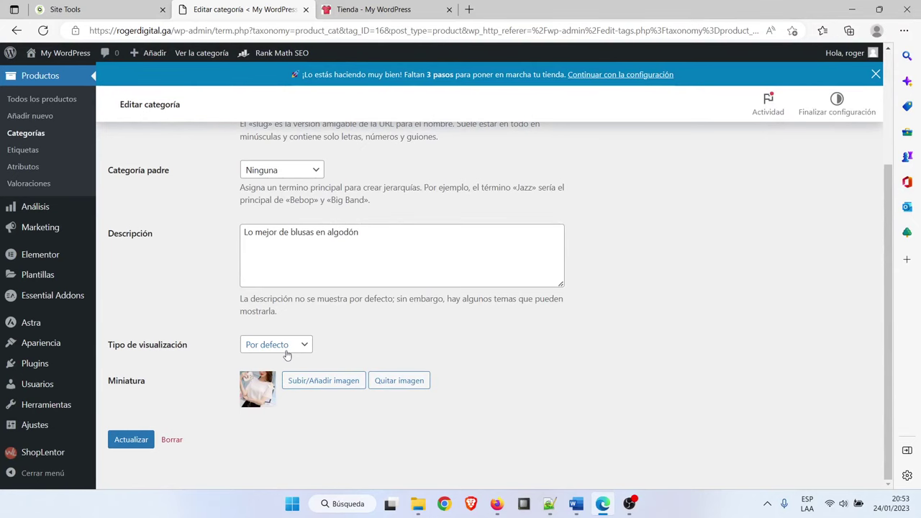
{"action": "scroll", "coordinate": [286, 354], "scroll_direction": "up", "scroll_amount": 3}
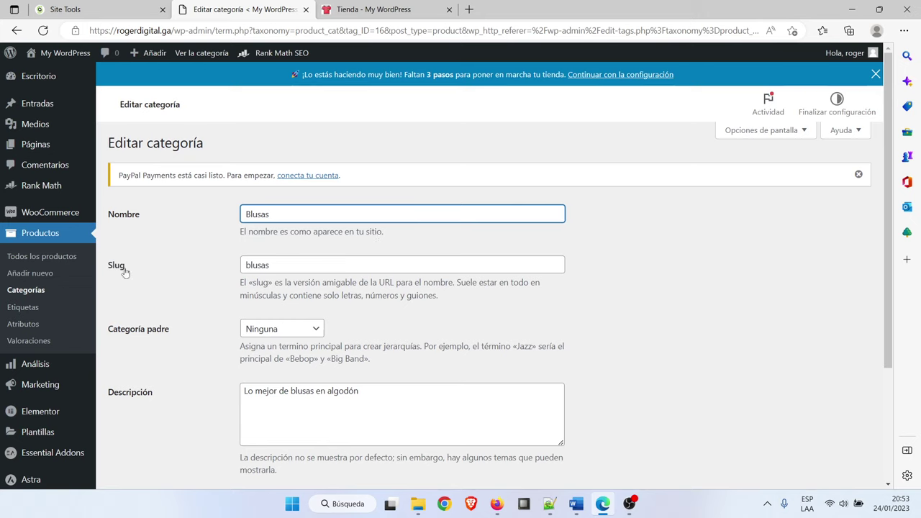
{"action": "mouse_move", "coordinate": [49, 192]}
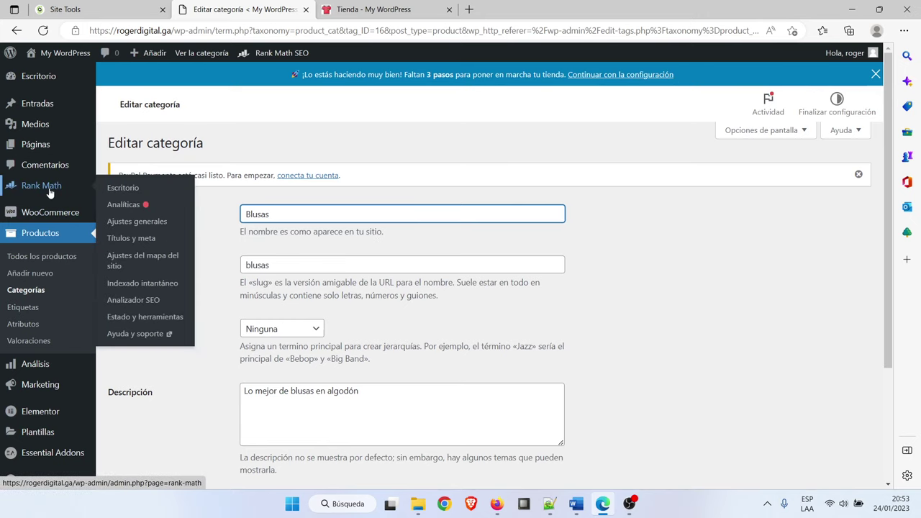
Step: Look over Rank Math's Status and Tools page
{"action": "left_click", "coordinate": [167, 318]}
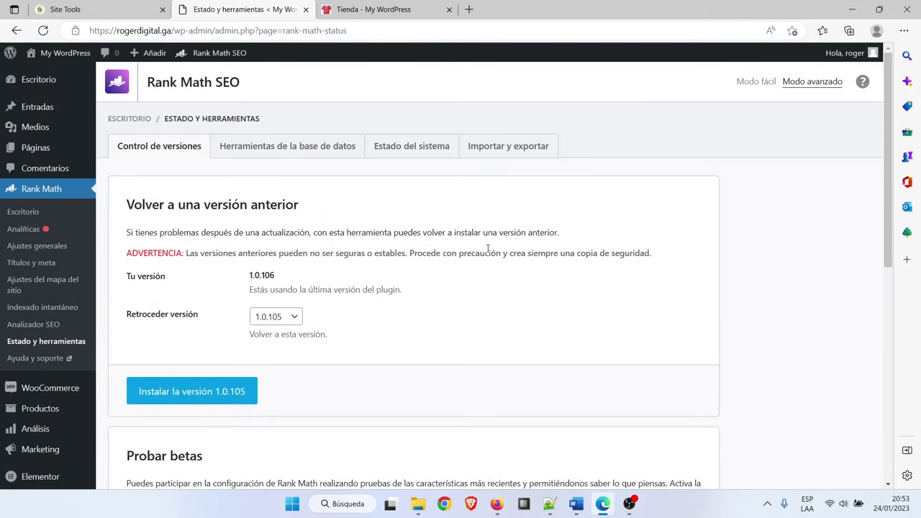
{"action": "scroll", "coordinate": [487, 249], "scroll_direction": "down", "scroll_amount": 6}
{"action": "scroll", "coordinate": [488, 251], "scroll_direction": "up", "scroll_amount": 4}
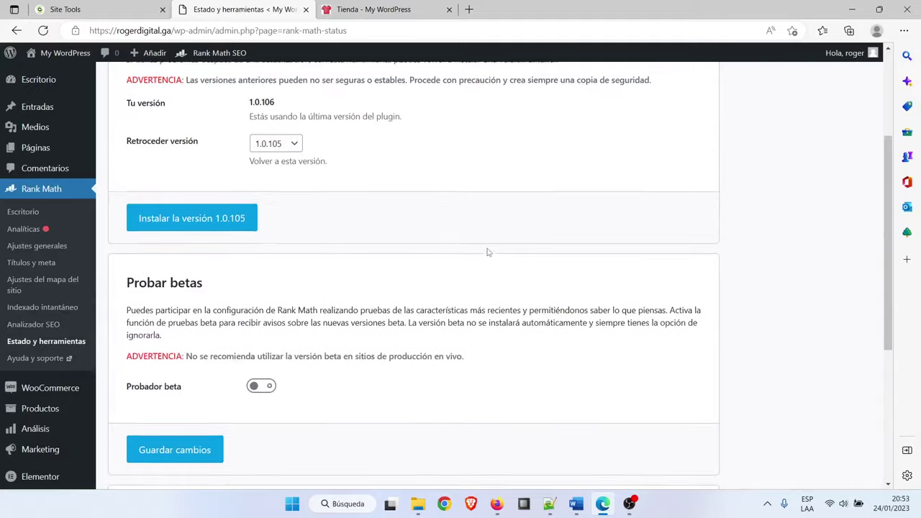
{"action": "scroll", "coordinate": [487, 251], "scroll_direction": "up", "scroll_amount": 3}
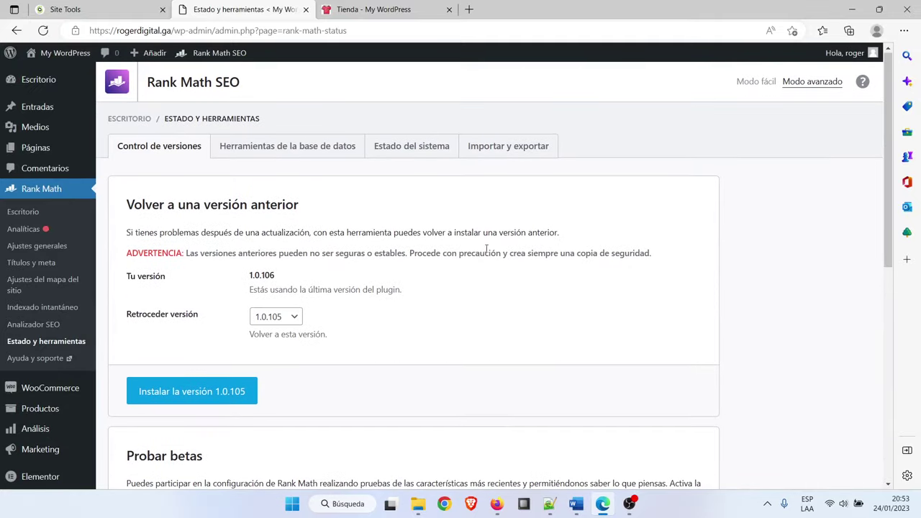
Step: Review Rank Math's sitemap settings for product categories
{"action": "left_click", "coordinate": [26, 288]}
{"action": "scroll", "coordinate": [302, 331], "scroll_direction": "down", "scroll_amount": 1}
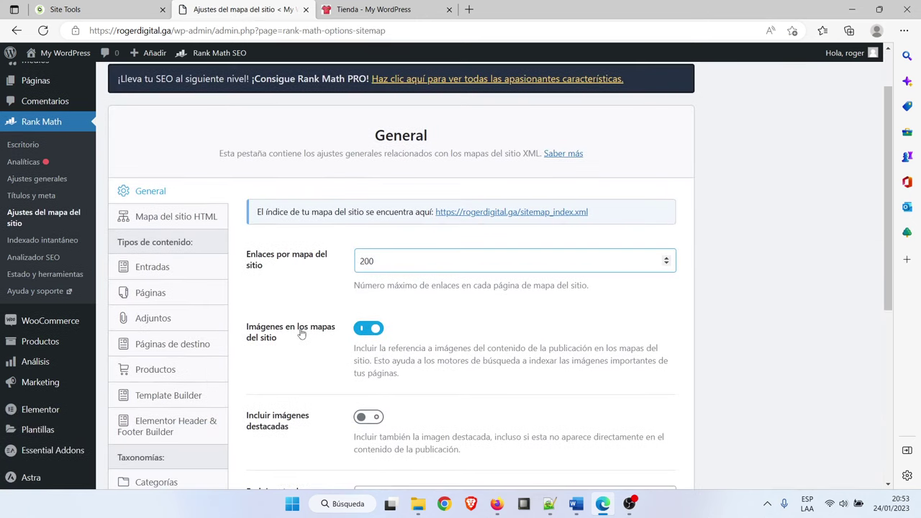
{"action": "scroll", "coordinate": [208, 325], "scroll_direction": "down", "scroll_amount": 4}
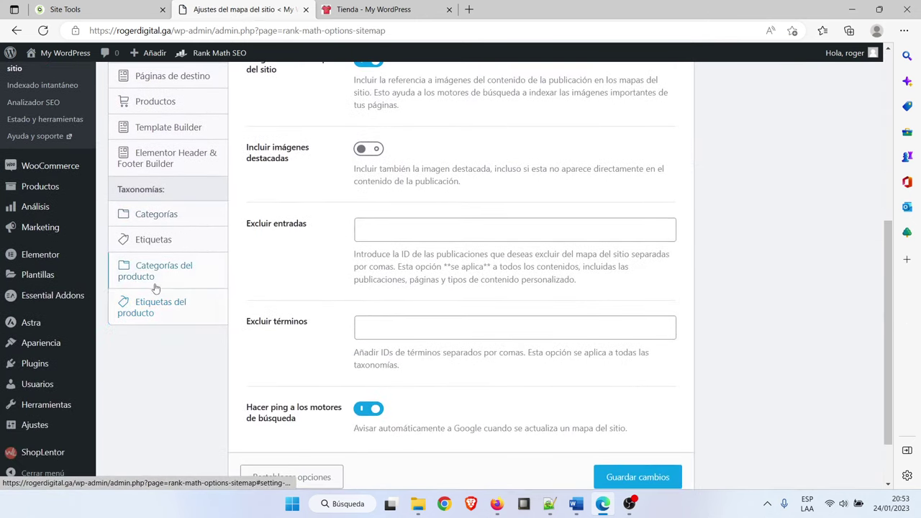
{"action": "left_click", "coordinate": [152, 277]}
{"action": "scroll", "coordinate": [413, 351], "scroll_direction": "up", "scroll_amount": 2}
{"action": "scroll", "coordinate": [412, 351], "scroll_direction": "up", "scroll_amount": 2}
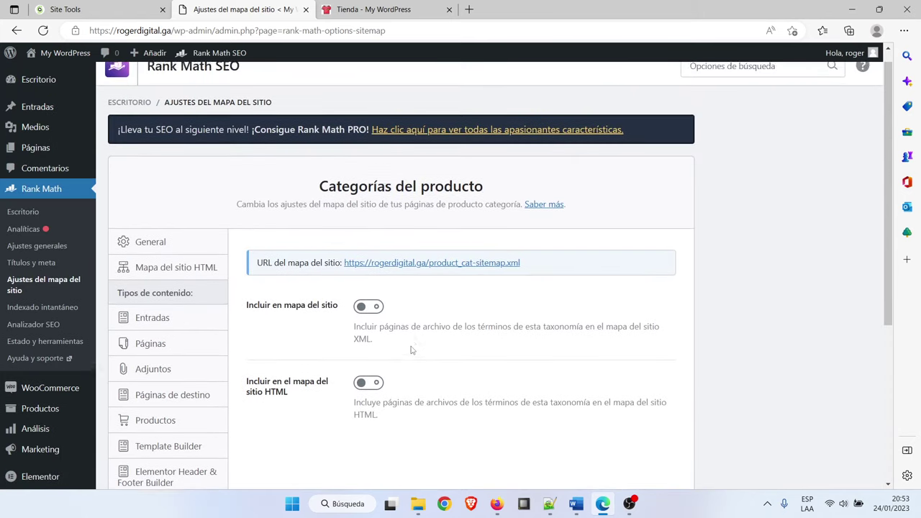
{"action": "scroll", "coordinate": [411, 350], "scroll_direction": "down", "scroll_amount": 1}
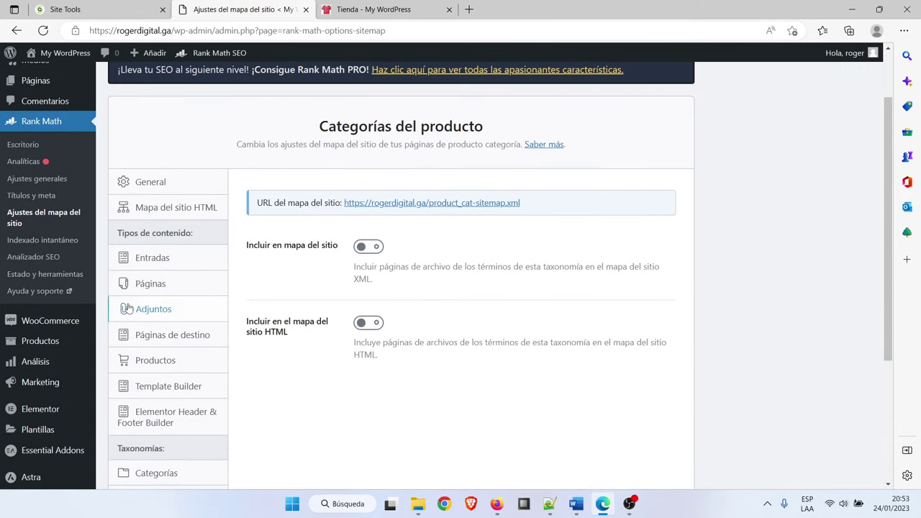
Step: Enable 'Añadir los controles SEO' under Títulos y meta > Categorías del producto and save changes
{"action": "left_click", "coordinate": [31, 195]}
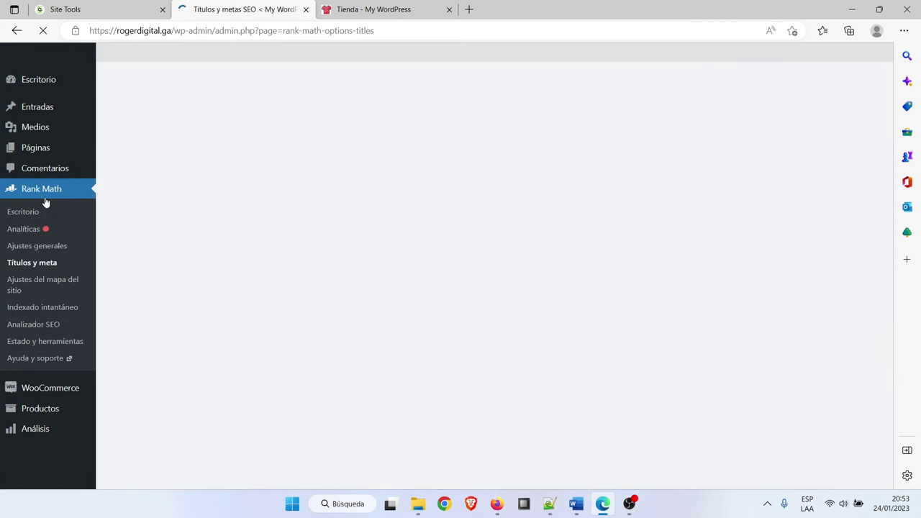
{"action": "scroll", "coordinate": [185, 322], "scroll_direction": "down", "scroll_amount": 4}
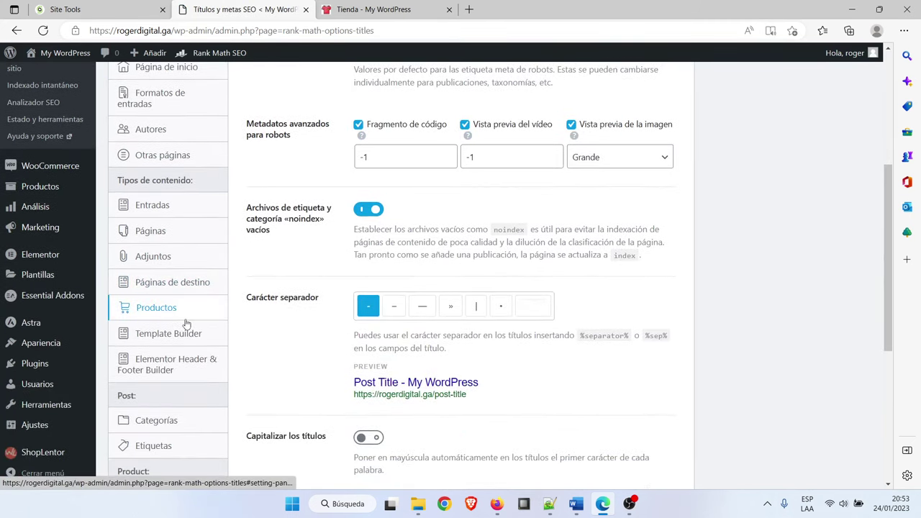
{"action": "scroll", "coordinate": [165, 311], "scroll_direction": "down", "scroll_amount": 2}
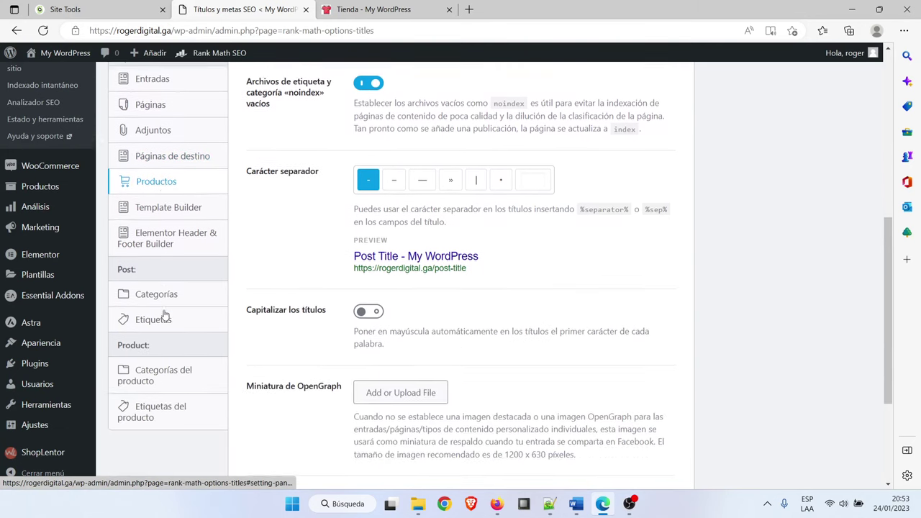
{"action": "left_click", "coordinate": [164, 367]}
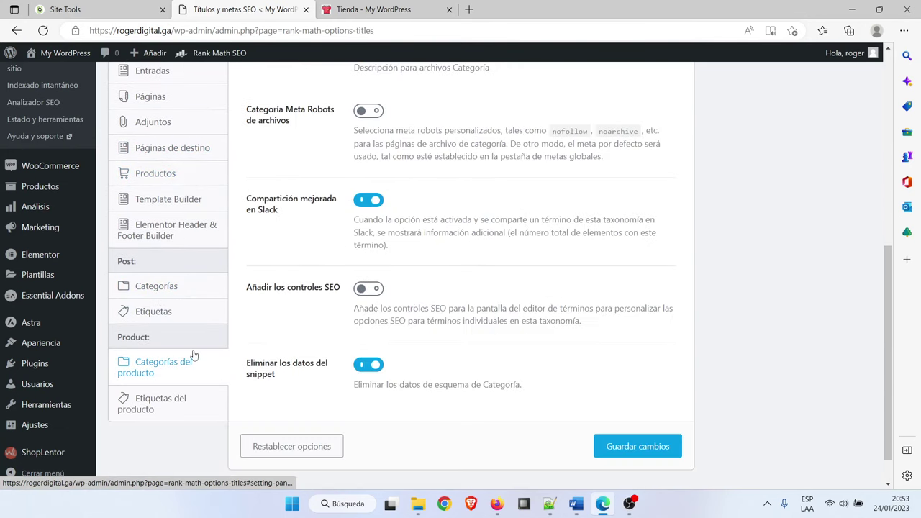
{"action": "scroll", "coordinate": [586, 177], "scroll_direction": "up", "scroll_amount": 3}
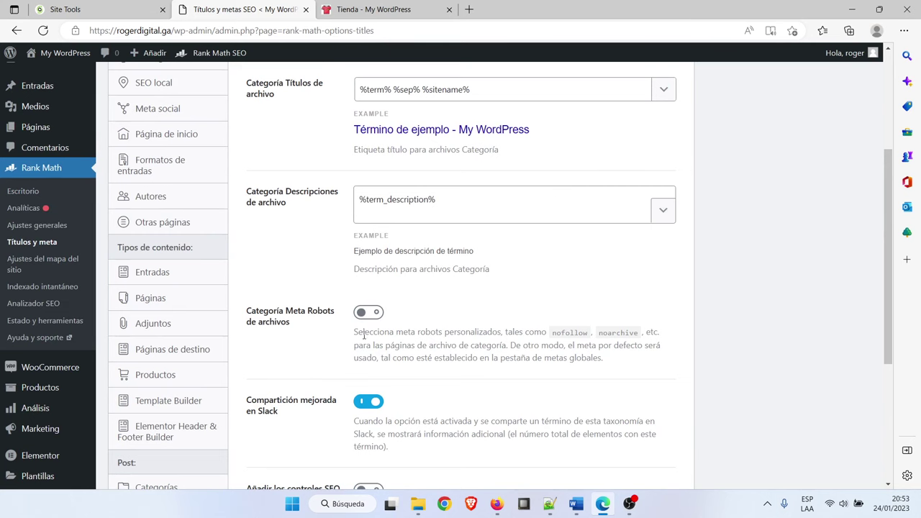
{"action": "scroll", "coordinate": [373, 315], "scroll_direction": "up", "scroll_amount": 3}
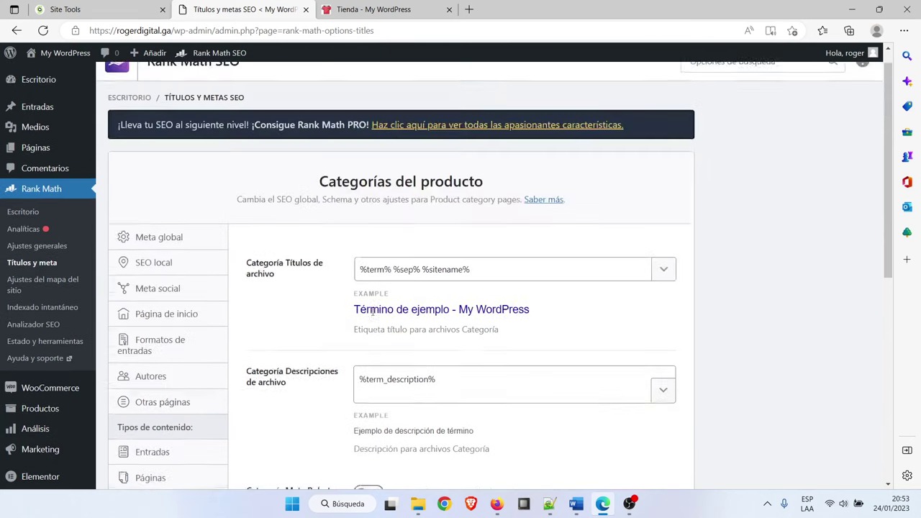
{"action": "scroll", "coordinate": [373, 314], "scroll_direction": "down", "scroll_amount": 5}
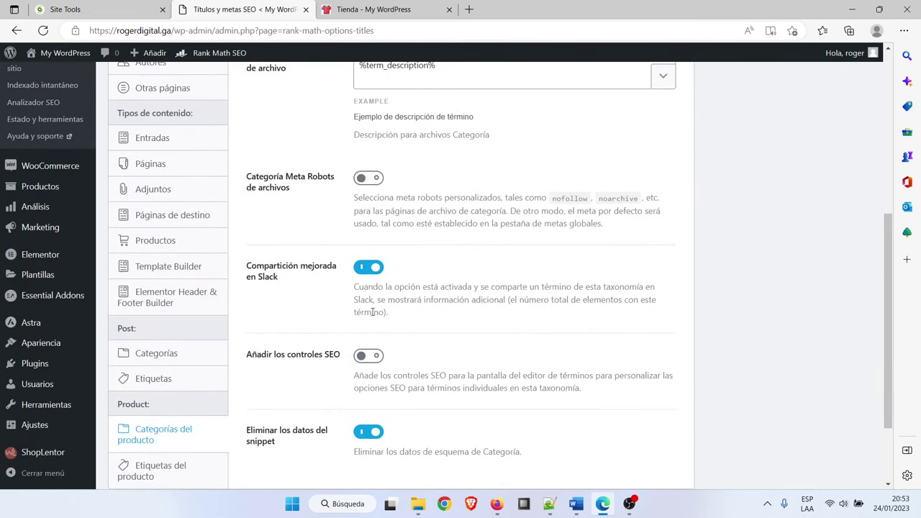
{"action": "scroll", "coordinate": [372, 313], "scroll_direction": "down", "scroll_amount": 3}
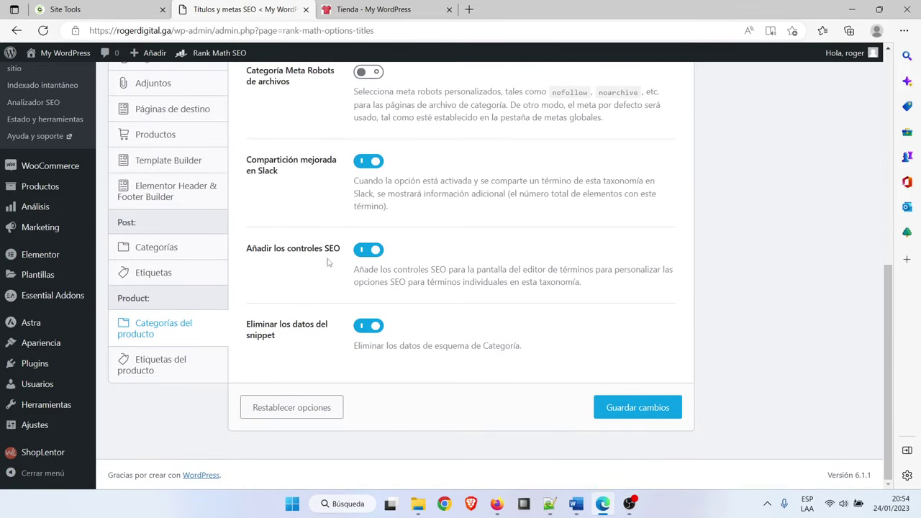
{"action": "scroll", "coordinate": [109, 321], "scroll_direction": "up", "scroll_amount": 3}
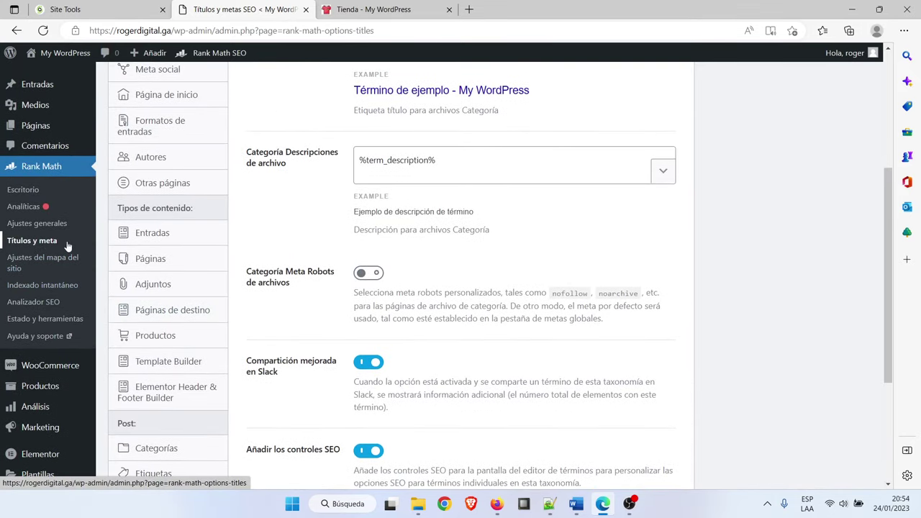
{"action": "scroll", "coordinate": [198, 339], "scroll_direction": "down", "scroll_amount": 3}
{"action": "scroll", "coordinate": [348, 197], "scroll_direction": "up", "scroll_amount": 2}
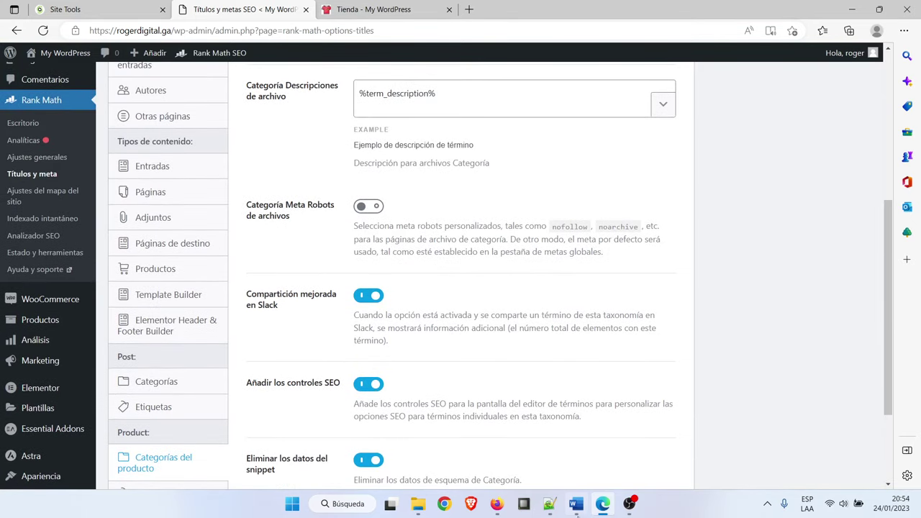
{"action": "scroll", "coordinate": [660, 432], "scroll_direction": "down", "scroll_amount": 3}
{"action": "left_click", "coordinate": [659, 404]}
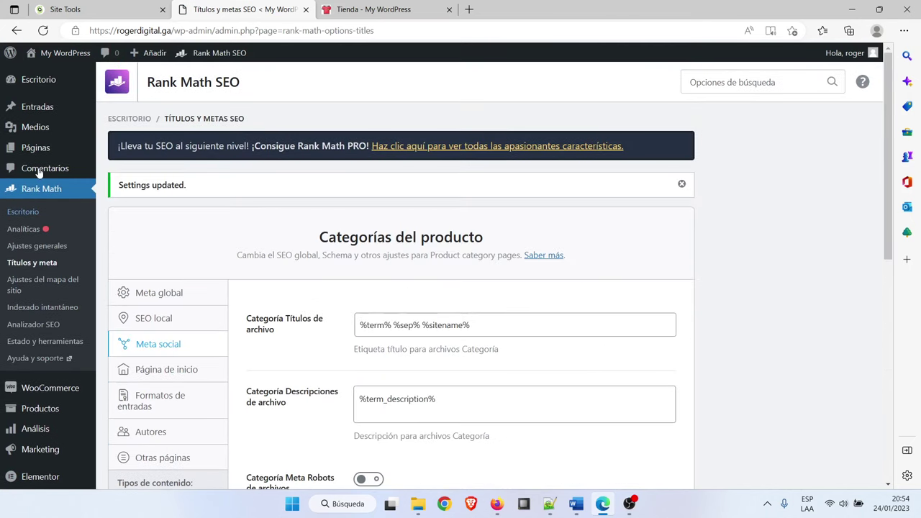
{"action": "scroll", "coordinate": [67, 336], "scroll_direction": "down", "scroll_amount": 1}
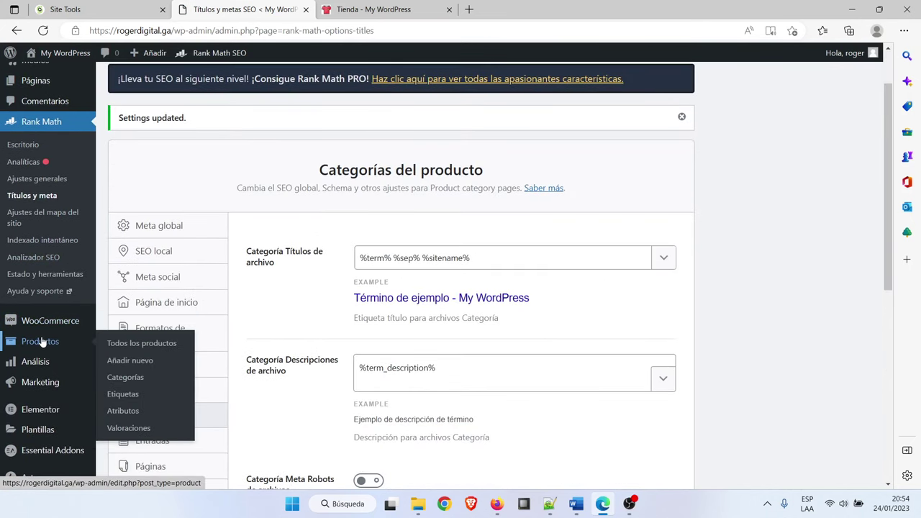
Step: Edit the Blusas category and check its Rank Math Editar snippet panel, then close it
{"action": "left_click", "coordinate": [128, 377]}
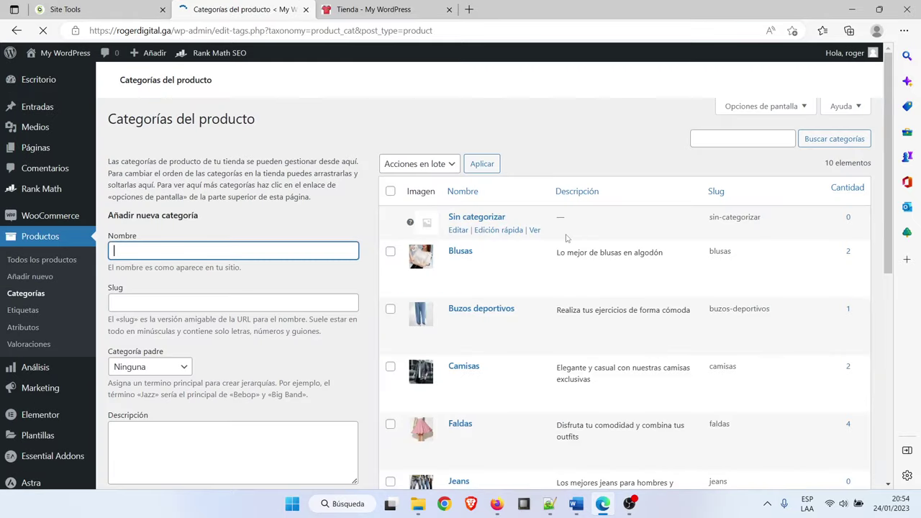
{"action": "left_click", "coordinate": [460, 252]}
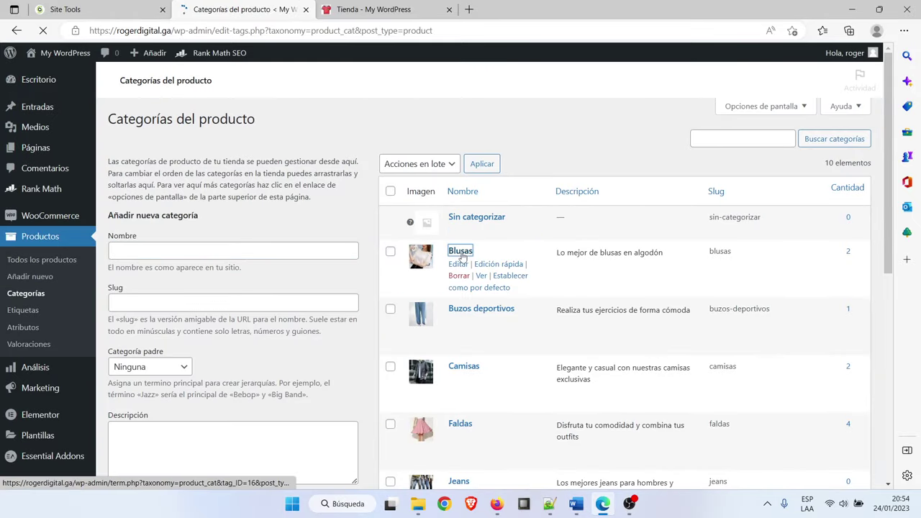
{"action": "scroll", "coordinate": [205, 262], "scroll_direction": "down", "scroll_amount": 3}
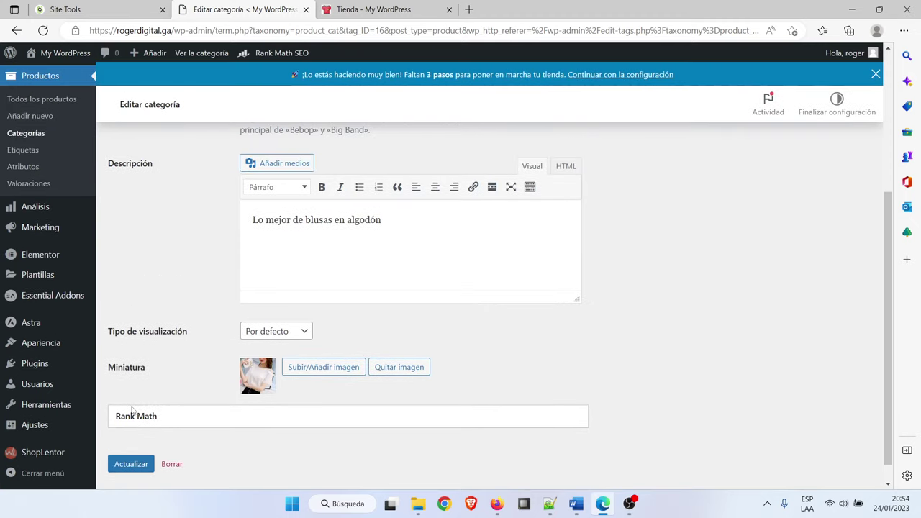
{"action": "scroll", "coordinate": [146, 412], "scroll_direction": "down", "scroll_amount": 2}
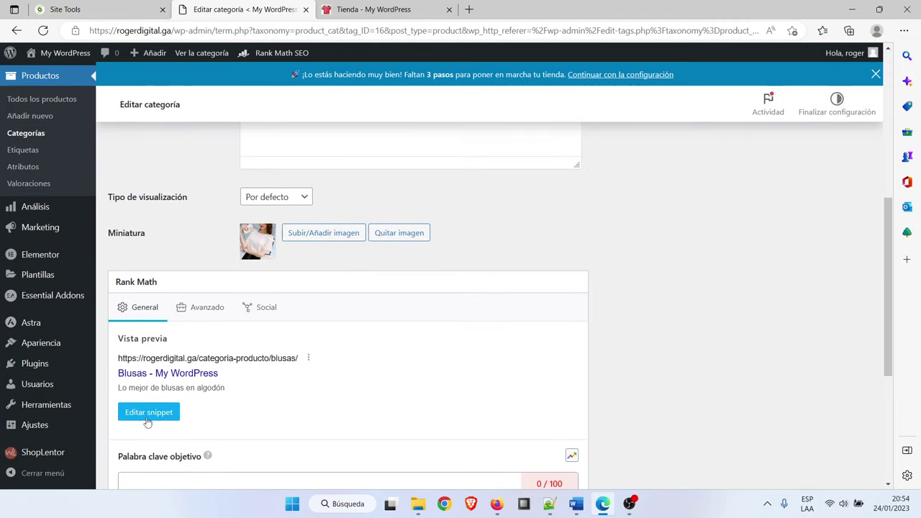
{"action": "left_click", "coordinate": [148, 414]}
{"action": "left_click", "coordinate": [619, 72]}
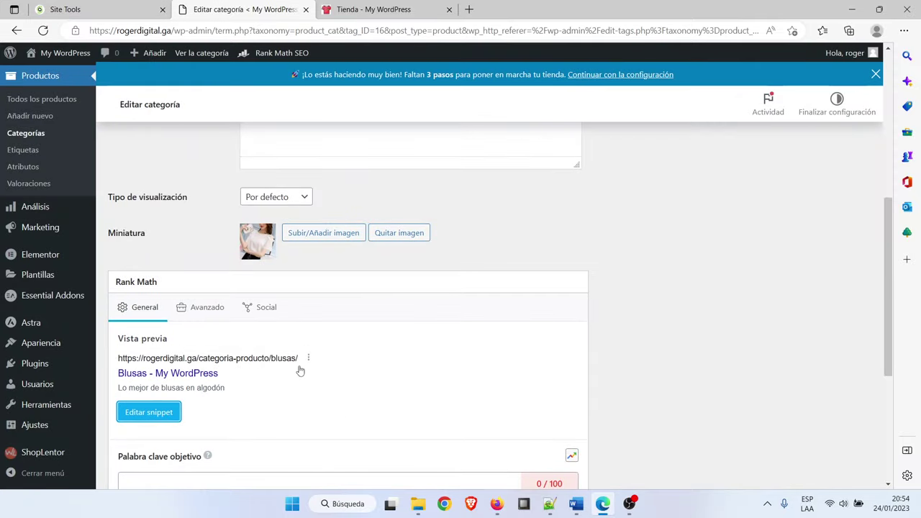
{"action": "scroll", "coordinate": [300, 370], "scroll_direction": "down", "scroll_amount": 3}
{"action": "scroll", "coordinate": [615, 305], "scroll_direction": "up", "scroll_amount": 3}
{"action": "scroll", "coordinate": [615, 305], "scroll_direction": "up", "scroll_amount": 5}
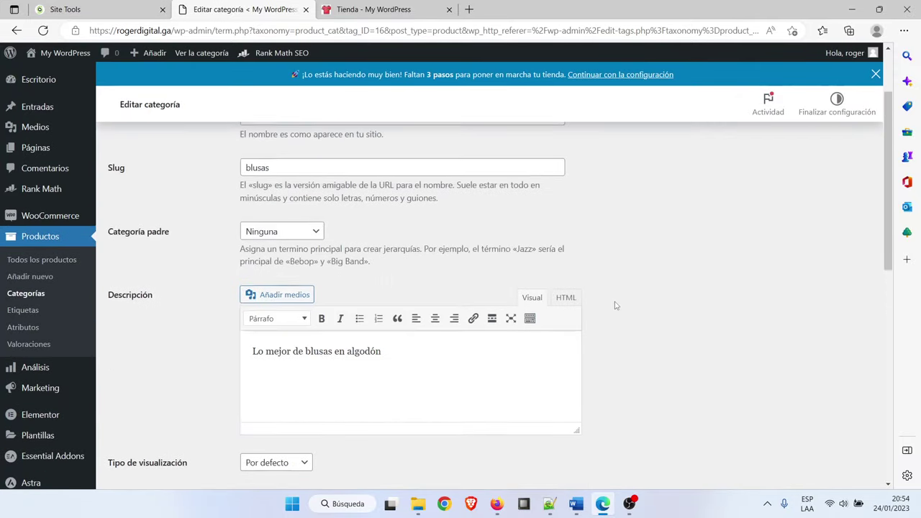
Step: In the Tienda tab, open the 'Blusa elegante de gasa para mujer' product page
{"action": "left_click", "coordinate": [366, 8]}
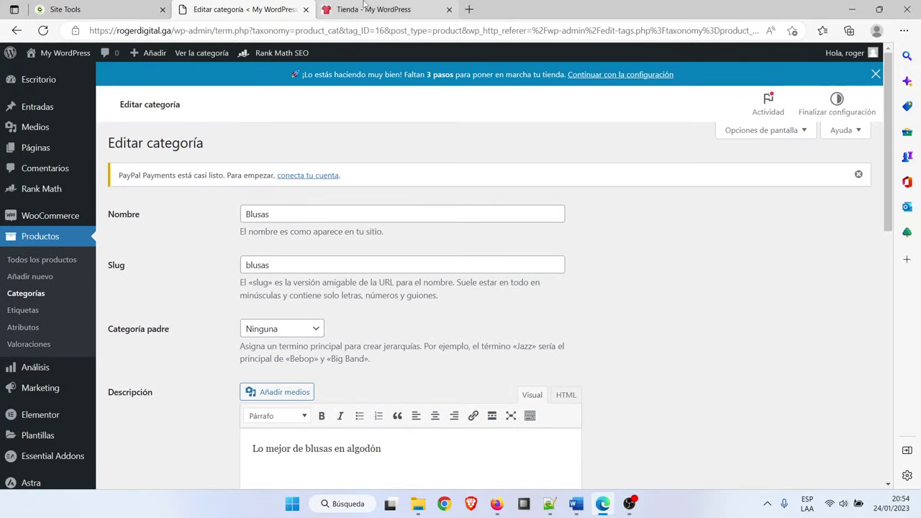
{"action": "left_click", "coordinate": [464, 338]}
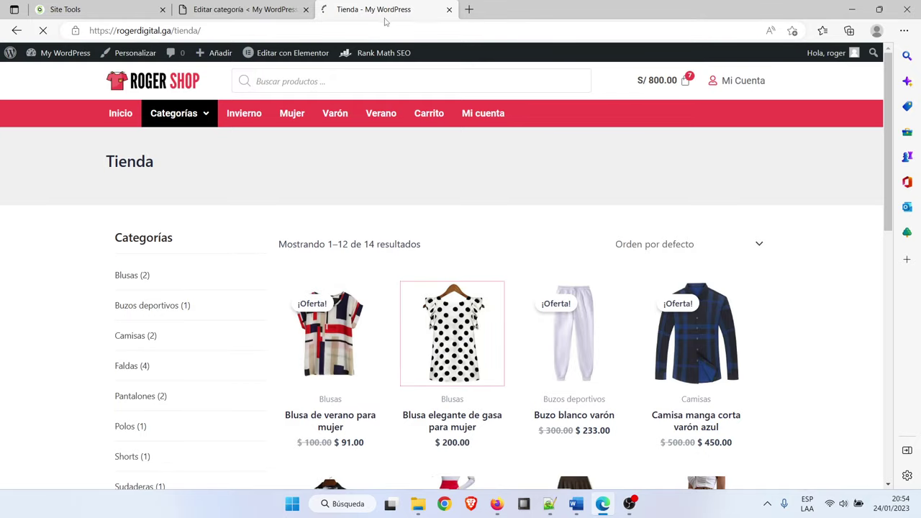
{"action": "scroll", "coordinate": [428, 187], "scroll_direction": "down", "scroll_amount": 10}
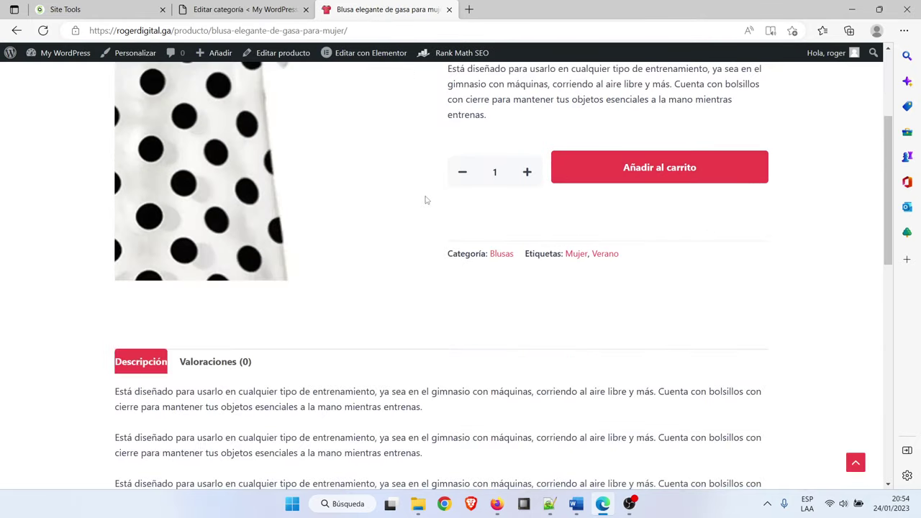
{"action": "scroll", "coordinate": [420, 338], "scroll_direction": "up", "scroll_amount": 4}
{"action": "scroll", "coordinate": [420, 338], "scroll_direction": "up", "scroll_amount": 8}
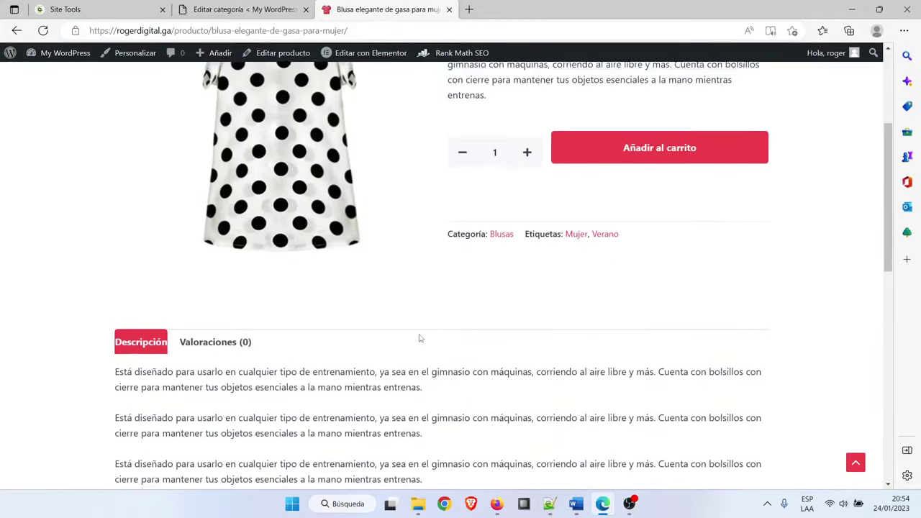